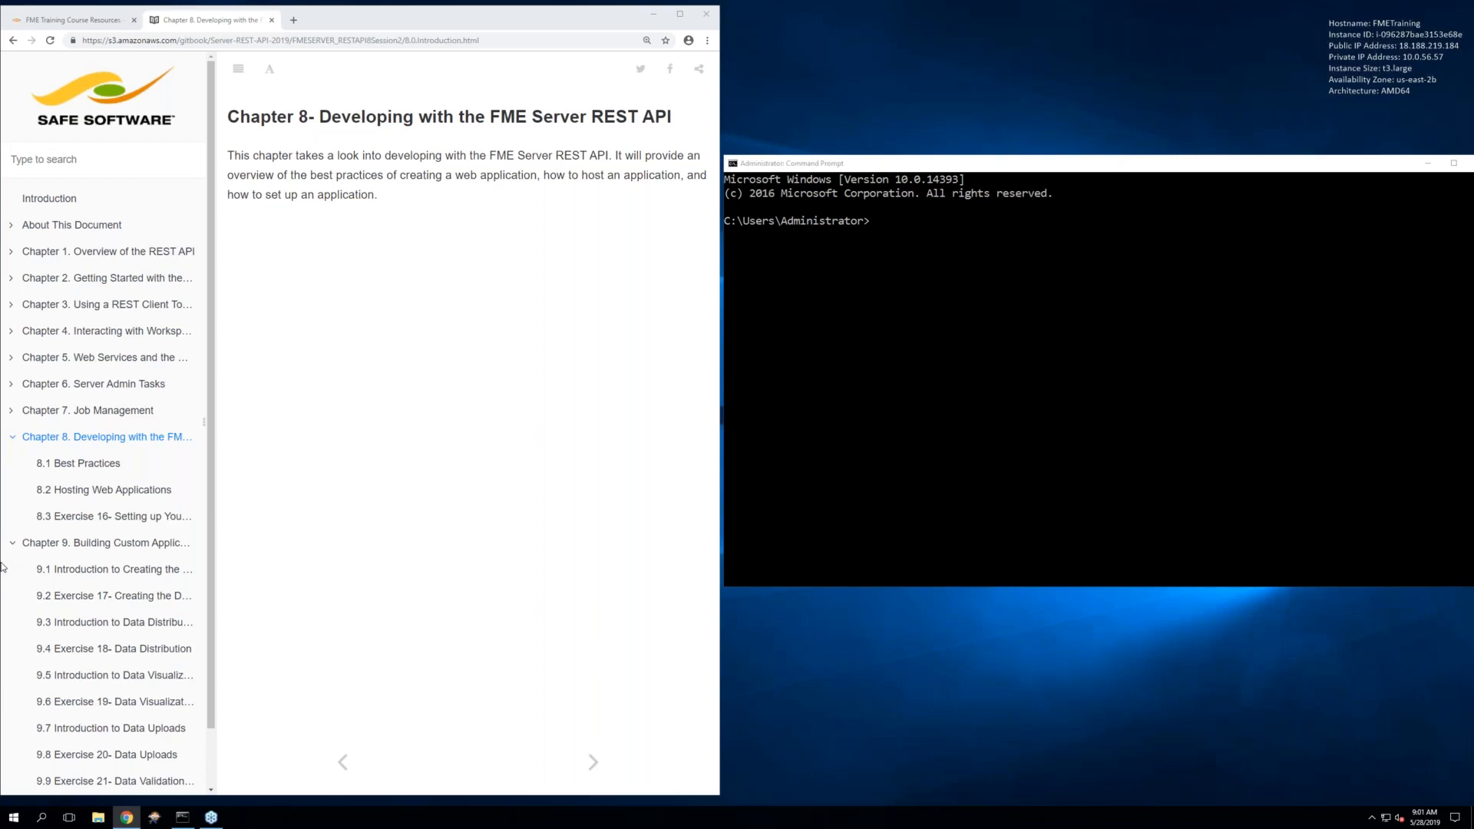
View the FME Training Course Resources page, return to the Chapter 8 manual page and look over its section list
{"action": "left_click", "coordinate": [87, 23]}
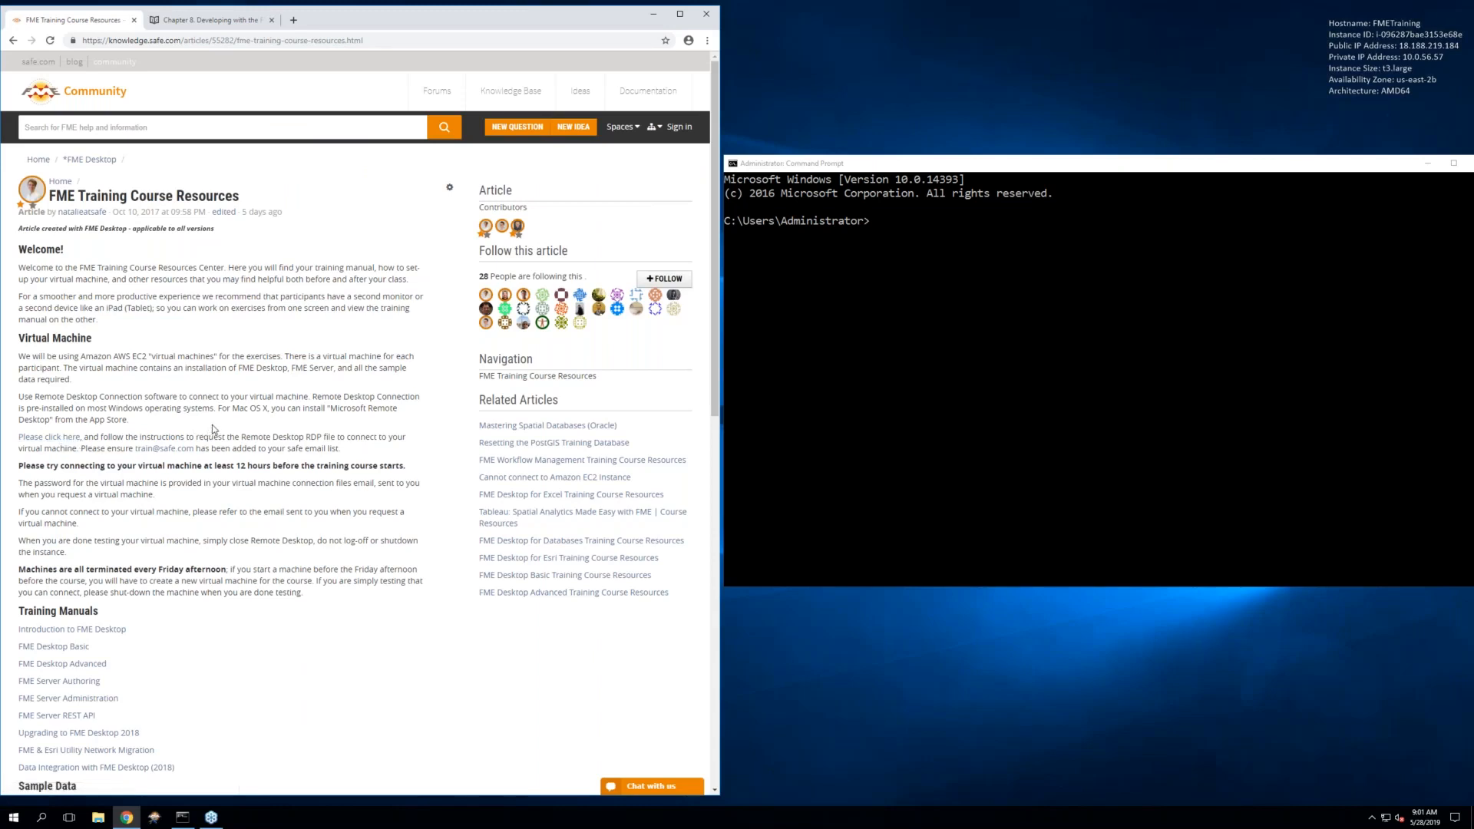
{"action": "left_click", "coordinate": [189, 21]}
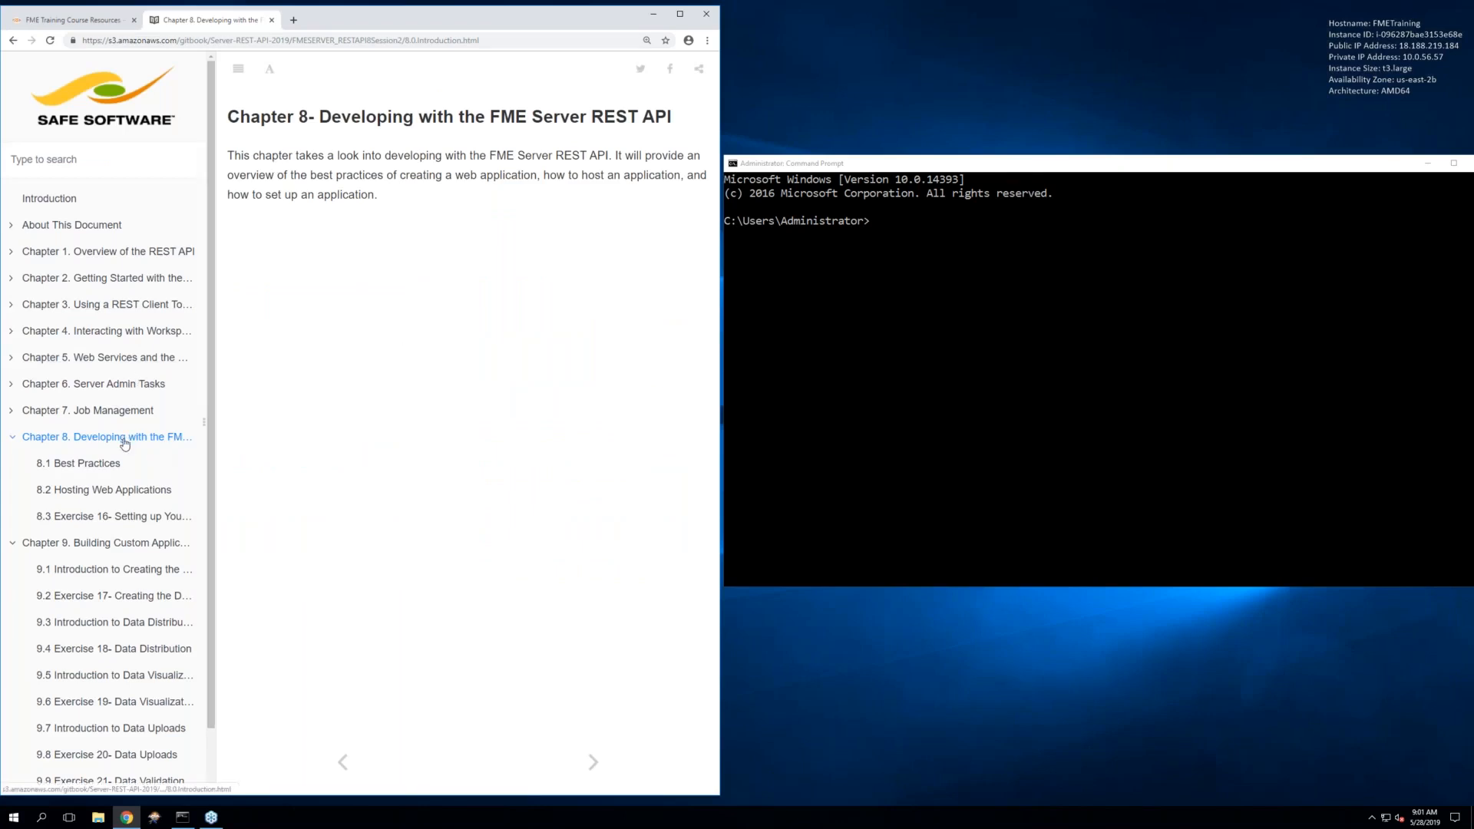
{"action": "scroll", "coordinate": [124, 443], "scroll_direction": "down", "scroll_amount": 1}
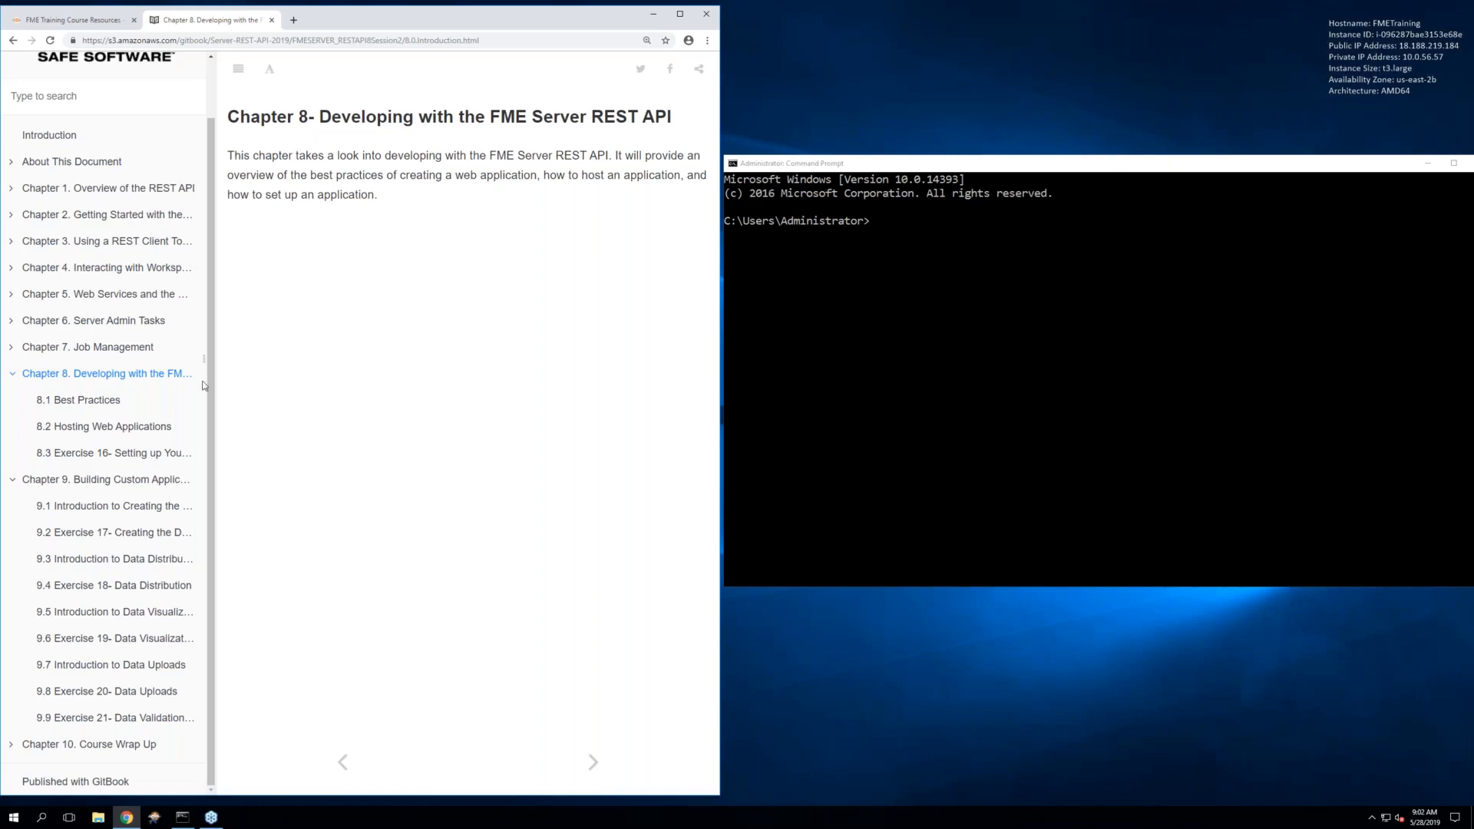
Open section 8.1 Best Practices and read it from Setting Permissions through Further Code Resources
{"action": "left_click", "coordinate": [61, 406]}
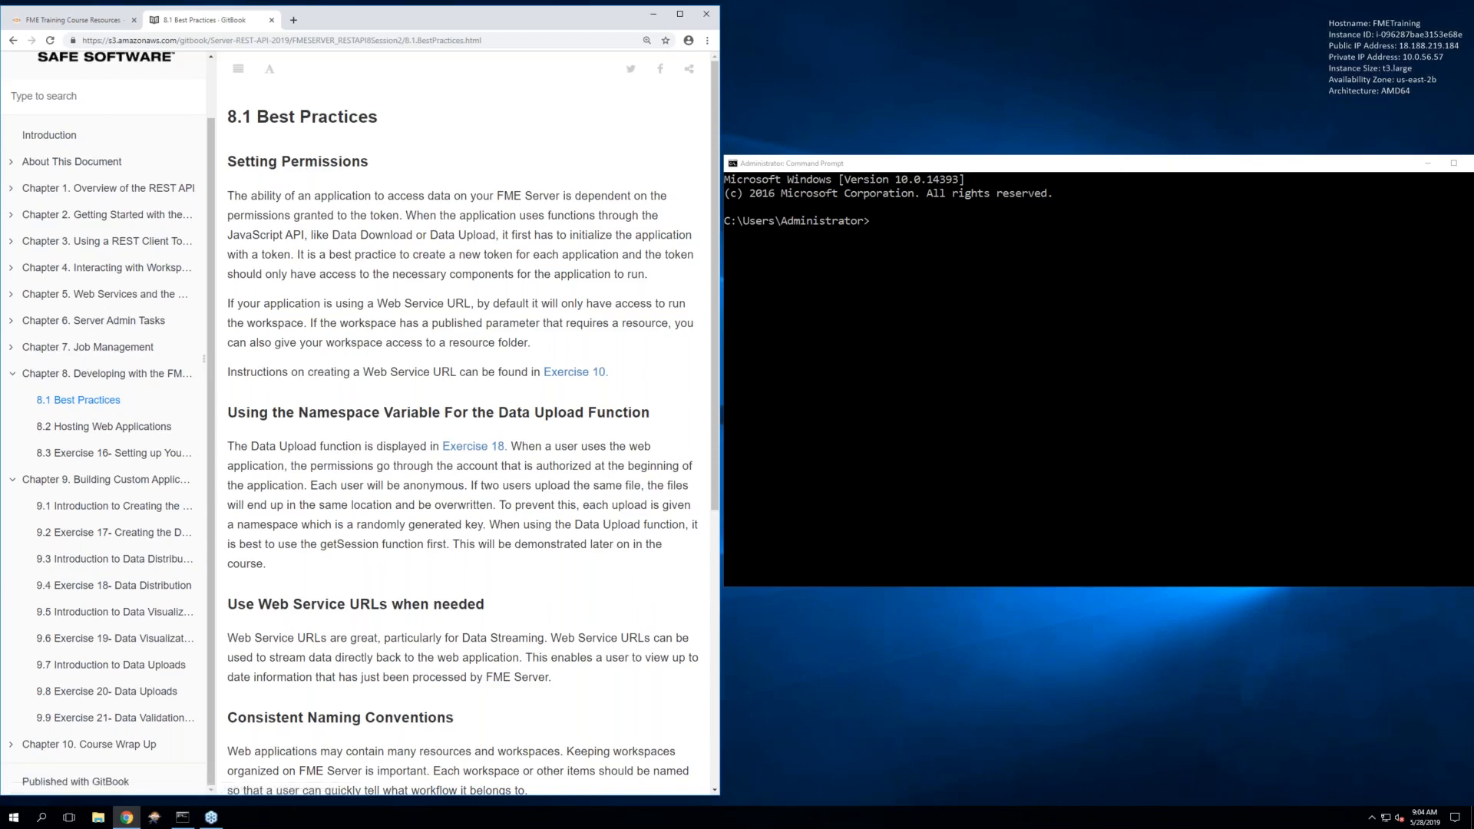
{"action": "scroll", "coordinate": [468, 422], "scroll_direction": "down", "scroll_amount": 2}
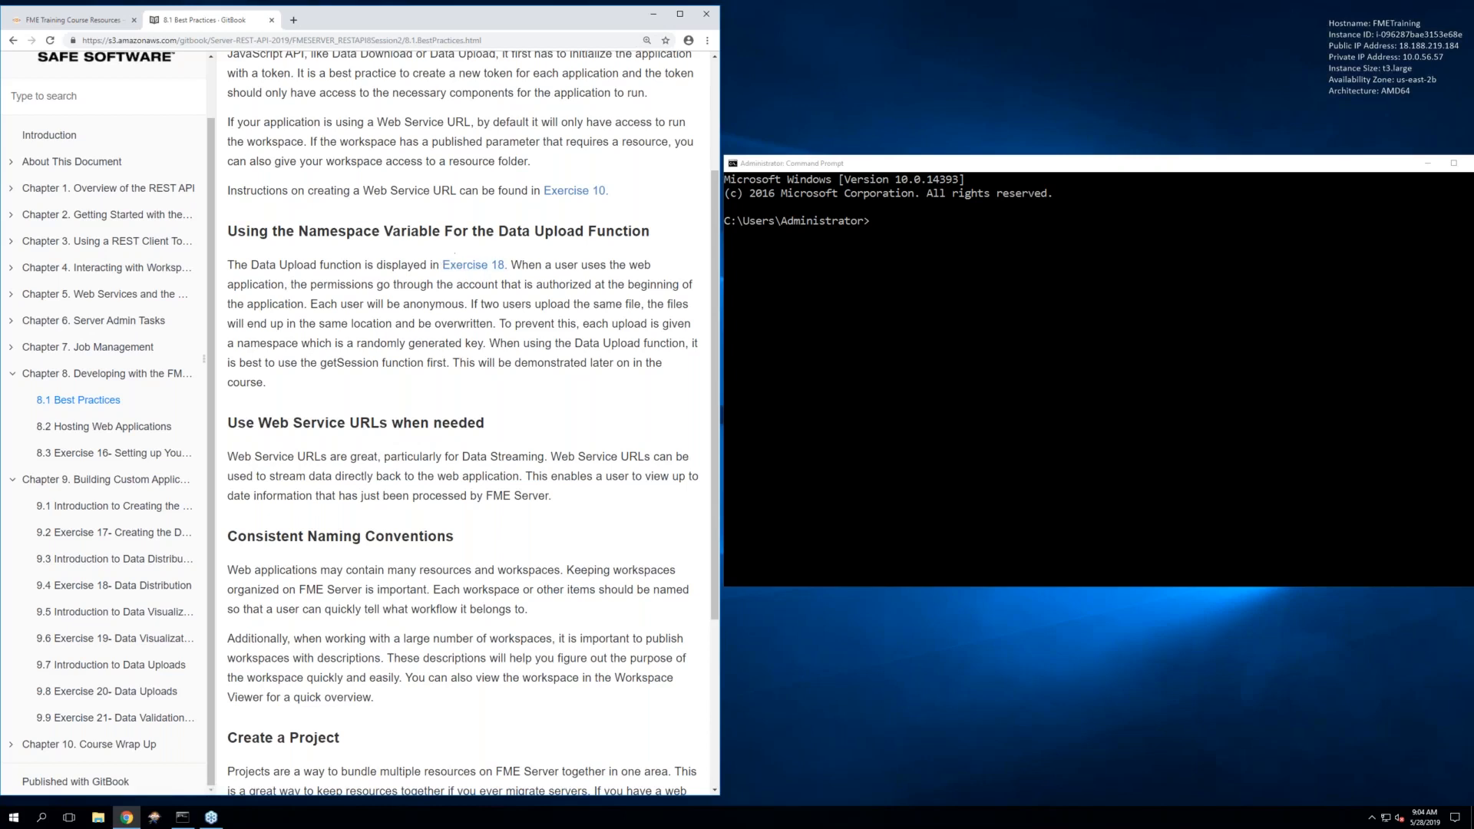
{"action": "scroll", "coordinate": [106, 696], "scroll_direction": "up", "scroll_amount": 1}
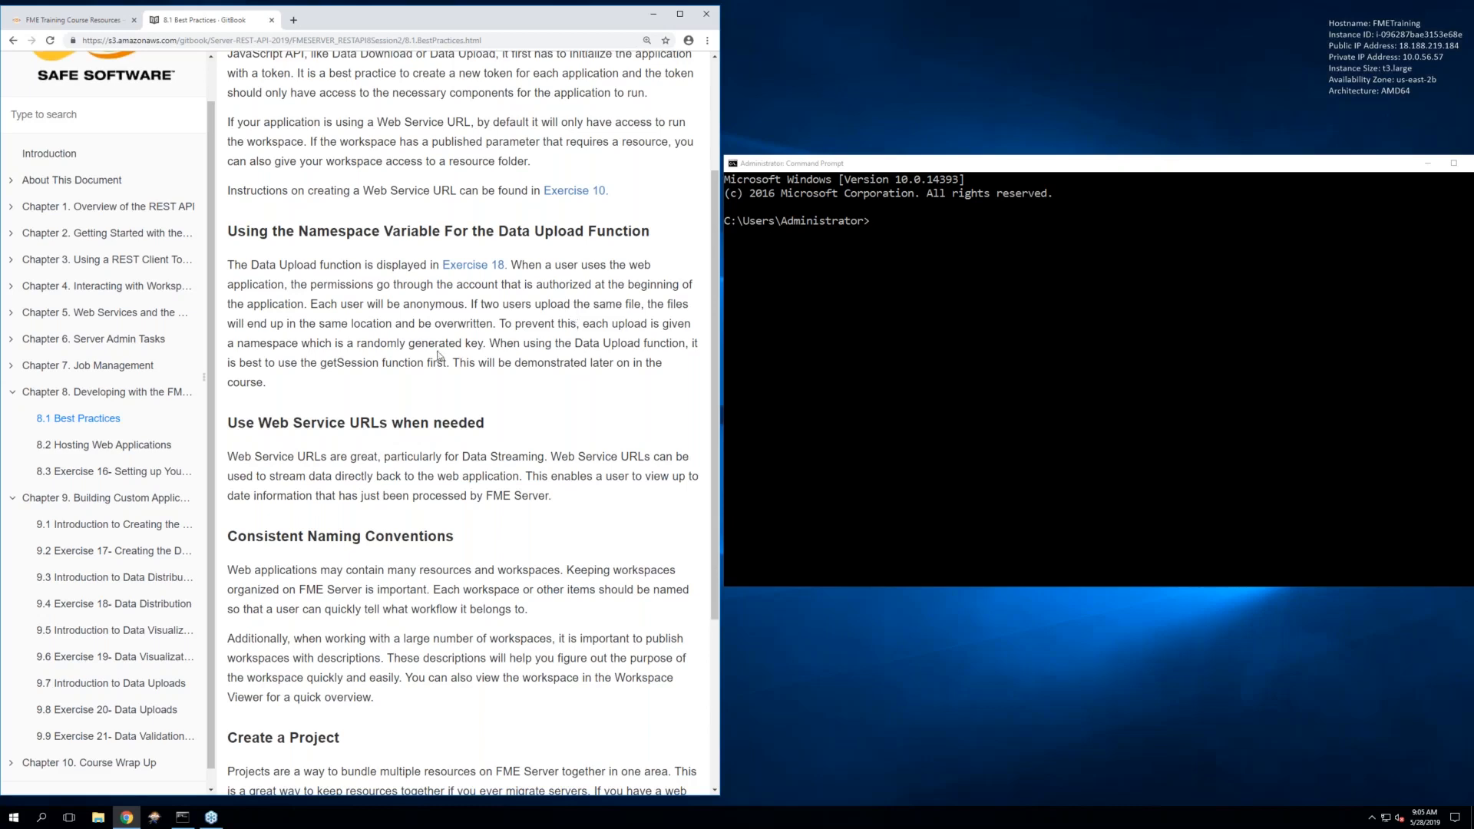
{"action": "left_click_drag", "start_coordinate": [317, 362], "coordinate": [435, 366]}
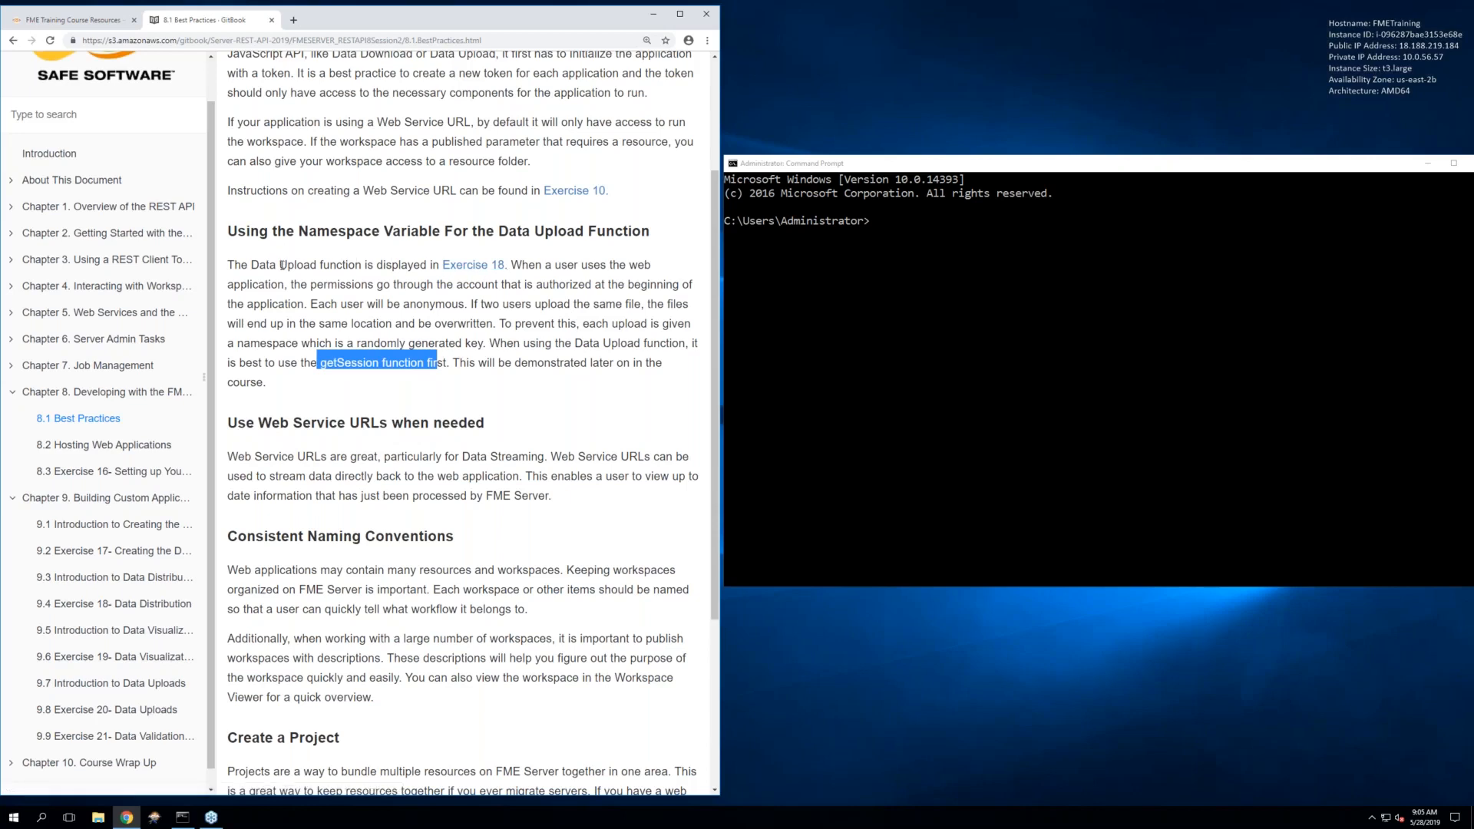
{"action": "left_click", "coordinate": [293, 364]}
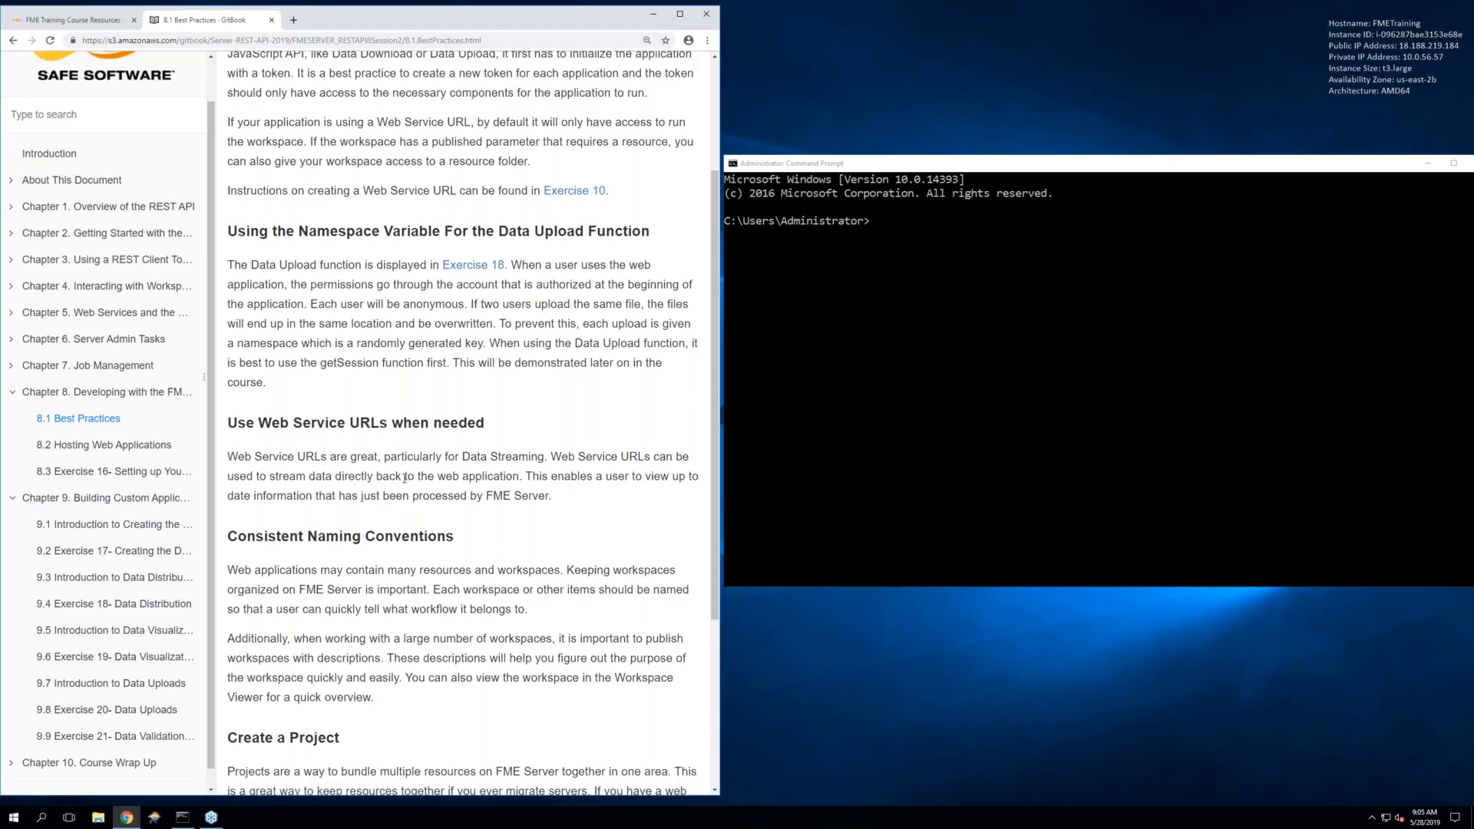
{"action": "scroll", "coordinate": [405, 478], "scroll_direction": "down", "scroll_amount": 1}
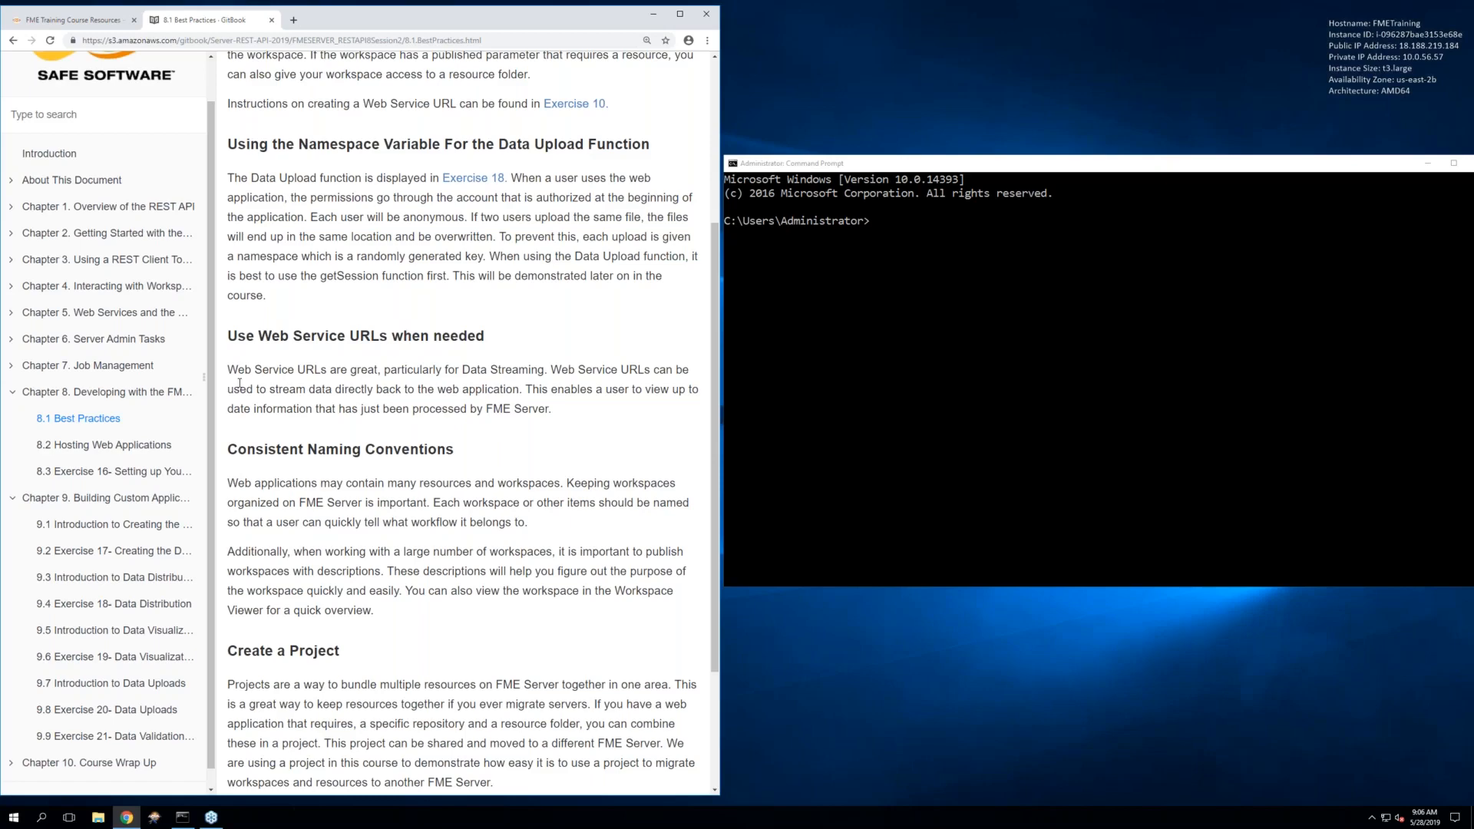
{"action": "scroll", "coordinate": [239, 384], "scroll_direction": "down", "scroll_amount": 2}
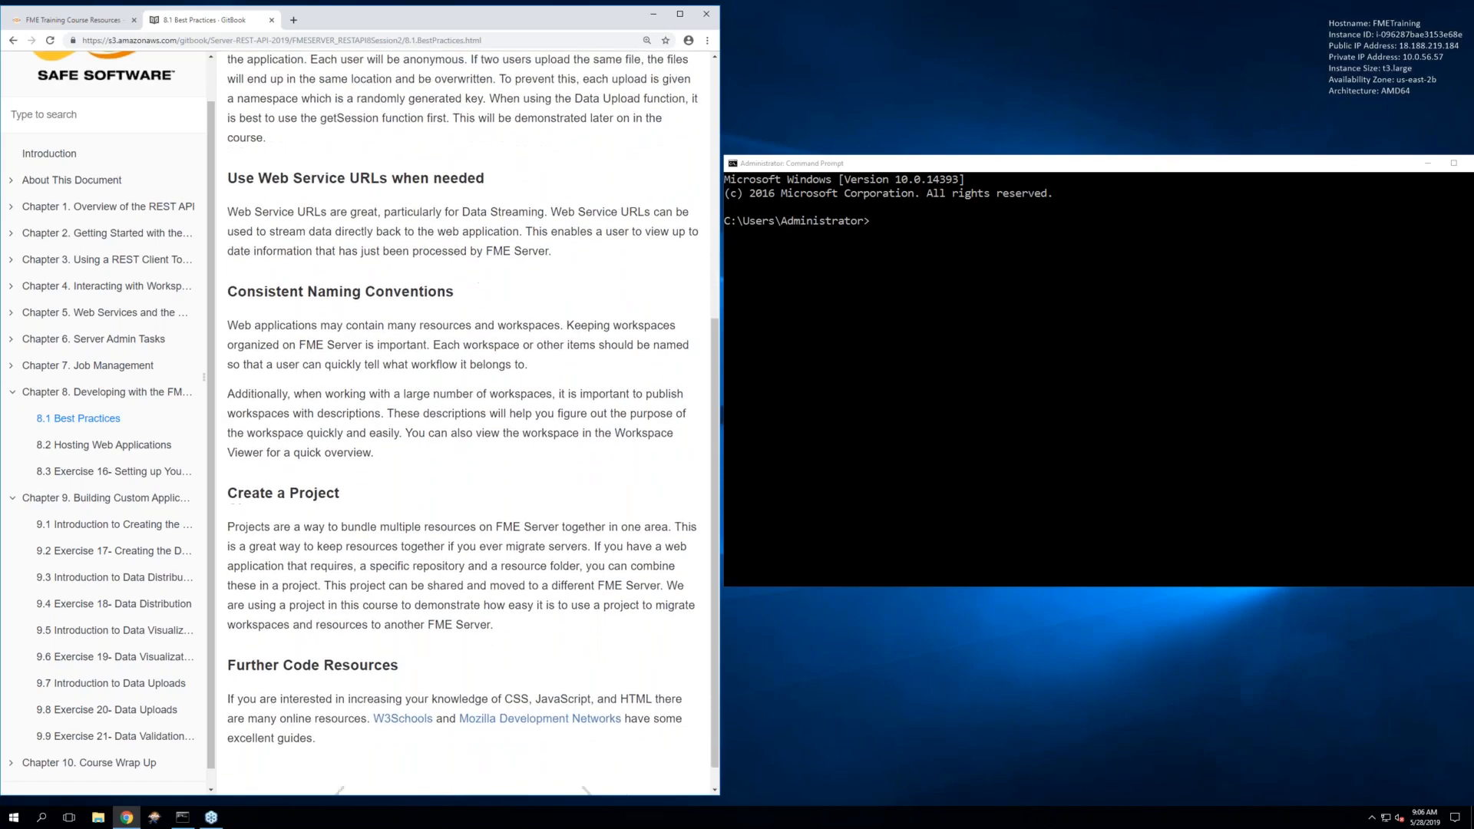
{"action": "scroll", "coordinate": [286, 341], "scroll_direction": "down", "scroll_amount": 1}
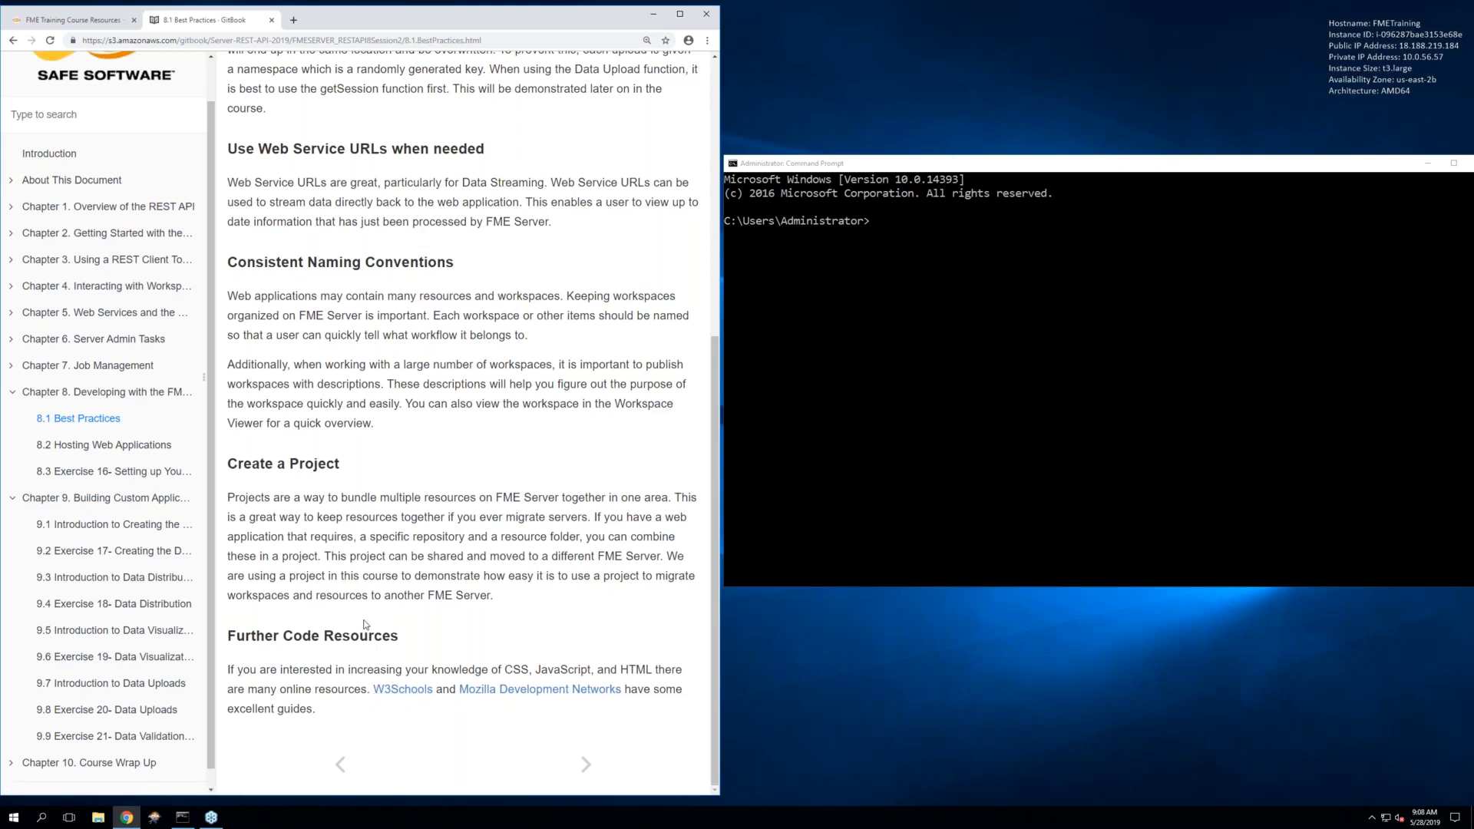
Open section 8.2 Hosting Web Applications and read the local host server, Google Apps Script and Safe Software deployment sections
{"action": "left_click", "coordinate": [80, 445]}
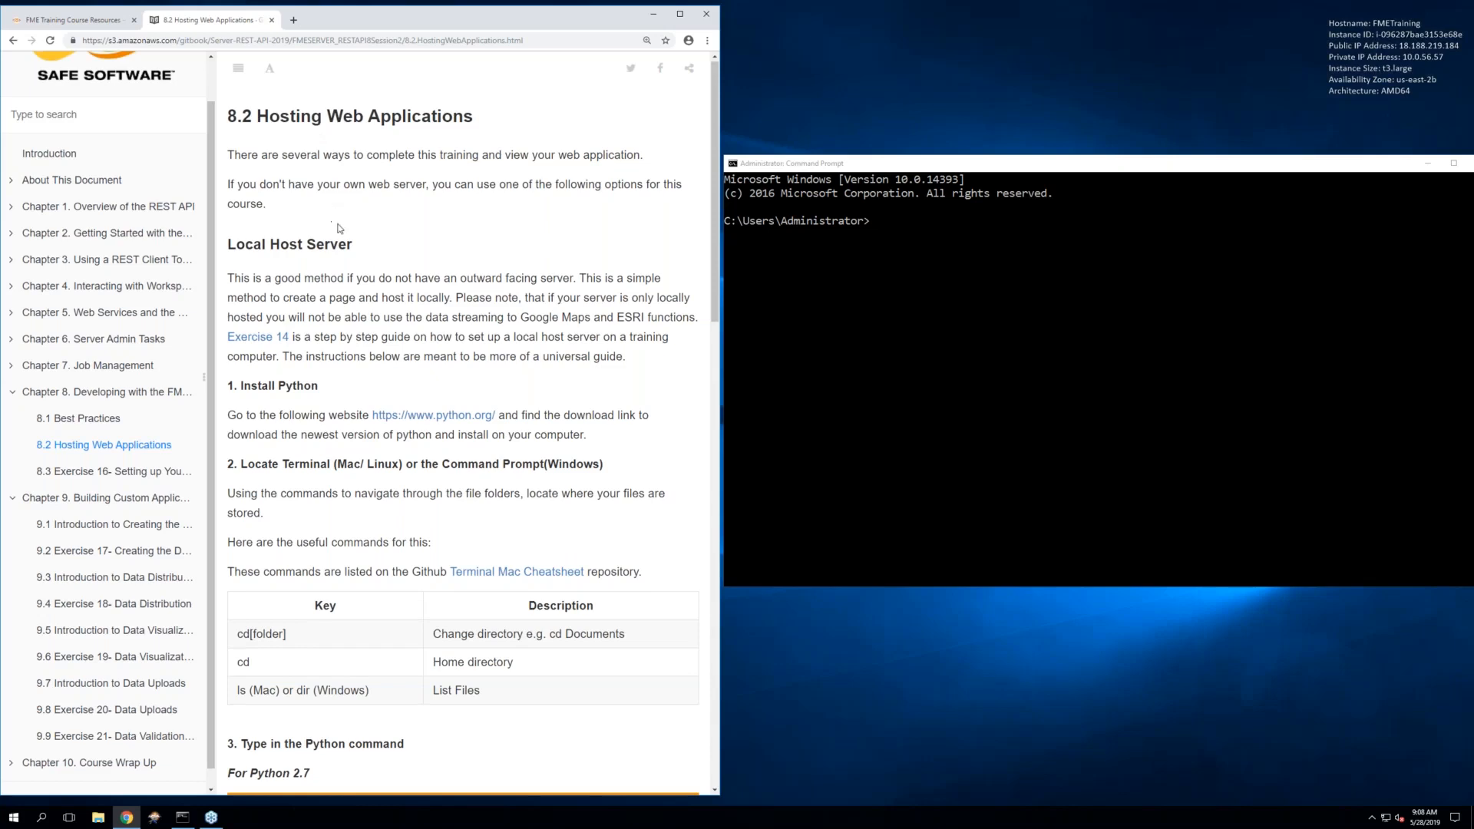
{"action": "left_click", "coordinate": [819, 167]}
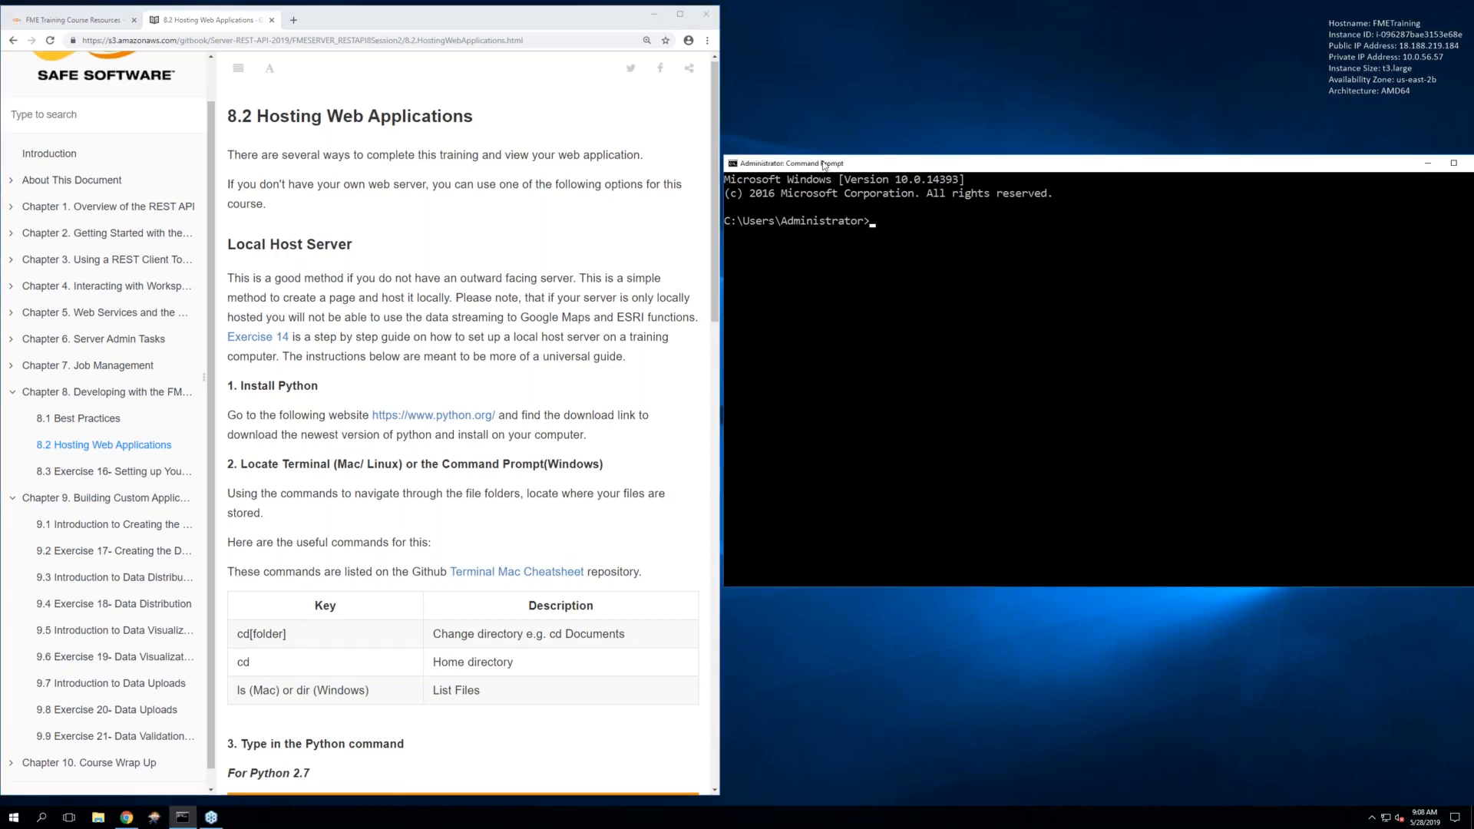
{"action": "scroll", "coordinate": [511, 320], "scroll_direction": "down", "scroll_amount": 1}
{"action": "scroll", "coordinate": [510, 319], "scroll_direction": "down", "scroll_amount": 3}
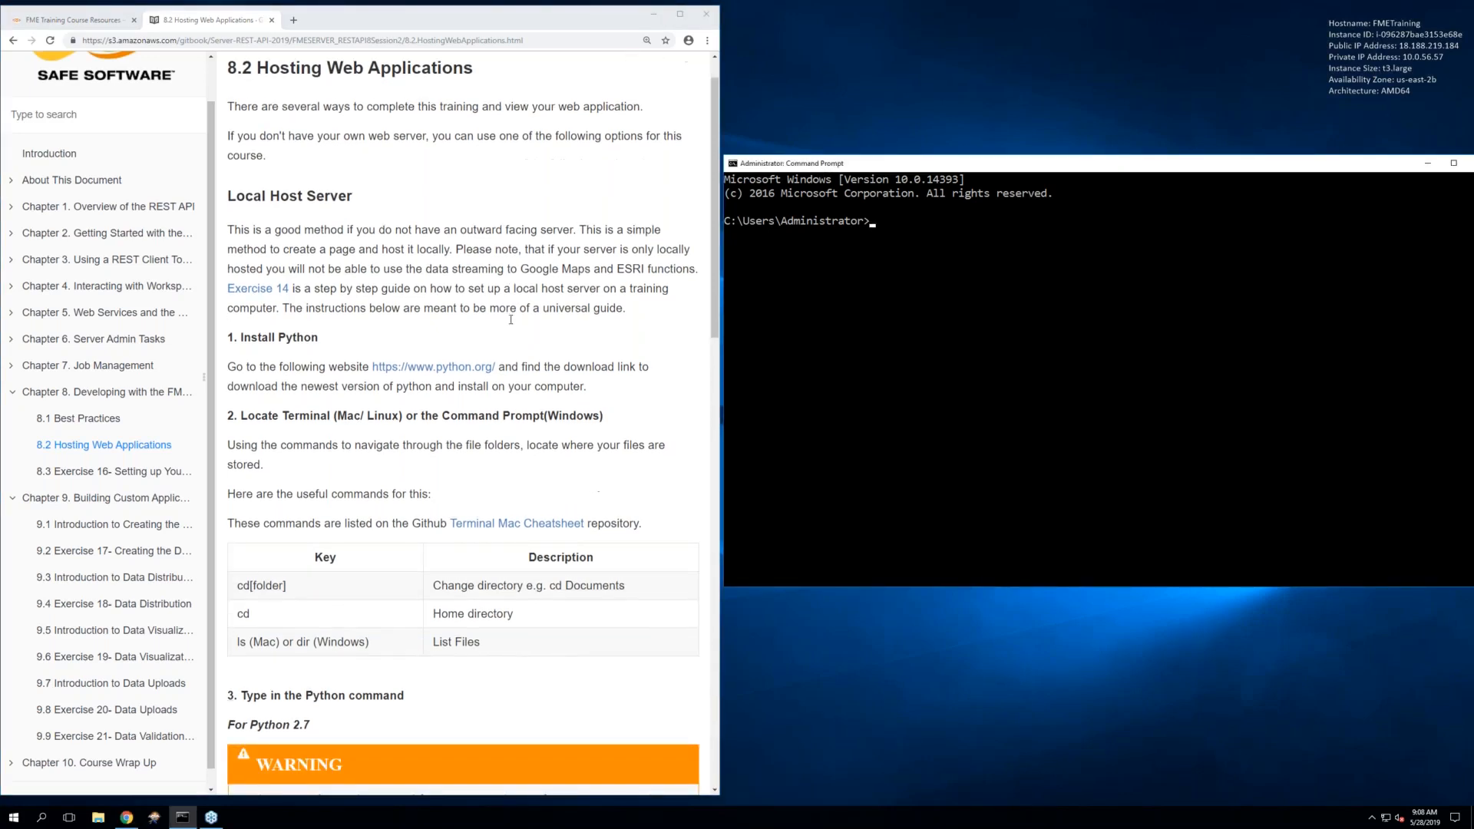
{"action": "scroll", "coordinate": [510, 319], "scroll_direction": "down", "scroll_amount": 1}
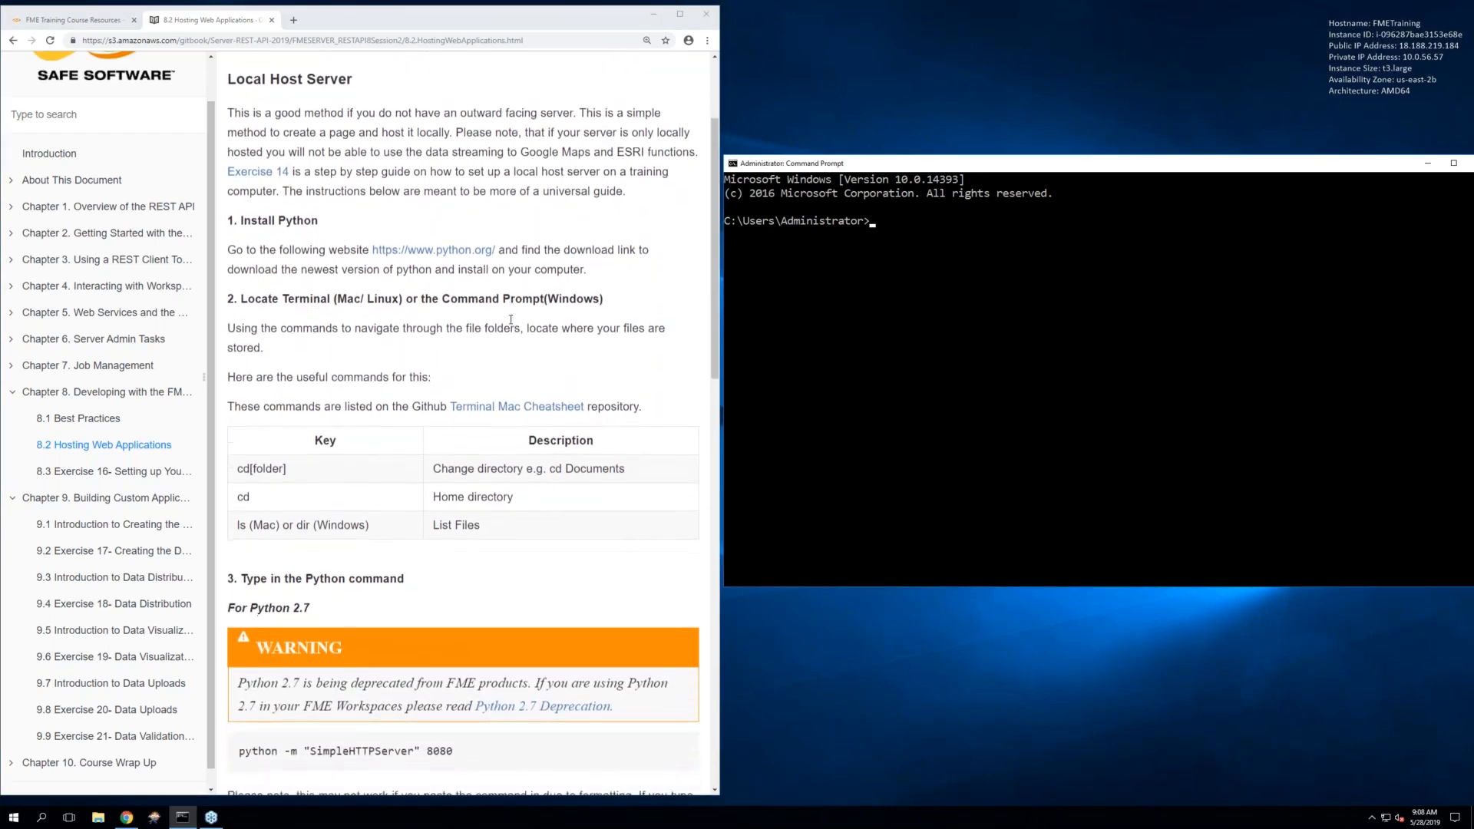
{"action": "scroll", "coordinate": [511, 320], "scroll_direction": "down", "scroll_amount": 2}
{"action": "scroll", "coordinate": [511, 320], "scroll_direction": "down", "scroll_amount": 2}
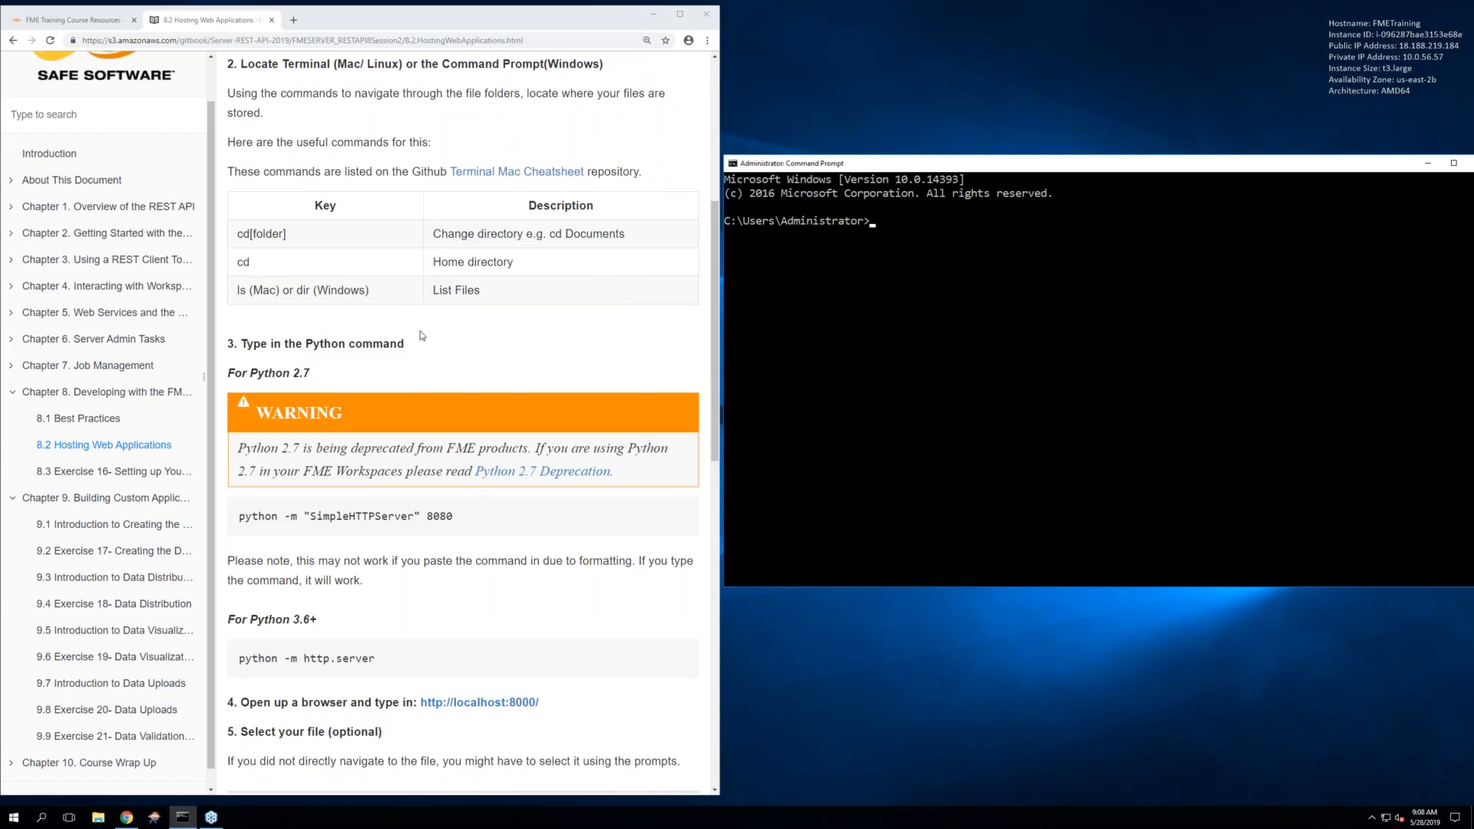
{"action": "scroll", "coordinate": [418, 333], "scroll_direction": "down", "scroll_amount": 6}
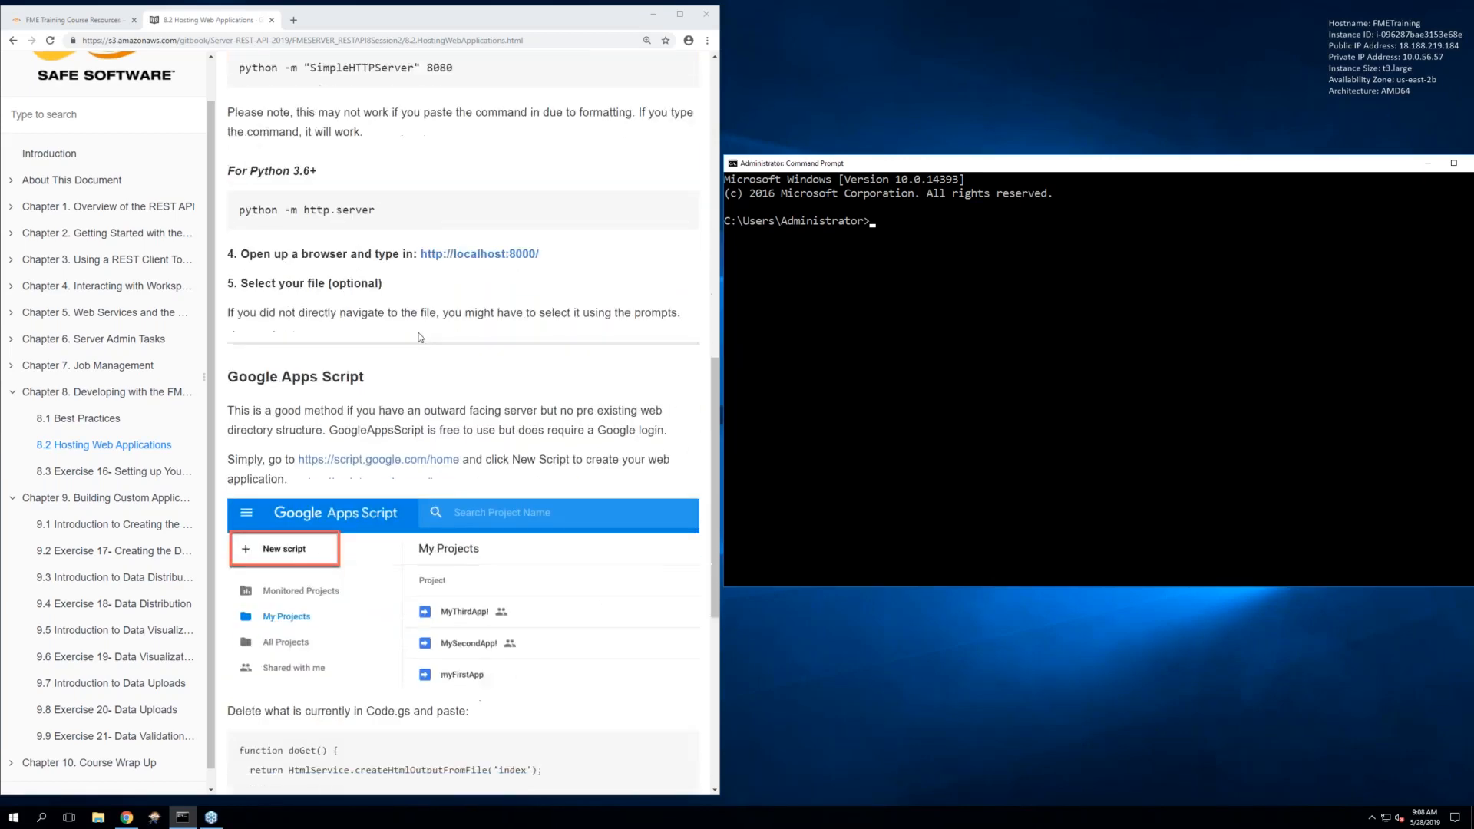
{"action": "scroll", "coordinate": [420, 336], "scroll_direction": "down", "scroll_amount": 2}
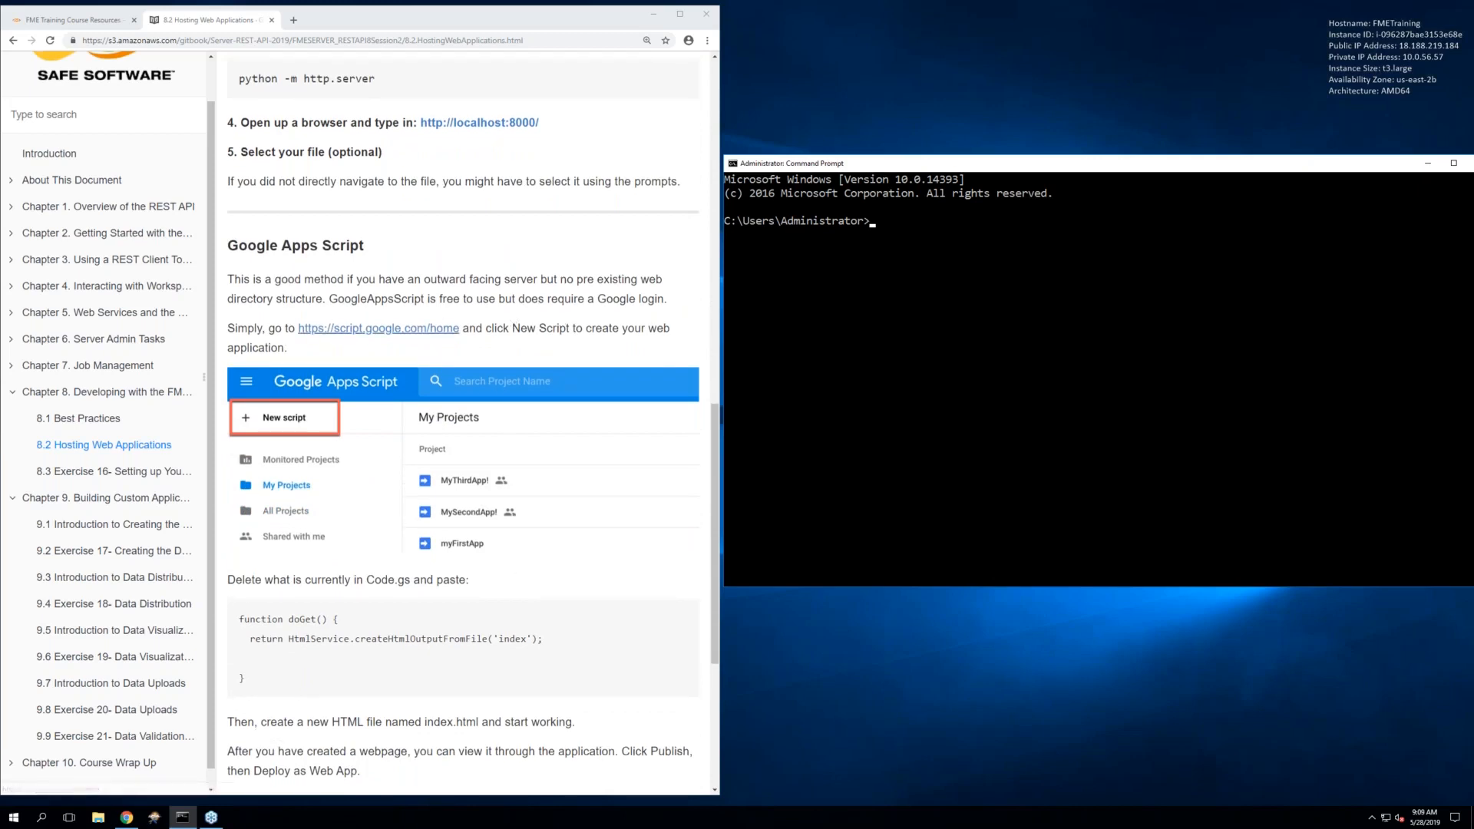
{"action": "scroll", "coordinate": [340, 348], "scroll_direction": "down", "scroll_amount": 1}
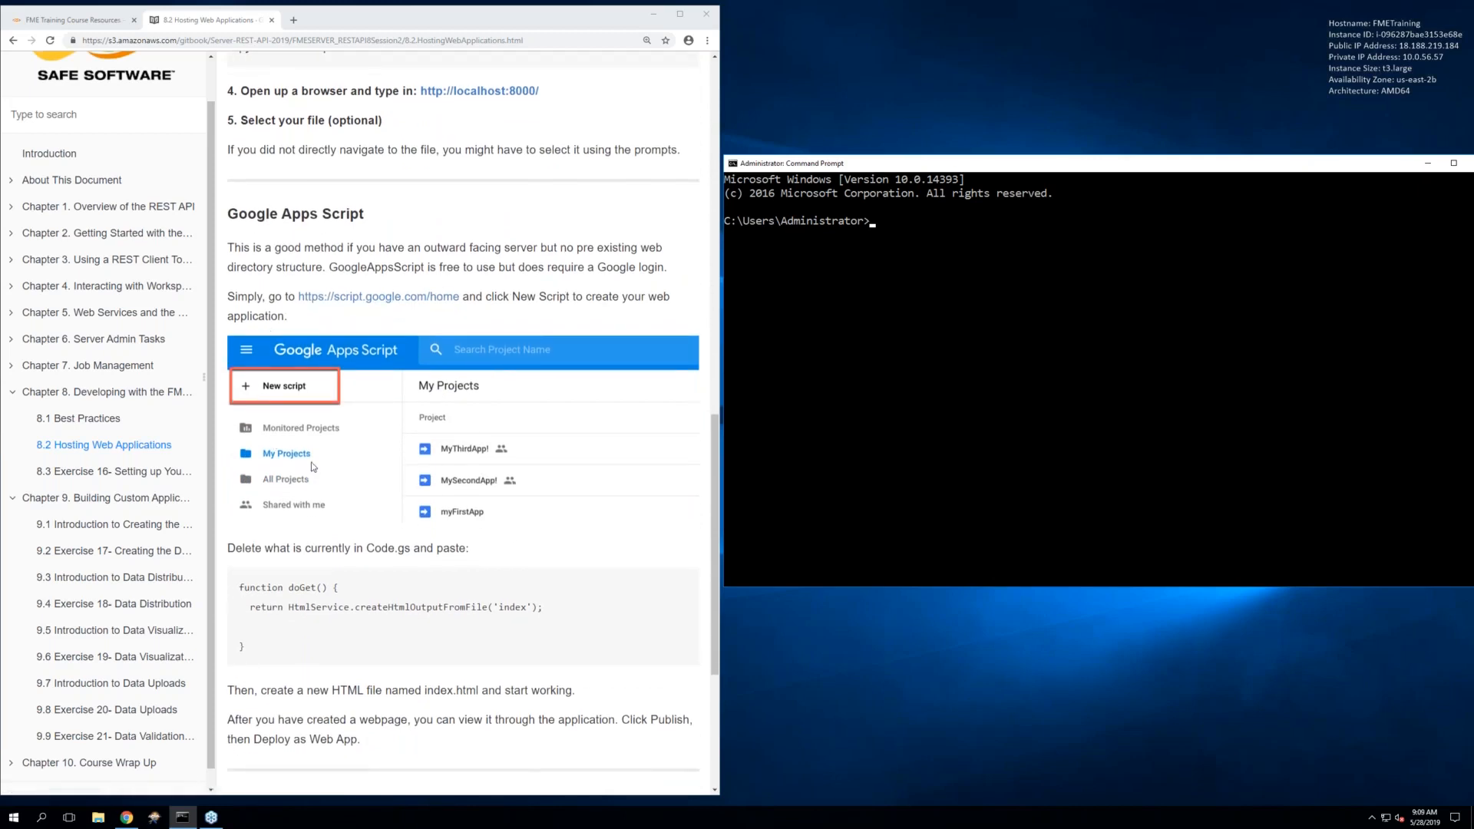
{"action": "scroll", "coordinate": [331, 458], "scroll_direction": "down", "scroll_amount": 3}
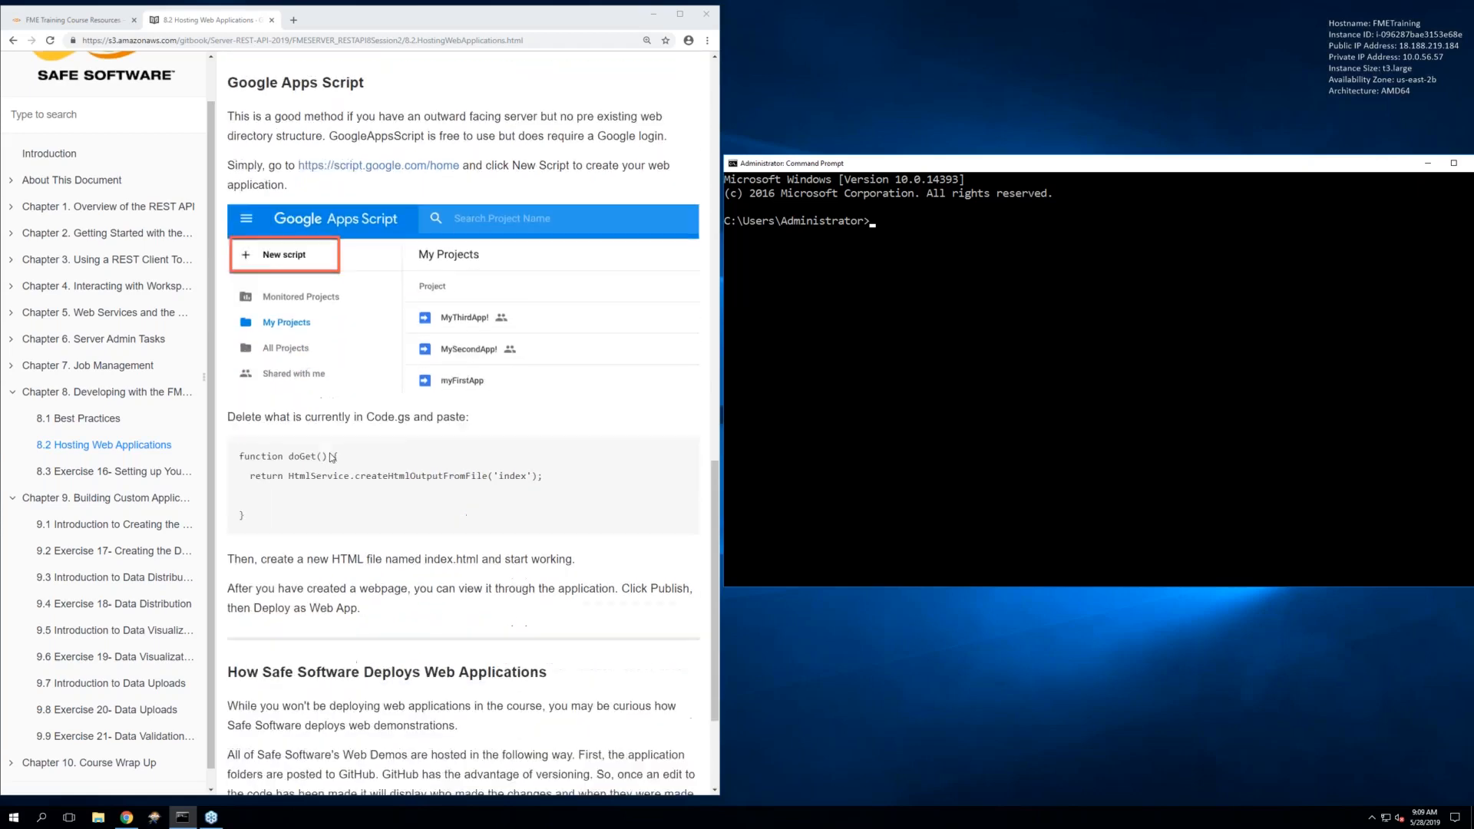
{"action": "scroll", "coordinate": [325, 454], "scroll_direction": "down", "scroll_amount": 1}
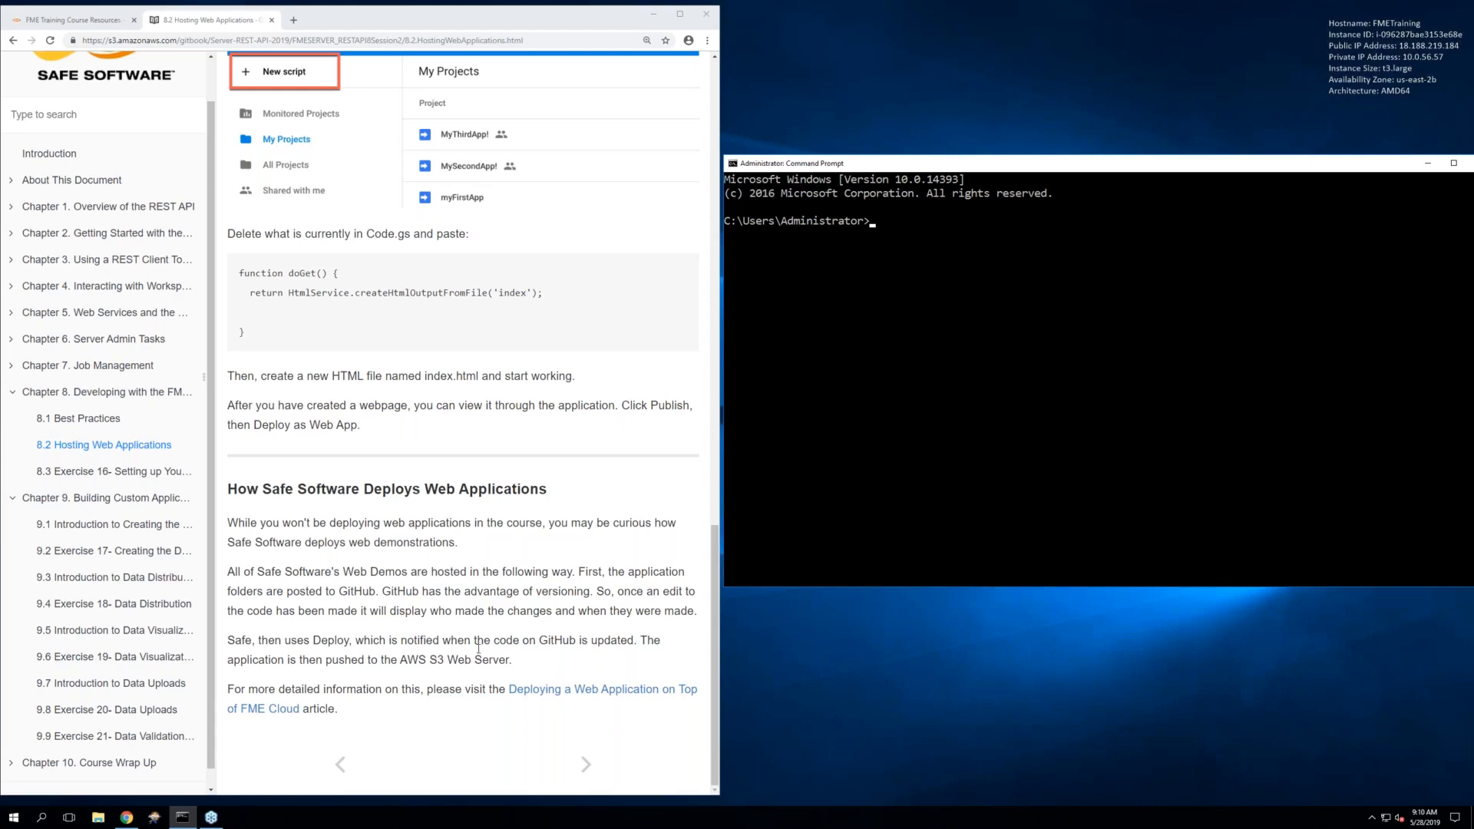
{"action": "left_click", "coordinate": [395, 593]}
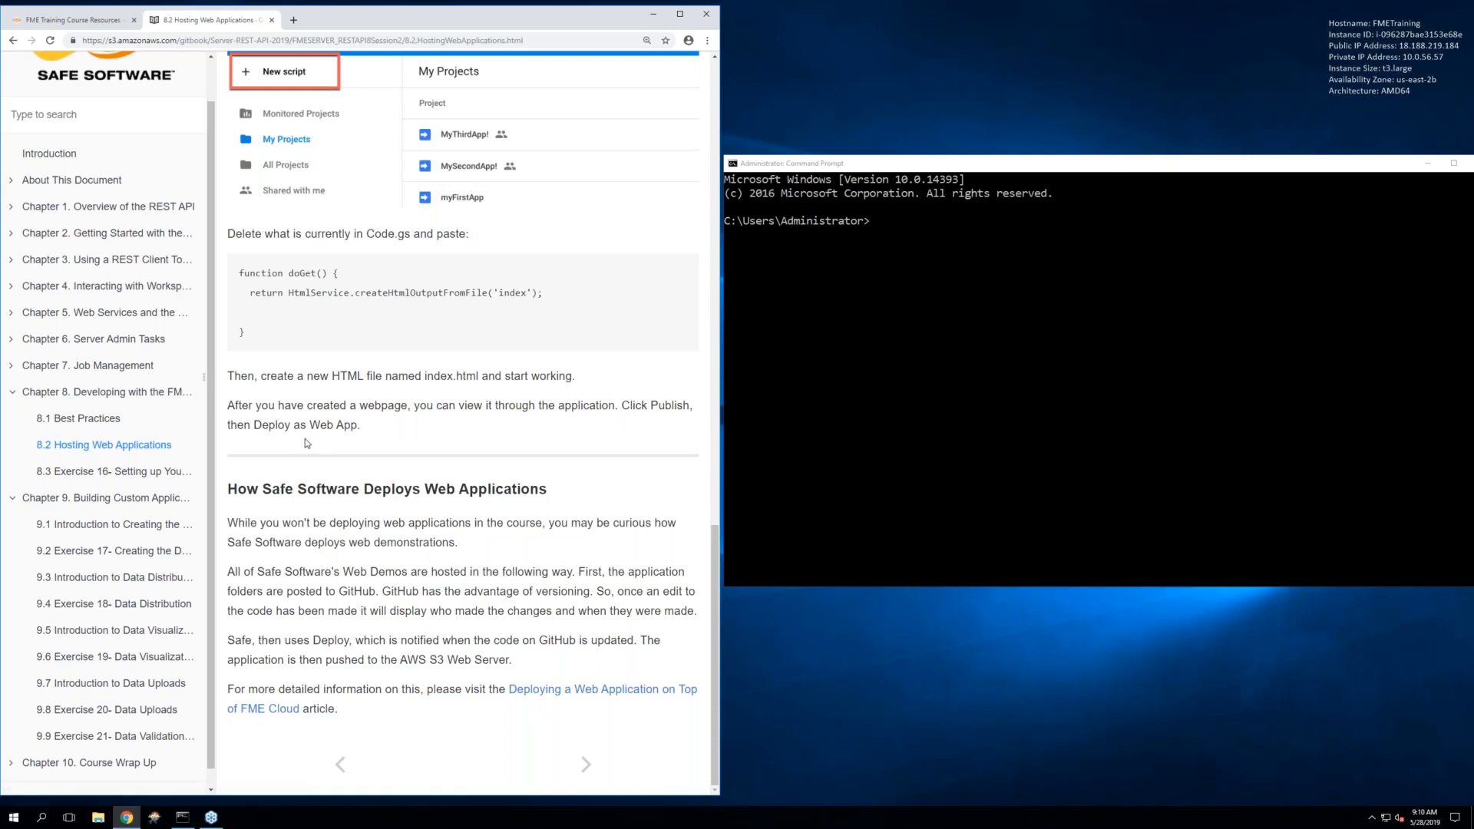
Preview Exercise 16 on setting up the web directory, and return to section 8.2 to review the Python server commands
{"action": "left_click", "coordinate": [89, 481]}
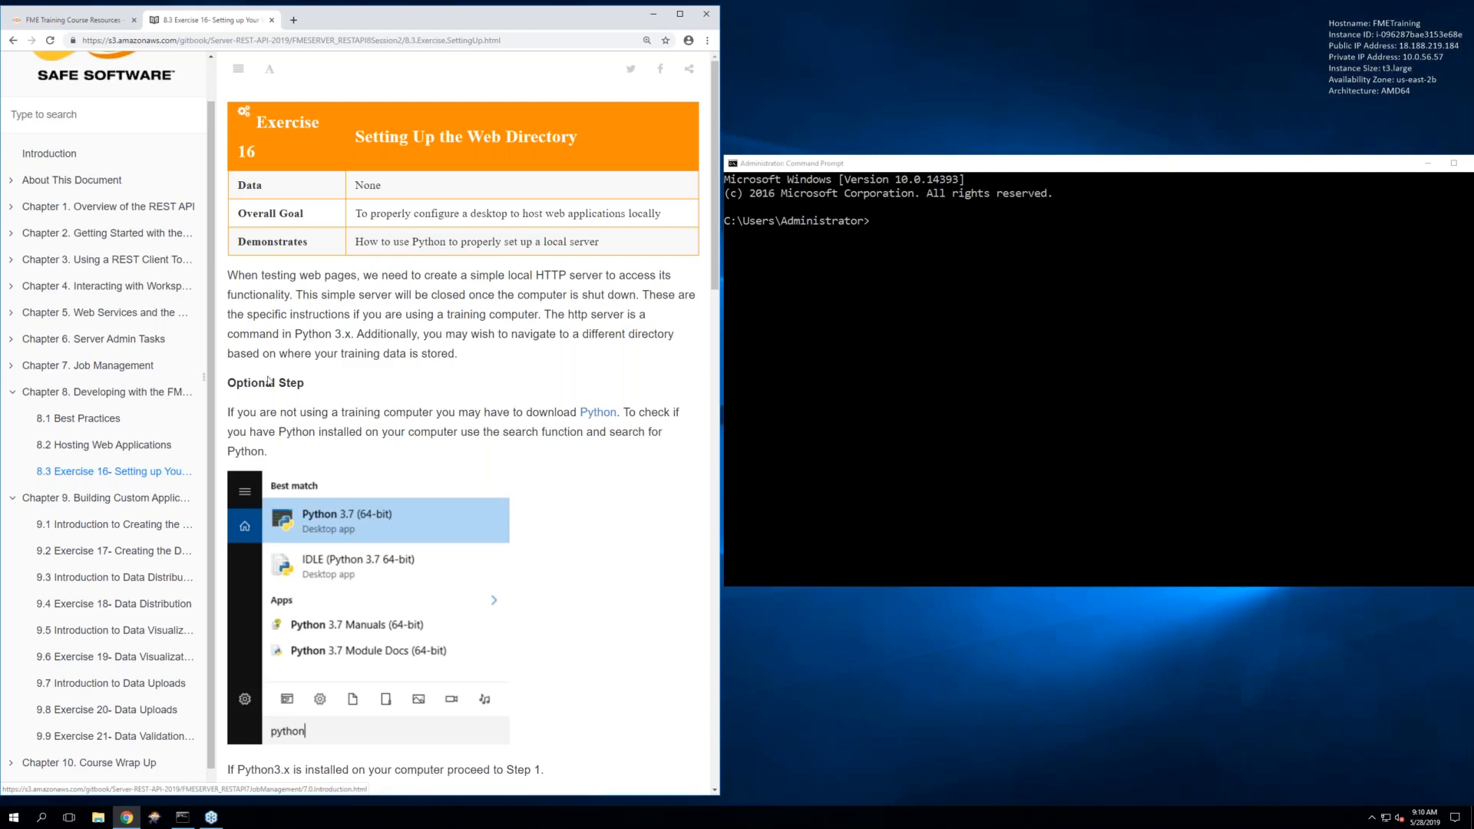
{"action": "scroll", "coordinate": [293, 379], "scroll_direction": "down", "scroll_amount": 1}
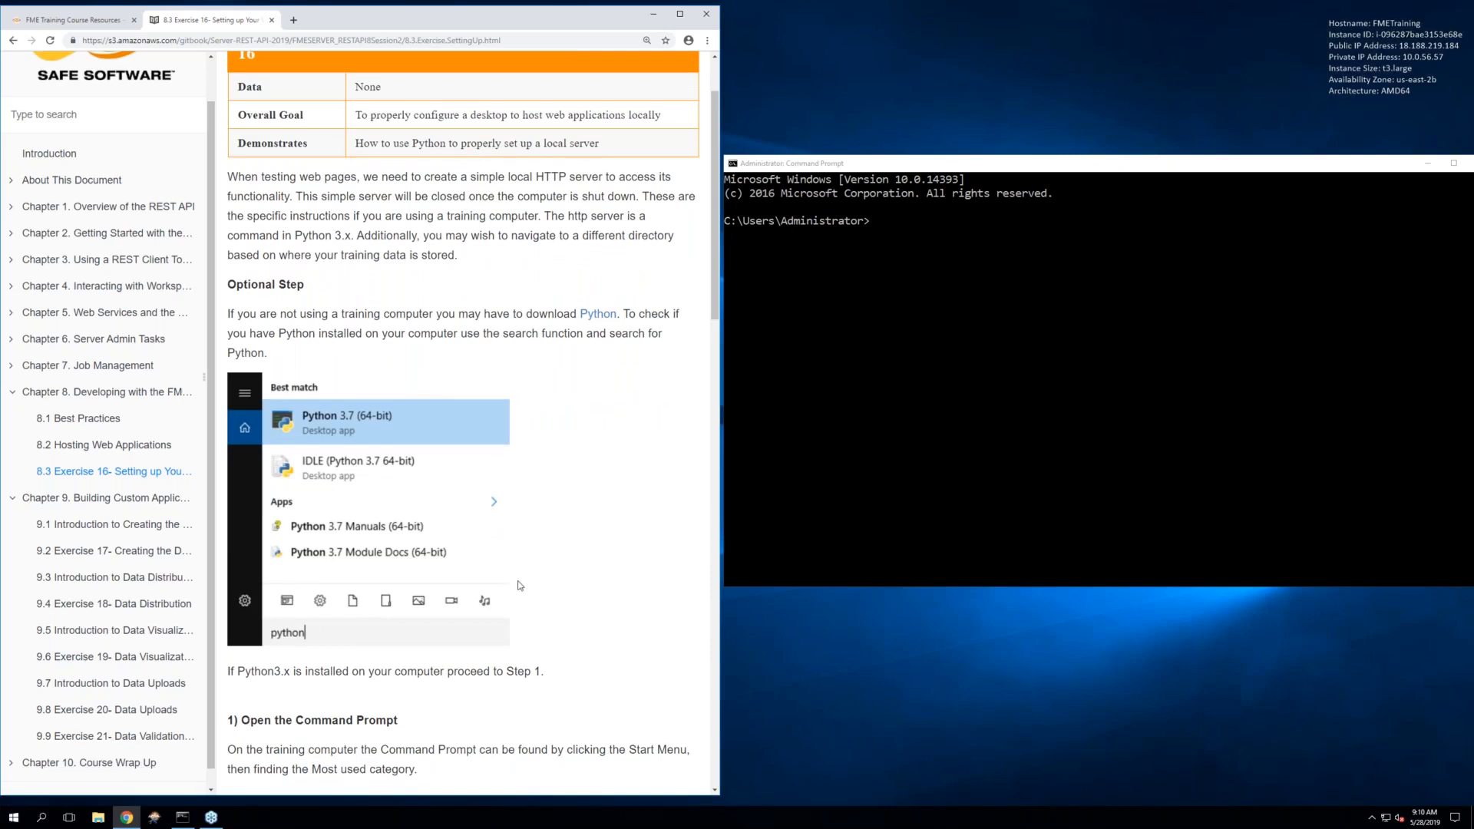
{"action": "scroll", "coordinate": [520, 585], "scroll_direction": "down", "scroll_amount": 1}
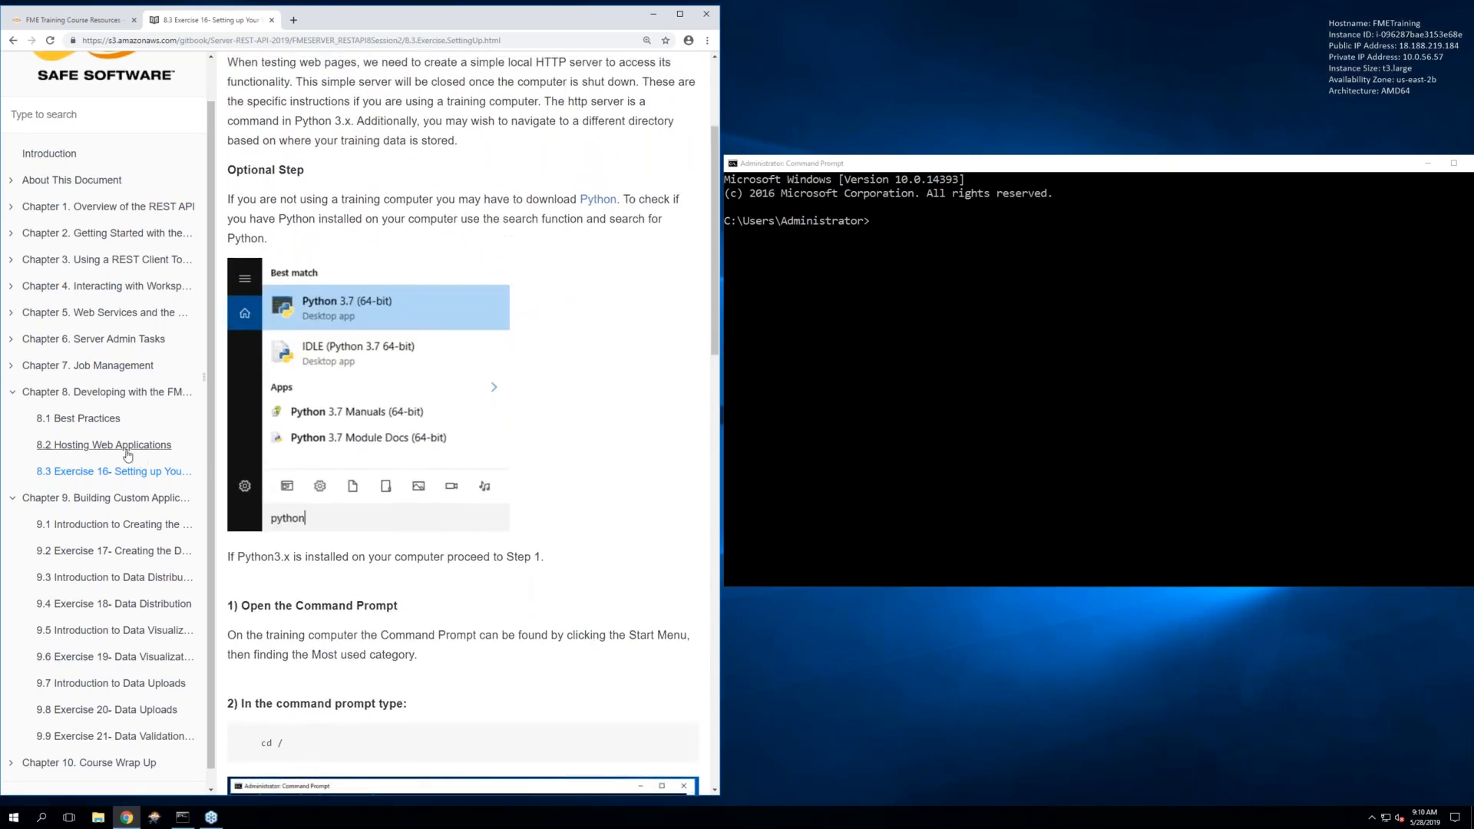
{"action": "left_click", "coordinate": [128, 447]}
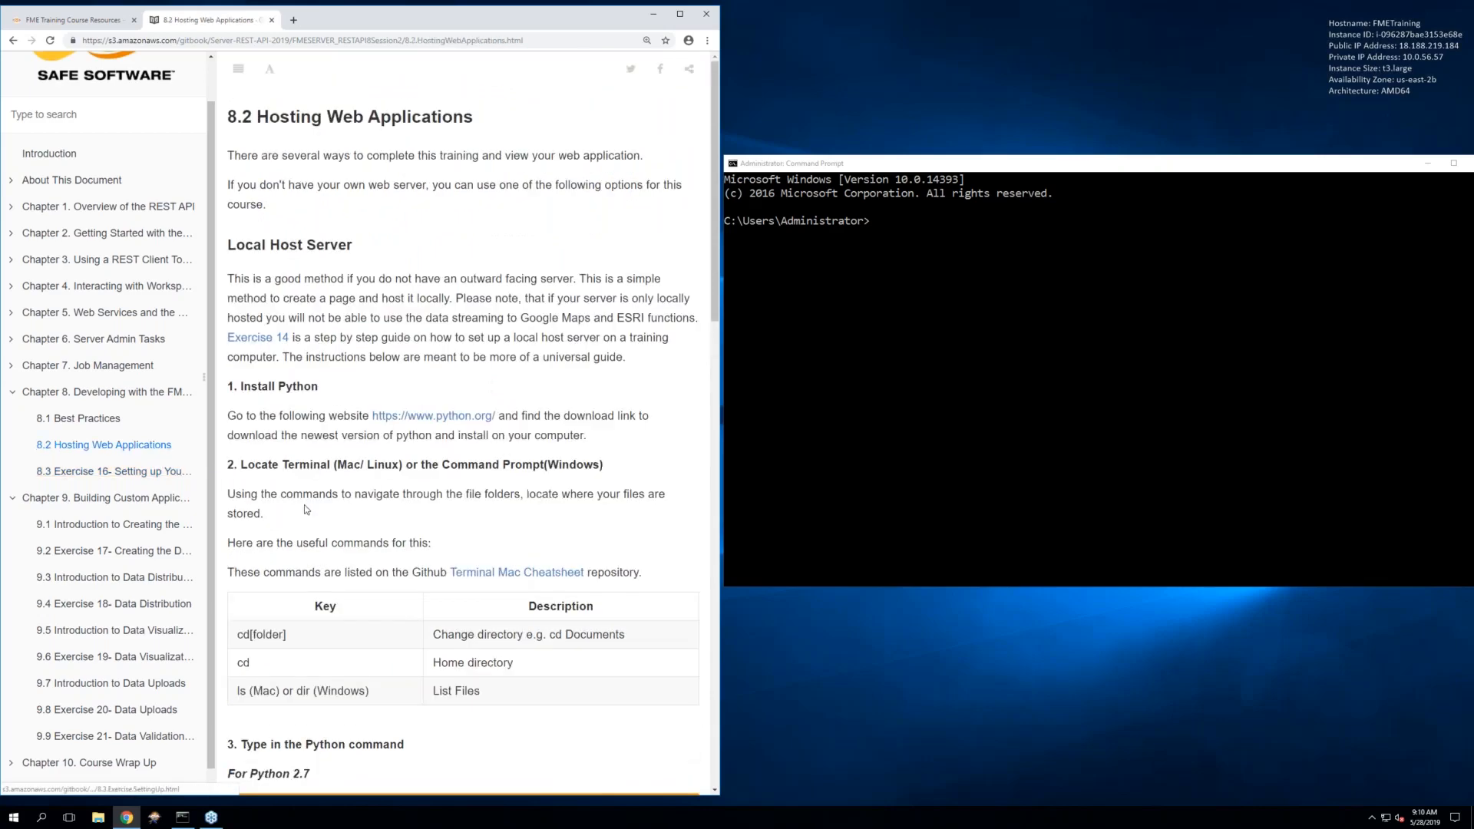
{"action": "scroll", "coordinate": [305, 510], "scroll_direction": "down", "scroll_amount": 2}
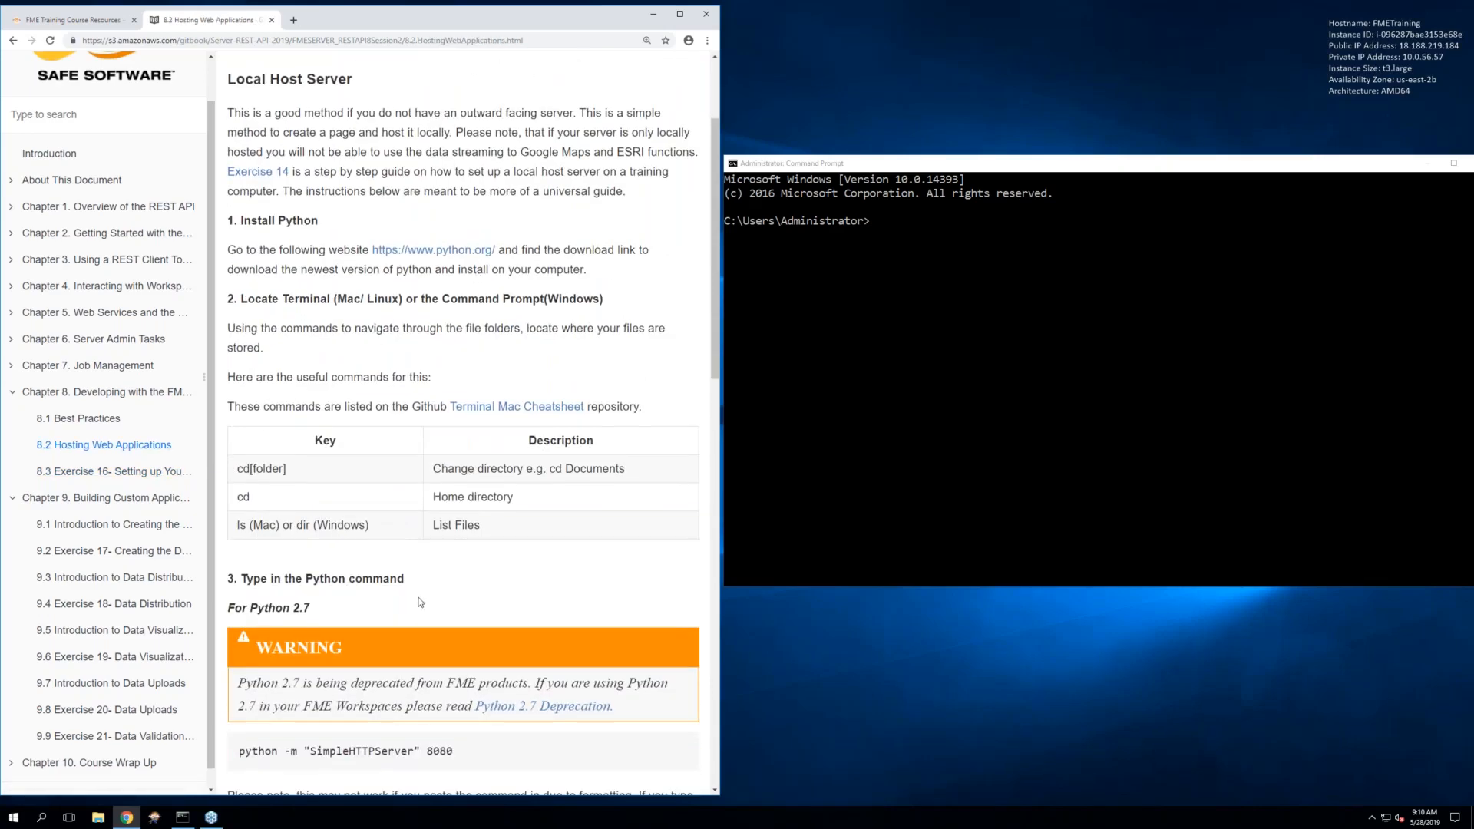
{"action": "scroll", "coordinate": [417, 607], "scroll_direction": "down", "scroll_amount": 3}
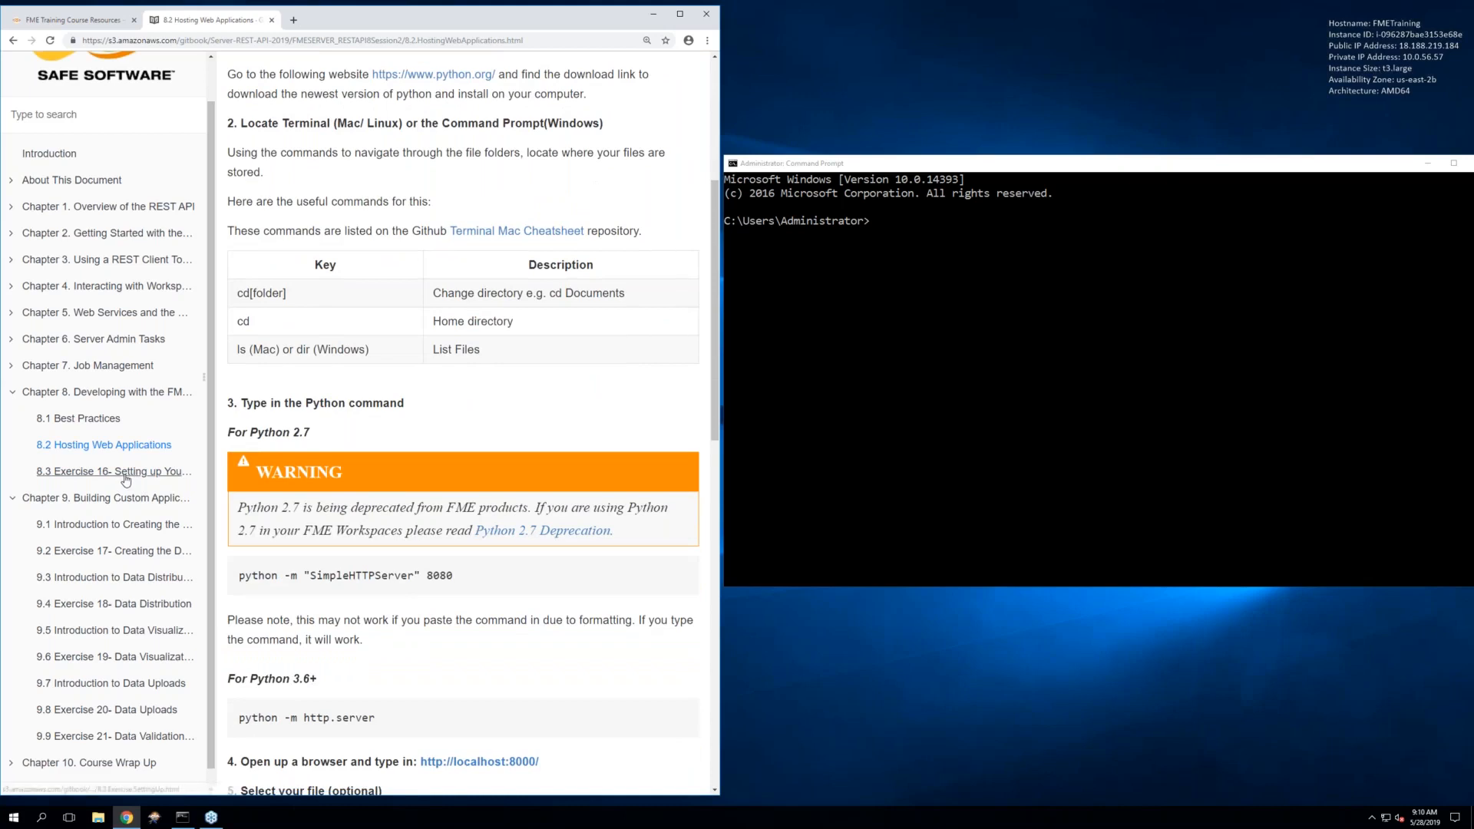
Reopen Exercise 16 and read the Python check and the first Command Prompt instructions
{"action": "left_click", "coordinate": [125, 472]}
{"action": "scroll", "coordinate": [286, 488], "scroll_direction": "down", "scroll_amount": 2}
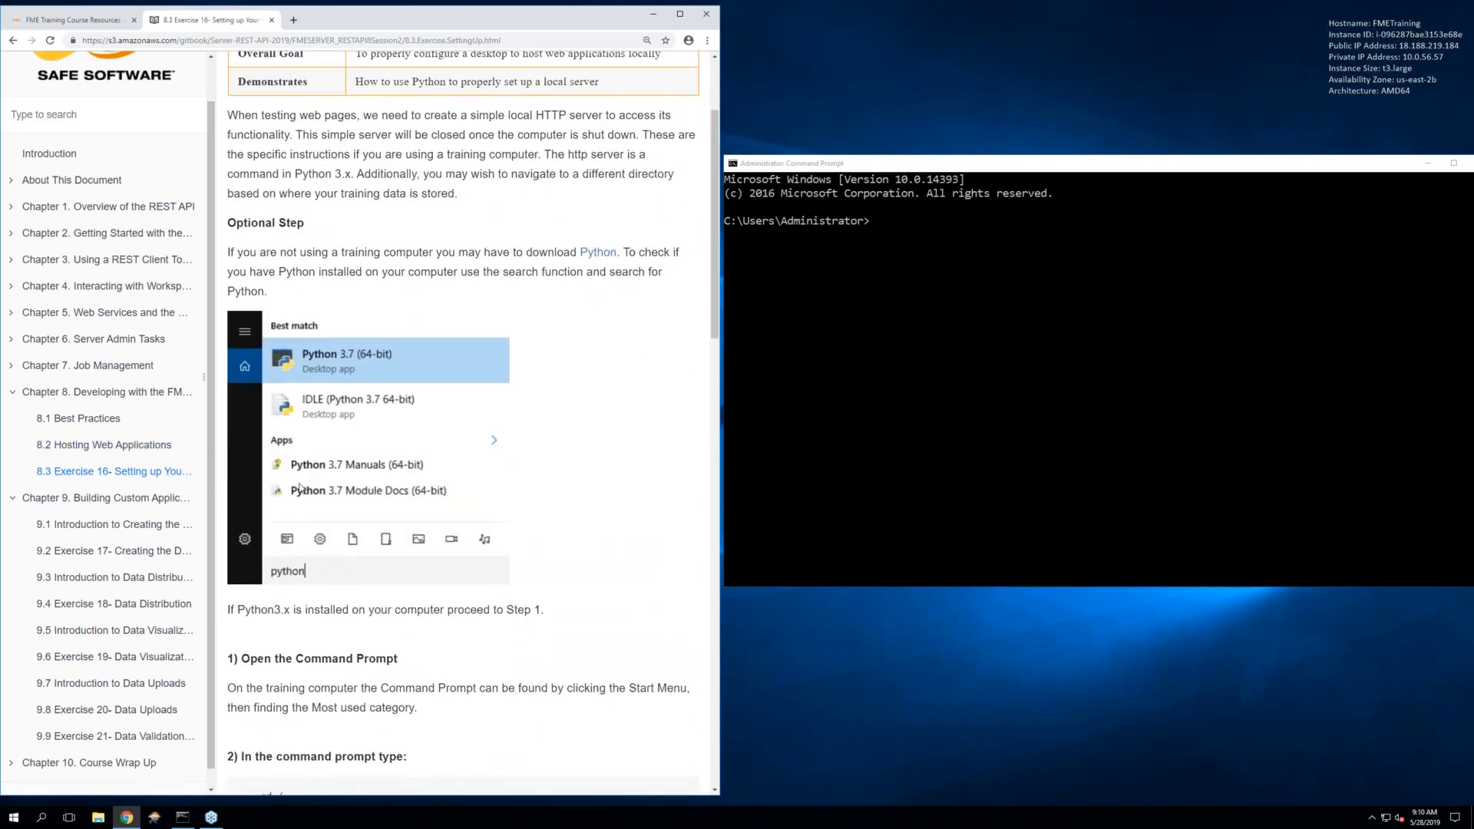
{"action": "scroll", "coordinate": [299, 488], "scroll_direction": "down", "scroll_amount": 1}
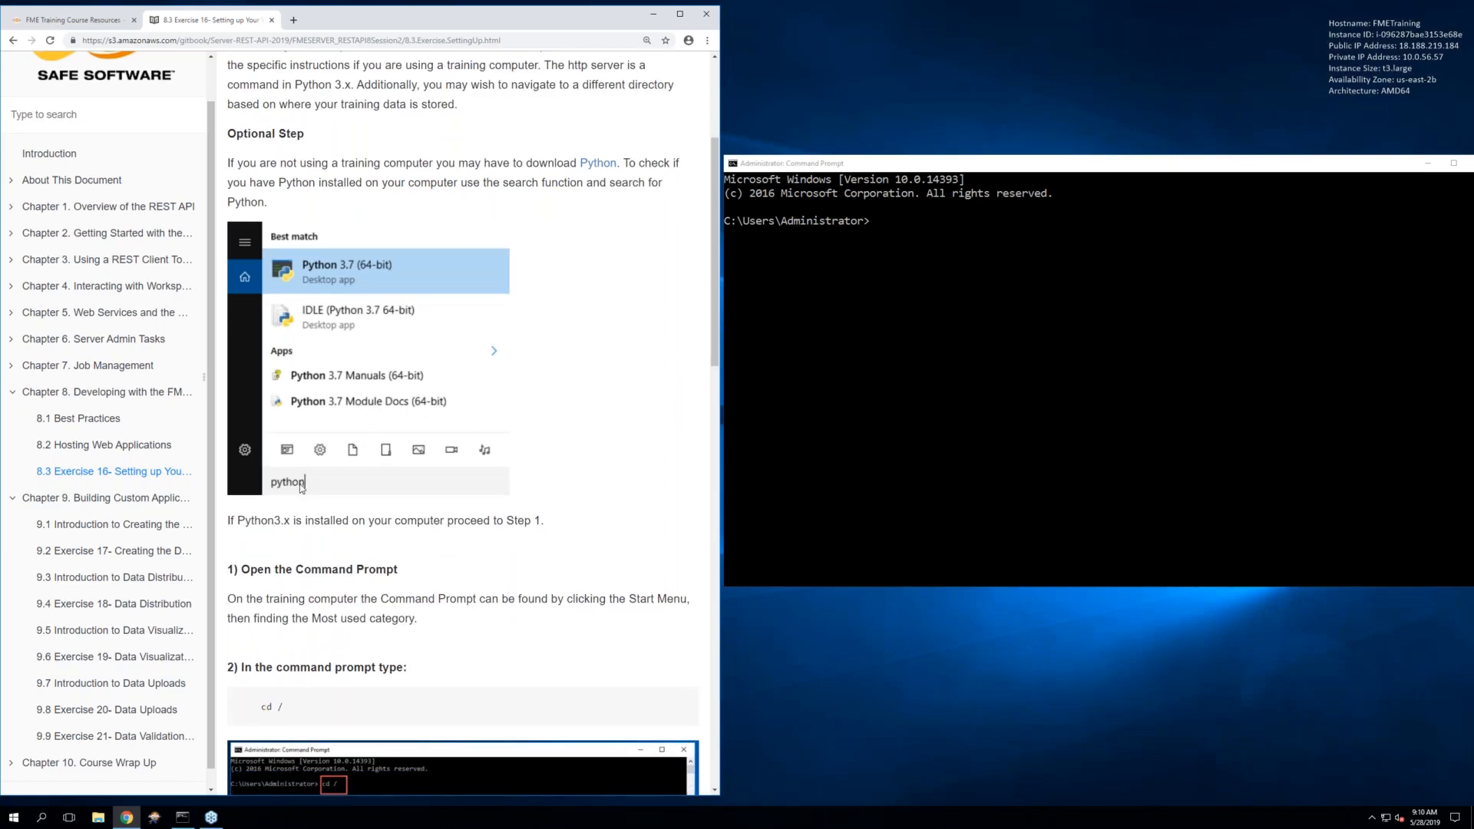
{"action": "scroll", "coordinate": [301, 488], "scroll_direction": "down", "scroll_amount": 3}
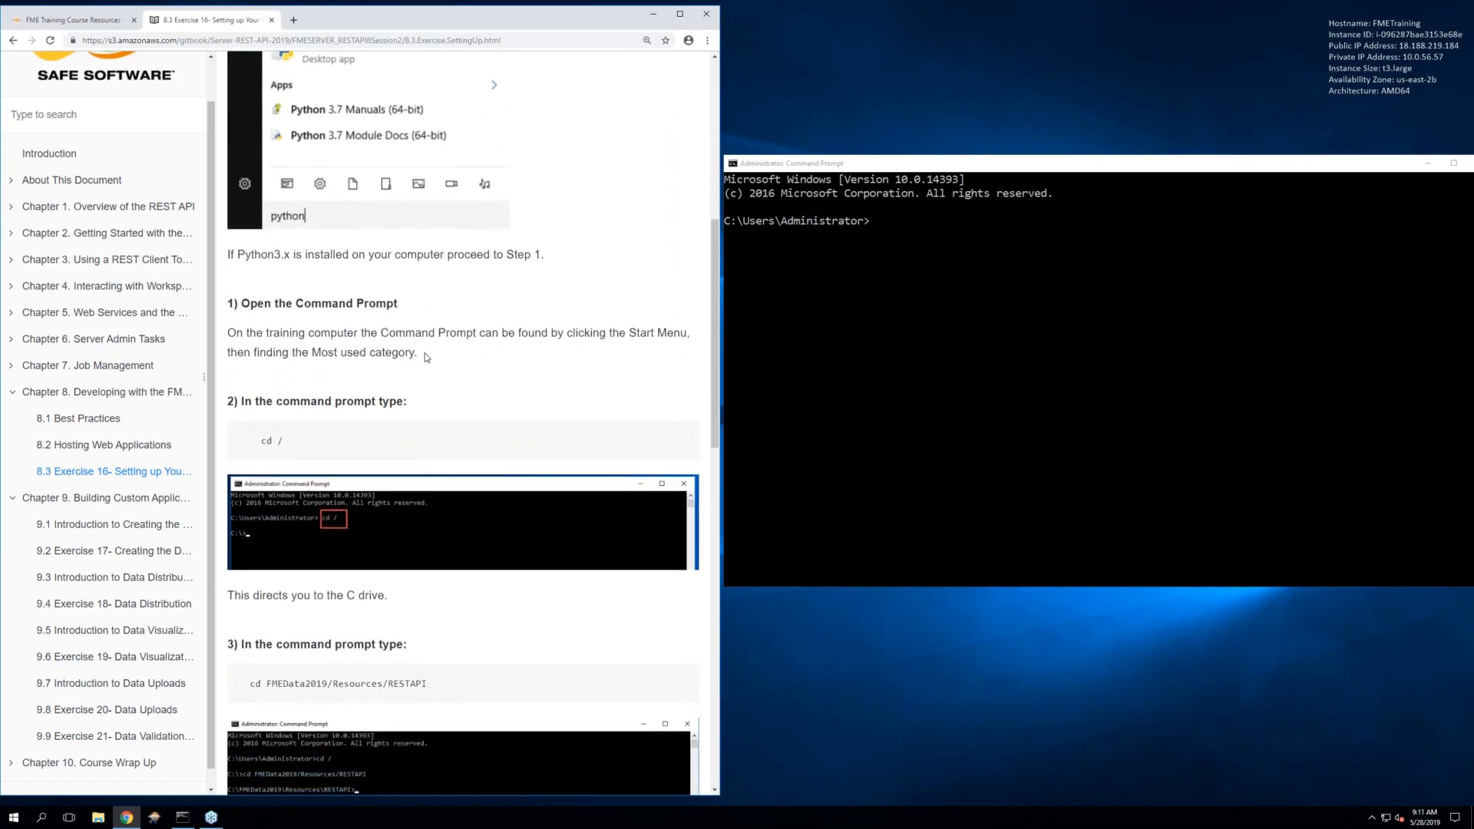
Search Windows for "command" to locate the Command Prompt, and close the search without launching it
{"action": "left_click", "coordinate": [865, 167]}
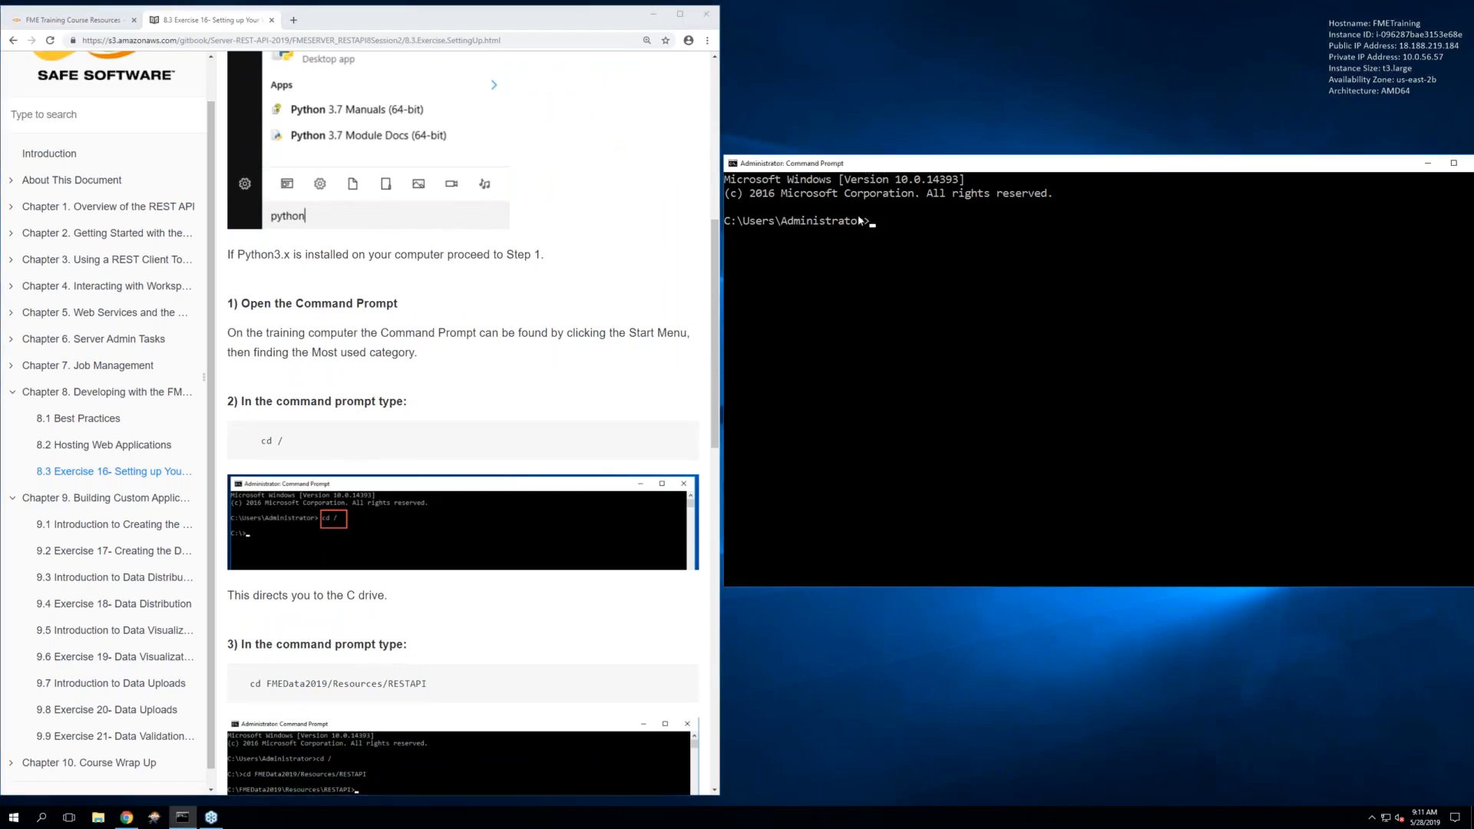
{"action": "left_click", "coordinate": [413, 408]}
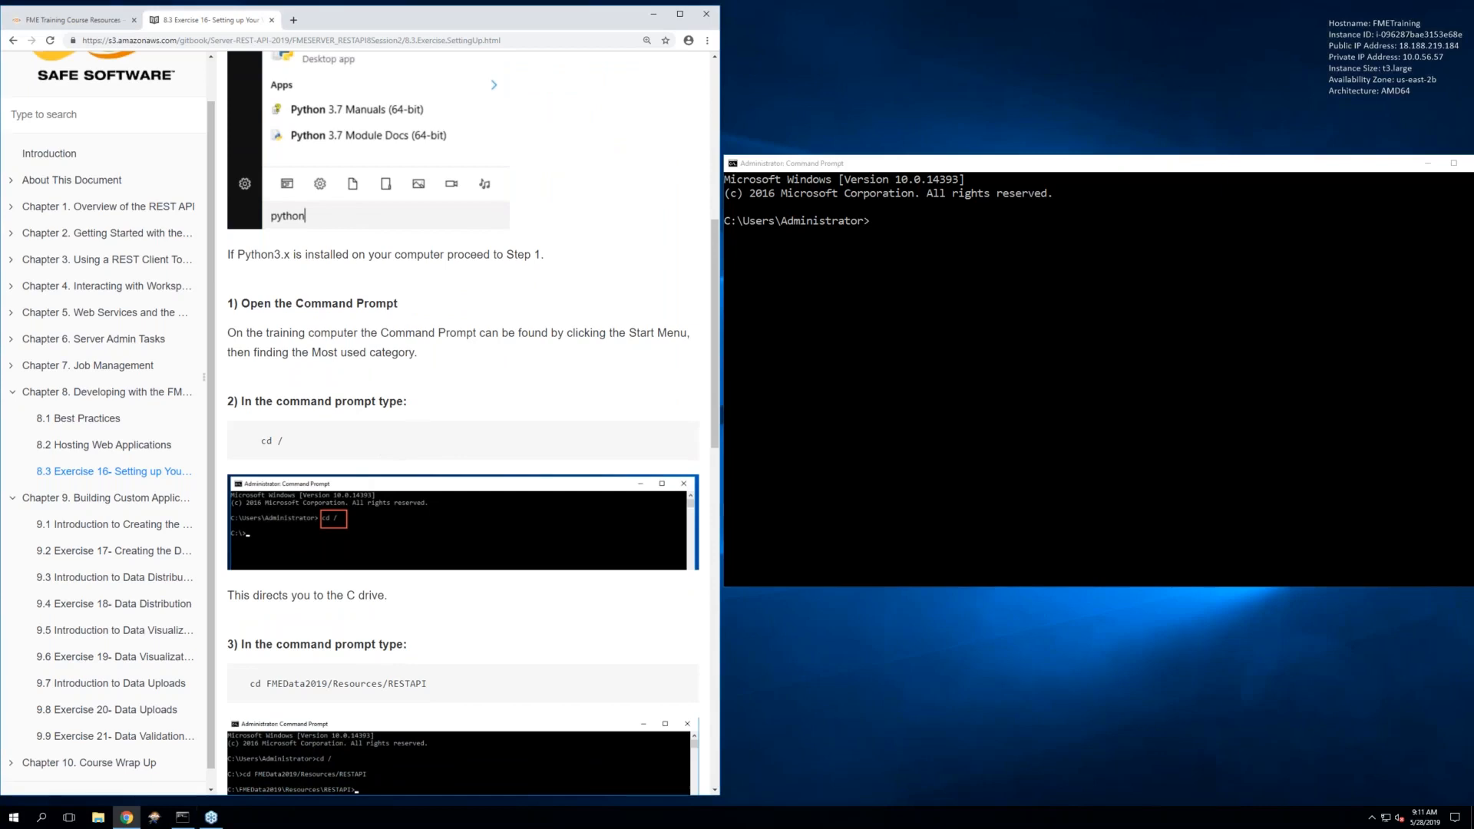
{"action": "left_click", "coordinate": [13, 818]}
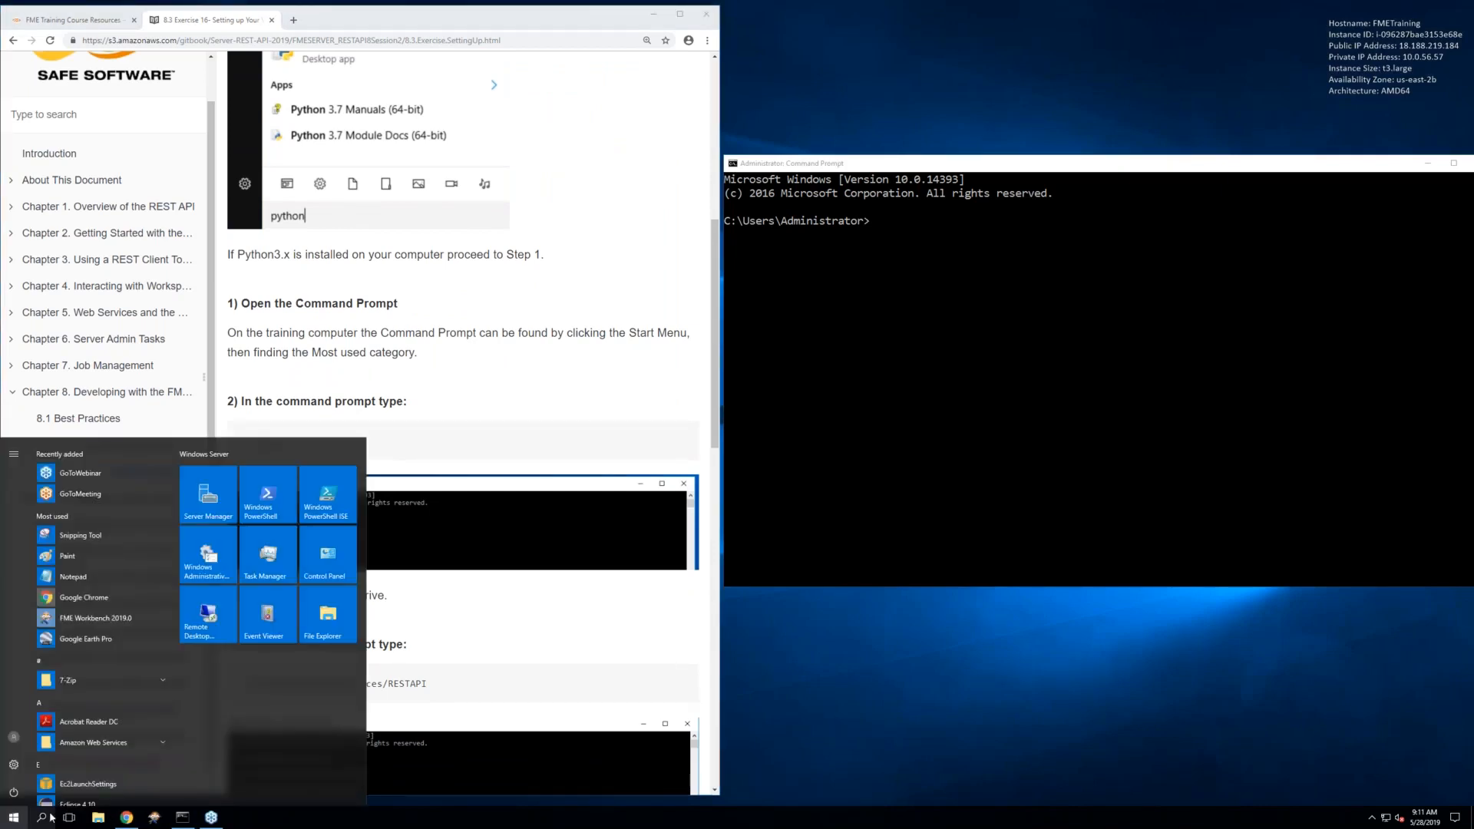
{"action": "left_click", "coordinate": [42, 818]}
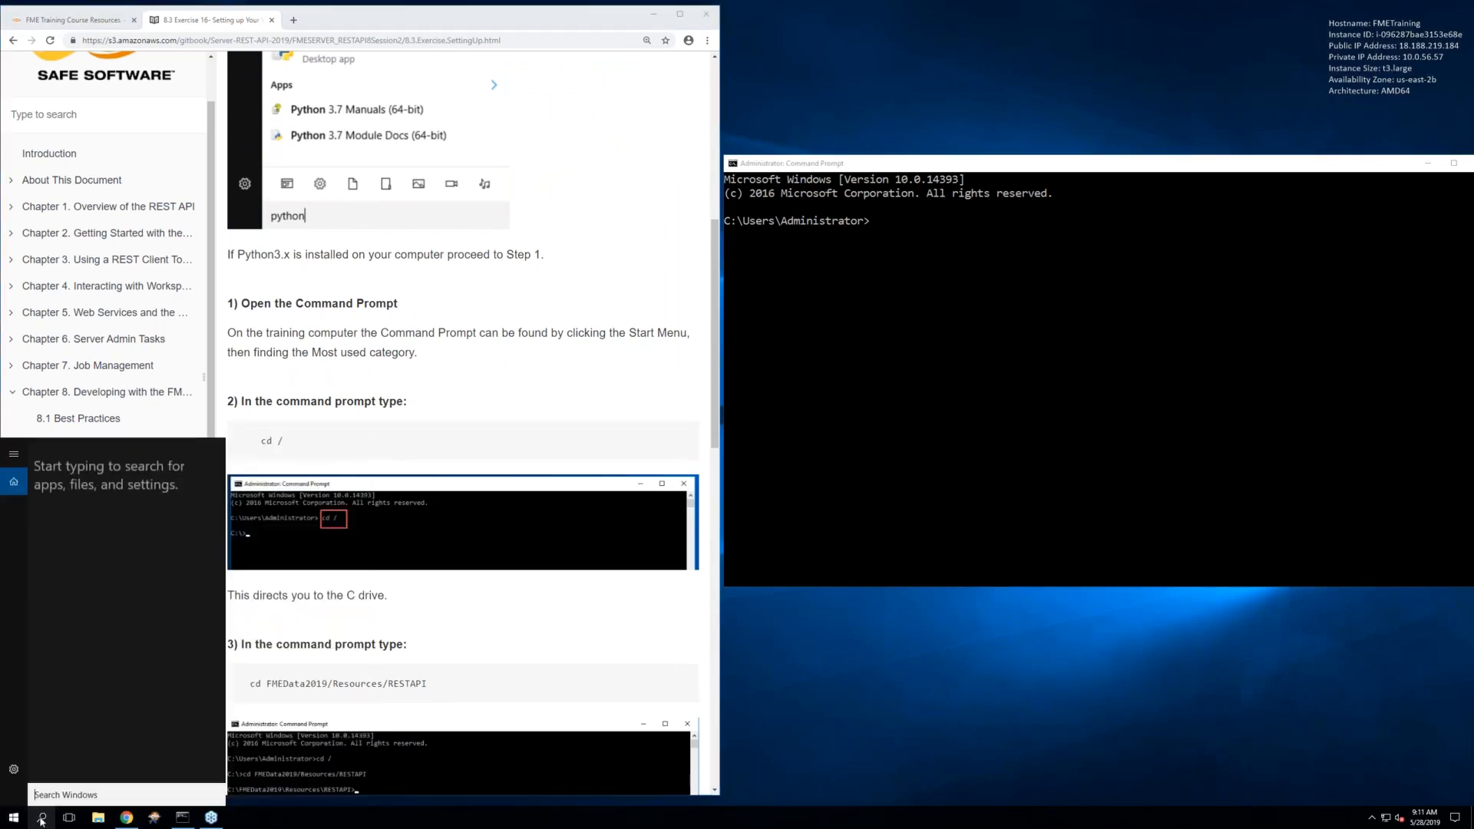
{"action": "type", "text": "command"}
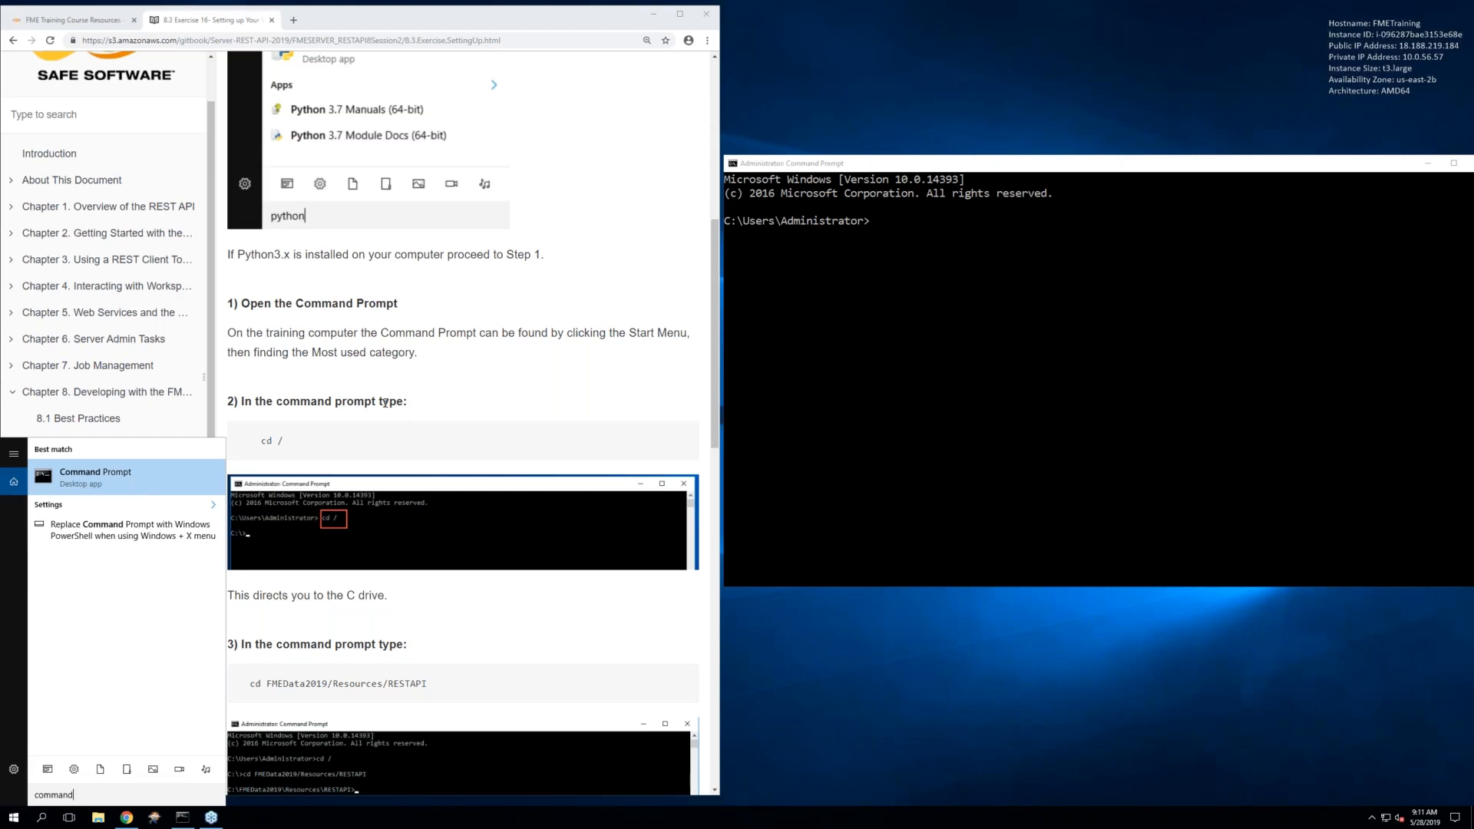
{"action": "left_click", "coordinate": [385, 403]}
Switch to the Command Prompt and change to the root of the C drive with cd /
{"action": "left_click", "coordinate": [900, 199]}
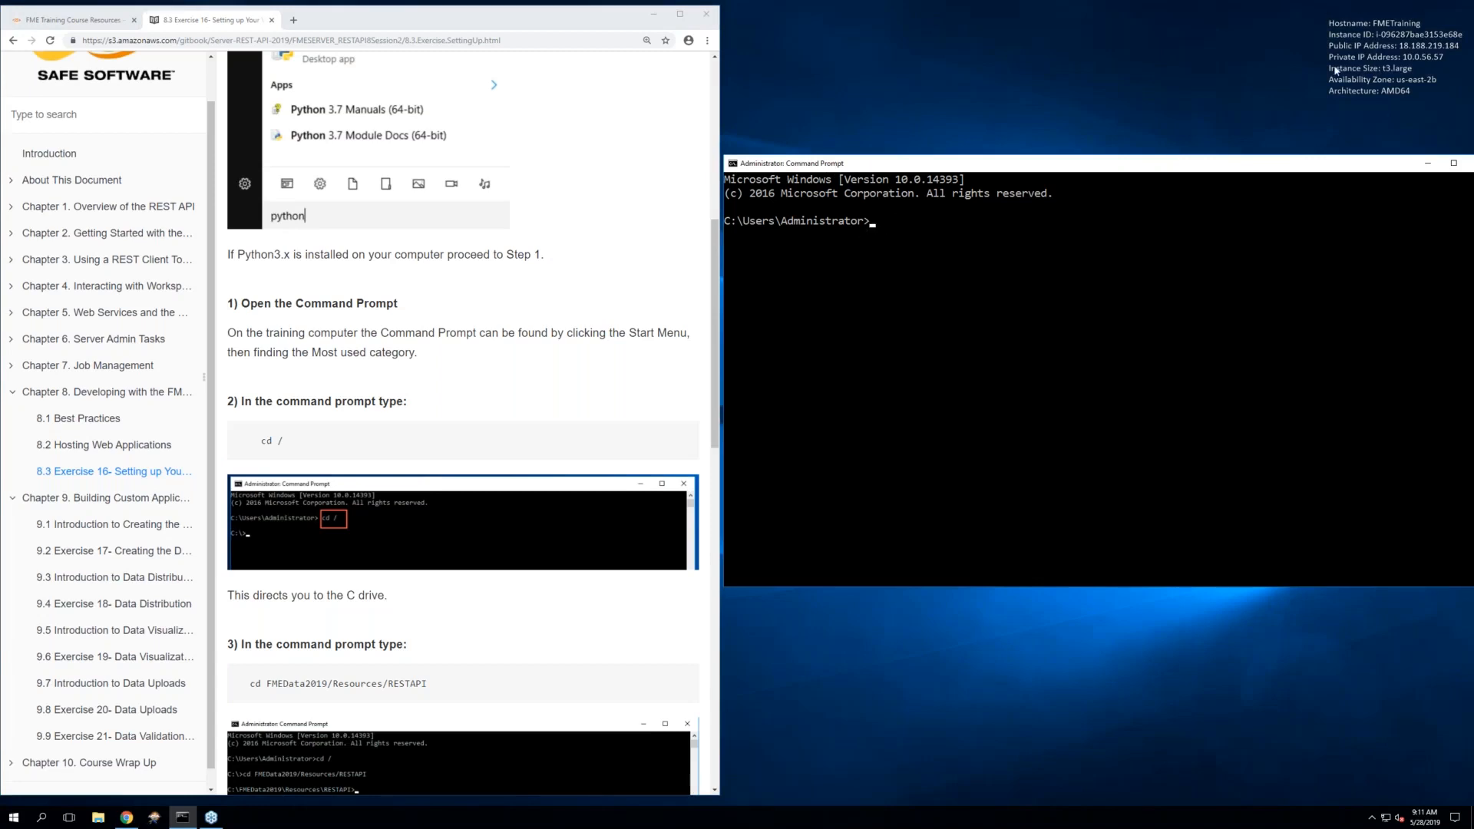
{"action": "left_click", "coordinate": [1307, 42]}
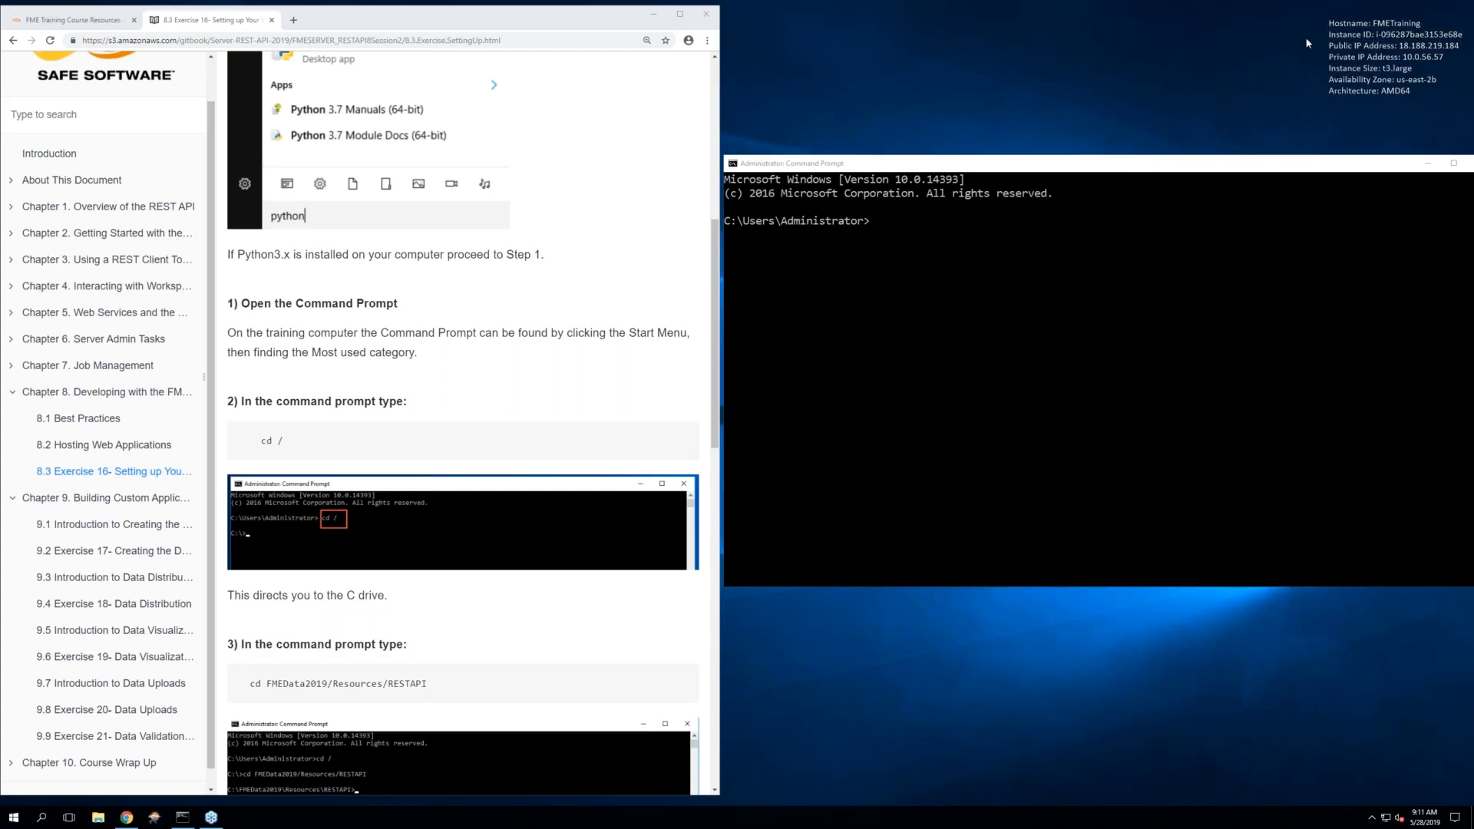
{"action": "left_click", "coordinate": [883, 224]}
{"action": "left_click", "coordinate": [880, 226]}
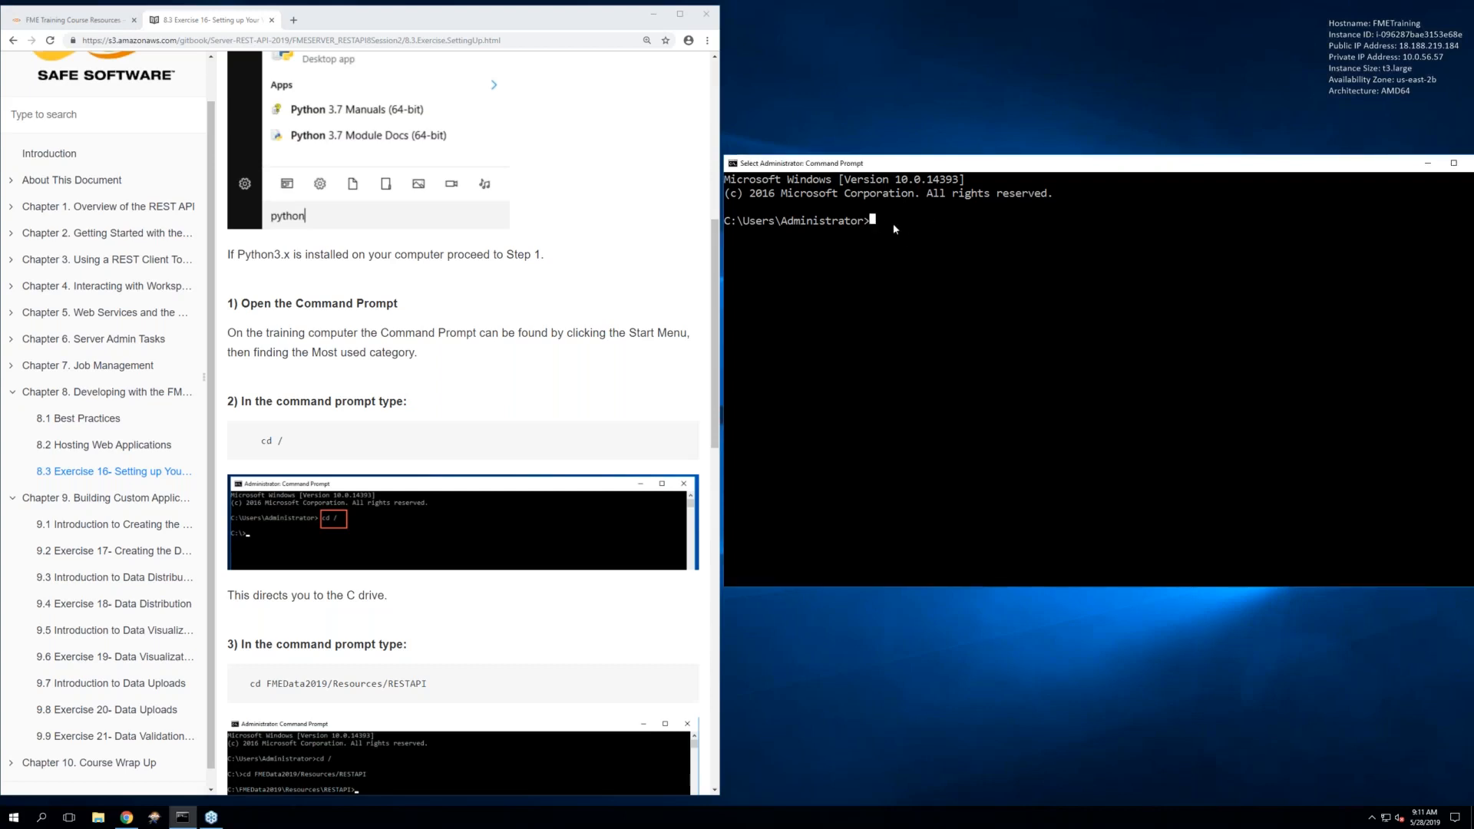
{"action": "type", "text": "cd /"}
{"action": "key", "text": "Return"}
Copy the command cd FMEData2019/Resources/RESTAPI from step 3 of the exercise and run it in the Command Prompt
{"action": "scroll", "coordinate": [444, 530], "scroll_direction": "up", "scroll_amount": 1}
{"action": "scroll", "coordinate": [444, 530], "scroll_direction": "down", "scroll_amount": 3}
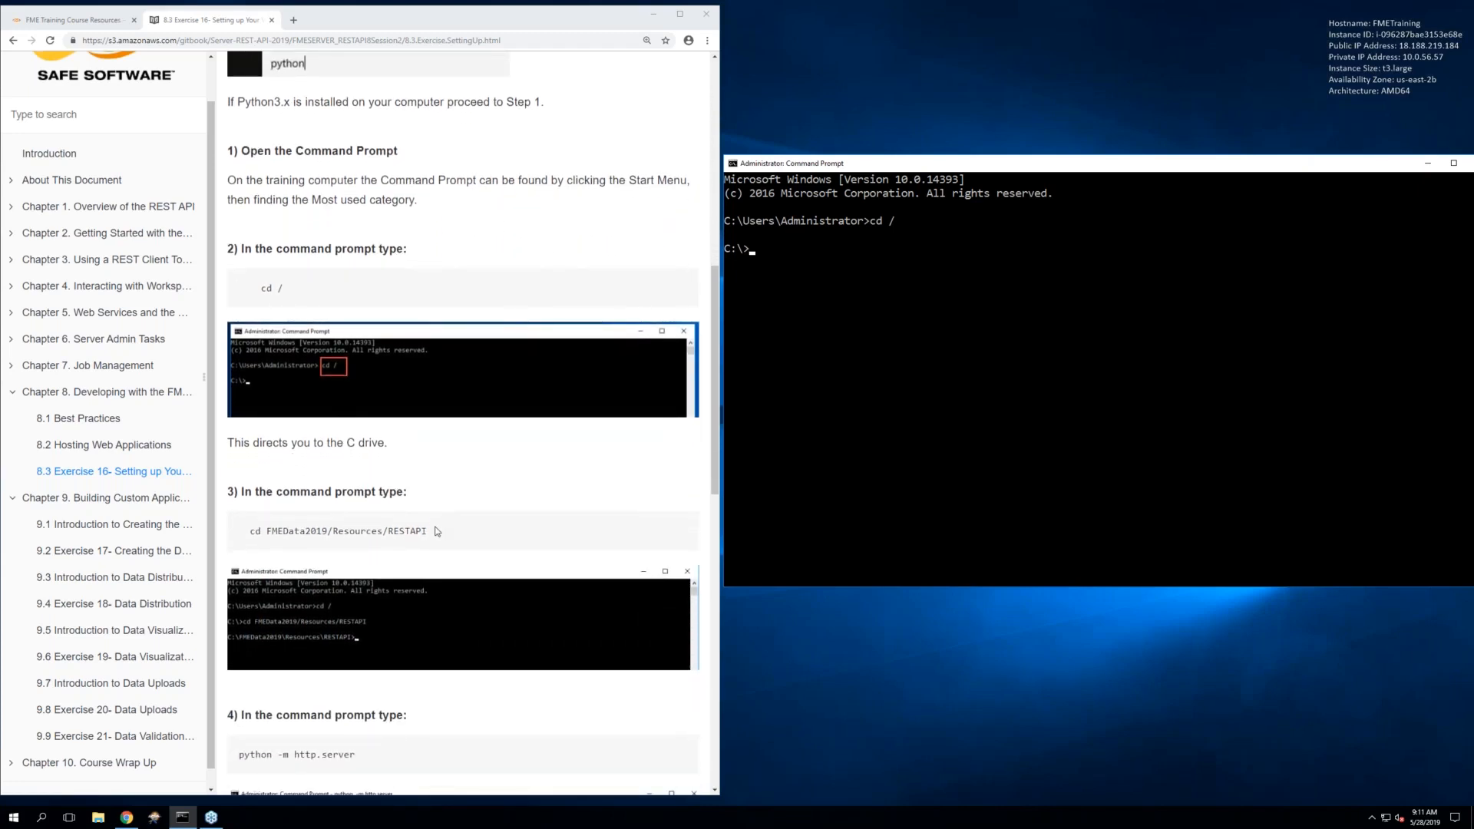
{"action": "left_click_drag", "start_coordinate": [428, 537], "coordinate": [266, 533]}
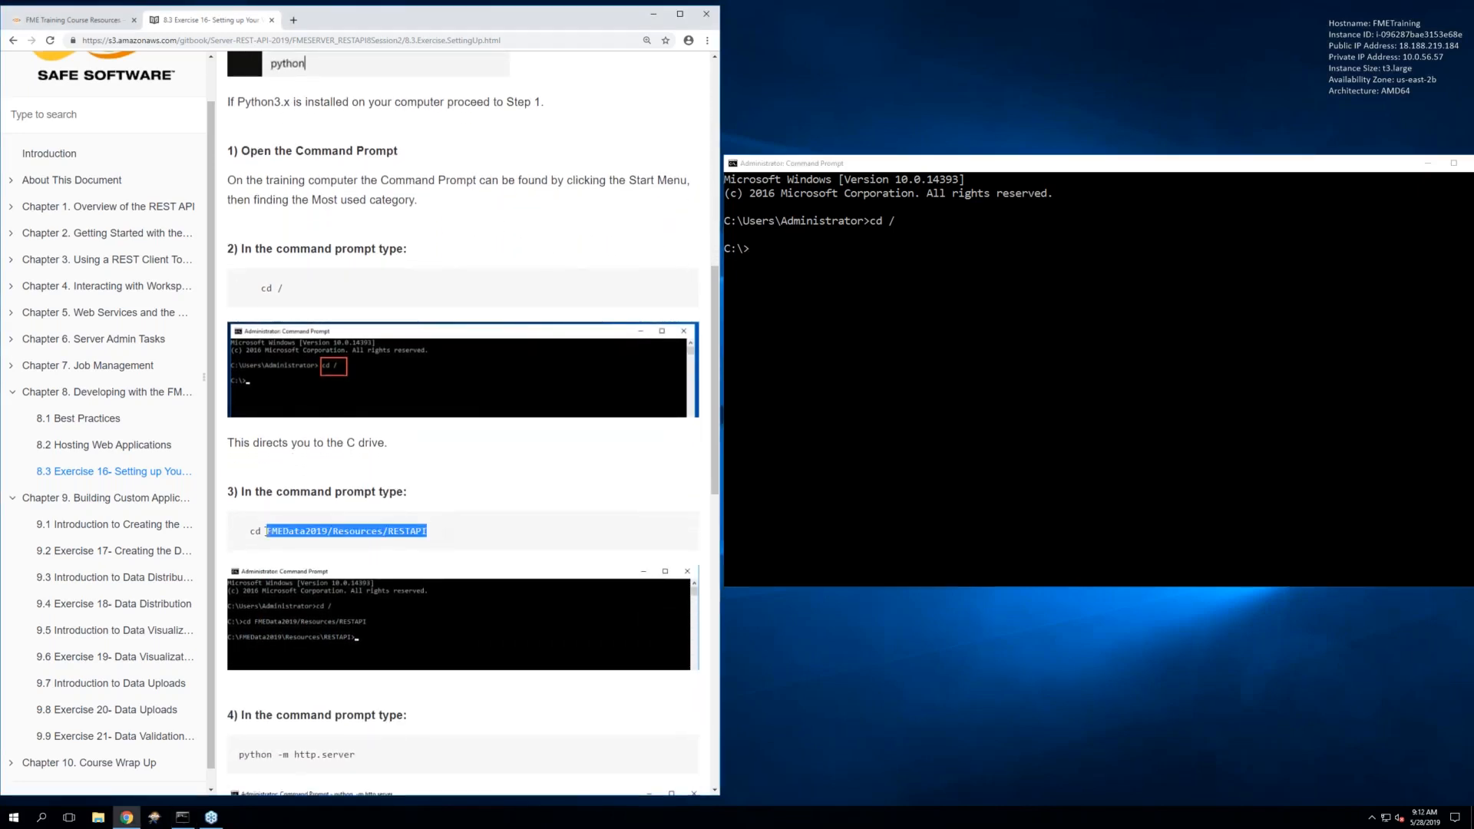
{"action": "scroll", "coordinate": [267, 534], "scroll_direction": "up", "scroll_amount": 1}
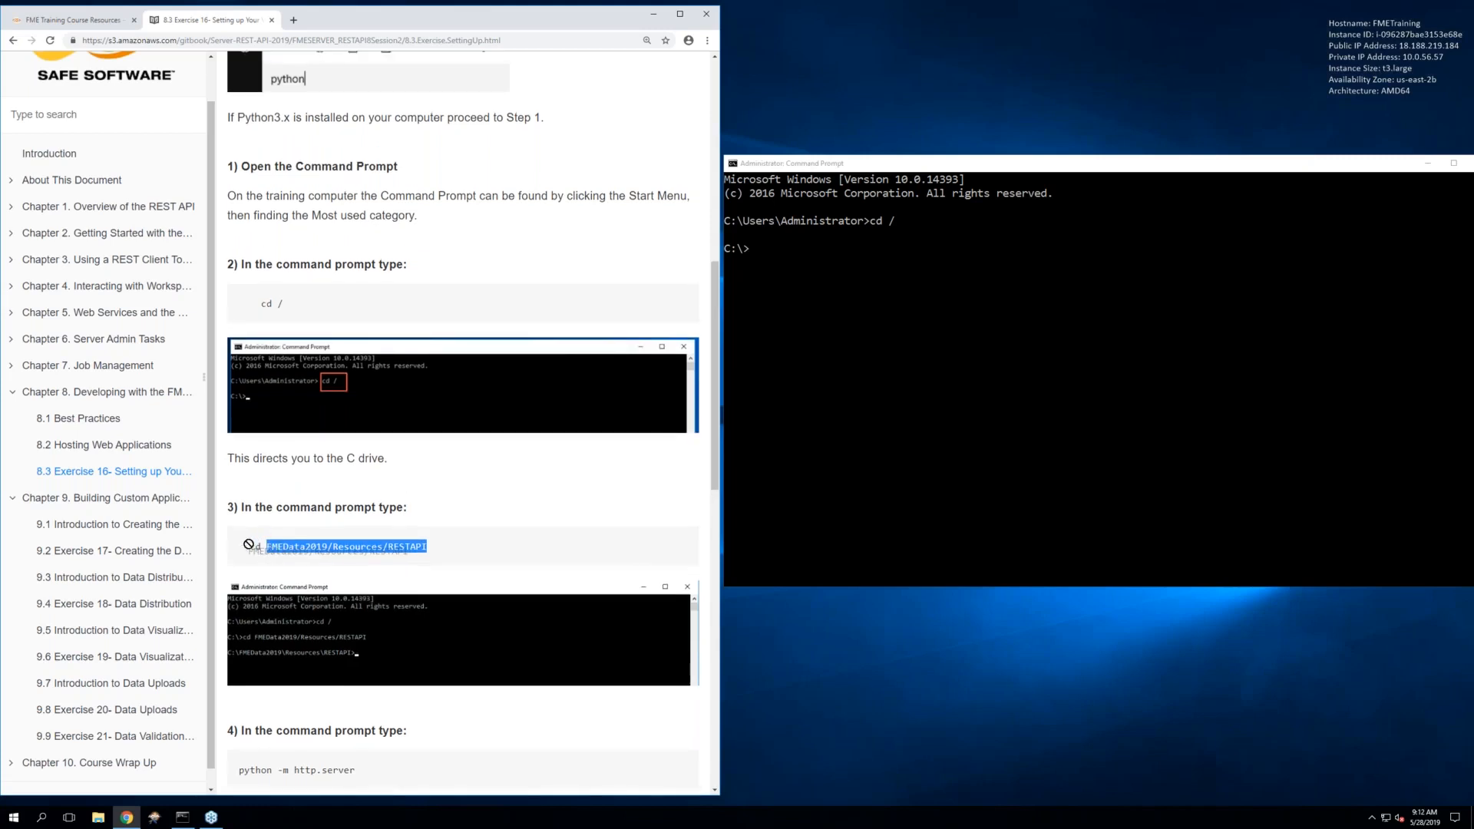
{"action": "left_click", "coordinate": [431, 549]}
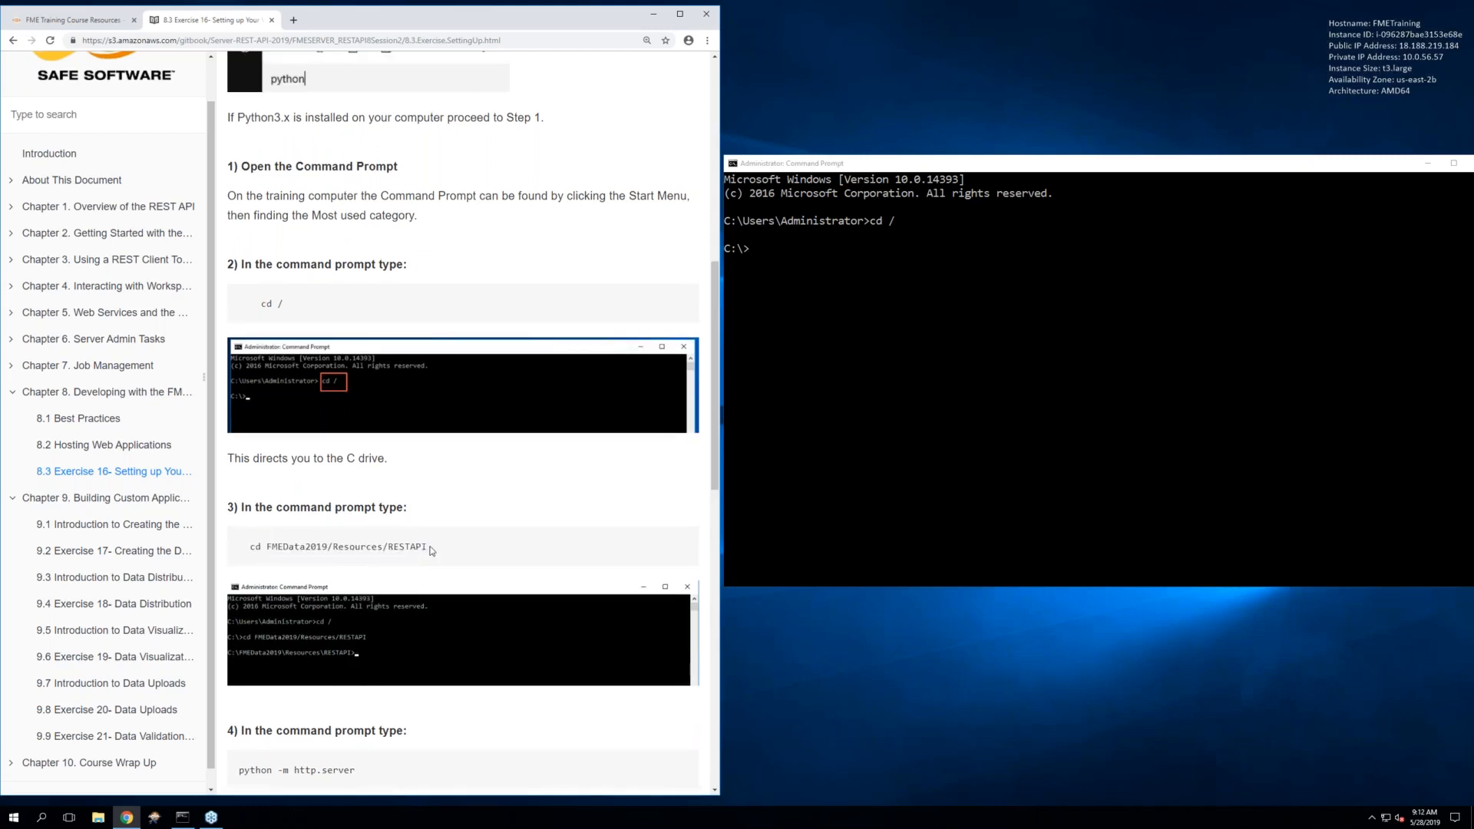
{"action": "left_click_drag", "start_coordinate": [430, 550], "coordinate": [251, 551]}
{"action": "key", "text": "super+c"}
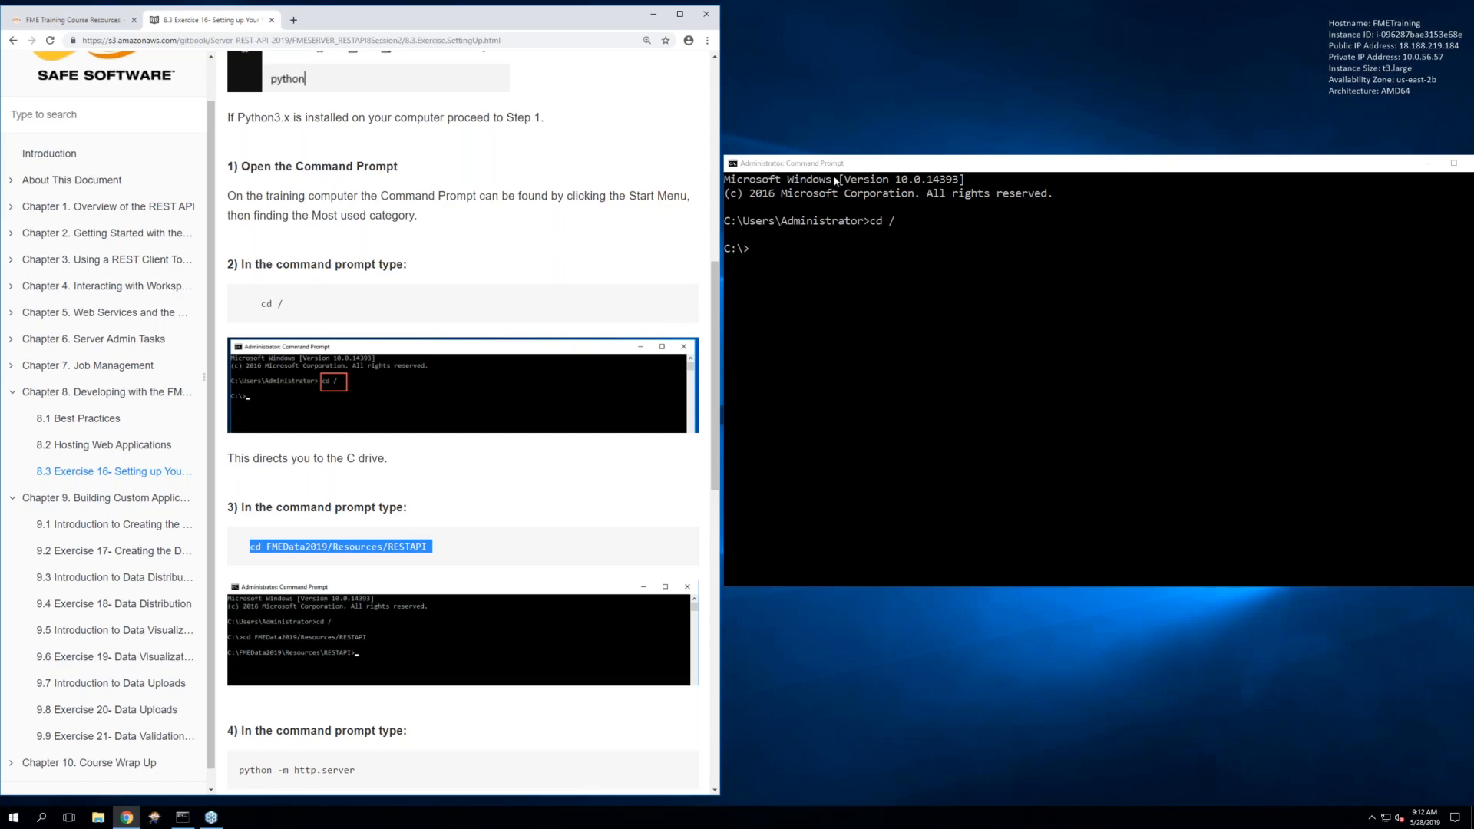
{"action": "left_click", "coordinate": [770, 247]}
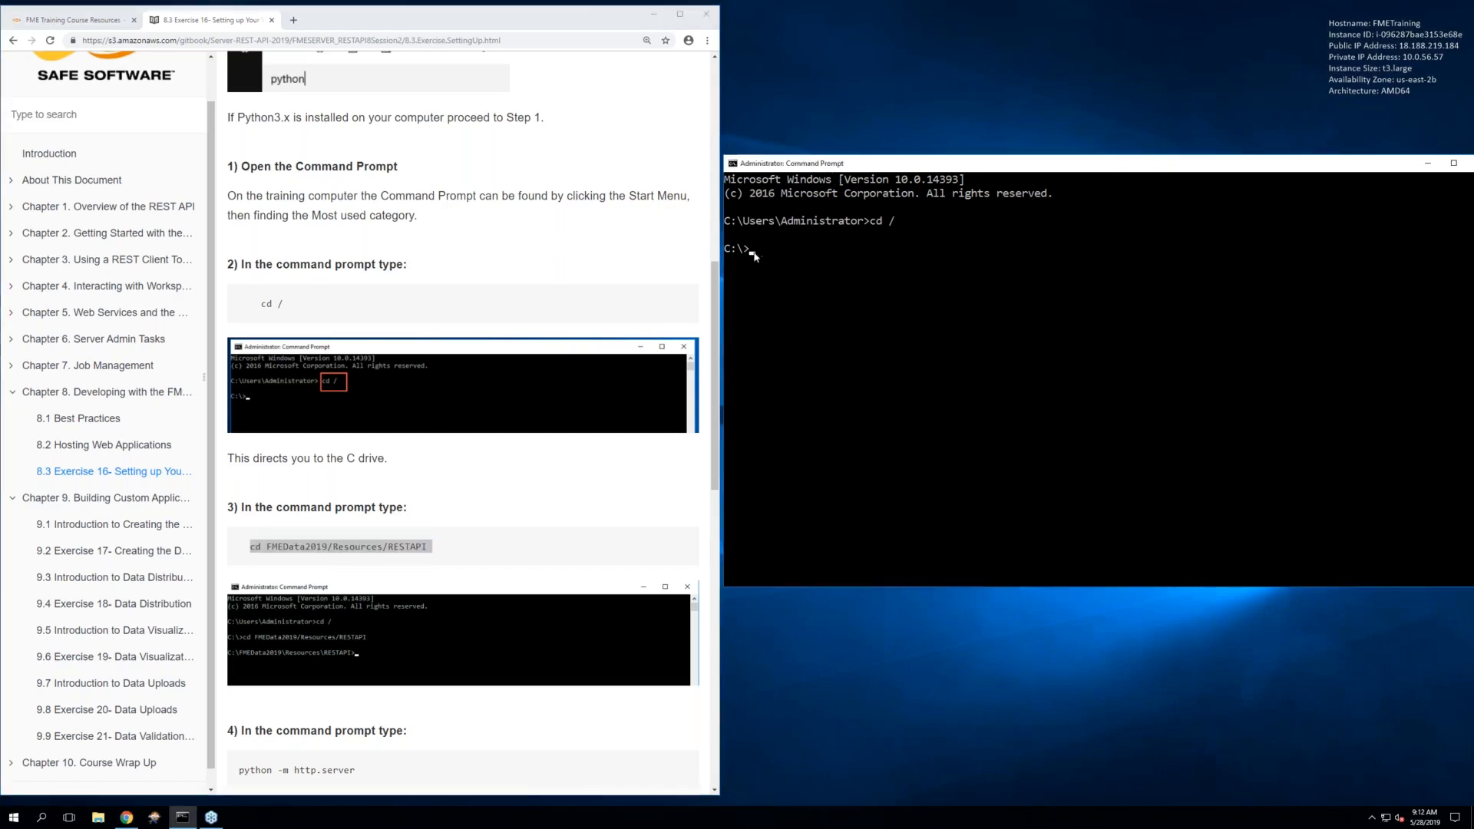
{"action": "right_click", "coordinate": [756, 257]}
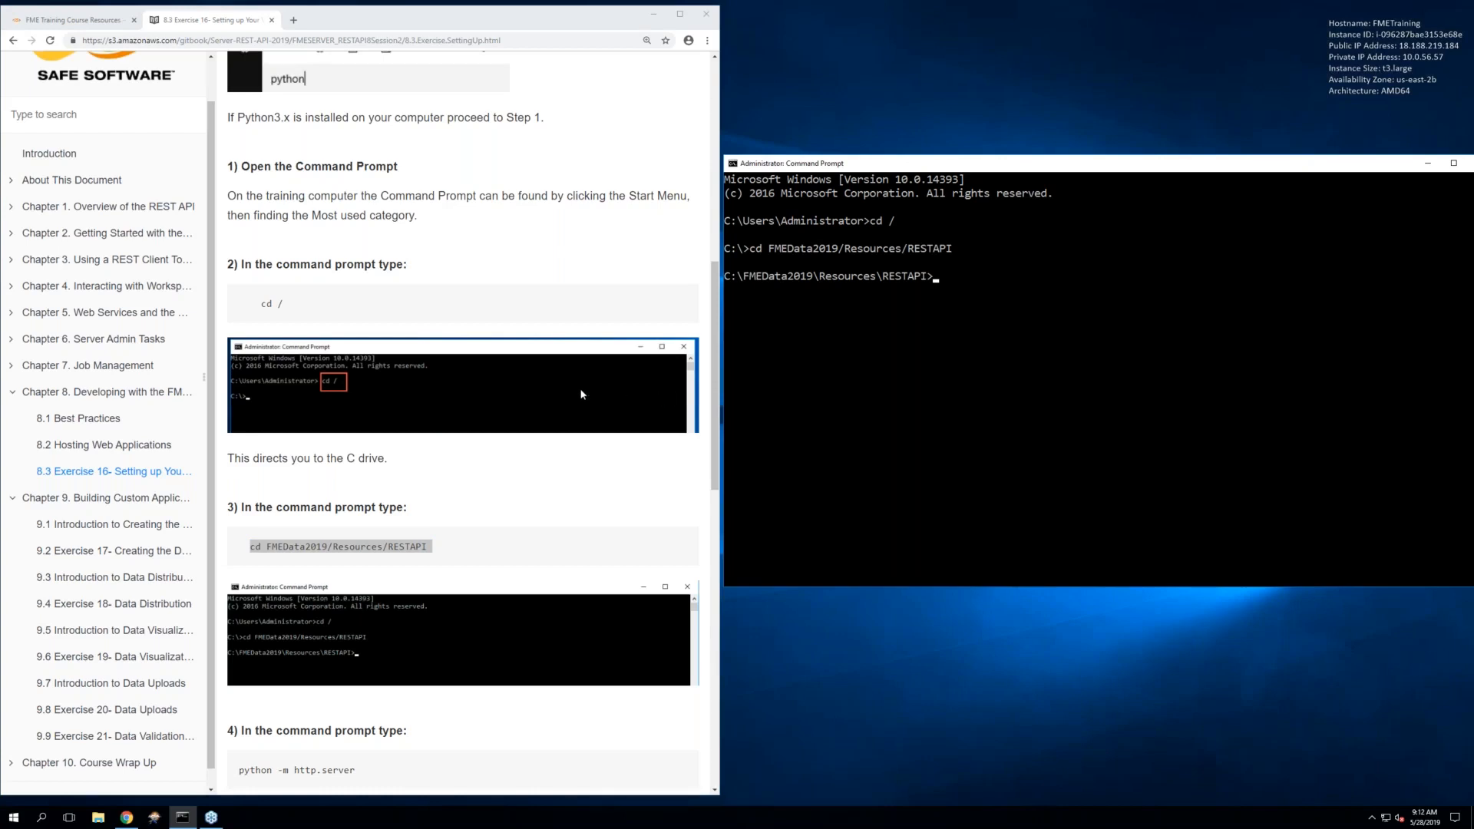
Copy python -m http.server from step 4 and run it in the Command Prompt to start the local web server
{"action": "scroll", "coordinate": [580, 393], "scroll_direction": "down", "scroll_amount": 3}
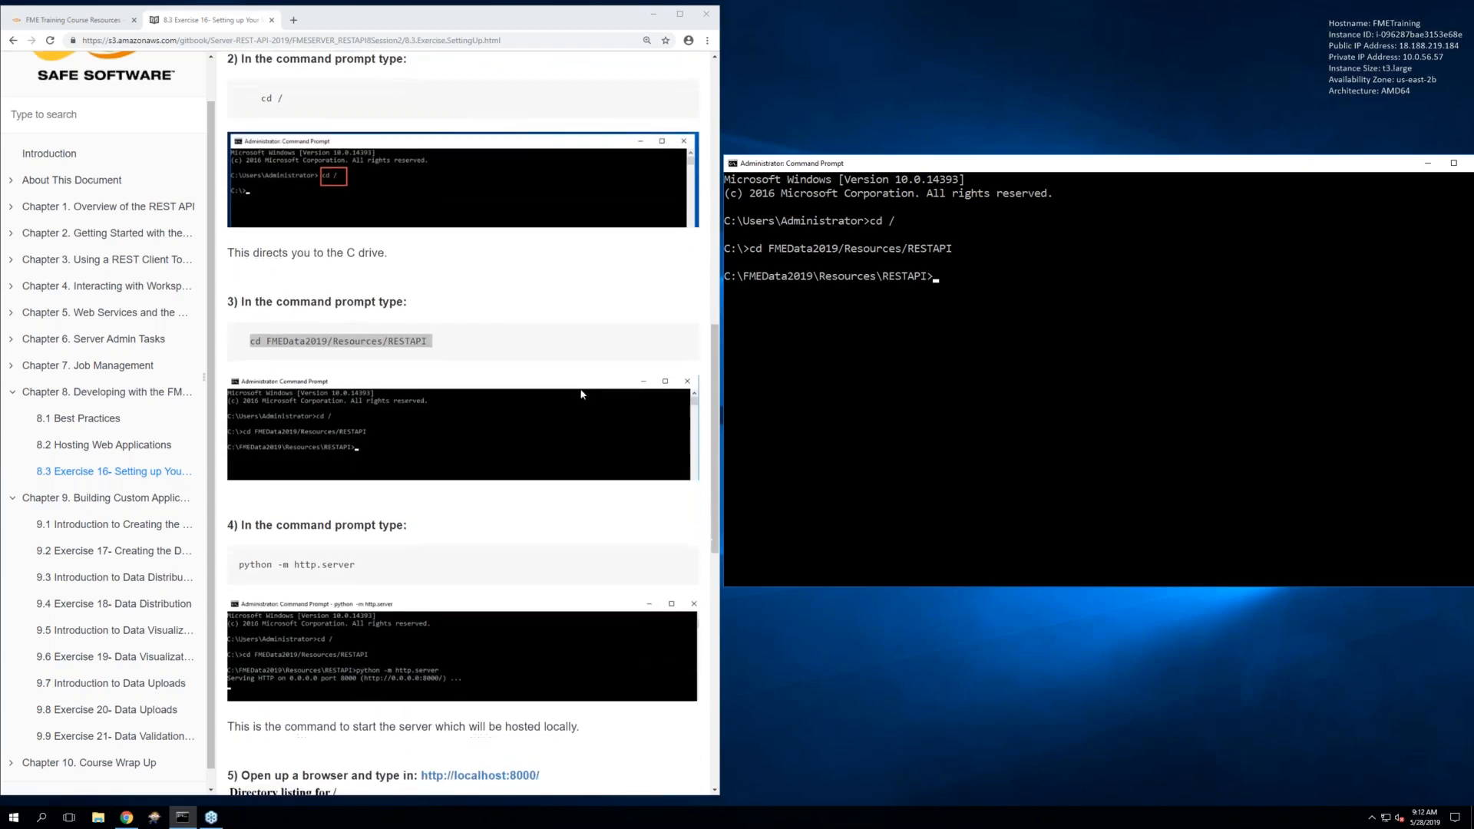
{"action": "scroll", "coordinate": [581, 394], "scroll_direction": "down", "scroll_amount": 2}
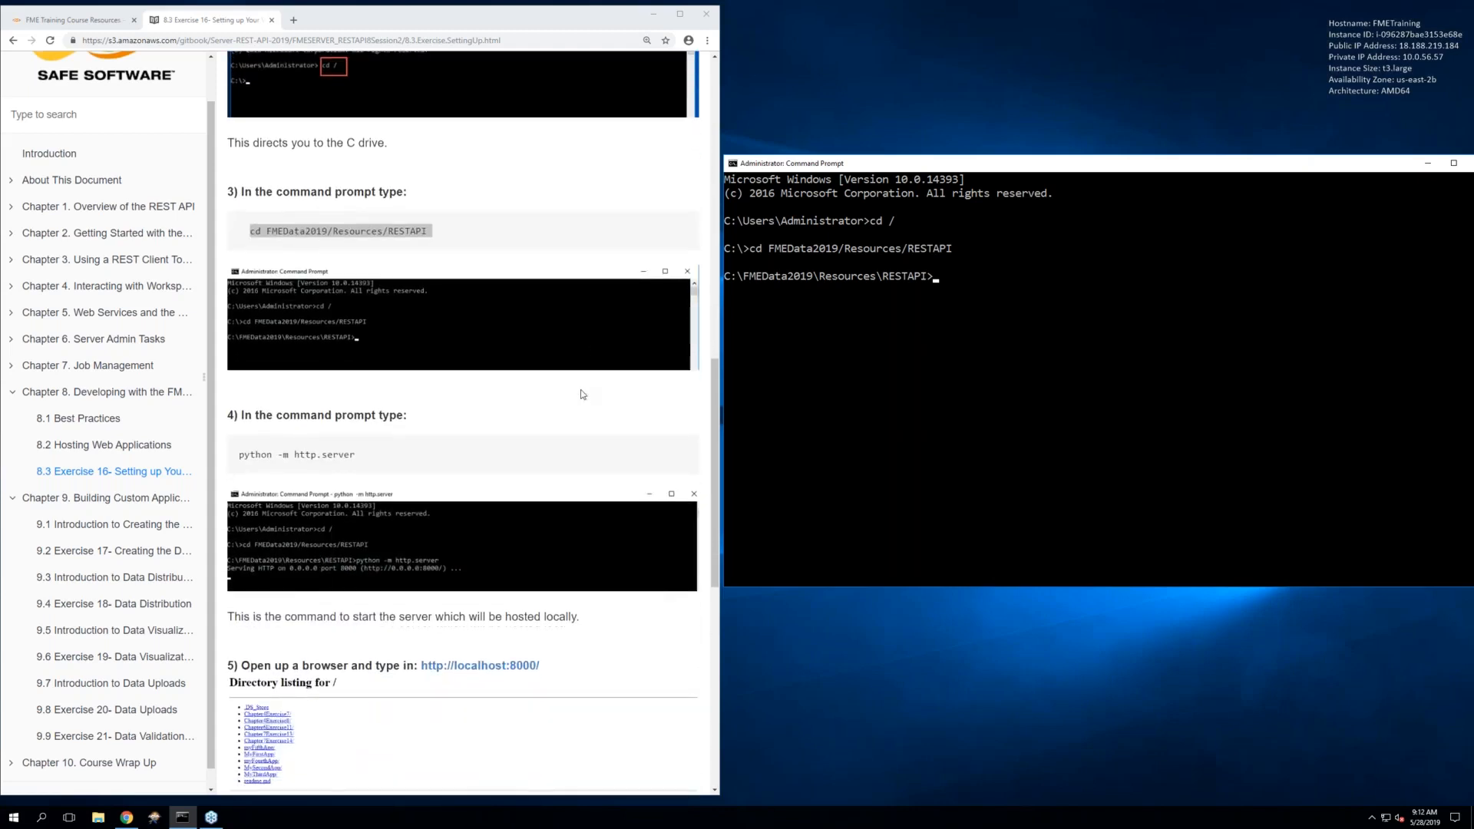
{"action": "scroll", "coordinate": [581, 393], "scroll_direction": "down", "scroll_amount": 1}
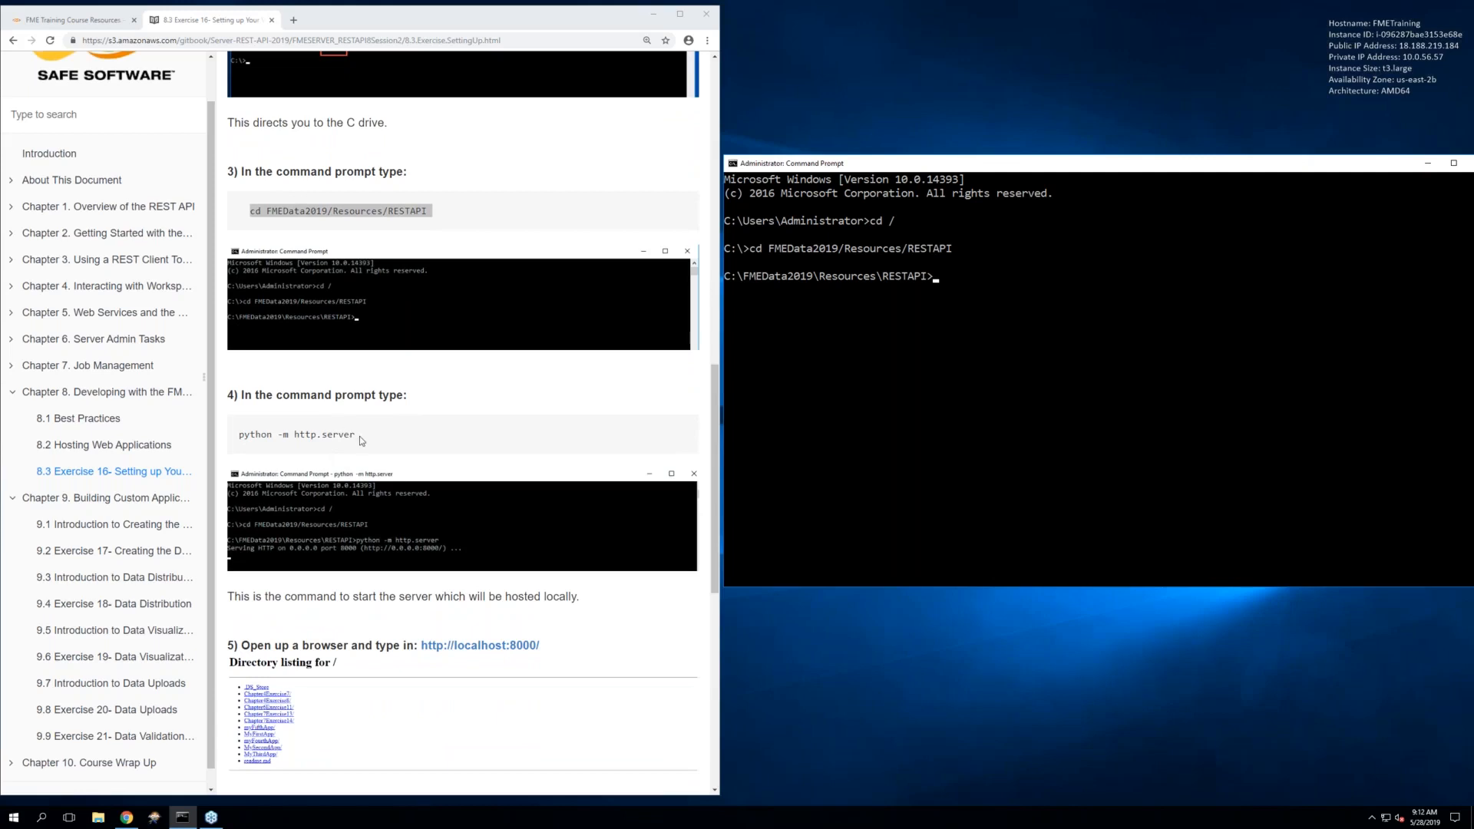
{"action": "left_click_drag", "start_coordinate": [359, 436], "coordinate": [238, 435]}
{"action": "right_click", "coordinate": [264, 435]}
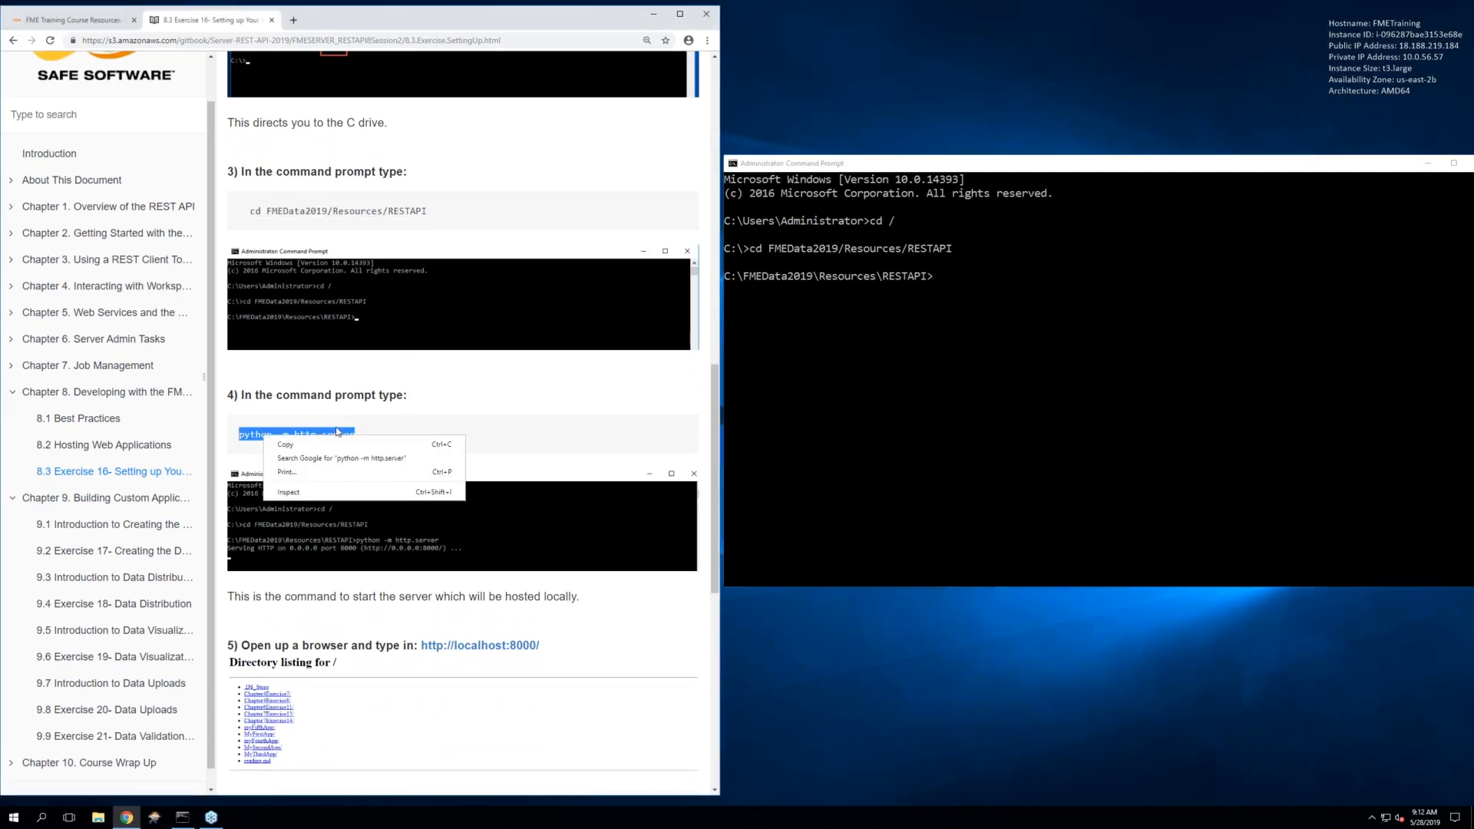
{"action": "left_click", "coordinate": [361, 431]}
{"action": "left_click_drag", "start_coordinate": [358, 435], "coordinate": [237, 435]}
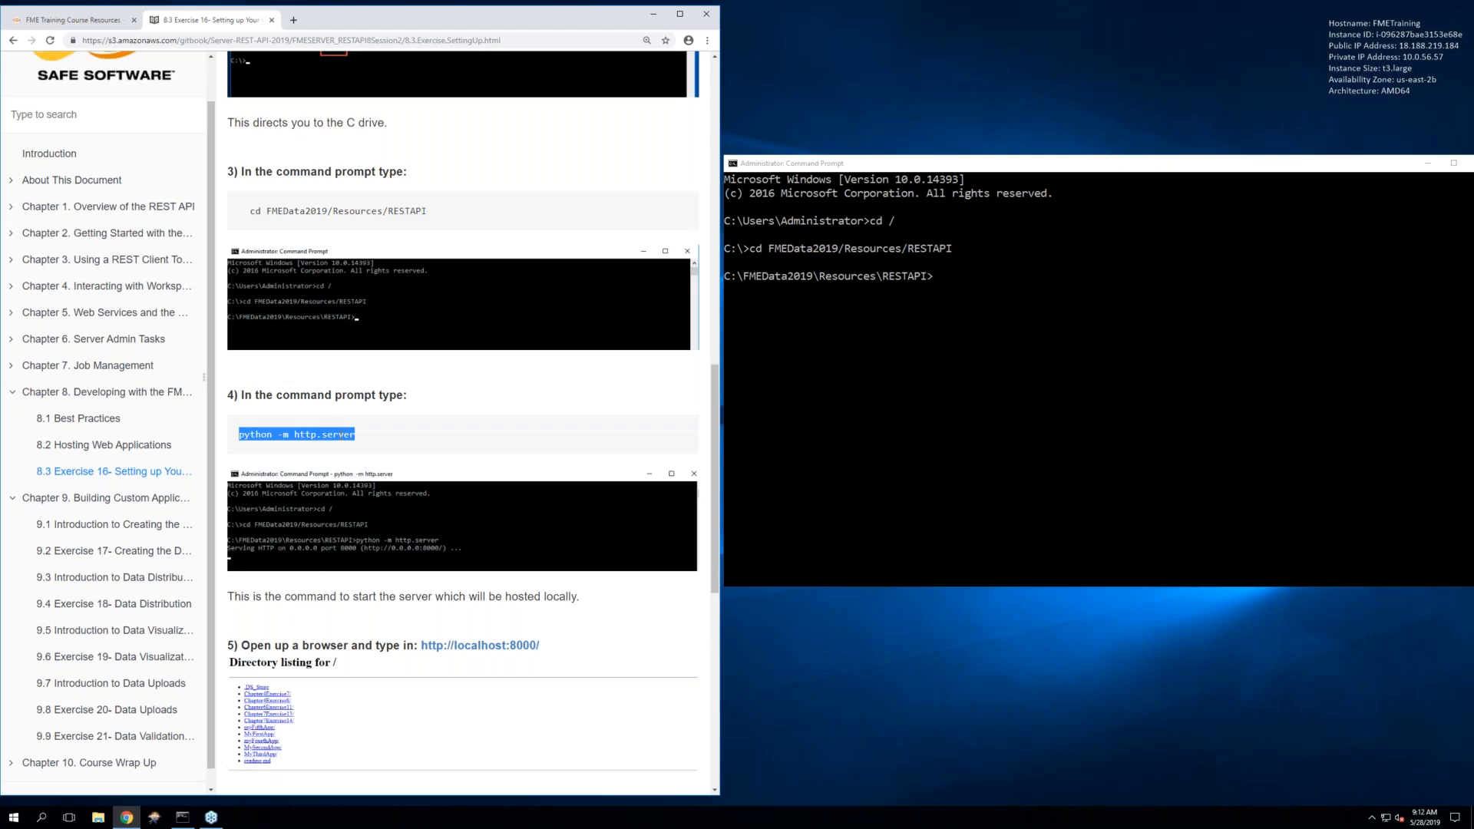
{"action": "left_click", "coordinate": [890, 164]}
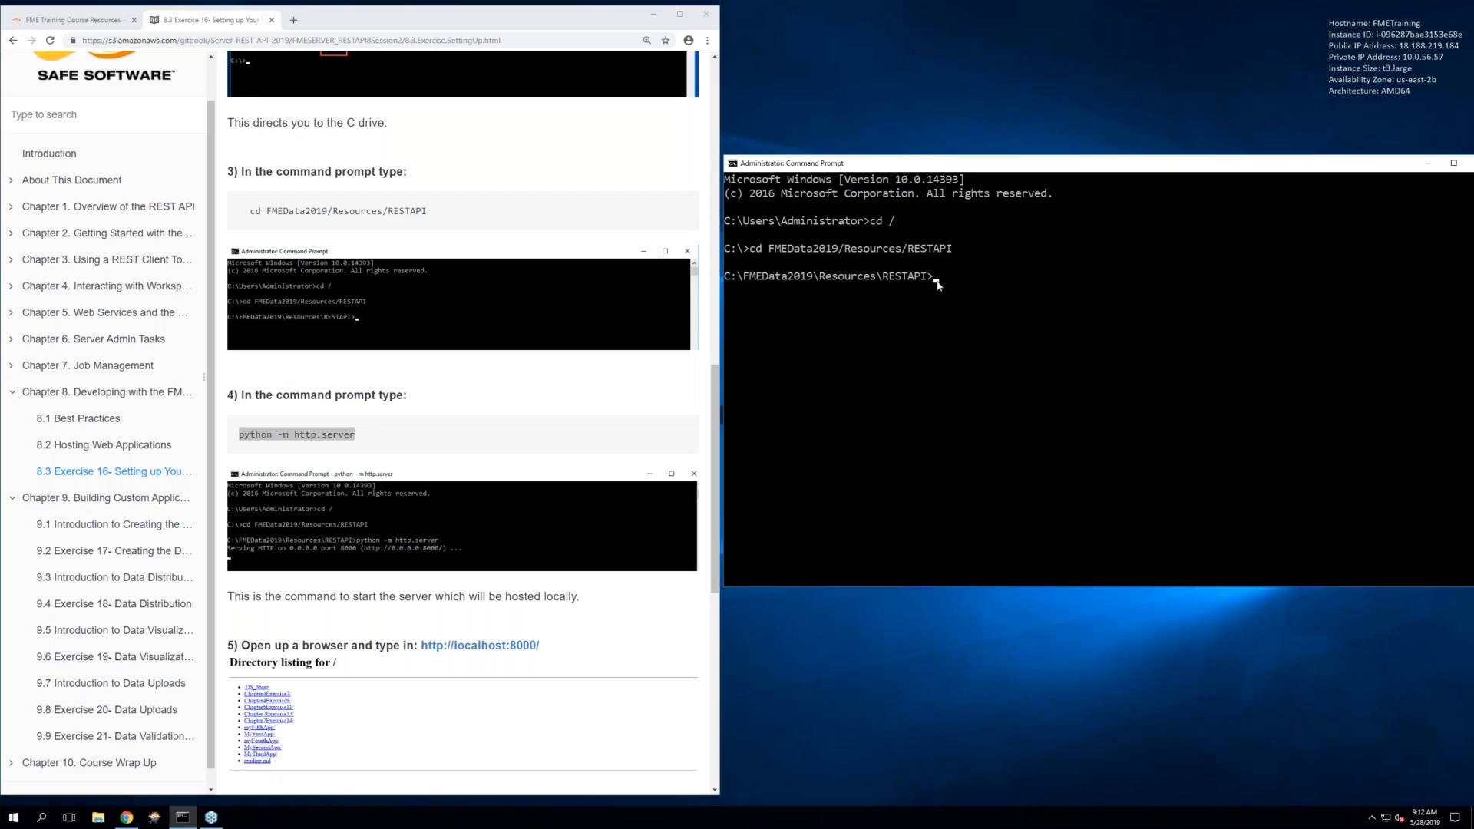
{"action": "key", "text": "ctrl+v"}
{"action": "scroll", "coordinate": [606, 363], "scroll_direction": "down", "scroll_amount": 2}
{"action": "scroll", "coordinate": [606, 363], "scroll_direction": "down", "scroll_amount": 3}
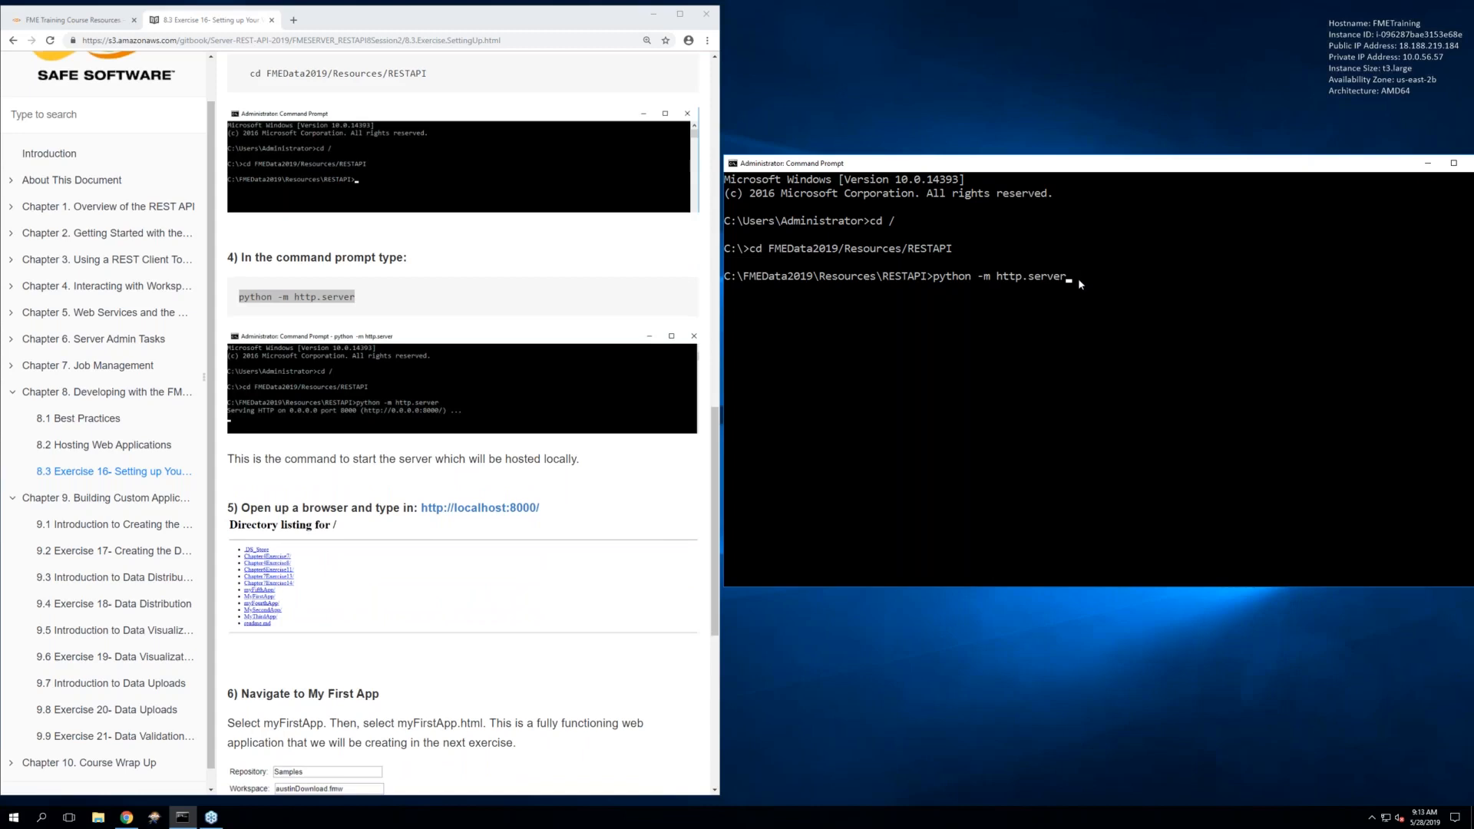
{"action": "key", "text": "Return"}
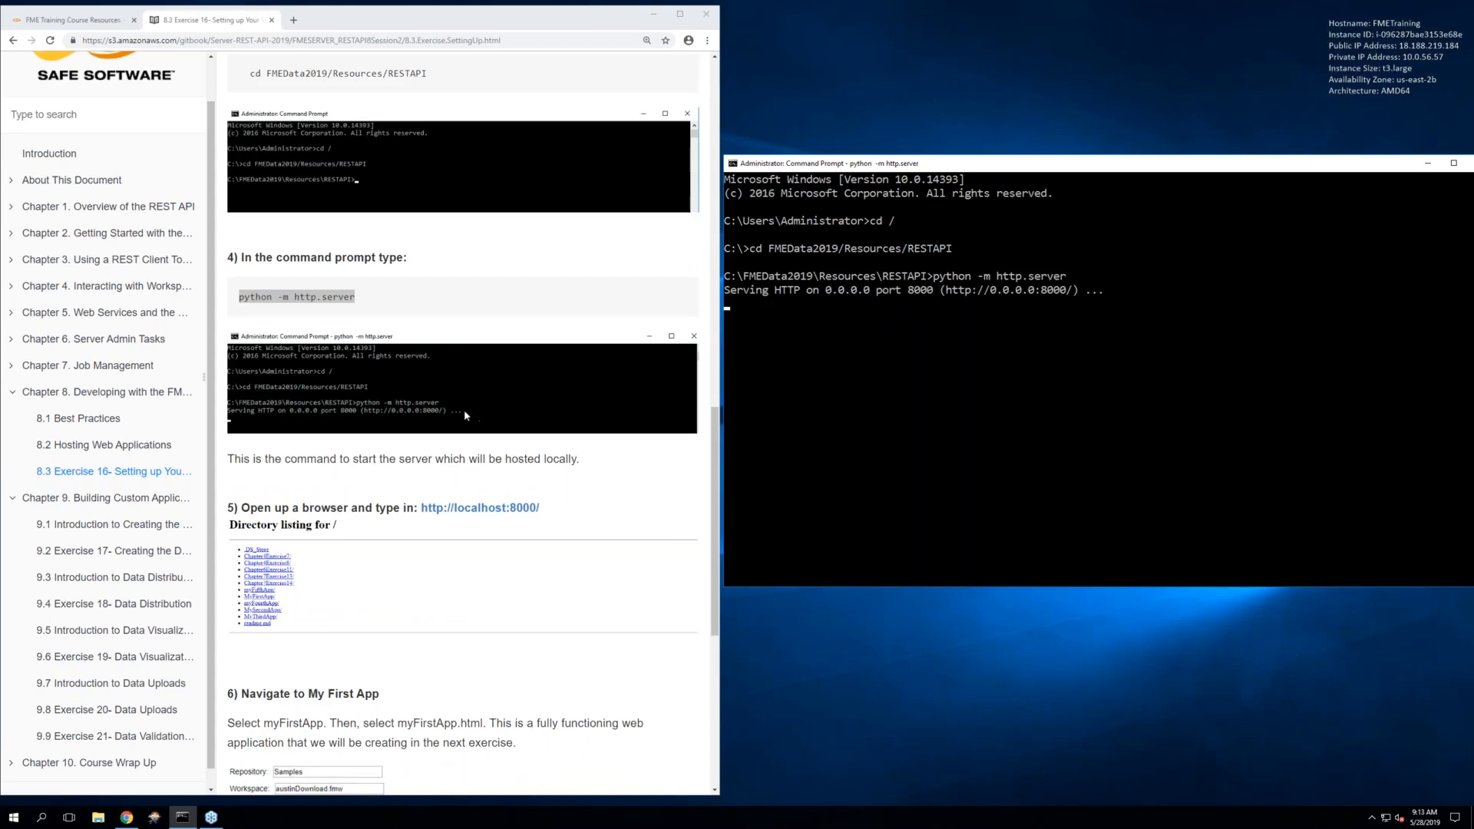
{"action": "scroll", "coordinate": [463, 414], "scroll_direction": "down", "scroll_amount": 1}
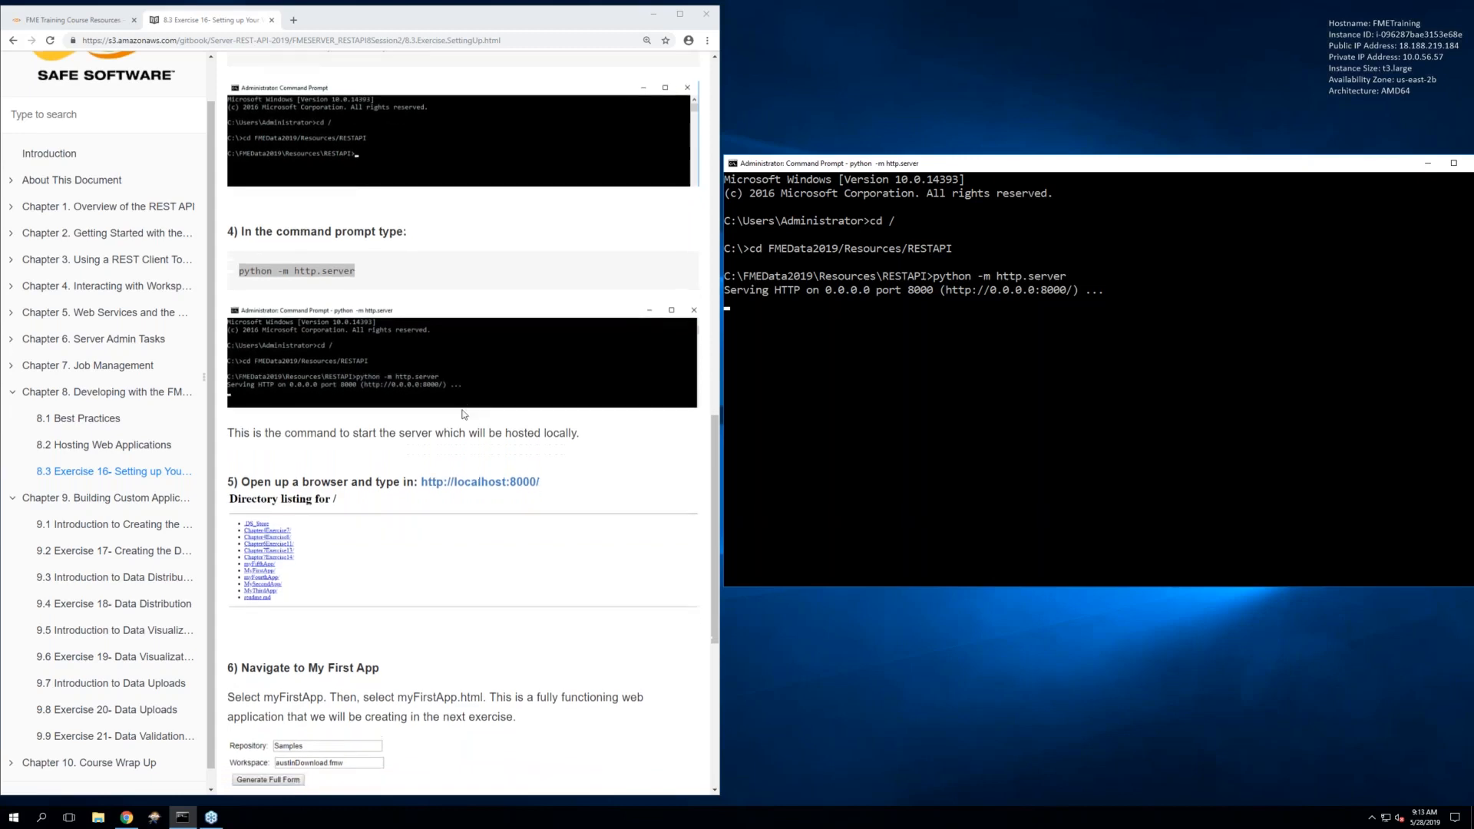
{"action": "scroll", "coordinate": [463, 414], "scroll_direction": "down", "scroll_amount": 1}
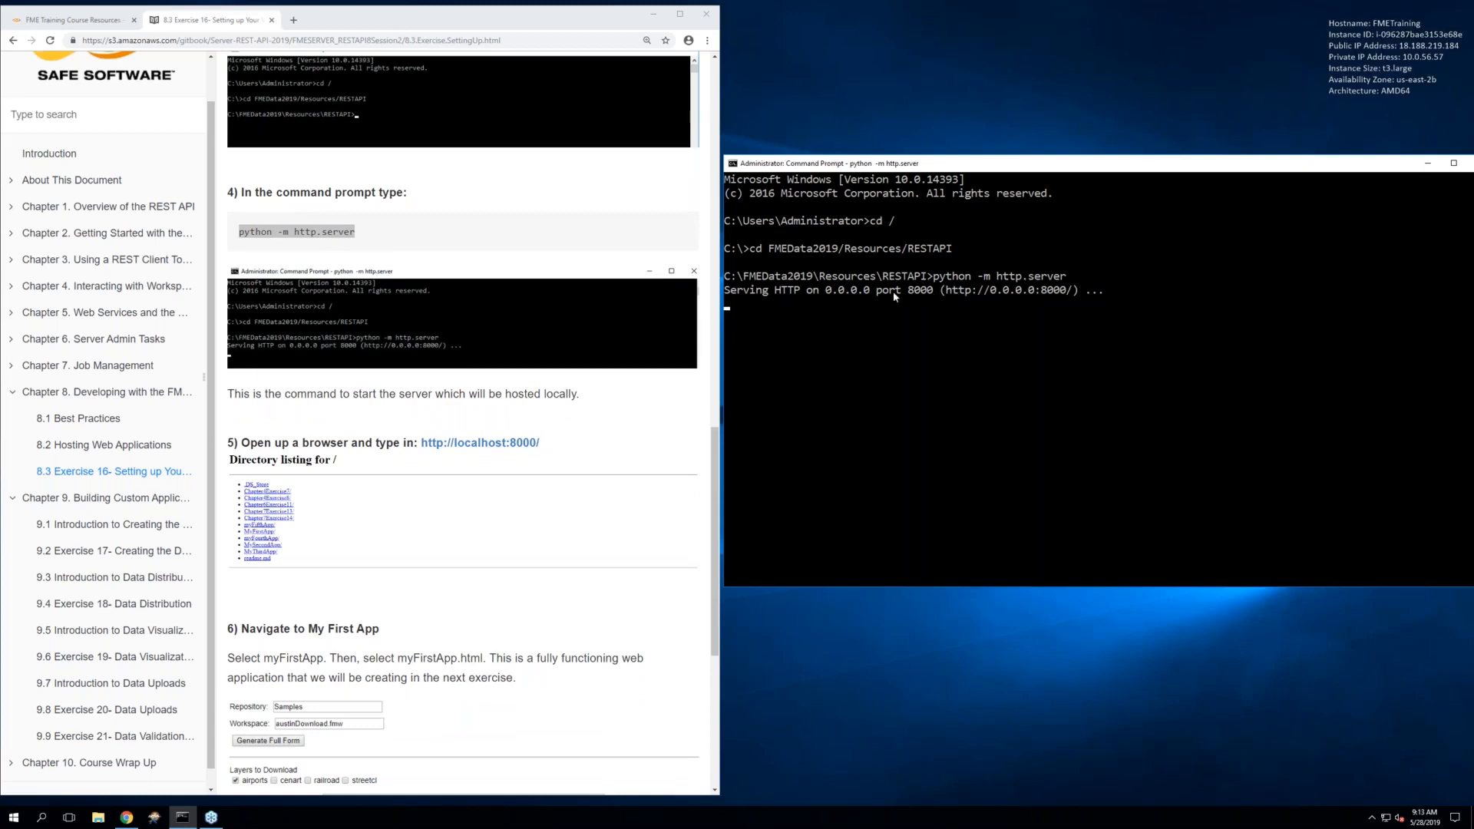
{"action": "left_click", "coordinate": [505, 374]}
{"action": "scroll", "coordinate": [492, 379], "scroll_direction": "down", "scroll_amount": 3}
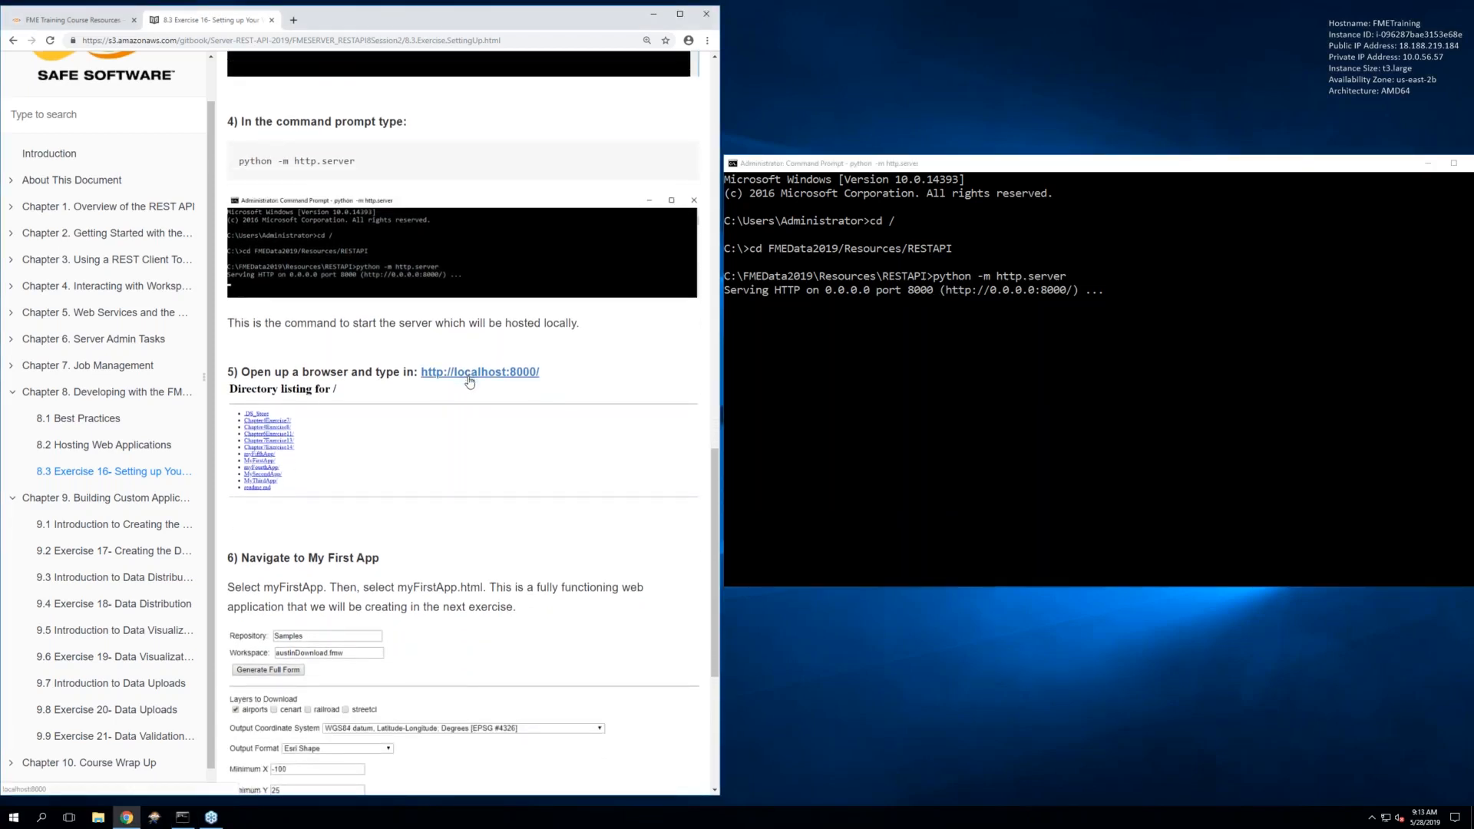
{"action": "left_click", "coordinate": [469, 373]}
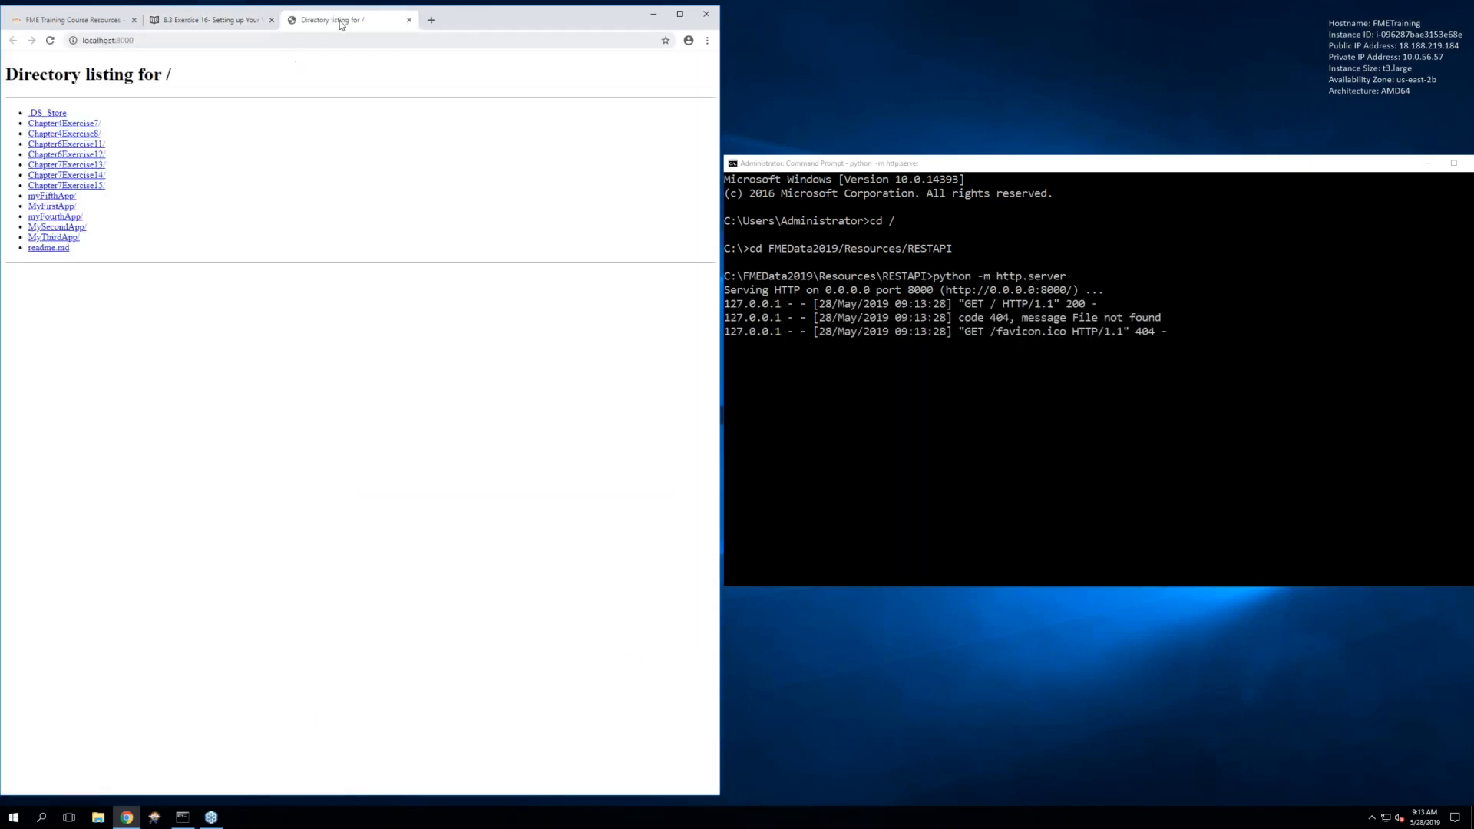
{"action": "left_click_drag", "start_coordinate": [343, 23], "coordinate": [1160, 39]}
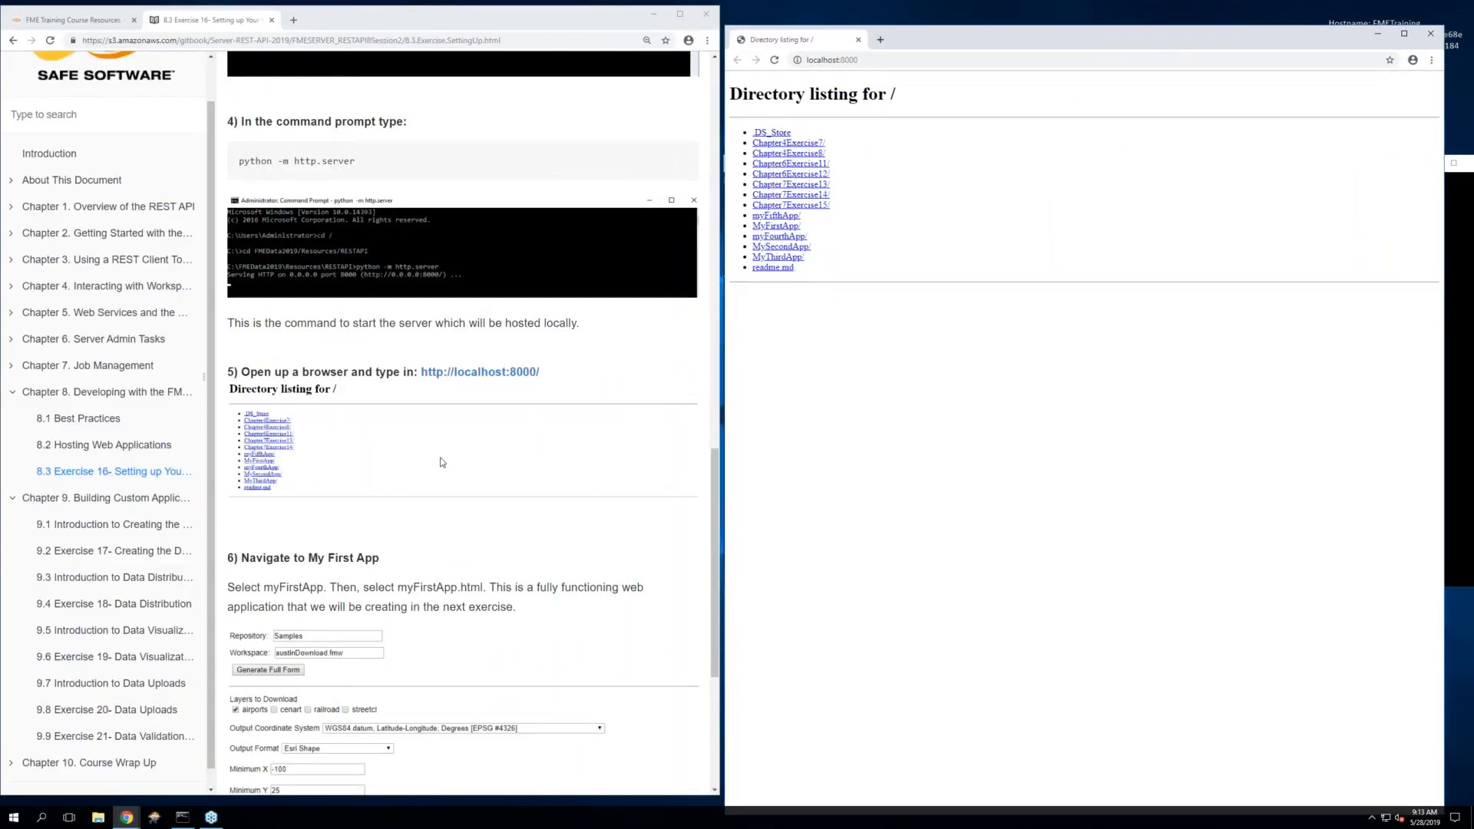
Open myFirstApp.html from the MyFirstApp folder in the server's directory listing
{"action": "scroll", "coordinate": [442, 462], "scroll_direction": "down", "scroll_amount": 2}
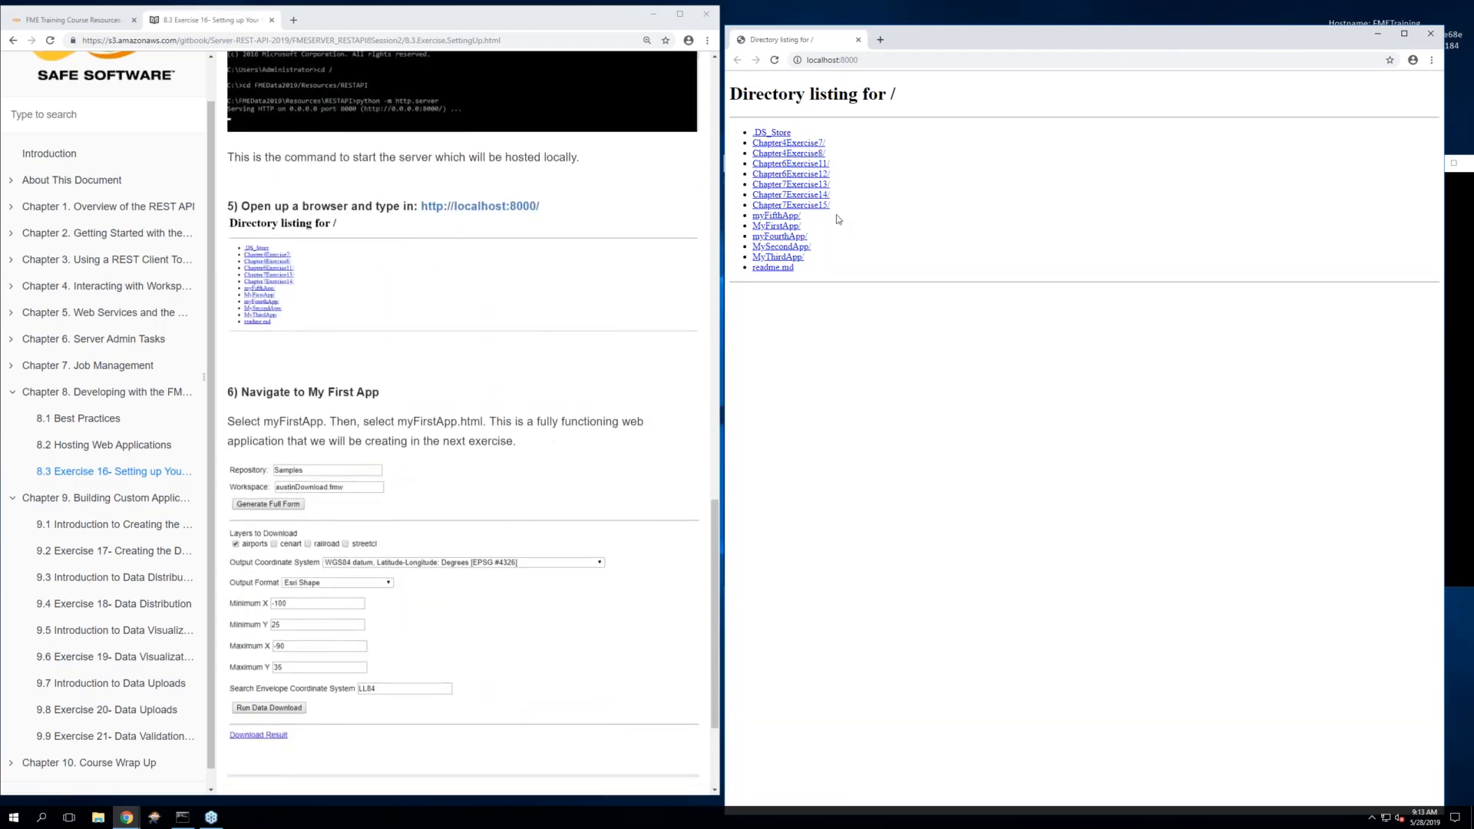
{"action": "left_click", "coordinate": [775, 225]}
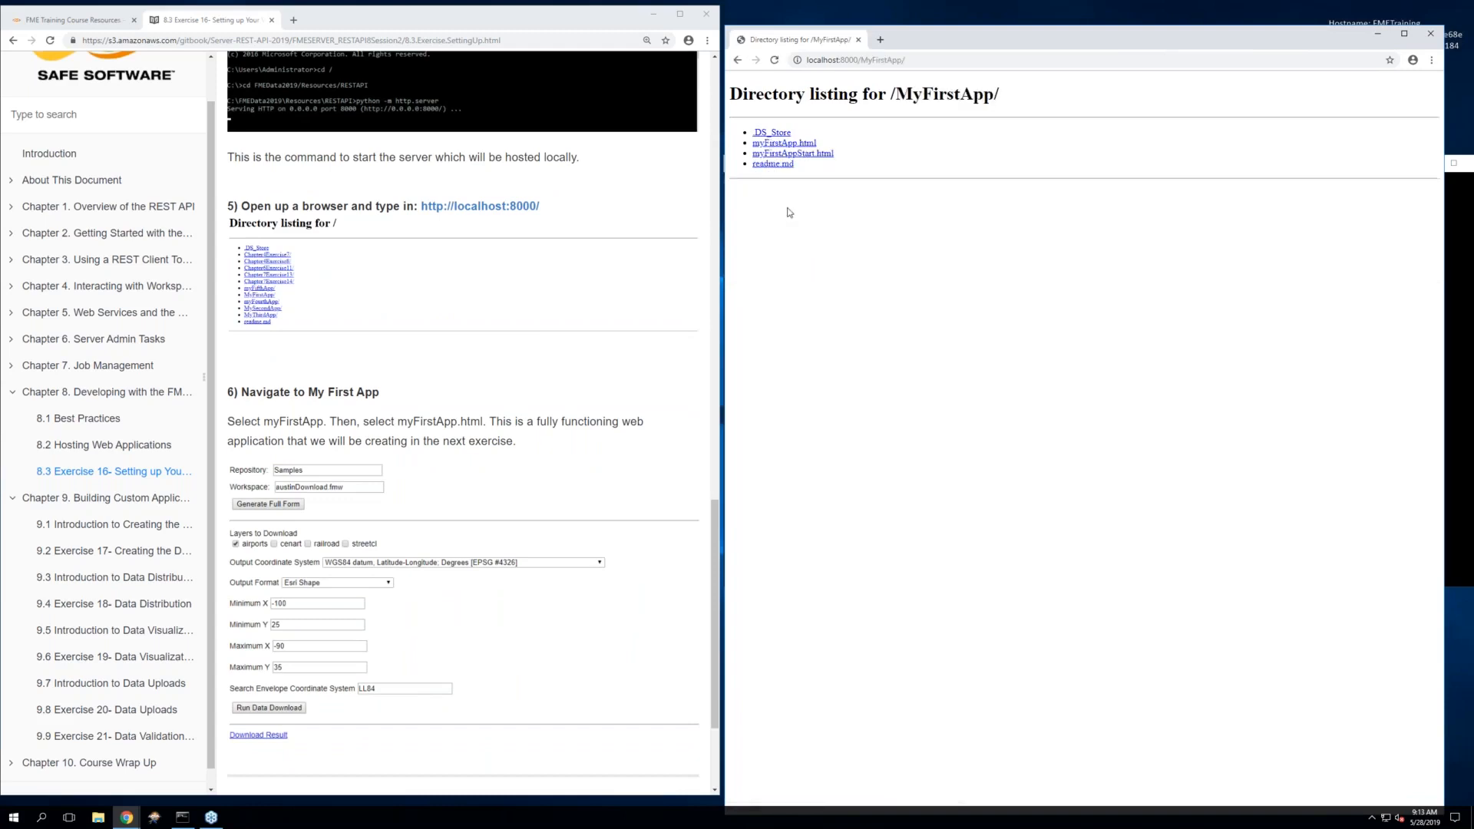
{"action": "left_click", "coordinate": [783, 143]}
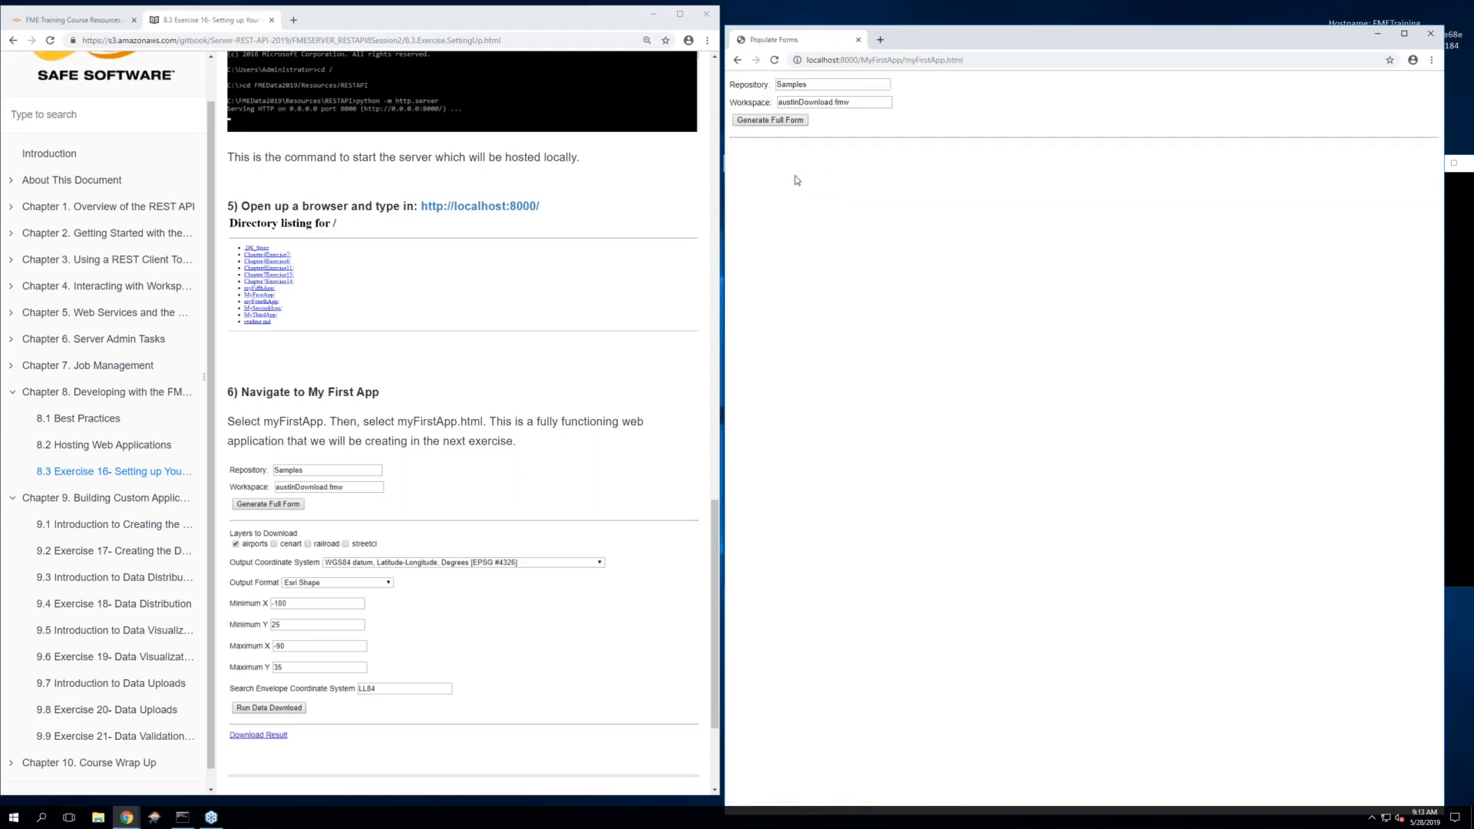
Generate the full form for the austinDownload.fmw workspace and run the data download with the default parameters
{"action": "left_click", "coordinate": [775, 123]}
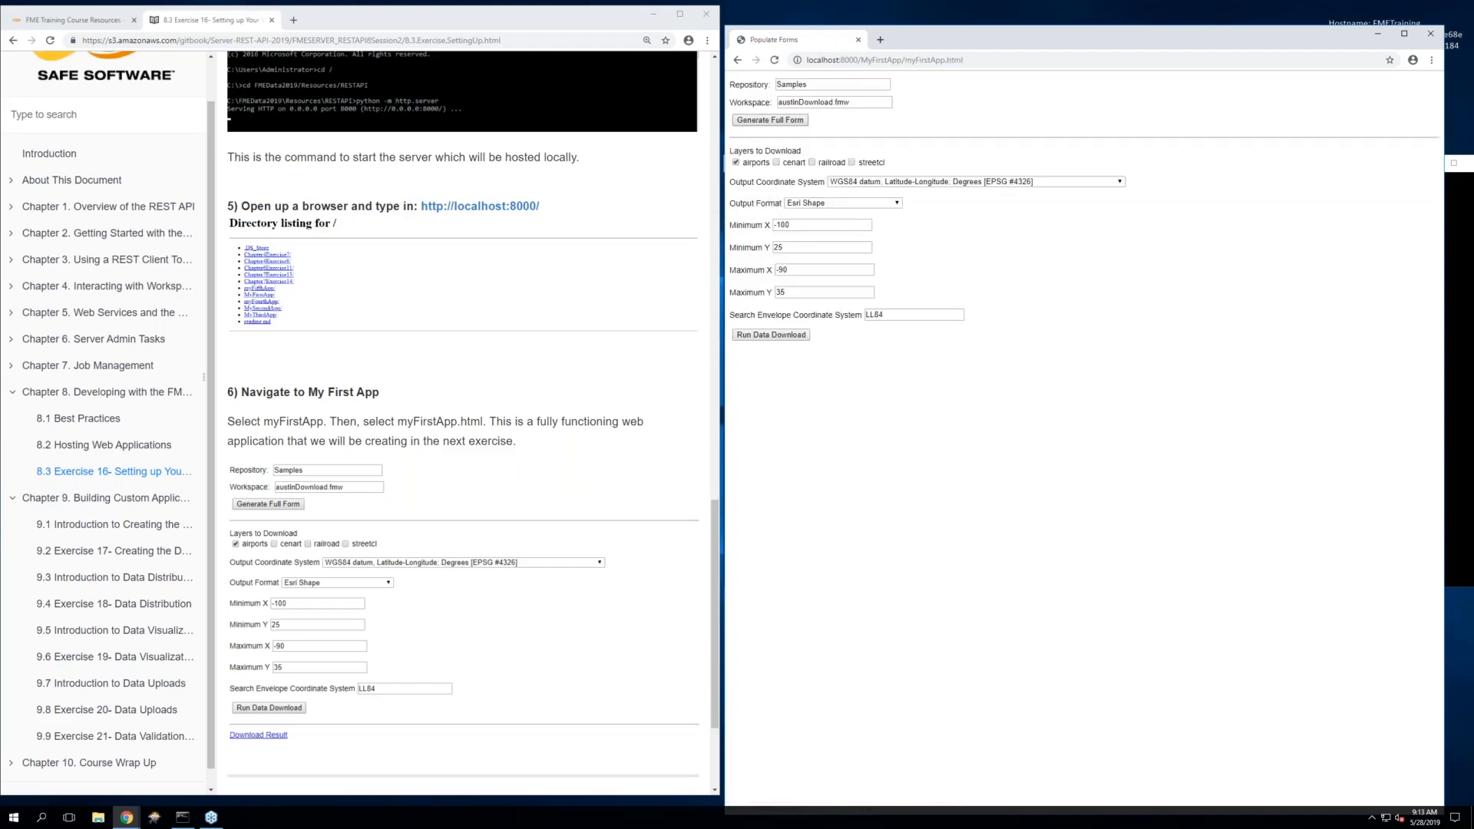
{"action": "left_click", "coordinate": [771, 338]}
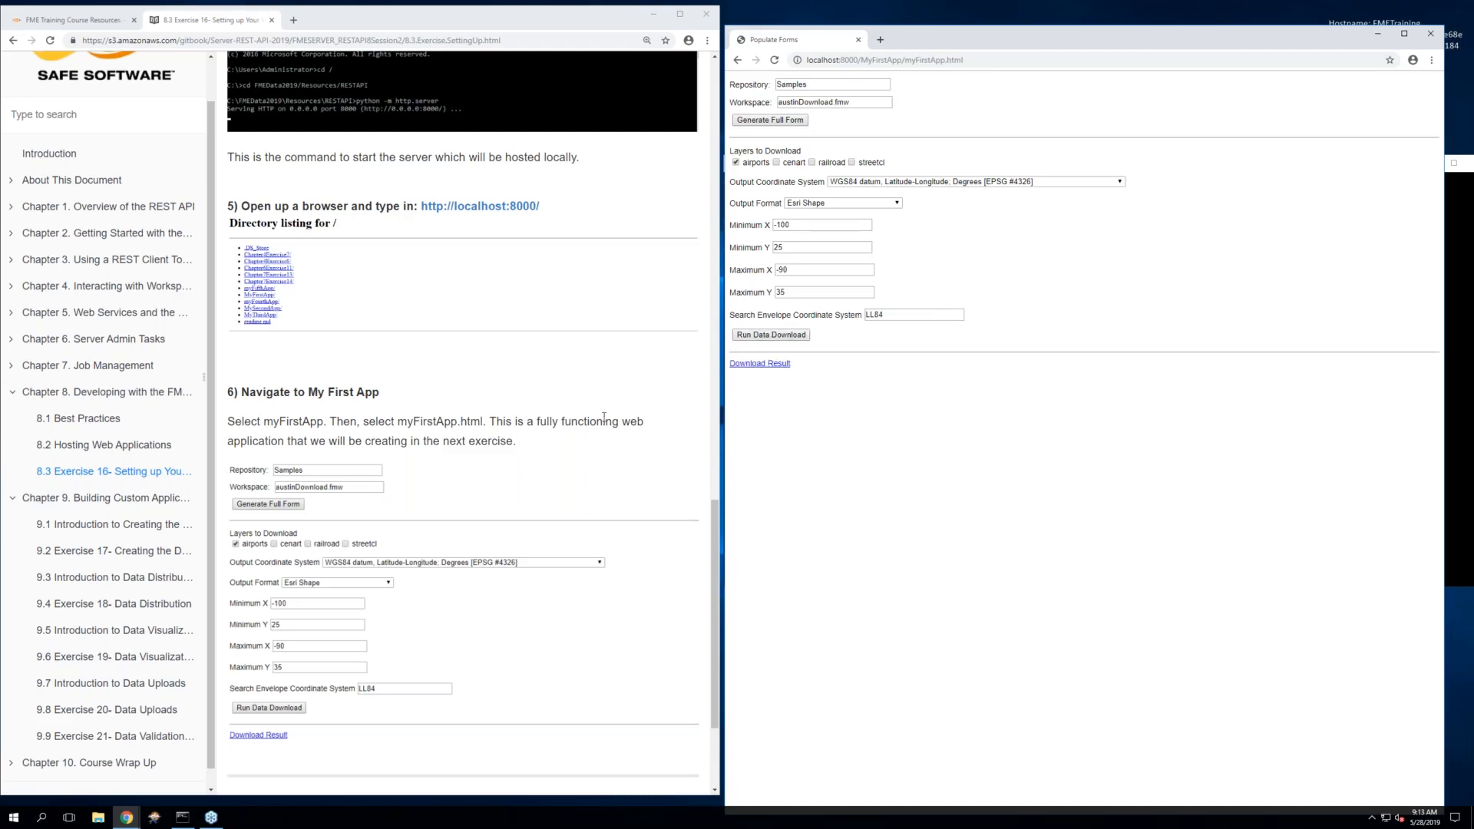
{"action": "scroll", "coordinate": [605, 417], "scroll_direction": "down", "scroll_amount": 2}
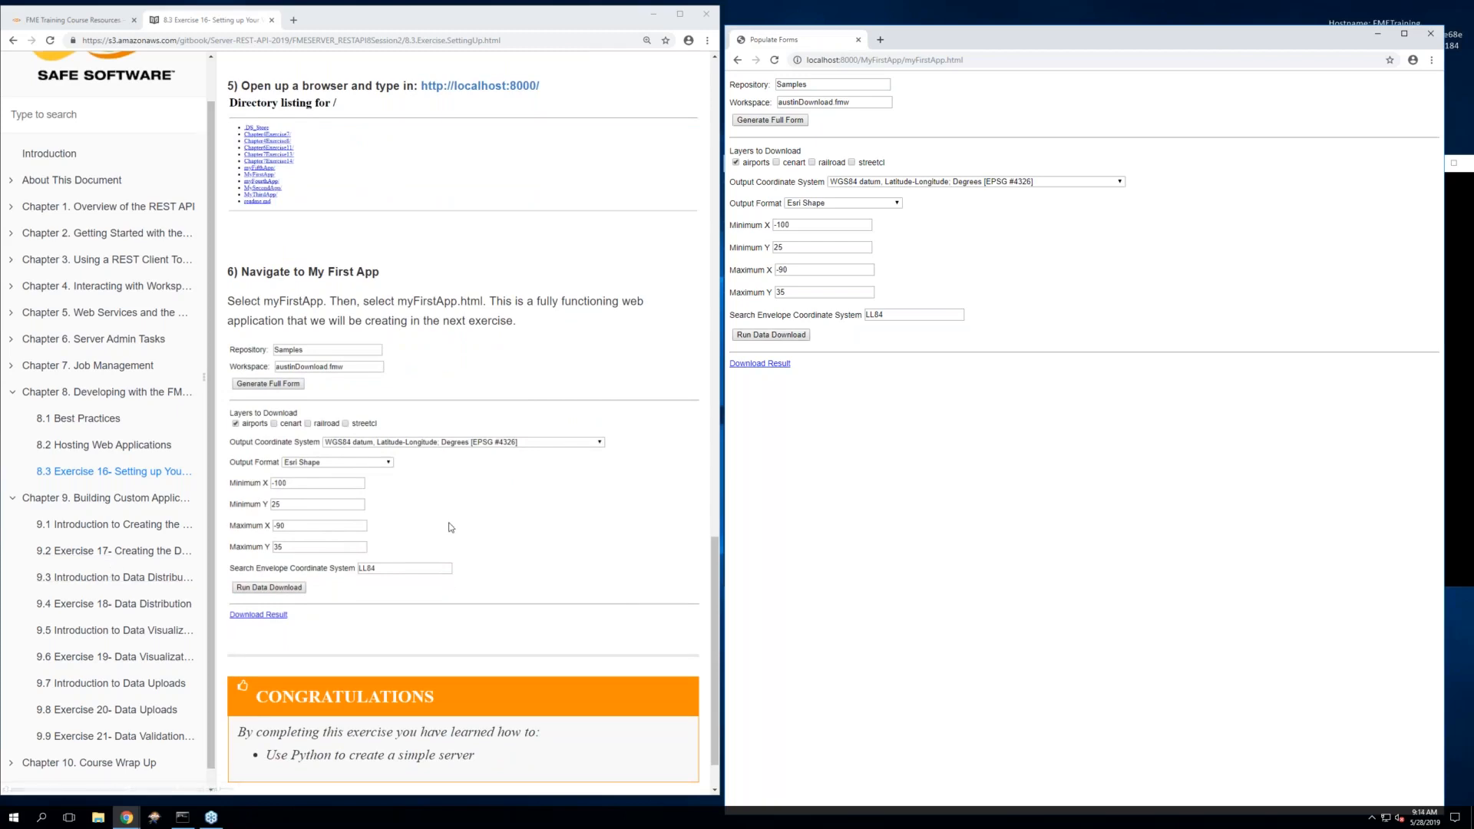
{"action": "scroll", "coordinate": [450, 527], "scroll_direction": "down", "scroll_amount": 1}
{"action": "scroll", "coordinate": [451, 528], "scroll_direction": "up", "scroll_amount": 1}
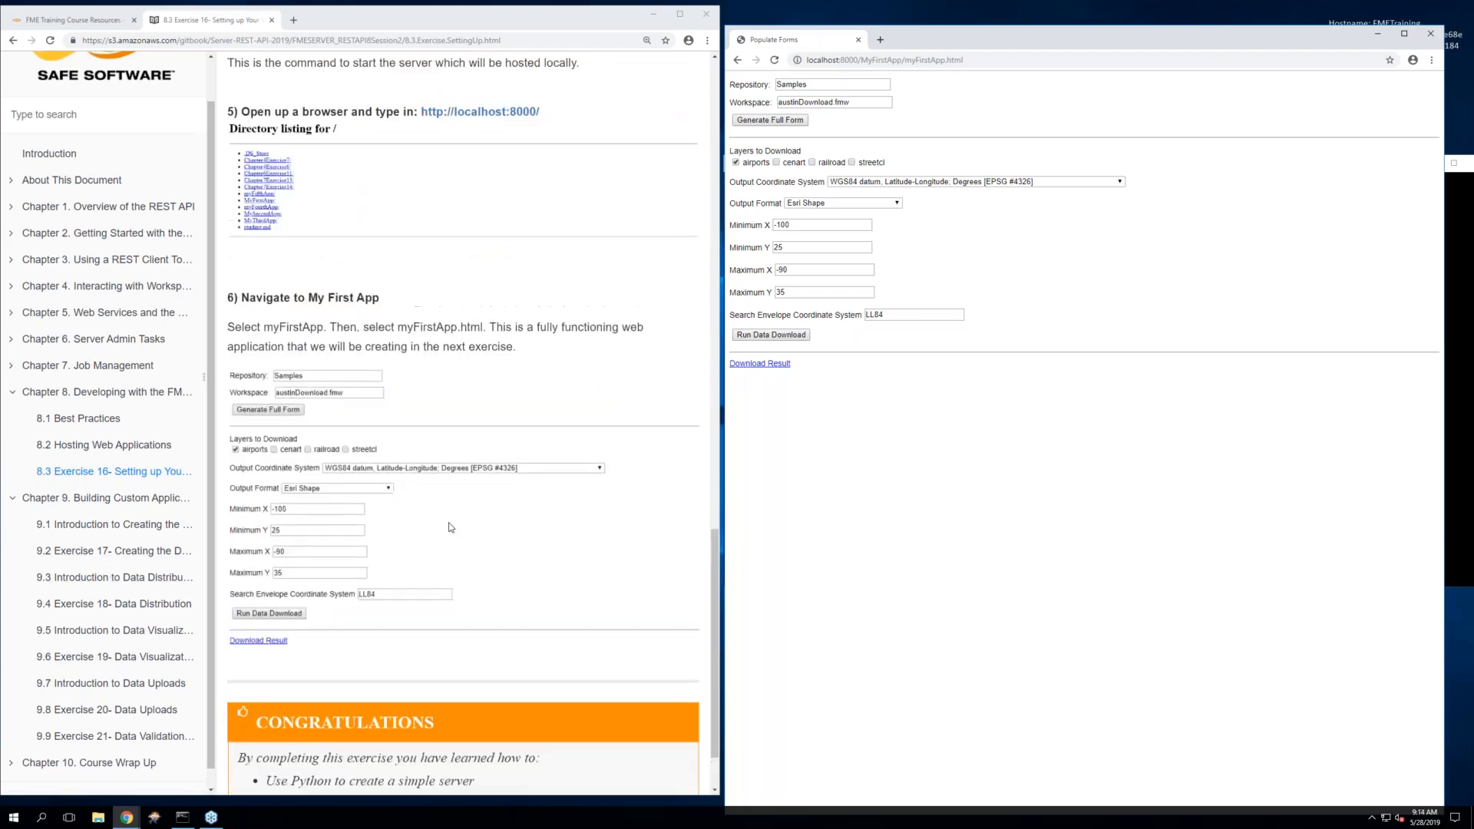
Review the server setup steps of Exercise 16 in the manual and the request log in the Command Prompt
{"action": "scroll", "coordinate": [451, 528], "scroll_direction": "up", "scroll_amount": 2}
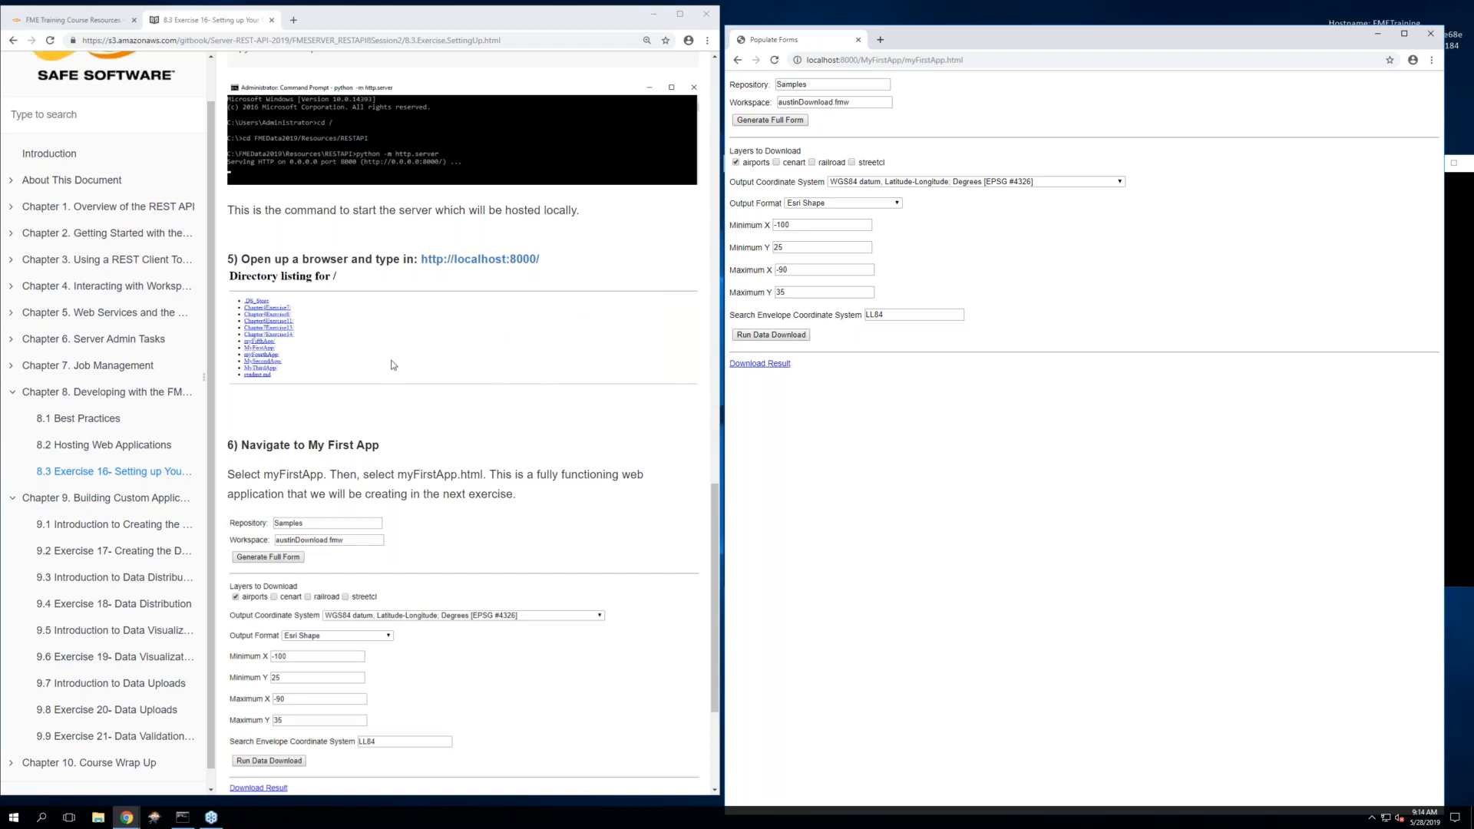
{"action": "scroll", "coordinate": [393, 364], "scroll_direction": "down", "scroll_amount": 1}
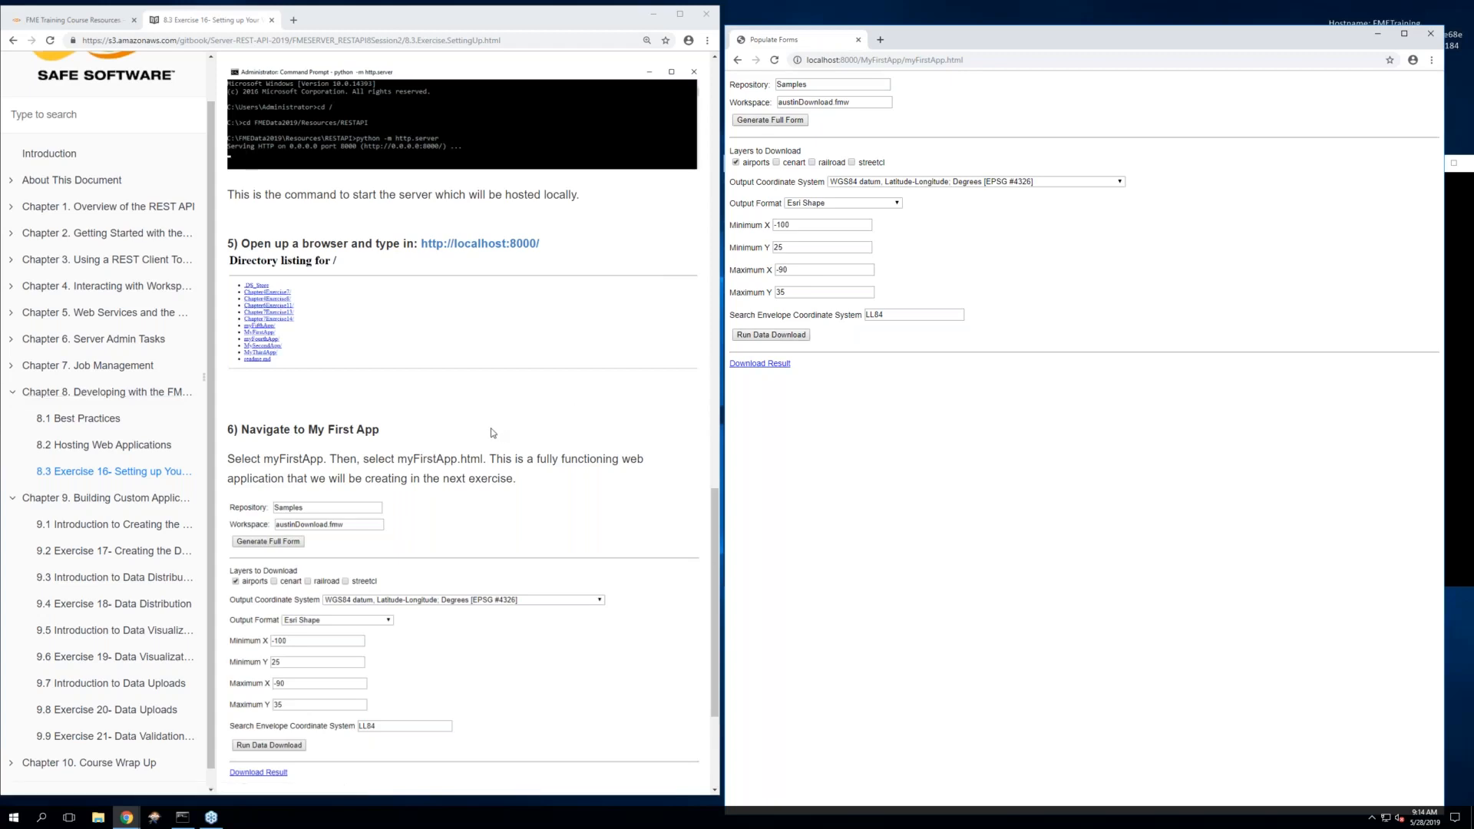
{"action": "scroll", "coordinate": [492, 433], "scroll_direction": "up", "scroll_amount": 4}
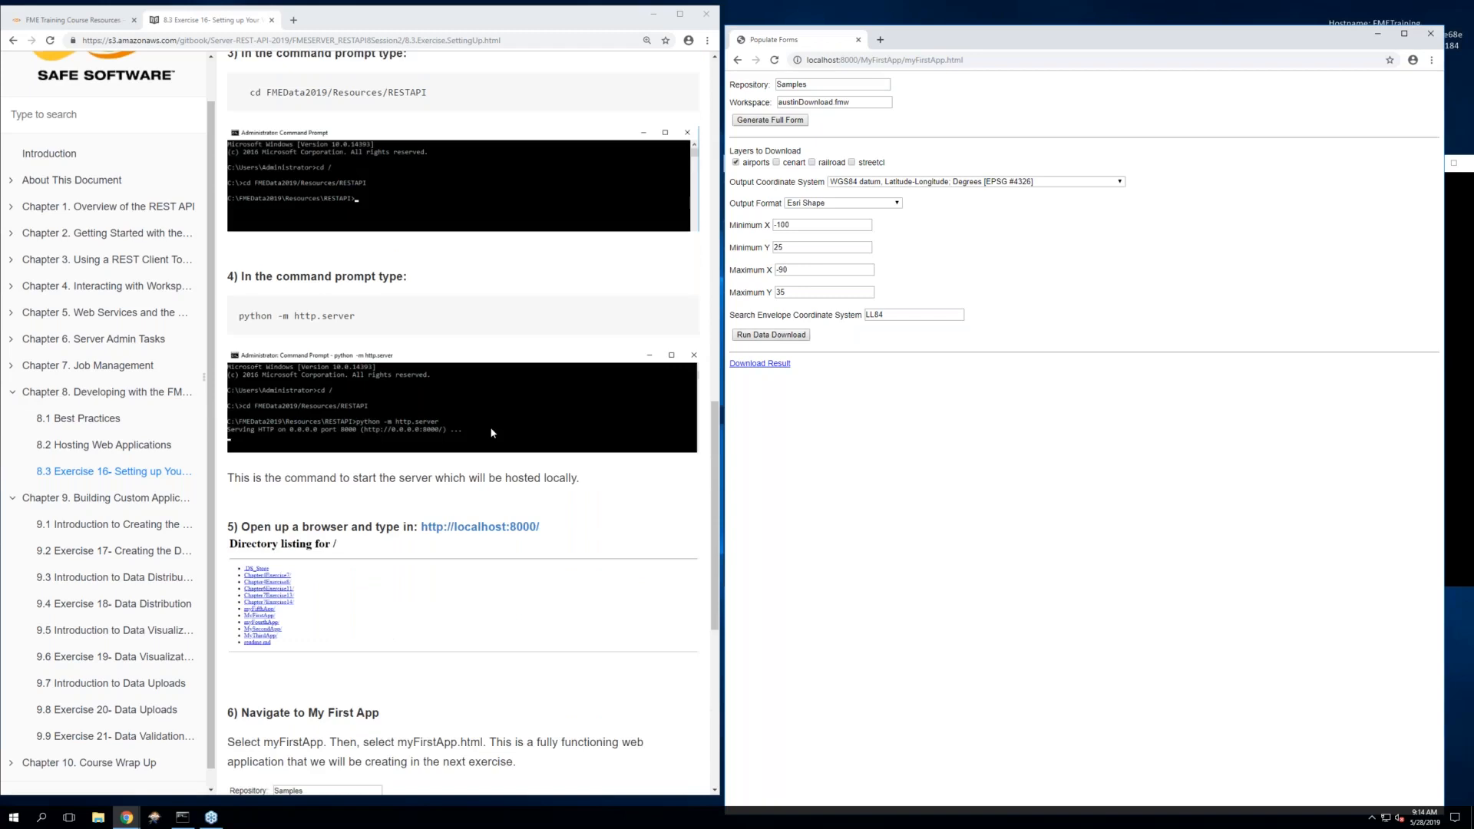
{"action": "scroll", "coordinate": [492, 432], "scroll_direction": "up", "scroll_amount": 3}
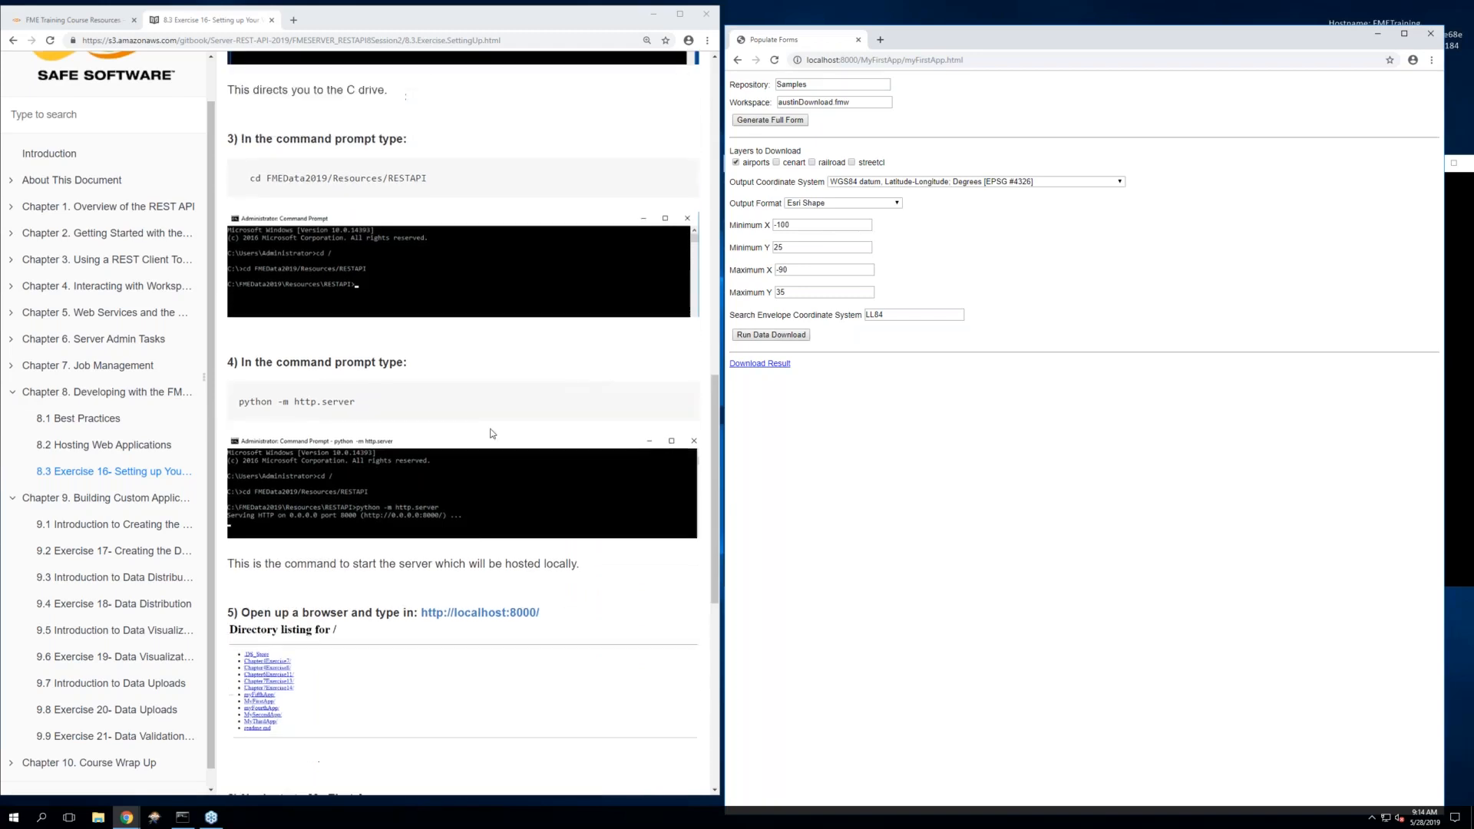
{"action": "scroll", "coordinate": [492, 434], "scroll_direction": "up", "scroll_amount": 3}
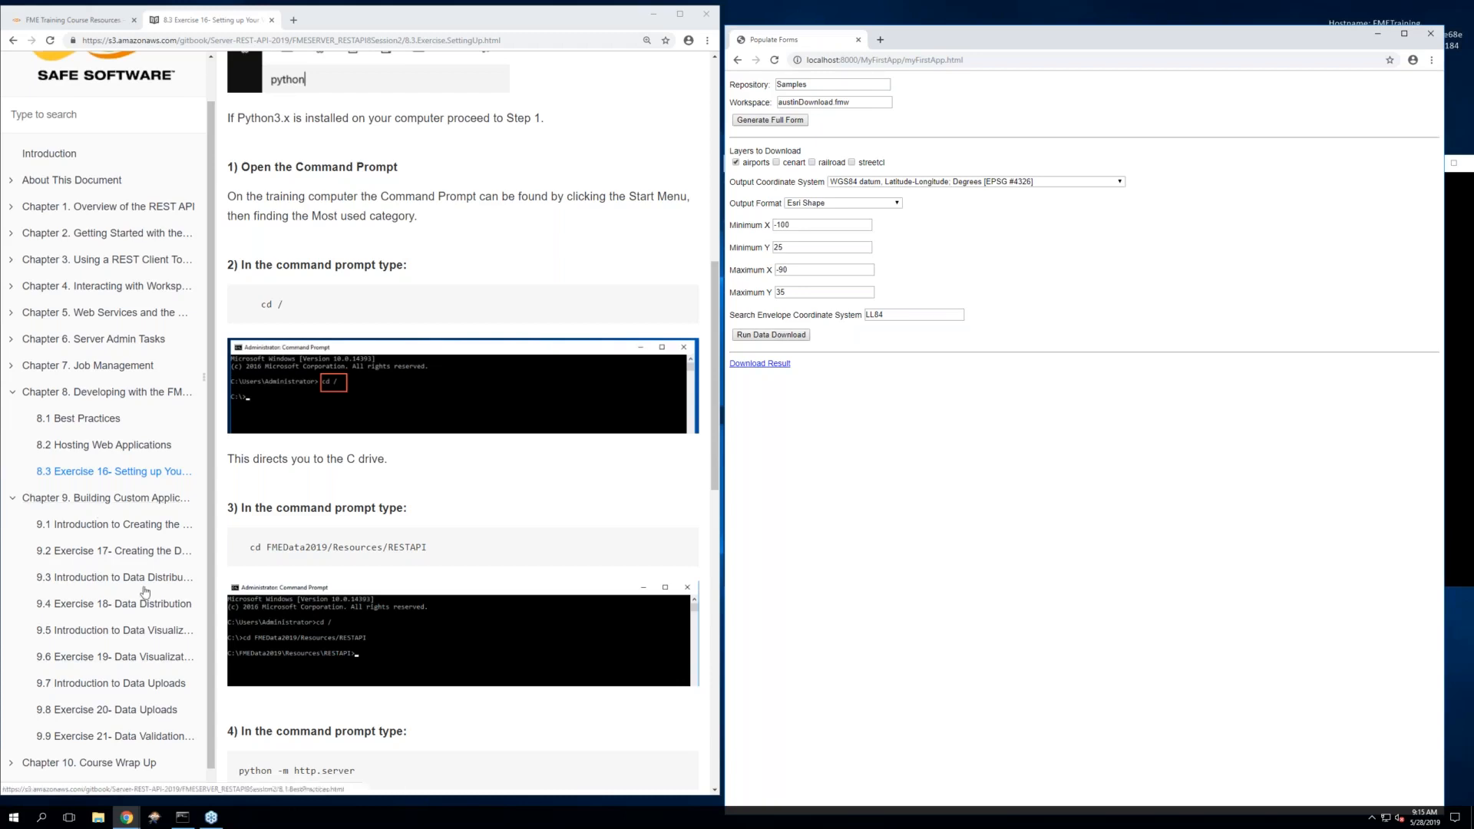
{"action": "mouse_move", "coordinate": [183, 816]}
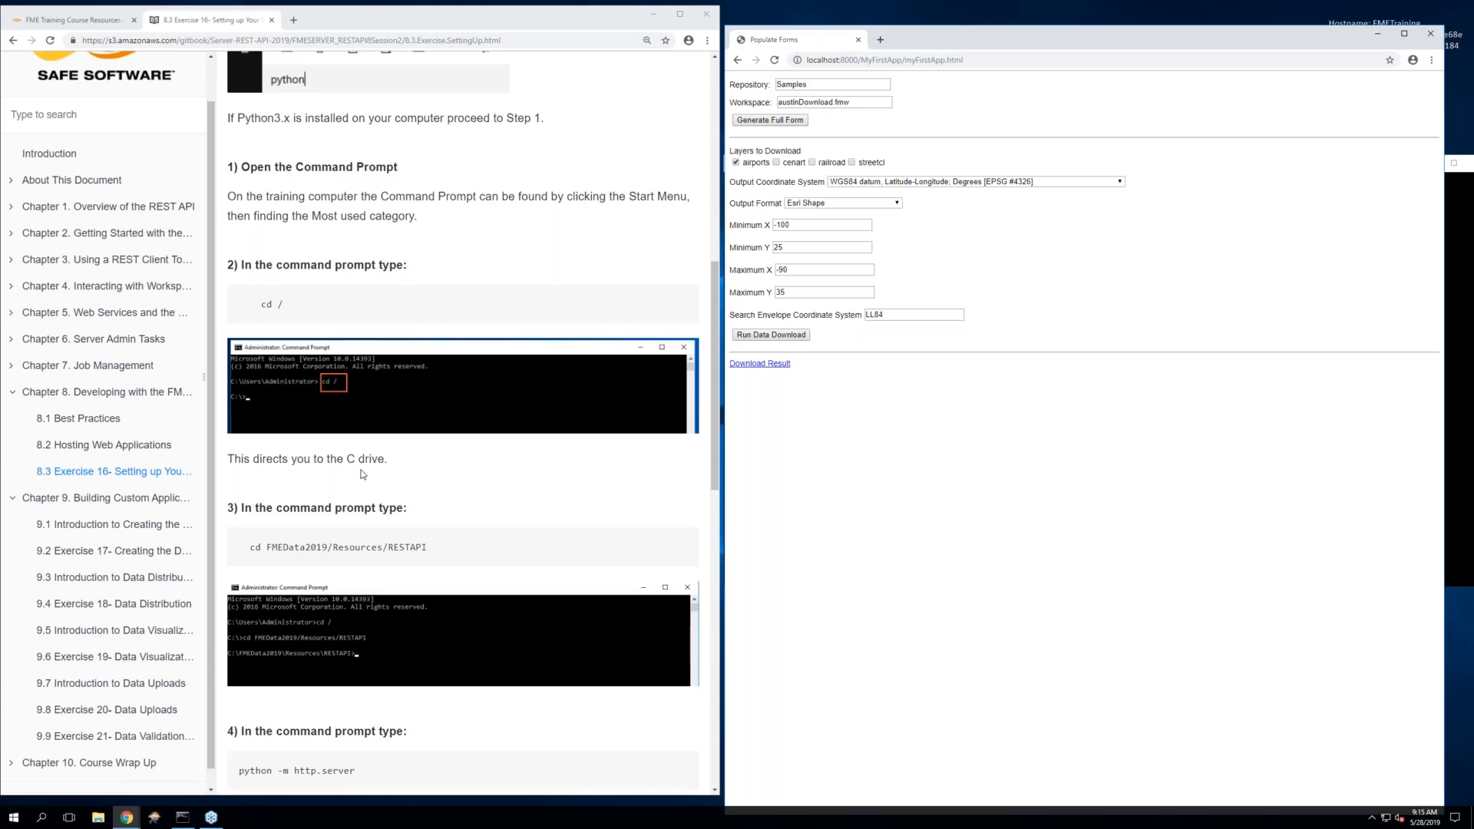
{"action": "left_click", "coordinate": [183, 818]}
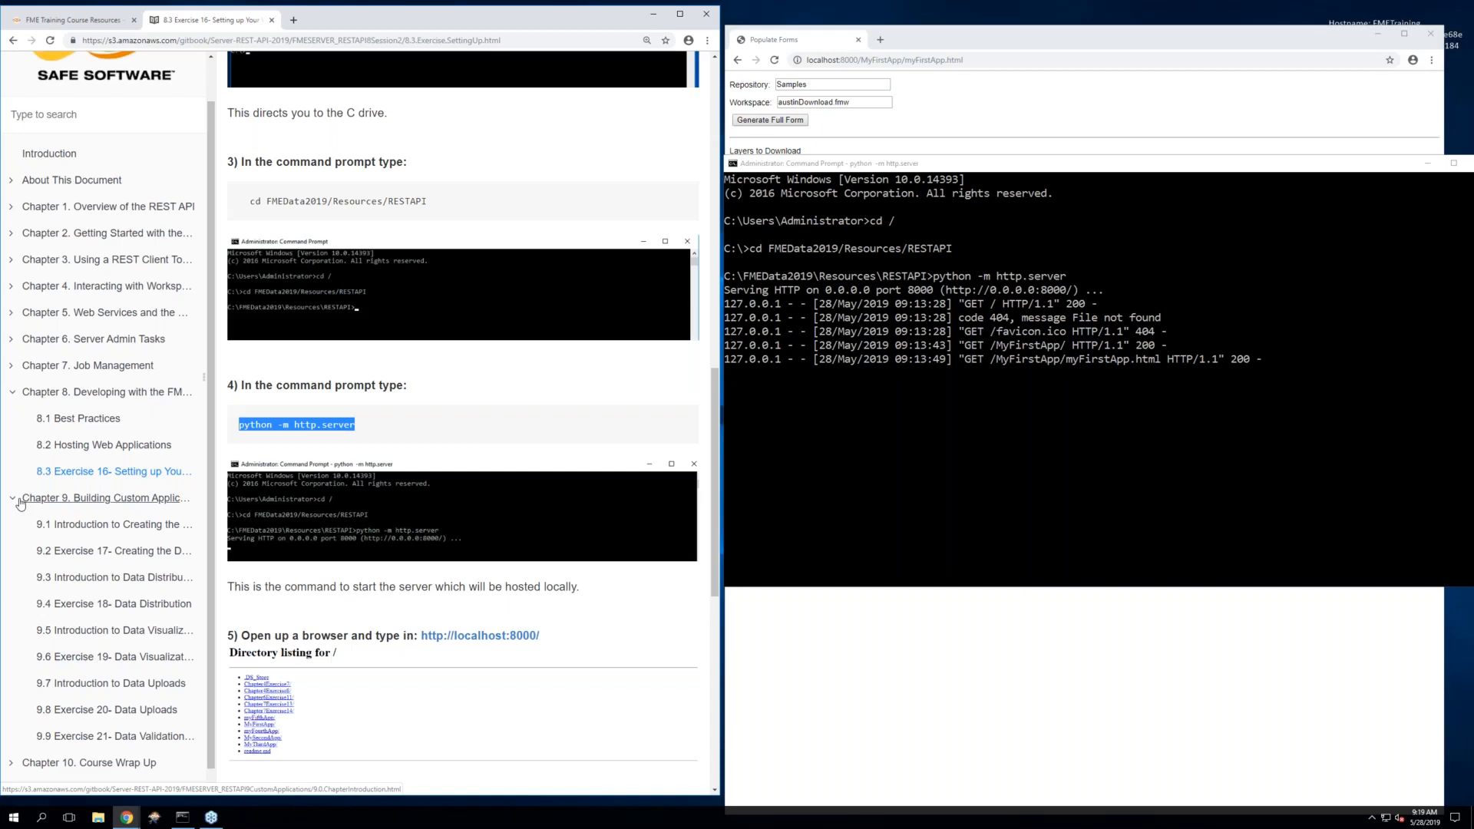
{"action": "left_click", "coordinate": [435, 408]}
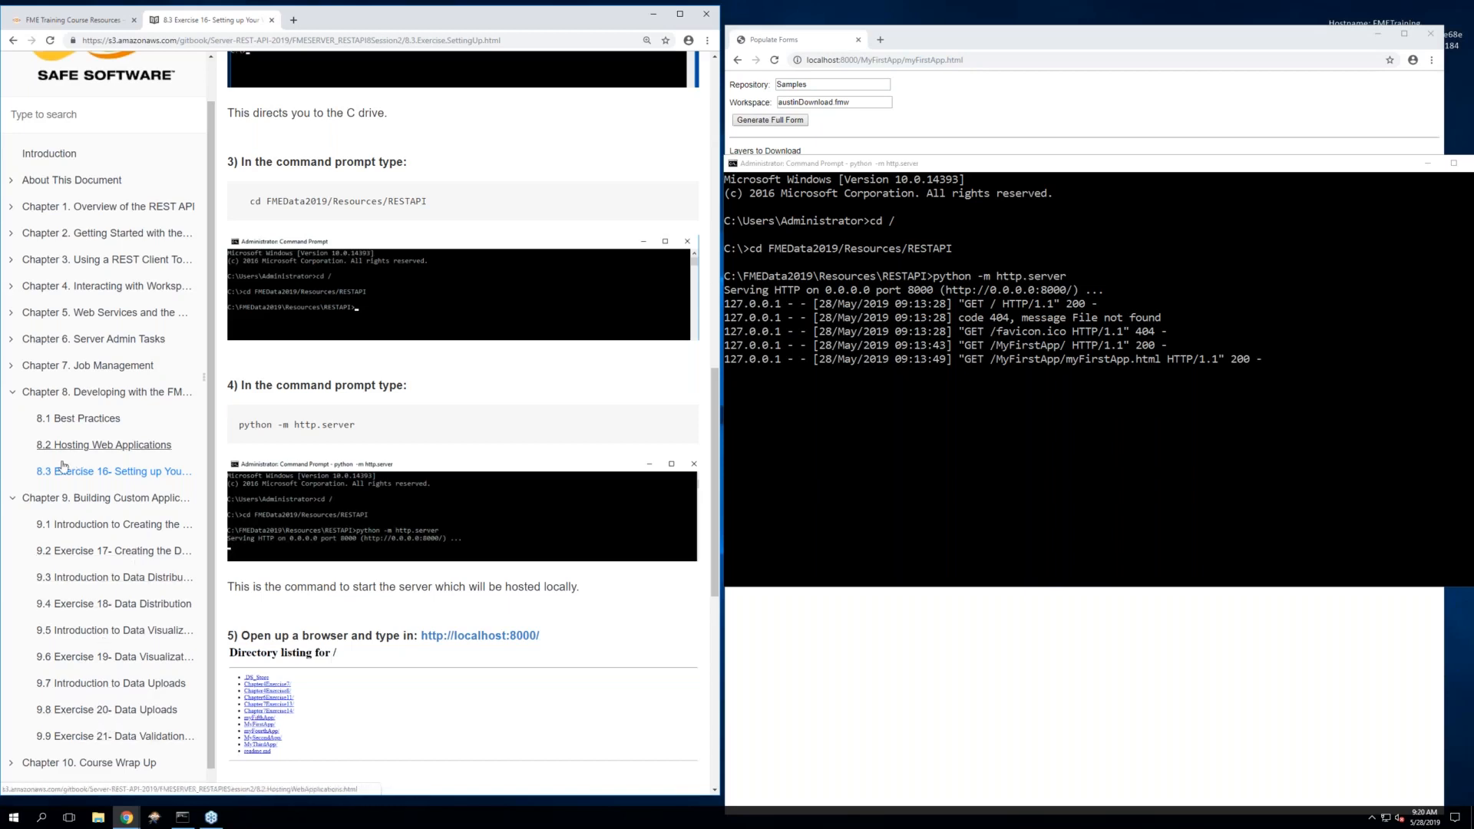
Open Exercise 1 on creating a new token from Chapter 1 of the manual and skim its instructions
{"action": "left_click", "coordinate": [11, 207]}
{"action": "scroll", "coordinate": [13, 221], "scroll_direction": "up", "scroll_amount": 1}
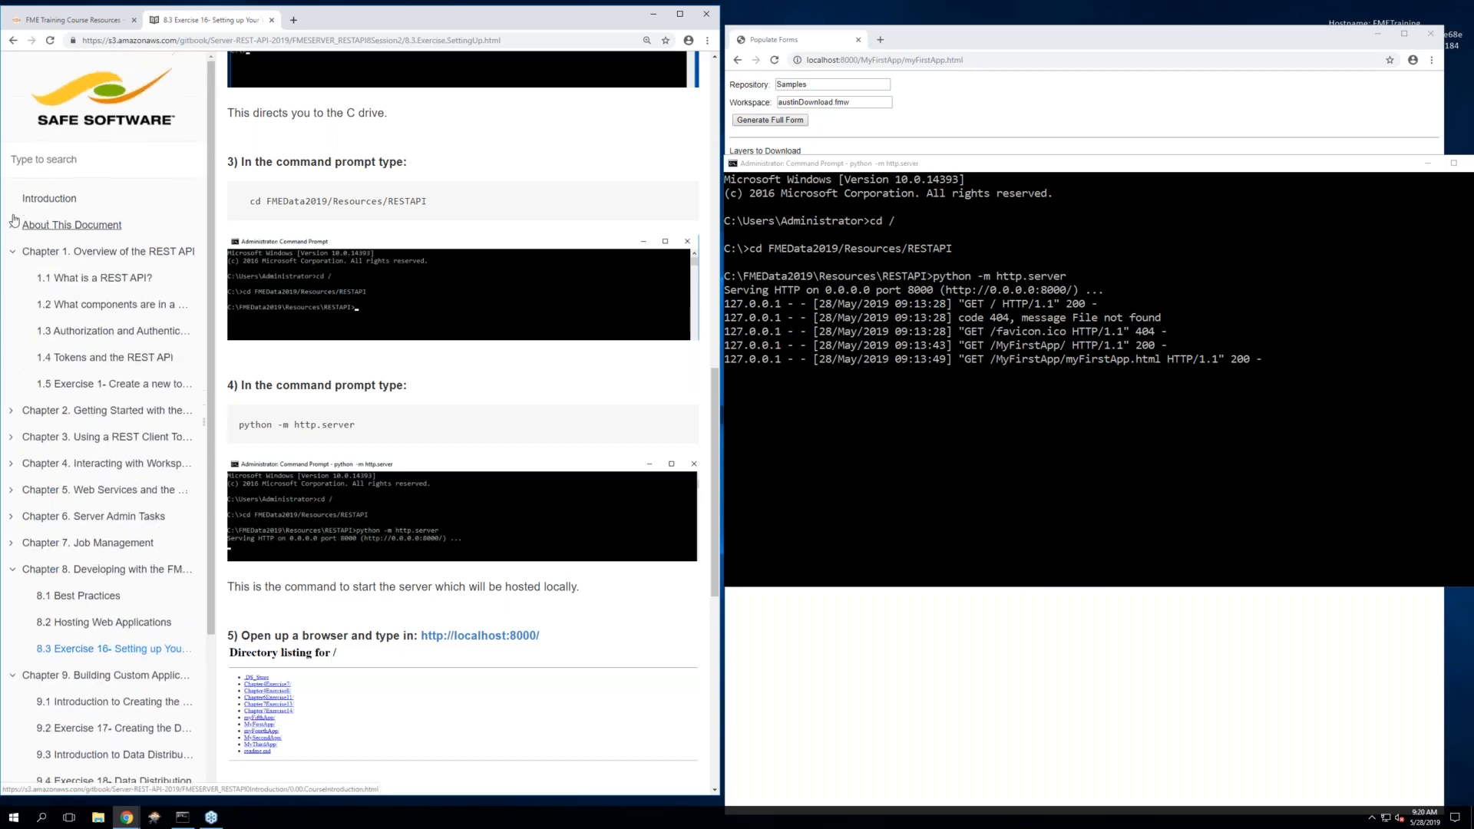
{"action": "left_click", "coordinate": [91, 388]}
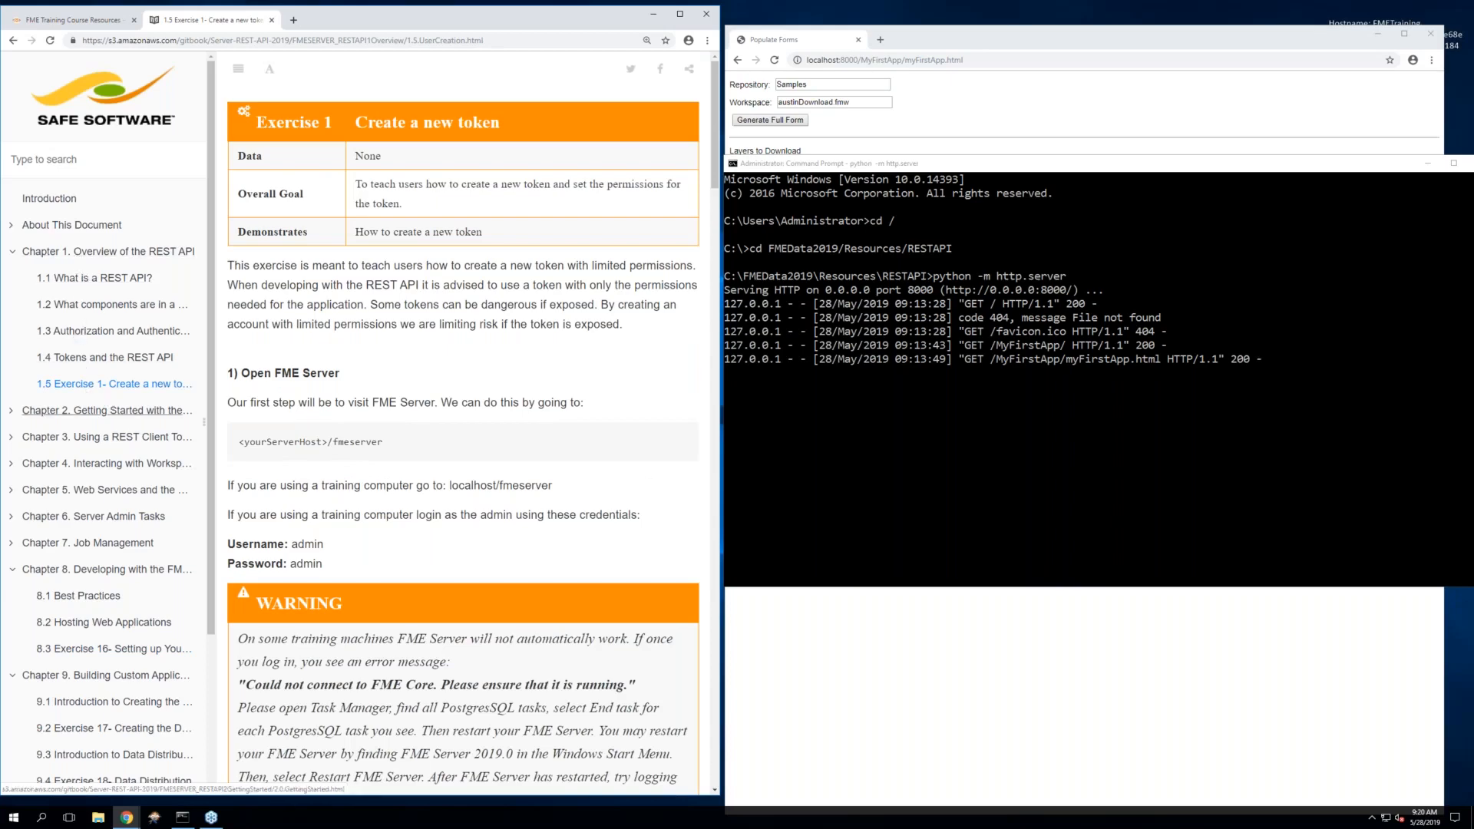
{"action": "scroll", "coordinate": [463, 422], "scroll_direction": "down", "scroll_amount": 7}
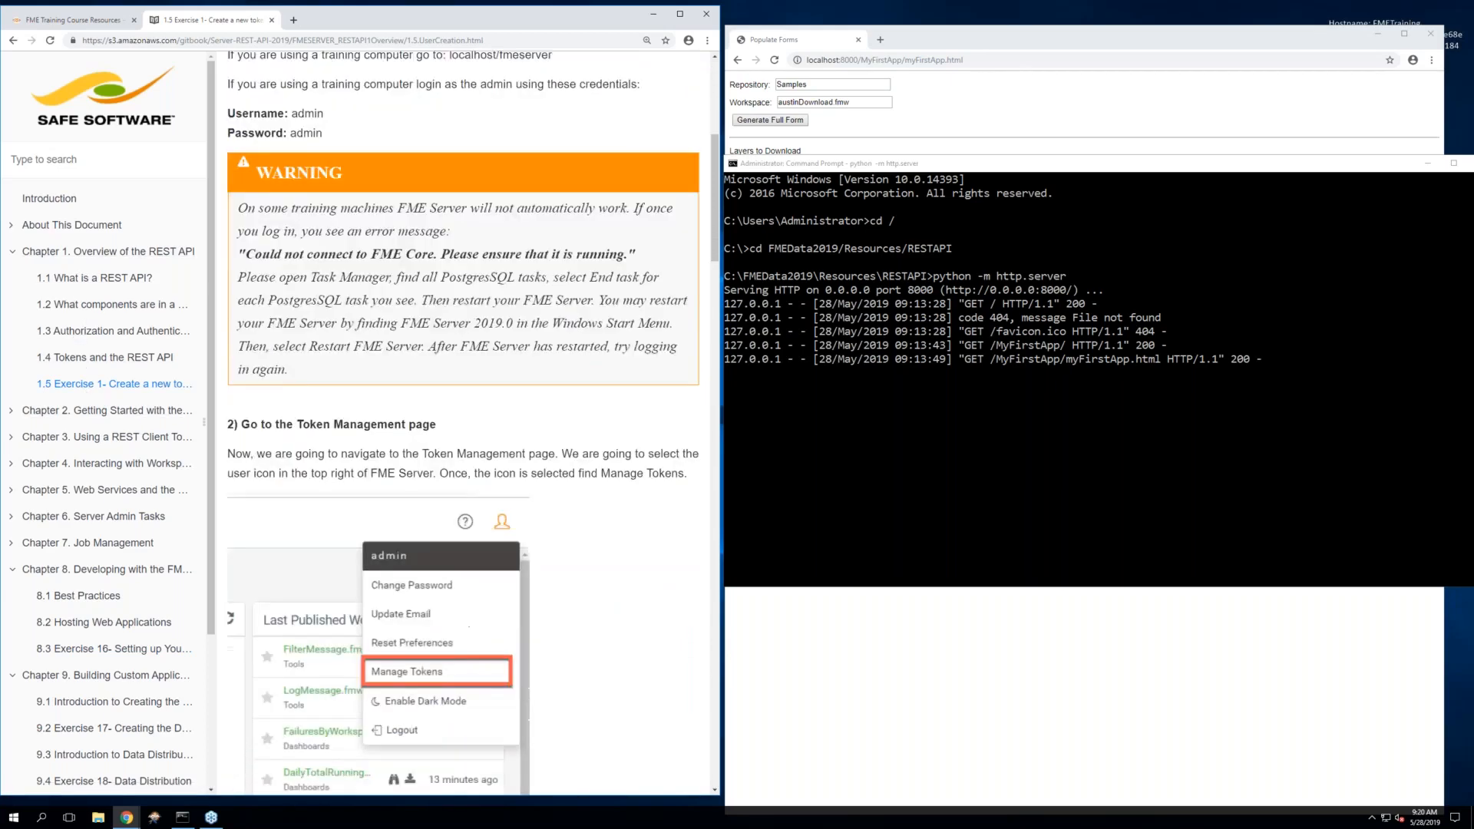
{"action": "scroll", "coordinate": [463, 422], "scroll_direction": "down", "scroll_amount": 6}
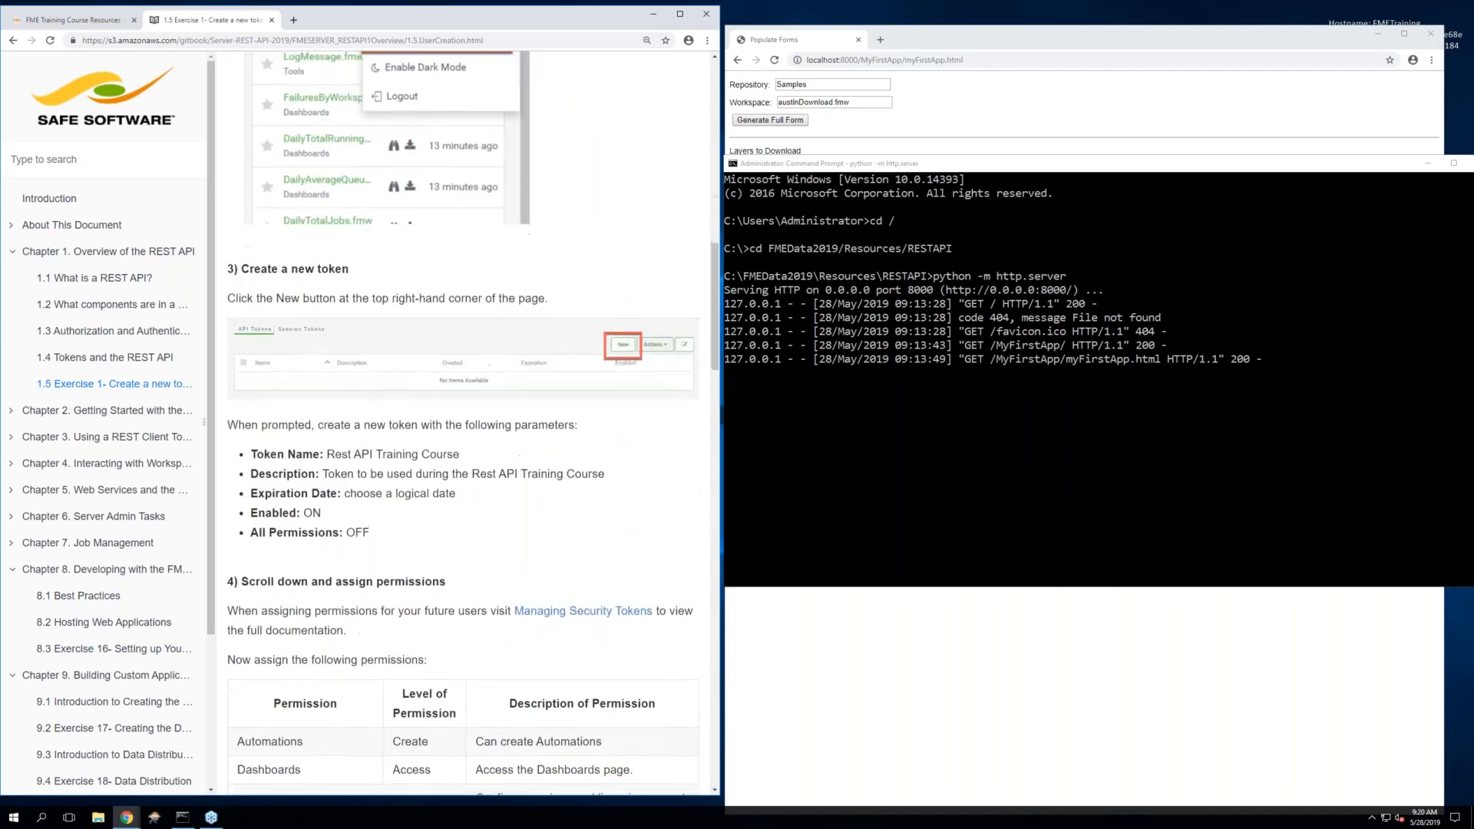
{"action": "scroll", "coordinate": [463, 422], "scroll_direction": "up", "scroll_amount": 13}
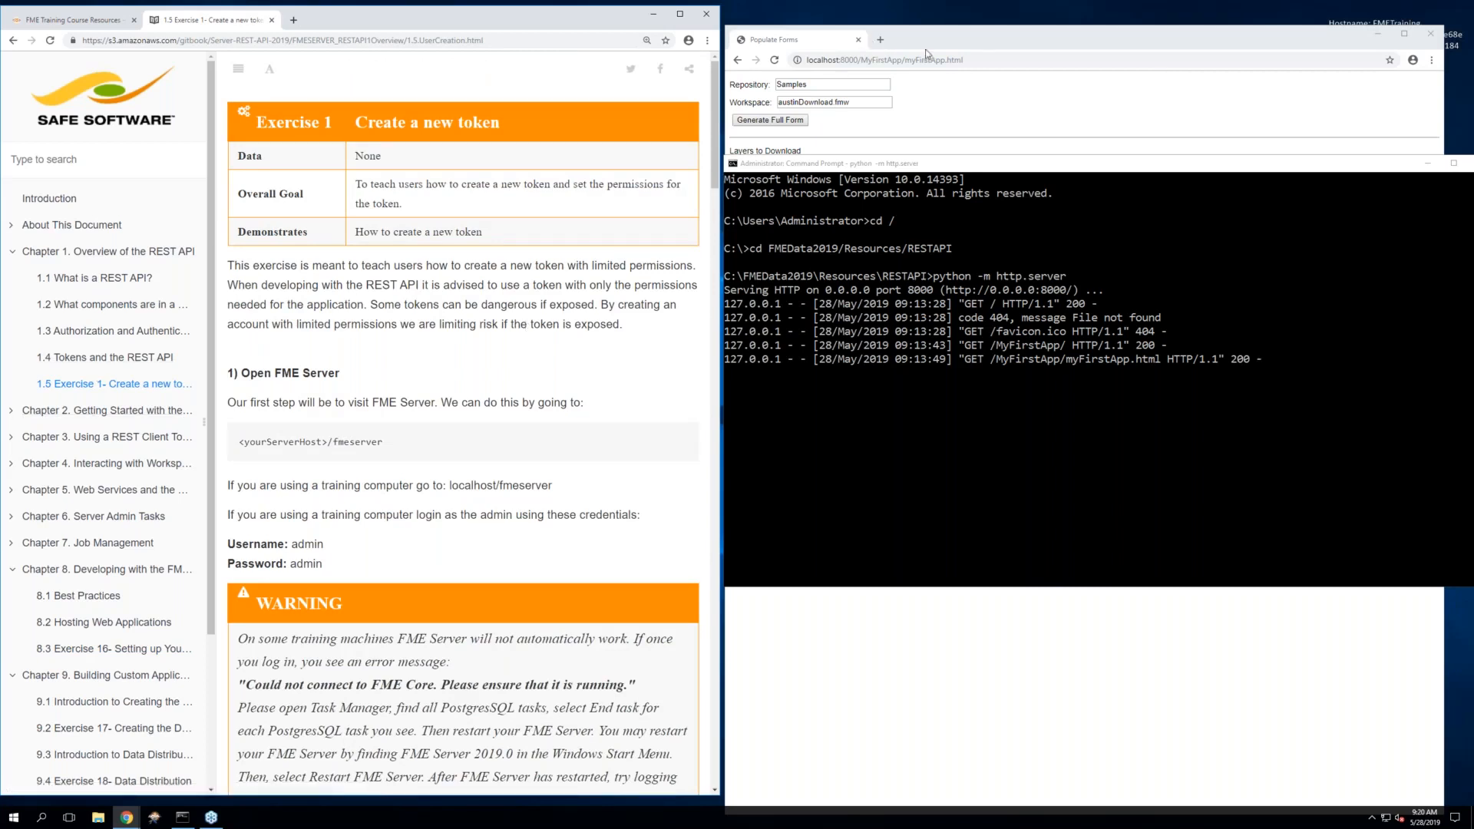
Bring the web app's browser window forward beside the manual and open localhost/fmeserver in a new tab
{"action": "left_click", "coordinate": [975, 48]}
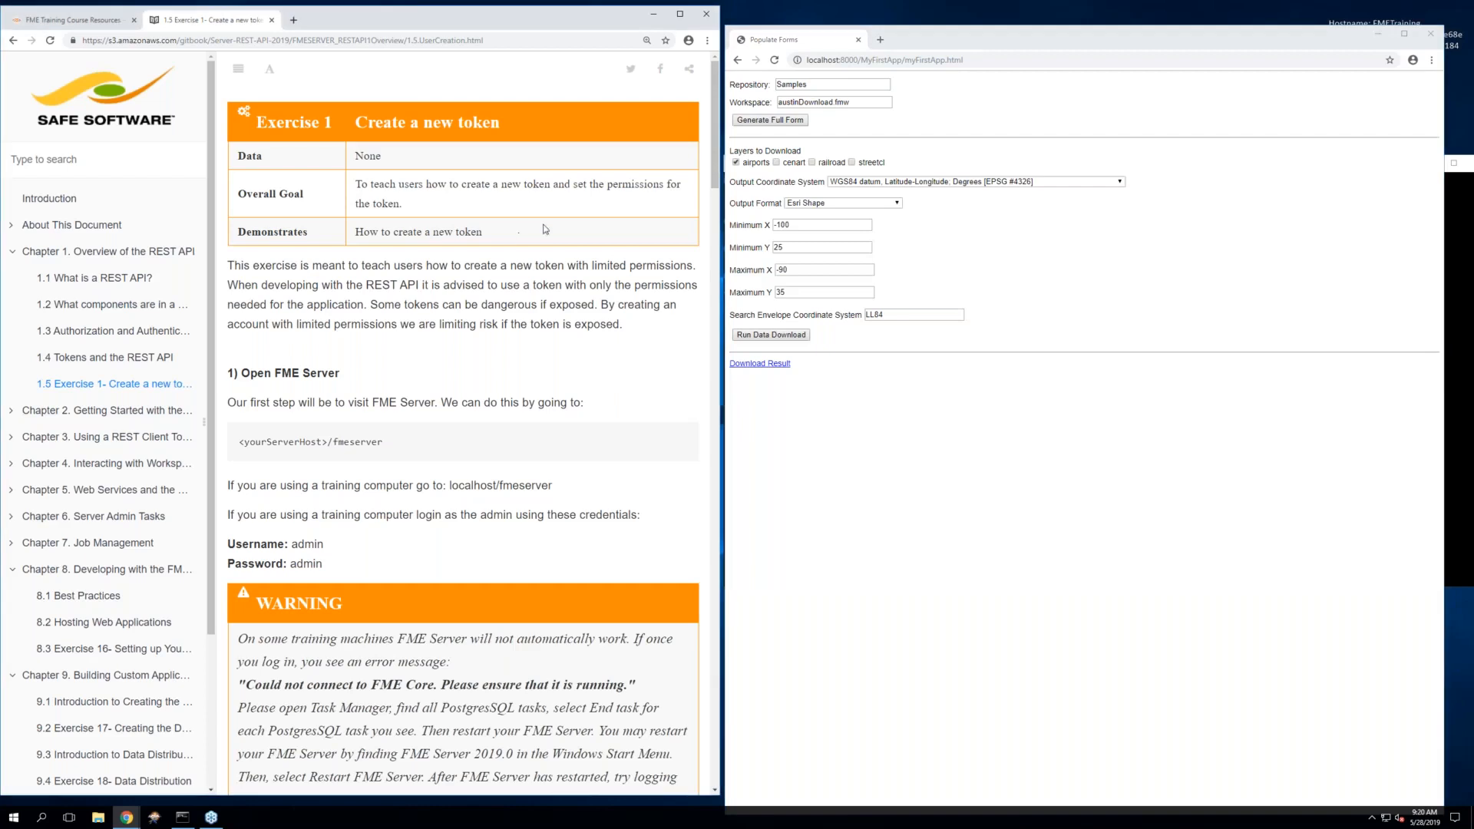
{"action": "left_click_drag", "start_coordinate": [908, 40], "coordinate": [904, 17]}
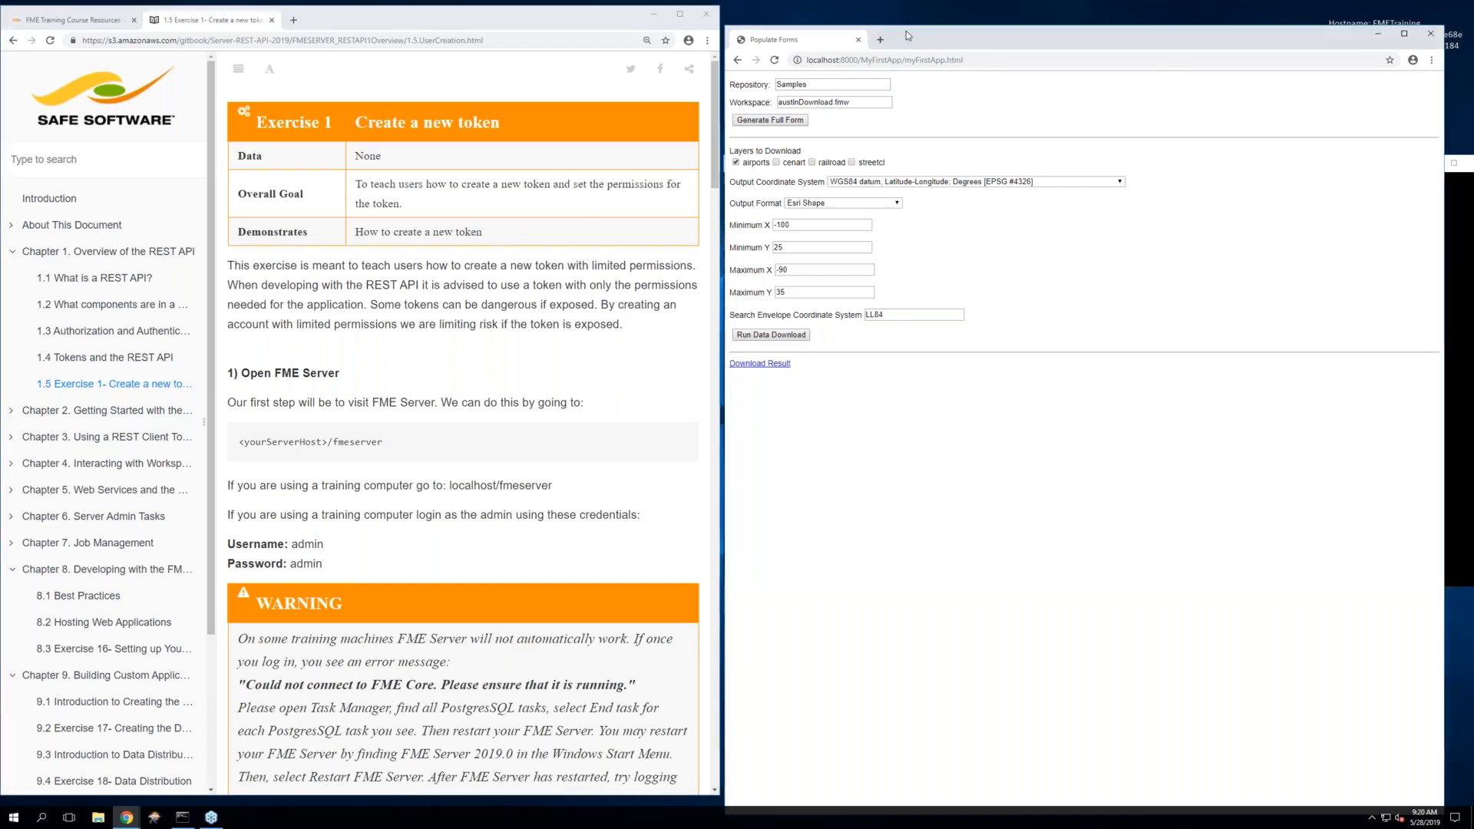
{"action": "left_click", "coordinate": [875, 19]}
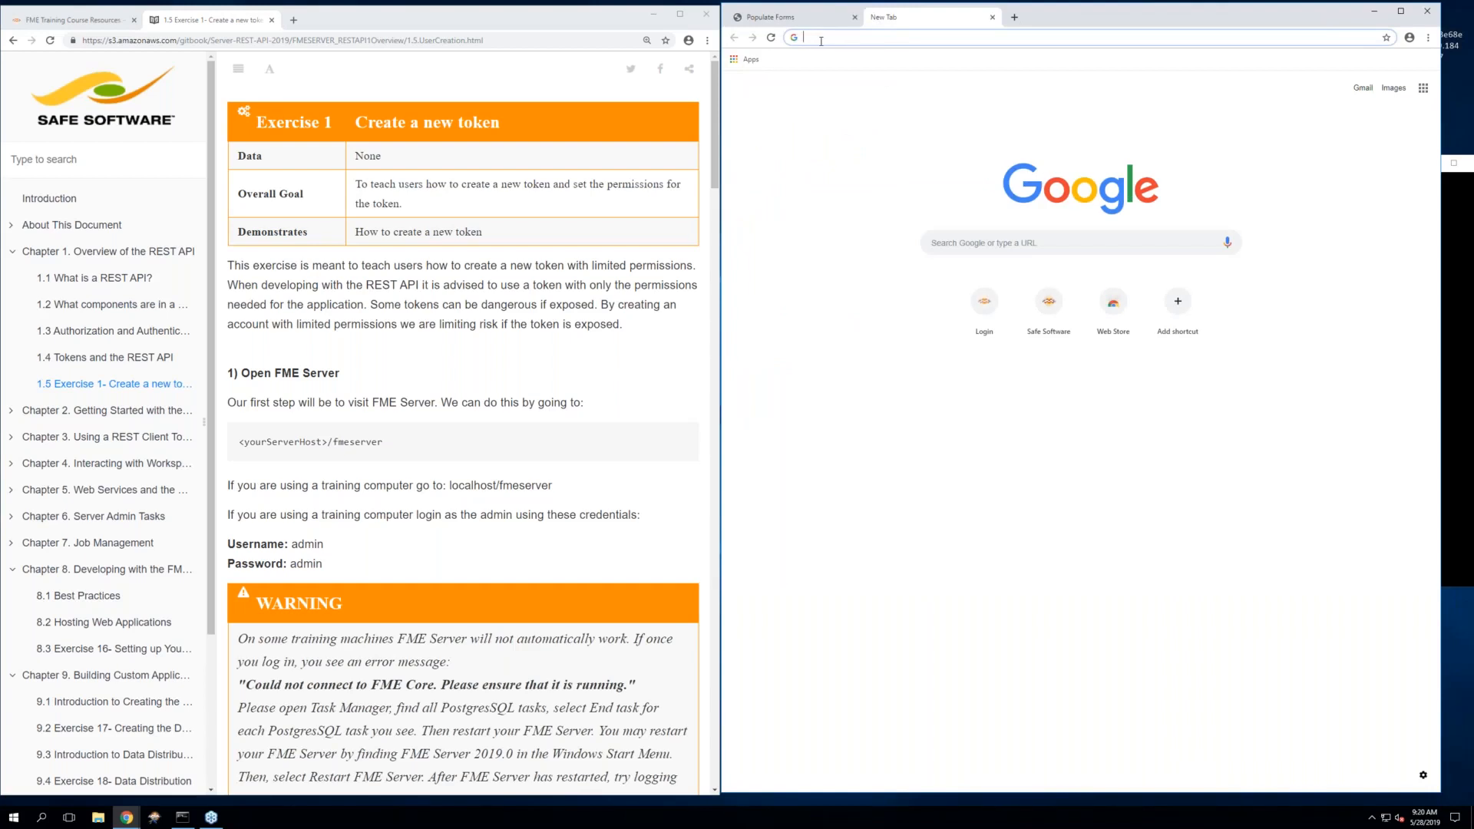
{"action": "type", "text": "localhost"}
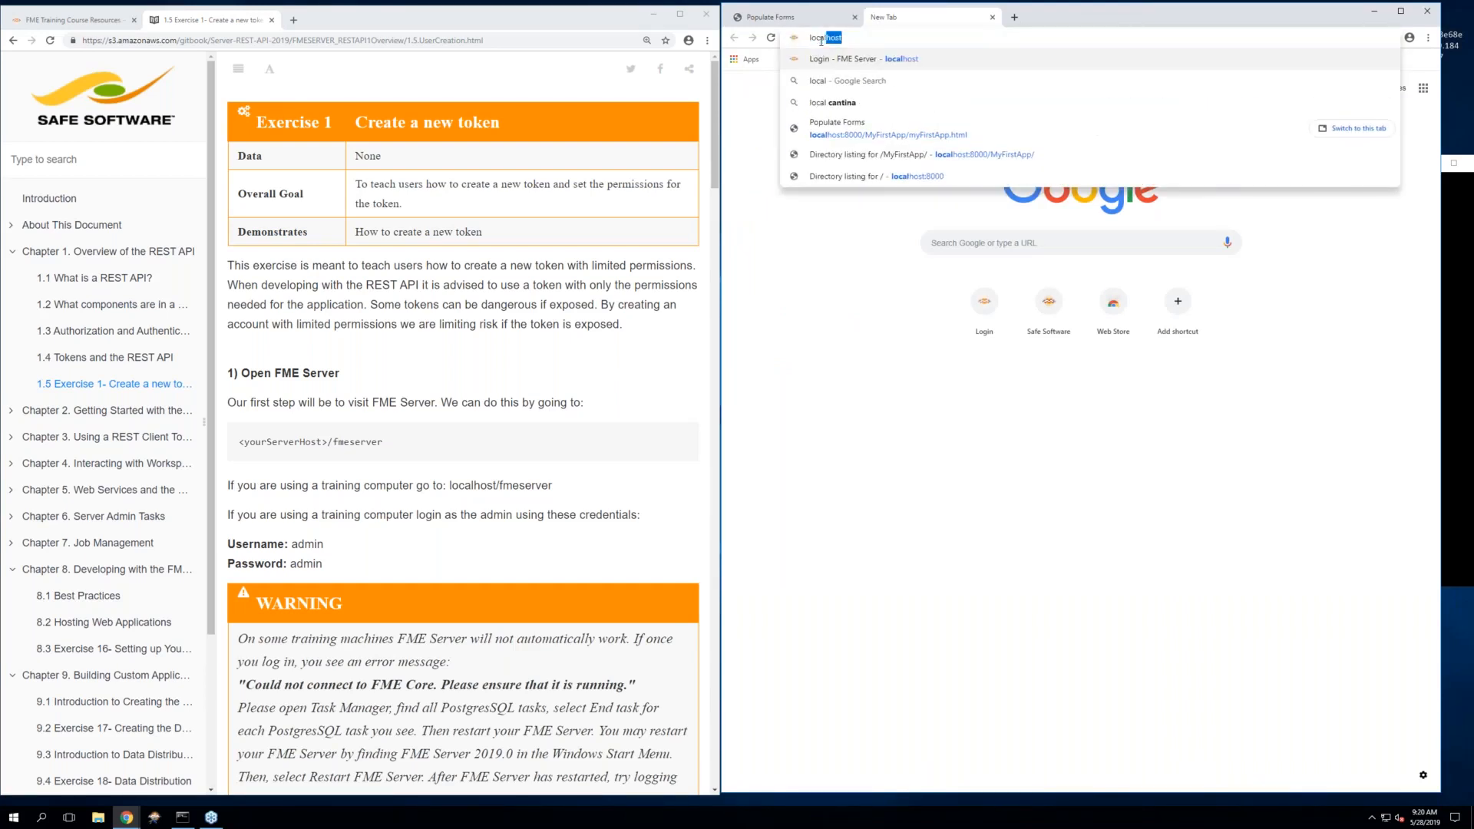
{"action": "type", "text": "/fms"}
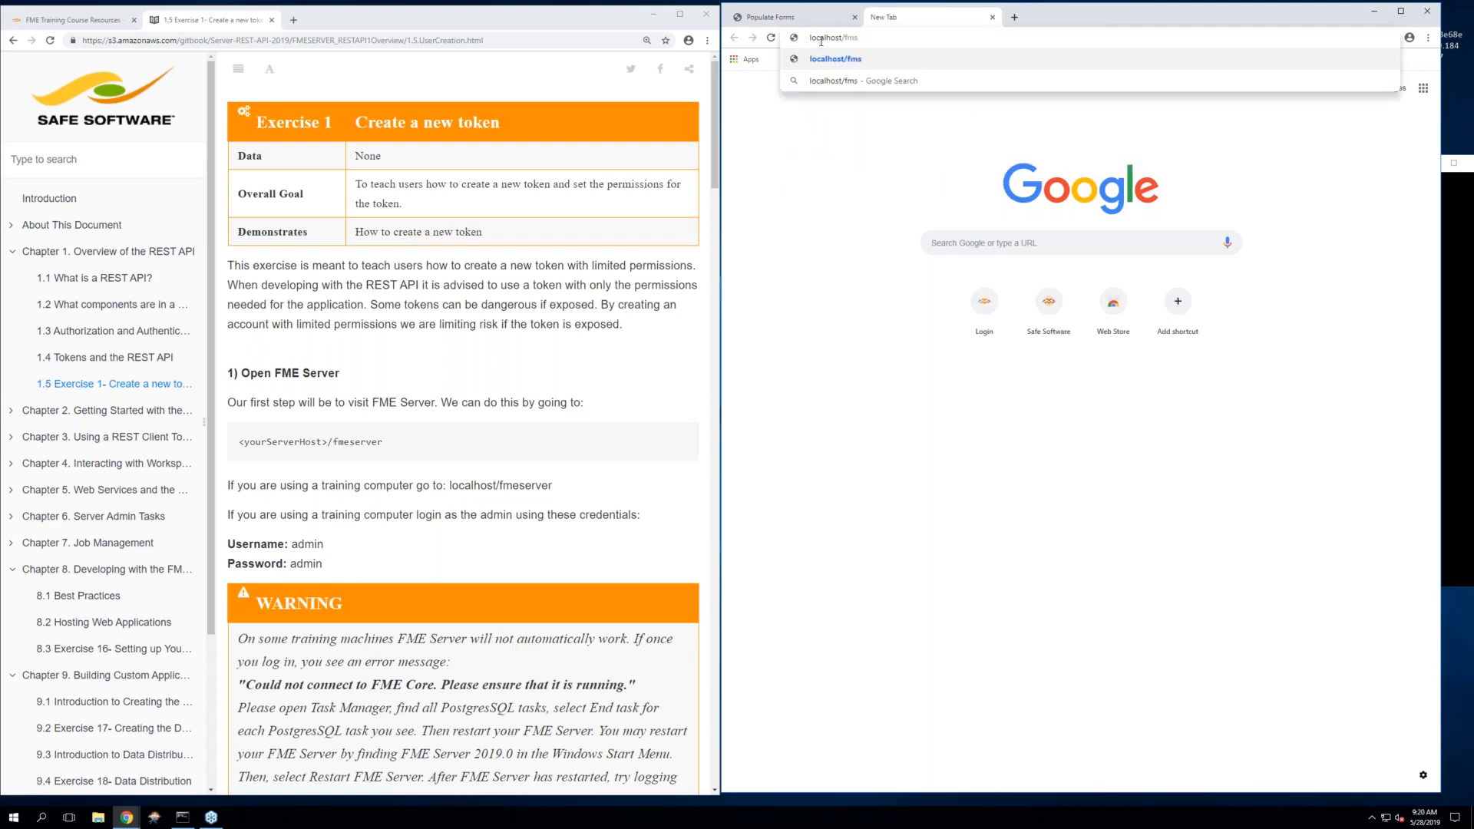
{"action": "key", "text": "BackSpace"}
{"action": "type", "text": "eserver"}
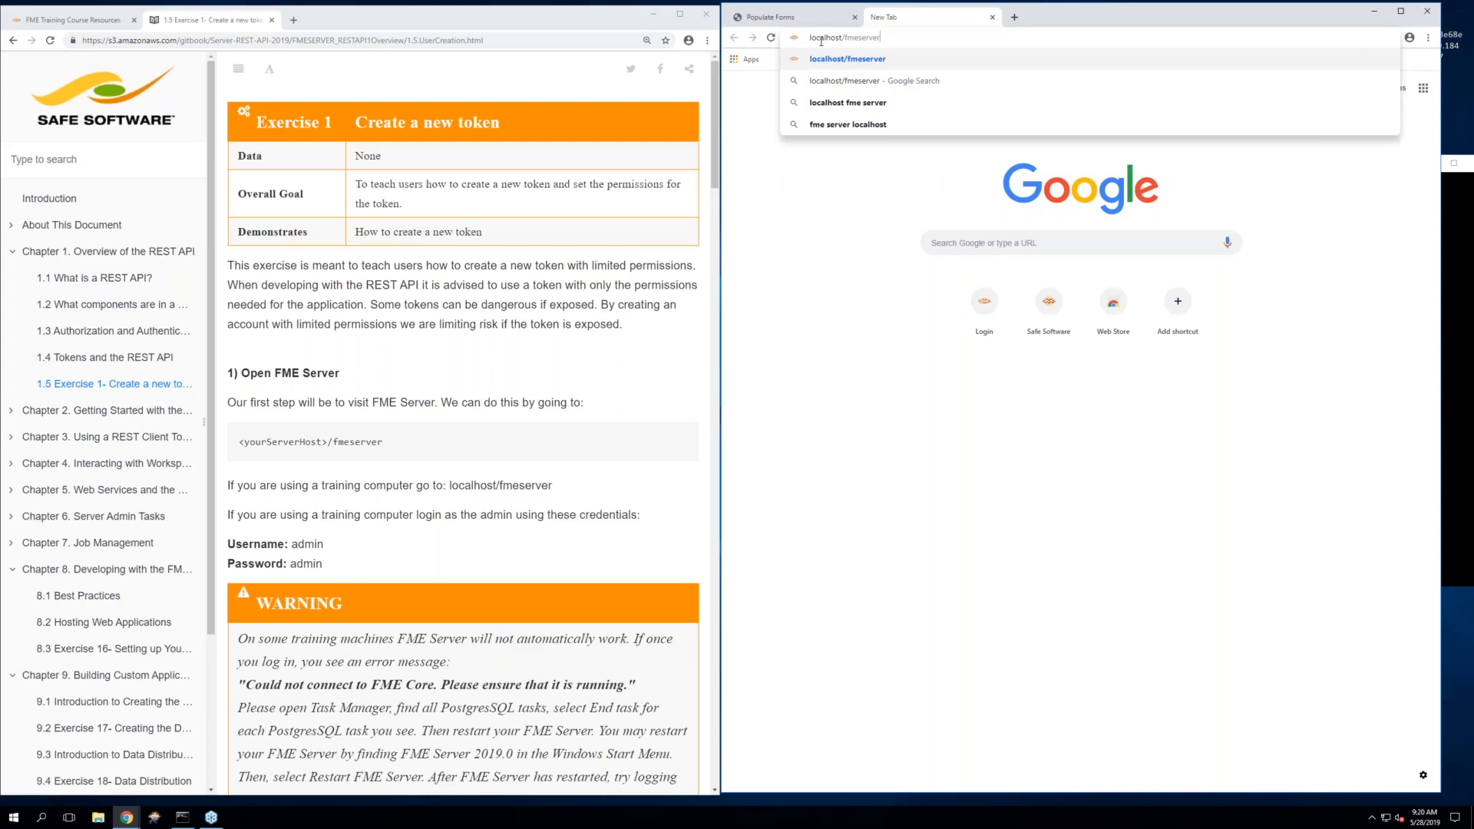
{"action": "key", "text": "Return"}
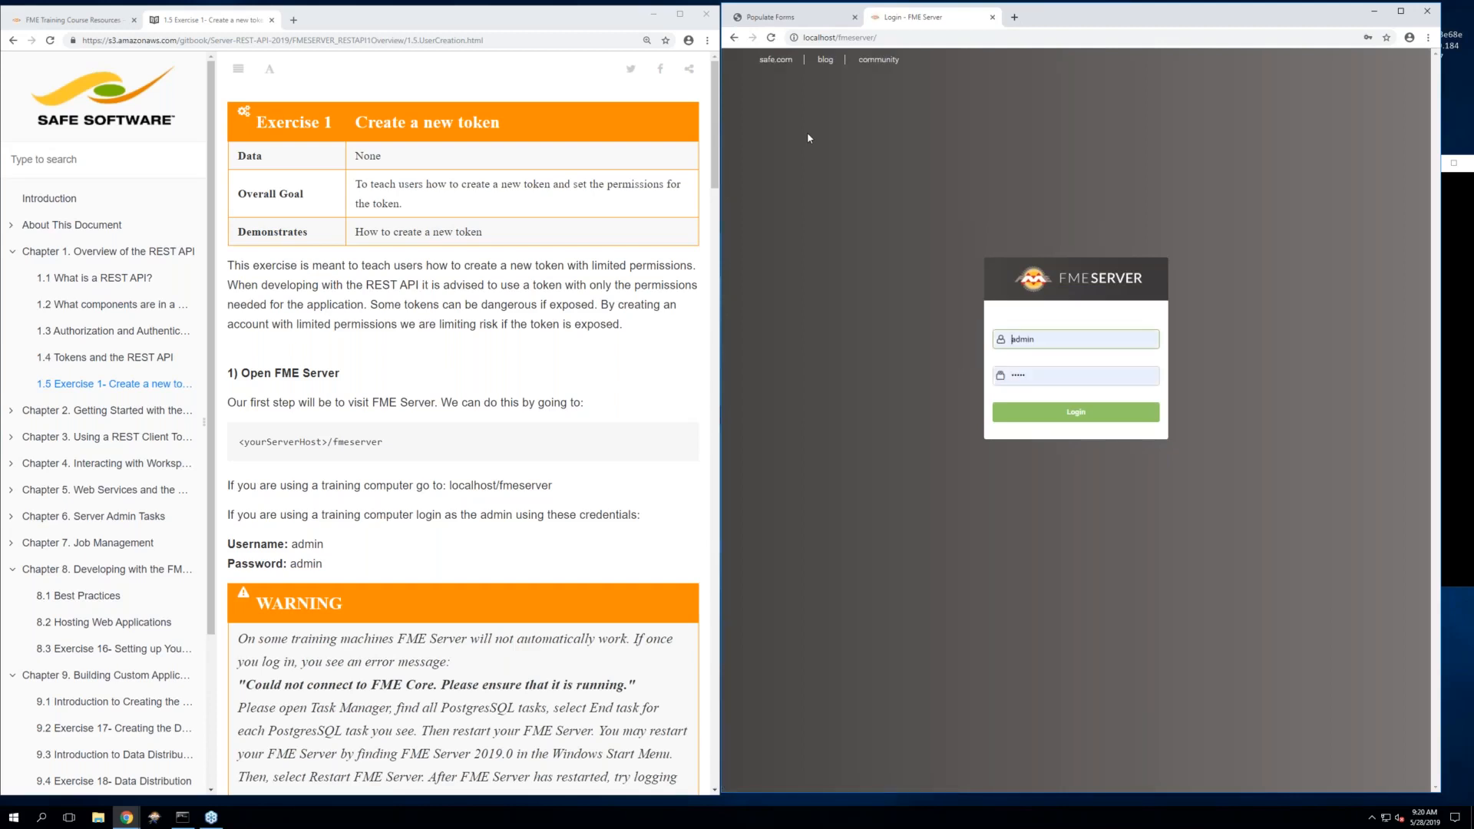
Check the login instructions in step 1 of the exercise and log in to FME Server with the prefilled admin credentials
{"action": "left_click", "coordinate": [465, 333]}
{"action": "scroll", "coordinate": [465, 334], "scroll_direction": "down", "scroll_amount": 1}
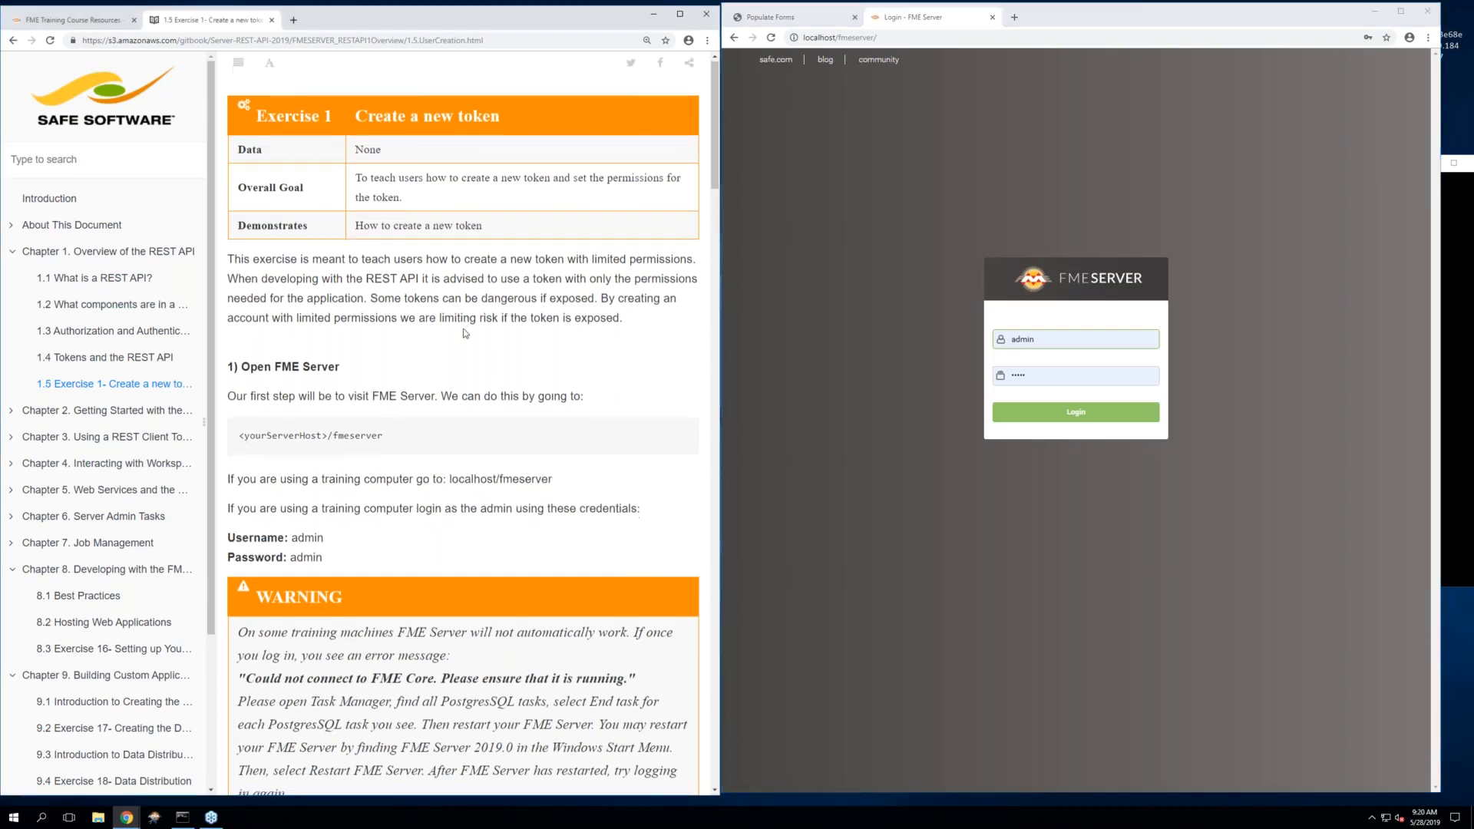
{"action": "scroll", "coordinate": [466, 333], "scroll_direction": "down", "scroll_amount": 2}
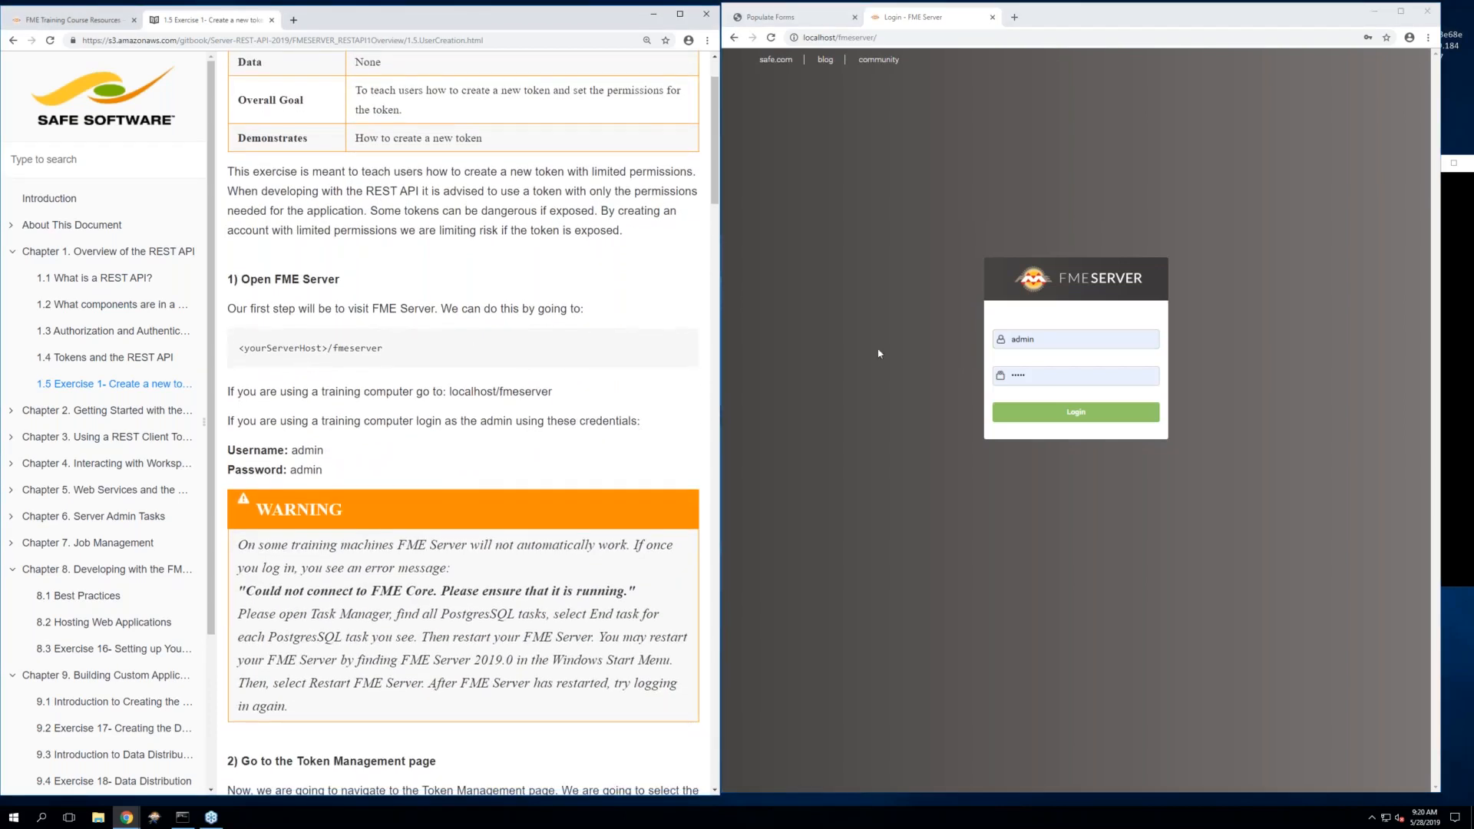
{"action": "left_click", "coordinate": [1023, 342]}
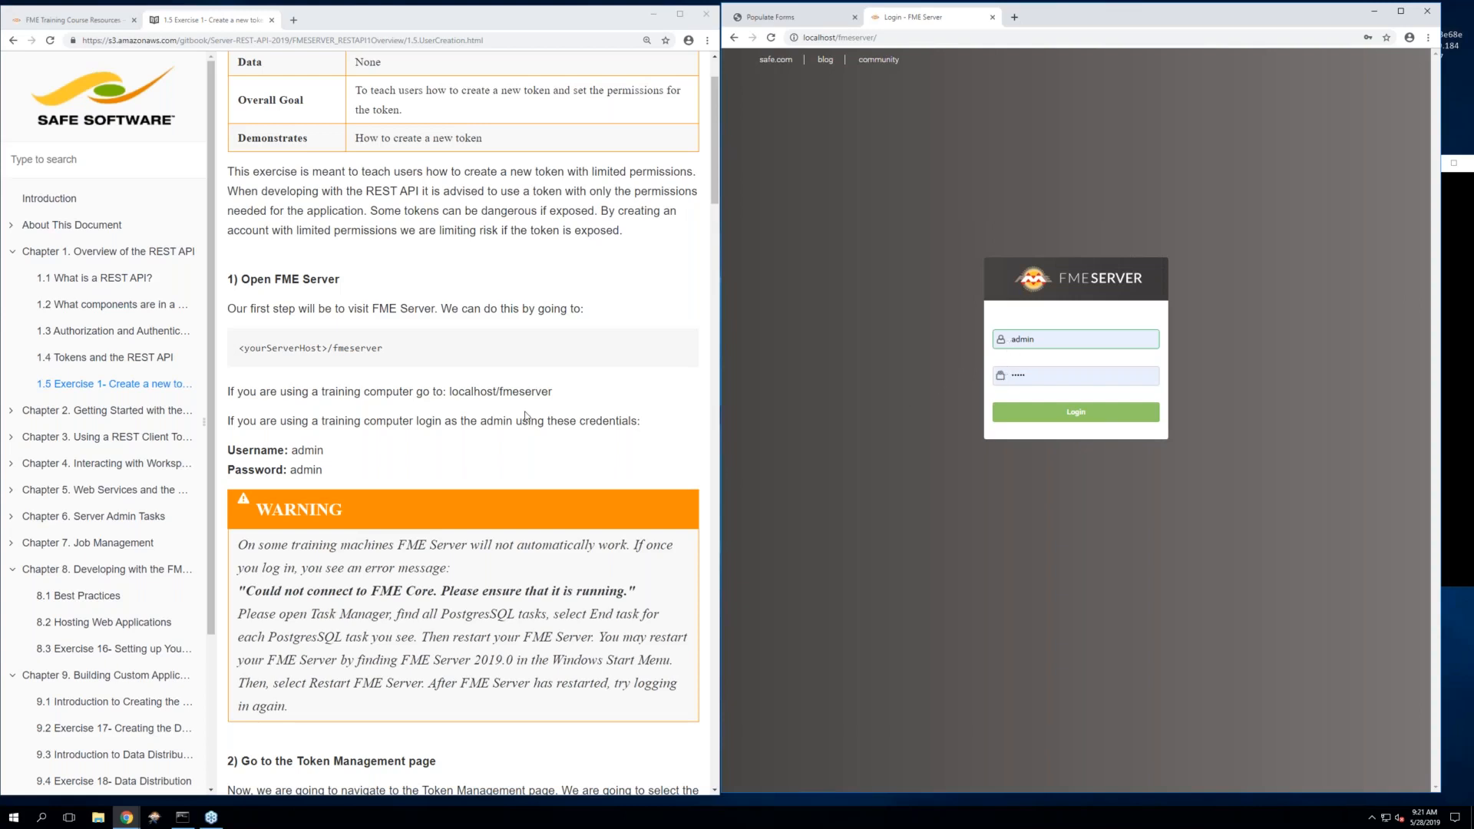
{"action": "scroll", "coordinate": [526, 415], "scroll_direction": "down", "scroll_amount": 1}
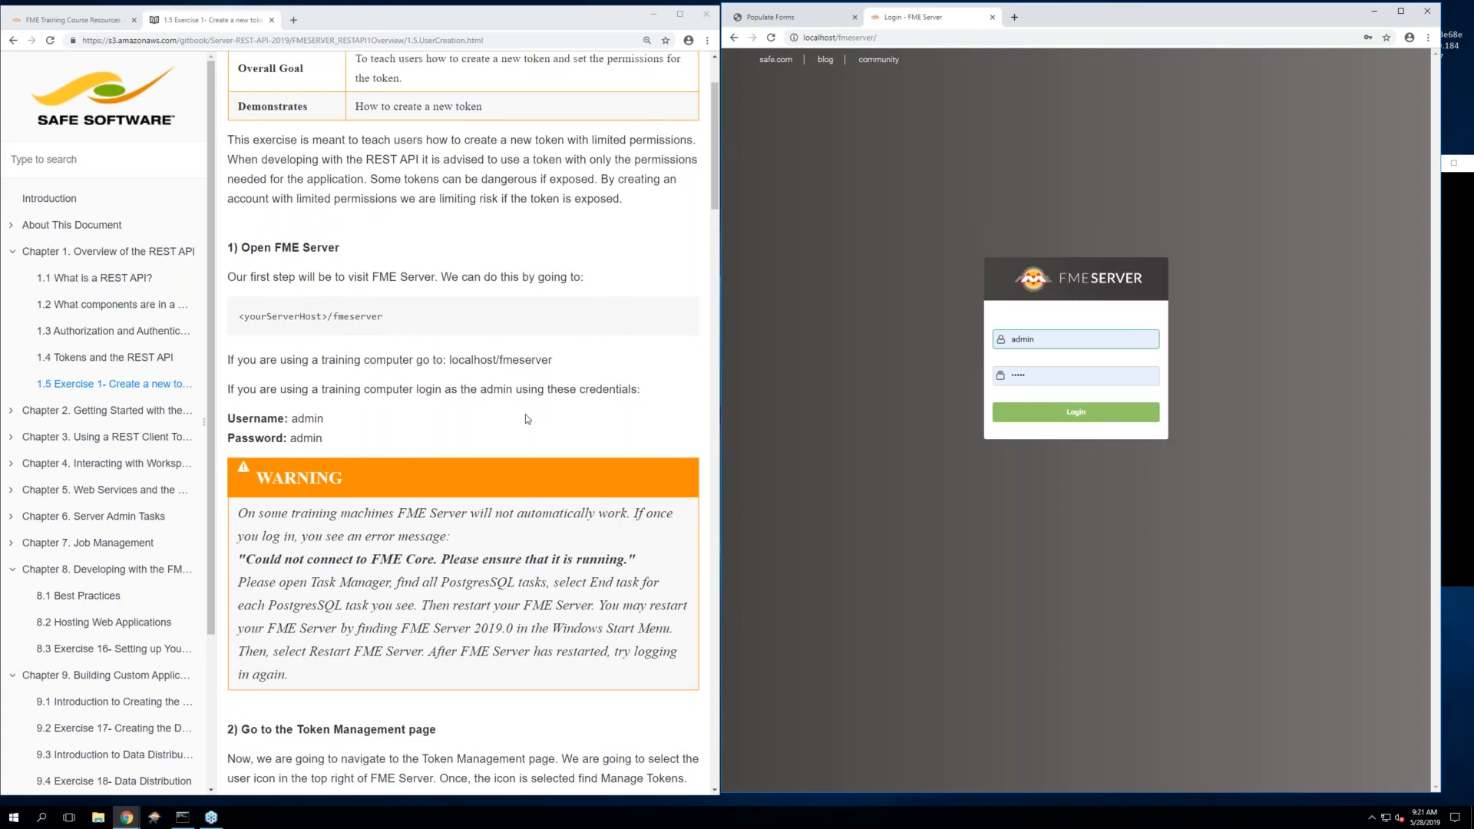
{"action": "left_click", "coordinate": [1019, 415]}
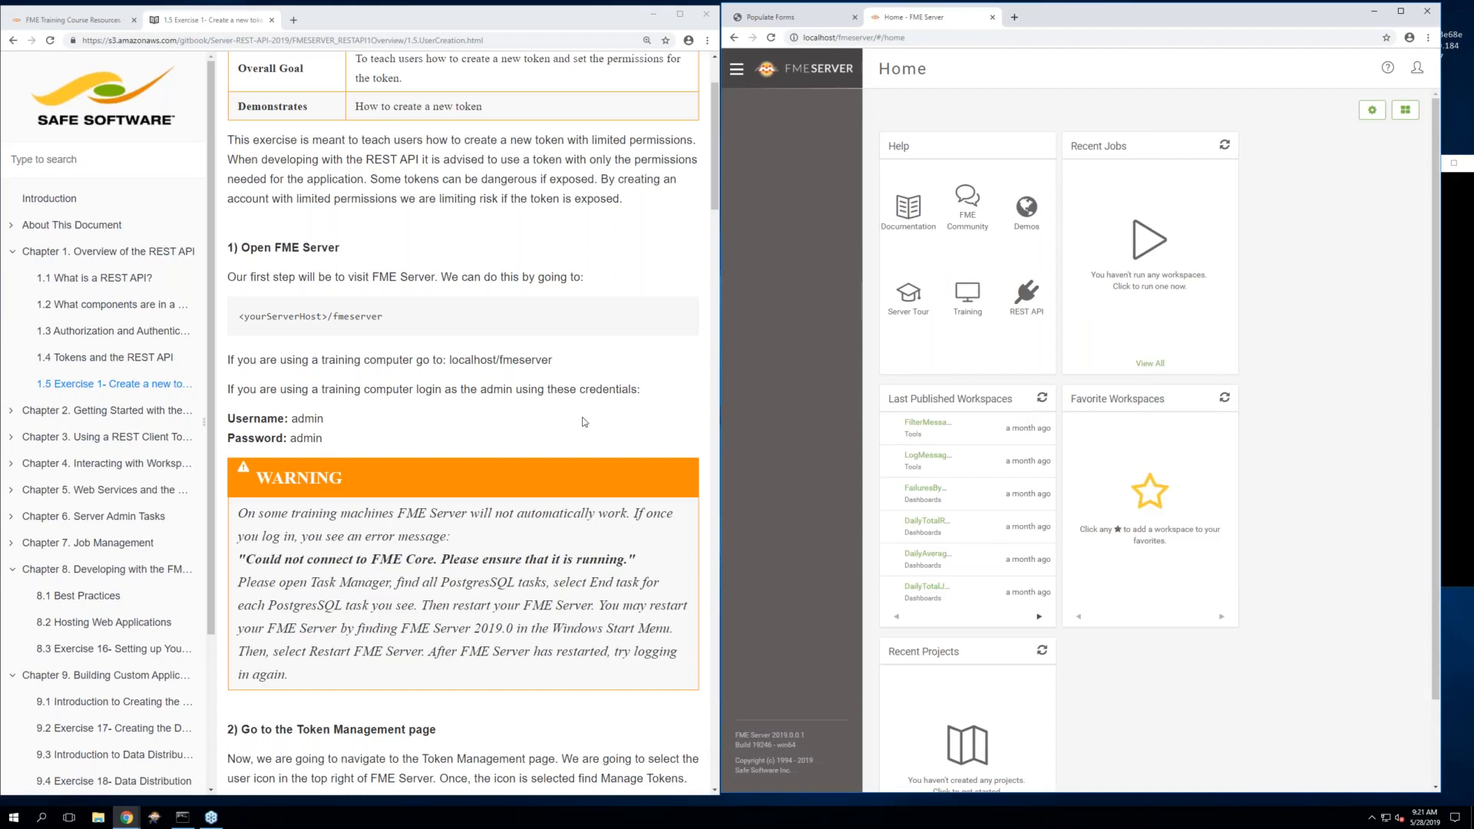
Follow step 2 of the exercise and open the Token Management page from the admin user's settings
{"action": "scroll", "coordinate": [584, 422], "scroll_direction": "down", "scroll_amount": 5}
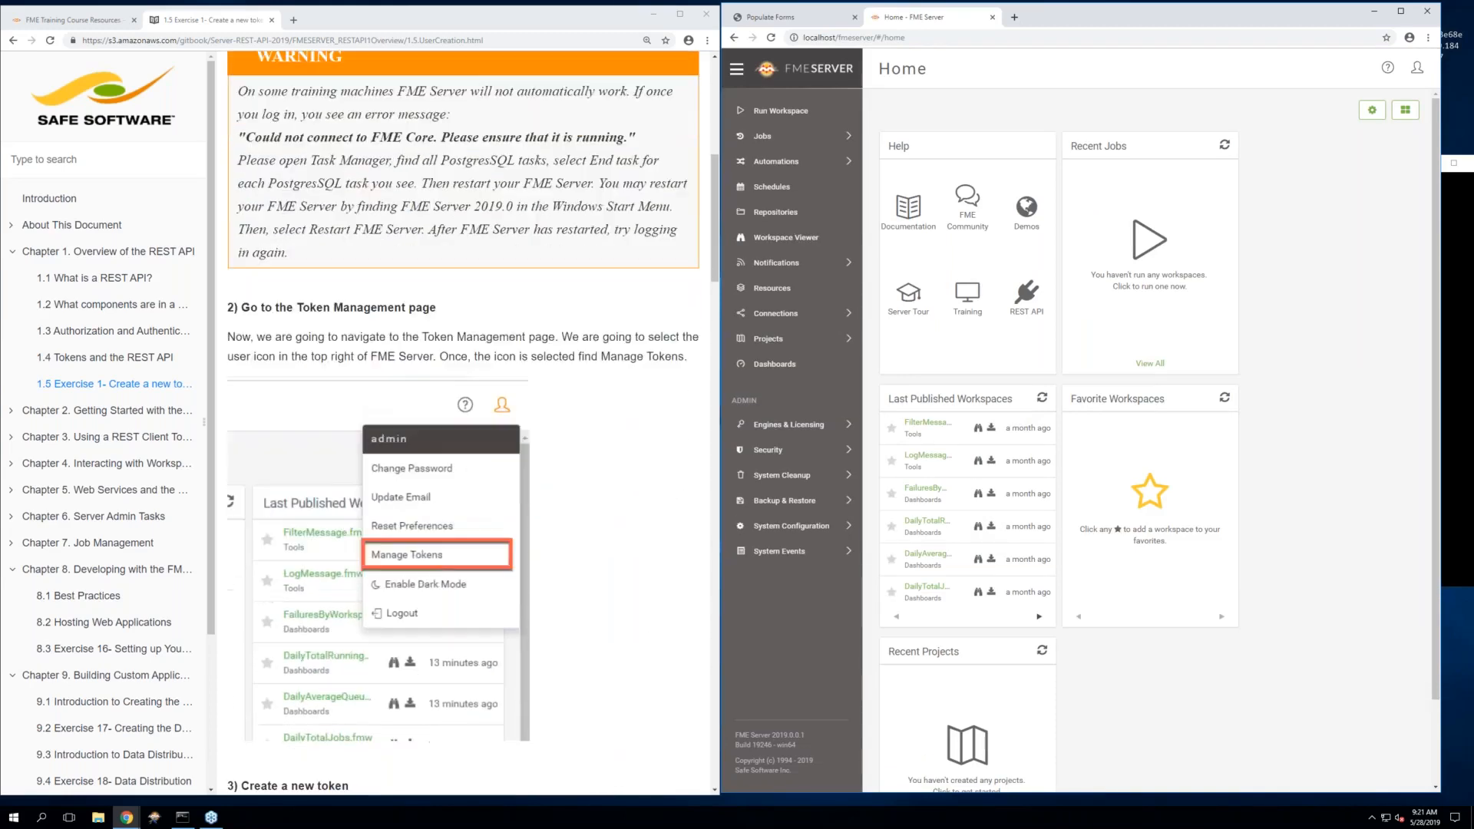
{"action": "scroll", "coordinate": [584, 420], "scroll_direction": "down", "scroll_amount": 1}
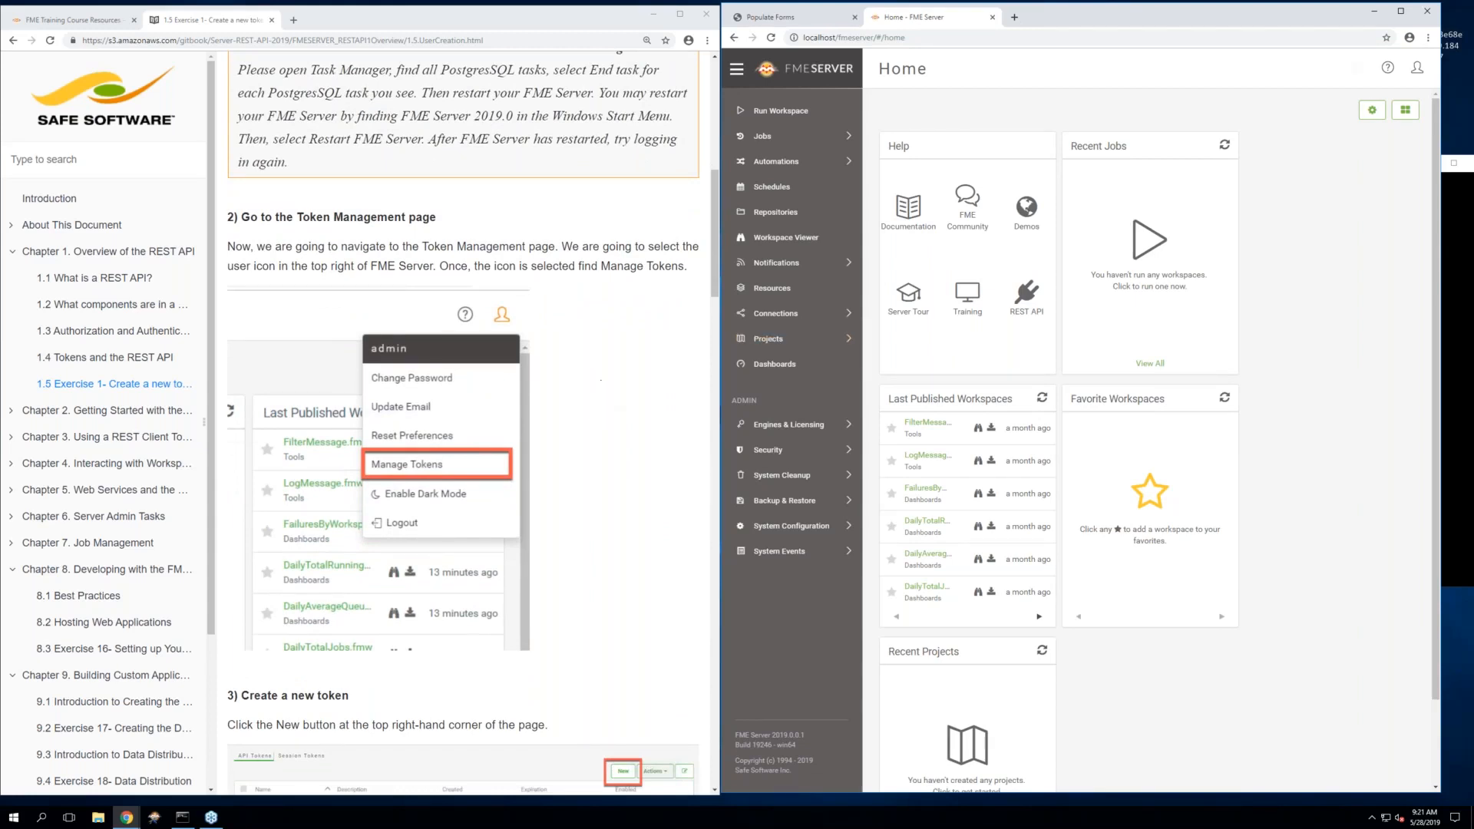
{"action": "left_click", "coordinate": [1417, 74]}
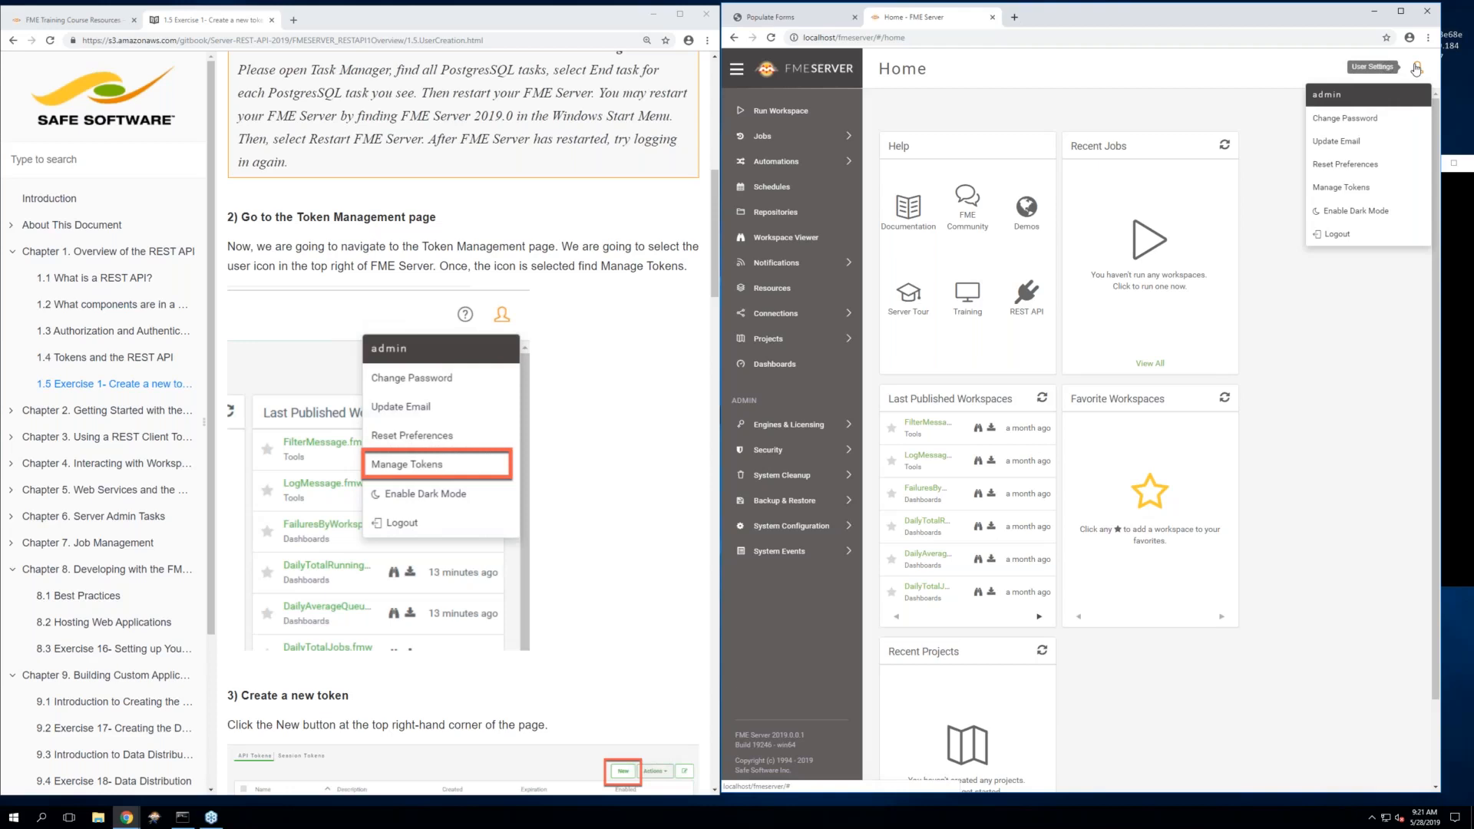
{"action": "left_click", "coordinate": [1377, 189]}
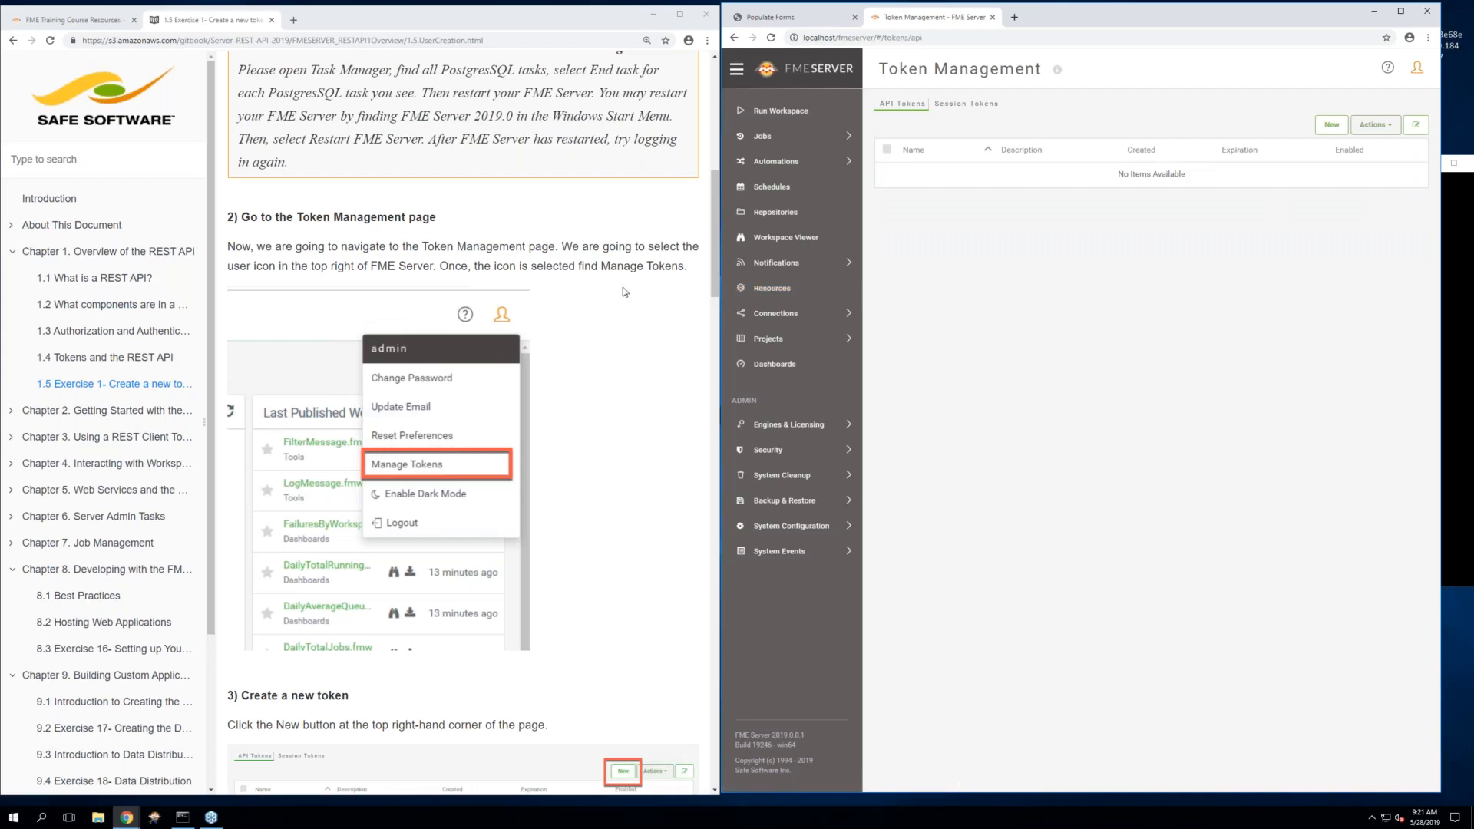
Start a new API token as described in step 3 and name it Rest API Training Course
{"action": "scroll", "coordinate": [623, 288], "scroll_direction": "down", "scroll_amount": 3}
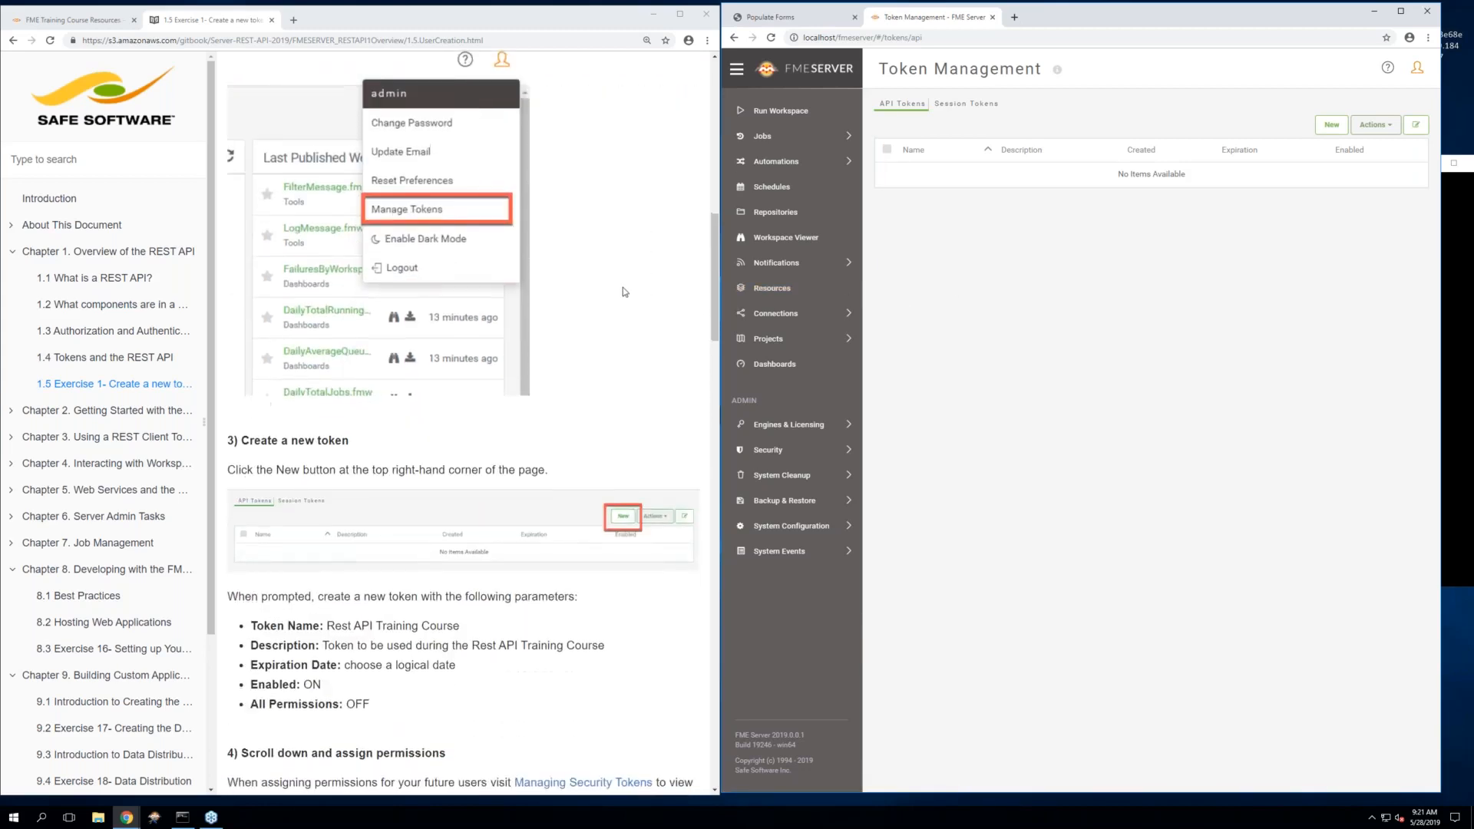
{"action": "scroll", "coordinate": [624, 291], "scroll_direction": "down", "scroll_amount": 3}
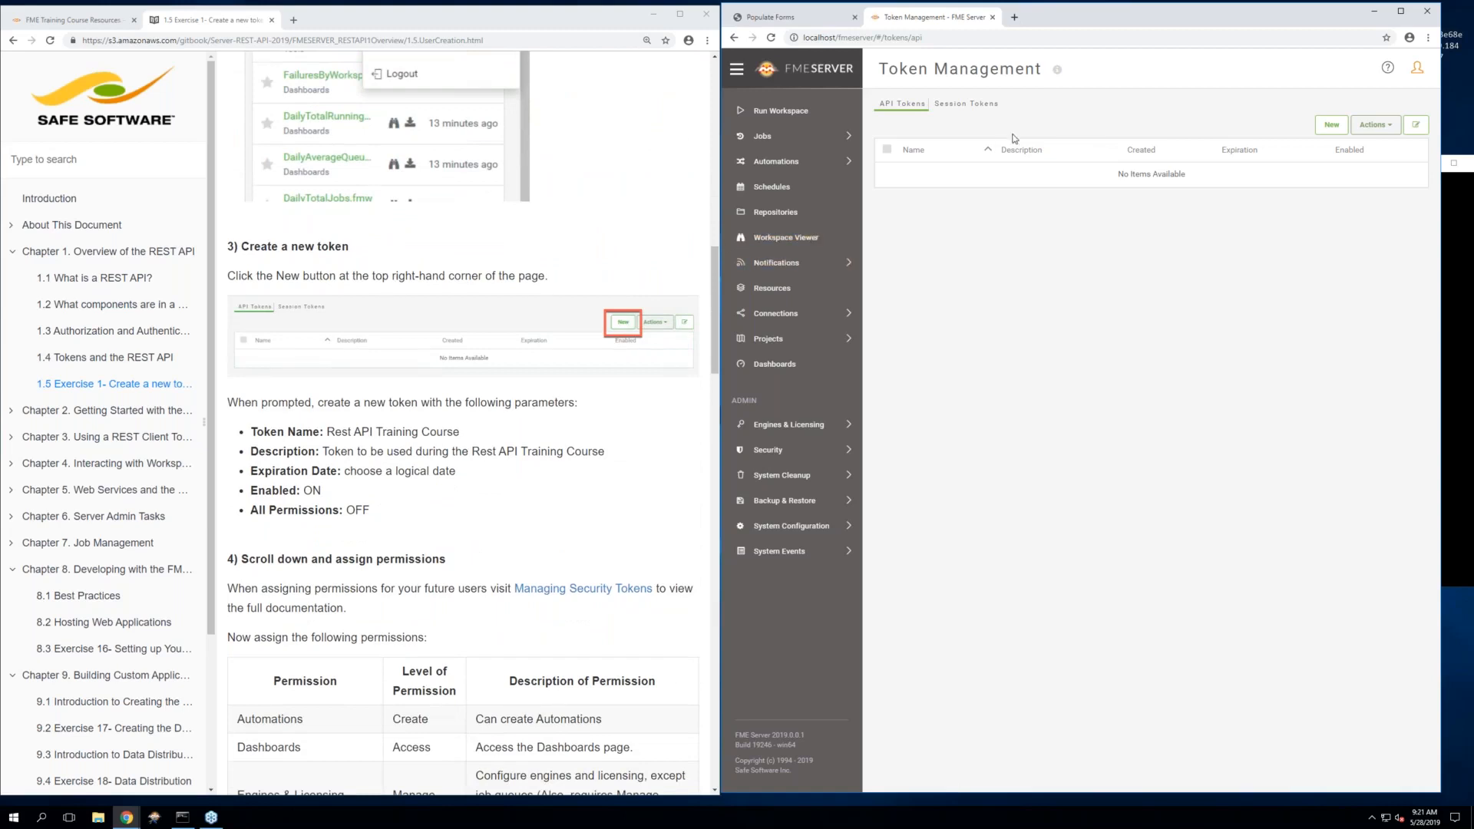
{"action": "left_click", "coordinate": [1325, 135]}
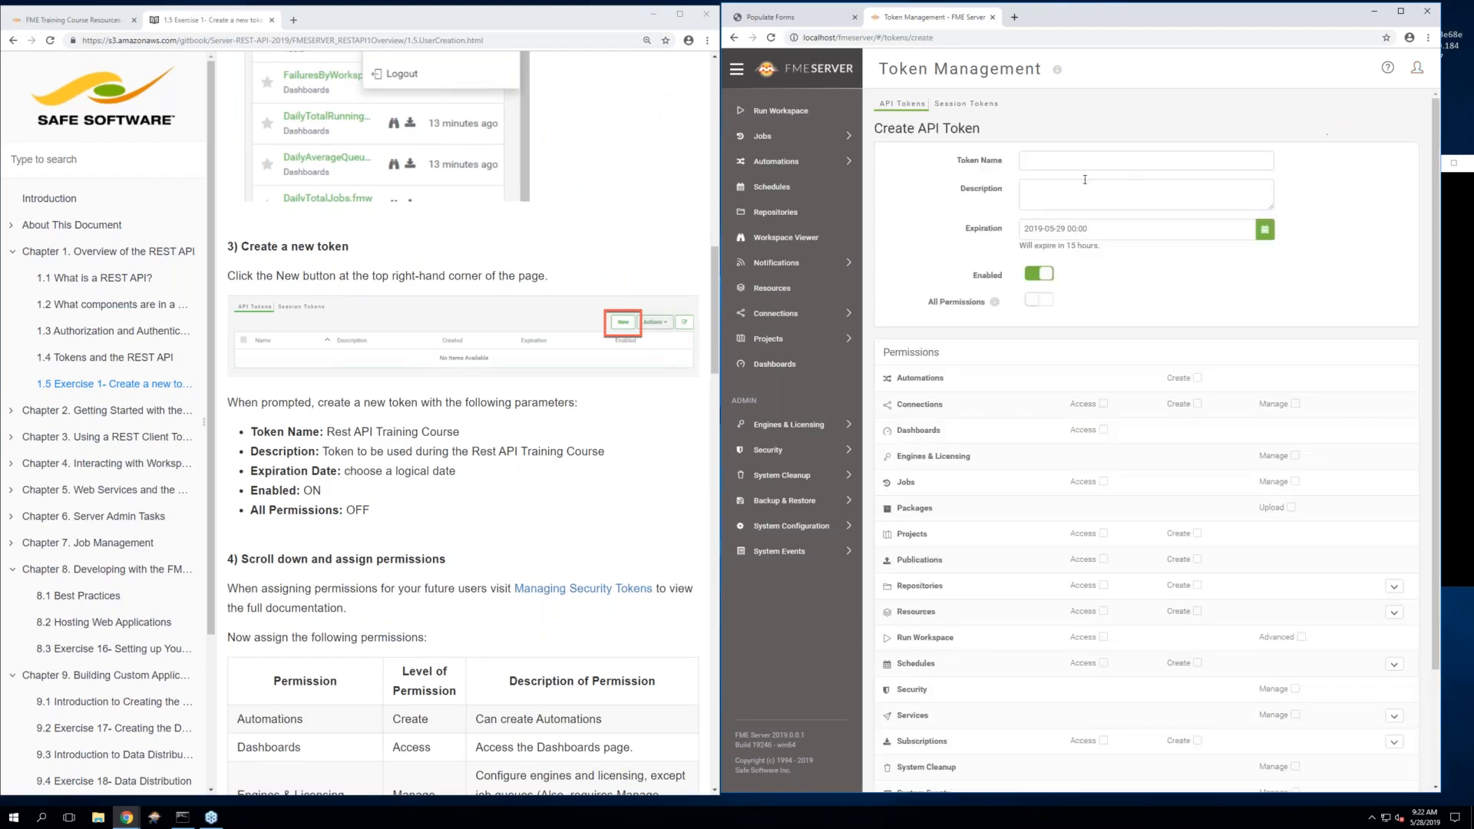
{"action": "left_click", "coordinate": [1042, 162]}
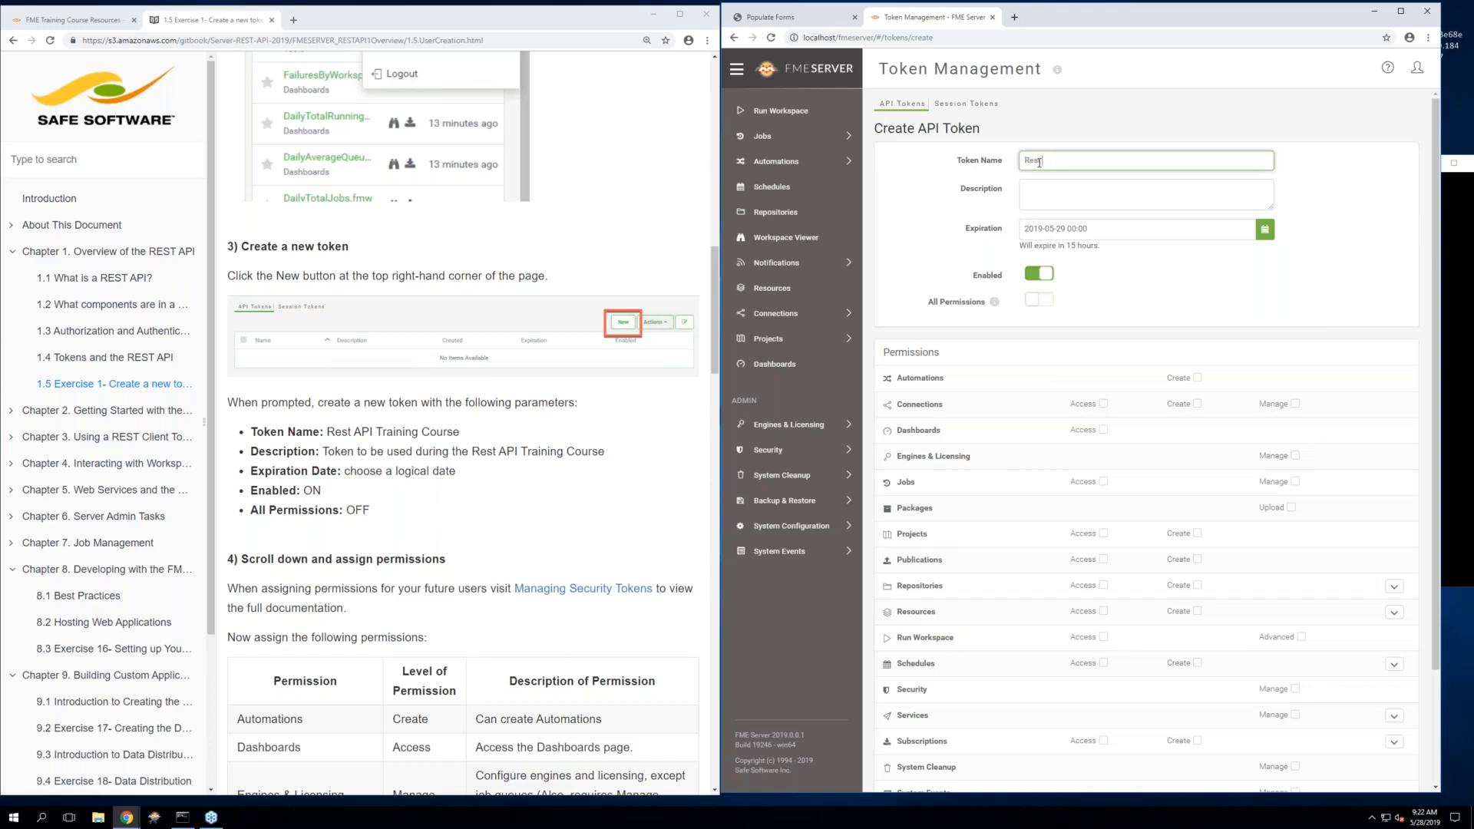
{"action": "type", "text": "Rest API Training Course"}
Copy the description from step 3 of the exercise into the token's Description: Token to be used during the Rest API Training Course
{"action": "left_click", "coordinate": [369, 465]}
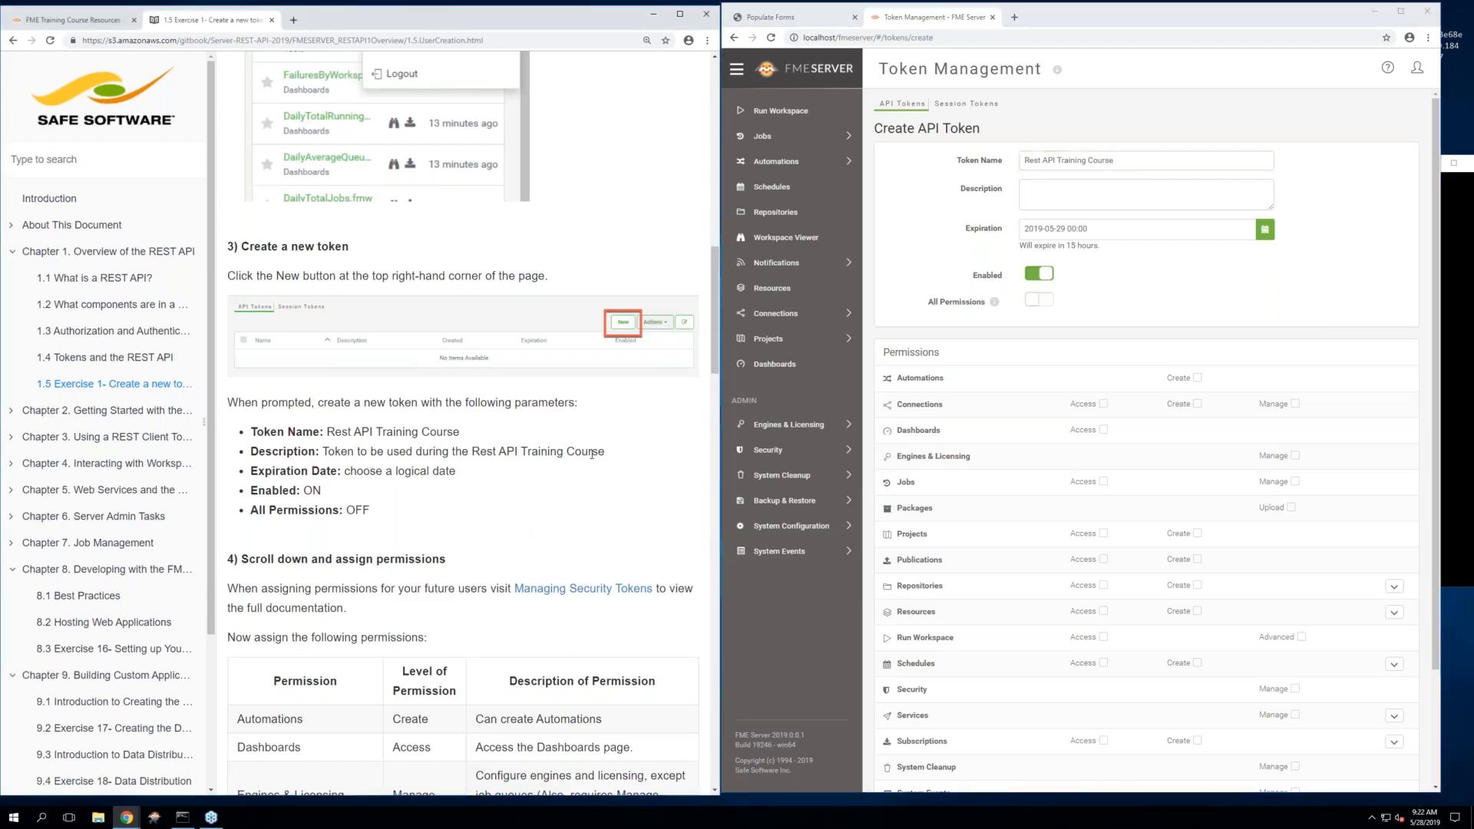
{"action": "left_click_drag", "start_coordinate": [595, 453], "coordinate": [324, 453]}
{"action": "left_click", "coordinate": [510, 458]}
{"action": "left_click_drag", "start_coordinate": [606, 453], "coordinate": [318, 453]}
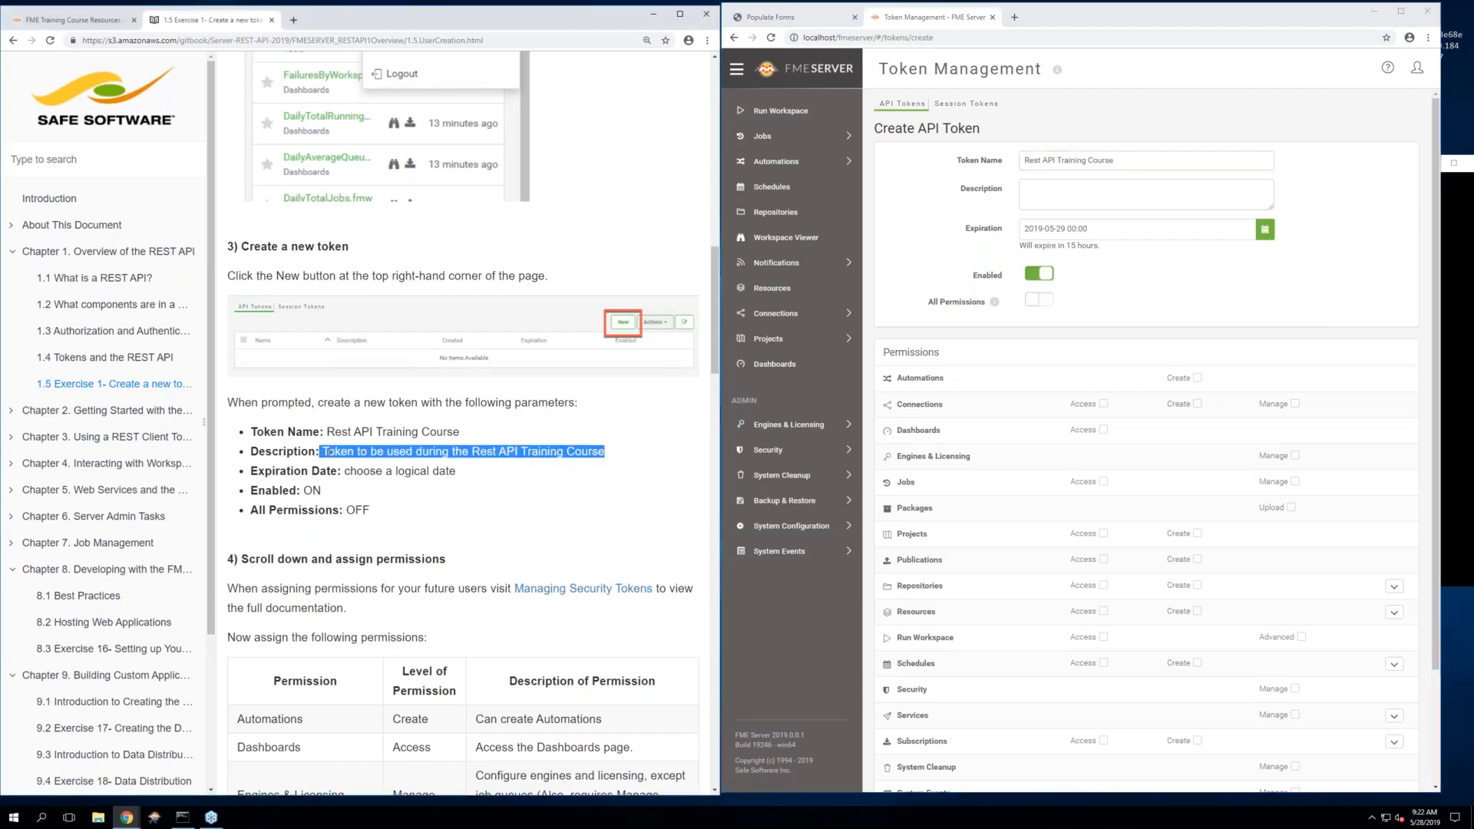
{"action": "right_click", "coordinate": [334, 453]}
{"action": "left_click", "coordinate": [357, 463]}
{"action": "right_click", "coordinate": [1065, 186]}
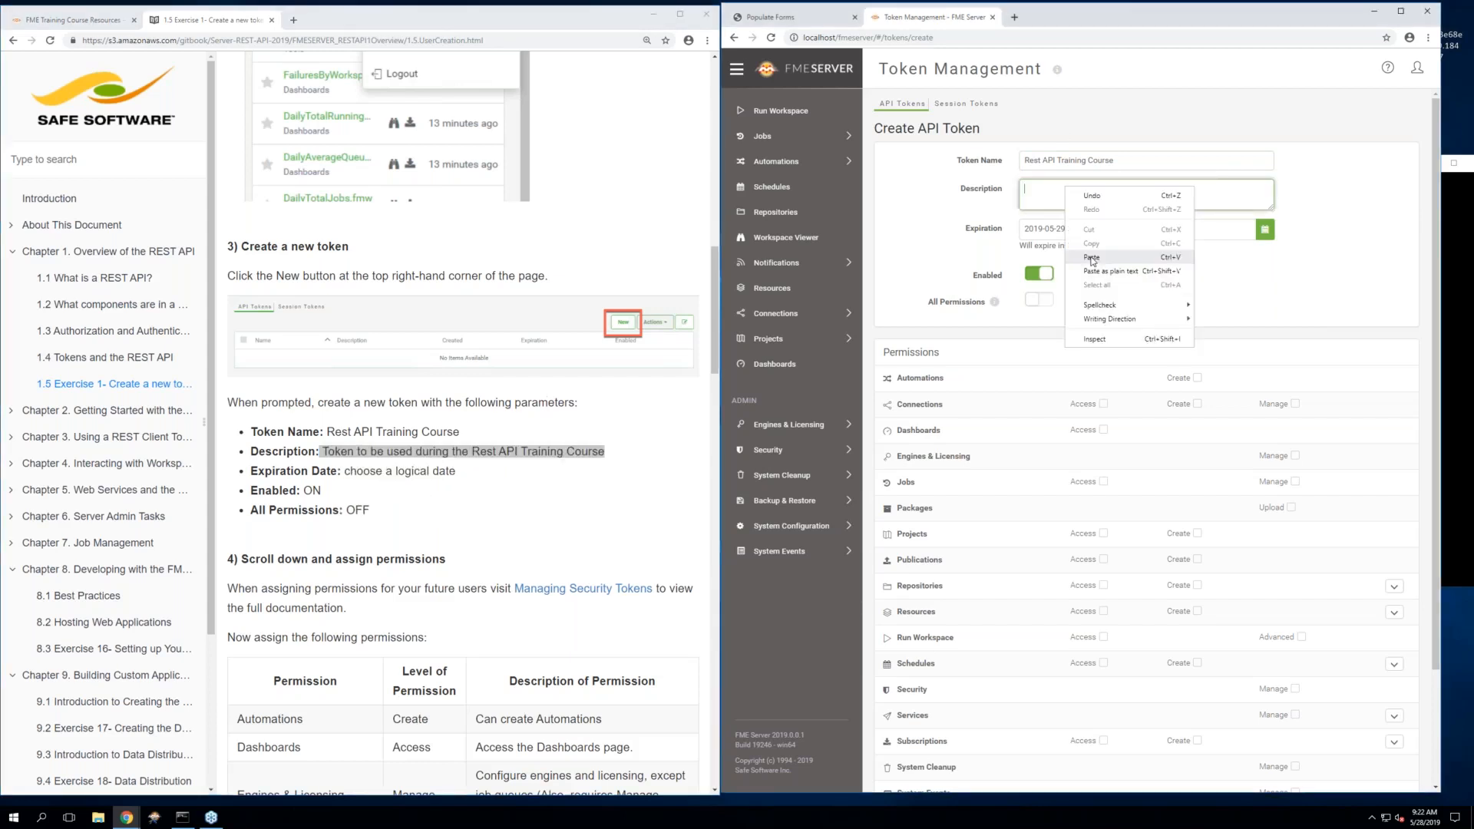
{"action": "left_click", "coordinate": [1092, 258]}
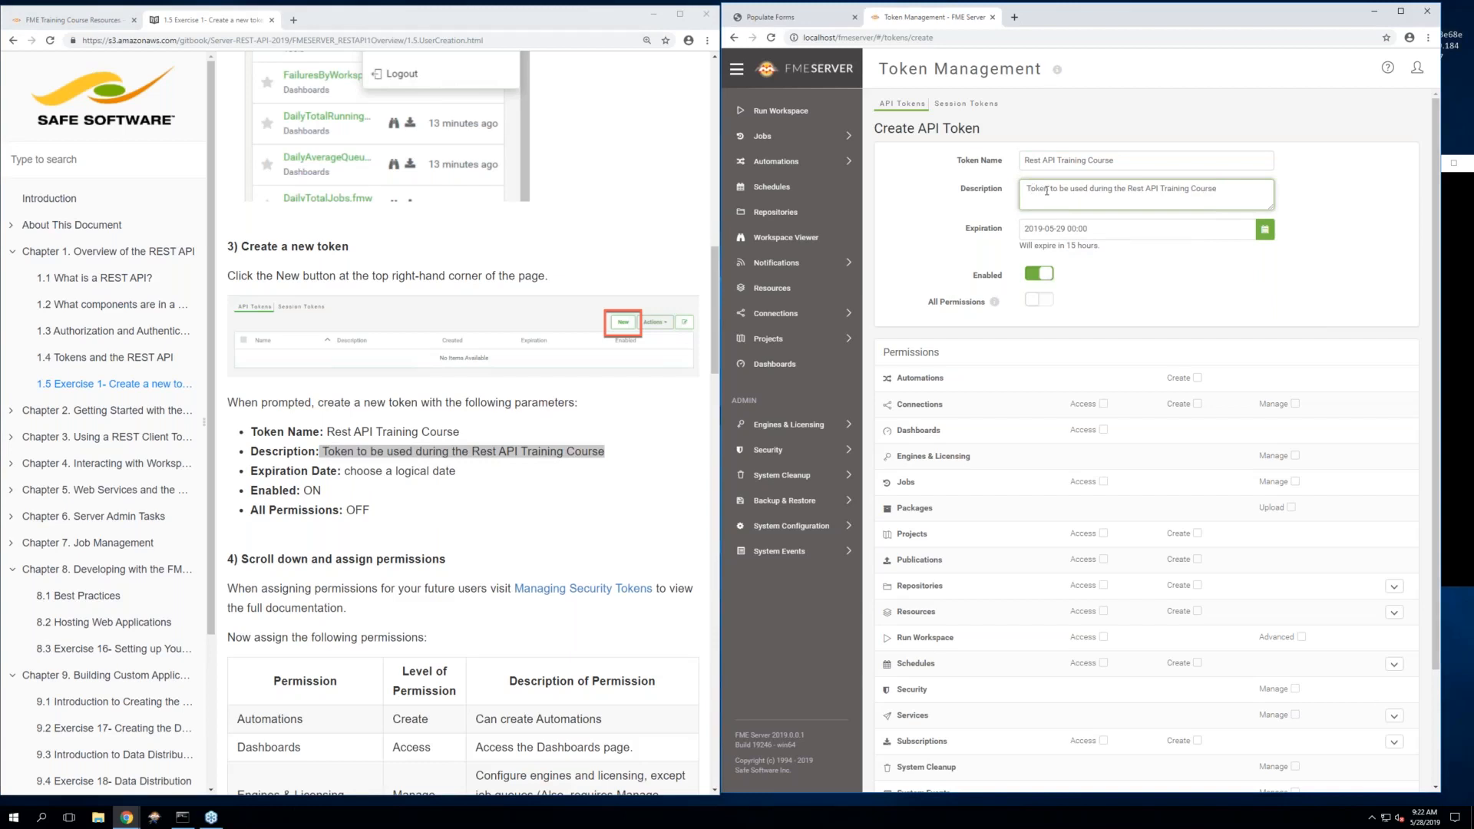
{"action": "key", "text": "Delete"}
{"action": "left_click", "coordinate": [521, 434]}
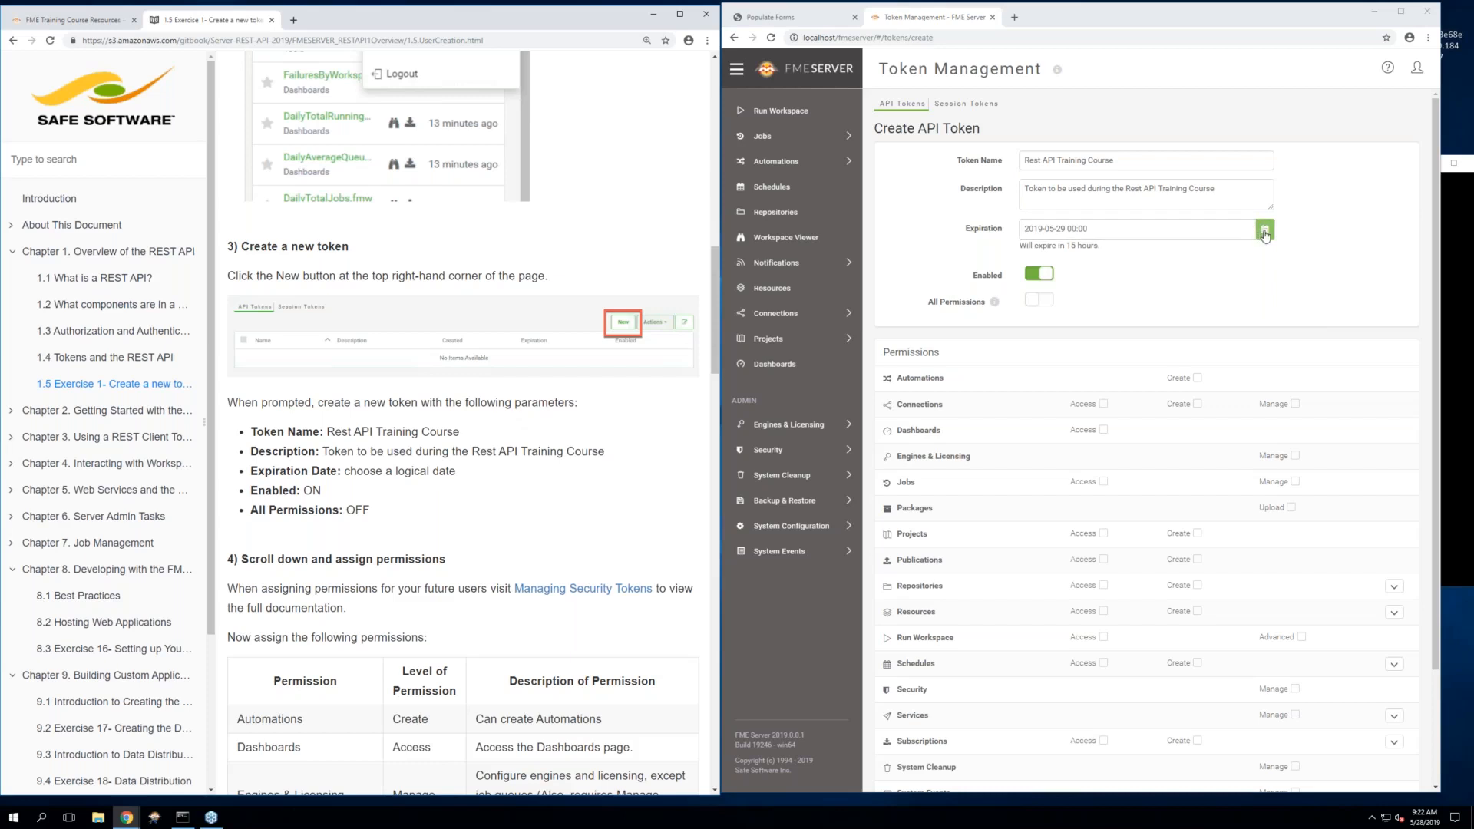
Set the token's expiration date to June 1, 2019 at 00:00
{"action": "left_click", "coordinate": [1265, 232]}
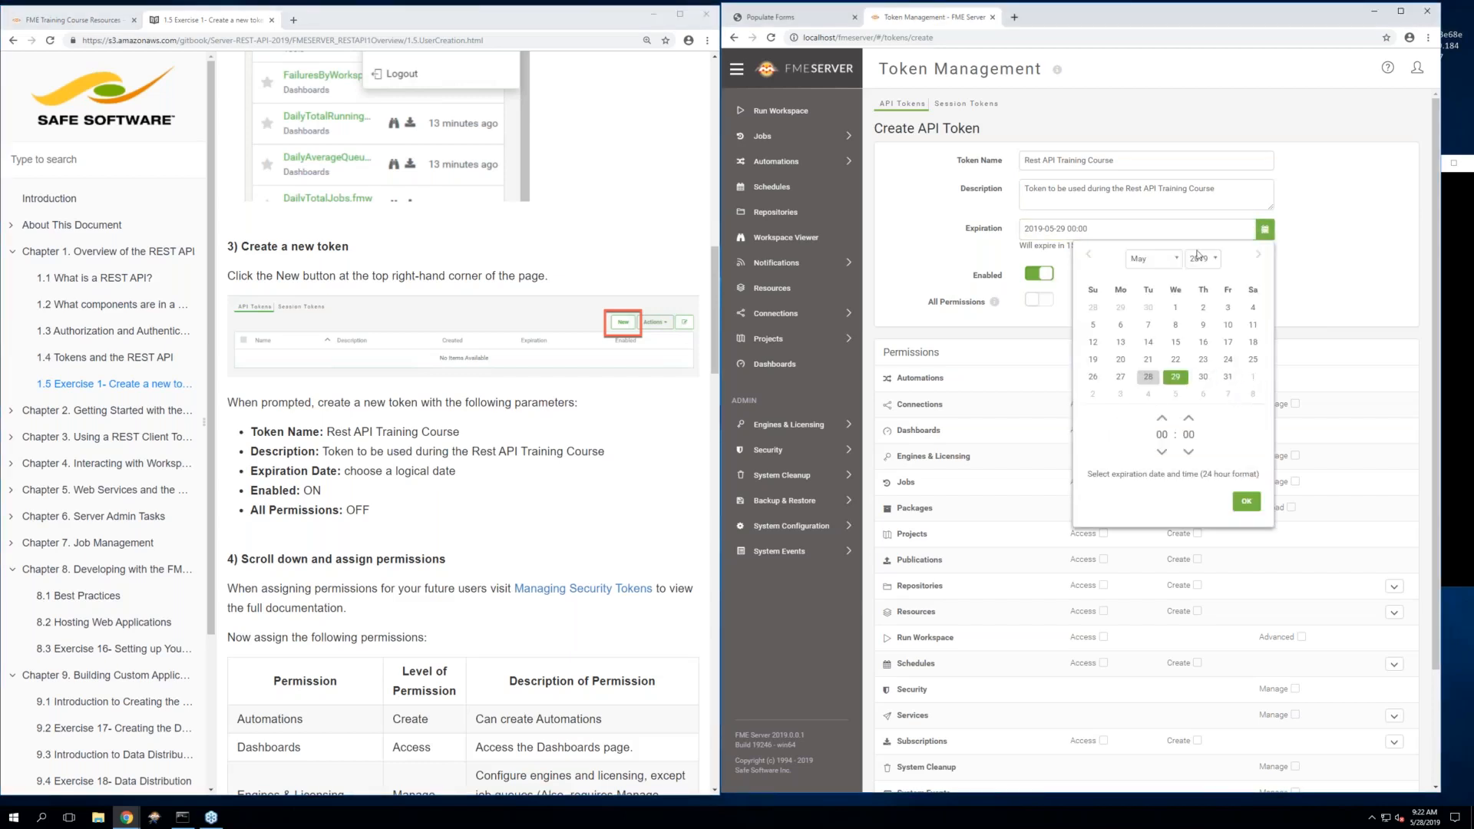
{"action": "left_click", "coordinate": [1146, 265]}
{"action": "left_click", "coordinate": [1148, 327]}
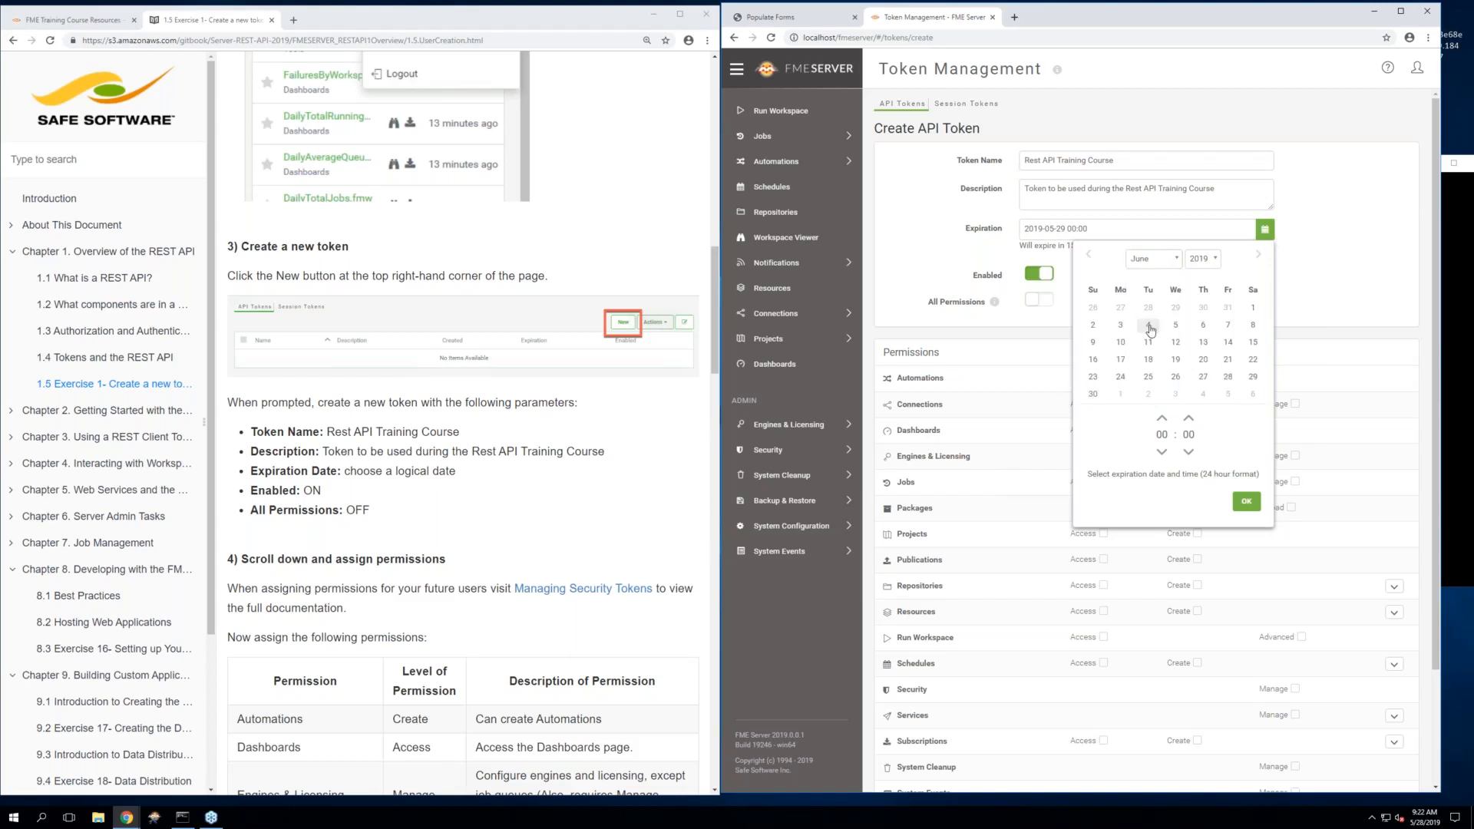
{"action": "left_click", "coordinate": [1254, 309]}
{"action": "scroll", "coordinate": [1239, 307], "scroll_direction": "down", "scroll_amount": 1}
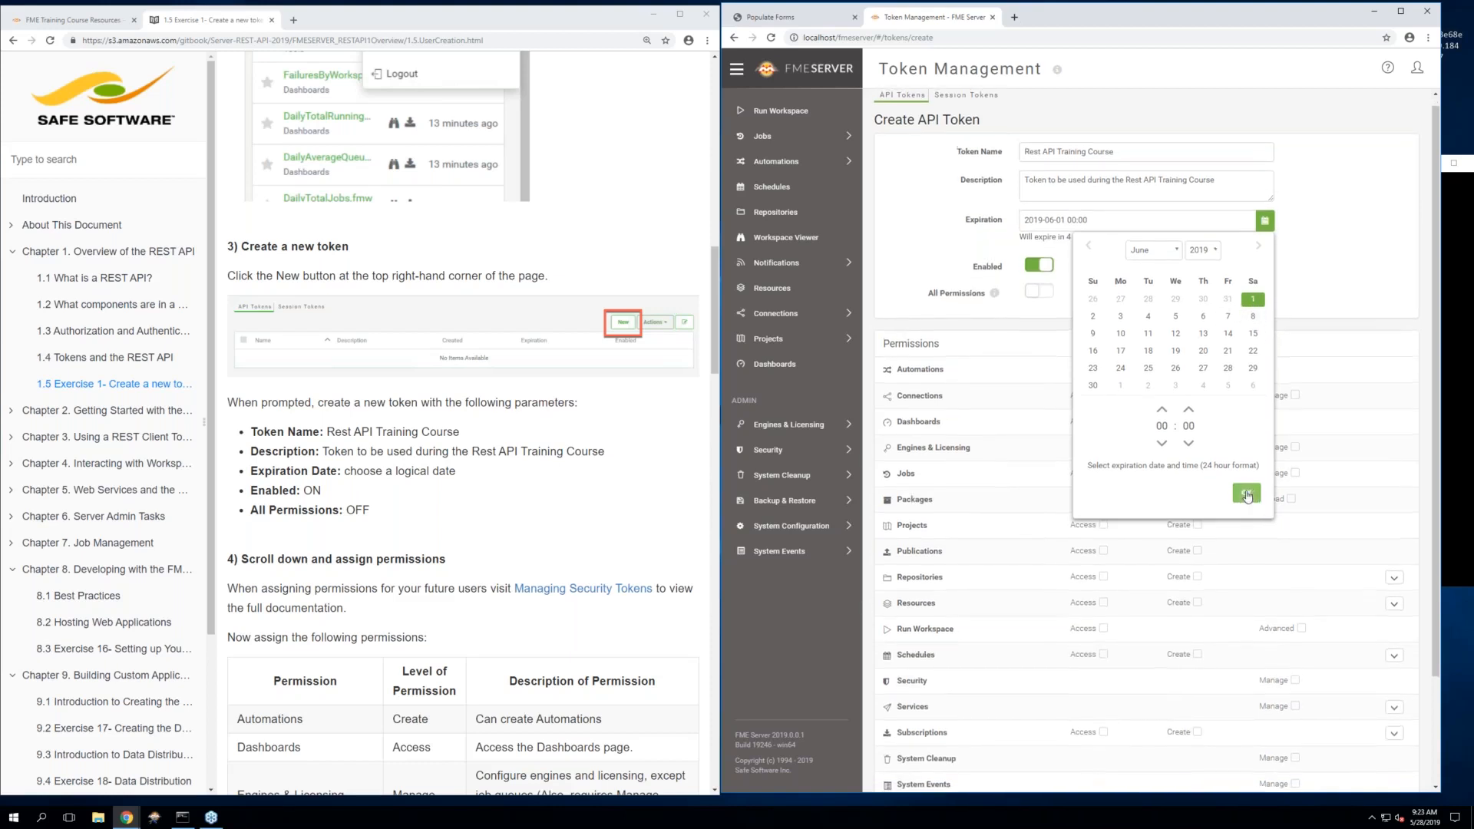
{"action": "left_click", "coordinate": [1247, 495]}
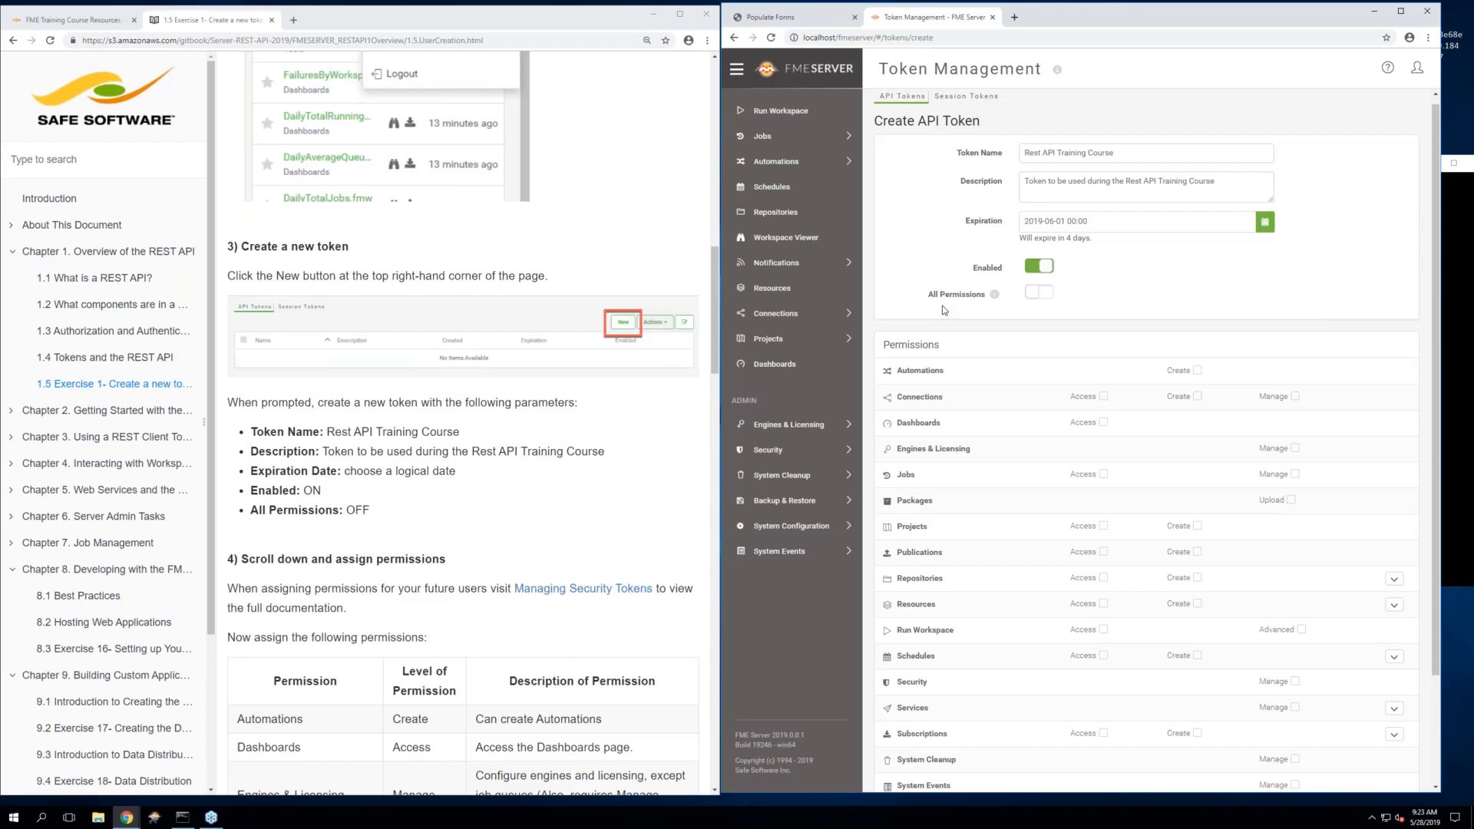
Switch All Permissions on and back off to compare the token form with and without individual permissions
{"action": "left_click", "coordinate": [1041, 299]}
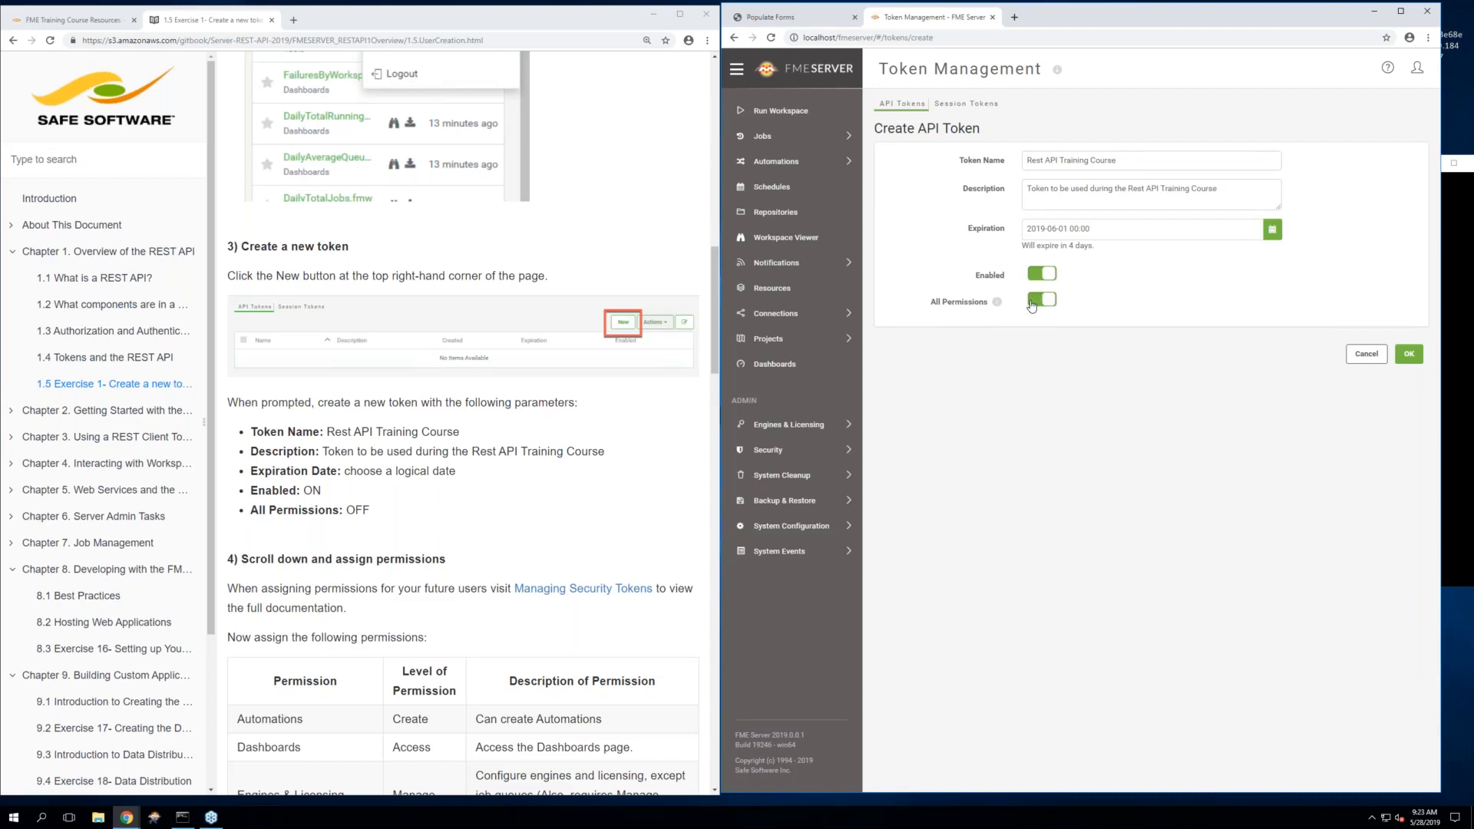
{"action": "left_click", "coordinate": [1032, 306]}
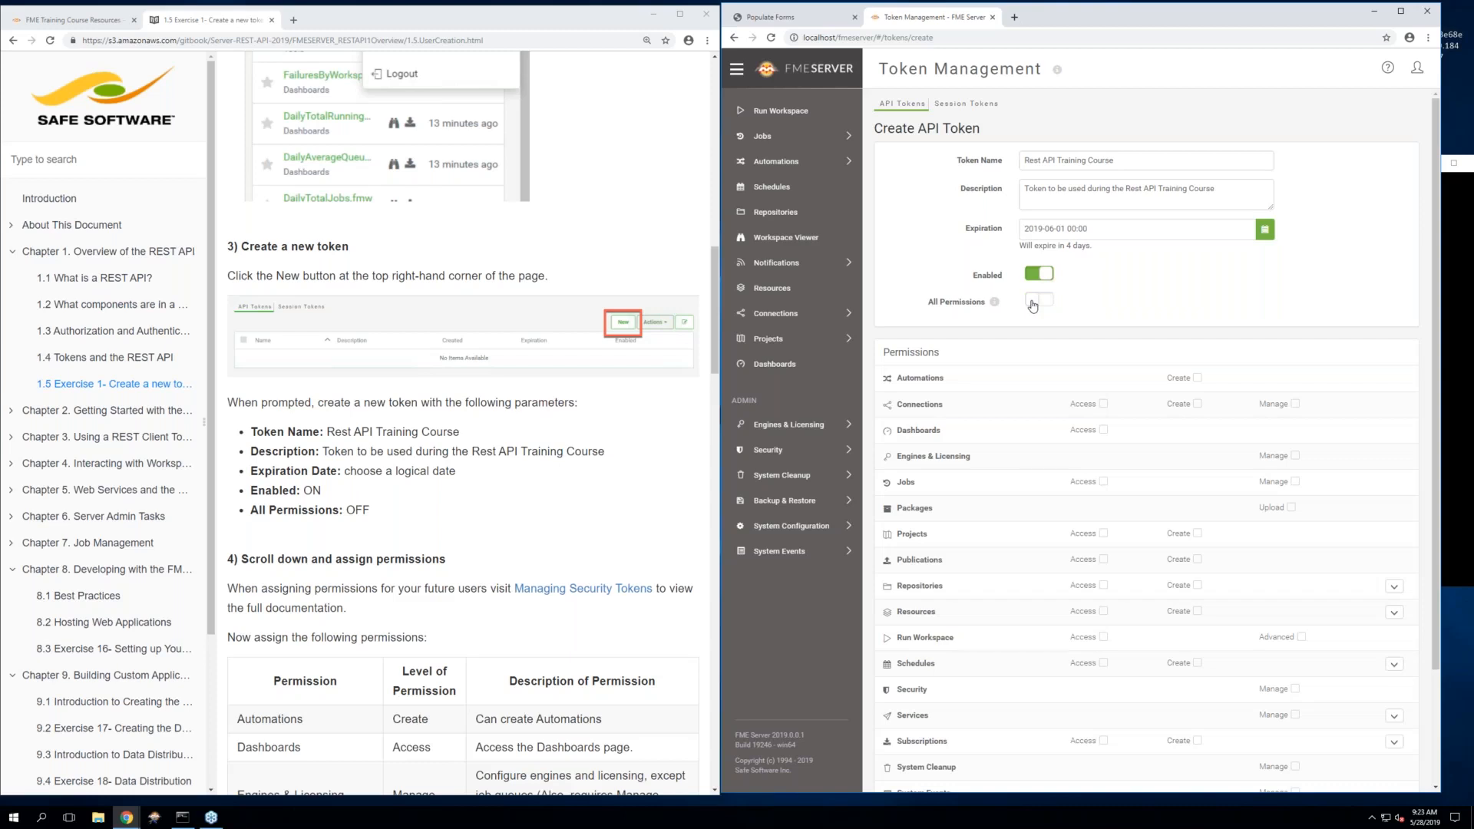
{"action": "left_click", "coordinate": [1041, 303]}
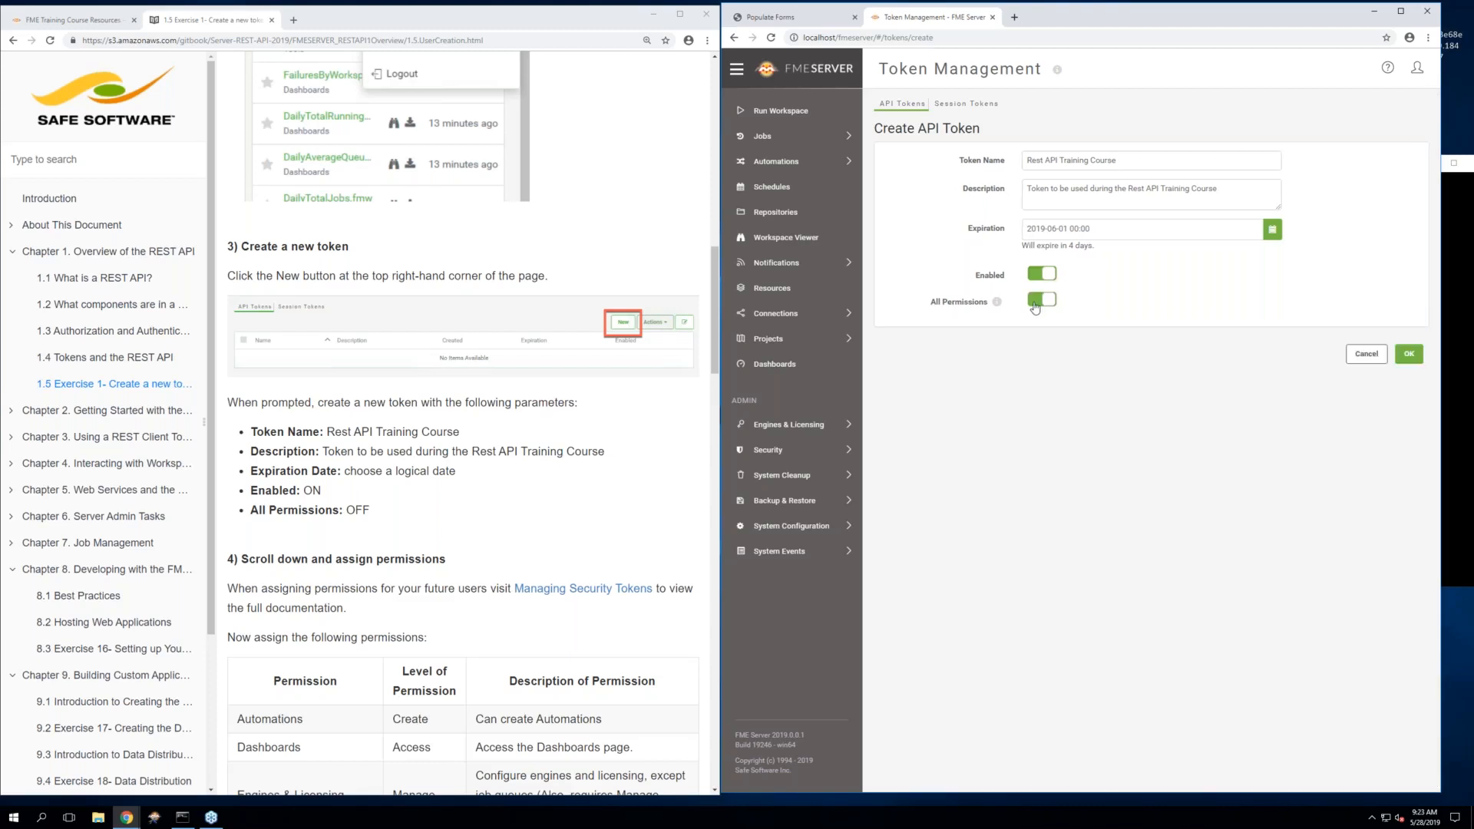
{"action": "left_click", "coordinate": [1035, 303]}
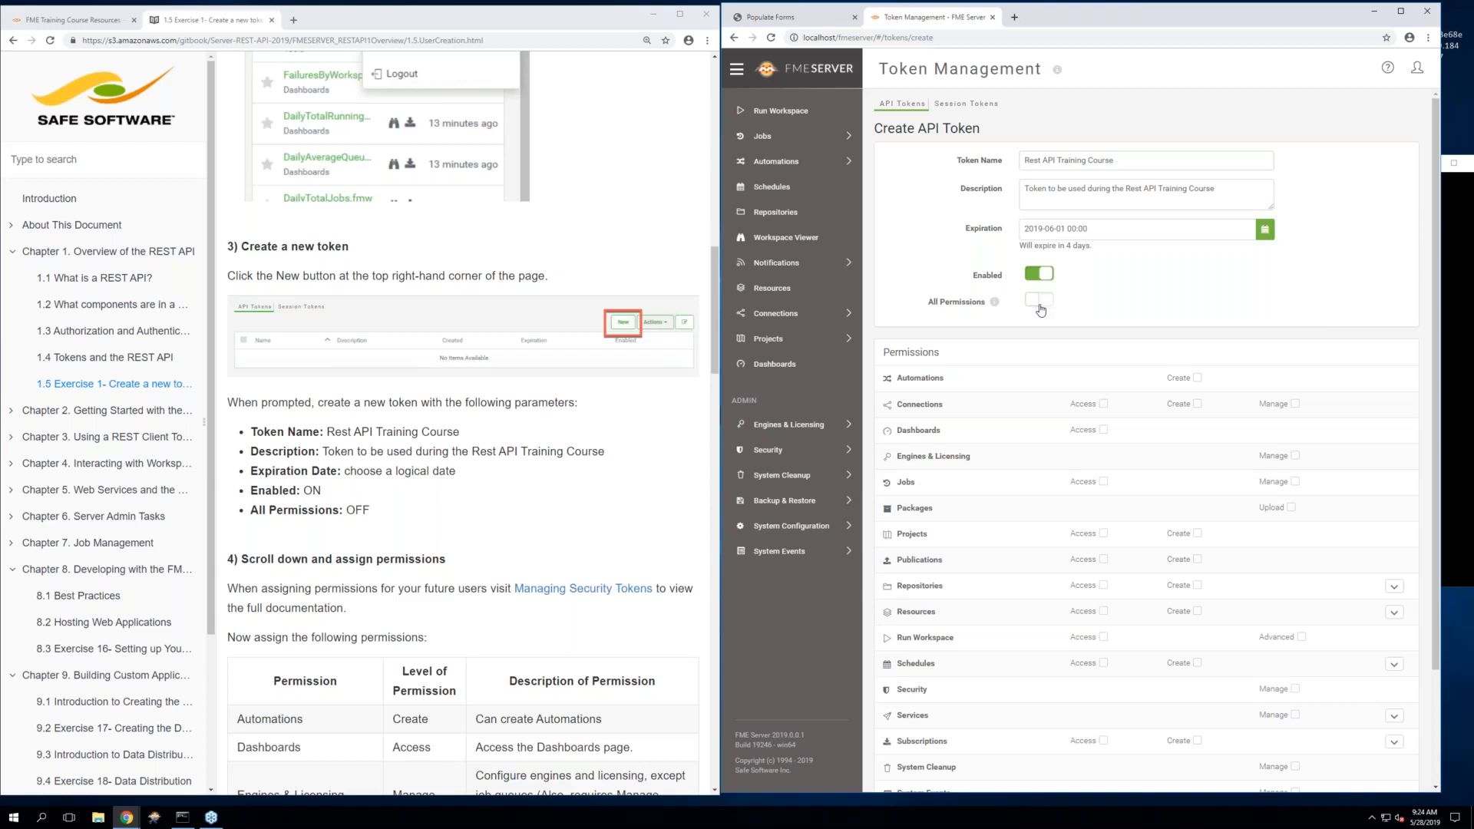
{"action": "left_click", "coordinate": [1039, 309]}
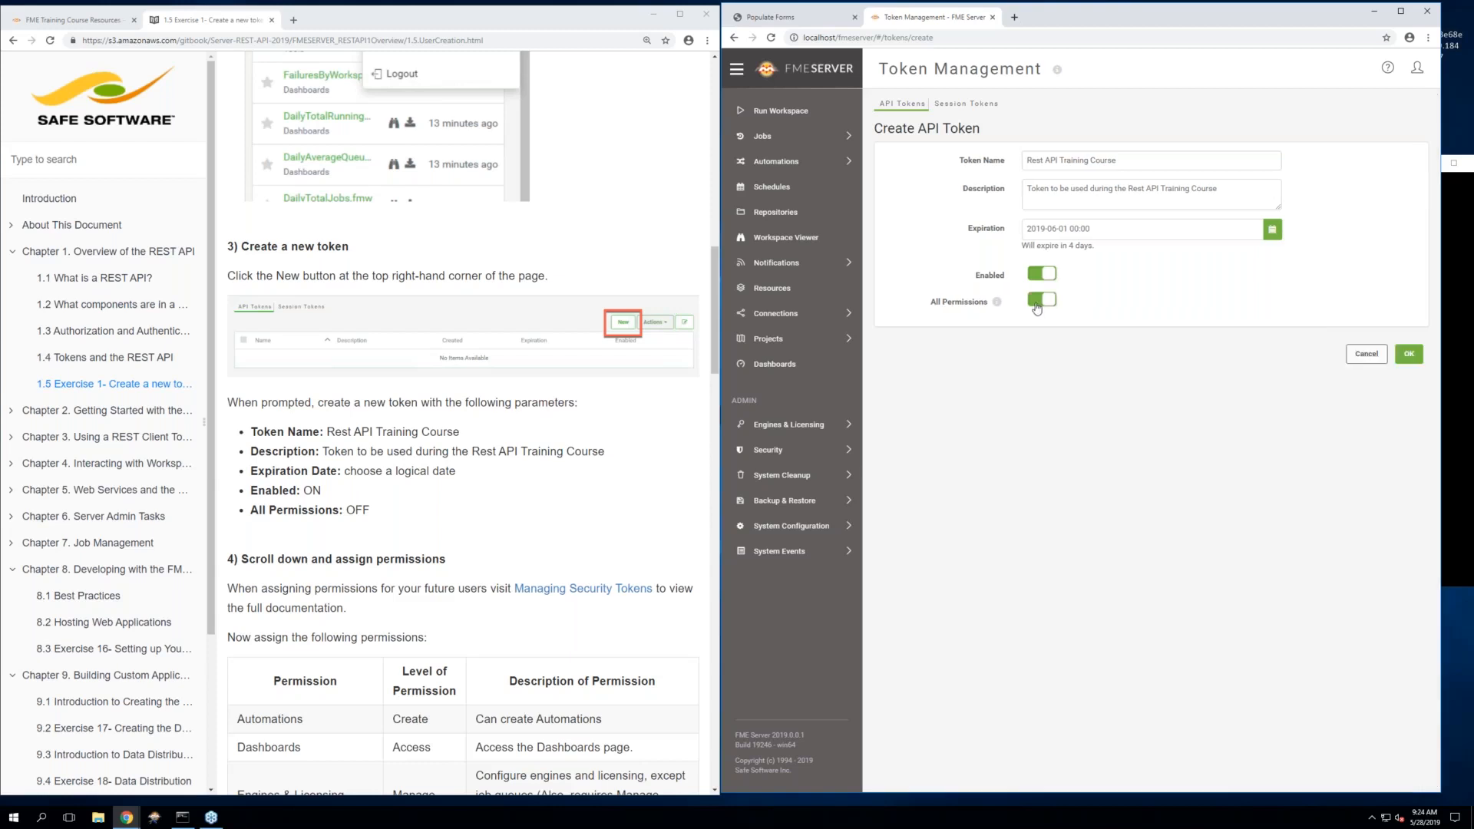
{"action": "left_click", "coordinate": [1038, 305]}
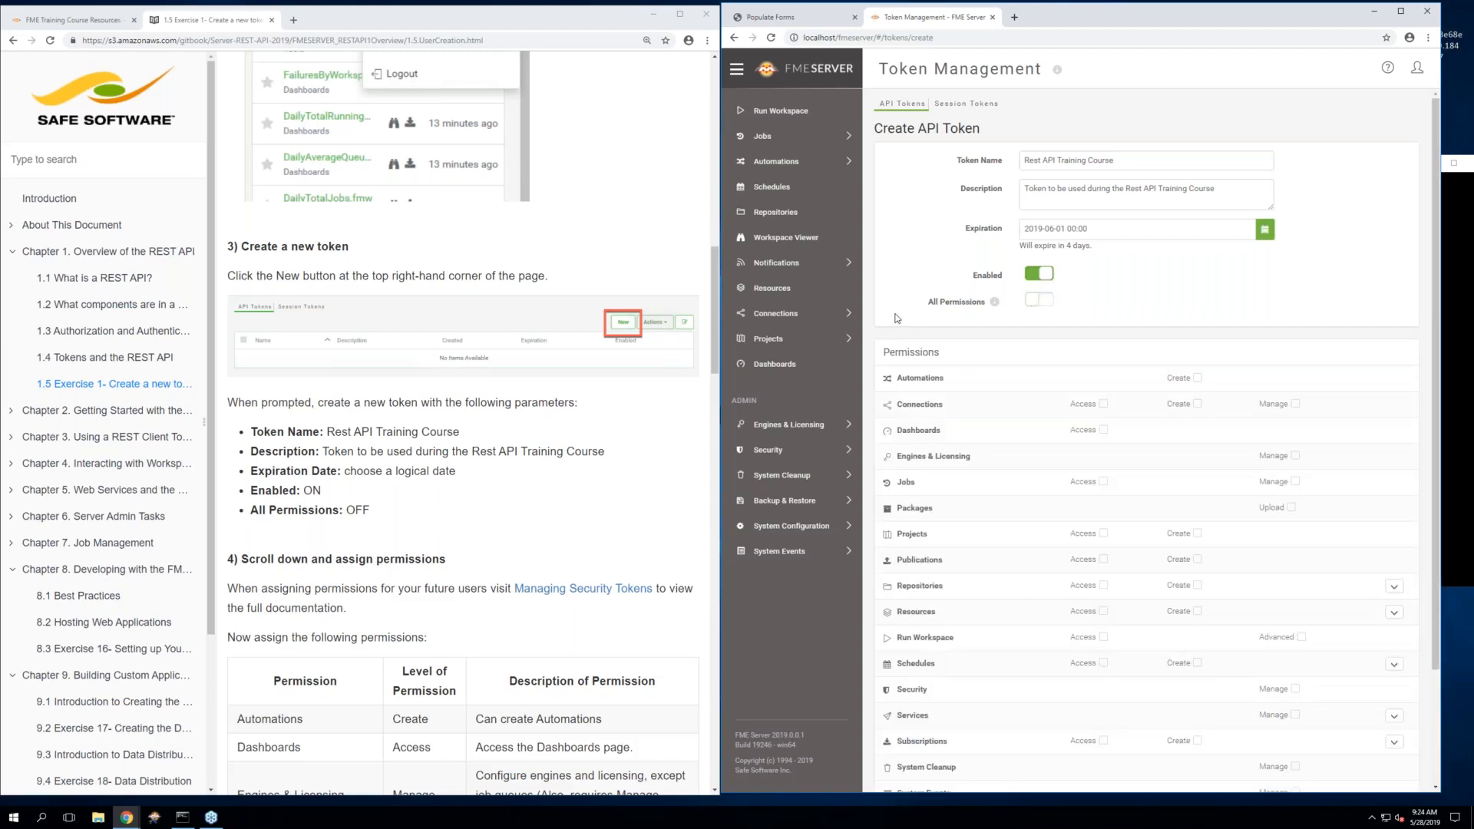
Following the permissions table in step 4, grant Automations Create, Dashboards Access, Engines & Licensing Manage and Jobs Manage
{"action": "scroll", "coordinate": [896, 318], "scroll_direction": "down", "scroll_amount": 1}
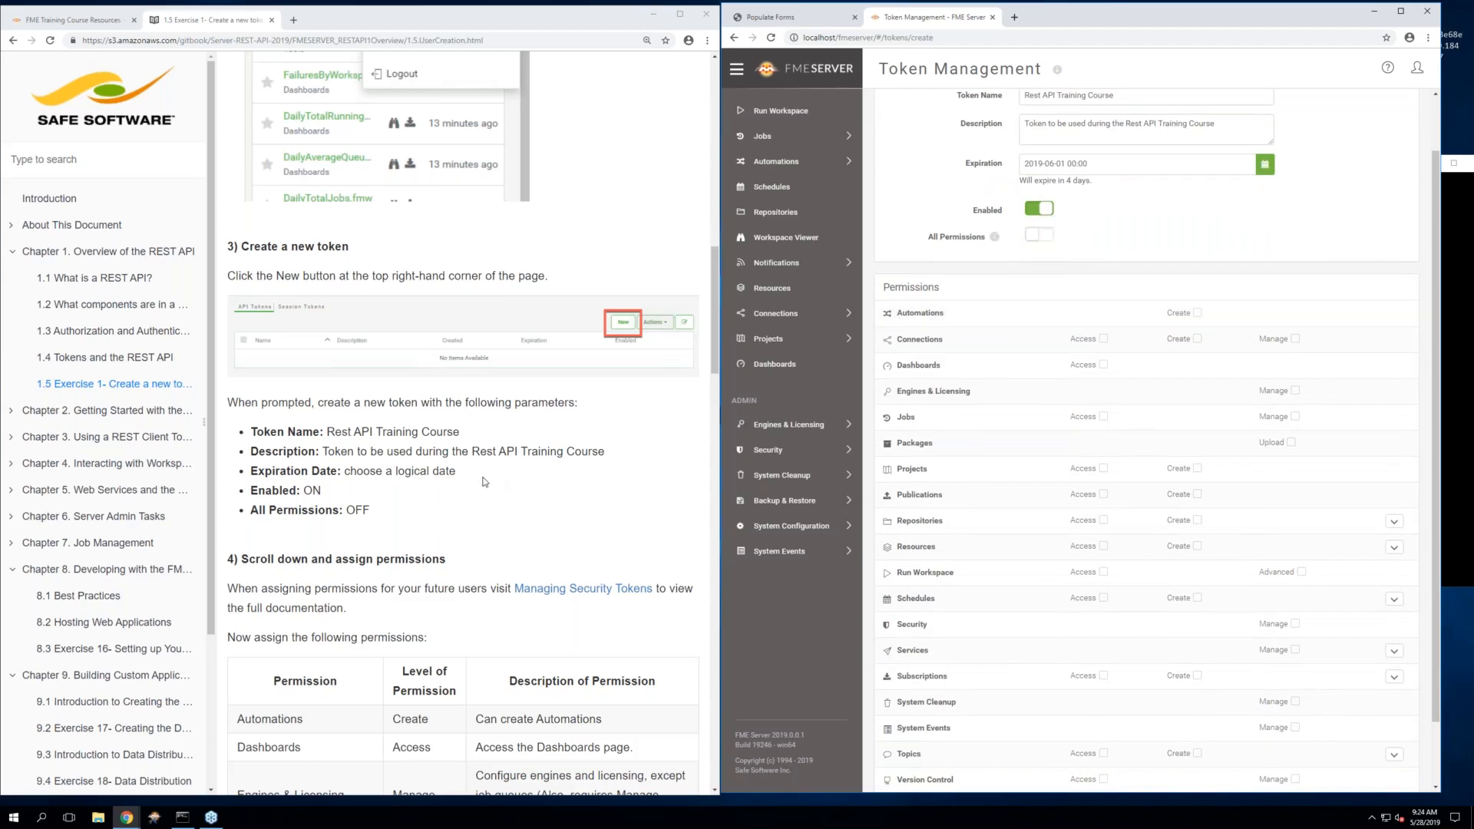
{"action": "scroll", "coordinate": [484, 481], "scroll_direction": "down", "scroll_amount": 3}
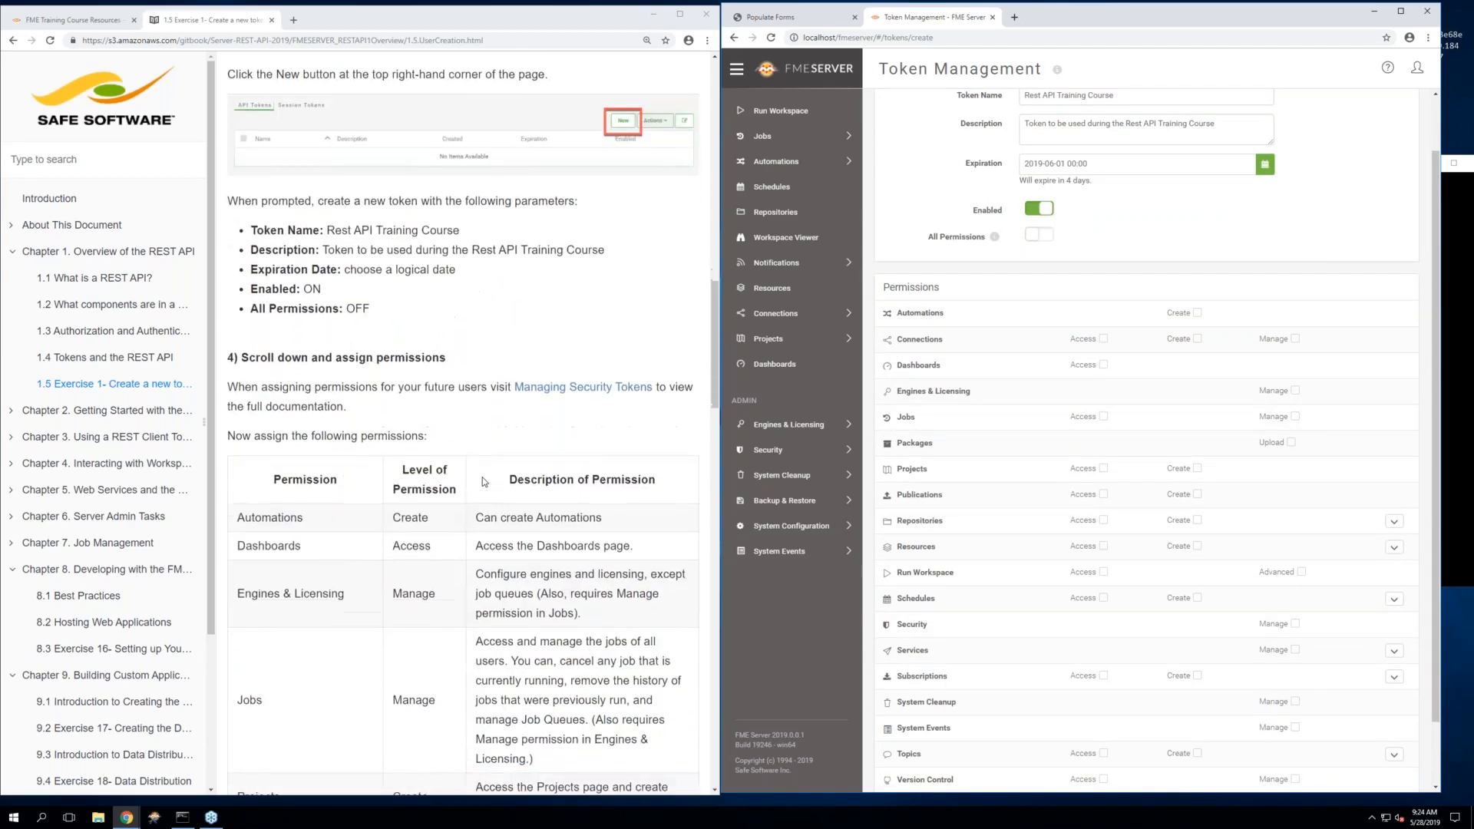
{"action": "scroll", "coordinate": [485, 481], "scroll_direction": "down", "scroll_amount": 3}
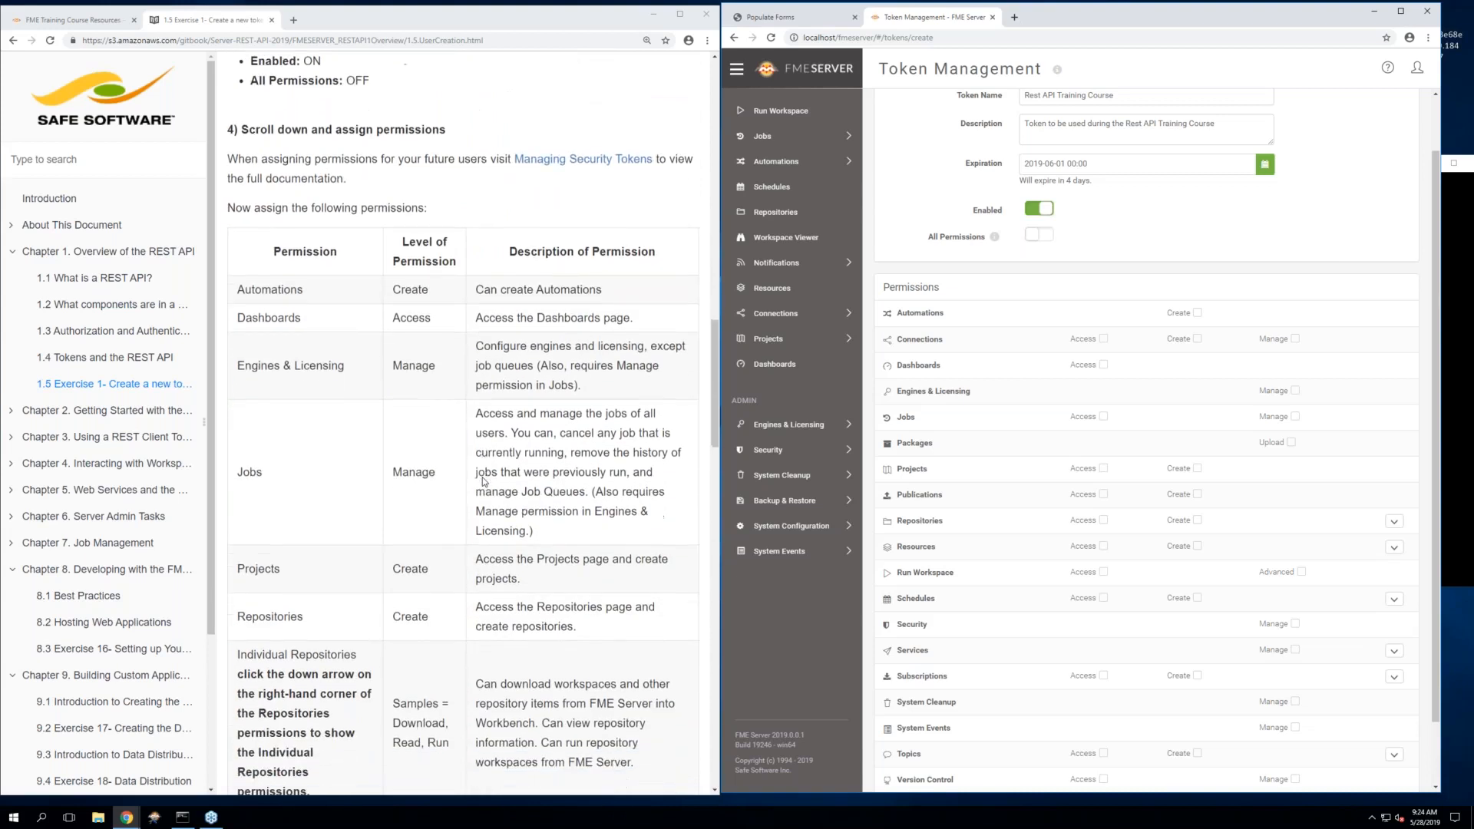
{"action": "scroll", "coordinate": [484, 482], "scroll_direction": "down", "scroll_amount": 2}
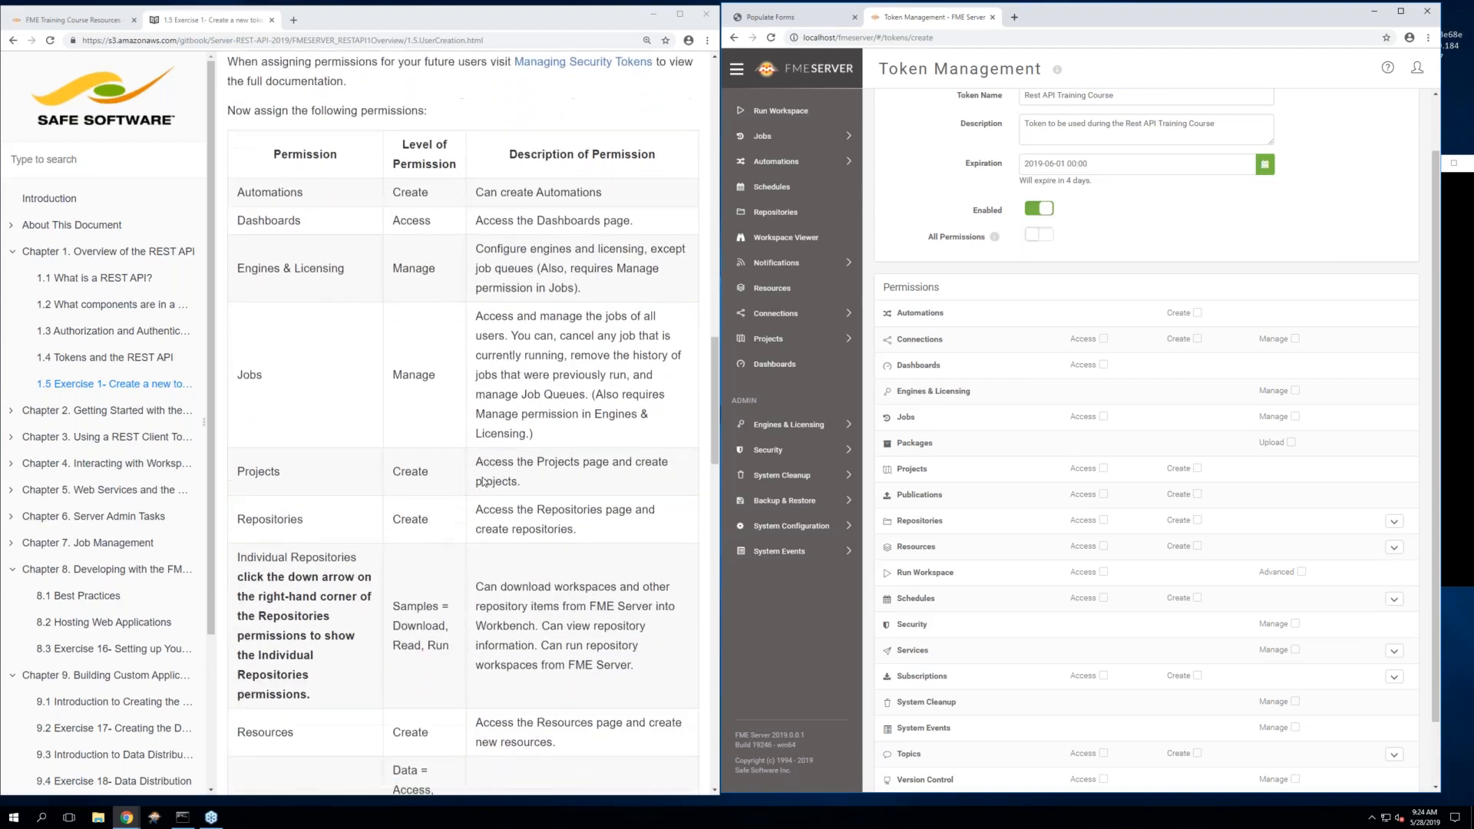
{"action": "scroll", "coordinate": [483, 482], "scroll_direction": "down", "scroll_amount": 1}
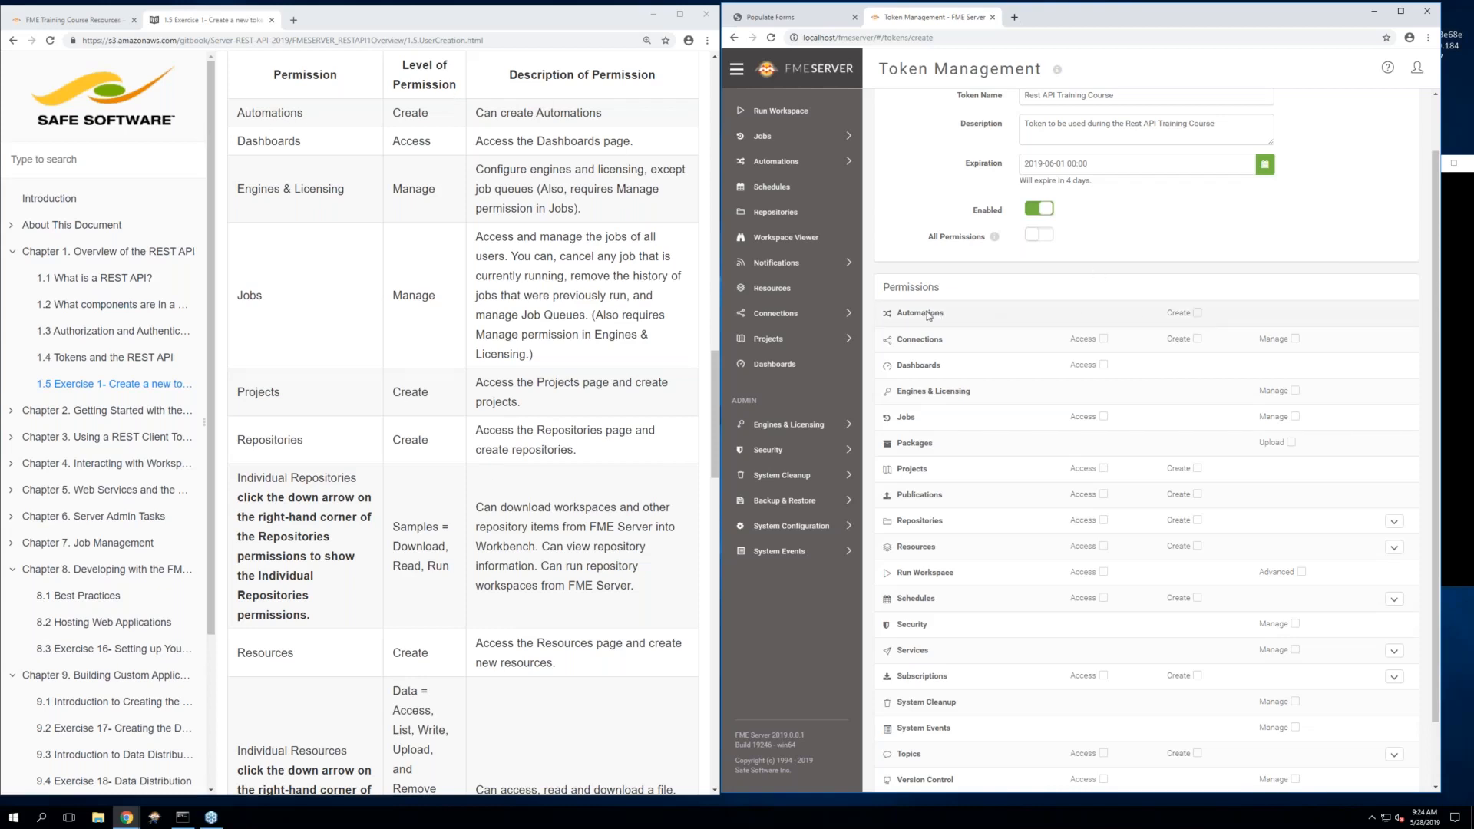
{"action": "left_click", "coordinate": [1198, 313]}
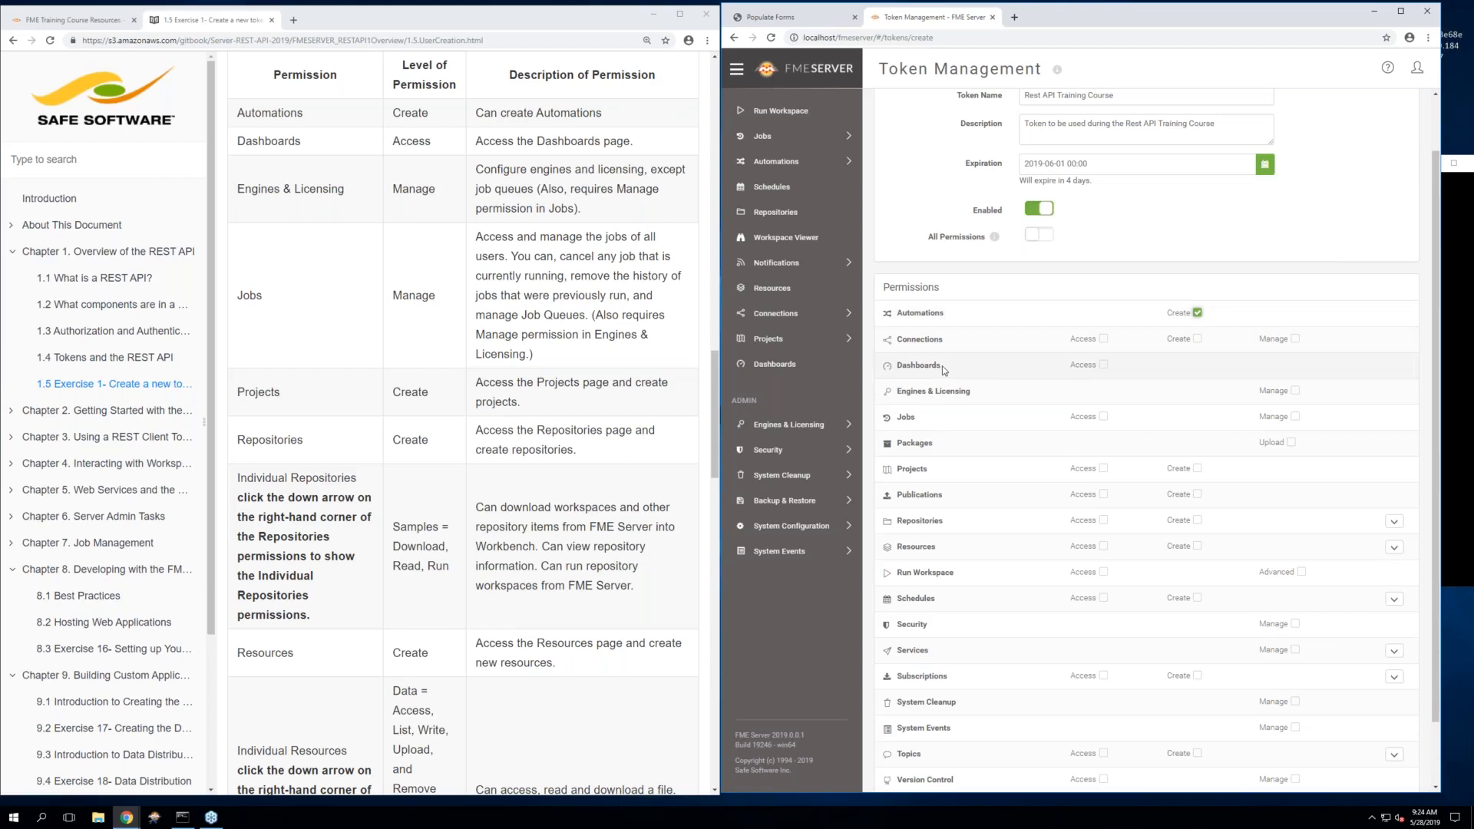
{"action": "left_click", "coordinate": [1102, 368]}
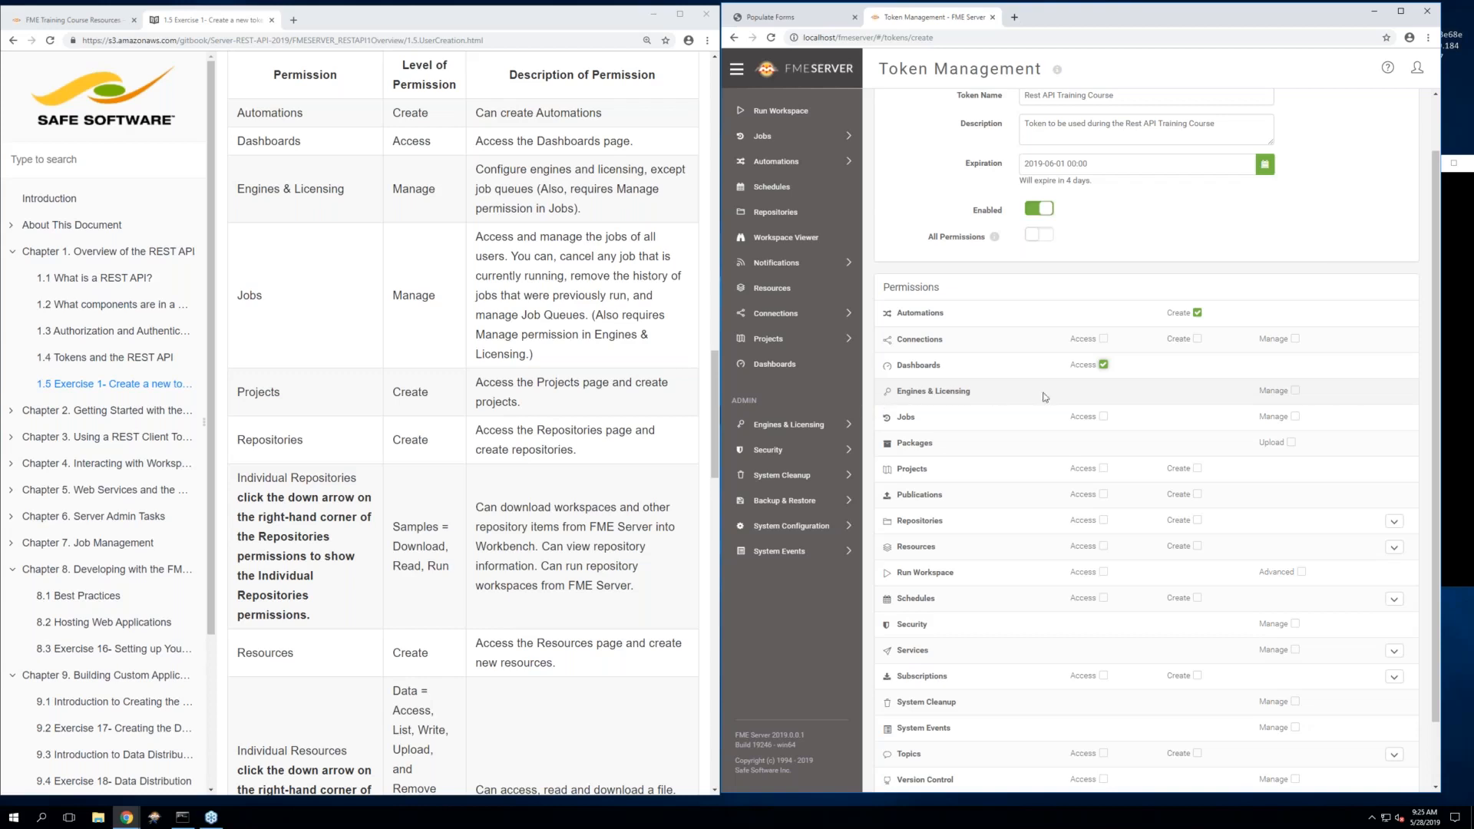
{"action": "left_click", "coordinate": [1294, 392]}
{"action": "left_click", "coordinate": [1292, 417]}
Grant the Create permission for Projects and Repositories, and expand the individual repository permissions
{"action": "scroll", "coordinate": [945, 457], "scroll_direction": "up", "scroll_amount": 1}
{"action": "scroll", "coordinate": [943, 453], "scroll_direction": "up", "scroll_amount": 1}
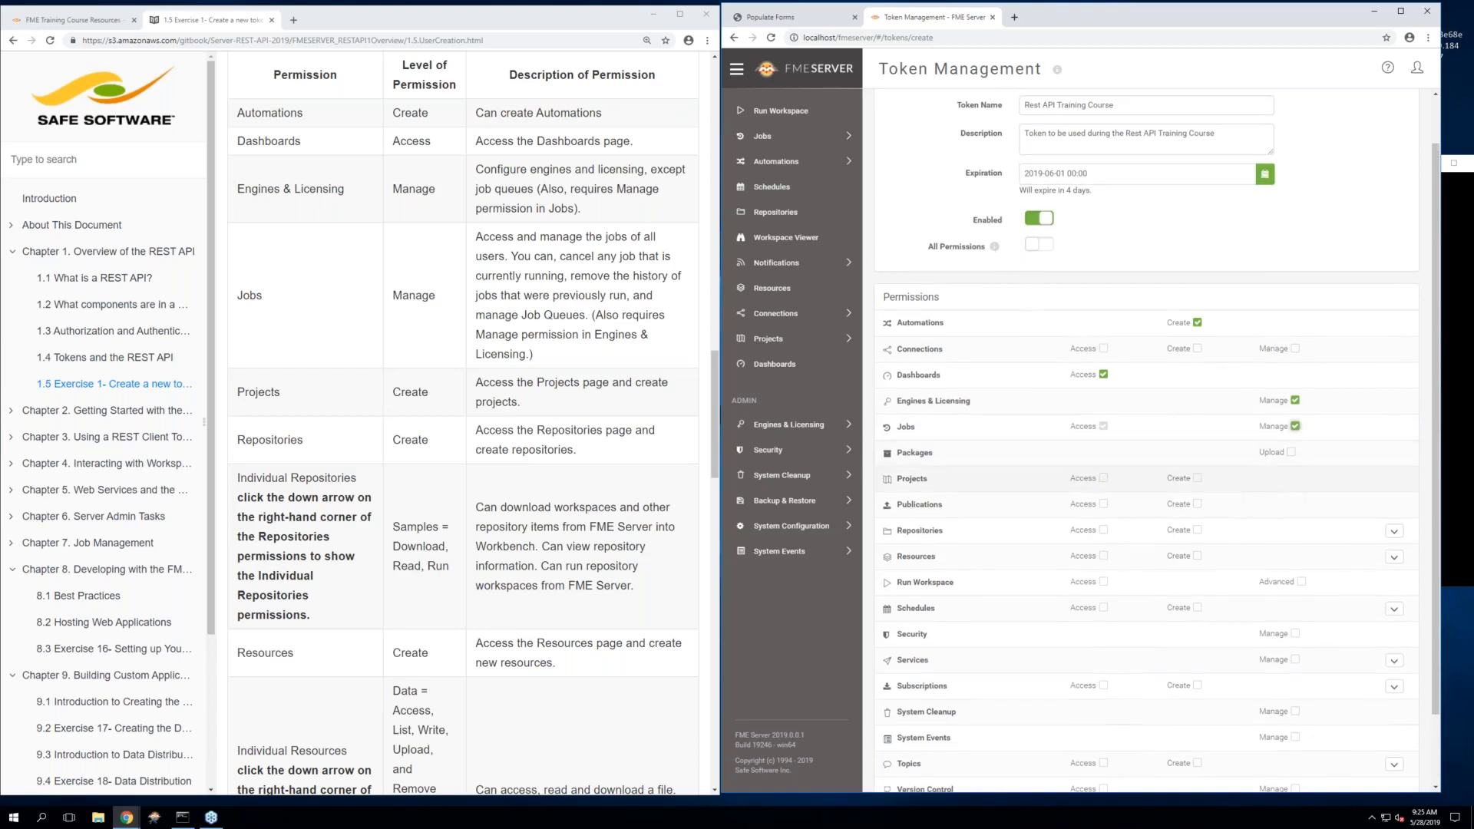
{"action": "scroll", "coordinate": [1142, 444], "scroll_direction": "down", "scroll_amount": 1}
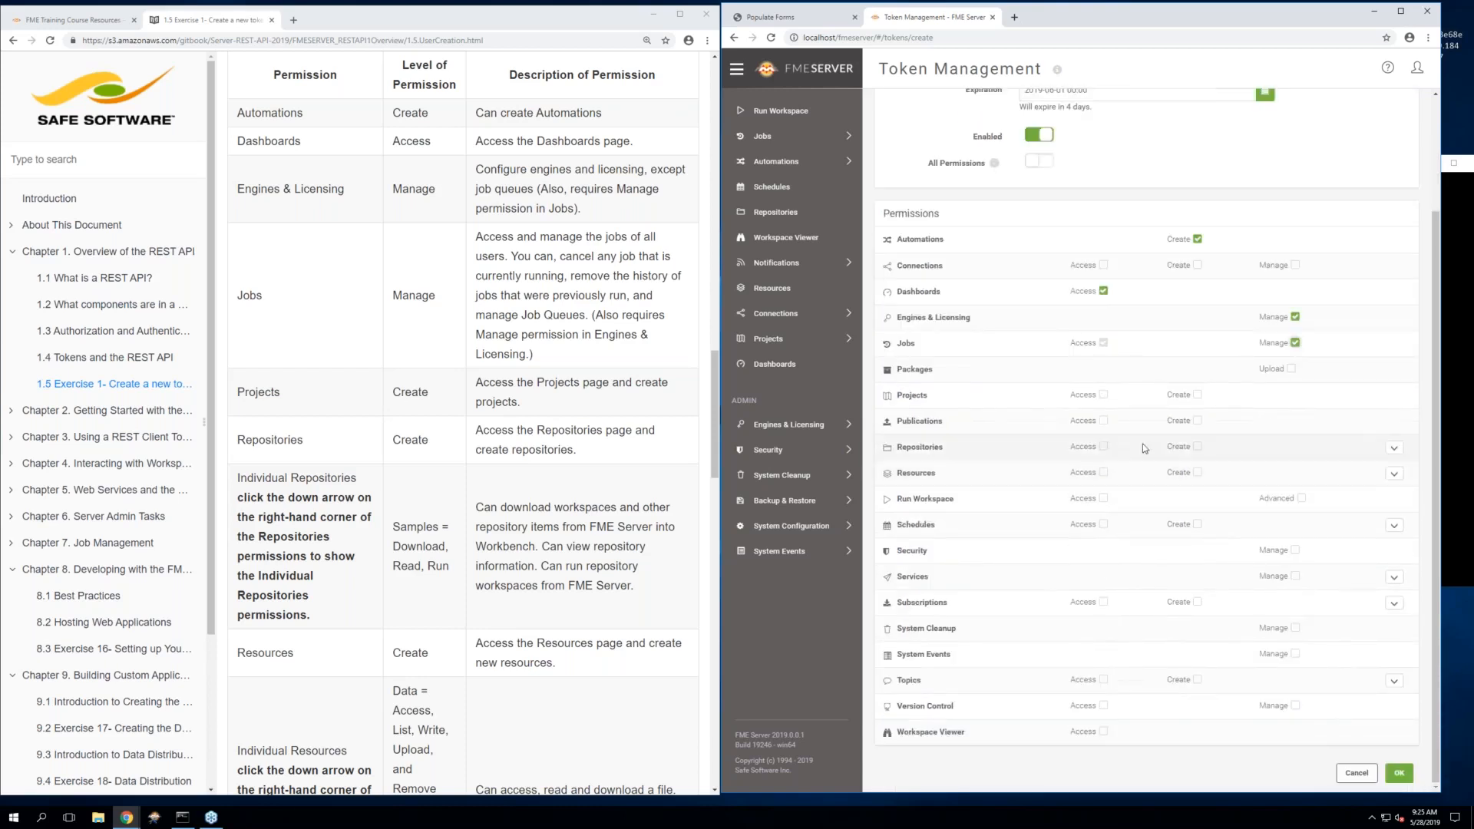
{"action": "left_click", "coordinate": [1196, 395]}
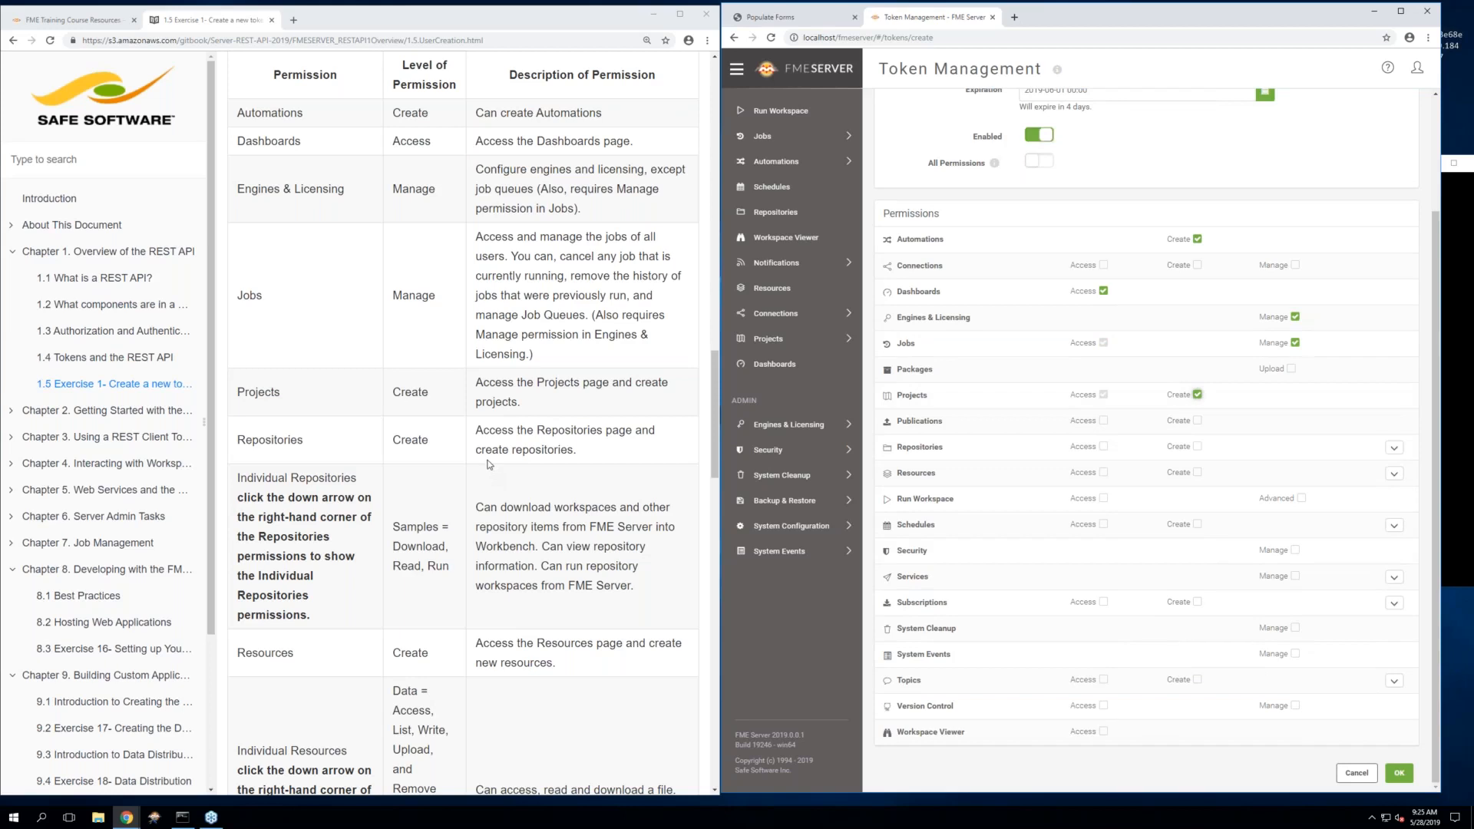
{"action": "left_click", "coordinate": [1196, 448]}
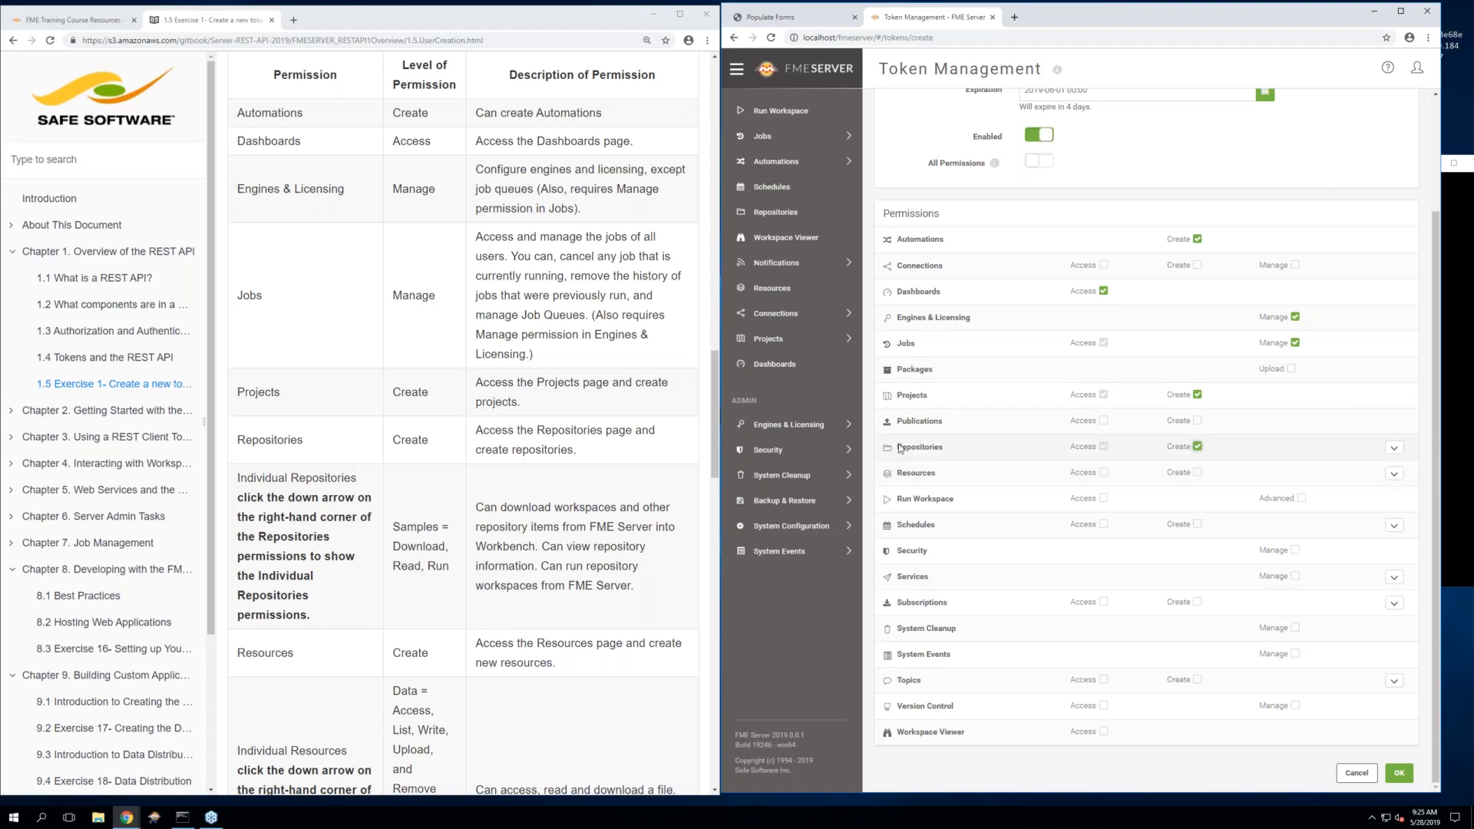
{"action": "left_click", "coordinate": [1393, 449]}
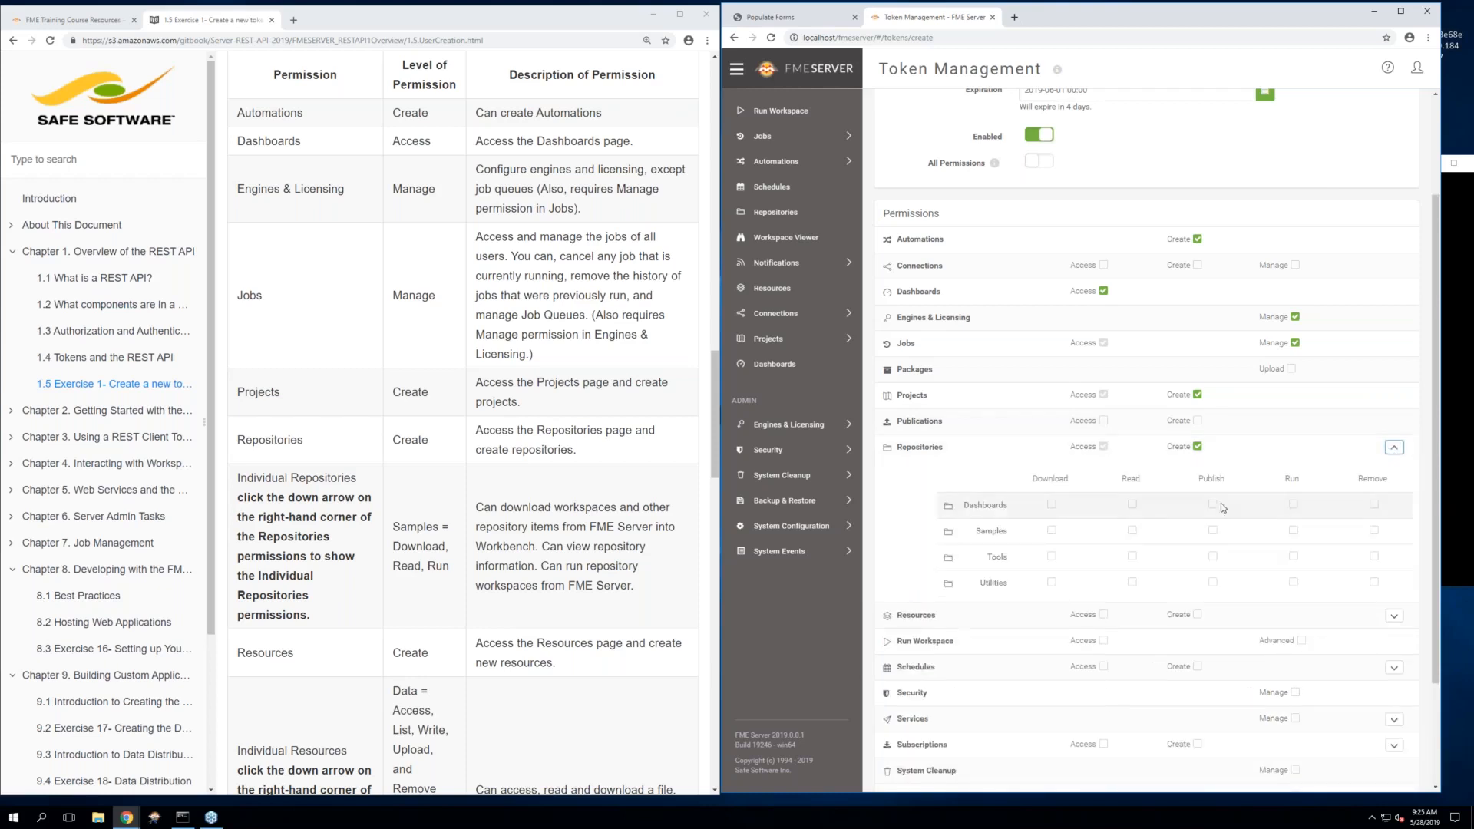
{"action": "left_click", "coordinate": [1050, 504]}
{"action": "left_click", "coordinate": [1131, 504]}
{"action": "left_click", "coordinate": [1132, 505]}
{"action": "left_click", "coordinate": [1051, 505]}
Grant Download, Read and Run on the Samples repository, plus the Create permission for Resources
{"action": "left_click", "coordinate": [1051, 530]}
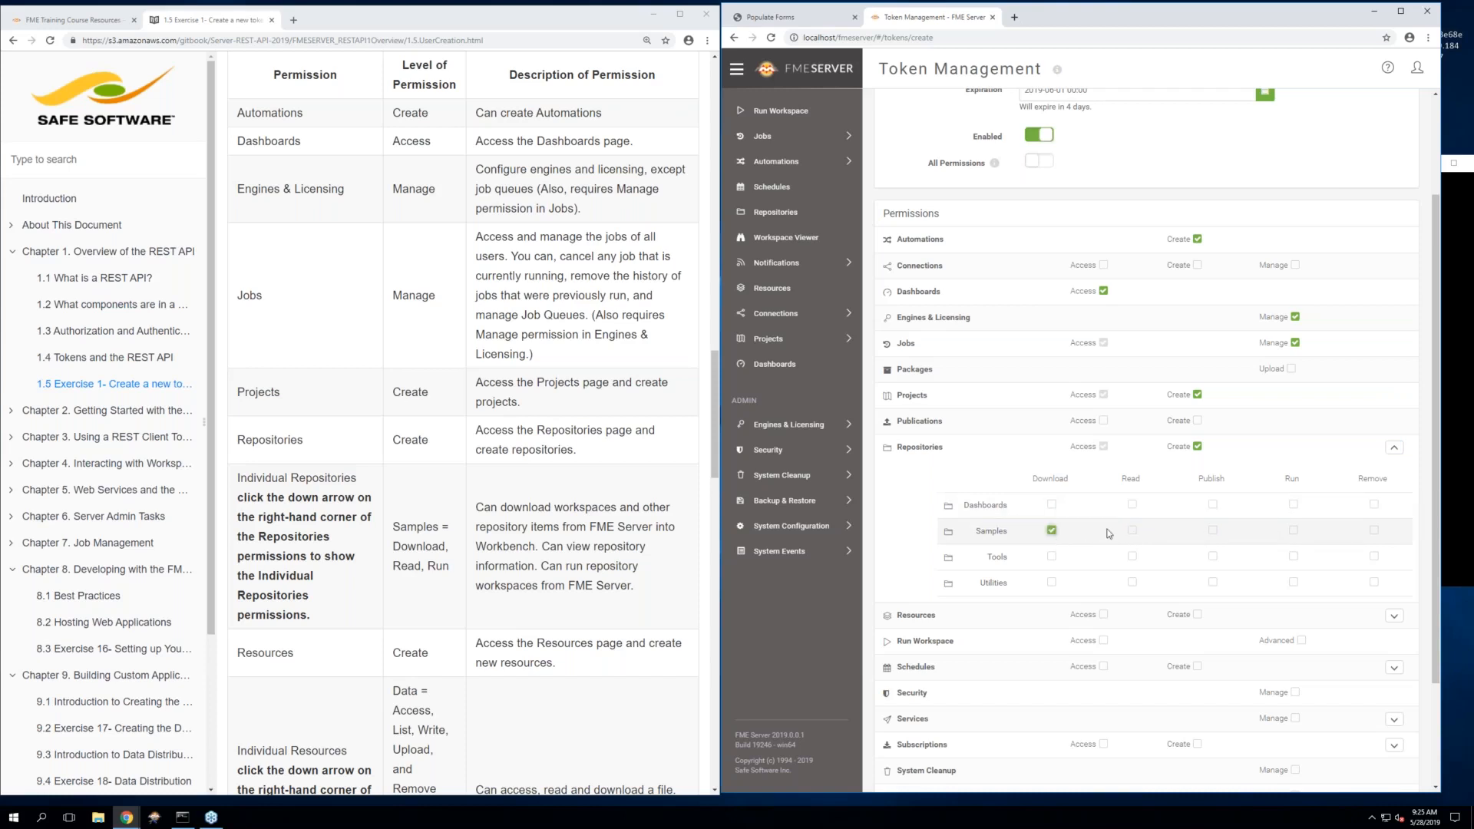
{"action": "left_click", "coordinate": [1132, 529]}
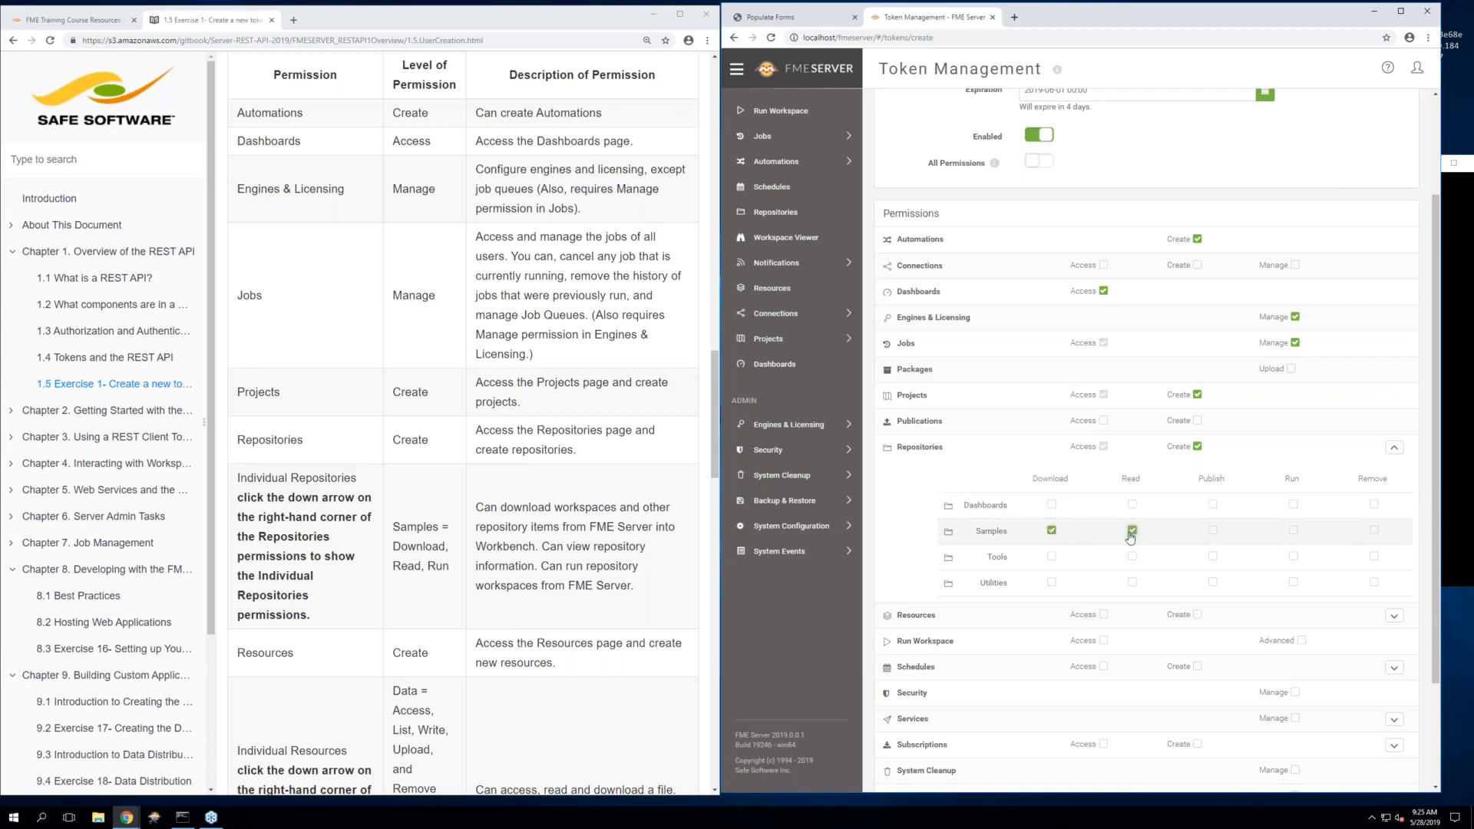
{"action": "left_click", "coordinate": [1293, 531]}
{"action": "scroll", "coordinate": [1236, 537], "scroll_direction": "down", "scroll_amount": 1}
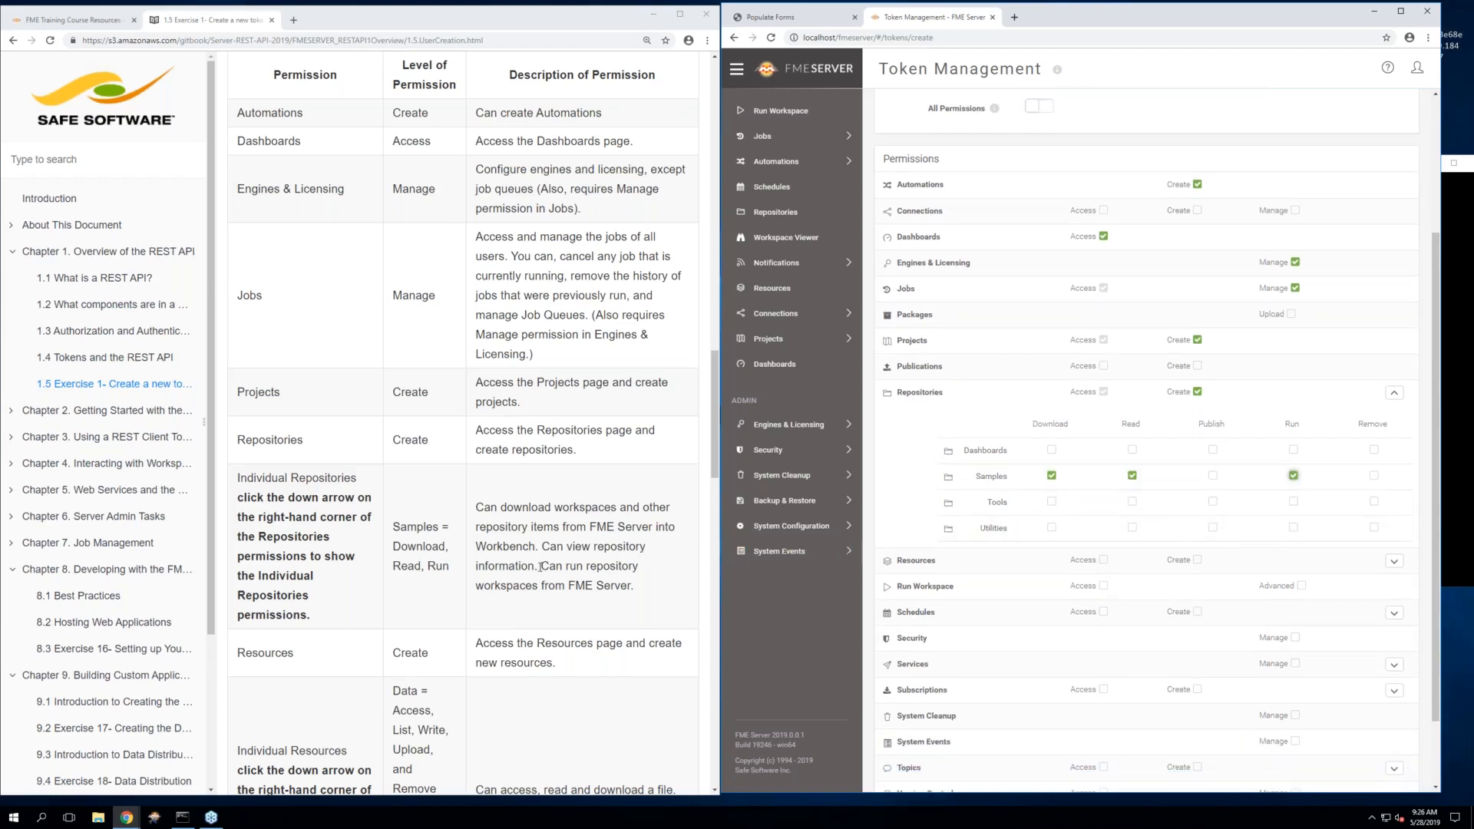
{"action": "left_click", "coordinate": [1196, 560]}
Expand the individual resource permissions and grant Access, List, Write, Upload and Remove on the Data resource, as the manual's table lists
{"action": "scroll", "coordinate": [411, 590], "scroll_direction": "down", "scroll_amount": 3}
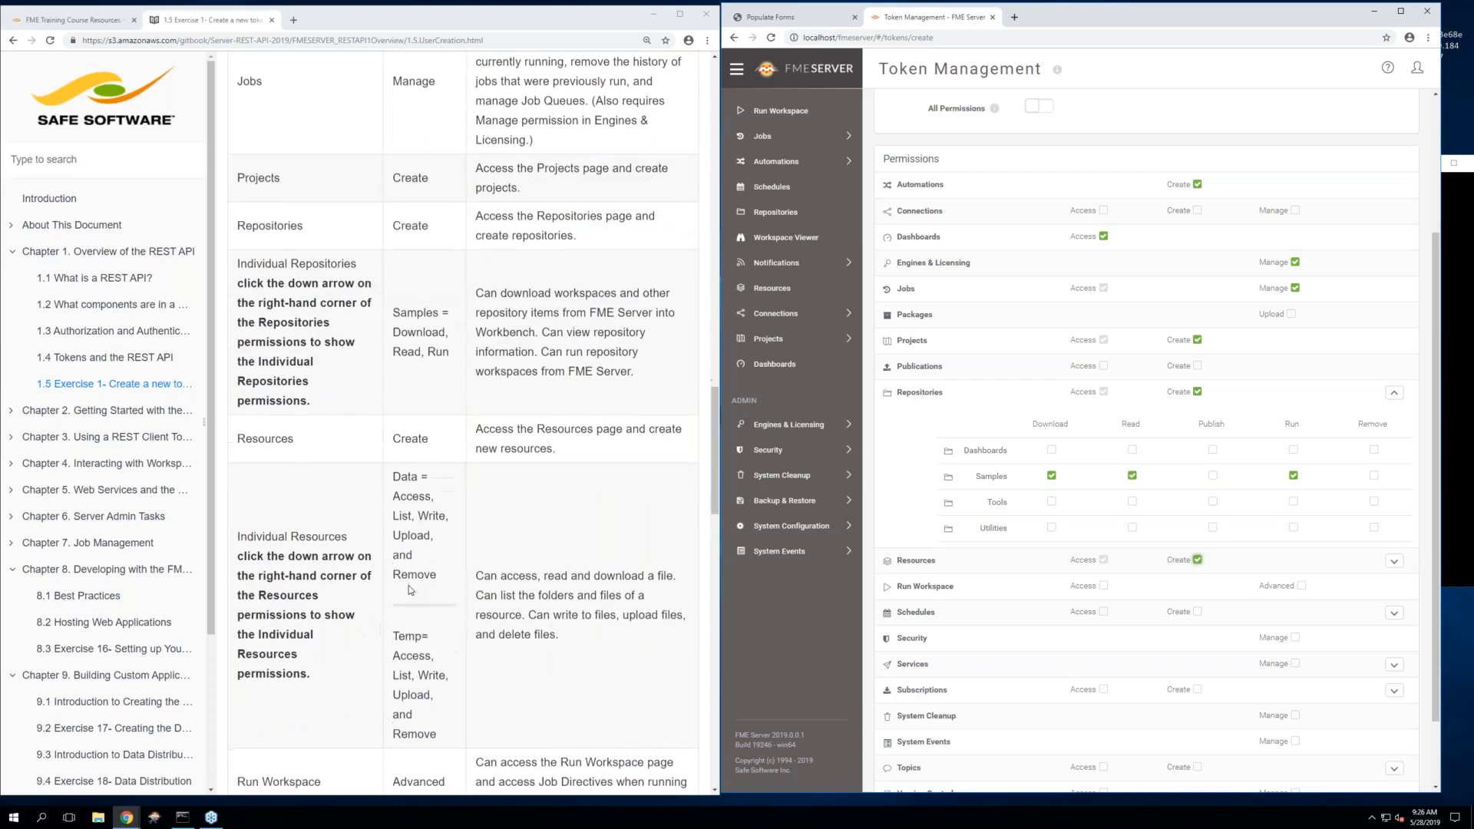
{"action": "scroll", "coordinate": [411, 589], "scroll_direction": "down", "scroll_amount": 1}
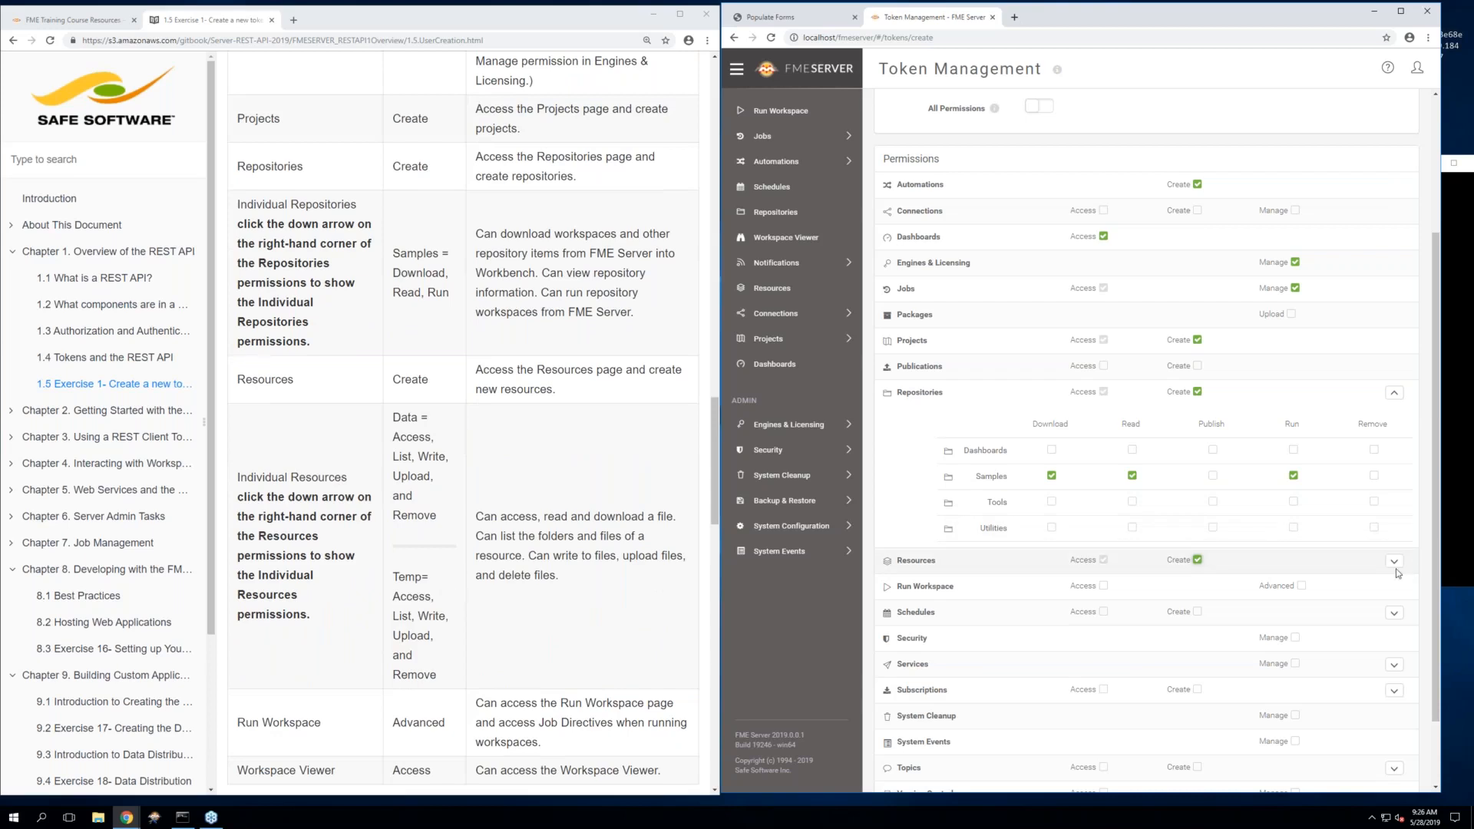
{"action": "scroll", "coordinate": [1395, 564], "scroll_direction": "down", "scroll_amount": 1}
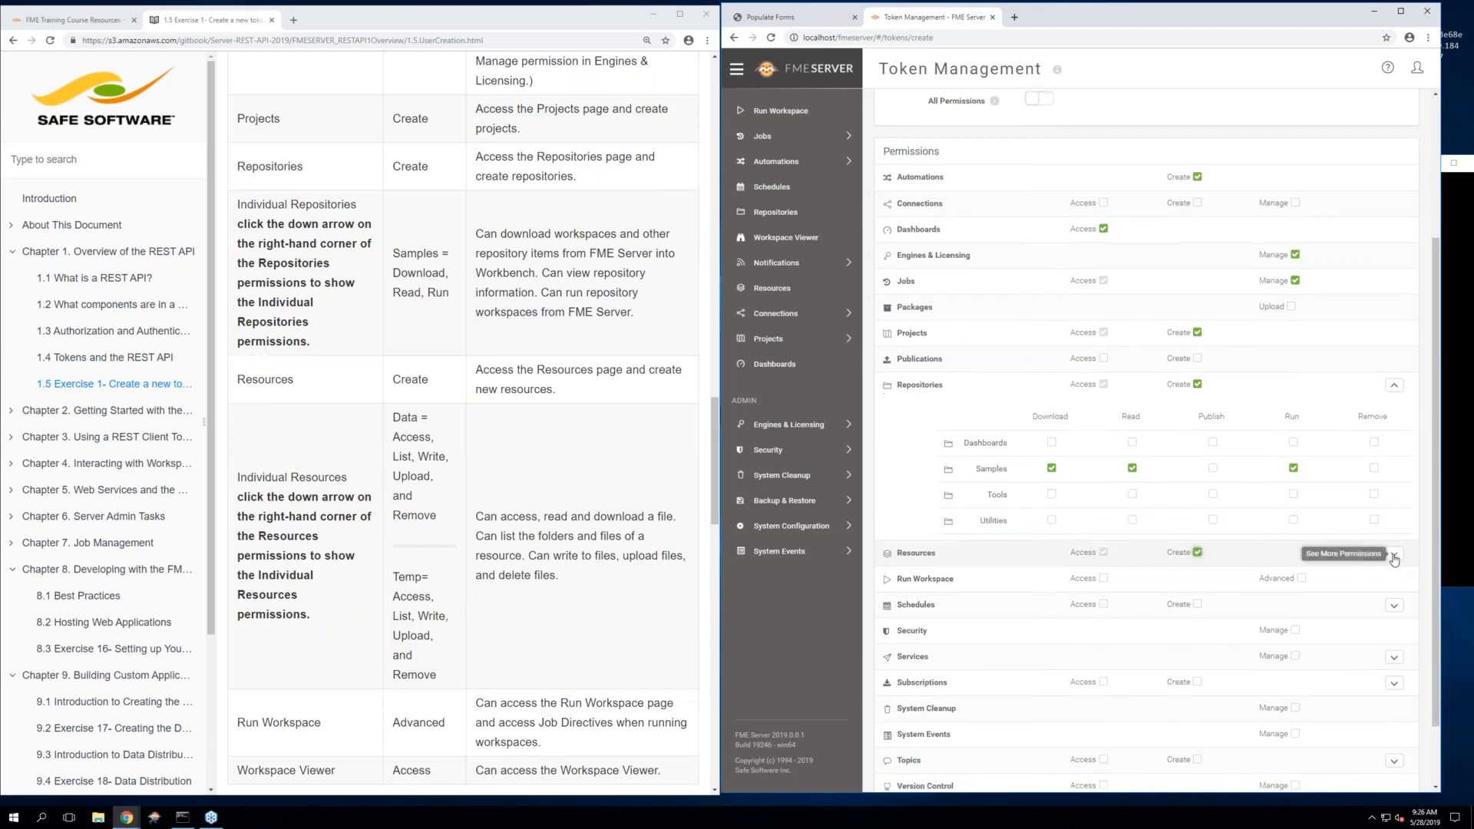
{"action": "left_click", "coordinate": [1393, 557]}
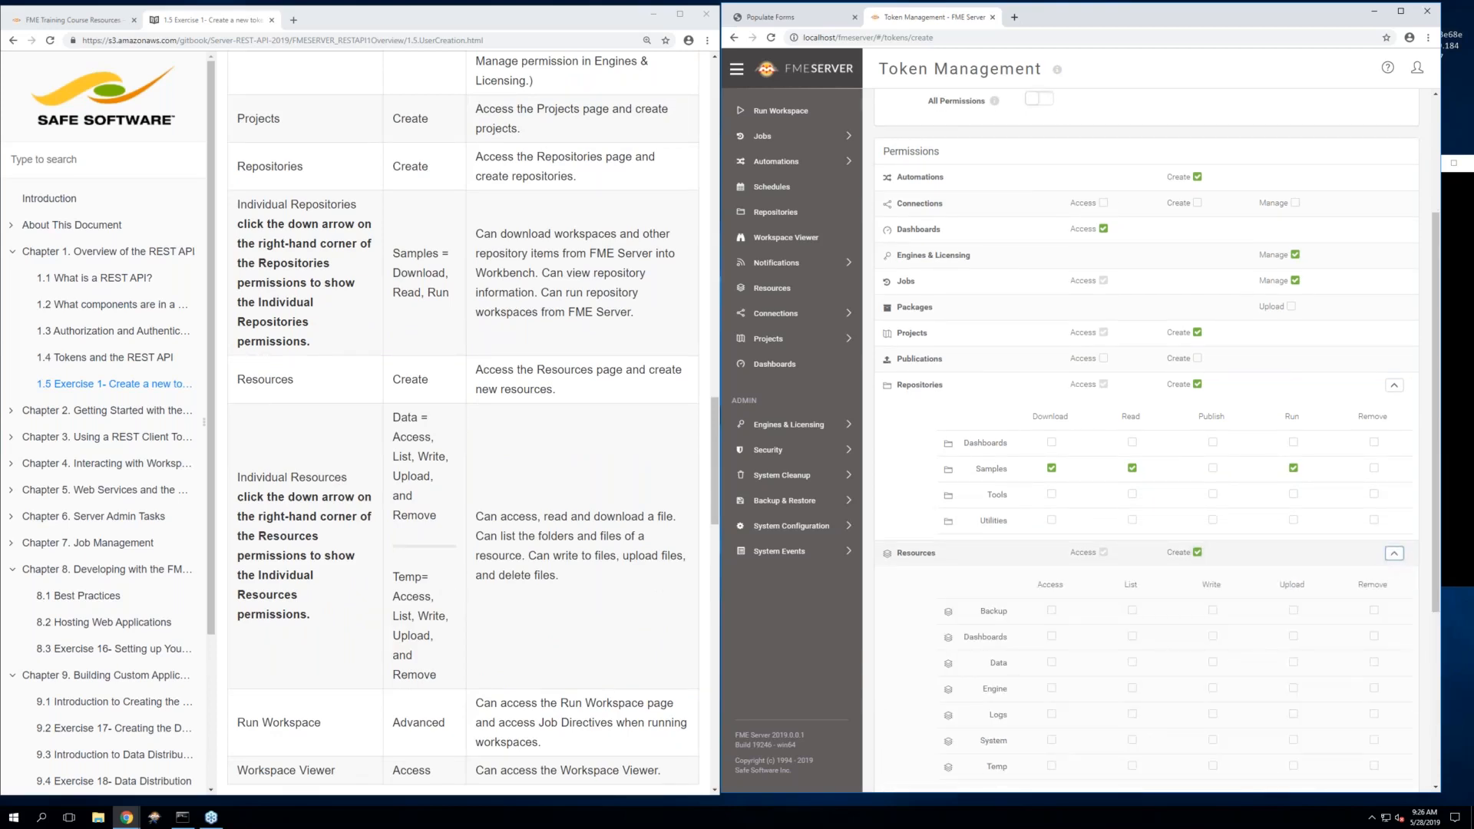
{"action": "scroll", "coordinate": [1347, 577], "scroll_direction": "down", "scroll_amount": 2}
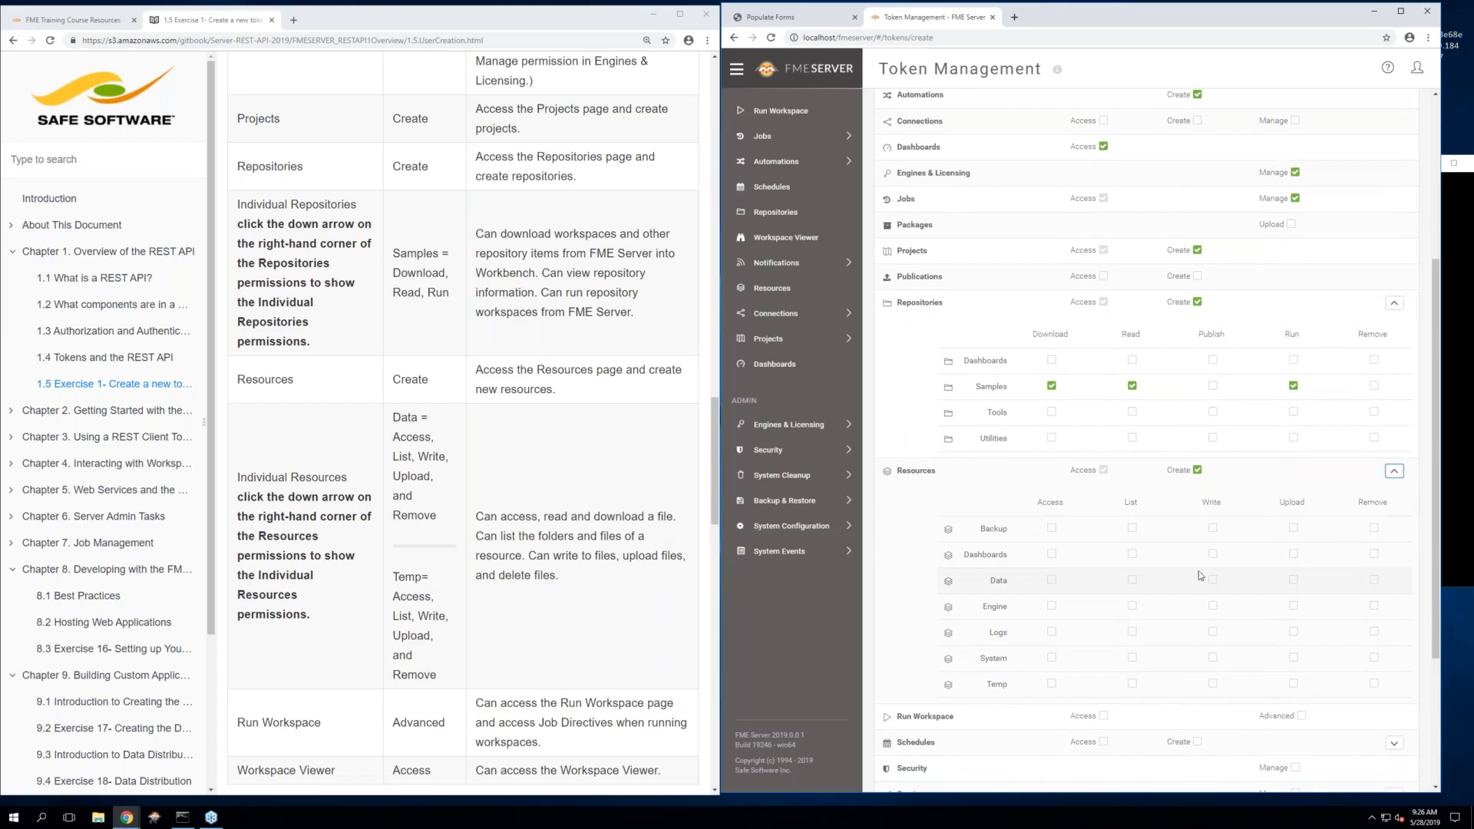
{"action": "left_click", "coordinate": [1053, 581]}
{"action": "left_click", "coordinate": [1133, 580]}
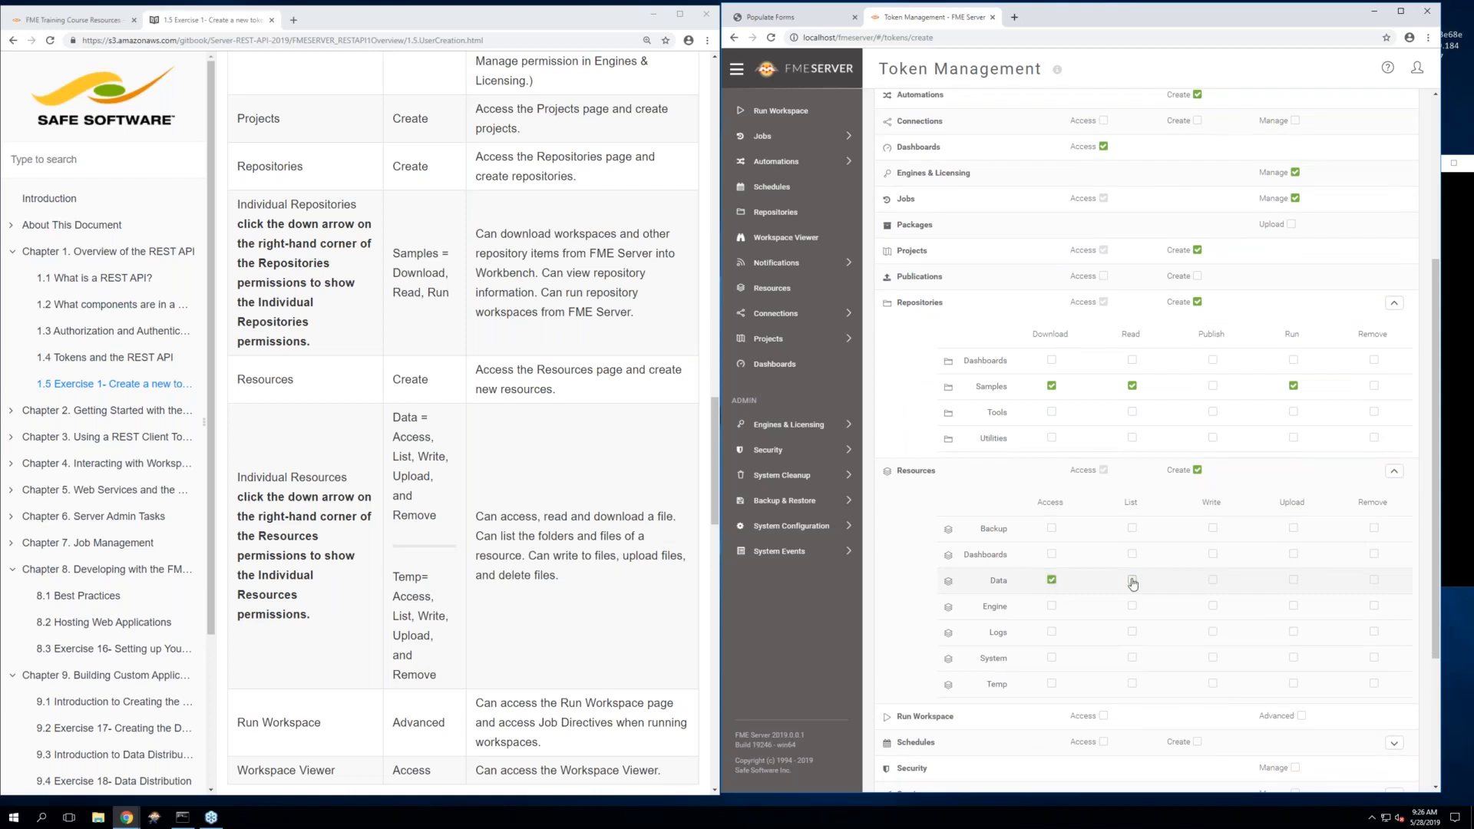
{"action": "left_click", "coordinate": [1212, 579]}
{"action": "left_click", "coordinate": [1291, 580]}
{"action": "left_click", "coordinate": [1382, 584]}
Grant Access, List, Write, Upload and Remove on the Temp resource
{"action": "left_click", "coordinate": [1051, 684]}
{"action": "left_click", "coordinate": [1132, 683]}
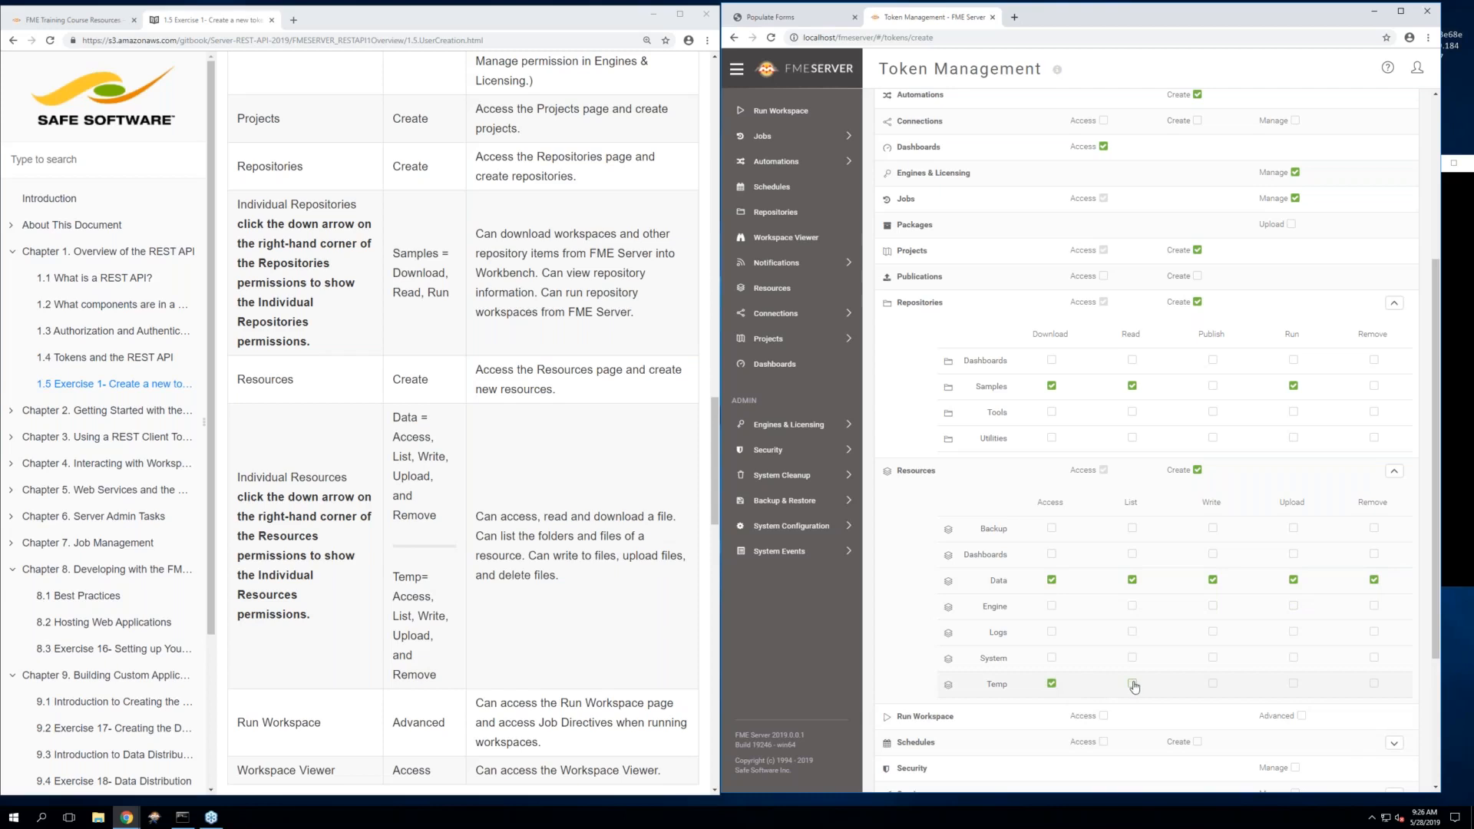
{"action": "left_click", "coordinate": [1212, 683]}
{"action": "left_click", "coordinate": [1293, 683]}
{"action": "left_click", "coordinate": [1375, 683]}
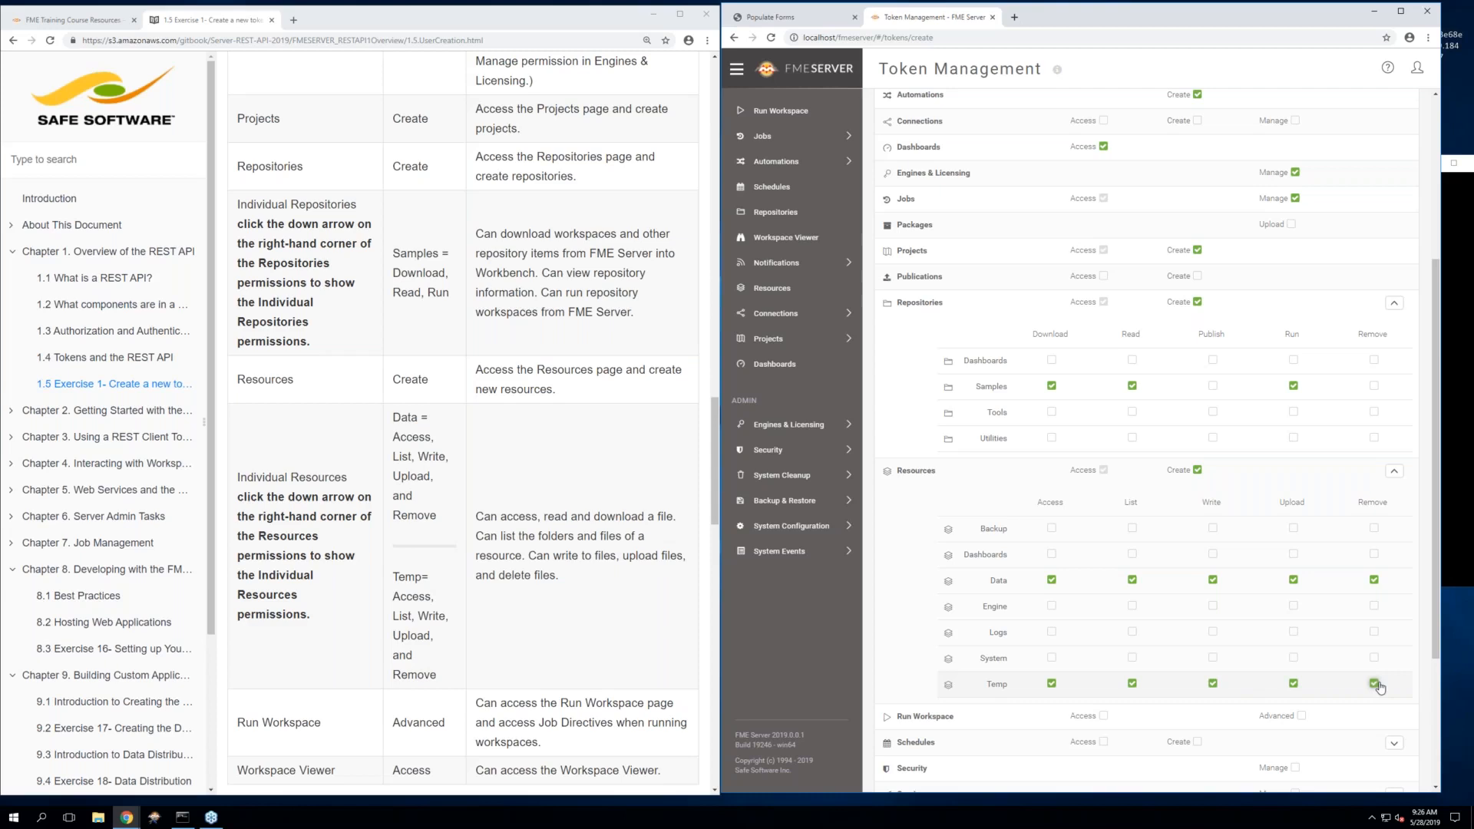
Grant the Advanced permission for Run Workspace and the Access permission for Workspace Viewer
{"action": "left_click", "coordinate": [1300, 716]}
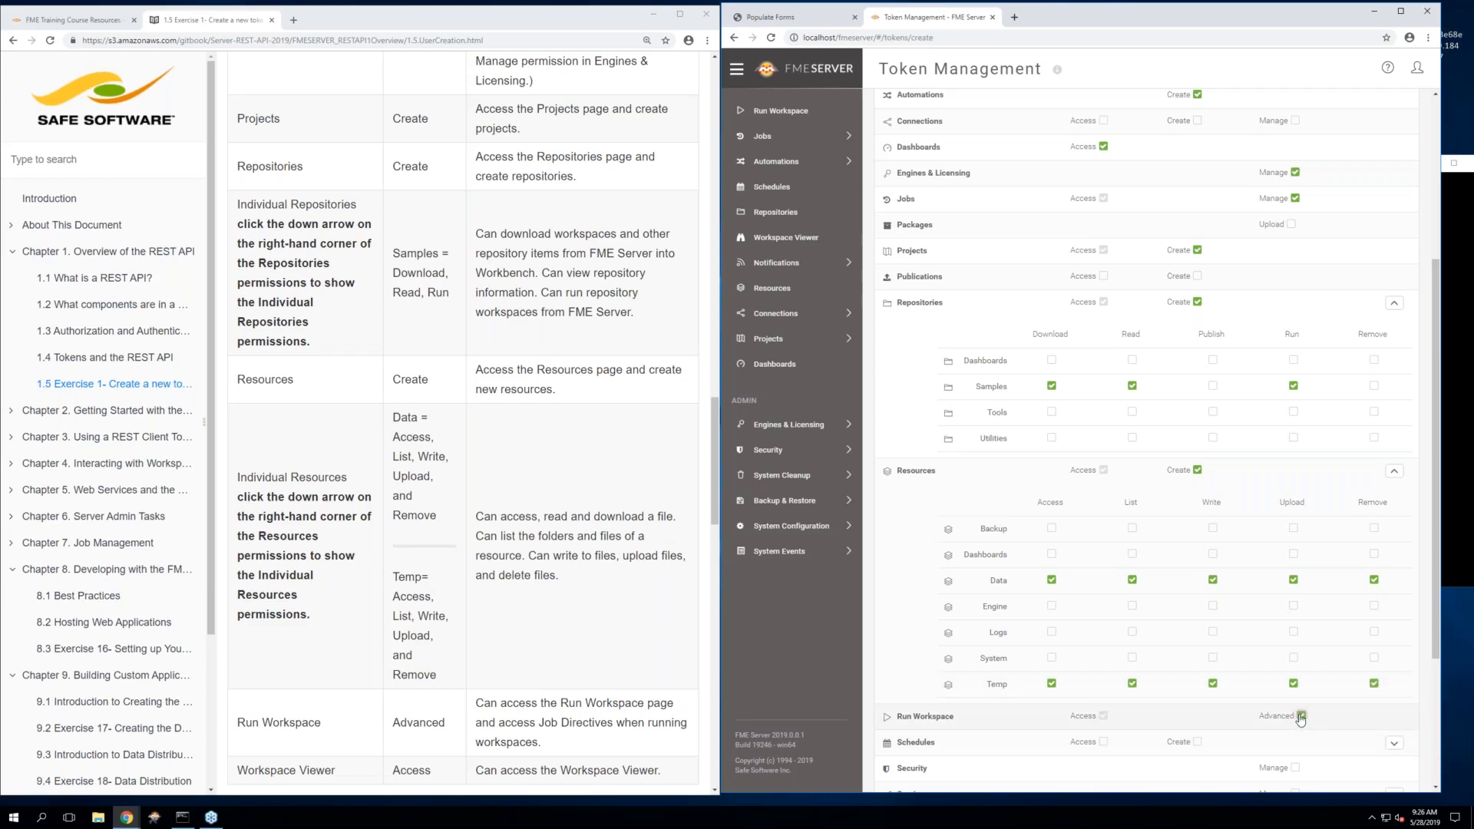
{"action": "scroll", "coordinate": [1294, 720], "scroll_direction": "down", "scroll_amount": 2}
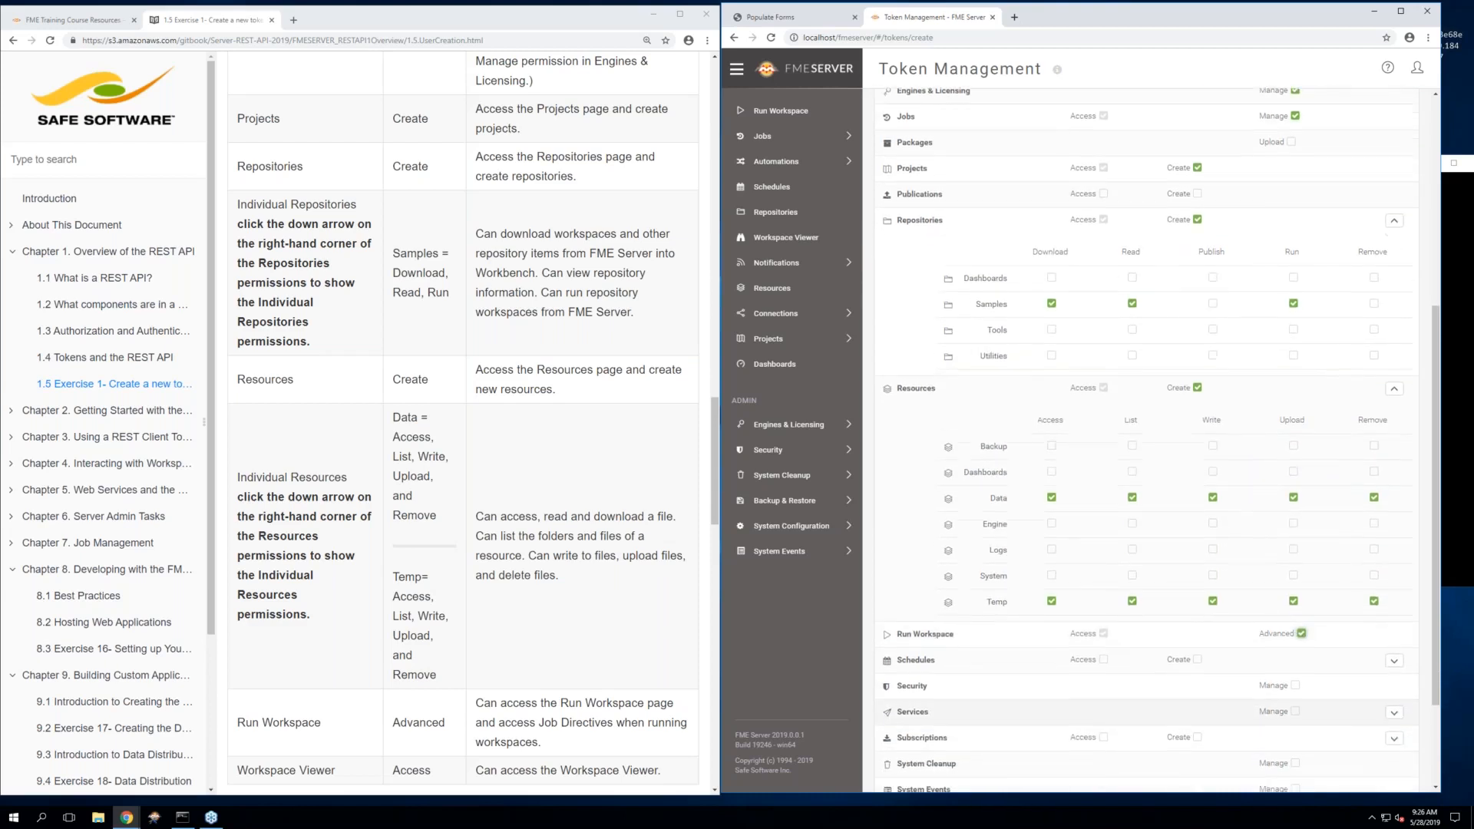
{"action": "scroll", "coordinate": [1228, 725], "scroll_direction": "down", "scroll_amount": 1}
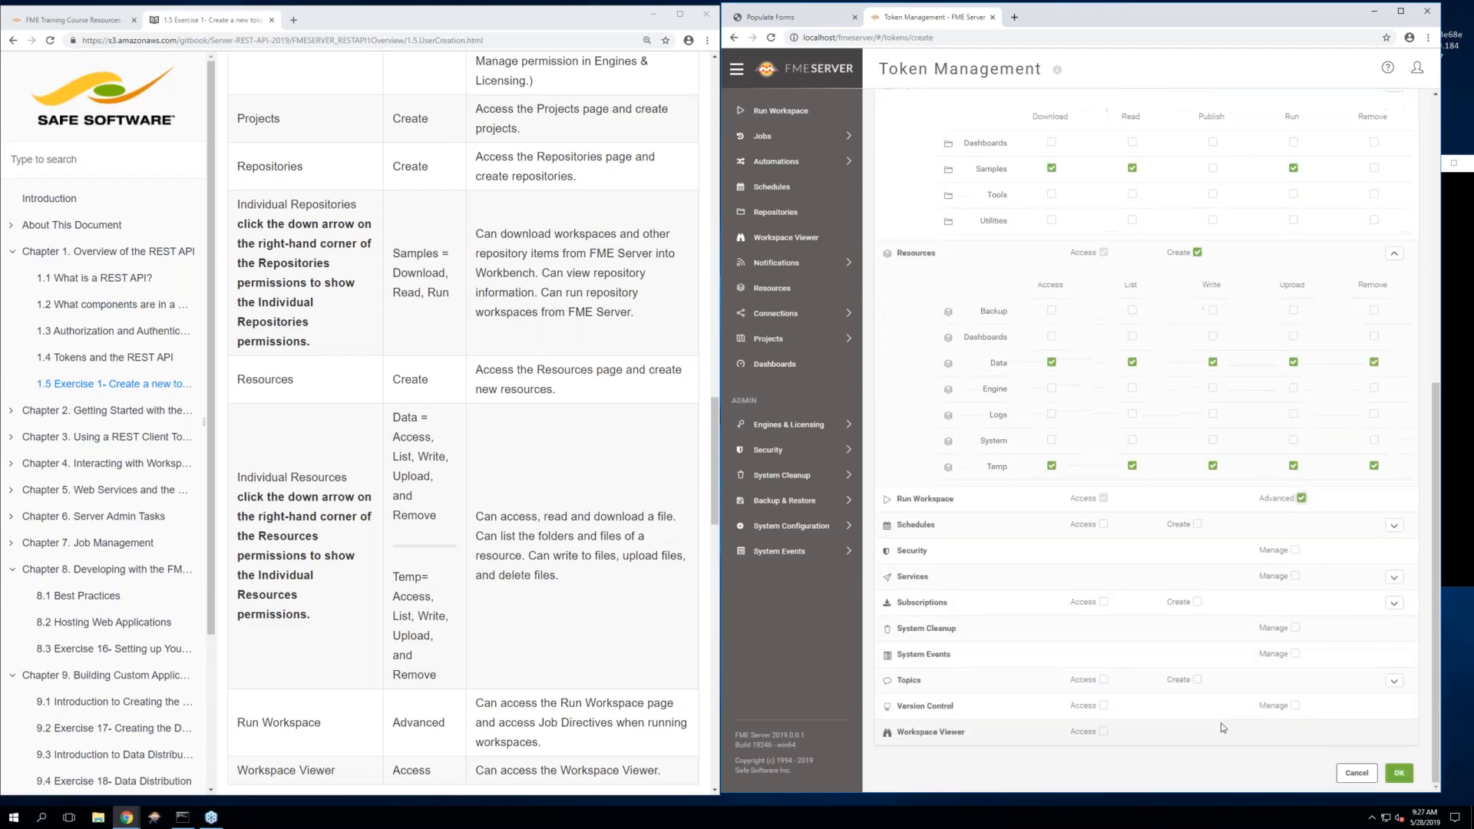
{"action": "left_click", "coordinate": [1103, 737]}
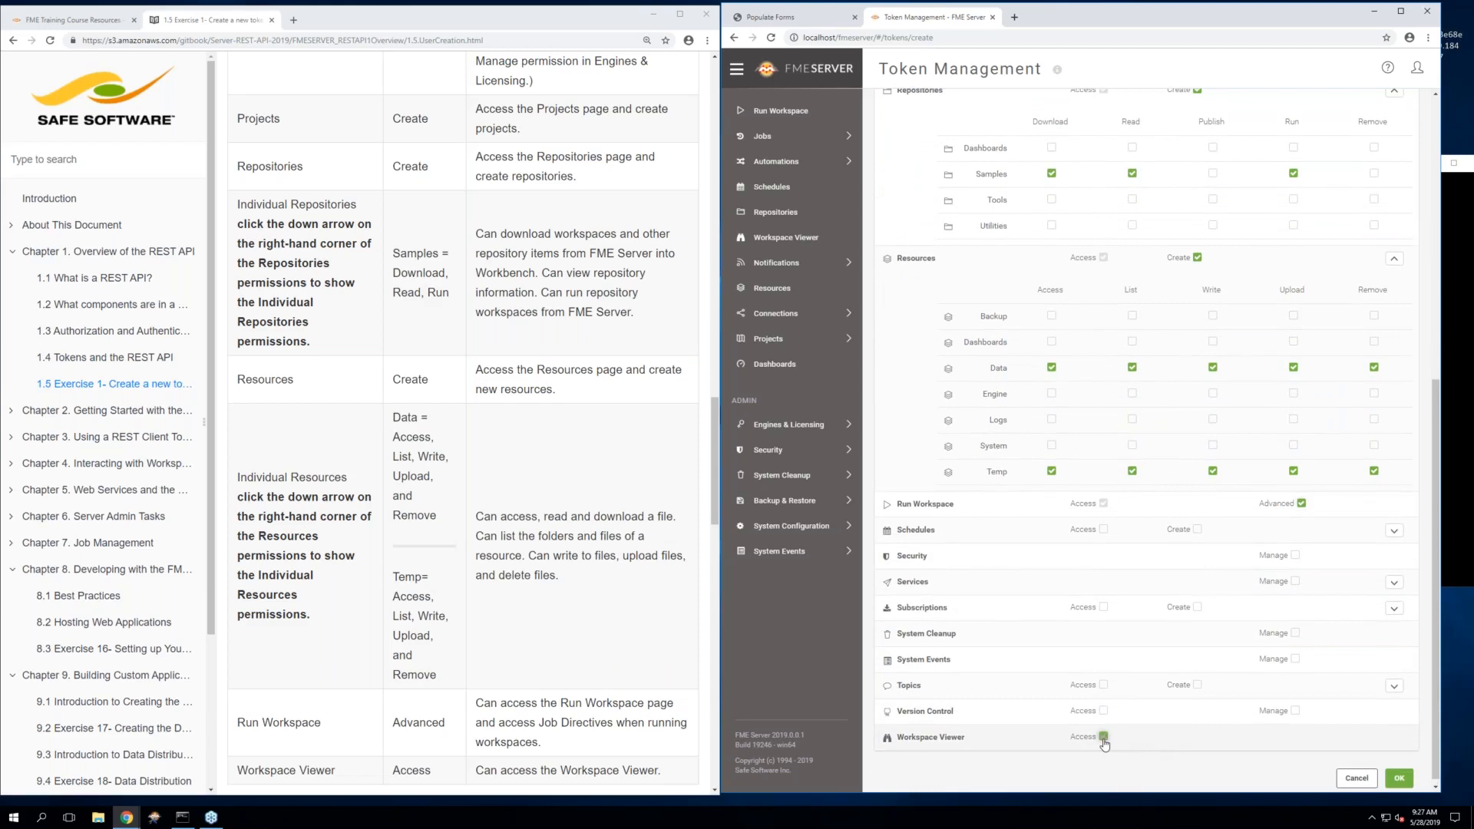
Compare the selected token permissions, including the individual Repositories and Resources, with the reference screenshots in the manual
{"action": "scroll", "coordinate": [1041, 745], "scroll_direction": "down", "scroll_amount": 1}
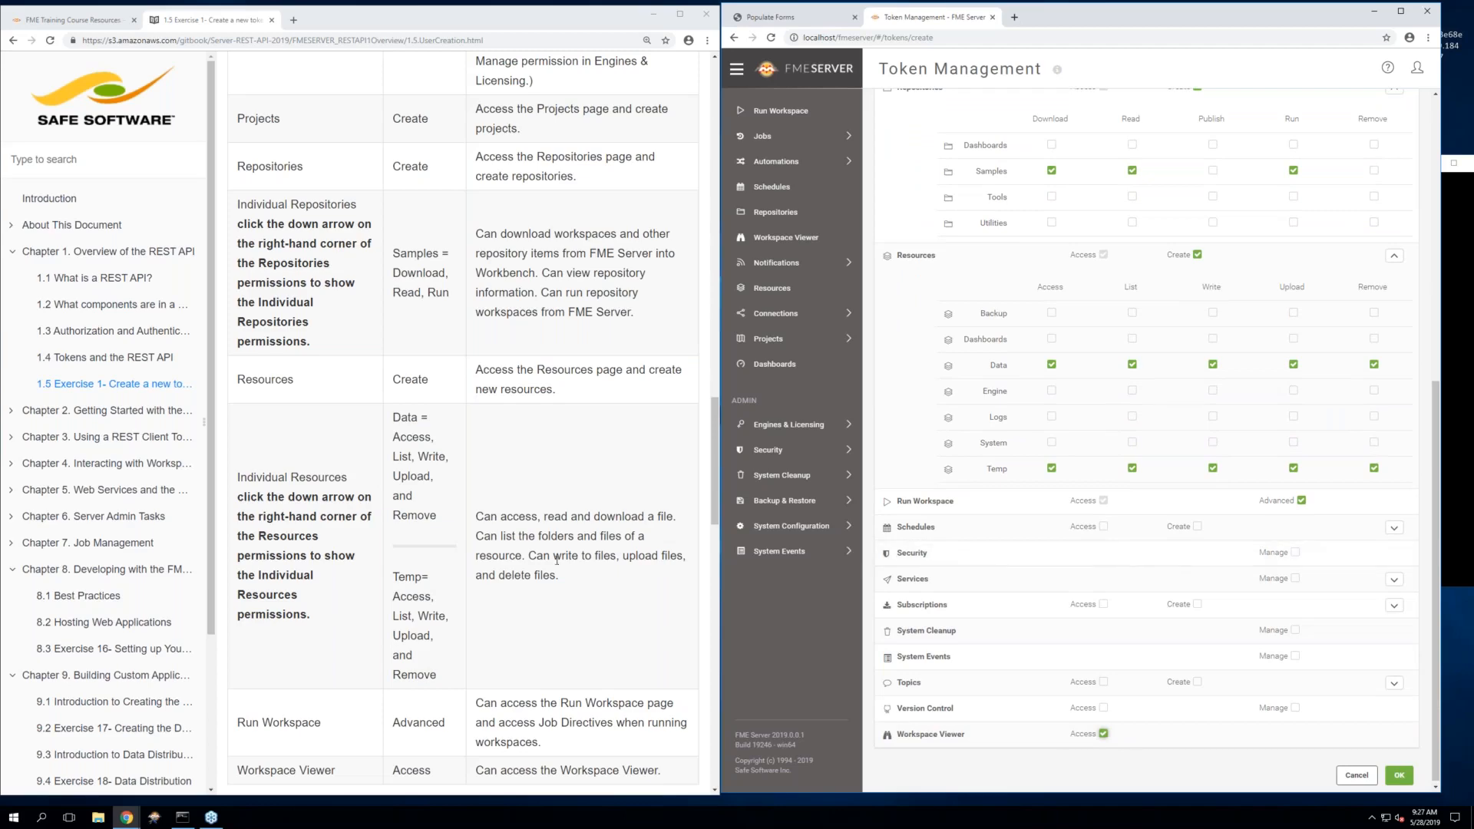
{"action": "scroll", "coordinate": [557, 561], "scroll_direction": "down", "scroll_amount": 3}
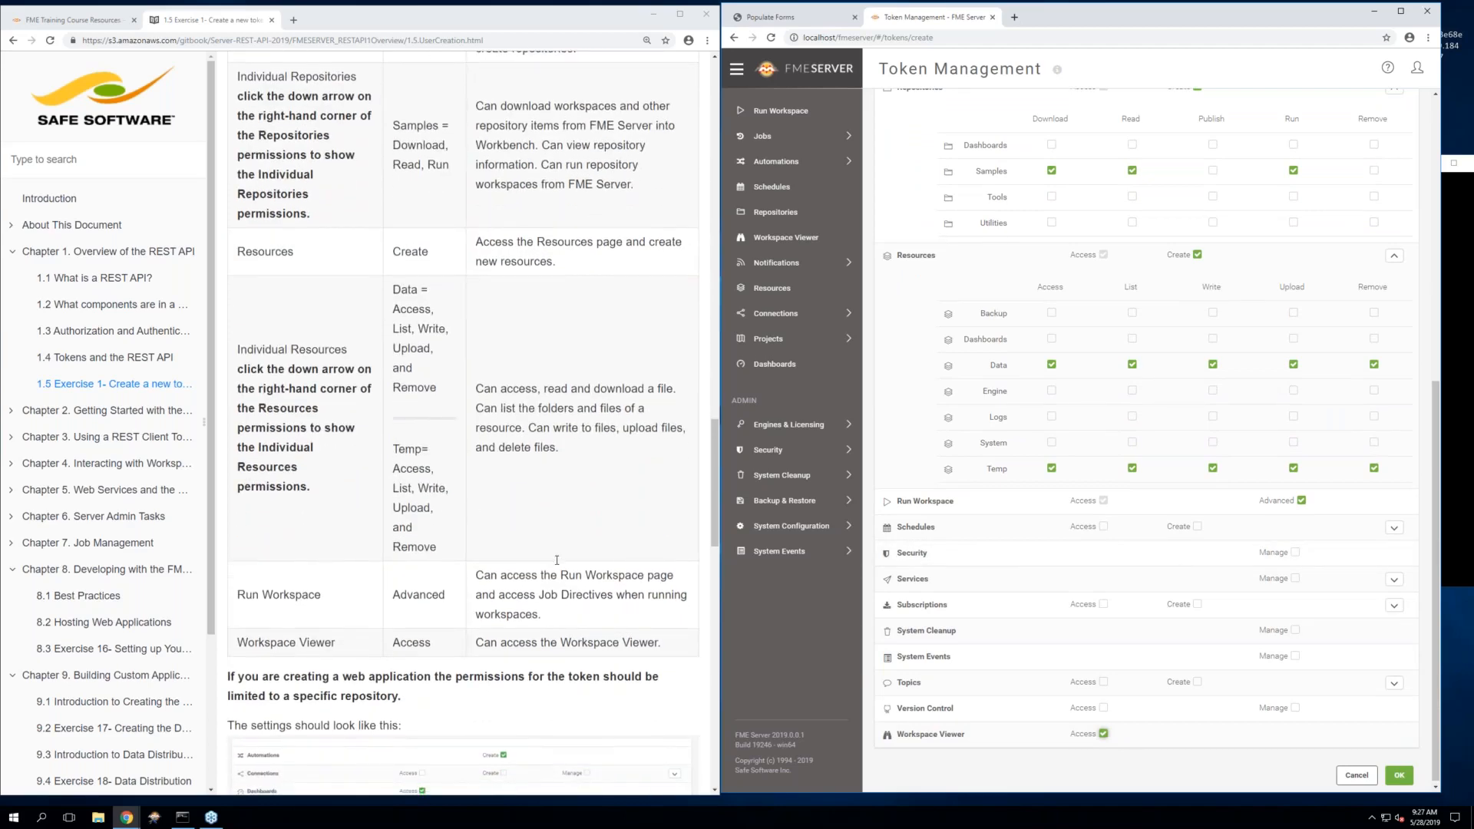
{"action": "scroll", "coordinate": [937, 561], "scroll_direction": "up", "scroll_amount": 2}
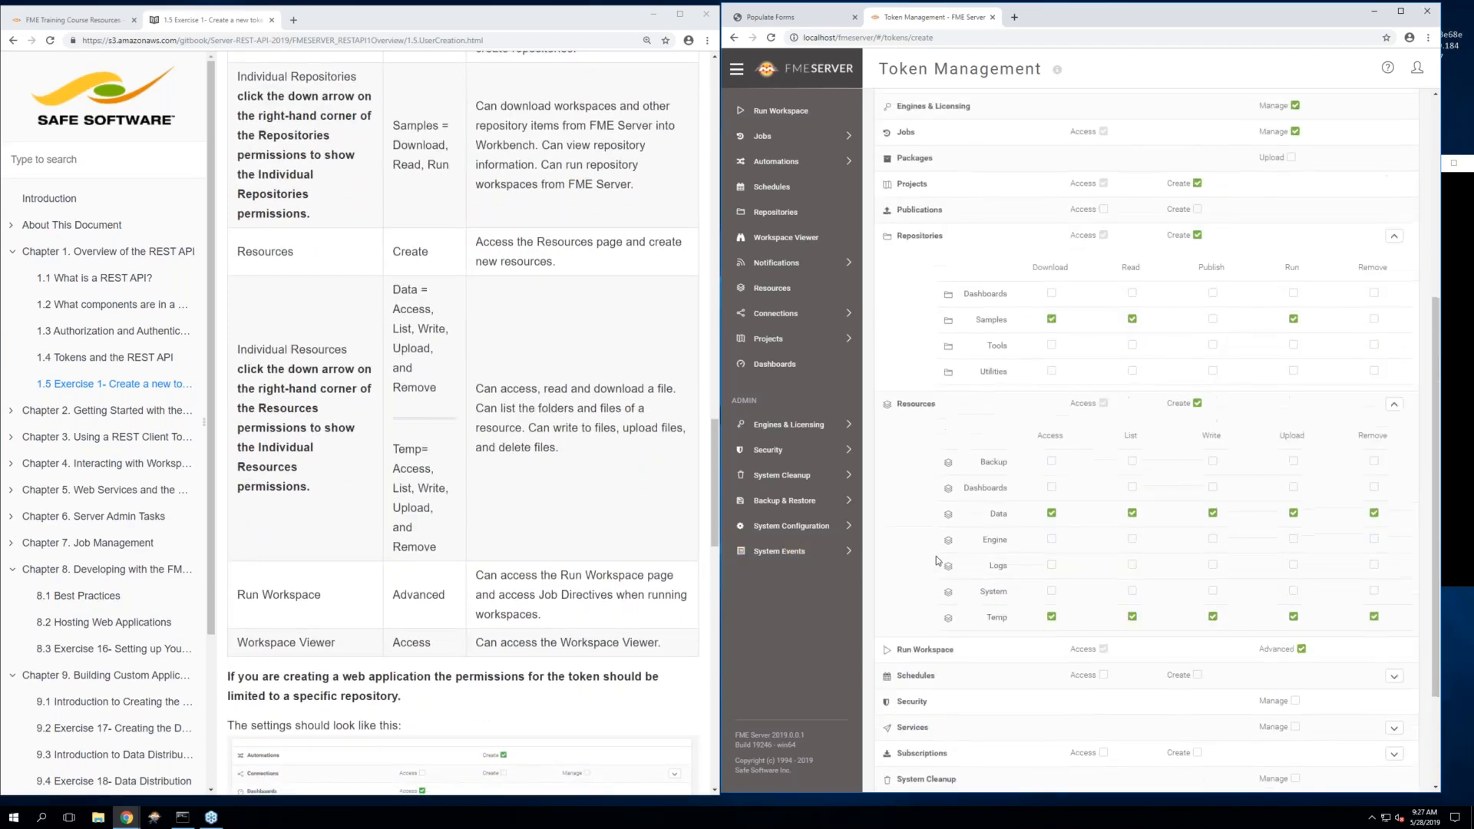
{"action": "scroll", "coordinate": [936, 560], "scroll_direction": "up", "scroll_amount": 3}
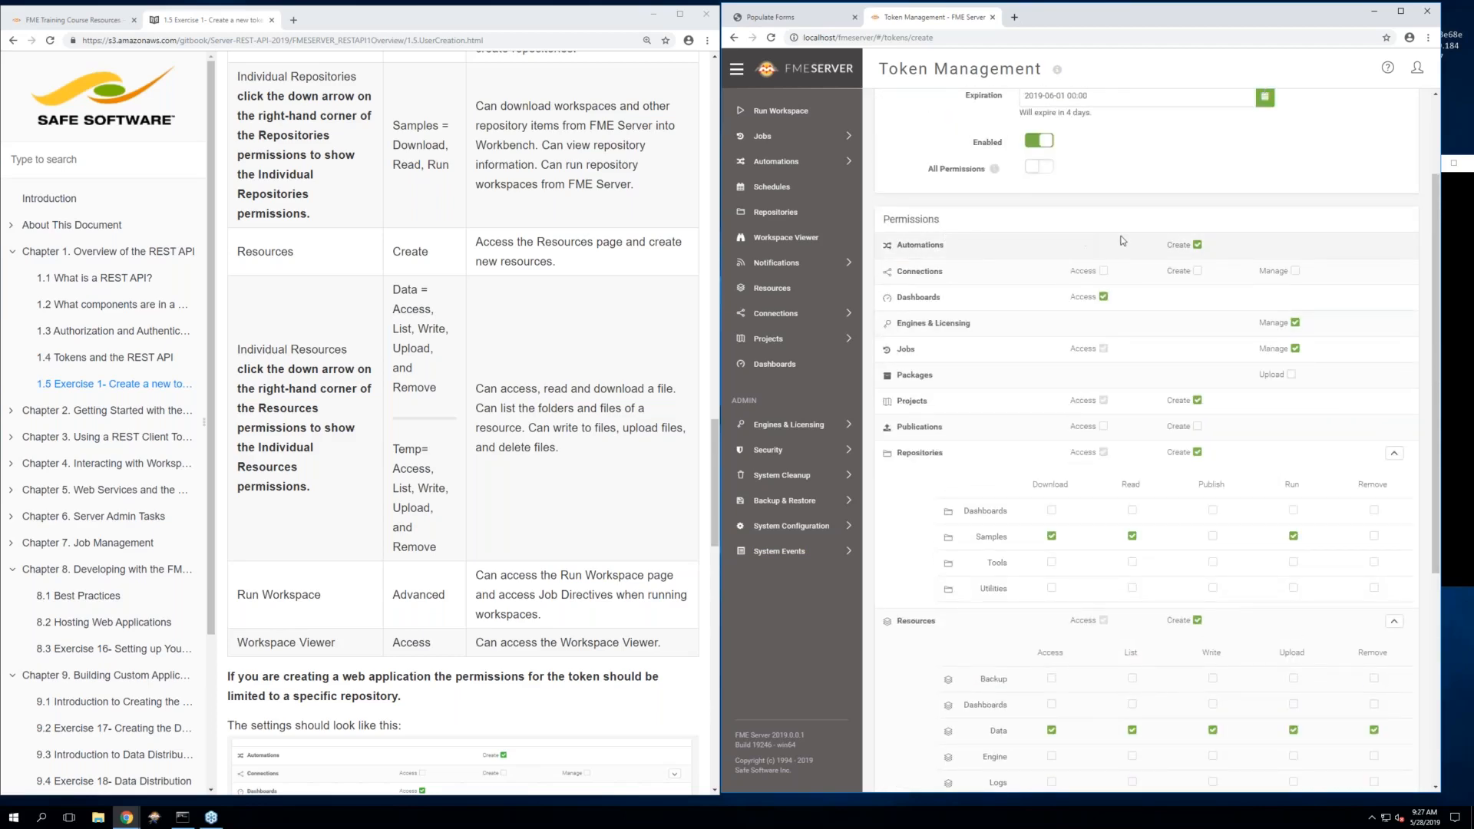
{"action": "scroll", "coordinate": [519, 510], "scroll_direction": "down", "scroll_amount": 5}
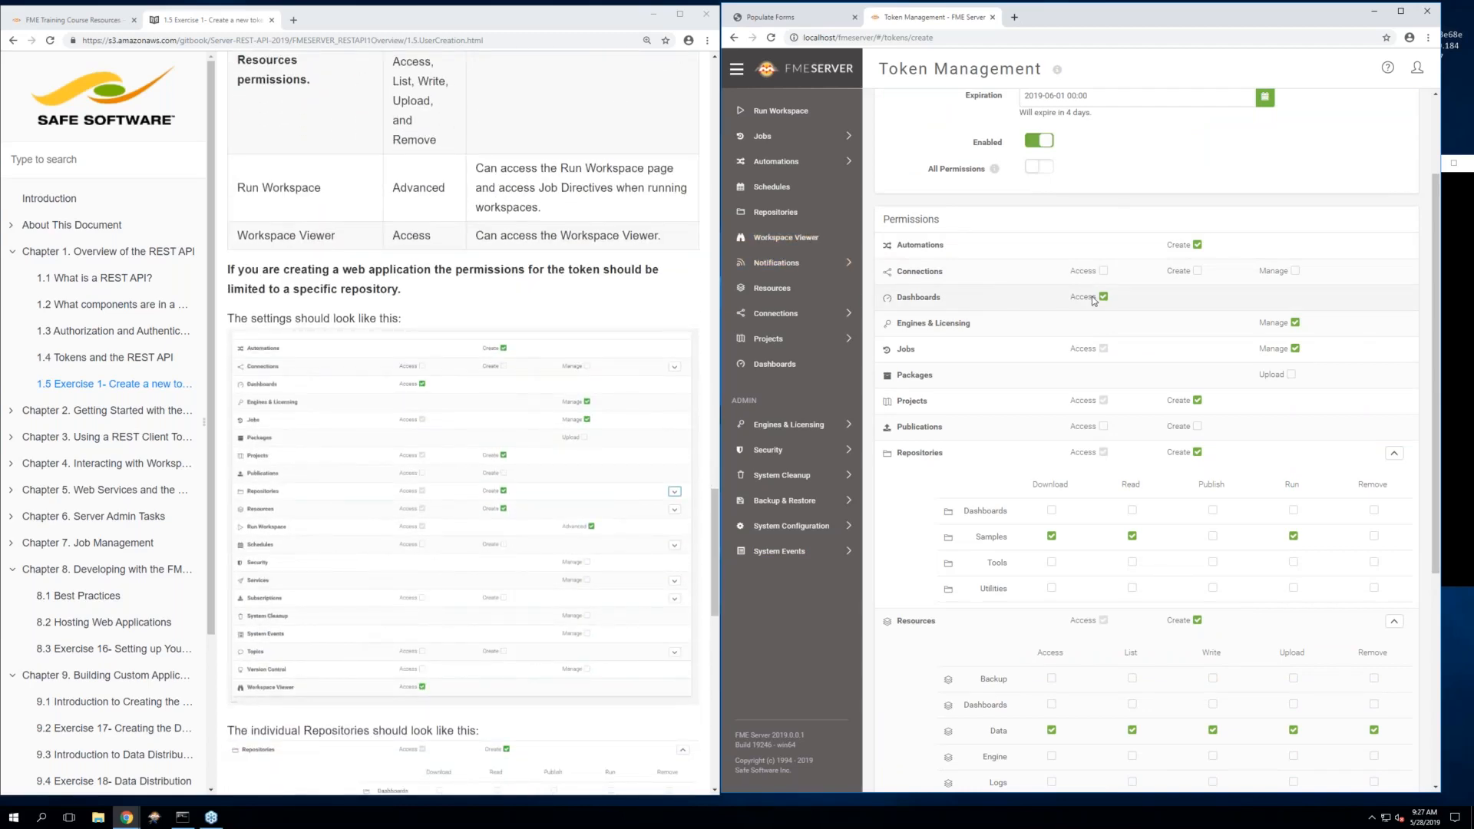
{"action": "scroll", "coordinate": [1091, 298], "scroll_direction": "down", "scroll_amount": 2}
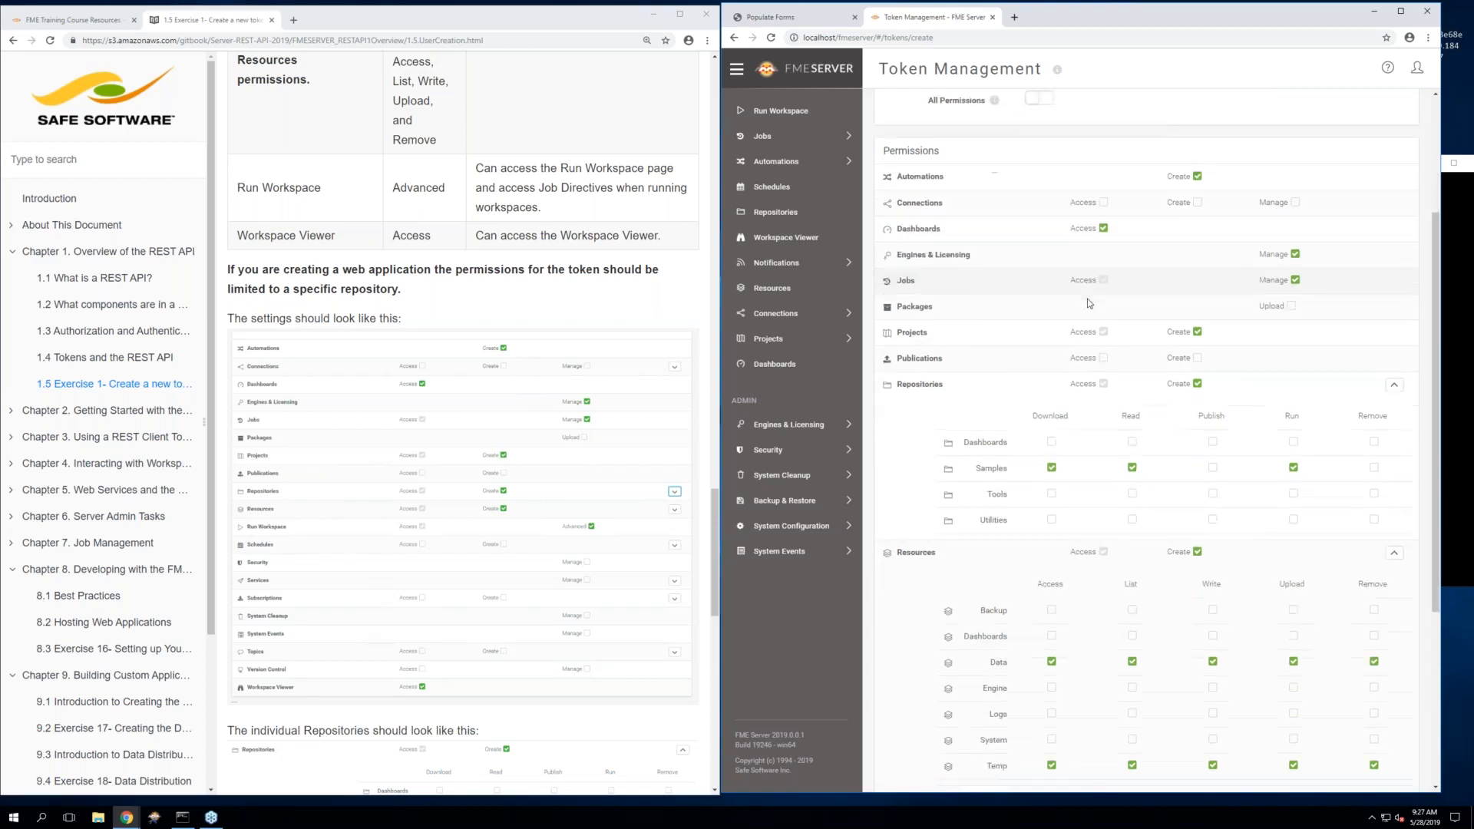
{"action": "scroll", "coordinate": [998, 292], "scroll_direction": "up", "scroll_amount": 1}
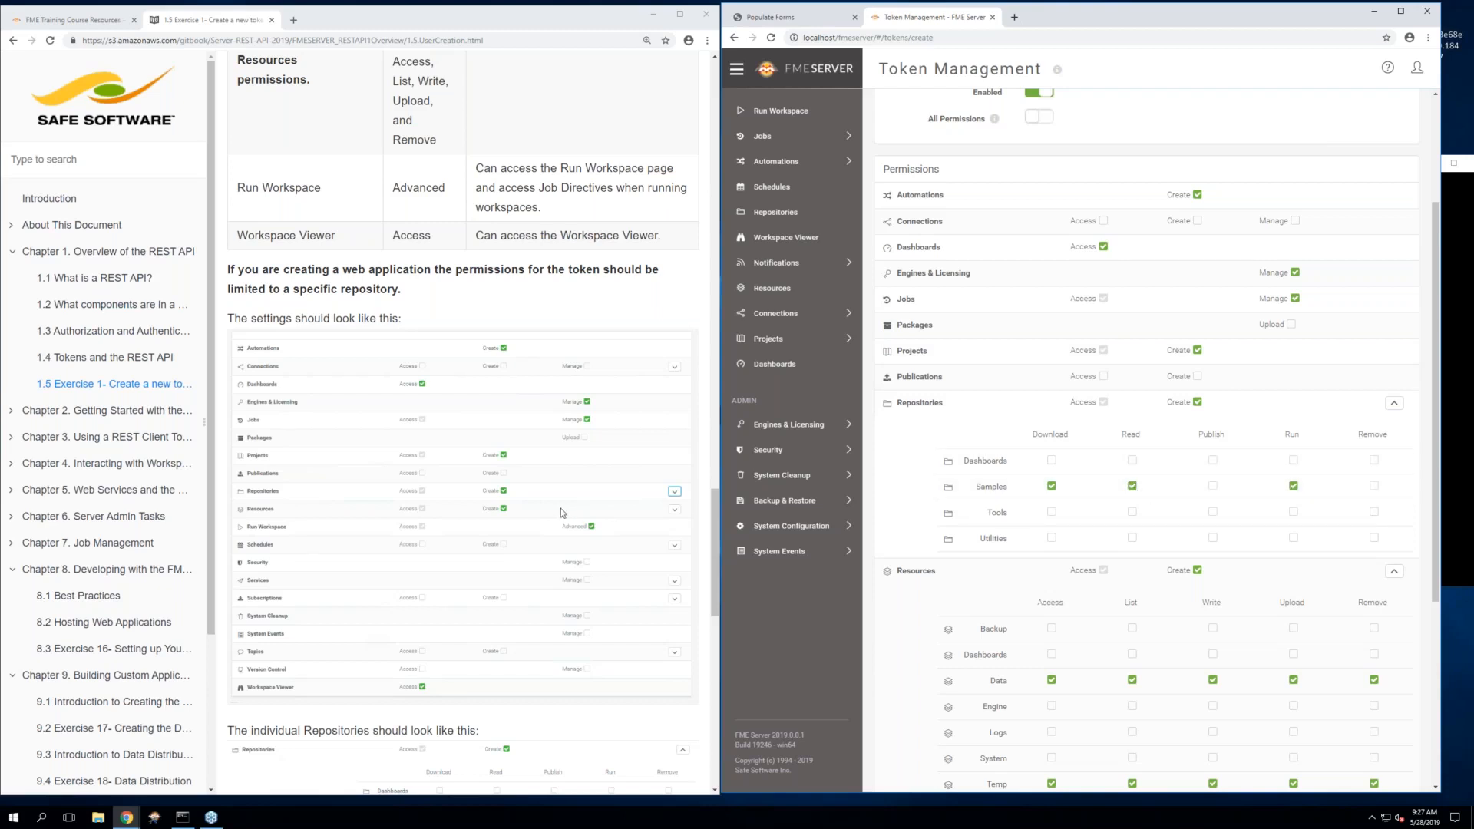
{"action": "scroll", "coordinate": [560, 508], "scroll_direction": "down", "scroll_amount": 1}
{"action": "scroll", "coordinate": [560, 510], "scroll_direction": "down", "scroll_amount": 3}
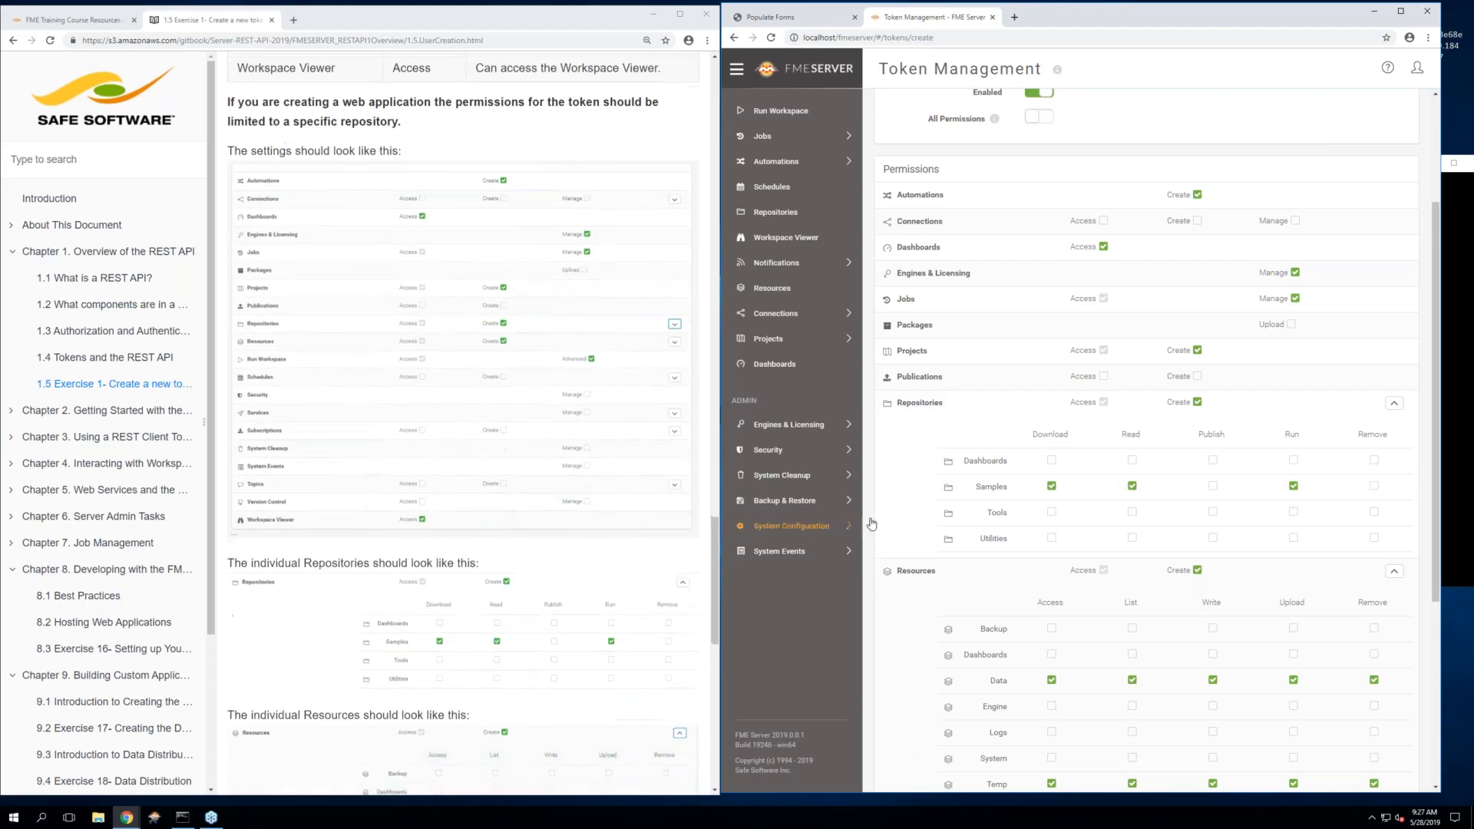
{"action": "scroll", "coordinate": [923, 524], "scroll_direction": "down", "scroll_amount": 1}
{"action": "scroll", "coordinate": [924, 524], "scroll_direction": "down", "scroll_amount": 3}
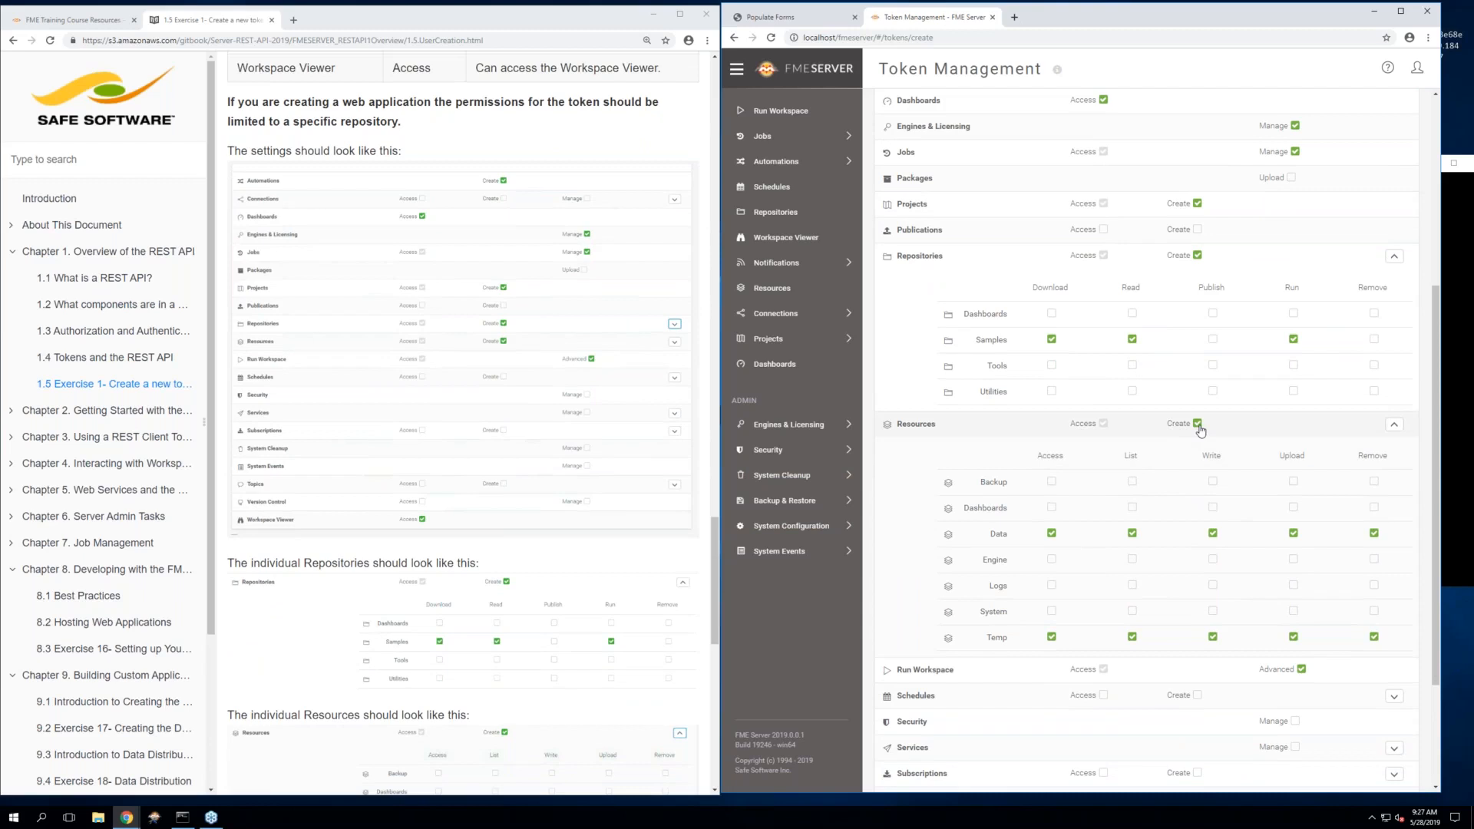
{"action": "scroll", "coordinate": [548, 593], "scroll_direction": "down", "scroll_amount": 3}
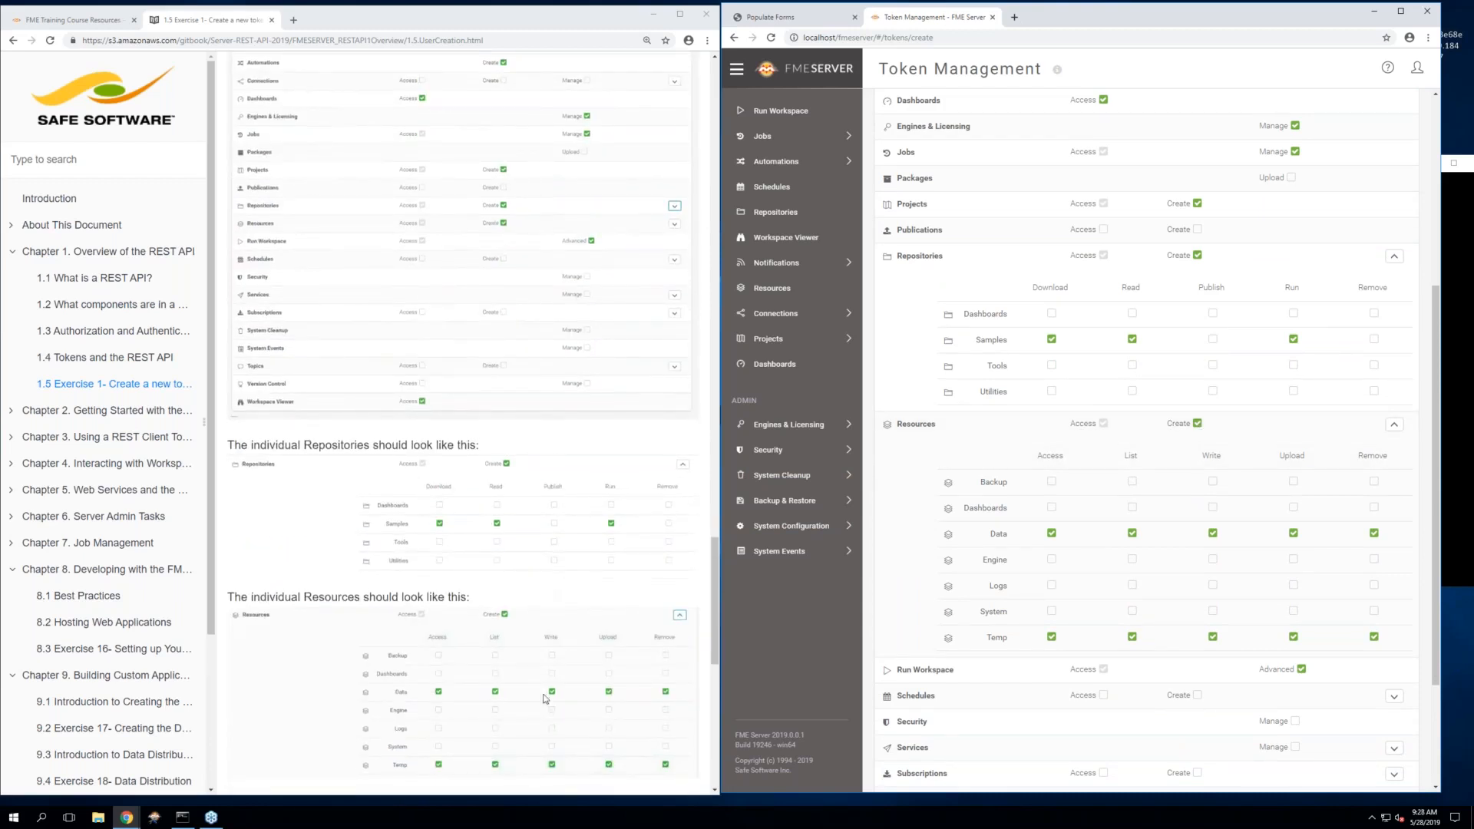
{"action": "scroll", "coordinate": [1026, 542], "scroll_direction": "up", "scroll_amount": 1}
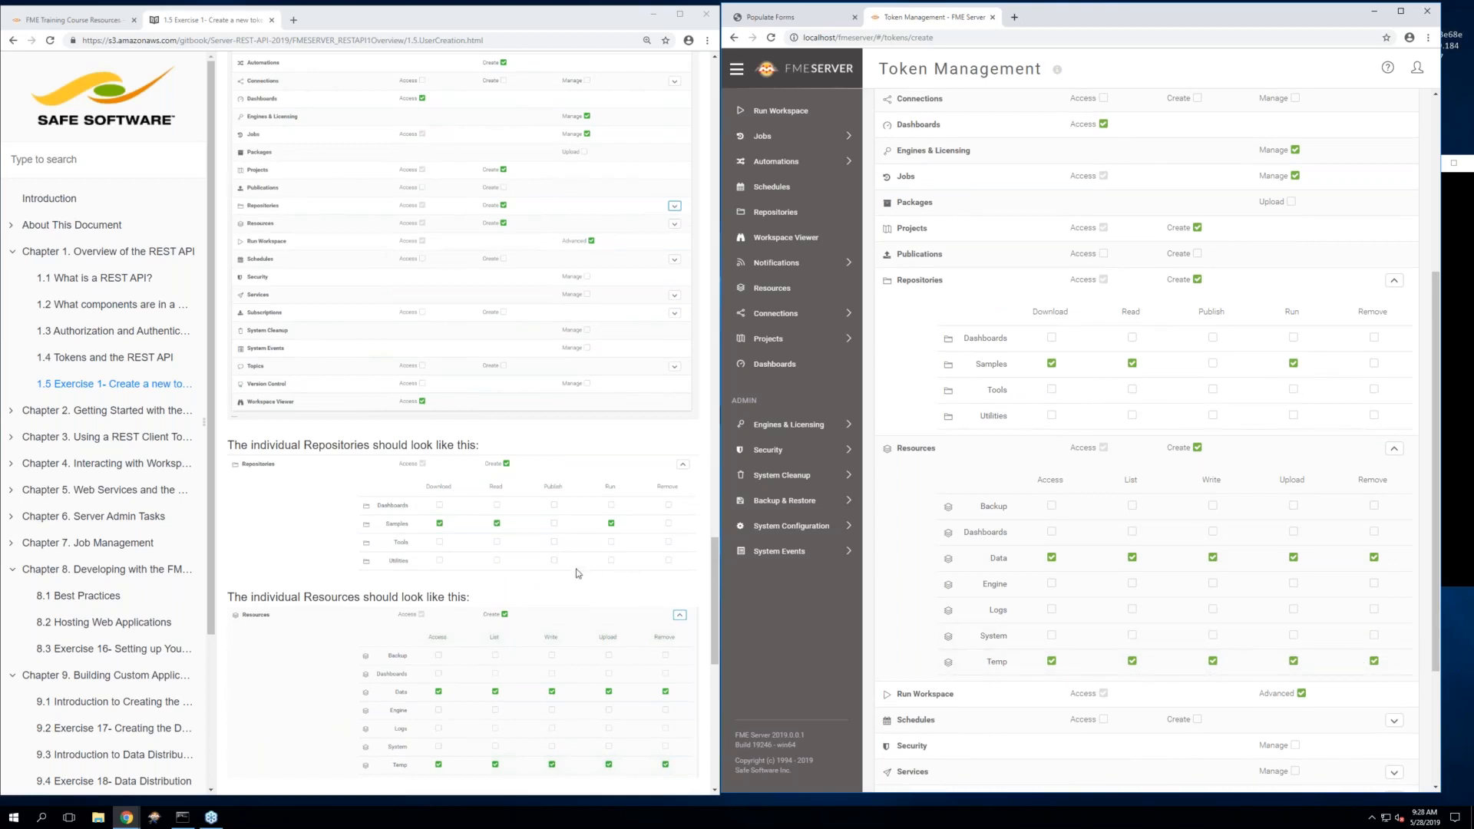
{"action": "scroll", "coordinate": [567, 564], "scroll_direction": "up", "scroll_amount": 3}
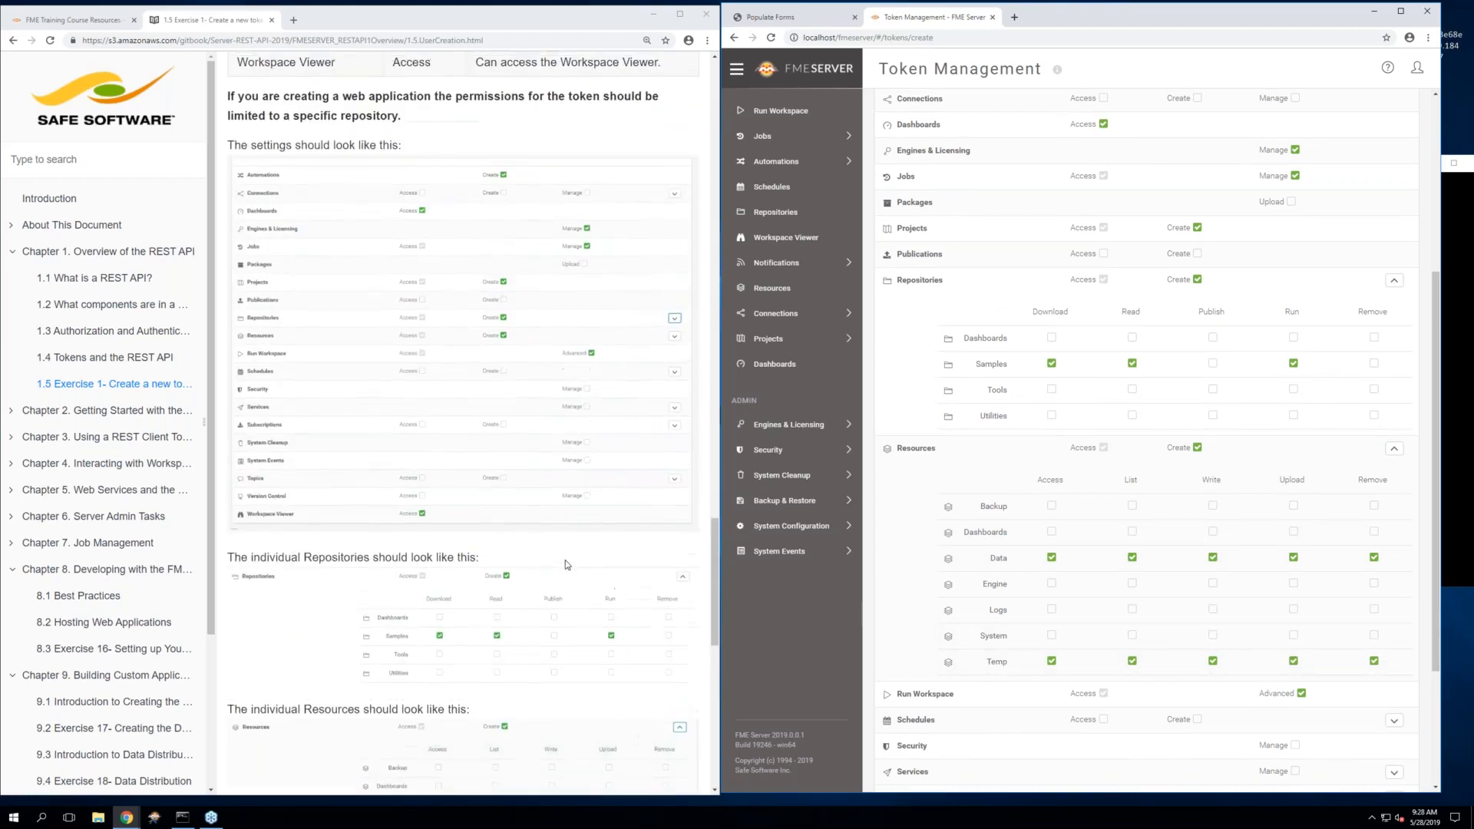
{"action": "scroll", "coordinate": [910, 588], "scroll_direction": "down", "scroll_amount": 3}
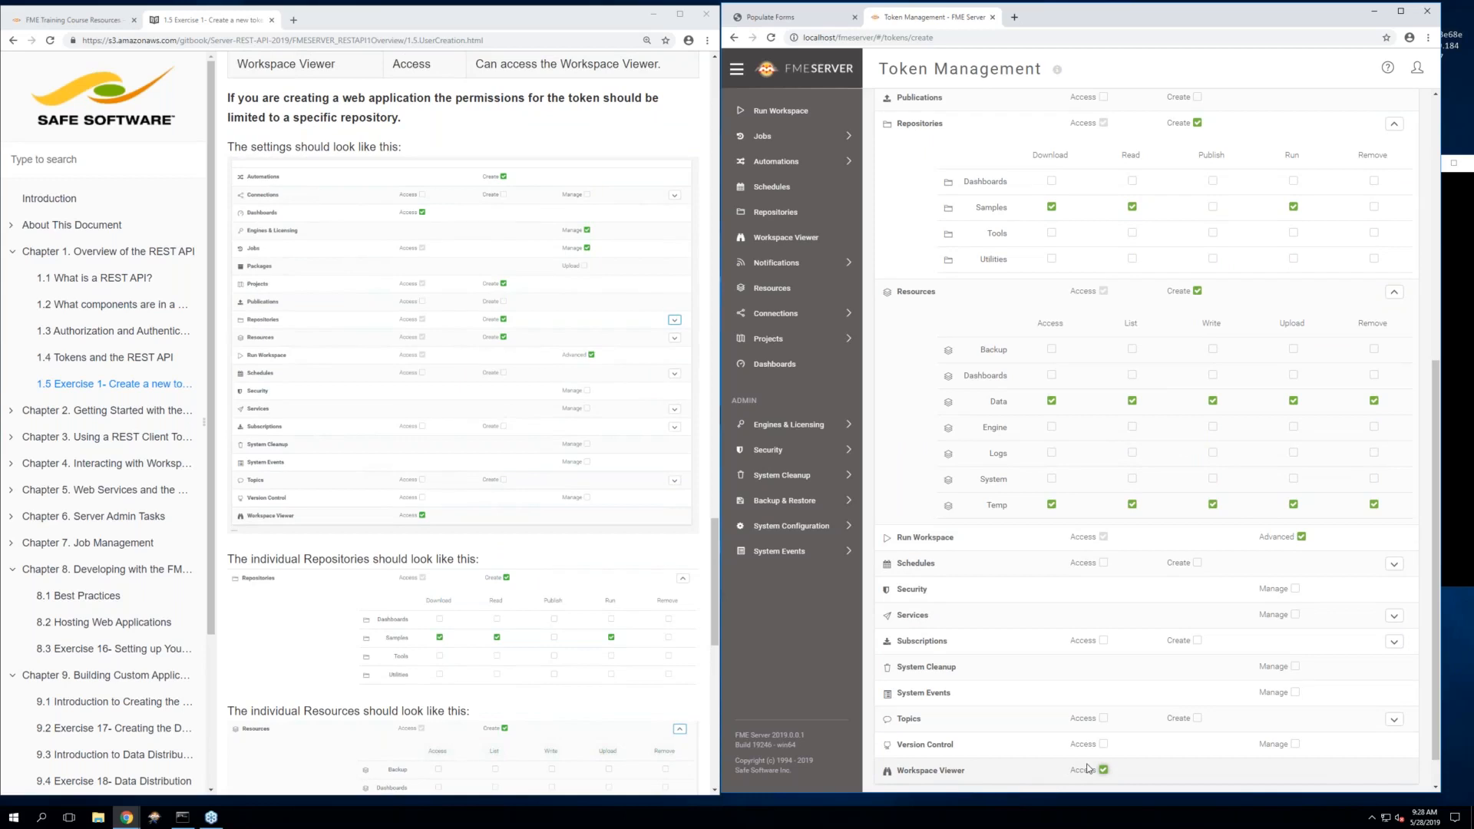
{"action": "scroll", "coordinate": [1077, 616], "scroll_direction": "down", "scroll_amount": 1}
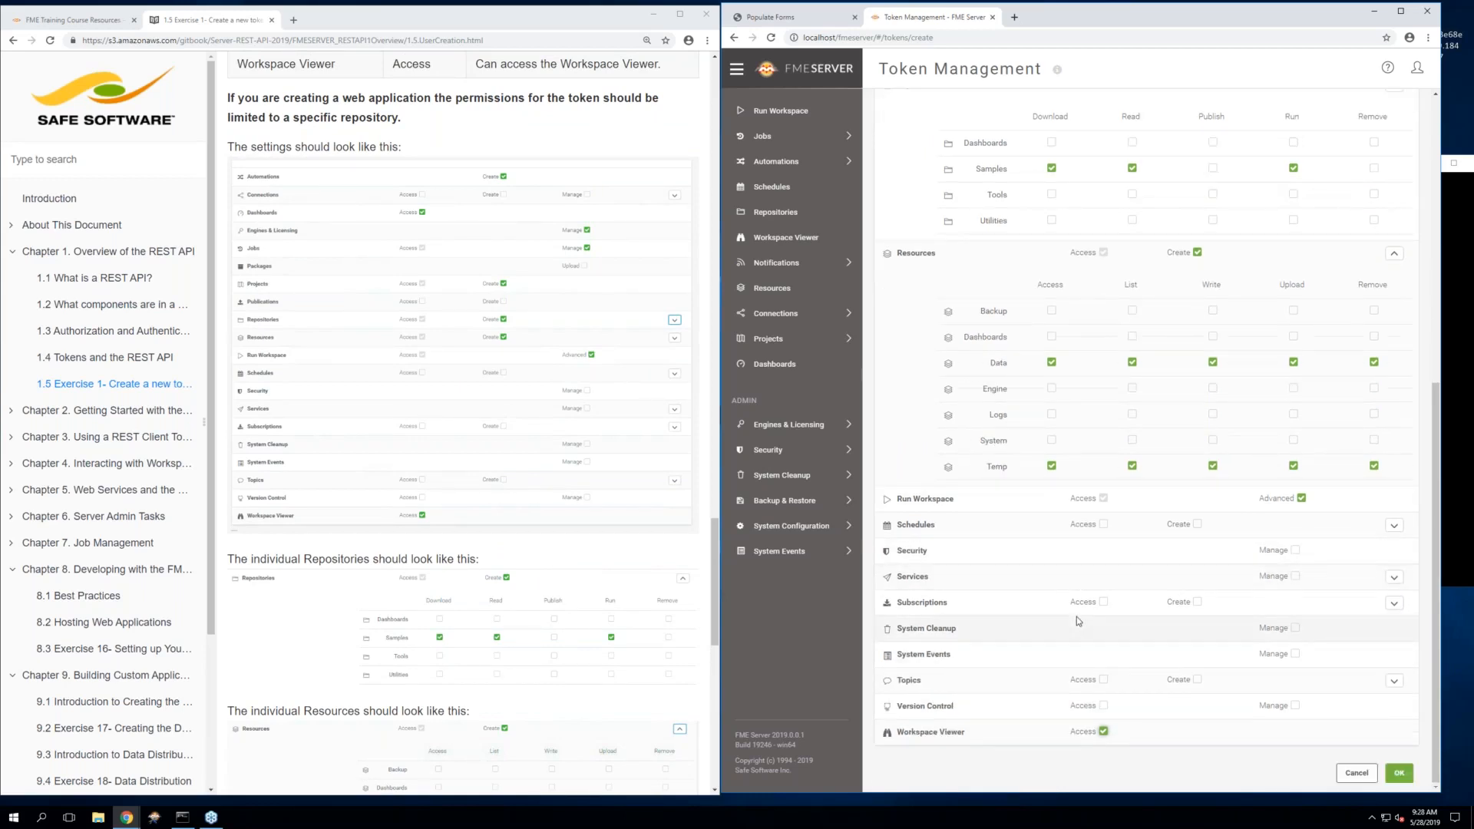
Read steps 5 and 6 of the exercise and create the token with the selected permissions
{"action": "scroll", "coordinate": [592, 611], "scroll_direction": "down", "scroll_amount": 3}
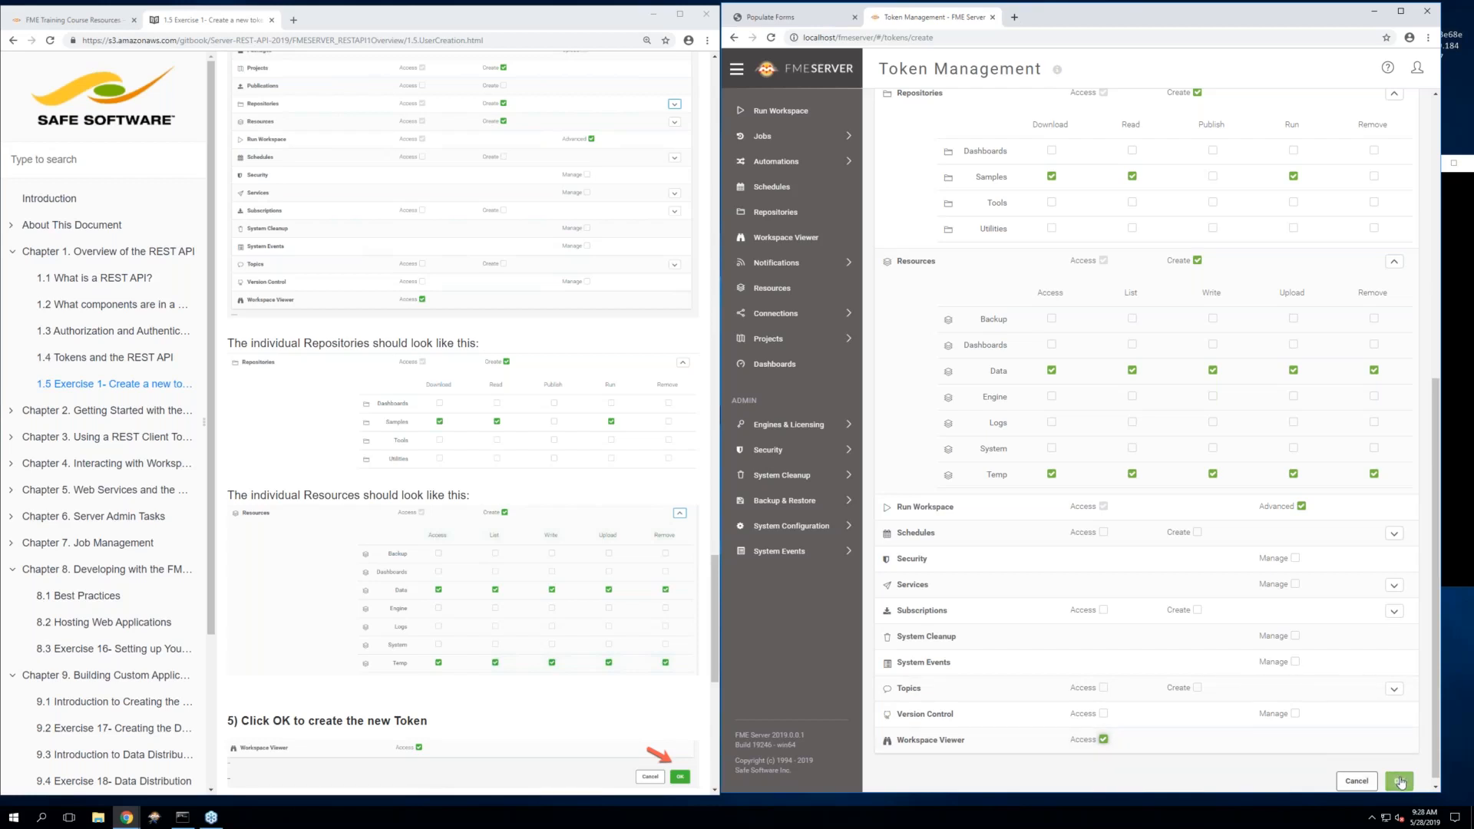
{"action": "scroll", "coordinate": [679, 720], "scroll_direction": "down", "scroll_amount": 3}
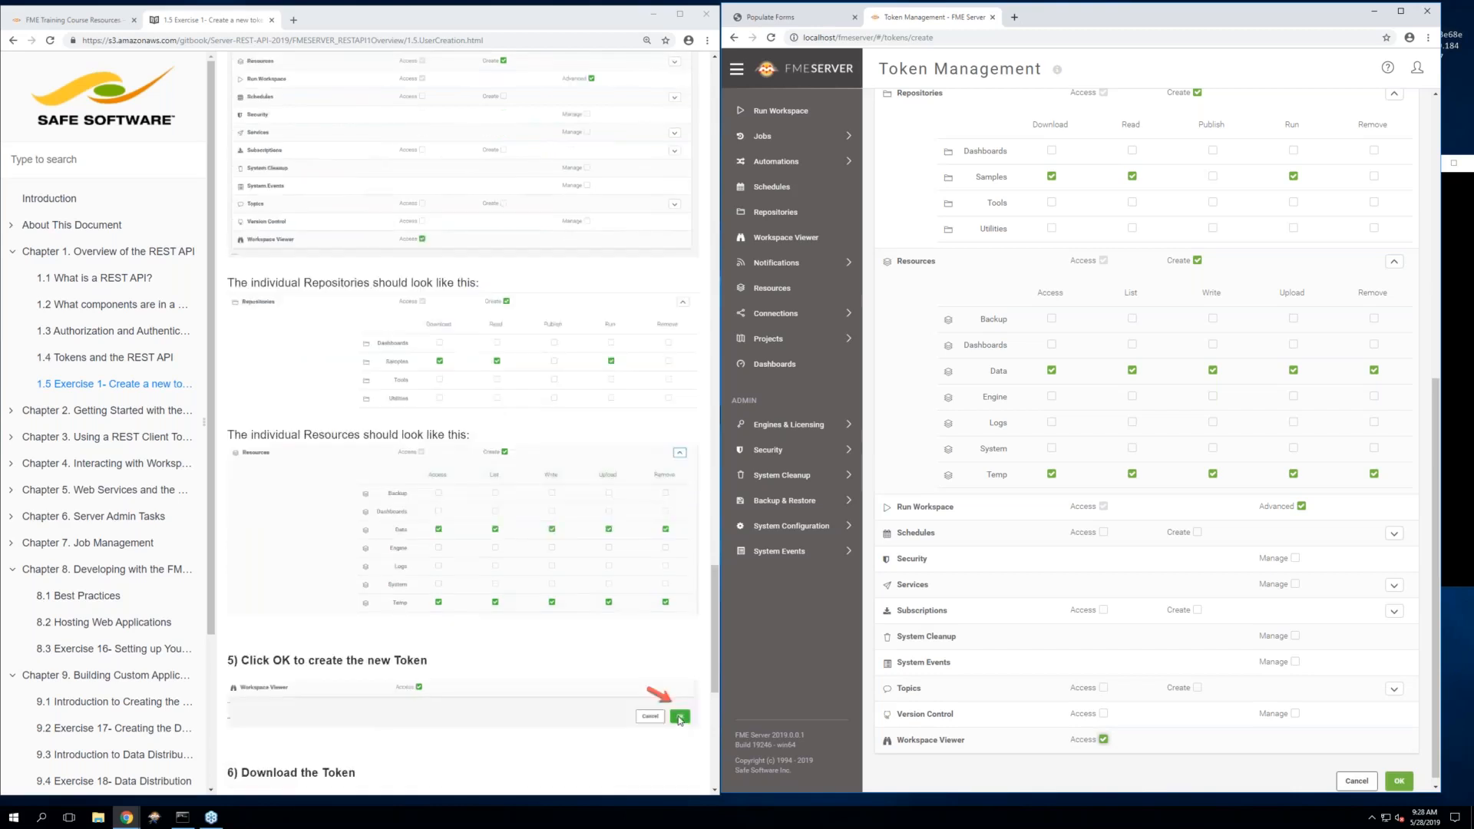
{"action": "scroll", "coordinate": [678, 720], "scroll_direction": "down", "scroll_amount": 1}
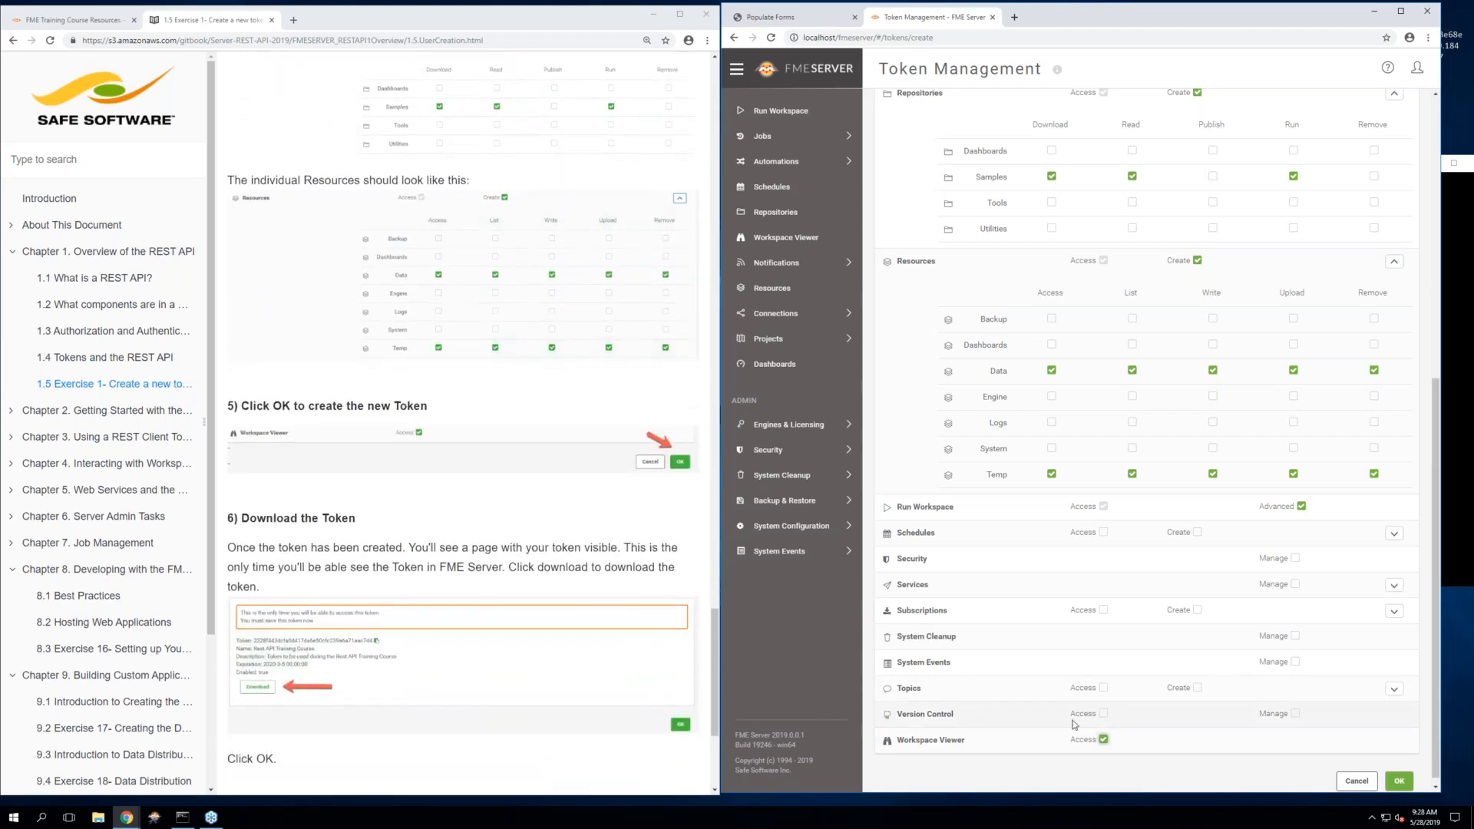
{"action": "left_click", "coordinate": [1399, 782]}
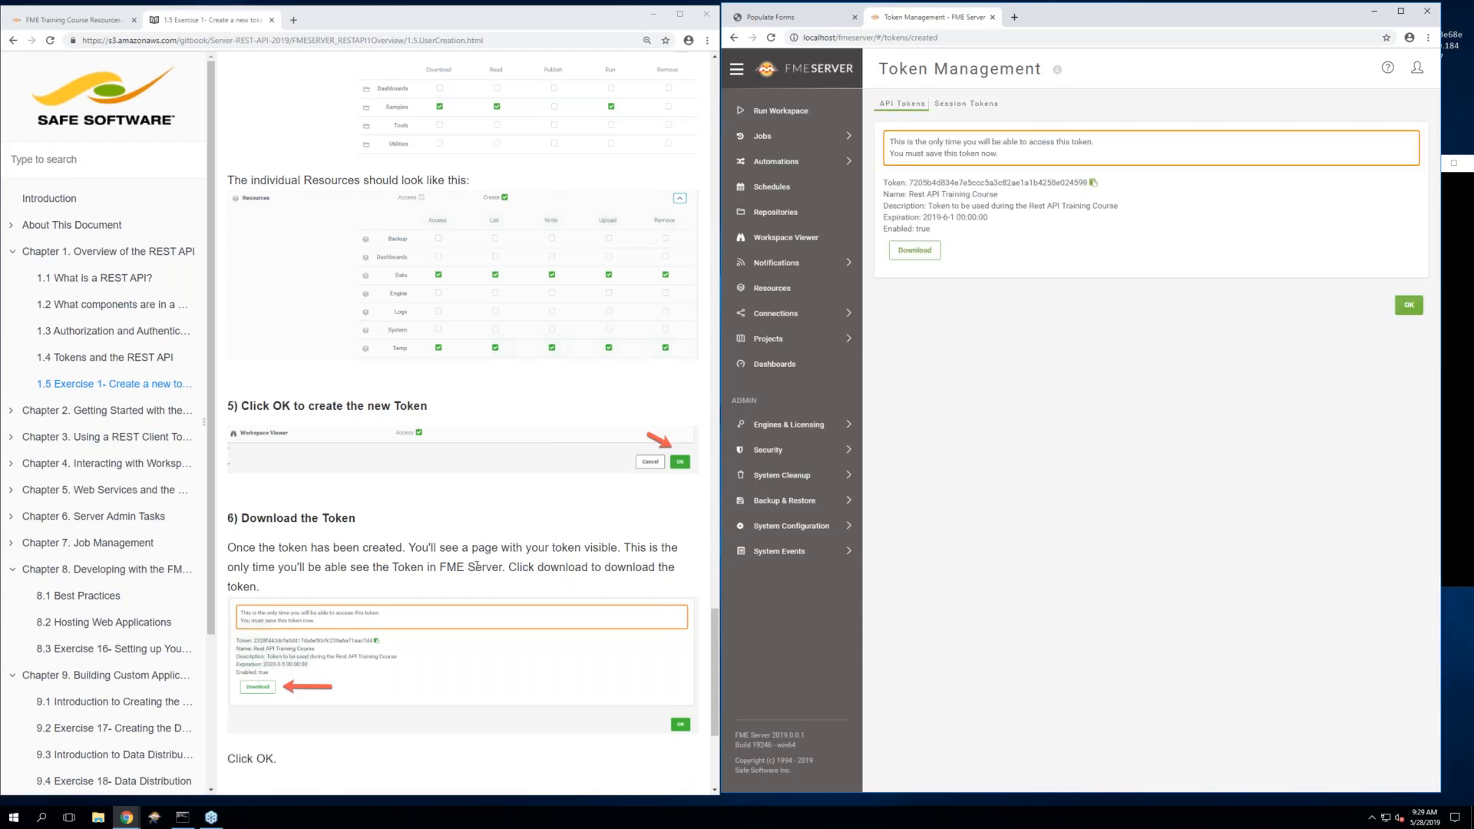
Download the new token as a text file and open the file in Notepad
{"action": "scroll", "coordinate": [477, 566], "scroll_direction": "down", "scroll_amount": 3}
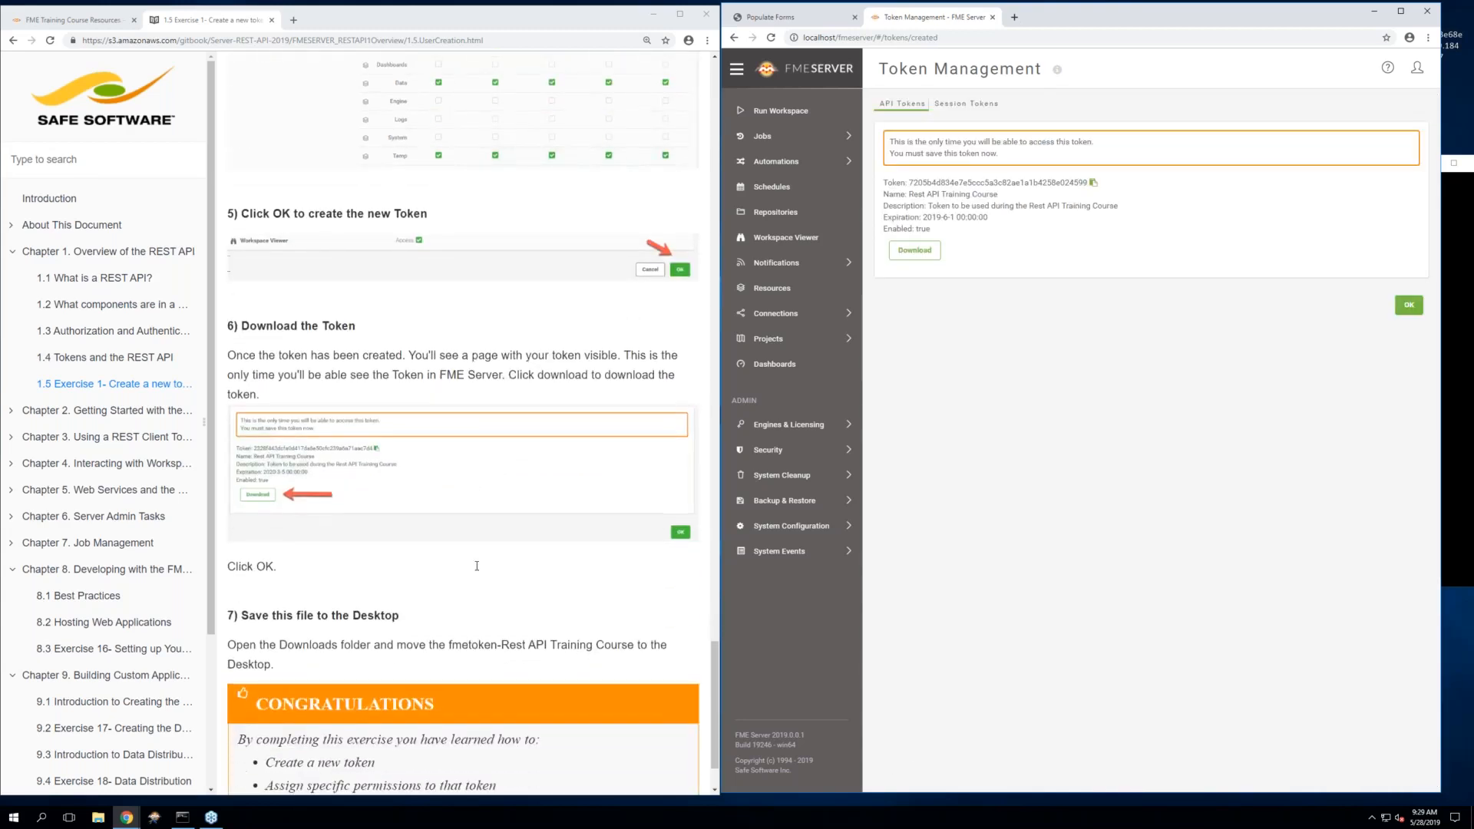
{"action": "left_click", "coordinate": [909, 254]}
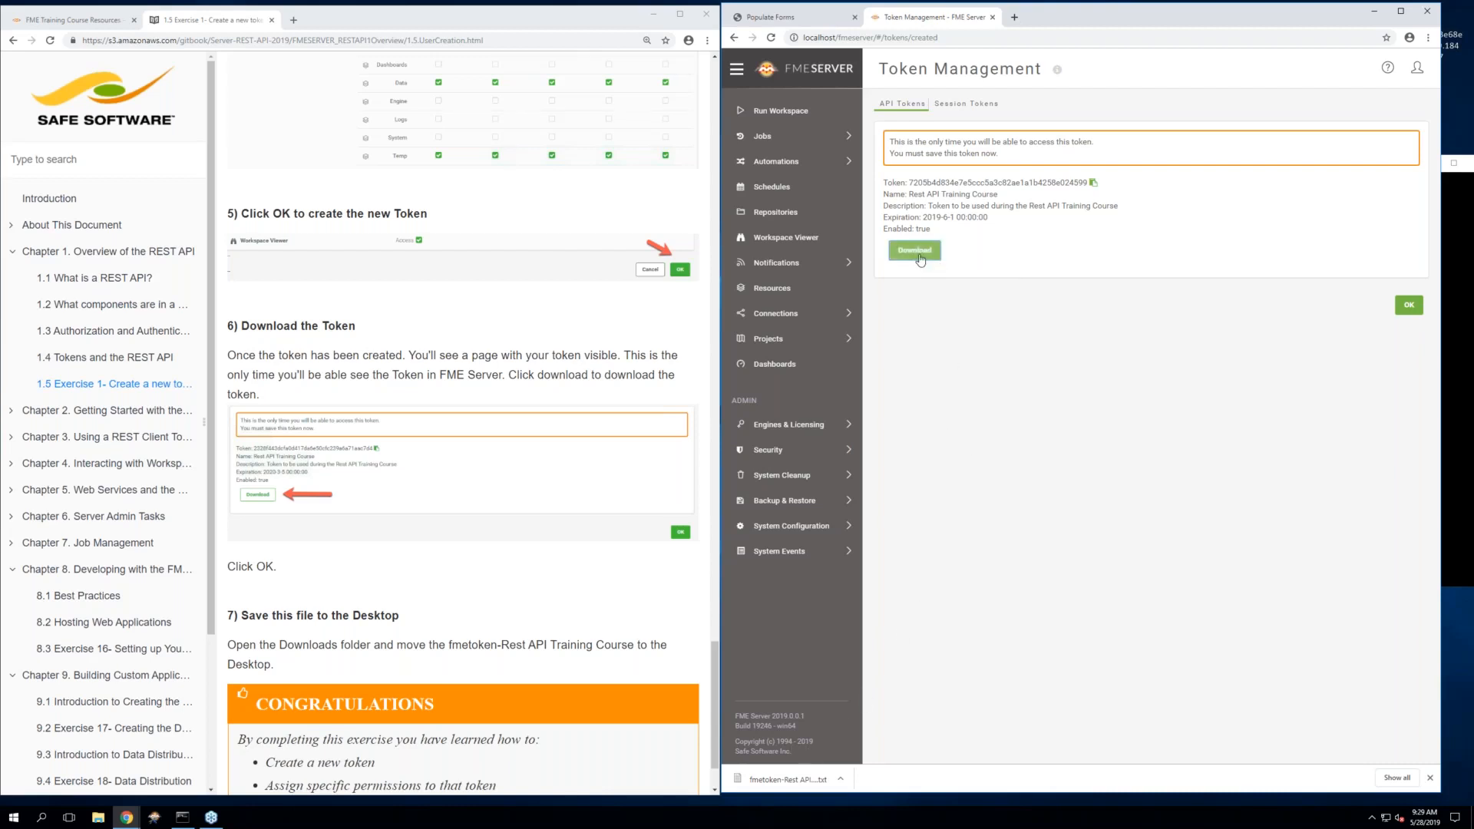
{"action": "left_click", "coordinate": [796, 785]}
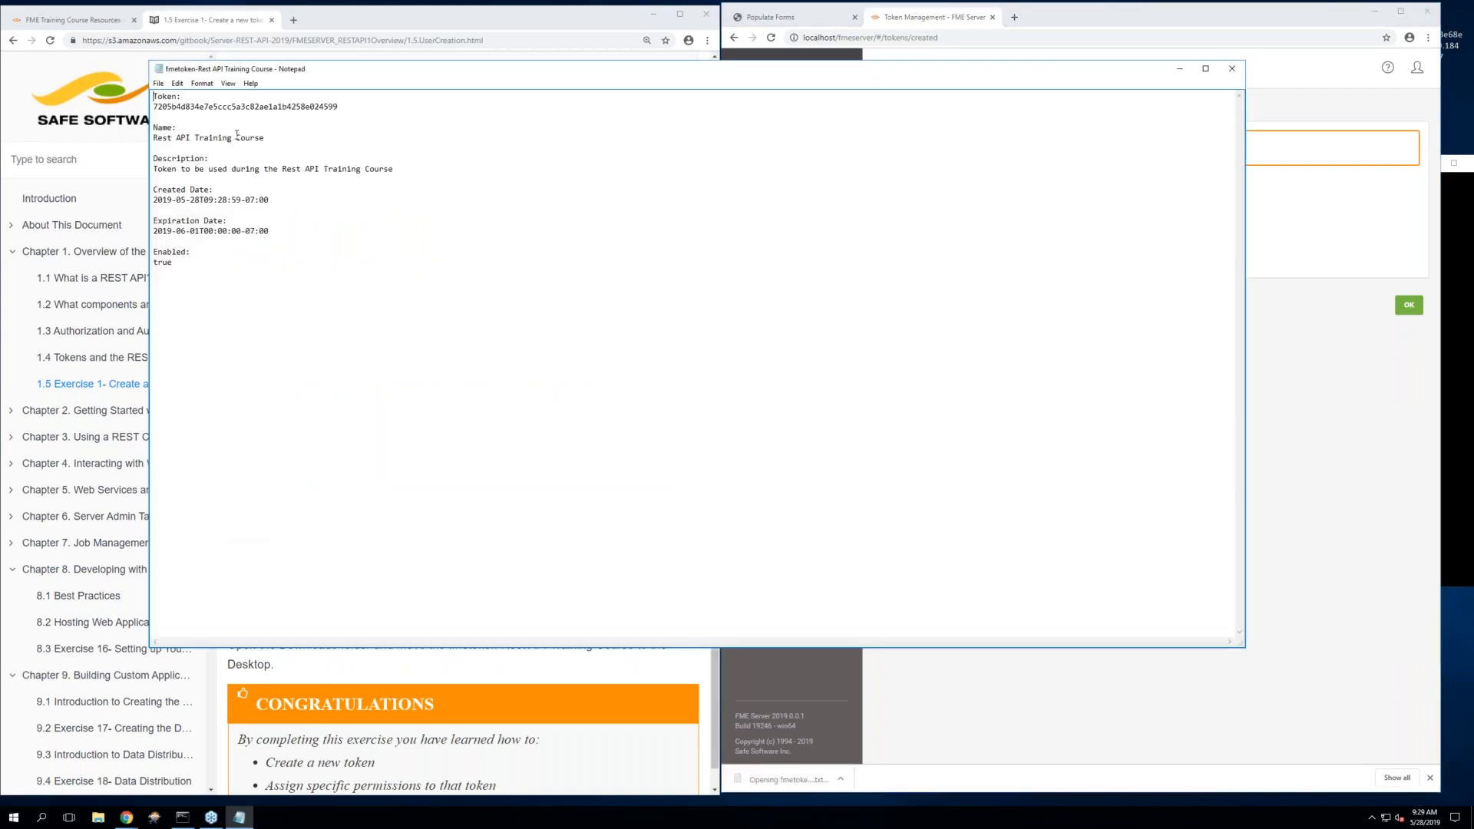
Save the token text file to the Desktop as fmetoken-Rest API Training Course and minimize Notepad
{"action": "left_click", "coordinate": [158, 83]}
{"action": "left_click", "coordinate": [184, 135]}
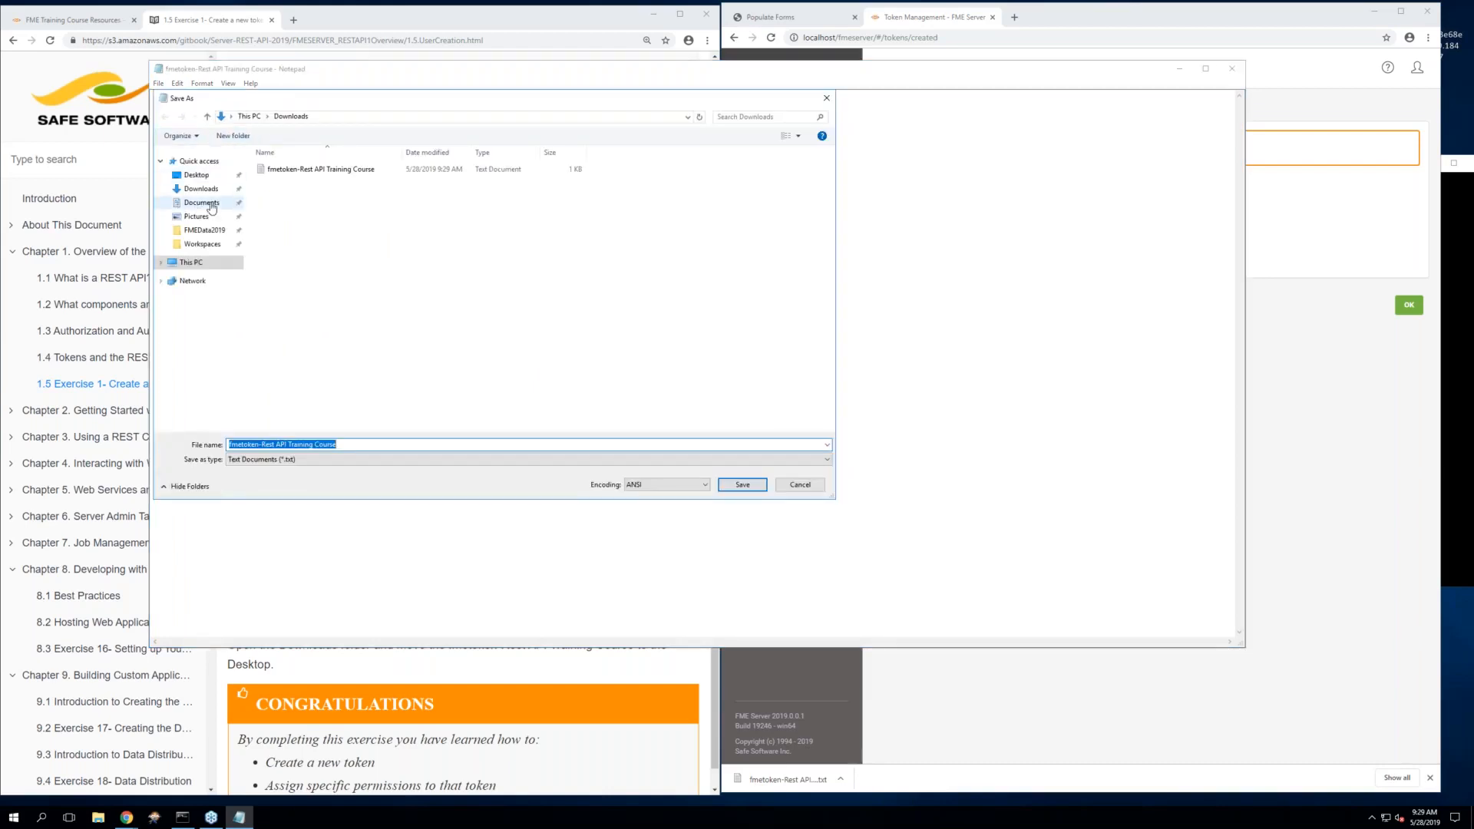
{"action": "left_click", "coordinate": [196, 176]}
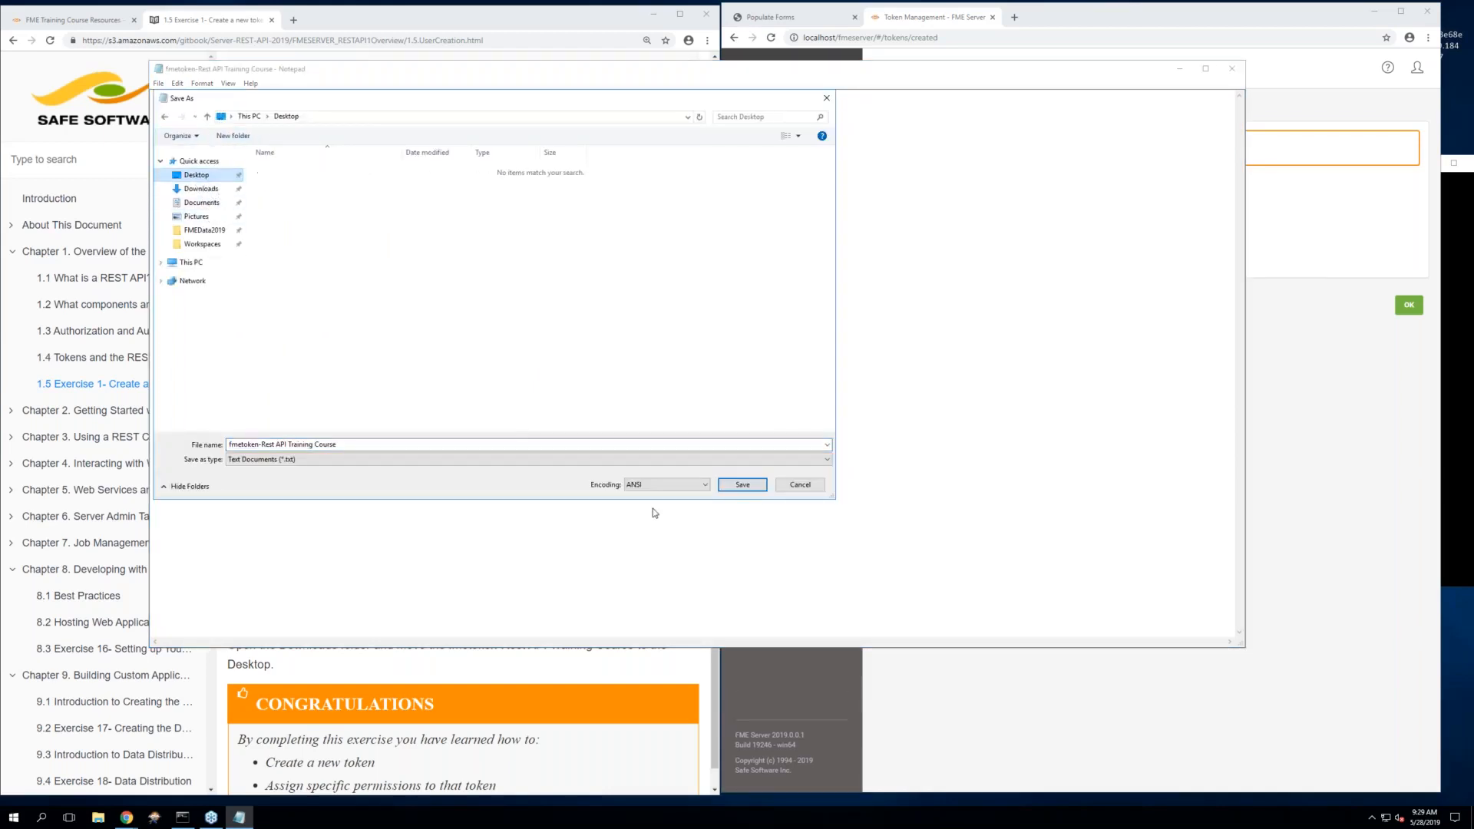
{"action": "left_click", "coordinate": [737, 488]}
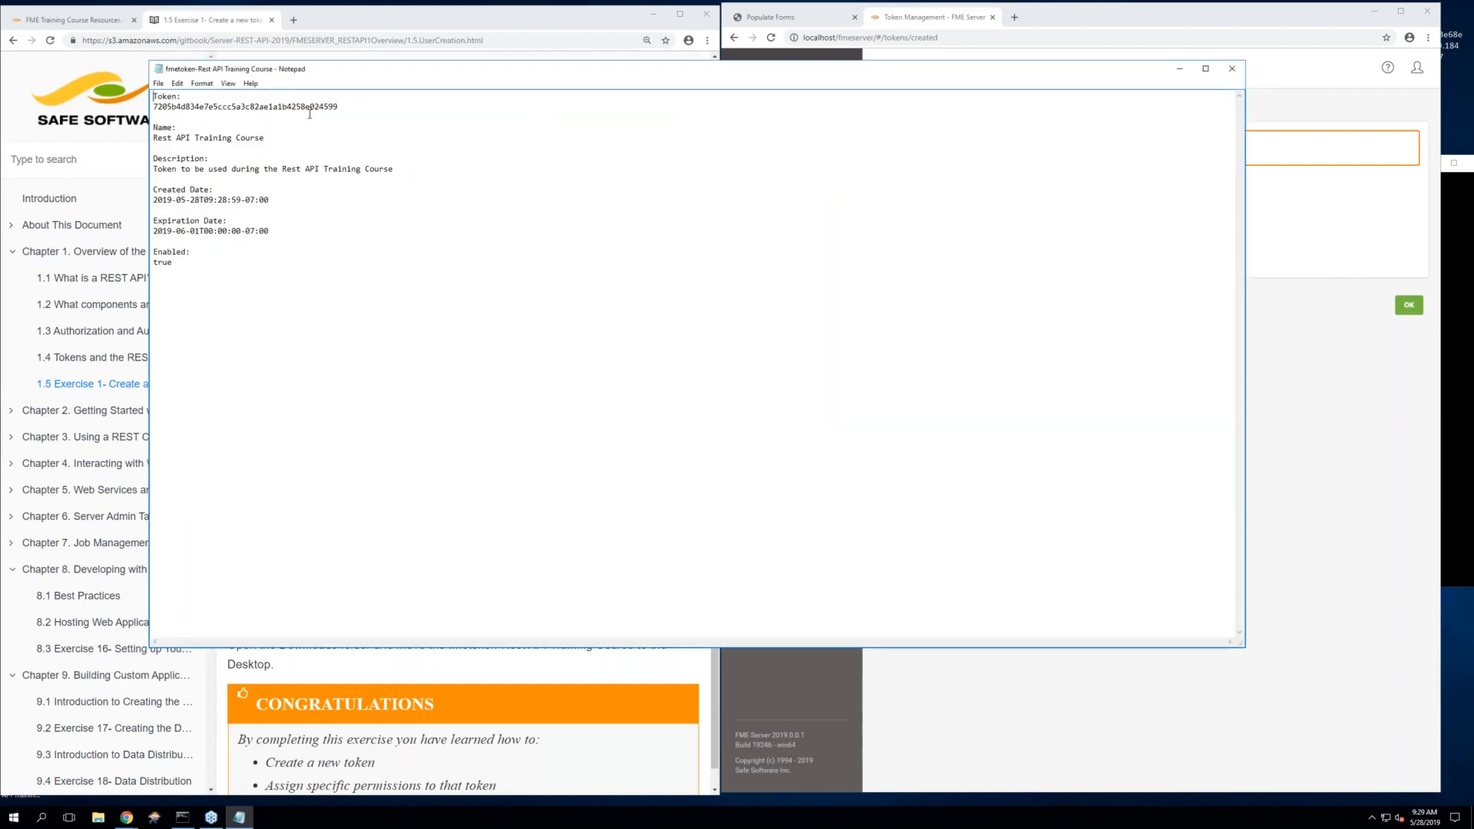
{"action": "left_click", "coordinate": [1179, 68]}
Review Exercise 1 in the manual, from the reference permissions for Repositories and Resources through steps 5 to 7
{"action": "scroll", "coordinate": [537, 444], "scroll_direction": "down", "scroll_amount": 1}
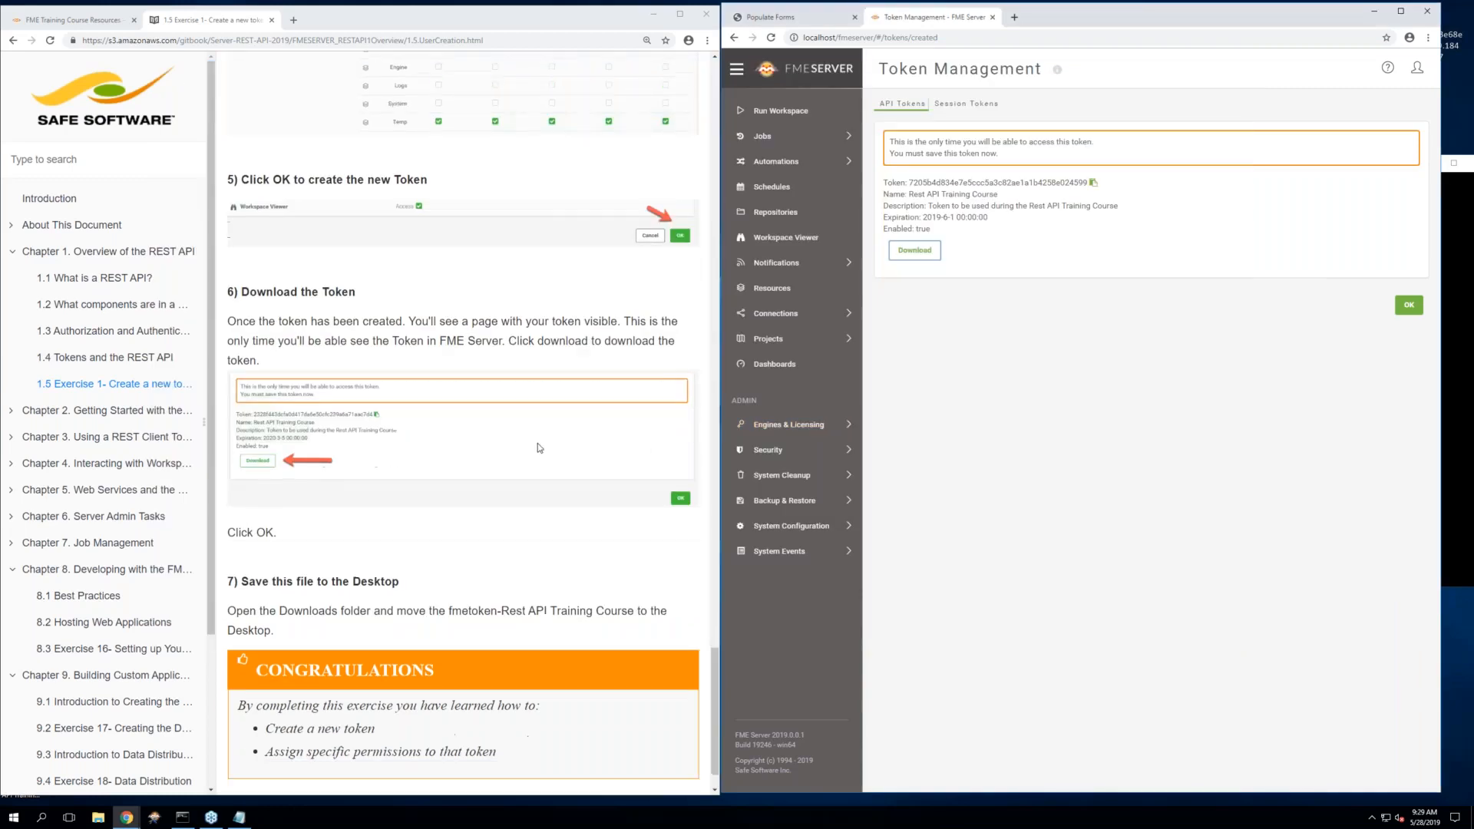
{"action": "scroll", "coordinate": [537, 443], "scroll_direction": "up", "scroll_amount": 1}
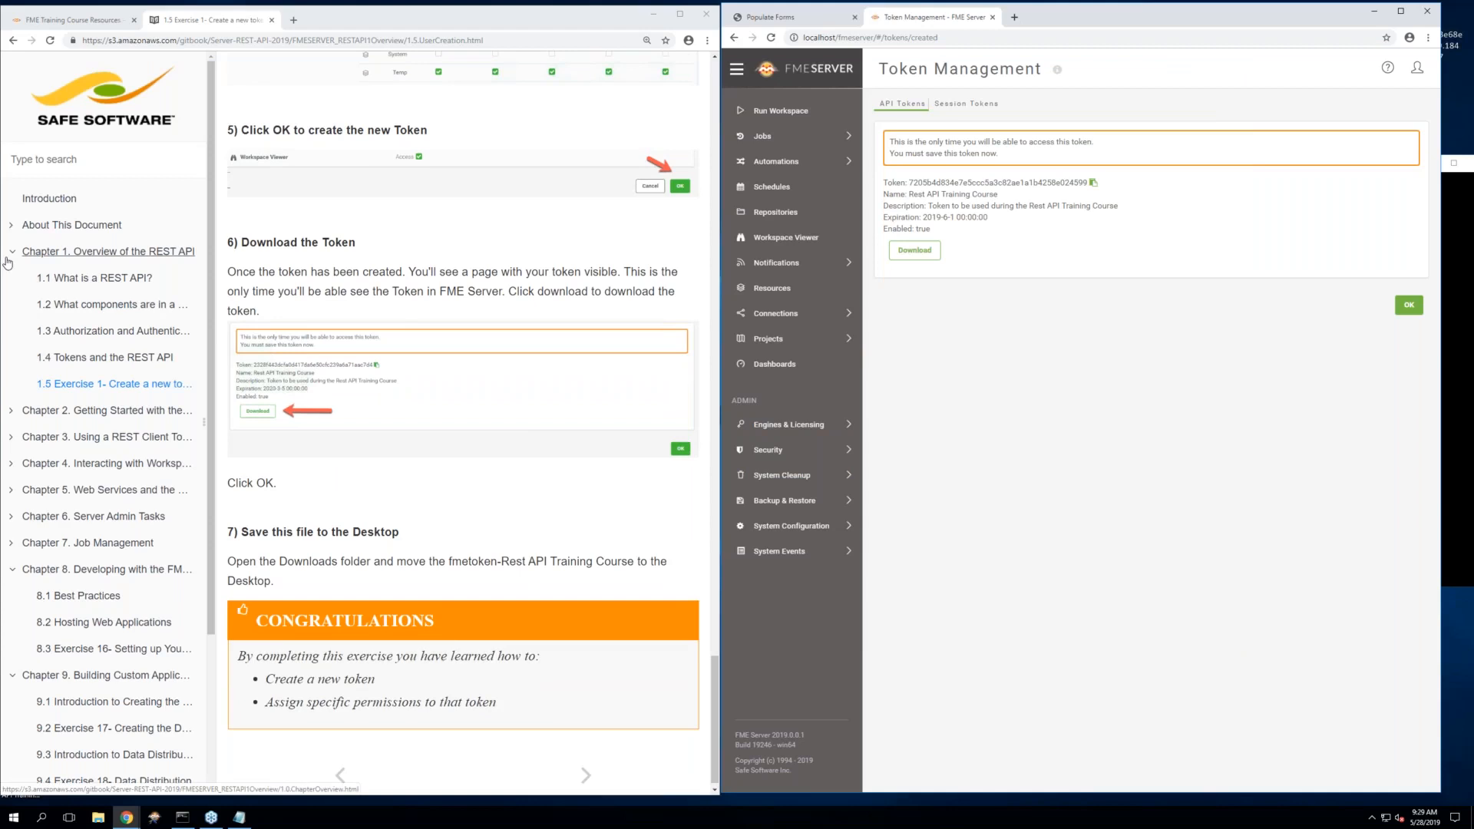
{"action": "scroll", "coordinate": [460, 422], "scroll_direction": "up", "scroll_amount": 3}
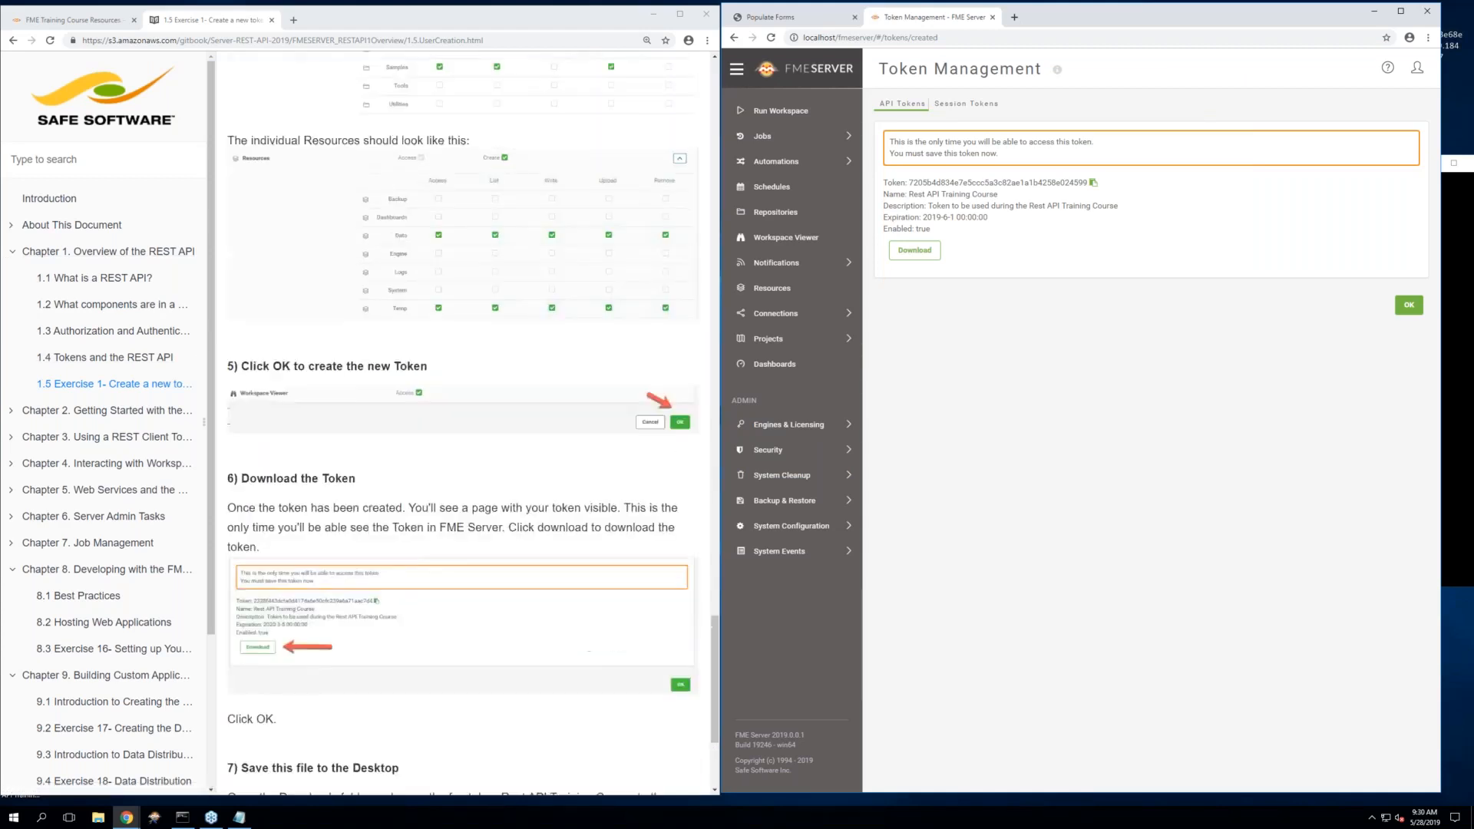
{"action": "scroll", "coordinate": [394, 315], "scroll_direction": "up", "scroll_amount": 3}
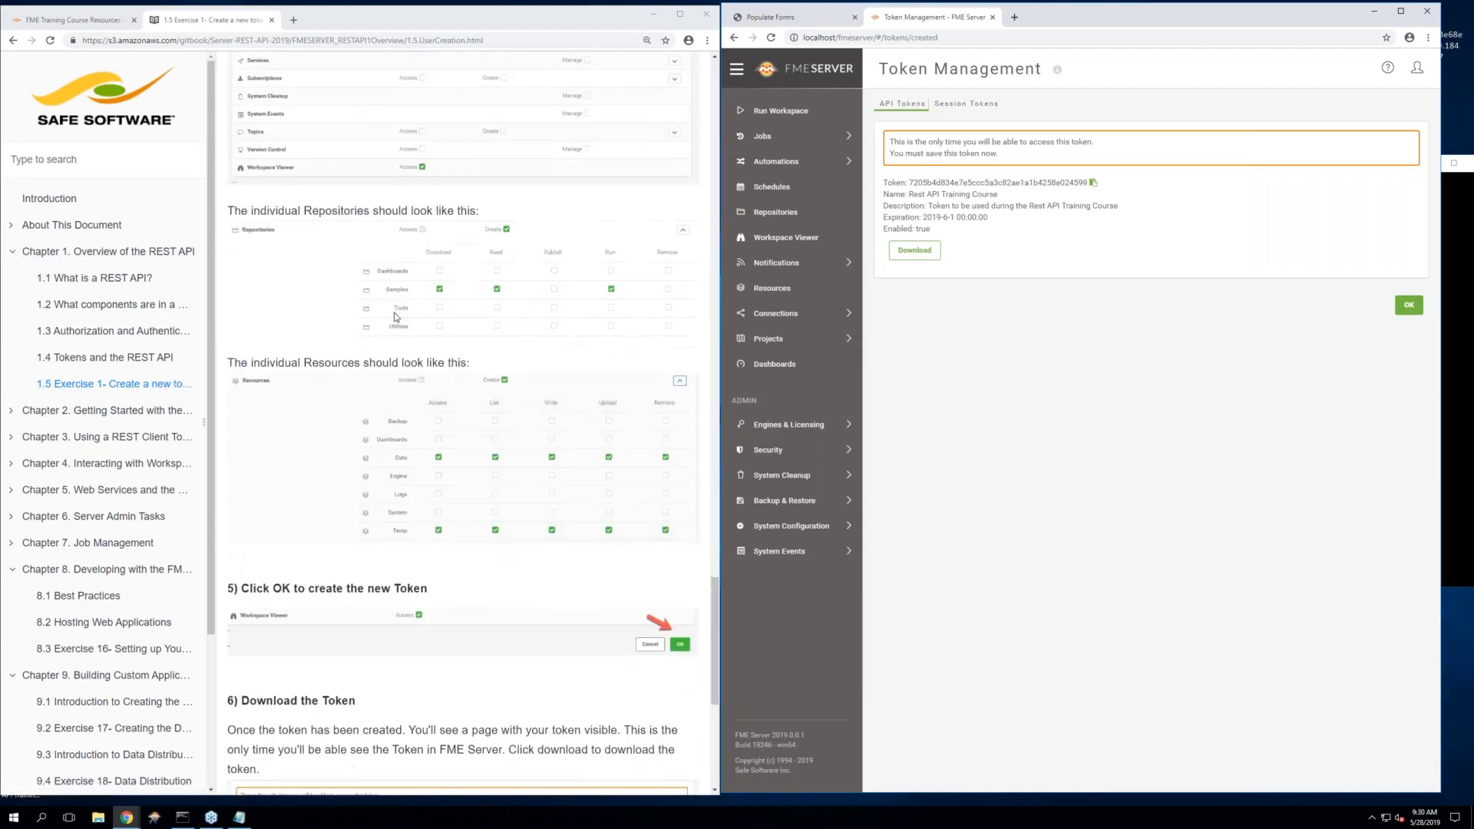
{"action": "scroll", "coordinate": [397, 316], "scroll_direction": "up", "scroll_amount": 1}
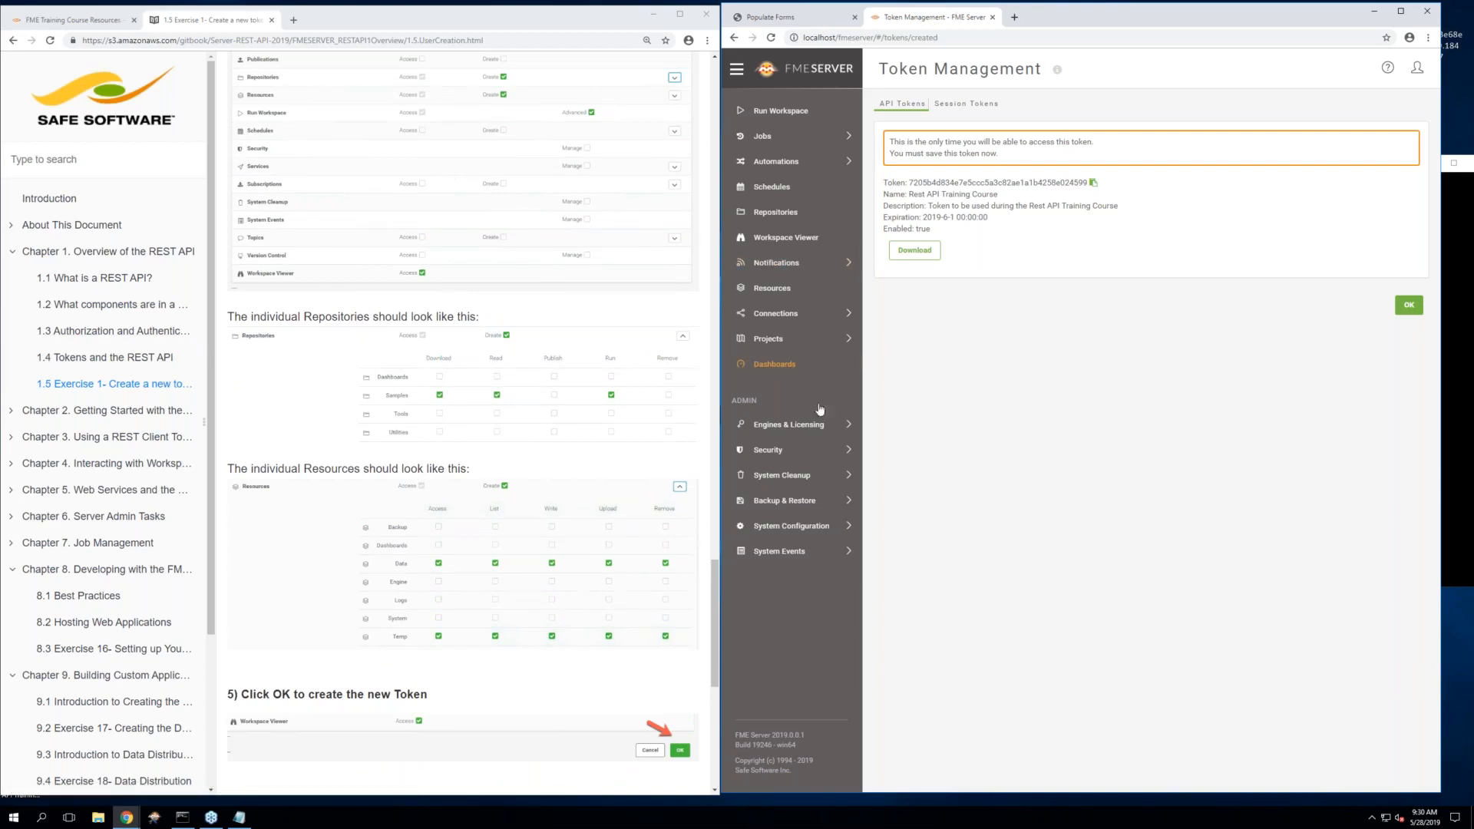
{"action": "scroll", "coordinate": [682, 637], "scroll_direction": "down", "scroll_amount": 2}
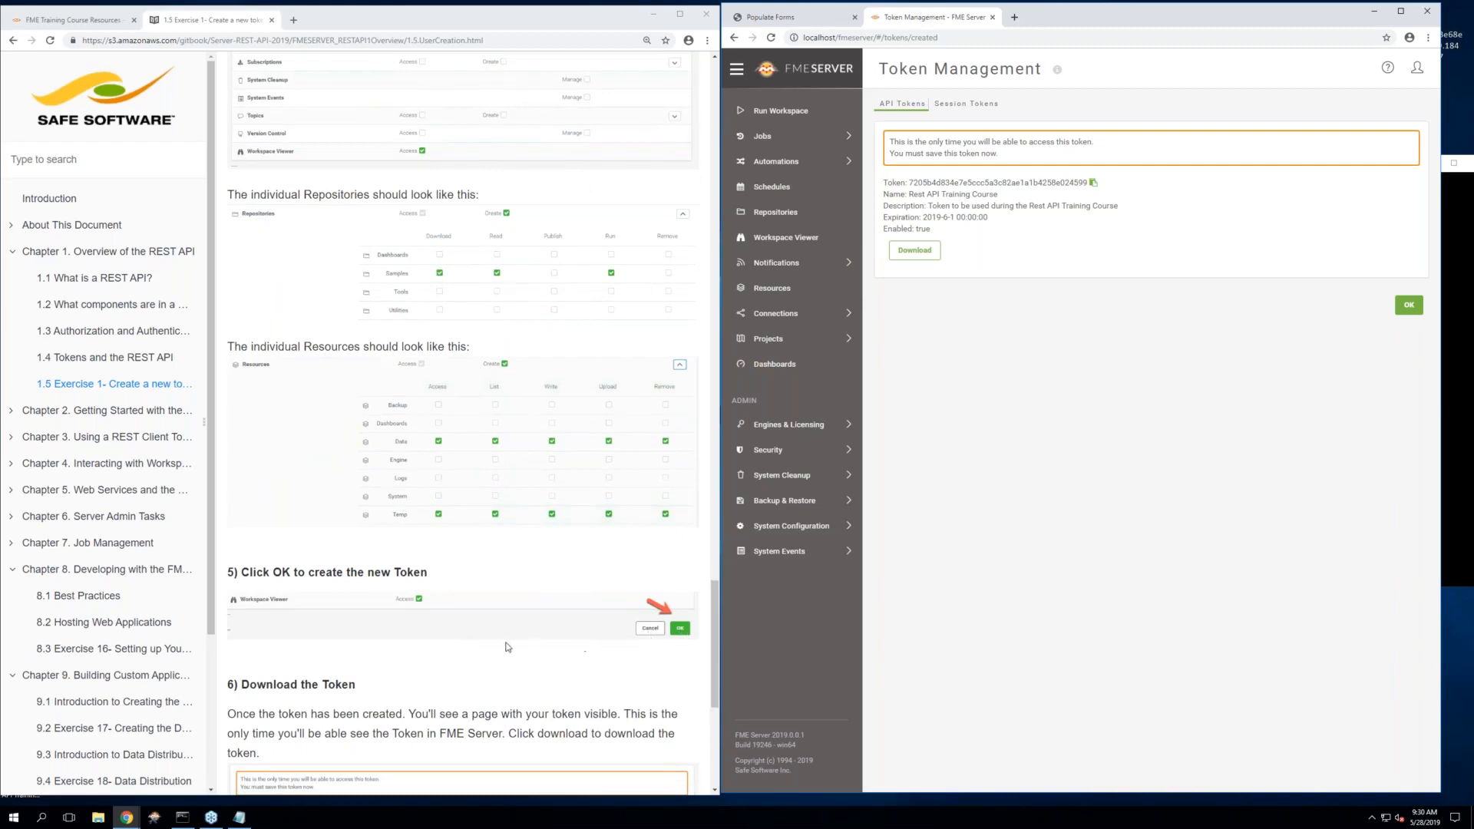
{"action": "scroll", "coordinate": [682, 637], "scroll_direction": "down", "scroll_amount": 3}
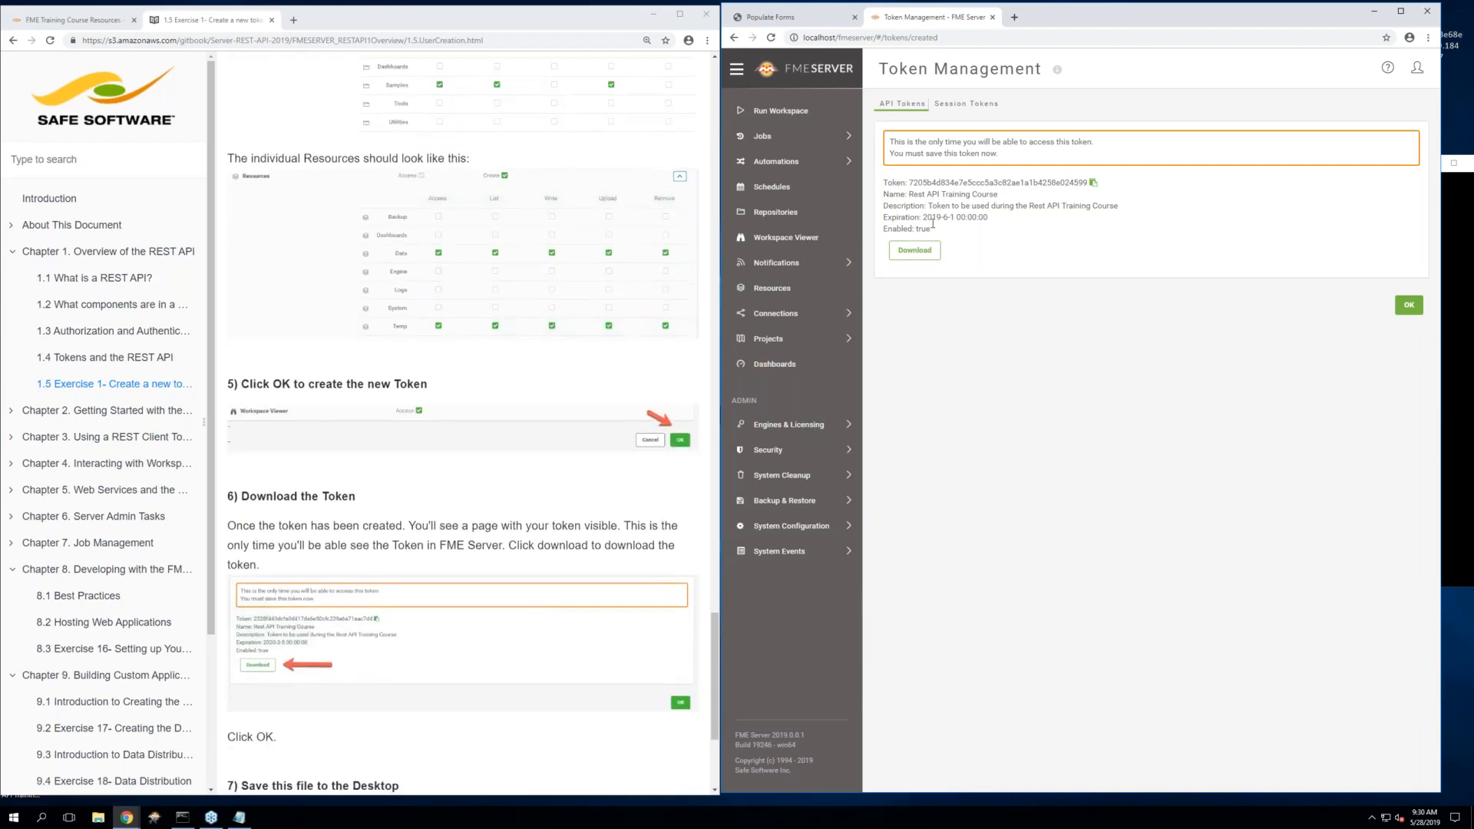
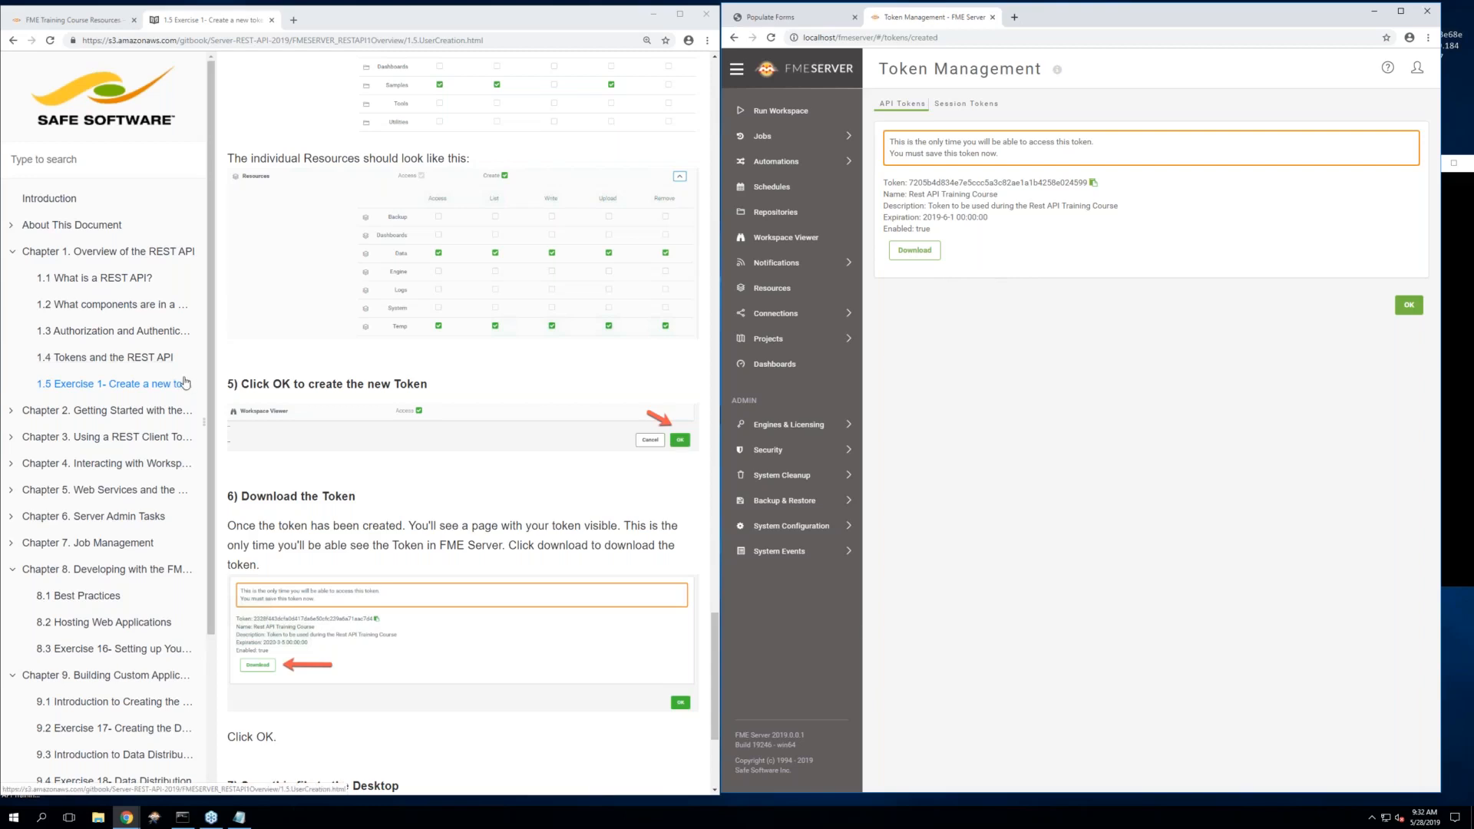
{"action": "scroll", "coordinate": [528, 396], "scroll_direction": "down", "scroll_amount": 1}
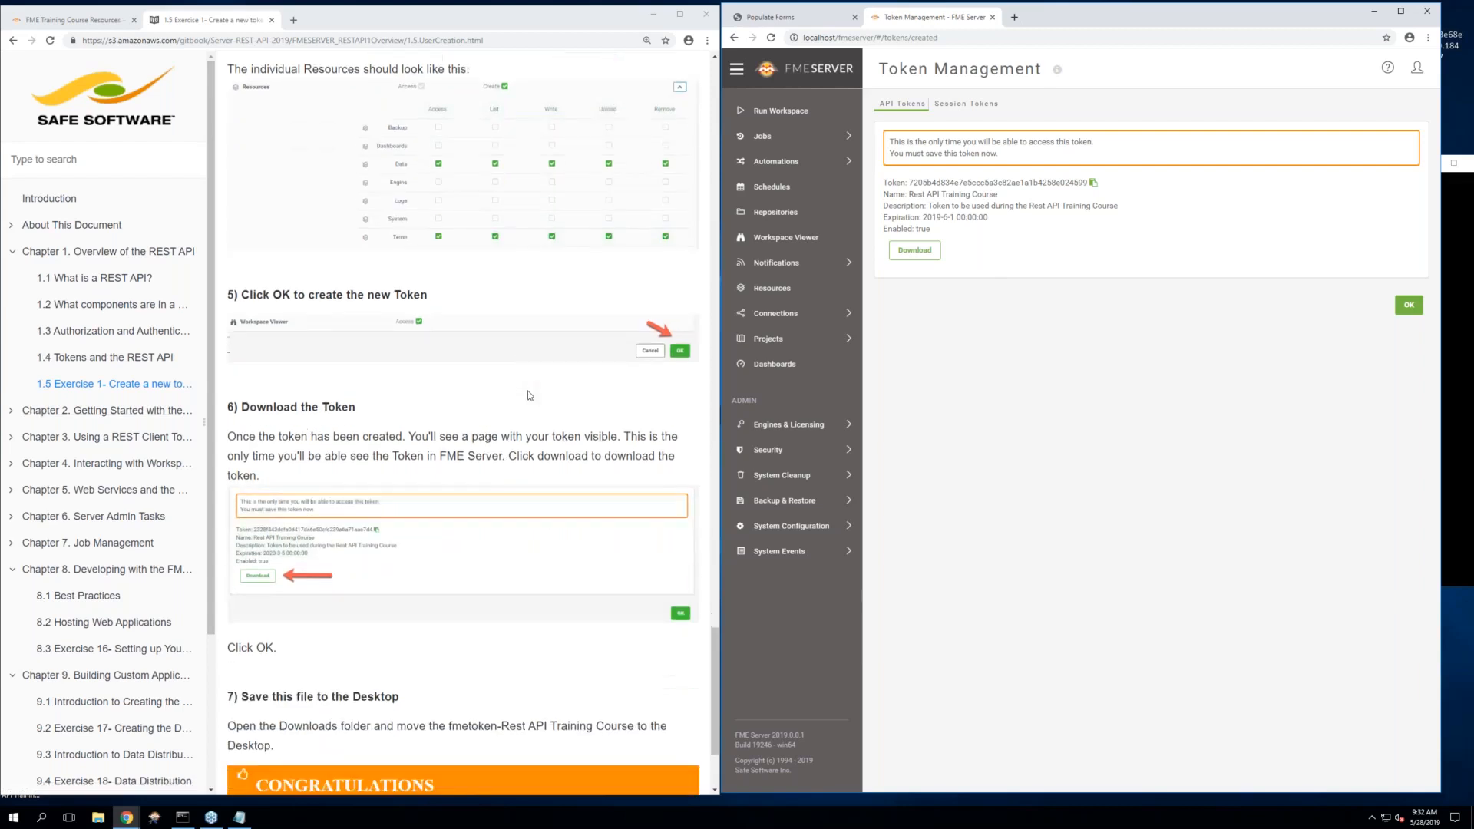
{"action": "scroll", "coordinate": [528, 395], "scroll_direction": "down", "scroll_amount": 1}
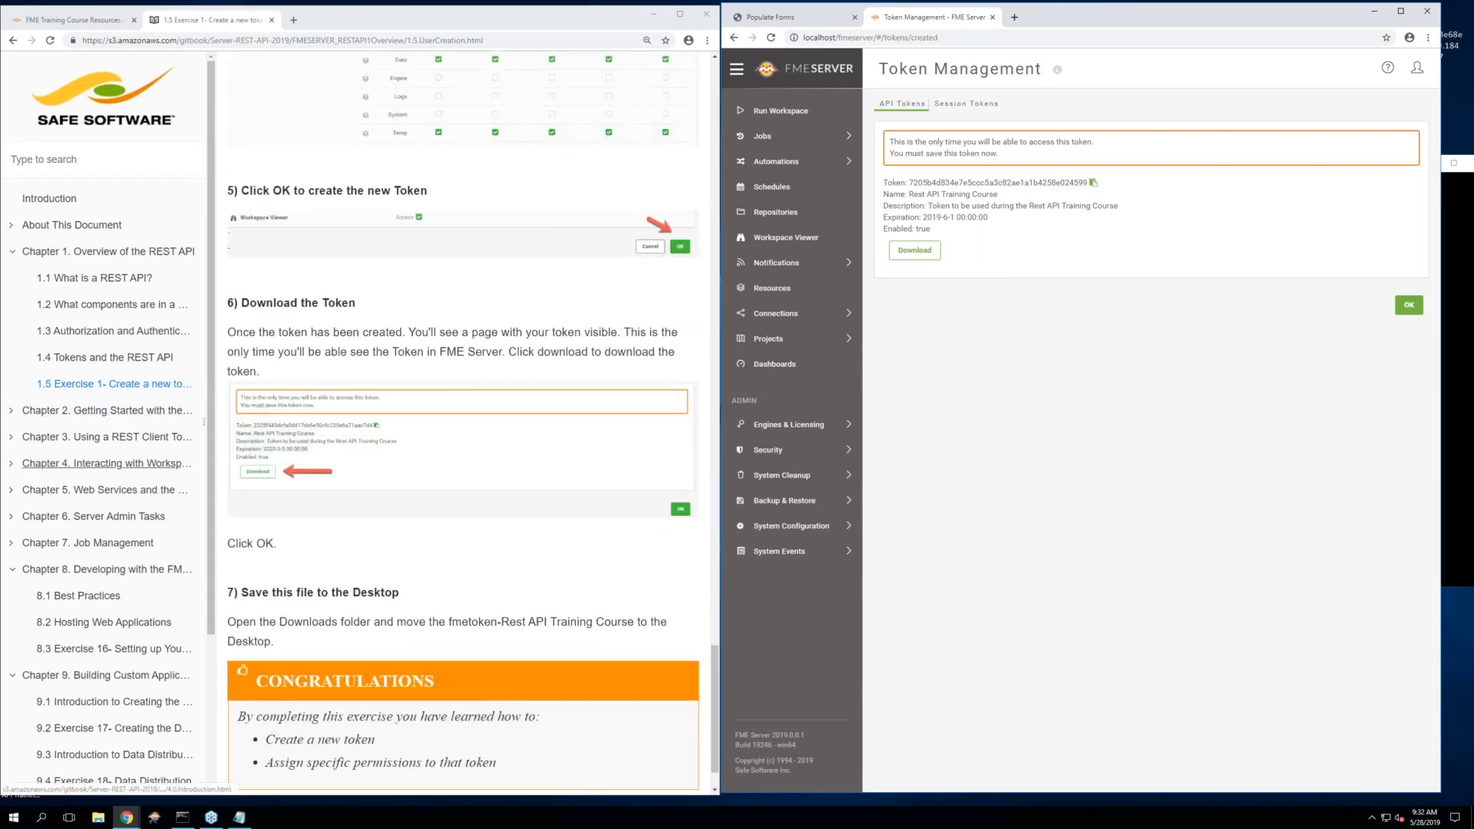
Open section 9.1 of Chapter 9 in the manual and bring up the Populate Forms application page beside it
{"action": "scroll", "coordinate": [96, 599], "scroll_direction": "down", "scroll_amount": 1}
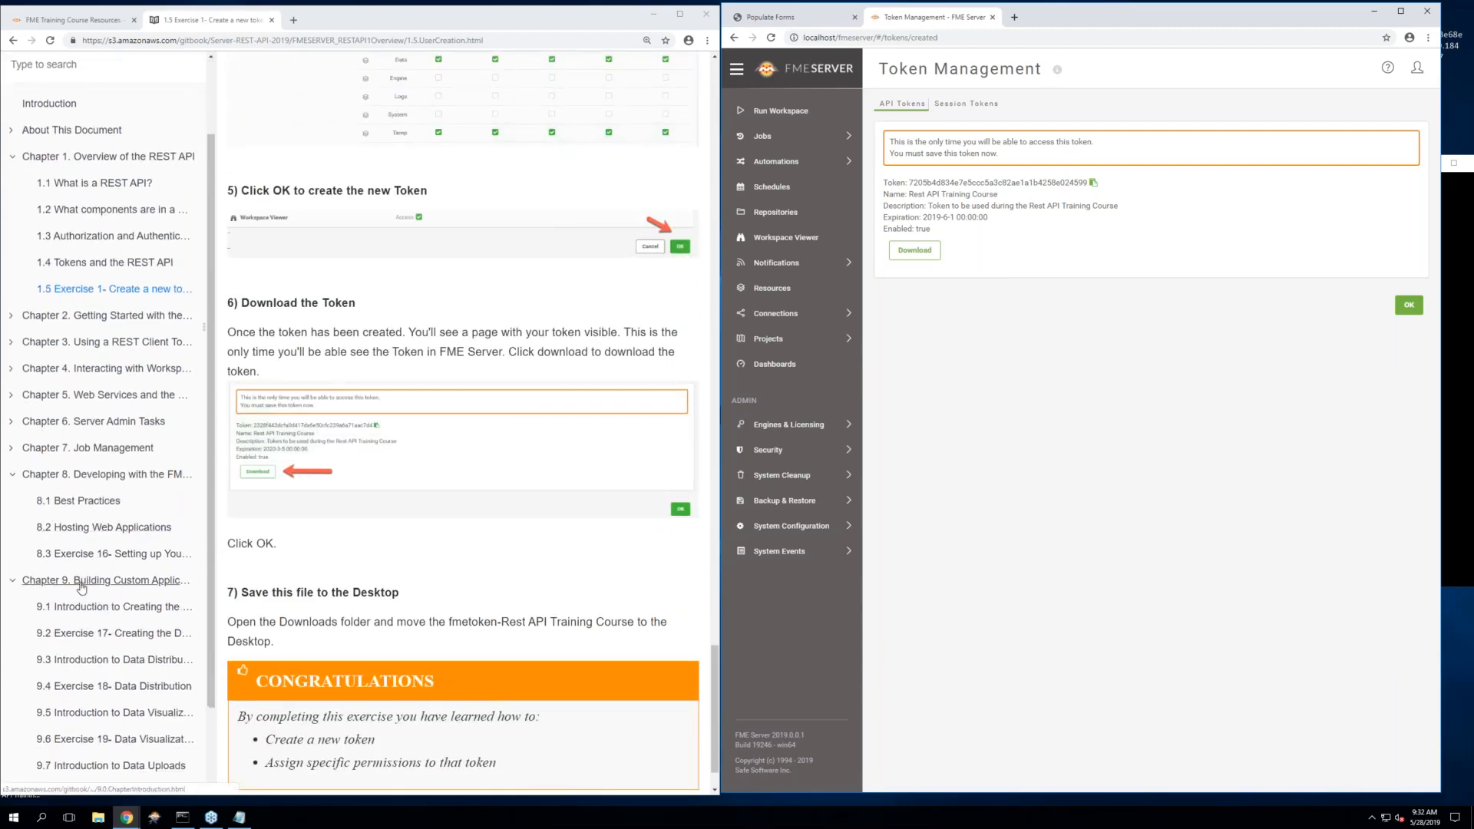
{"action": "left_click", "coordinate": [80, 582]}
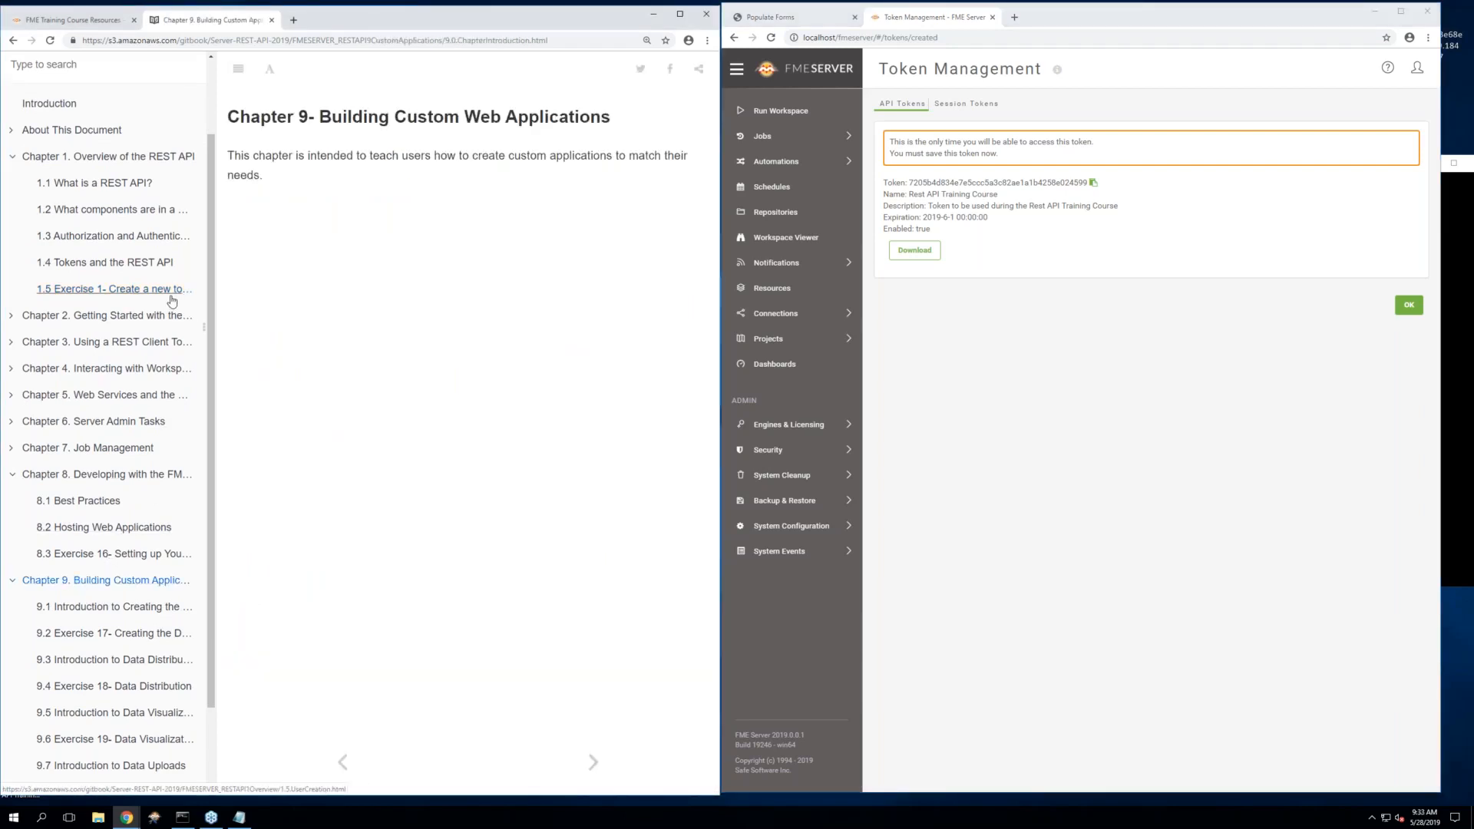
{"action": "scroll", "coordinate": [127, 574], "scroll_direction": "down", "scroll_amount": 2}
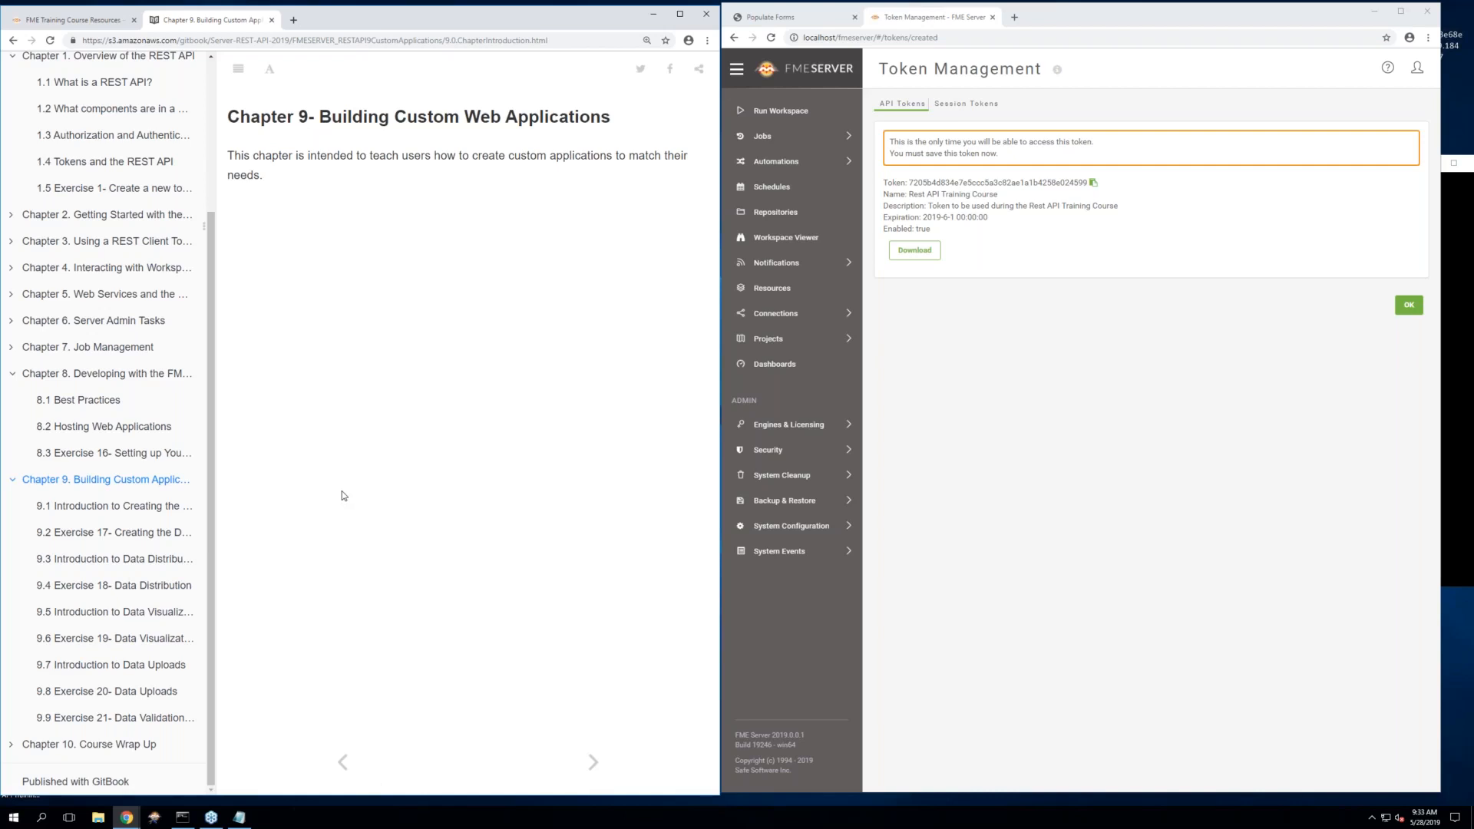
{"action": "left_click", "coordinate": [84, 507]}
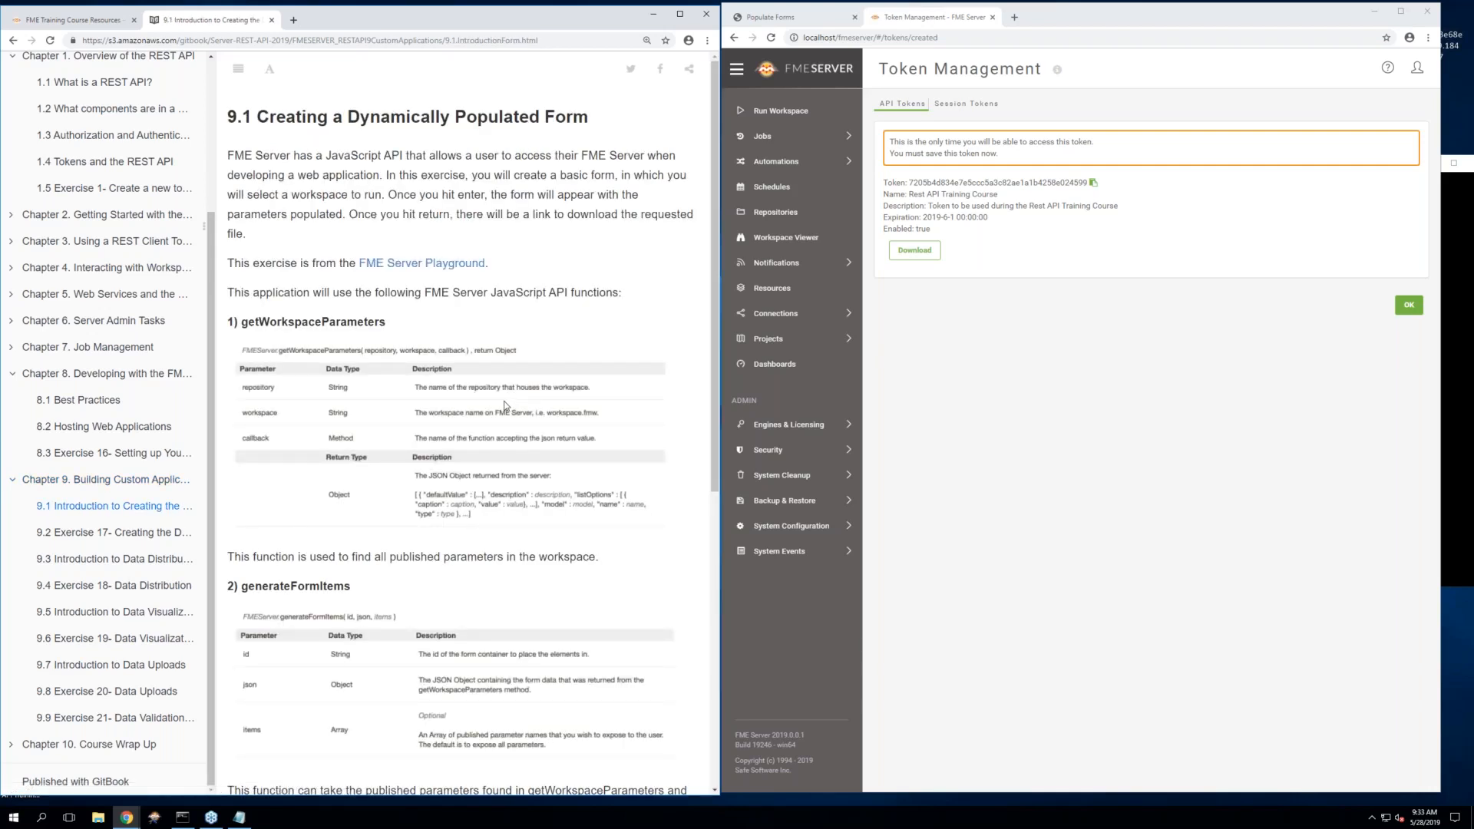
{"action": "scroll", "coordinate": [503, 405], "scroll_direction": "down", "scroll_amount": 1}
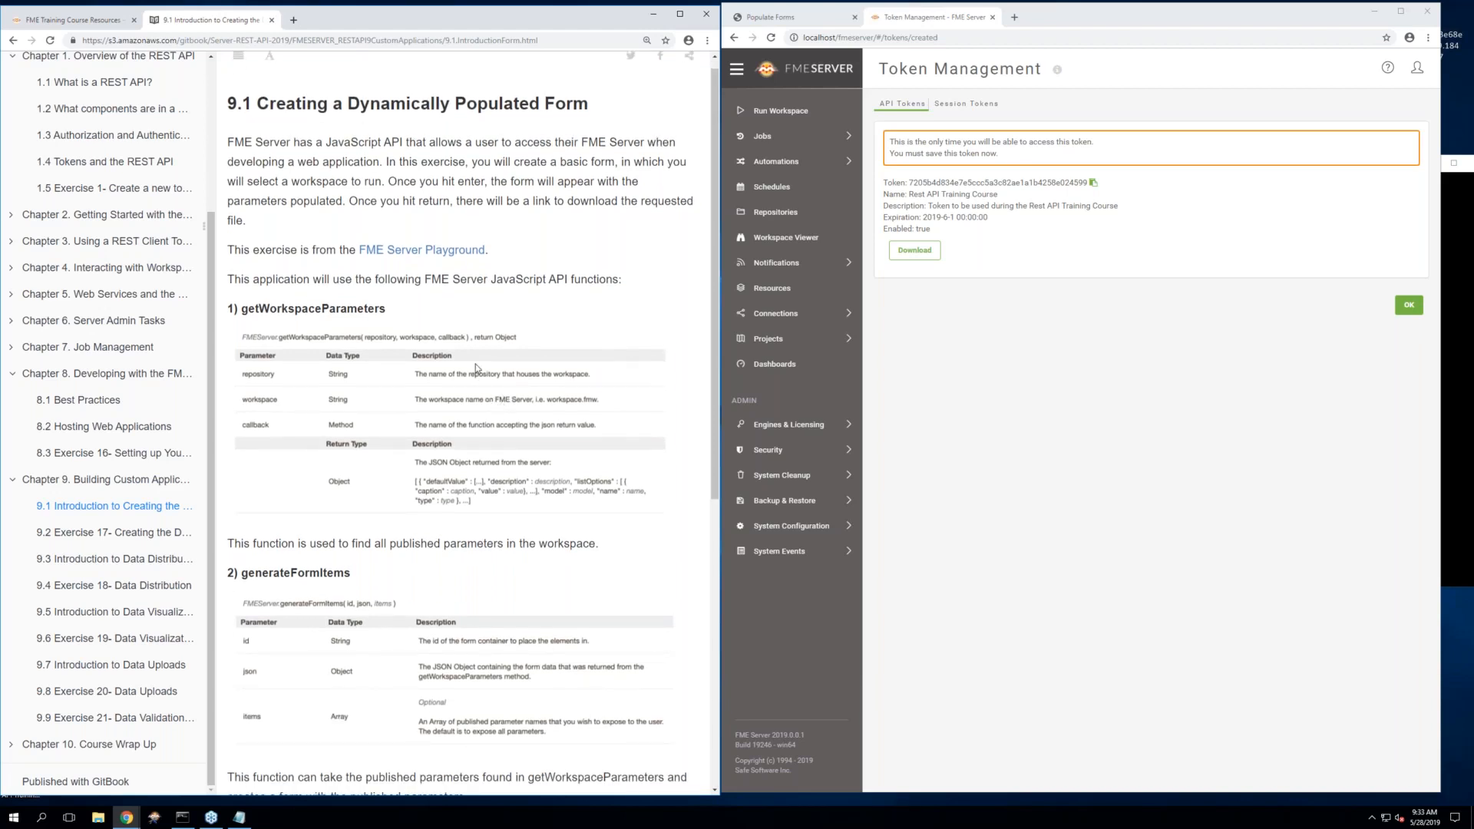
{"action": "left_click", "coordinate": [786, 19]}
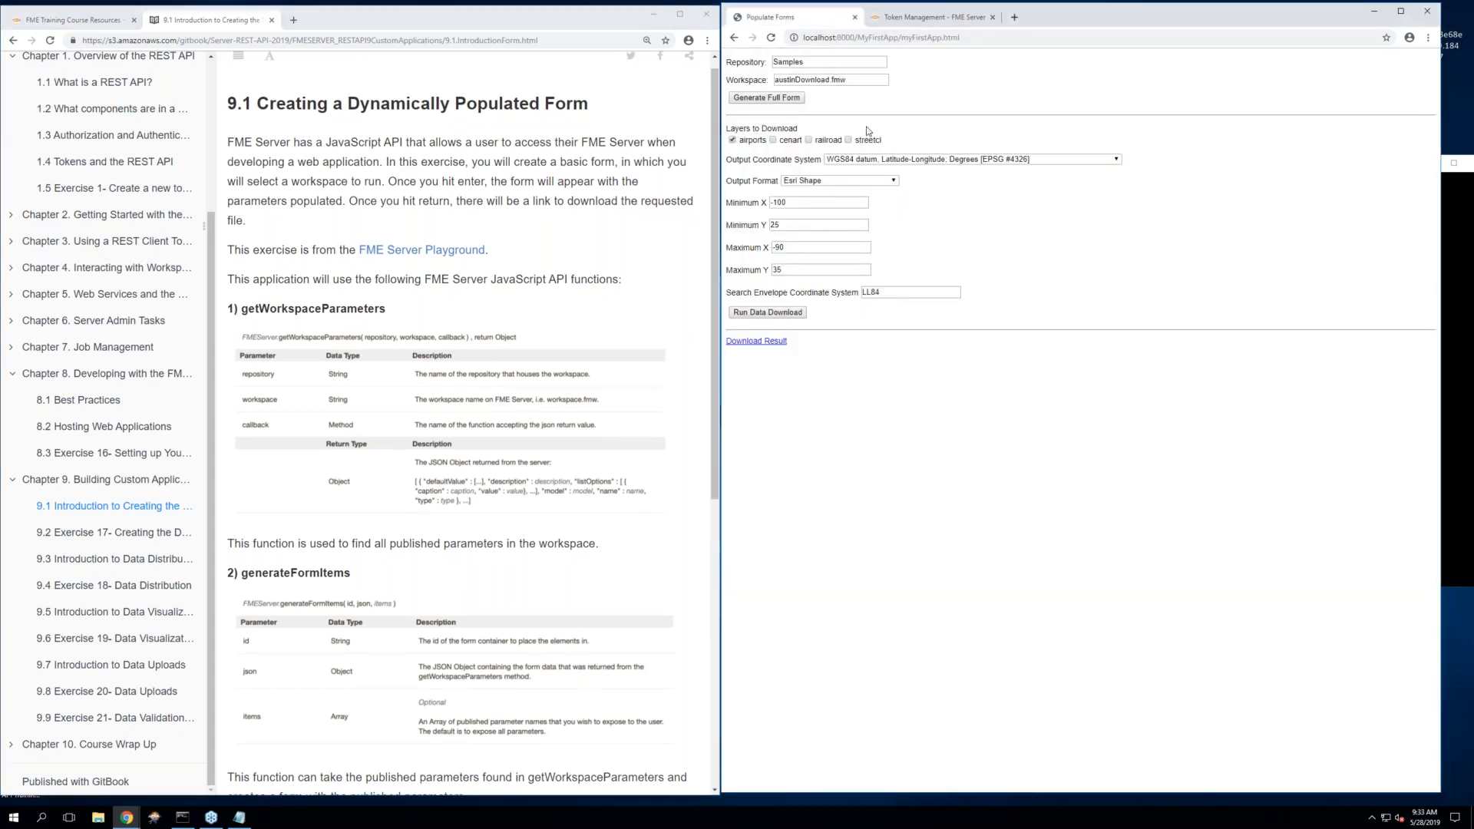
Open the FME Server Playground from section 9.1 and examine the Populate Forms Dynamically example code
{"action": "left_click", "coordinate": [419, 252]}
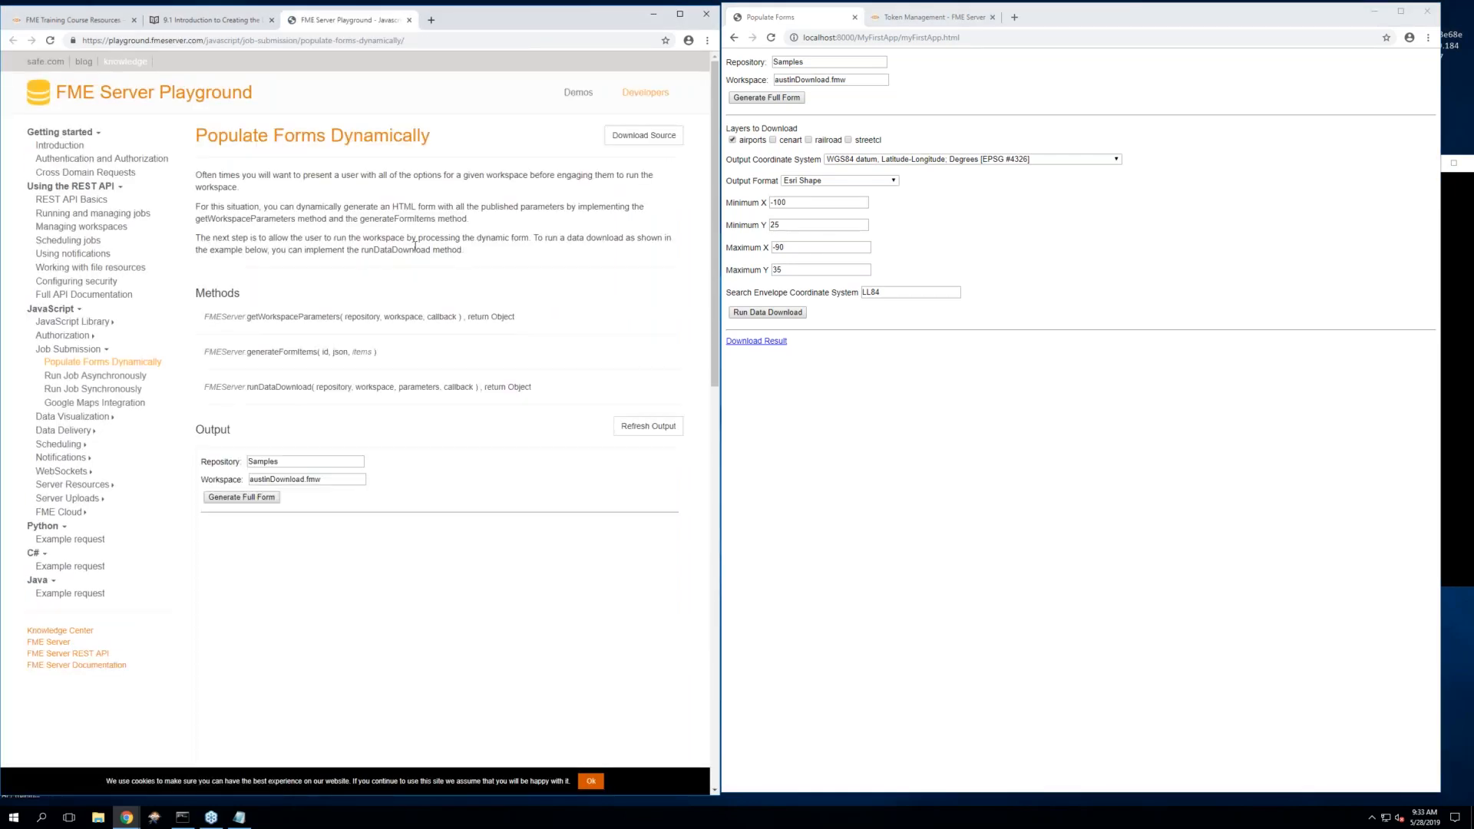
{"action": "scroll", "coordinate": [409, 247], "scroll_direction": "down", "scroll_amount": 6}
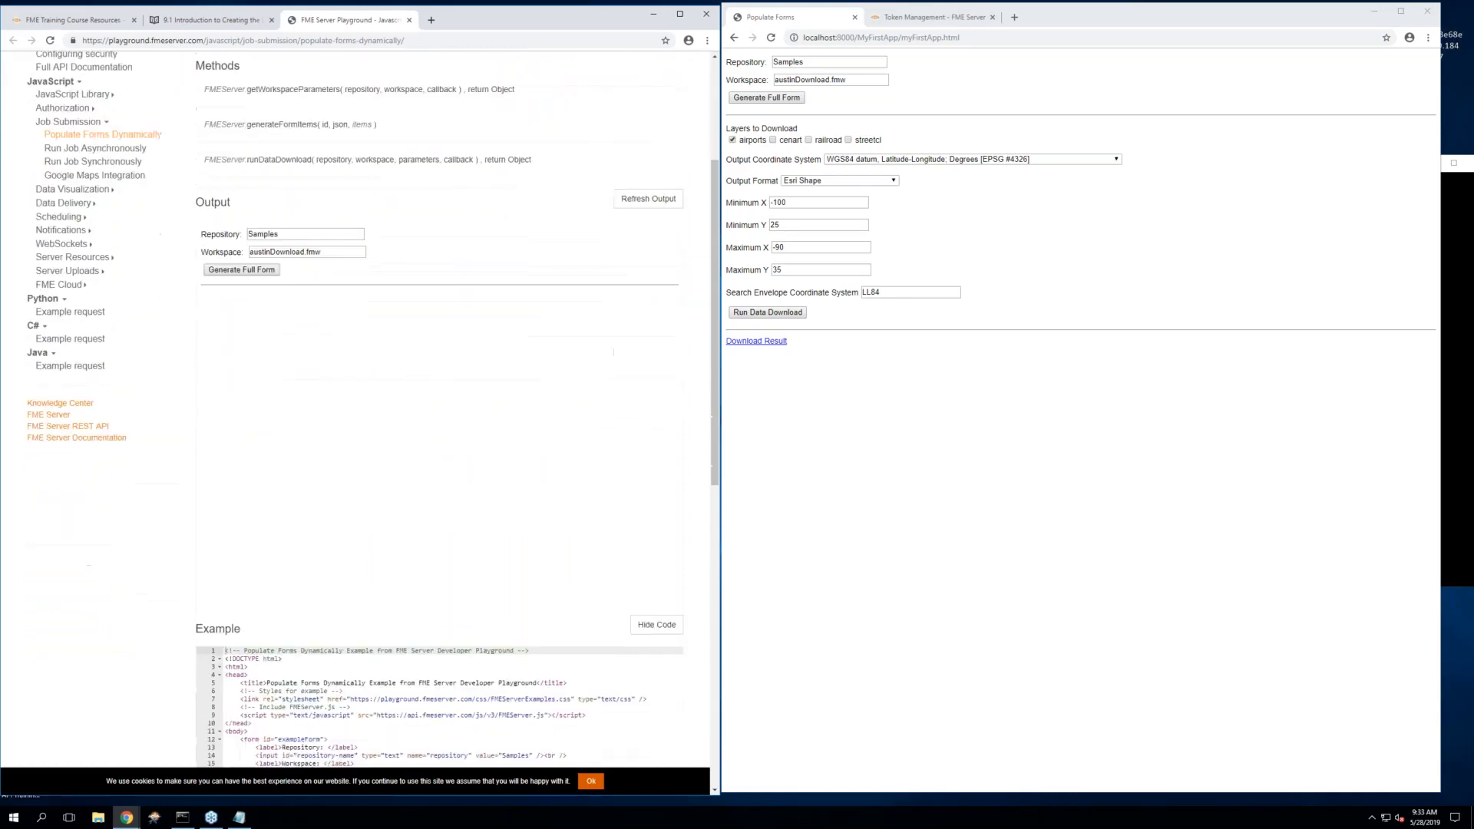
{"action": "scroll", "coordinate": [439, 407], "scroll_direction": "down", "scroll_amount": 3}
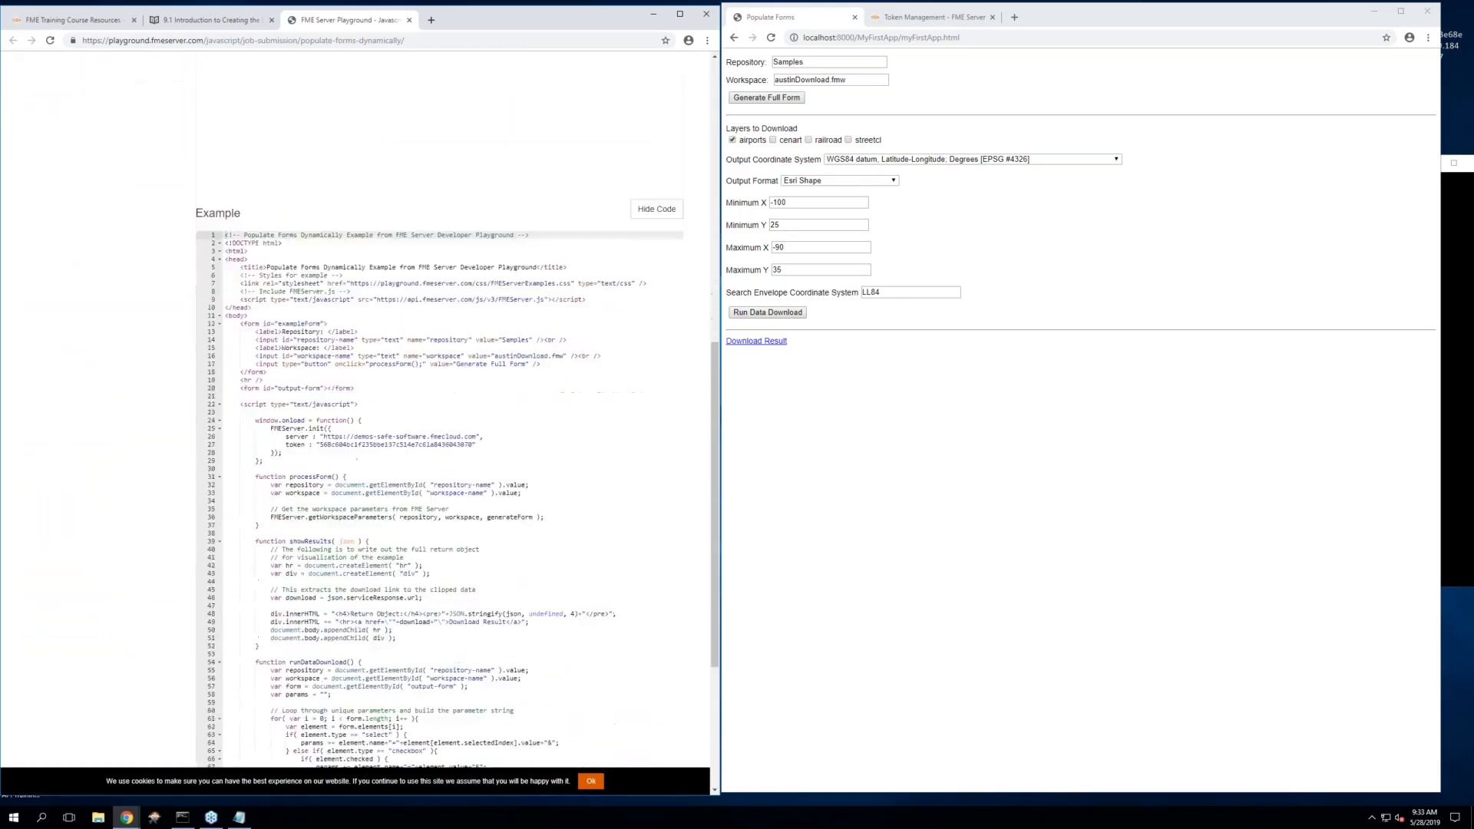
{"action": "scroll", "coordinate": [439, 407], "scroll_direction": "down", "scroll_amount": 3}
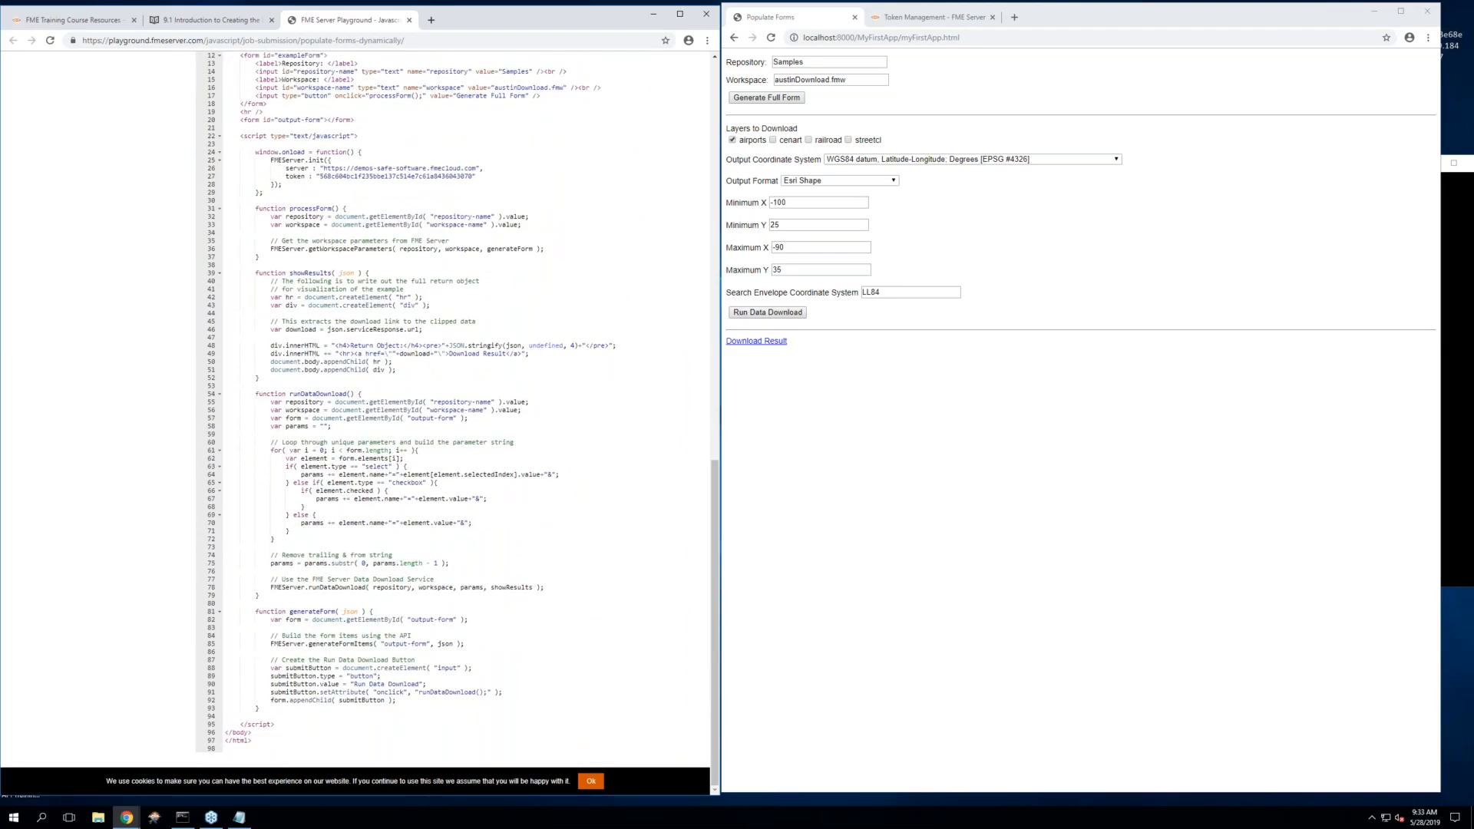
{"action": "scroll", "coordinate": [453, 414], "scroll_direction": "up", "scroll_amount": 6}
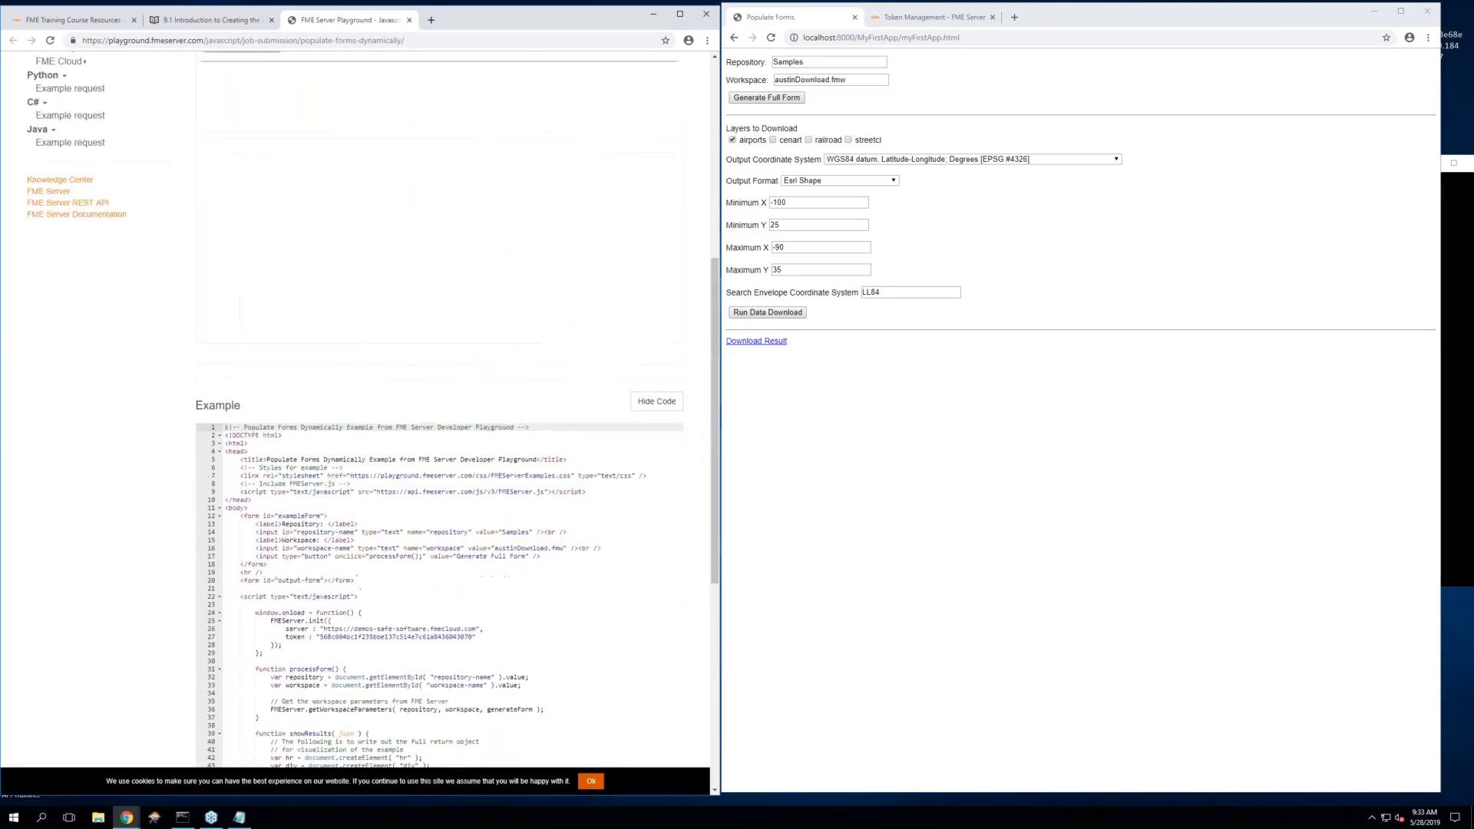
{"action": "scroll", "coordinate": [409, 250], "scroll_direction": "up", "scroll_amount": 4}
Open the ArcGIS Maps data visualization example in the Playground and examine its map output and code
{"action": "left_click", "coordinate": [76, 269]}
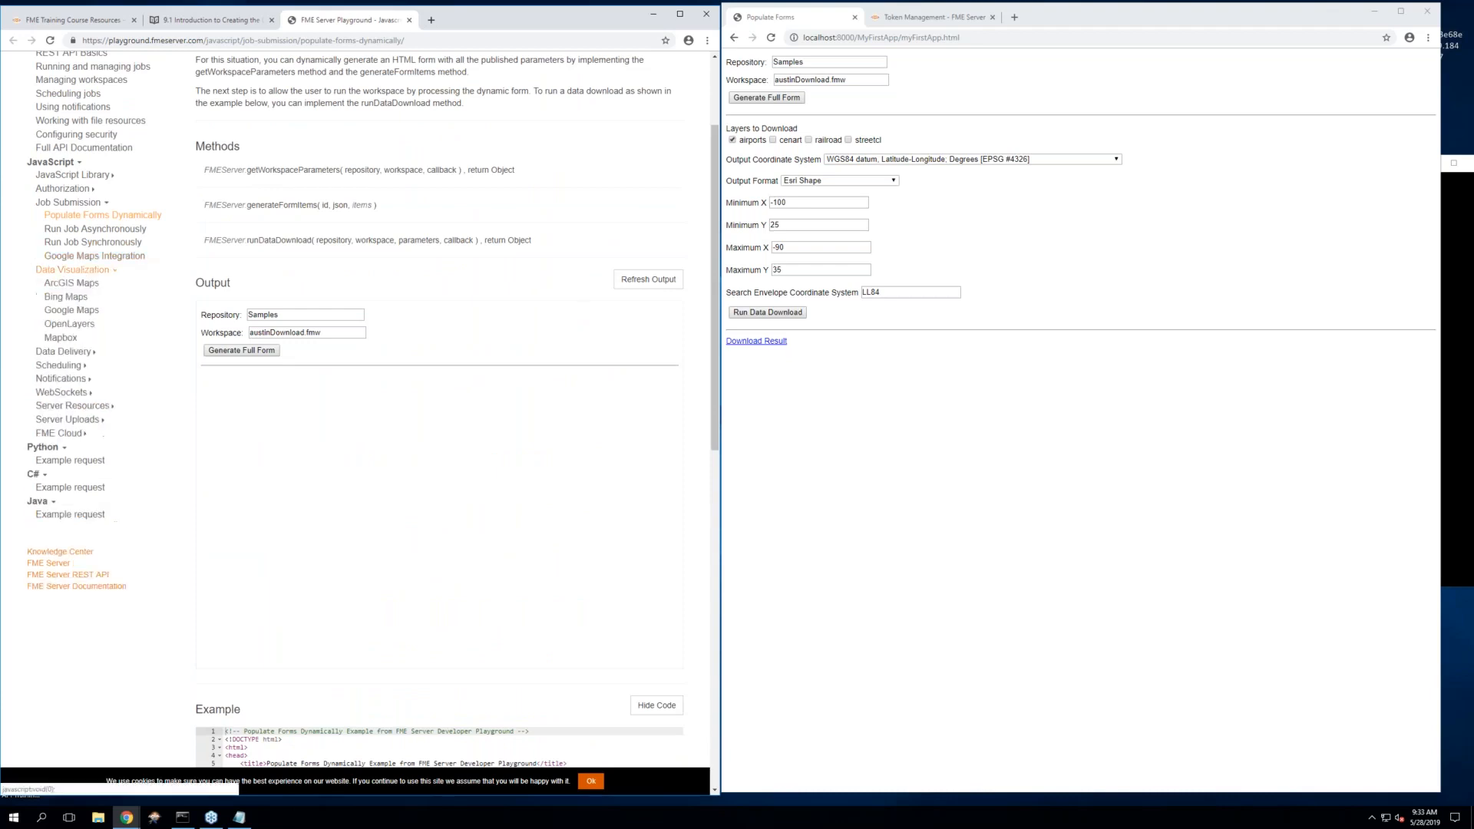
{"action": "left_click", "coordinate": [69, 283]}
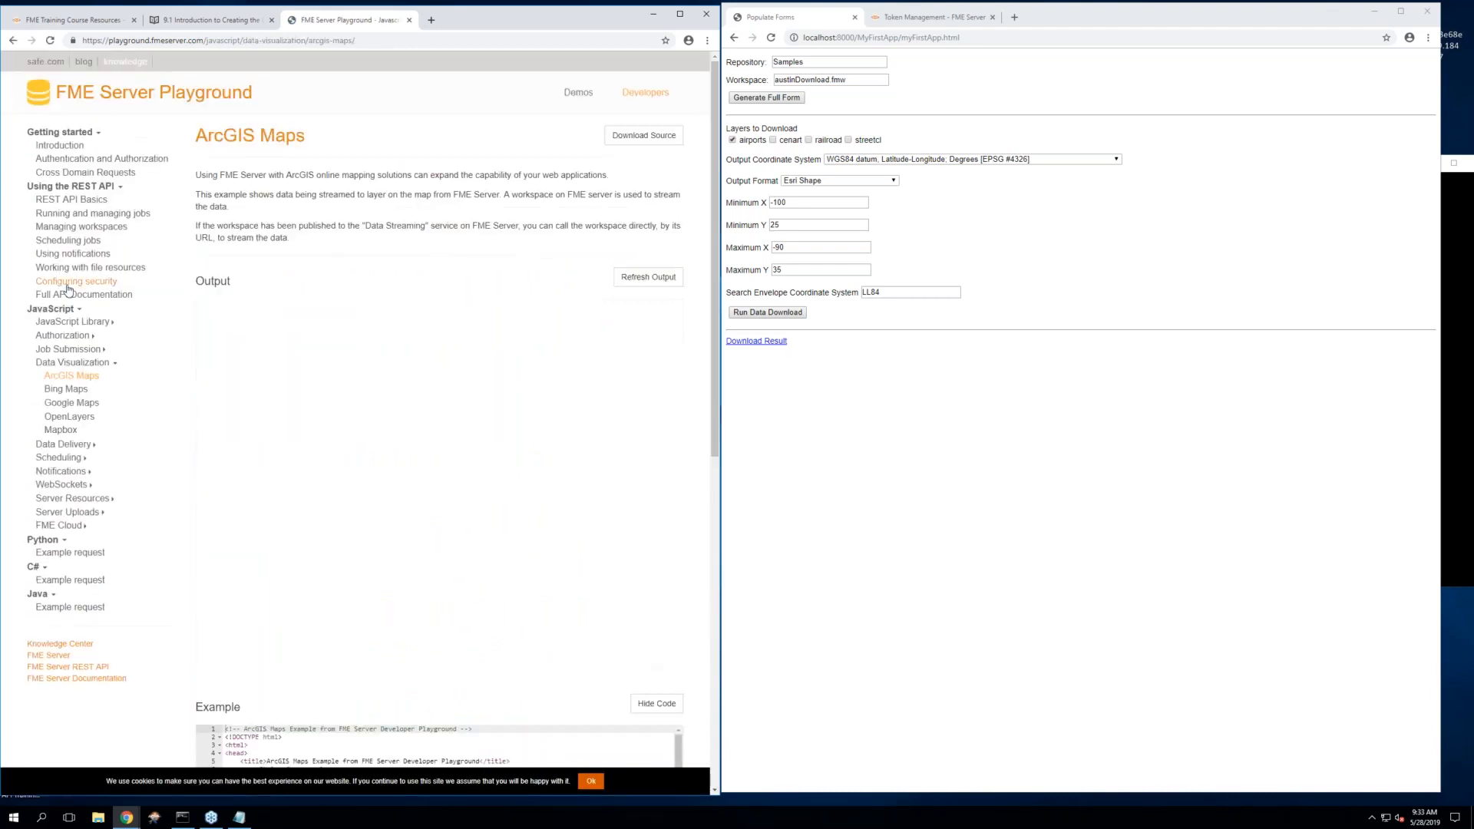
{"action": "scroll", "coordinate": [234, 297], "scroll_direction": "down", "scroll_amount": 2}
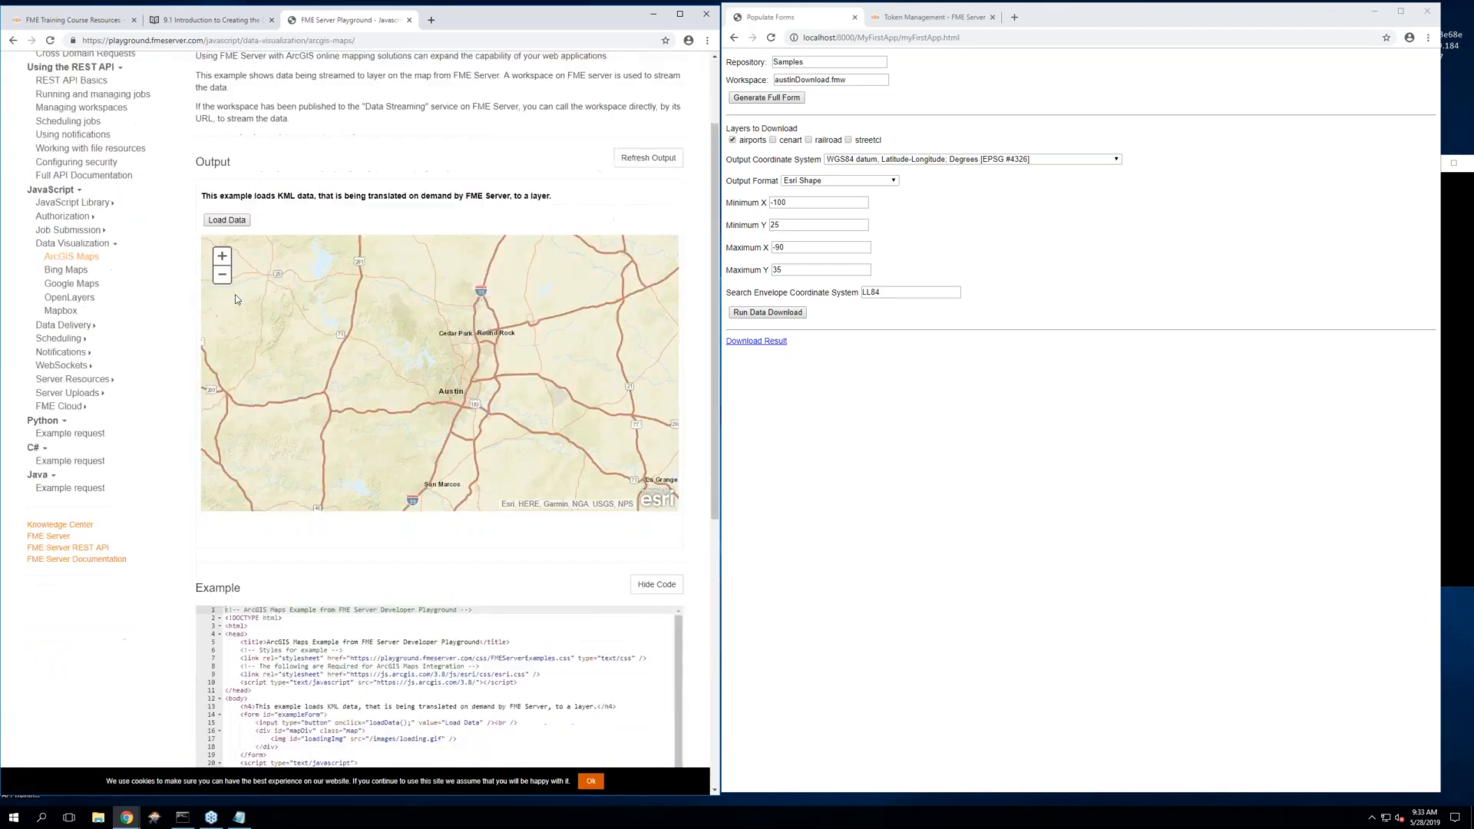
{"action": "scroll", "coordinate": [235, 293], "scroll_direction": "down", "scroll_amount": 6}
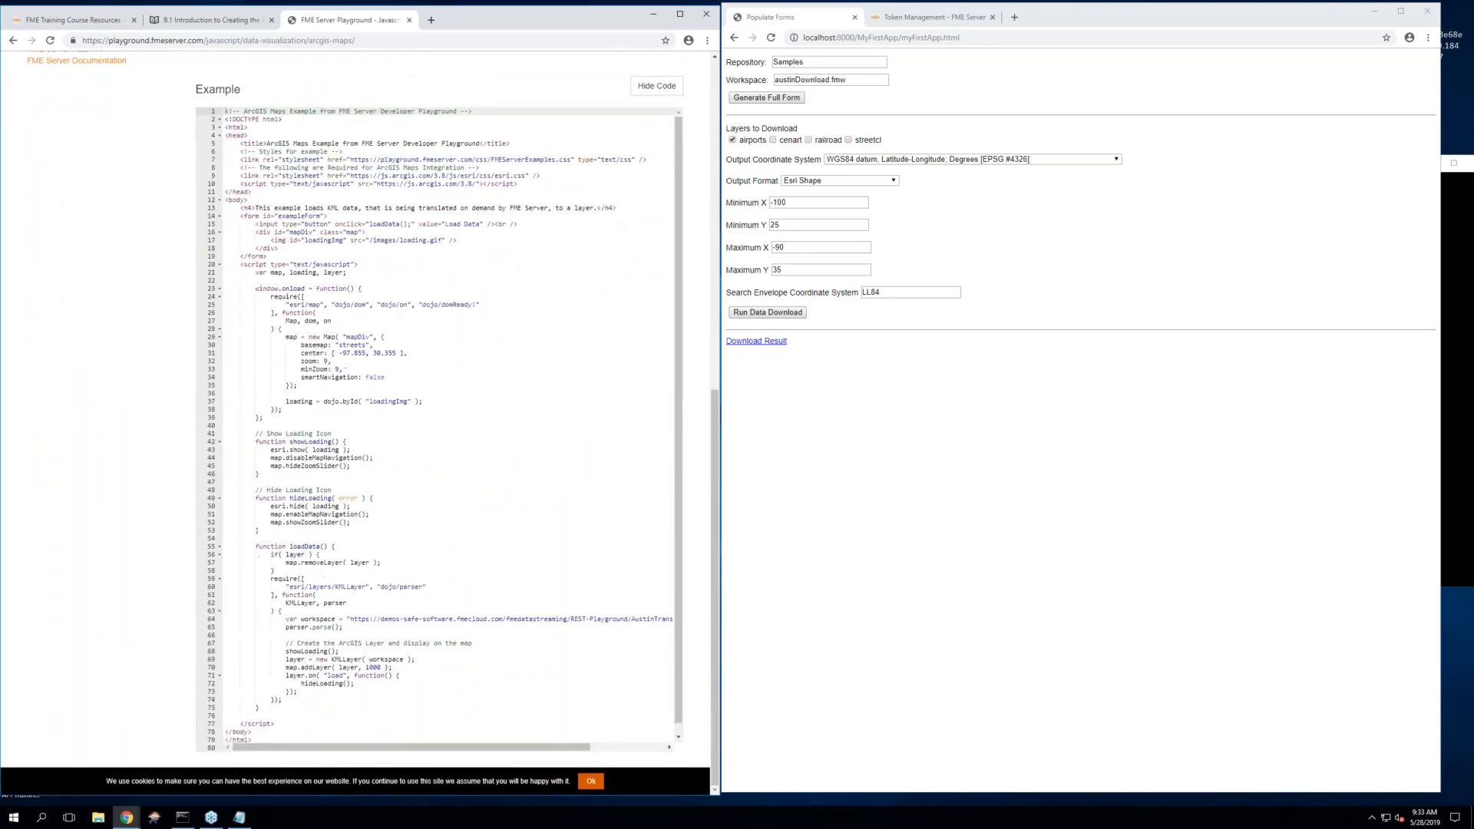
{"action": "scroll", "coordinate": [235, 293], "scroll_direction": "up", "scroll_amount": 4}
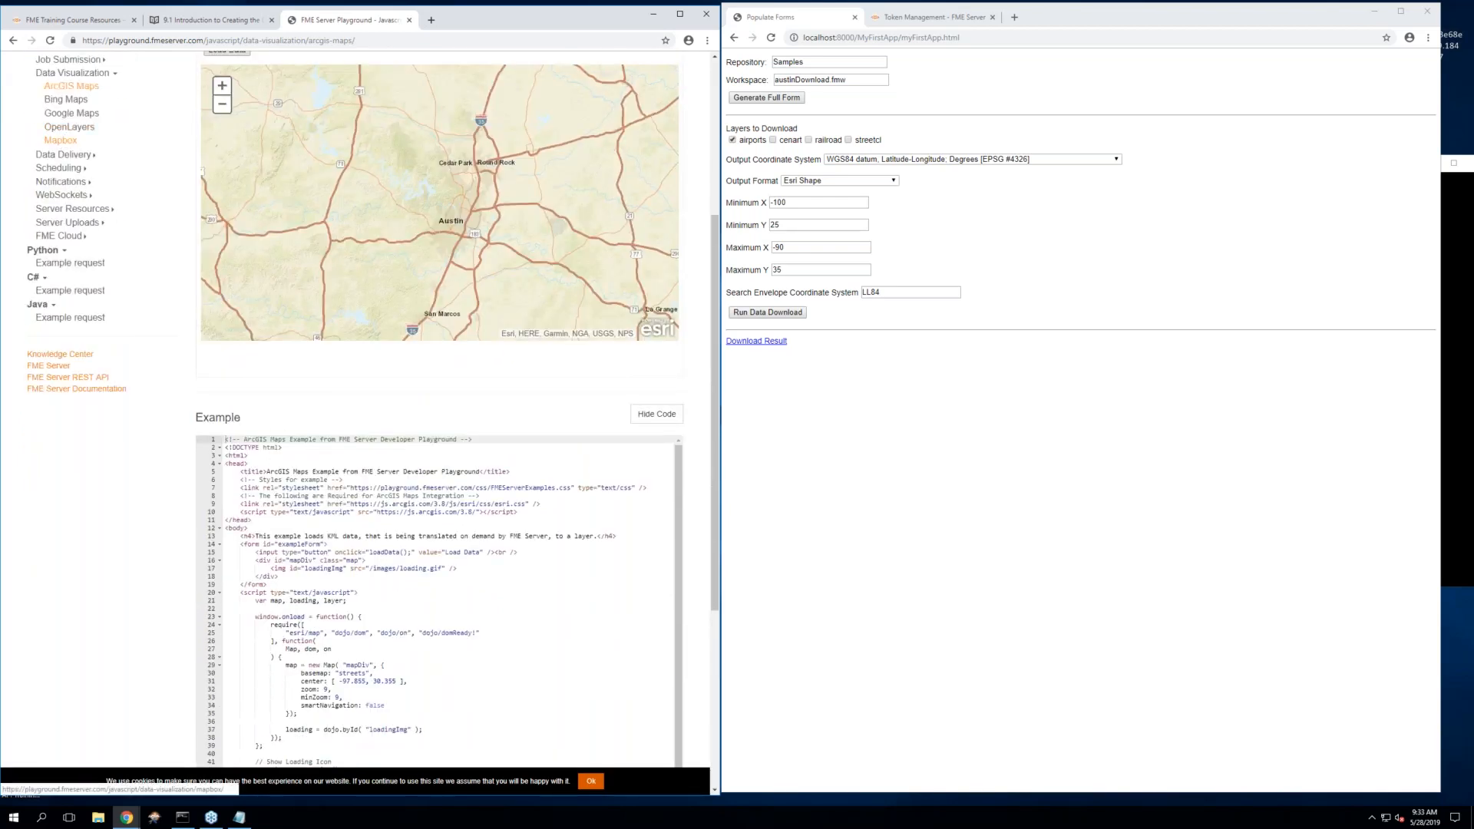
{"action": "scroll", "coordinate": [61, 140], "scroll_direction": "up", "scroll_amount": 1}
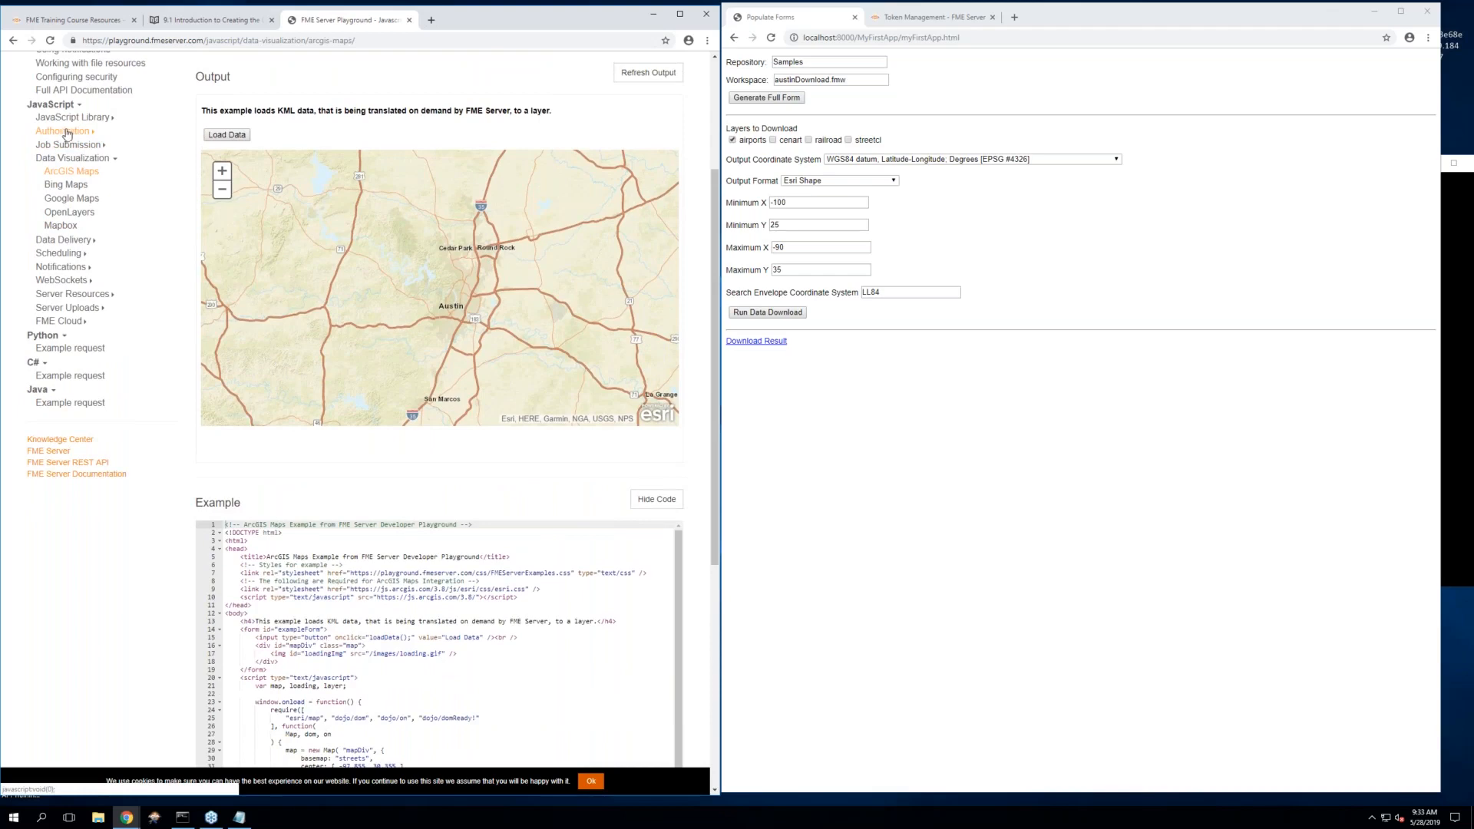
Return to the Populate Forms Dynamically example under Job Submission and read through its form and script code
{"action": "left_click", "coordinate": [70, 144]}
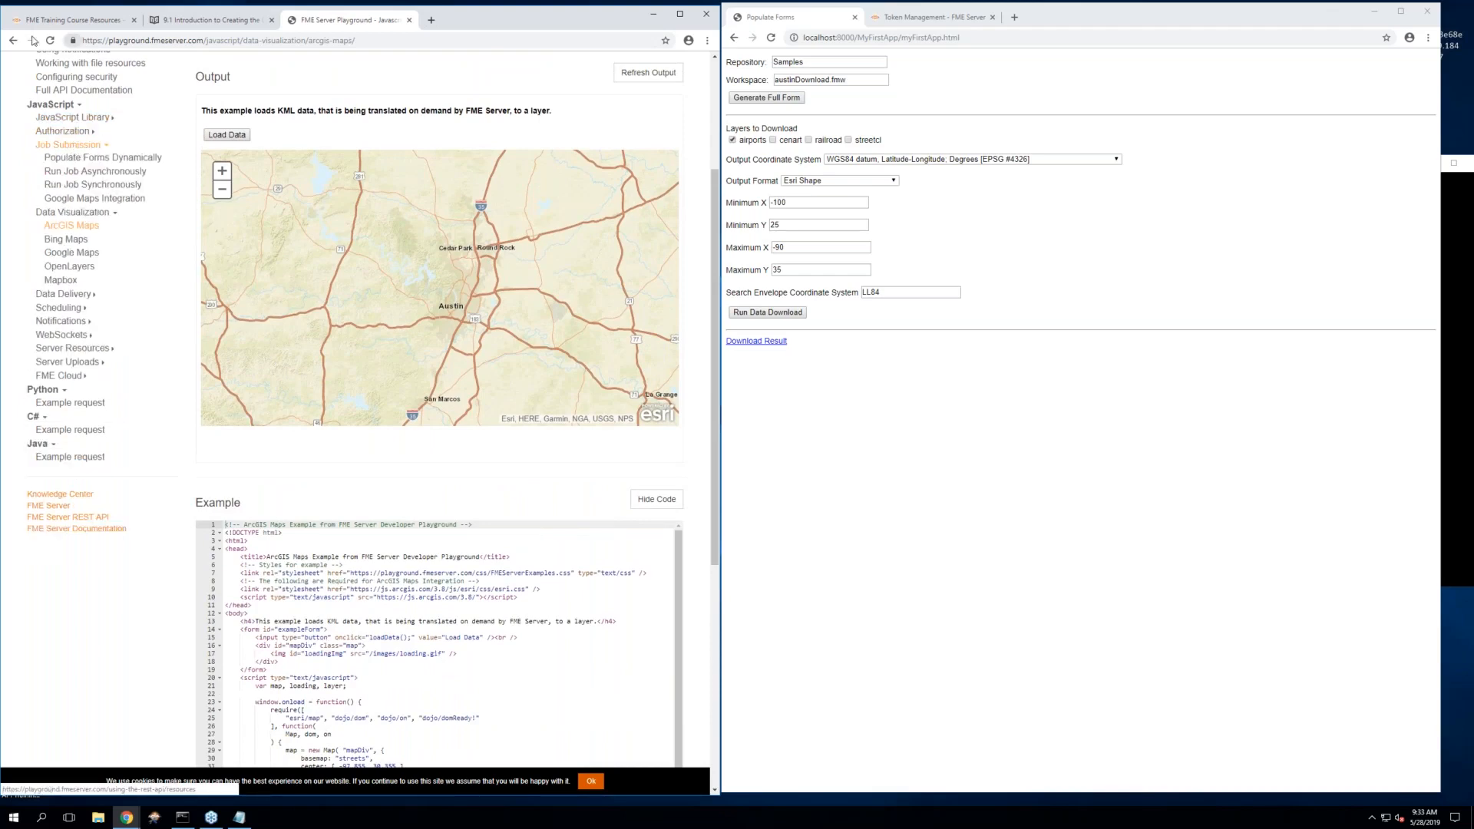
{"action": "left_click", "coordinate": [123, 157]}
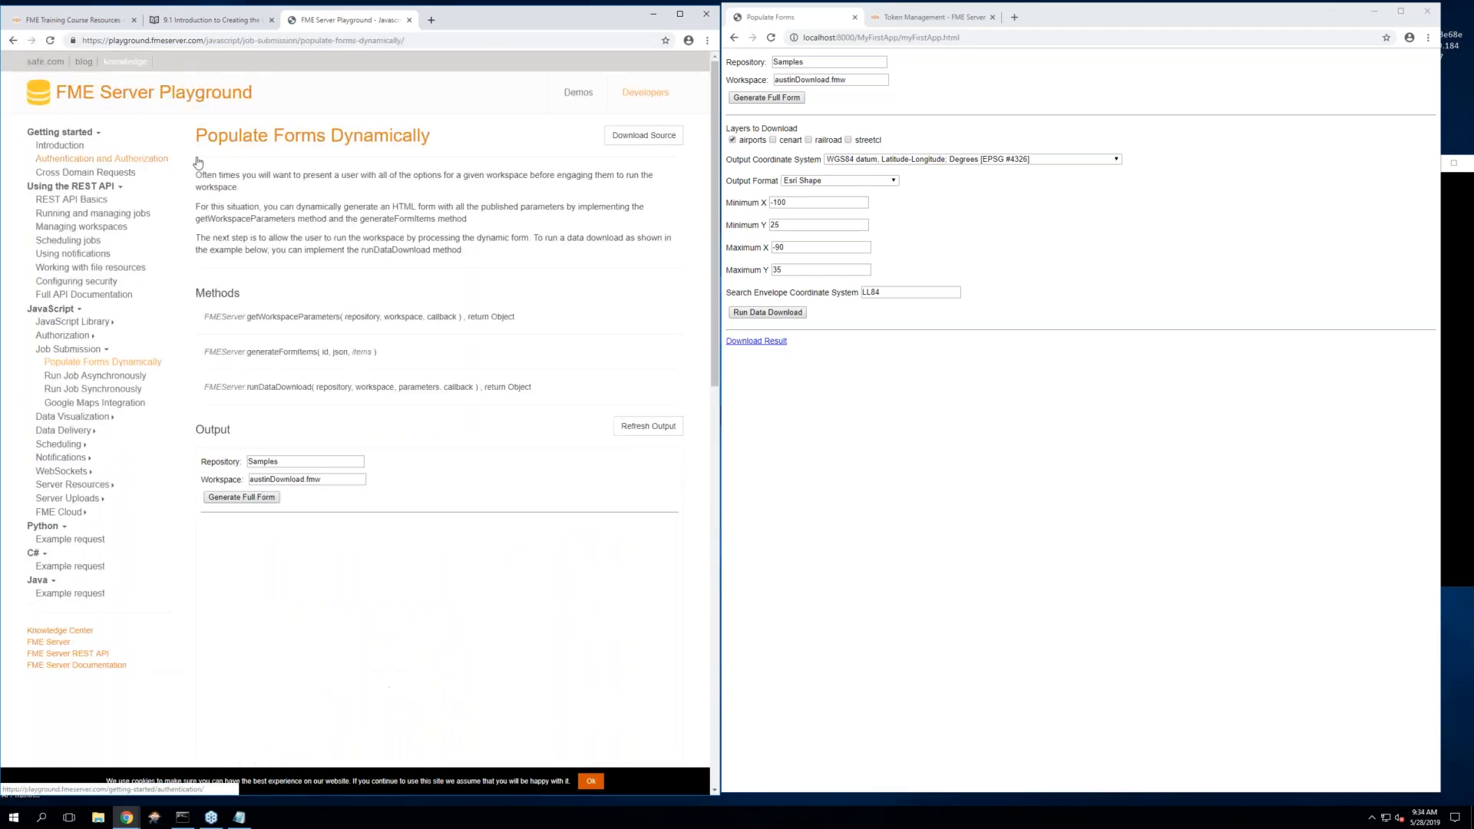
{"action": "scroll", "coordinate": [197, 162], "scroll_direction": "down", "scroll_amount": 4}
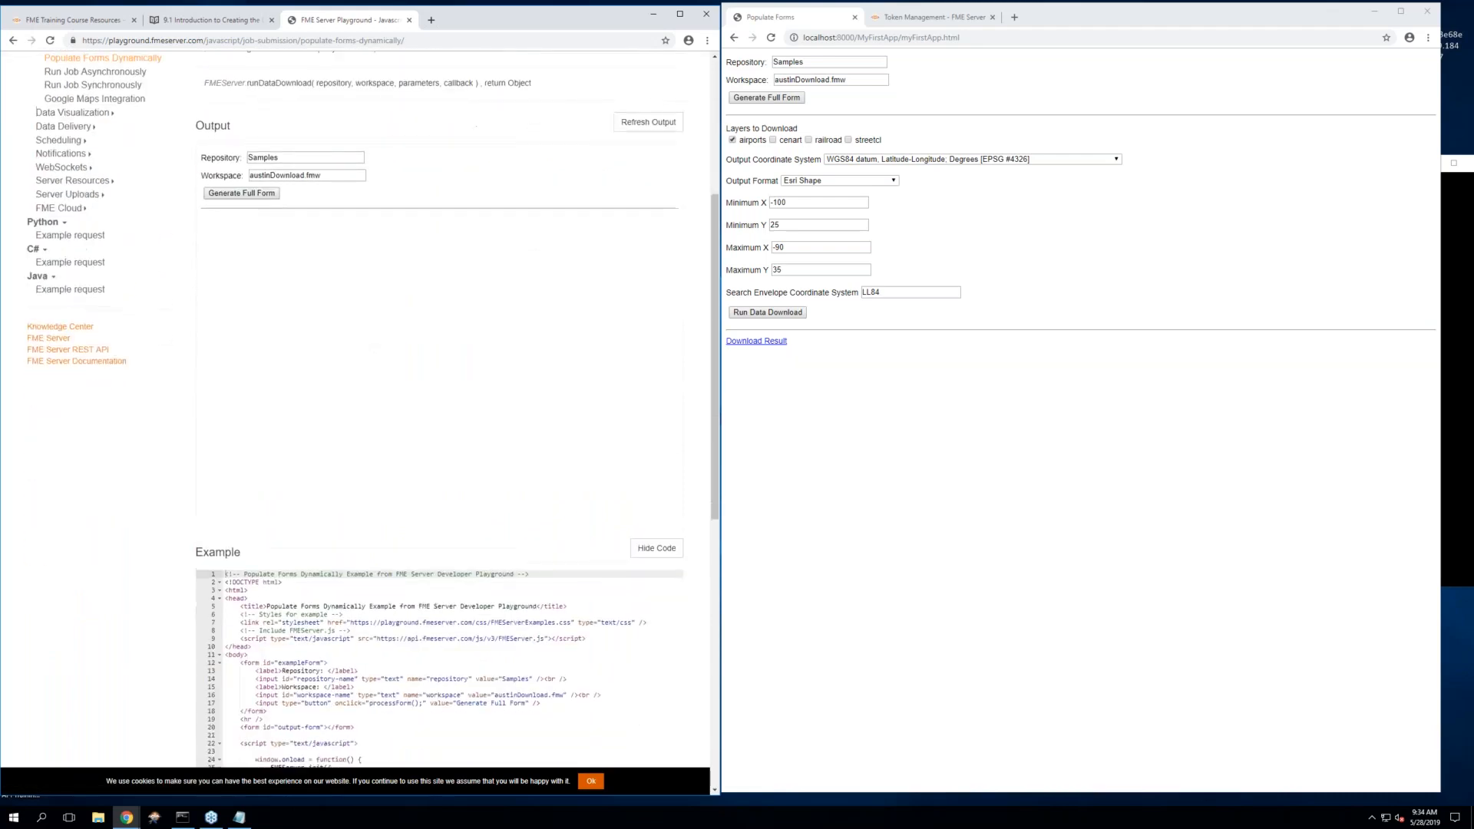
{"action": "scroll", "coordinate": [329, 222], "scroll_direction": "down", "scroll_amount": 2}
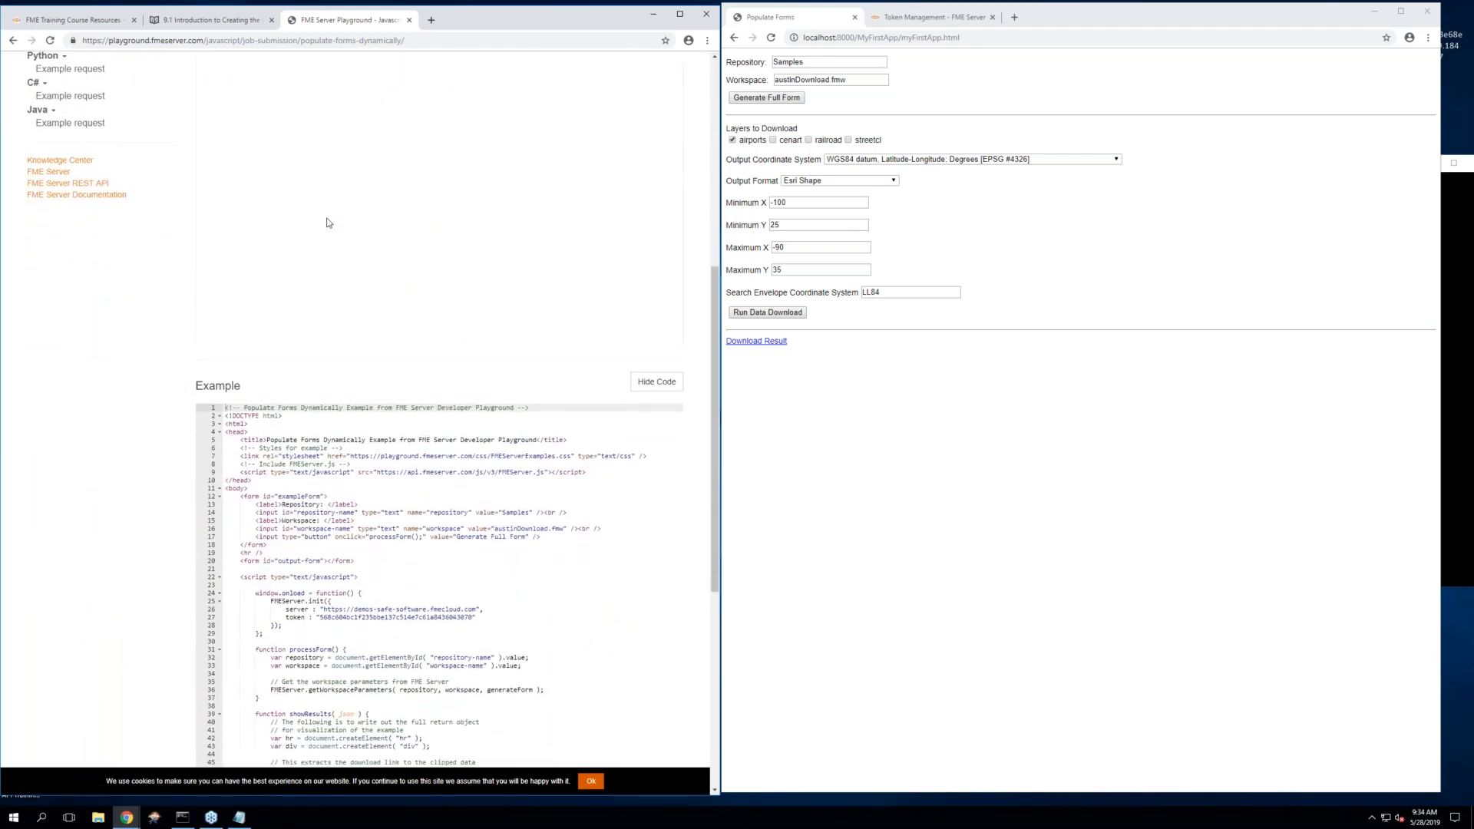
{"action": "scroll", "coordinate": [328, 222], "scroll_direction": "down", "scroll_amount": 3}
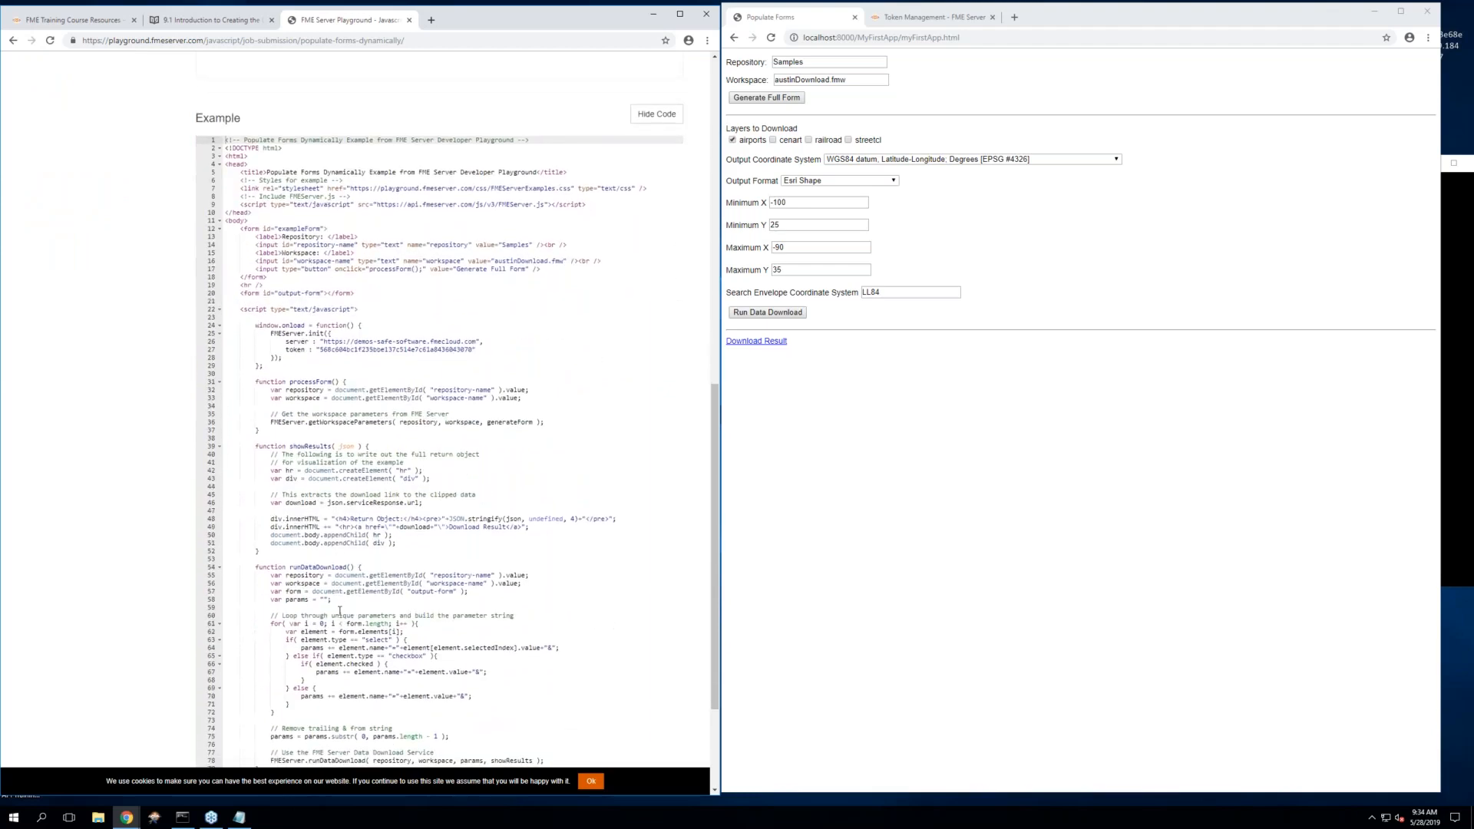
Review the rest of the Populate Forms Dynamically script and return to section 9.1 of the training manual
{"action": "scroll", "coordinate": [340, 611], "scroll_direction": "down", "scroll_amount": 2}
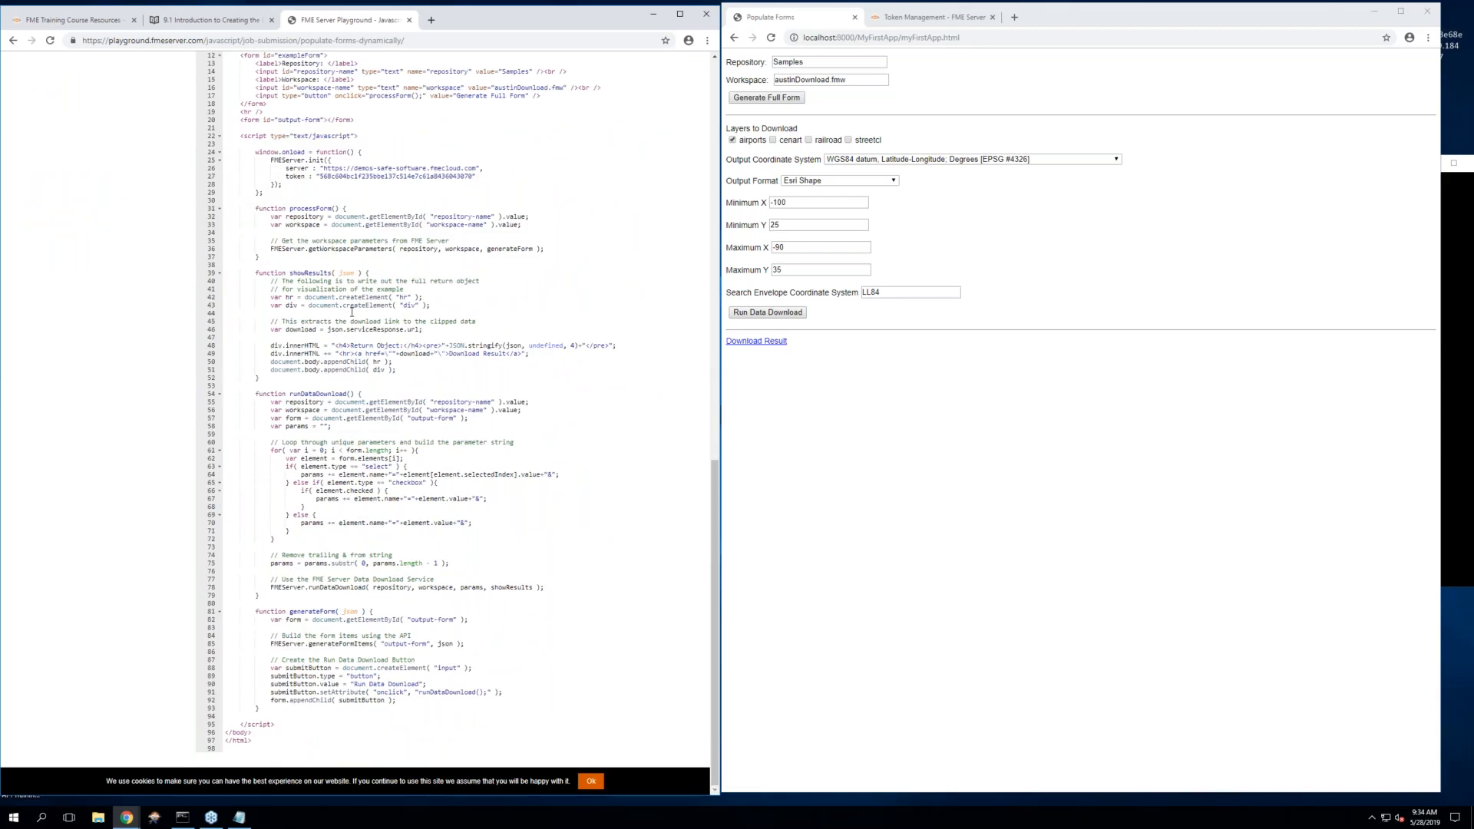
{"action": "scroll", "coordinate": [351, 311], "scroll_direction": "up", "scroll_amount": 2}
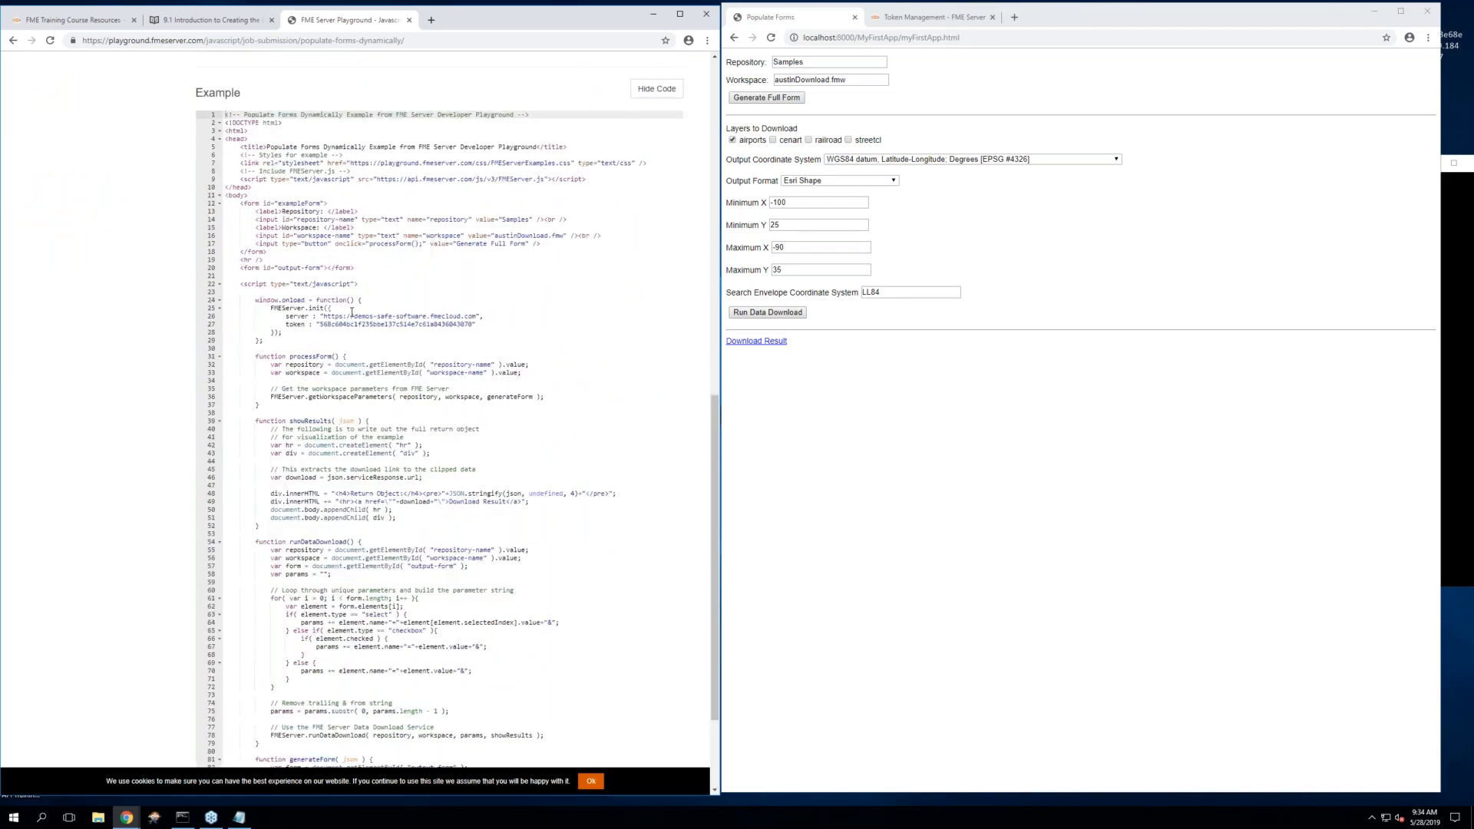
{"action": "left_click", "coordinate": [219, 20]}
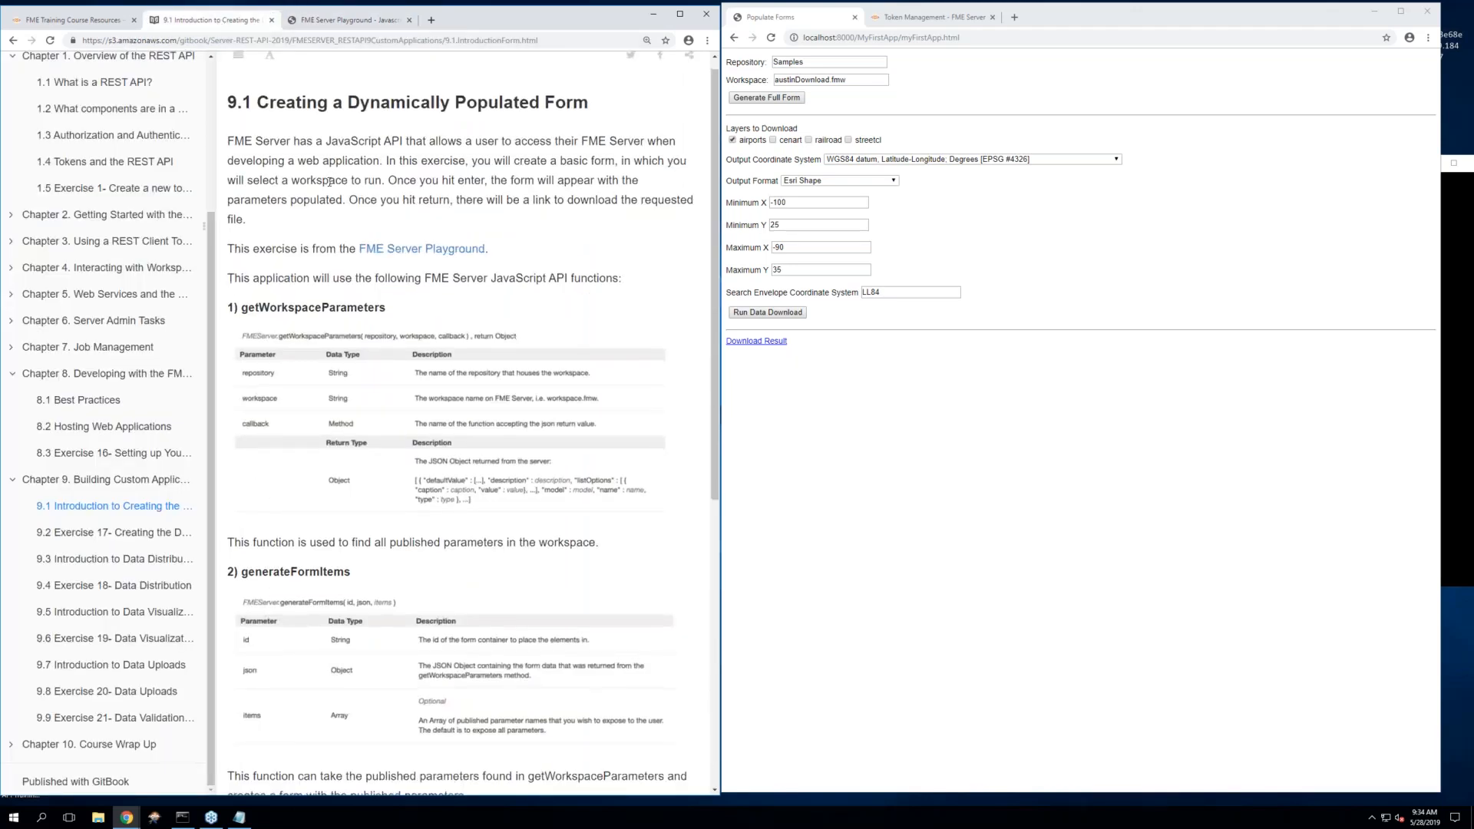
{"action": "scroll", "coordinate": [330, 181], "scroll_direction": "down", "scroll_amount": 1}
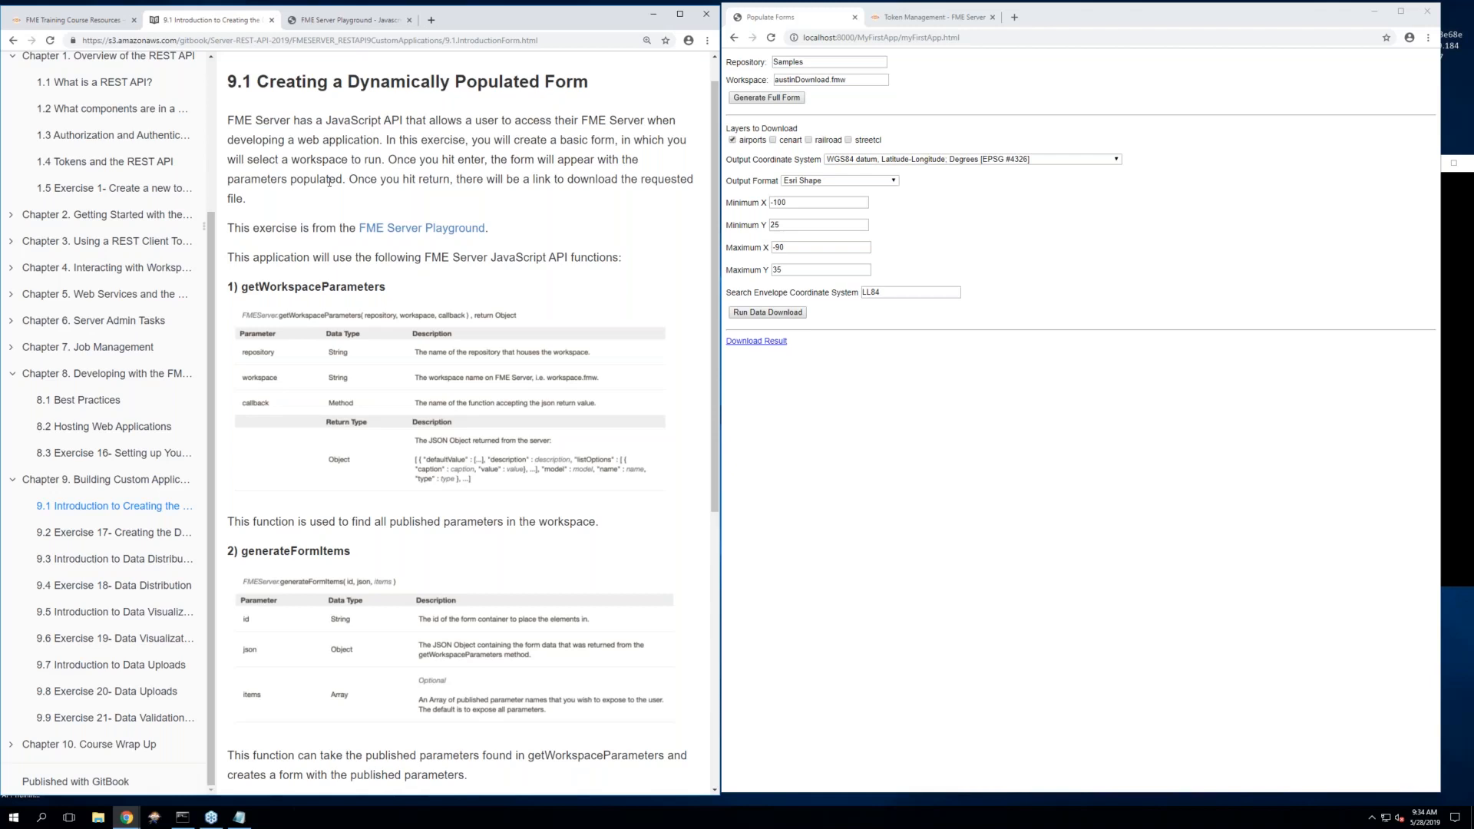
Change the workspace on the local Populate Forms page to austinApartments.fmw and generate its full form
{"action": "left_click", "coordinate": [966, 90]}
{"action": "left_click", "coordinate": [805, 63]}
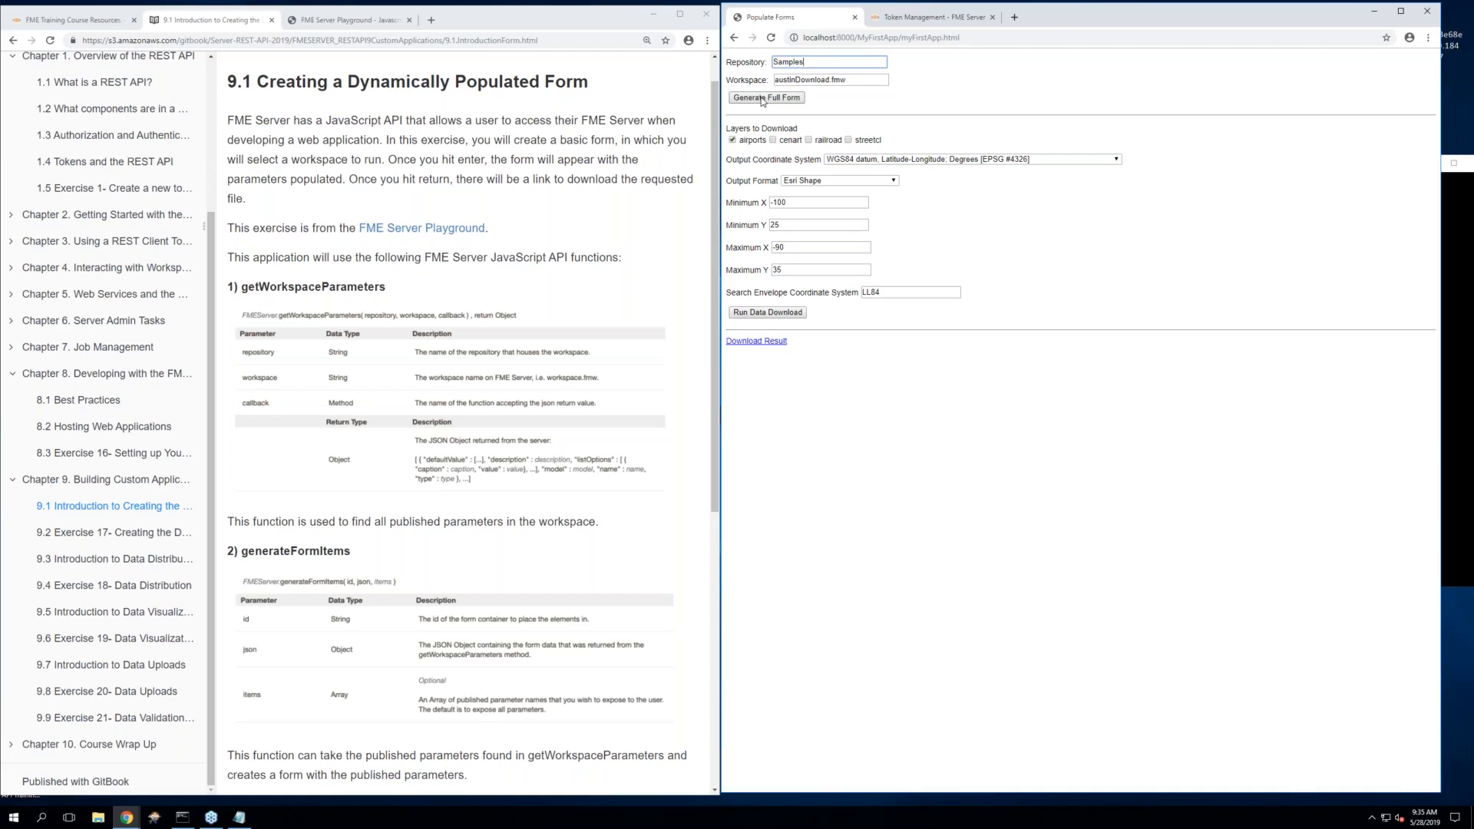
{"action": "left_click", "coordinate": [825, 80]}
{"action": "key", "text": "BackSpace"}
{"action": "key", "text": "BackSpace"}
{"action": "key", "text": "BackSpace"}
{"action": "key", "text": "BackSpace"}
{"action": "key", "text": "BackSpace"}
{"action": "key", "text": "BackSpace"}
{"action": "key", "text": "BackSpace"}
{"action": "key", "text": "BackSpace"}
{"action": "type", "text": "Apar"}
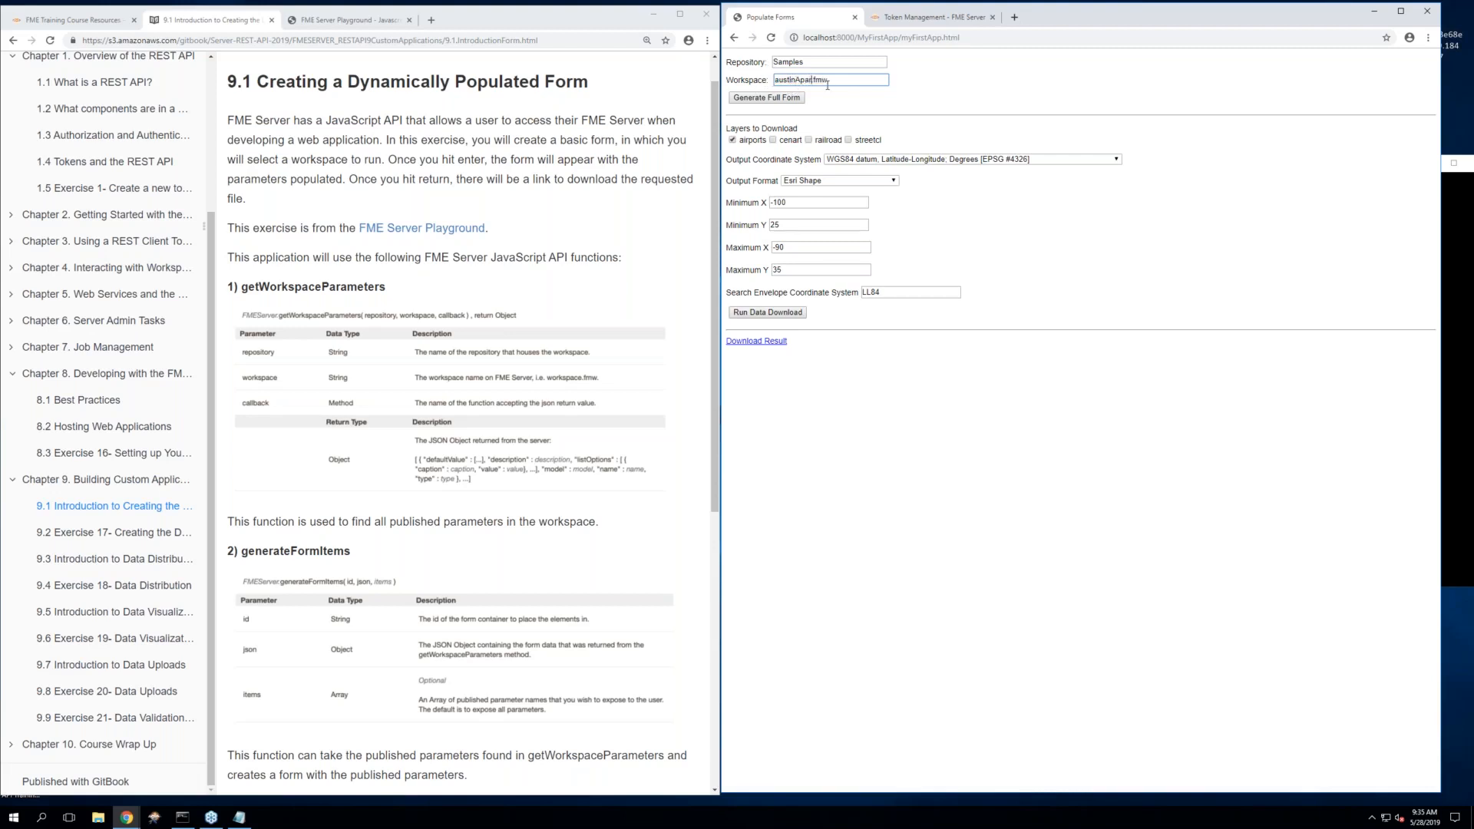
{"action": "type", "text": "tments"}
{"action": "left_click", "coordinate": [783, 99]}
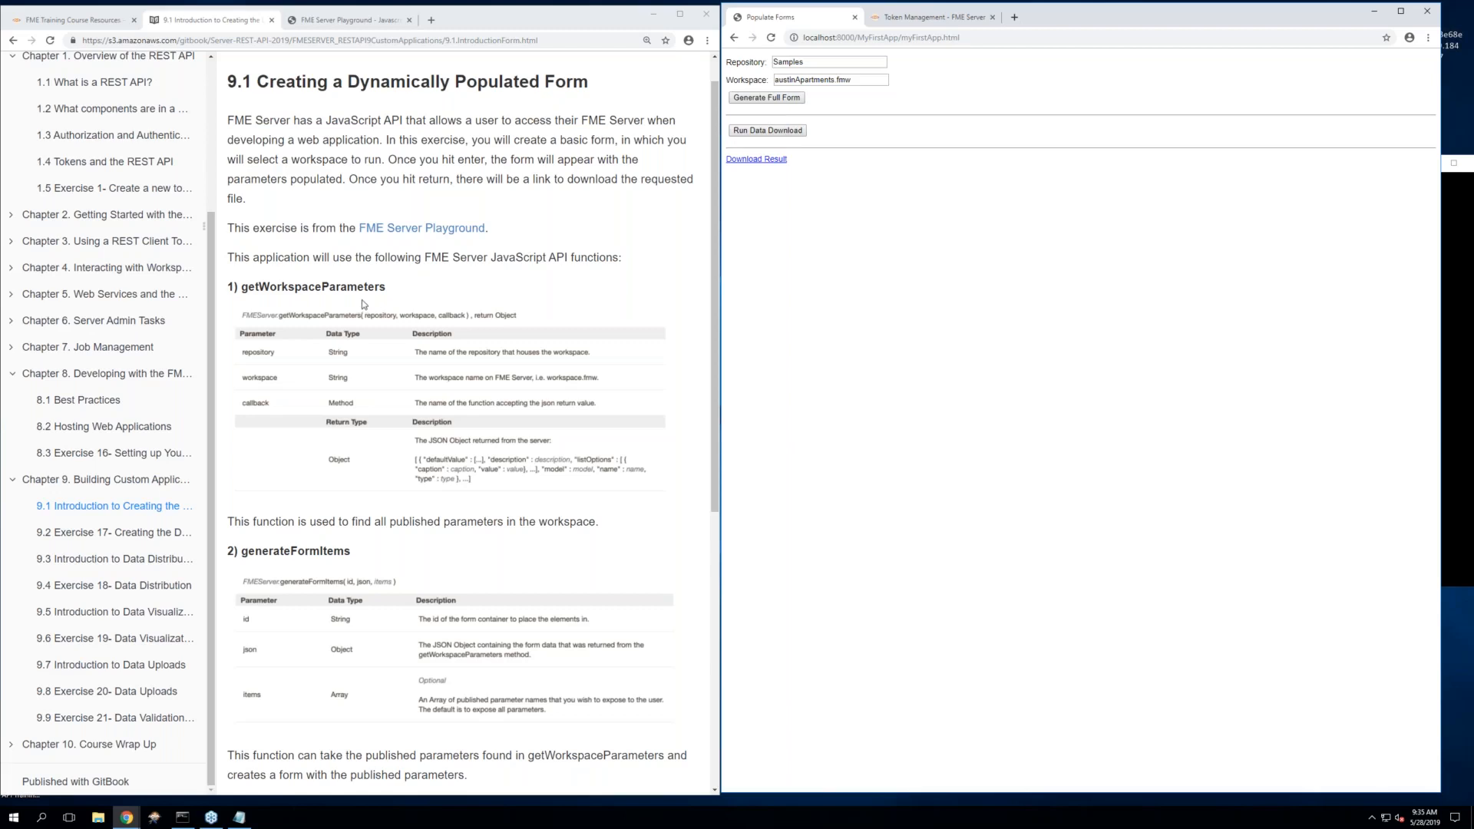
Read the getWorkspaceParameters, generateFormItems and runDataDownload function descriptions in section 9.1
{"action": "scroll", "coordinate": [363, 304], "scroll_direction": "down", "scroll_amount": 2}
{"action": "scroll", "coordinate": [362, 300], "scroll_direction": "up", "scroll_amount": 1}
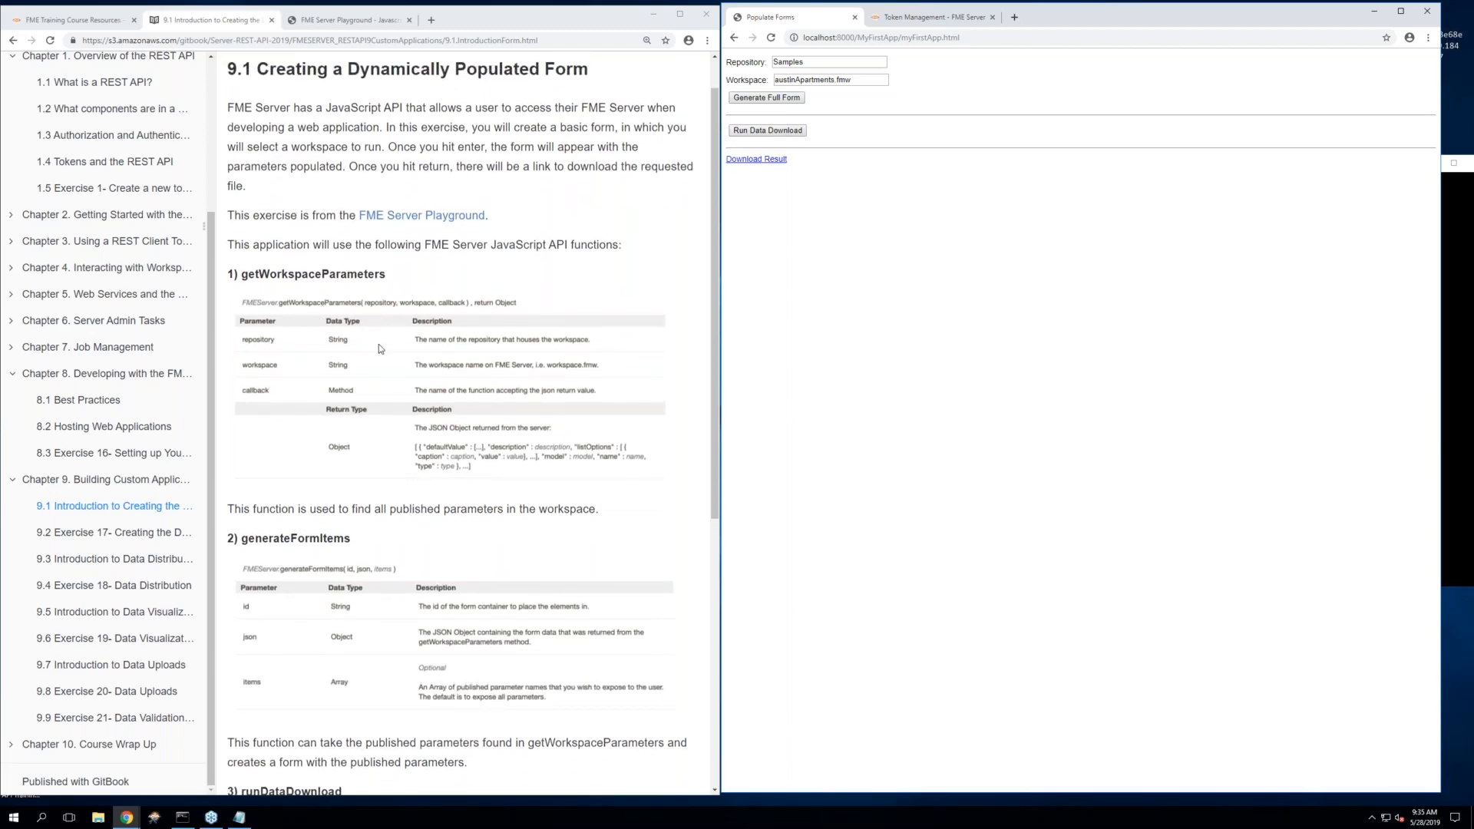
{"action": "scroll", "coordinate": [379, 344], "scroll_direction": "down", "scroll_amount": 2}
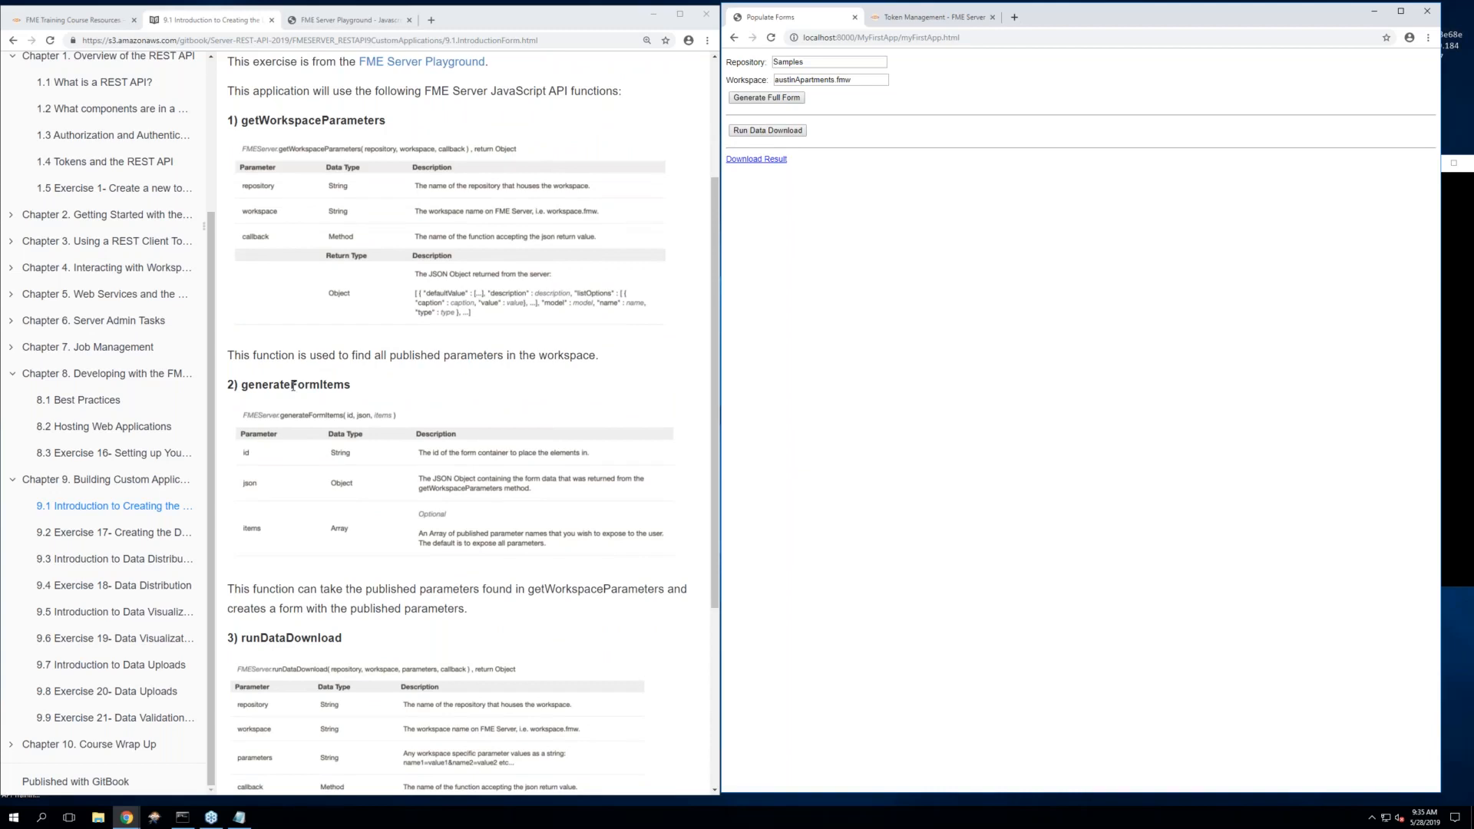
{"action": "scroll", "coordinate": [292, 386], "scroll_direction": "up", "scroll_amount": 1}
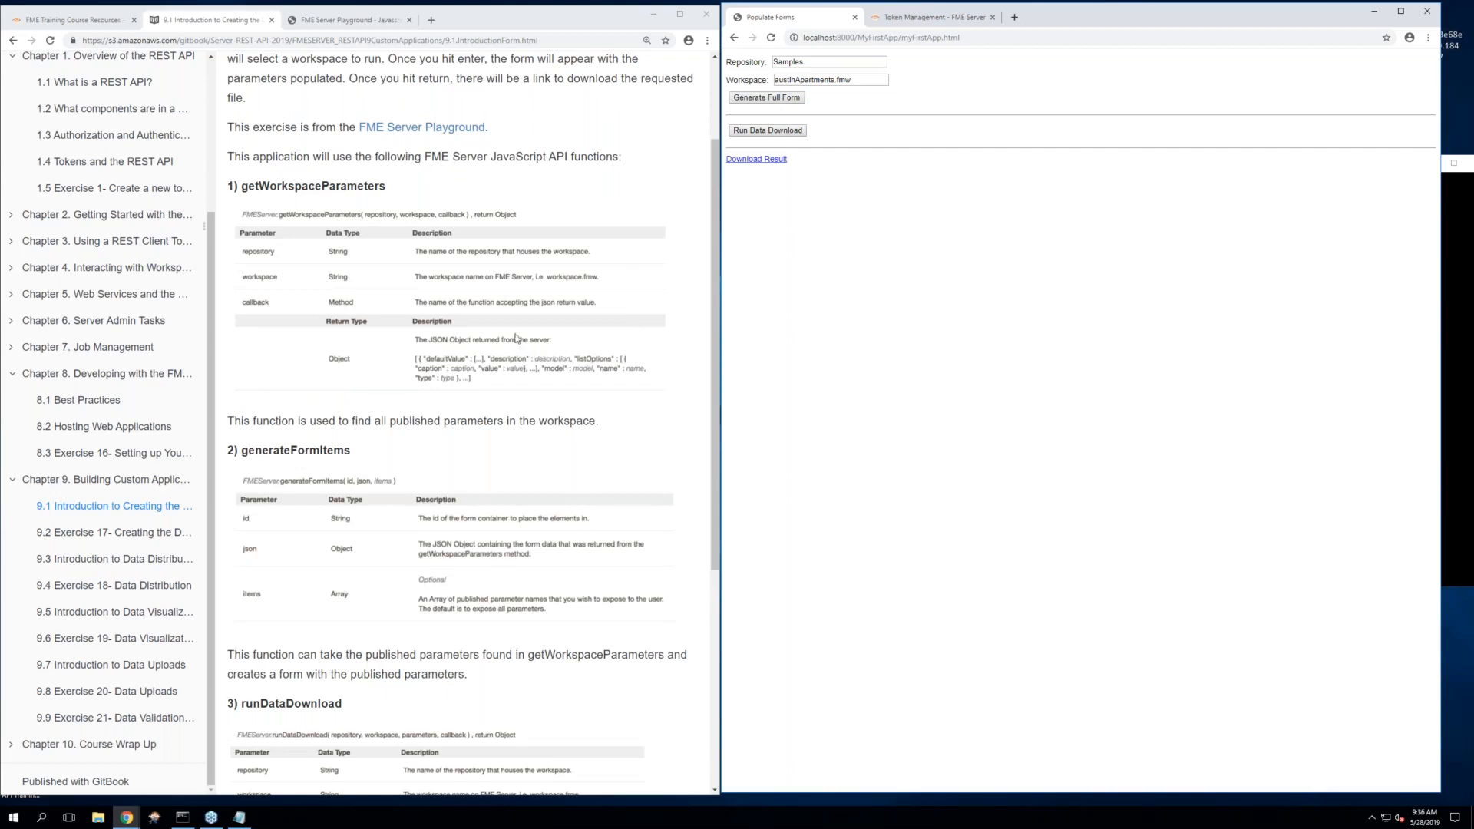
{"action": "scroll", "coordinate": [417, 281], "scroll_direction": "down", "scroll_amount": 3}
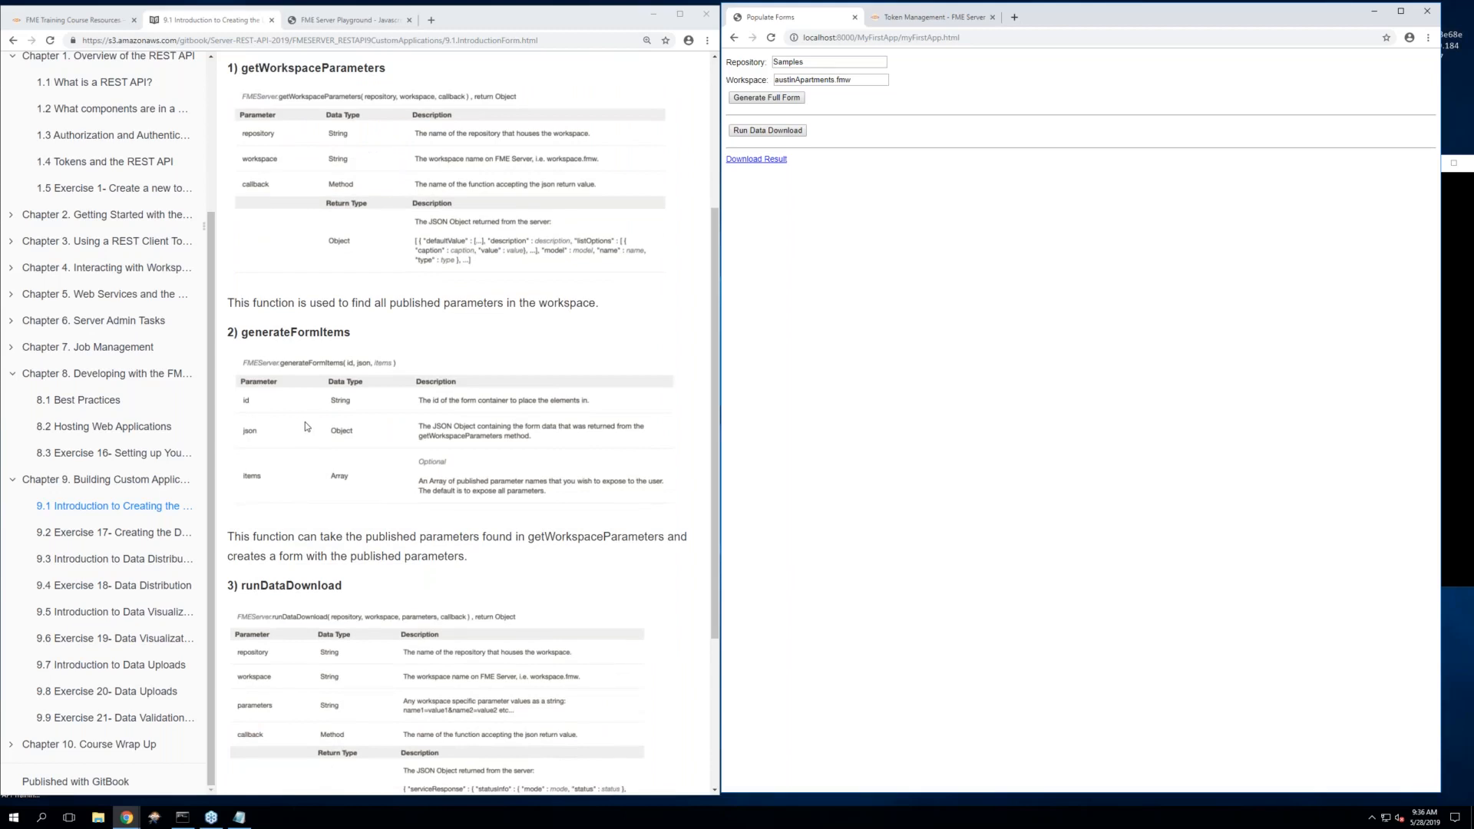
{"action": "scroll", "coordinate": [306, 426], "scroll_direction": "down", "scroll_amount": 4}
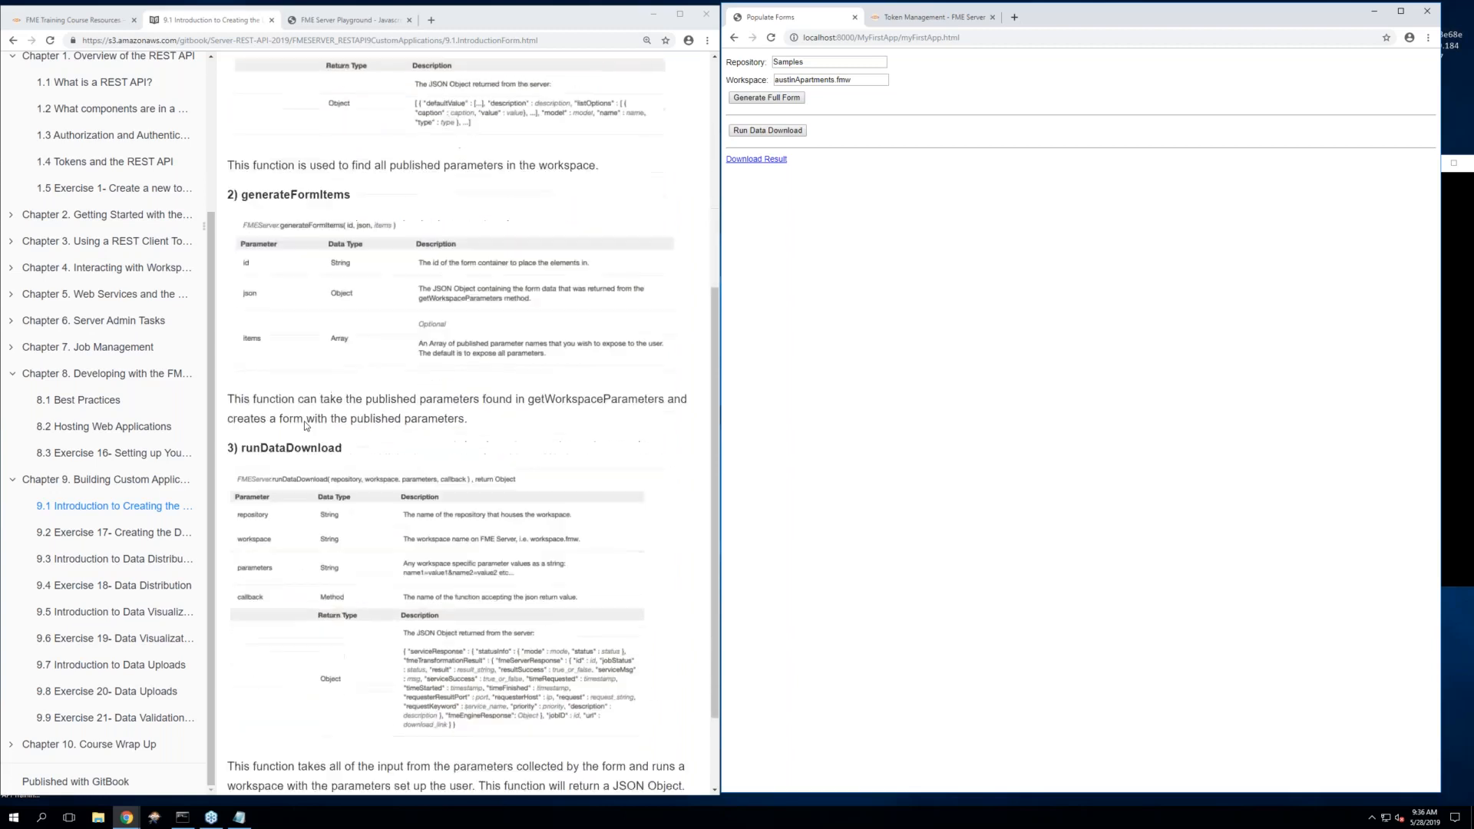
{"action": "scroll", "coordinate": [468, 422], "scroll_direction": "down", "scroll_amount": 3}
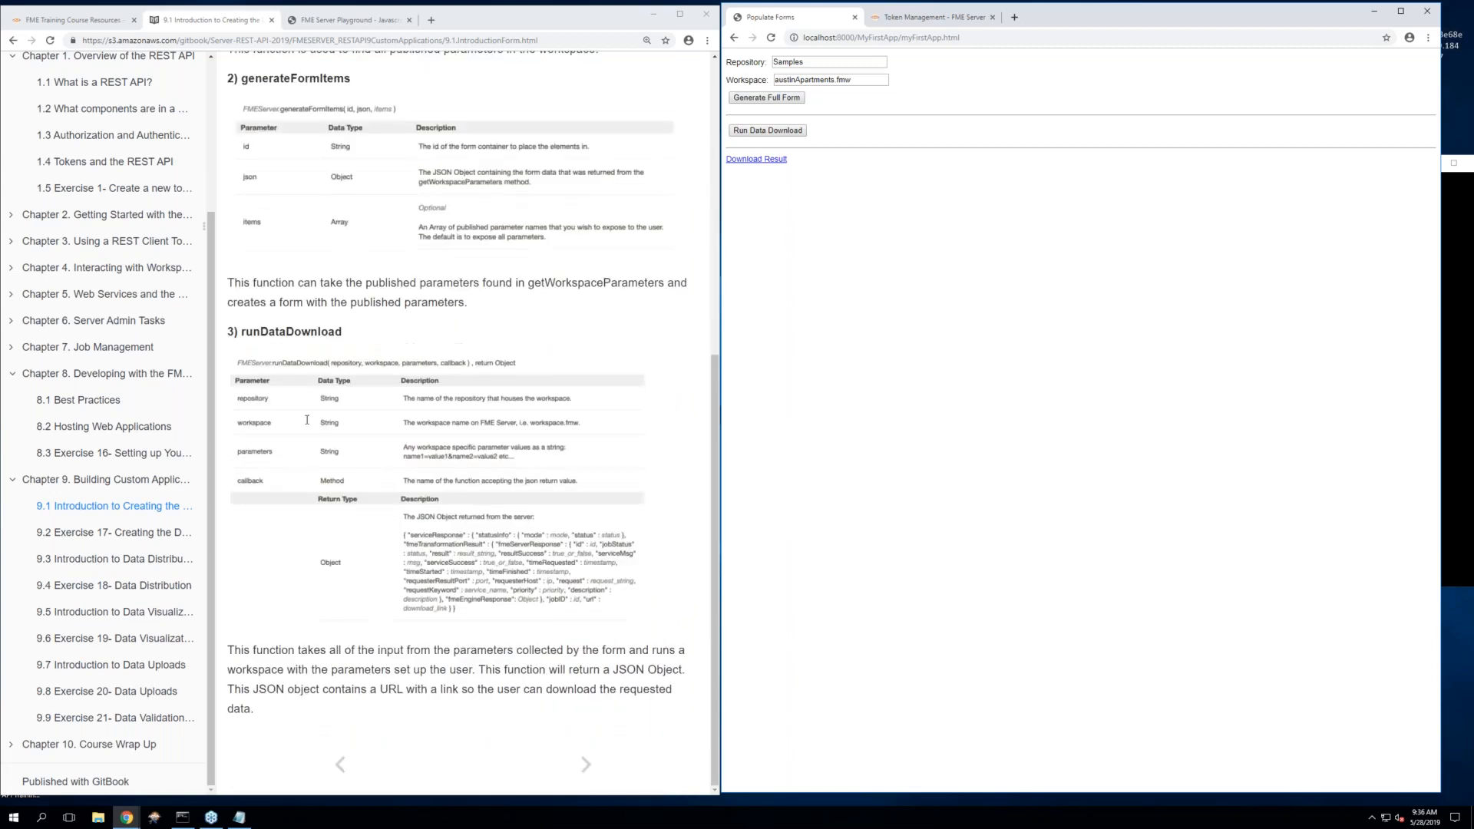
{"action": "scroll", "coordinate": [307, 420], "scroll_direction": "up", "scroll_amount": 1}
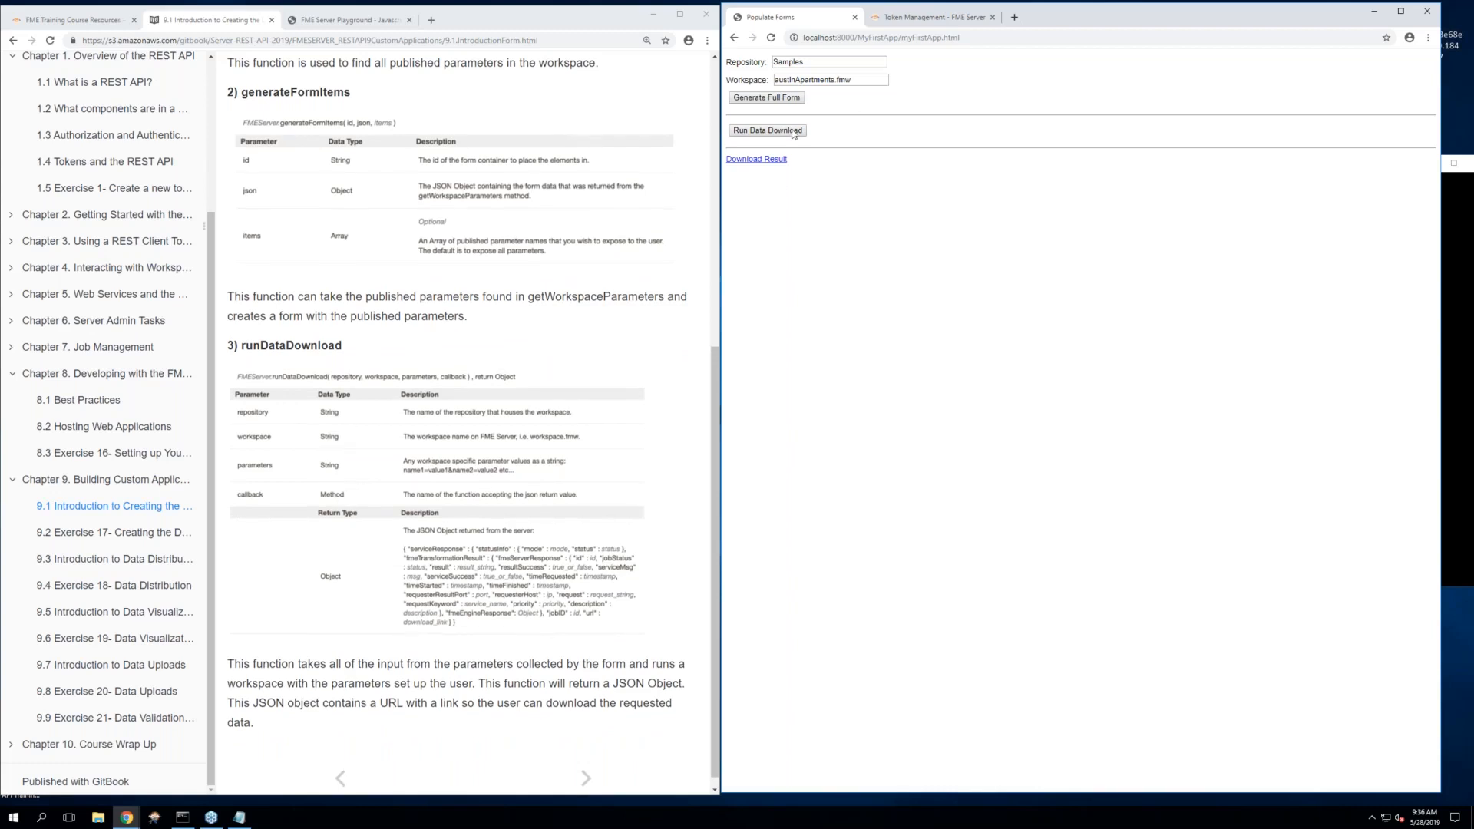
Reload the Populate Forms page and generate the full form for the austinDownload.fmw workspace
{"action": "left_click", "coordinate": [834, 81]}
{"action": "left_click", "coordinate": [772, 37]}
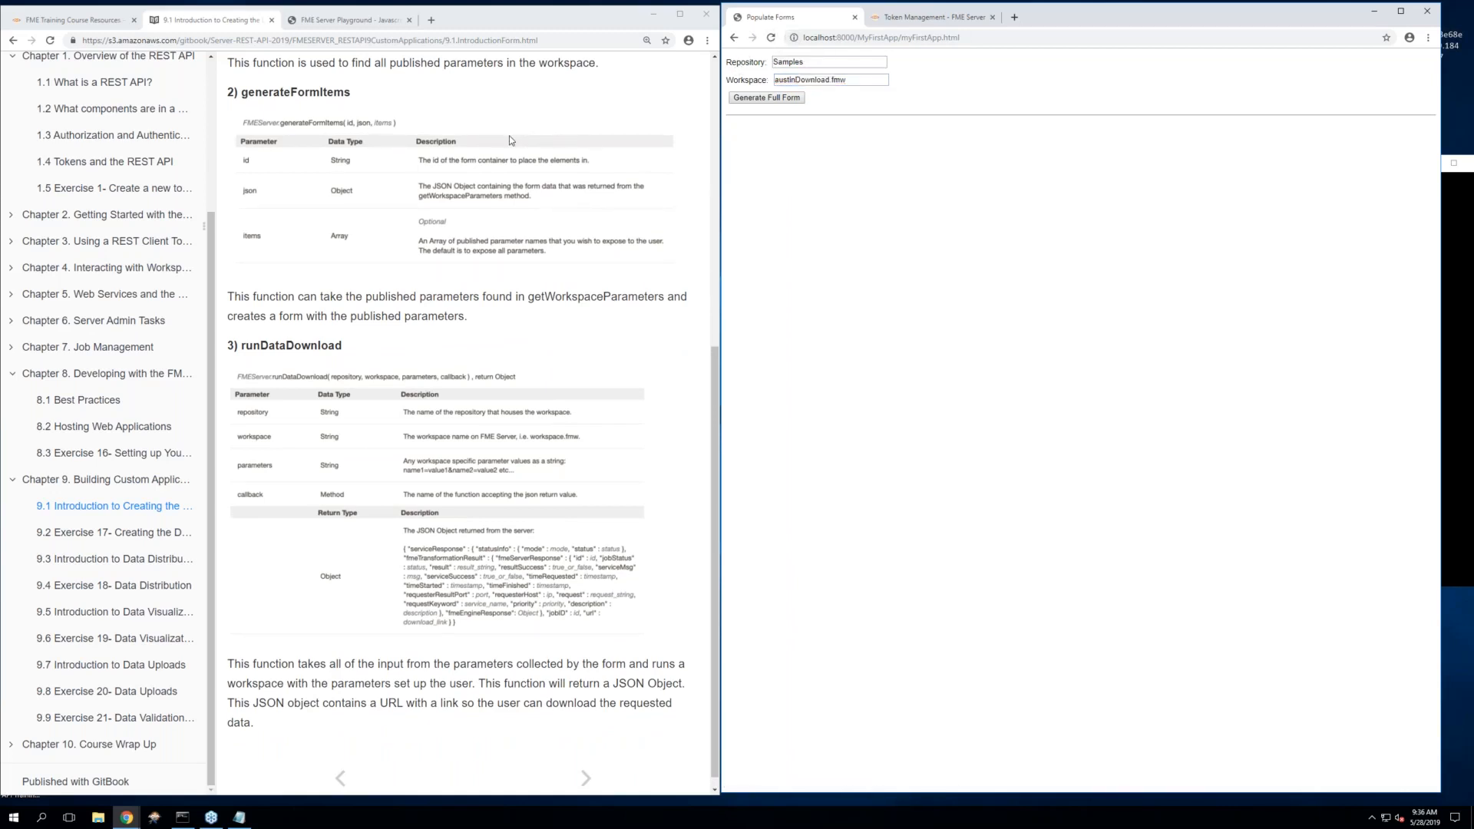
{"action": "scroll", "coordinate": [509, 135], "scroll_direction": "up", "scroll_amount": 4}
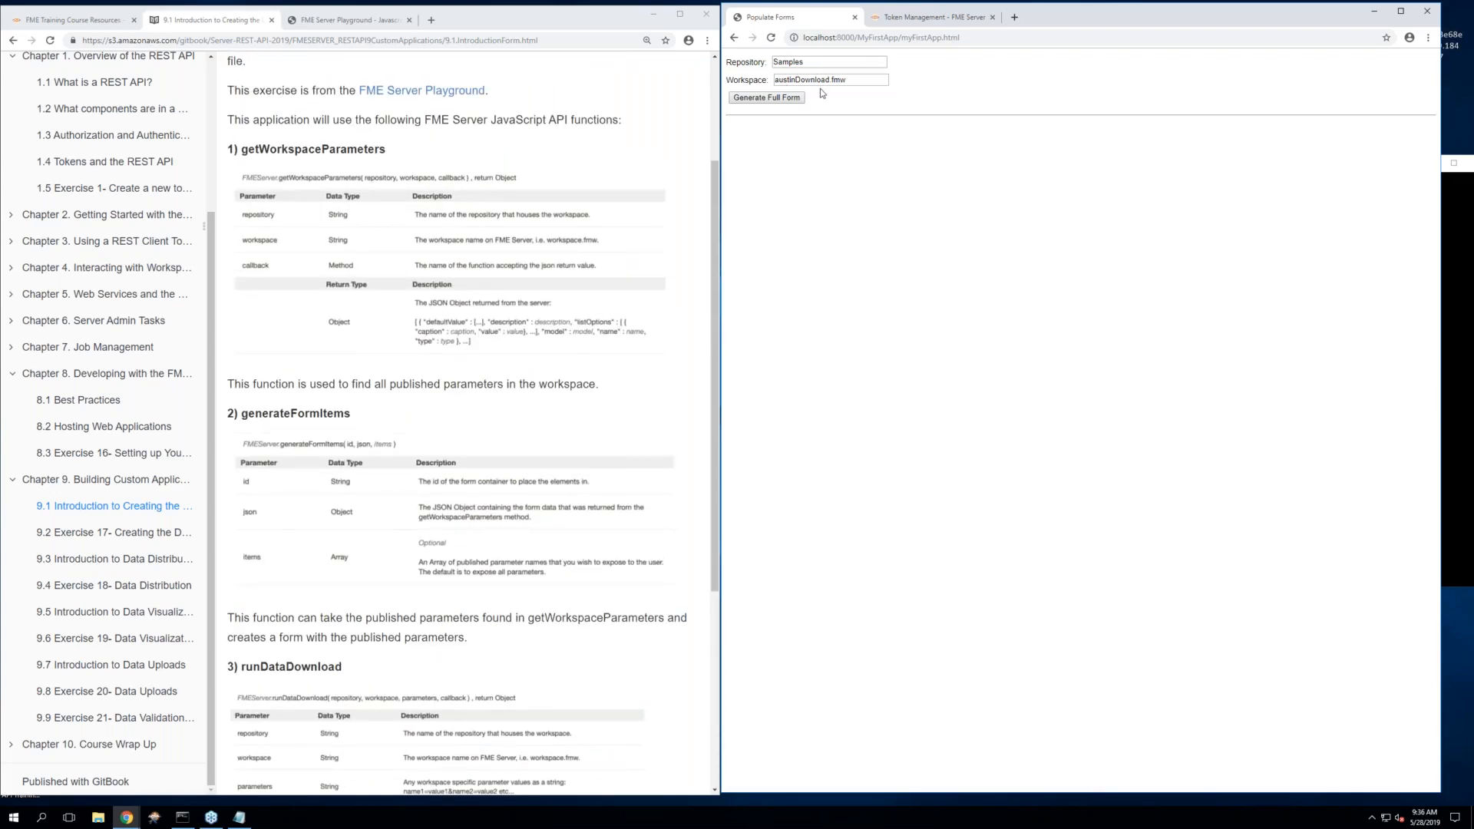
{"action": "left_click", "coordinate": [769, 99]}
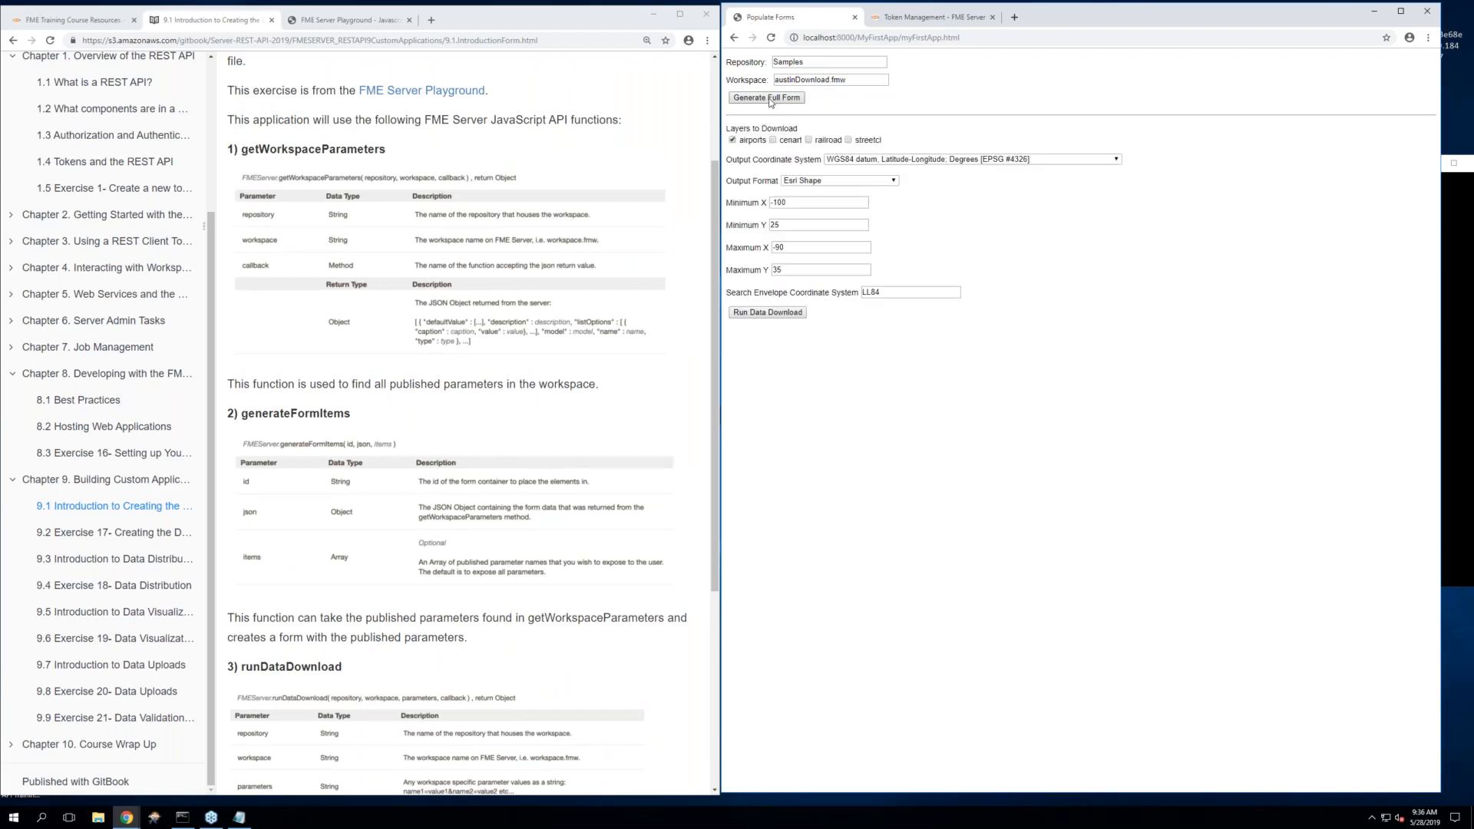
Run the data download with the railroad and streetcl layers added to airports, and download the result file
{"action": "left_click", "coordinate": [797, 221]}
{"action": "left_click", "coordinate": [899, 159]}
{"action": "left_click", "coordinate": [848, 139]}
{"action": "left_click", "coordinate": [808, 139]}
{"action": "scroll", "coordinate": [615, 329], "scroll_direction": "down", "scroll_amount": 4}
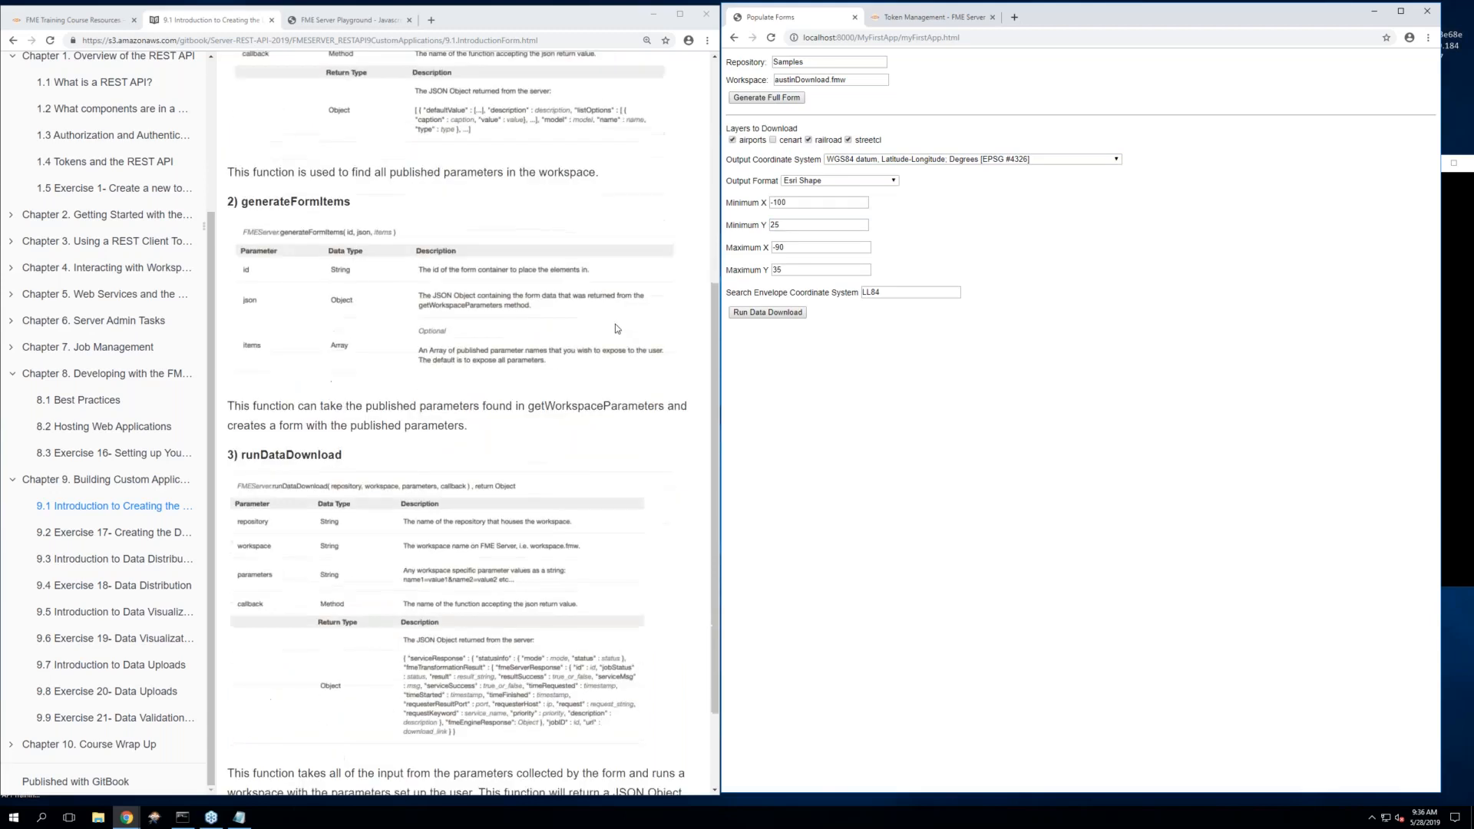
{"action": "left_click", "coordinate": [751, 312]}
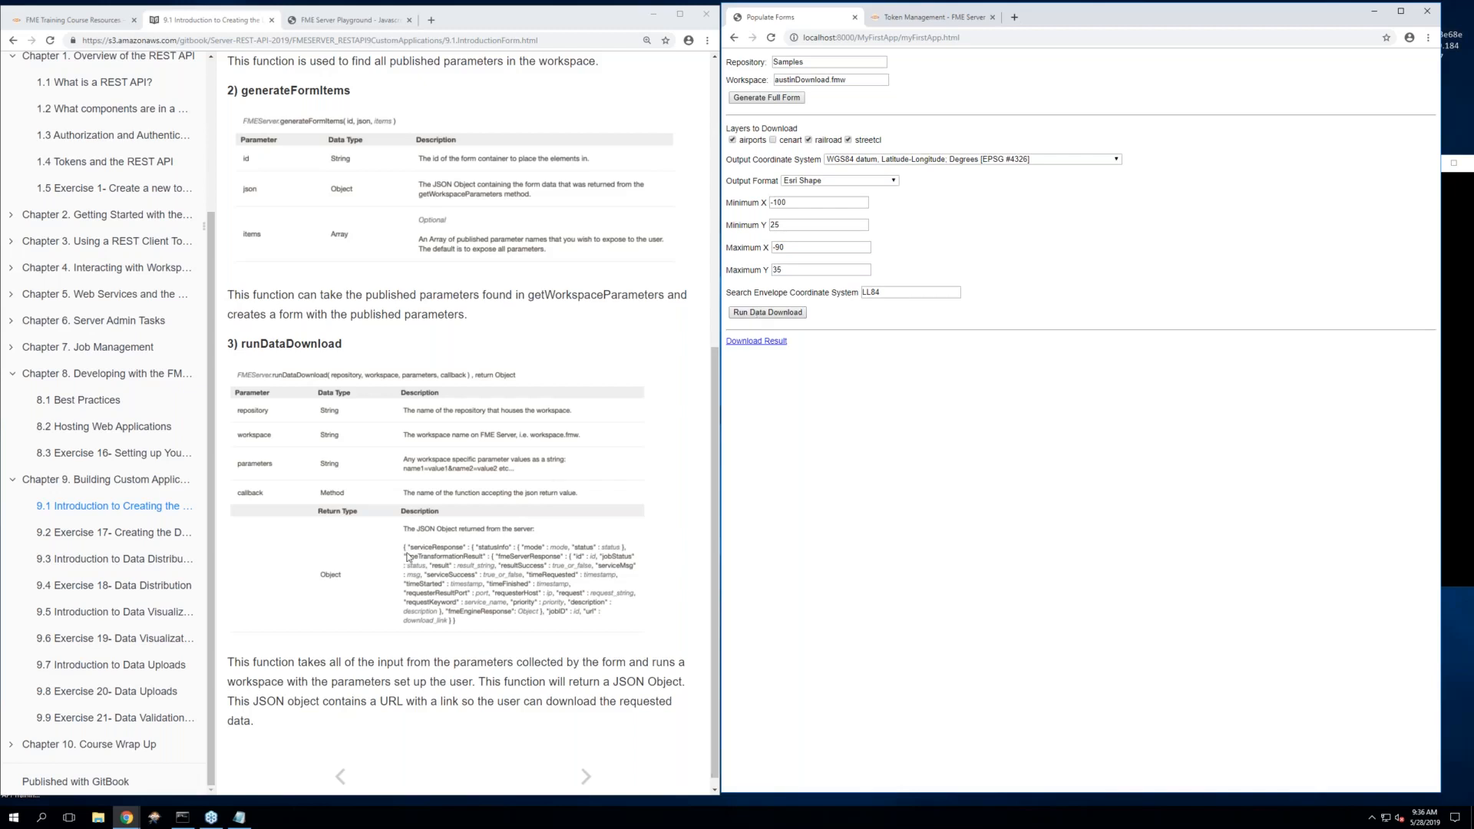
{"action": "scroll", "coordinate": [407, 556], "scroll_direction": "down", "scroll_amount": 1}
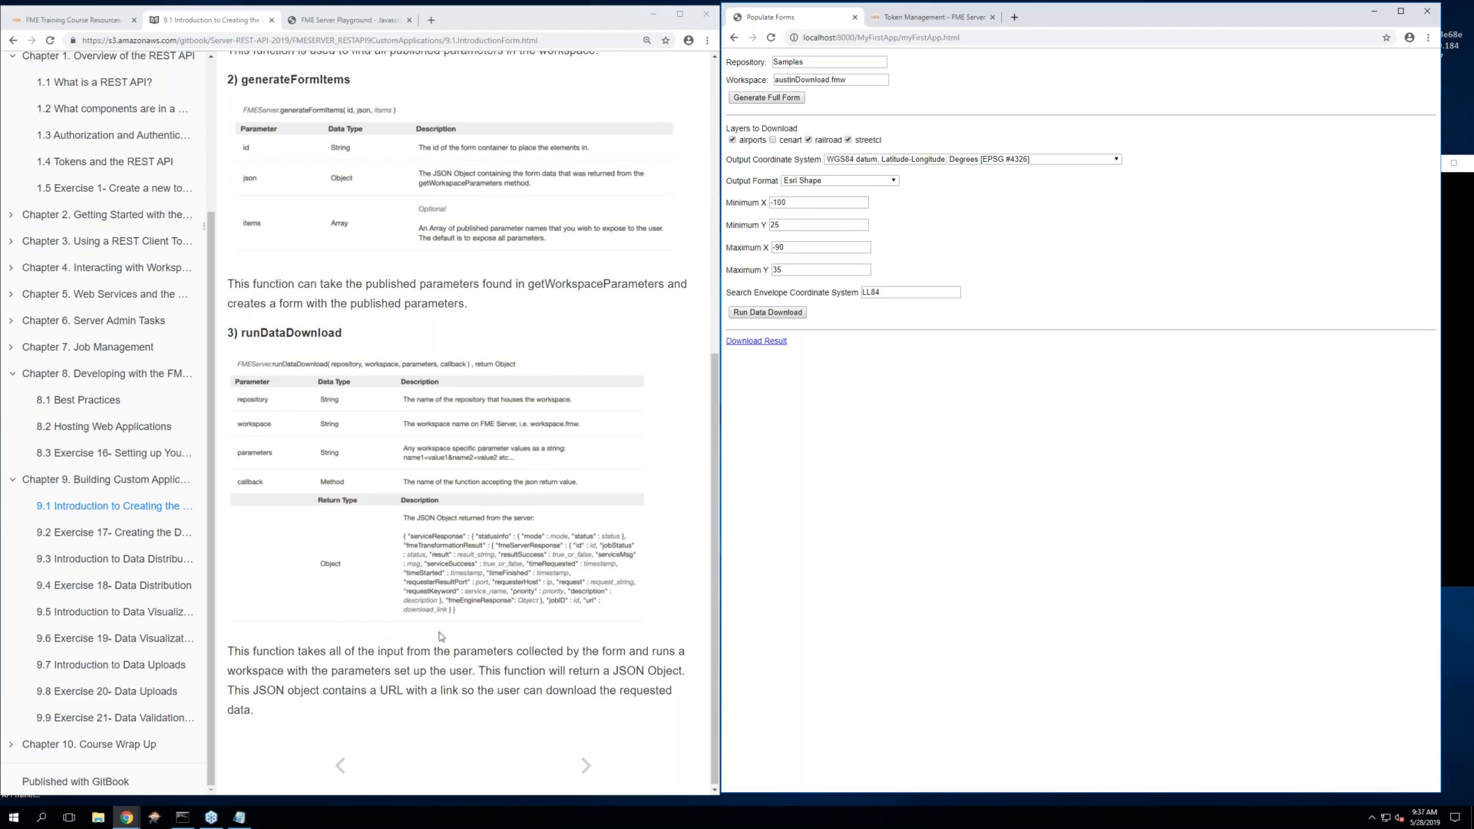
{"action": "left_click", "coordinate": [769, 345]}
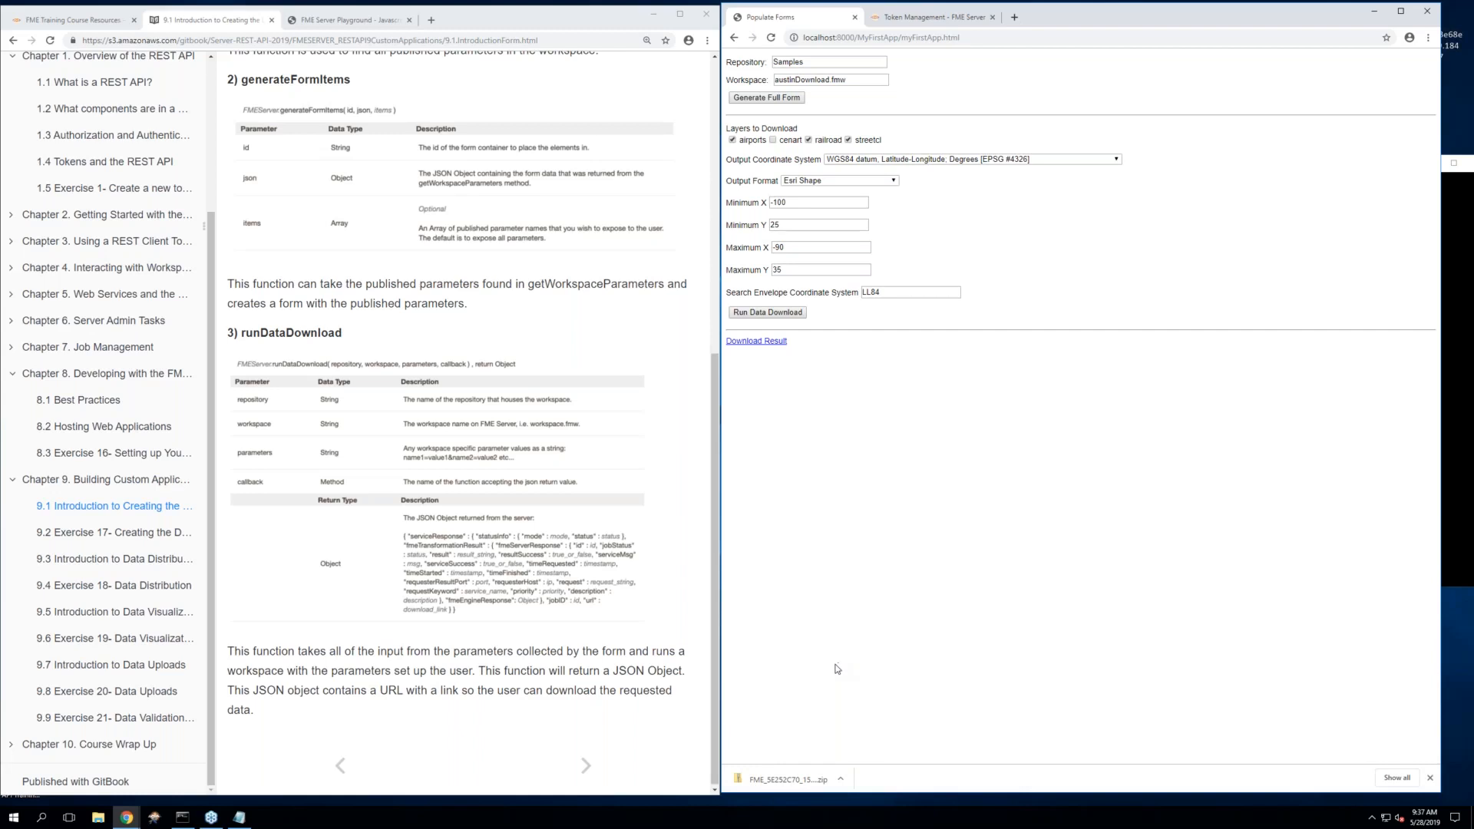
Open 9.2 Exercise 17 in the manual and read its overview, warning and first instruction
{"action": "left_click", "coordinate": [132, 539]}
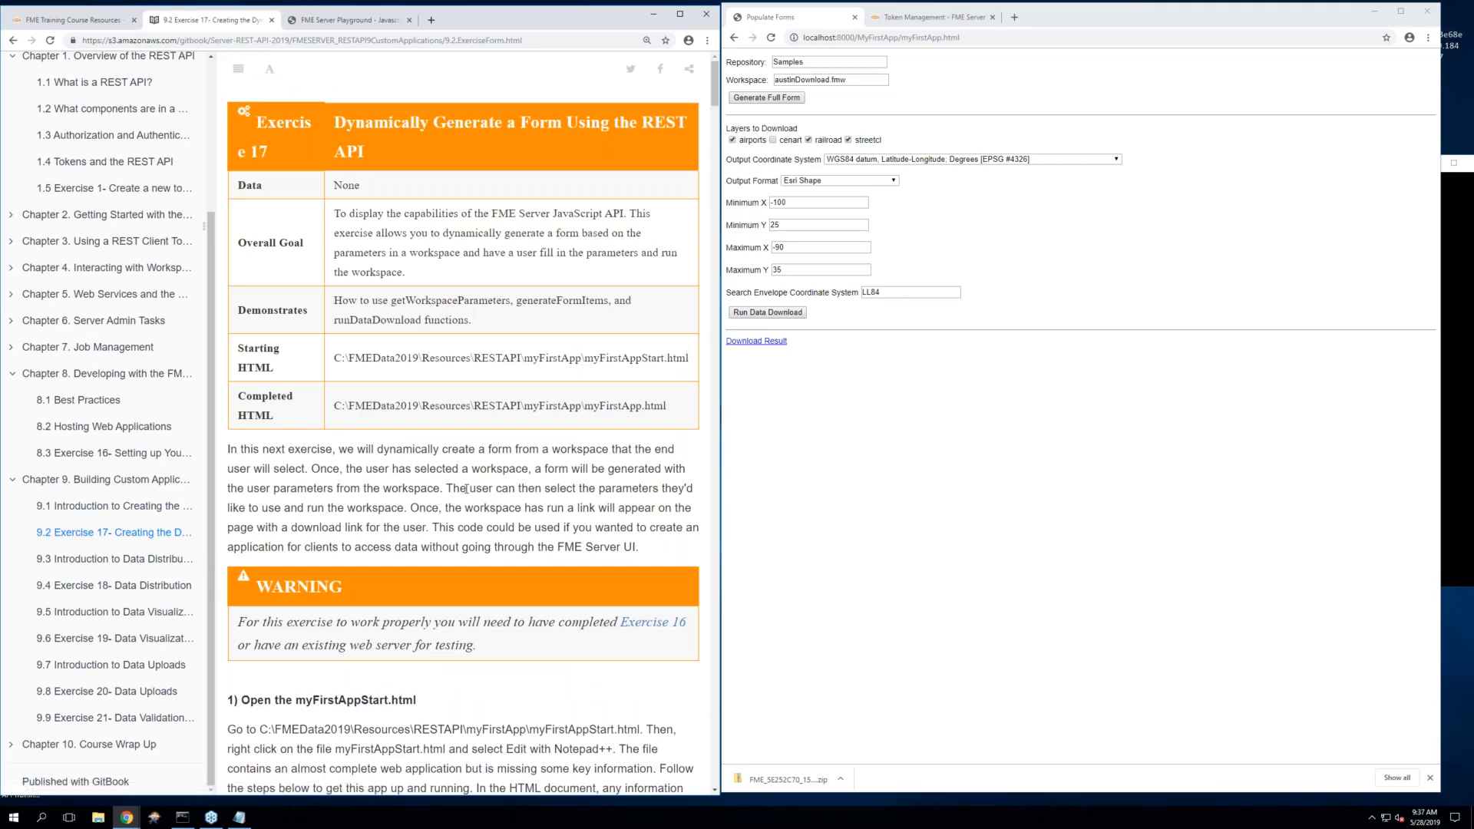
{"action": "scroll", "coordinate": [466, 488], "scroll_direction": "down", "scroll_amount": 3}
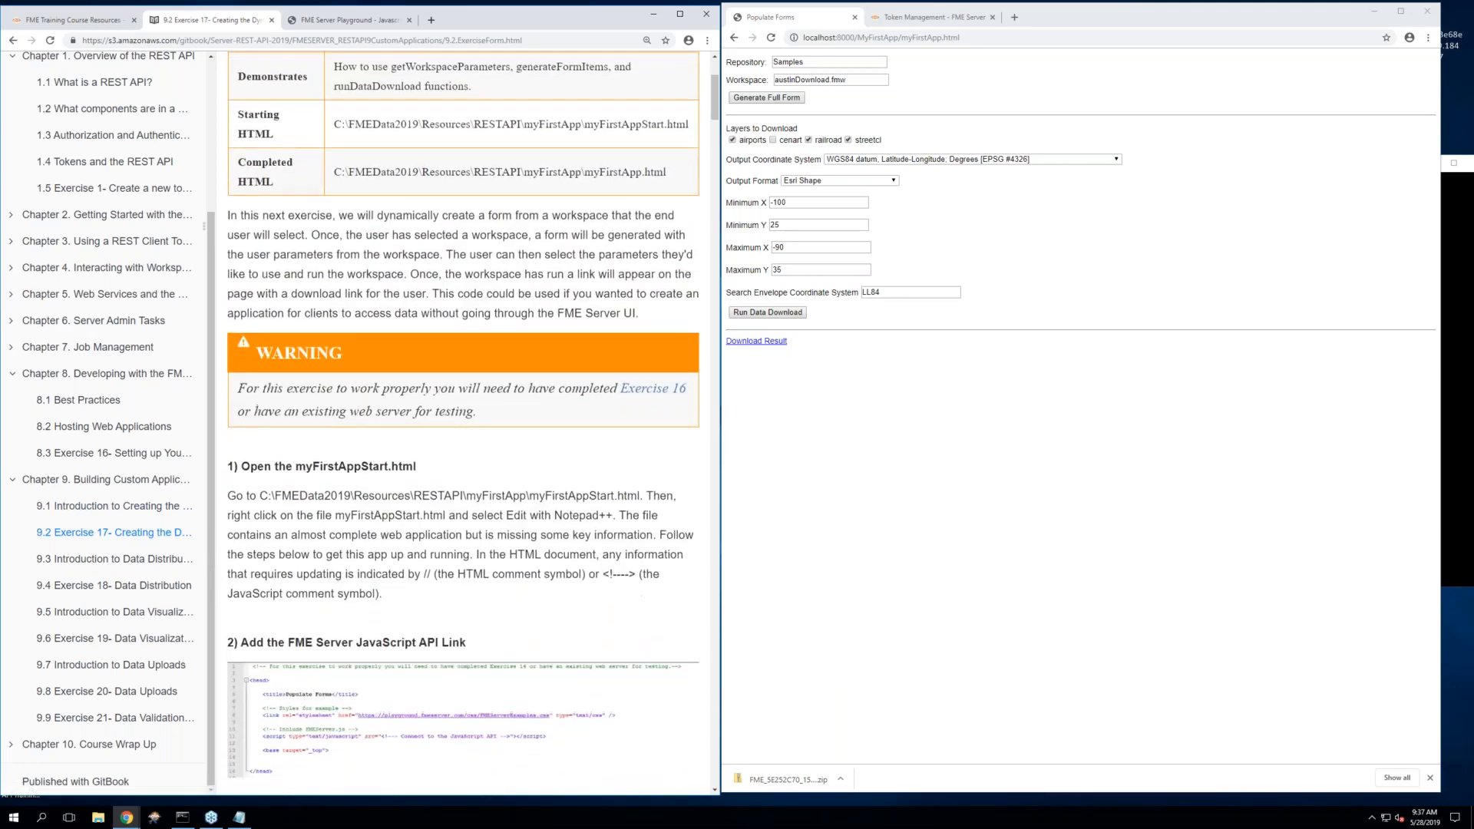
{"action": "scroll", "coordinate": [411, 458], "scroll_direction": "up", "scroll_amount": 3}
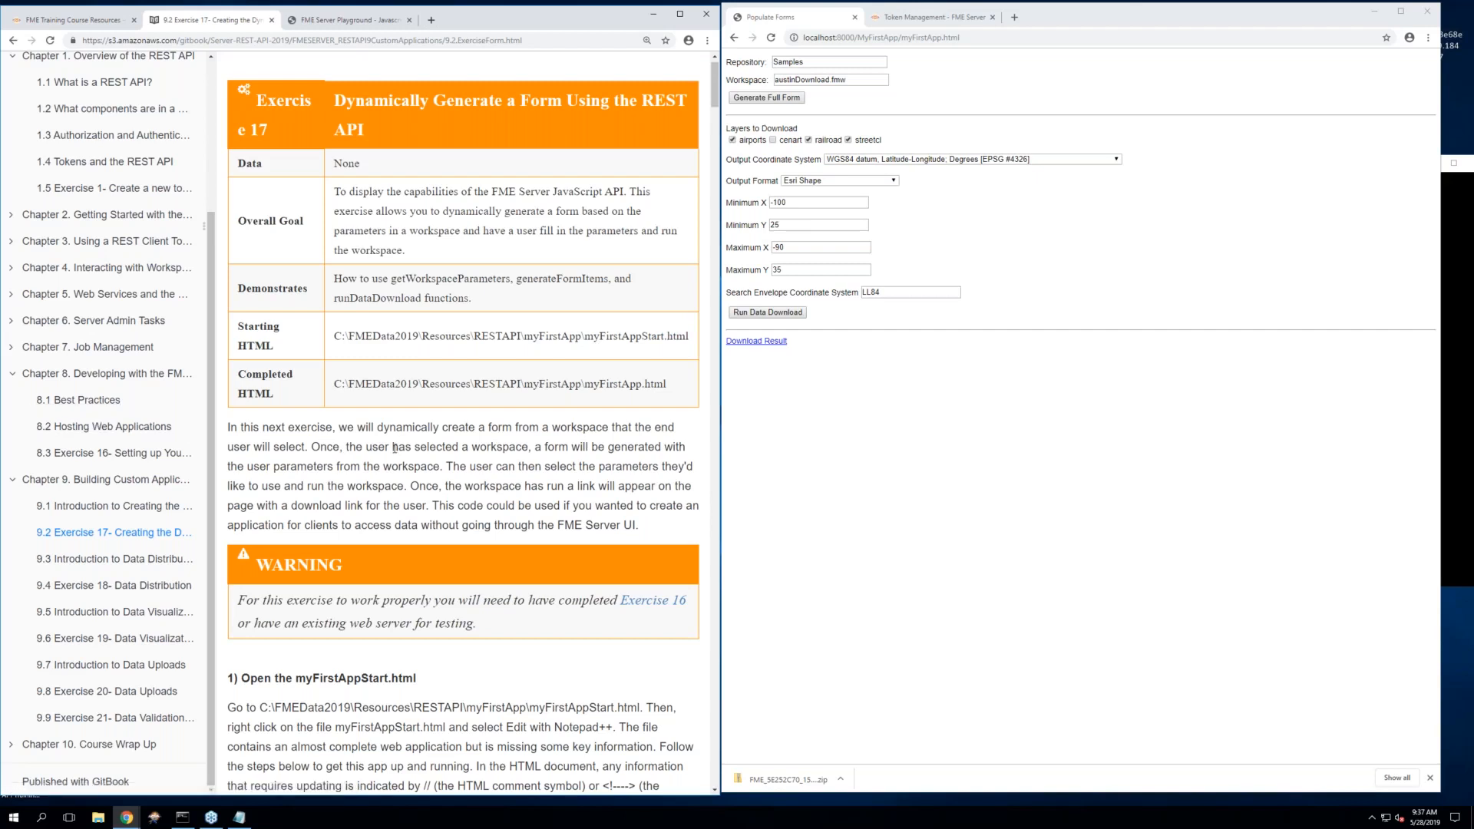
{"action": "scroll", "coordinate": [394, 448], "scroll_direction": "down", "scroll_amount": 1}
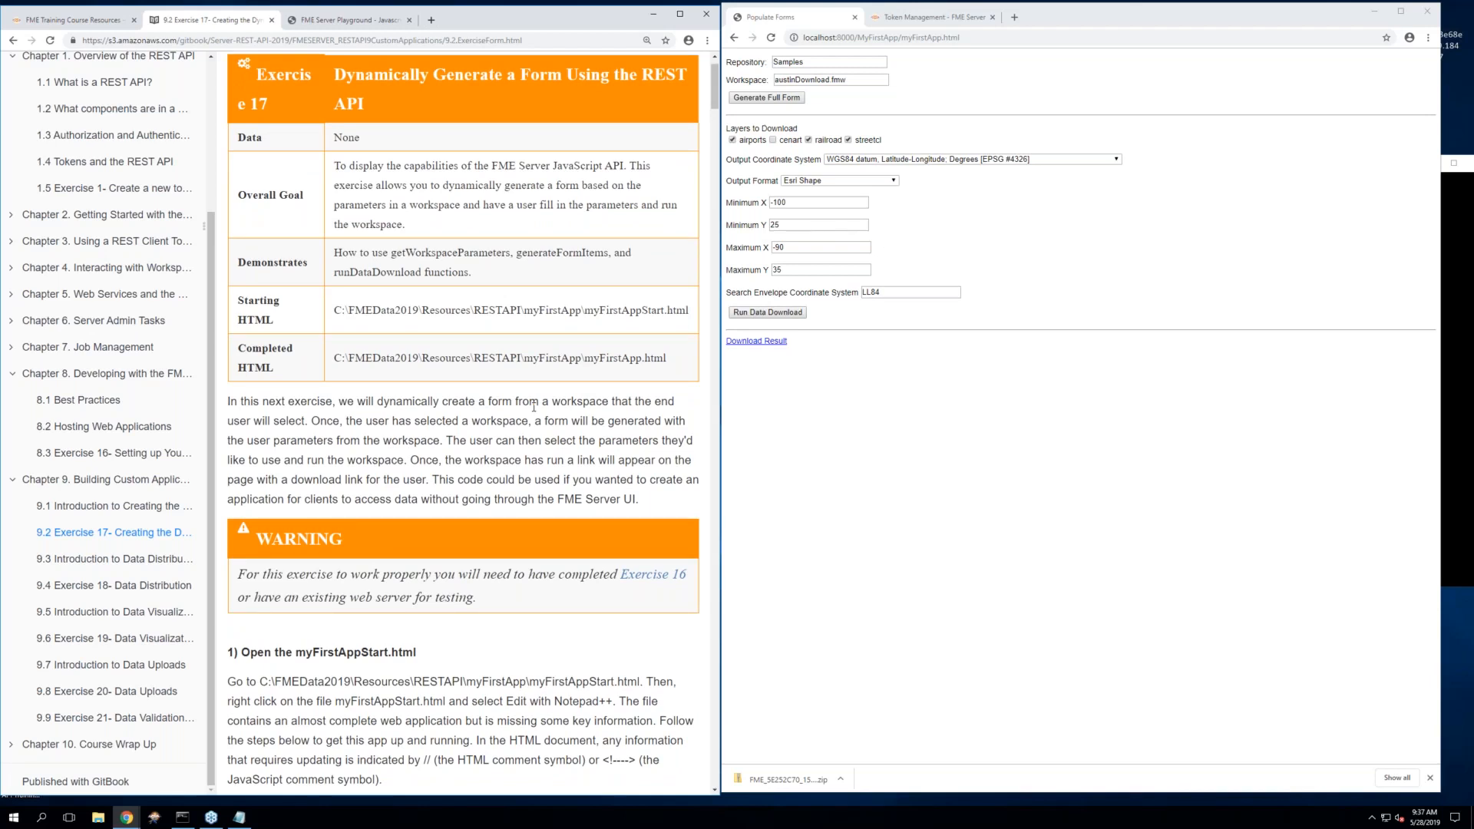
{"action": "scroll", "coordinate": [534, 406], "scroll_direction": "down", "scroll_amount": 1}
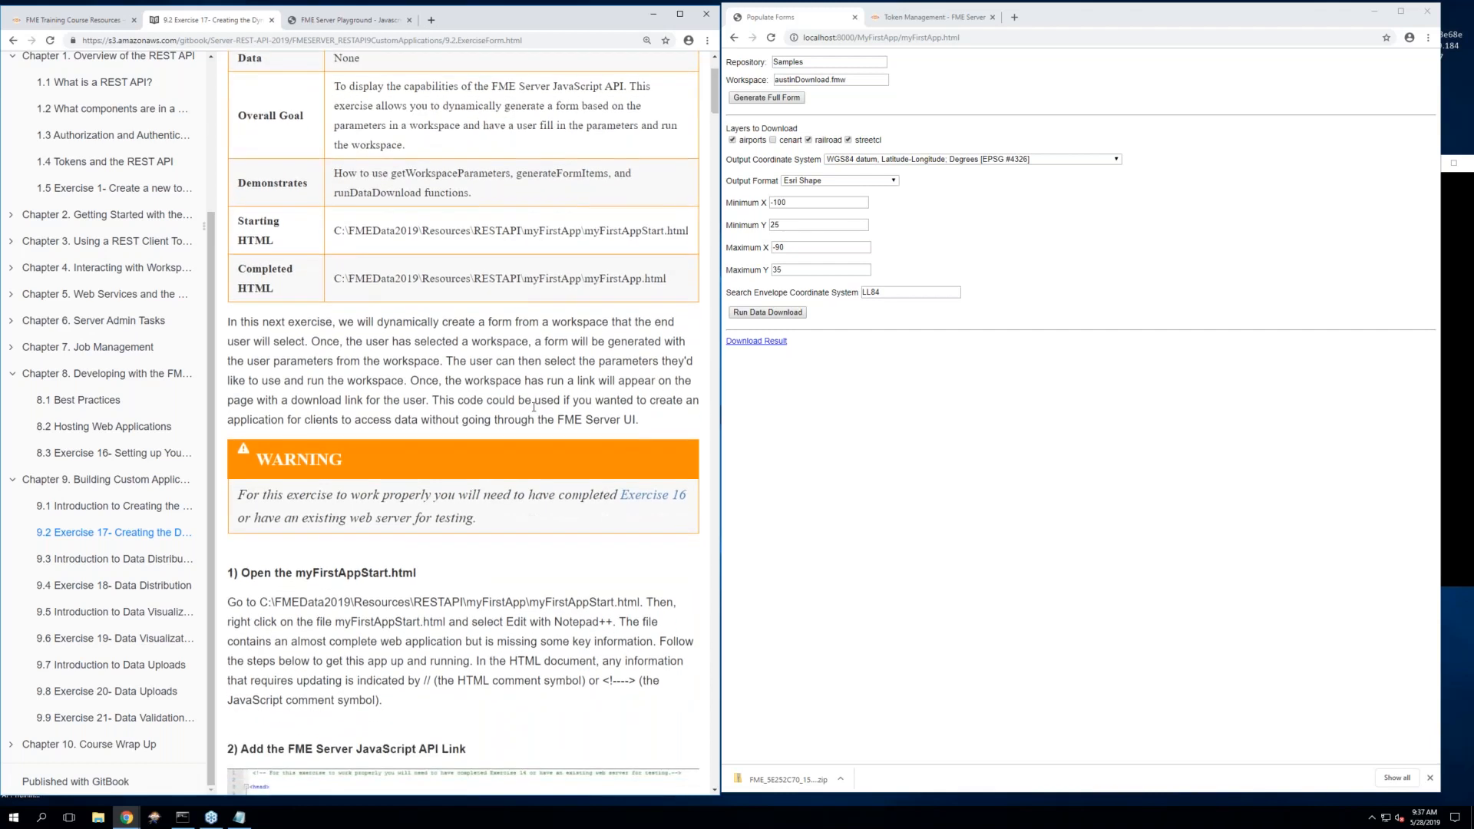
{"action": "scroll", "coordinate": [534, 407], "scroll_direction": "down", "scroll_amount": 1}
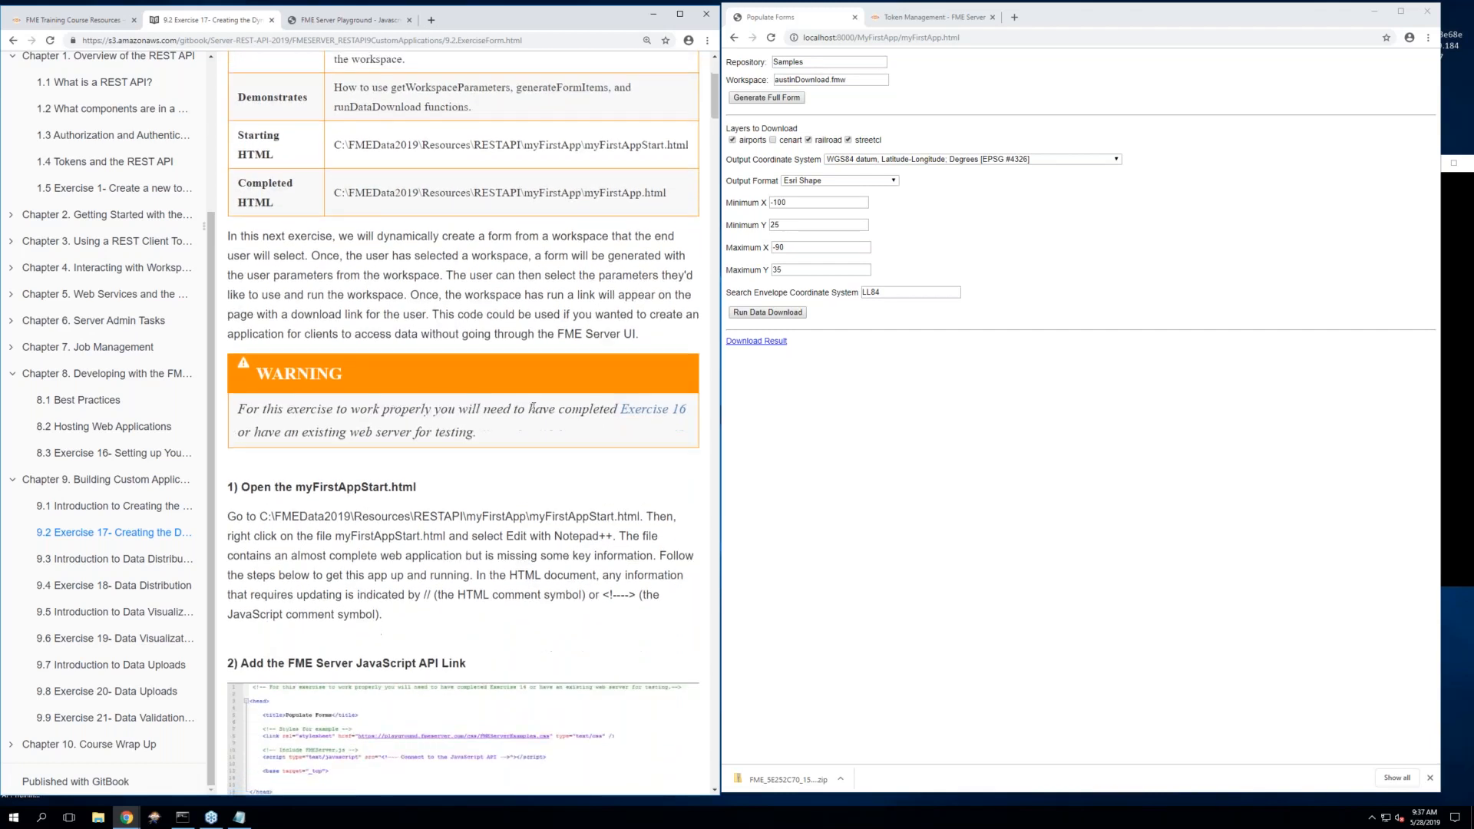
Check in the Command Prompt that the Python web server is running, and minimize the window
{"action": "left_click", "coordinate": [182, 816]}
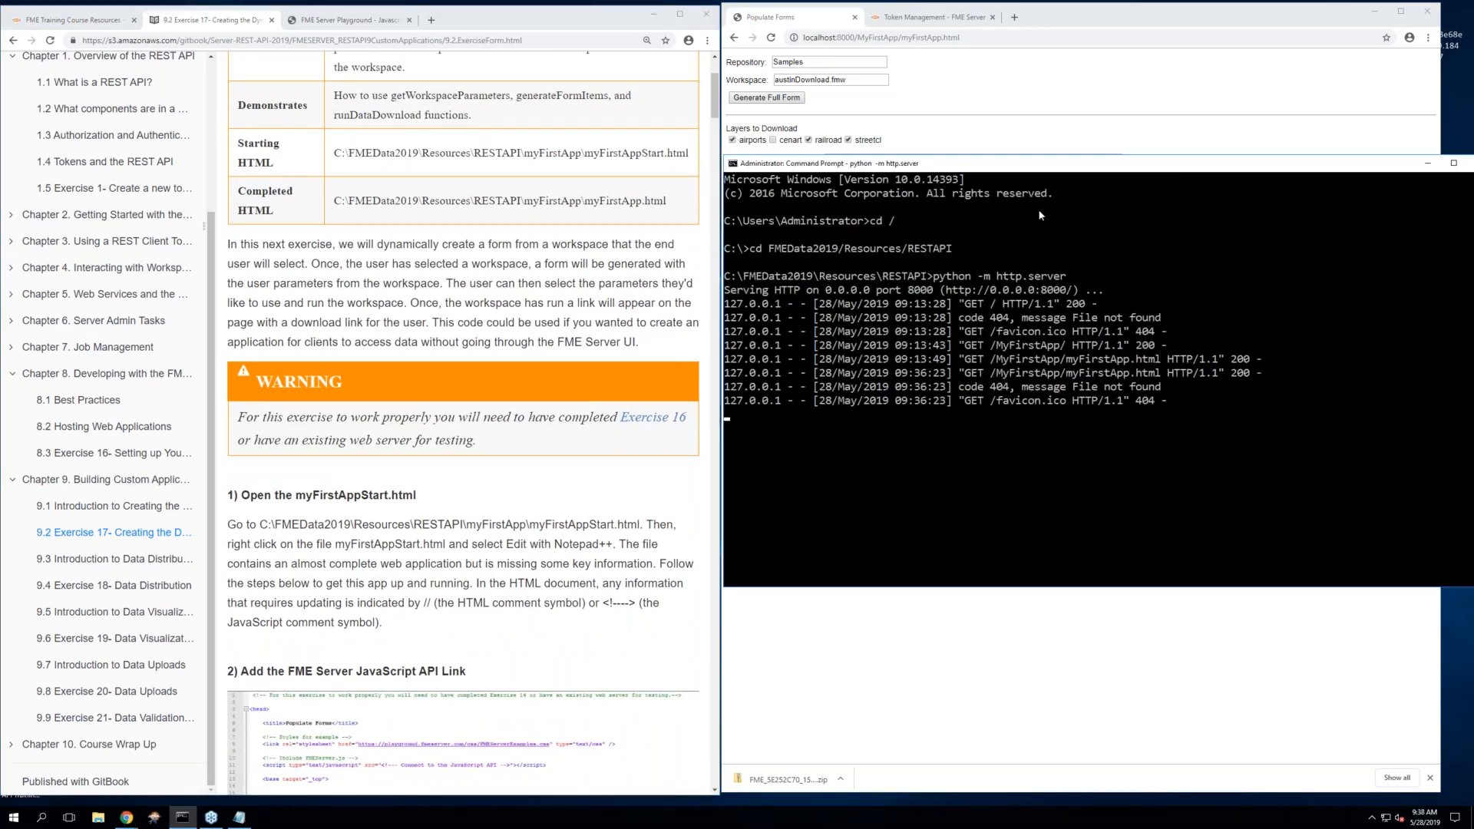
{"action": "left_click_drag", "start_coordinate": [1235, 173], "coordinate": [956, 188]}
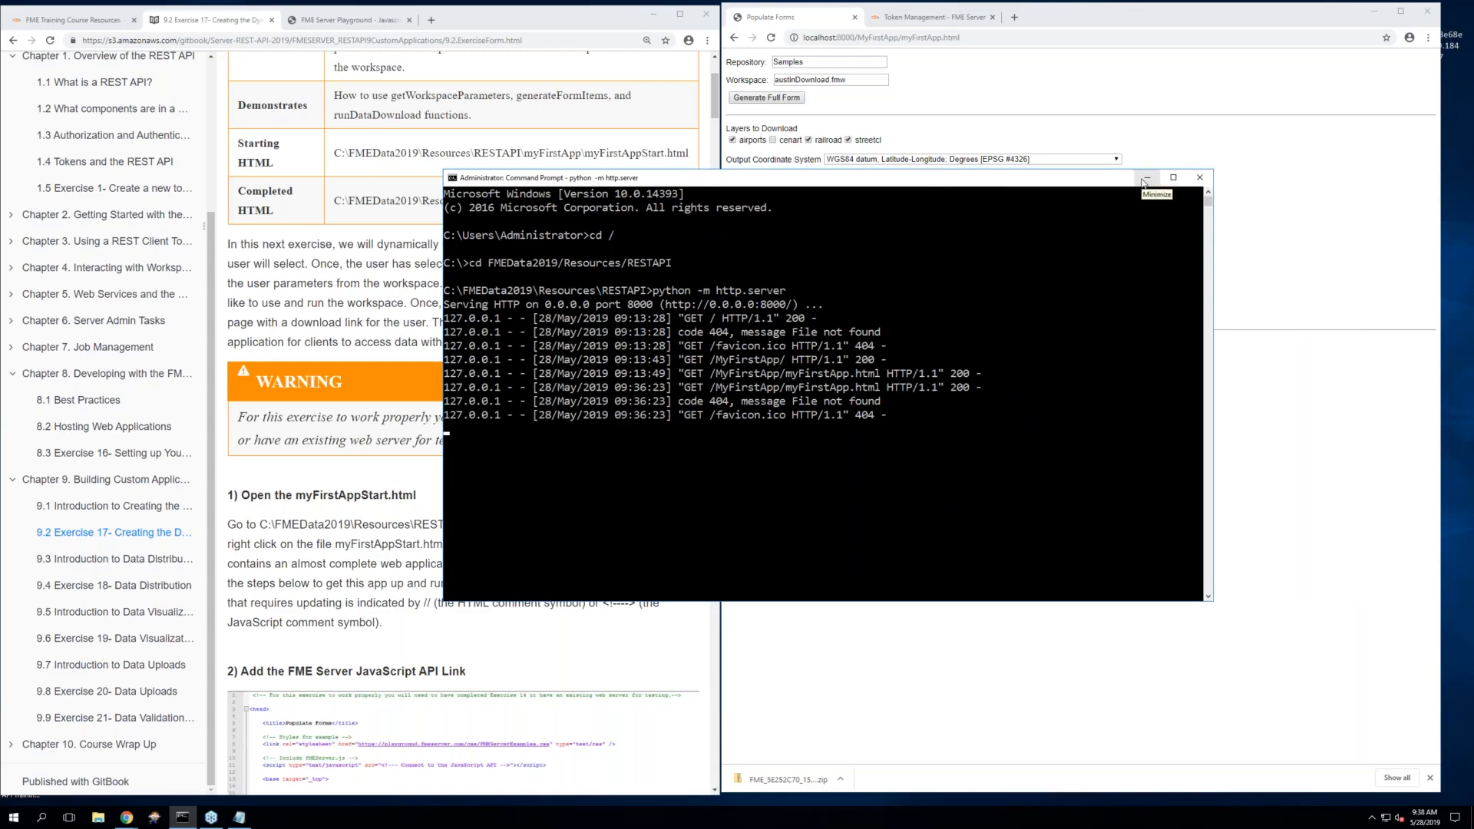
{"action": "left_click", "coordinate": [1142, 182]}
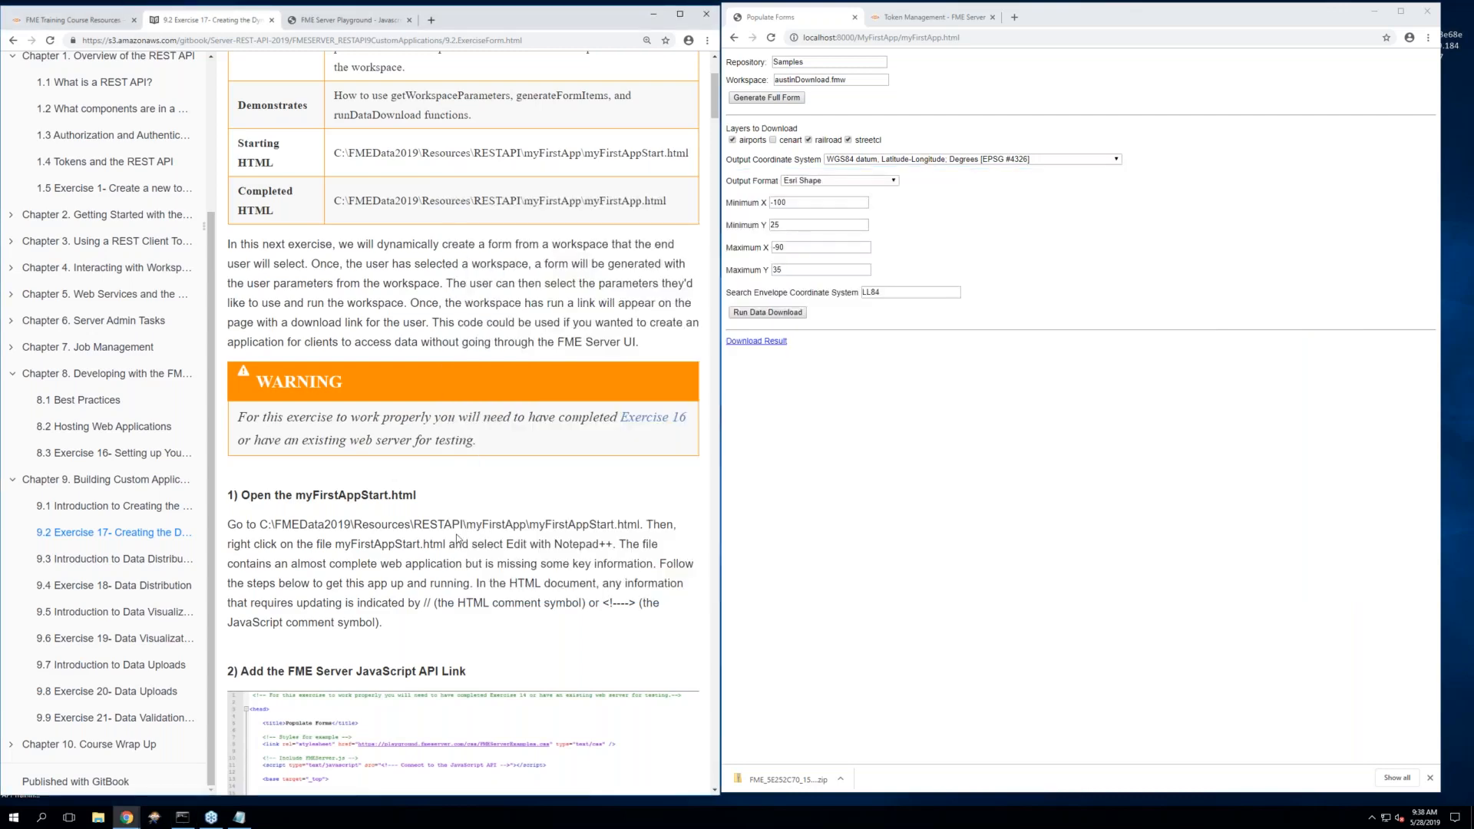
Read the manual's first instruction and browse in File Explorer to C:\FMEData2019\Resources\RESTAPI\MyFirstApp
{"action": "scroll", "coordinate": [458, 540], "scroll_direction": "down", "scroll_amount": 3}
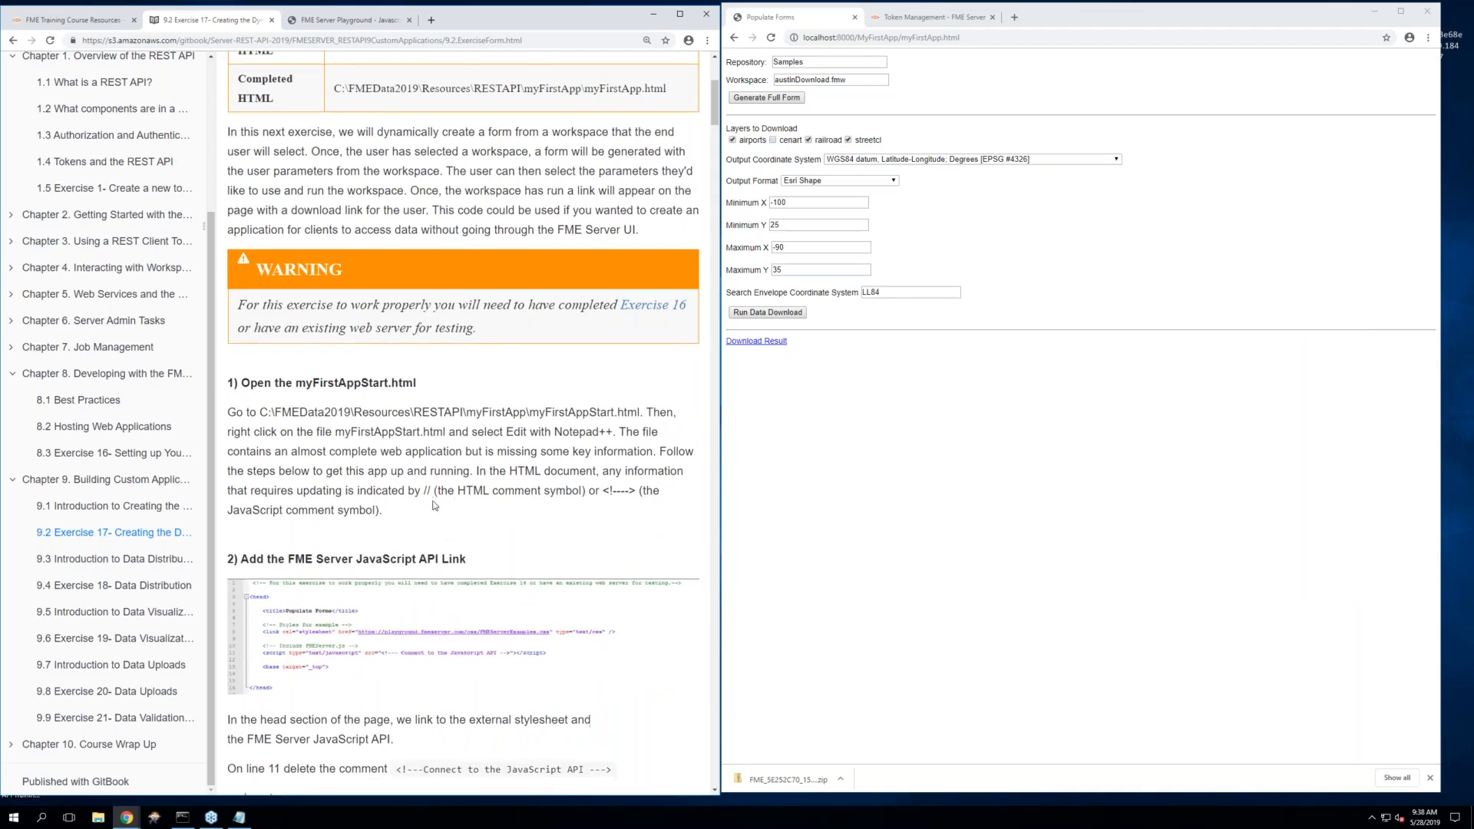
{"action": "scroll", "coordinate": [384, 422], "scroll_direction": "down", "scroll_amount": 1}
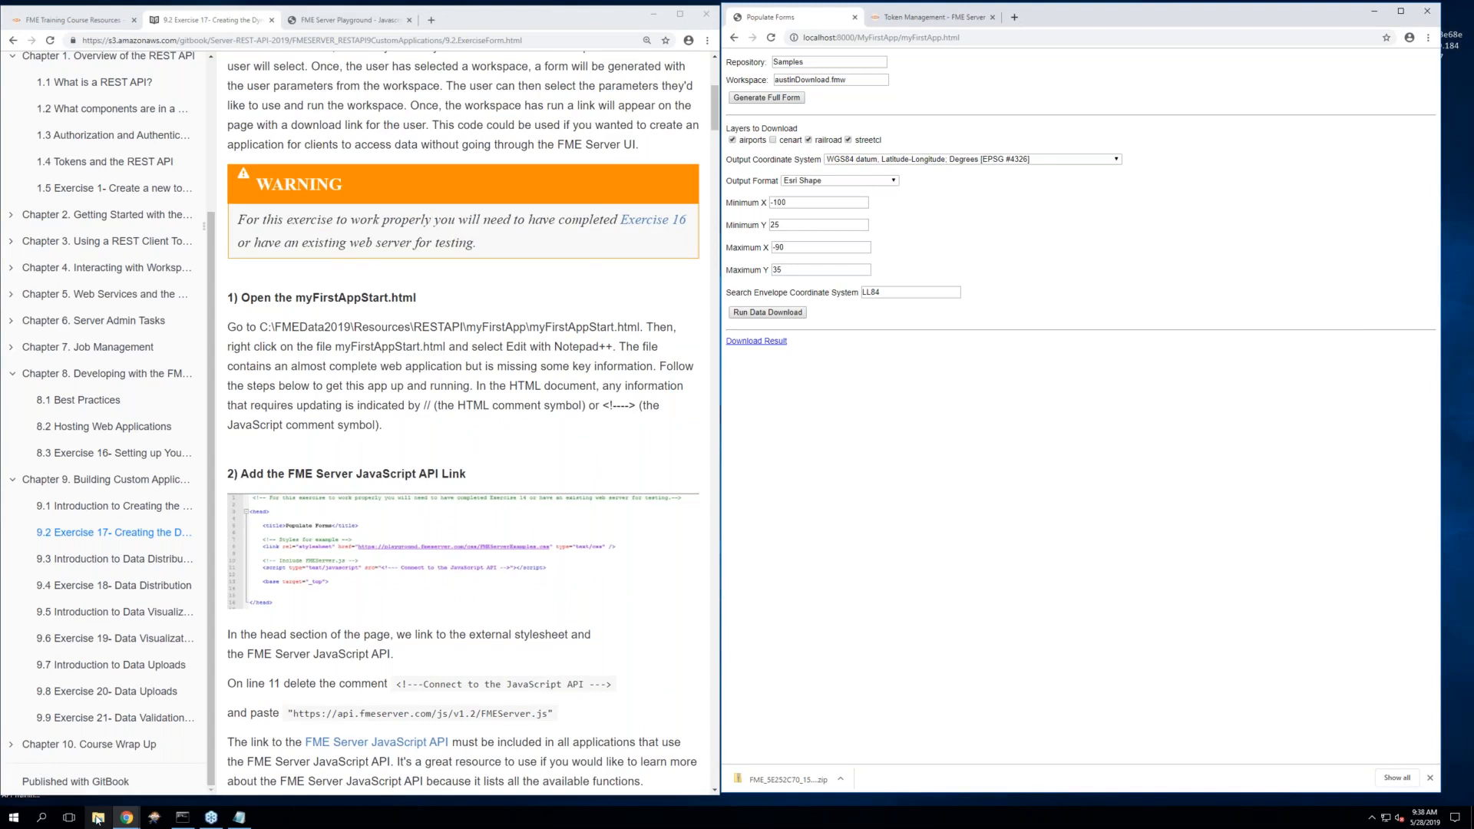
{"action": "left_click", "coordinate": [98, 819]}
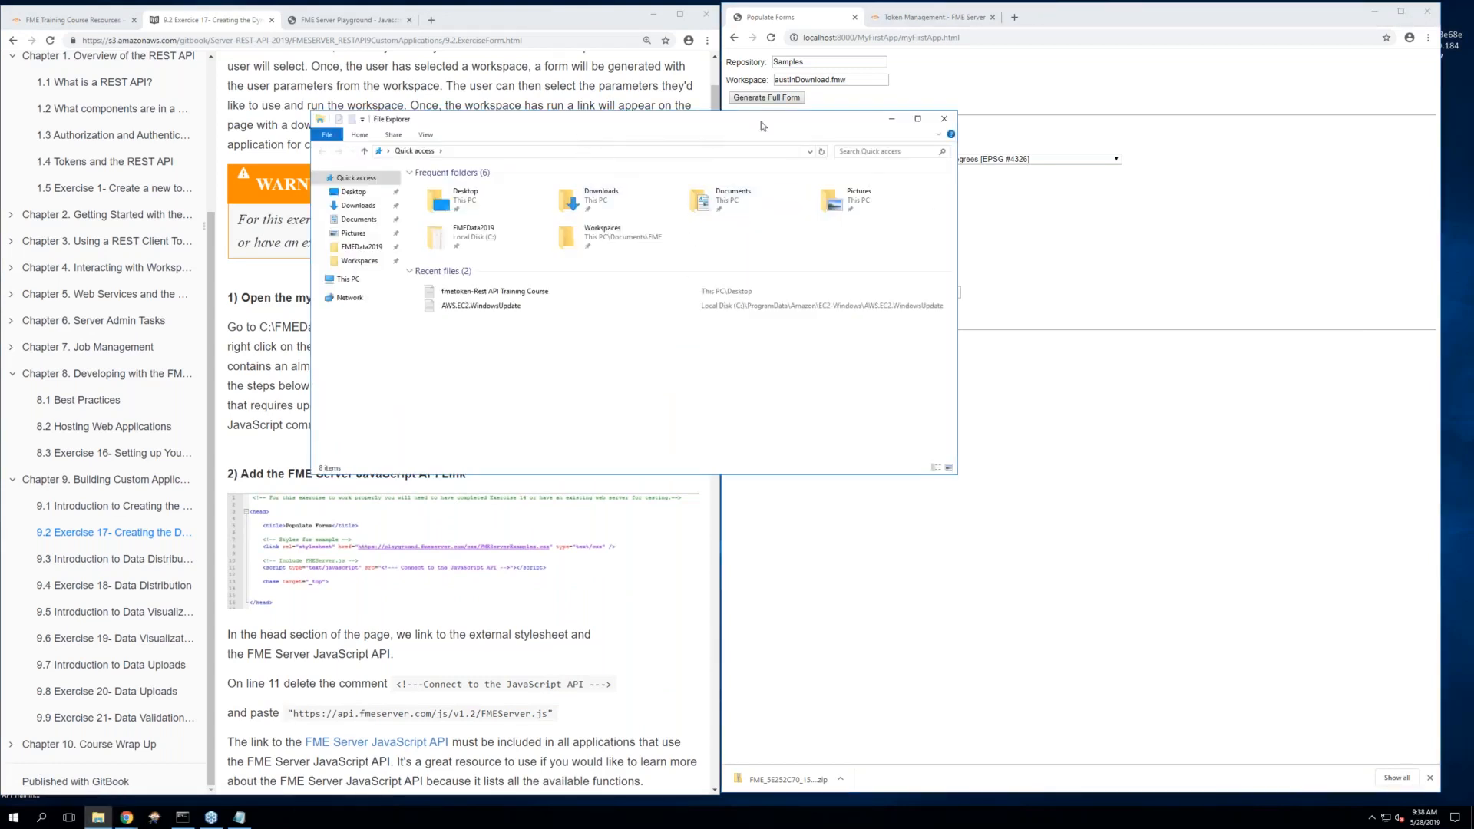
{"action": "left_click_drag", "start_coordinate": [616, 123], "coordinate": [995, 300]}
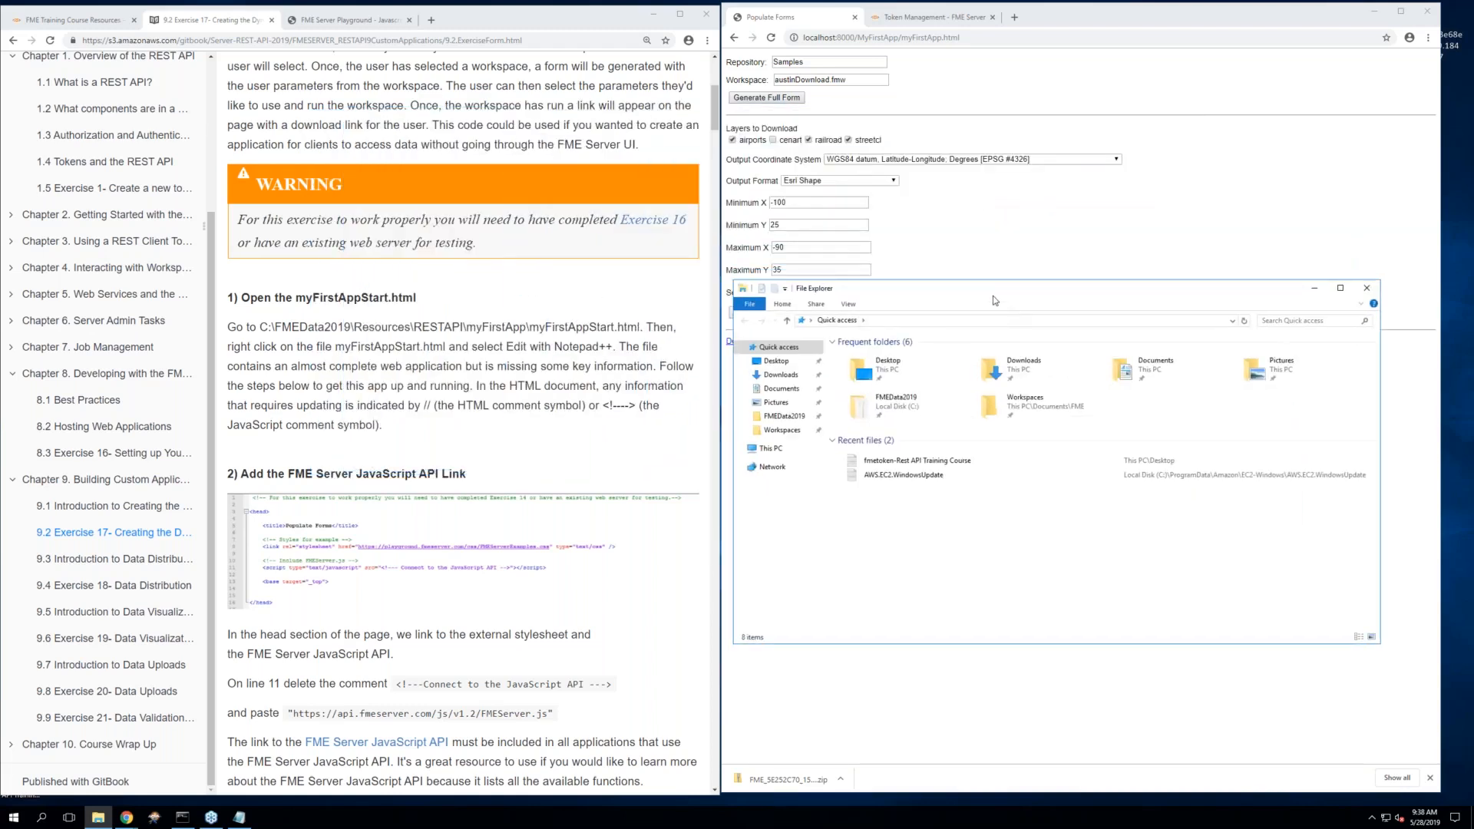
{"action": "left_click", "coordinate": [790, 421]}
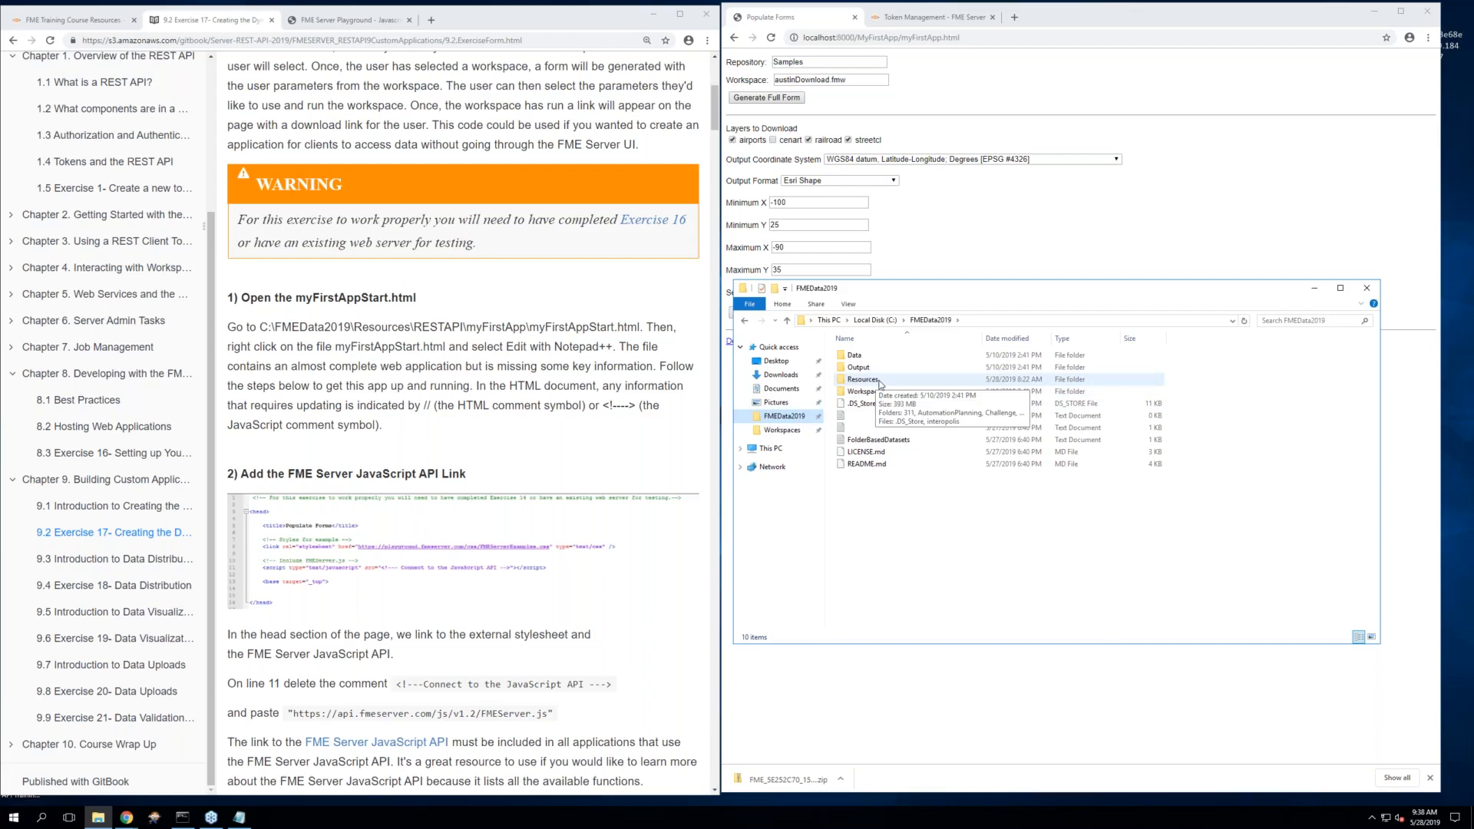
{"action": "double_click", "coordinate": [863, 379]}
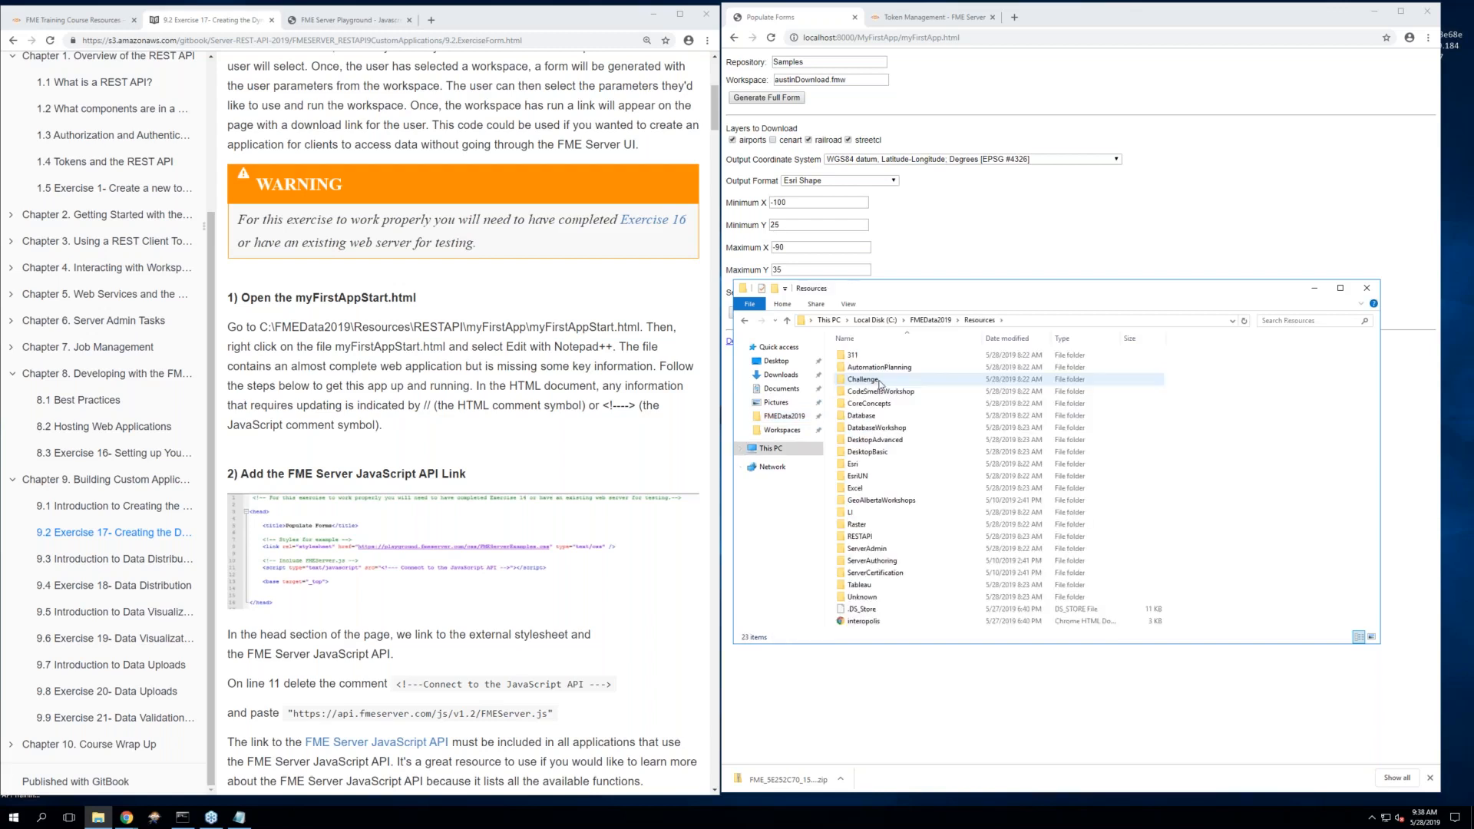
{"action": "double_click", "coordinate": [860, 536]}
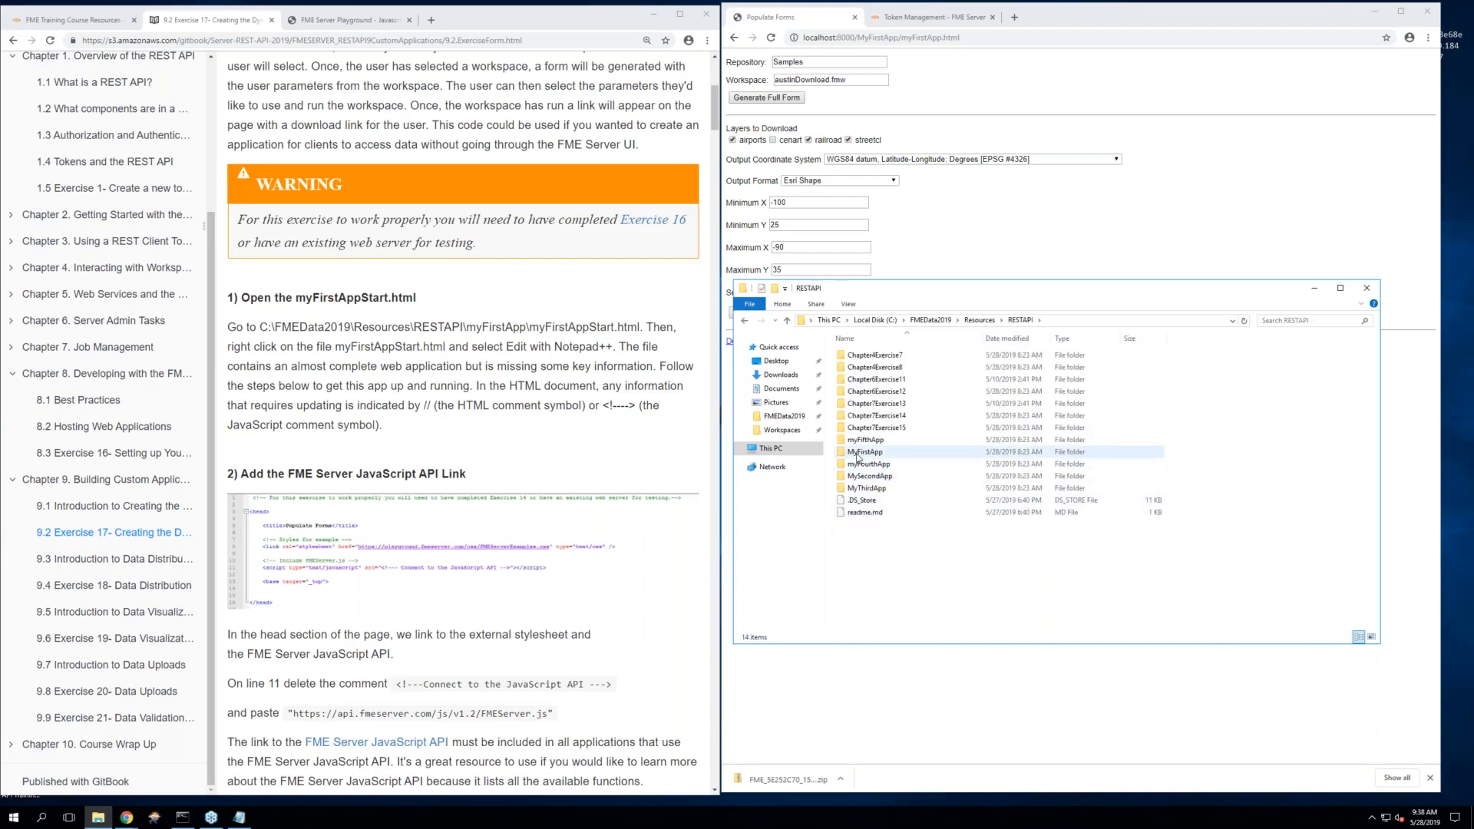
{"action": "double_click", "coordinate": [857, 456]}
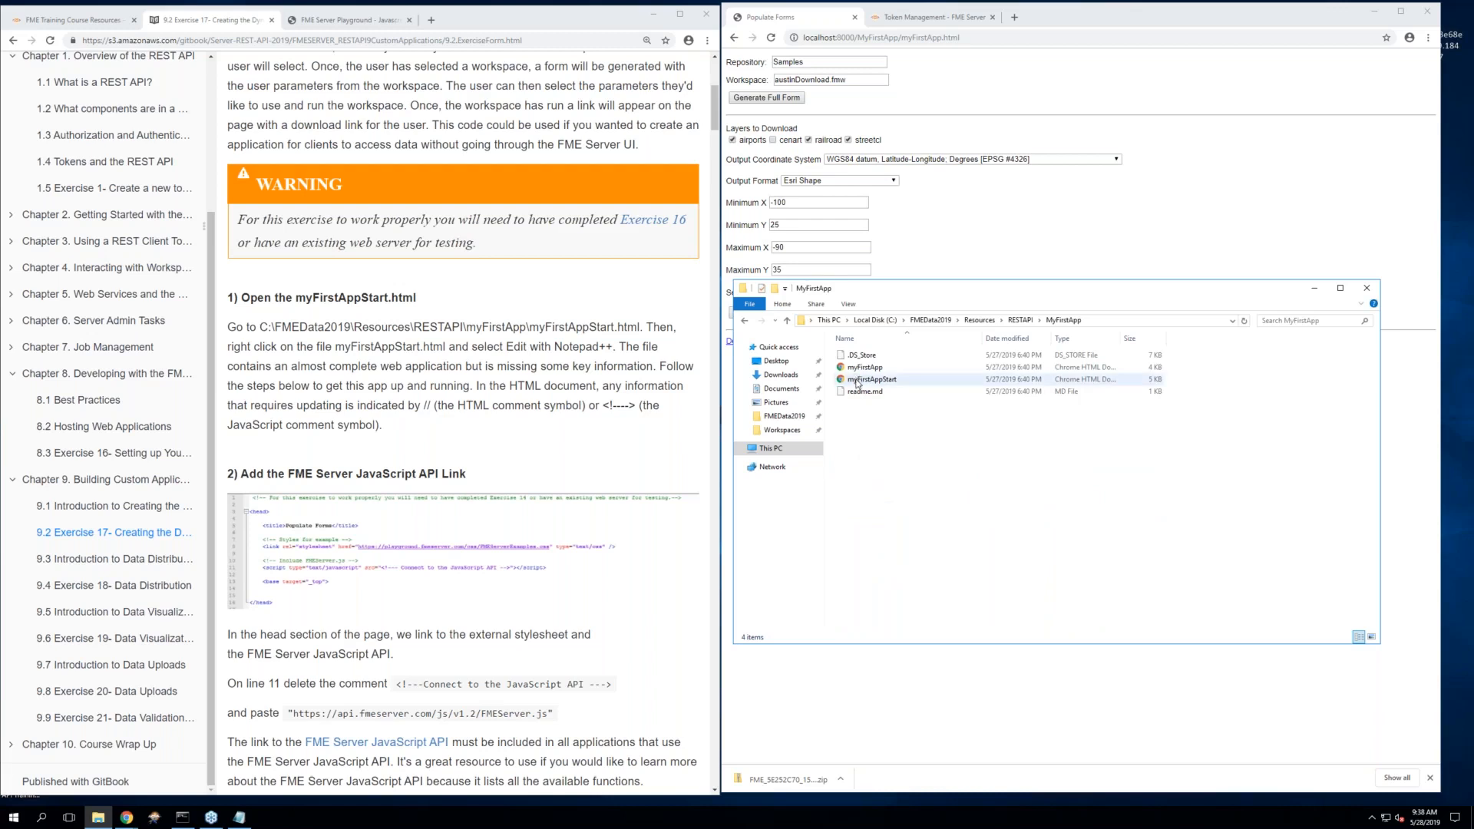
Show the full folder path and open myFirstAppStart.html for editing in Notepad++
{"action": "left_click", "coordinate": [858, 383]}
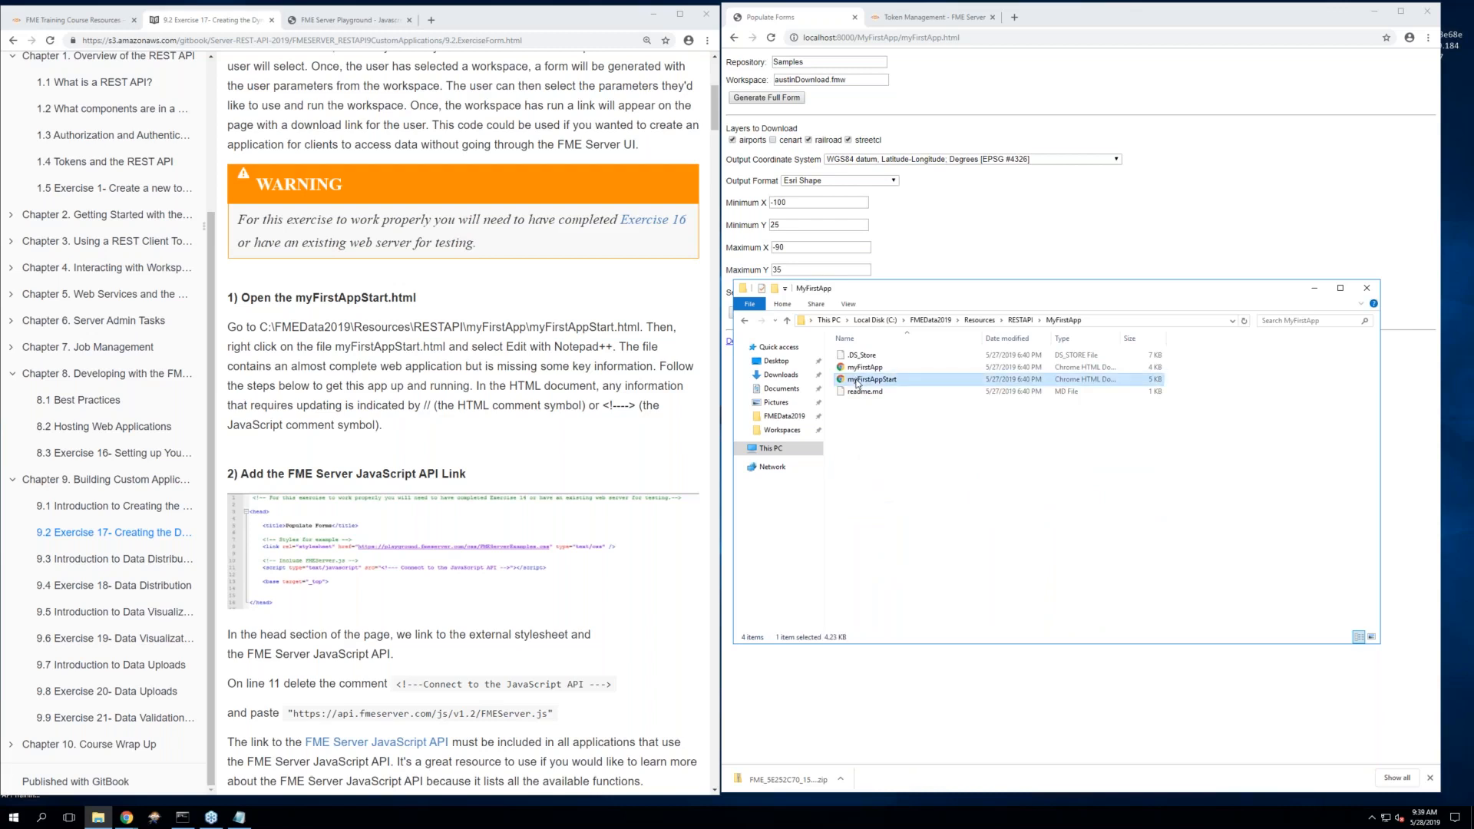
{"action": "left_click", "coordinate": [1099, 319]}
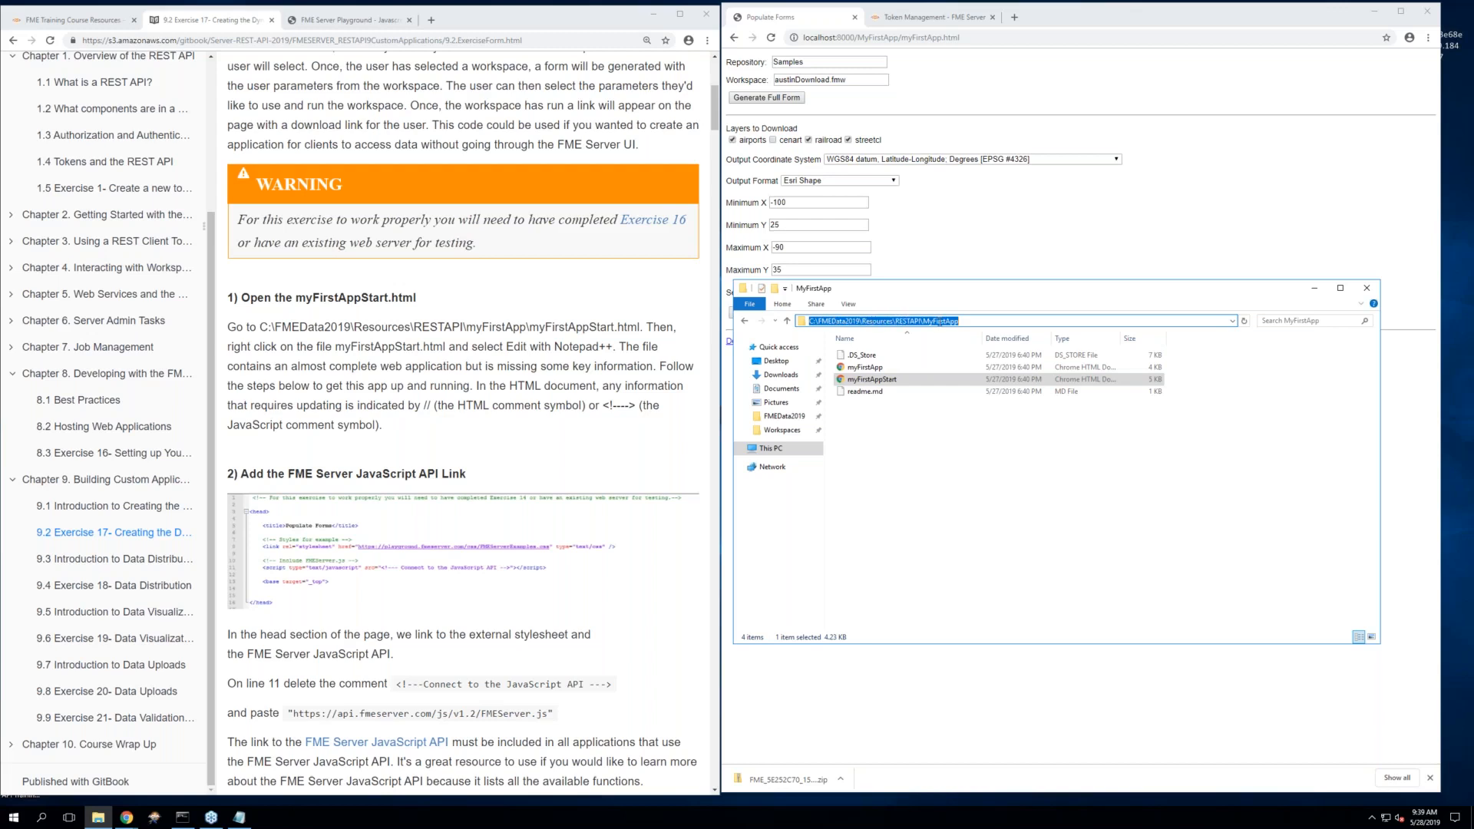
{"action": "left_click", "coordinate": [909, 457]}
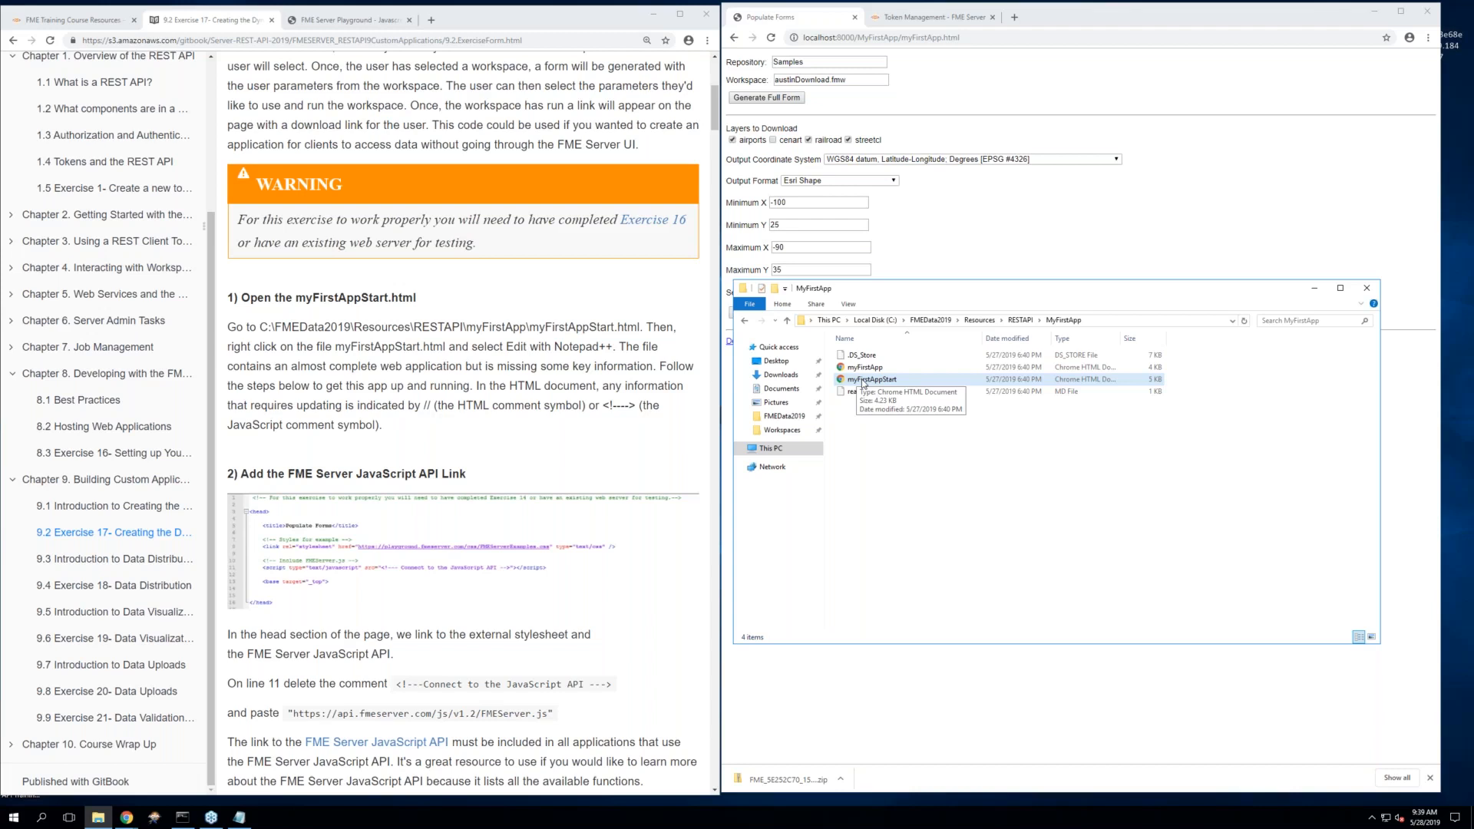
{"action": "right_click", "coordinate": [863, 381]}
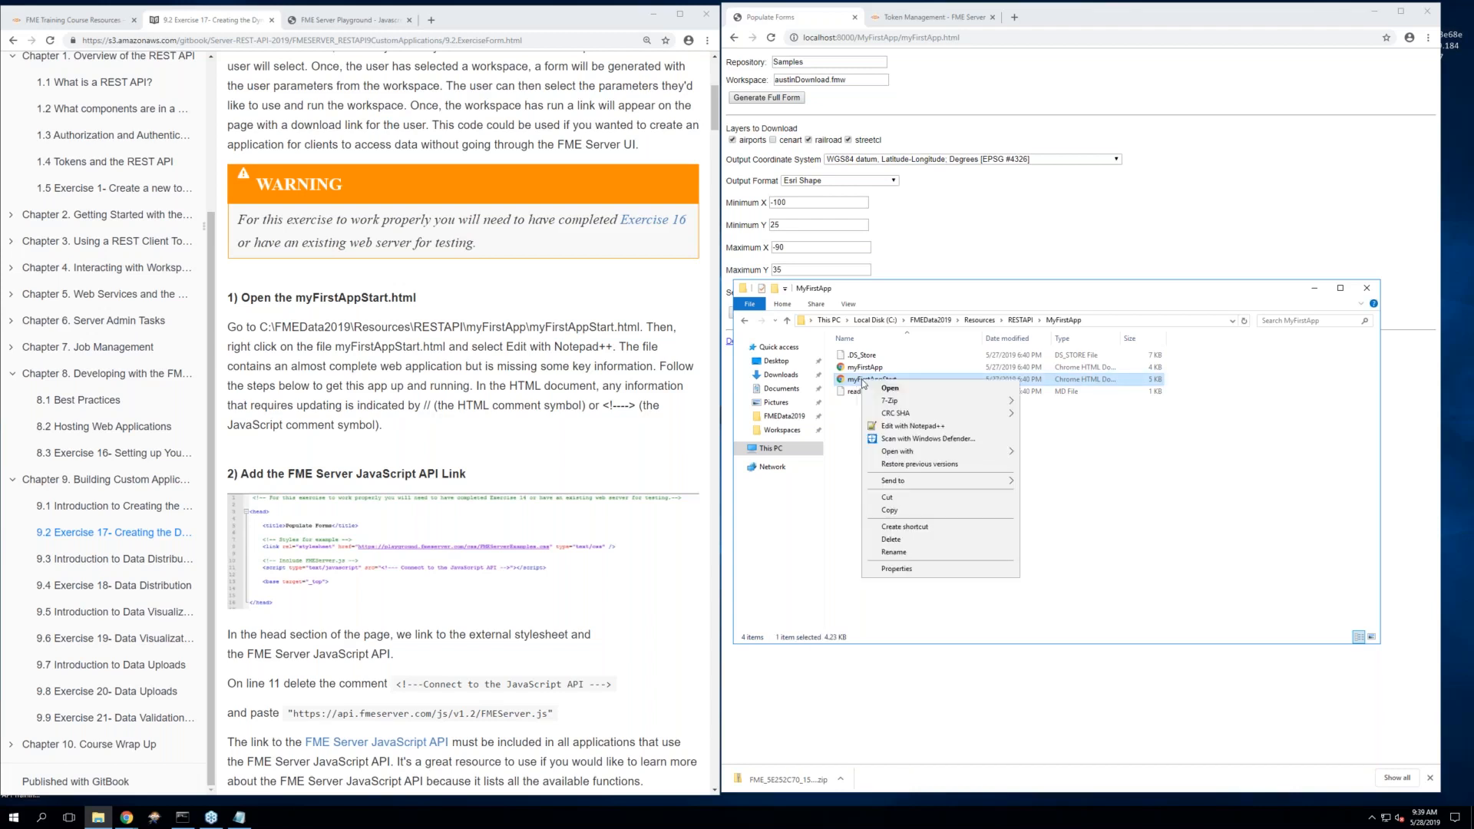
{"action": "left_click", "coordinate": [897, 427]}
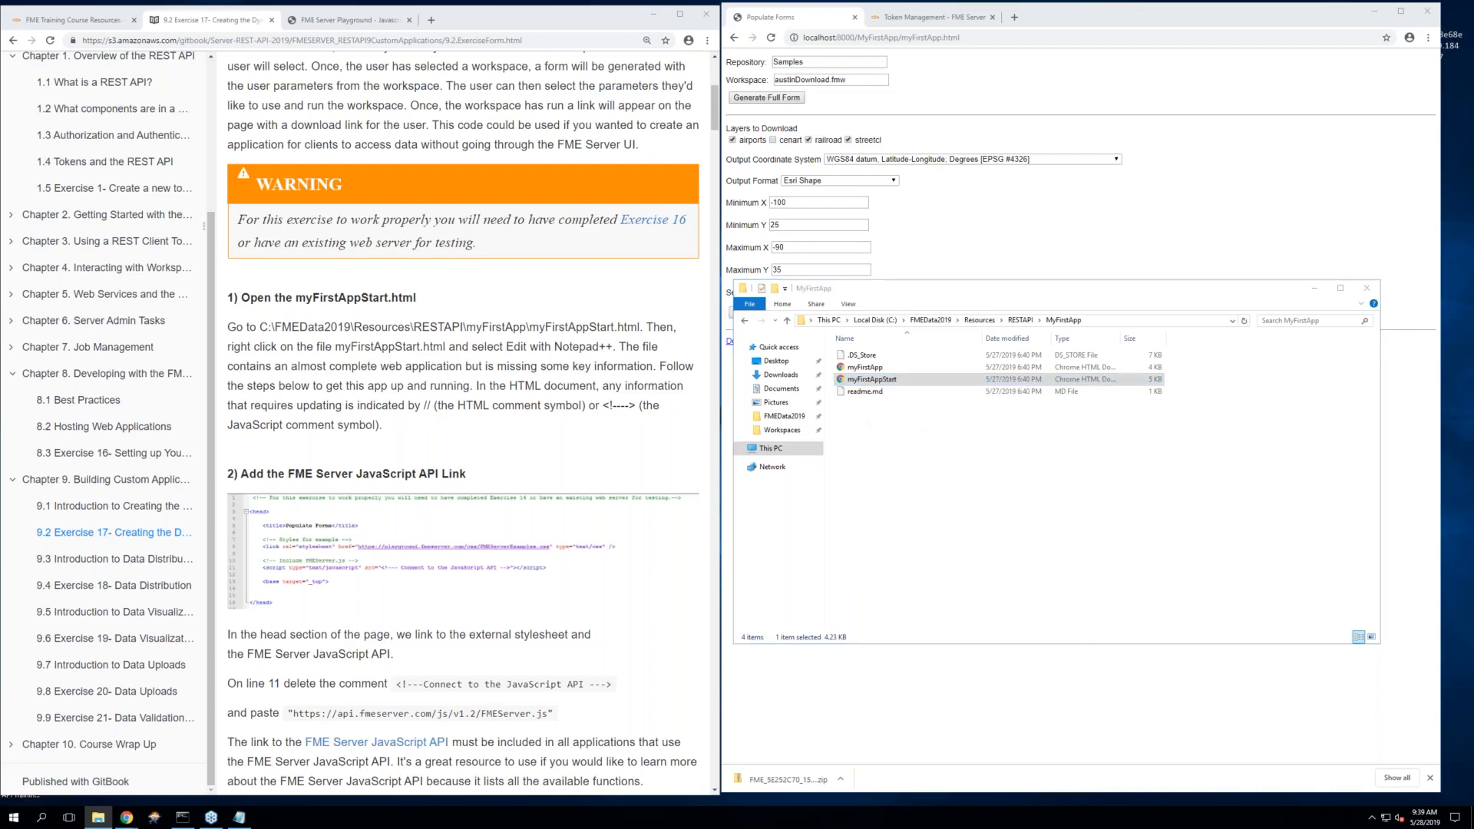
Arrange Notepad++ and the Exercise 17 manual side by side, and enlarge the code text by three zoom levels
{"action": "left_click_drag", "start_coordinate": [398, 11], "coordinate": [1122, 161]}
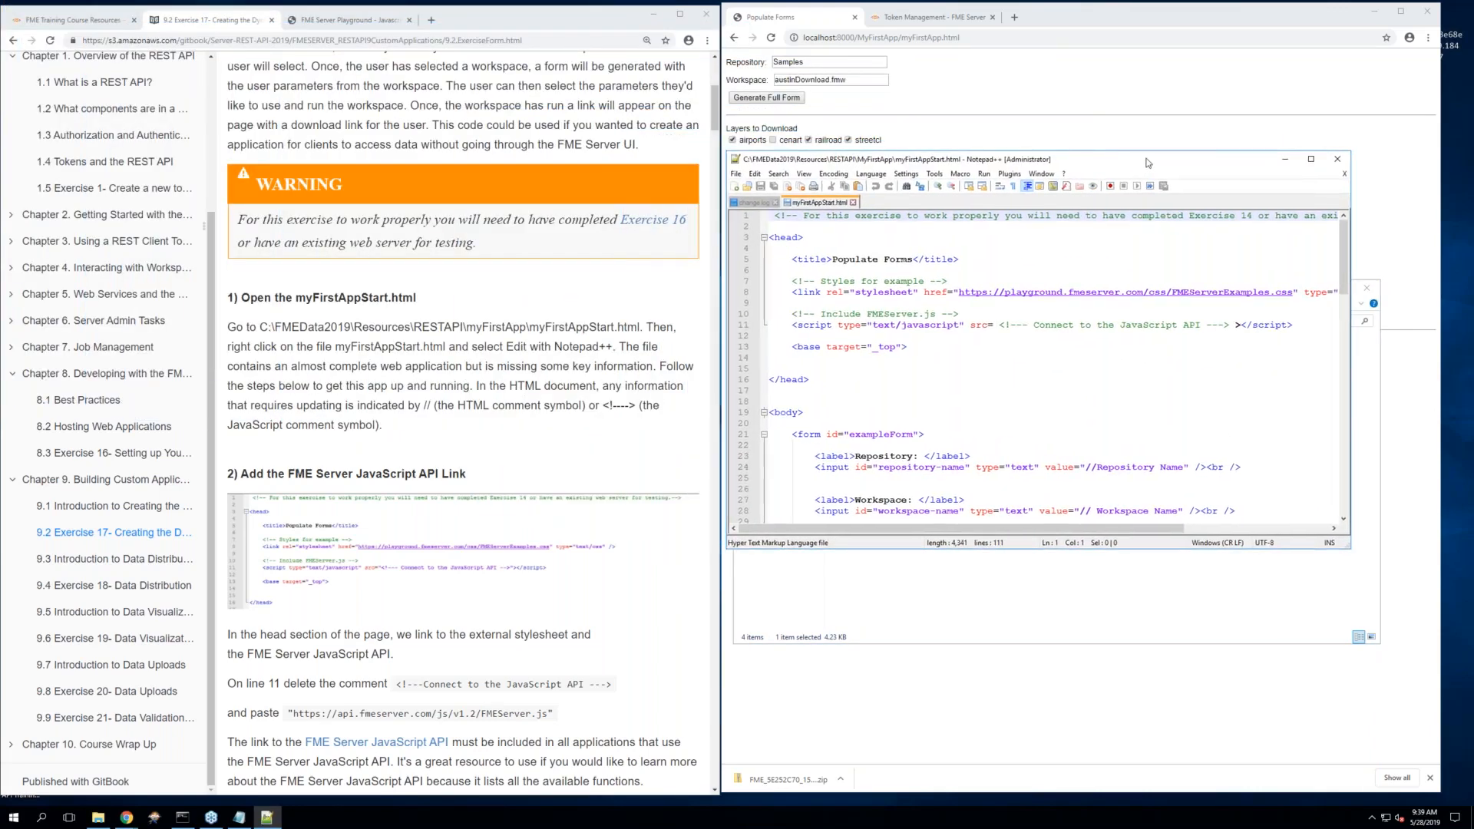
{"action": "left_click", "coordinate": [1313, 161]}
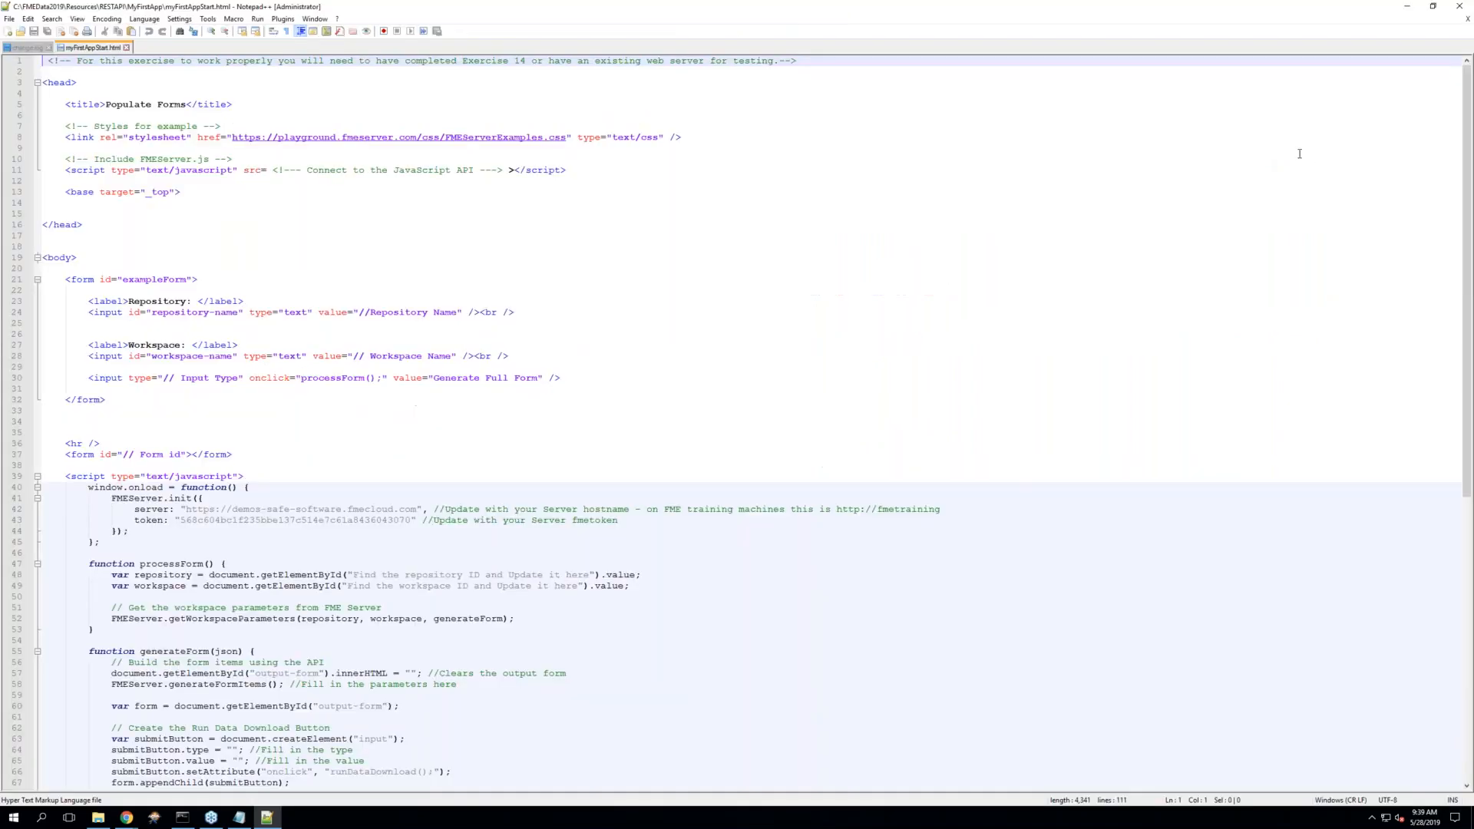
{"action": "left_click", "coordinate": [1432, 8]}
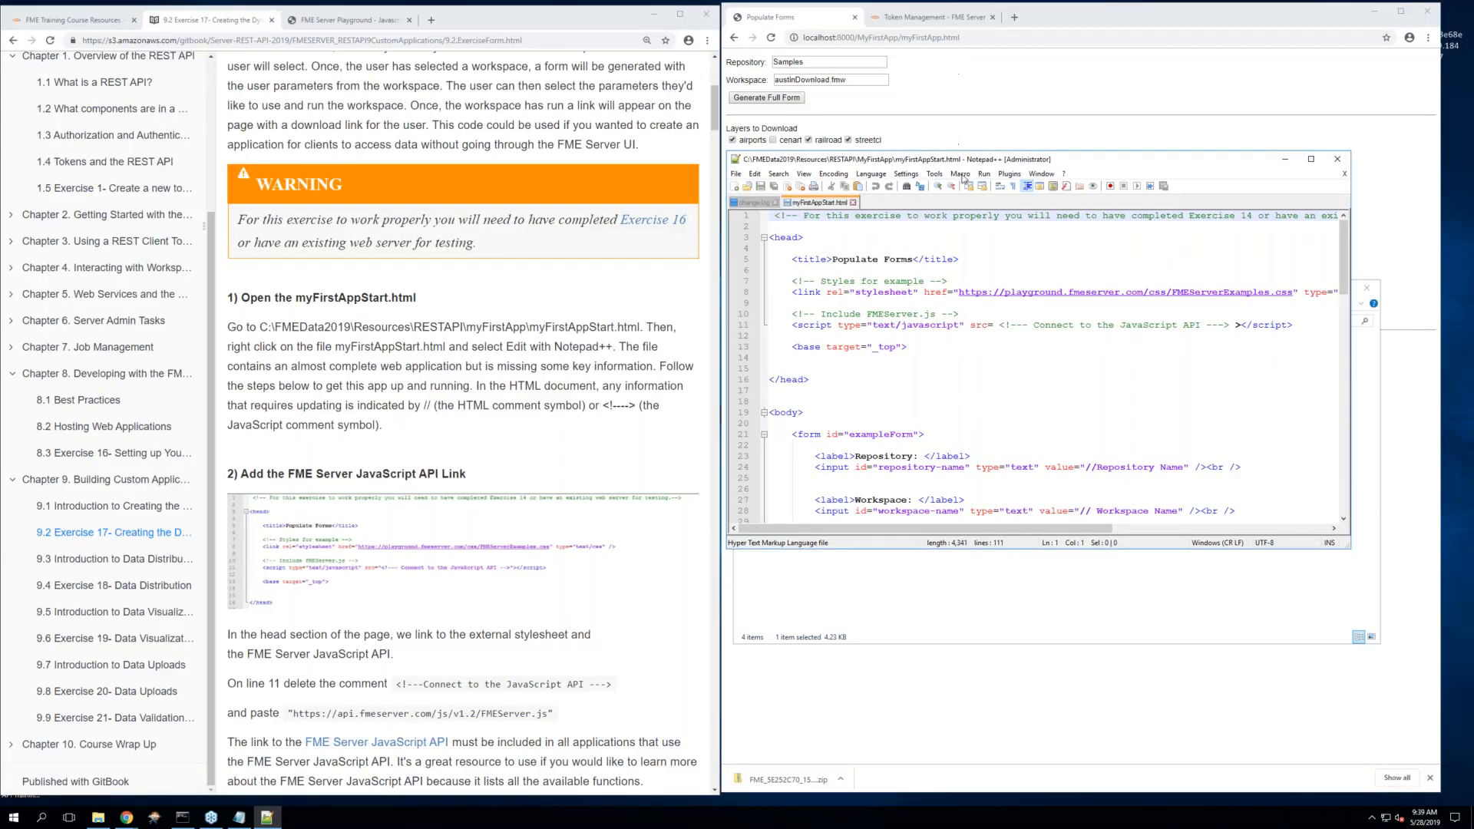
{"action": "left_click_drag", "start_coordinate": [1223, 158], "coordinate": [1473, 157]}
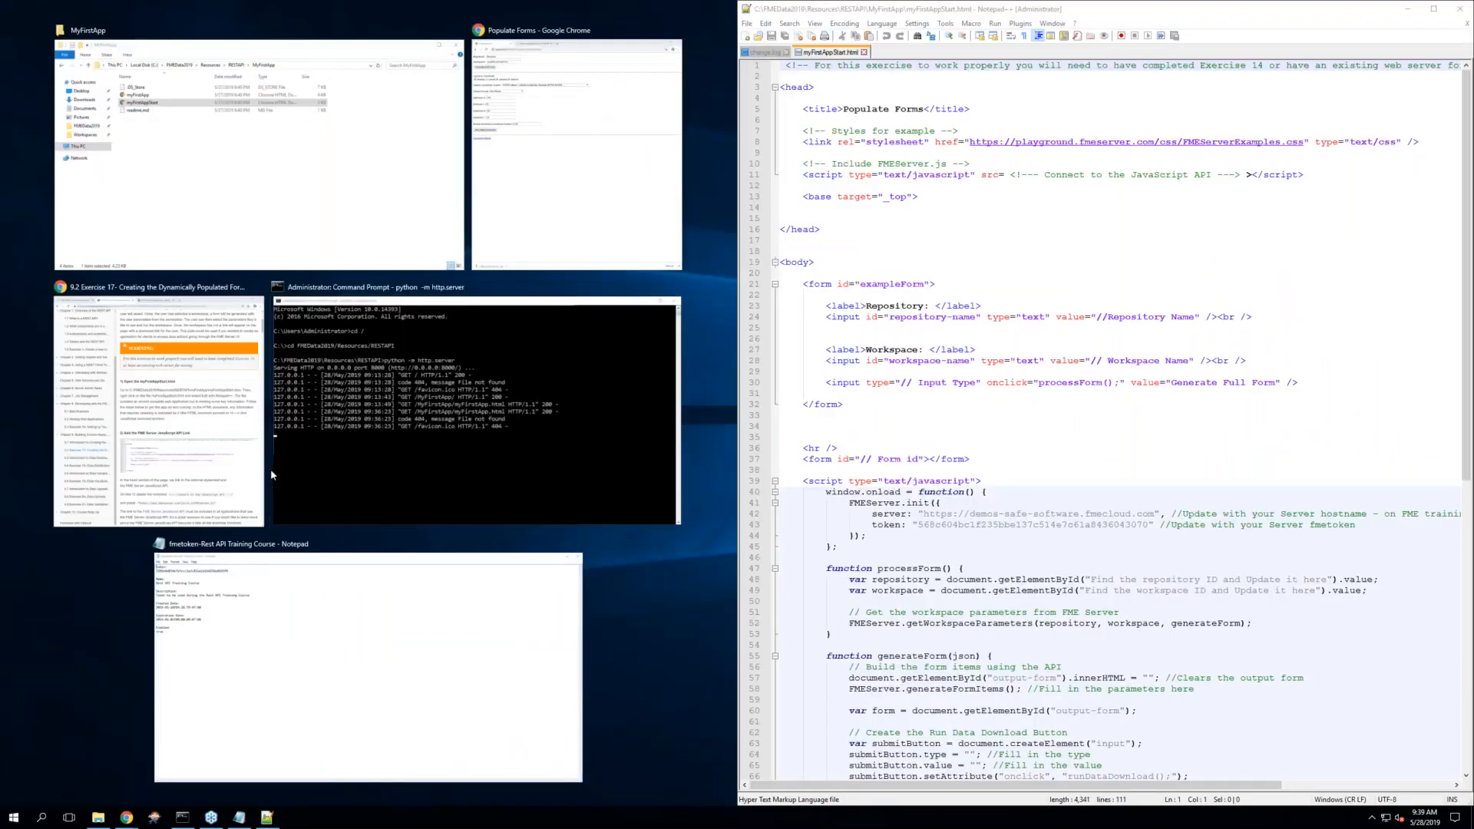
{"action": "left_click", "coordinate": [162, 458]}
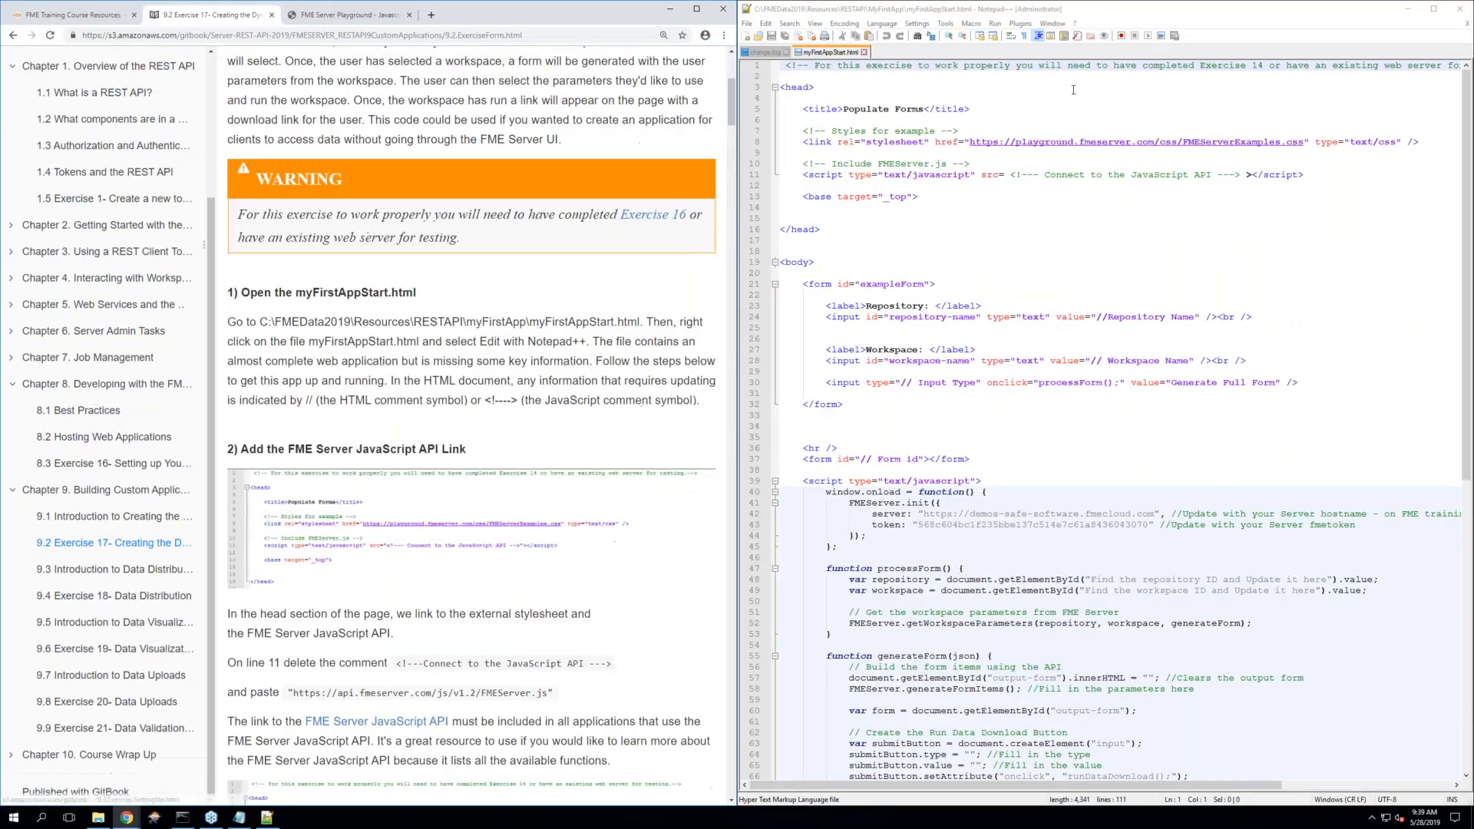
{"action": "left_click", "coordinate": [948, 39]}
{"action": "left_click", "coordinate": [948, 39]}
{"action": "left_click", "coordinate": [948, 38]}
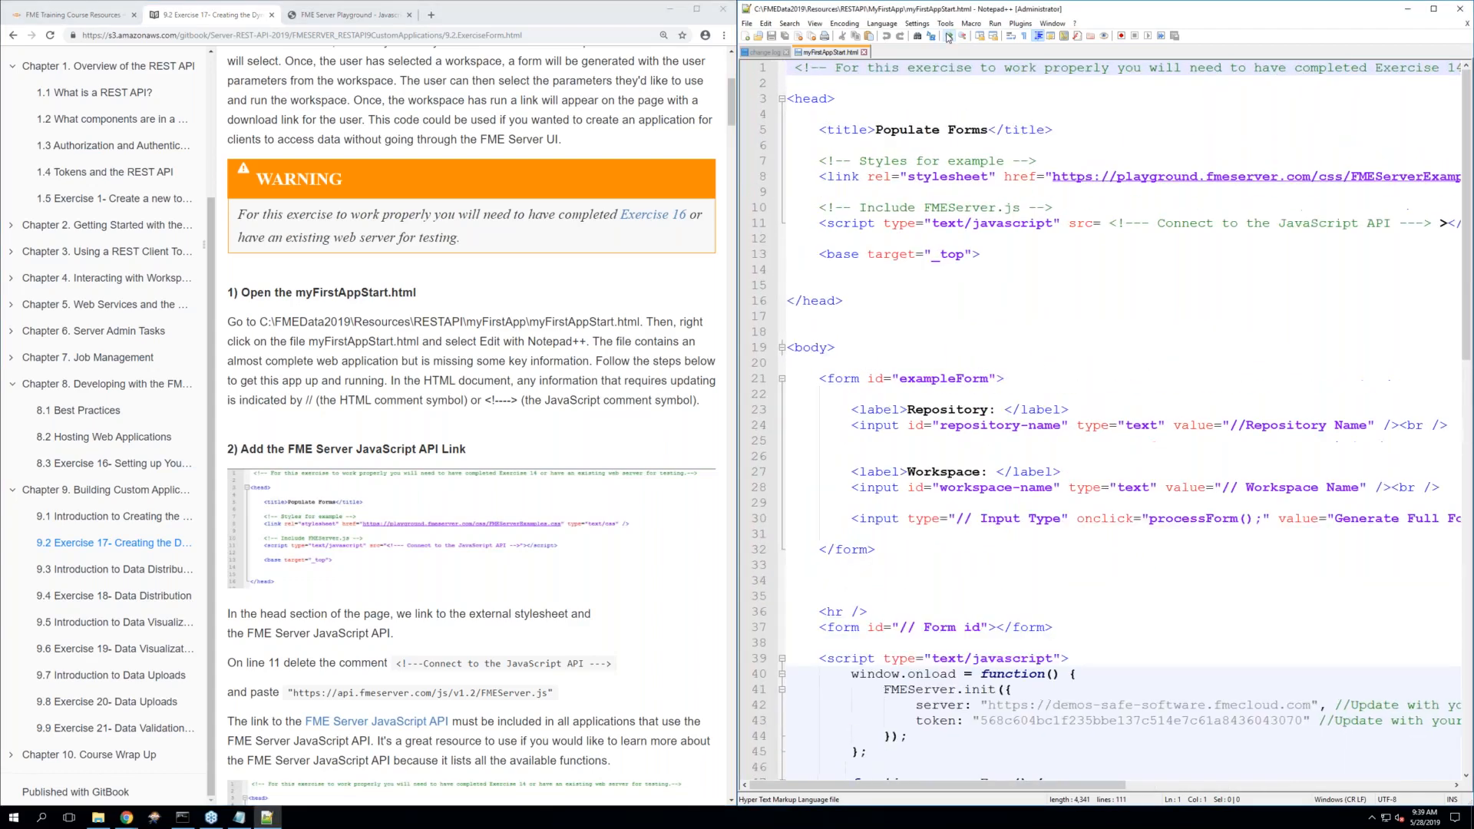
Look through myFirstAppStart.html for the comments marking code to update, highlighting those for the submit button's type and value
{"action": "left_click", "coordinate": [1075, 231]}
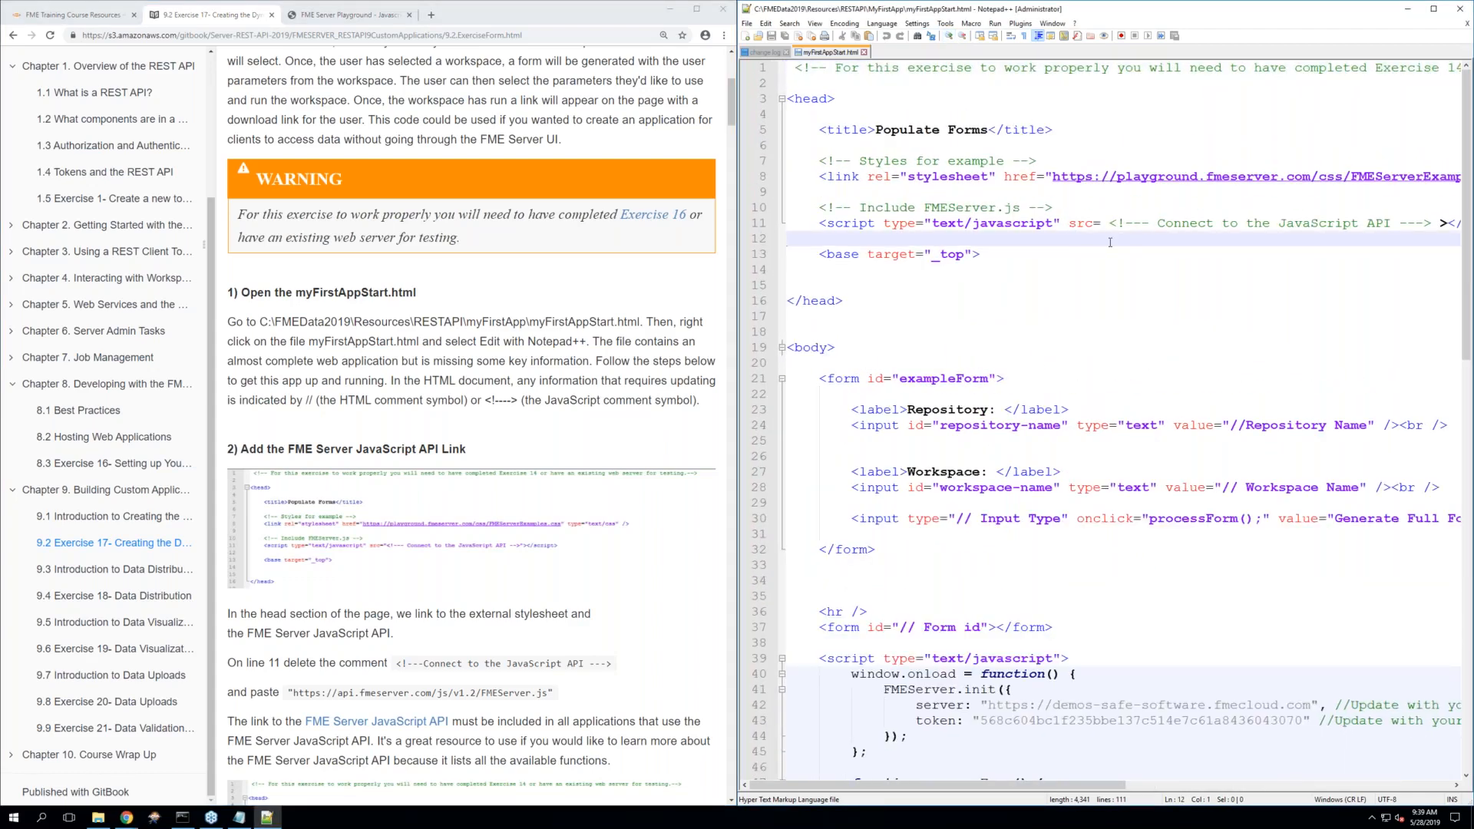
{"action": "left_click", "coordinate": [1008, 102]}
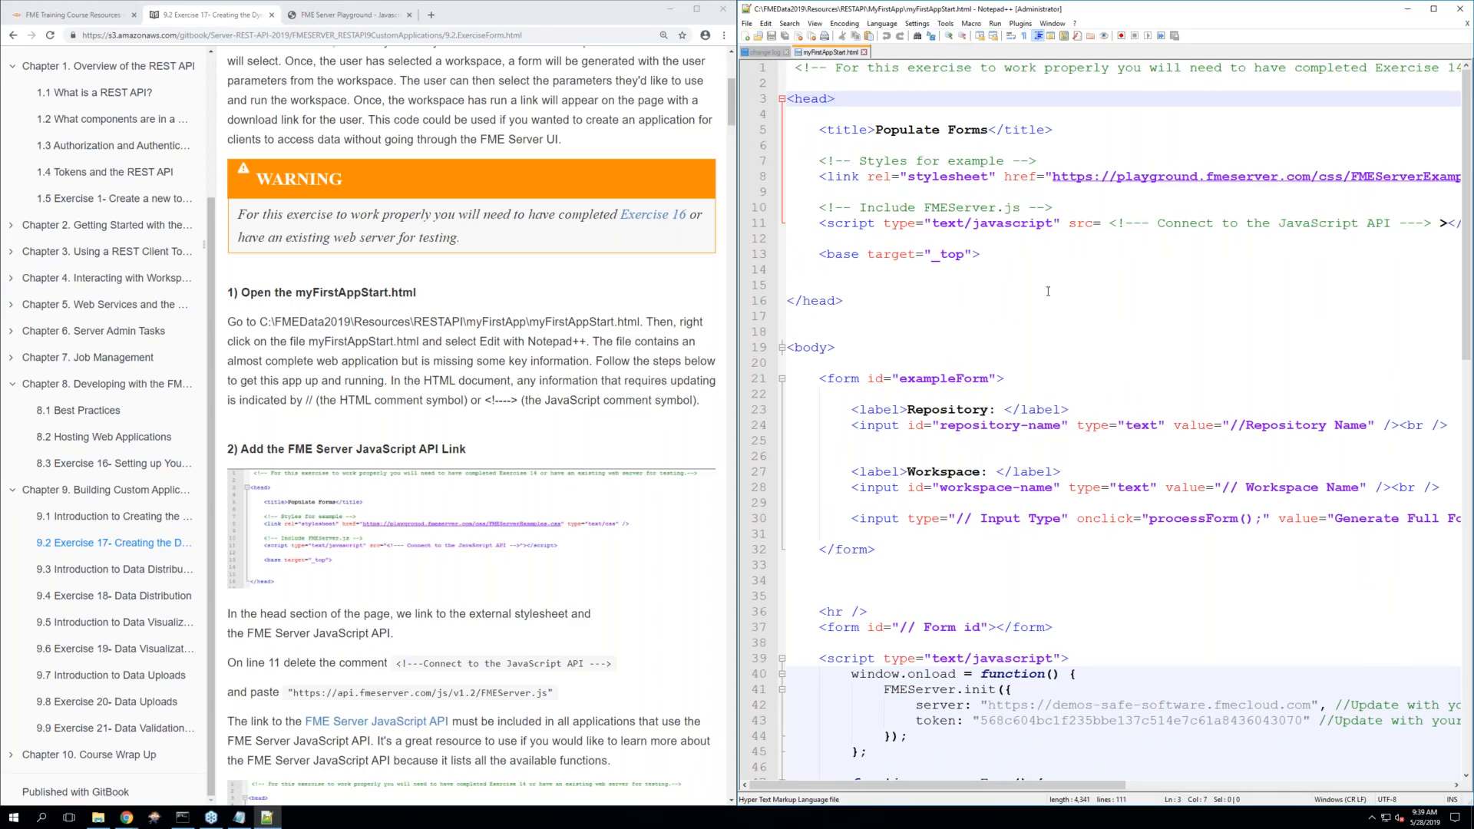
{"action": "left_click", "coordinate": [1097, 302]}
{"action": "scroll", "coordinate": [1097, 302], "scroll_direction": "down", "scroll_amount": 3}
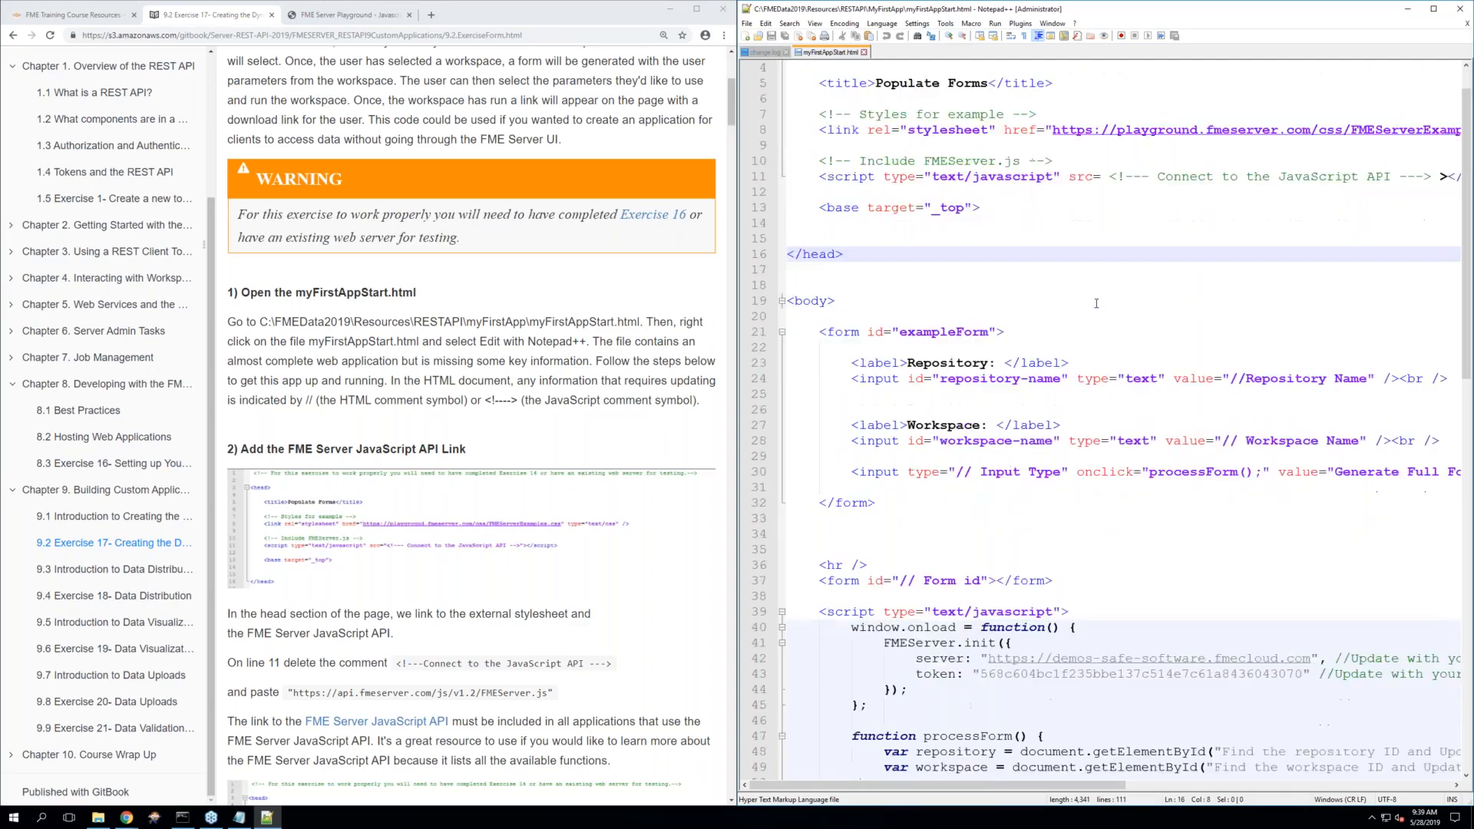
{"action": "scroll", "coordinate": [1097, 303], "scroll_direction": "down", "scroll_amount": 7}
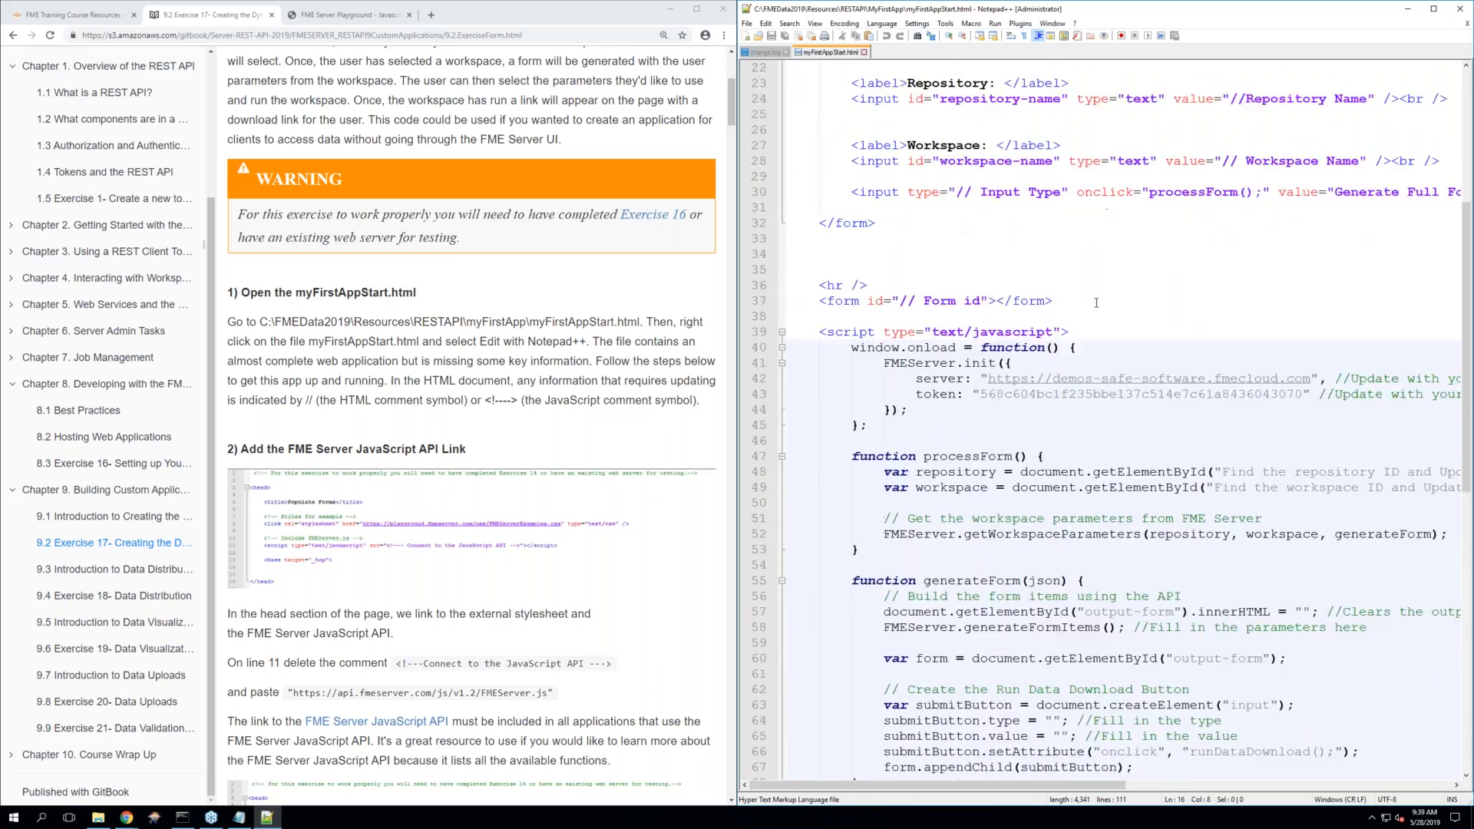
{"action": "scroll", "coordinate": [1097, 303], "scroll_direction": "down", "scroll_amount": 1}
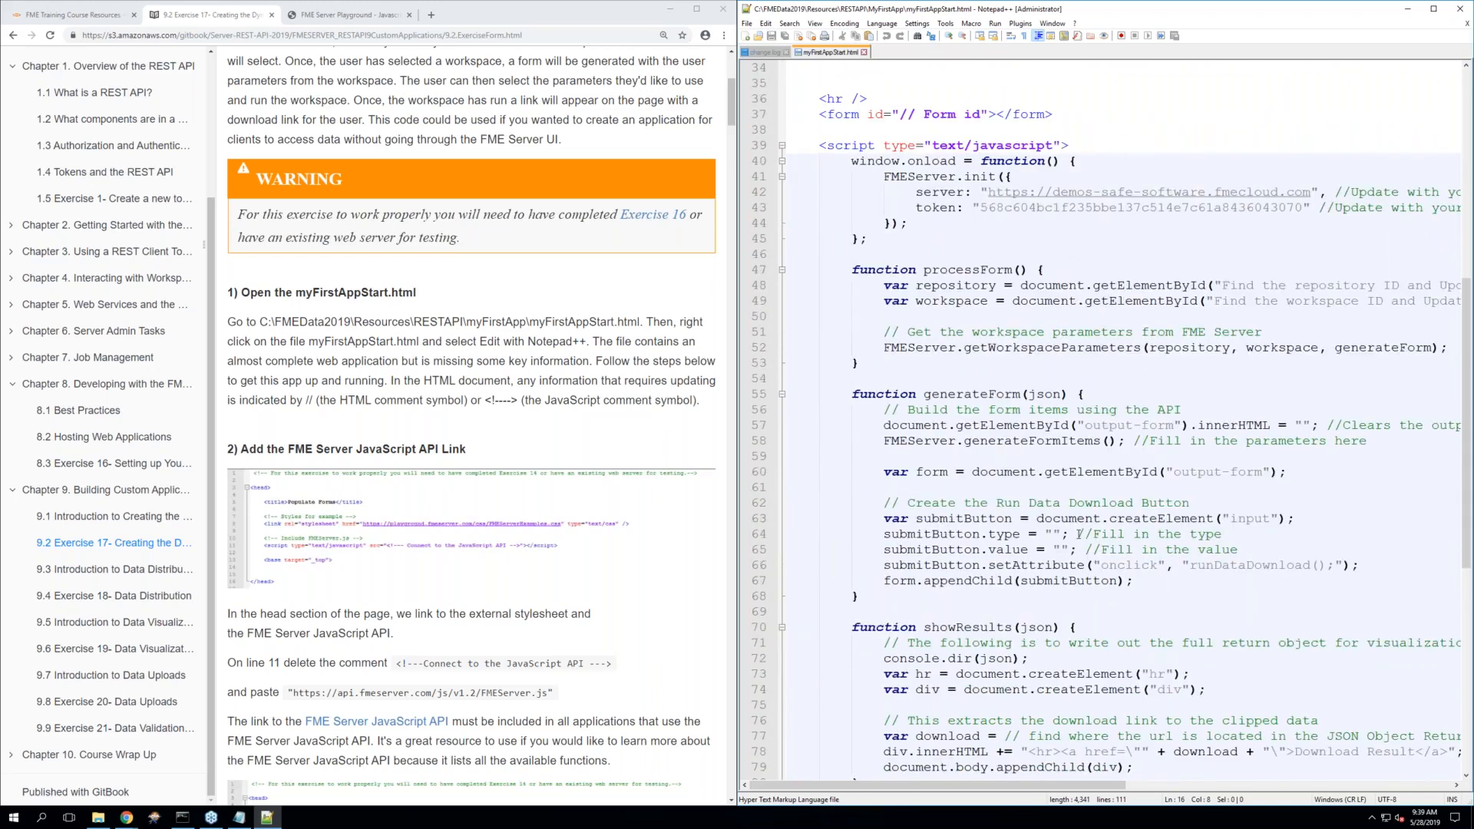
{"action": "left_click_drag", "start_coordinate": [1078, 535], "coordinate": [1219, 535]}
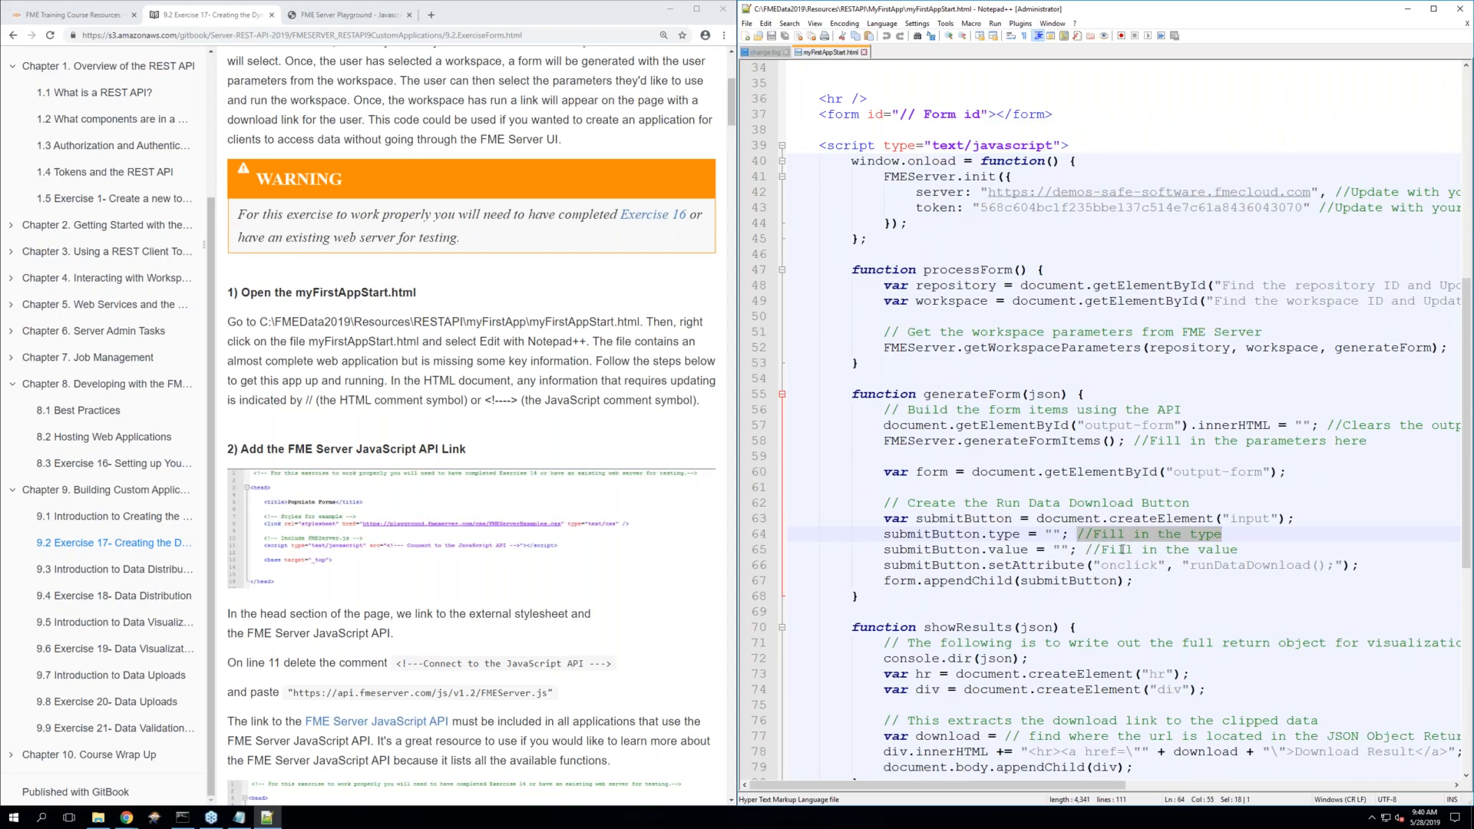
{"action": "left_click_drag", "start_coordinate": [1084, 550], "coordinate": [1232, 552]}
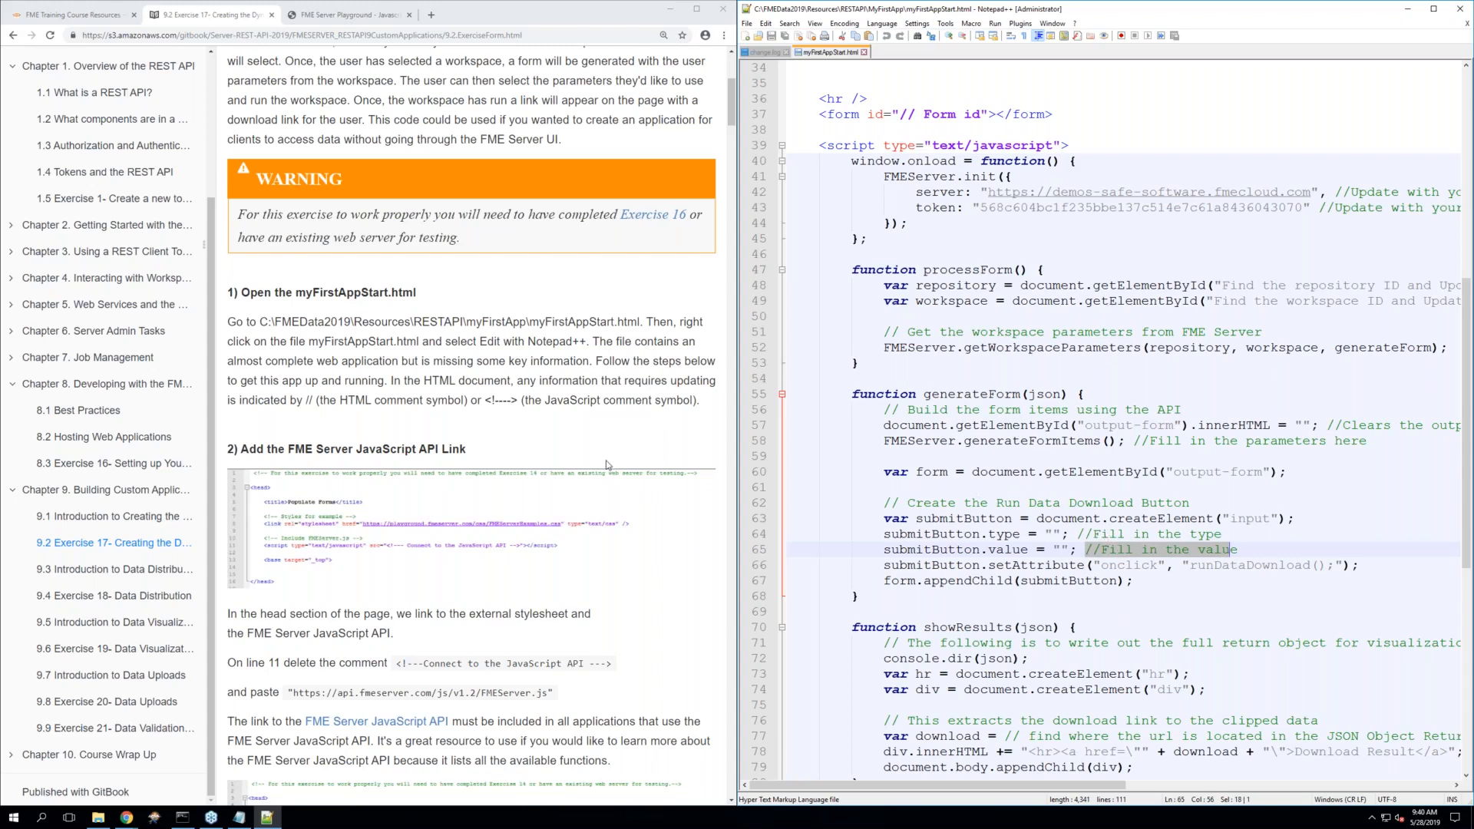
Read the manual's step 2 on adding the FME Server JavaScript API link and find the head section in the code
{"action": "scroll", "coordinate": [600, 465], "scroll_direction": "down", "scroll_amount": 3}
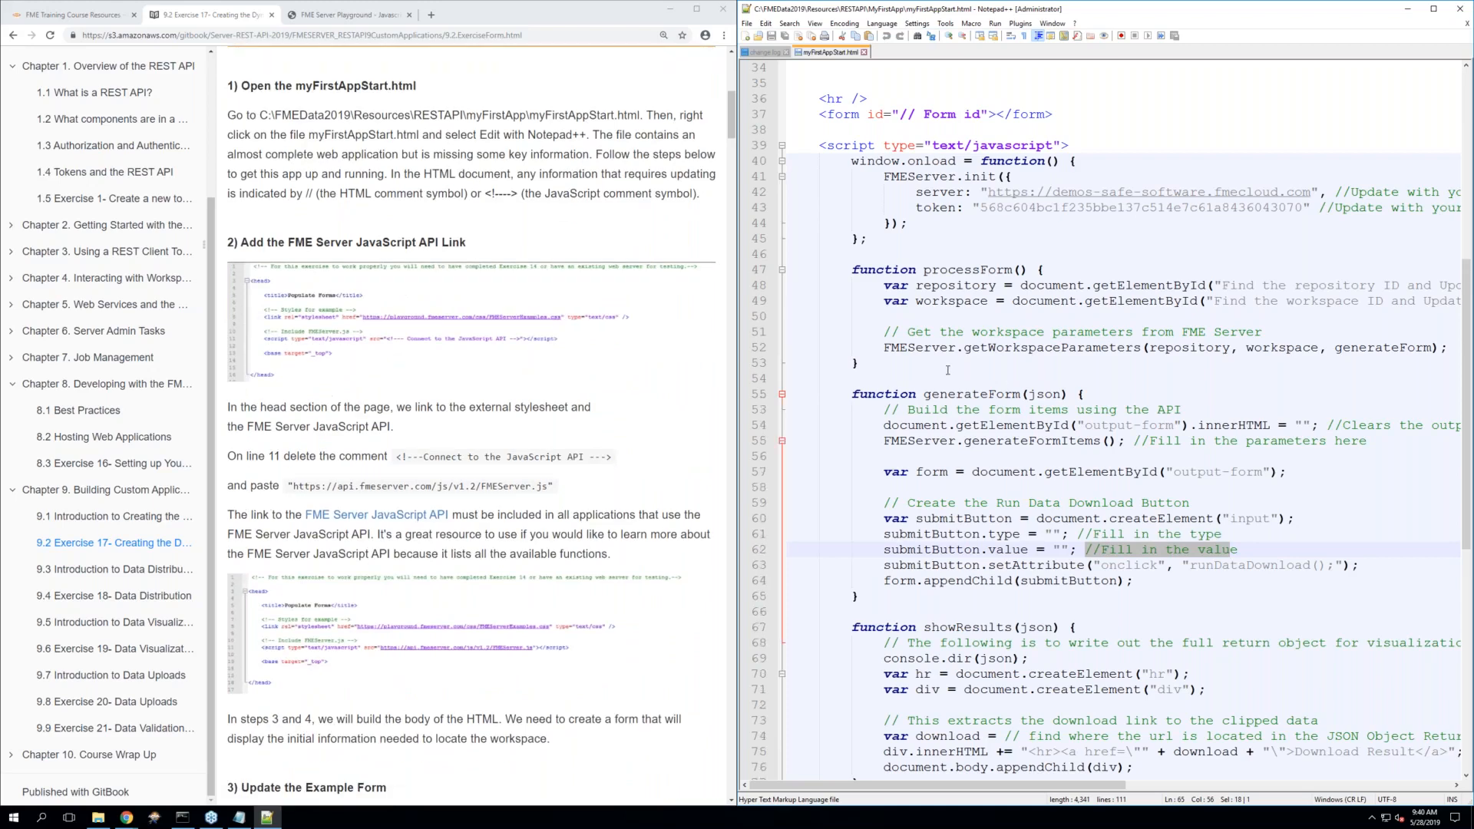
{"action": "scroll", "coordinate": [947, 370], "scroll_direction": "up", "scroll_amount": 10}
{"action": "scroll", "coordinate": [947, 370], "scroll_direction": "up", "scroll_amount": 1}
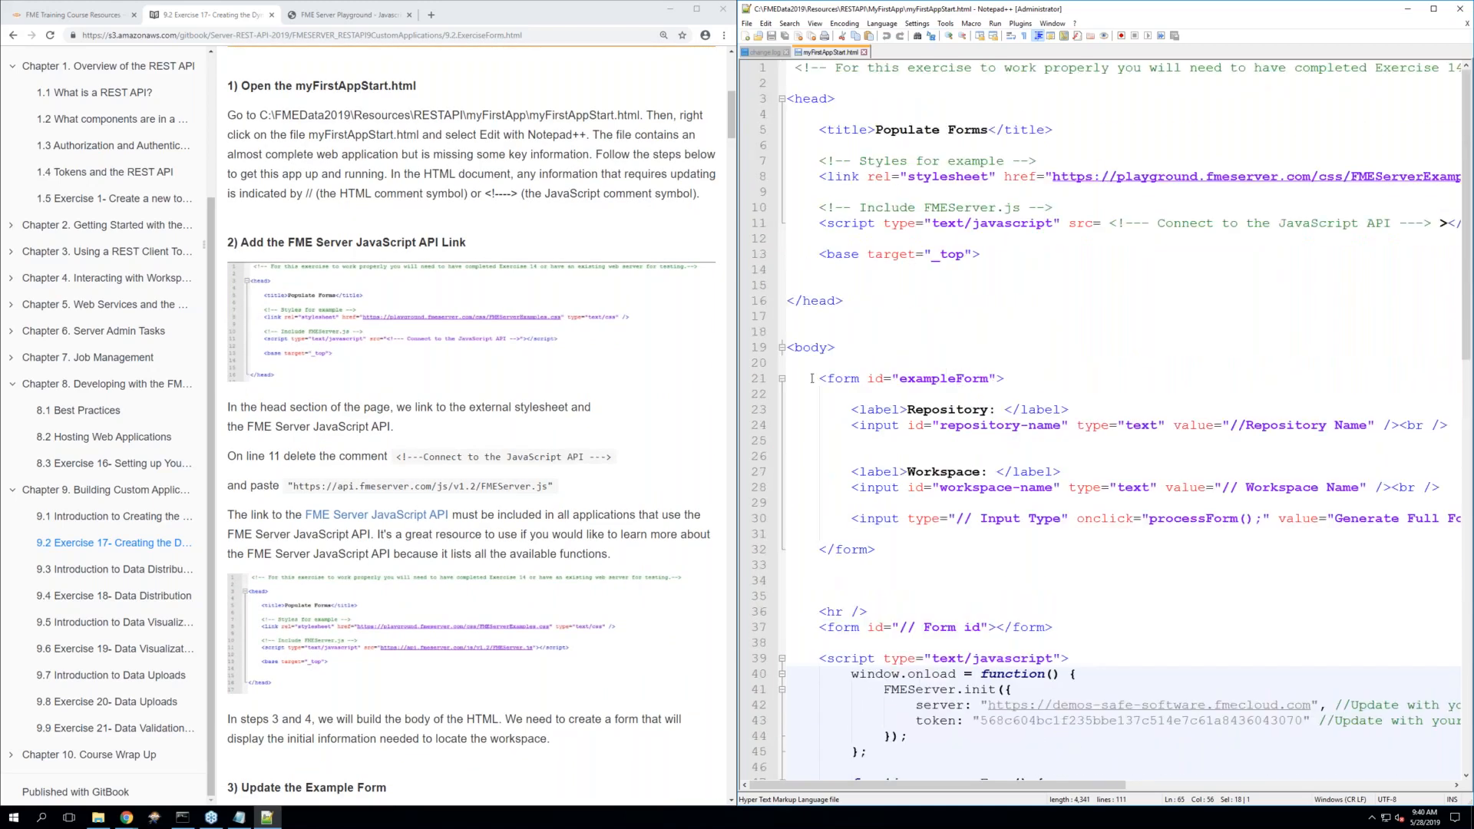
{"action": "scroll", "coordinate": [528, 382], "scroll_direction": "up", "scroll_amount": 1}
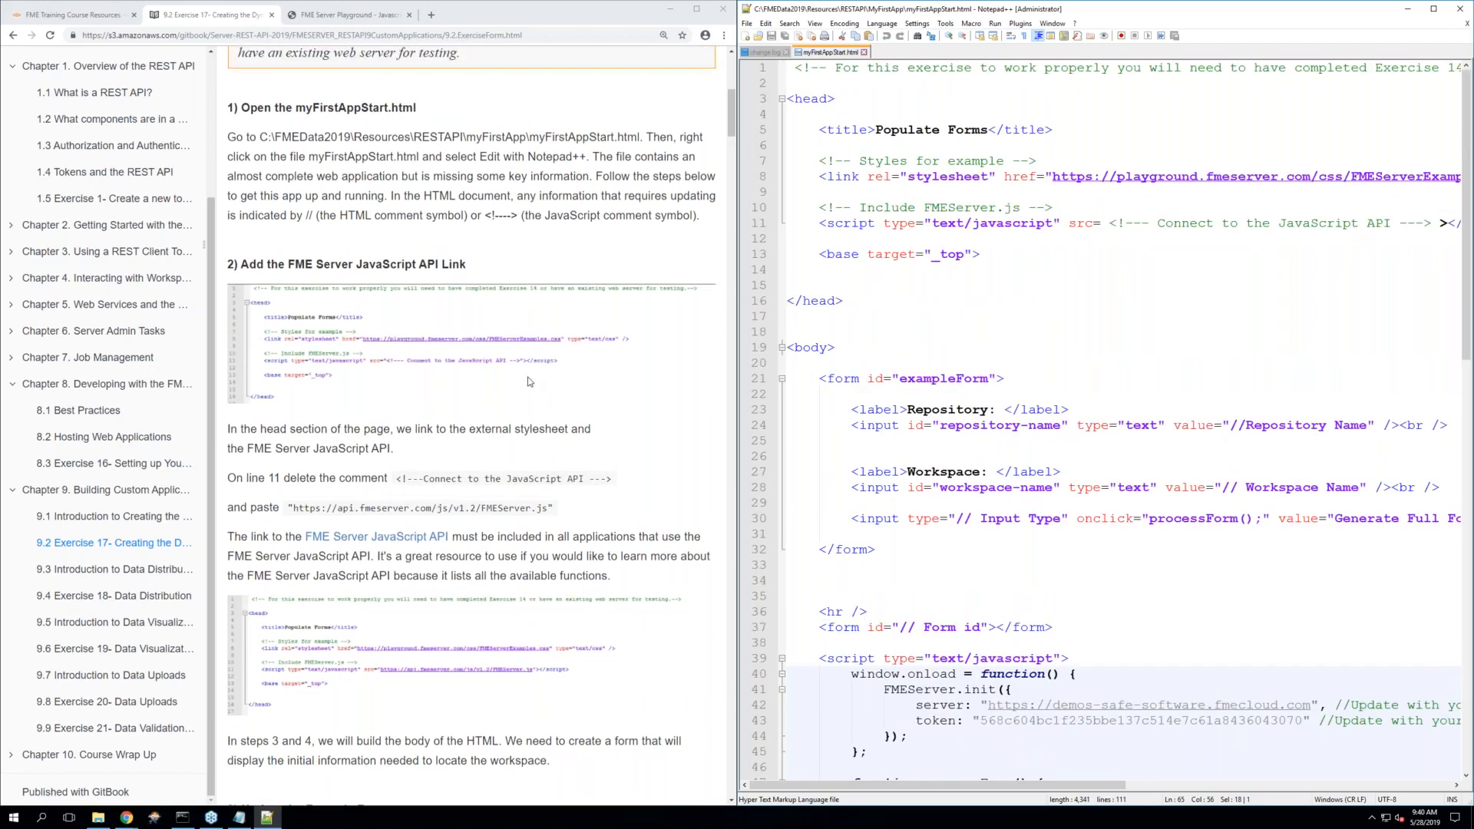
{"action": "scroll", "coordinate": [528, 382], "scroll_direction": "down", "scroll_amount": 1}
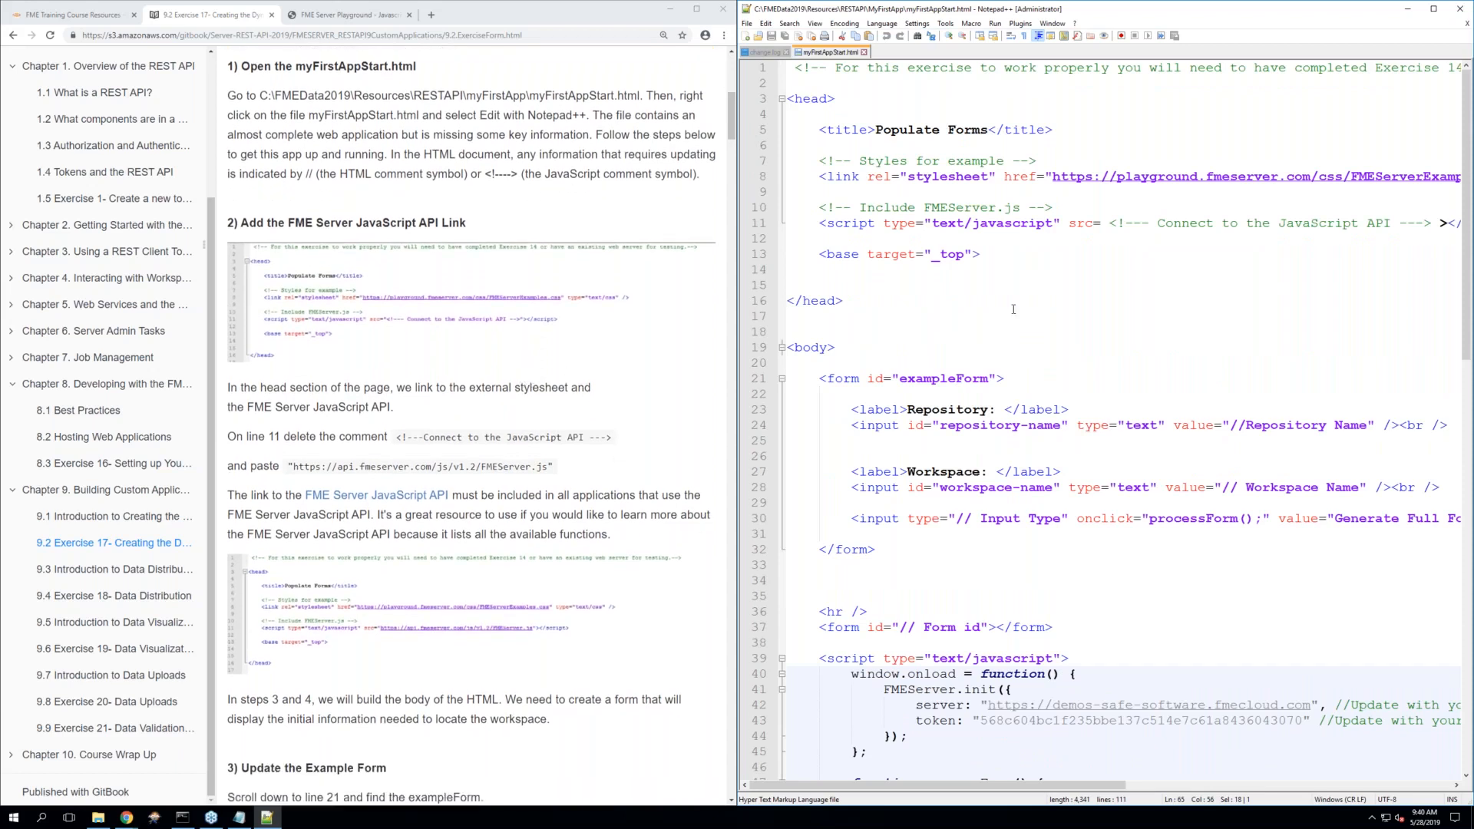
{"action": "left_click", "coordinate": [1032, 336]}
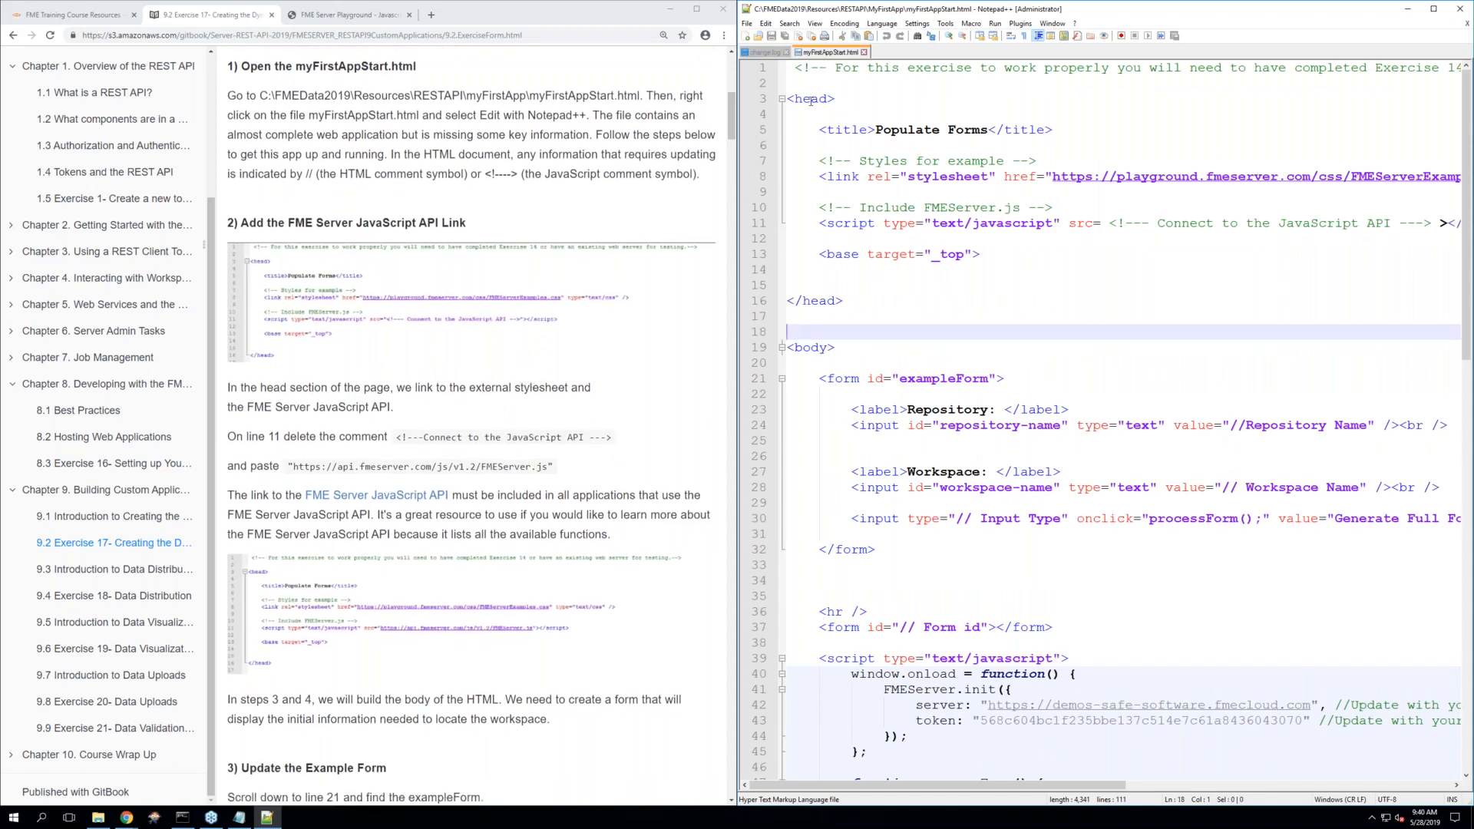
{"action": "left_click", "coordinate": [802, 101]}
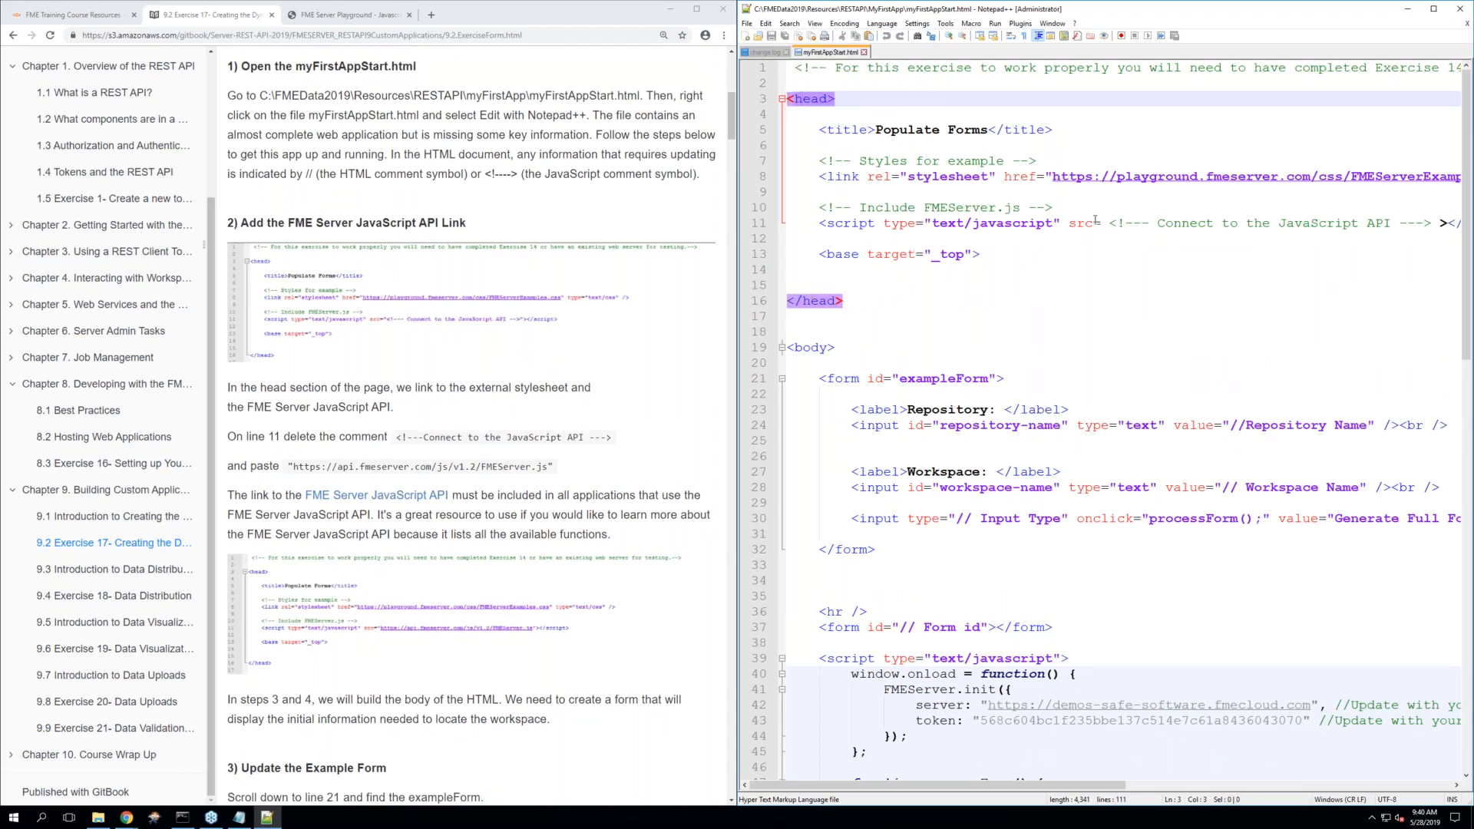
Delete the "Connect to the JavaScript API" placeholder comment and the bracket after it from the script tag on line 11
{"action": "left_click", "coordinate": [1119, 223]}
{"action": "left_click", "coordinate": [1118, 222]}
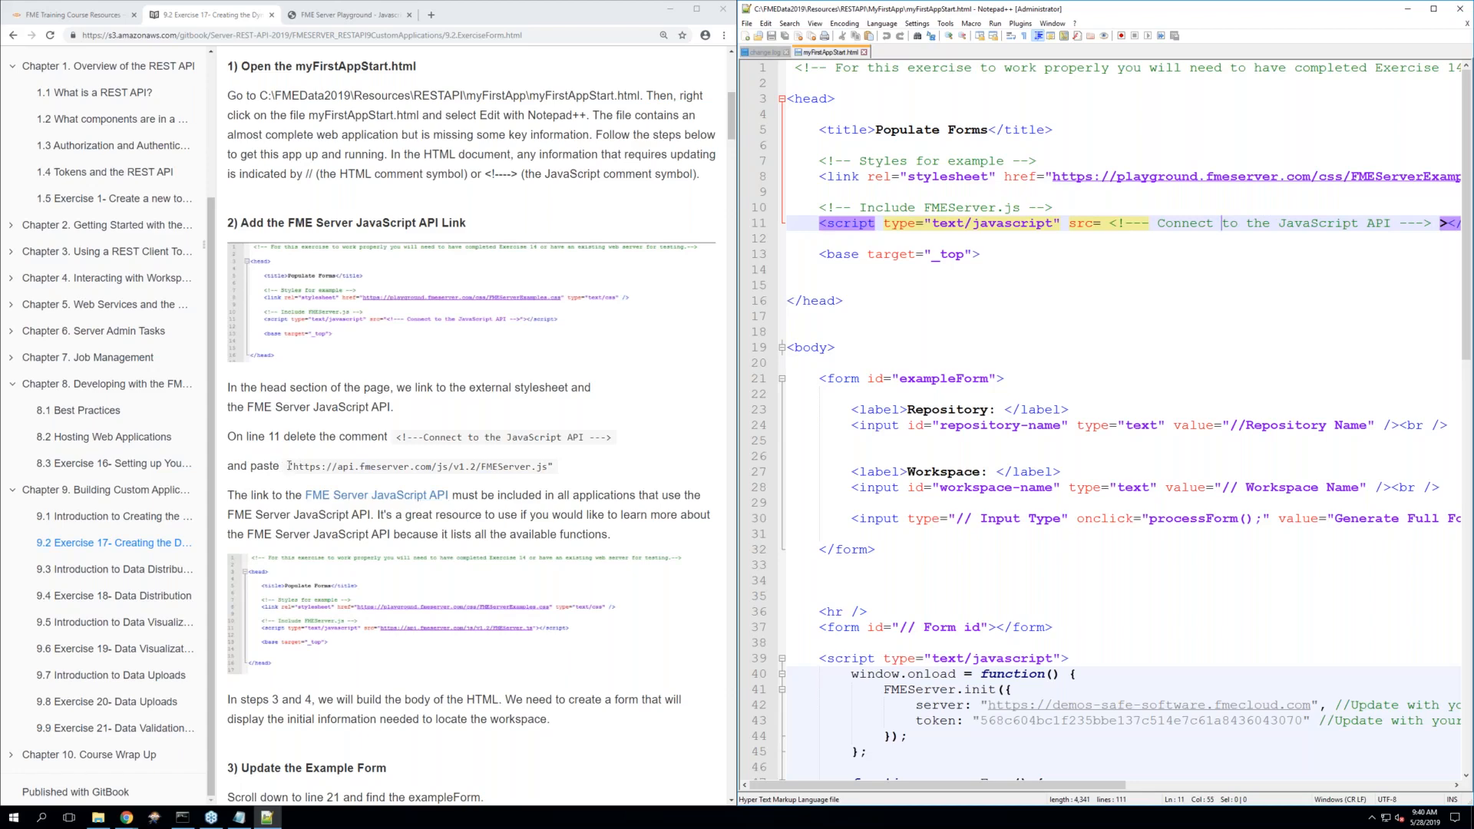
{"action": "left_click_drag", "start_coordinate": [289, 466], "coordinate": [495, 465]}
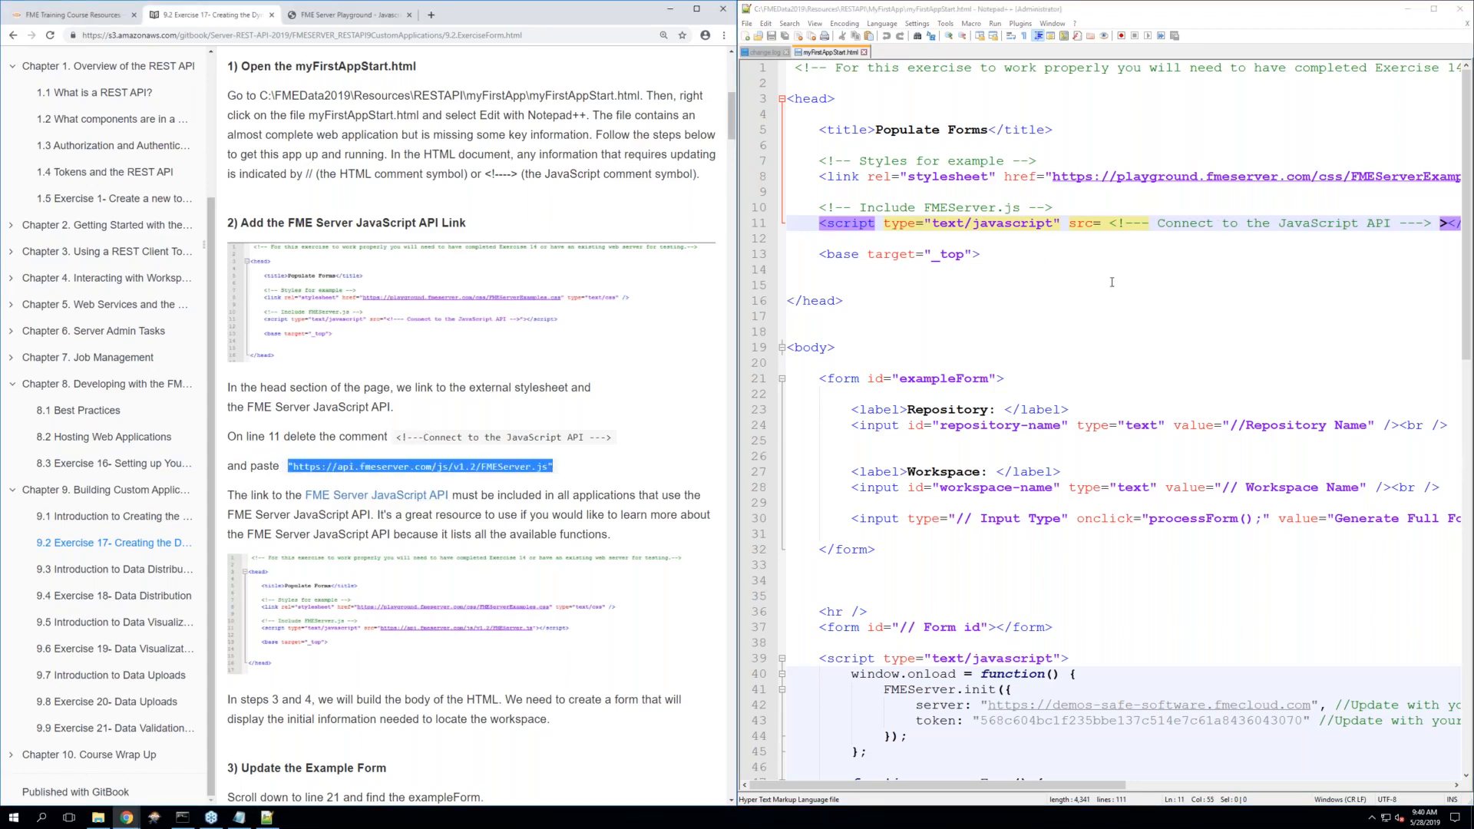
{"action": "left_click_drag", "start_coordinate": [1109, 223], "coordinate": [1447, 223]}
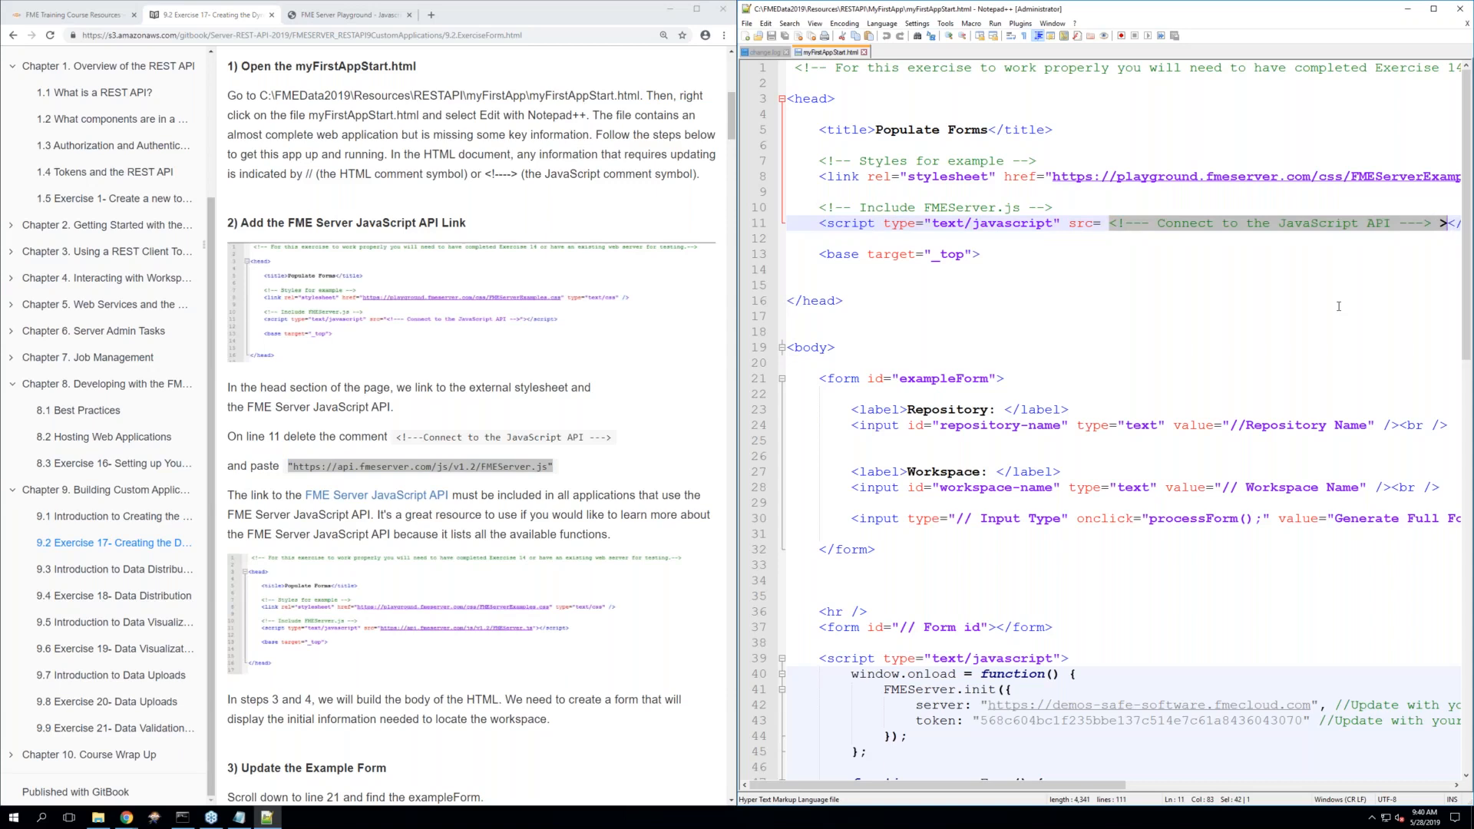
{"action": "key", "text": "Delete"}
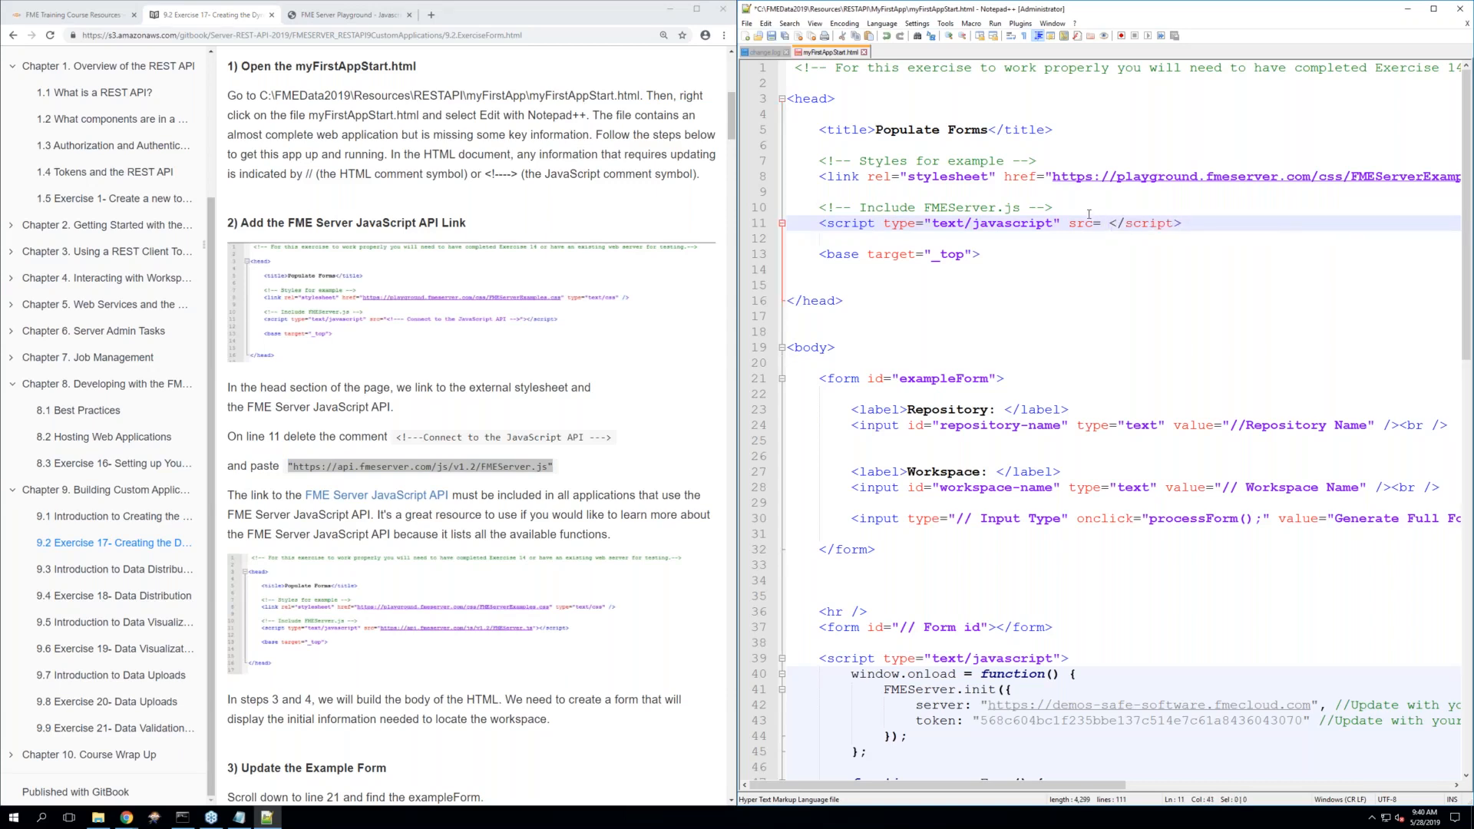
{"action": "left_click", "coordinate": [1098, 223]}
{"action": "right_click", "coordinate": [335, 469]}
{"action": "left_click", "coordinate": [364, 481]}
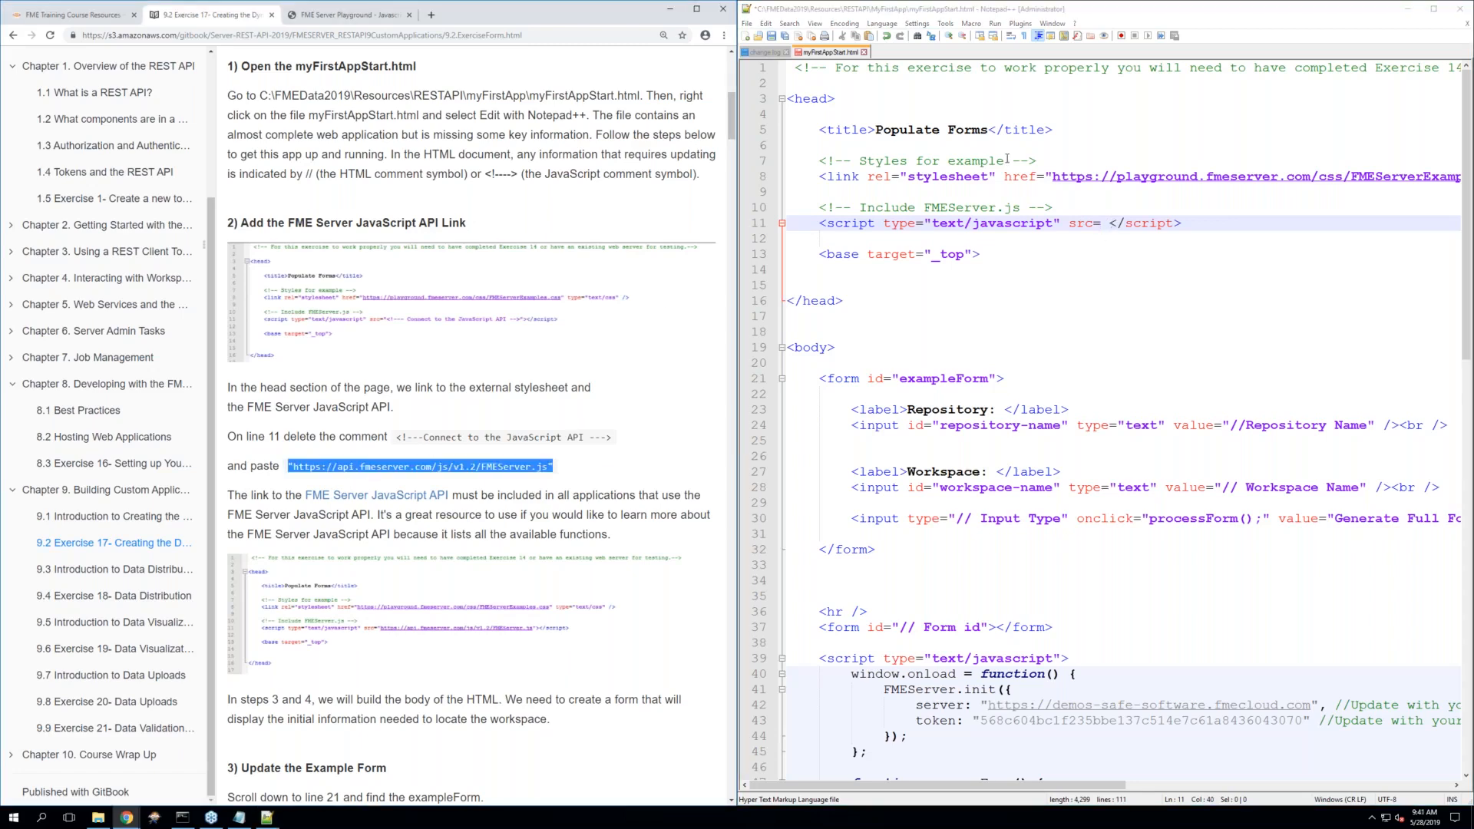
{"action": "left_click", "coordinate": [1106, 222]}
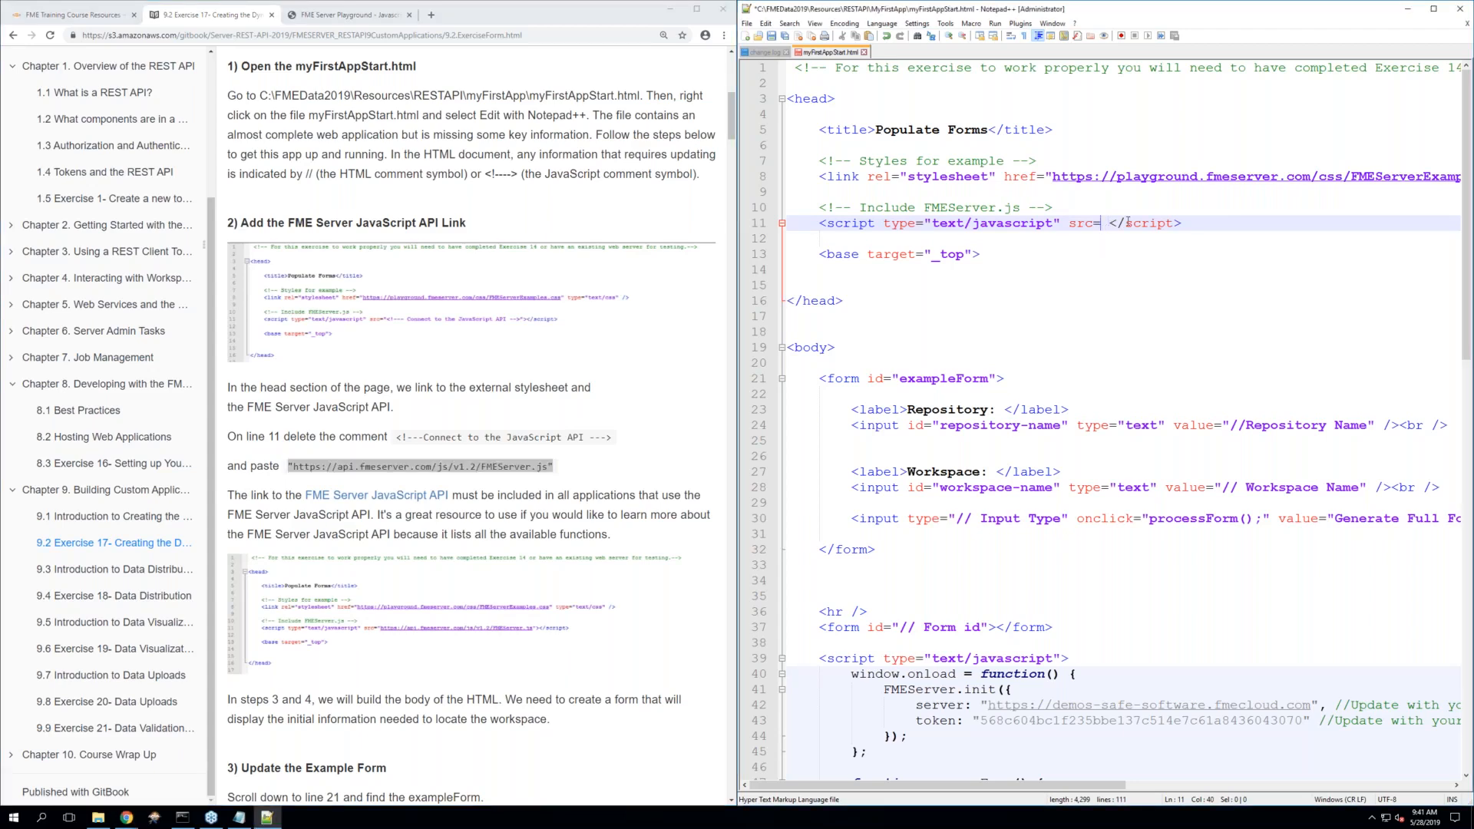
{"action": "type", "text": "\"https://api.fmeserver.com/js/v1.2/FMEServer.js\""}
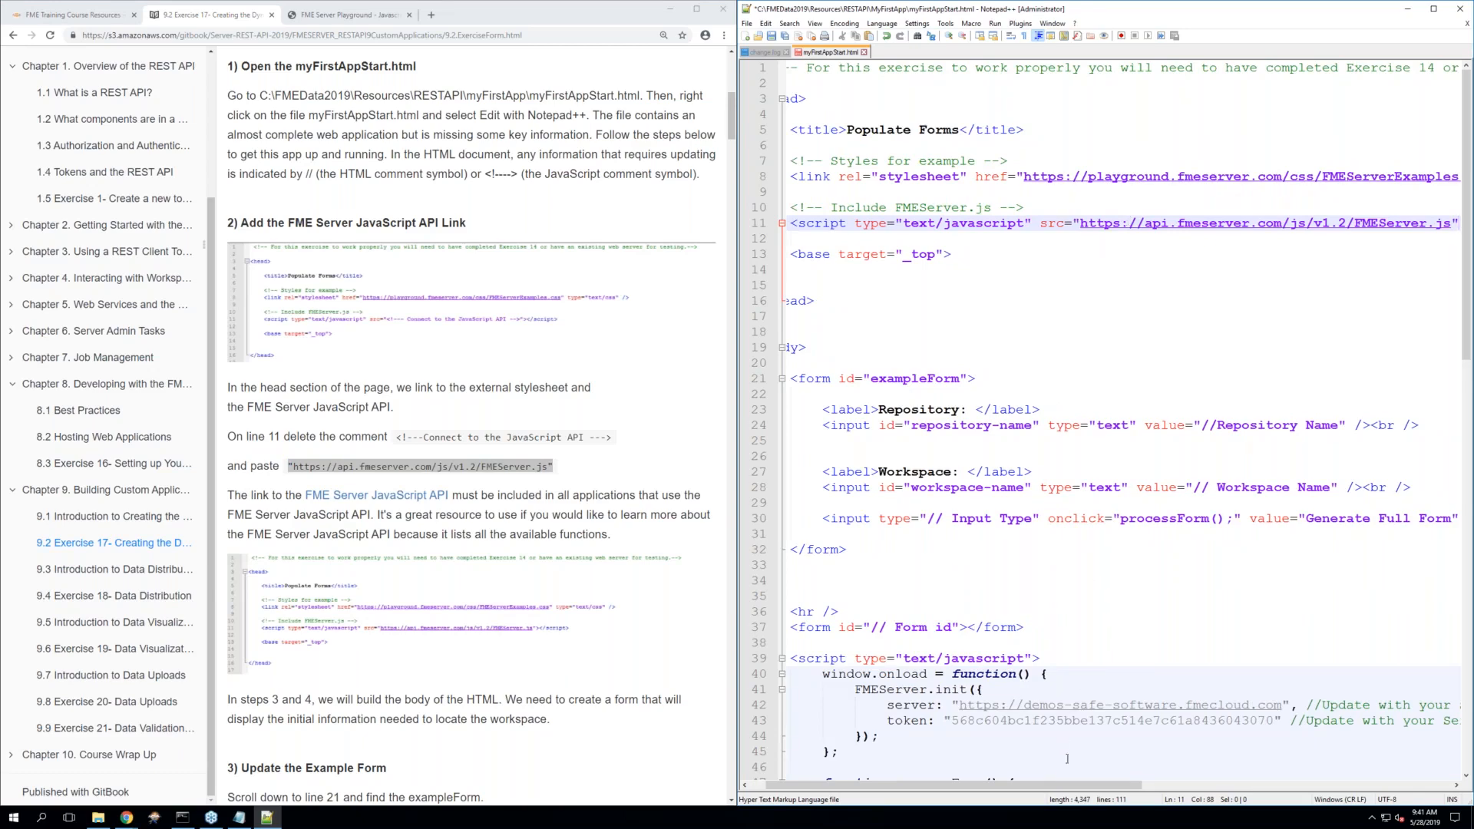
{"action": "left_click_drag", "start_coordinate": [1083, 786], "coordinate": [1139, 786]}
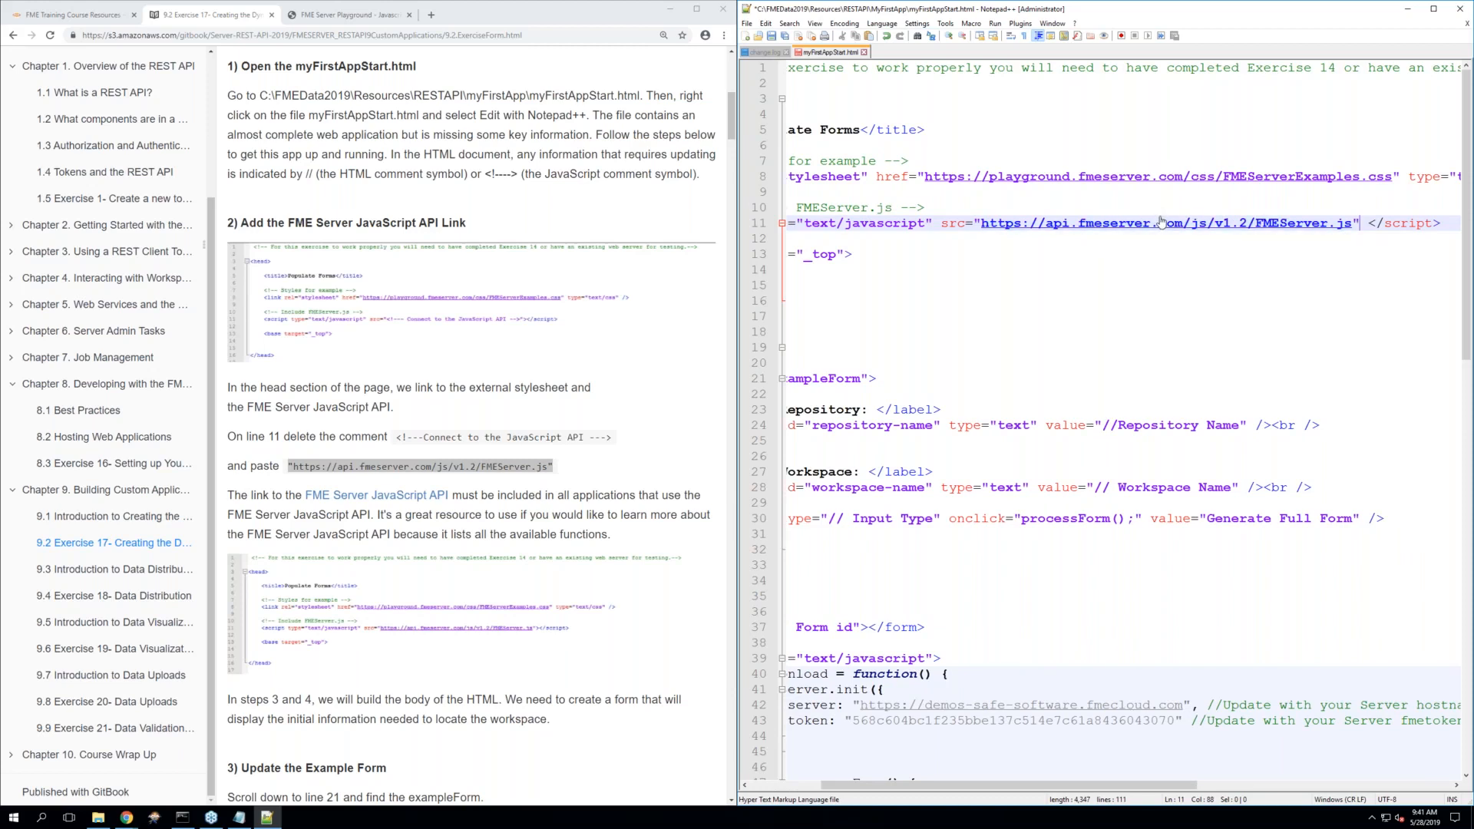
Open the manual's FME Server JavaScript API link, look through the functions in FMEServer.js, and close the page again
{"action": "left_click", "coordinate": [530, 514]}
{"action": "left_click", "coordinate": [355, 499]}
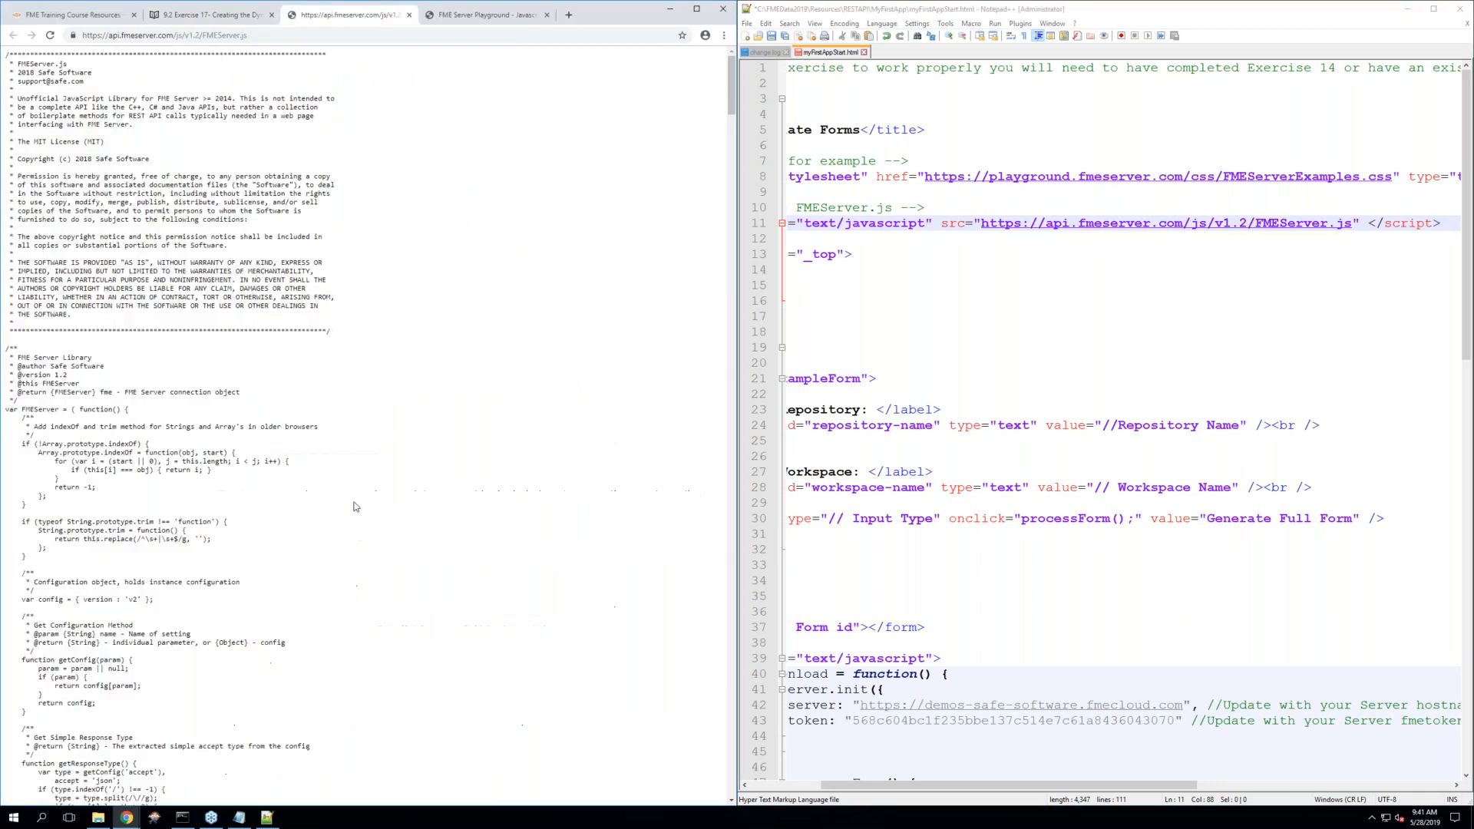
{"action": "scroll", "coordinate": [227, 352], "scroll_direction": "down", "scroll_amount": 1}
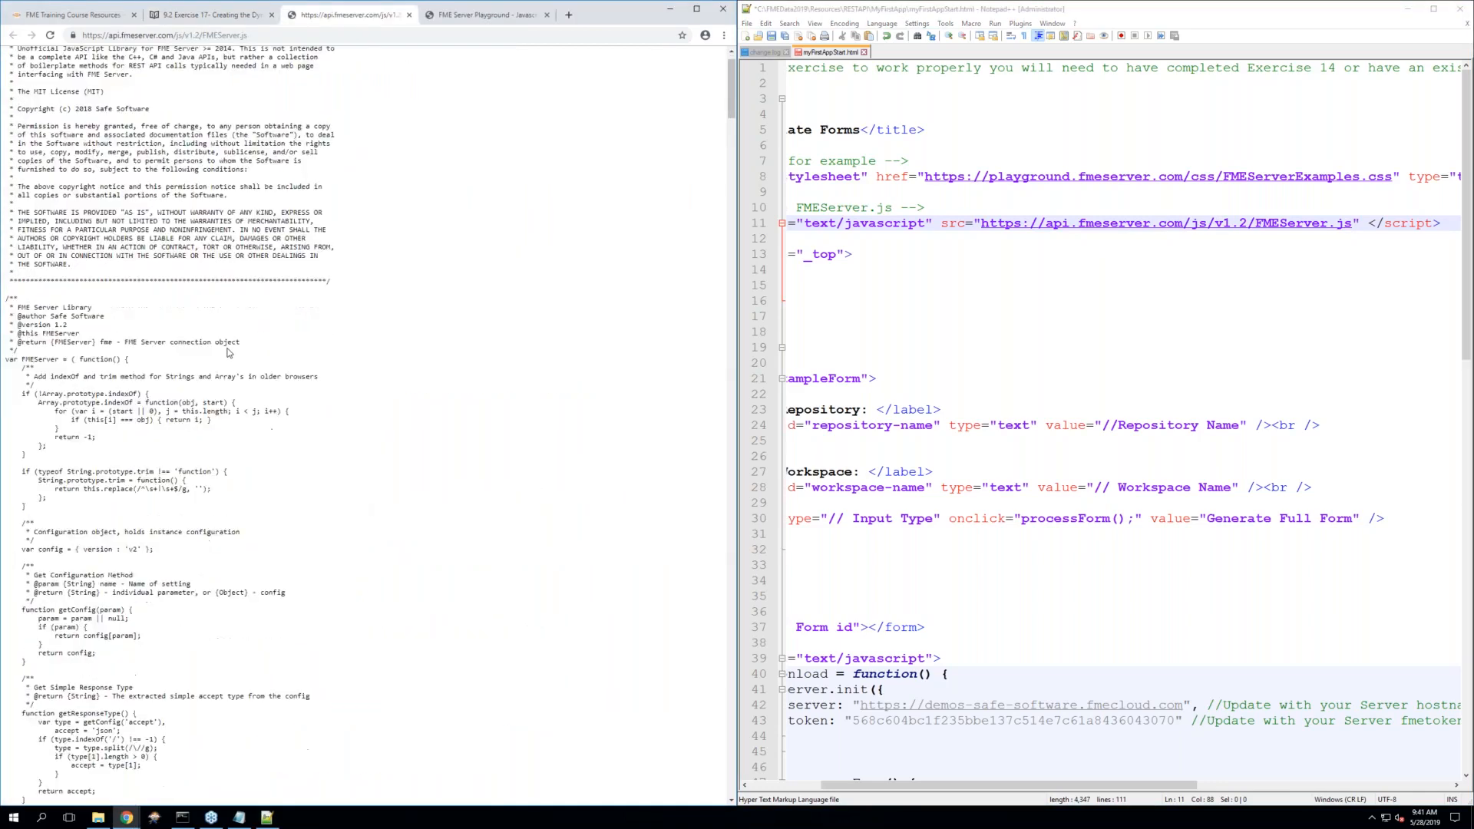
{"action": "scroll", "coordinate": [227, 352], "scroll_direction": "down", "scroll_amount": 15}
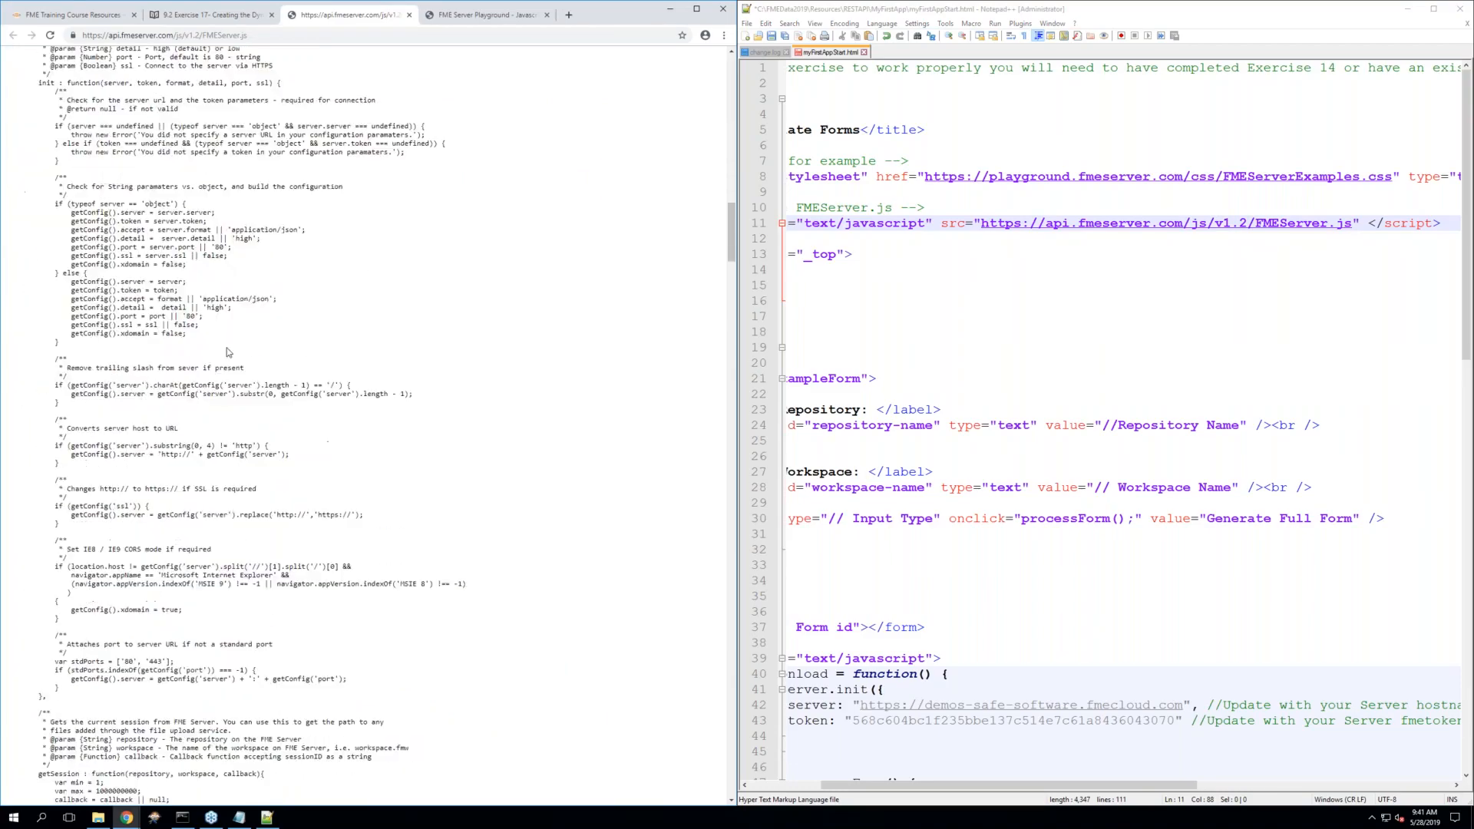
{"action": "scroll", "coordinate": [227, 352], "scroll_direction": "down", "scroll_amount": 15}
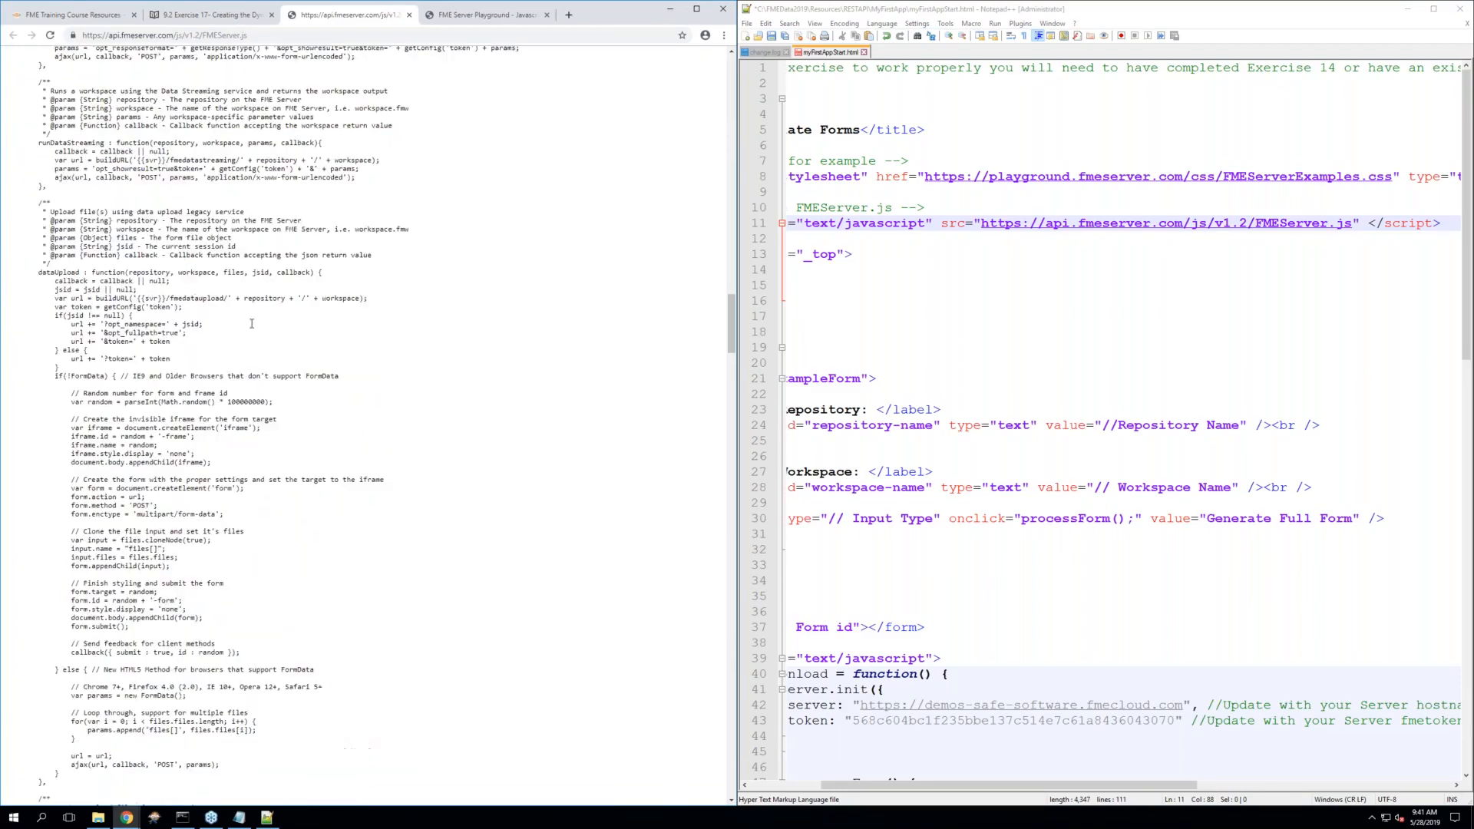
{"action": "scroll", "coordinate": [252, 323], "scroll_direction": "up", "scroll_amount": 20}
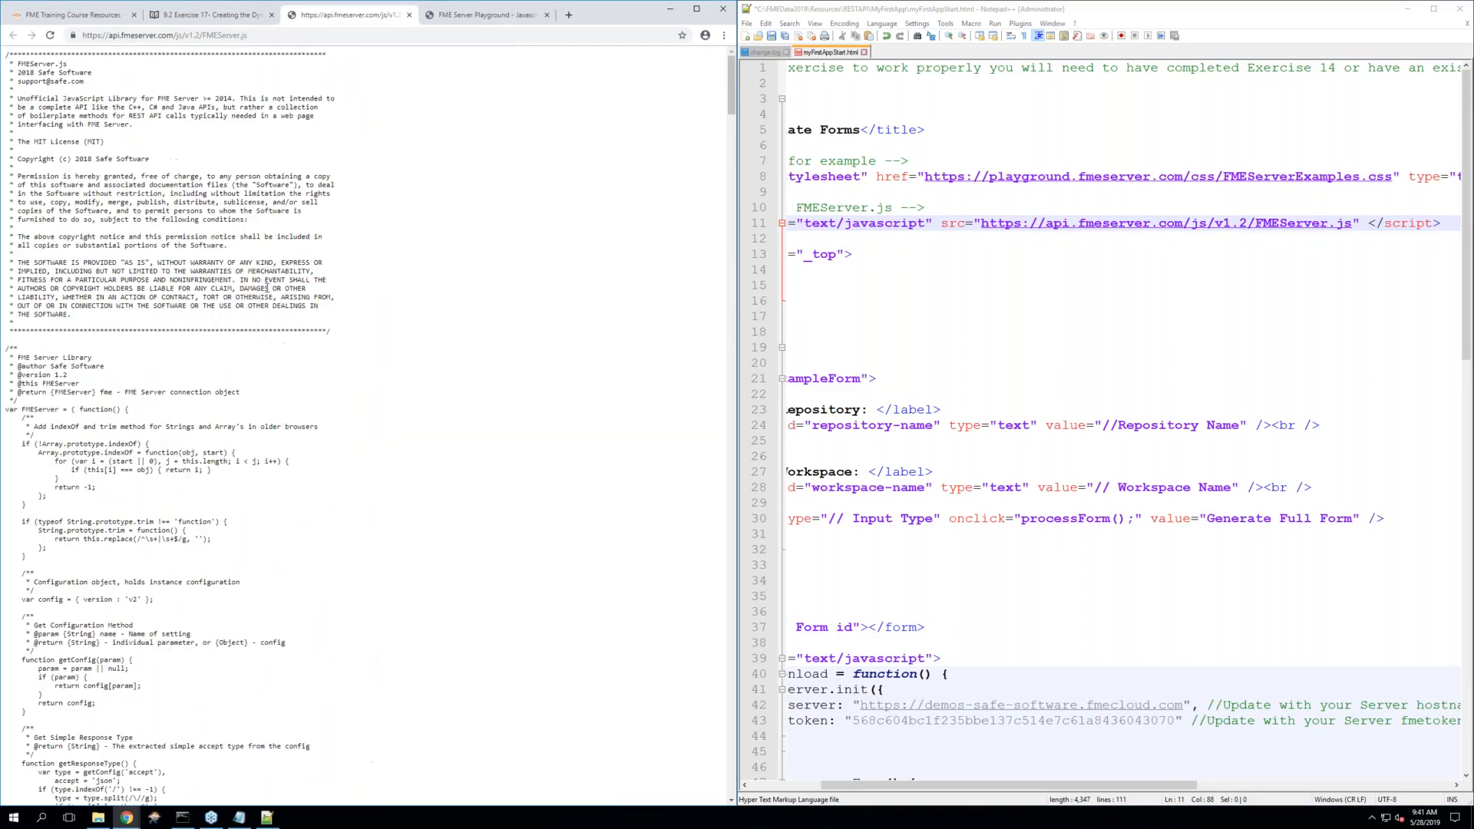
{"action": "left_click", "coordinate": [408, 15]}
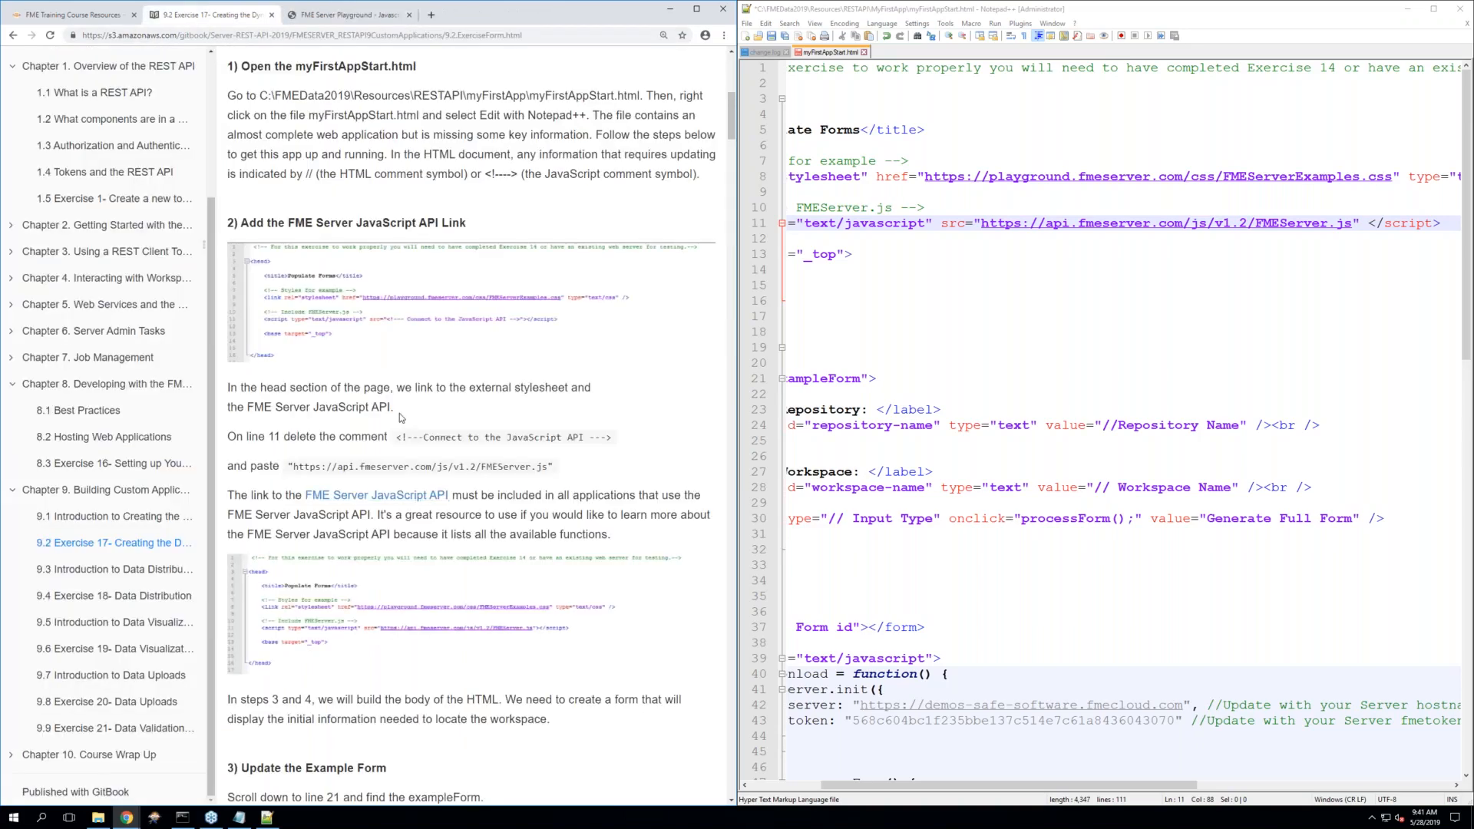
Read the manual's step 3 on updating the example form and bring the start of the code lines back into view
{"action": "scroll", "coordinate": [399, 414], "scroll_direction": "down", "scroll_amount": 2}
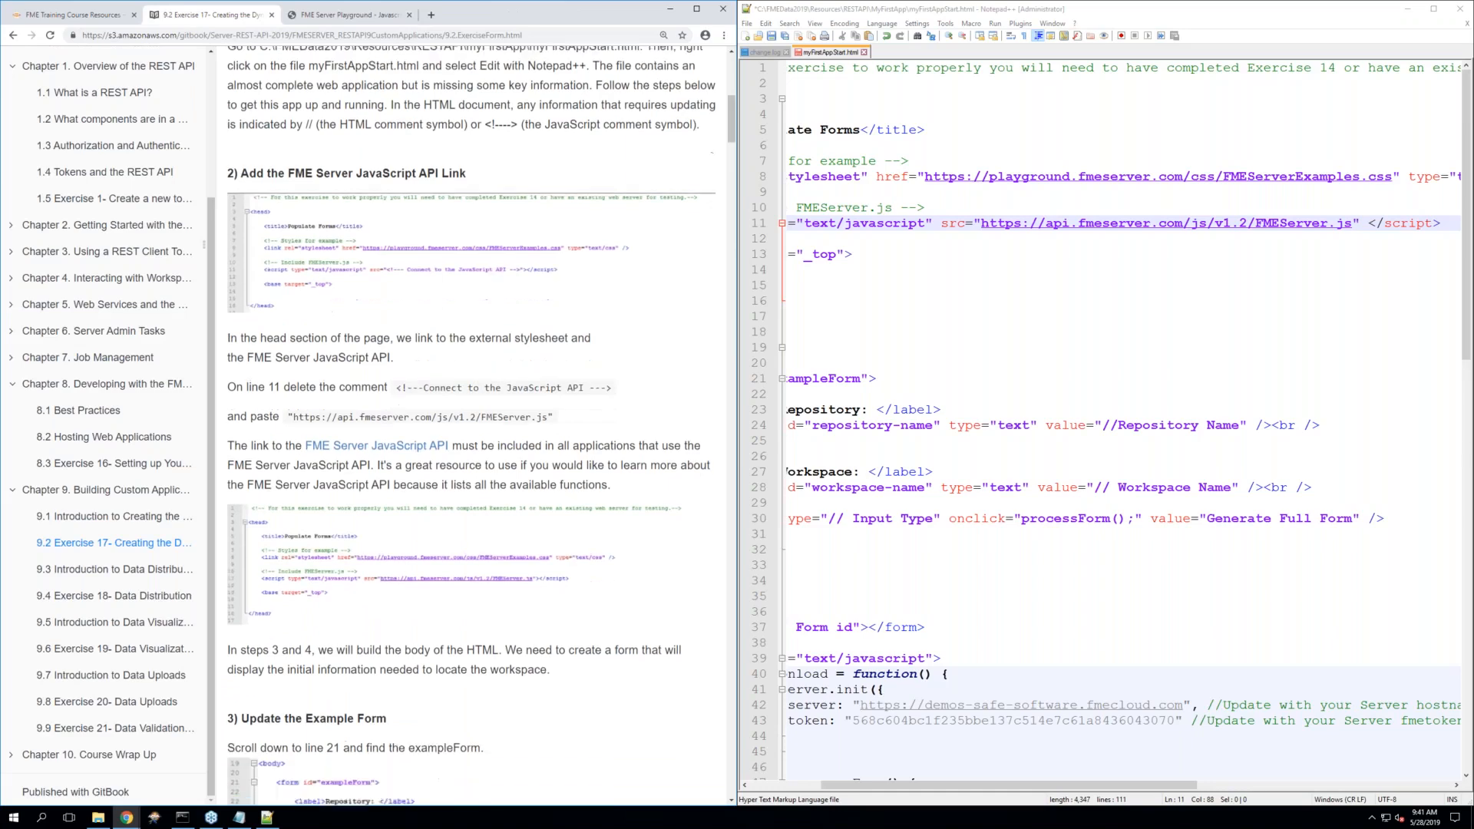
{"action": "scroll", "coordinate": [471, 430], "scroll_direction": "down", "scroll_amount": 1}
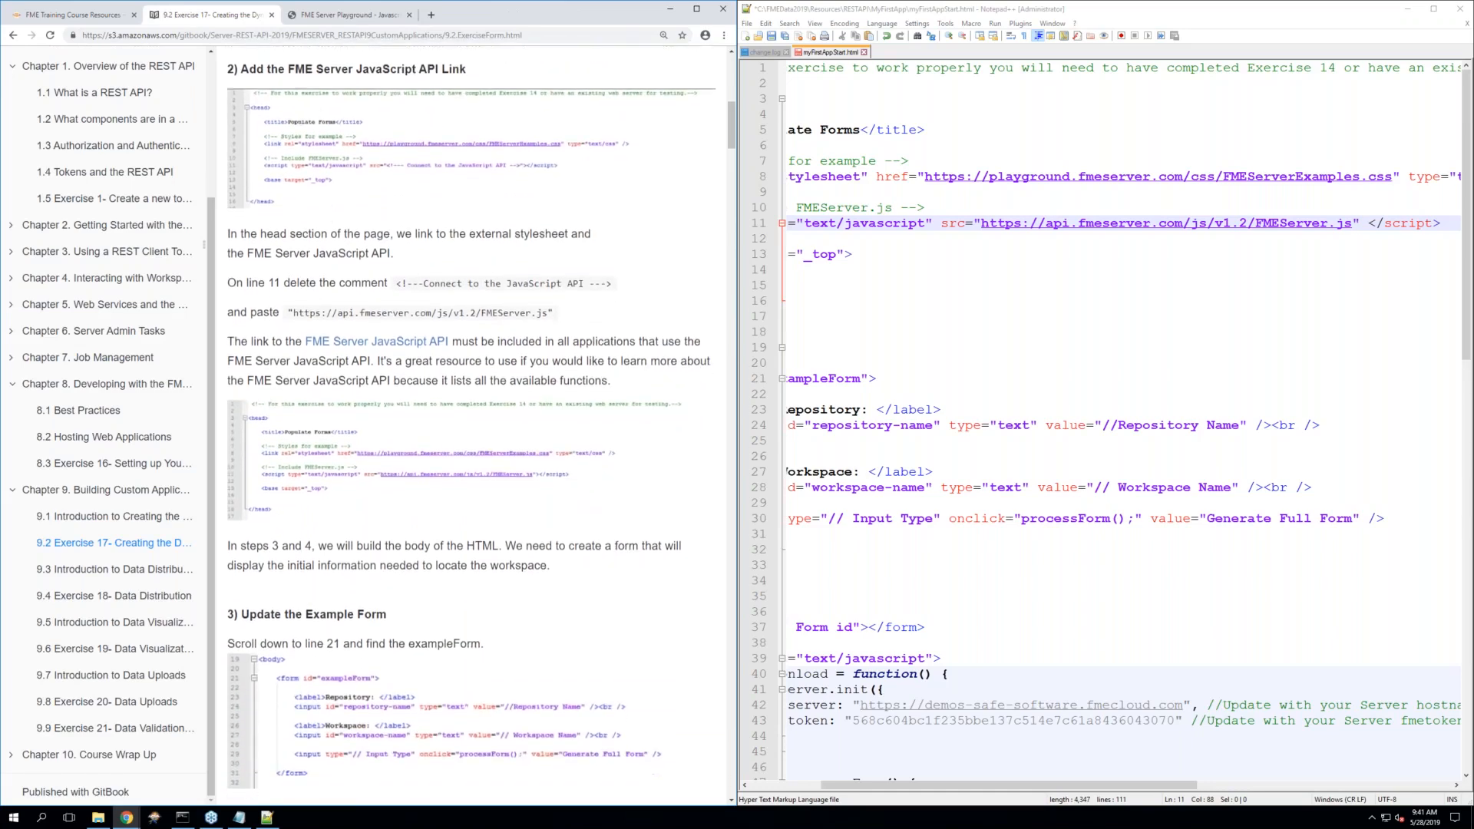
{"action": "scroll", "coordinate": [471, 430], "scroll_direction": "down", "scroll_amount": 2}
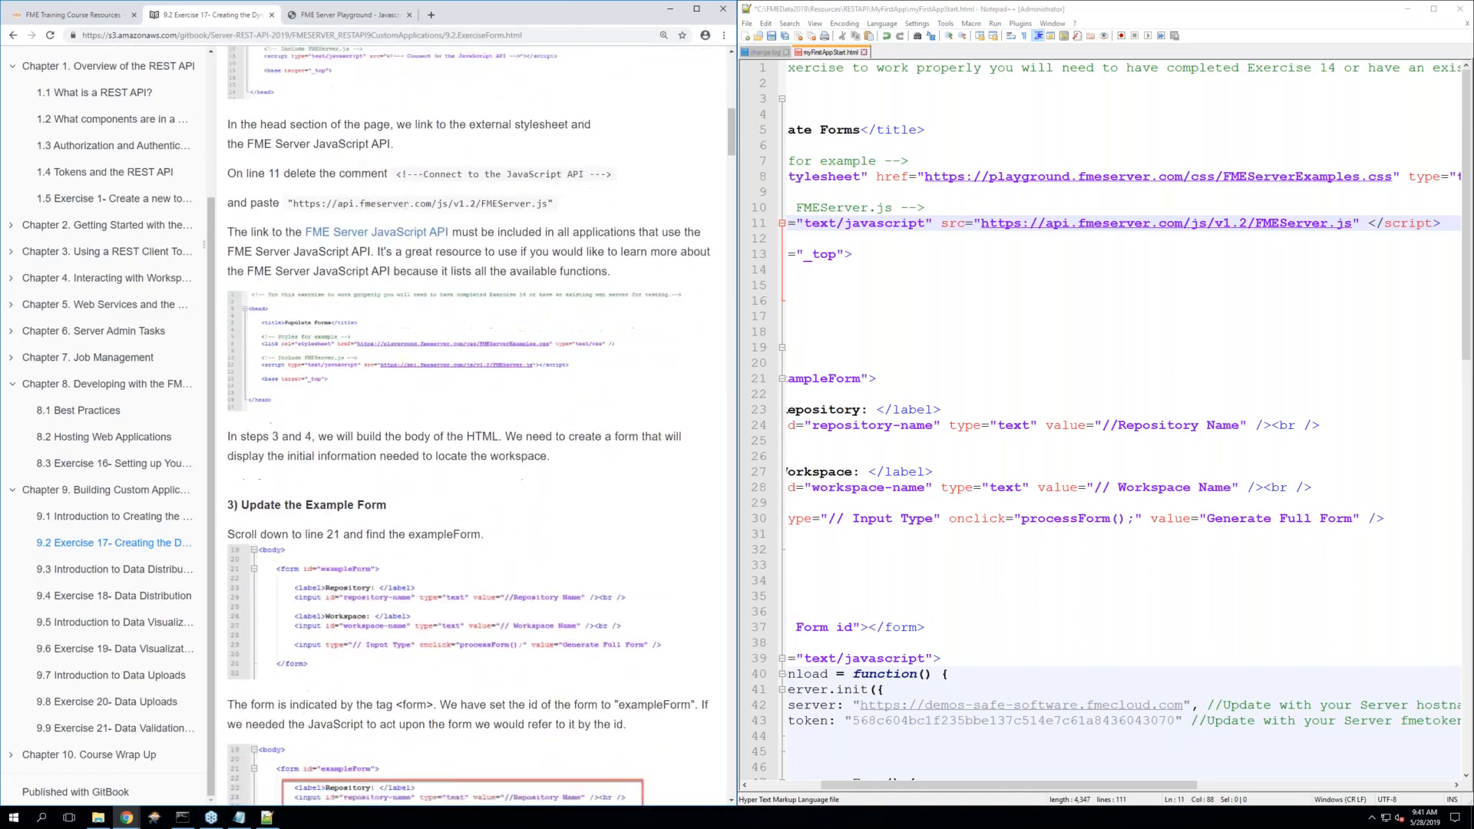
{"action": "scroll", "coordinate": [471, 430], "scroll_direction": "down", "scroll_amount": 2}
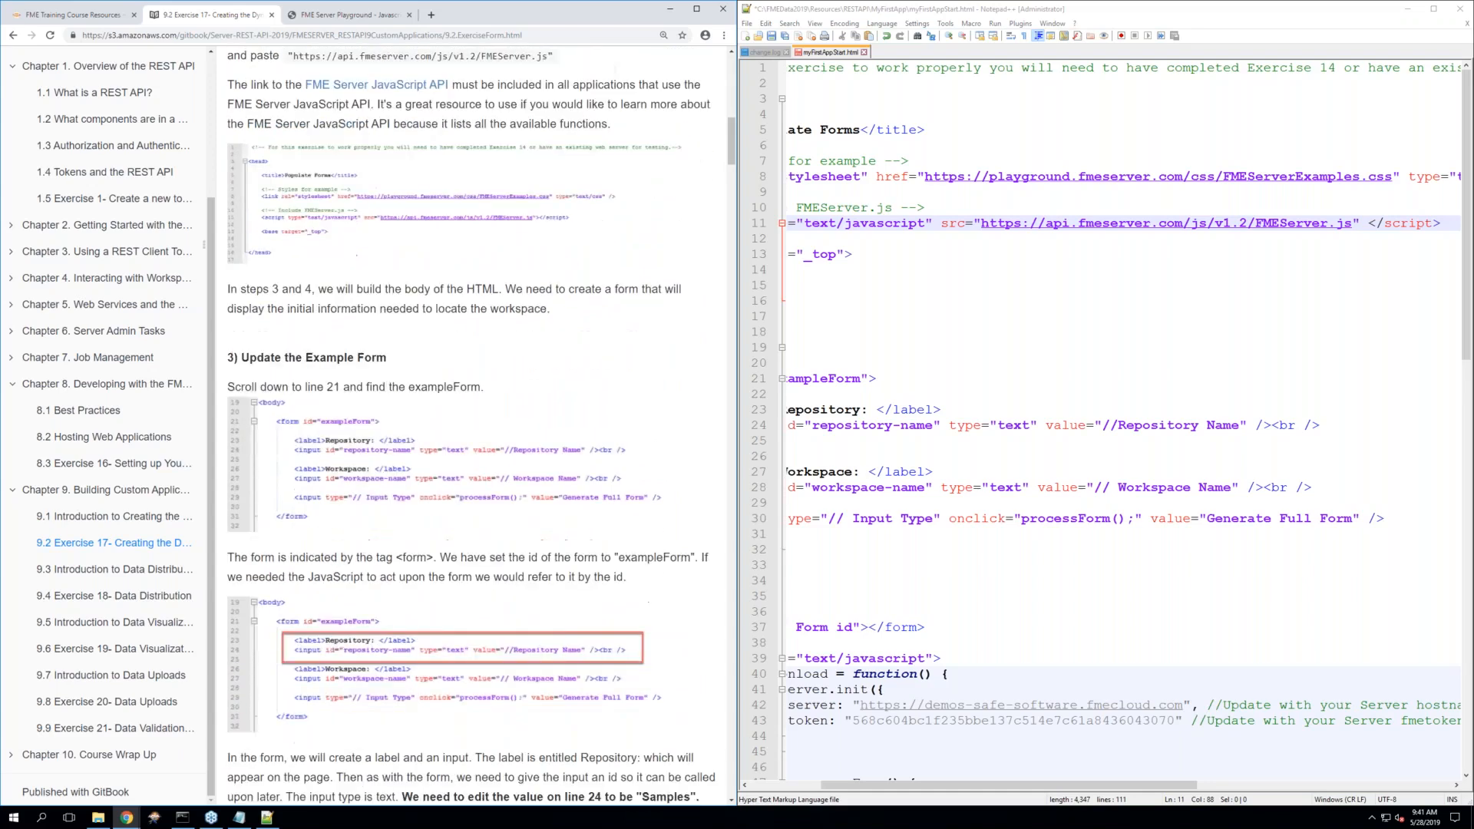
{"action": "left_click", "coordinate": [915, 334]}
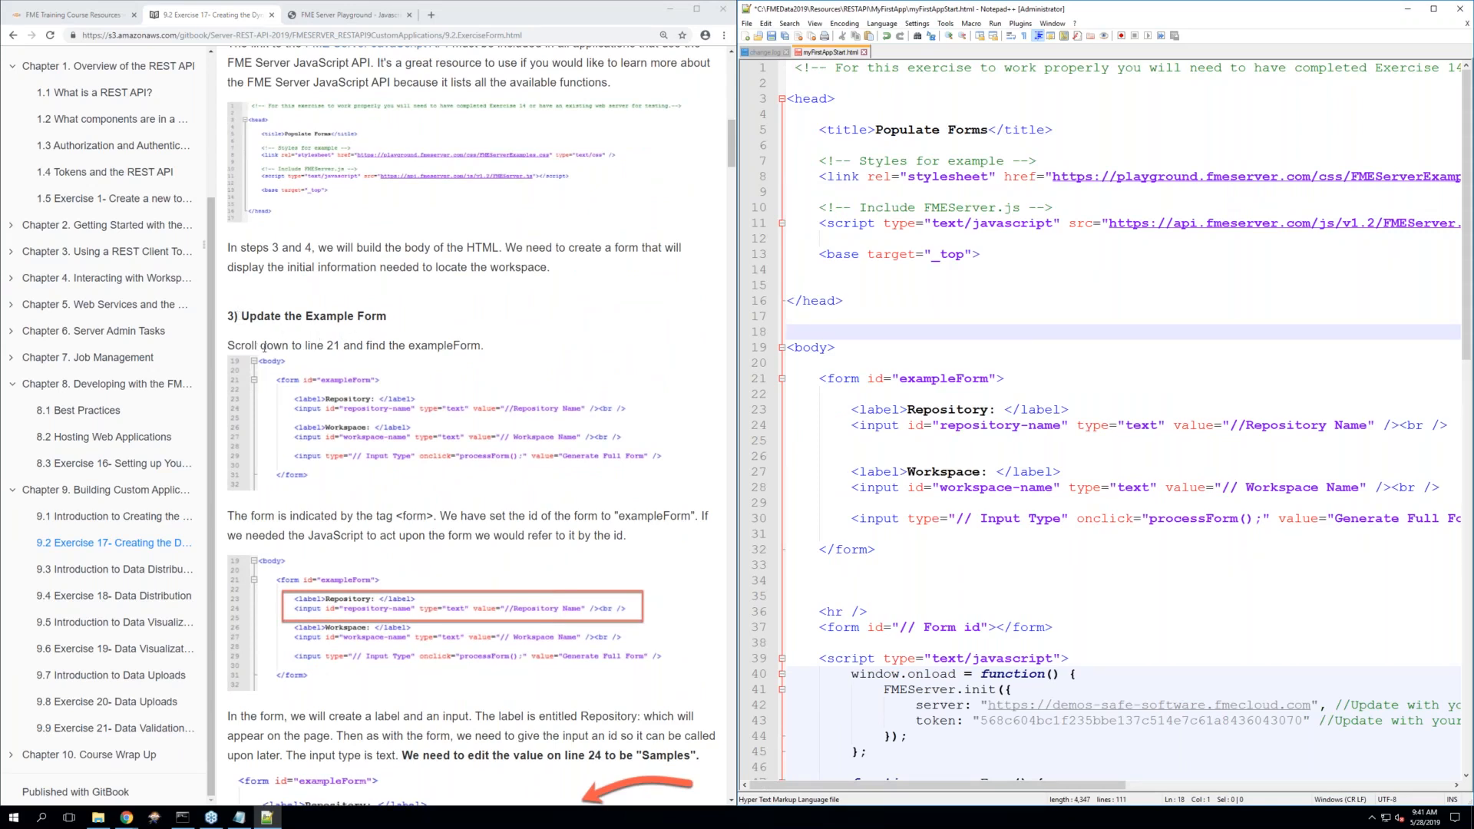
{"action": "left_click", "coordinate": [289, 349]}
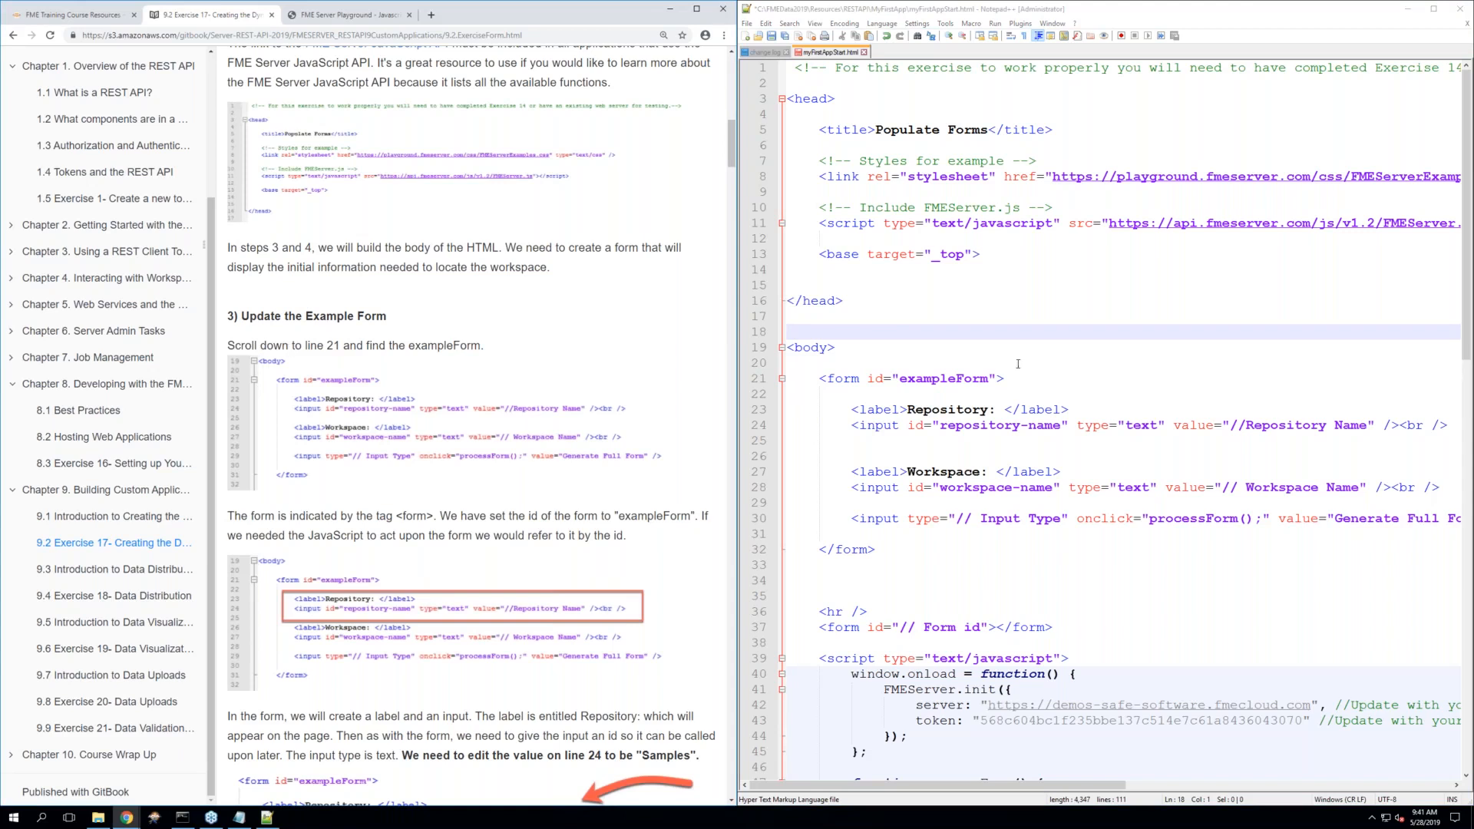
Locate the exampleForm's opening and closing form tags in the code, and highlight the form tag and id in the manual's explanation
{"action": "left_click", "coordinate": [845, 381]}
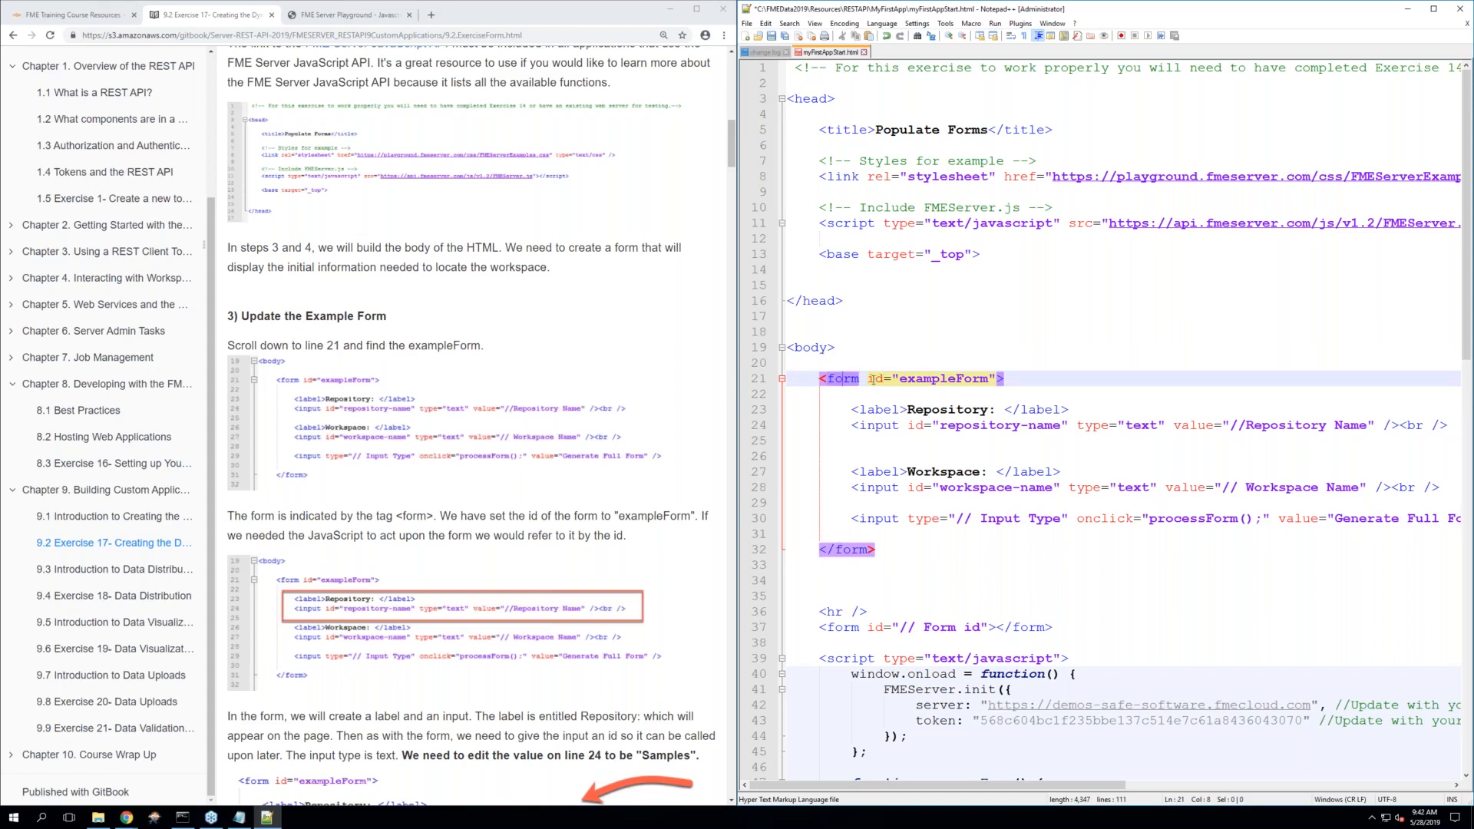
{"action": "left_click", "coordinate": [851, 389]}
{"action": "left_click_drag", "start_coordinate": [875, 549], "coordinate": [811, 550]}
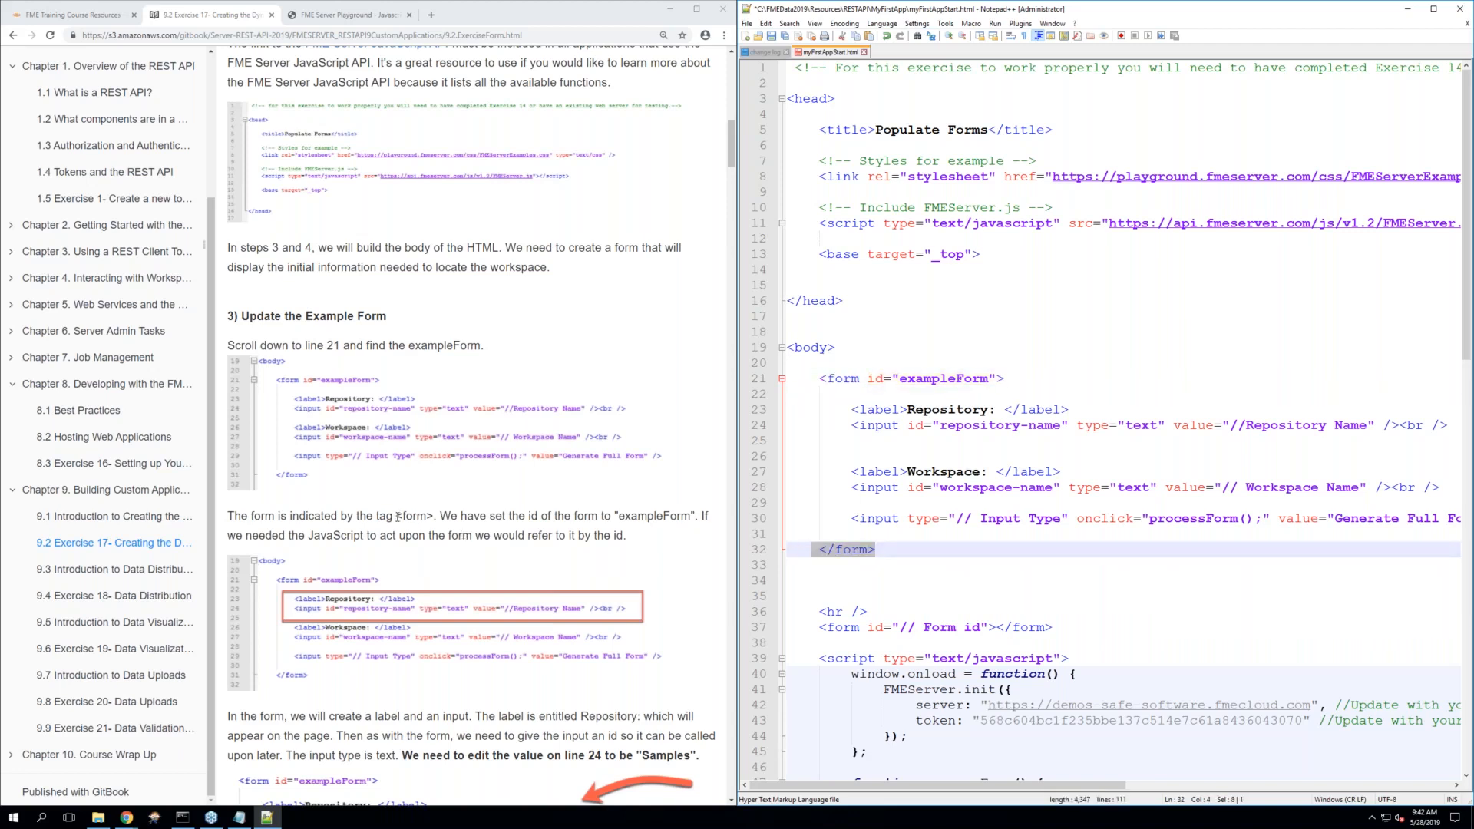
{"action": "left_click_drag", "start_coordinate": [397, 515], "coordinate": [434, 516]}
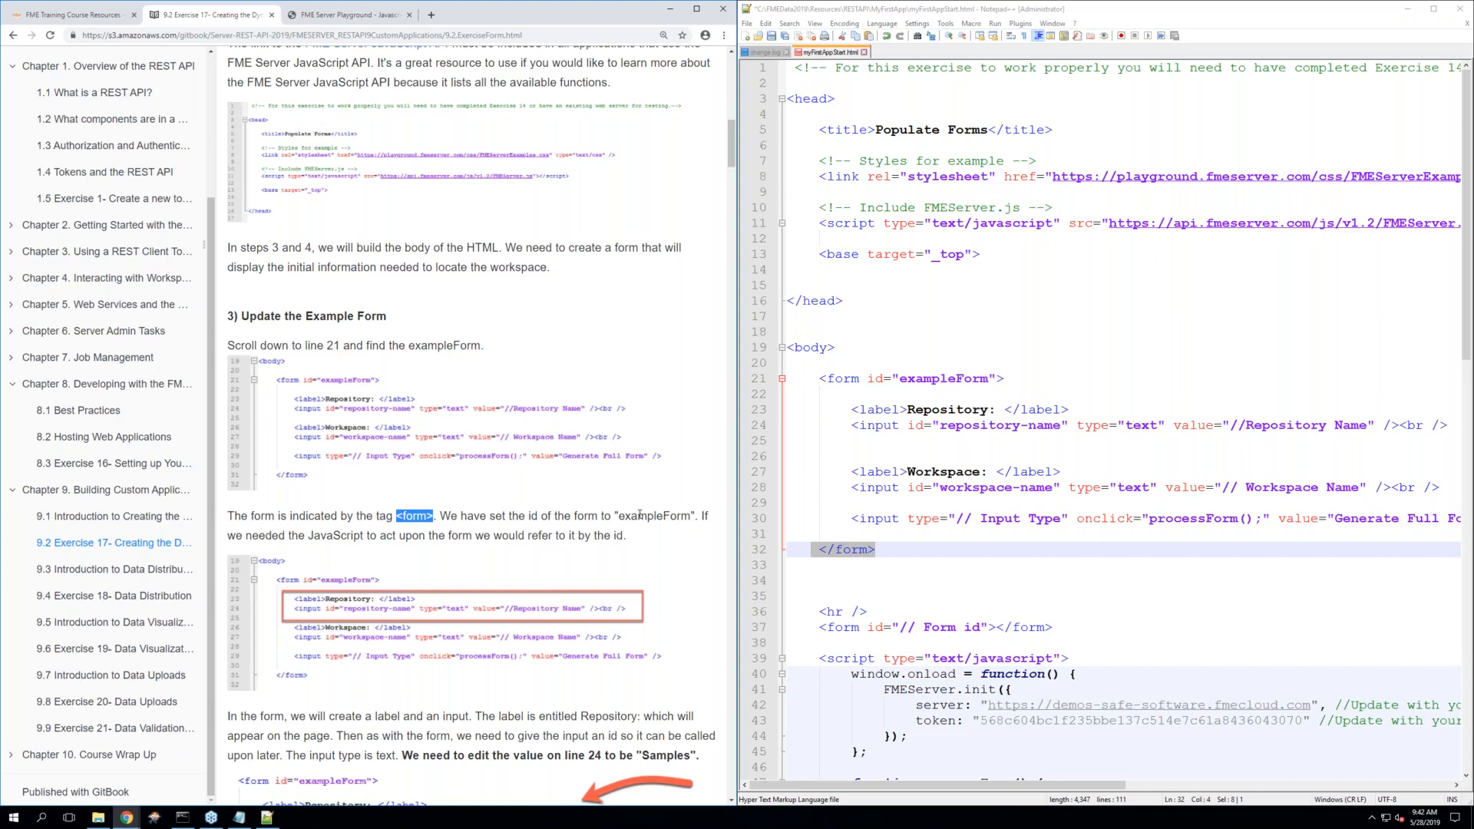
{"action": "left_click", "coordinate": [621, 517]}
{"action": "left_click_drag", "start_coordinate": [613, 512], "coordinate": [696, 513]}
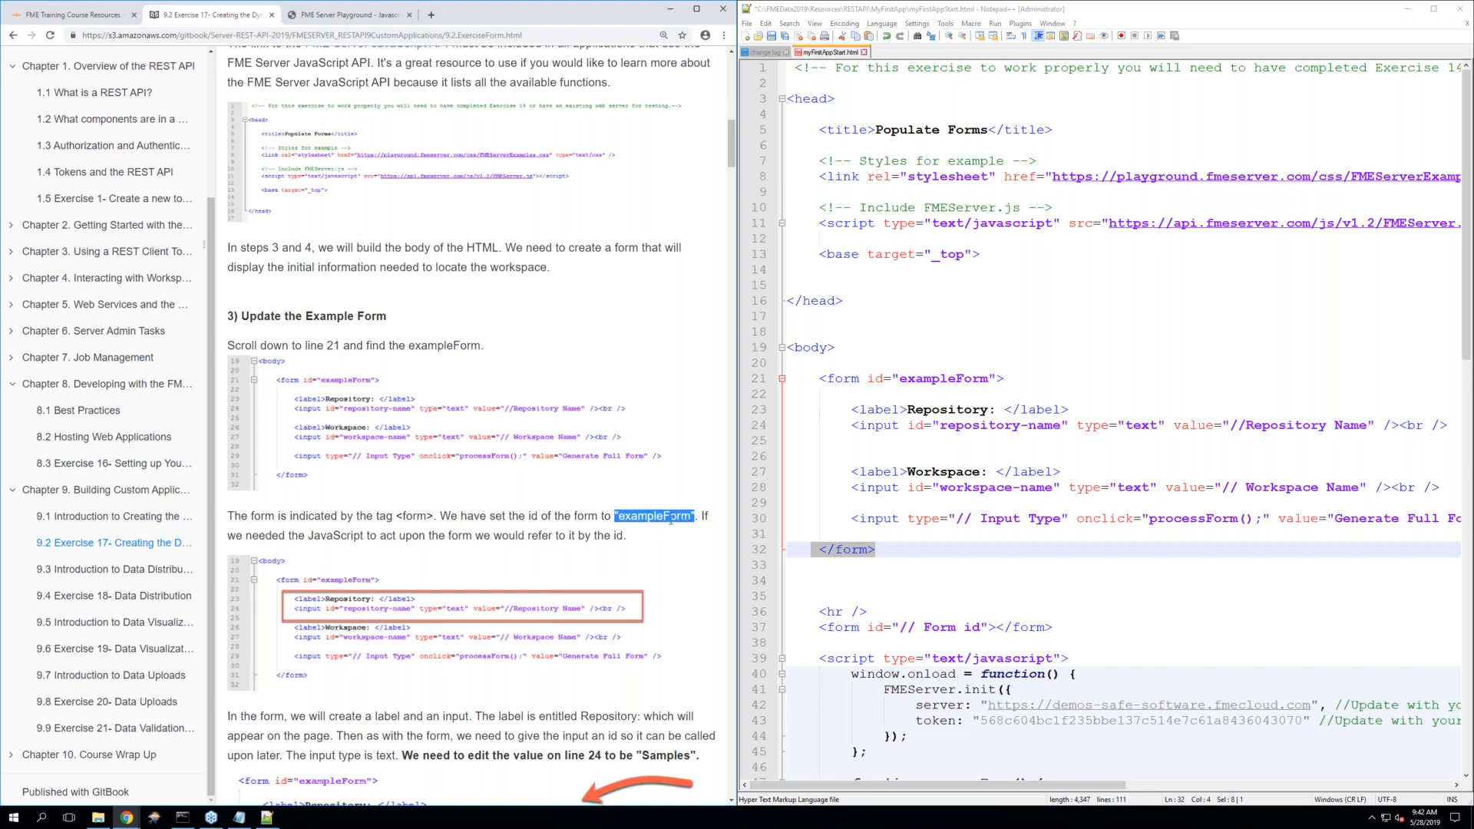
{"action": "left_click", "coordinate": [493, 536]}
Highlight the API URL in the manual's step 2 once more and review step 3's instructions for the repository and workspace inputs
{"action": "scroll", "coordinate": [493, 537], "scroll_direction": "up", "scroll_amount": 2}
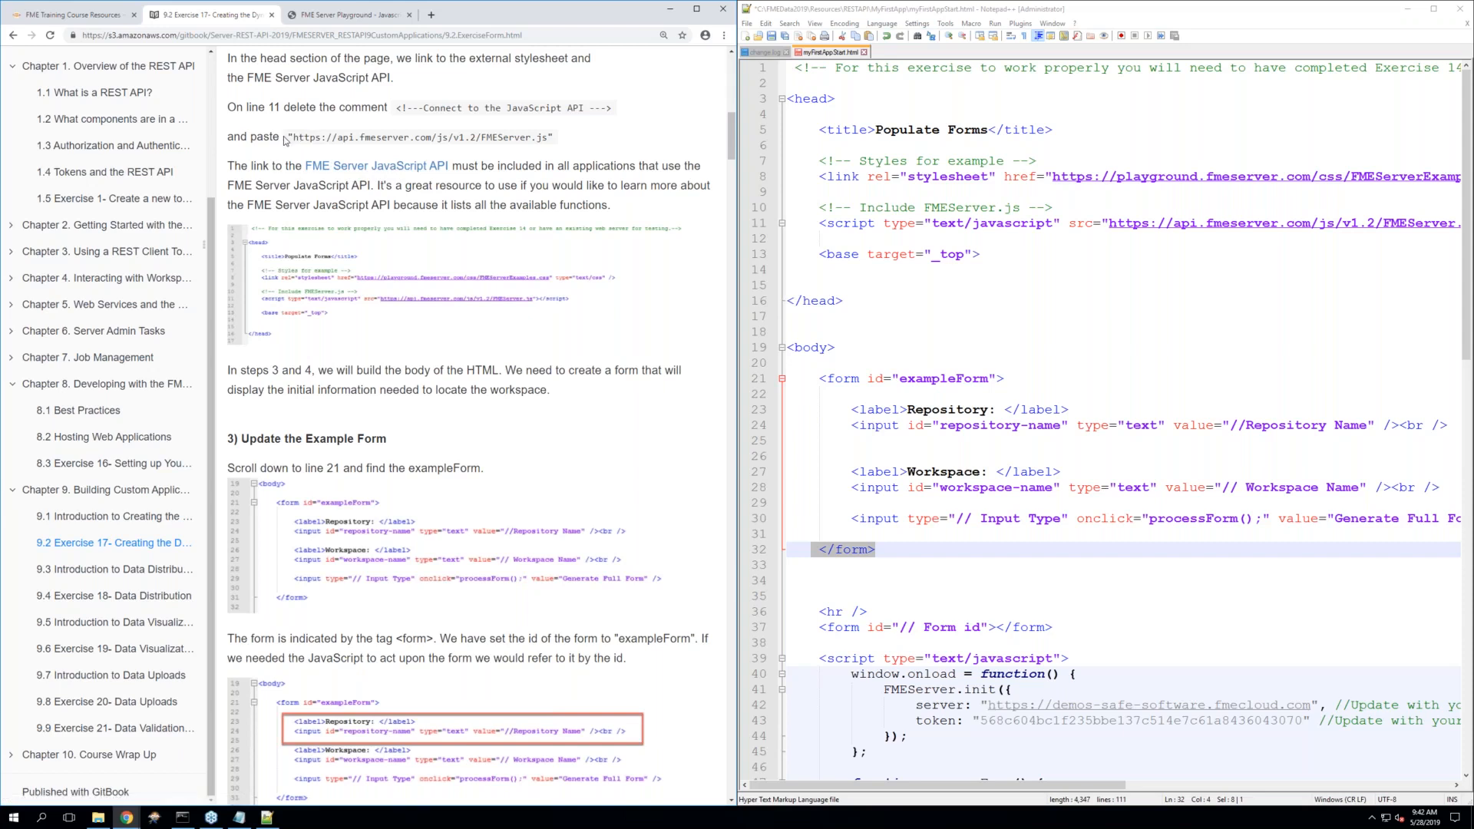
{"action": "left_click_drag", "start_coordinate": [286, 138], "coordinate": [554, 138]}
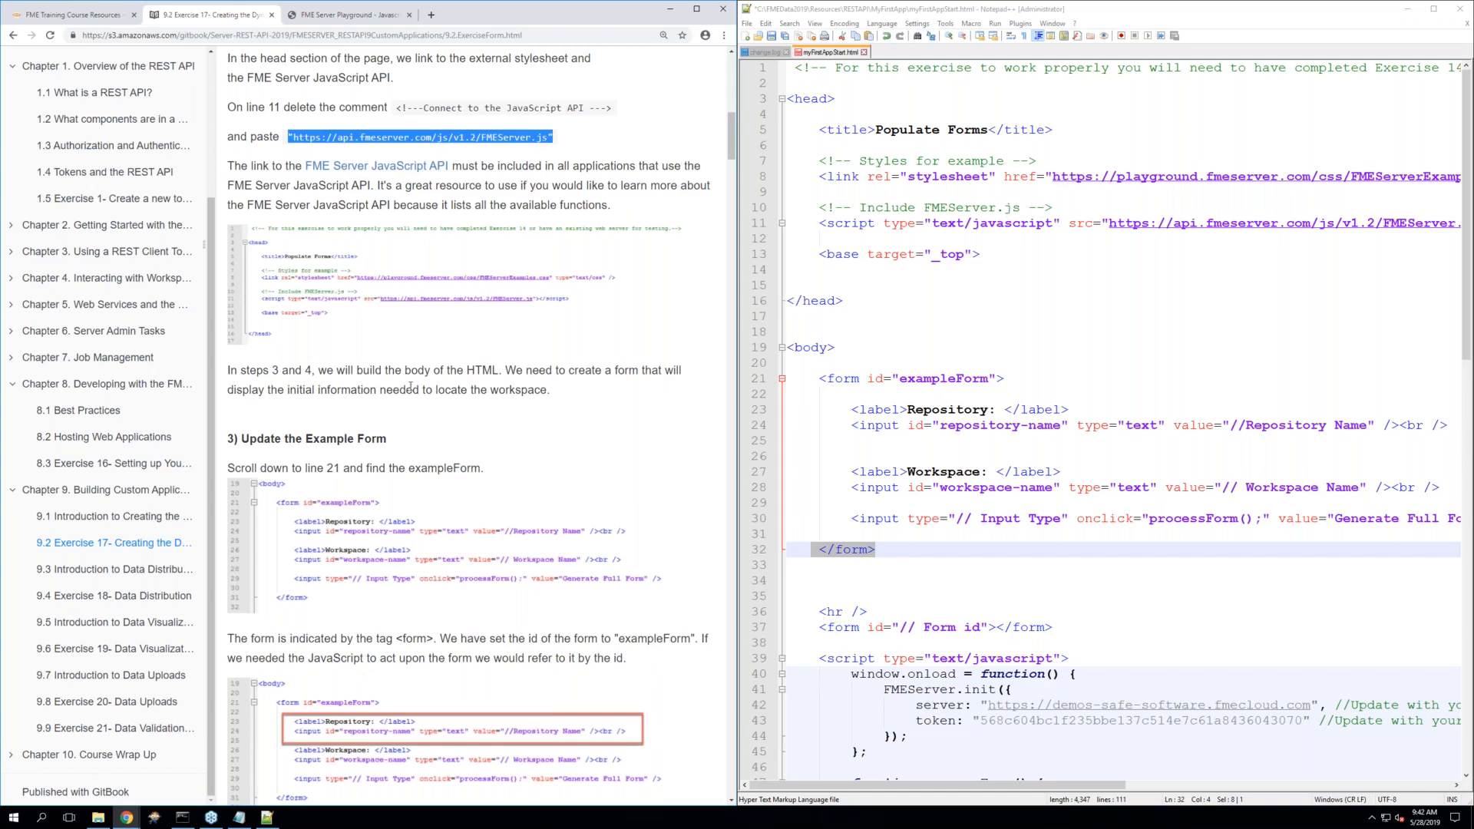
{"action": "scroll", "coordinate": [411, 386], "scroll_direction": "down", "scroll_amount": 3}
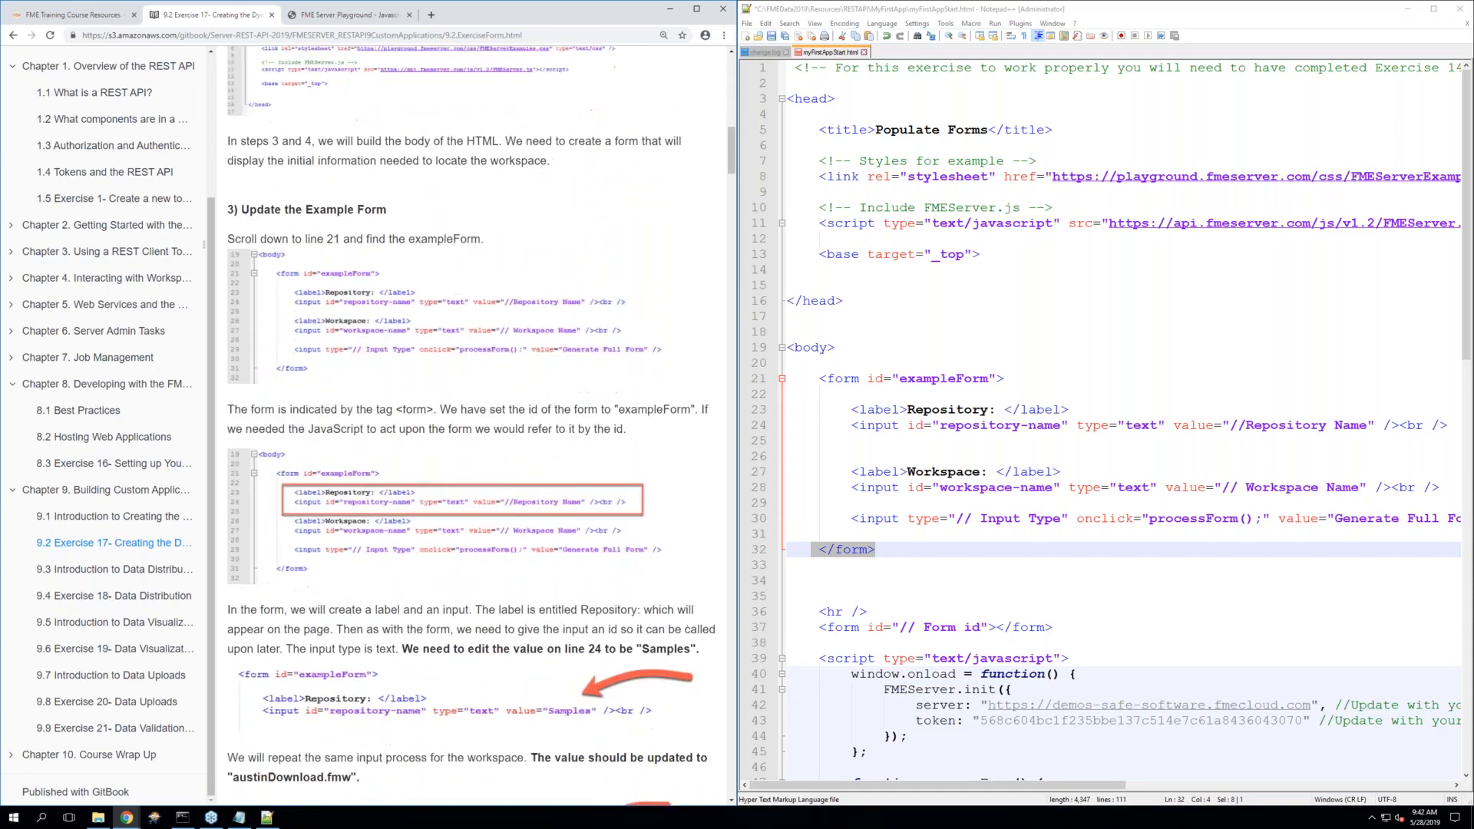
{"action": "scroll", "coordinate": [470, 426], "scroll_direction": "down", "scroll_amount": 1}
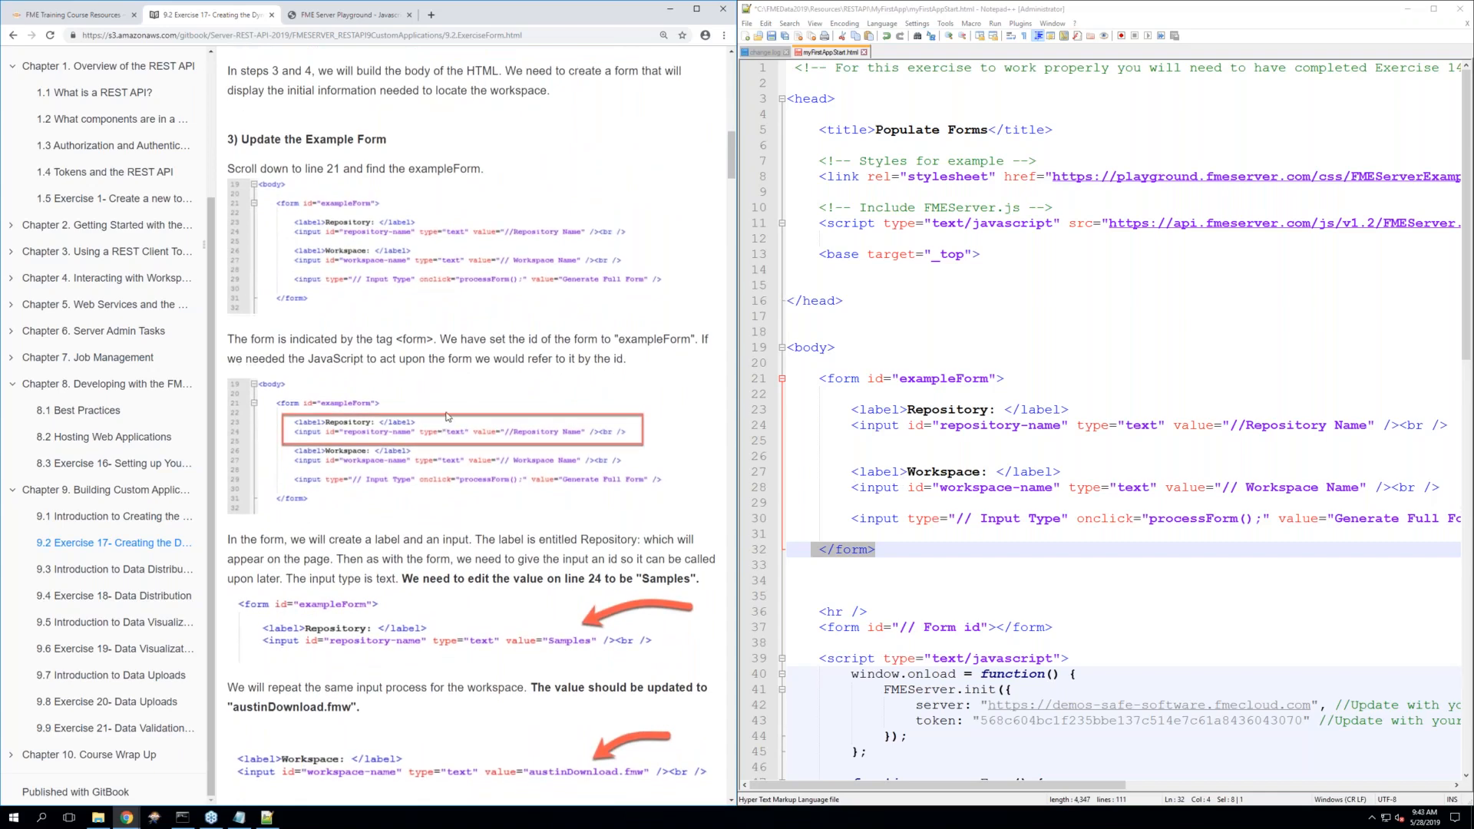
{"action": "scroll", "coordinate": [448, 417], "scroll_direction": "down", "scroll_amount": 1}
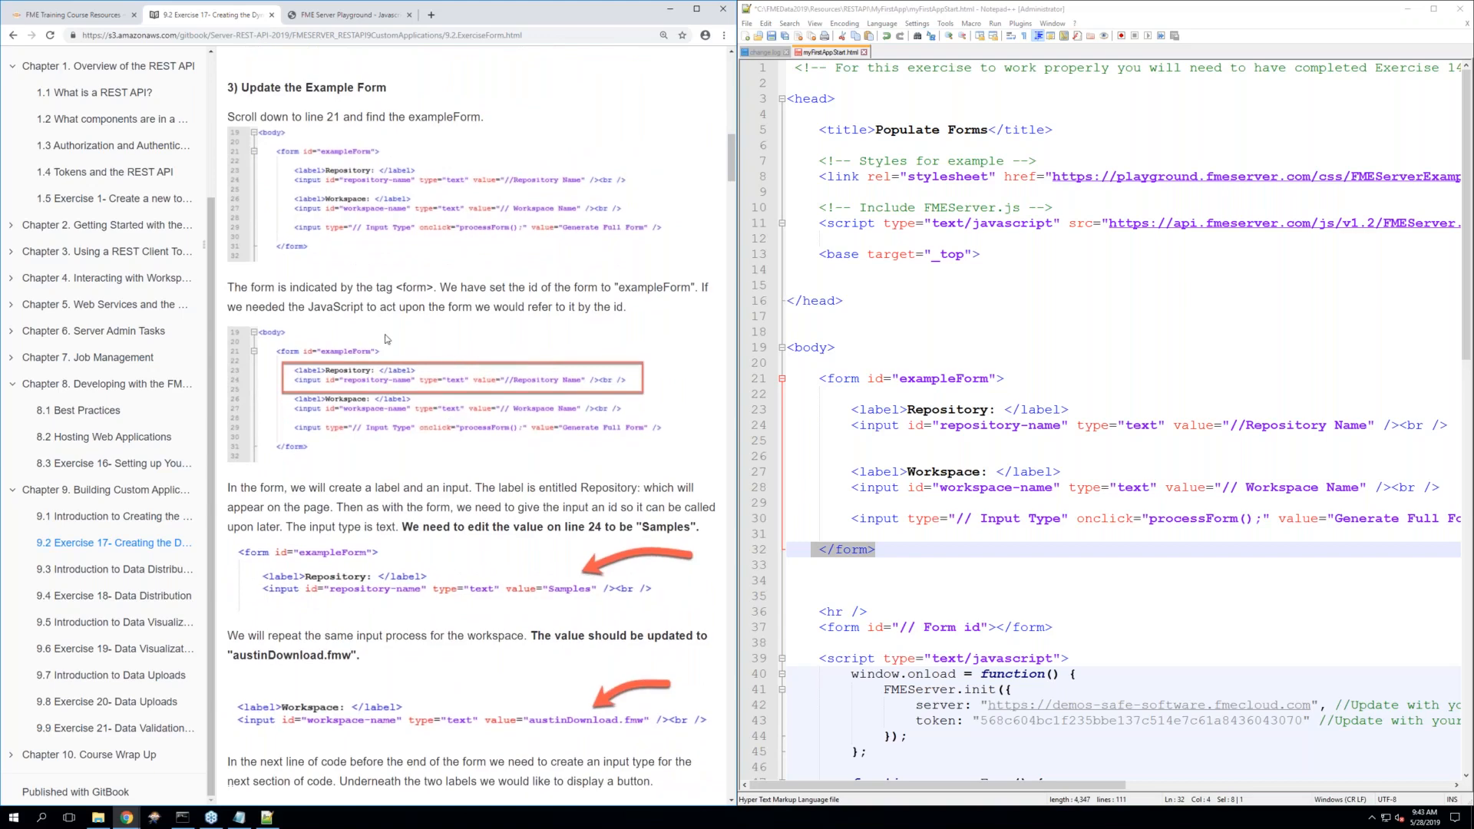
Replace the "//Repository Name" placeholder in the exampleForm's repository-name input on line 24 with "Samples", as the manual instructs
{"action": "left_click", "coordinate": [958, 549]}
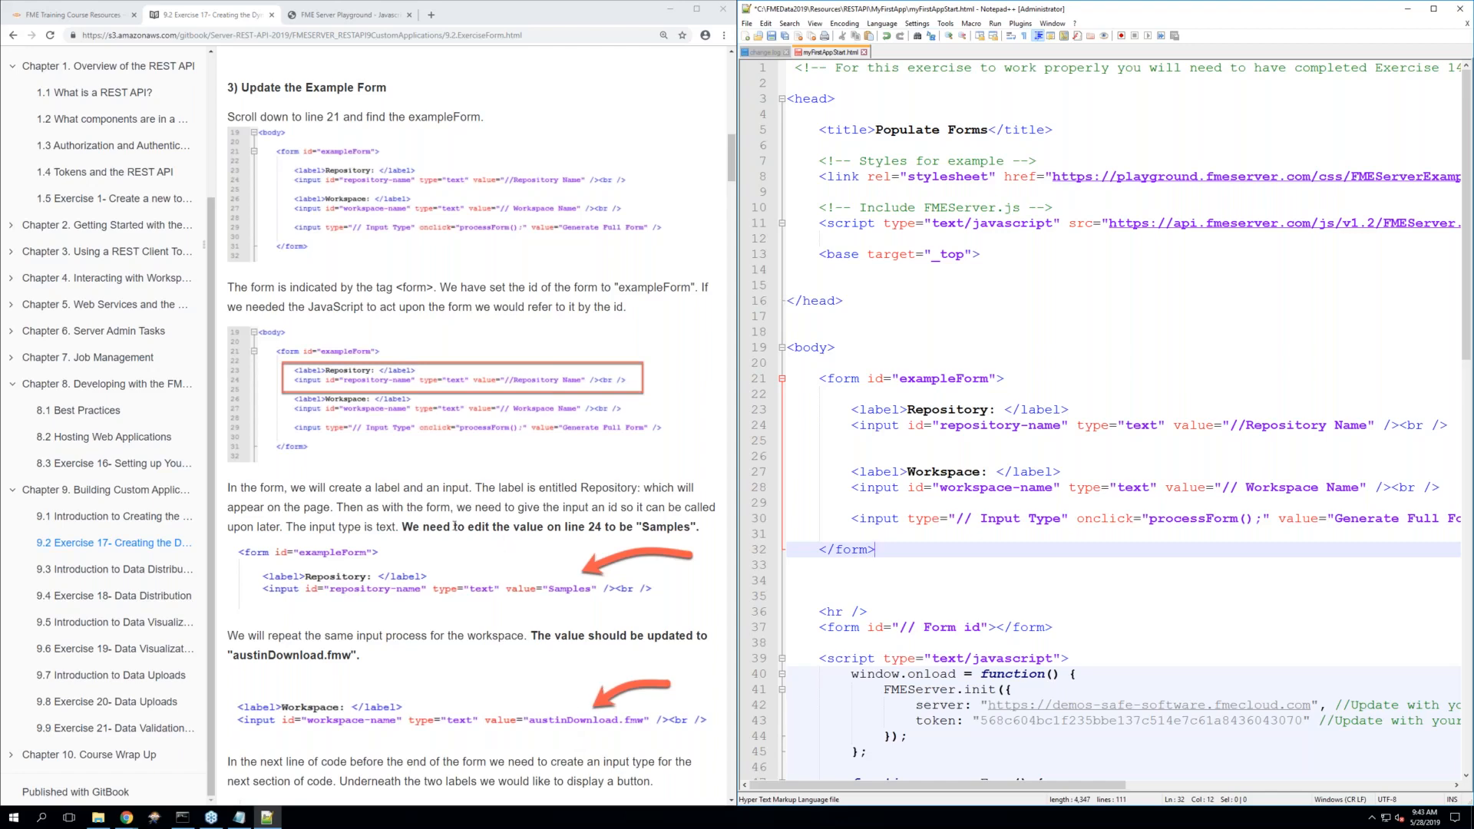
{"action": "left_click", "coordinate": [436, 539]}
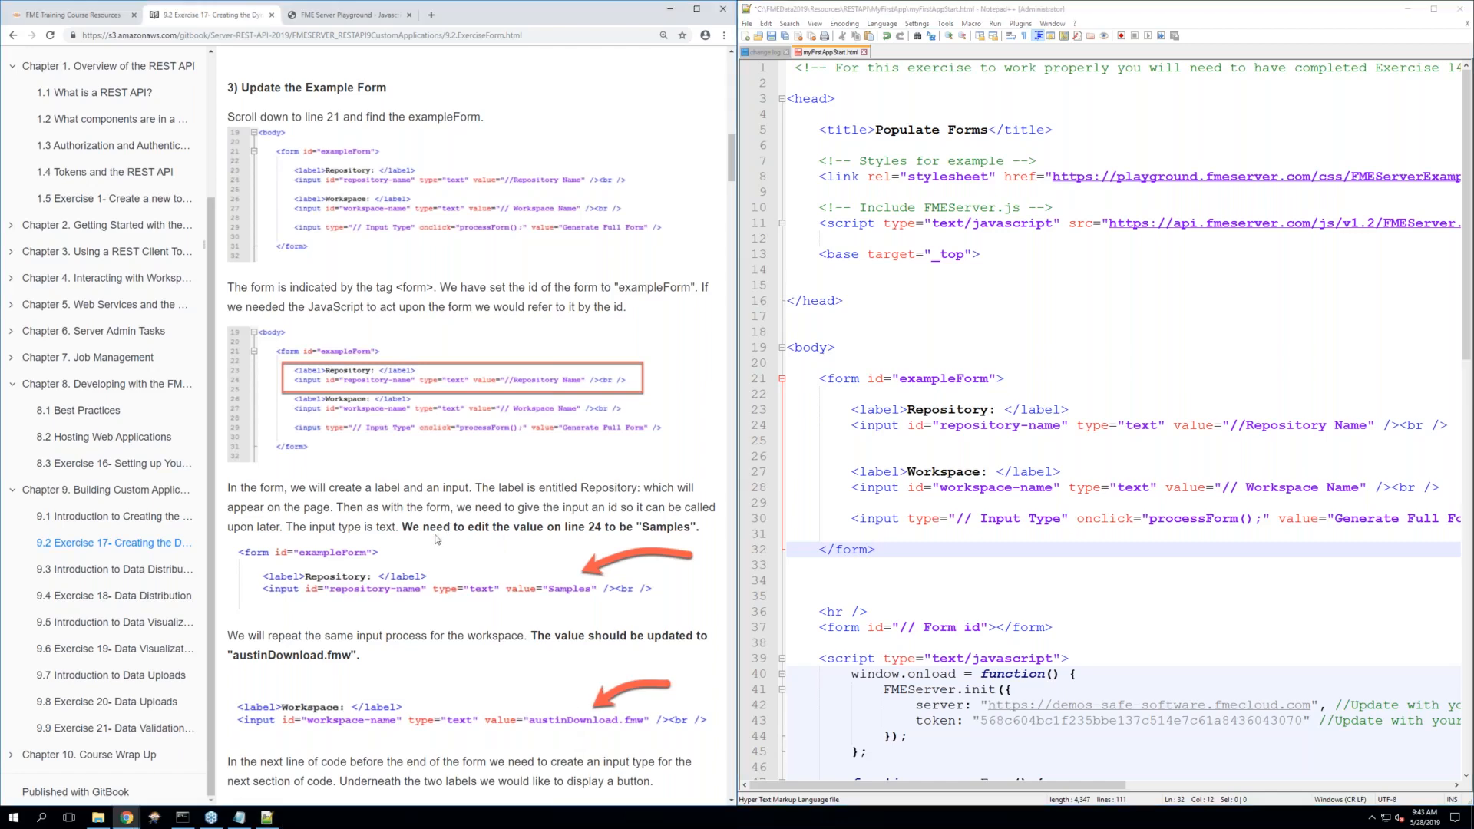
{"action": "scroll", "coordinate": [436, 540], "scroll_direction": "down", "scroll_amount": 3}
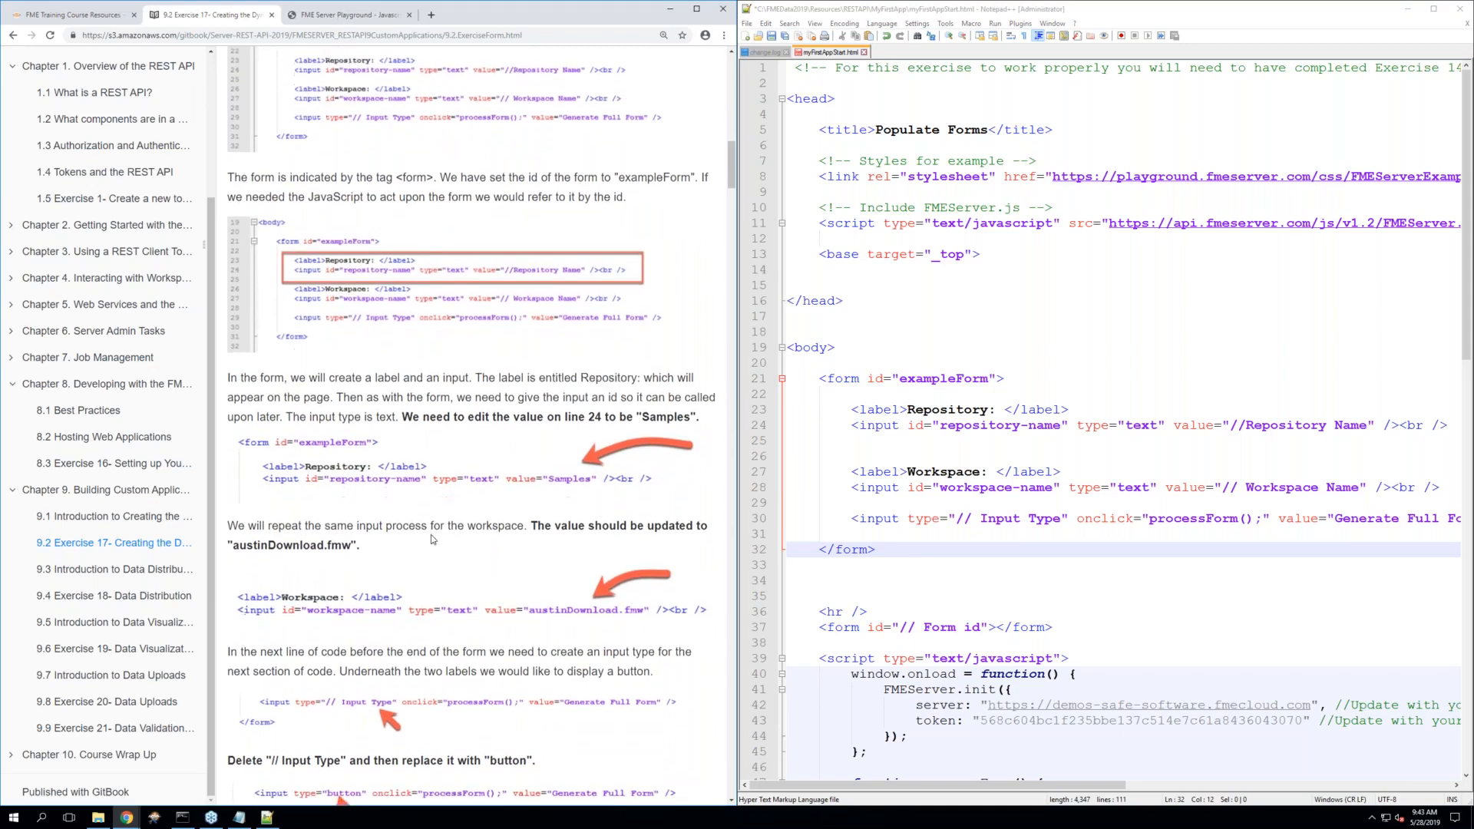
{"action": "scroll", "coordinate": [432, 536], "scroll_direction": "up", "scroll_amount": 1}
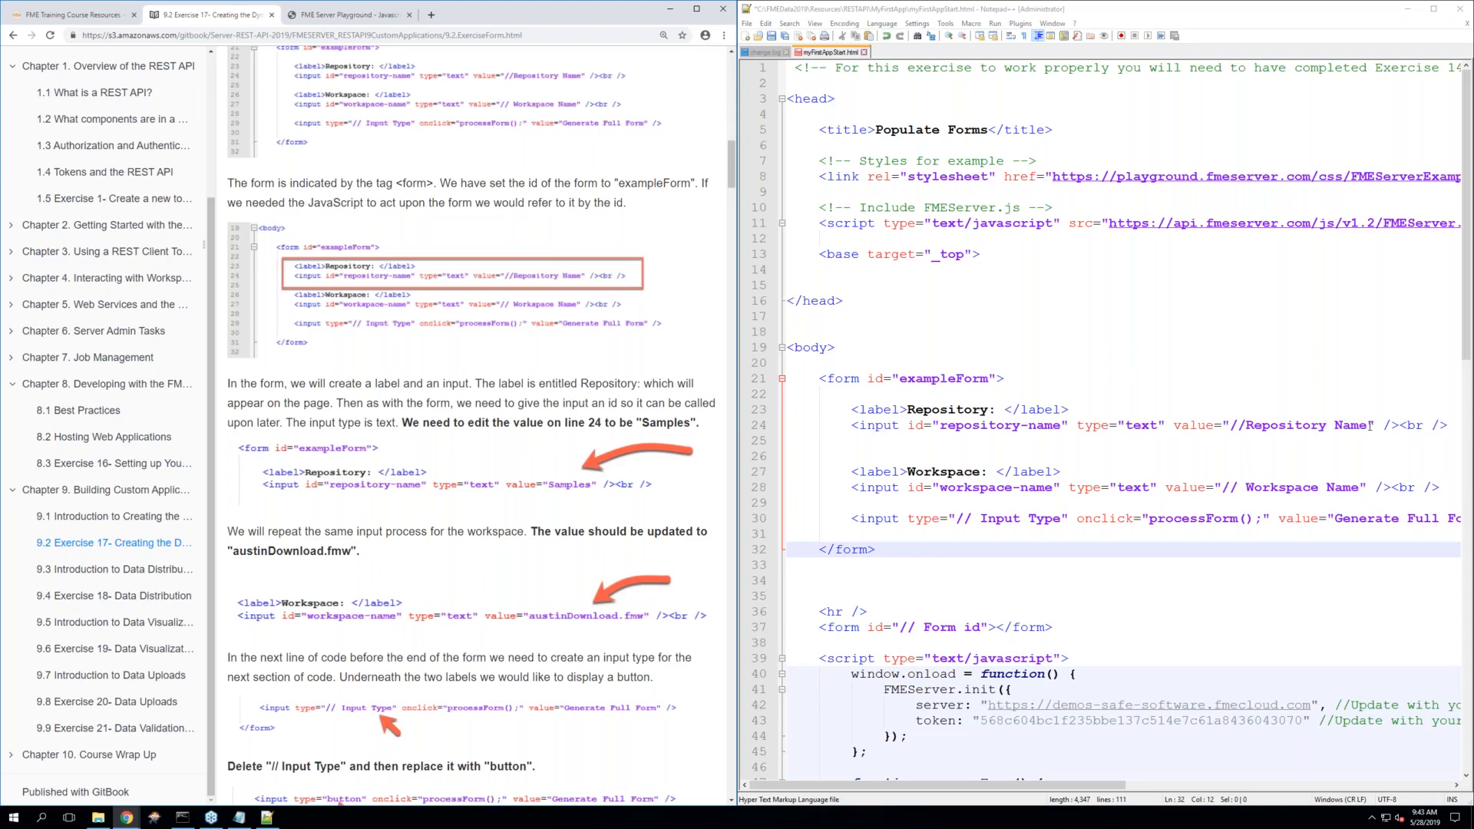
{"action": "left_click_drag", "start_coordinate": [1370, 425], "coordinate": [1227, 425]}
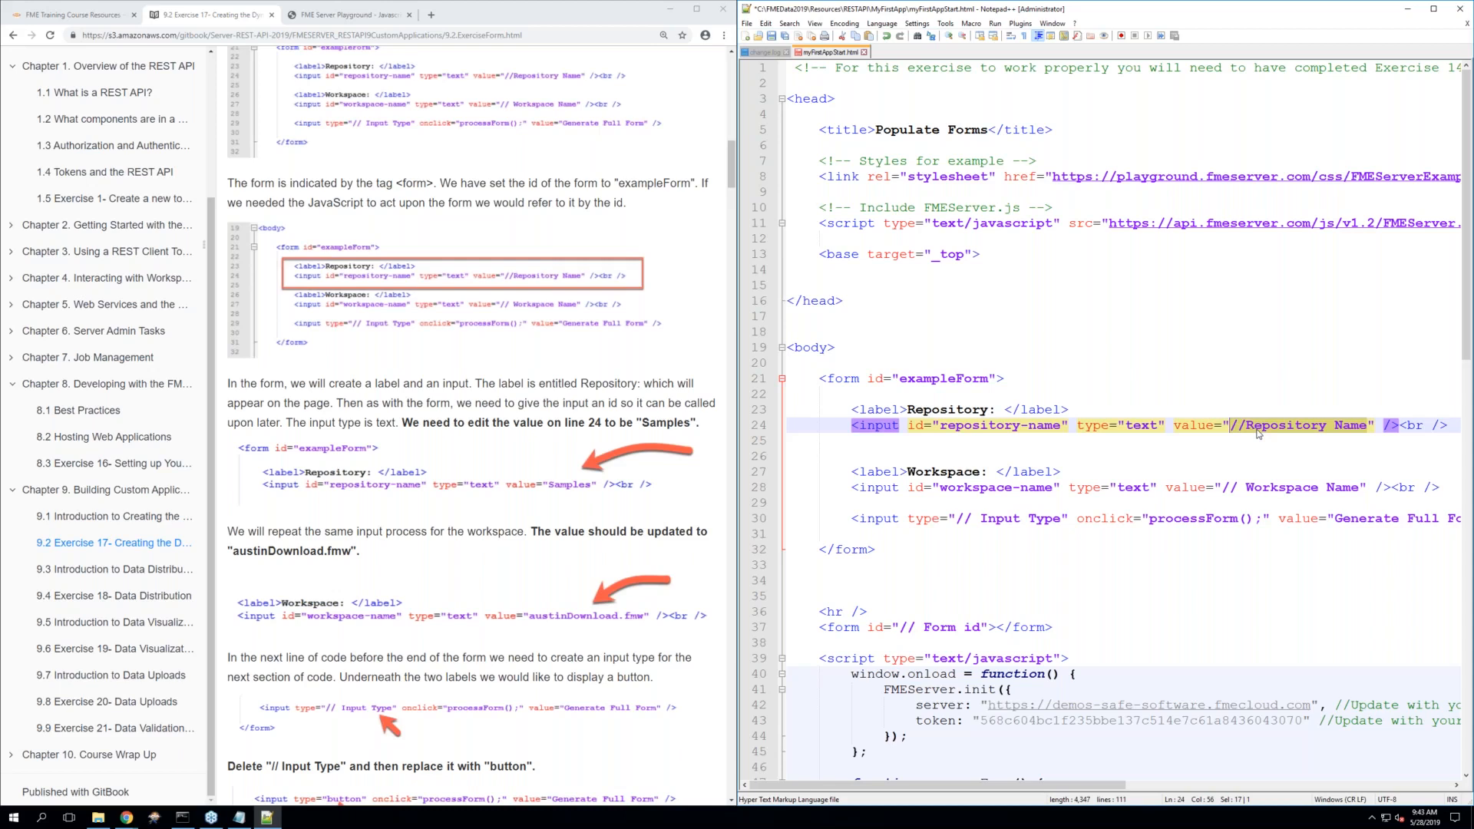
{"action": "key", "text": "Delete"}
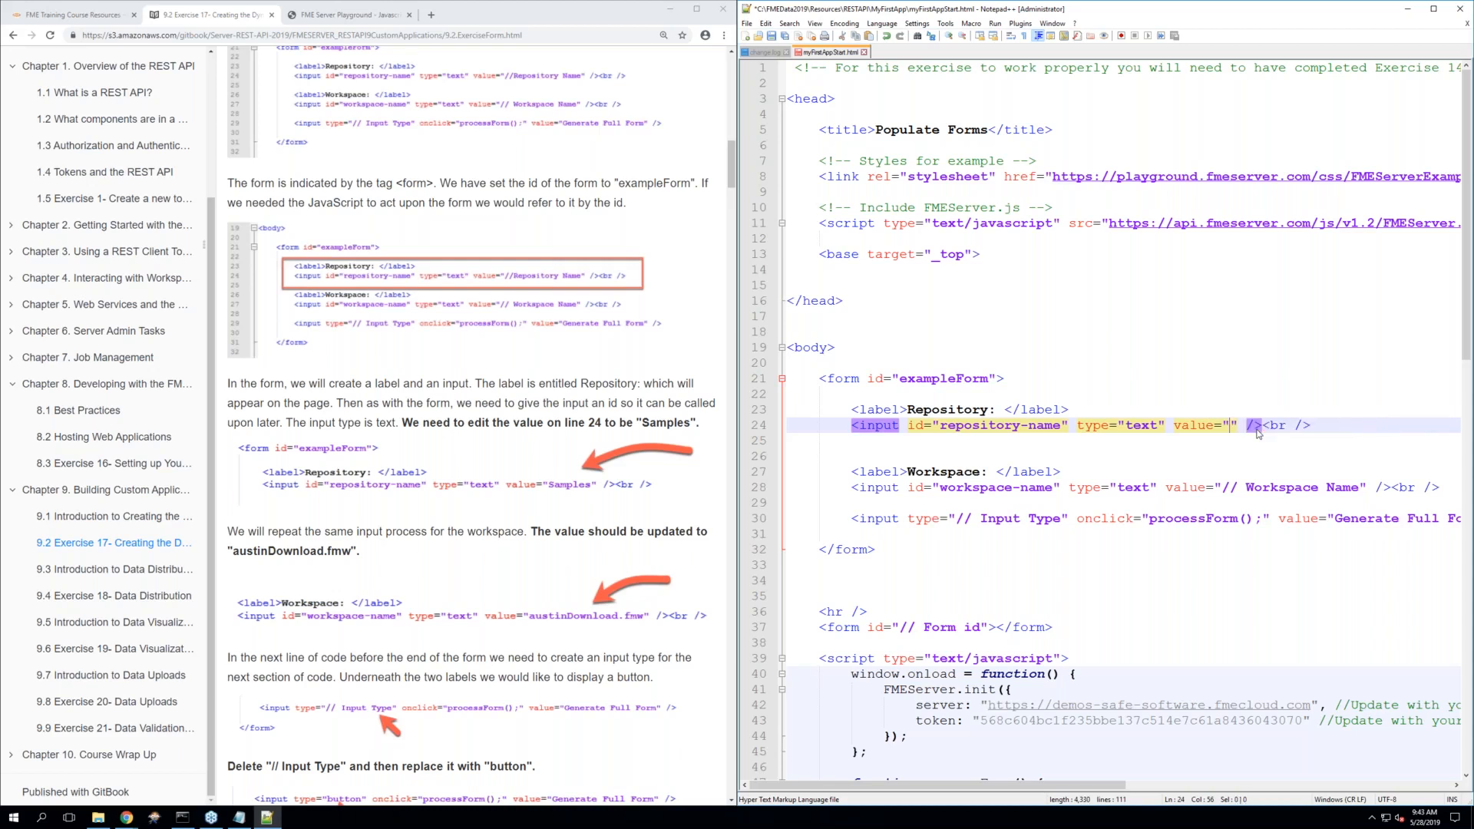
{"action": "type", "text": "Sam"}
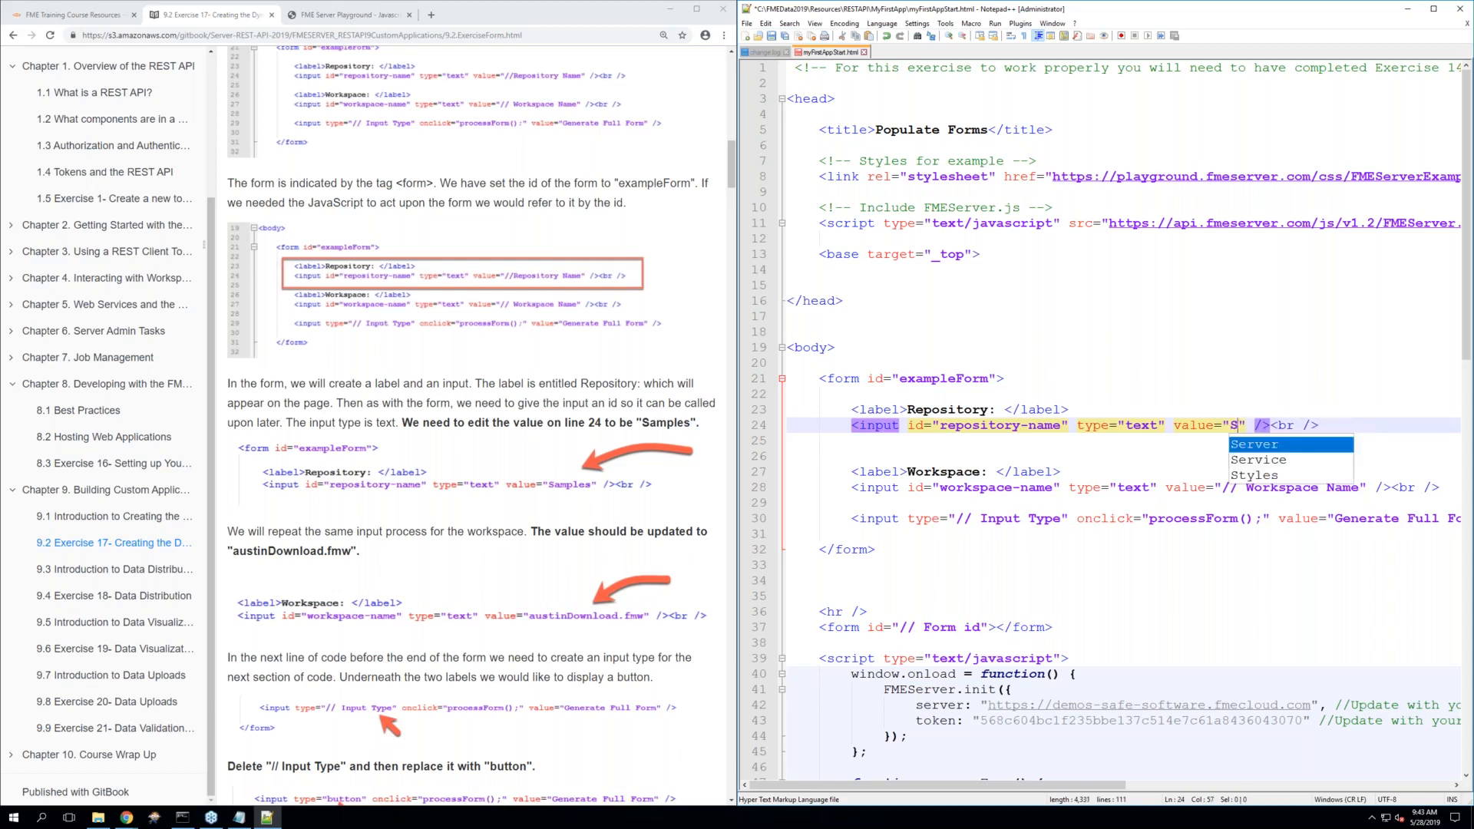
{"action": "type", "text": "ples"}
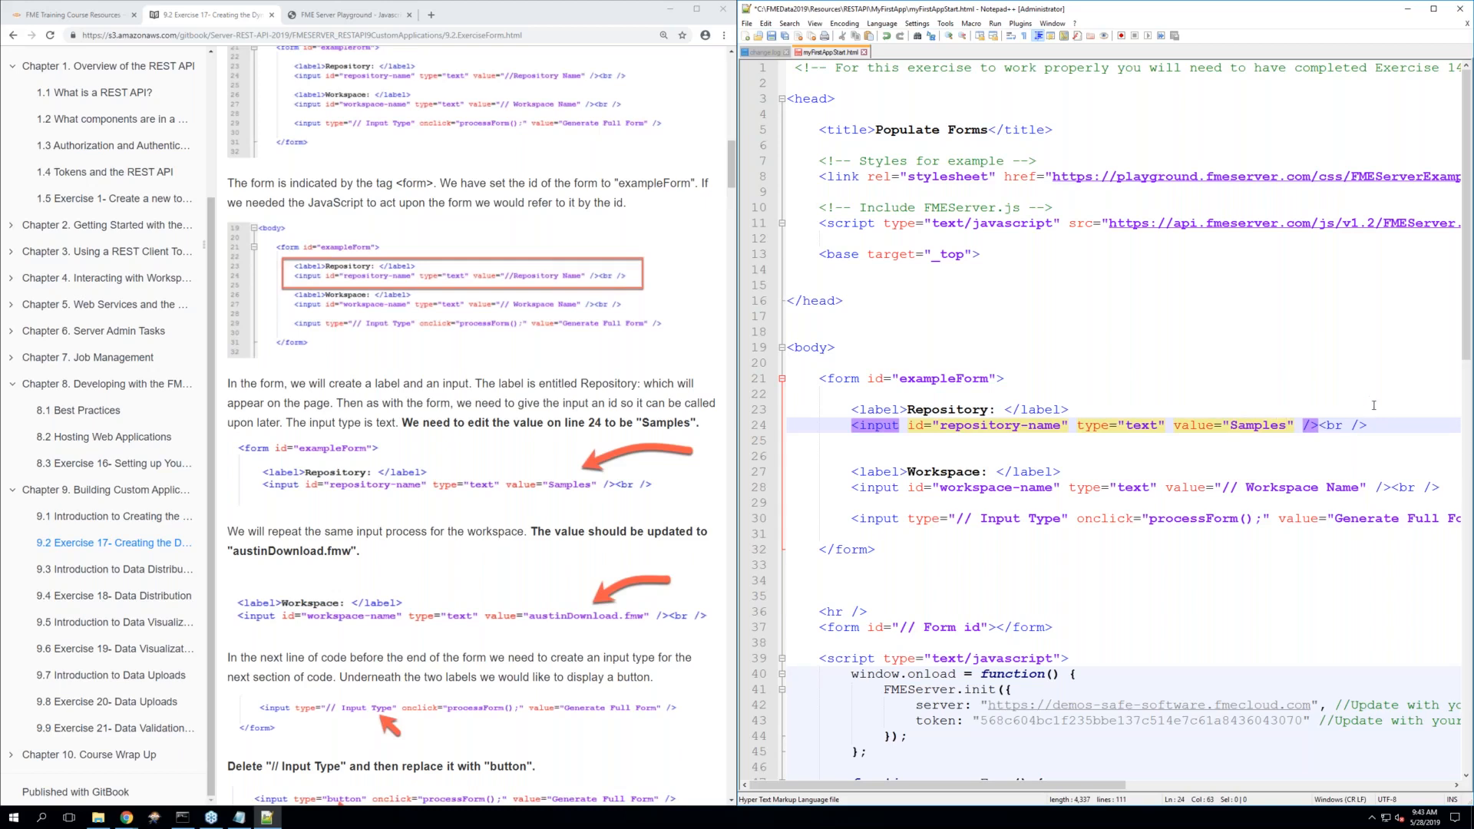
{"action": "left_click", "coordinate": [1199, 446]}
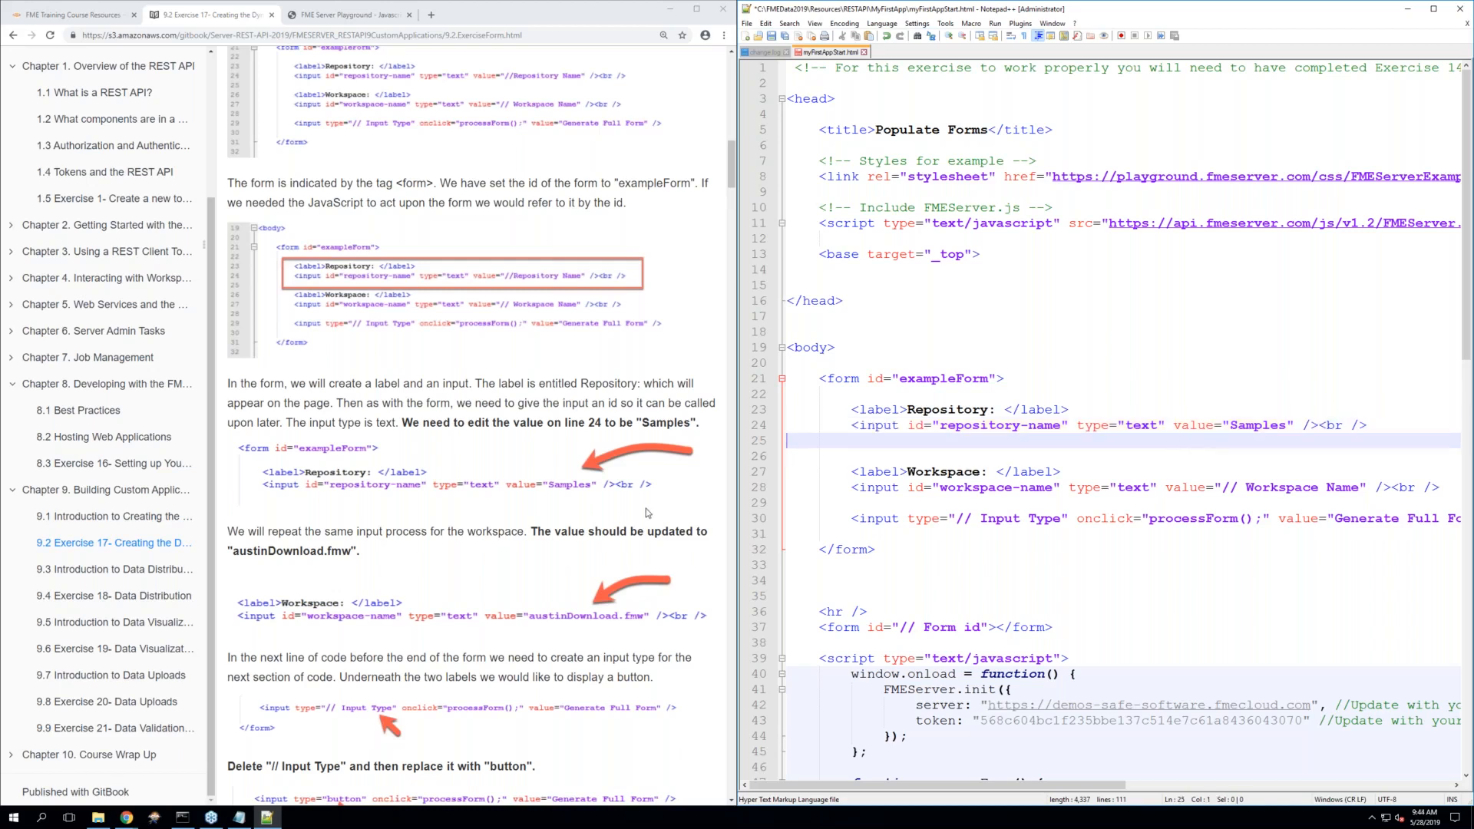
Copy "austinDownload.fmw" from the manual and replace the "// Workspace Name" placeholder in the workspace-name input on line 28 with it
{"action": "scroll", "coordinate": [520, 521], "scroll_direction": "down", "scroll_amount": 2}
{"action": "scroll", "coordinate": [521, 521], "scroll_direction": "down", "scroll_amount": 2}
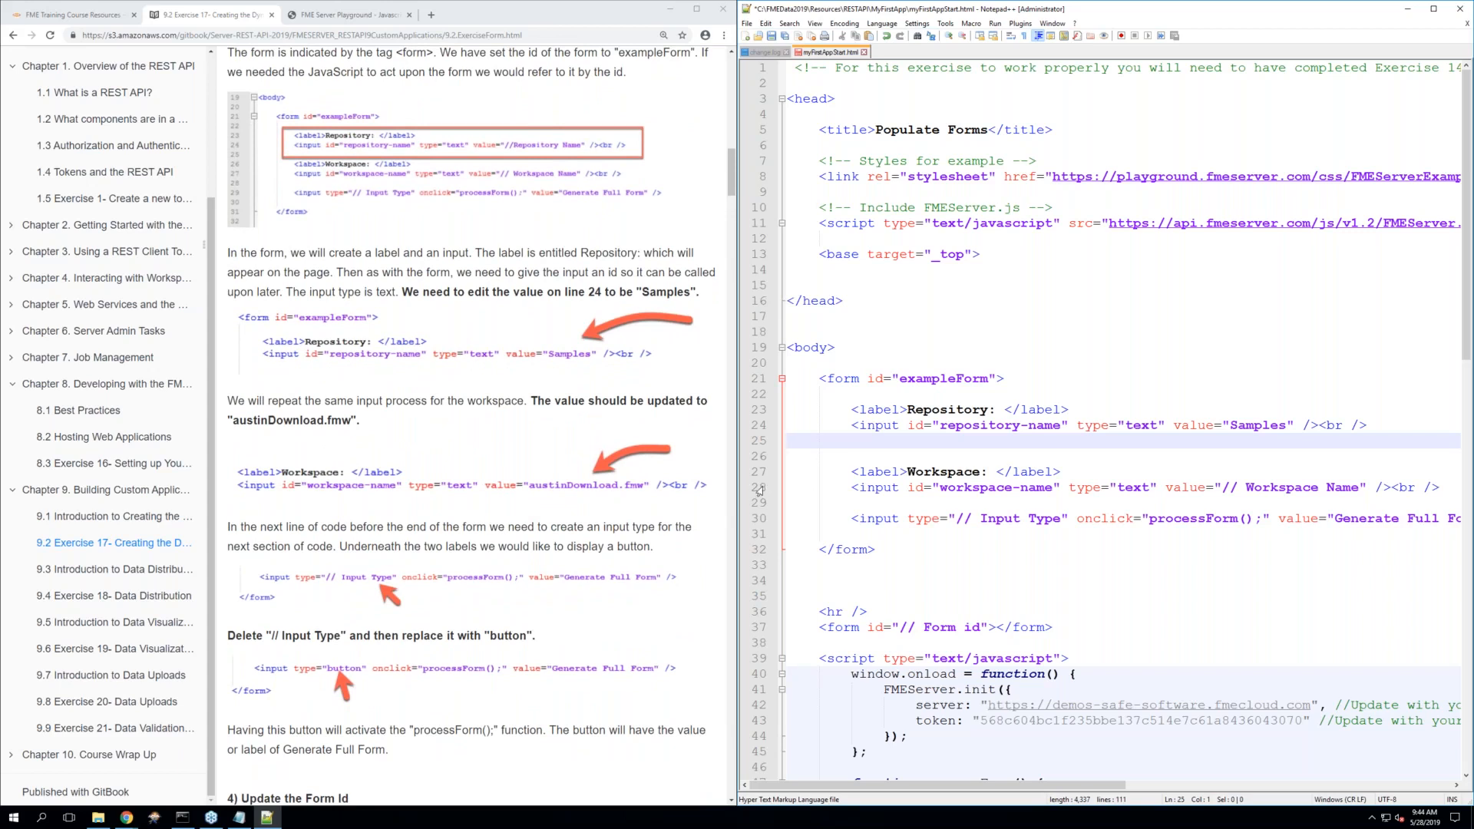
{"action": "left_click", "coordinate": [971, 485]}
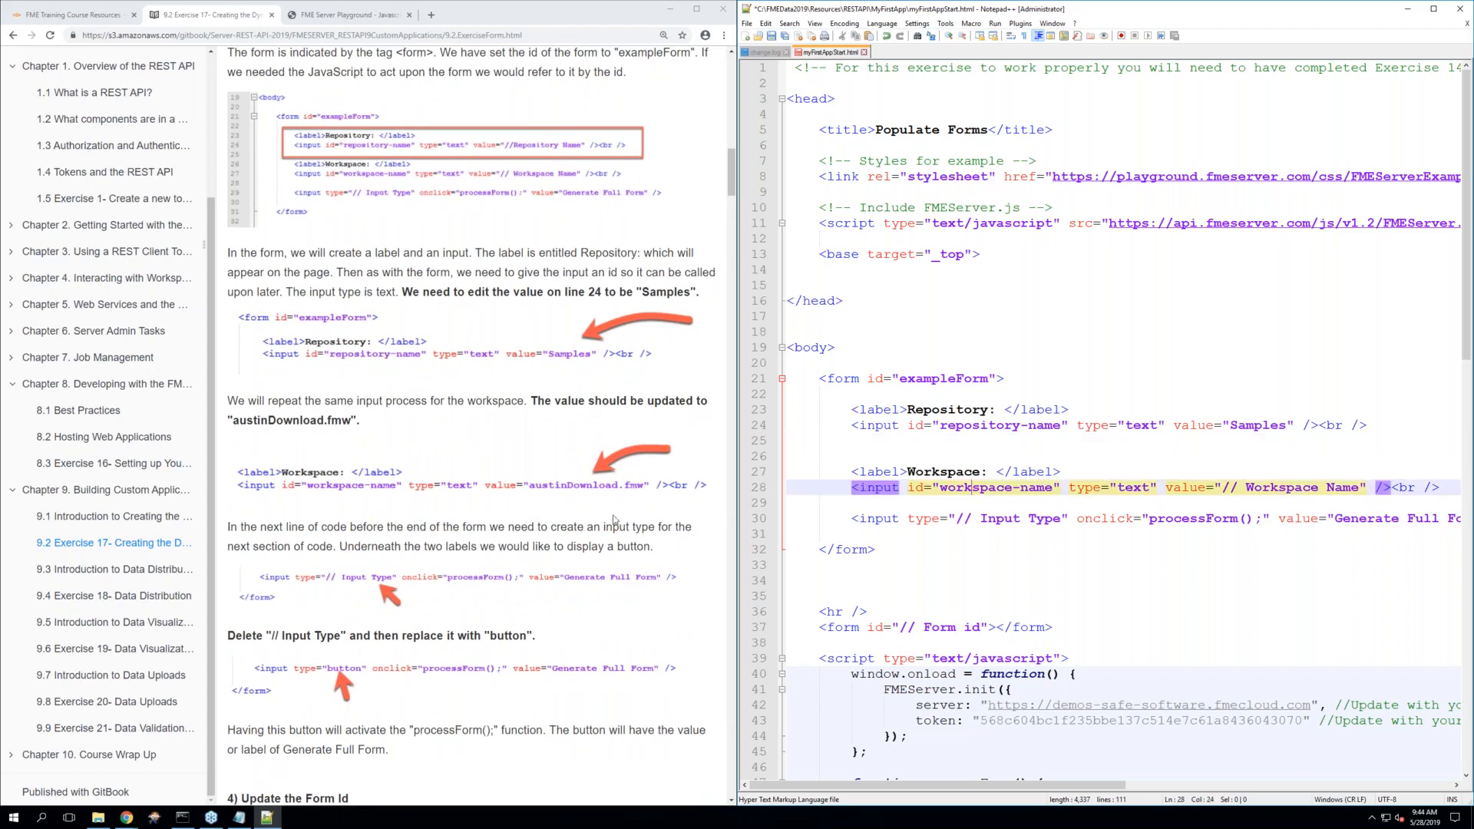
{"action": "scroll", "coordinate": [346, 445], "scroll_direction": "up", "scroll_amount": 1}
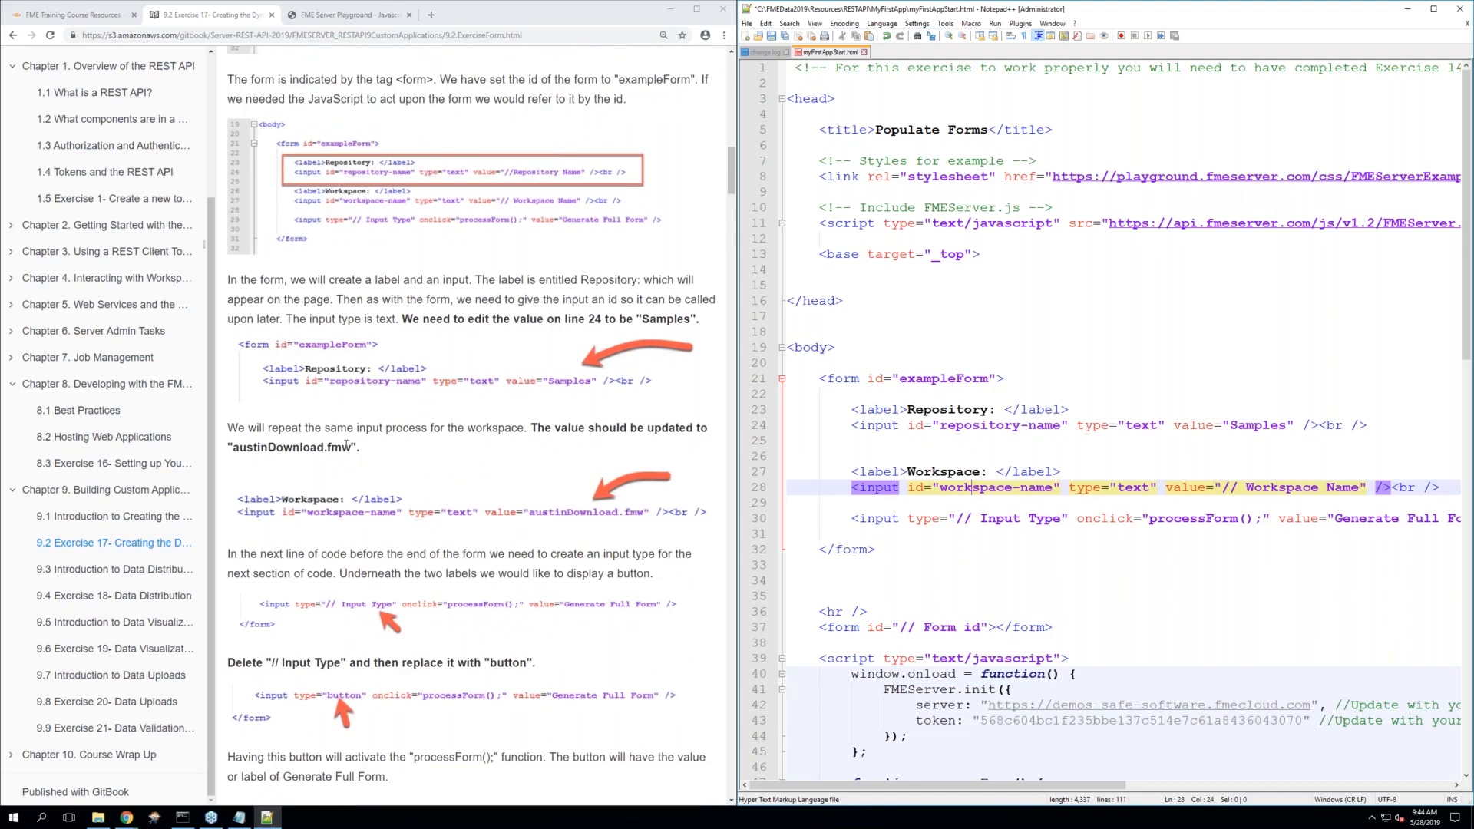
{"action": "left_click_drag", "start_coordinate": [351, 447], "coordinate": [232, 451]}
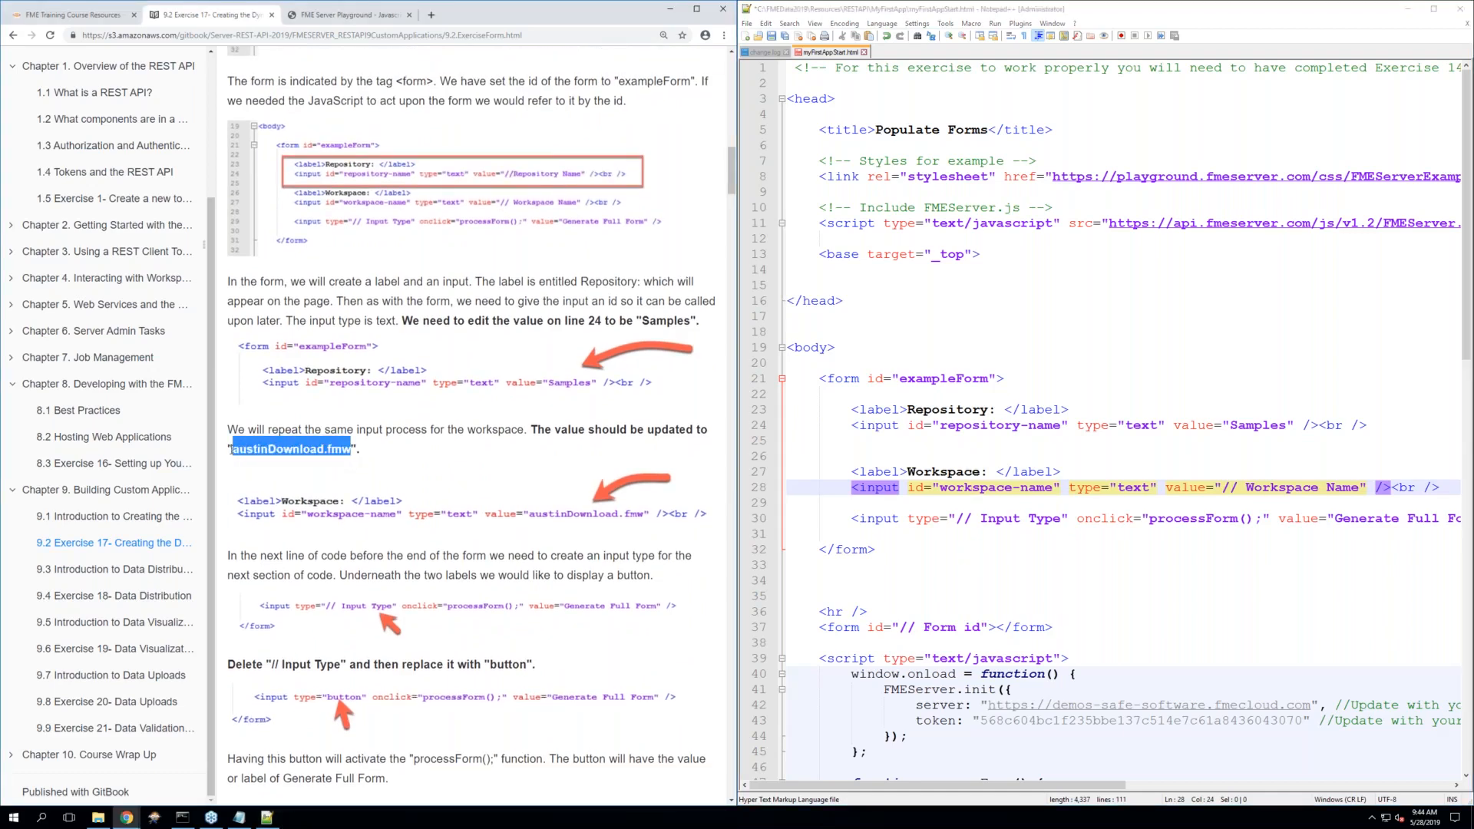
{"action": "right_click", "coordinate": [248, 450]}
{"action": "left_click", "coordinate": [263, 457]}
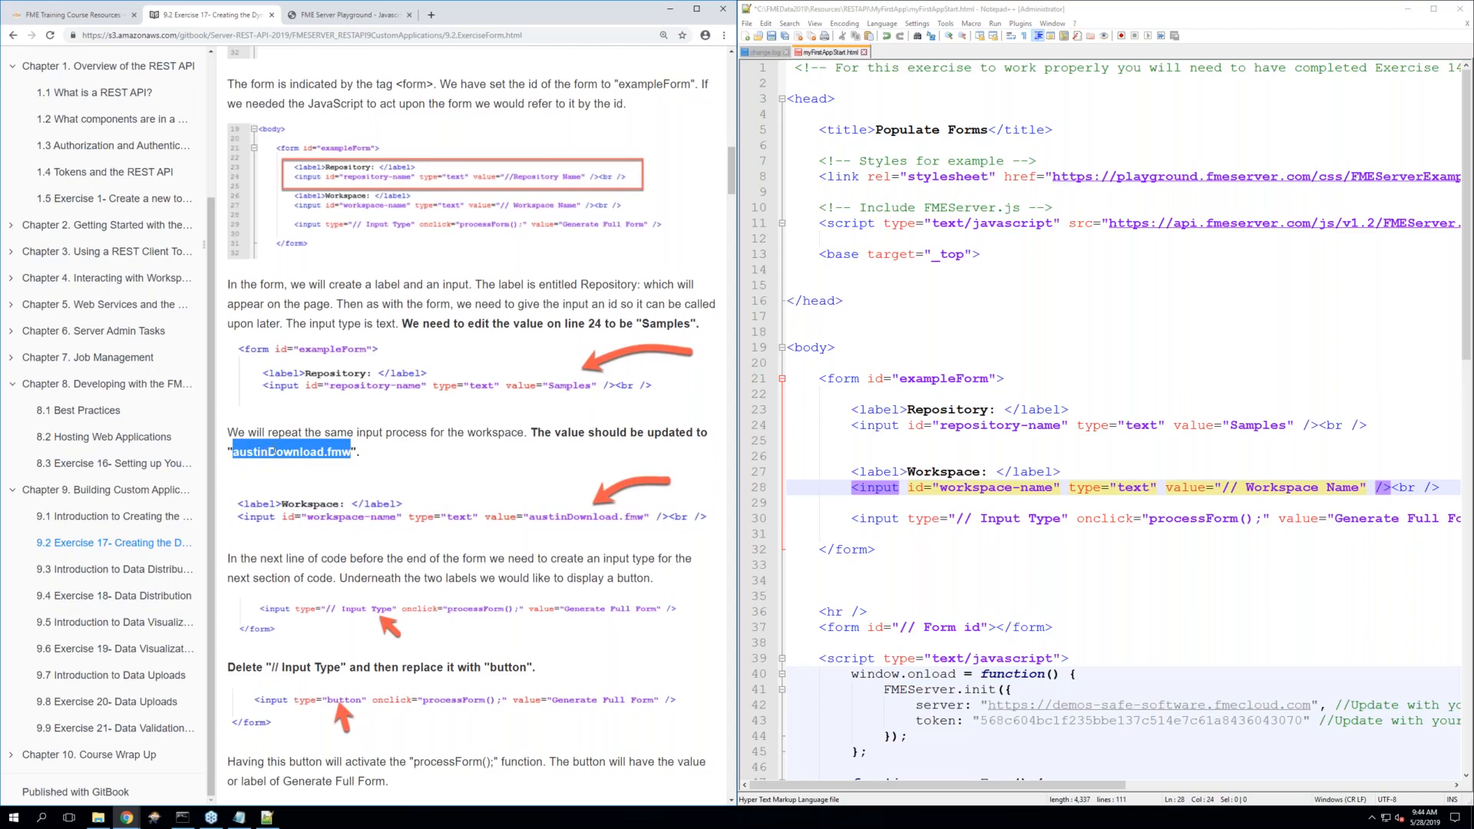
{"action": "scroll", "coordinate": [272, 451], "scroll_direction": "down", "scroll_amount": 1}
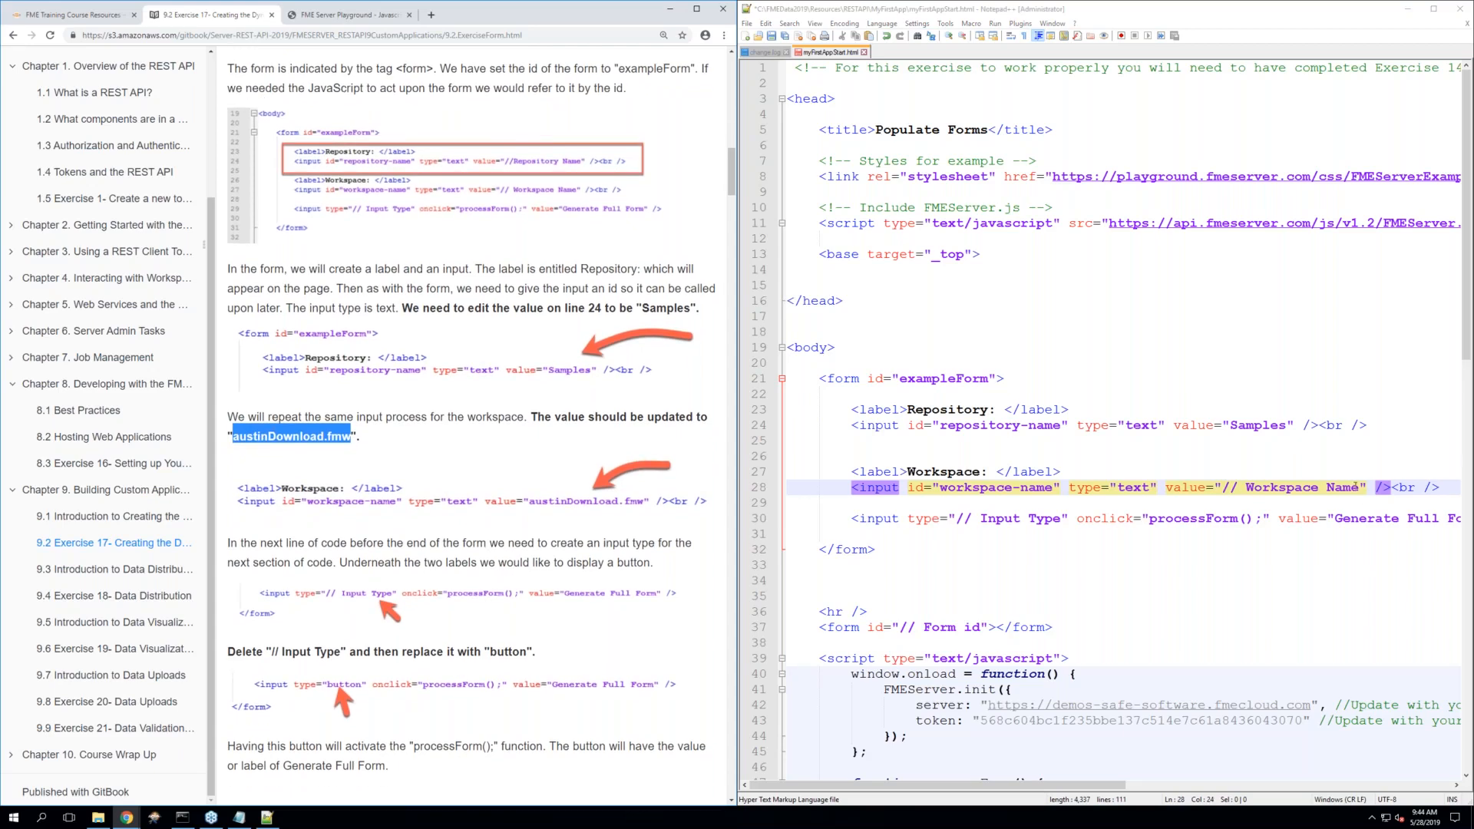
{"action": "left_click_drag", "start_coordinate": [1361, 488], "coordinate": [1221, 489]}
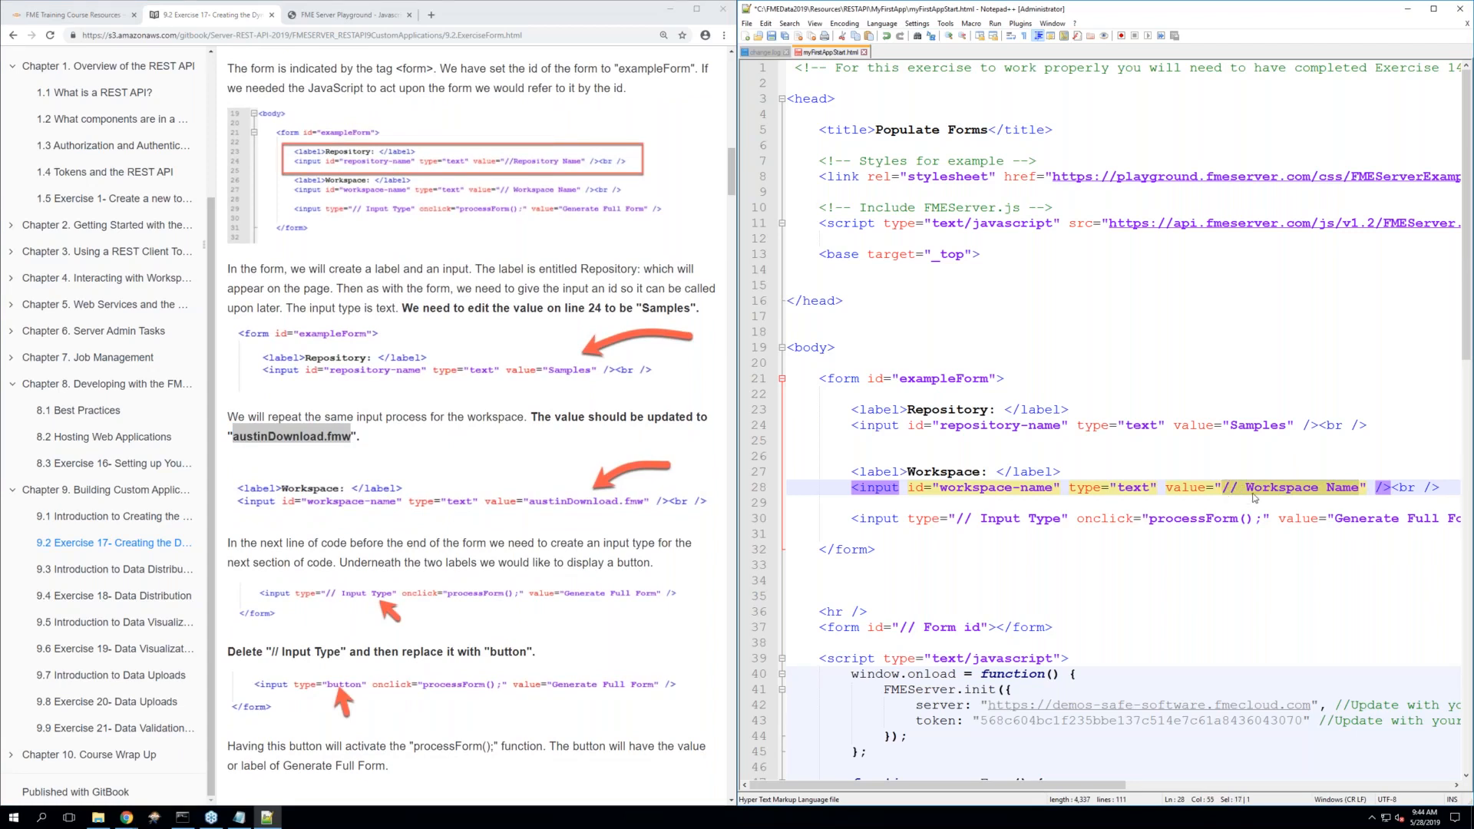
{"action": "key", "text": "BackSpace"}
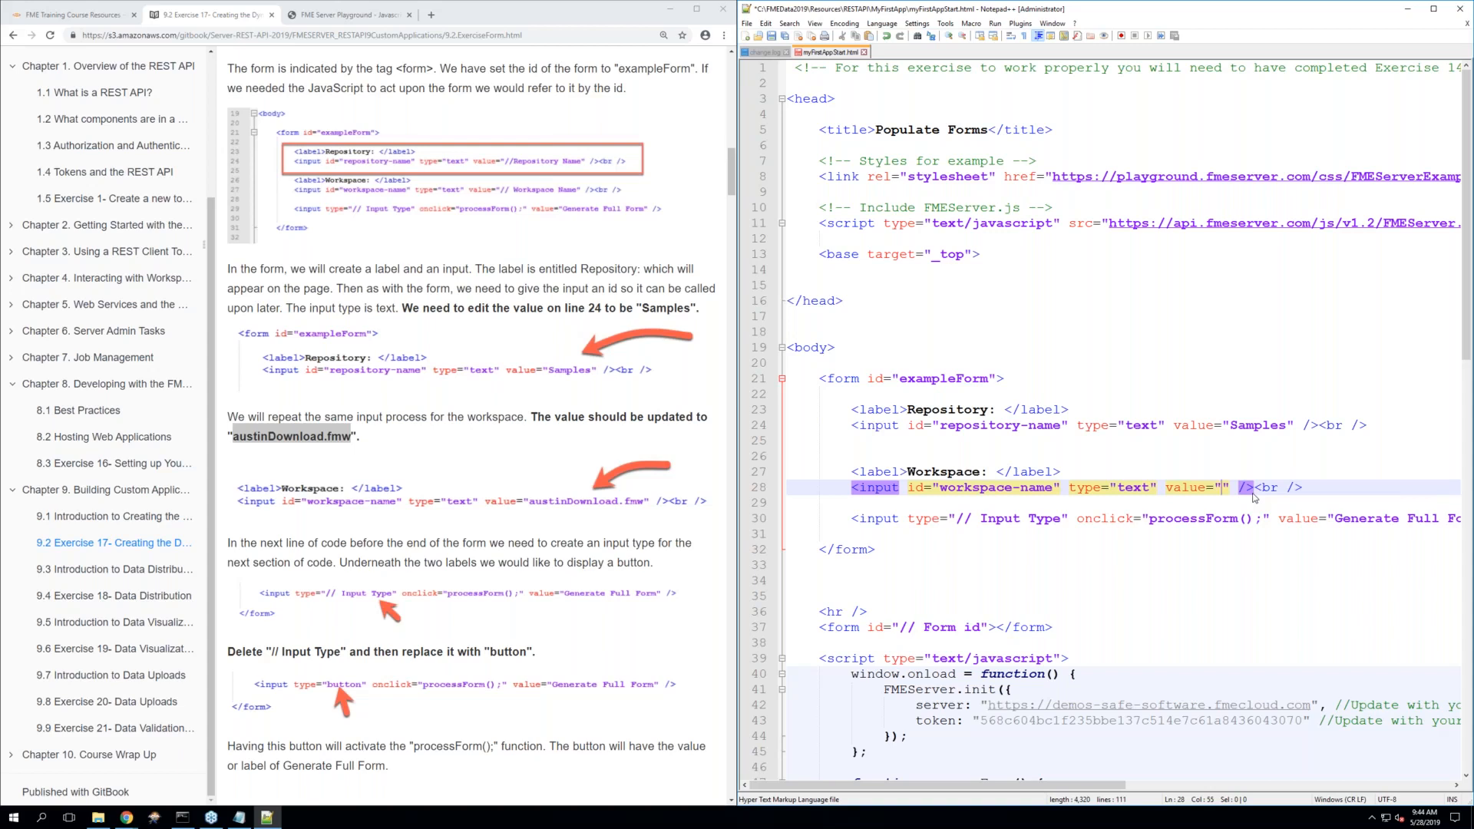
{"action": "key", "text": "ctrl+v"}
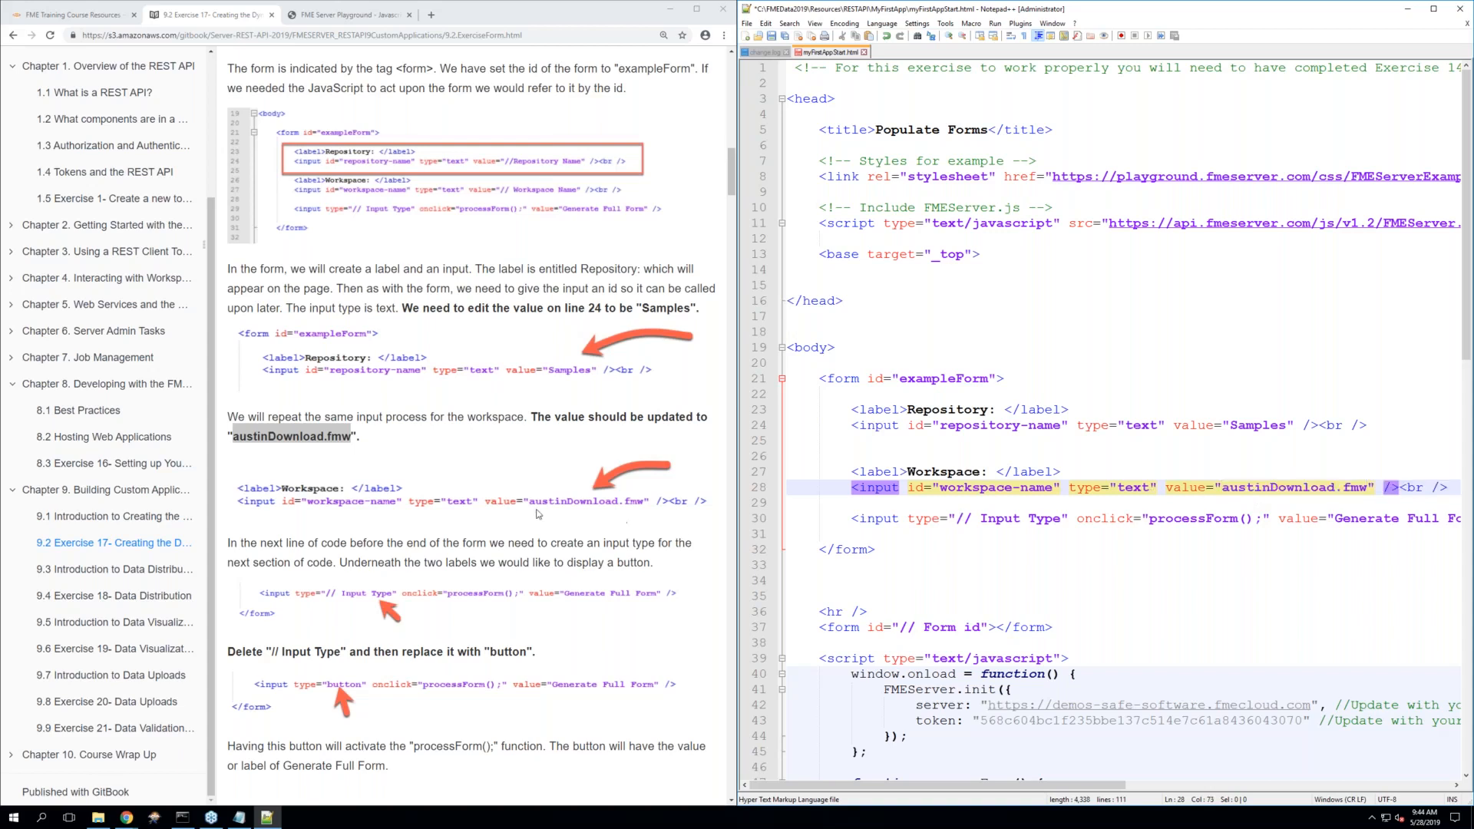
Replace the "// Input Type" placeholder in the line 30 input tag with "button"
{"action": "left_click", "coordinate": [394, 497]}
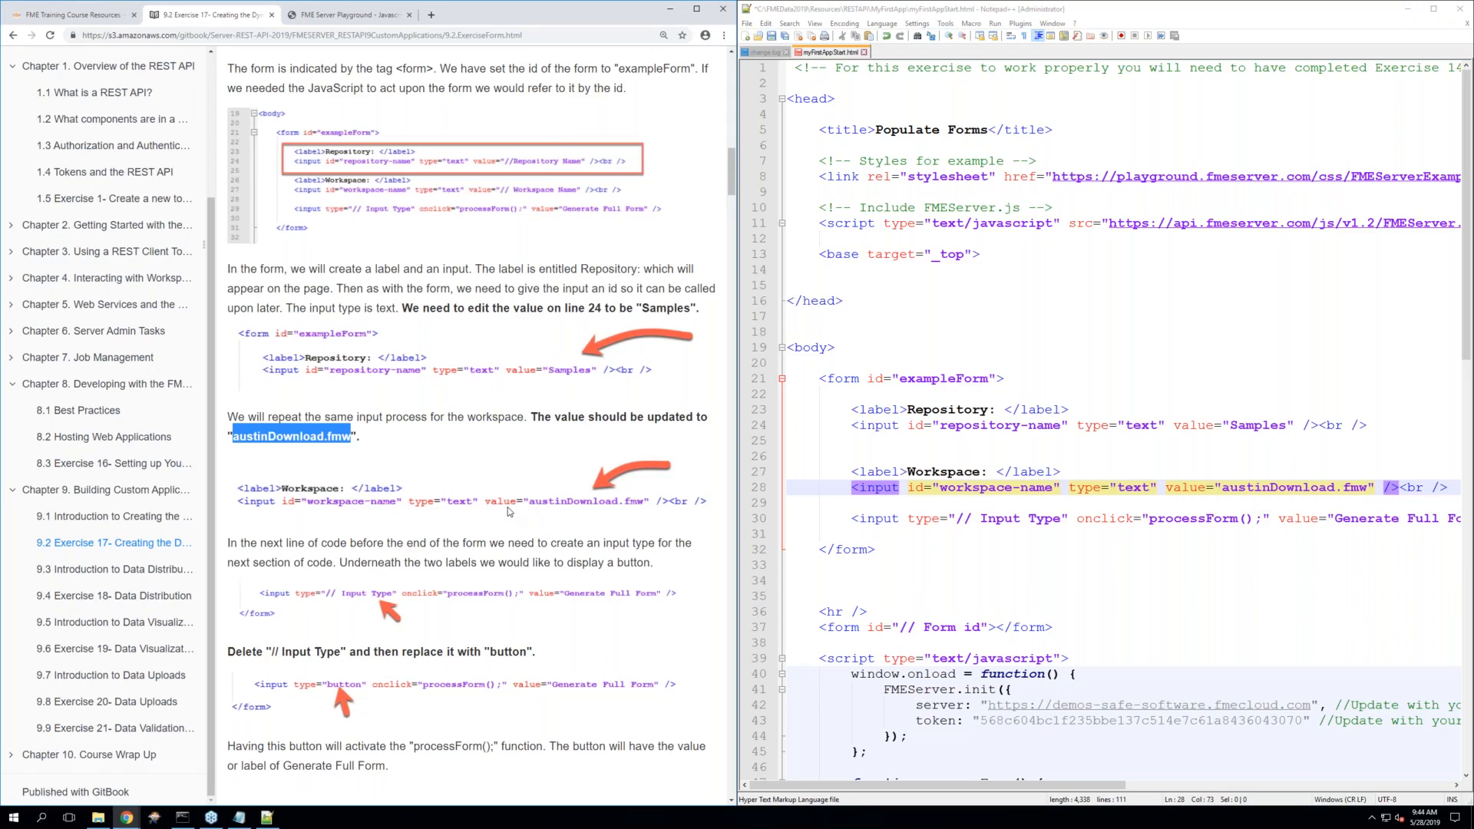
{"action": "scroll", "coordinate": [507, 512], "scroll_direction": "down", "scroll_amount": 2}
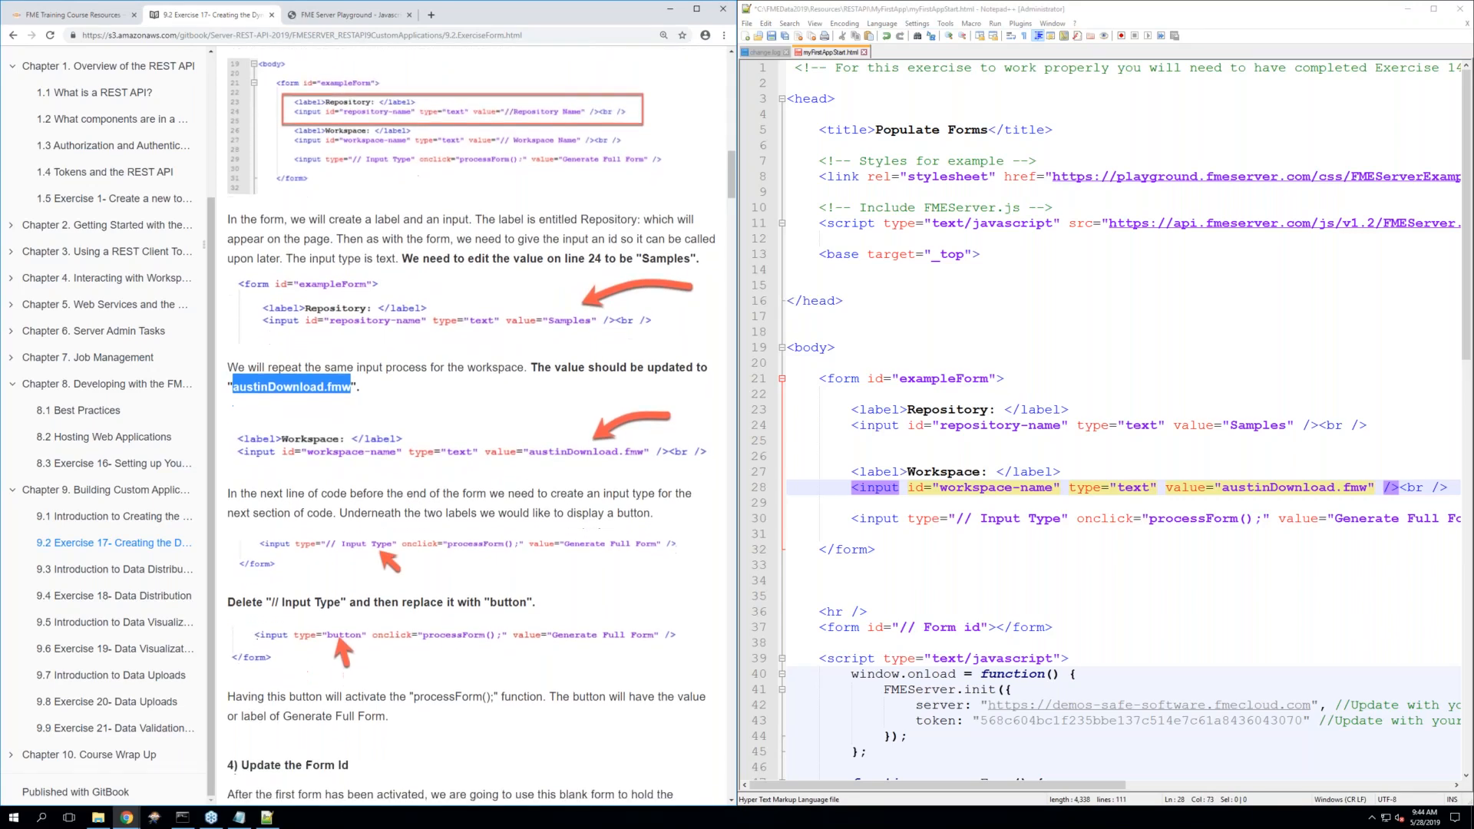
{"action": "scroll", "coordinate": [470, 423], "scroll_direction": "down", "scroll_amount": 1}
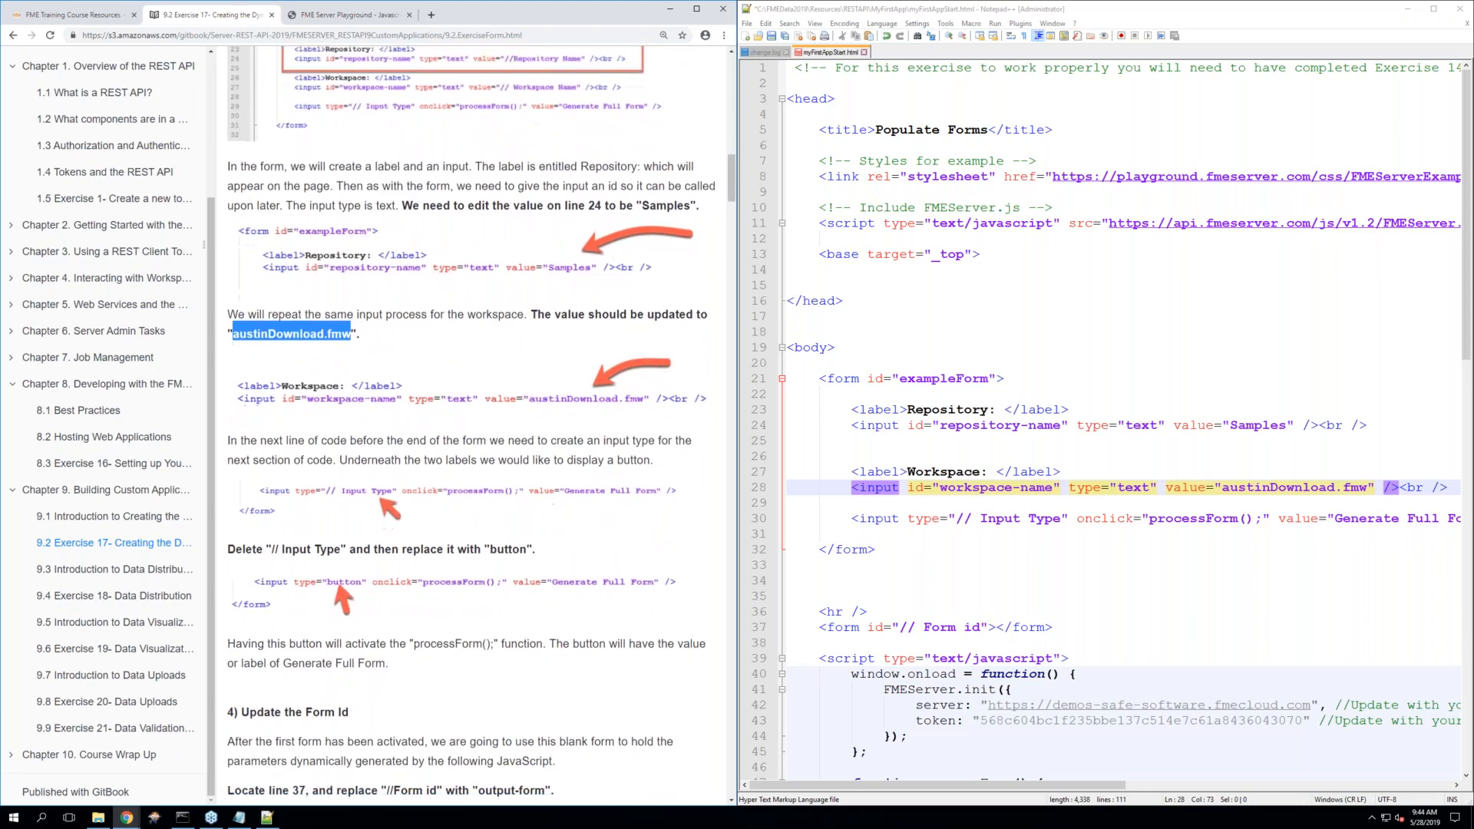
{"action": "scroll", "coordinate": [360, 494], "scroll_direction": "down", "scroll_amount": 1}
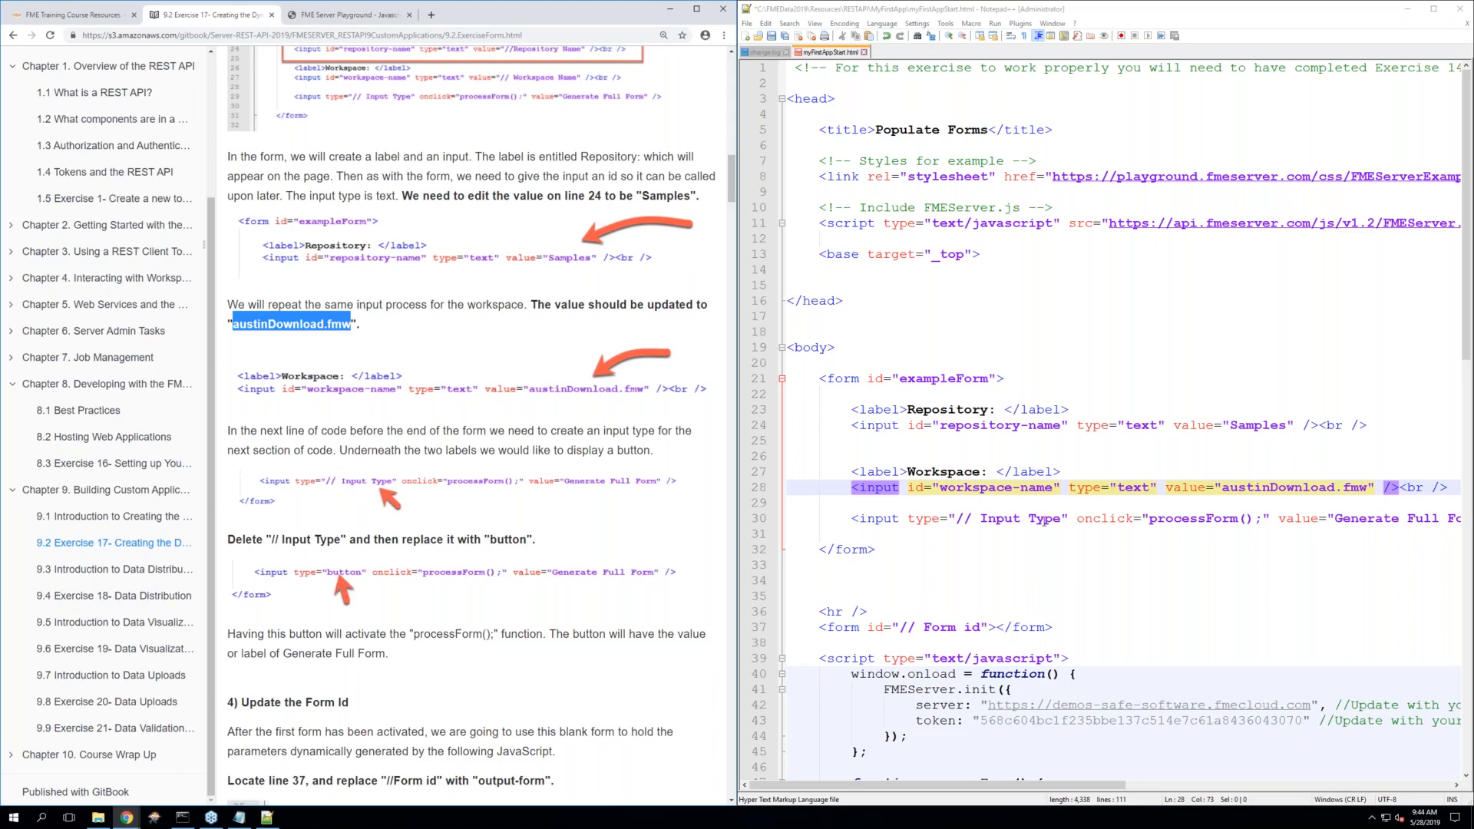
{"action": "left_click_drag", "start_coordinate": [1061, 520], "coordinate": [954, 519]}
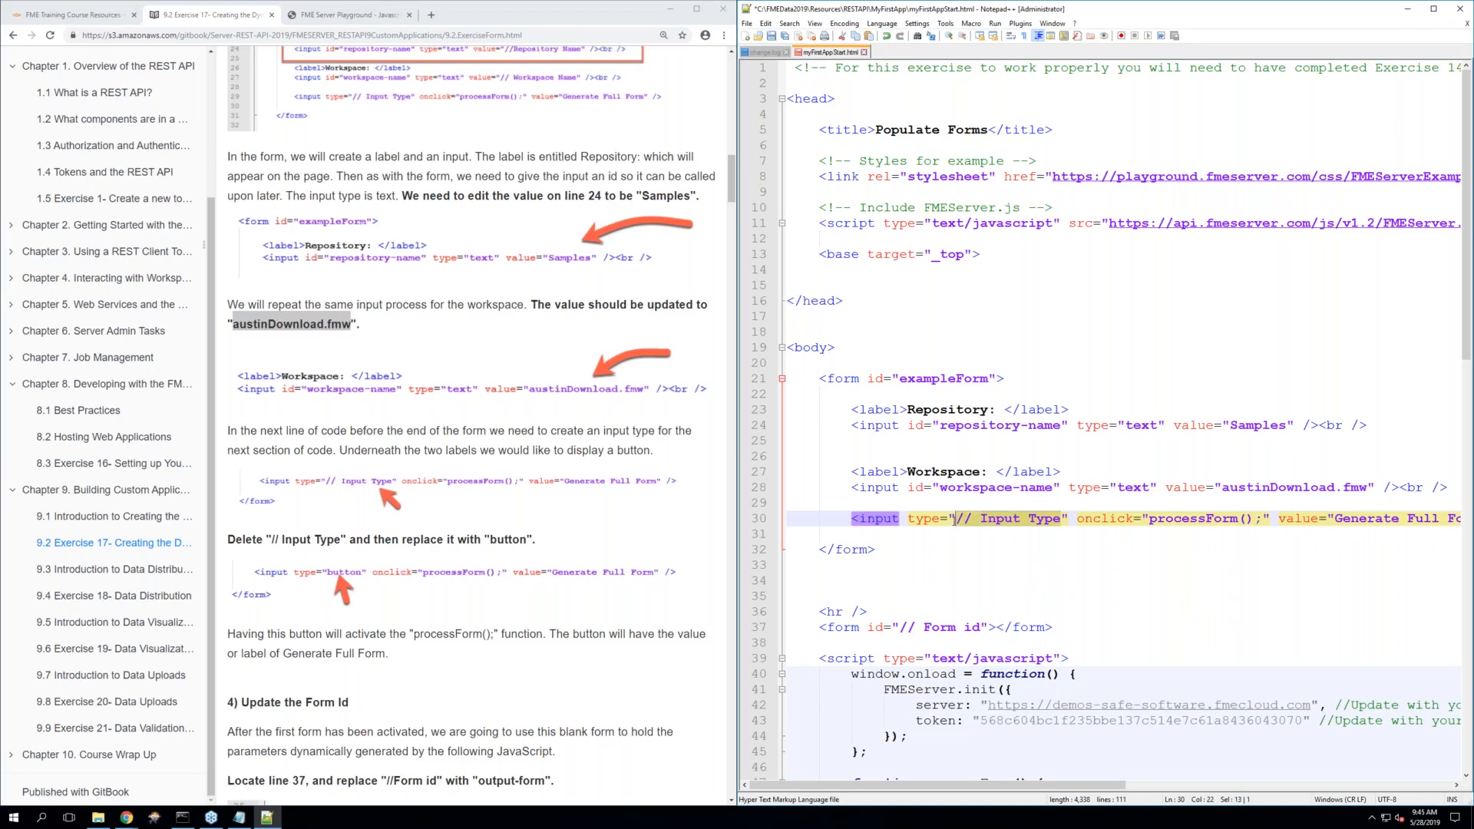
{"action": "key", "text": "Delete"}
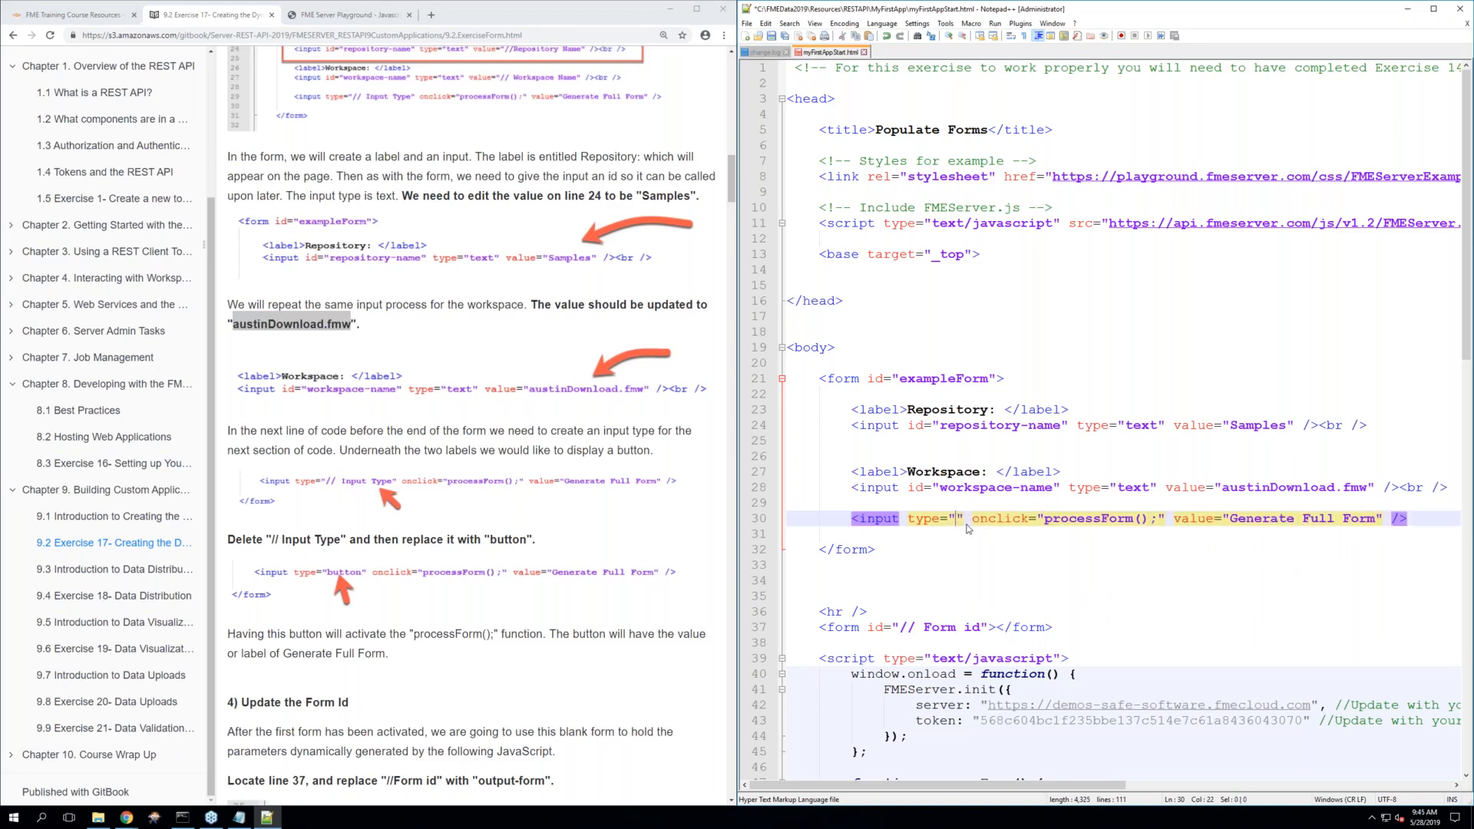
{"action": "type", "text": "button"}
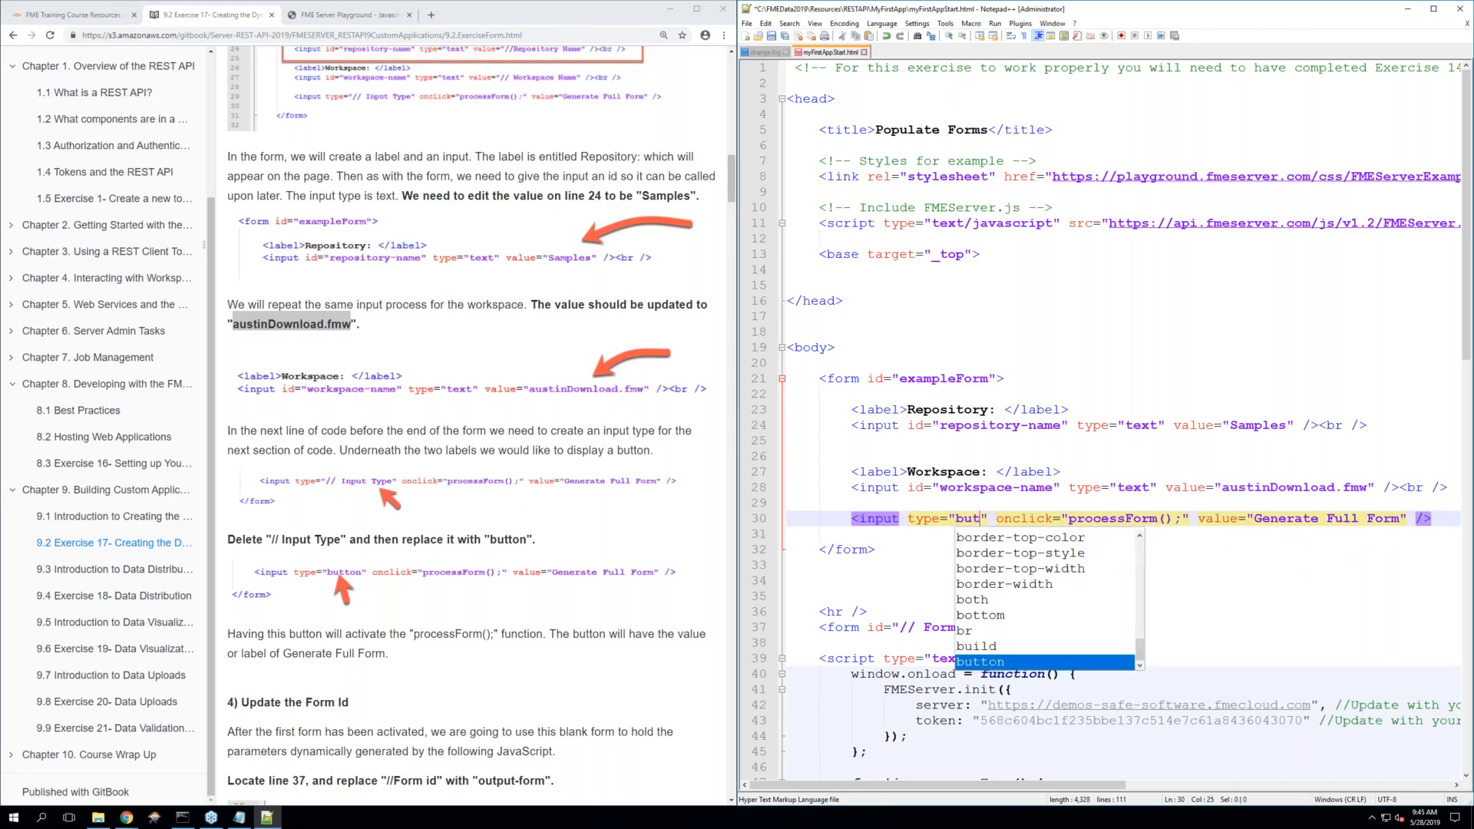
{"action": "left_click", "coordinate": [922, 487]}
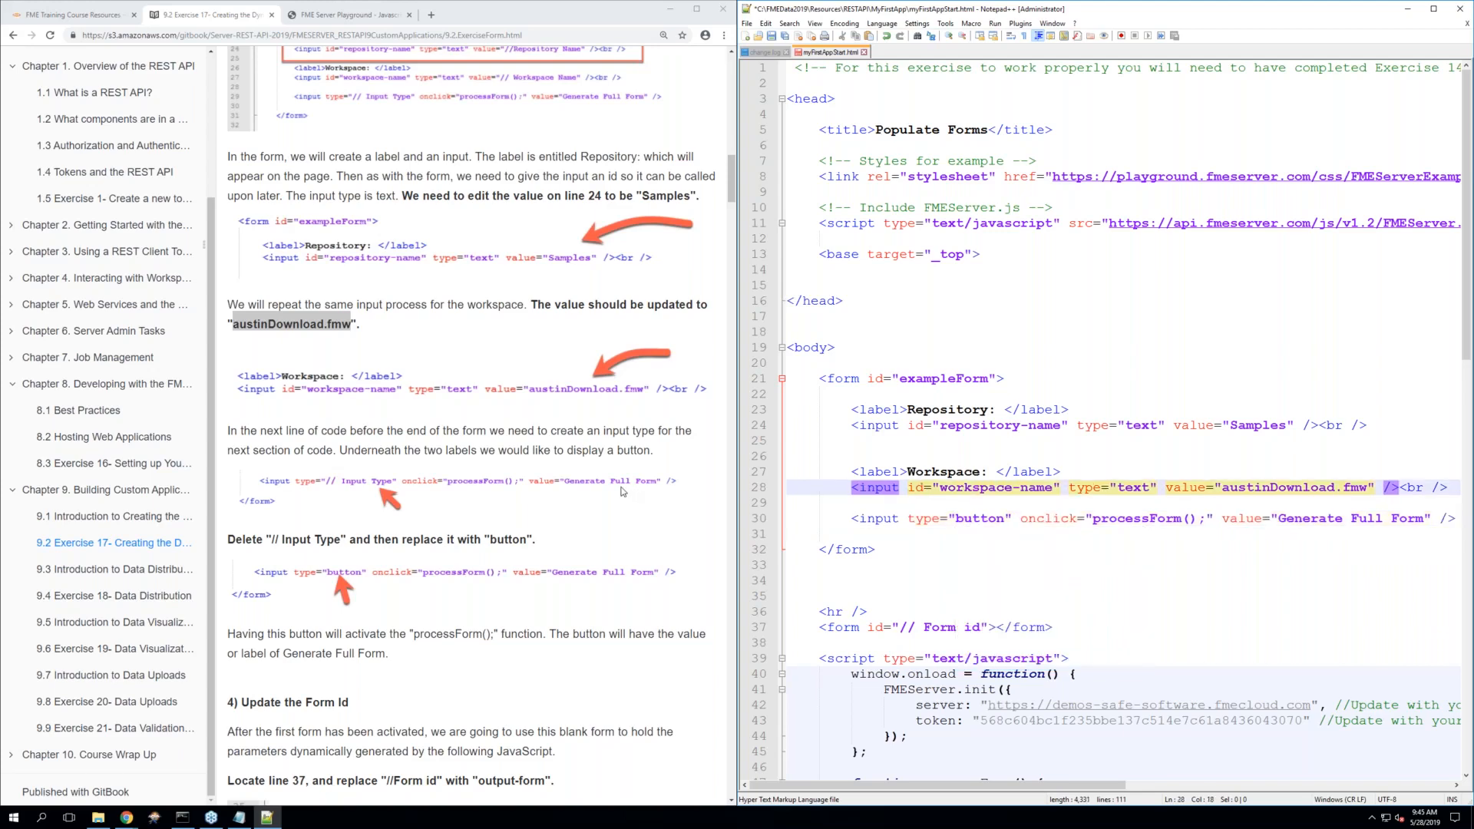
Check the button's processForm(); onclick value on line 30 and save myFirstAppStart.html
{"action": "scroll", "coordinate": [622, 491], "scroll_direction": "down", "scroll_amount": 1}
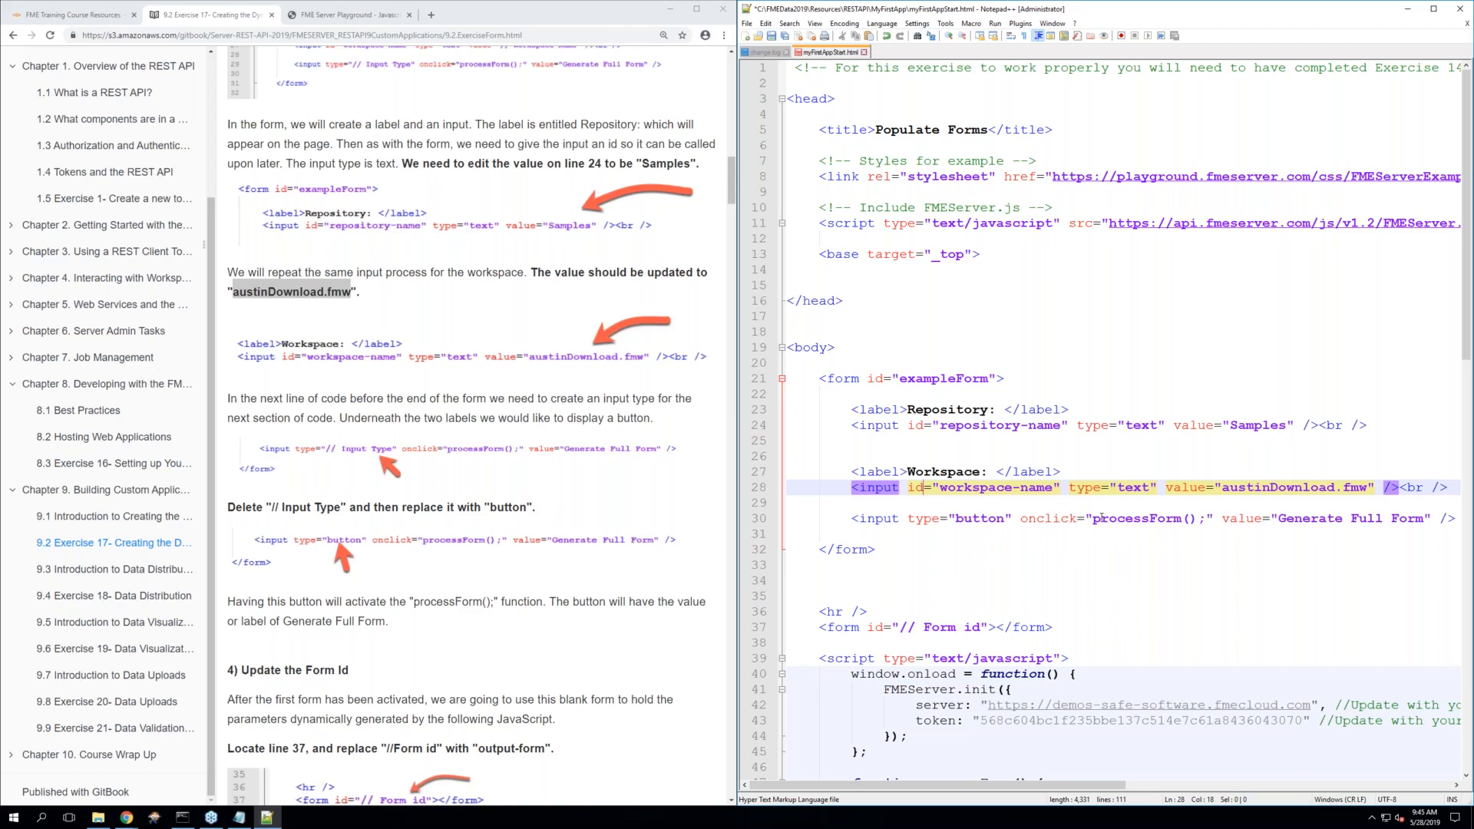
{"action": "left_click_drag", "start_coordinate": [1087, 519], "coordinate": [1214, 519]}
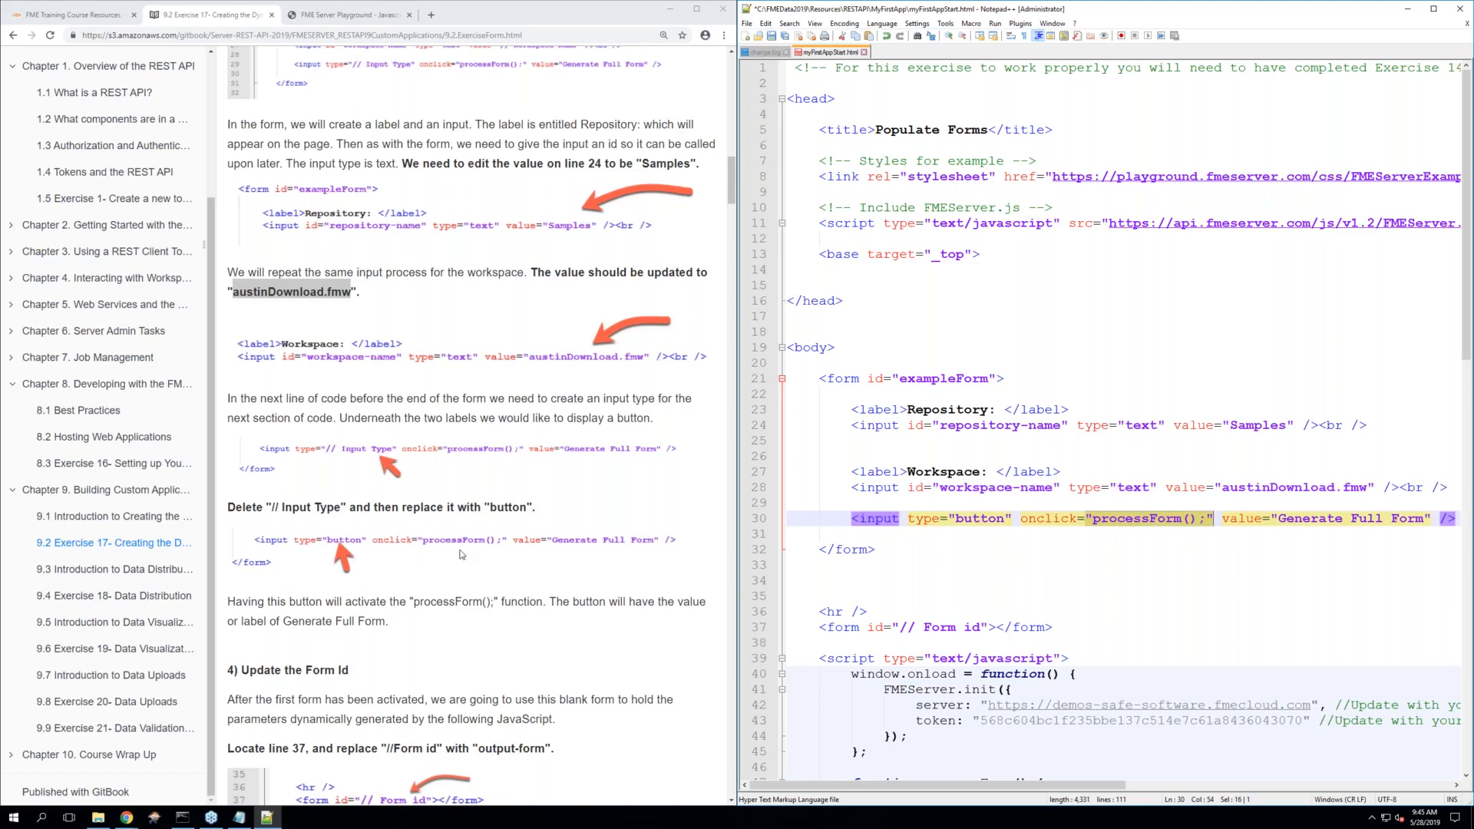
{"action": "scroll", "coordinate": [460, 554], "scroll_direction": "down", "scroll_amount": 2}
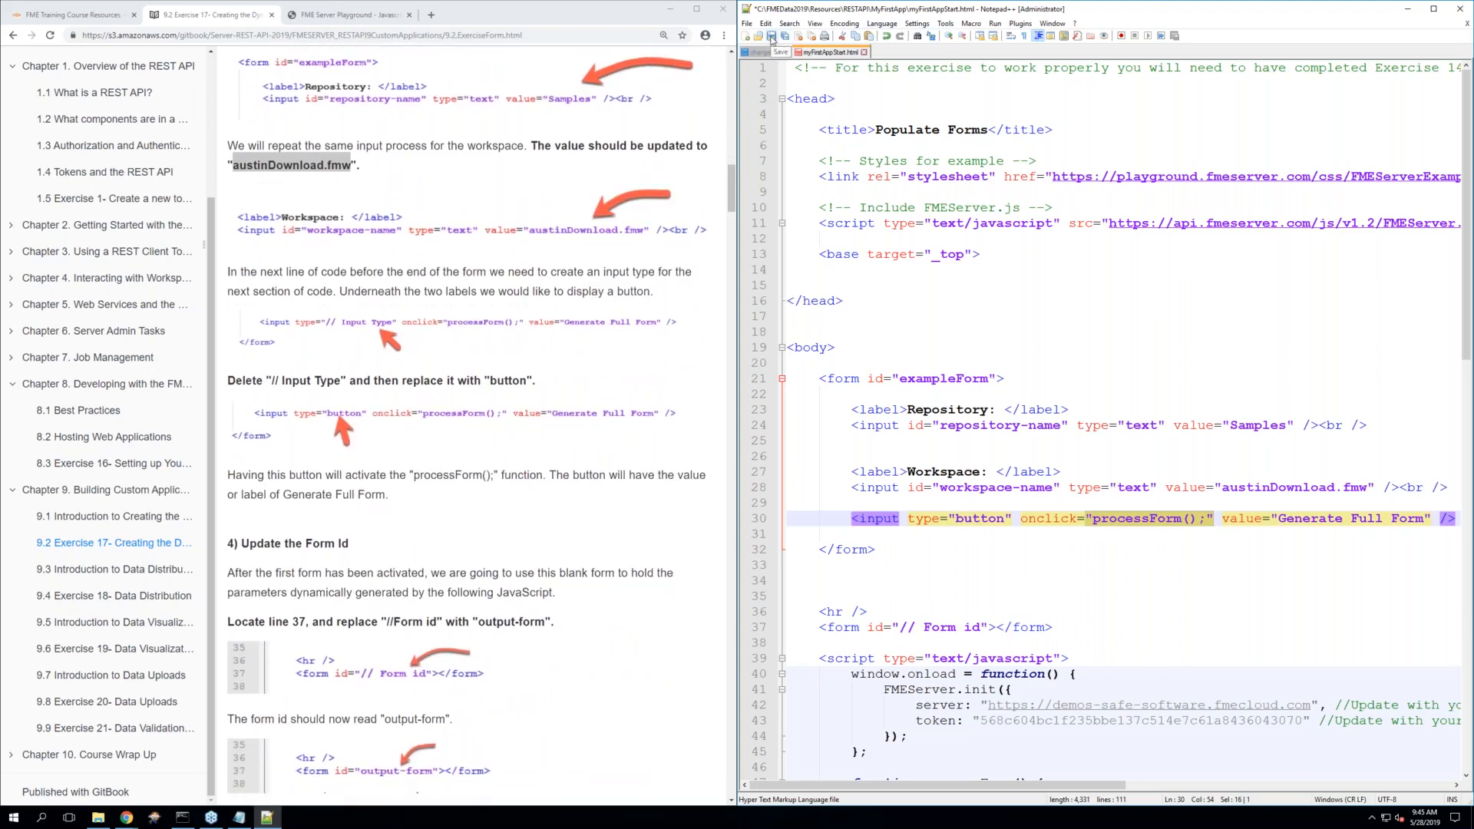
{"action": "left_click", "coordinate": [771, 36]}
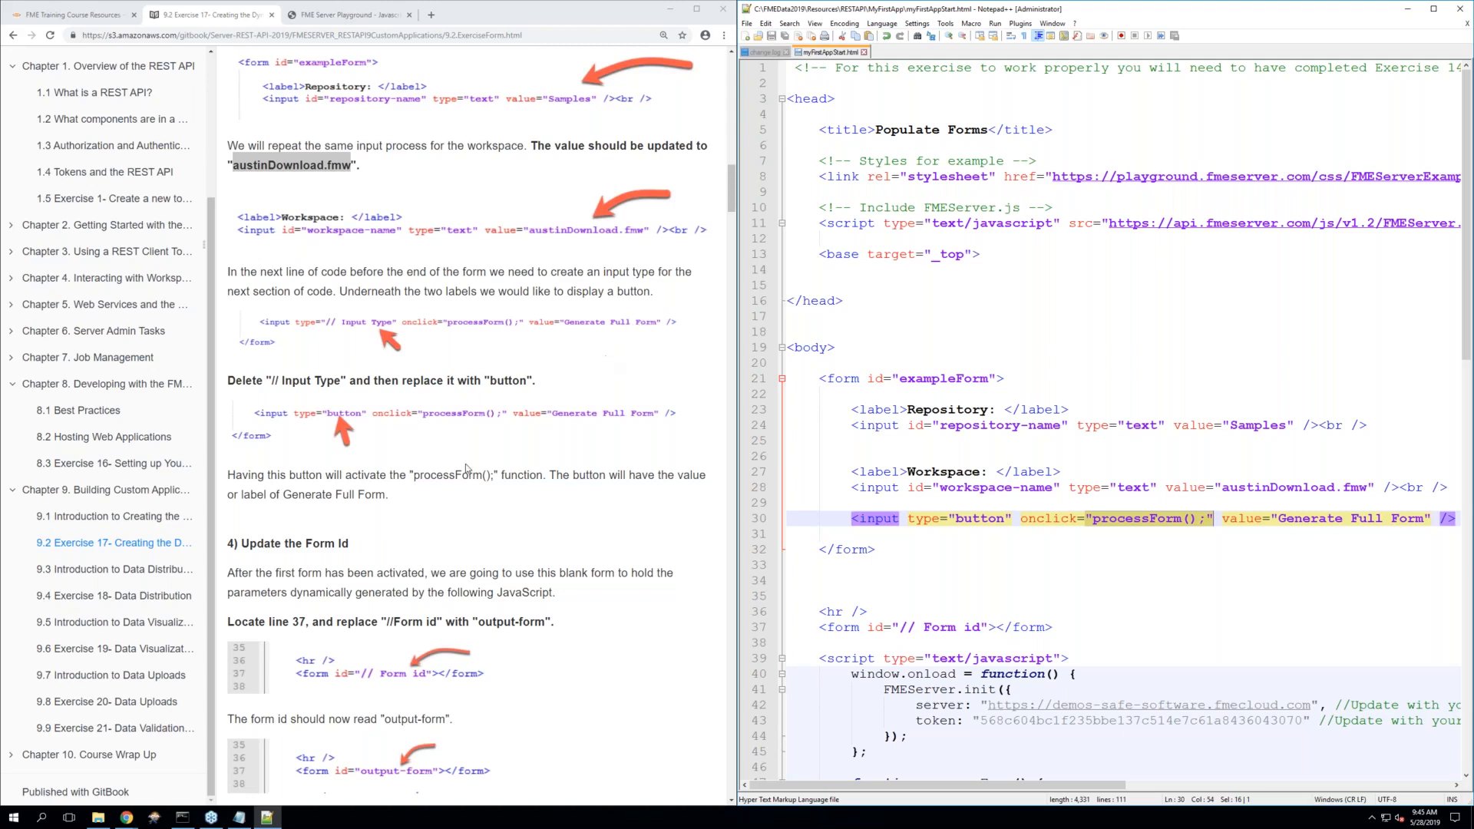
Replace the "// Form id" placeholder of the blank form on line 37 with "output-form"
{"action": "scroll", "coordinate": [466, 468], "scroll_direction": "down", "scroll_amount": 3}
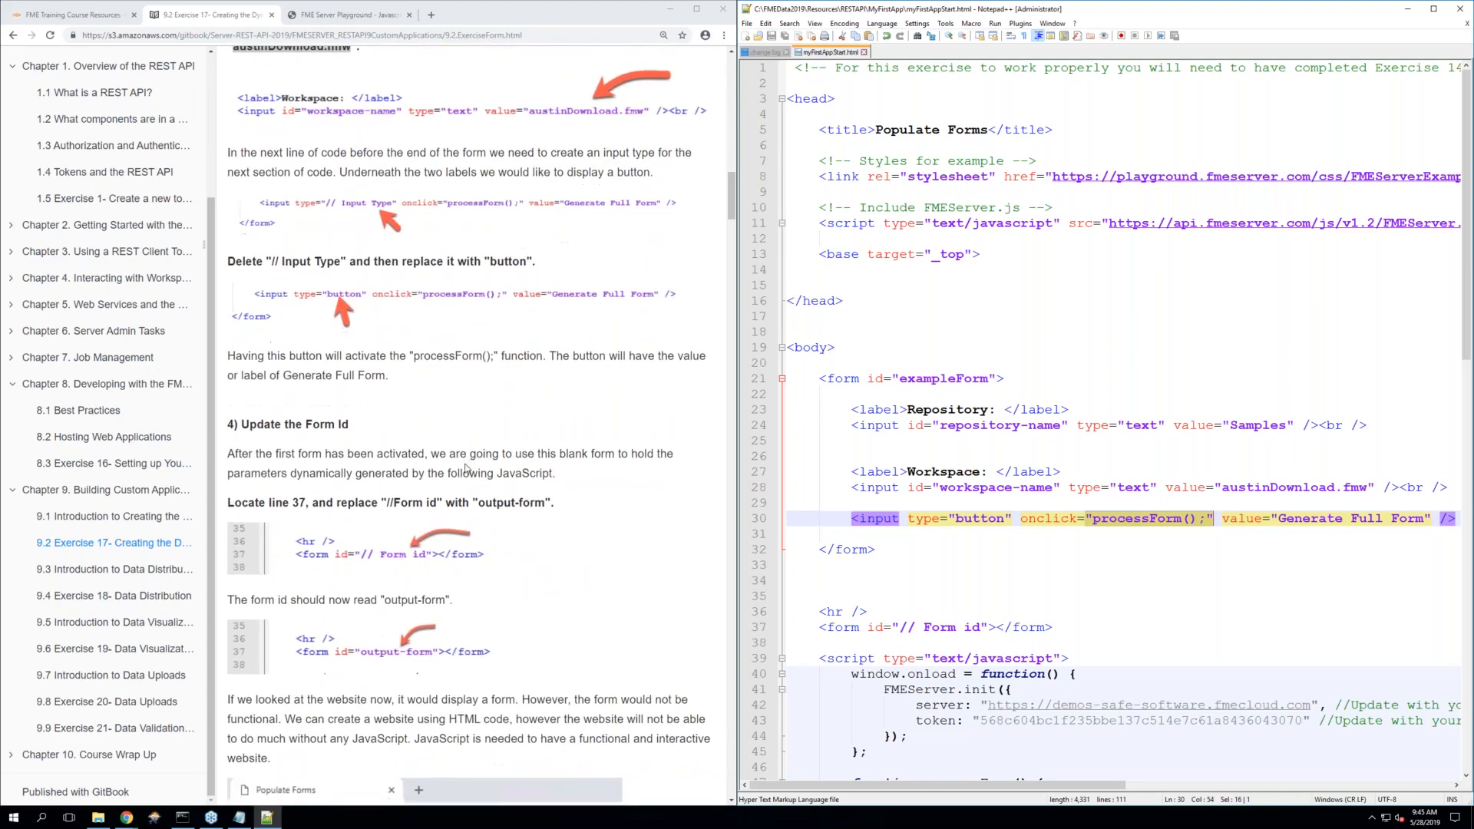
{"action": "scroll", "coordinate": [466, 469], "scroll_direction": "down", "scroll_amount": 1}
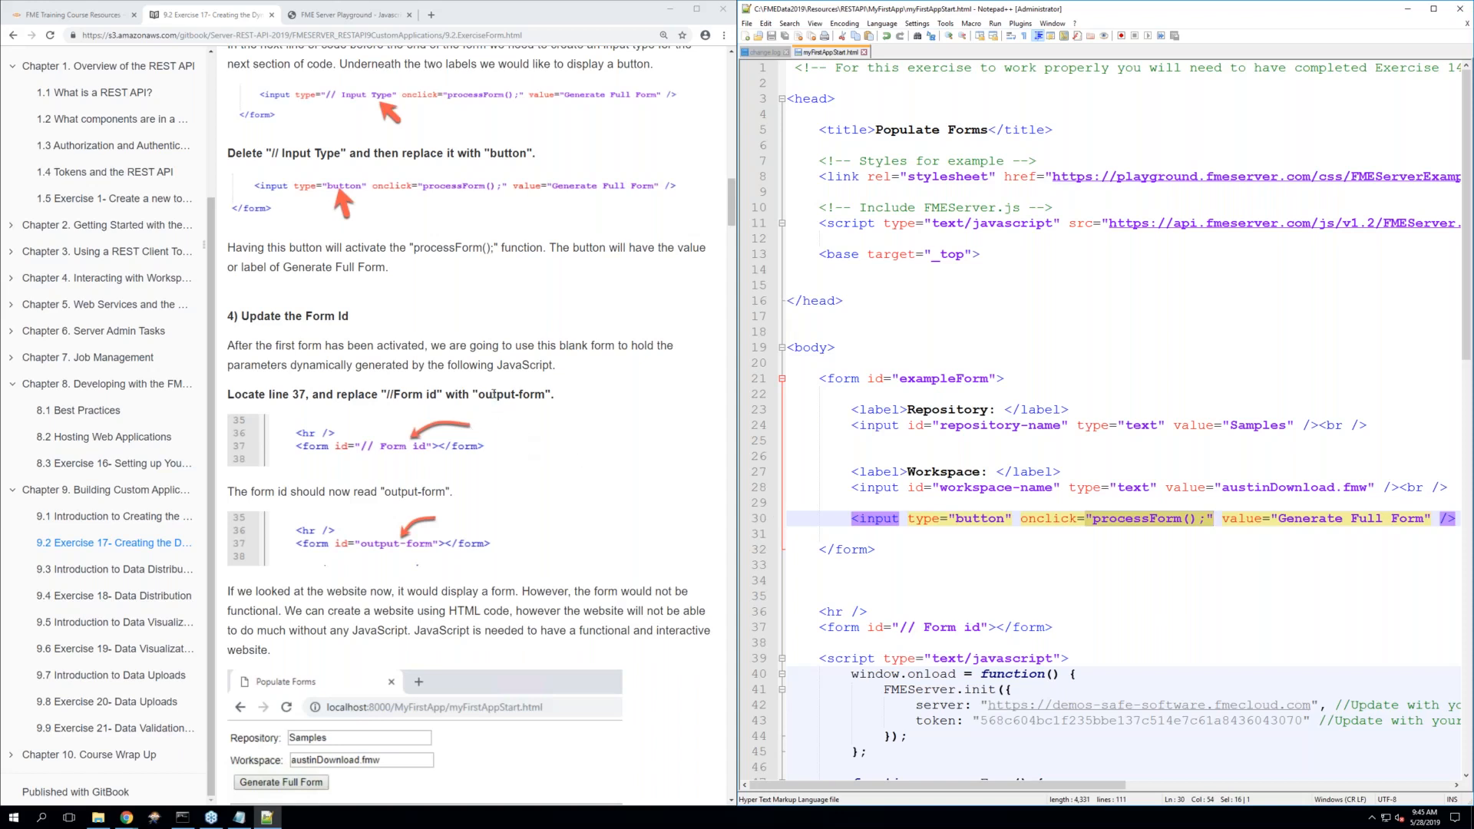
{"action": "left_click", "coordinate": [944, 522]}
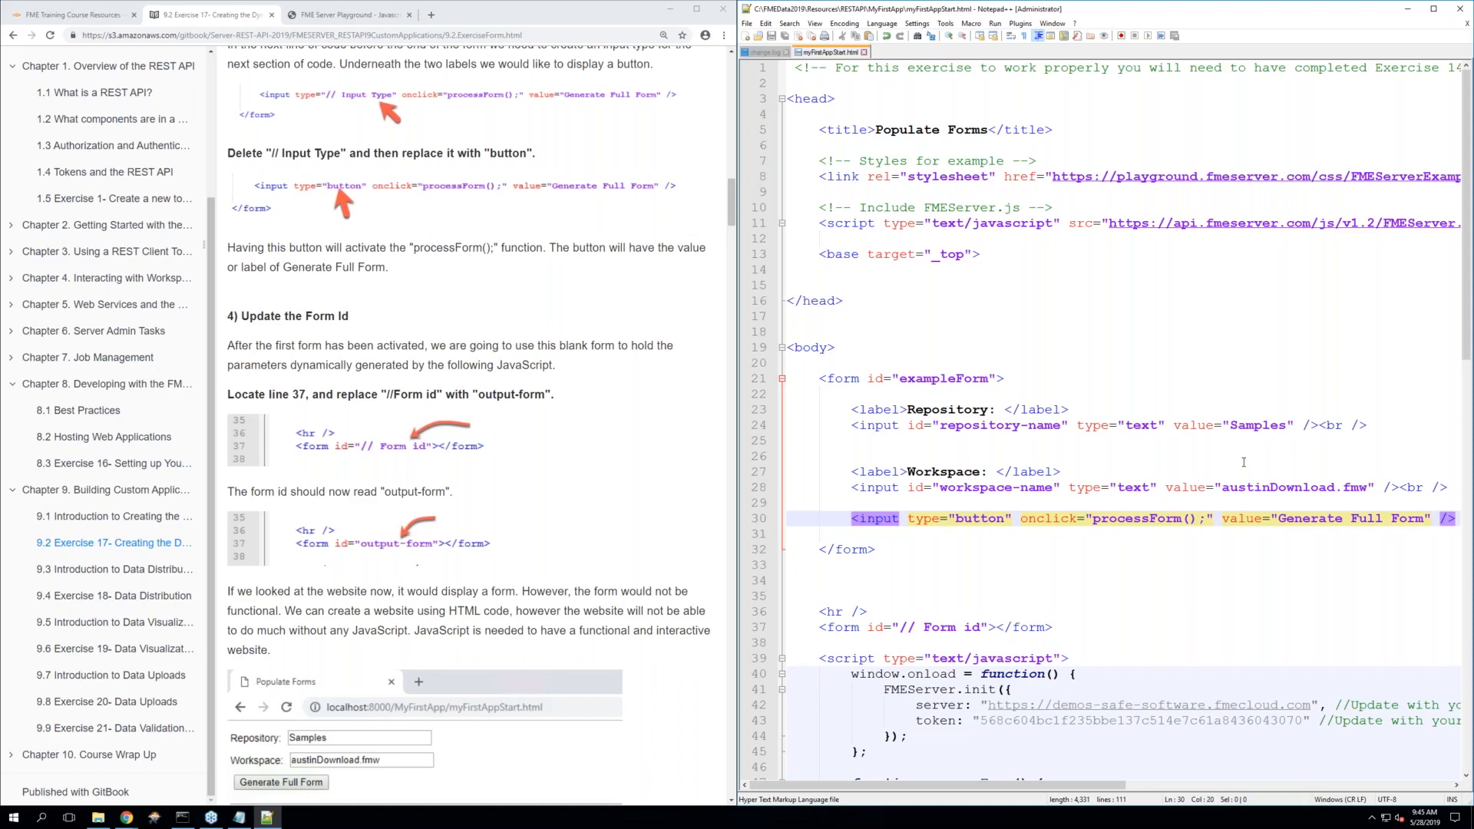
{"action": "left_click", "coordinate": [1010, 596]}
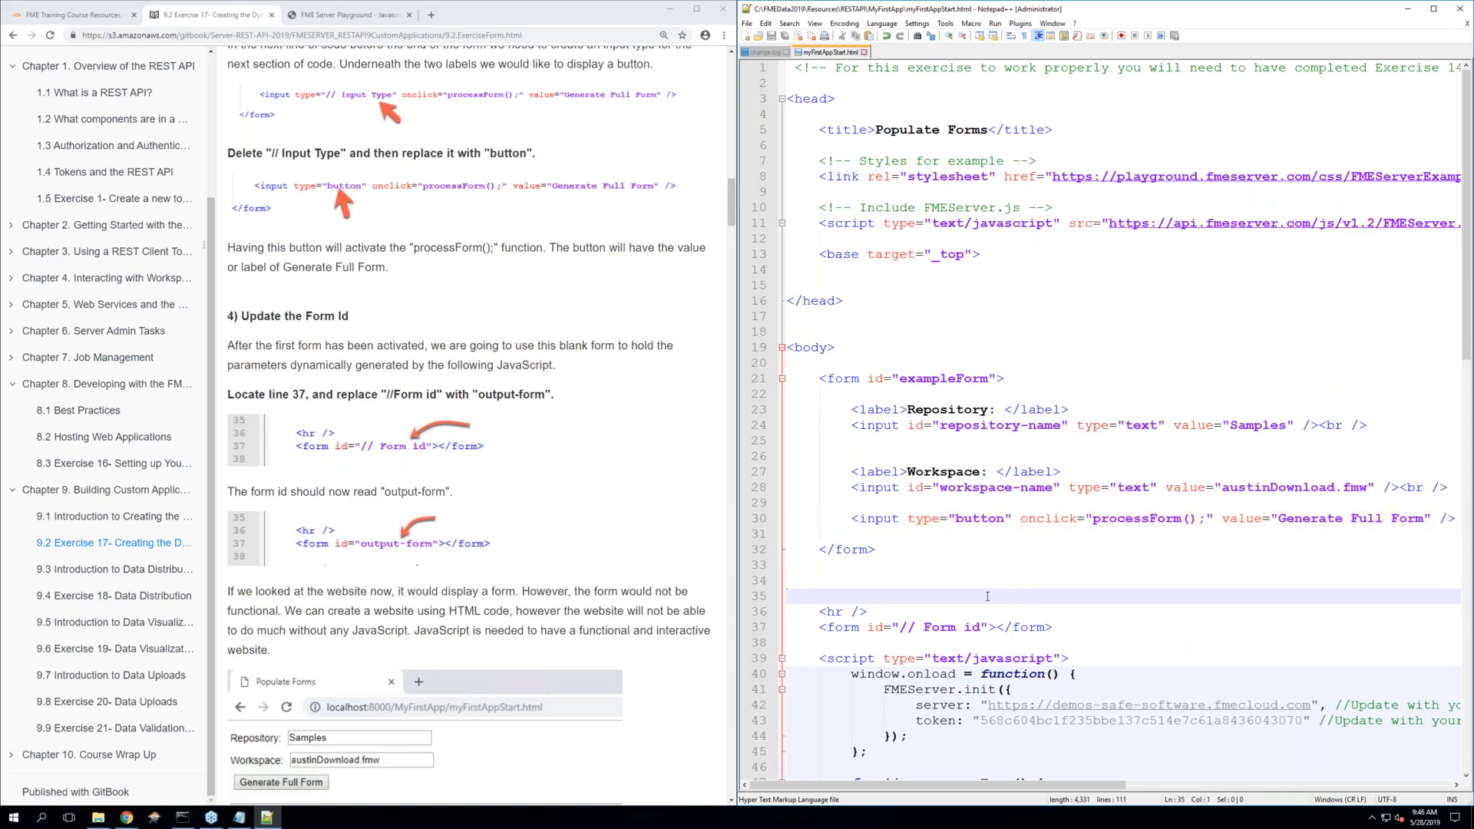
{"action": "scroll", "coordinate": [984, 596], "scroll_direction": "down", "scroll_amount": 1}
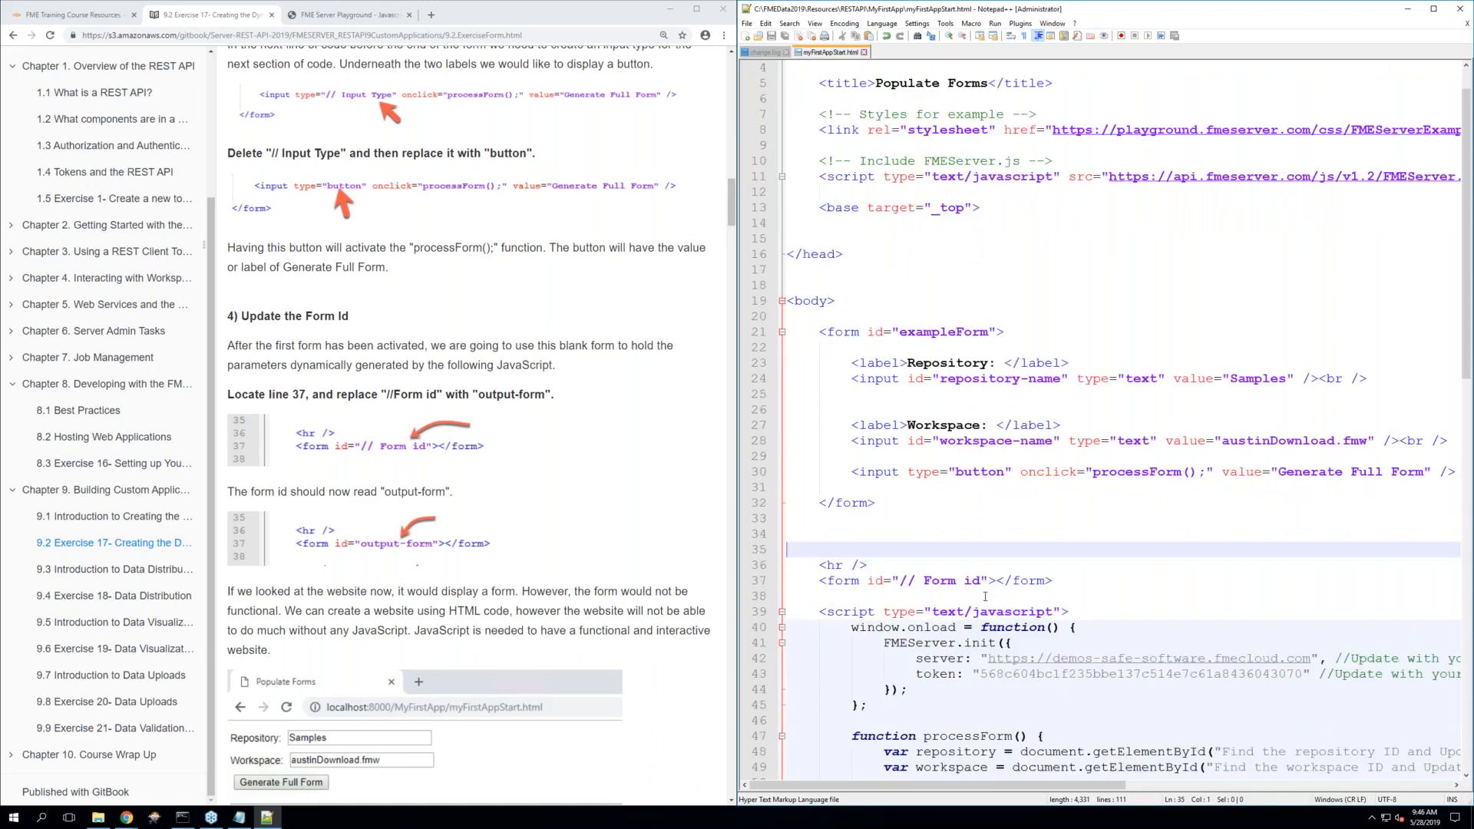
{"action": "left_click", "coordinate": [983, 580]}
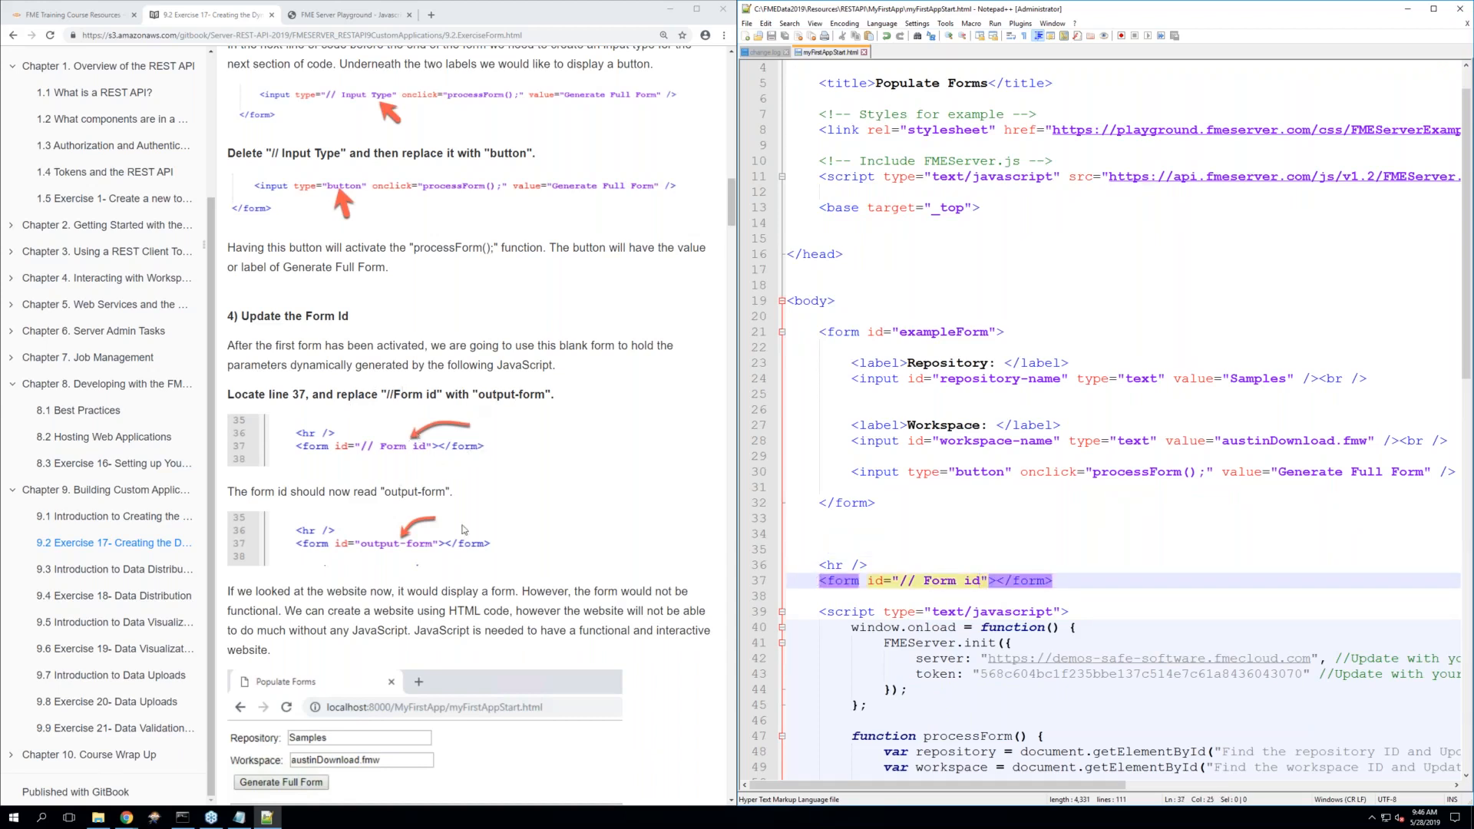
{"action": "scroll", "coordinate": [502, 536], "scroll_direction": "down", "scroll_amount": 2}
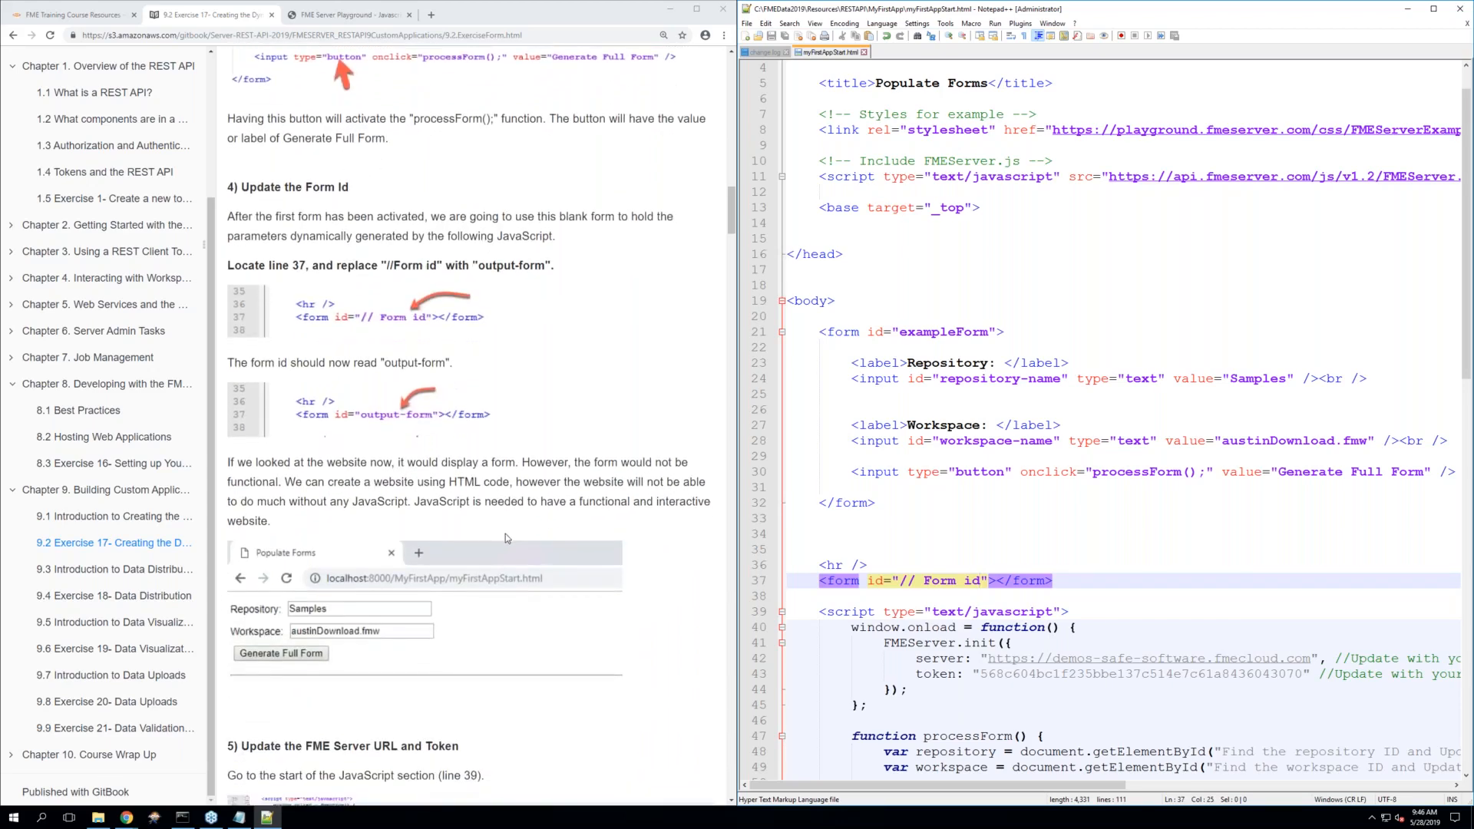
{"action": "left_click", "coordinate": [914, 595]}
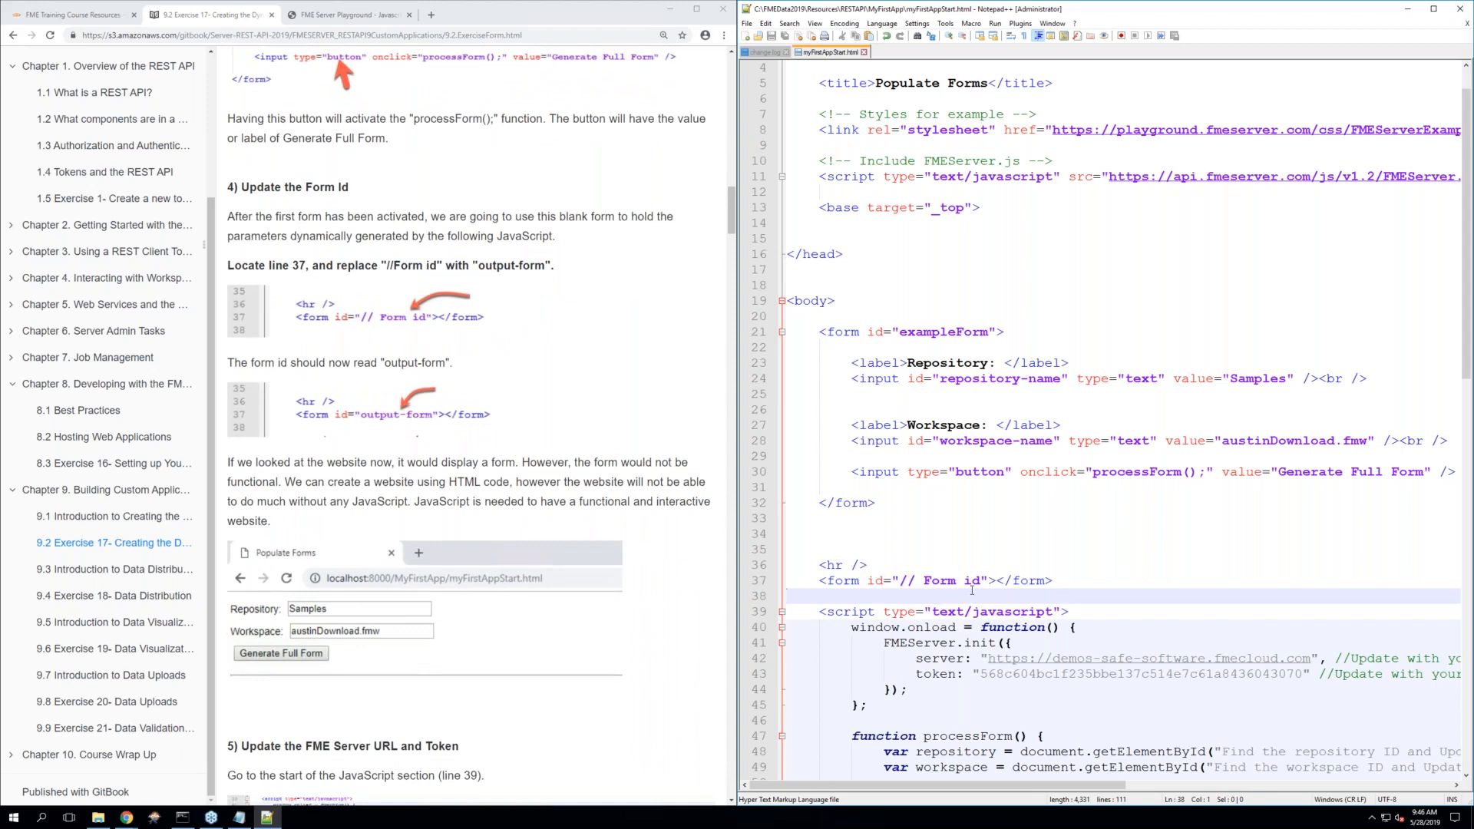
{"action": "left_click_drag", "start_coordinate": [984, 581], "coordinate": [900, 581]}
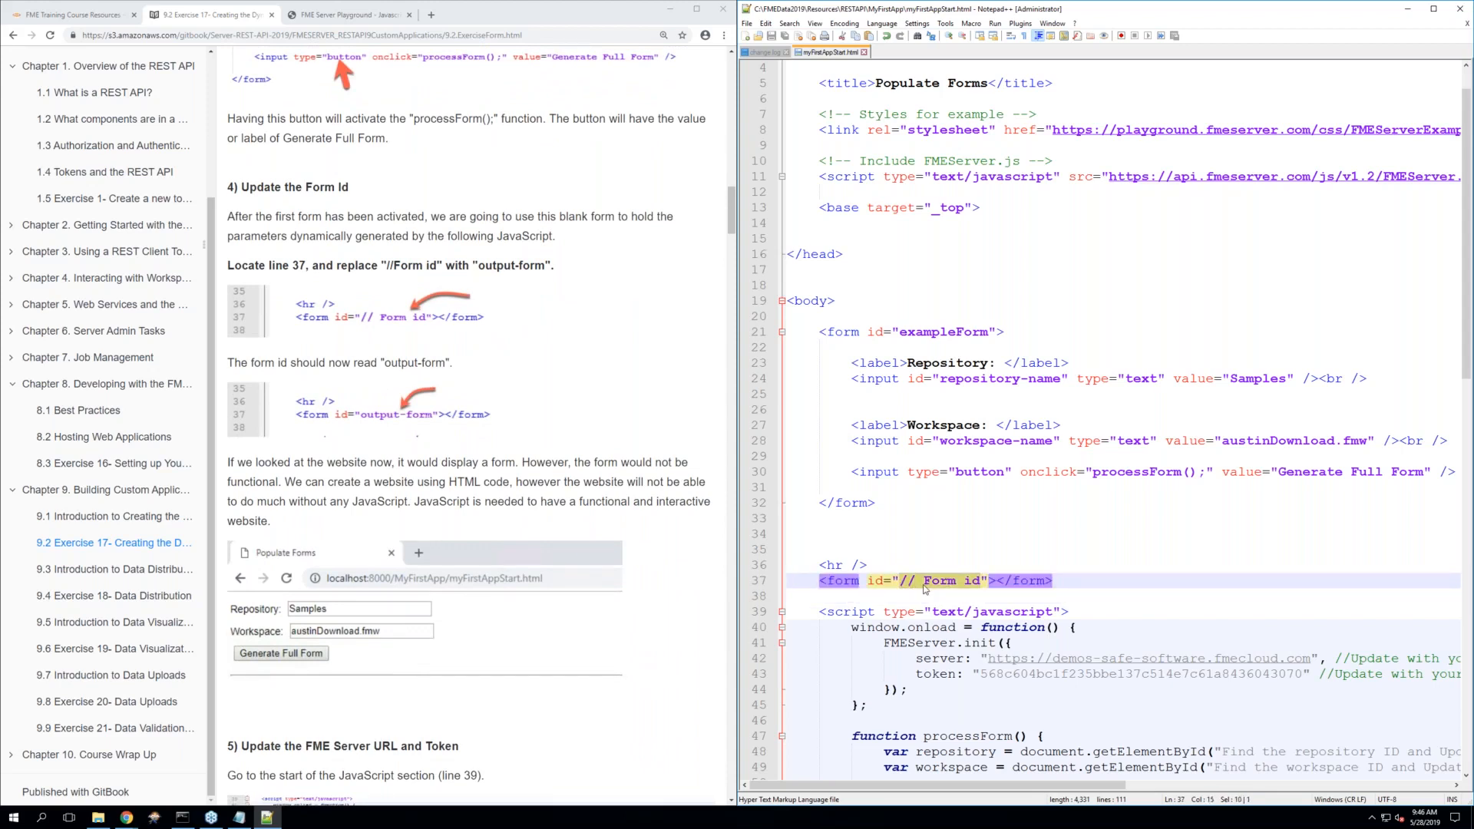
{"action": "key", "text": "Delete"}
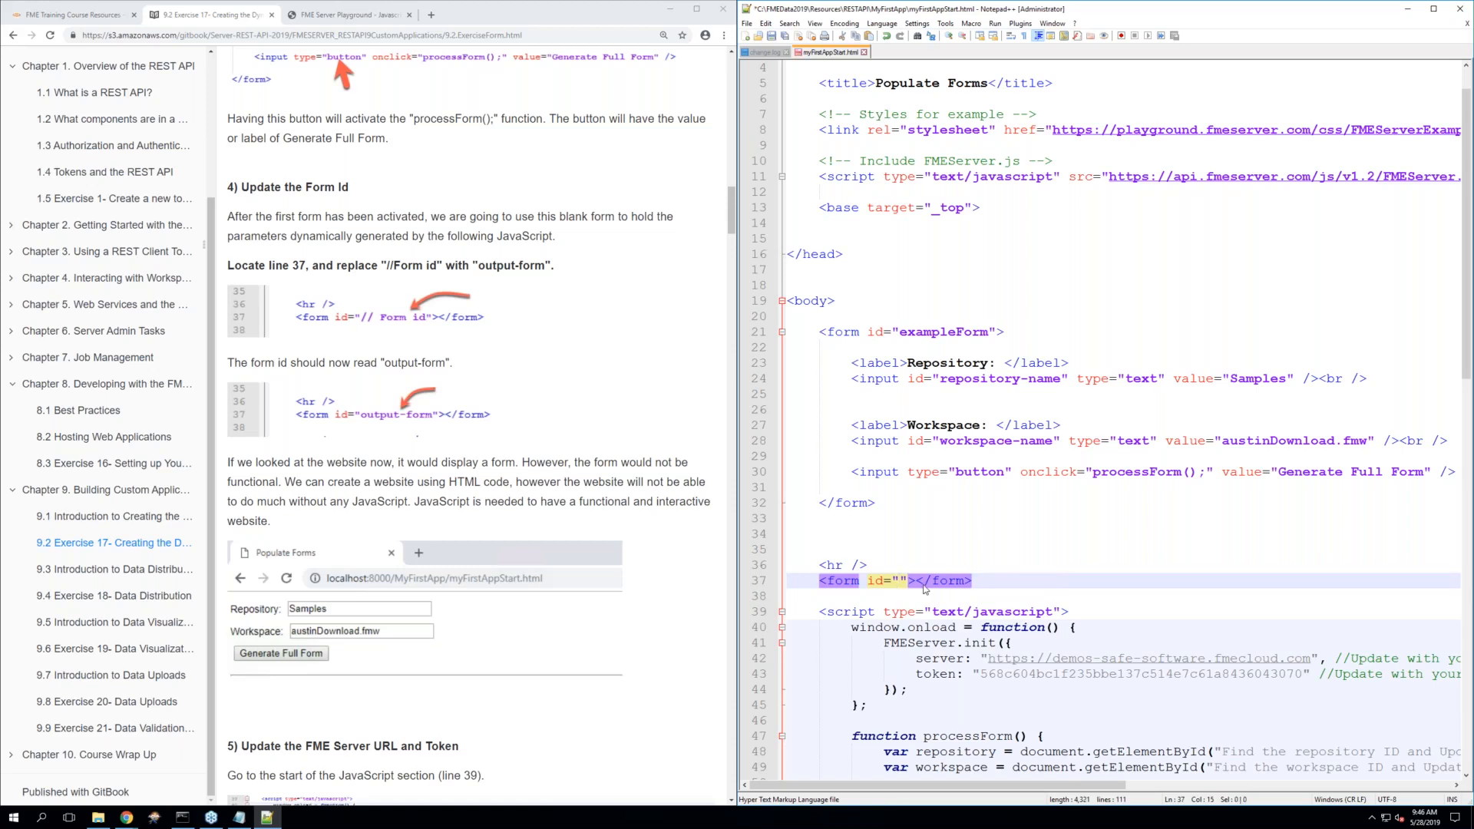
{"action": "type", "text": "o"}
{"action": "type", "text": "utput"}
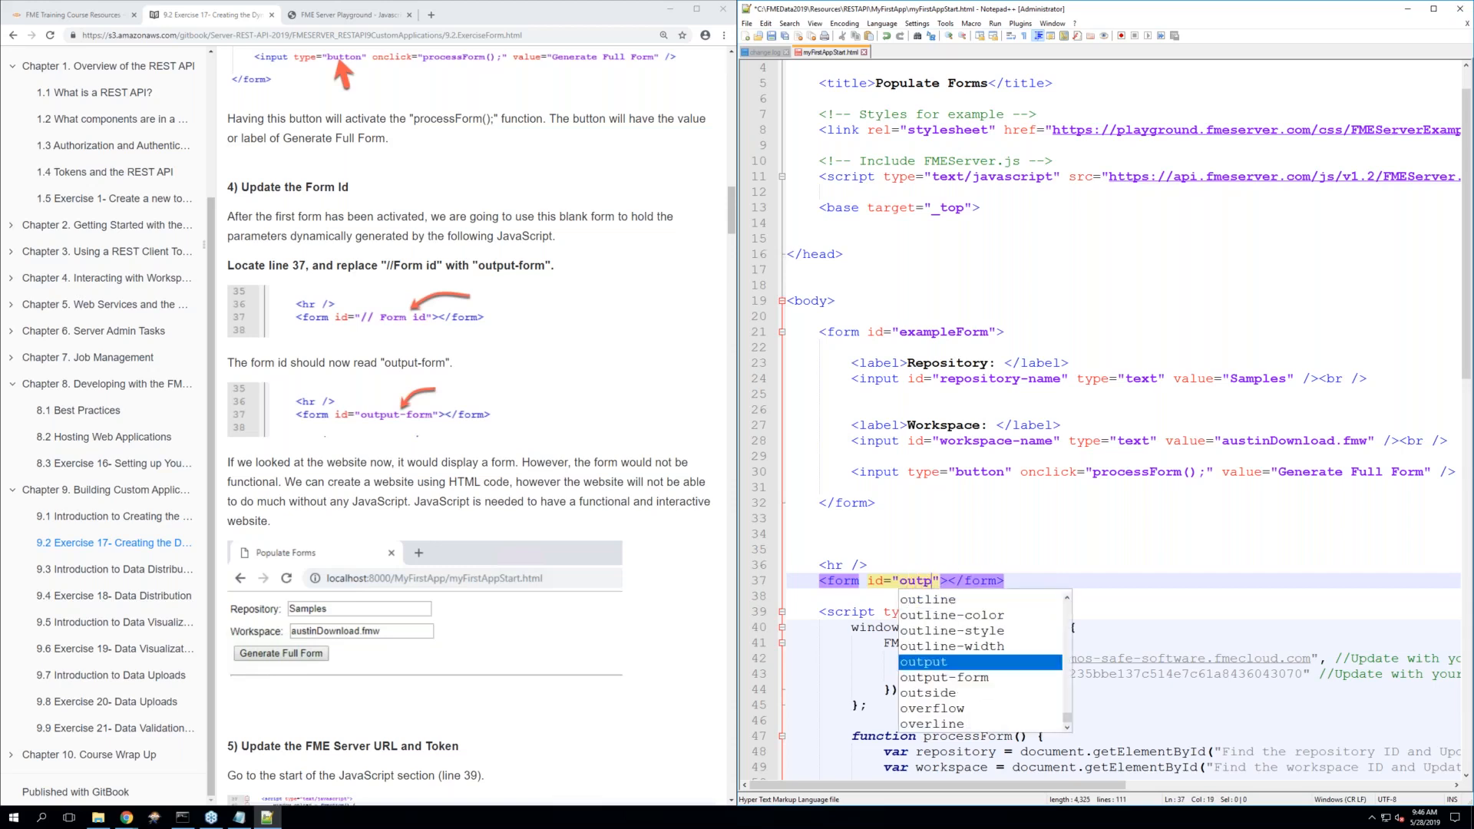
{"action": "type", "text": "-"}
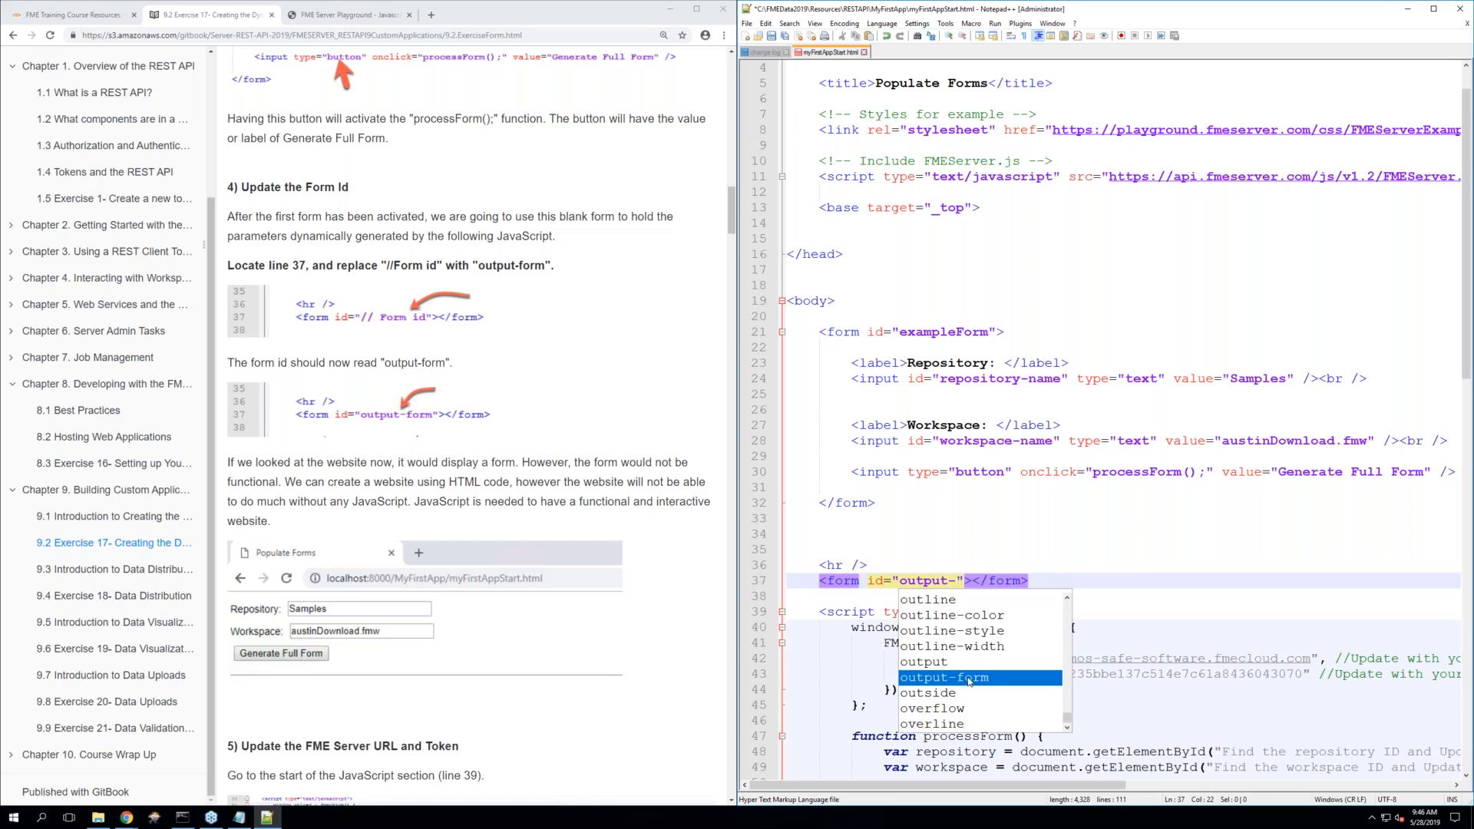
{"action": "double_click", "coordinate": [969, 681]}
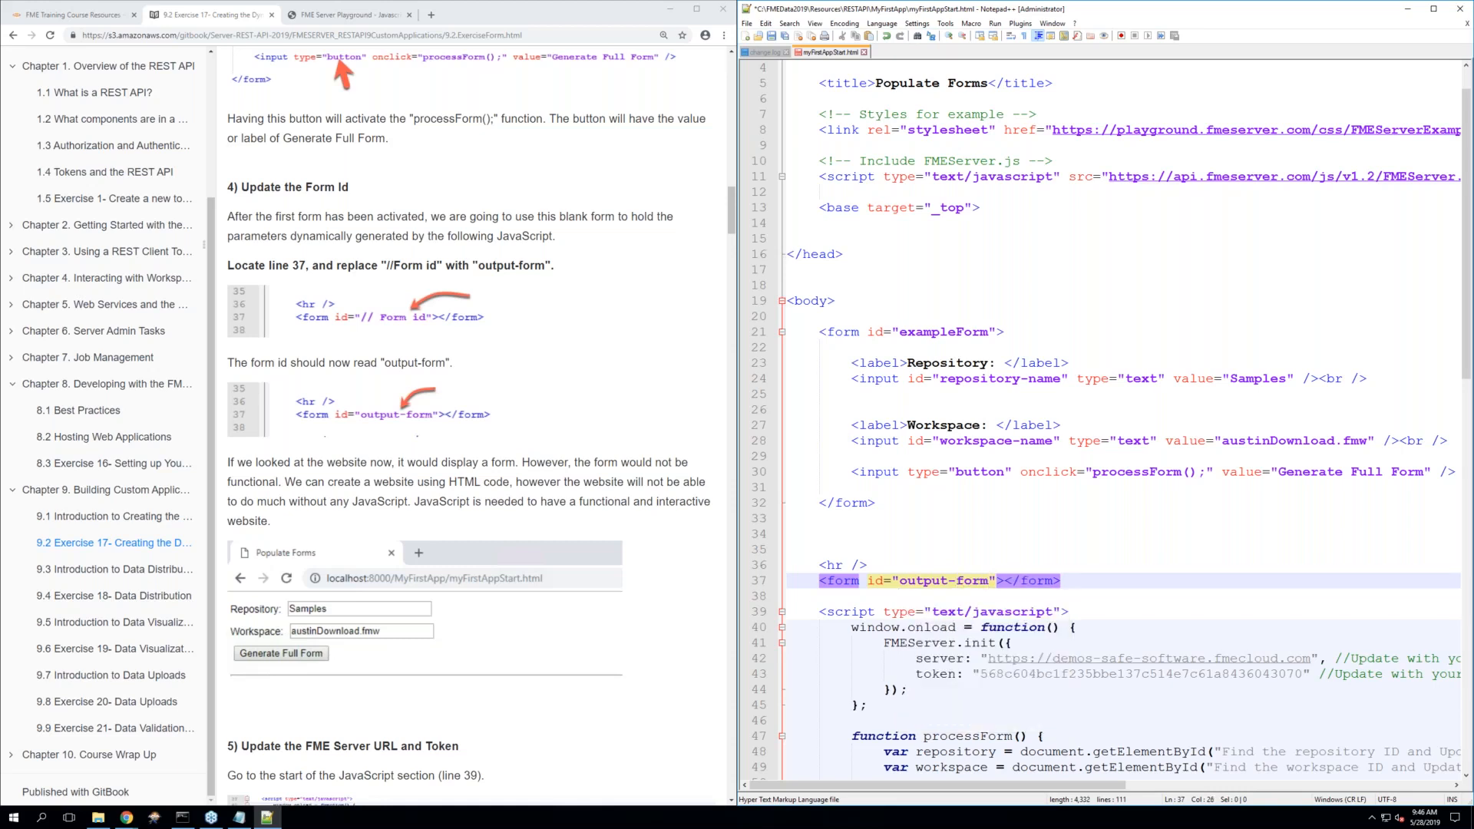
{"action": "left_click", "coordinate": [960, 526]}
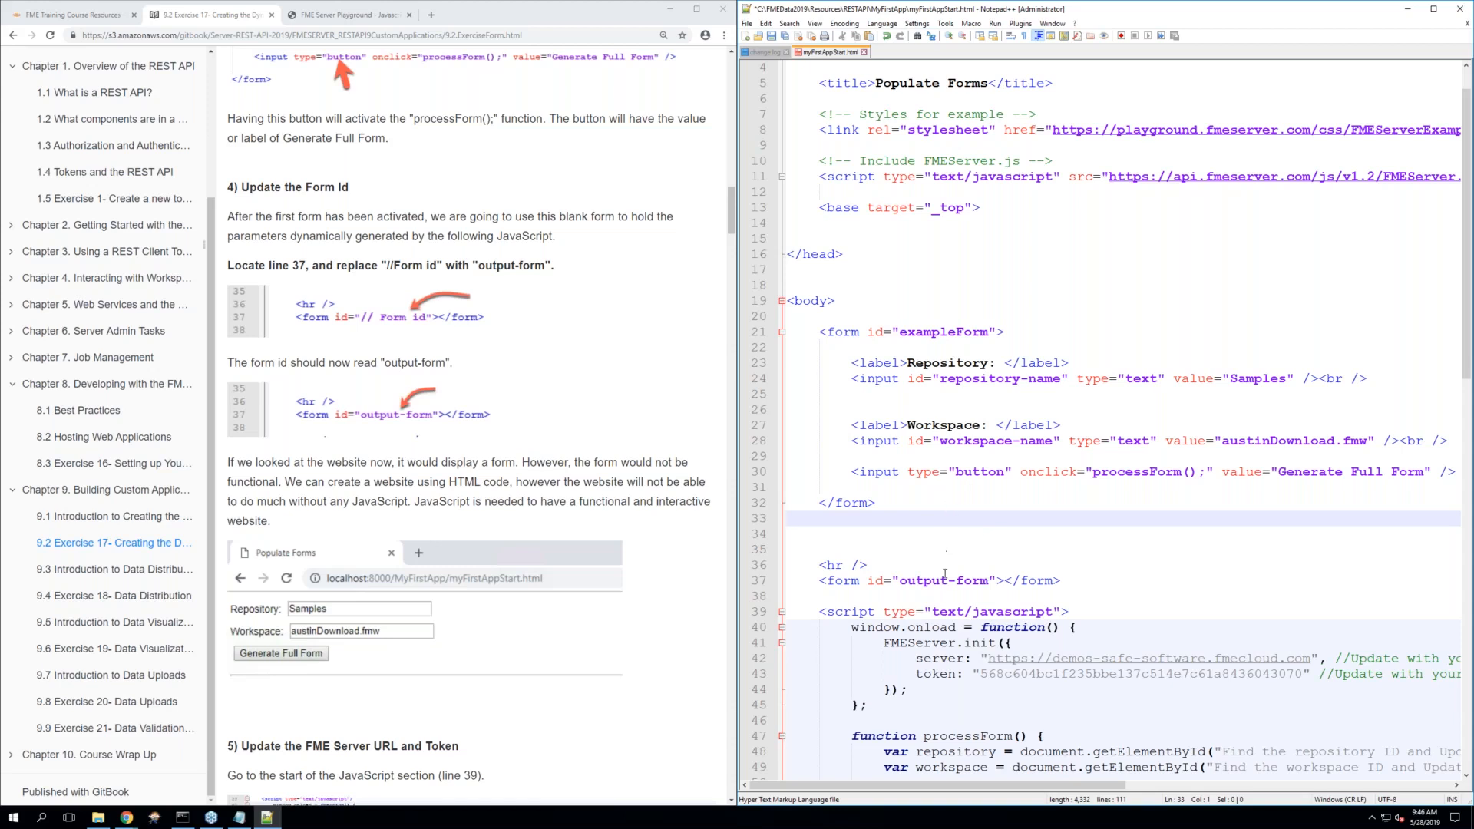
{"action": "left_click_drag", "start_coordinate": [961, 588], "coordinate": [954, 584]}
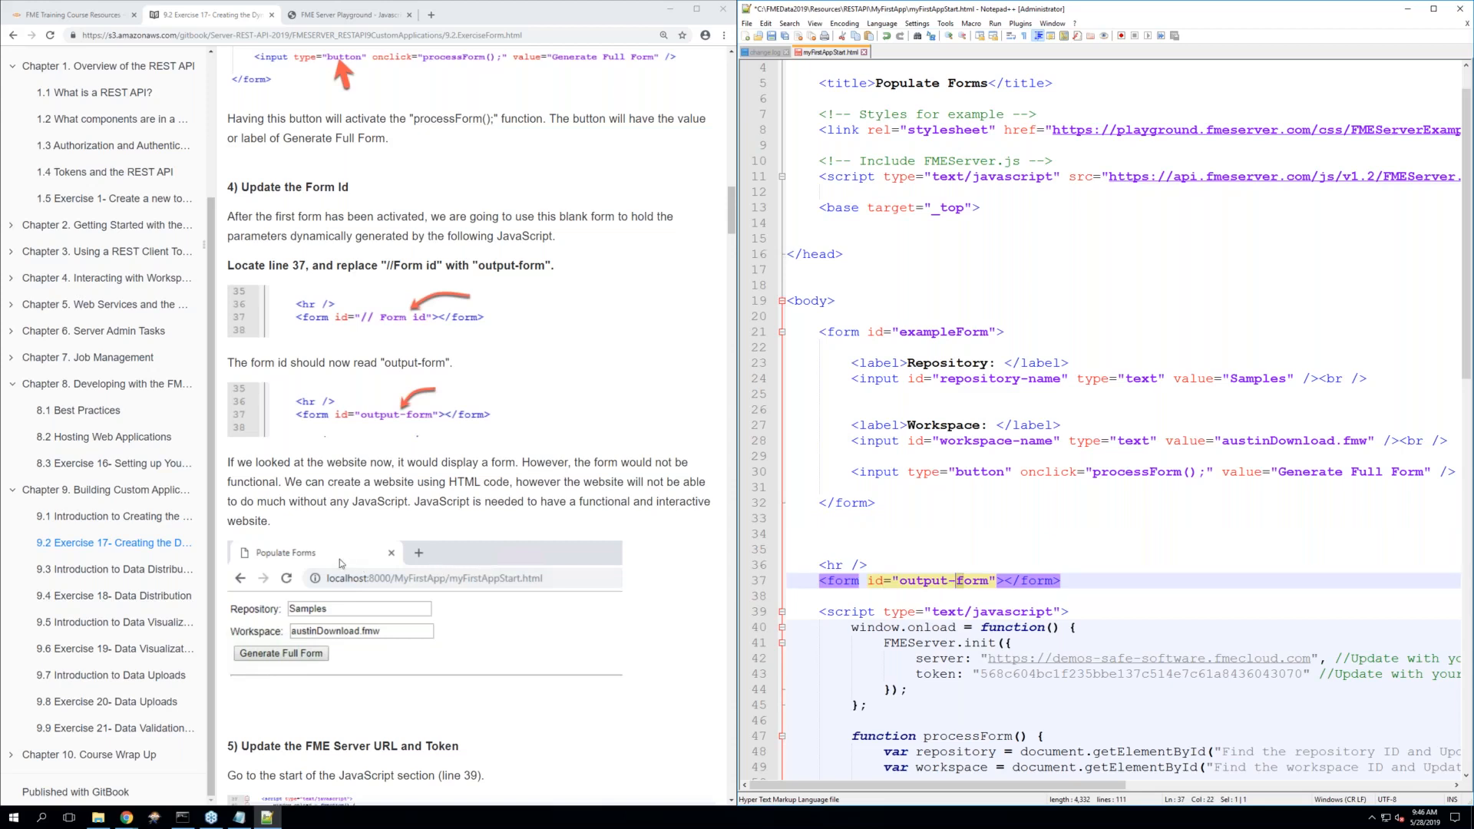
Narrow the guide's chapter list and read section 5 on updating the FME Server URL and token alongside the script starting on line 39
{"action": "left_click_drag", "start_coordinate": [204, 245], "coordinate": [113, 251]}
{"action": "scroll", "coordinate": [486, 551], "scroll_direction": "down", "scroll_amount": 4}
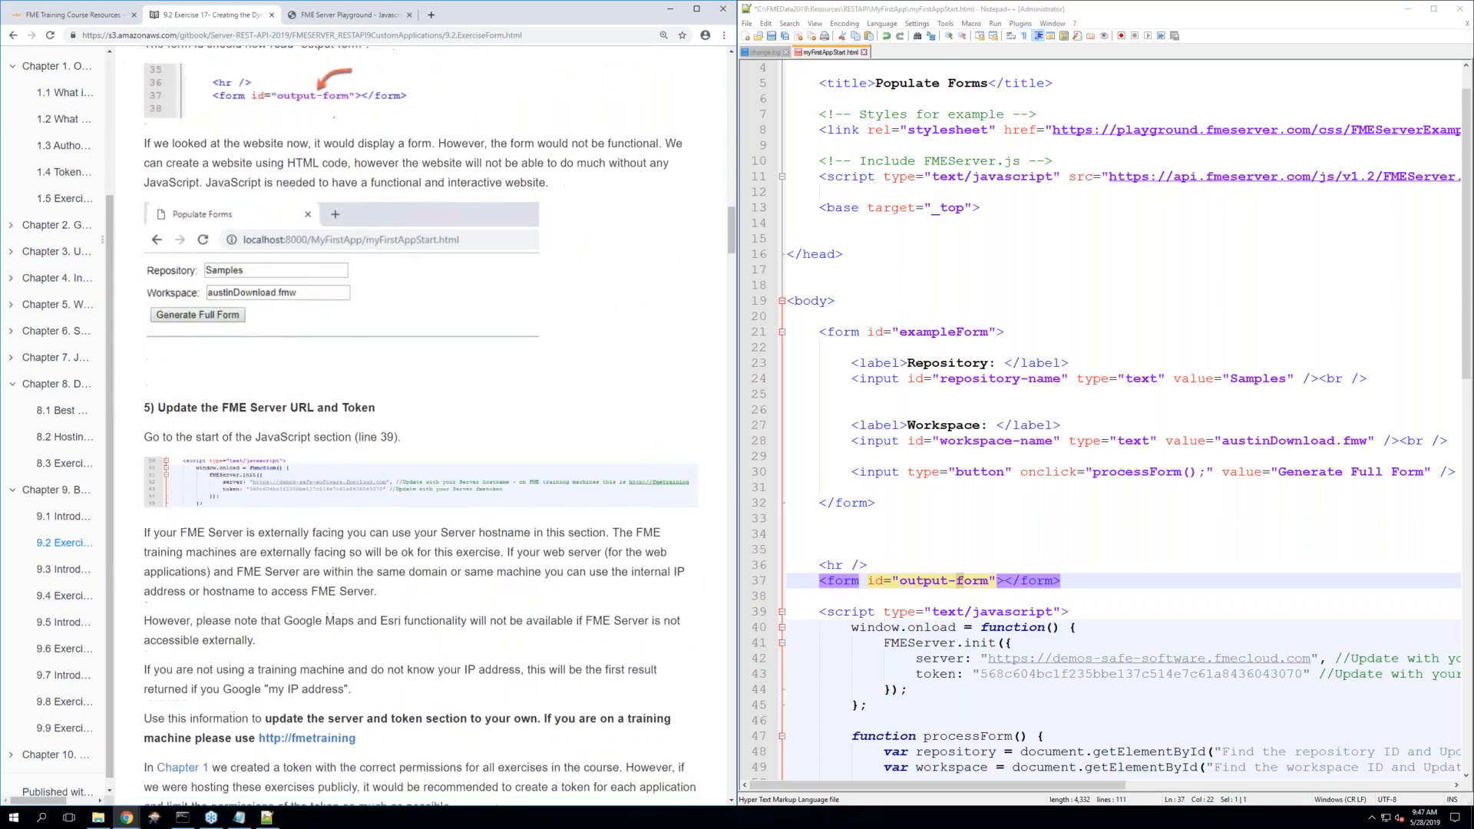
{"action": "scroll", "coordinate": [487, 551], "scroll_direction": "down", "scroll_amount": 3}
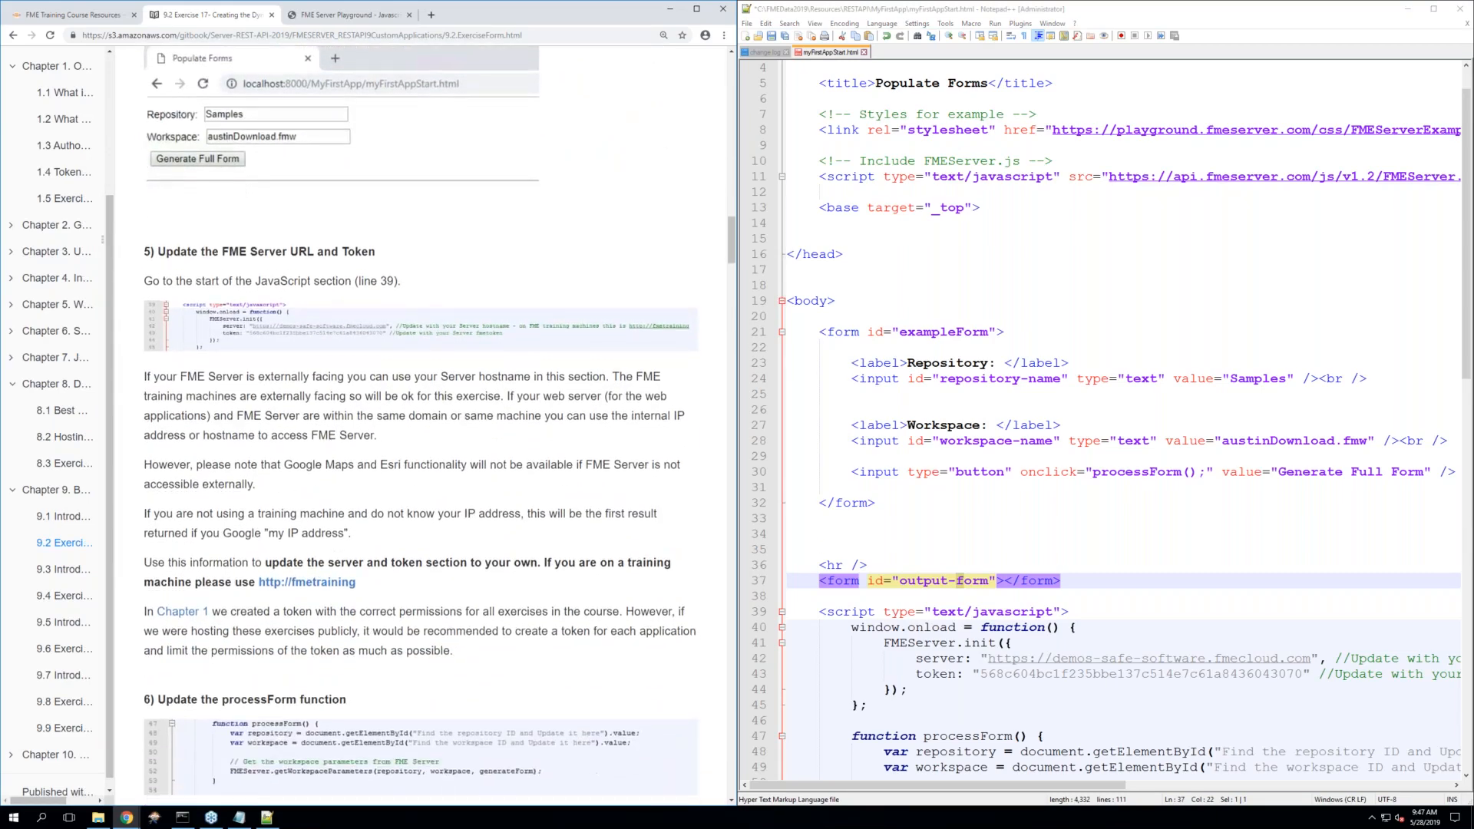
{"action": "left_click", "coordinate": [935, 607]}
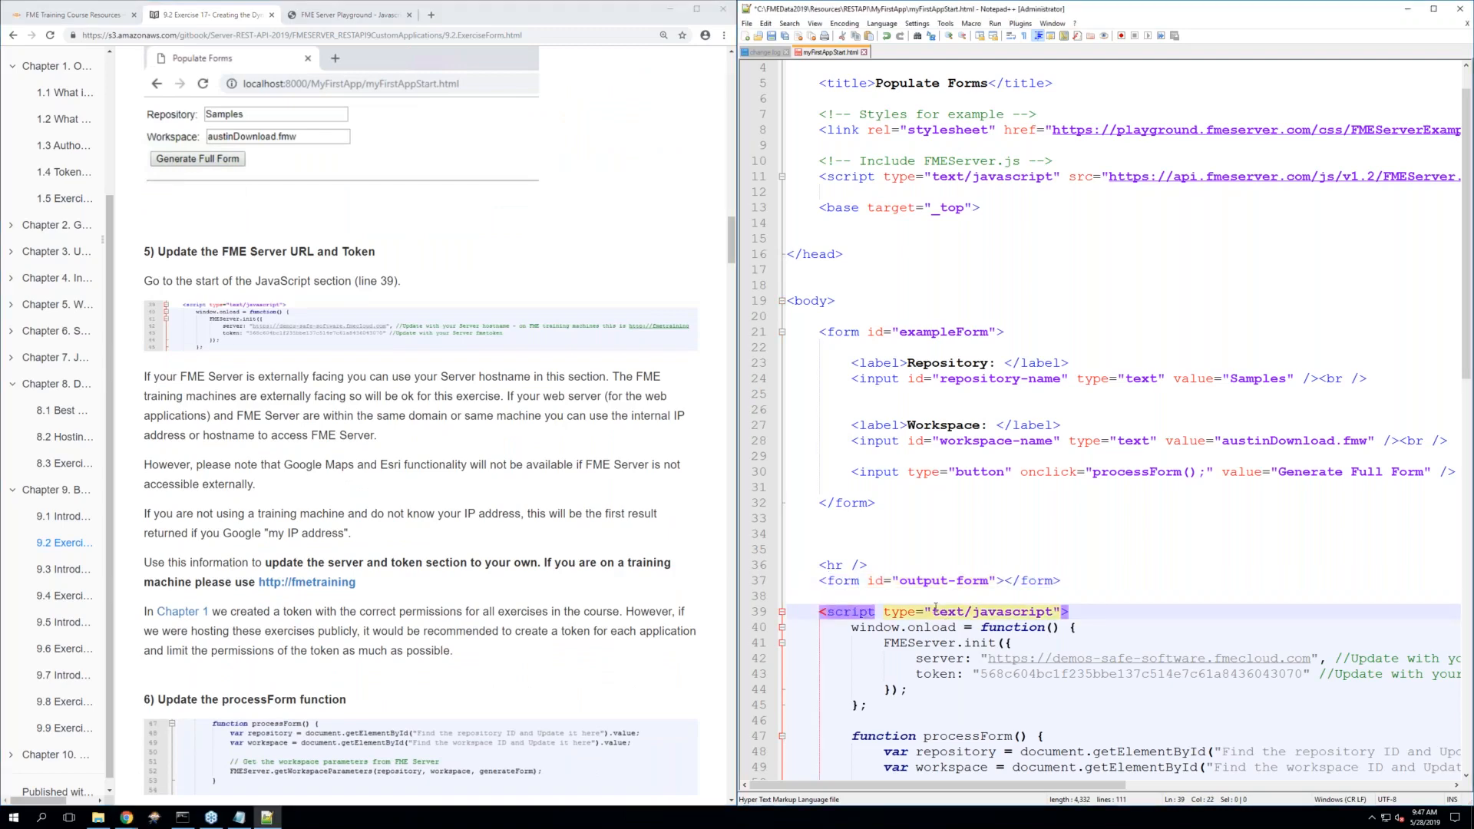
{"action": "scroll", "coordinate": [918, 626], "scroll_direction": "down", "scroll_amount": 1}
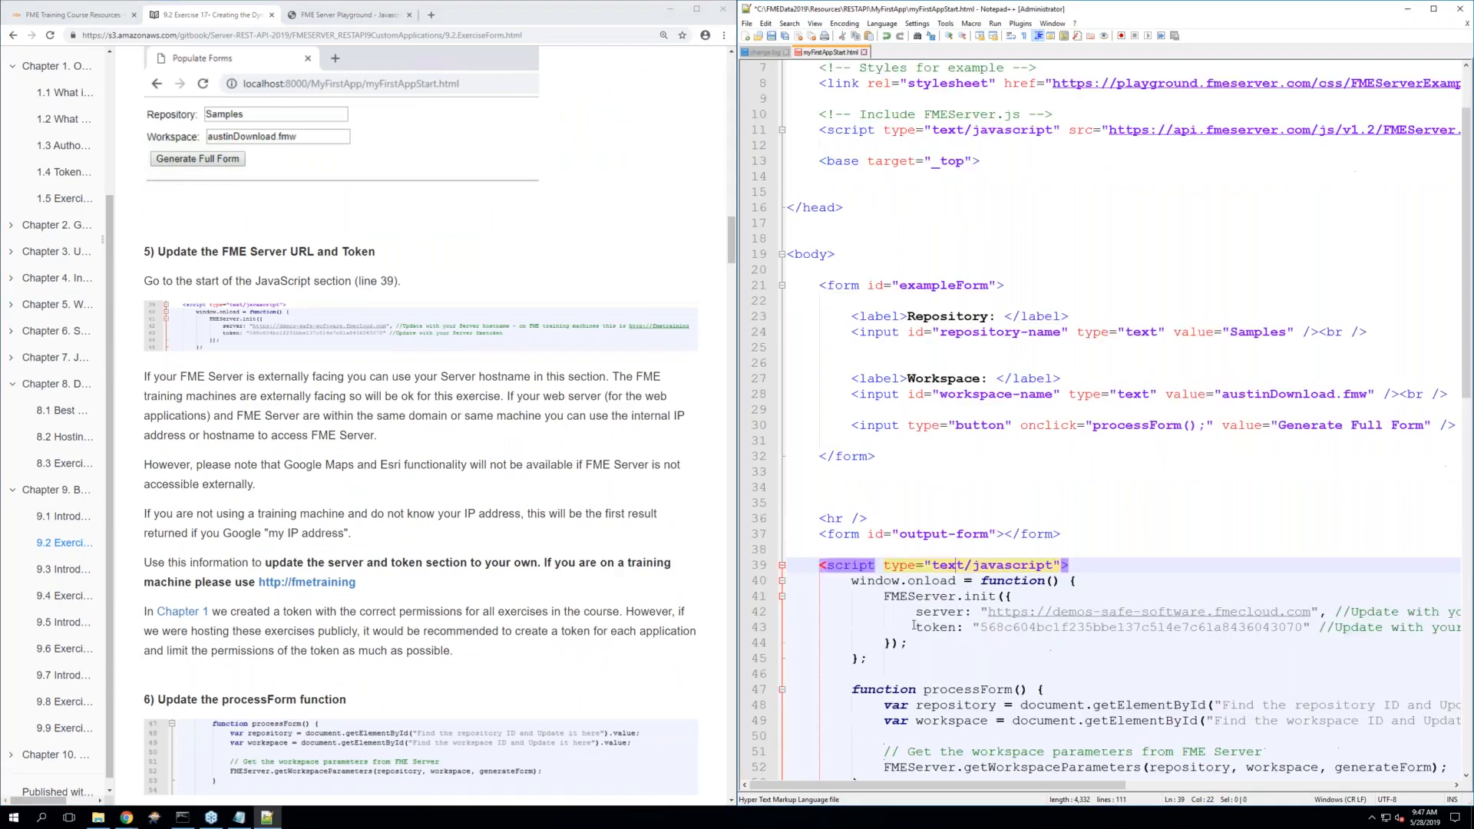
{"action": "scroll", "coordinate": [914, 625], "scroll_direction": "down", "scroll_amount": 1}
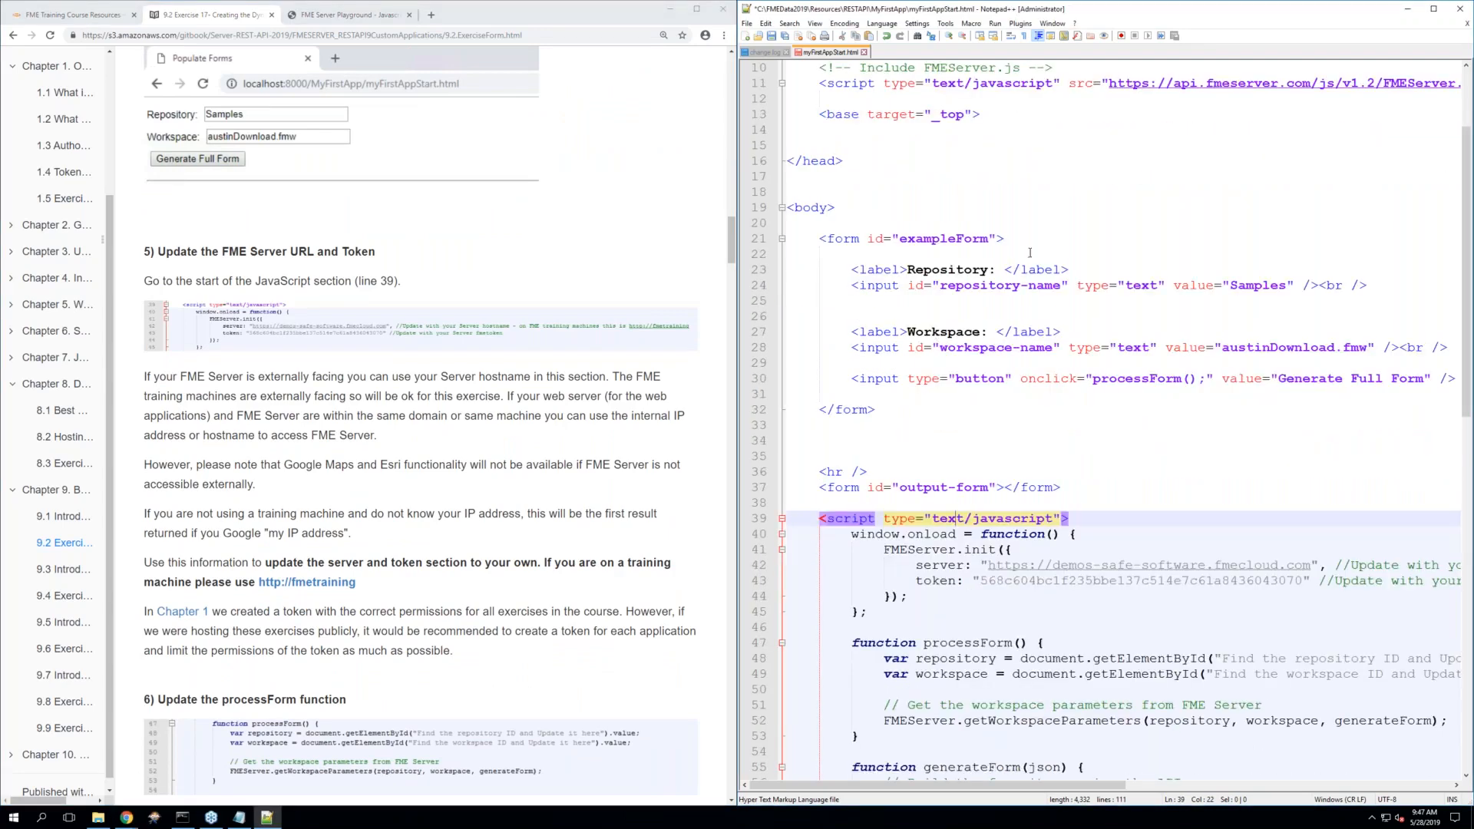
{"action": "left_click", "coordinate": [949, 35]}
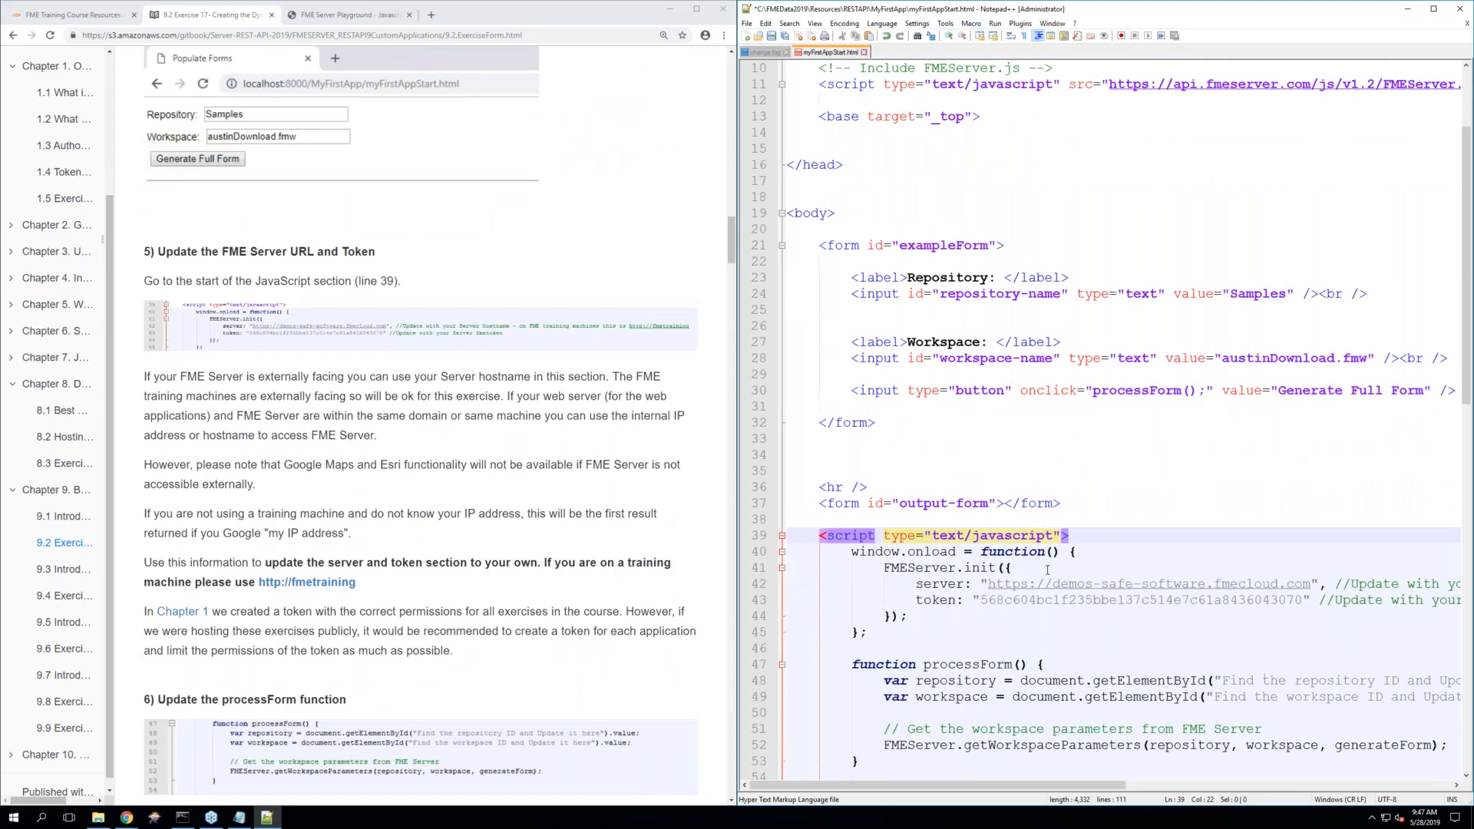
{"action": "scroll", "coordinate": [1051, 563], "scroll_direction": "down", "scroll_amount": 1}
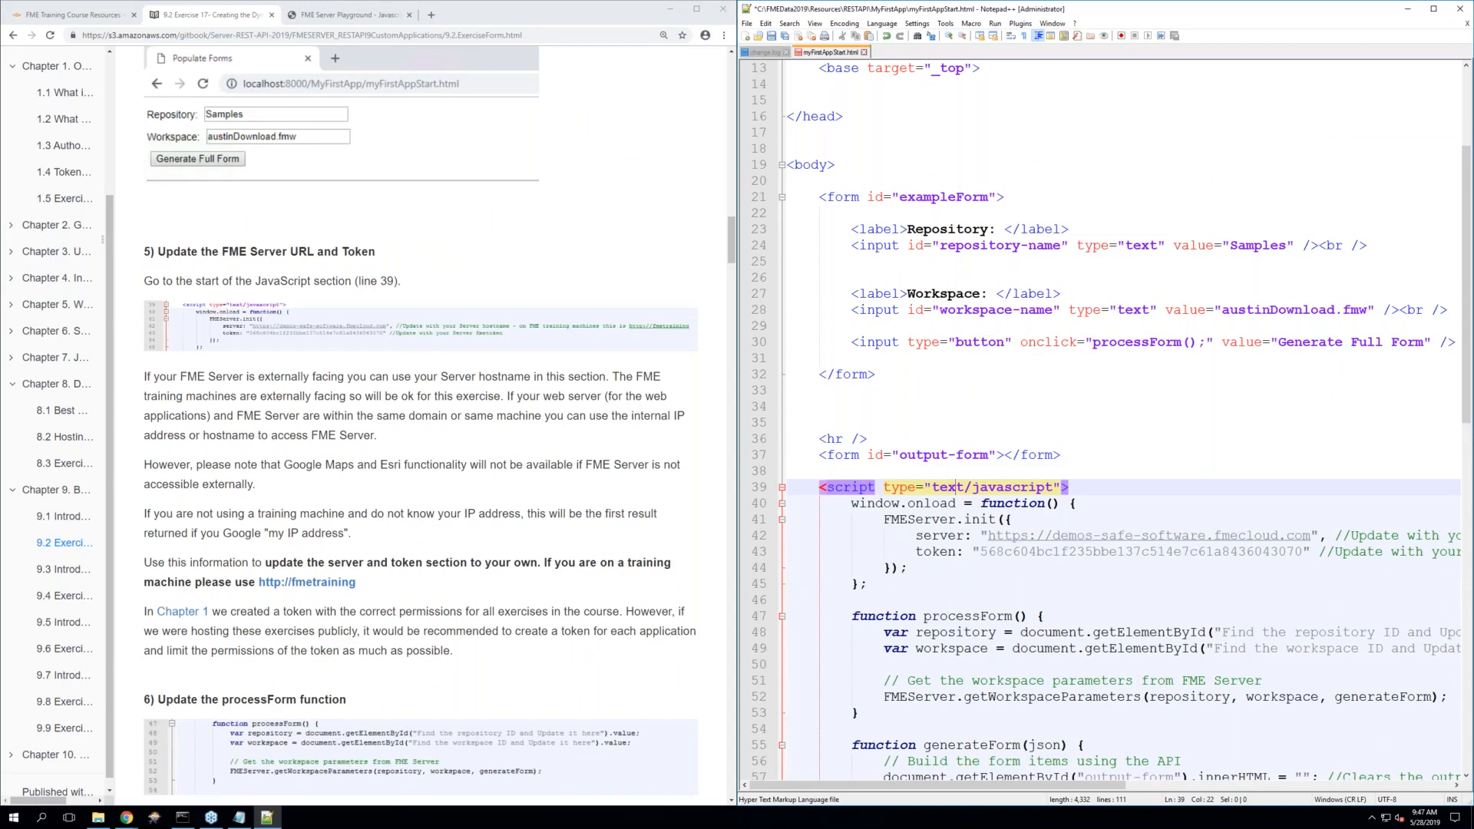
{"action": "scroll", "coordinate": [345, 538], "scroll_direction": "down", "scroll_amount": 1}
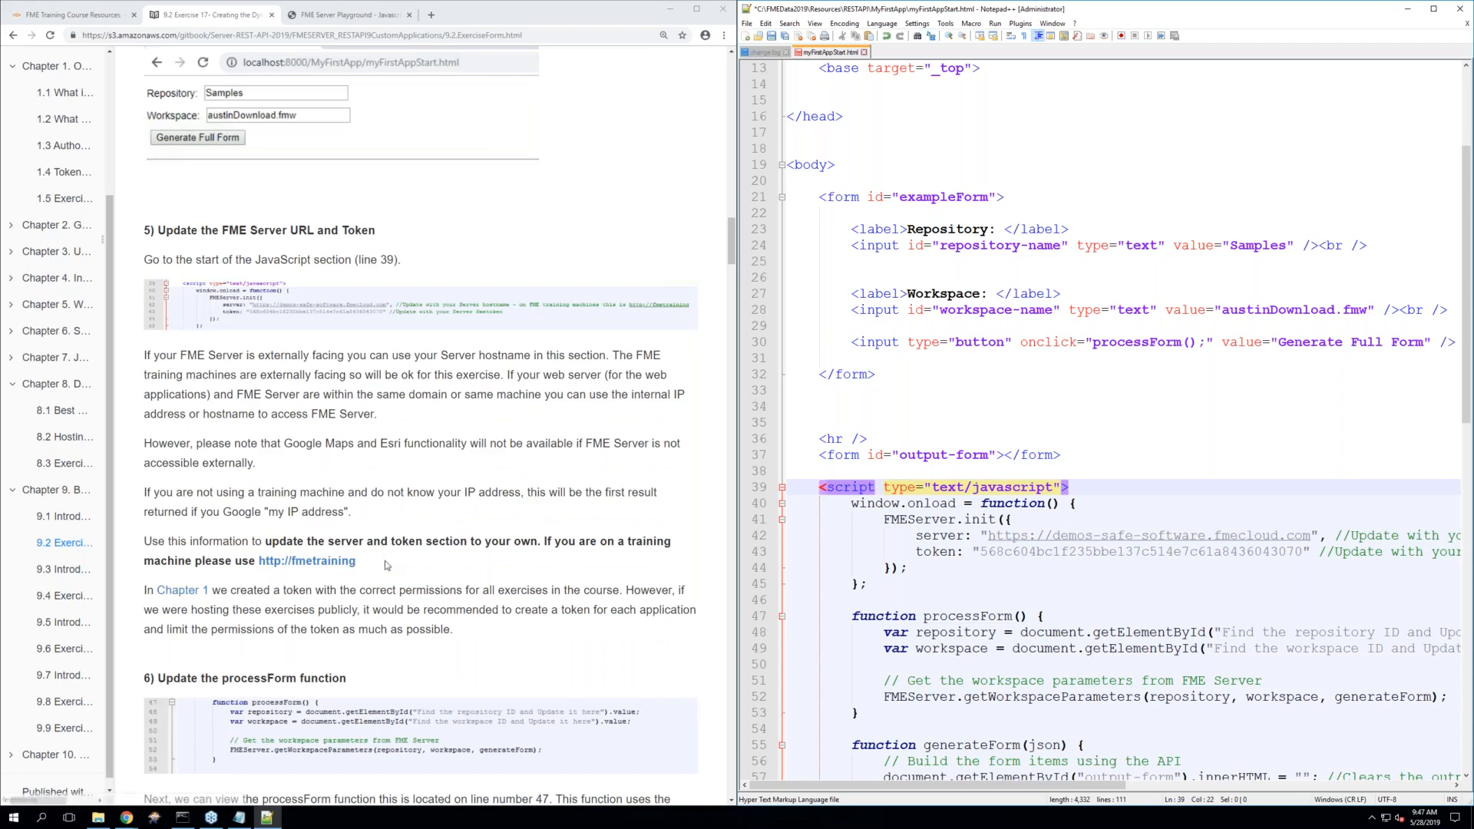
{"action": "left_click", "coordinate": [384, 562]}
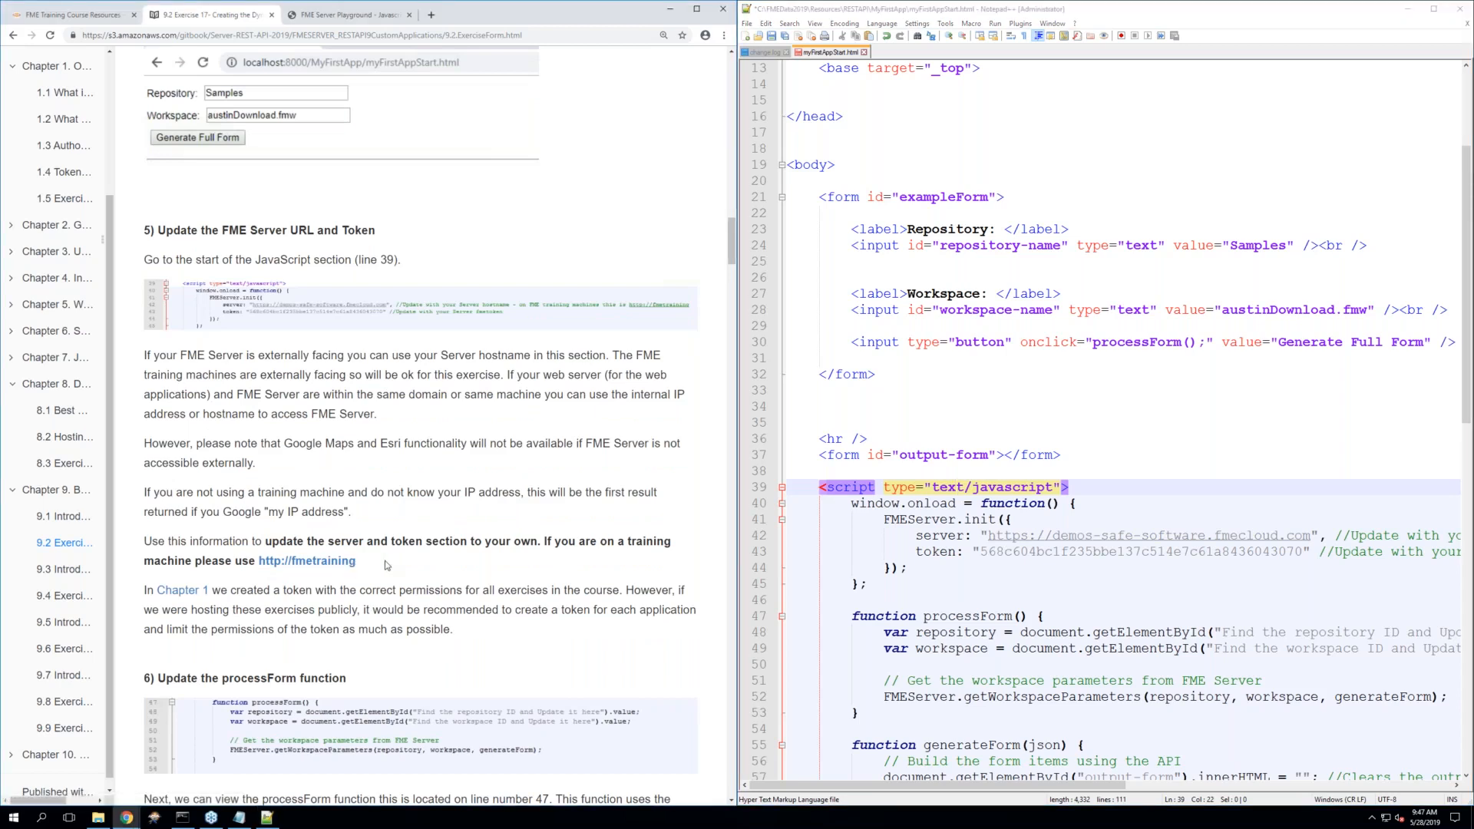
{"action": "left_click_drag", "start_coordinate": [380, 444], "coordinate": [467, 444]}
{"action": "left_click", "coordinate": [305, 444]}
{"action": "scroll", "coordinate": [378, 498], "scroll_direction": "down", "scroll_amount": 1}
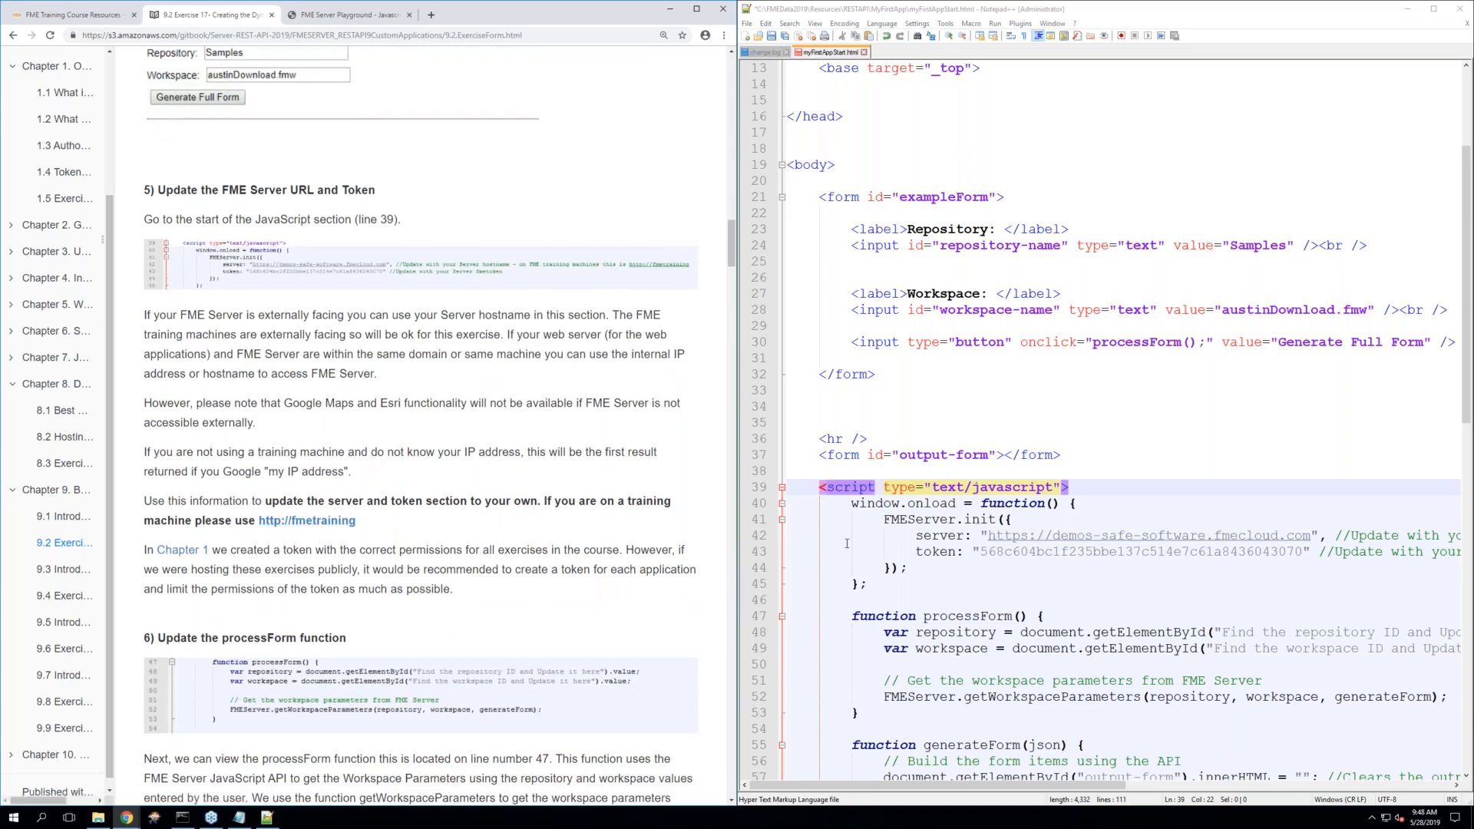
{"action": "scroll", "coordinate": [367, 519], "scroll_direction": "down", "scroll_amount": 1}
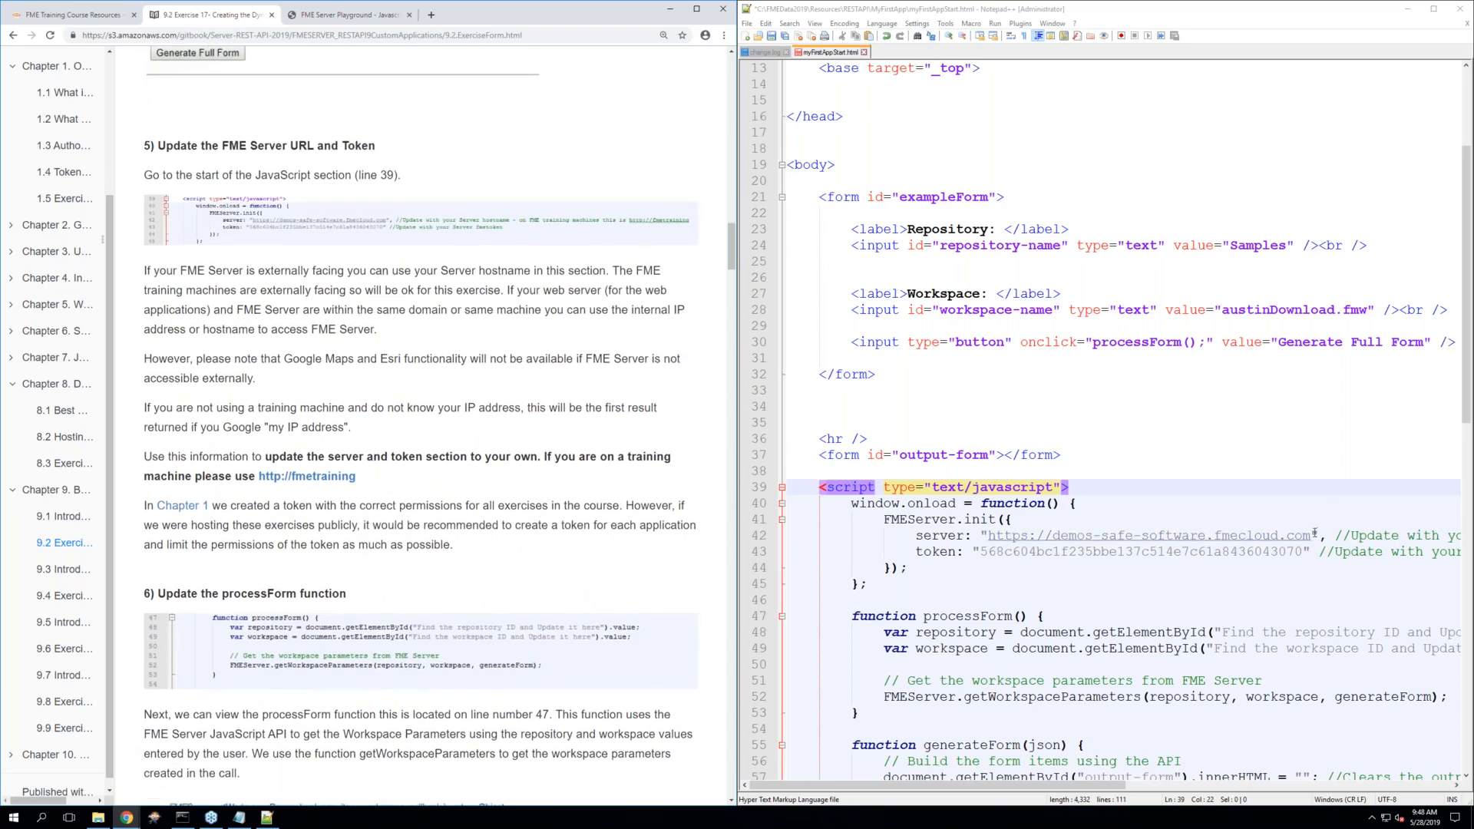
{"action": "left_click_drag", "start_coordinate": [1311, 535], "coordinate": [989, 535]}
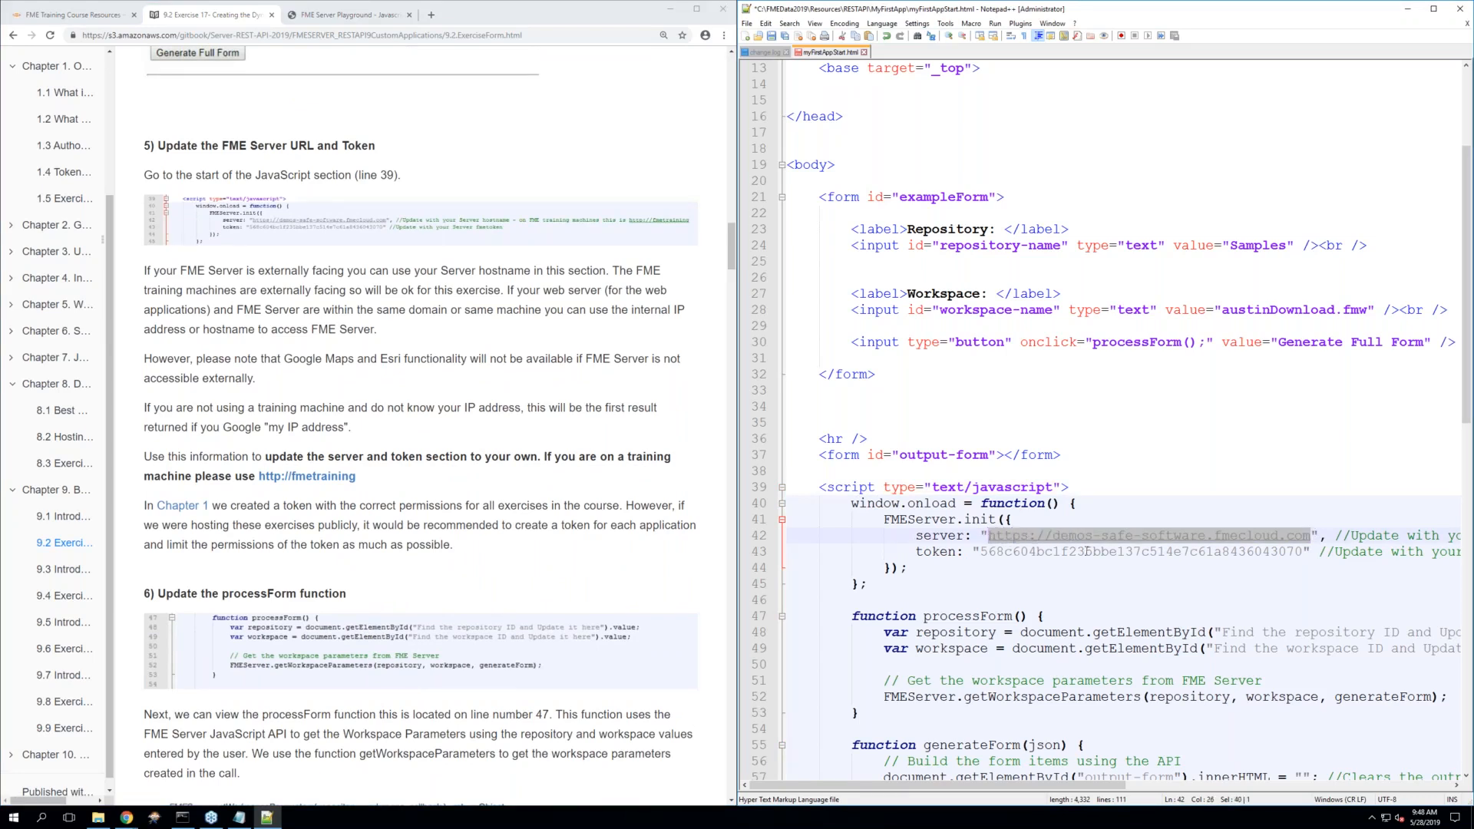
{"action": "key", "text": "Delete"}
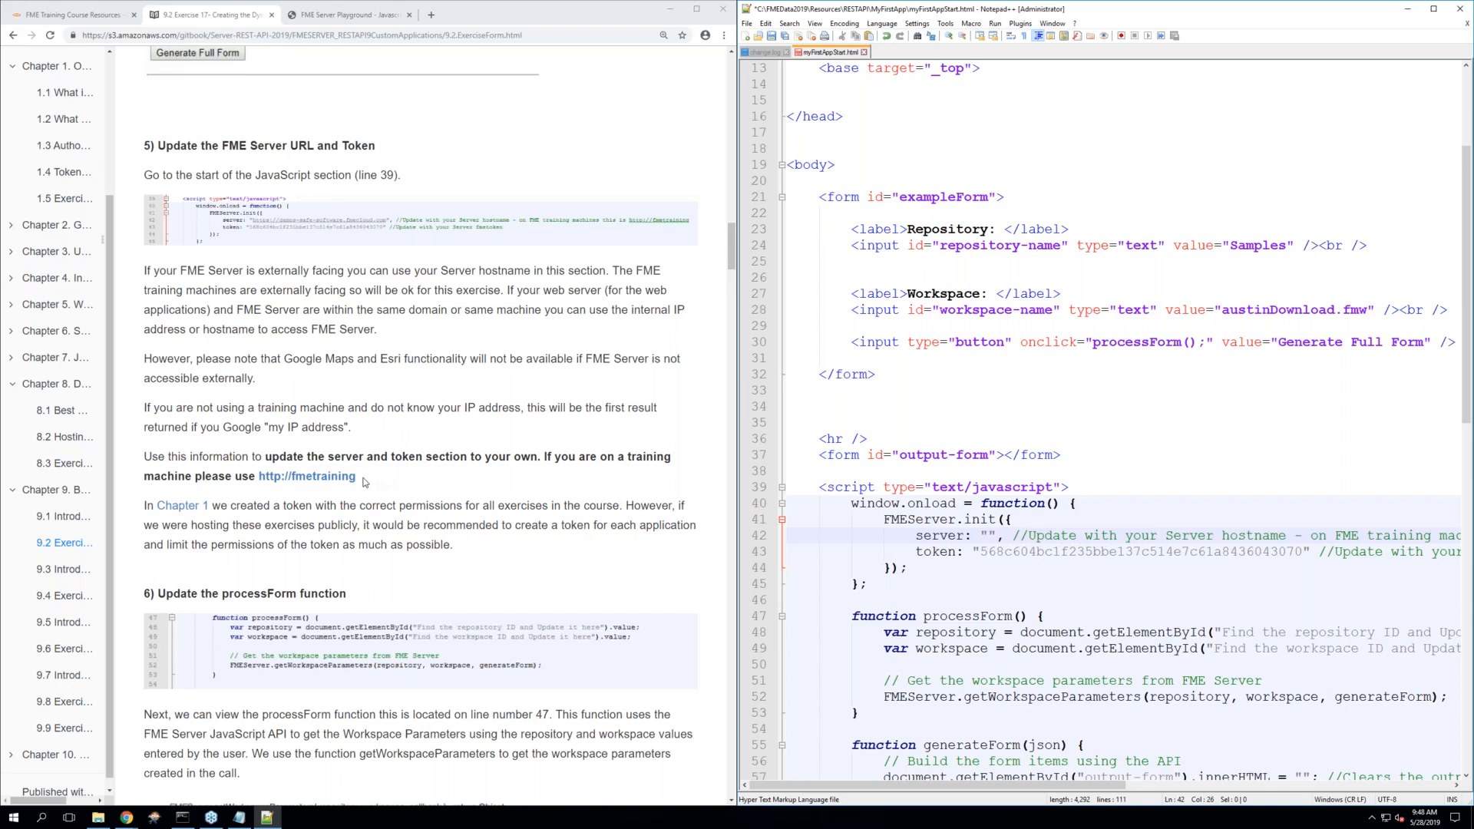
{"action": "left_click_drag", "start_coordinate": [364, 482], "coordinate": [260, 478]}
{"action": "key", "text": "ctrl+c"}
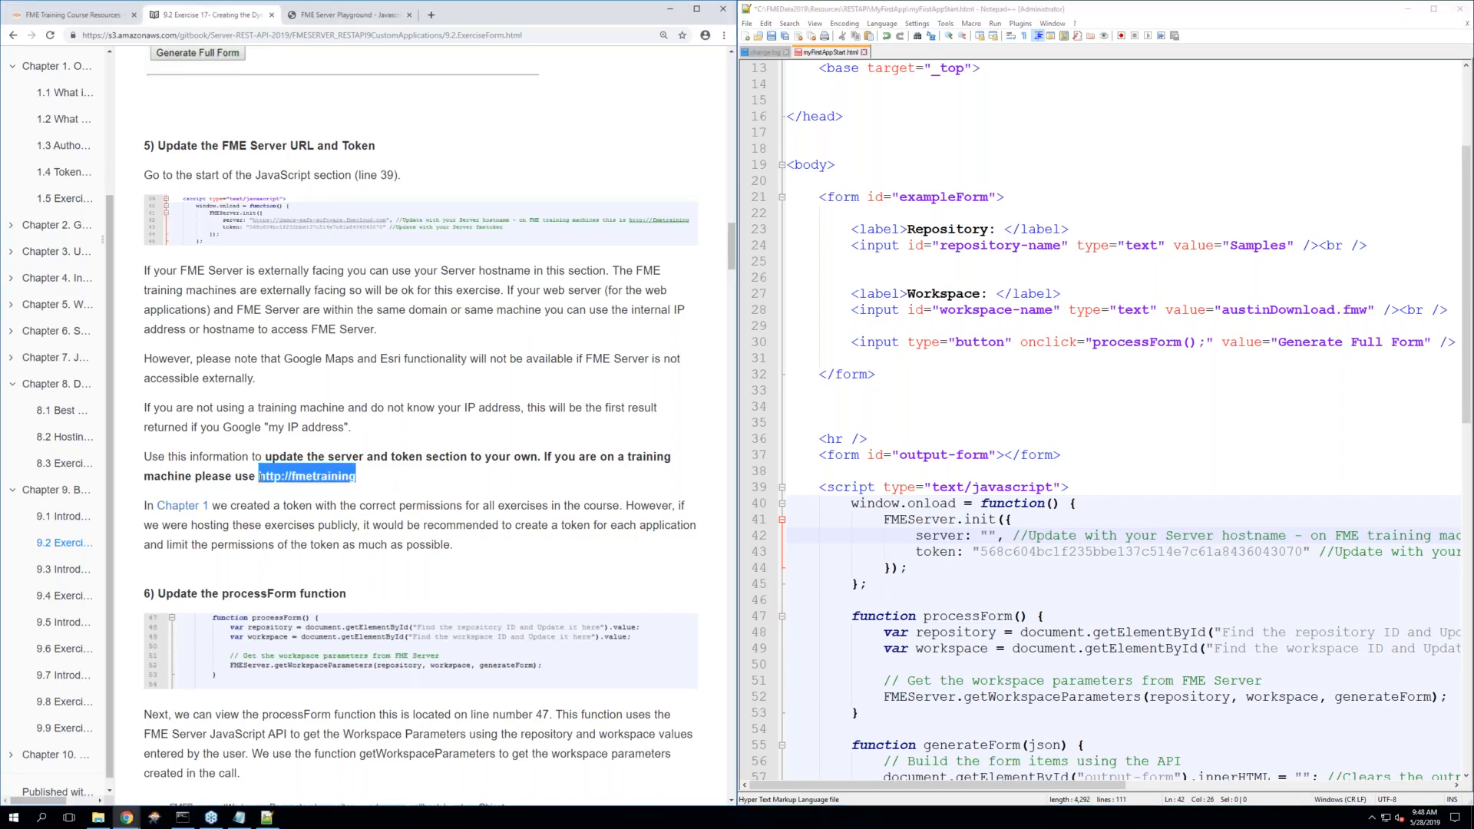
{"action": "right_click", "coordinate": [293, 477]}
{"action": "left_click", "coordinate": [417, 568]}
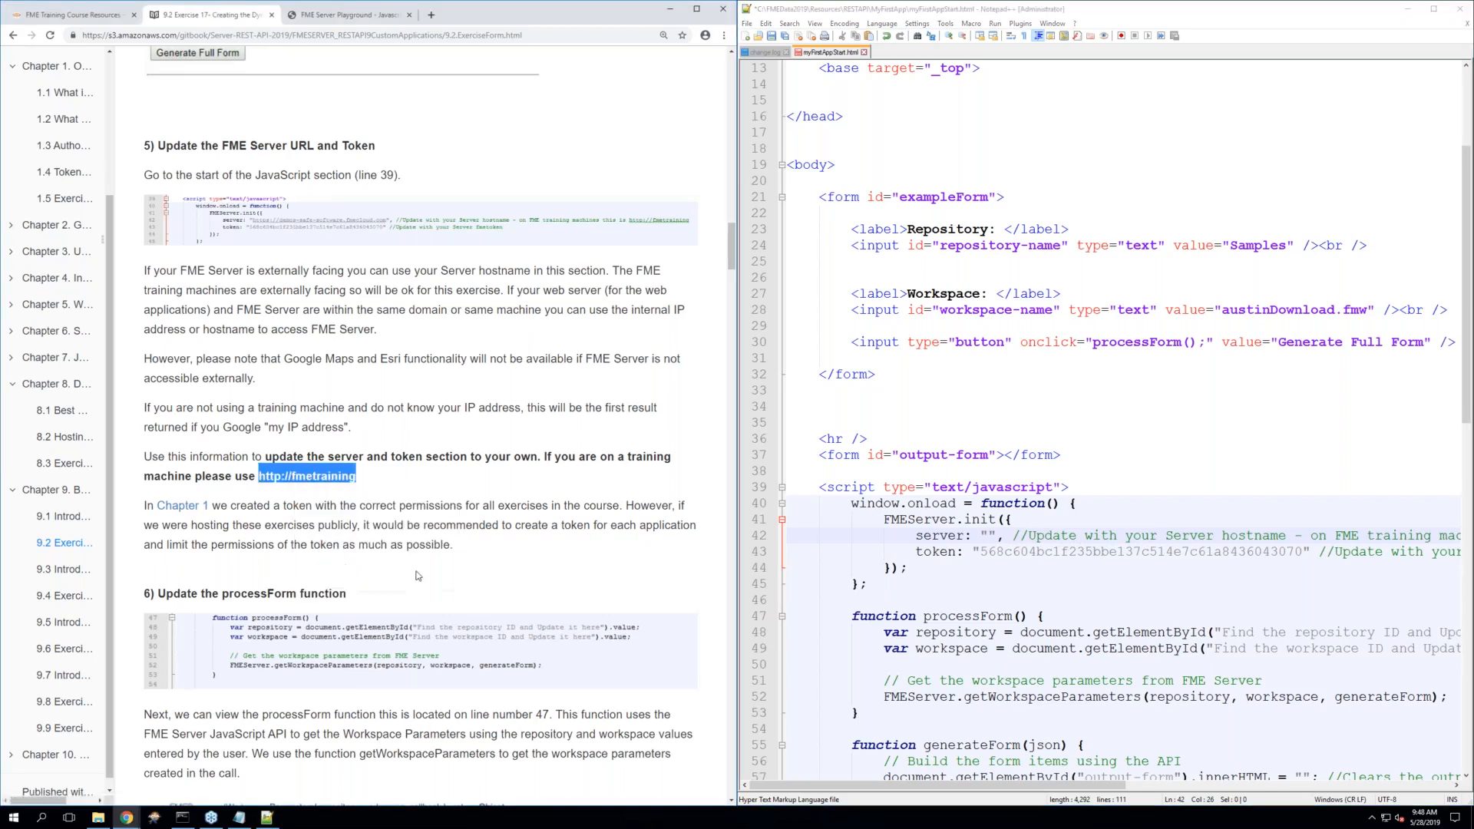
{"action": "left_click", "coordinate": [992, 534]}
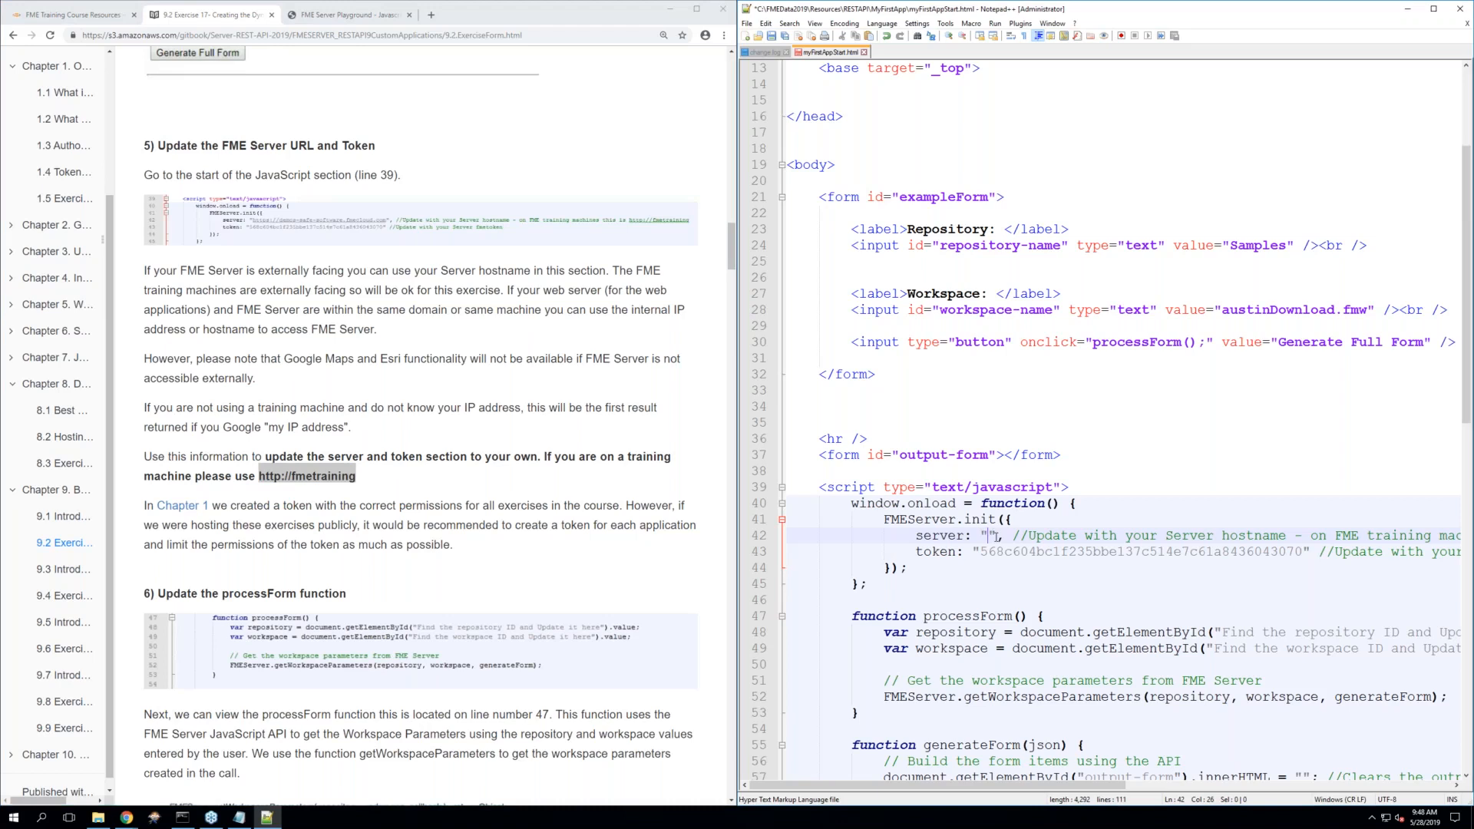
{"action": "key", "text": "ctrl+v"}
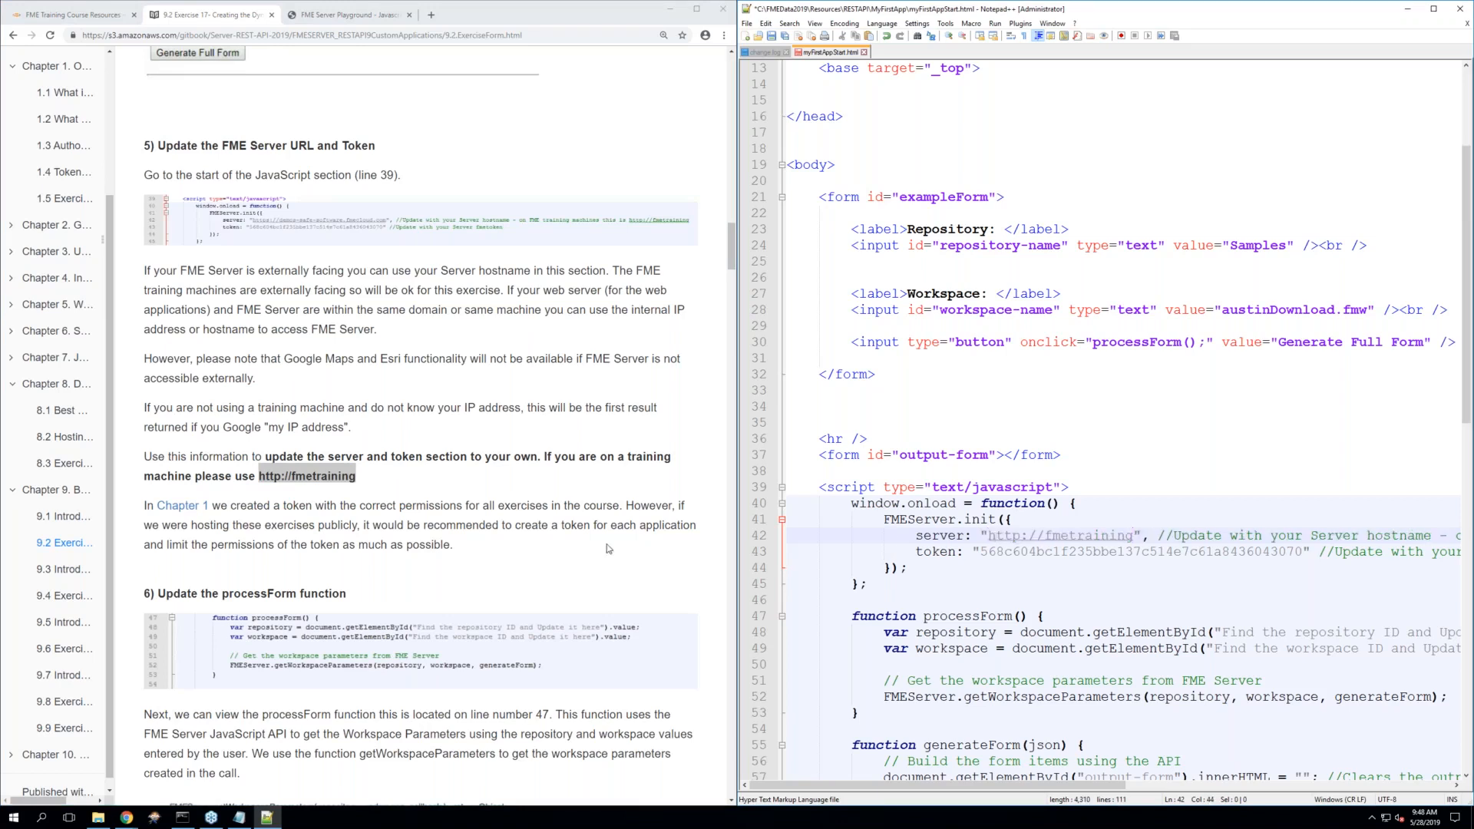
Copy the token value from the fmetoken-Rest API Training Course file in Notepad and put that window away
{"action": "scroll", "coordinate": [467, 531], "scroll_direction": "down", "scroll_amount": 1}
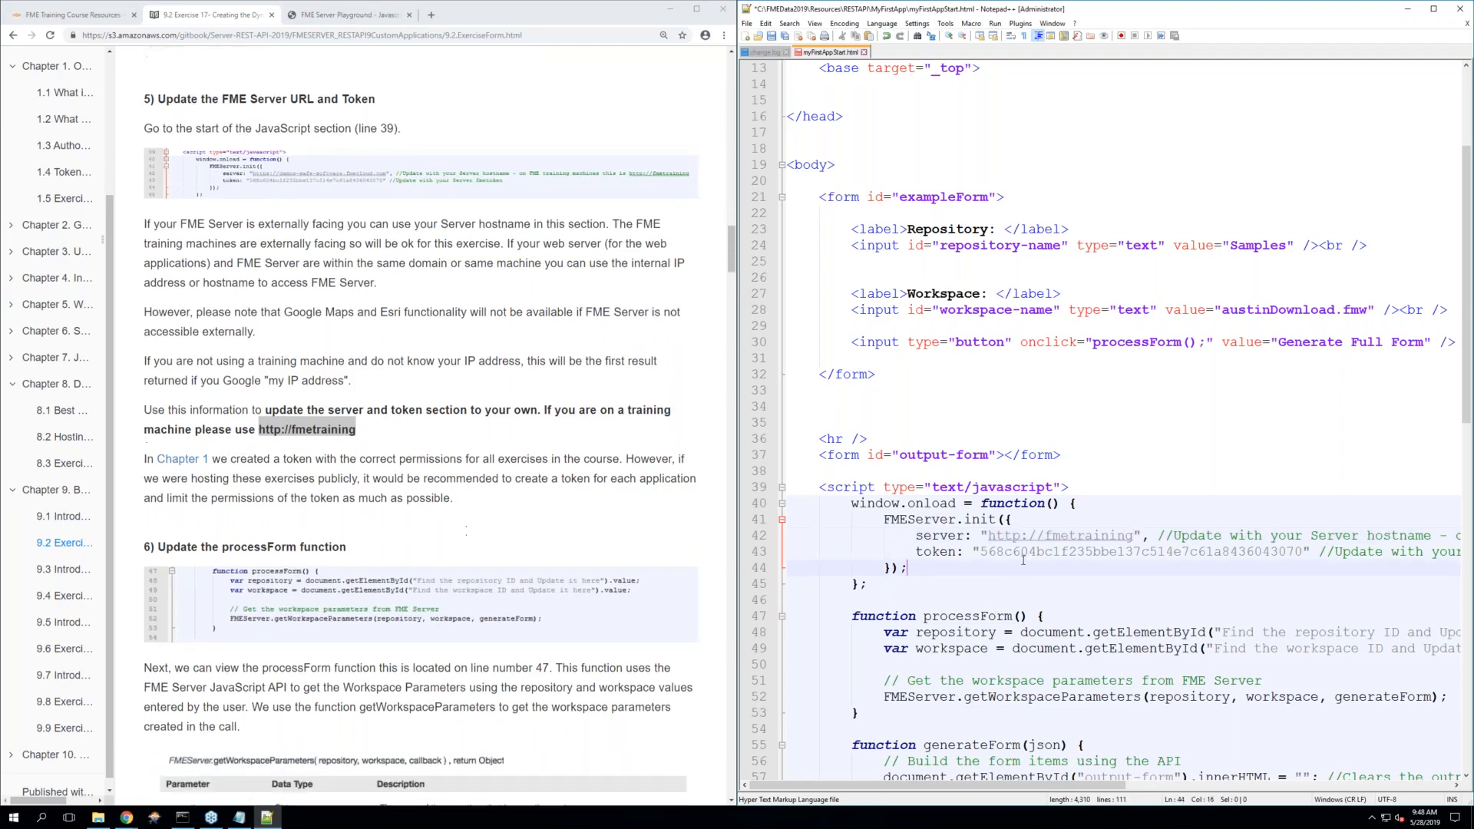
{"action": "left_click", "coordinate": [1020, 566]}
{"action": "mouse_move", "coordinate": [268, 817]}
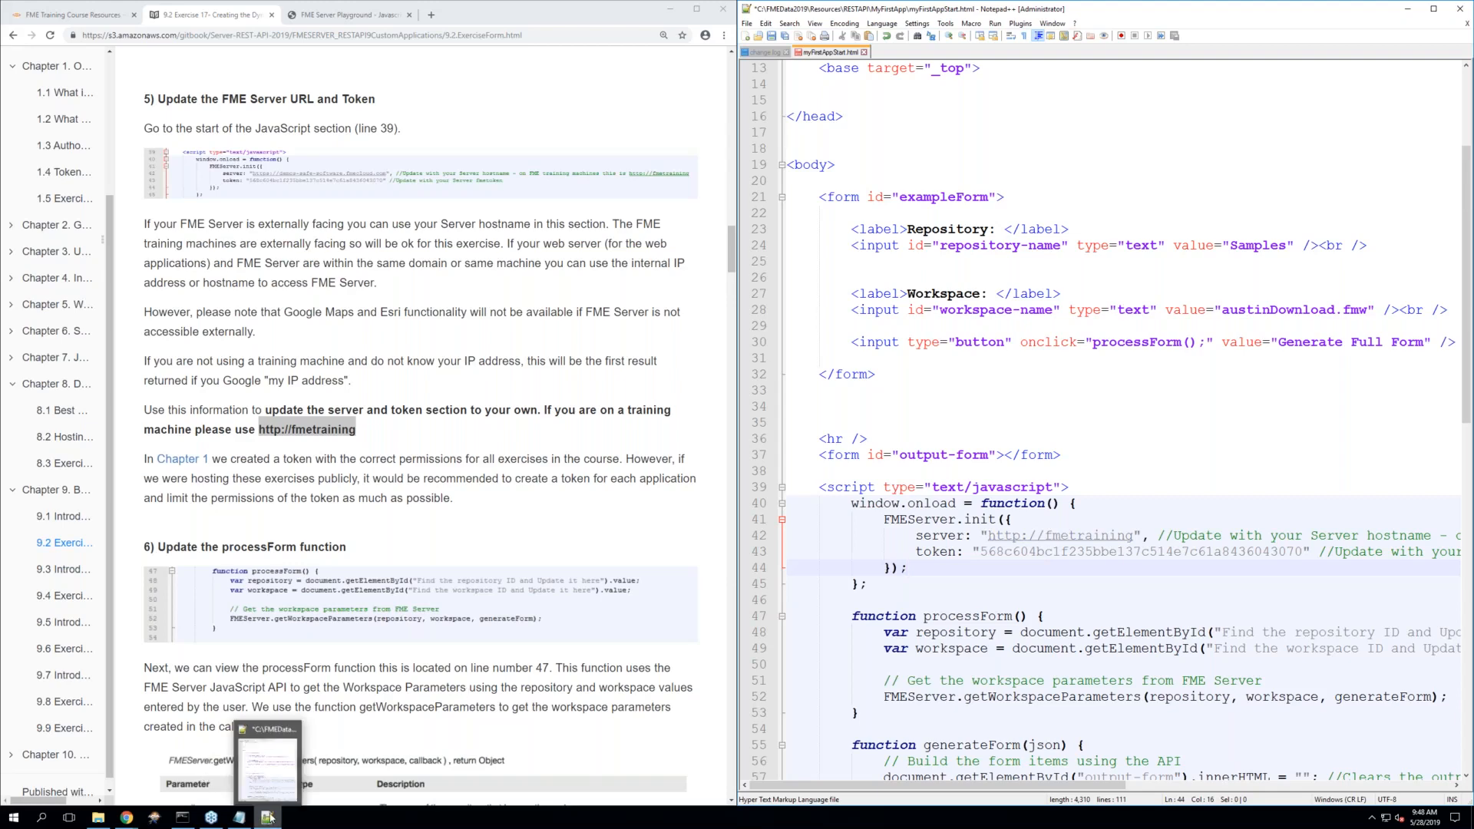
{"action": "left_click", "coordinate": [269, 817]}
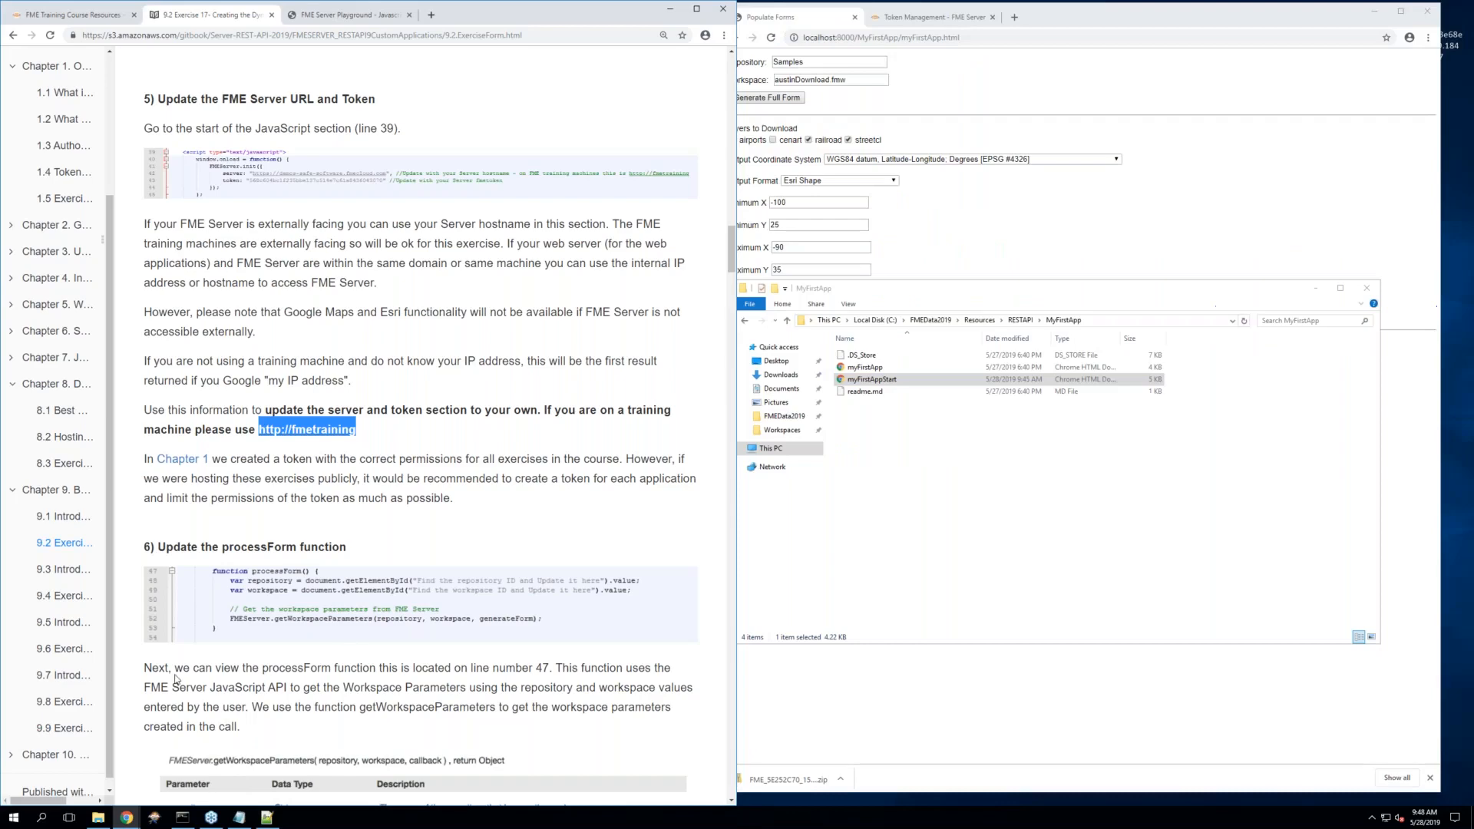
{"action": "left_click", "coordinate": [275, 819]}
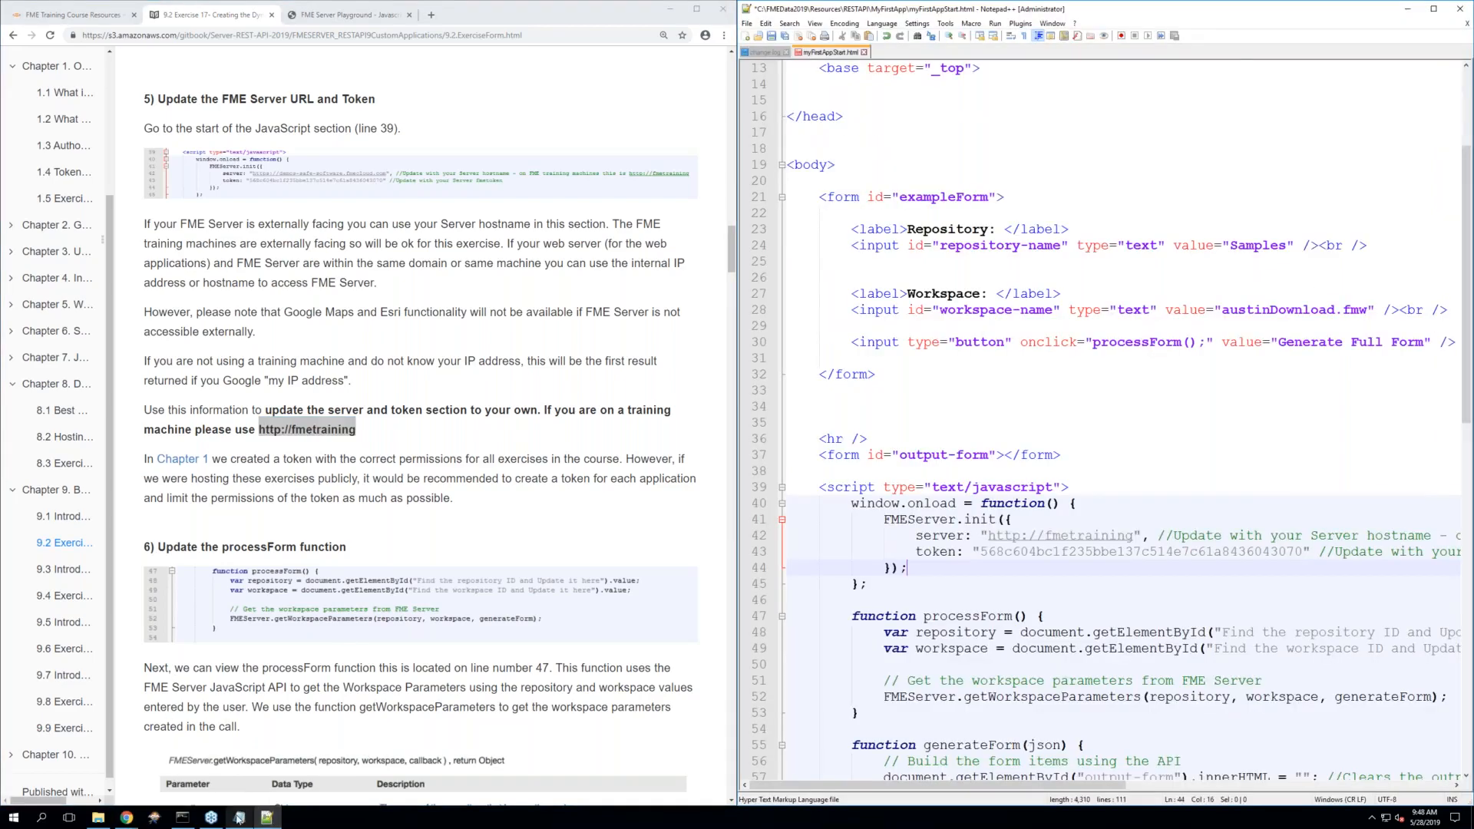
{"action": "left_click", "coordinate": [239, 819]}
{"action": "left_click_drag", "start_coordinate": [347, 104], "coordinate": [153, 106]}
{"action": "right_click", "coordinate": [158, 105]}
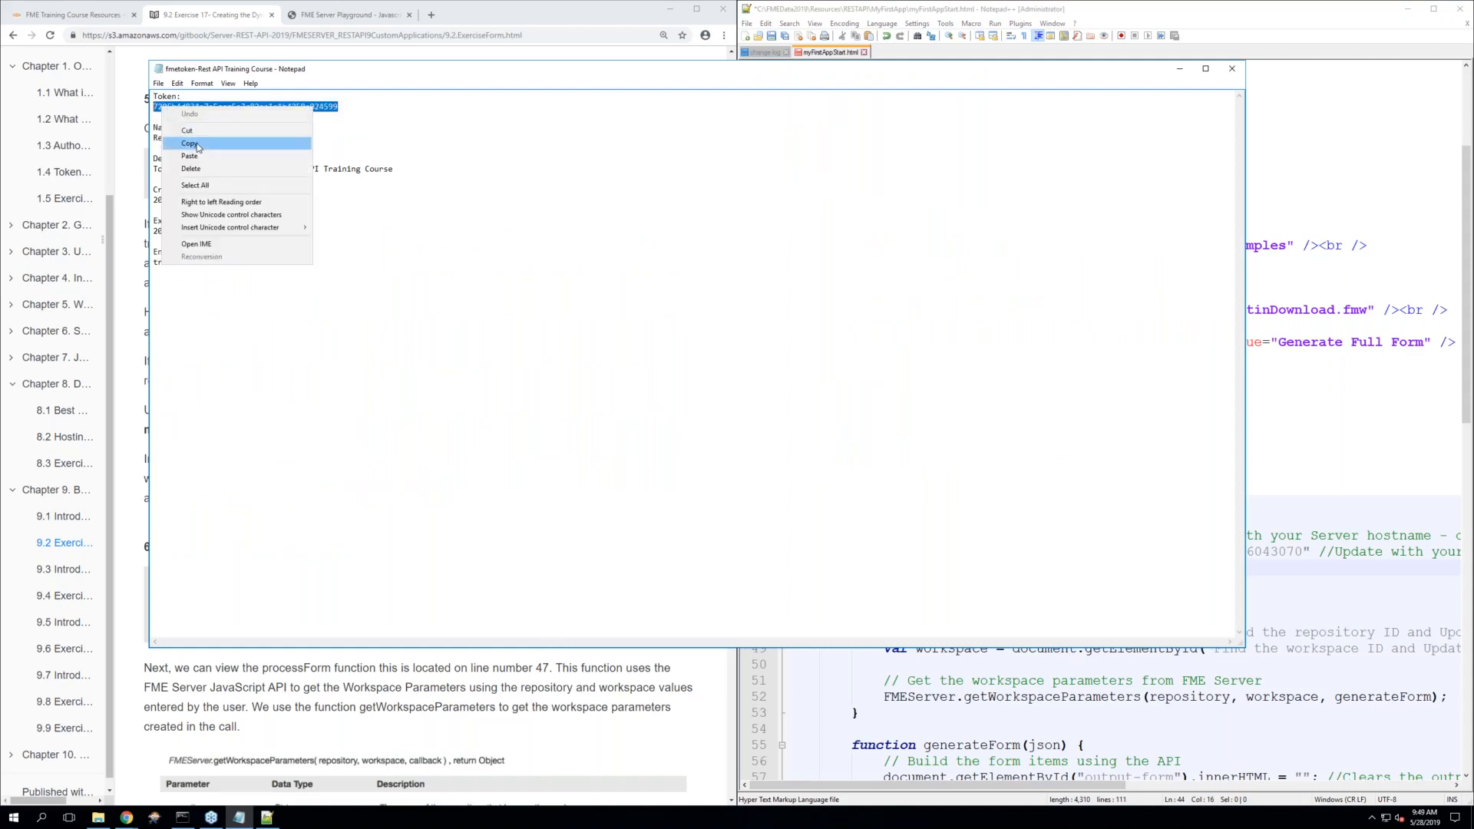
{"action": "left_click", "coordinate": [188, 142]}
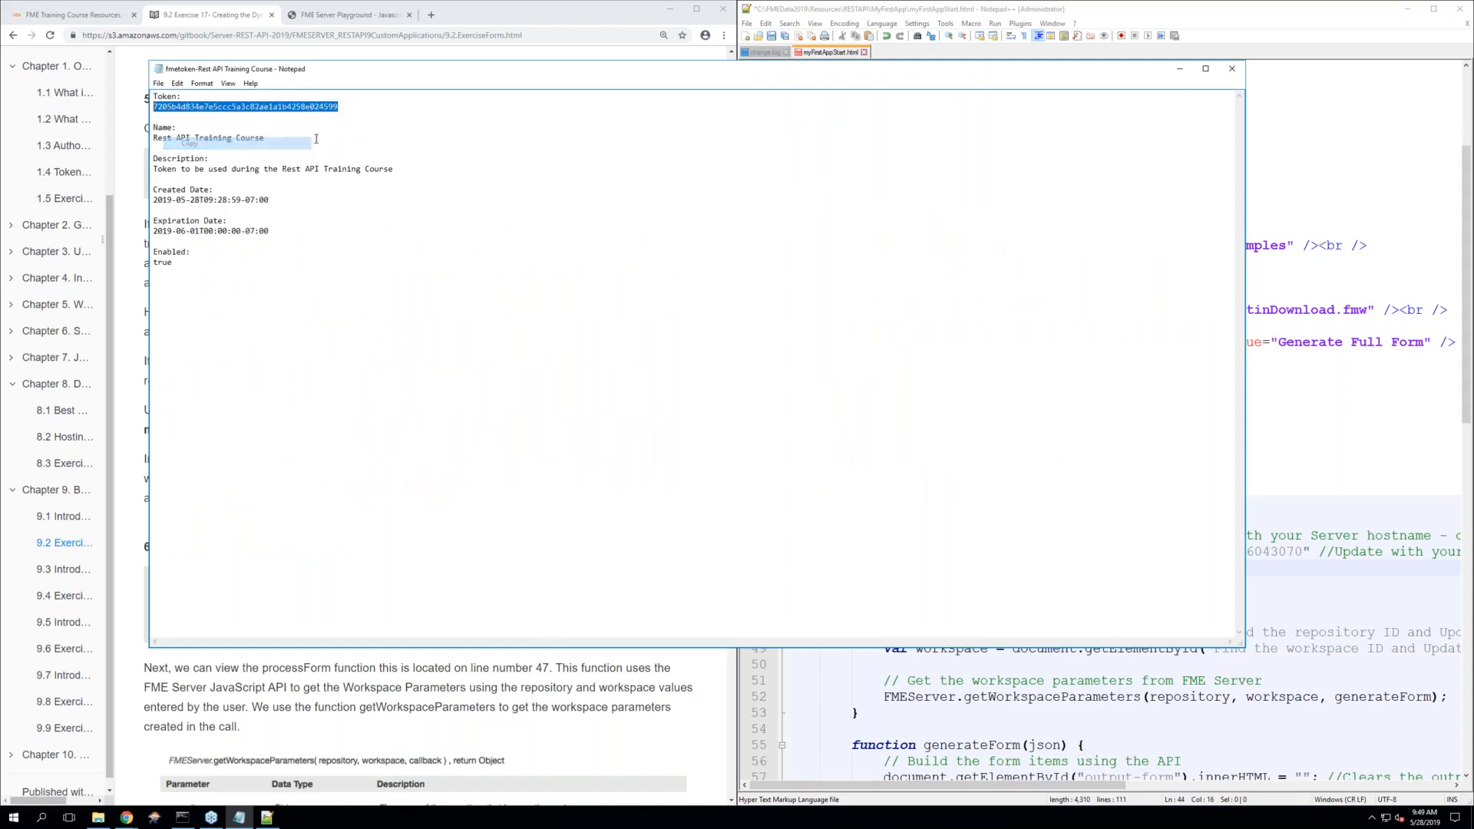
{"action": "left_click", "coordinate": [1179, 69]}
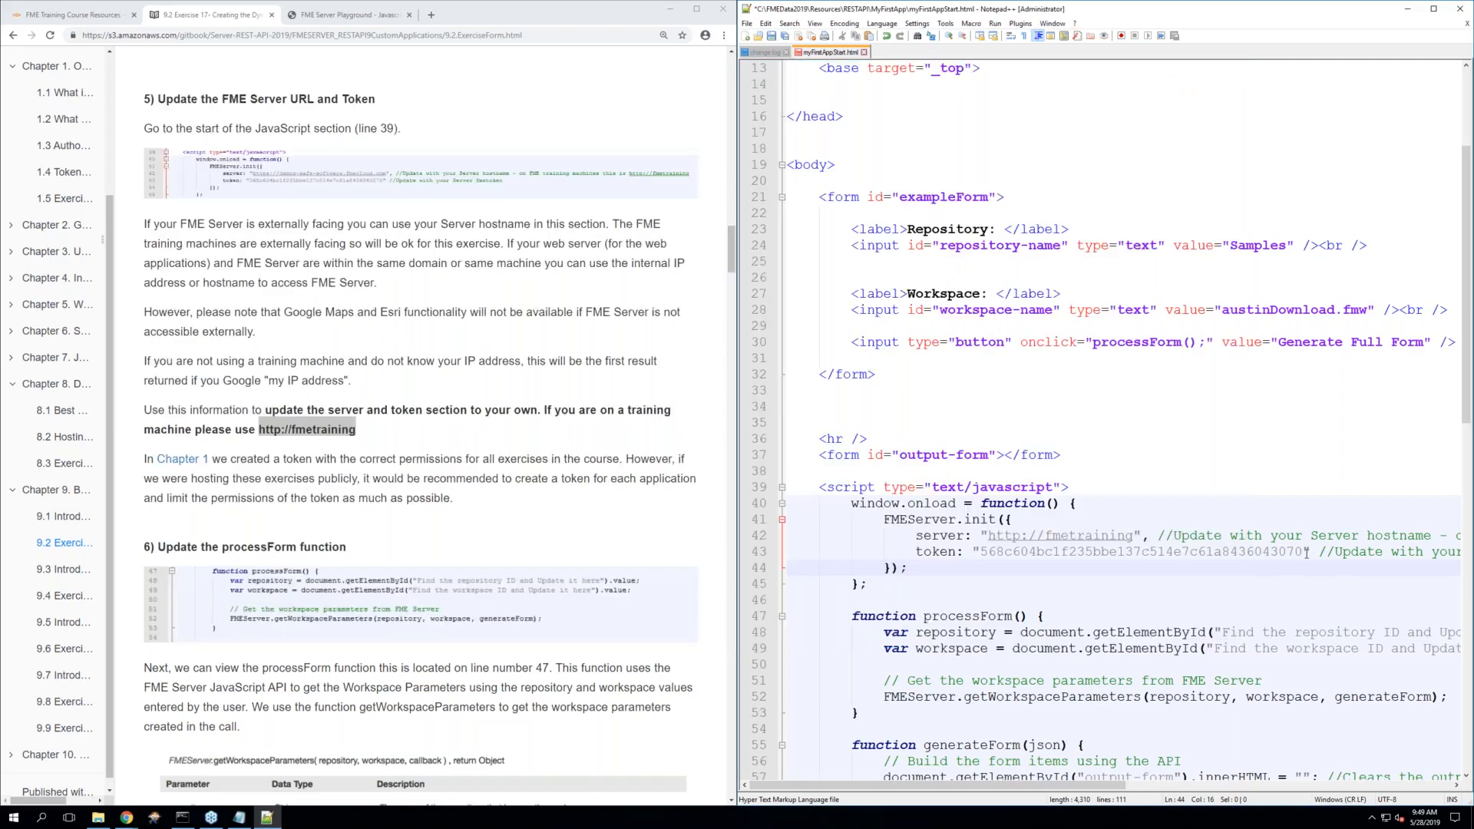
Replace the sample token on line 43 with the copied FME Server token and save myFirstAppStart.html
{"action": "left_click_drag", "start_coordinate": [1304, 552], "coordinate": [980, 555]}
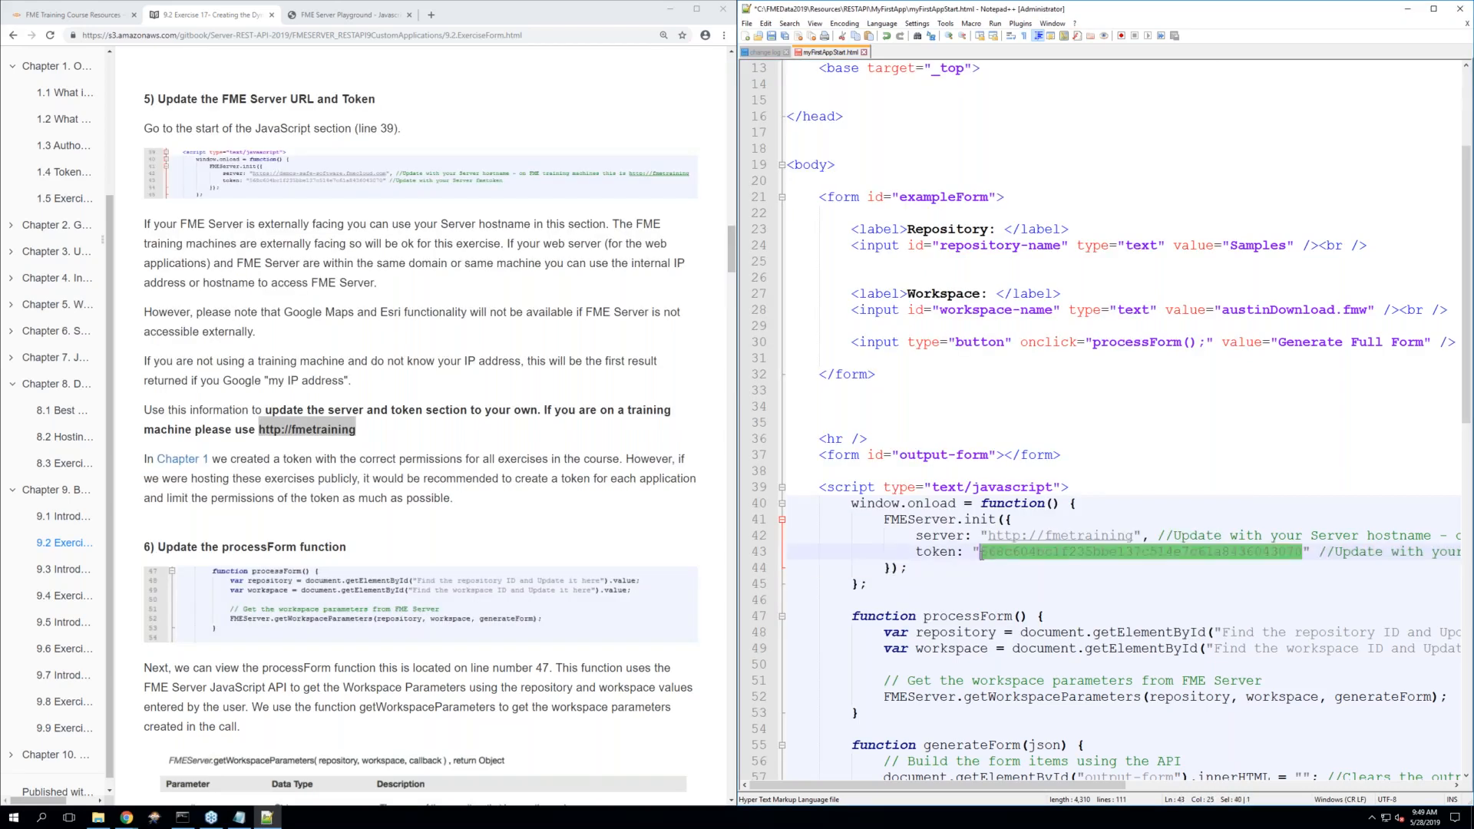
{"action": "key", "text": "Delete"}
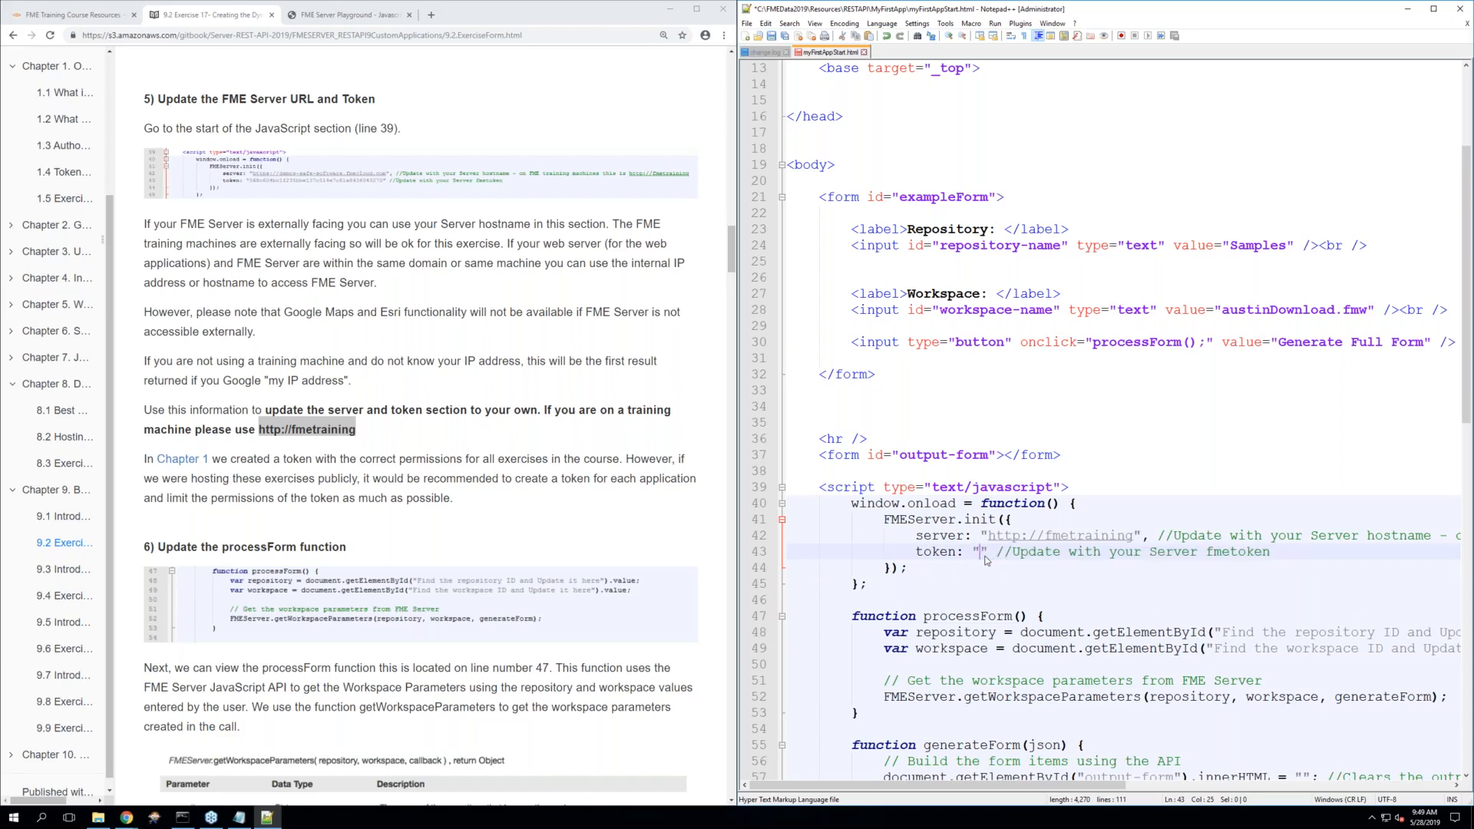
{"action": "key", "text": "ctrl+v"}
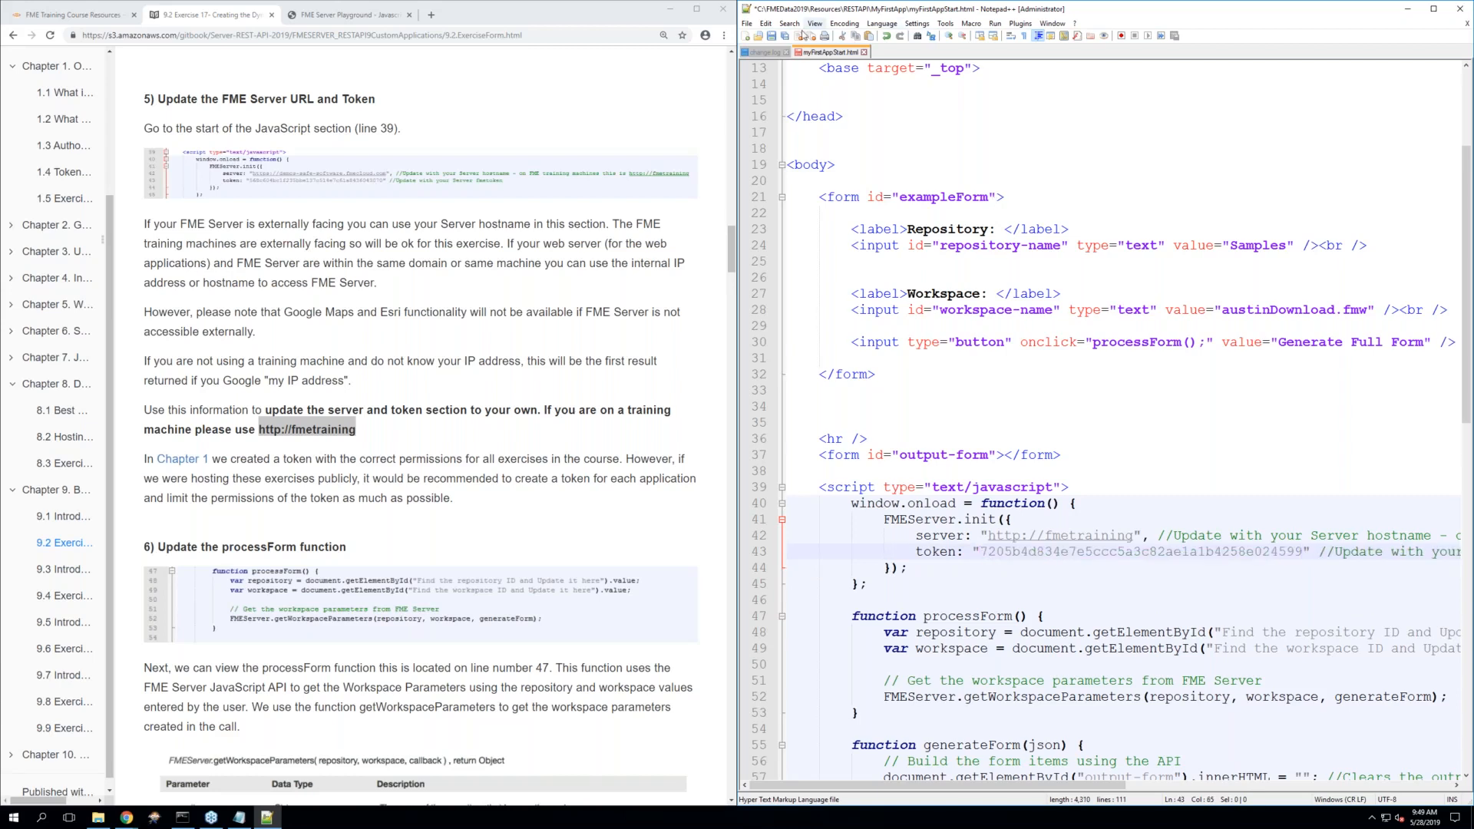
{"action": "left_click", "coordinate": [782, 37]}
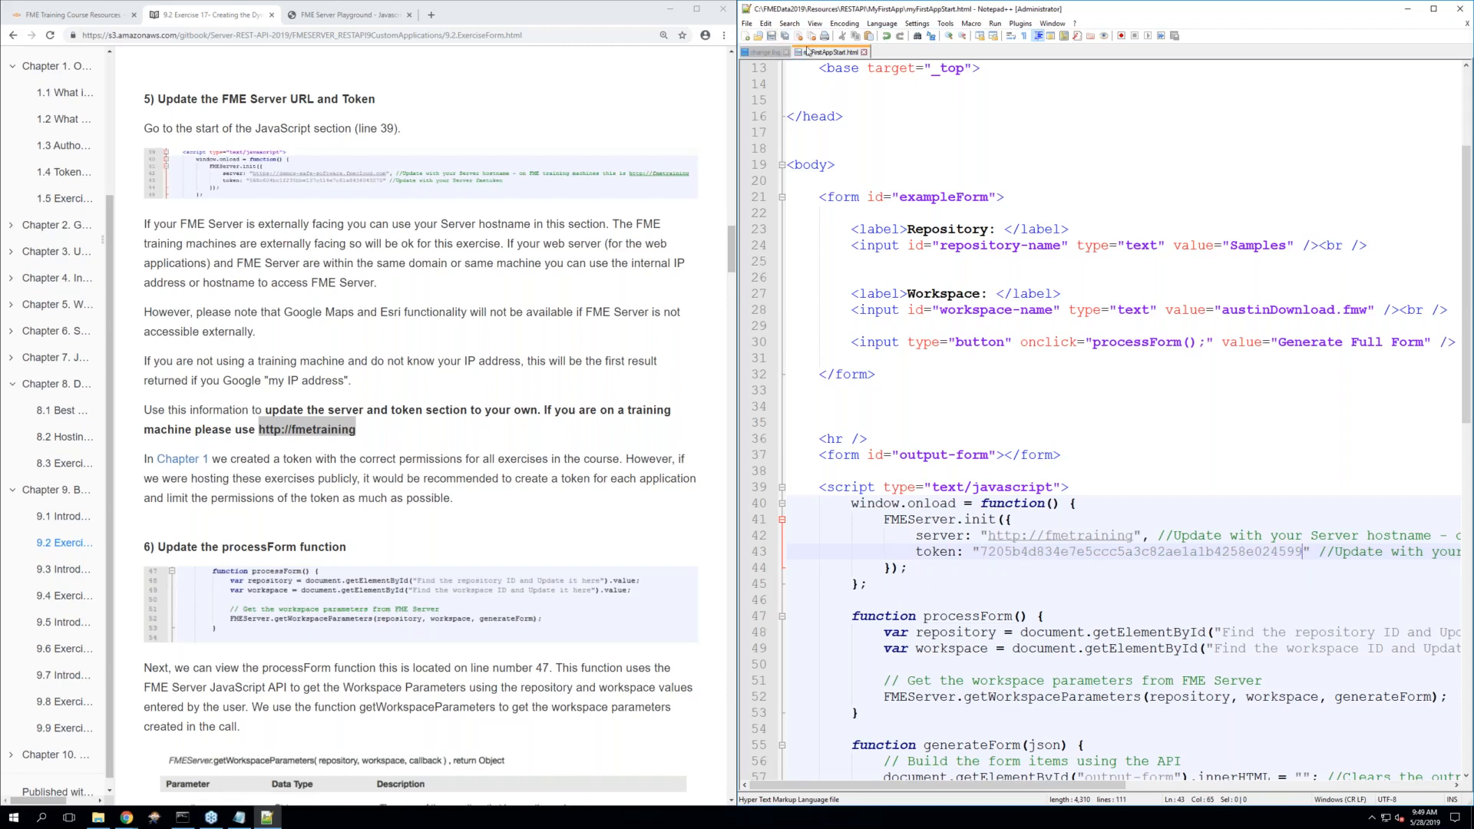
{"action": "left_click", "coordinate": [1019, 552]}
Read guide section 6 on updating the processForm function, comparing its parameters and element IDs with the code from line 47
{"action": "scroll", "coordinate": [504, 499], "scroll_direction": "down", "scroll_amount": 2}
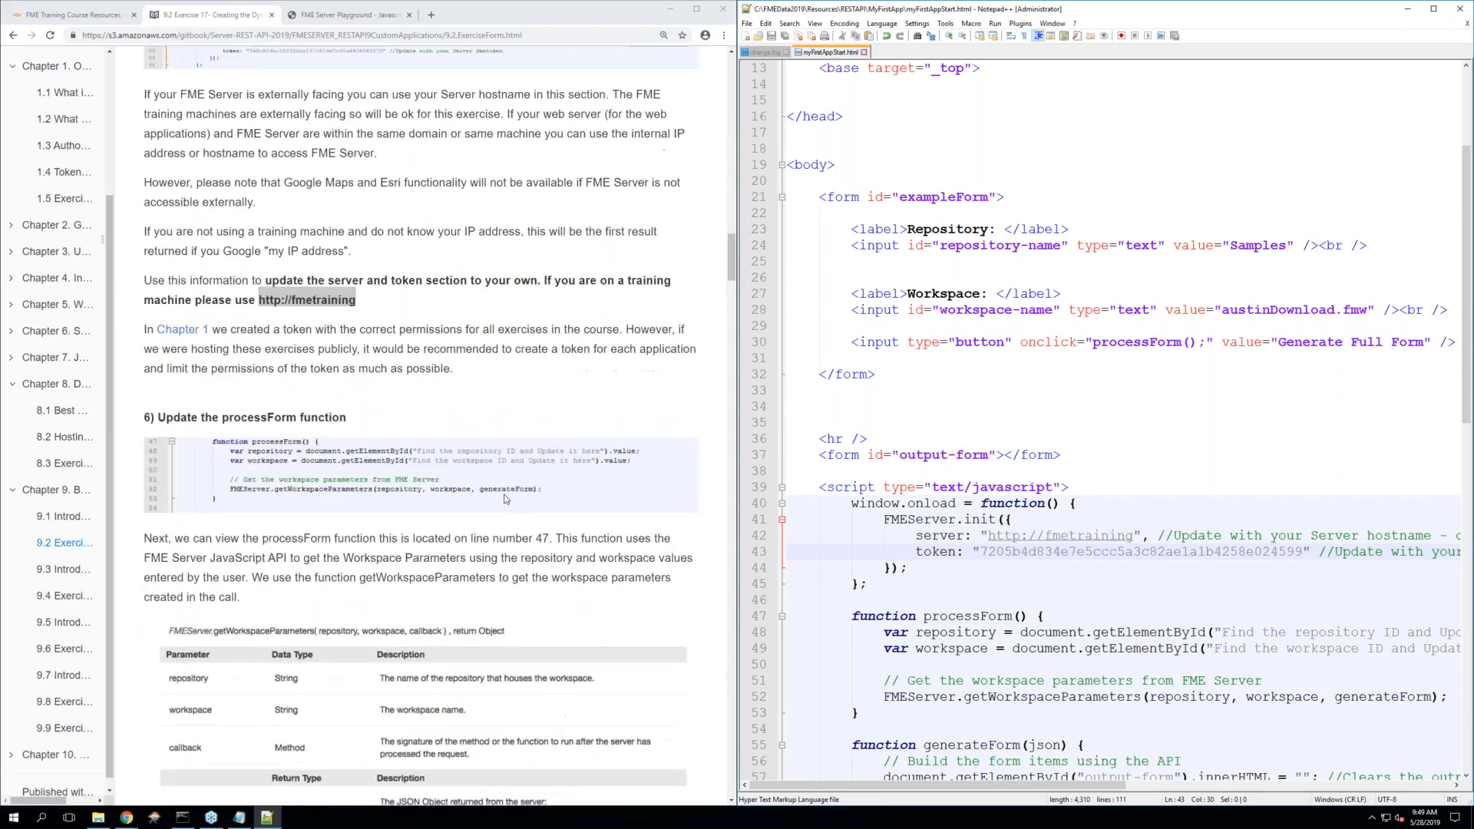
{"action": "scroll", "coordinate": [505, 499], "scroll_direction": "down", "scroll_amount": 3}
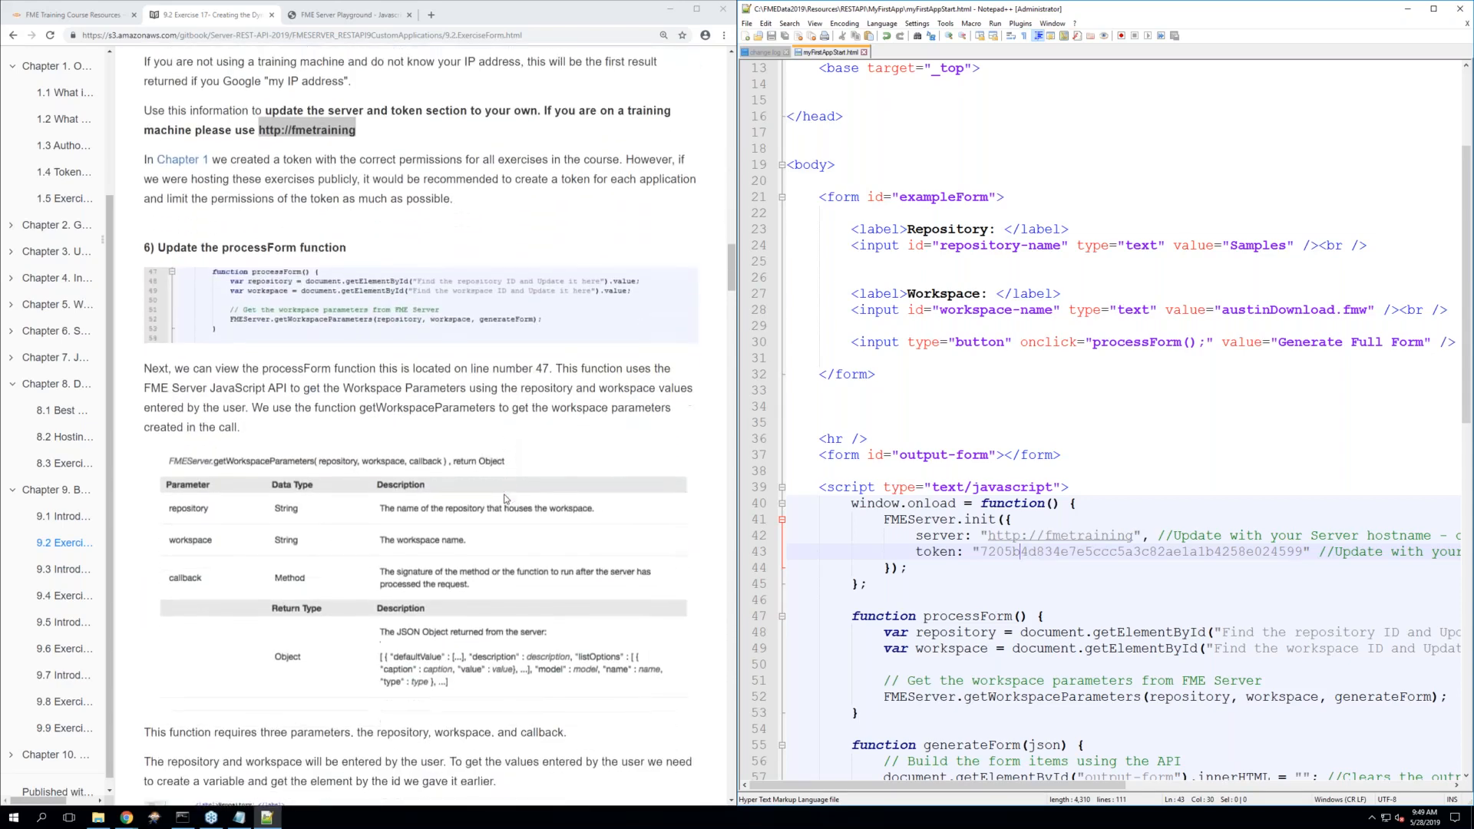
{"action": "scroll", "coordinate": [499, 491], "scroll_direction": "down", "scroll_amount": 1}
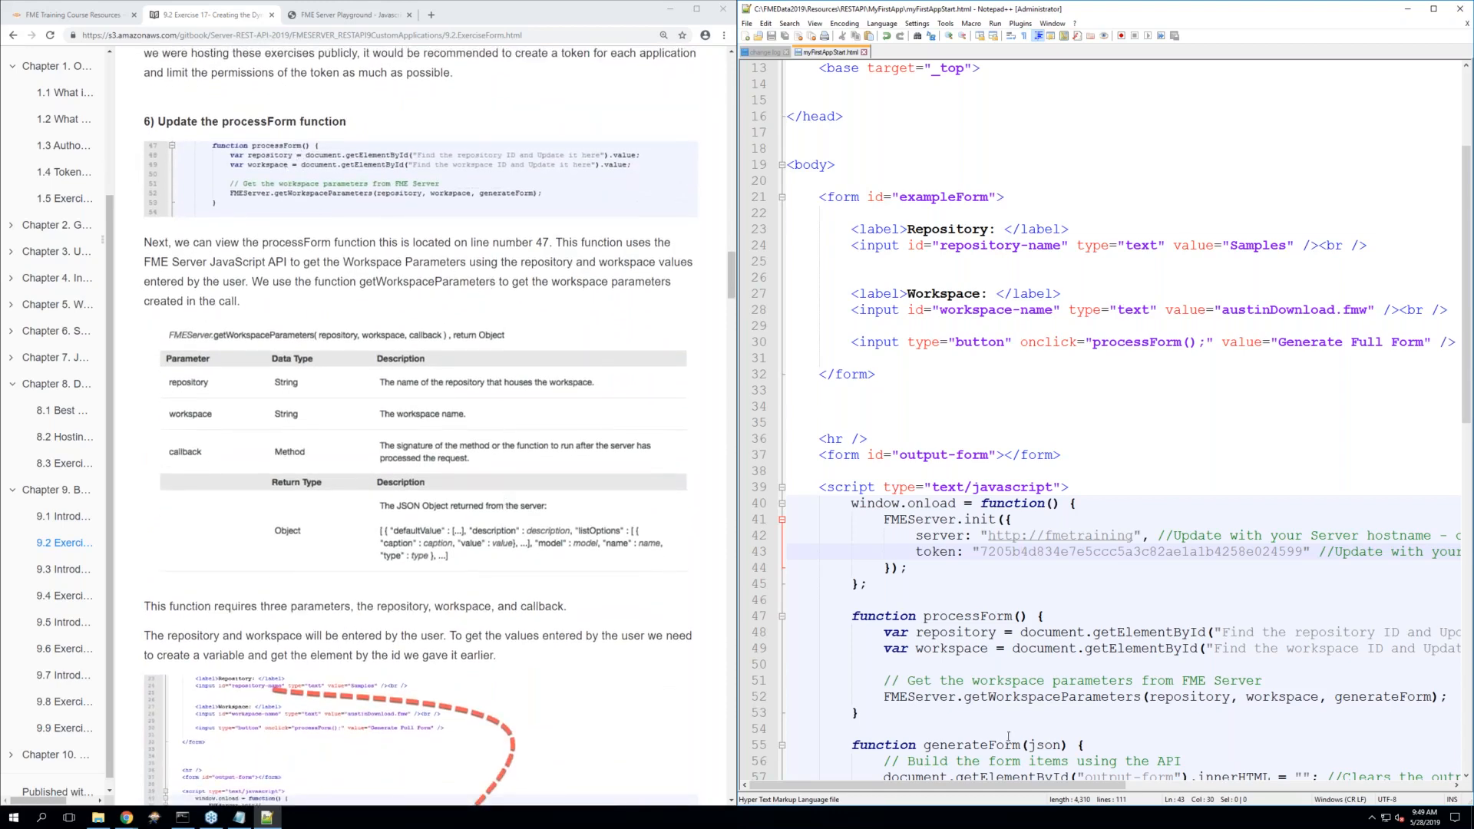
{"action": "left_click", "coordinate": [950, 680]}
{"action": "scroll", "coordinate": [947, 636], "scroll_direction": "down", "scroll_amount": 3}
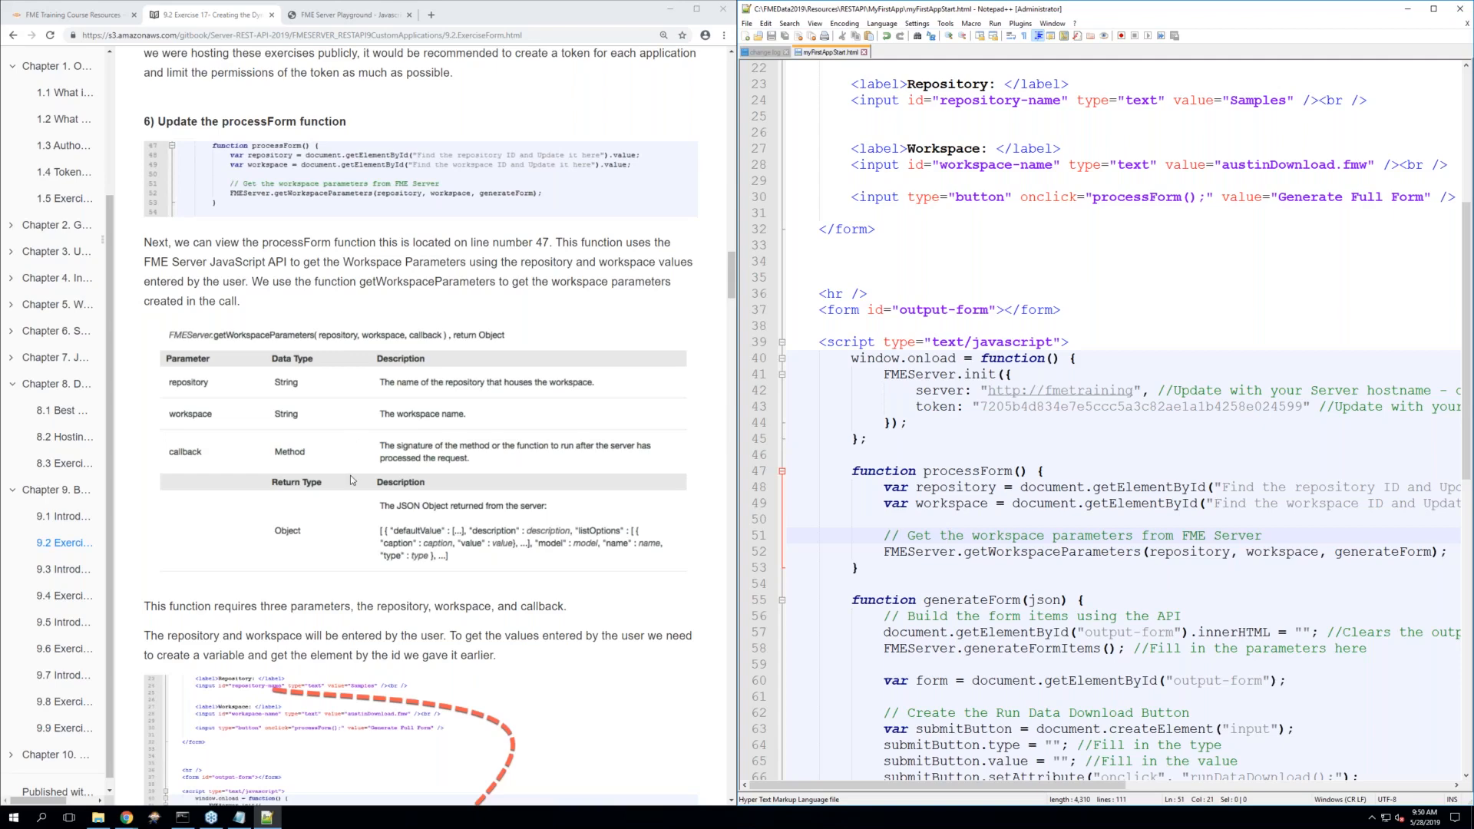
{"action": "scroll", "coordinate": [350, 480], "scroll_direction": "down", "scroll_amount": 2}
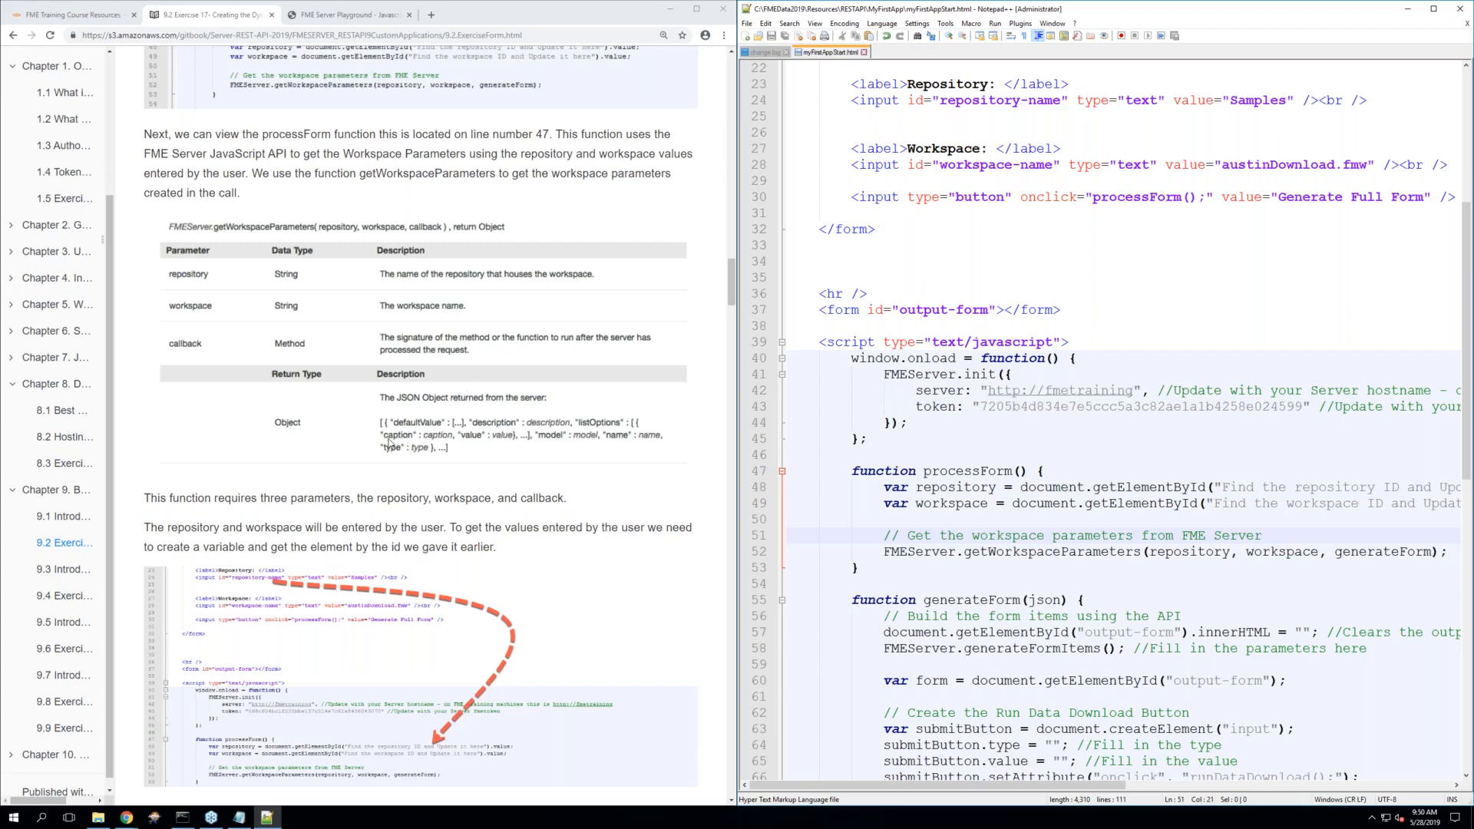
{"action": "scroll", "coordinate": [381, 447], "scroll_direction": "down", "scroll_amount": 1}
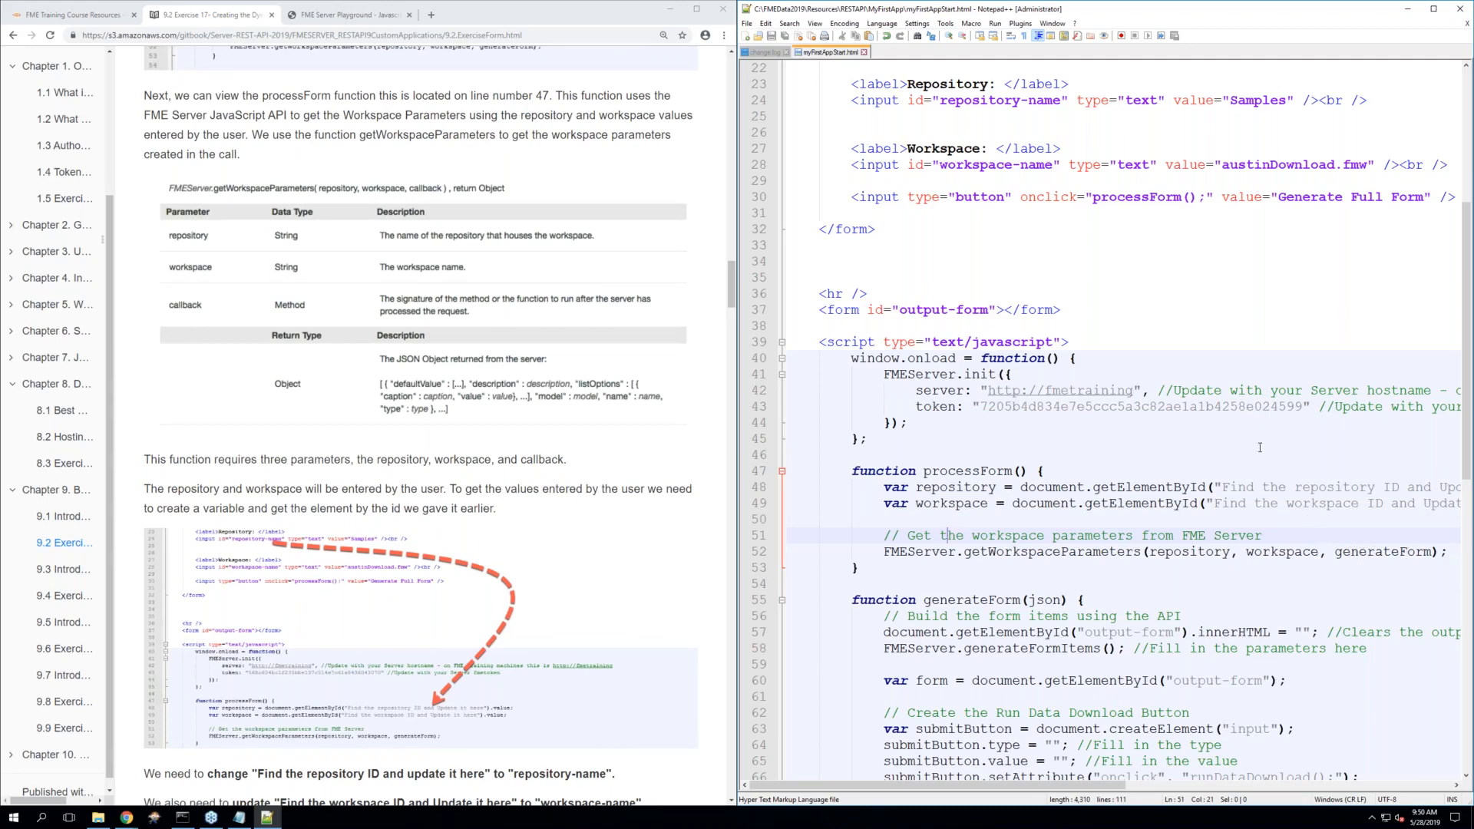
{"action": "left_click", "coordinate": [1020, 488]}
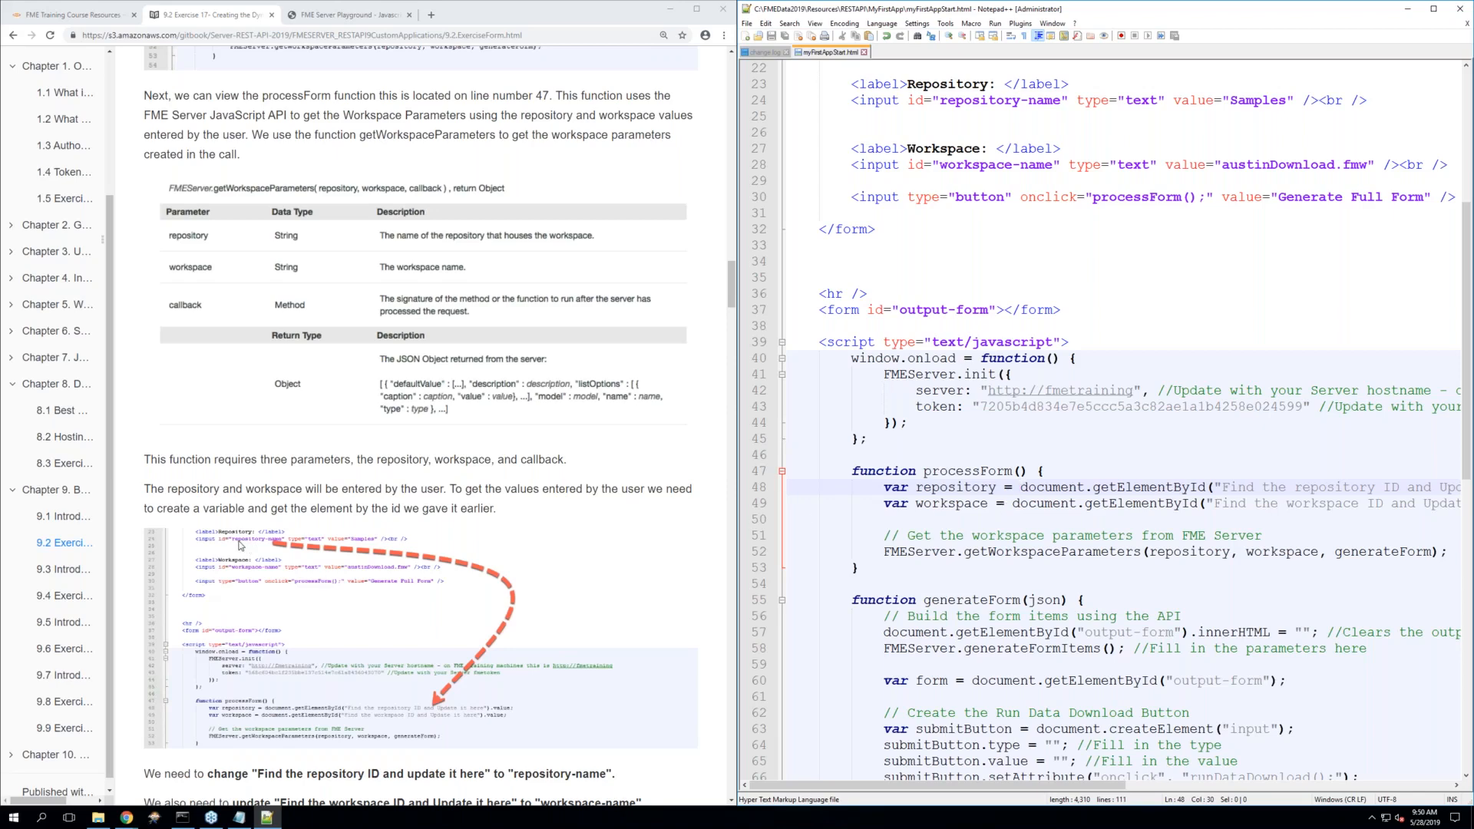
{"action": "scroll", "coordinate": [240, 545], "scroll_direction": "down", "scroll_amount": 2}
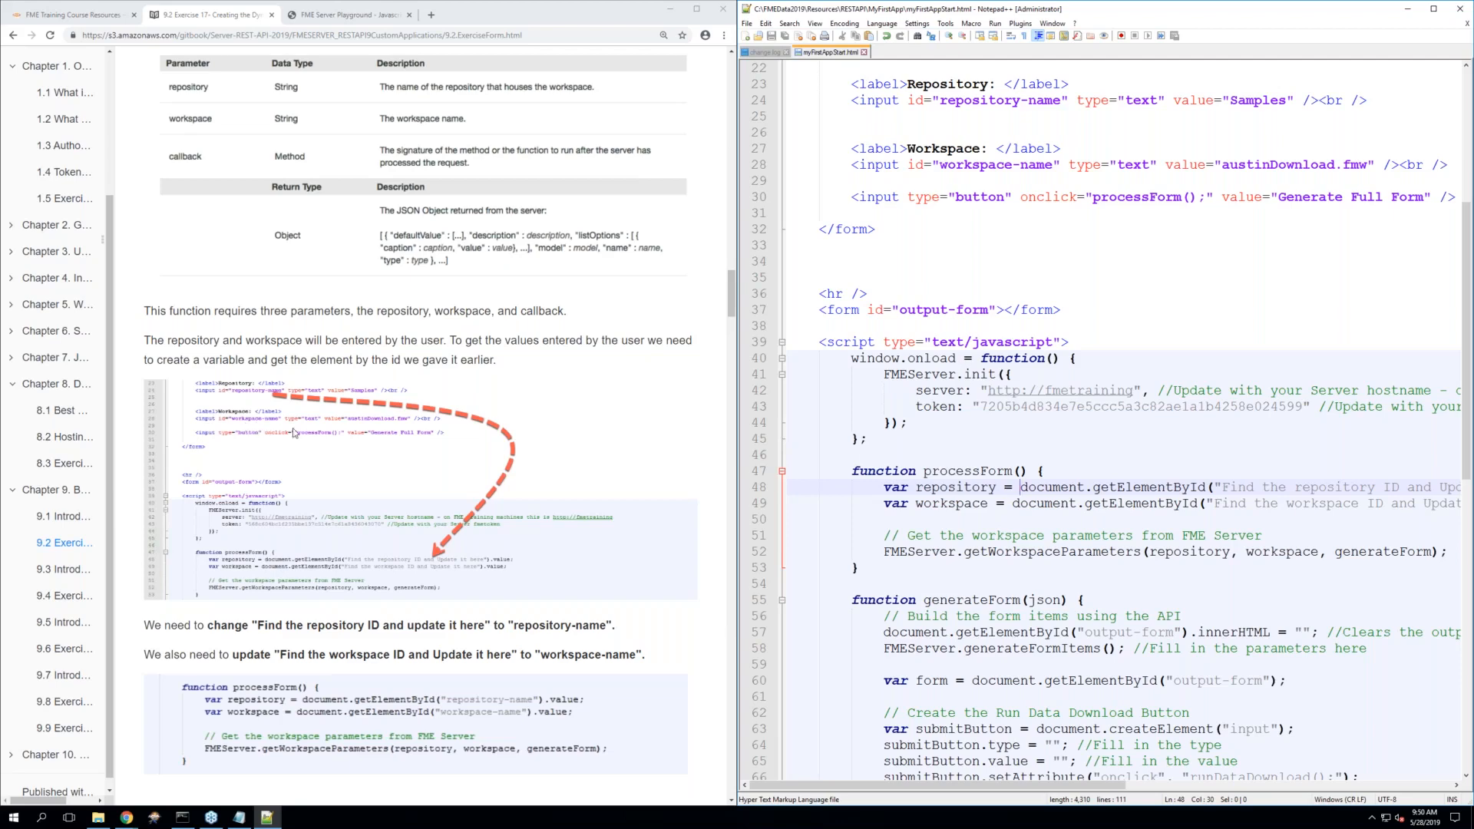
{"action": "scroll", "coordinate": [433, 697], "scroll_direction": "down", "scroll_amount": 1}
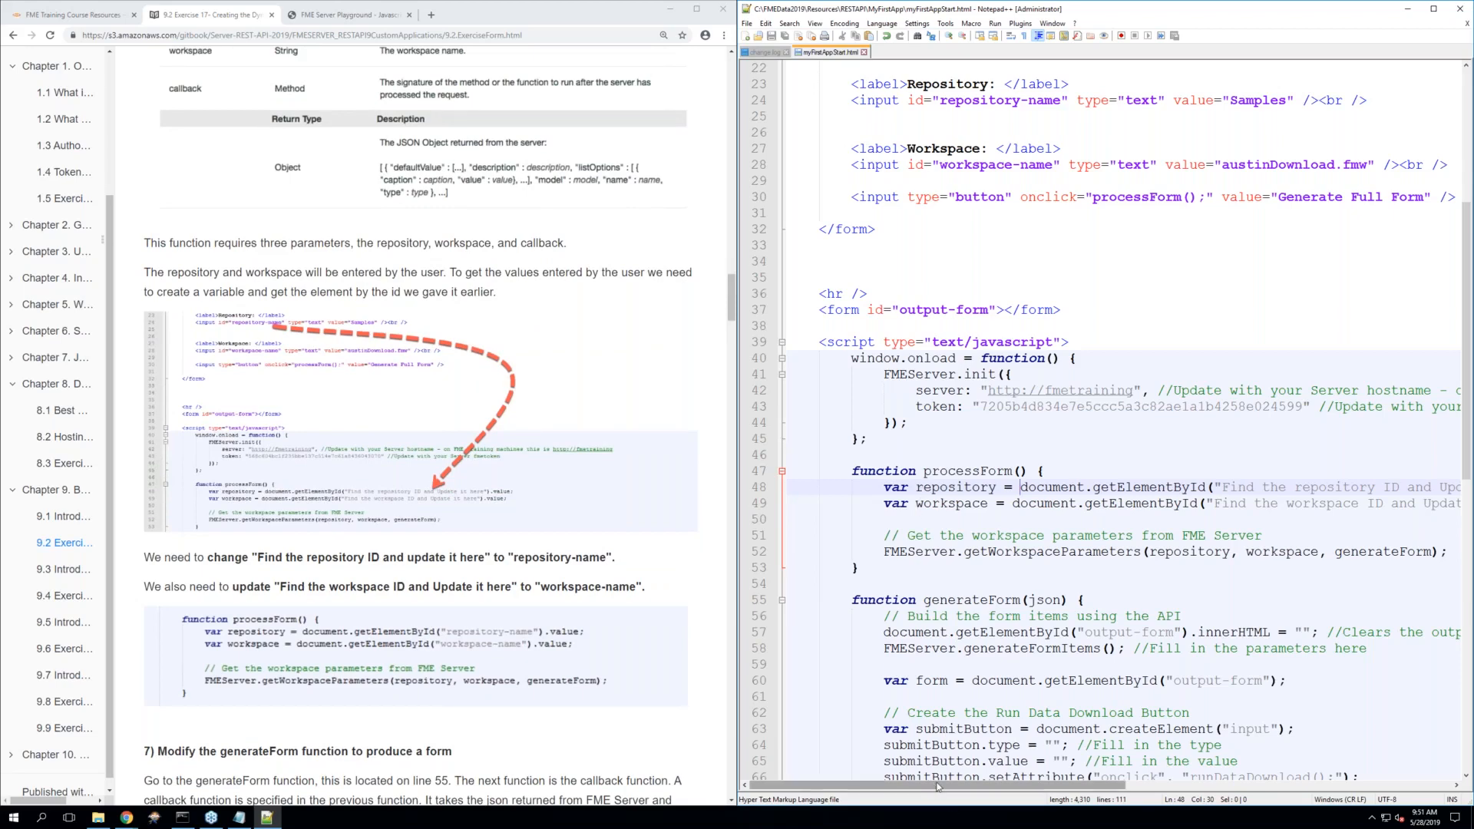
Replace the repository ID placeholder in getElementById on line 48 of processForm with repository-name
{"action": "left_click_drag", "start_coordinate": [938, 786], "coordinate": [980, 786]}
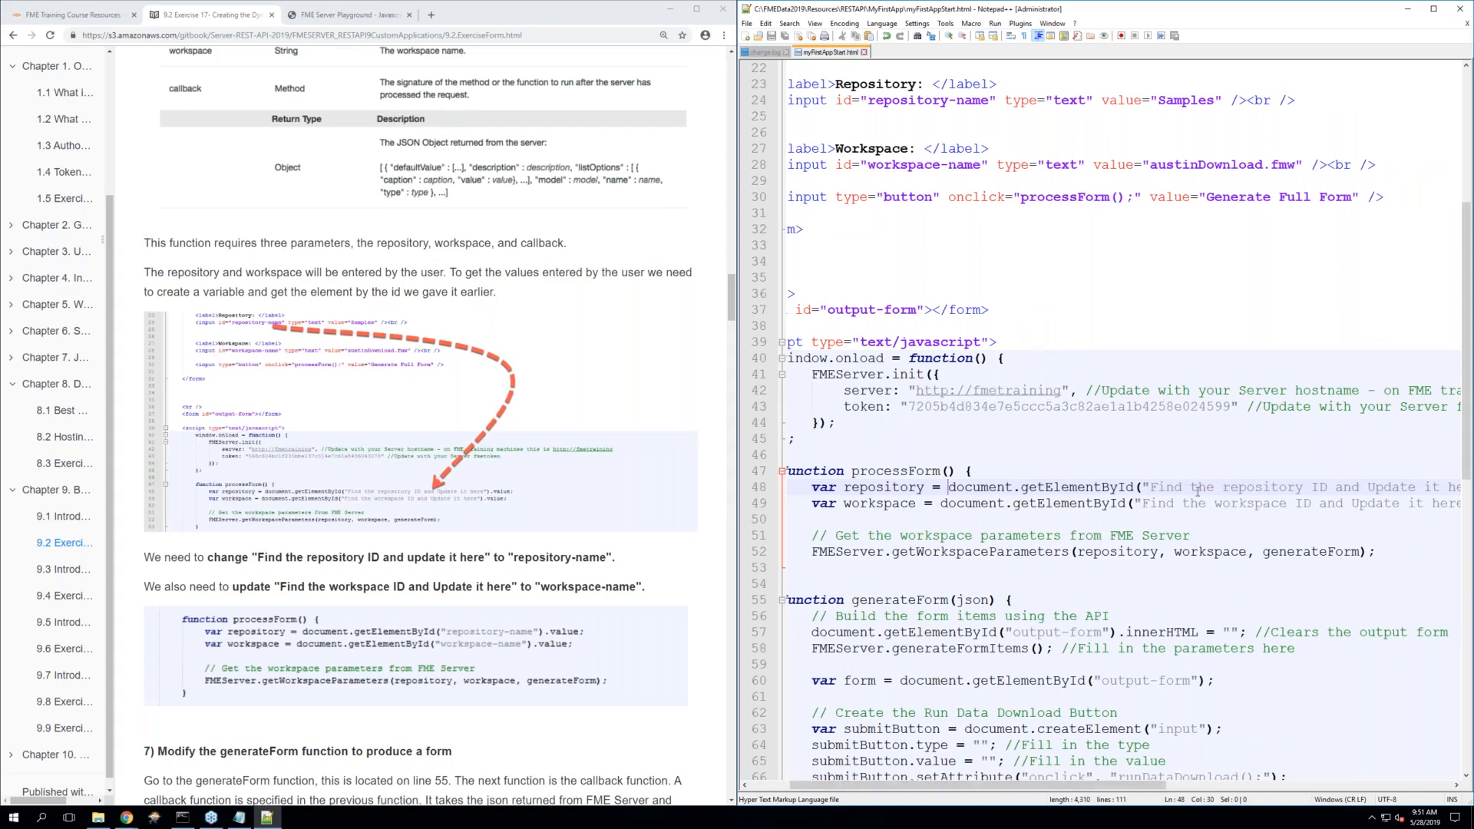
{"action": "left_click_drag", "start_coordinate": [1151, 486], "coordinate": [1159, 487]}
{"action": "left_click_drag", "start_coordinate": [736, 352], "coordinate": [693, 353]}
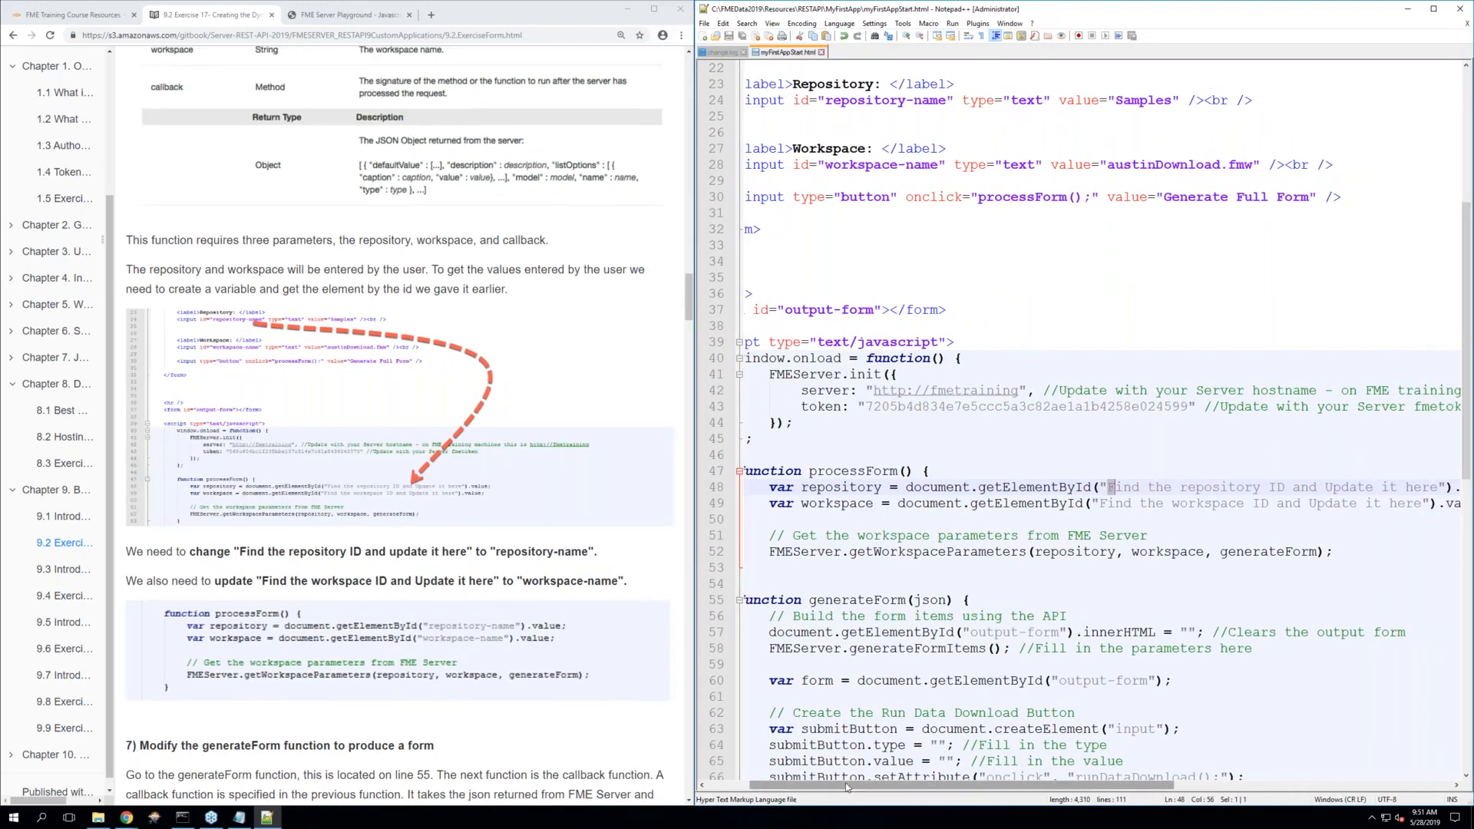
{"action": "left_click_drag", "start_coordinate": [861, 784], "coordinate": [954, 784]}
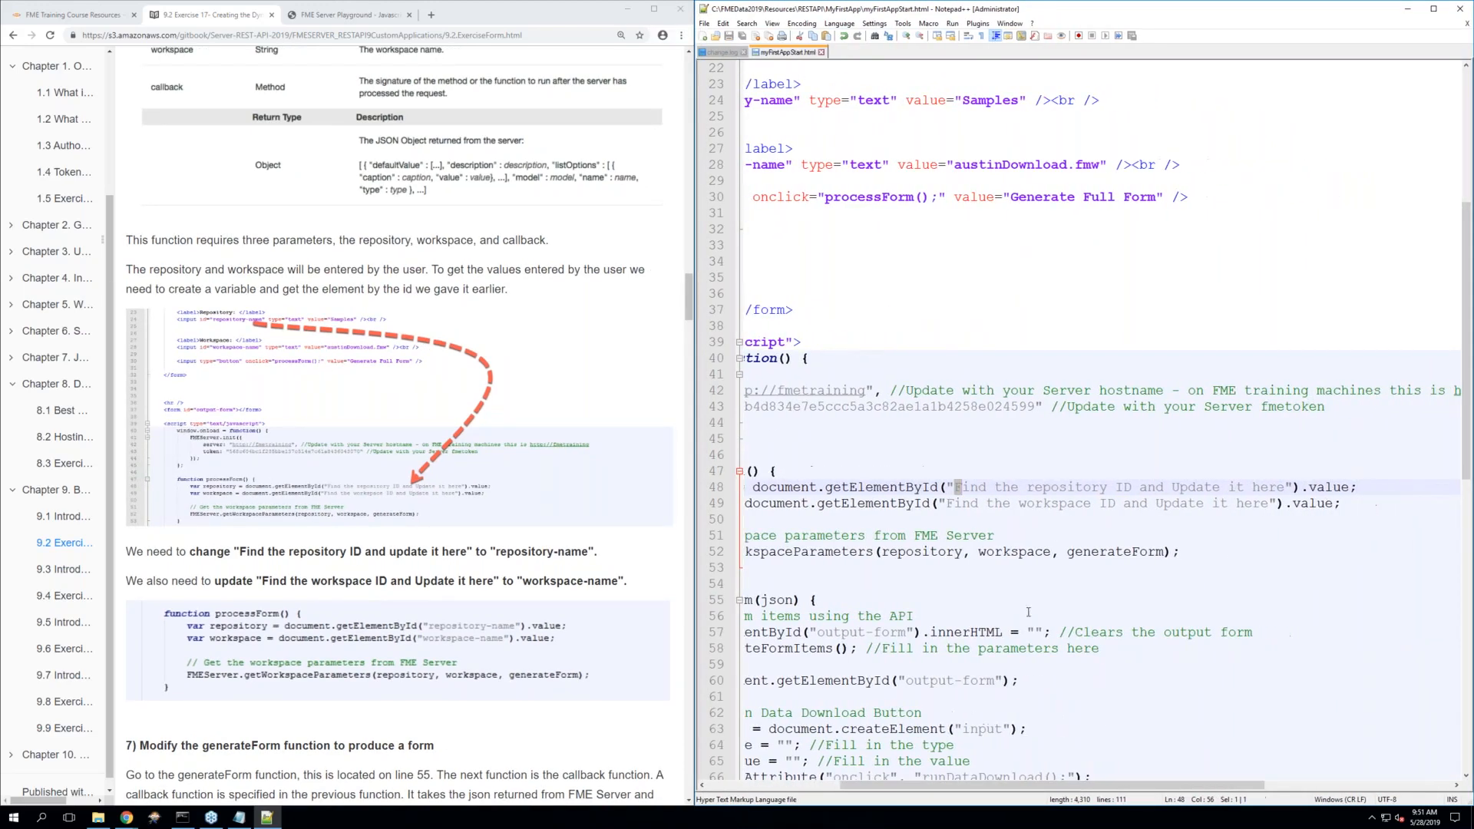
{"action": "left_click", "coordinate": [1146, 486]}
{"action": "left_click_drag", "start_coordinate": [953, 486], "coordinate": [1283, 485]}
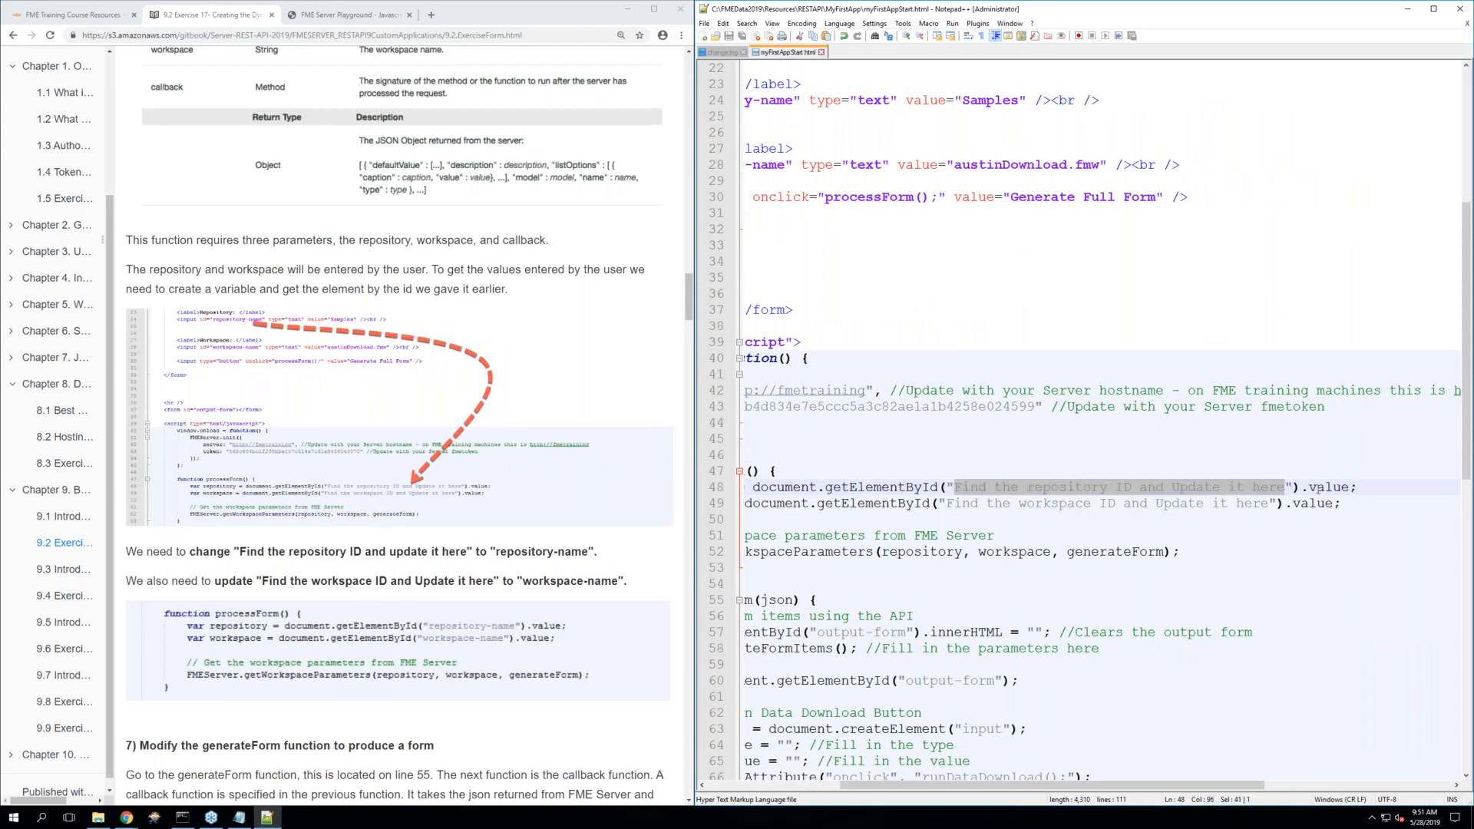
{"action": "key", "text": "Delete"}
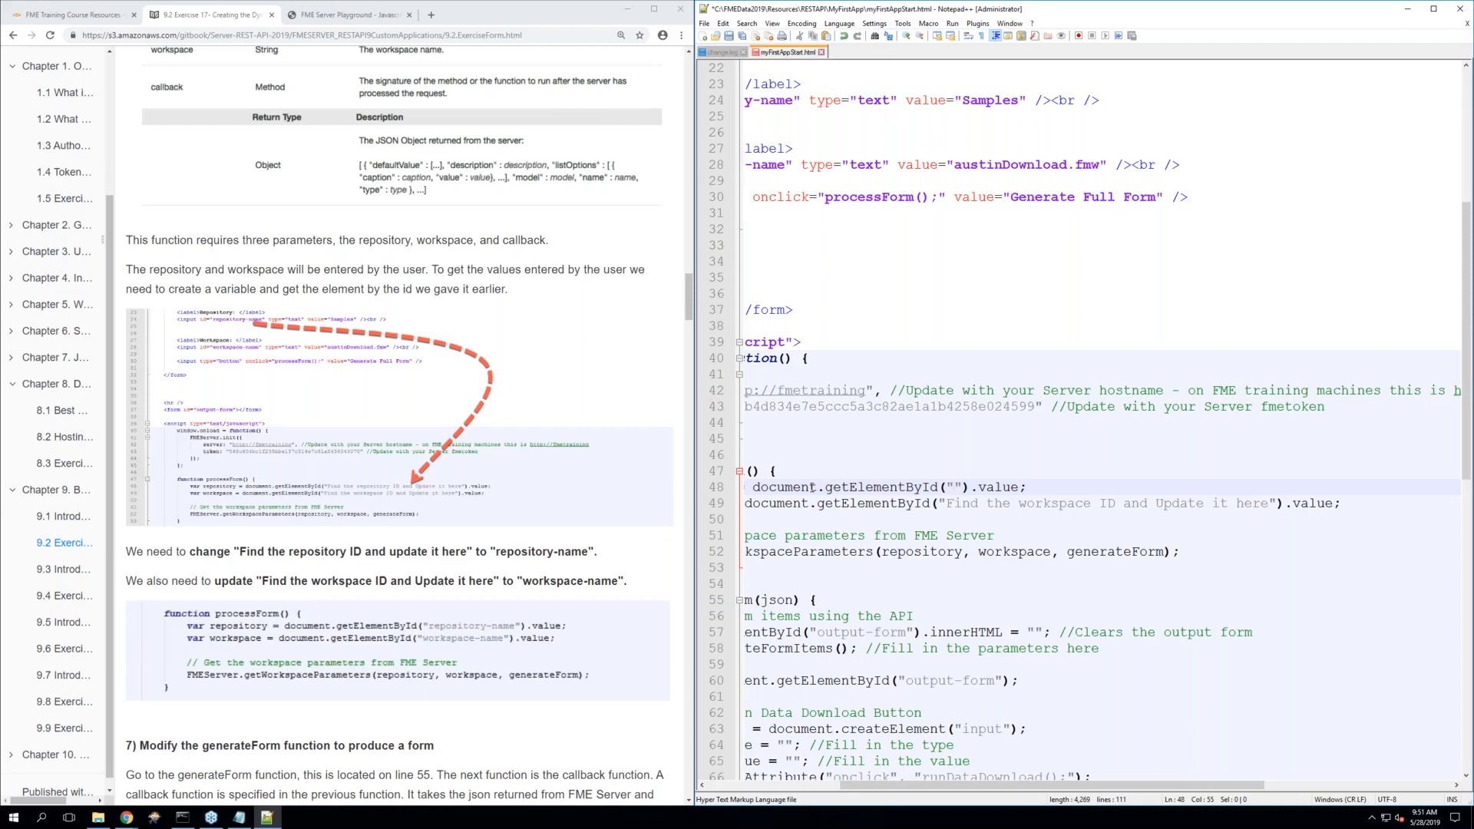
{"action": "type", "text": "re"}
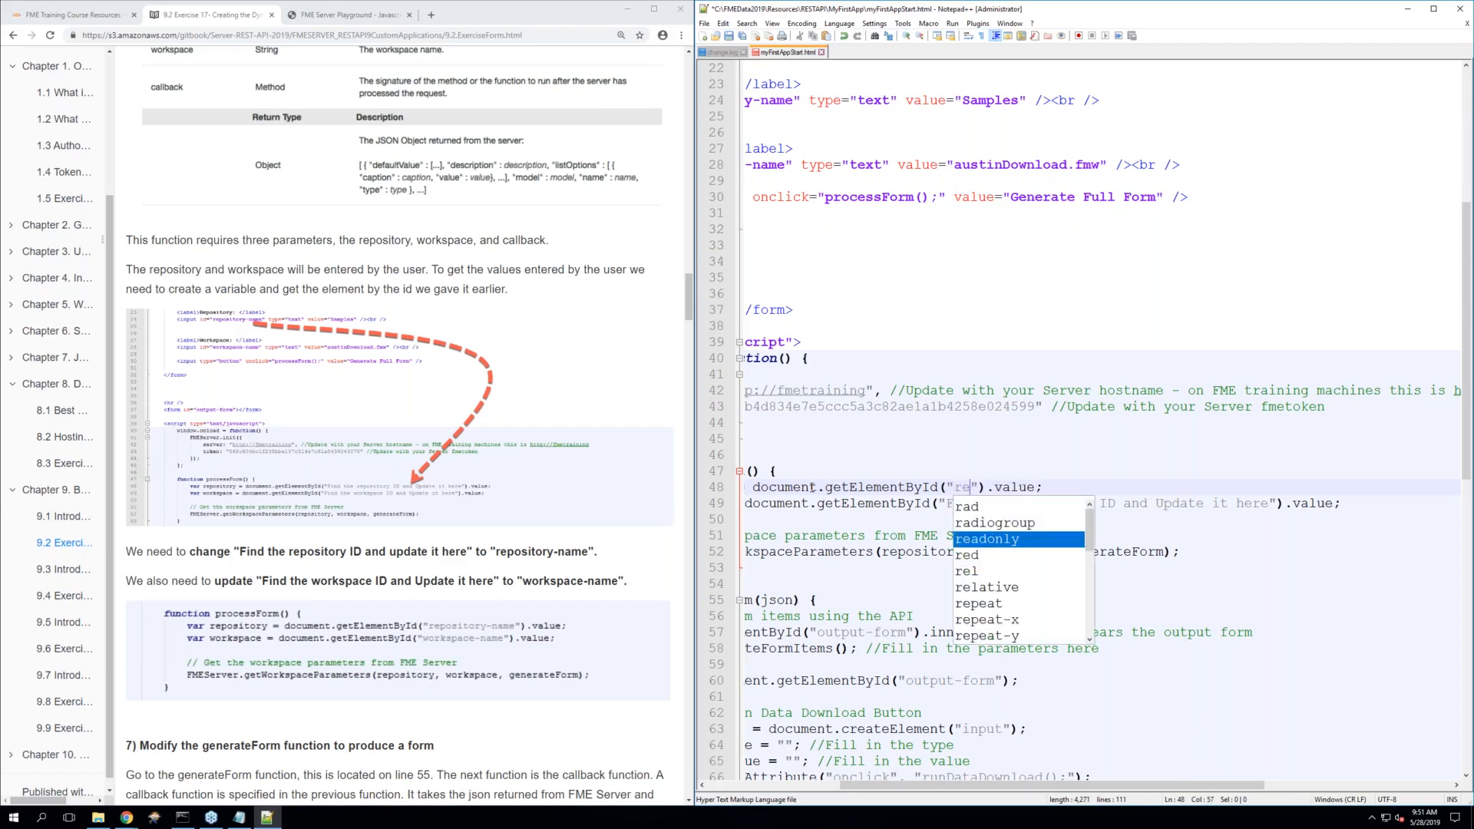
{"action": "type", "text": "posti"}
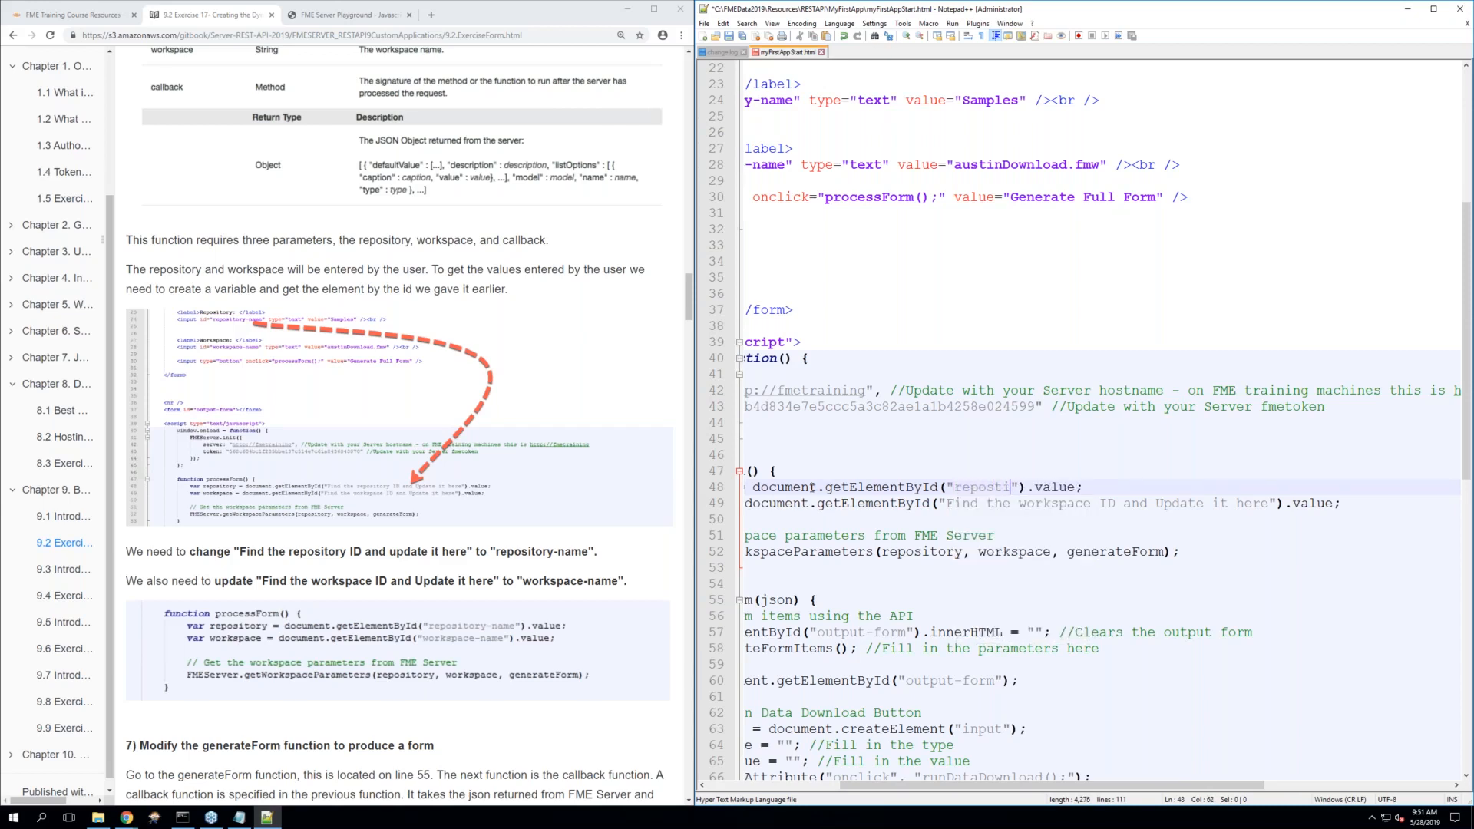
{"action": "key", "text": "BackSpace"}
{"action": "key", "text": "BackSpace"}
{"action": "type", "text": "ito"}
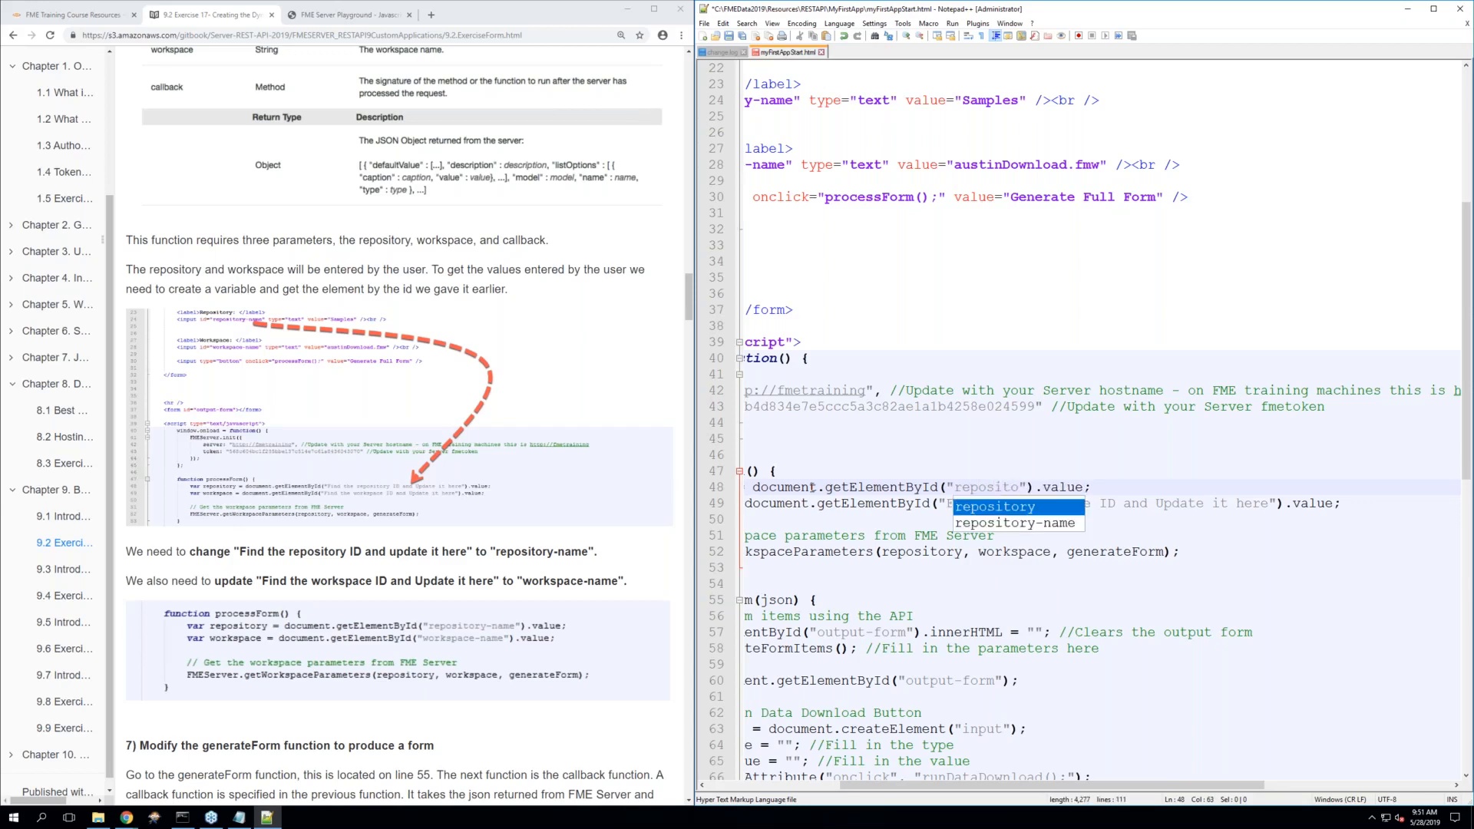
{"action": "left_click", "coordinate": [998, 524]}
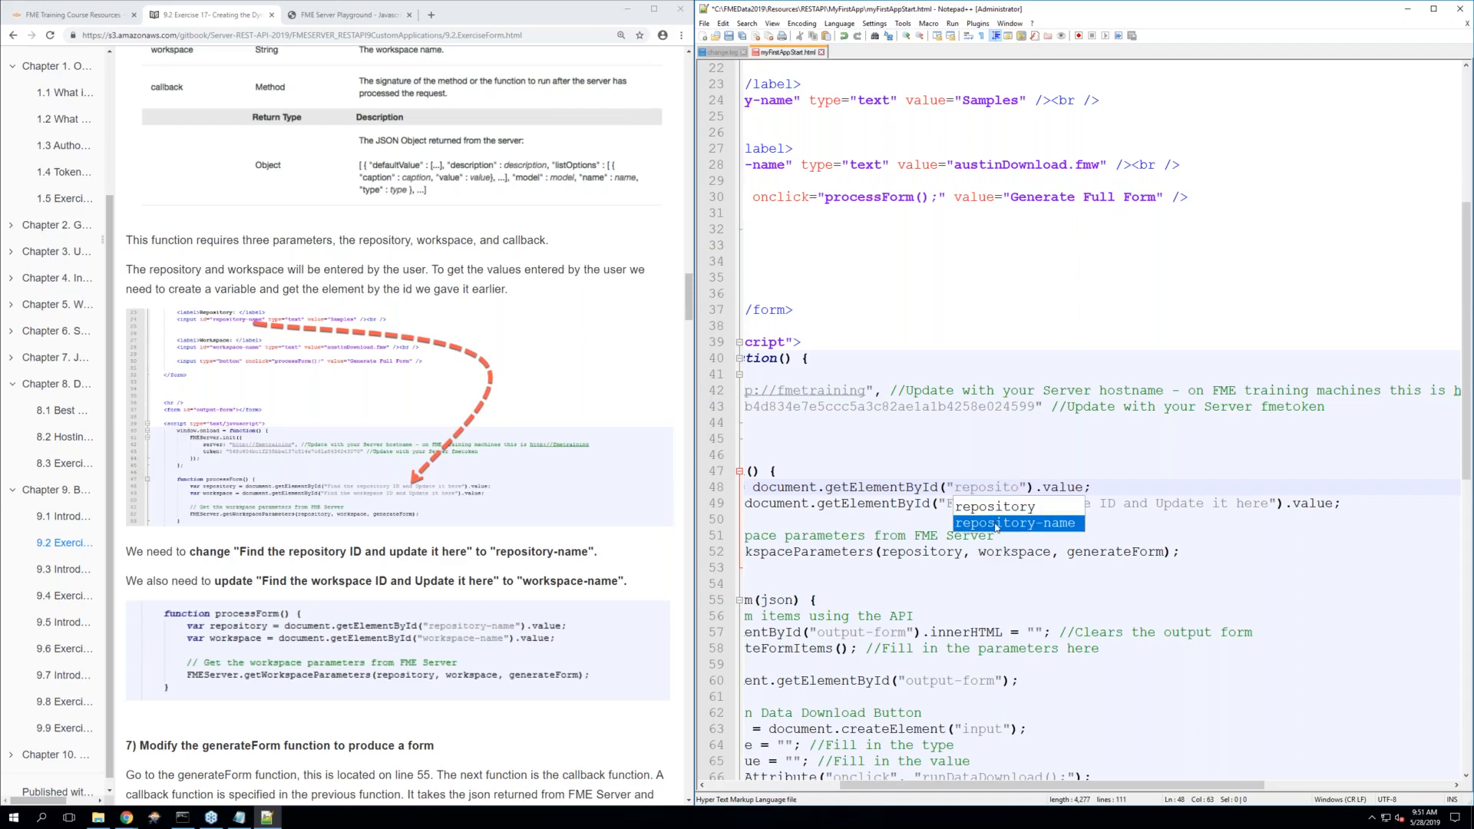
{"action": "double_click", "coordinate": [995, 524]}
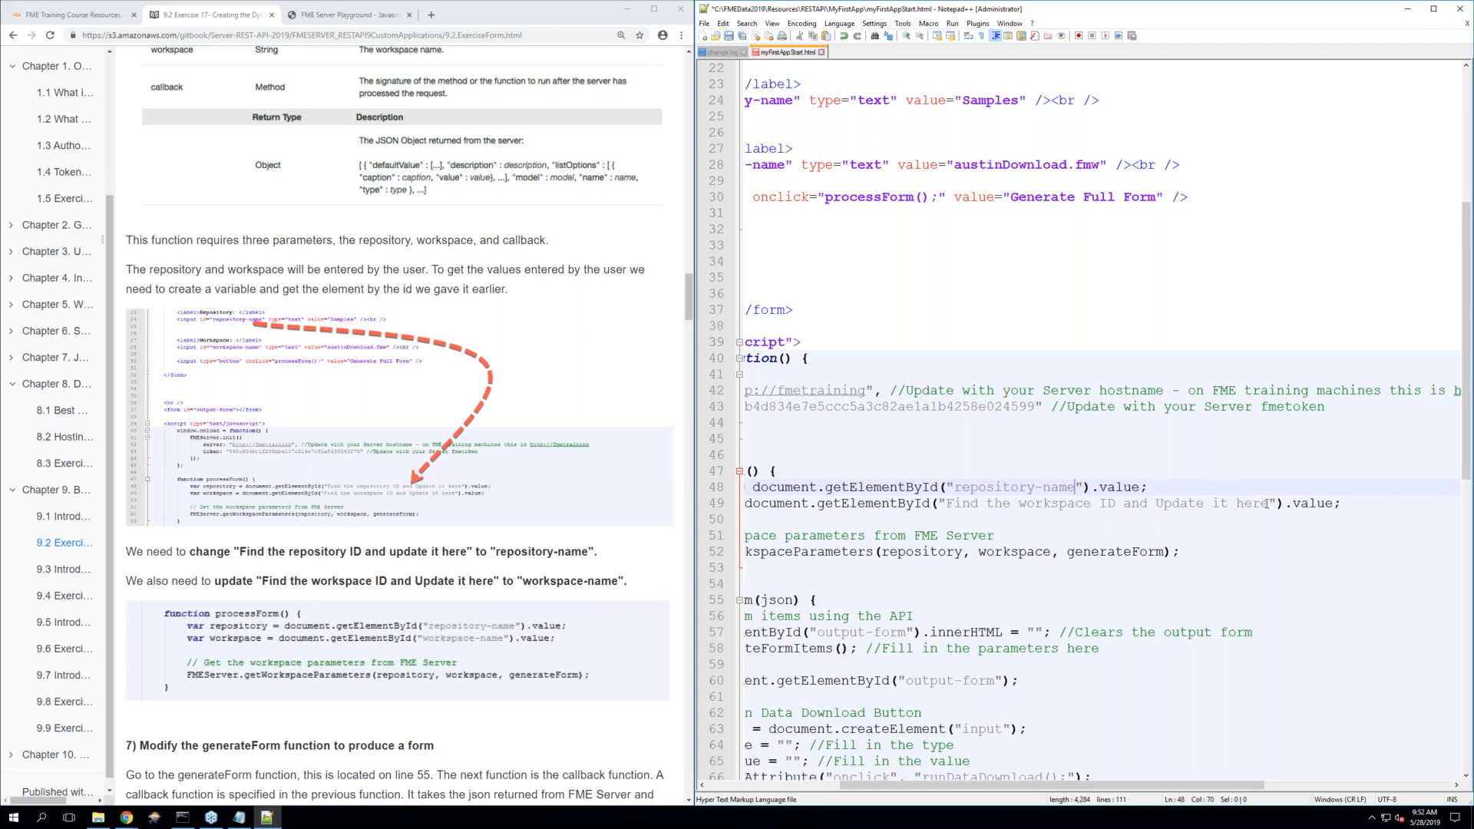
Replace the workspace ID placeholder in getElementById on line 49 with workspace-name
{"action": "left_click_drag", "start_coordinate": [1268, 503], "coordinate": [948, 505]}
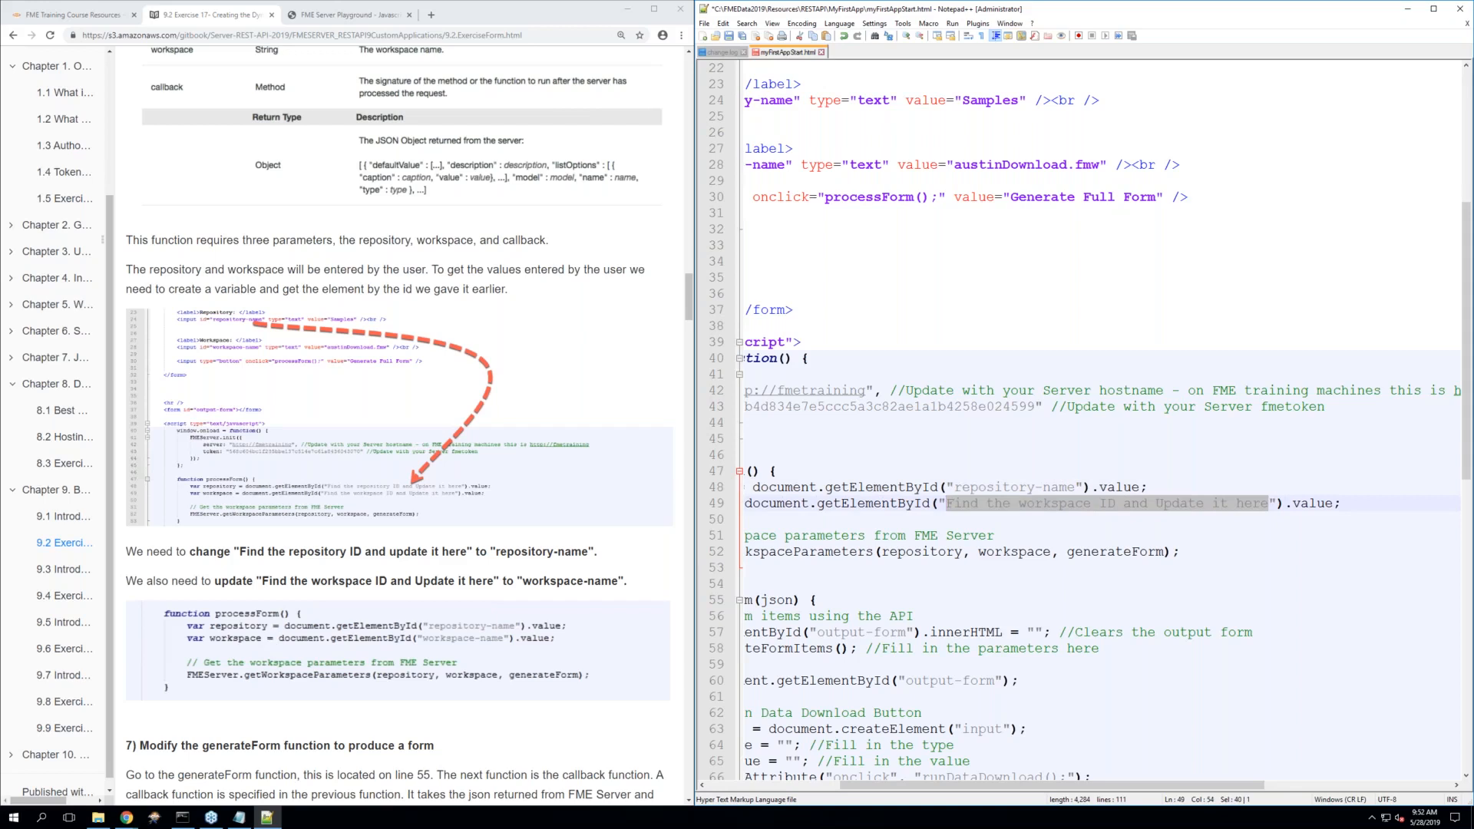
{"action": "key", "text": "Delete"}
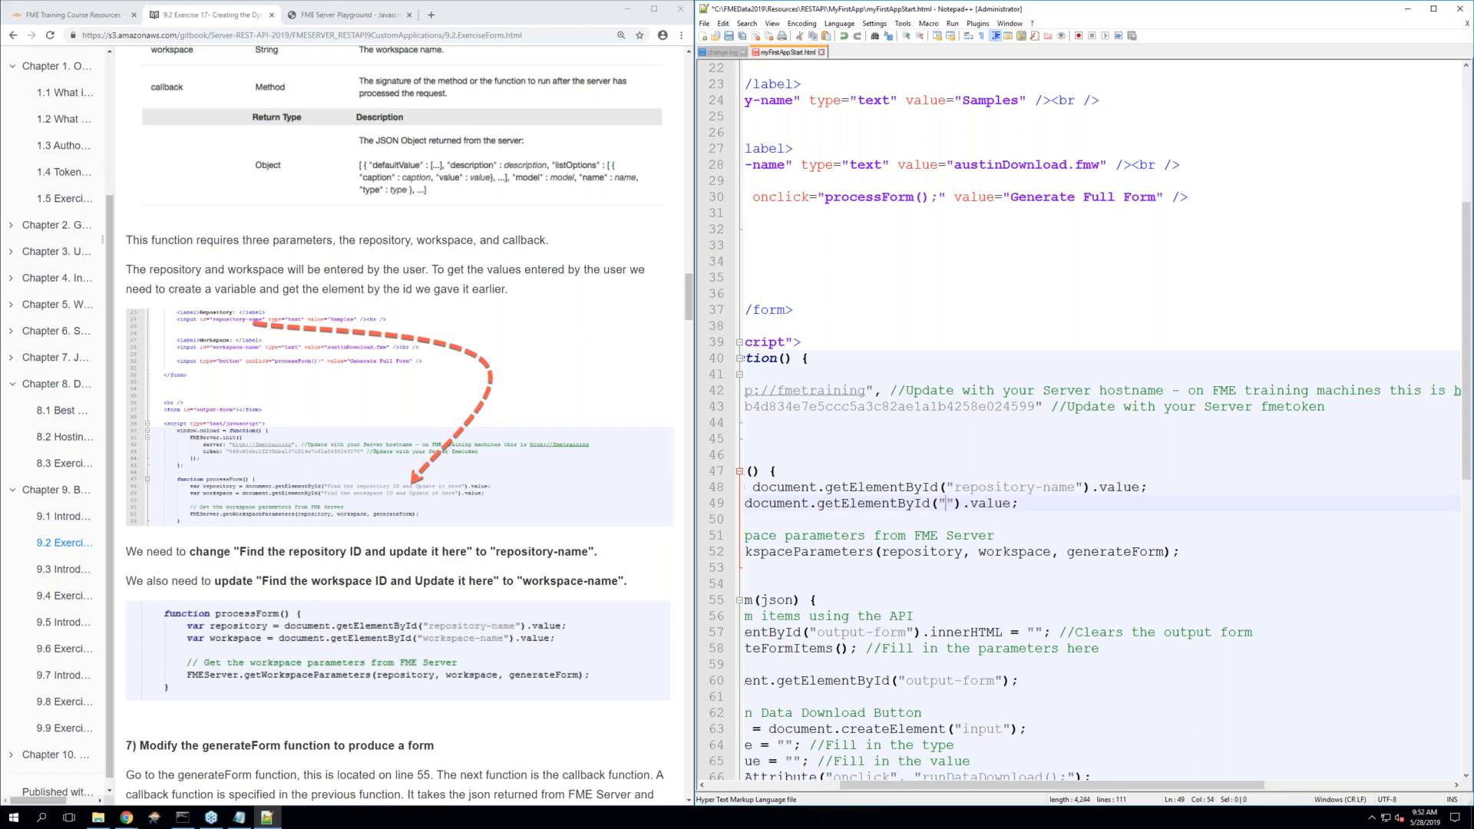
{"action": "type", "text": "work"}
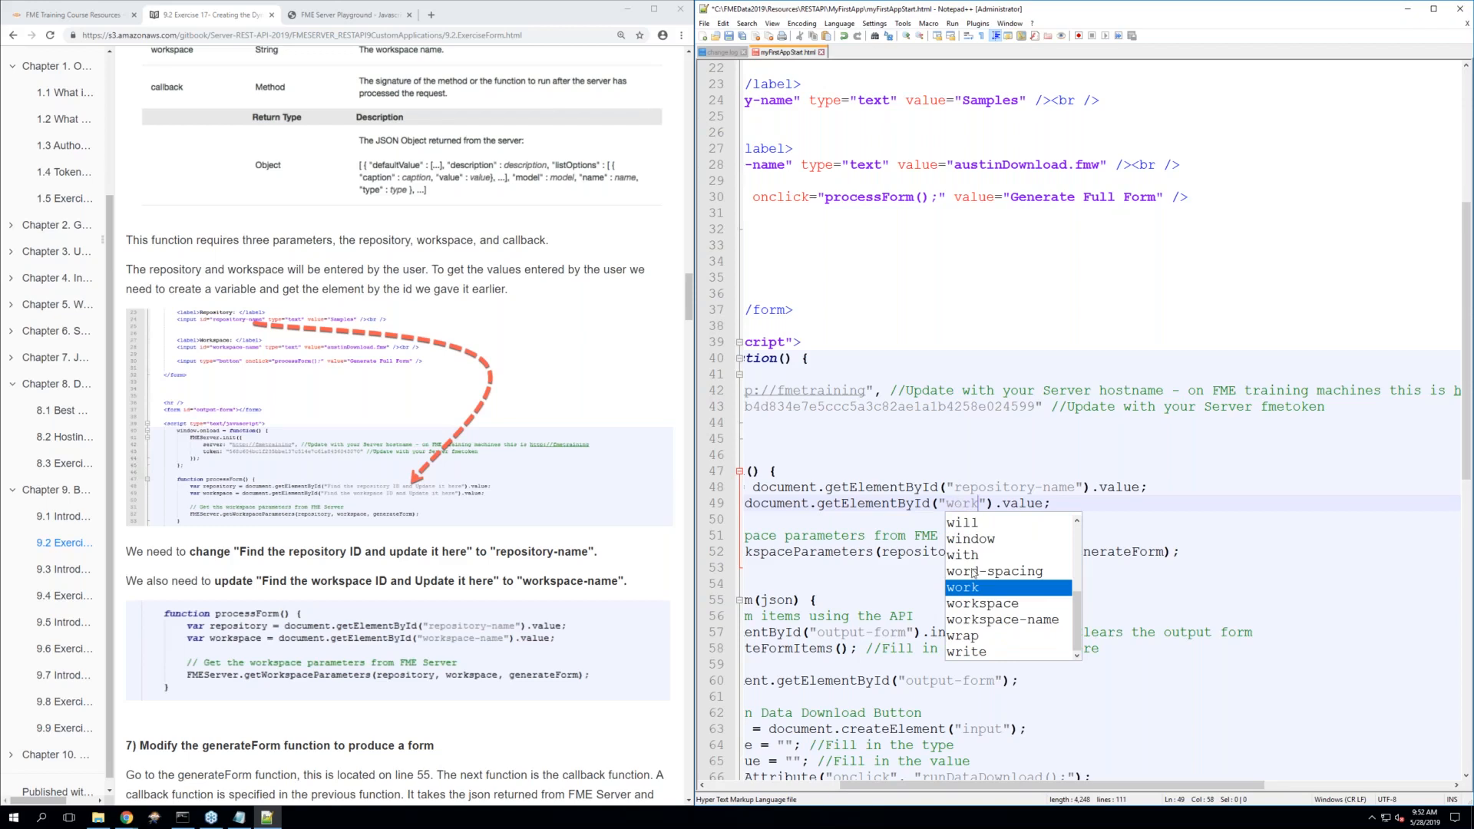
{"action": "left_click", "coordinate": [991, 620]}
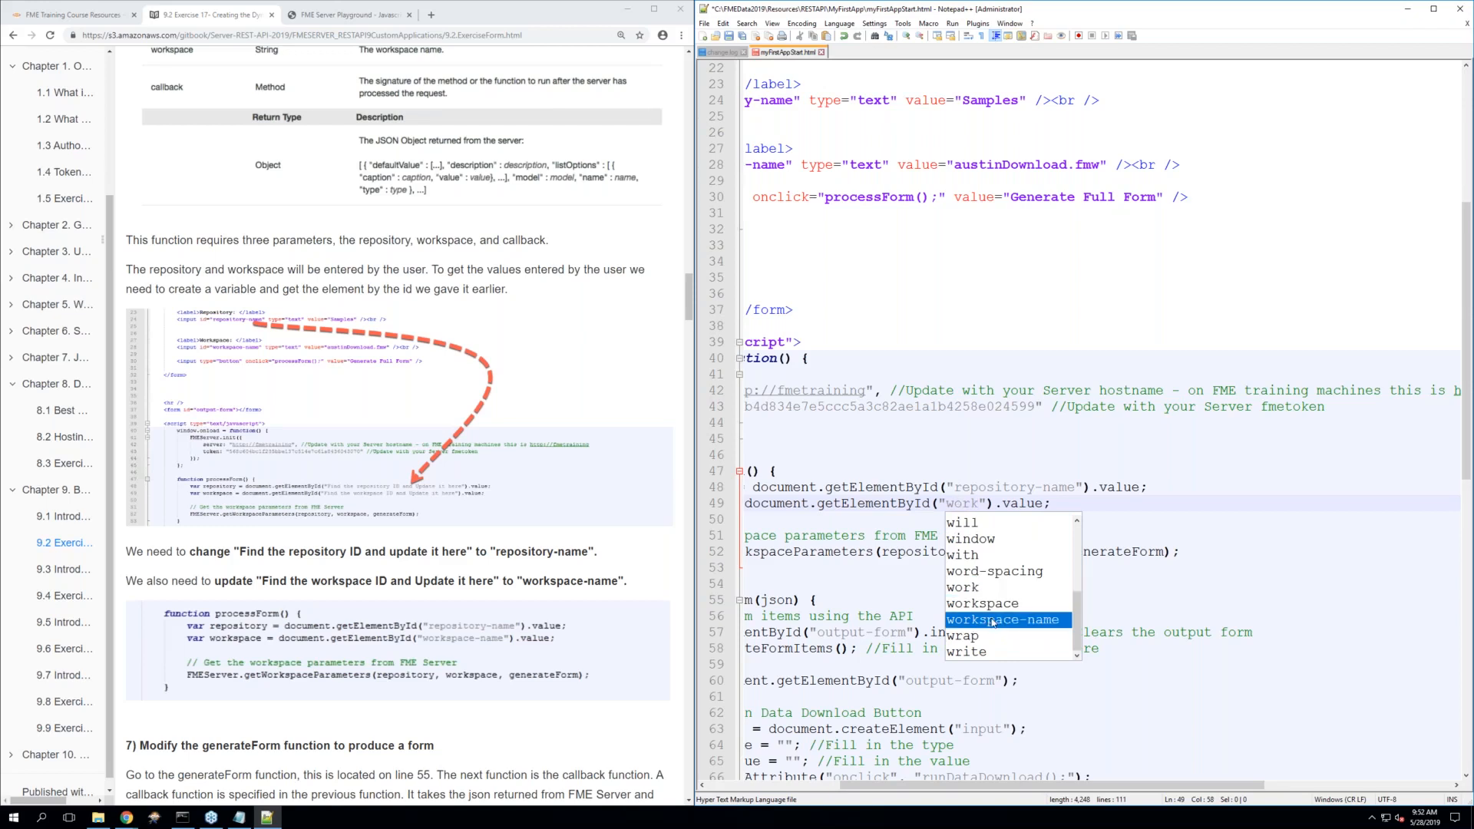
{"action": "double_click", "coordinate": [992, 620]}
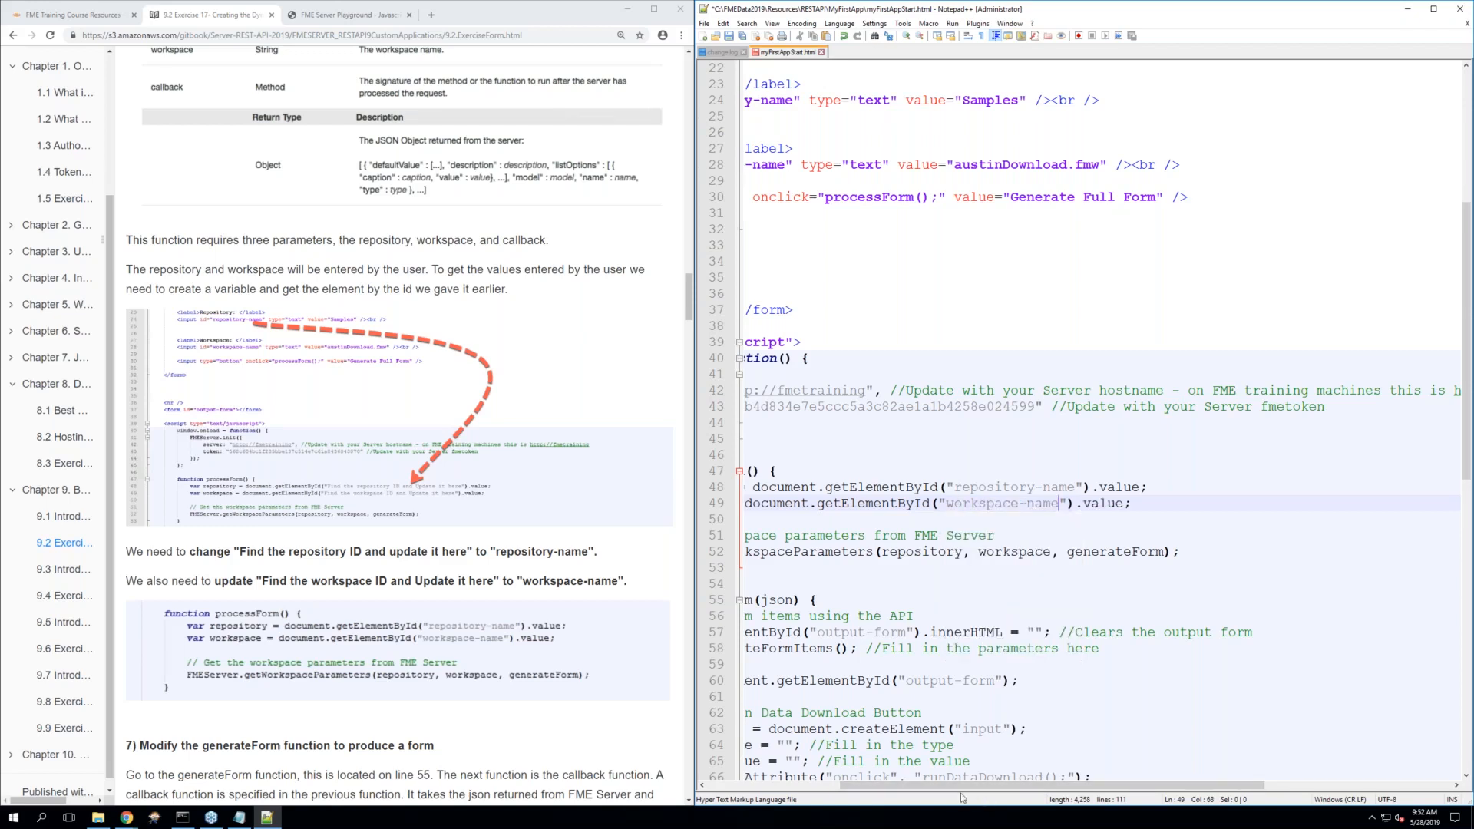
{"action": "left_click_drag", "start_coordinate": [949, 792], "coordinate": [827, 792]}
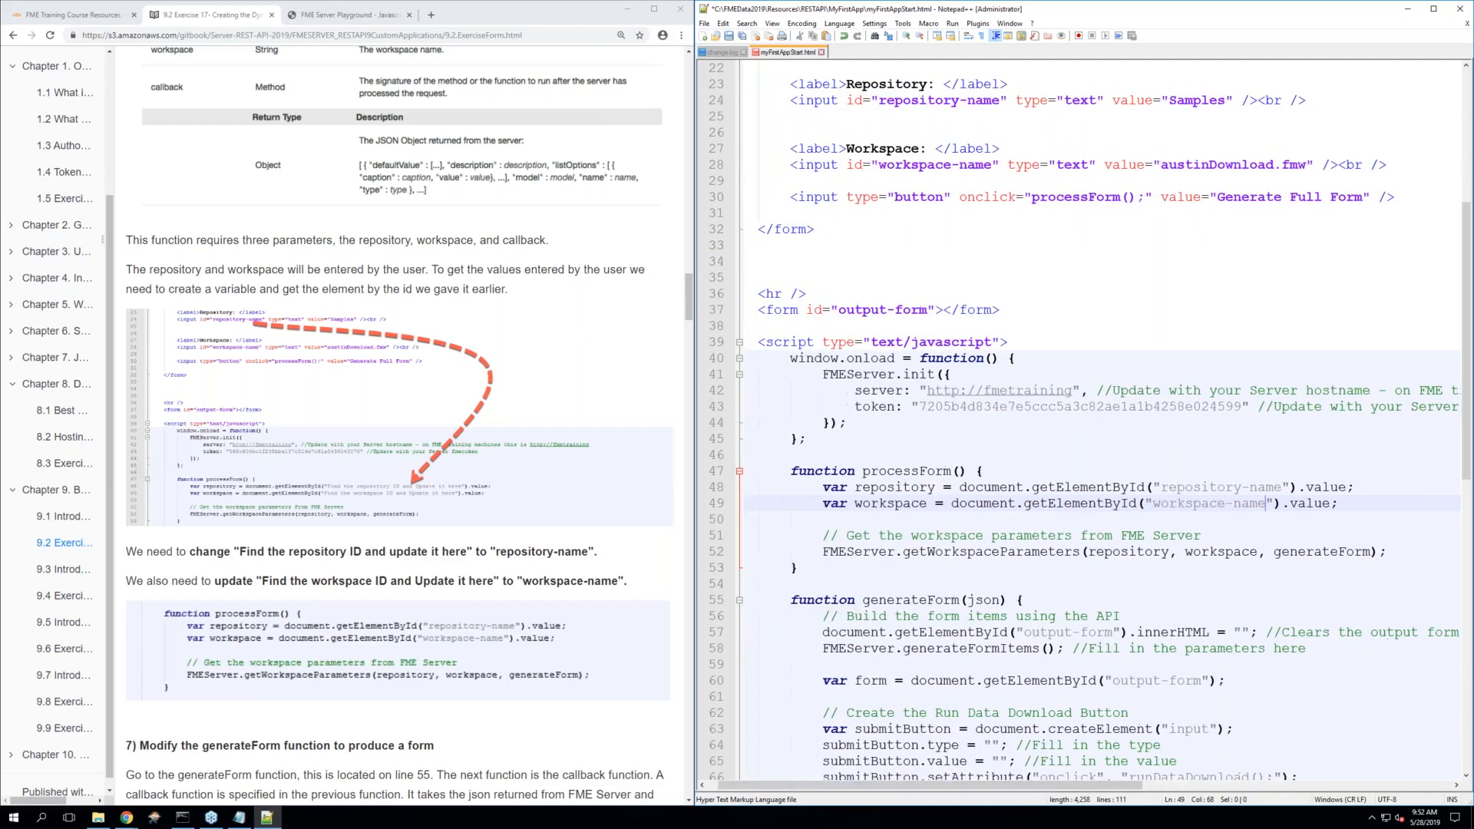
Read guide section 7 on modifying generateForm, relating it to the callback argument on line 52 and the json parameter on line 55
{"action": "left_click", "coordinate": [234, 610]}
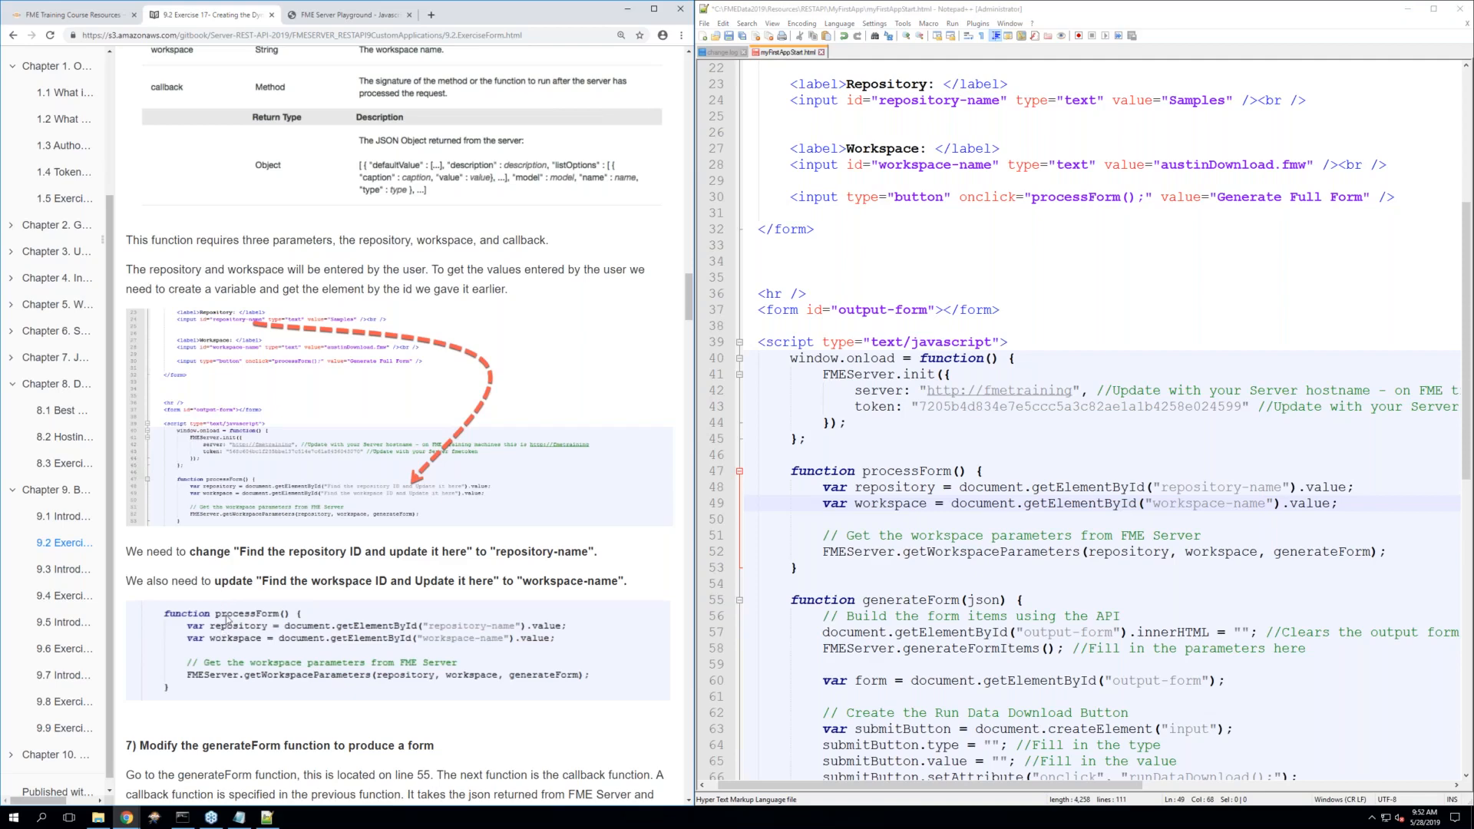
{"action": "scroll", "coordinate": [227, 619], "scroll_direction": "down", "scroll_amount": 1}
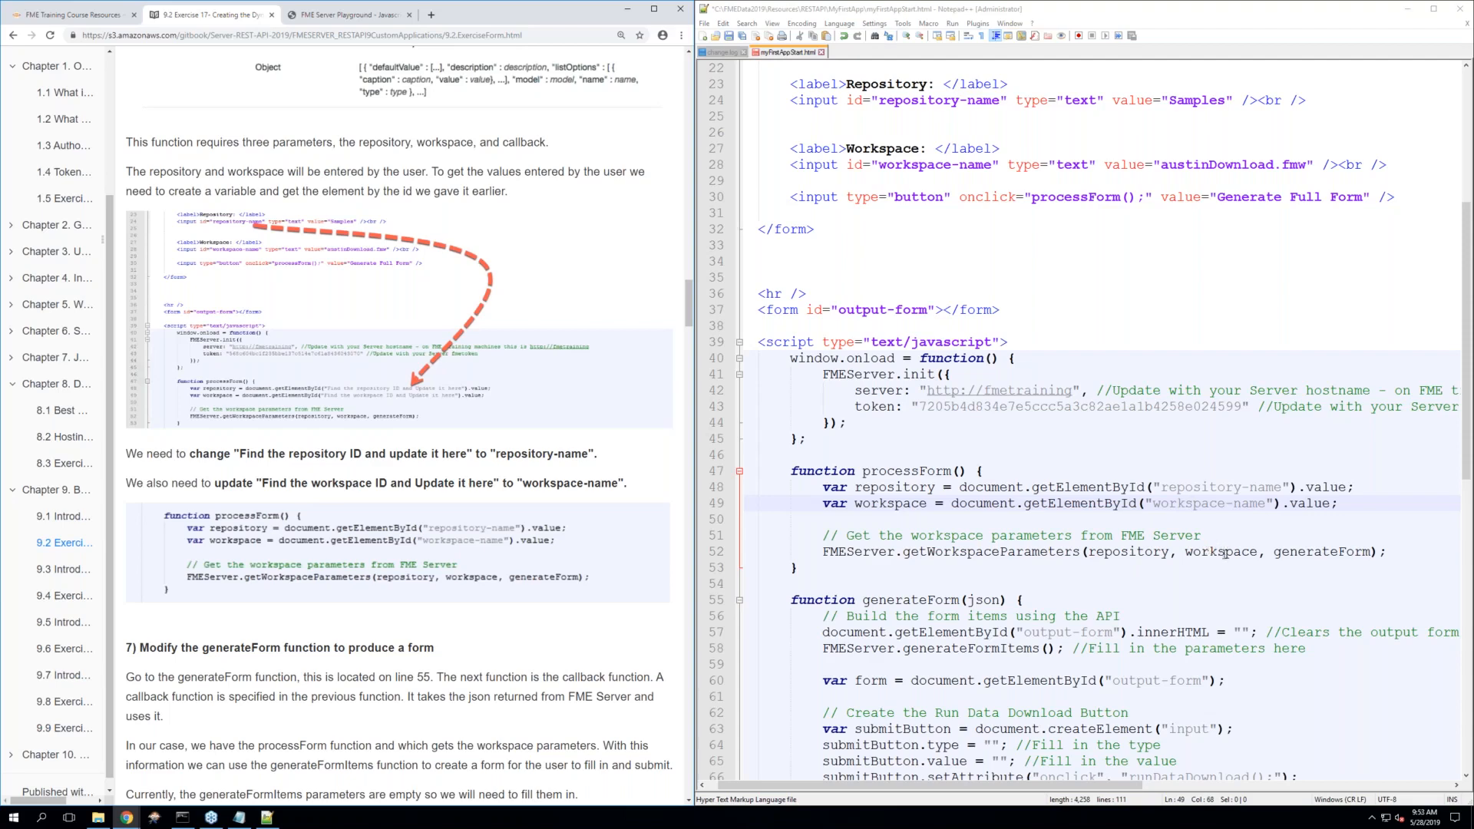
{"action": "left_click", "coordinate": [1267, 551]}
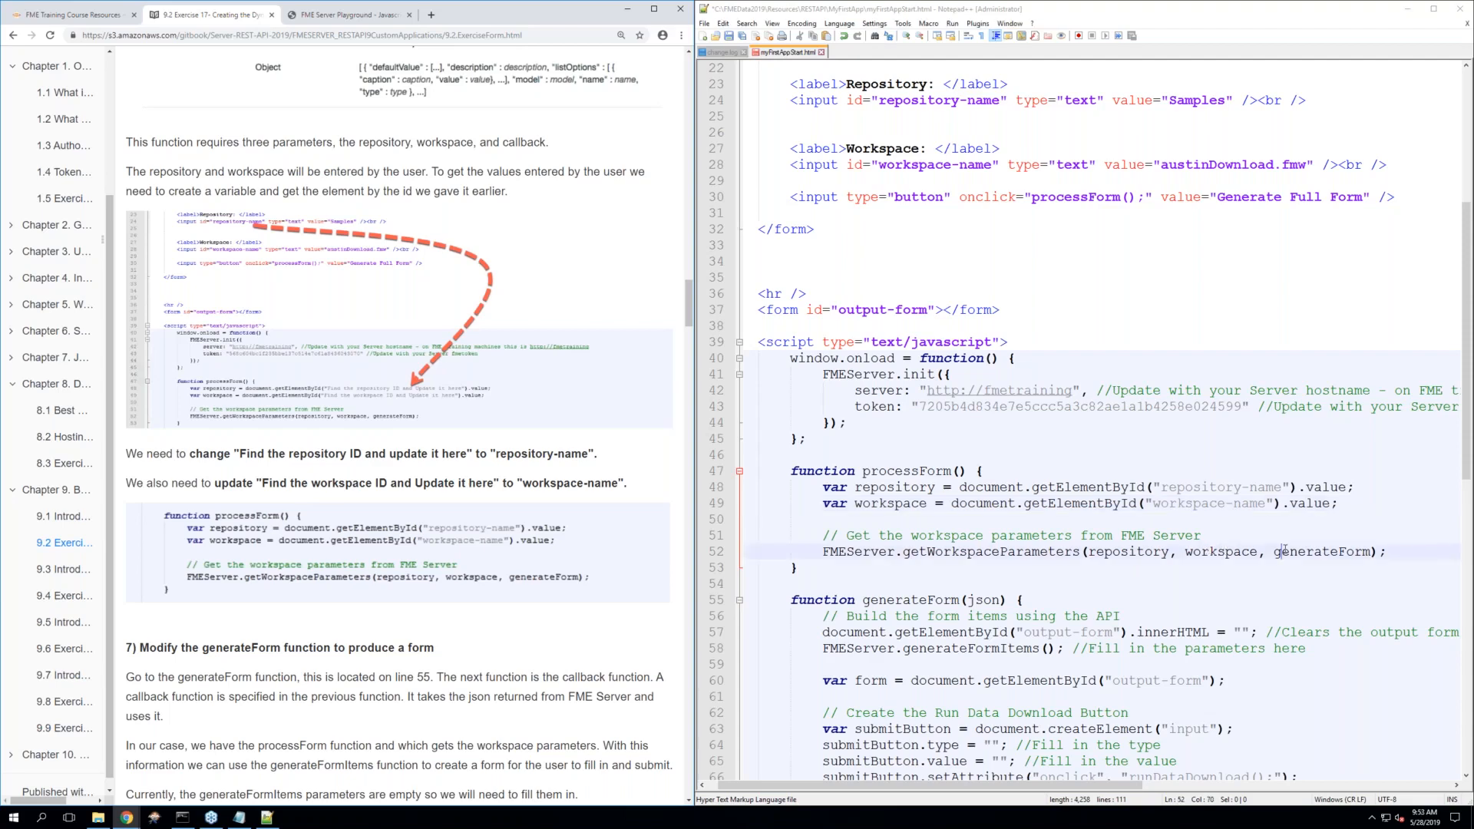
{"action": "left_click_drag", "start_coordinate": [1270, 551], "coordinate": [1382, 551]}
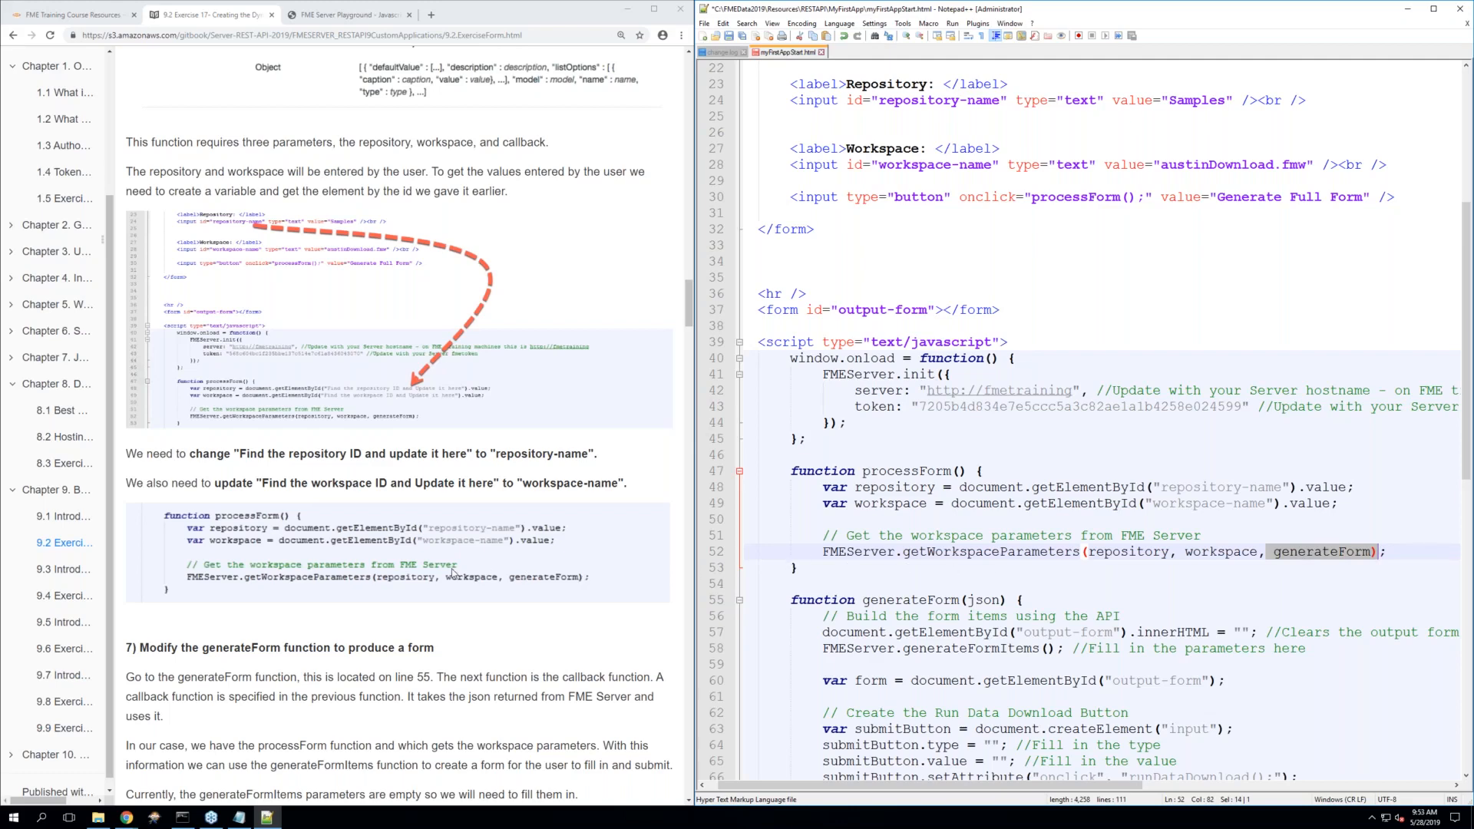
{"action": "scroll", "coordinate": [453, 573], "scroll_direction": "down", "scroll_amount": 1}
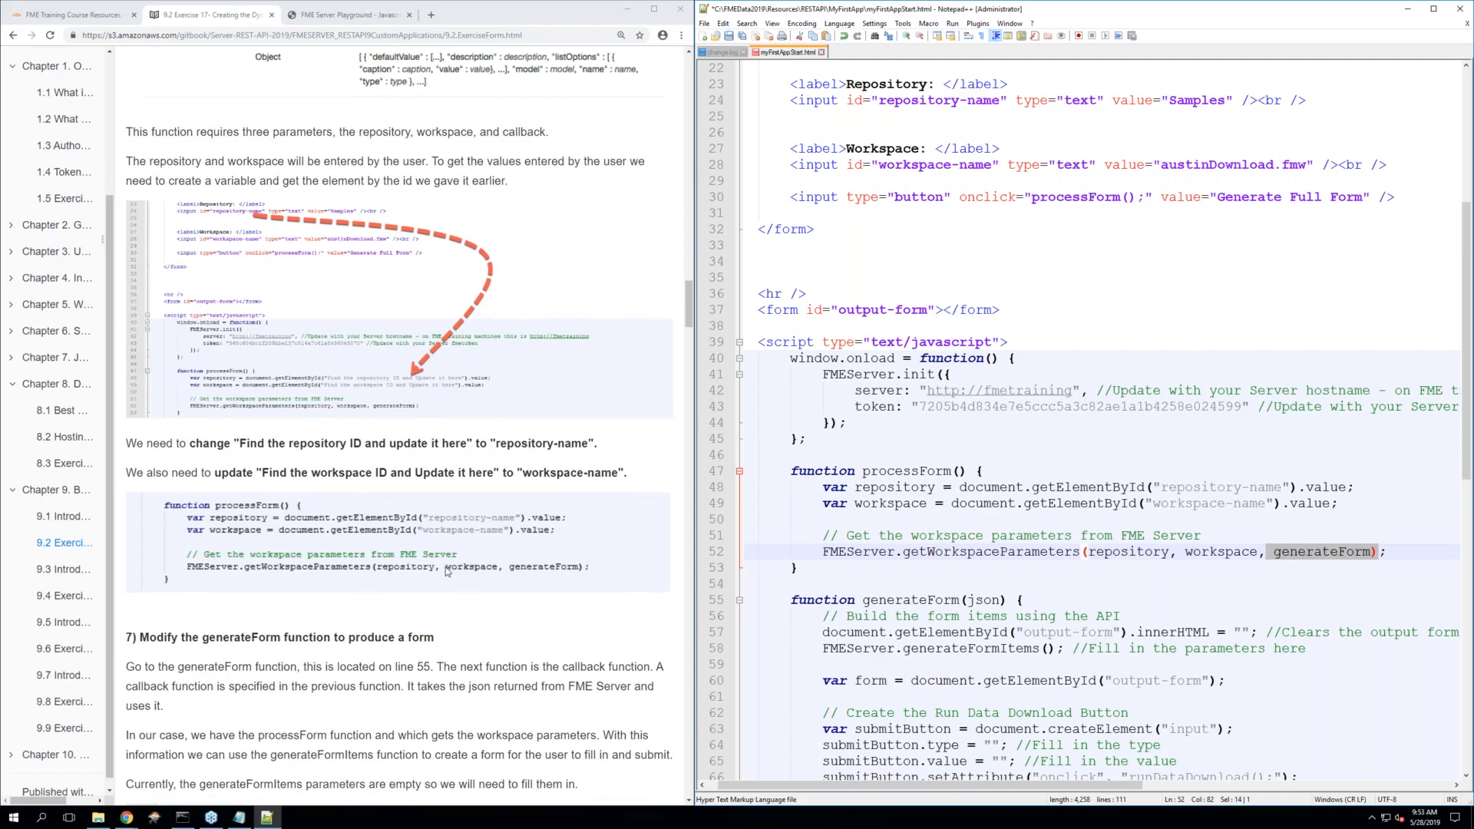
{"action": "scroll", "coordinate": [445, 569], "scroll_direction": "down", "scroll_amount": 3}
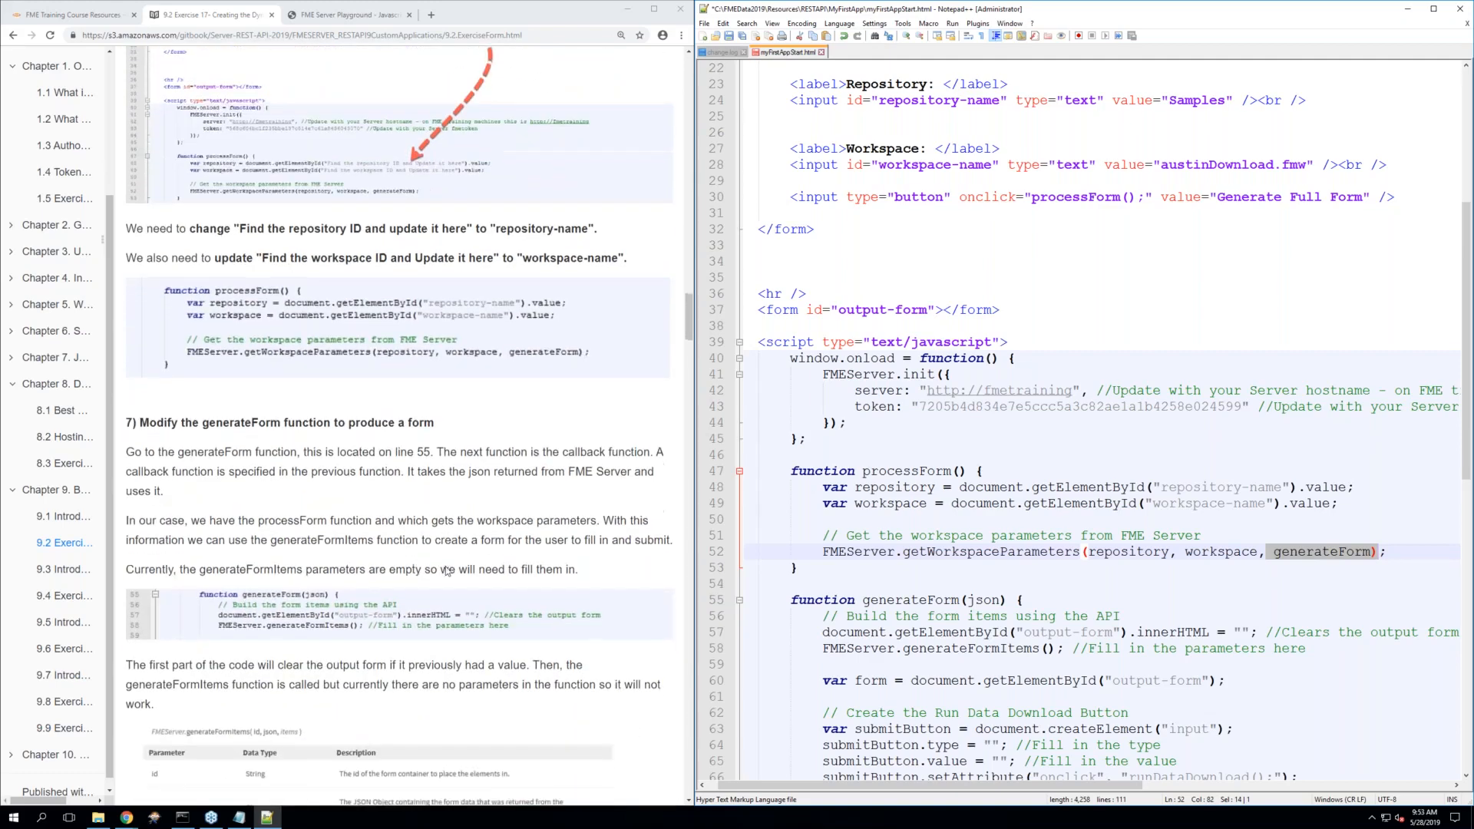
{"action": "scroll", "coordinate": [445, 570], "scroll_direction": "down", "scroll_amount": 2}
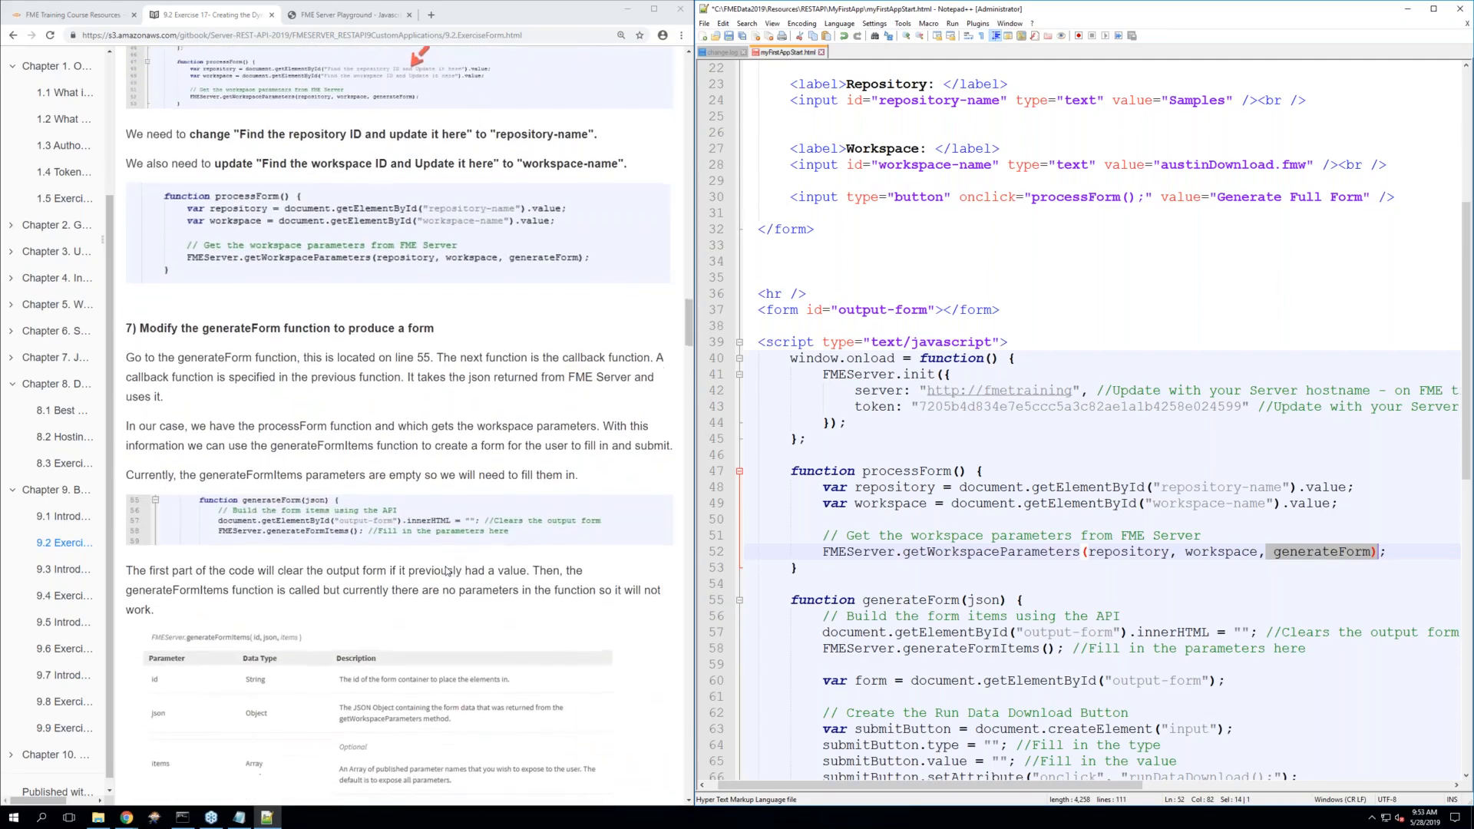
{"action": "scroll", "coordinate": [446, 570], "scroll_direction": "down", "scroll_amount": 1}
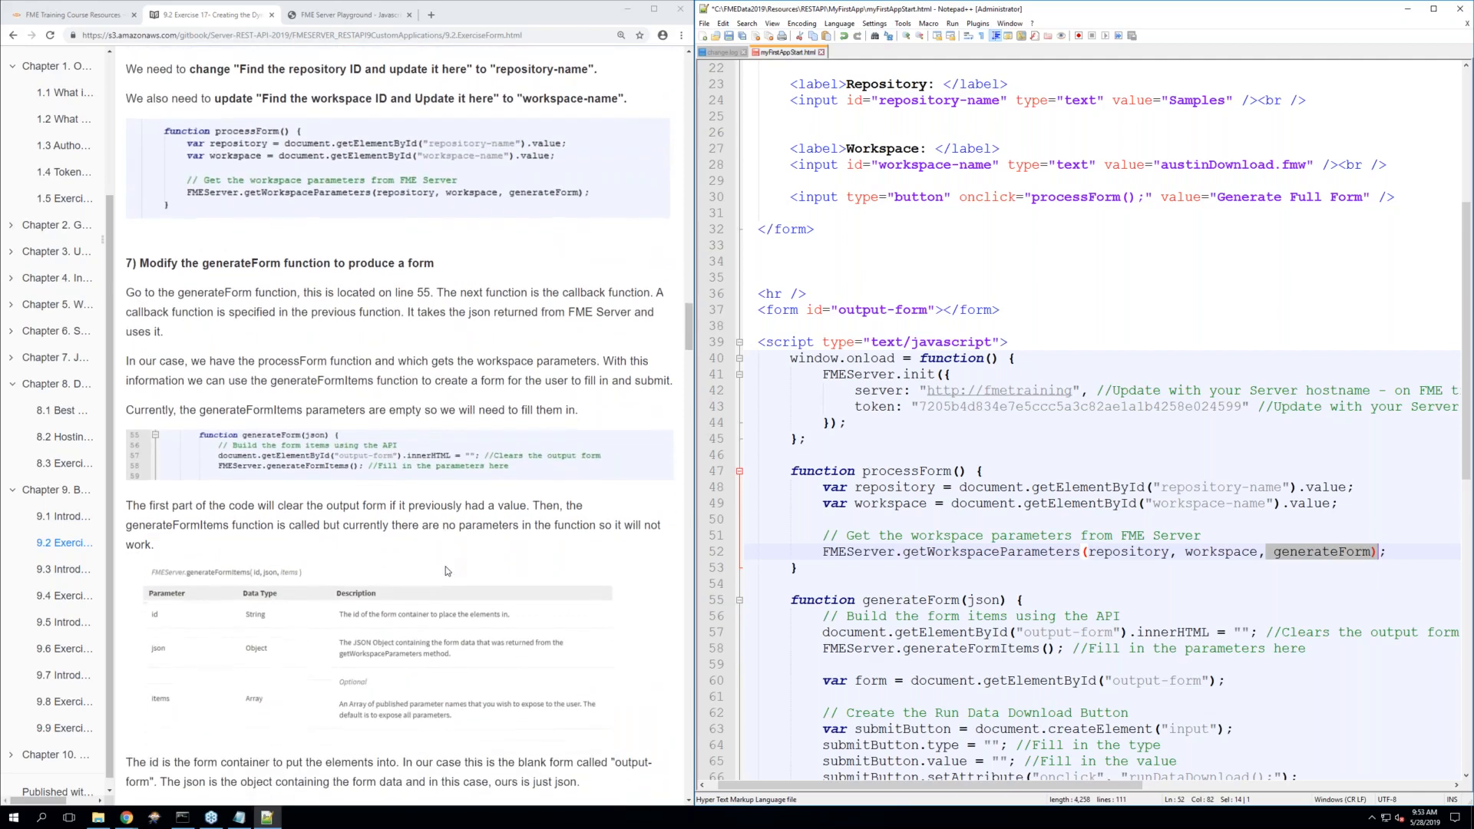
{"action": "scroll", "coordinate": [446, 572], "scroll_direction": "down", "scroll_amount": 2}
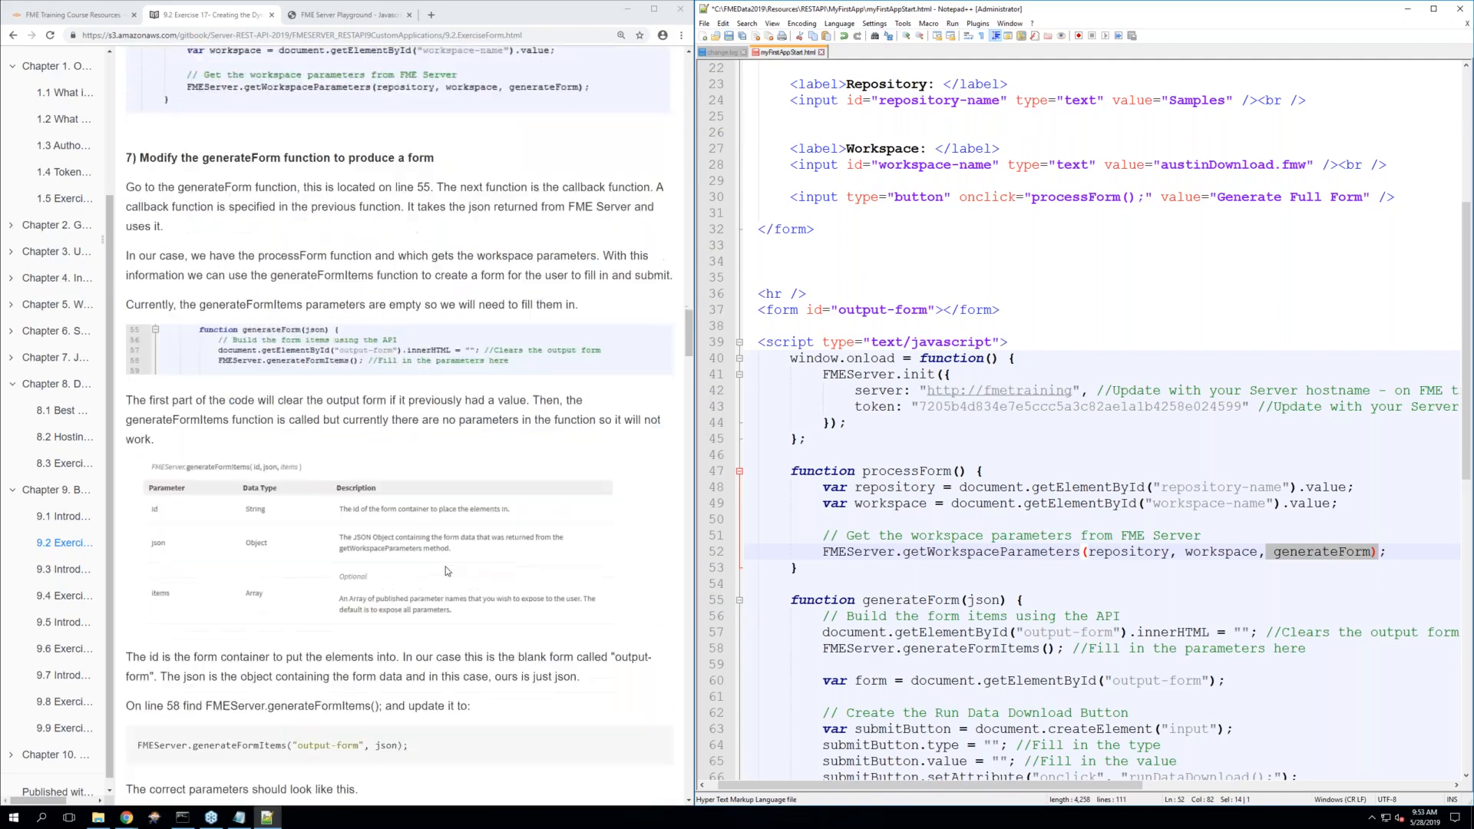
{"action": "scroll", "coordinate": [446, 571], "scroll_direction": "down", "scroll_amount": 1}
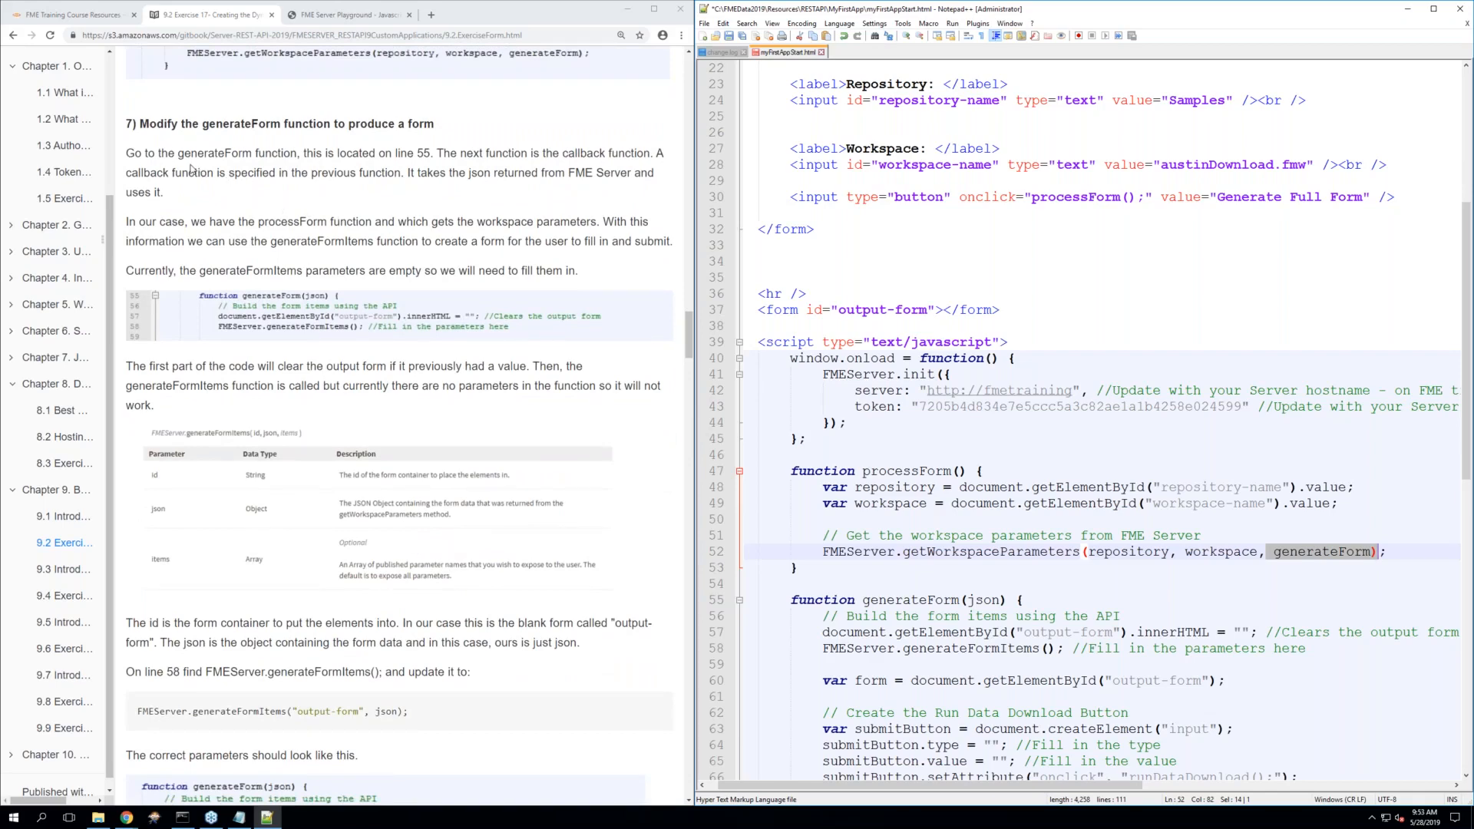
{"action": "left_click", "coordinate": [902, 602]}
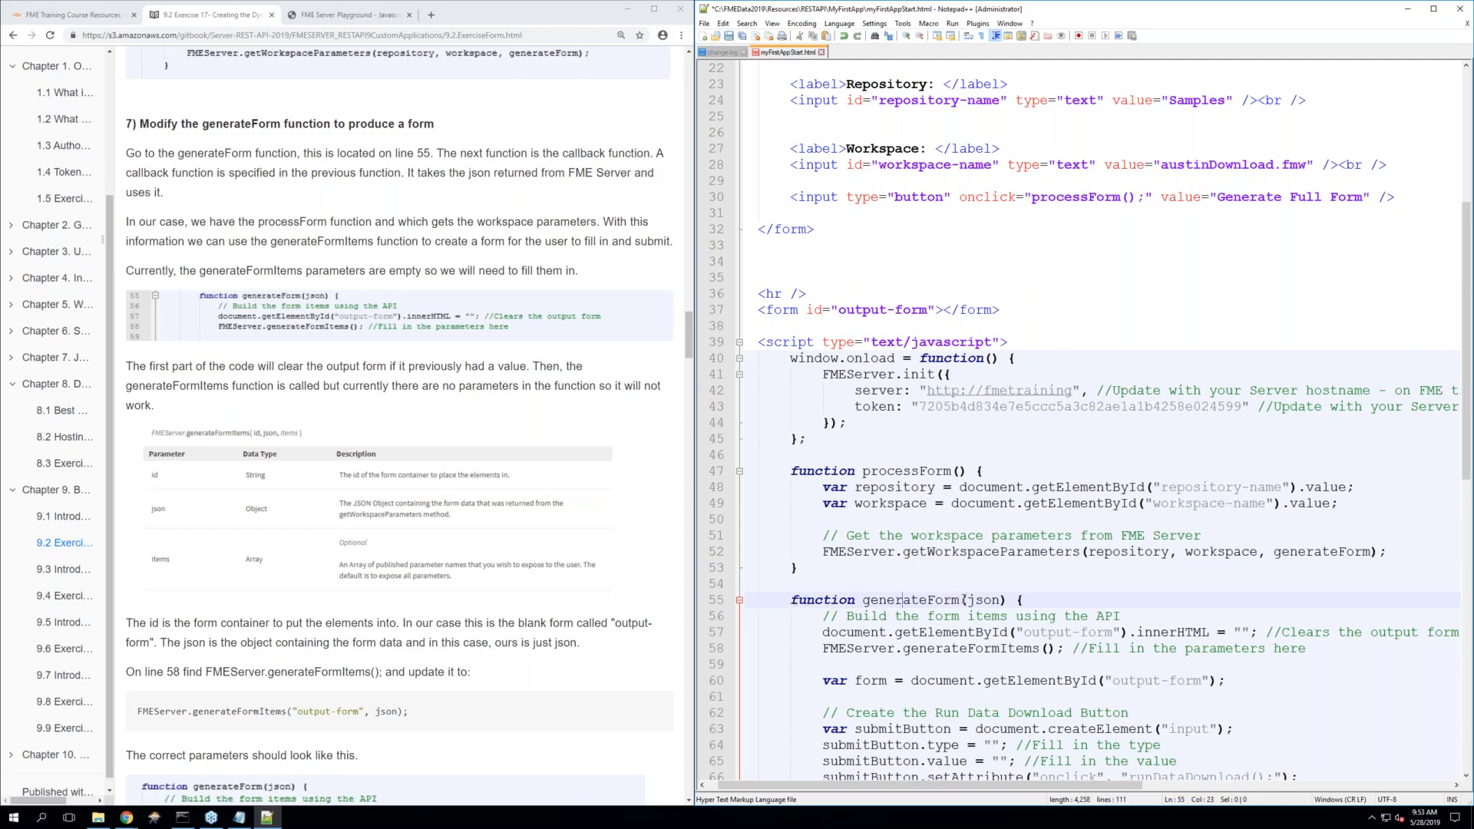
{"action": "left_click_drag", "start_coordinate": [967, 600], "coordinate": [992, 603]}
{"action": "scroll", "coordinate": [823, 578], "scroll_direction": "down", "scroll_amount": 2}
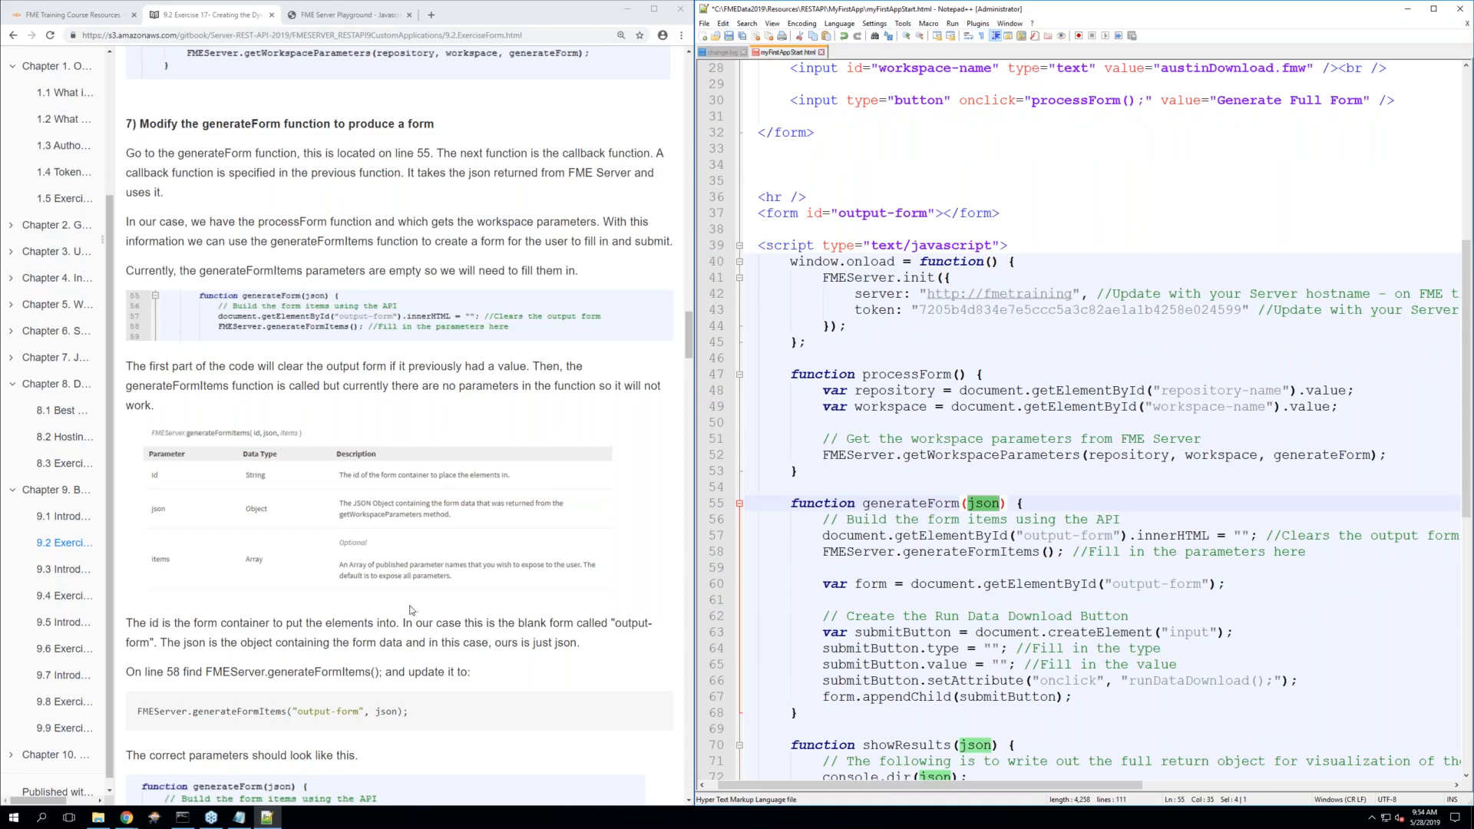
{"action": "scroll", "coordinate": [411, 610], "scroll_direction": "down", "scroll_amount": 1}
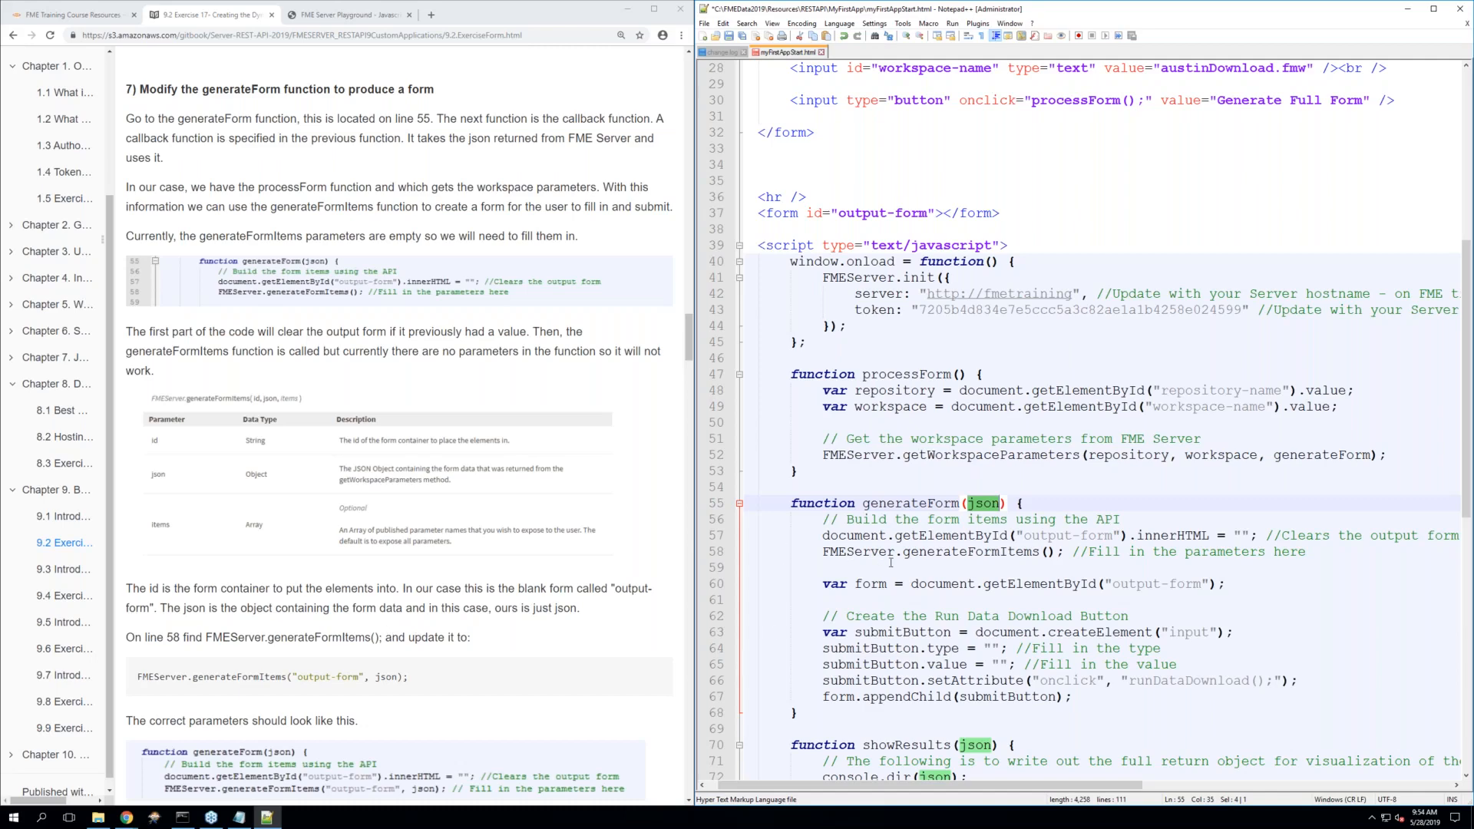
Fill in the FMEServer.generateFormItems parameters on line 58 with "output-form", json and compare them with the guide's code
{"action": "left_click", "coordinate": [1049, 551]}
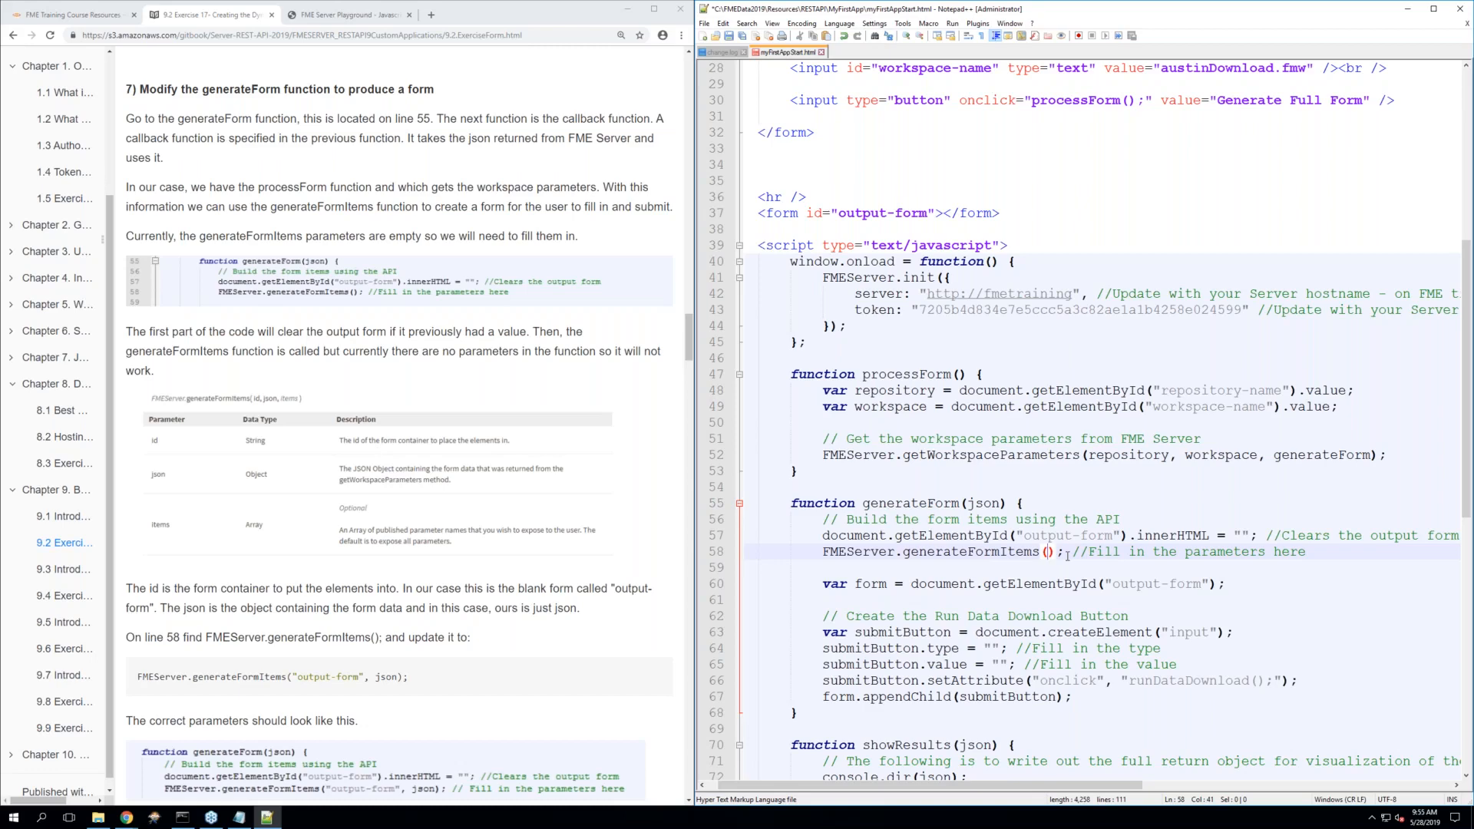
{"action": "type", "text": "\"output"}
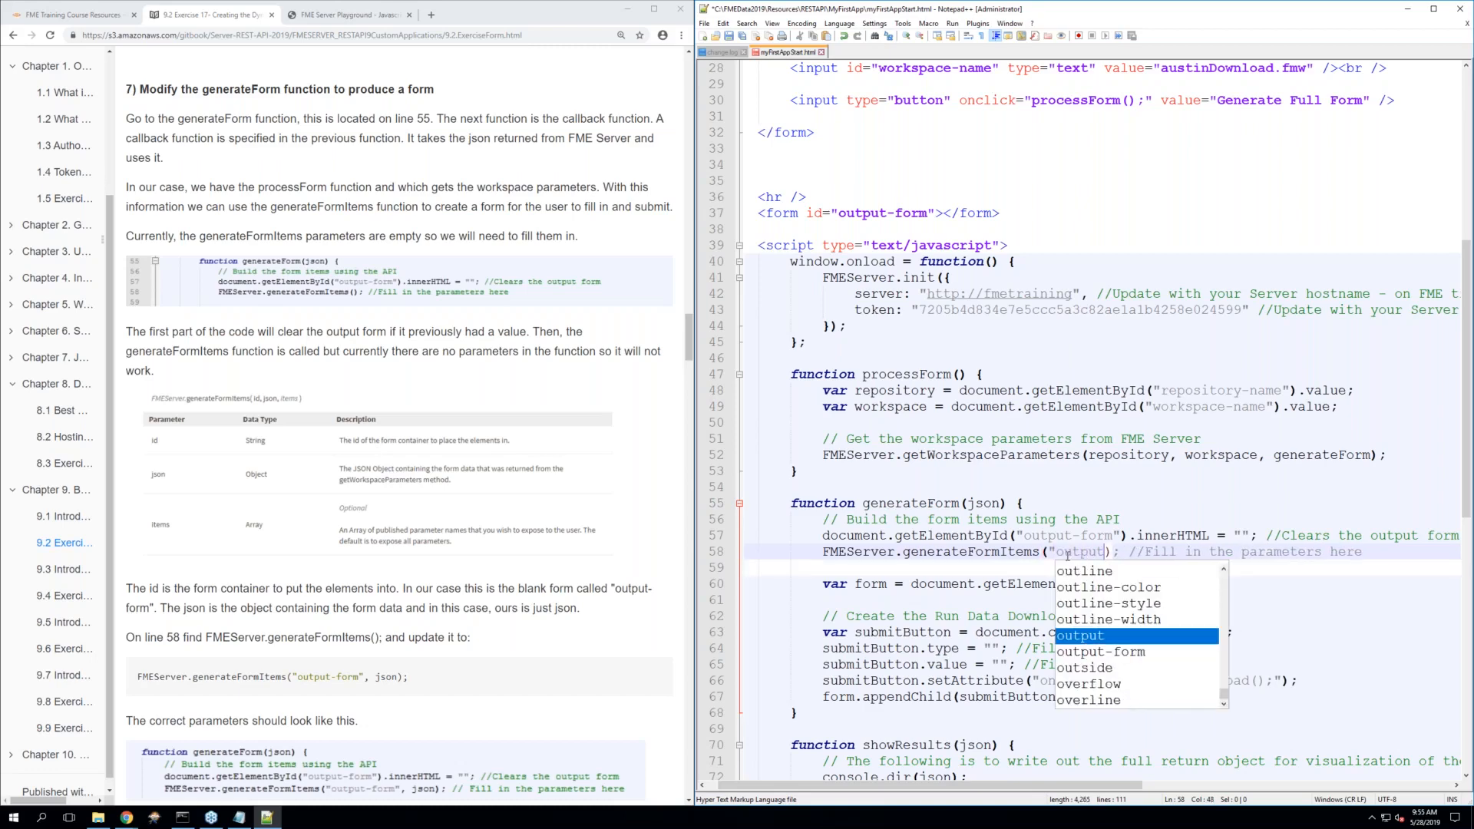
{"action": "type", "text": "-form"}
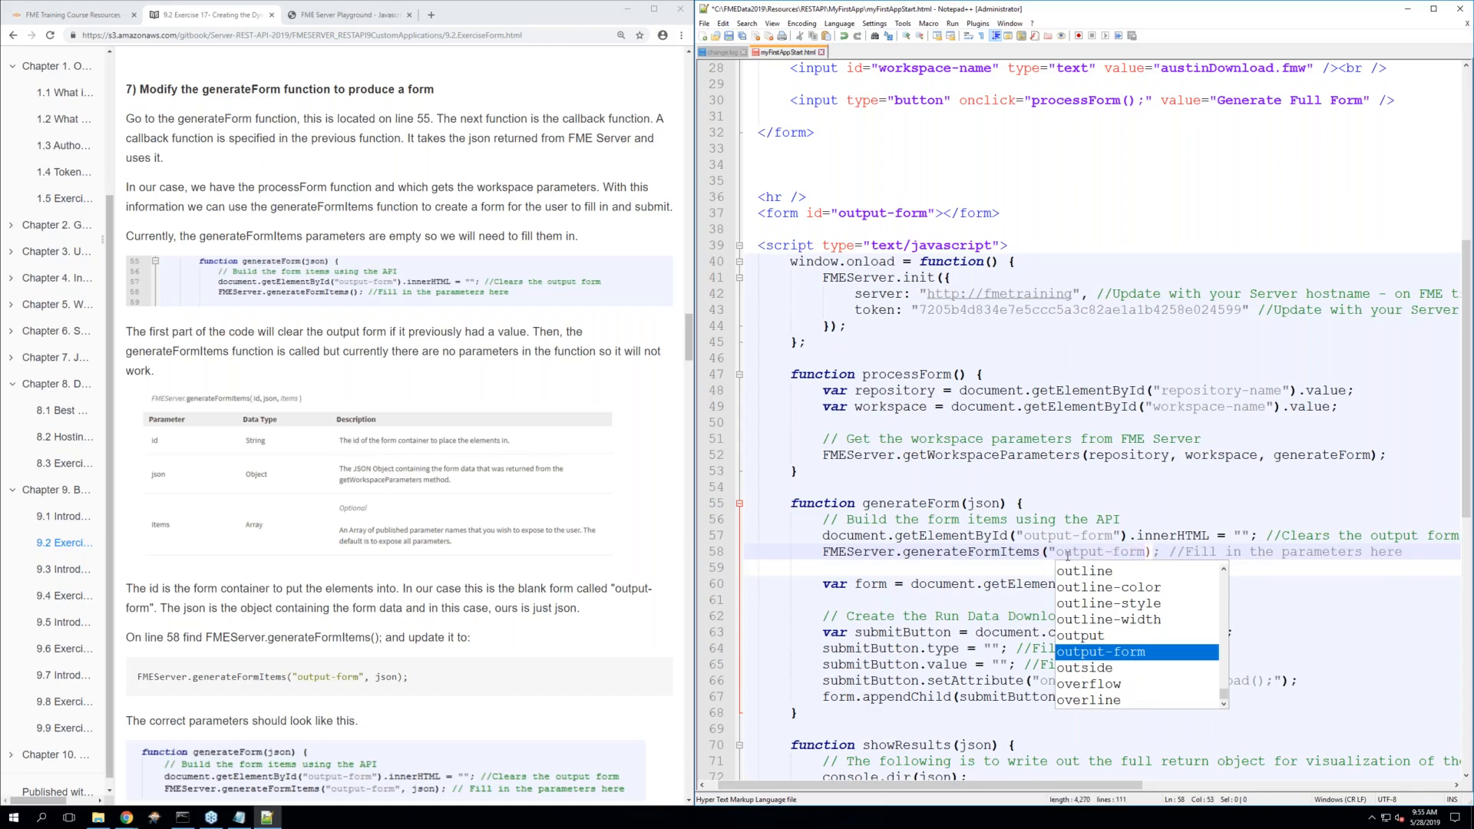
{"action": "type", "text": "\", jso"}
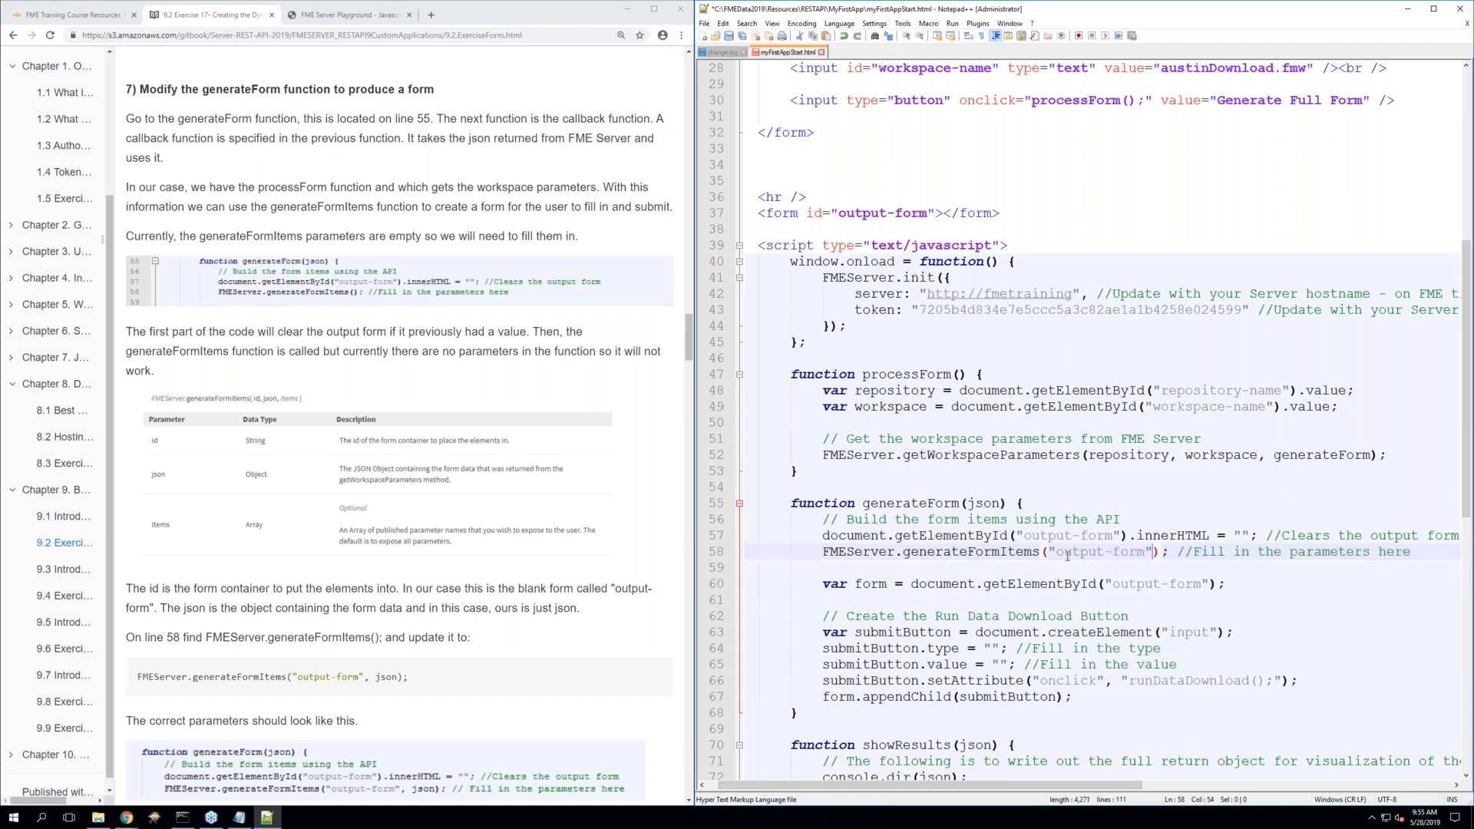
{"action": "type", "text": "n"}
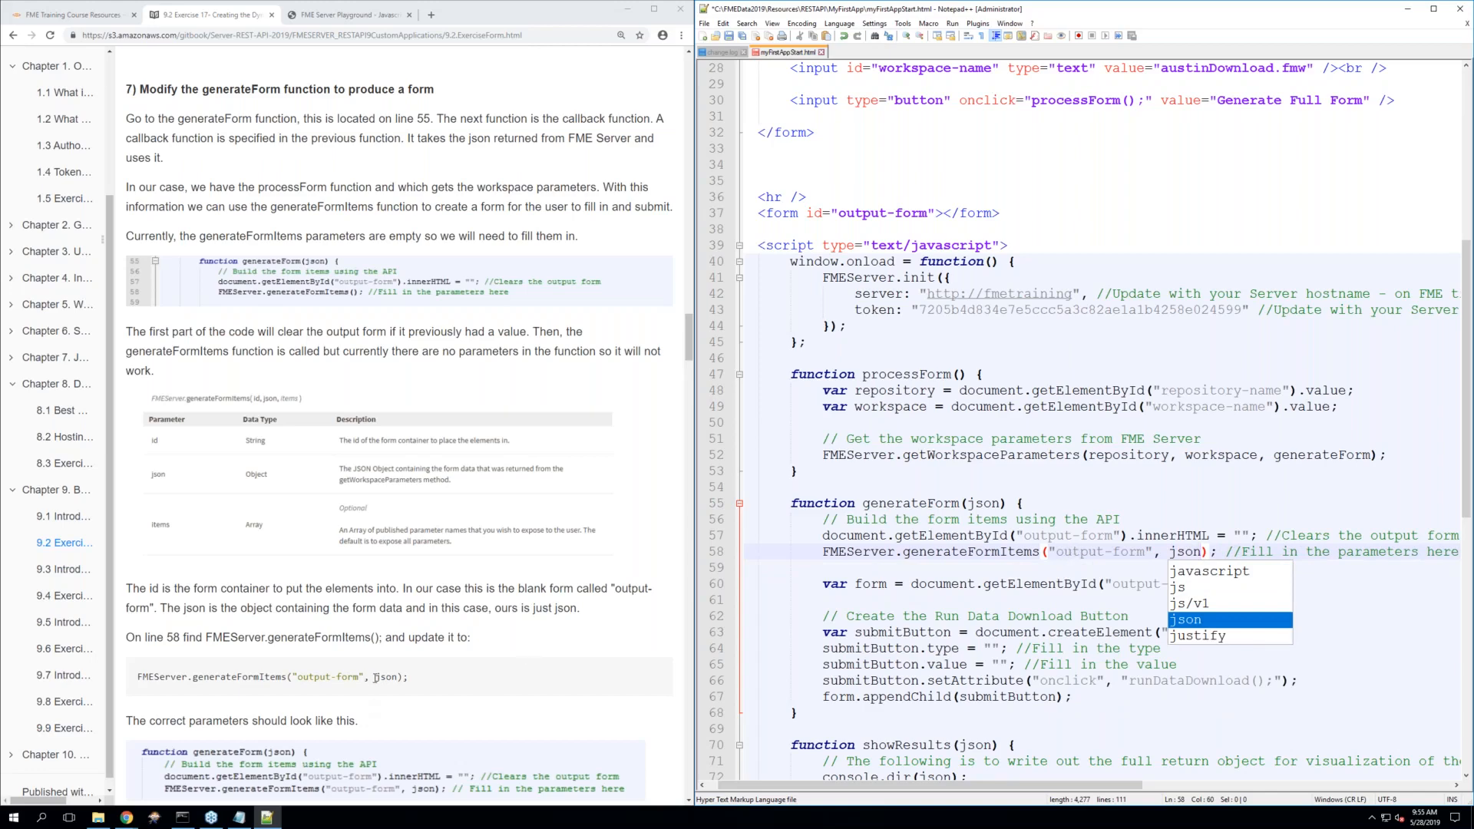
{"action": "left_click_drag", "start_coordinate": [376, 676], "coordinate": [416, 677]}
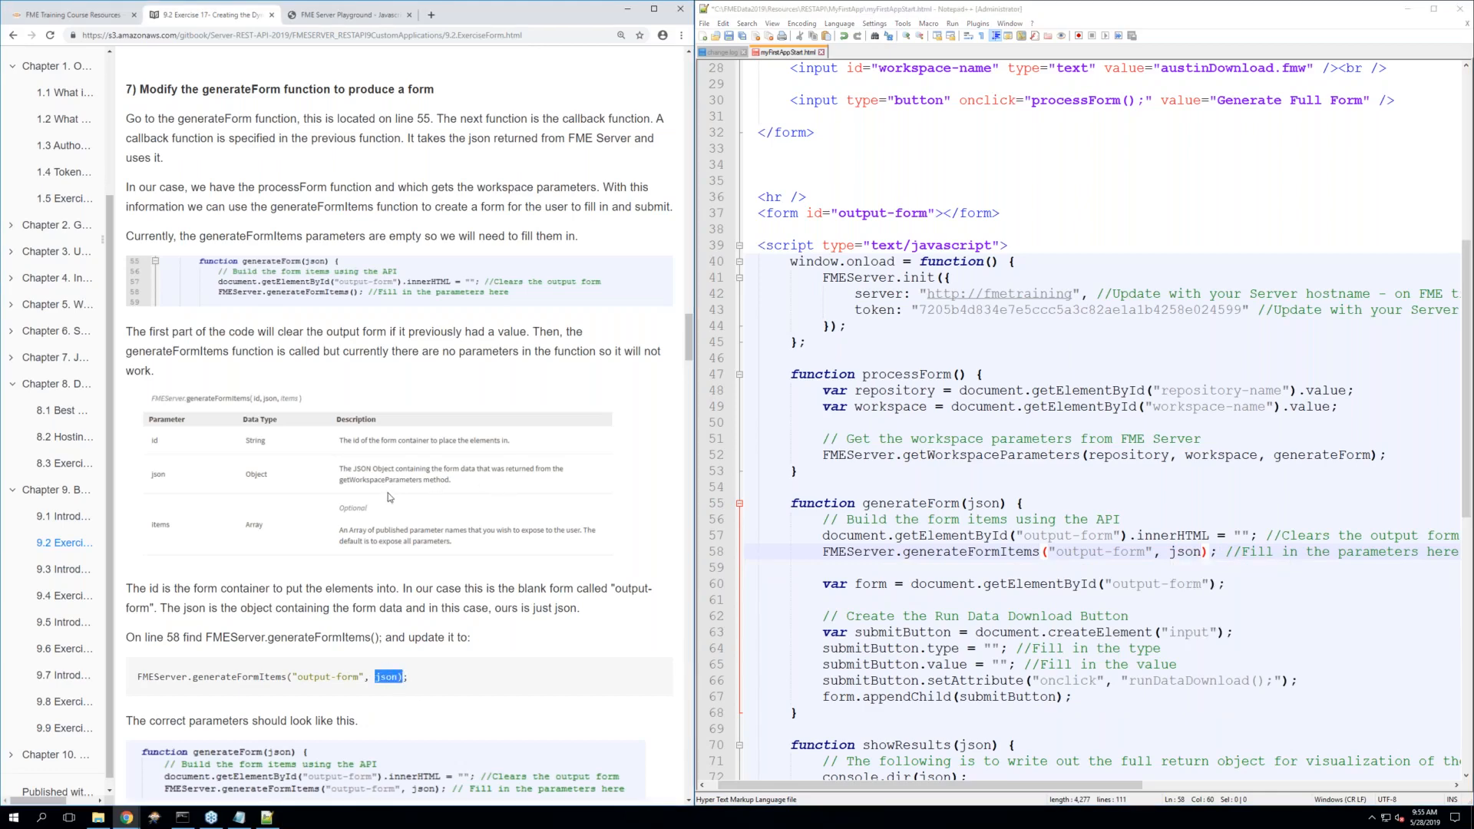
Recheck the getWorkspaceParameters call on line 52 and read guide section 8 on modifying generateForm to create a new button
{"action": "left_click", "coordinate": [960, 455]}
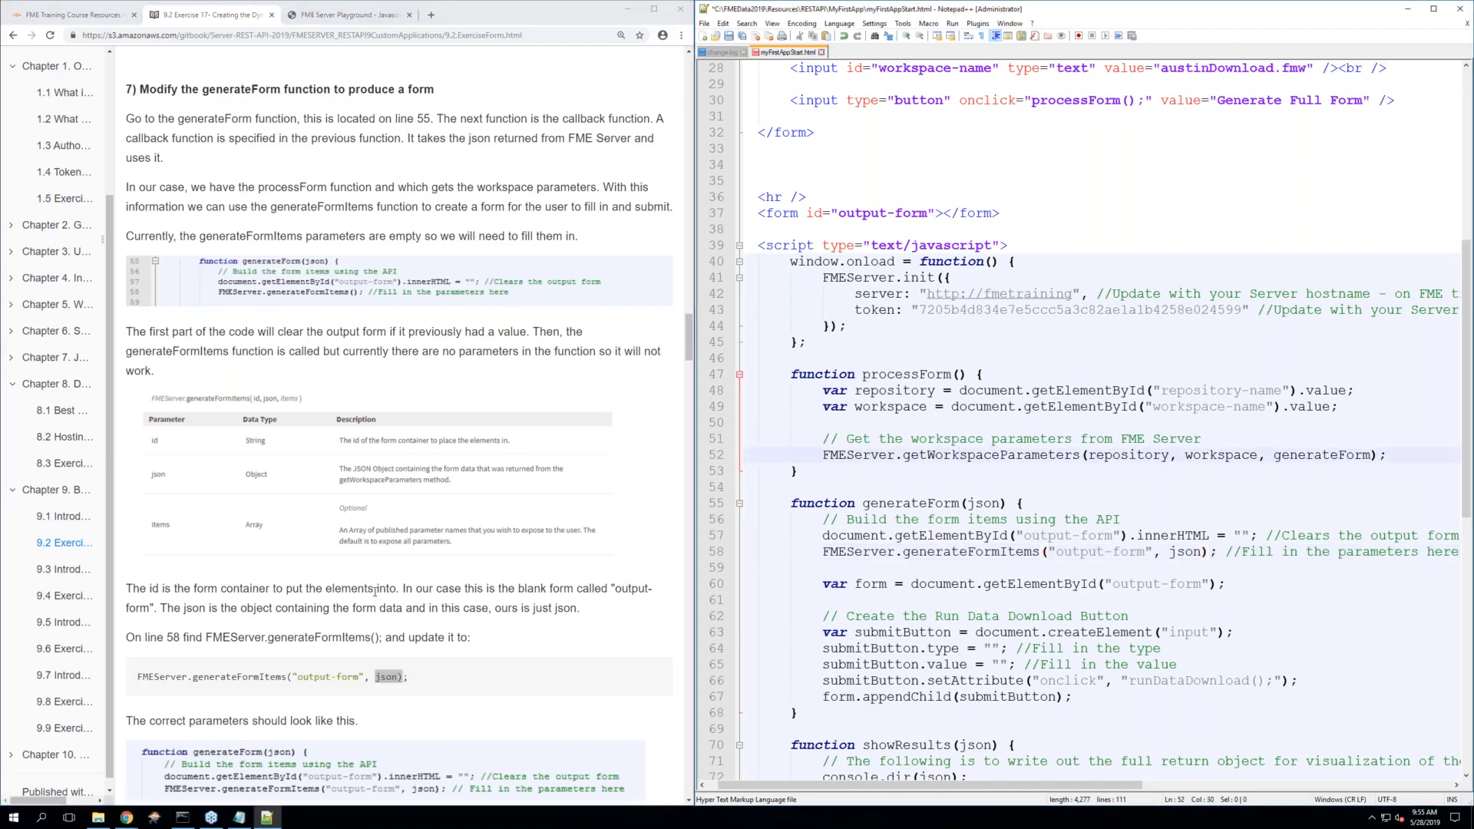
{"action": "scroll", "coordinate": [374, 591], "scroll_direction": "down", "scroll_amount": 1}
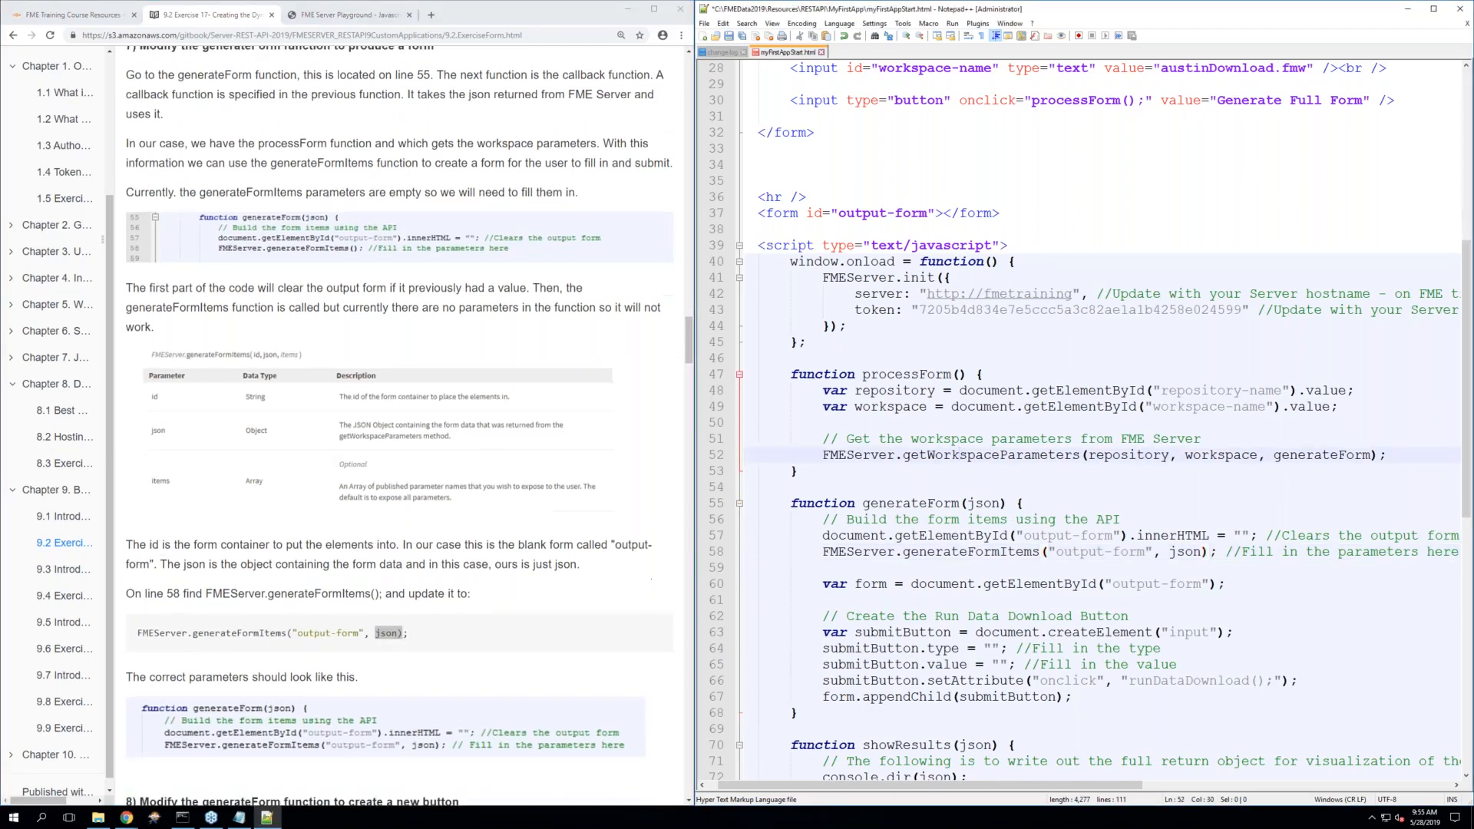
{"action": "scroll", "coordinate": [373, 591], "scroll_direction": "down", "scroll_amount": 1}
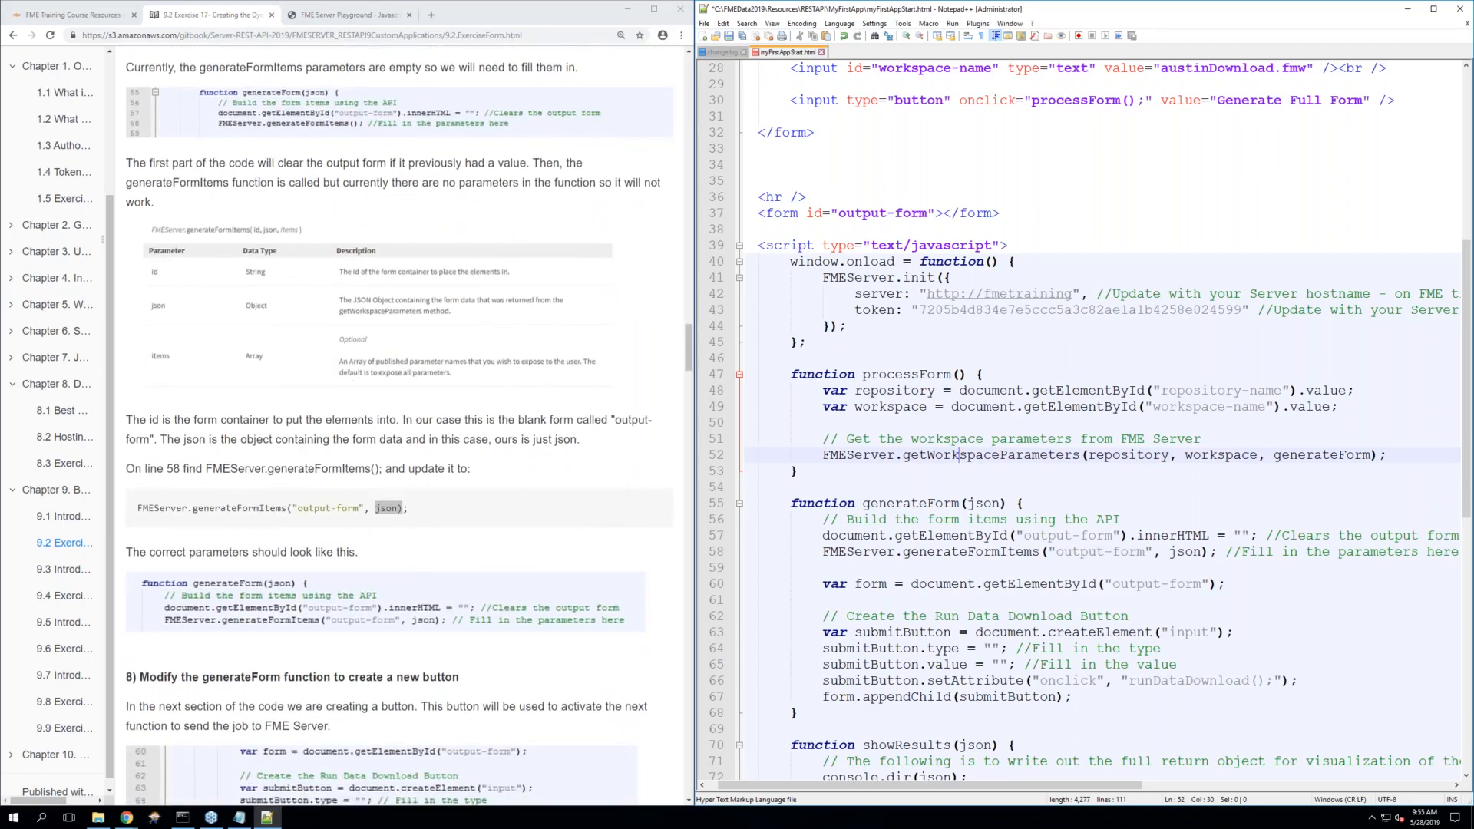
{"action": "scroll", "coordinate": [393, 592], "scroll_direction": "down", "scroll_amount": 1}
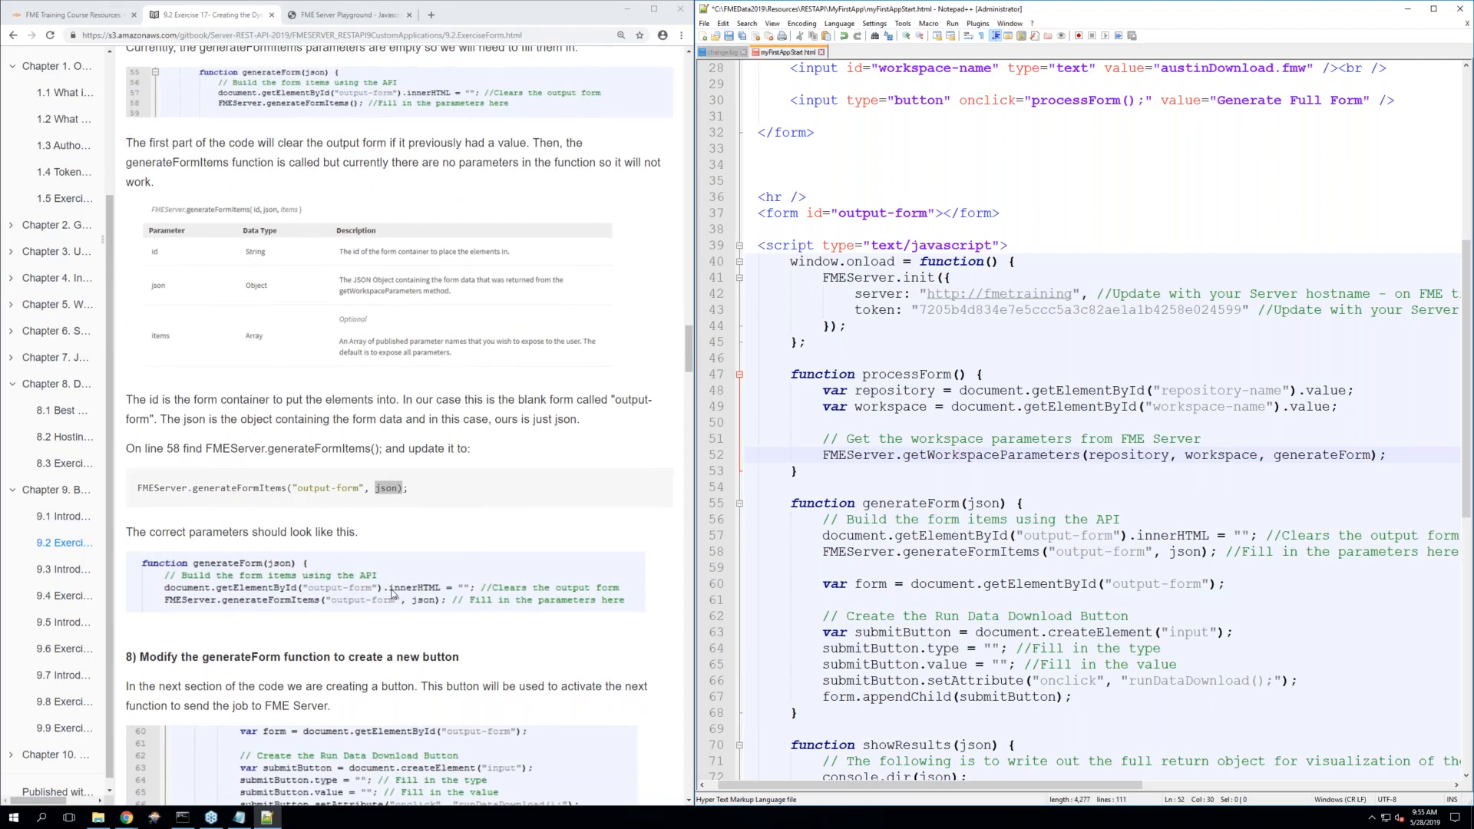
{"action": "scroll", "coordinate": [392, 593], "scroll_direction": "down", "scroll_amount": 2}
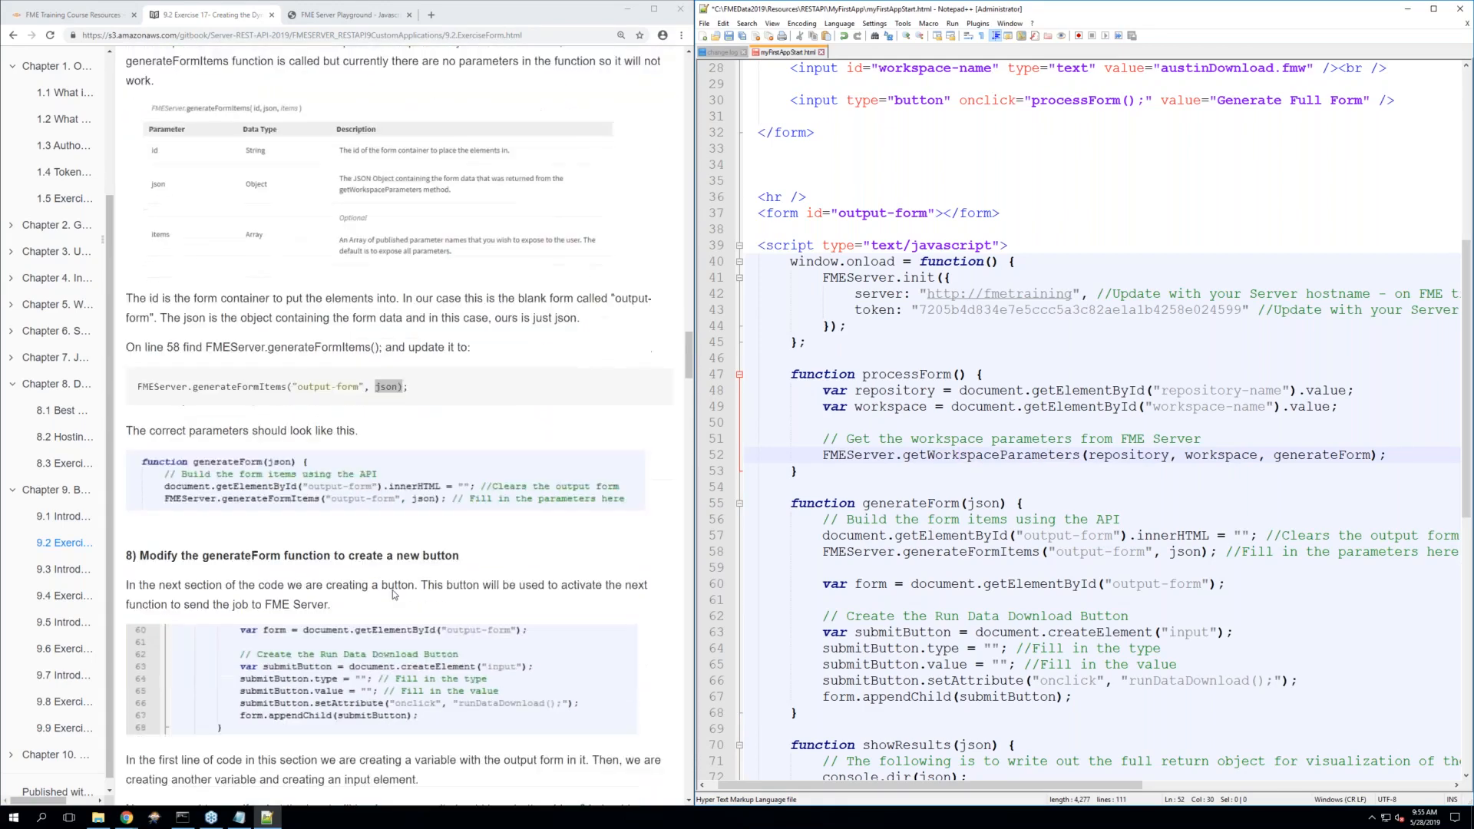
{"action": "scroll", "coordinate": [392, 593], "scroll_direction": "down", "scroll_amount": 2}
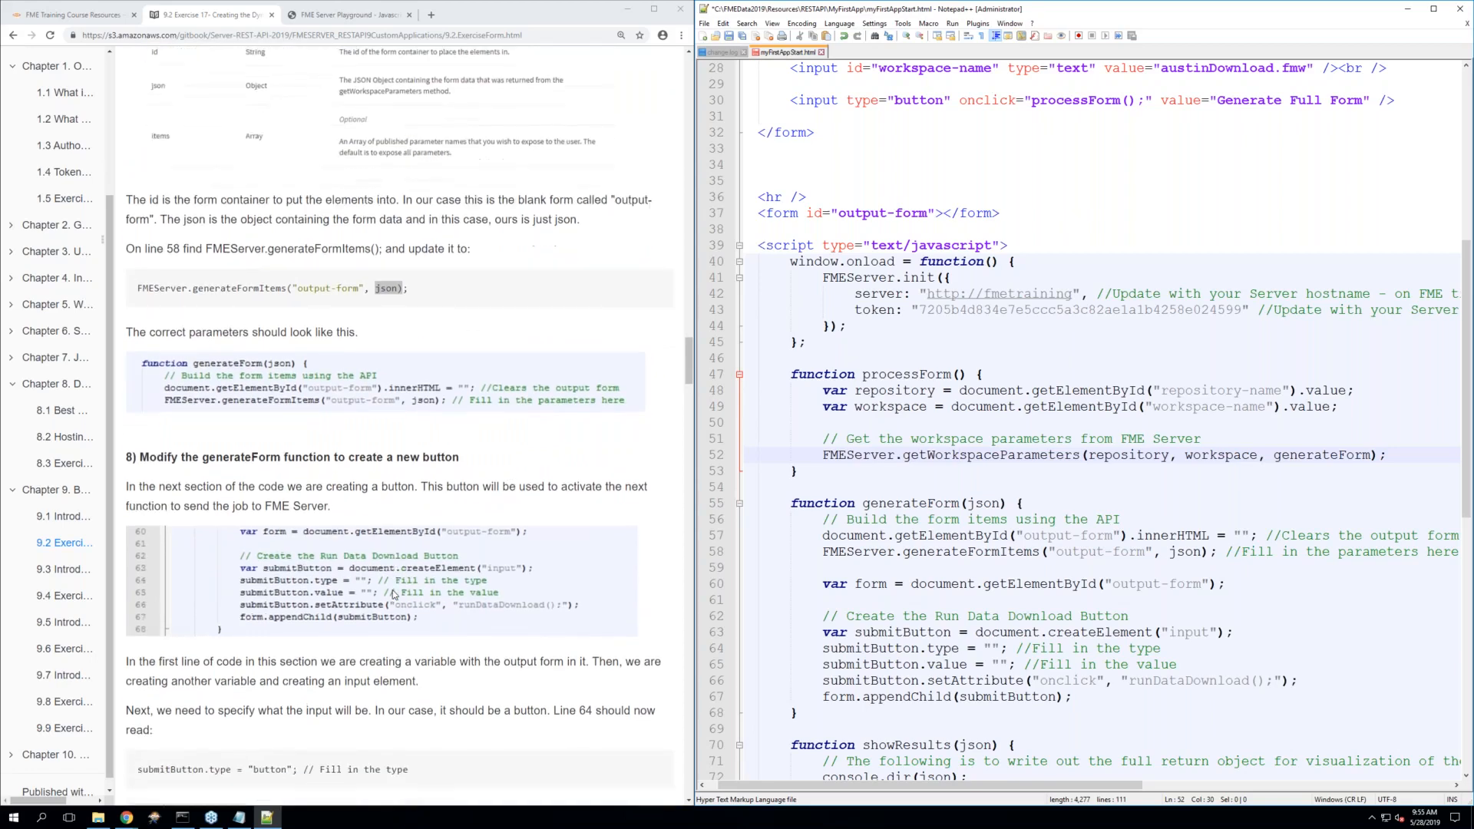
{"action": "scroll", "coordinate": [392, 592], "scroll_direction": "down", "scroll_amount": 1}
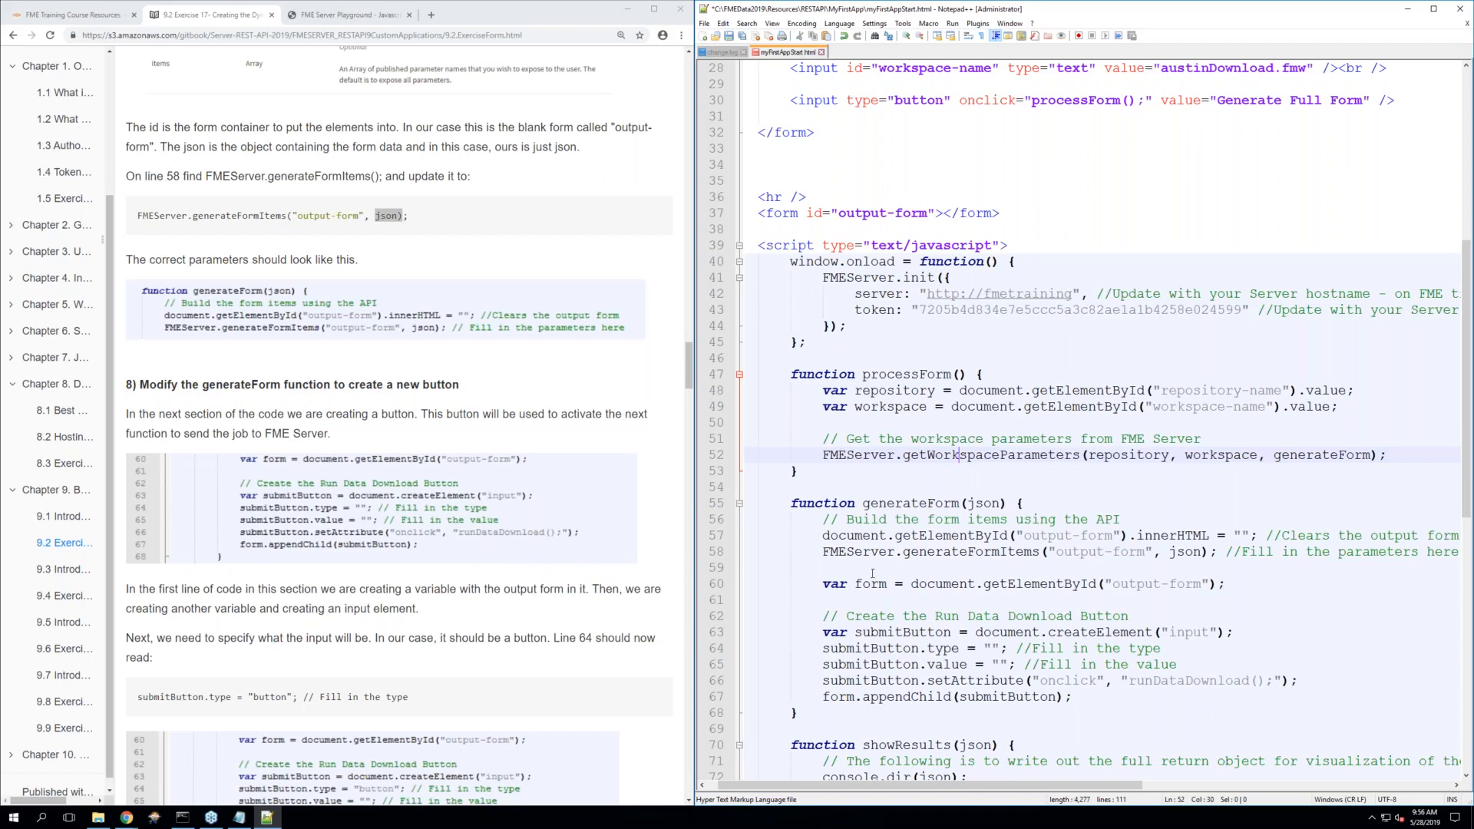
{"action": "scroll", "coordinate": [872, 573], "scroll_direction": "down", "scroll_amount": 1}
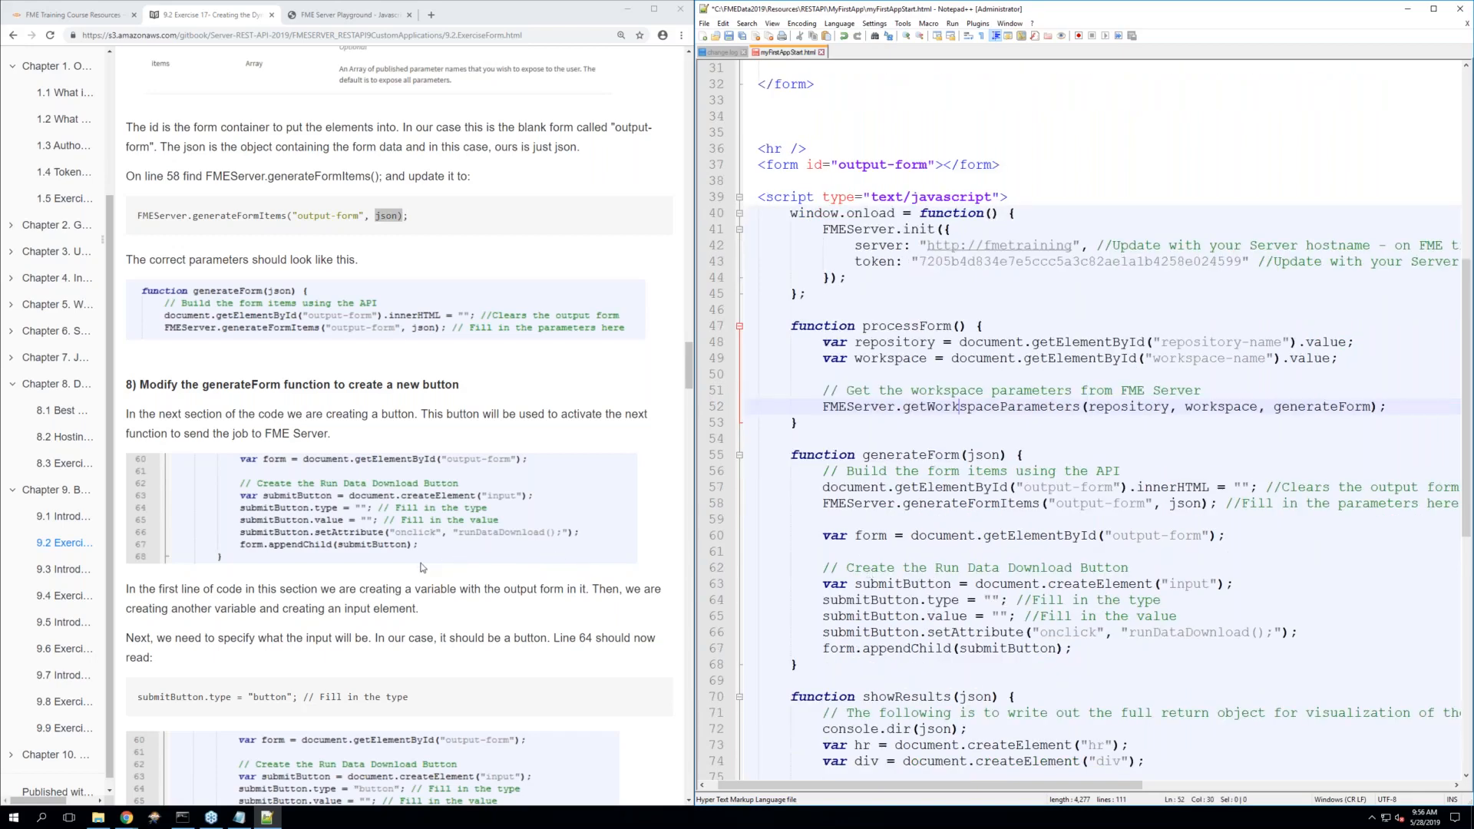
{"action": "scroll", "coordinate": [421, 568], "scroll_direction": "down", "scroll_amount": 2}
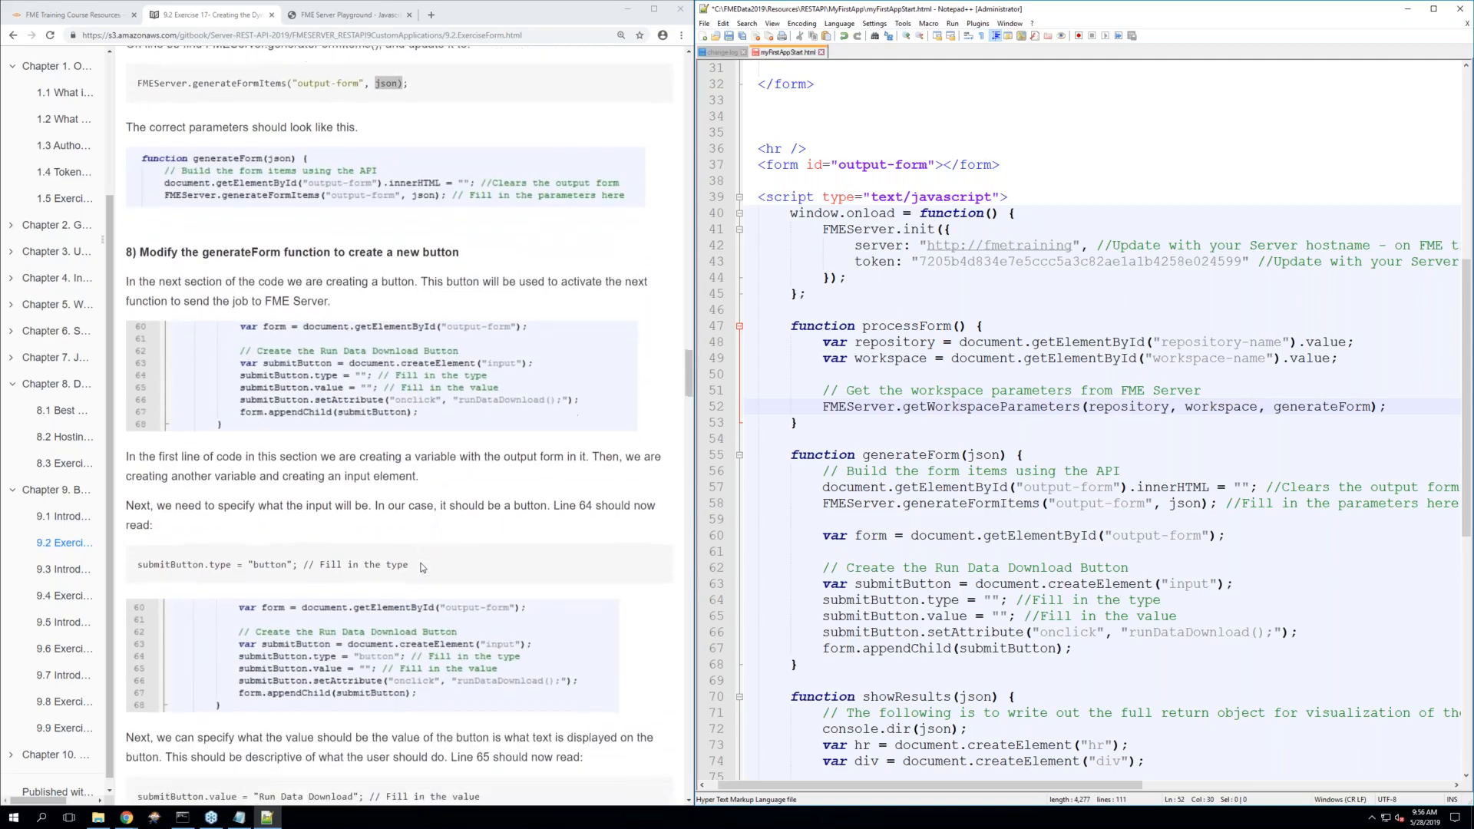
Set submitButton.type on line 64 of generateForm to "button"
{"action": "left_click", "coordinate": [995, 599]}
{"action": "key", "text": "Down"}
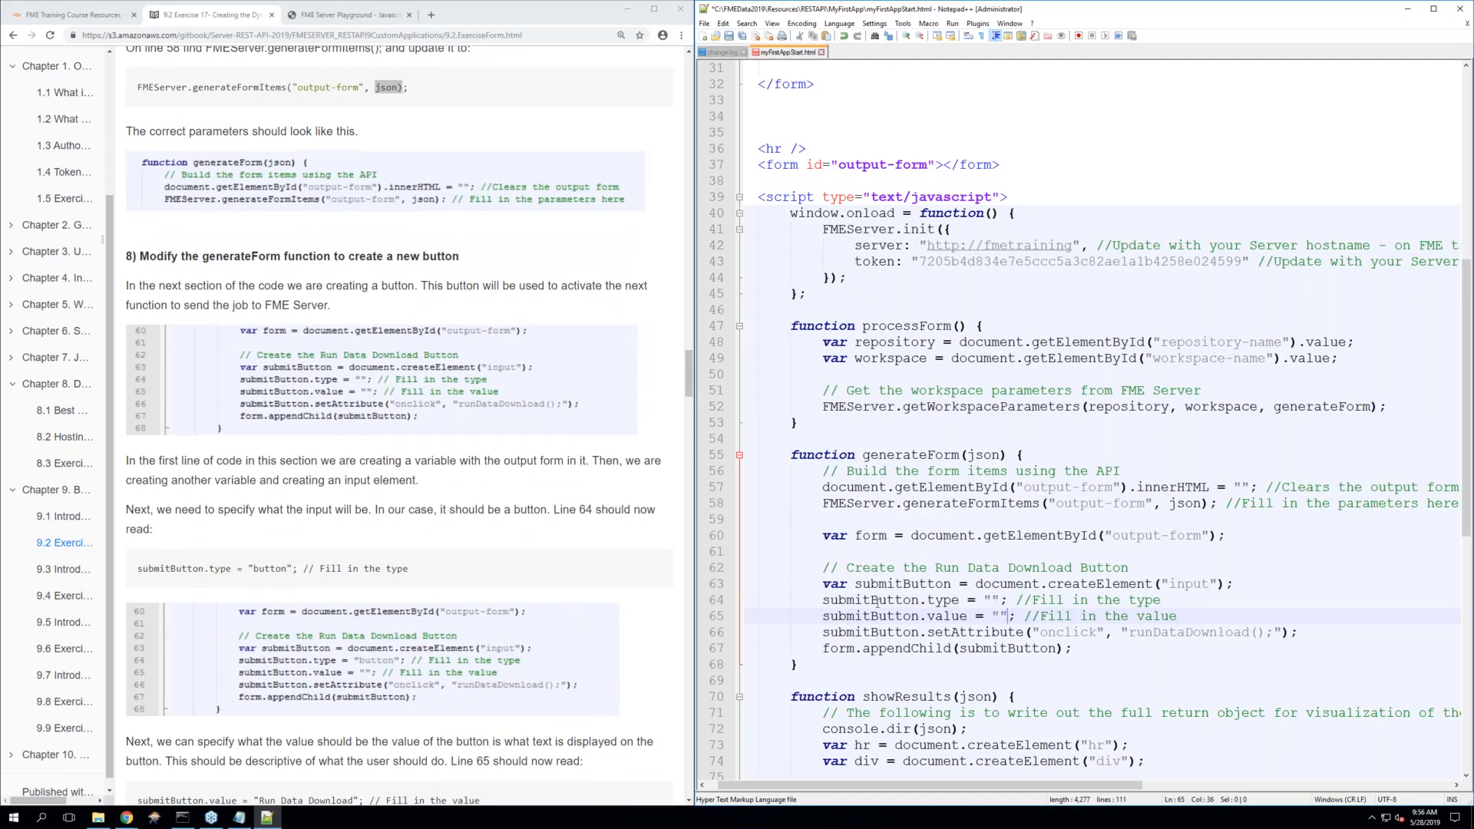
{"action": "left_click", "coordinate": [1000, 600]}
{"action": "left_click", "coordinate": [996, 600]}
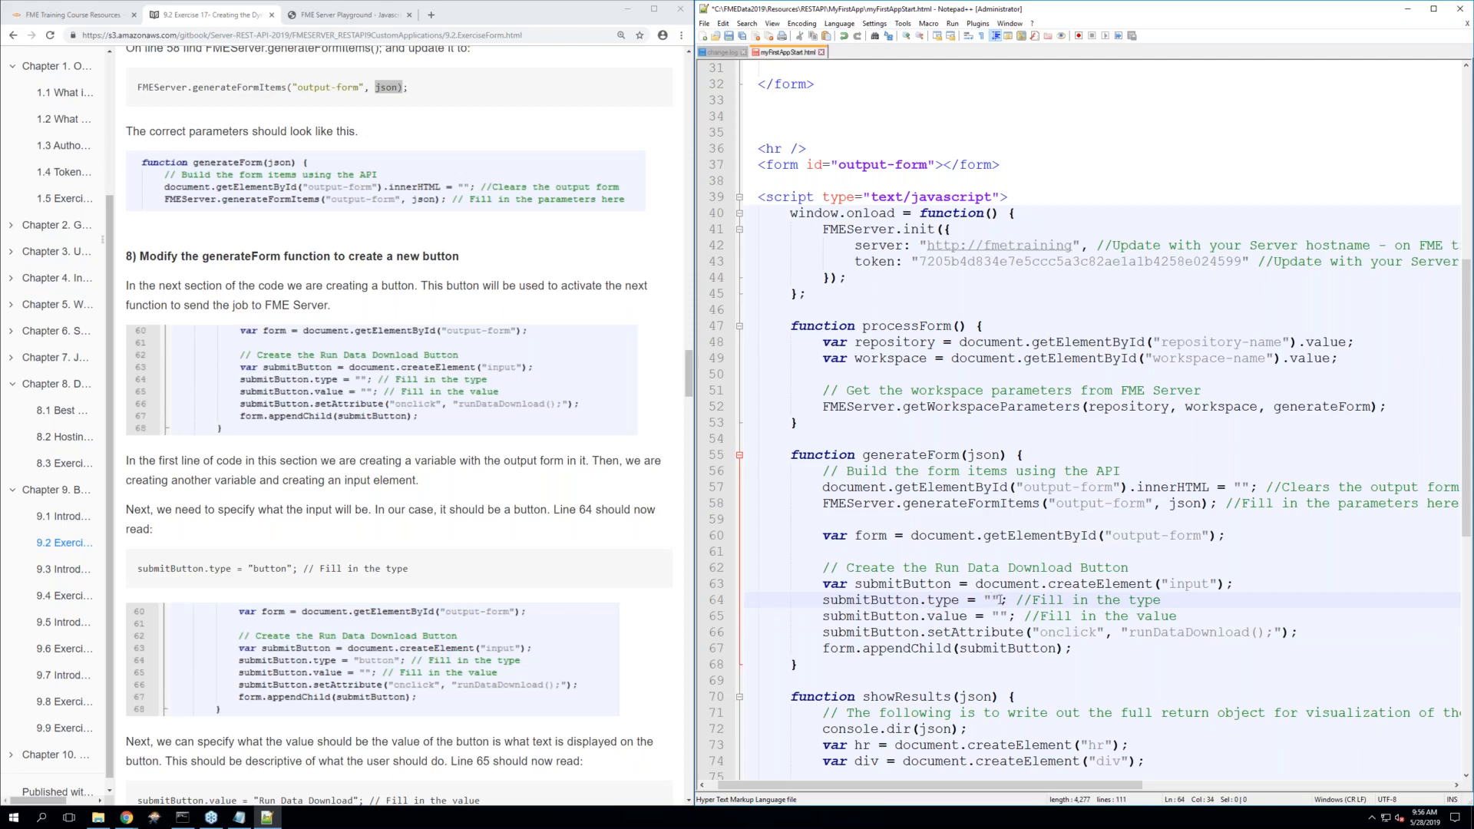
{"action": "type", "text": "button"}
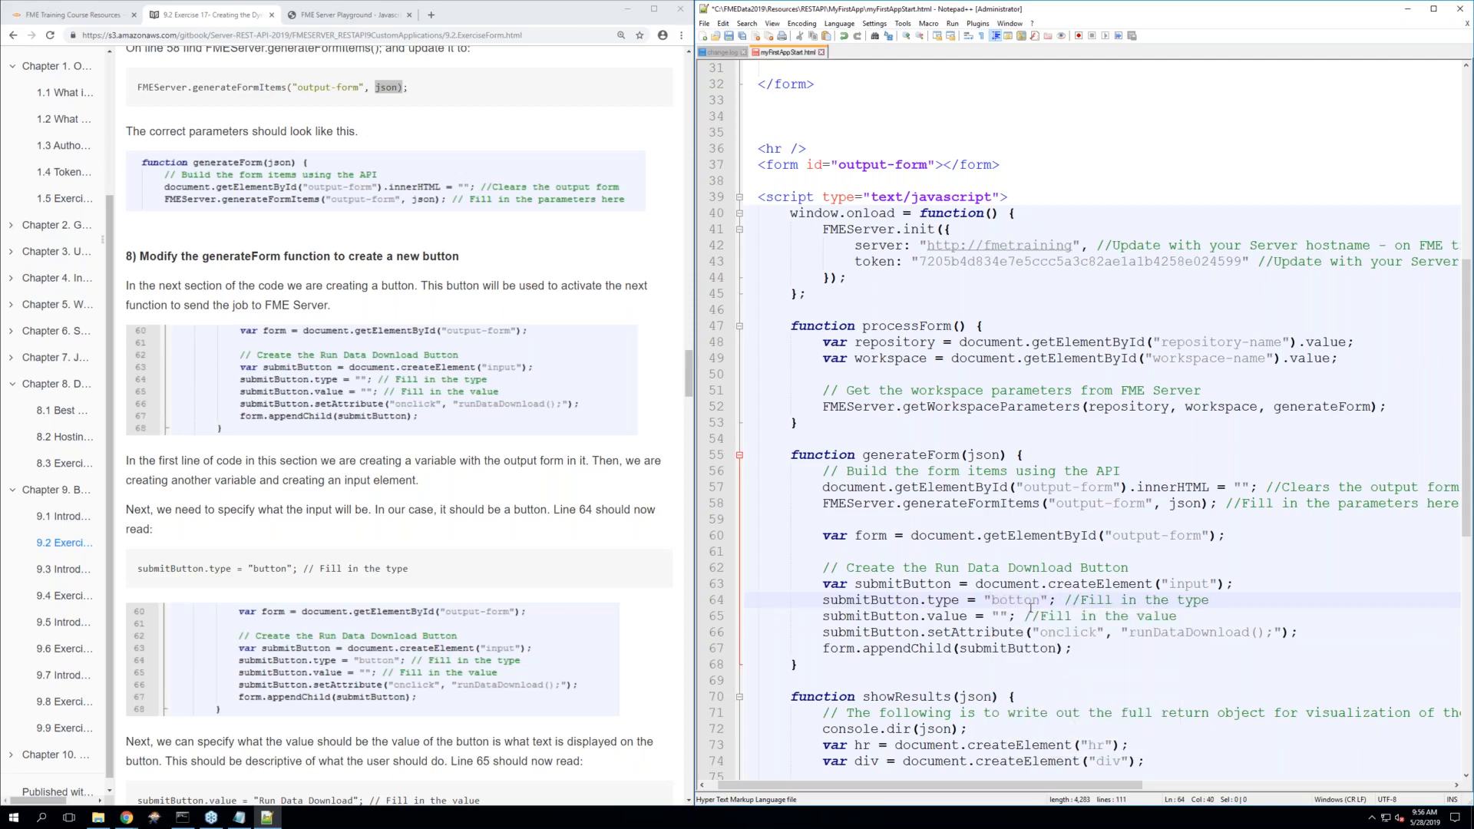
{"action": "key", "text": "BackSpace"}
{"action": "key", "text": "BackSpace"}
{"action": "key", "text": "BackSpace"}
{"action": "key", "text": "BackSpace"}
{"action": "key", "text": "BackSpace"}
{"action": "type", "text": "utton"}
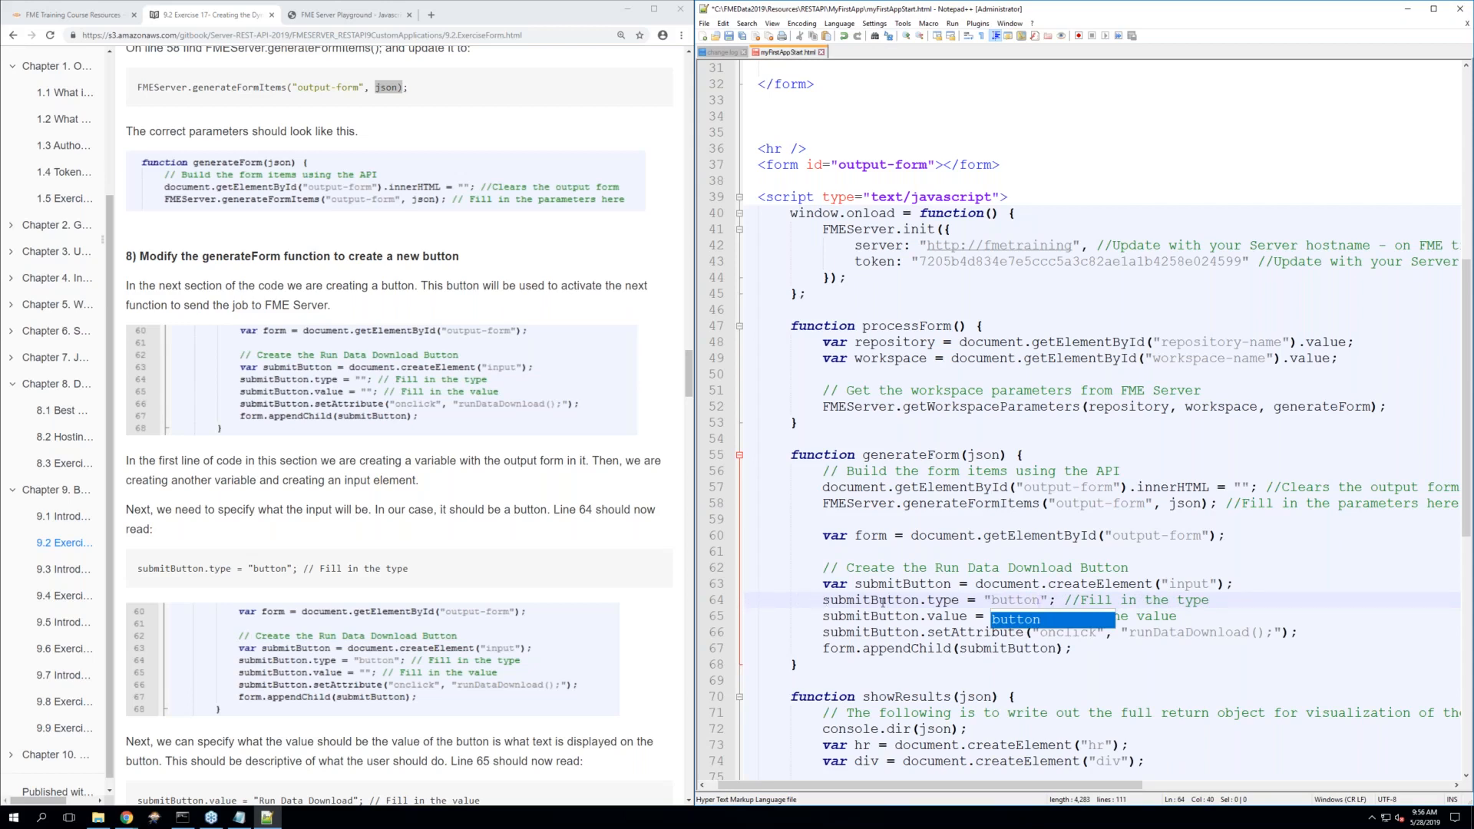
{"action": "left_click", "coordinate": [1005, 599]}
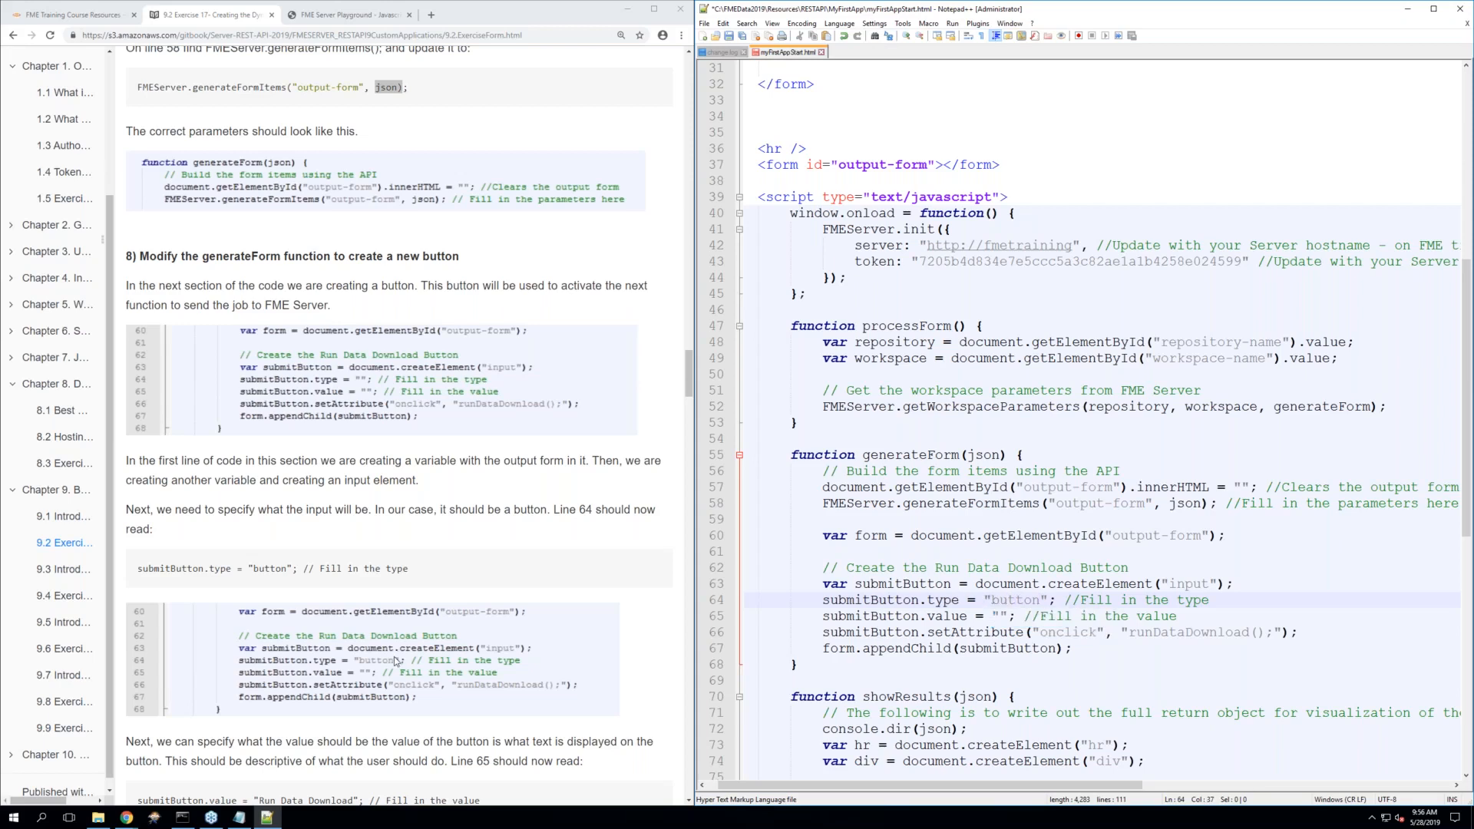
Set submitButton.value on line 65 to "Run Data Download", following the guide's code
{"action": "scroll", "coordinate": [396, 660], "scroll_direction": "down", "scroll_amount": 2}
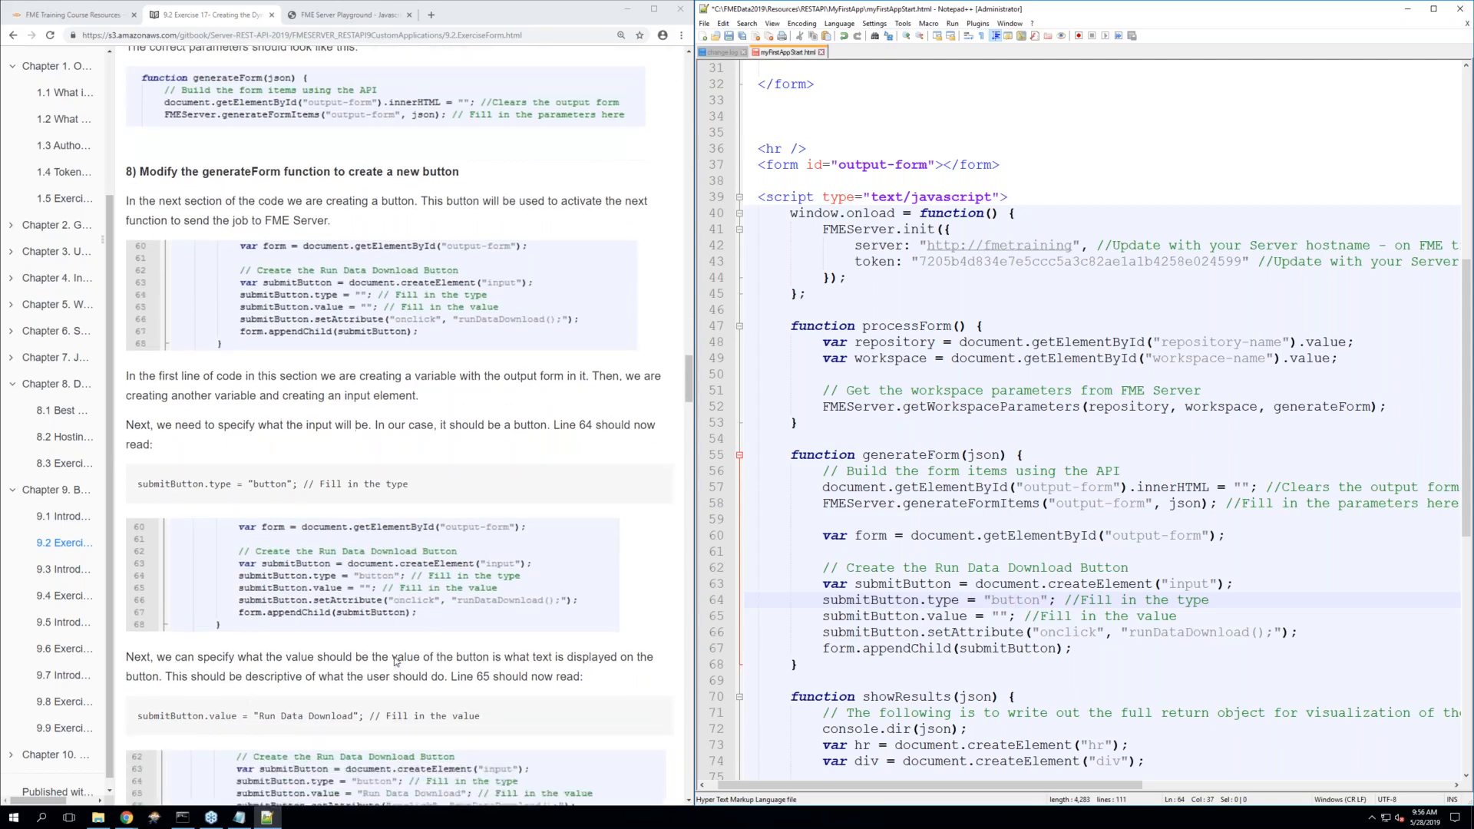
{"action": "scroll", "coordinate": [395, 660], "scroll_direction": "down", "scroll_amount": 3}
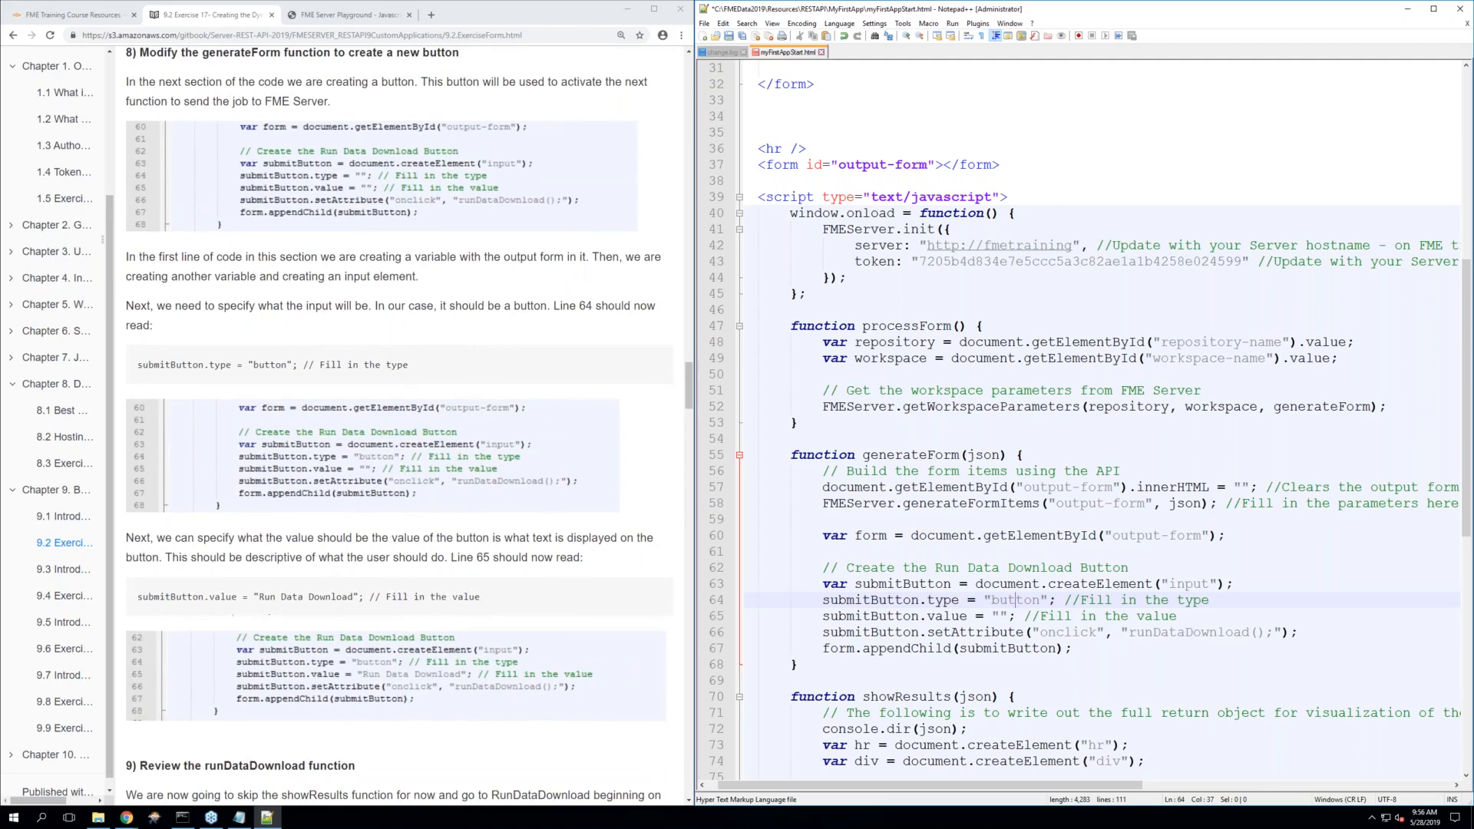
{"action": "left_click", "coordinate": [1002, 616]}
{"action": "type", "text": "Run "}
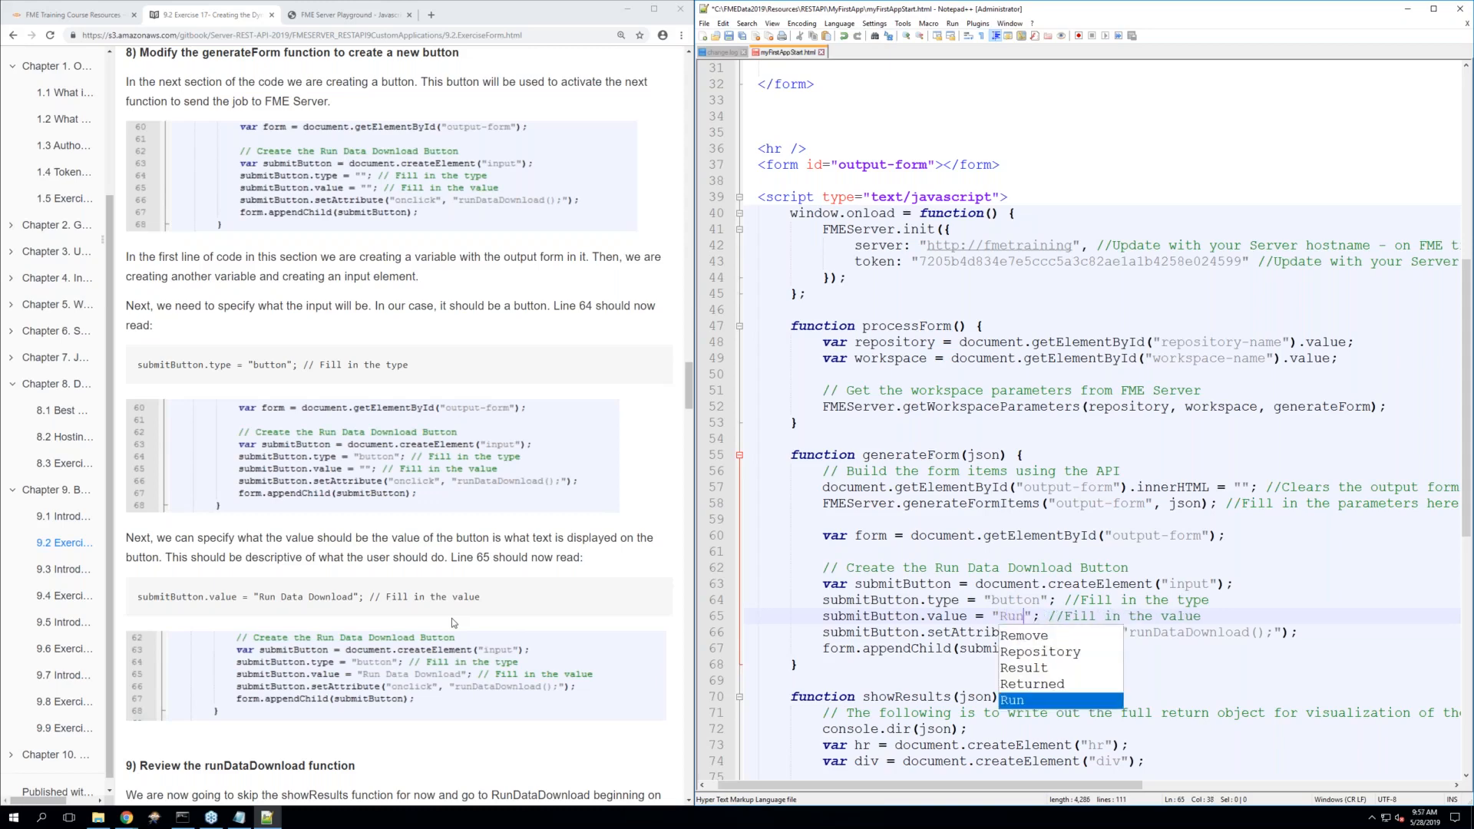
{"action": "type", "text": "Data "}
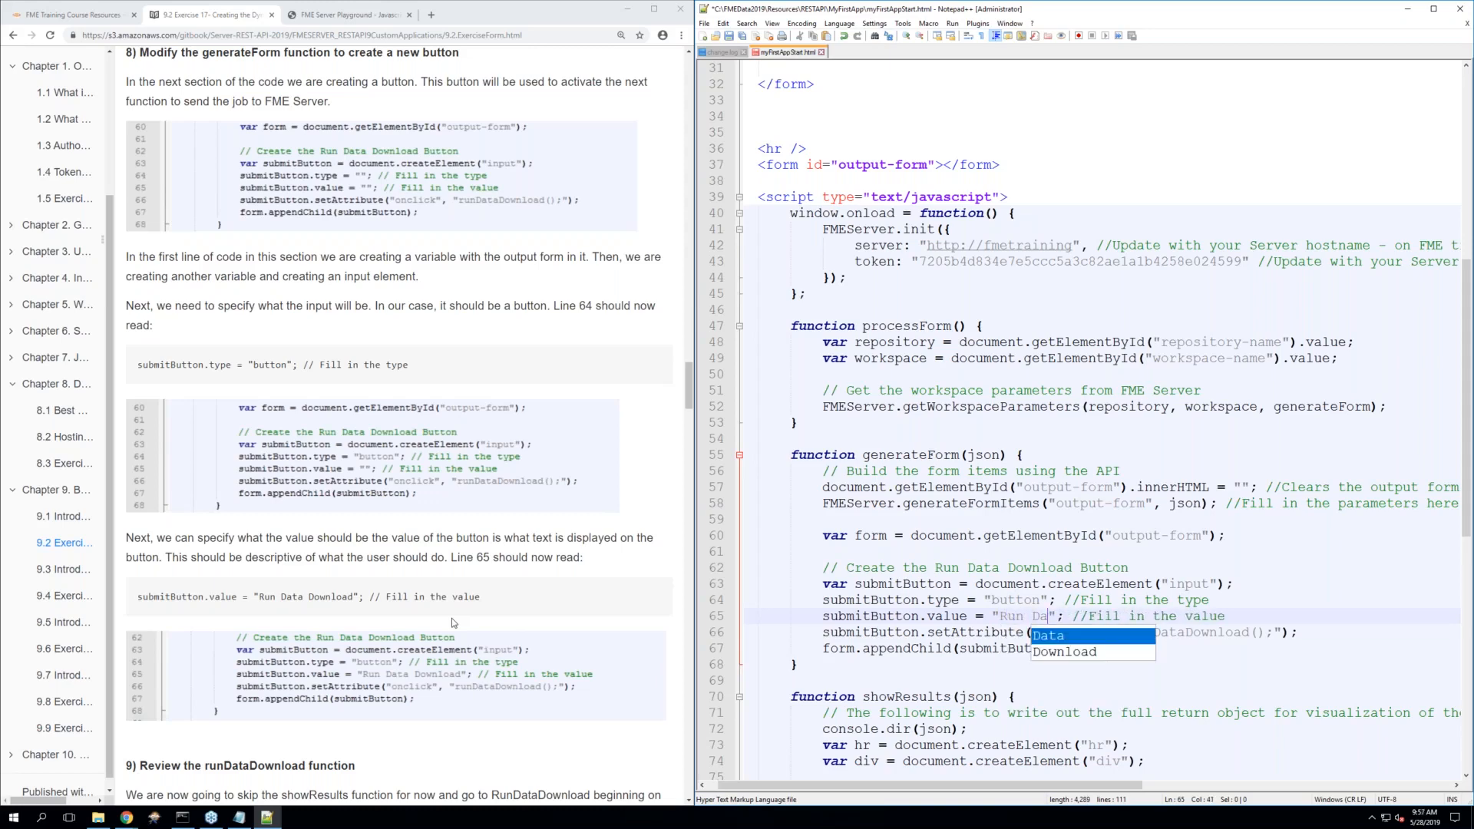
{"action": "type", "text": "Down"}
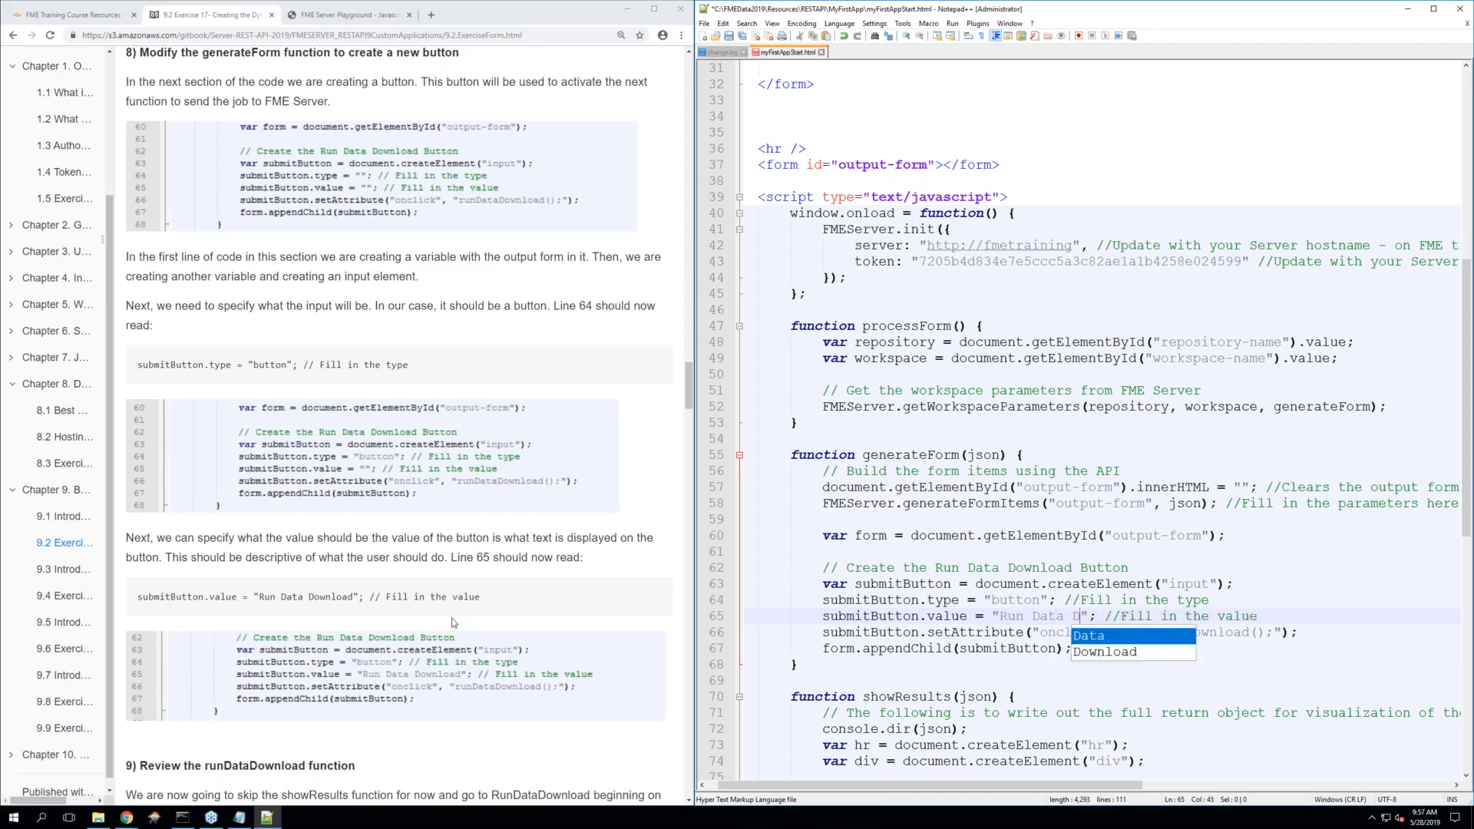
{"action": "type", "text": "load"}
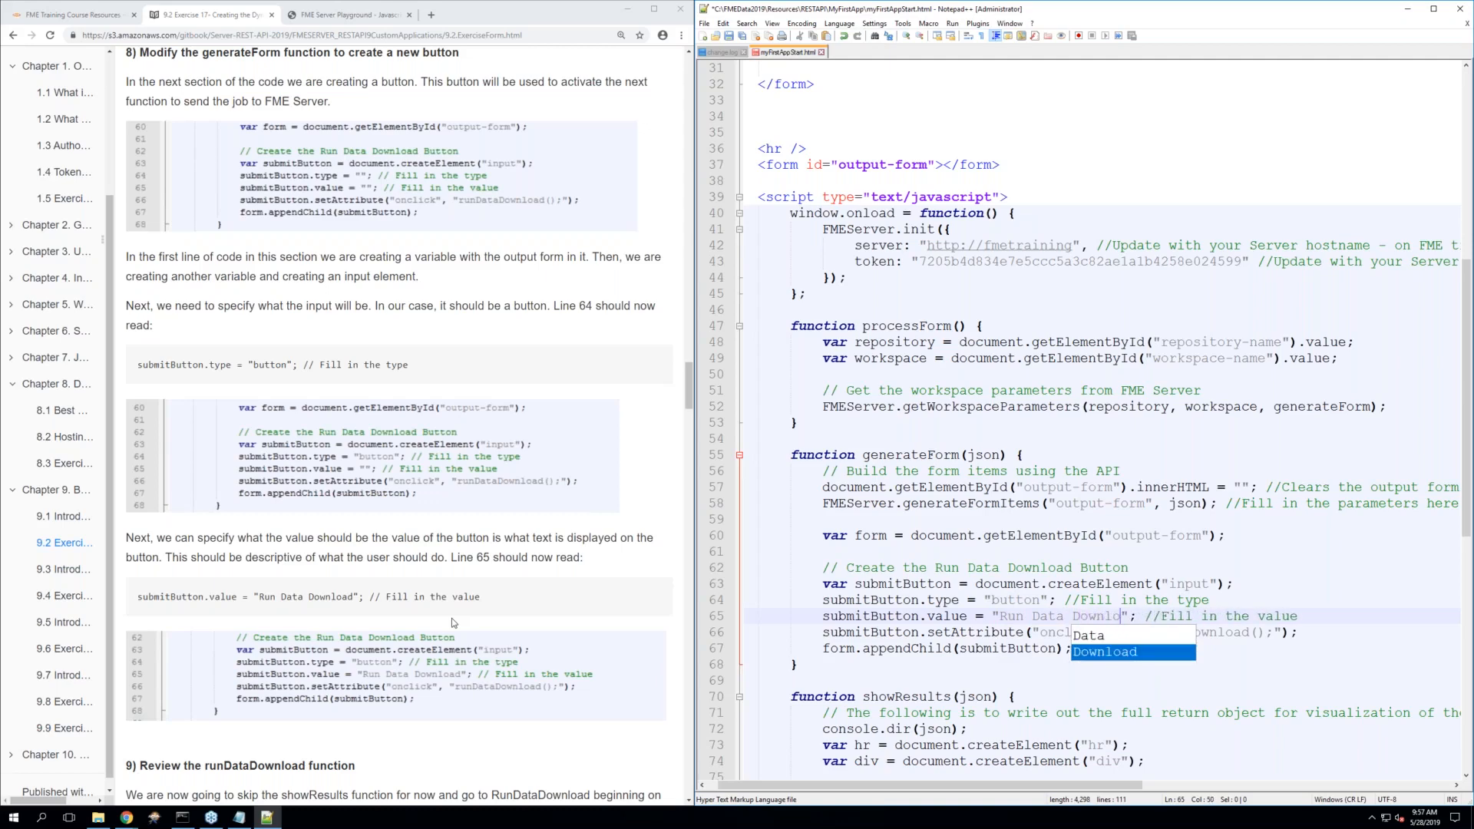
{"action": "scroll", "coordinate": [451, 619], "scroll_direction": "down", "scroll_amount": 3}
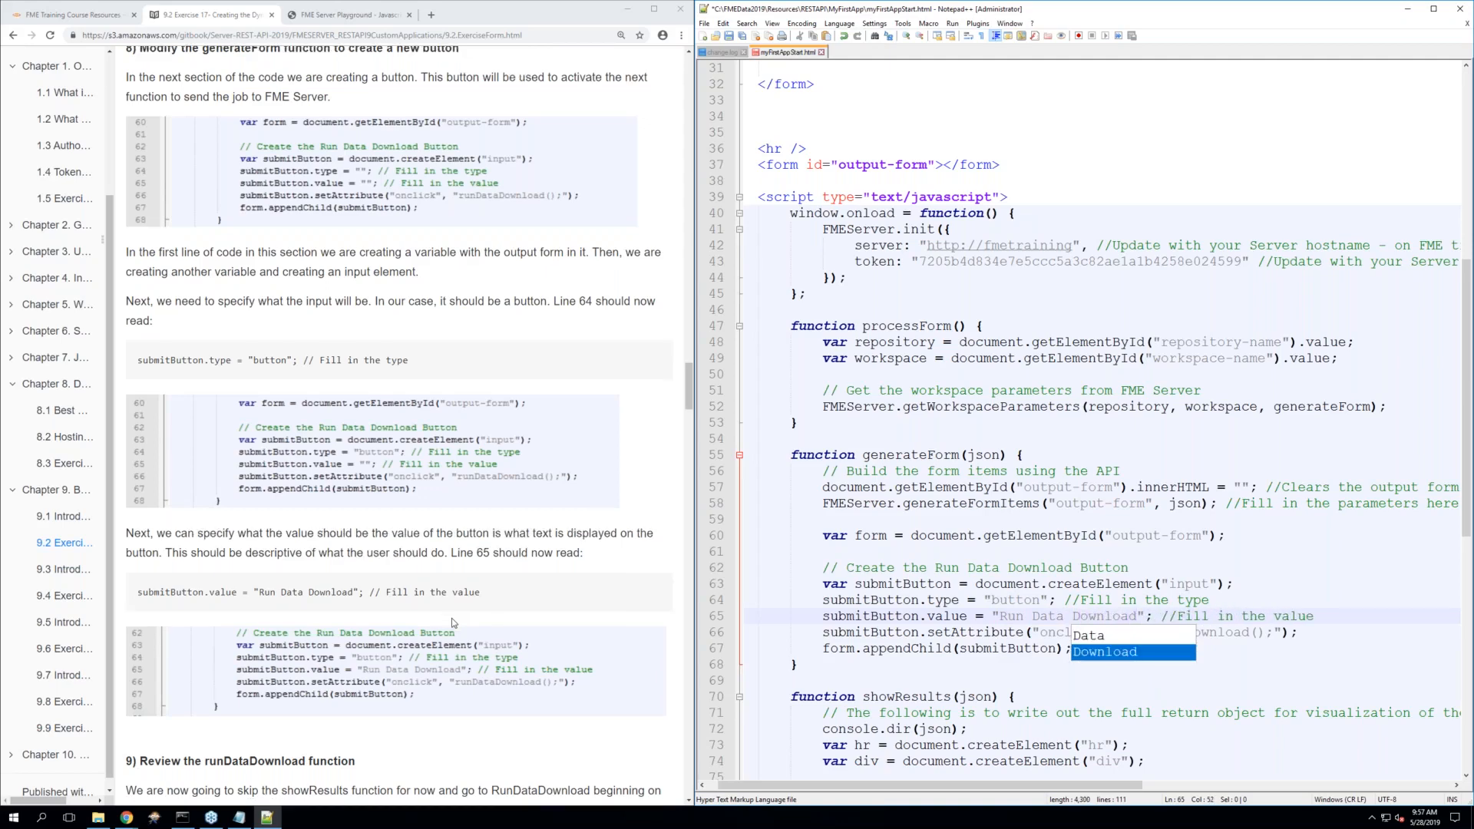
{"action": "left_click", "coordinate": [878, 586]}
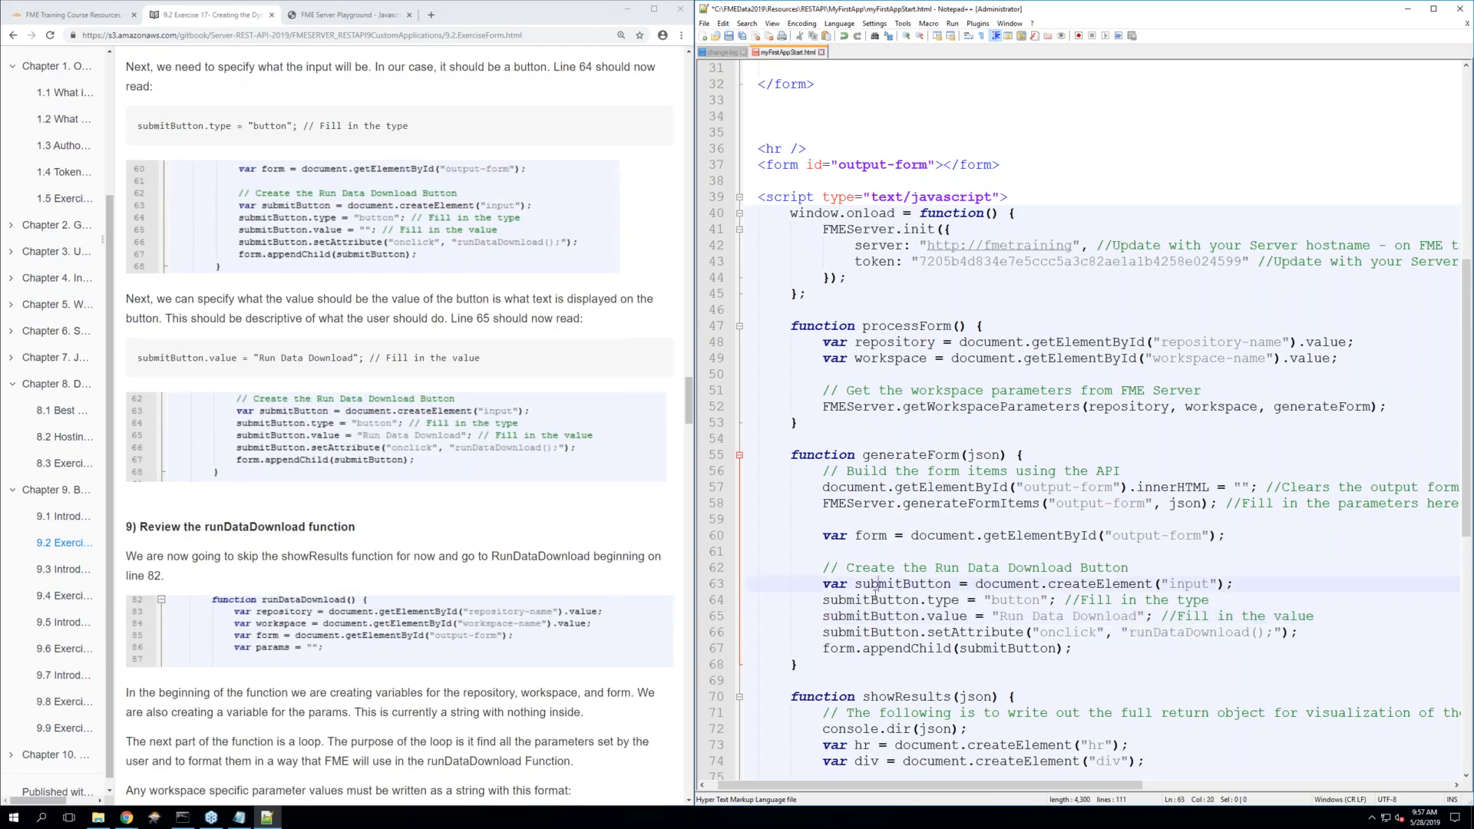
Read guide section 9 on reviewing runDataDownload and locate that function on line 82 of the code
{"action": "scroll", "coordinate": [879, 595], "scroll_direction": "down", "scroll_amount": 1}
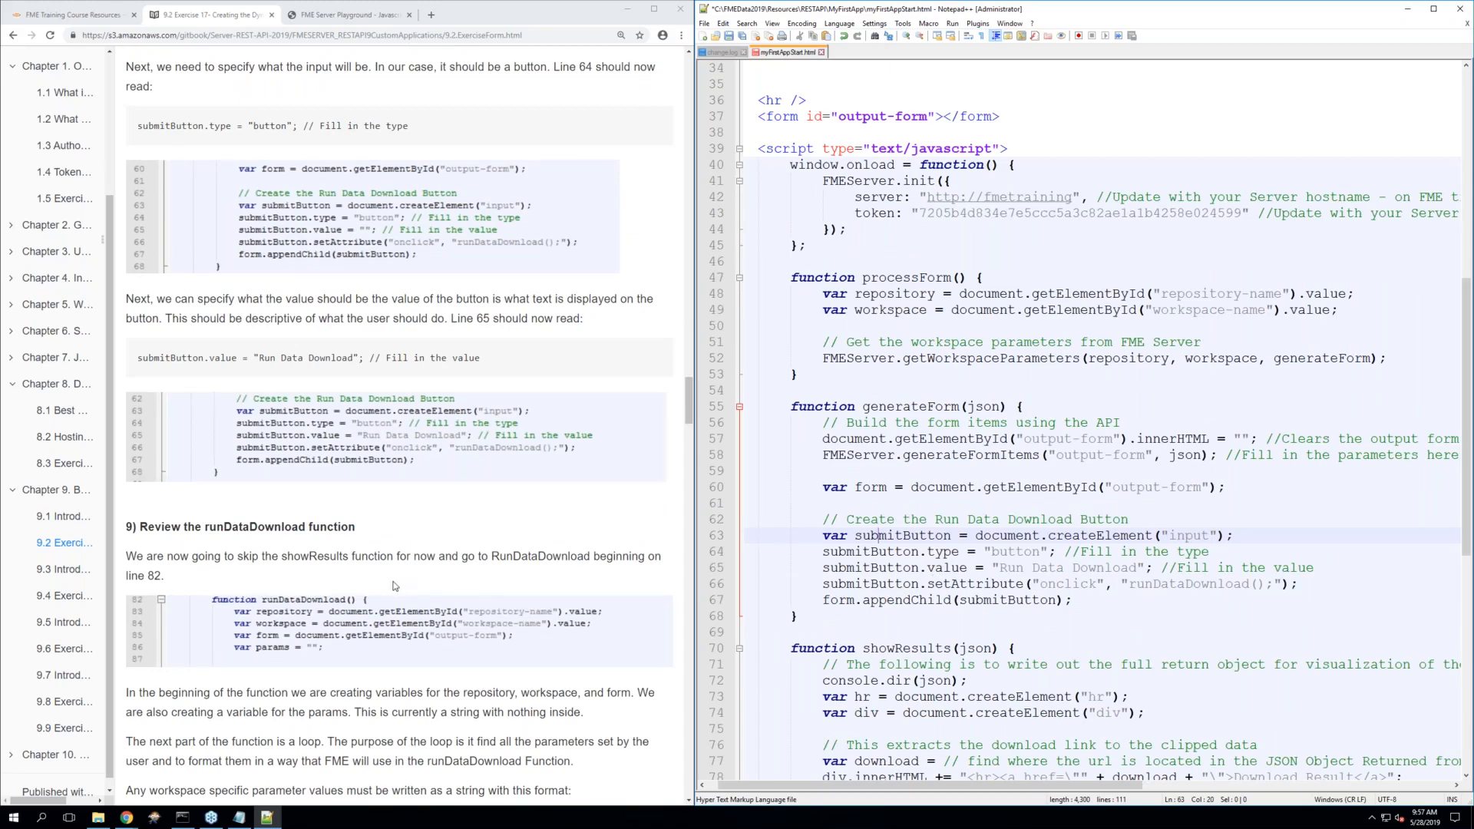
{"action": "scroll", "coordinate": [394, 585], "scroll_direction": "down", "scroll_amount": 3}
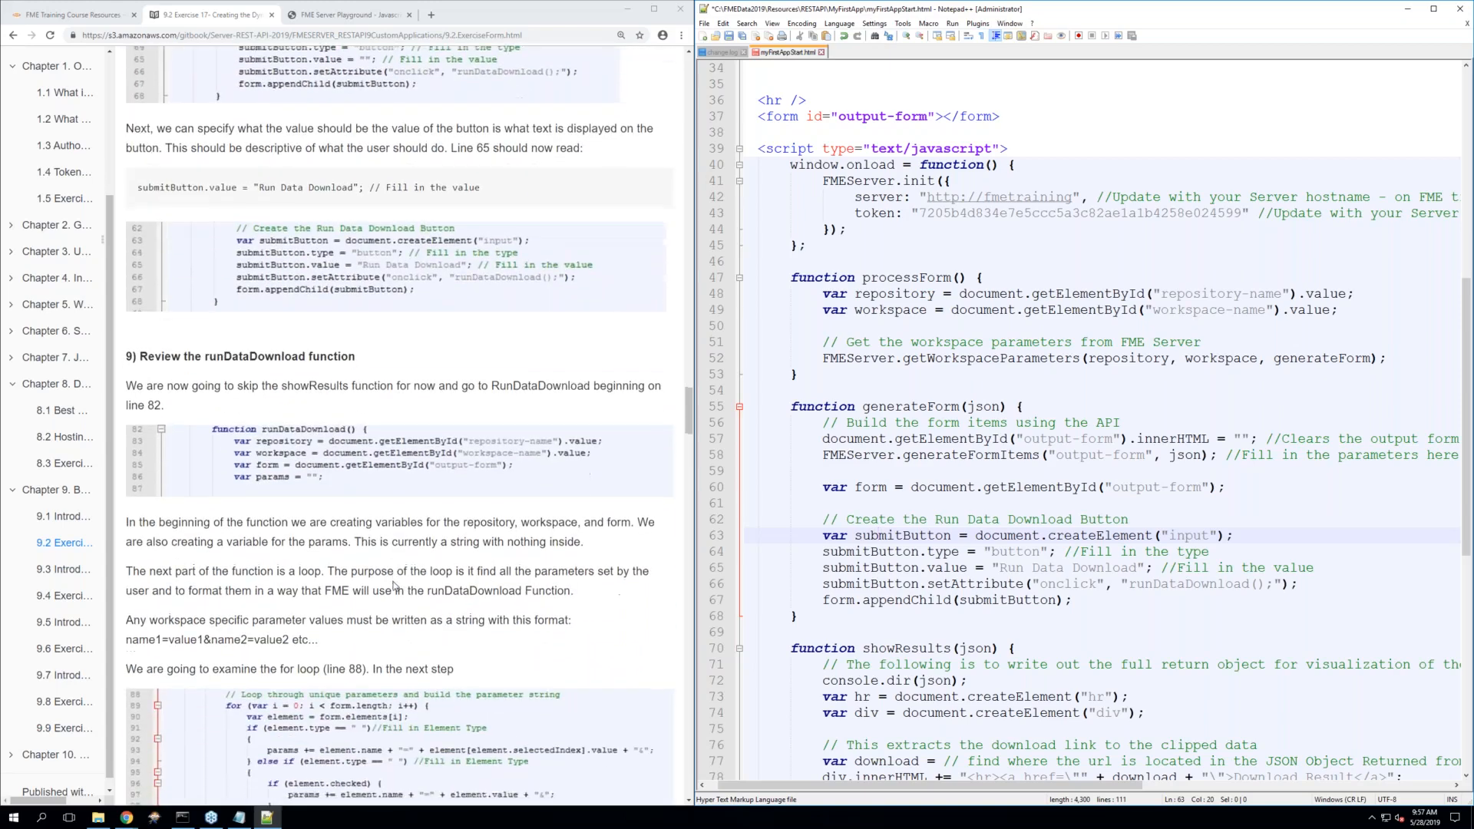
{"action": "scroll", "coordinate": [394, 586], "scroll_direction": "down", "scroll_amount": 2}
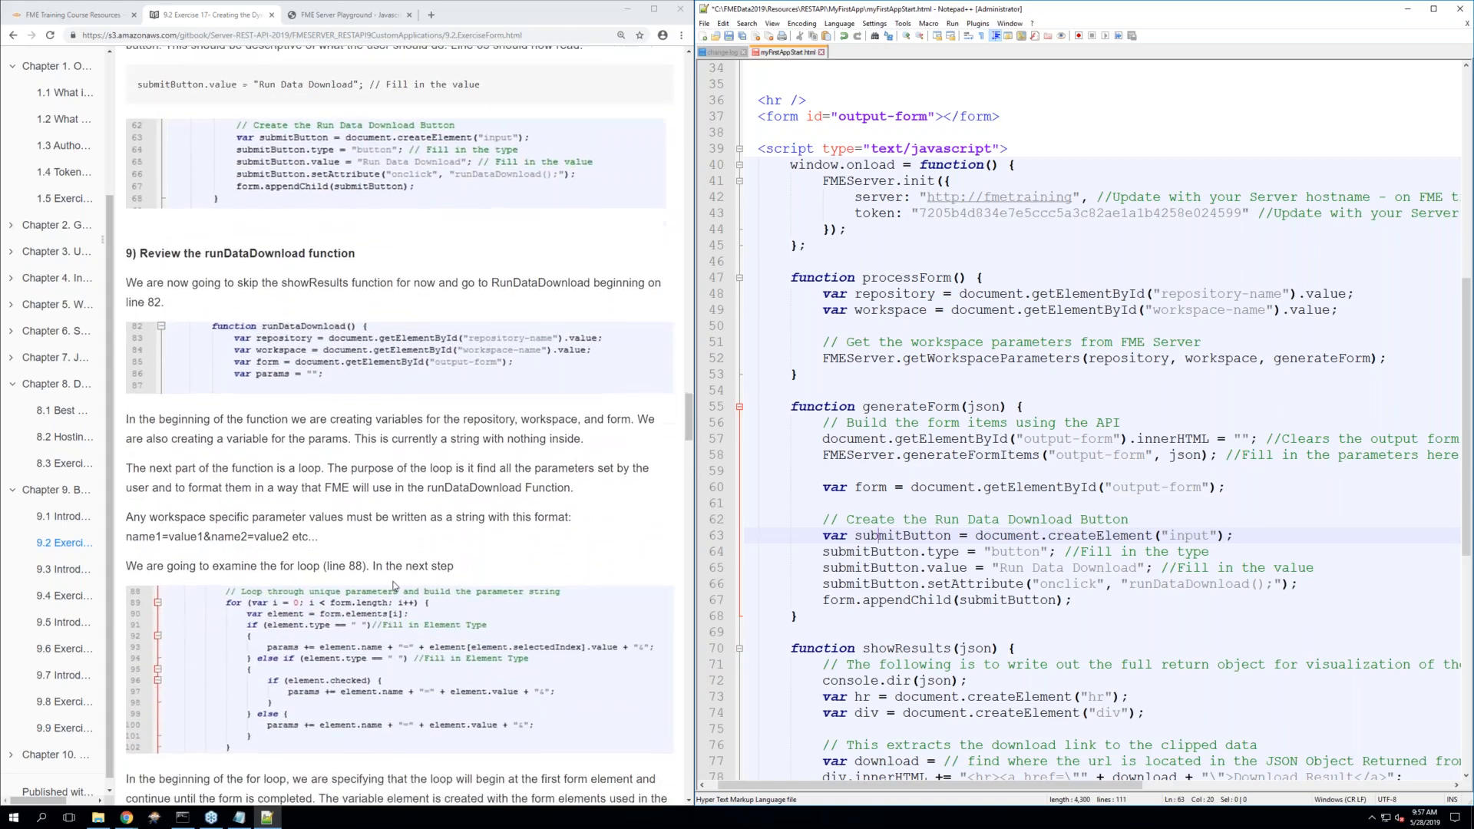
{"action": "scroll", "coordinate": [394, 586], "scroll_direction": "down", "scroll_amount": 1}
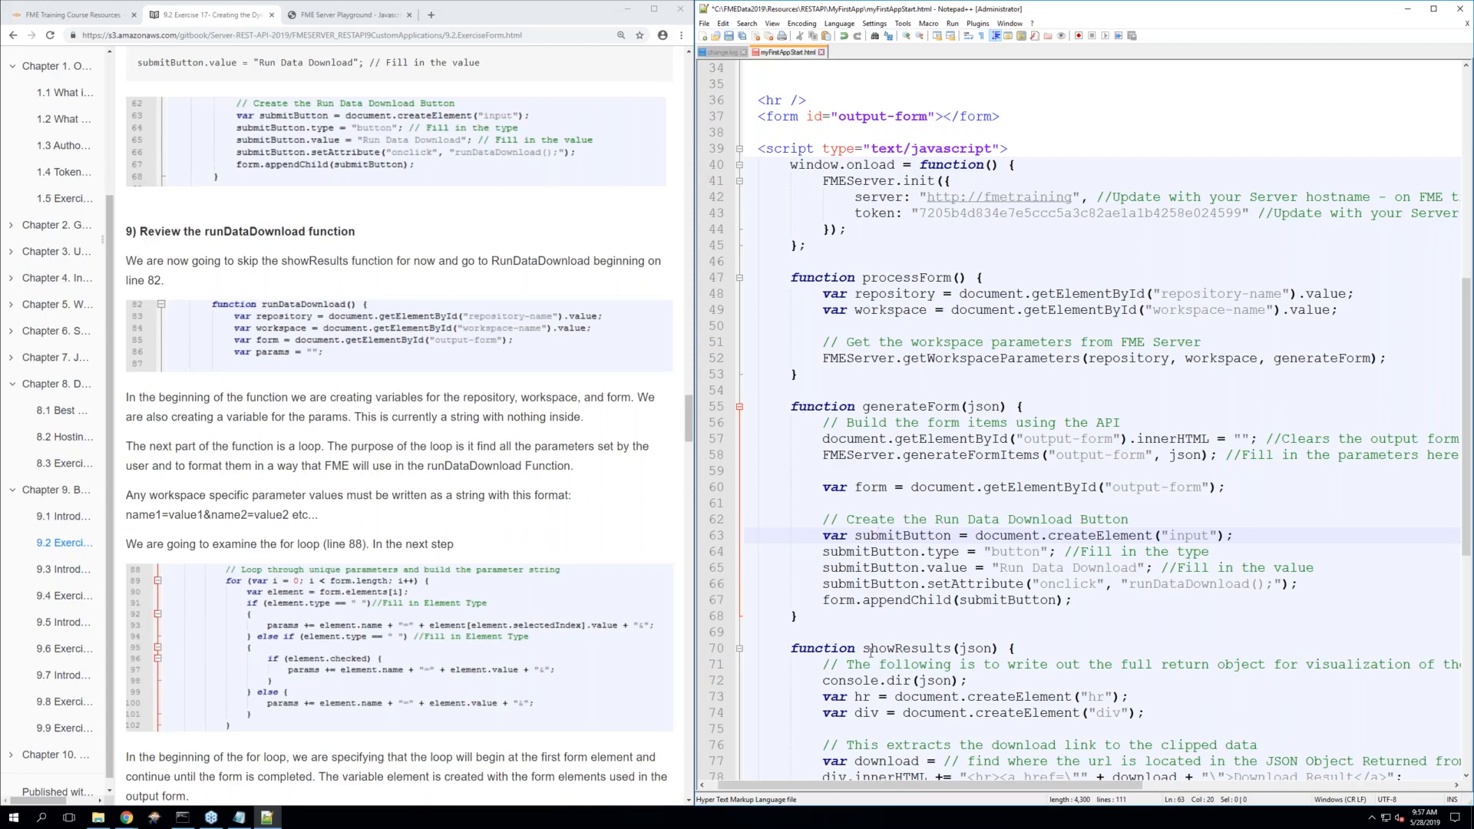
{"action": "scroll", "coordinate": [870, 651], "scroll_direction": "down", "scroll_amount": 3}
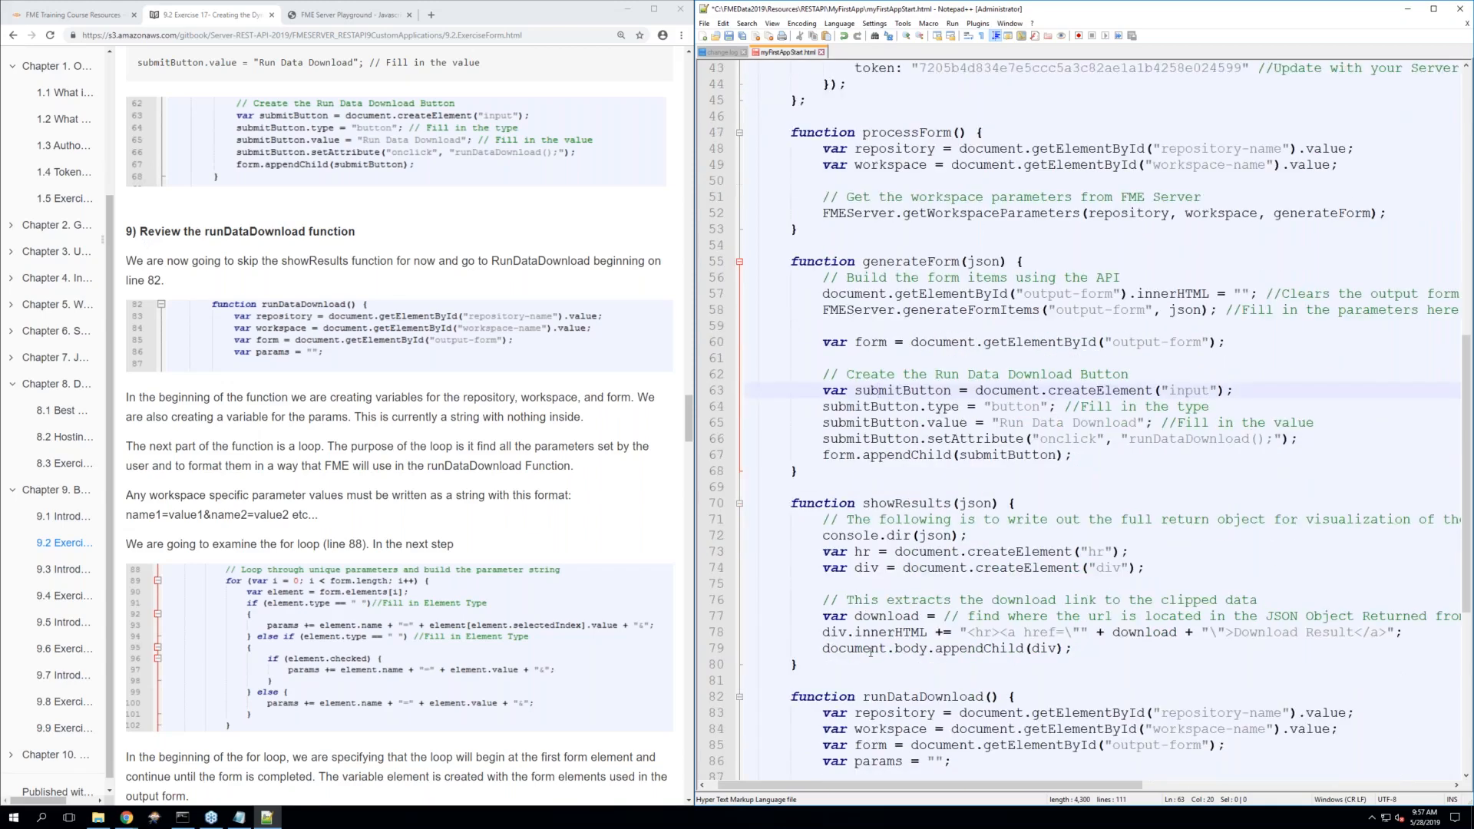
{"action": "scroll", "coordinate": [869, 651], "scroll_direction": "down", "scroll_amount": 3}
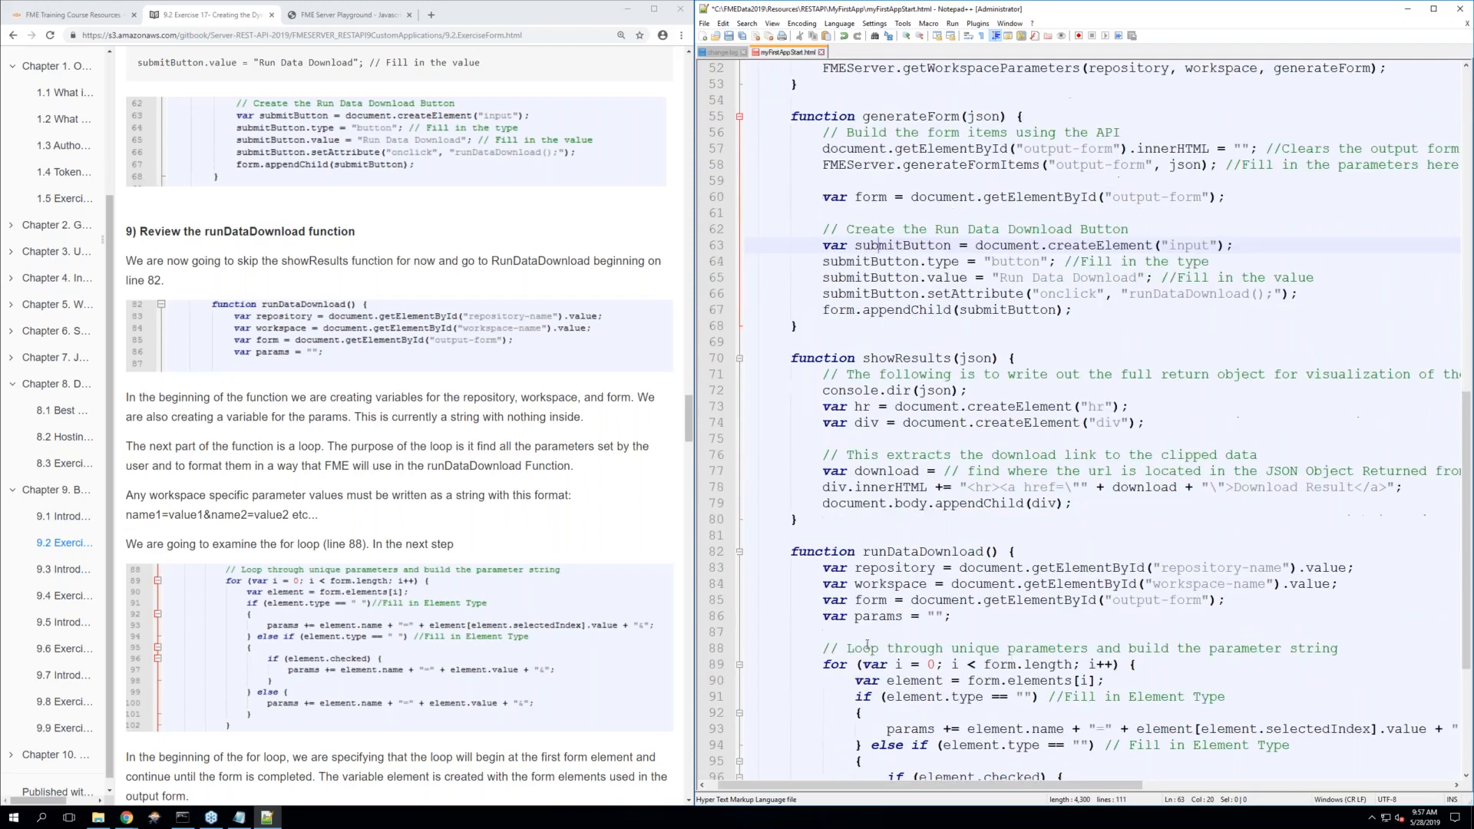
{"action": "left_click", "coordinate": [802, 555]}
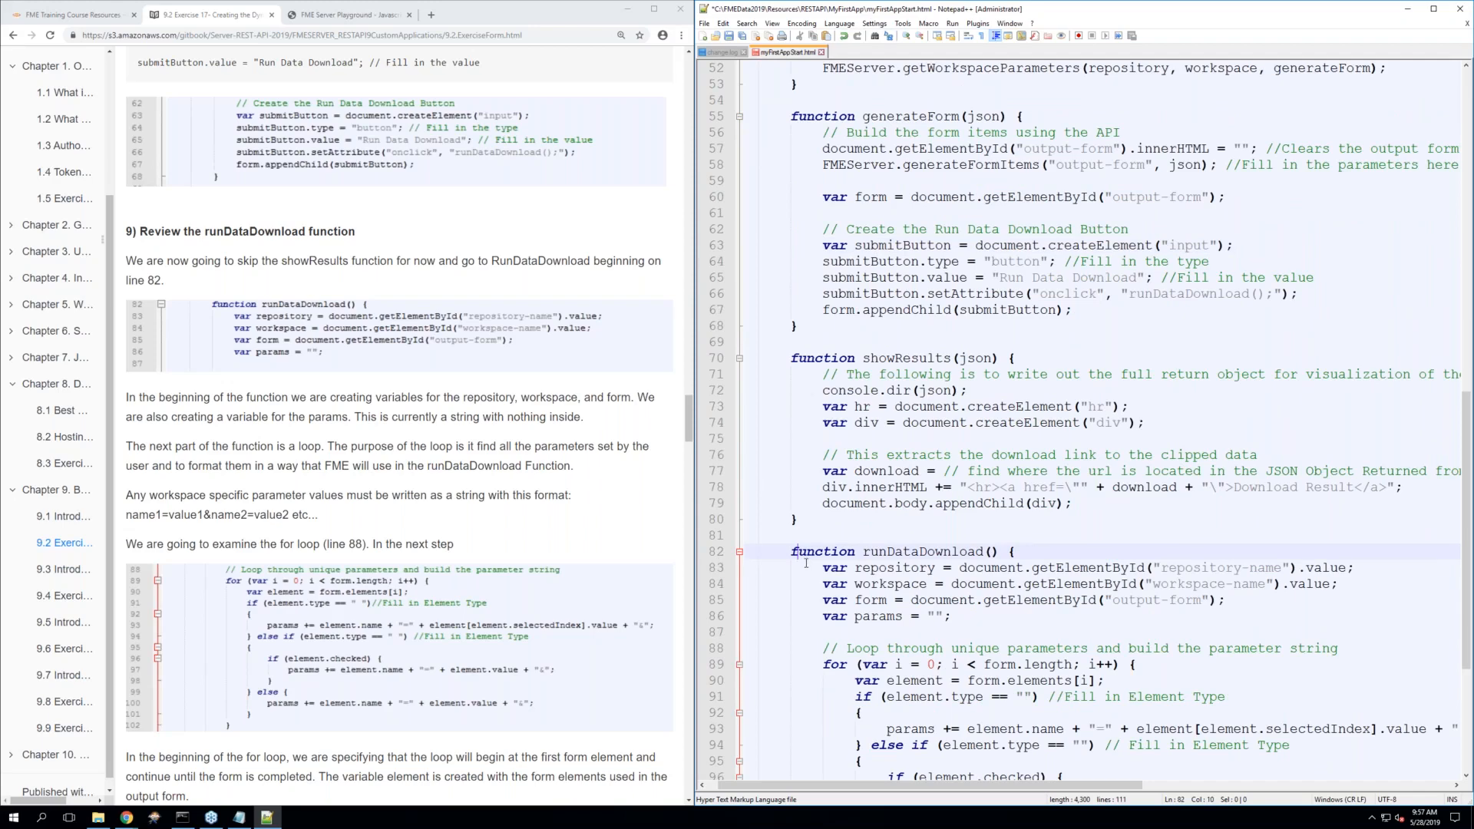
Examine the repository, workspace, form and params variables on lines 83 to 86 and the parameter loop, comparing them with the guide
{"action": "scroll", "coordinate": [806, 562], "scroll_direction": "down", "scroll_amount": 3}
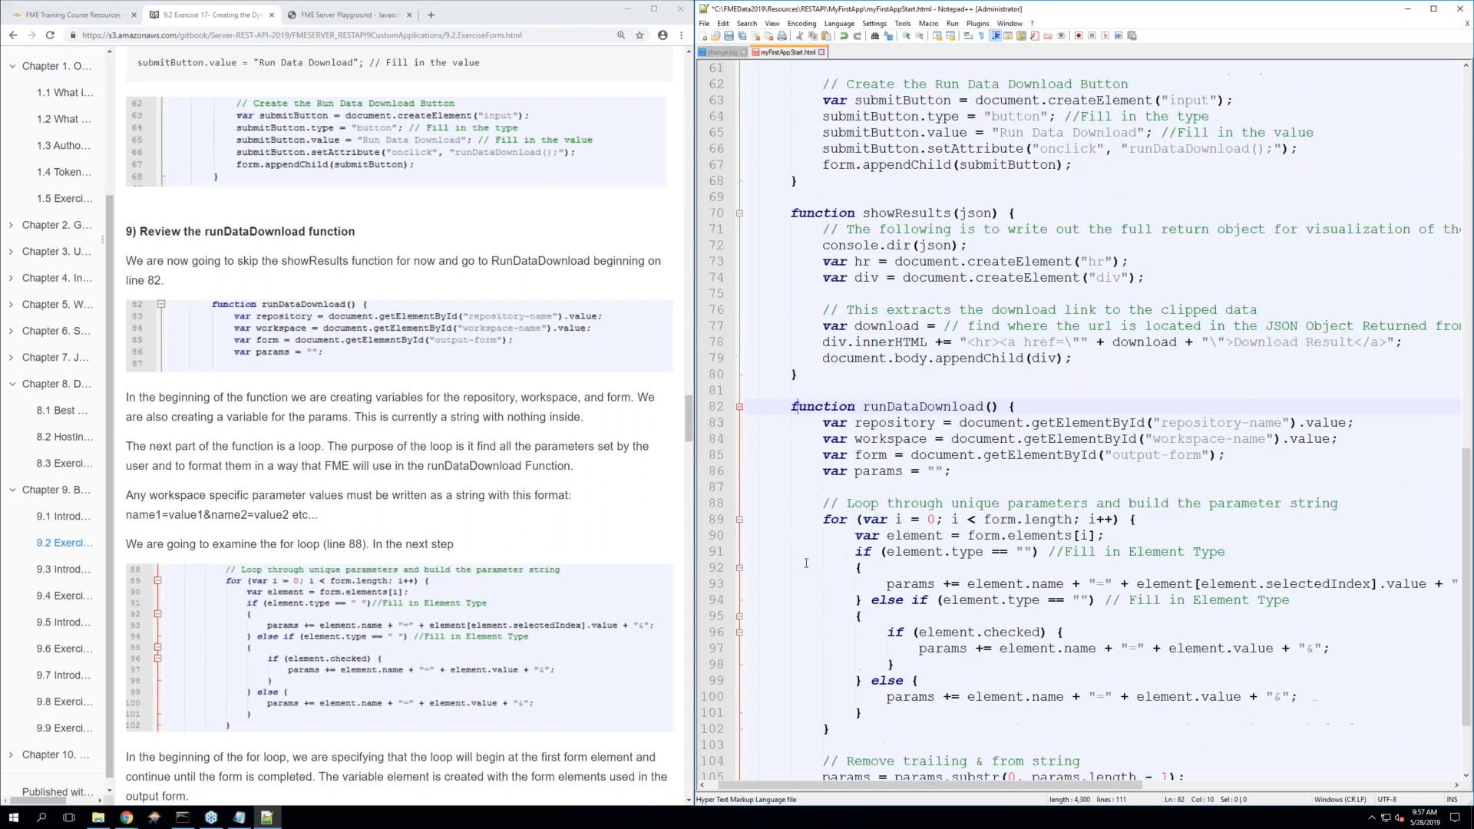
{"action": "scroll", "coordinate": [806, 562], "scroll_direction": "down", "scroll_amount": 1}
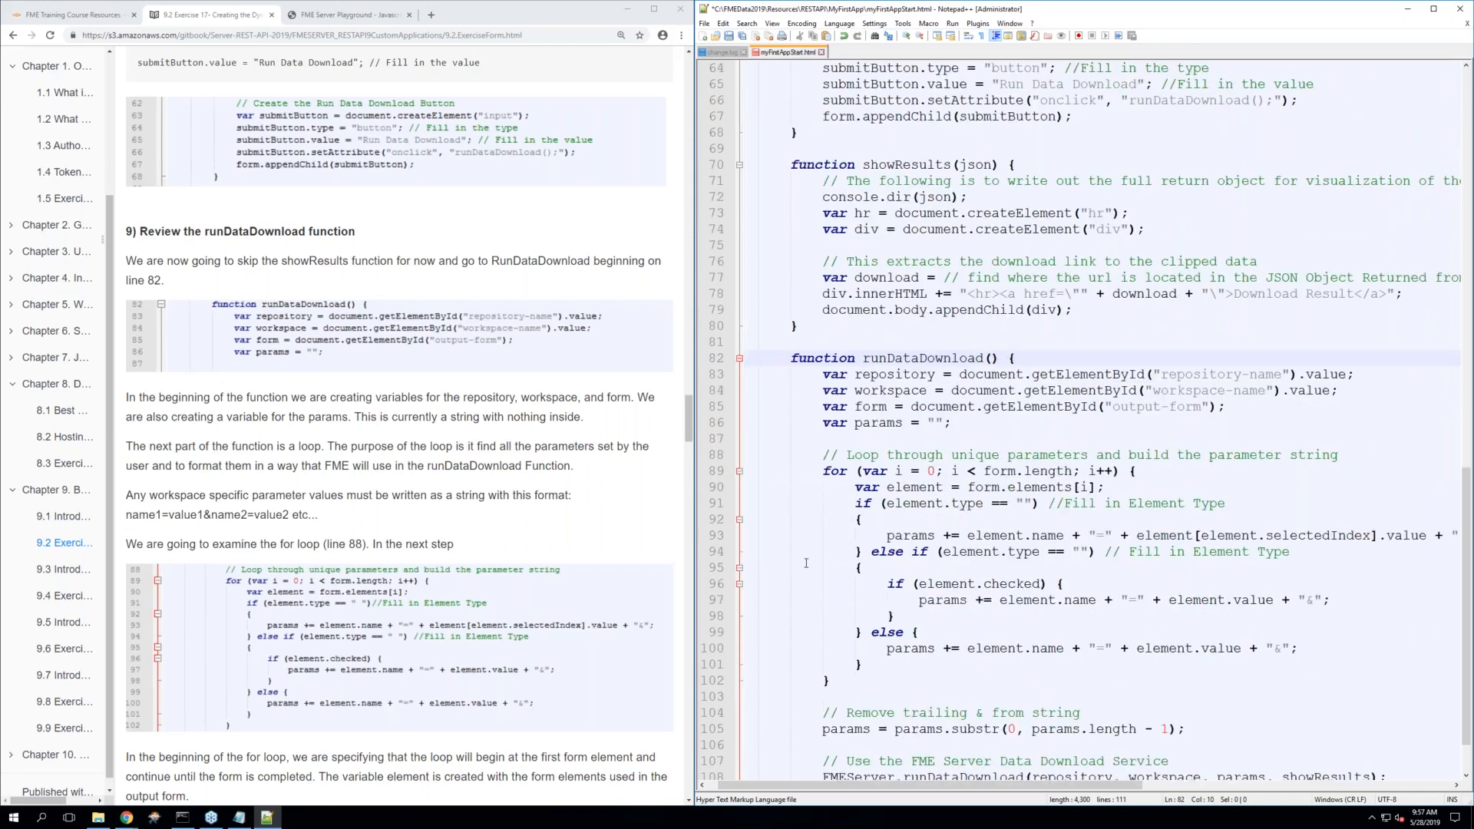
{"action": "scroll", "coordinate": [806, 563], "scroll_direction": "down", "scroll_amount": 1}
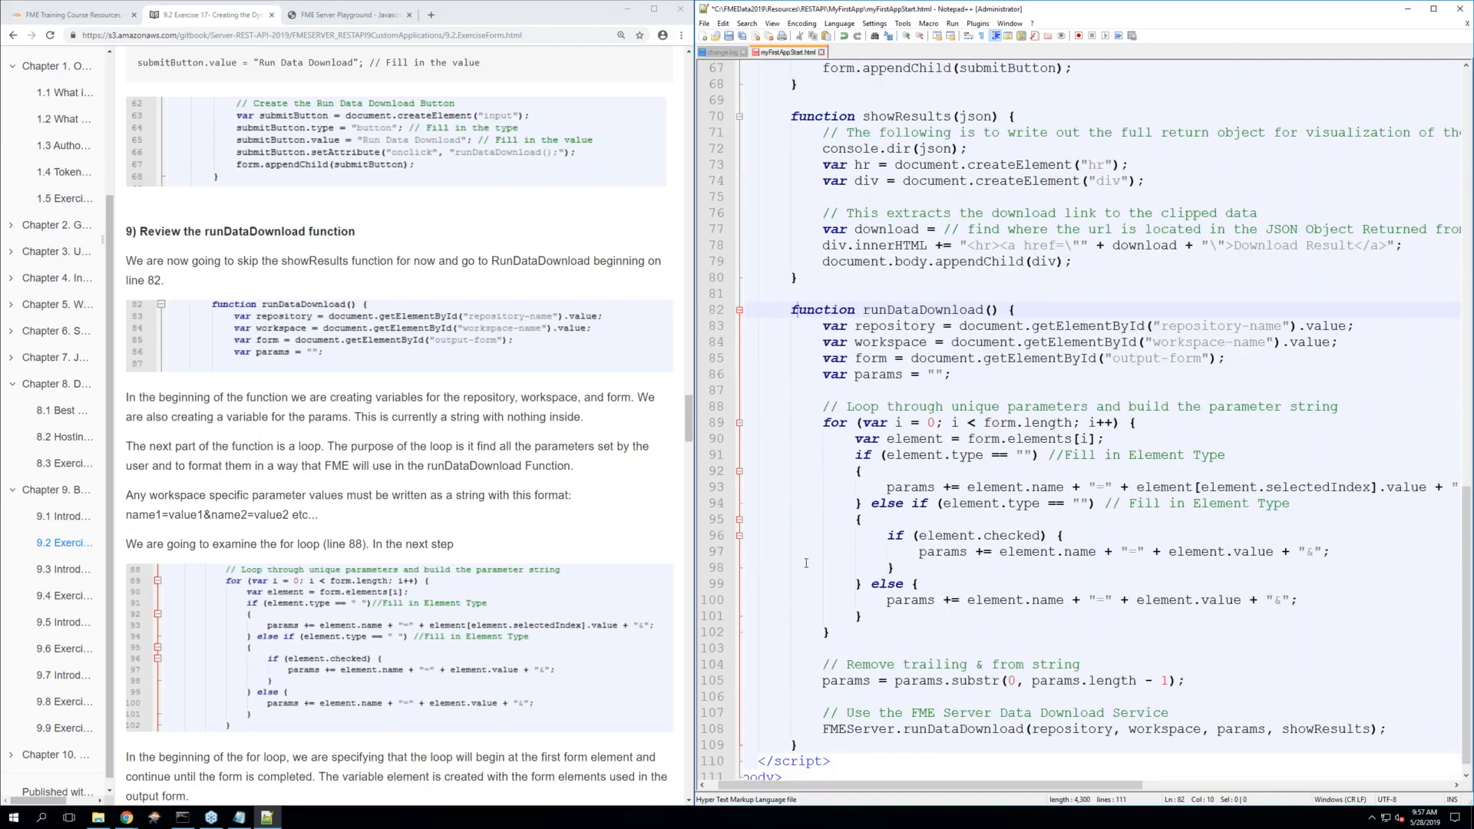
{"action": "scroll", "coordinate": [806, 563], "scroll_direction": "down", "scroll_amount": 1}
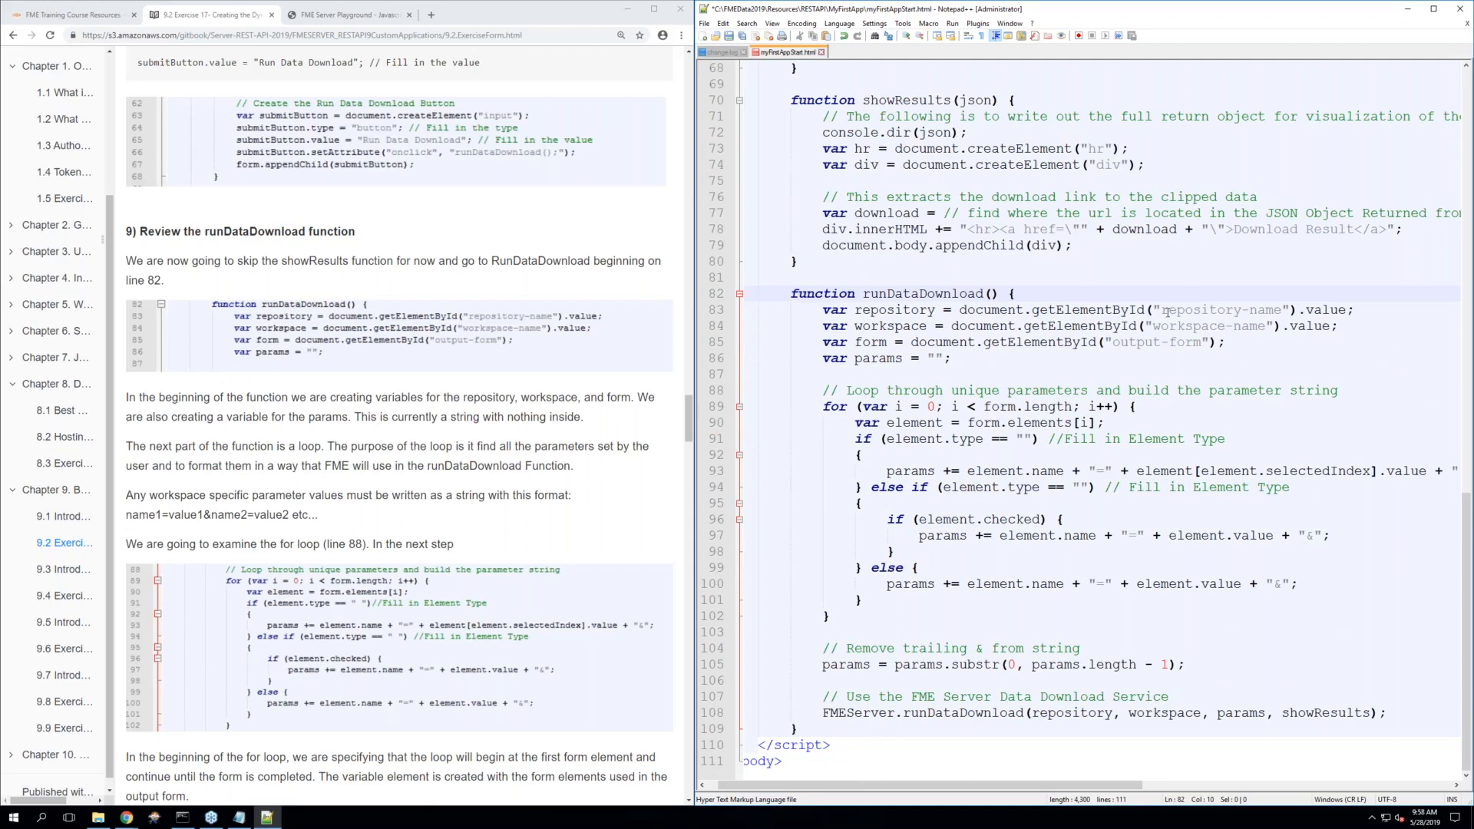
{"action": "left_click", "coordinate": [1146, 329]}
{"action": "left_click", "coordinate": [1136, 344]}
{"action": "left_click", "coordinate": [934, 358]}
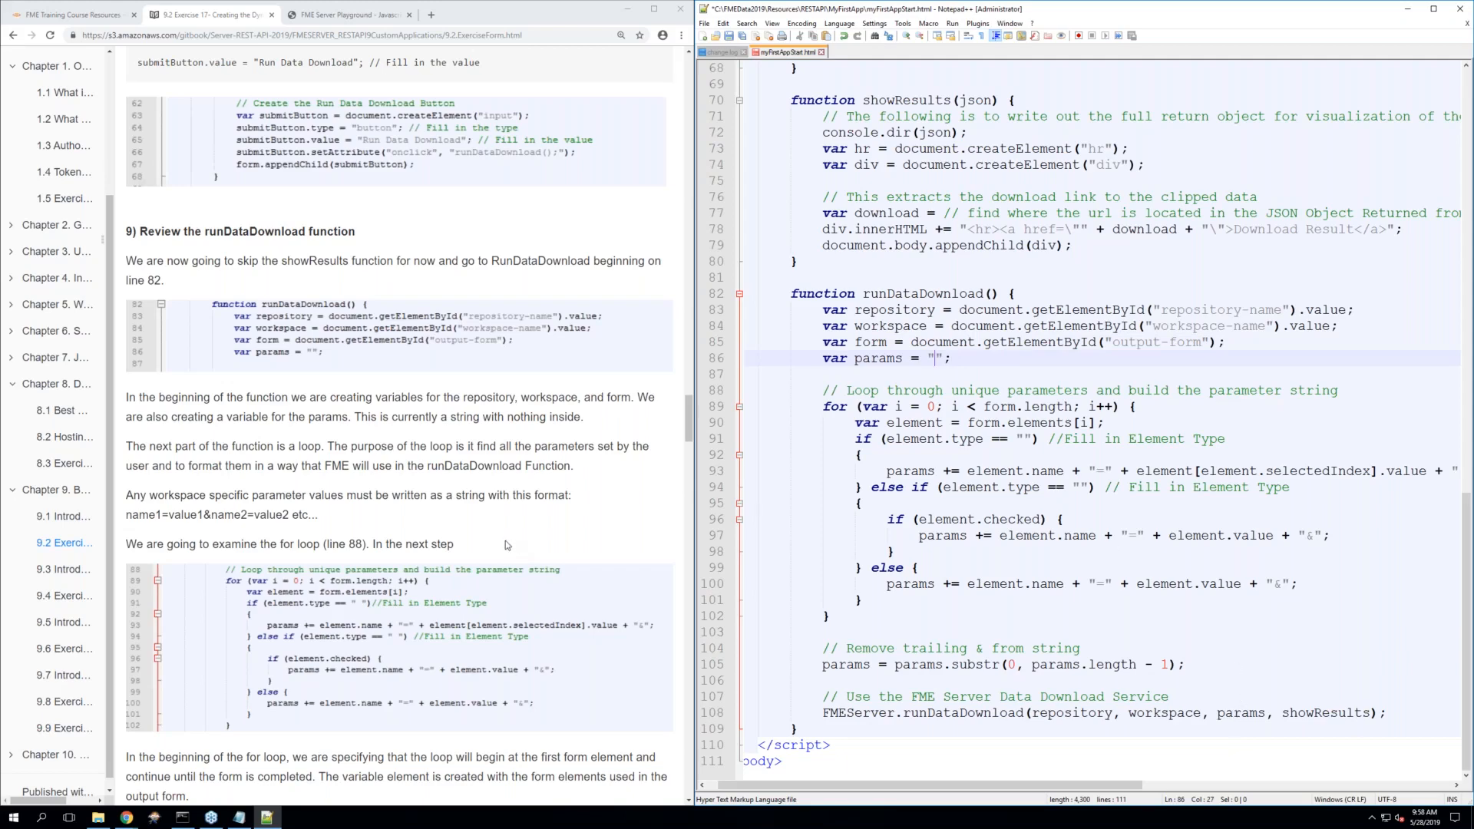
{"action": "scroll", "coordinate": [505, 540], "scroll_direction": "down", "scroll_amount": 1}
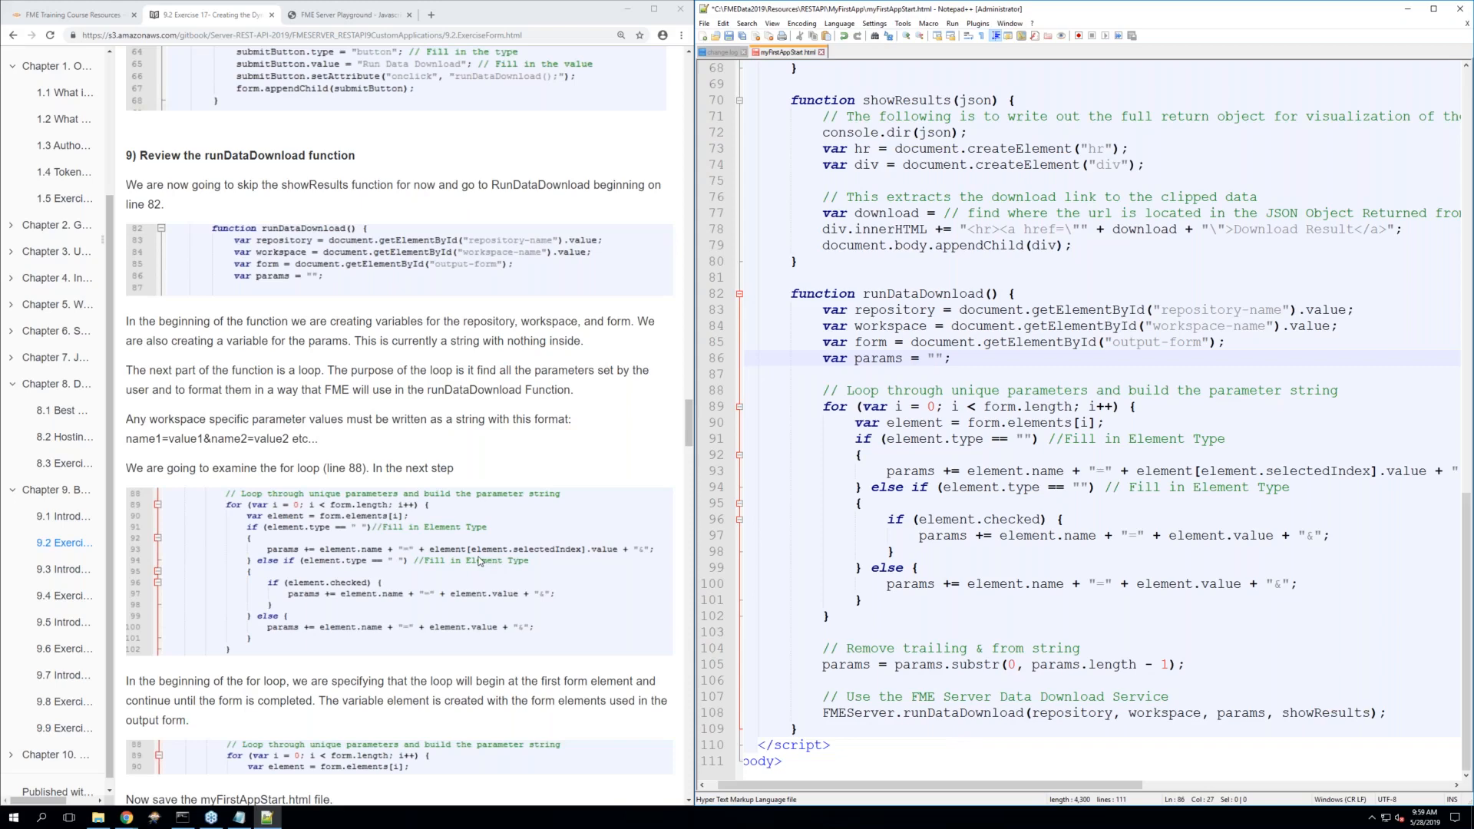
Review the parameter loop in the guide and locate the blank element types on lines 91 and 94 of the code
{"action": "scroll", "coordinate": [479, 561], "scroll_direction": "down", "scroll_amount": 1}
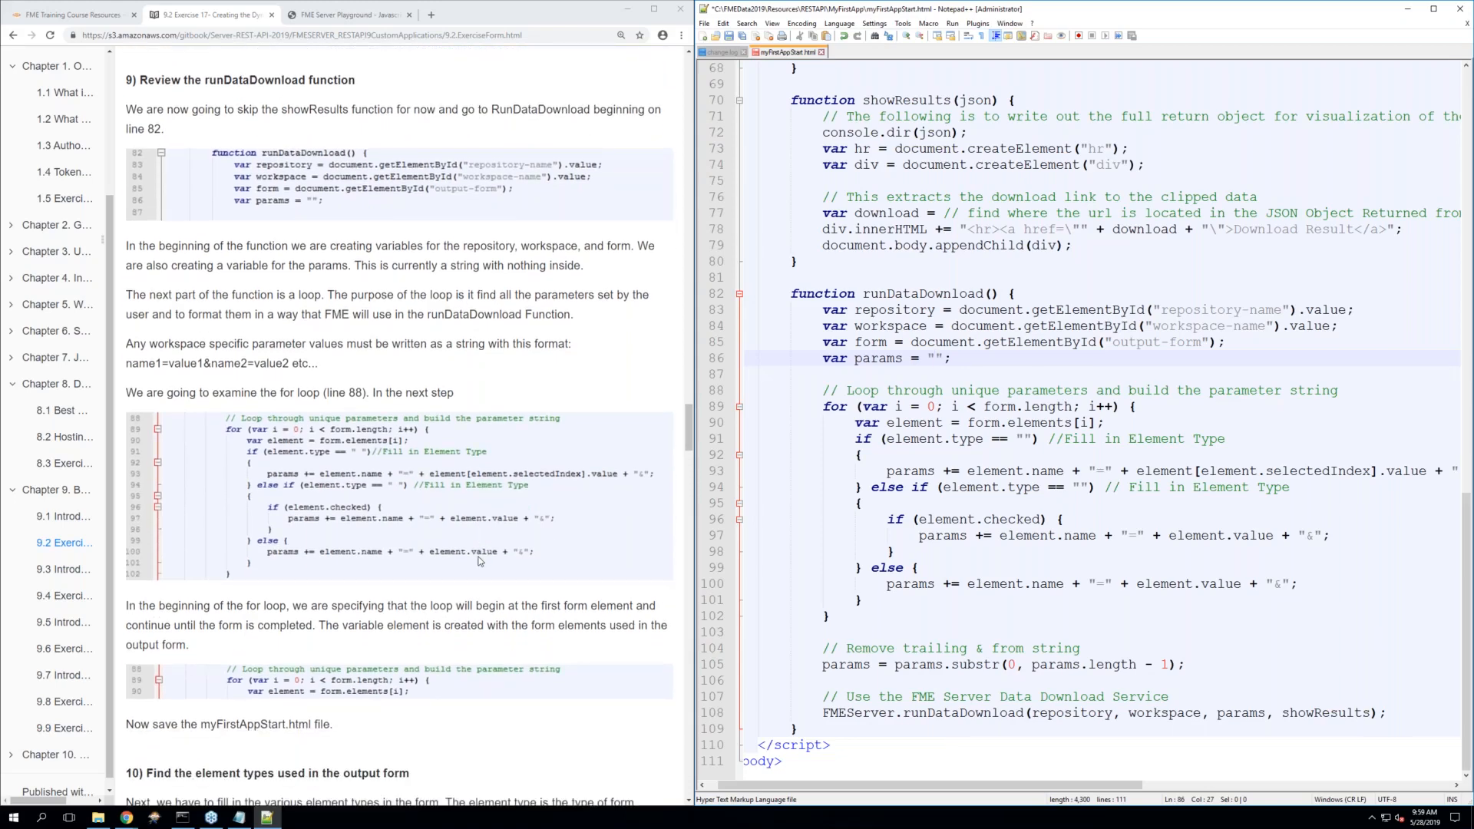
{"action": "scroll", "coordinate": [479, 561], "scroll_direction": "down", "scroll_amount": 2}
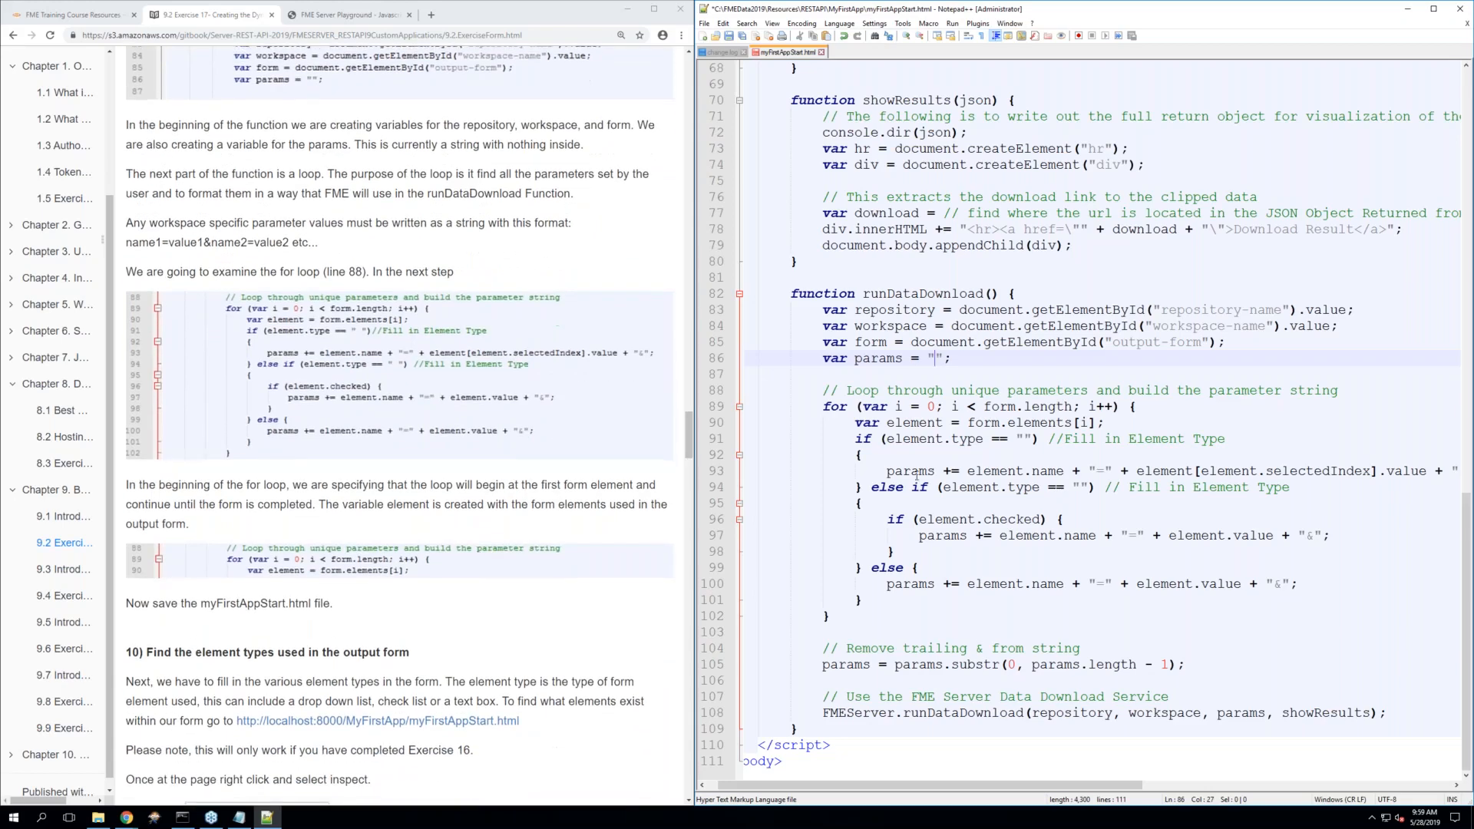
{"action": "left_click", "coordinate": [1058, 438]}
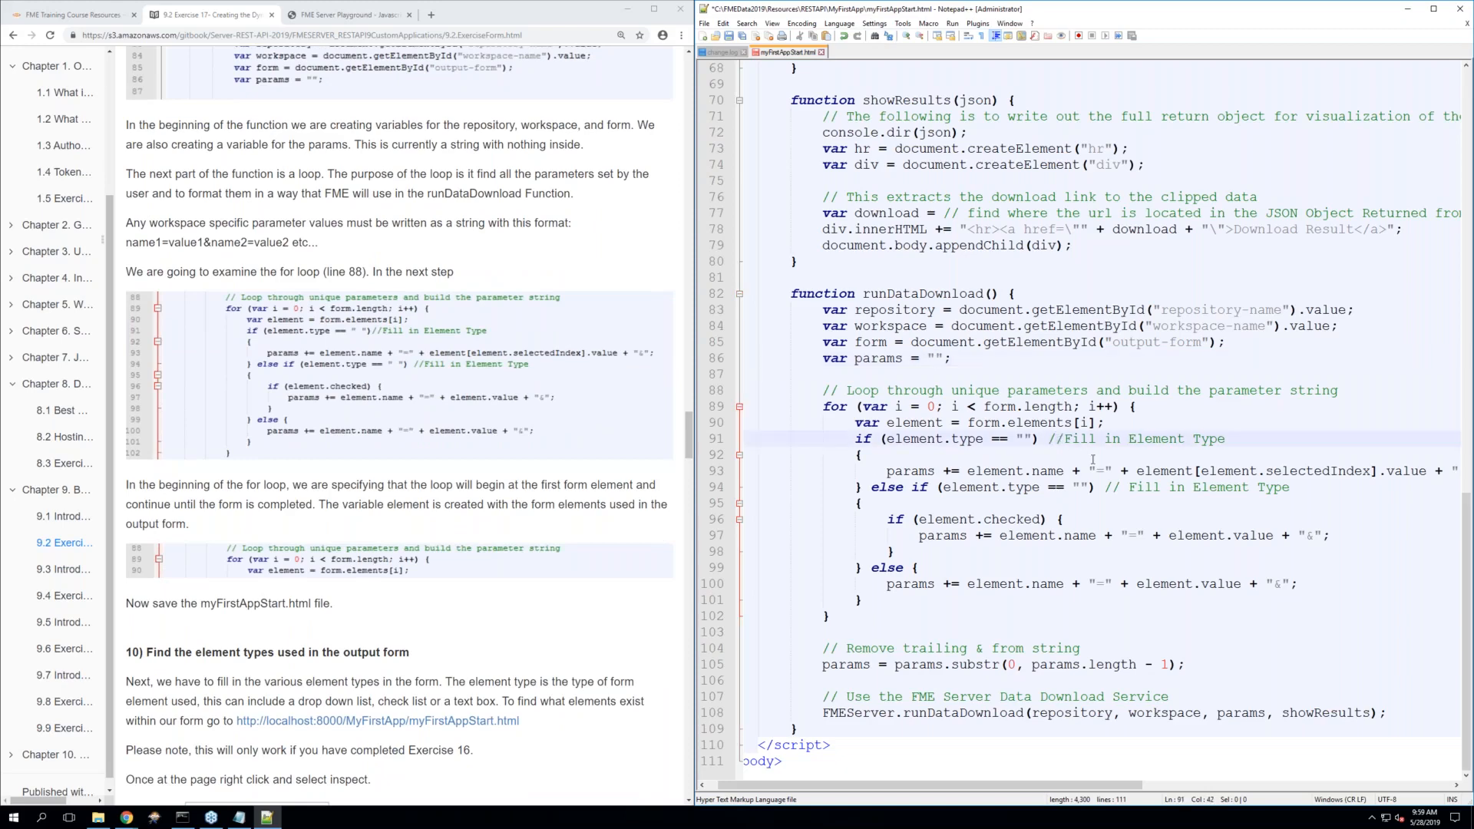
{"action": "left_click", "coordinate": [1127, 486]}
{"action": "left_click", "coordinate": [1076, 437]}
{"action": "left_click", "coordinate": [1134, 487]}
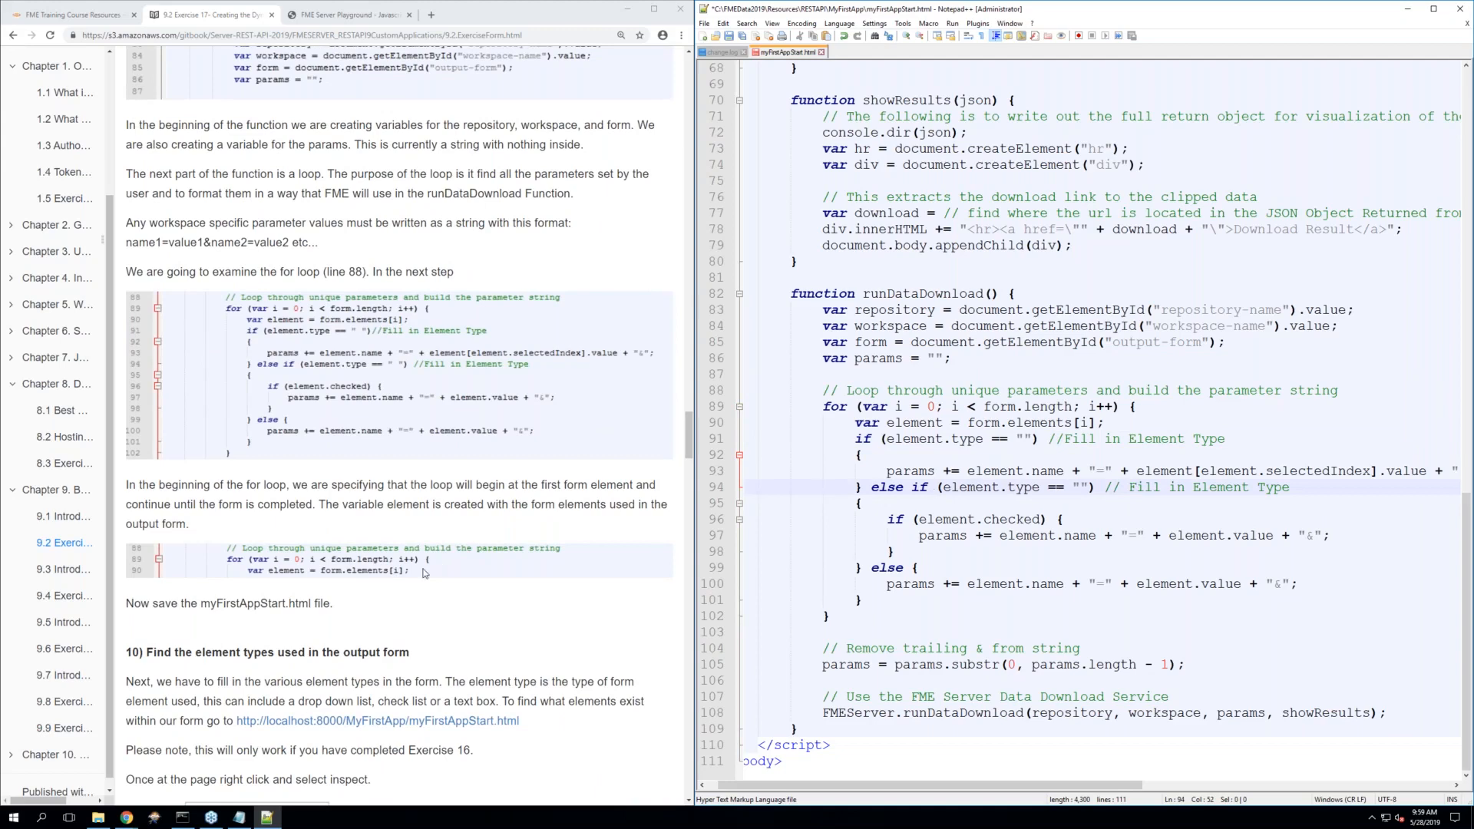
Save myFirstAppStart.html as the guide instructs before section 10
{"action": "scroll", "coordinate": [426, 572], "scroll_direction": "down", "scroll_amount": 3}
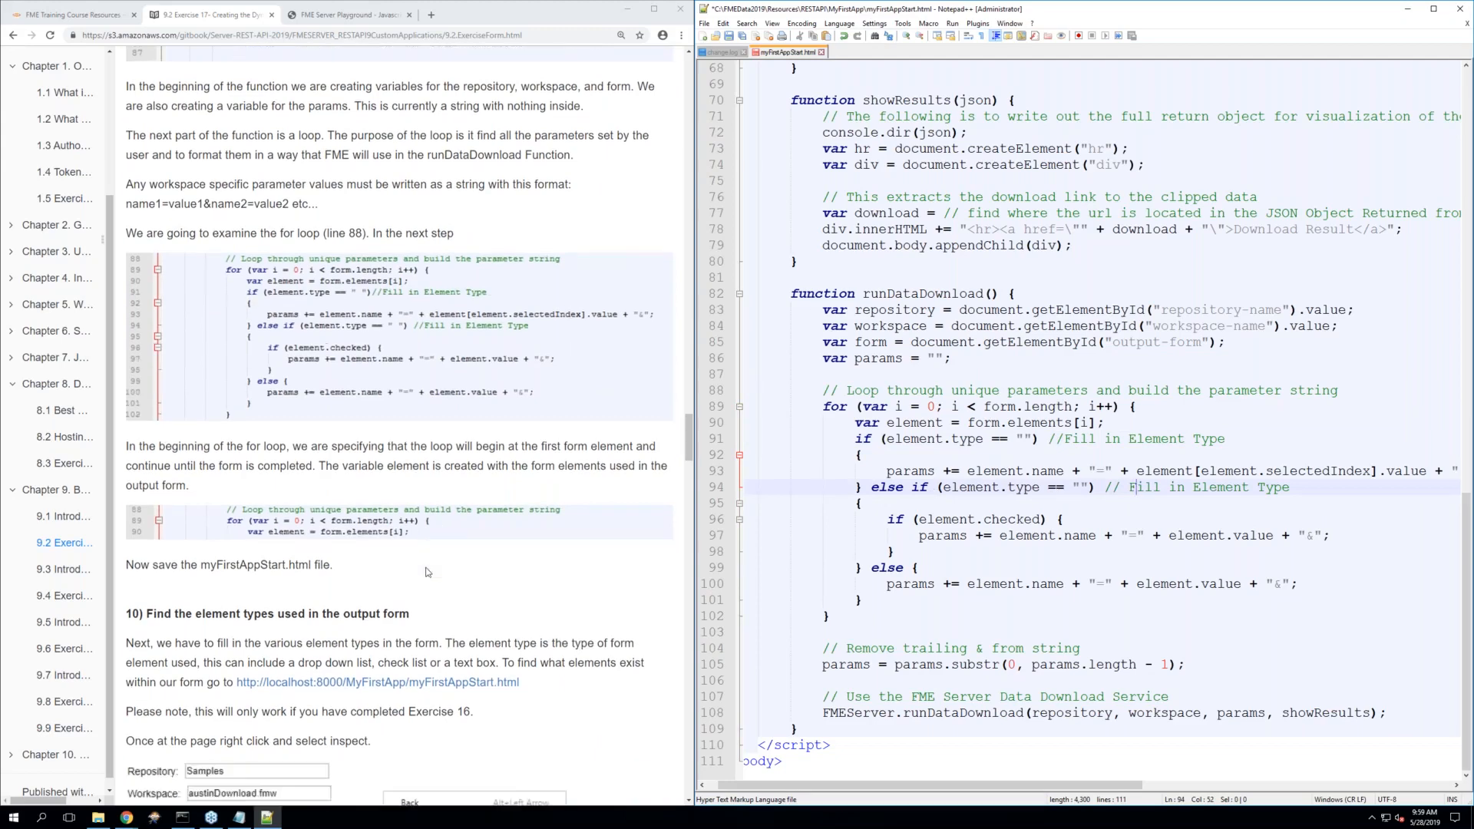
{"action": "scroll", "coordinate": [426, 572], "scroll_direction": "down", "scroll_amount": 1}
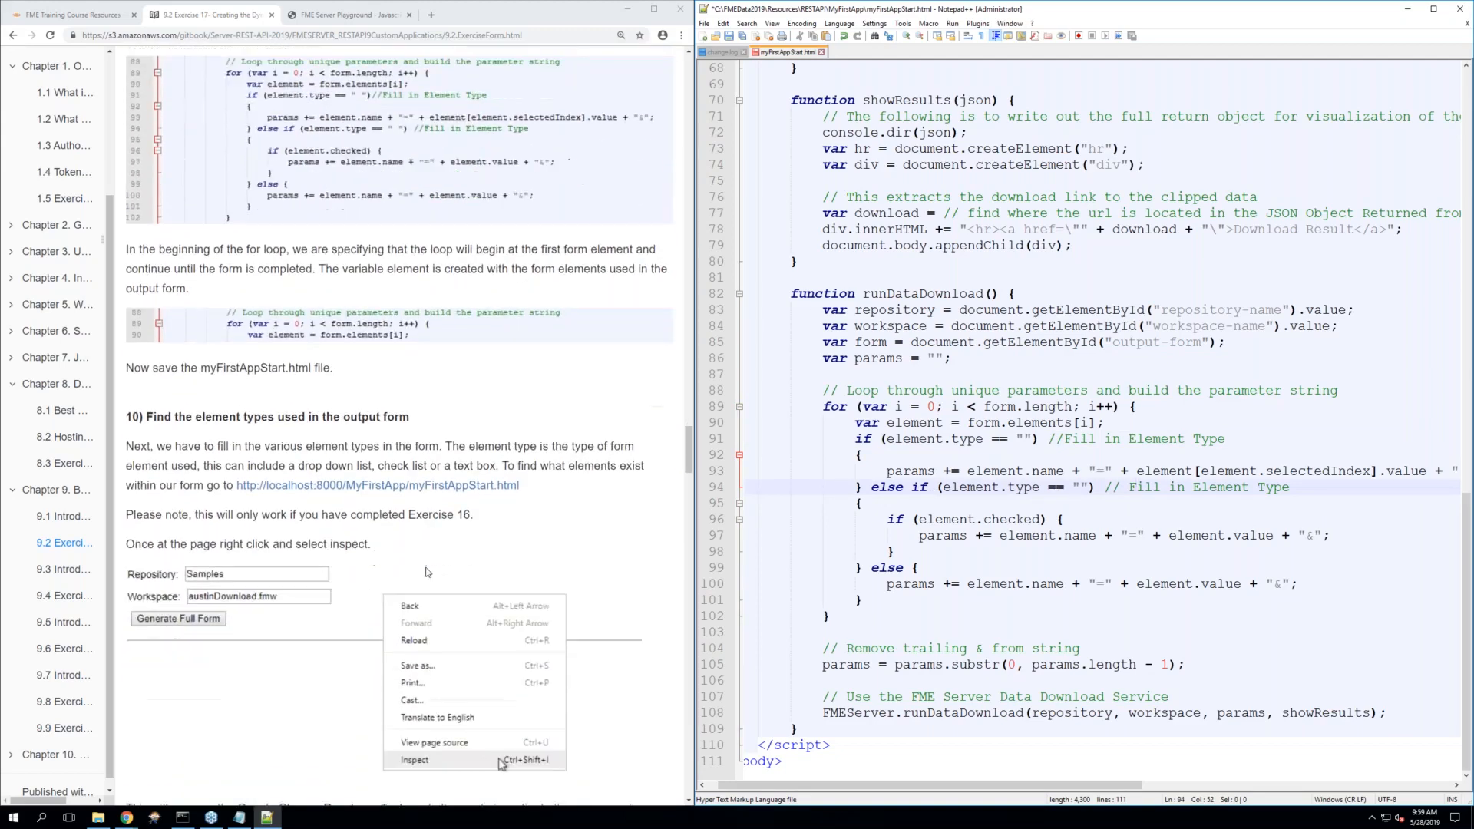
{"action": "left_click", "coordinate": [728, 39]}
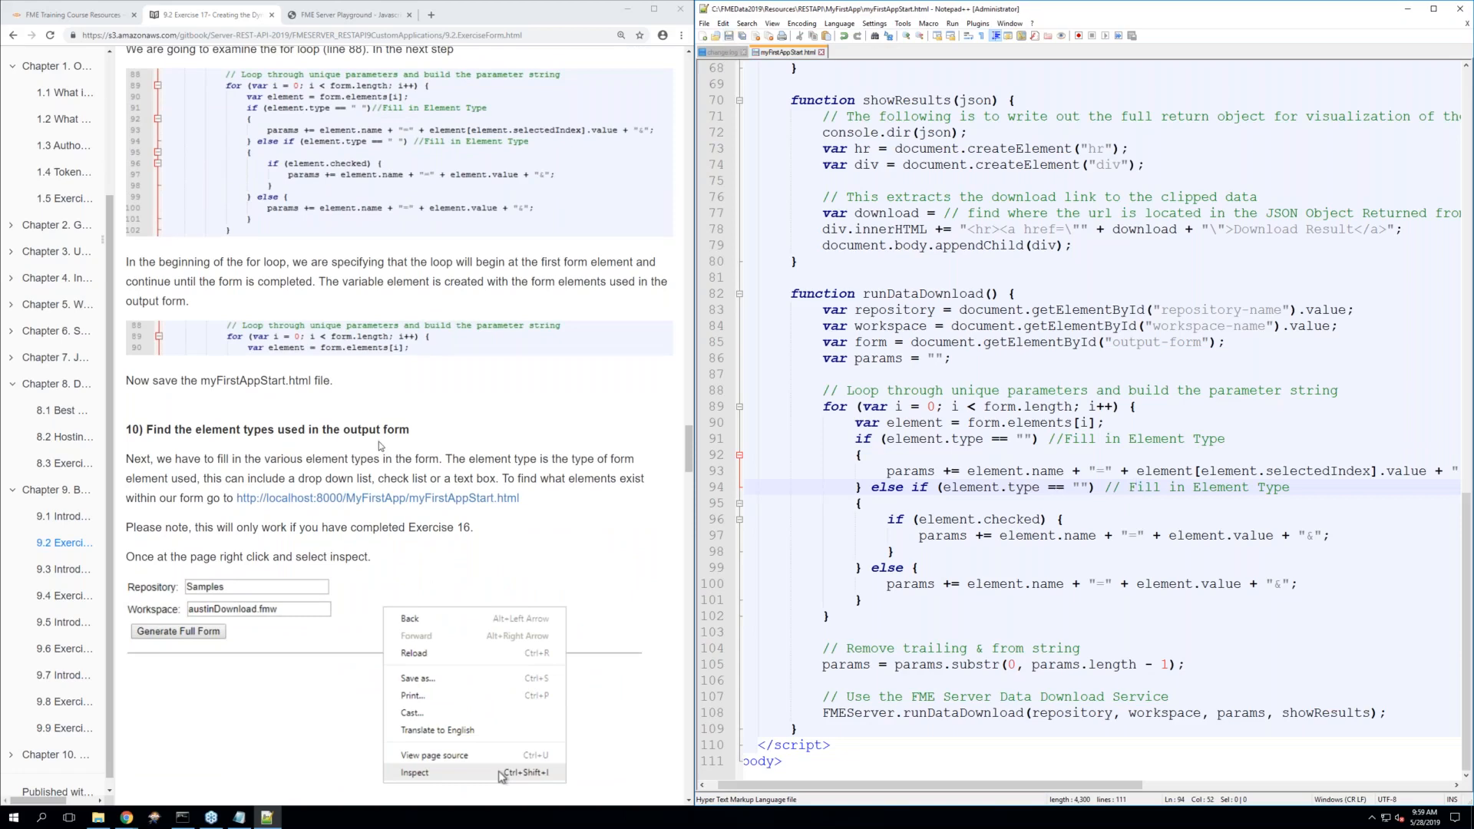
Open the localhost:8000/MyFirstApp/myFirstAppStart.html link from guide section 10 and place the page in its own browser window
{"action": "scroll", "coordinate": [372, 399], "scroll_direction": "down", "scroll_amount": 2}
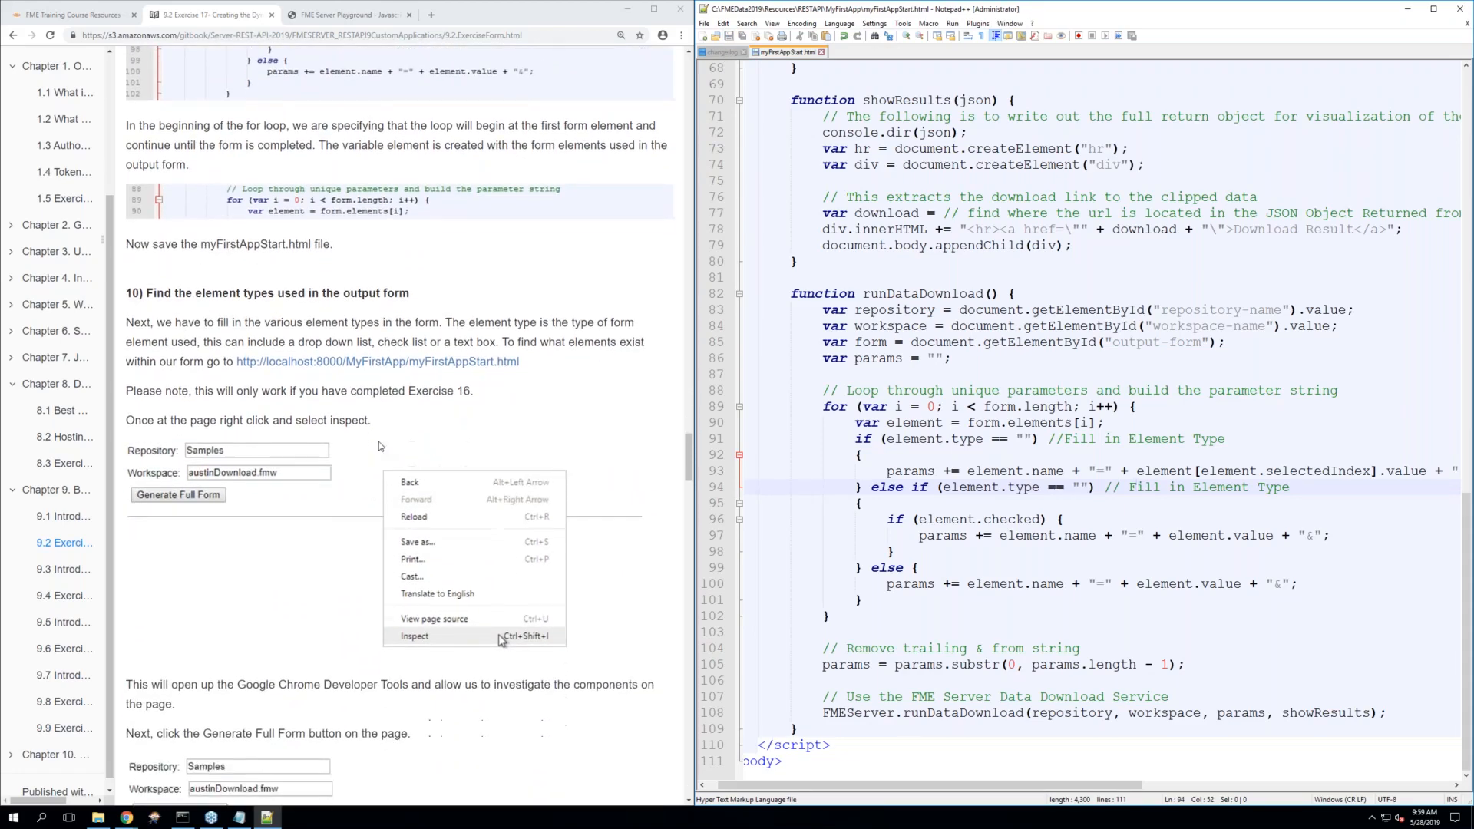
{"action": "left_click", "coordinate": [366, 355]}
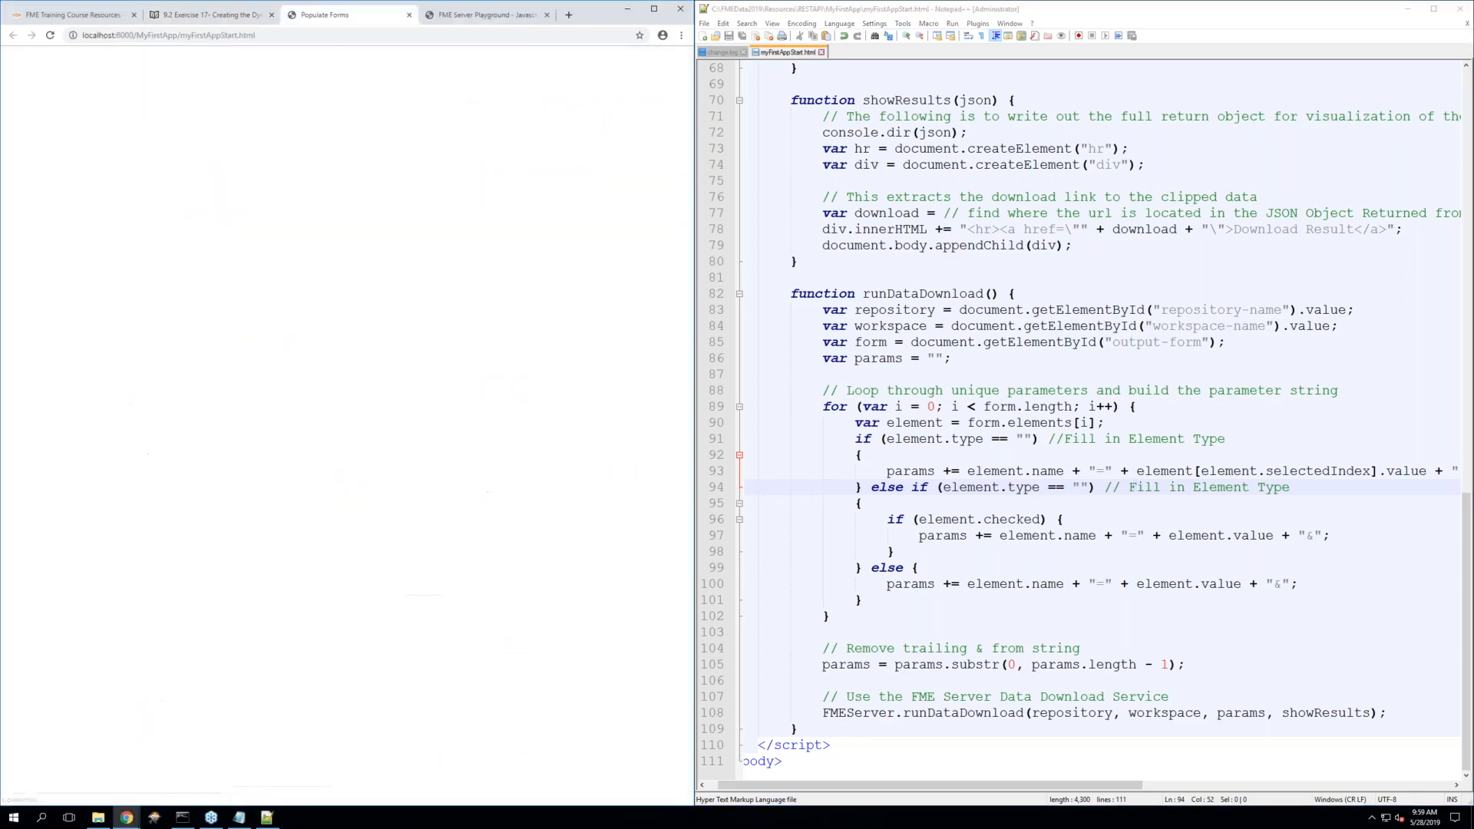
{"action": "left_click_drag", "start_coordinate": [330, 15], "coordinate": [990, 41]}
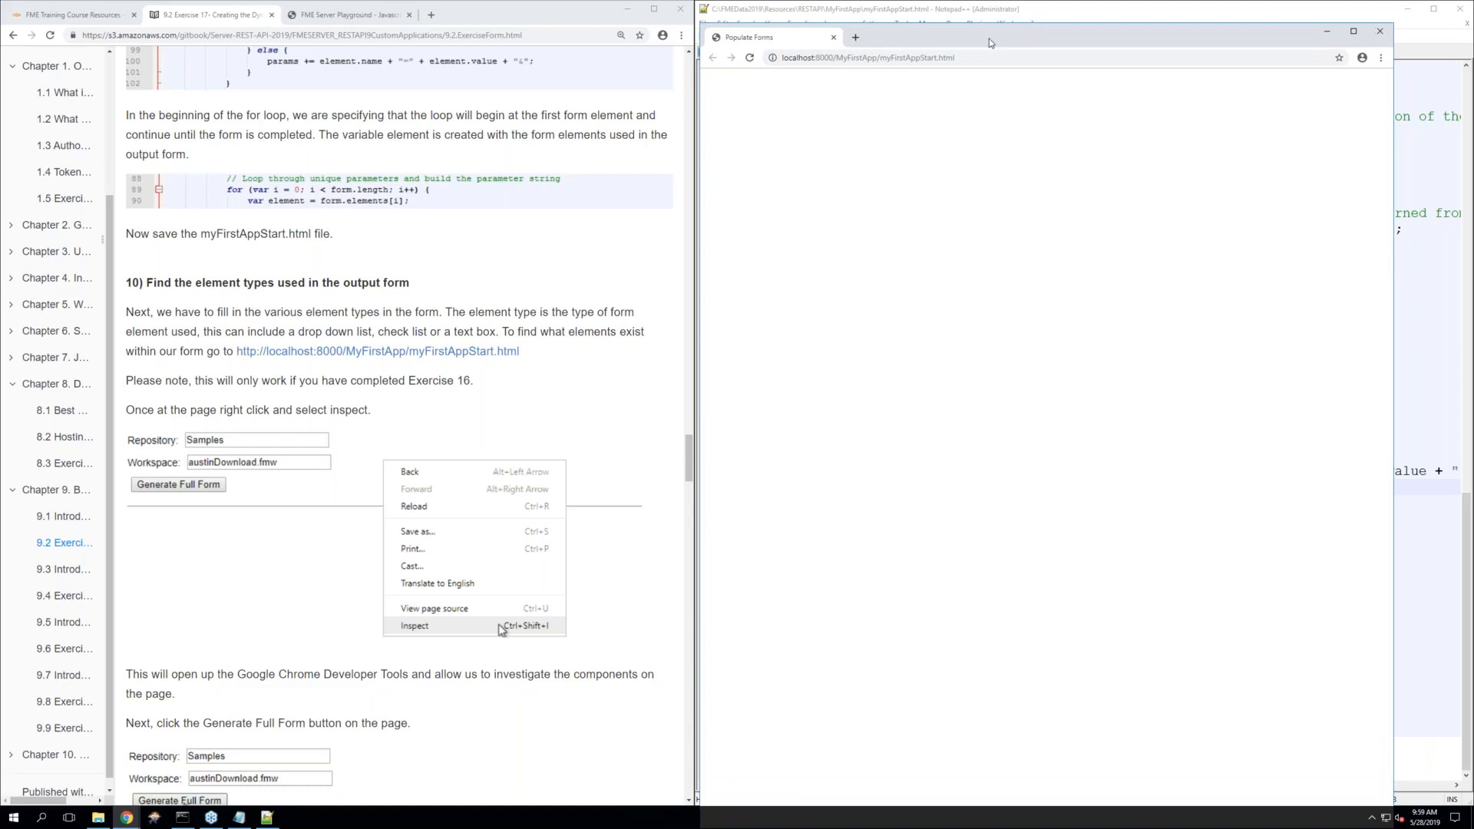
Reload the page, shorten its address to localhost:8000 and load the root directory listing
{"action": "left_click", "coordinate": [750, 60]}
{"action": "left_click", "coordinate": [949, 59]}
{"action": "left_click", "coordinate": [967, 58]}
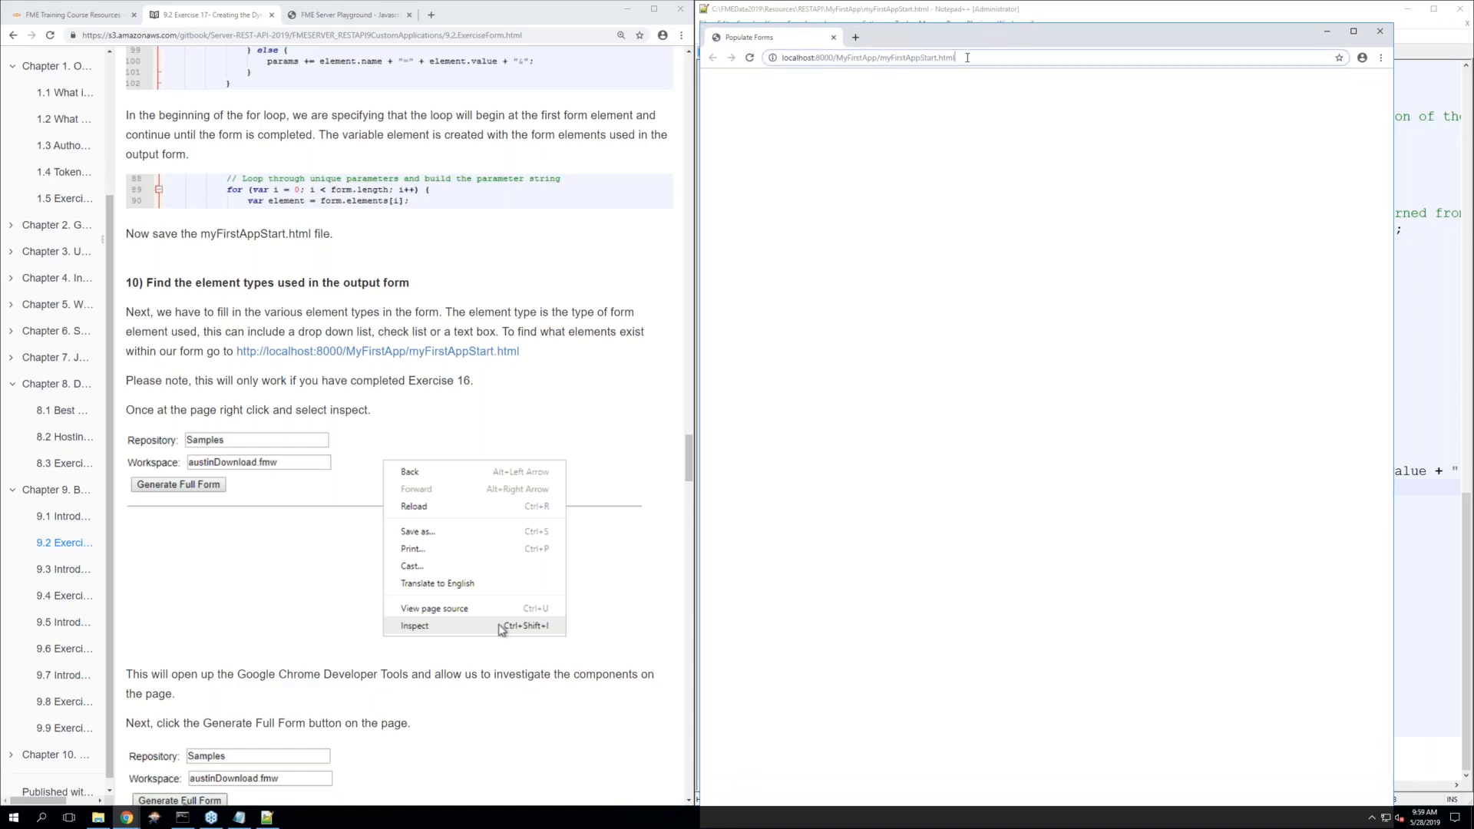
{"action": "key", "text": "BackSpace"}
{"action": "key", "text": "BackSpace"}
{"action": "key", "text": "BackSpace"}
{"action": "key", "text": "BackSpace"}
{"action": "key", "text": "BackSpace"}
{"action": "key", "text": "BackSpace"}
{"action": "key", "text": "BackSpace"}
{"action": "key", "text": "BackSpace"}
{"action": "key", "text": "BackSpace"}
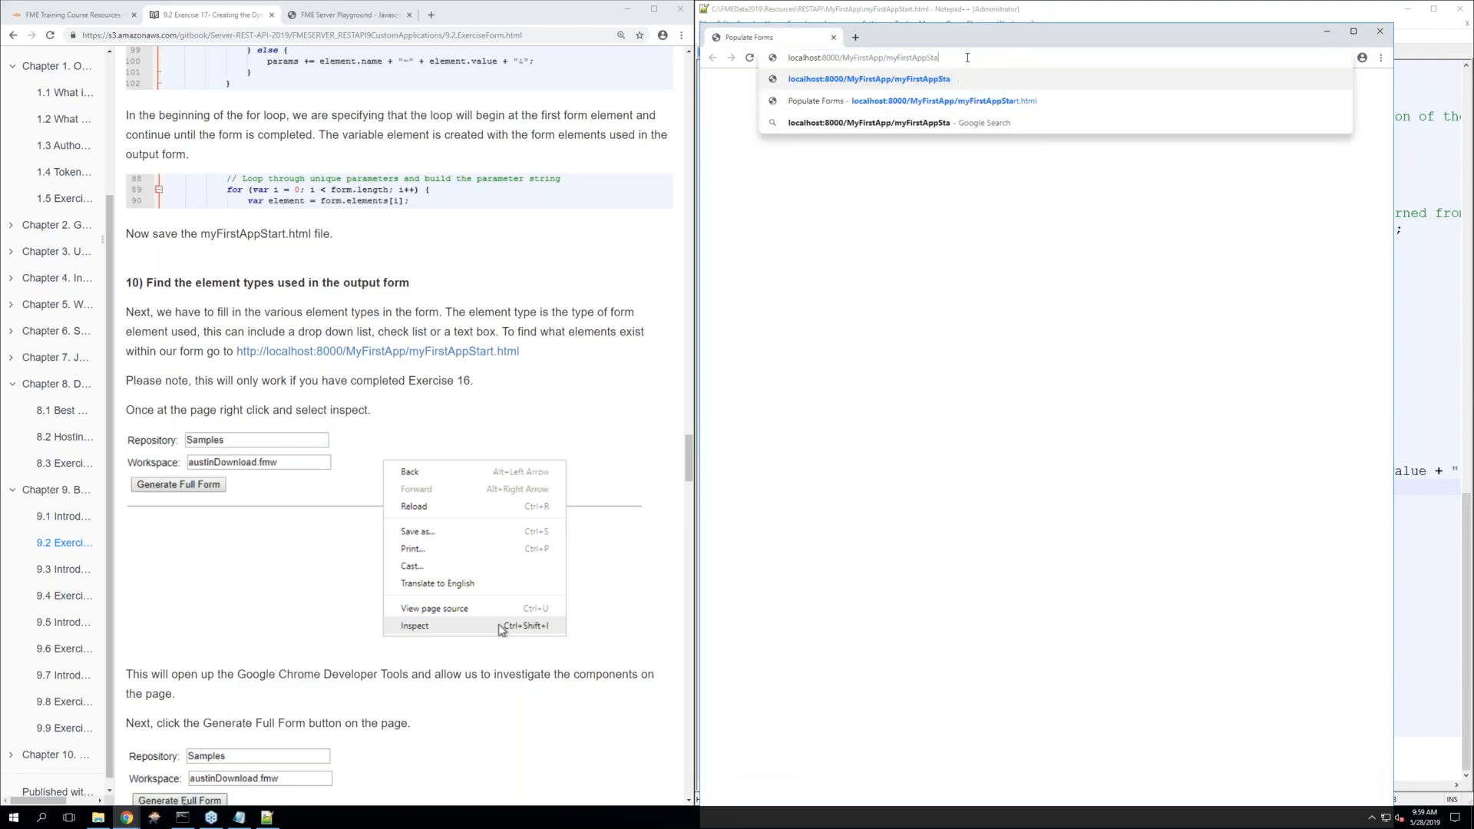
{"action": "key", "text": "BackSpace"}
{"action": "key", "text": "BackSpace"}
{"action": "key", "text": "BackSpace"}
{"action": "key", "text": "BackSpace"}
{"action": "key", "text": "BackSpace"}
{"action": "key", "text": "BackSpace"}
{"action": "key", "text": "BackSpace"}
{"action": "key", "text": "BackSpace"}
{"action": "key", "text": "BackSpace"}
{"action": "key", "text": "BackSpace"}
{"action": "key", "text": "BackSpace"}
{"action": "key", "text": "BackSpace"}
{"action": "key", "text": "BackSpace"}
{"action": "key", "text": "BackSpace"}
{"action": "key", "text": "BackSpace"}
{"action": "key", "text": "BackSpace"}
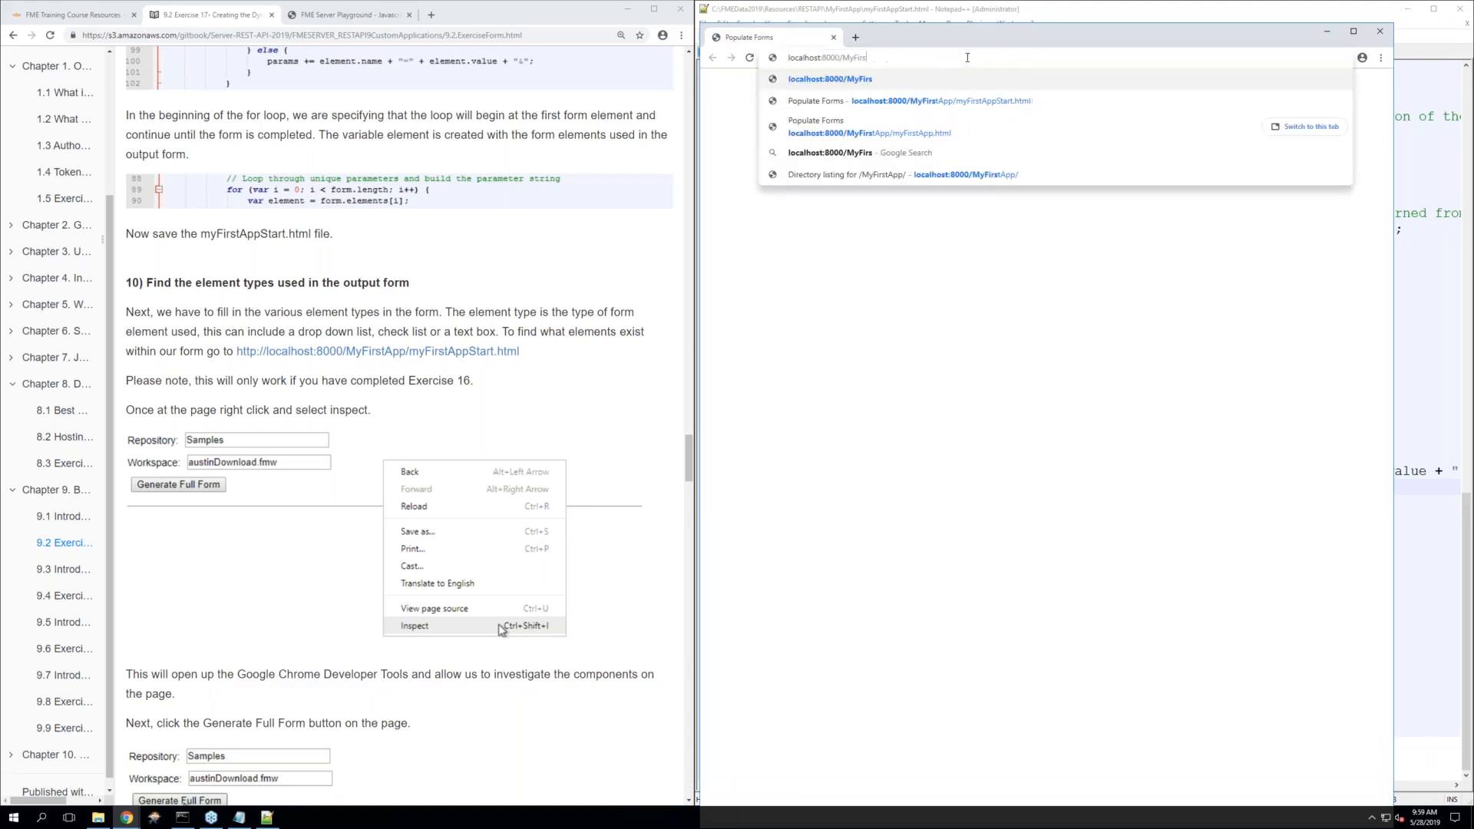
{"action": "key", "text": "BackSpace"}
{"action": "key", "text": "BackSpace"}
{"action": "key", "text": "BackSpace"}
{"action": "key", "text": "BackSpace"}
{"action": "key", "text": "BackSpace"}
{"action": "key", "text": "BackSpace"}
{"action": "key", "text": "BackSpace"}
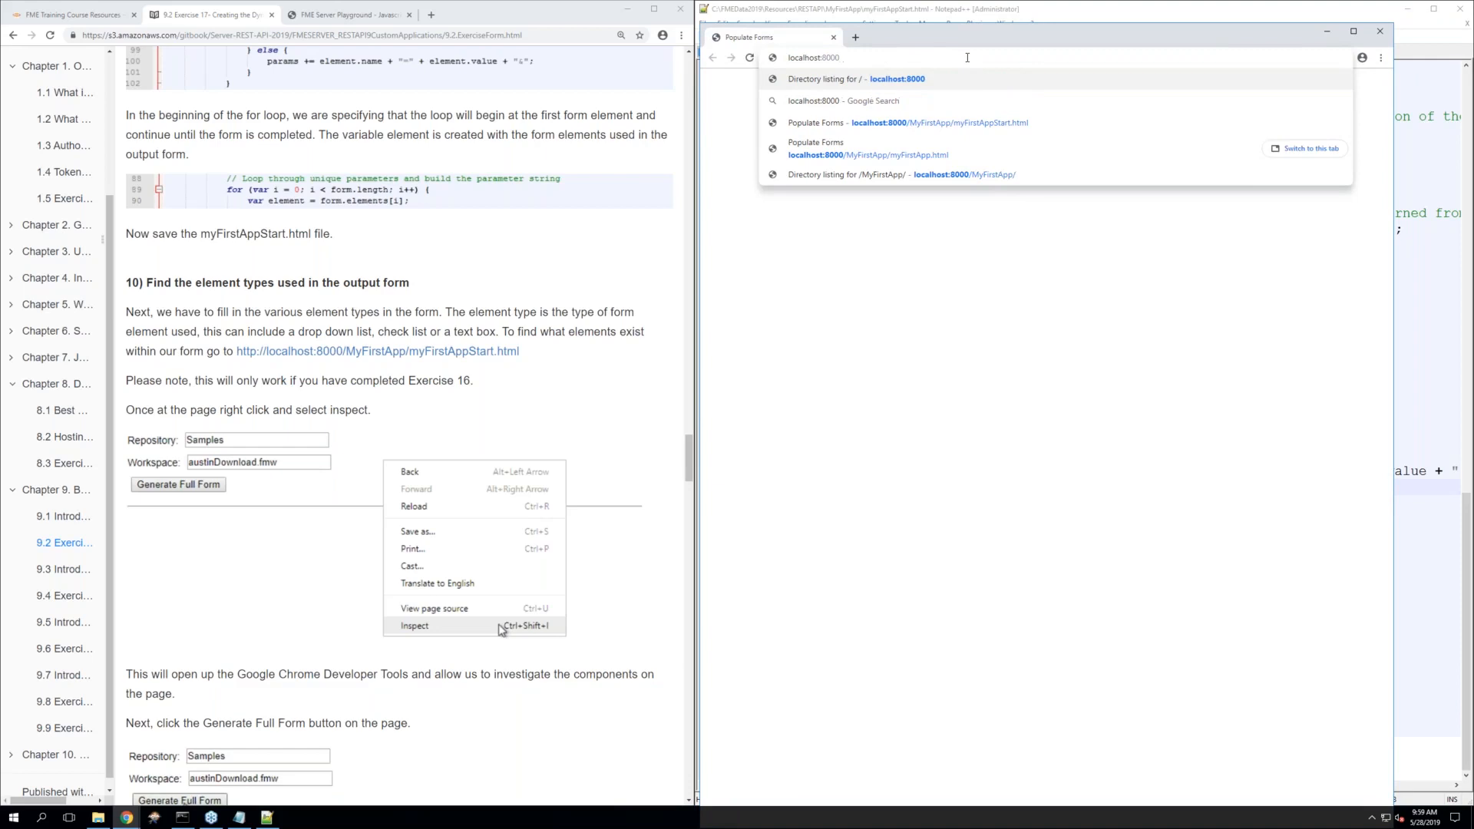
{"action": "key", "text": "Return"}
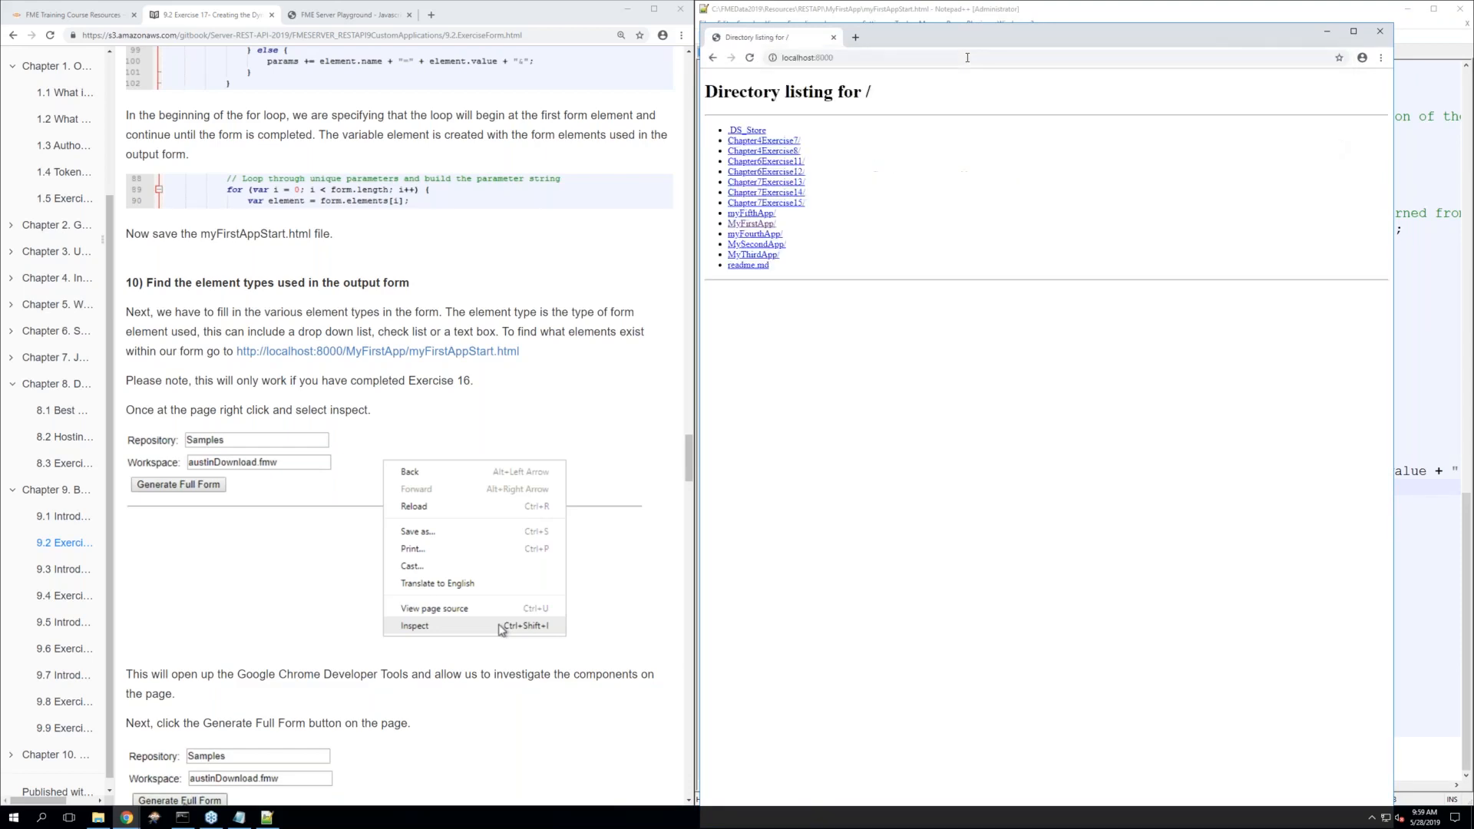
Open myFirstAppStart.html from the MyFirstApp folder in the directory listing and reposition its browser window
{"action": "left_click", "coordinate": [750, 224]}
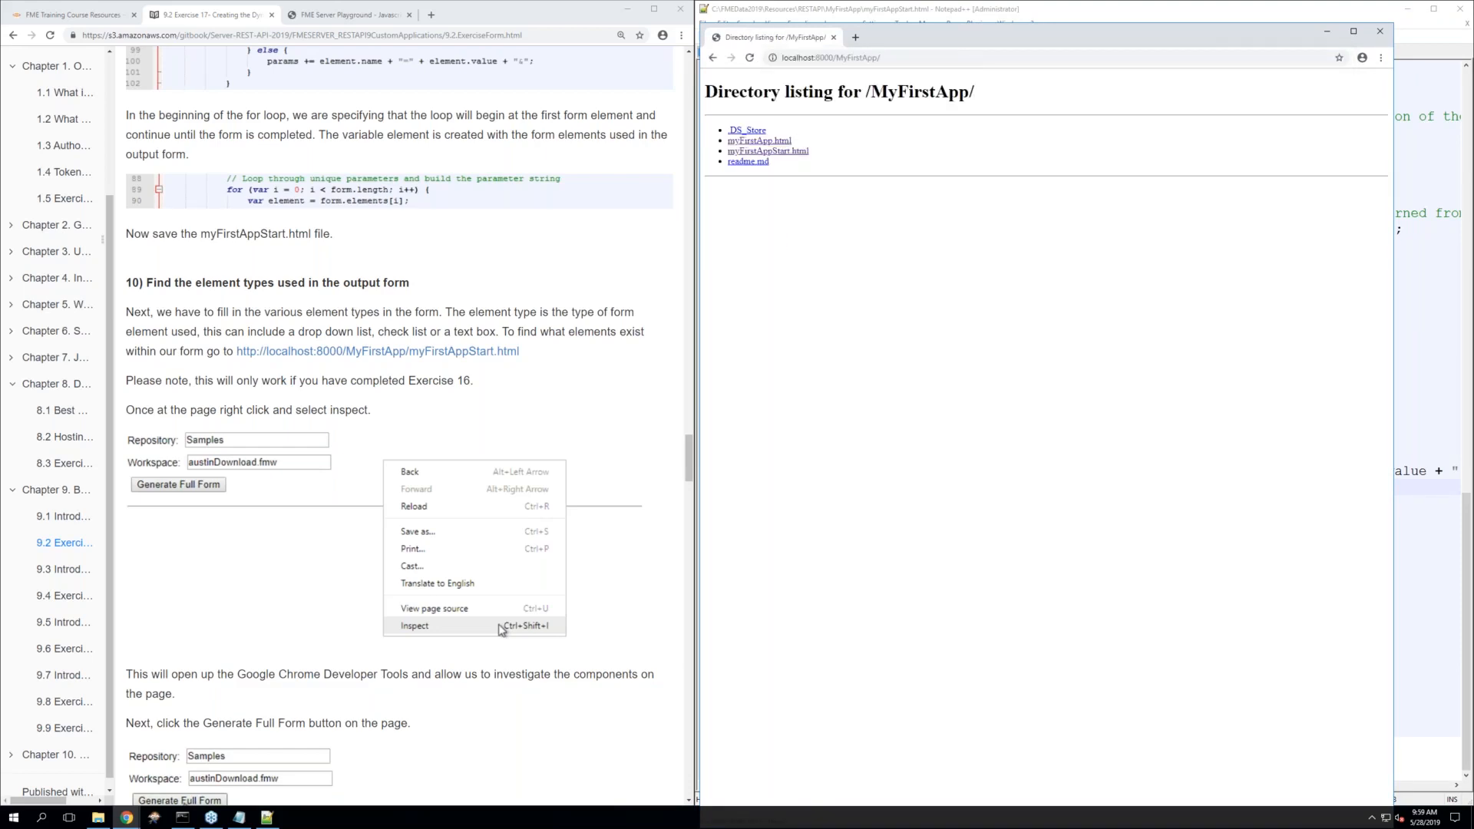
{"action": "left_click", "coordinate": [777, 152]}
{"action": "right_click", "coordinate": [911, 214]}
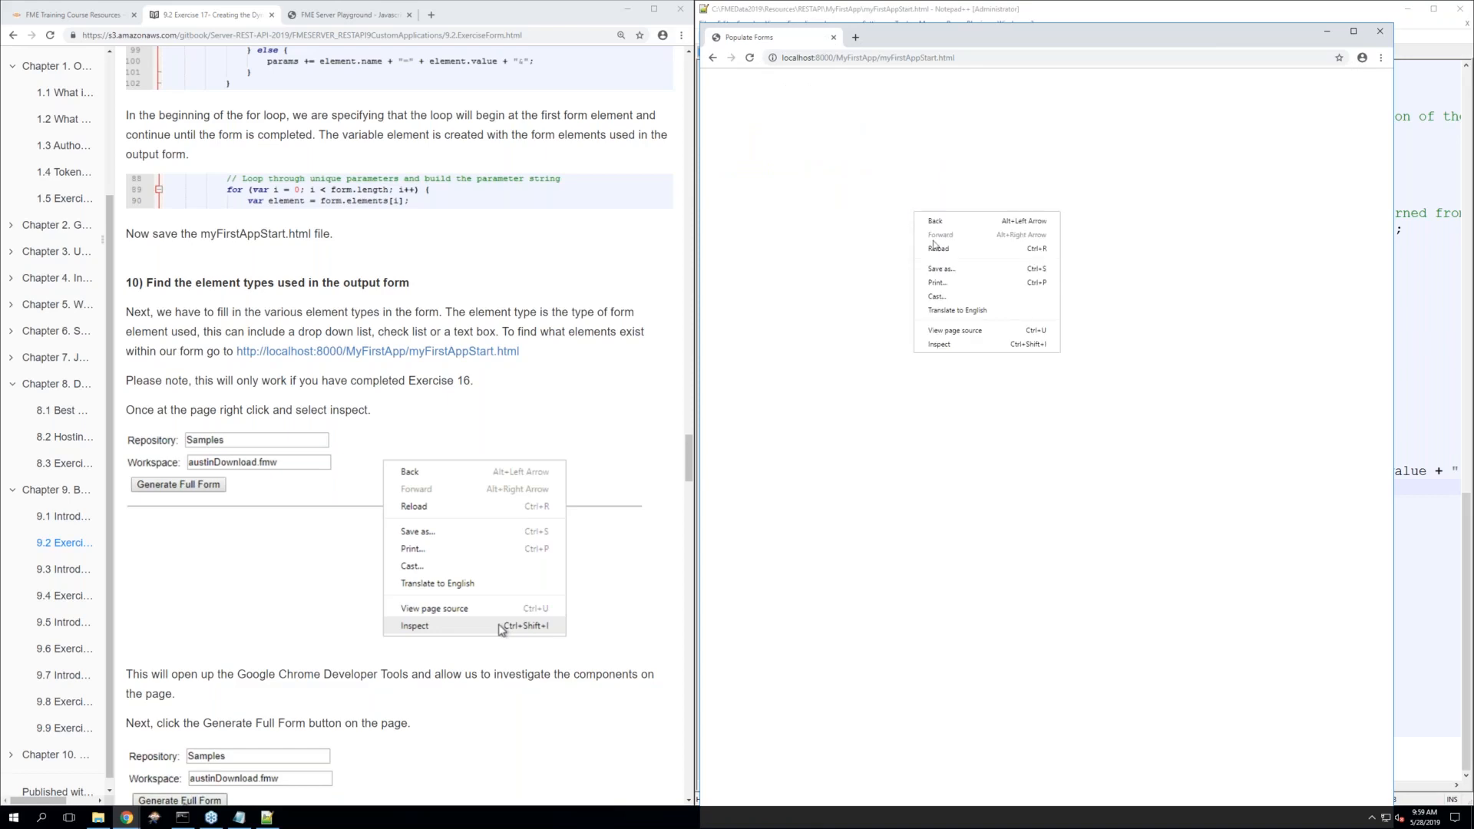
{"action": "left_click", "coordinate": [1173, 216]}
{"action": "left_click", "coordinate": [1352, 30]}
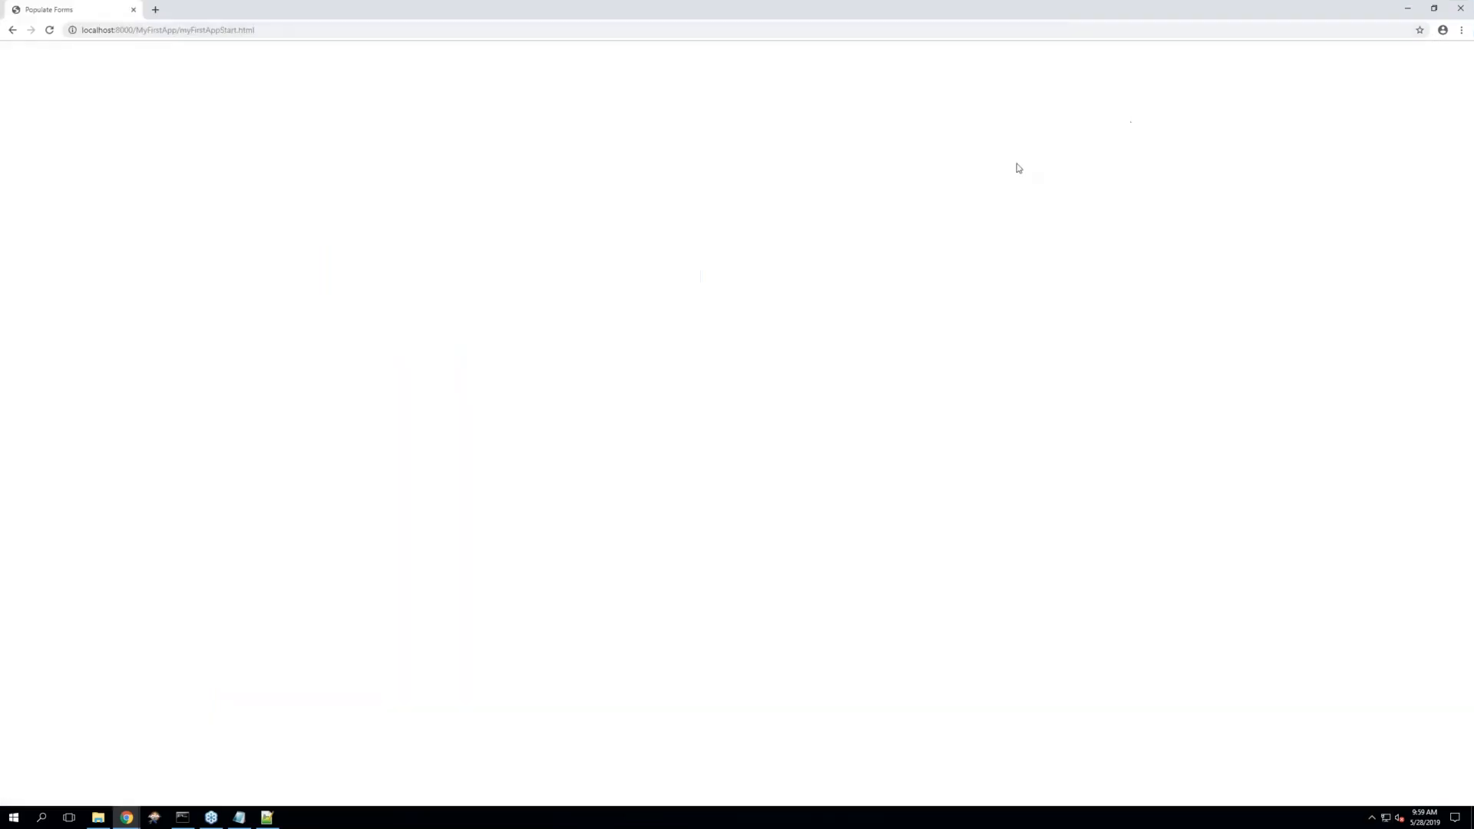
{"action": "left_click", "coordinate": [1435, 9]}
{"action": "left_click_drag", "start_coordinate": [938, 34], "coordinate": [776, 21]}
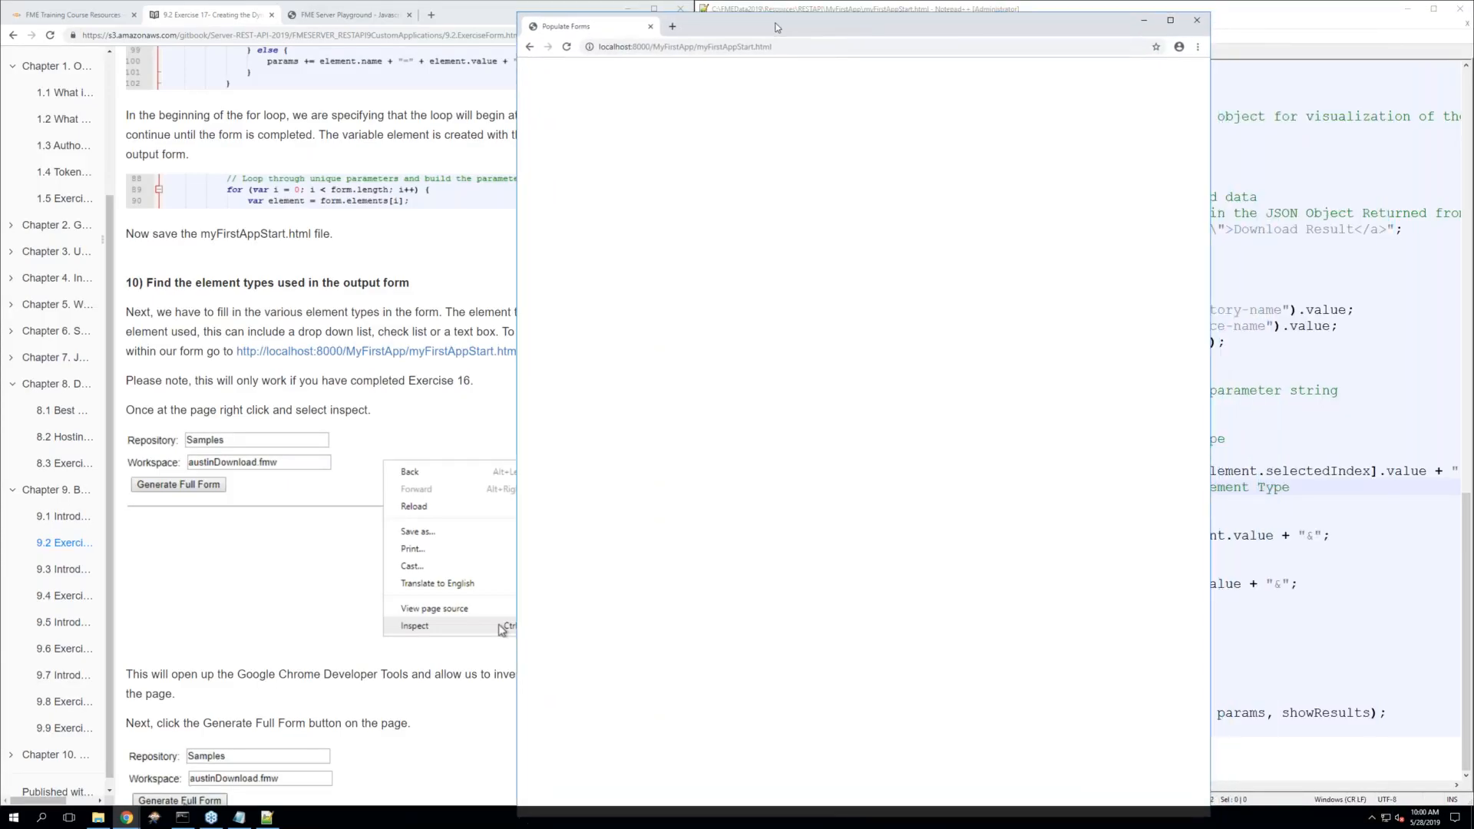
Inspect the myFirstAppStart.html page with the developer tools and check its console for messages
{"action": "right_click", "coordinate": [775, 295]}
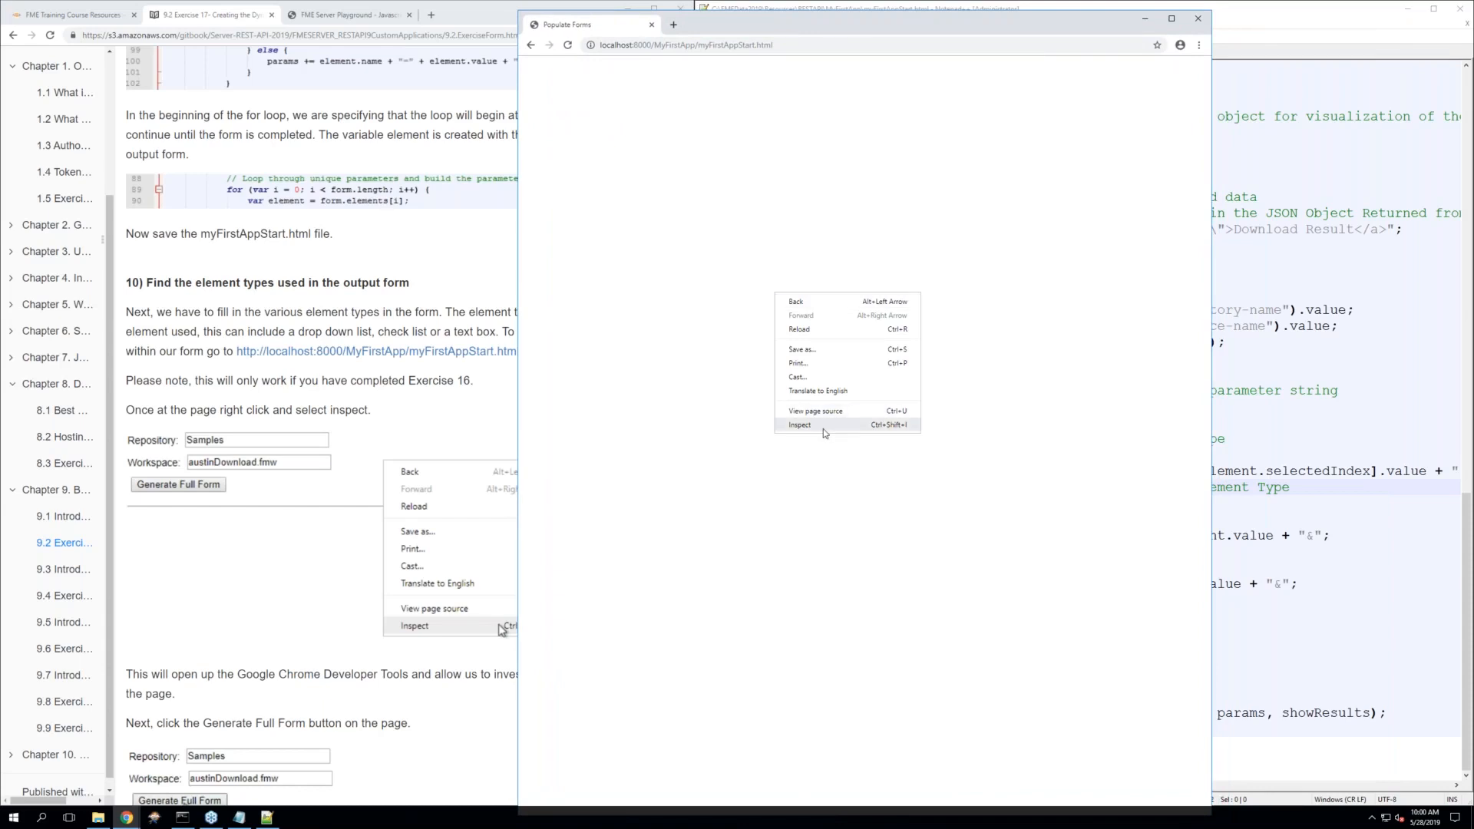
{"action": "left_click", "coordinate": [665, 417]}
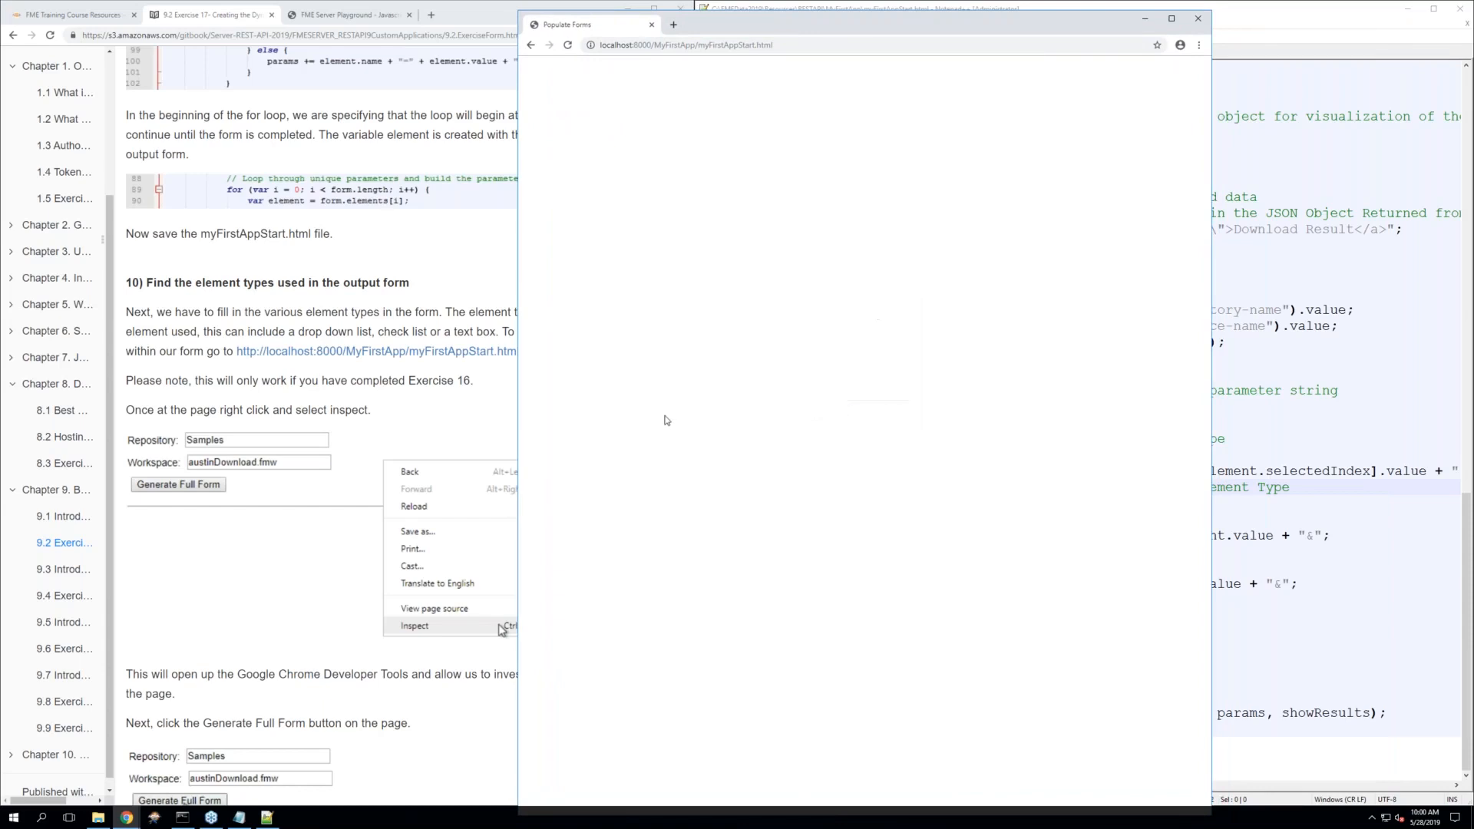
{"action": "right_click", "coordinate": [638, 193]}
{"action": "left_click", "coordinate": [686, 323]}
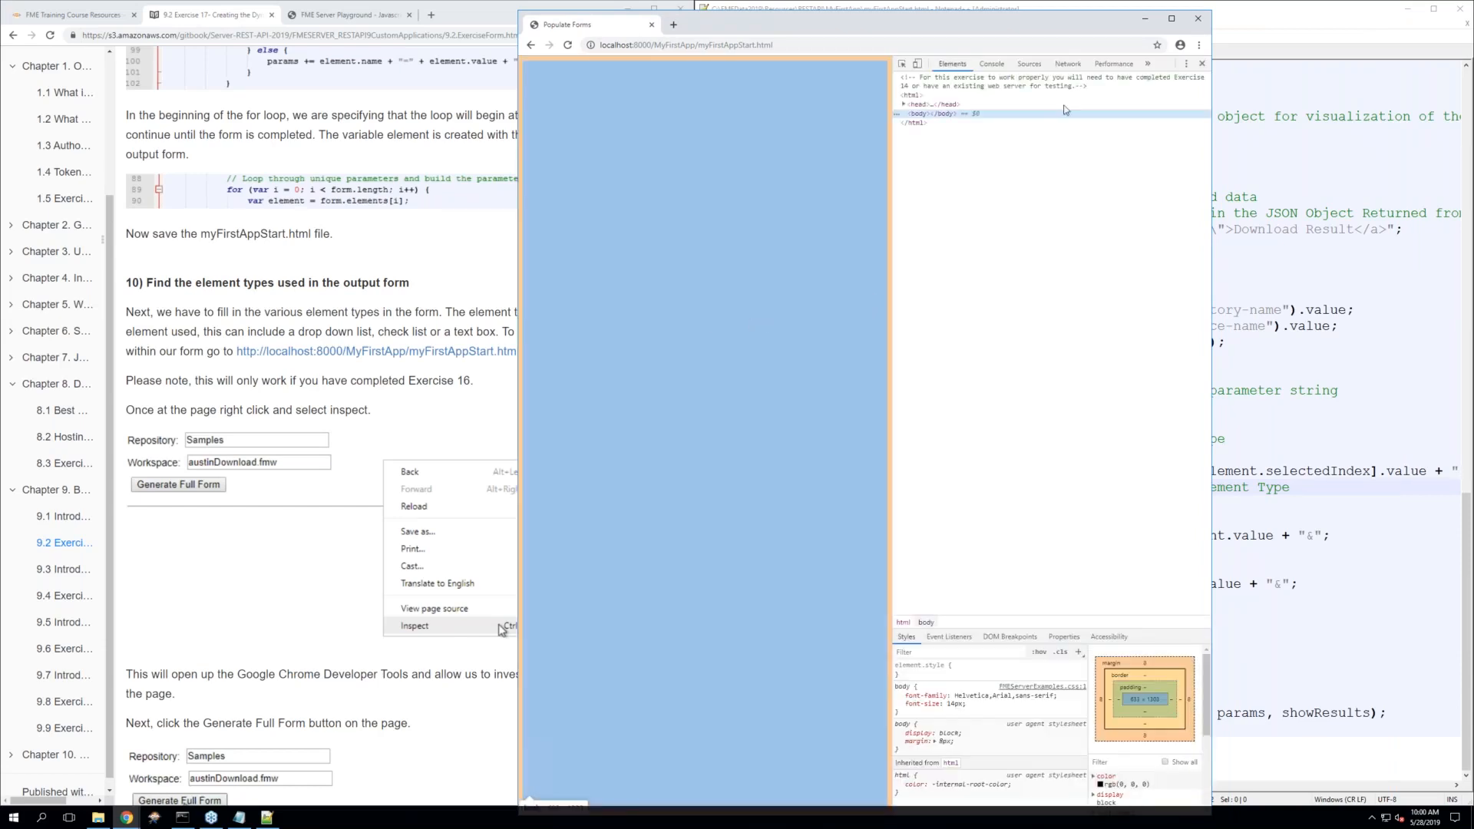
{"action": "left_click", "coordinate": [1146, 66]}
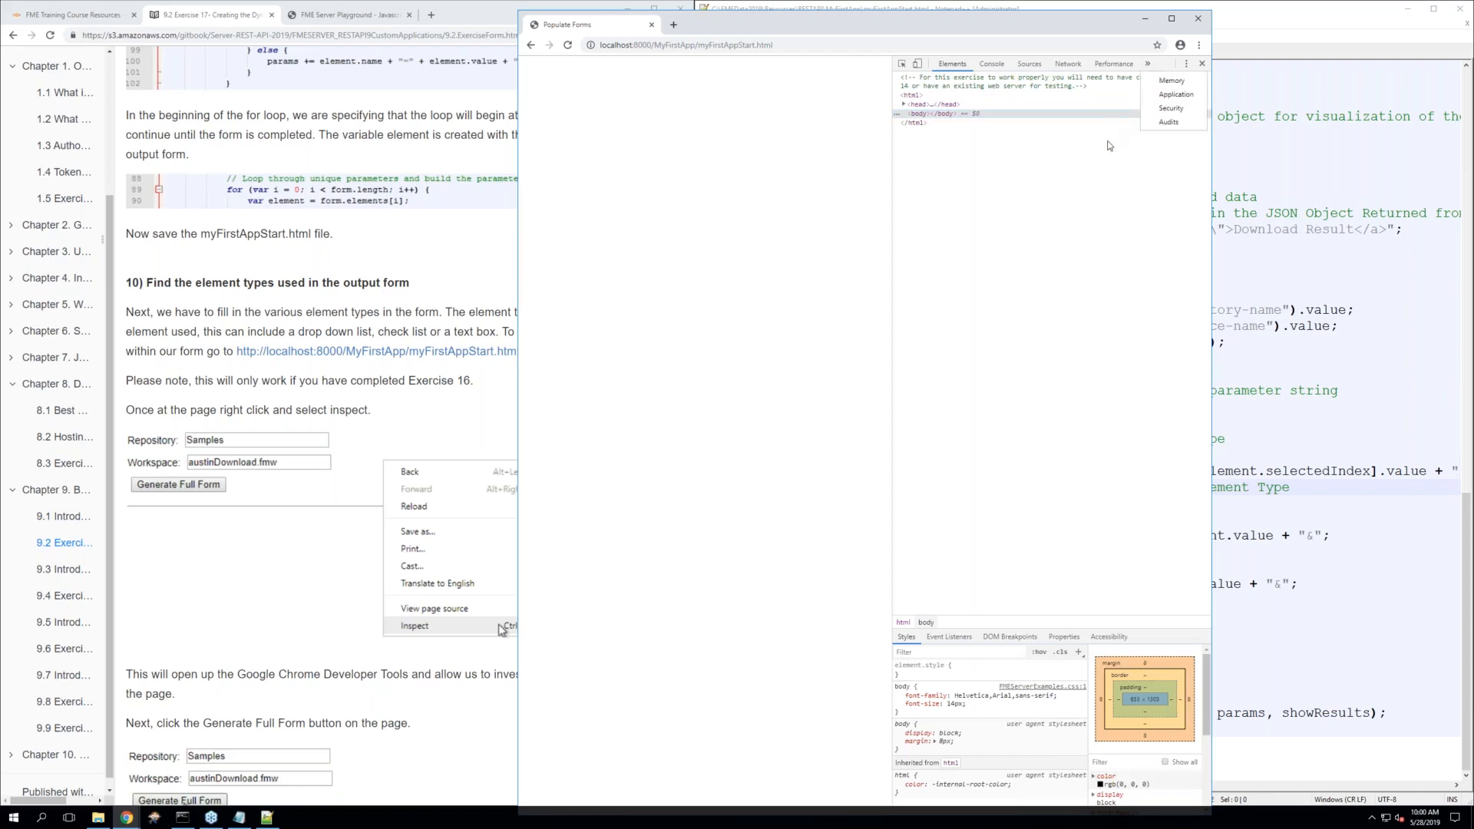
{"action": "left_click", "coordinate": [1147, 64]}
{"action": "left_click", "coordinate": [990, 64]}
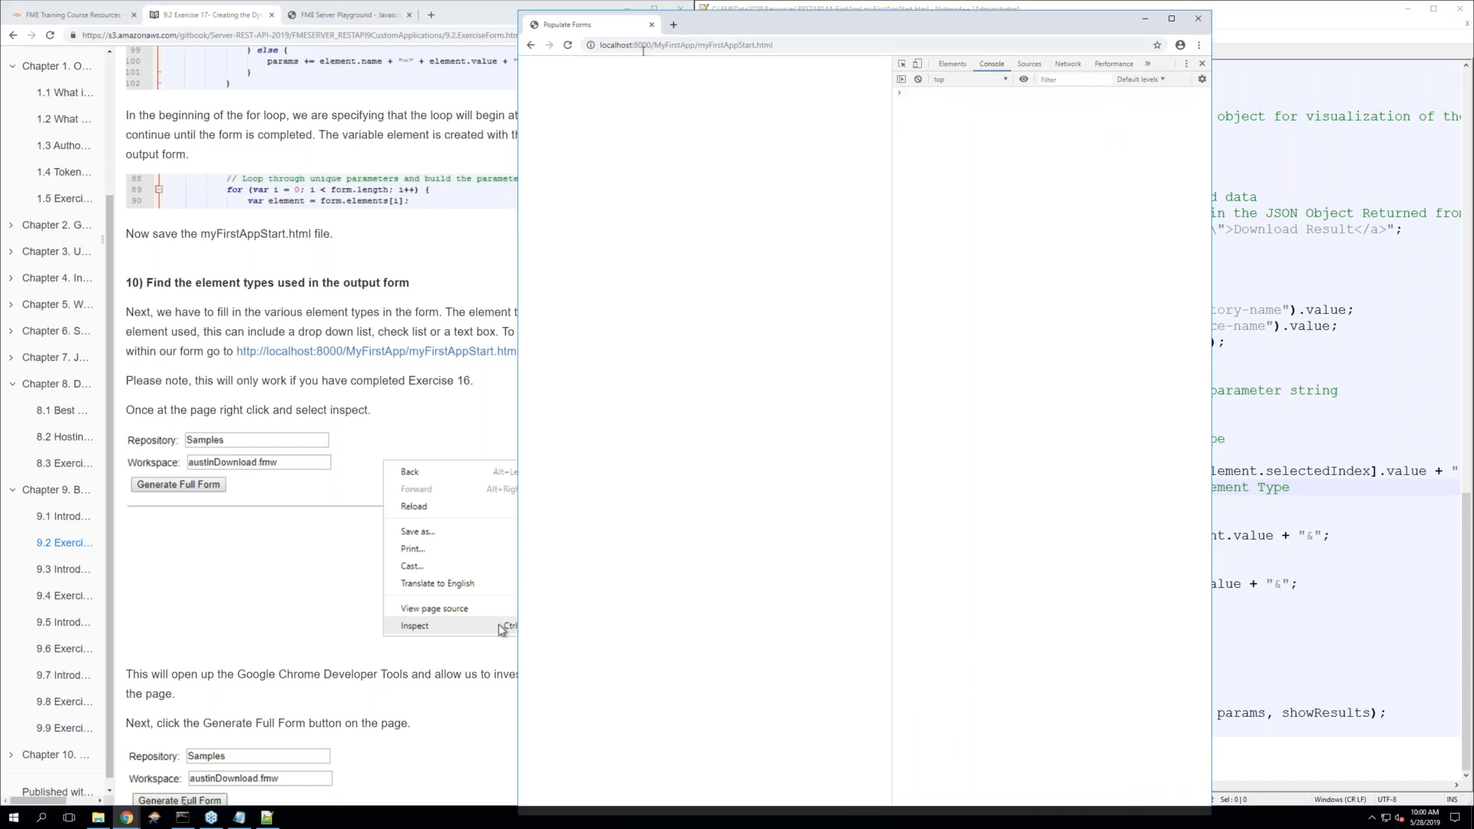
Load the MyFirstApp directory listing, open myFirstApp.html and generate the full form for comparison
{"action": "left_click", "coordinate": [797, 44]}
{"action": "left_click", "coordinate": [797, 45]}
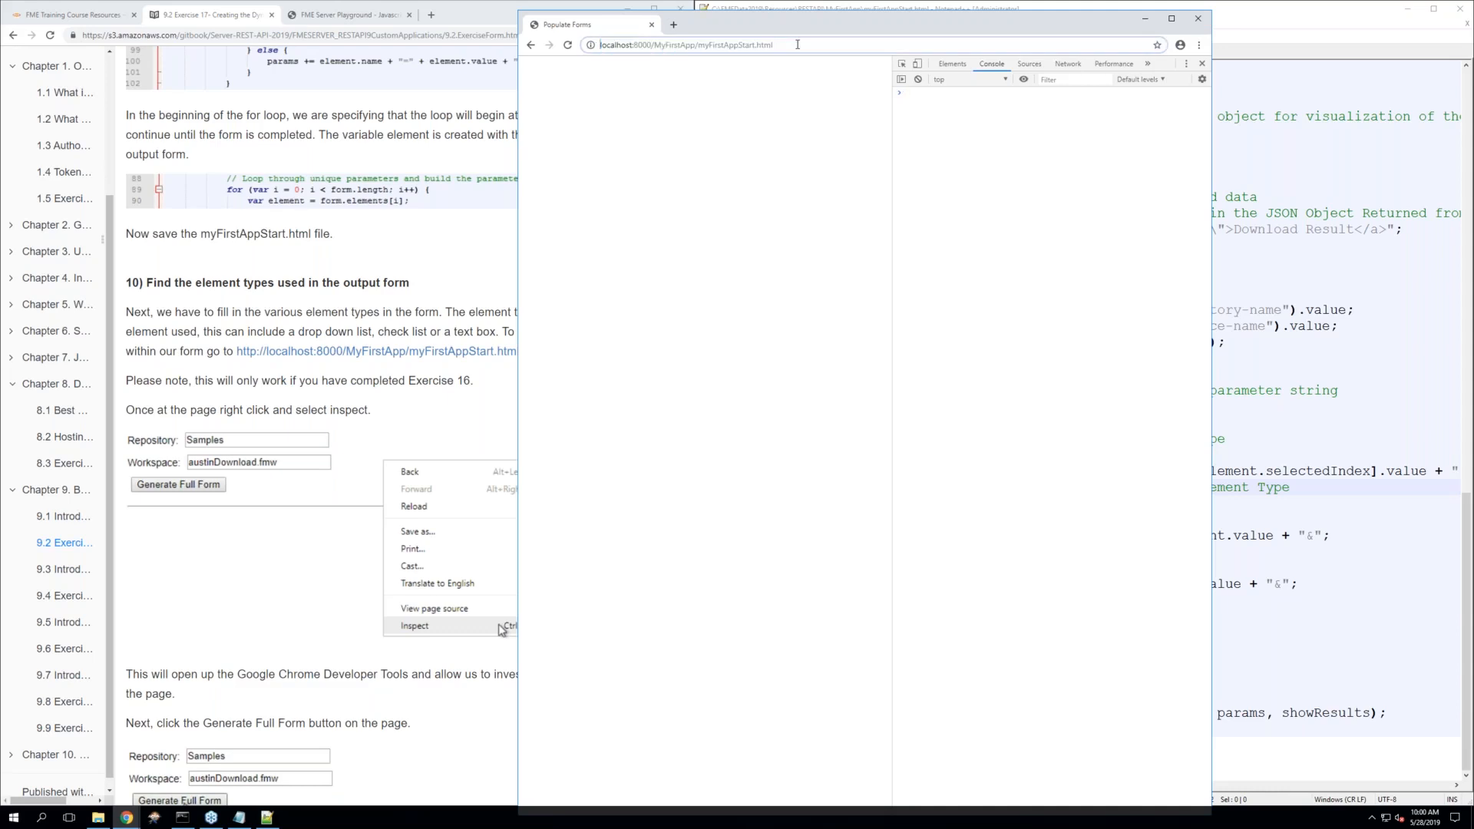
{"action": "left_click_drag", "start_coordinate": [784, 45], "coordinate": [701, 53]}
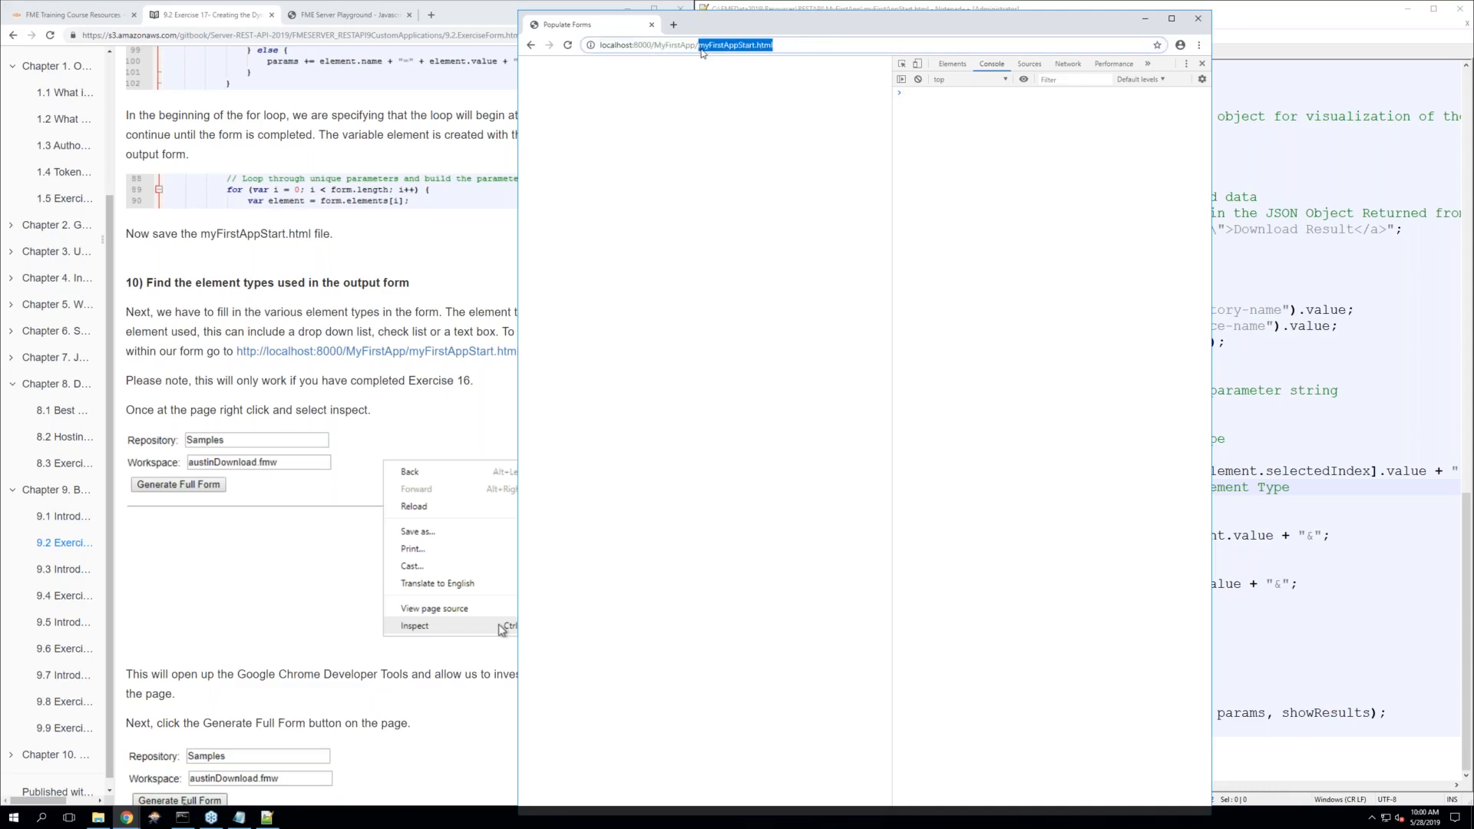
{"action": "key", "text": "BackSpace"}
{"action": "key", "text": "Return"}
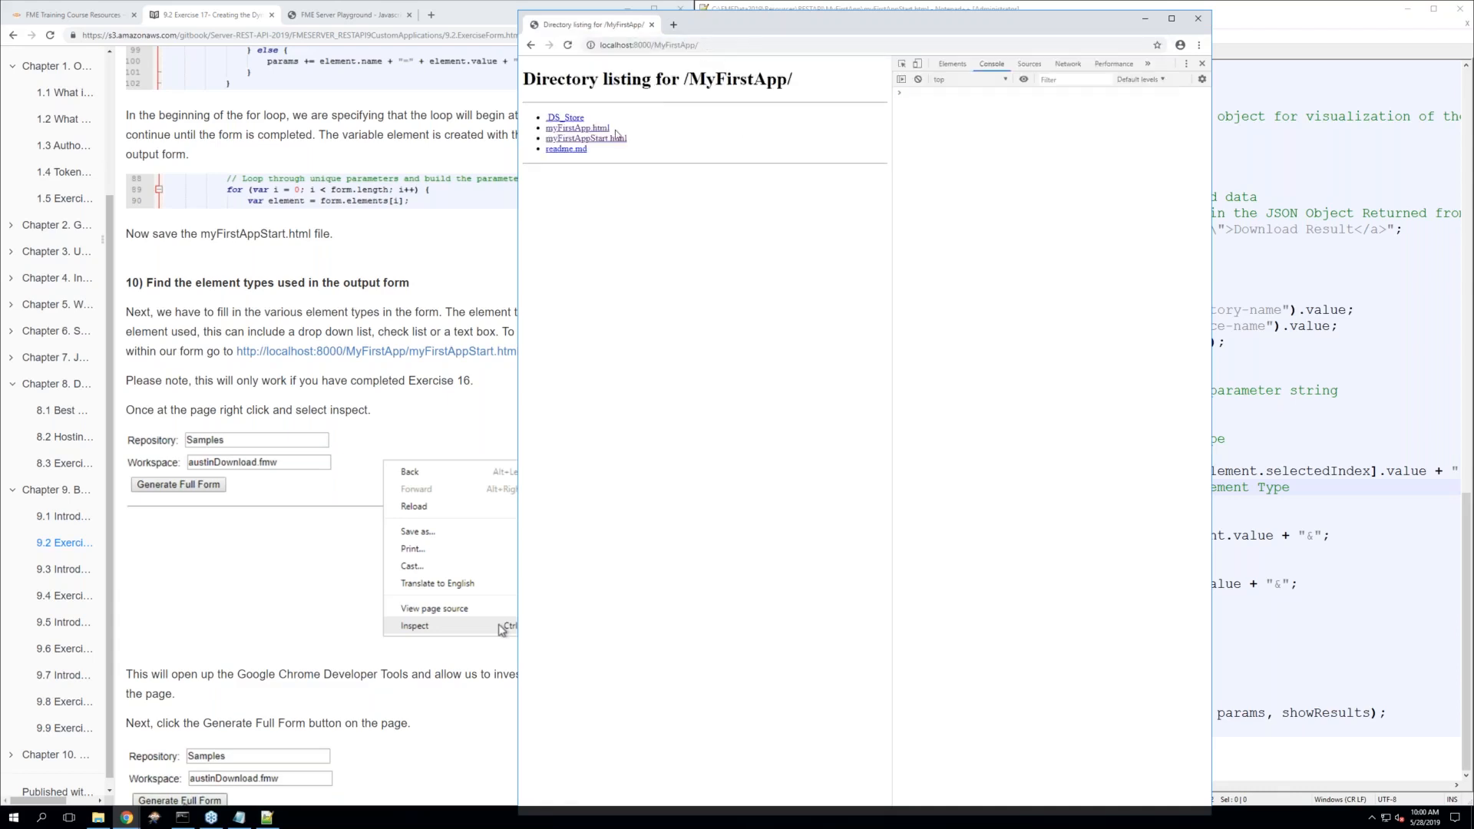
{"action": "left_click", "coordinate": [588, 129]}
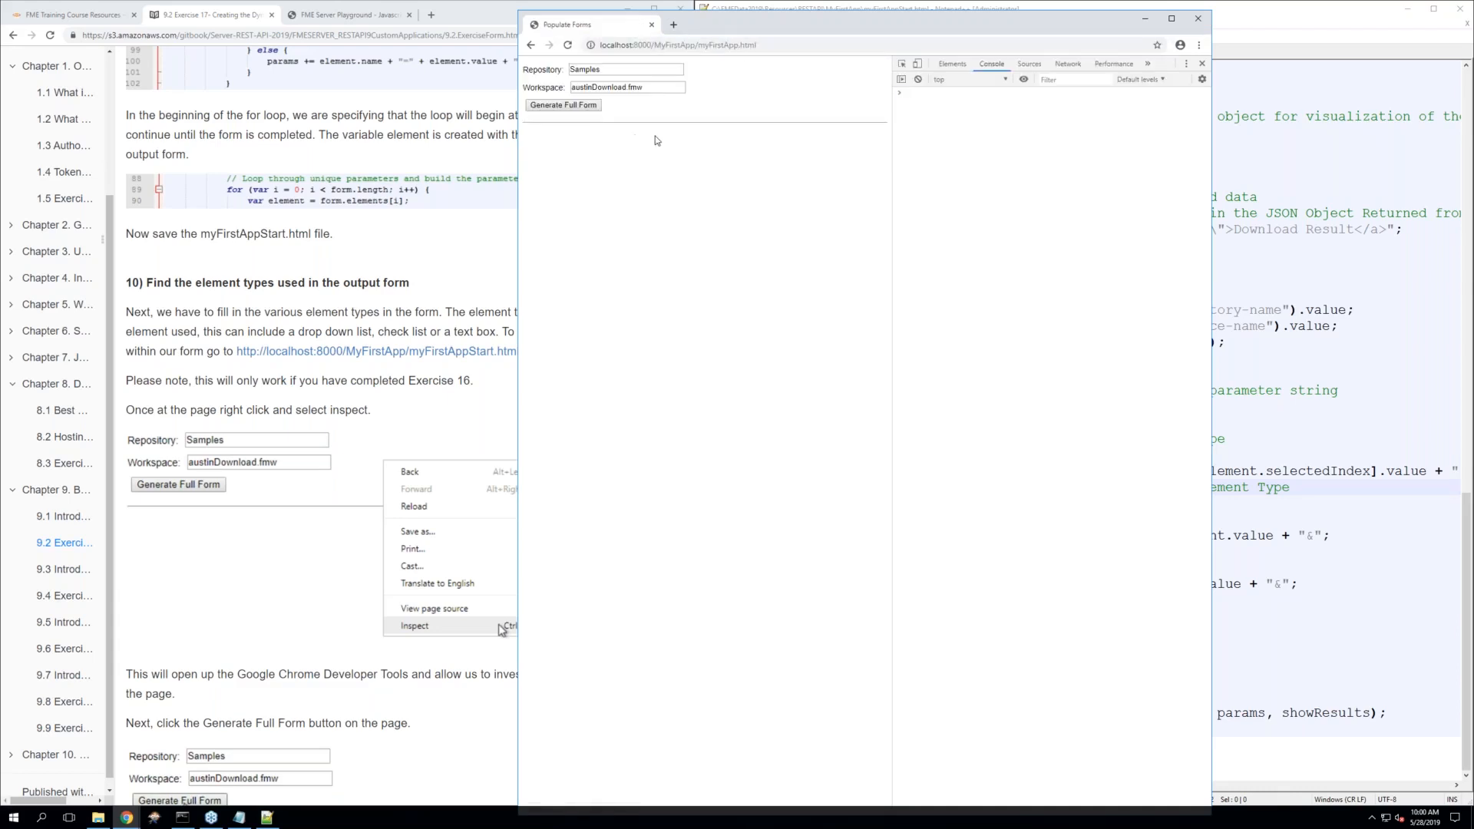
{"action": "left_click", "coordinate": [580, 108]}
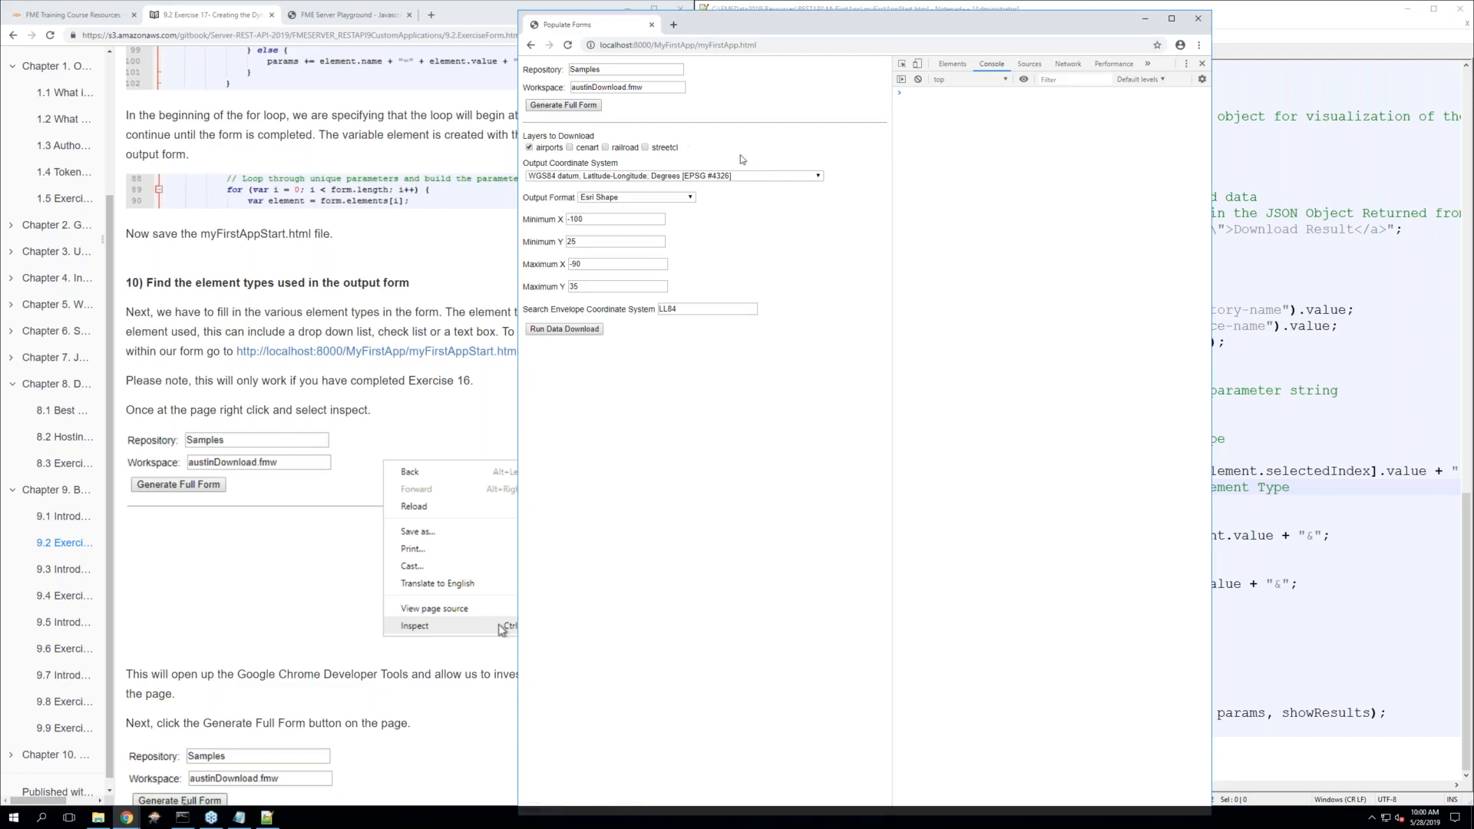
Go back to the directory listing and recheck myFirstAppStart.html with the developer tools, closing its browser window when done
{"action": "left_click", "coordinate": [530, 44]}
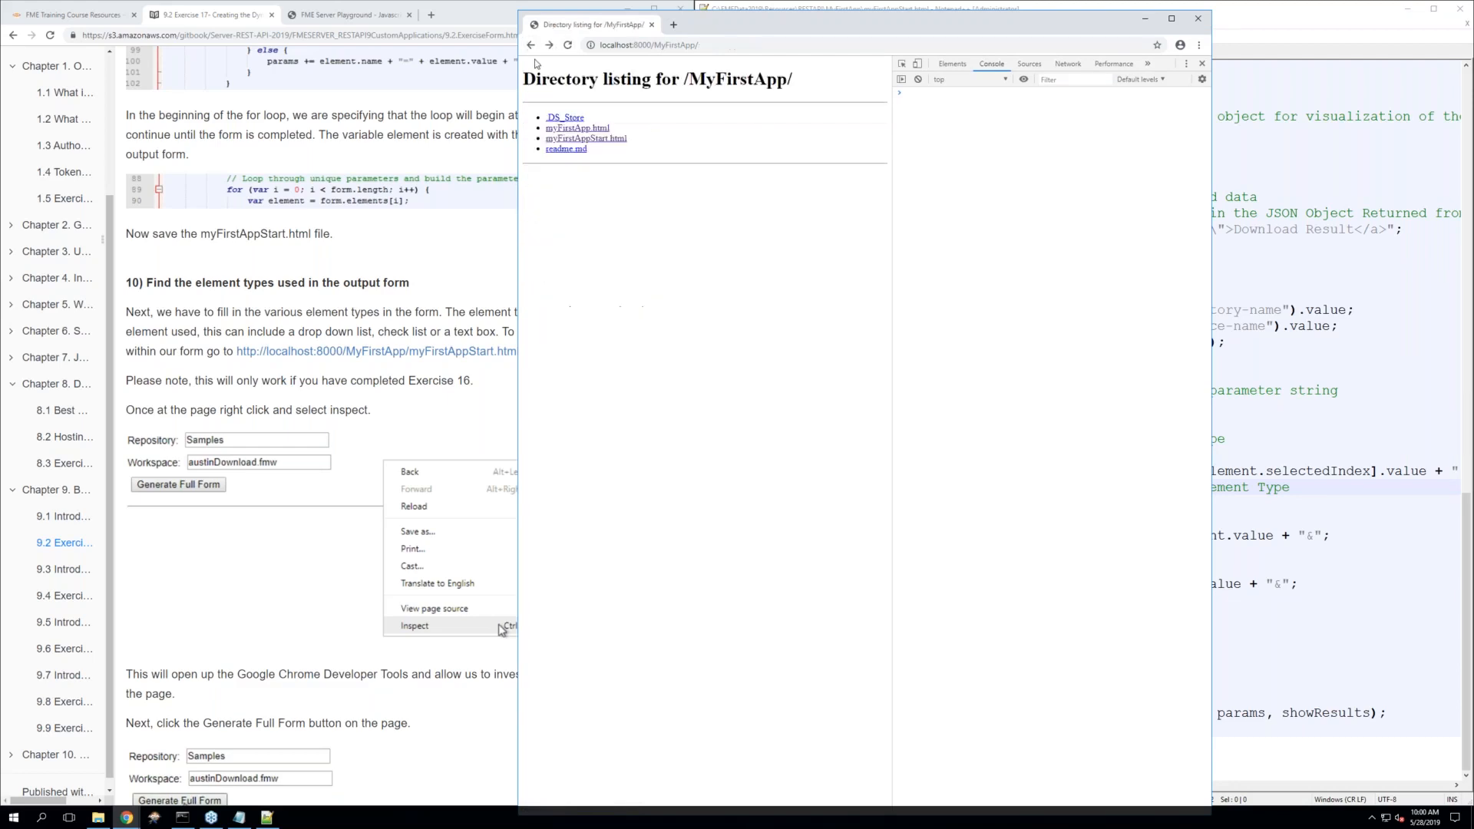
{"action": "left_click", "coordinate": [612, 140]}
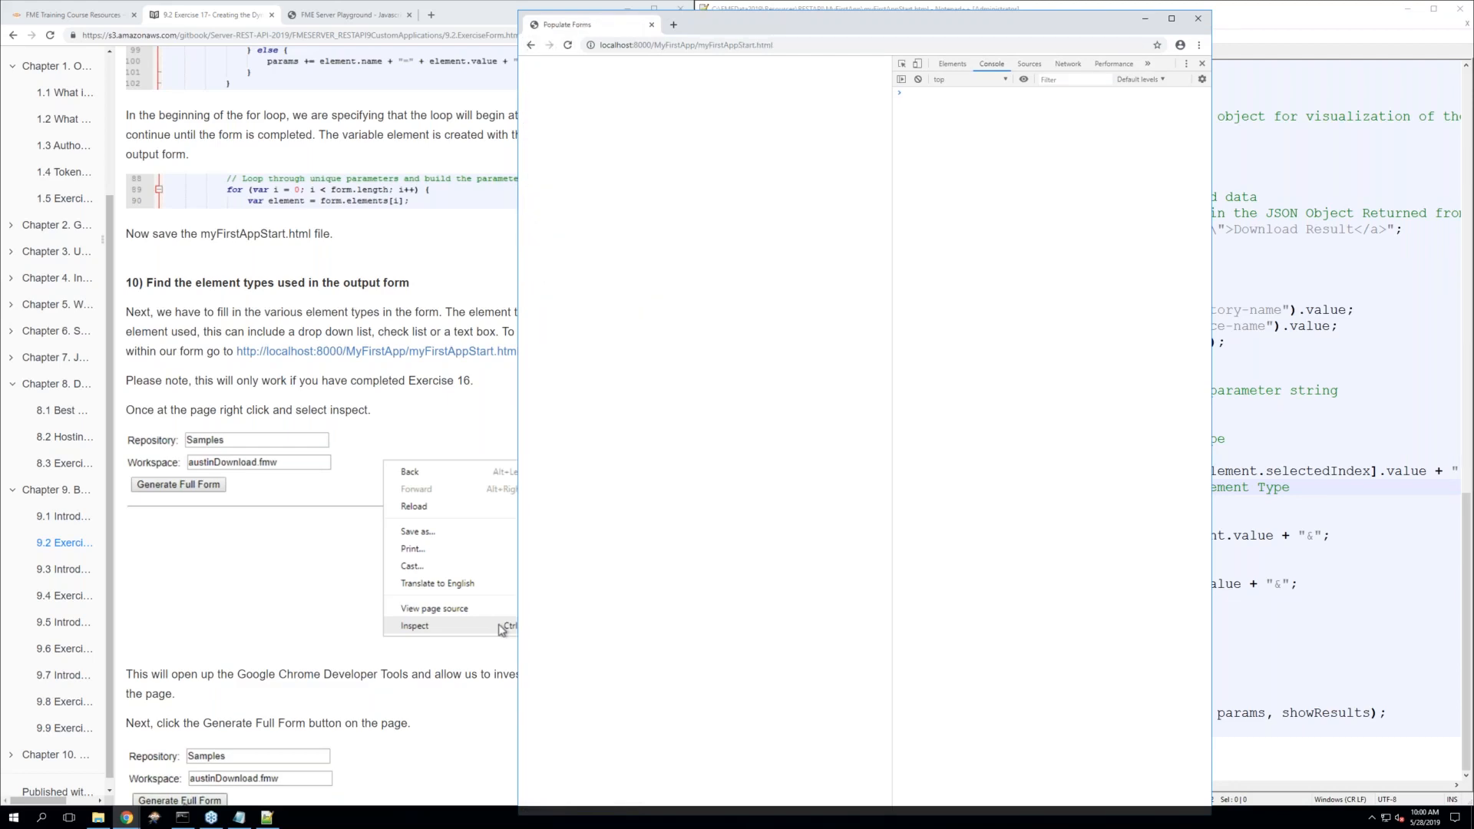
{"action": "left_click", "coordinate": [947, 66]}
{"action": "left_click", "coordinate": [1201, 65]}
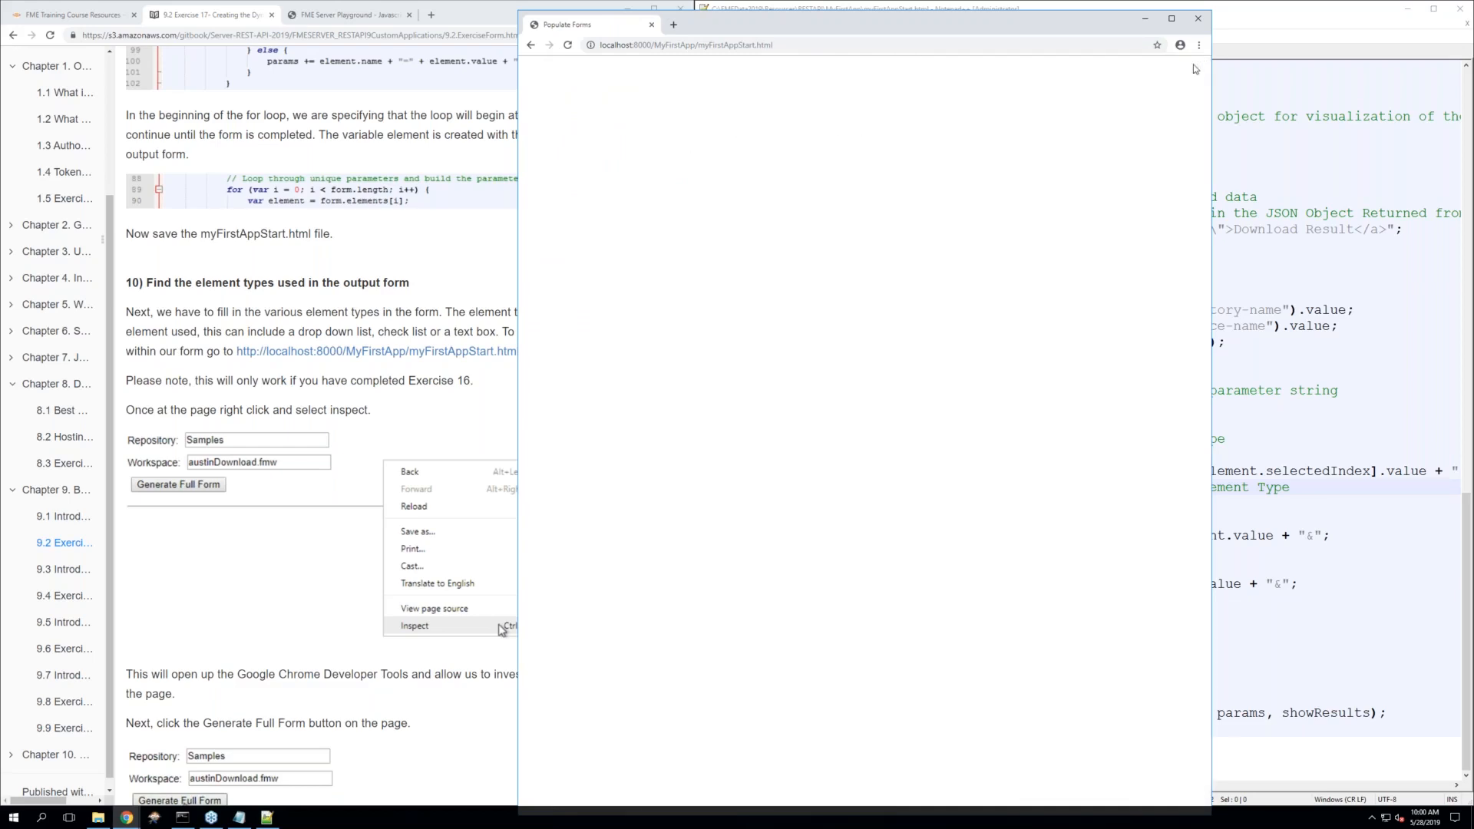
{"action": "left_click", "coordinate": [1198, 19]}
Return to the code and read the guide's section 10 instructions on generating the full form and inspecting its elements
{"action": "left_click", "coordinate": [1094, 342]}
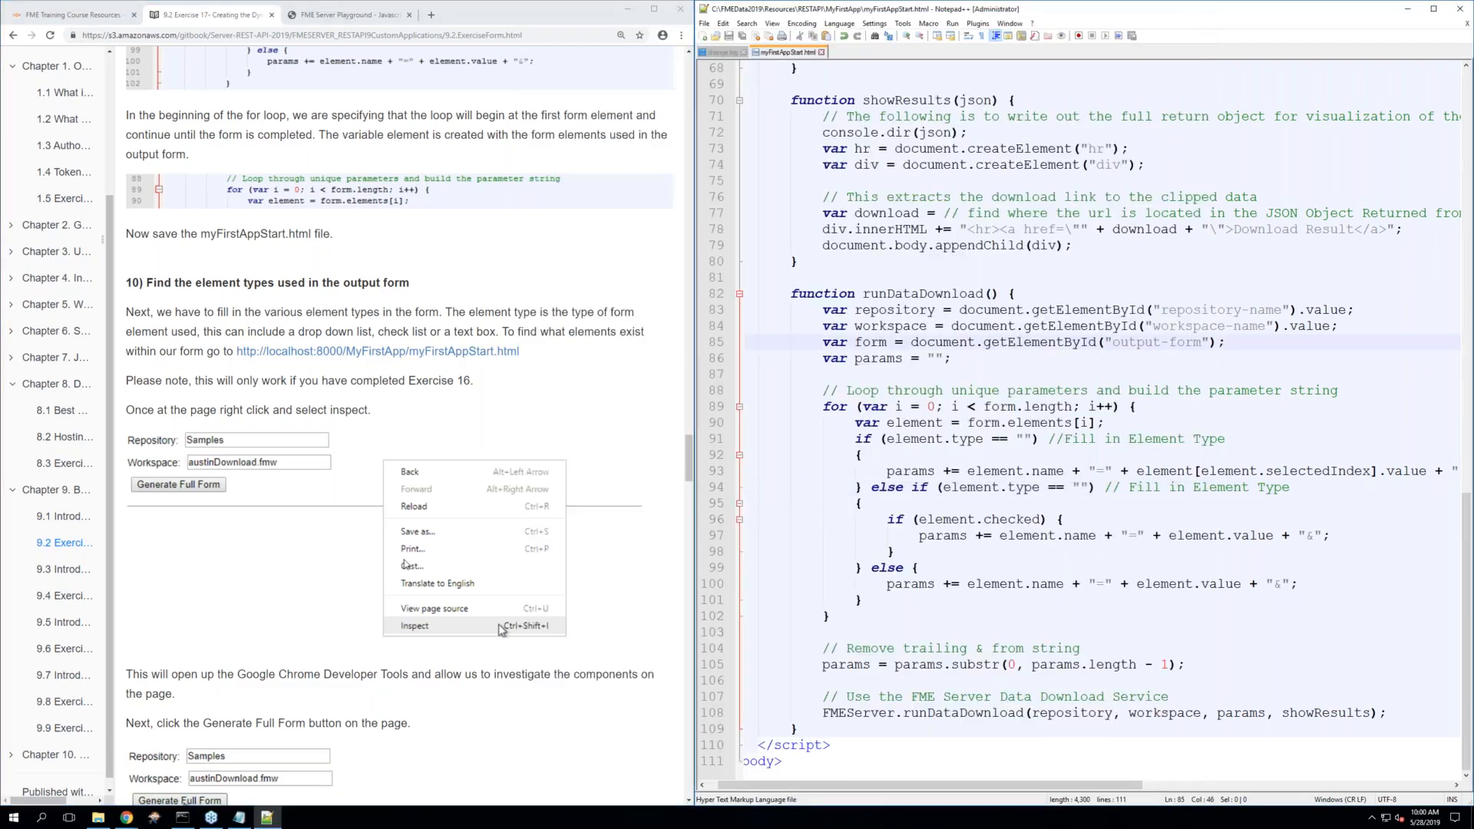
{"action": "scroll", "coordinate": [347, 559], "scroll_direction": "down", "scroll_amount": 3}
{"action": "scroll", "coordinate": [347, 559], "scroll_direction": "down", "scroll_amount": 2}
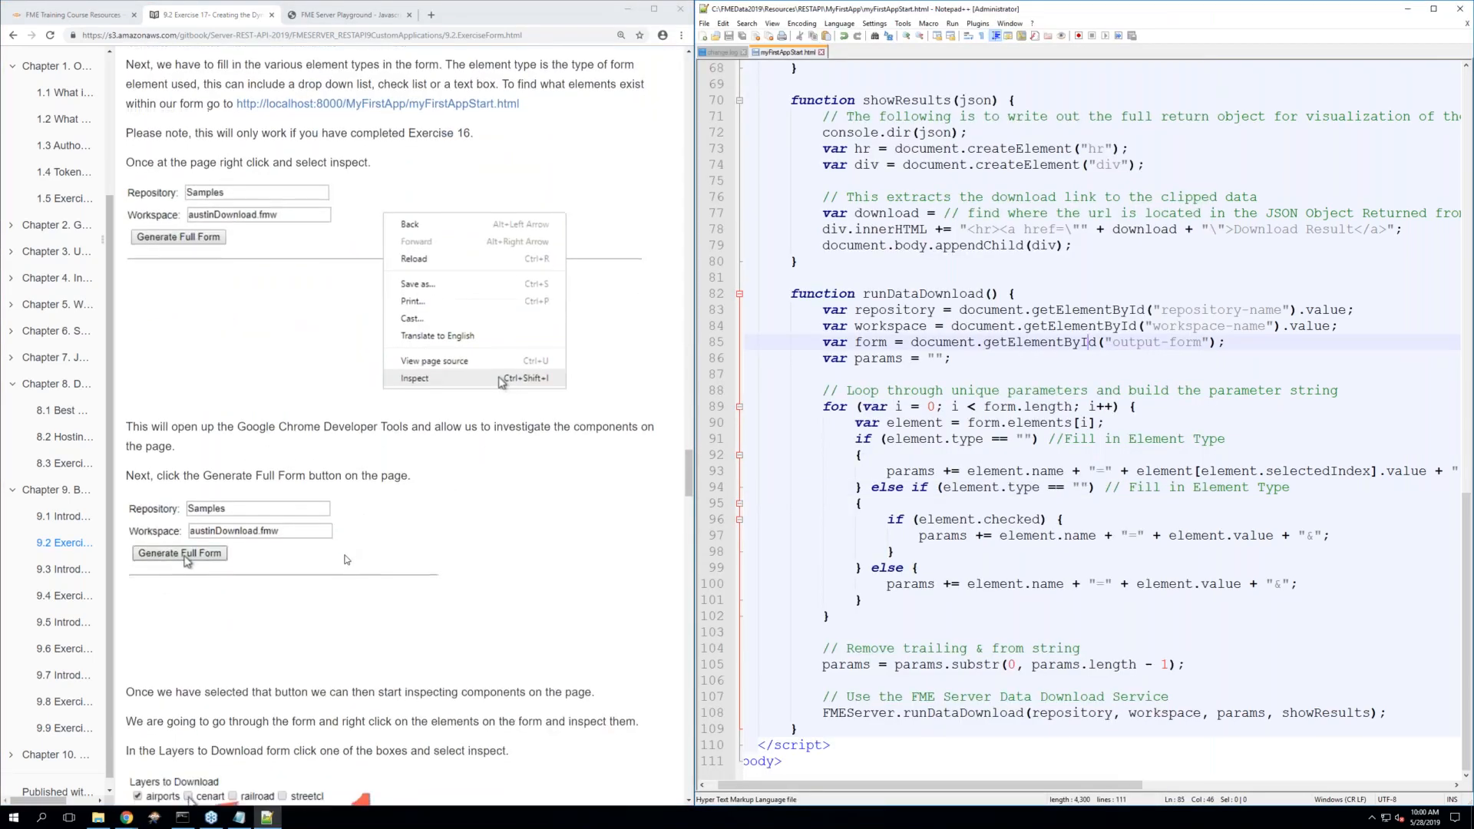
{"action": "scroll", "coordinate": [345, 559], "scroll_direction": "up", "scroll_amount": 2}
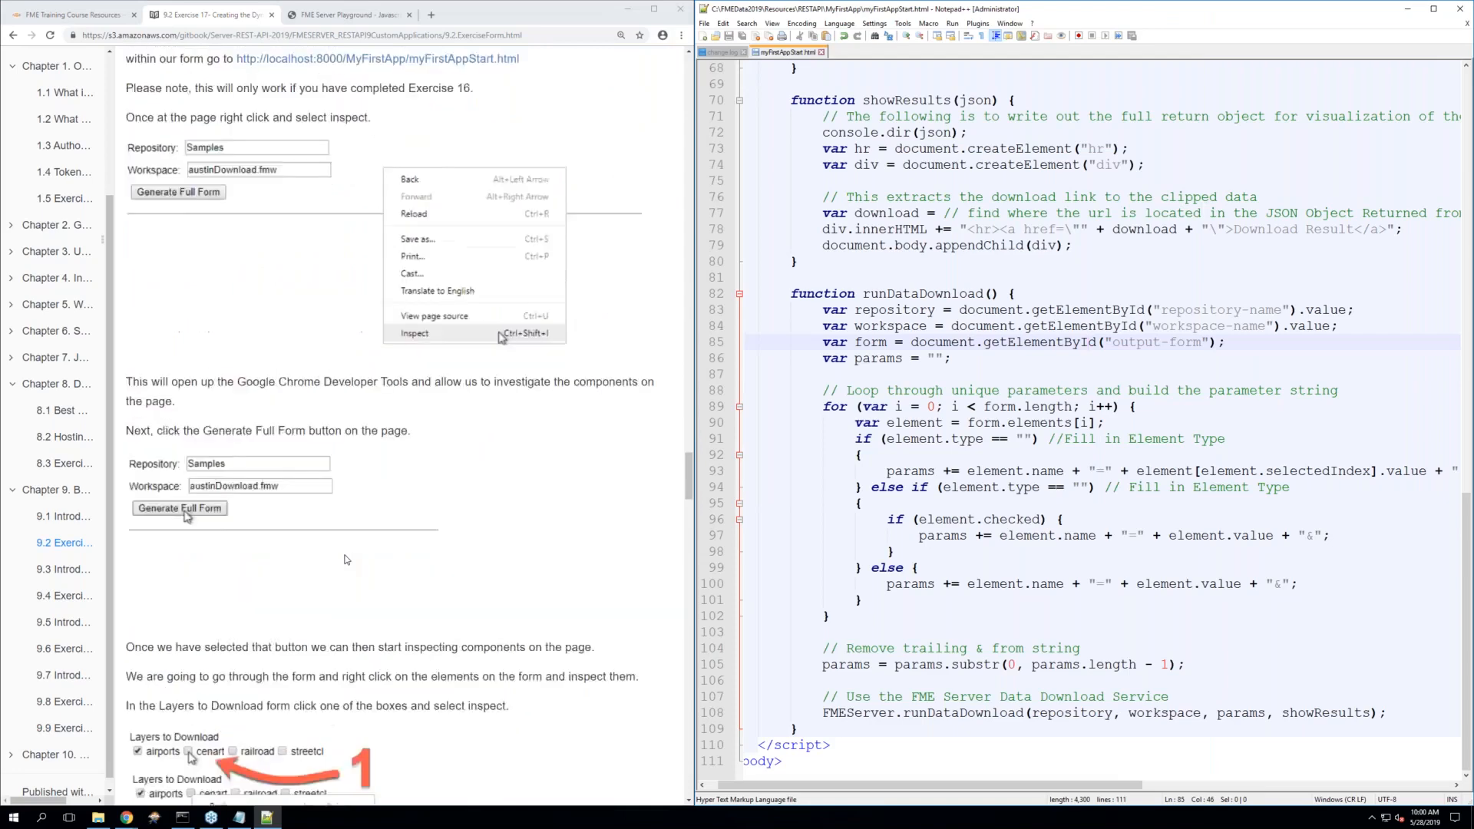
Review the code from runDataDownload up to the page head and the guide's sections on the for loop and element types
{"action": "left_click", "coordinate": [1004, 342]}
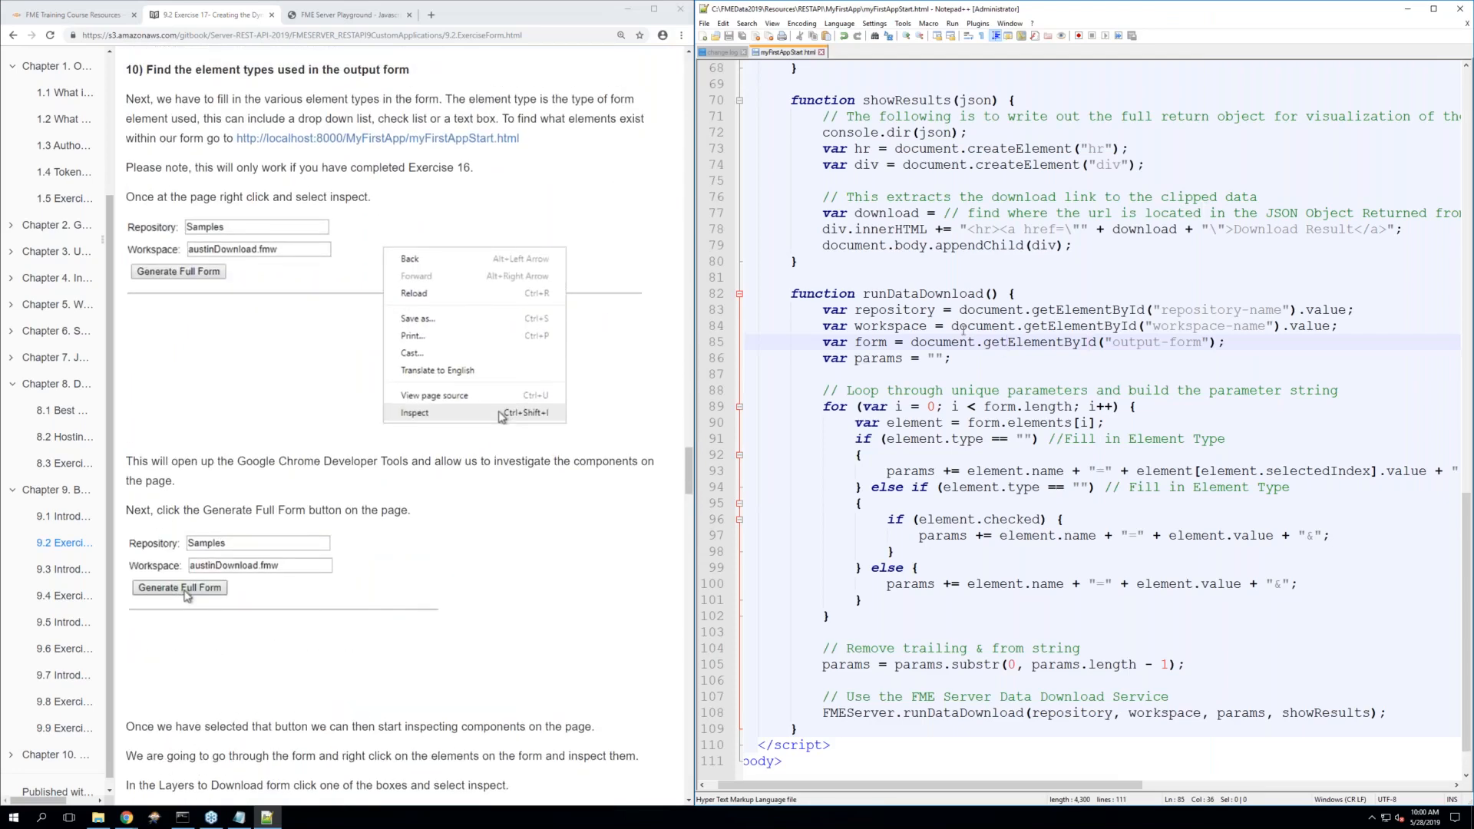
{"action": "scroll", "coordinate": [962, 329], "scroll_direction": "up", "scroll_amount": 9}
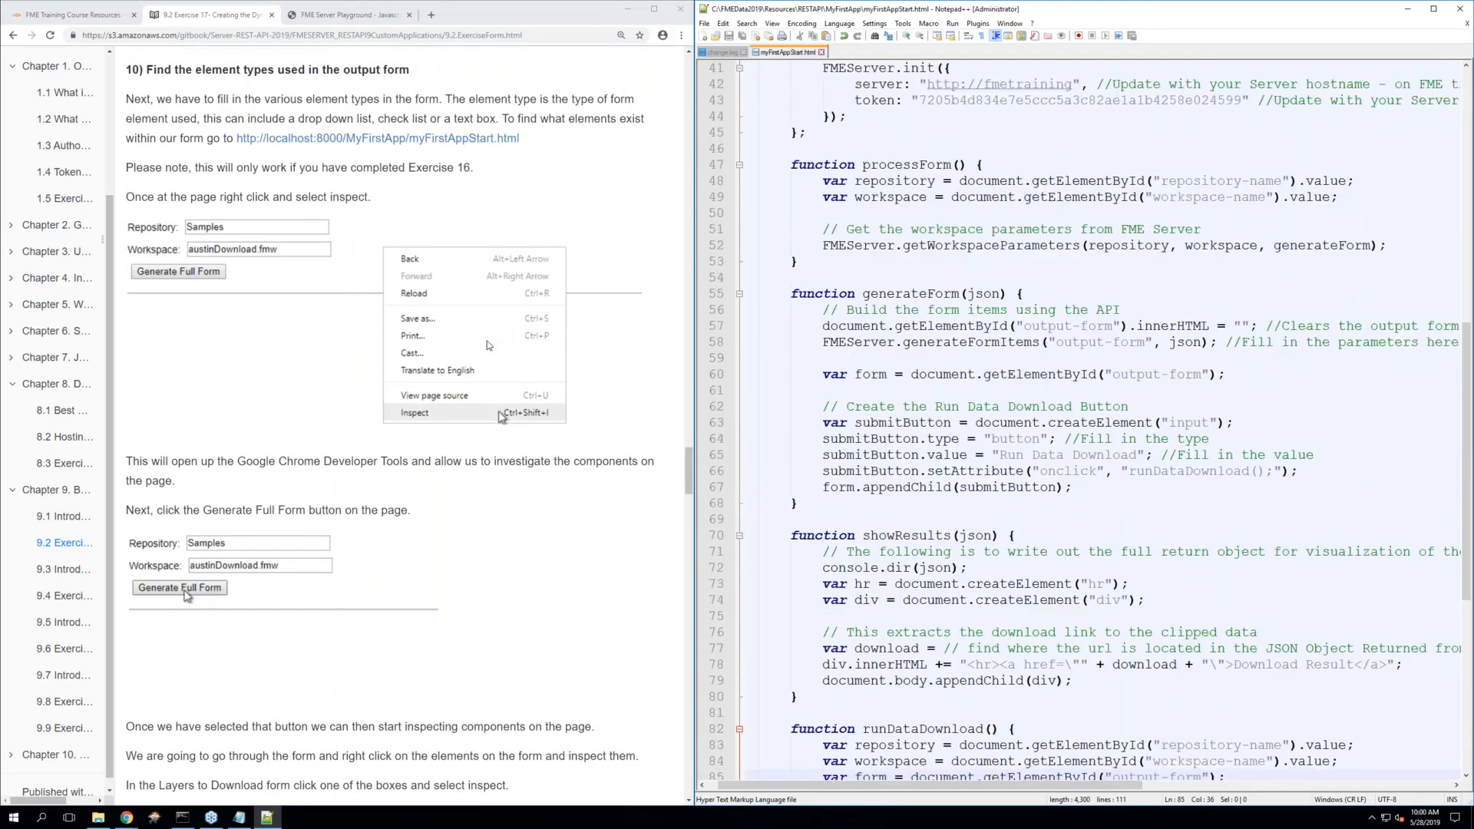
{"action": "scroll", "coordinate": [489, 345], "scroll_direction": "down", "scroll_amount": 2}
{"action": "scroll", "coordinate": [489, 346], "scroll_direction": "down", "scroll_amount": 1}
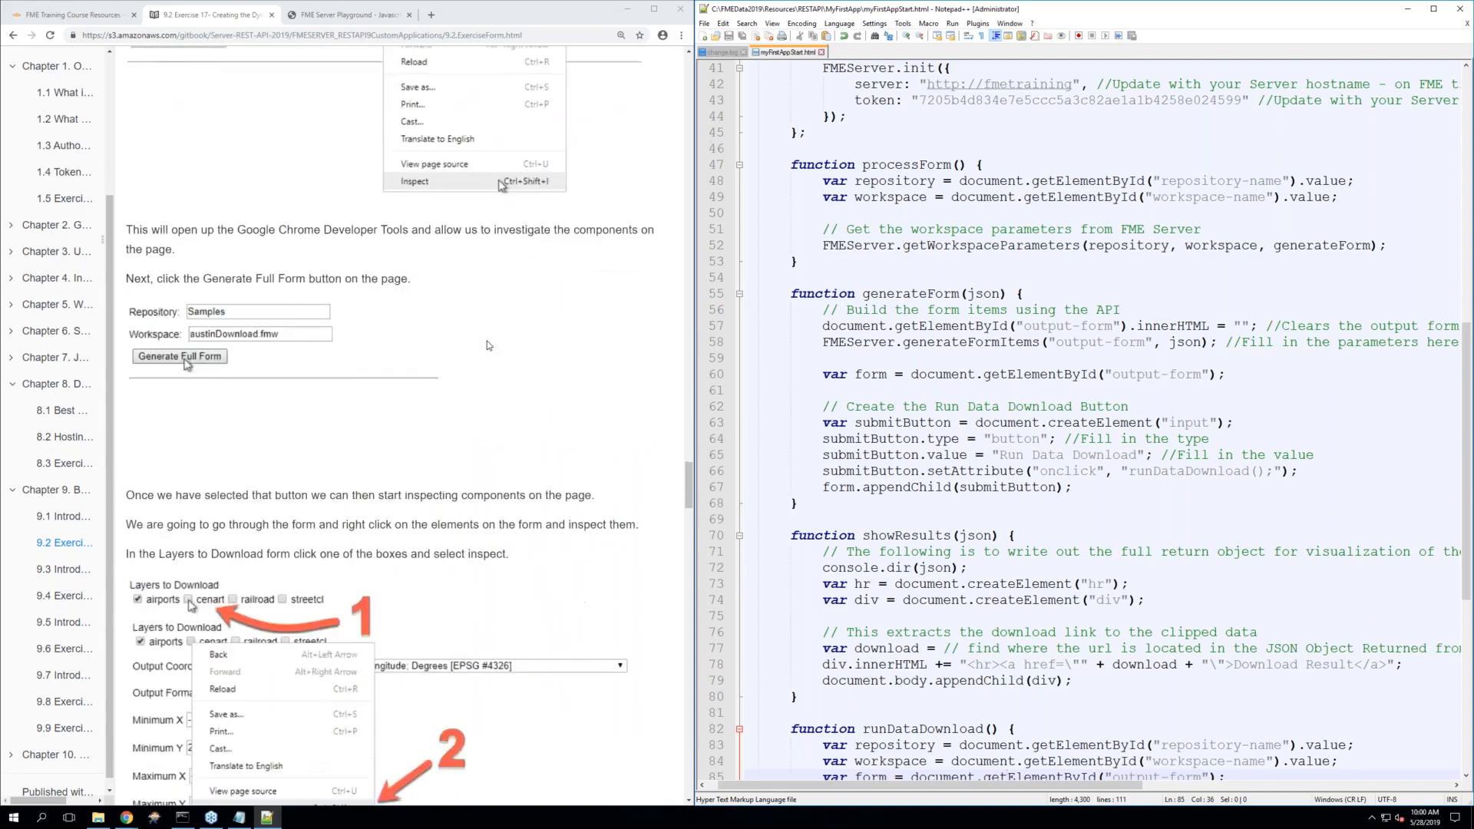
{"action": "scroll", "coordinate": [489, 346], "scroll_direction": "up", "scroll_amount": 1}
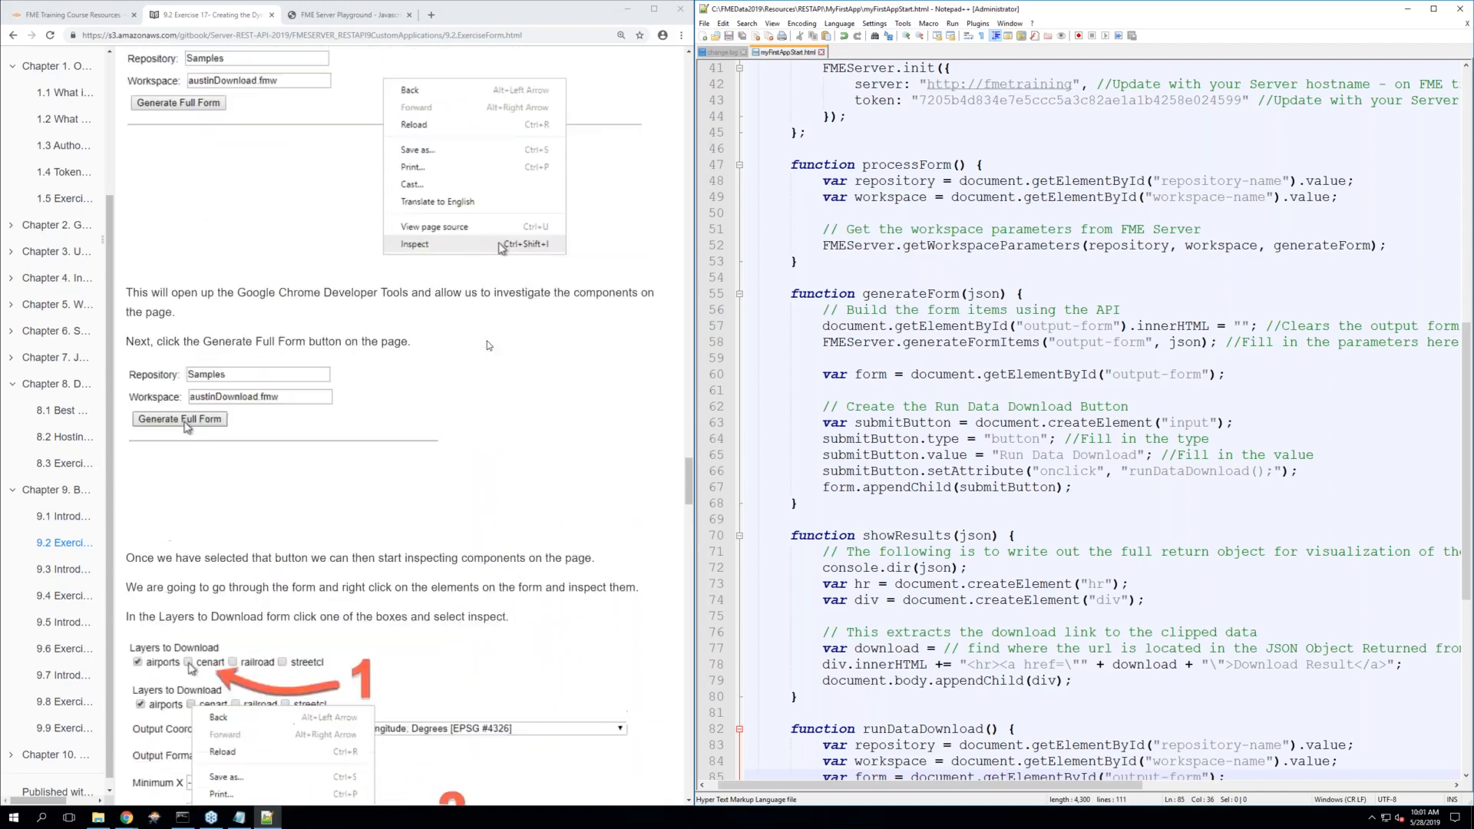
{"action": "scroll", "coordinate": [489, 346], "scroll_direction": "up", "scroll_amount": 8}
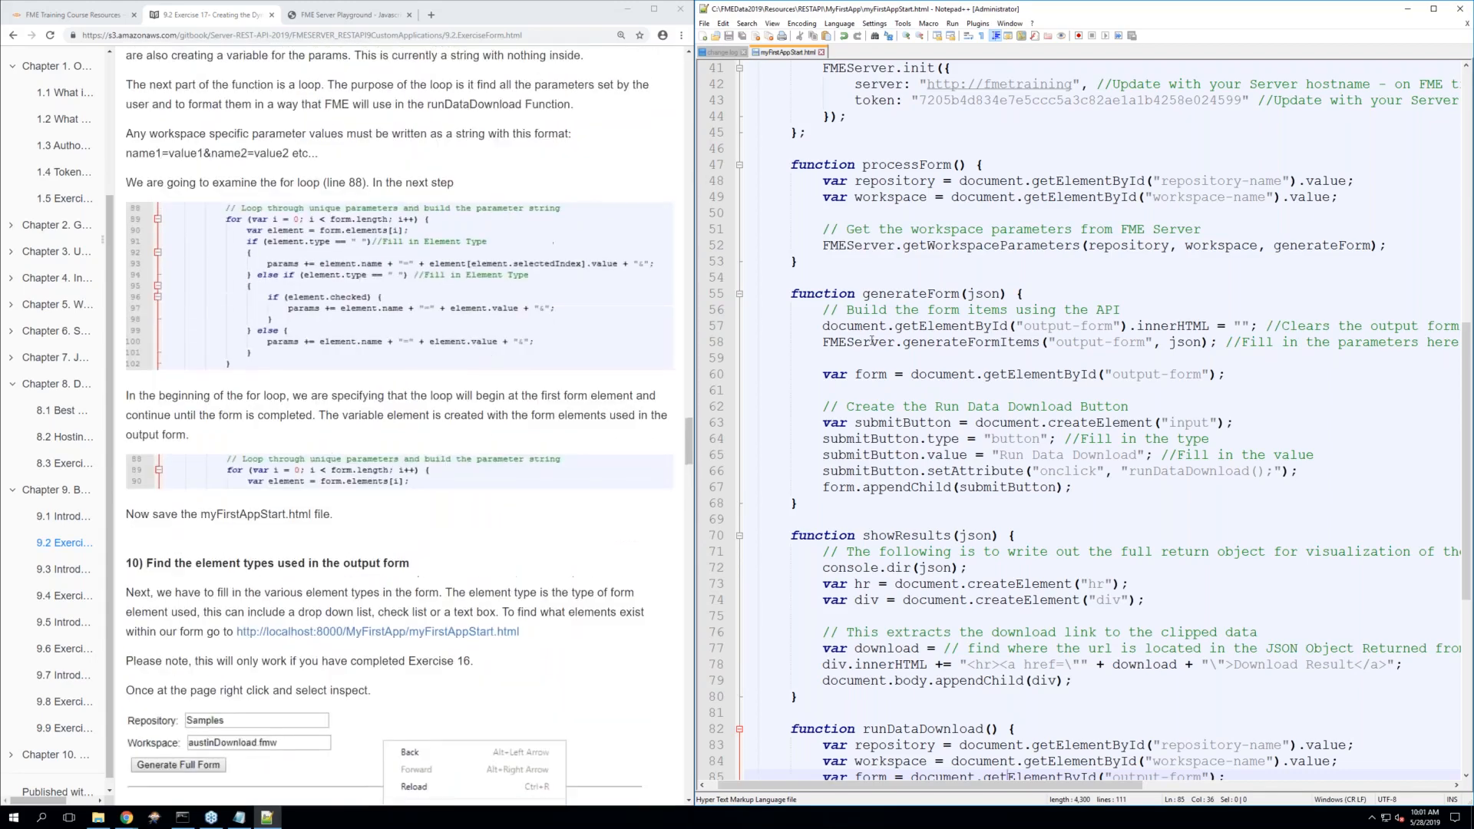
{"action": "scroll", "coordinate": [881, 341], "scroll_direction": "up", "scroll_amount": 5}
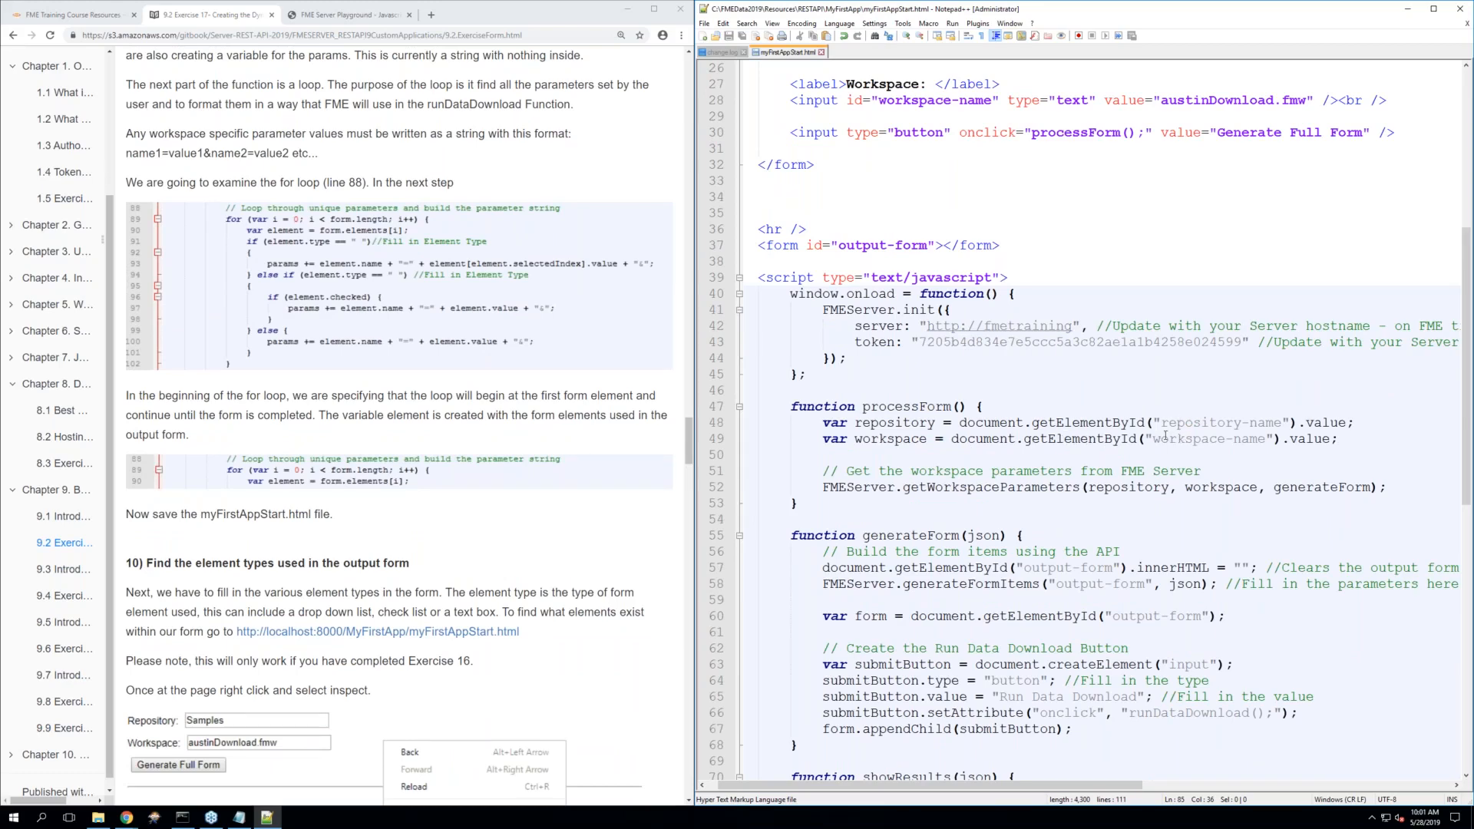
{"action": "scroll", "coordinate": [1158, 435], "scroll_direction": "up", "scroll_amount": 7}
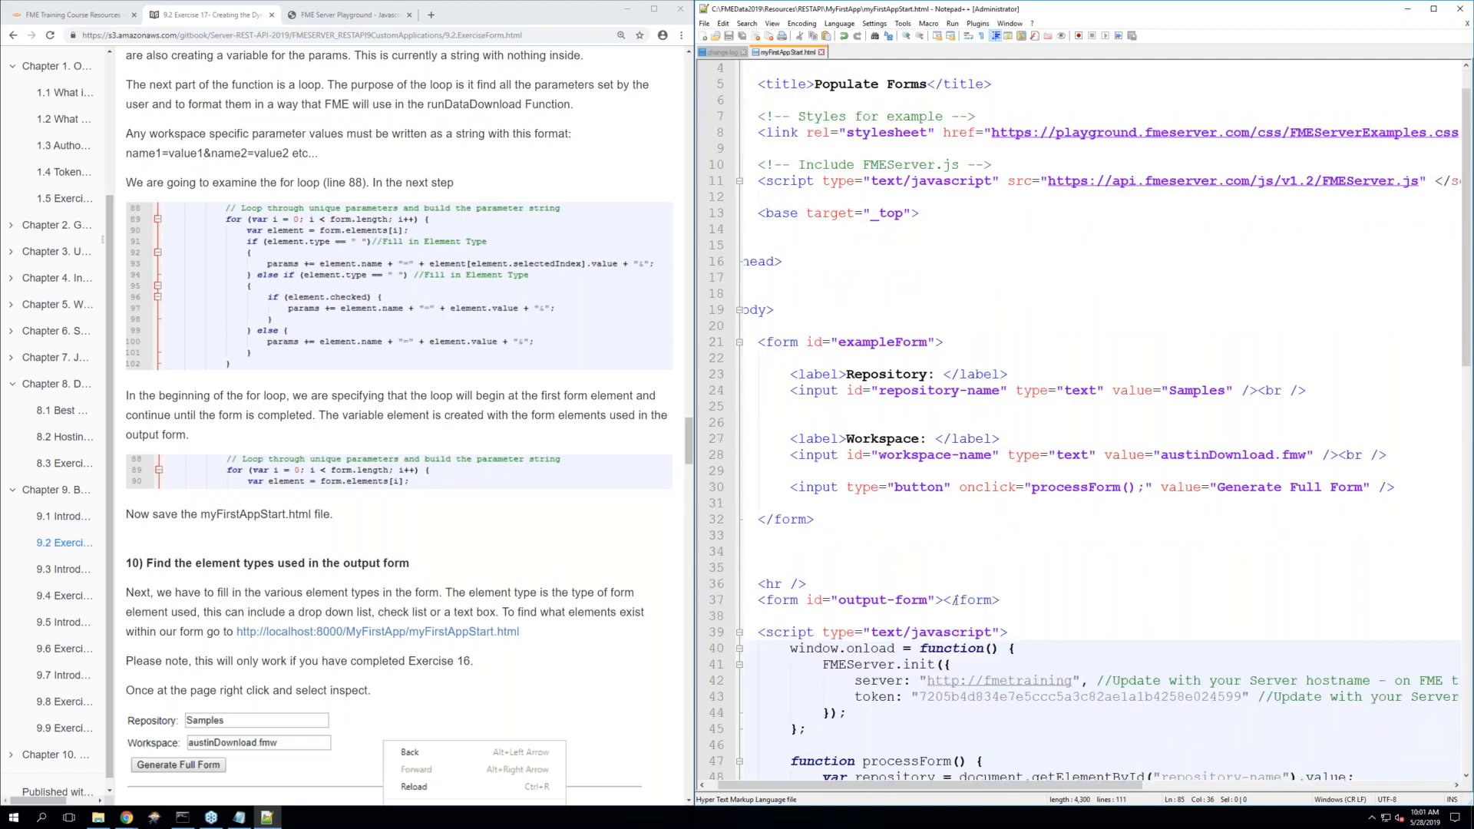
{"action": "scroll", "coordinate": [952, 600], "scroll_direction": "down", "scroll_amount": 2}
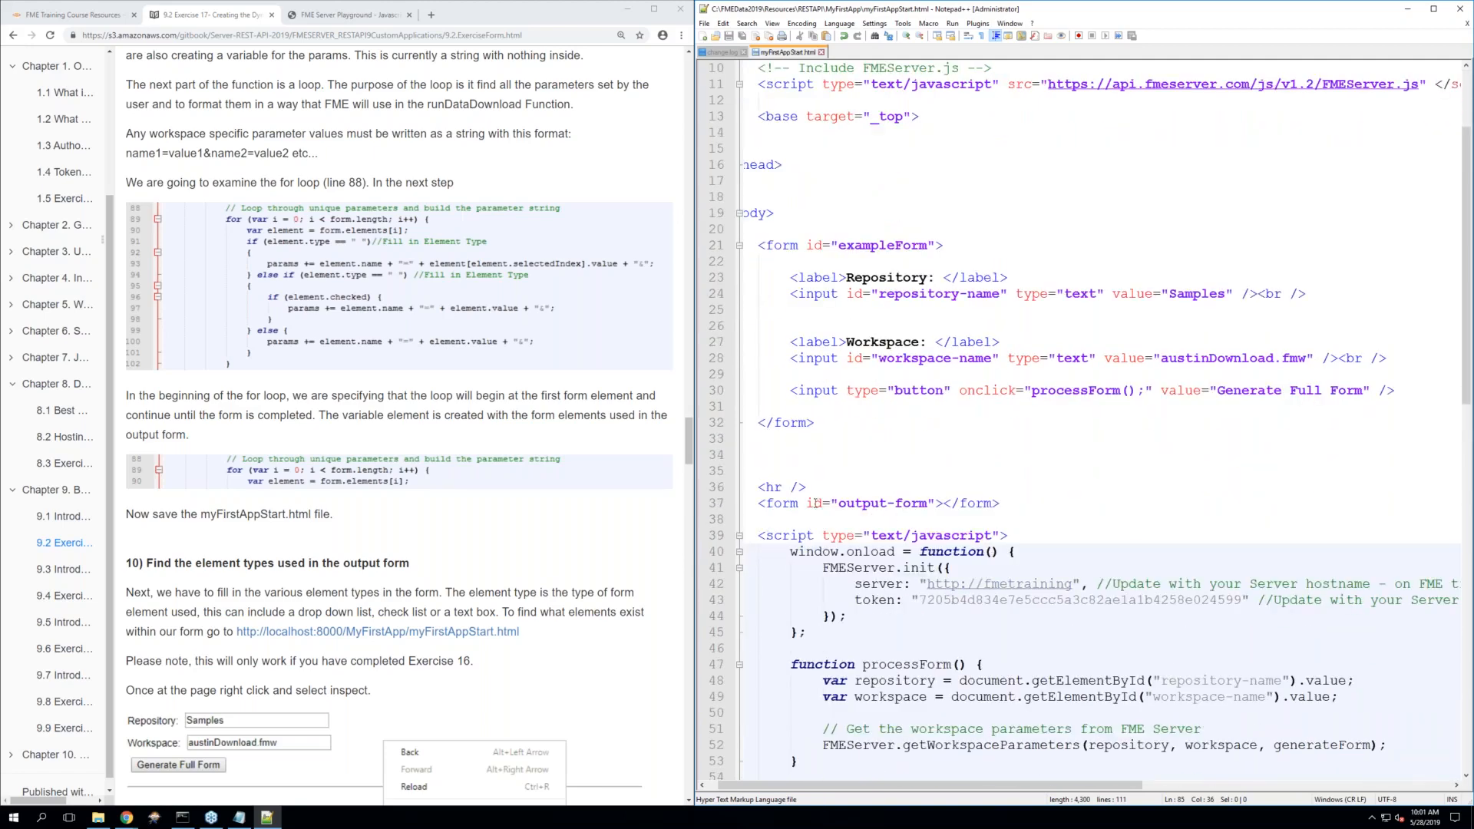
{"action": "scroll", "coordinate": [795, 482], "scroll_direction": "up", "scroll_amount": 1}
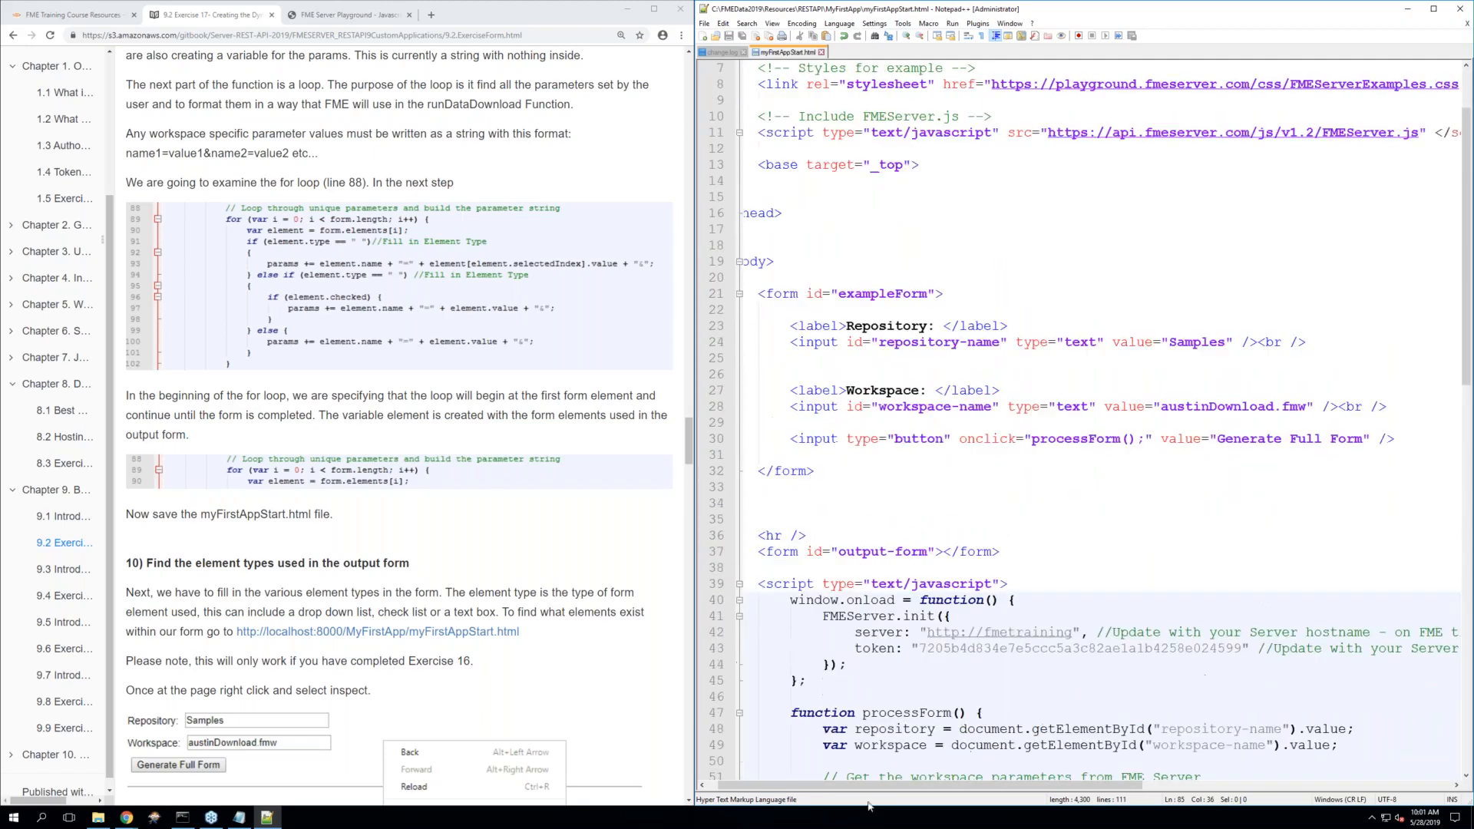
{"action": "scroll", "coordinate": [841, 685], "scroll_direction": "left", "scroll_amount": 1}
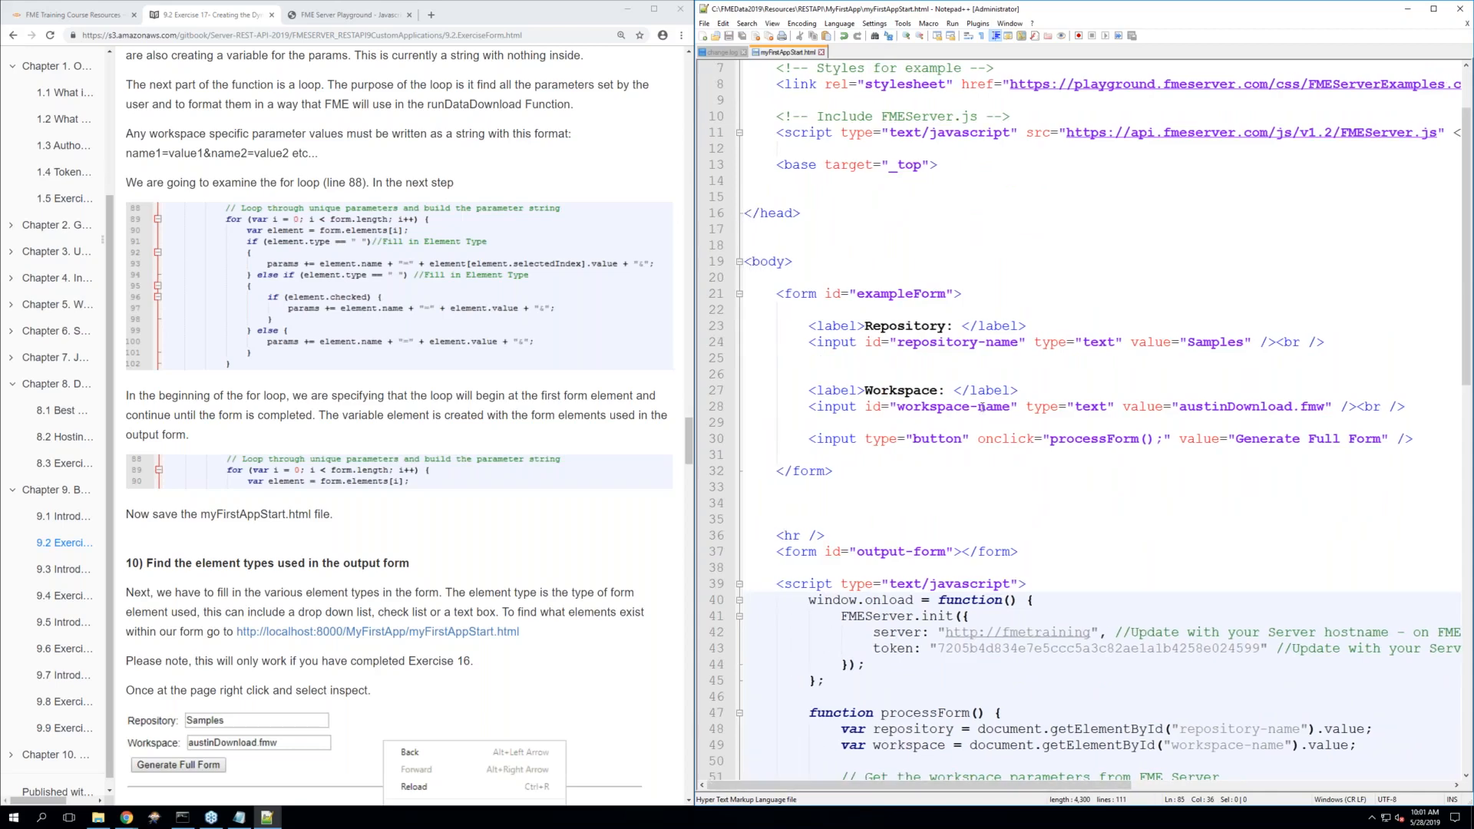
Check that the opening and closing script tags of the main JavaScript block match, and recheck the code up to the page head
{"action": "left_click", "coordinate": [928, 436]}
{"action": "left_click", "coordinate": [791, 586]}
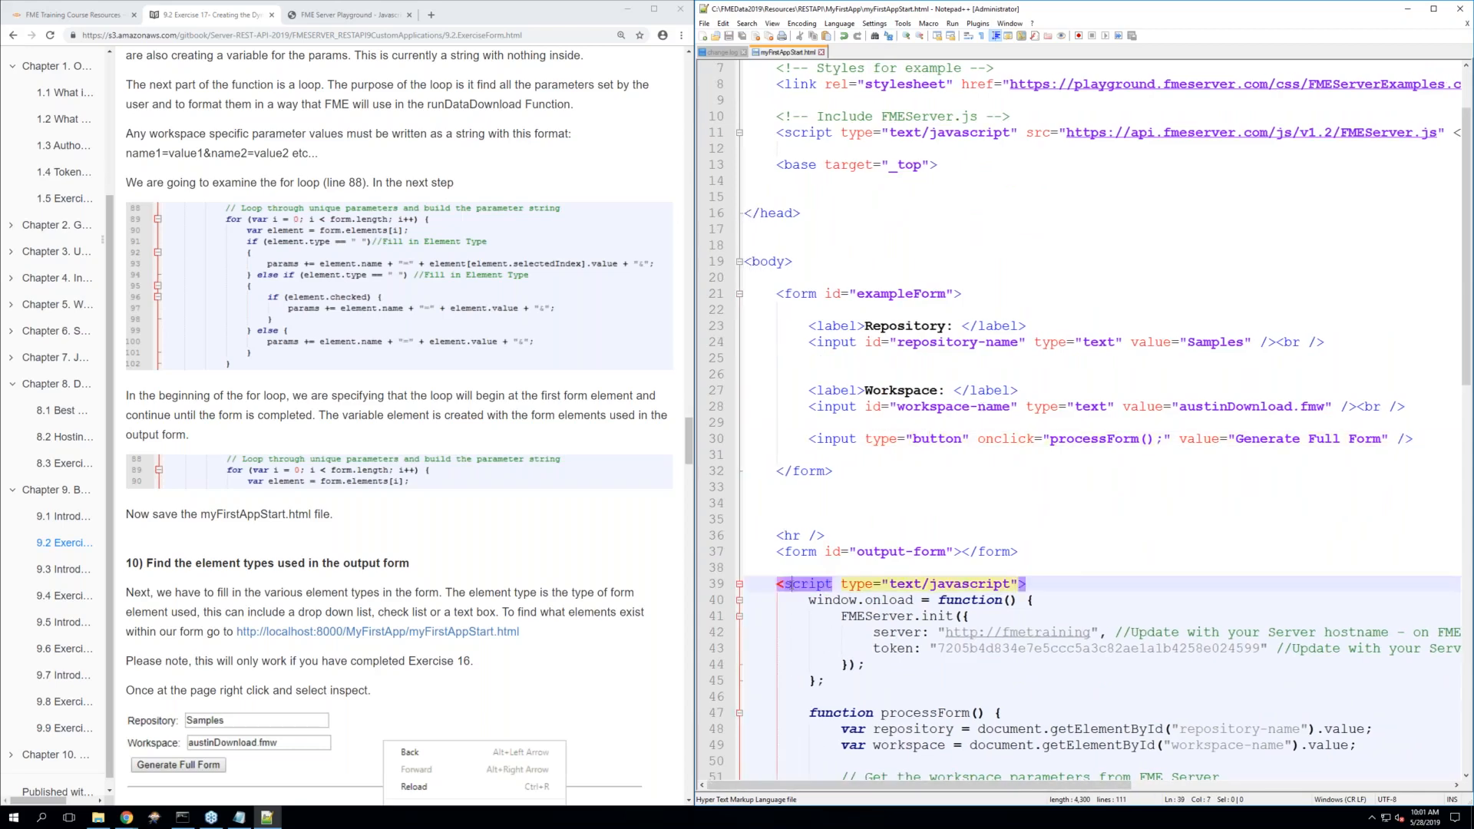
{"action": "scroll", "coordinate": [791, 585], "scroll_direction": "down", "scroll_amount": 20}
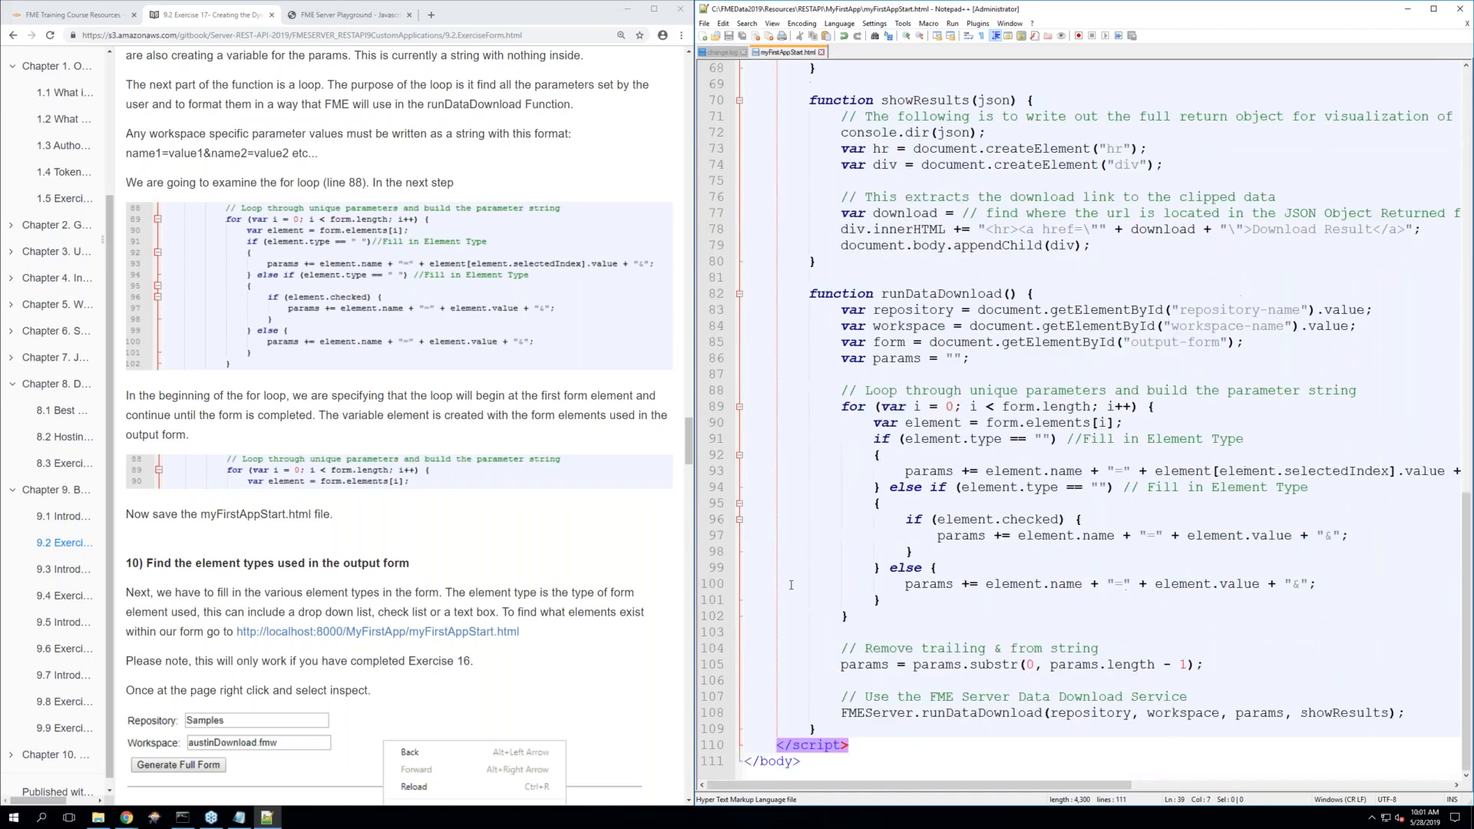
{"action": "left_click", "coordinate": [880, 741]}
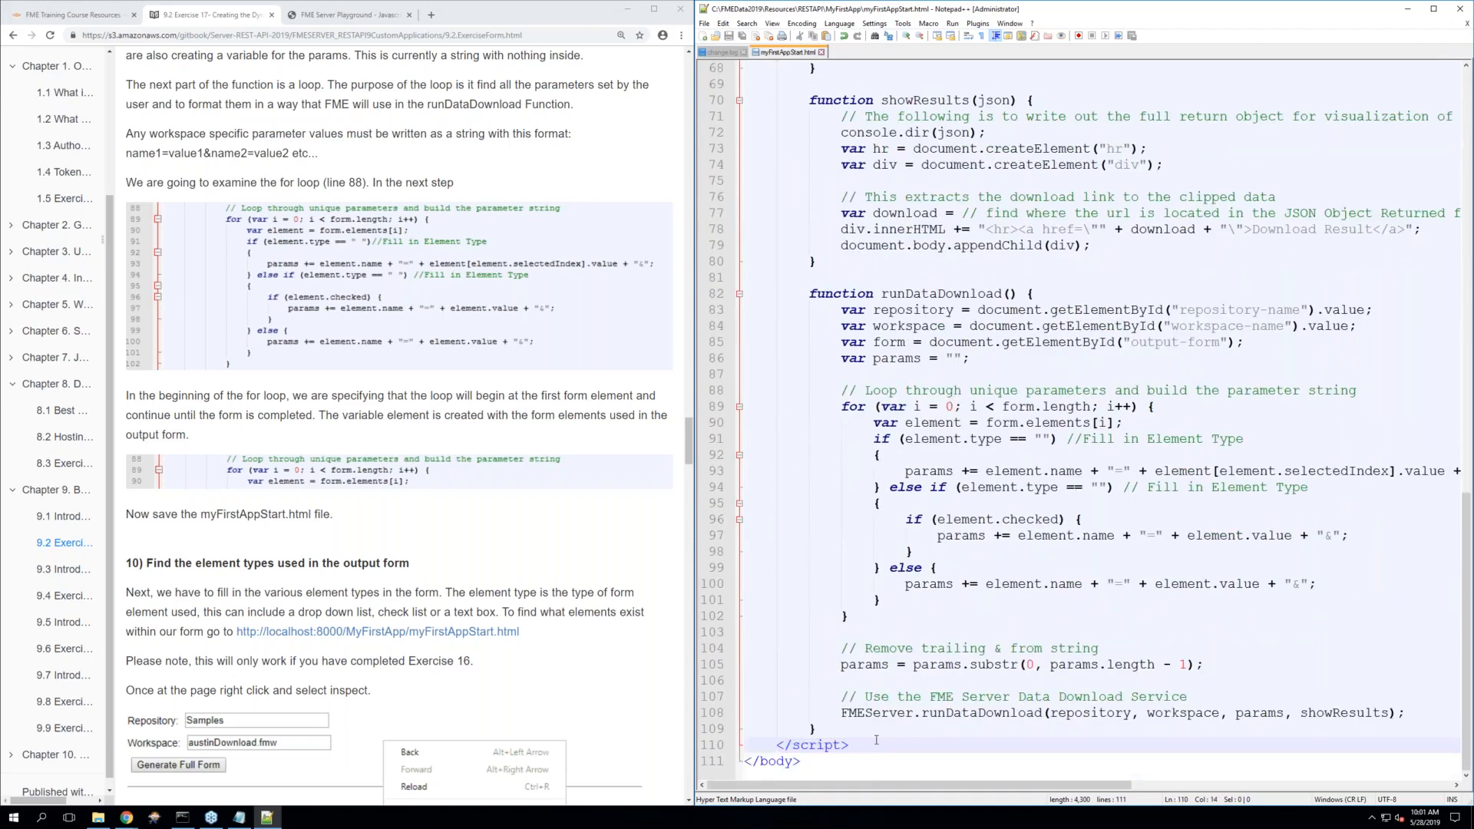
{"action": "left_click", "coordinate": [808, 745]}
{"action": "scroll", "coordinate": [858, 574], "scroll_direction": "up", "scroll_amount": 11}
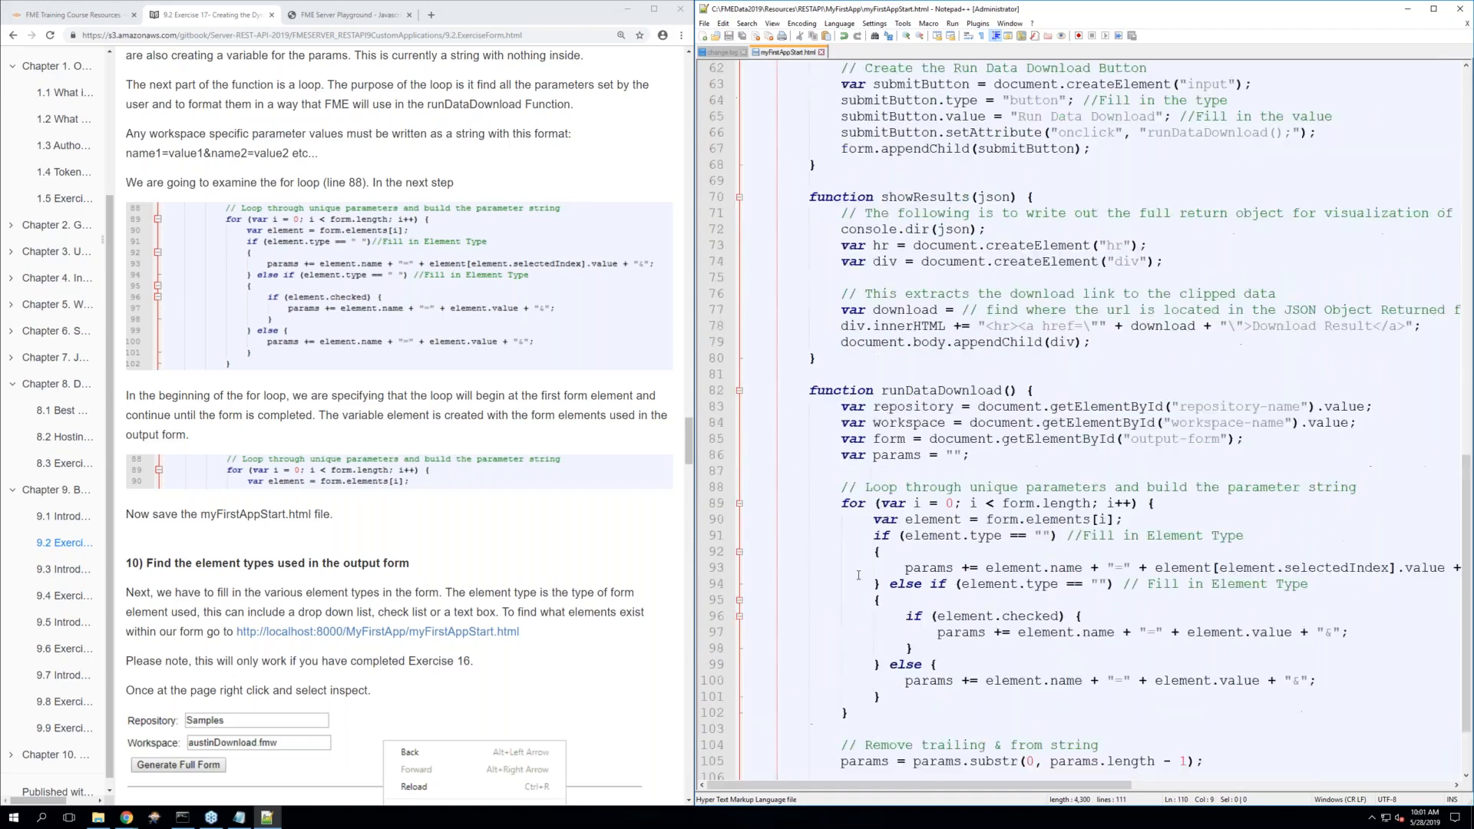
{"action": "scroll", "coordinate": [858, 575], "scroll_direction": "up", "scroll_amount": 1}
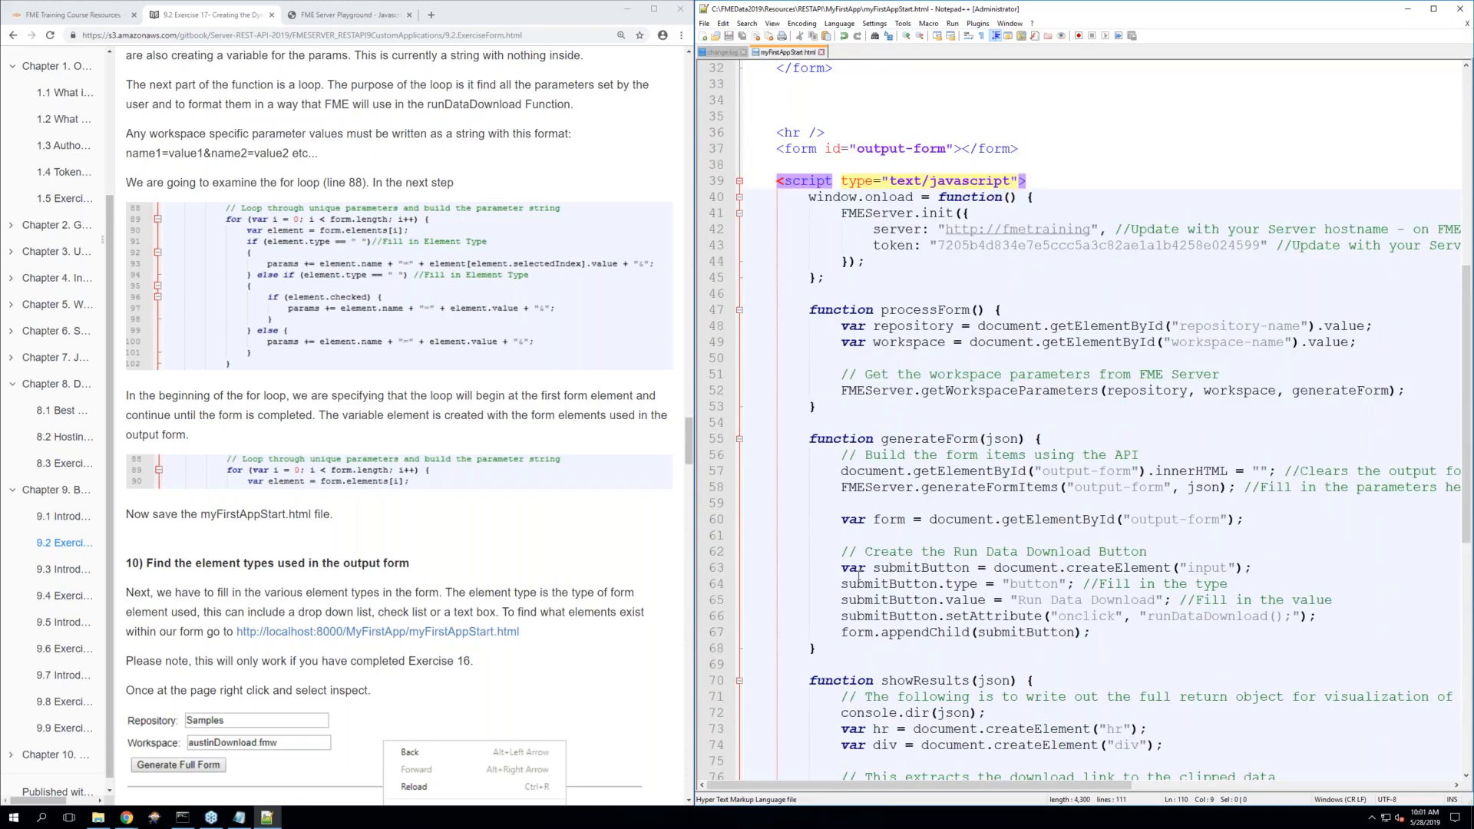
{"action": "scroll", "coordinate": [924, 407], "scroll_direction": "up", "scroll_amount": 10}
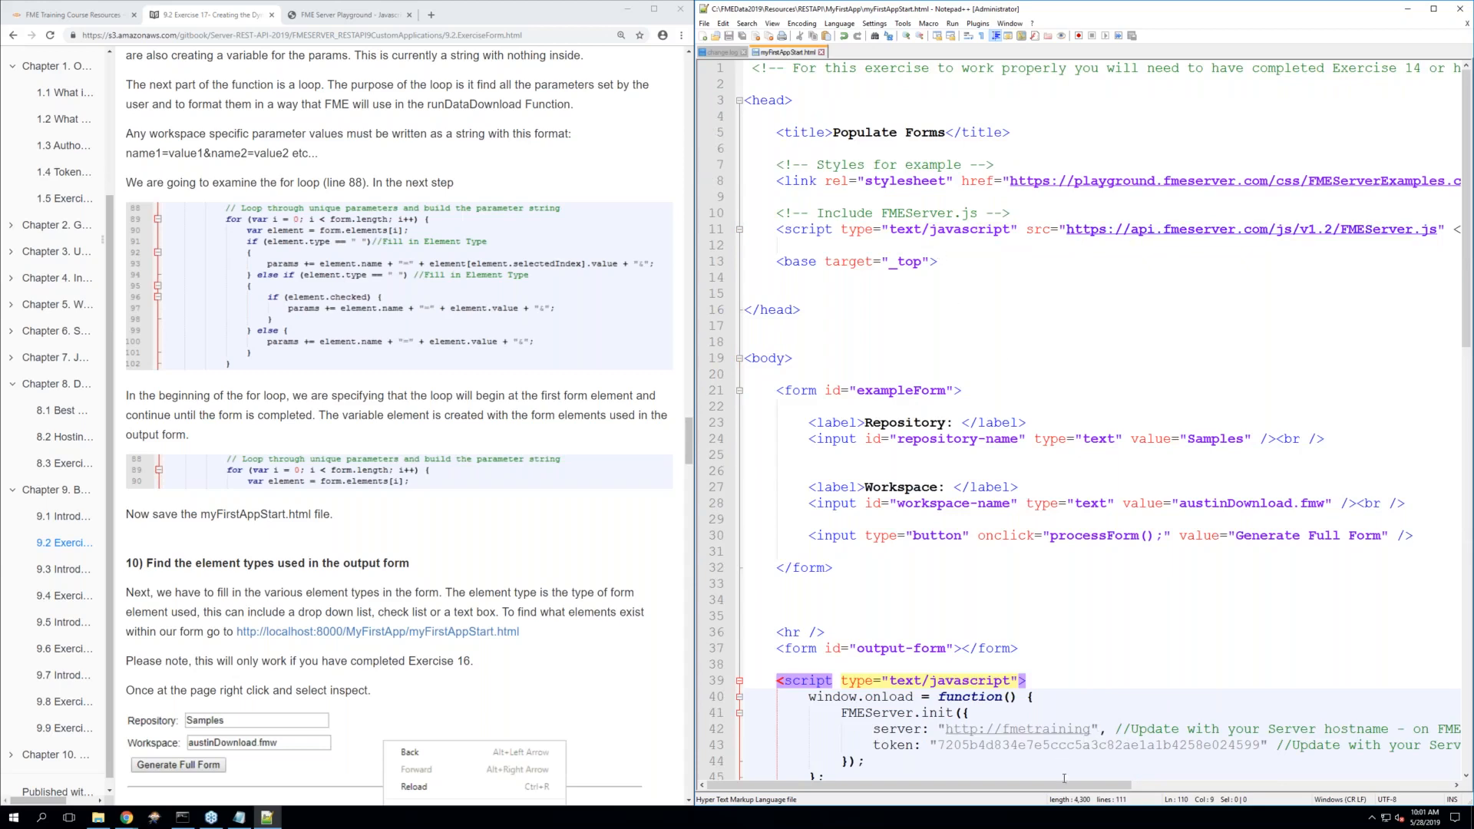
Add the missing > after the FMEServer.js source URL to close the opening script tag on line 11
{"action": "left_click_drag", "start_coordinate": [1073, 782], "coordinate": [1131, 781]}
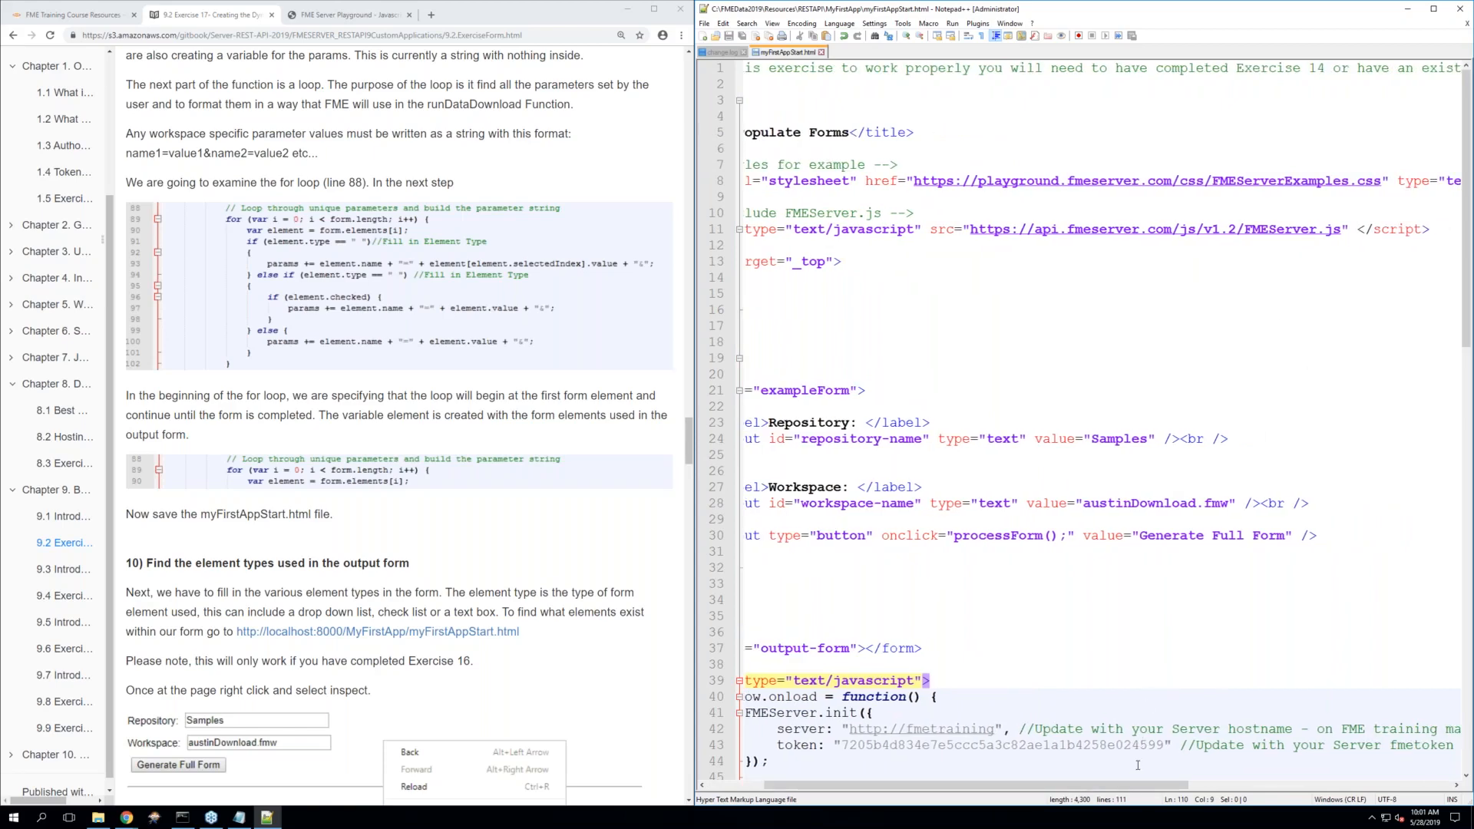
{"action": "left_click_drag", "start_coordinate": [1120, 783], "coordinate": [1063, 782]}
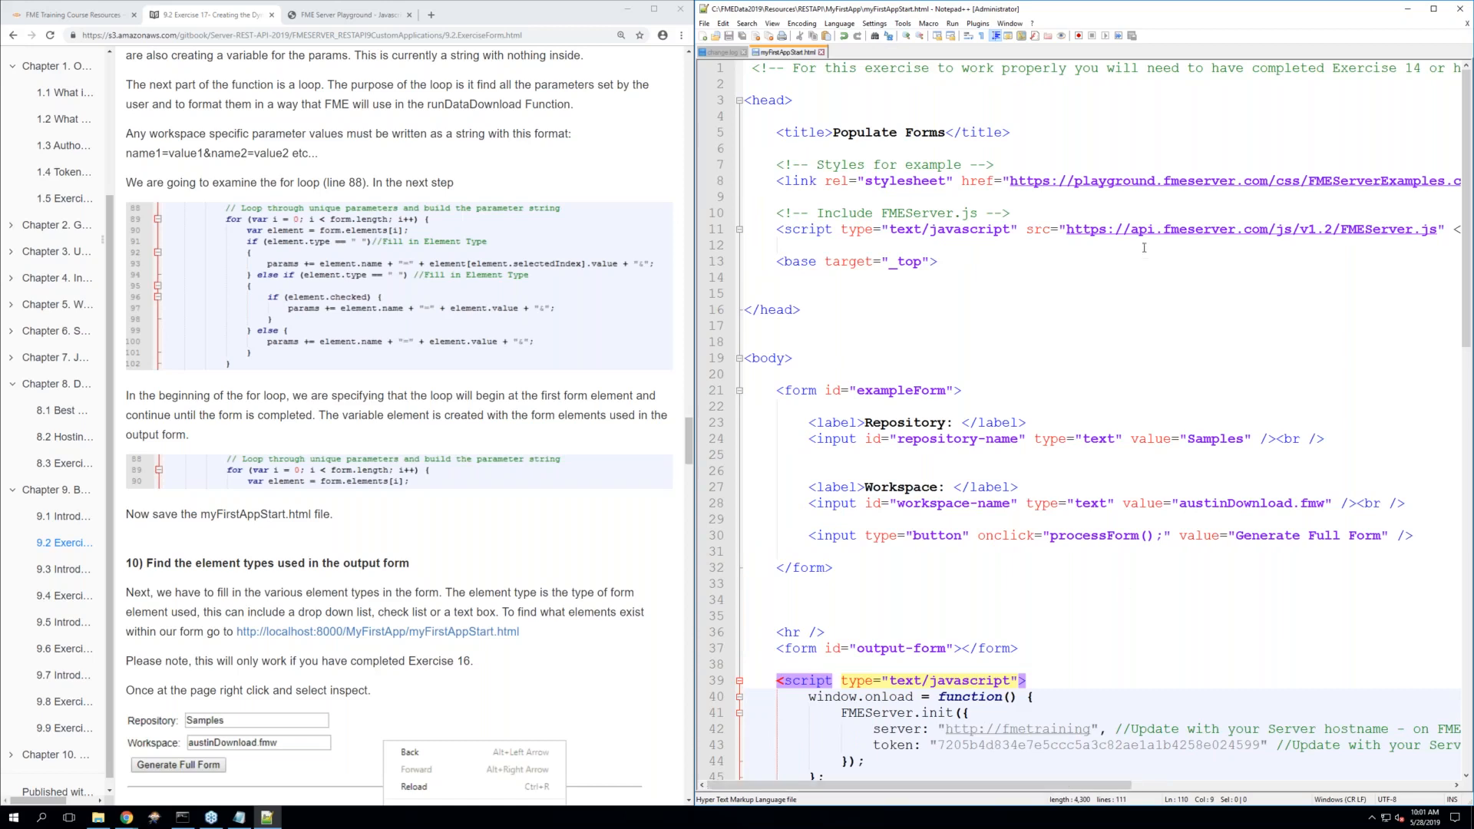
{"action": "left_click", "coordinate": [1013, 230]}
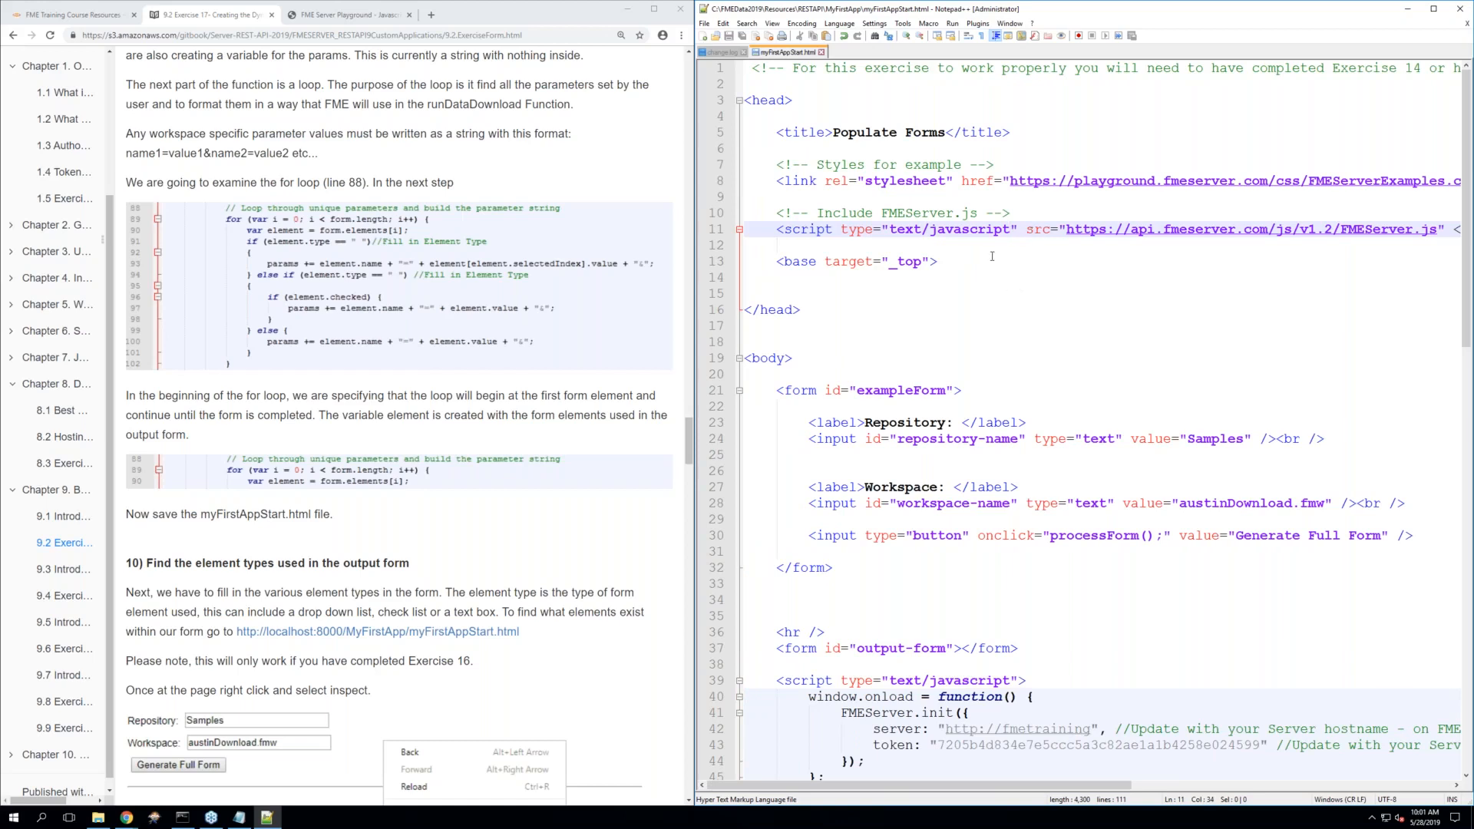
{"action": "left_click", "coordinate": [991, 777]}
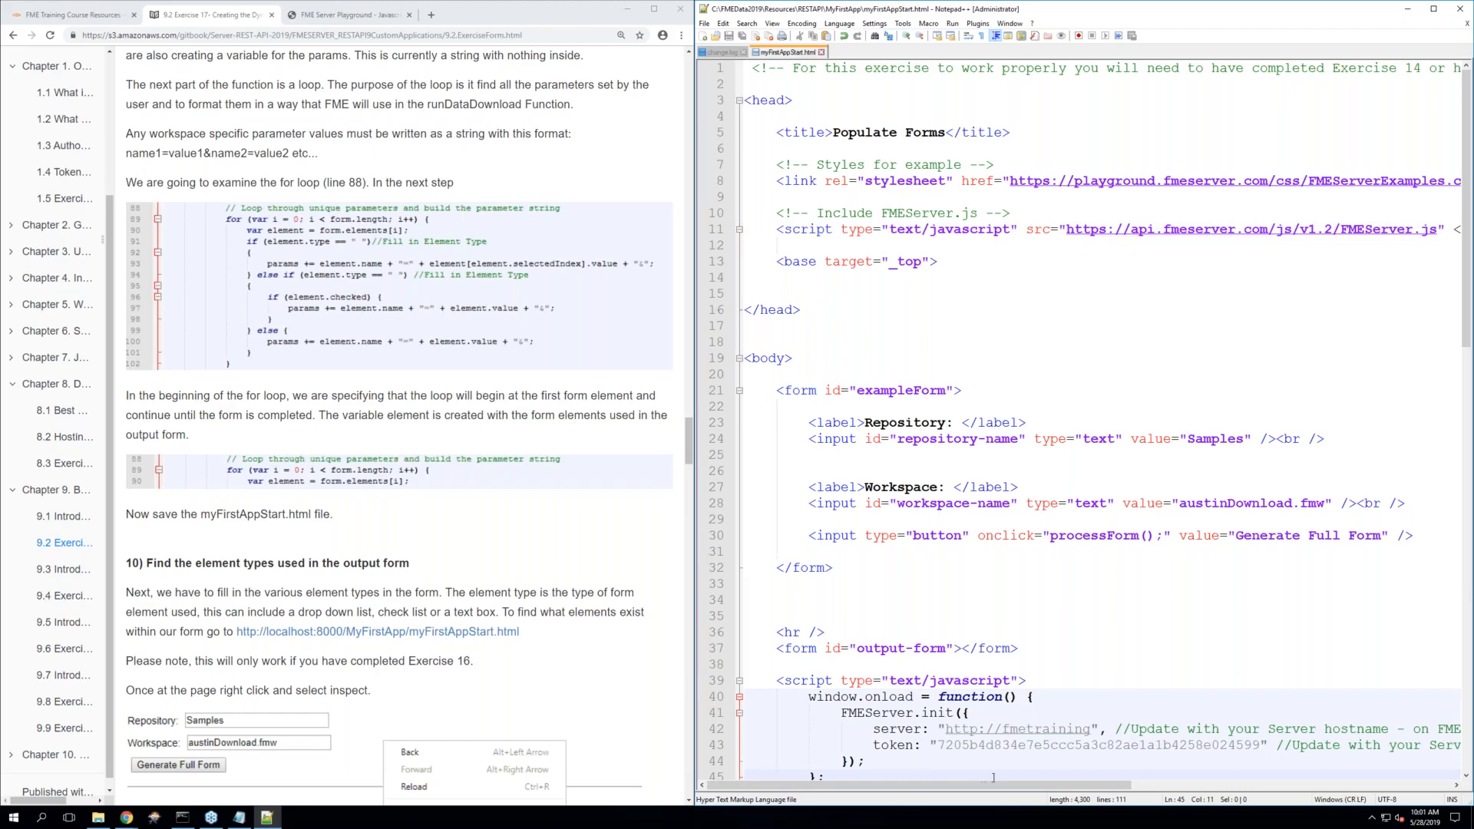
{"action": "left_click_drag", "start_coordinate": [994, 785], "coordinate": [1106, 658]}
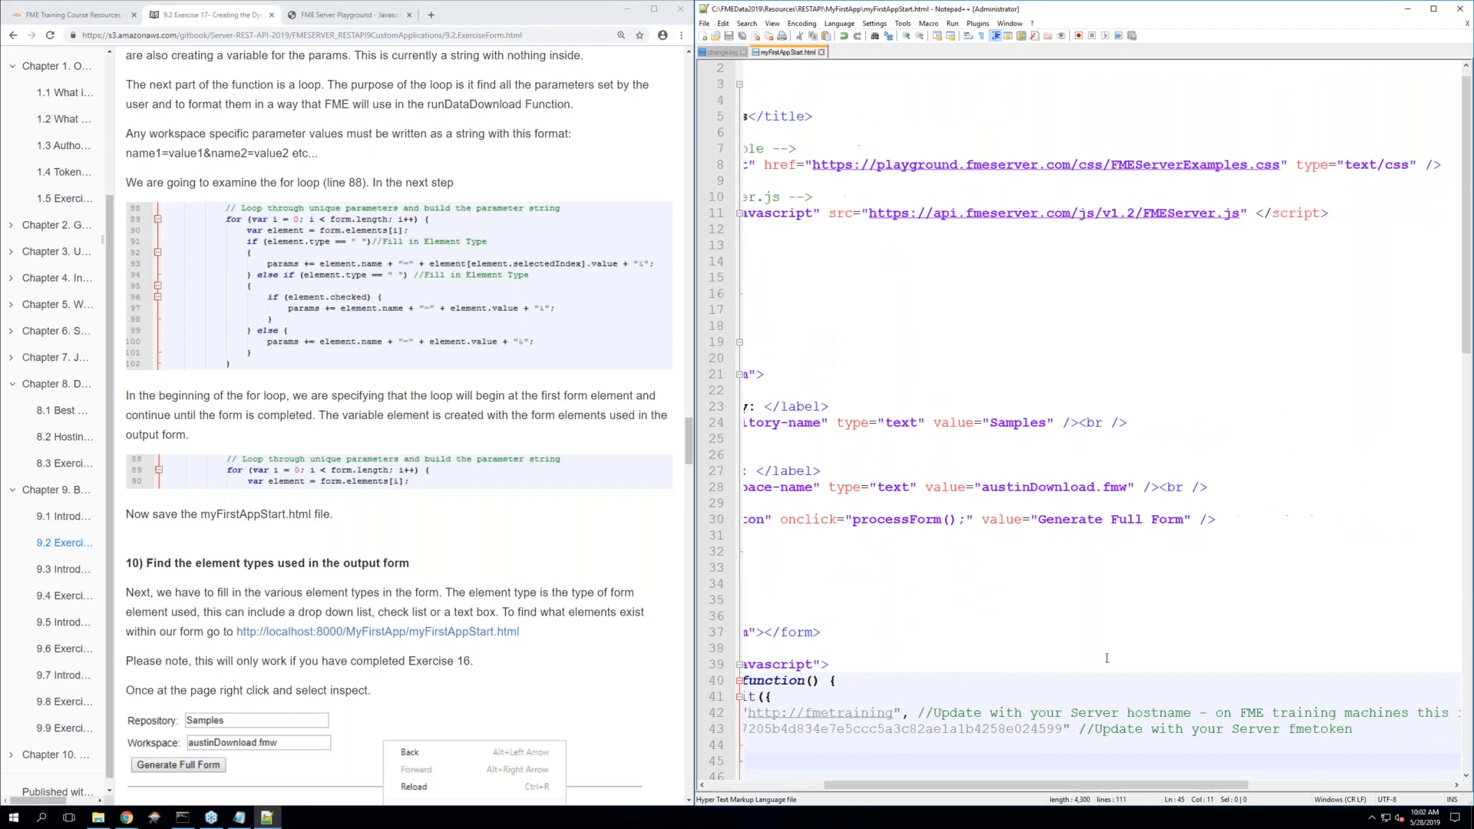
{"action": "left_click", "coordinate": [1257, 214]}
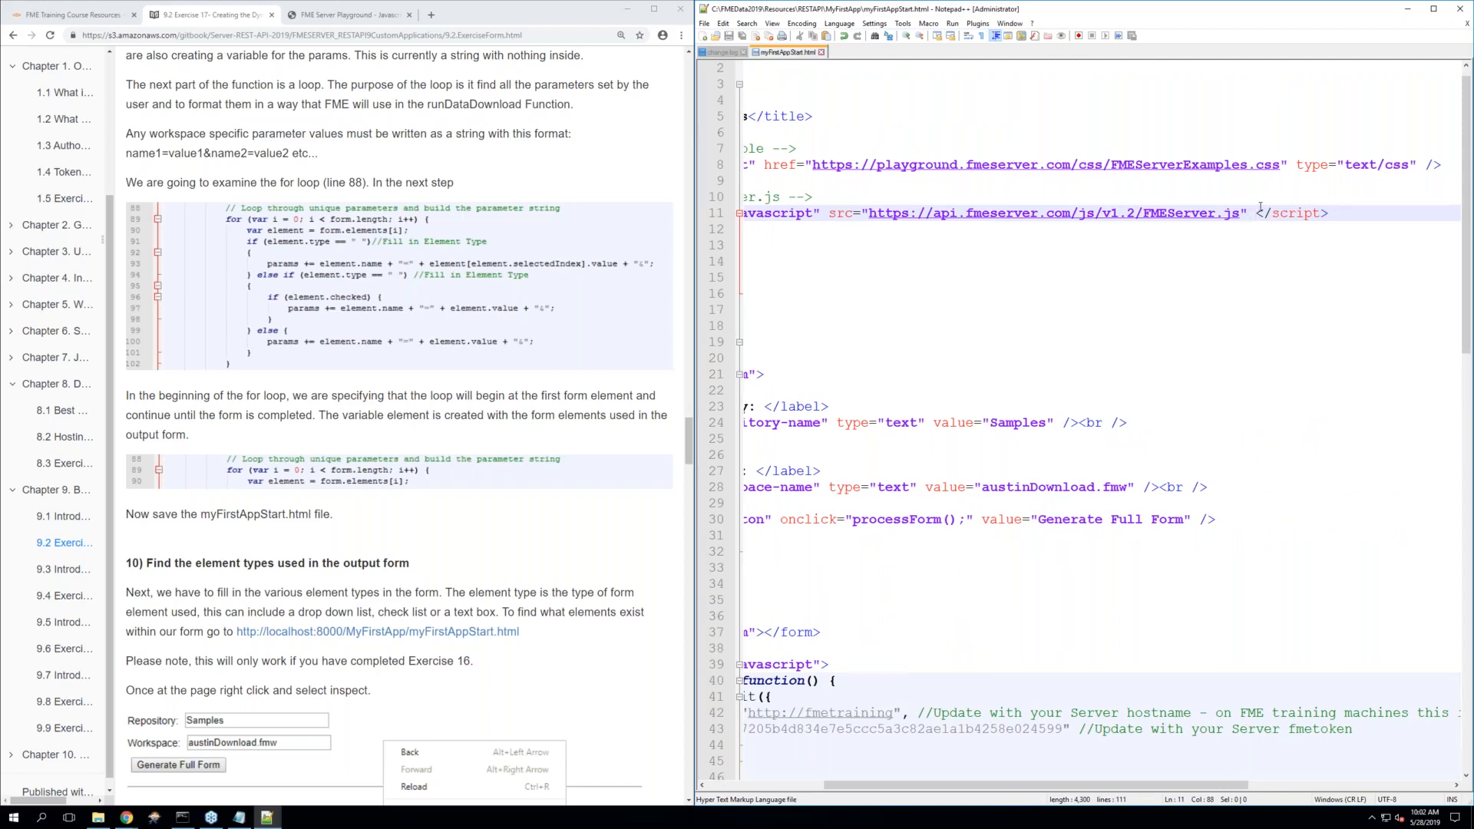
{"action": "type", "text": ">"}
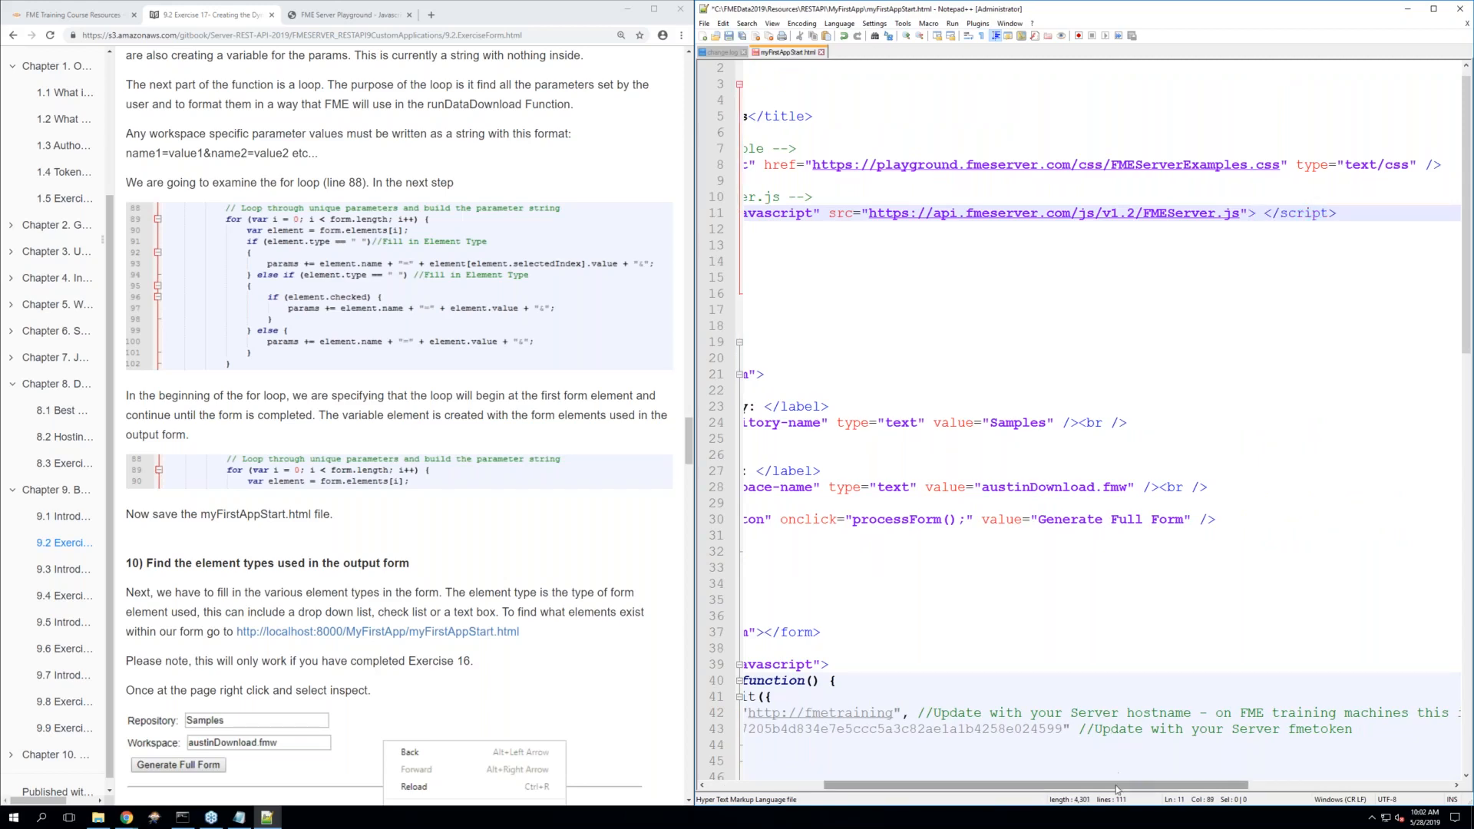
Check the tag matching on the FMEServer.js script line and save myFirstAppStart.html
{"action": "mouse_move", "coordinate": [1117, 790]}
{"action": "left_mouse_down"}
{"action": "mouse_move", "coordinate": [964, 783]}
{"action": "mouse_move", "coordinate": [1110, 763]}
{"action": "left_mouse_up"}
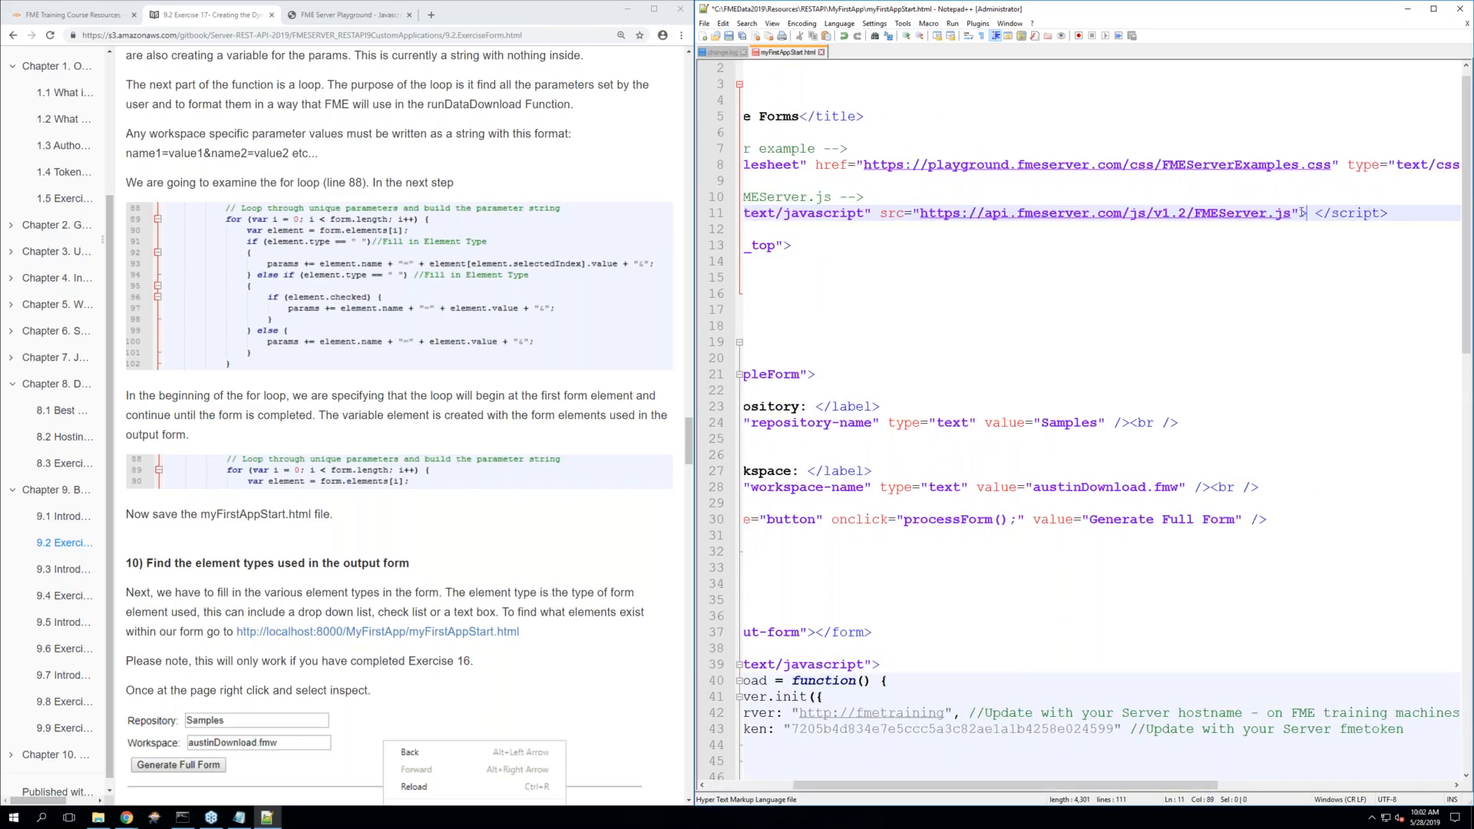
{"action": "left_click_drag", "start_coordinate": [984, 785], "coordinate": [898, 785]}
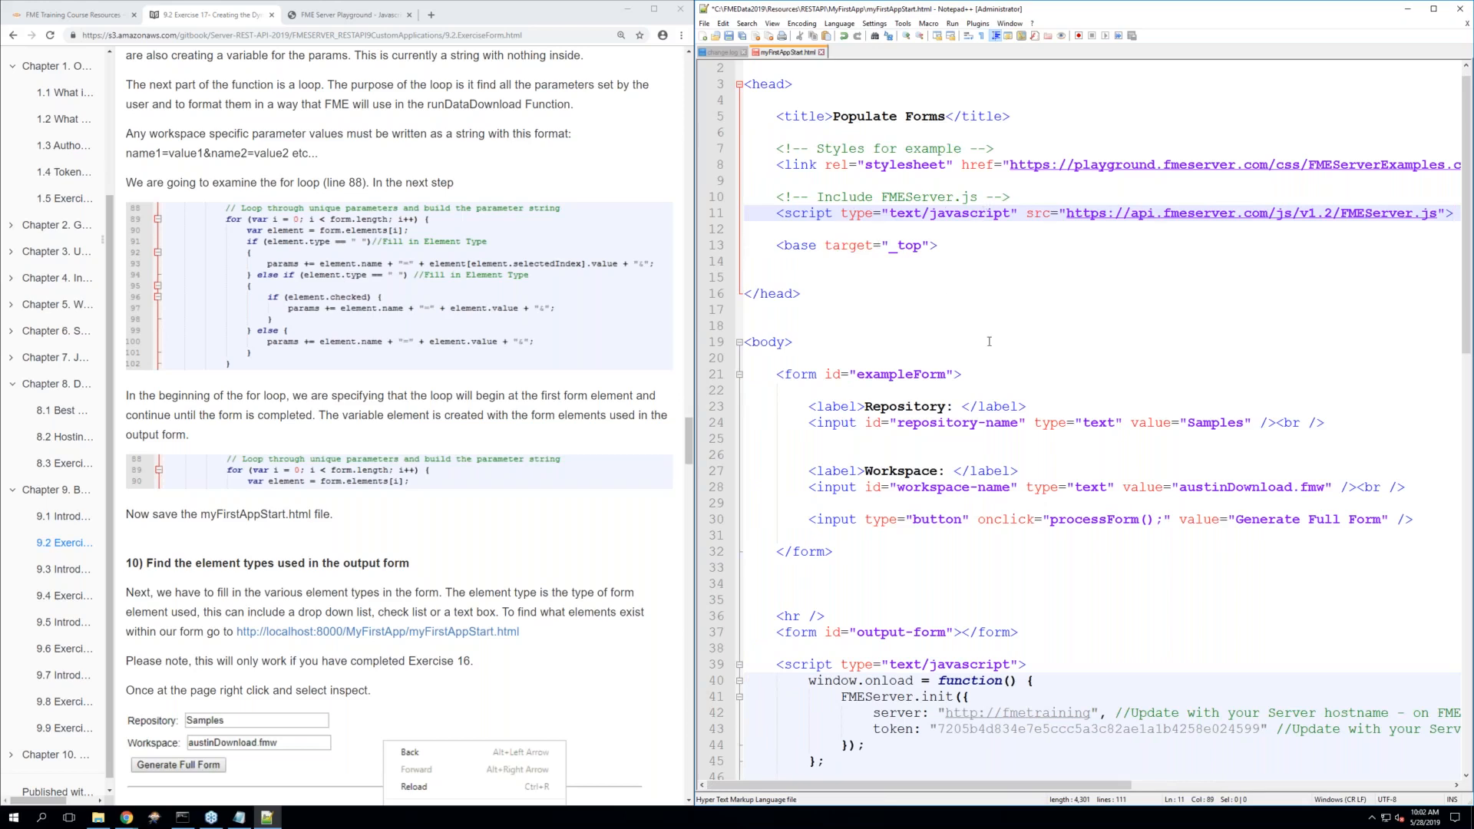
{"action": "left_click", "coordinate": [802, 213]}
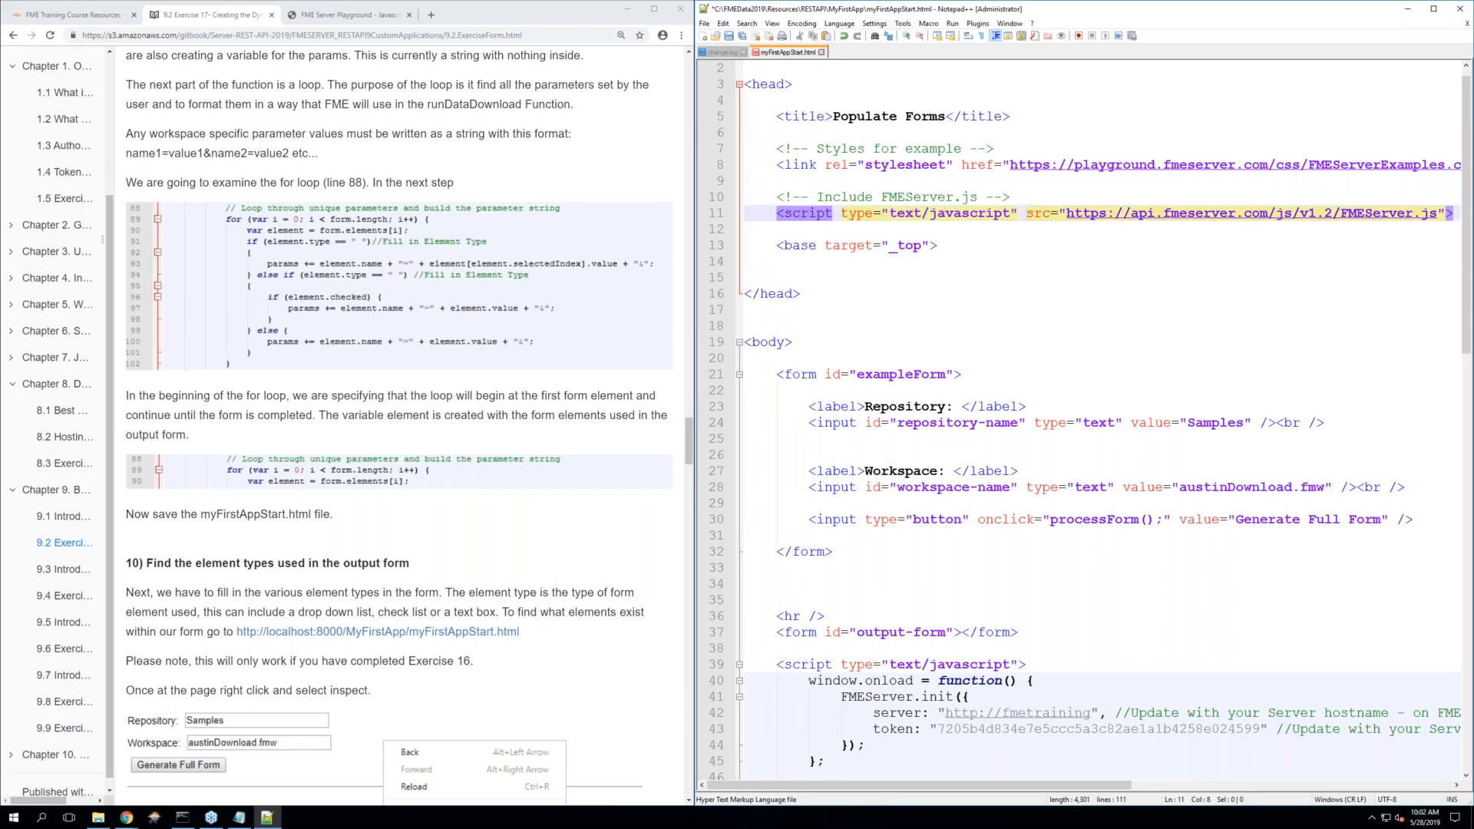
{"action": "left_click", "coordinate": [1347, 213]}
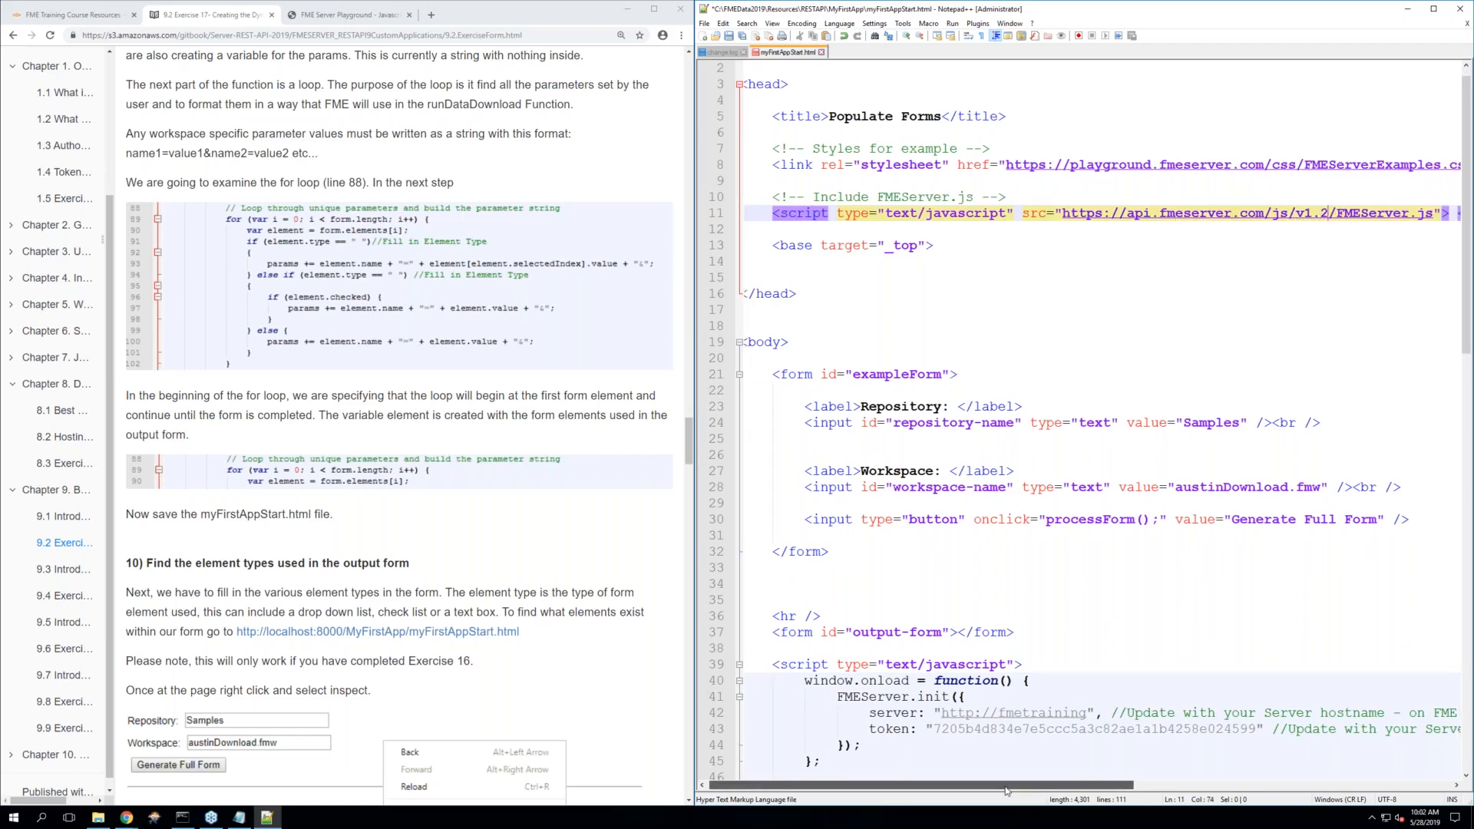
{"action": "mouse_move", "coordinate": [995, 785]}
{"action": "left_mouse_down"}
{"action": "mouse_move", "coordinate": [1062, 790]}
{"action": "mouse_move", "coordinate": [1017, 791]}
{"action": "left_mouse_up"}
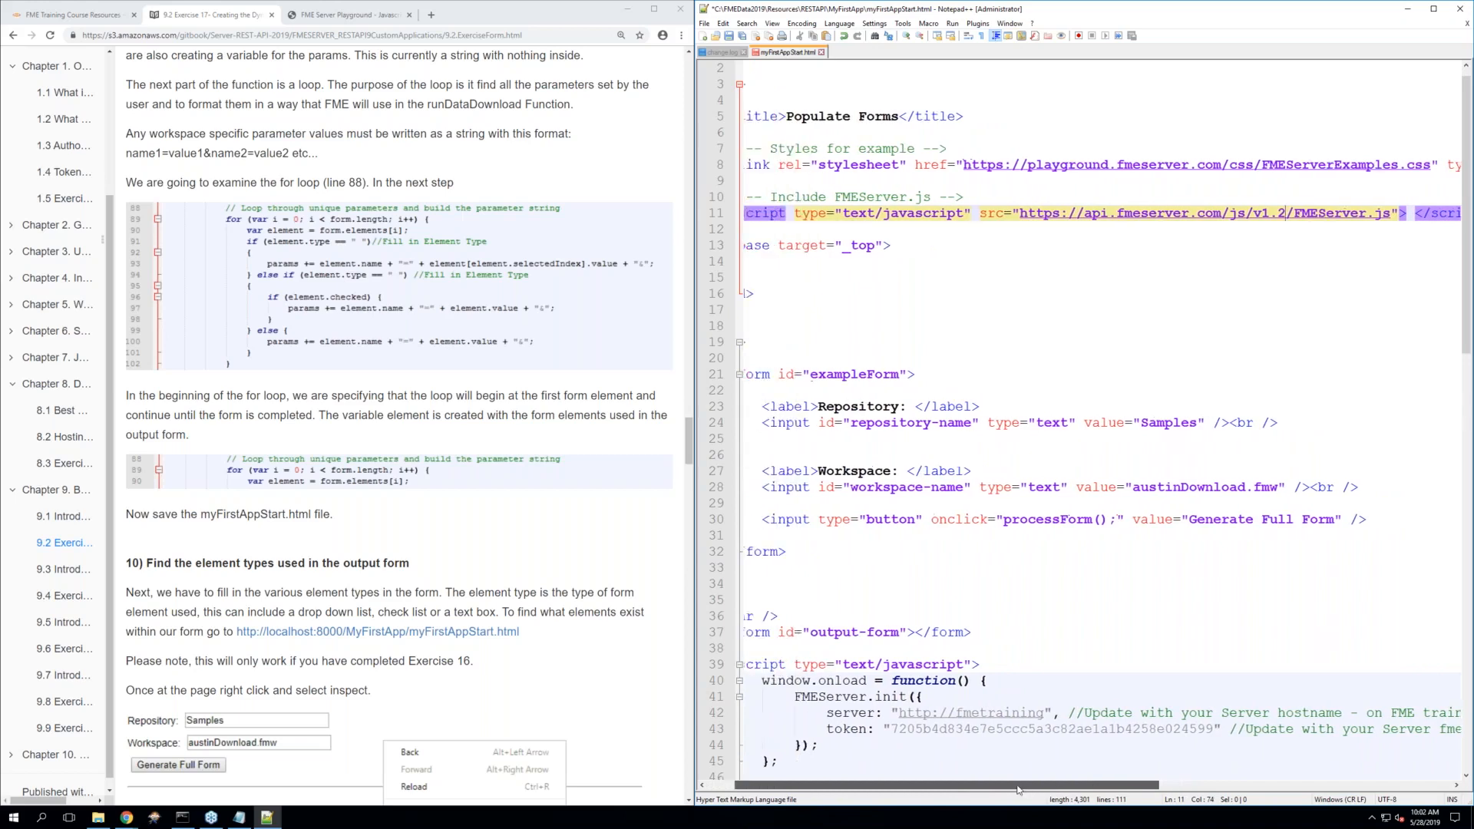
{"action": "left_click", "coordinate": [1326, 240]}
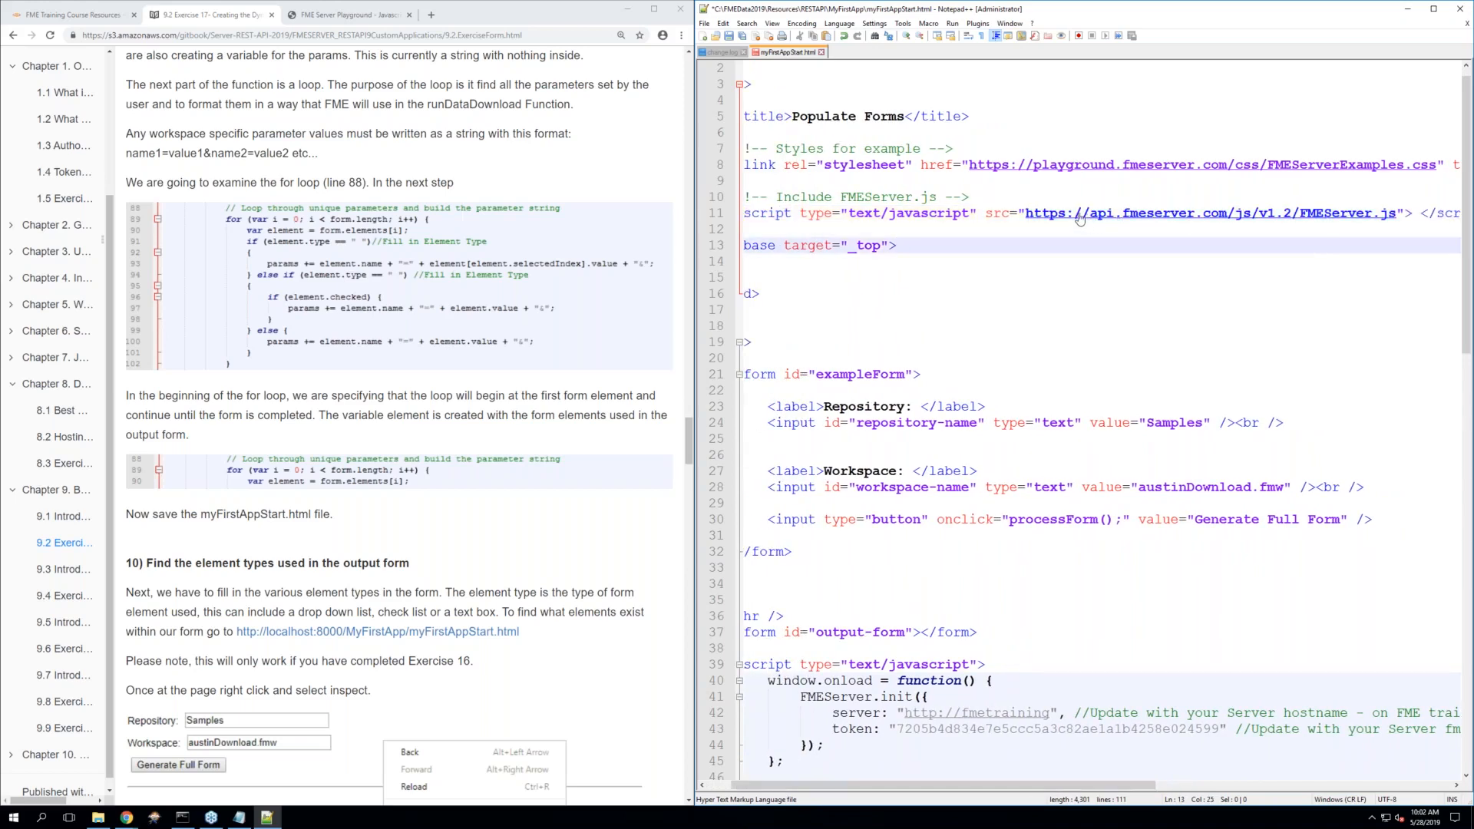
{"action": "mouse_move", "coordinate": [1027, 790]}
{"action": "left_mouse_down"}
{"action": "mouse_move", "coordinate": [991, 788]}
{"action": "mouse_move", "coordinate": [1011, 789]}
{"action": "left_mouse_up"}
{"action": "left_click", "coordinate": [1195, 288]}
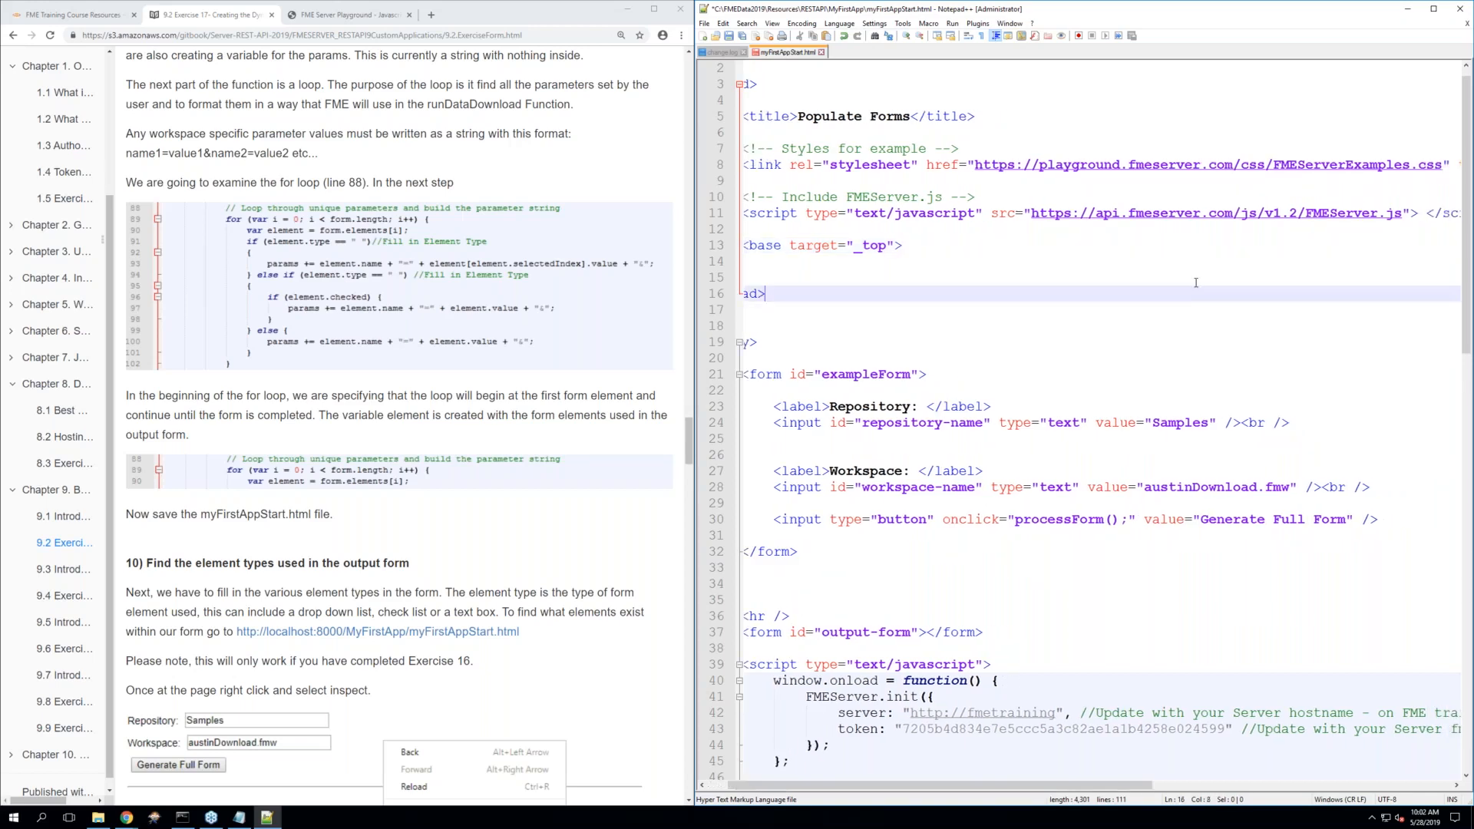
{"action": "left_click", "coordinate": [729, 35]}
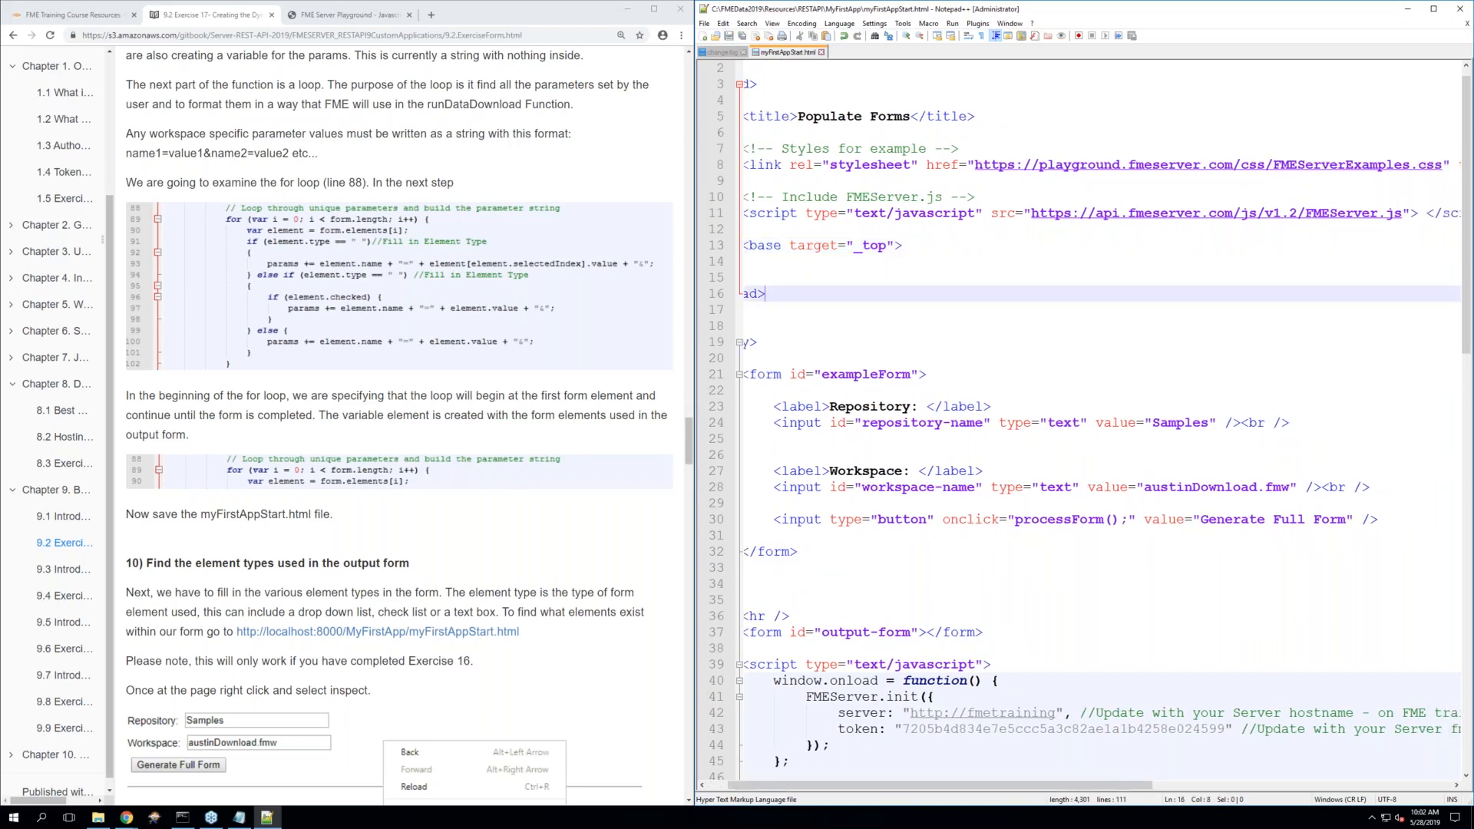
Switch to the Chrome window showing myFirstApp.html and go back to the MyFirstApp directory listing
{"action": "left_click", "coordinate": [1060, 164]}
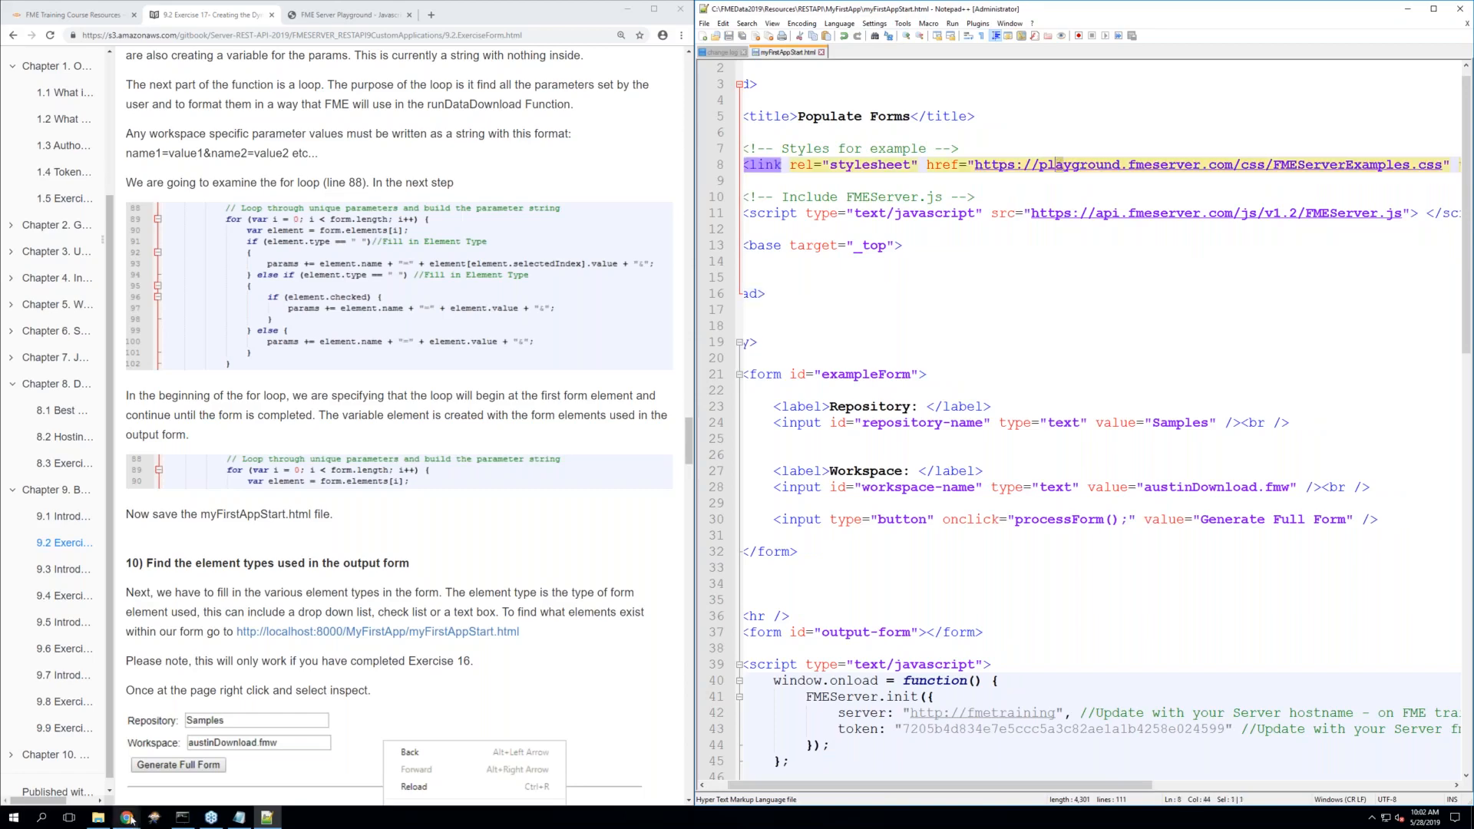
{"action": "mouse_move", "coordinate": [130, 819]}
{"action": "mouse_move", "coordinate": [178, 794]}
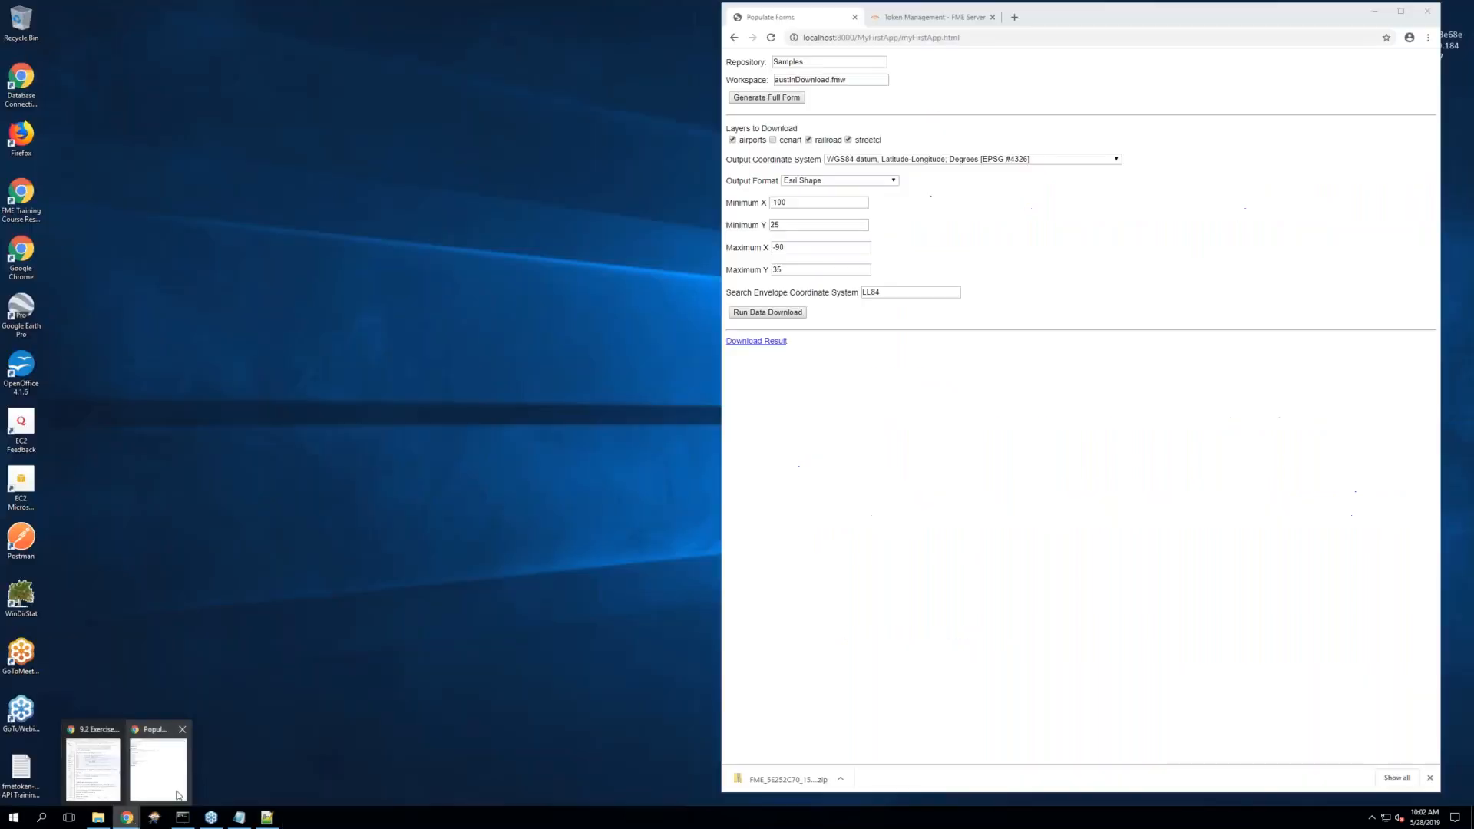
{"action": "left_click", "coordinate": [178, 794]}
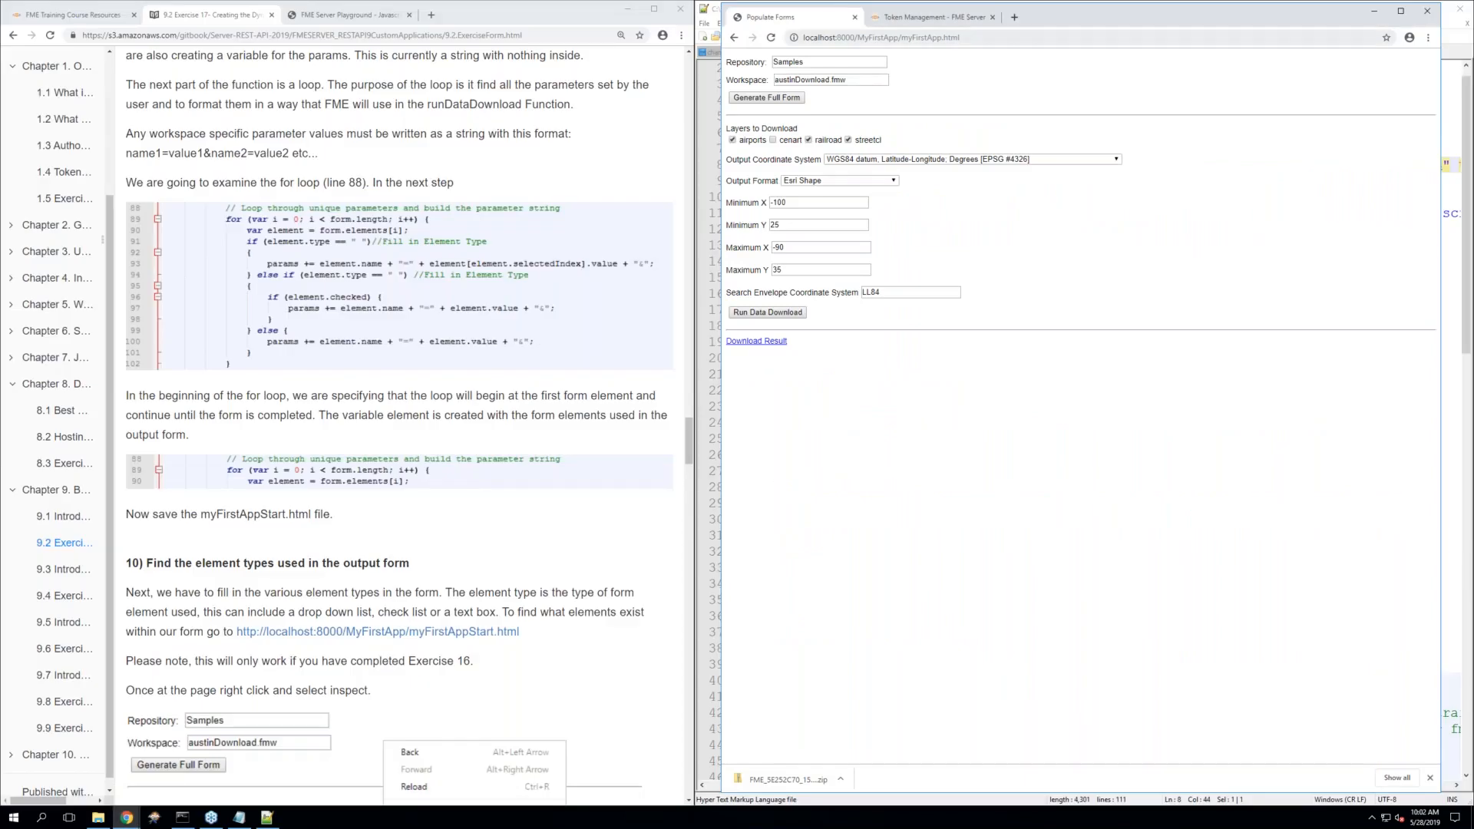
{"action": "left_click", "coordinate": [734, 37]}
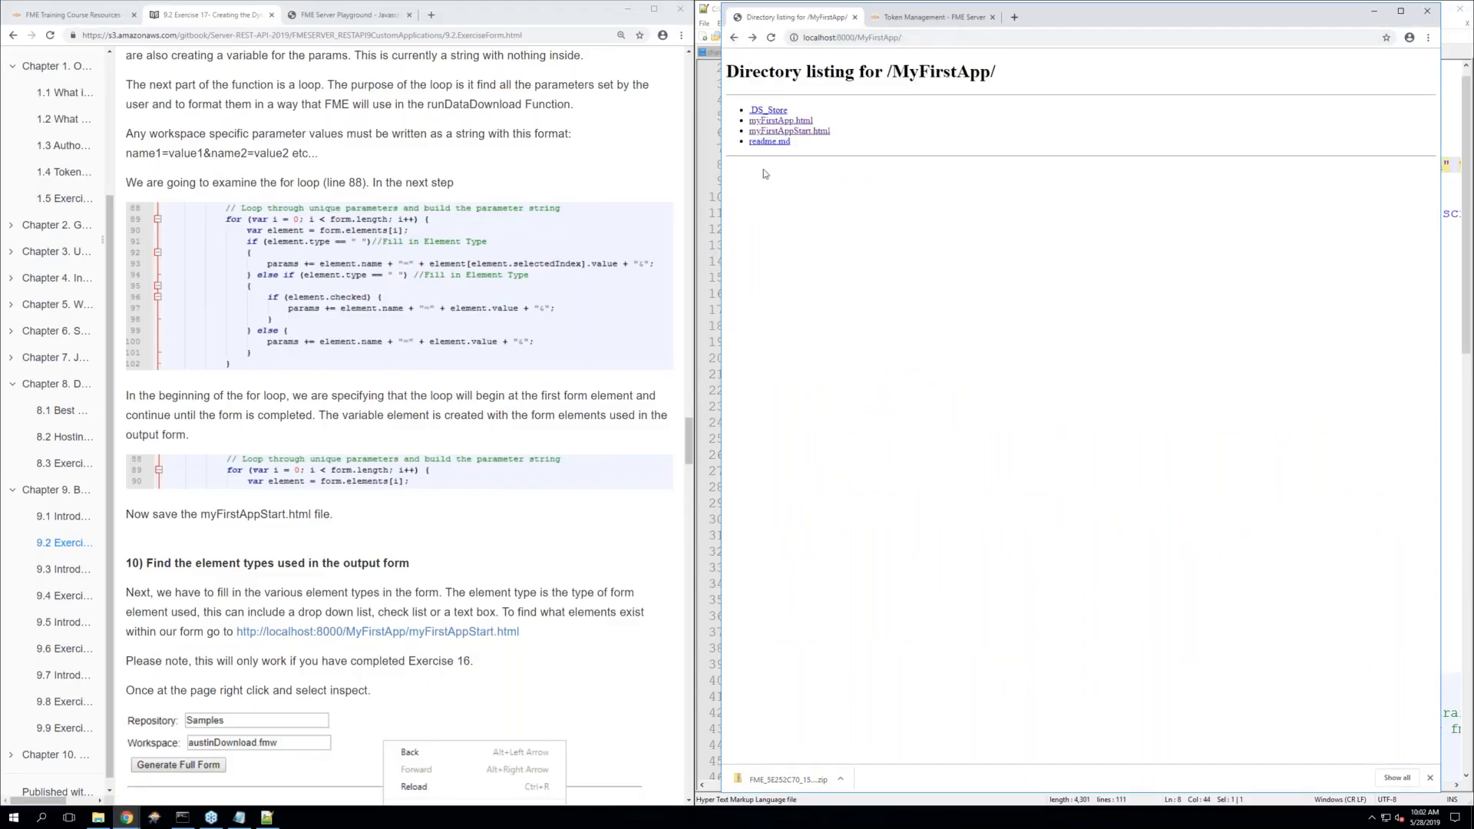
Open myFirstAppStart.html from the MyFirstApp directory listing and place its window directly beside the exercise instructions
{"action": "left_click", "coordinate": [783, 131]}
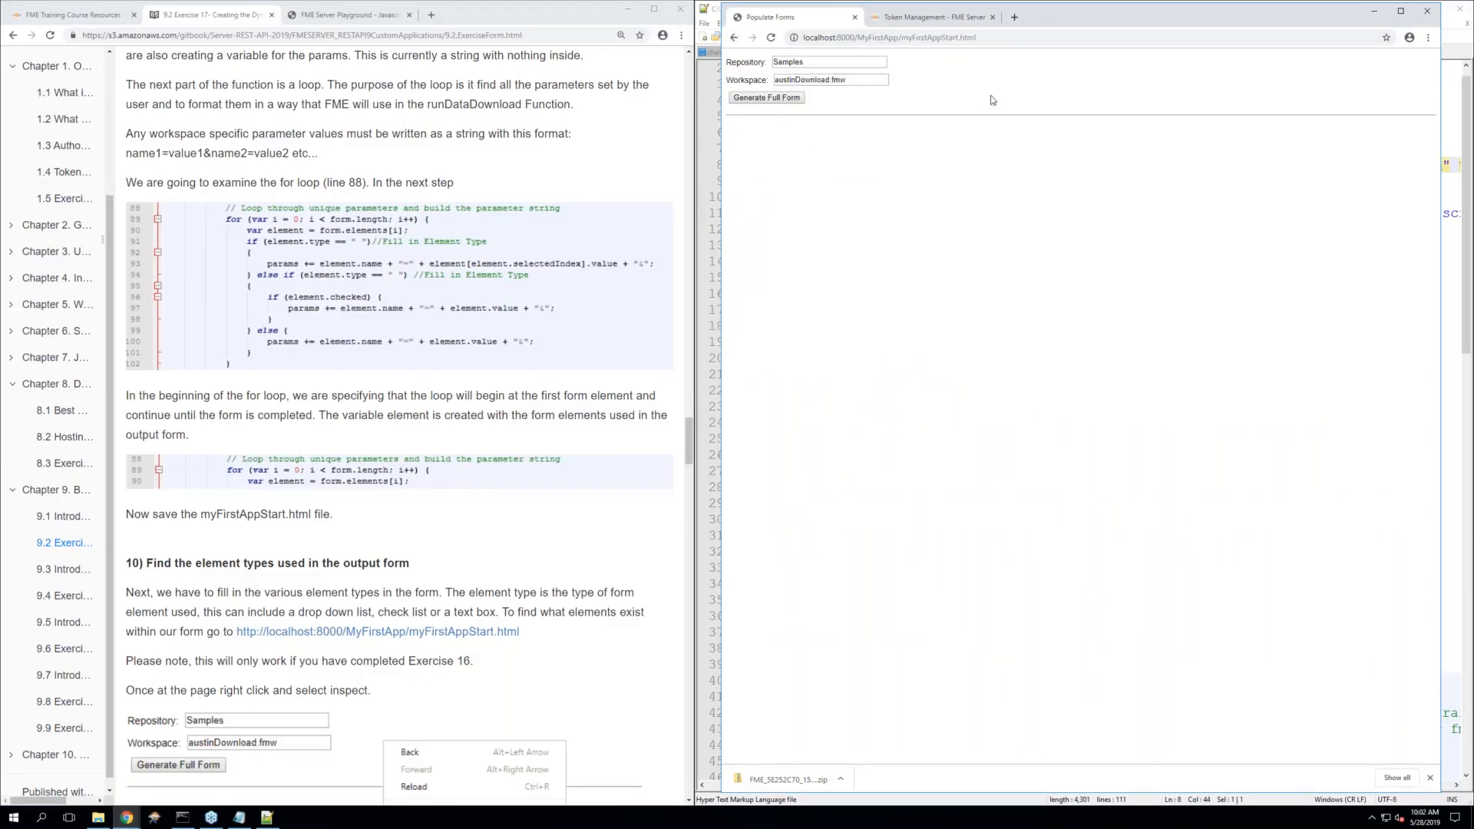
{"action": "left_click_drag", "start_coordinate": [1066, 17], "coordinate": [1037, 17]}
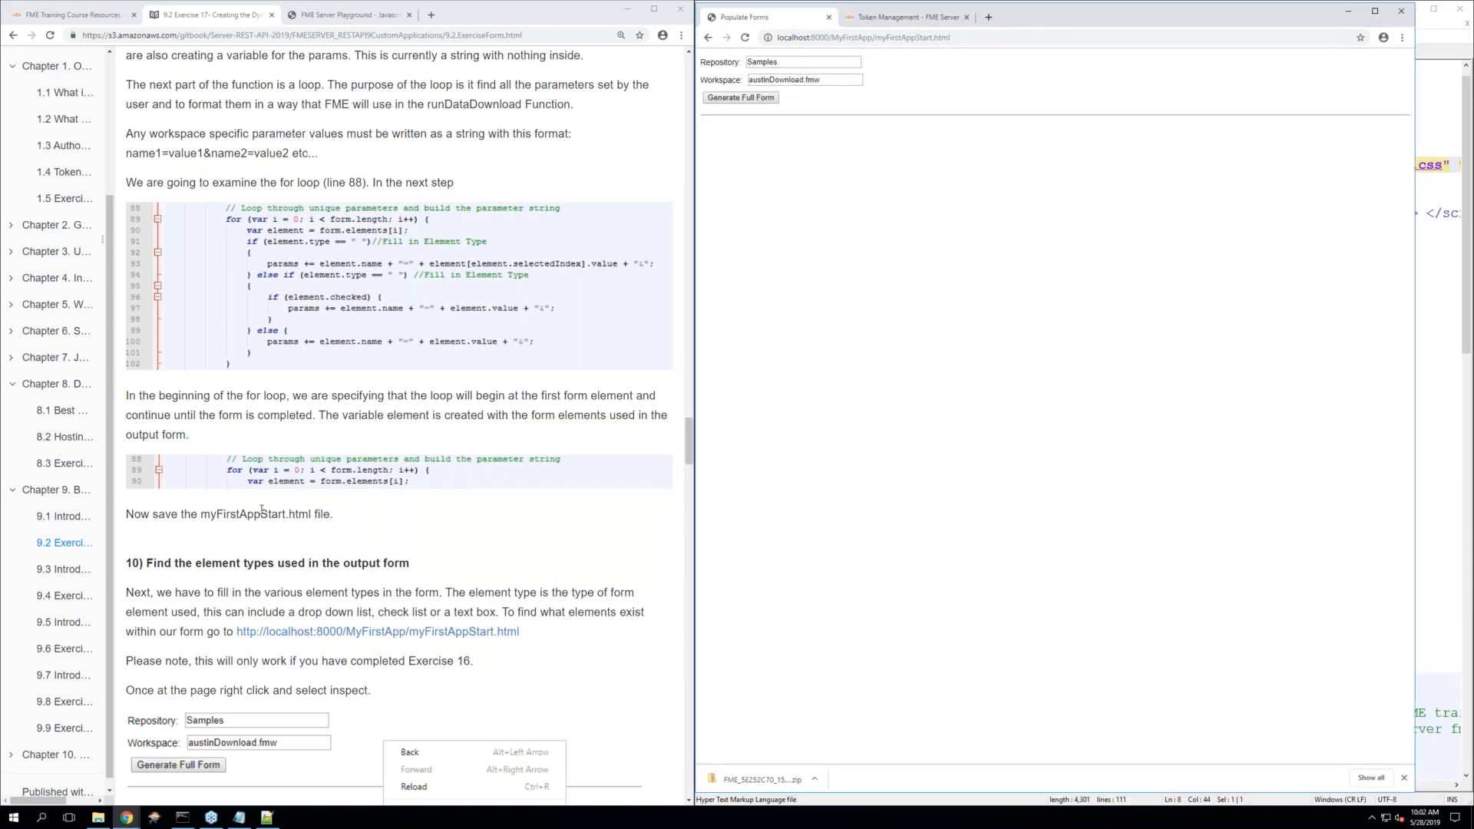
{"action": "left_click", "coordinate": [270, 511]}
{"action": "scroll", "coordinate": [278, 507], "scroll_direction": "up", "scroll_amount": 1}
{"action": "scroll", "coordinate": [278, 508], "scroll_direction": "up", "scroll_amount": 1}
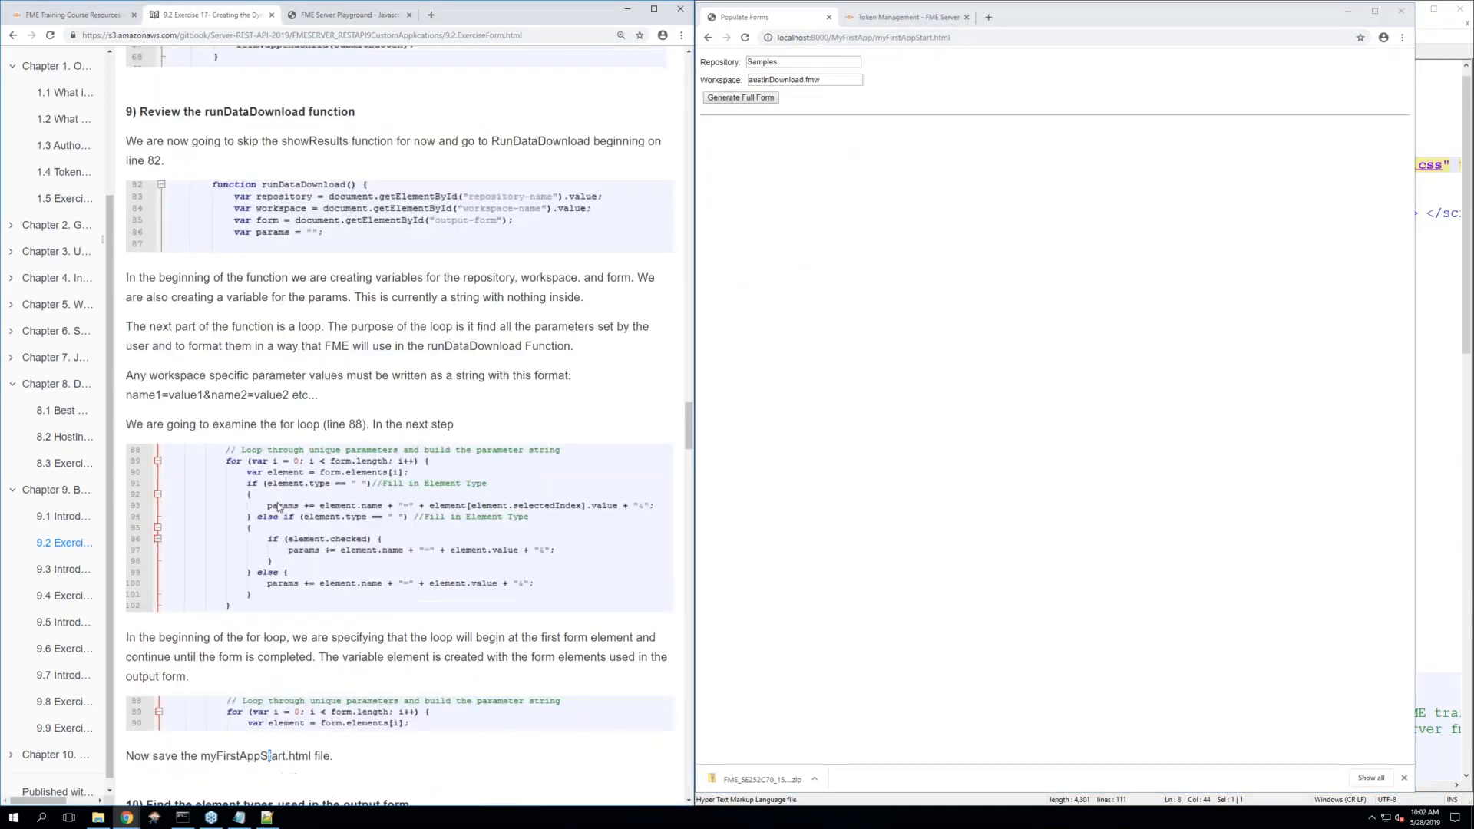
Follow step 10 of the exercise and open the Chrome developer tools on the myFirstAppStart.html page with Inspect
{"action": "scroll", "coordinate": [278, 503], "scroll_direction": "down", "scroll_amount": 4}
{"action": "scroll", "coordinate": [278, 505], "scroll_direction": "down", "scroll_amount": 3}
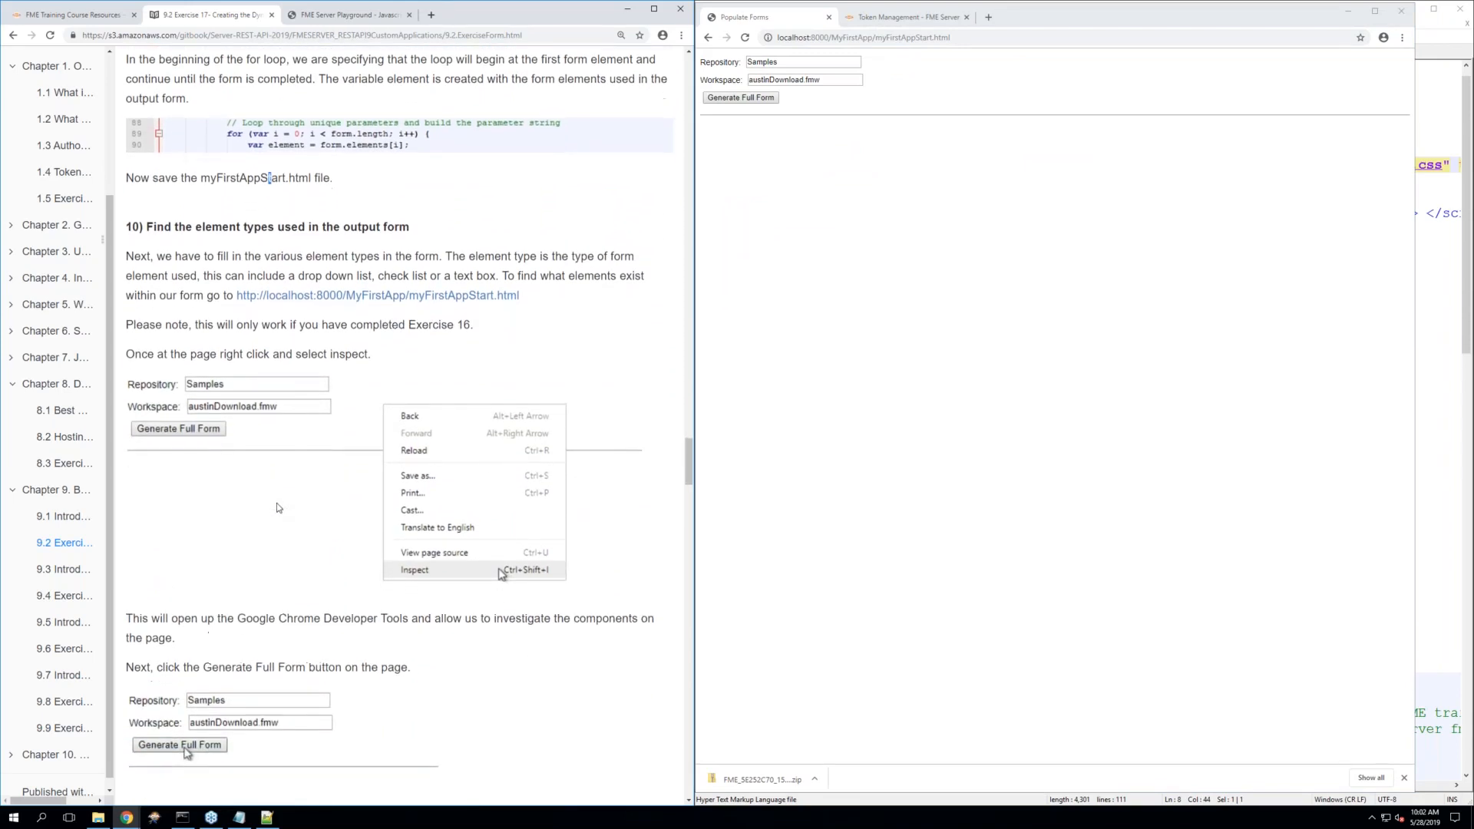
{"action": "scroll", "coordinate": [276, 504], "scroll_direction": "down", "scroll_amount": 1}
{"action": "scroll", "coordinate": [277, 504], "scroll_direction": "down", "scroll_amount": 1}
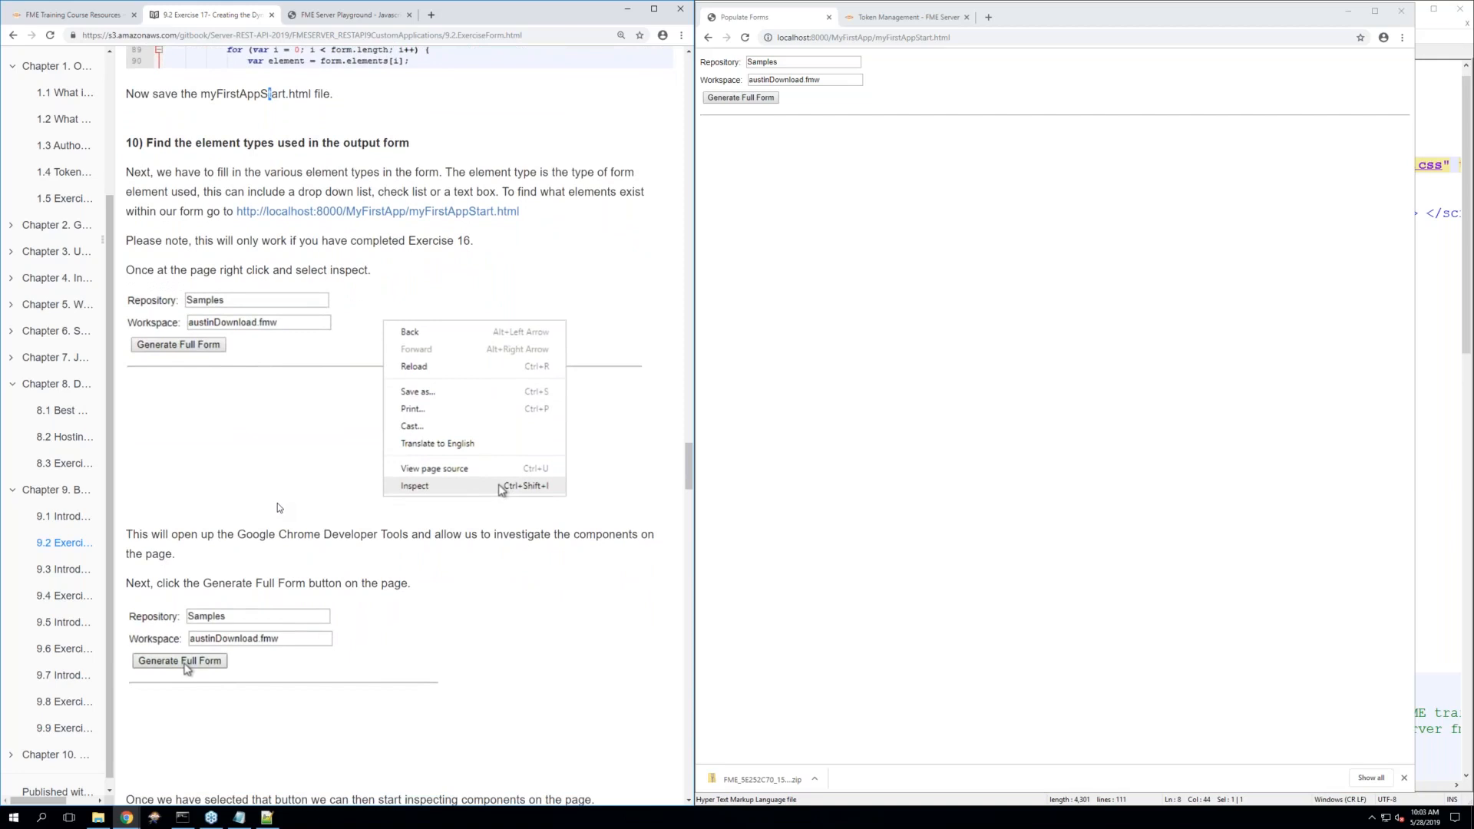
{"action": "scroll", "coordinate": [278, 507], "scroll_direction": "down", "scroll_amount": 1}
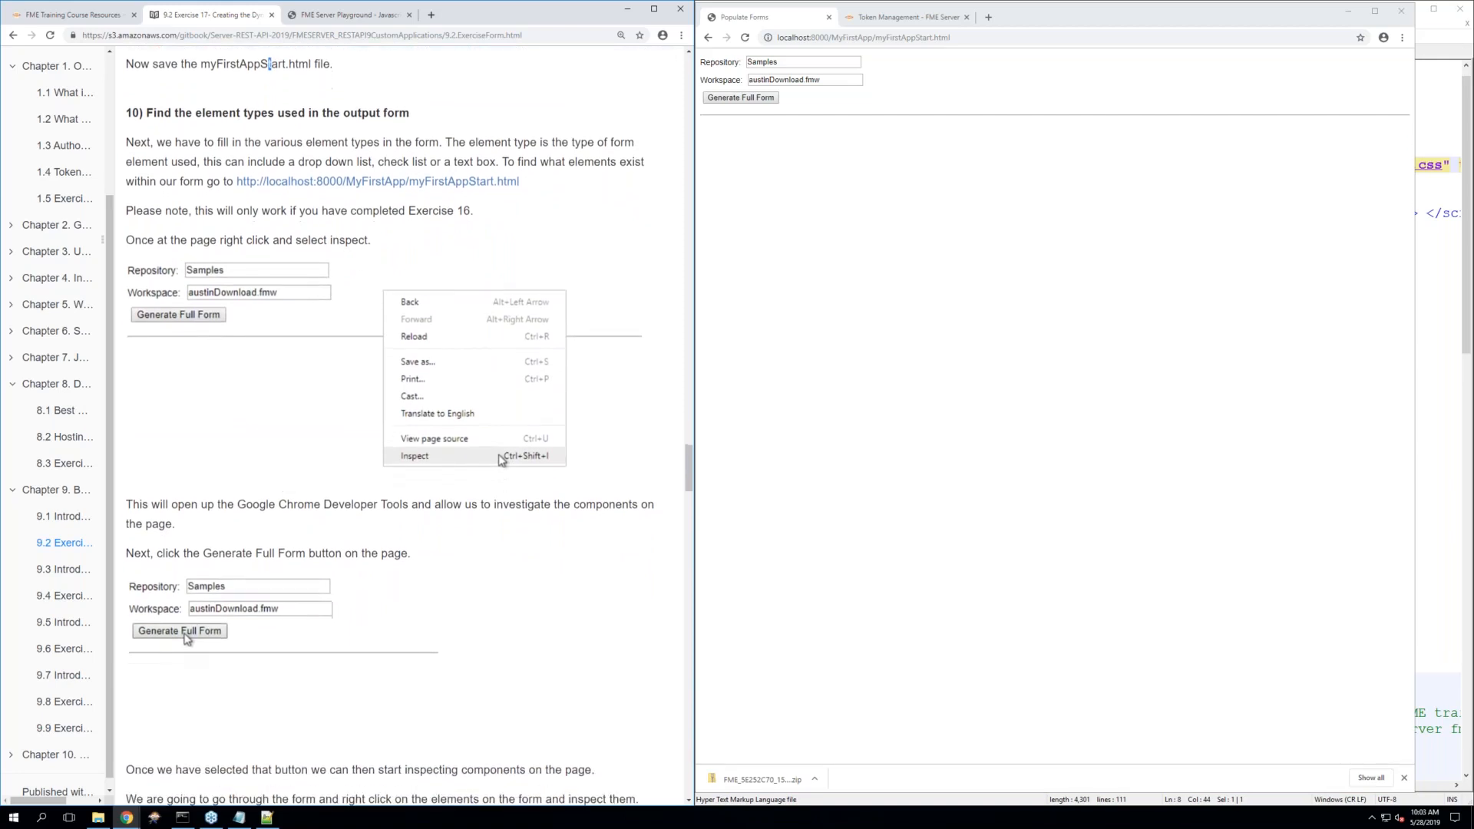
{"action": "left_click", "coordinate": [931, 318]}
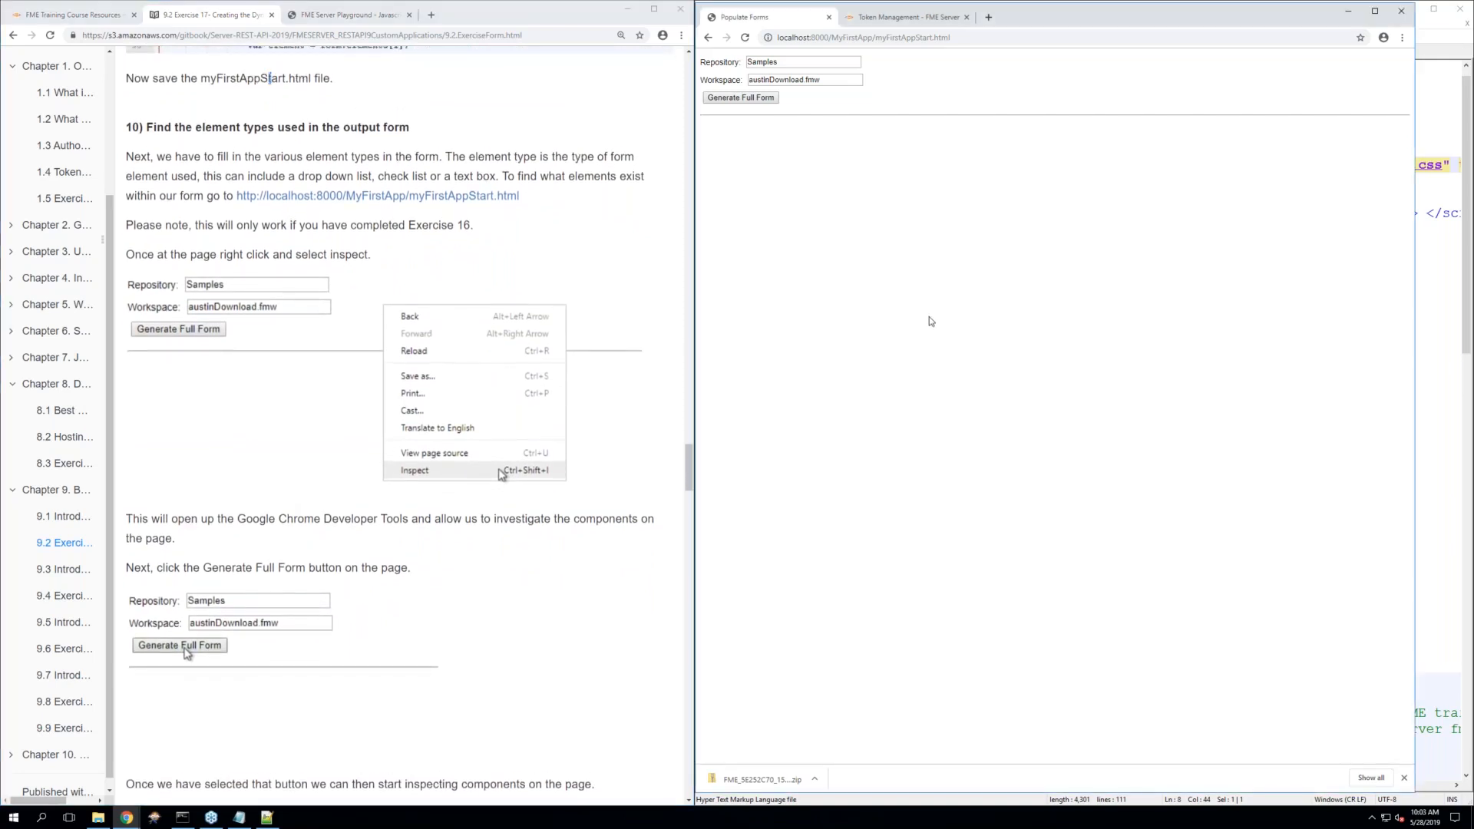
{"action": "right_click", "coordinate": [869, 264]}
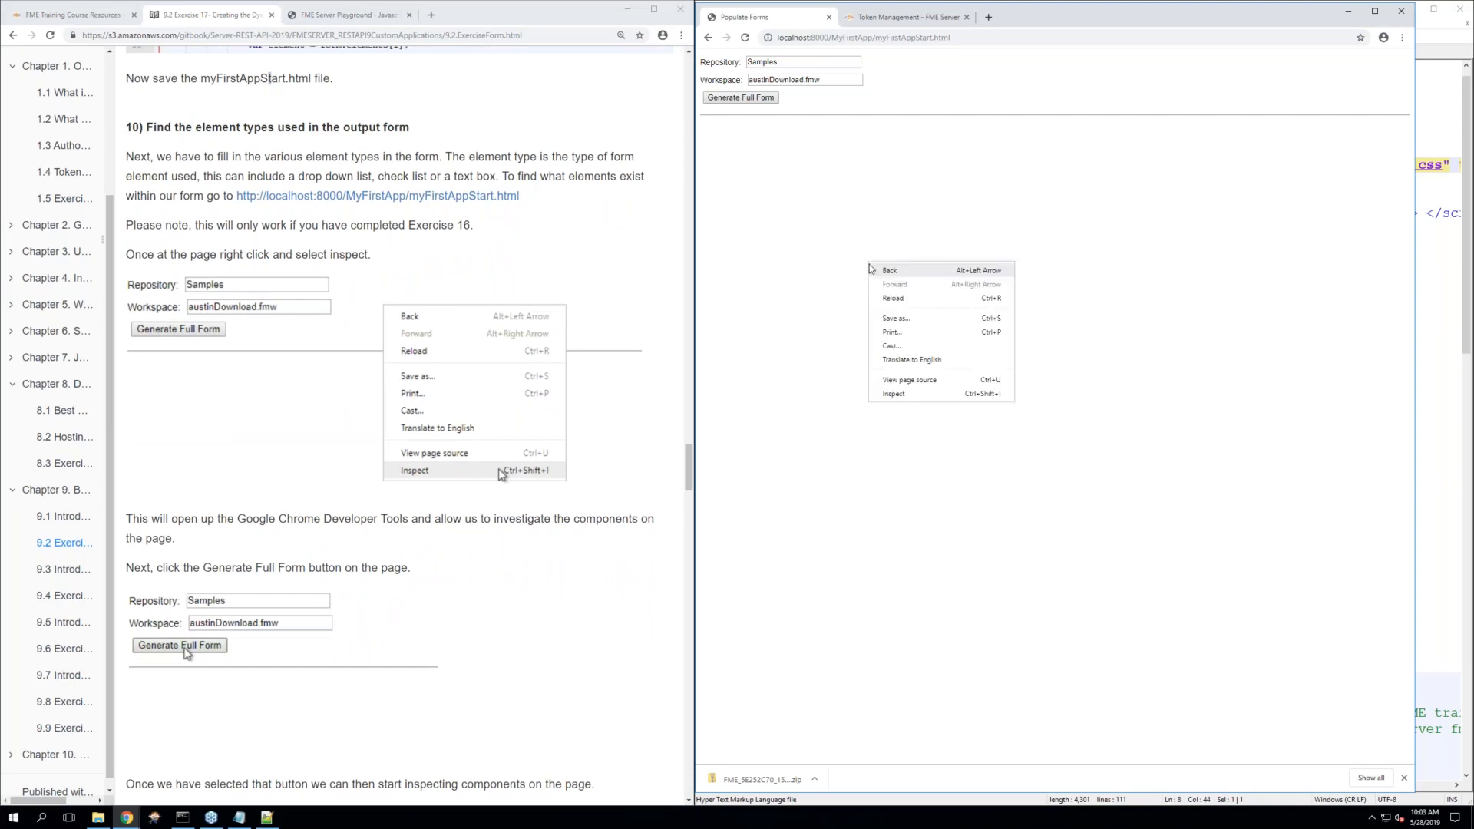
{"action": "left_click", "coordinate": [893, 394]}
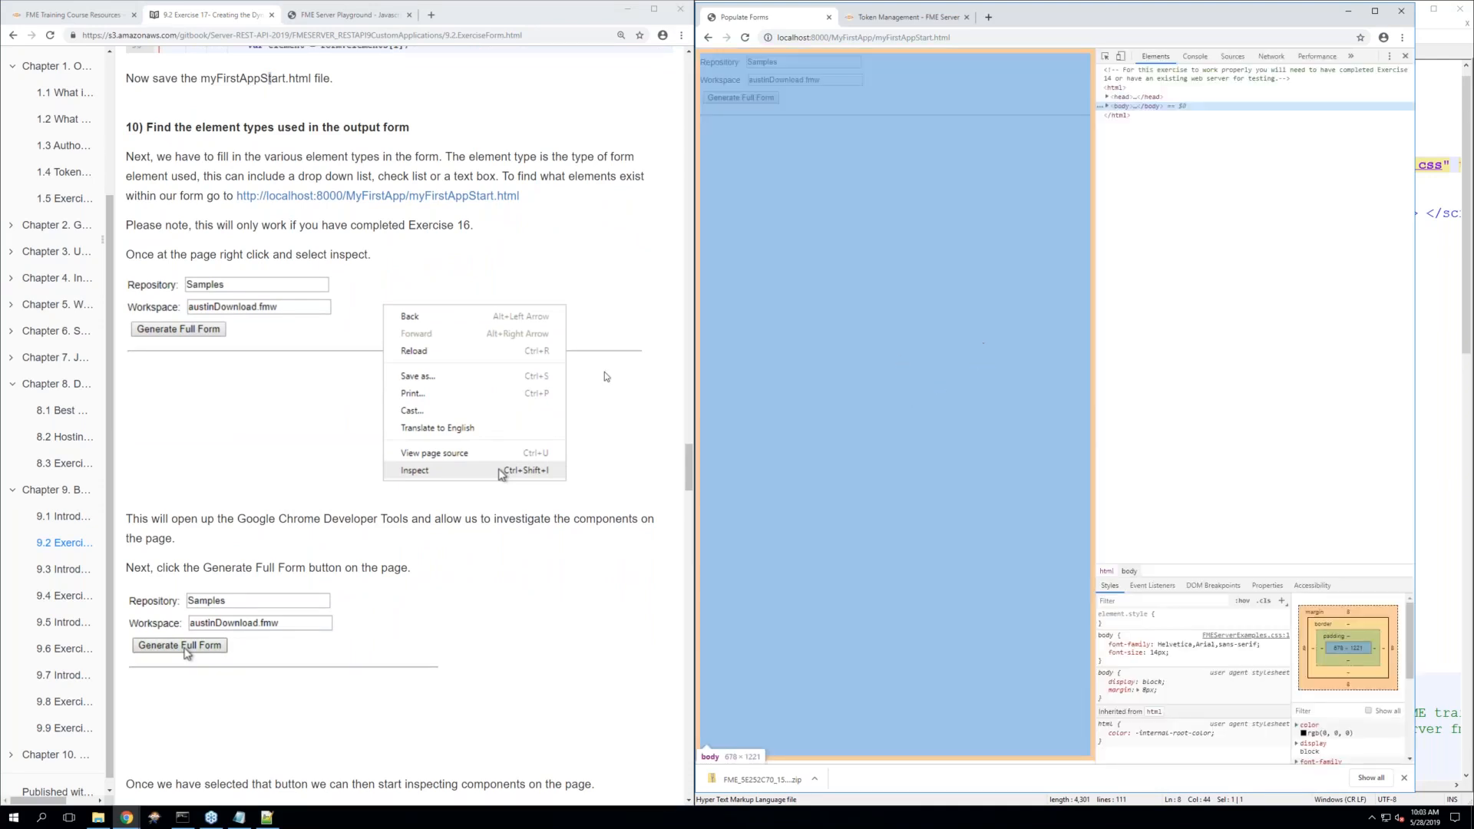
Generate the full form for the austinDownload.fmw workspace in the Samples repository
{"action": "left_click", "coordinate": [504, 280]}
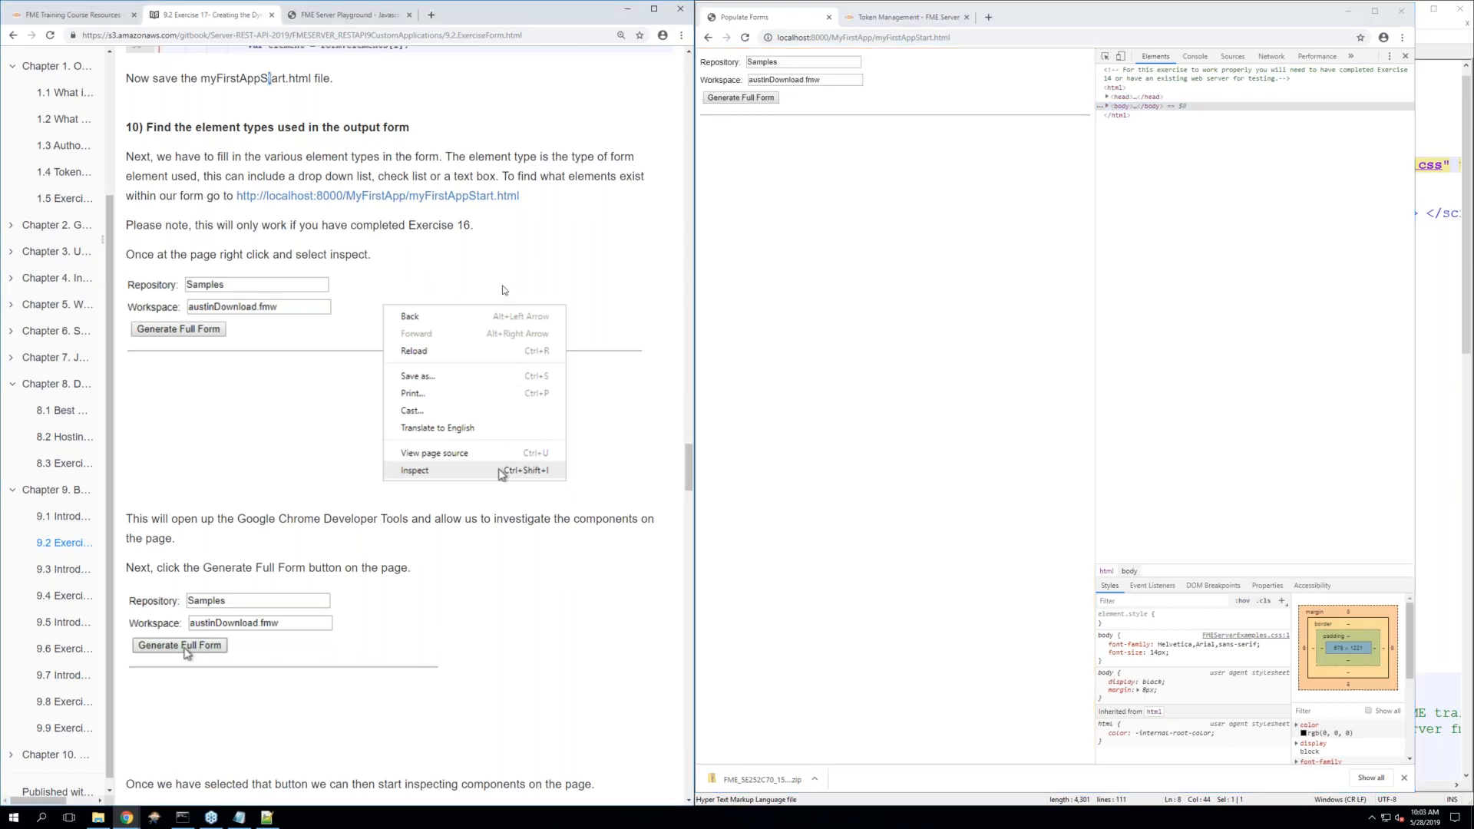
{"action": "scroll", "coordinate": [499, 292], "scroll_direction": "down", "scroll_amount": 1}
{"action": "scroll", "coordinate": [495, 299], "scroll_direction": "down", "scroll_amount": 2}
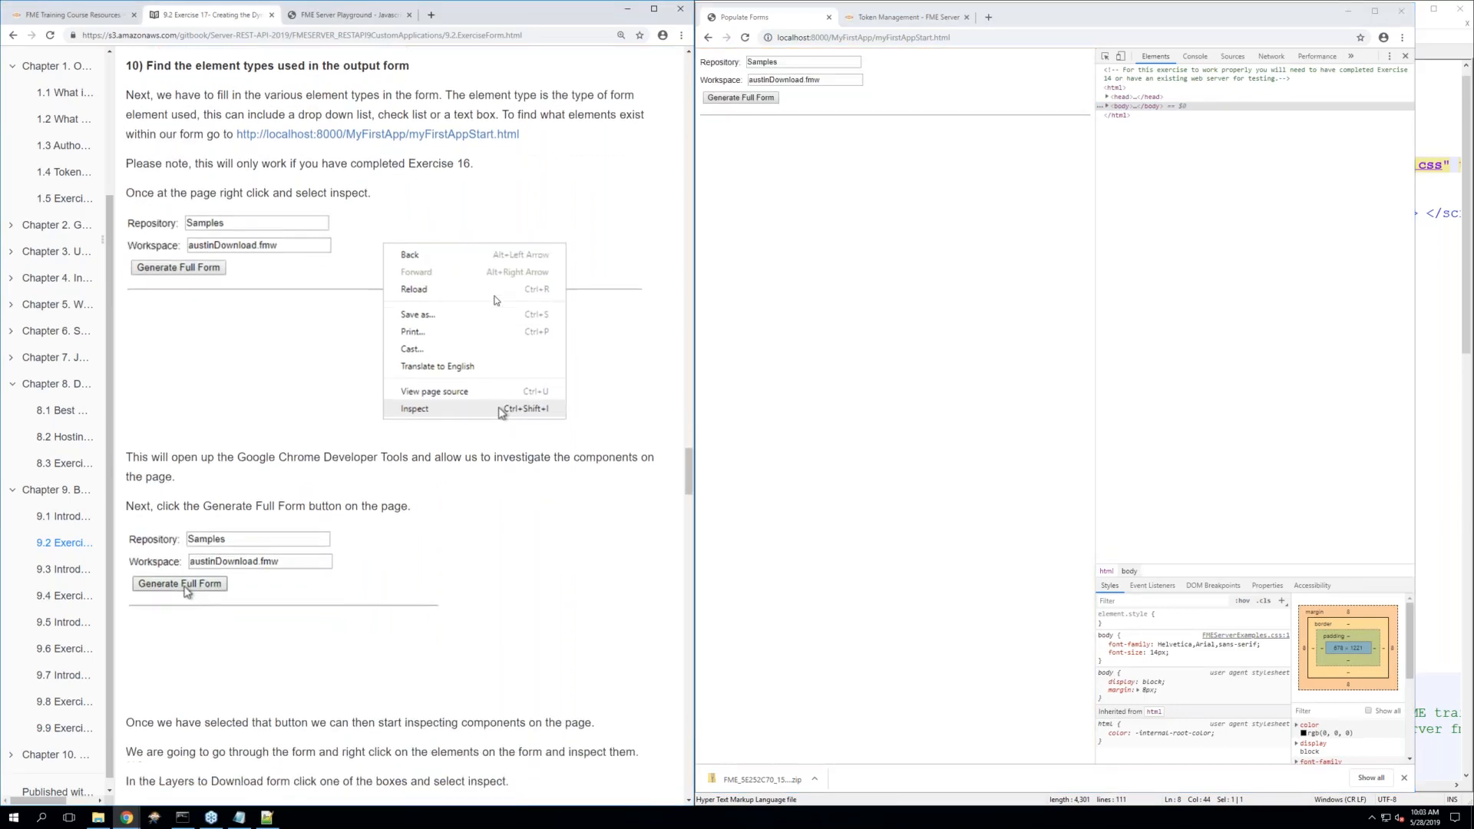
{"action": "scroll", "coordinate": [496, 299], "scroll_direction": "down", "scroll_amount": 2}
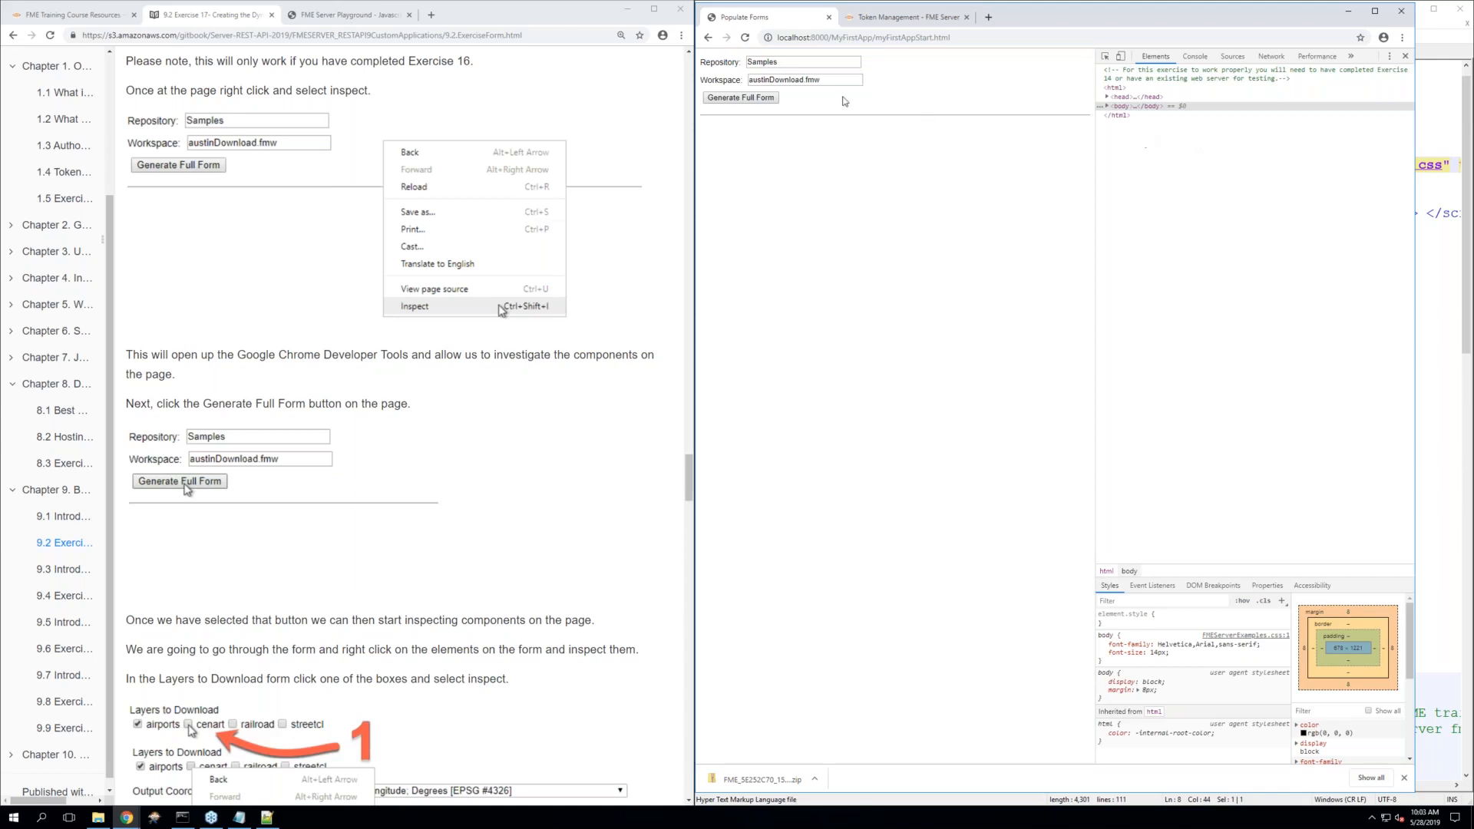
{"action": "left_click", "coordinate": [764, 101]}
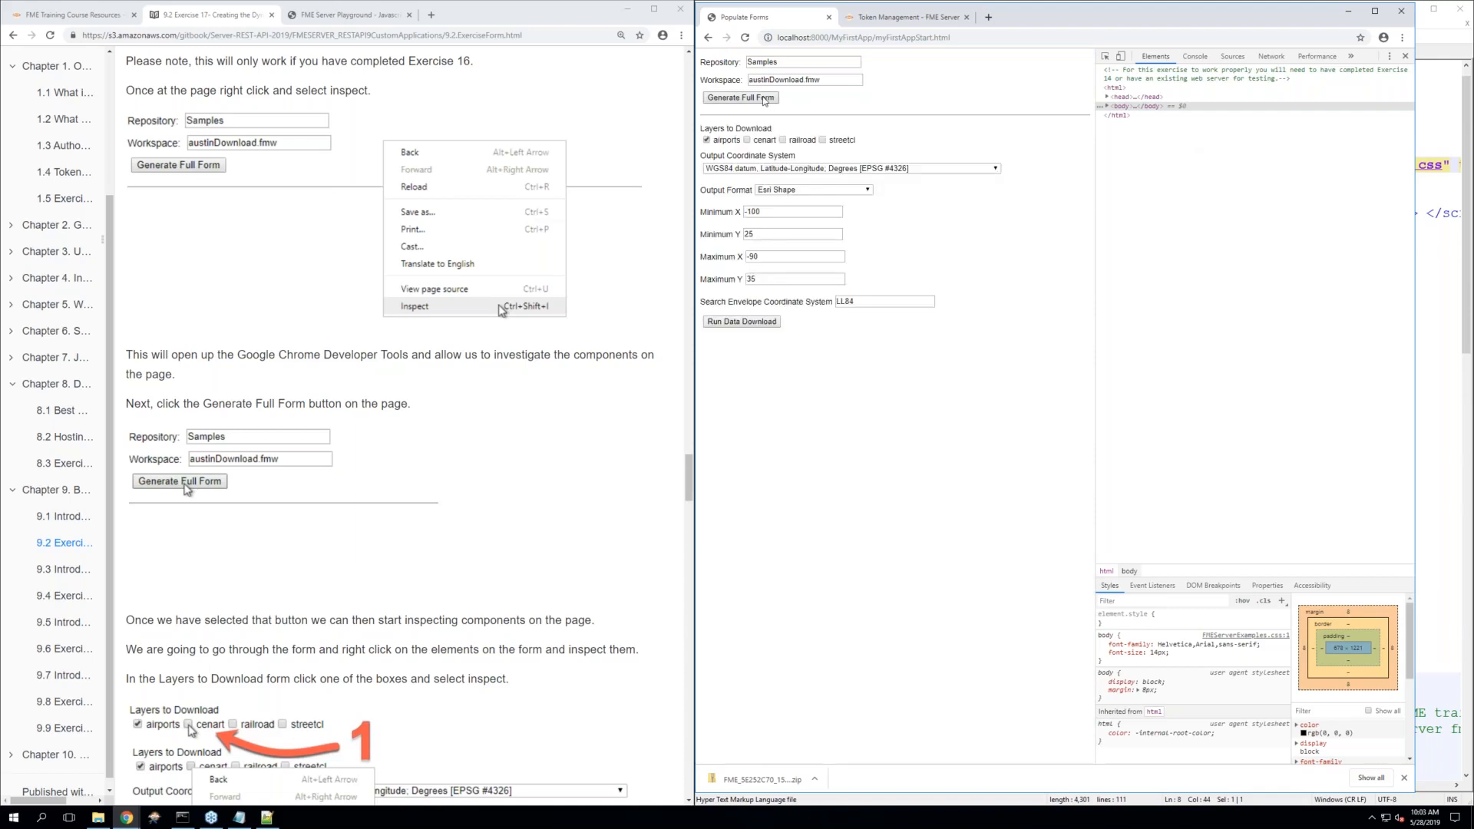
Inspect the cenart checkbox under Layers to Download to find its input type
{"action": "scroll", "coordinate": [484, 444], "scroll_direction": "down", "scroll_amount": 5}
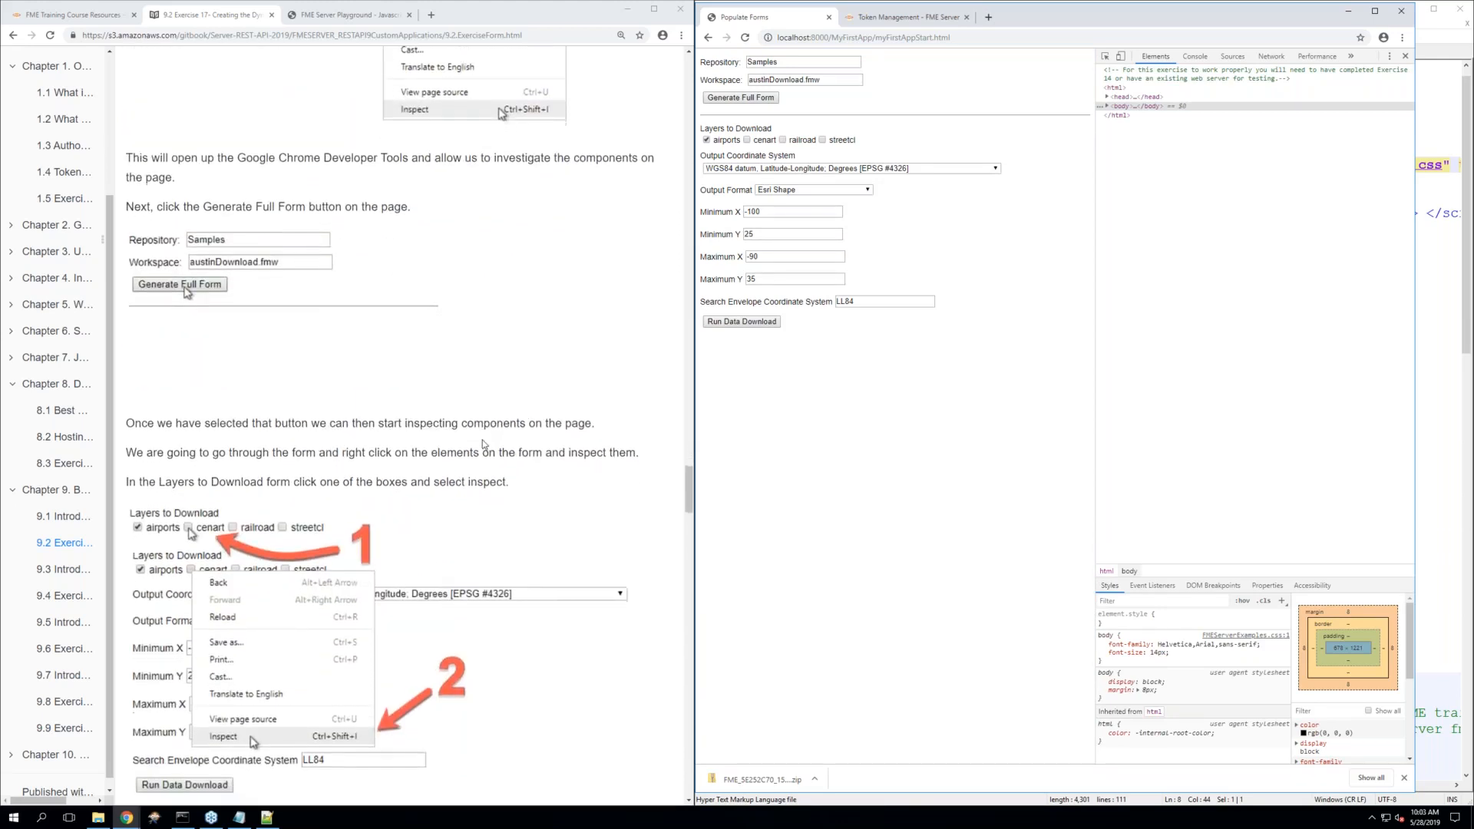
{"action": "scroll", "coordinate": [482, 441], "scroll_direction": "down", "scroll_amount": 3}
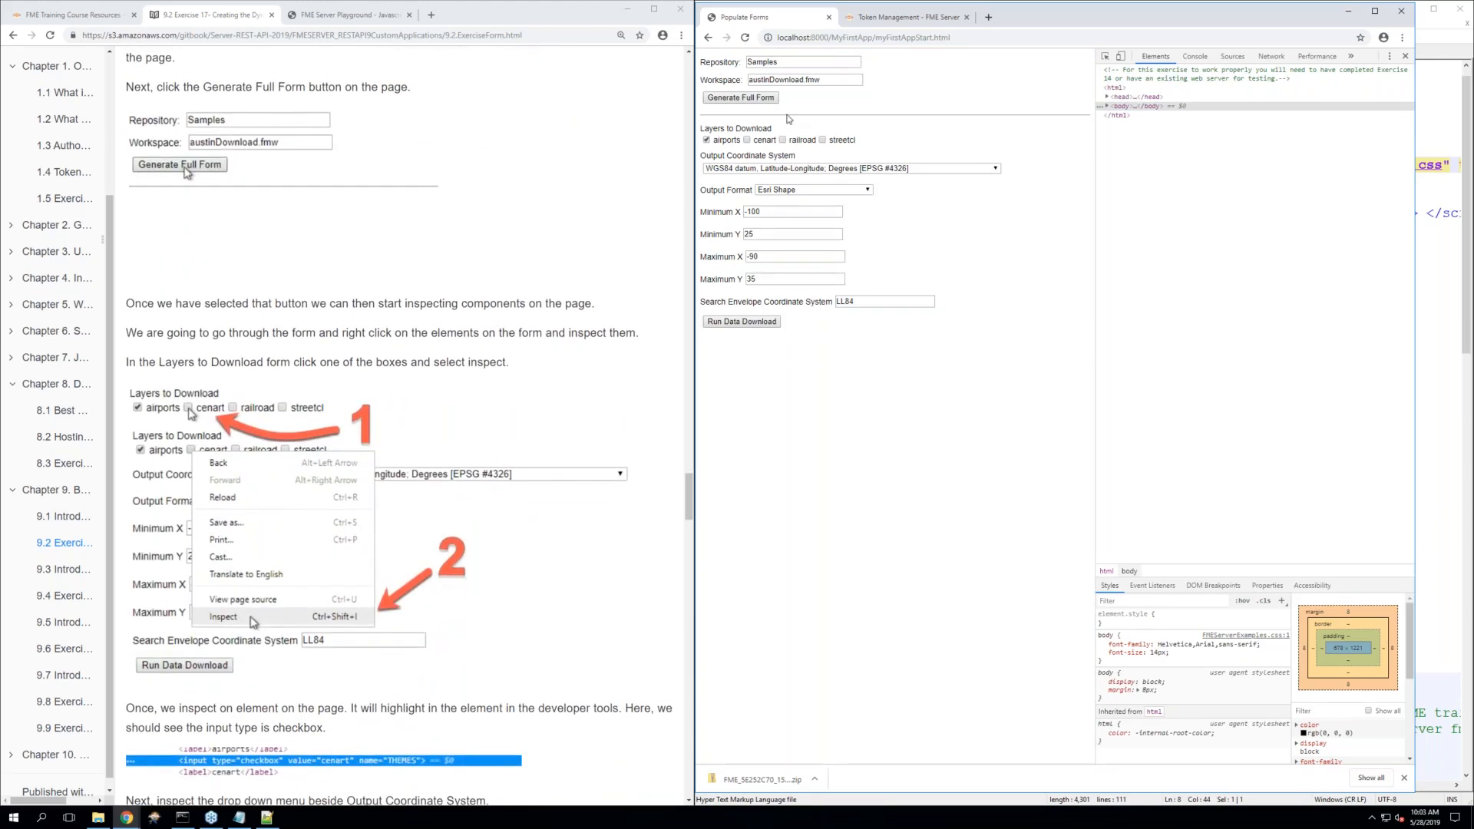
{"action": "right_click", "coordinate": [748, 143]}
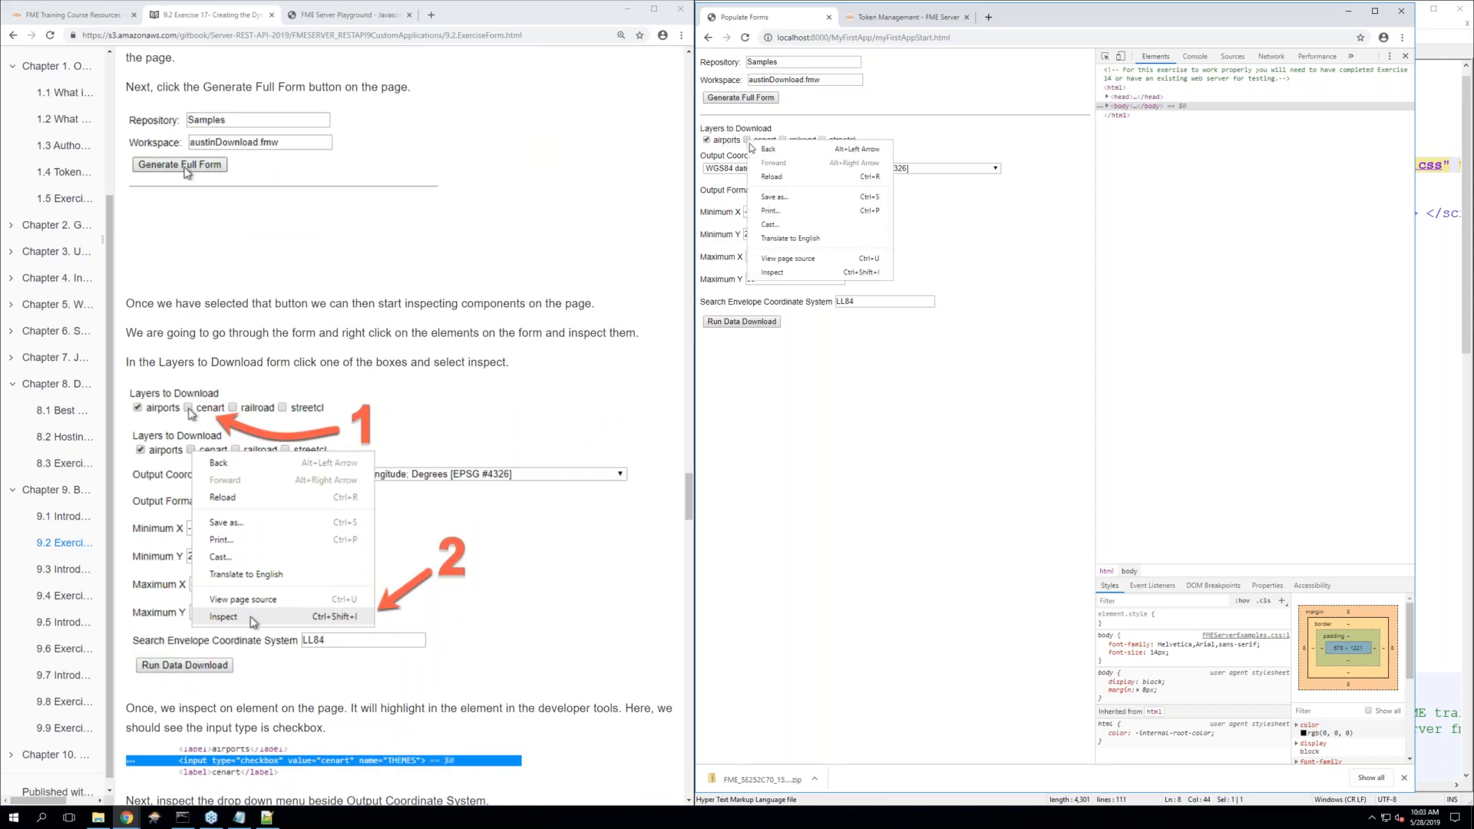
{"action": "left_click", "coordinate": [798, 274]}
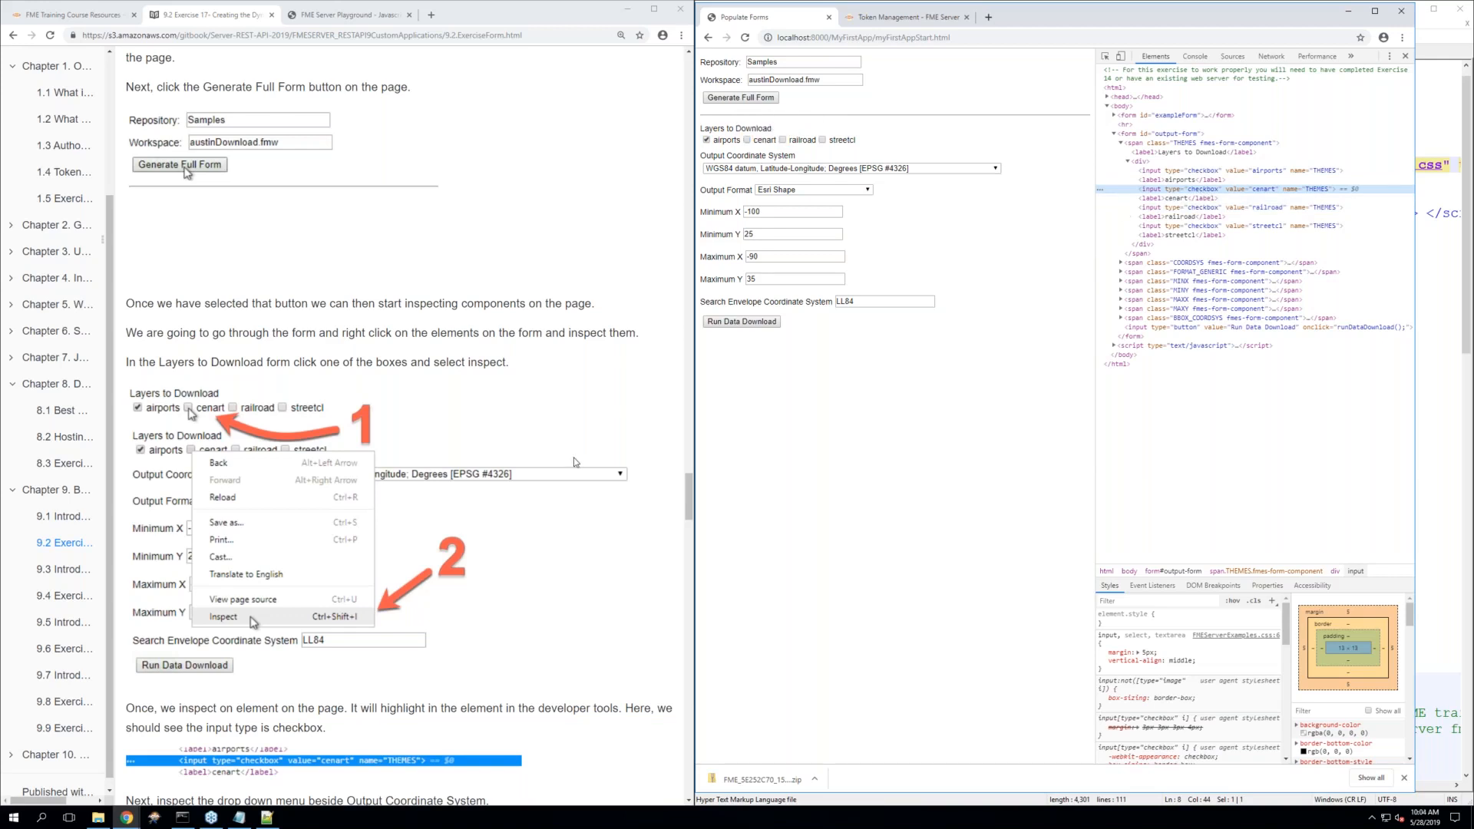
Use the element picker to examine the element types of the remaining form fields, following the exercise instructions
{"action": "scroll", "coordinate": [573, 461], "scroll_direction": "down", "scroll_amount": 3}
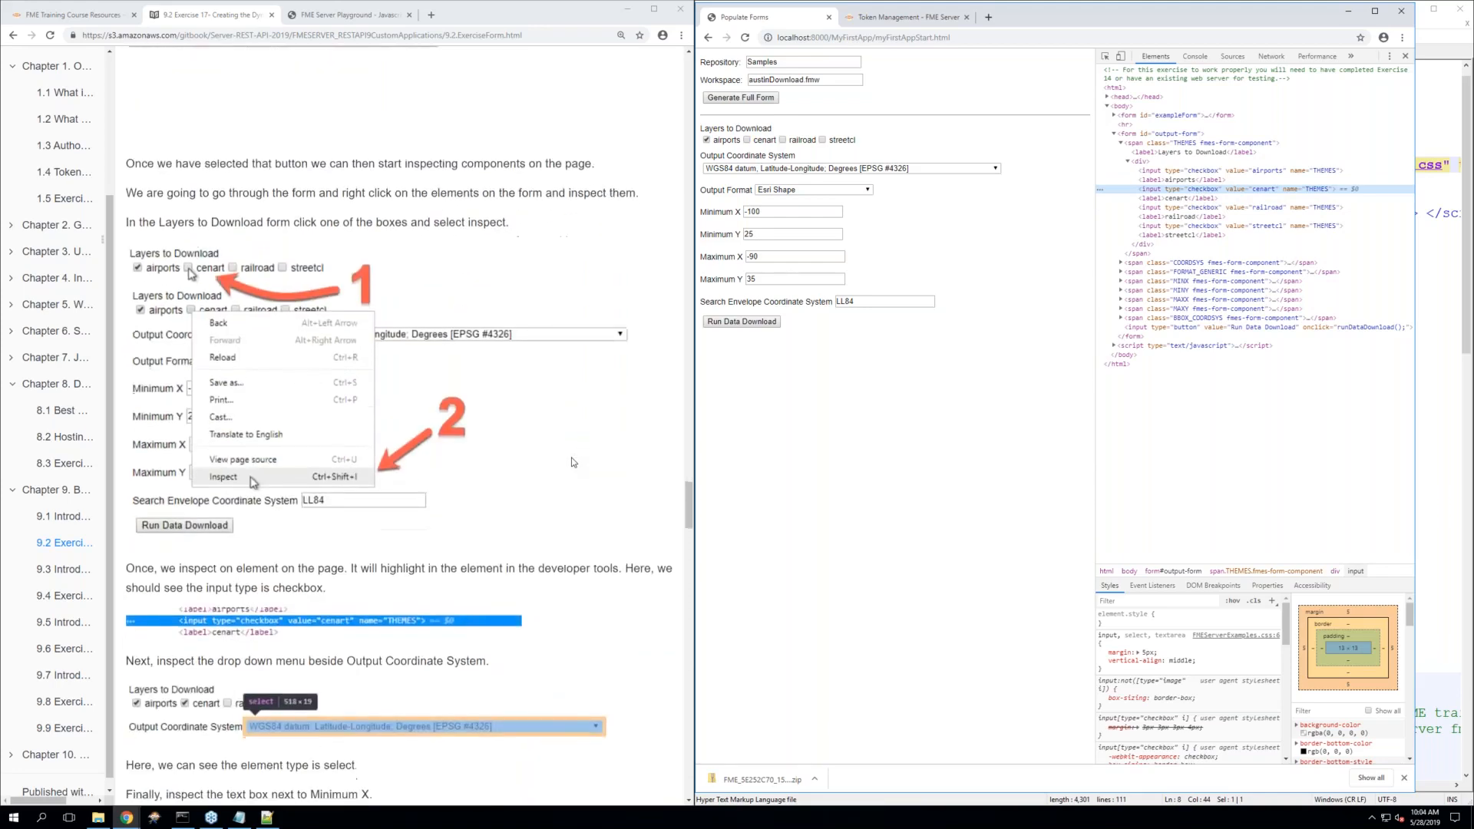
{"action": "scroll", "coordinate": [572, 462], "scroll_direction": "down", "scroll_amount": 2}
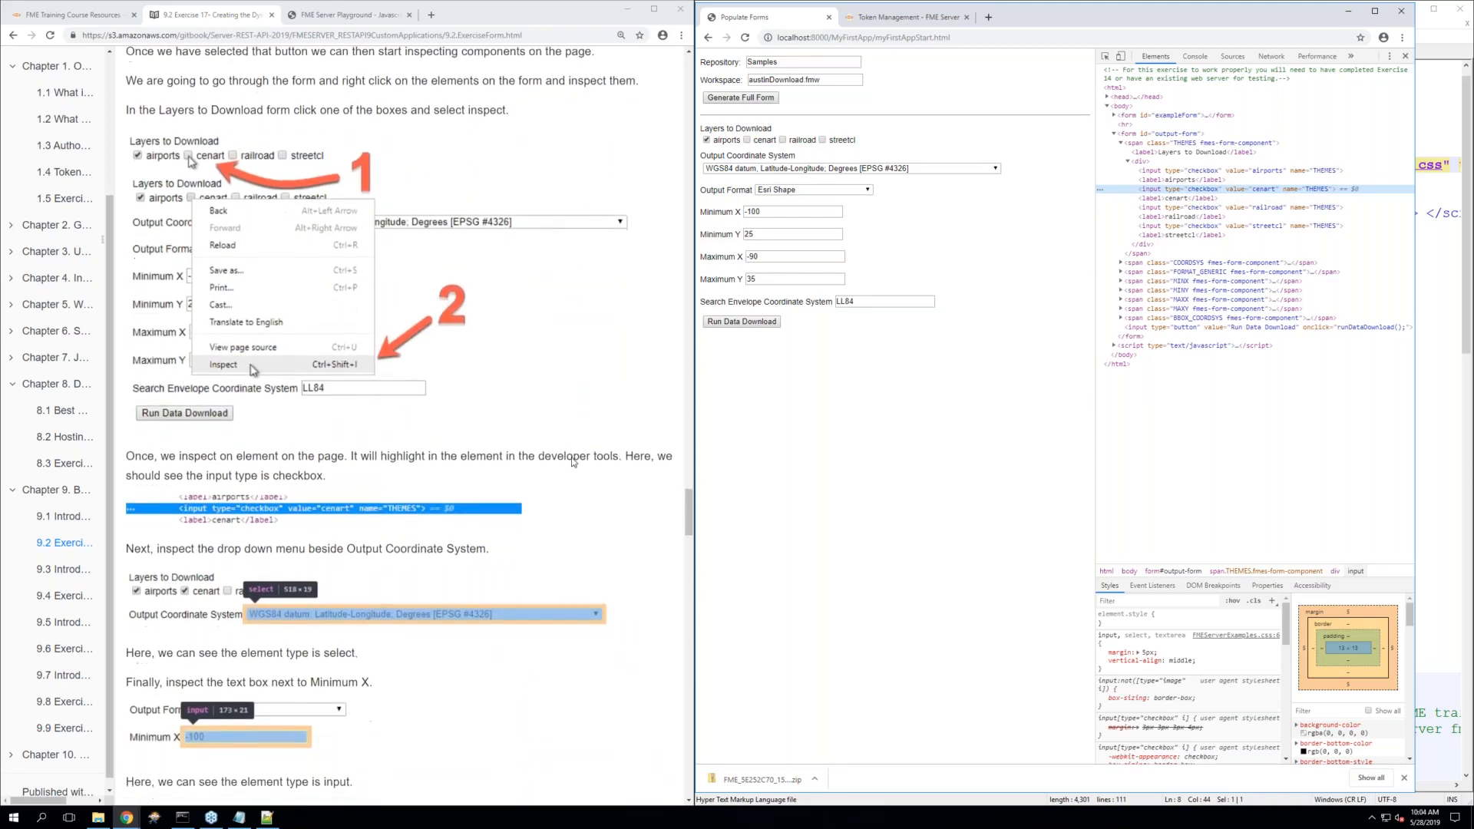
{"action": "right_click", "coordinate": [767, 213]}
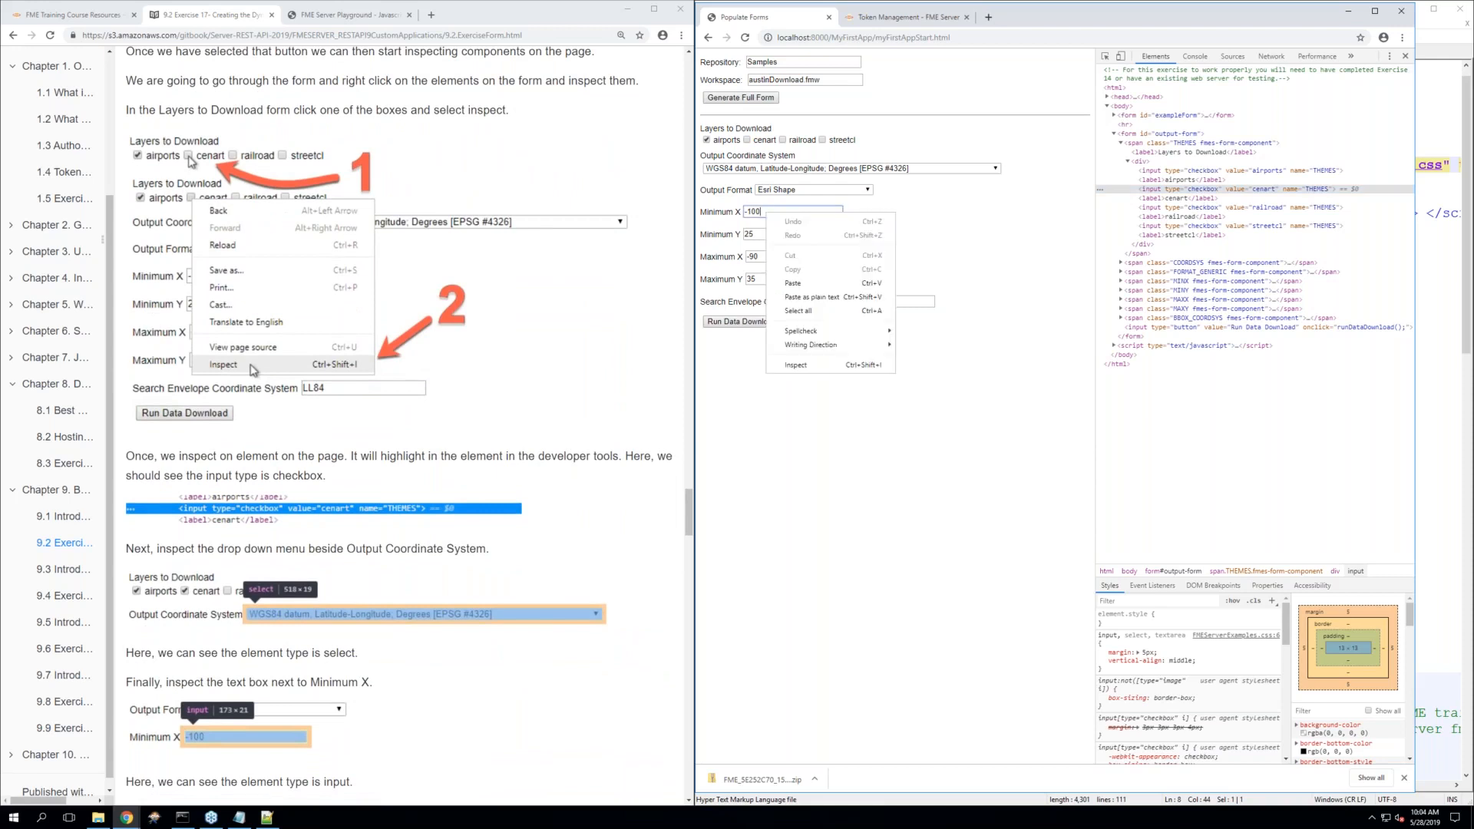
{"action": "left_click", "coordinate": [721, 216]}
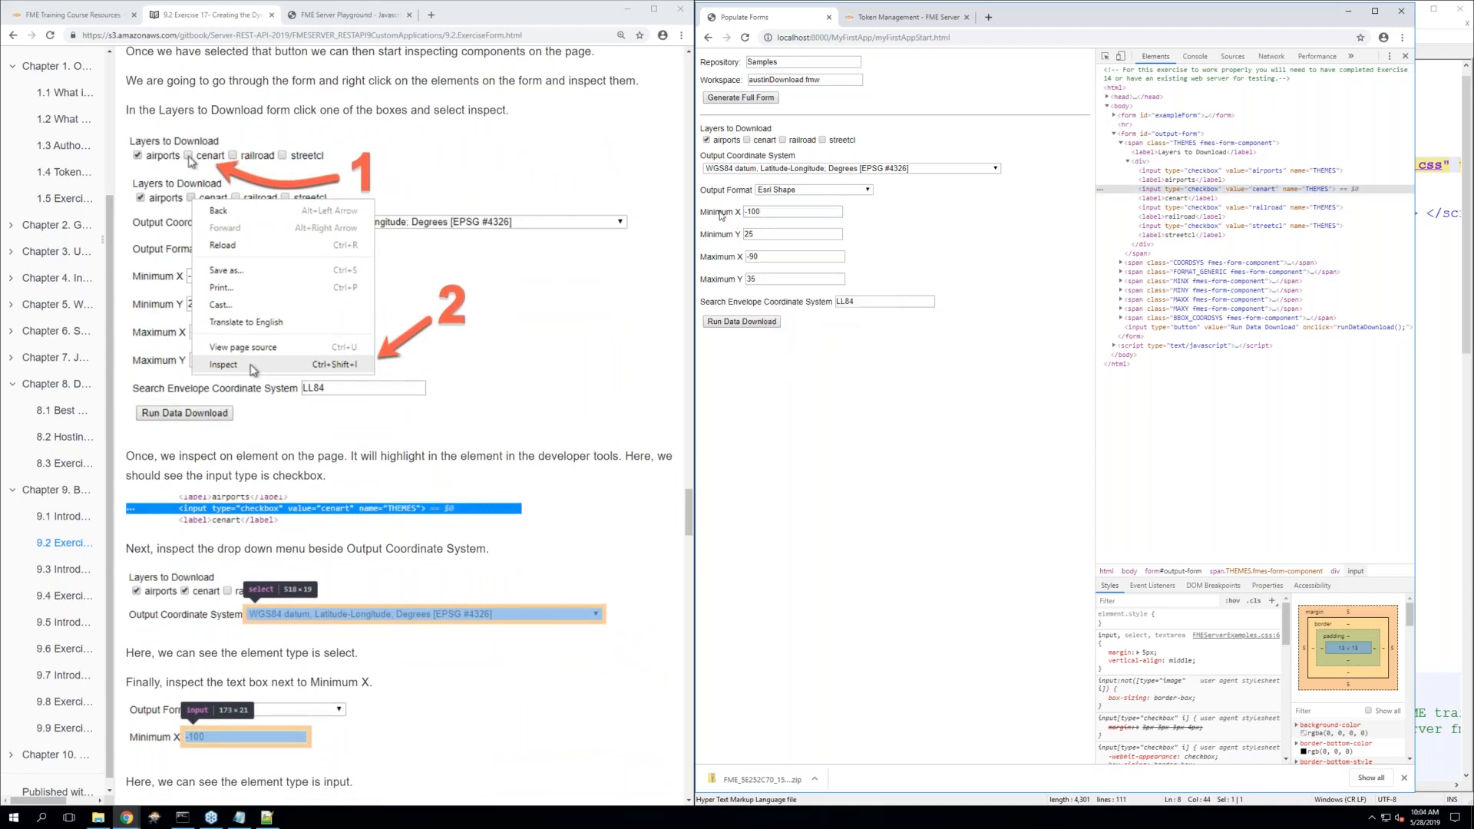
{"action": "left_click", "coordinate": [1106, 57]}
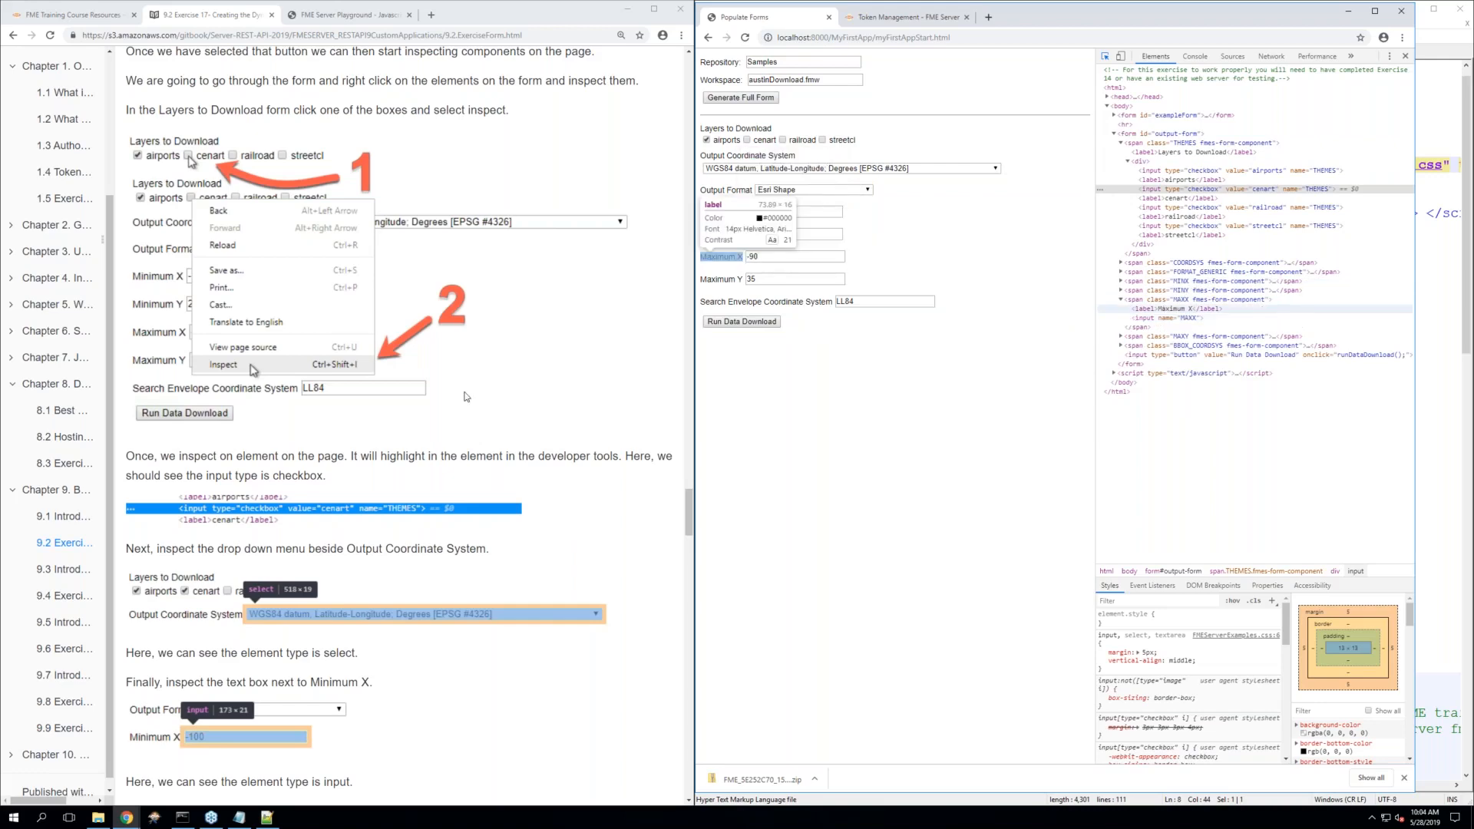
Go to step 11 of the exercise and switch back to myFirstAppStart.html in Notepad++
{"action": "scroll", "coordinate": [464, 396], "scroll_direction": "down", "scroll_amount": 5}
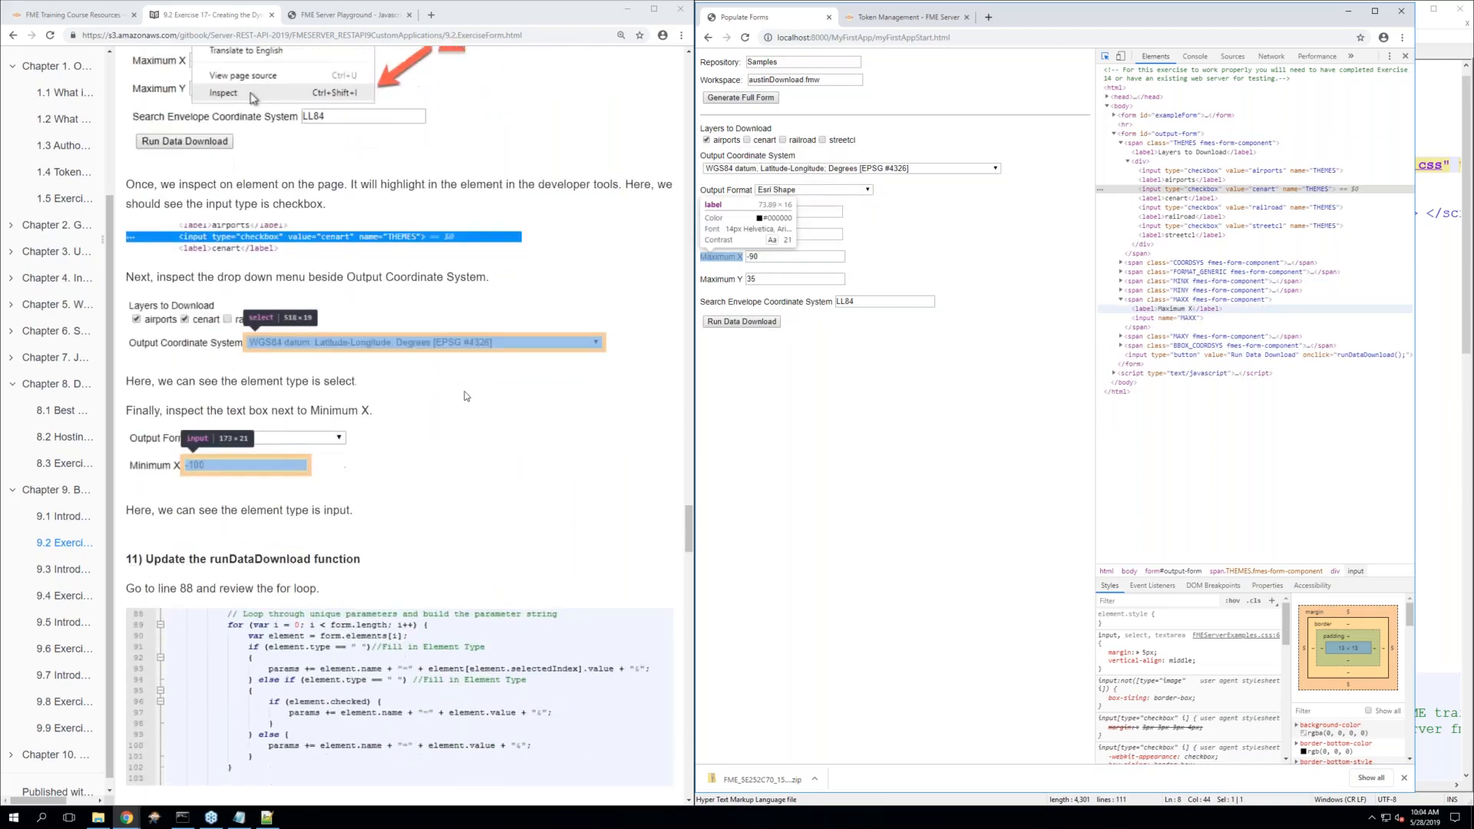
{"action": "scroll", "coordinate": [464, 397], "scroll_direction": "down", "scroll_amount": 1}
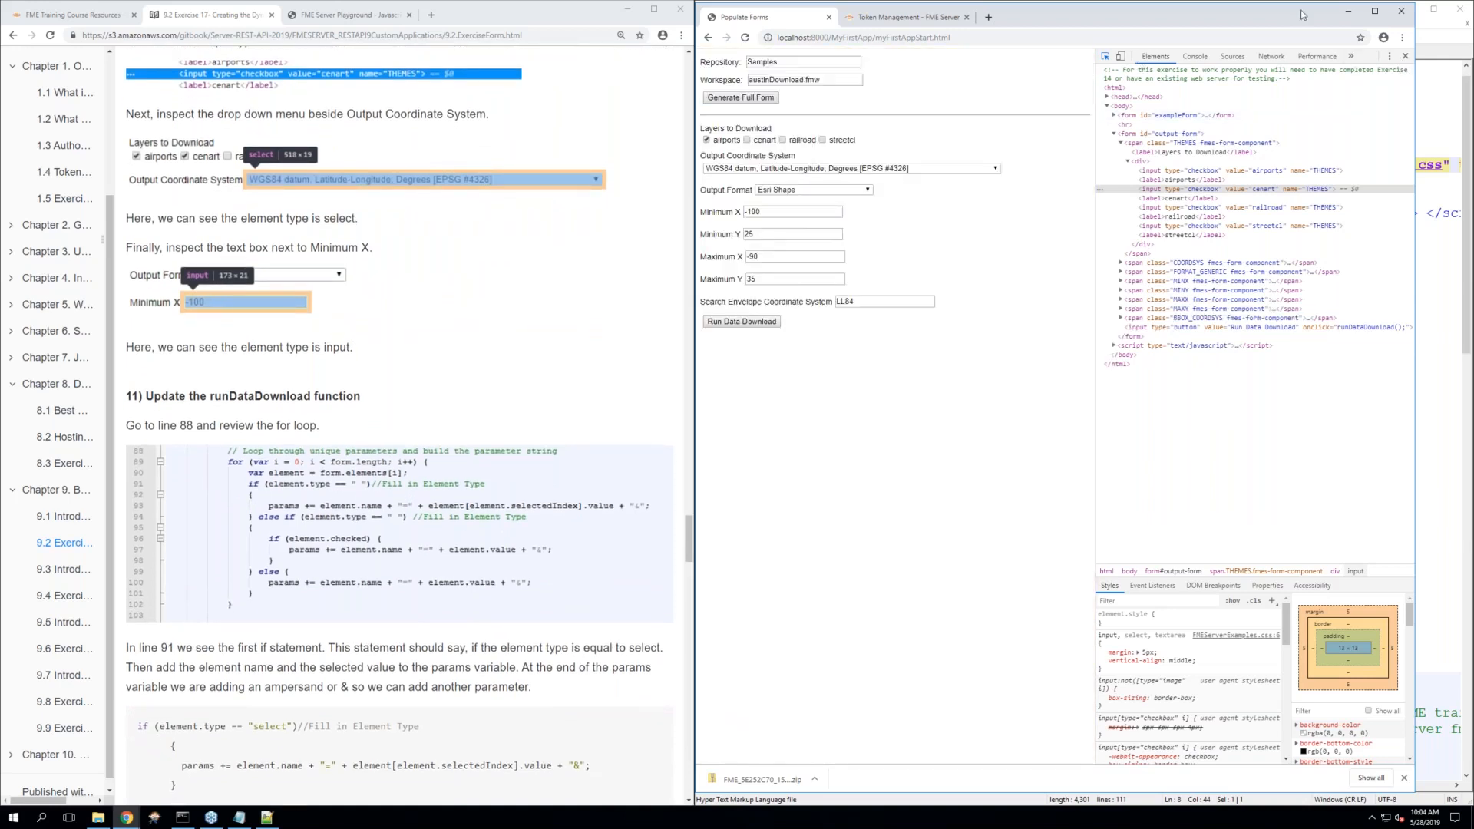
{"action": "left_click", "coordinate": [1351, 12]}
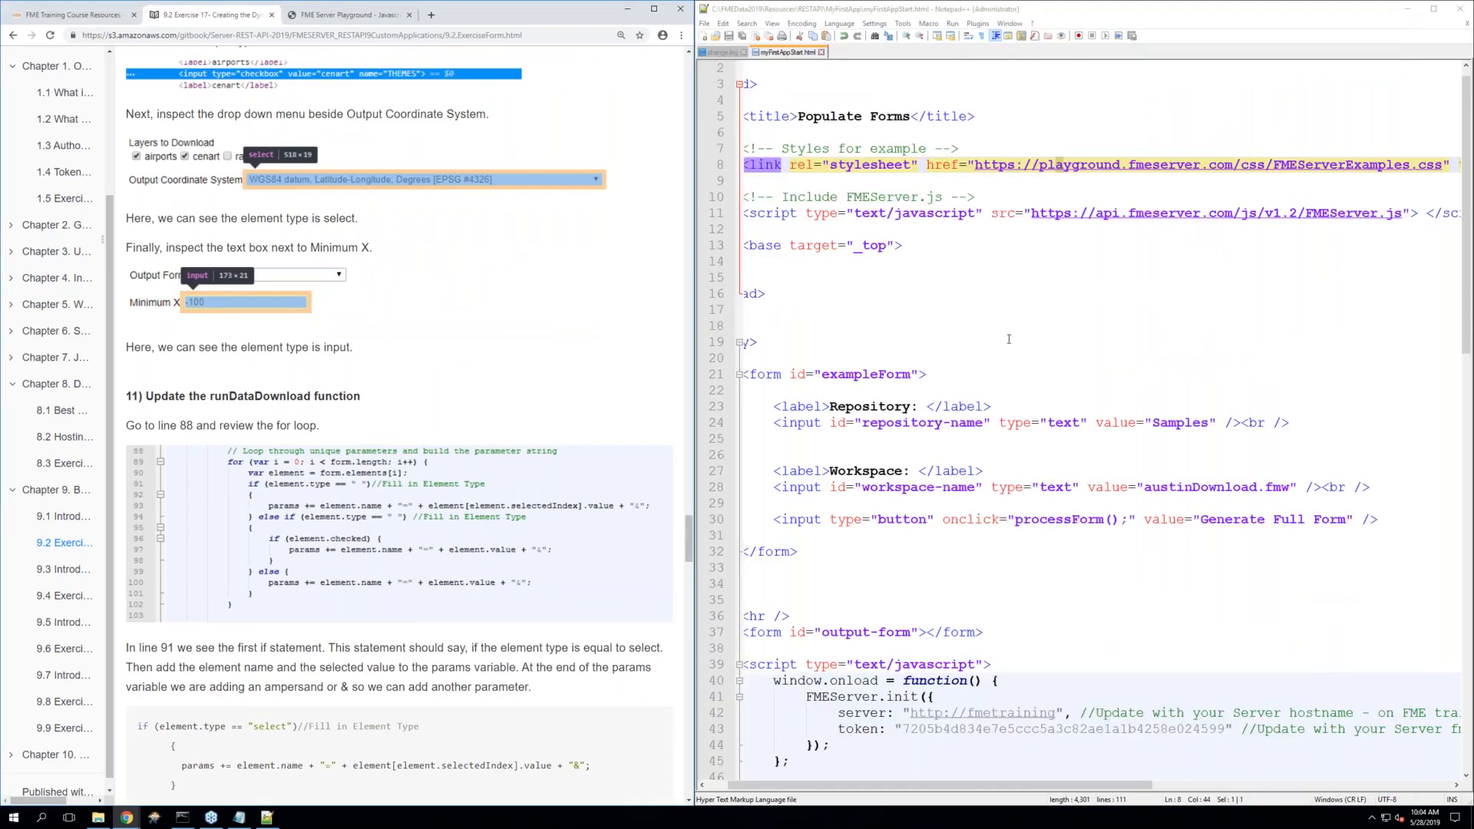
{"action": "left_click", "coordinate": [1009, 339]}
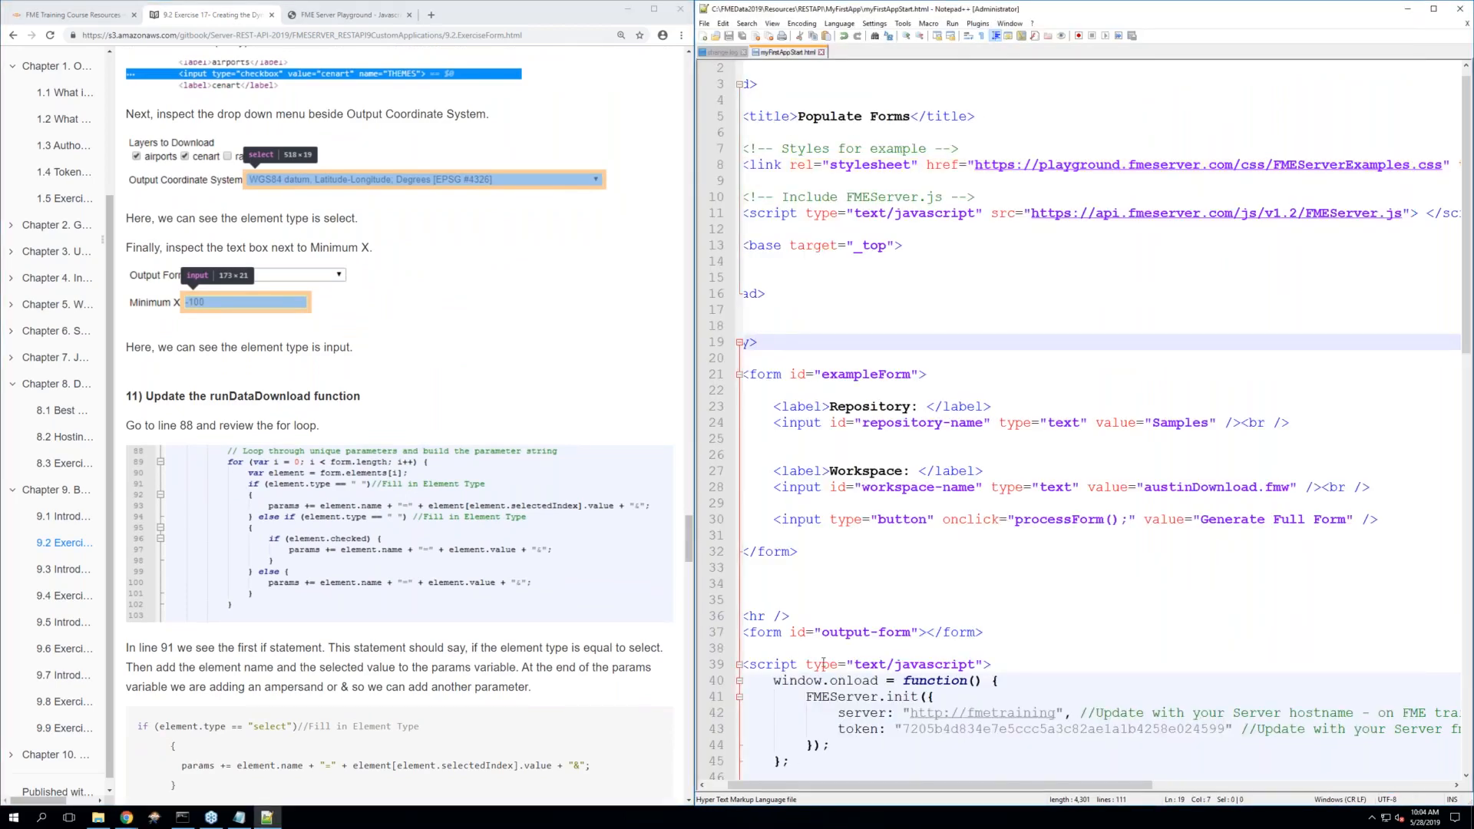
Fill in "select" as the element type in the if statement on line 91 of the runDataDownload function
{"action": "scroll", "coordinate": [823, 662], "scroll_direction": "down", "scroll_amount": 9}
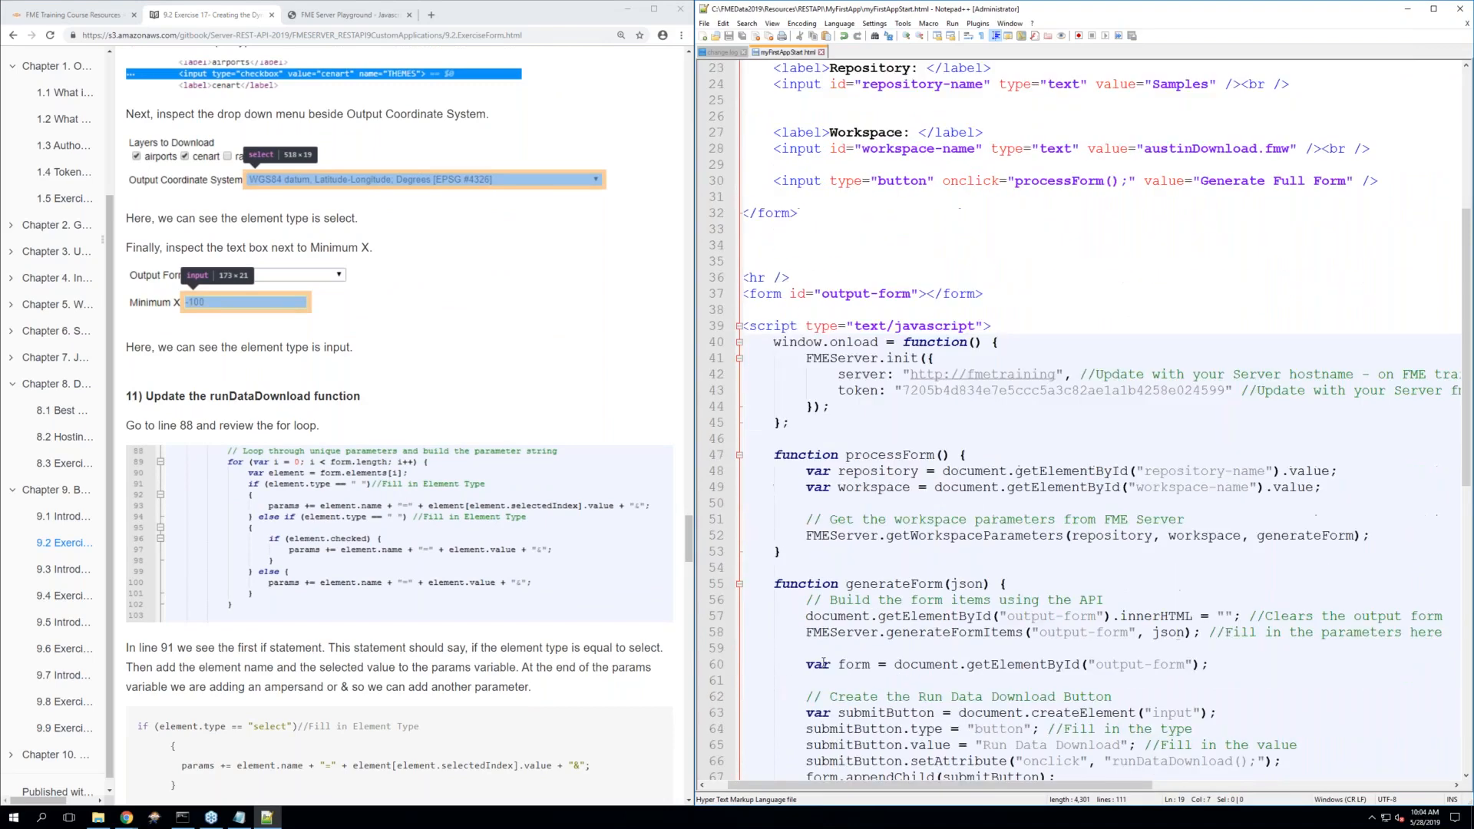
{"action": "scroll", "coordinate": [824, 662], "scroll_direction": "down", "scroll_amount": 10}
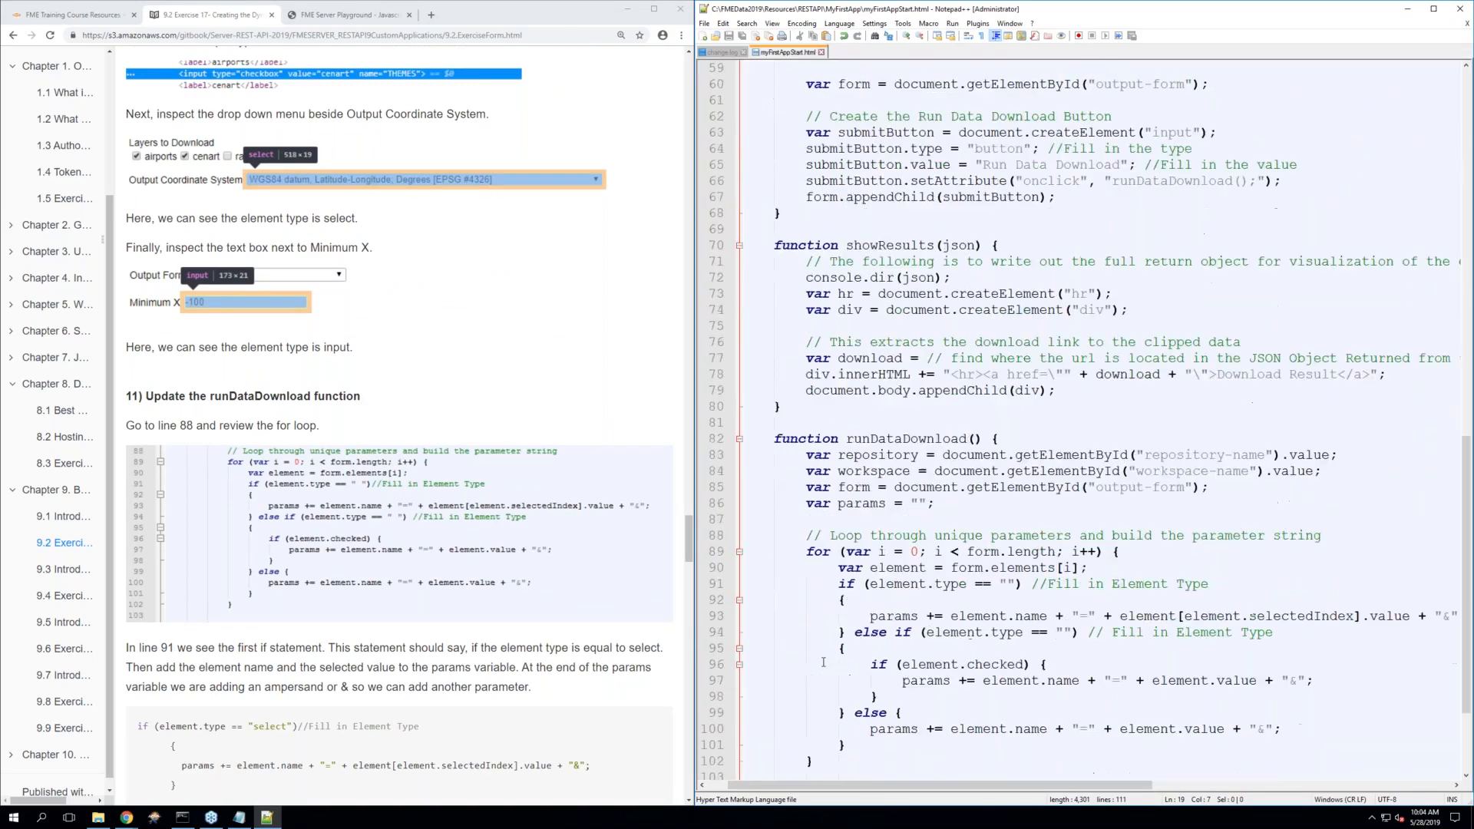
{"action": "scroll", "coordinate": [824, 662], "scroll_direction": "down", "scroll_amount": 1}
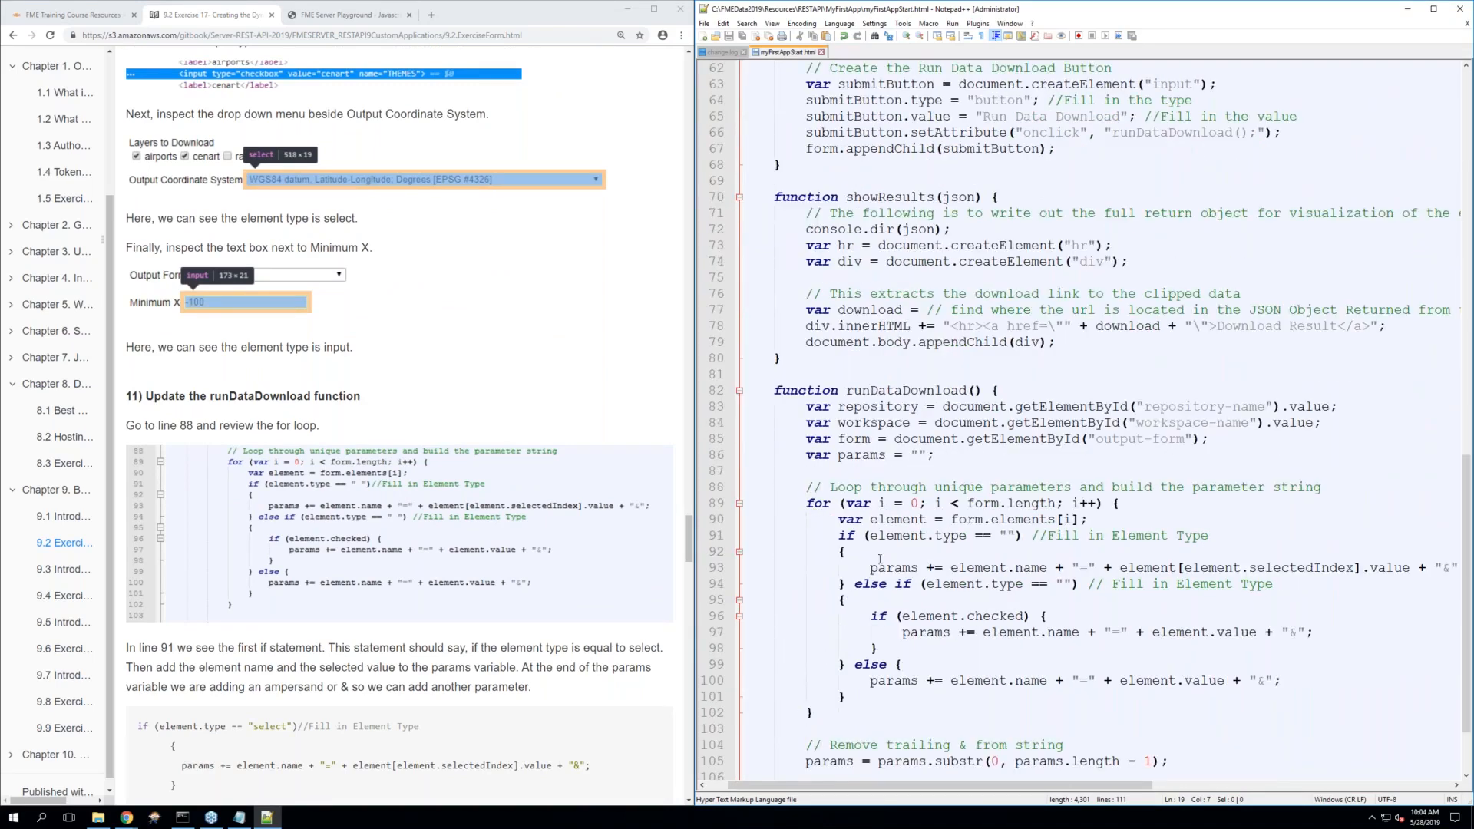
{"action": "scroll", "coordinate": [939, 577], "scroll_direction": "down", "scroll_amount": 1}
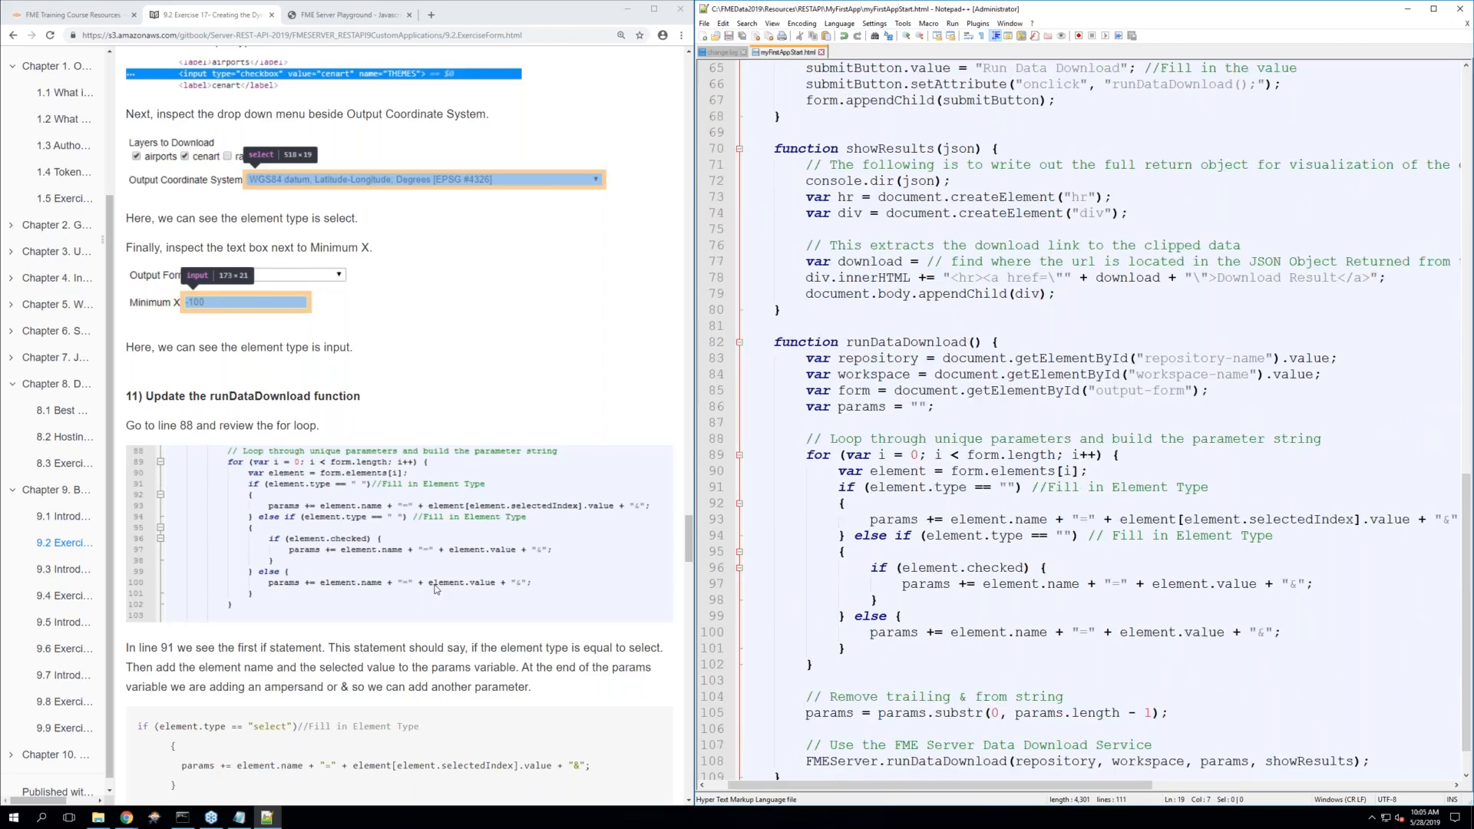
{"action": "scroll", "coordinate": [434, 588], "scroll_direction": "down", "scroll_amount": 2}
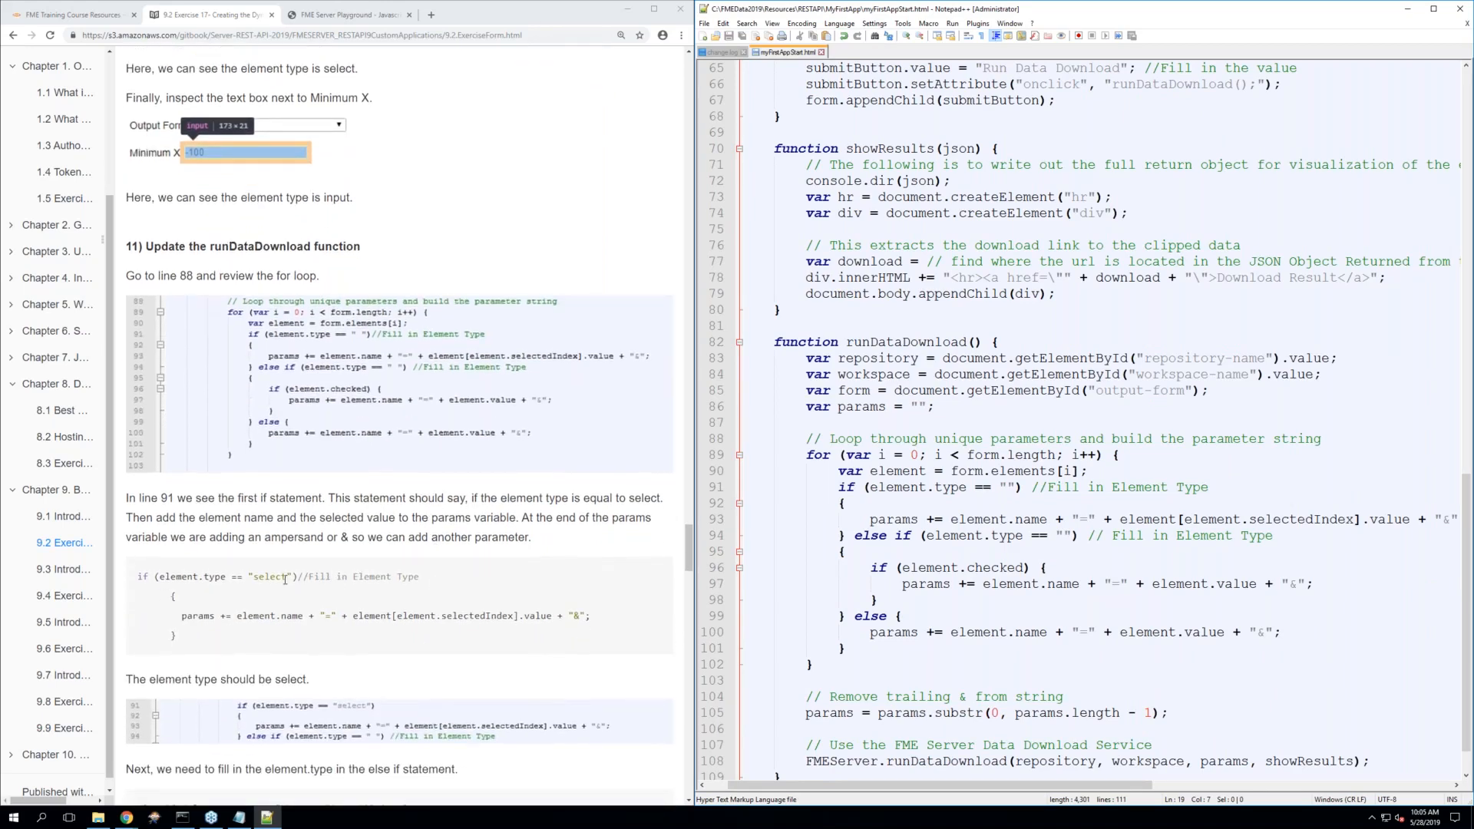
{"action": "left_click", "coordinate": [1031, 486]}
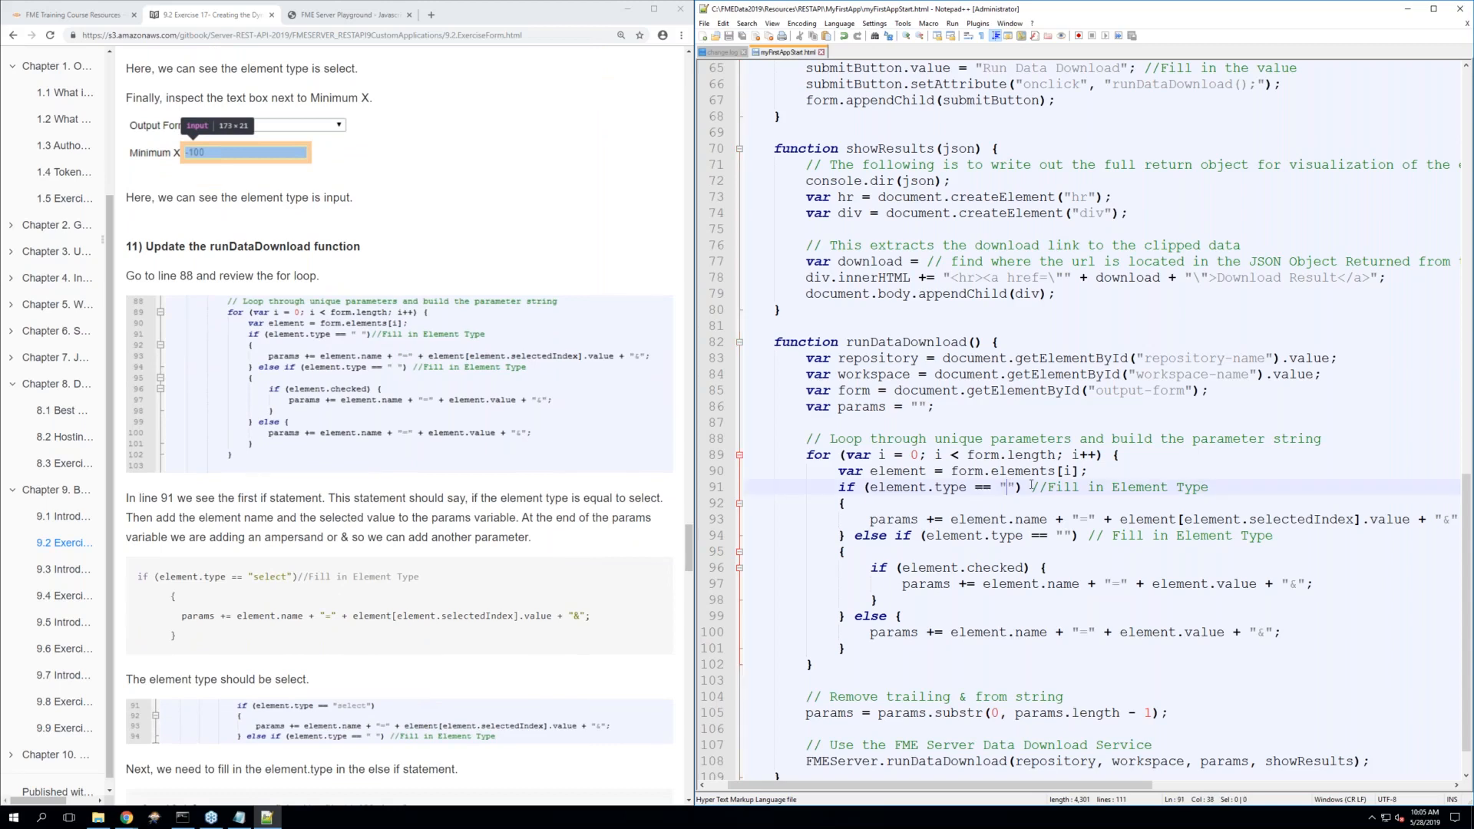
{"action": "type", "text": "selec"}
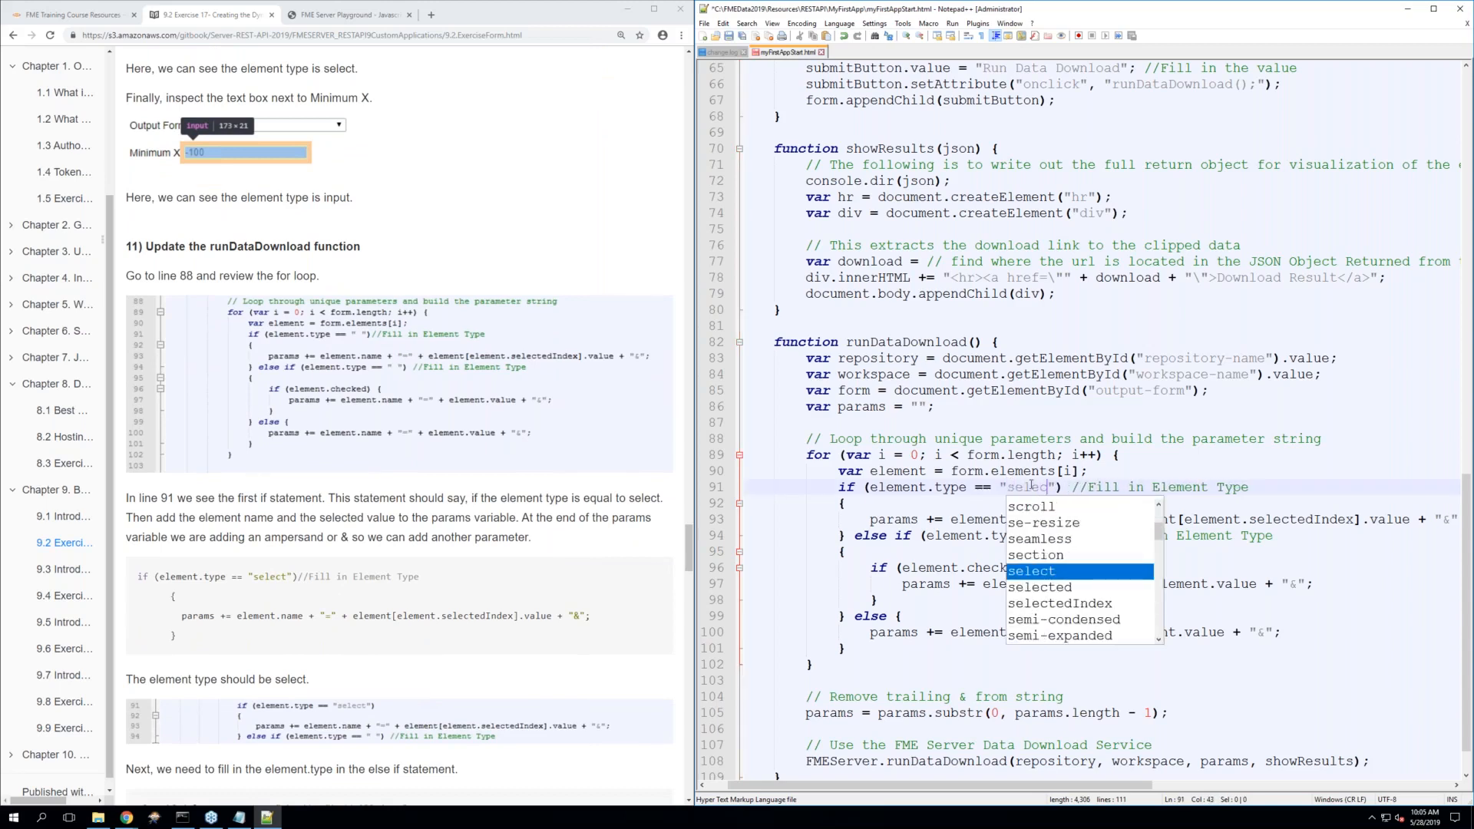
{"action": "double_click", "coordinate": [1059, 575]}
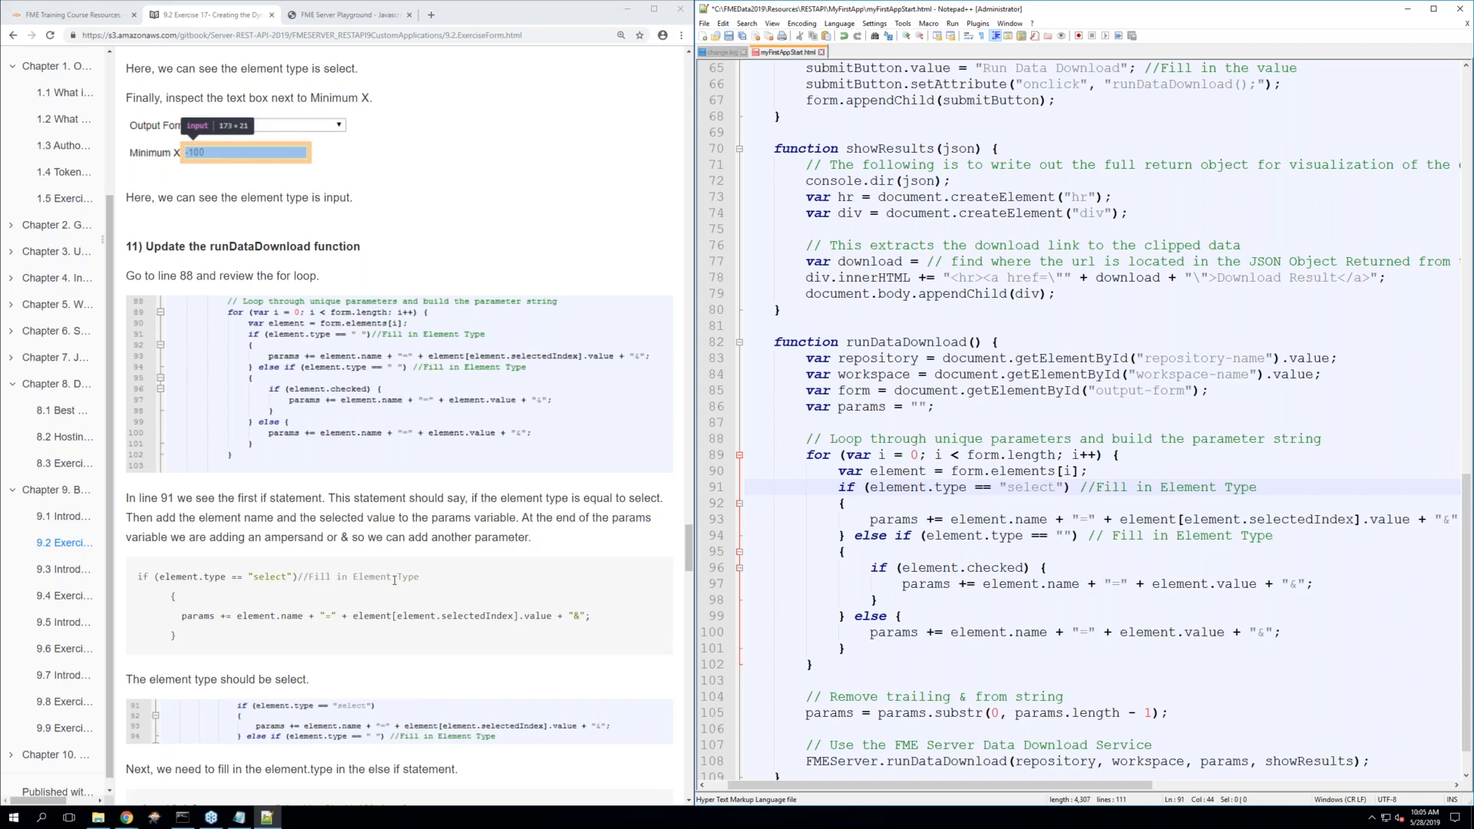
{"action": "scroll", "coordinate": [395, 580], "scroll_direction": "down", "scroll_amount": 2}
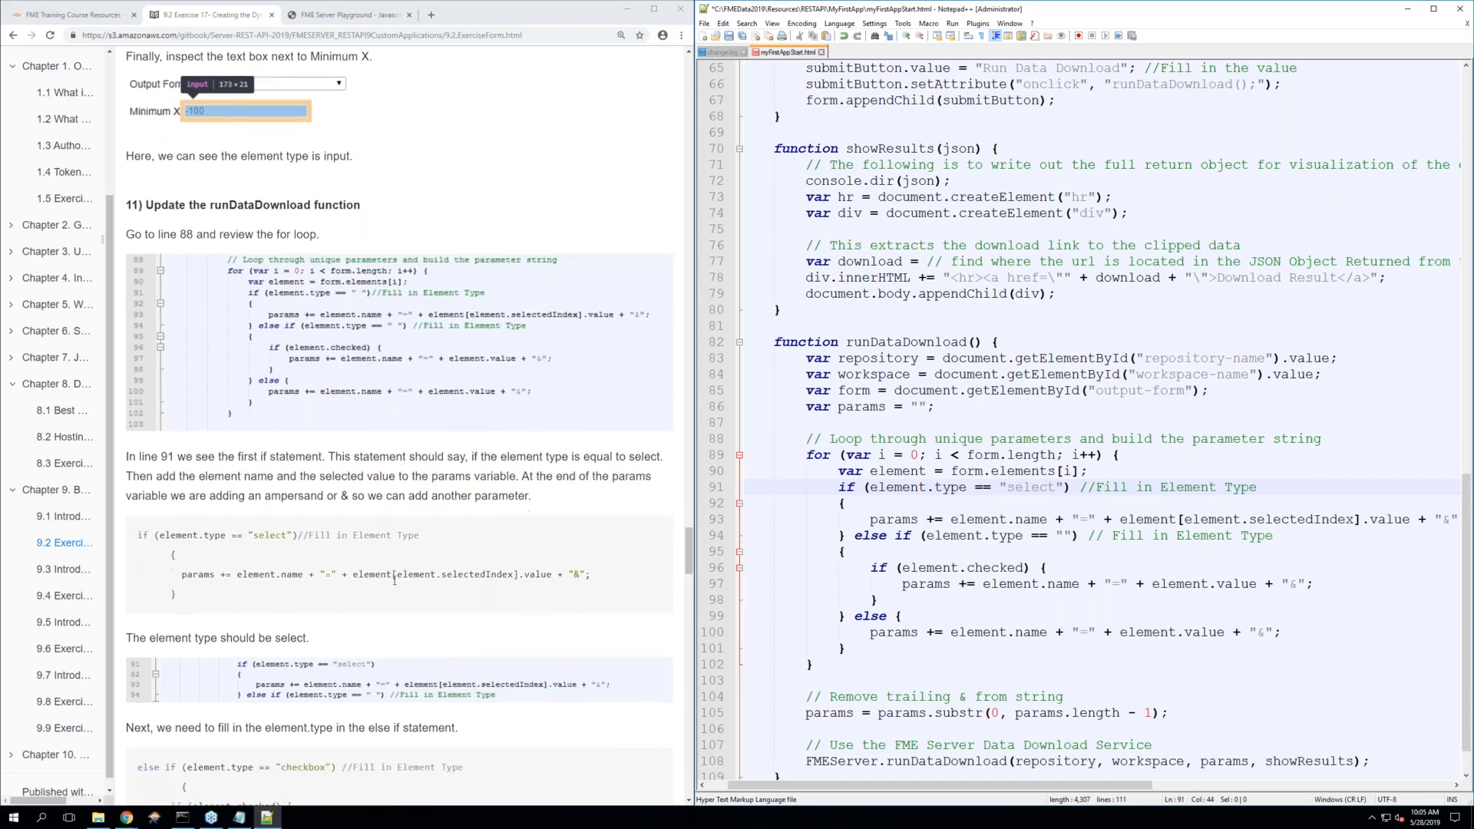
Fill in "checkbox" as the element type in the else if statement on line 94 of runDataDownload
{"action": "scroll", "coordinate": [394, 580], "scroll_direction": "down", "scroll_amount": 1}
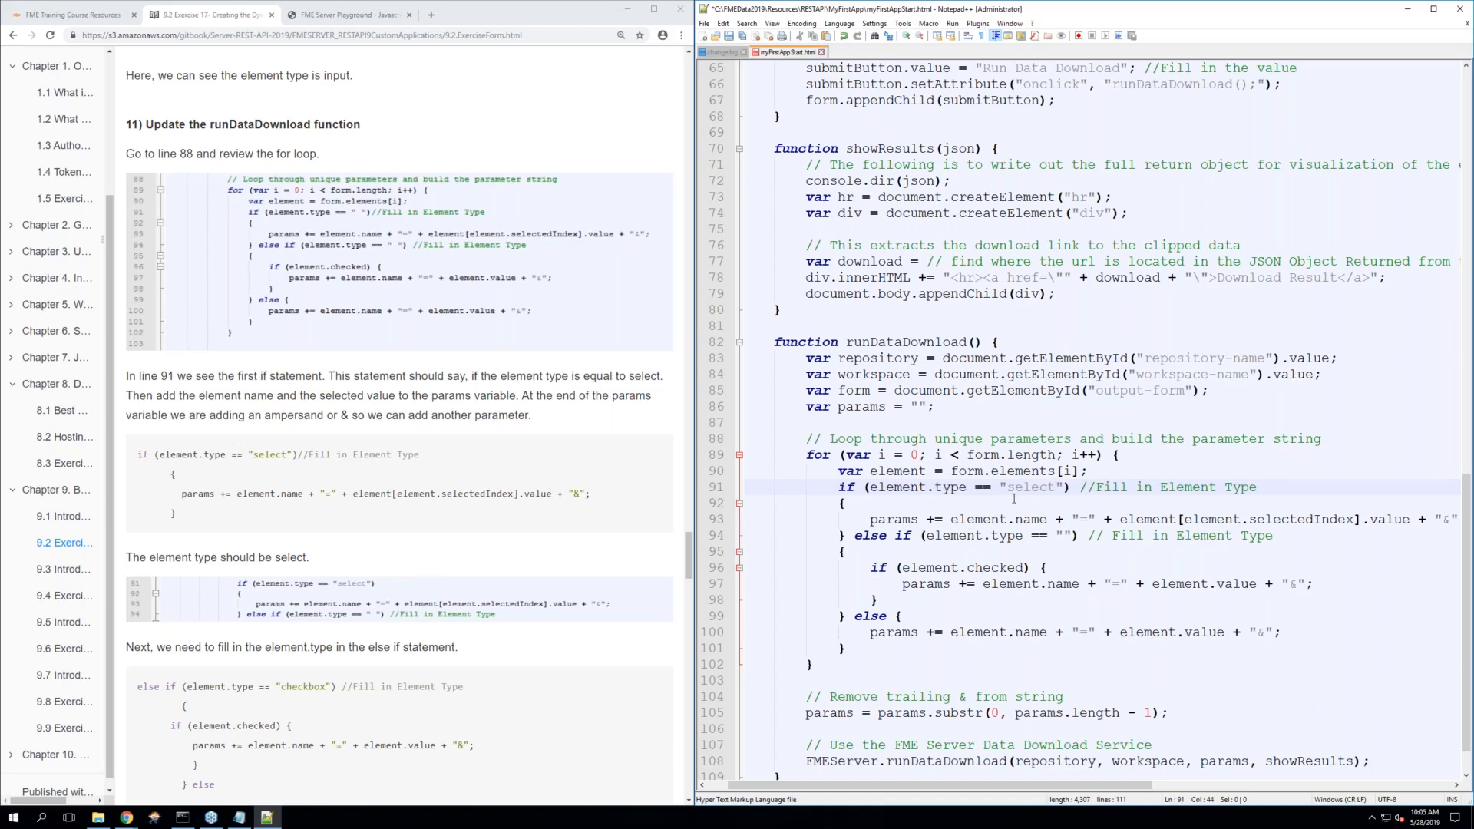
{"action": "left_click", "coordinate": [1062, 535]}
{"action": "scroll", "coordinate": [406, 629], "scroll_direction": "down", "scroll_amount": 3}
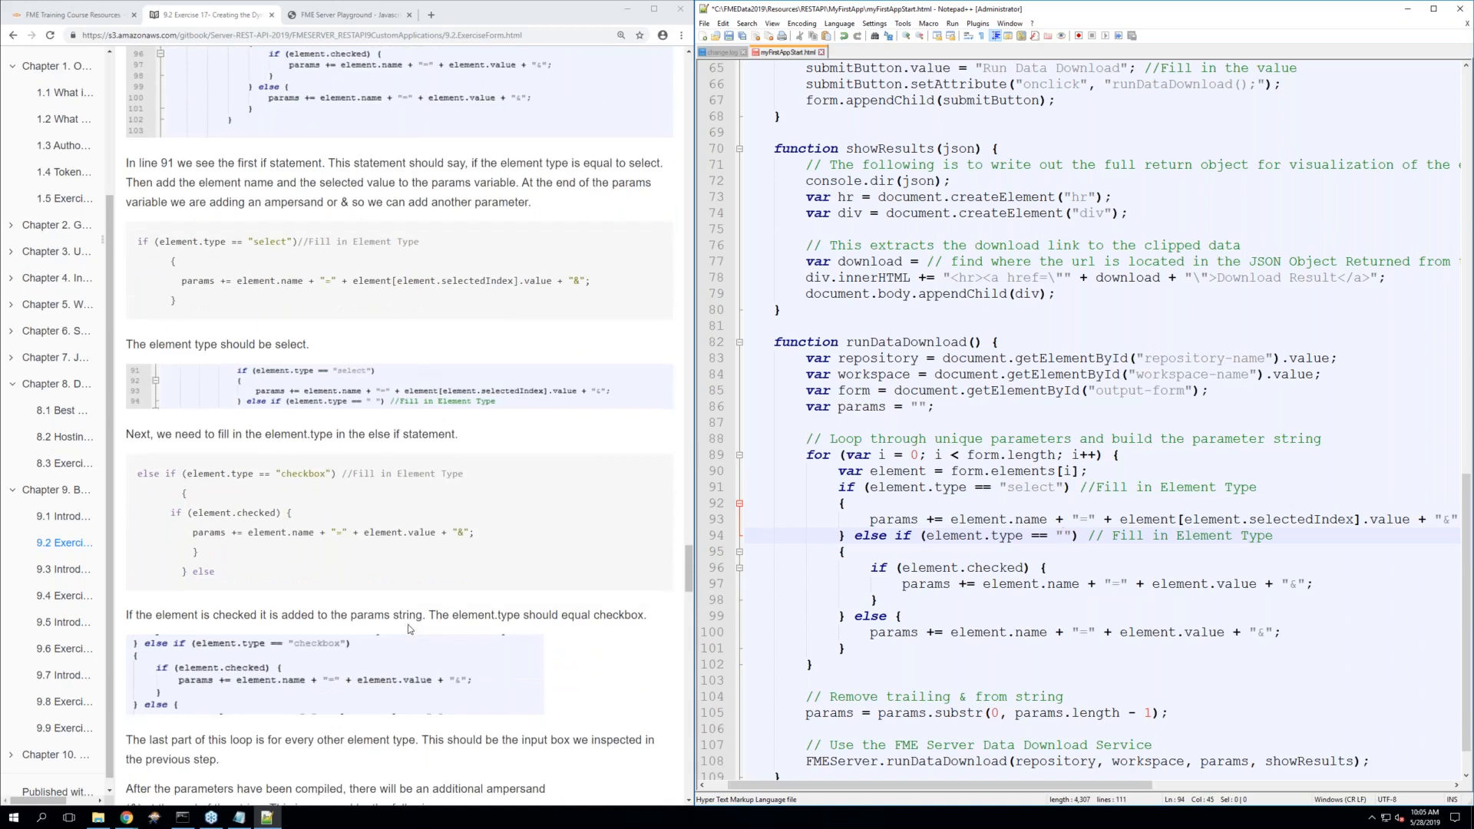
{"action": "type", "text": "check"}
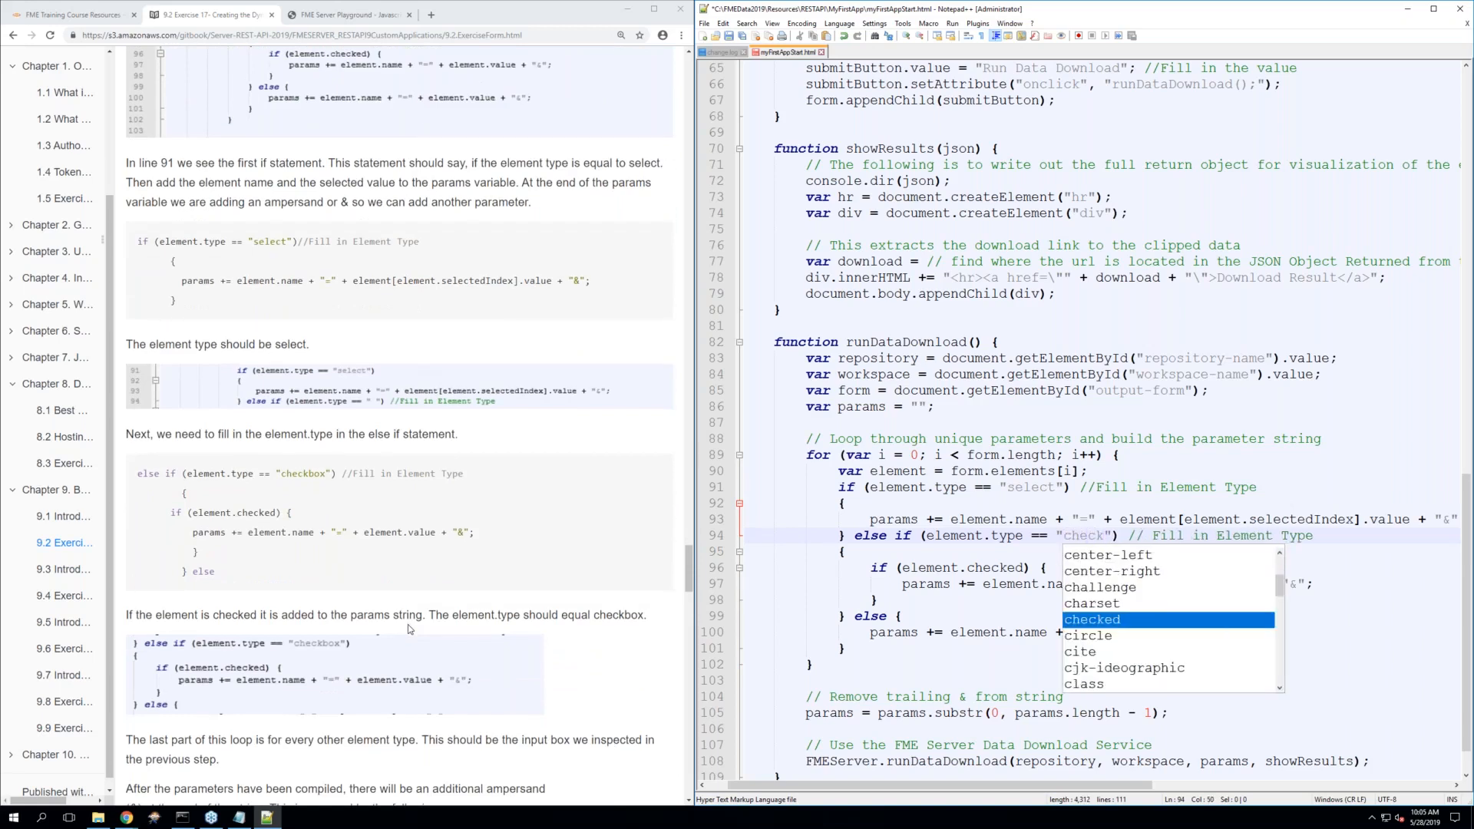
{"action": "type", "text": "box"}
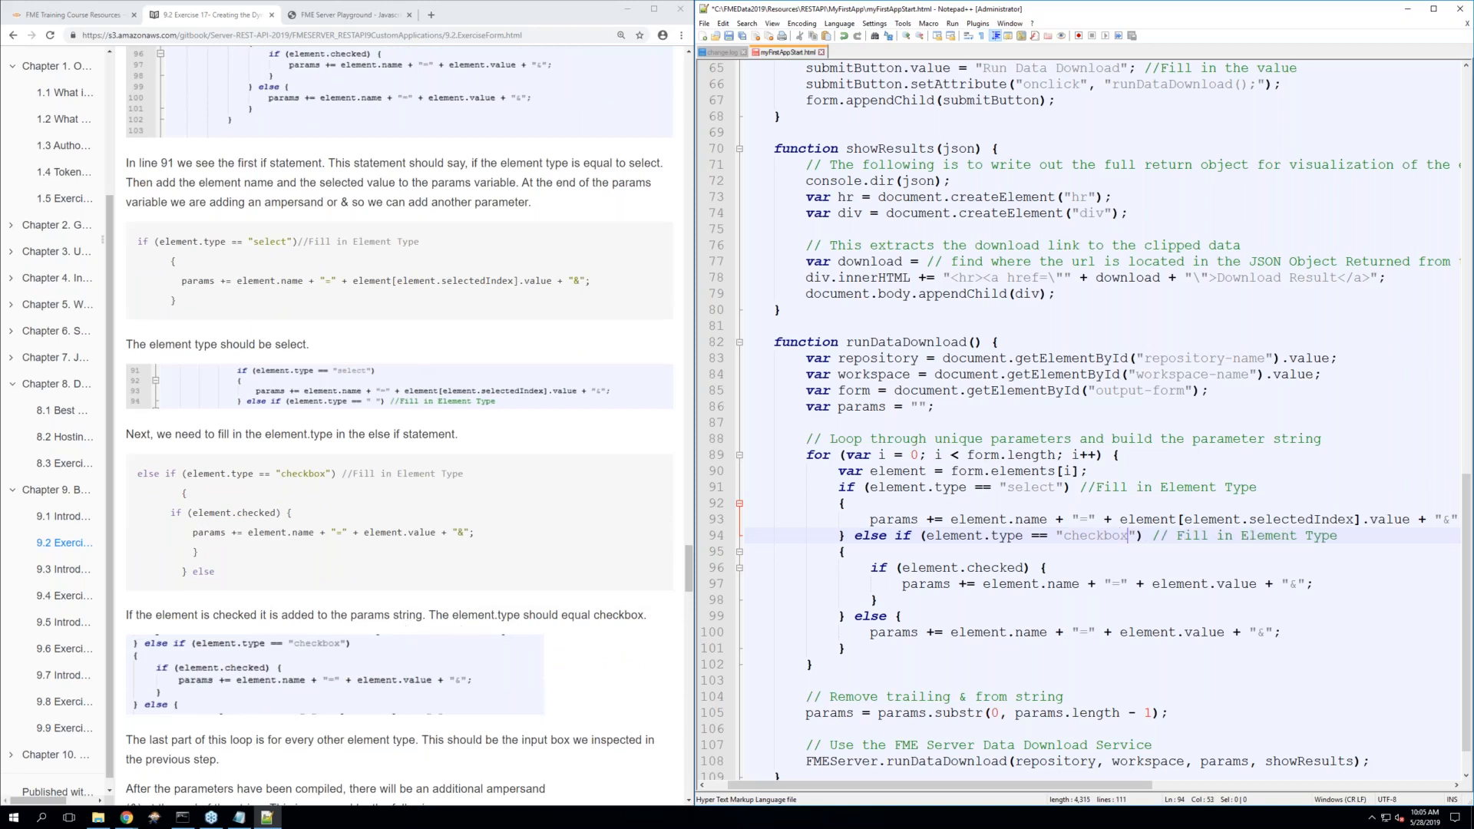
Review the final else branch of the loop and the line 105 statement that removes the trailing ampersand from params
{"action": "left_click", "coordinate": [963, 618]}
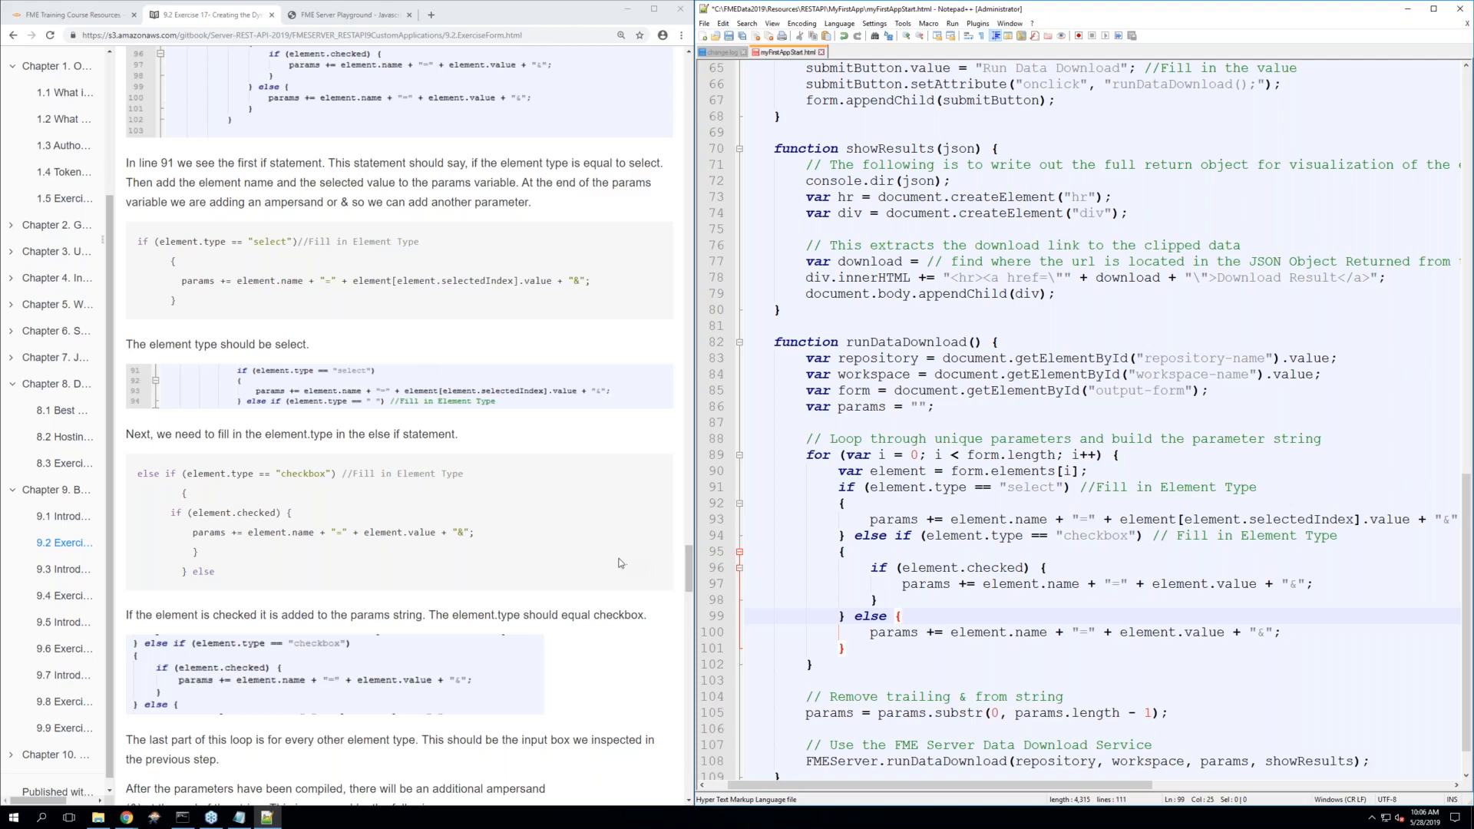
{"action": "scroll", "coordinate": [620, 563], "scroll_direction": "down", "scroll_amount": 1}
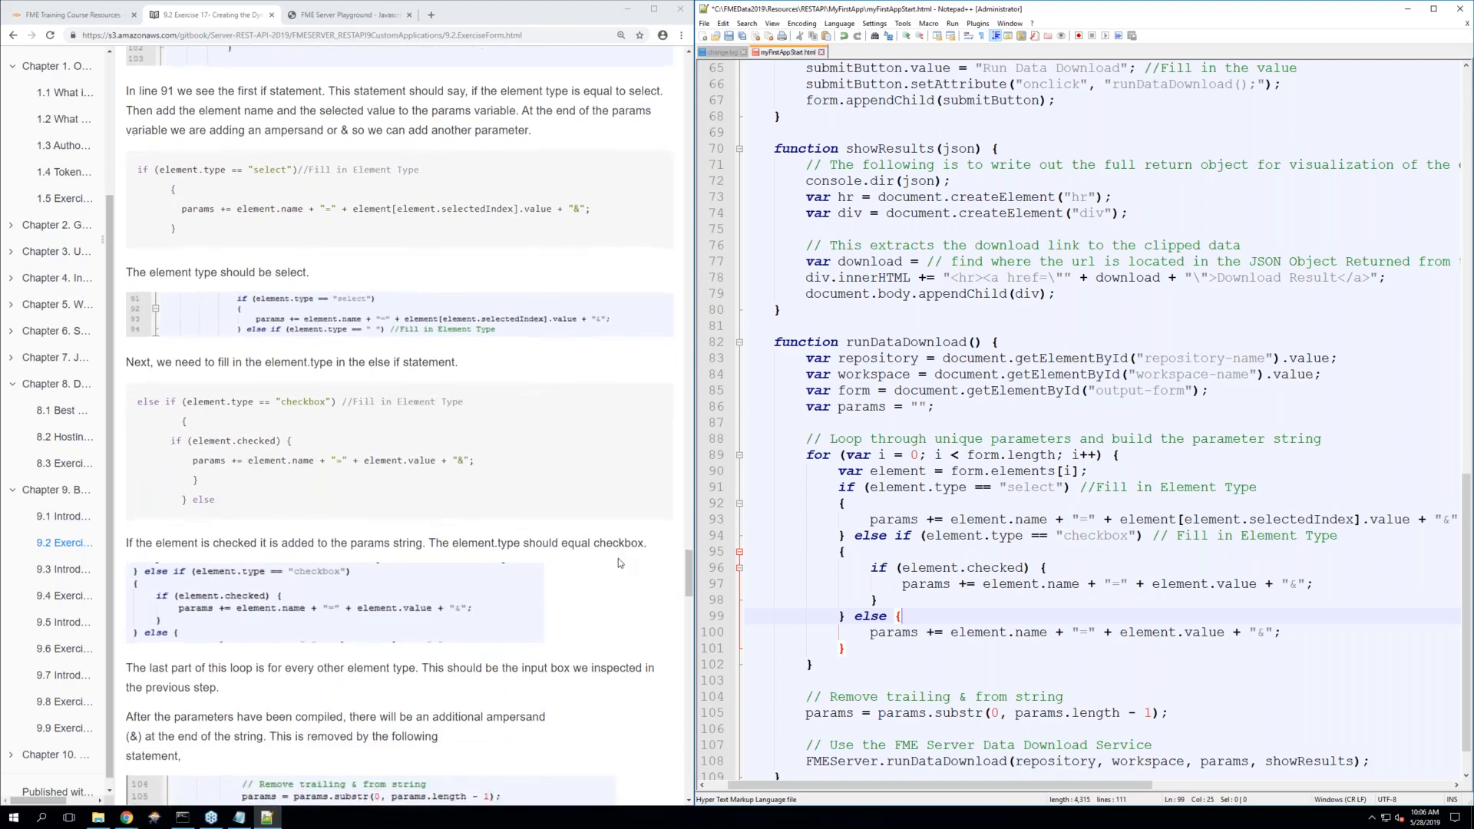
{"action": "scroll", "coordinate": [618, 562], "scroll_direction": "down", "scroll_amount": 1}
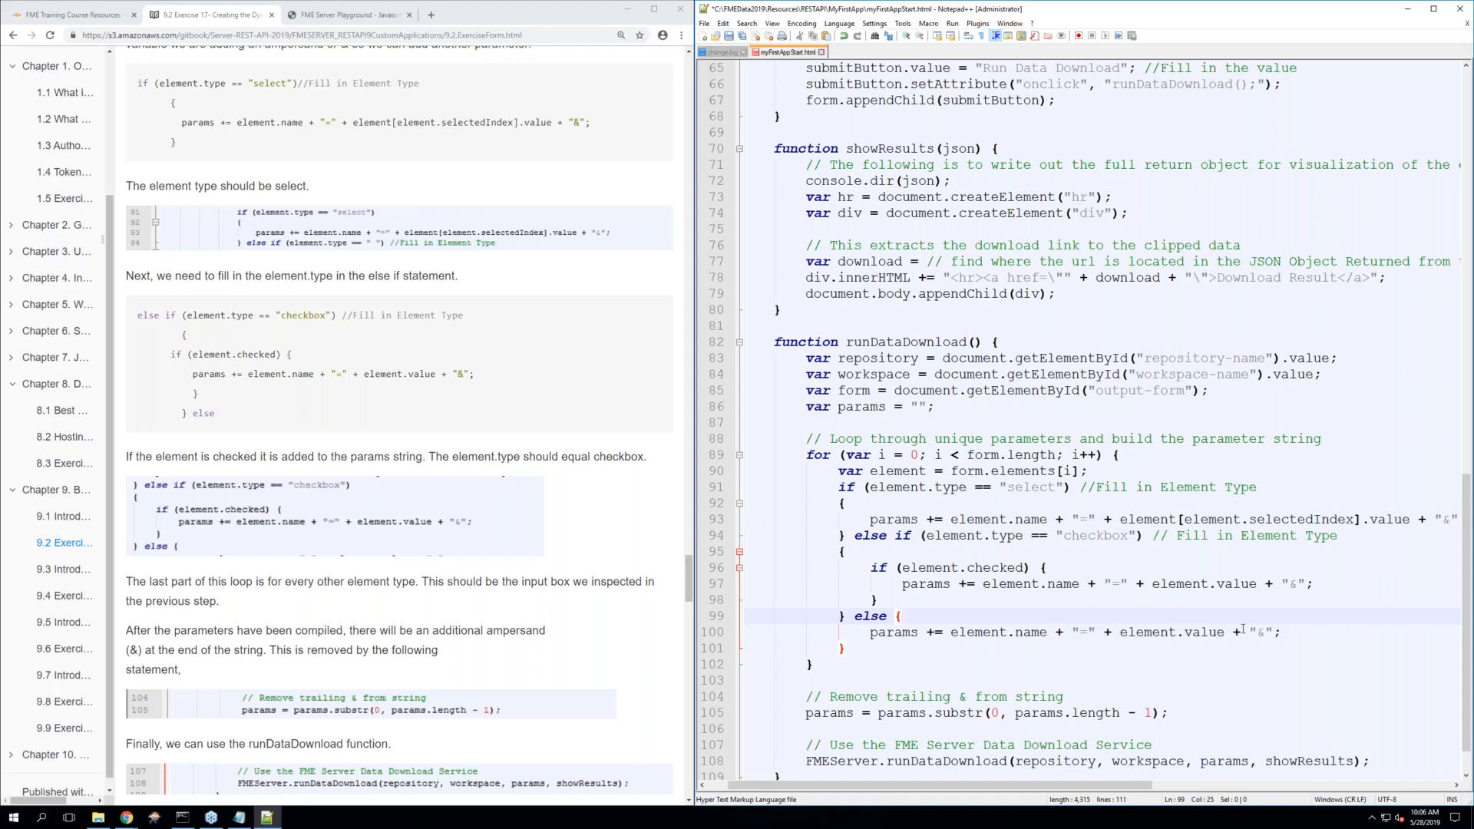
{"action": "left_click_drag", "start_coordinate": [1254, 635], "coordinate": [1272, 635]}
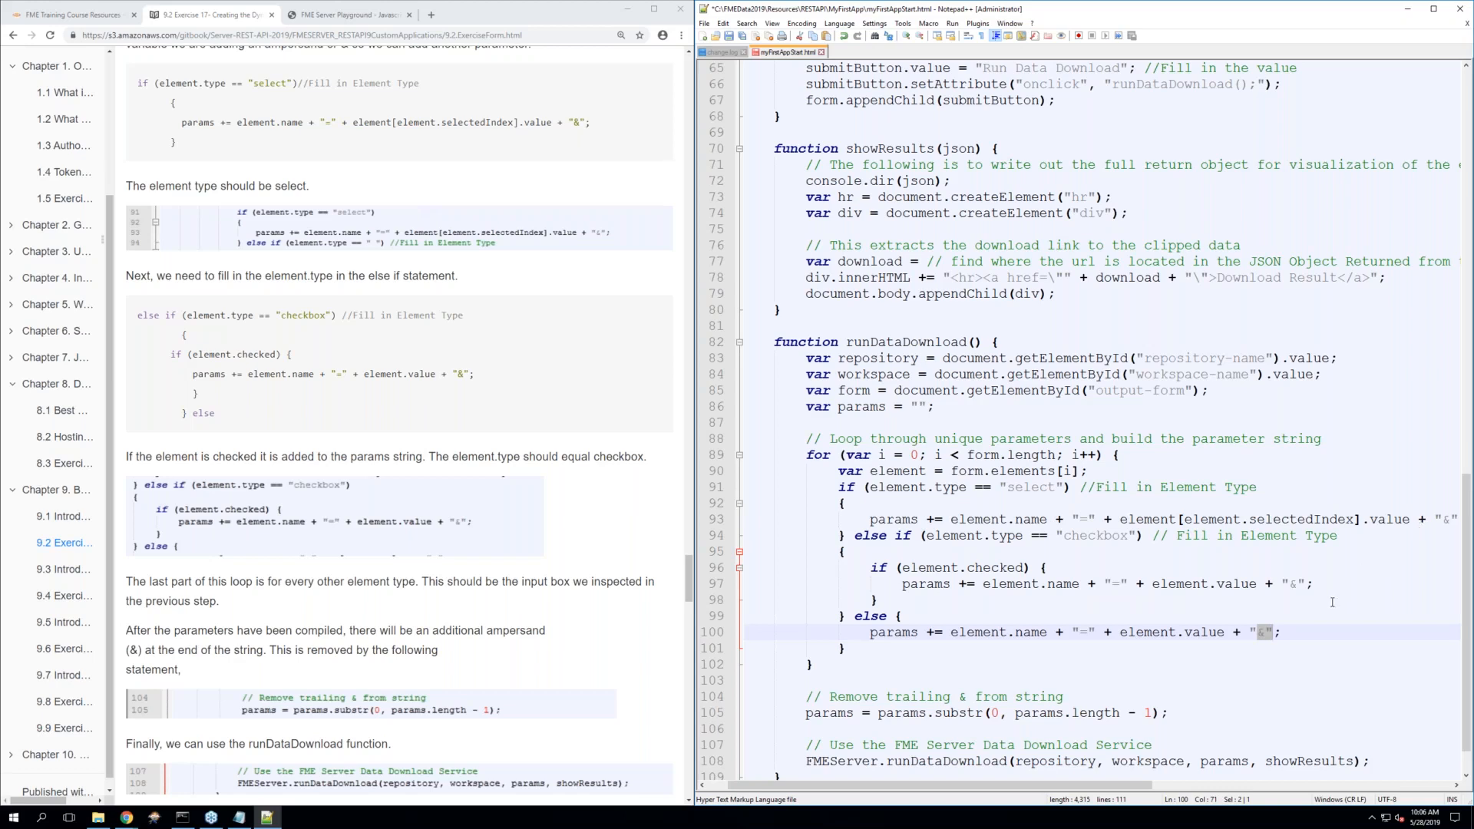
{"action": "scroll", "coordinate": [1332, 602], "scroll_direction": "down", "scroll_amount": 1}
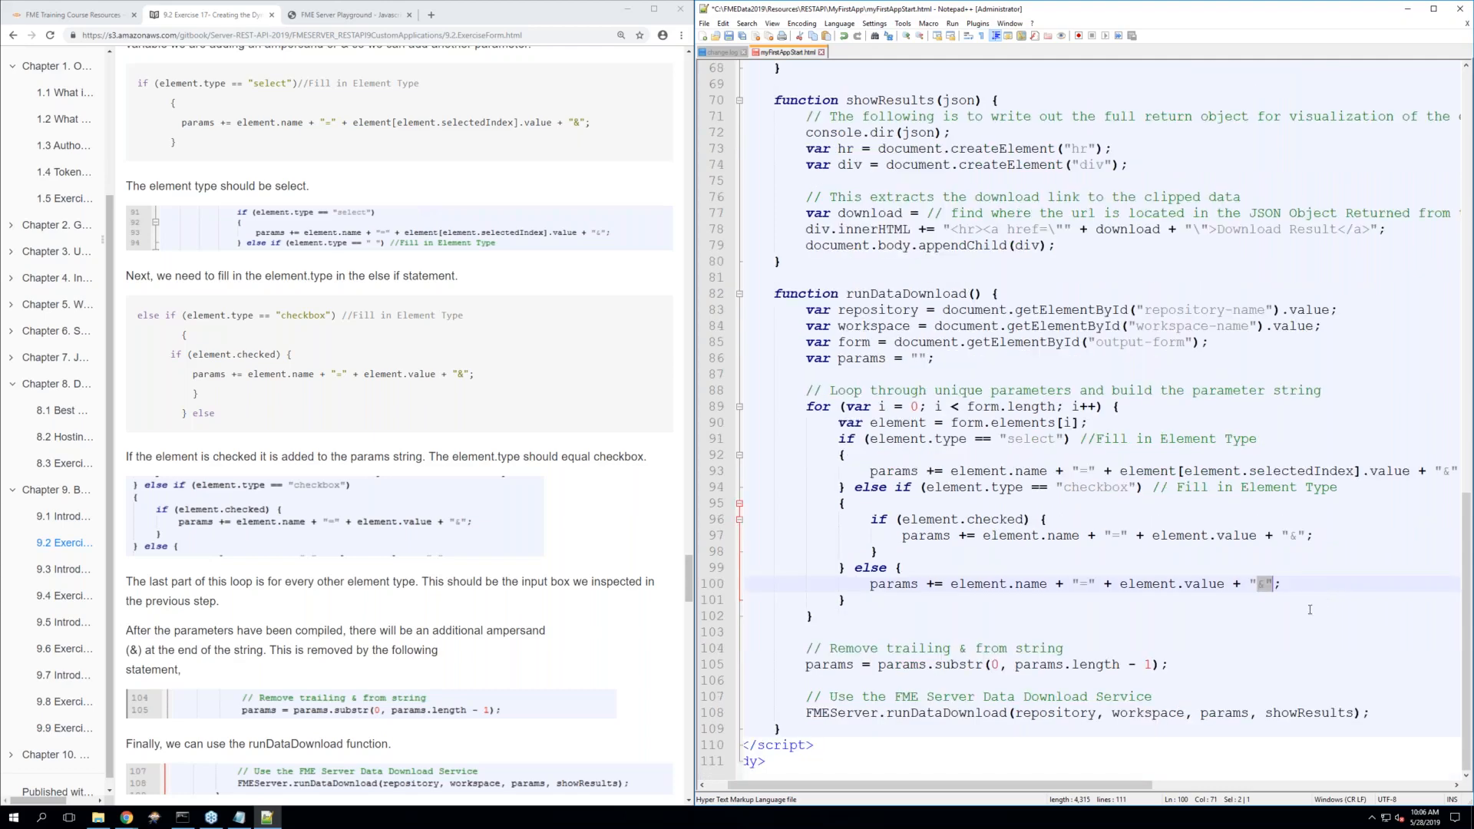
{"action": "left_click_drag", "start_coordinate": [806, 665], "coordinate": [999, 660]}
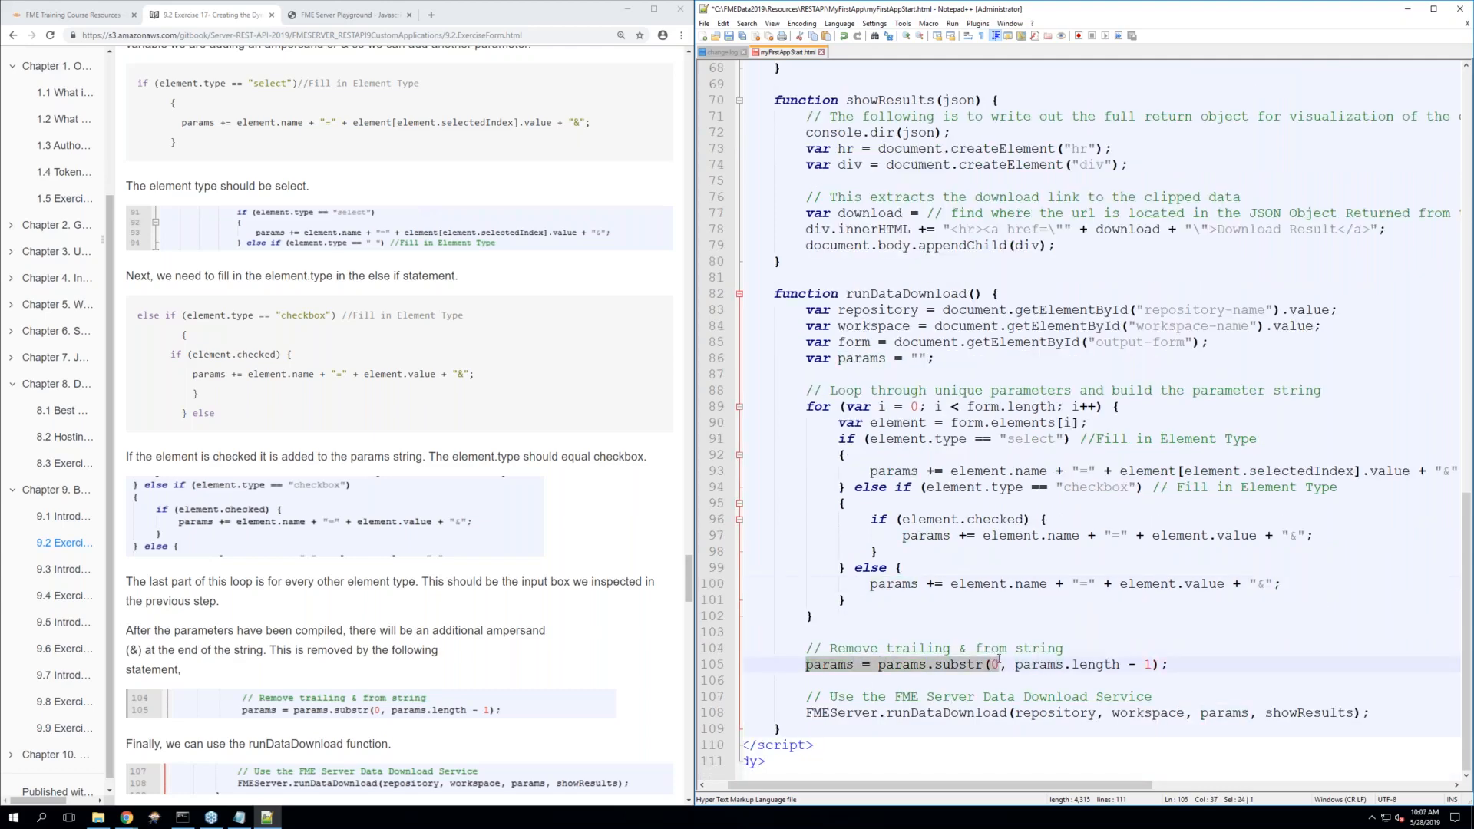
{"action": "left_click", "coordinate": [1157, 659]}
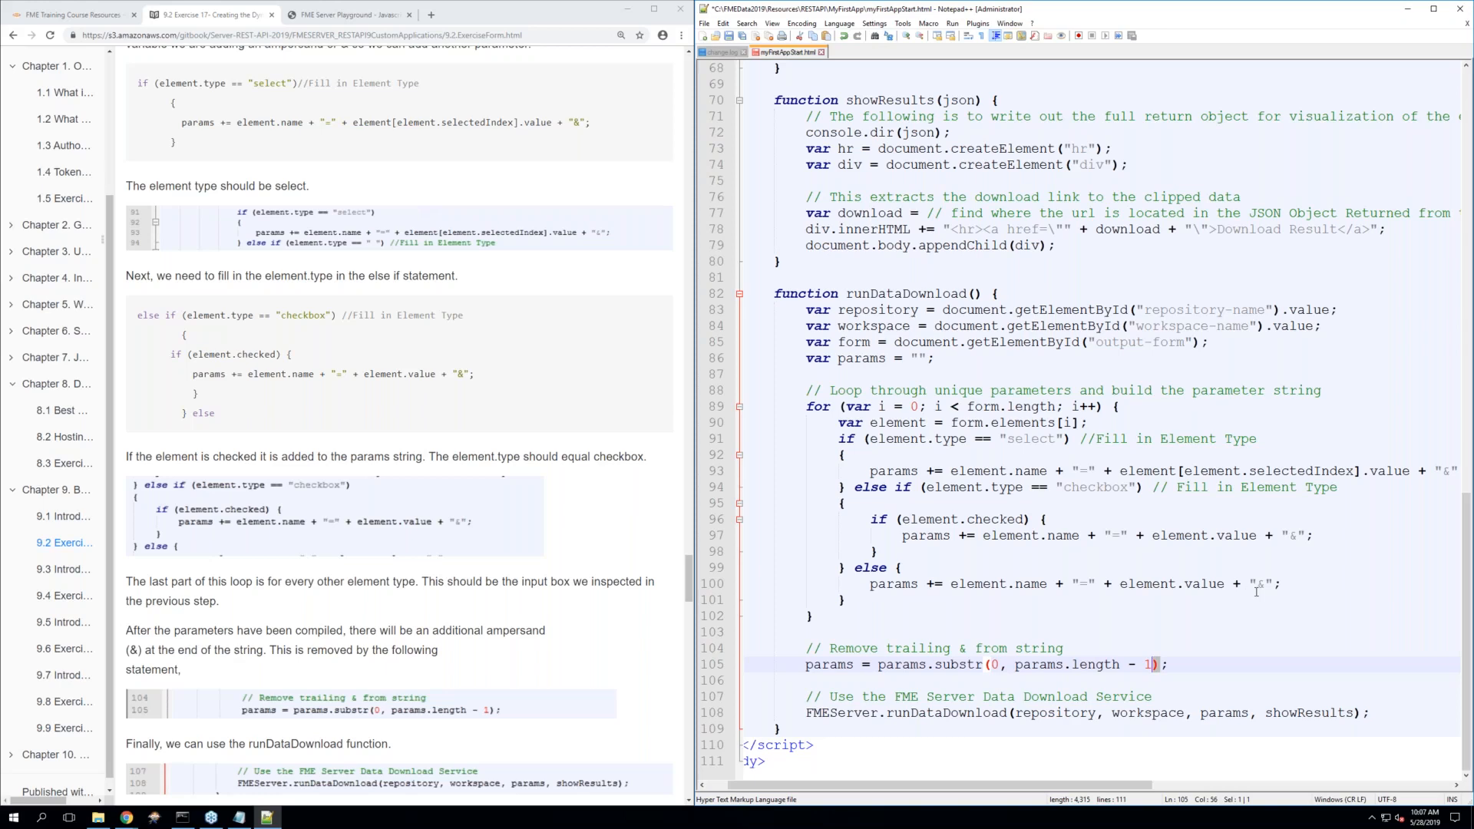
{"action": "left_click", "coordinate": [1159, 664]}
{"action": "left_click_drag", "start_coordinate": [883, 686], "coordinate": [873, 696]}
{"action": "left_click", "coordinate": [854, 687]}
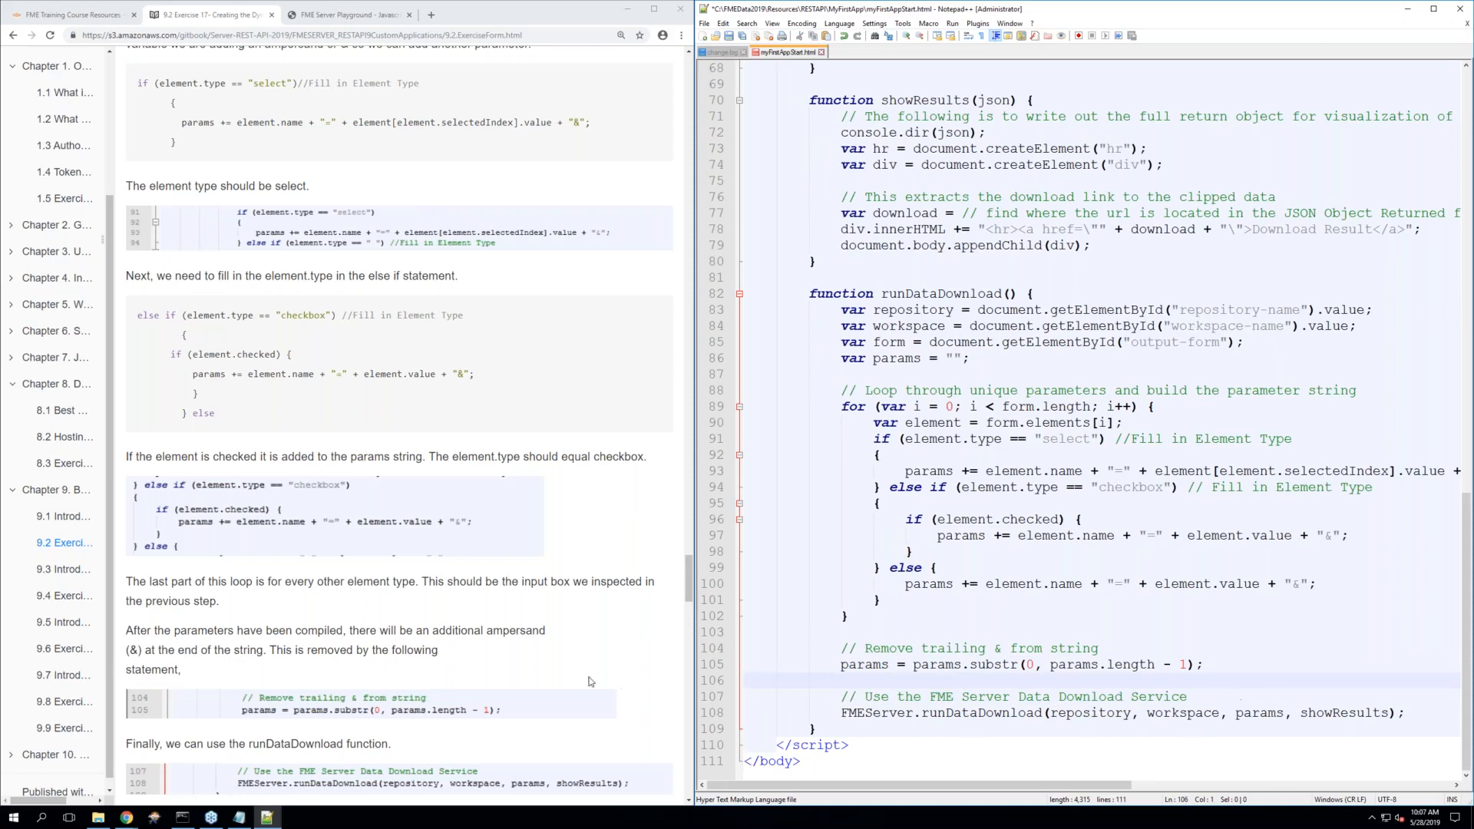
Read the exercise's explanation of the FMEServer.runDataDownload parameters and the showResults callback, through the step 12 instructions
{"action": "scroll", "coordinate": [572, 681], "scroll_direction": "down", "scroll_amount": 2}
{"action": "scroll", "coordinate": [572, 682], "scroll_direction": "down", "scroll_amount": 2}
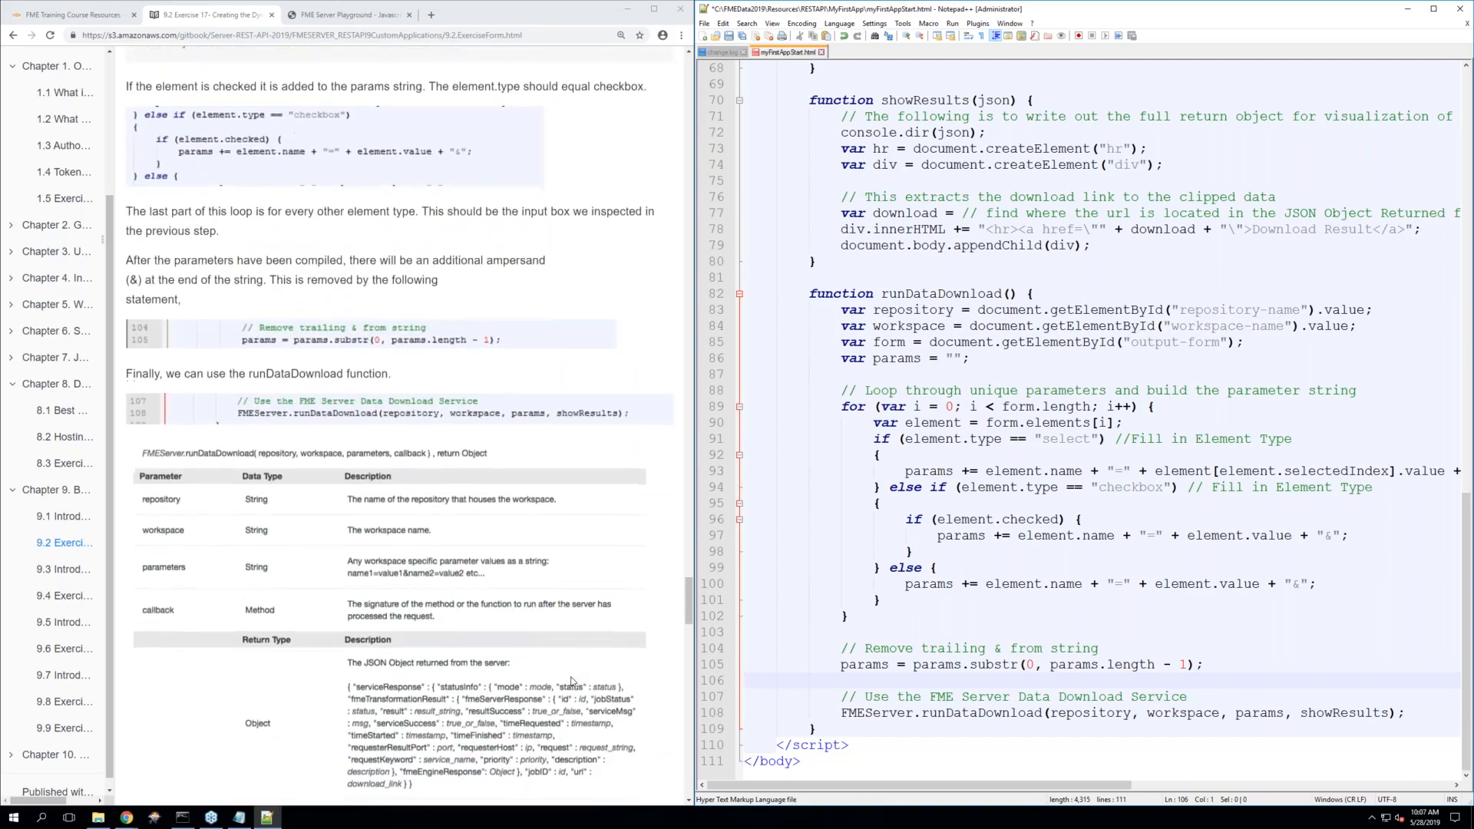
{"action": "scroll", "coordinate": [571, 682], "scroll_direction": "down", "scroll_amount": 2}
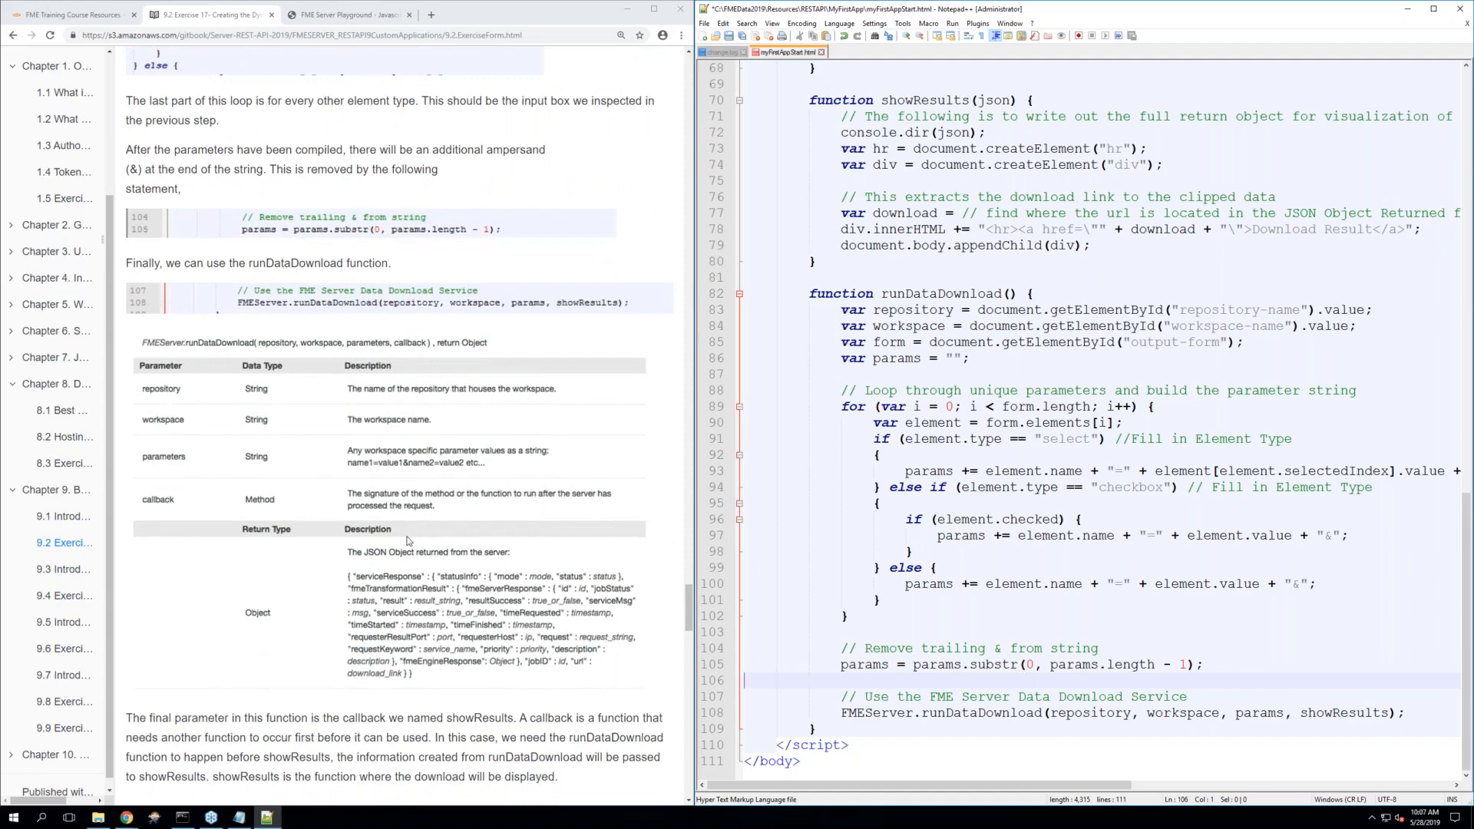
{"action": "scroll", "coordinate": [409, 540], "scroll_direction": "down", "scroll_amount": 2}
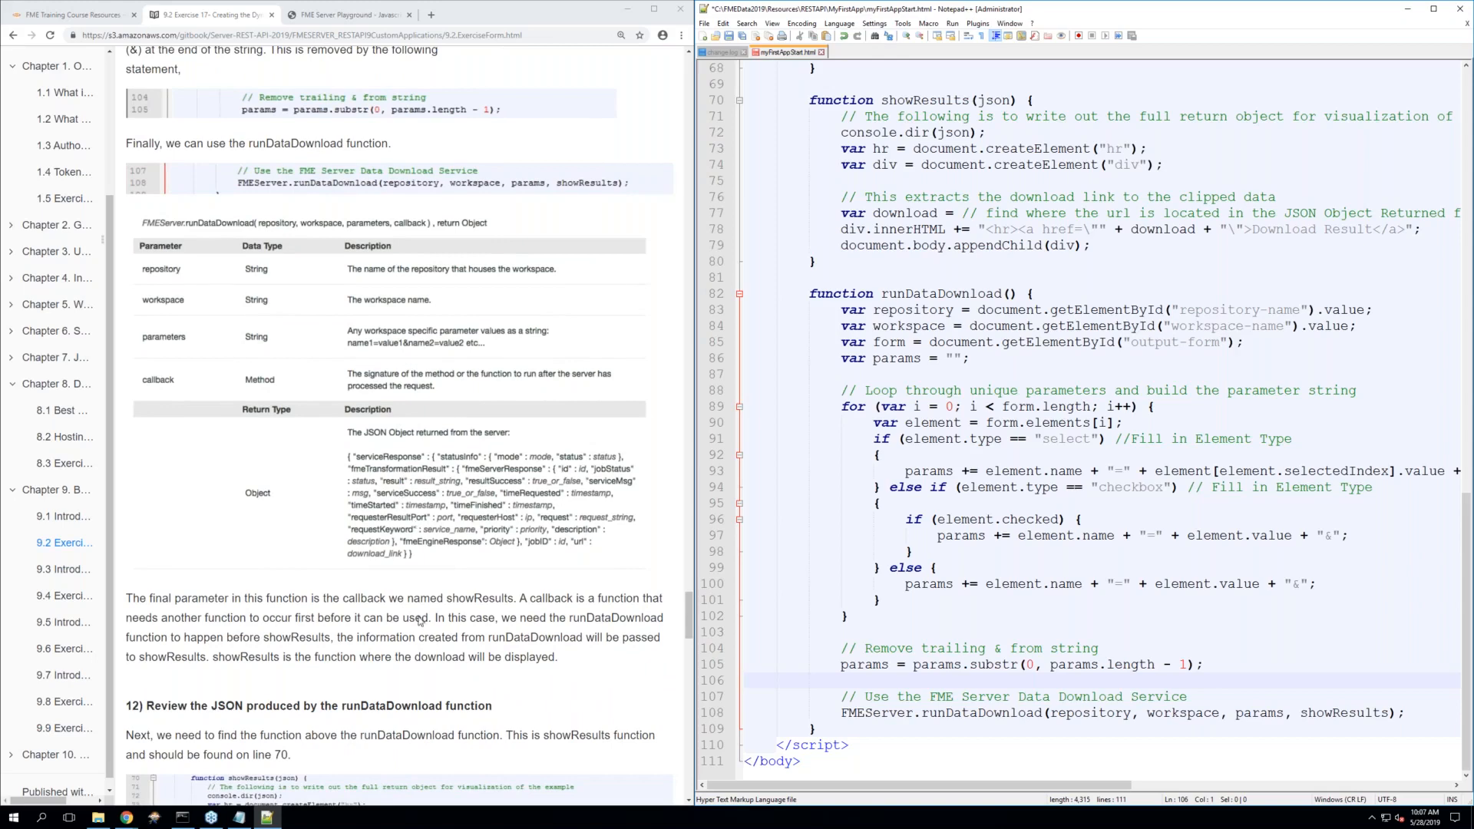
{"action": "scroll", "coordinate": [406, 615], "scroll_direction": "down", "scroll_amount": 1}
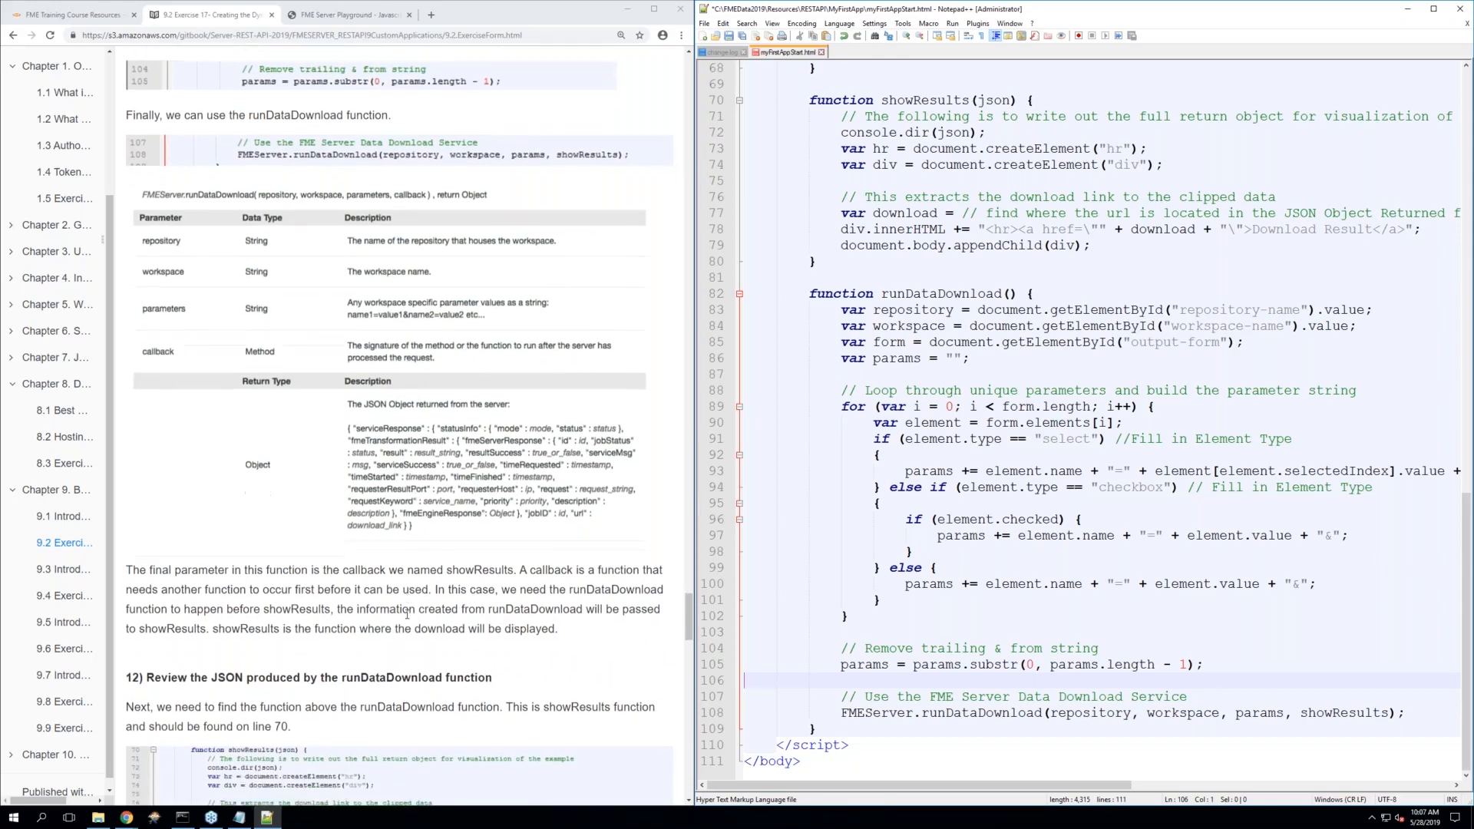
{"action": "scroll", "coordinate": [407, 614], "scroll_direction": "down", "scroll_amount": 3}
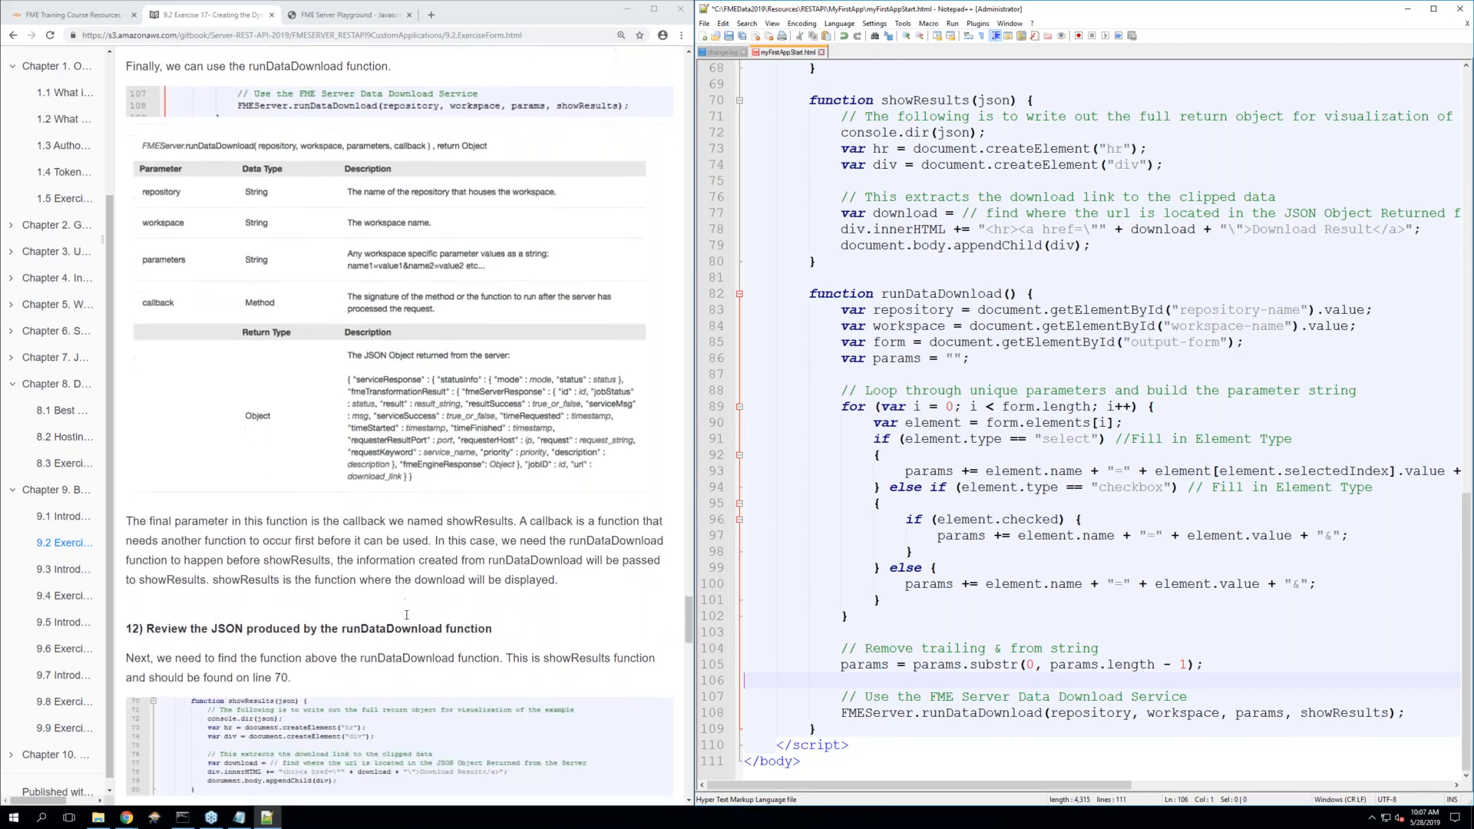
{"action": "scroll", "coordinate": [407, 614], "scroll_direction": "down", "scroll_amount": 4}
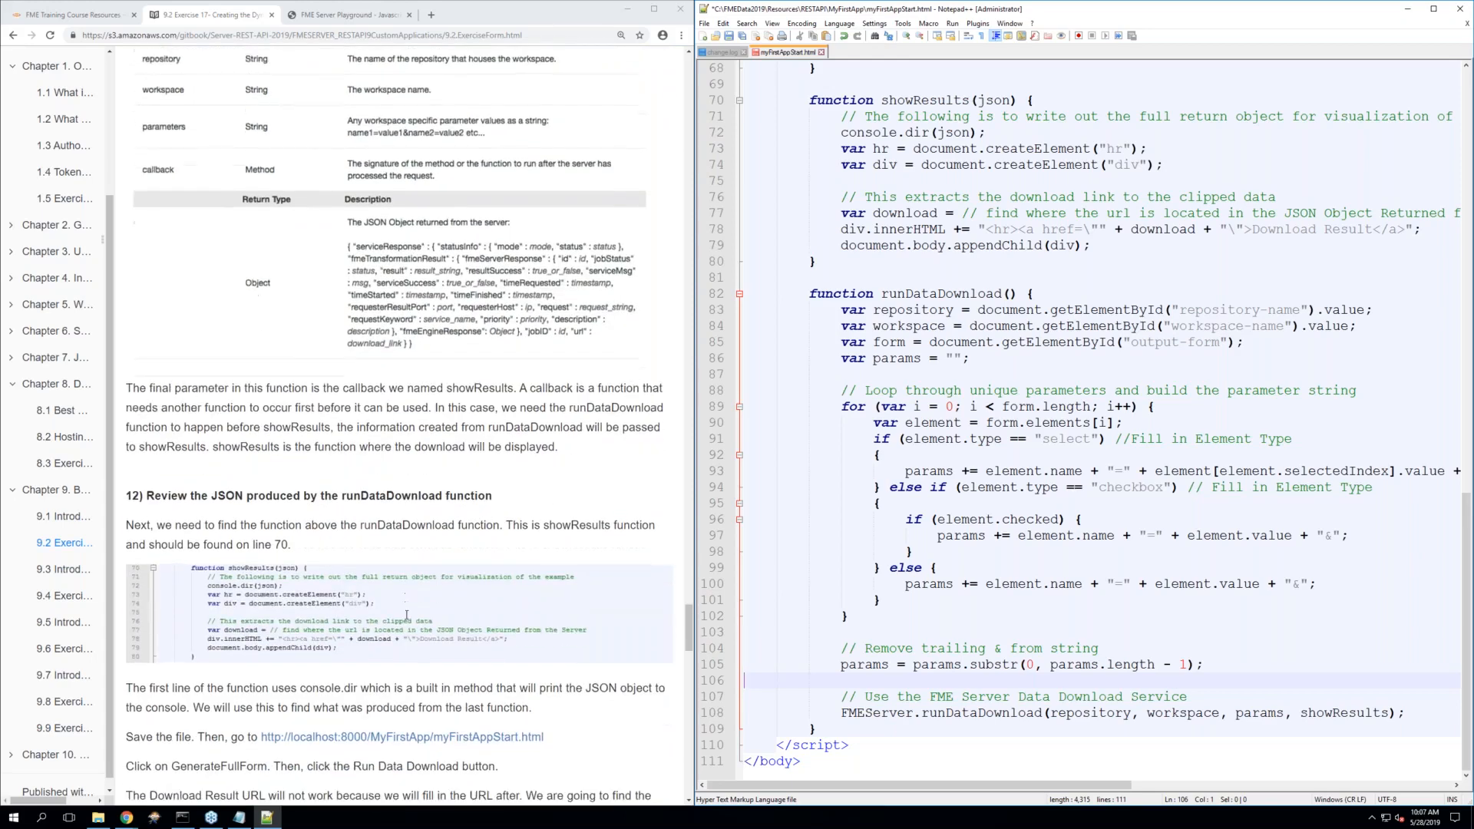
{"action": "scroll", "coordinate": [406, 614], "scroll_direction": "down", "scroll_amount": 3}
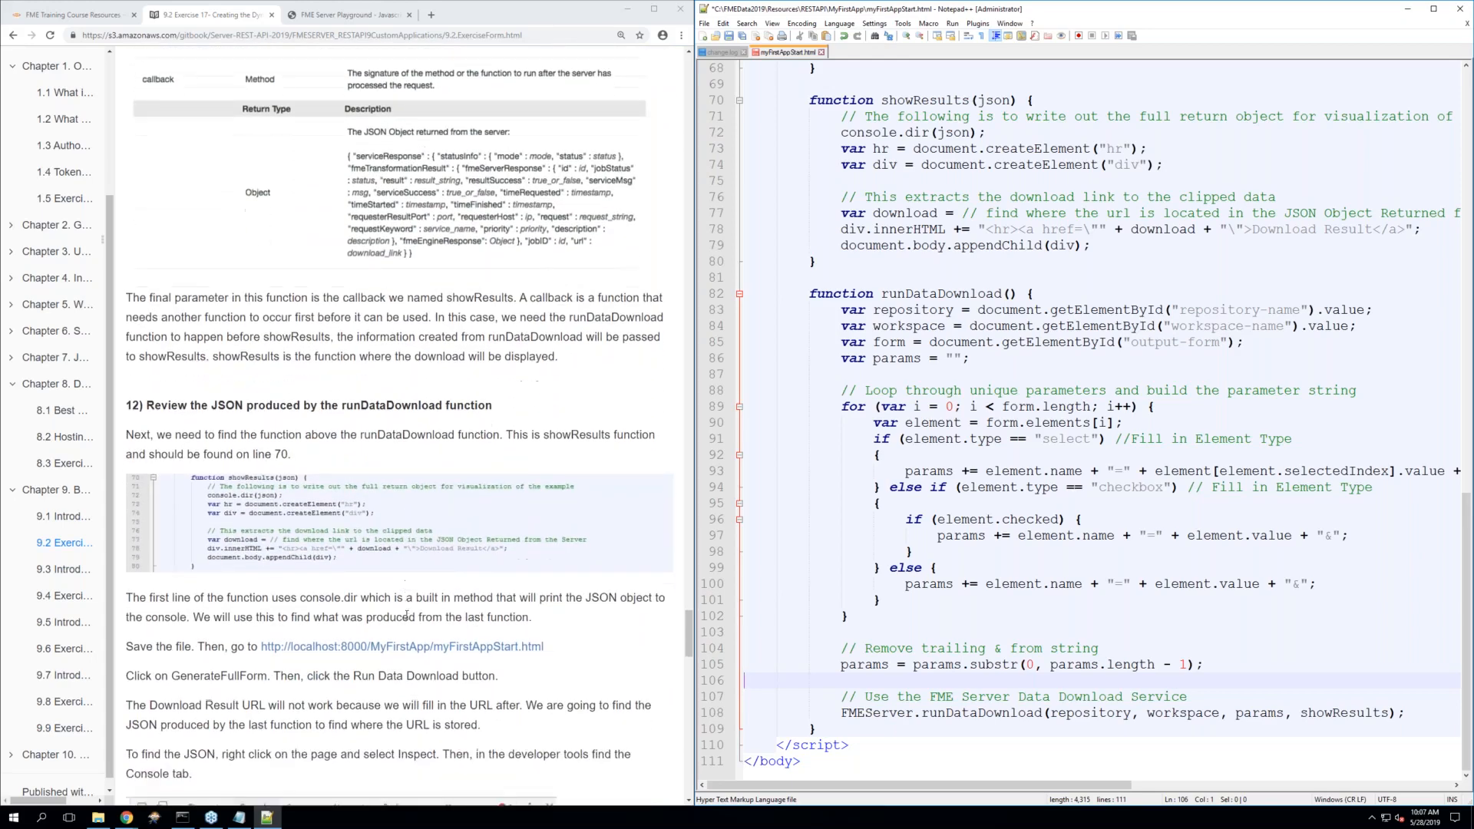
Examine the showResults function in myFirstAppStart.html, focusing on the console.dir(json) call on line 72
{"action": "left_click", "coordinate": [948, 499]}
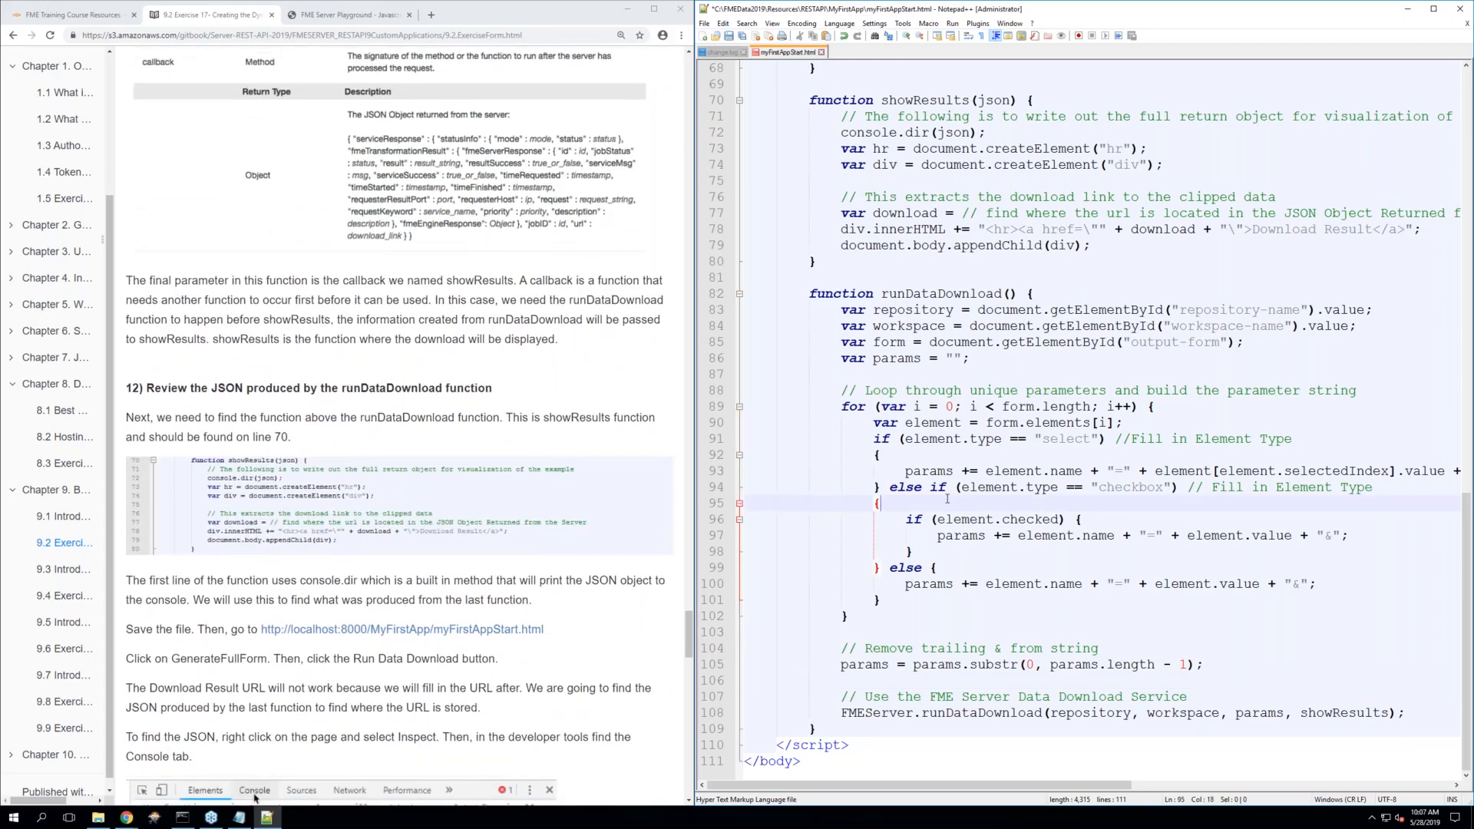
{"action": "scroll", "coordinate": [967, 457], "scroll_direction": "up", "scroll_amount": 1}
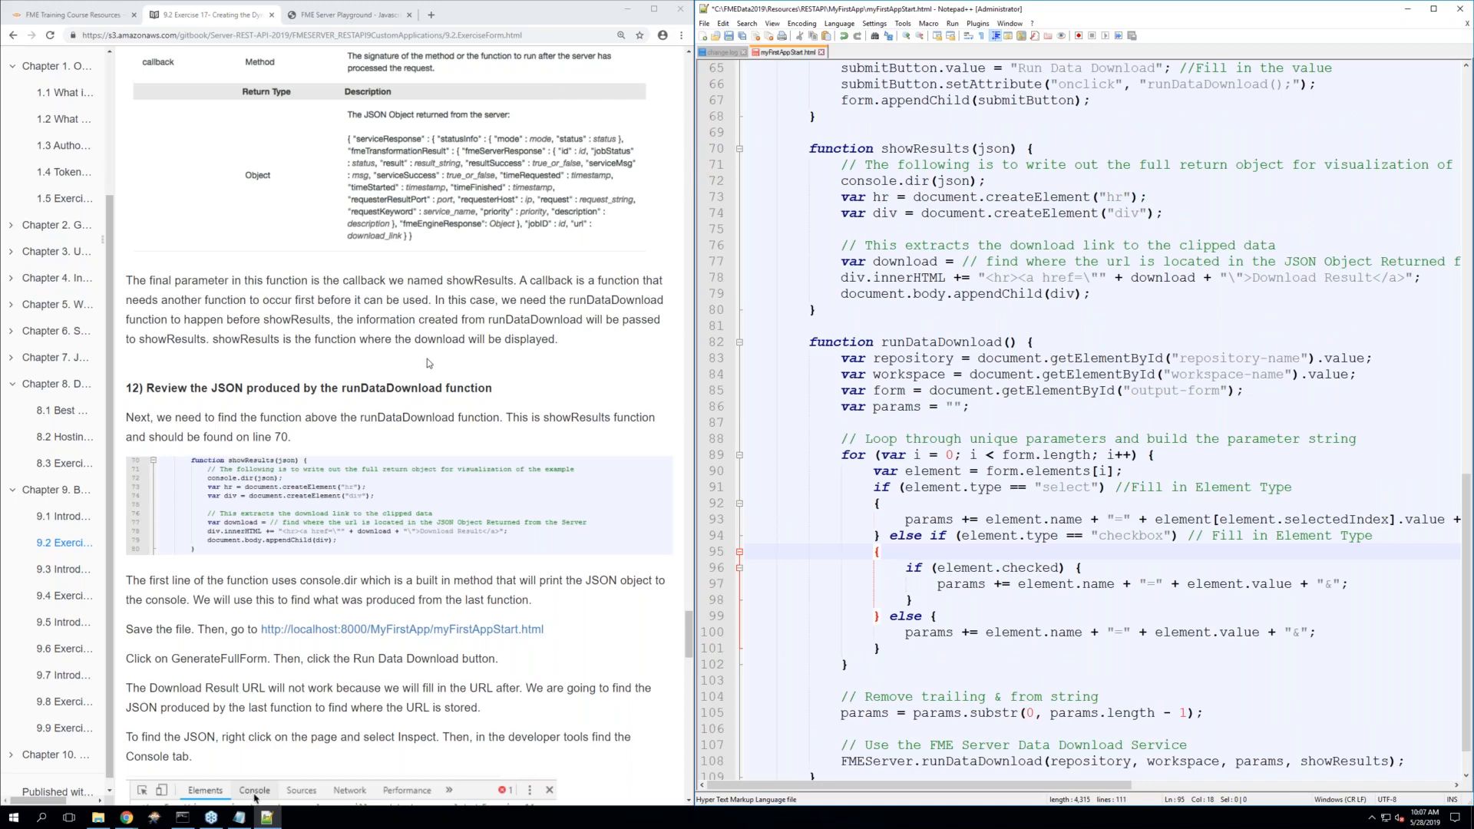
{"action": "scroll", "coordinate": [426, 363], "scroll_direction": "down", "scroll_amount": 1}
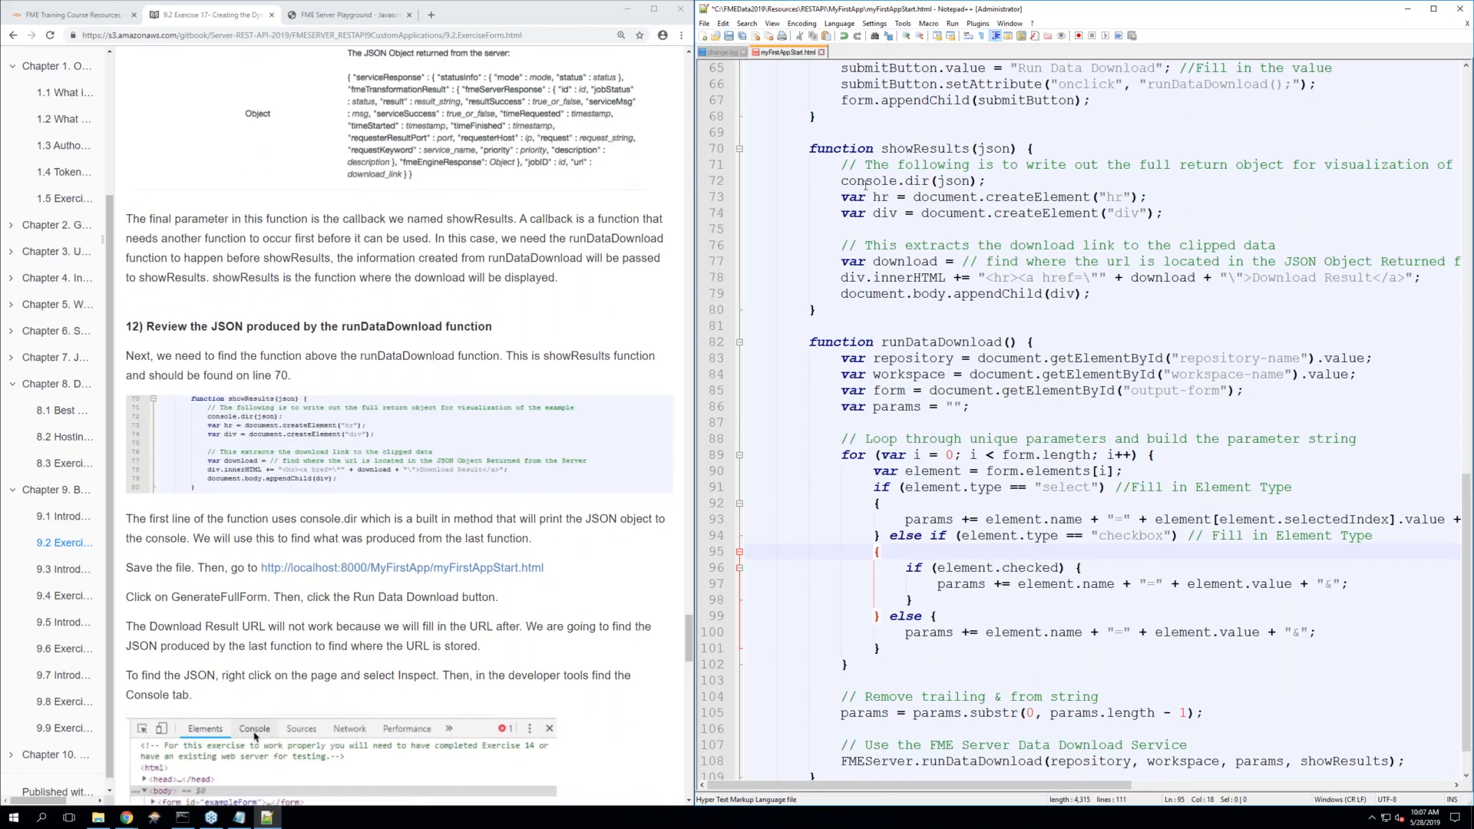
{"action": "left_click", "coordinate": [871, 182]}
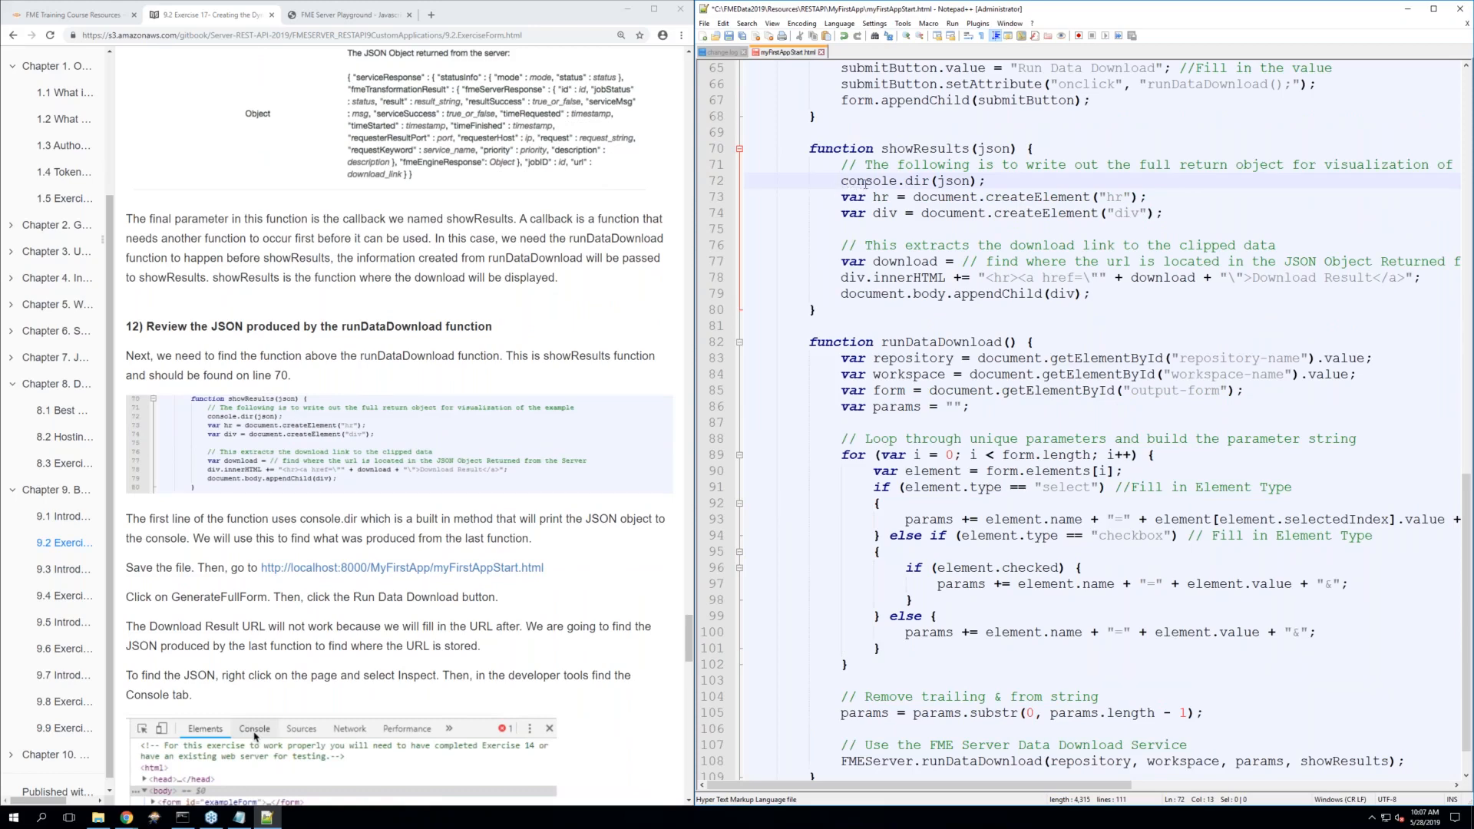
{"action": "double_click", "coordinate": [942, 182]}
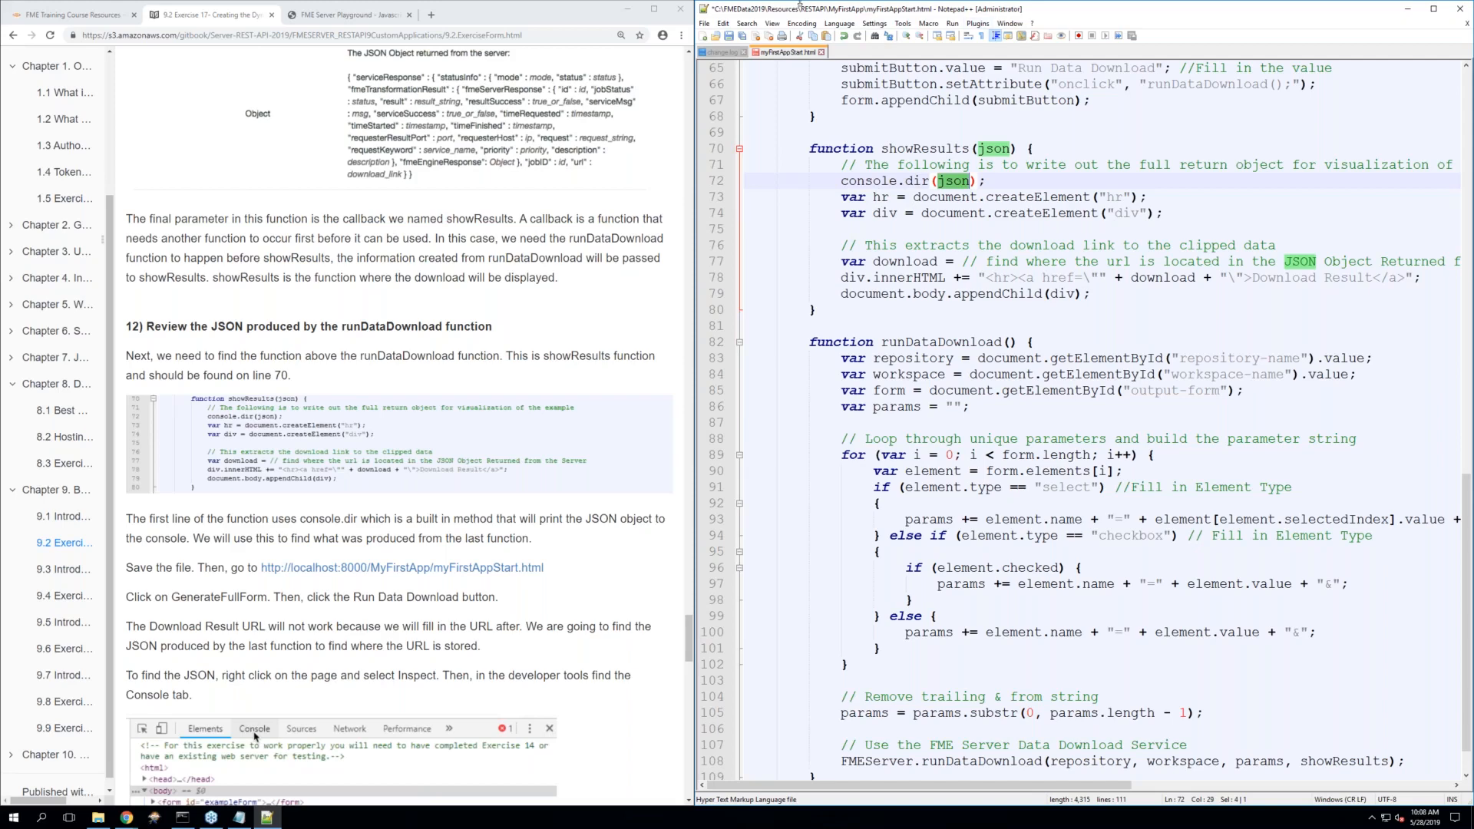
{"action": "left_click", "coordinate": [728, 36]}
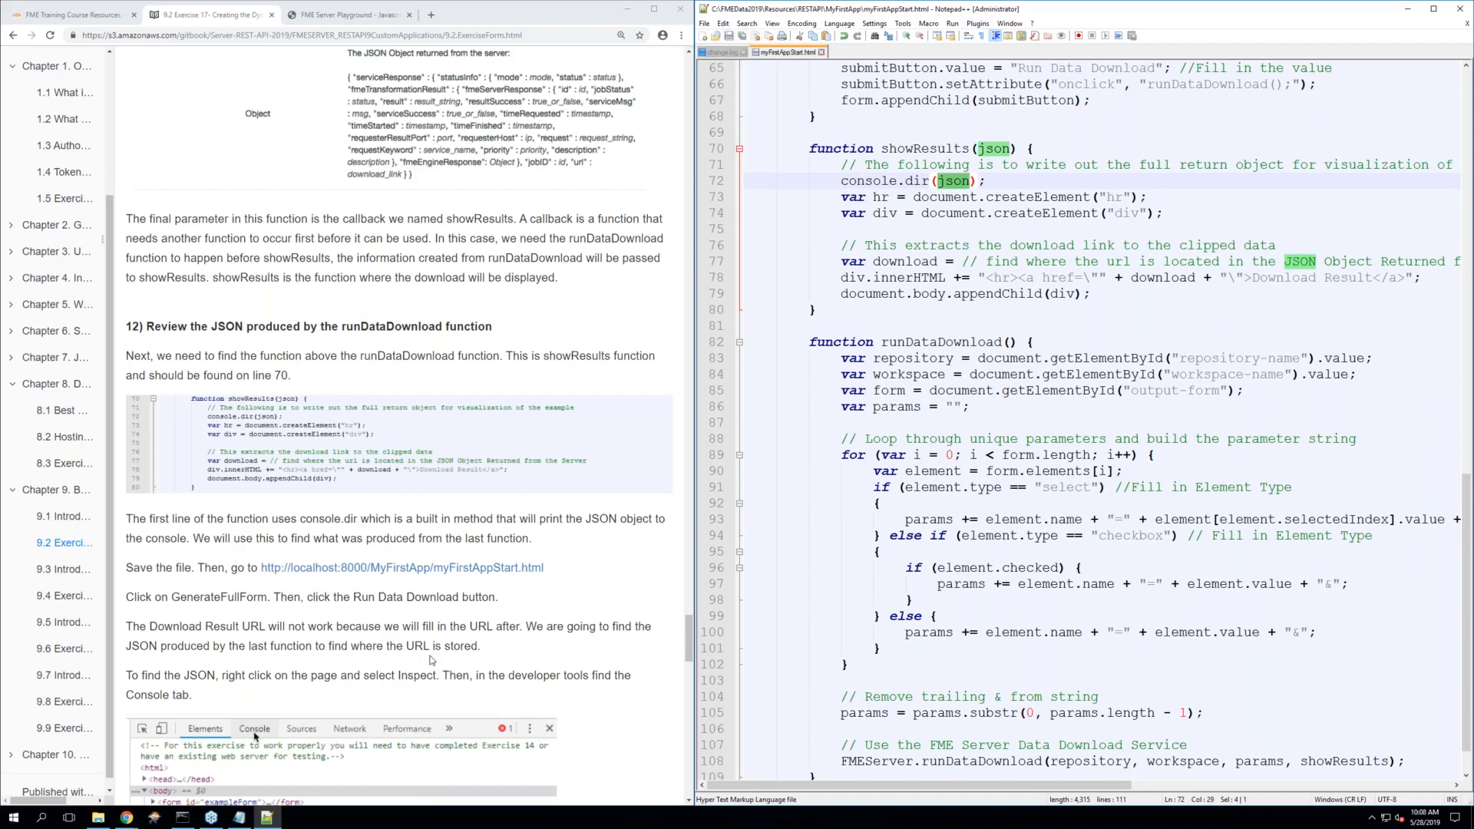
{"action": "scroll", "coordinate": [412, 644], "scroll_direction": "down", "scroll_amount": 1}
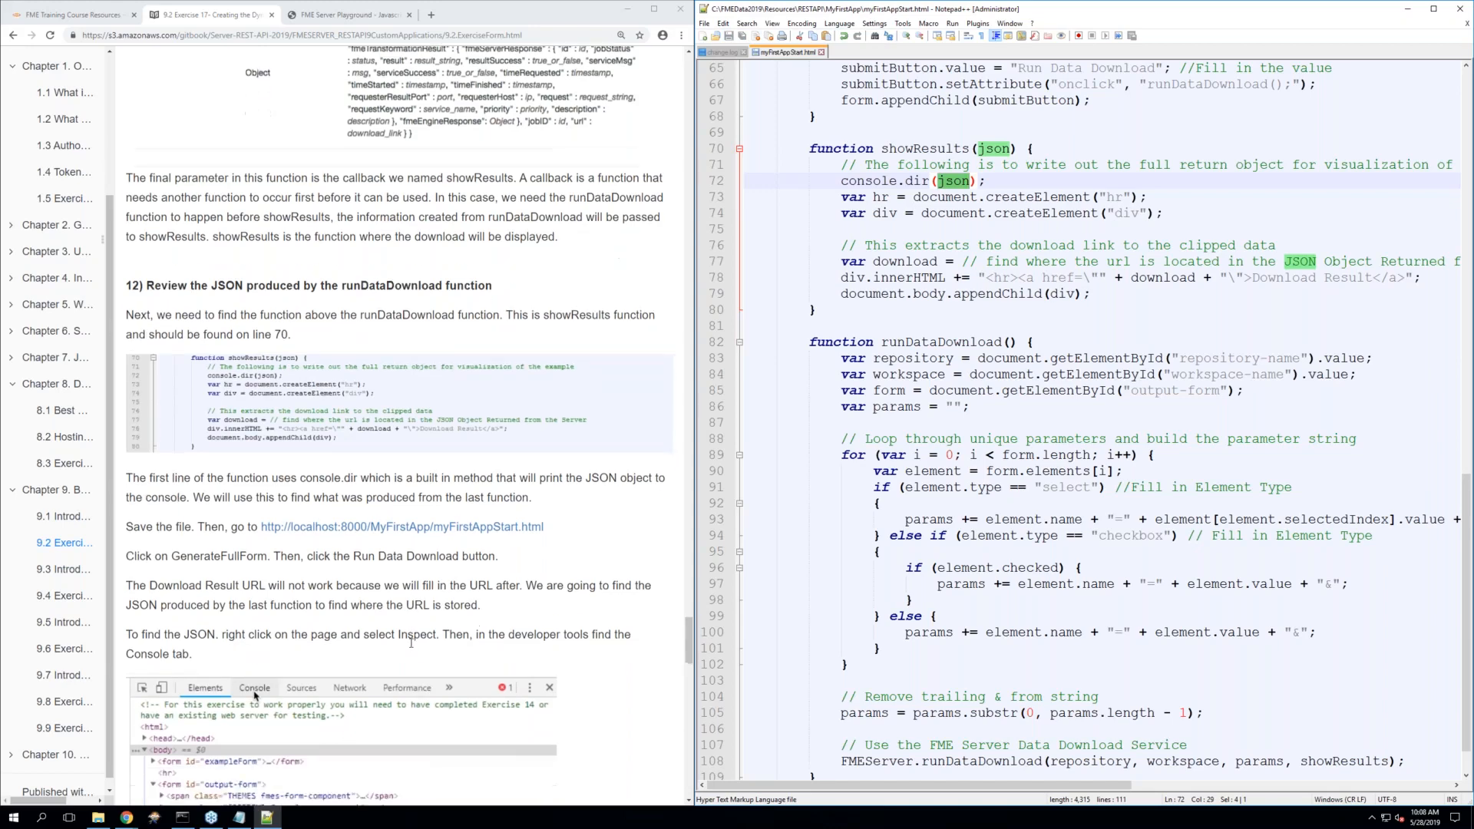
{"action": "left_click", "coordinate": [386, 519]}
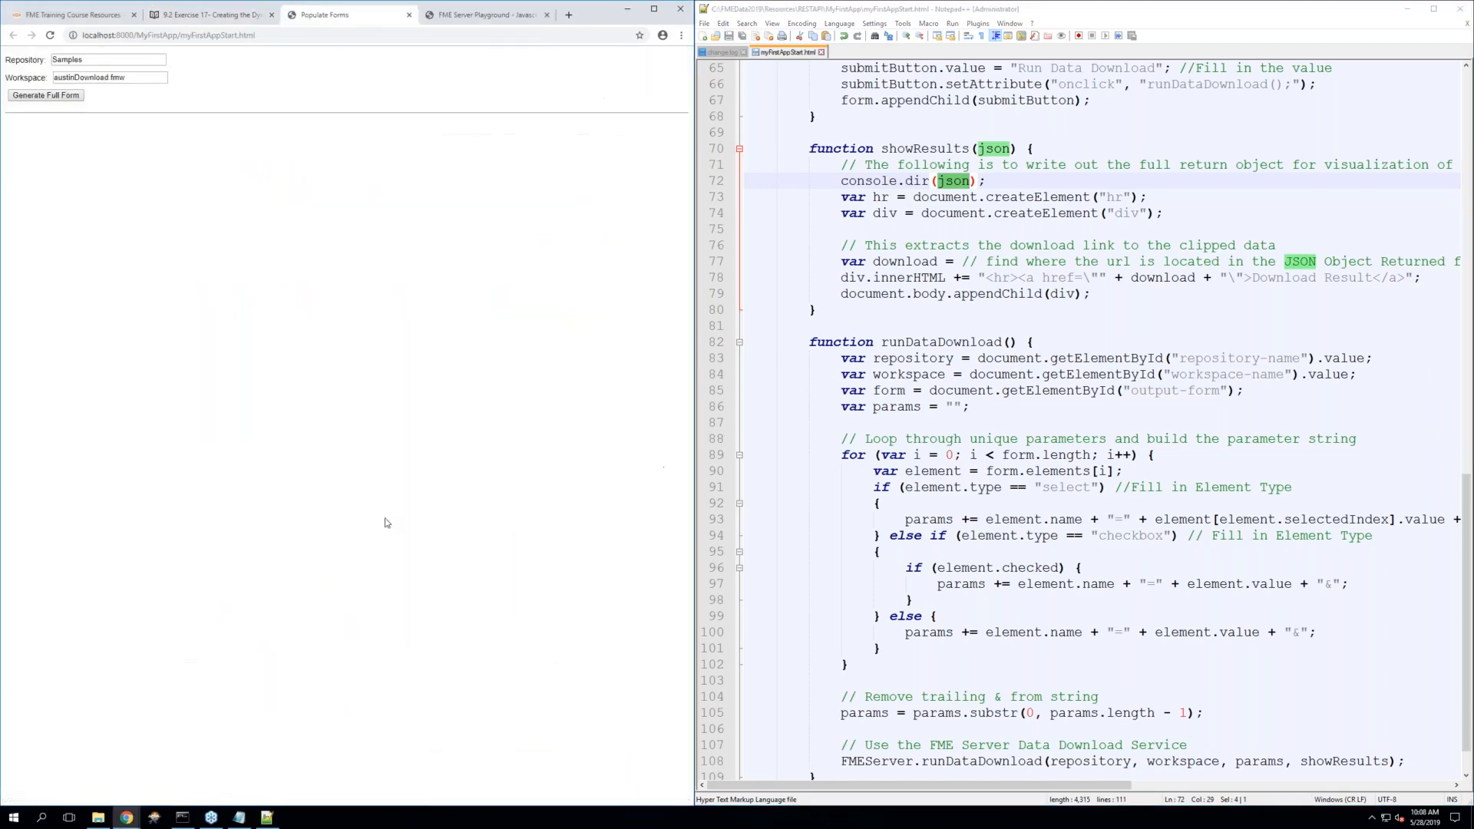
Move the Populate Forms page into its own browser window beside the exercise and widen that window
{"action": "left_click_drag", "start_coordinate": [348, 20], "coordinate": [791, 18]}
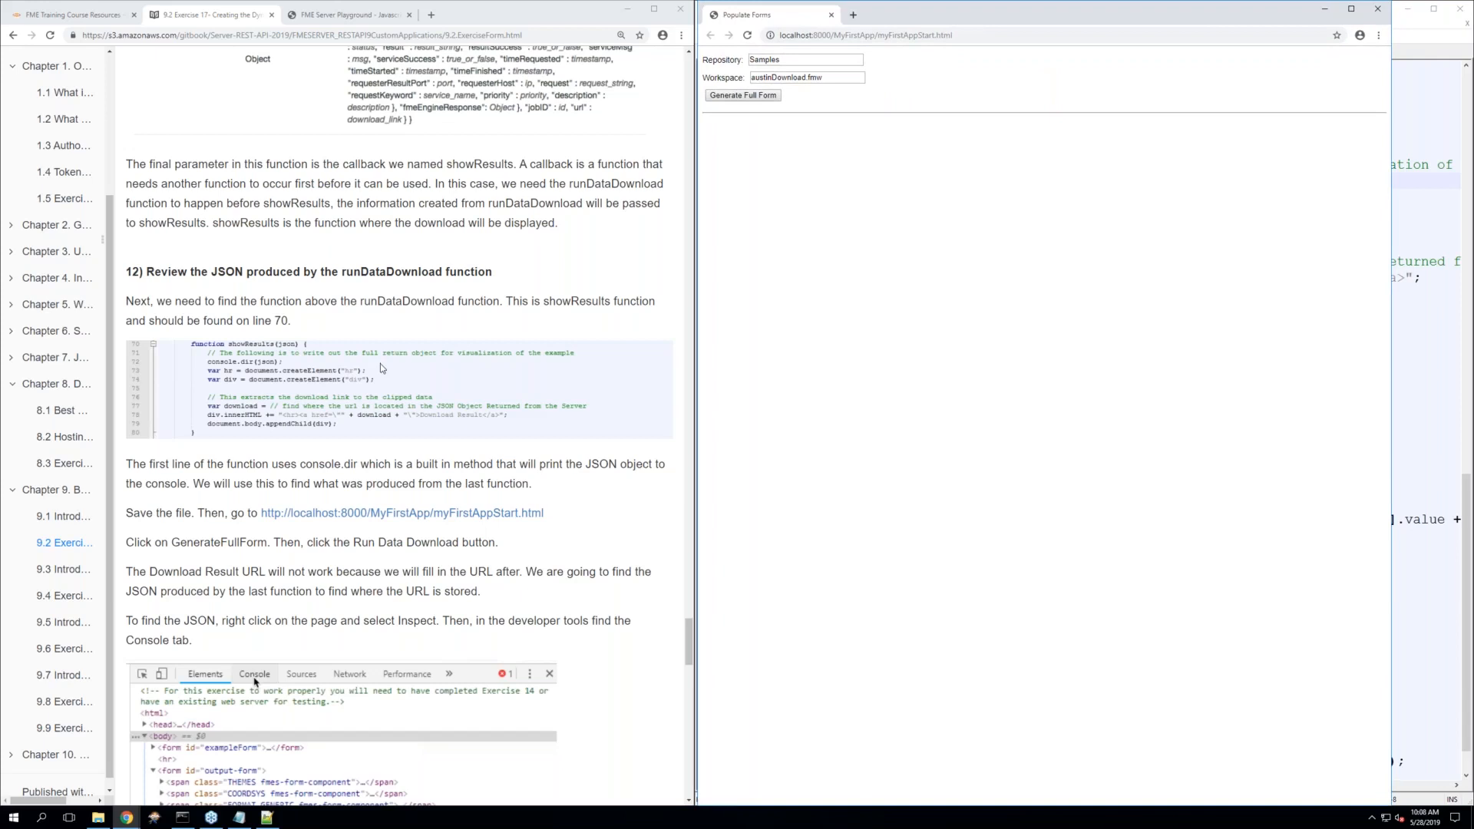
{"action": "scroll", "coordinate": [380, 368], "scroll_direction": "down", "scroll_amount": 1}
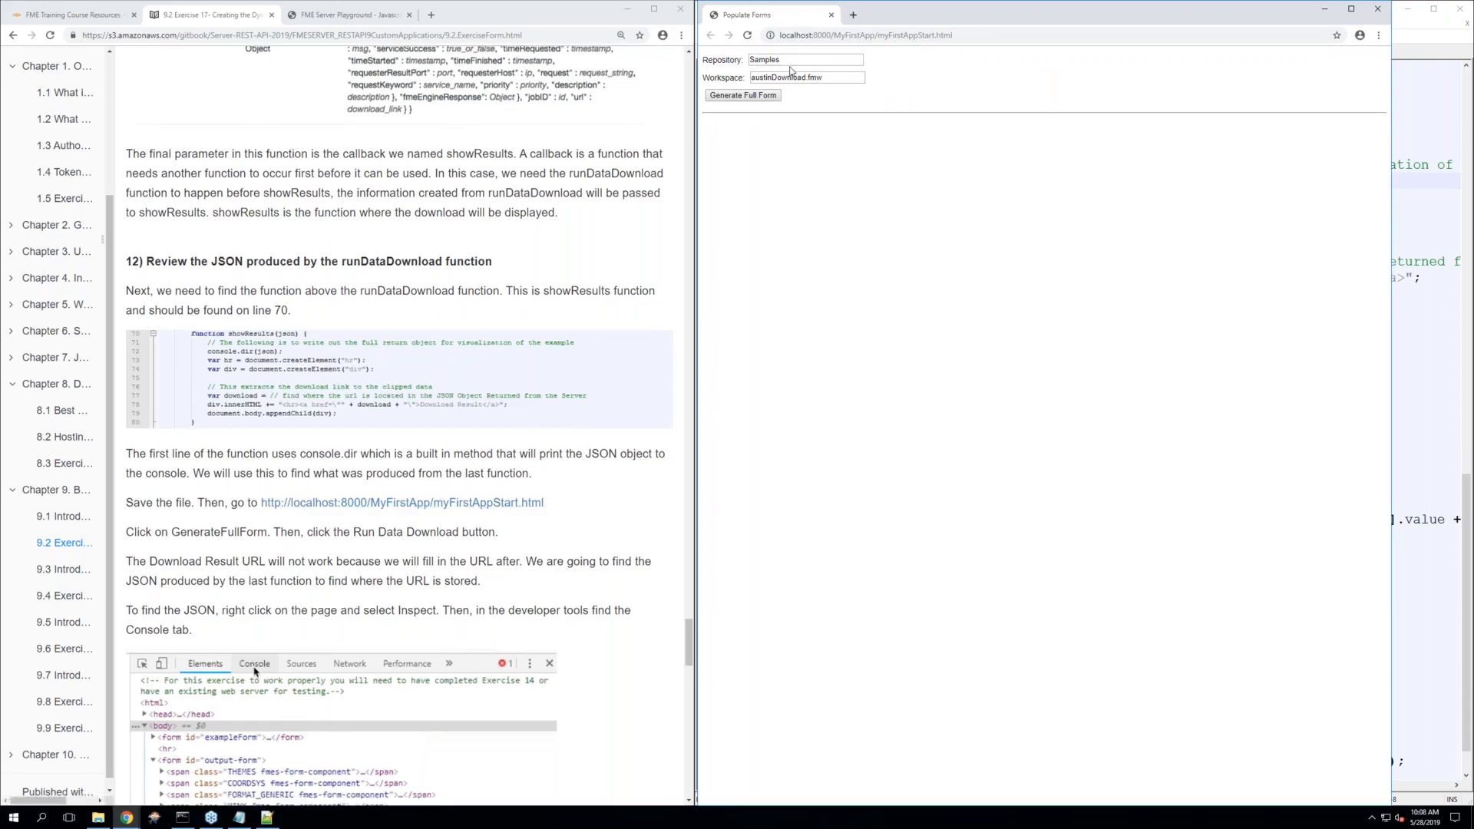
{"action": "left_click", "coordinate": [747, 38]}
{"action": "left_click_drag", "start_coordinate": [1430, 79], "coordinate": [1463, 78]}
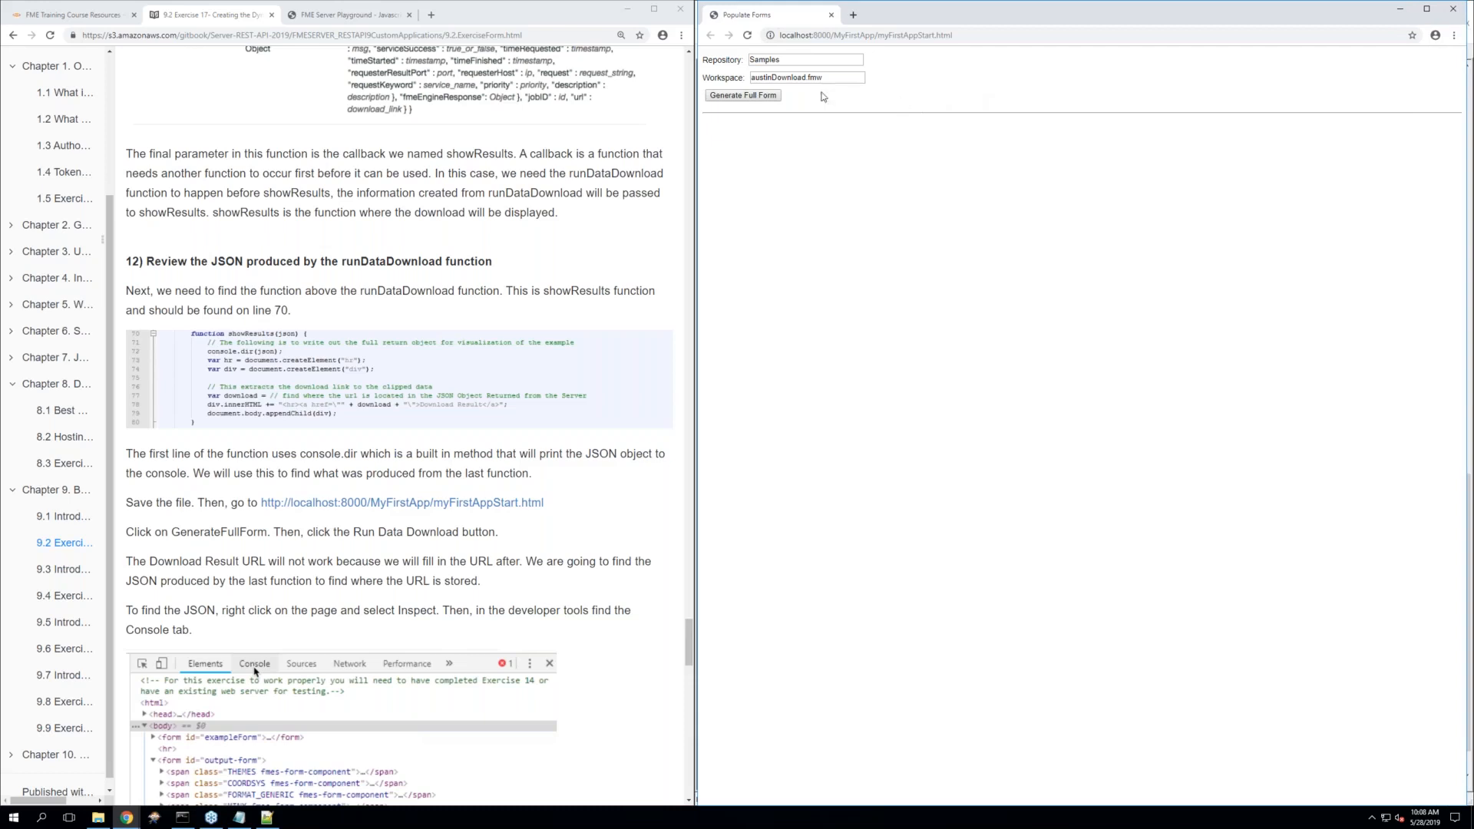
Reload the Populate Forms page and generate the full form for austinDownload.fmw in the Samples repository
{"action": "left_click", "coordinate": [747, 35]}
{"action": "left_click", "coordinate": [745, 100]}
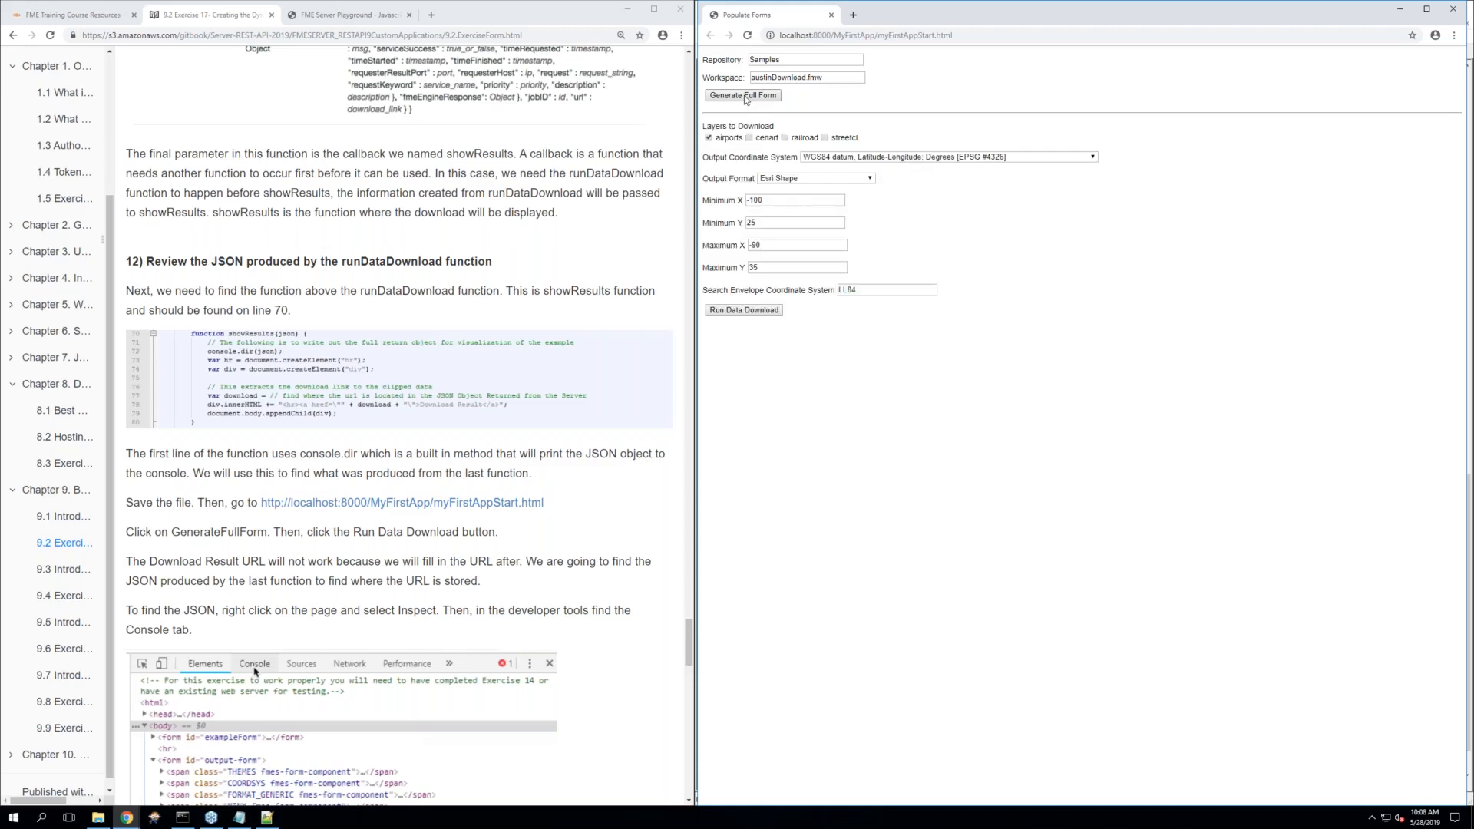
Inspect the page with the developer tools, run the data download, and show the console output
{"action": "right_click", "coordinate": [1142, 211]}
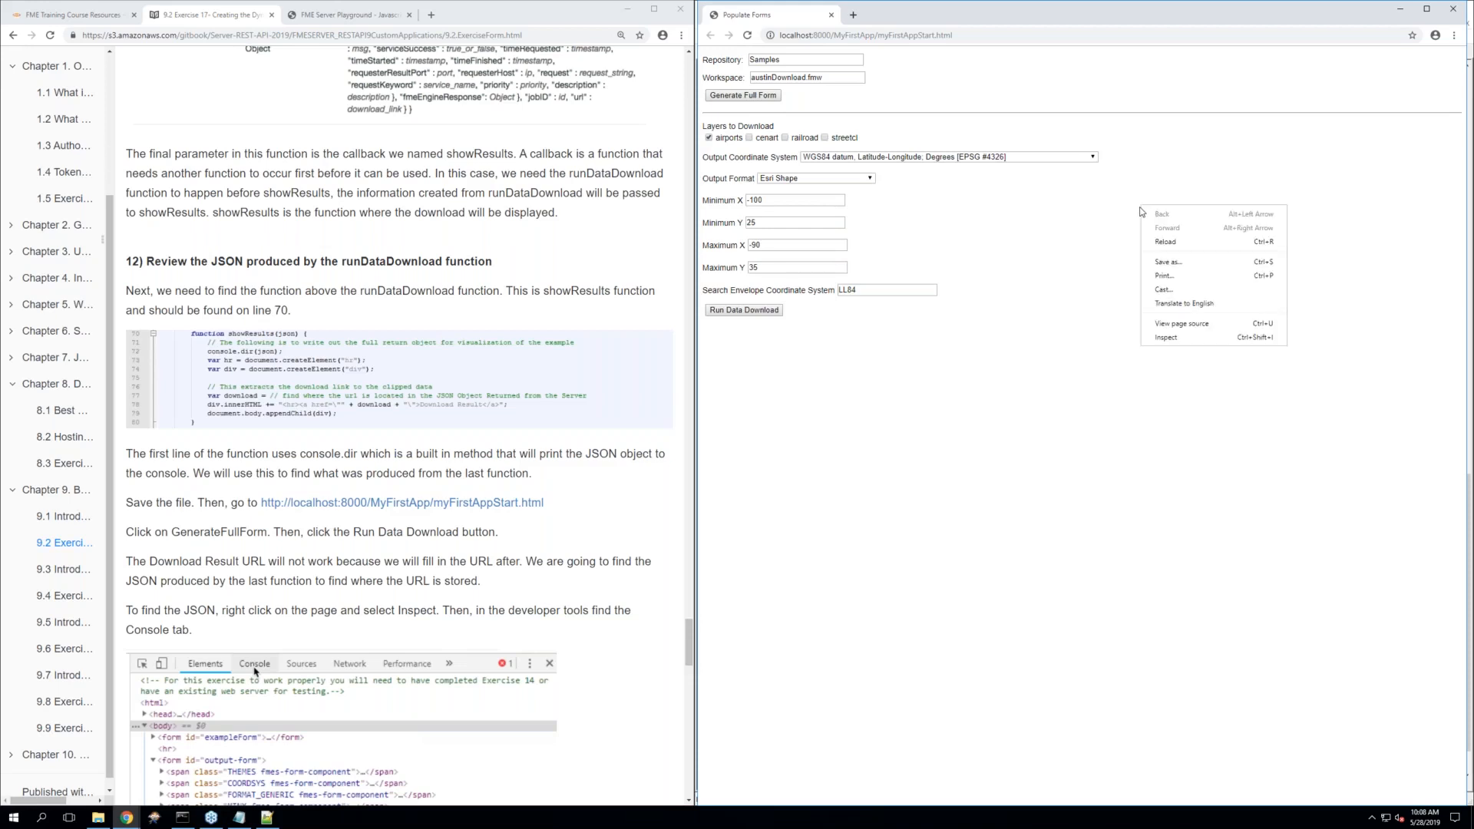
{"action": "left_click", "coordinate": [1181, 337]}
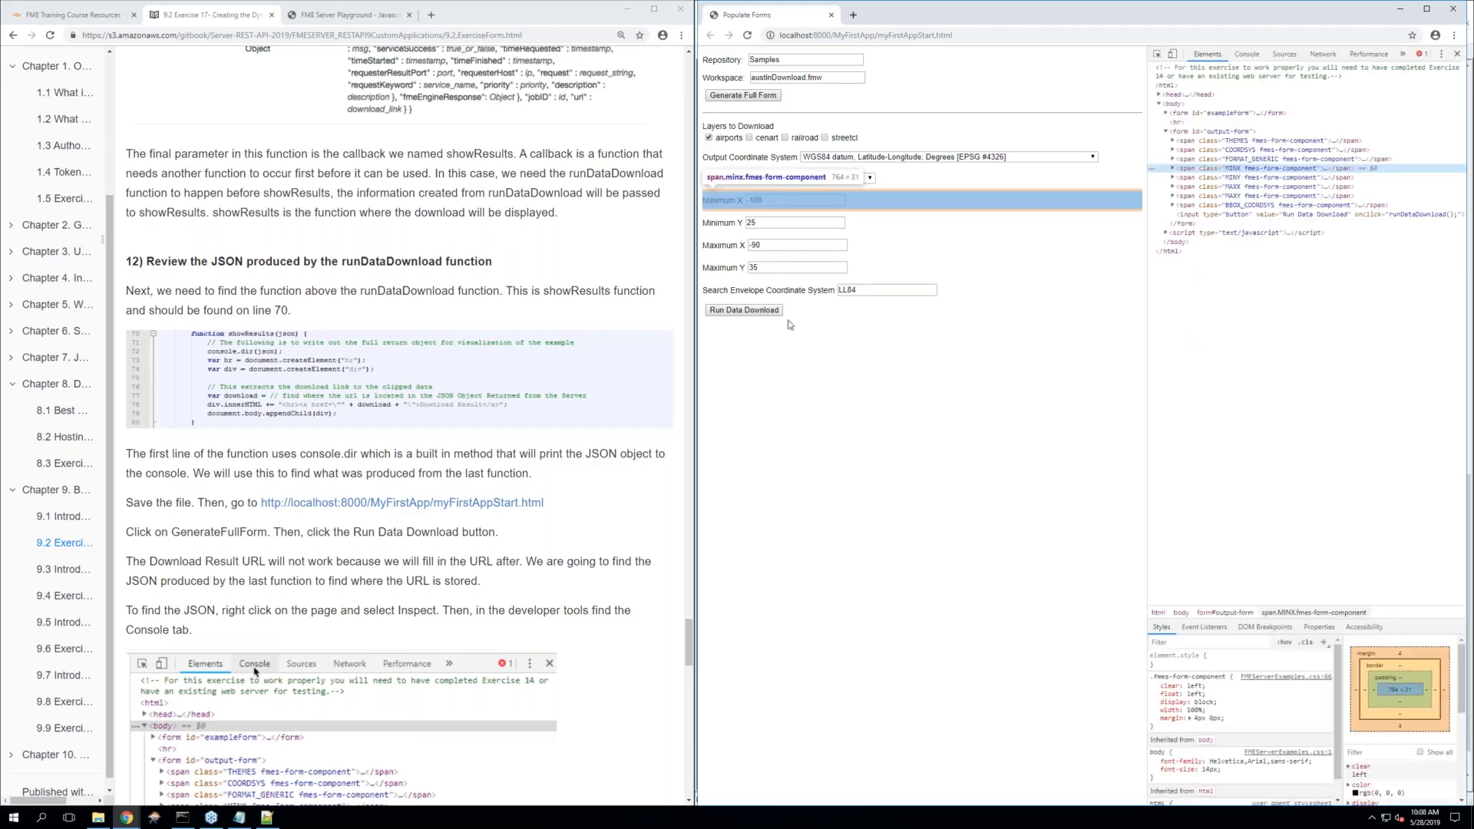
{"action": "left_click", "coordinate": [745, 313]}
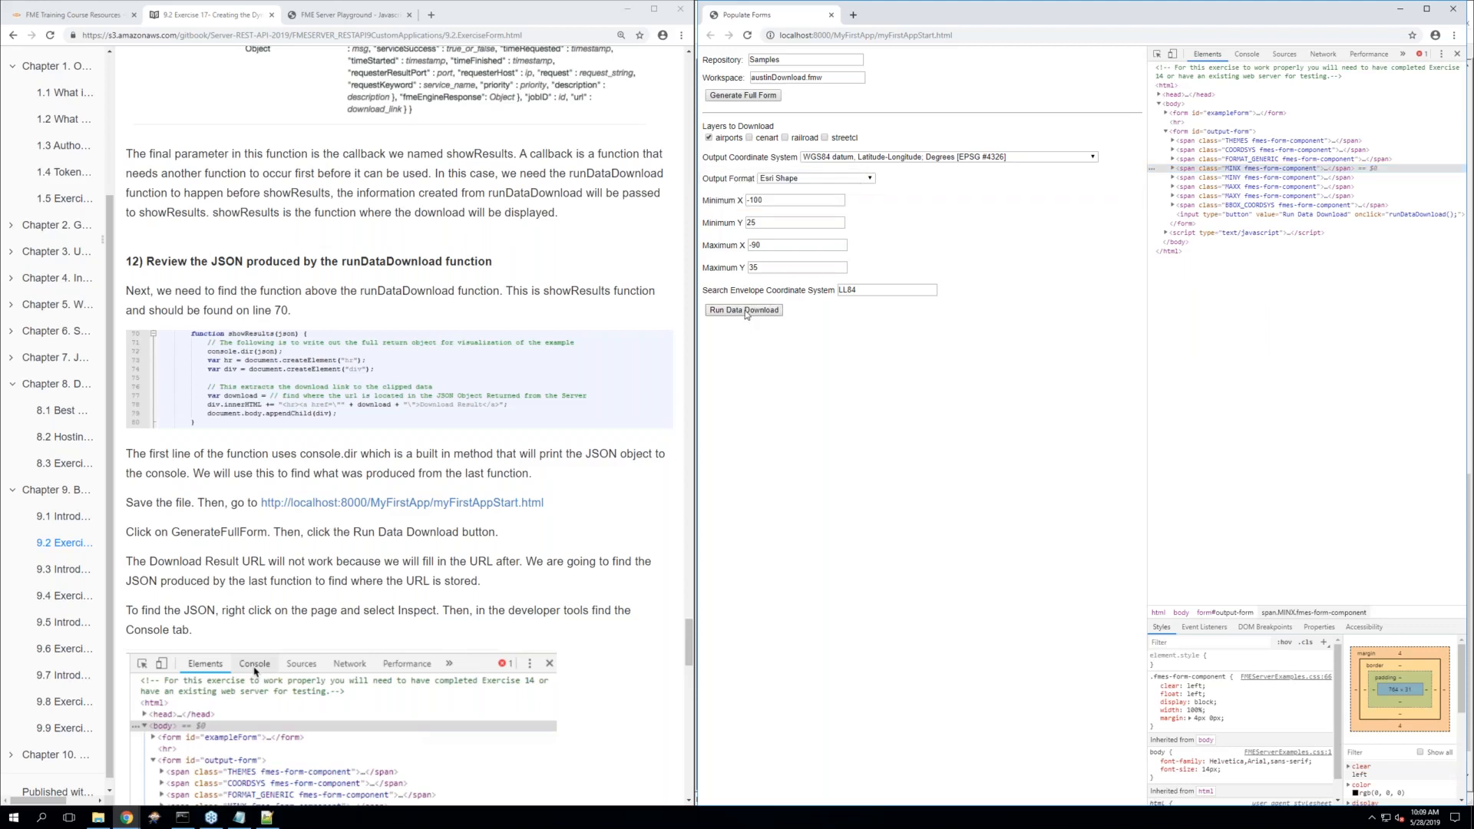
{"action": "left_click", "coordinate": [1246, 56]}
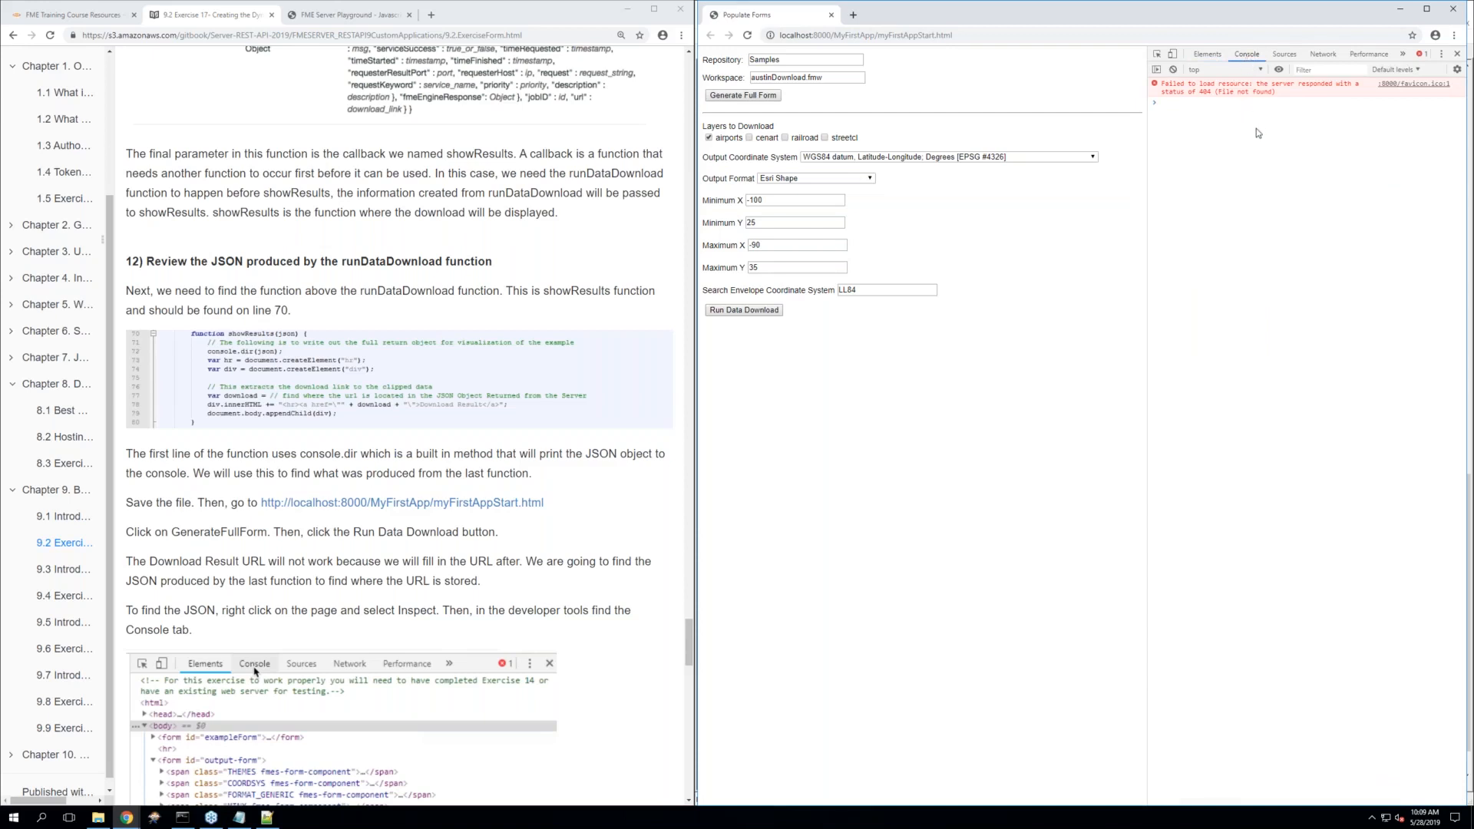
Run the data download again and expand the first returned object and its serviceResponse in the console
{"action": "left_click", "coordinate": [1157, 106]}
{"action": "left_click", "coordinate": [760, 310]}
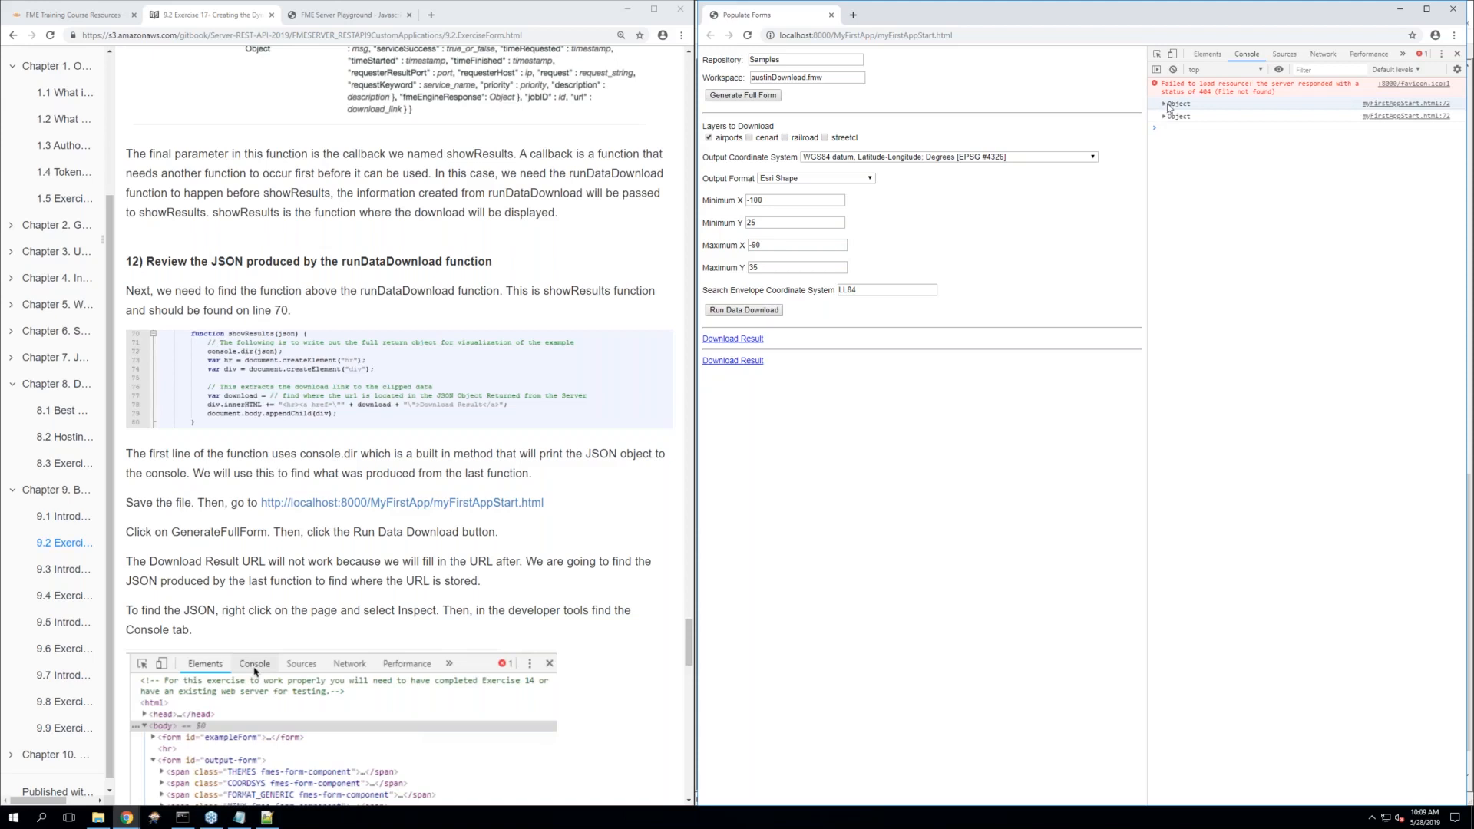
{"action": "left_click", "coordinate": [1180, 105]}
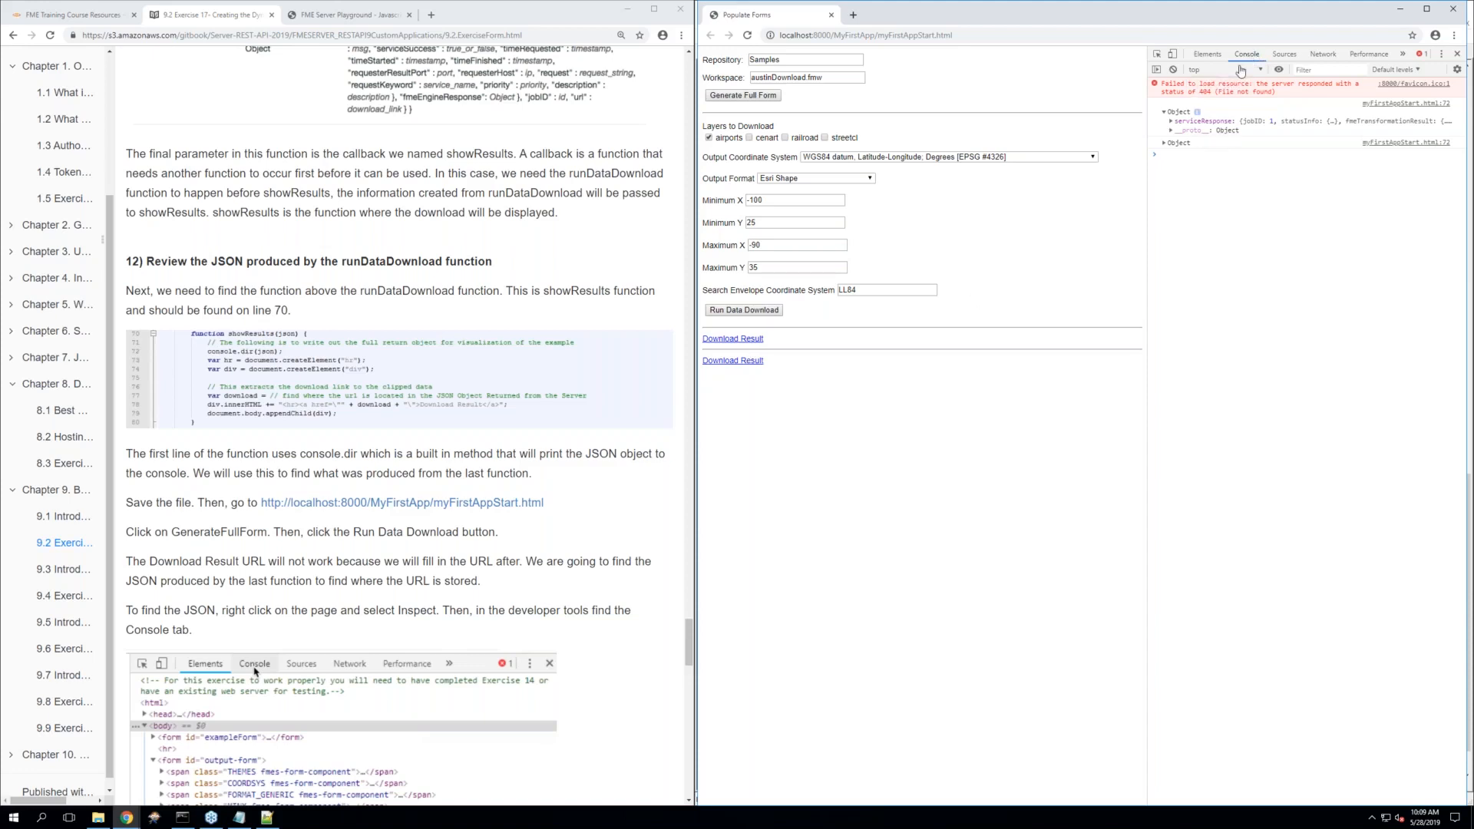
{"action": "left_click", "coordinate": [1169, 121]}
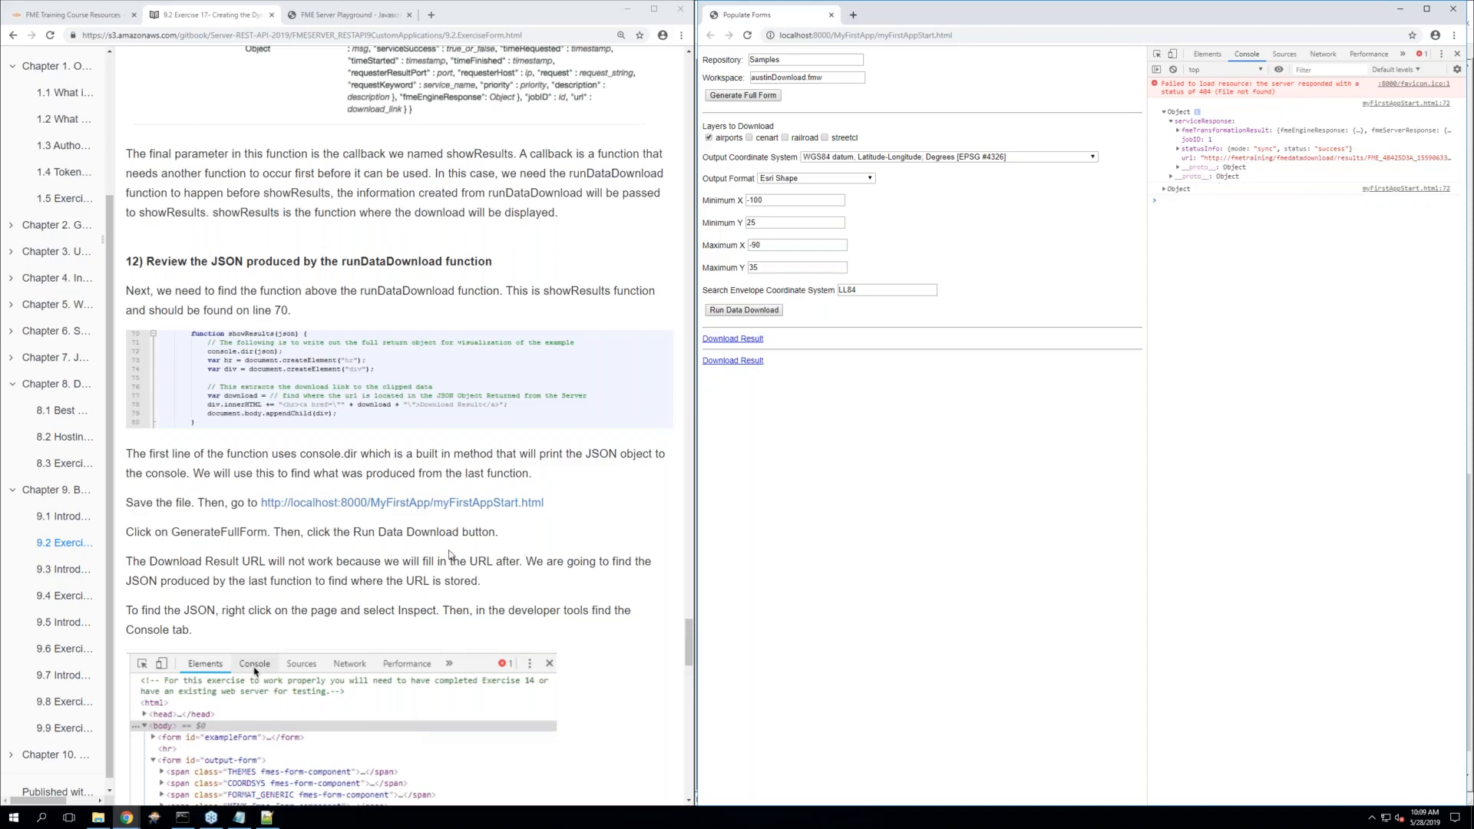
Read the exercise instructions through step 13 on updating the showResults function with the URL location
{"action": "scroll", "coordinate": [450, 551], "scroll_direction": "down", "scroll_amount": 1}
{"action": "scroll", "coordinate": [450, 554], "scroll_direction": "down", "scroll_amount": 3}
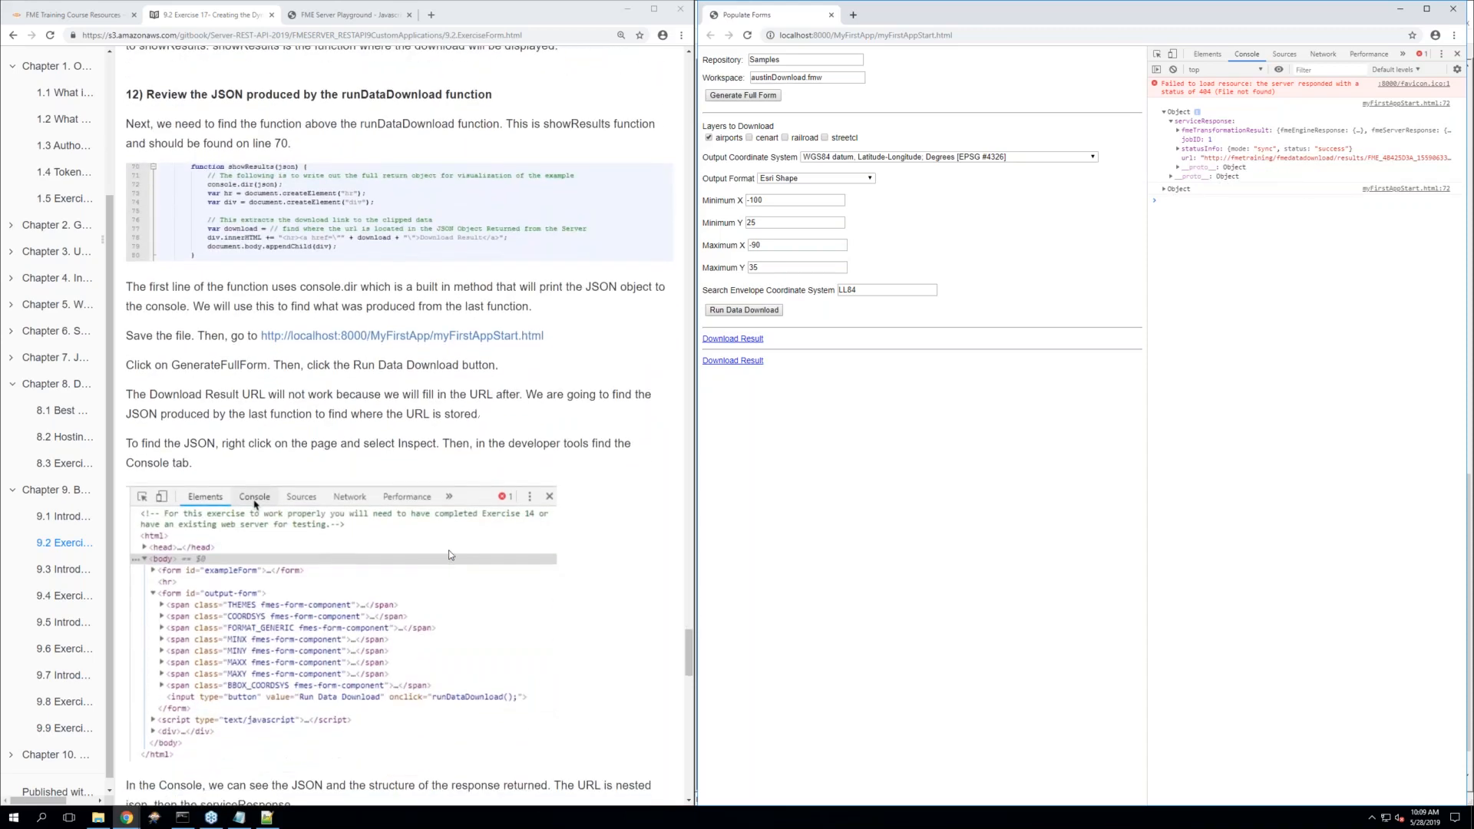
{"action": "scroll", "coordinate": [450, 555], "scroll_direction": "down", "scroll_amount": 3}
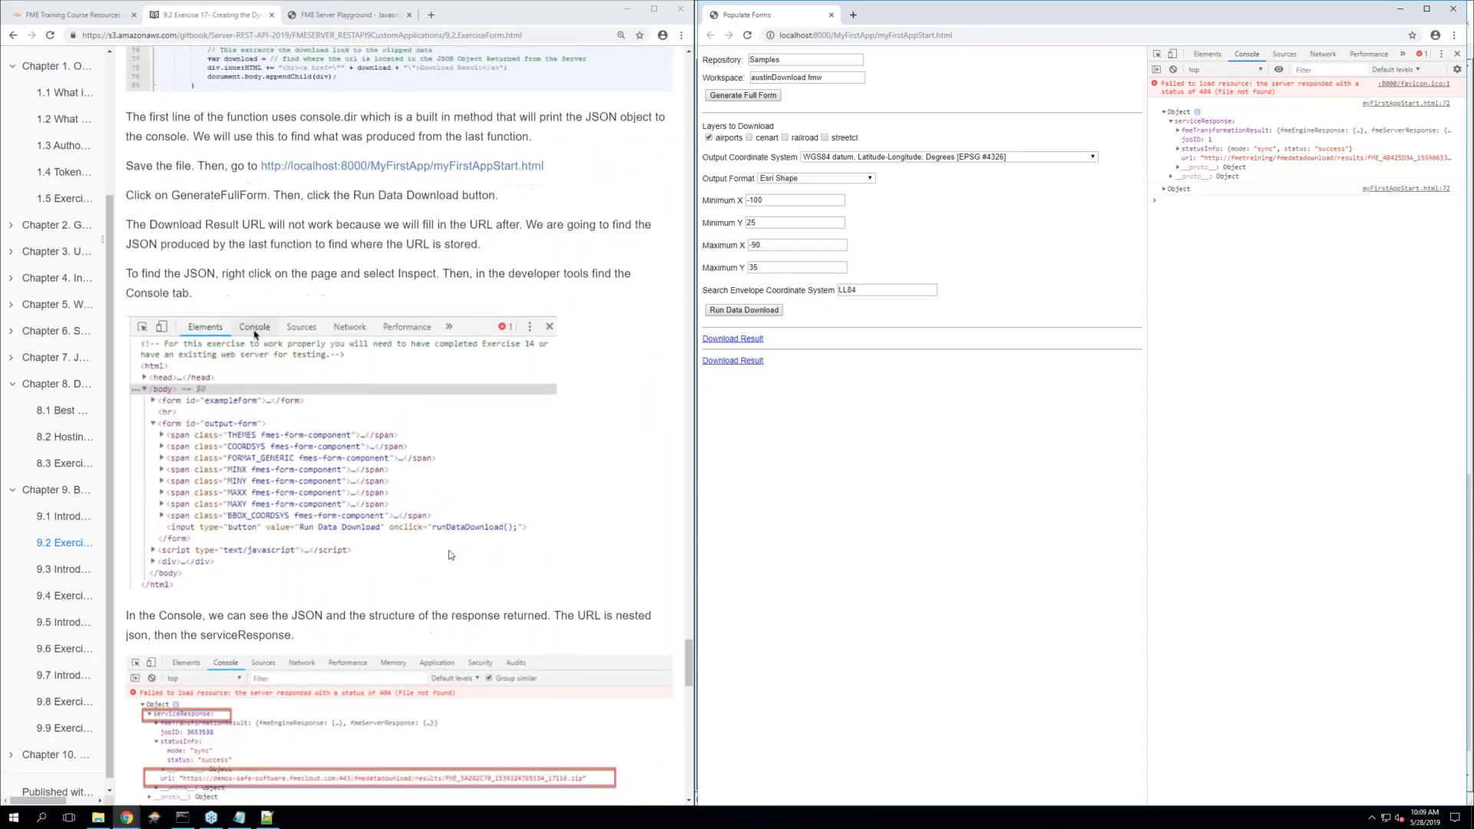
{"action": "scroll", "coordinate": [449, 554], "scroll_direction": "down", "scroll_amount": 1}
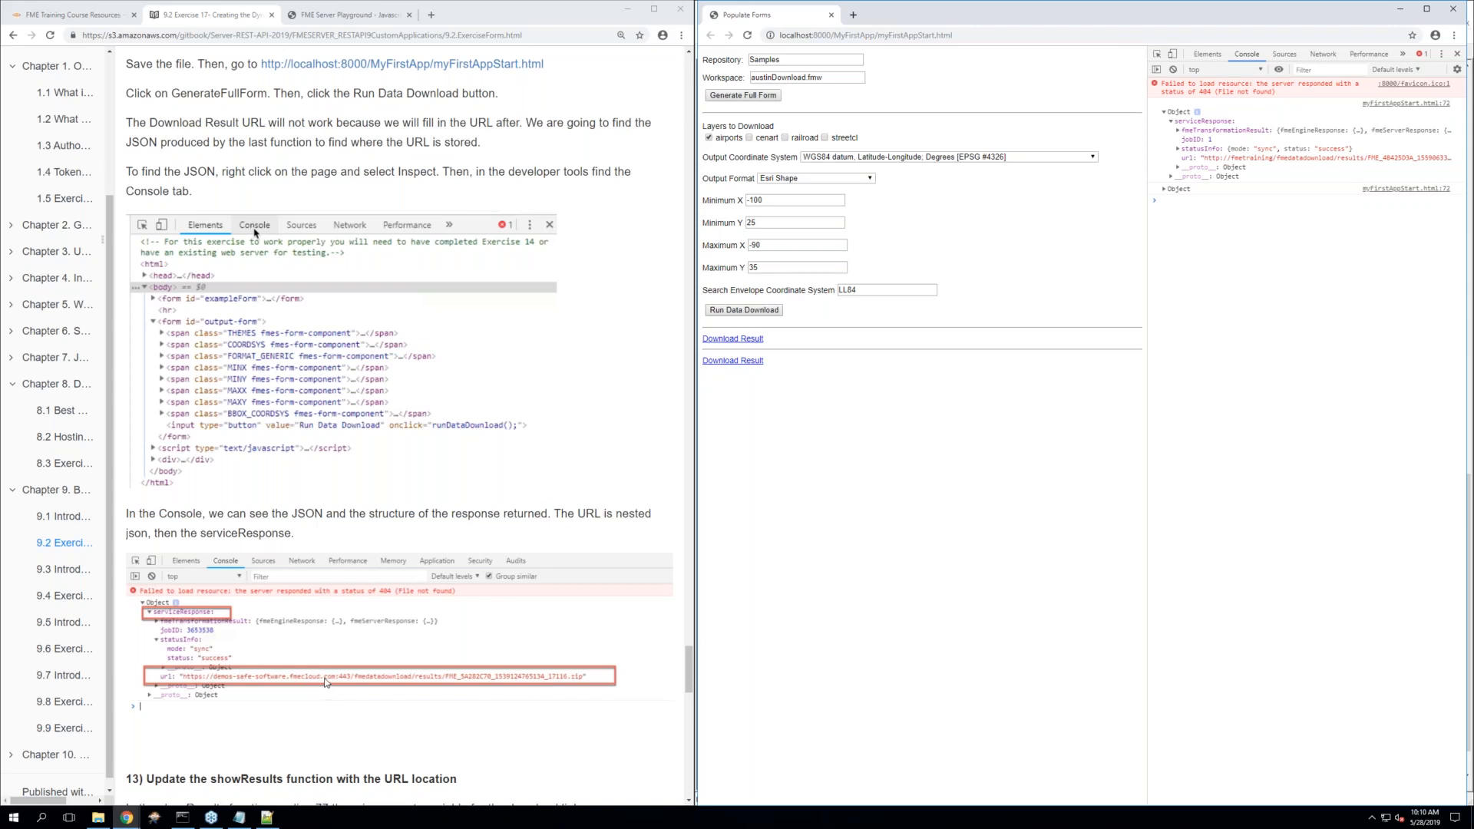
{"action": "scroll", "coordinate": [326, 682], "scroll_direction": "down", "scroll_amount": 3}
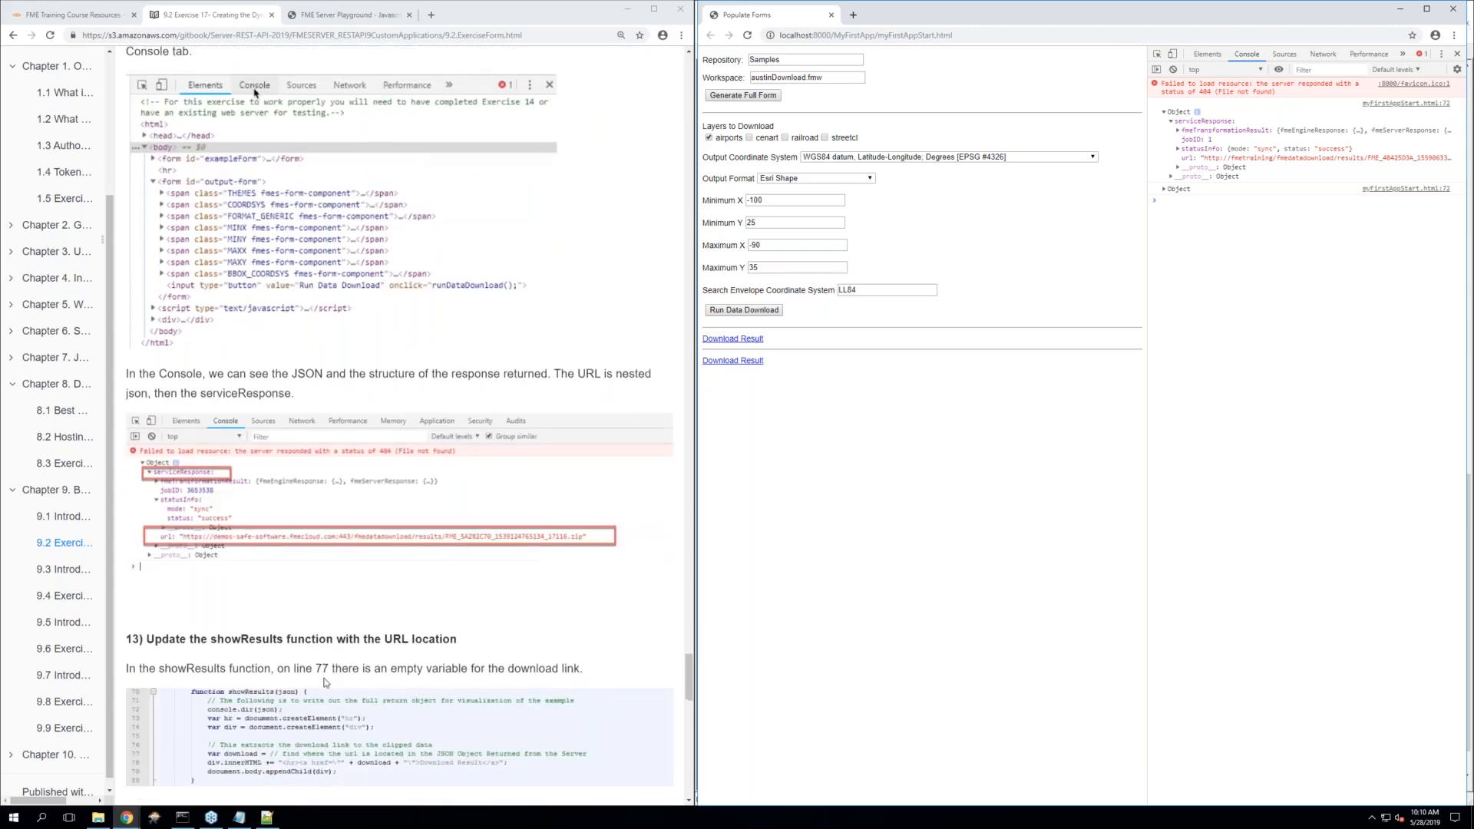
{"action": "scroll", "coordinate": [324, 681], "scroll_direction": "down", "scroll_amount": 3}
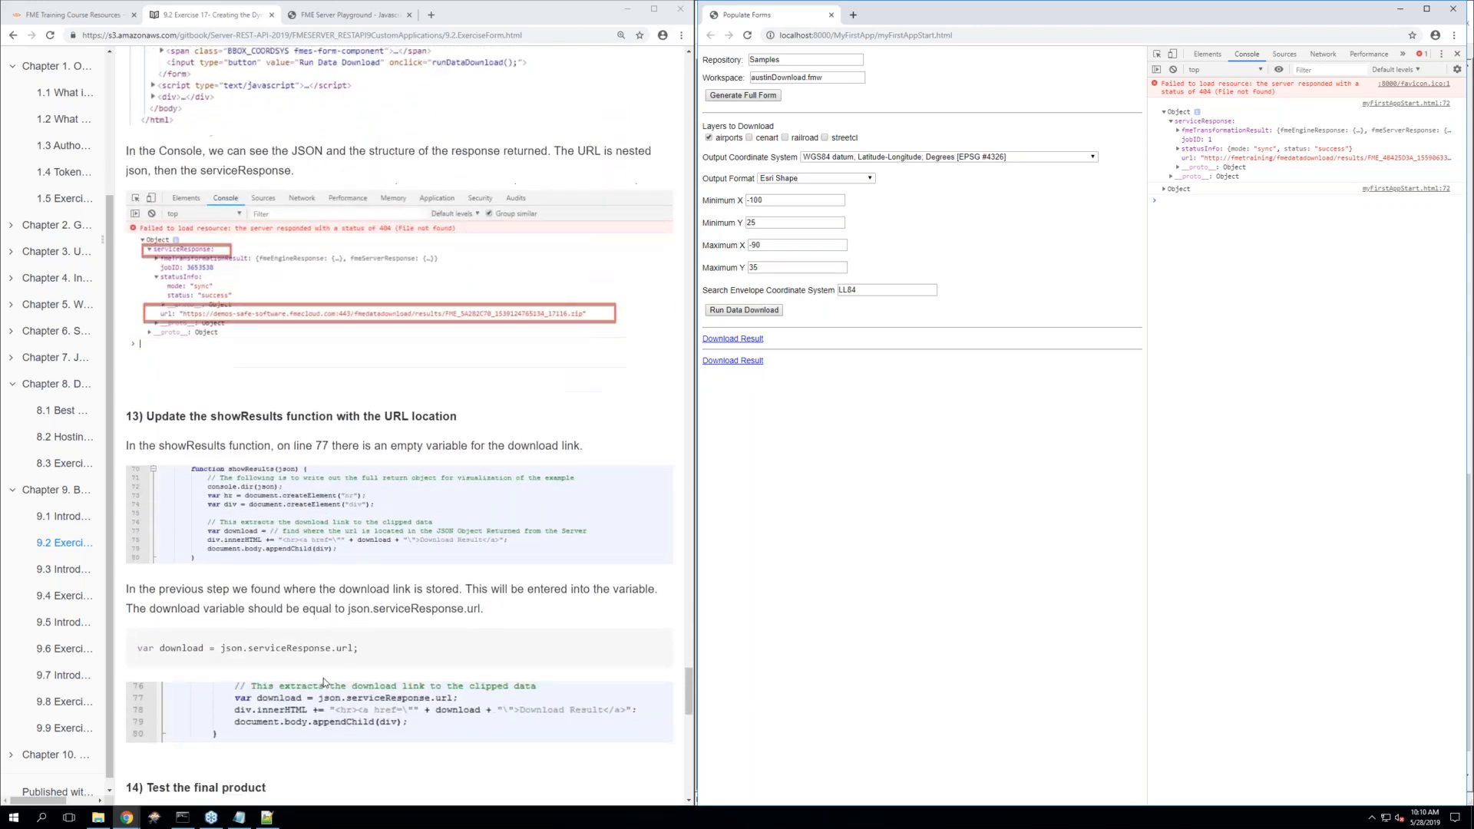
{"action": "scroll", "coordinate": [324, 679], "scroll_direction": "down", "scroll_amount": 1}
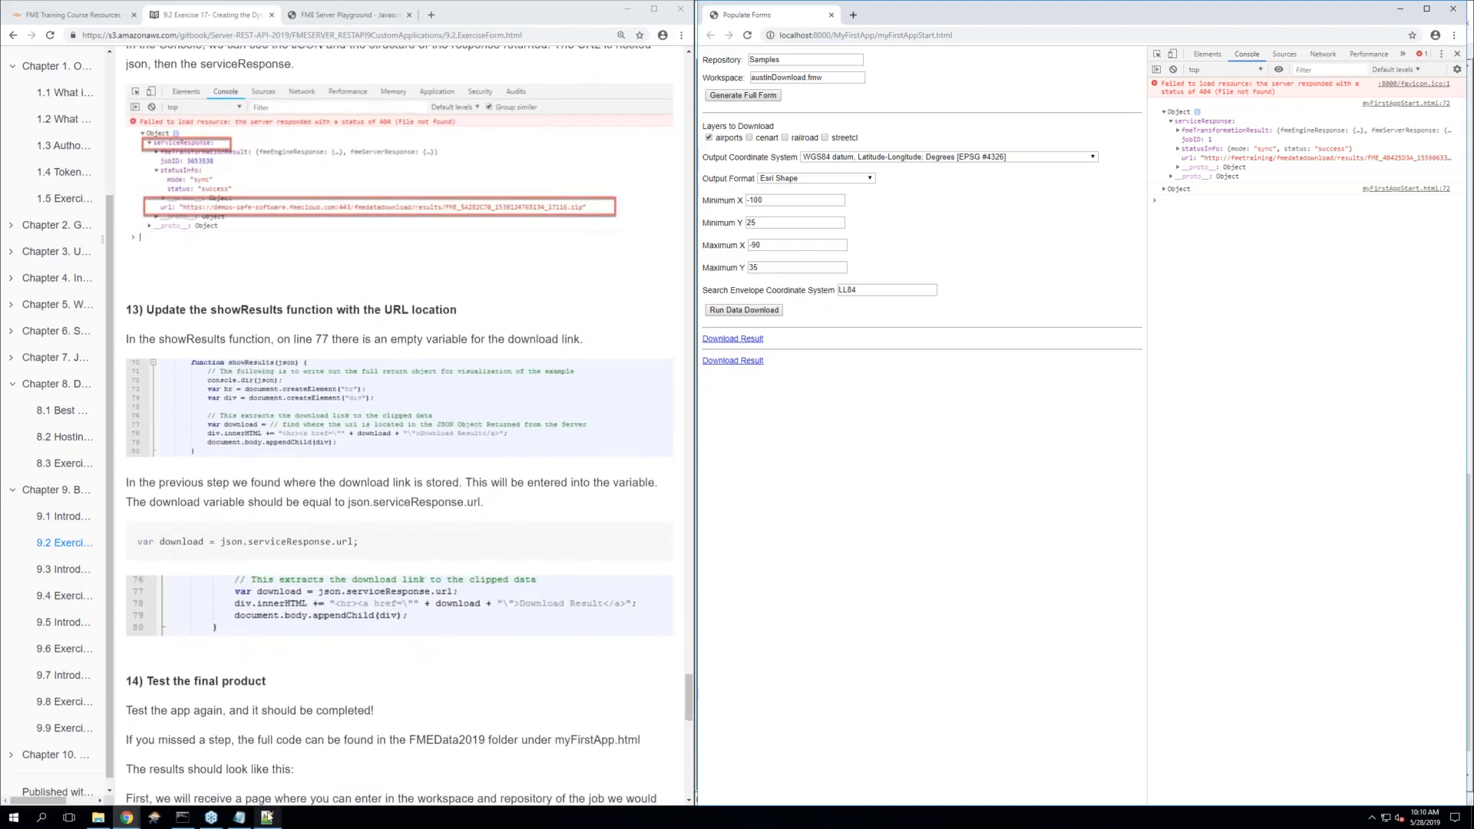
In Notepad++, set the download variable on line 77 to json.serviceResponse.url; as given in the exercise, and save myFirstAppStart.html
{"action": "left_click", "coordinate": [266, 816]}
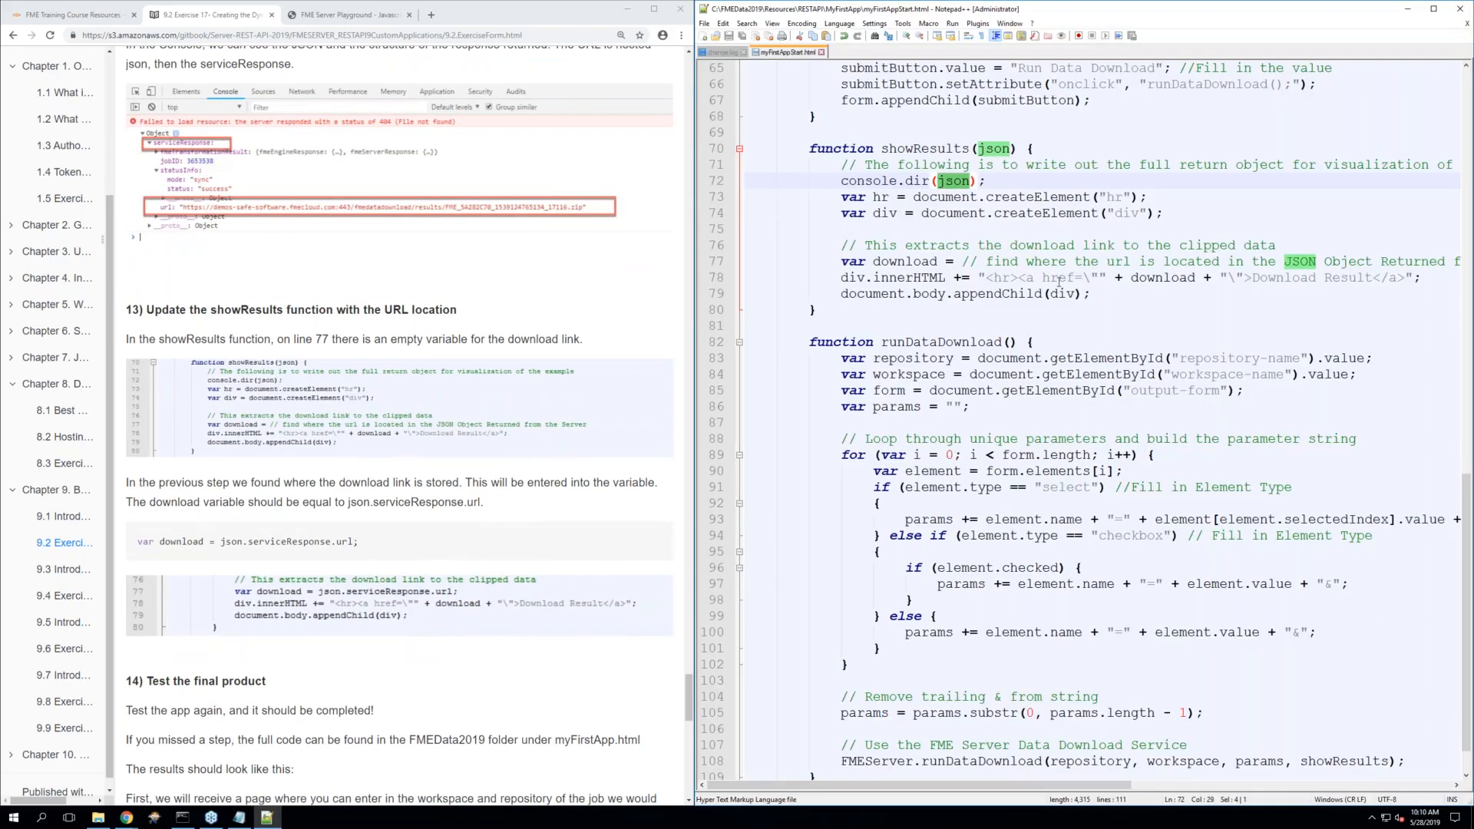
{"action": "left_click", "coordinate": [917, 314]}
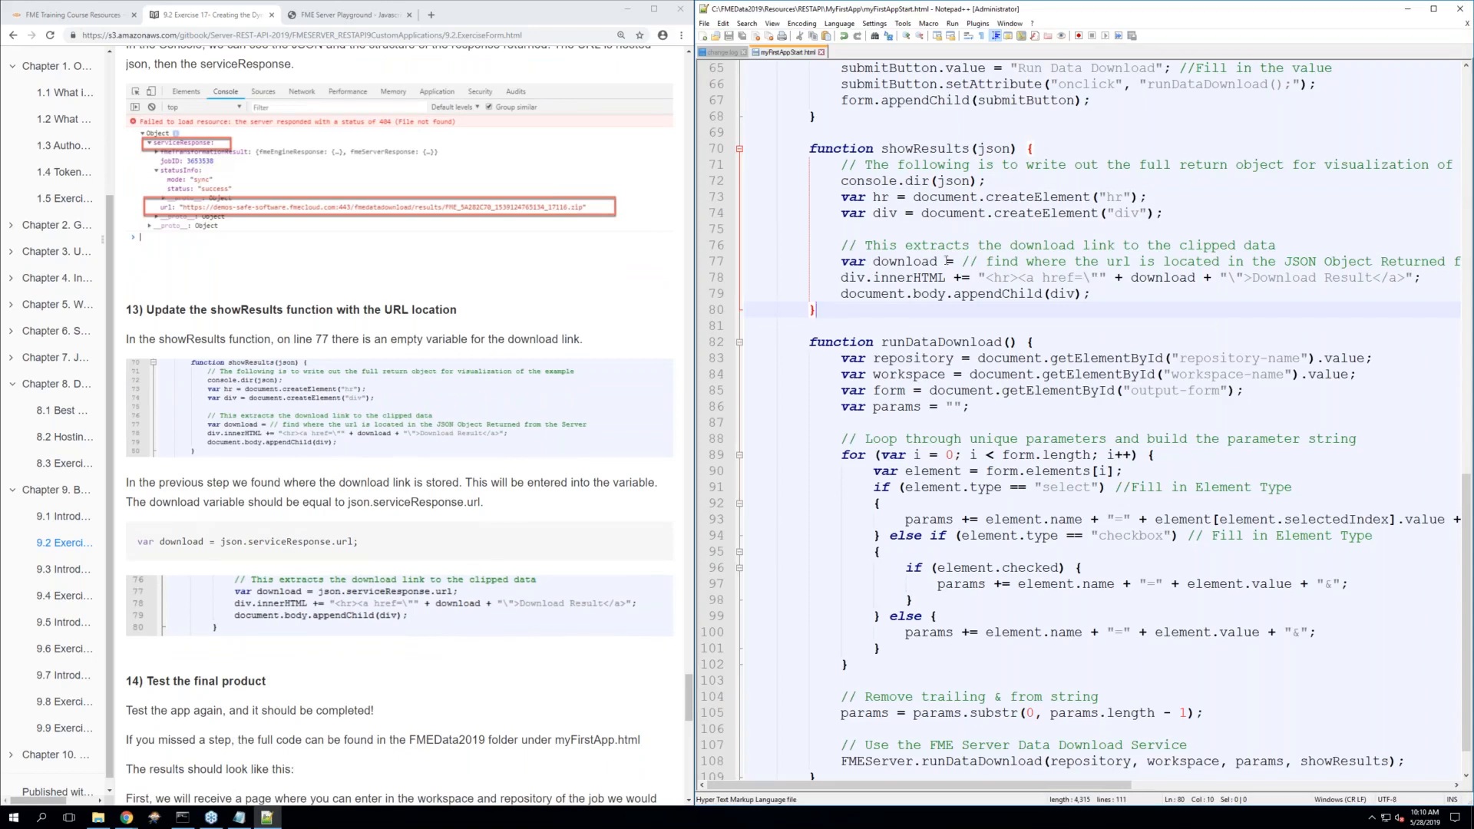
{"action": "left_click", "coordinate": [895, 262]}
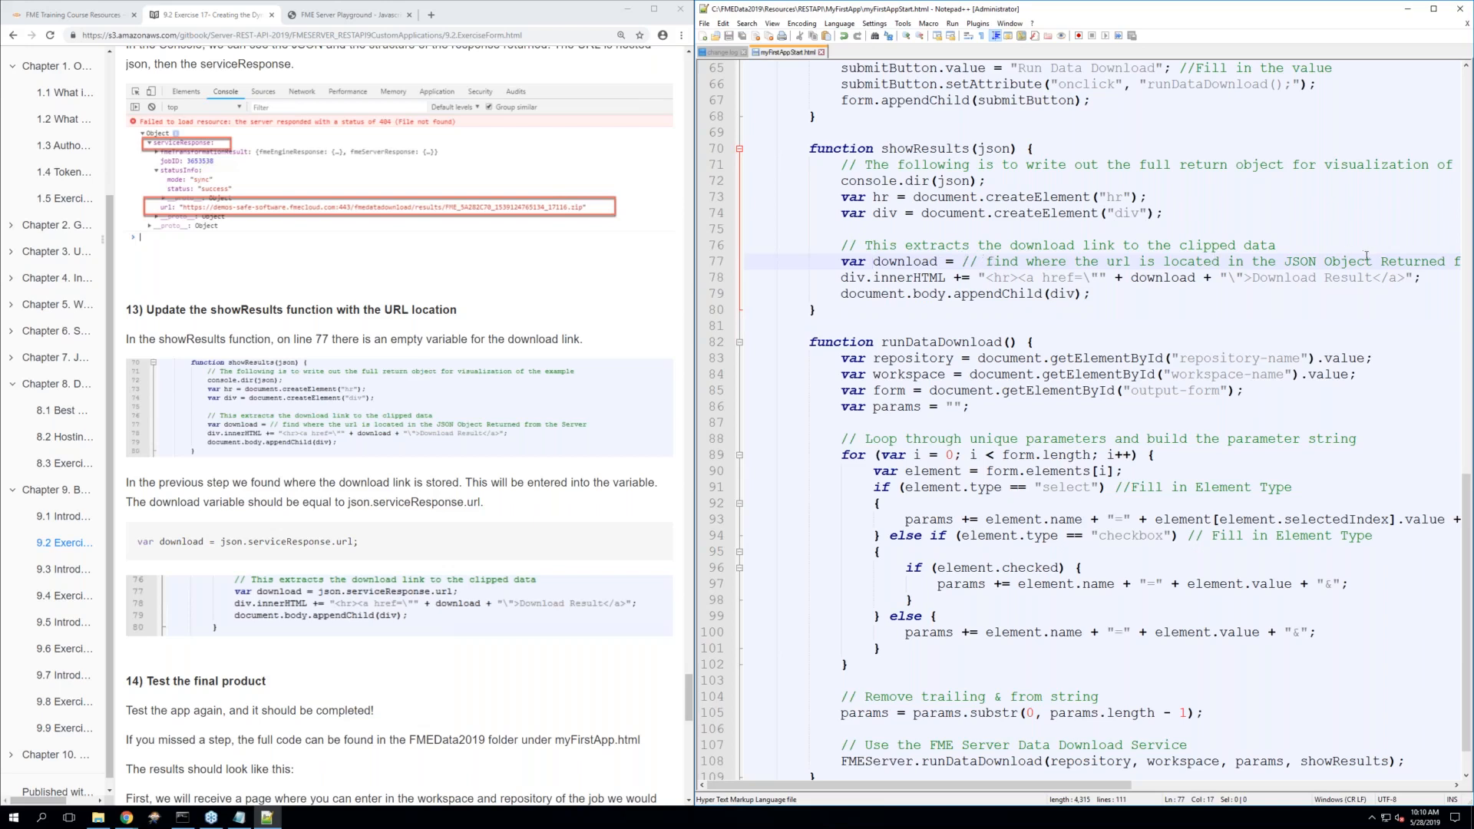
{"action": "left_click", "coordinate": [958, 261]}
{"action": "left_click_drag", "start_coordinate": [361, 542], "coordinate": [37, 547]}
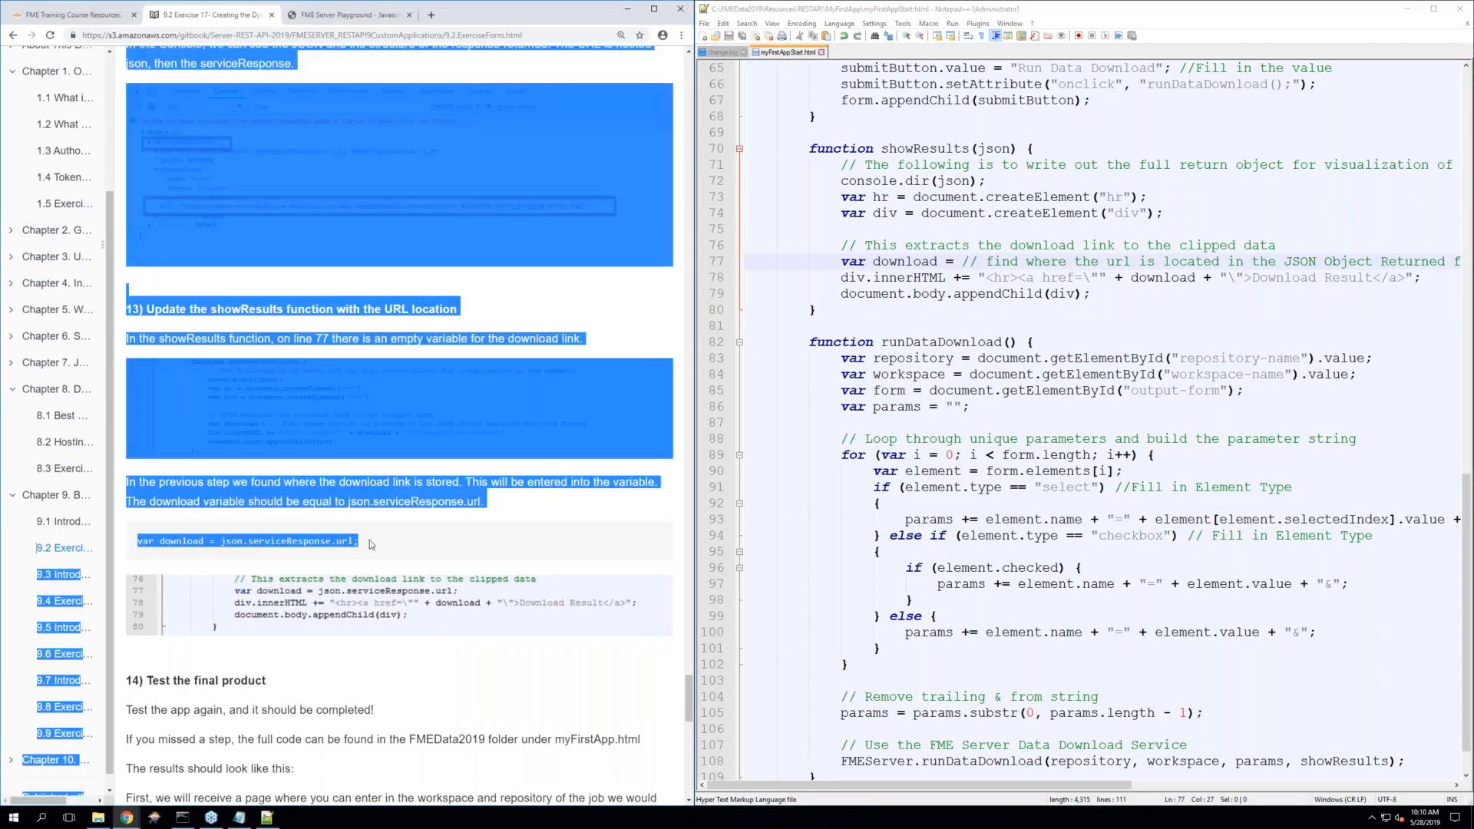
{"action": "left_click_drag", "start_coordinate": [361, 543], "coordinate": [222, 544]}
{"action": "right_click", "coordinate": [230, 542]}
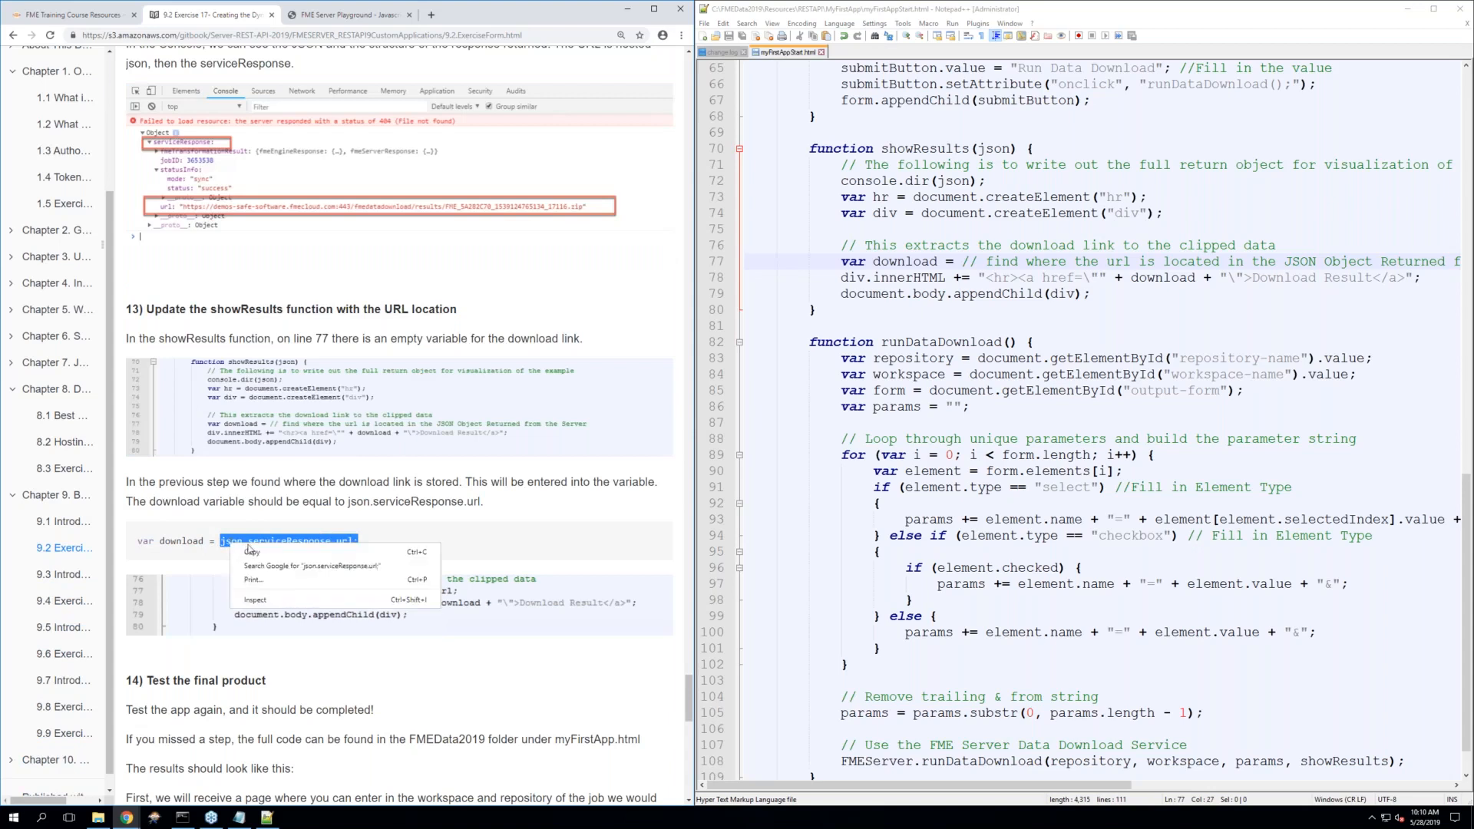
{"action": "left_click", "coordinate": [254, 551]}
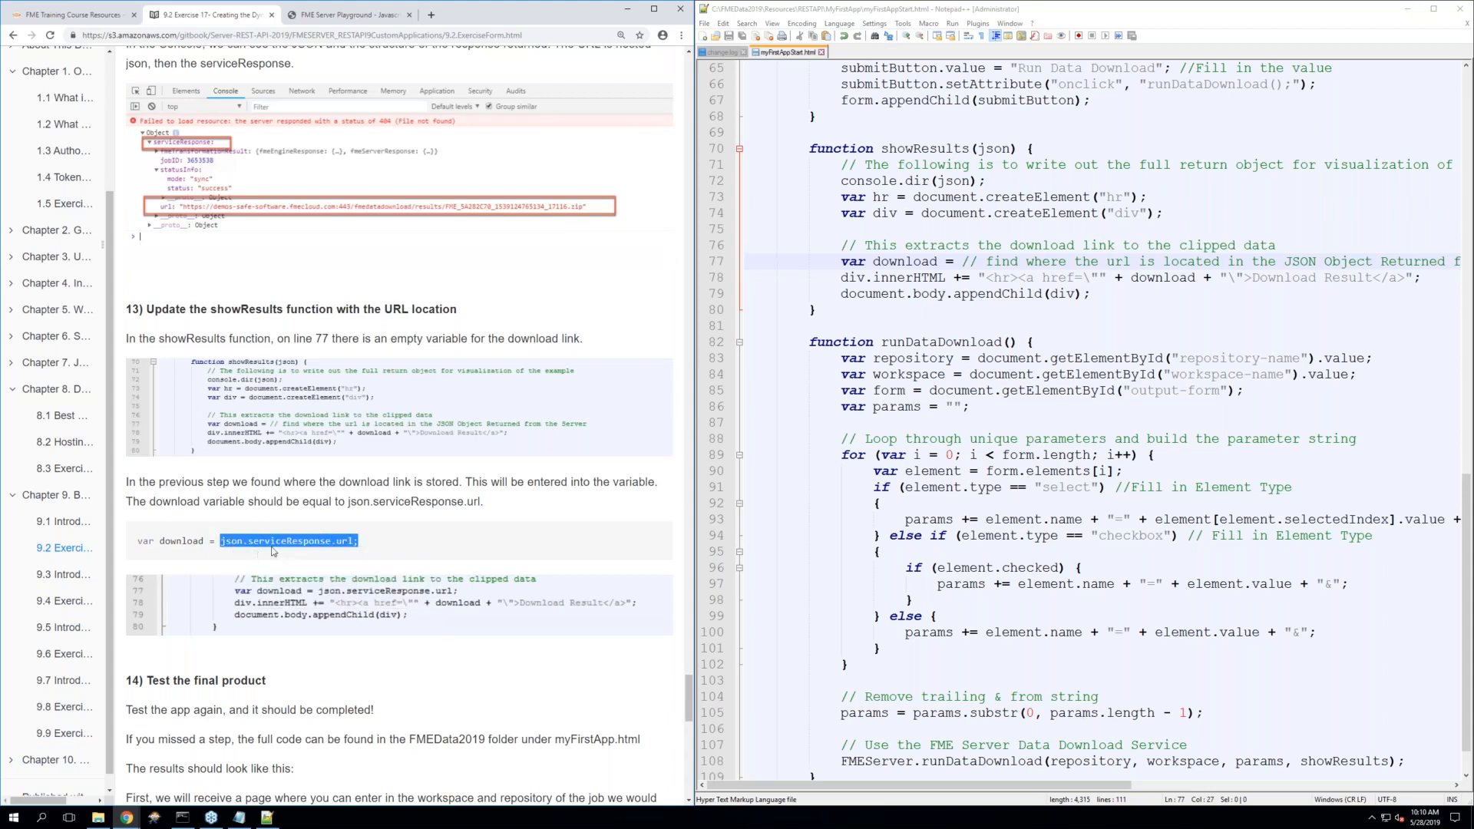
{"action": "left_click", "coordinate": [956, 262]}
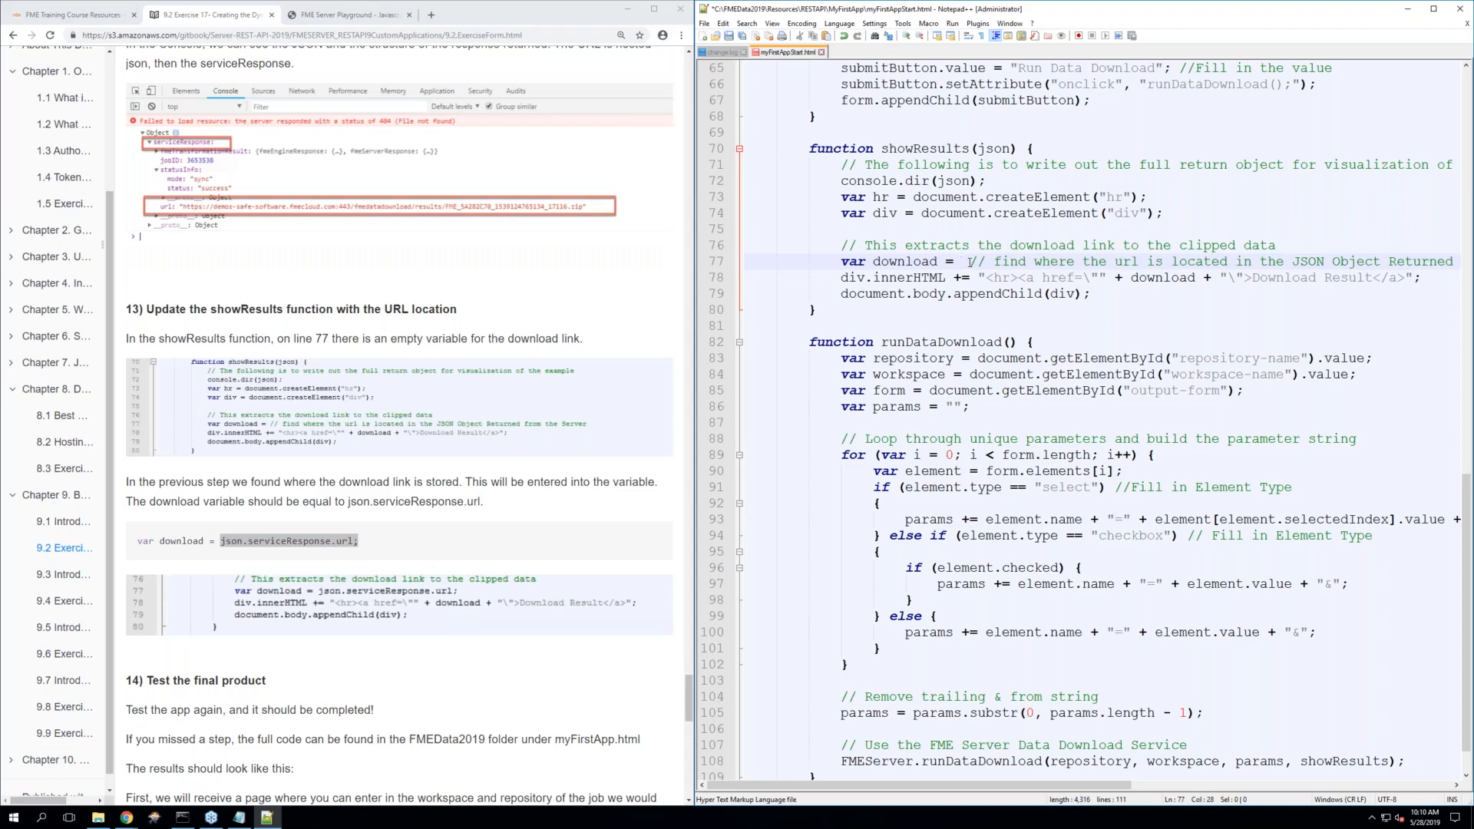
{"action": "key", "text": "ctrl+v"}
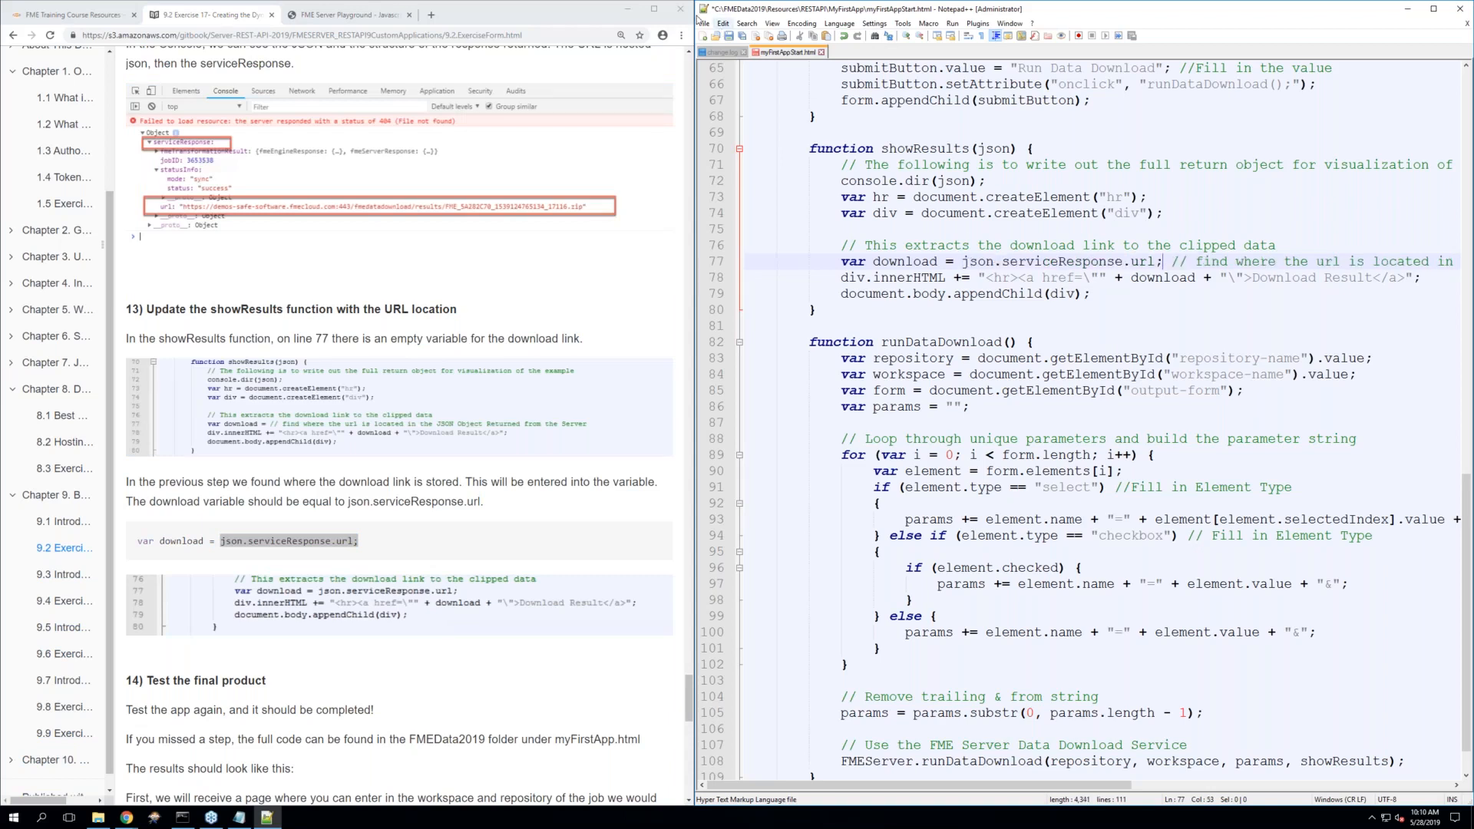
{"action": "left_click", "coordinate": [728, 36]}
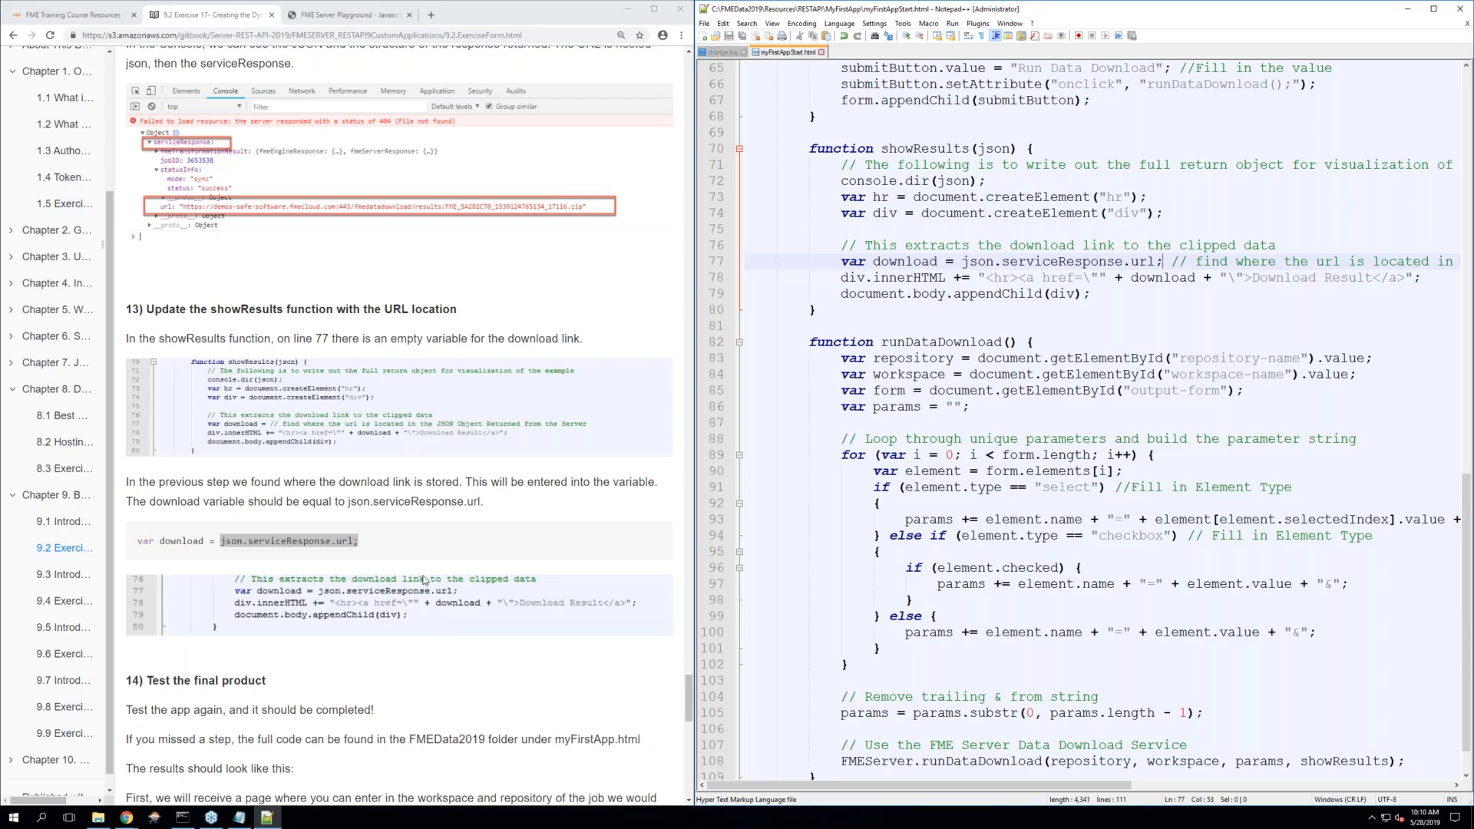
Check step 14 of the exercise, switch to the Populate Forms browser window, and close its developer tools
{"action": "key", "text": "alt+Tab"}
{"action": "scroll", "coordinate": [424, 581], "scroll_direction": "down", "scroll_amount": 4}
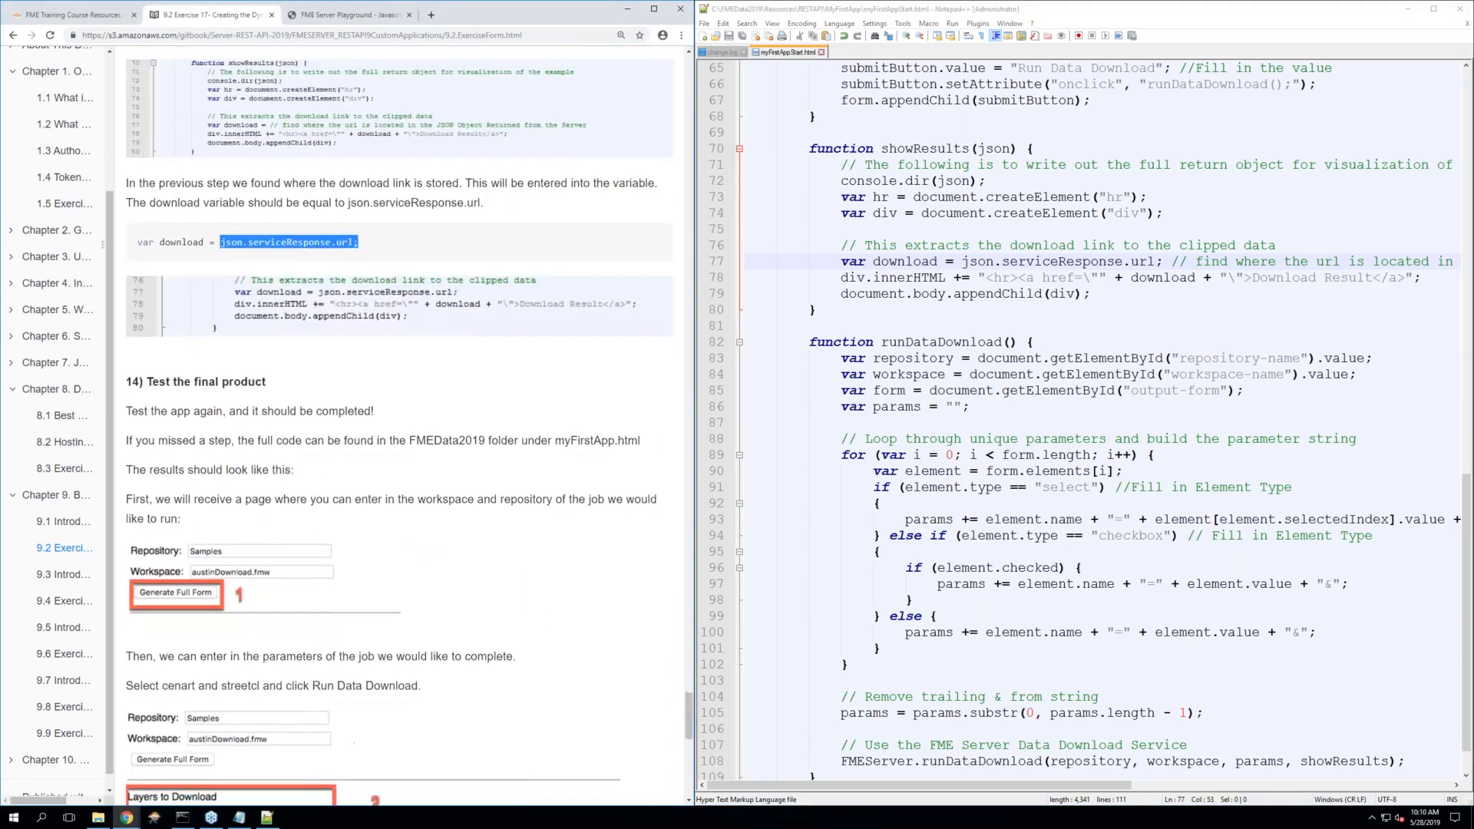
{"action": "scroll", "coordinate": [398, 424], "scroll_direction": "down", "scroll_amount": 2}
{"action": "scroll", "coordinate": [399, 427], "scroll_direction": "down", "scroll_amount": 1}
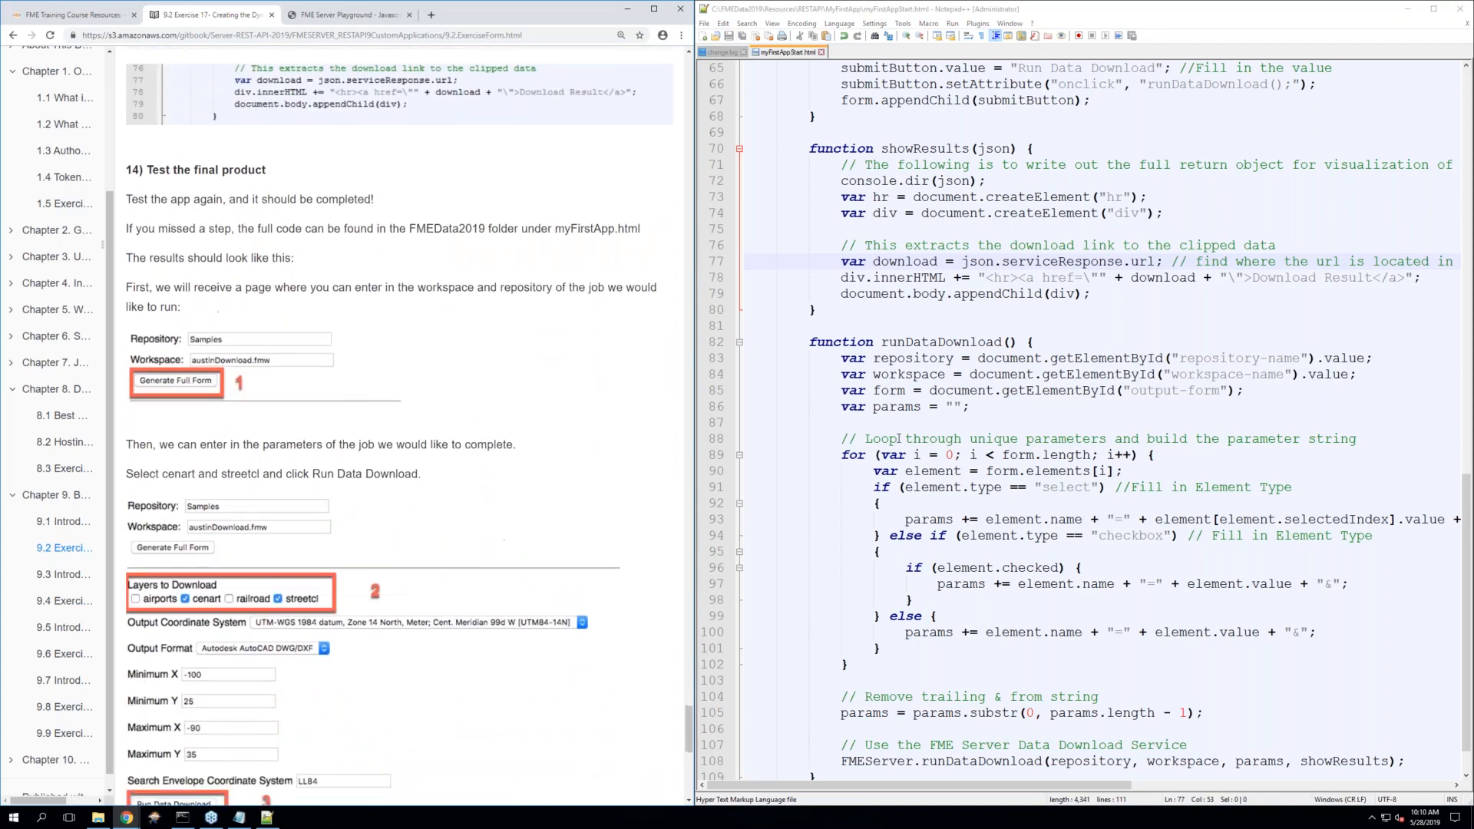
{"action": "left_click", "coordinate": [898, 438]}
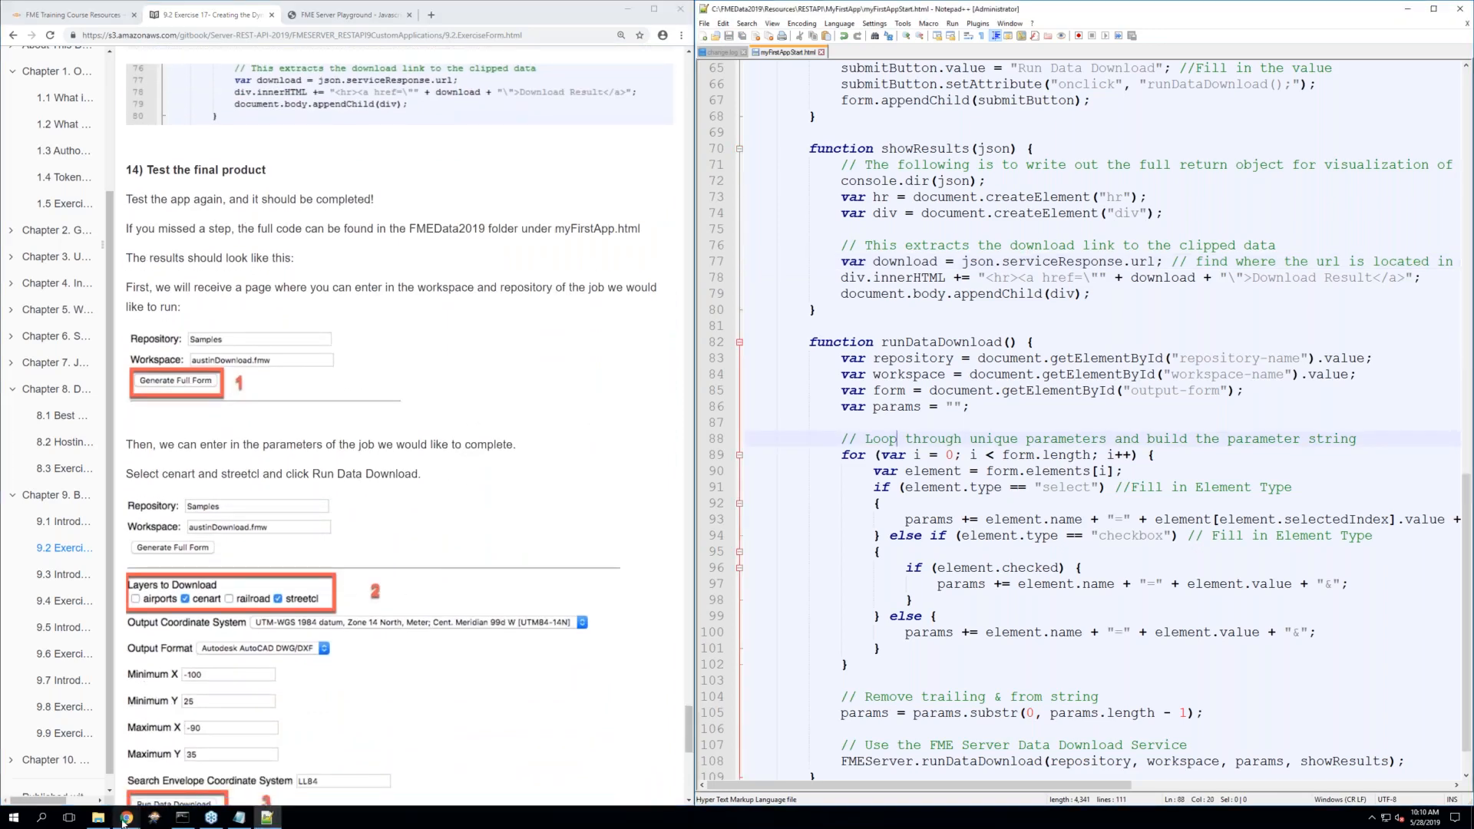
{"action": "left_click", "coordinate": [123, 819]}
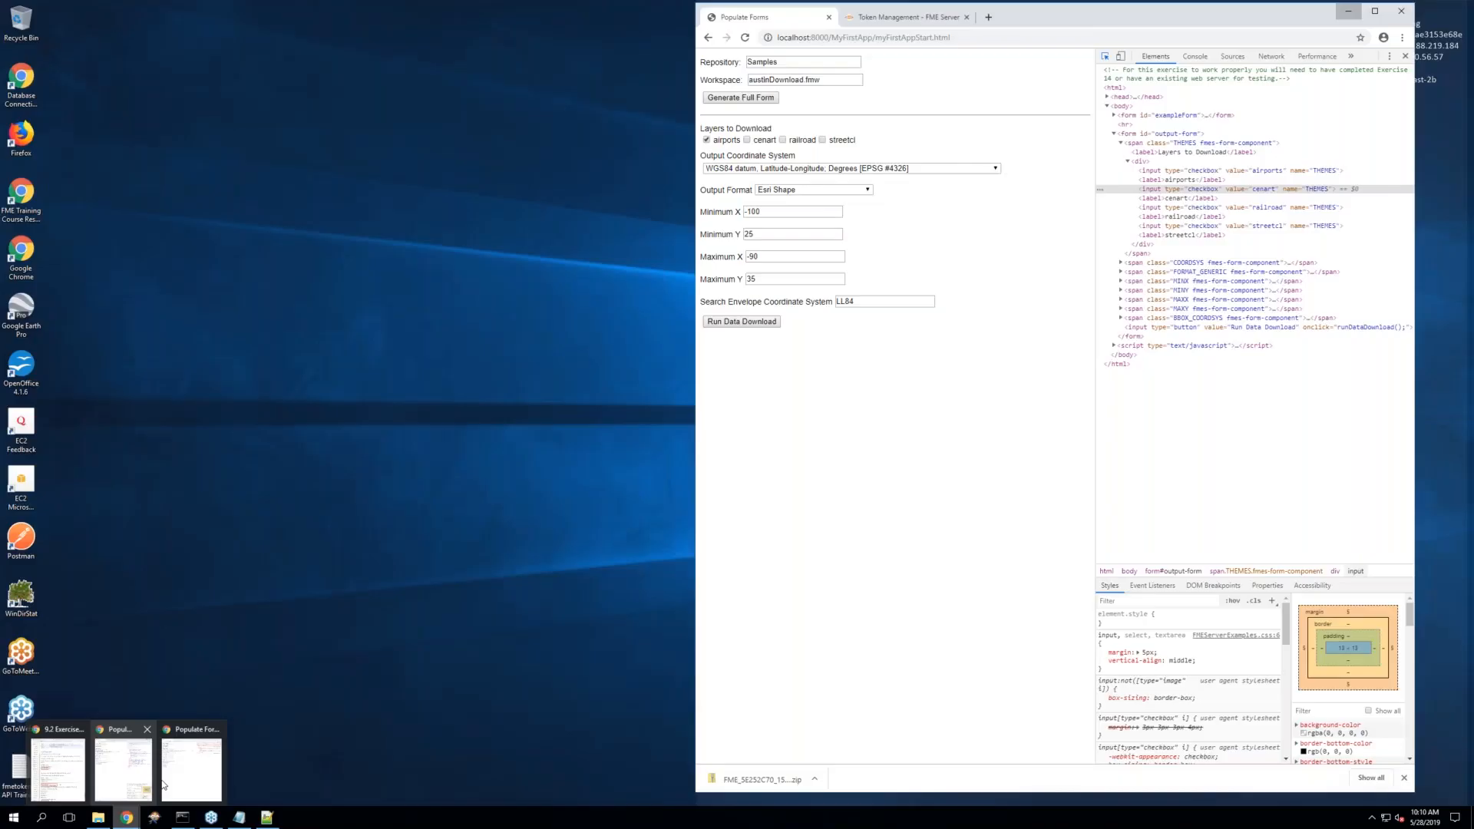
{"action": "mouse_move", "coordinate": [179, 779]}
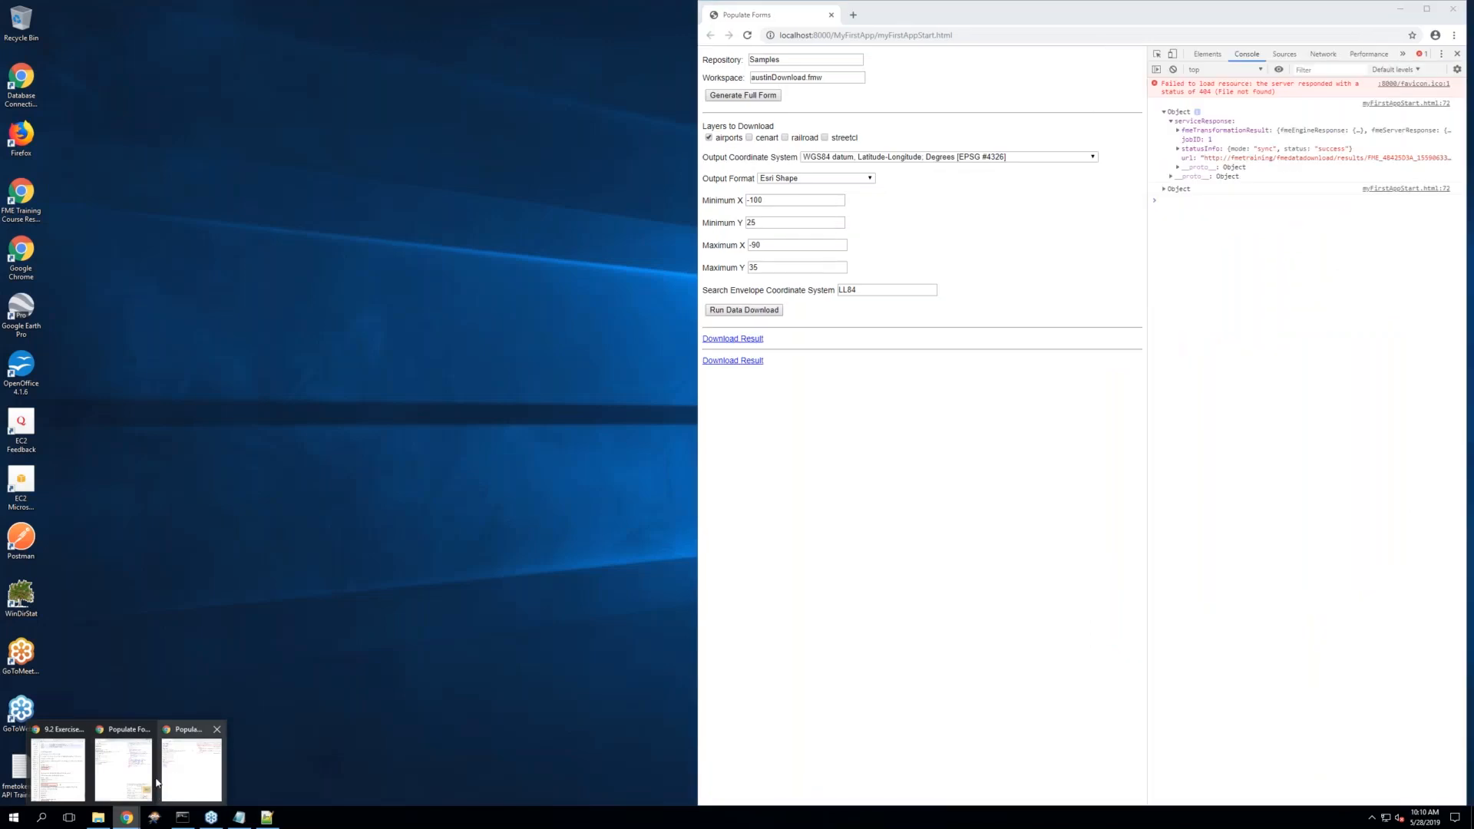
{"action": "left_click", "coordinate": [127, 777]}
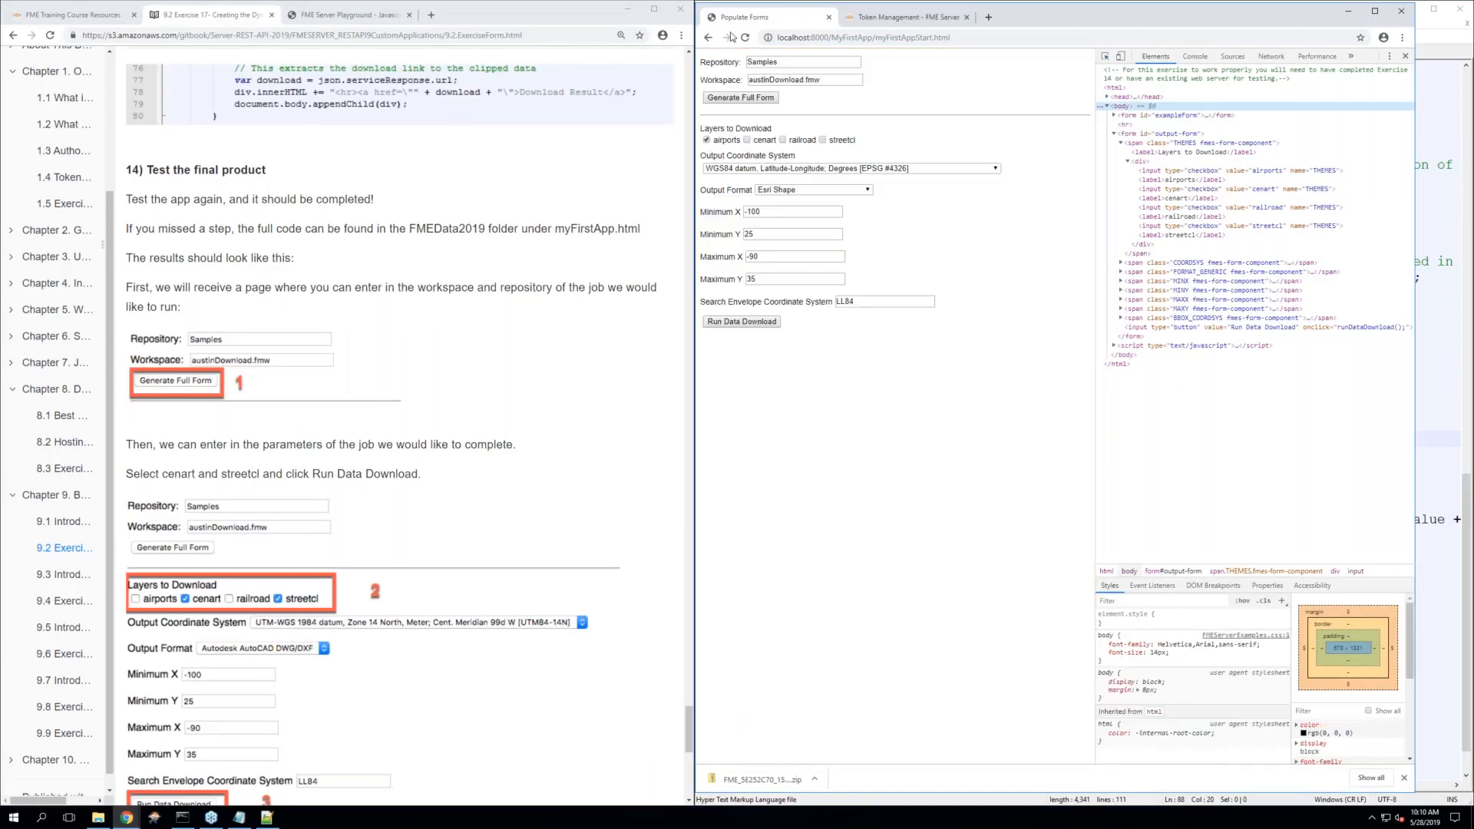
{"action": "left_click", "coordinate": [1404, 58]}
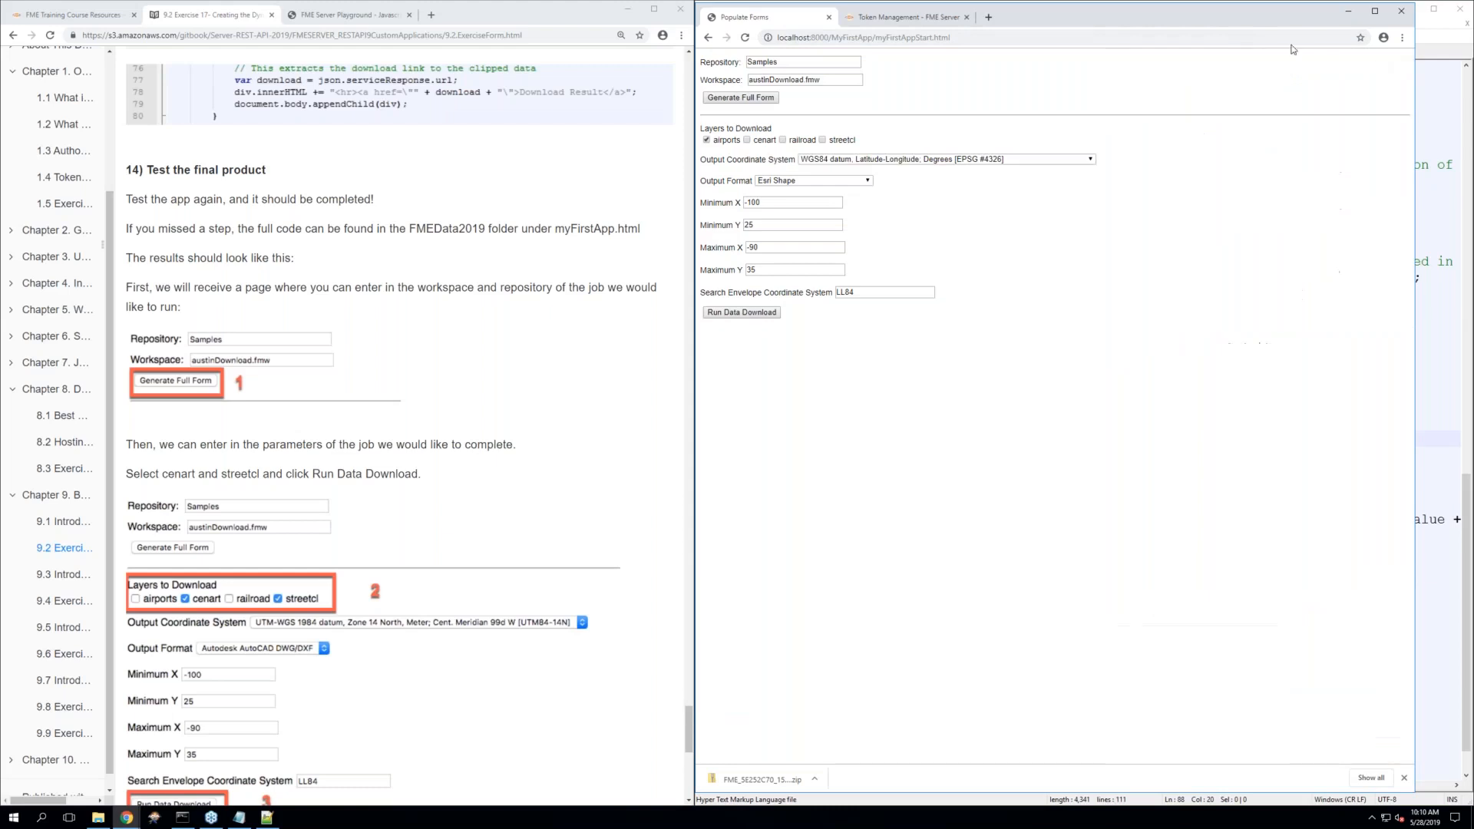
Reload the Populate Forms page and generate the full form for austinDownload.fmw in the Samples repository
{"action": "left_click", "coordinate": [744, 38]}
{"action": "left_click", "coordinate": [744, 39]}
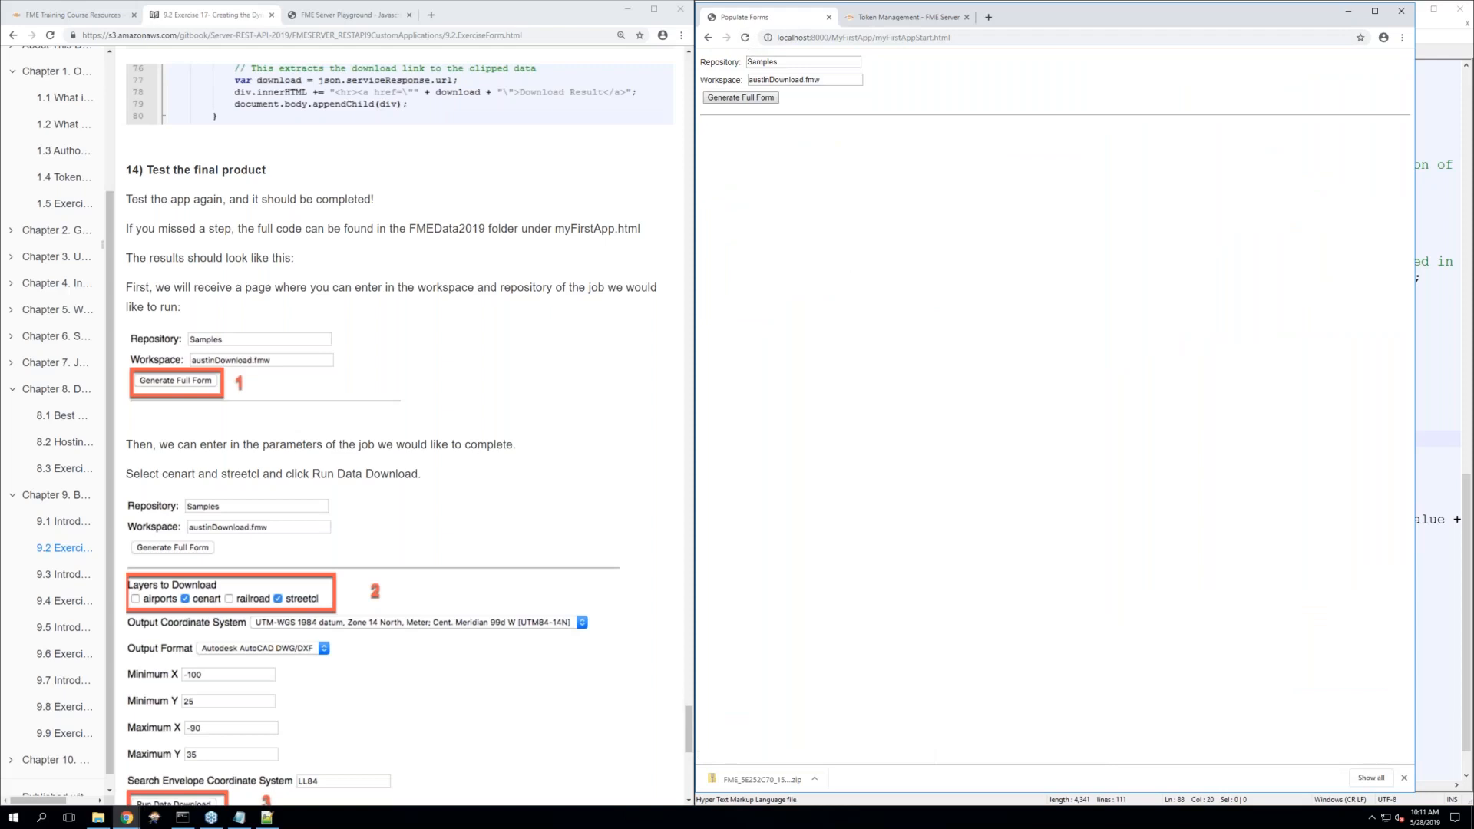
{"action": "left_click", "coordinate": [750, 100]}
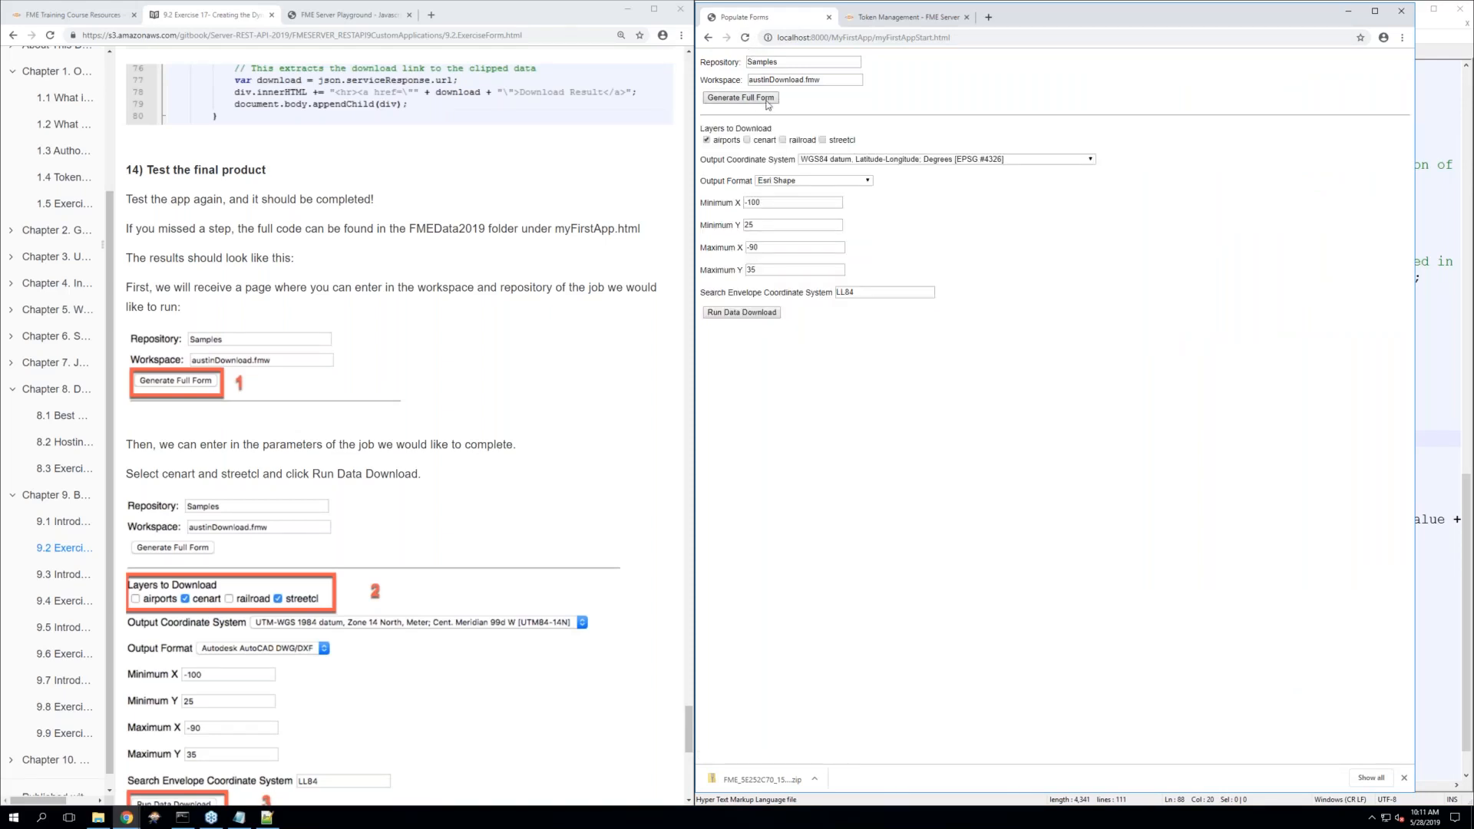
Add the cenart and streetcl layers to the download, run the data download, and compare with the exercise's expected result
{"action": "left_click", "coordinate": [748, 140]}
{"action": "left_click", "coordinate": [822, 140]}
{"action": "scroll", "coordinate": [516, 398], "scroll_direction": "down", "scroll_amount": 3}
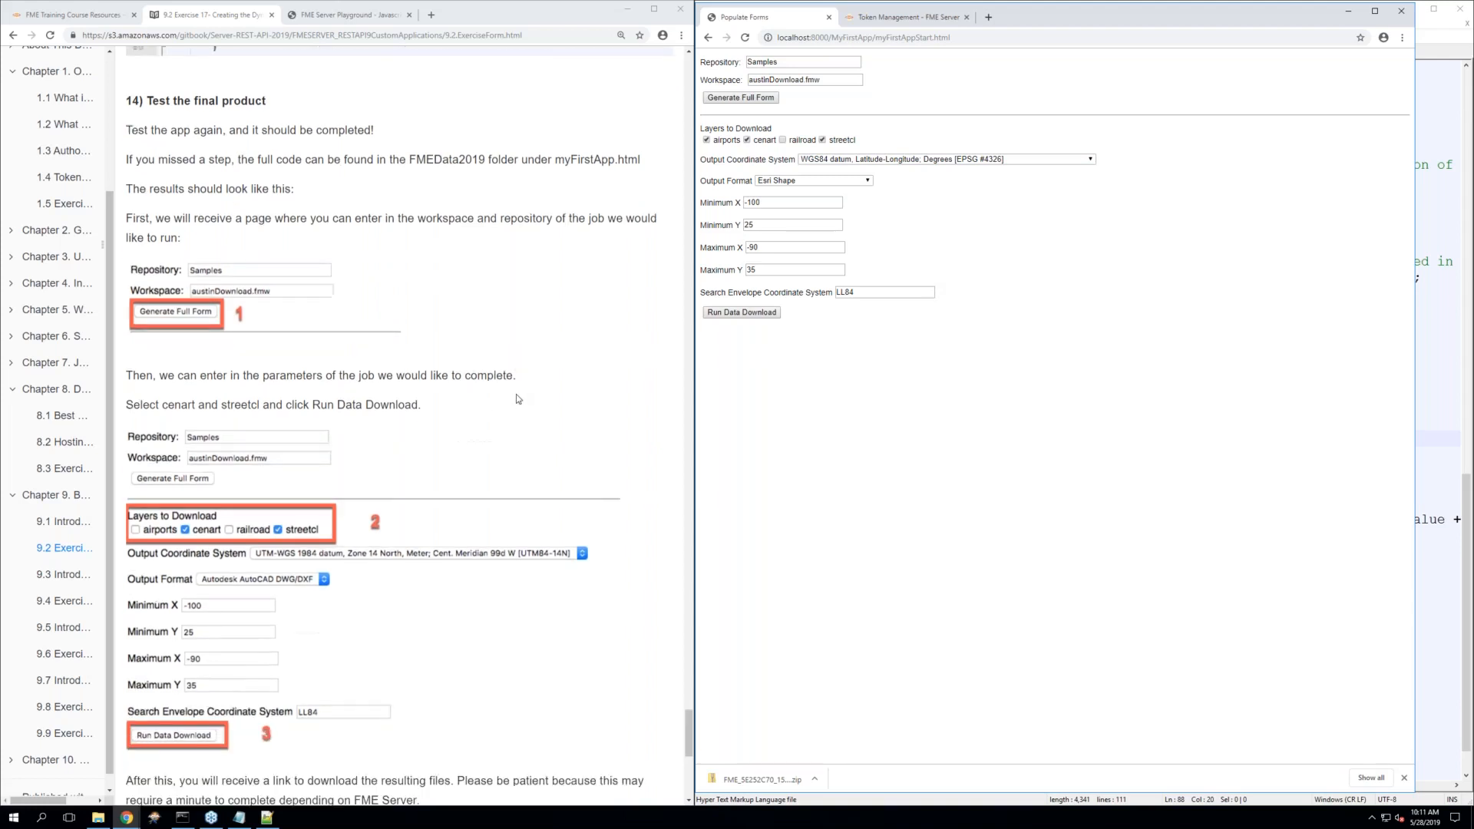
{"action": "scroll", "coordinate": [516, 398], "scroll_direction": "down", "scroll_amount": 2}
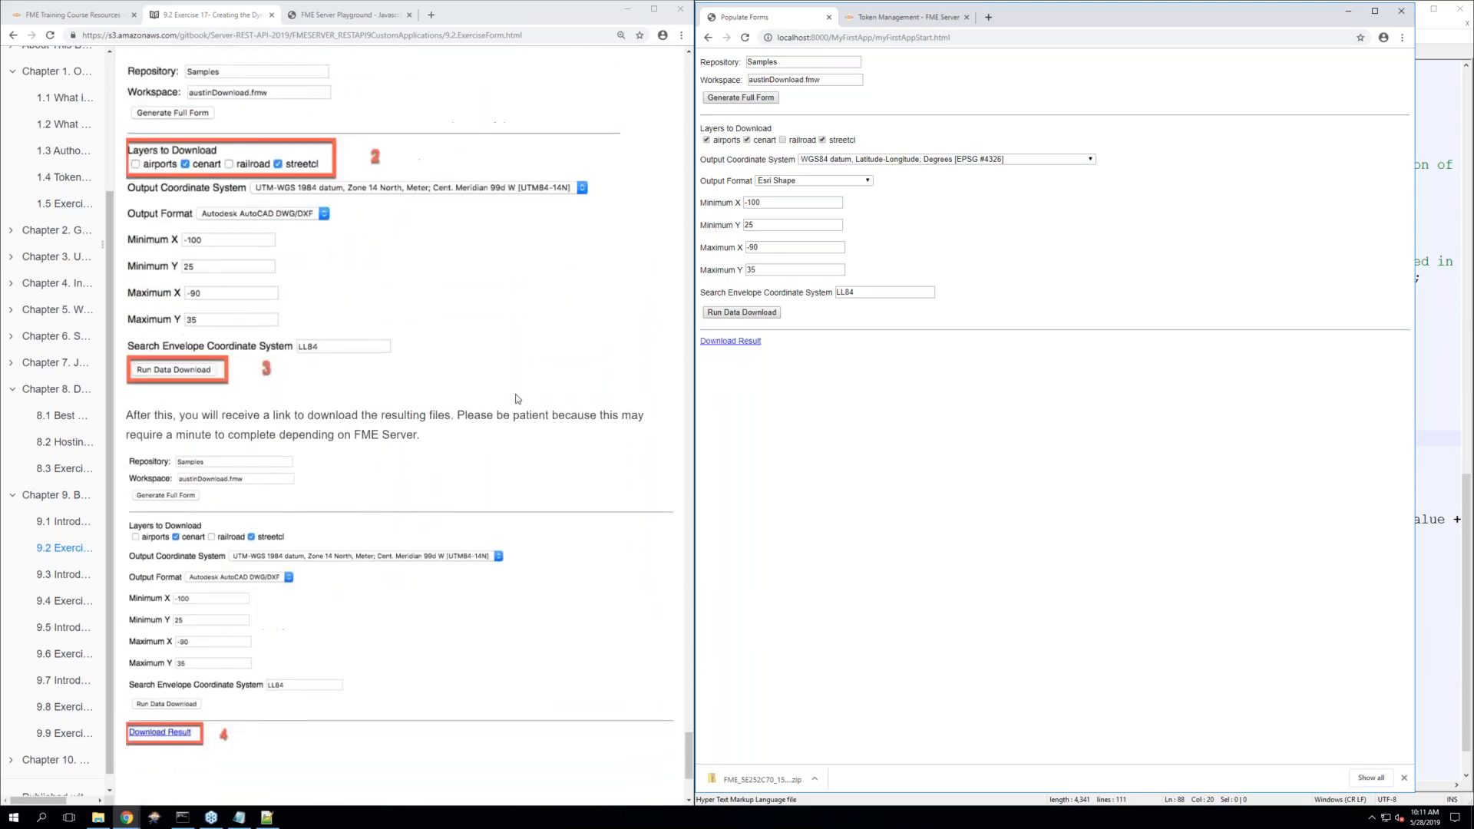
Download the result zip from the Download Result link and open its engineresults folder
{"action": "left_click", "coordinate": [743, 347]}
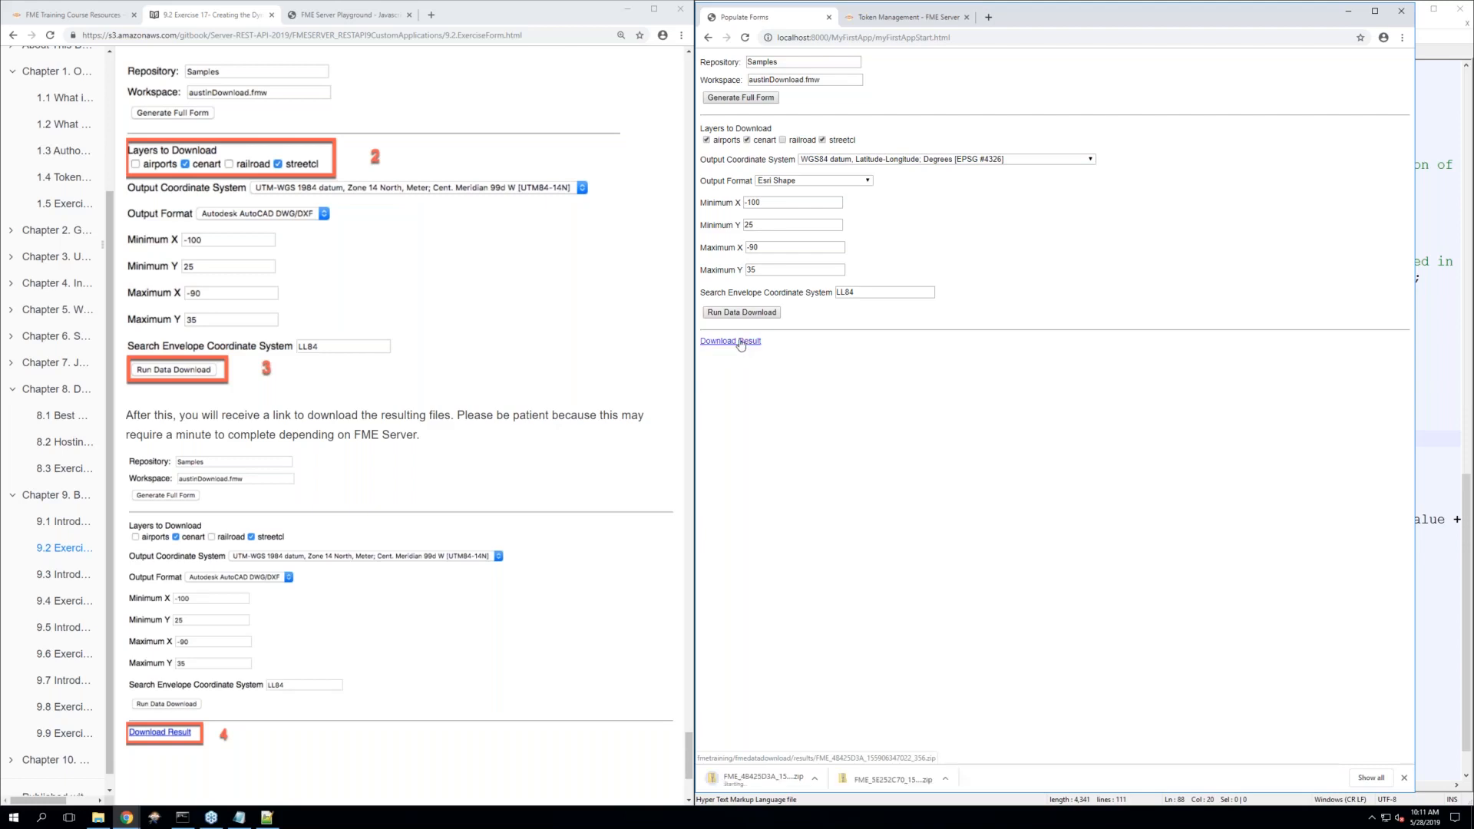
{"action": "left_click", "coordinate": [759, 780]}
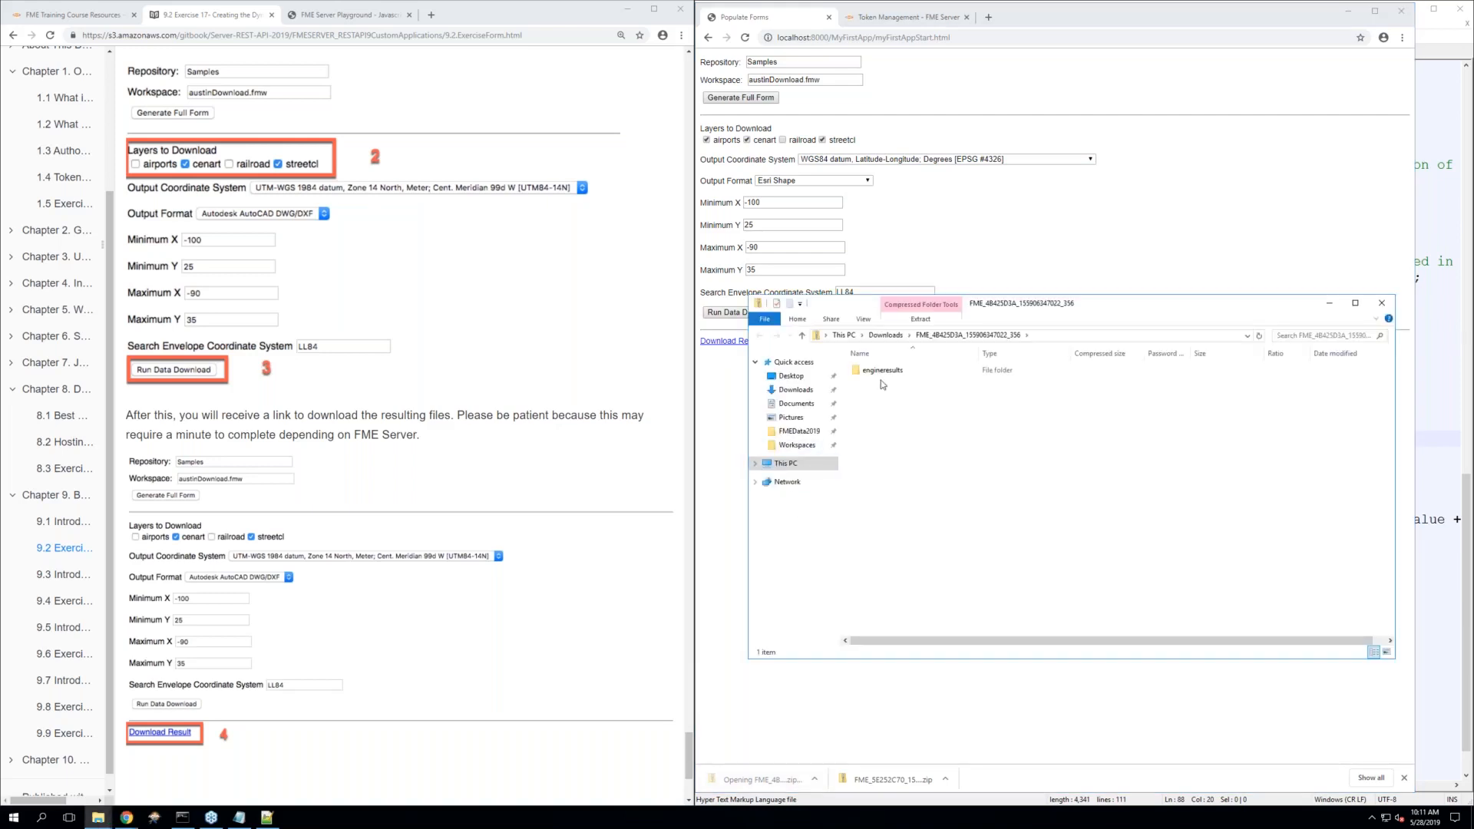
{"action": "left_click", "coordinate": [873, 372]}
{"action": "double_click", "coordinate": [873, 372]}
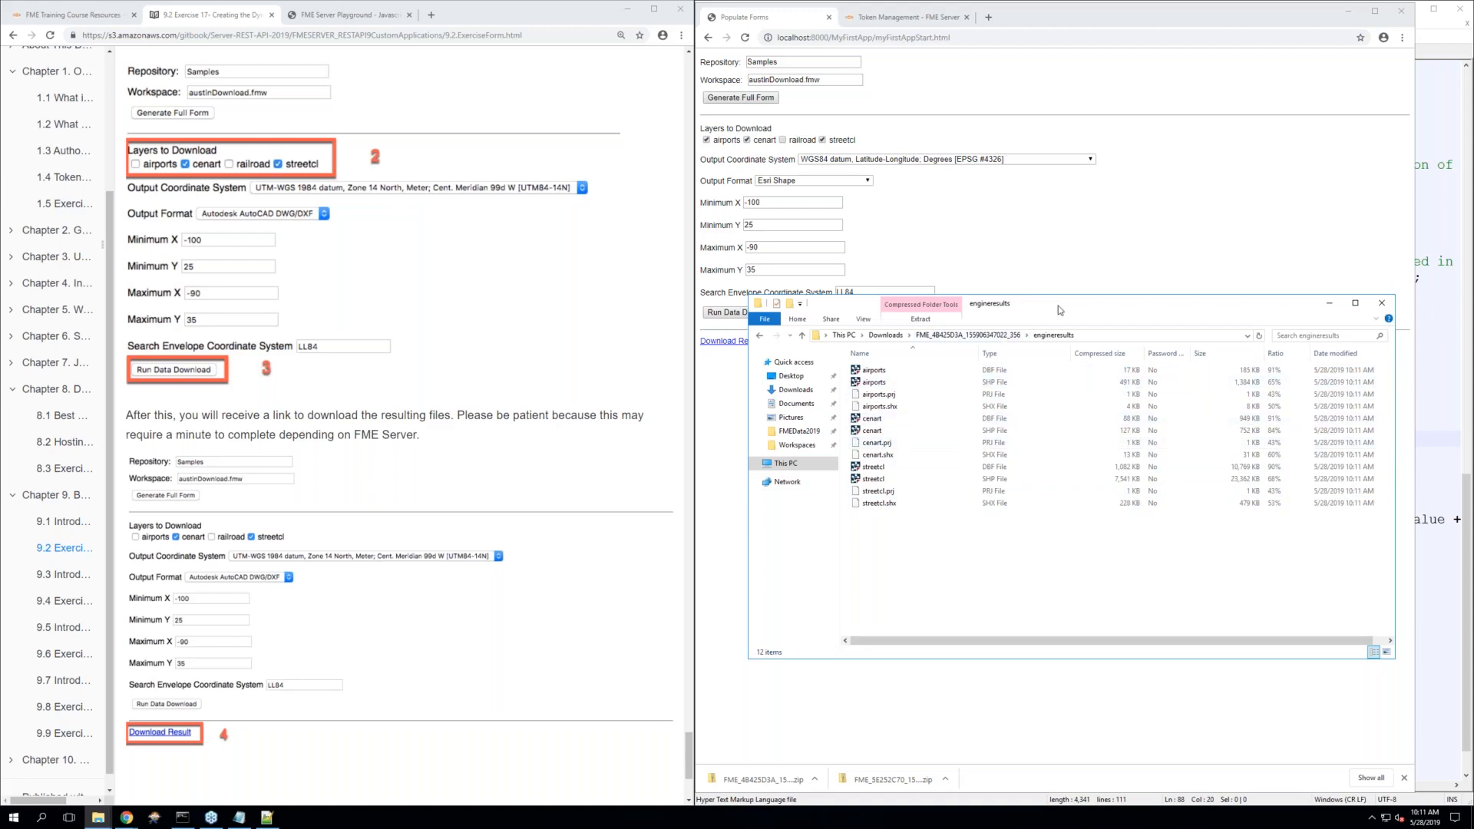
Bring back the Exercise 17 course page, widen its chapter sidebar and read through to the Congratulations summary
{"action": "left_click_drag", "start_coordinate": [1058, 306], "coordinate": [952, 310]}
{"action": "left_click", "coordinate": [127, 818]}
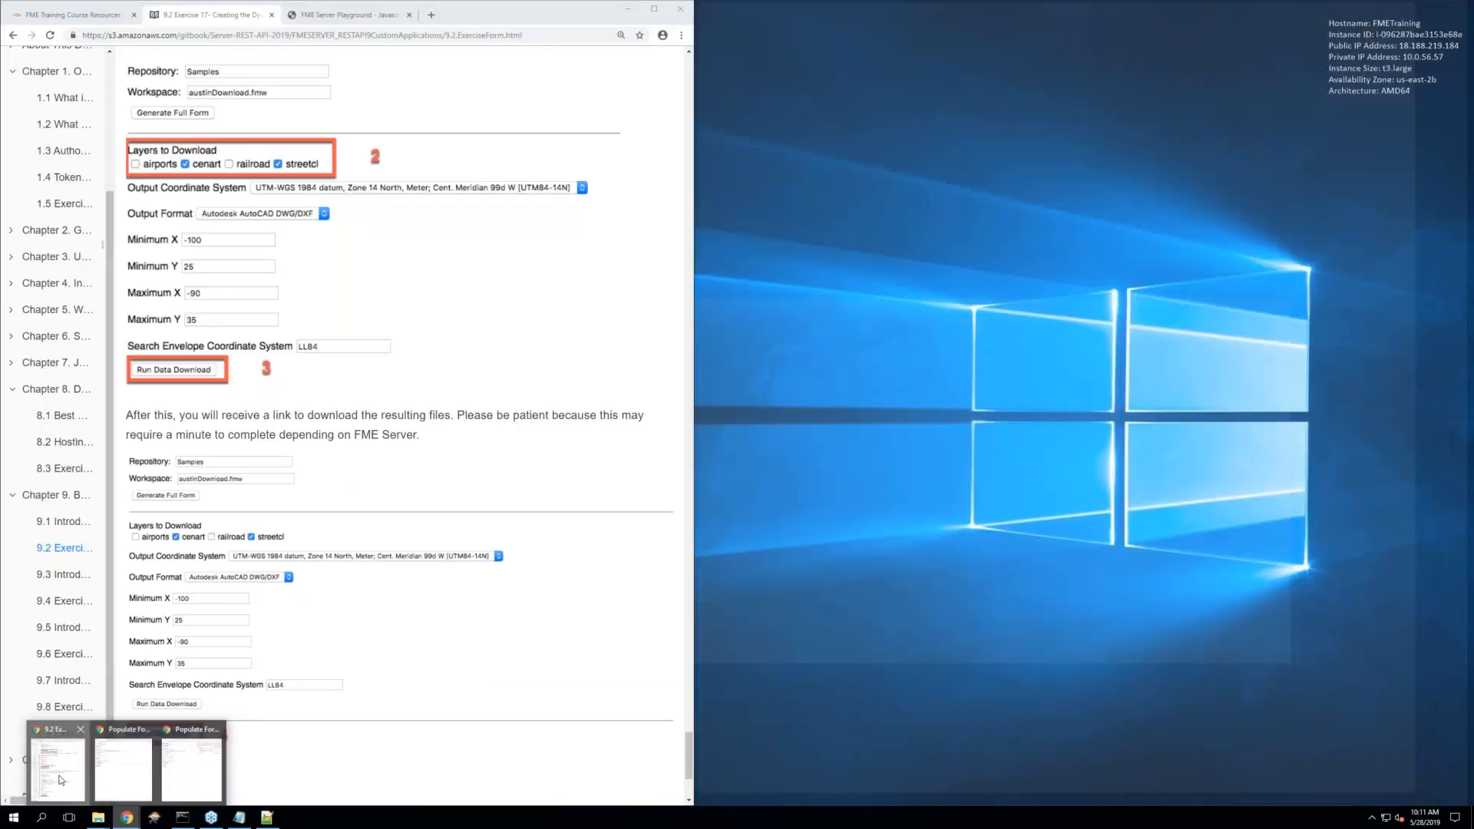
{"action": "left_click", "coordinate": [60, 780]}
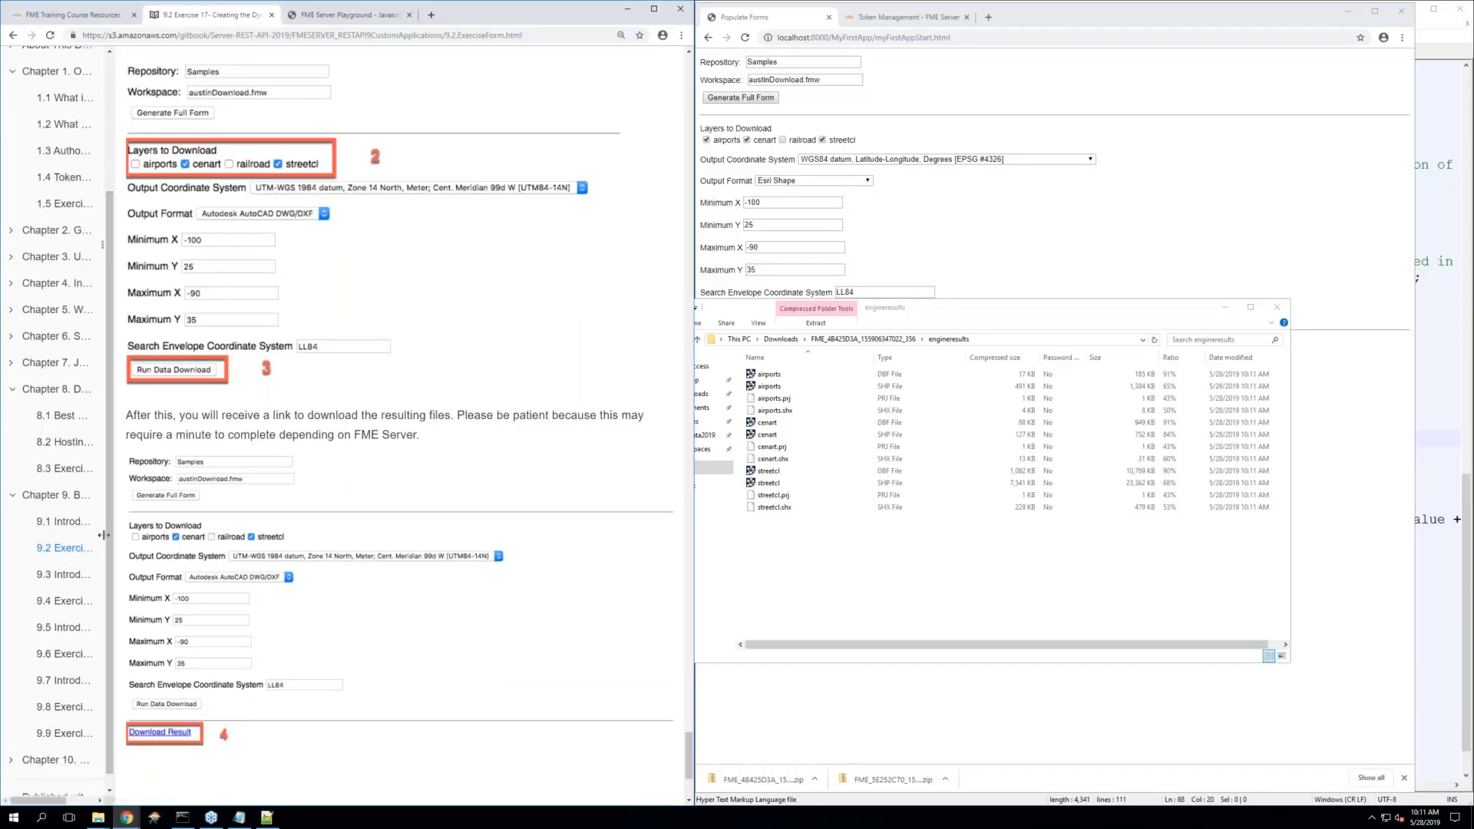
{"action": "left_click_drag", "start_coordinate": [109, 532], "coordinate": [216, 536]}
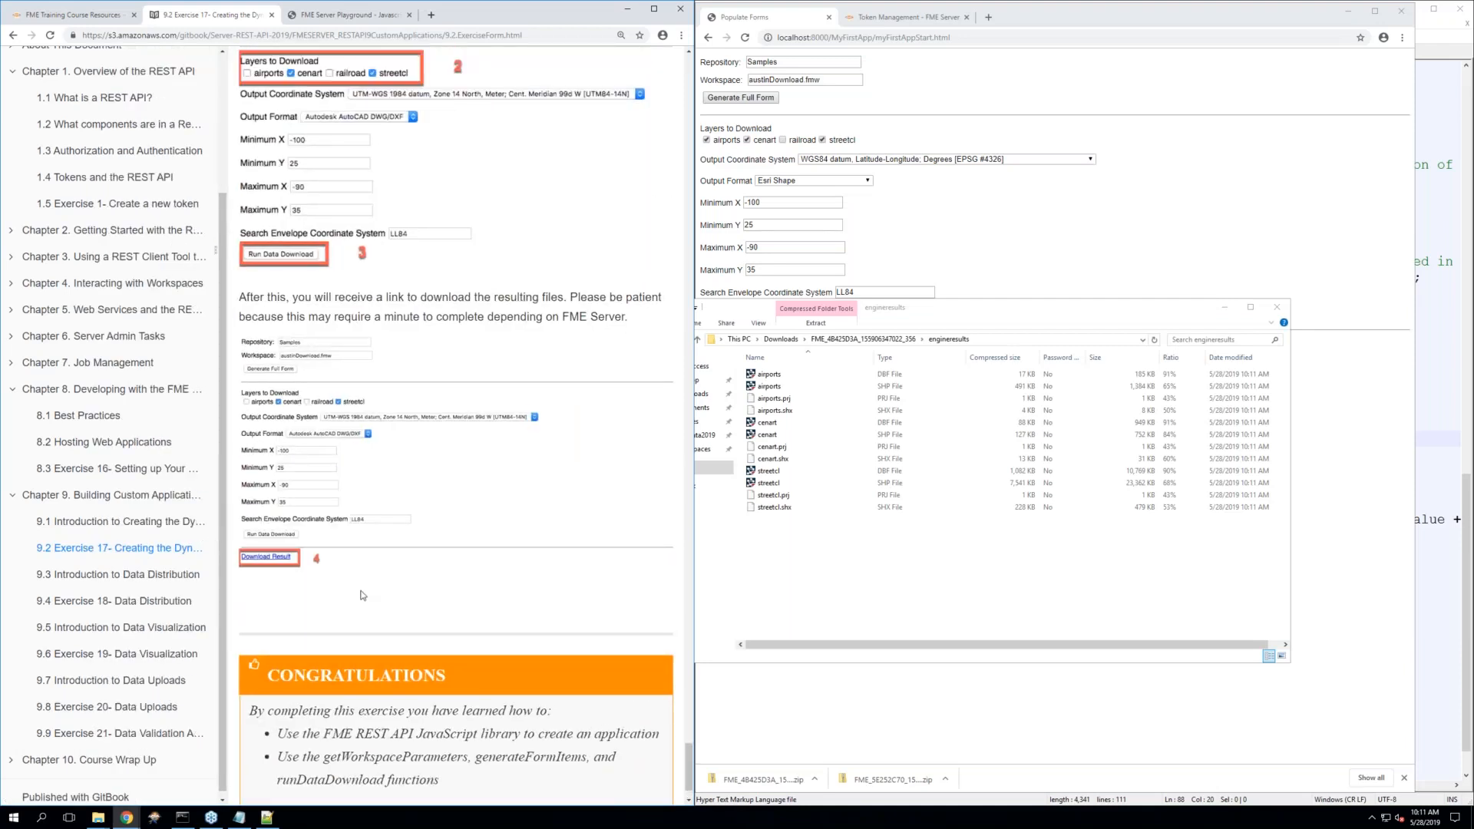
{"action": "scroll", "coordinate": [362, 596], "scroll_direction": "down", "scroll_amount": 1}
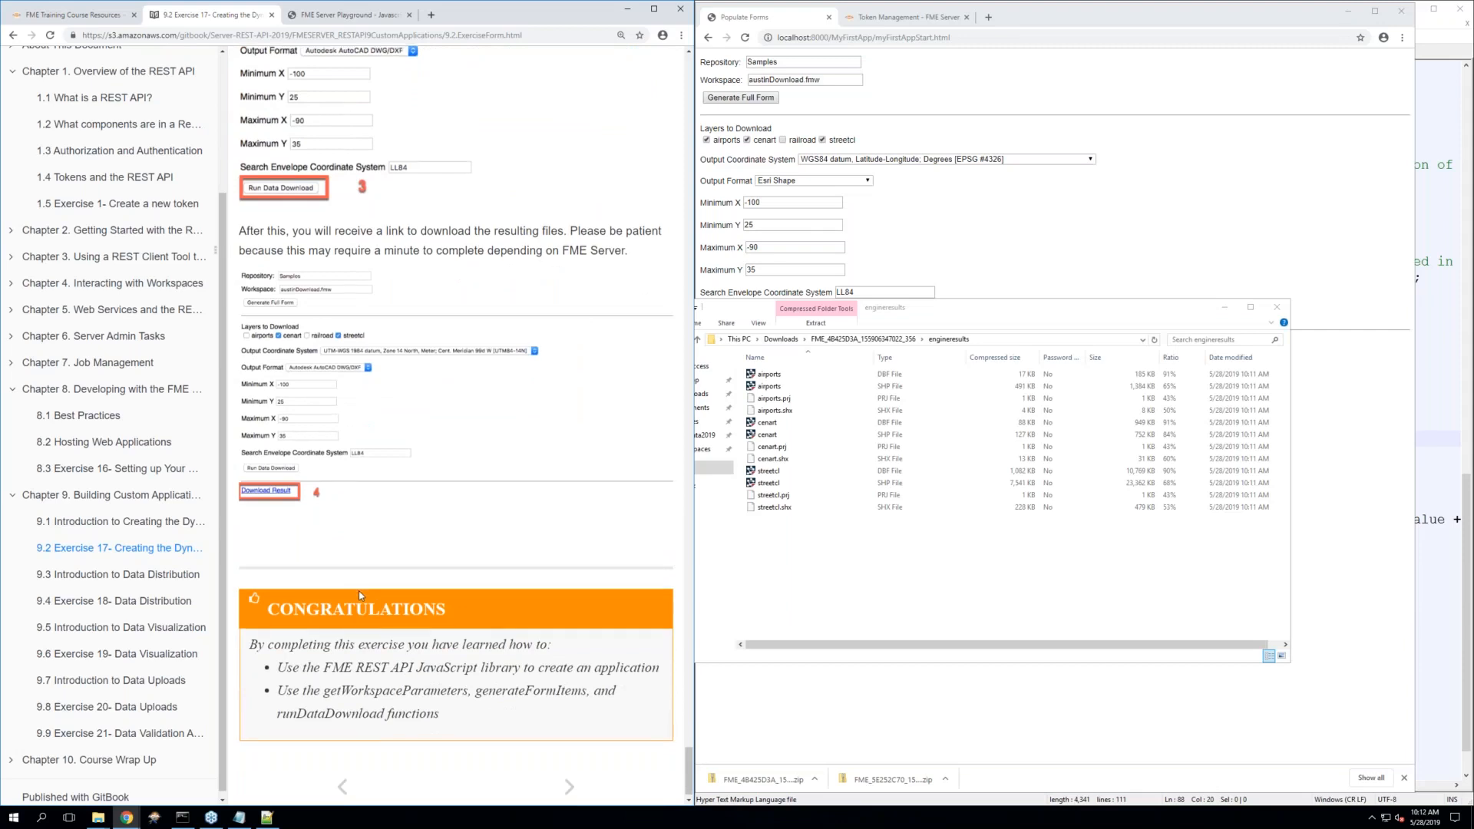
{"action": "scroll", "coordinate": [365, 596], "scroll_direction": "down", "scroll_amount": 1}
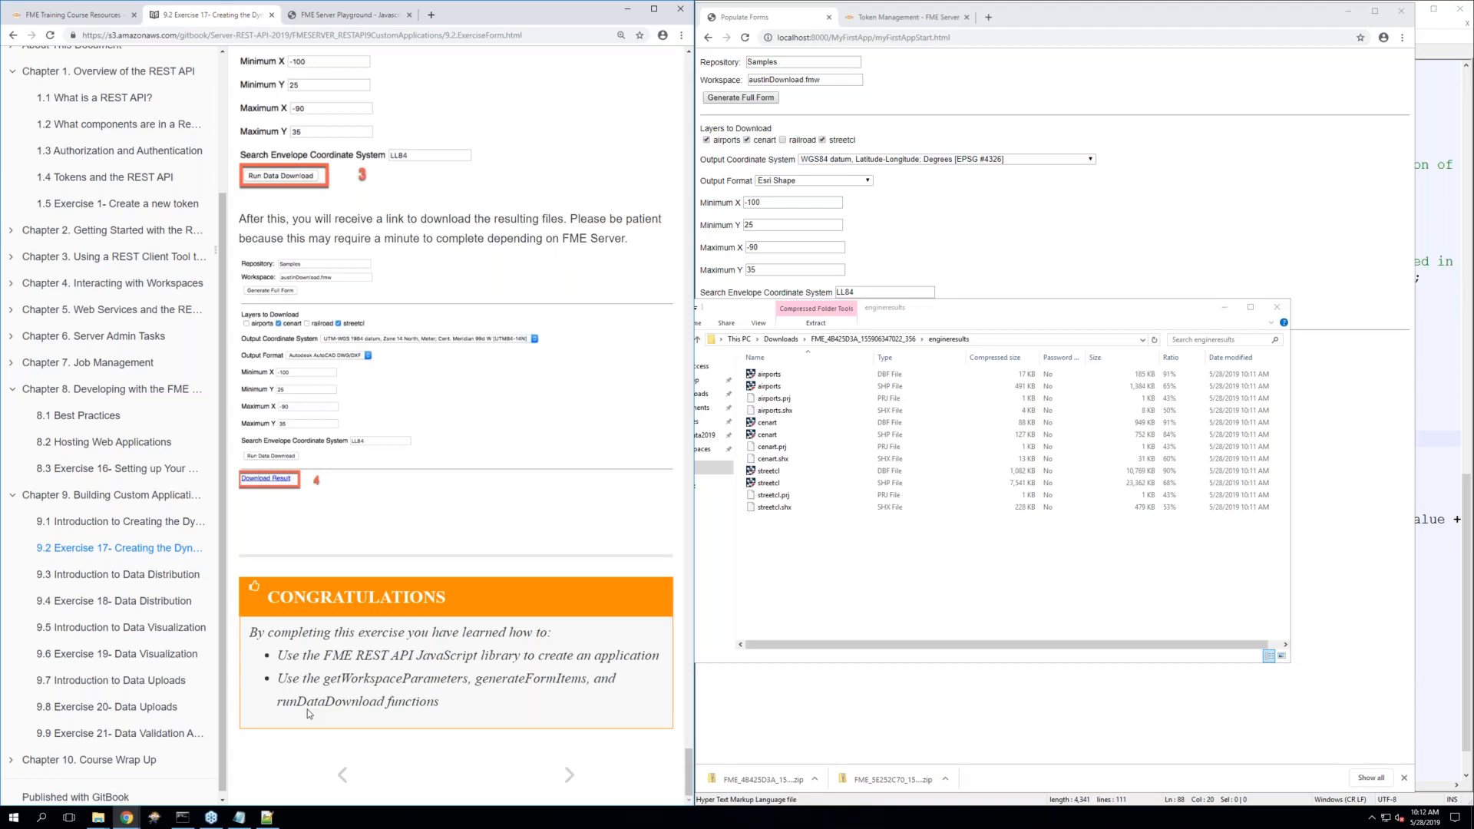
Switch to Notepad++, change the element id in generateForm's form variable to "outp-form", and save myFirstAppStart.html
{"action": "left_click", "coordinate": [267, 818]}
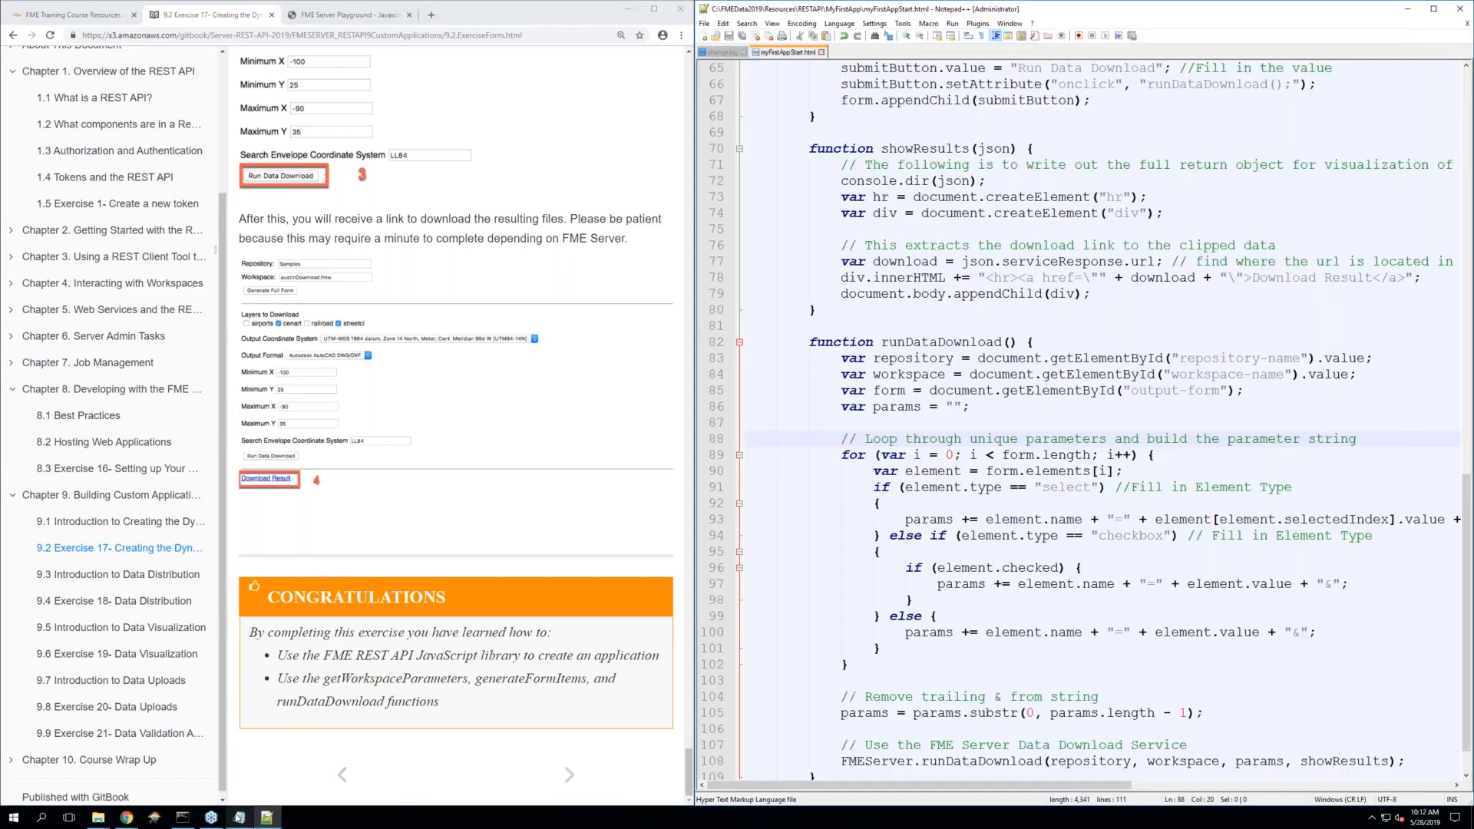
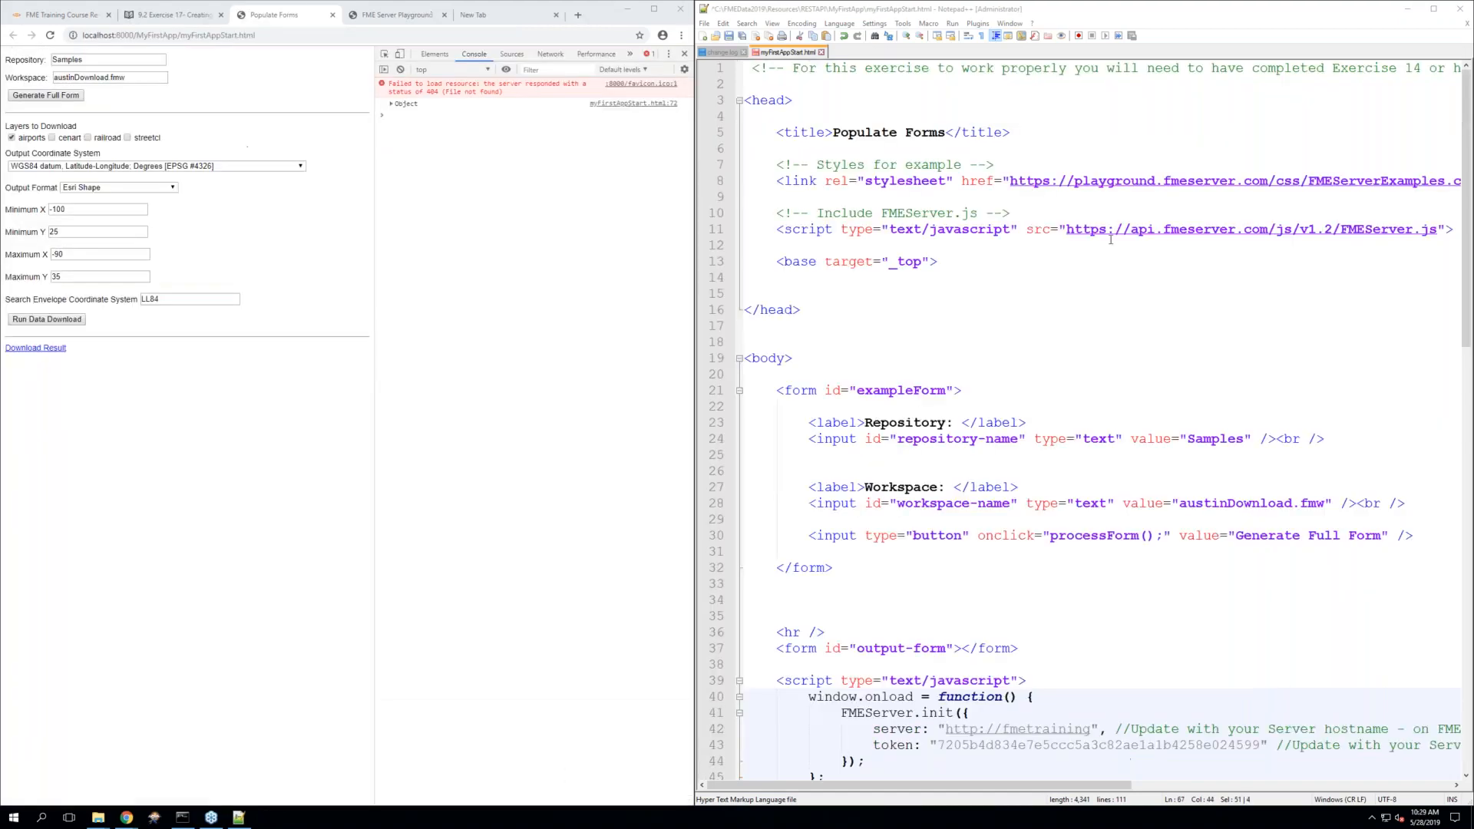
{"action": "left_click", "coordinate": [1103, 242]}
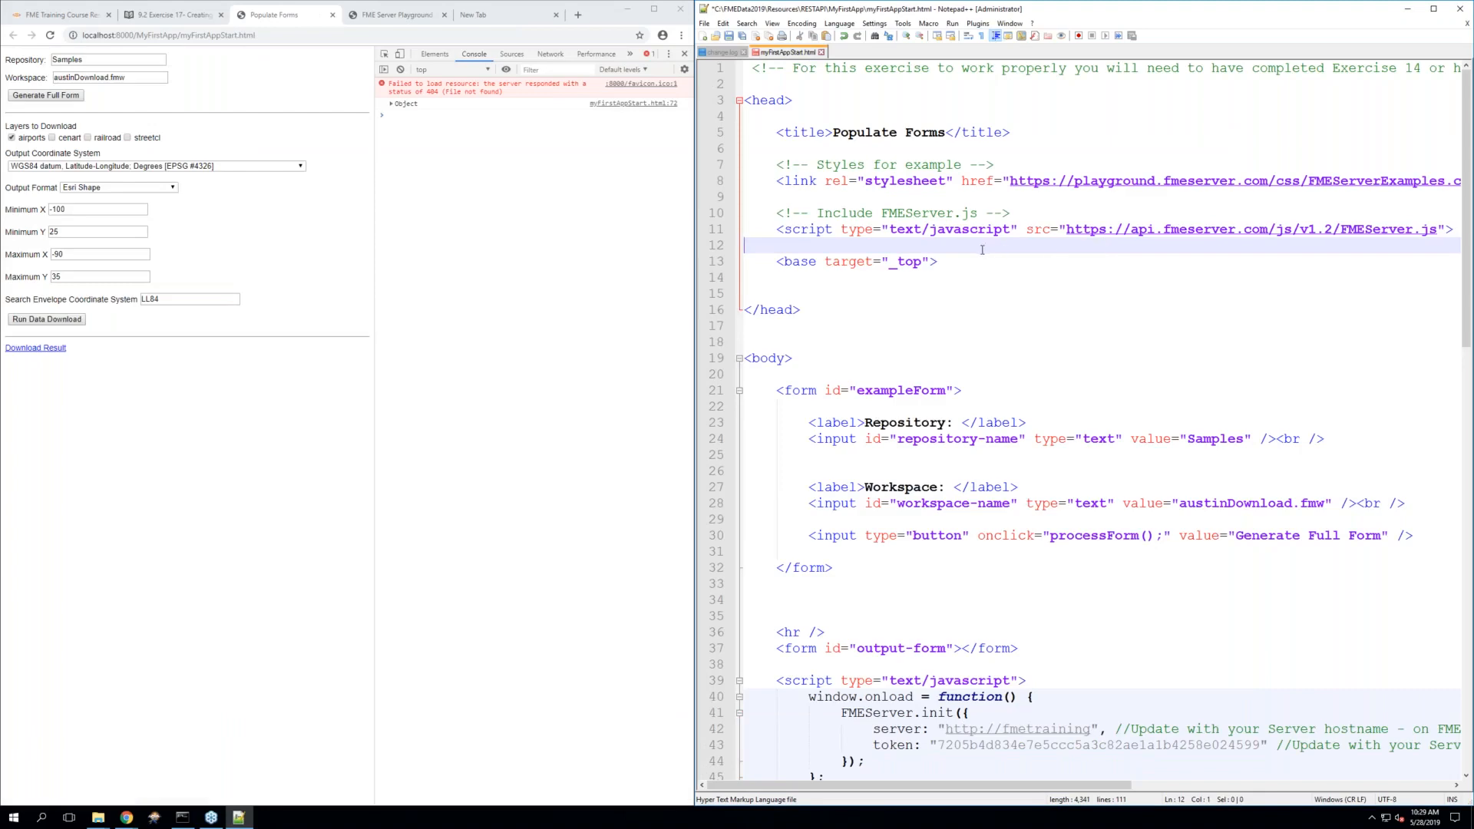
{"action": "left_click", "coordinate": [975, 277]}
{"action": "left_click", "coordinate": [854, 246]}
{"action": "scroll", "coordinate": [950, 353], "scroll_direction": "down", "scroll_amount": 15}
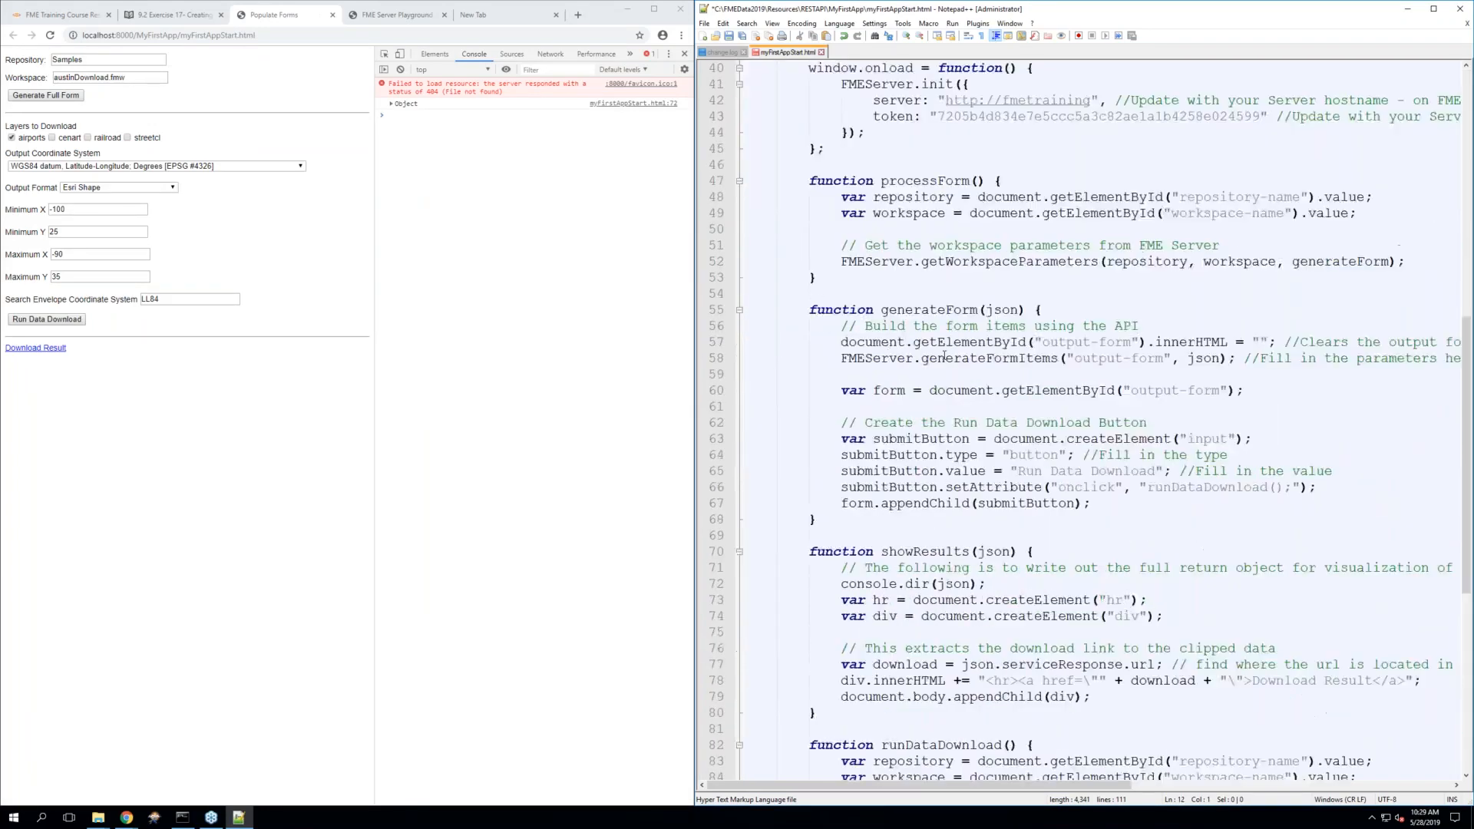
{"action": "left_click", "coordinate": [1115, 293]}
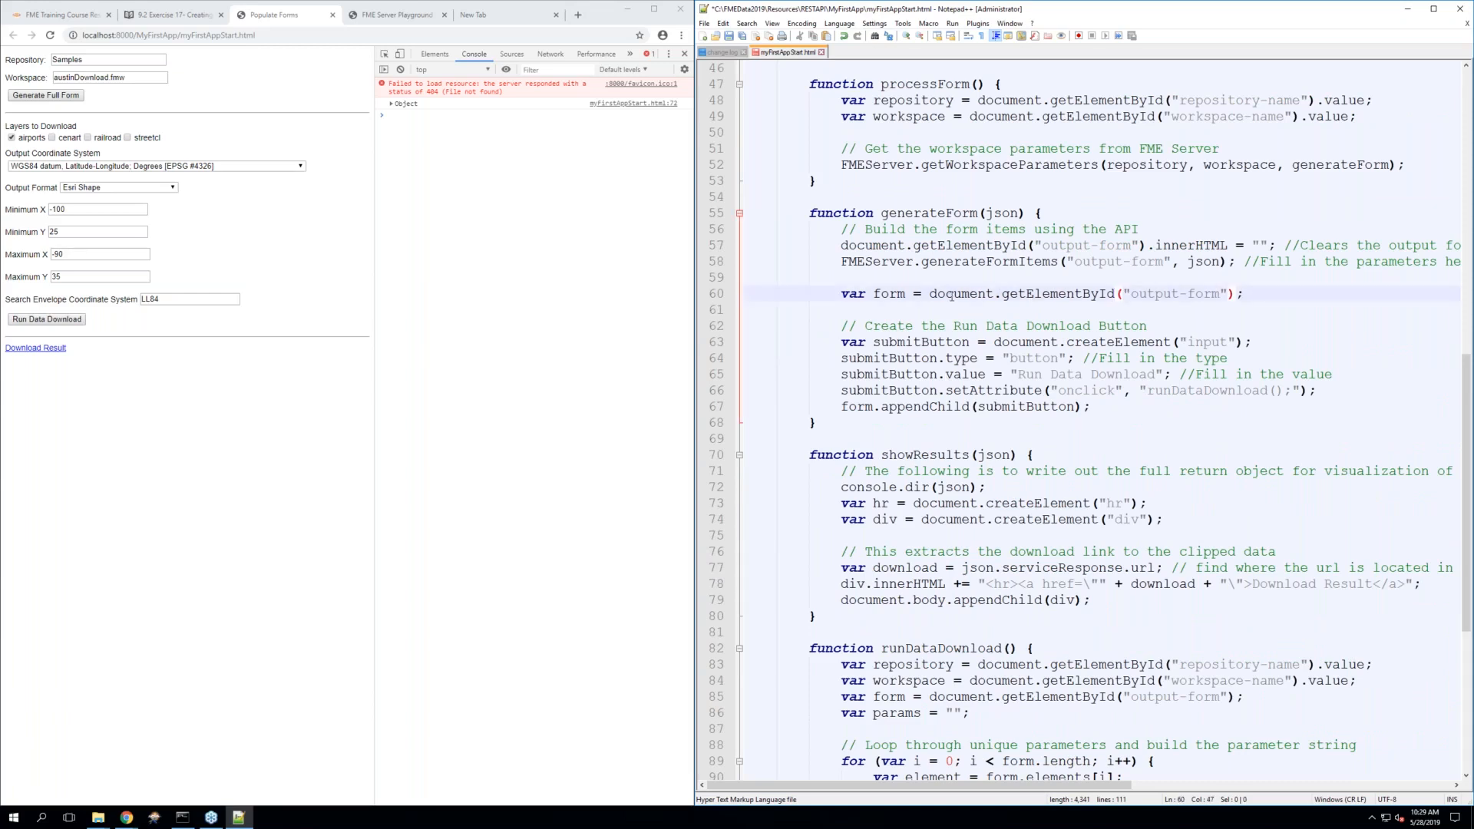
{"action": "left_click", "coordinate": [1174, 294]}
{"action": "key", "text": "BackSpace"}
{"action": "key", "text": "BackSpace"}
{"action": "left_click", "coordinate": [1155, 271]}
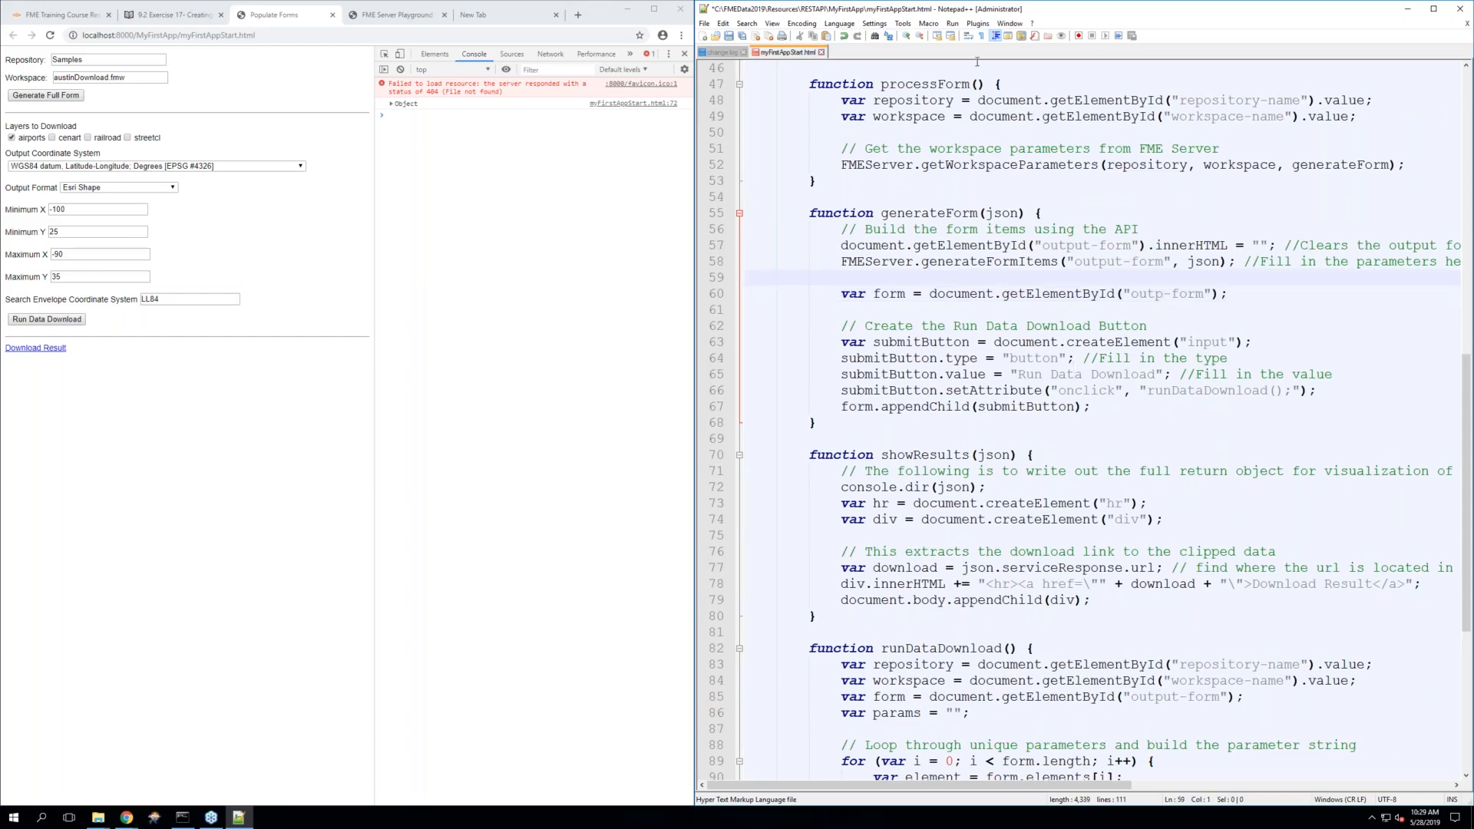
{"action": "left_click", "coordinate": [728, 36]}
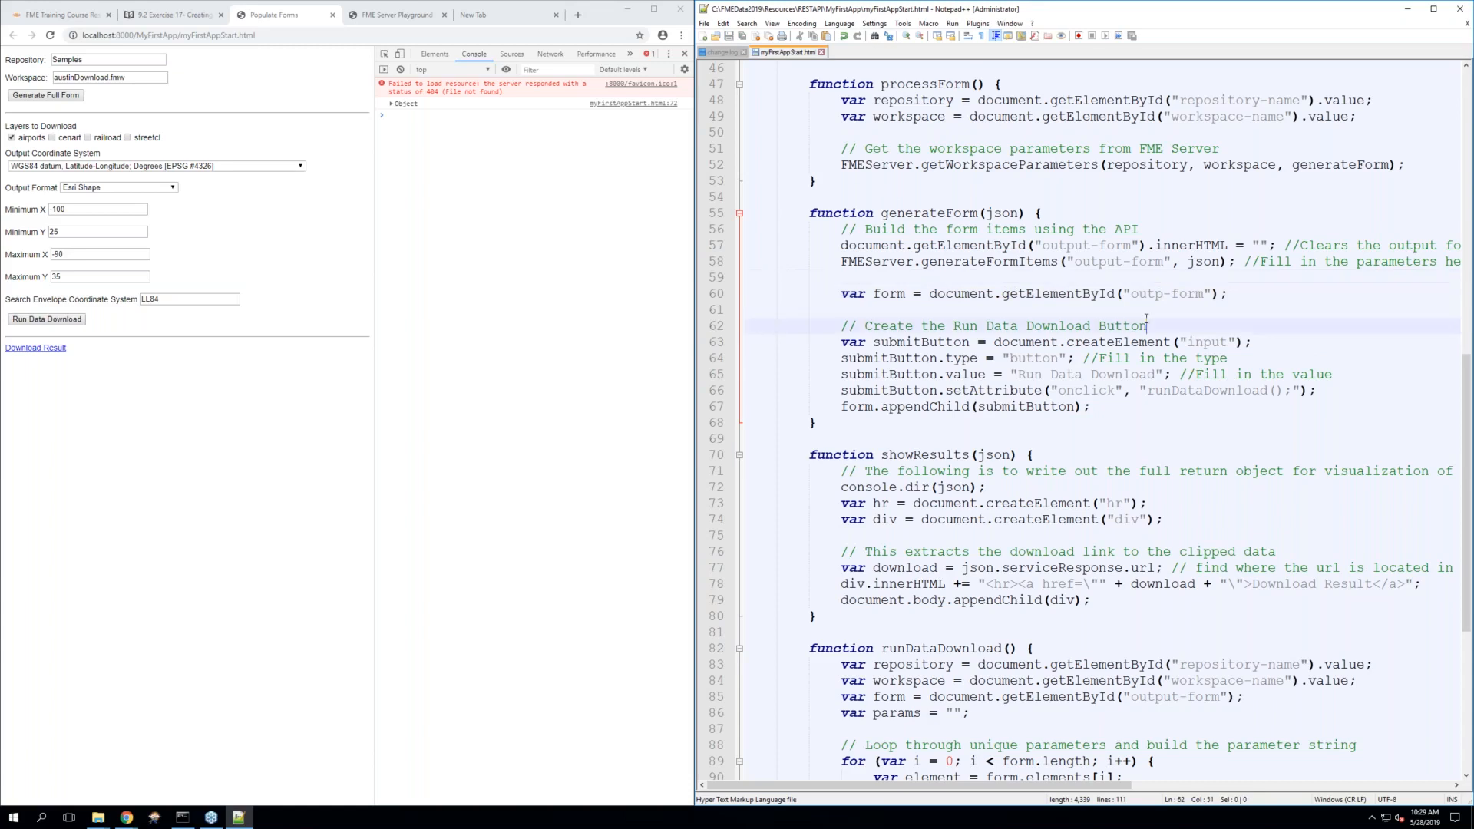
Reload the localhost form page, generate the full form, and expand the TypeError trace in the console
{"action": "left_click_drag", "start_coordinate": [1159, 325], "coordinate": [745, 309]}
{"action": "left_click", "coordinate": [339, 308]}
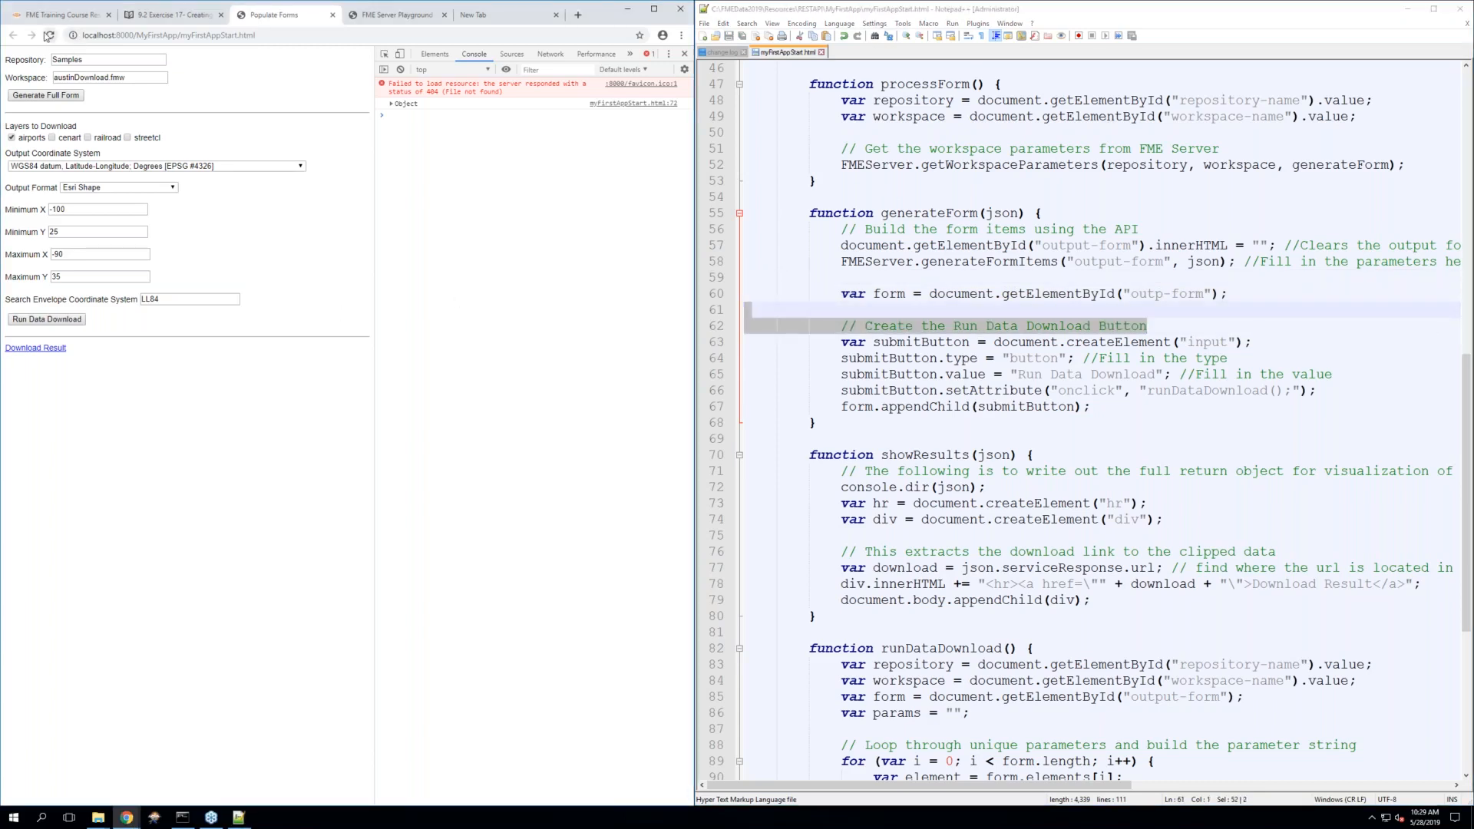
{"action": "left_click", "coordinate": [48, 35]}
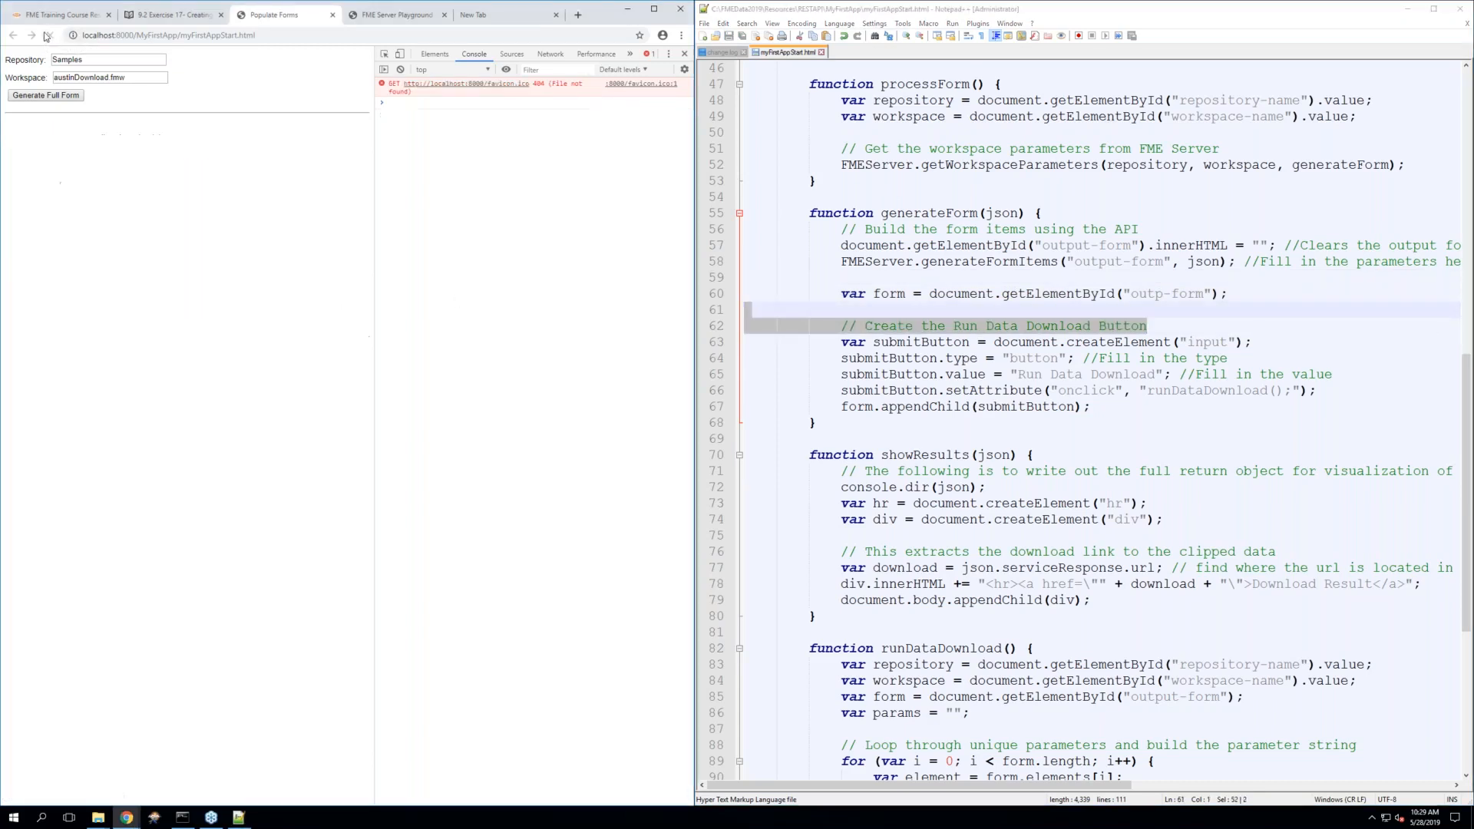
{"action": "left_click", "coordinate": [65, 95]}
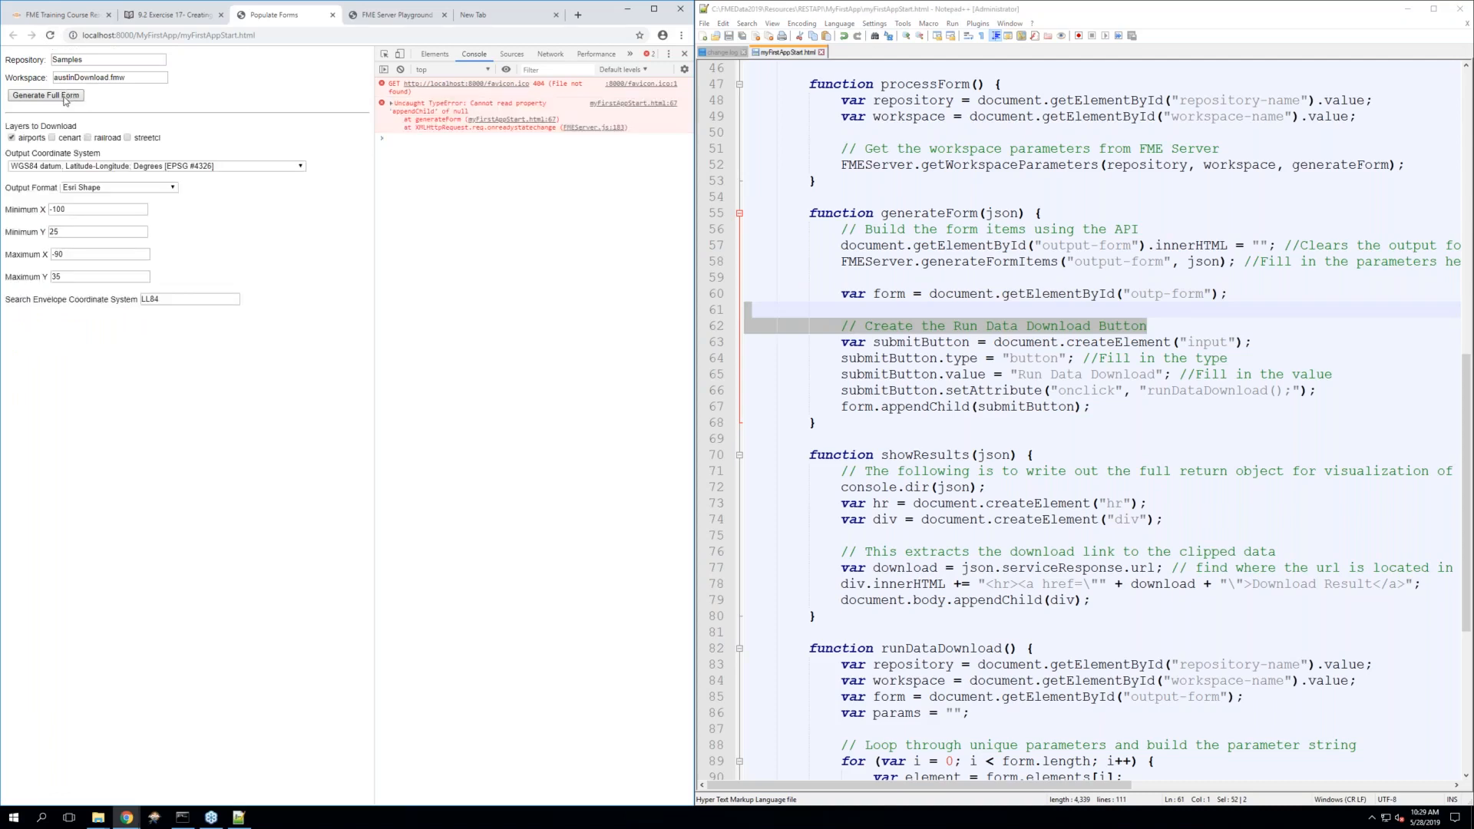
{"action": "left_click", "coordinate": [503, 115]}
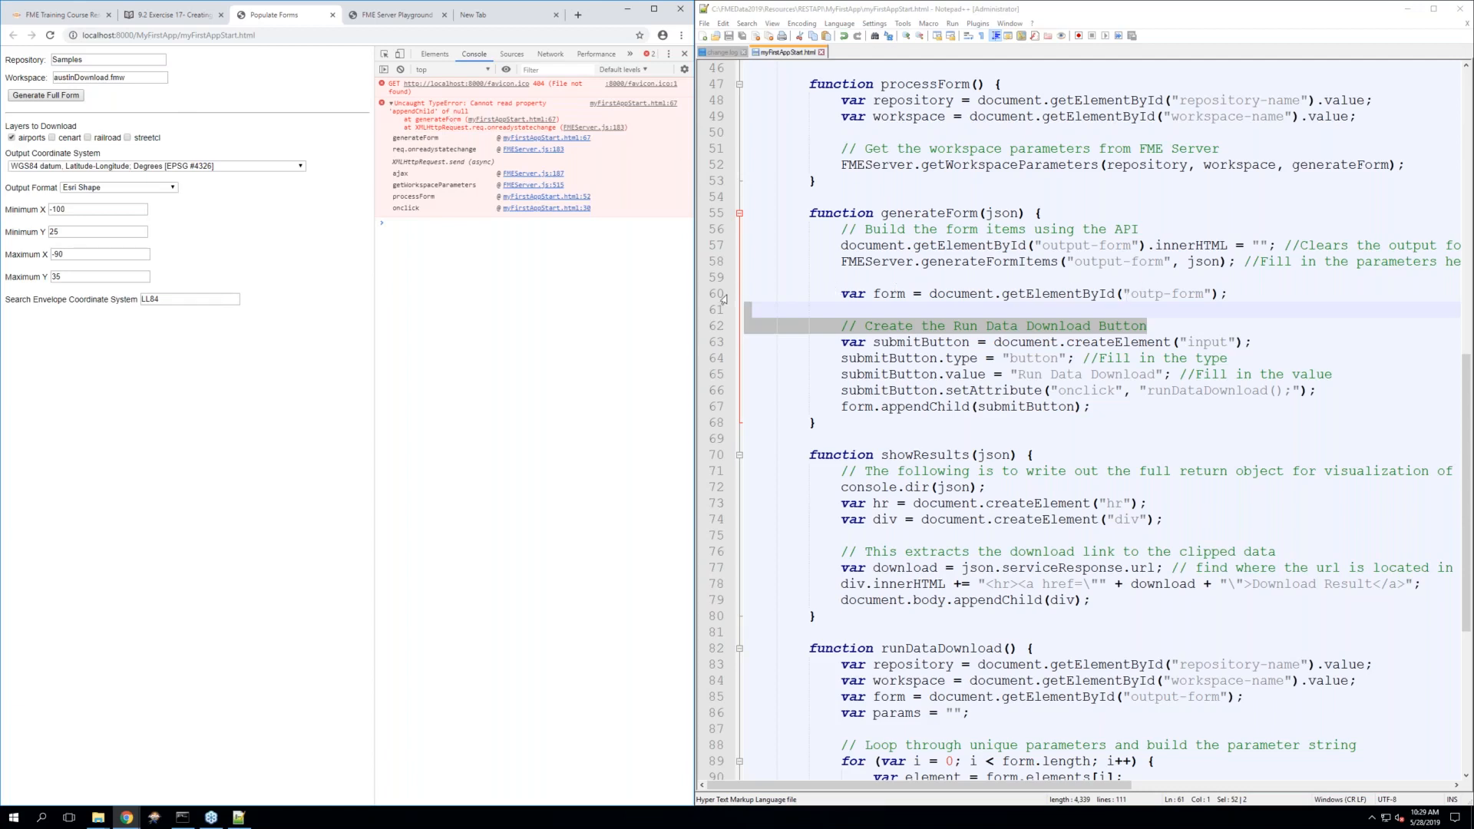
Correct the element id in generateForm's form variable on line 60 to "output-form"
{"action": "left_click", "coordinate": [839, 291]}
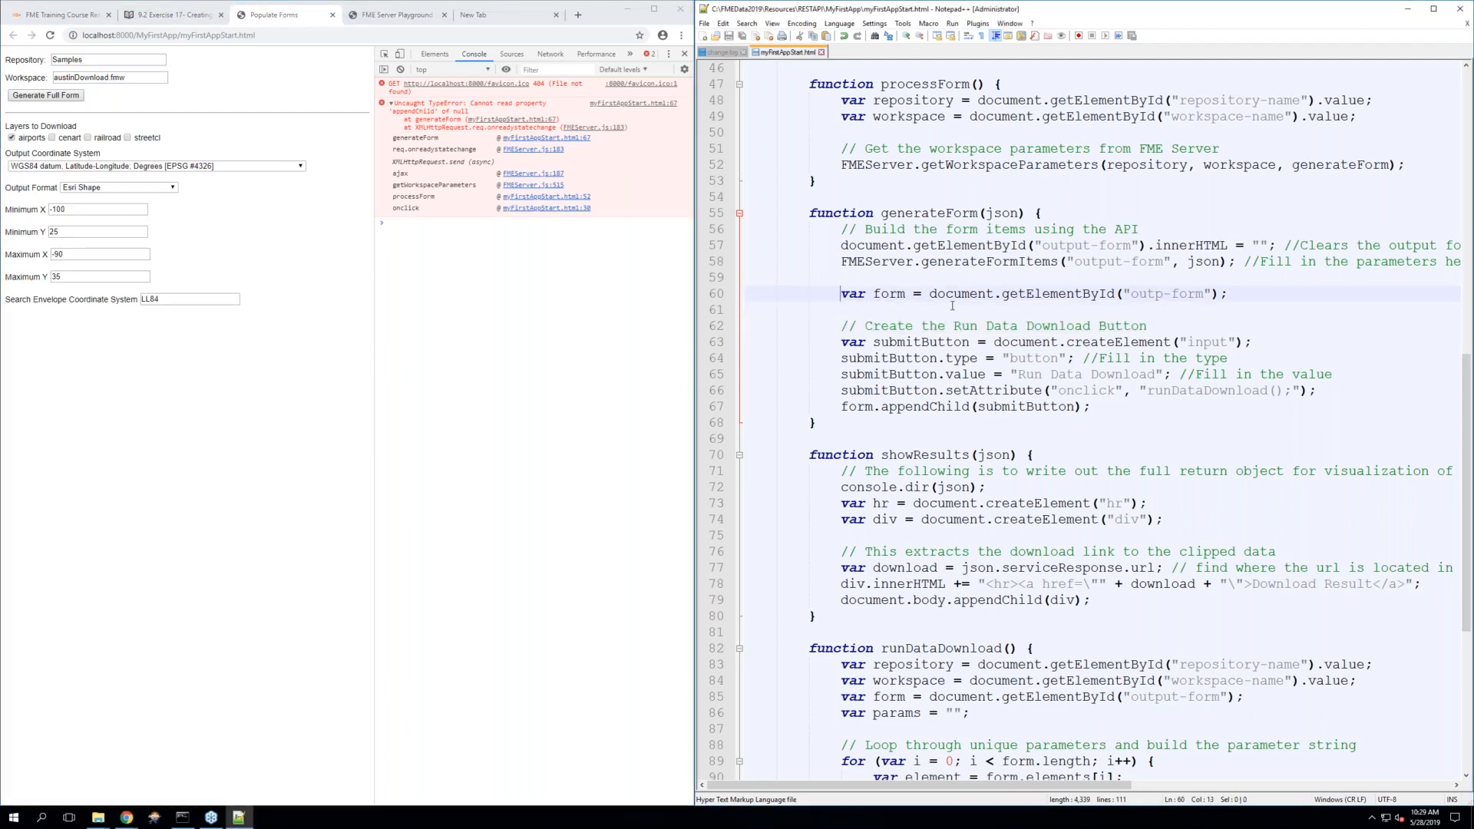
{"action": "left_click", "coordinate": [1157, 293]}
{"action": "type", "text": "ut"}
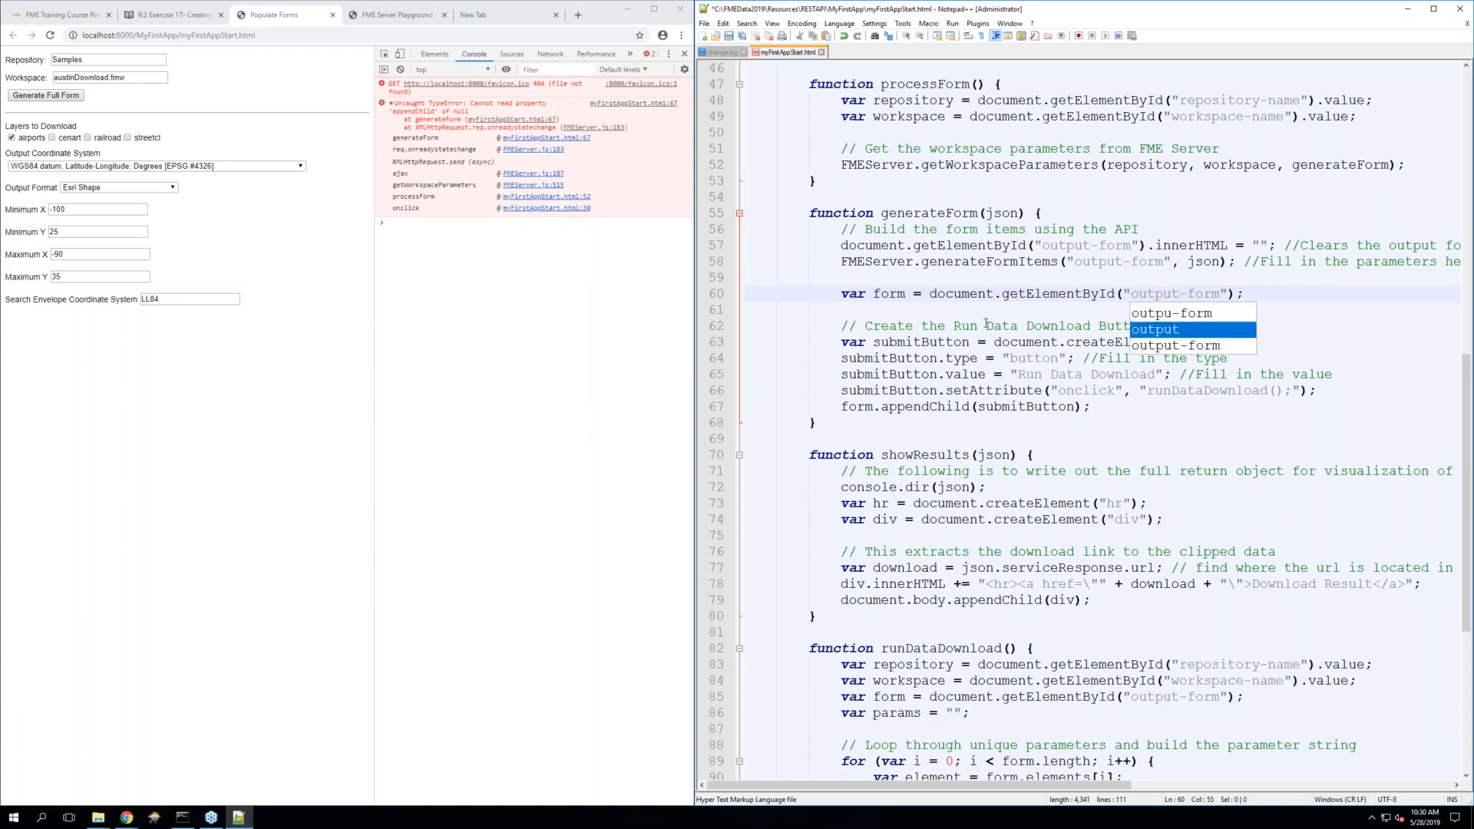
{"action": "key", "text": "Escape"}
{"action": "key", "text": "Up"}
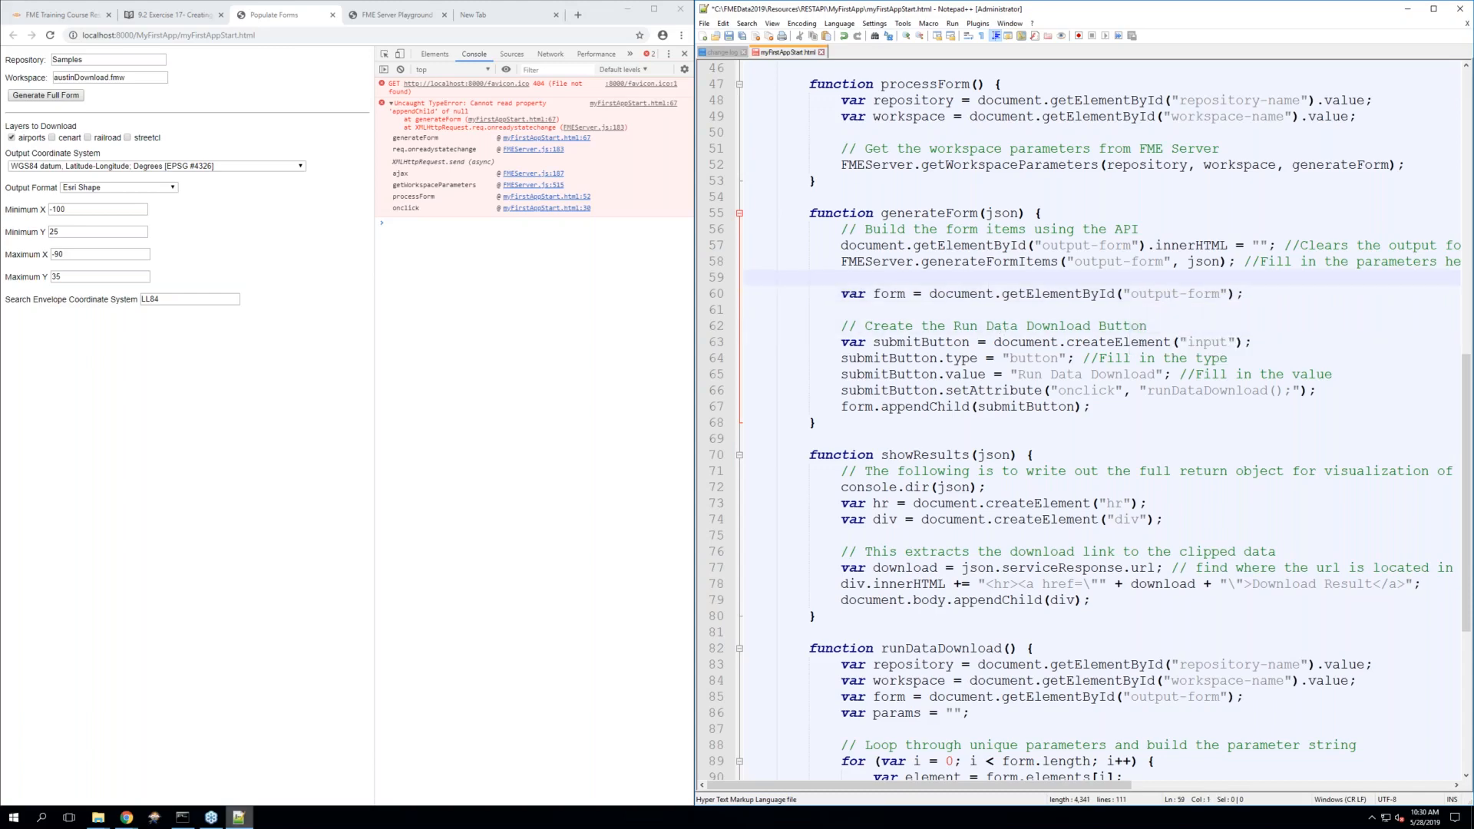
Review the Command Prompt commands that start the Python http.server from the RESTAPI folder, and minimize the window
{"action": "left_click", "coordinate": [184, 818]}
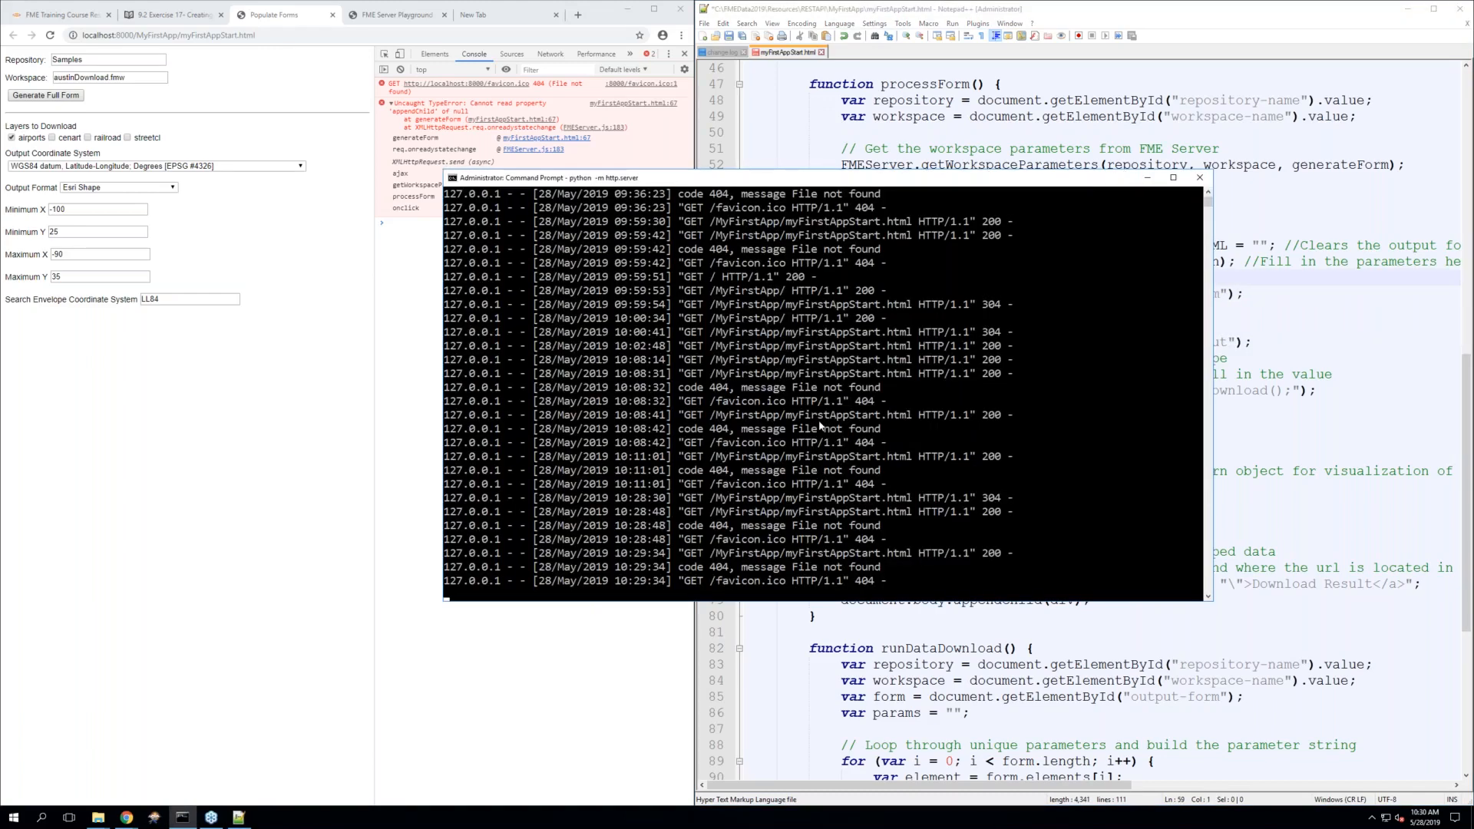
{"action": "scroll", "coordinate": [819, 426], "scroll_direction": "up", "scroll_amount": 5}
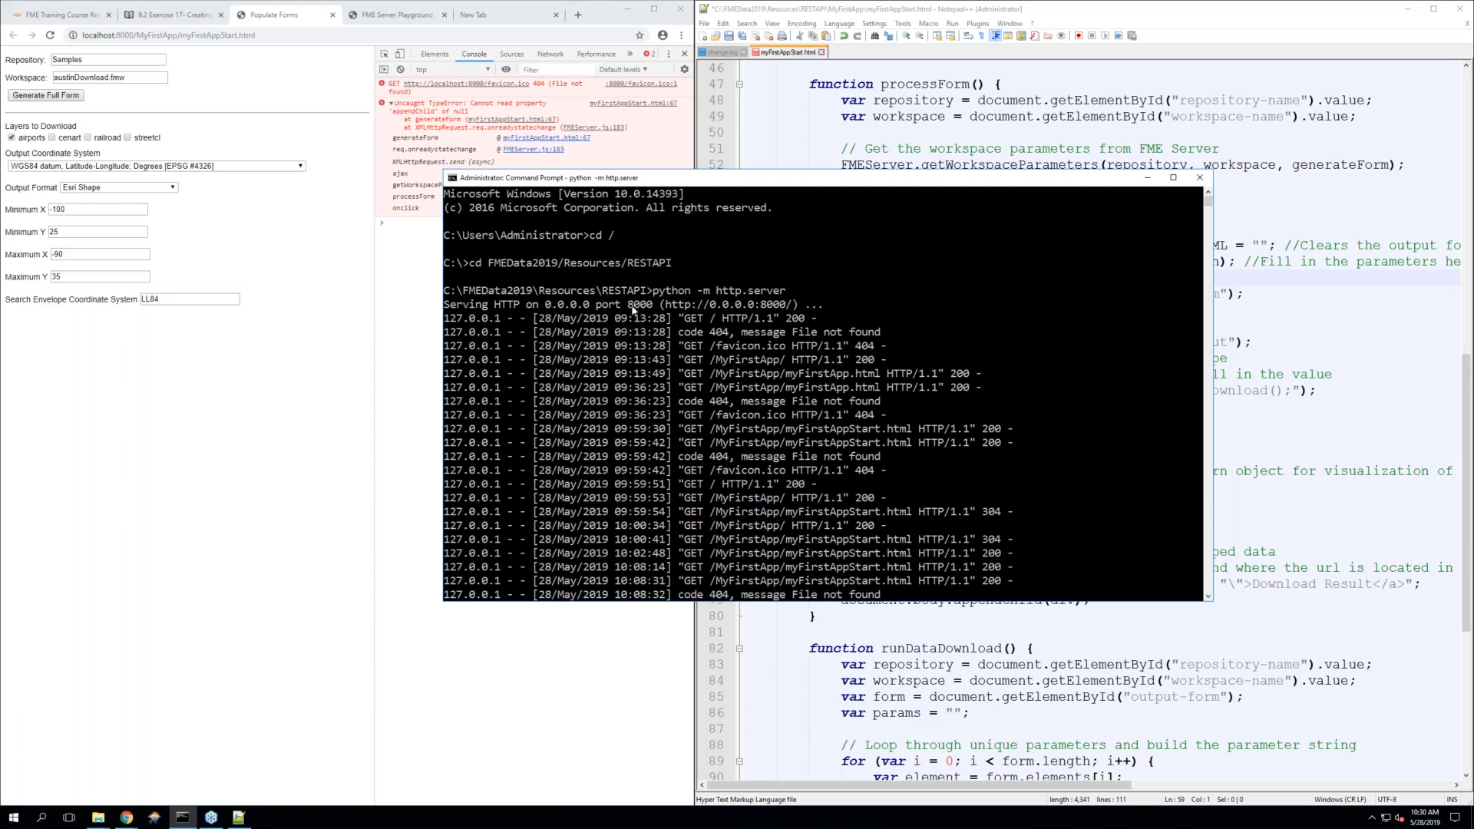
{"action": "left_click", "coordinate": [707, 314]}
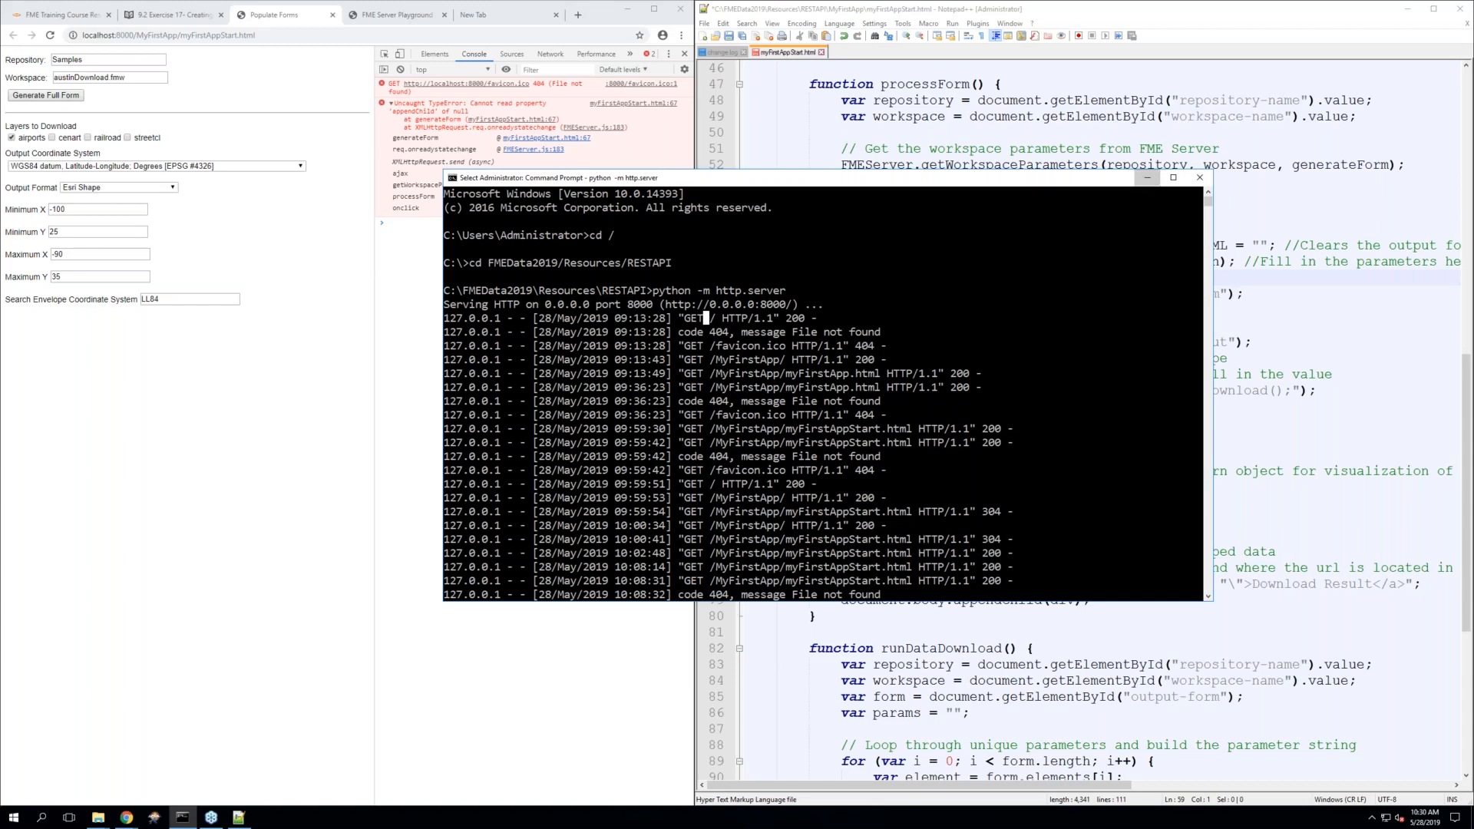
{"action": "left_click", "coordinate": [1147, 178]}
In File Explorer, open the FMEData2019\Resources\RESTAPI\MyFirstApp folder and compare its path with the localhost page address
{"action": "left_click", "coordinate": [23, 820]}
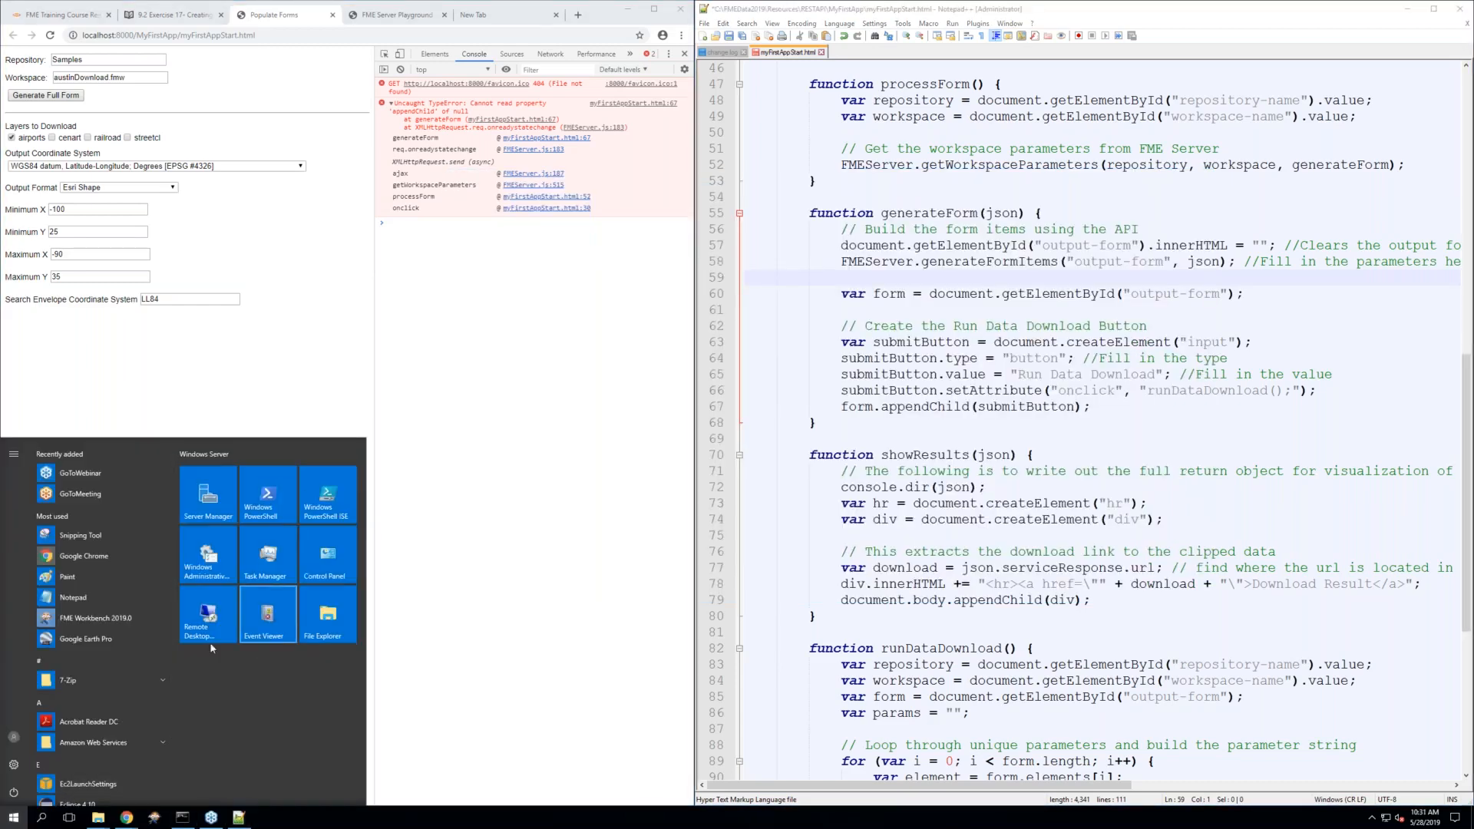
{"action": "mouse_move", "coordinate": [98, 816]}
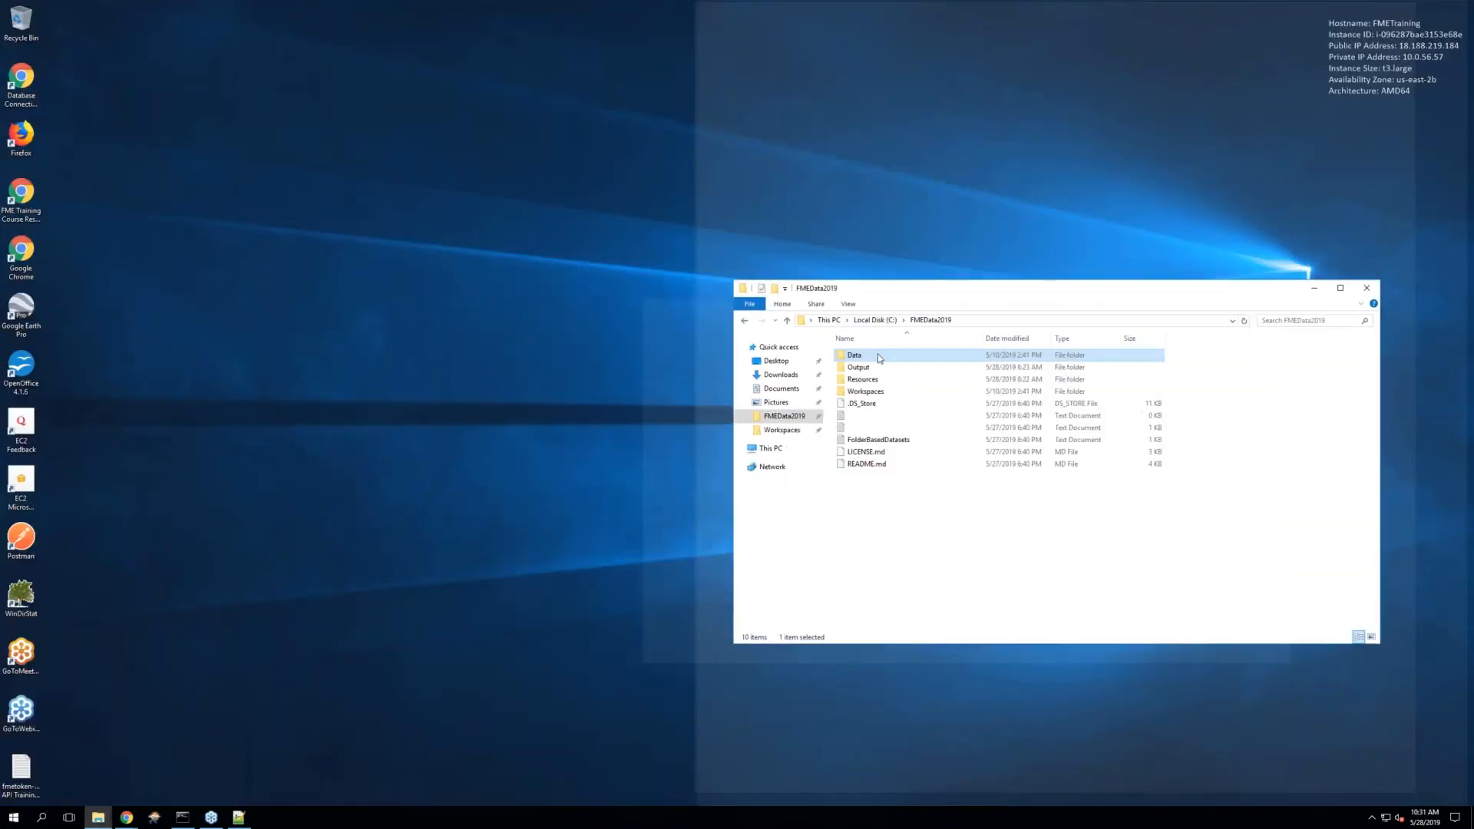
{"action": "left_click", "coordinate": [60, 769]}
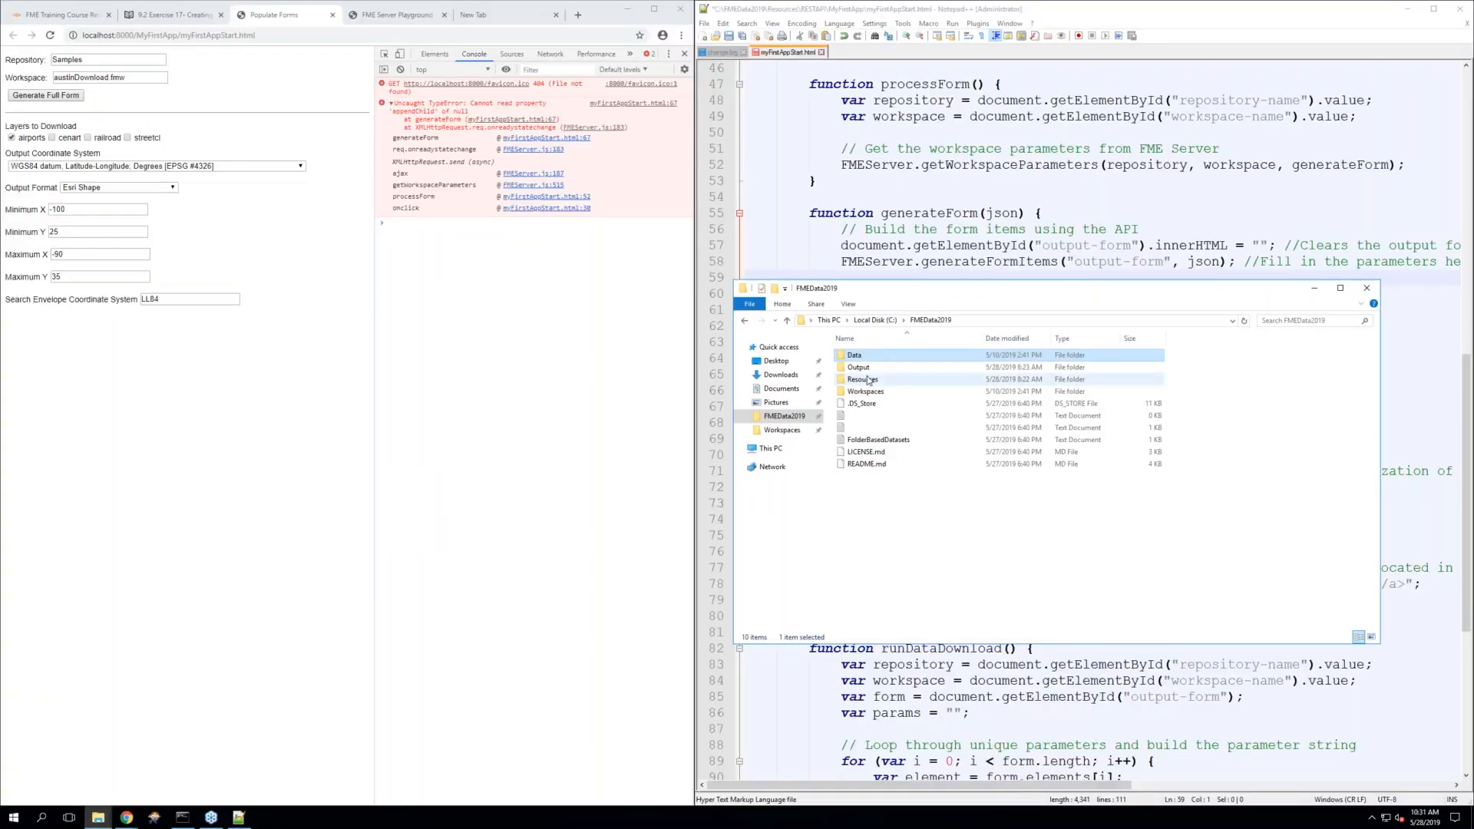
{"action": "double_click", "coordinate": [863, 379]}
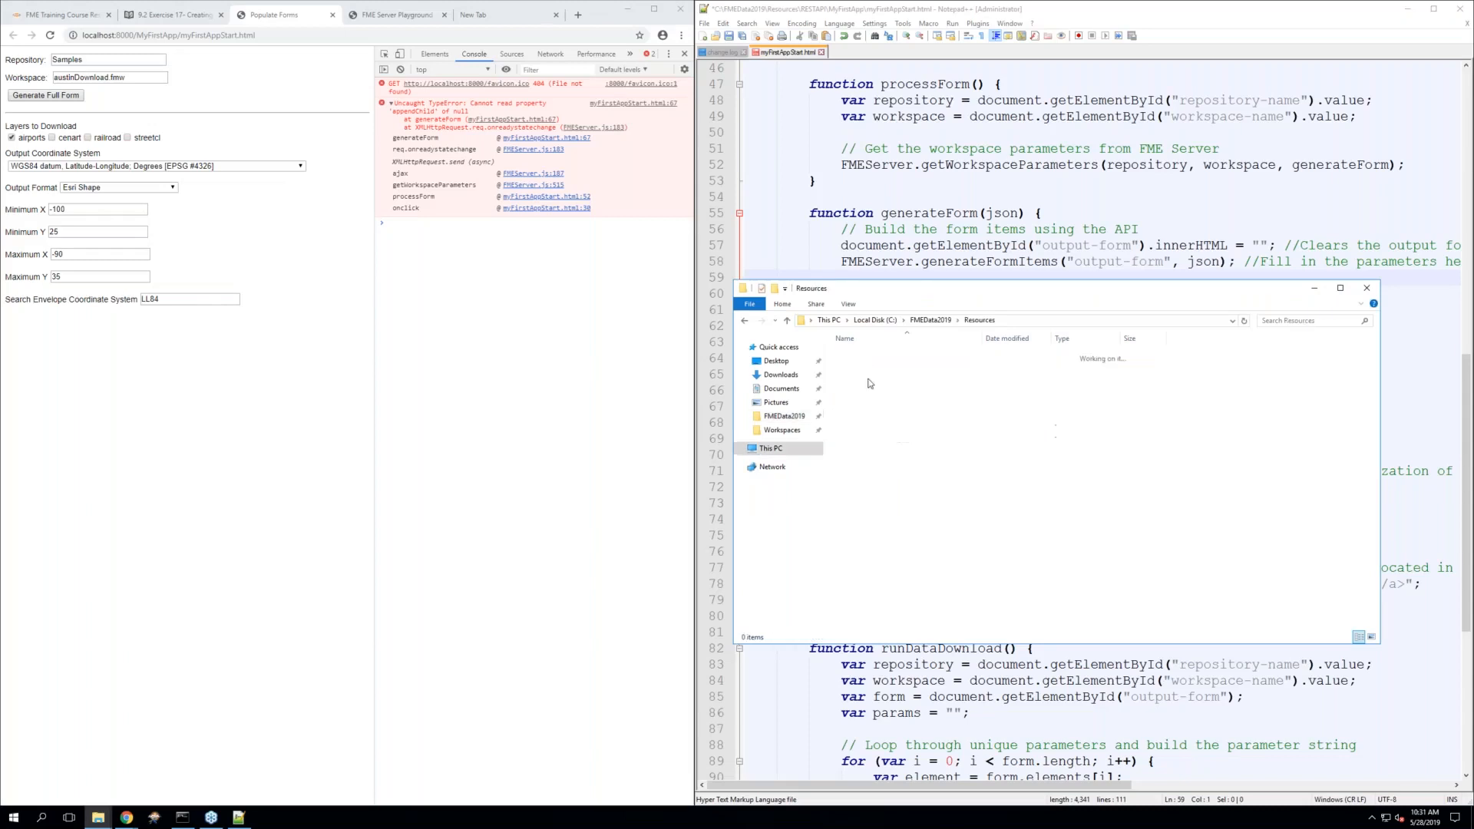
{"action": "left_click", "coordinate": [860, 536]}
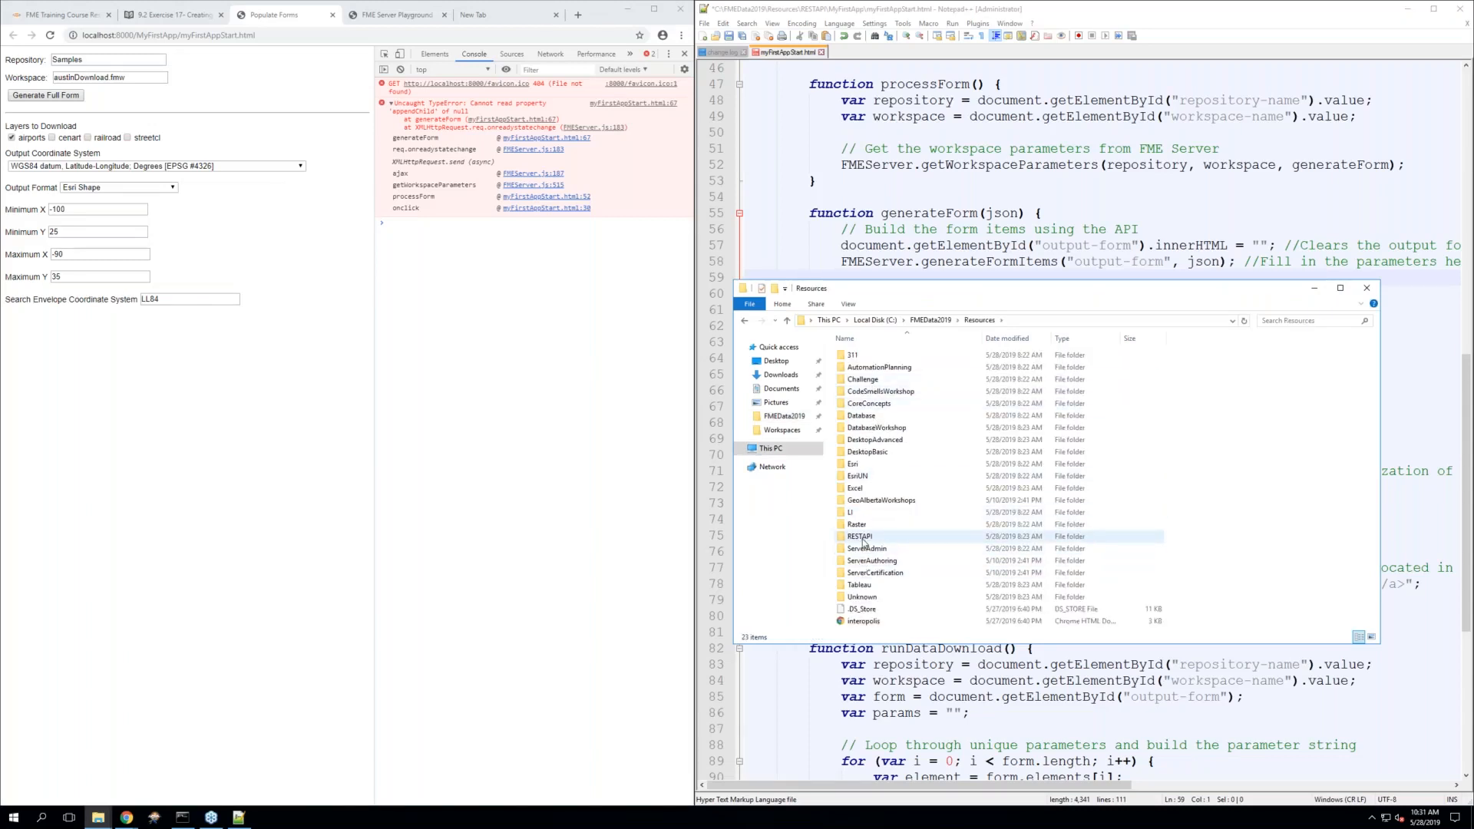
{"action": "left_click_drag", "start_coordinate": [497, 193], "coordinate": [450, 185]}
{"action": "left_click_drag", "start_coordinate": [307, 35], "coordinate": [77, 39]}
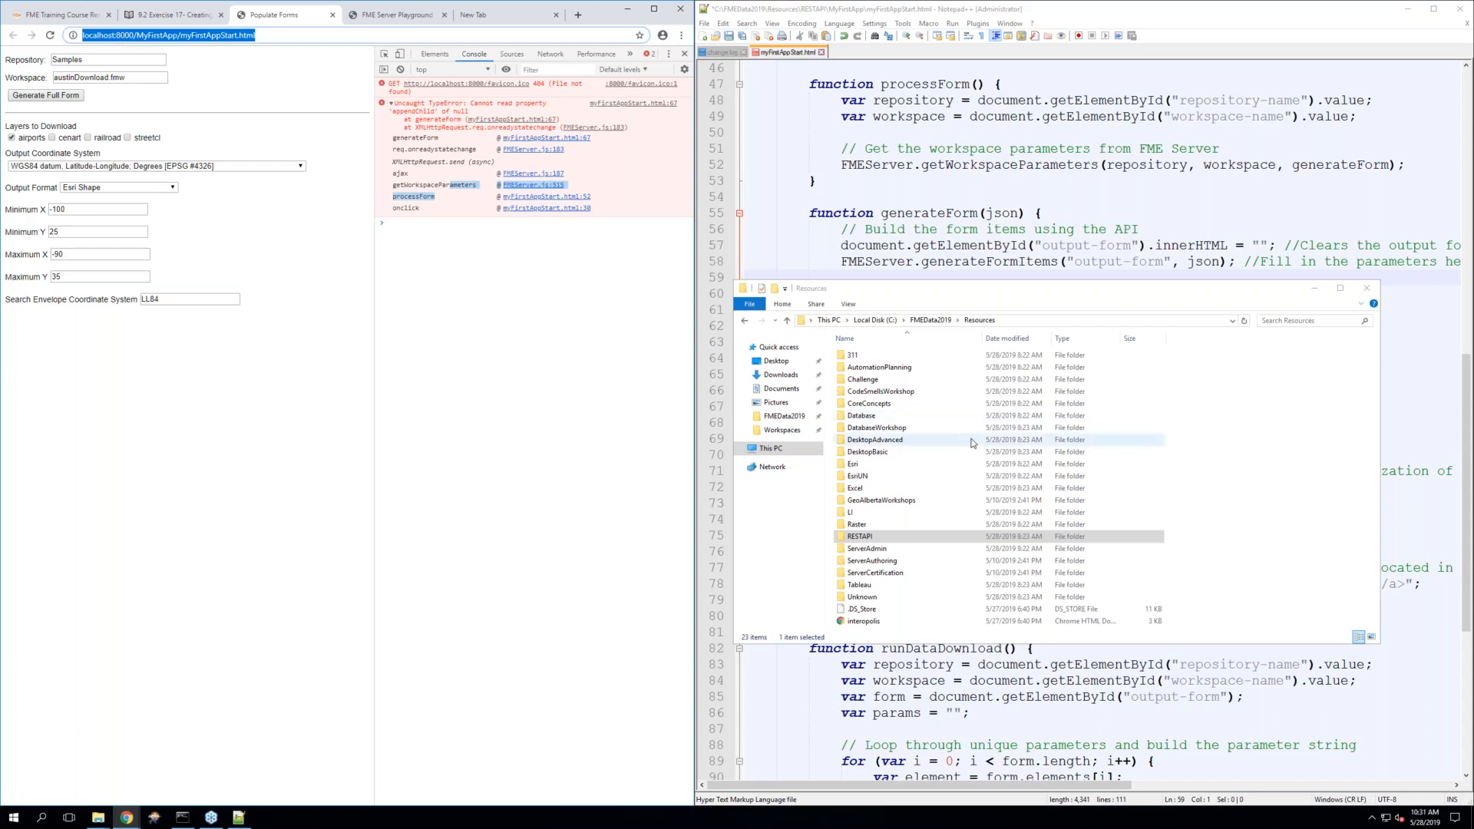
{"action": "double_click", "coordinate": [878, 539]}
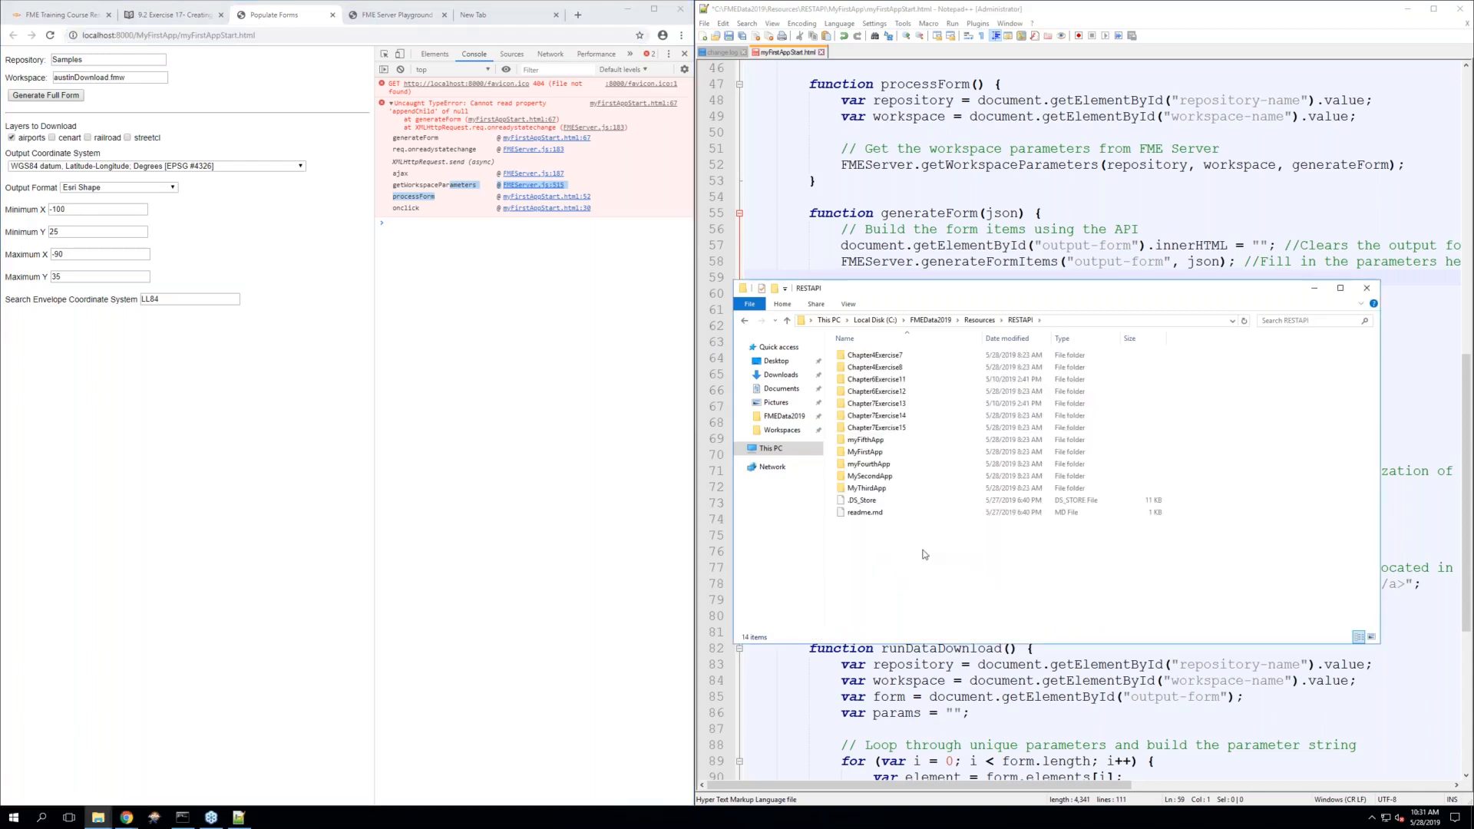
{"action": "double_click", "coordinate": [886, 453]}
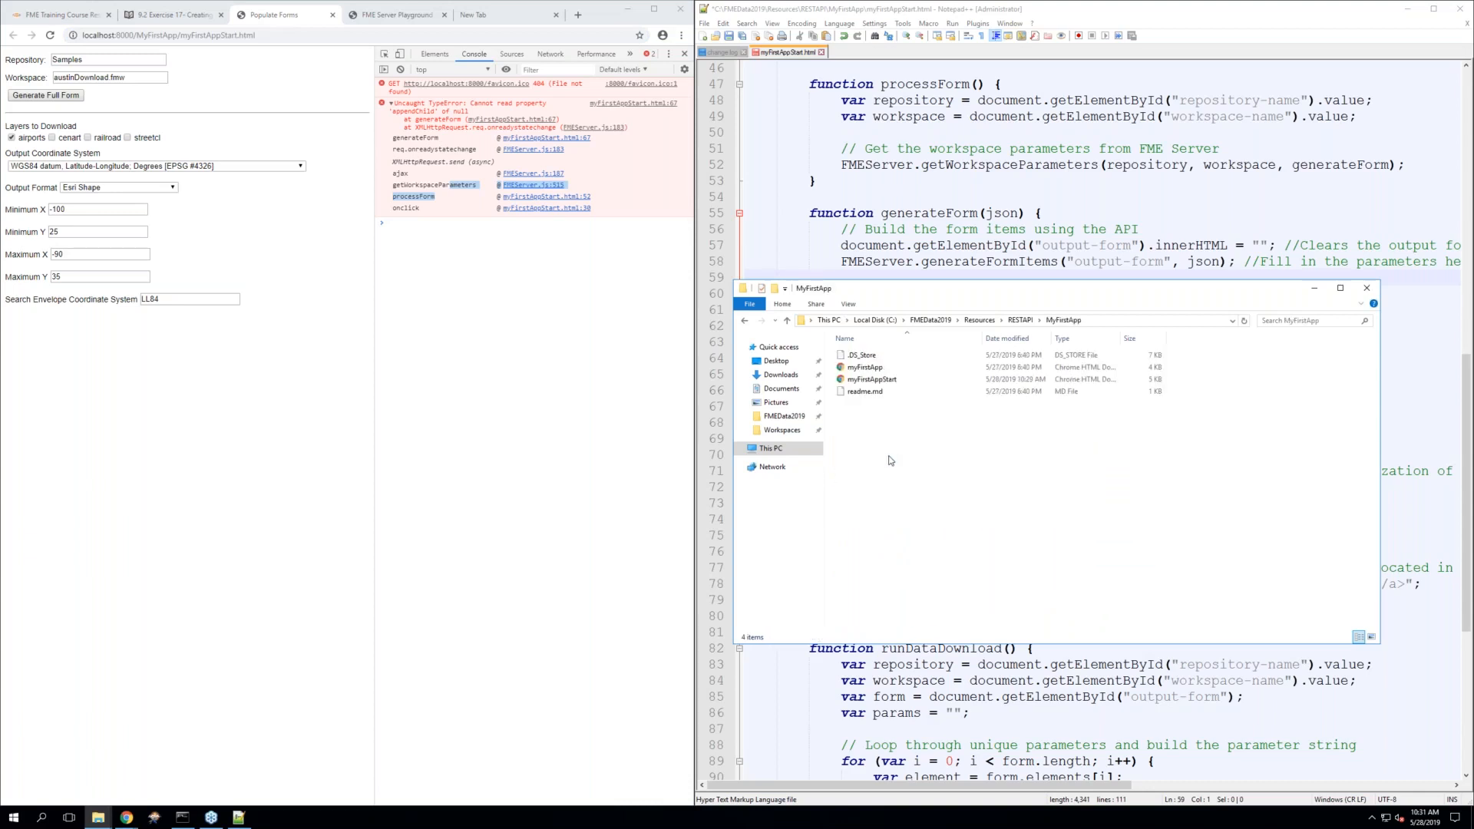
Open myFirstApp directly from the folder in the browser, generate the full form, and run the data download
{"action": "left_click", "coordinate": [862, 371]}
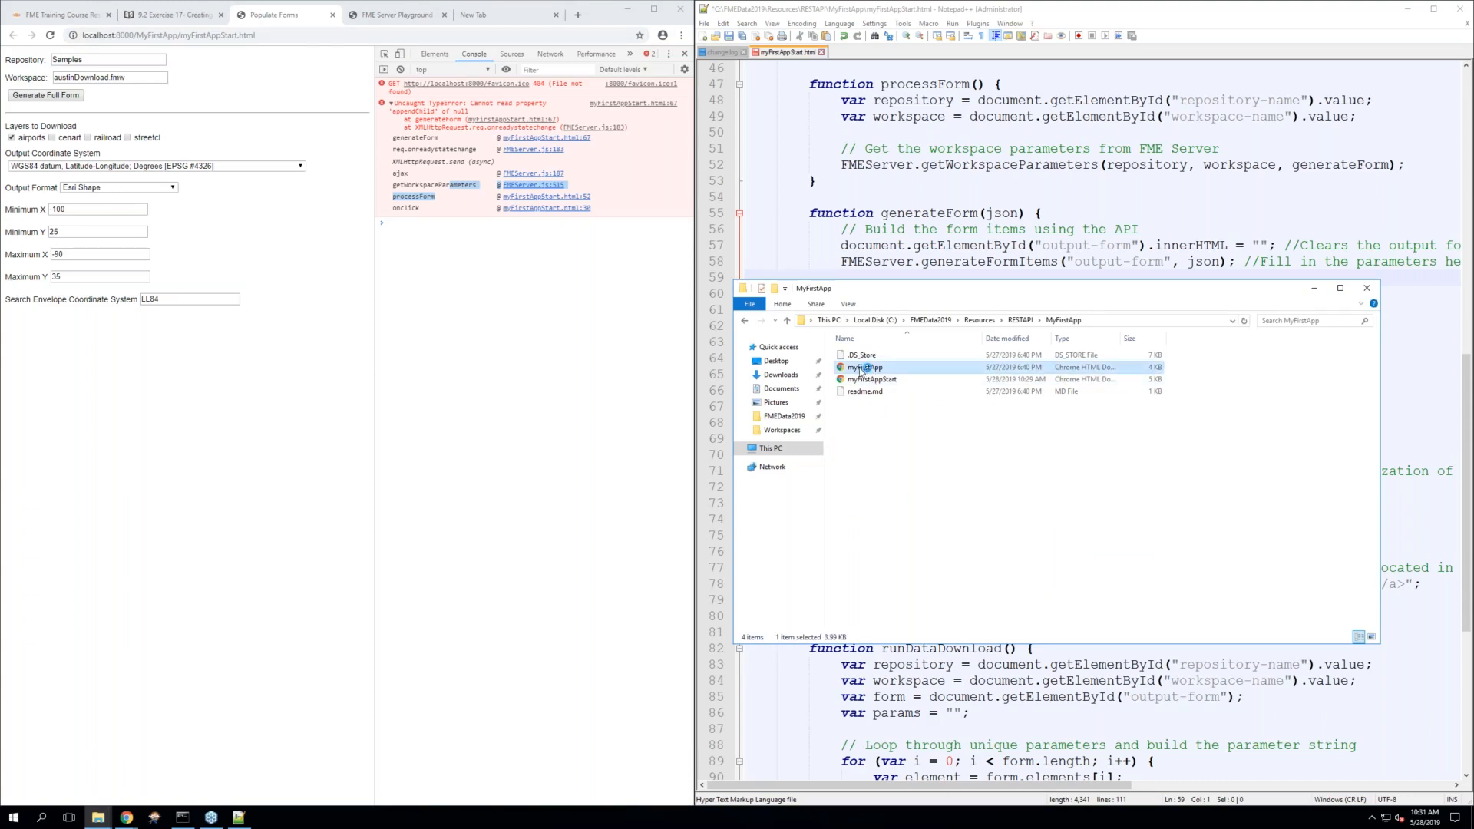
{"action": "double_click", "coordinate": [860, 372]}
{"action": "left_click", "coordinate": [43, 93]}
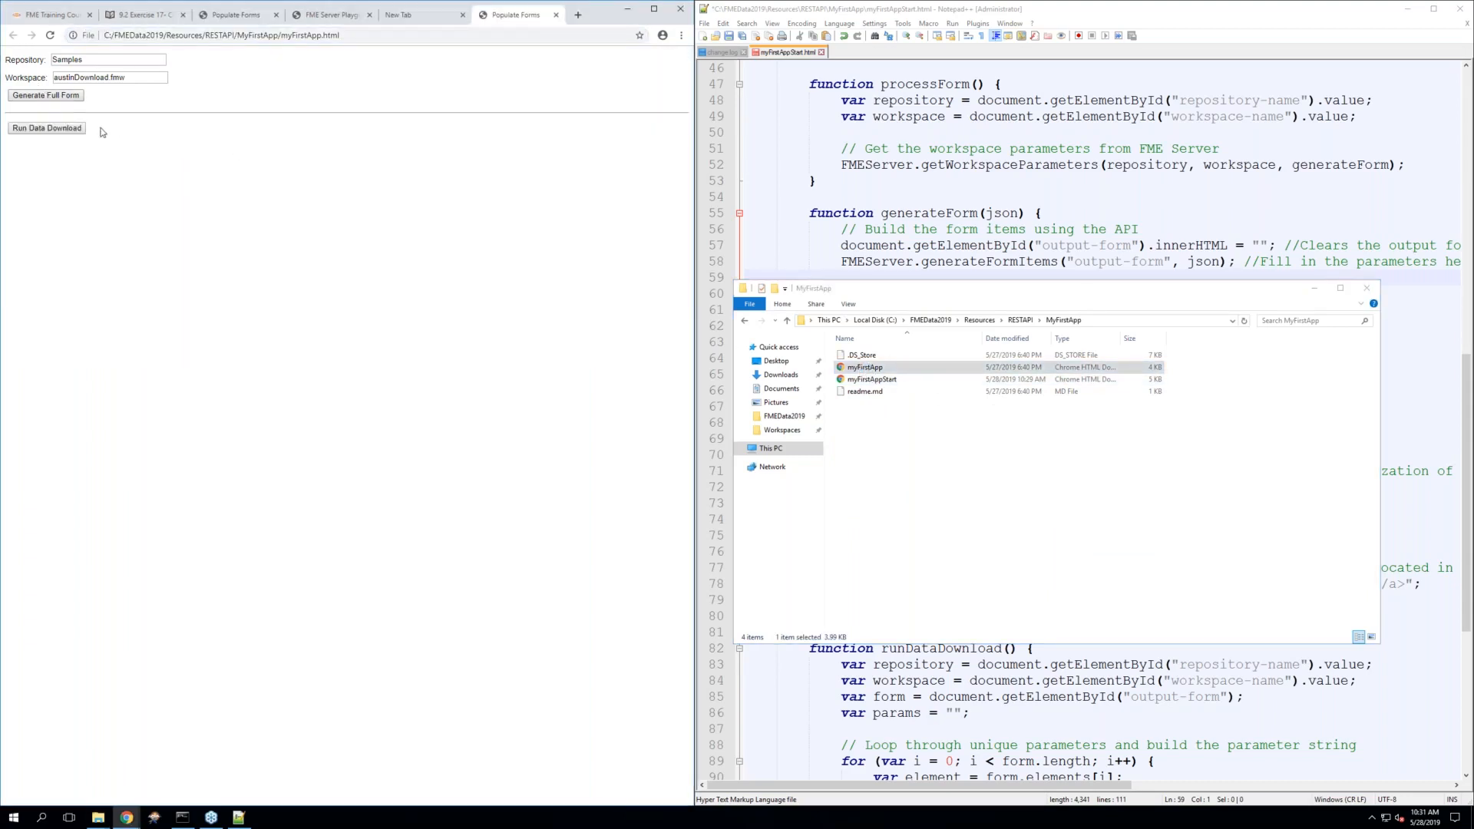
{"action": "left_click", "coordinate": [66, 128]}
Inspect the locally opened page to examine its console errors, and minimize the File Explorer window
{"action": "right_click", "coordinate": [282, 125]}
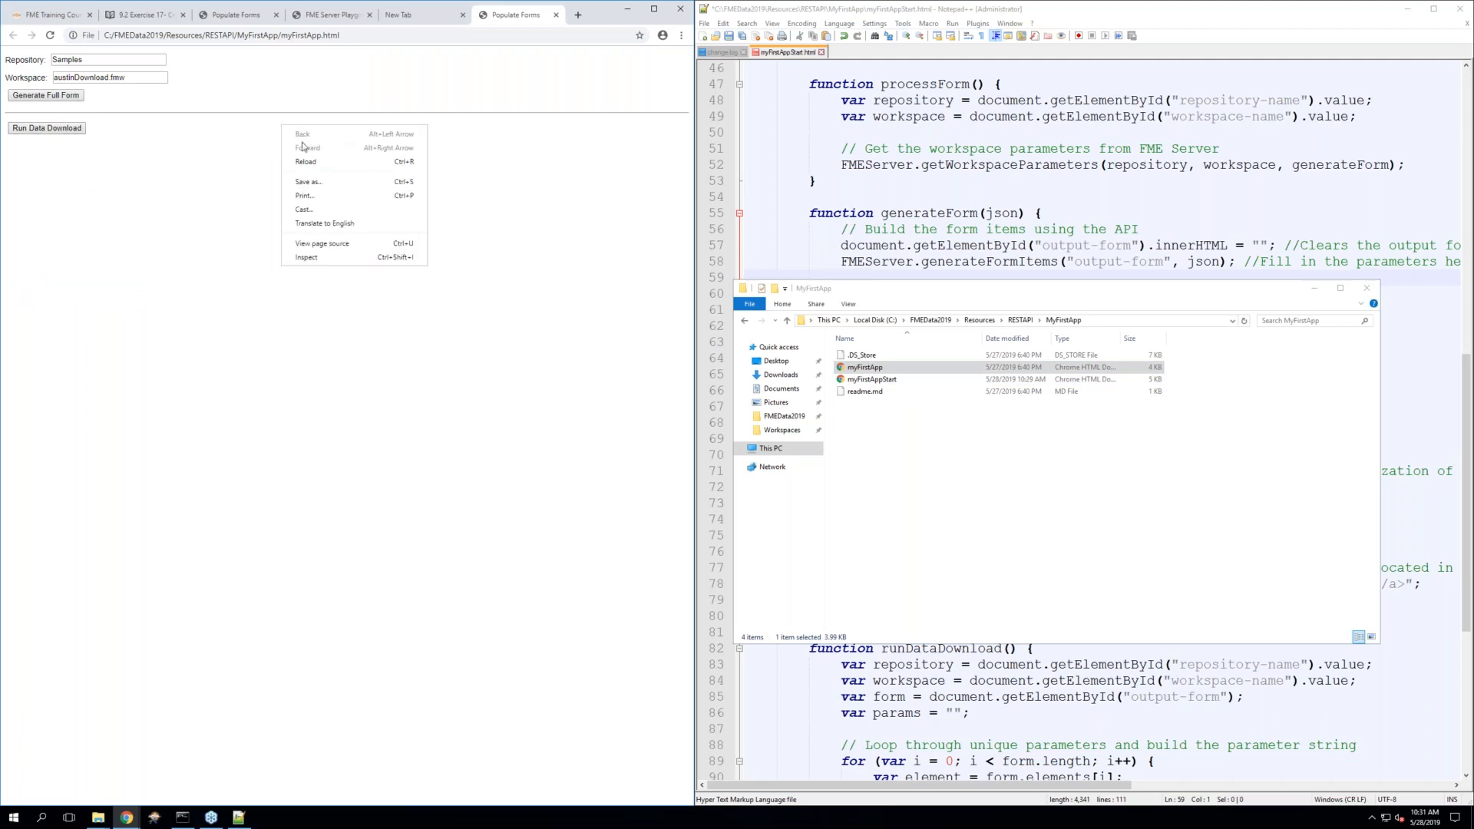
{"action": "left_click", "coordinate": [321, 259]}
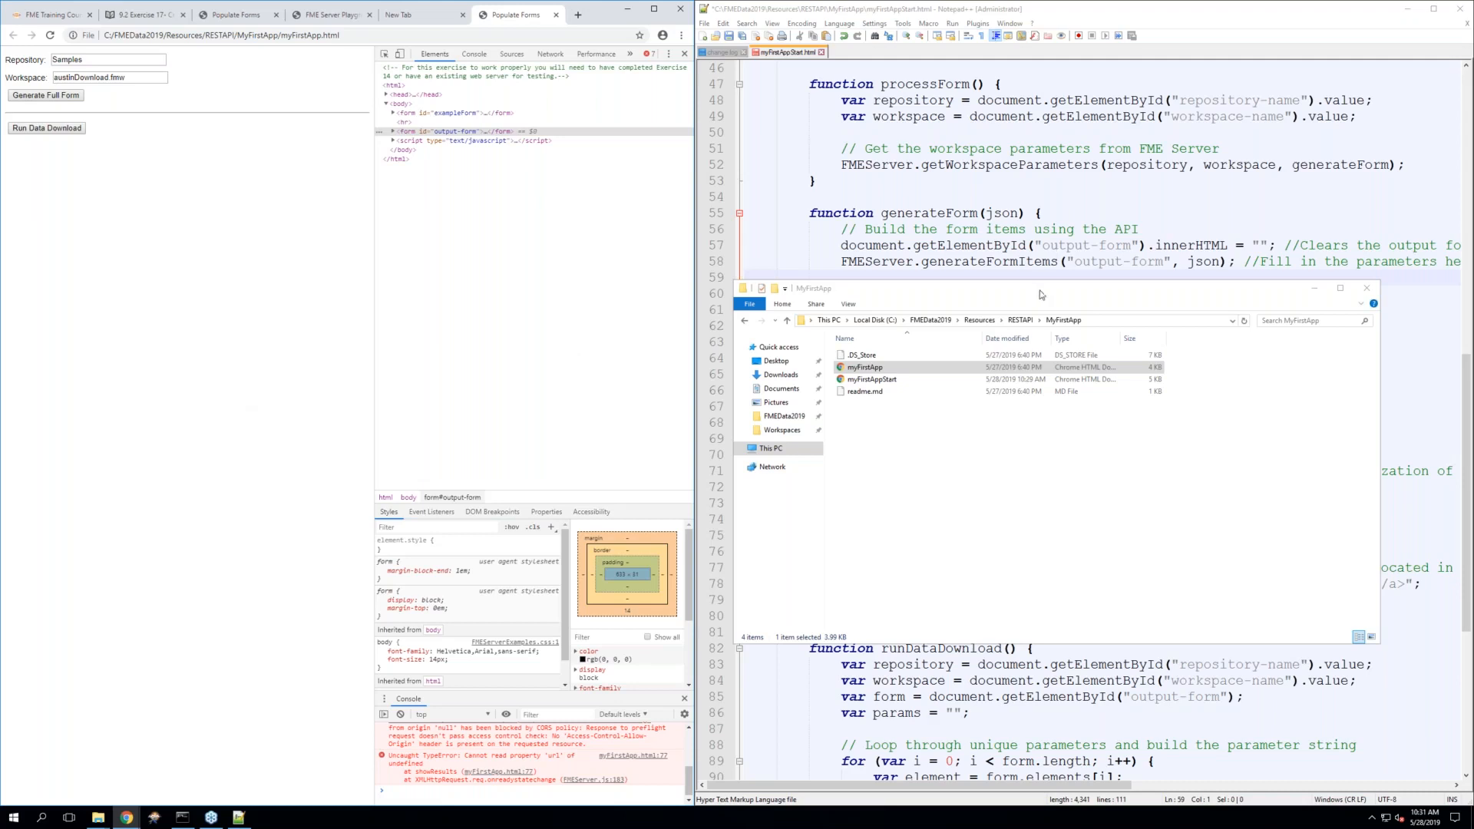
{"action": "left_click", "coordinate": [1314, 289]}
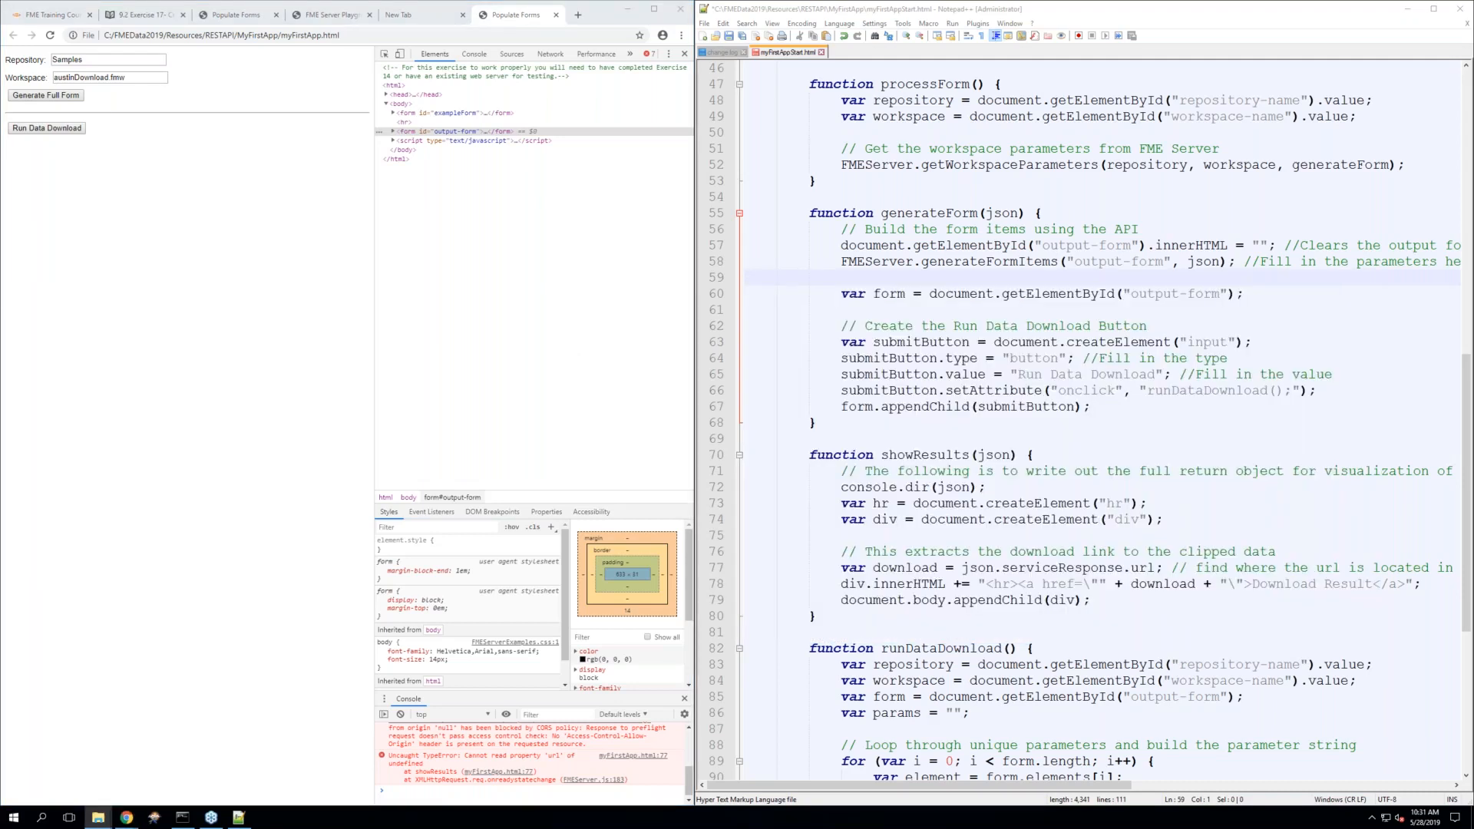
Remove the last character of the access token in the FMEServer.init block of myFirstAppStart.html
{"action": "left_click", "coordinate": [1090, 248]}
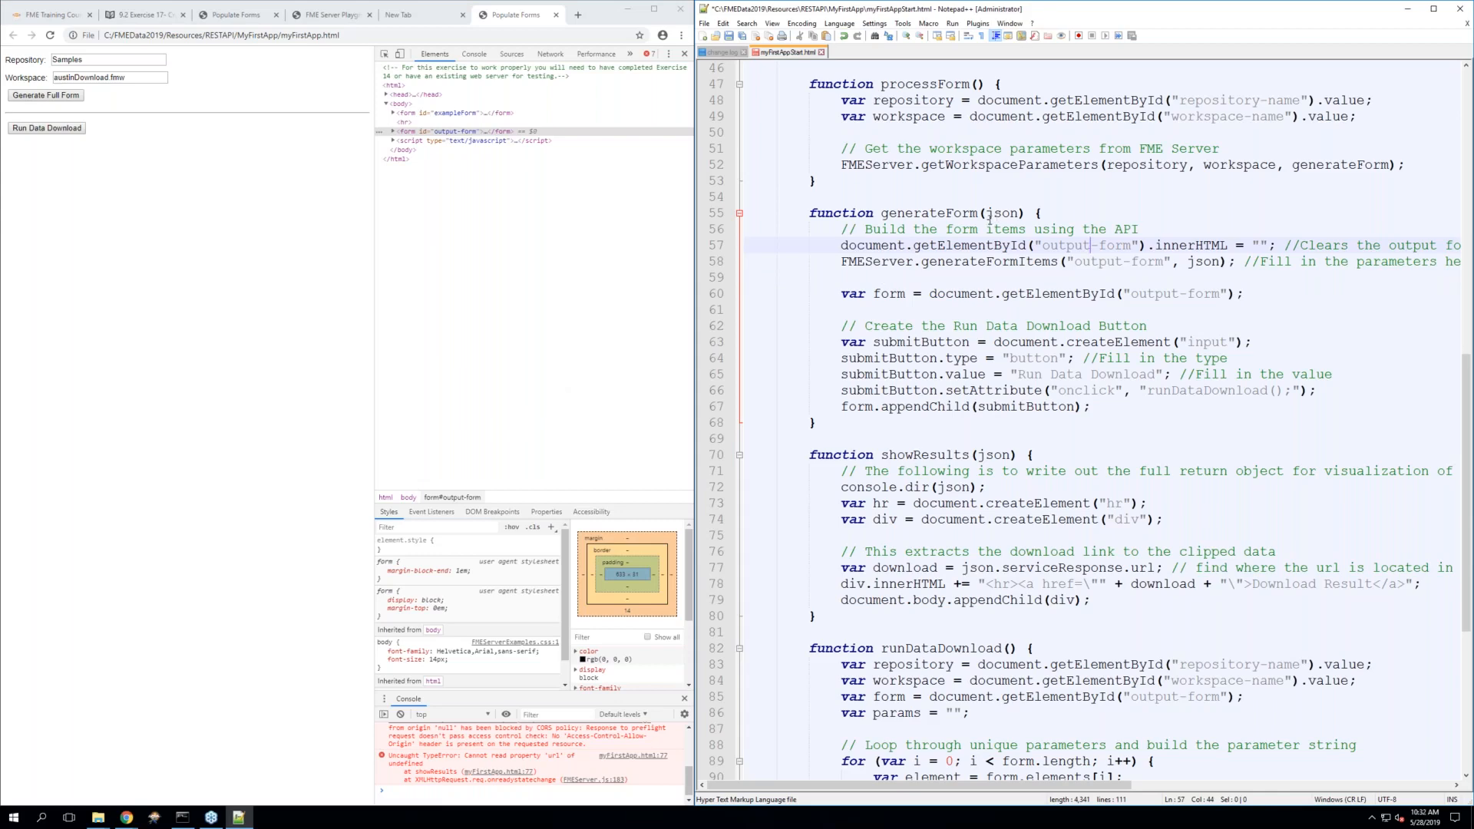
{"action": "scroll", "coordinate": [917, 252], "scroll_direction": "up", "scroll_amount": 15}
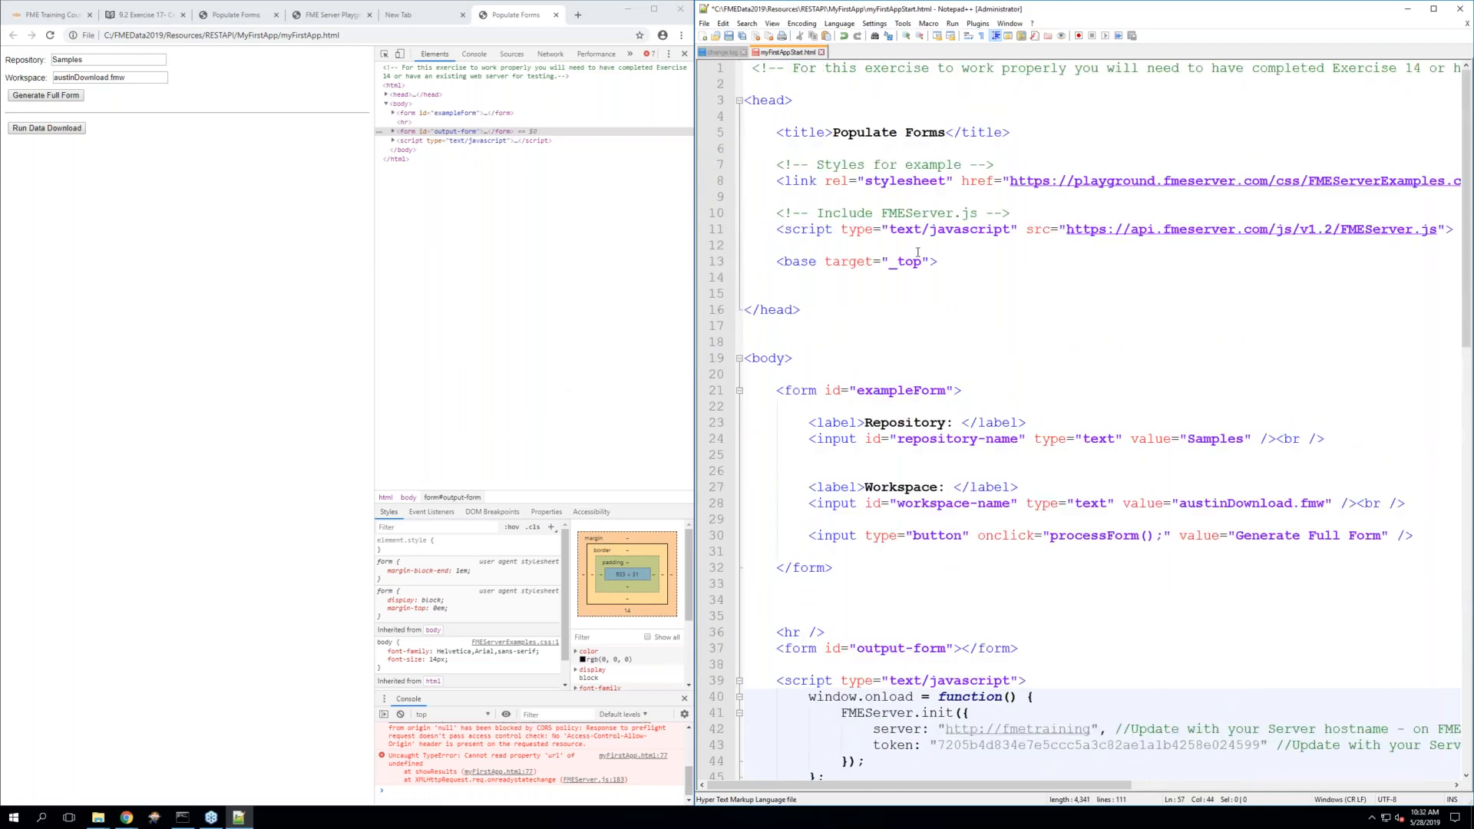
{"action": "left_click", "coordinate": [917, 252]}
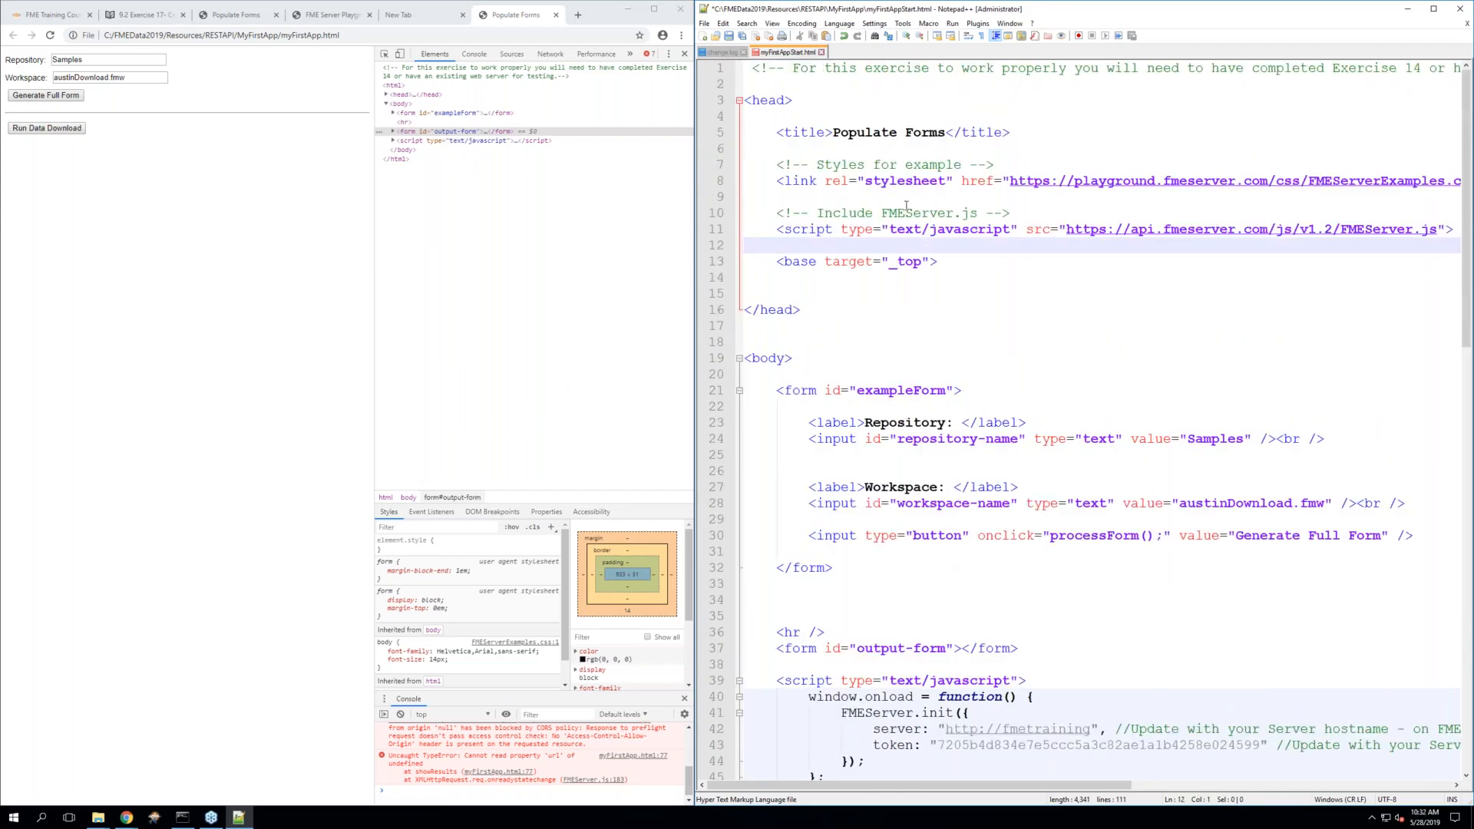
{"action": "scroll", "coordinate": [981, 337], "scroll_direction": "down", "scroll_amount": 2}
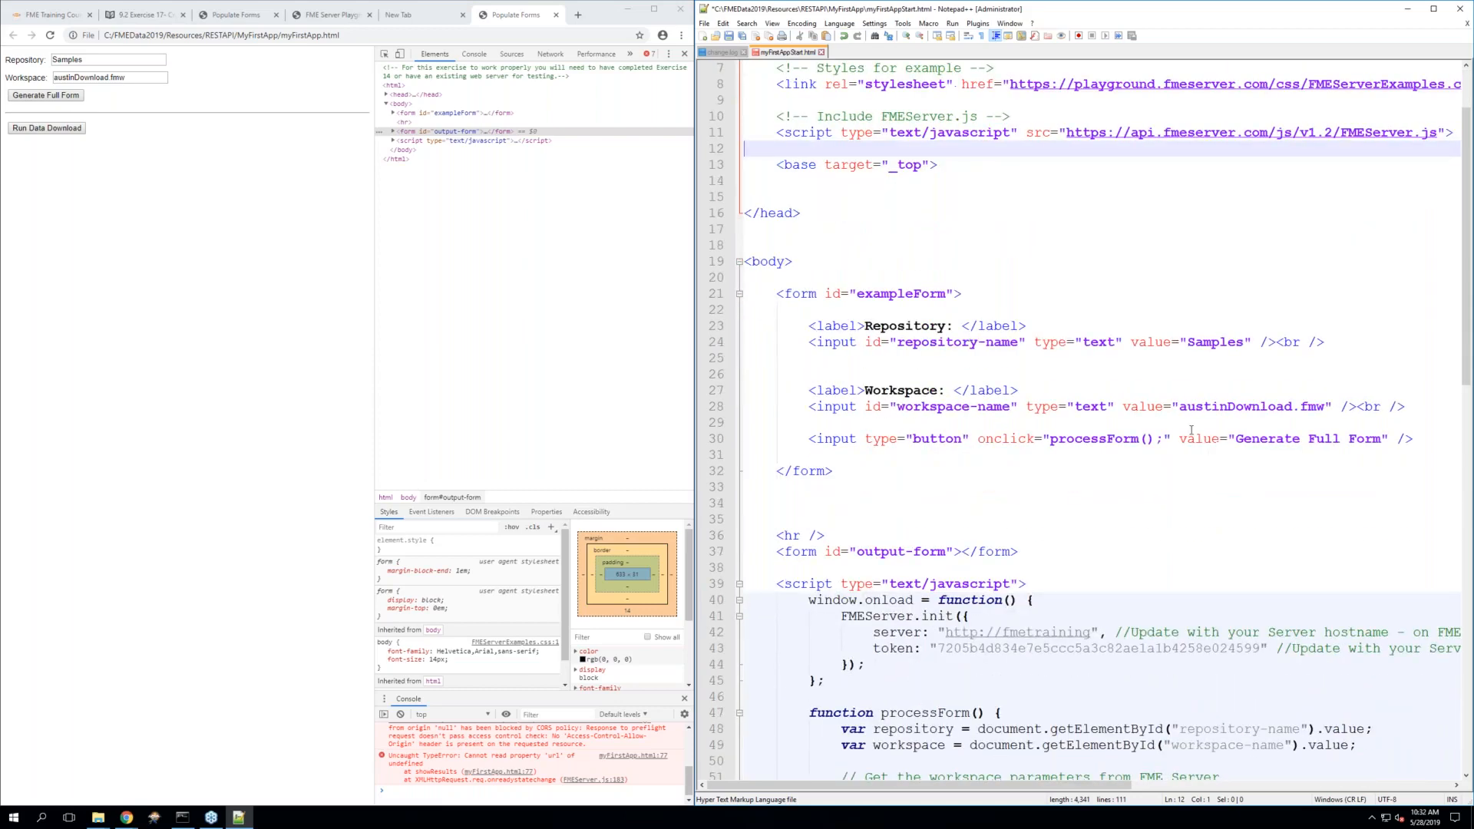
{"action": "left_click", "coordinate": [1263, 650]}
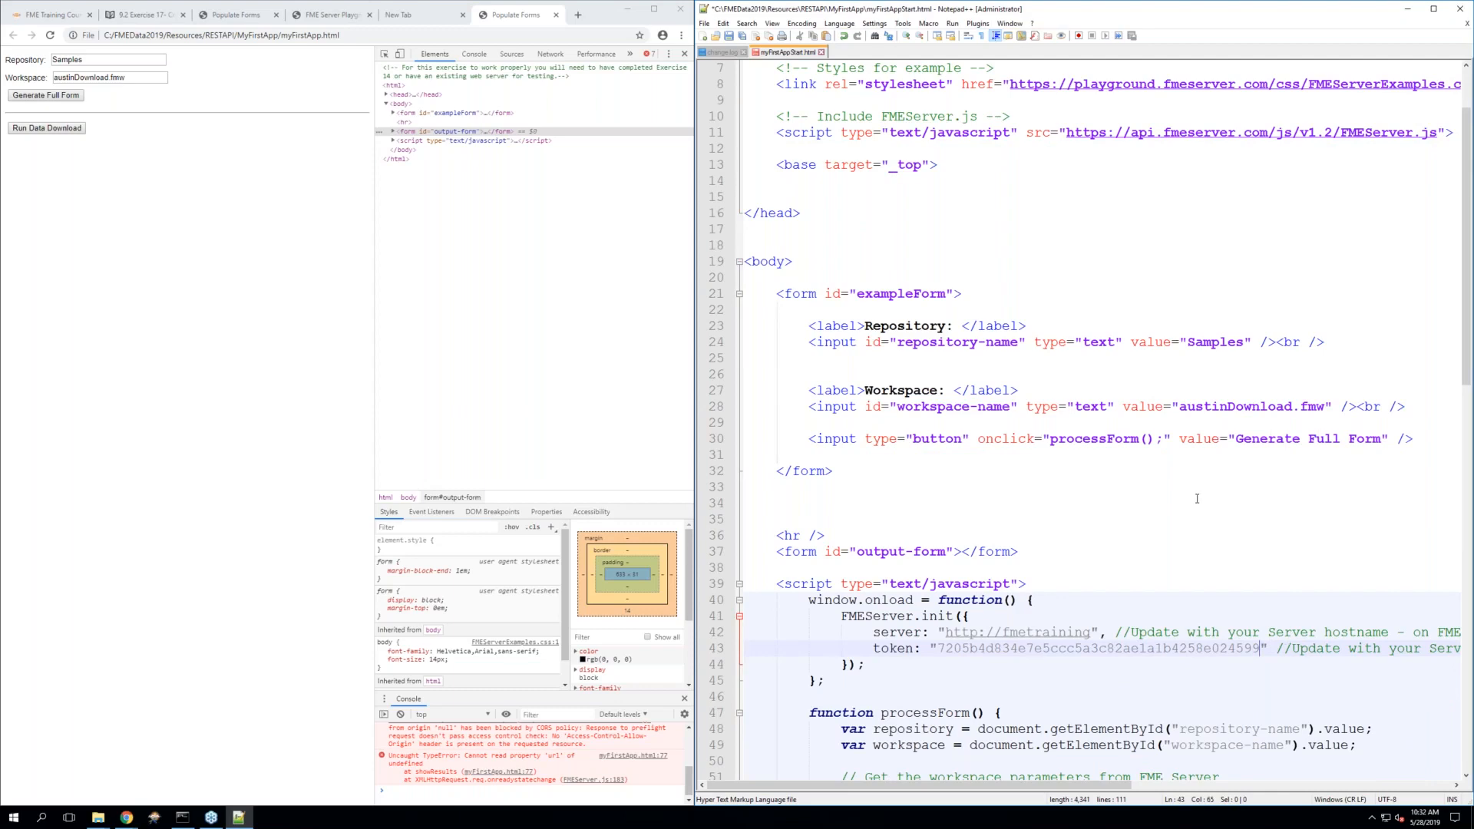
{"action": "scroll", "coordinate": [1196, 498], "scroll_direction": "down", "scroll_amount": 6}
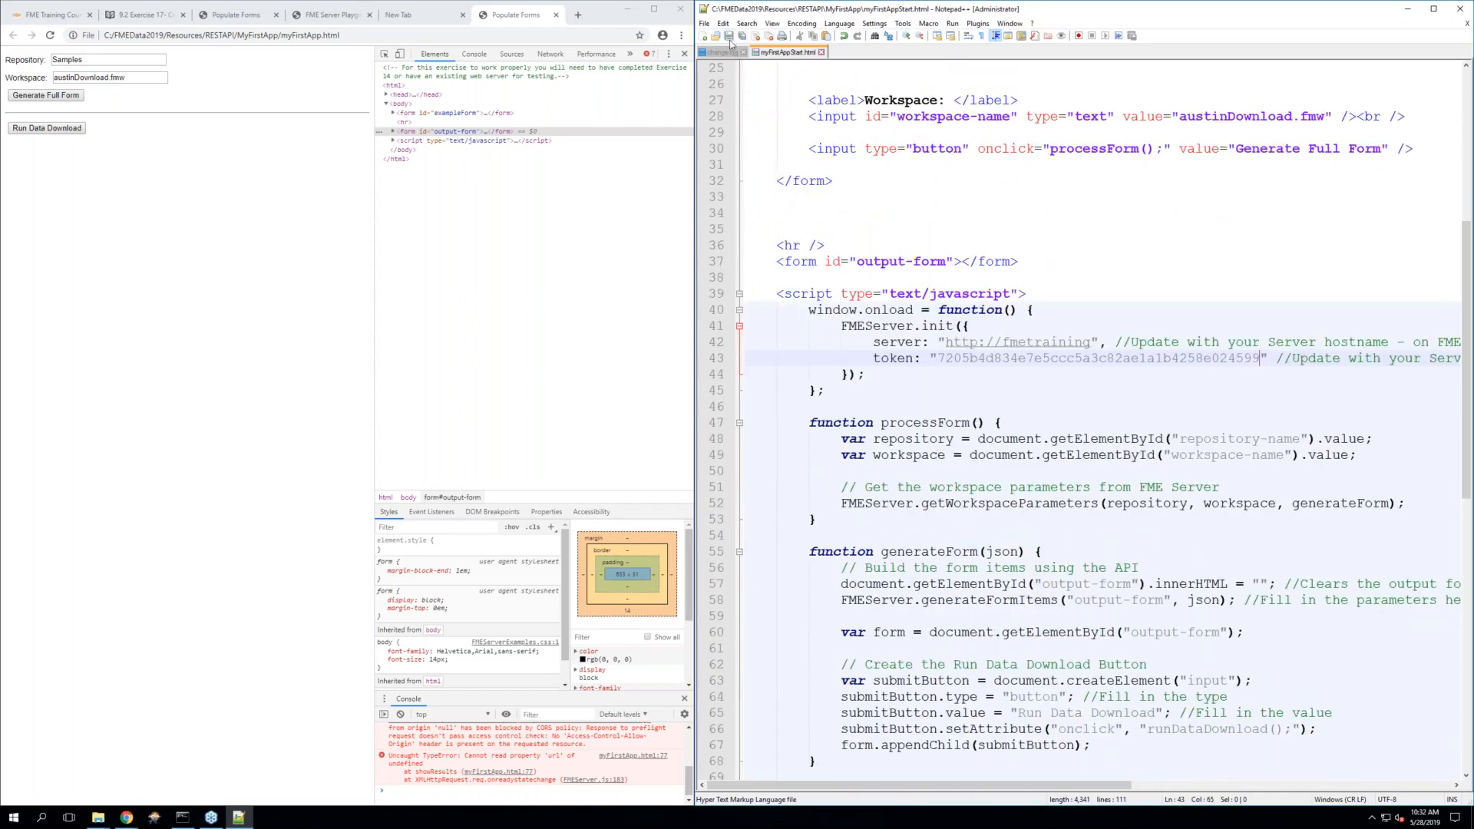
{"action": "key", "text": "Up"}
{"action": "key", "text": "Up"}
{"action": "key", "text": "Up"}
{"action": "key", "text": "Down"}
{"action": "key", "text": "Down"}
{"action": "key", "text": "Down"}
{"action": "key", "text": "BackSpace"}
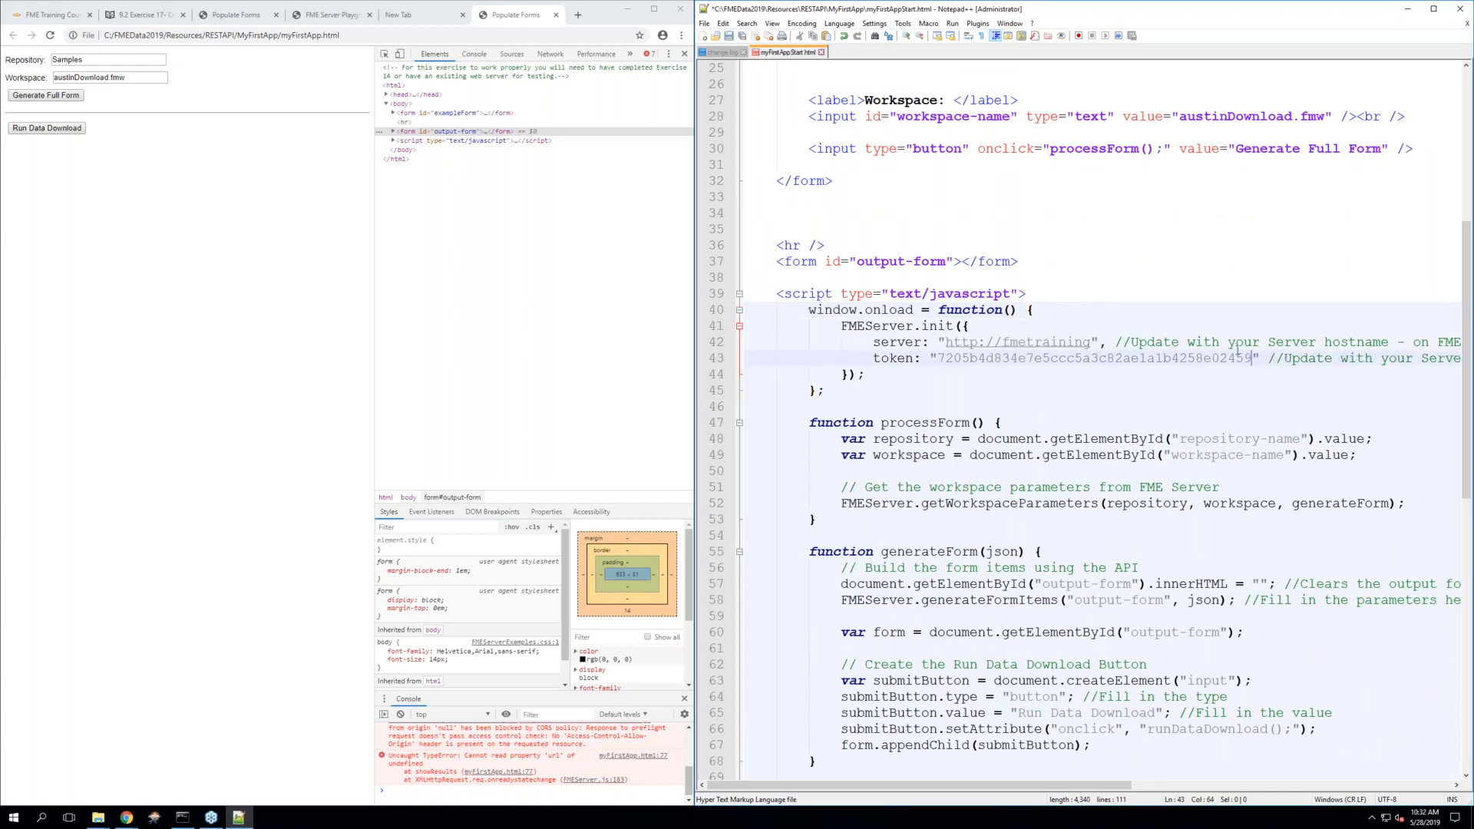
Switch to the localhost myFirstAppStart page in the browser and reload it
{"action": "left_click", "coordinate": [507, 262]}
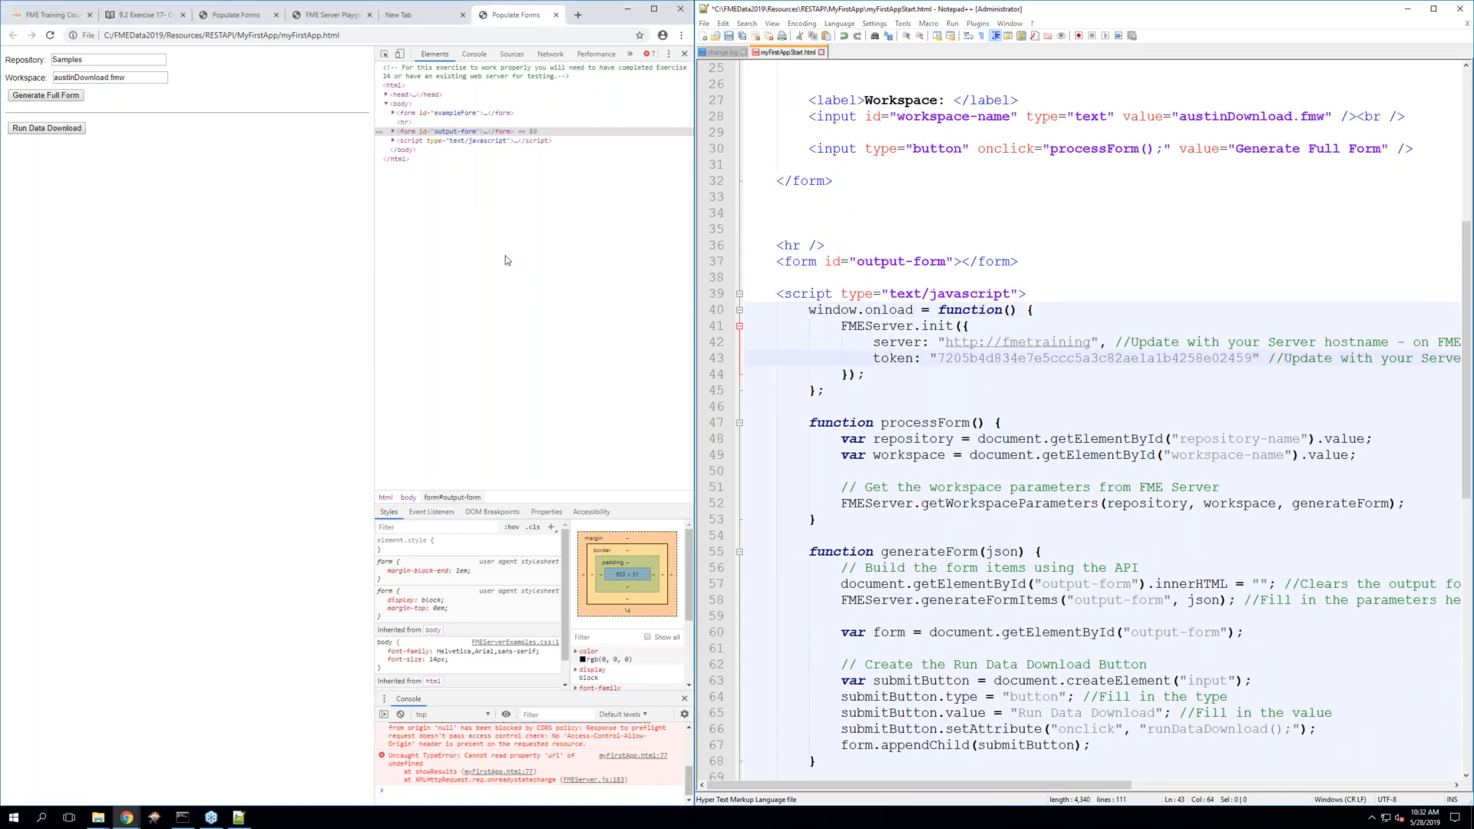
{"action": "left_click", "coordinate": [396, 17]}
{"action": "left_click", "coordinate": [317, 17]}
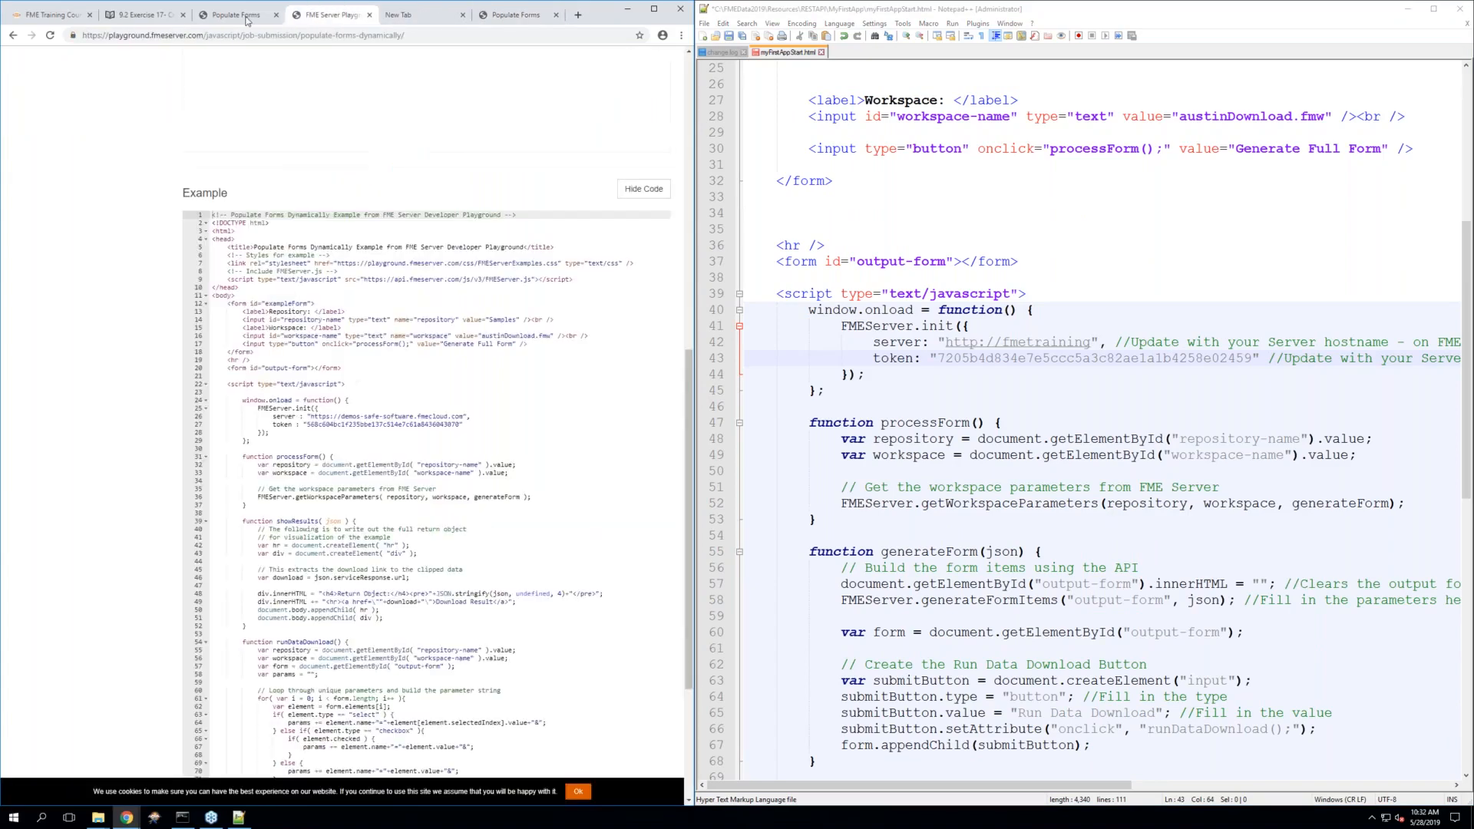
{"action": "left_click", "coordinate": [247, 18]}
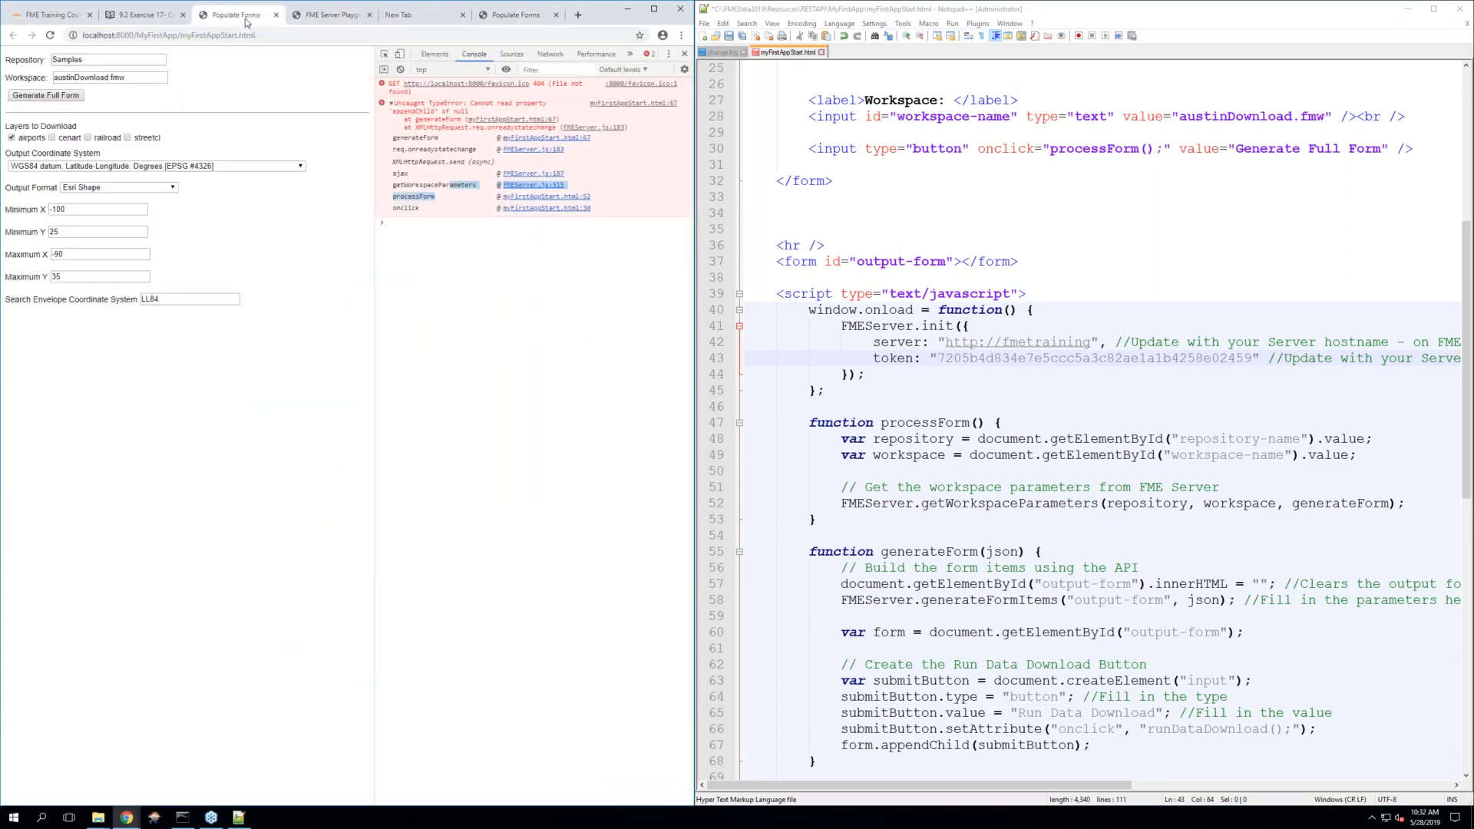
{"action": "left_click", "coordinate": [50, 37]}
Check the http.server request log in the Command Prompt, and minimize the window
{"action": "left_click", "coordinate": [189, 816]}
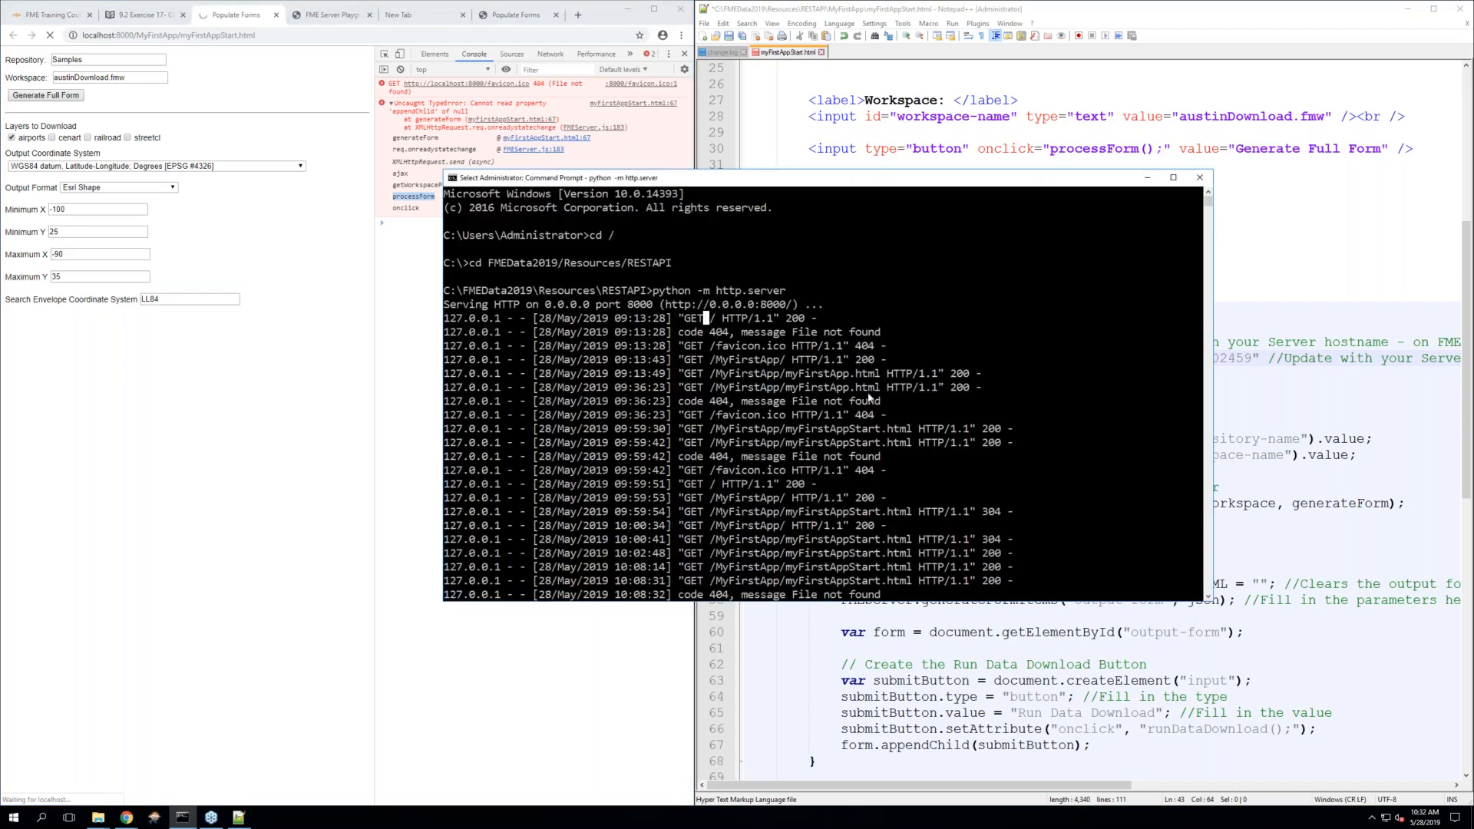
{"action": "scroll", "coordinate": [871, 395], "scroll_direction": "down", "scroll_amount": 12}
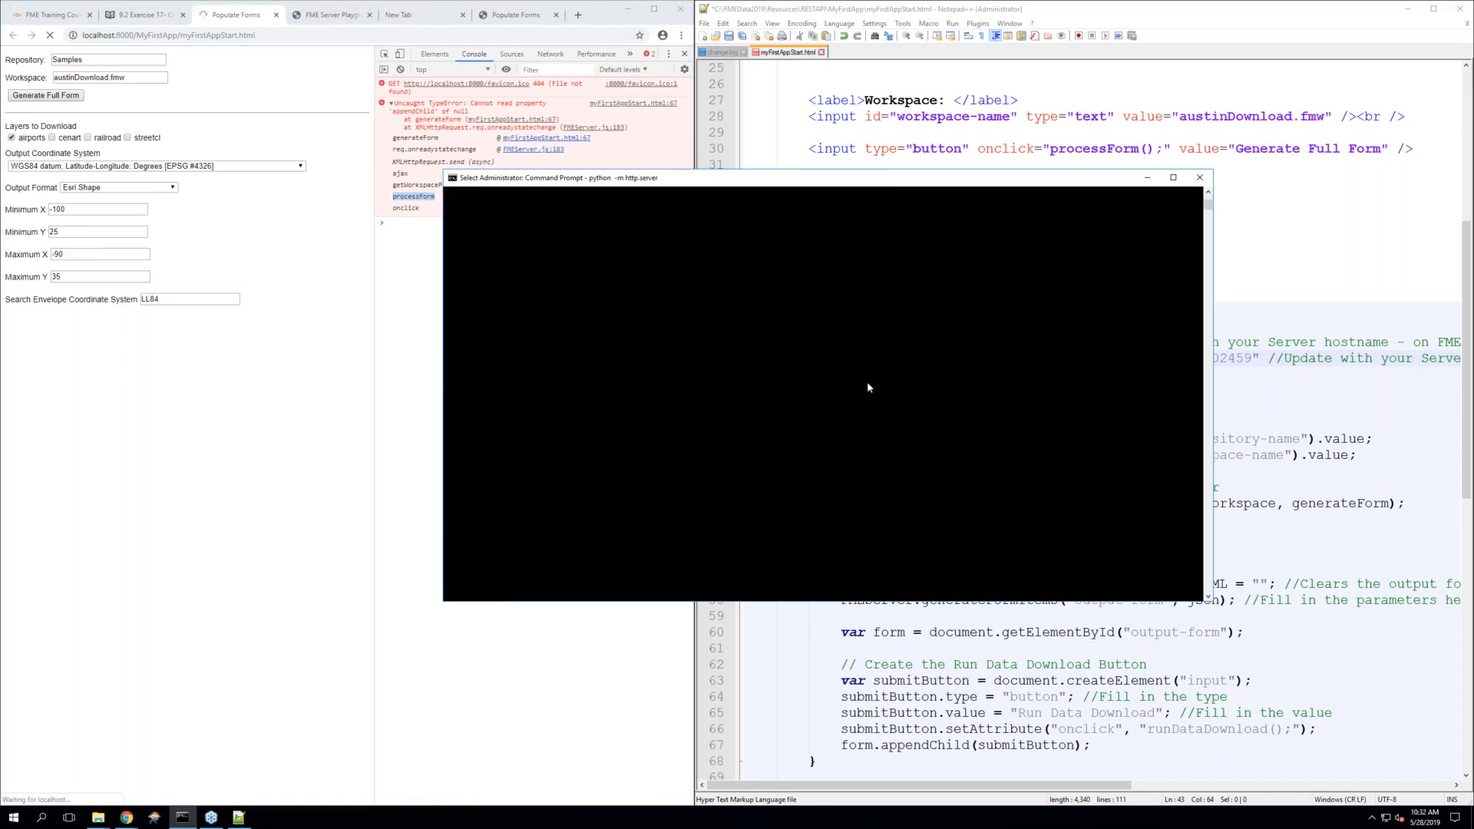
{"action": "scroll", "coordinate": [869, 381], "scroll_direction": "up", "scroll_amount": 10}
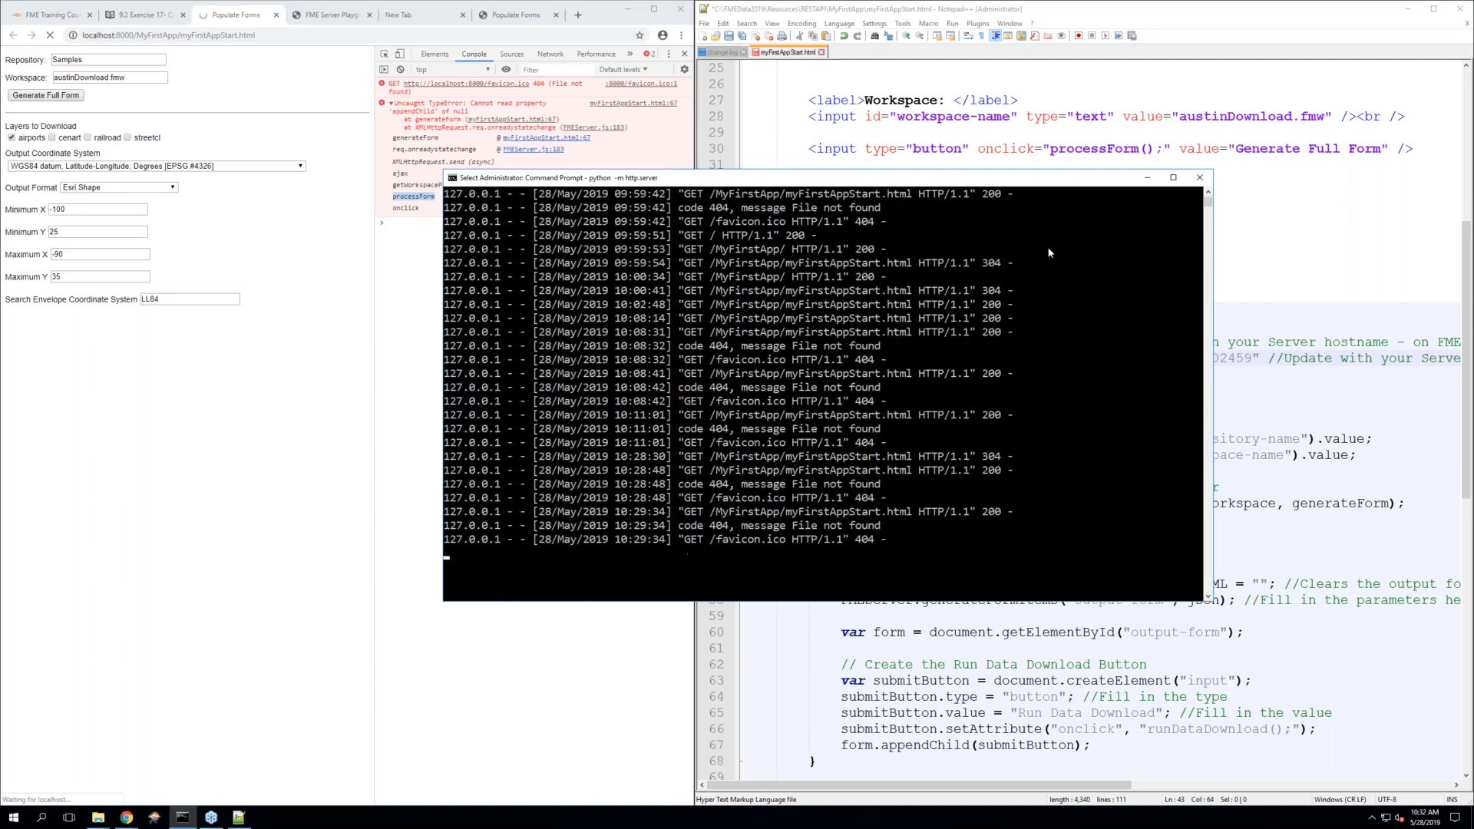
{"action": "left_click", "coordinate": [1147, 179]}
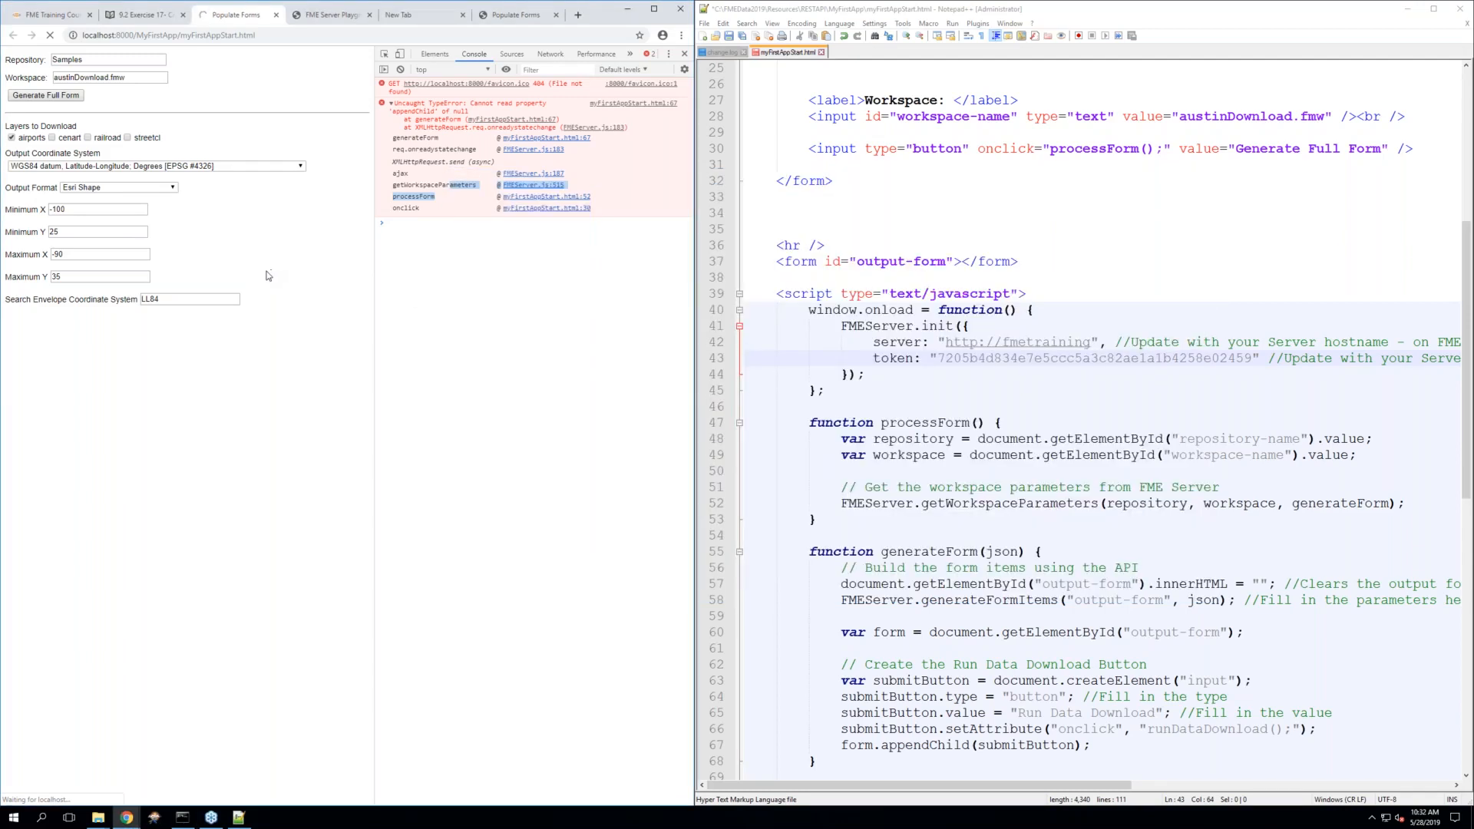
Close the stalled form page, and load localhost:8000 in a new browser tab after saving myFirstAppStart.html
{"action": "left_click", "coordinate": [277, 15]}
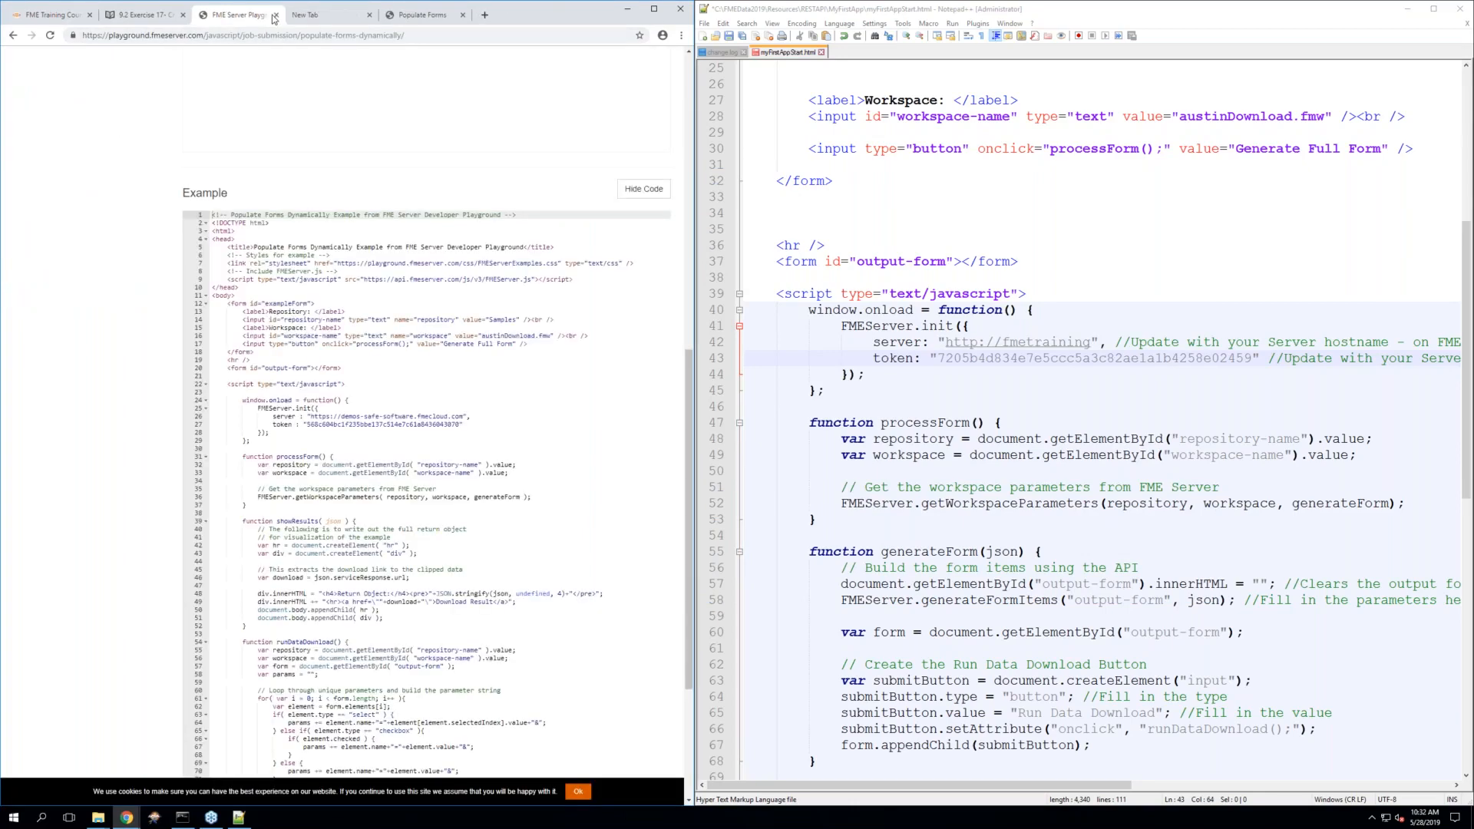
{"action": "left_click", "coordinate": [485, 16]}
{"action": "type", "text": "localhost:8000"}
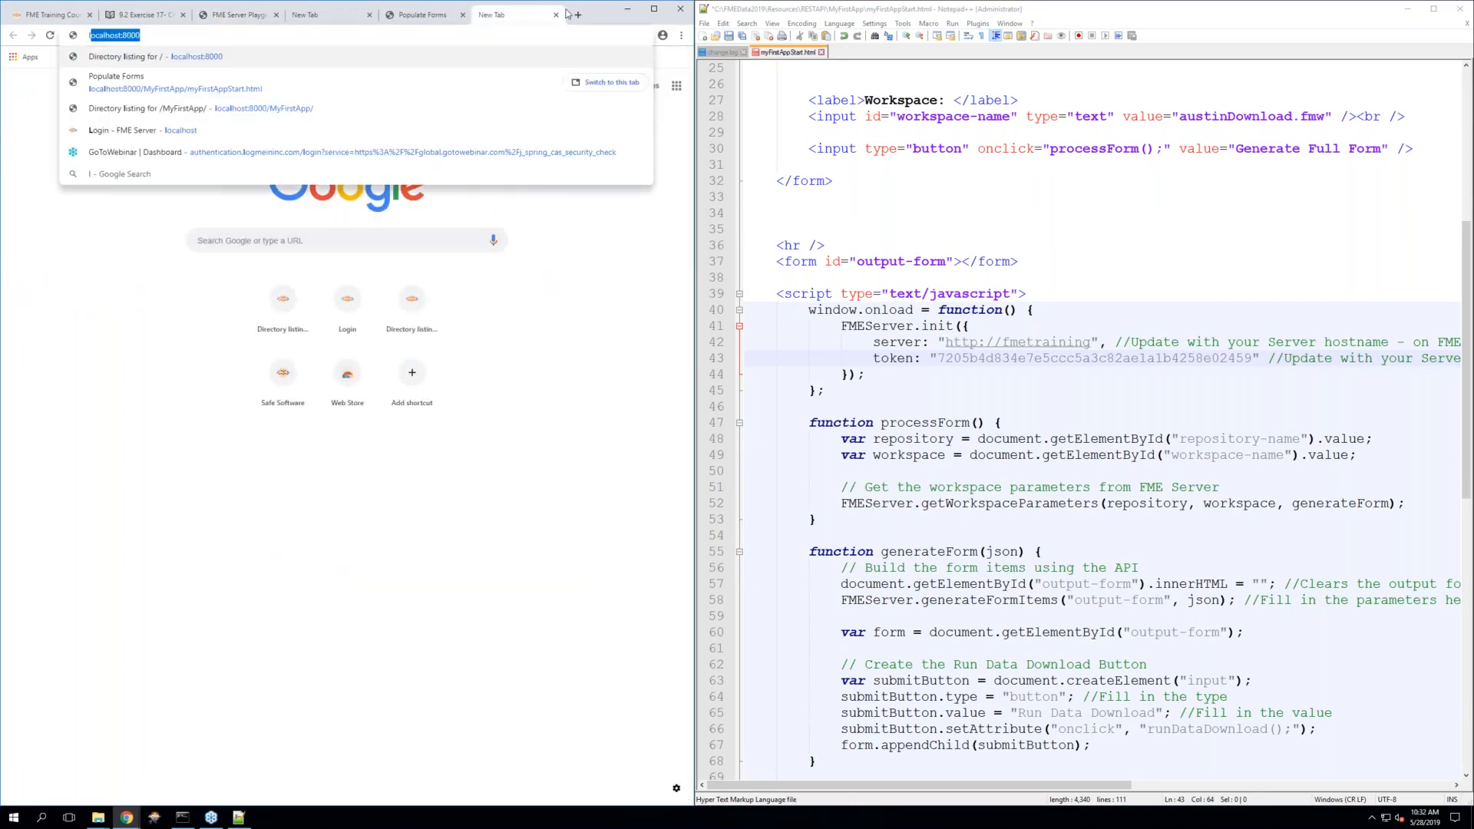
{"action": "left_click", "coordinate": [732, 46]}
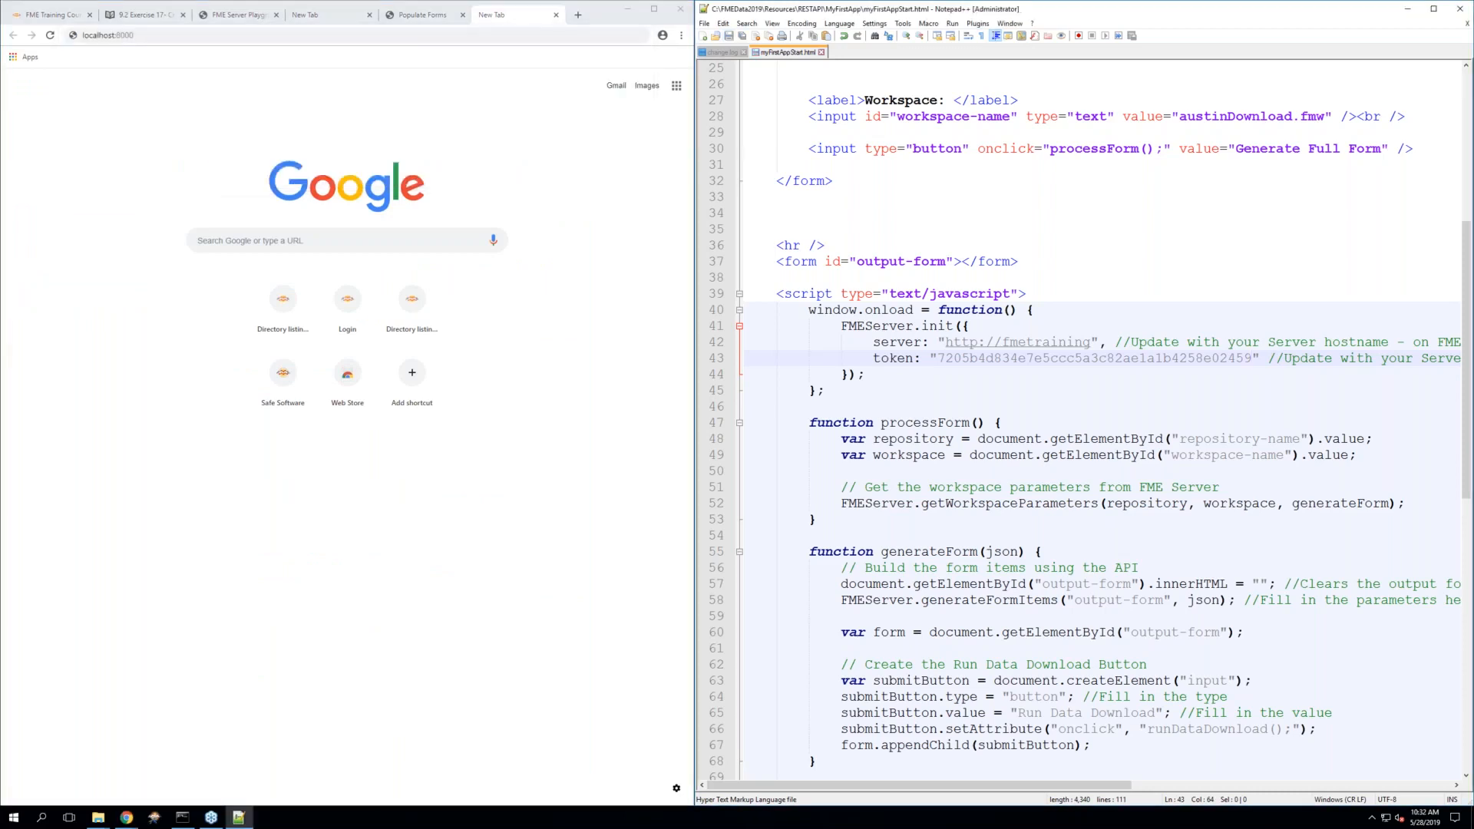
{"action": "left_click", "coordinate": [137, 31]}
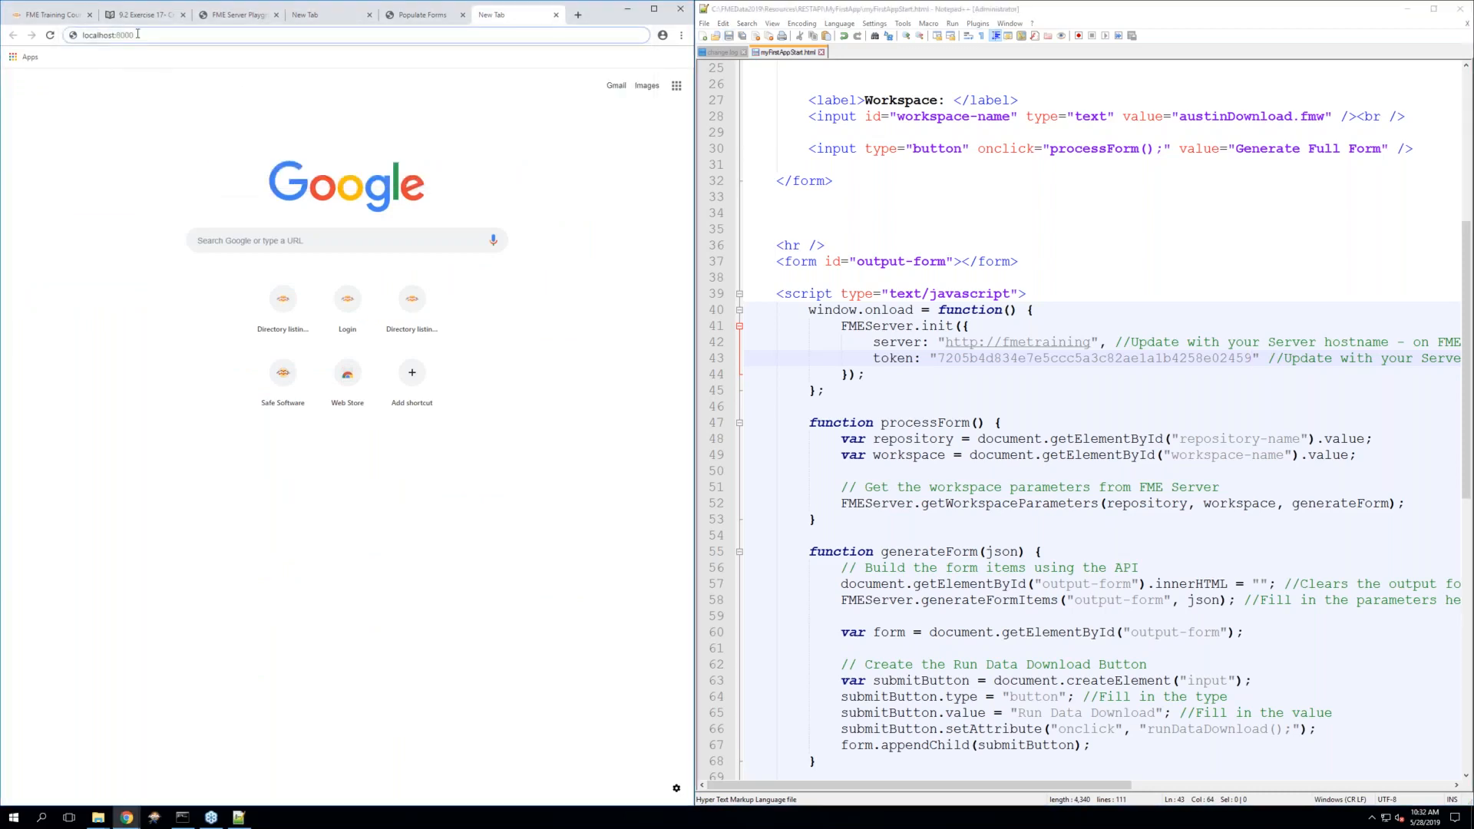
{"action": "key", "text": "Return"}
{"action": "left_click", "coordinate": [137, 34]}
{"action": "left_click", "coordinate": [191, 120]}
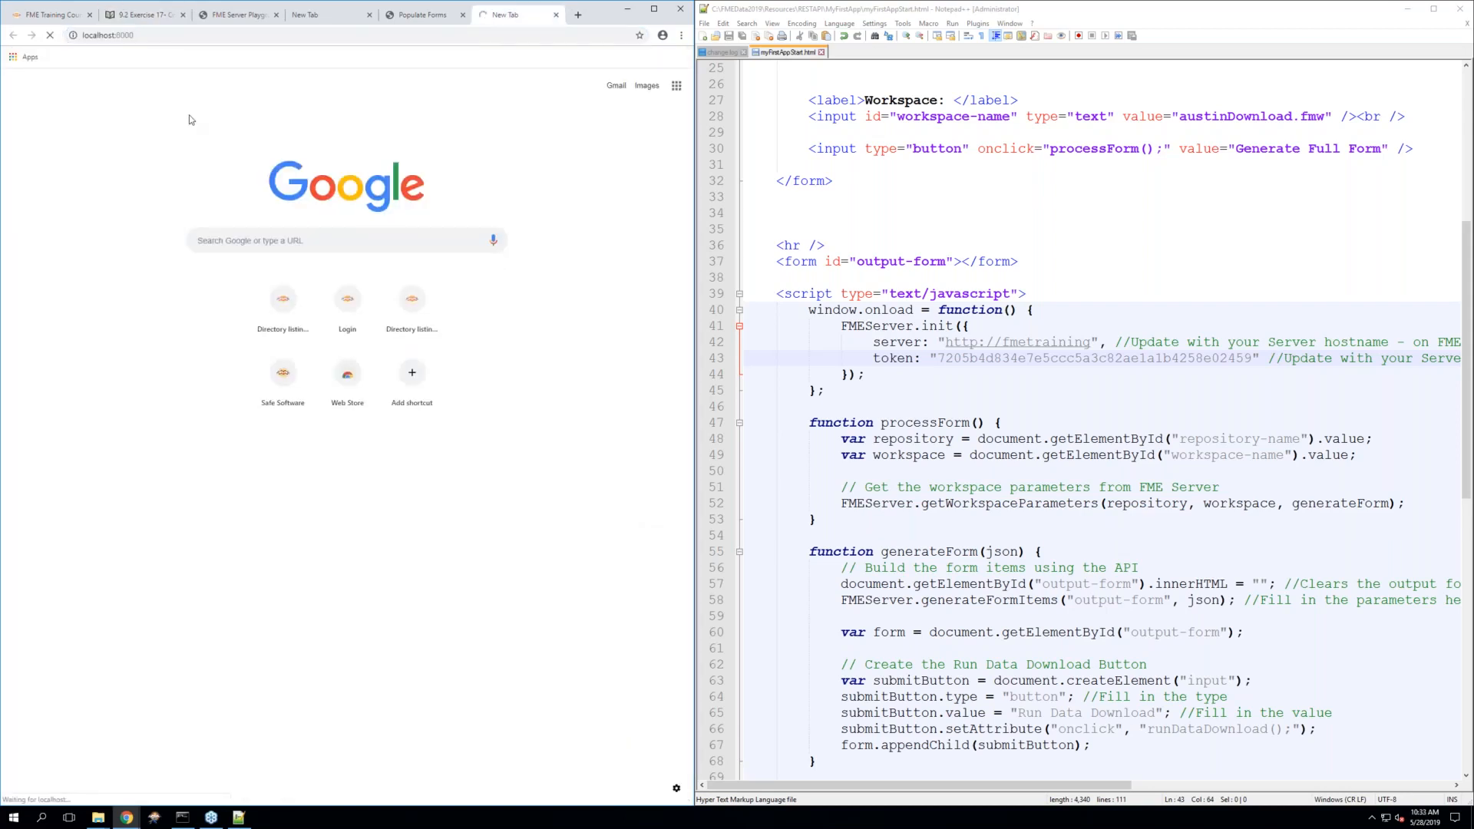
Open the myFirstAppStart page from the link in the Exercise 17 instructions, and close the localhost:8000 tab
{"action": "left_click", "coordinate": [125, 16]}
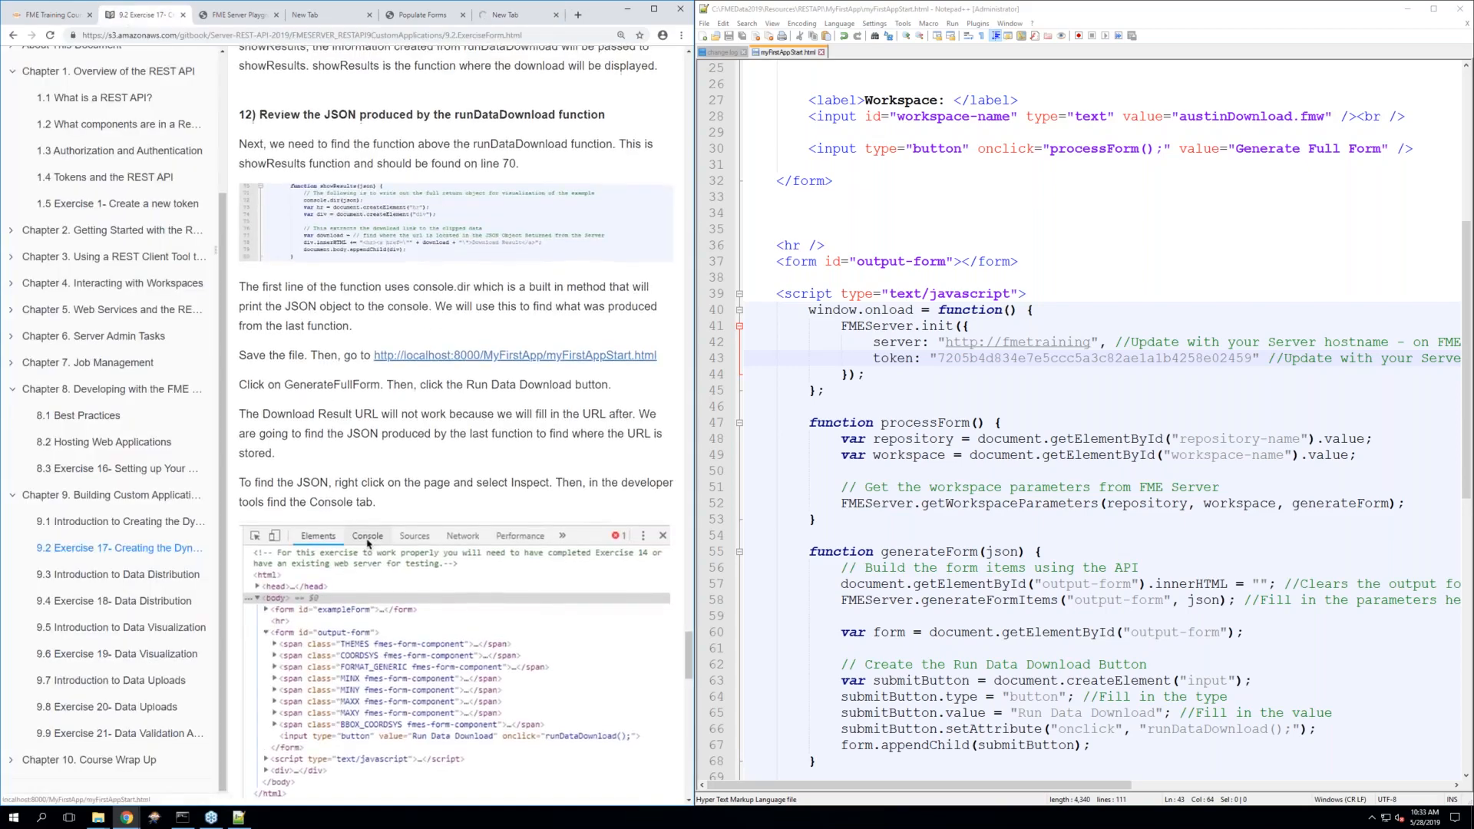
{"action": "left_click", "coordinate": [470, 359]}
{"action": "left_click", "coordinate": [554, 15]}
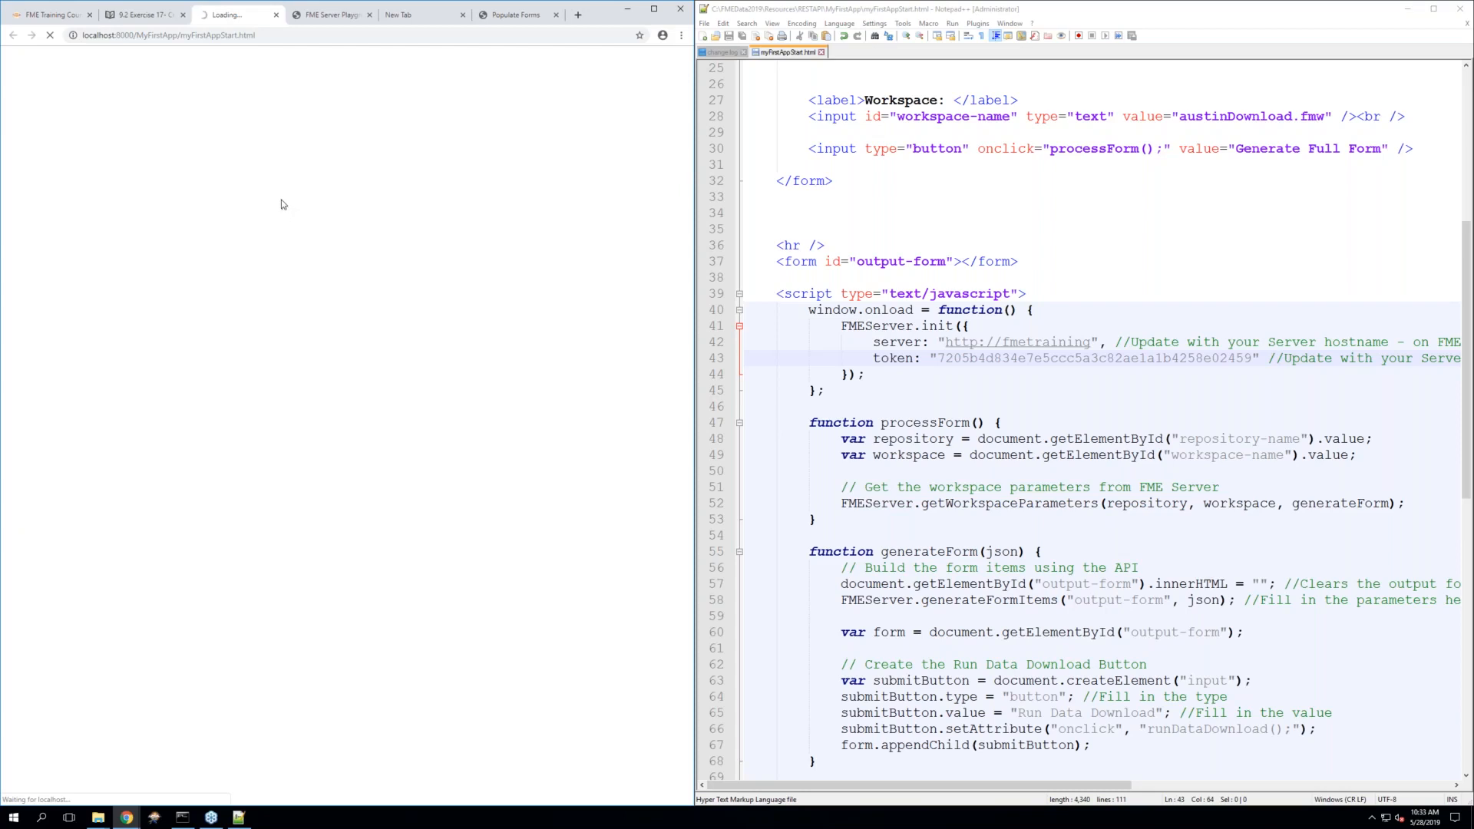
Restore the last character of the access token in the FMEServer.init block
{"action": "left_click", "coordinate": [1247, 359]}
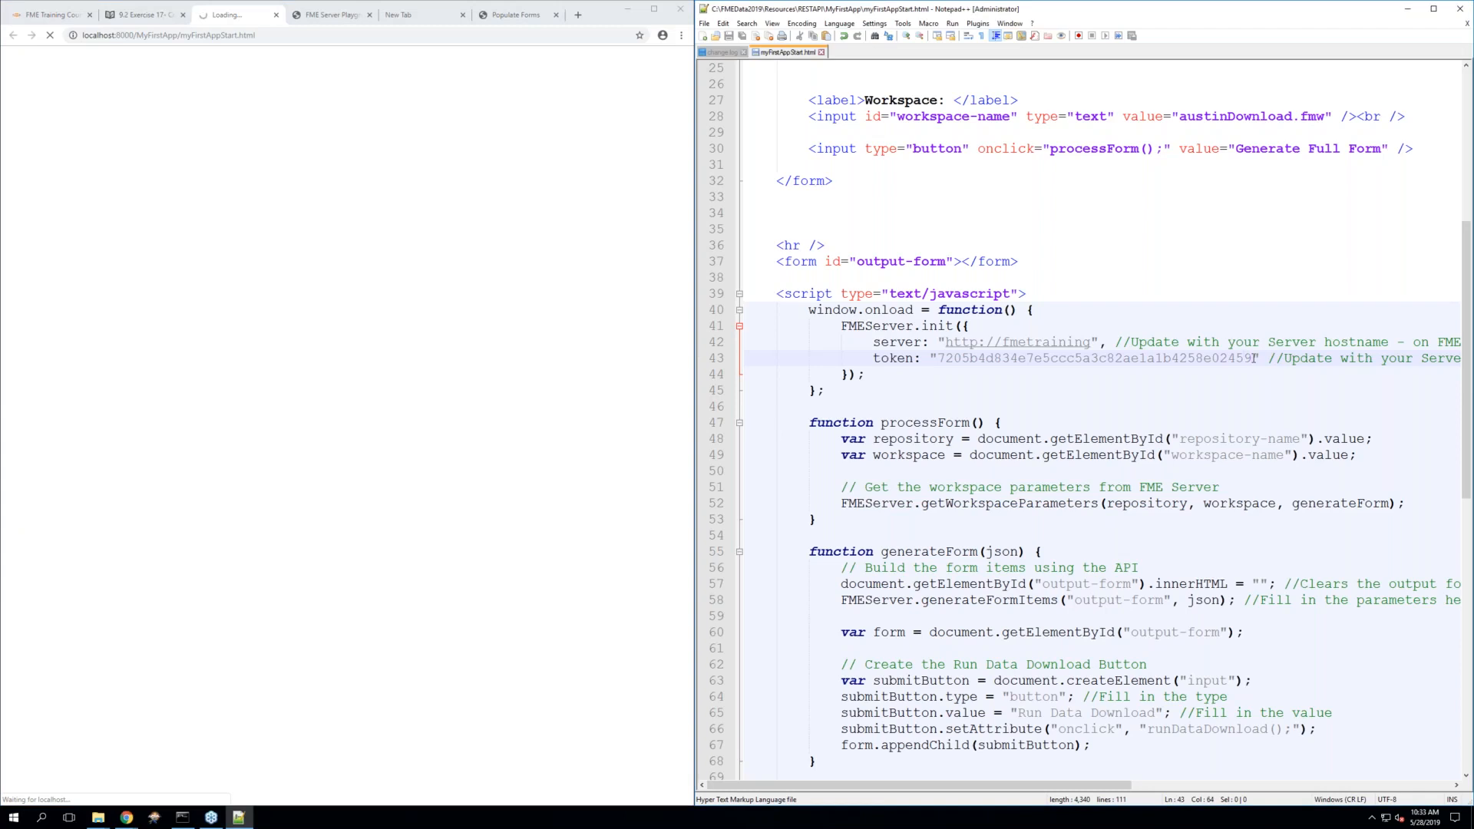
{"action": "type", "text": "9"}
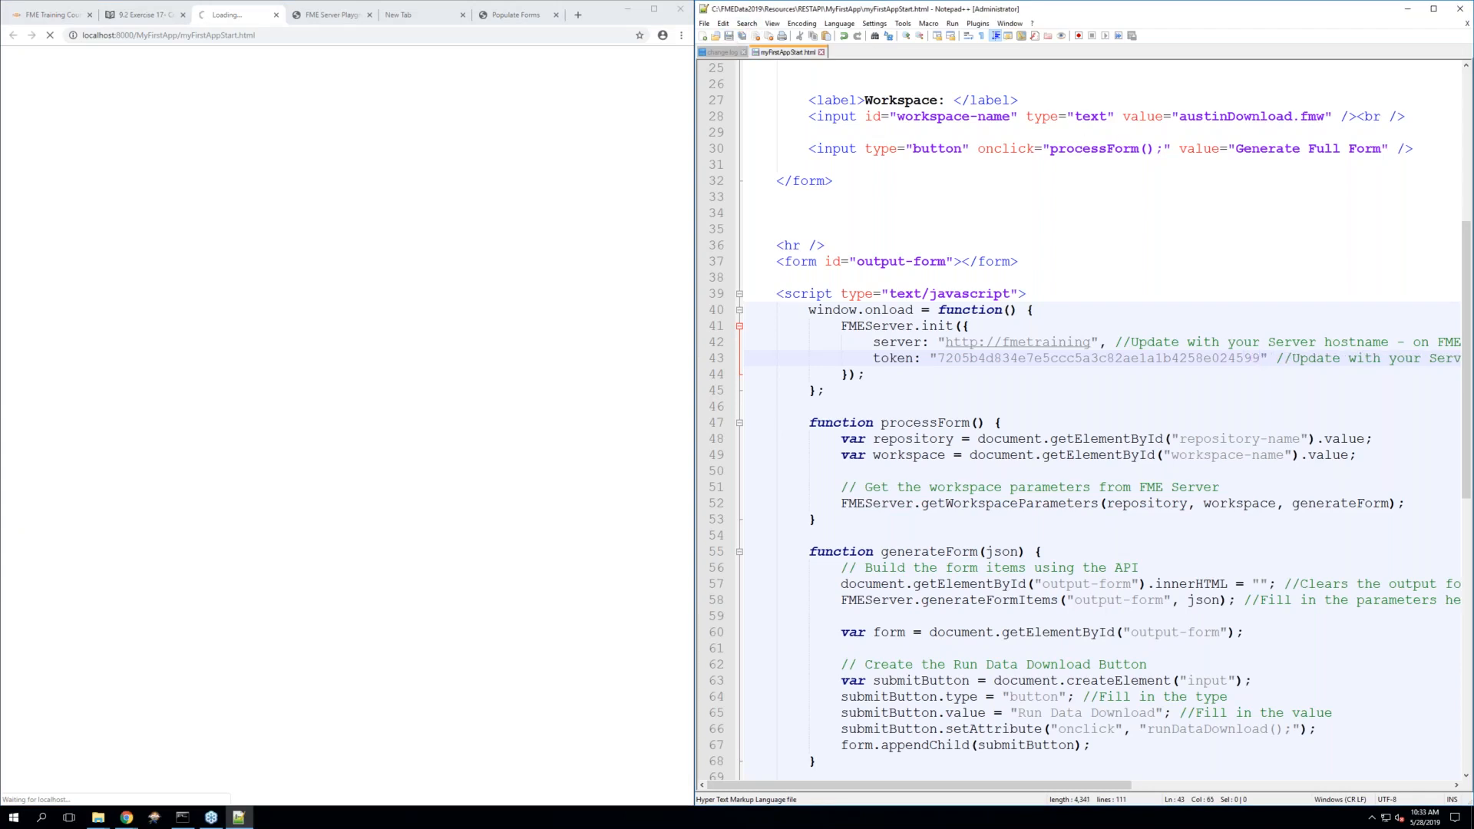
{"action": "left_click", "coordinate": [912, 181]}
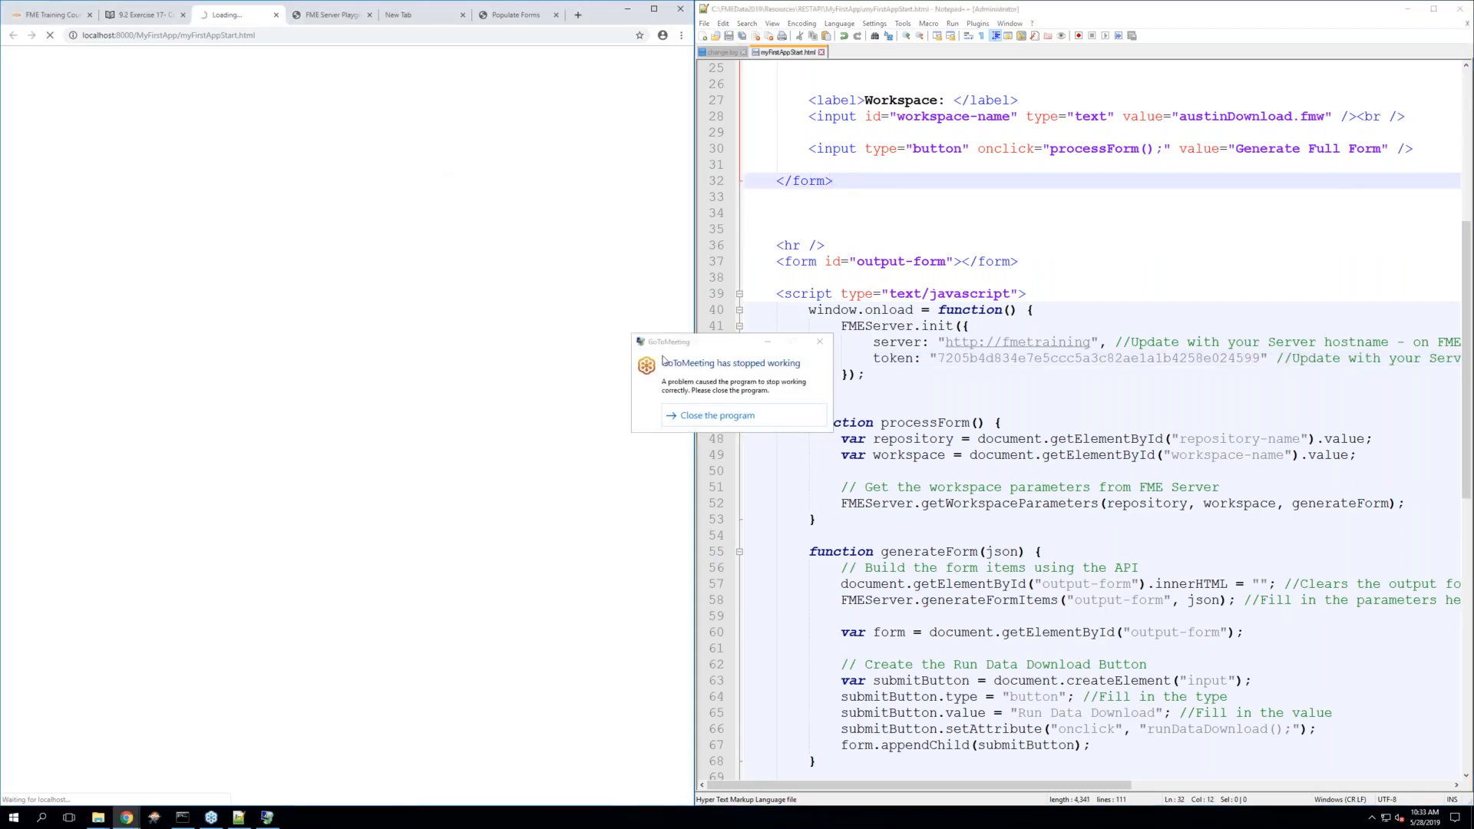
Dismiss the GoToMeeting error dialog and reload the localhost form page
{"action": "left_click", "coordinate": [819, 342]}
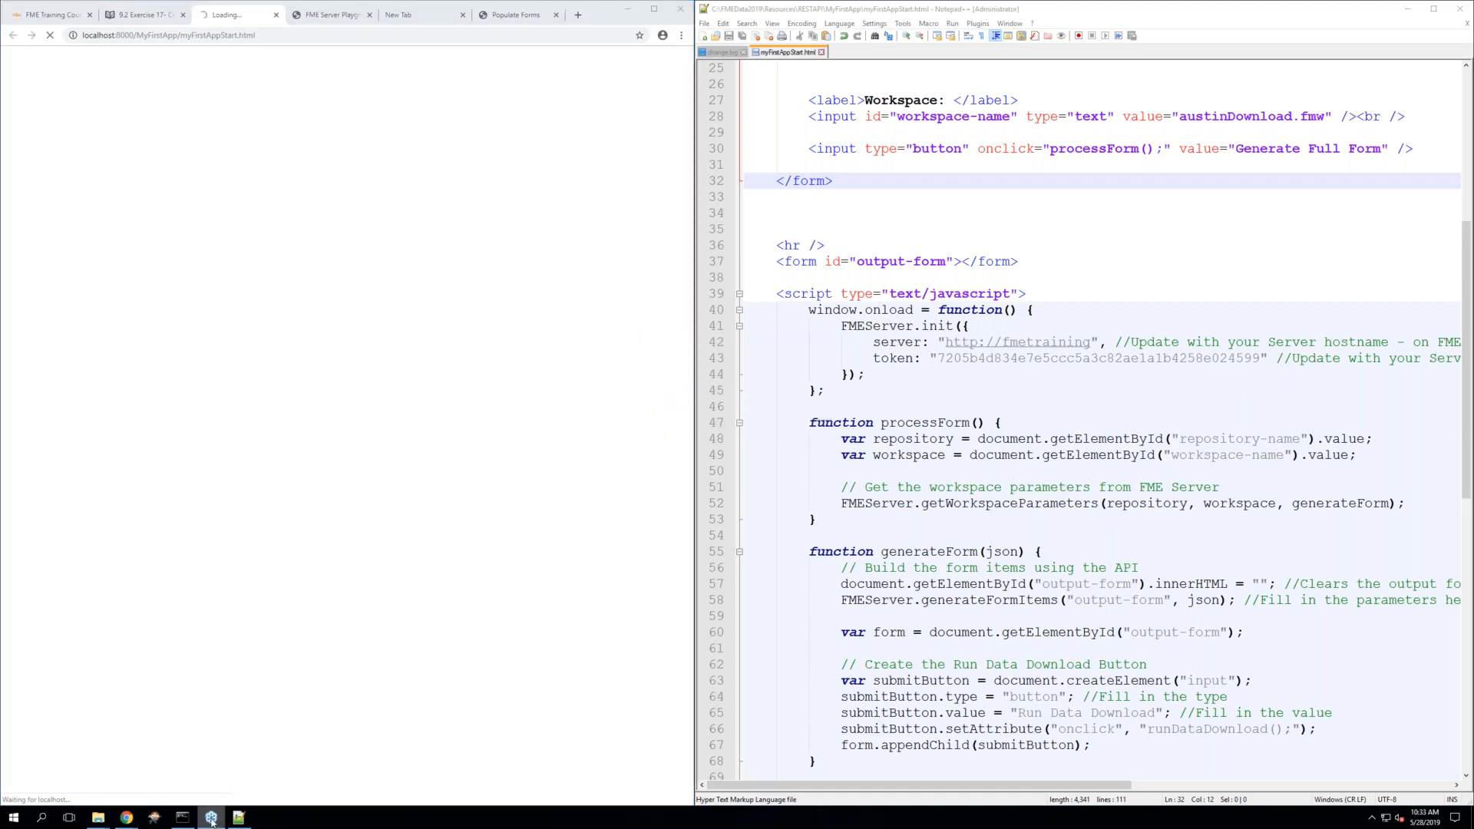
{"action": "left_click", "coordinate": [264, 631]}
{"action": "left_click", "coordinate": [50, 38]}
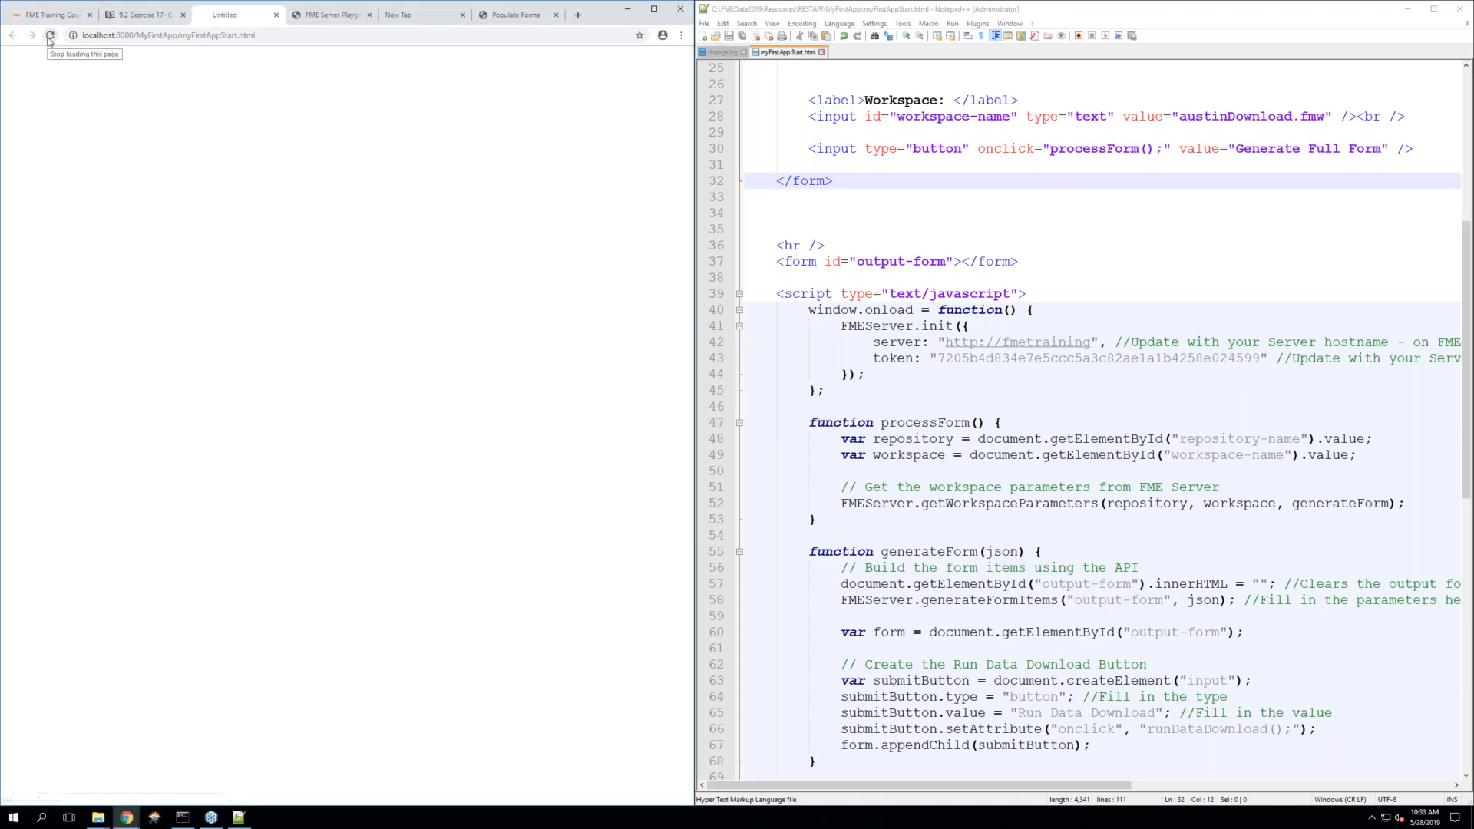
{"action": "left_click", "coordinate": [50, 36]}
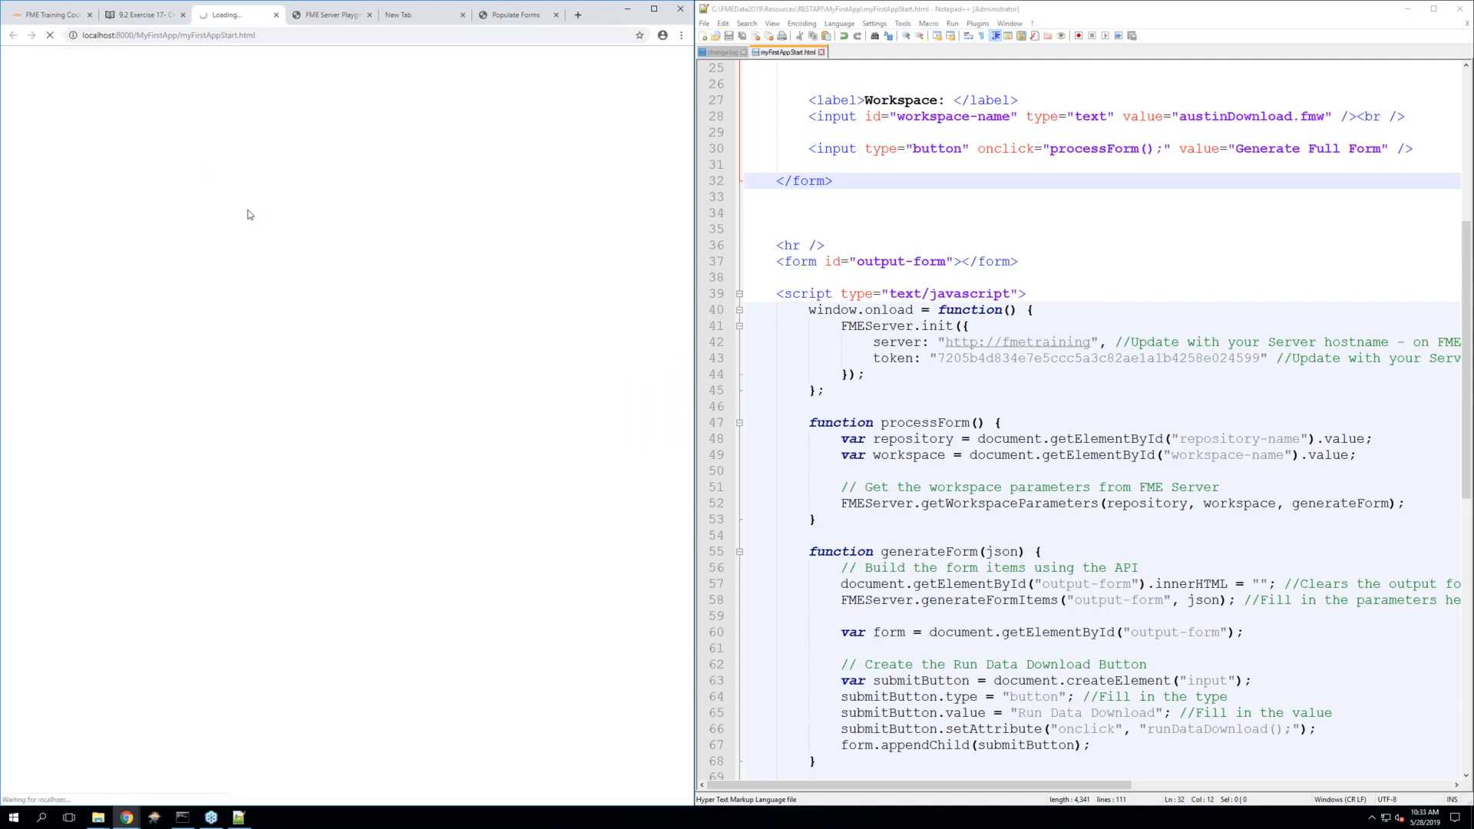
Release the text selection in the Command Prompt so the Python http.server resumes handling requests
{"action": "left_click", "coordinate": [182, 817]}
{"action": "left_click", "coordinate": [656, 458]}
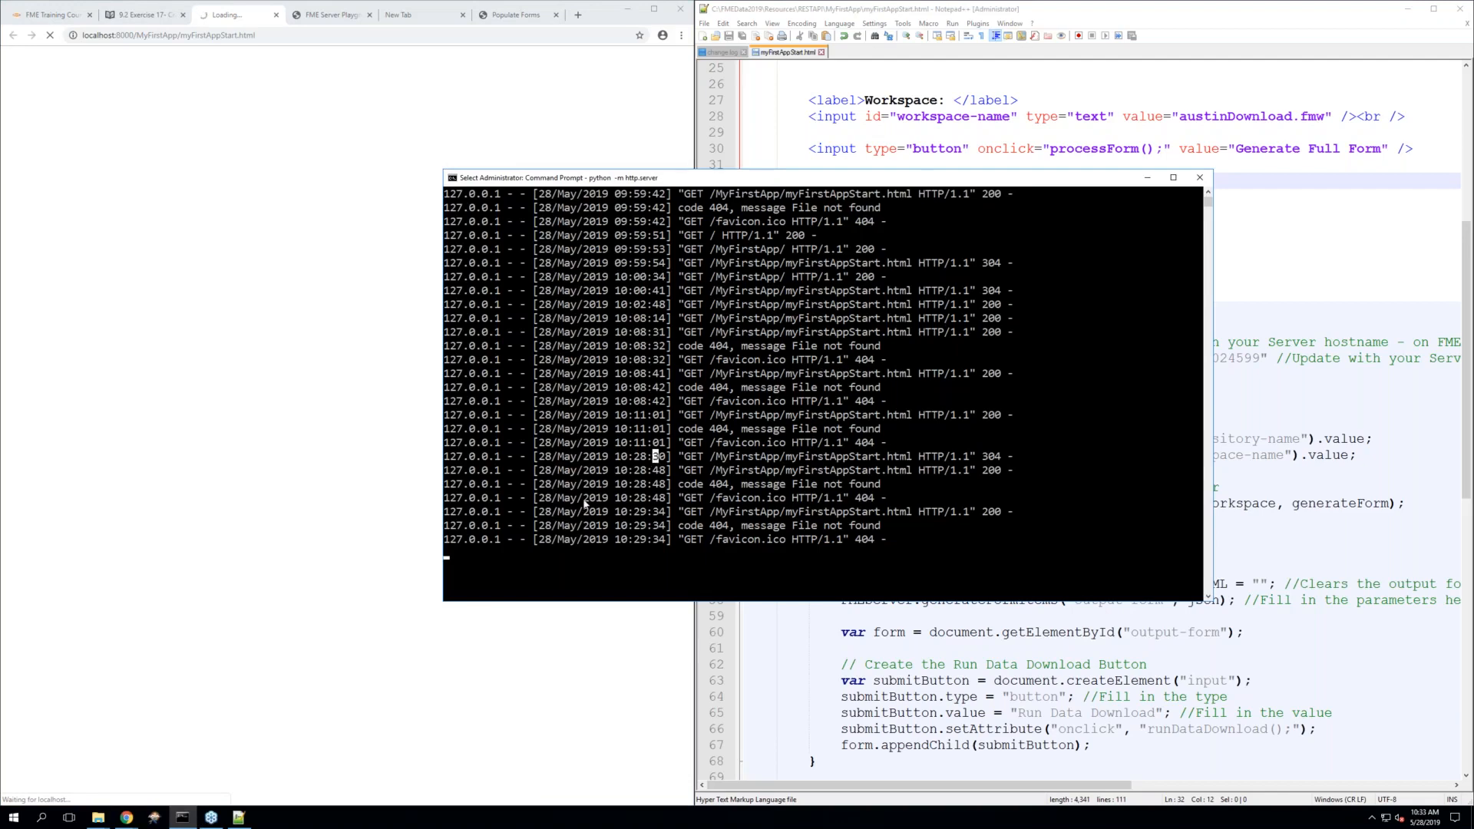
{"action": "left_click", "coordinate": [453, 548]}
{"action": "key", "text": "Return"}
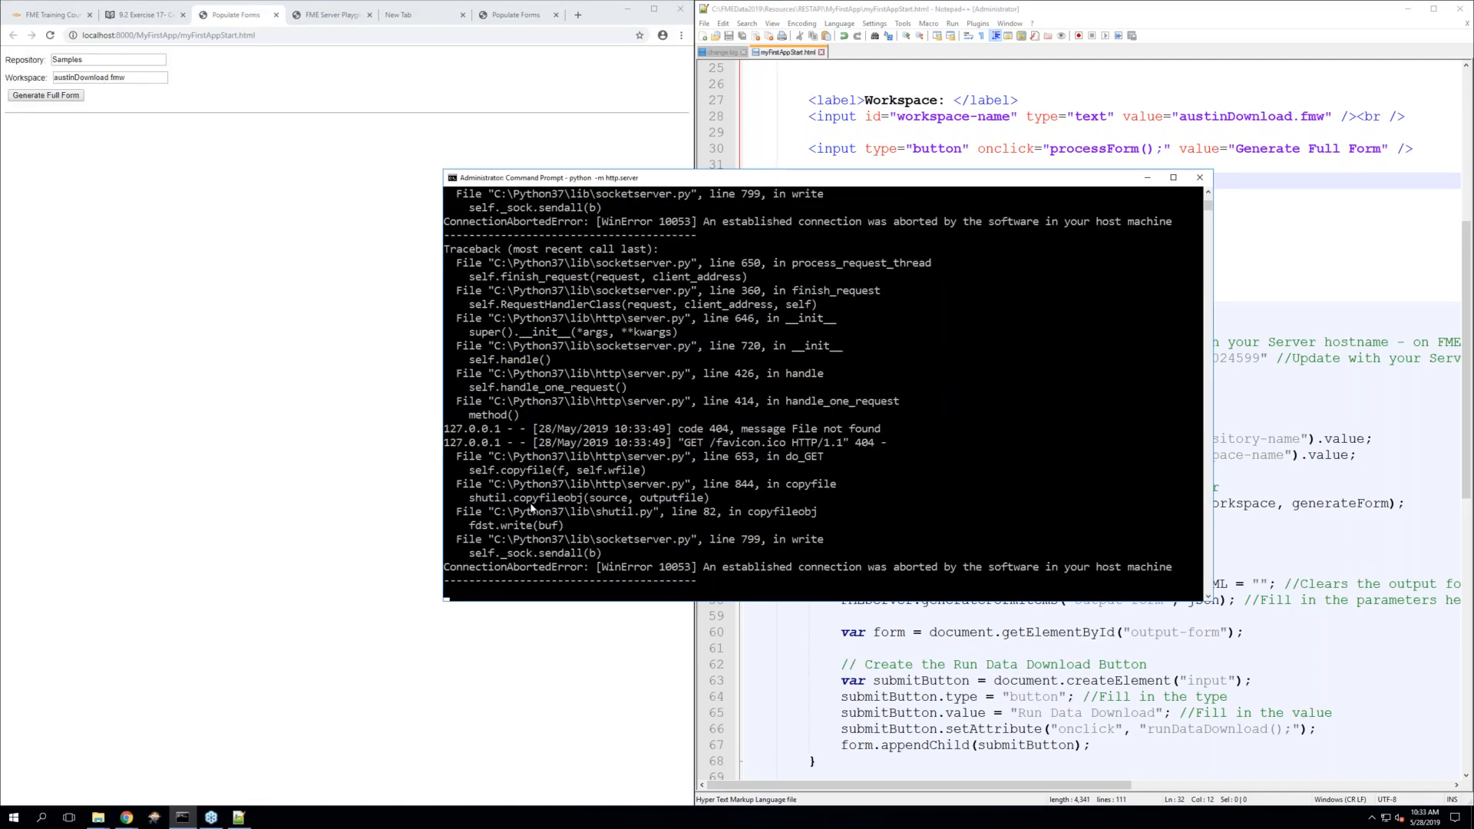
Review the server tracebacks and earlier request log in the Command Prompt, and minimize the window
{"action": "left_click", "coordinate": [528, 498]}
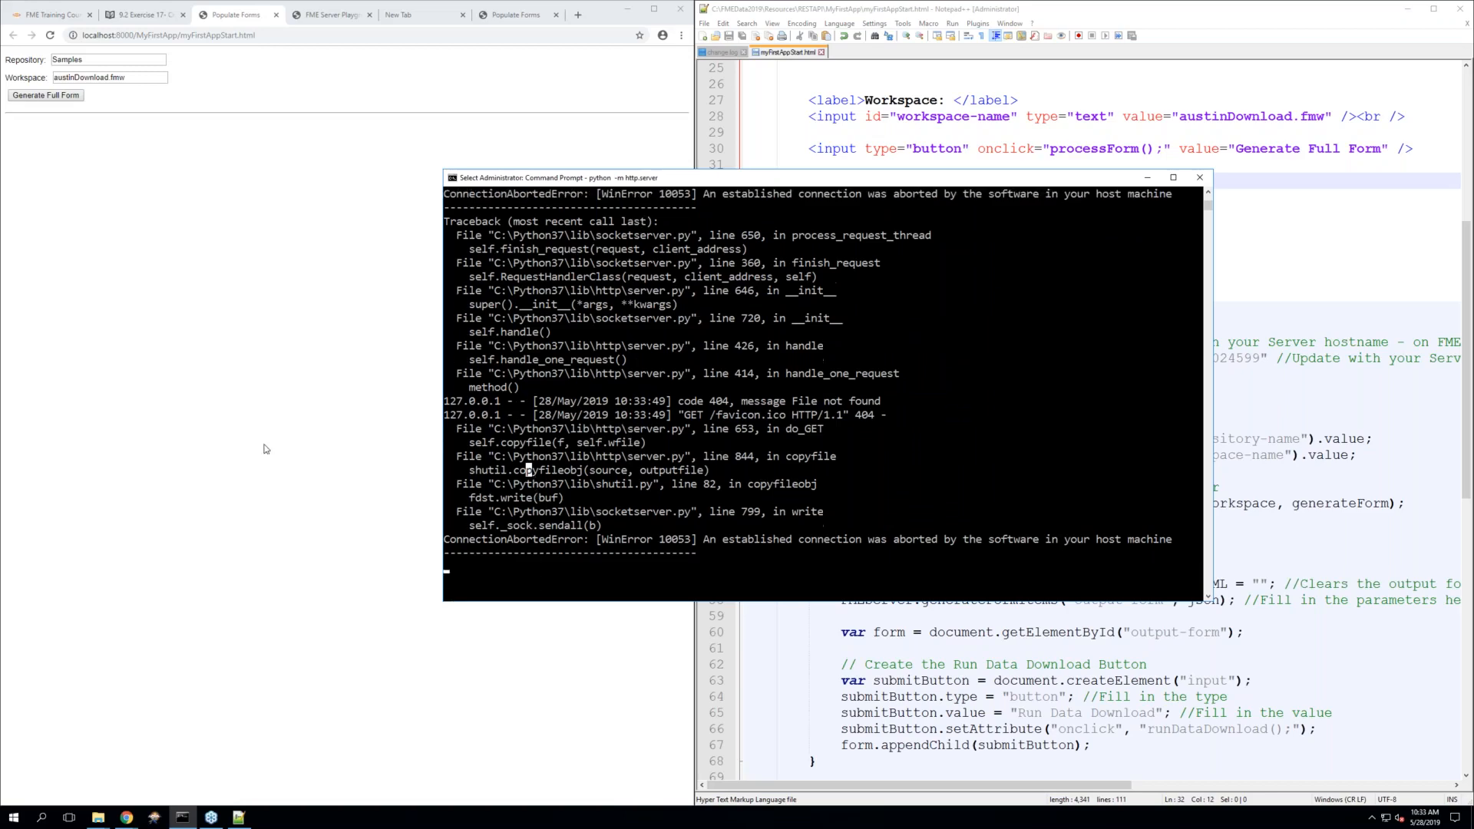
{"action": "left_click", "coordinate": [265, 453]}
{"action": "left_click", "coordinate": [826, 347]}
{"action": "scroll", "coordinate": [826, 347], "scroll_direction": "up", "scroll_amount": 15}
{"action": "scroll", "coordinate": [826, 347], "scroll_direction": "down", "scroll_amount": 5}
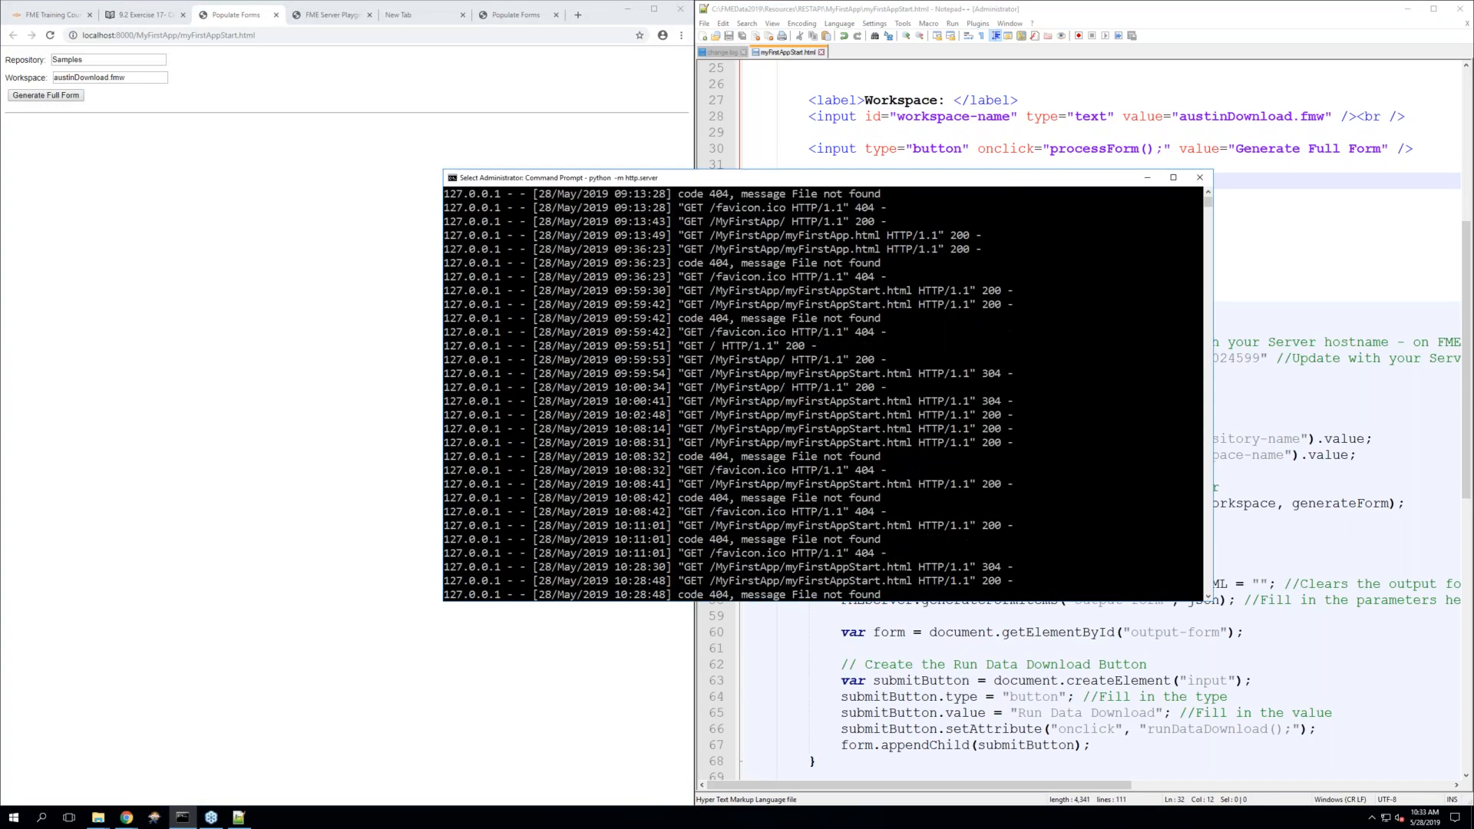
{"action": "left_click", "coordinate": [1147, 177]}
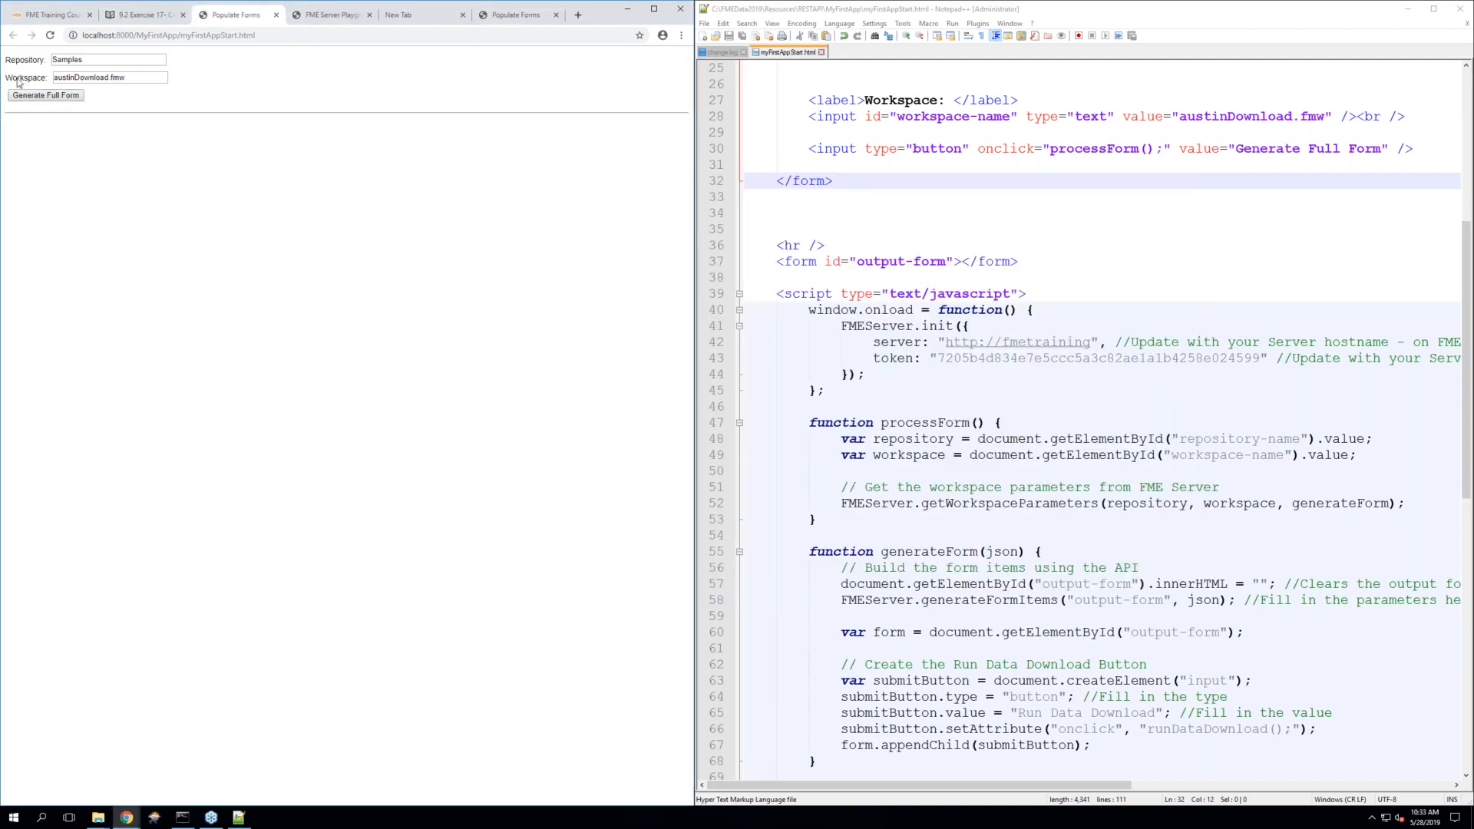
Save myFirstAppStart.html with the access token's last character removed, and reload the localhost form page
{"action": "left_click", "coordinate": [1260, 358]}
{"action": "key", "text": "BackSpace"}
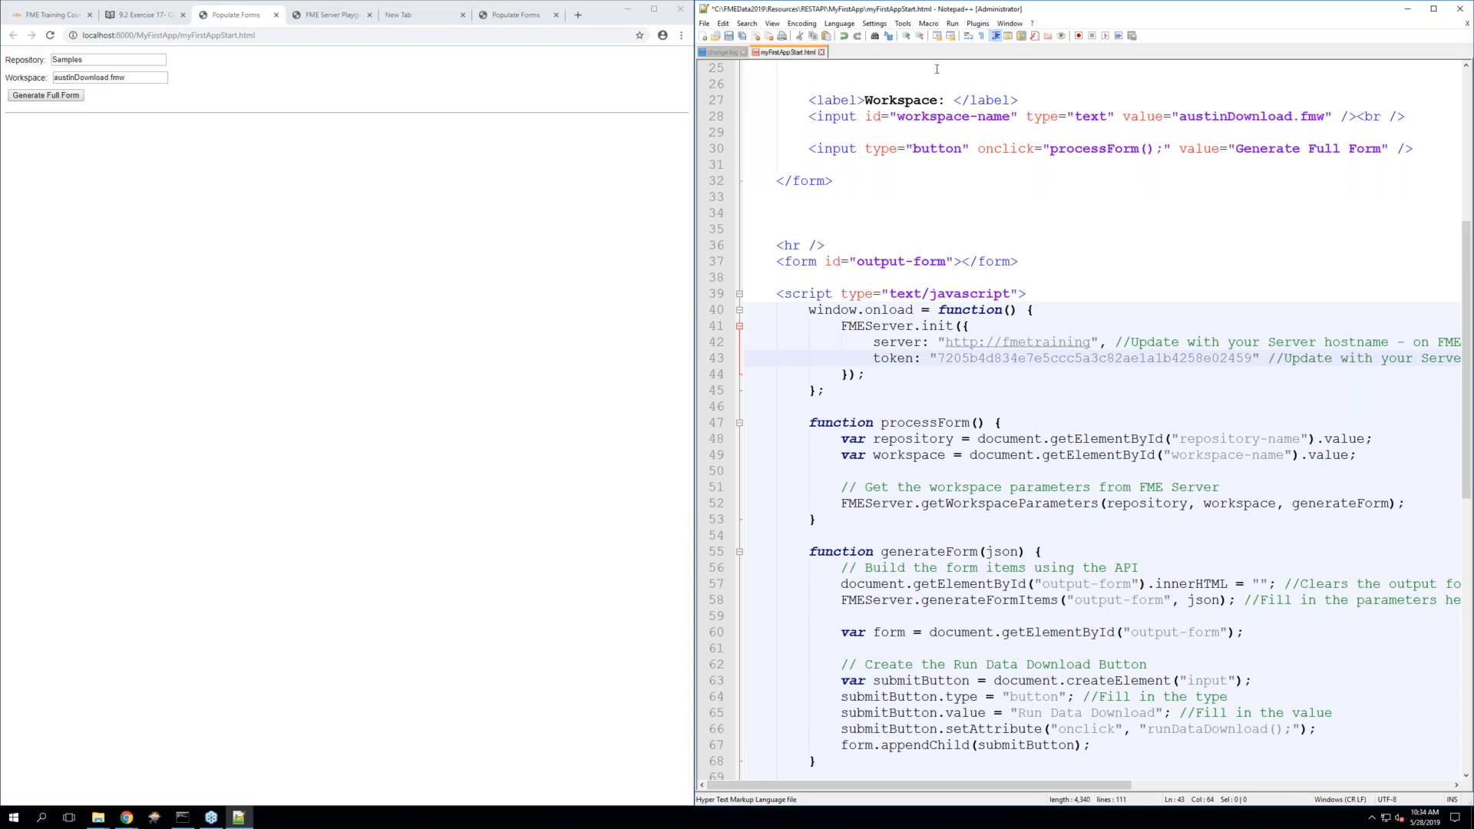
{"action": "left_click", "coordinate": [728, 36]}
{"action": "left_click", "coordinate": [998, 191]}
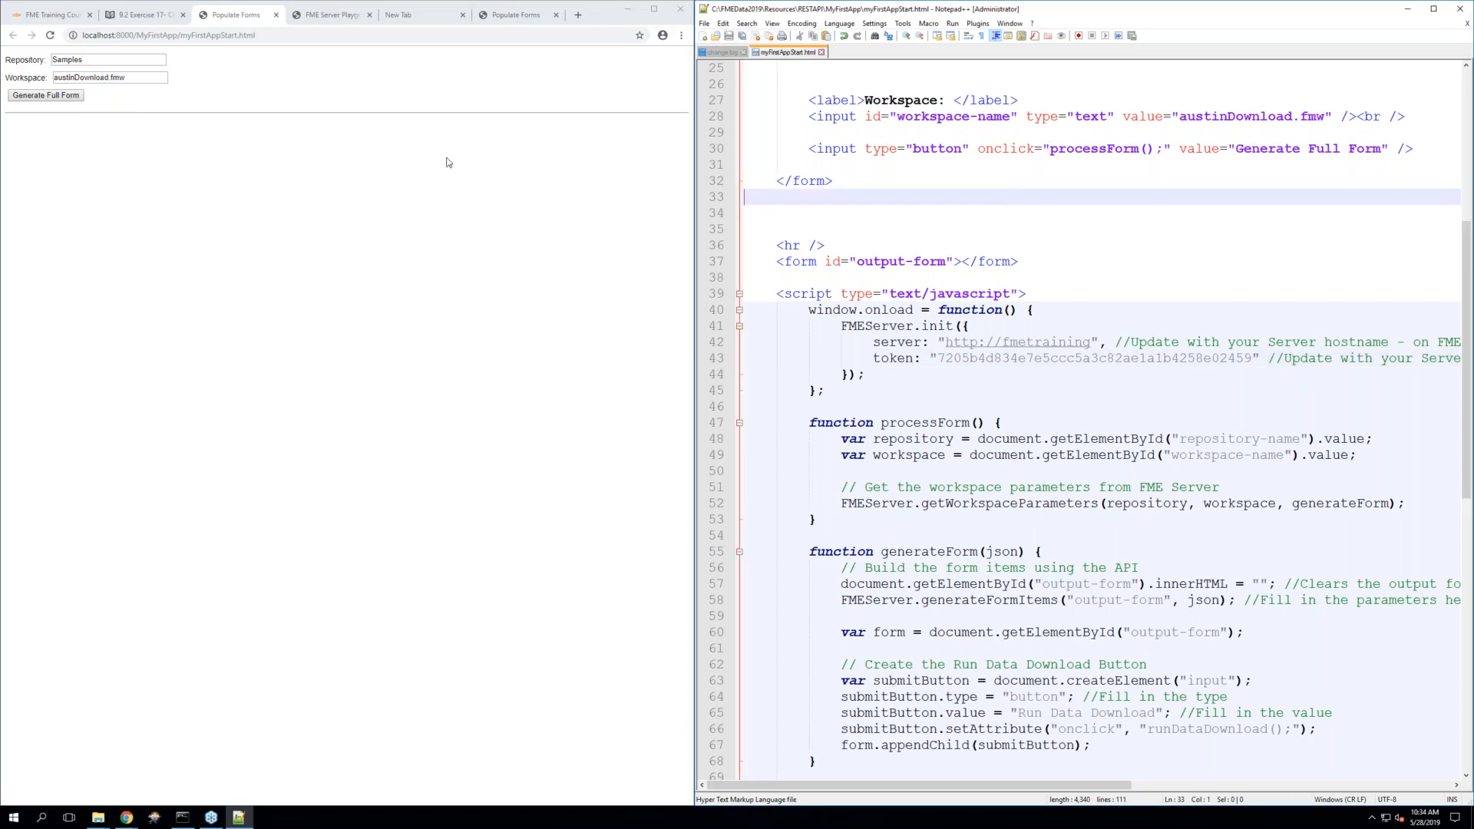
{"action": "left_click", "coordinate": [49, 37]}
{"action": "left_click", "coordinate": [49, 37]}
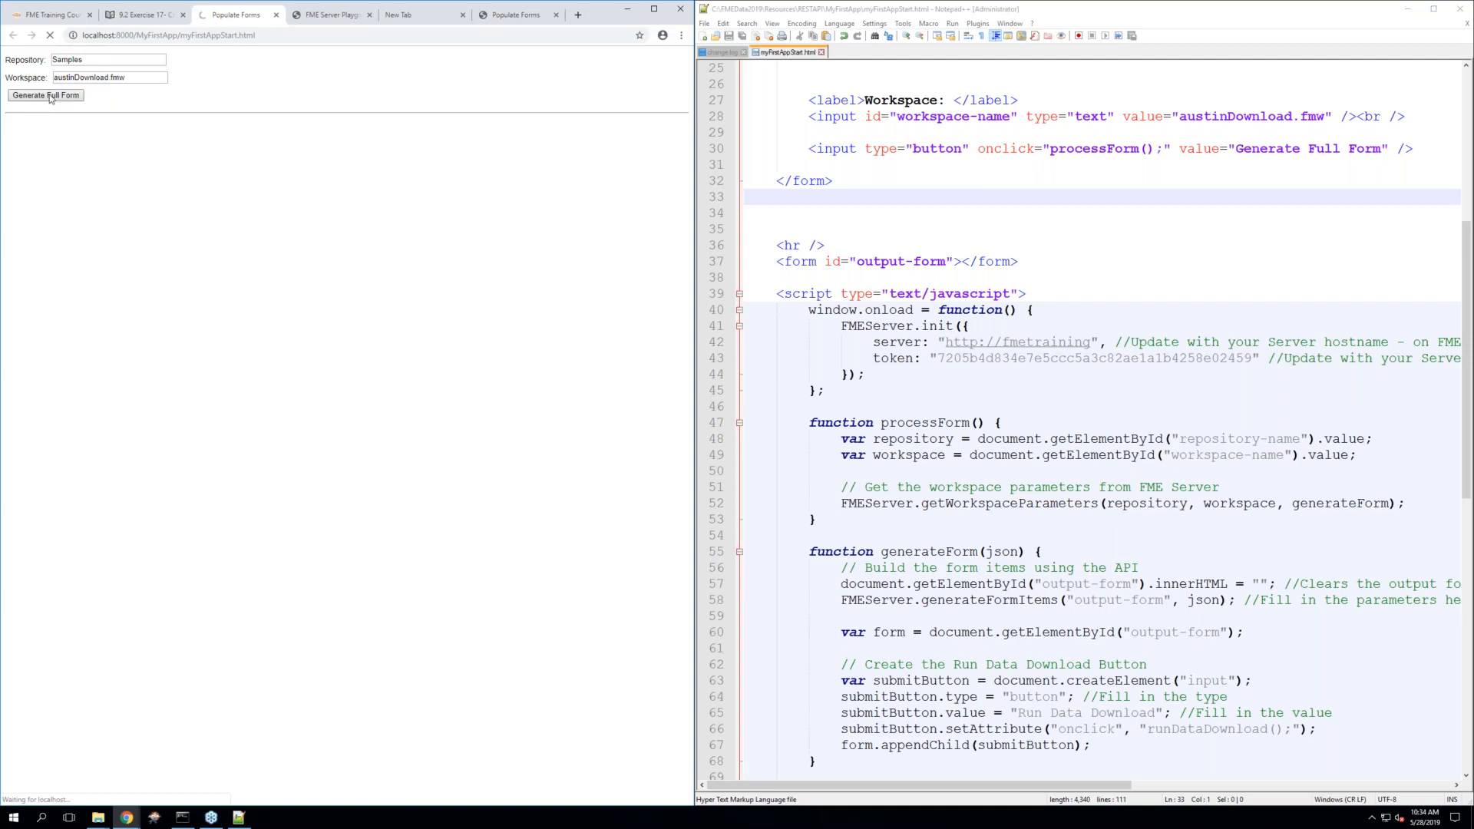
Review the Python http.server output in the Command Prompt, from the startup commands through the request log to the connection tracebacks
{"action": "left_click", "coordinate": [182, 818]}
{"action": "key", "text": "Return"}
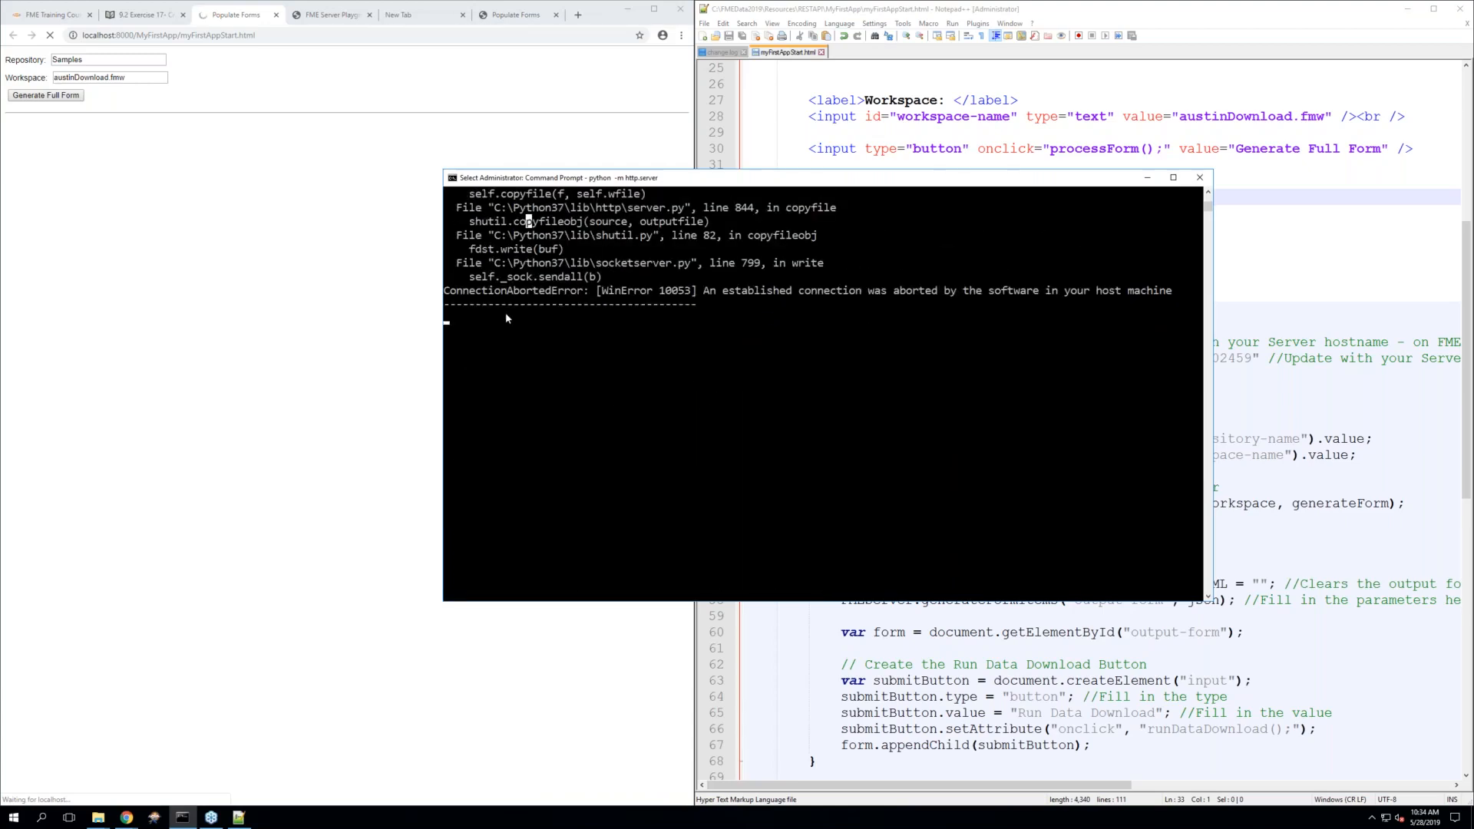
{"action": "scroll", "coordinate": [505, 317], "scroll_direction": "up", "scroll_amount": 1}
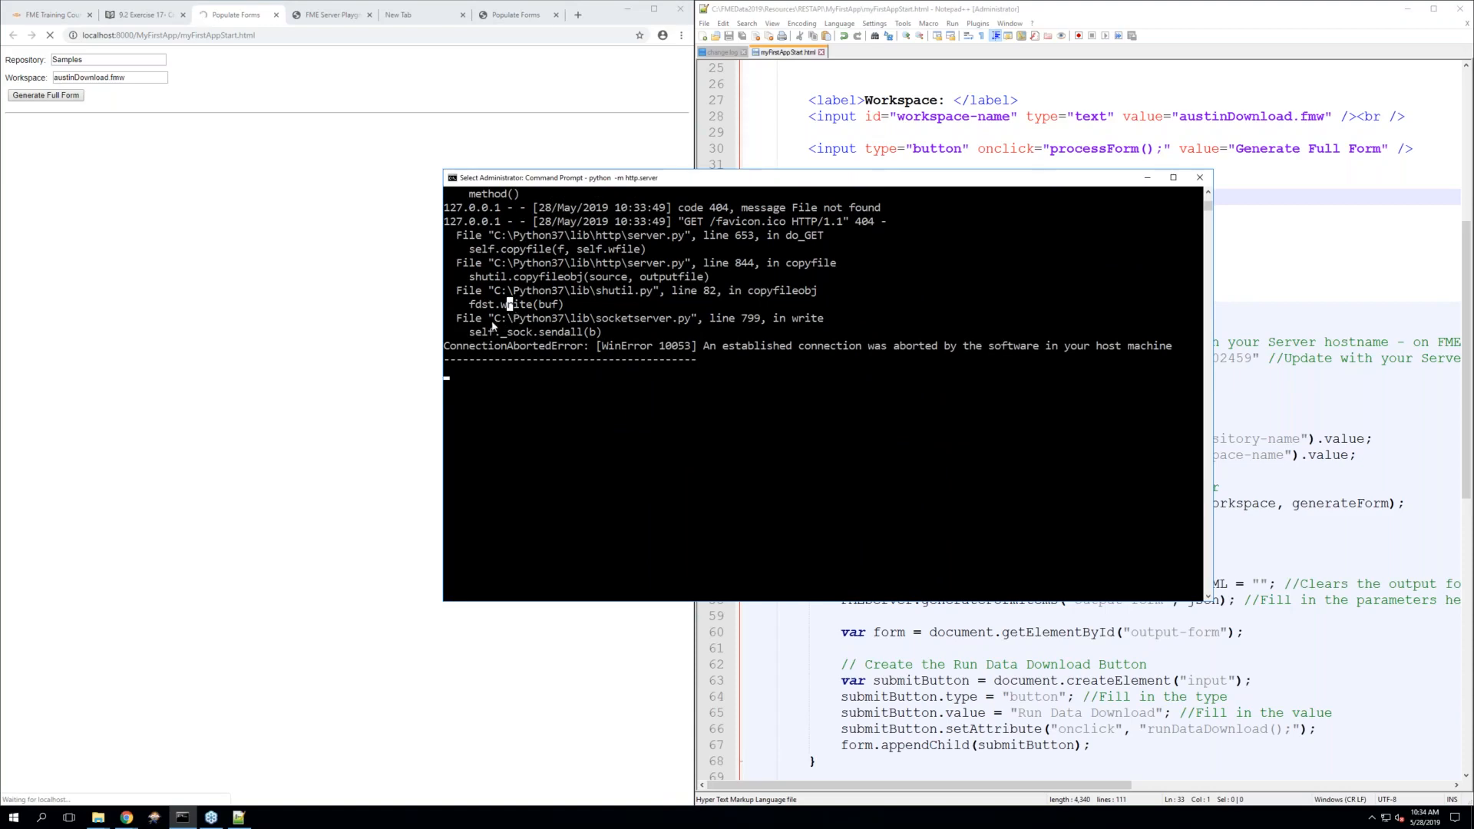
{"action": "scroll", "coordinate": [479, 338], "scroll_direction": "up", "scroll_amount": 10}
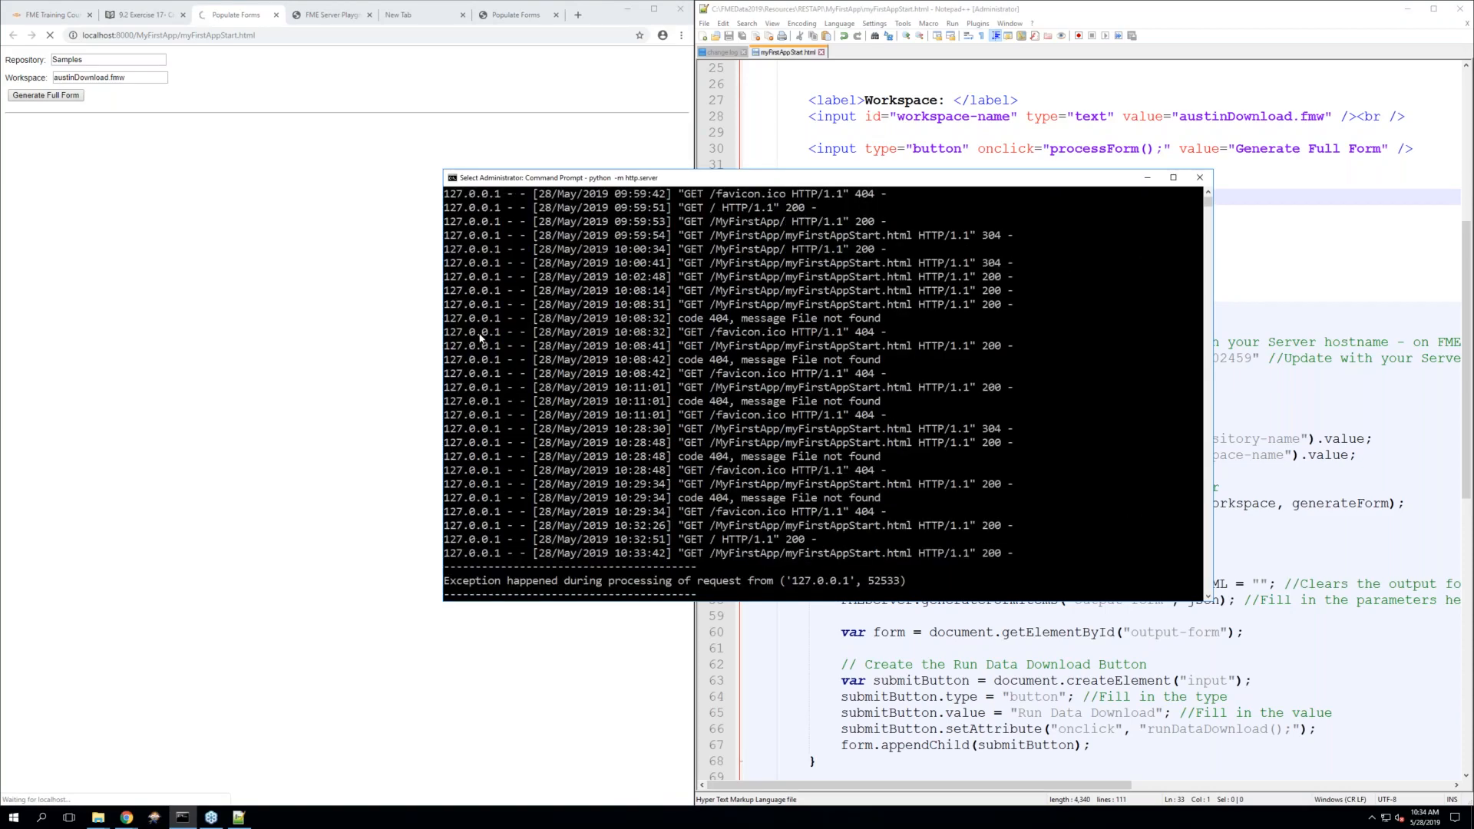
{"action": "scroll", "coordinate": [479, 338], "scroll_direction": "down", "scroll_amount": 2}
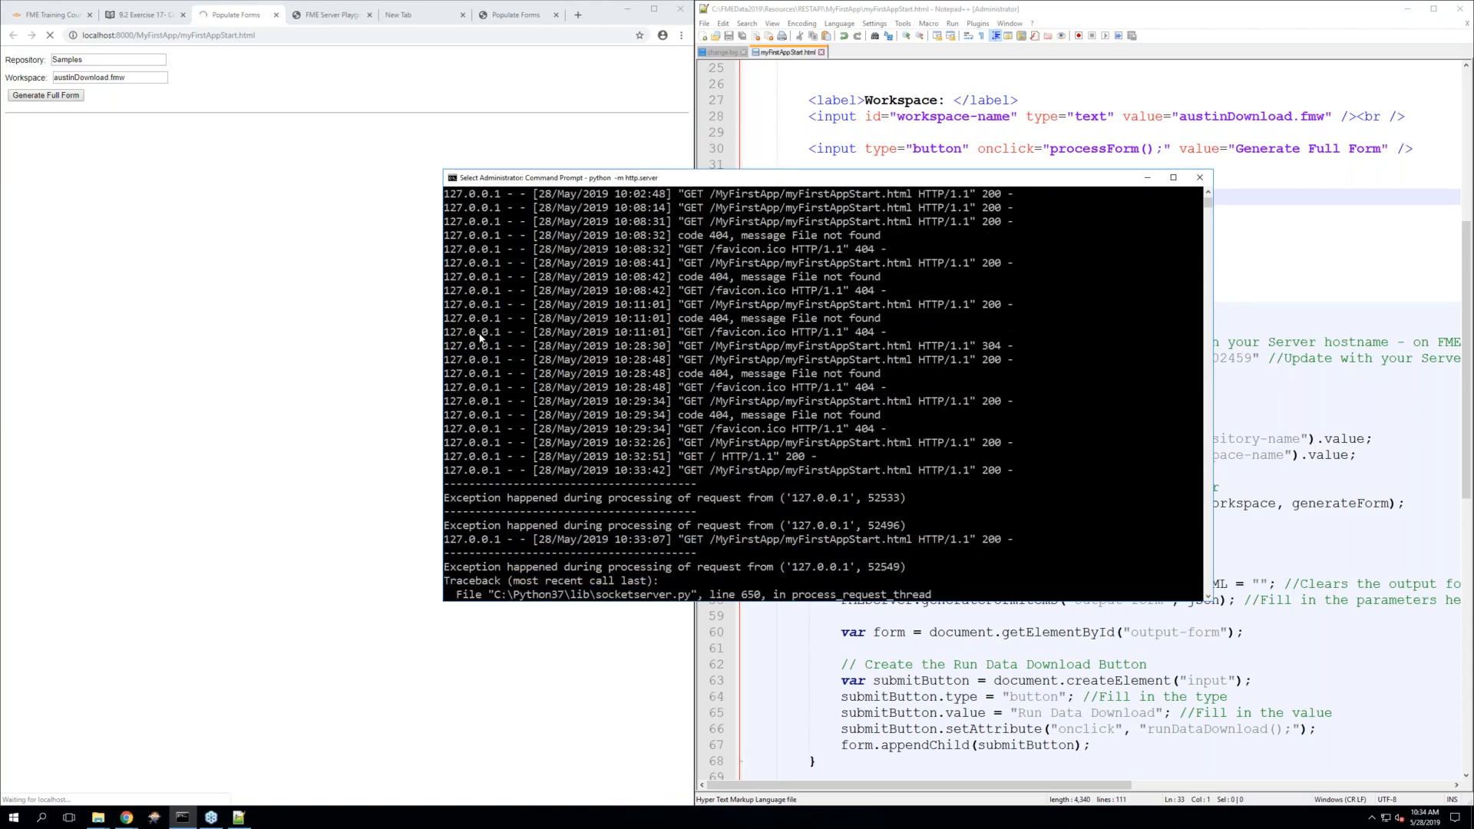
{"action": "scroll", "coordinate": [479, 338], "scroll_direction": "down", "scroll_amount": 1}
{"action": "scroll", "coordinate": [479, 338], "scroll_direction": "down", "scroll_amount": 3}
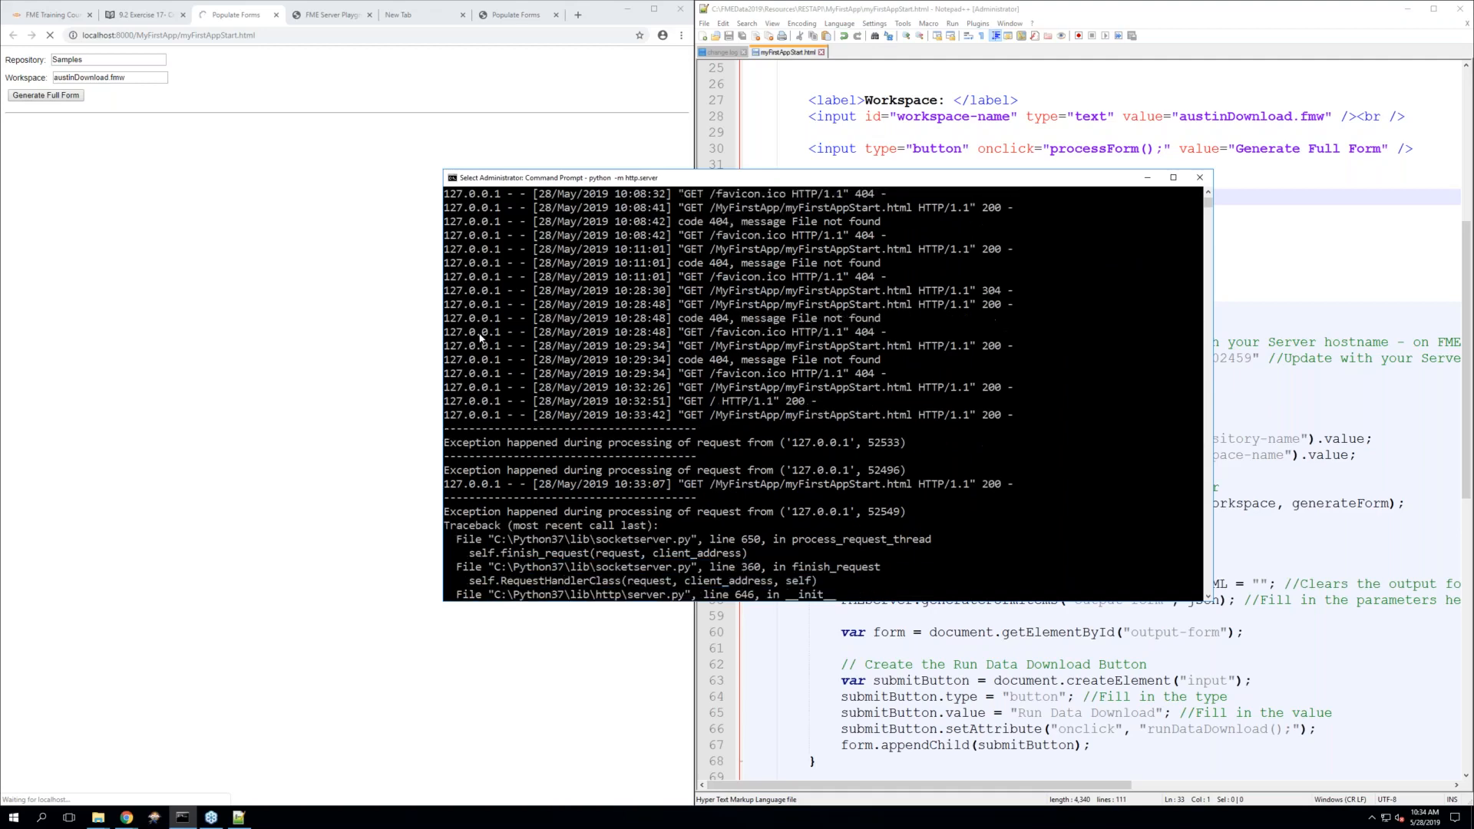
{"action": "scroll", "coordinate": [479, 338], "scroll_direction": "up", "scroll_amount": 12}
{"action": "left_click", "coordinate": [741, 304]}
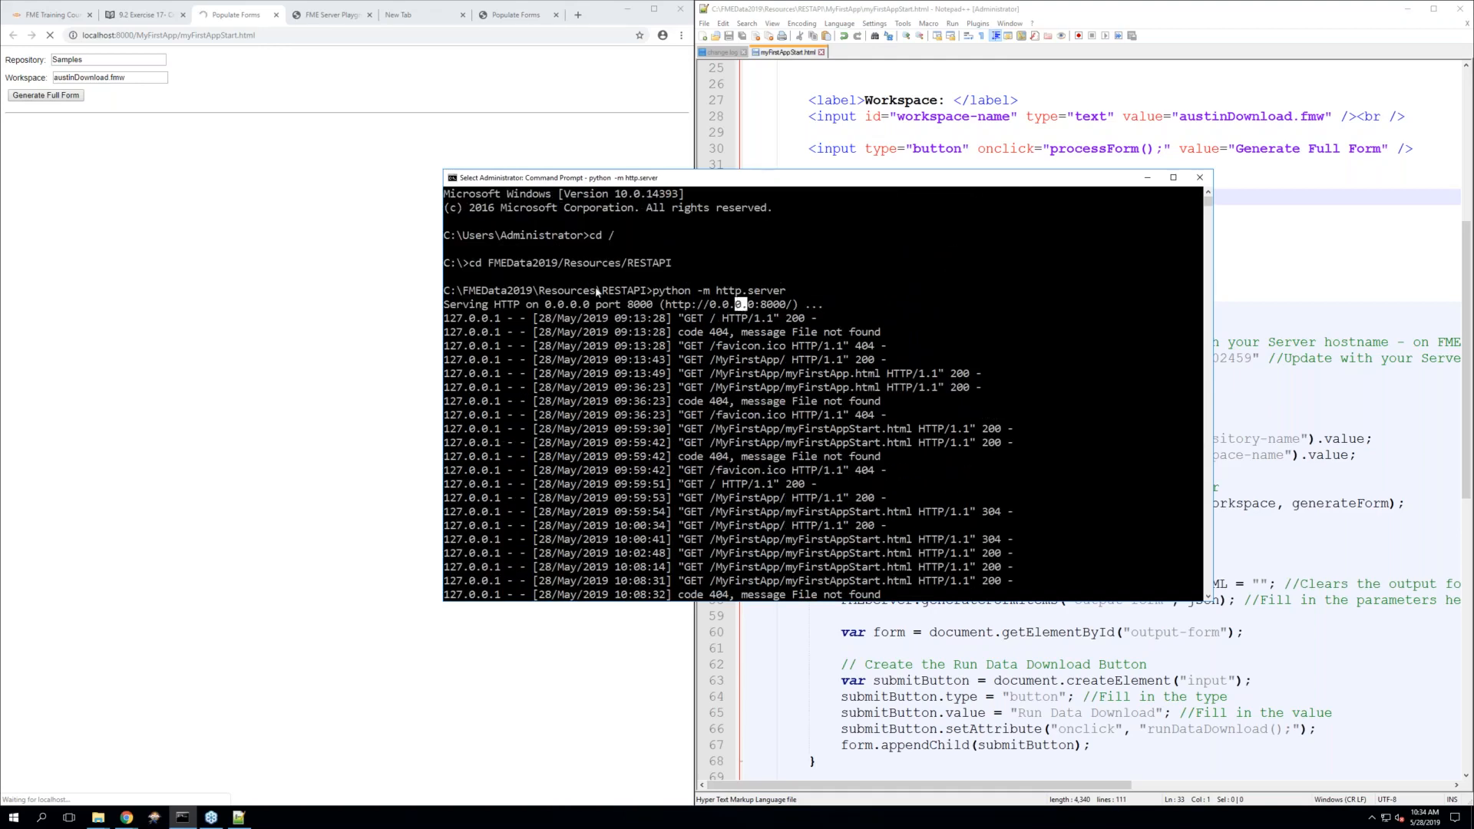
{"action": "scroll", "coordinate": [619, 294], "scroll_direction": "down", "scroll_amount": 5}
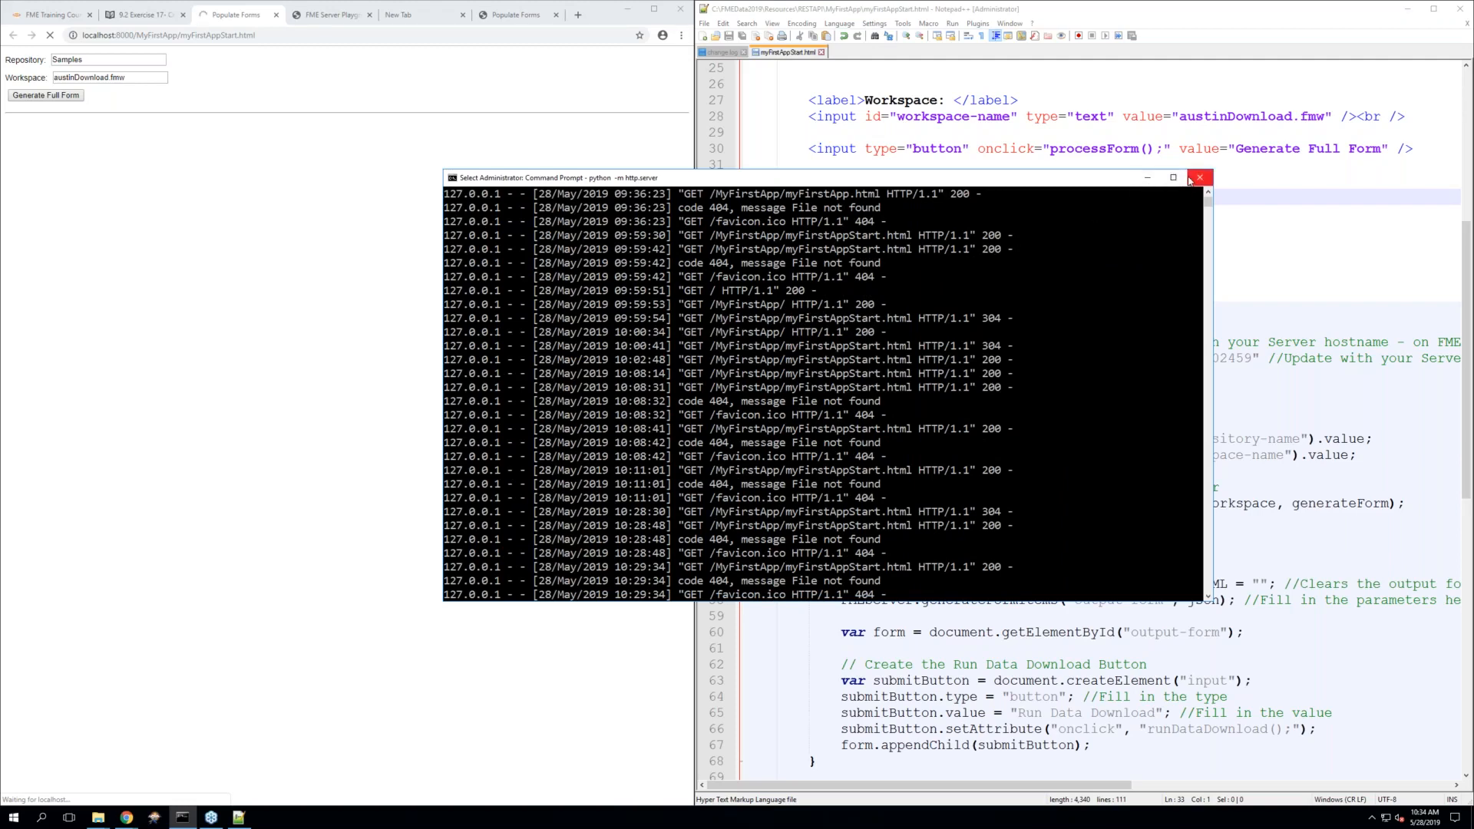
{"action": "scroll", "coordinate": [988, 291], "scroll_direction": "down", "scroll_amount": 3}
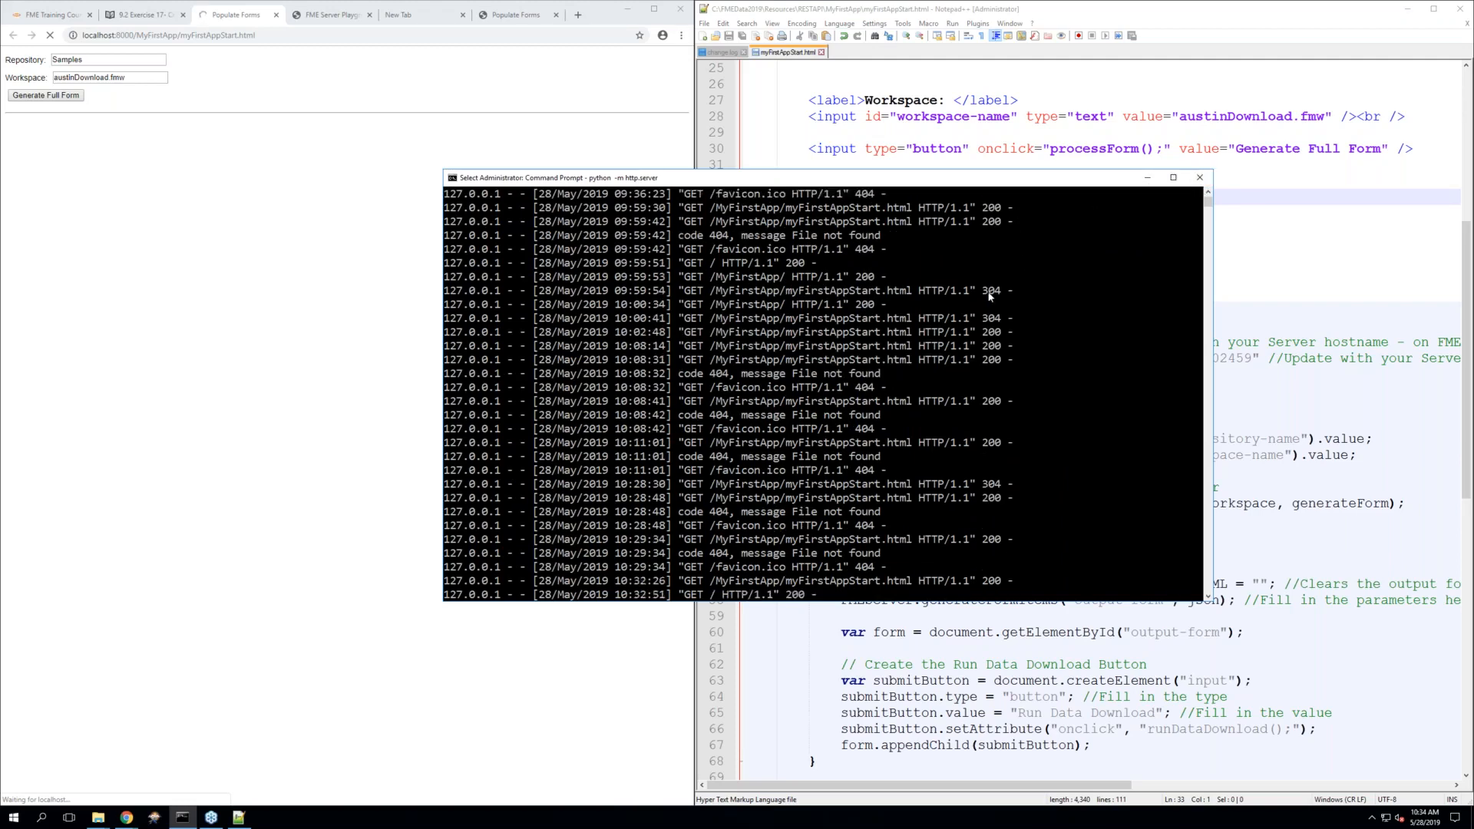
Restore the Command Prompt, go to the end of the server log, and release the text selection so pending requests are handled
{"action": "left_click", "coordinate": [182, 817]}
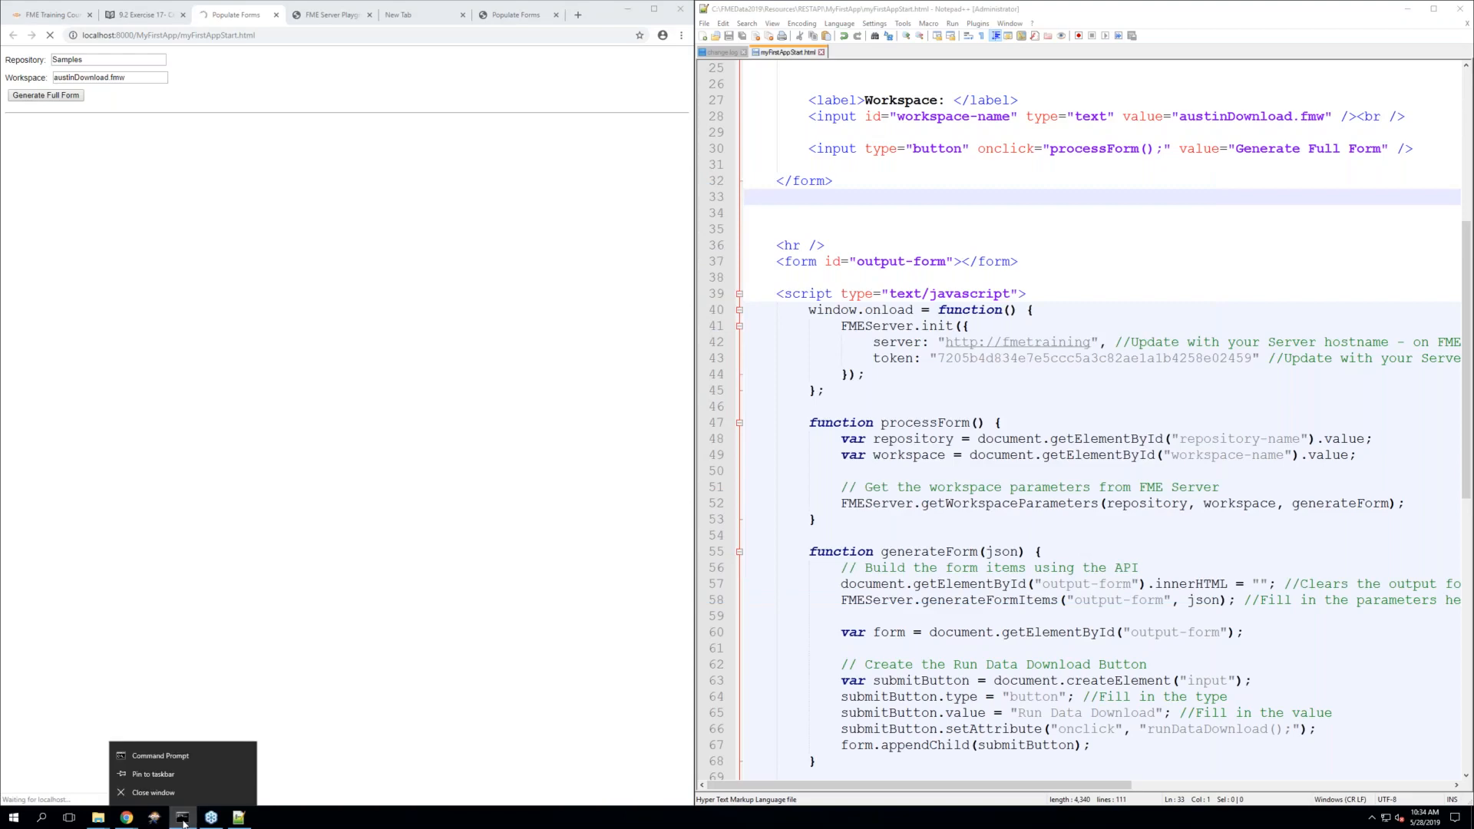
{"action": "left_click", "coordinate": [182, 817]}
{"action": "scroll", "coordinate": [746, 401], "scroll_direction": "down", "scroll_amount": 10}
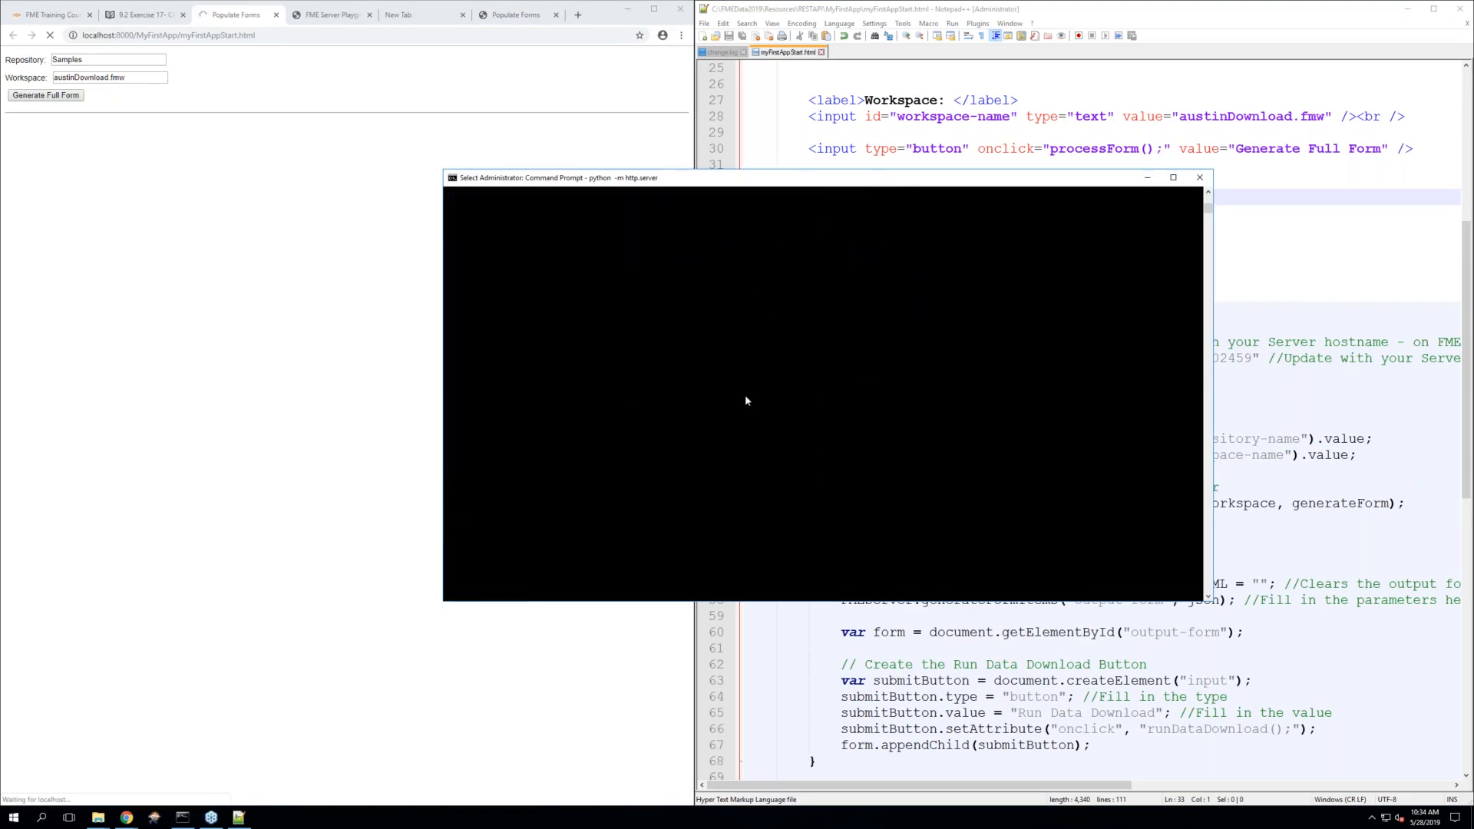
{"action": "scroll", "coordinate": [753, 372], "scroll_direction": "up", "scroll_amount": 10}
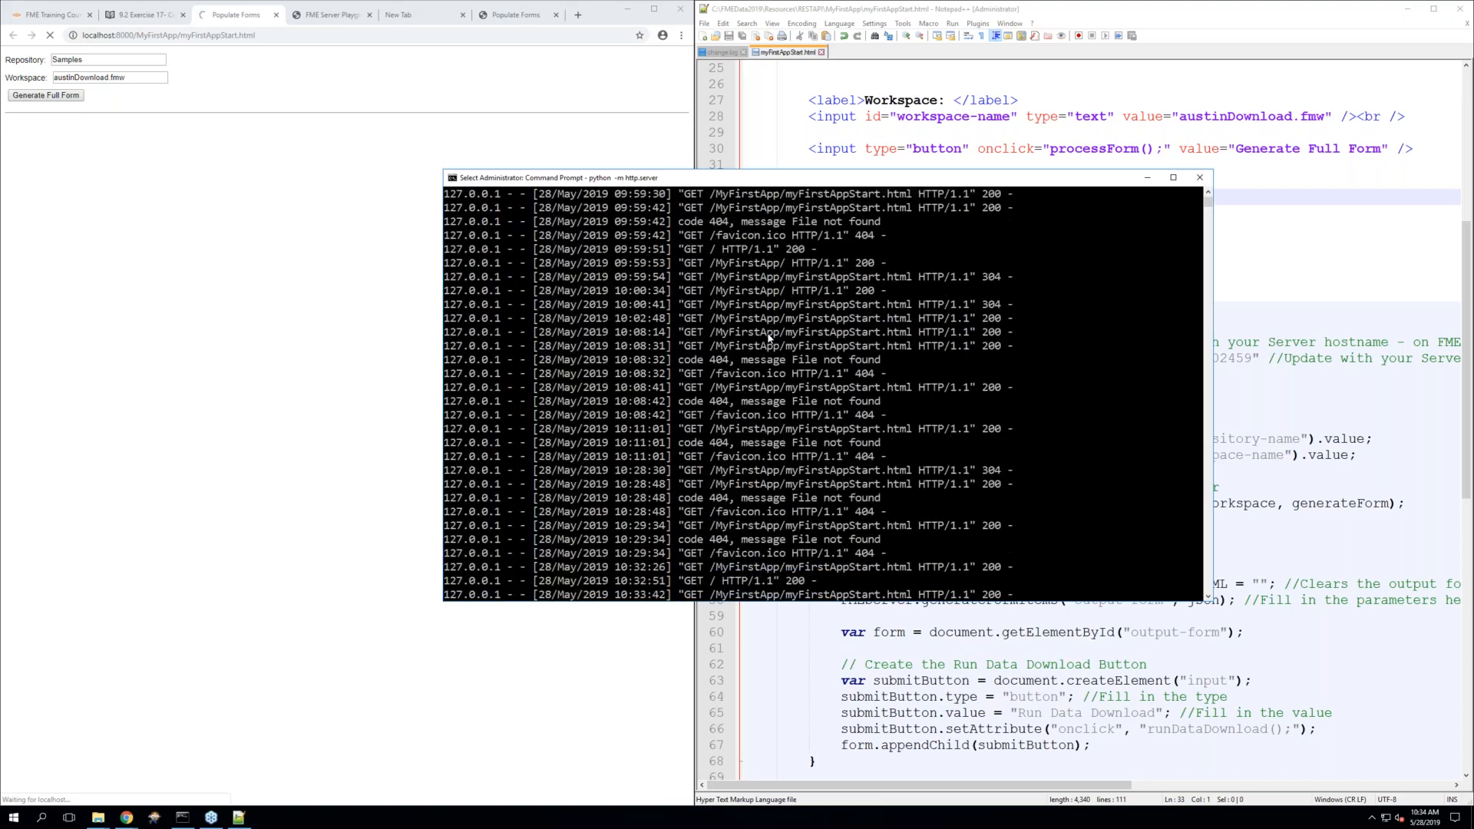
{"action": "scroll", "coordinate": [768, 338], "scroll_direction": "down", "scroll_amount": 6}
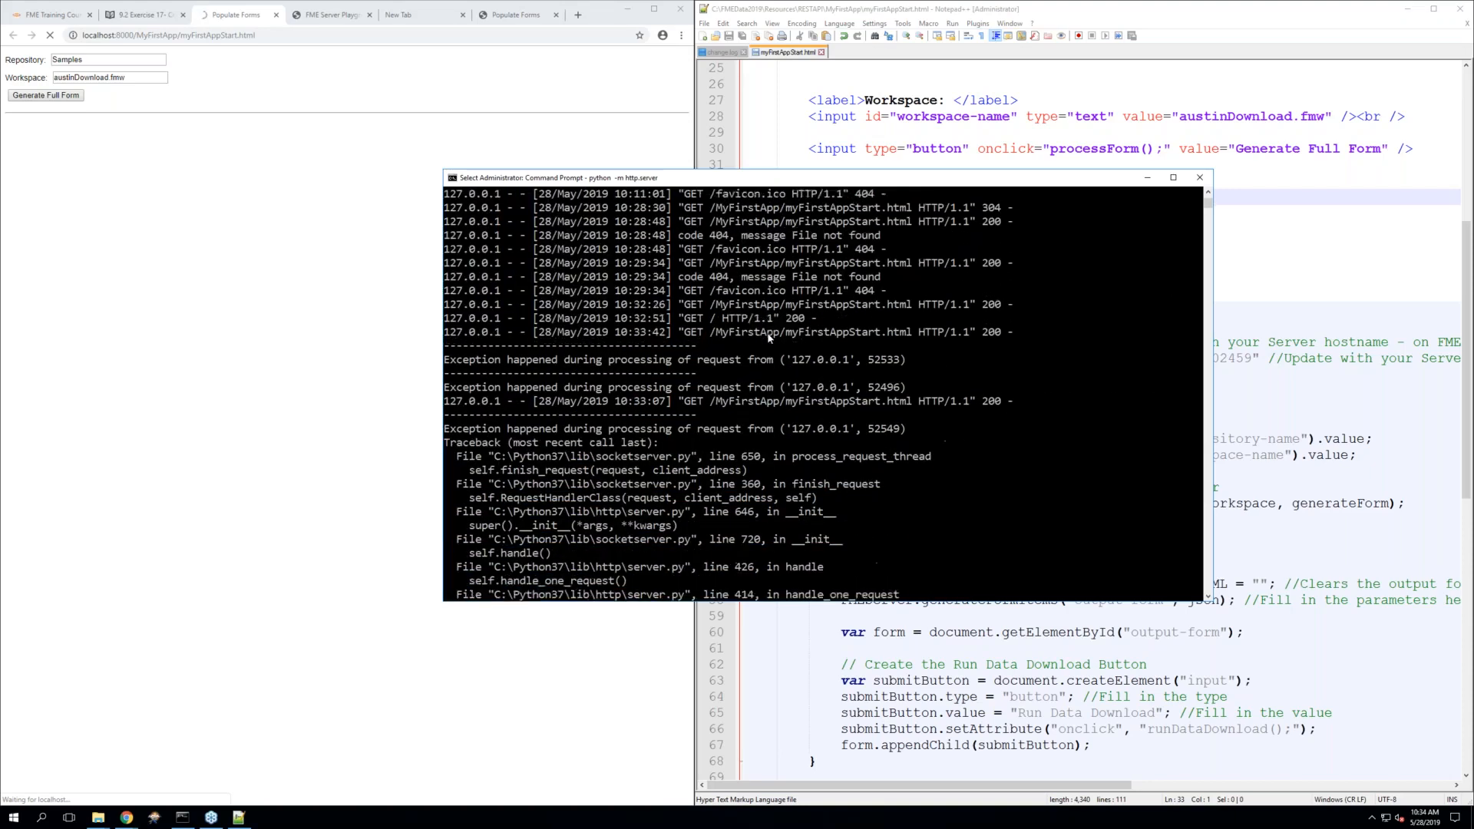
{"action": "scroll", "coordinate": [768, 338], "scroll_direction": "down", "scroll_amount": 10}
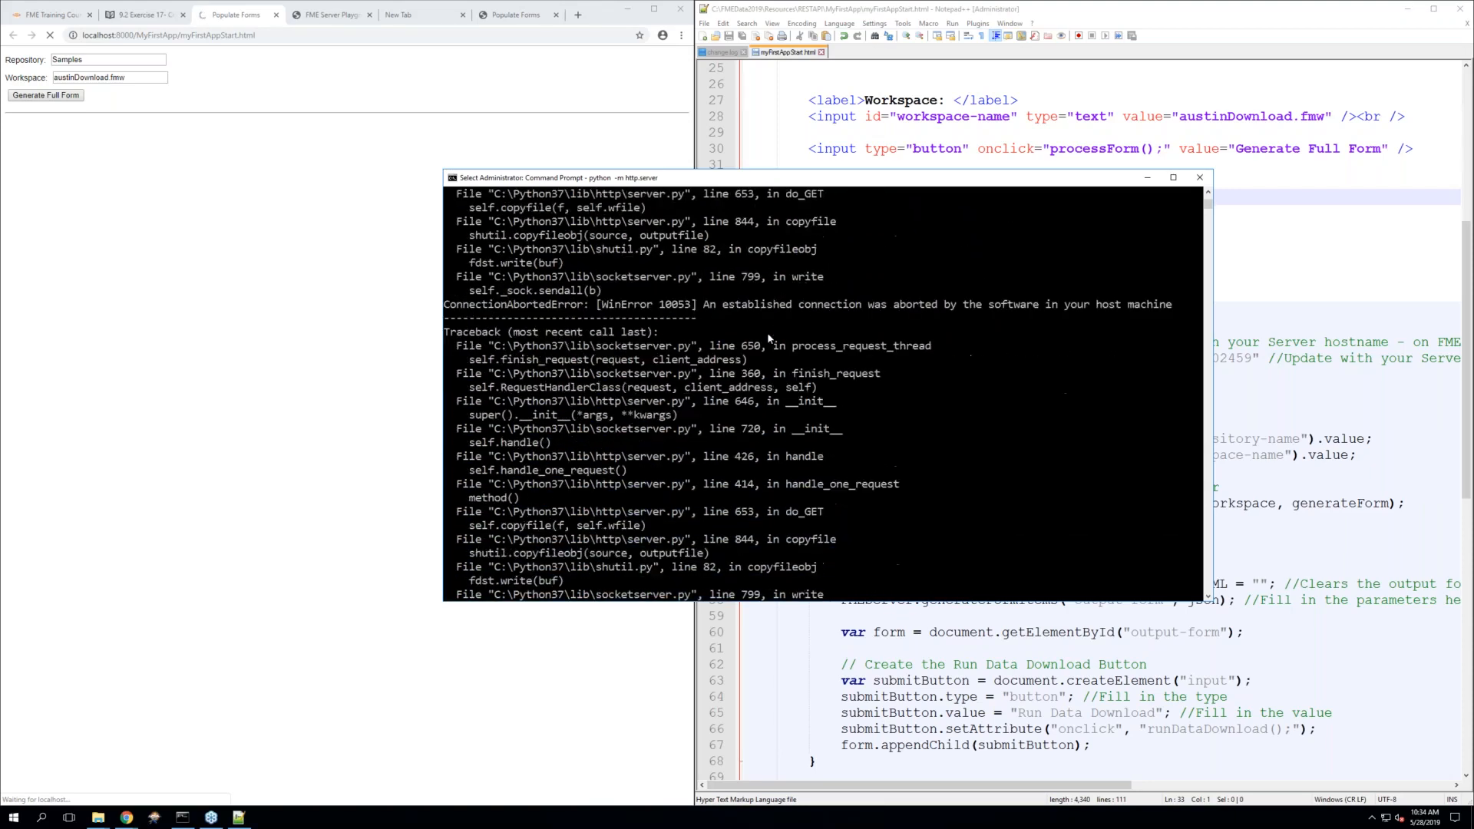
{"action": "scroll", "coordinate": [768, 338], "scroll_direction": "down", "scroll_amount": 10}
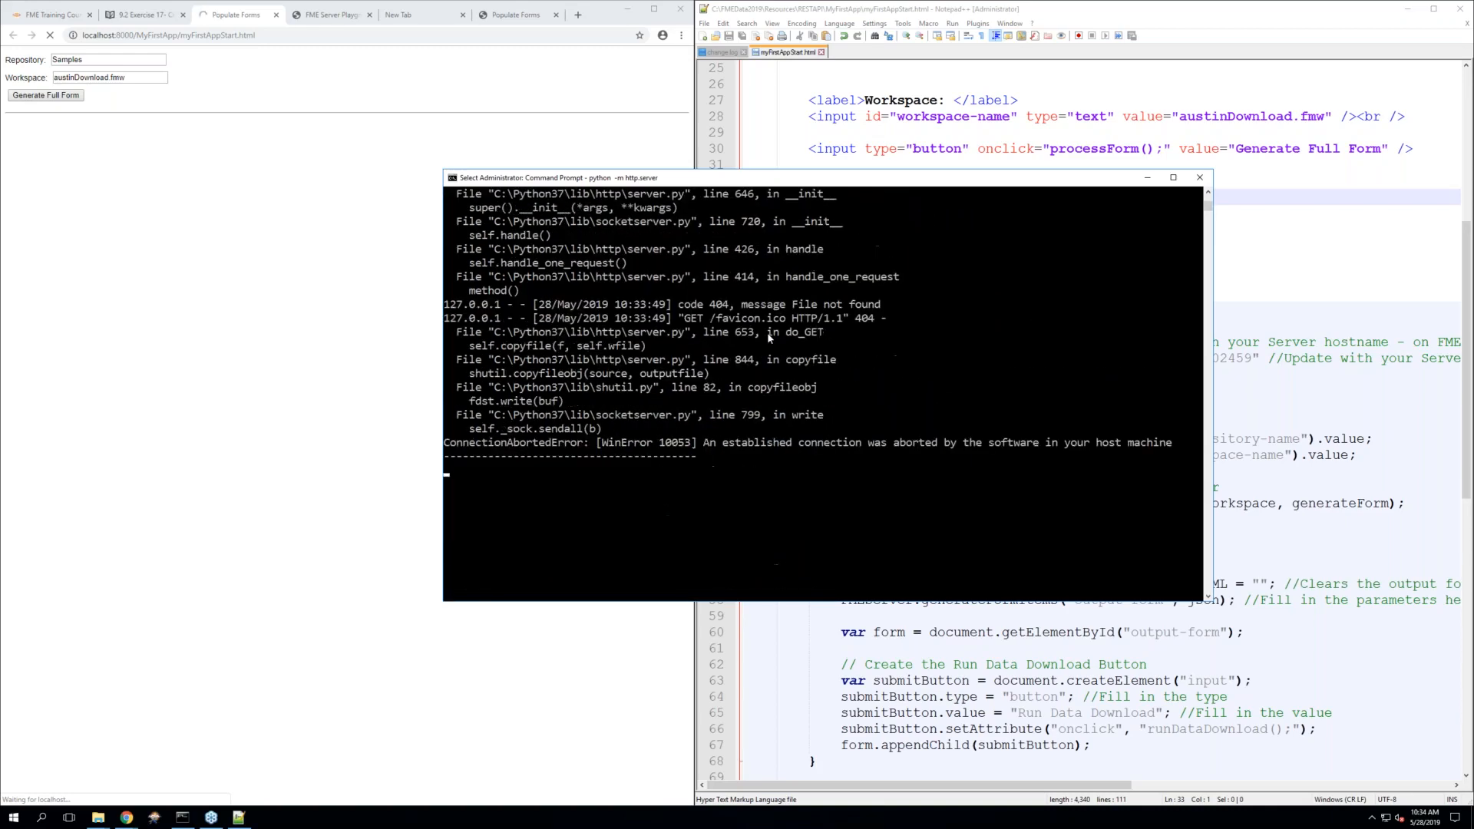
{"action": "key", "text": "Return"}
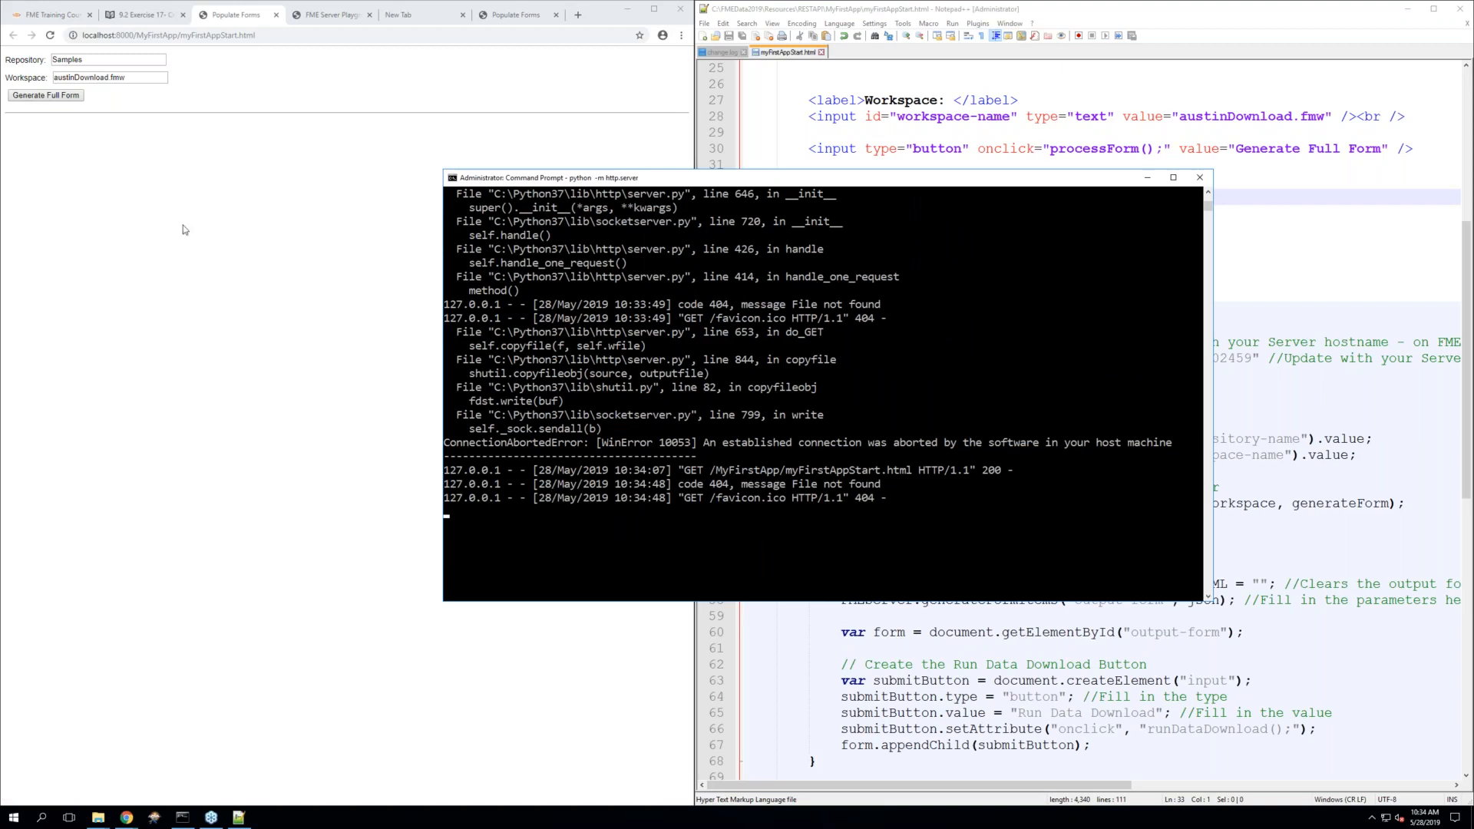
Generate the full form for the Samples repository's austinDownload.fmw workspace, and inspect the page's console errors
{"action": "left_click", "coordinate": [93, 226]}
{"action": "left_click", "coordinate": [53, 97]}
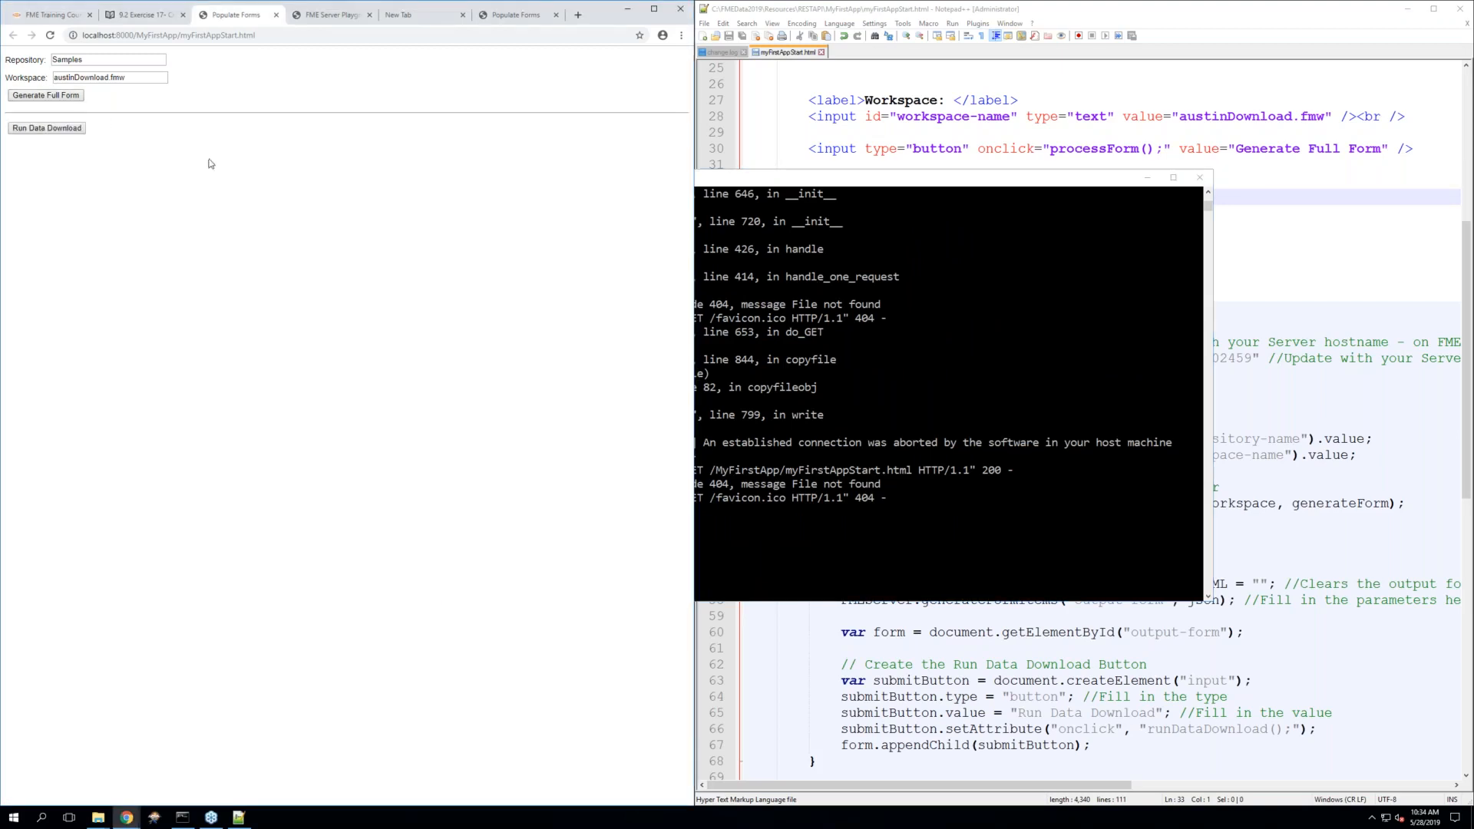
{"action": "left_click", "coordinate": [1016, 131]}
{"action": "right_click", "coordinate": [479, 121]}
{"action": "left_click", "coordinate": [505, 253]}
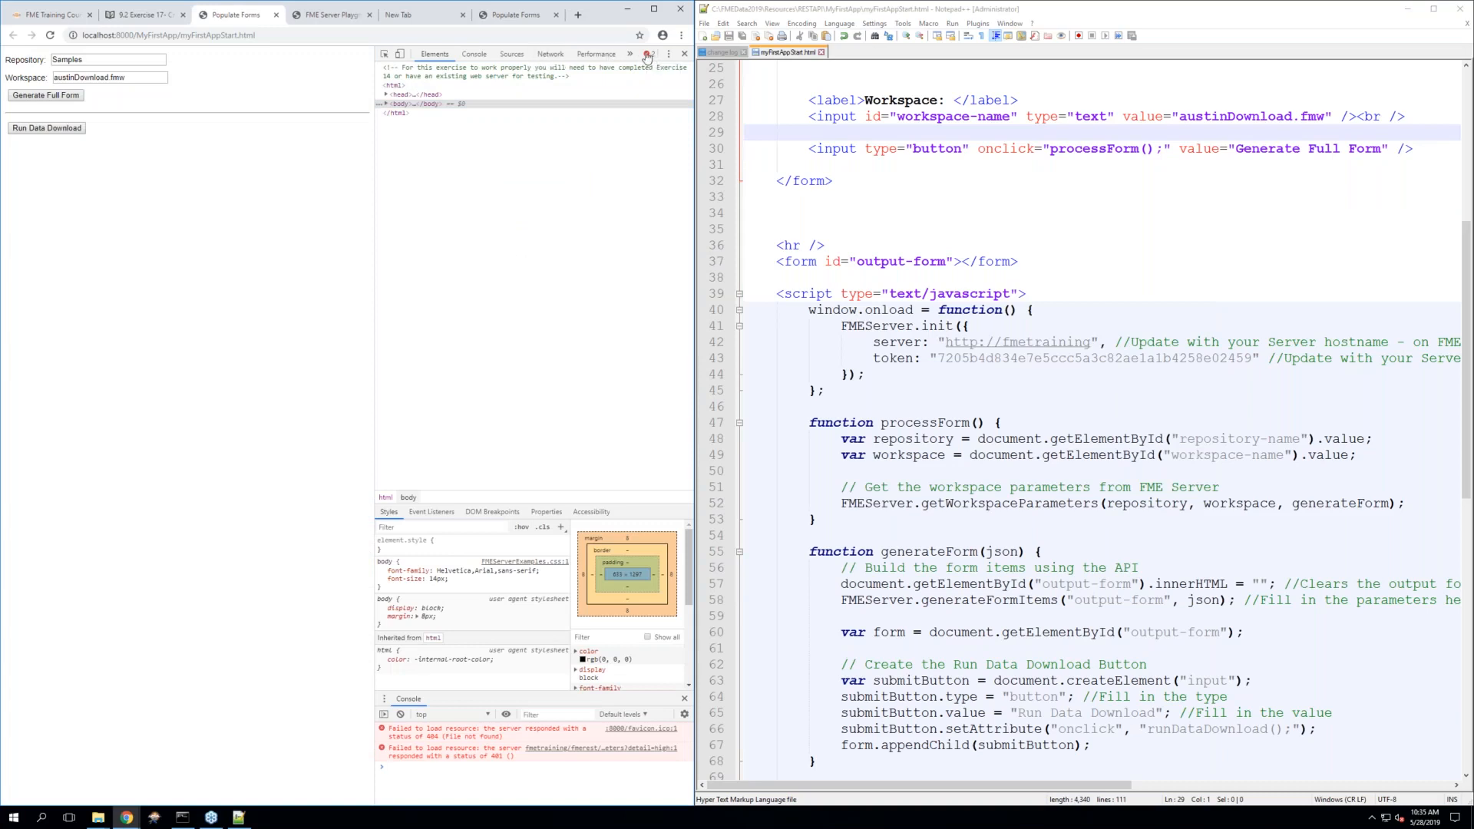
{"action": "left_click", "coordinate": [473, 54]}
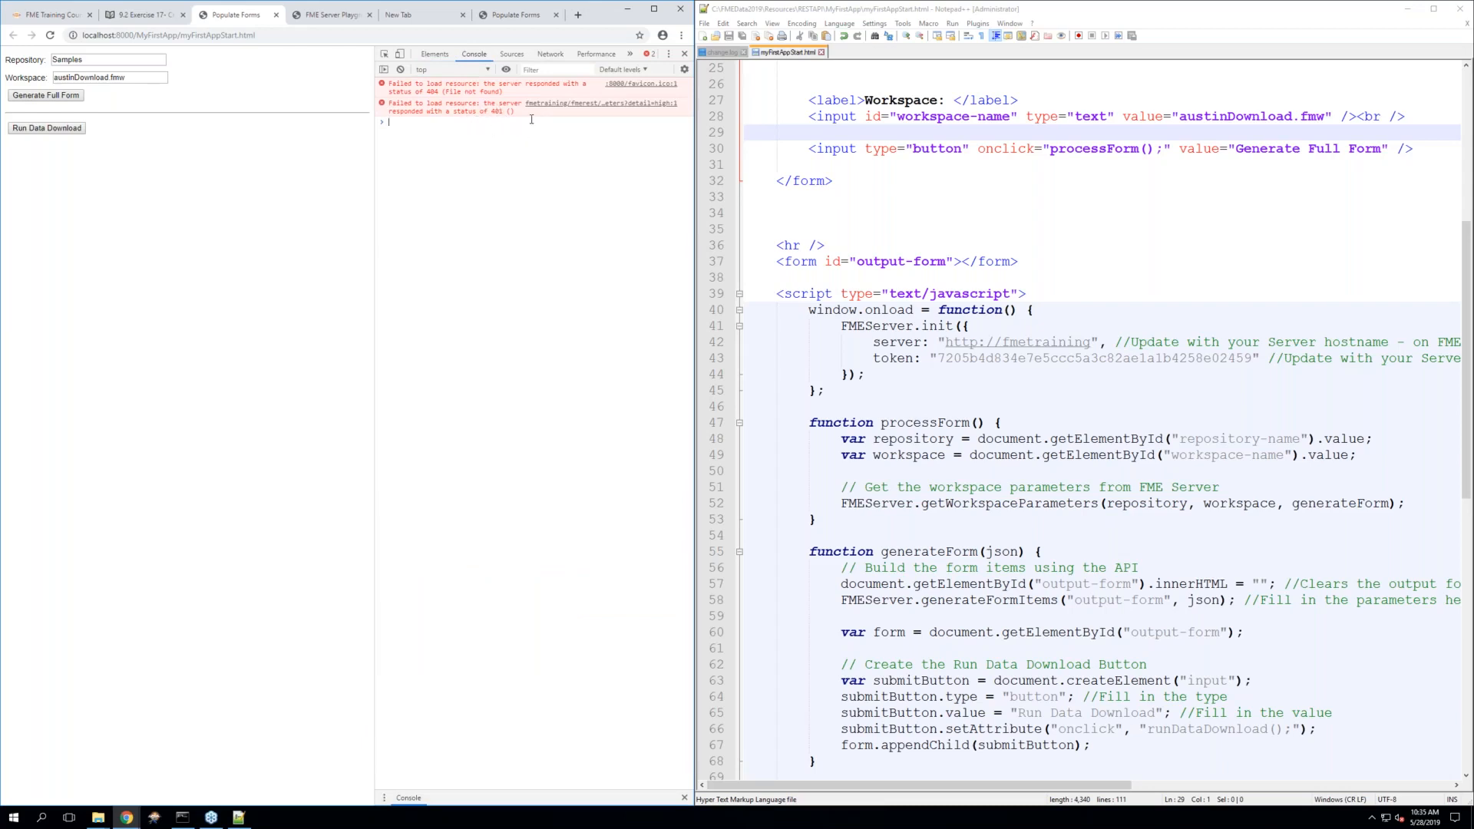
Search the web for "401 error" in a new browser tab
{"action": "left_click", "coordinate": [578, 15]}
{"action": "type", "text": "4"}
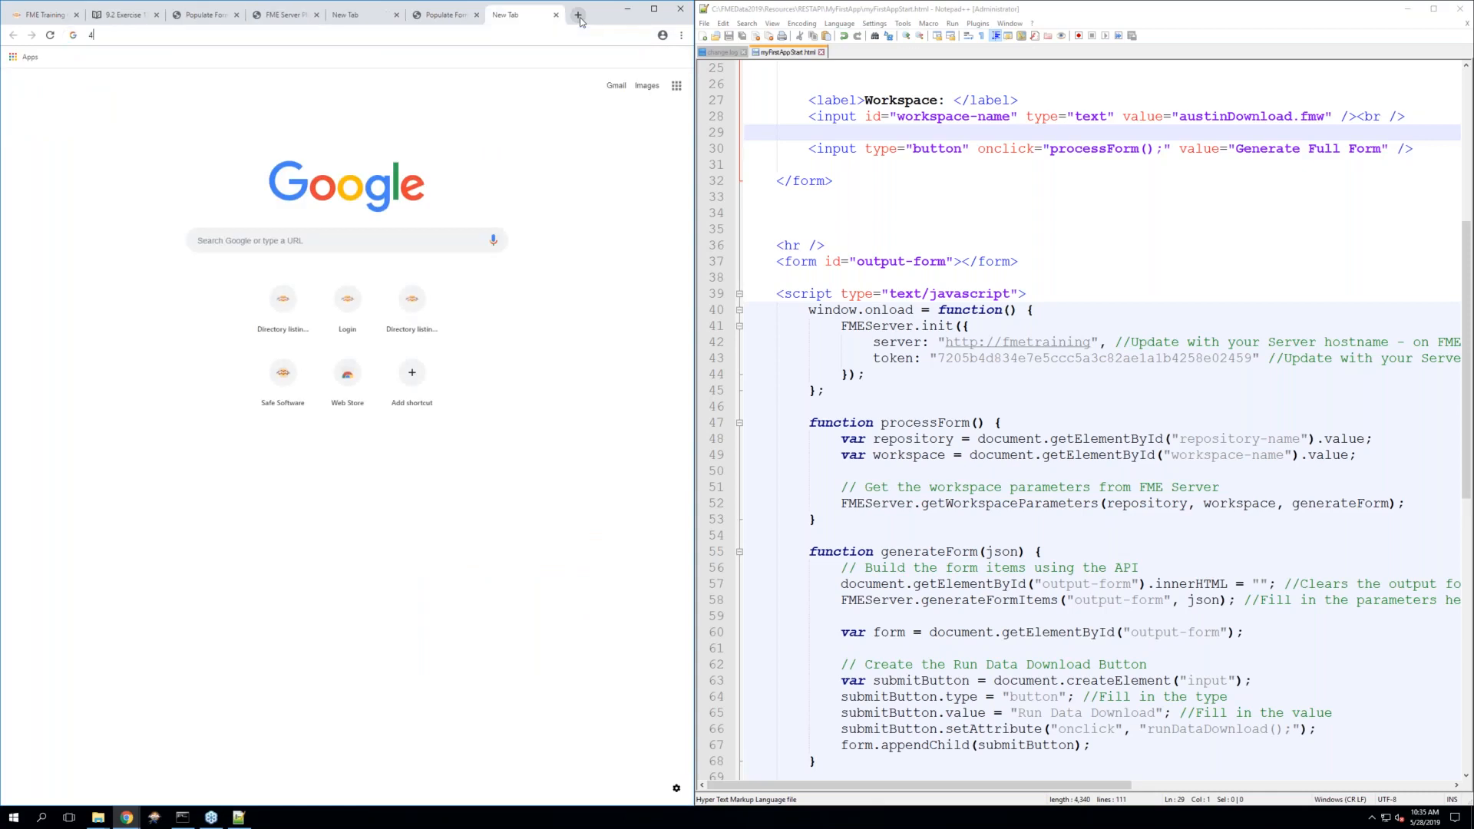
{"action": "type", "text": "01 err"}
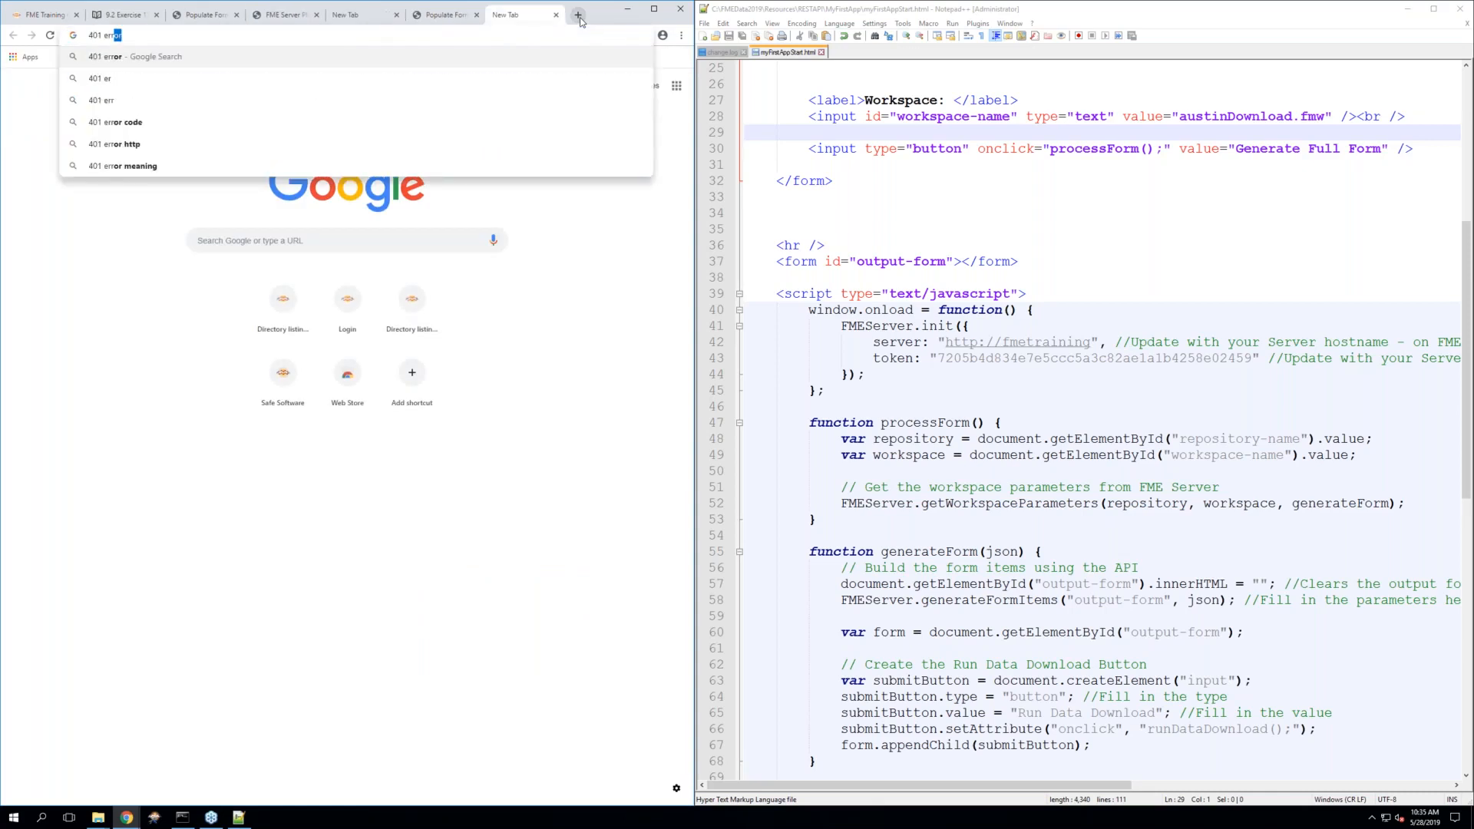
{"action": "type", "text": "or"}
{"action": "key", "text": "Return"}
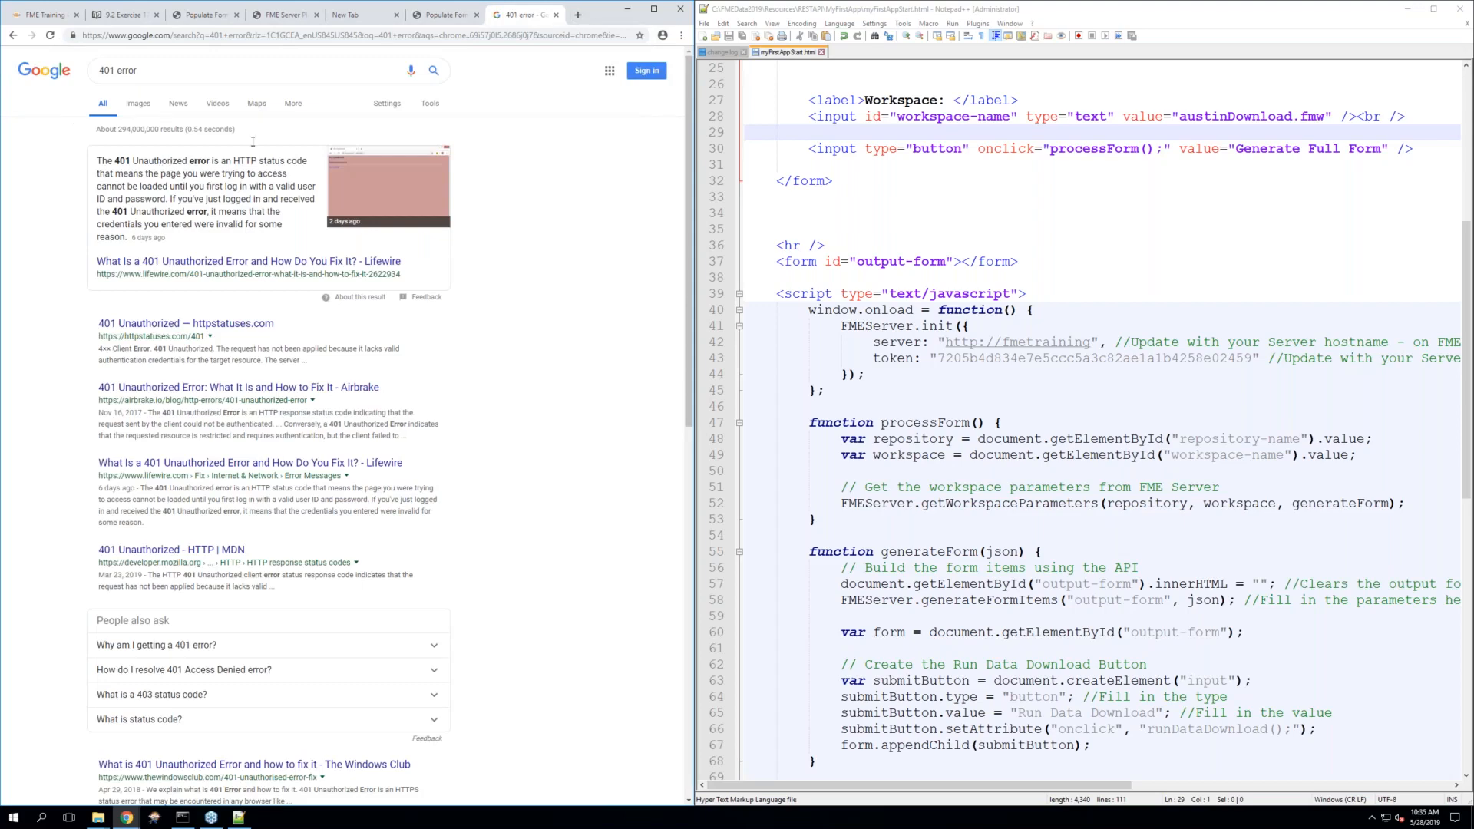
Compare the local-file form page's console errors with those of the localhost myFirstAppStart.html page
{"action": "left_click", "coordinate": [439, 15]}
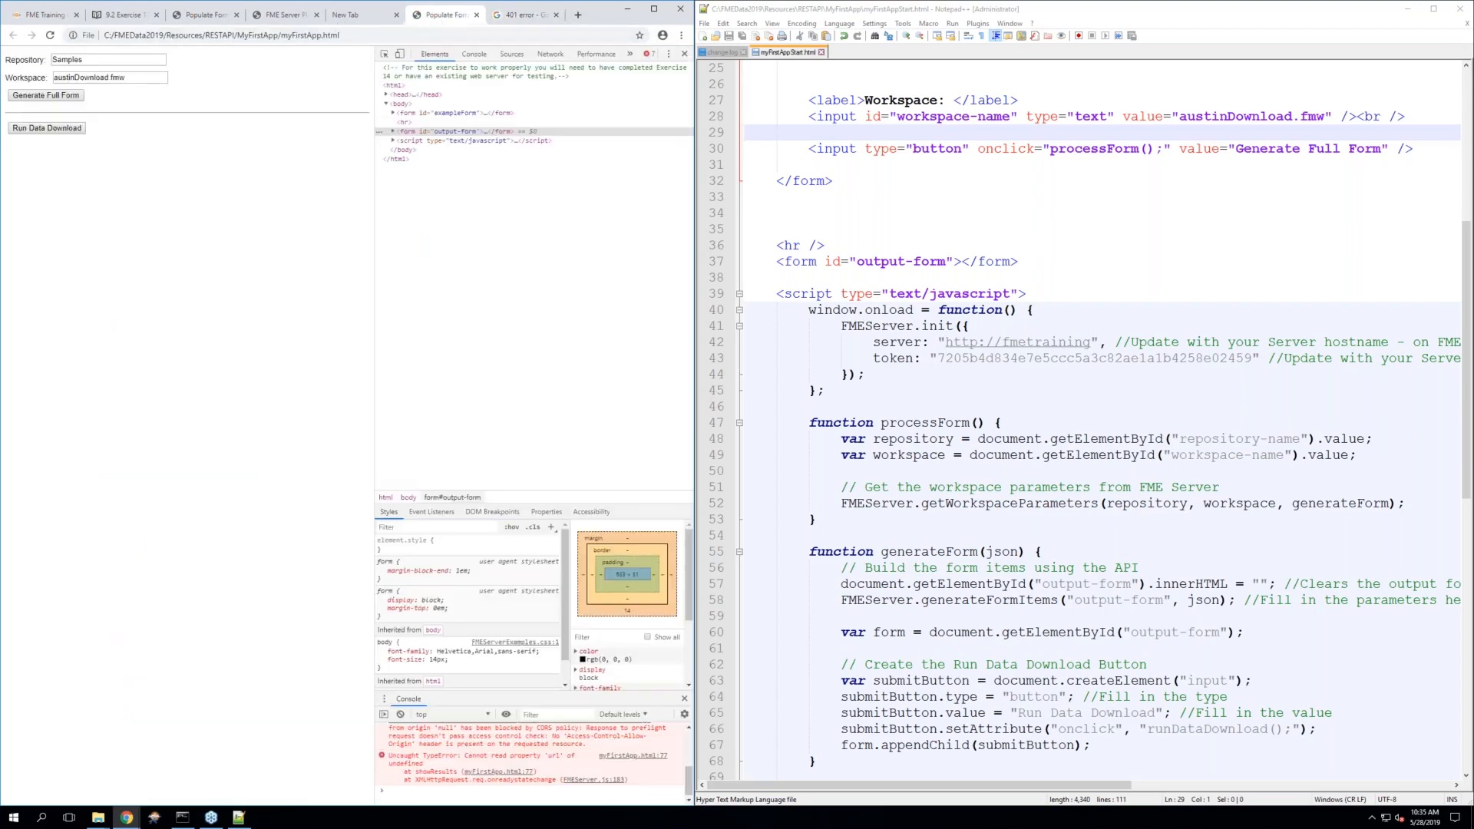
{"action": "left_click", "coordinate": [179, 22]}
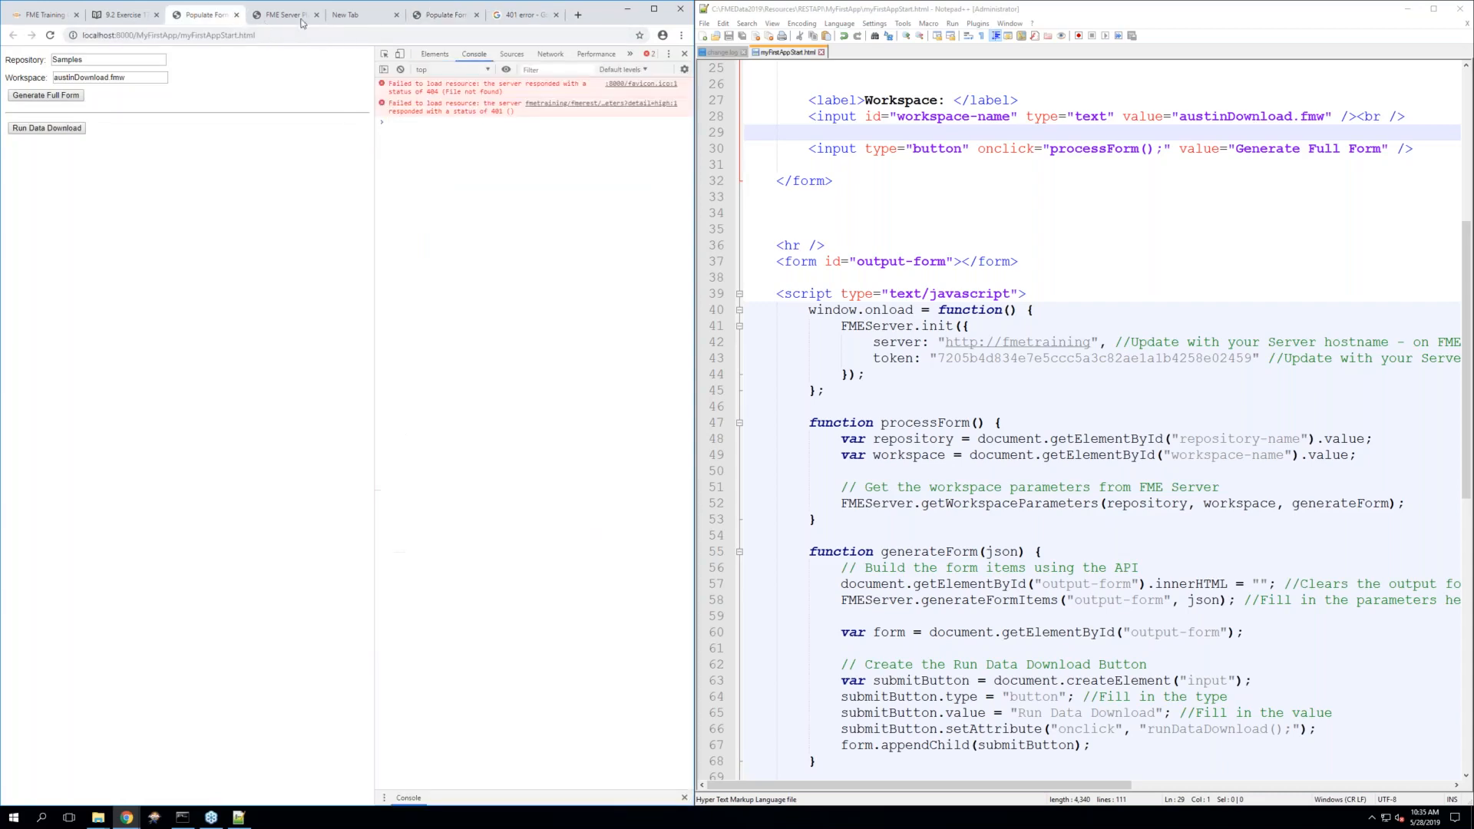
{"action": "left_click", "coordinate": [453, 17]}
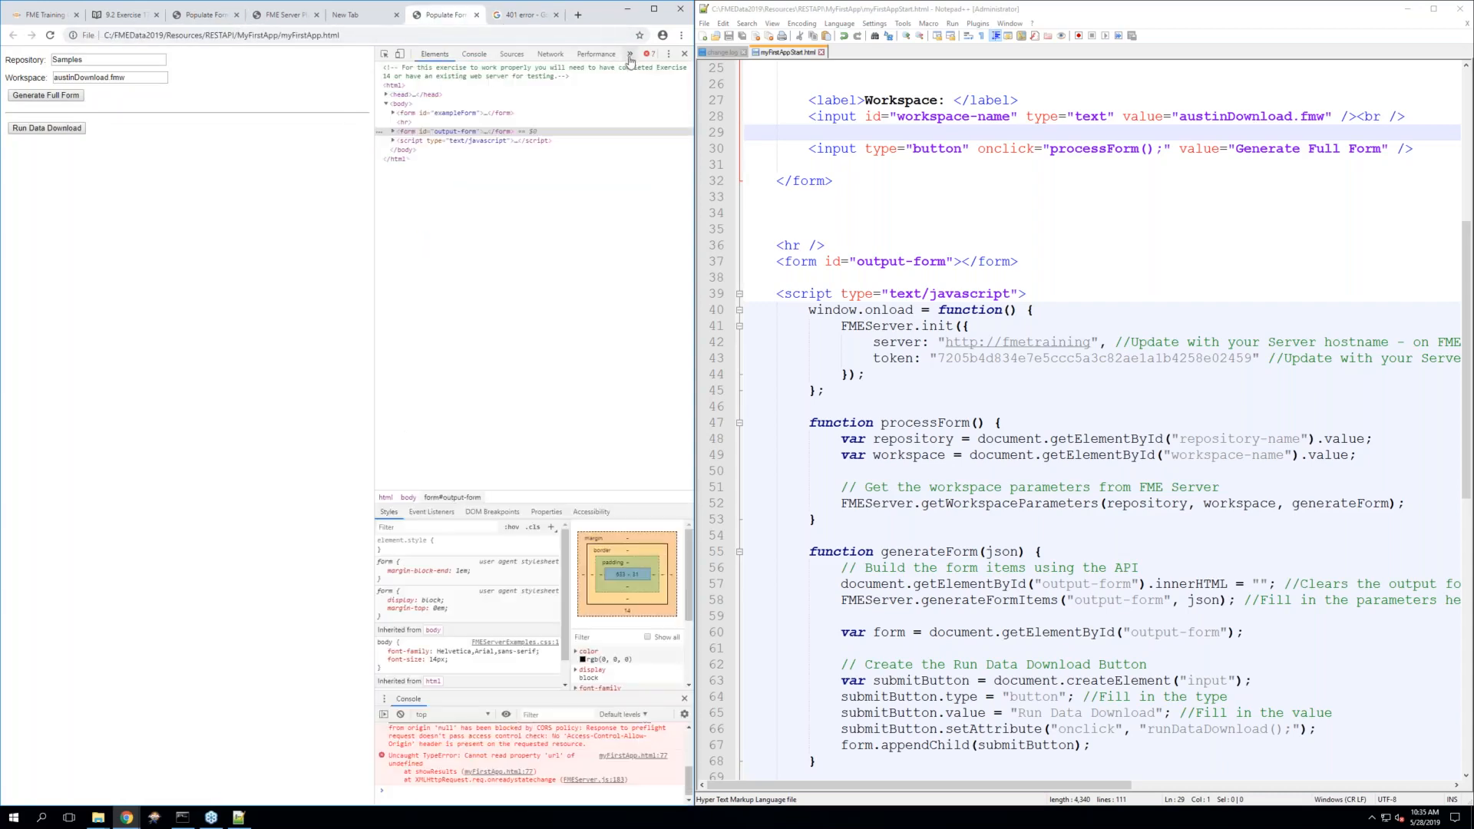
{"action": "left_click", "coordinate": [198, 19]}
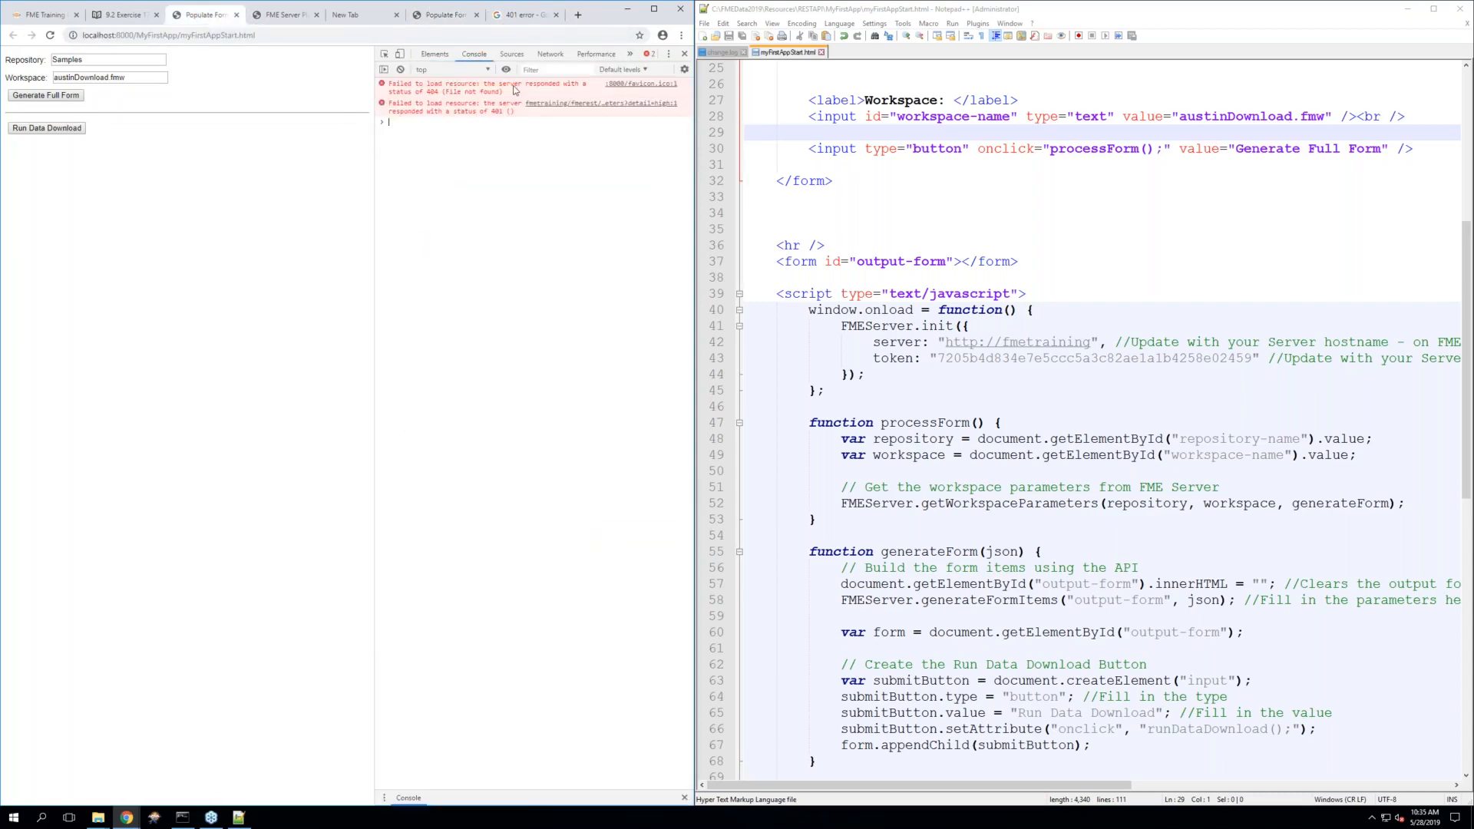
{"action": "left_click", "coordinate": [433, 55]}
{"action": "left_click", "coordinate": [474, 53]}
Restore the access token's missing last character in FMEServer.init, save myFirstAppStart.html, and reload the localhost form page
{"action": "left_click", "coordinate": [1022, 405]}
{"action": "left_click", "coordinate": [1255, 357]}
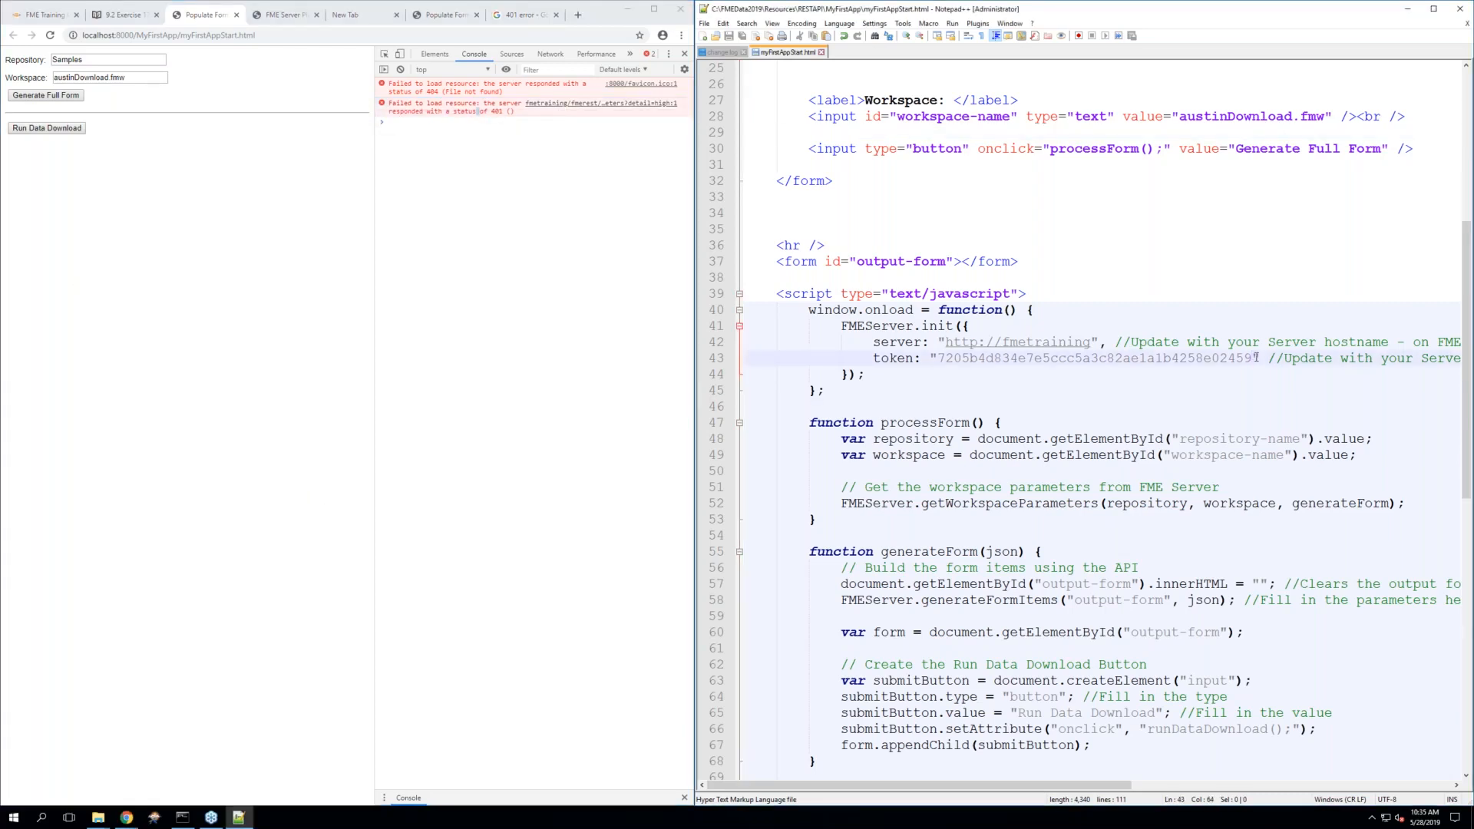
{"action": "type", "text": "9"}
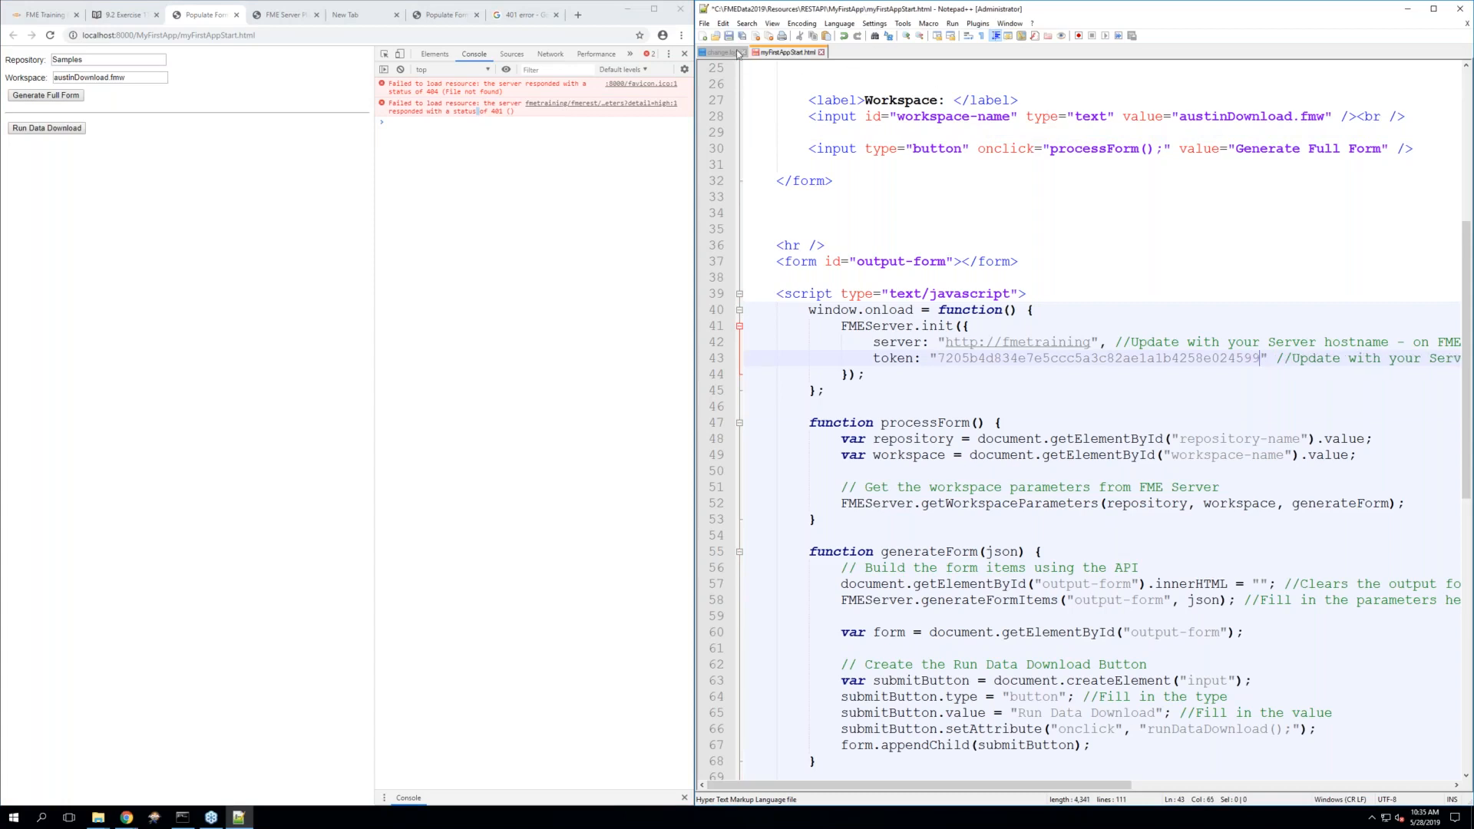
{"action": "left_click", "coordinate": [949, 210]}
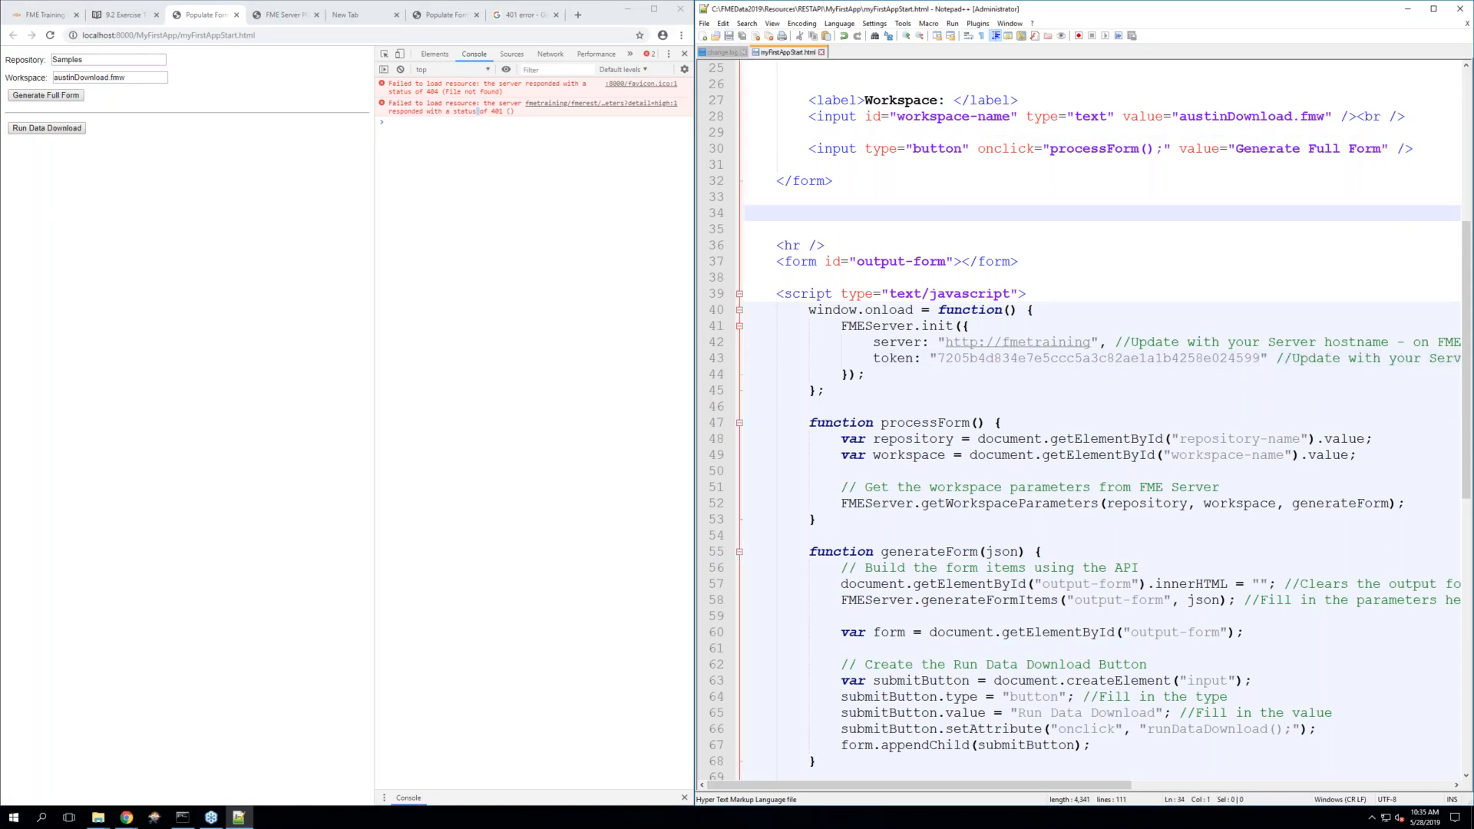
{"action": "left_click", "coordinate": [49, 36]}
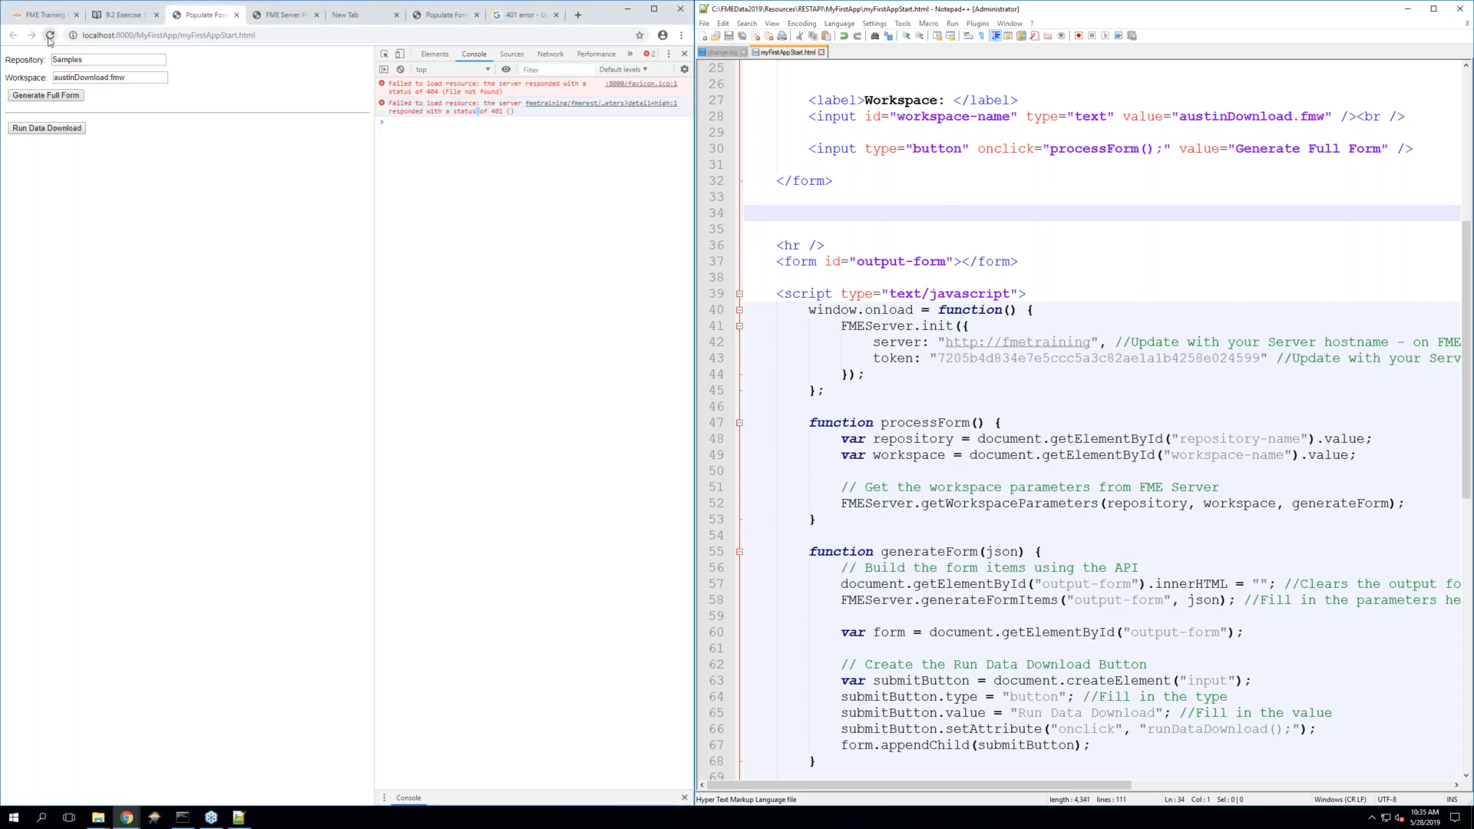
Change the form's Repository value to lowercase "samples" and generate the full form
{"action": "left_click", "coordinate": [899, 293]}
{"action": "scroll", "coordinate": [896, 294], "scroll_direction": "up", "scroll_amount": 8}
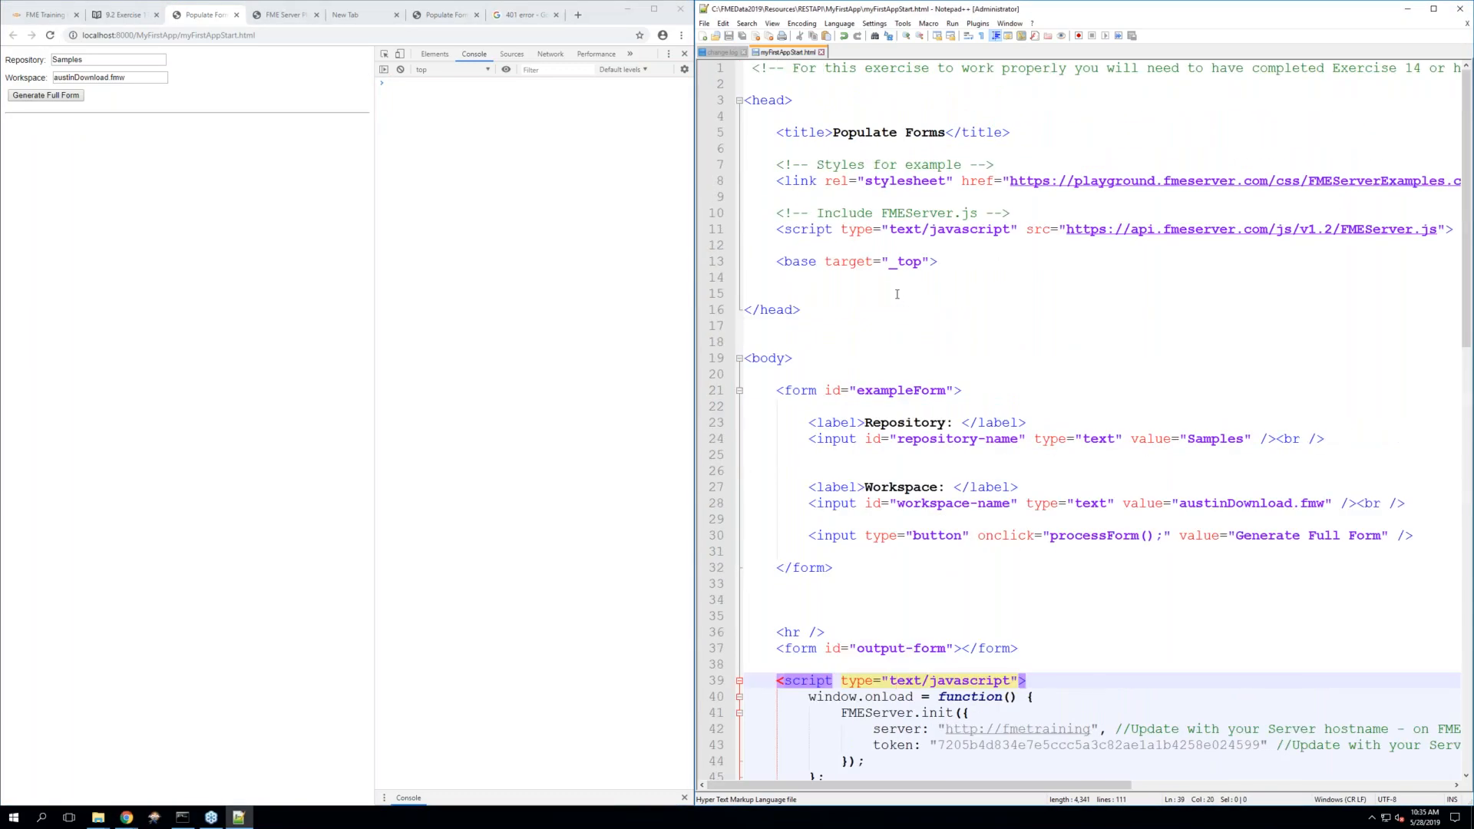
{"action": "scroll", "coordinate": [897, 294], "scroll_direction": "down", "scroll_amount": 7}
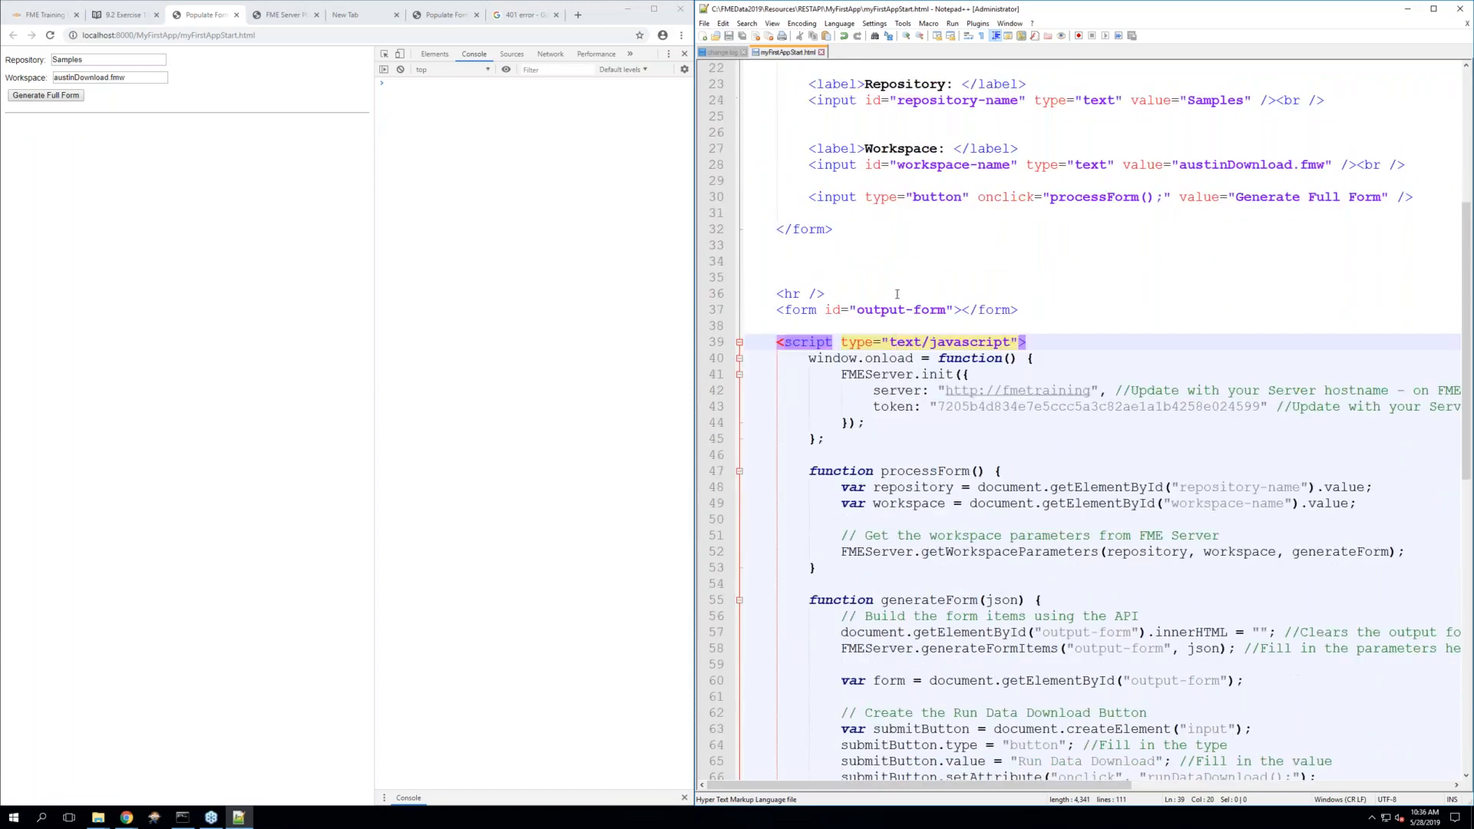
{"action": "left_click", "coordinate": [54, 60]}
{"action": "key", "text": "Delete"}
{"action": "type", "text": "s"}
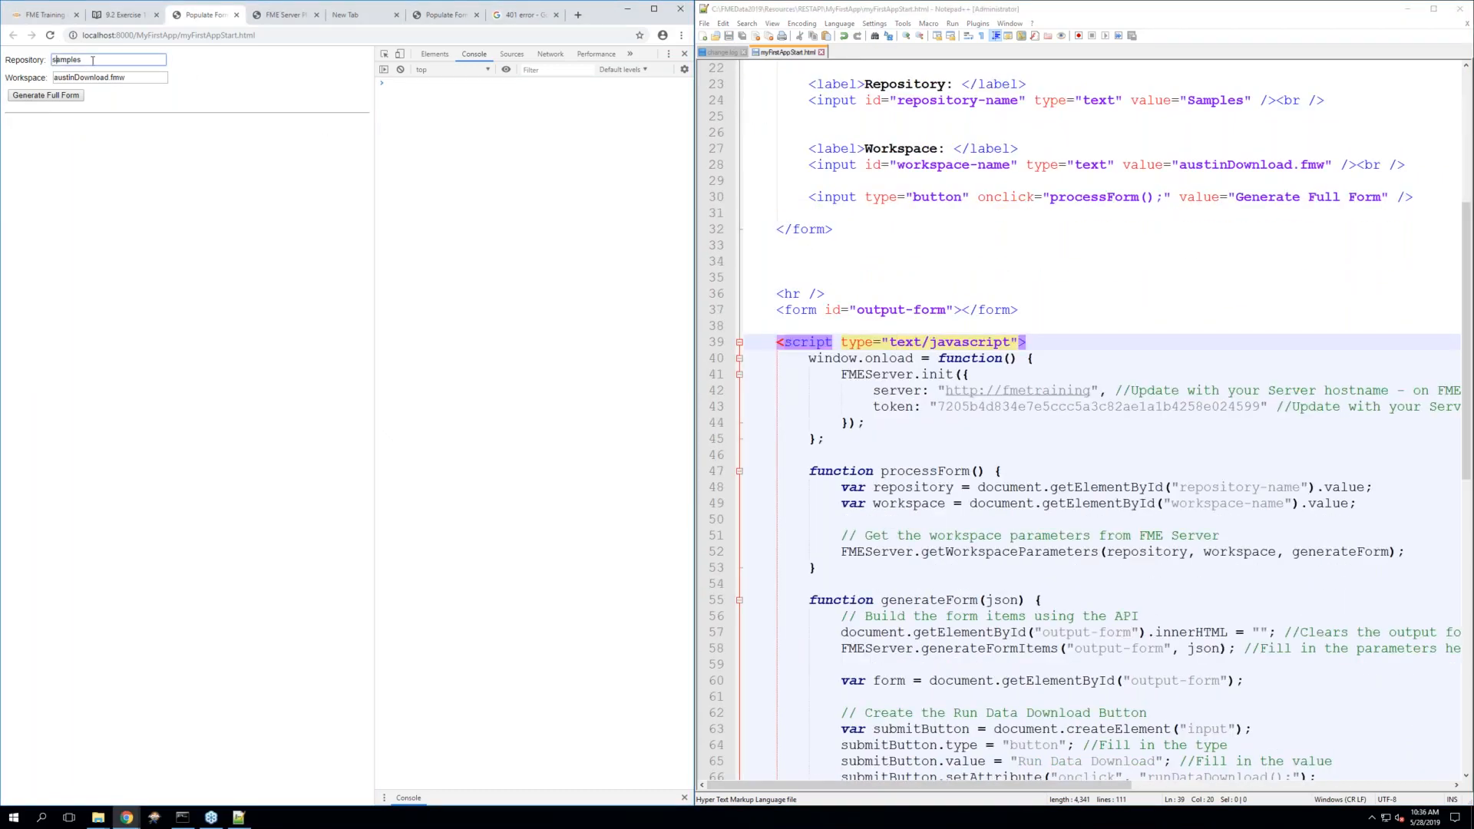
{"action": "left_click", "coordinate": [50, 100]}
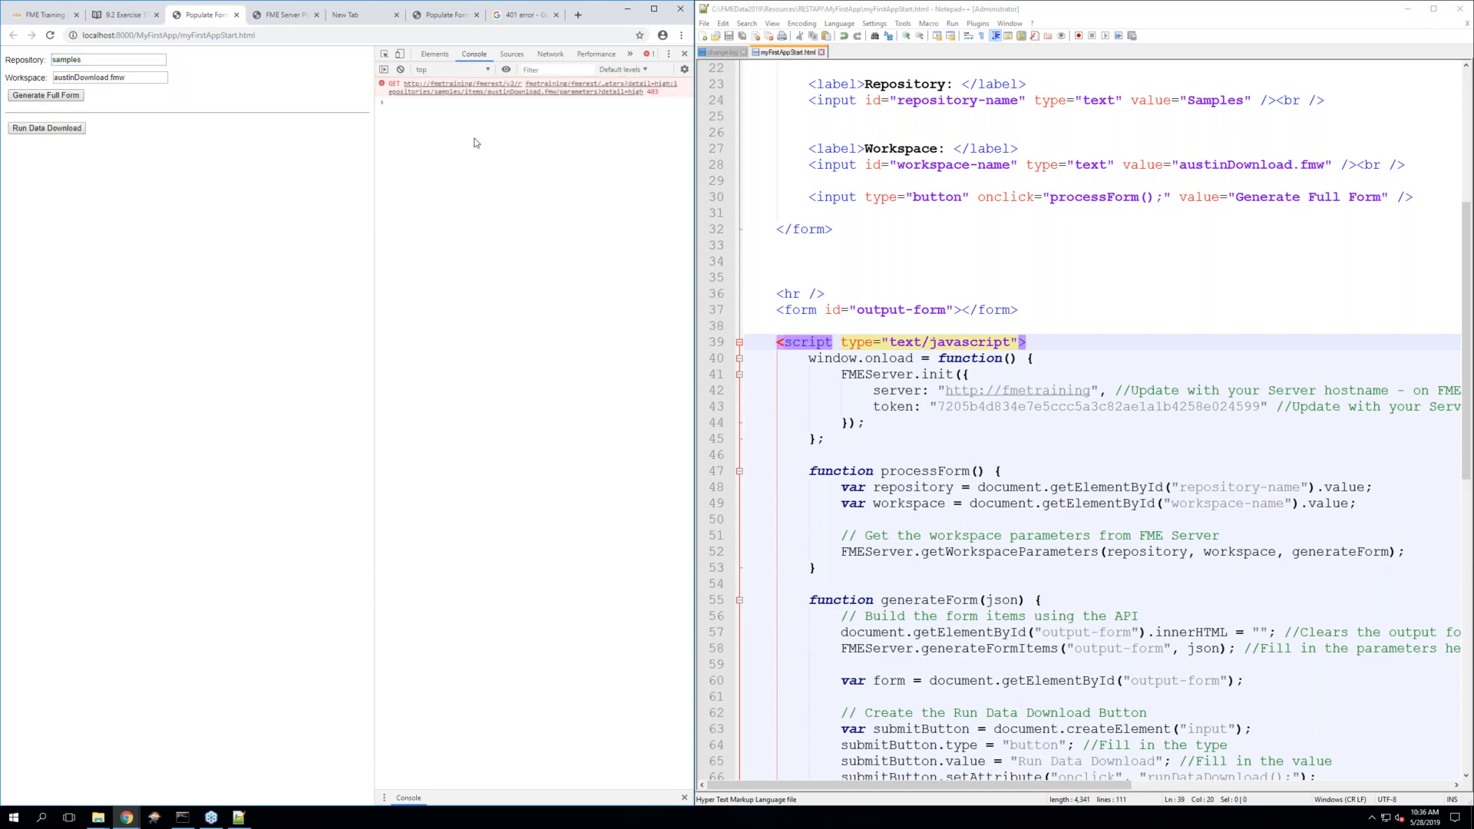
Inspect the network activity behind the workspace parameters request reported in the console
{"action": "left_click", "coordinate": [454, 94]}
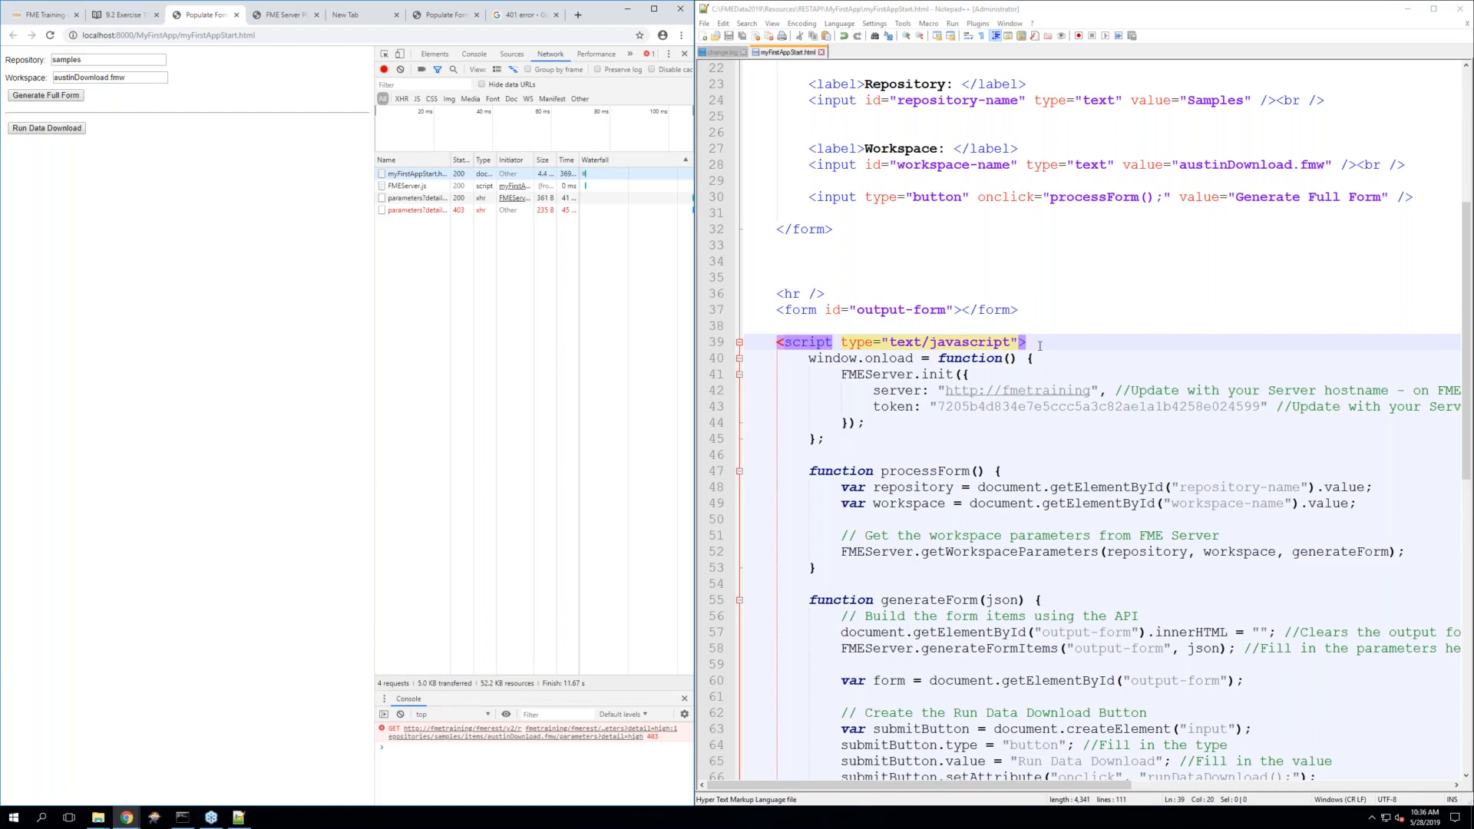
{"action": "left_click", "coordinate": [1061, 361]}
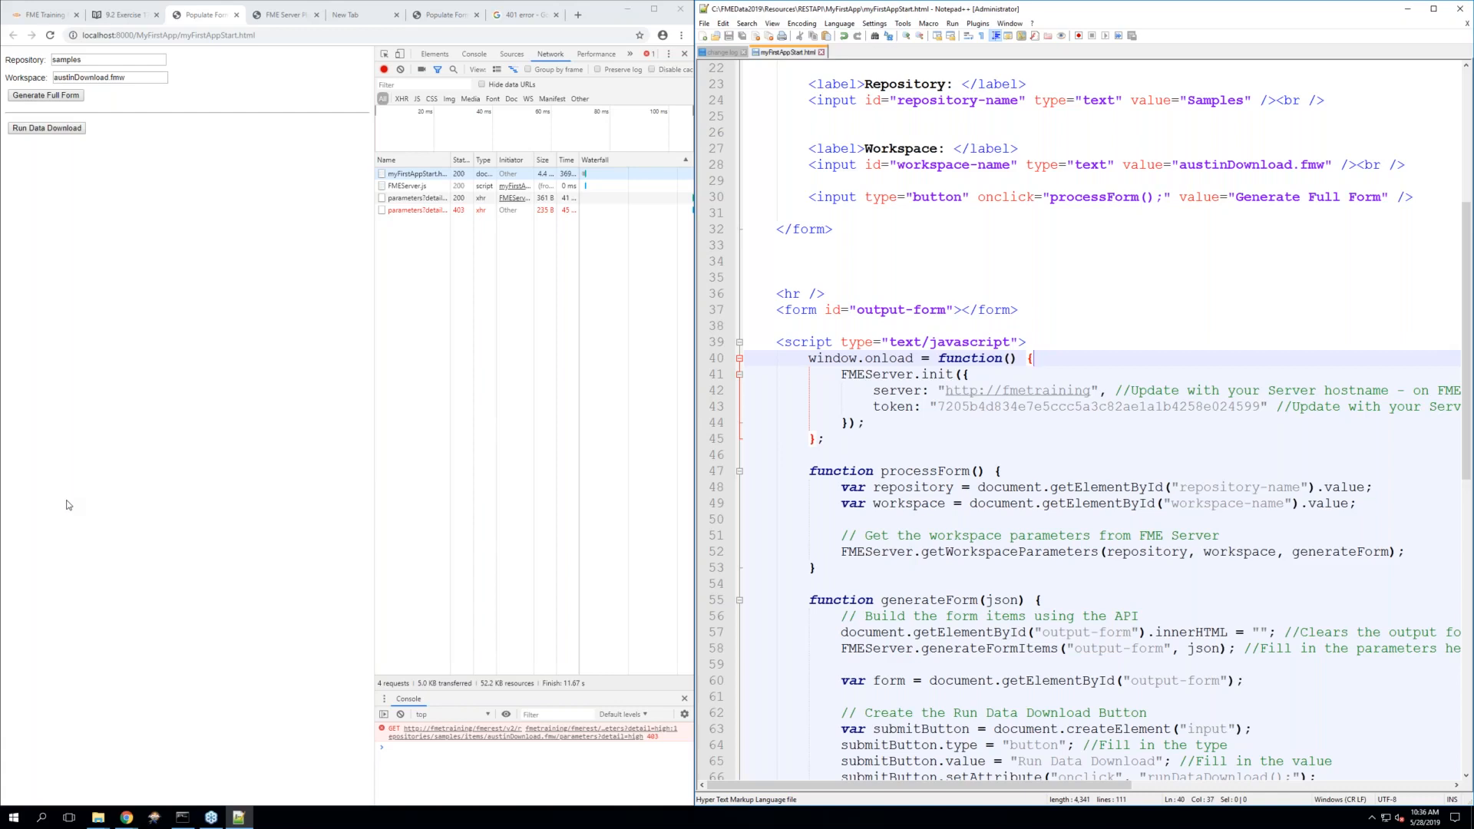
Inspect the localhost form page and examine its reported error in the developer tools console
{"action": "left_click", "coordinate": [238, 266]}
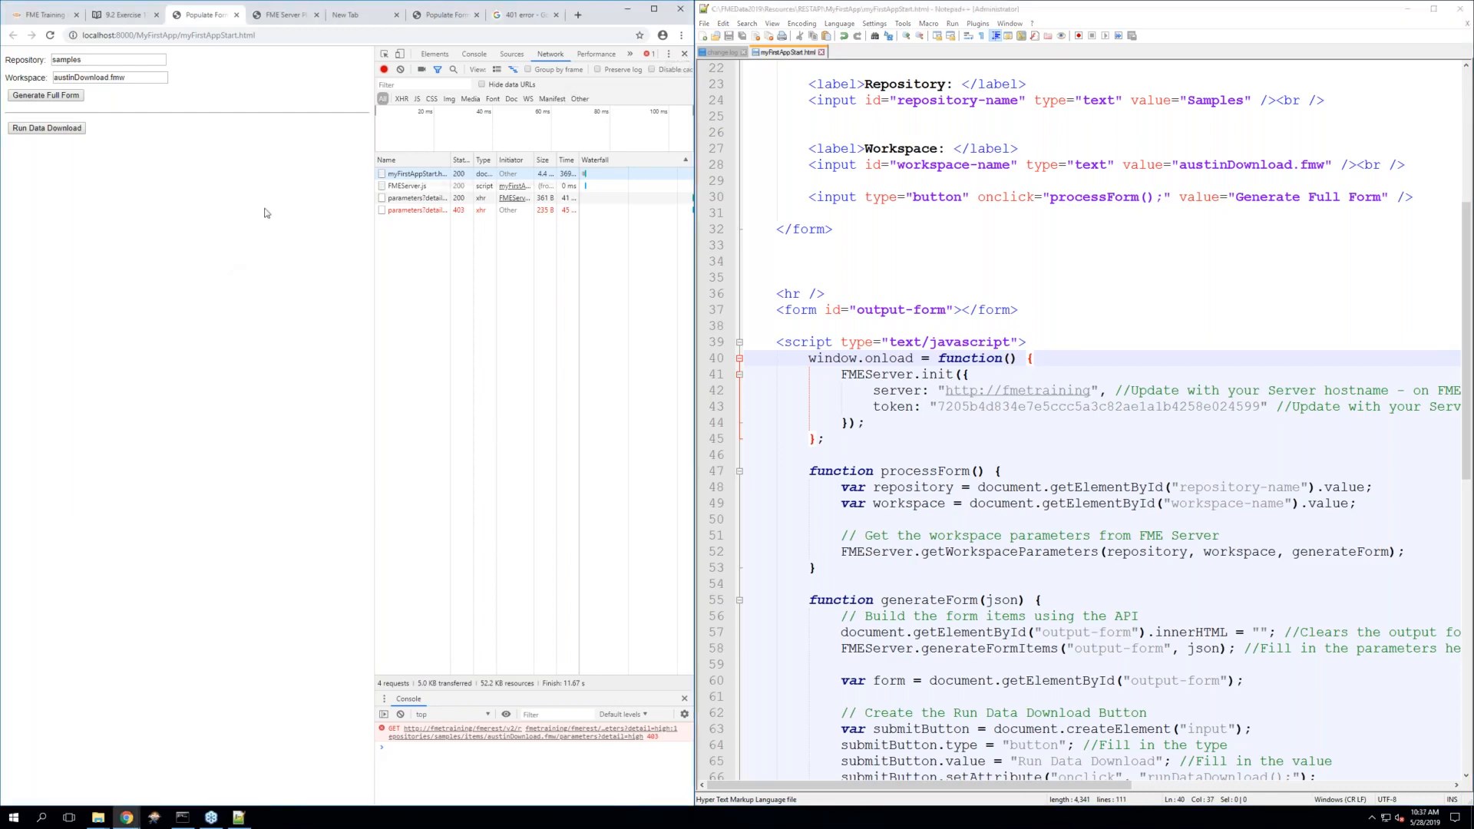
{"action": "right_click", "coordinate": [99, 220]}
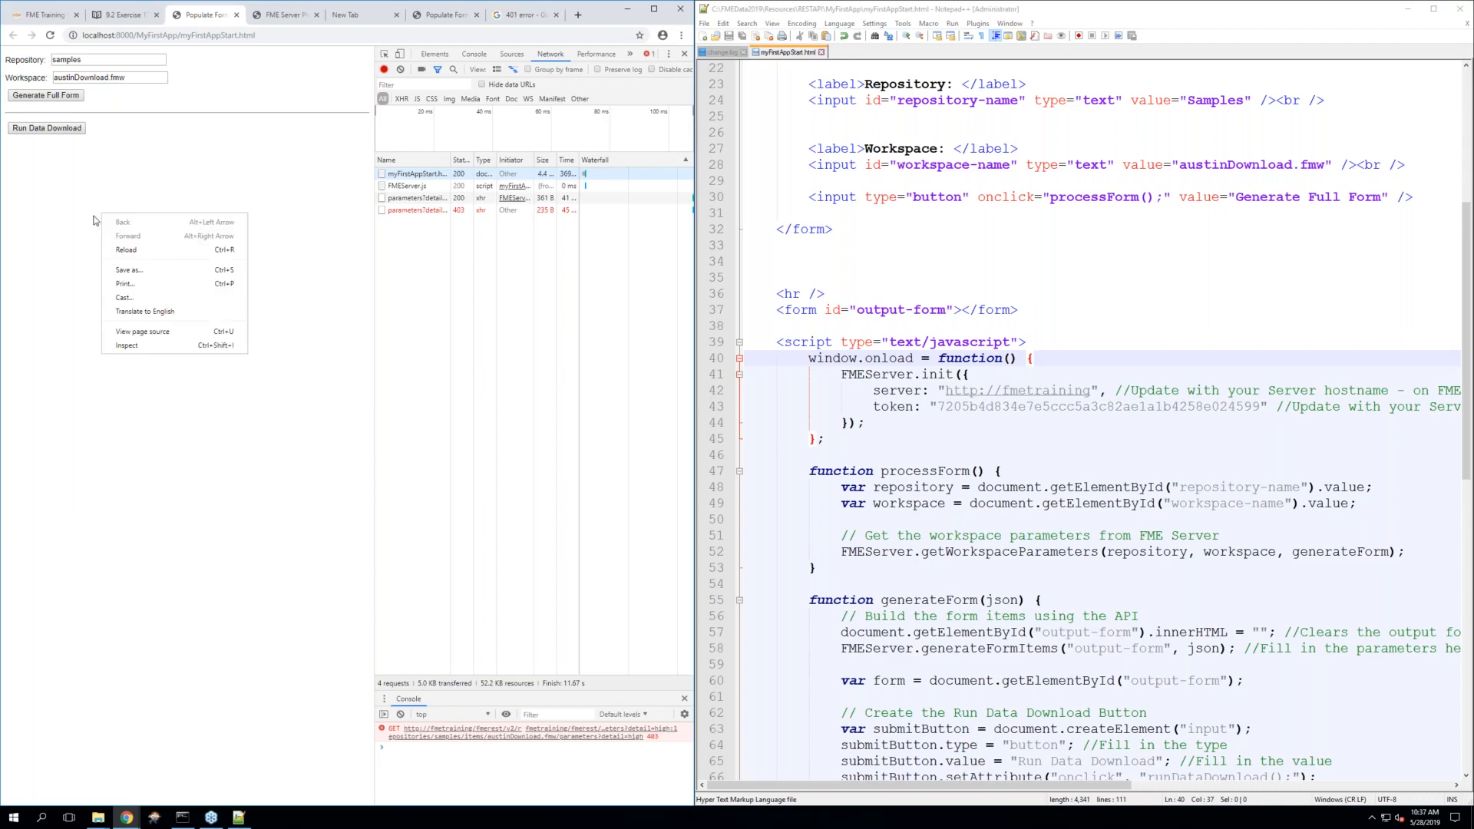
{"action": "left_click", "coordinate": [127, 345]}
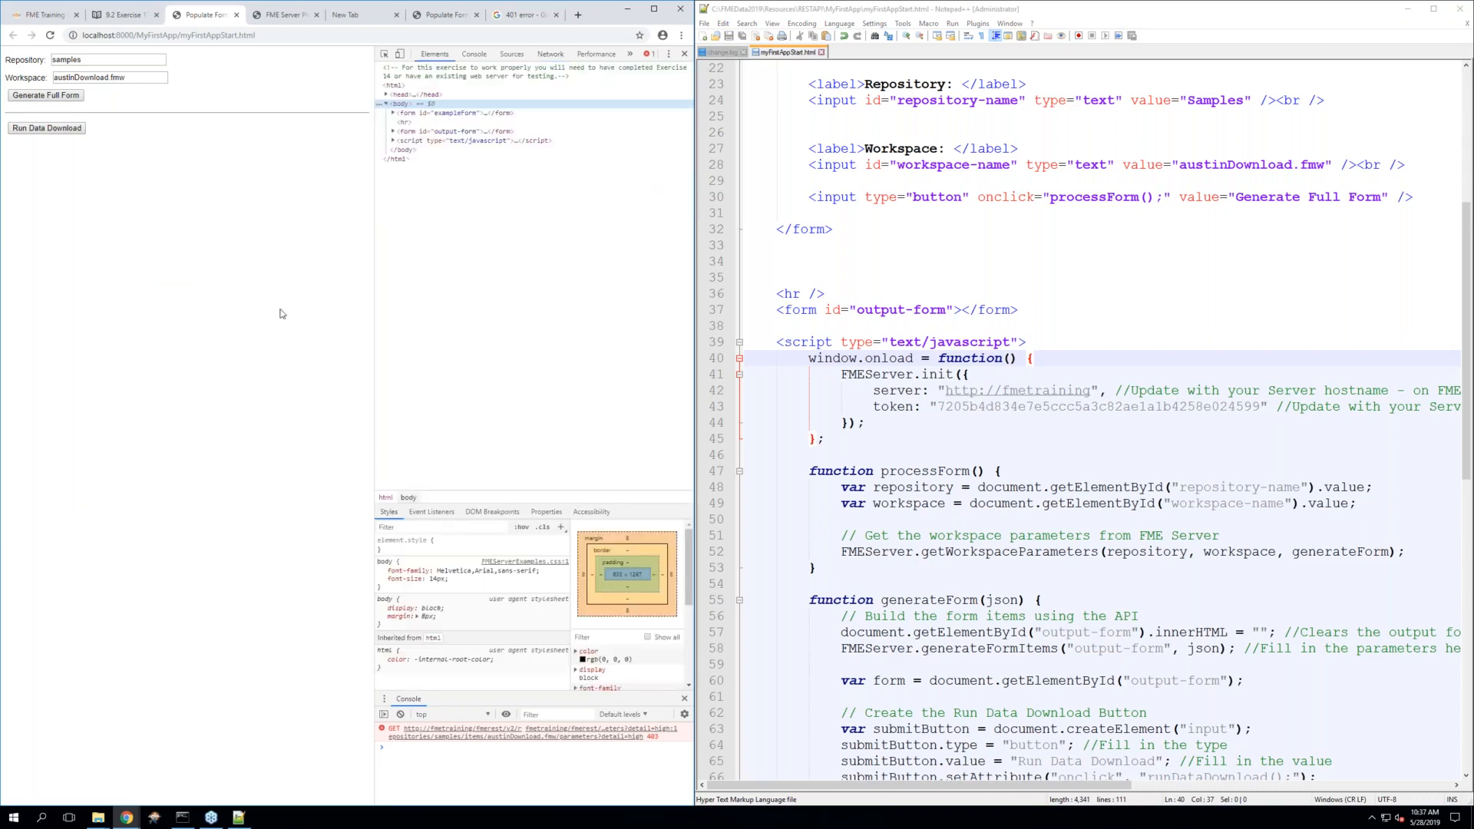
{"action": "left_click", "coordinate": [647, 56]}
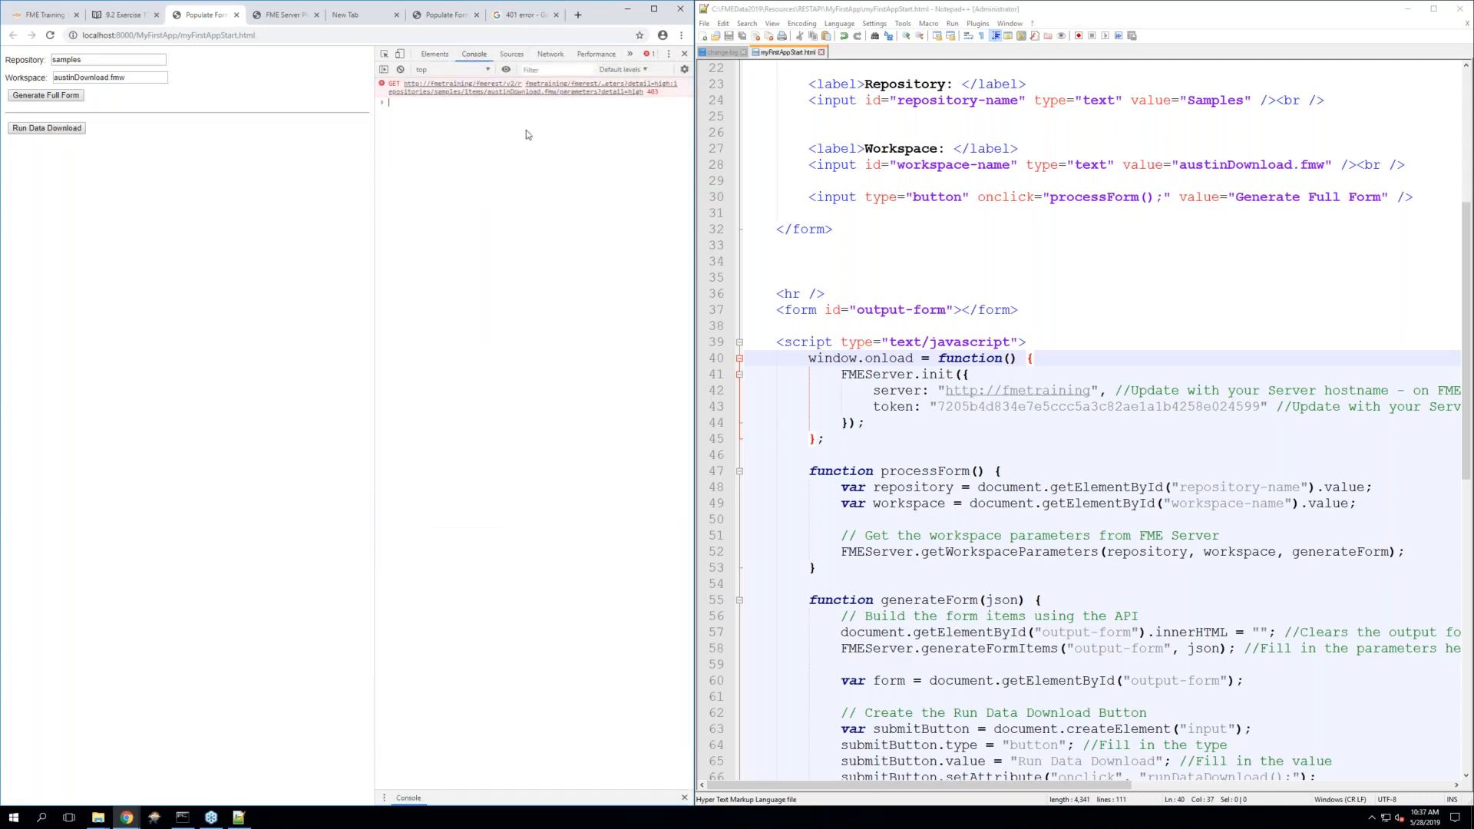
{"action": "left_click", "coordinate": [467, 102]}
Examine the form inputs, FMEServer.init block and JavaScript functions in myFirstAppStart.html against the console error
{"action": "left_click", "coordinate": [1029, 163]}
{"action": "scroll", "coordinate": [1029, 163], "scroll_direction": "down", "scroll_amount": 3}
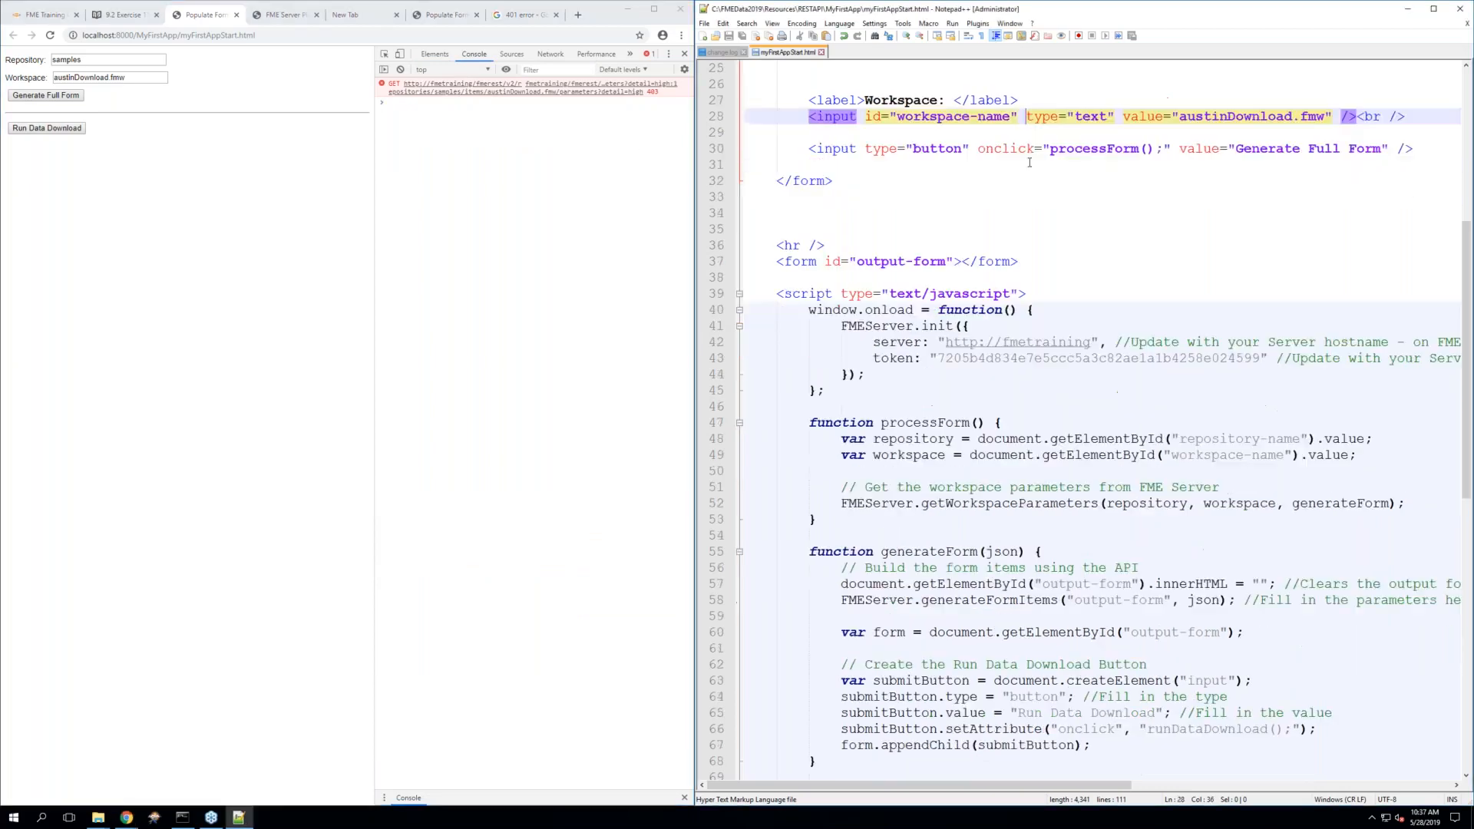
{"action": "scroll", "coordinate": [1029, 163], "scroll_direction": "up", "scroll_amount": 5}
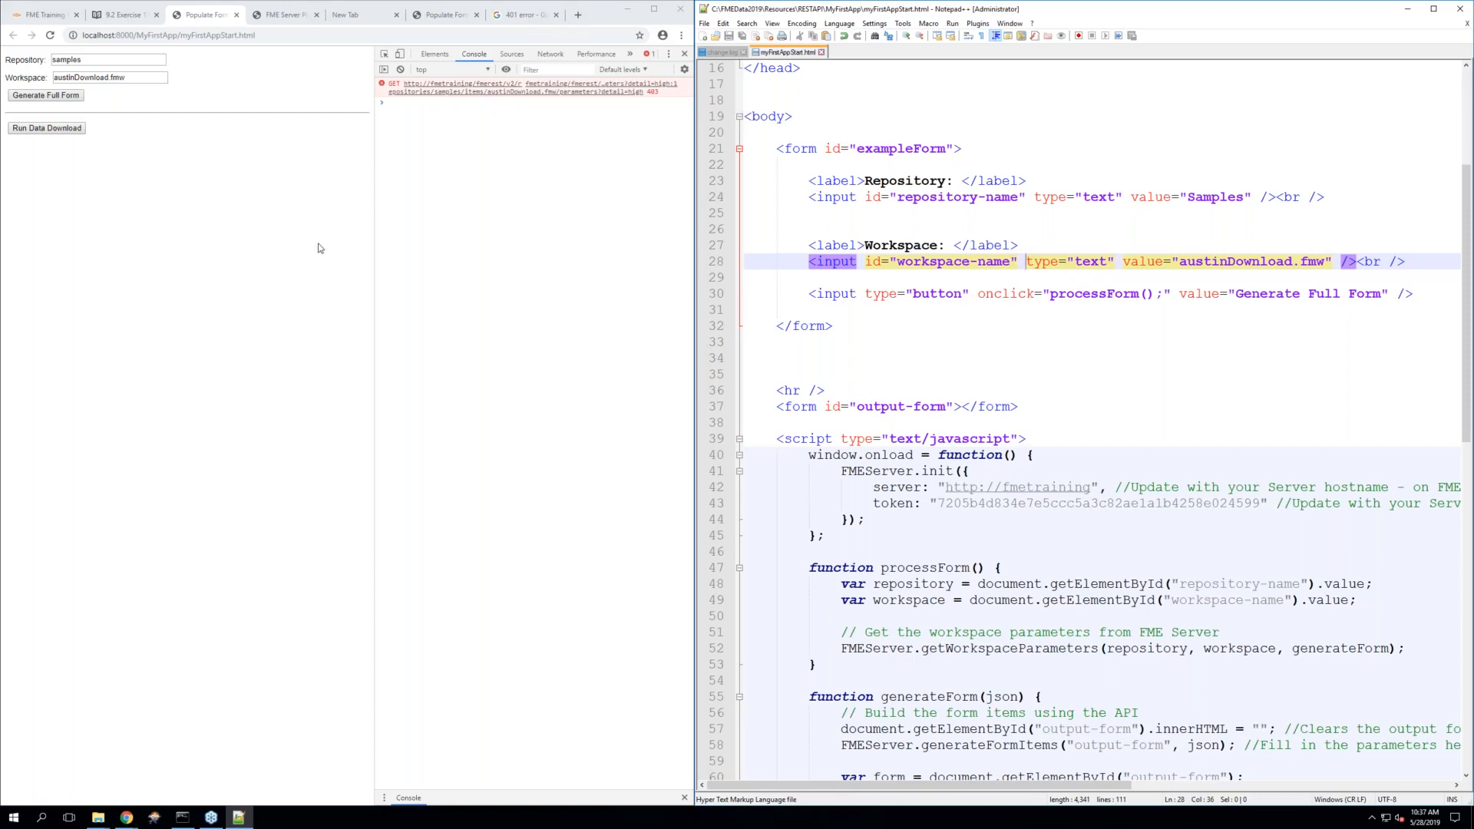
{"action": "left_click", "coordinate": [894, 323]}
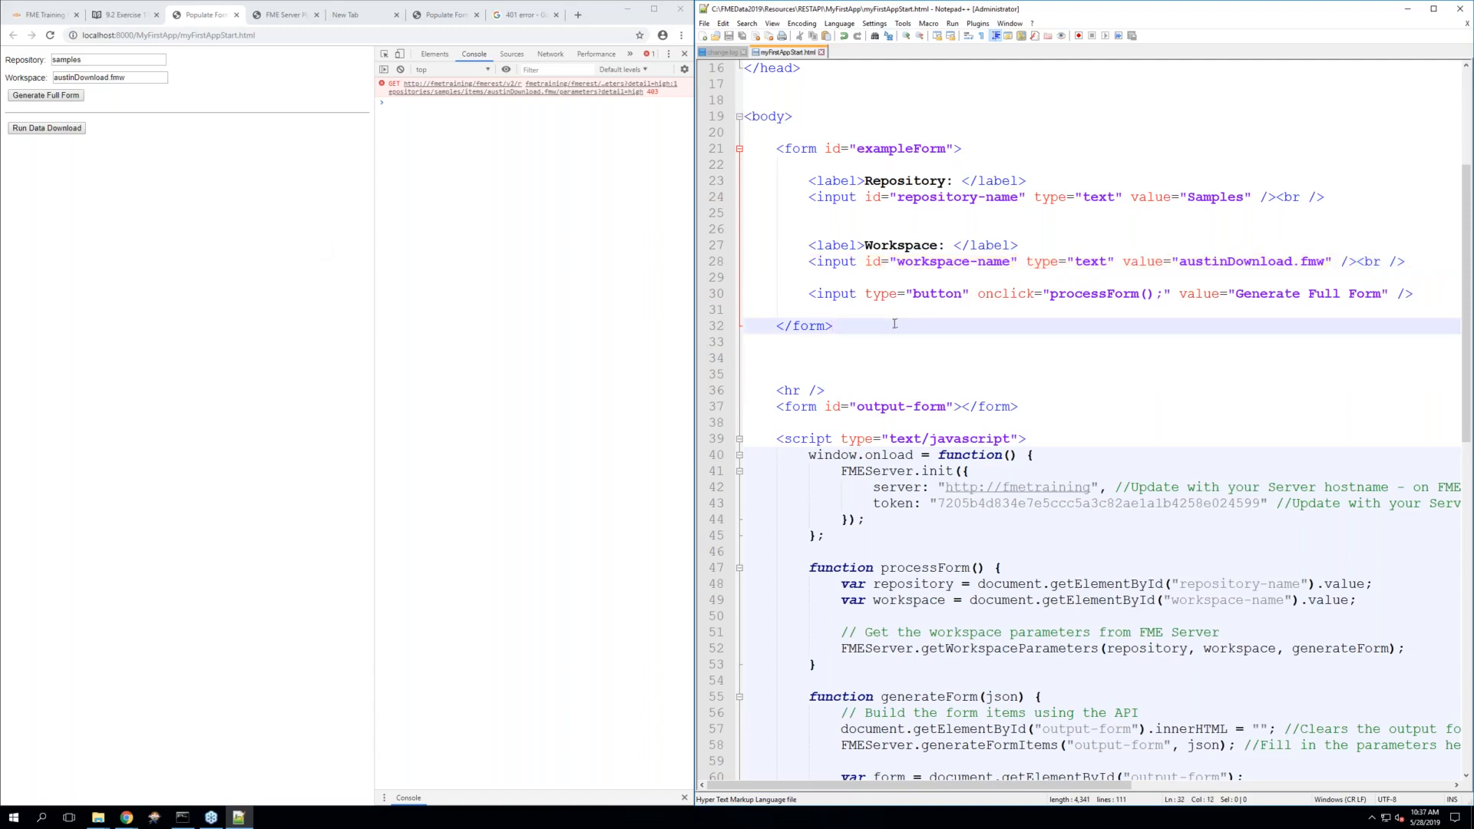
{"action": "scroll", "coordinate": [894, 323], "scroll_direction": "down", "scroll_amount": 4}
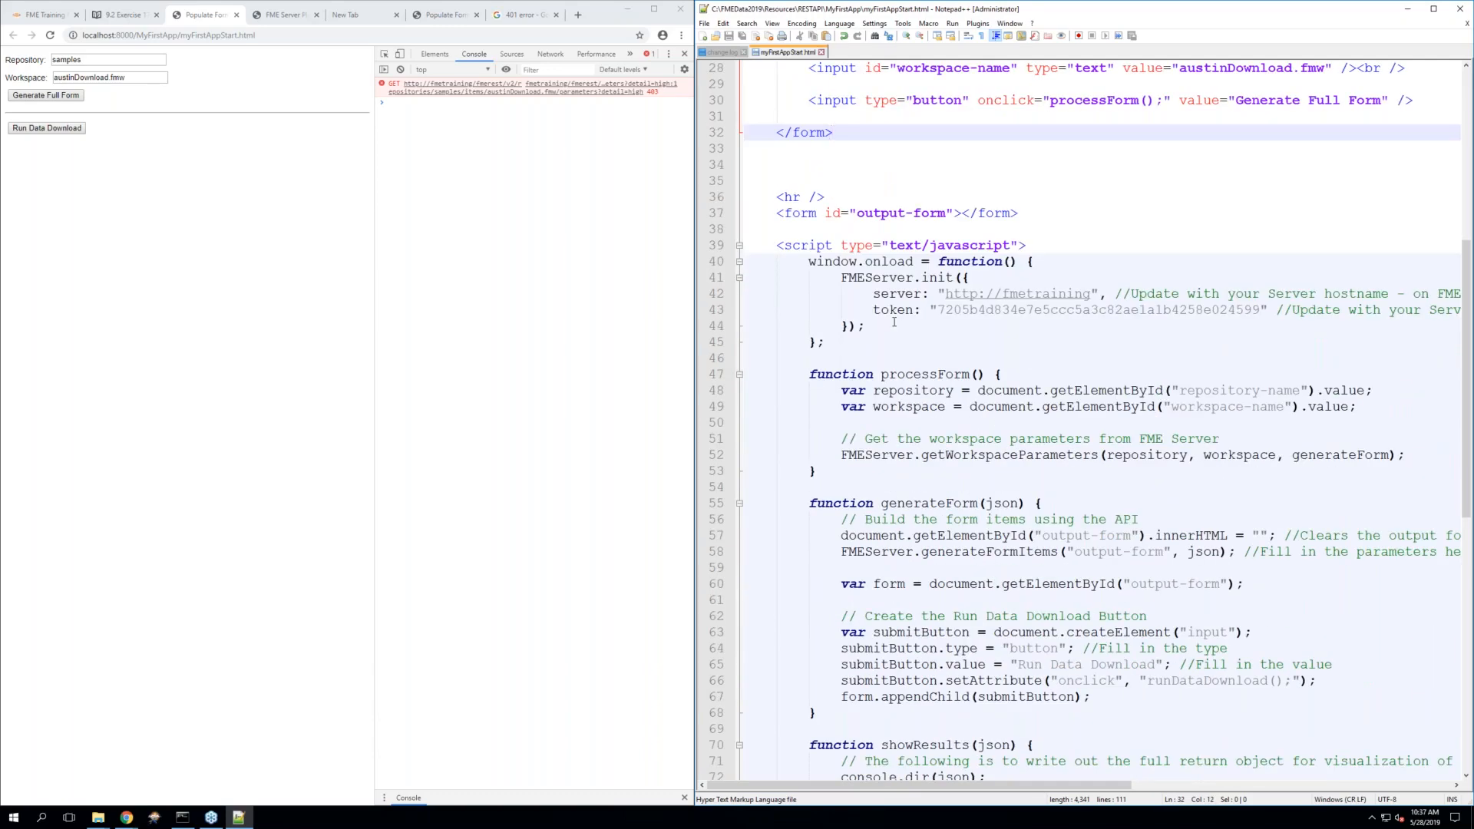
{"action": "scroll", "coordinate": [895, 323], "scroll_direction": "down", "scroll_amount": 1}
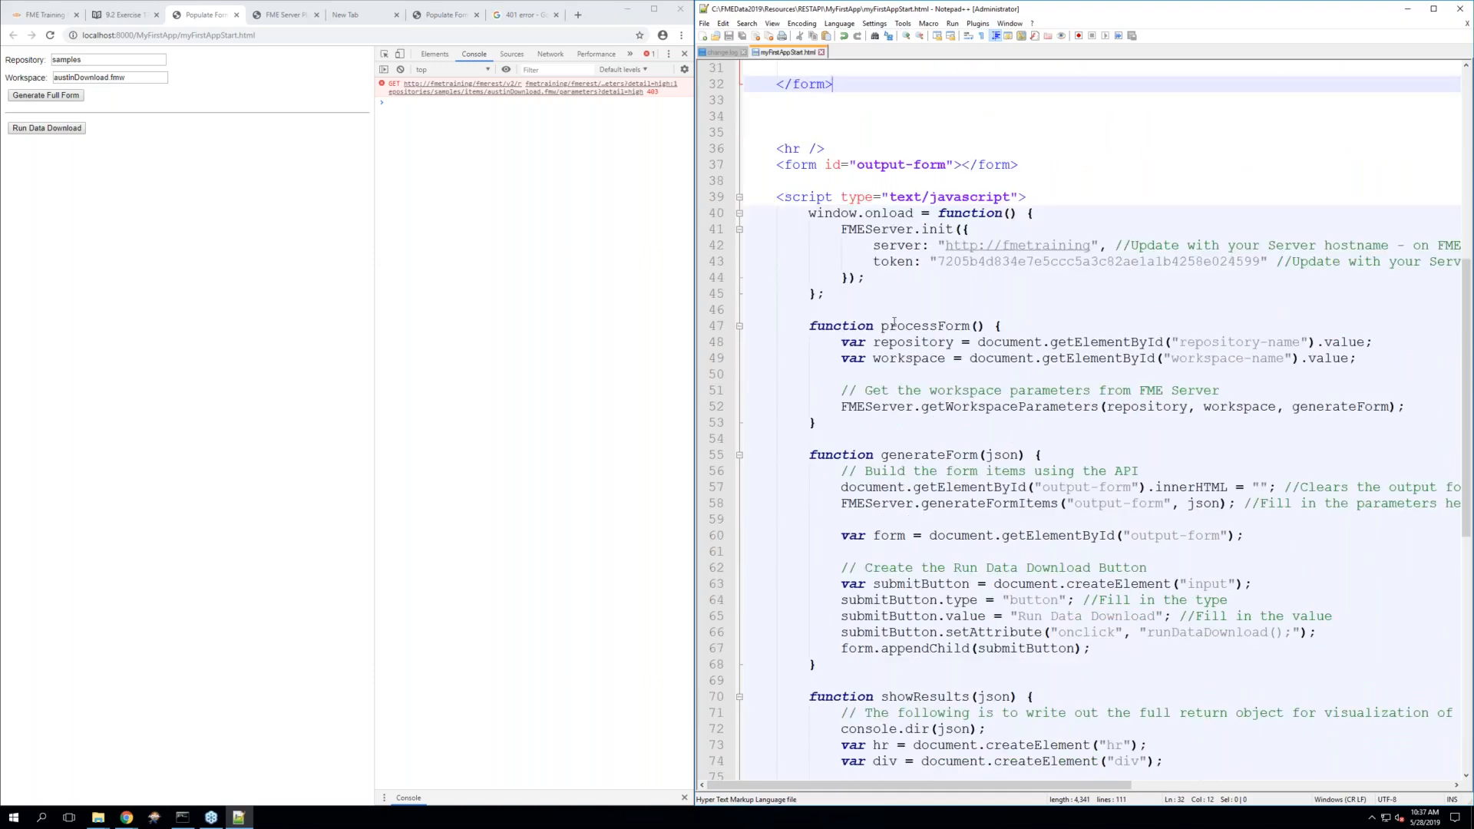
{"action": "scroll", "coordinate": [895, 323], "scroll_direction": "down", "scroll_amount": 1}
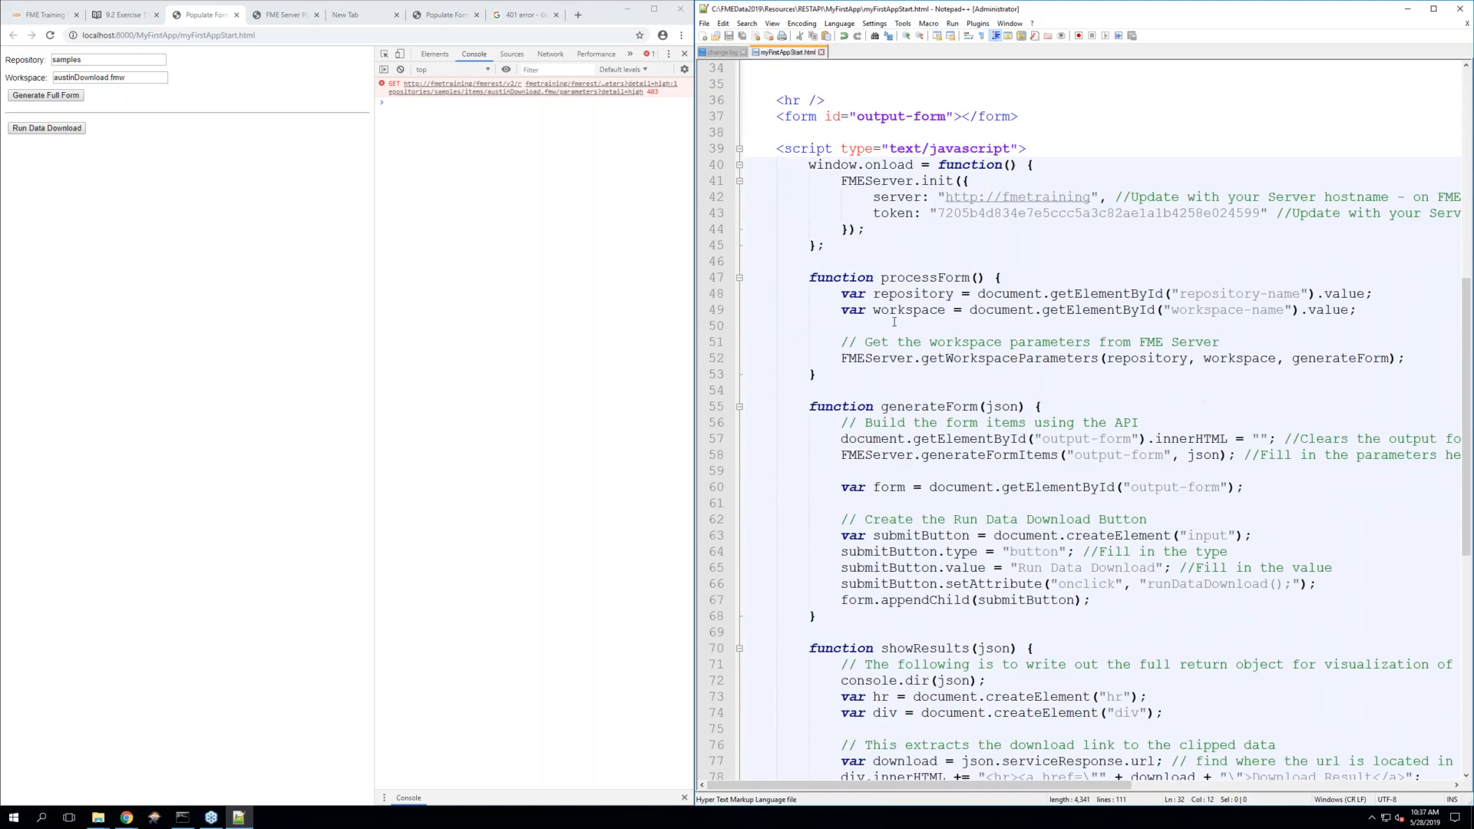
{"action": "scroll", "coordinate": [894, 323], "scroll_direction": "up", "scroll_amount": 11}
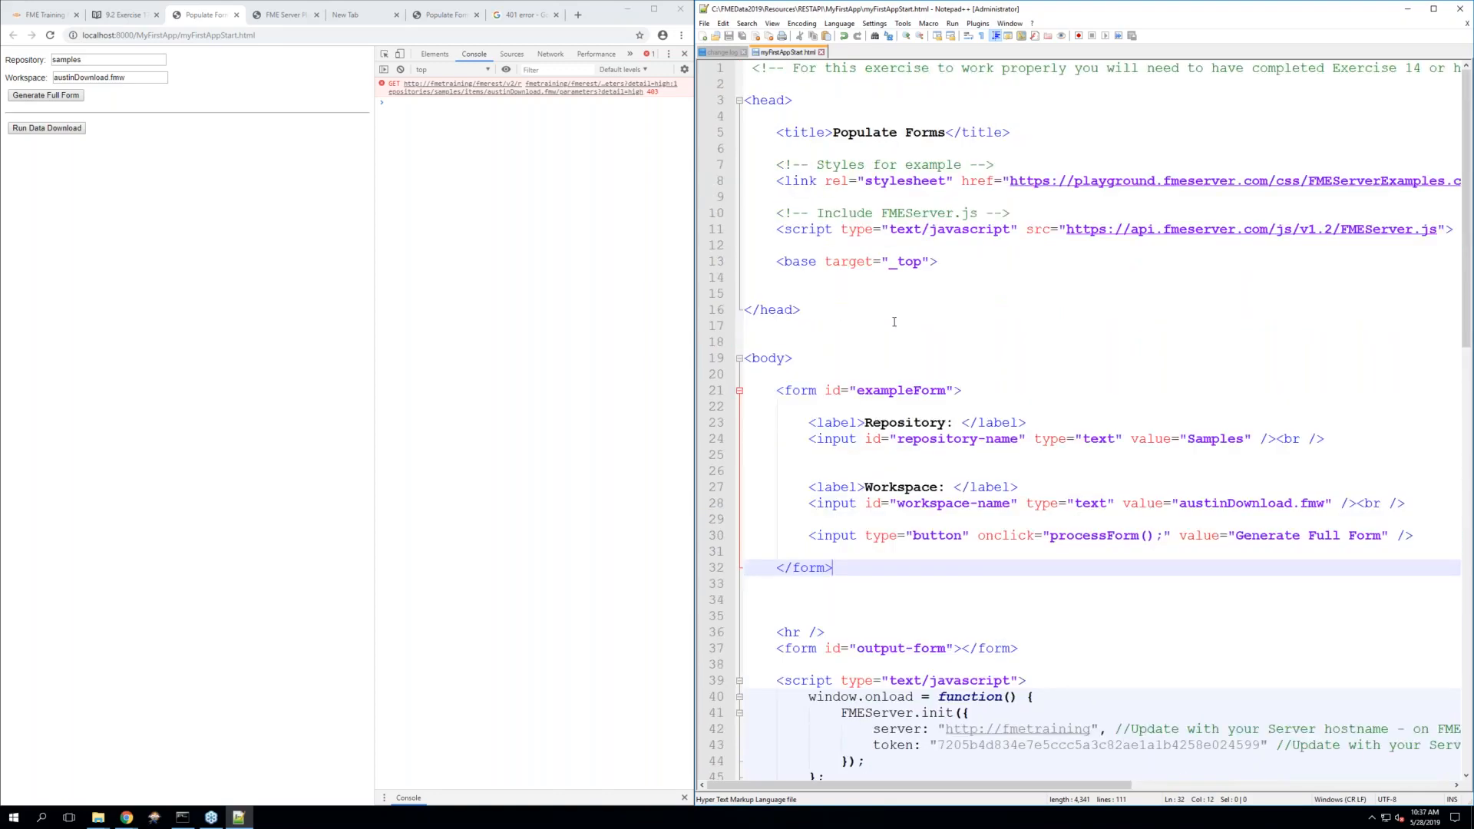
{"action": "left_click", "coordinate": [1219, 504]}
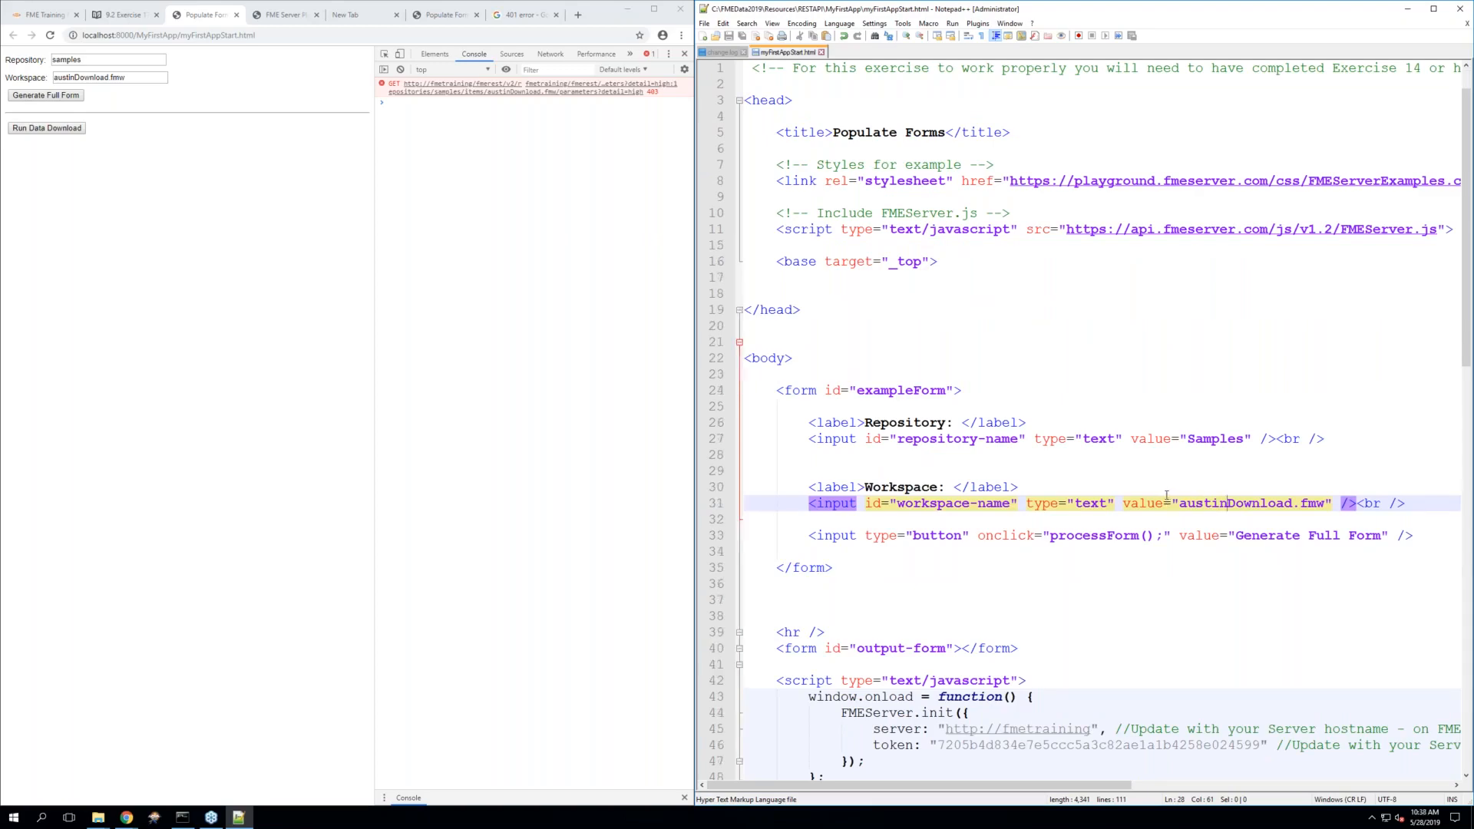
{"action": "scroll", "coordinate": [1166, 495], "scroll_direction": "down", "scroll_amount": 9}
{"action": "scroll", "coordinate": [1165, 494], "scroll_direction": "down", "scroll_amount": 6}
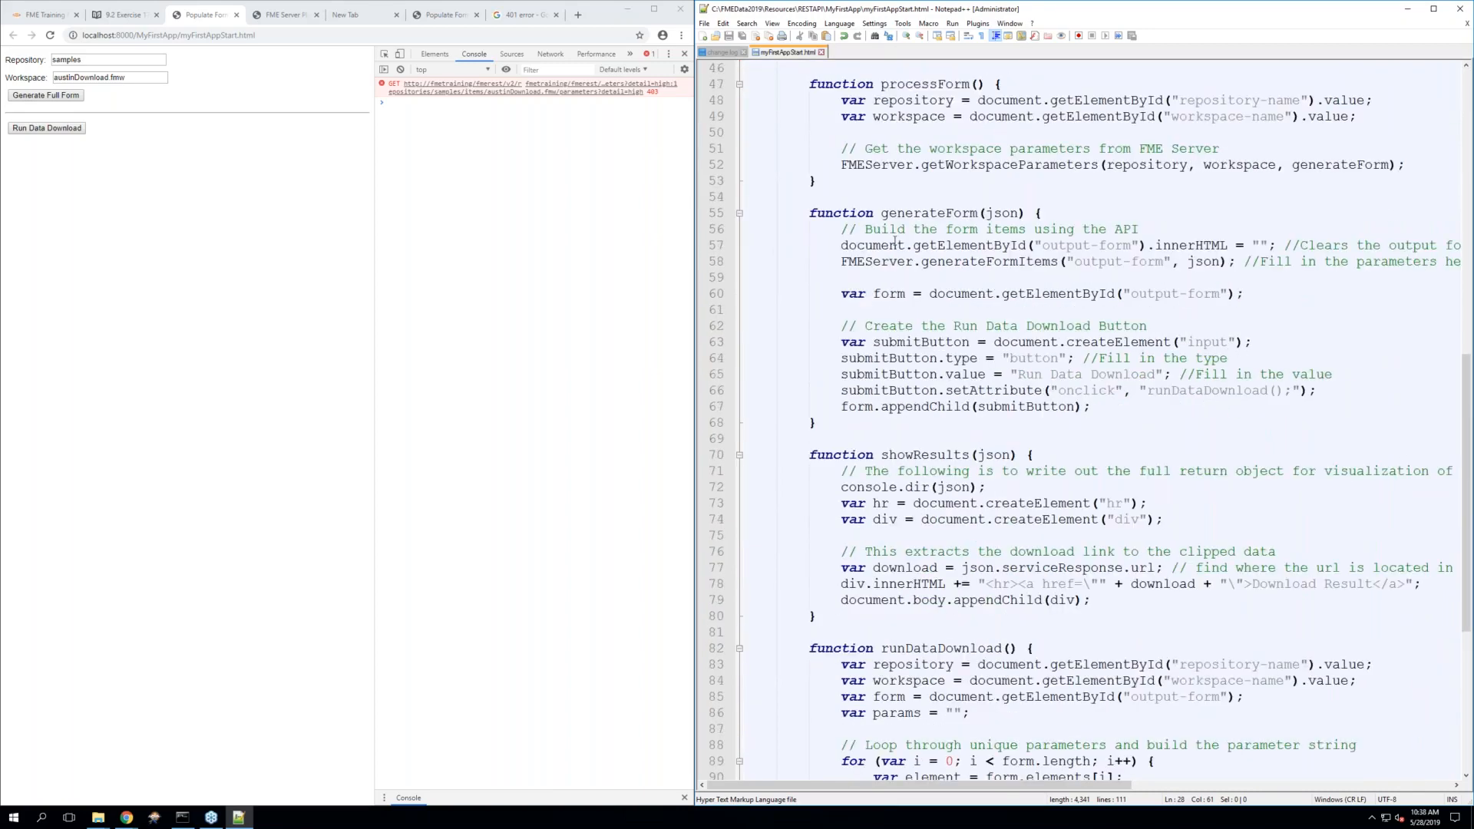
Close the FME Training Course Resources page in the browser
{"action": "right_click", "coordinate": [163, 197]}
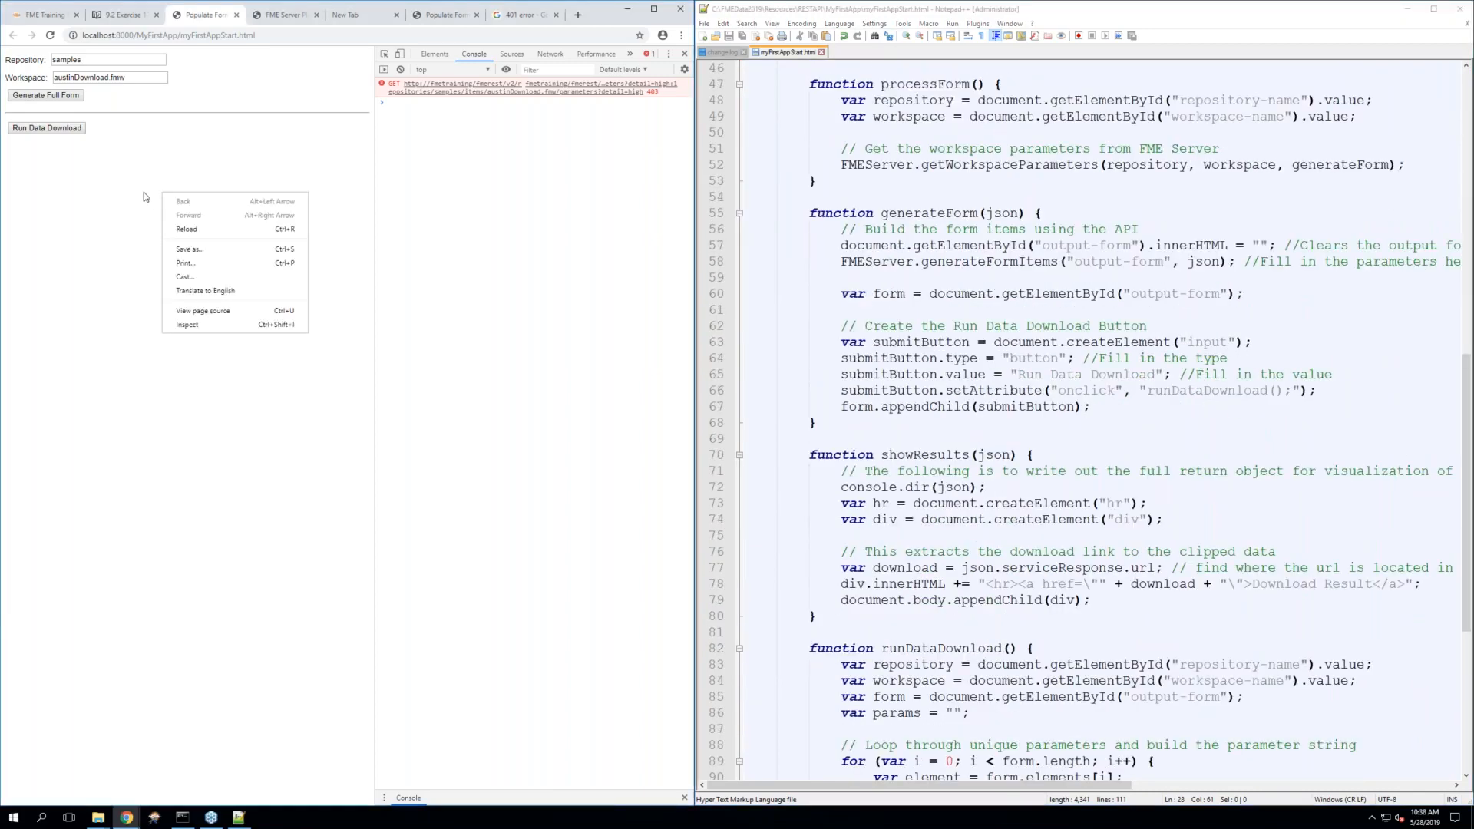
{"action": "left_click", "coordinate": [461, 155]}
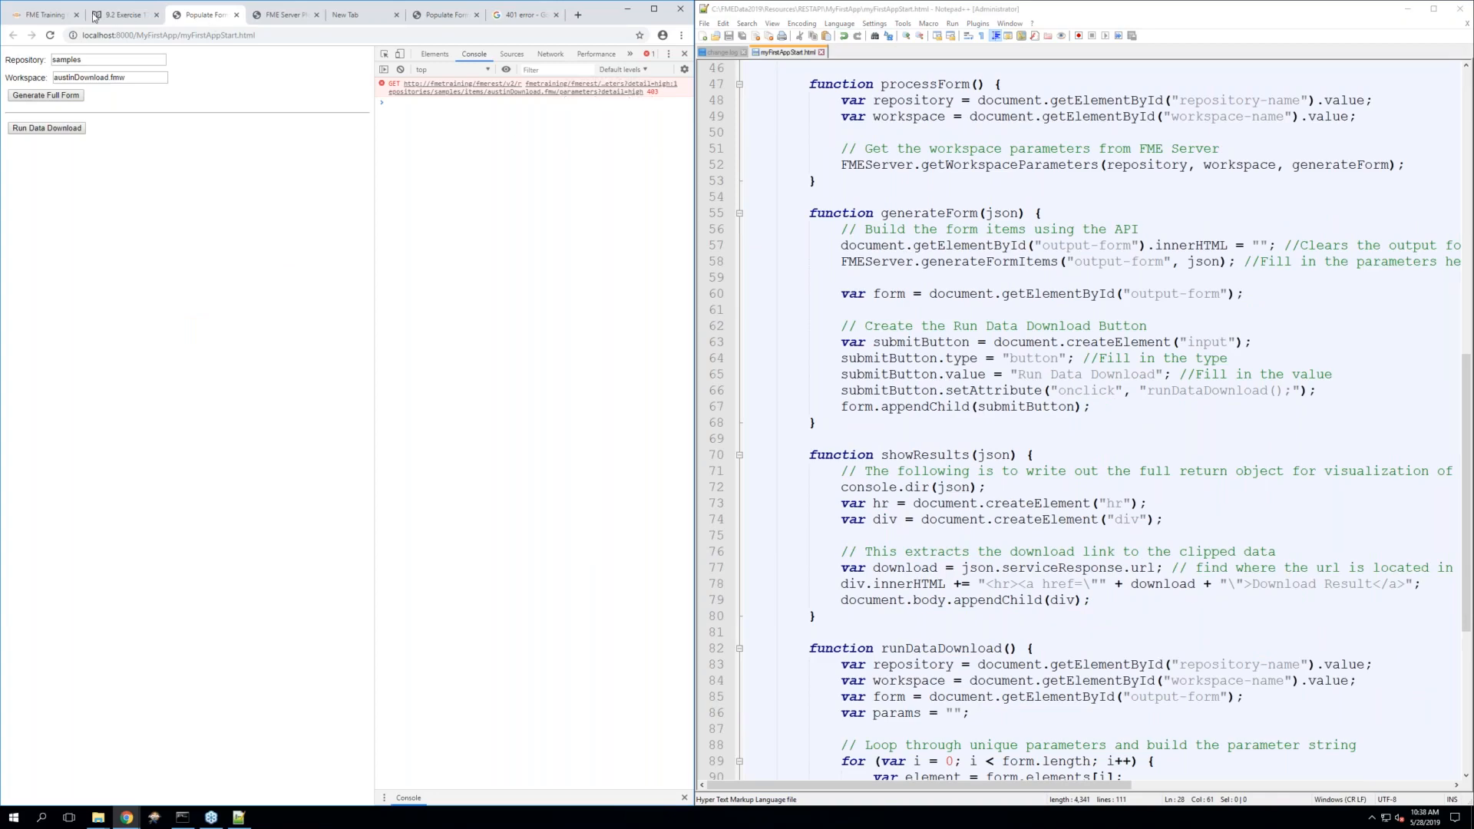
{"action": "left_click", "coordinate": [56, 17]}
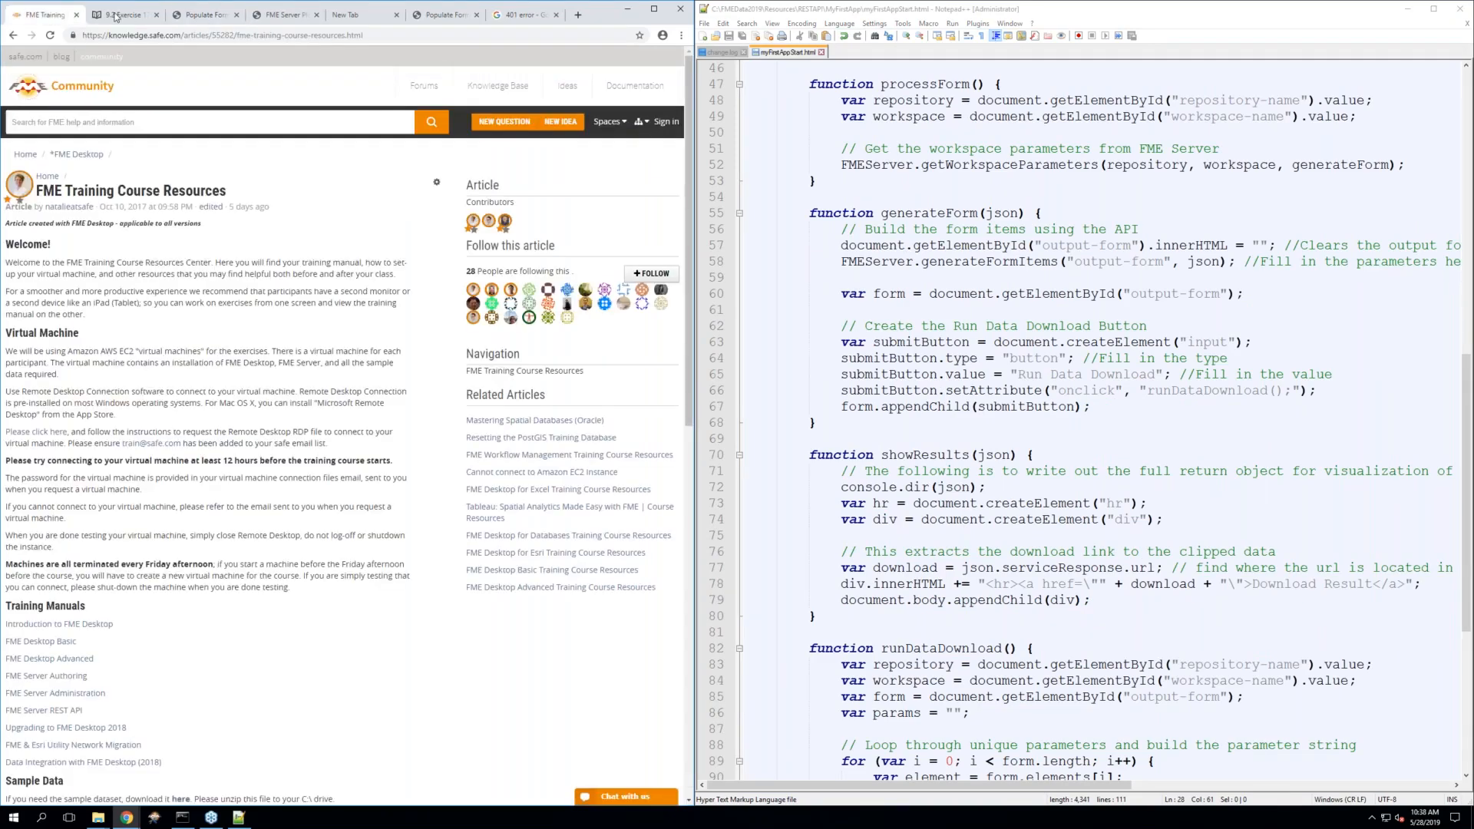
{"action": "left_click", "coordinate": [115, 17]}
{"action": "left_click", "coordinate": [76, 15]}
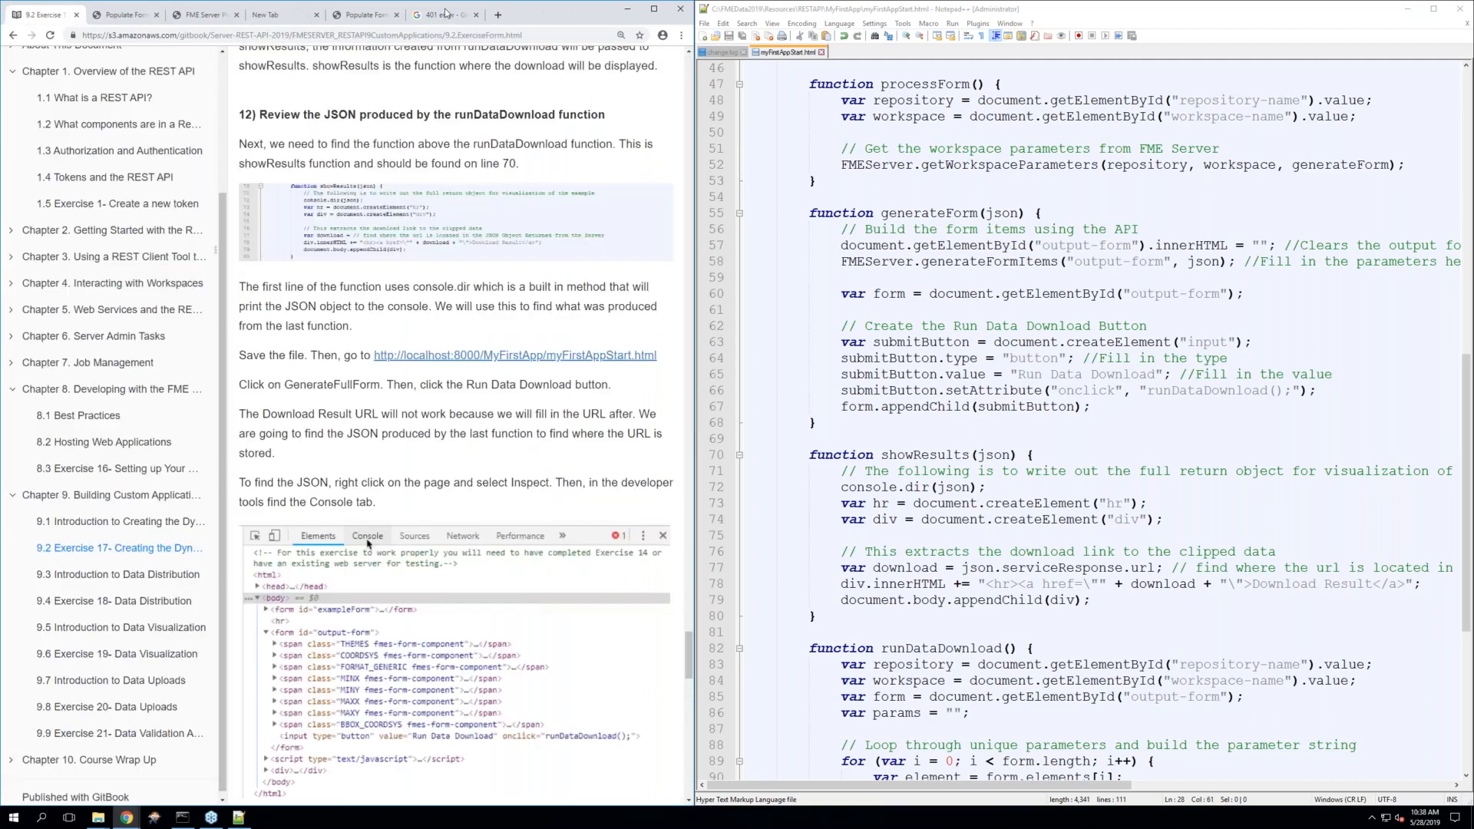
Check the local-file and localhost form pages, and open section 9.3 Introduction to Data Distribution in the training manual
{"action": "left_click", "coordinate": [422, 15]}
{"action": "left_click", "coordinate": [364, 14]}
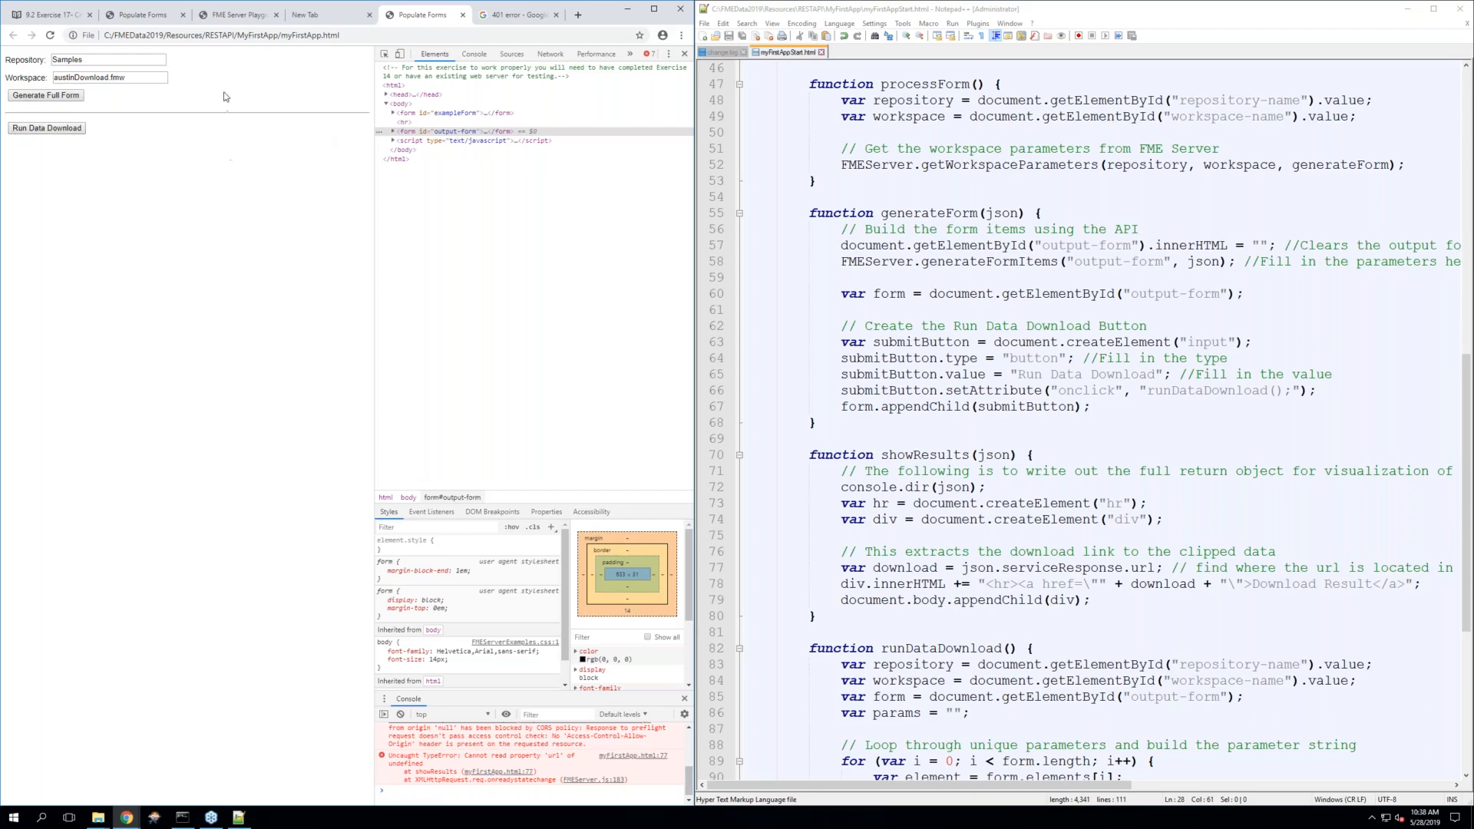
{"action": "left_click", "coordinate": [129, 16]}
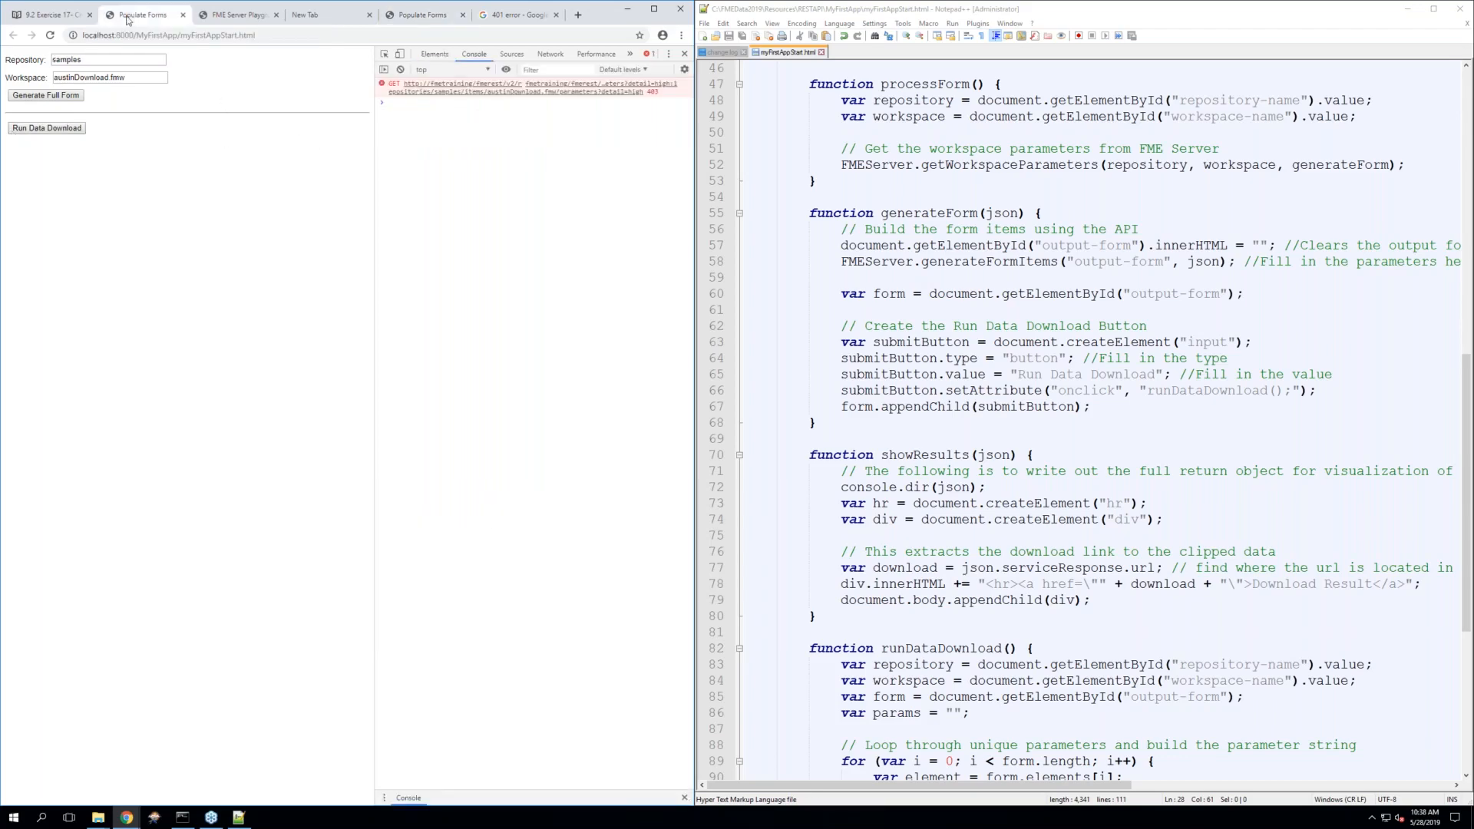
{"action": "left_click", "coordinate": [27, 15]}
{"action": "left_click", "coordinate": [123, 576]}
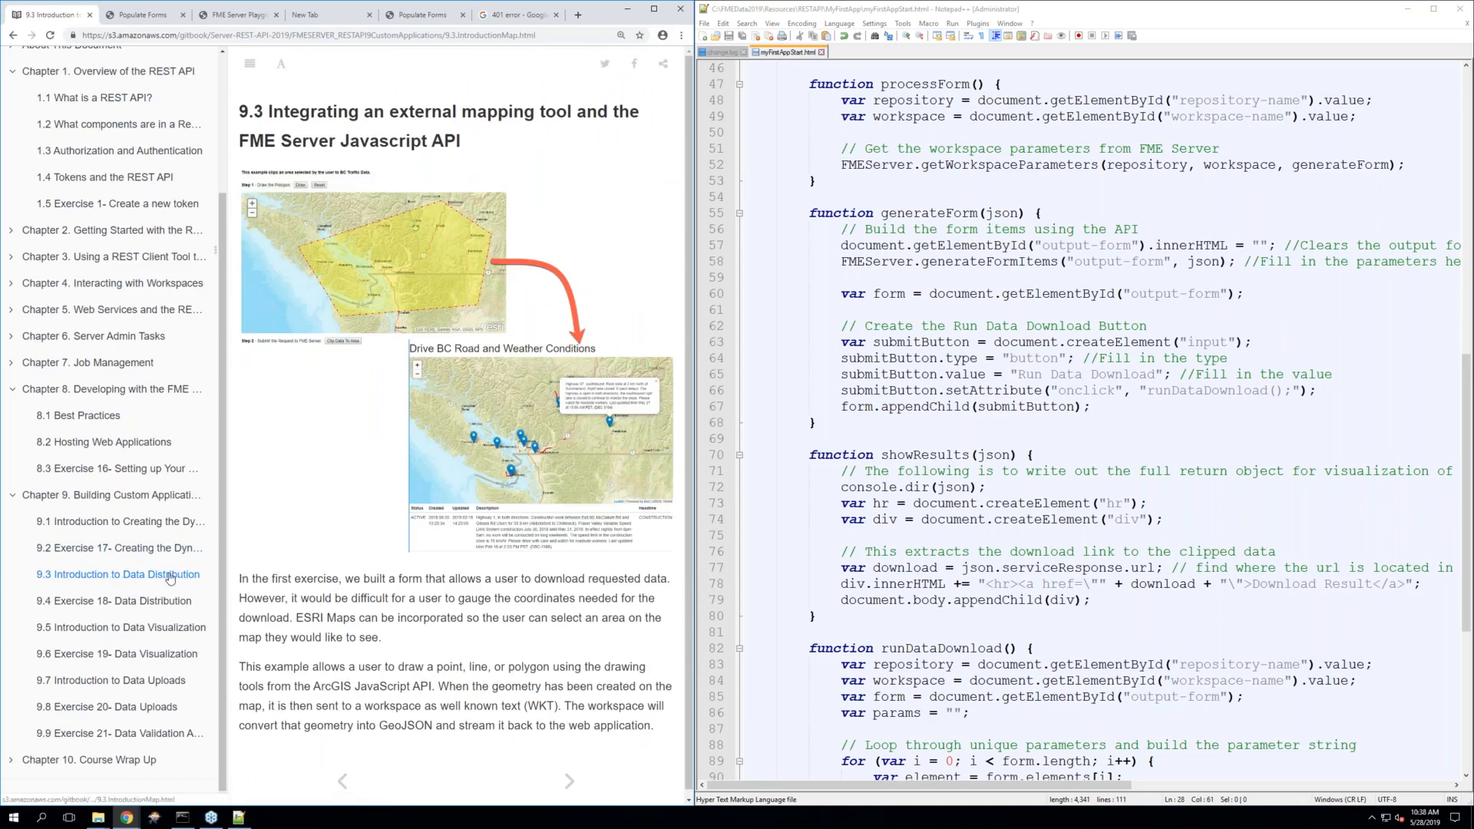
Open 9.4 Exercise 18- Data Distribution and read its overview table, introduction and warning
{"action": "left_click", "coordinate": [87, 603]}
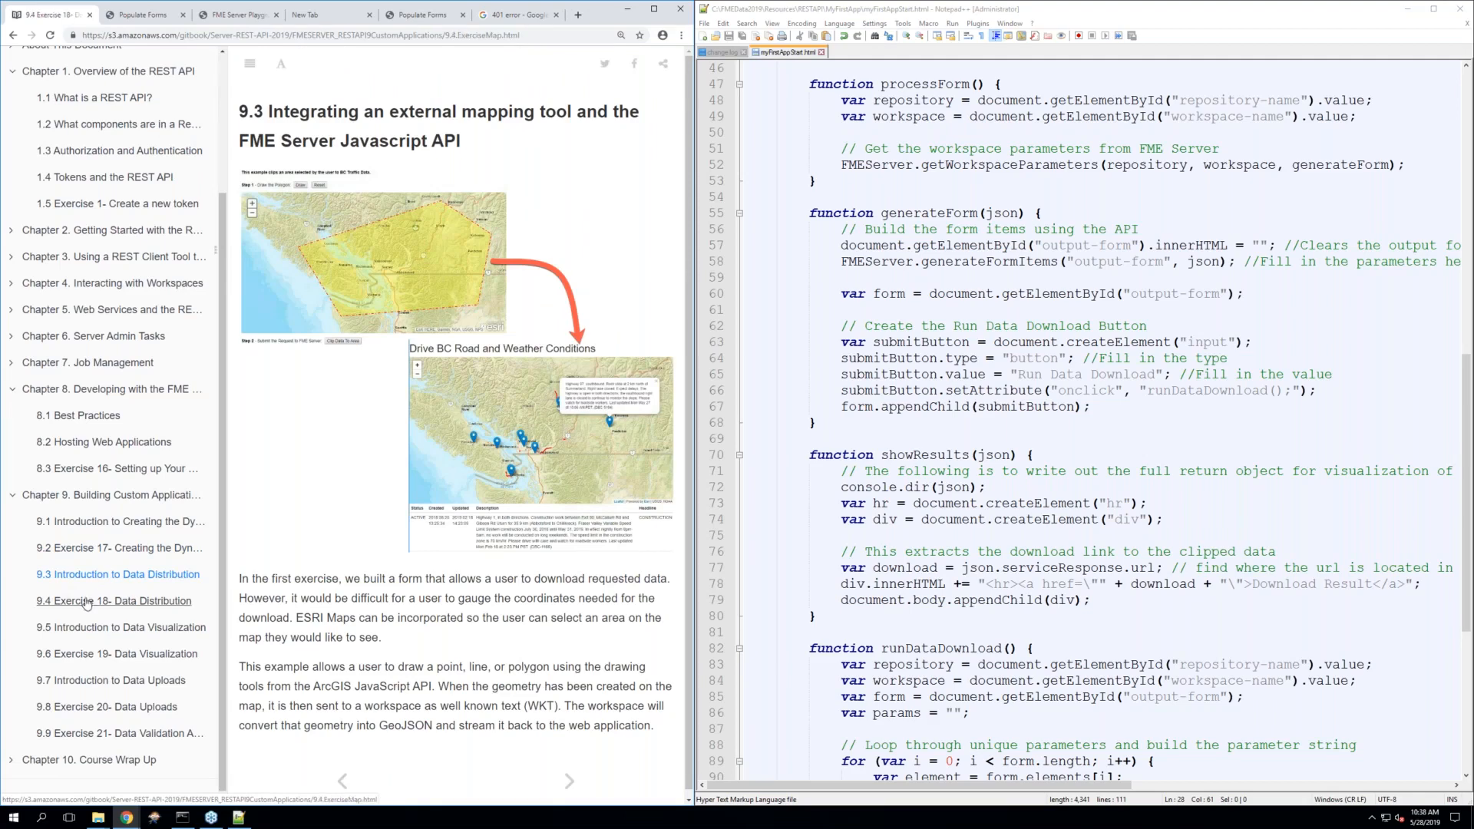
{"action": "scroll", "coordinate": [430, 578], "scroll_direction": "down", "scroll_amount": 2}
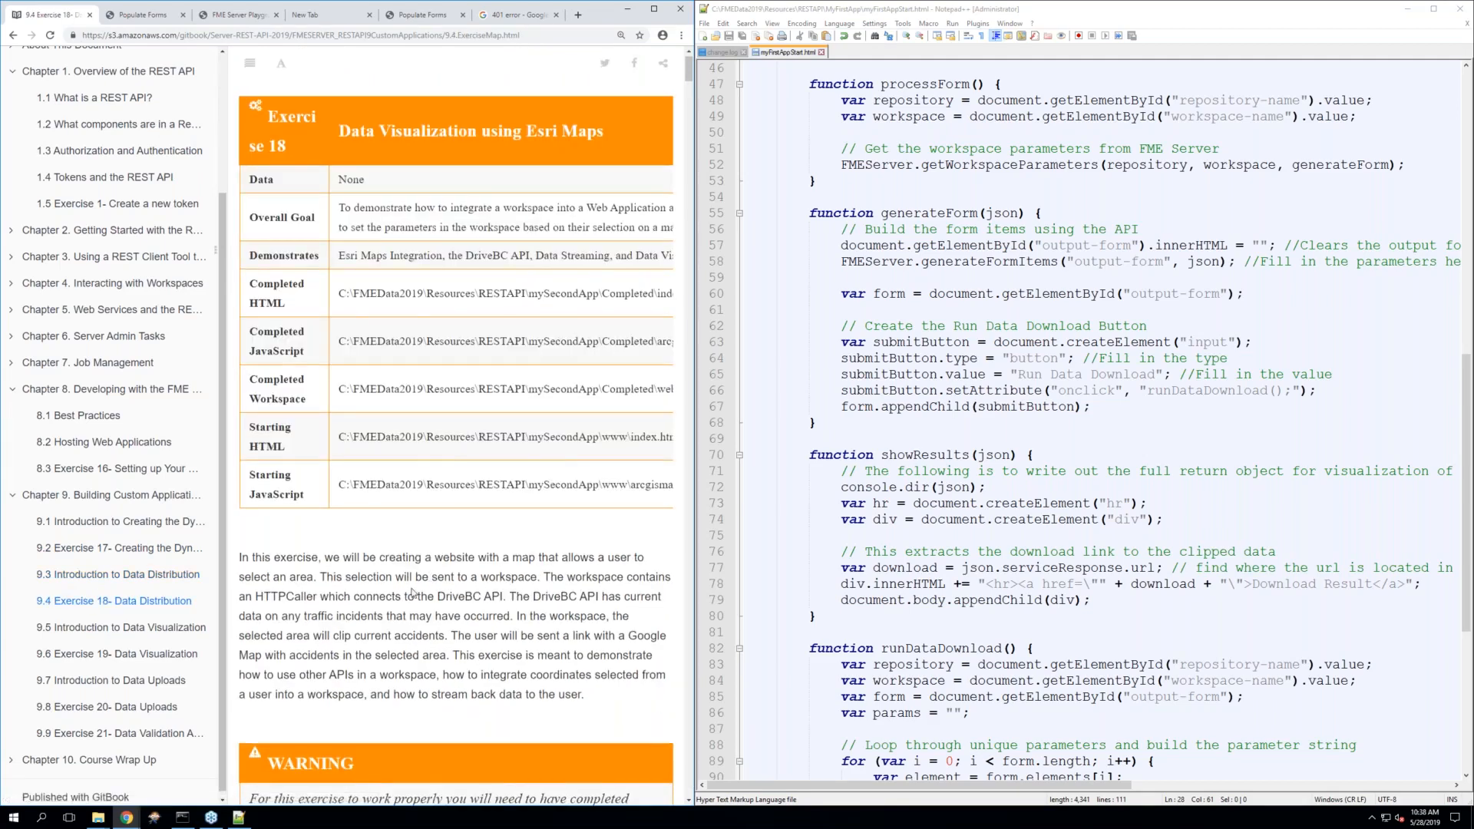
{"action": "scroll", "coordinate": [679, 223], "scroll_direction": "up", "scroll_amount": 1}
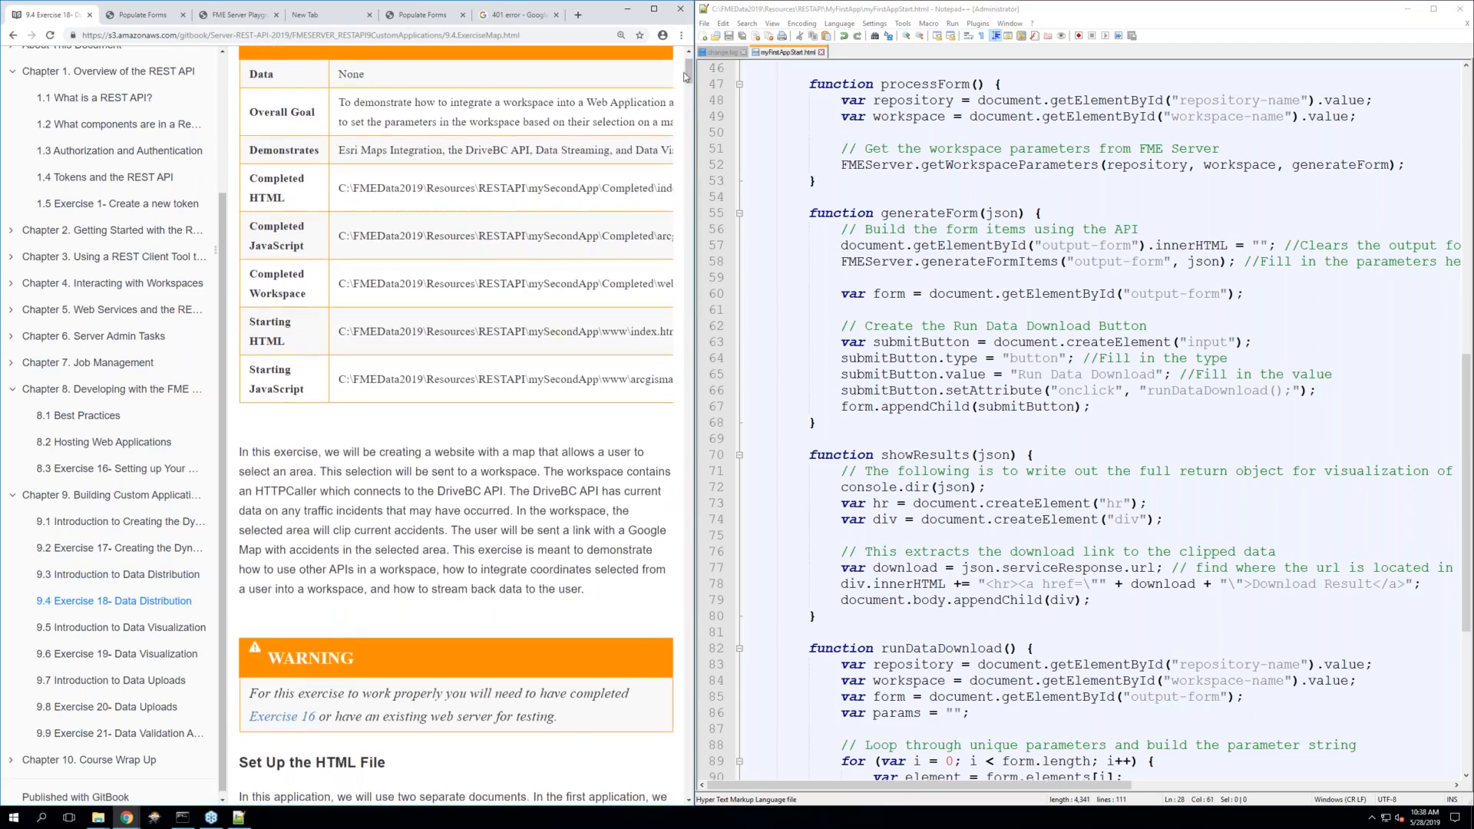
{"action": "scroll", "coordinate": [688, 113], "scroll_direction": "down", "scroll_amount": 2}
{"action": "left_click_drag", "start_coordinate": [689, 114], "coordinate": [659, 382]}
Review the external mapping tool example in section 9.3 and return to 9.4 Exercise 18- Data Distribution
{"action": "left_click", "coordinate": [153, 583]}
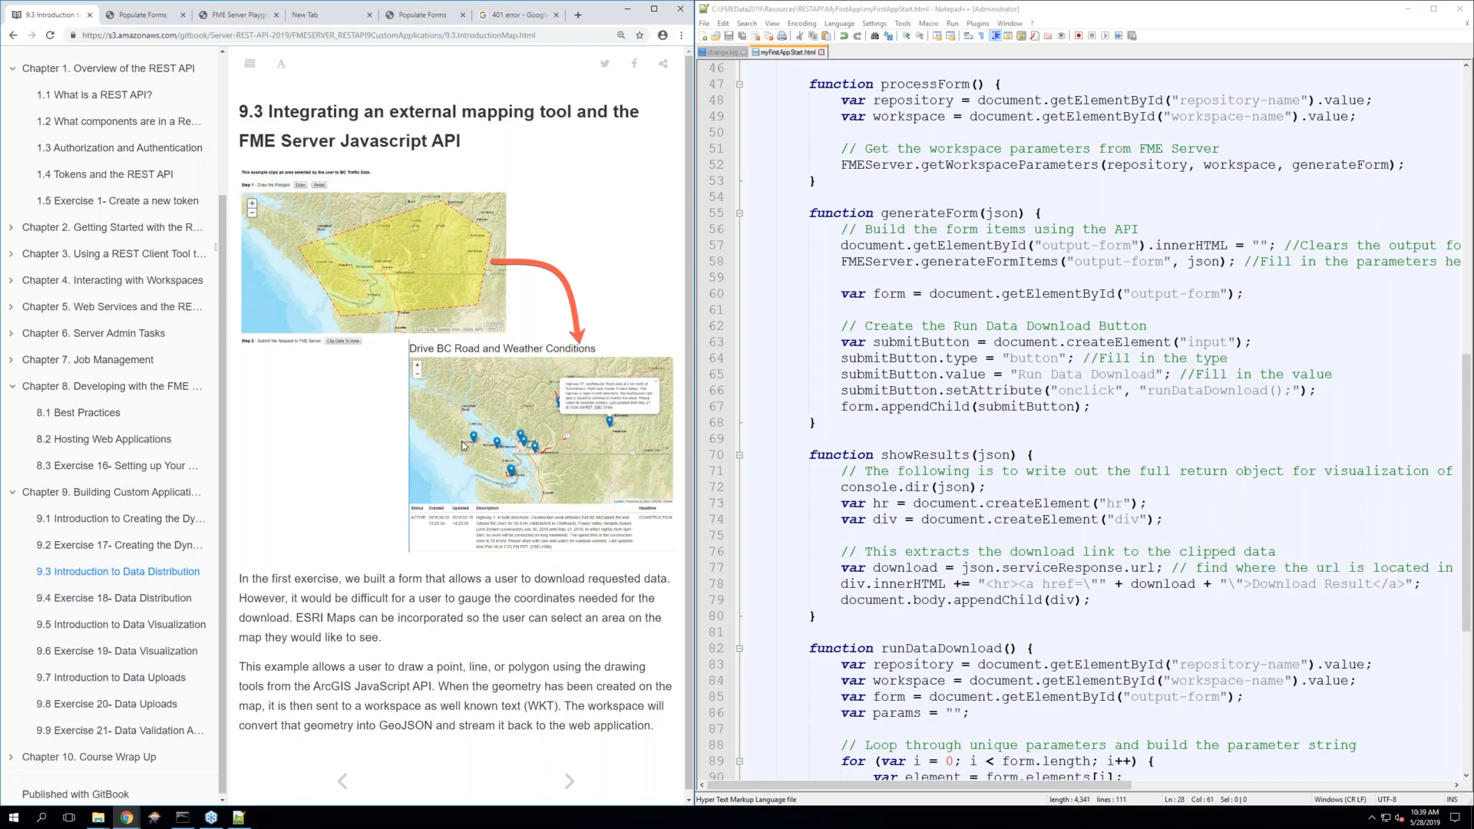
{"action": "scroll", "coordinate": [464, 445], "scroll_direction": "down", "scroll_amount": 1}
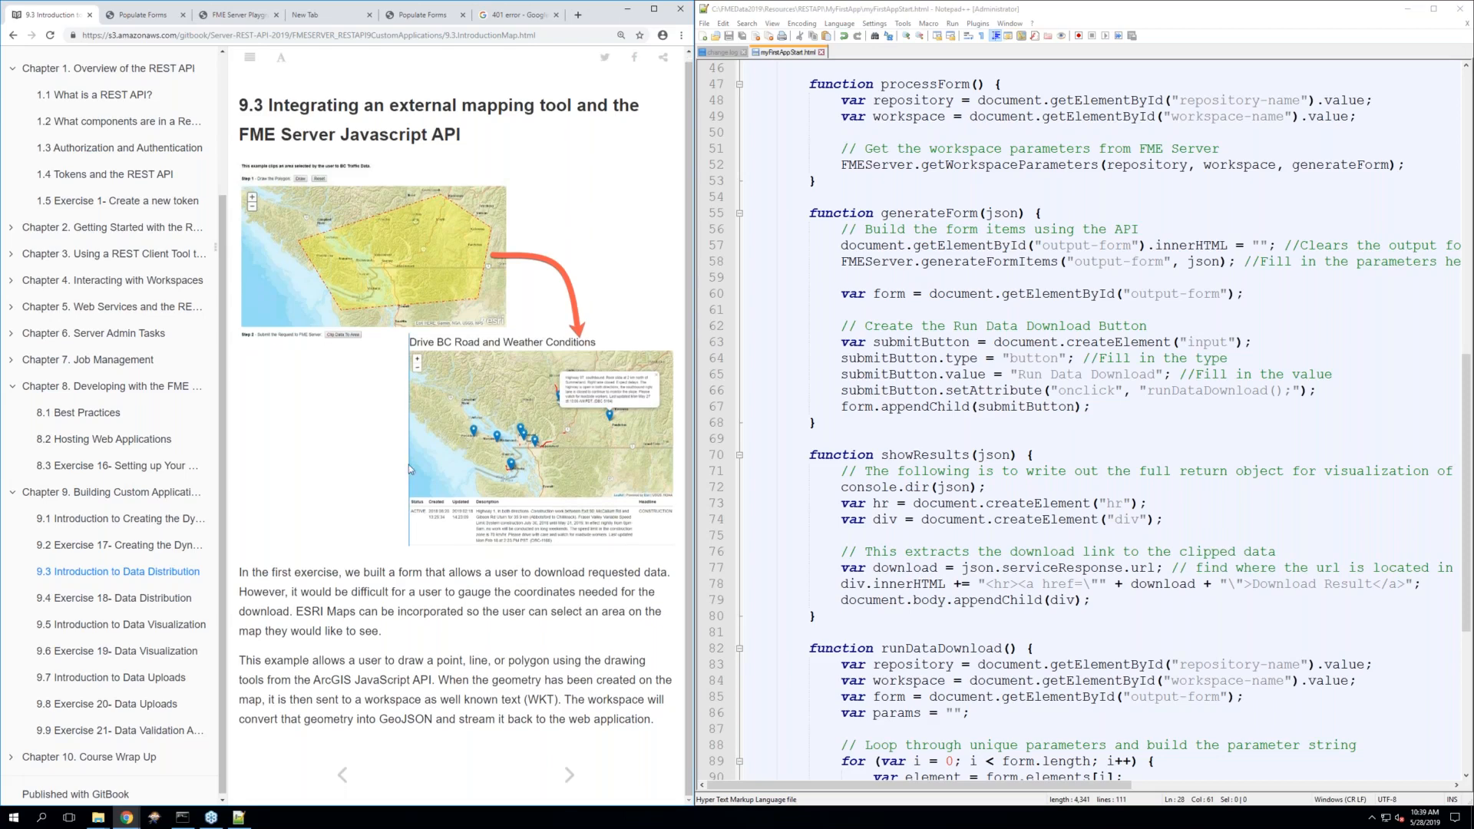
{"action": "left_click", "coordinate": [52, 605]}
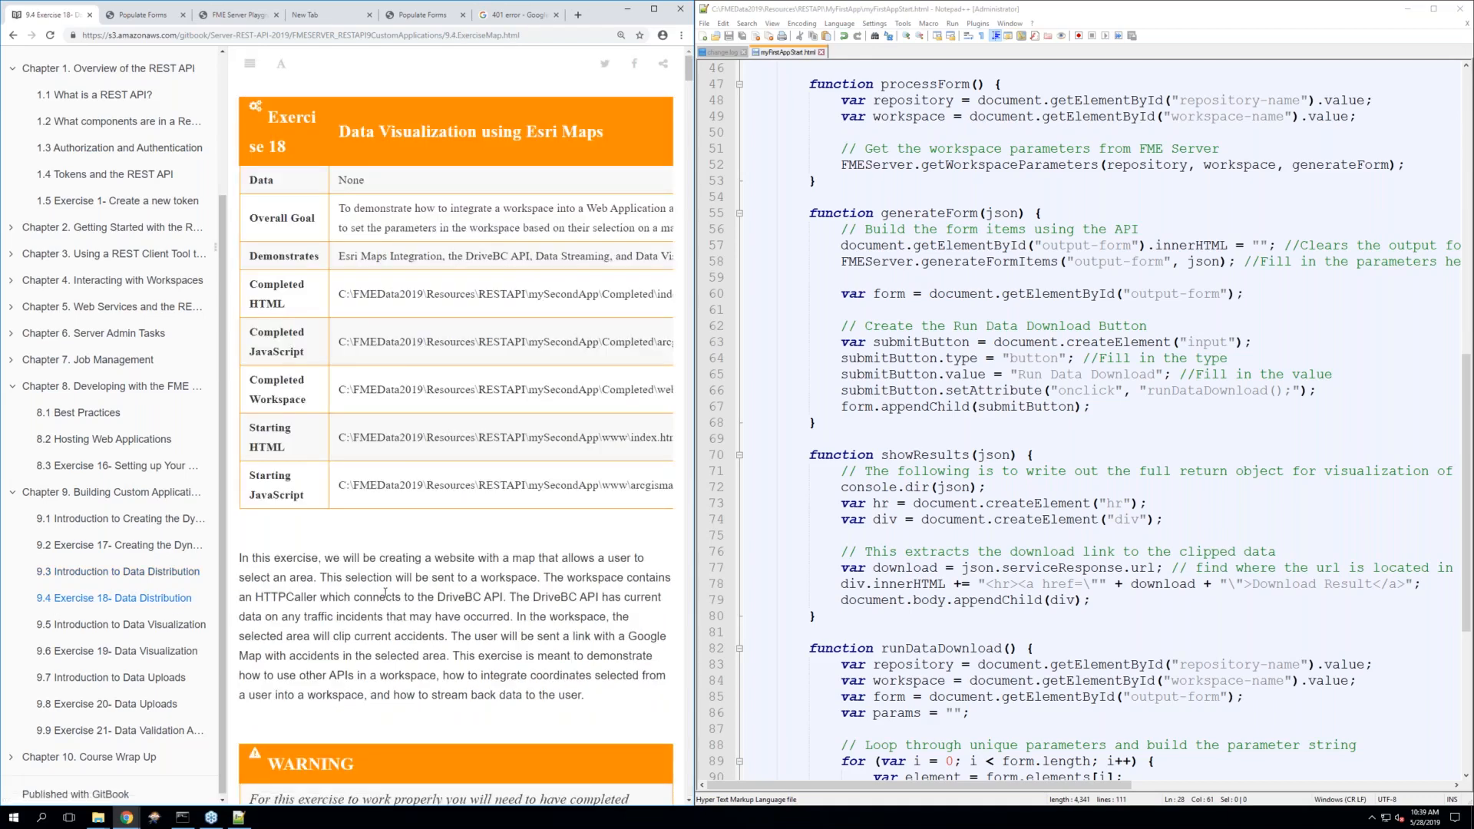
Skim Exercise 18 down to Create a Workspace and highlight the heading "11) Open a blank workspace and add a Creator Transformer"
{"action": "scroll", "coordinate": [376, 593], "scroll_direction": "down", "scroll_amount": 6}
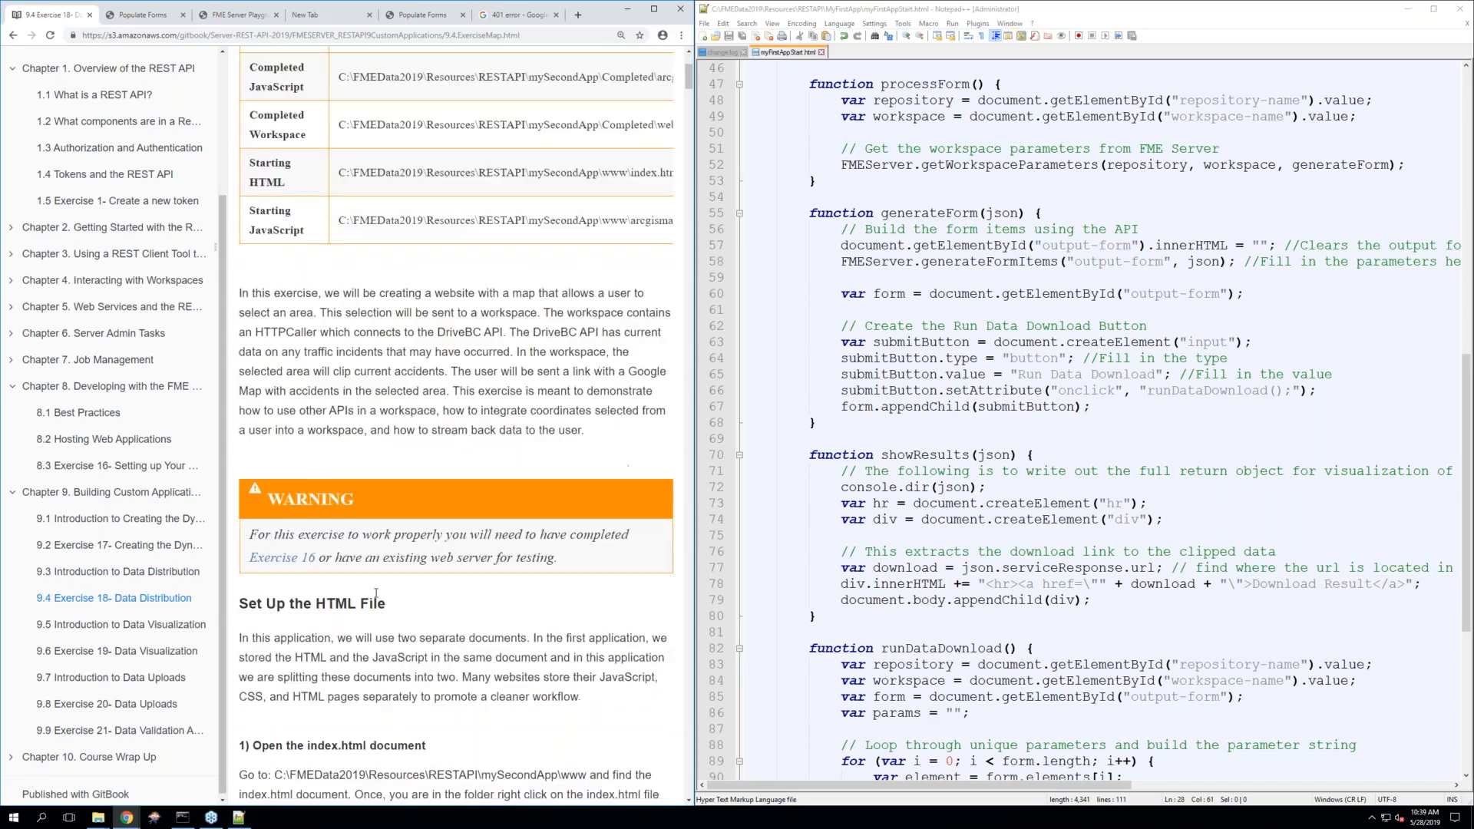
{"action": "scroll", "coordinate": [375, 593], "scroll_direction": "down", "scroll_amount": 18}
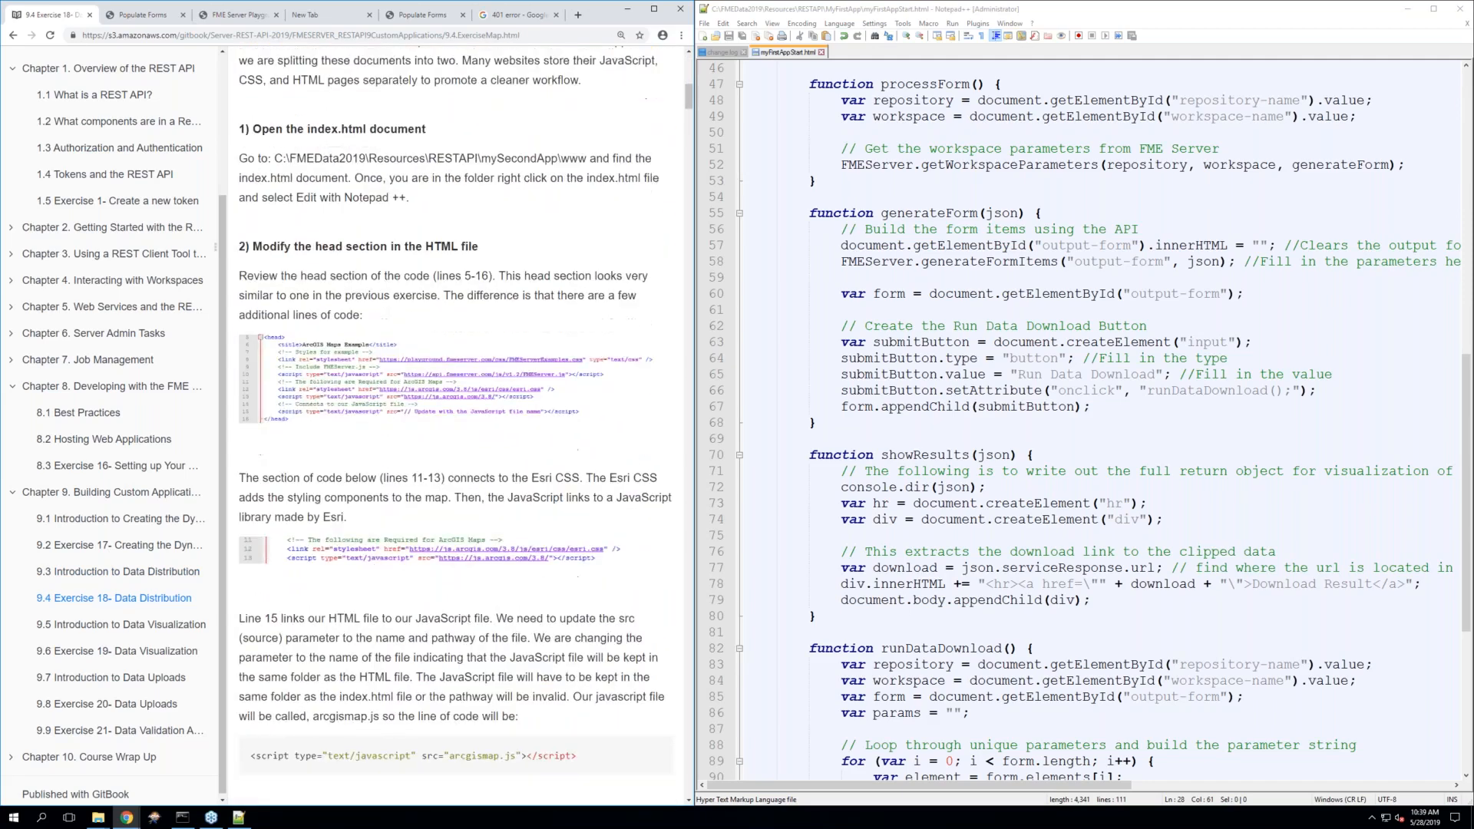
{"action": "scroll", "coordinate": [456, 426], "scroll_direction": "down", "scroll_amount": 20}
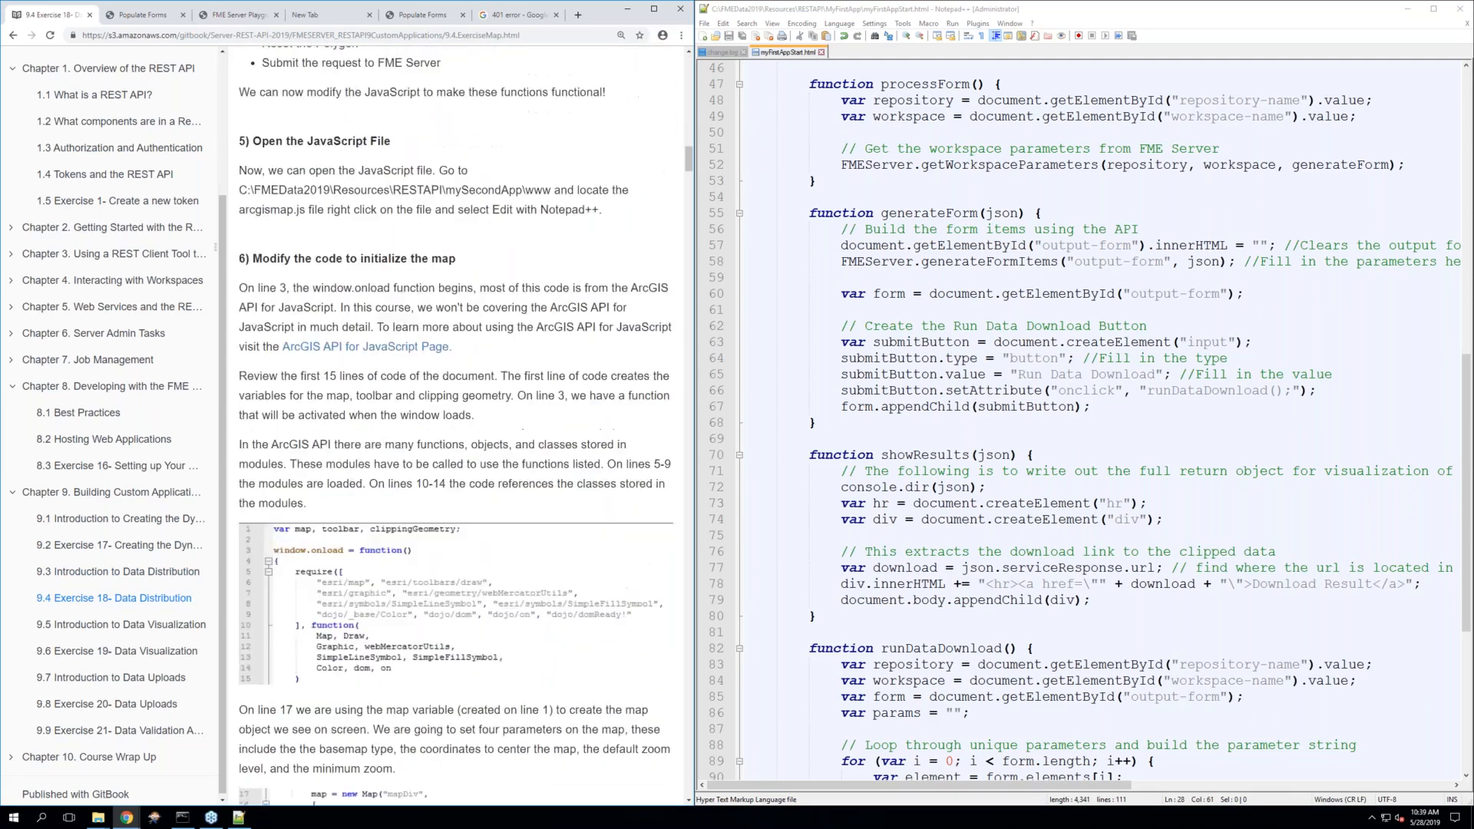
{"action": "scroll", "coordinate": [456, 426], "scroll_direction": "down", "scroll_amount": 11}
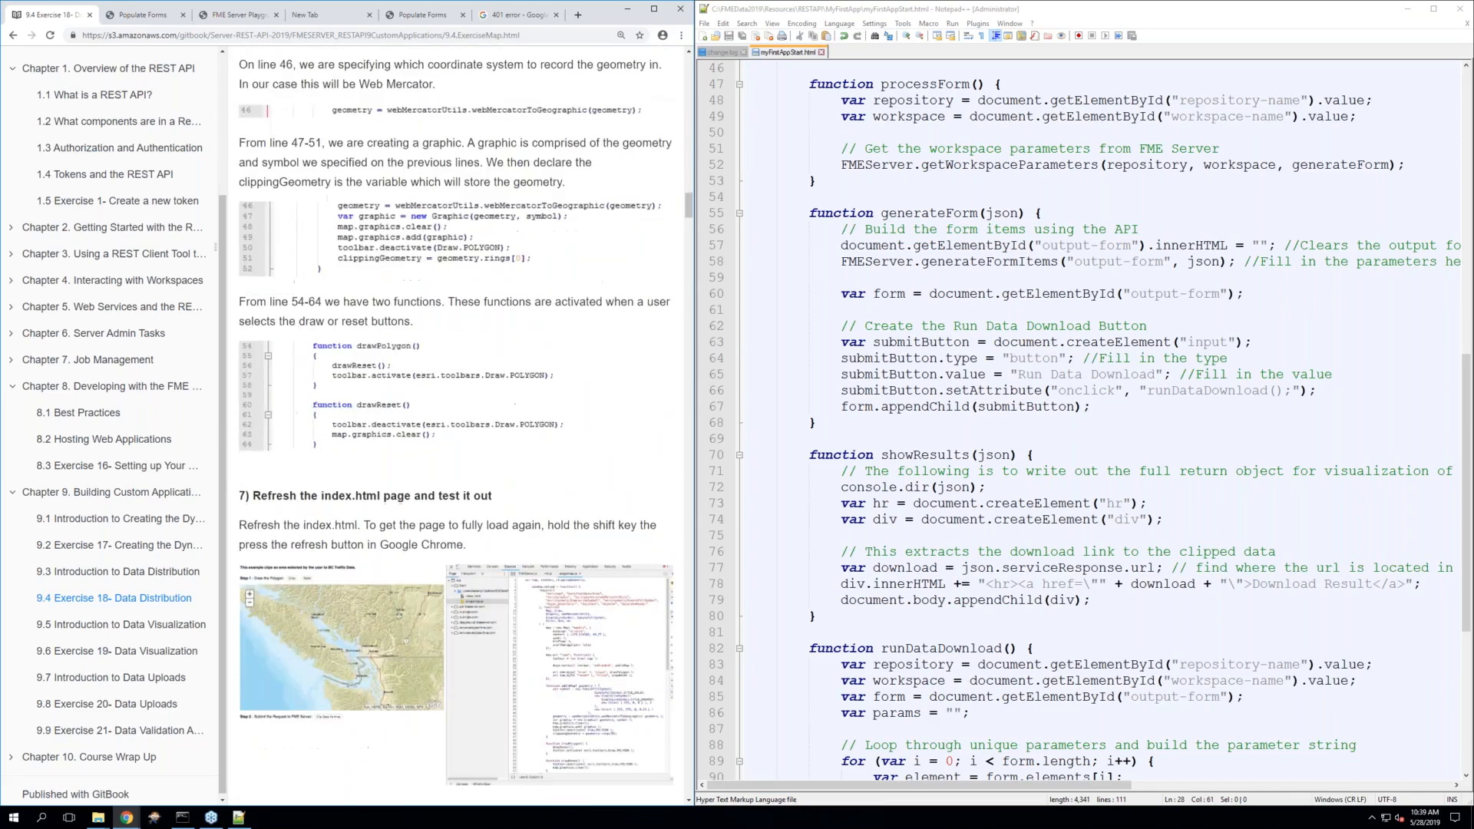
{"action": "scroll", "coordinate": [456, 426], "scroll_direction": "down", "scroll_amount": 15}
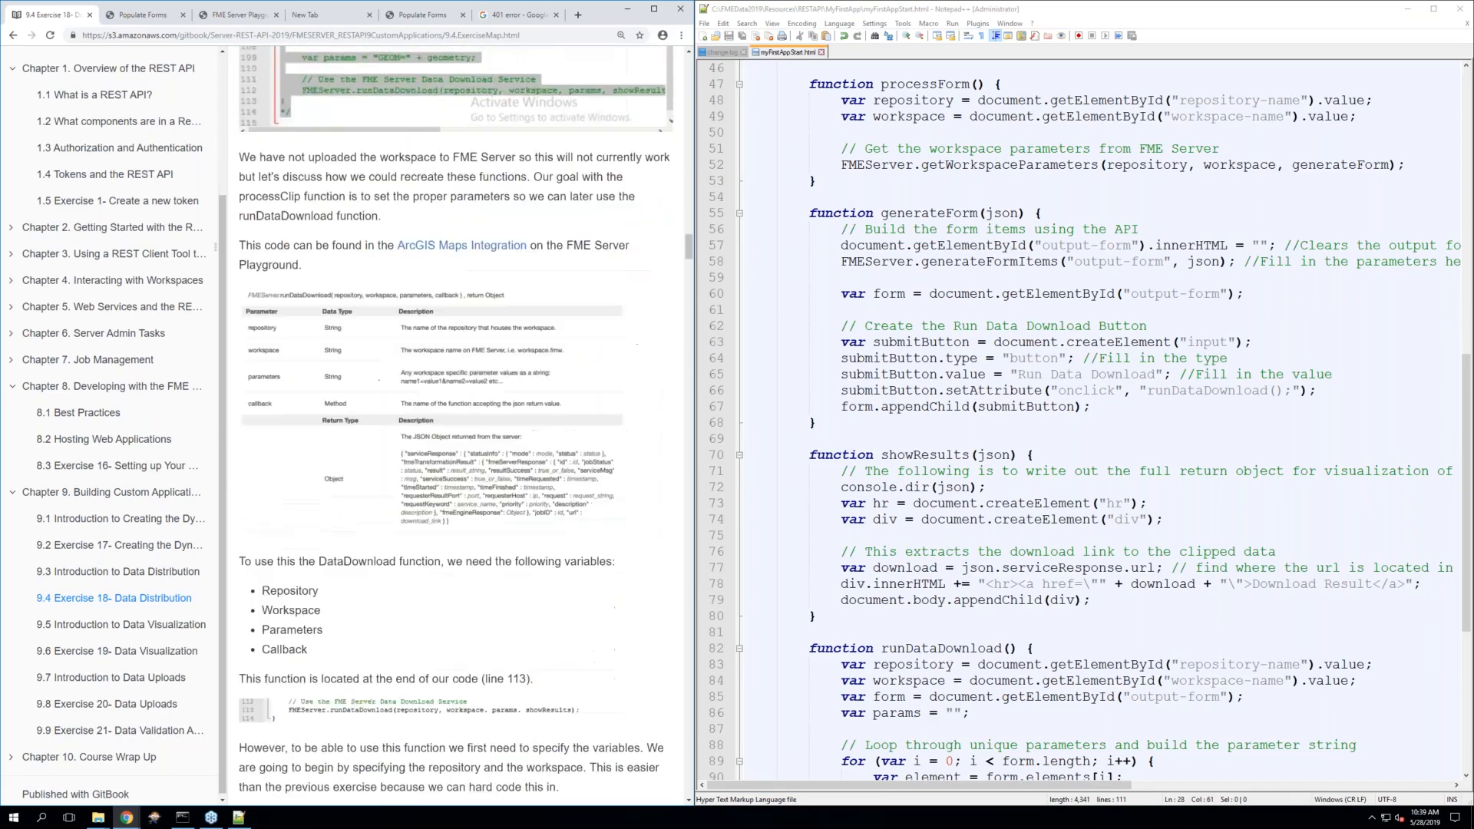
{"action": "scroll", "coordinate": [456, 426], "scroll_direction": "down", "scroll_amount": 17}
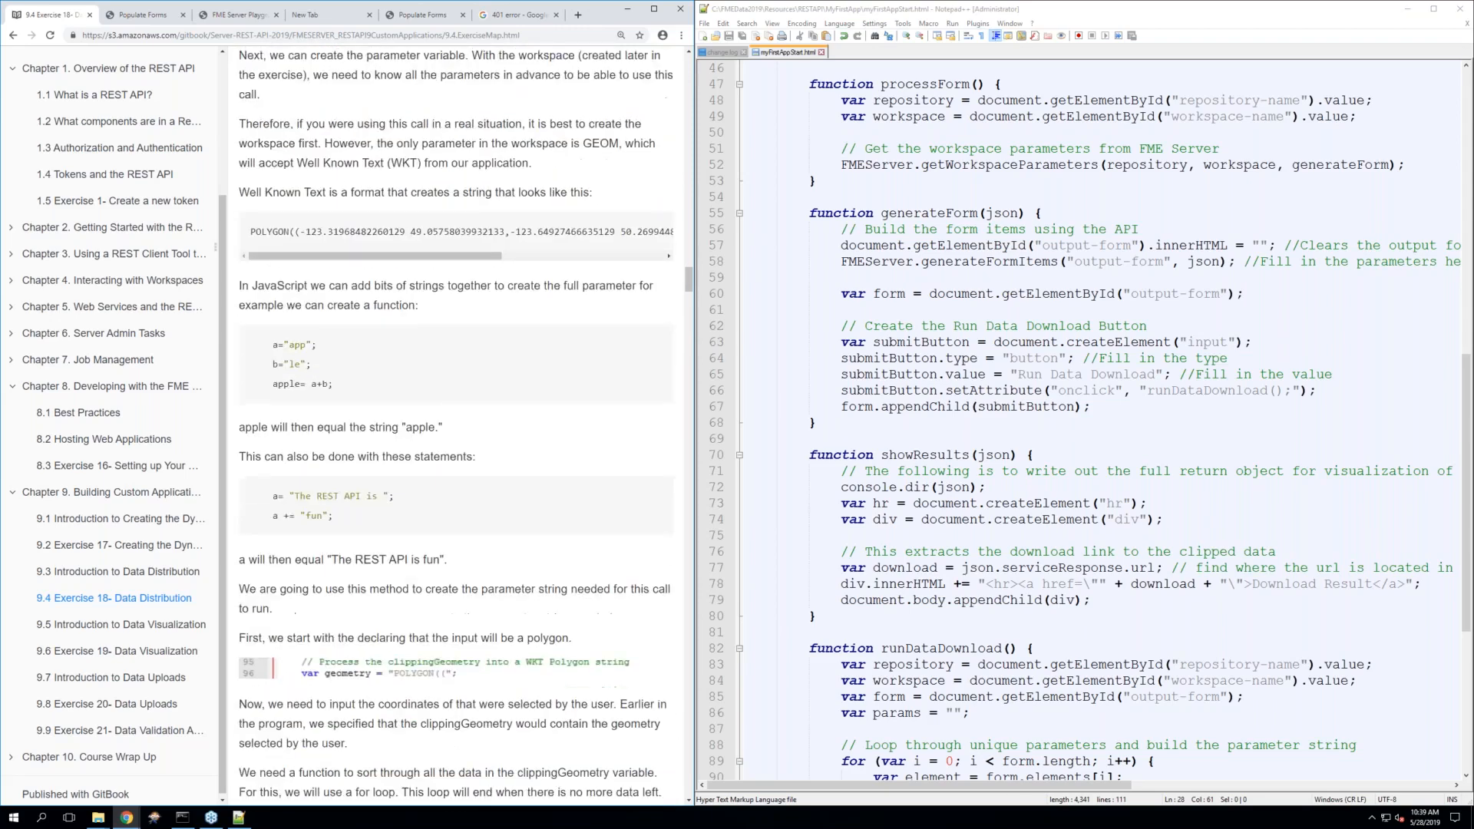
{"action": "scroll", "coordinate": [456, 426], "scroll_direction": "down", "scroll_amount": 18}
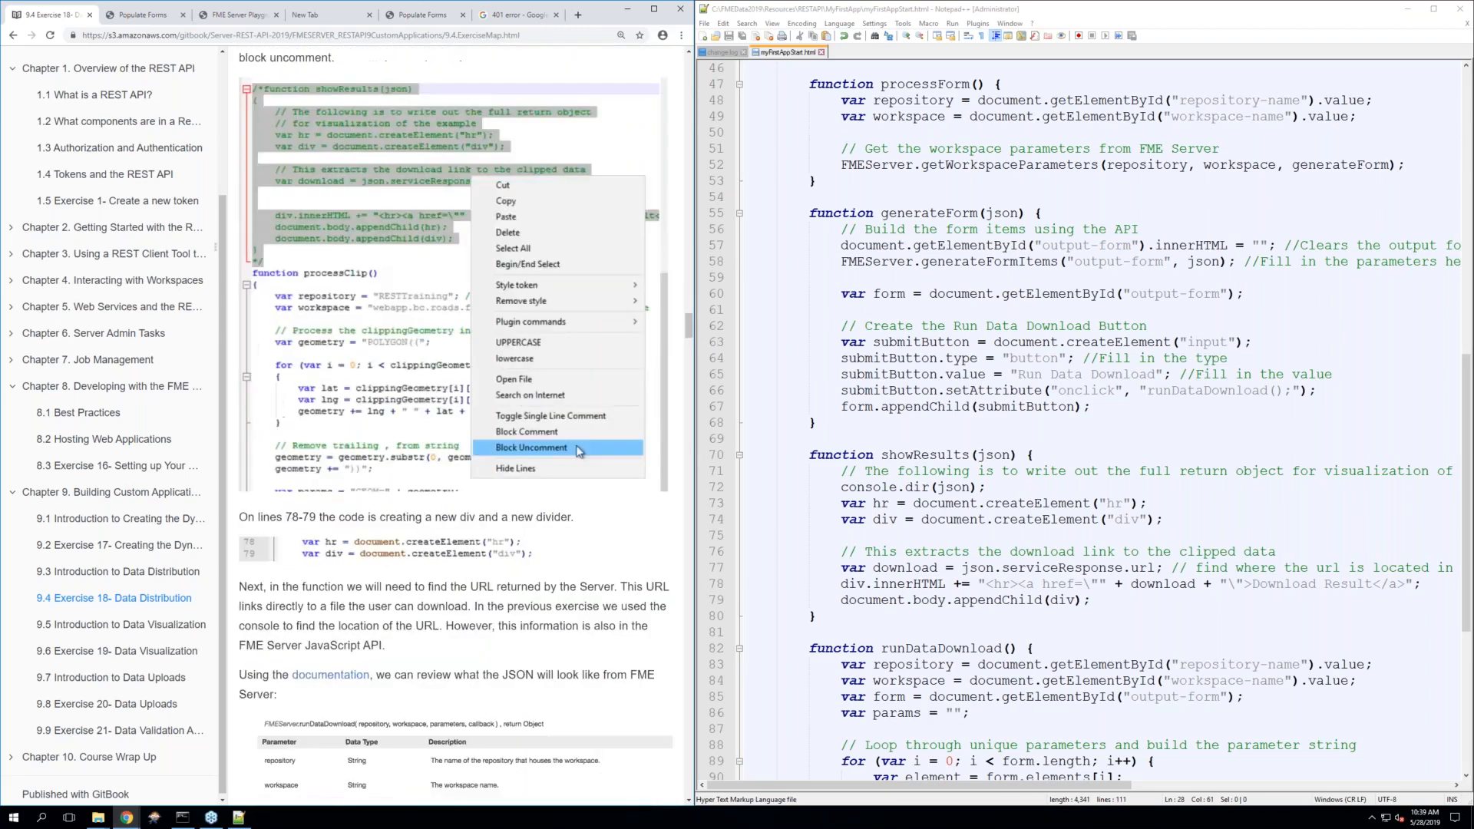
{"action": "scroll", "coordinate": [268, 198], "scroll_direction": "up", "scroll_amount": 1}
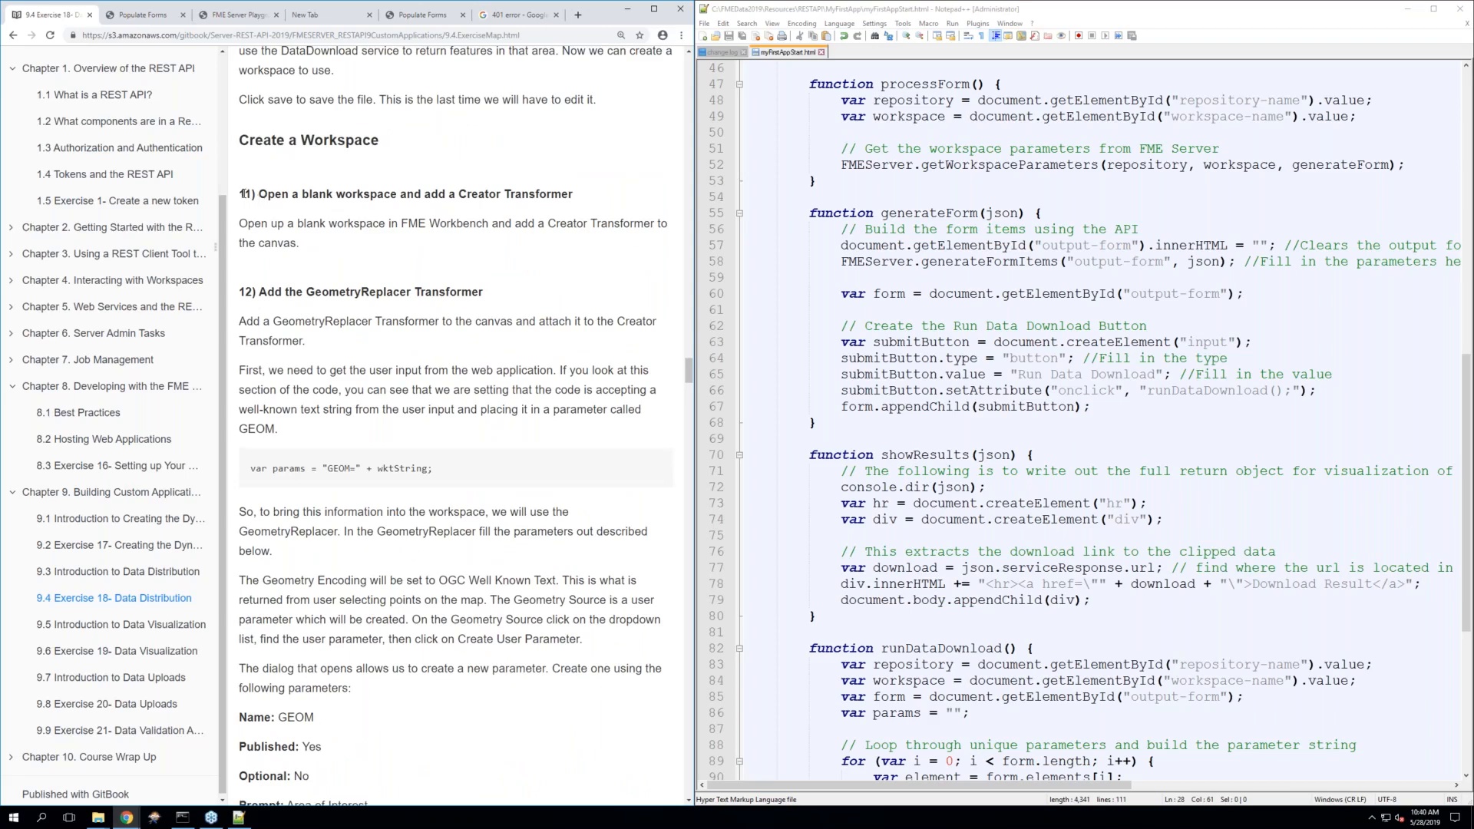
{"action": "left_click_drag", "start_coordinate": [240, 193], "coordinate": [568, 195]}
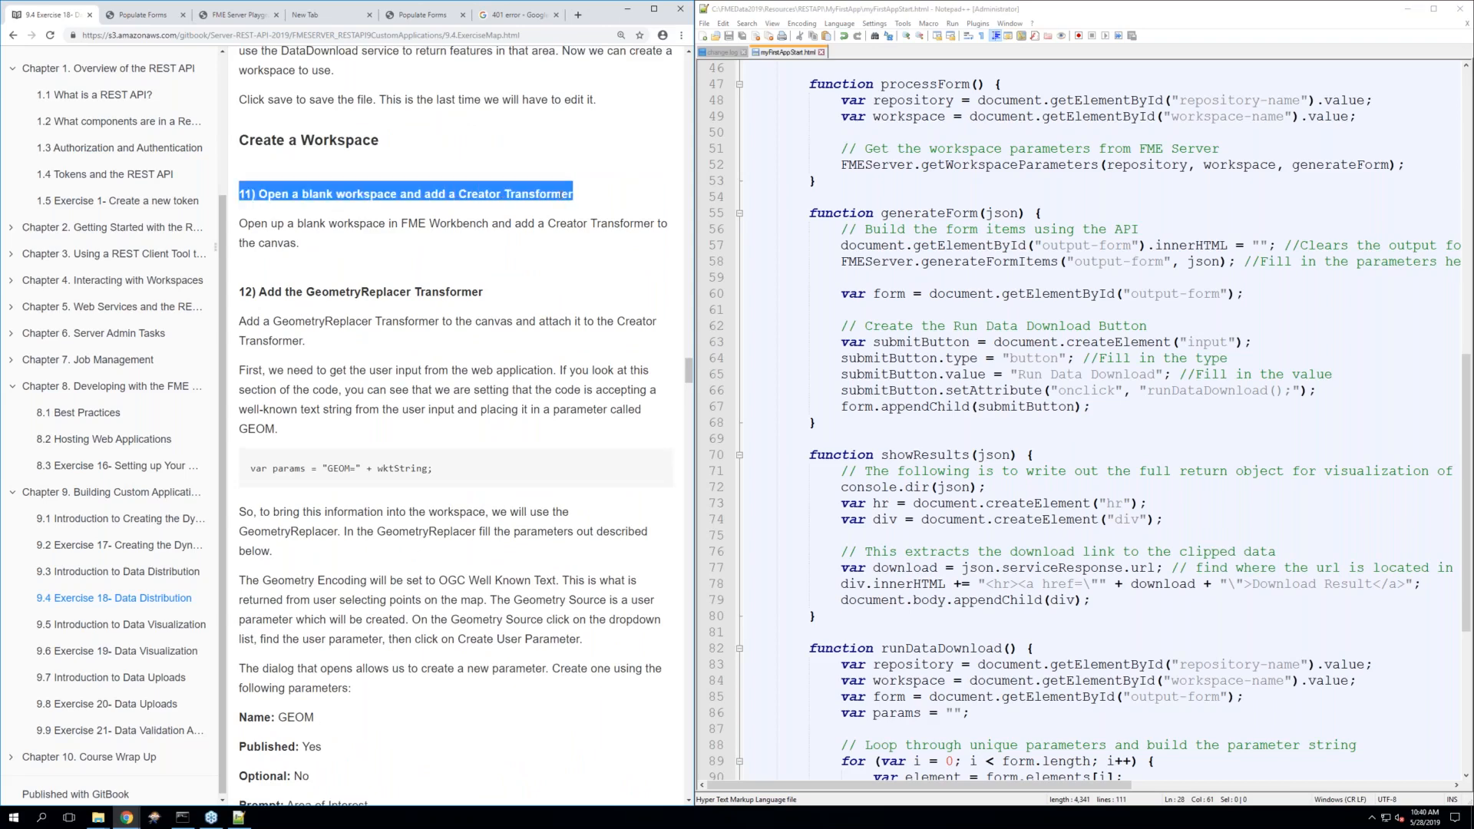
{"action": "left_click", "coordinate": [554, 201]}
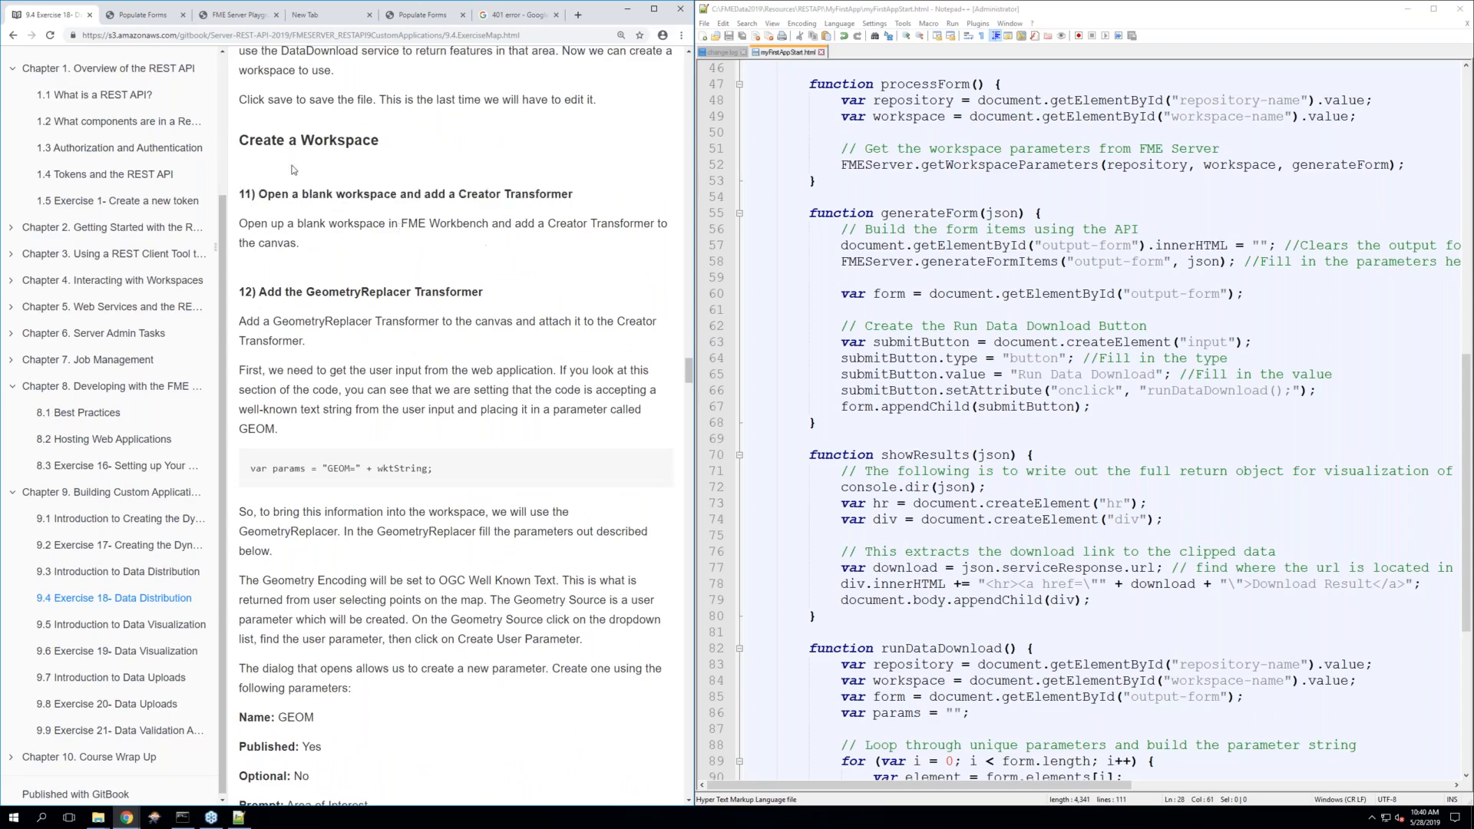
{"action": "left_click_drag", "start_coordinate": [245, 193], "coordinate": [579, 192]}
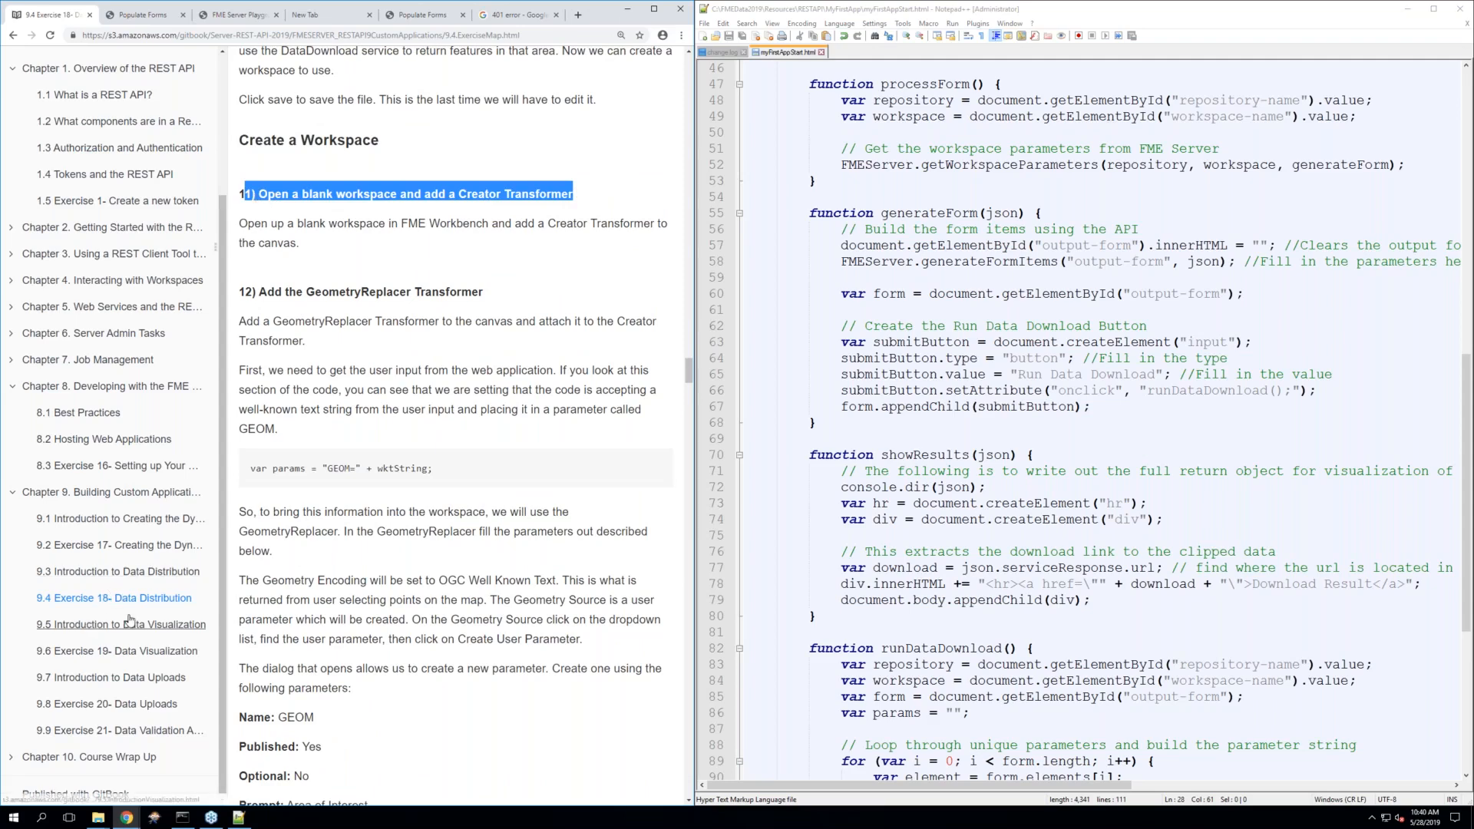
{"action": "scroll", "coordinate": [130, 620], "scroll_direction": "down", "scroll_amount": 1}
{"action": "left_click", "coordinate": [379, 337]}
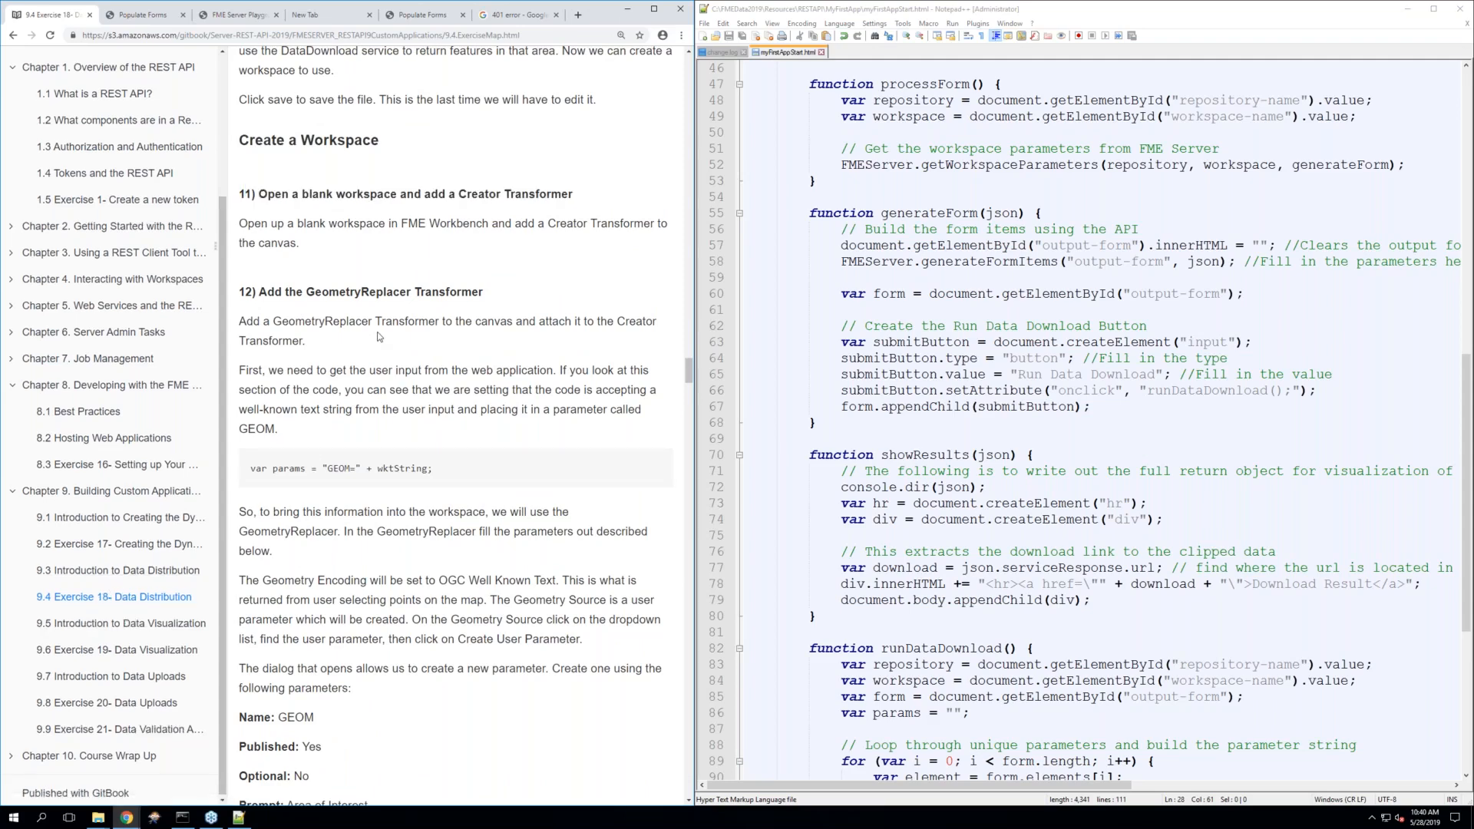
Close the Notepad++ code editor and minimize the command prompt, form app browser windows and engineresults folder, keeping the training manual open
{"action": "left_click", "coordinate": [1464, 10]}
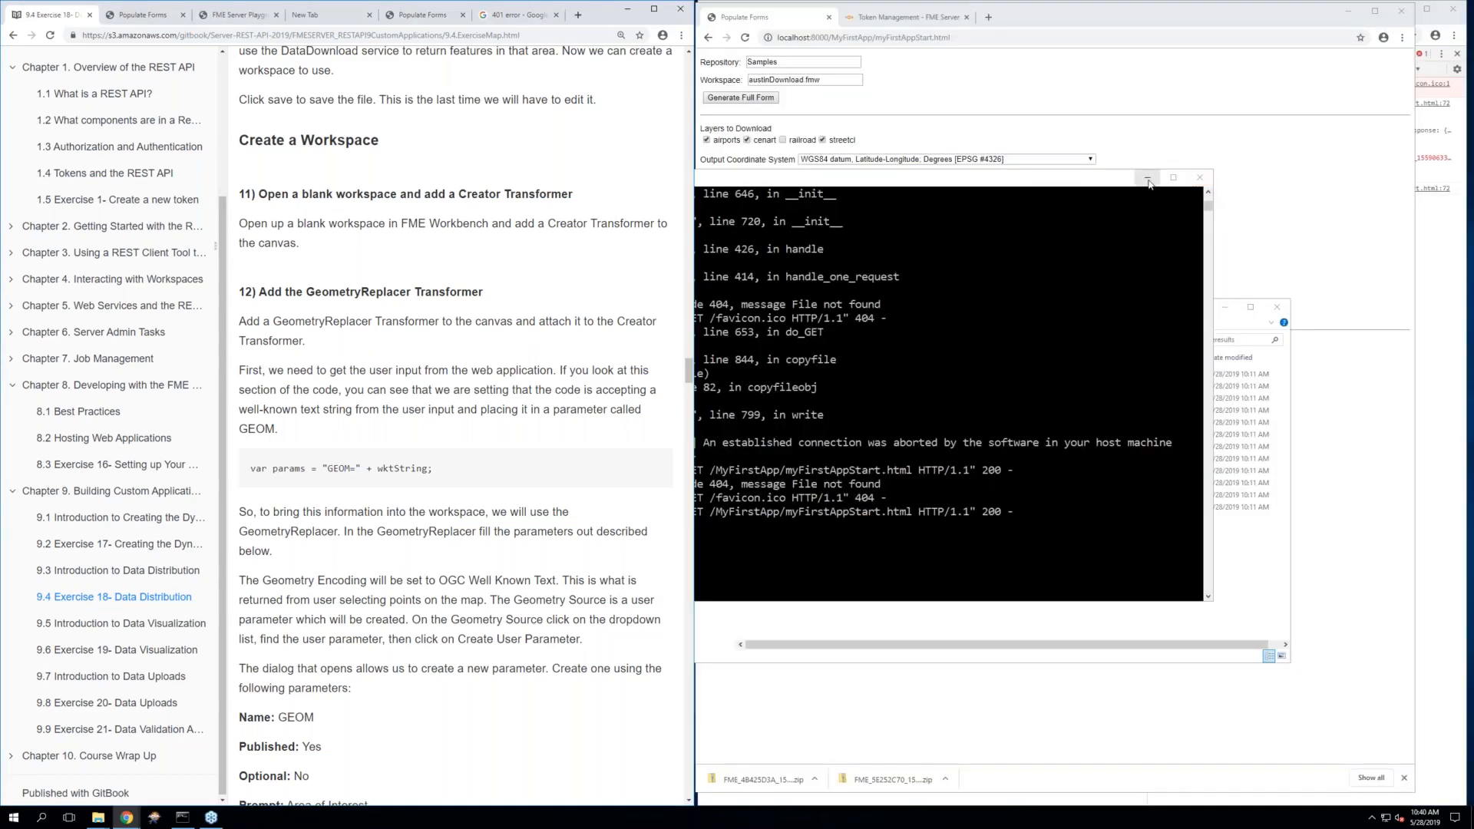
{"action": "left_click", "coordinate": [1148, 179]}
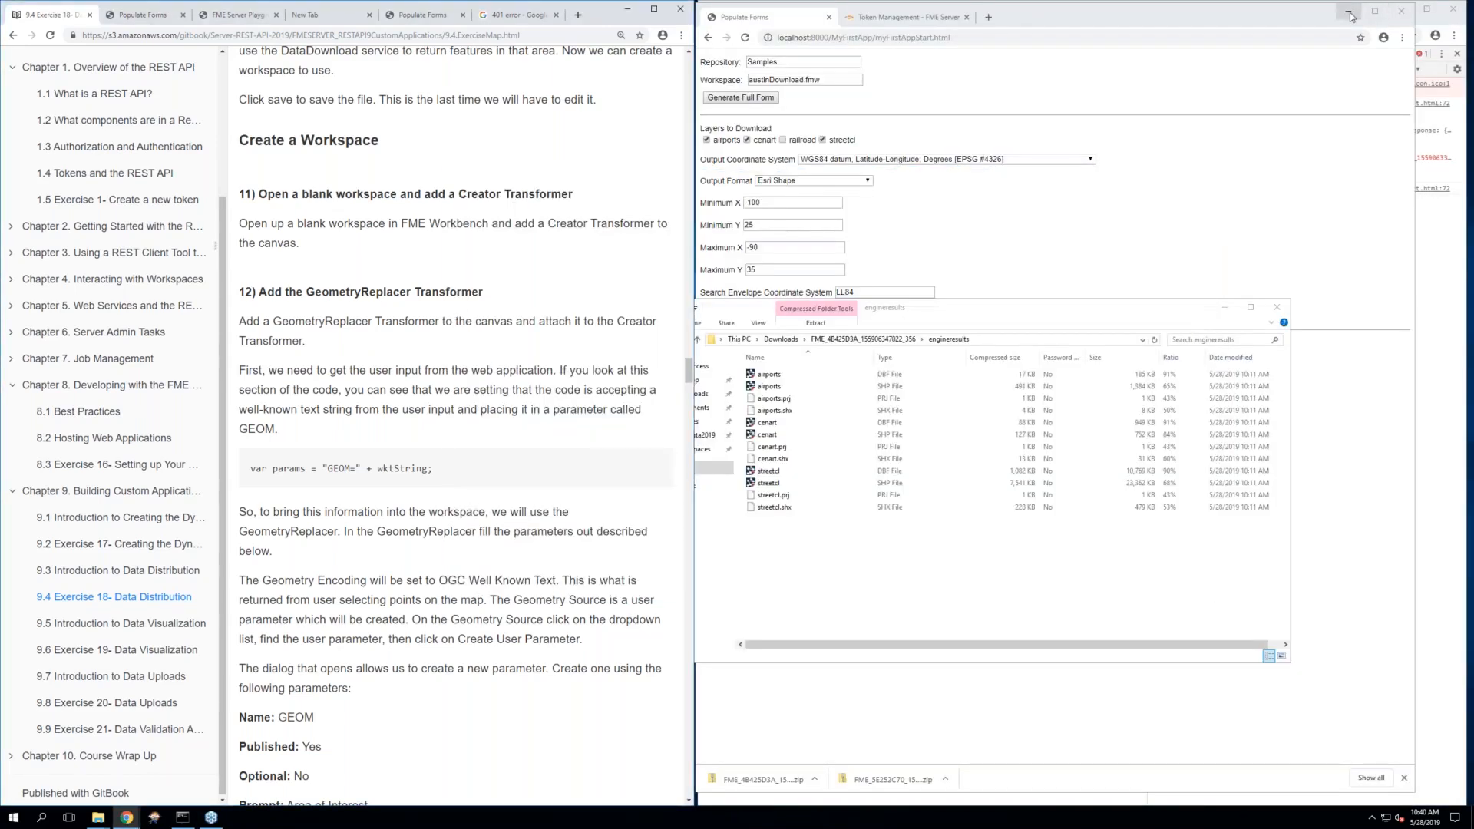
{"action": "left_click", "coordinate": [1350, 13]}
{"action": "left_click", "coordinate": [1402, 11]}
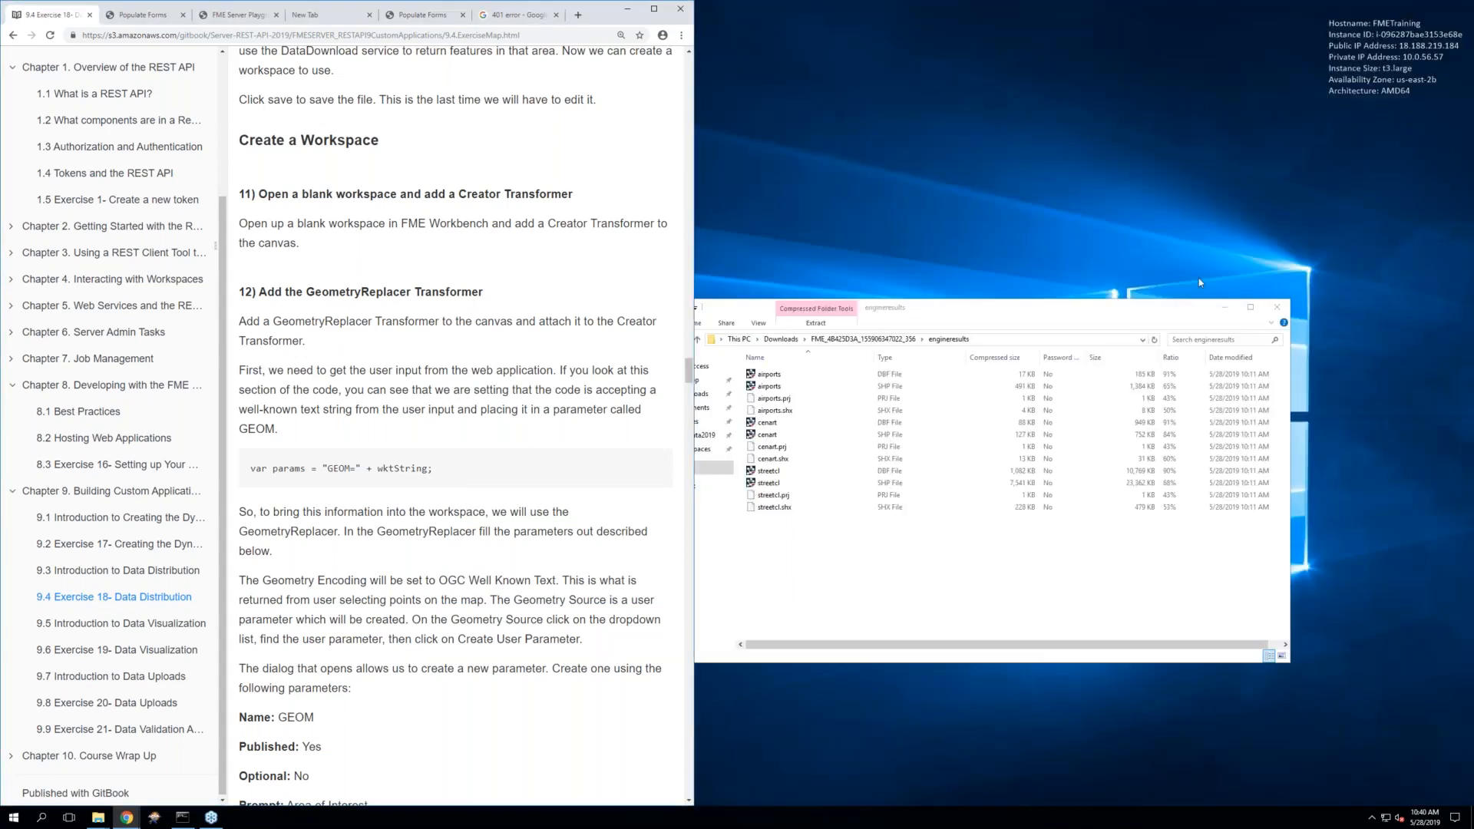
{"action": "left_click", "coordinate": [1222, 306]}
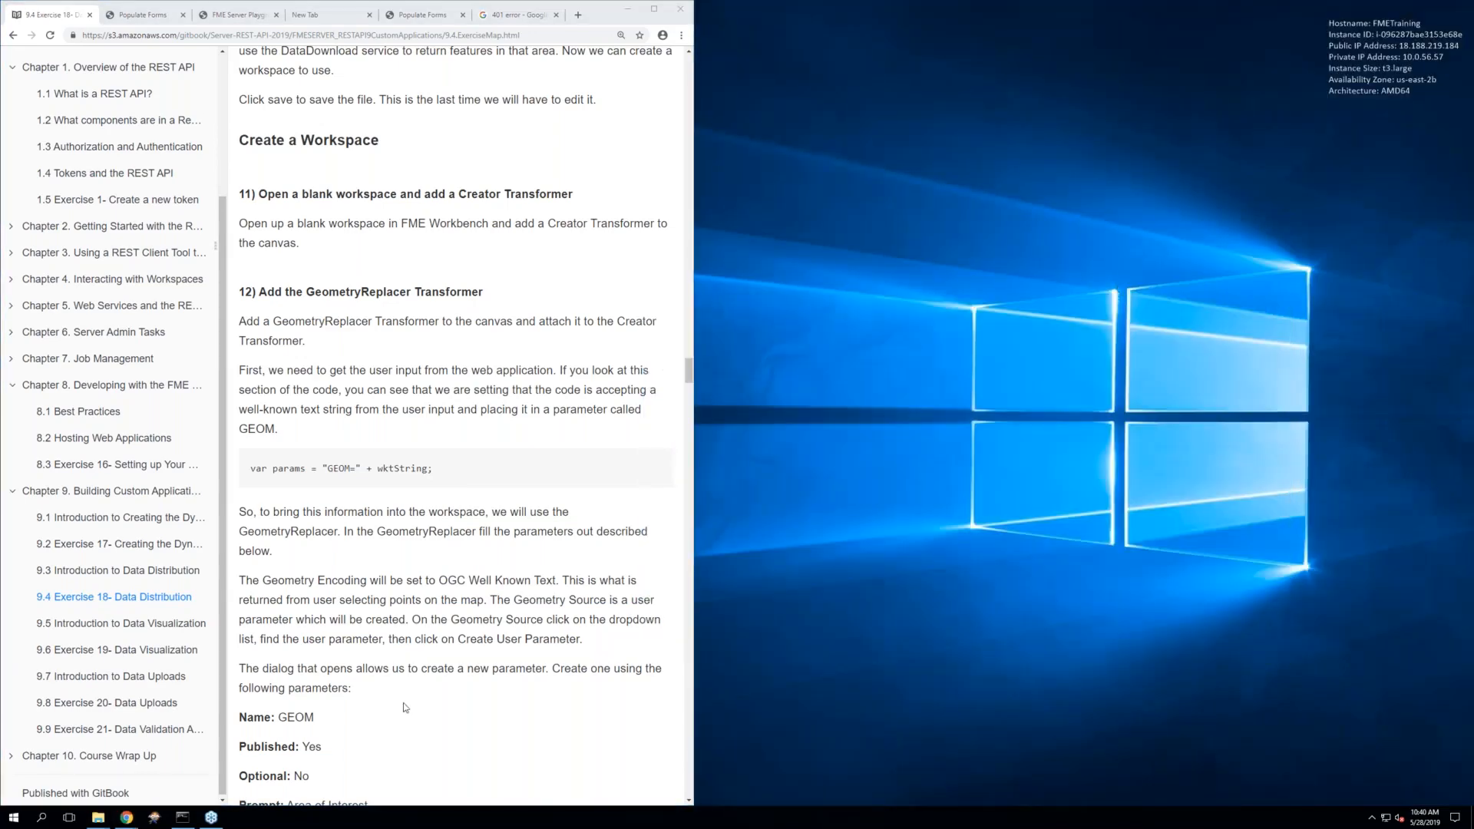
Launch FME Workbench 2019.0 and snap its window beside the training manual
{"action": "left_click", "coordinate": [153, 818]}
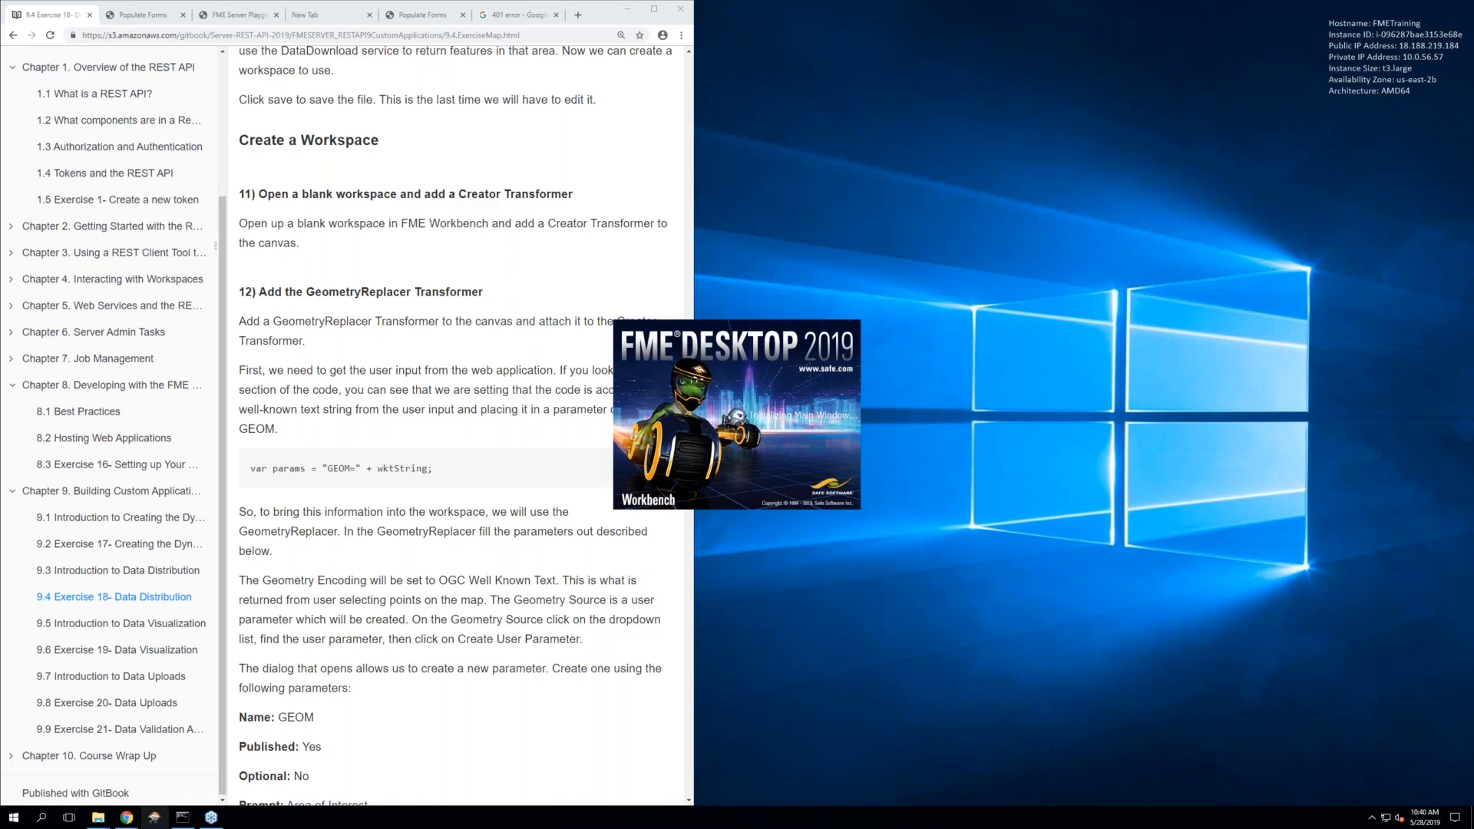
{"action": "left_click", "coordinate": [14, 816]}
{"action": "scroll", "coordinate": [92, 743], "scroll_direction": "down", "scroll_amount": 3}
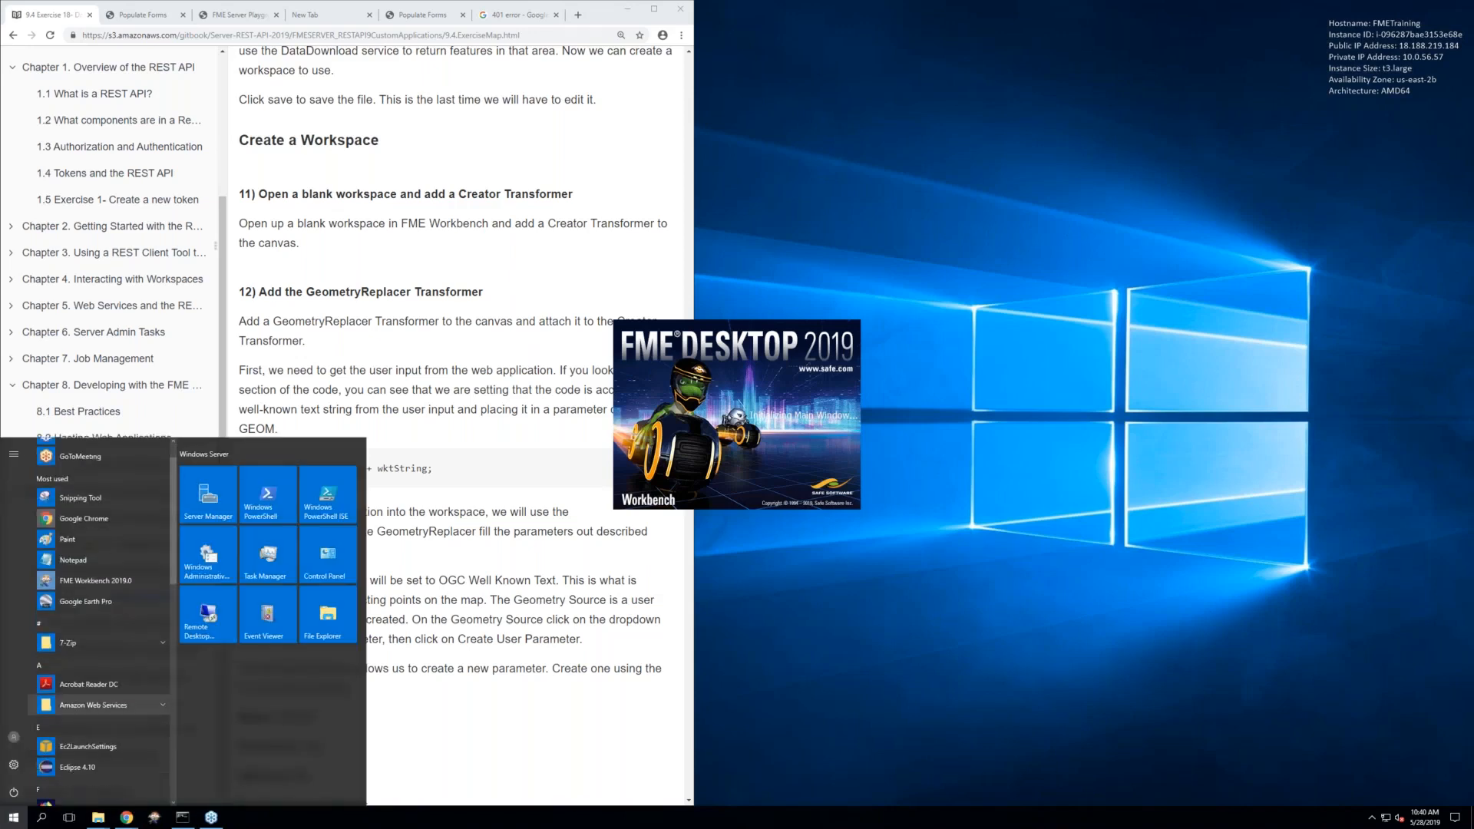
{"action": "scroll", "coordinate": [92, 760], "scroll_direction": "up", "scroll_amount": 2}
{"action": "scroll", "coordinate": [84, 691], "scroll_direction": "up", "scroll_amount": 1}
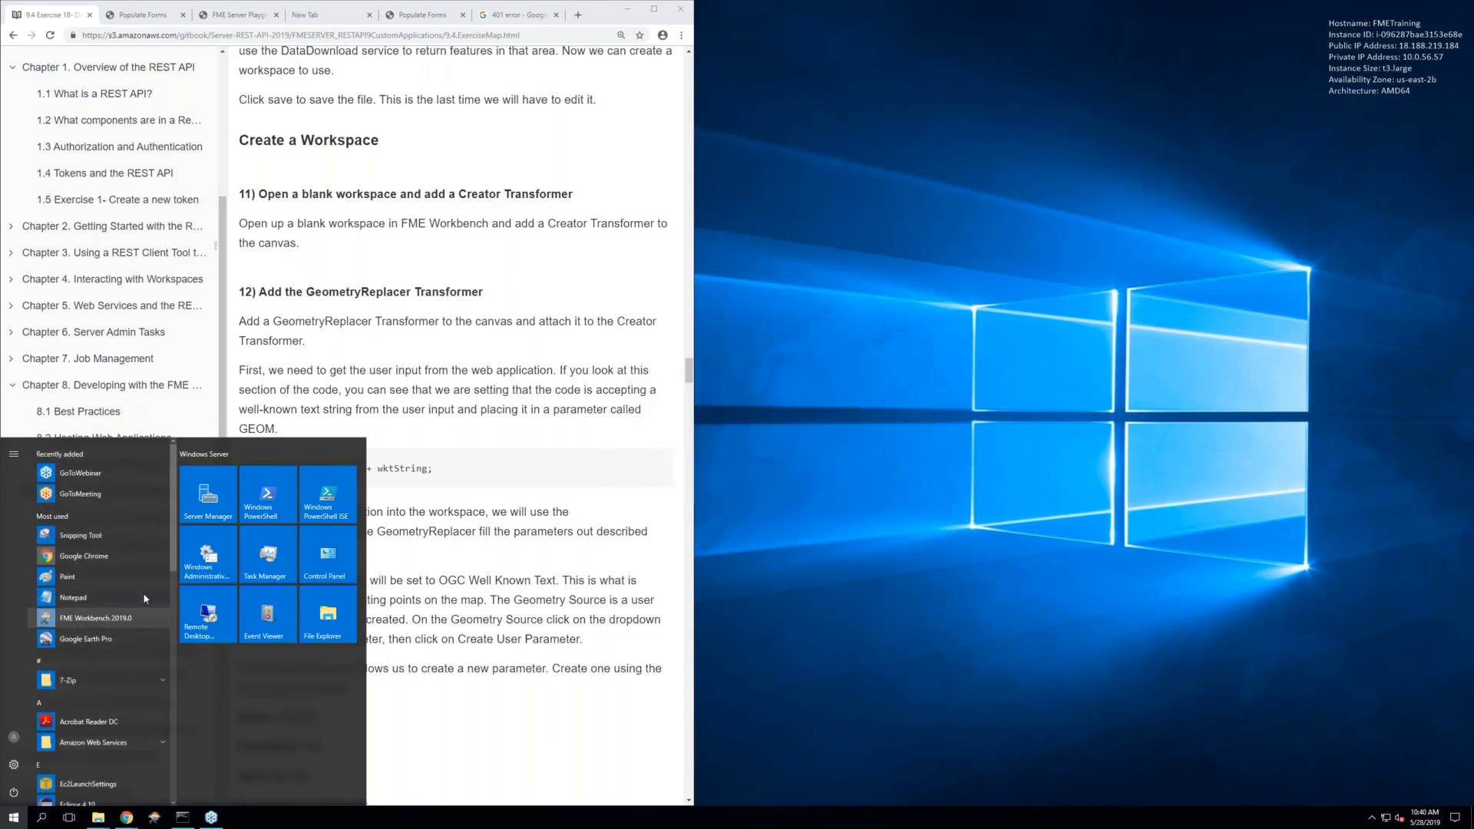
{"action": "left_click", "coordinate": [373, 340]}
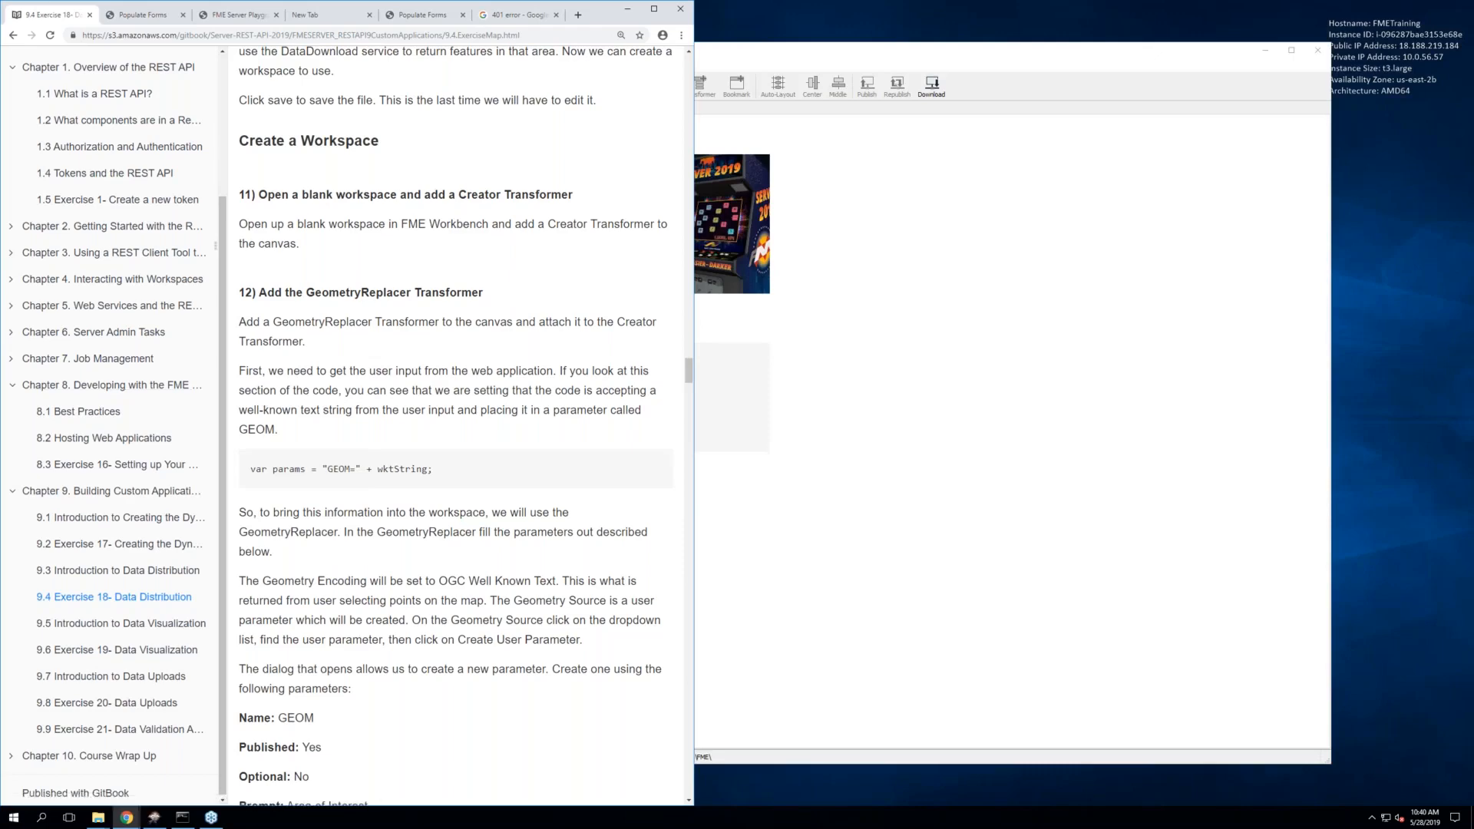
{"action": "left_click", "coordinate": [909, 233]}
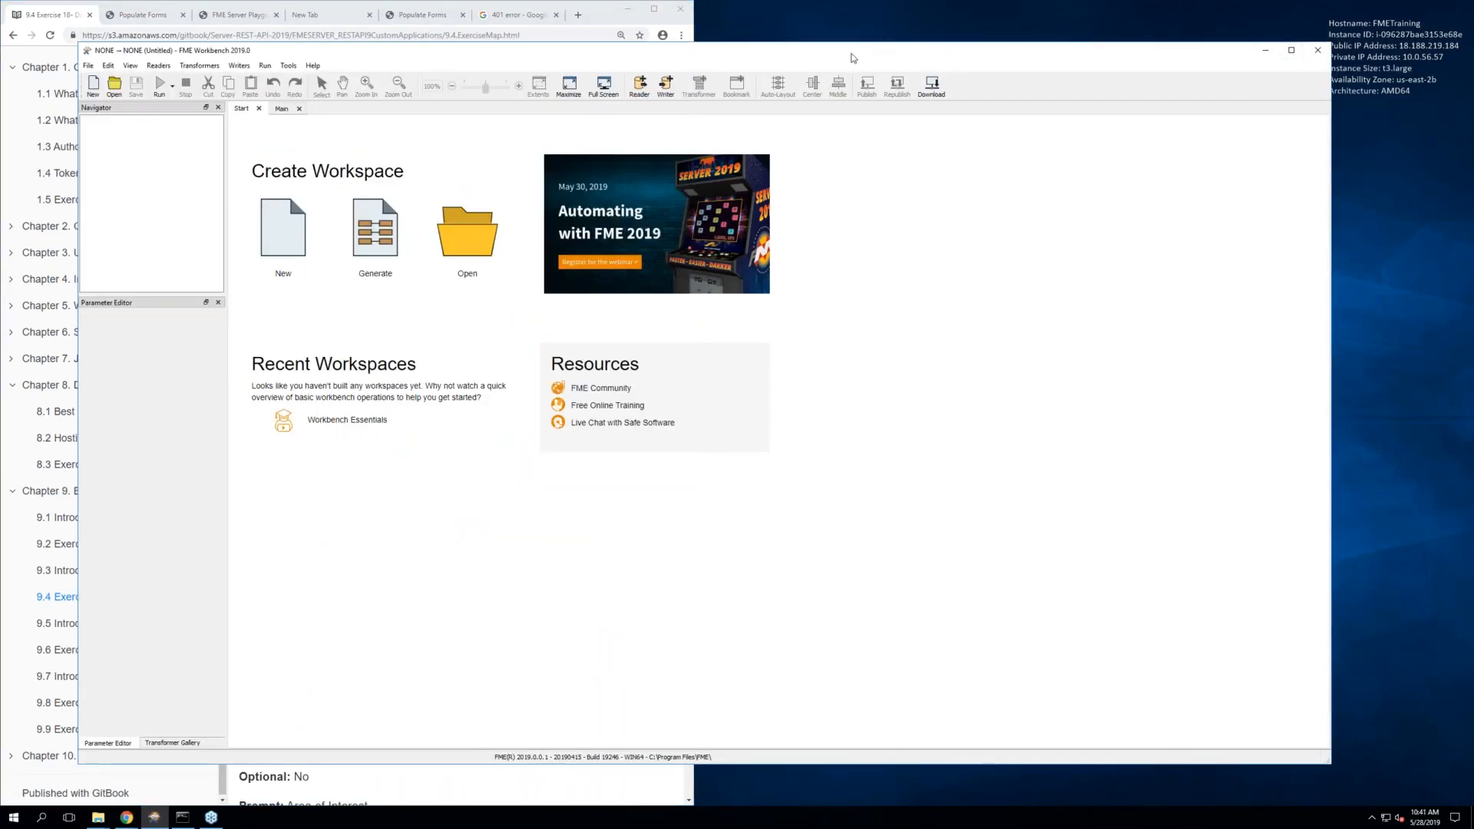
{"action": "key", "text": "super+Right"}
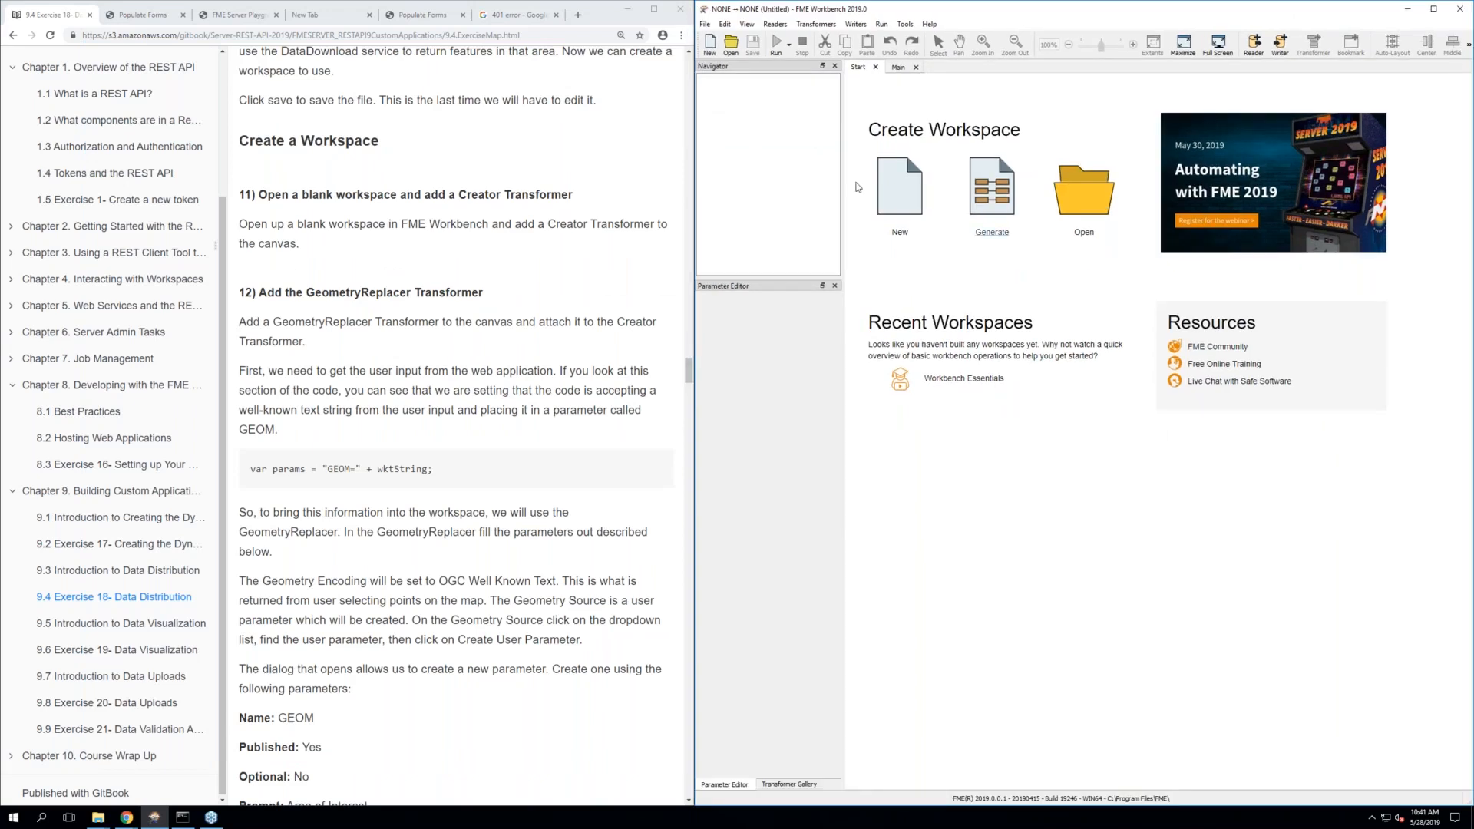
Create a new blank workspace in FME Workbench
{"action": "left_click", "coordinate": [517, 209]}
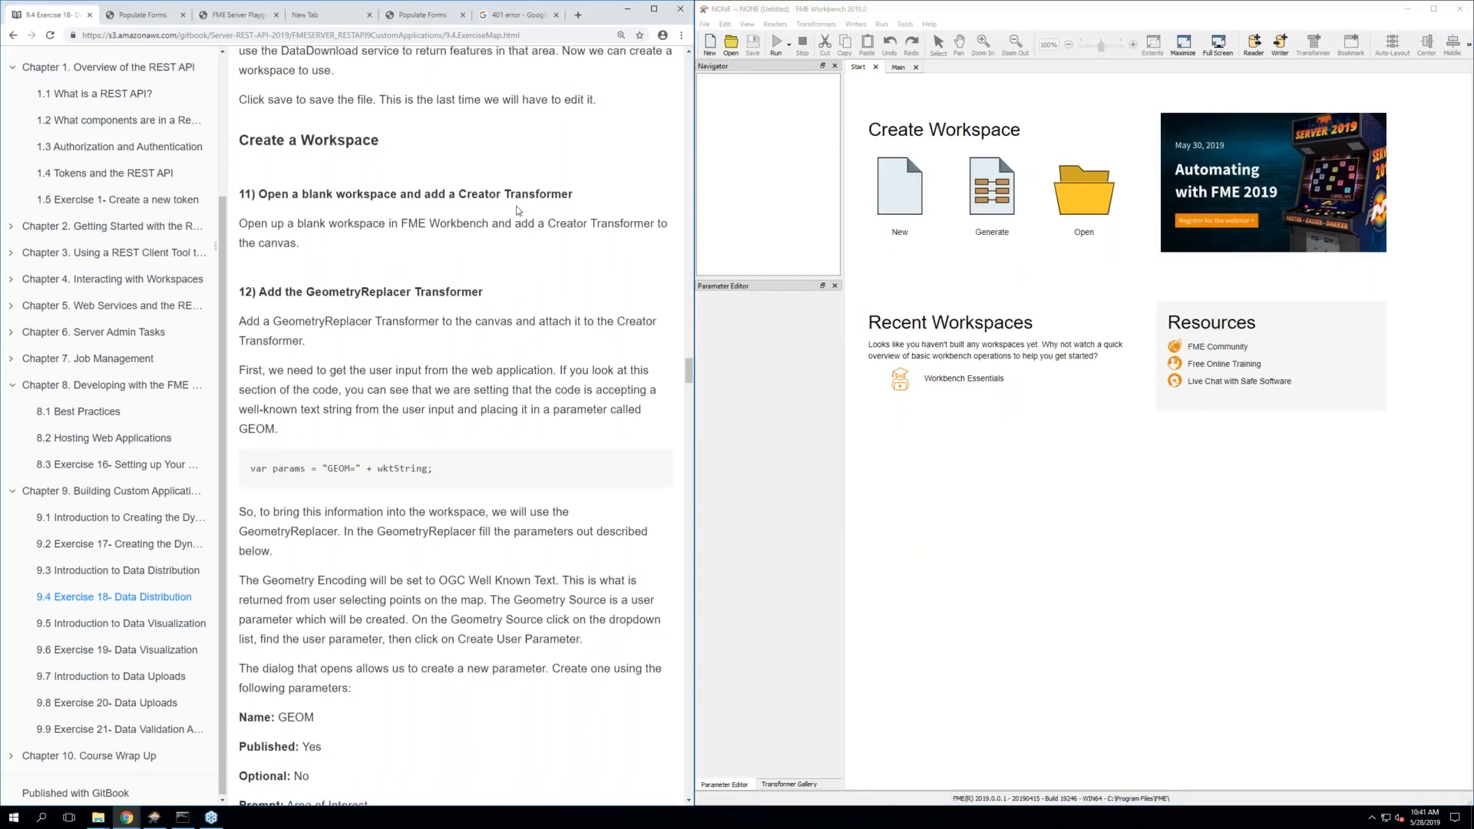
{"action": "scroll", "coordinate": [517, 210], "scroll_direction": "down", "scroll_amount": 1}
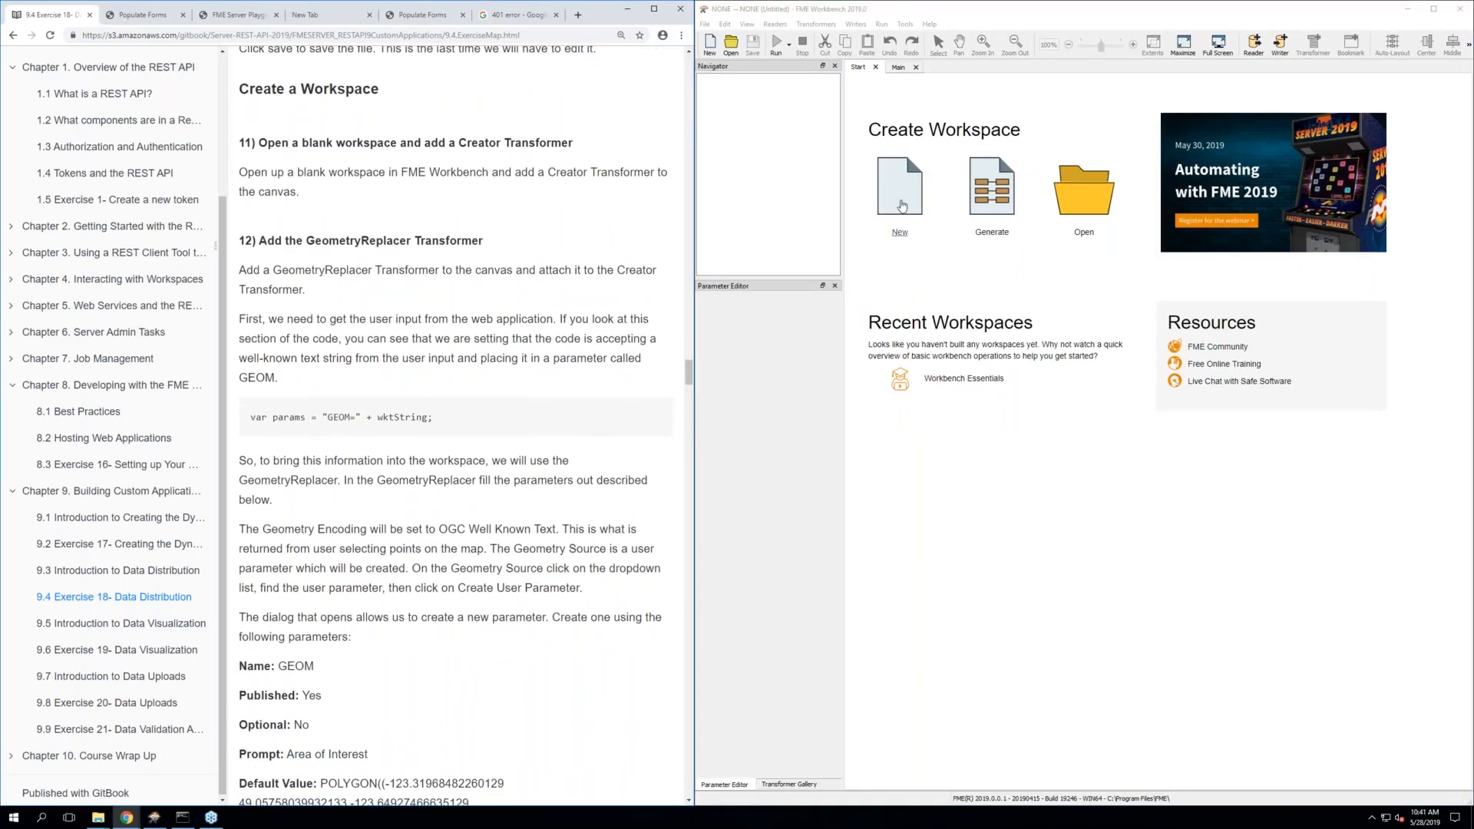
{"action": "left_click", "coordinate": [902, 206]}
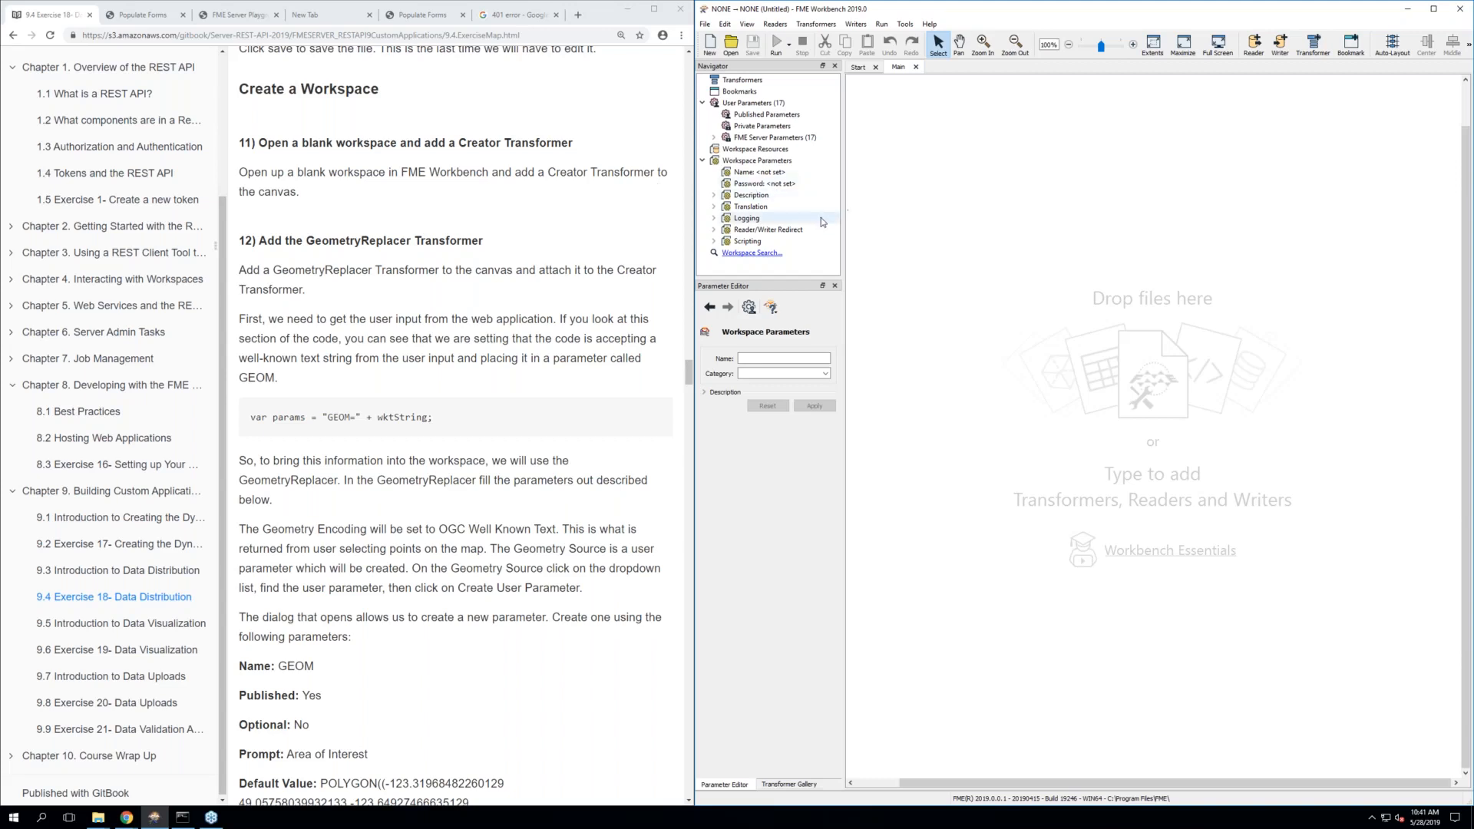
Add a Creator transformer to the blank canvas and reposition it with free space around it
{"action": "left_click", "coordinate": [350, 190]}
{"action": "left_click", "coordinate": [958, 156]}
{"action": "type", "text": "crea"}
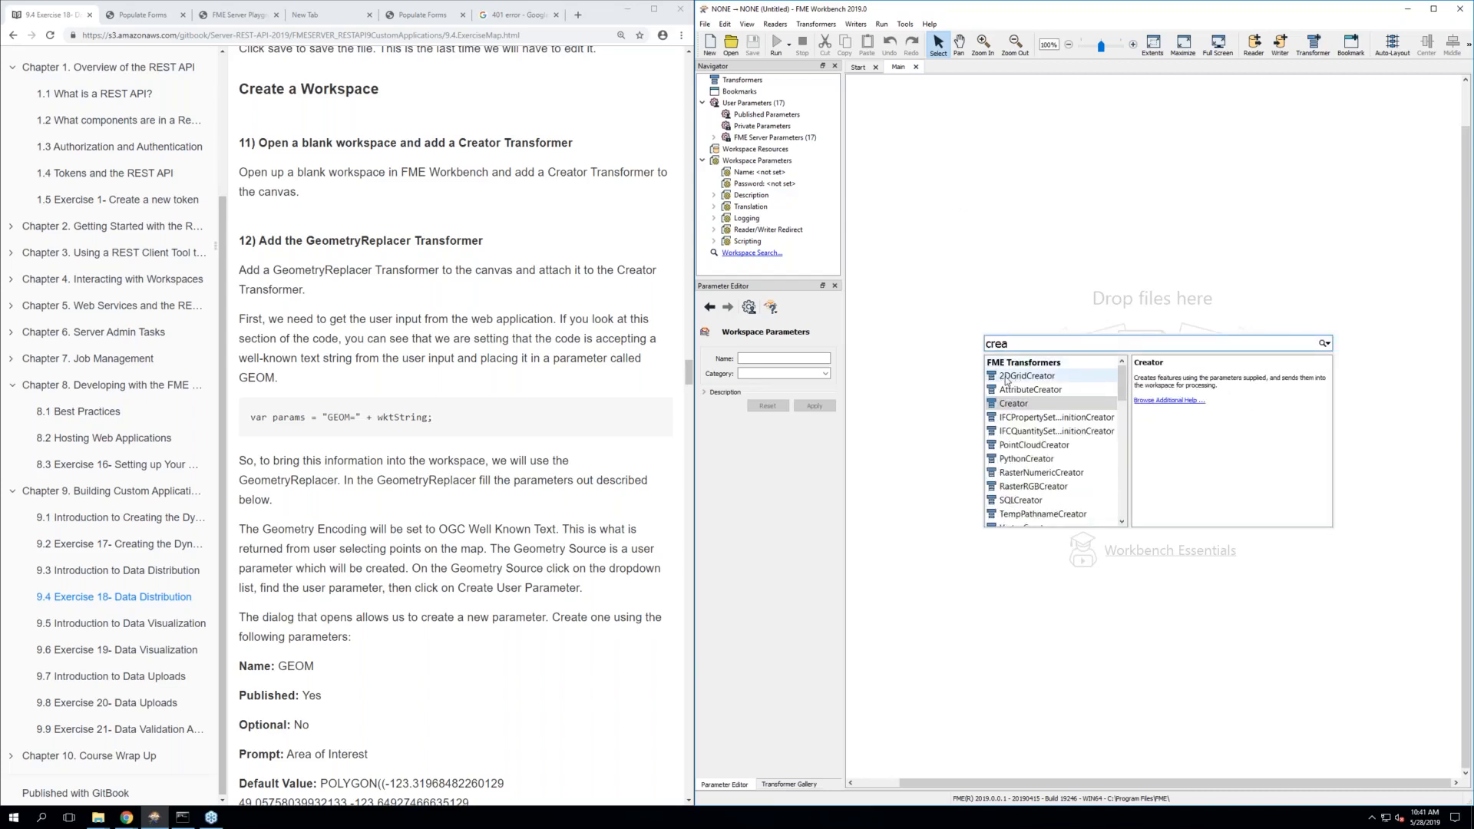
{"action": "double_click", "coordinate": [1013, 403]}
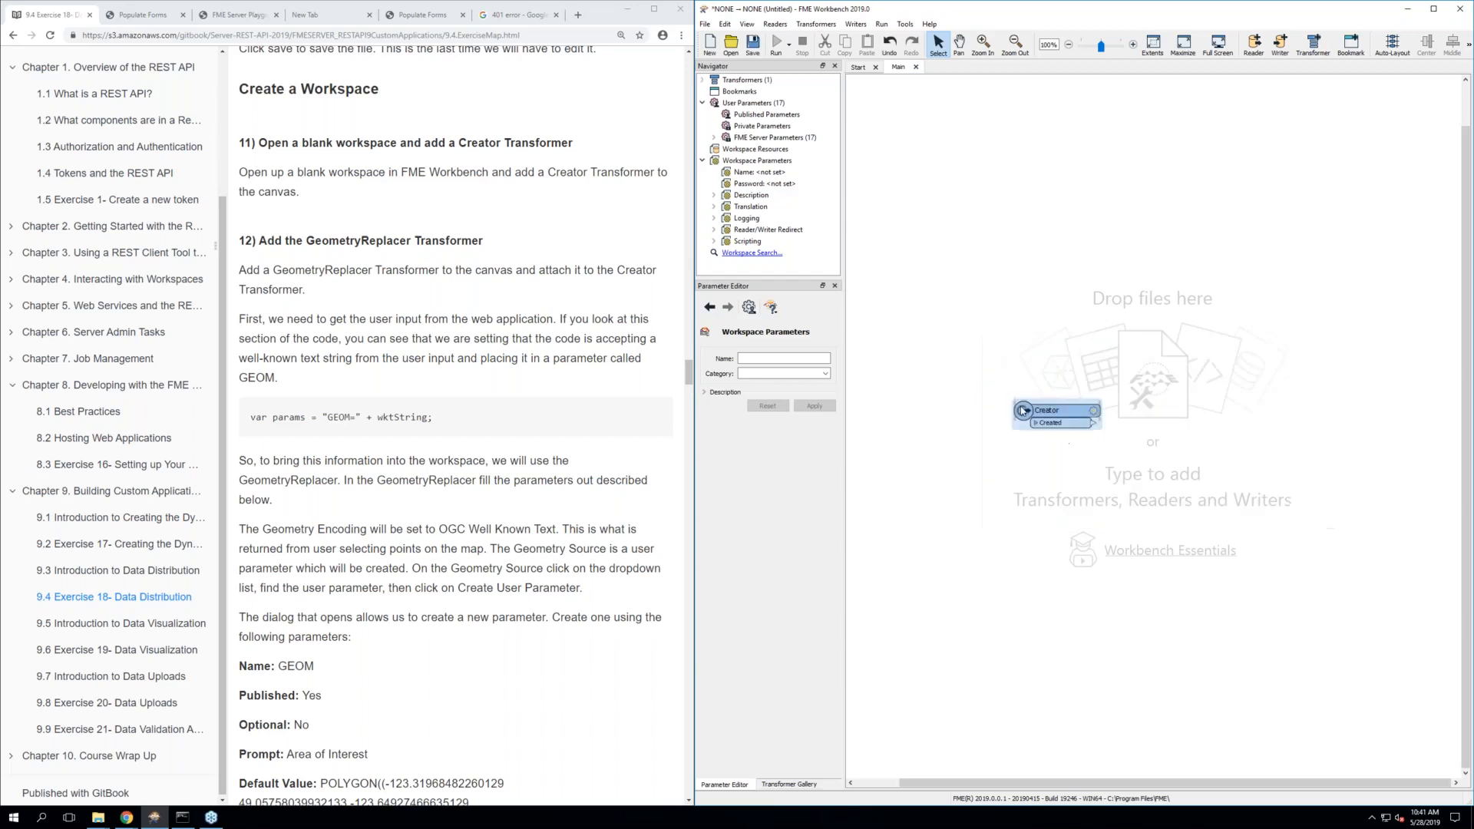
{"action": "left_click_drag", "start_coordinate": [1024, 411], "coordinate": [956, 264]}
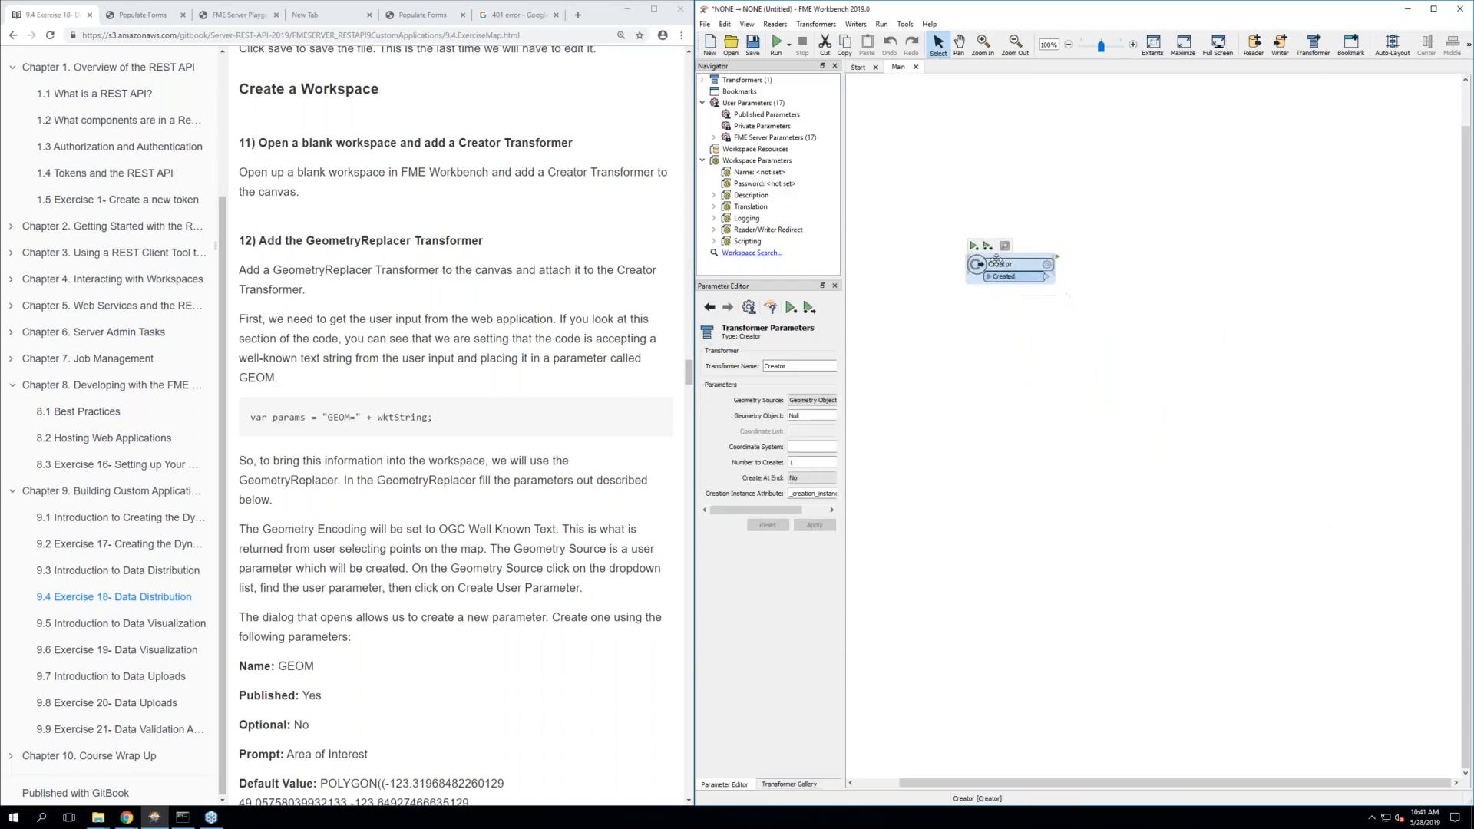
{"action": "left_click", "coordinate": [1133, 44]}
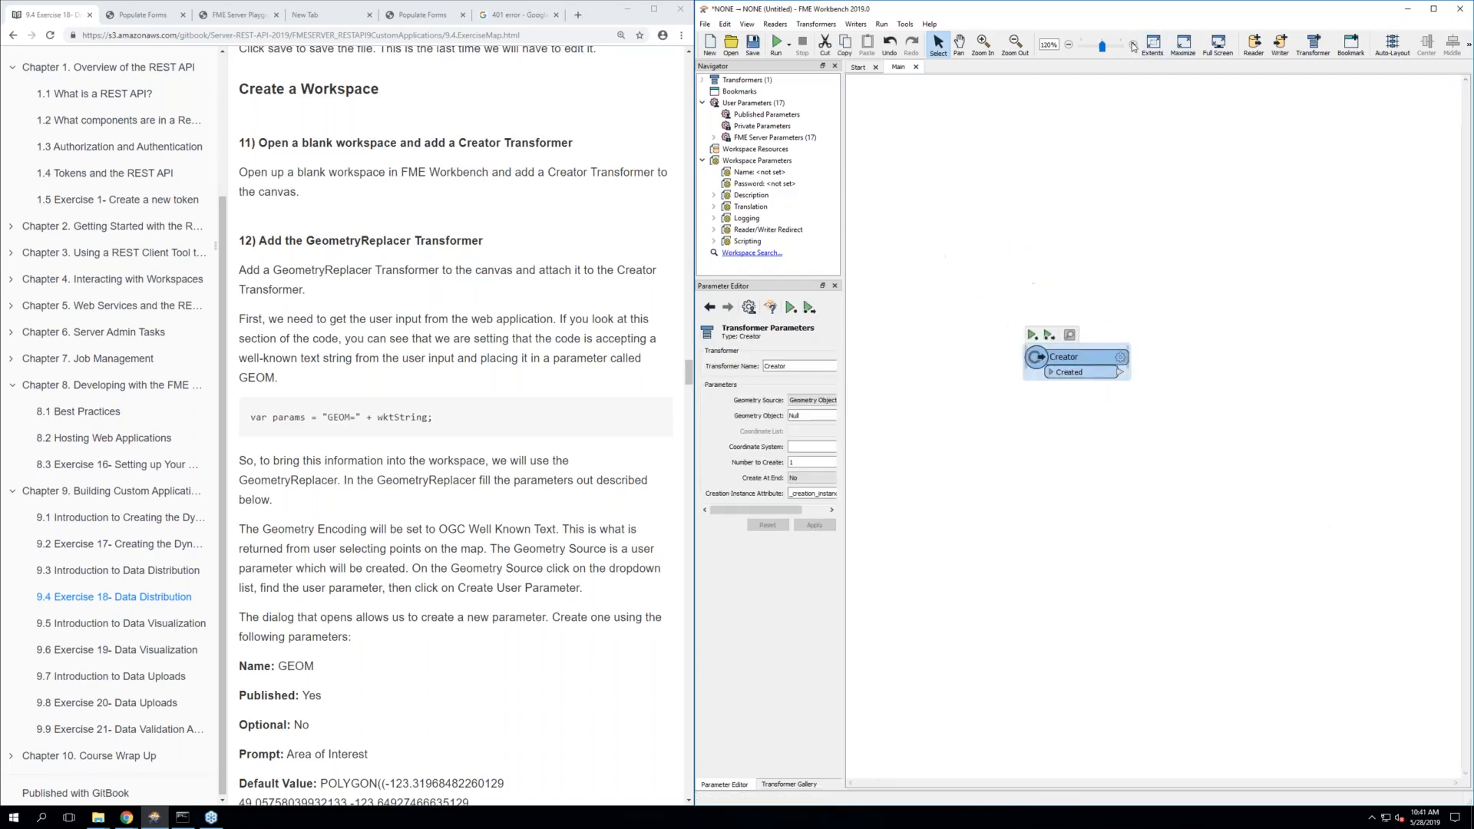
{"action": "left_click_drag", "start_coordinate": [1076, 359], "coordinate": [1054, 352]}
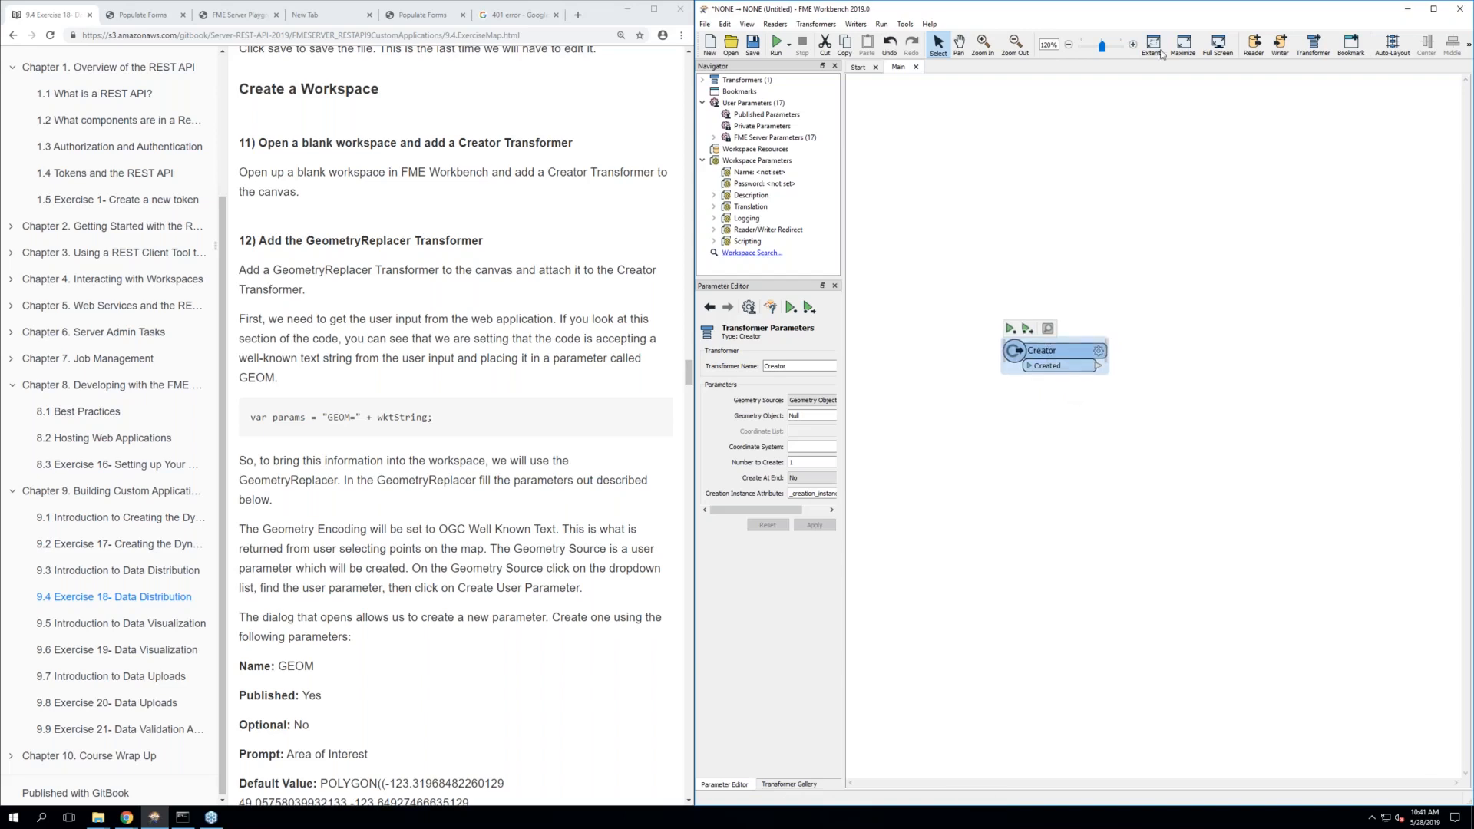
{"action": "left_click", "coordinate": [1154, 51]}
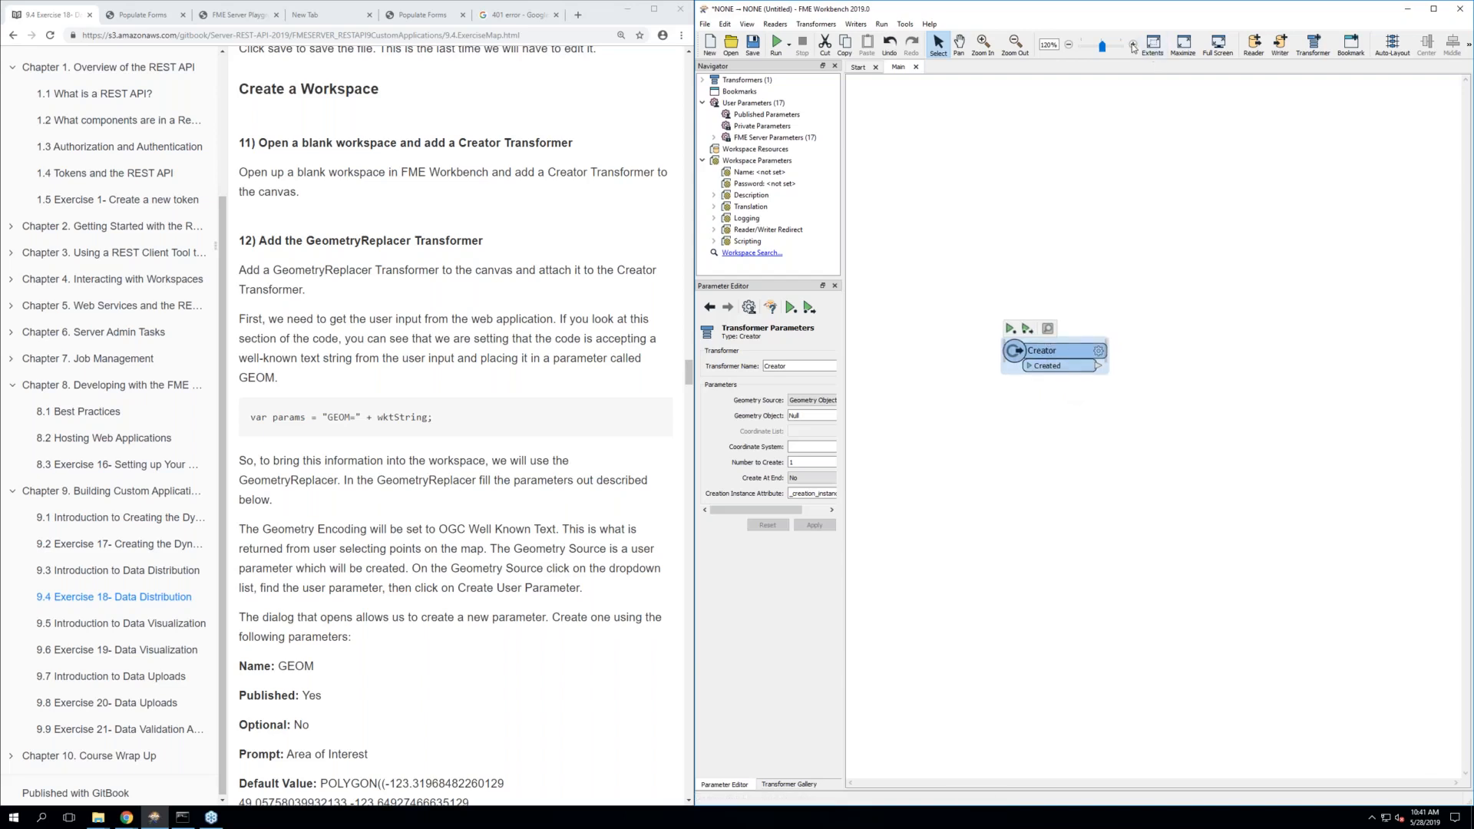
{"action": "left_click", "coordinate": [1114, 261]}
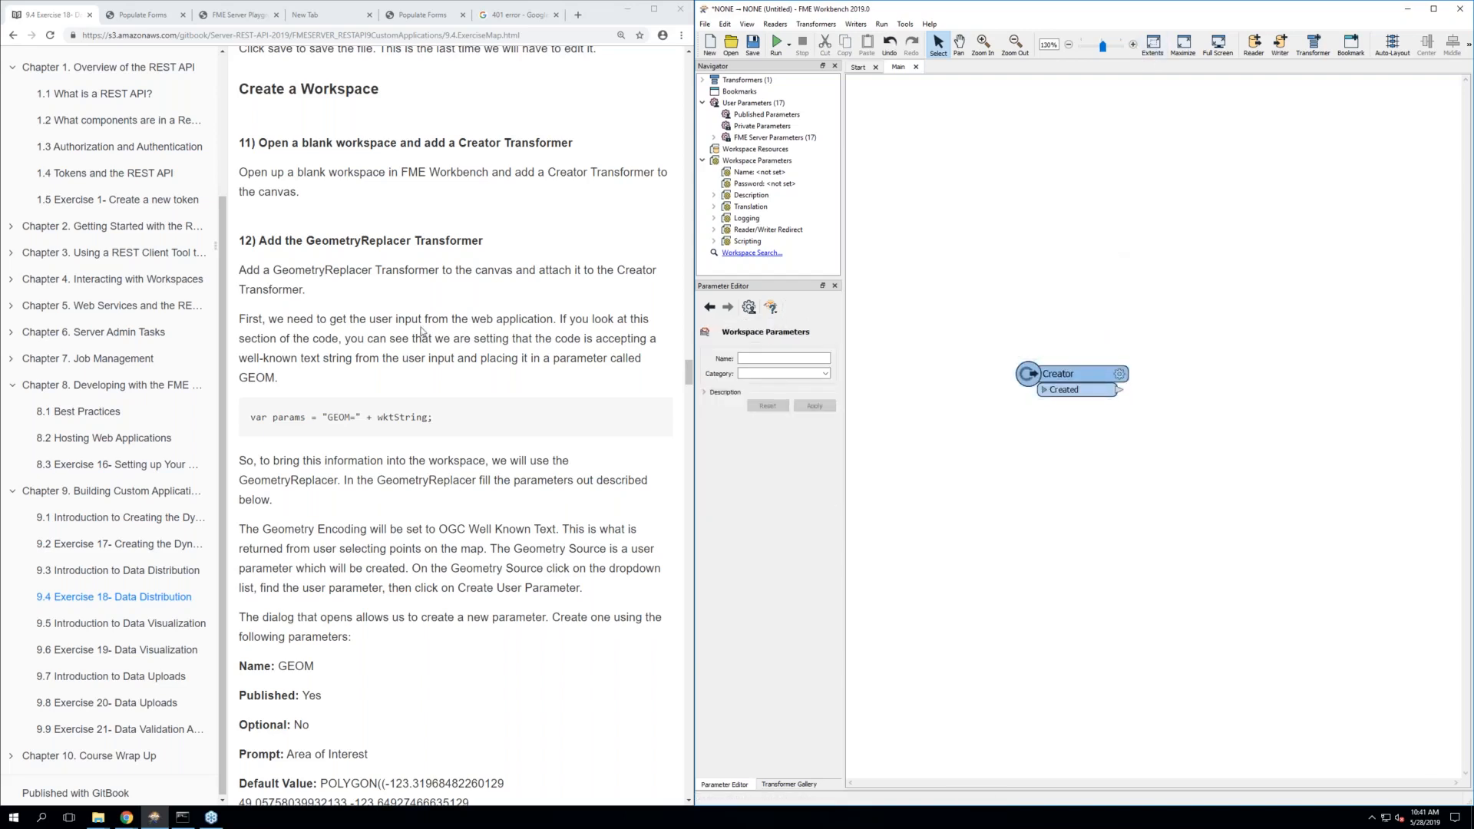
Add a GeometryReplacer transformer and connect its input to the Creator's Created port
{"action": "left_click", "coordinate": [413, 332]}
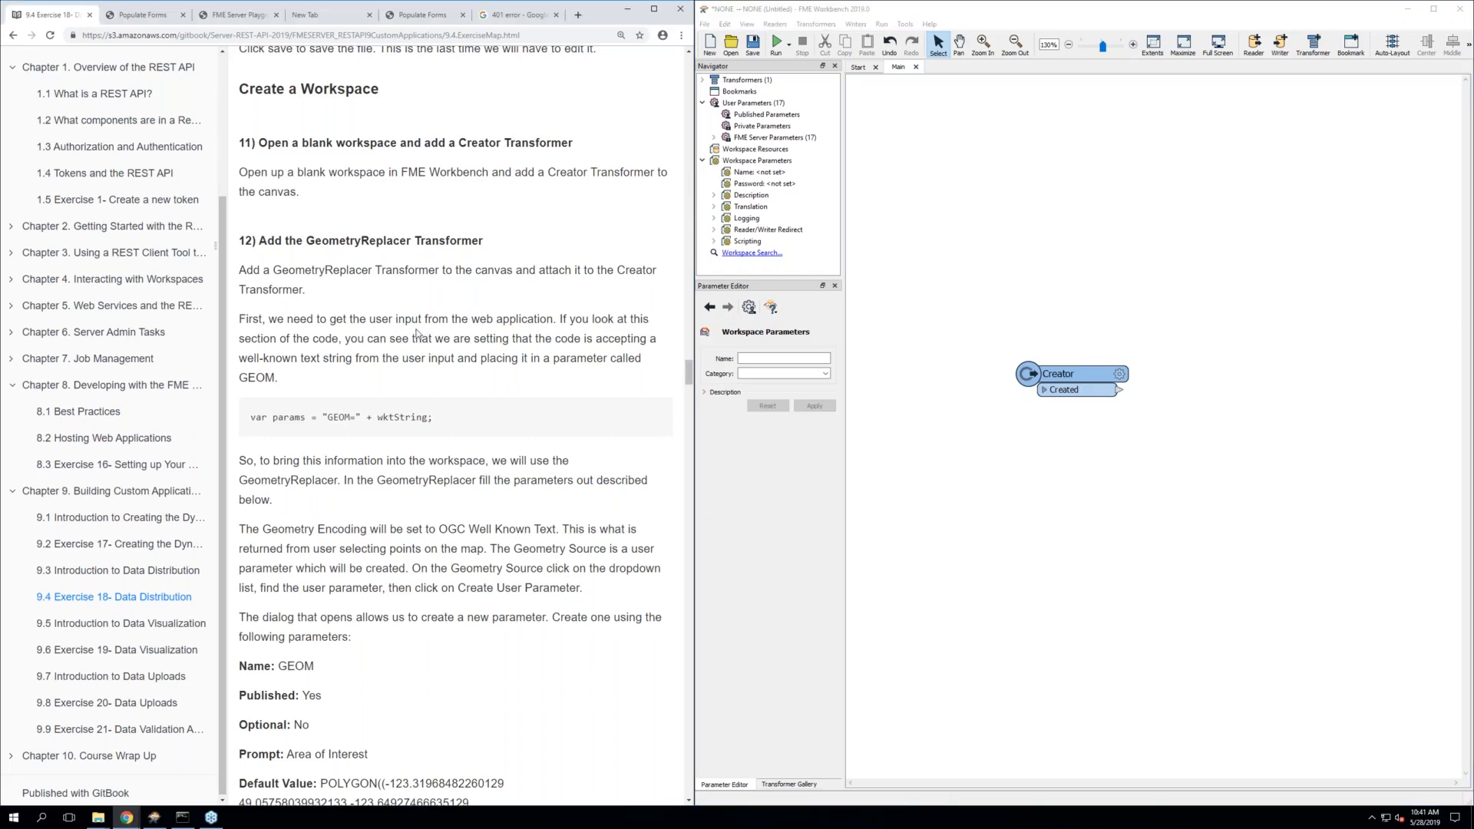
{"action": "left_click", "coordinate": [1104, 454]}
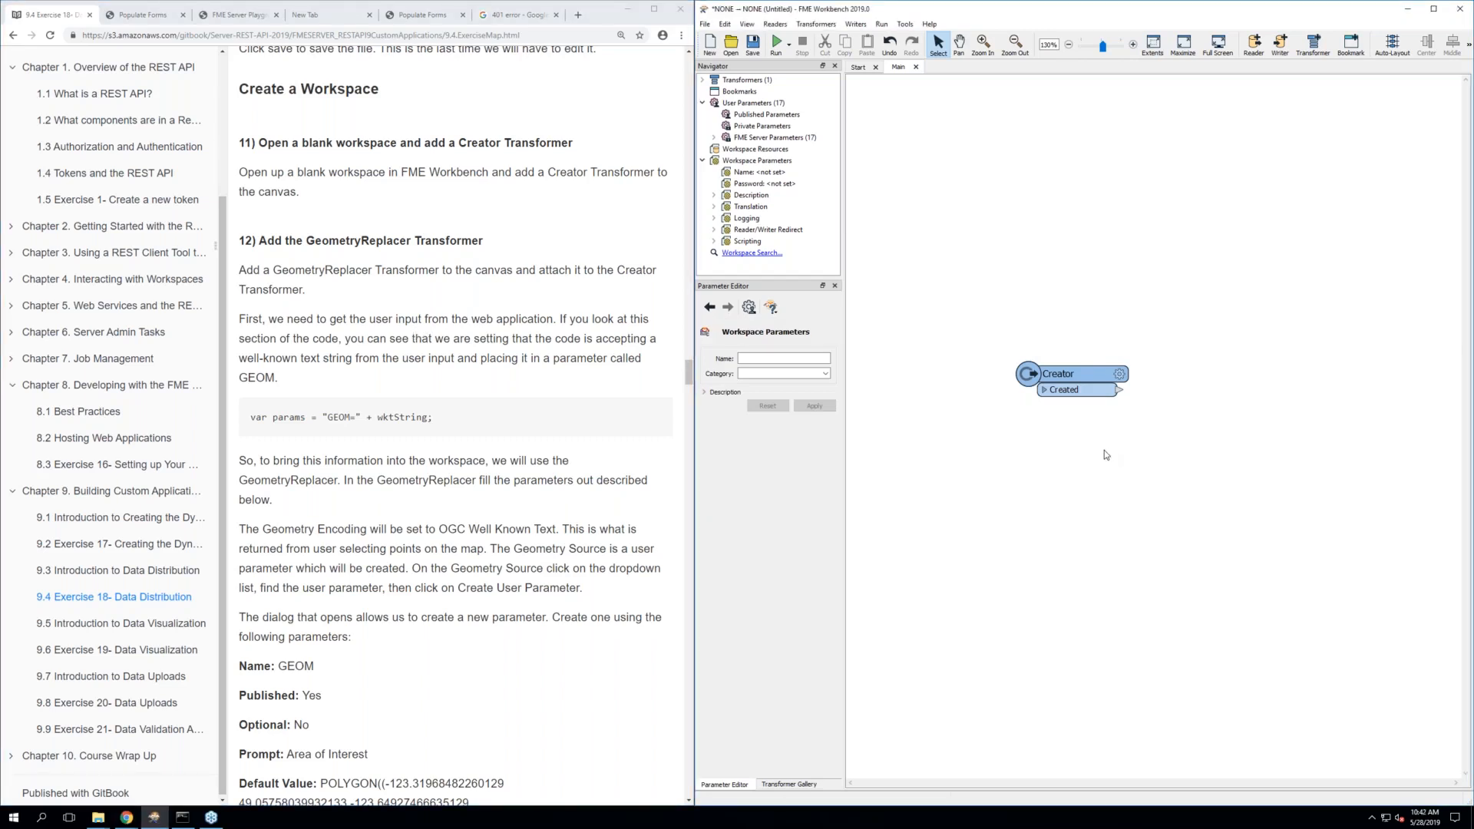
{"action": "type", "text": "geo"}
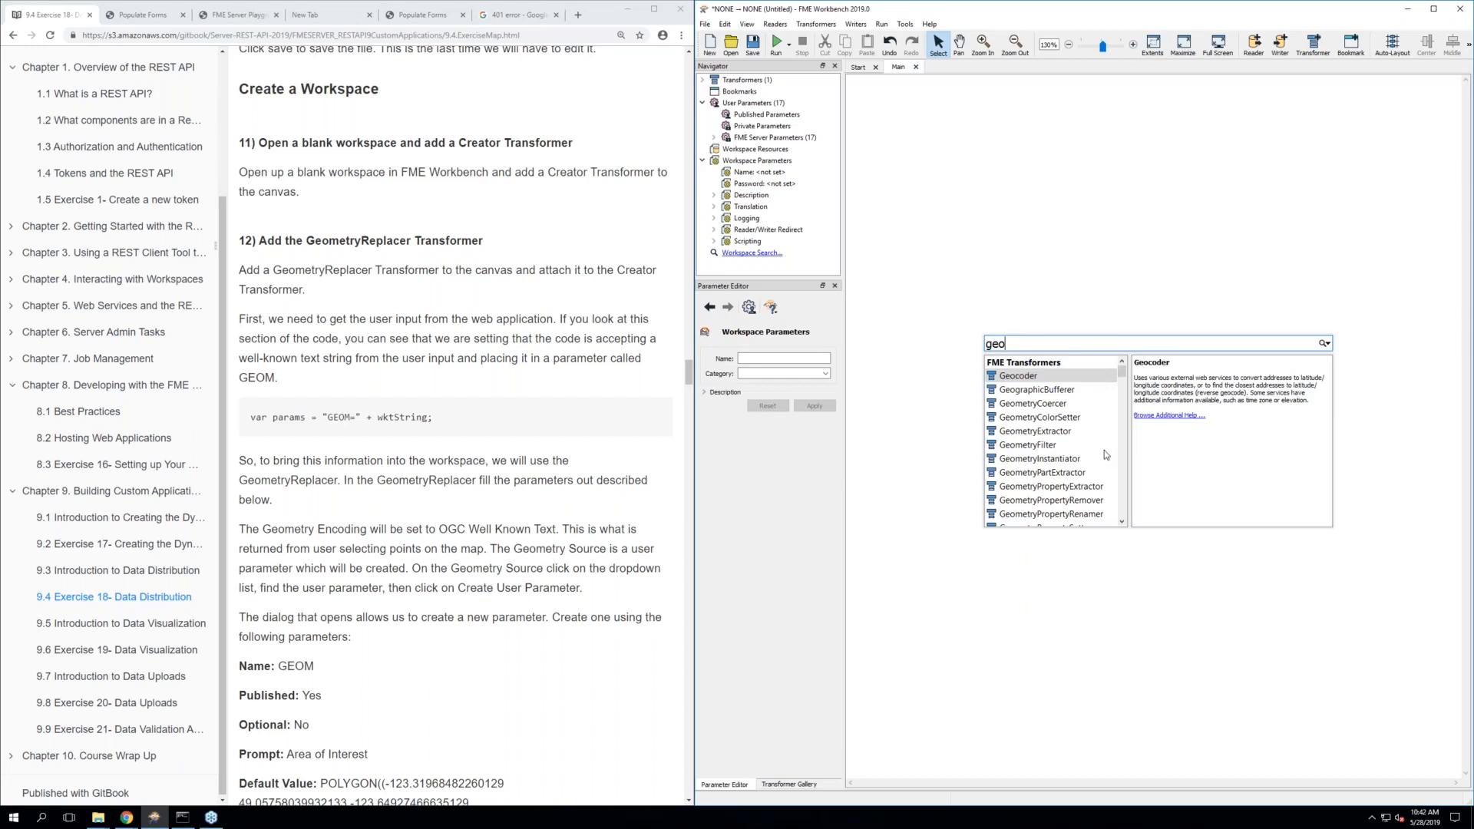
{"action": "type", "text": "me"}
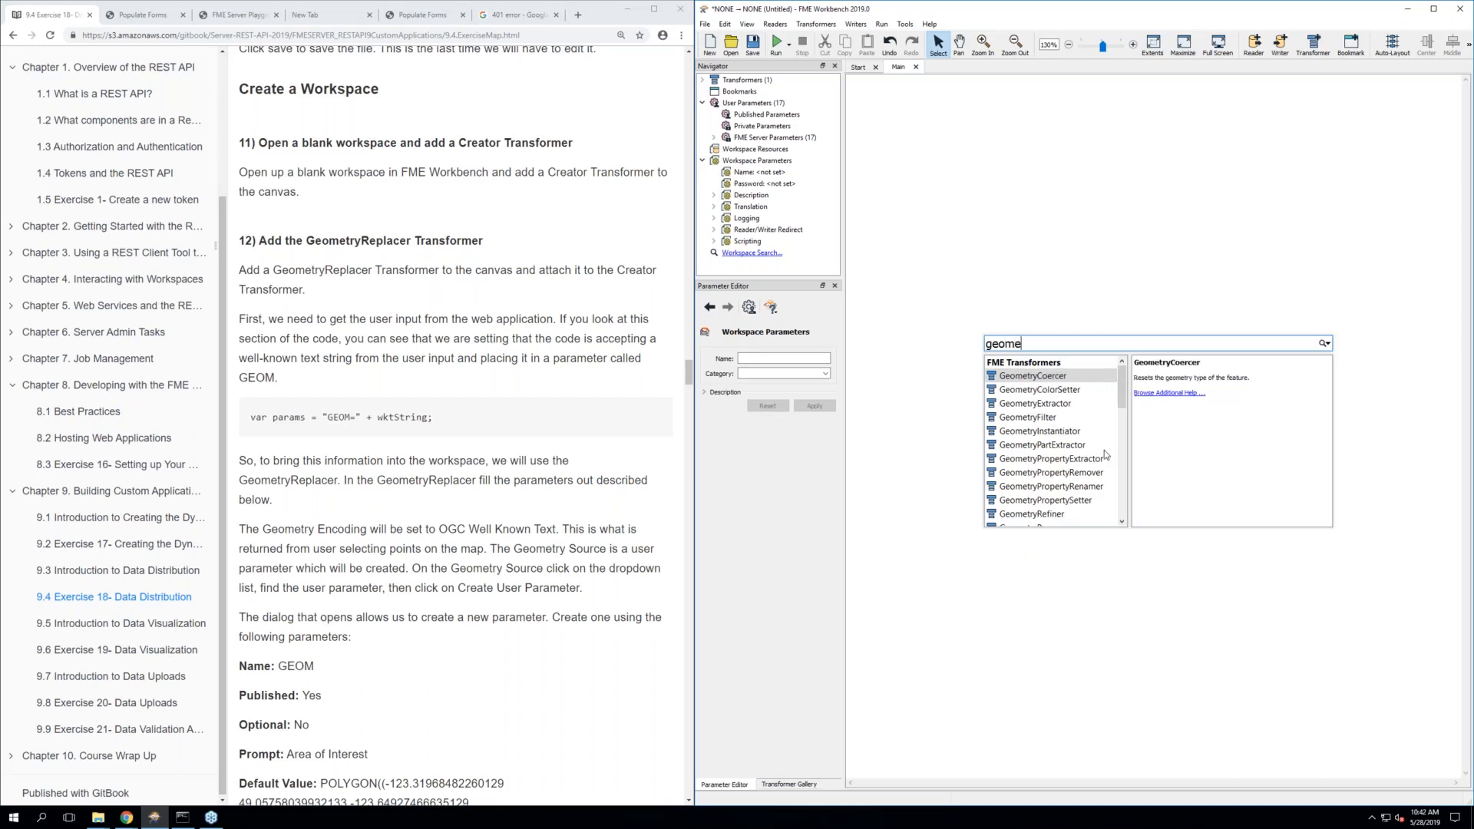
{"action": "type", "text": "yr"}
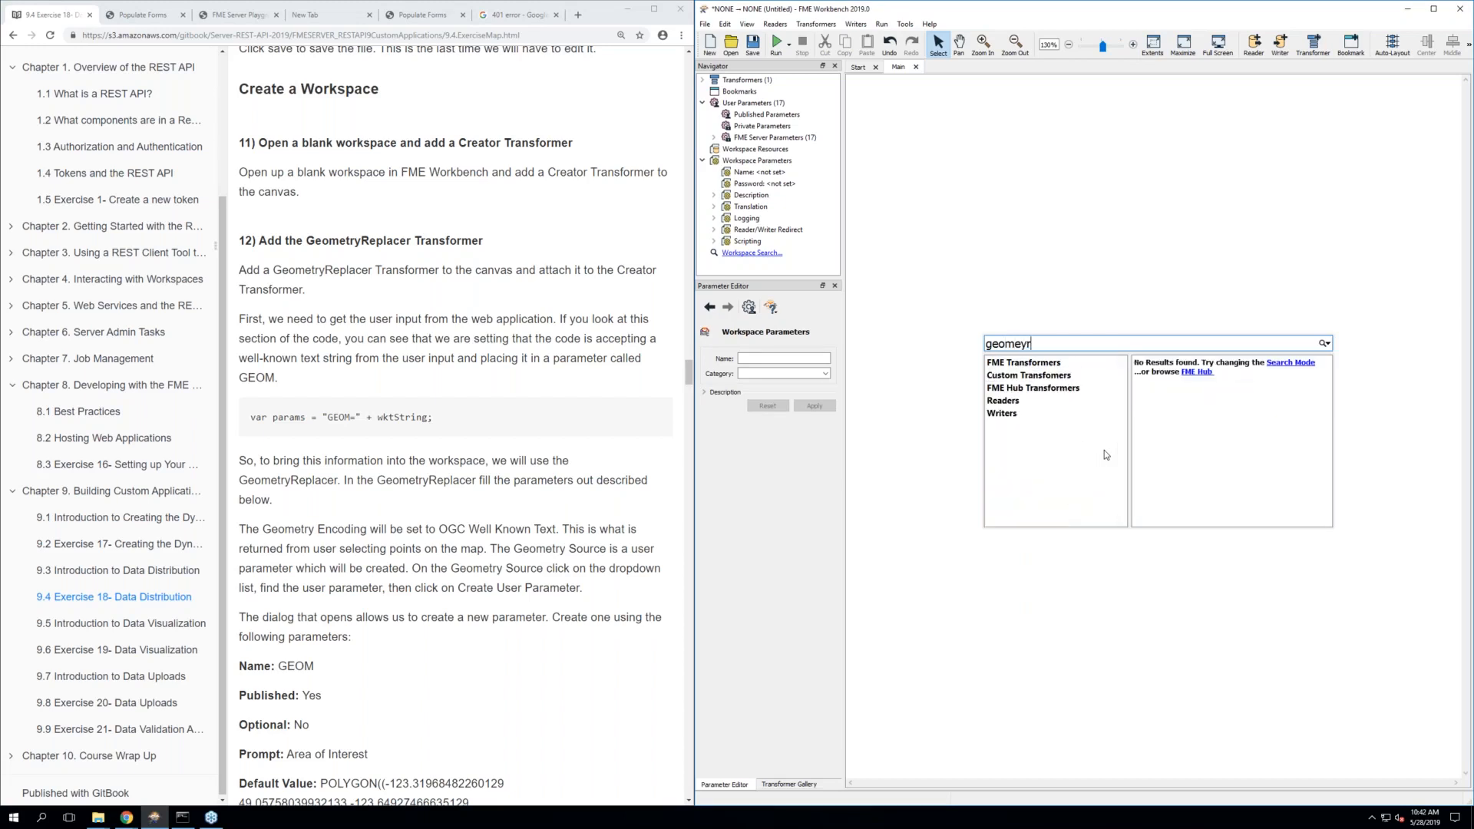
{"action": "key", "text": "BackSpace"}
{"action": "key", "text": "BackSpace"}
{"action": "type", "text": "try"}
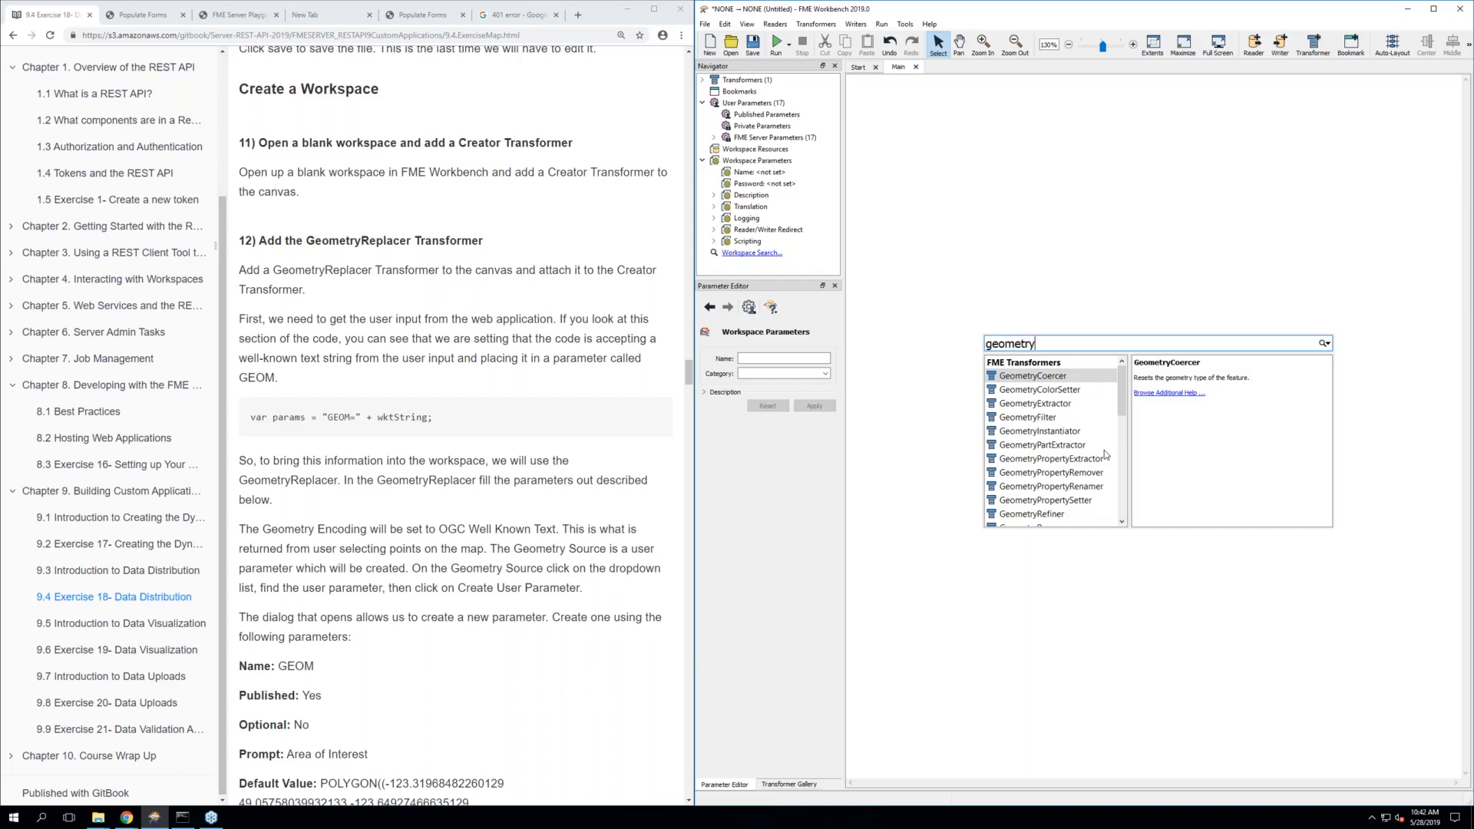
{"action": "type", "text": "re"}
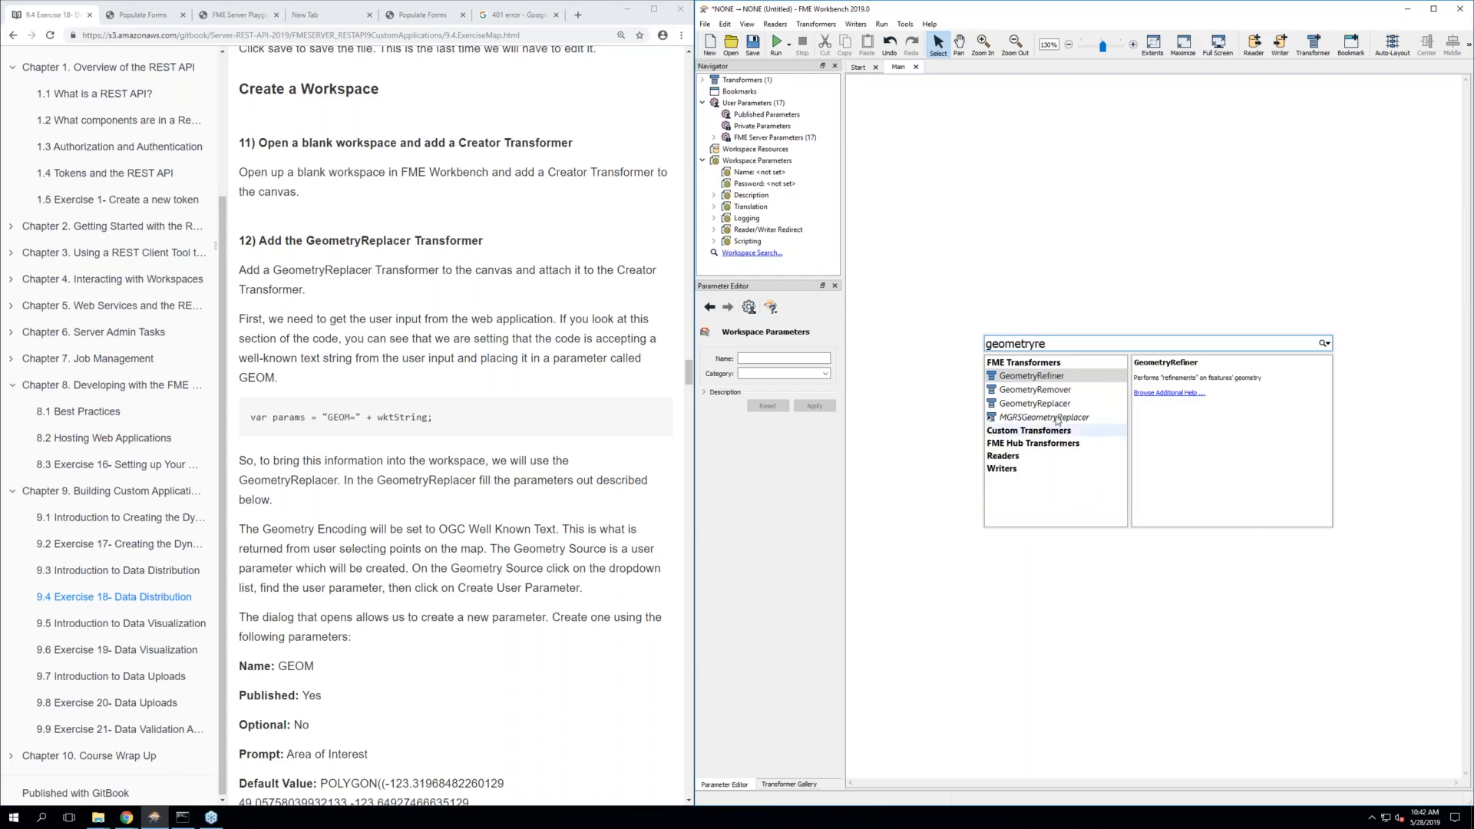
{"action": "double_click", "coordinate": [1027, 406]}
{"action": "left_click_drag", "start_coordinate": [1048, 412], "coordinate": [1166, 375]}
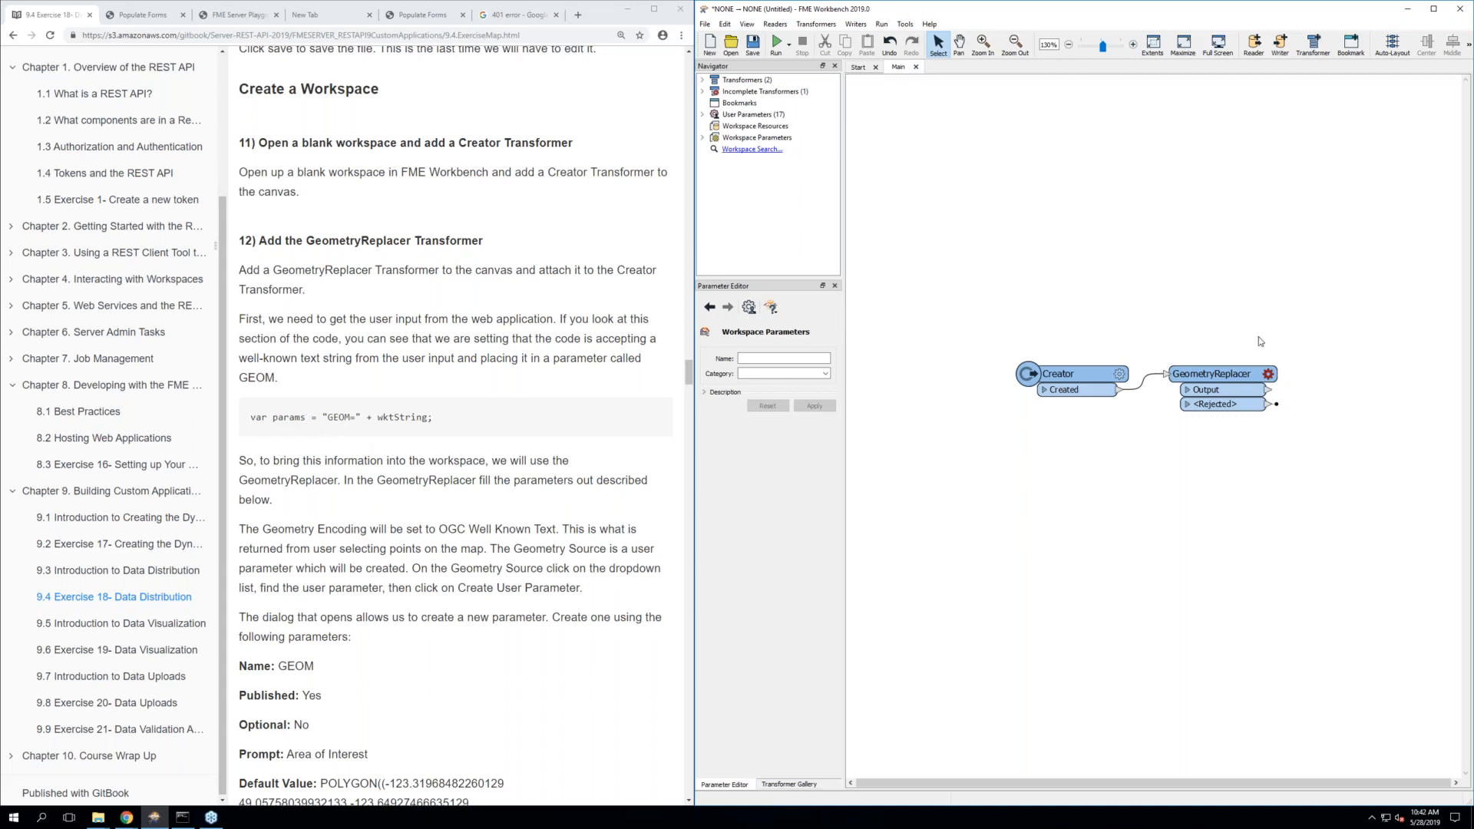
View the GeometryReplacer's parameters and close them without making changes
{"action": "mouse_move", "coordinate": [1267, 374]}
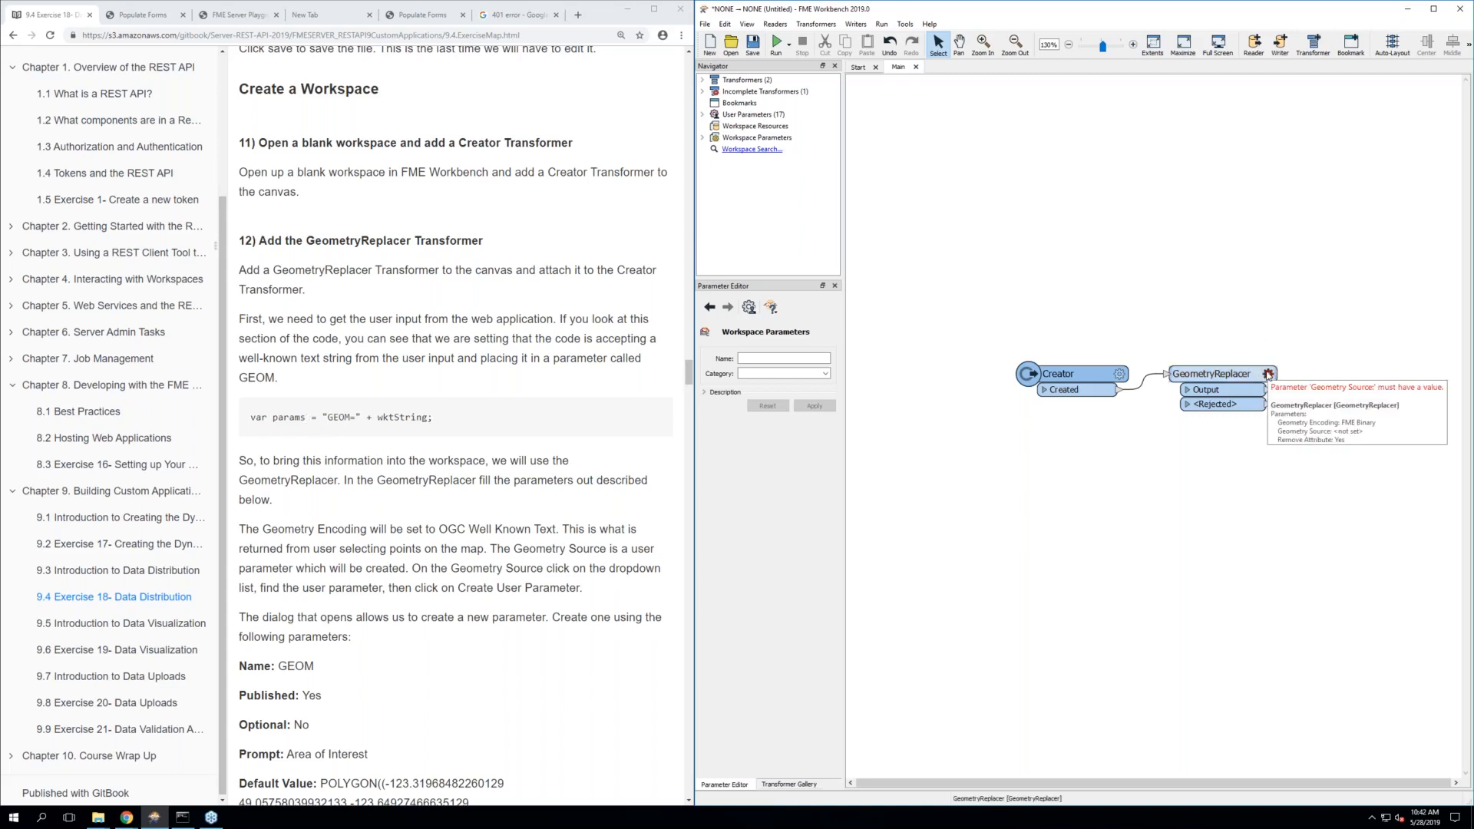
{"action": "left_click", "coordinate": [1268, 375]}
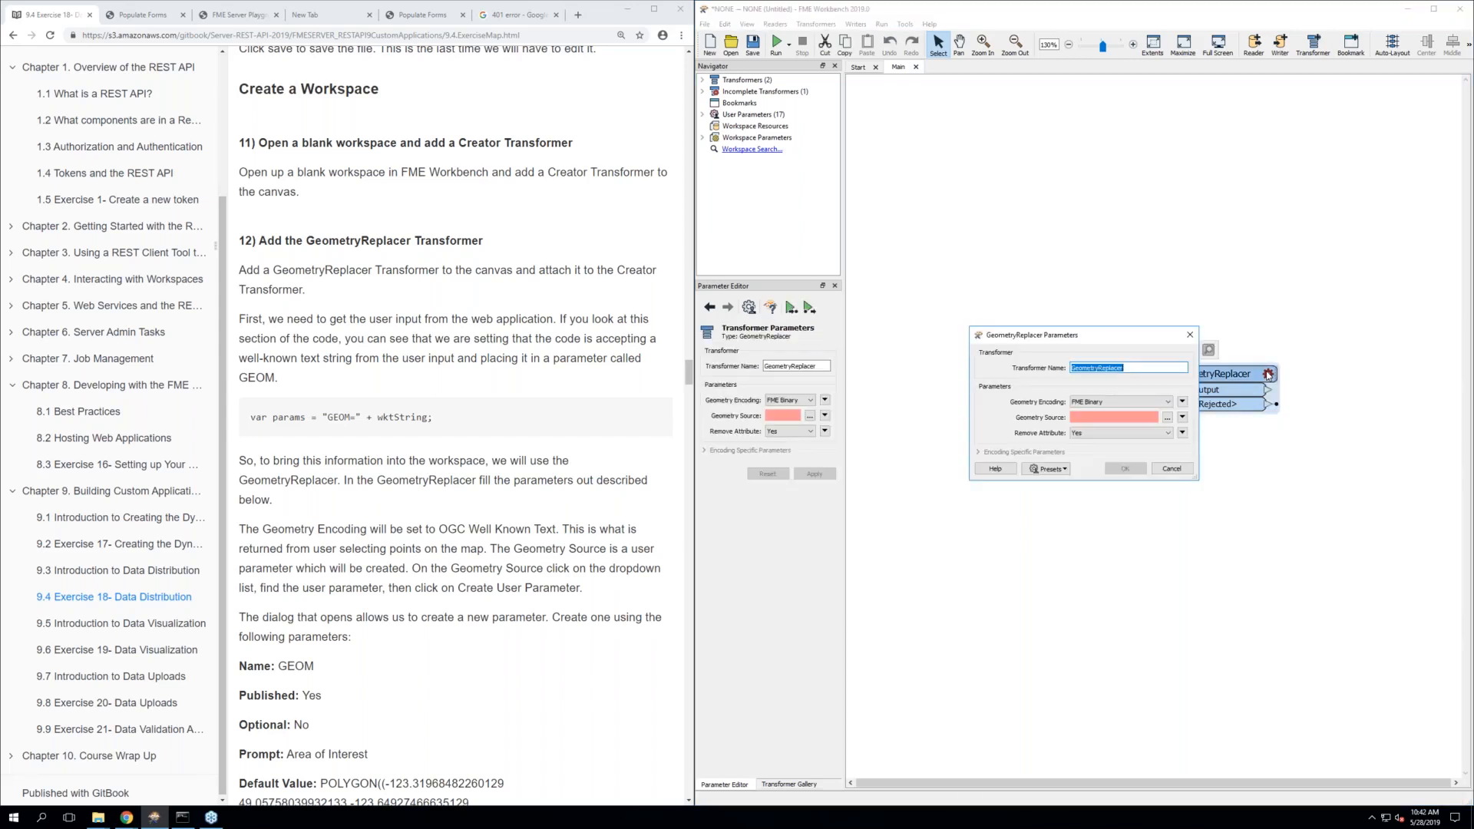
{"action": "left_click", "coordinate": [1190, 335]}
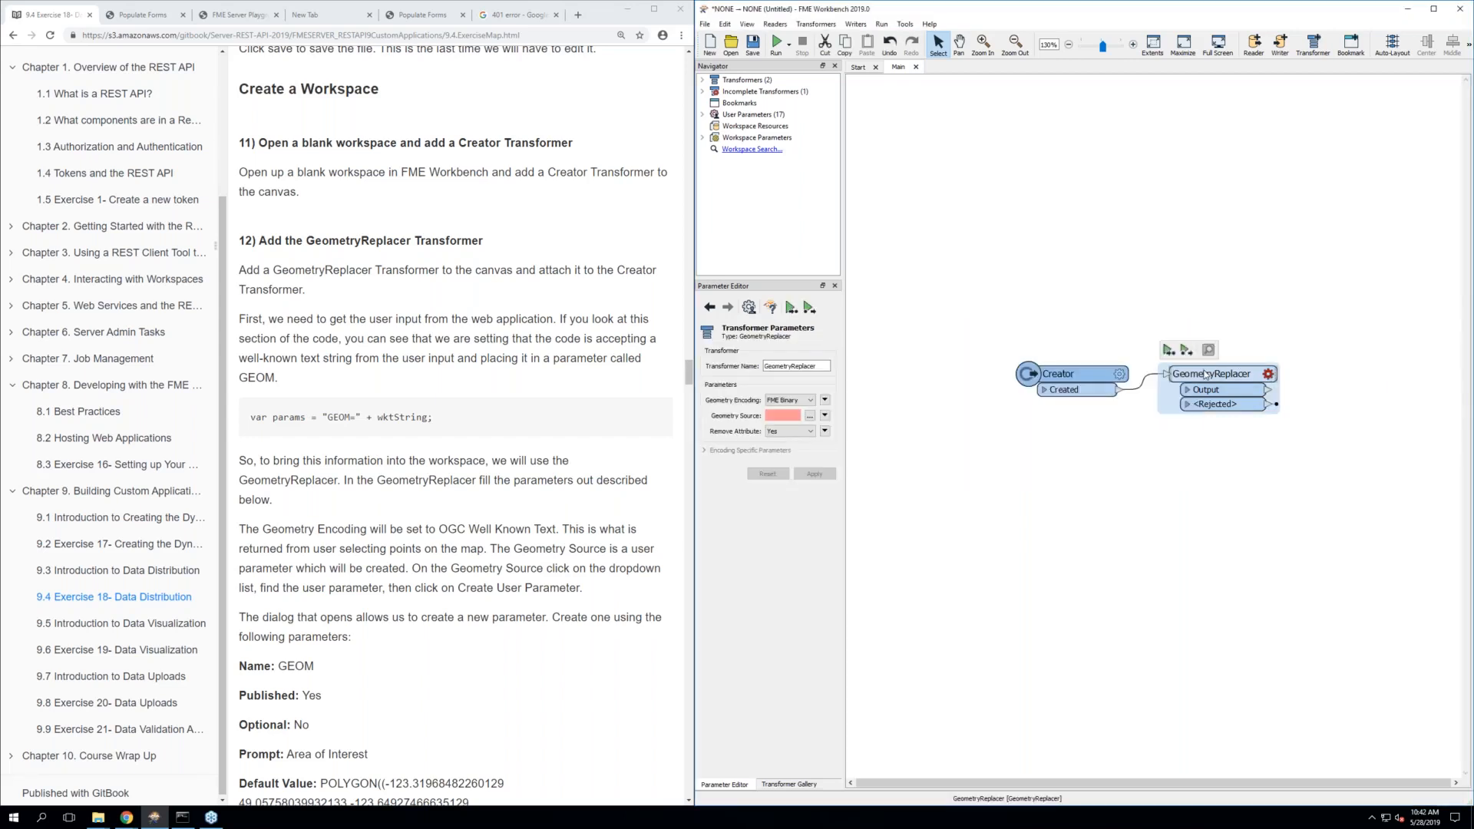
{"action": "mouse_move", "coordinate": [1126, 380]}
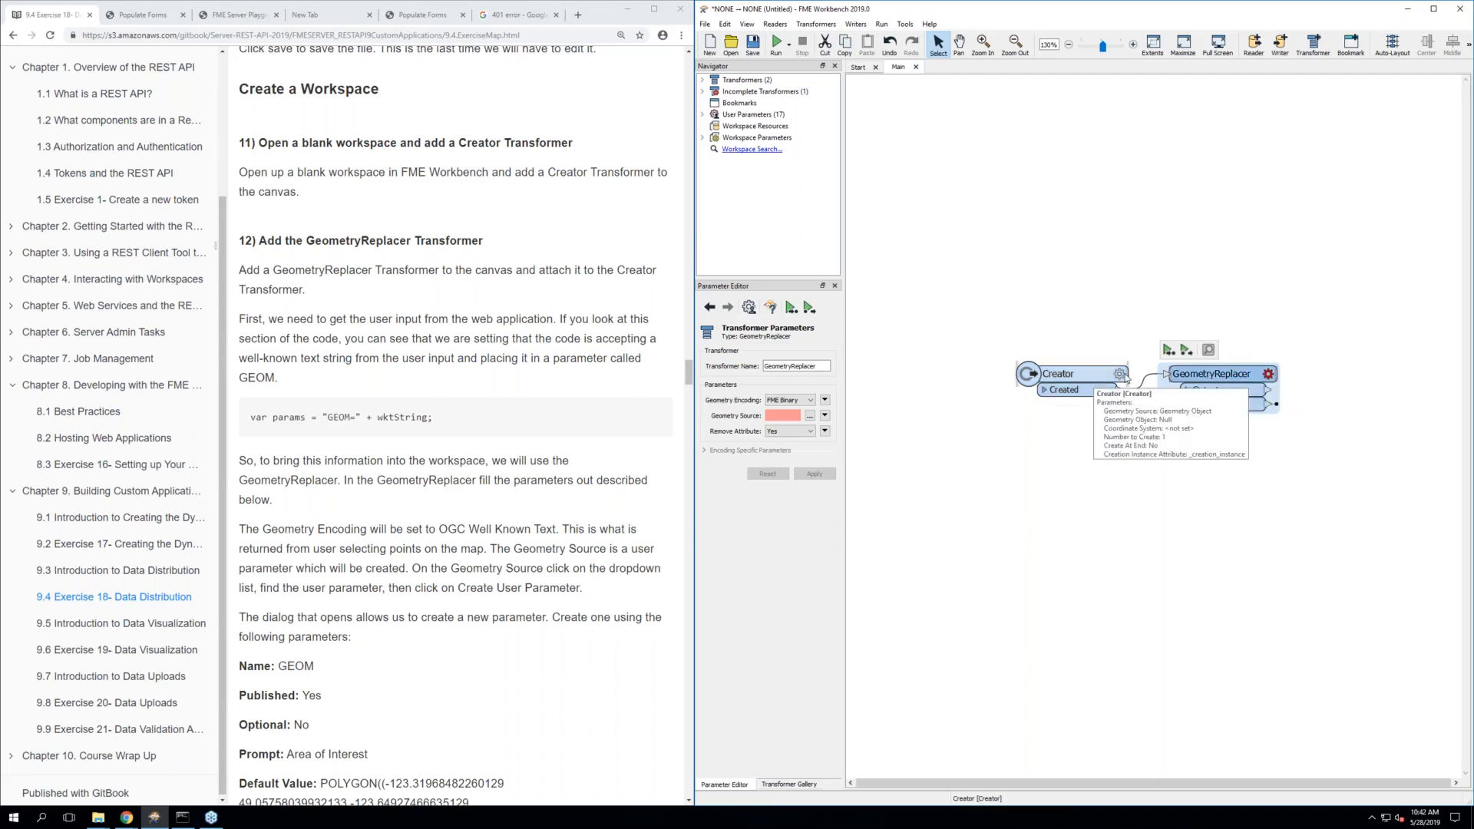
Set the GeometryReplacer's Geometry Encoding to OGC Well Known Text
{"action": "mouse_move", "coordinate": [1180, 379]}
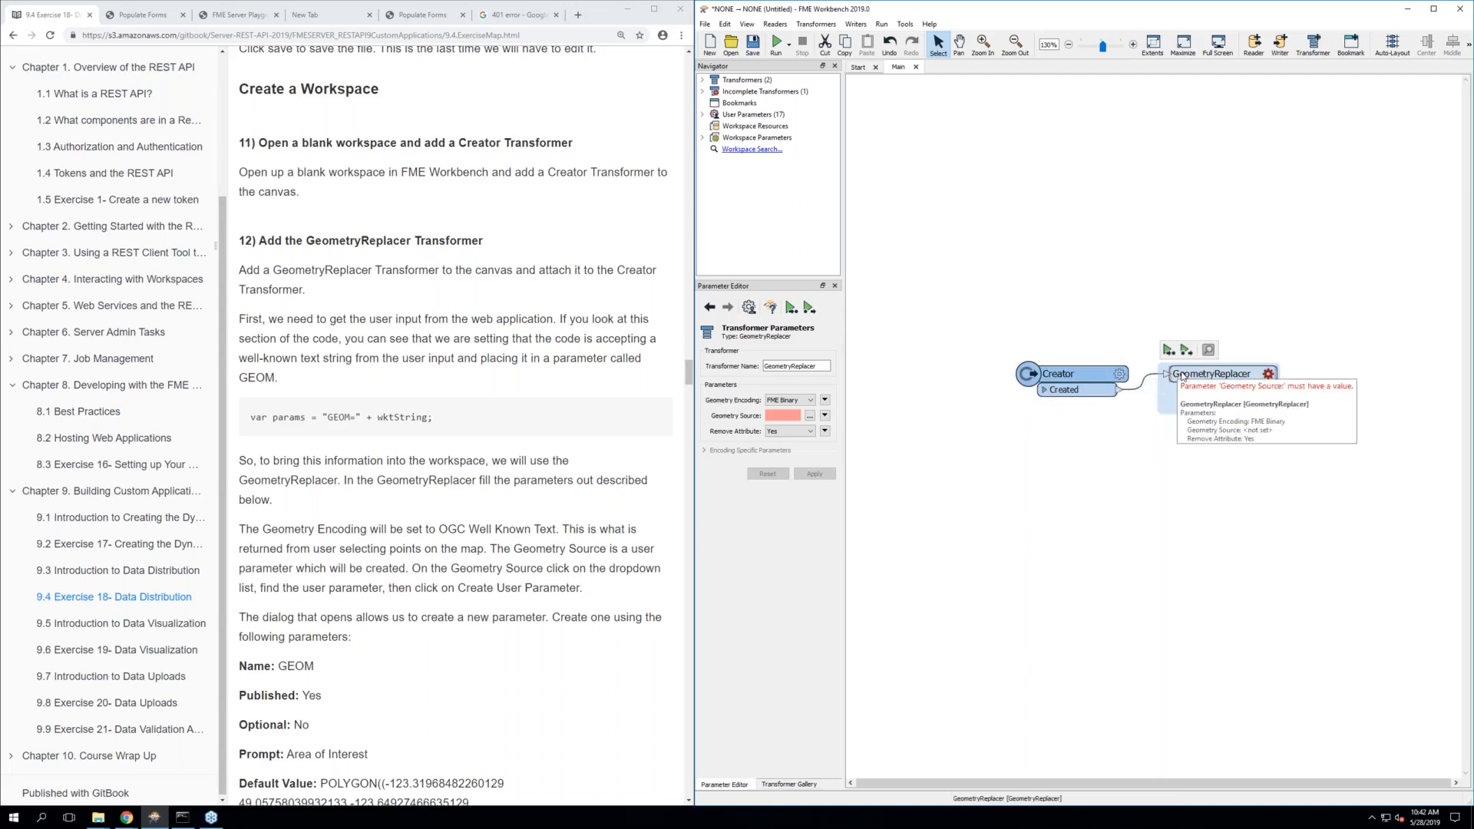
{"action": "left_click", "coordinate": [1268, 374]}
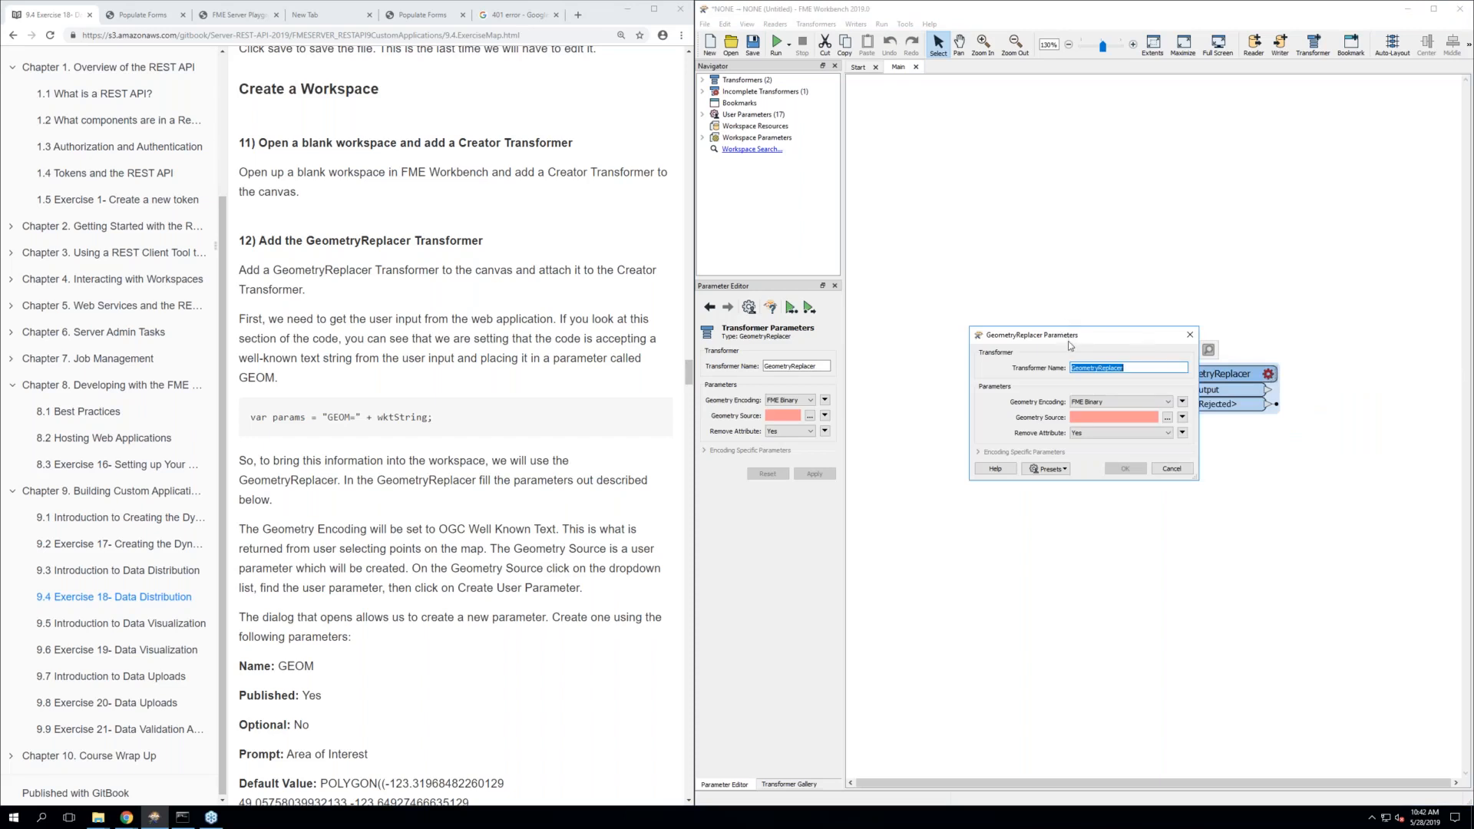
{"action": "scroll", "coordinate": [492, 495], "scroll_direction": "down", "scroll_amount": 1}
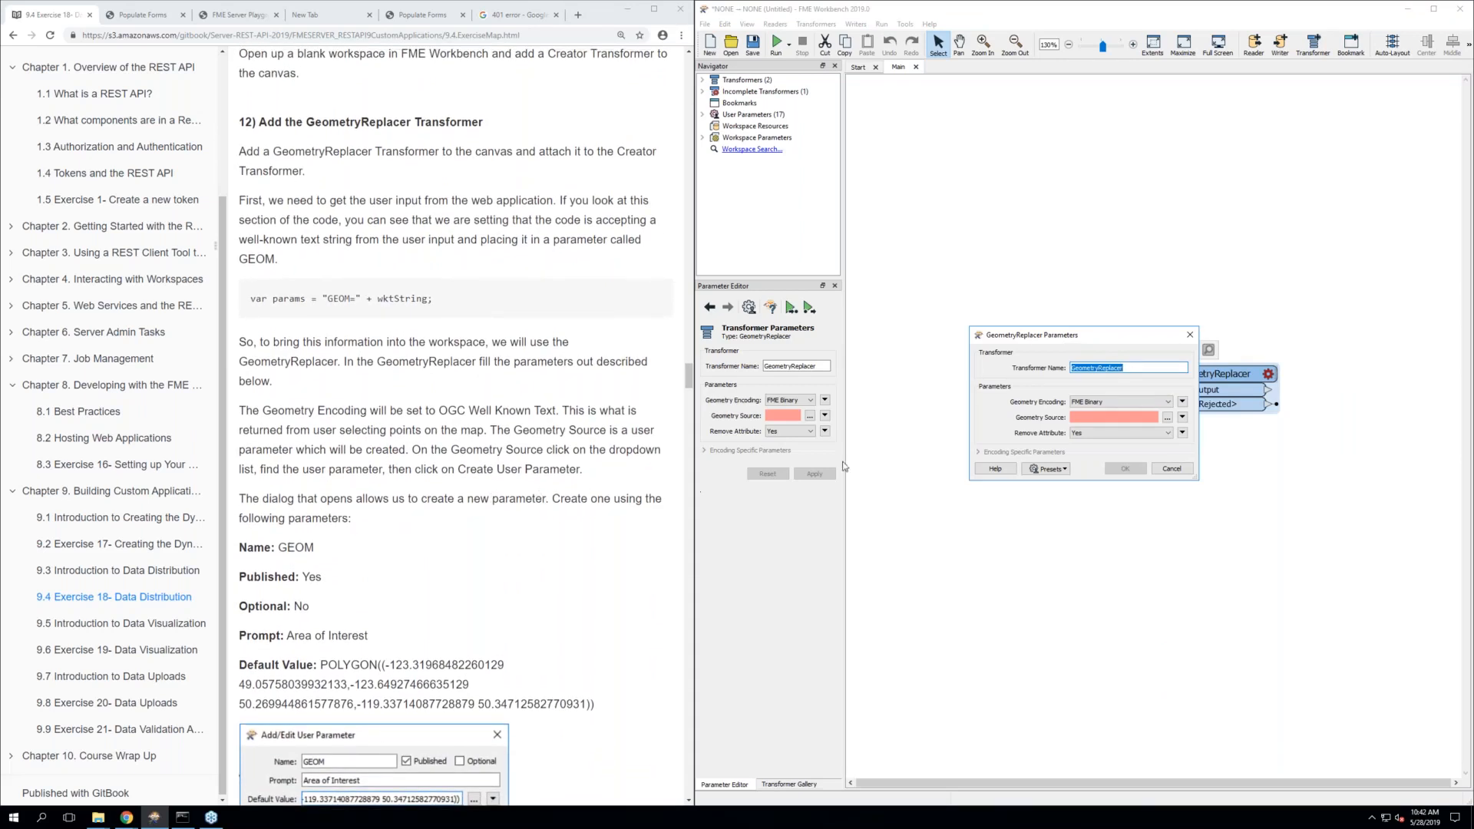
{"action": "left_click", "coordinate": [1109, 405]}
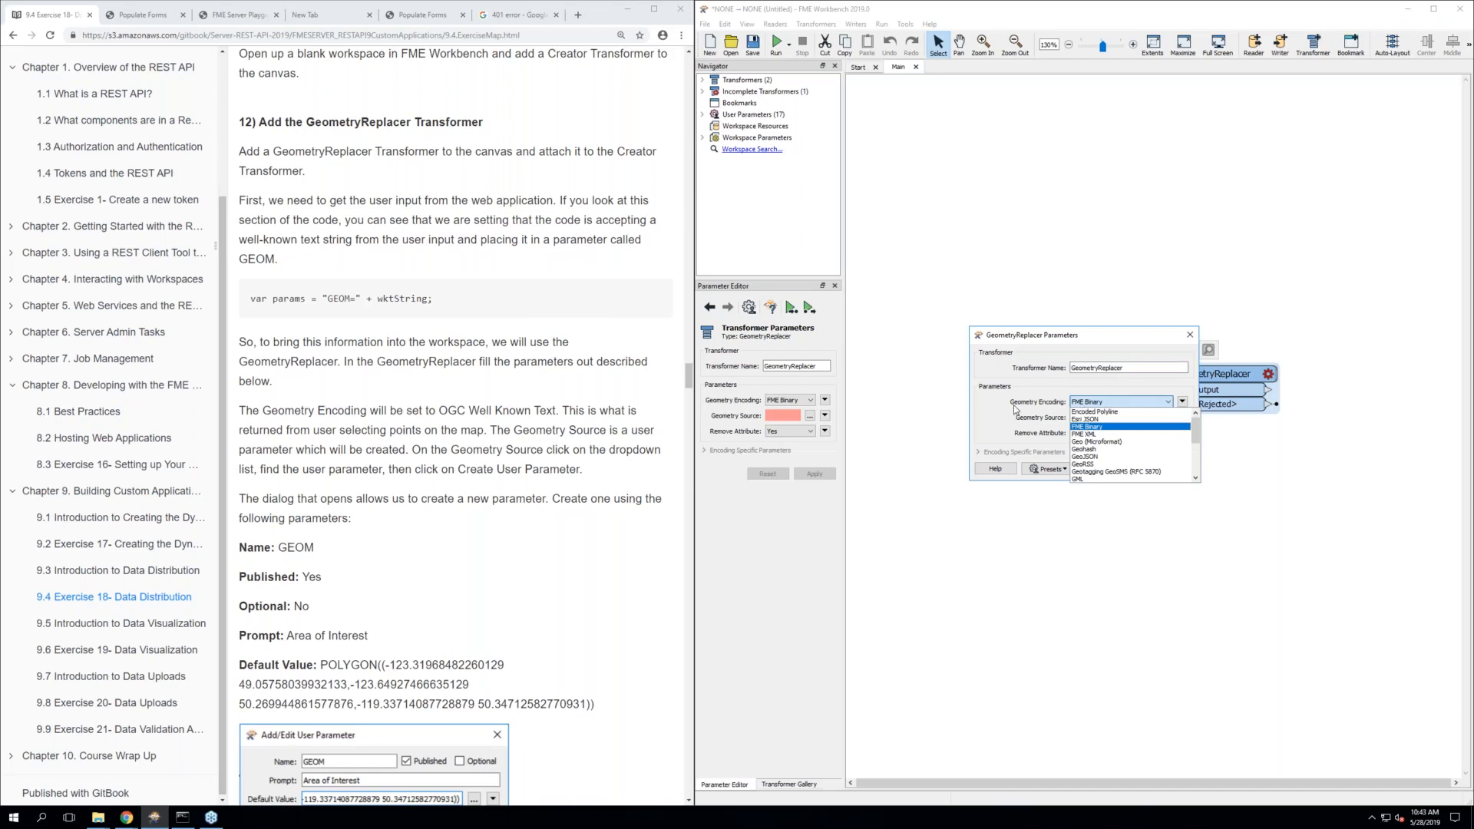
{"action": "scroll", "coordinate": [1117, 441], "scroll_direction": "down", "scroll_amount": 5}
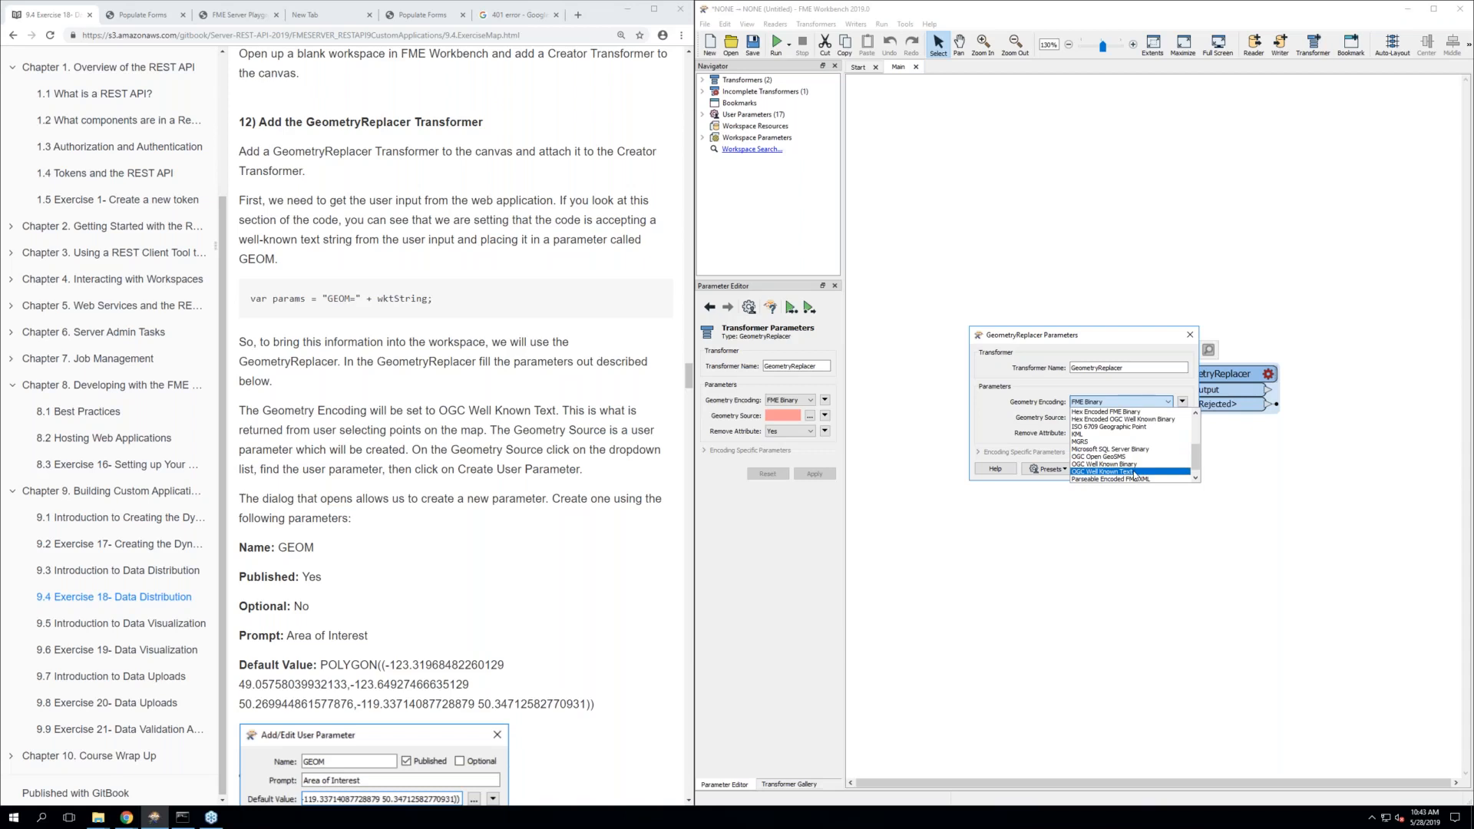
{"action": "left_click", "coordinate": [1134, 472]}
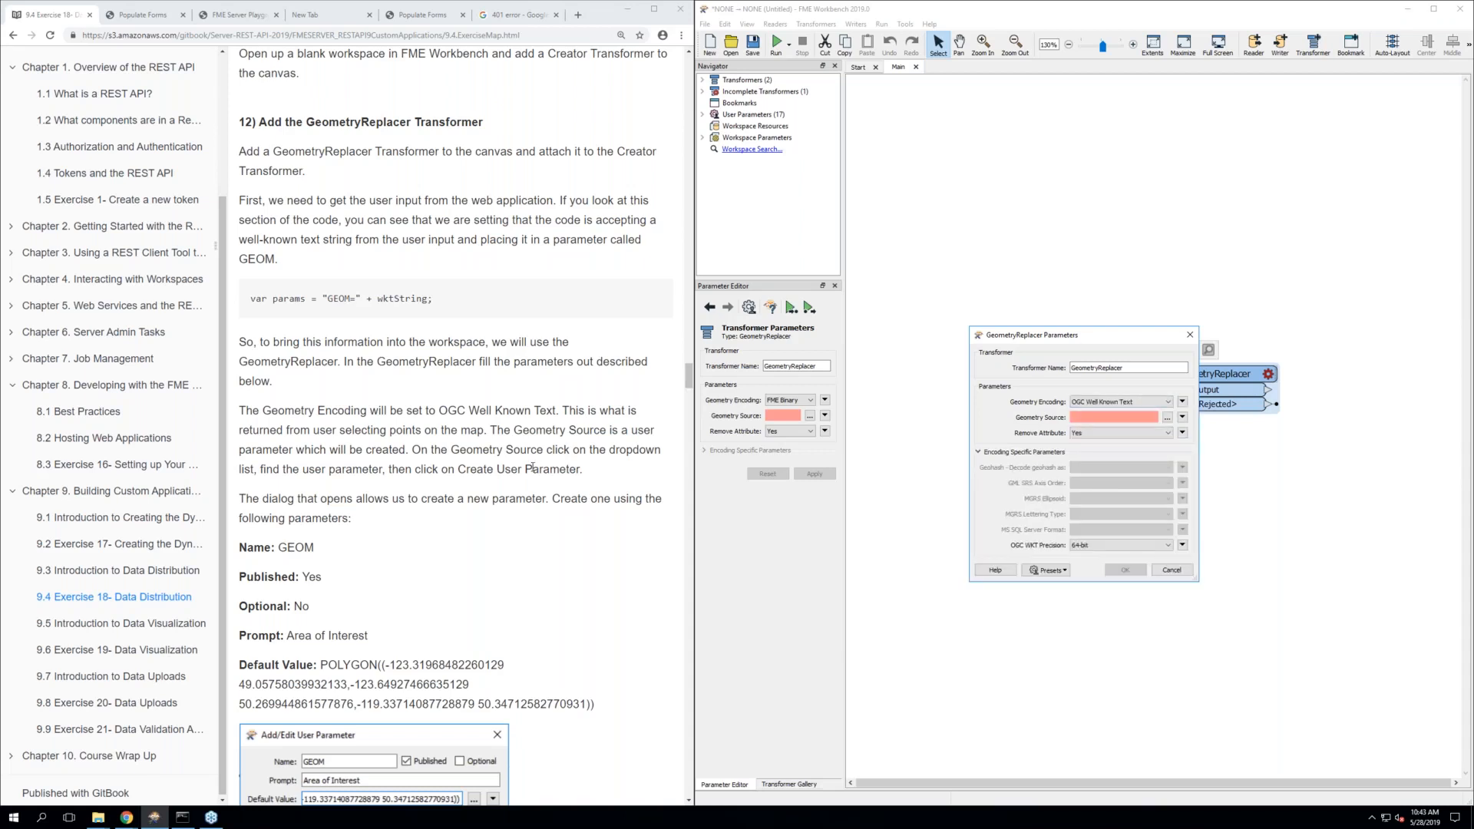
Start a new published user parameter for the Geometry Source, named GEOM with the prompt "Area of Interest"
{"action": "scroll", "coordinate": [532, 467], "scroll_direction": "down", "scroll_amount": 1}
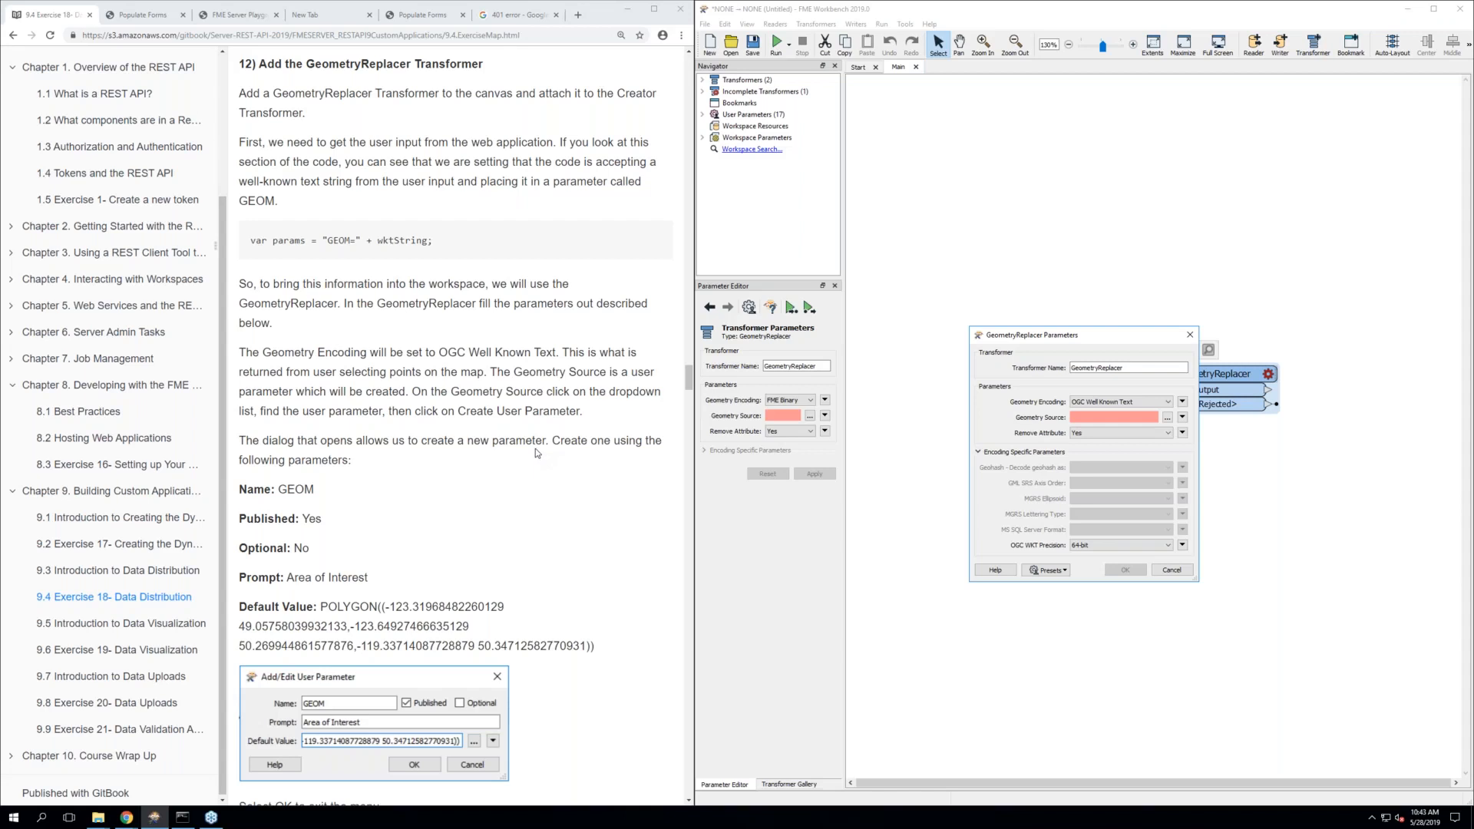
{"action": "left_click", "coordinate": [1182, 419]}
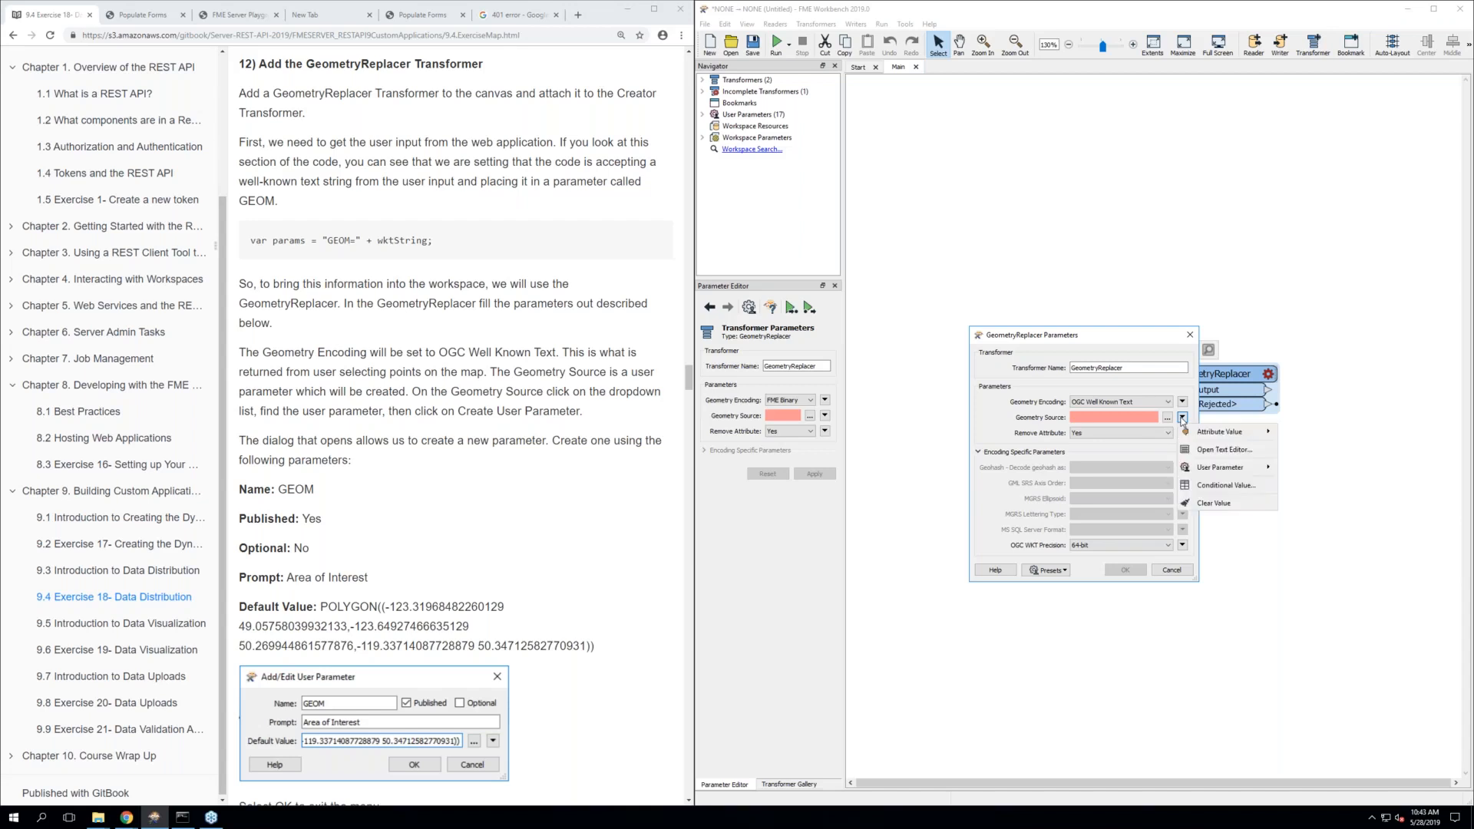
{"action": "mouse_move", "coordinate": [1208, 471]}
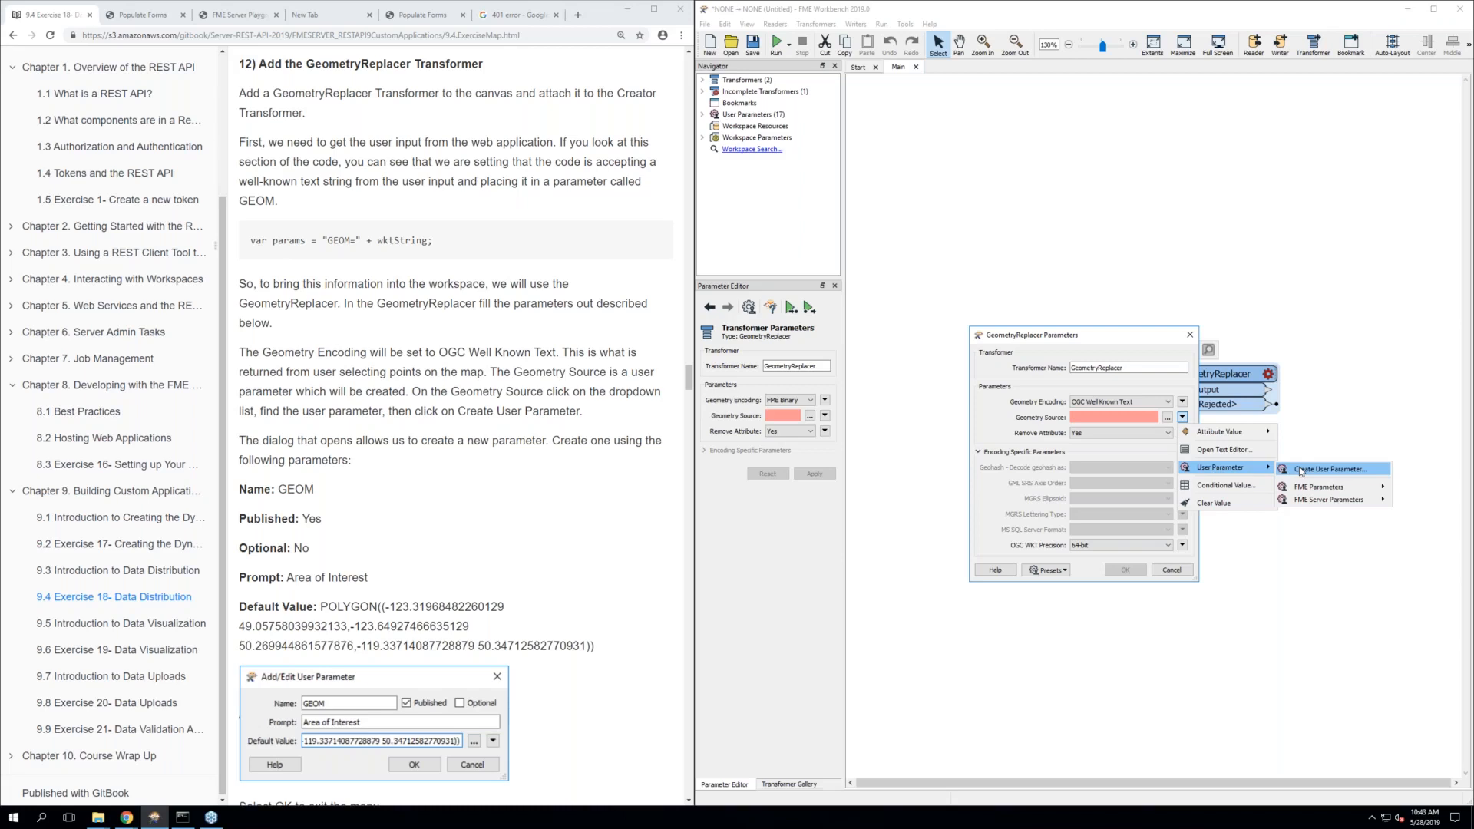
{"action": "left_click", "coordinate": [1367, 474]}
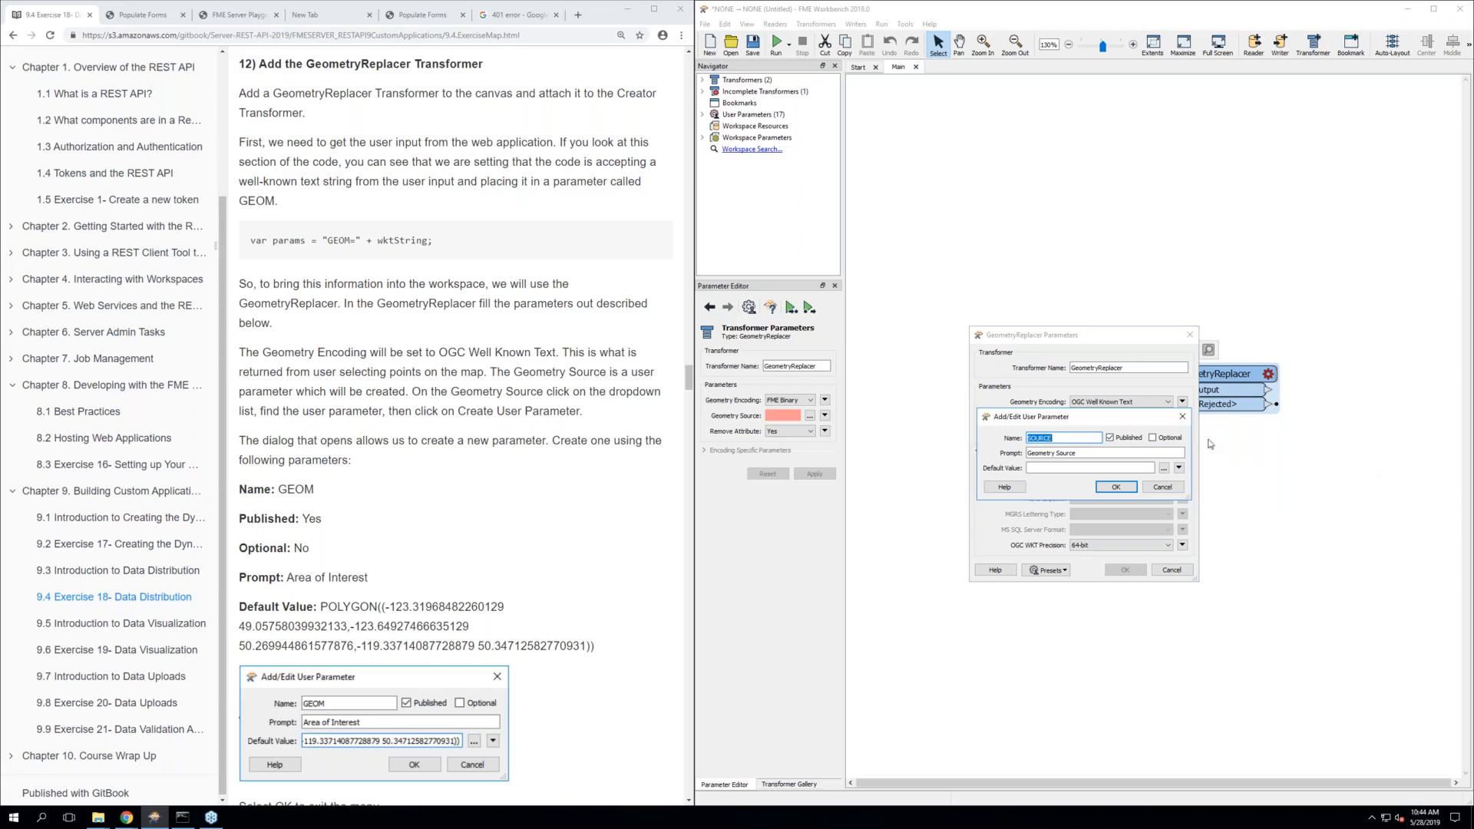
{"action": "left_click", "coordinate": [1066, 438]}
{"action": "double_click", "coordinate": [1057, 437]}
{"action": "type", "text": "GEOM"}
{"action": "triple_click", "coordinate": [1040, 454]}
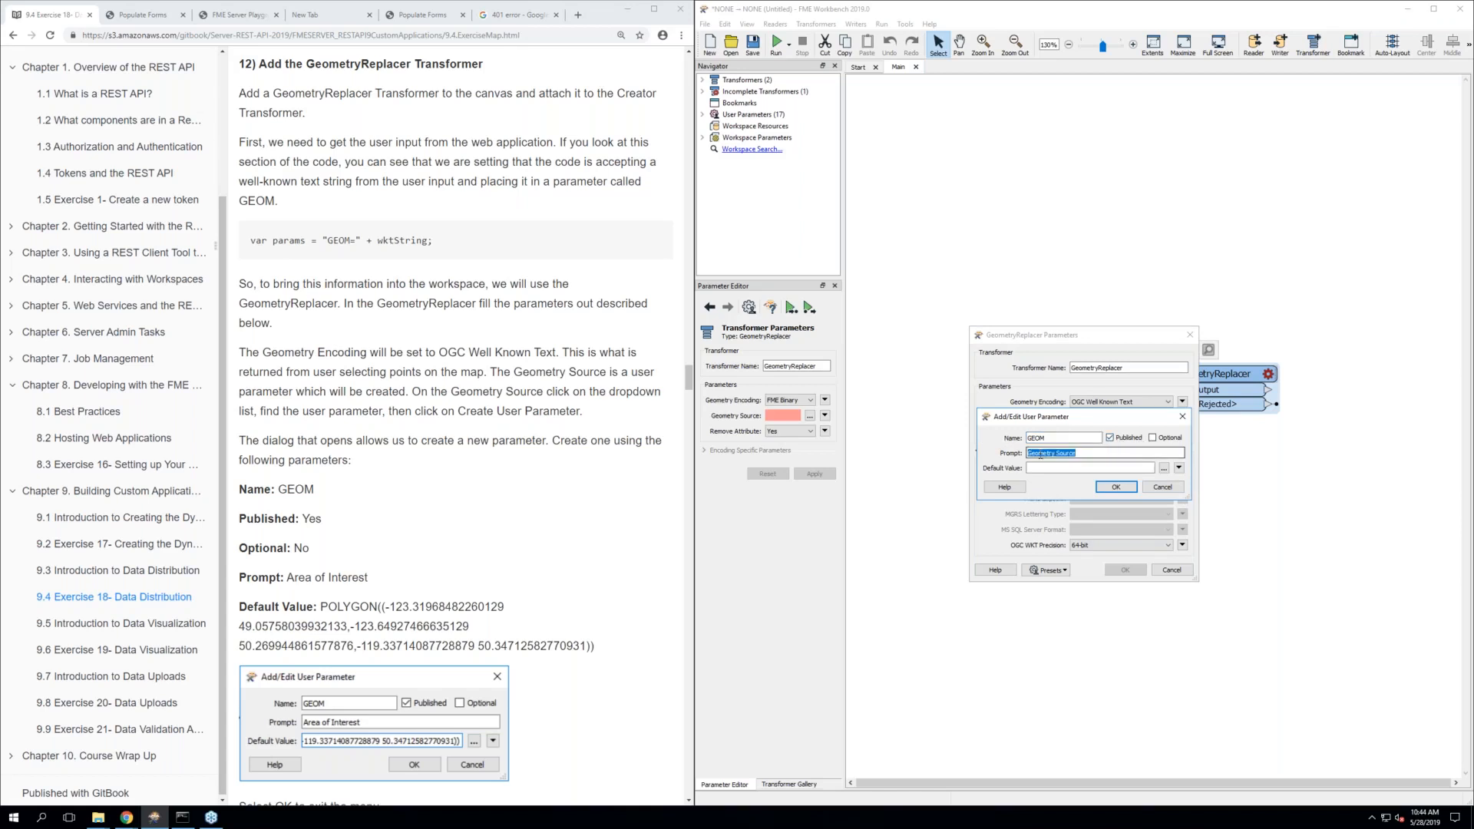
{"action": "key", "text": "BackSpace"}
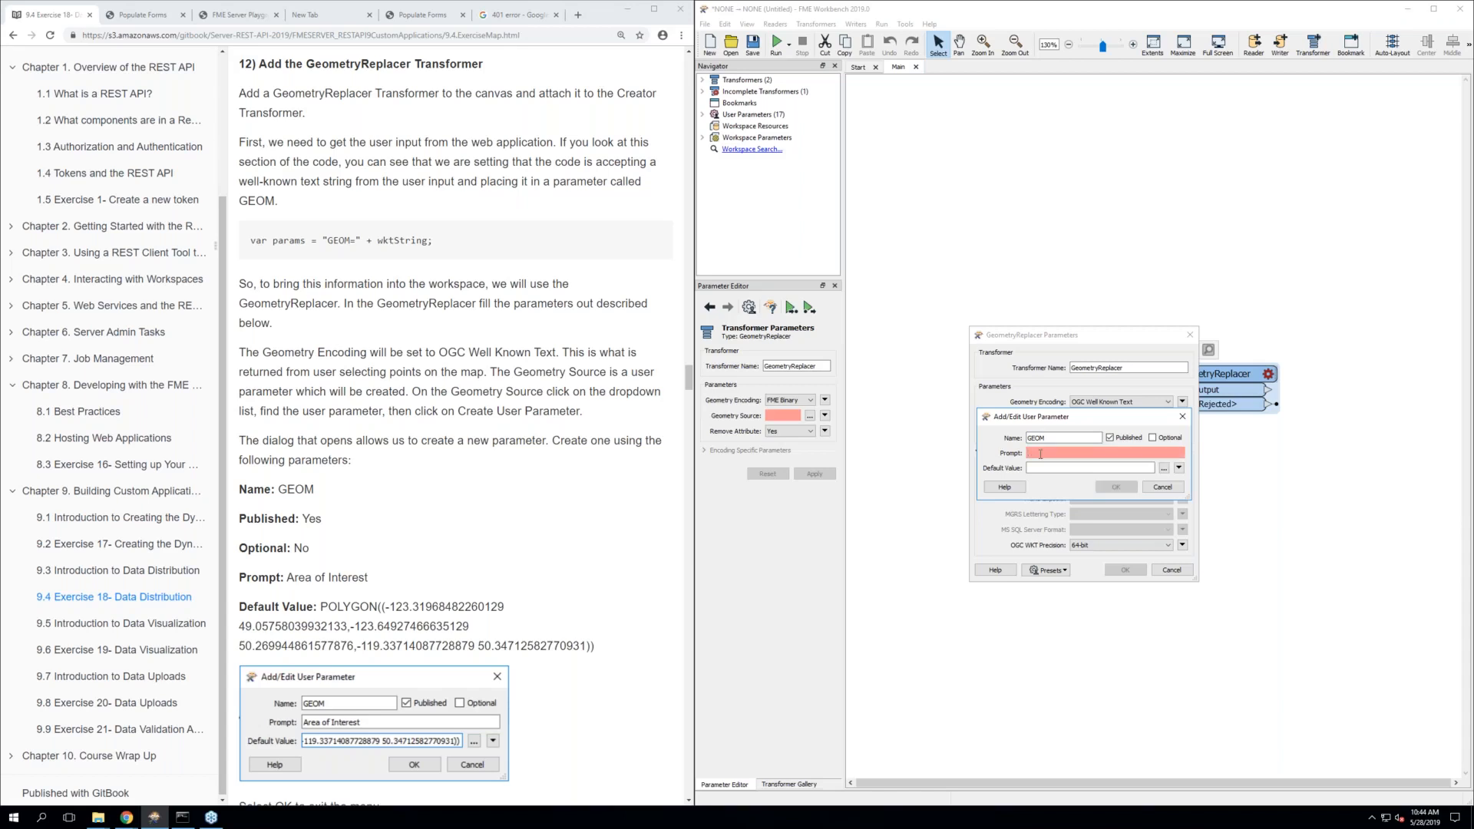
{"action": "type", "text": "Area of Interest"}
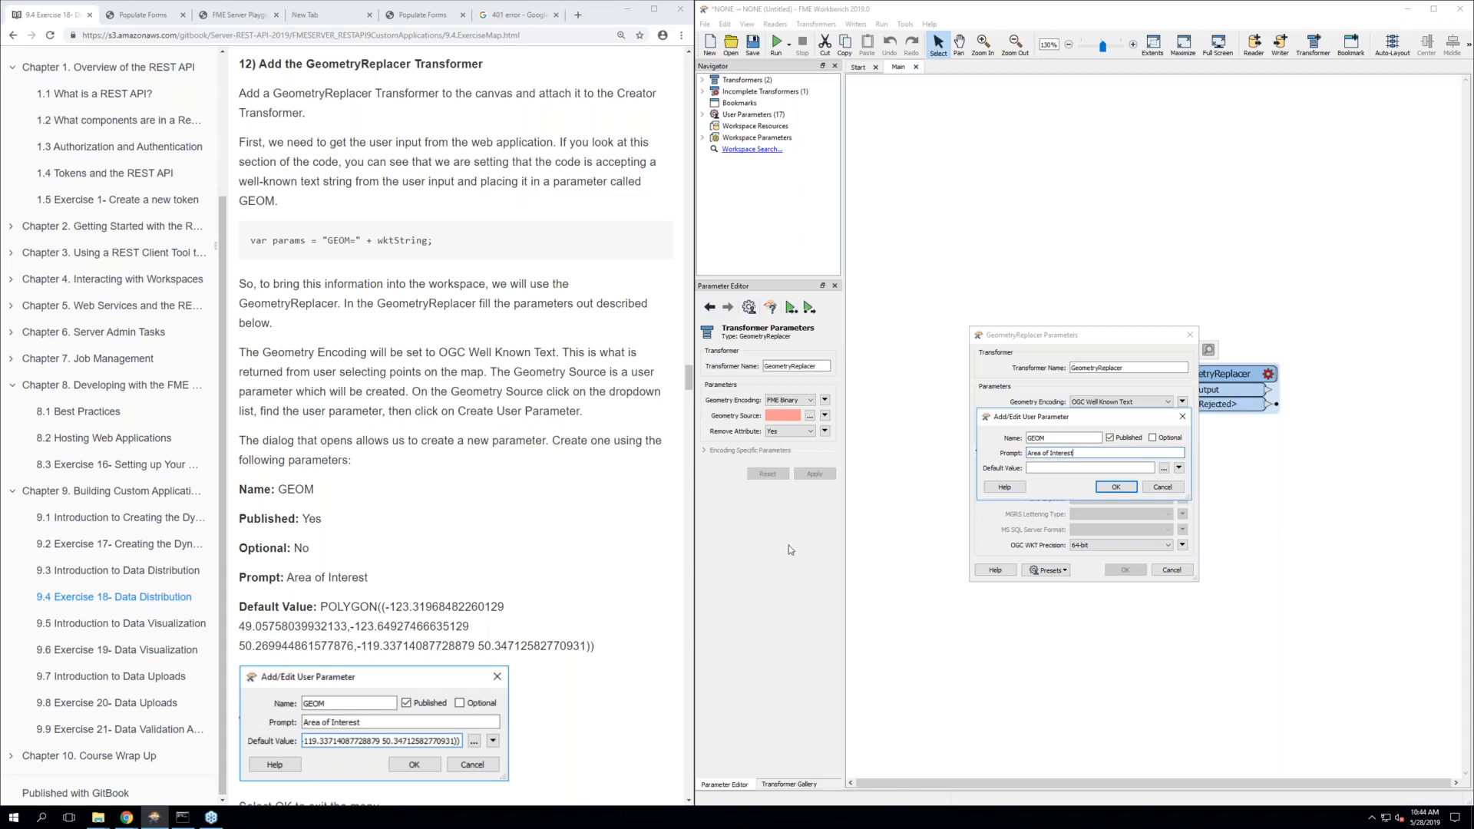
Copy the exercise page's default value POLYGON((-123.31968482260129 49.05758039932133,-123.64927466635129 50.269944861577876,-119.33714087728879 50.34712582770931)) into the GEOM parameter and save the parameter
{"action": "left_click_drag", "start_coordinate": [519, 658], "coordinate": [320, 604]}
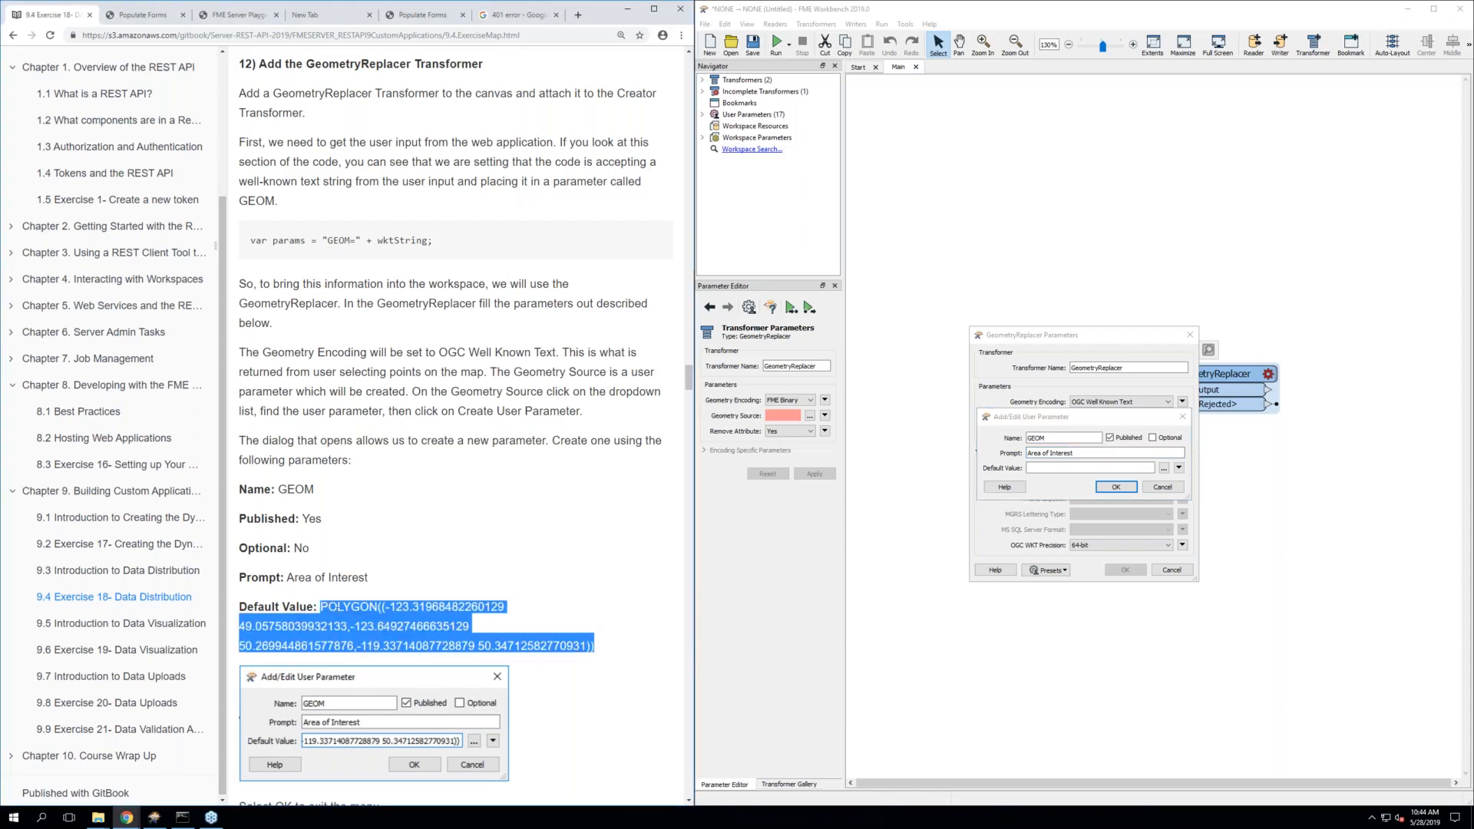
{"action": "right_click", "coordinate": [337, 613]}
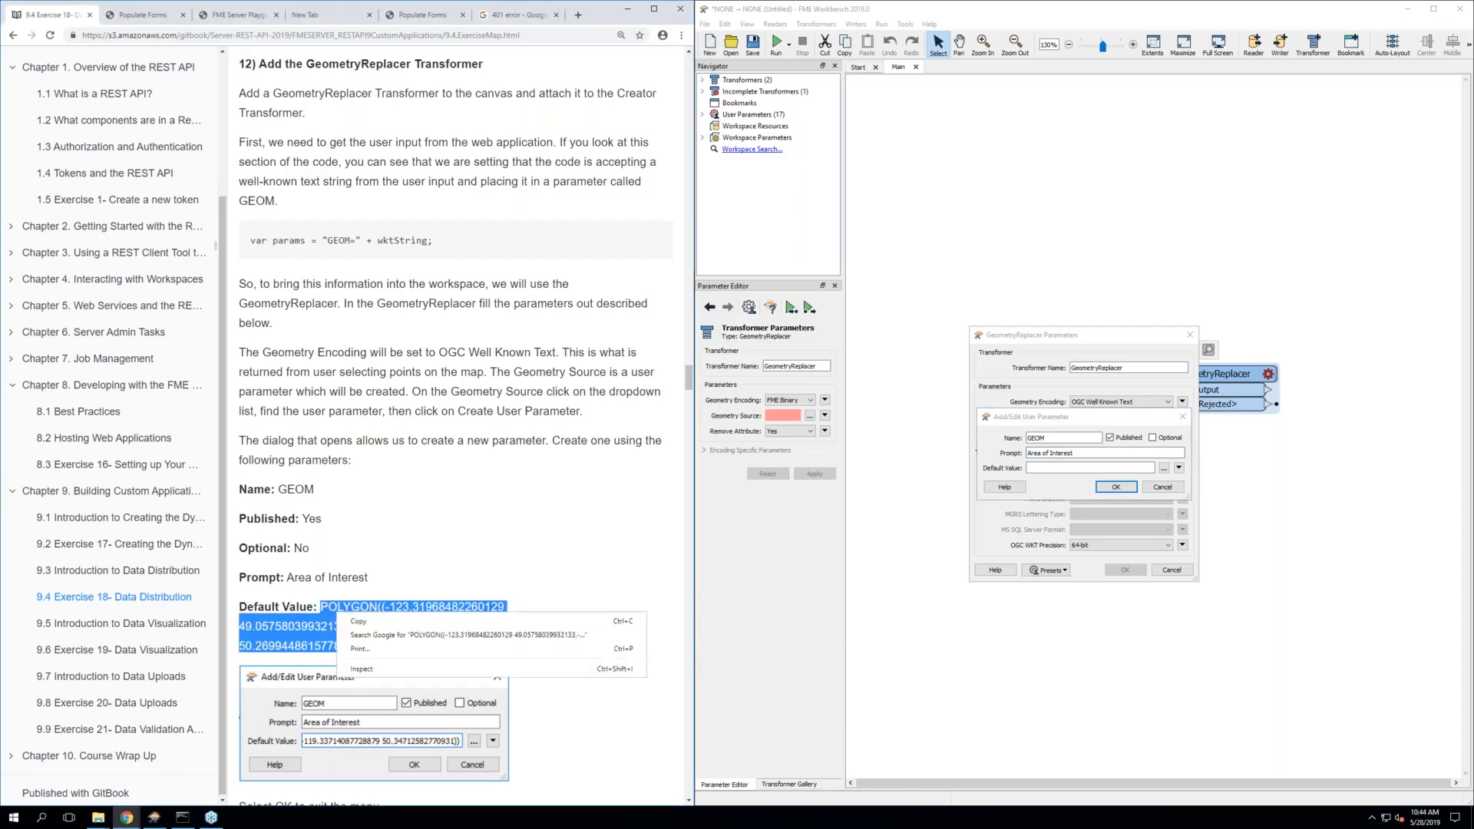
{"action": "left_click", "coordinate": [356, 622]}
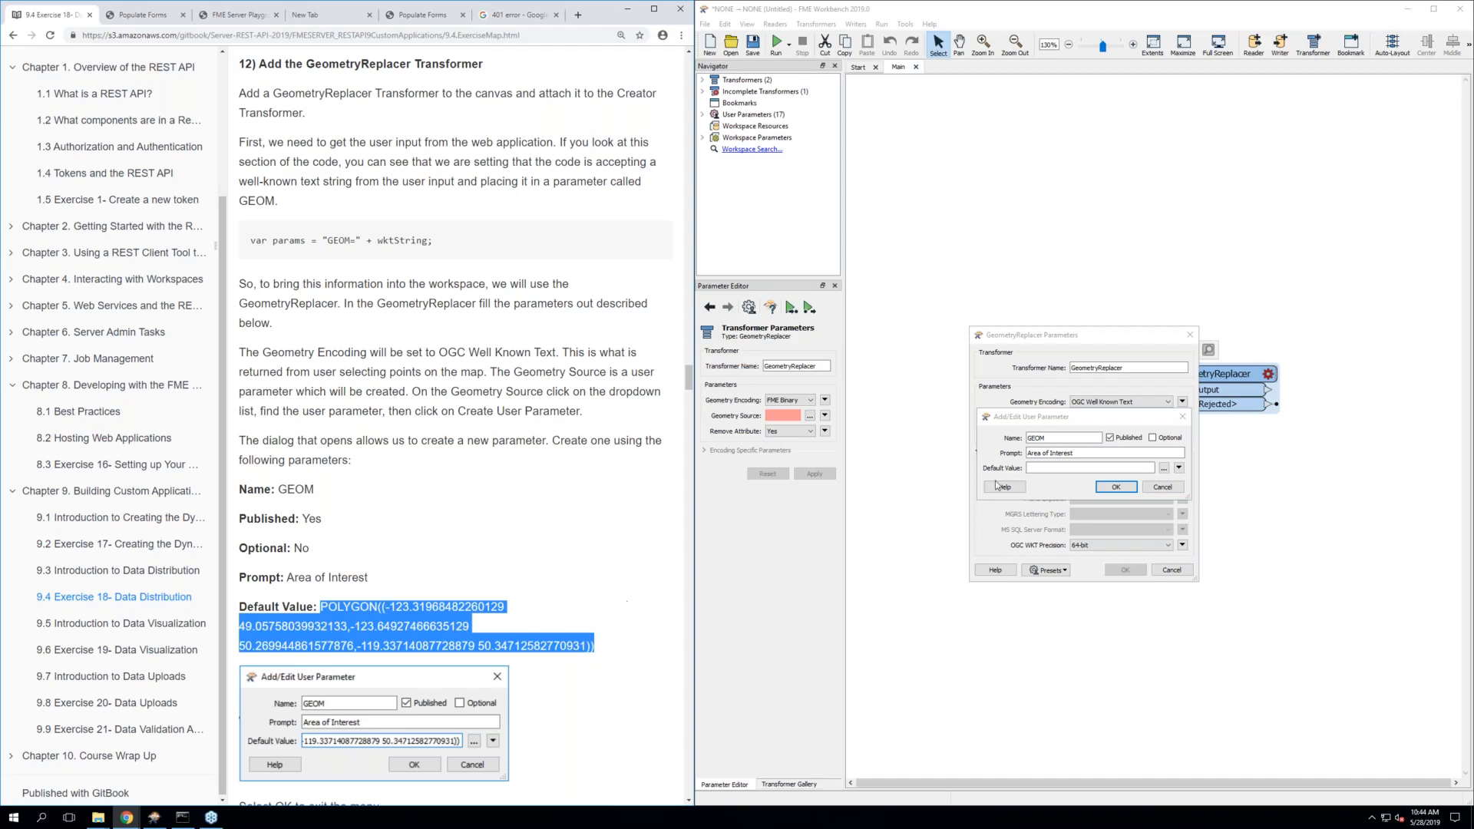
{"action": "left_click", "coordinate": [1058, 467]}
{"action": "left_click", "coordinate": [1058, 468]}
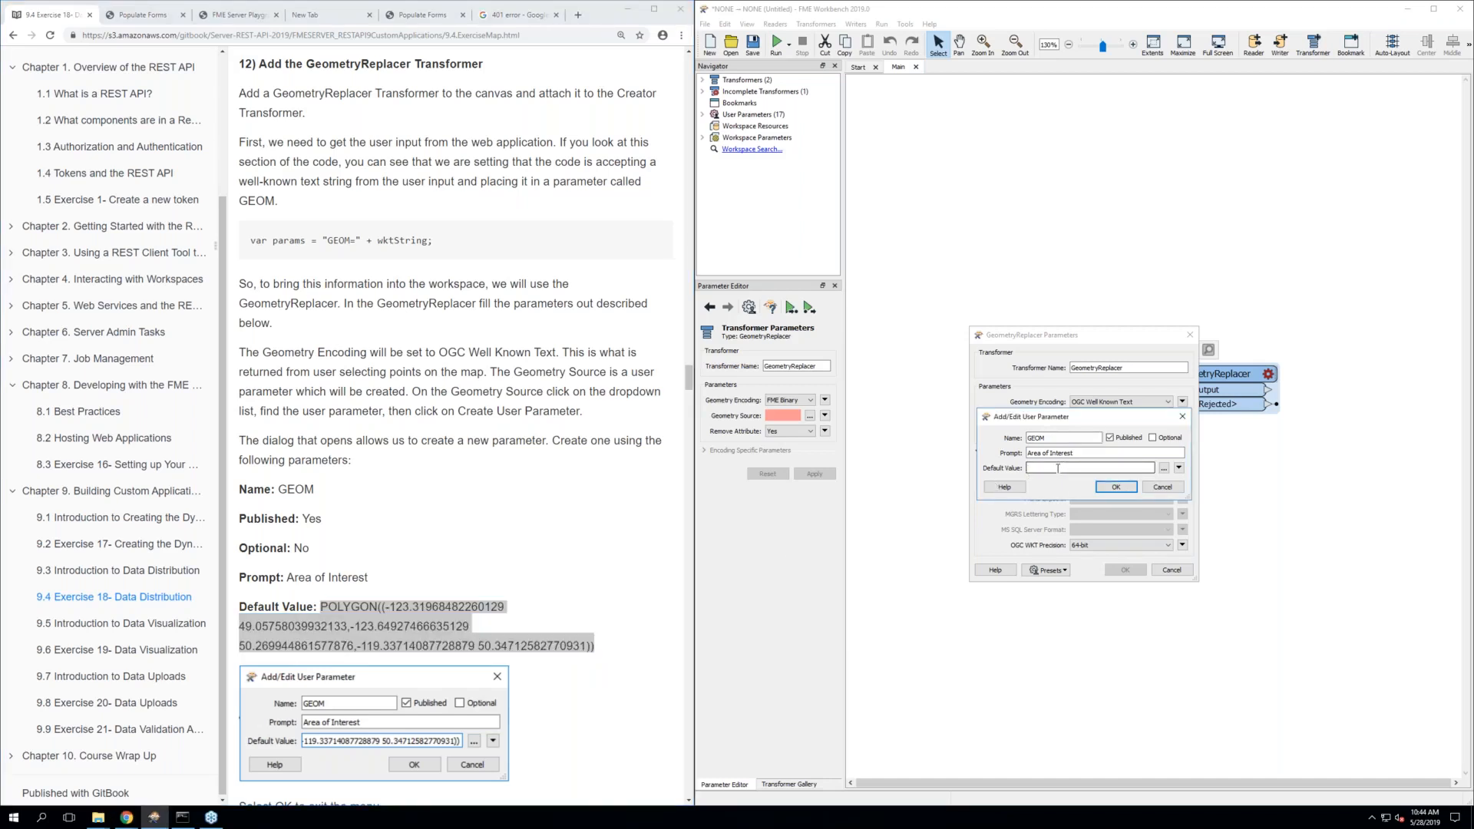
{"action": "key", "text": "ctrl+v"}
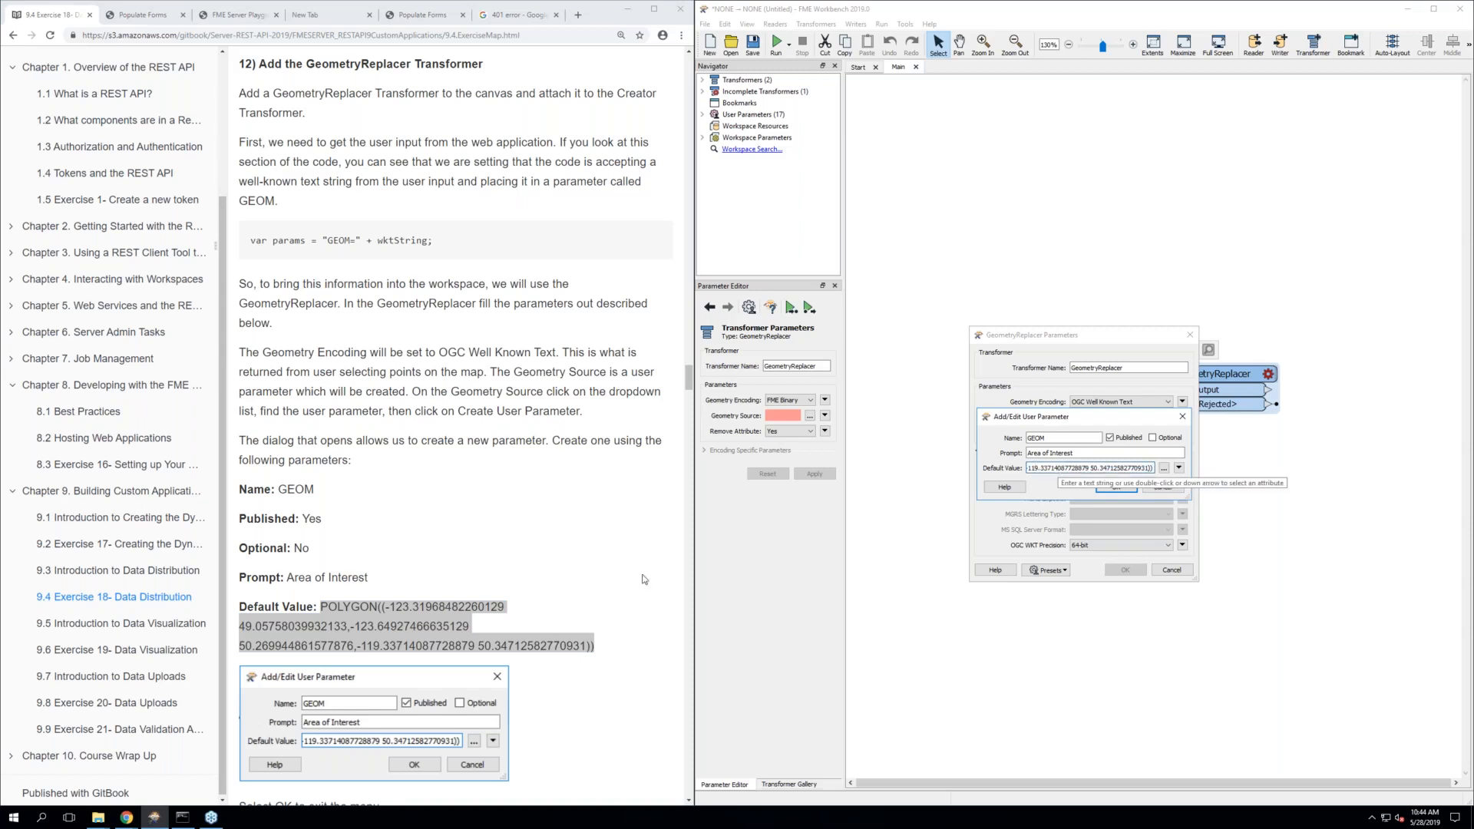
{"action": "scroll", "coordinate": [535, 608], "scroll_direction": "down", "scroll_amount": 2}
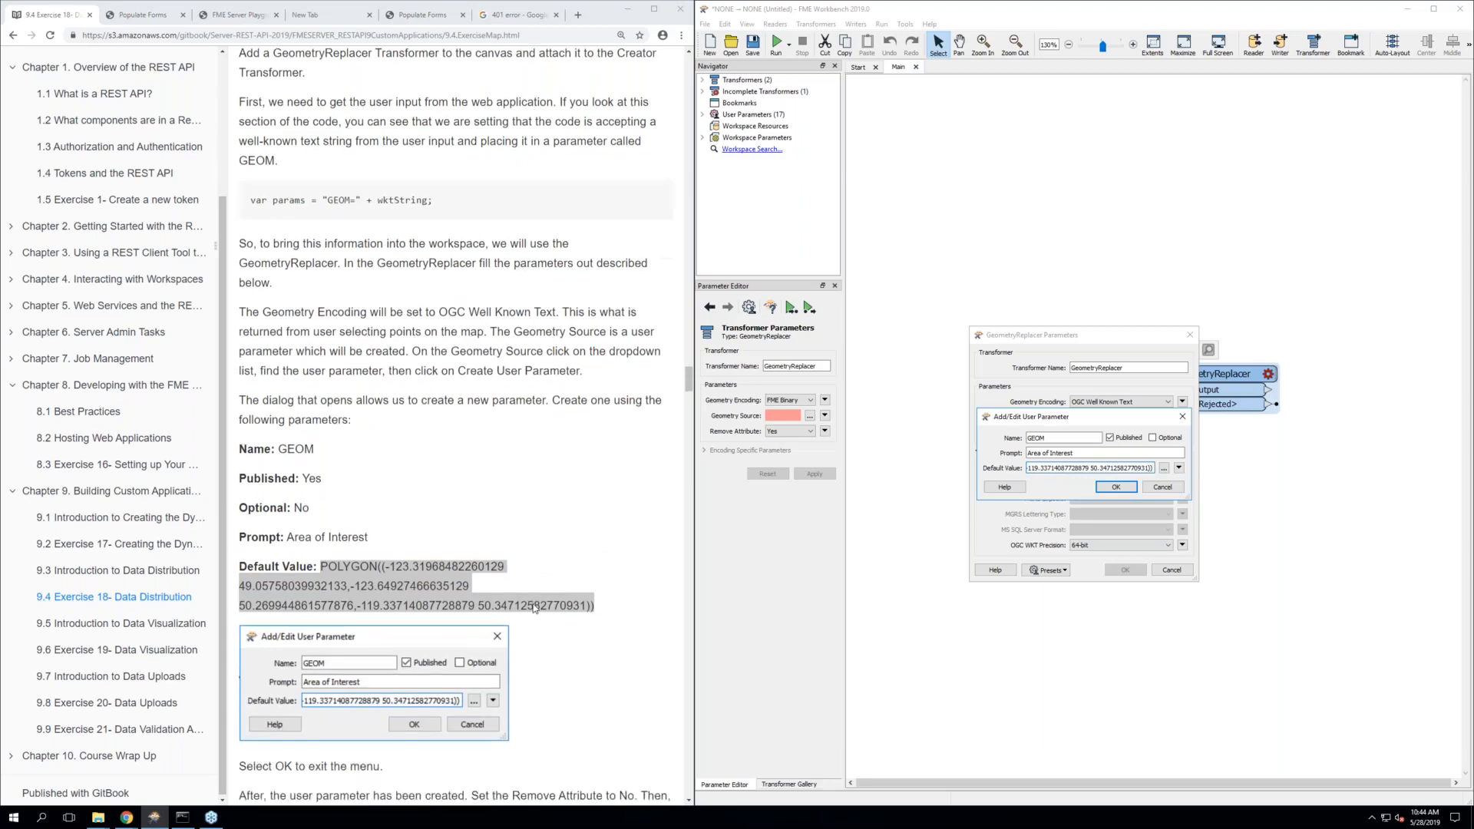
{"action": "scroll", "coordinate": [535, 607], "scroll_direction": "down", "scroll_amount": 2}
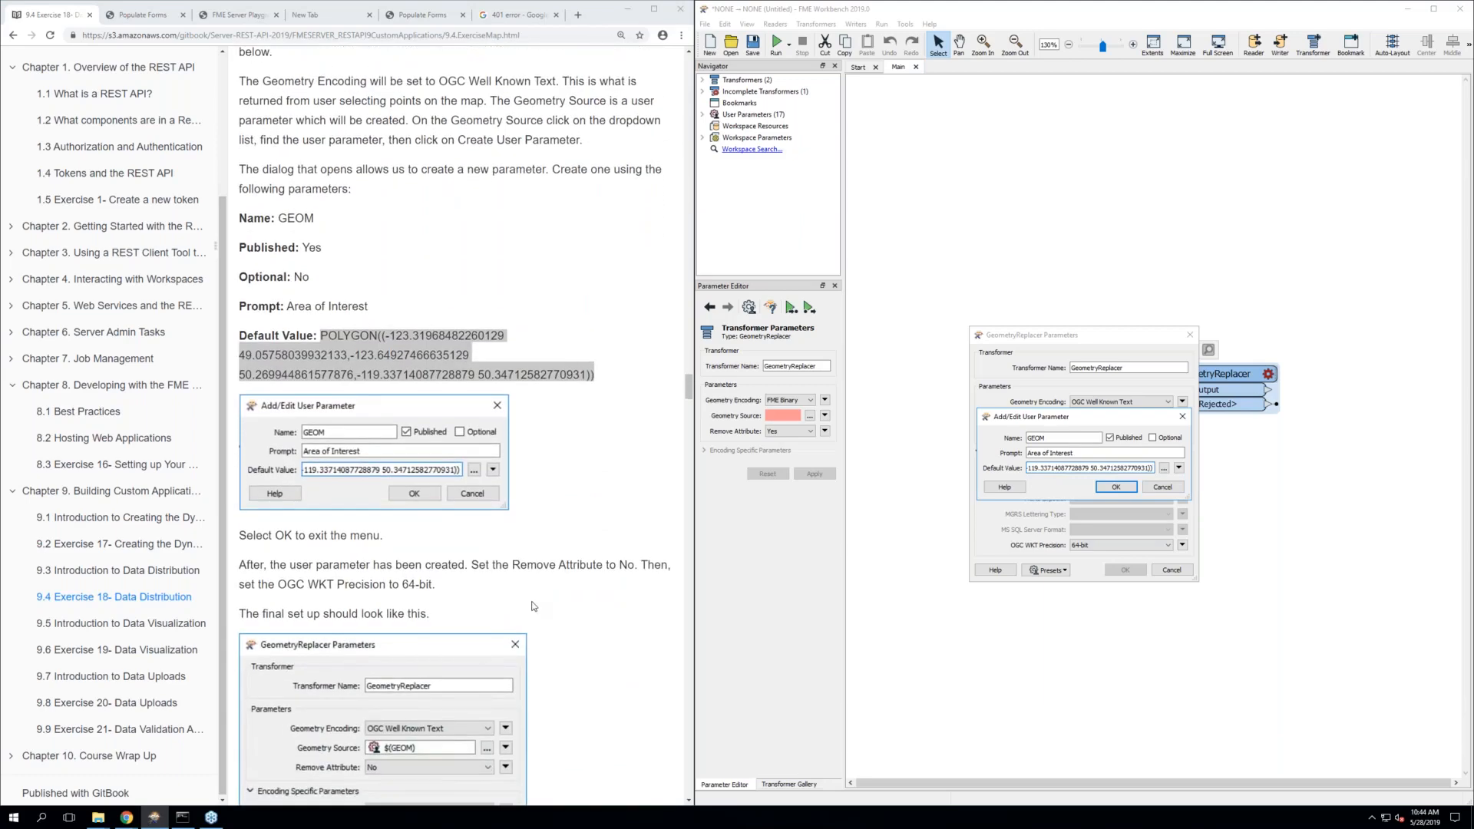
{"action": "left_click", "coordinate": [1117, 488]}
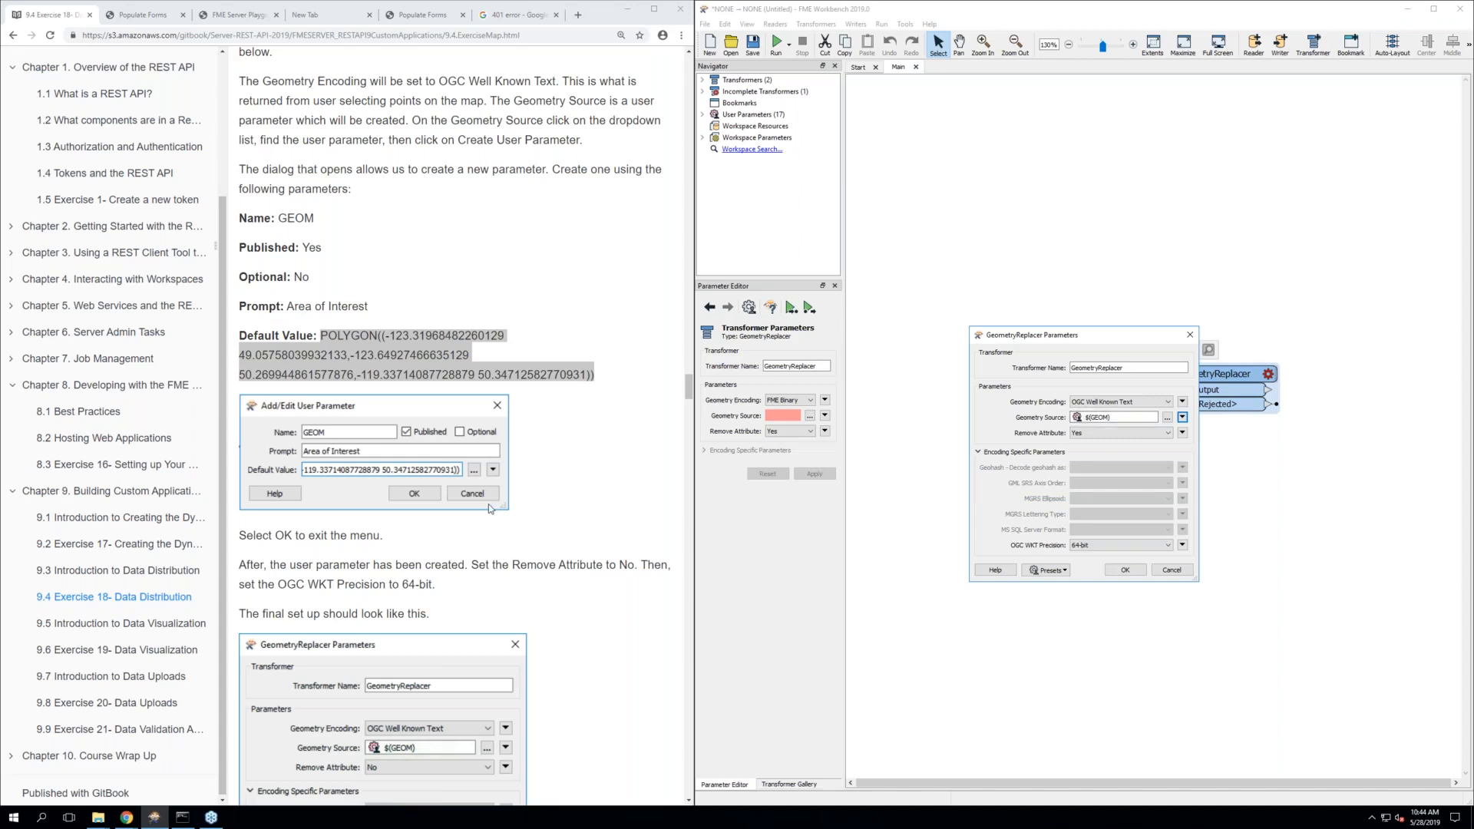
Set the GeometryReplacer's Remove Attribute to No and accept its parameters
{"action": "scroll", "coordinate": [489, 508], "scroll_direction": "down", "scroll_amount": 3}
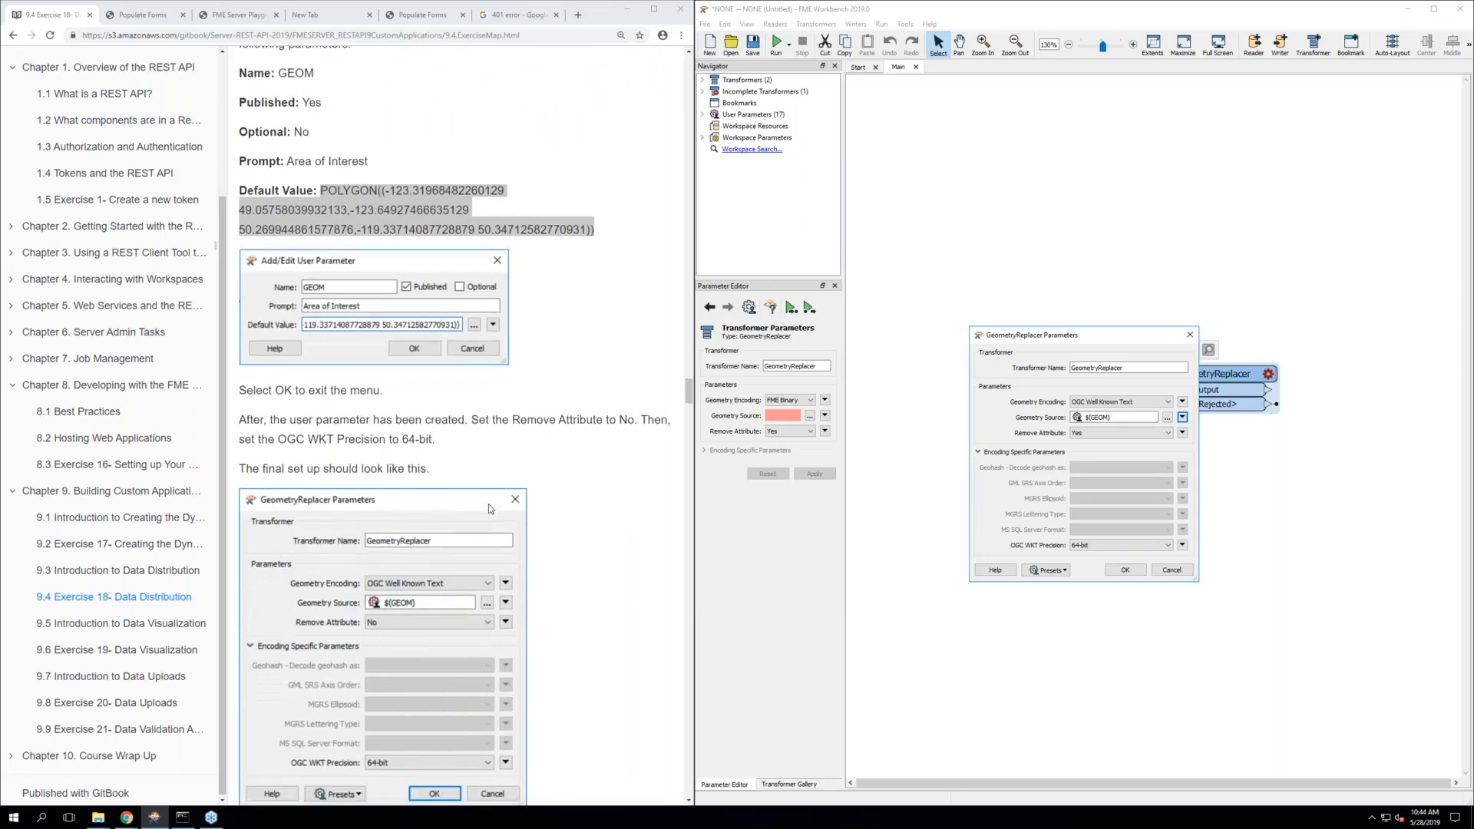
{"action": "scroll", "coordinate": [488, 508], "scroll_direction": "down", "scroll_amount": 1}
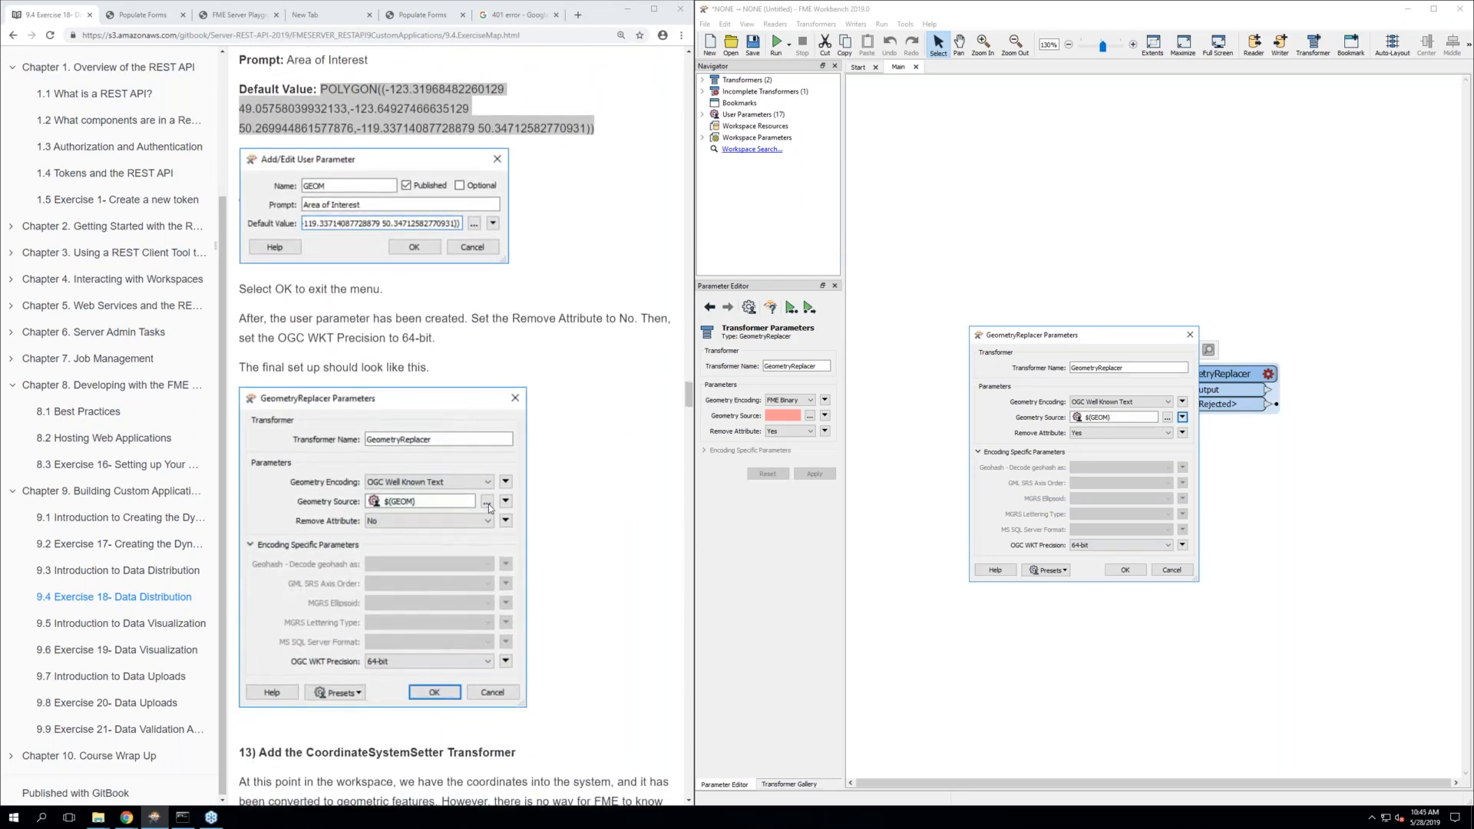
{"action": "left_click", "coordinate": [1089, 436]}
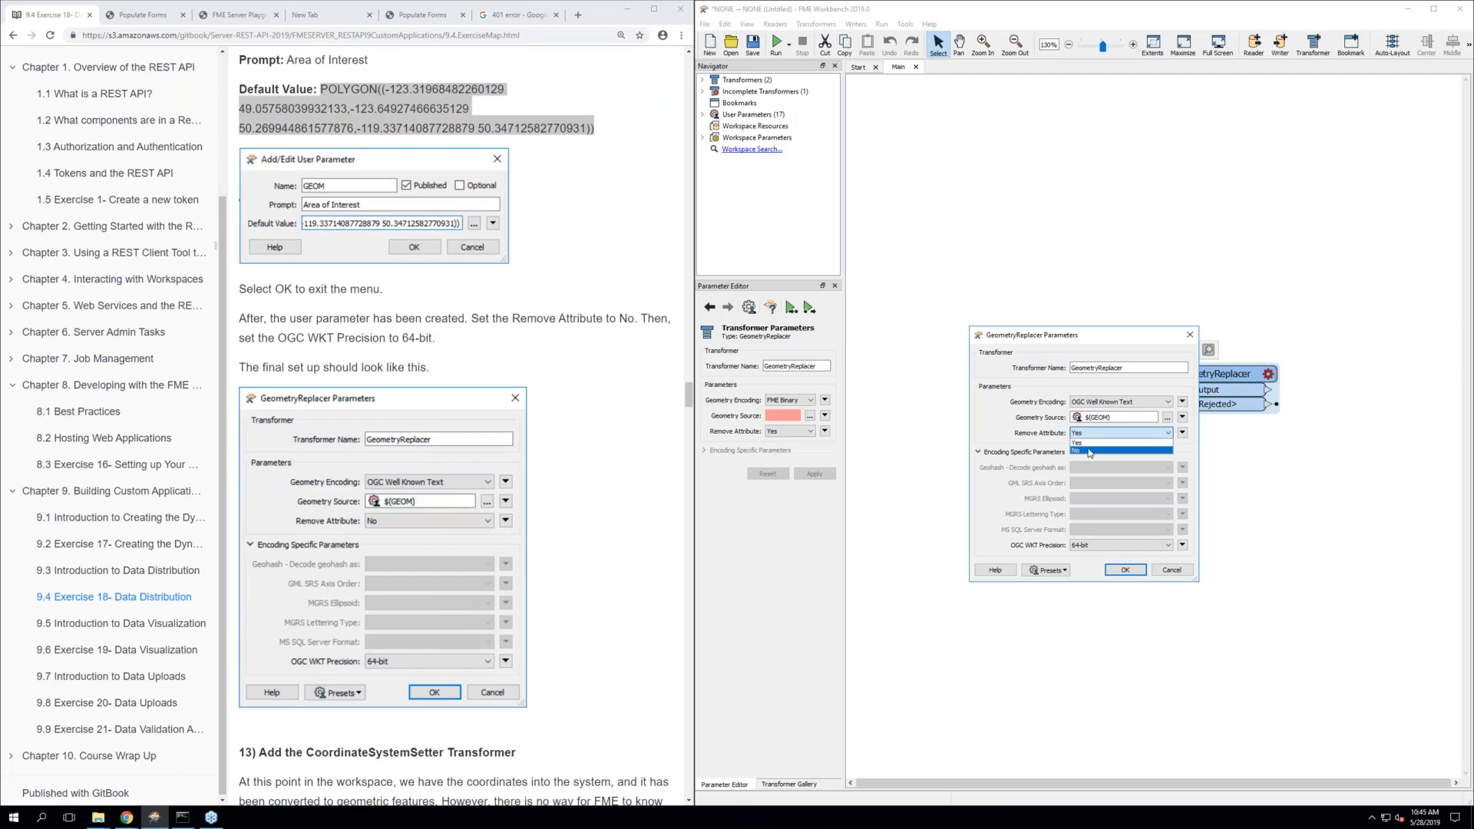
{"action": "left_click", "coordinate": [1090, 451]}
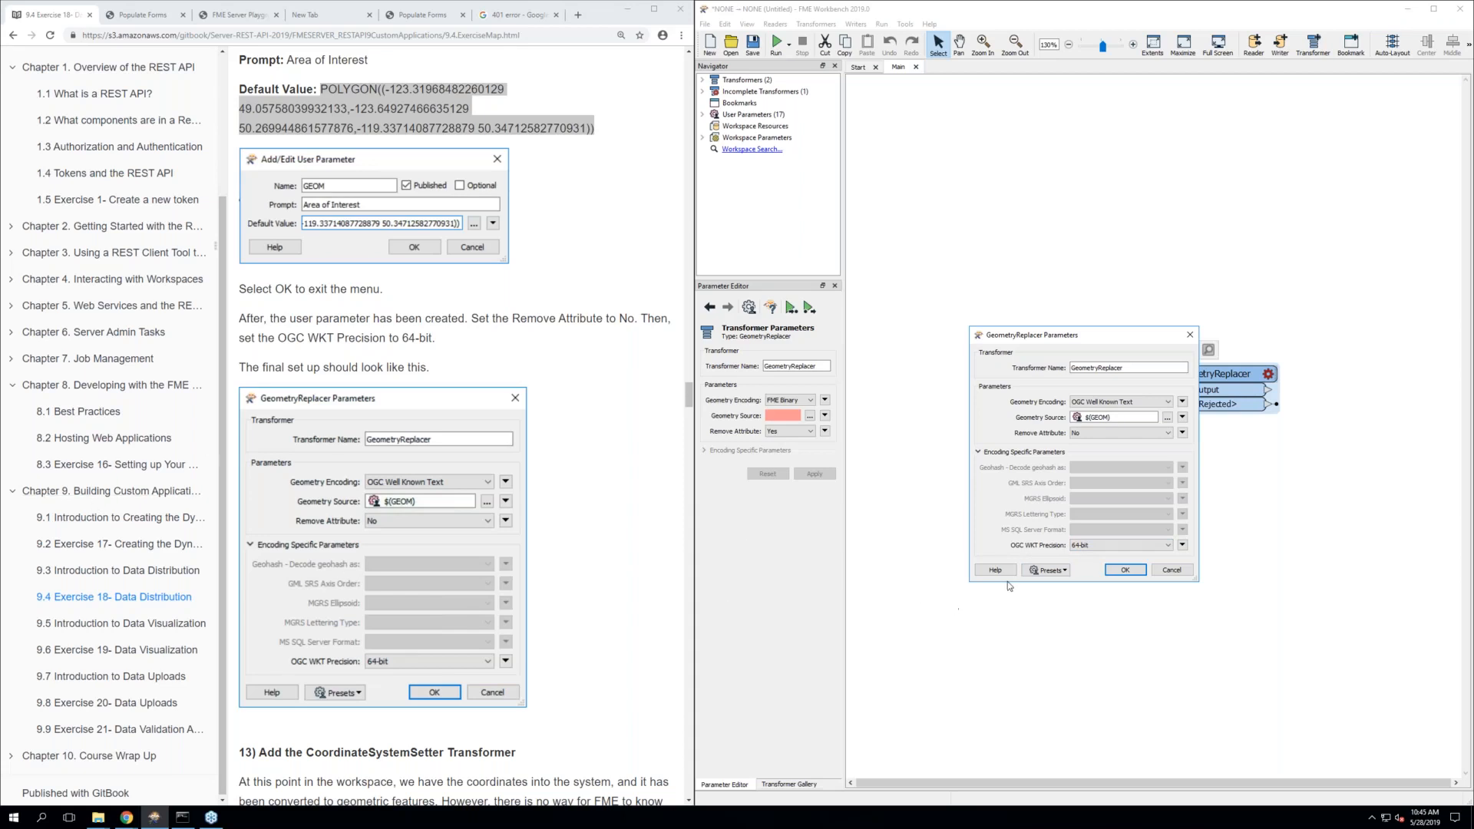
{"action": "left_click", "coordinate": [1123, 570]}
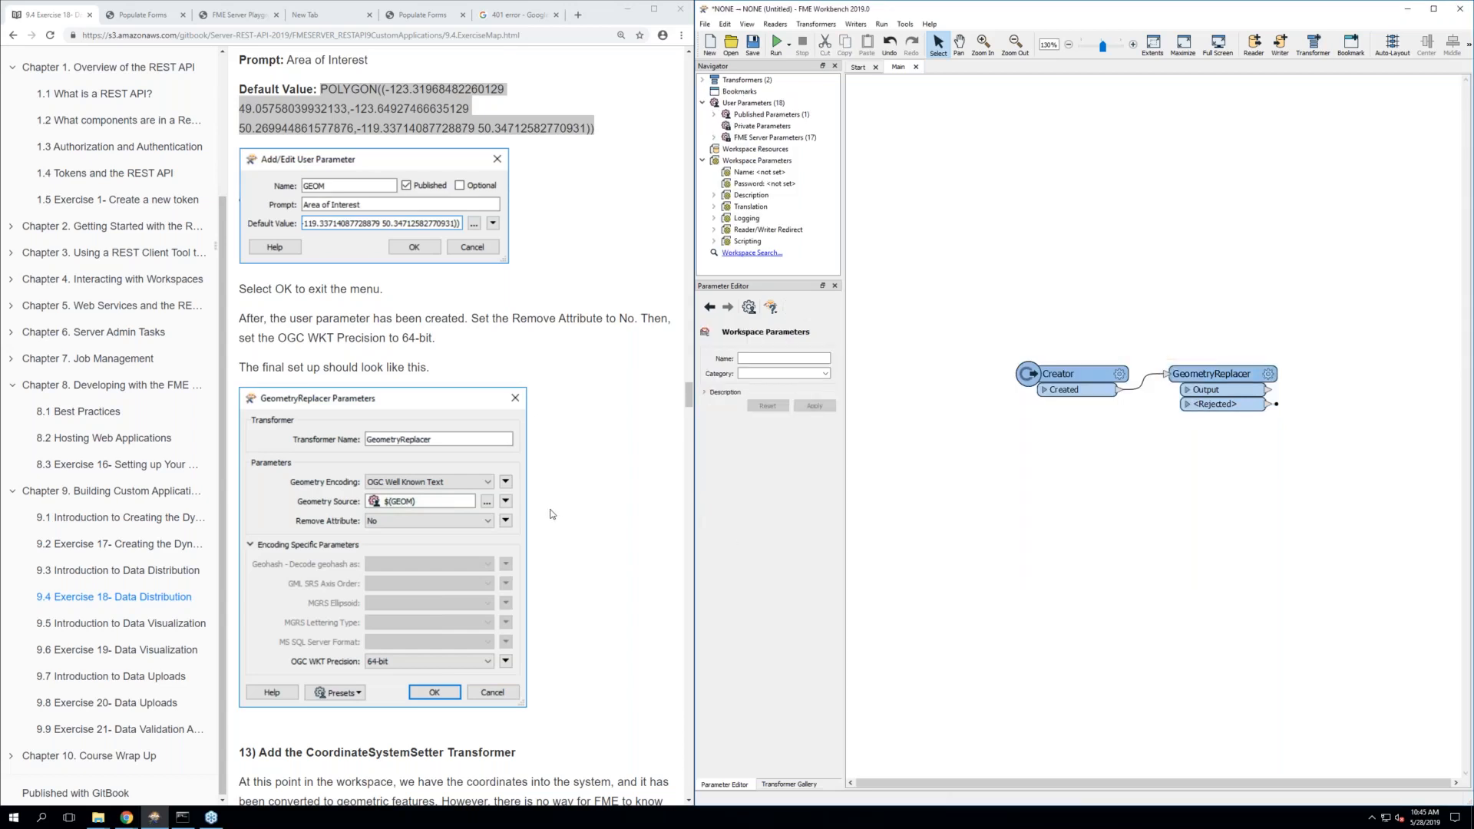
Add an HTTPCaller transformer to the canvas and place it in the free space below the Creator
{"action": "scroll", "coordinate": [550, 513], "scroll_direction": "down", "scroll_amount": 2}
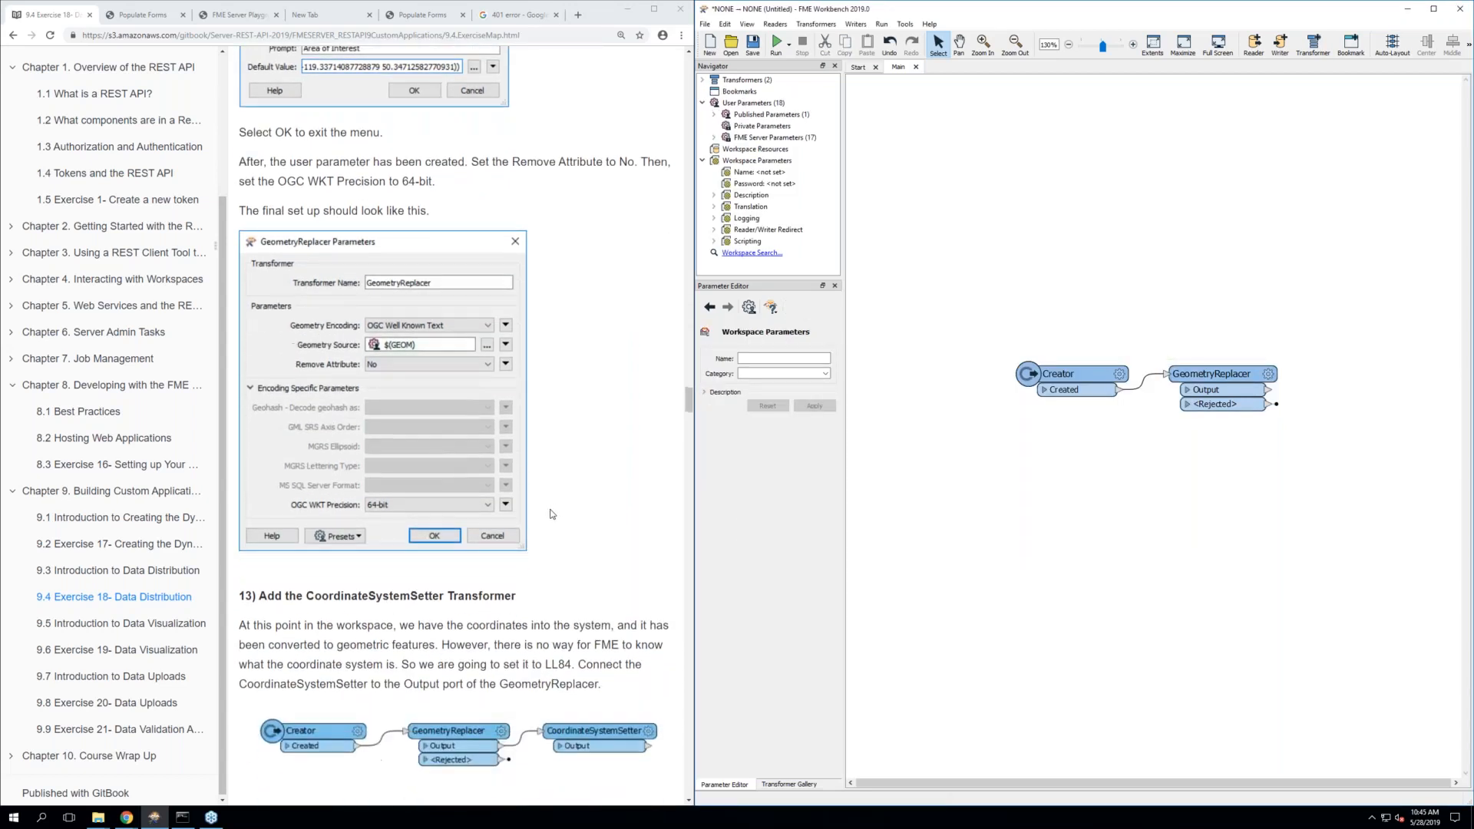
{"action": "scroll", "coordinate": [550, 513], "scroll_direction": "down", "scroll_amount": 3}
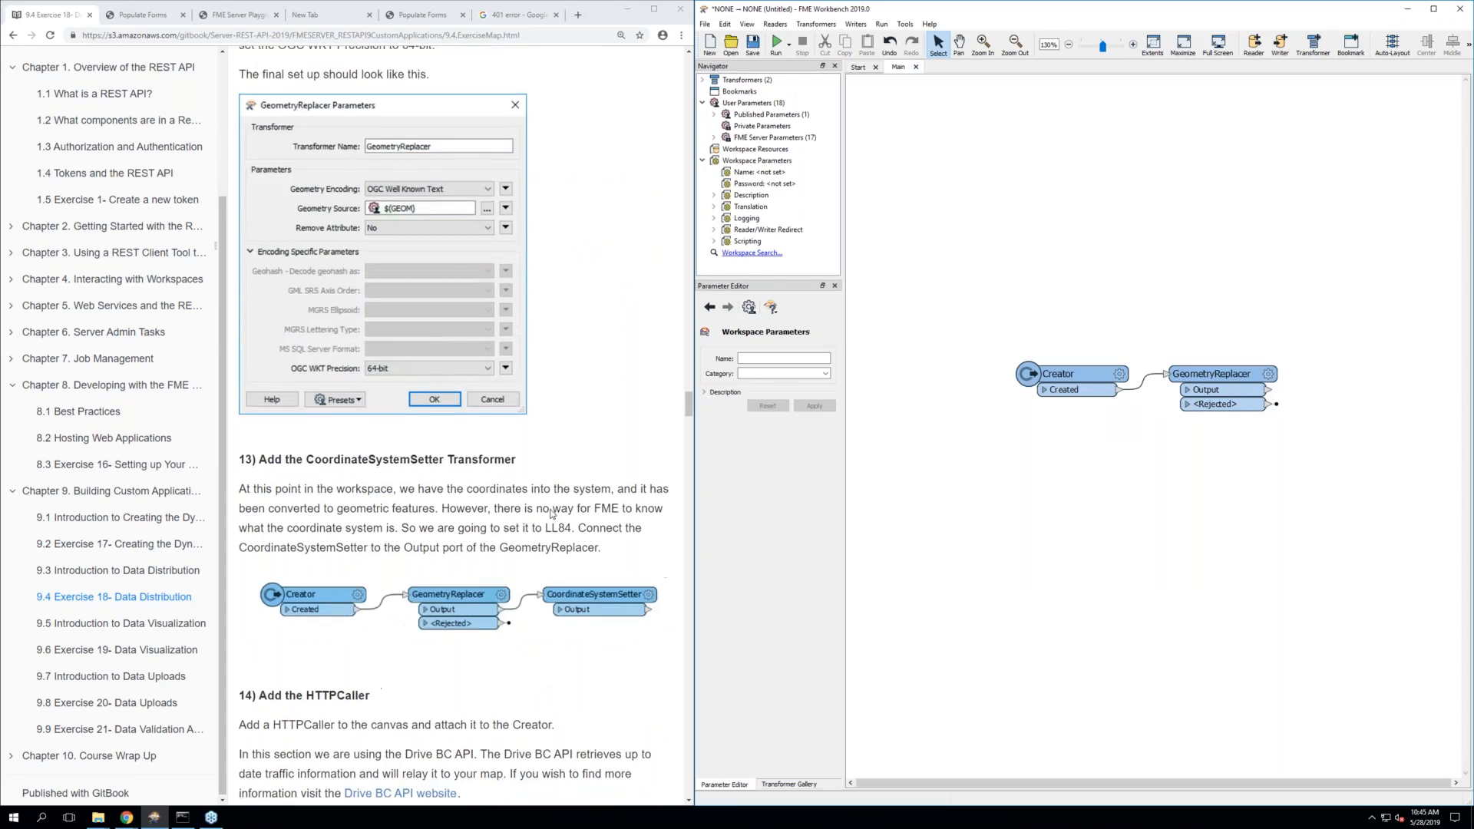
{"action": "scroll", "coordinate": [551, 514], "scroll_direction": "down", "scroll_amount": 2}
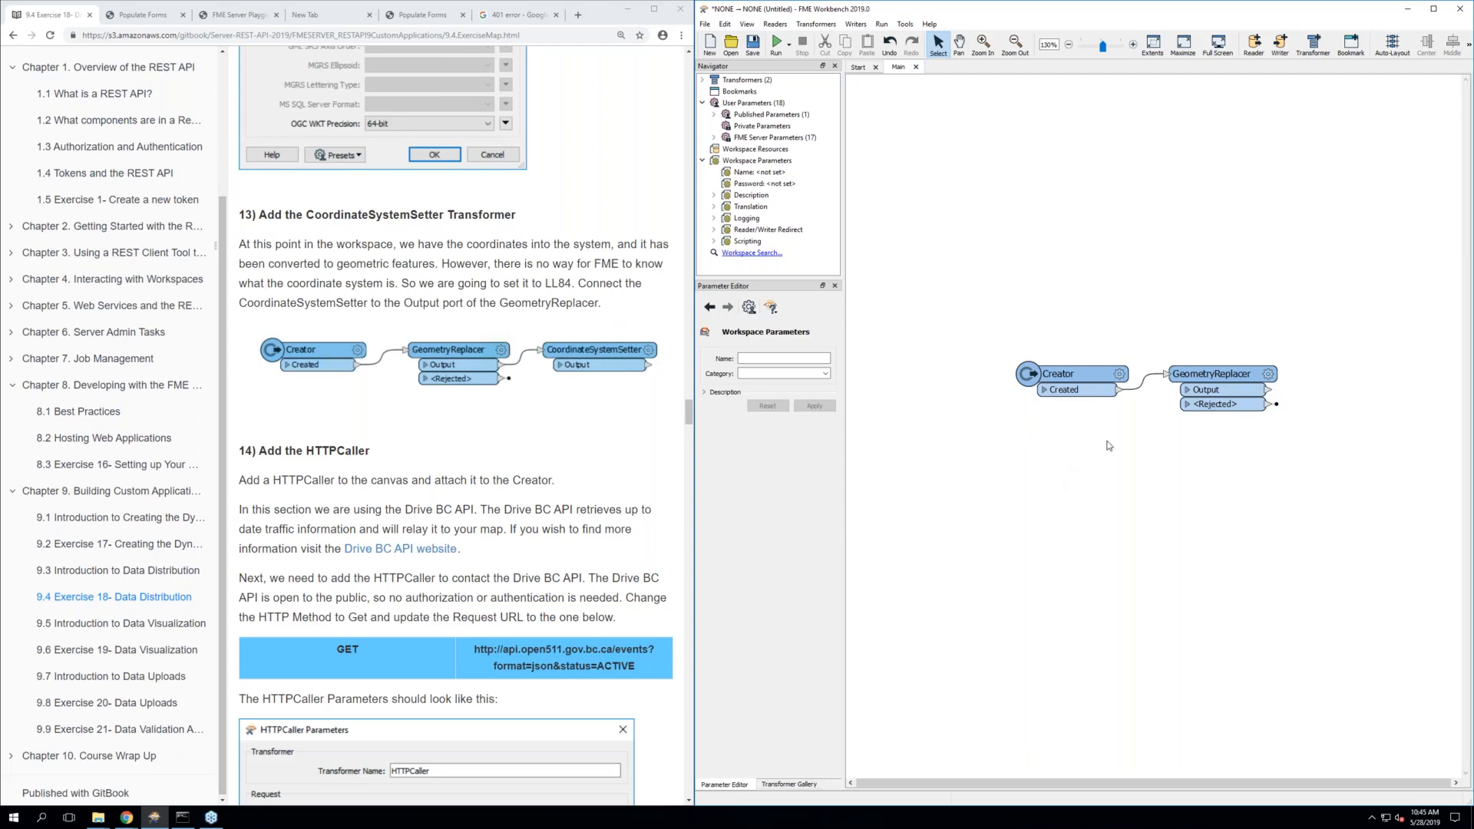
{"action": "type", "text": "htt"}
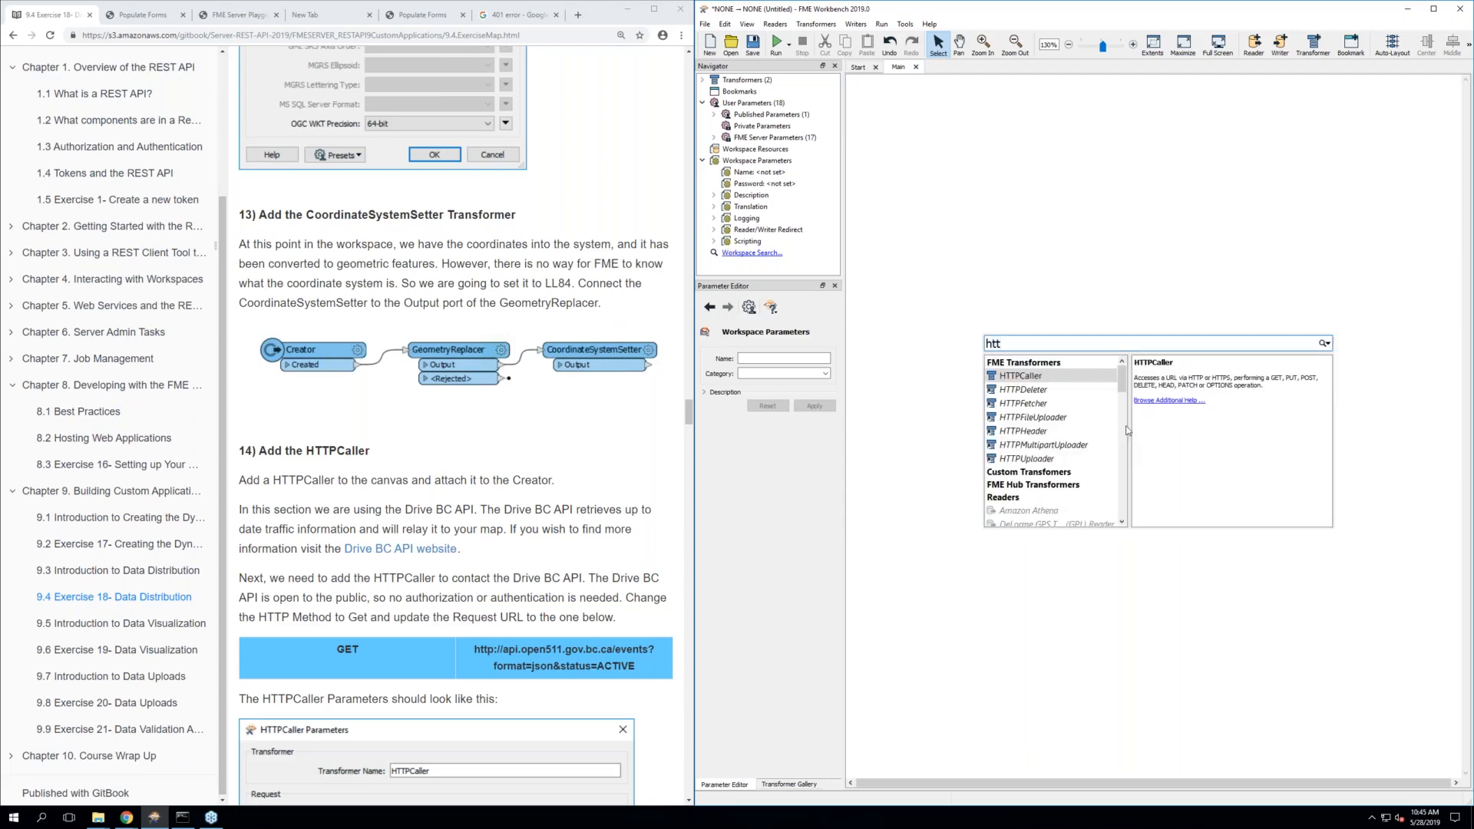
{"action": "double_click", "coordinate": [1051, 377]}
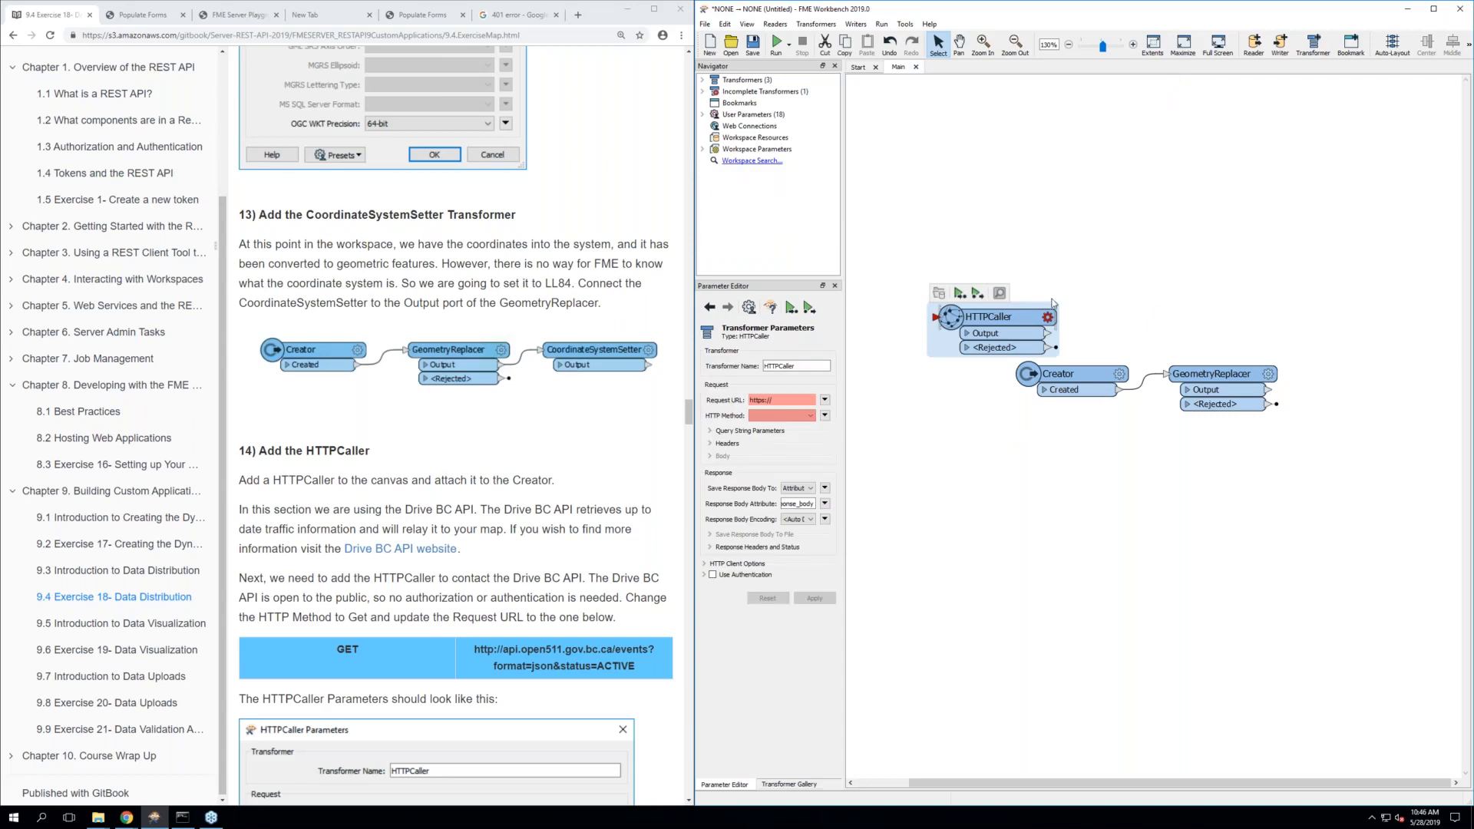
{"action": "left_click", "coordinate": [1233, 455]}
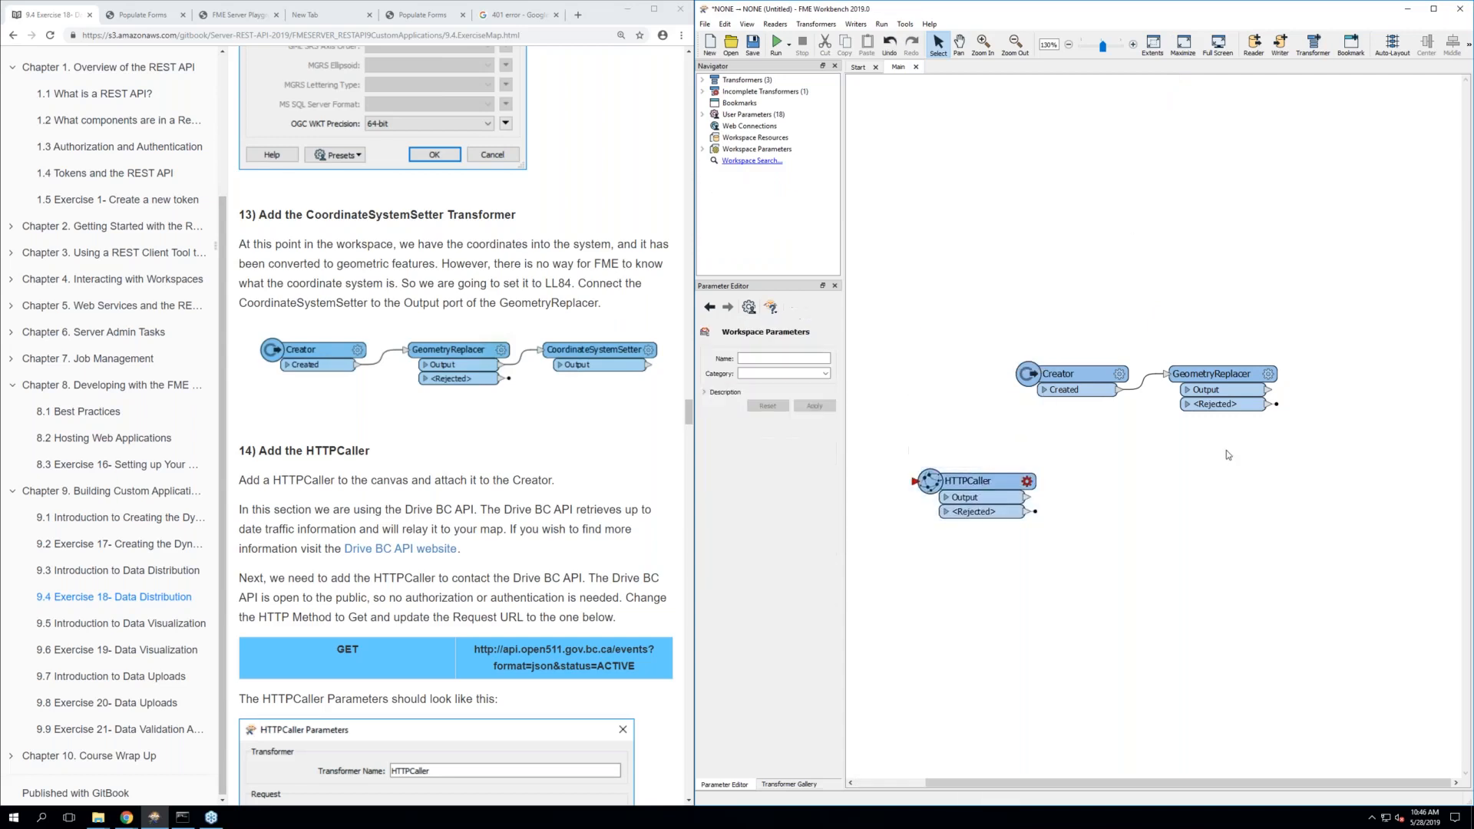
Add a CoordinateSystemSetter transformer and place it beside the GeometryReplacer, on its output side
{"action": "left_click", "coordinate": [443, 245]}
{"action": "left_click", "coordinate": [1120, 455]}
{"action": "type", "text": "coo"}
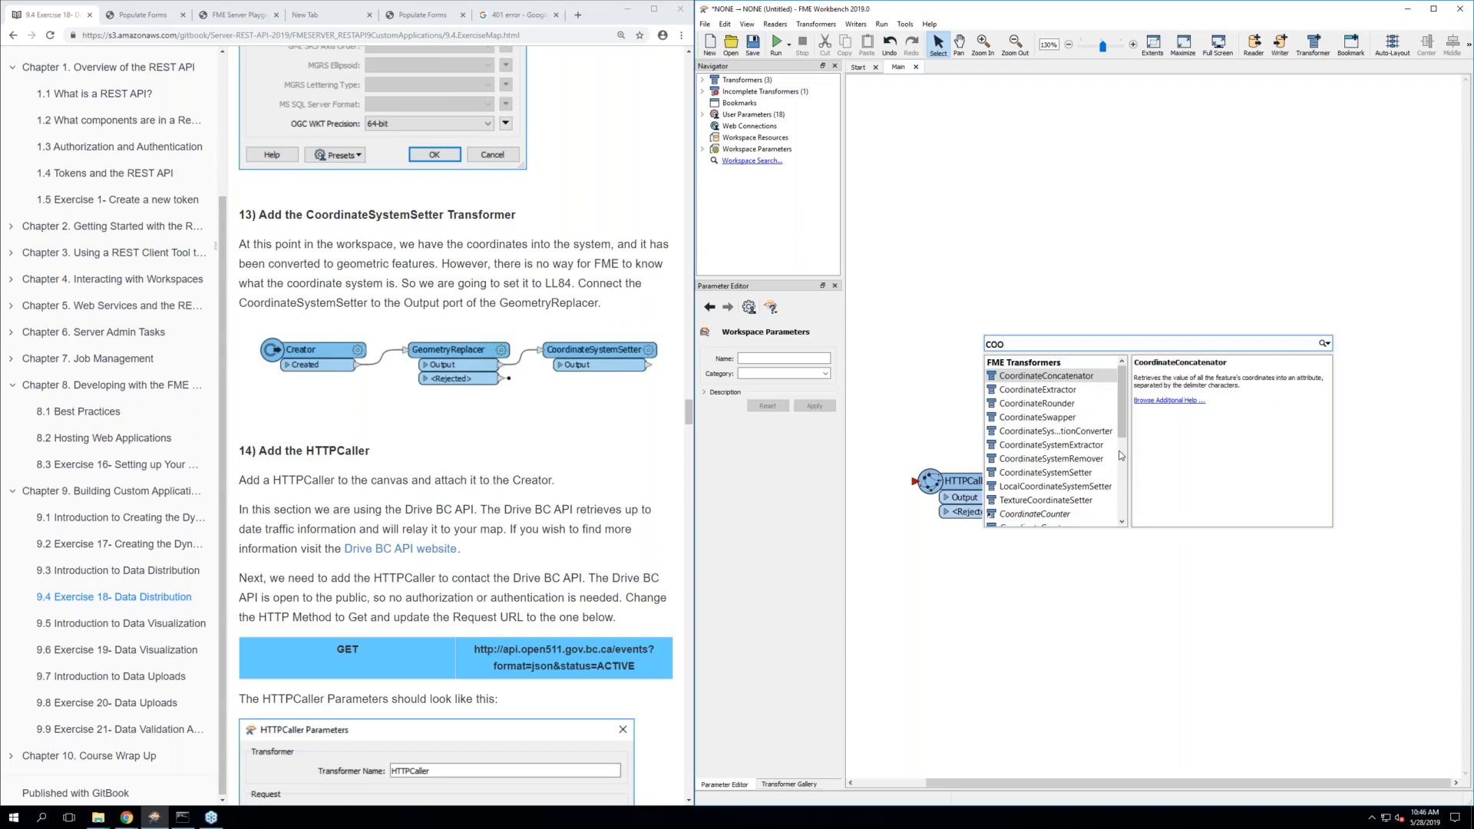
{"action": "type", "text": "rd"}
{"action": "double_click", "coordinate": [1048, 473]}
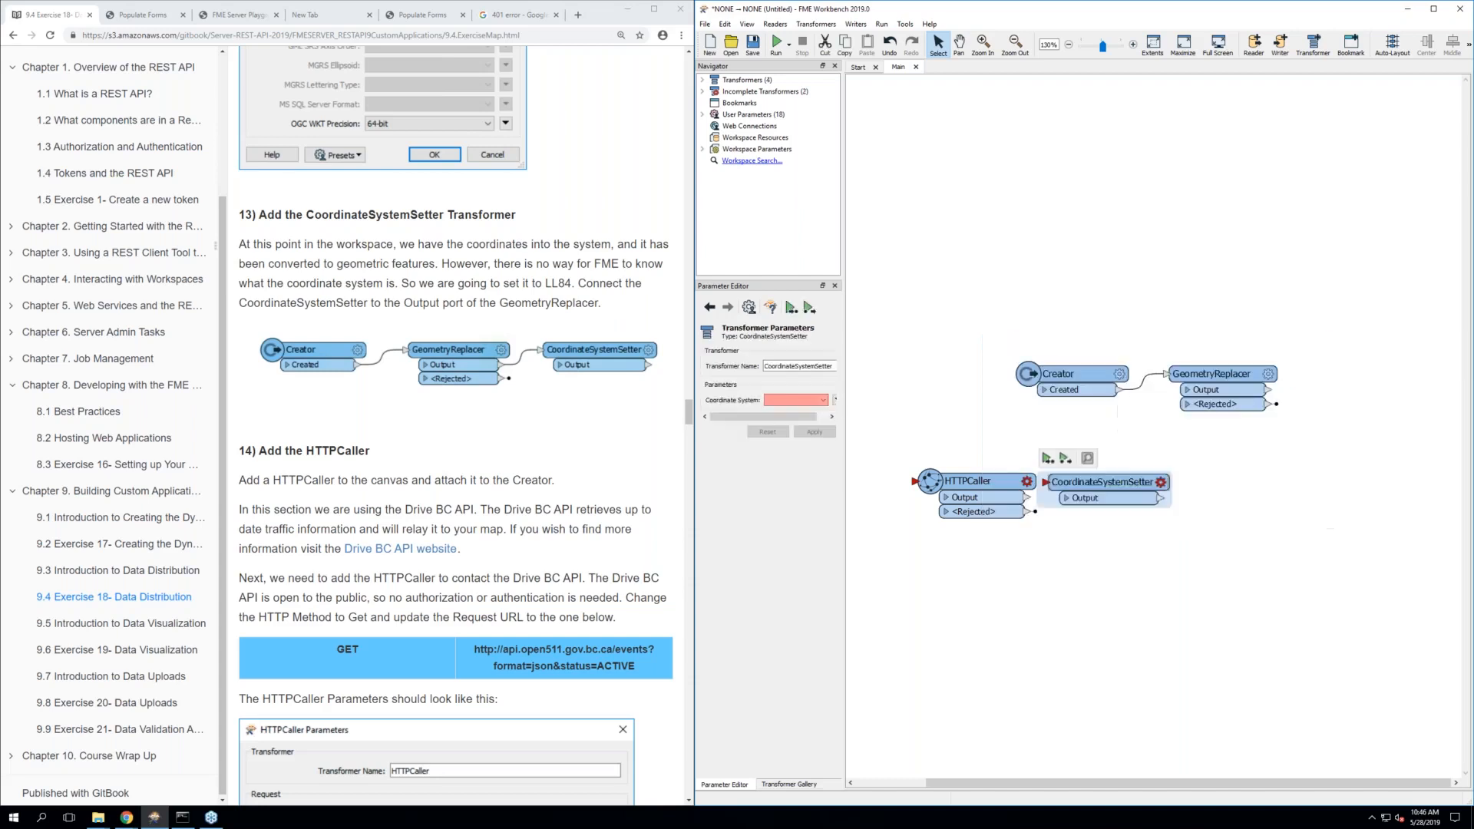
{"action": "left_click_drag", "start_coordinate": [1088, 485], "coordinate": [1356, 377]}
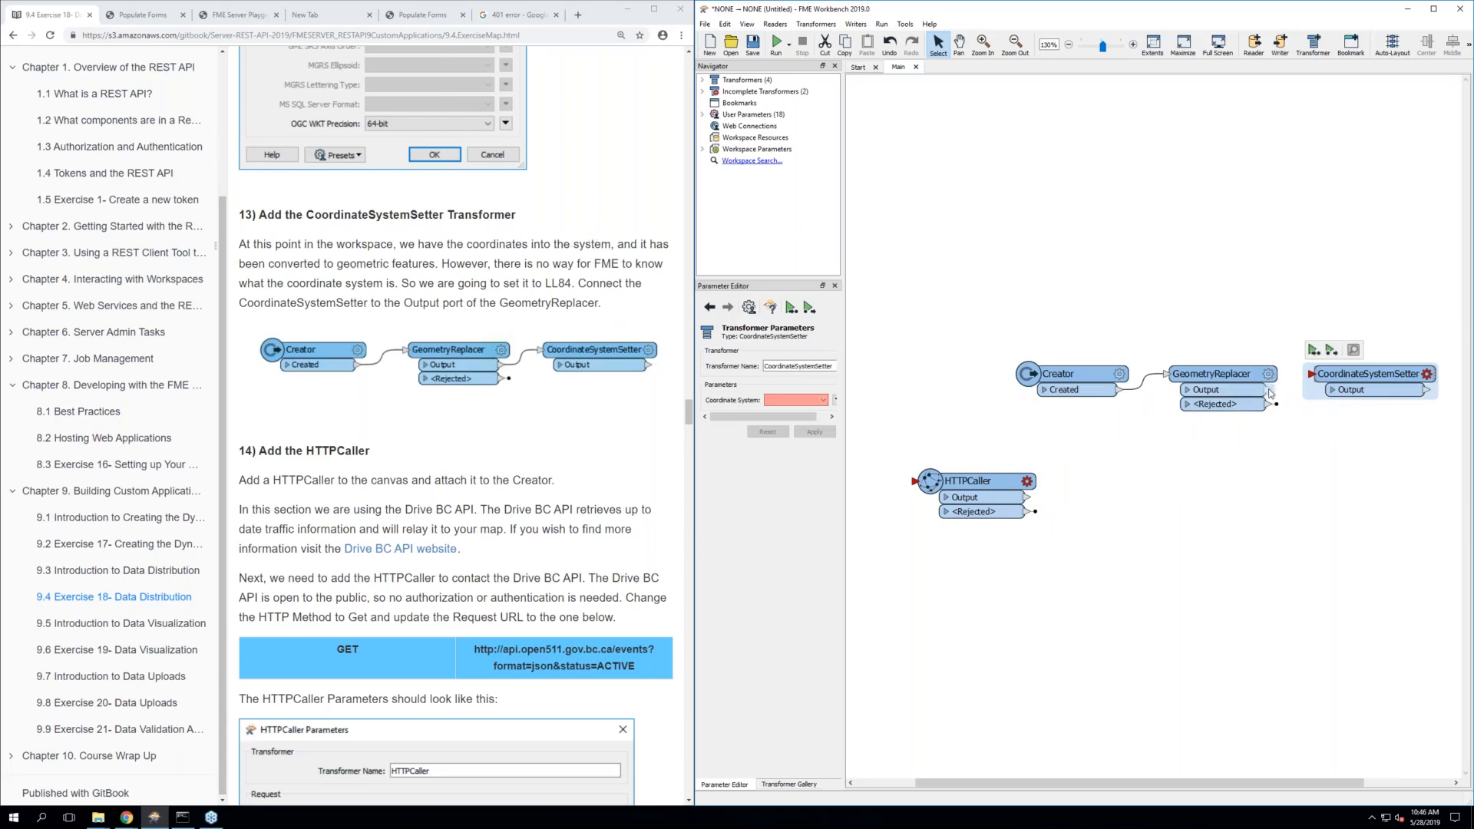
Connect the GeometryReplacer's Output port to the CoordinateSystemSetter and set its Coordinate System to LL84
{"action": "left_click_drag", "start_coordinate": [1268, 390], "coordinate": [1314, 376]}
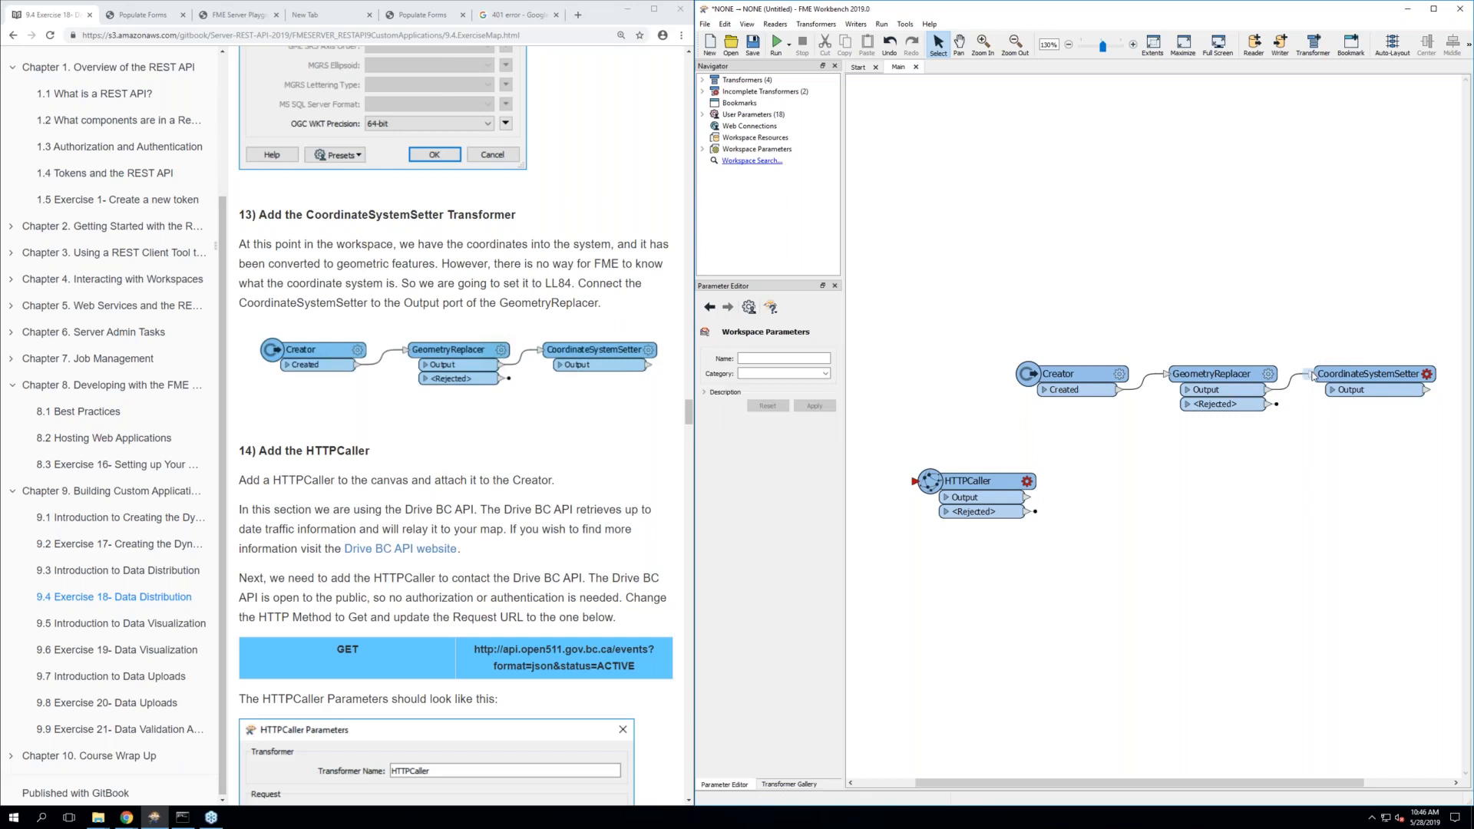
{"action": "left_click", "coordinate": [1425, 374]}
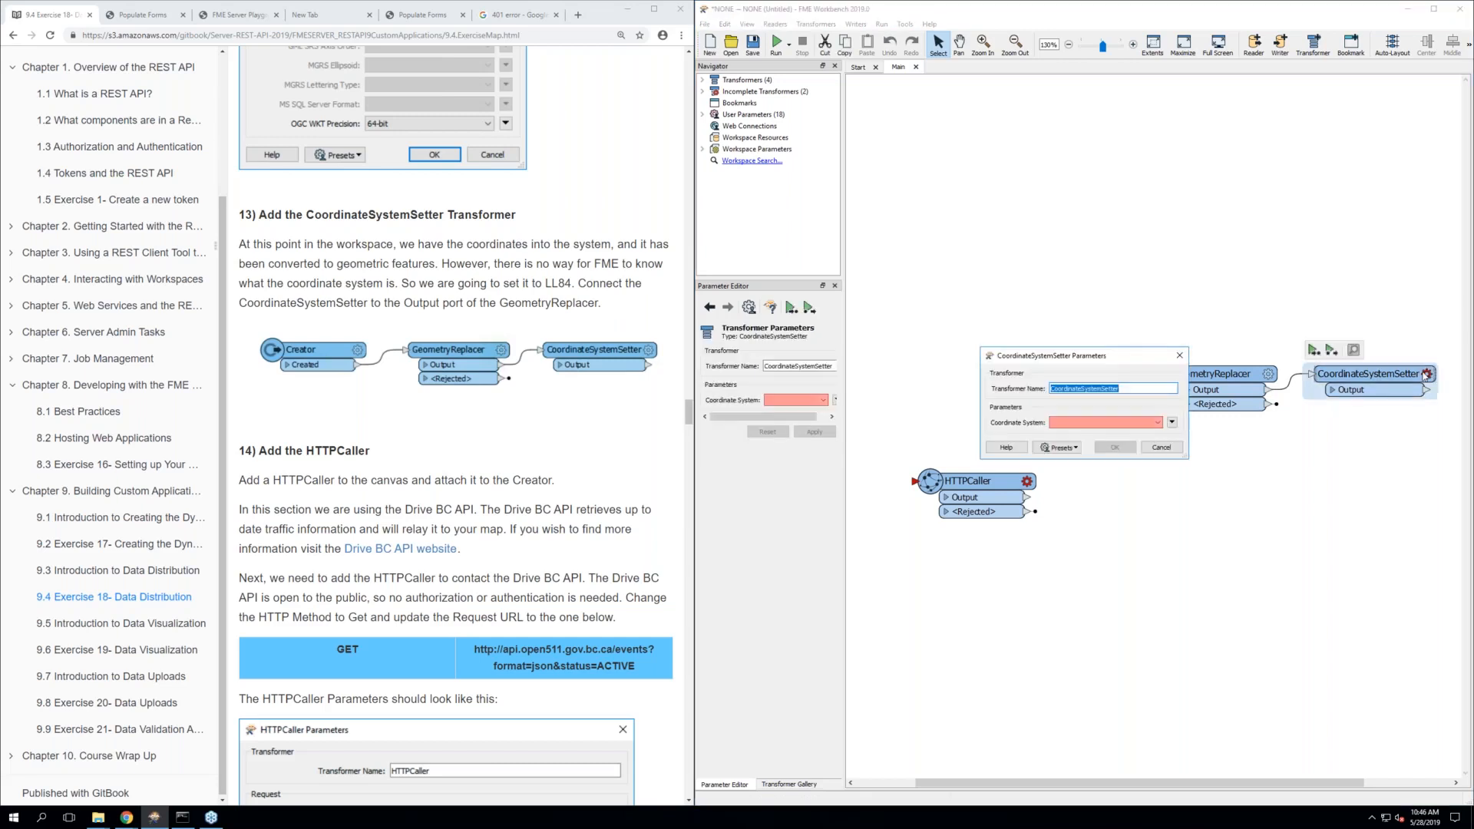
{"action": "left_click", "coordinate": [1158, 423]}
{"action": "left_click", "coordinate": [1091, 433]}
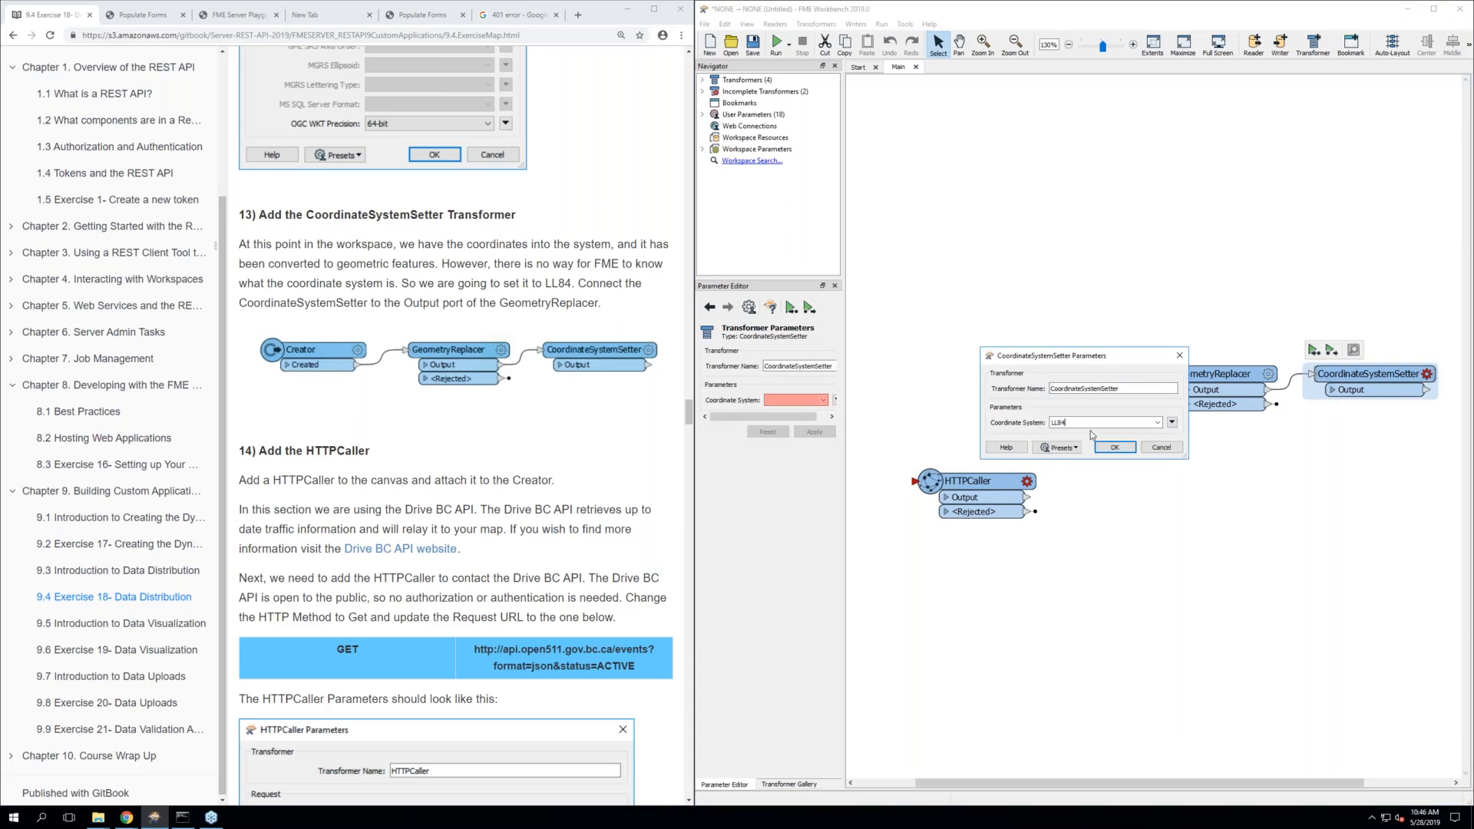
{"action": "left_click", "coordinate": [1126, 452]}
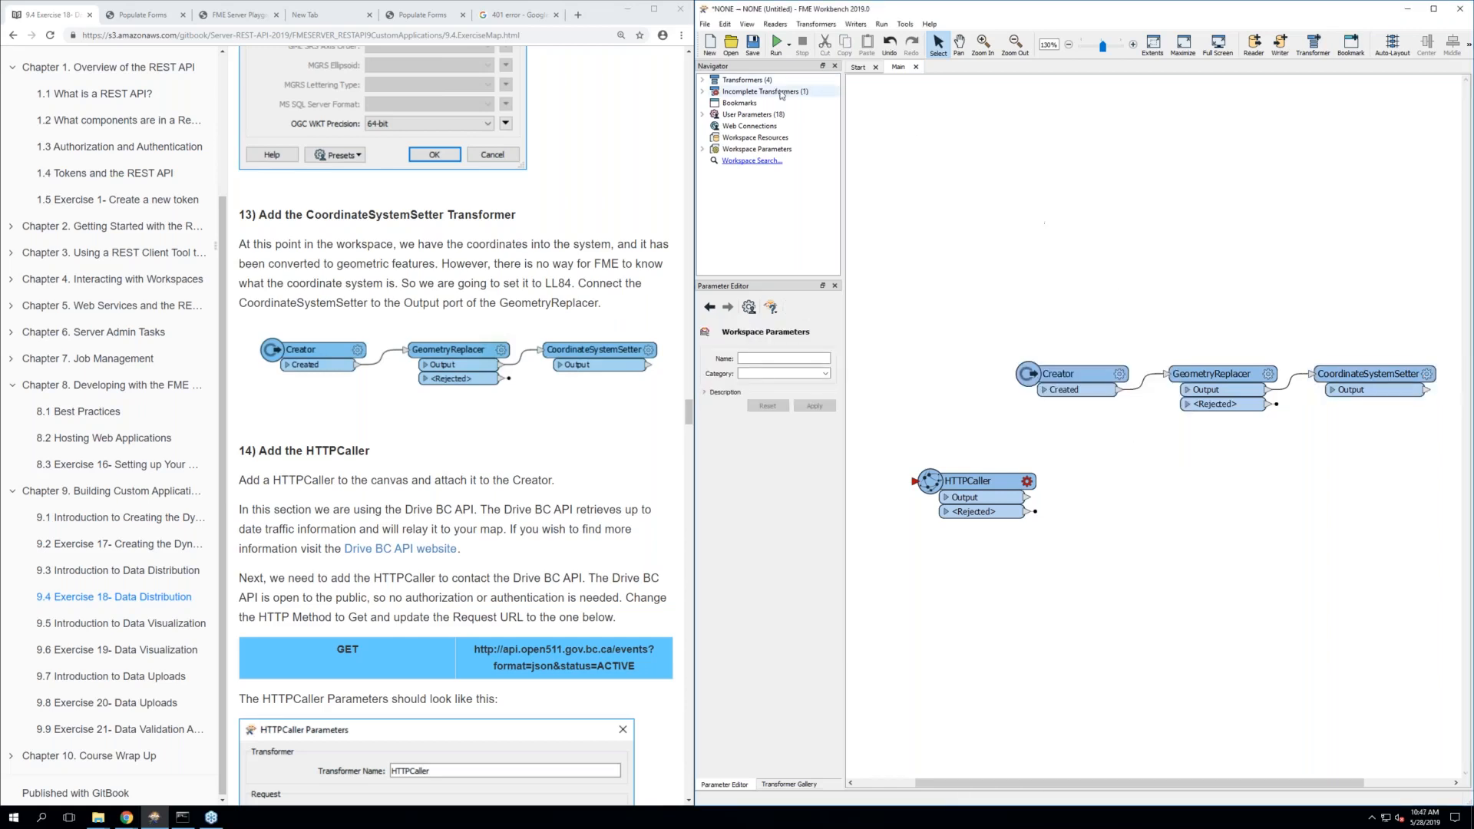
{"action": "left_click", "coordinate": [750, 46]}
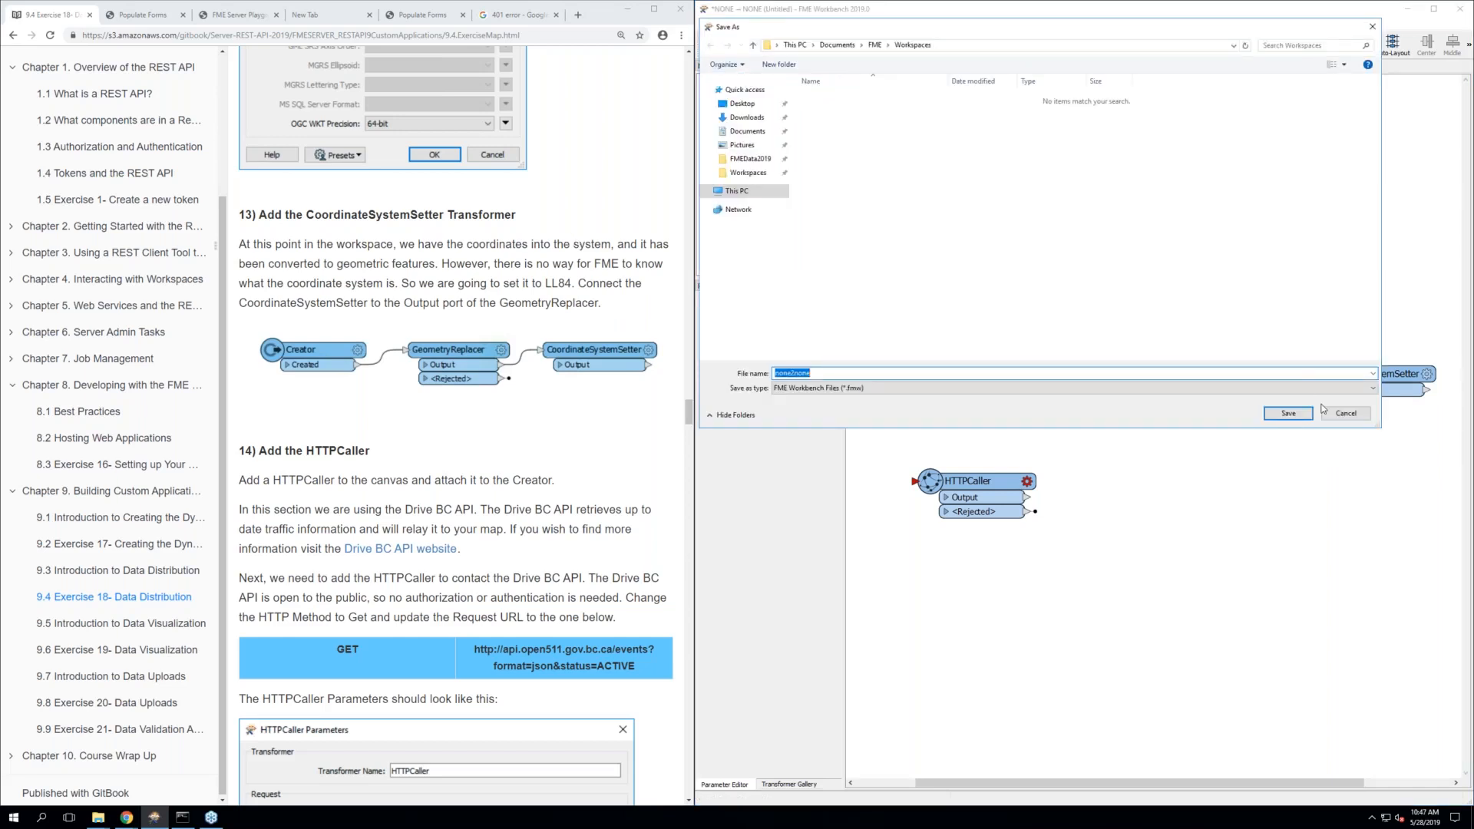
{"action": "left_click", "coordinate": [1345, 413]}
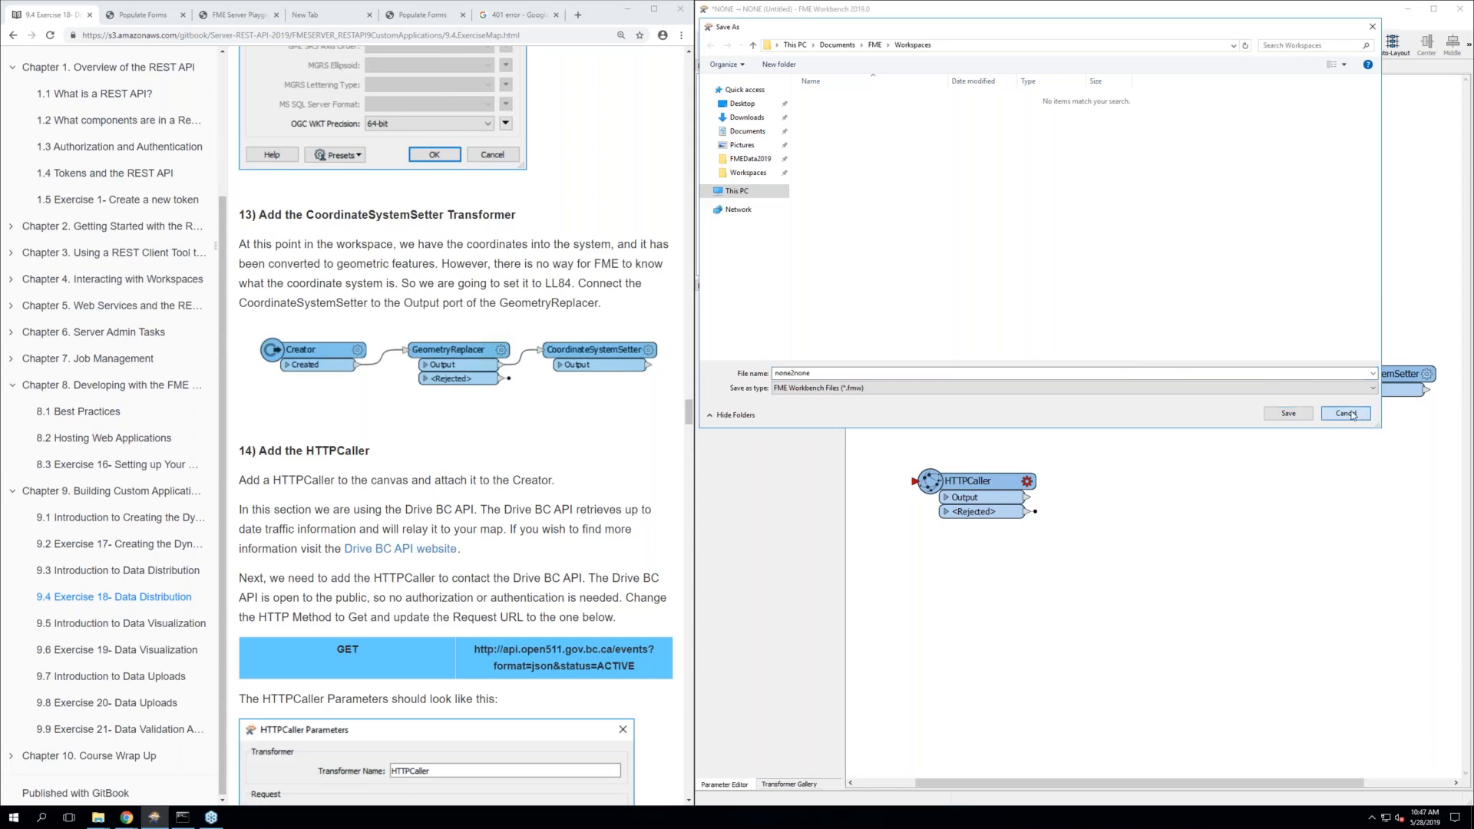
Move the HTTPCaller beneath the GeometryReplacer and connect the Creator's Created port to its input
{"action": "left_click_drag", "start_coordinate": [995, 479], "coordinate": [1248, 469]}
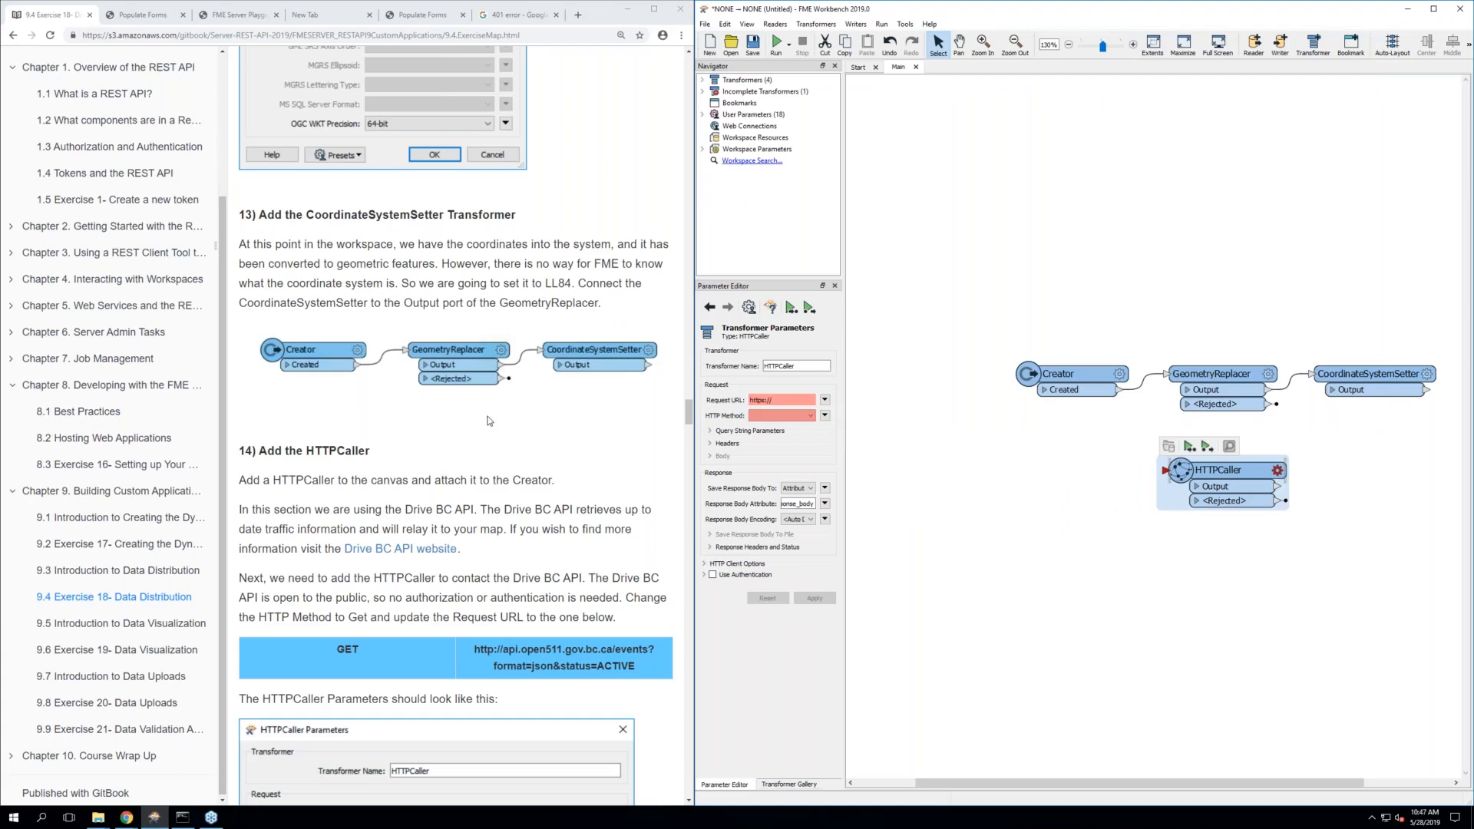
{"action": "scroll", "coordinate": [489, 421], "scroll_direction": "down", "scroll_amount": 3}
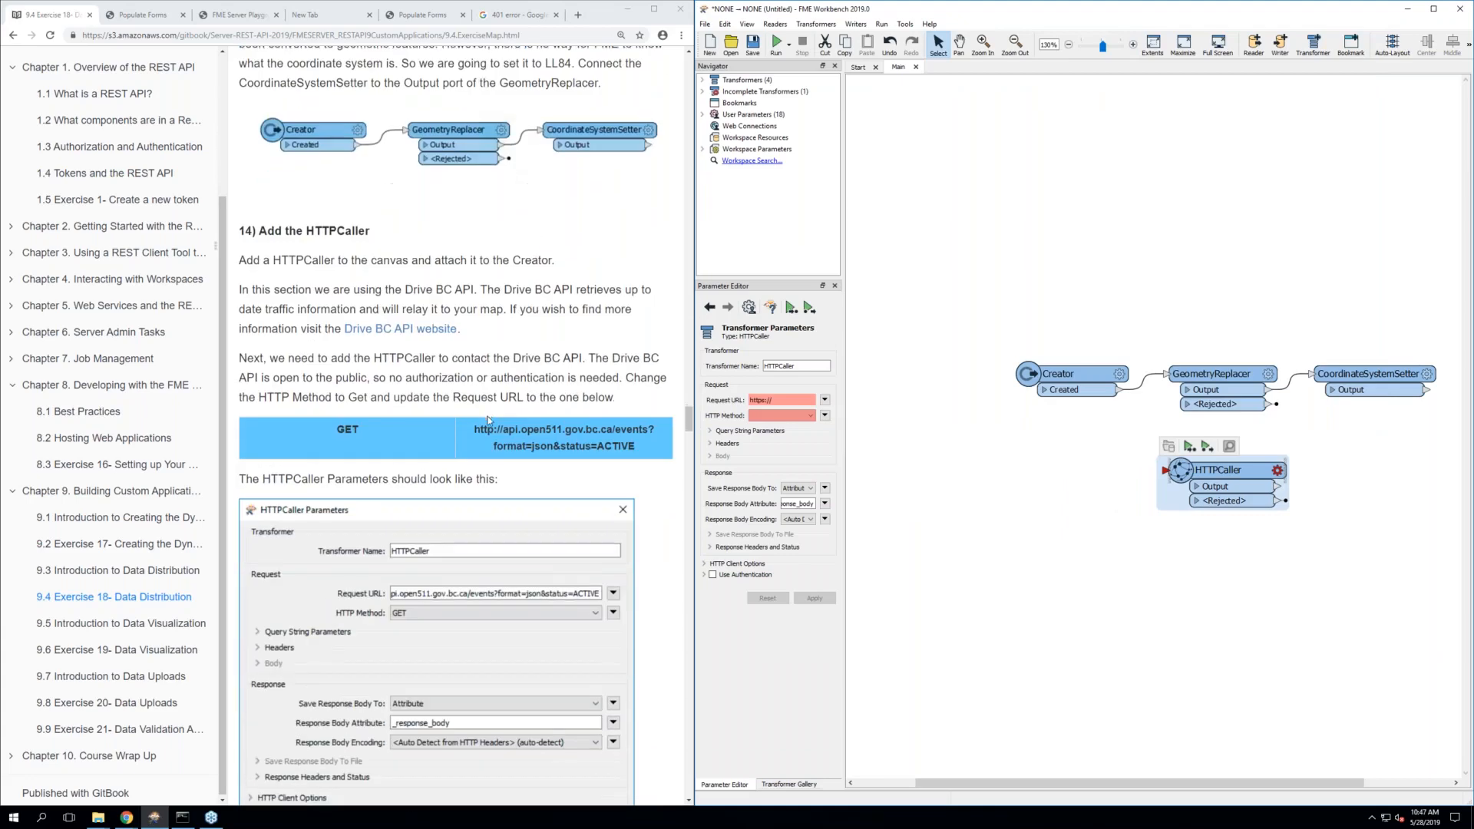
{"action": "scroll", "coordinate": [489, 420], "scroll_direction": "down", "scroll_amount": 1}
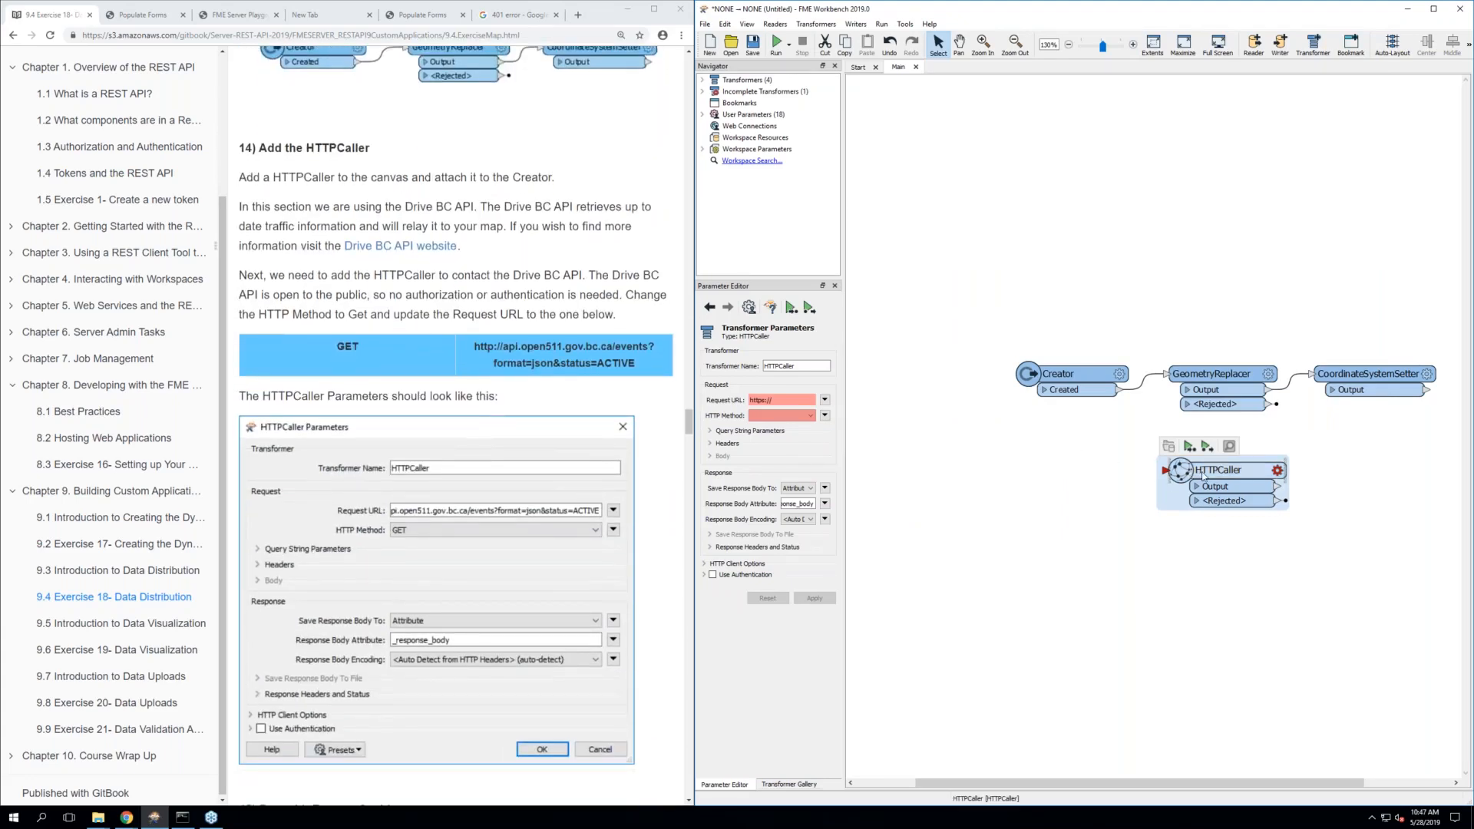
{"action": "left_click_drag", "start_coordinate": [1202, 476], "coordinate": [1222, 475]}
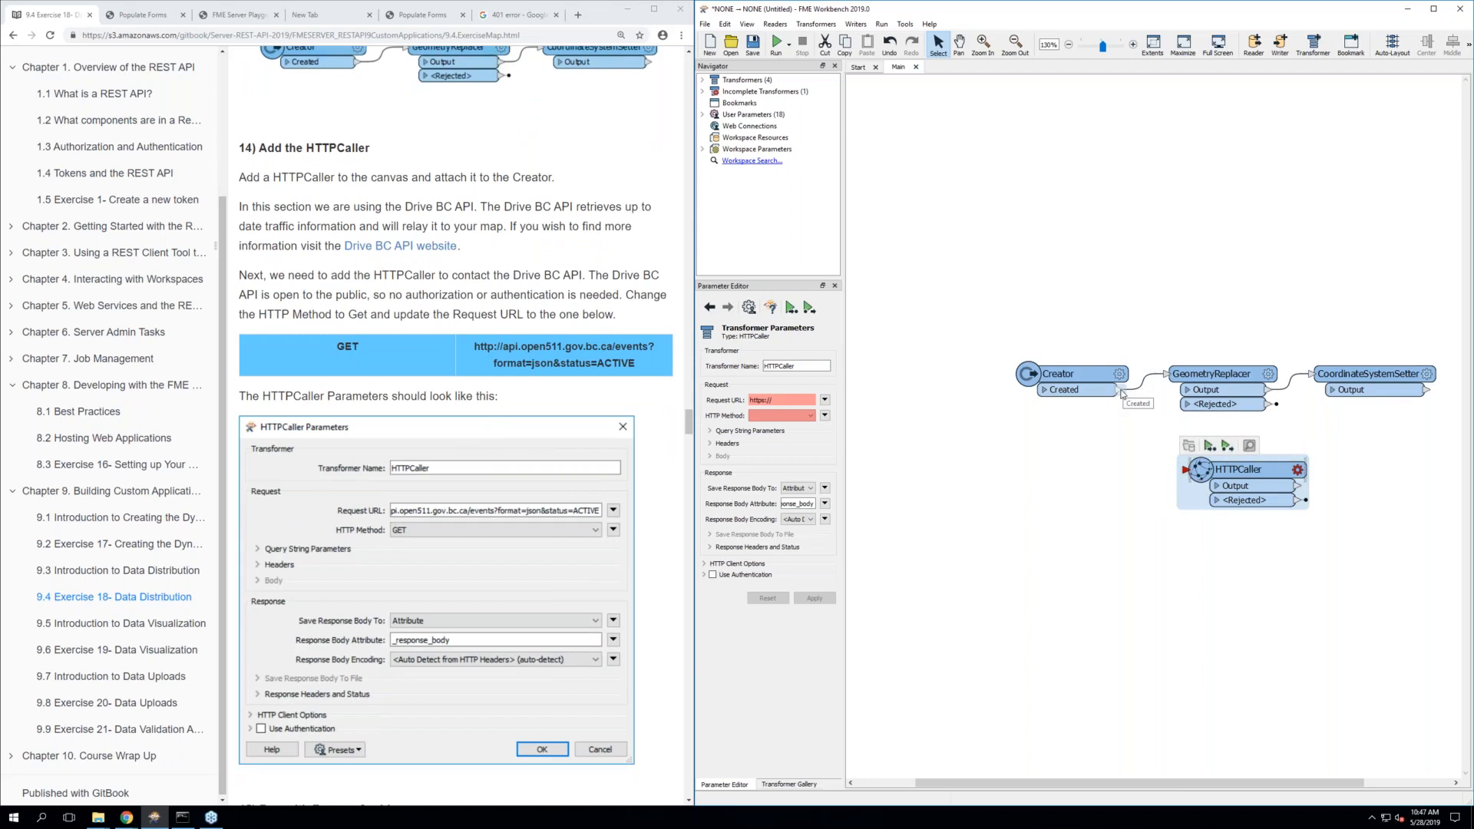
{"action": "left_click_drag", "start_coordinate": [1123, 394], "coordinate": [1186, 469]}
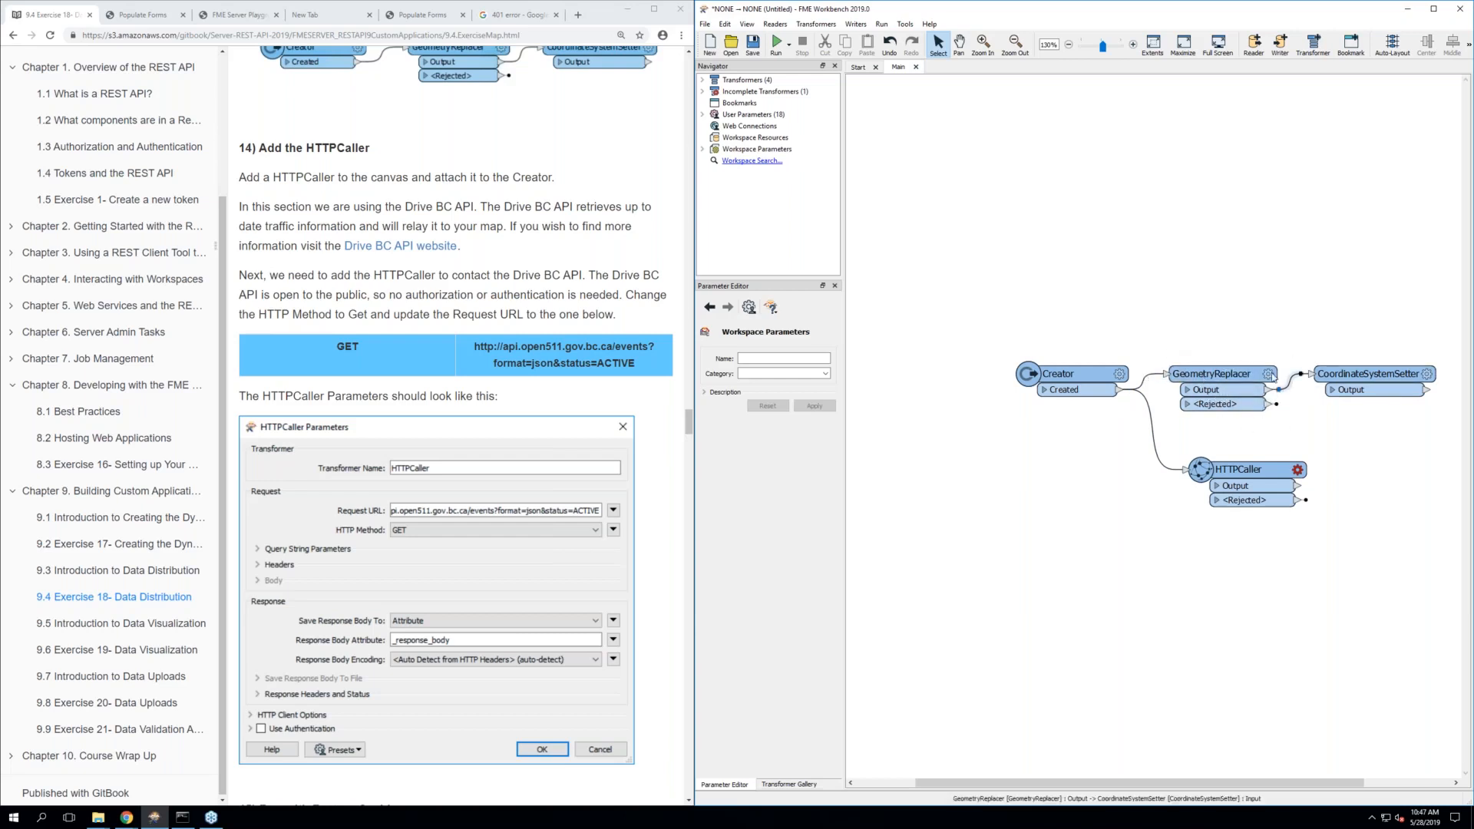
{"action": "left_click_drag", "start_coordinate": [1229, 464], "coordinate": [1206, 462]}
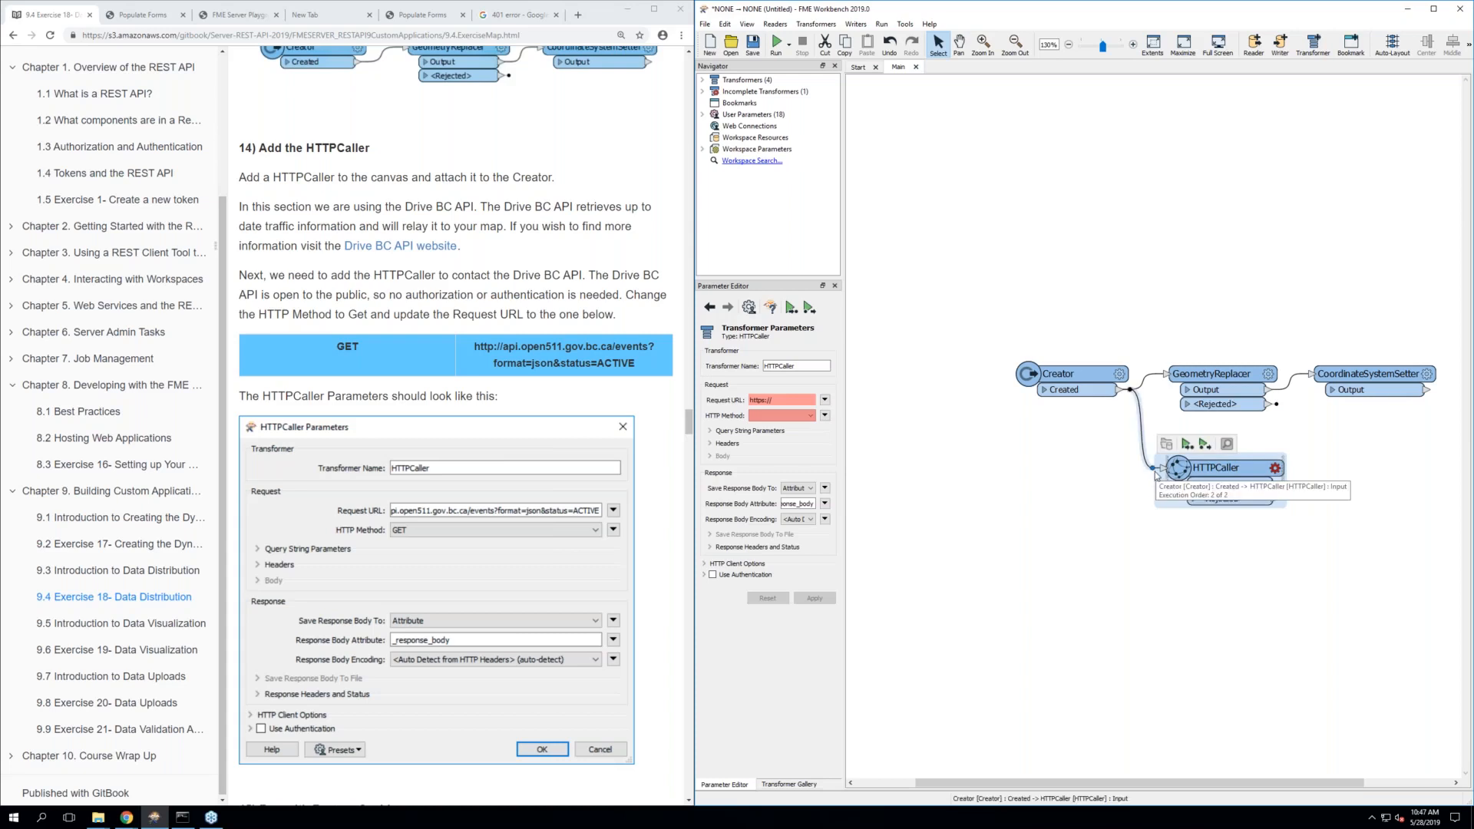
Open the HTTPCaller's parameters and set the HTTP Method to GET
{"action": "mouse_move", "coordinate": [1274, 472]}
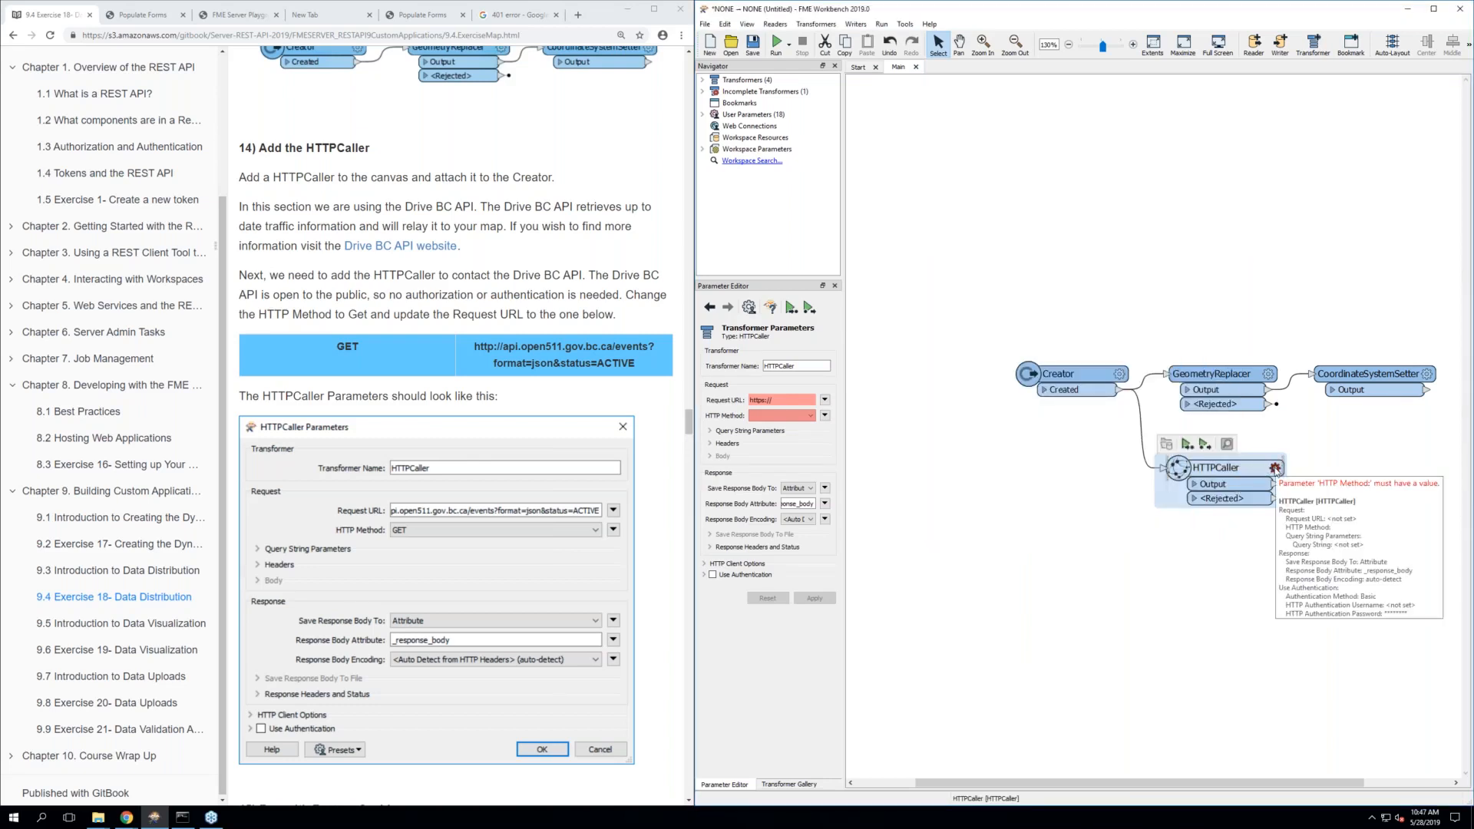
{"action": "left_click", "coordinate": [1276, 469]}
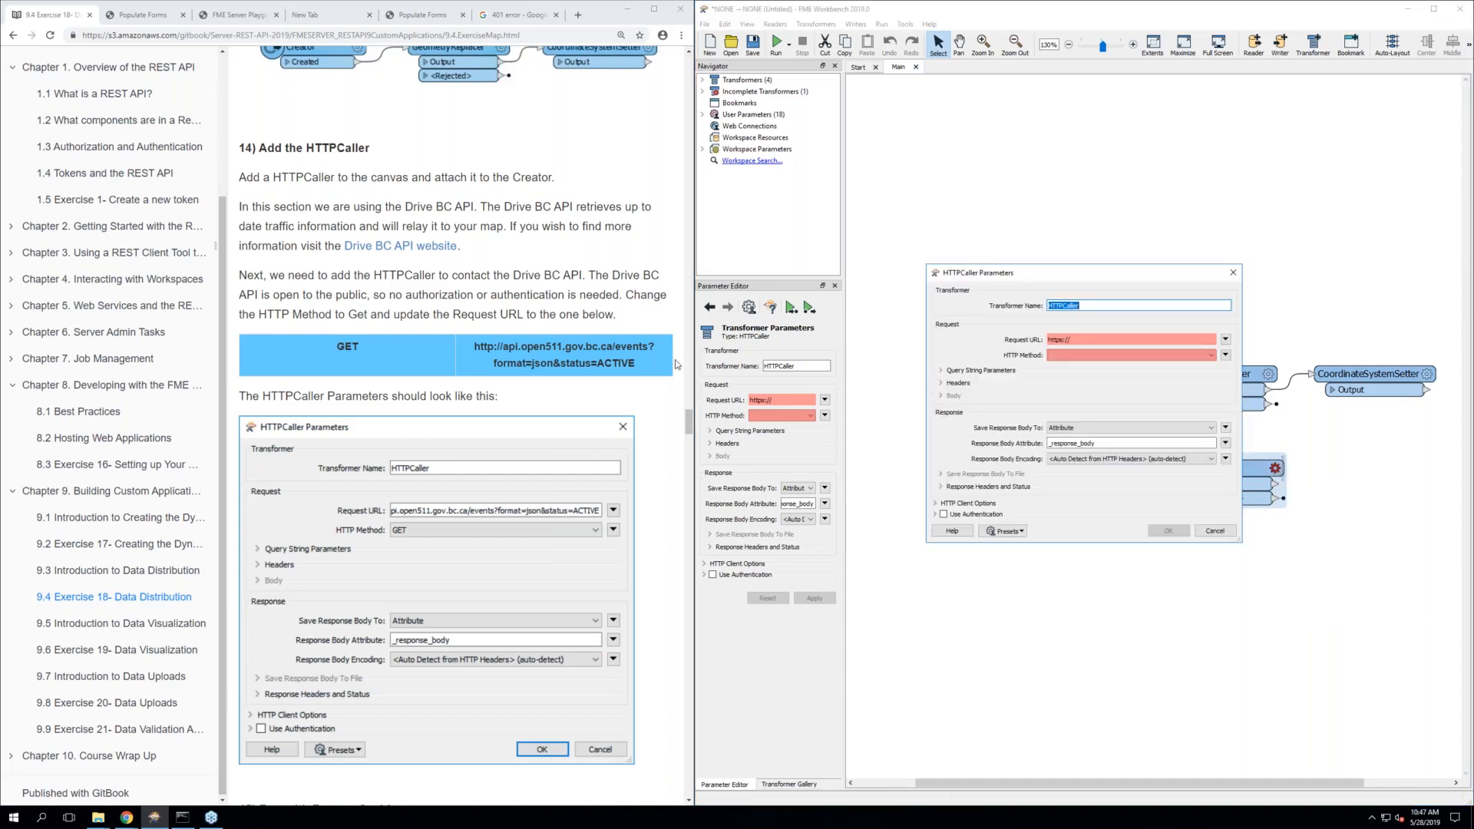
{"action": "left_click", "coordinate": [1060, 358]}
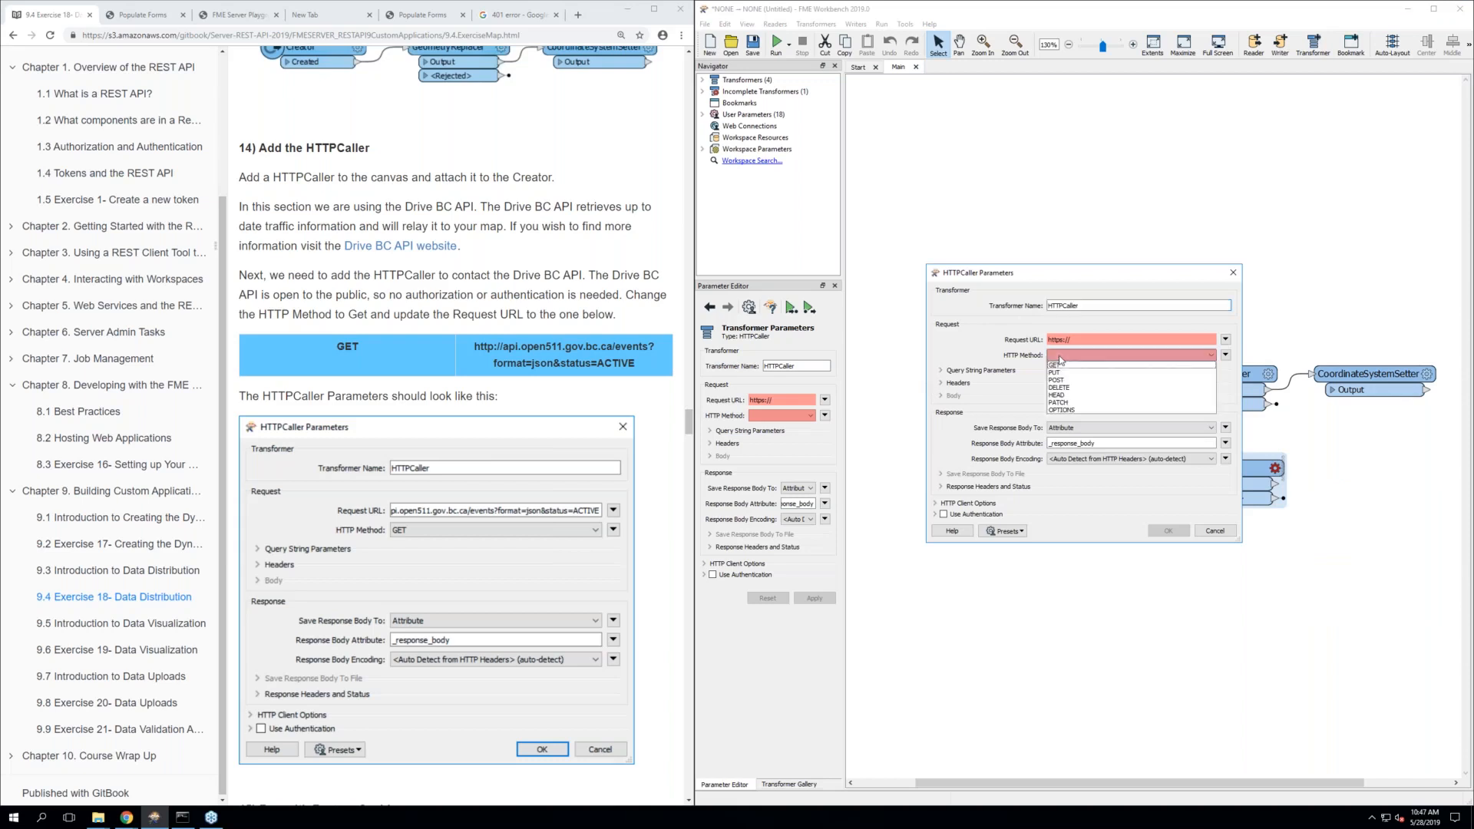
{"action": "left_click", "coordinate": [1064, 368]}
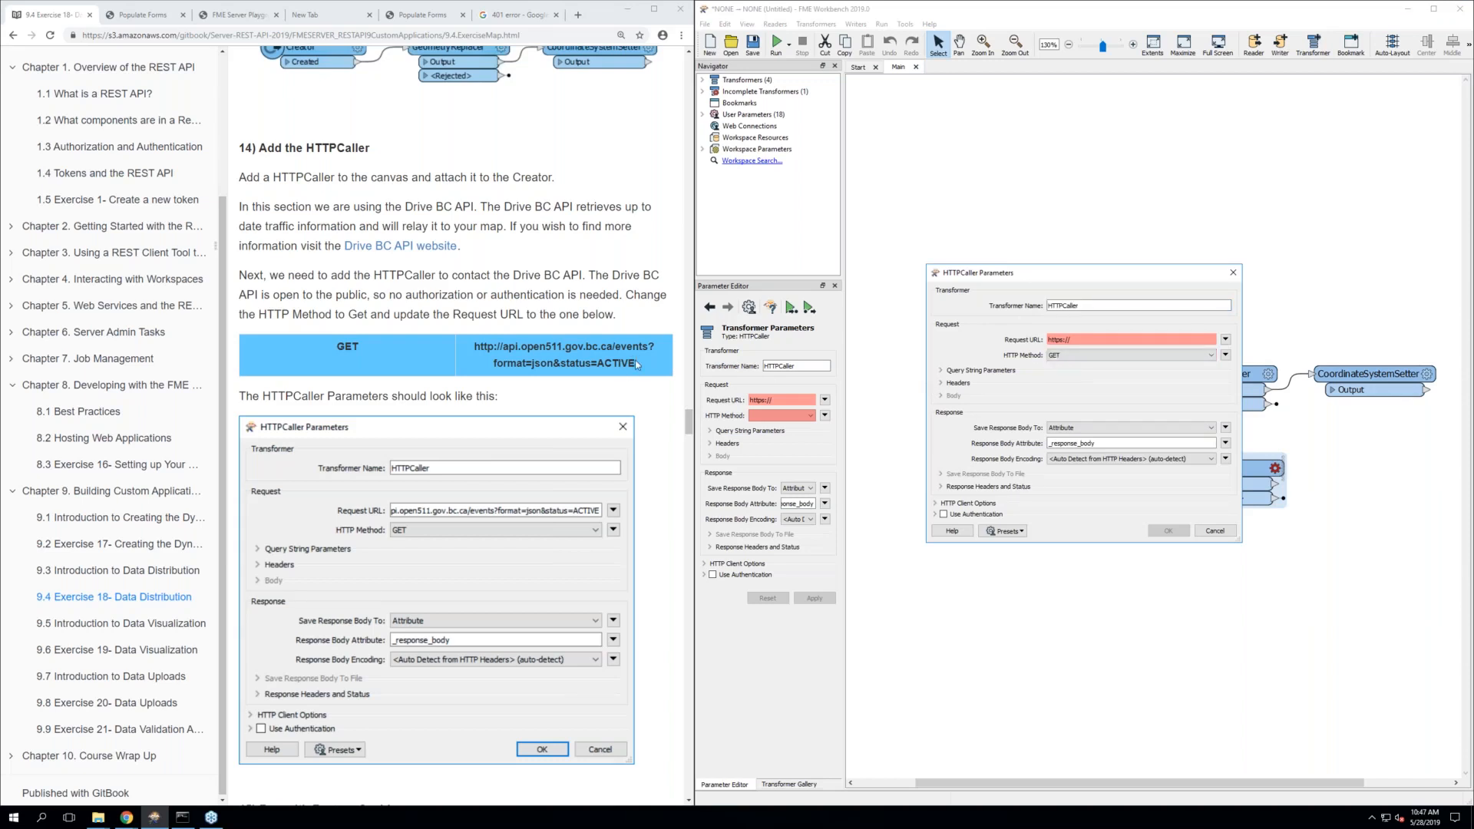
{"action": "left_click_drag", "start_coordinate": [636, 366], "coordinate": [472, 346]}
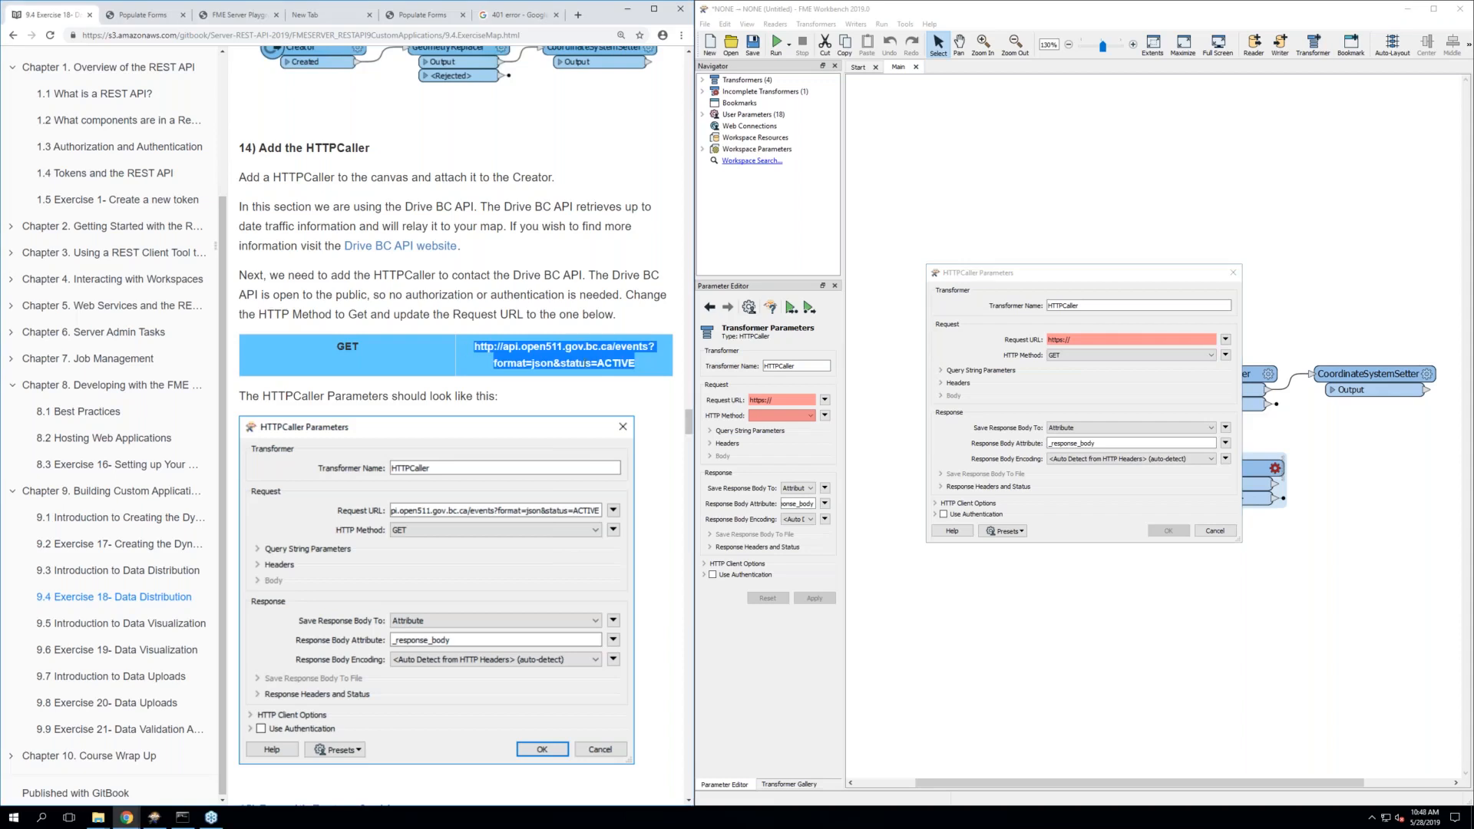
{"action": "right_click", "coordinate": [566, 359]}
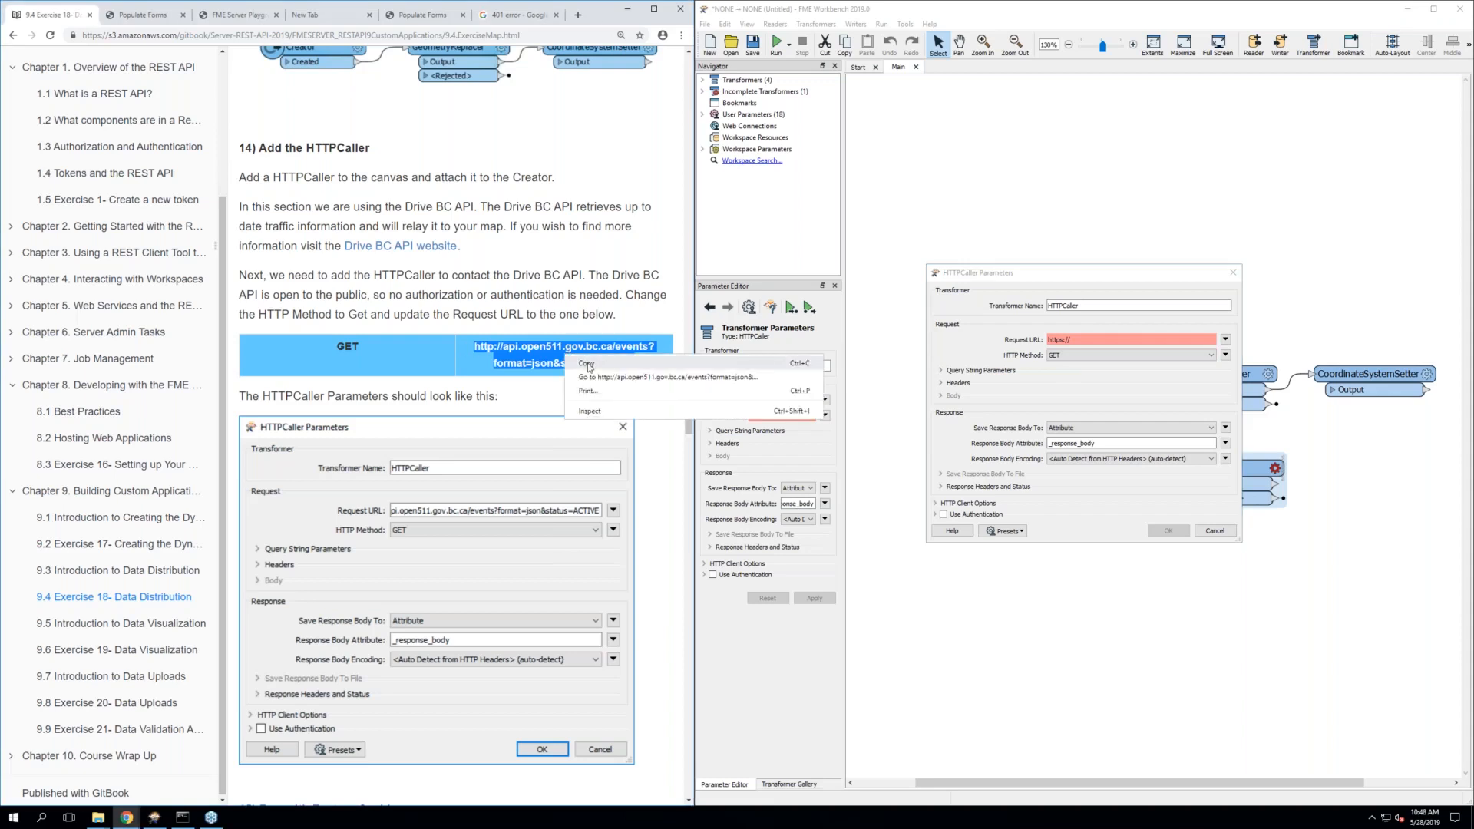
{"action": "left_click", "coordinate": [587, 365]}
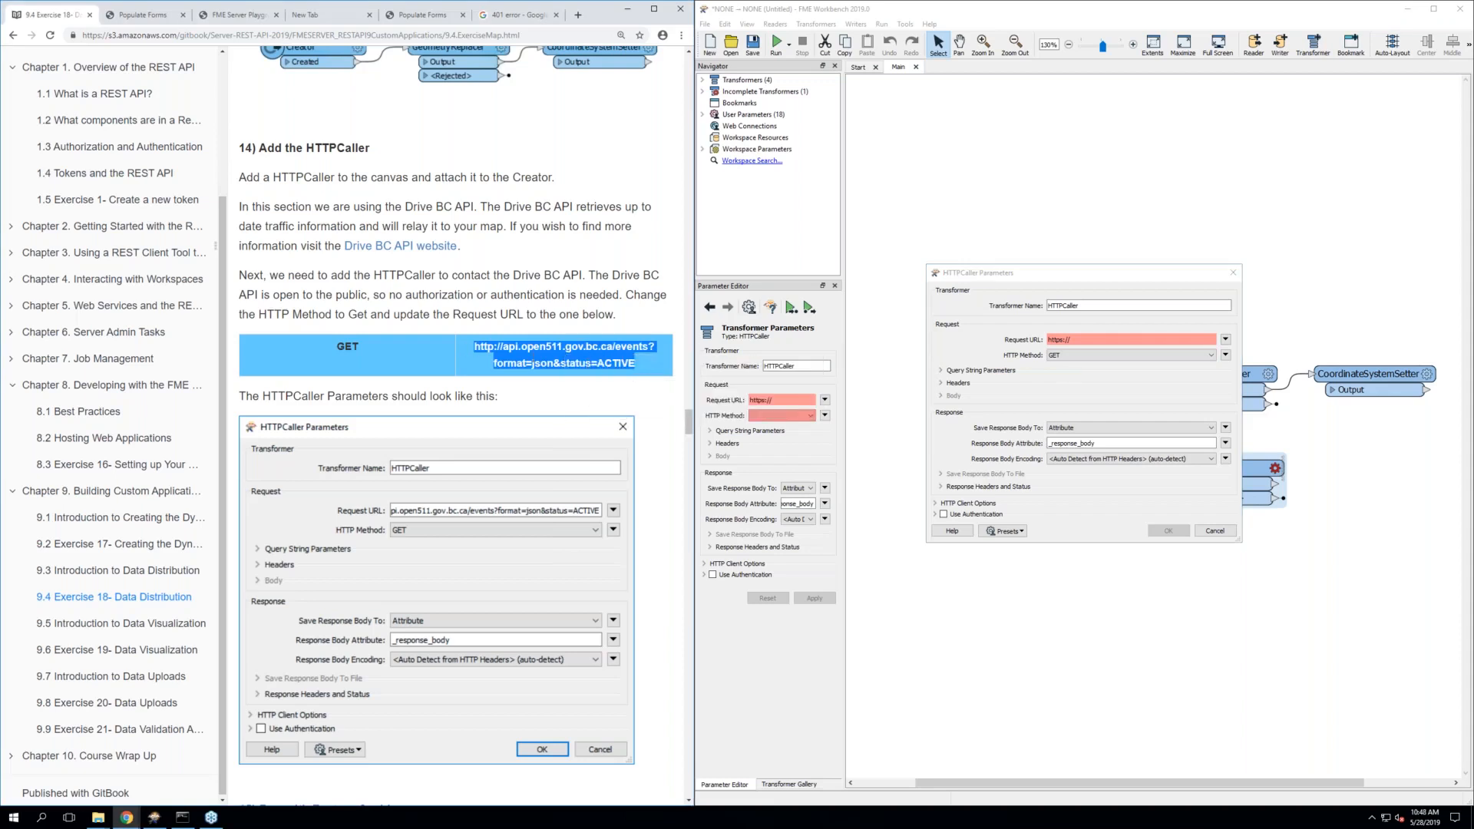
{"action": "left_click", "coordinate": [1076, 338]}
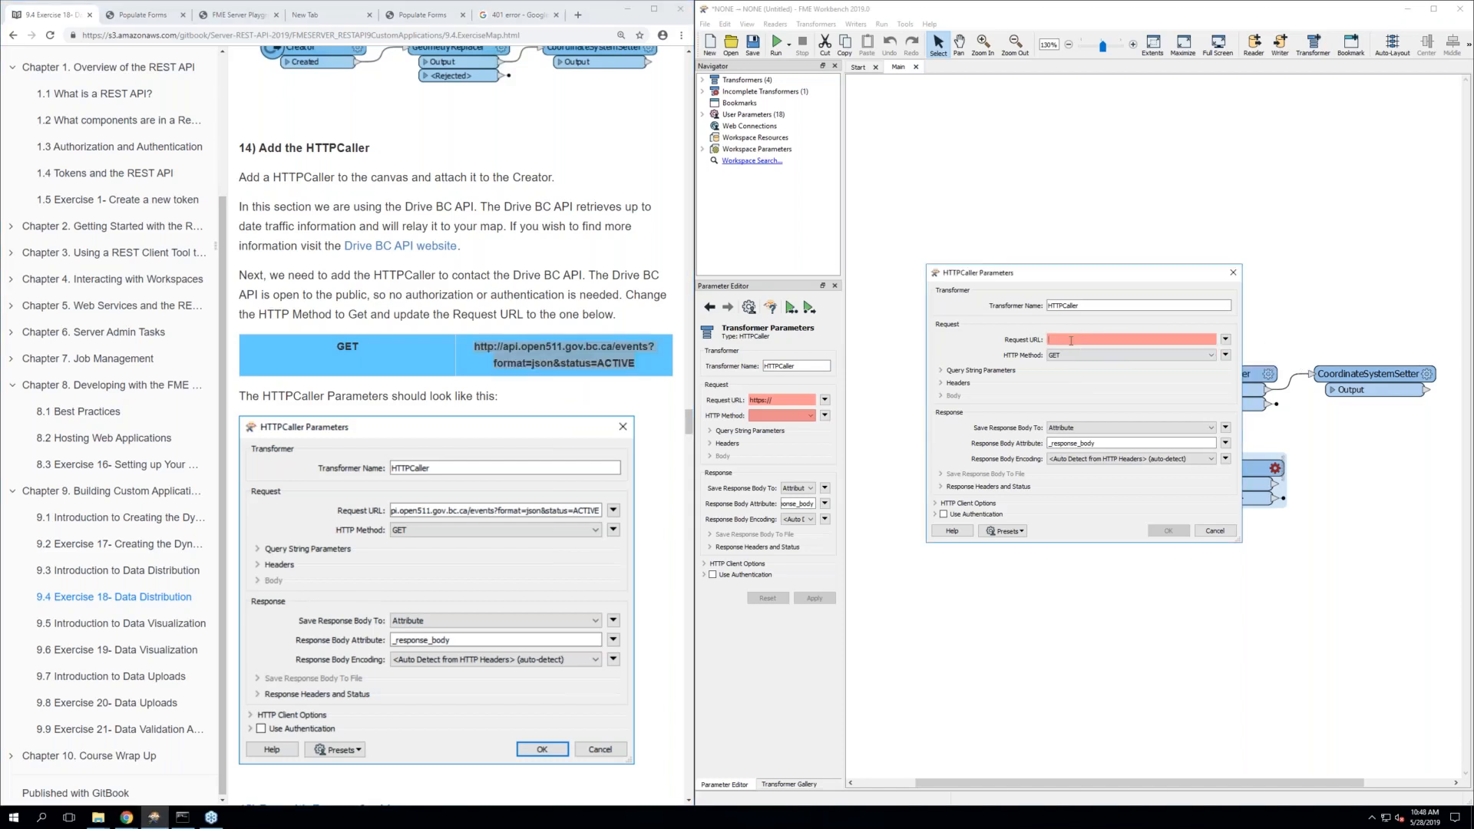
{"action": "right_click", "coordinate": [1071, 340]}
{"action": "left_click", "coordinate": [1111, 409]}
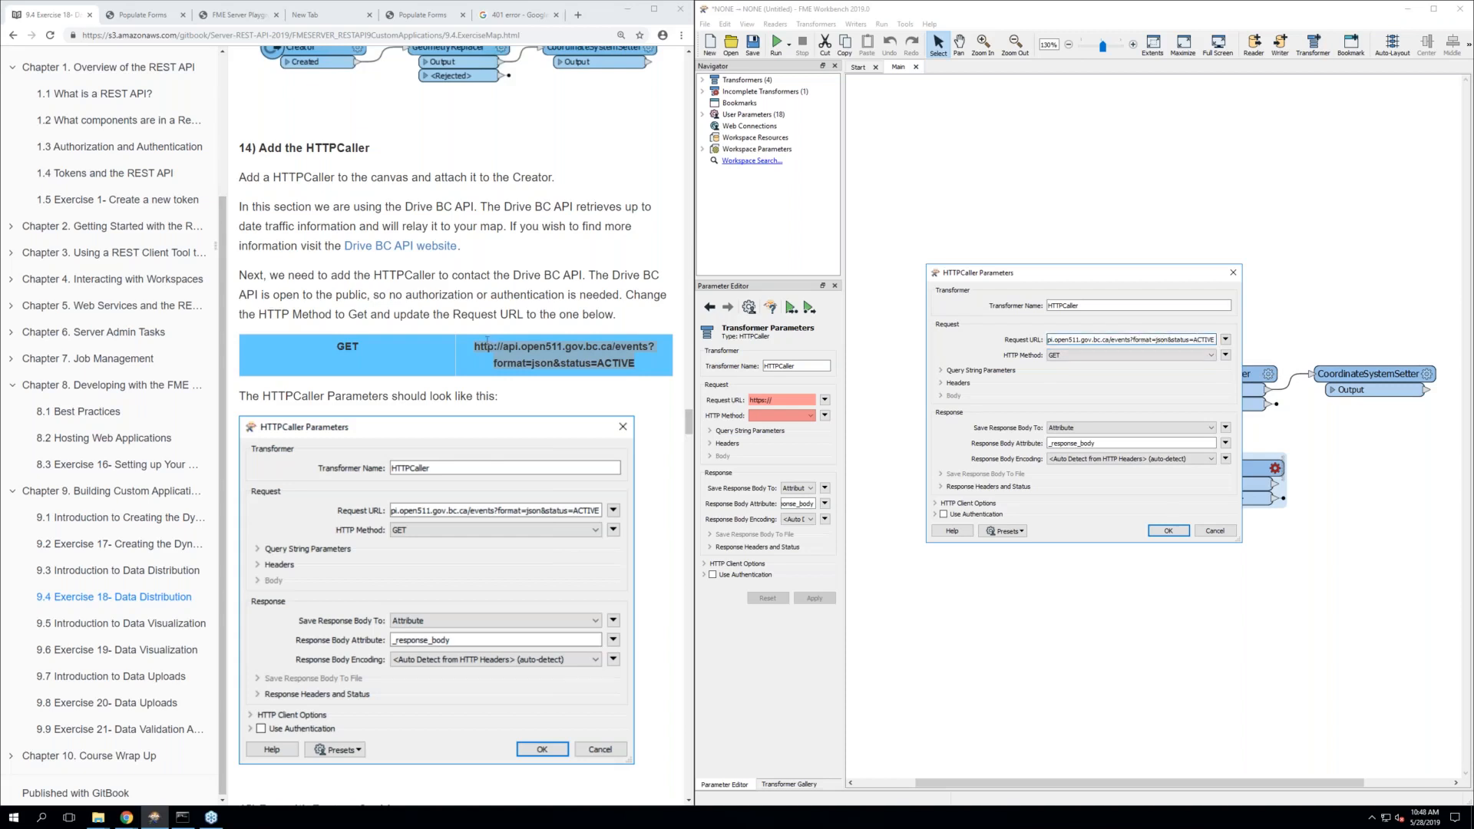
{"action": "scroll", "coordinate": [486, 340], "scroll_direction": "down", "scroll_amount": 1}
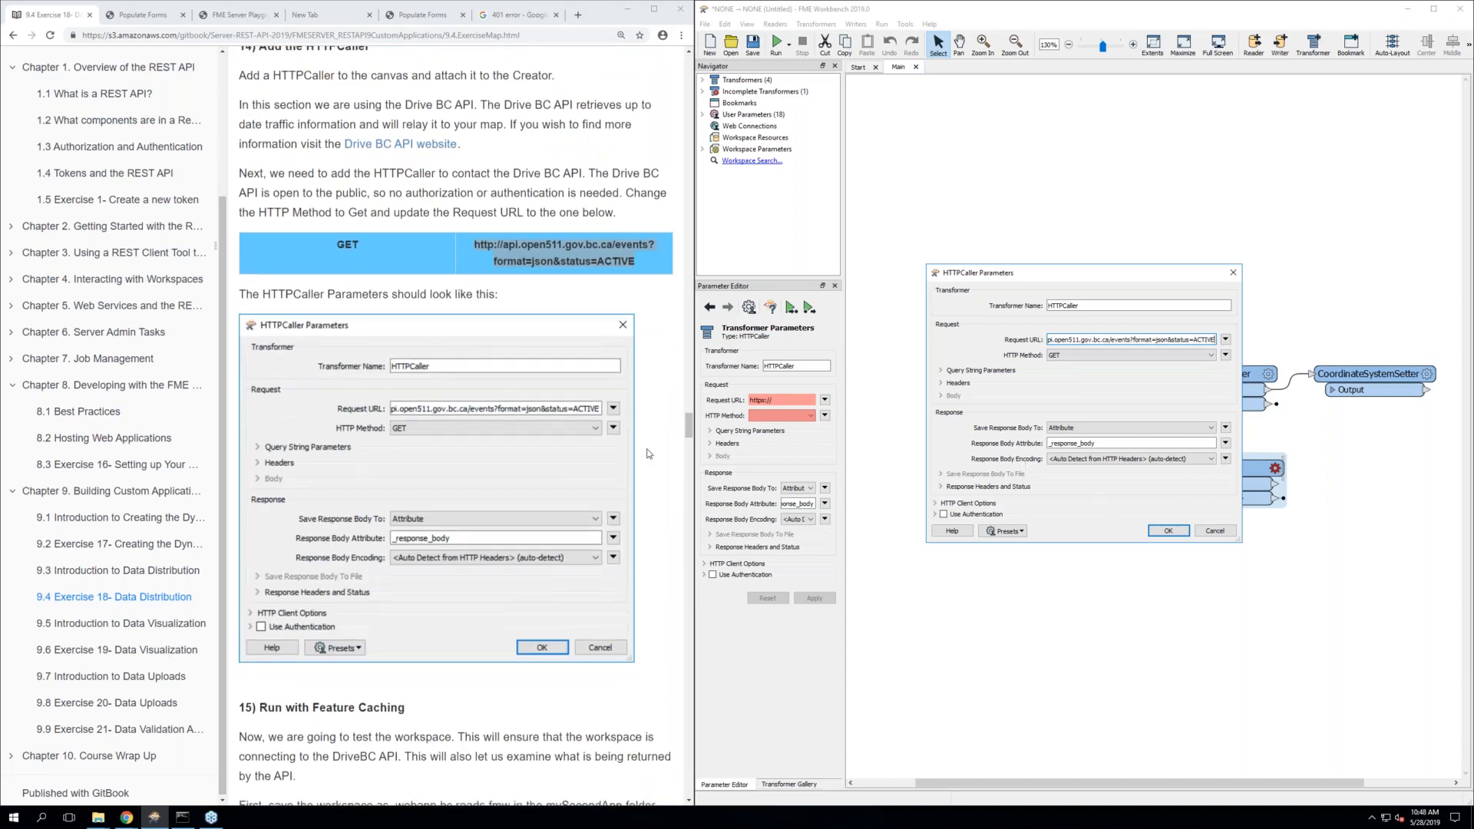
{"action": "scroll", "coordinate": [646, 448], "scroll_direction": "down", "scroll_amount": 2}
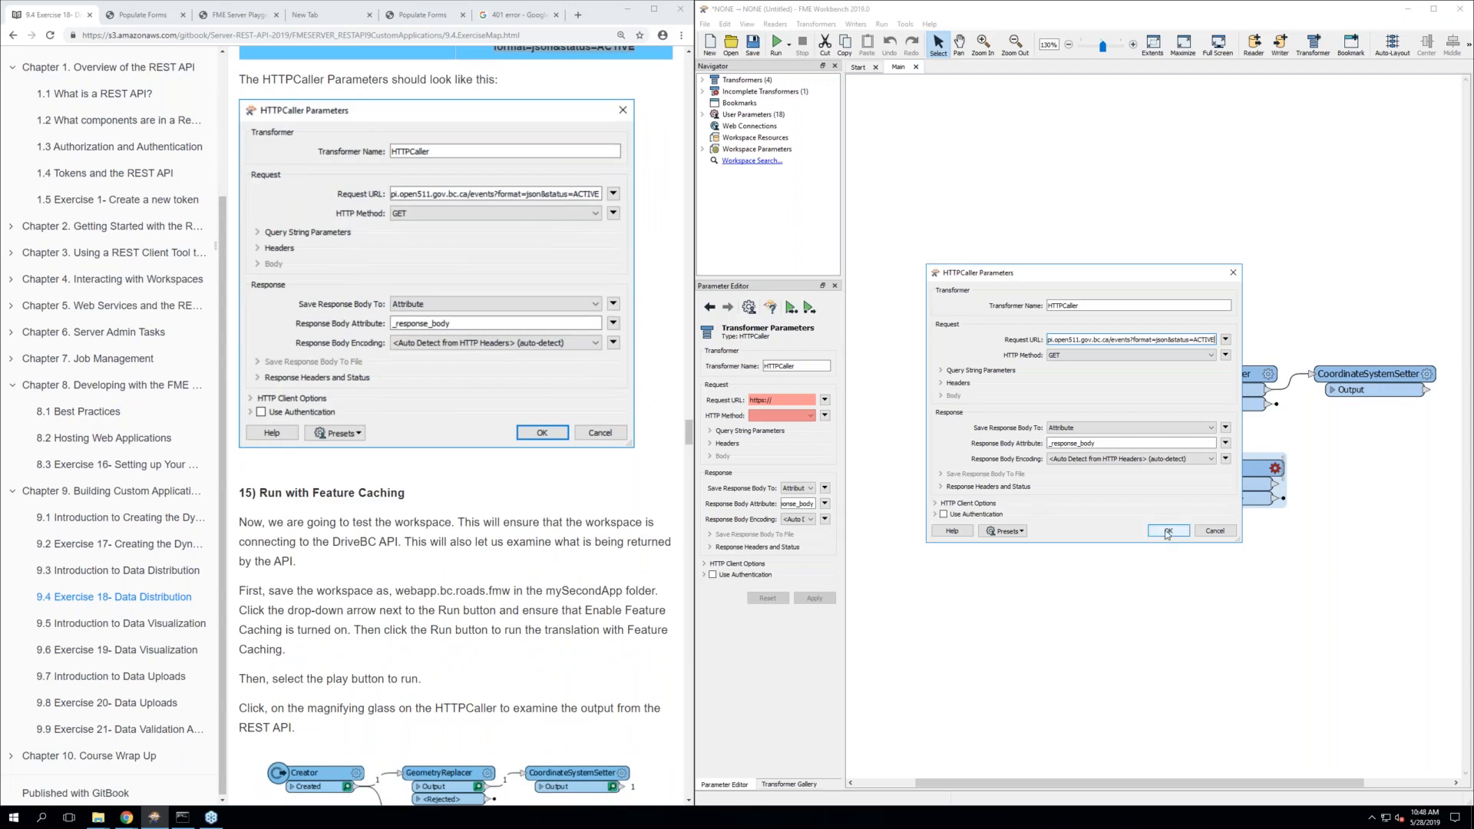
{"action": "left_click", "coordinate": [1167, 531]}
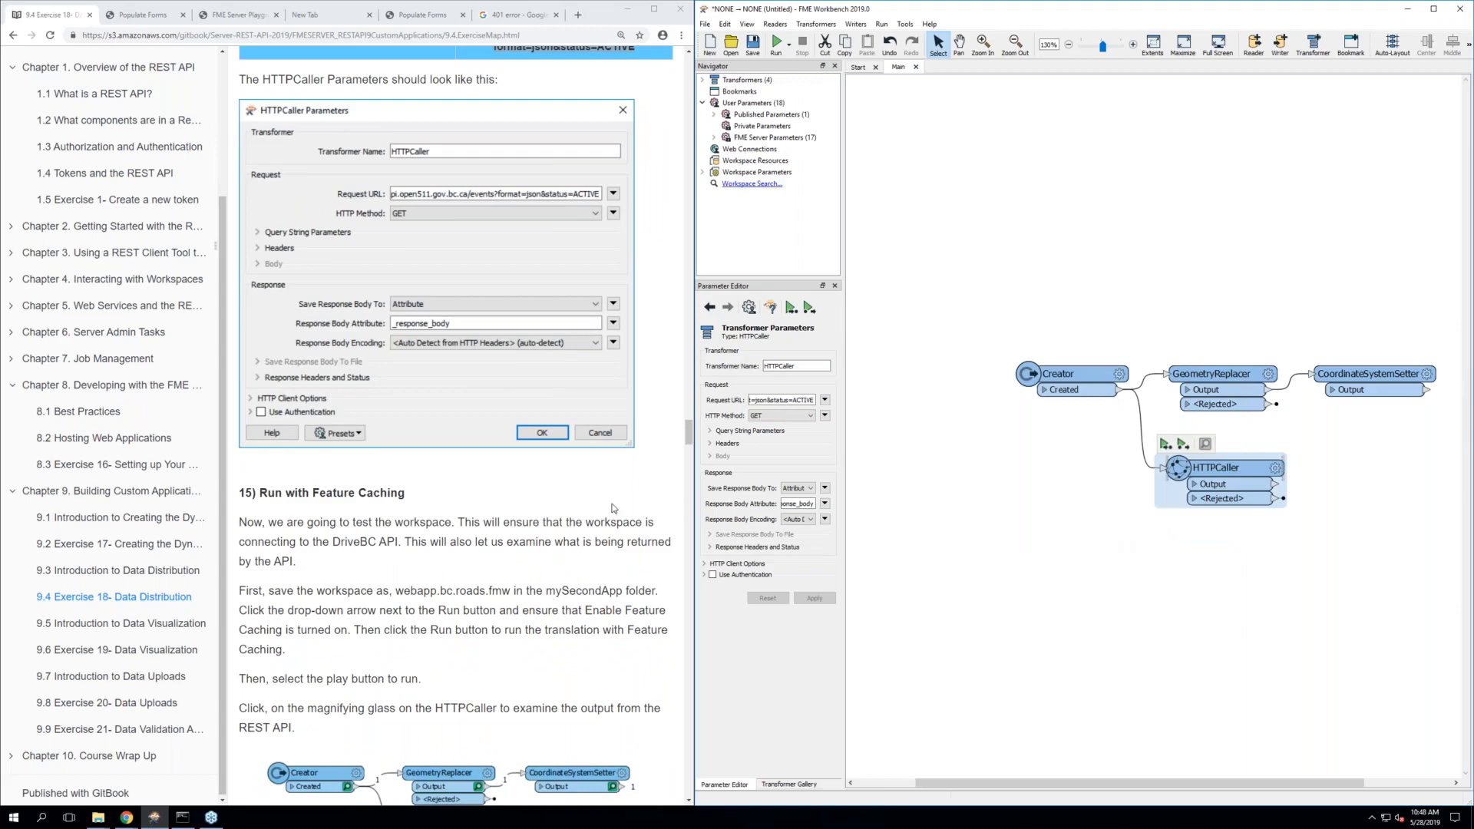
Start saving the workspace and browse to the folder C:\FMEData2019\Resources\RESTAPI\MySecondApp\fme
{"action": "scroll", "coordinate": [614, 508], "scroll_direction": "down", "scroll_amount": 3}
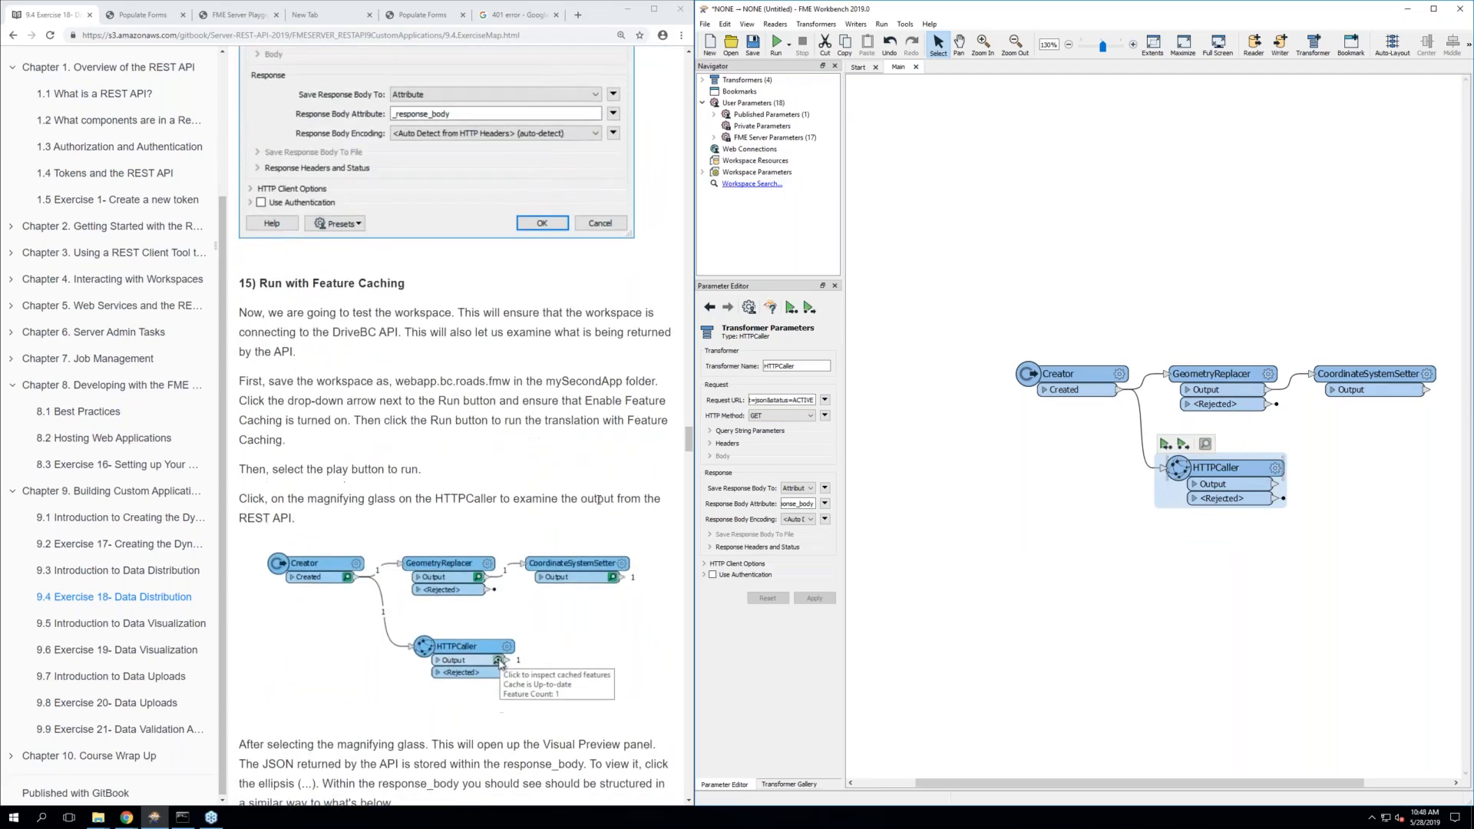
{"action": "left_click", "coordinate": [980, 198]}
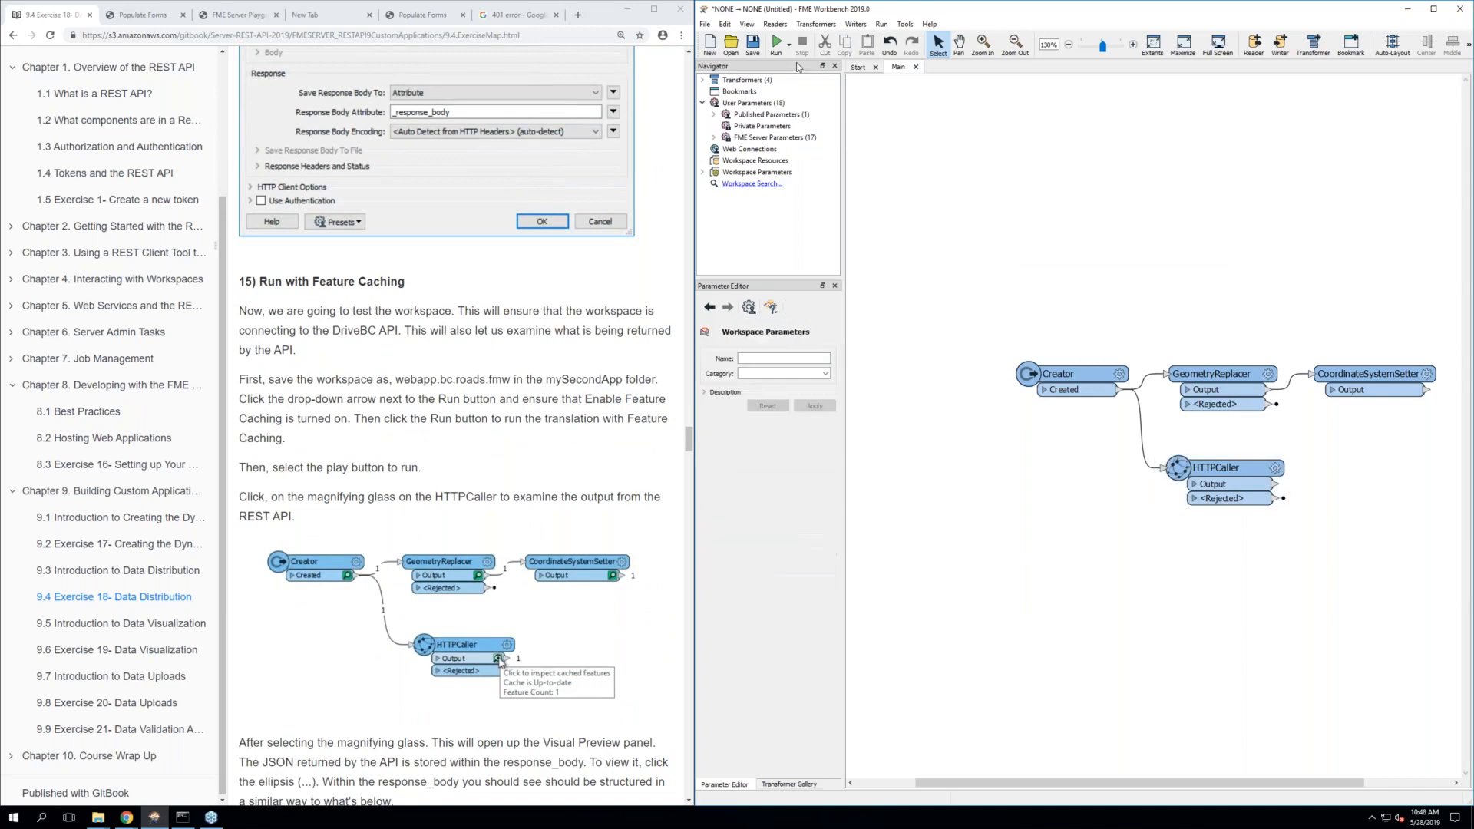
{"action": "left_click", "coordinate": [753, 44]}
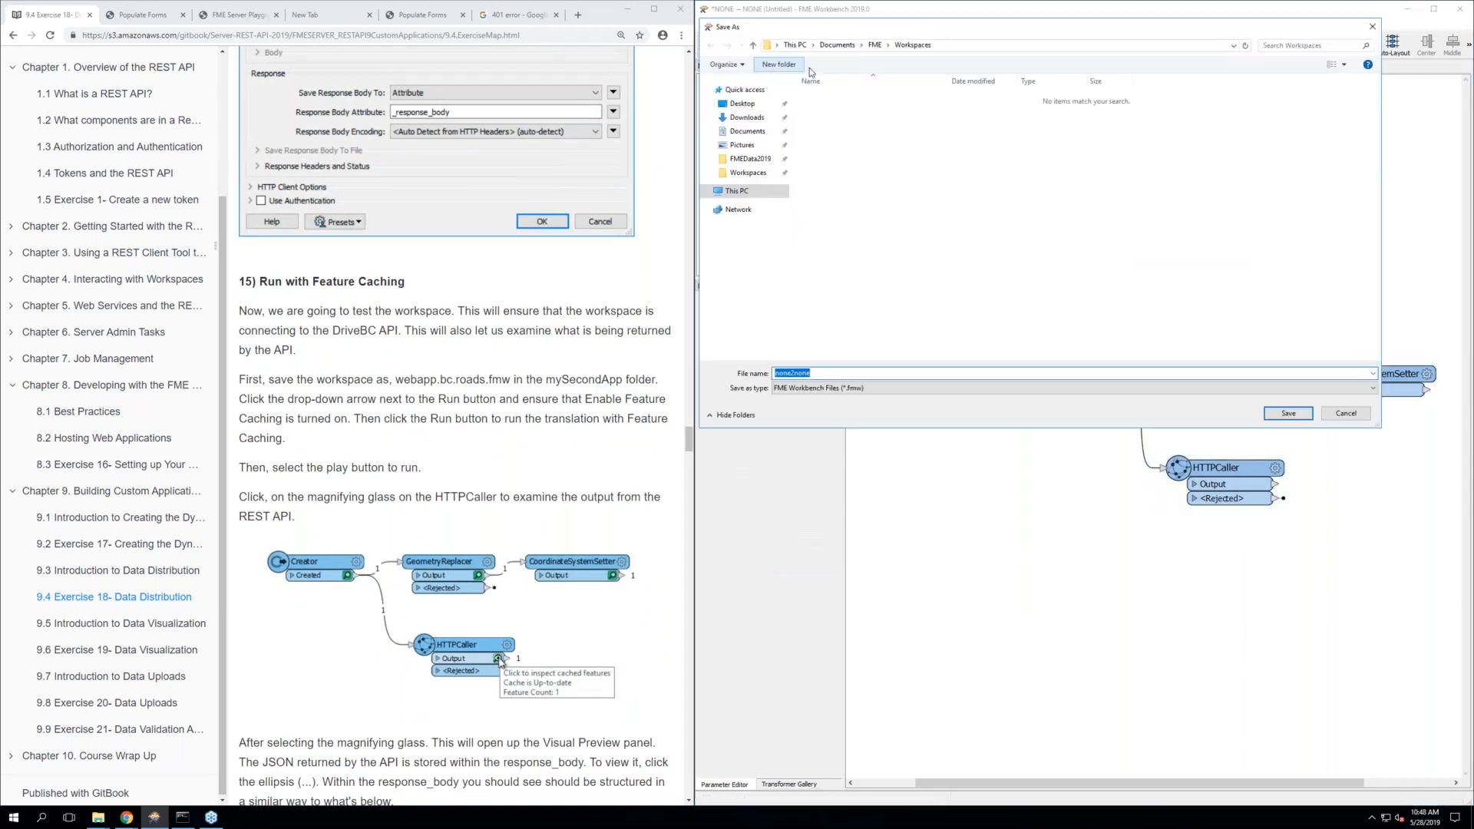
{"action": "left_click", "coordinate": [749, 159]}
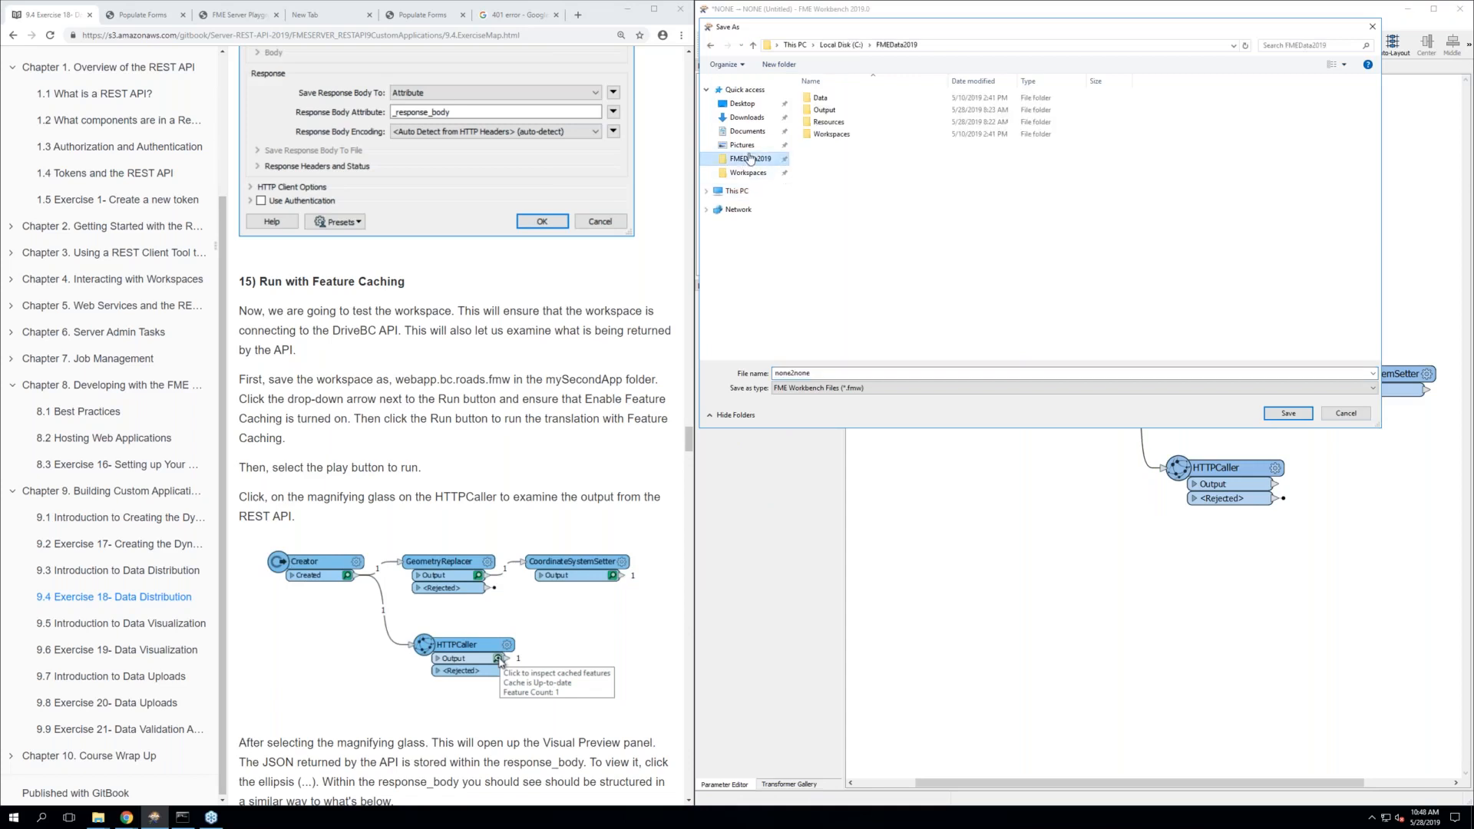
{"action": "double_click", "coordinate": [829, 123]}
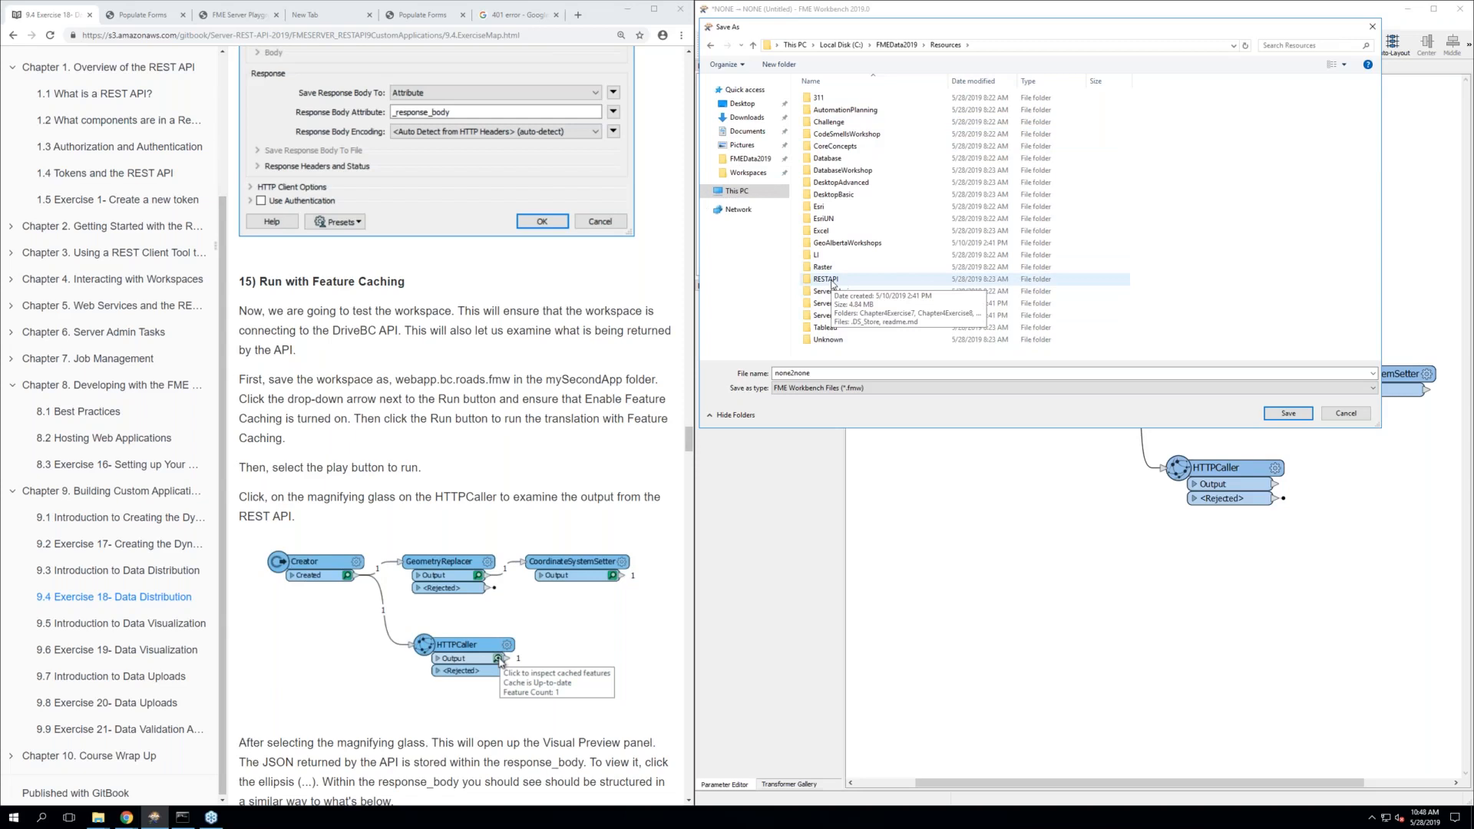
{"action": "double_click", "coordinate": [832, 281]}
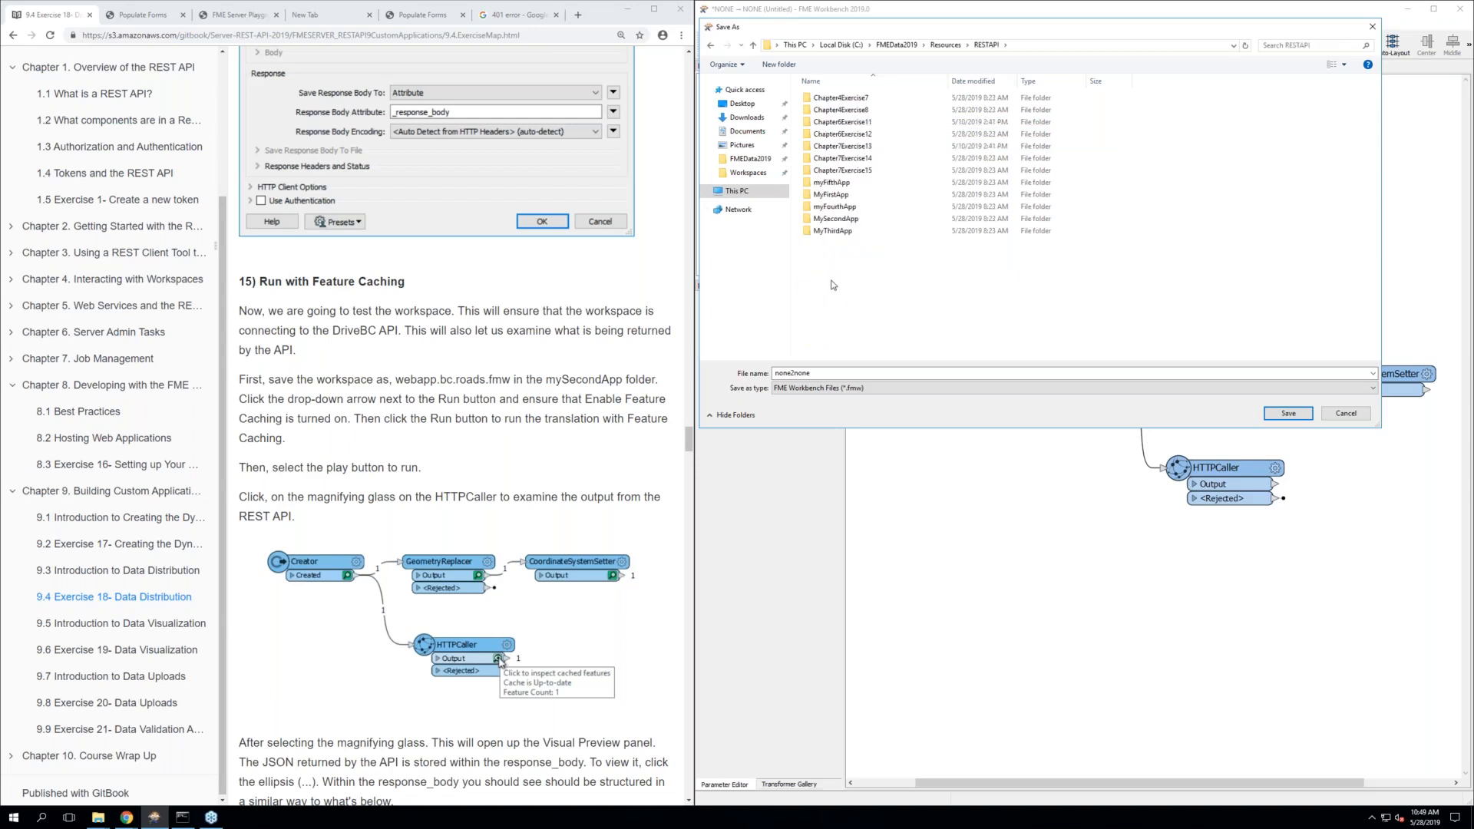
{"action": "left_click", "coordinate": [835, 220]}
{"action": "double_click", "coordinate": [835, 224]}
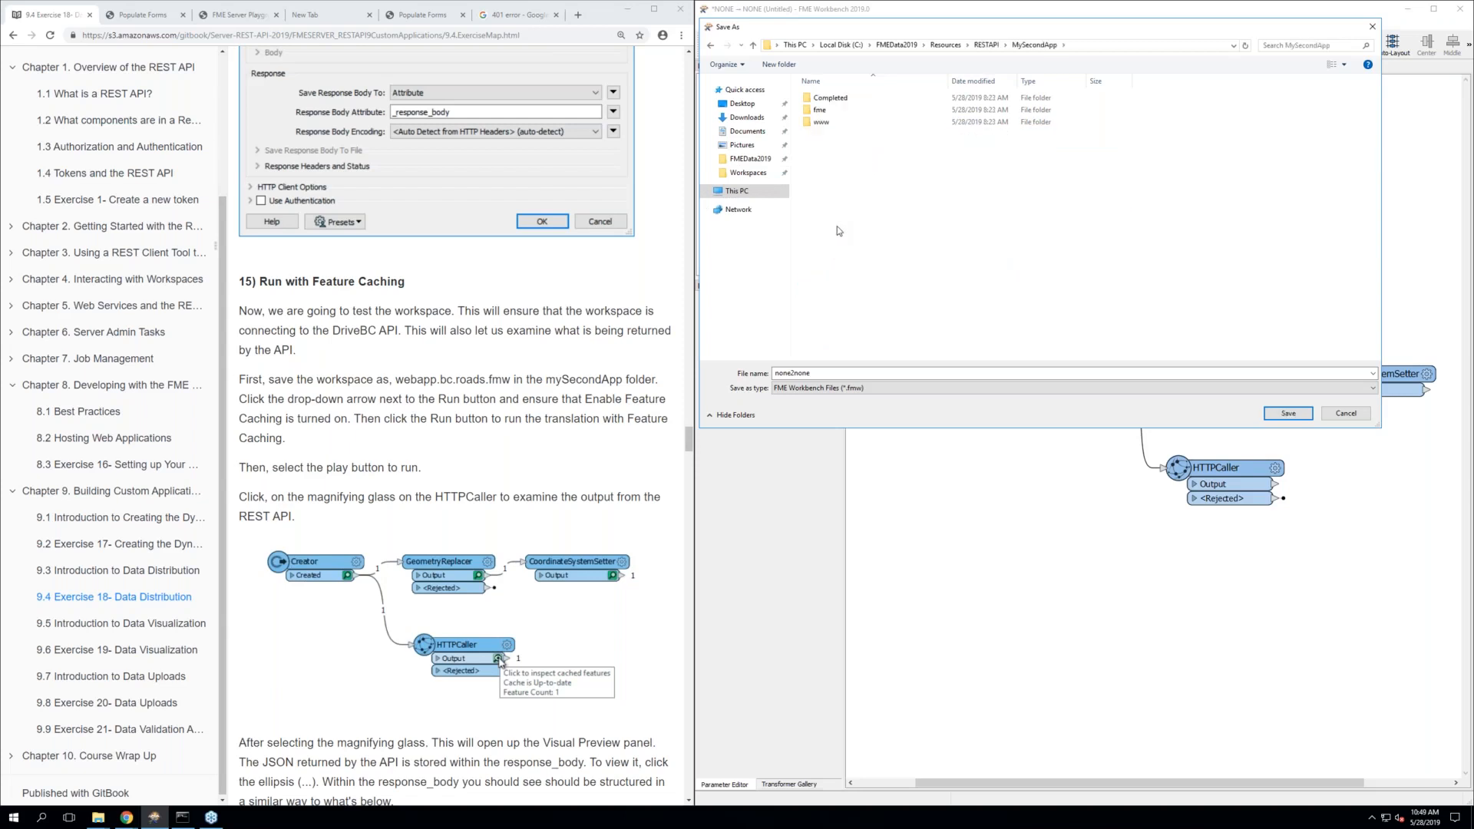
{"action": "double_click", "coordinate": [820, 111]}
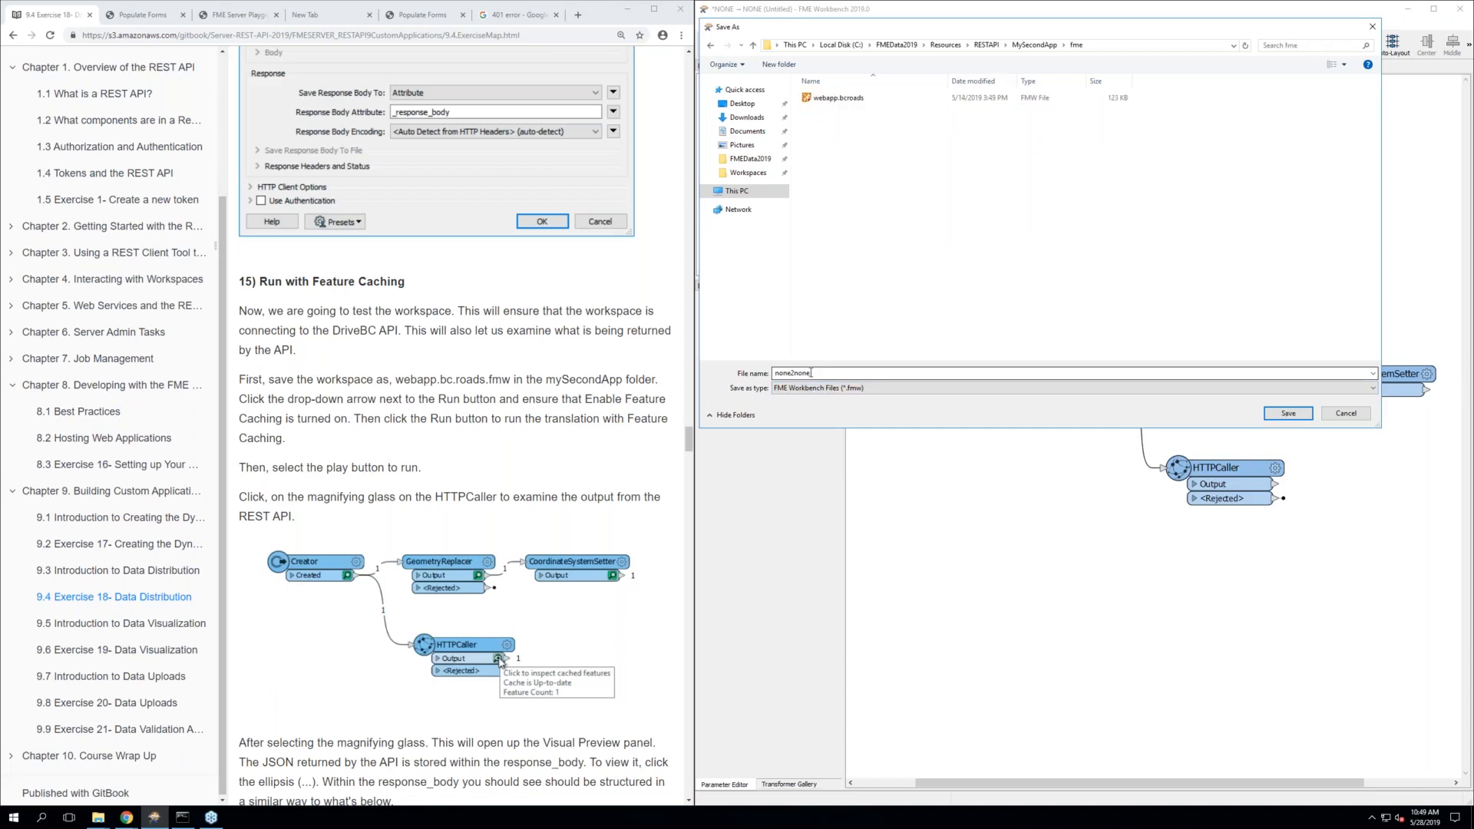
Name the workspace file webapp.bc.roads and save it in the MySecondApp fme folder
{"action": "double_click", "coordinate": [843, 372]}
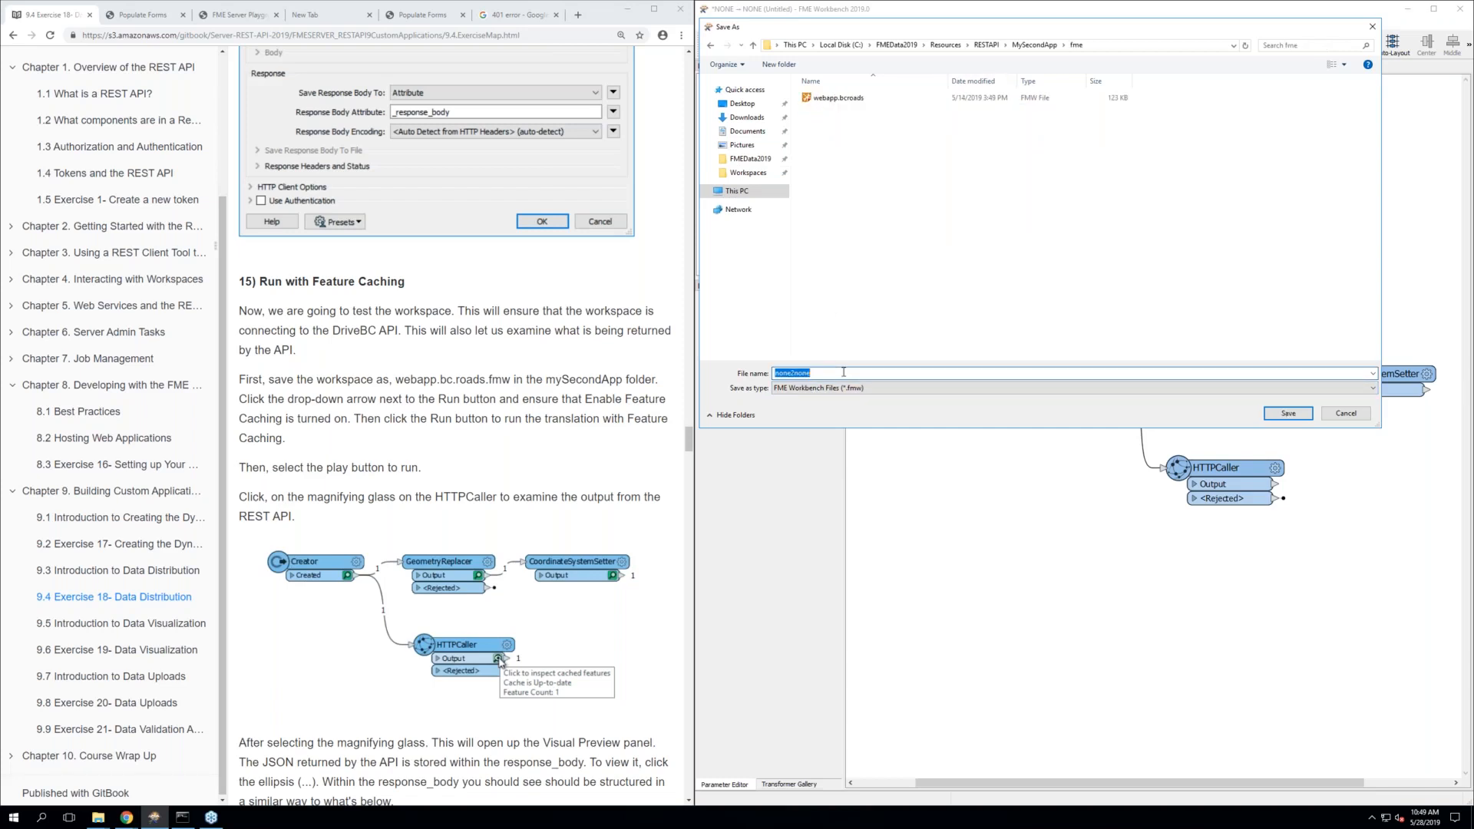
{"action": "key", "text": "BackSpace"}
{"action": "type", "text": "w"}
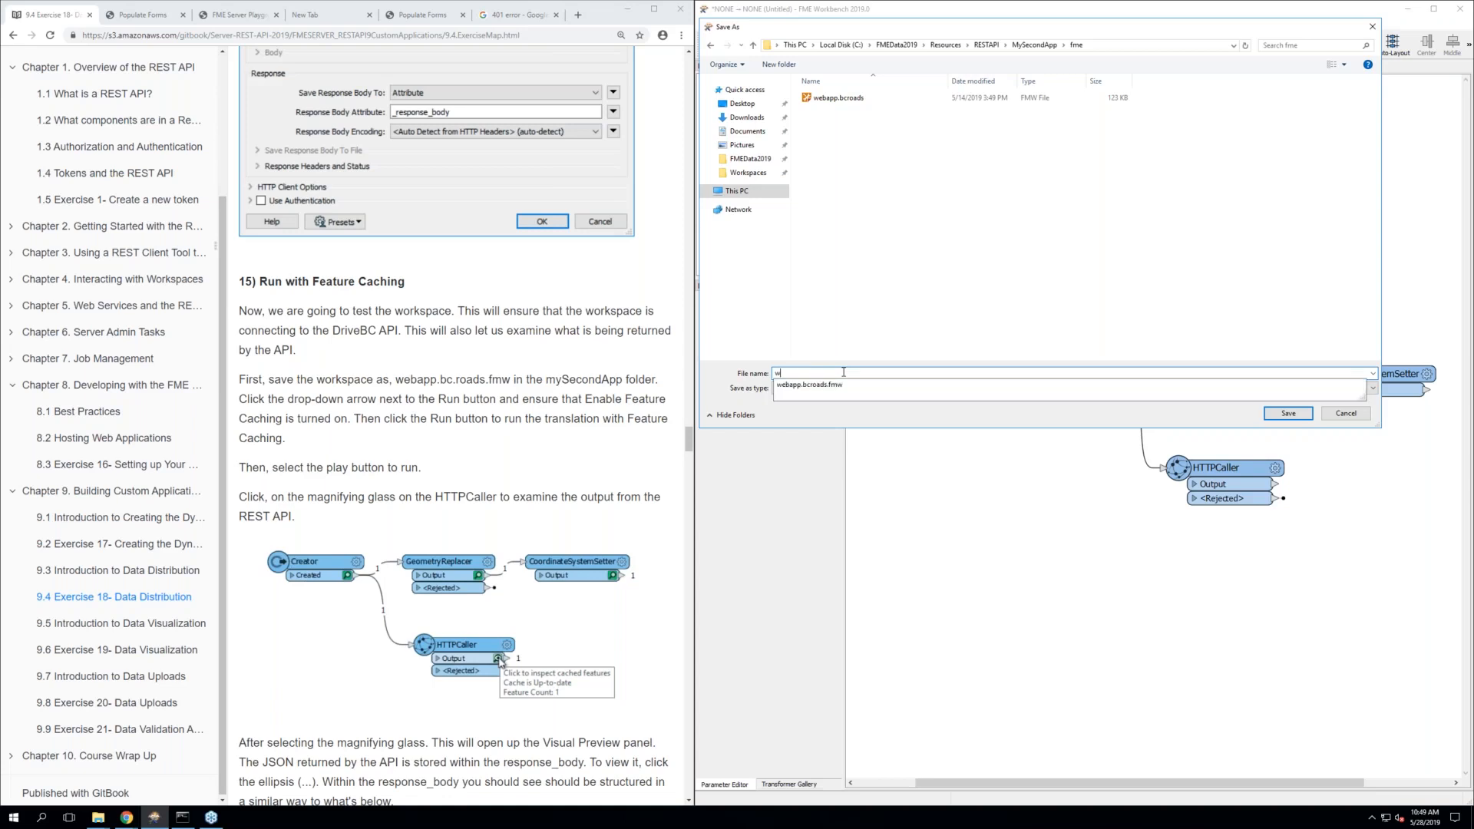
{"action": "type", "text": "ebapp.bc"}
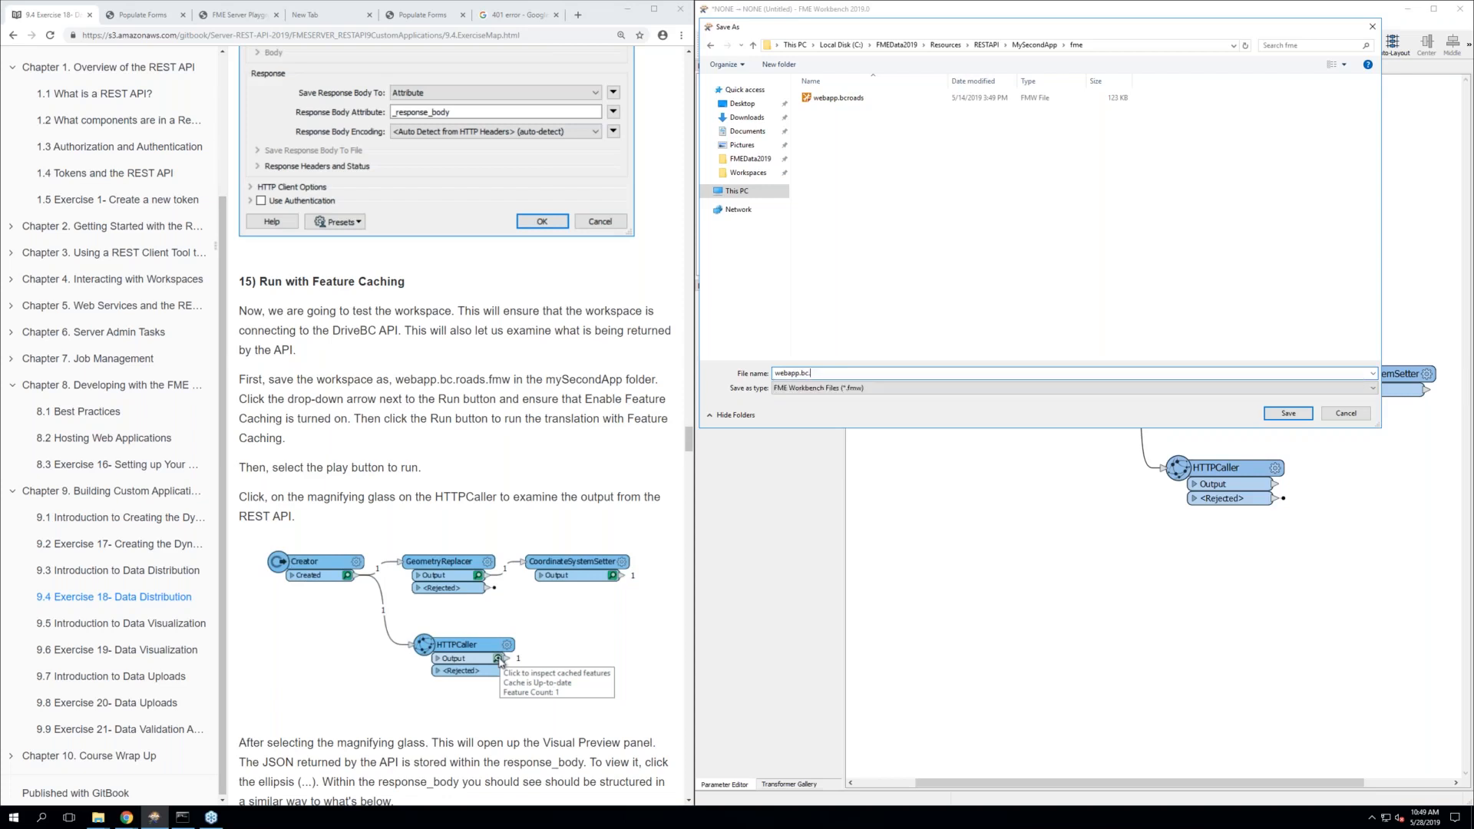
{"action": "type", "text": ".roads"}
{"action": "left_click", "coordinate": [1288, 415]}
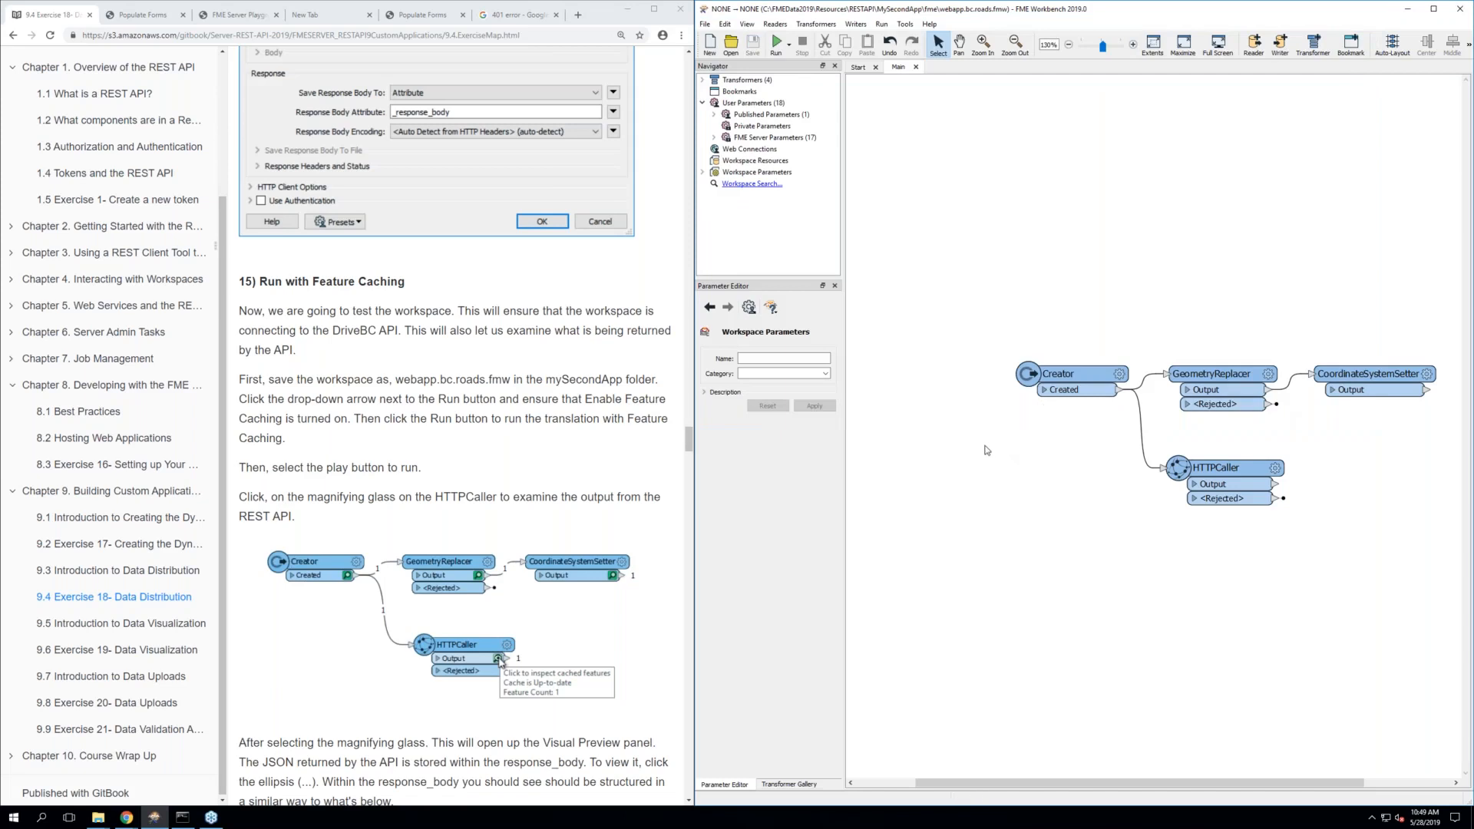
Check that Enable Feature Caching is turned on in the run options and run the workspace
{"action": "left_click", "coordinate": [789, 45]}
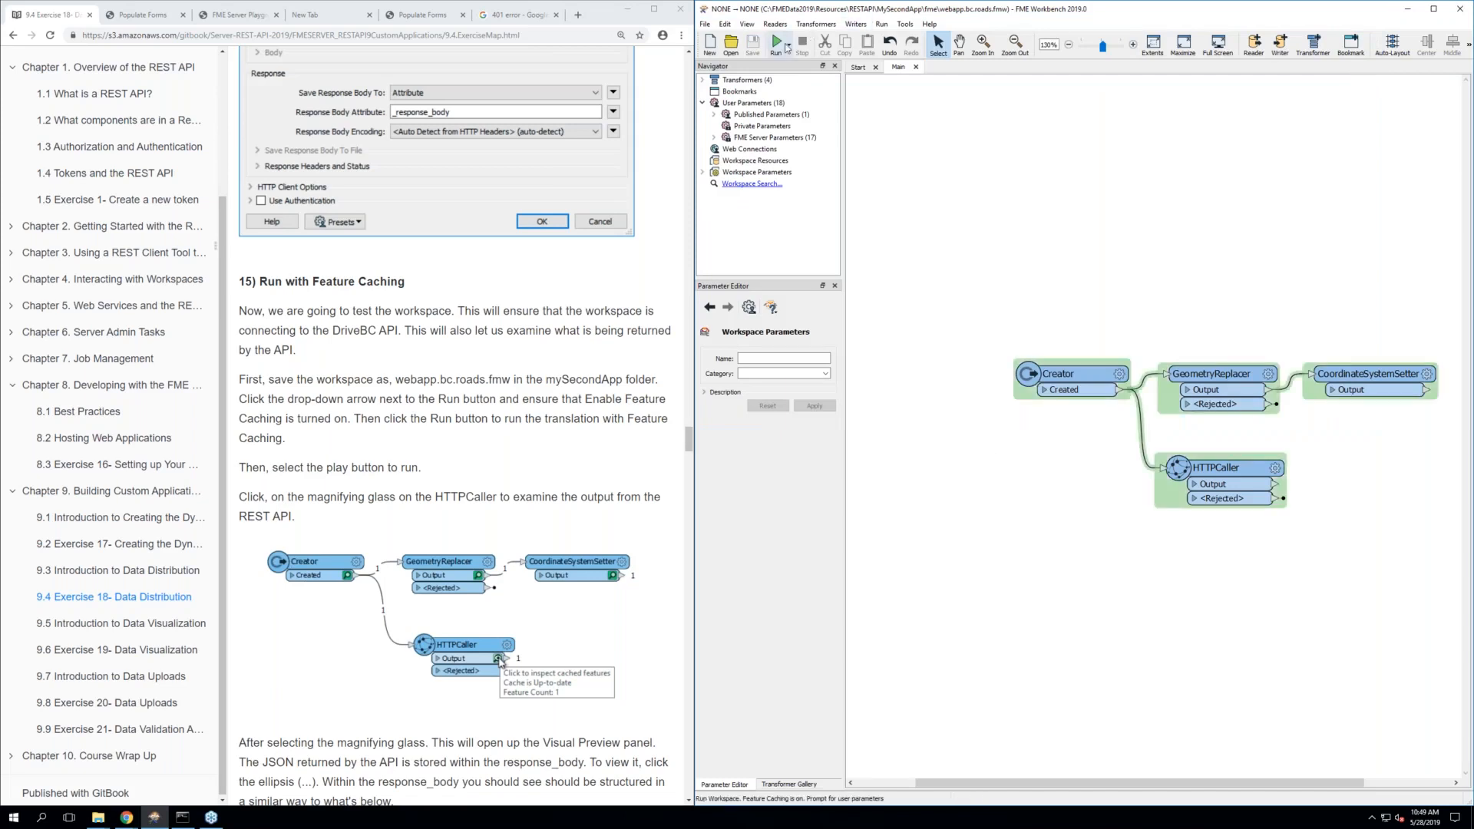
{"action": "left_click", "coordinate": [789, 46]}
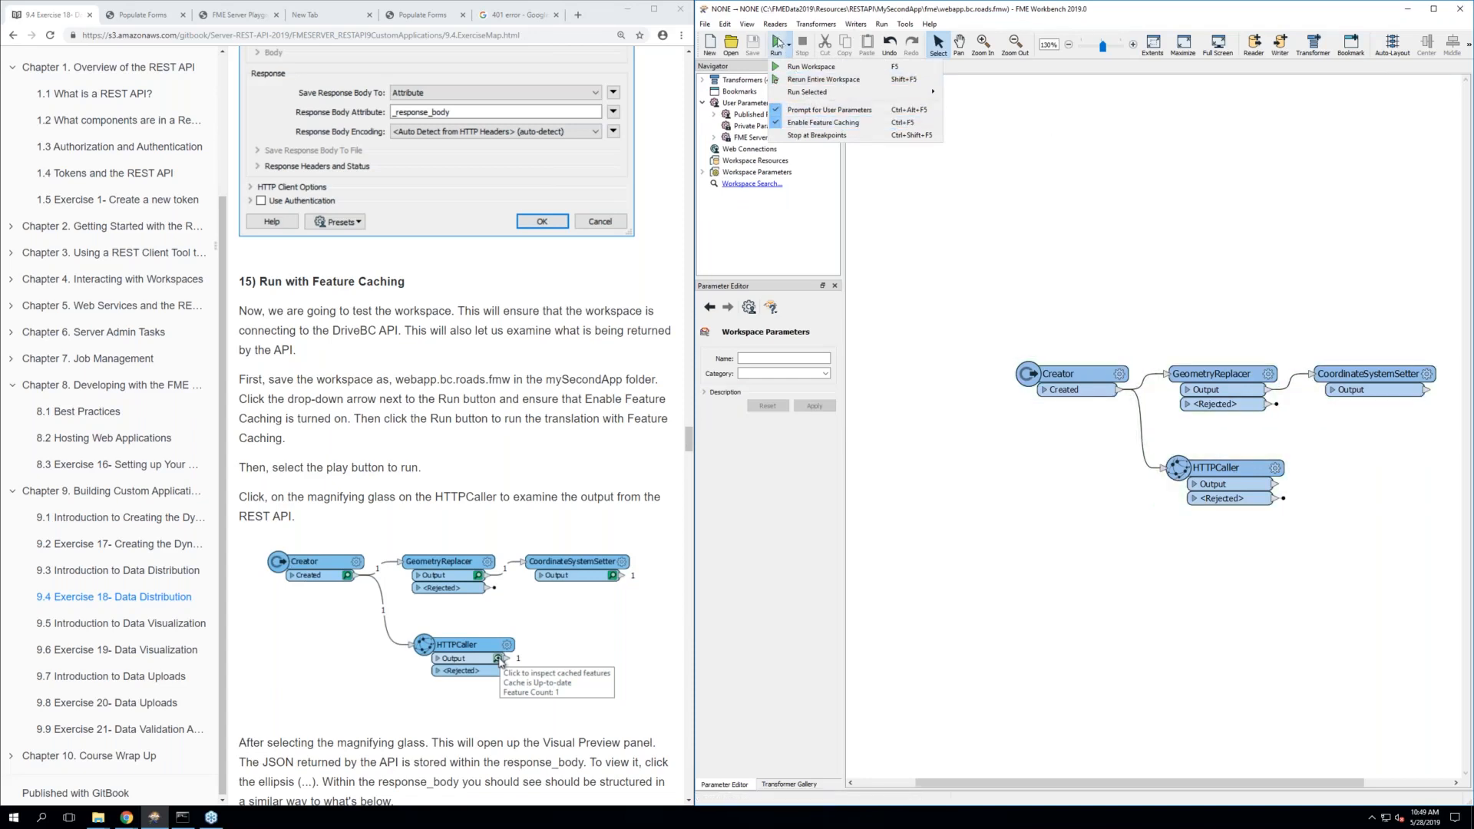
{"action": "left_click", "coordinate": [777, 44]}
{"action": "left_click", "coordinate": [777, 45]}
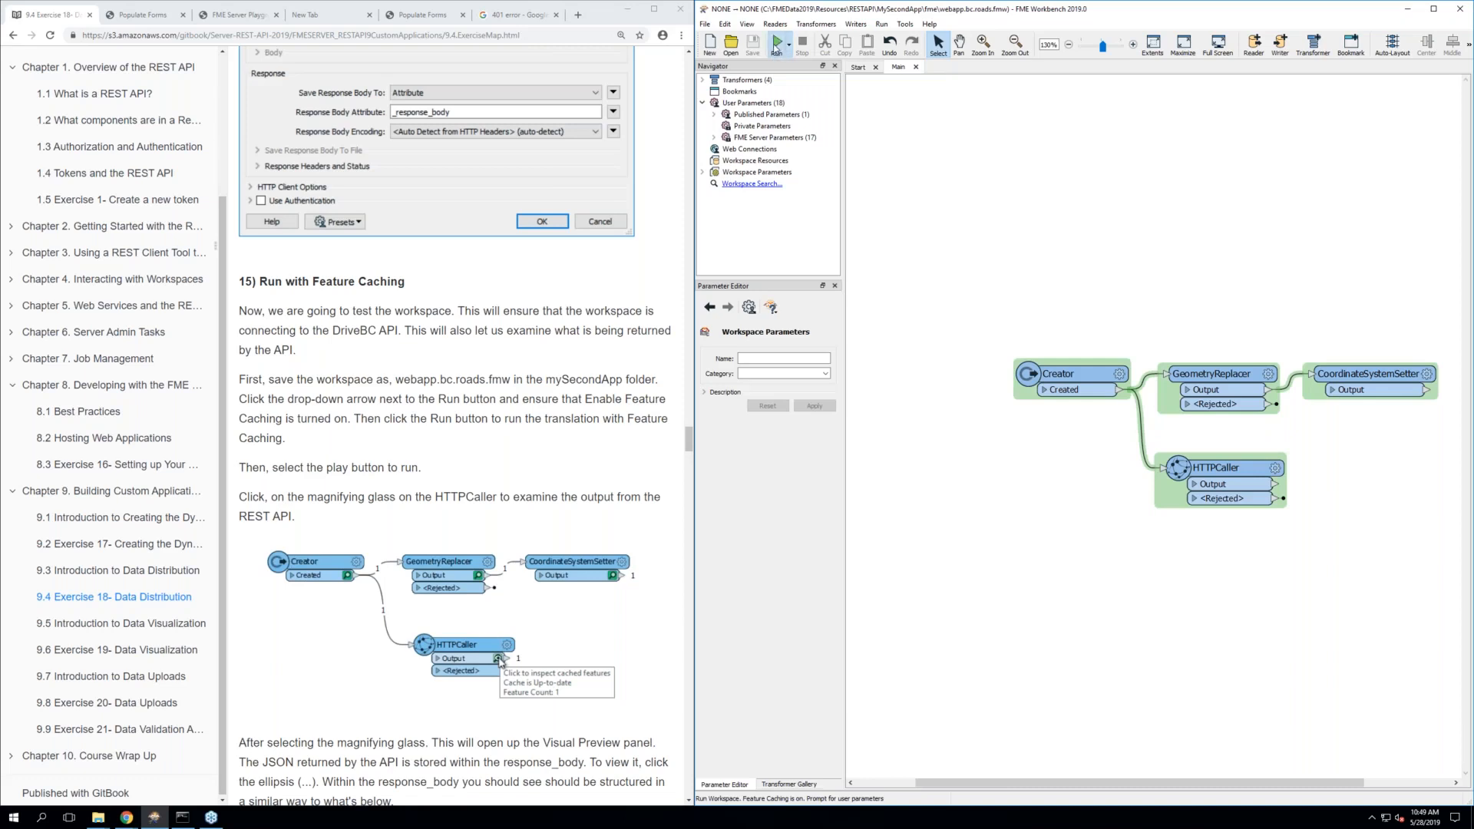
{"action": "left_click", "coordinate": [1117, 445]}
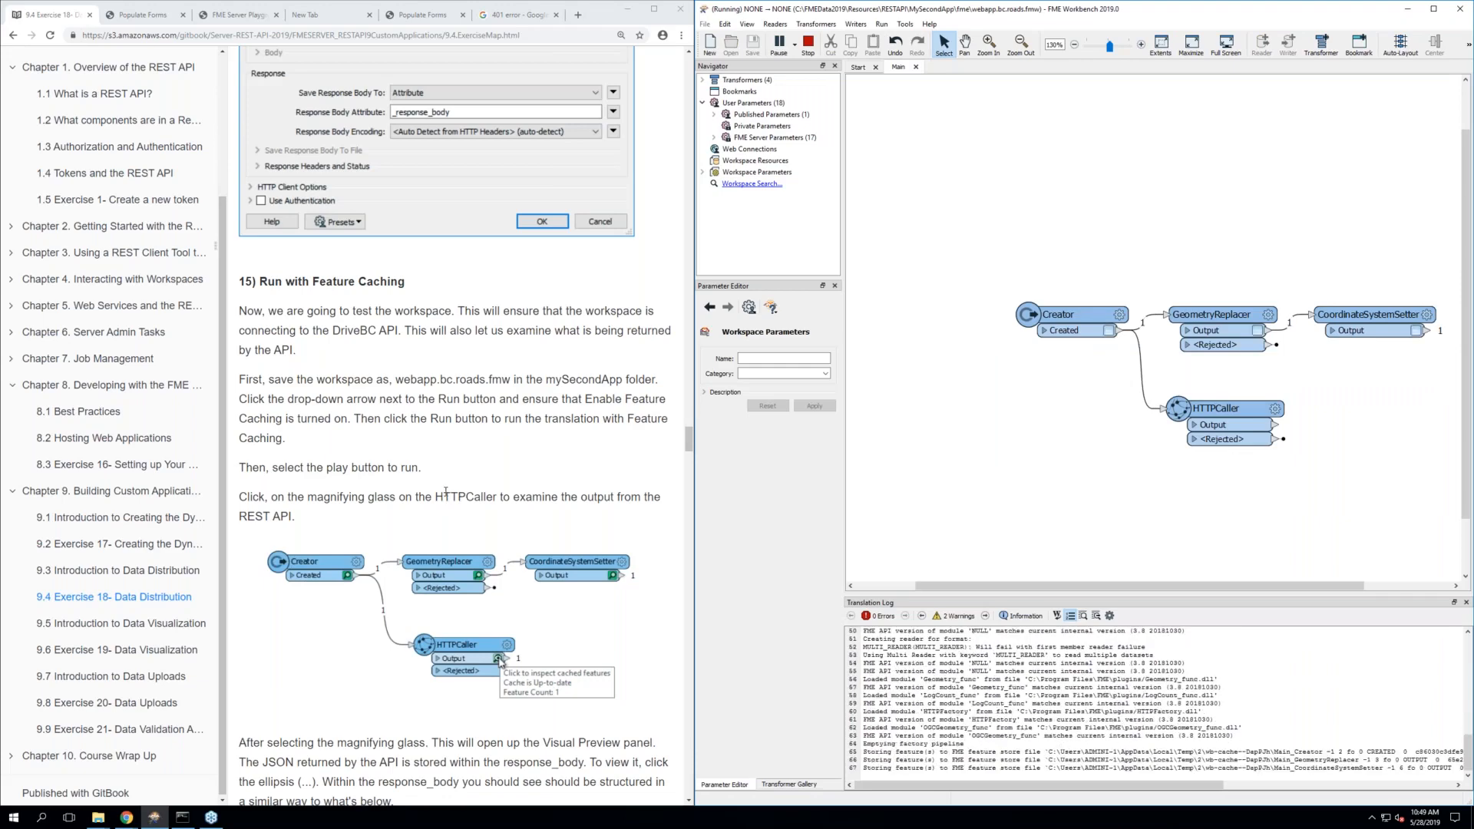
Inspect the cached features of the HTTPCaller's Output port and view the full _response_body value with word wrap
{"action": "scroll", "coordinate": [445, 492], "scroll_direction": "down", "scroll_amount": 3}
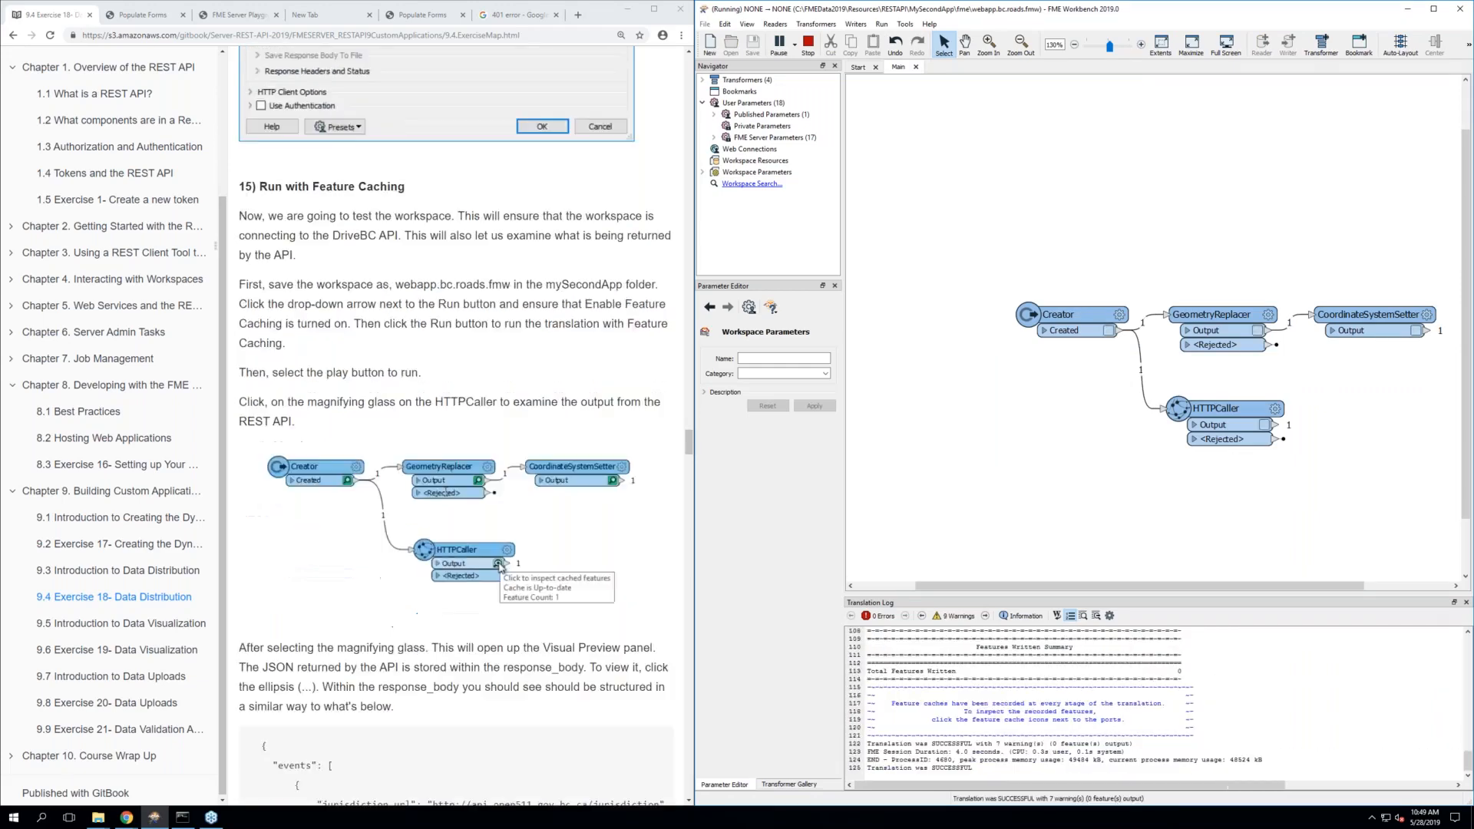
{"action": "scroll", "coordinate": [445, 492], "scroll_direction": "down", "scroll_amount": 2}
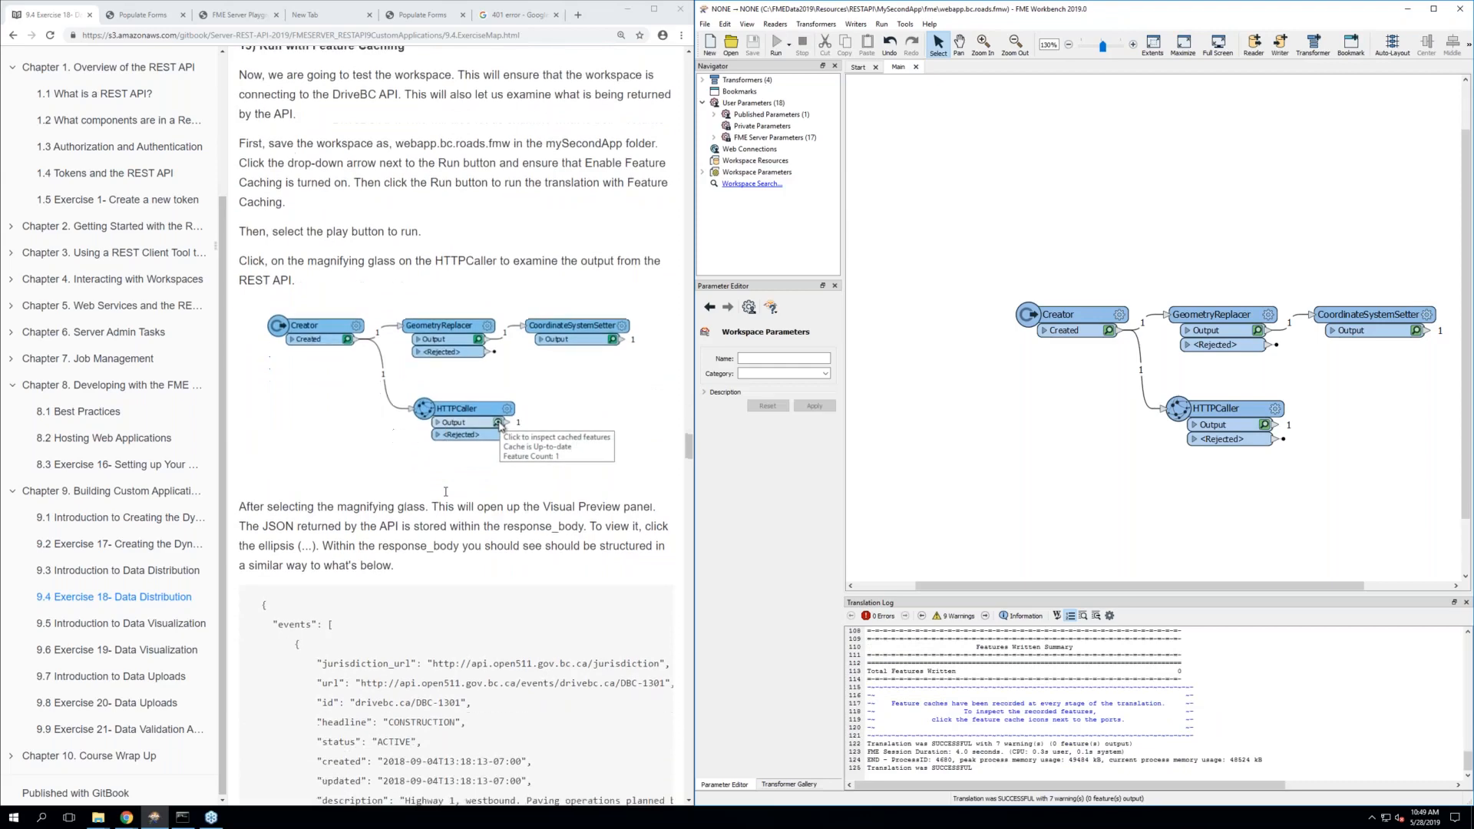
{"action": "scroll", "coordinate": [446, 492], "scroll_direction": "down", "scroll_amount": 2}
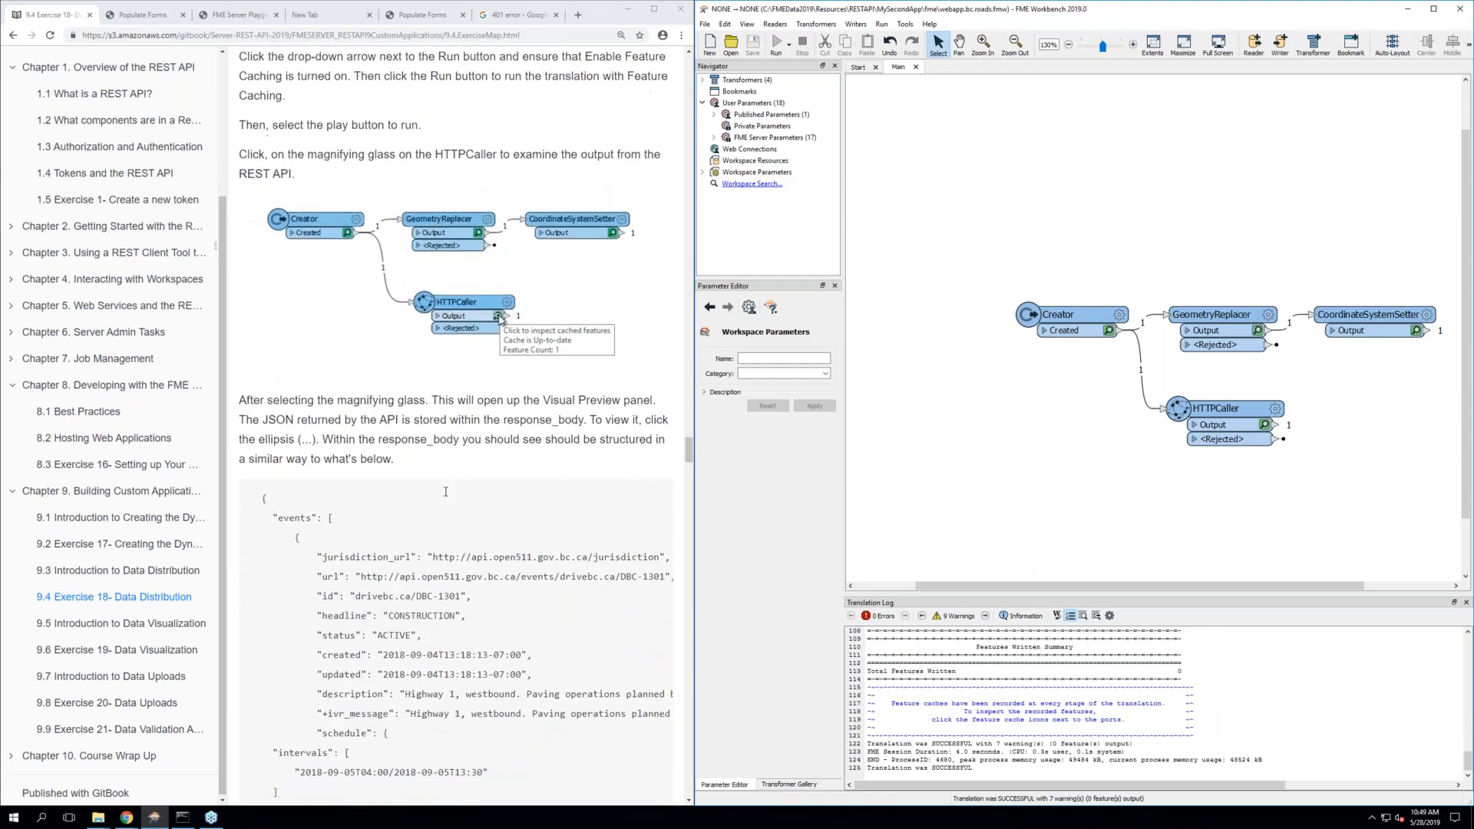
{"action": "scroll", "coordinate": [446, 492], "scroll_direction": "down", "scroll_amount": 2}
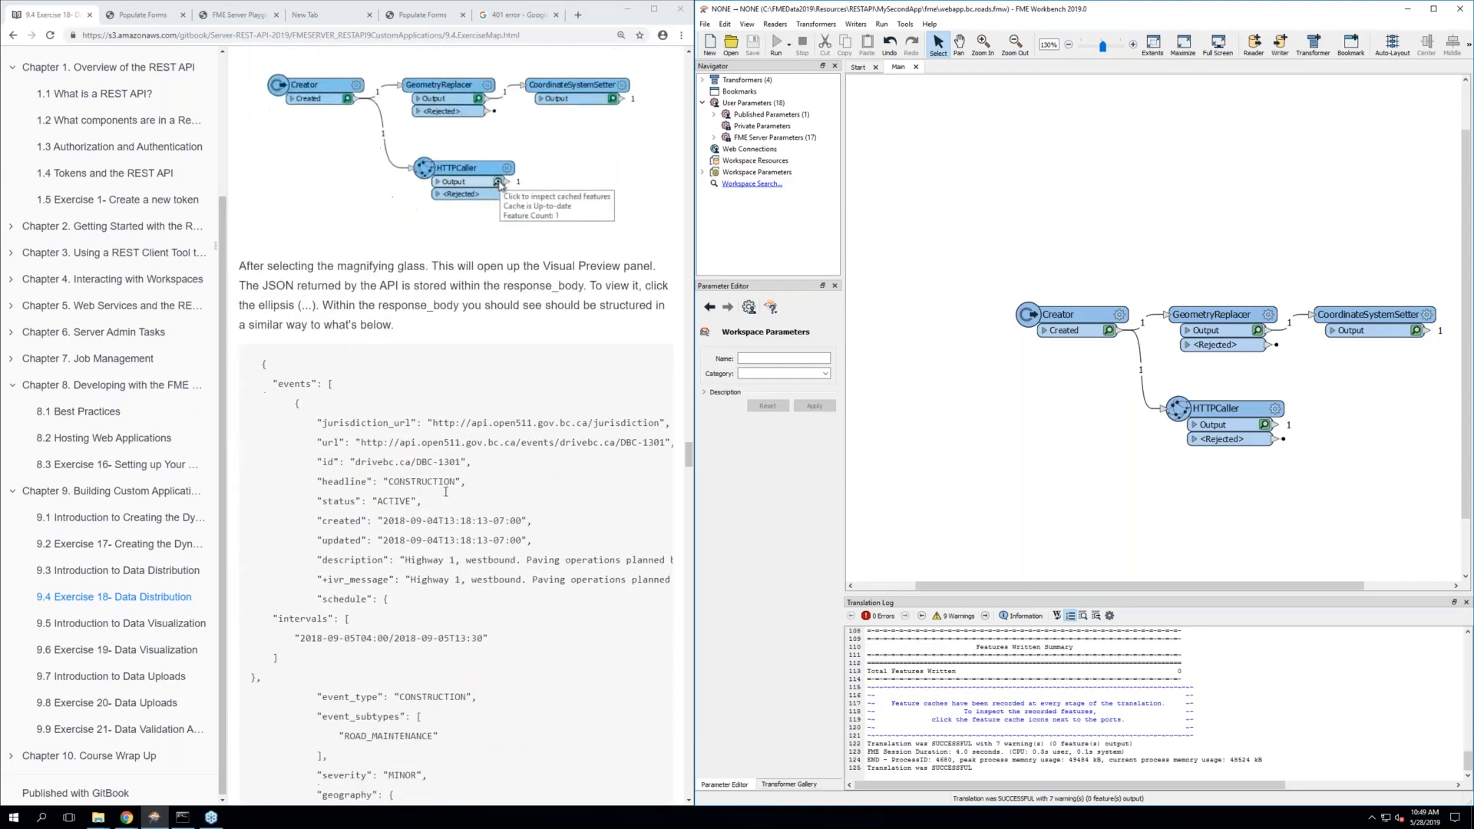
{"action": "left_click", "coordinate": [1264, 425]}
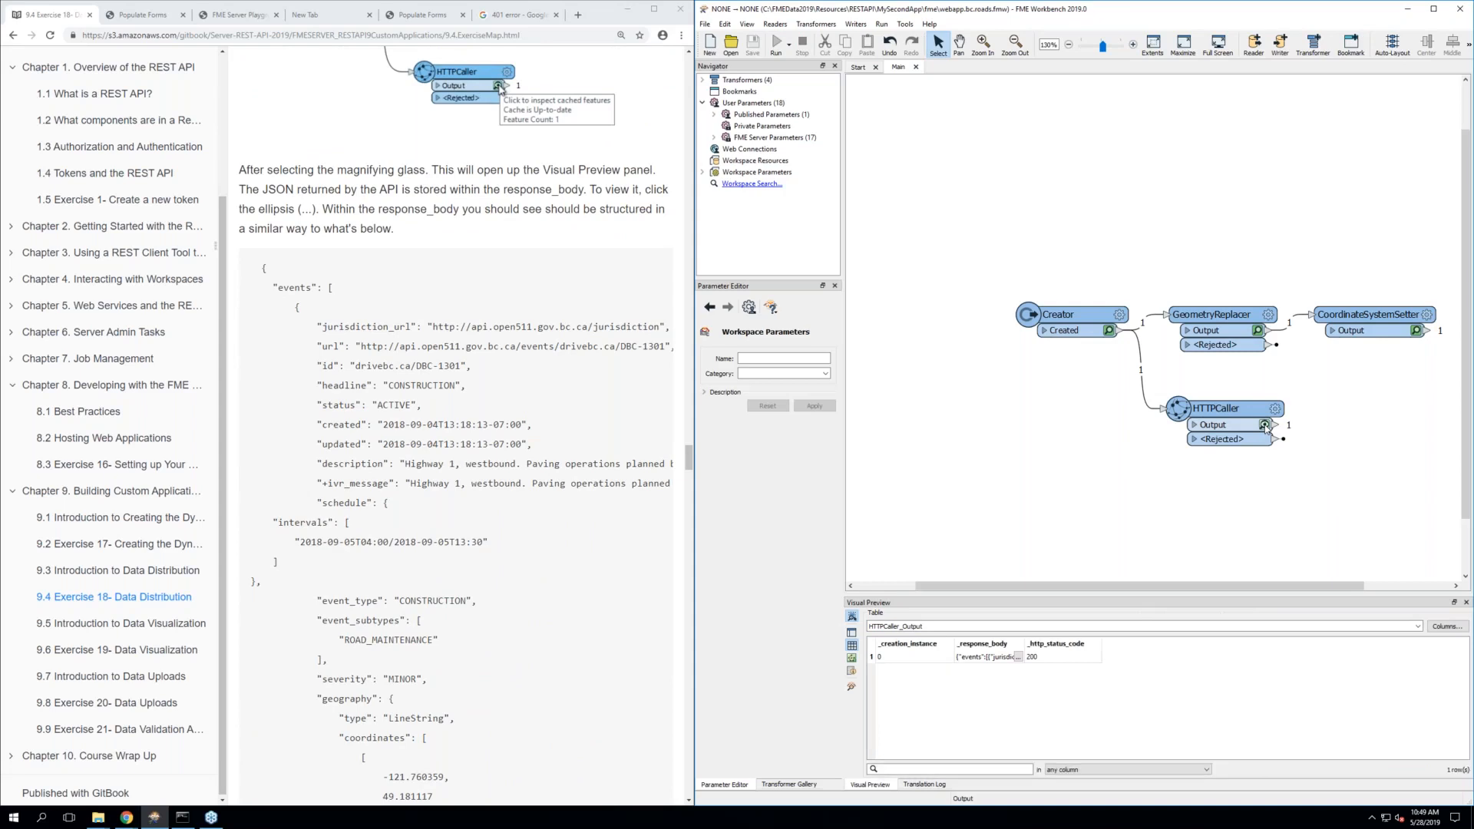
{"action": "left_click", "coordinate": [1019, 657]}
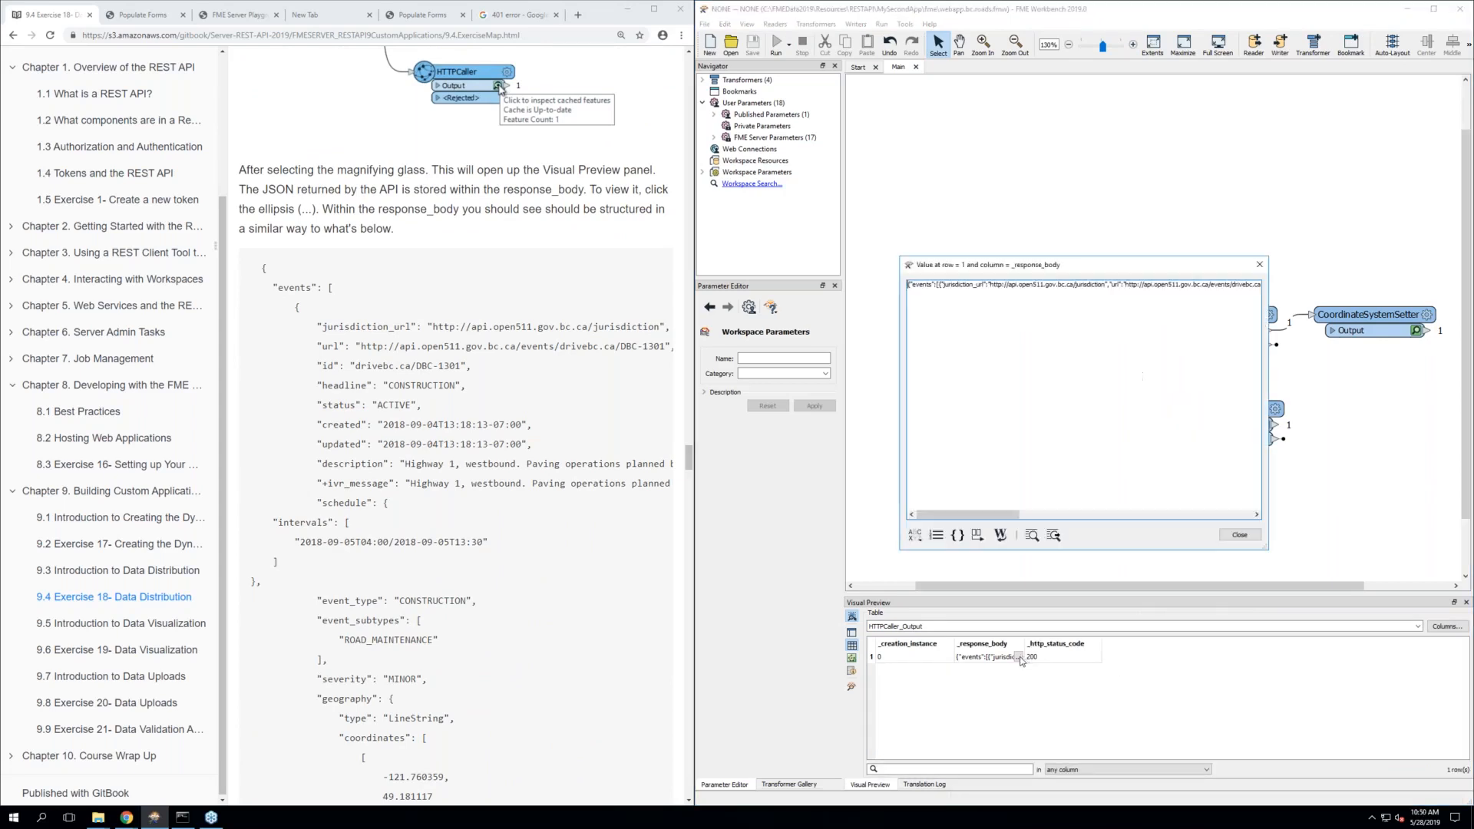
{"action": "left_click", "coordinate": [1000, 535]}
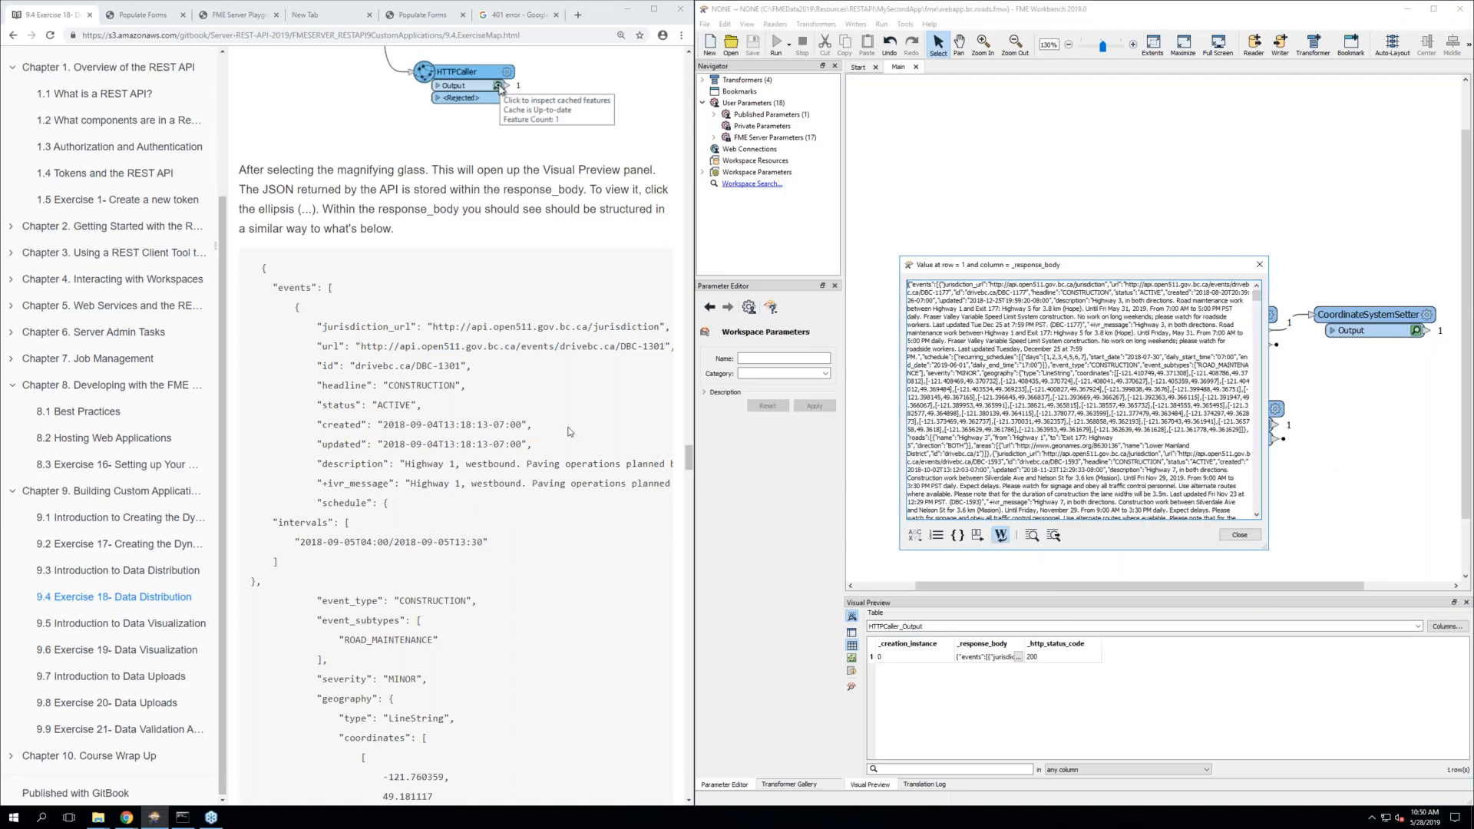
Compare the returned JSON with the exercise's sample events response, read the JSONFragmenter instructions and close the value viewer
{"action": "left_click", "coordinate": [462, 411]}
{"action": "scroll", "coordinate": [399, 368], "scroll_direction": "down", "scroll_amount": 1}
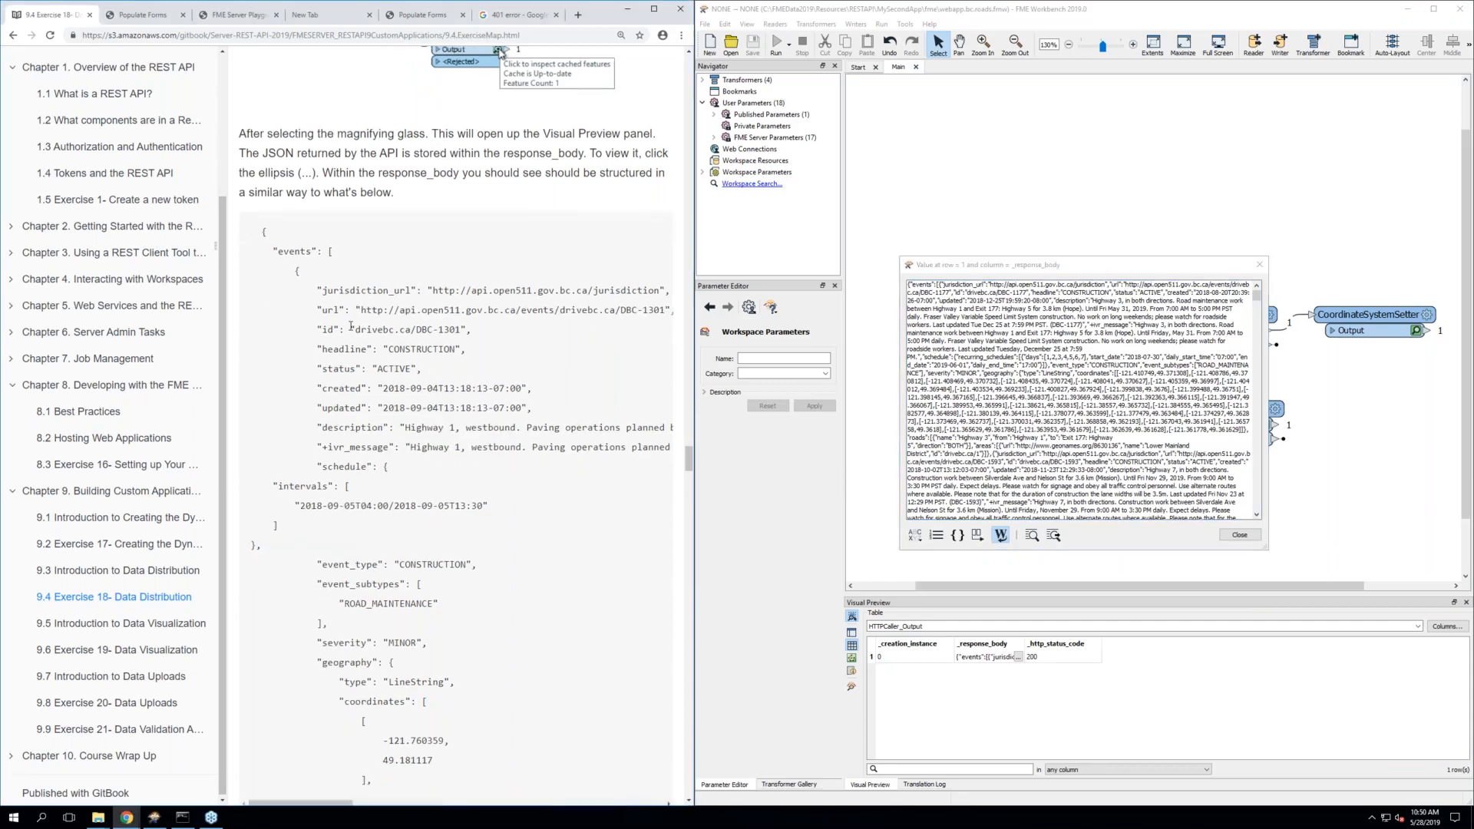
{"action": "scroll", "coordinate": [357, 355], "scroll_direction": "down", "scroll_amount": 1}
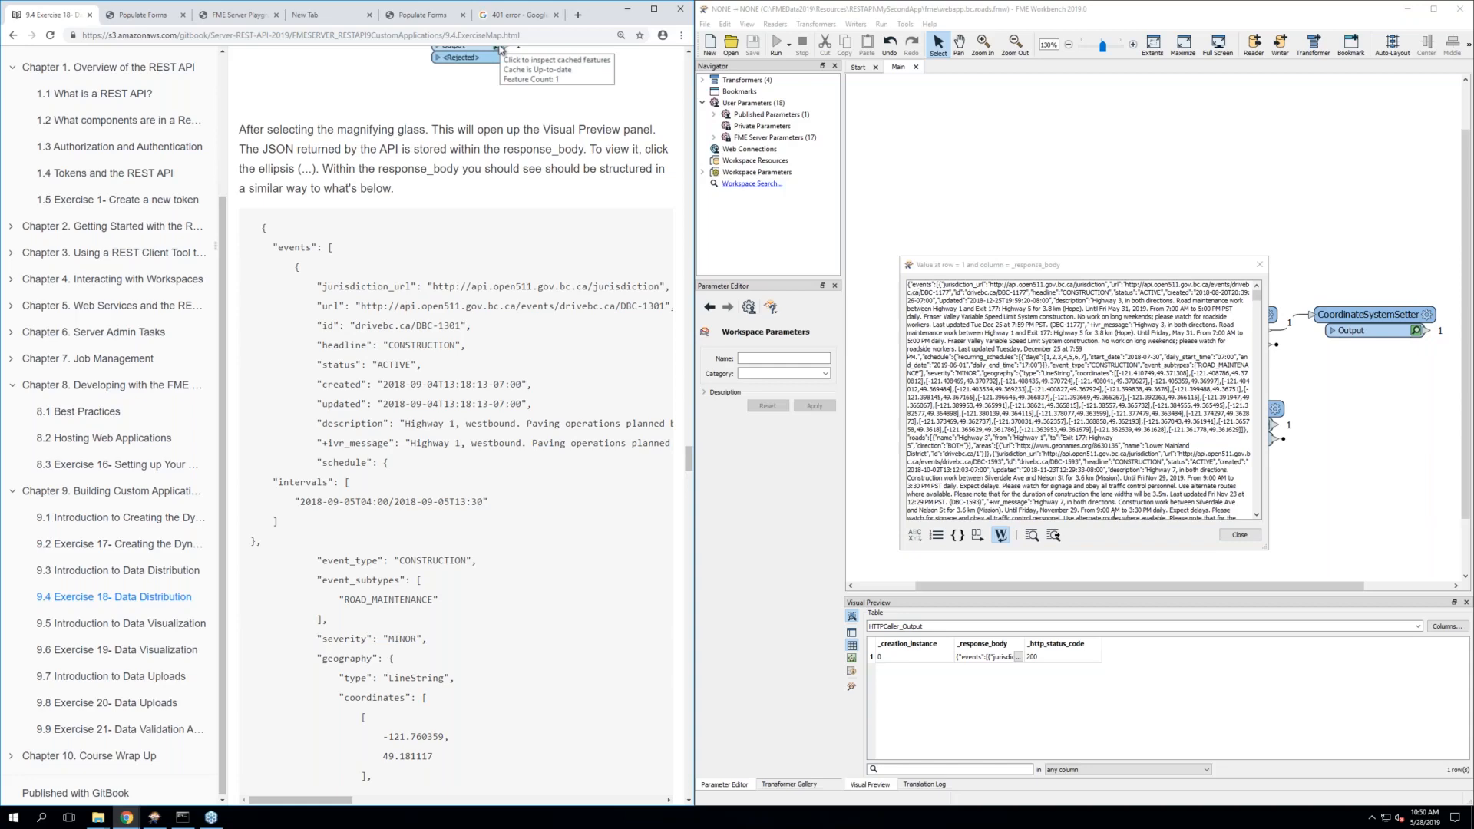
{"action": "scroll", "coordinate": [1092, 494], "scroll_direction": "down", "scroll_amount": 2}
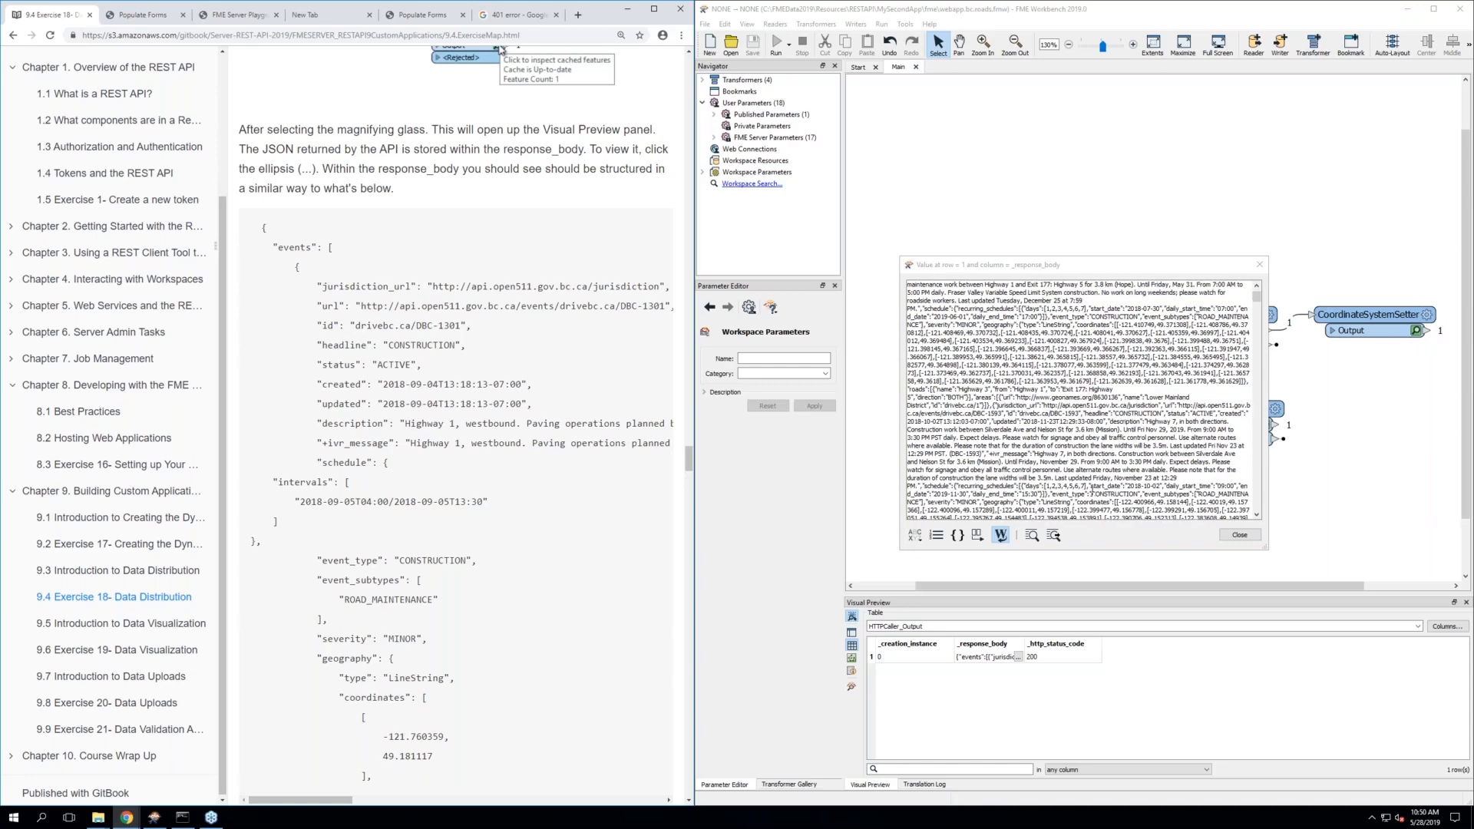
{"action": "scroll", "coordinate": [1093, 494], "scroll_direction": "up", "scroll_amount": 2}
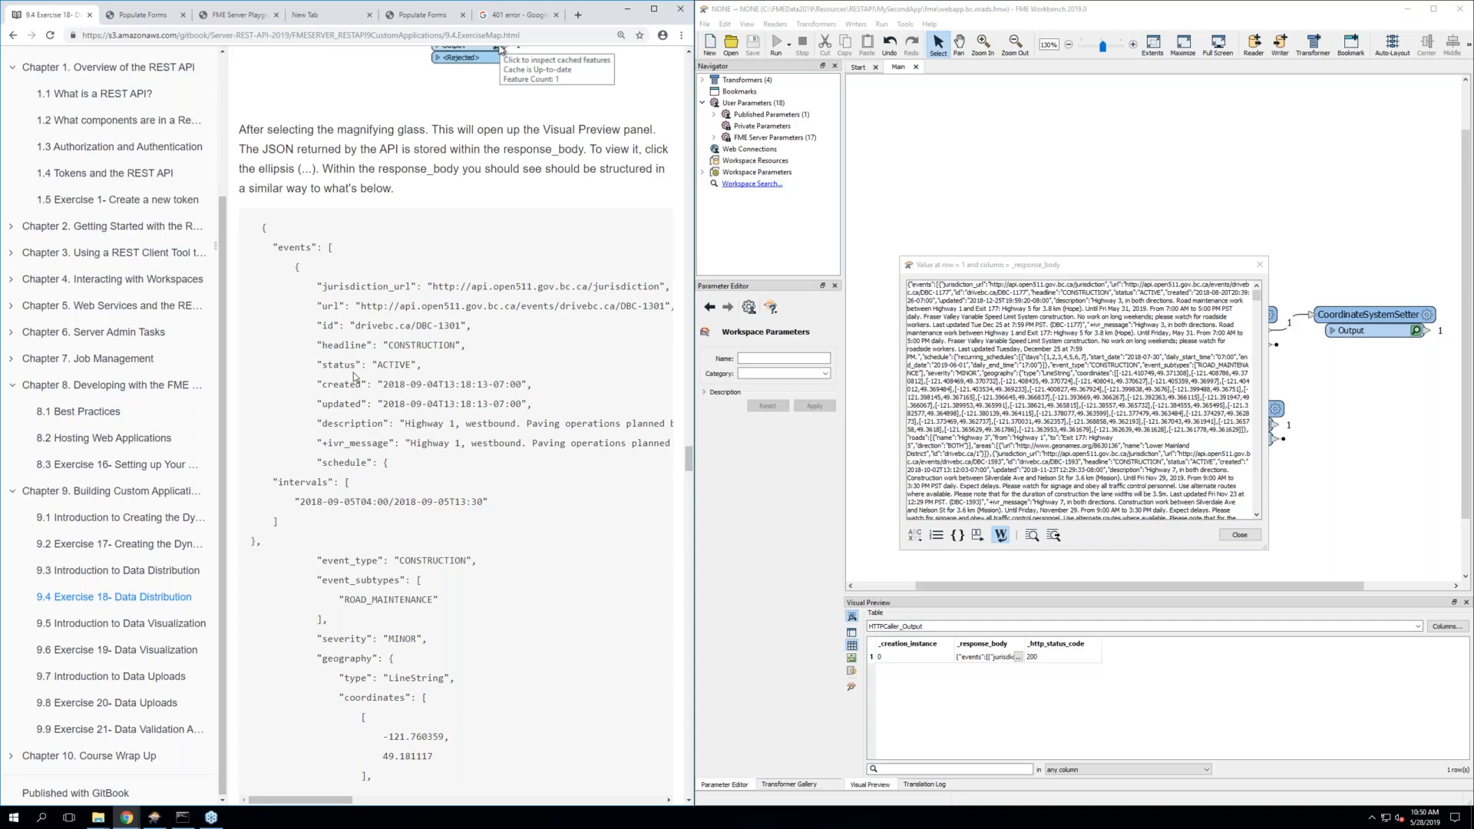
{"action": "scroll", "coordinate": [354, 376], "scroll_direction": "down", "scroll_amount": 1}
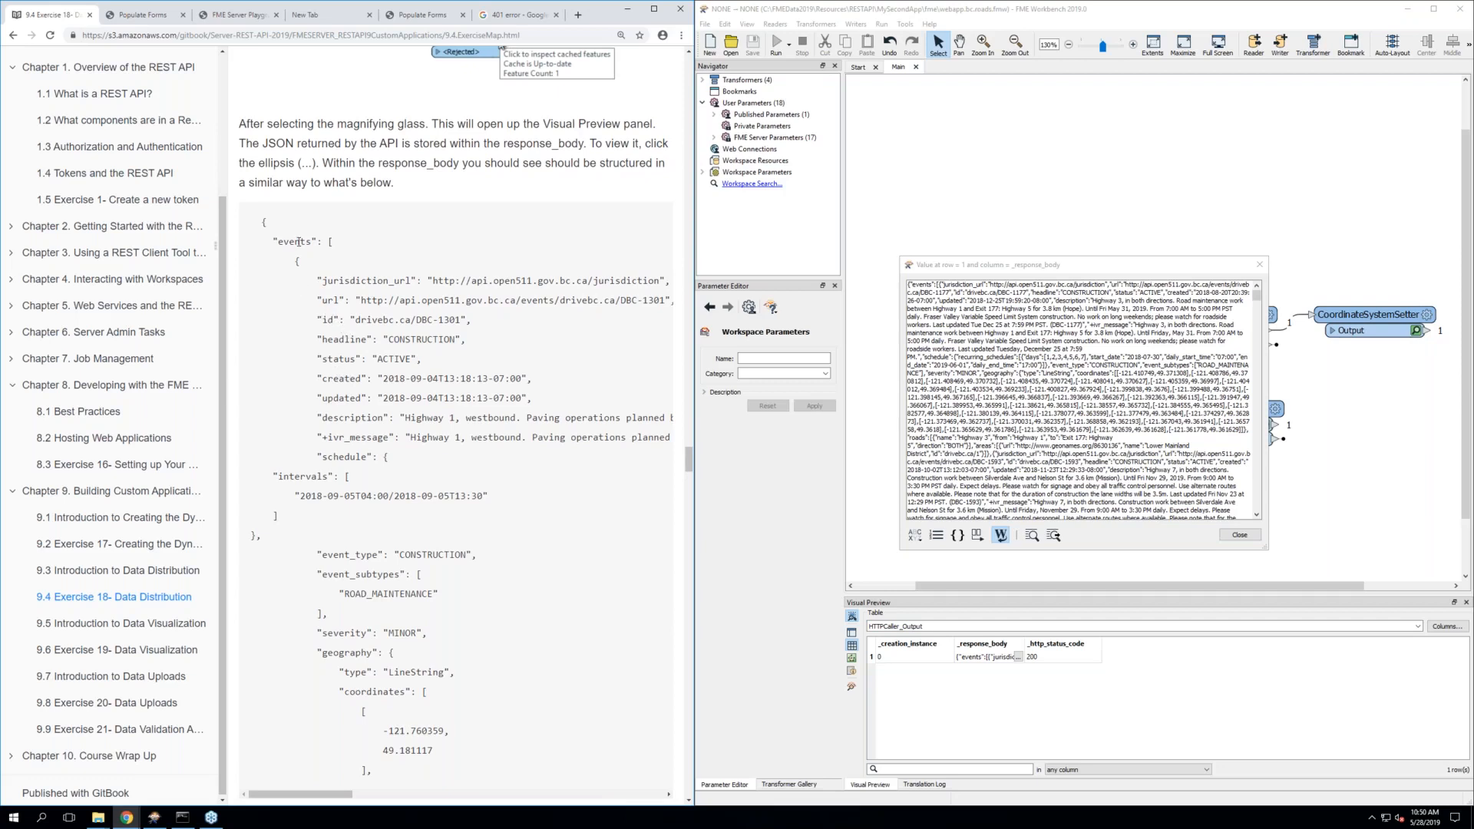
{"action": "scroll", "coordinate": [334, 414], "scroll_direction": "down", "scroll_amount": 3}
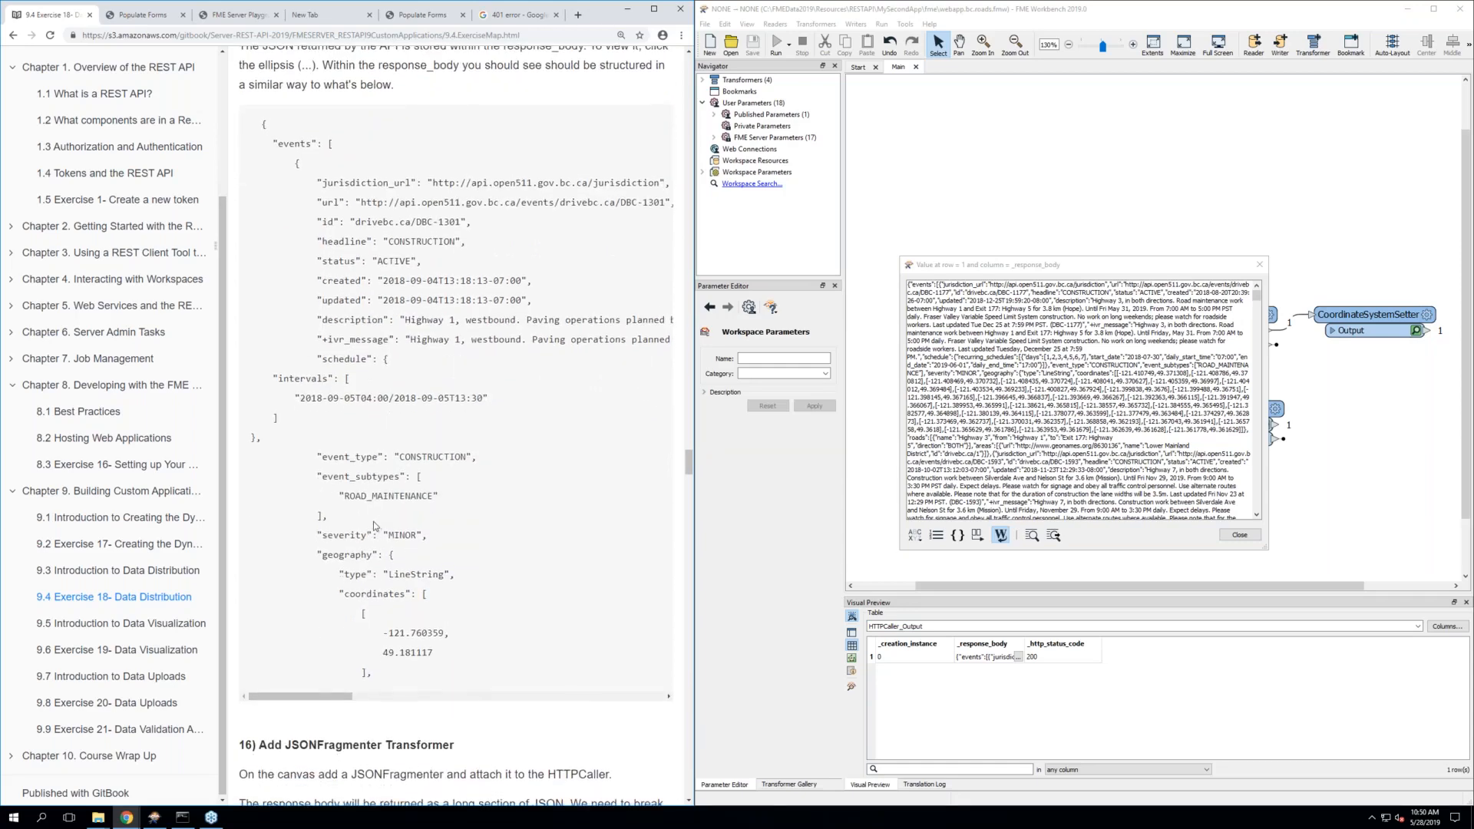
{"action": "scroll", "coordinate": [348, 560], "scroll_direction": "down", "scroll_amount": 2}
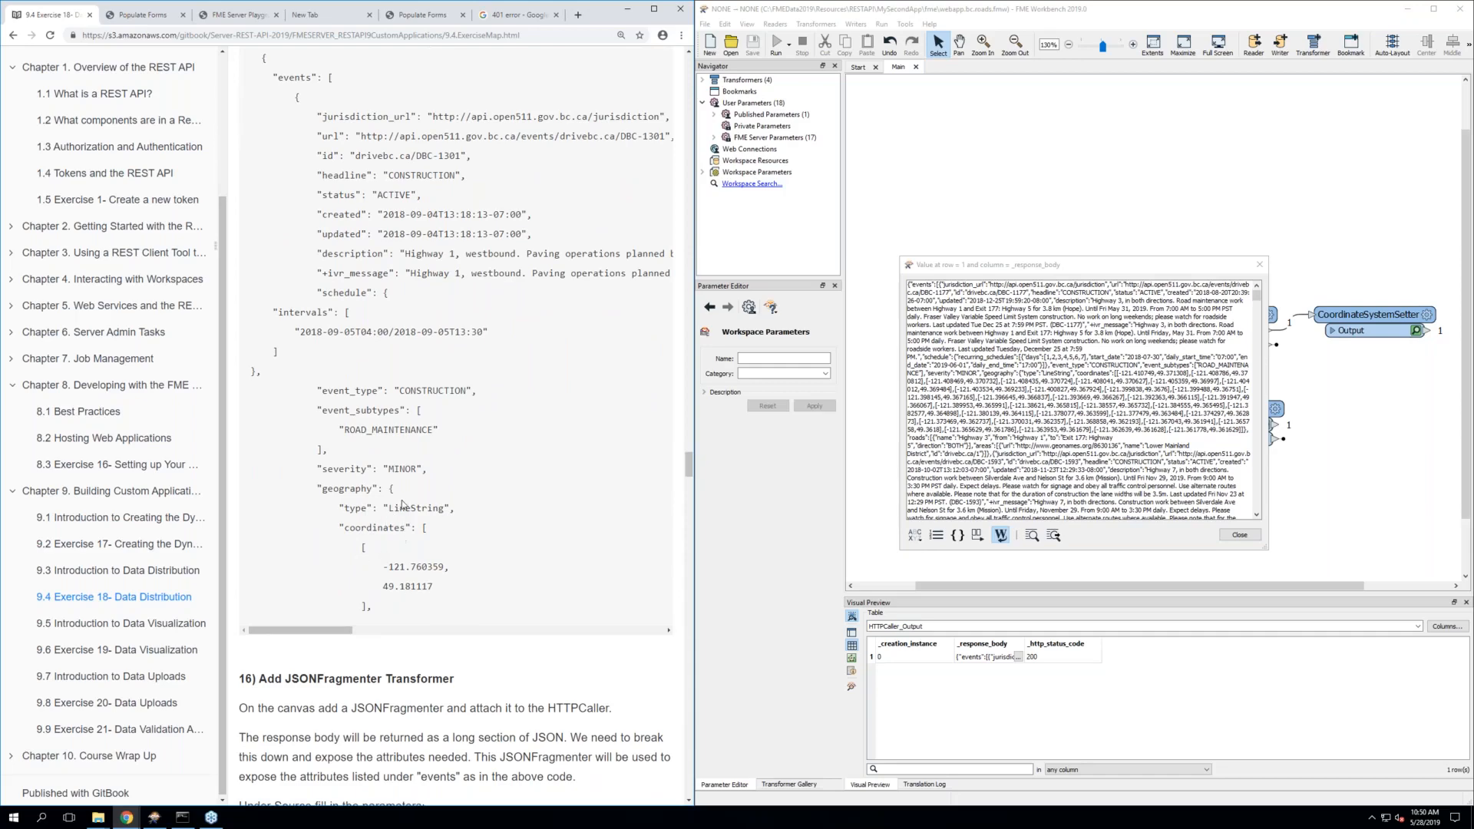
{"action": "scroll", "coordinate": [391, 528], "scroll_direction": "down", "scroll_amount": 3}
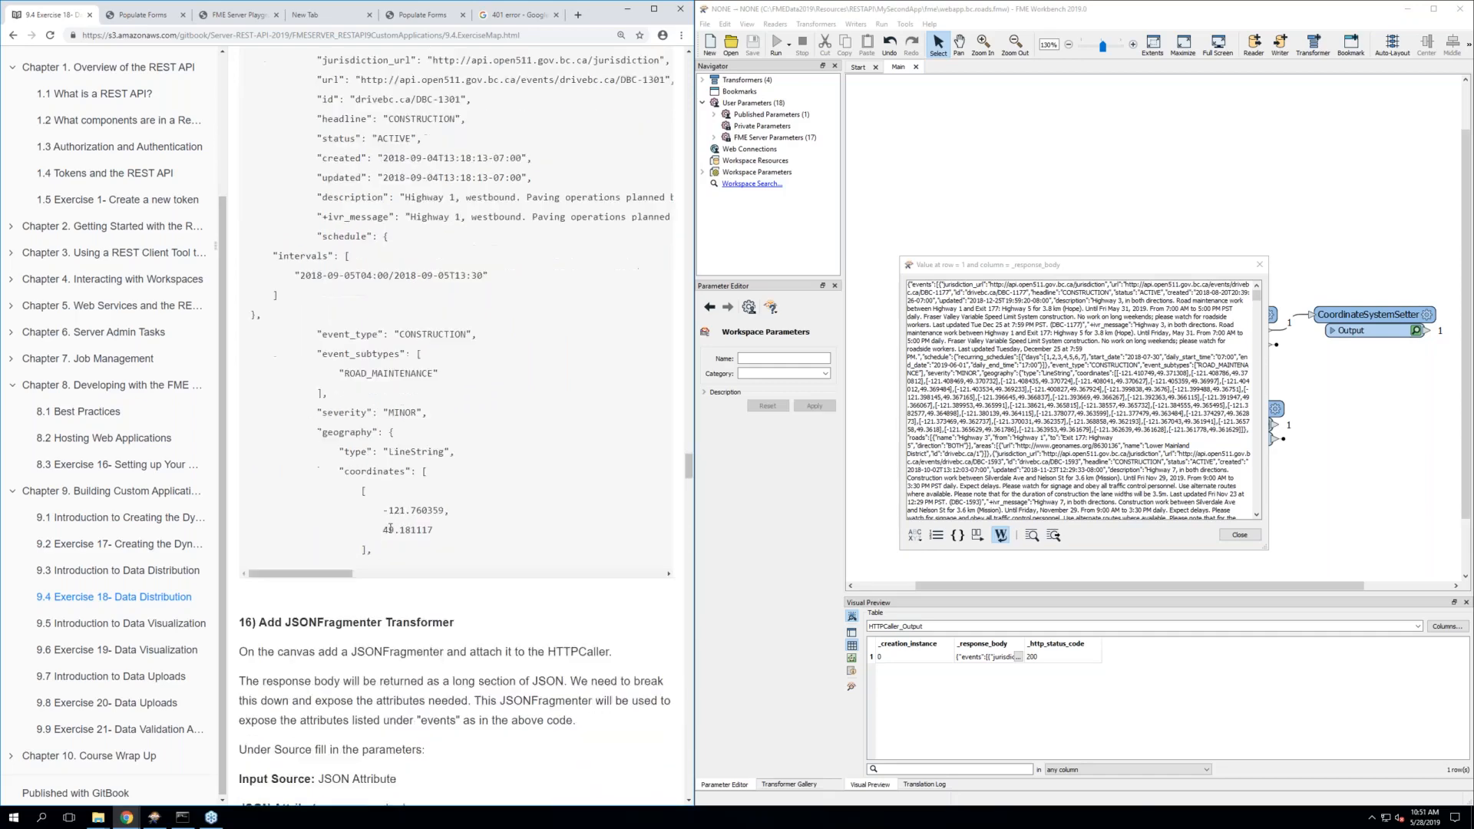
{"action": "scroll", "coordinate": [454, 430], "scroll_direction": "down", "scroll_amount": 3}
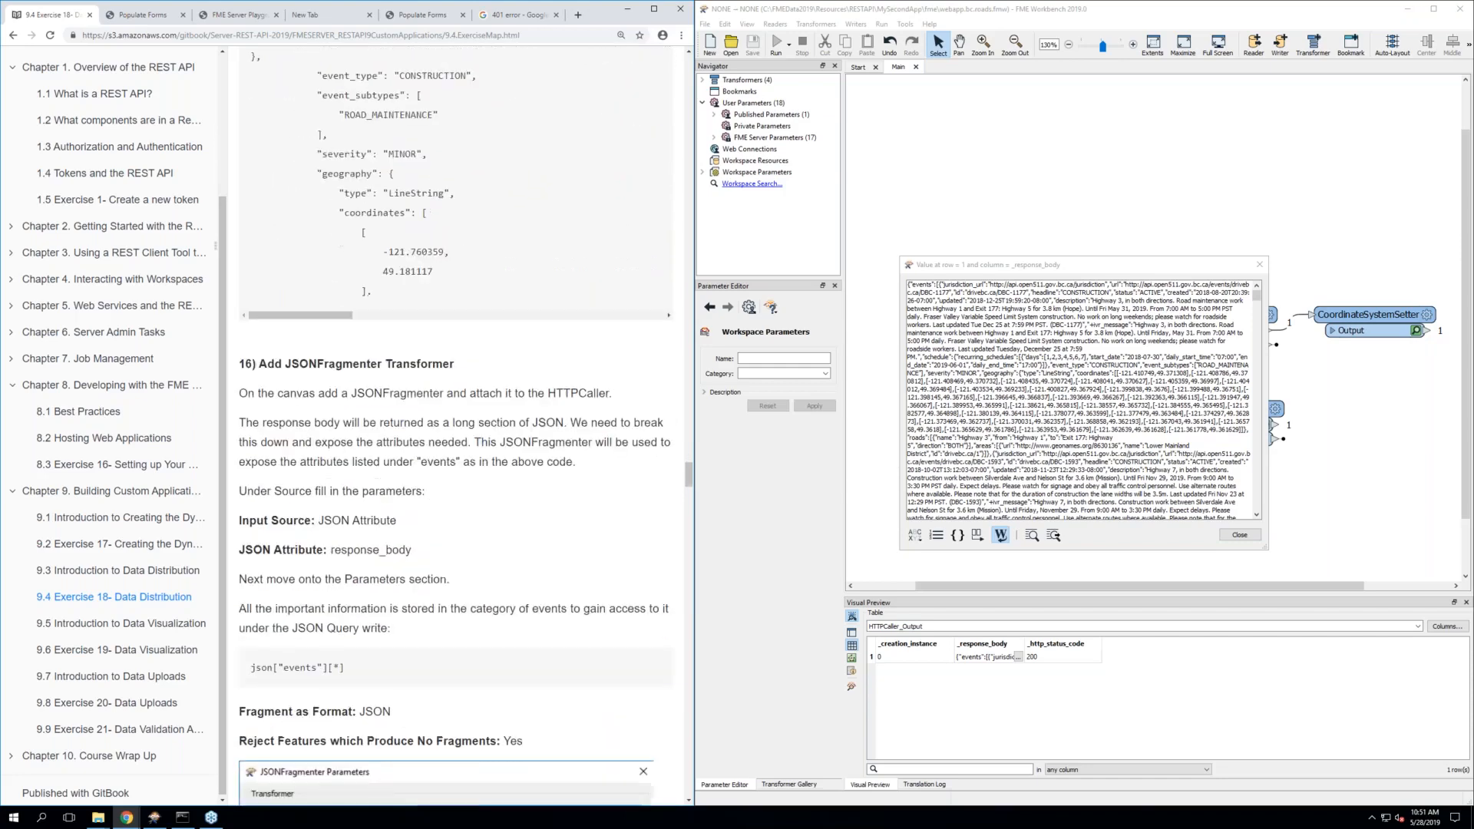
{"action": "scroll", "coordinate": [455, 430], "scroll_direction": "down", "scroll_amount": 1}
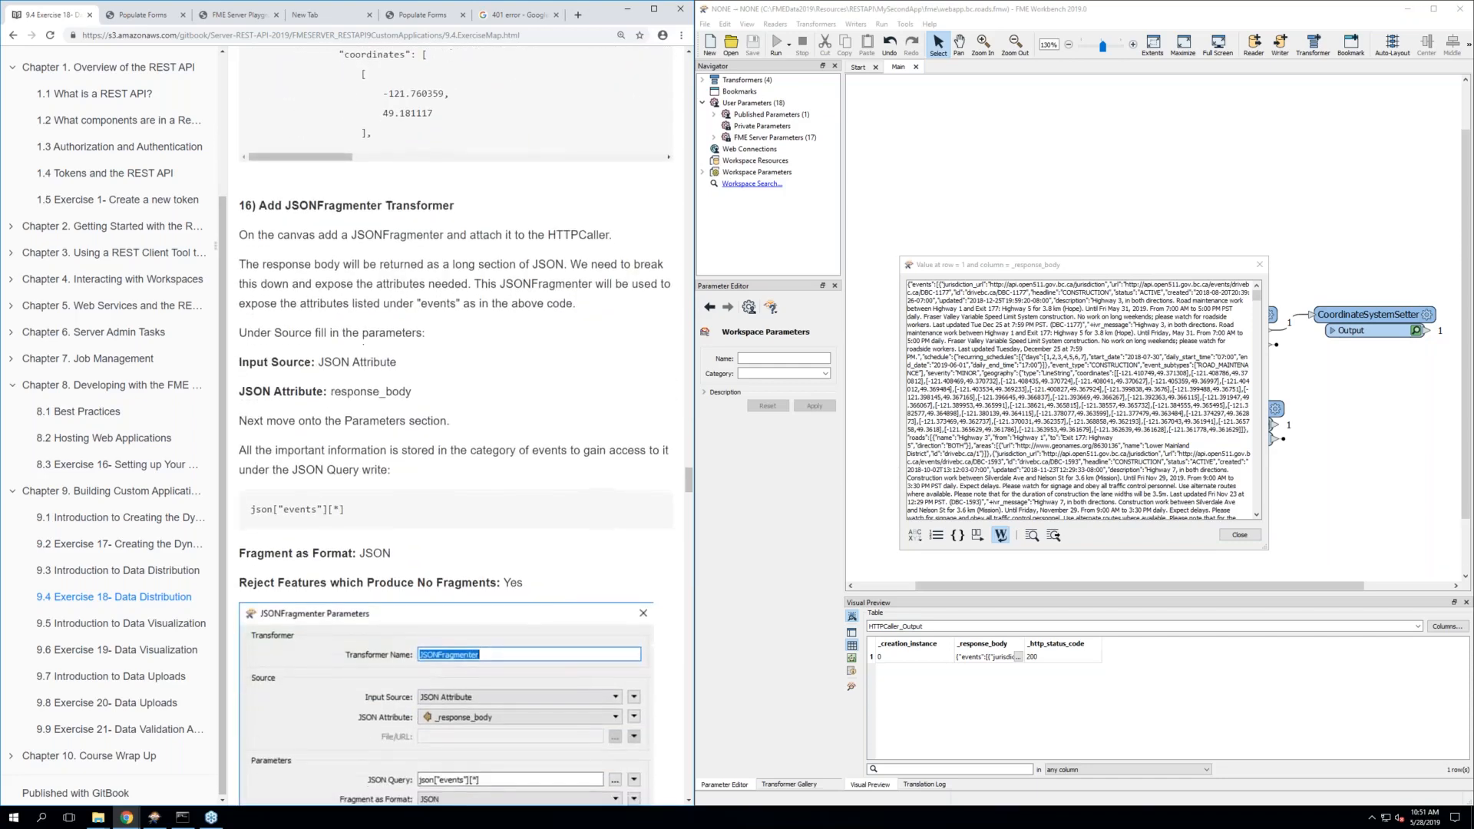
{"action": "left_click", "coordinate": [1239, 536]}
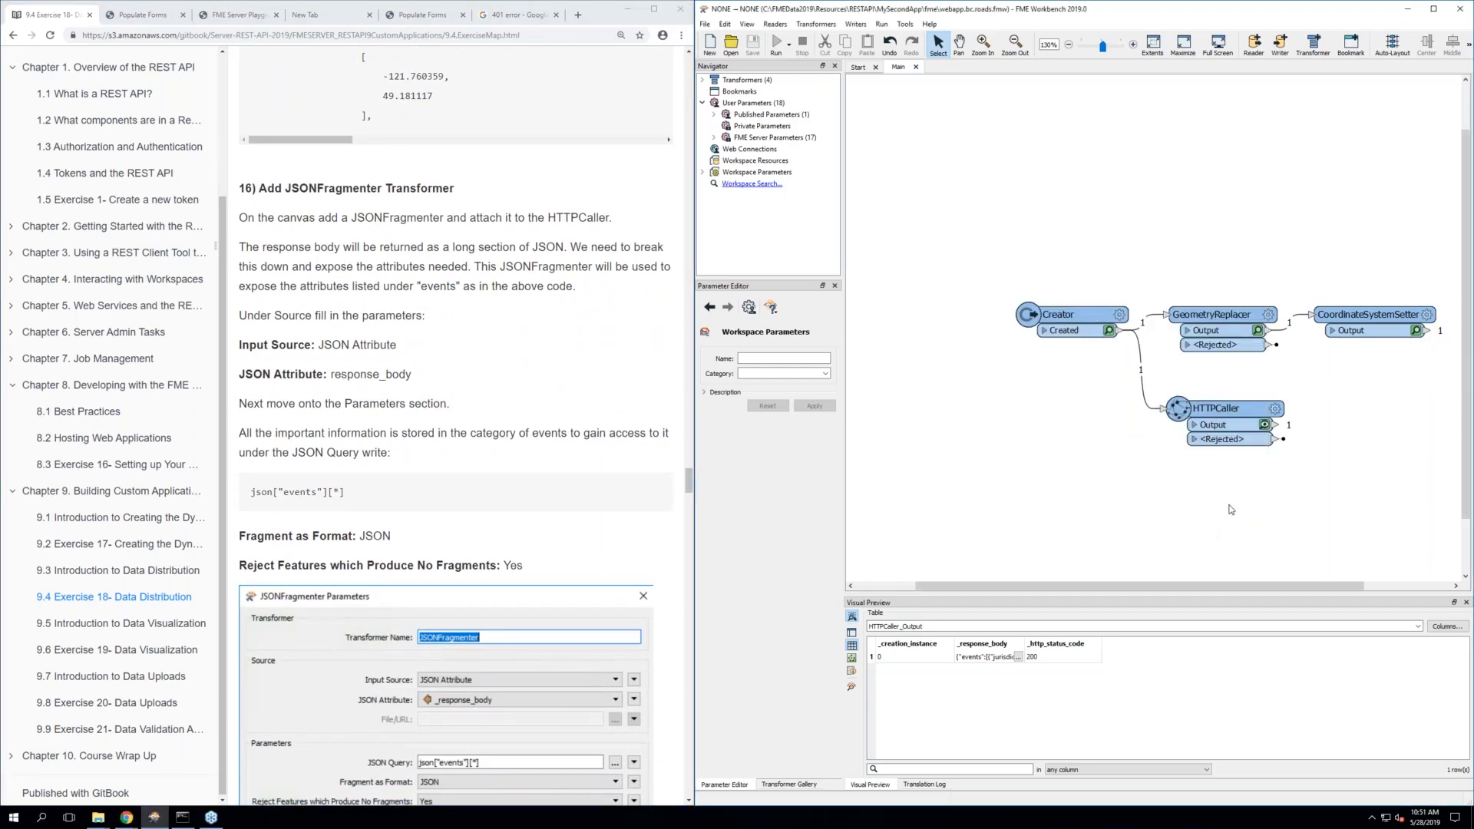
Add a JSONFragmenter beside the HTTPCaller and connect the HTTPCaller's Output port to its input
{"action": "type", "text": "json"}
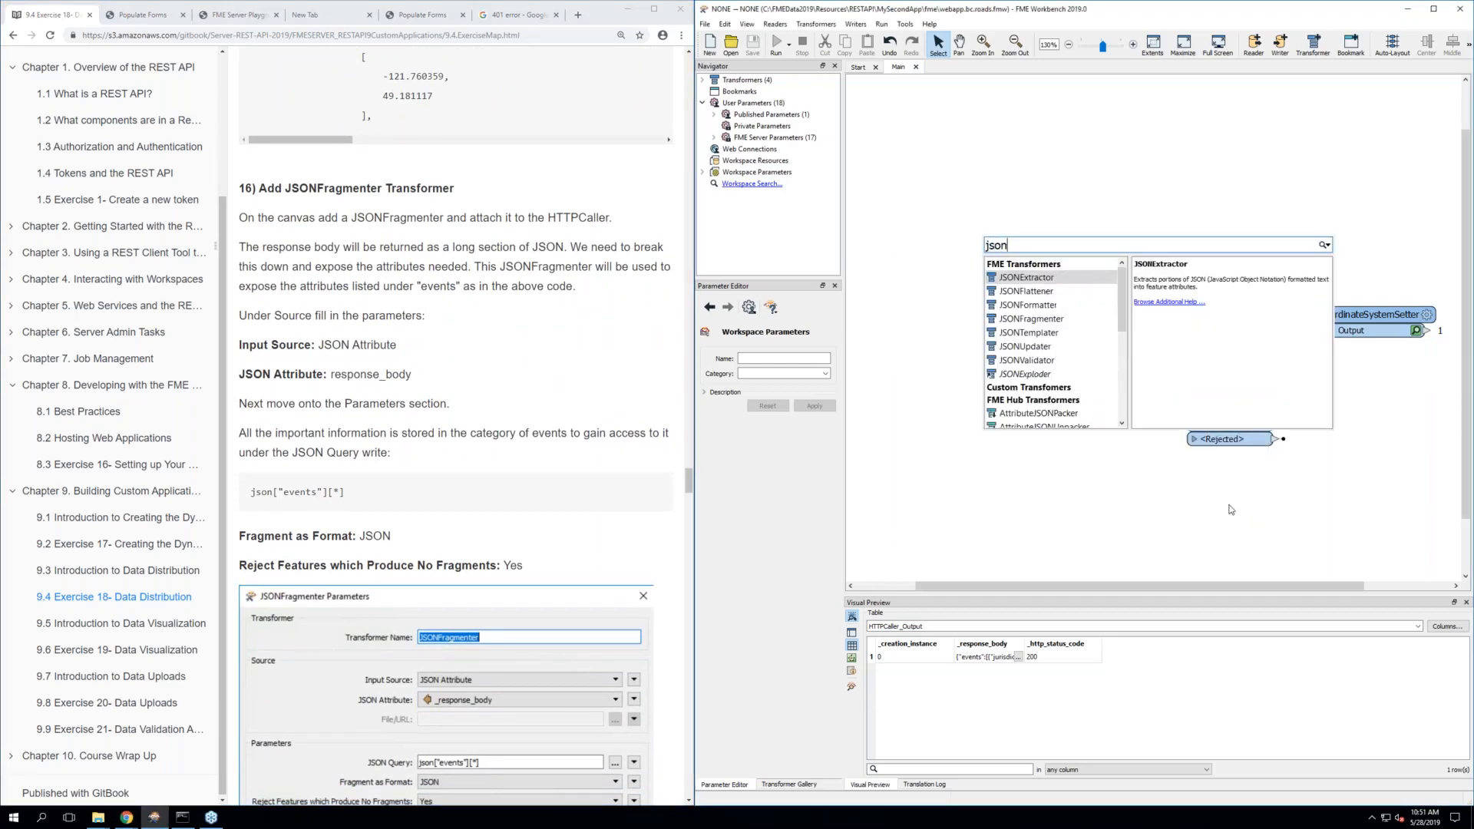
{"action": "left_click", "coordinate": [1028, 319]}
{"action": "left_click_drag", "start_coordinate": [1033, 326], "coordinate": [1380, 415]}
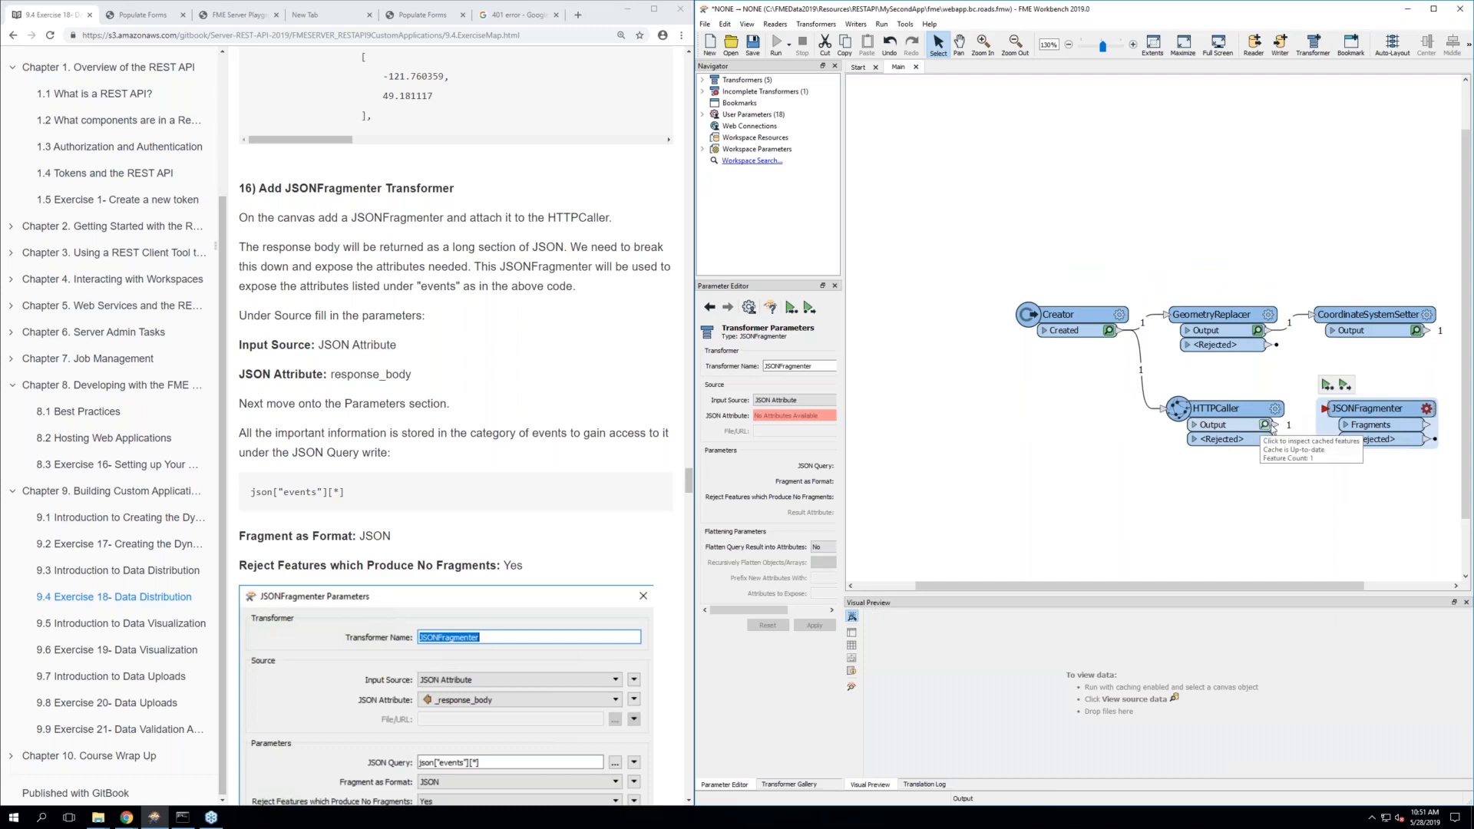
{"action": "left_click_drag", "start_coordinate": [1274, 428], "coordinate": [1324, 411]}
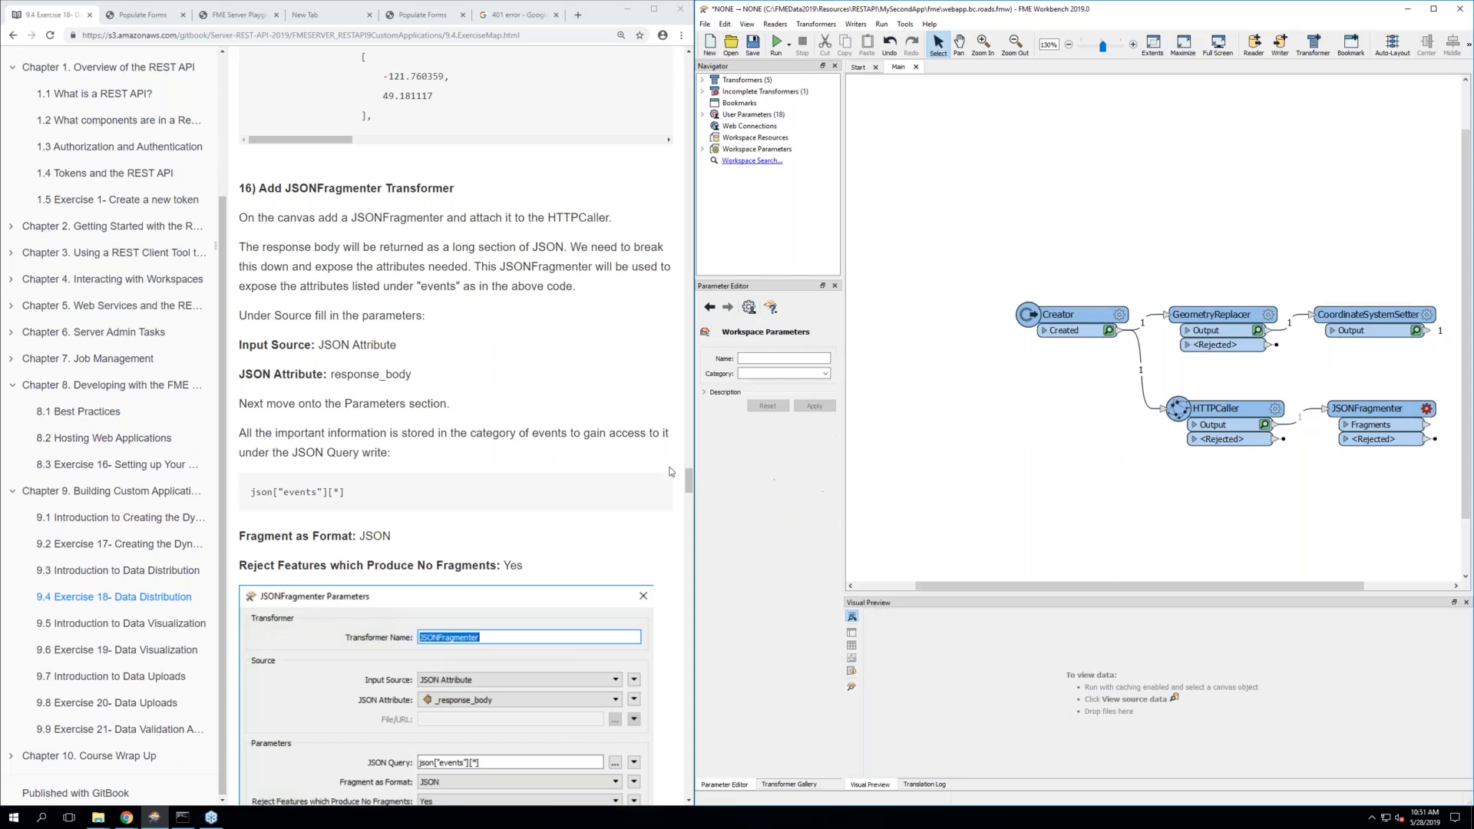
Open the JSONFragmenter's parameters and set the JSON Attribute to _response_body
{"action": "scroll", "coordinate": [495, 452], "scroll_direction": "down", "scroll_amount": 1}
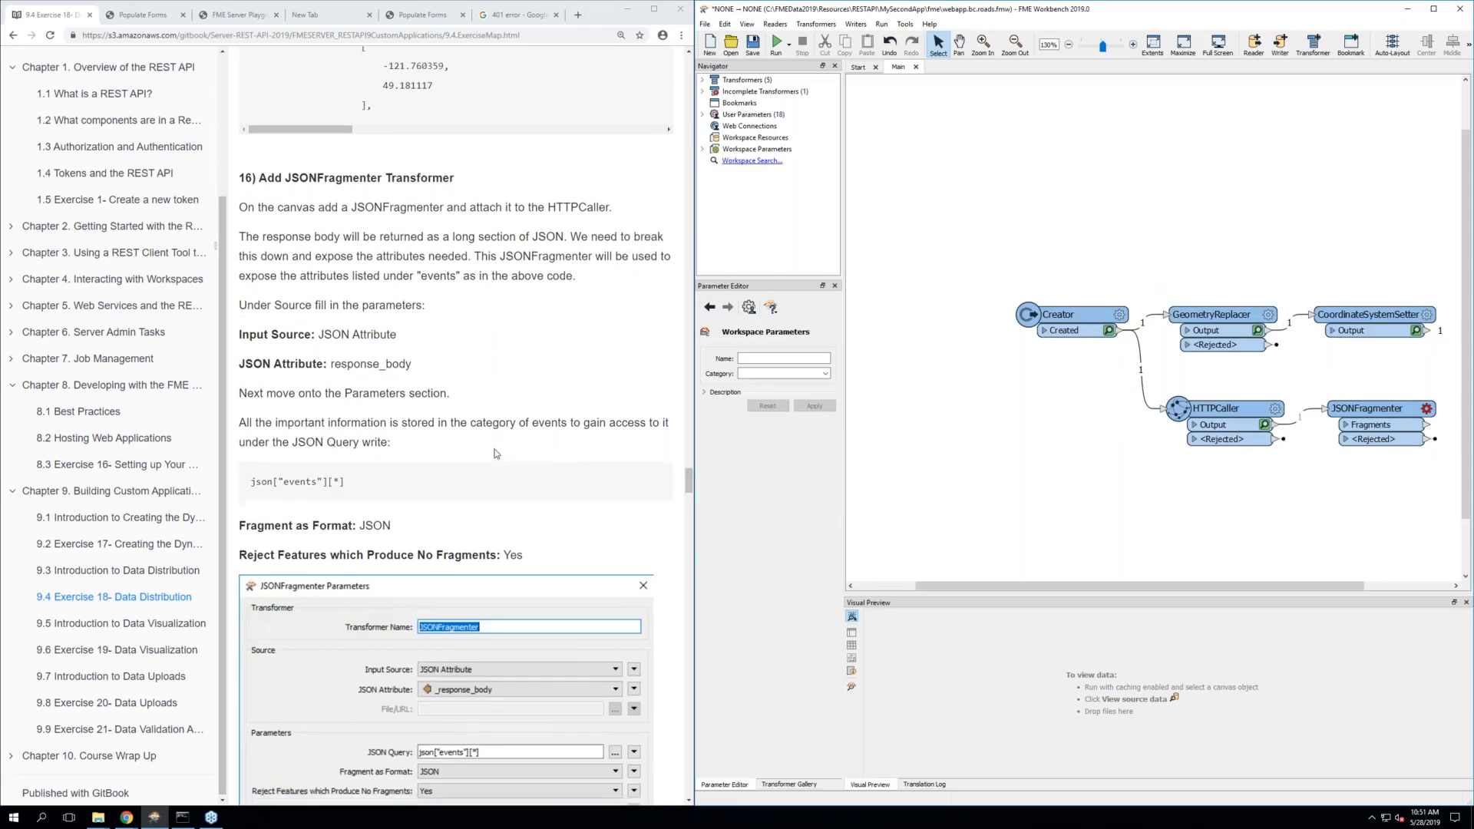
{"action": "left_click_drag", "start_coordinate": [1108, 588], "coordinate": [1182, 588]}
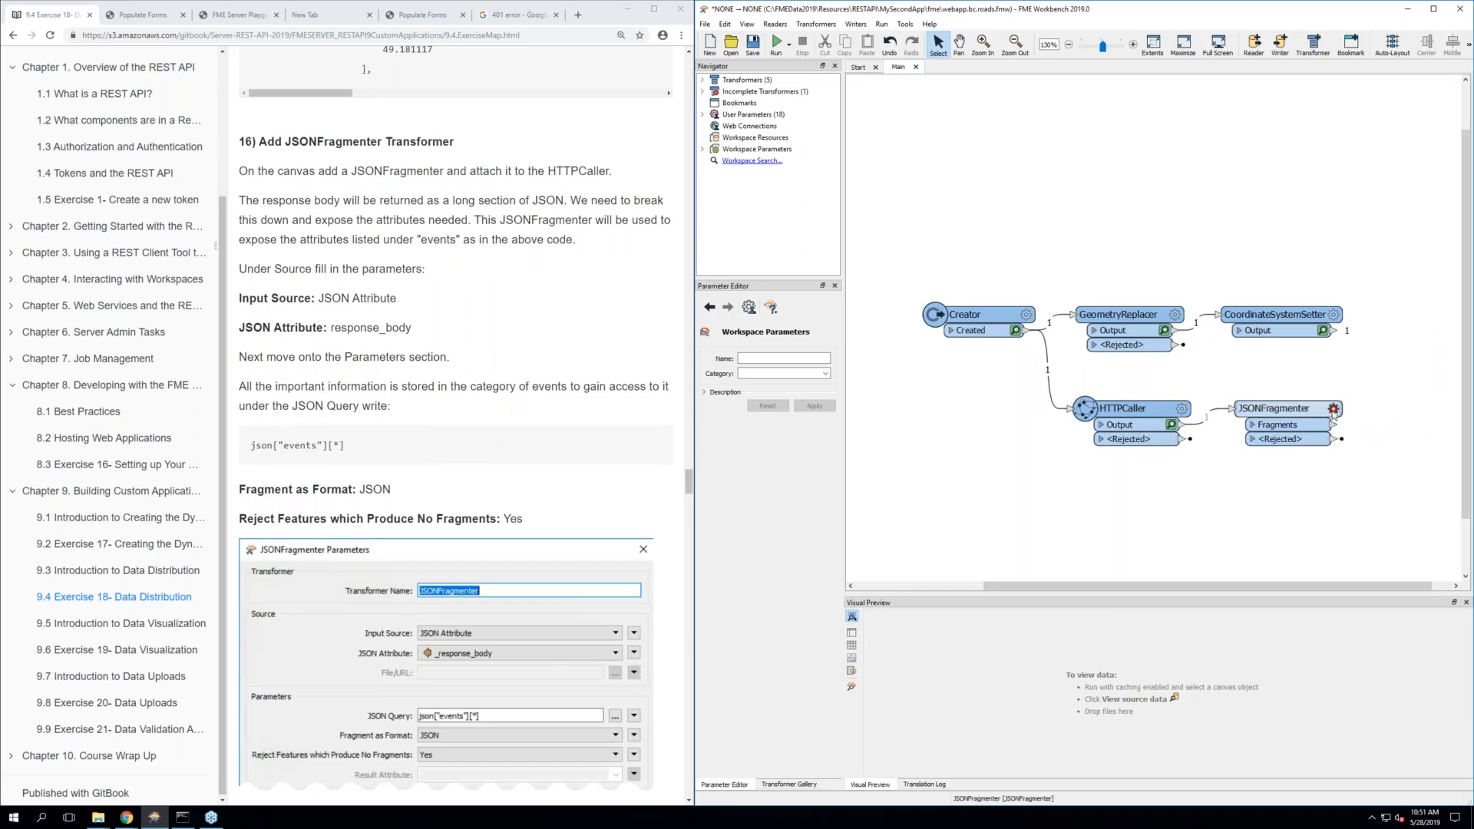
{"action": "left_click", "coordinate": [1333, 409]}
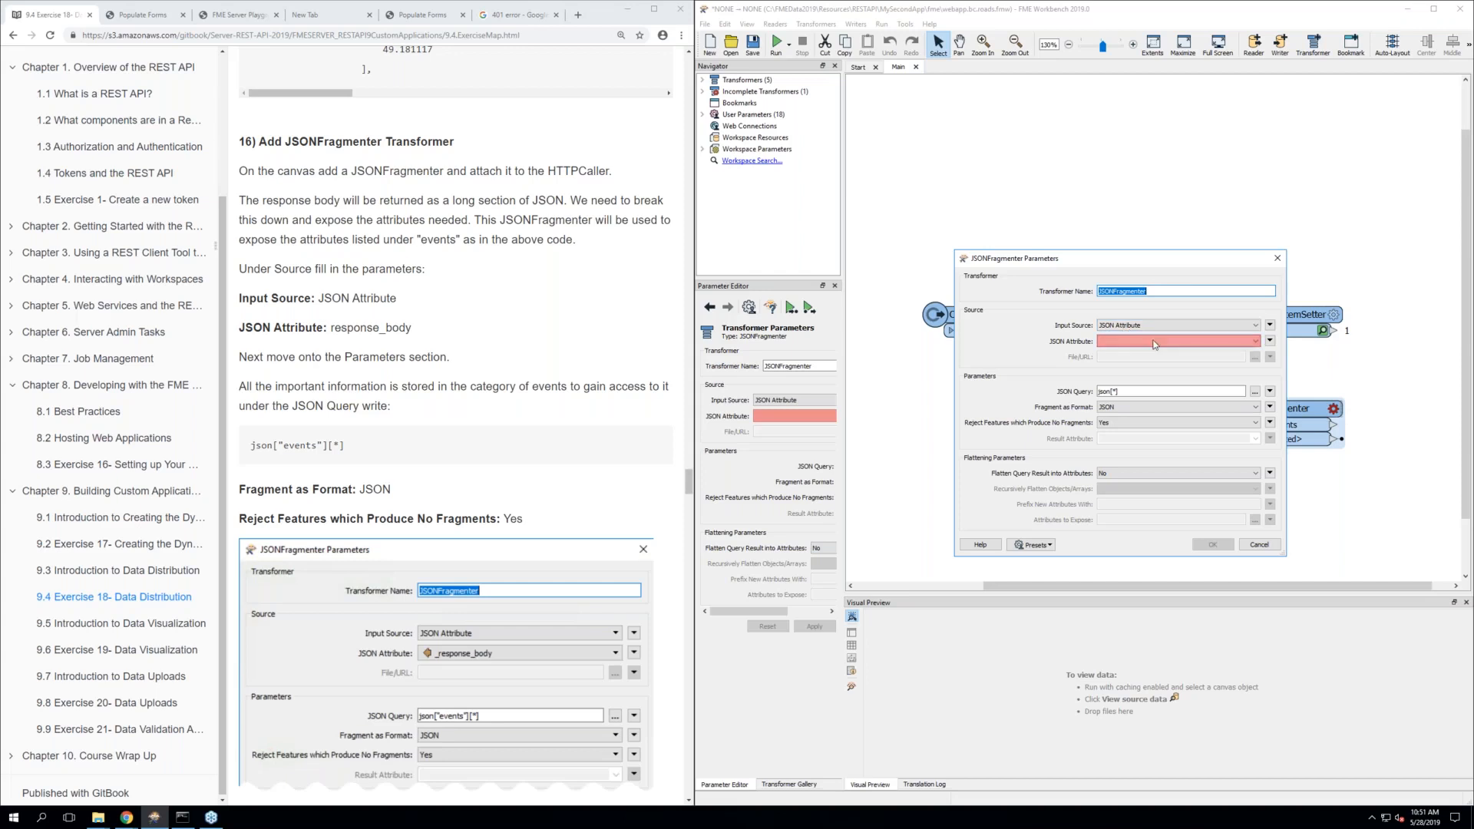
{"action": "left_click", "coordinate": [1269, 342]}
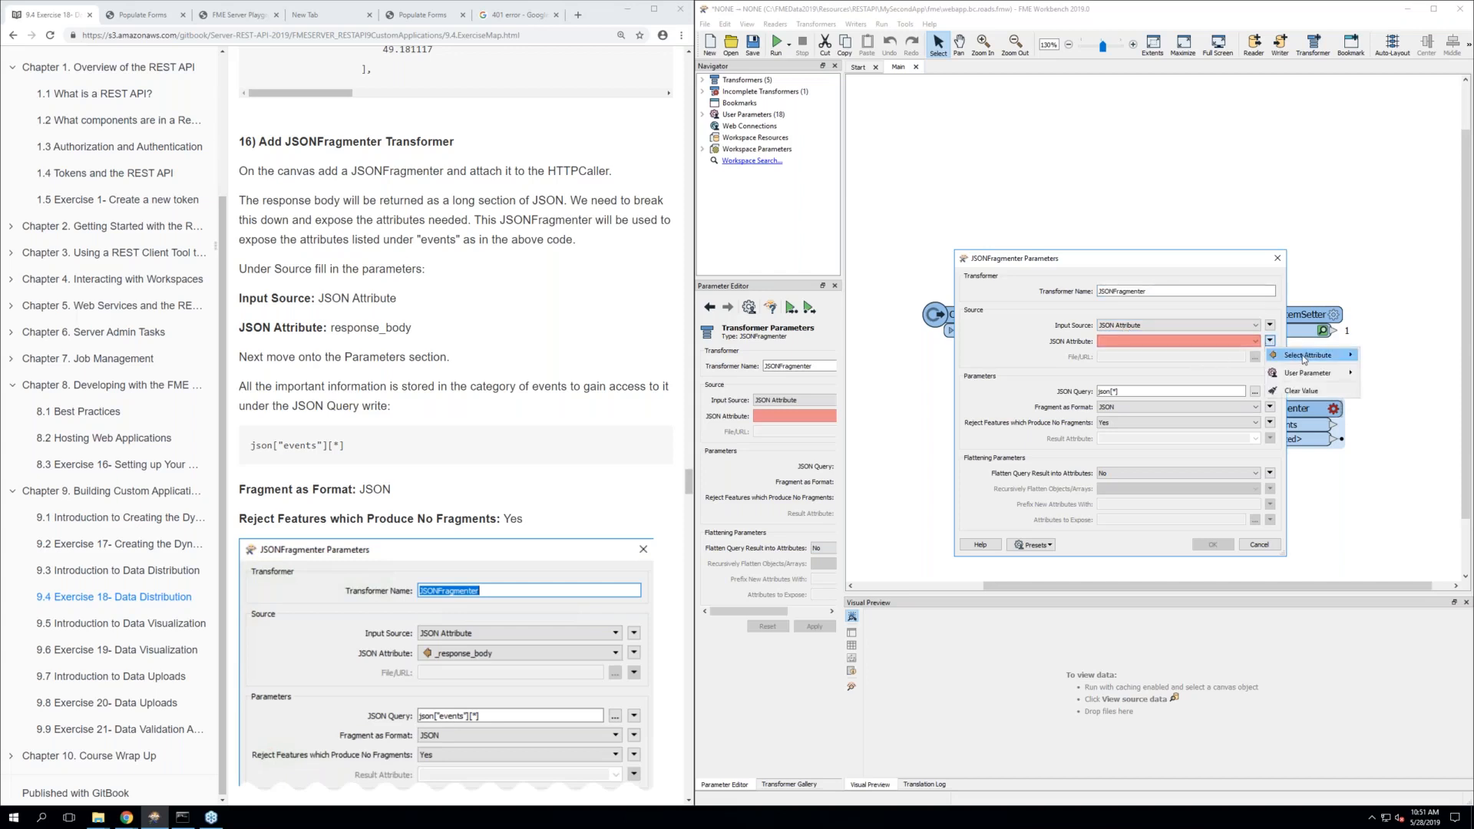
{"action": "mouse_move", "coordinate": [1303, 360]}
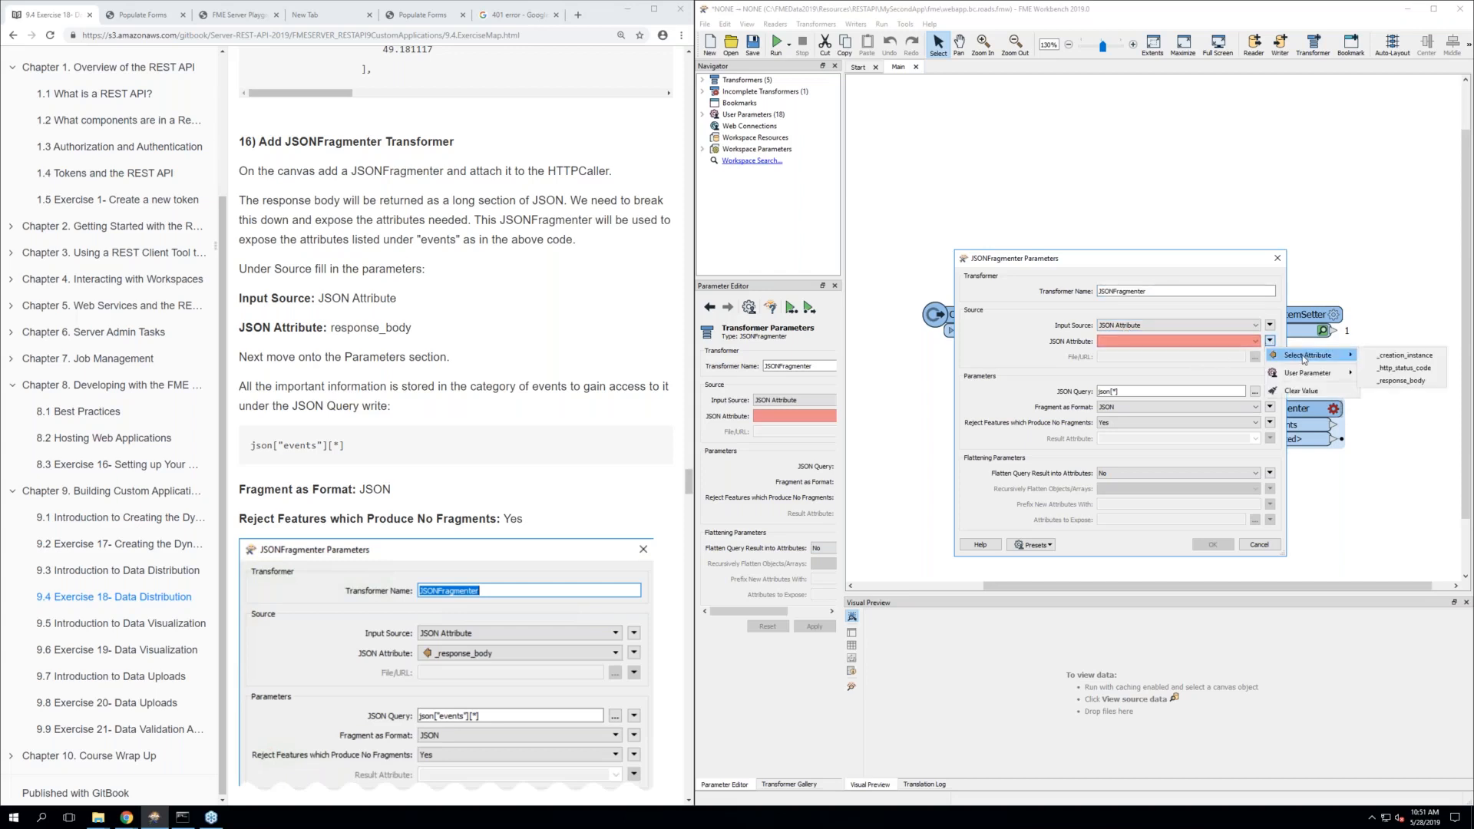
{"action": "left_click", "coordinate": [1388, 387]}
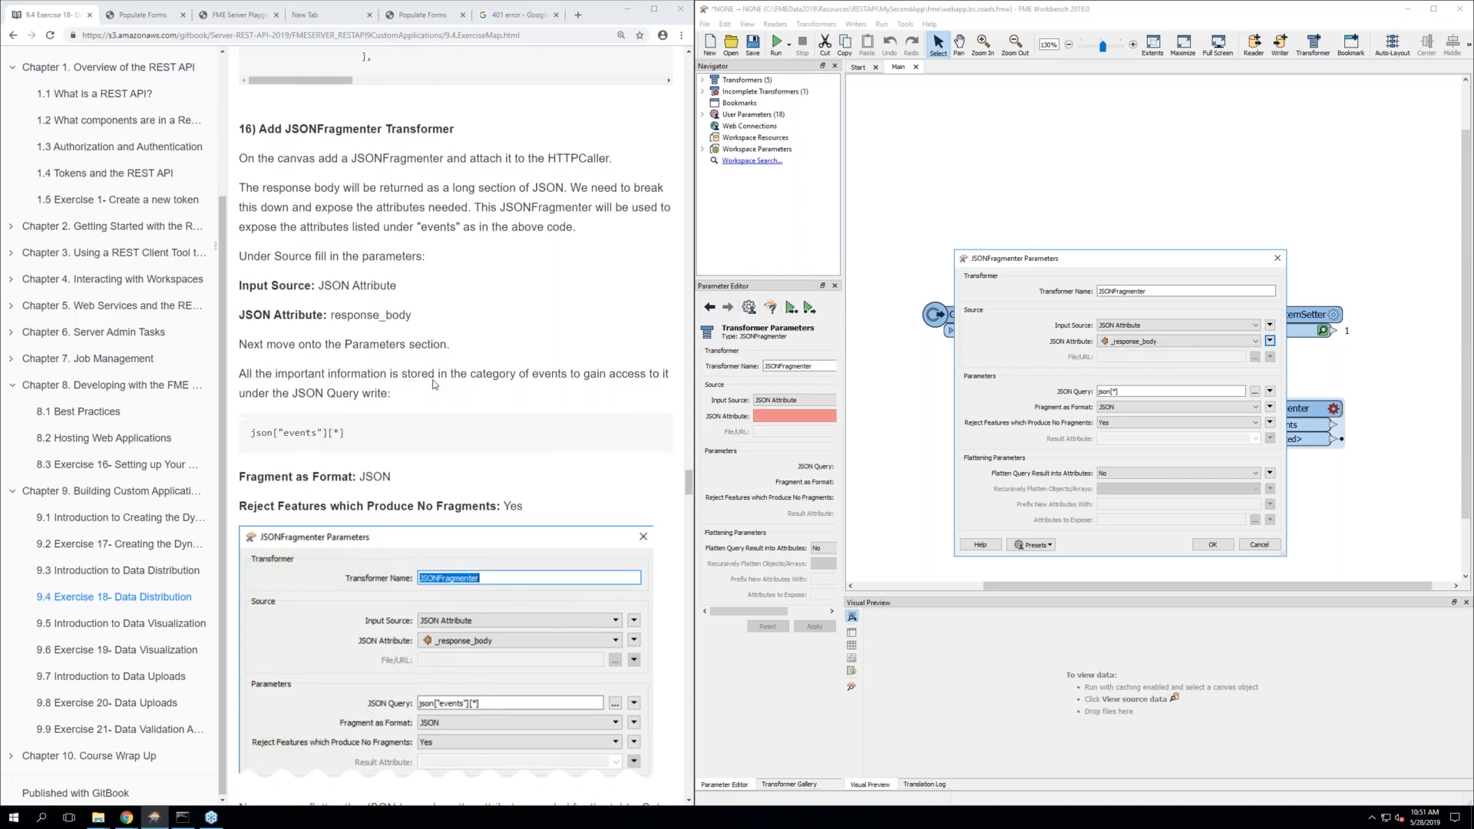
Copy the query json["events"][*] from the exercise instructions and paste it as the JSONFragmenter's JSON Query, replacing the existing query
{"action": "scroll", "coordinate": [434, 384], "scroll_direction": "down", "scroll_amount": 1}
{"action": "left_click_drag", "start_coordinate": [344, 355], "coordinate": [248, 357]}
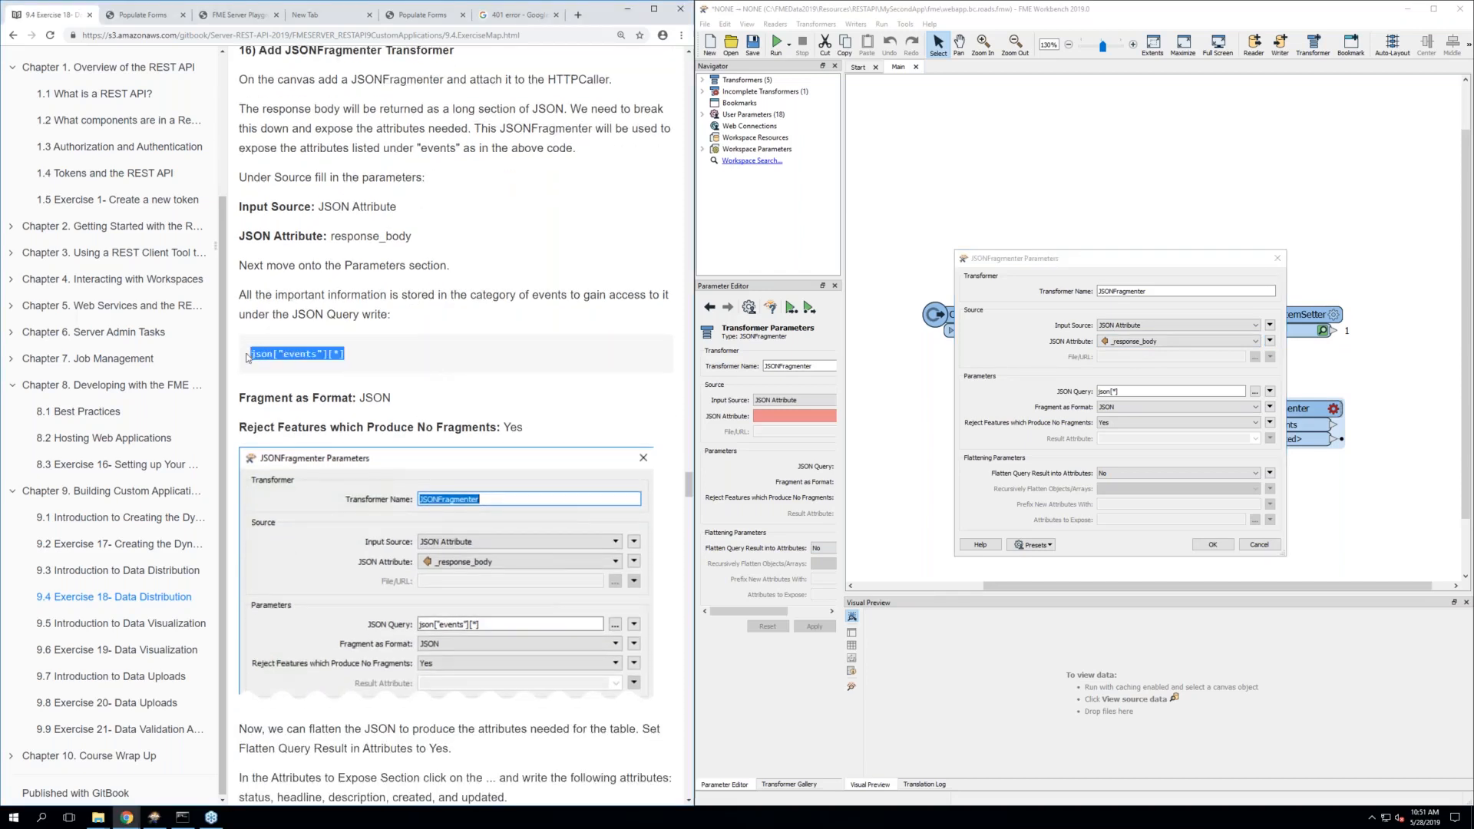
{"action": "right_click", "coordinate": [274, 354]}
{"action": "left_click", "coordinate": [303, 369]}
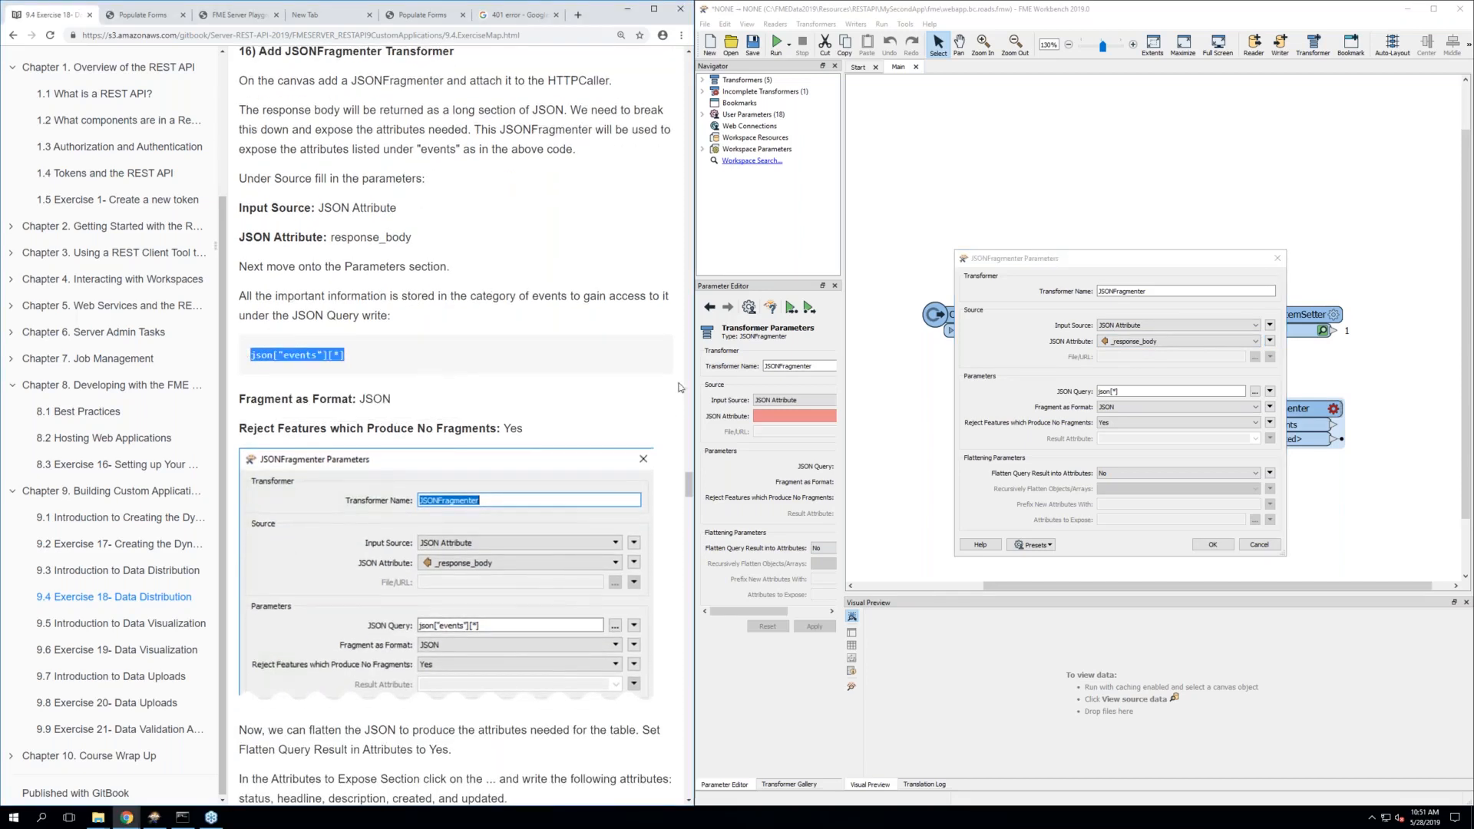
{"action": "left_click", "coordinate": [1134, 391]}
{"action": "key", "text": "ctrl+a"}
{"action": "key", "text": "BackSpace"}
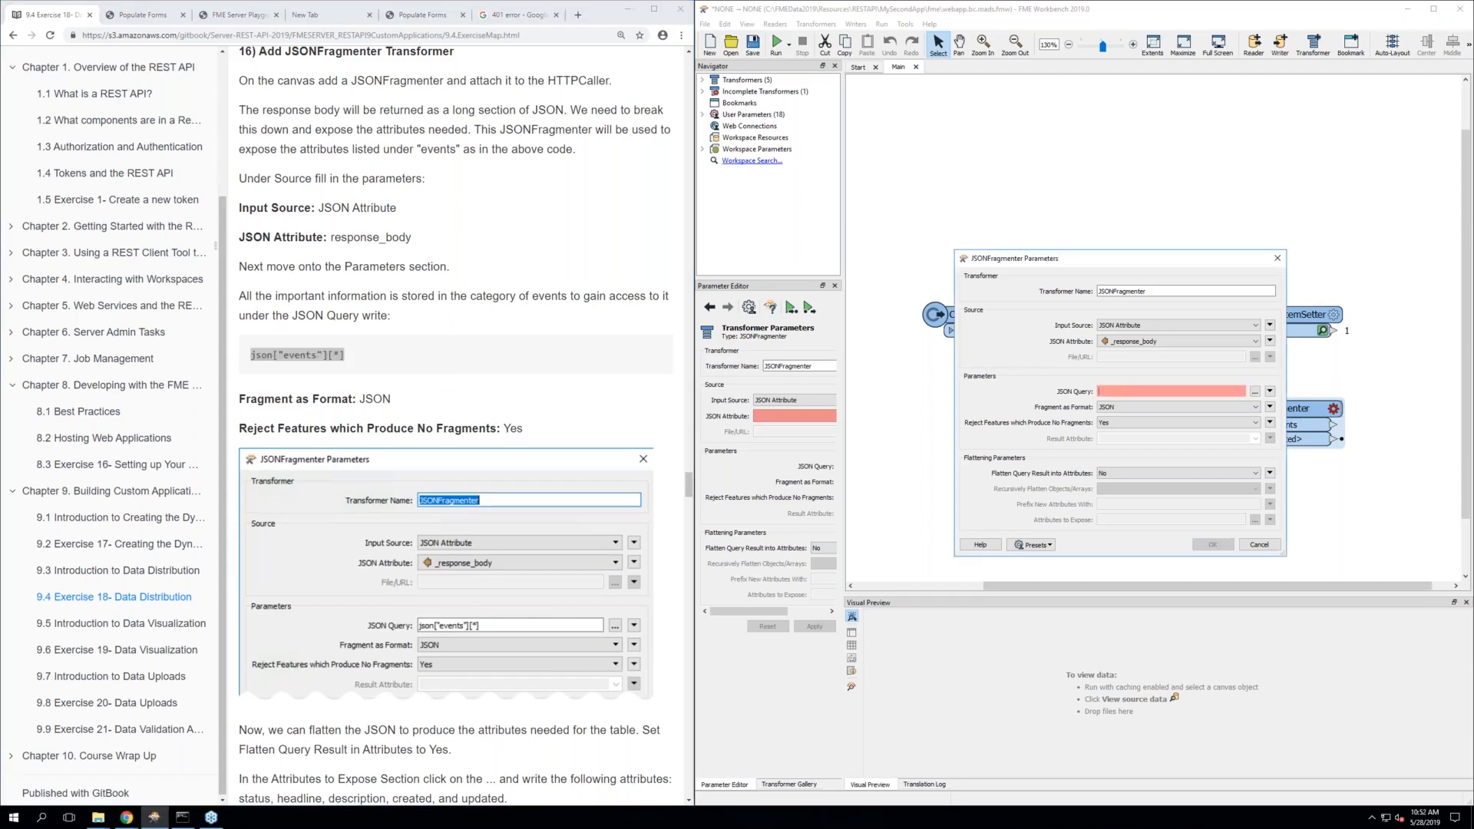
{"action": "right_click", "coordinate": [1116, 394]}
{"action": "left_click", "coordinate": [1163, 459]}
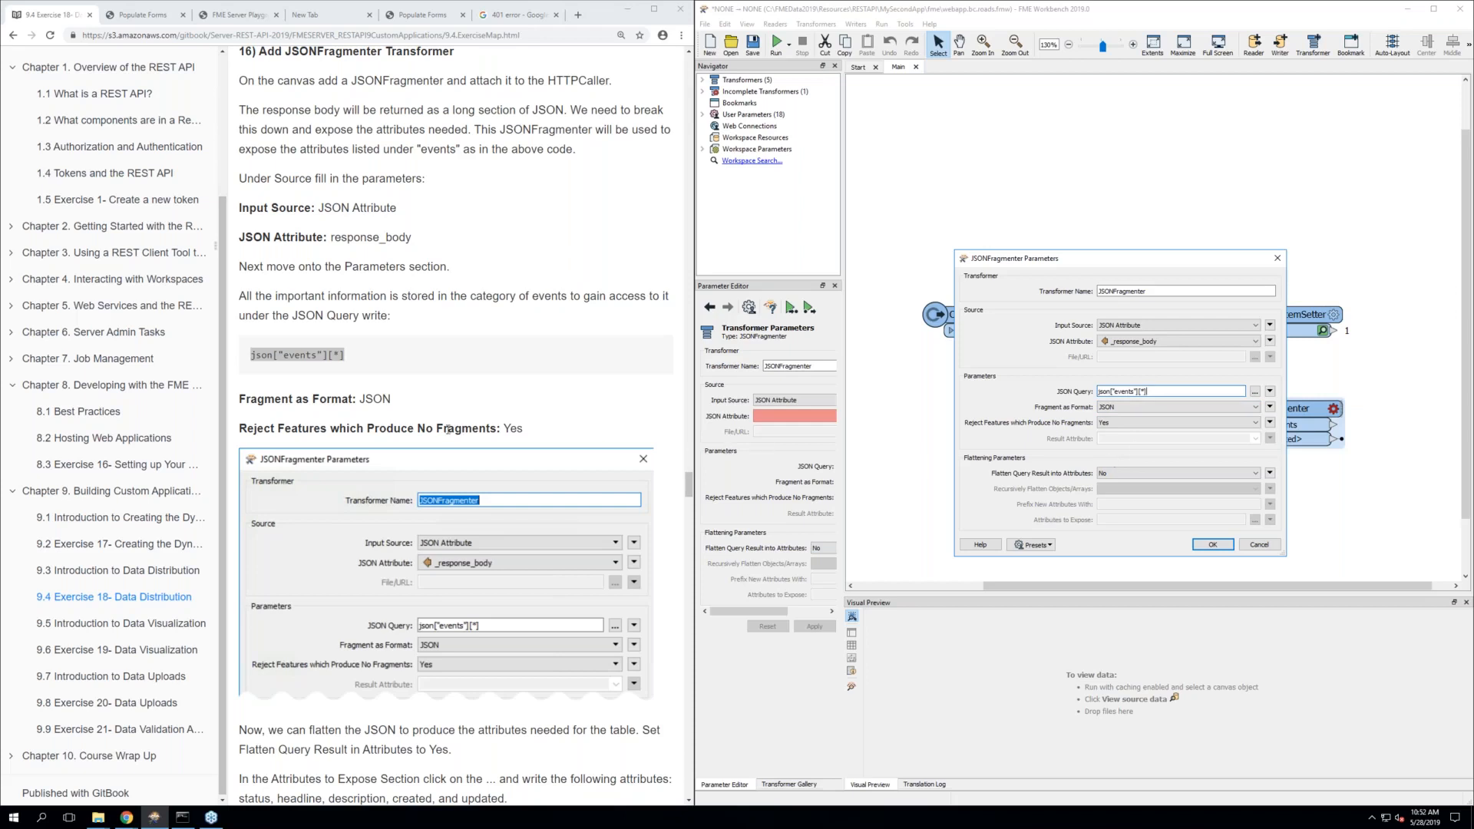
Follow the exercise's flattening instructions and set the JSONFragmenter's Flatten Query Result into Attributes to Yes
{"action": "scroll", "coordinate": [448, 429], "scroll_direction": "down", "scroll_amount": 3}
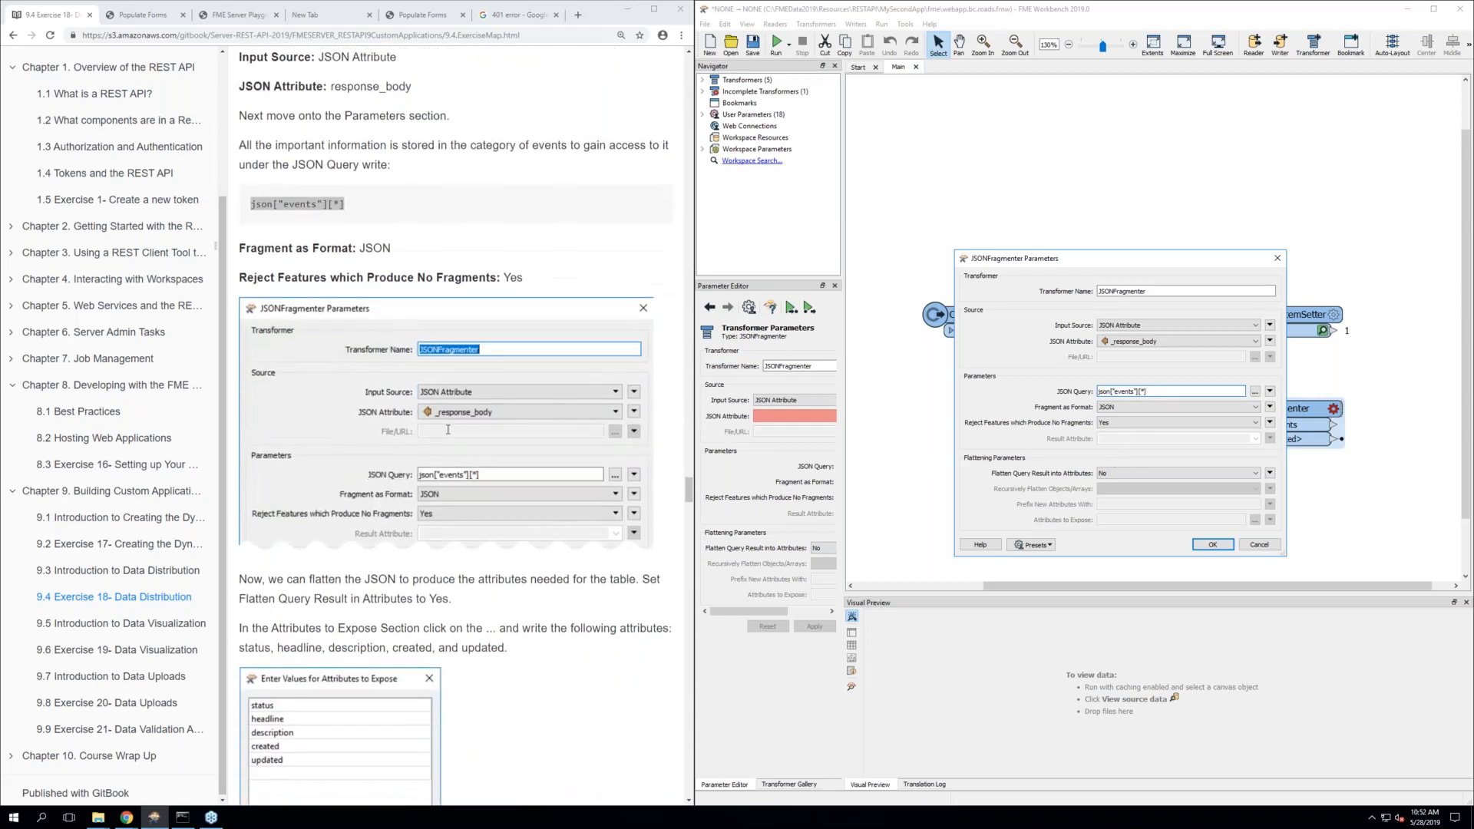
{"action": "scroll", "coordinate": [448, 429], "scroll_direction": "down", "scroll_amount": 2}
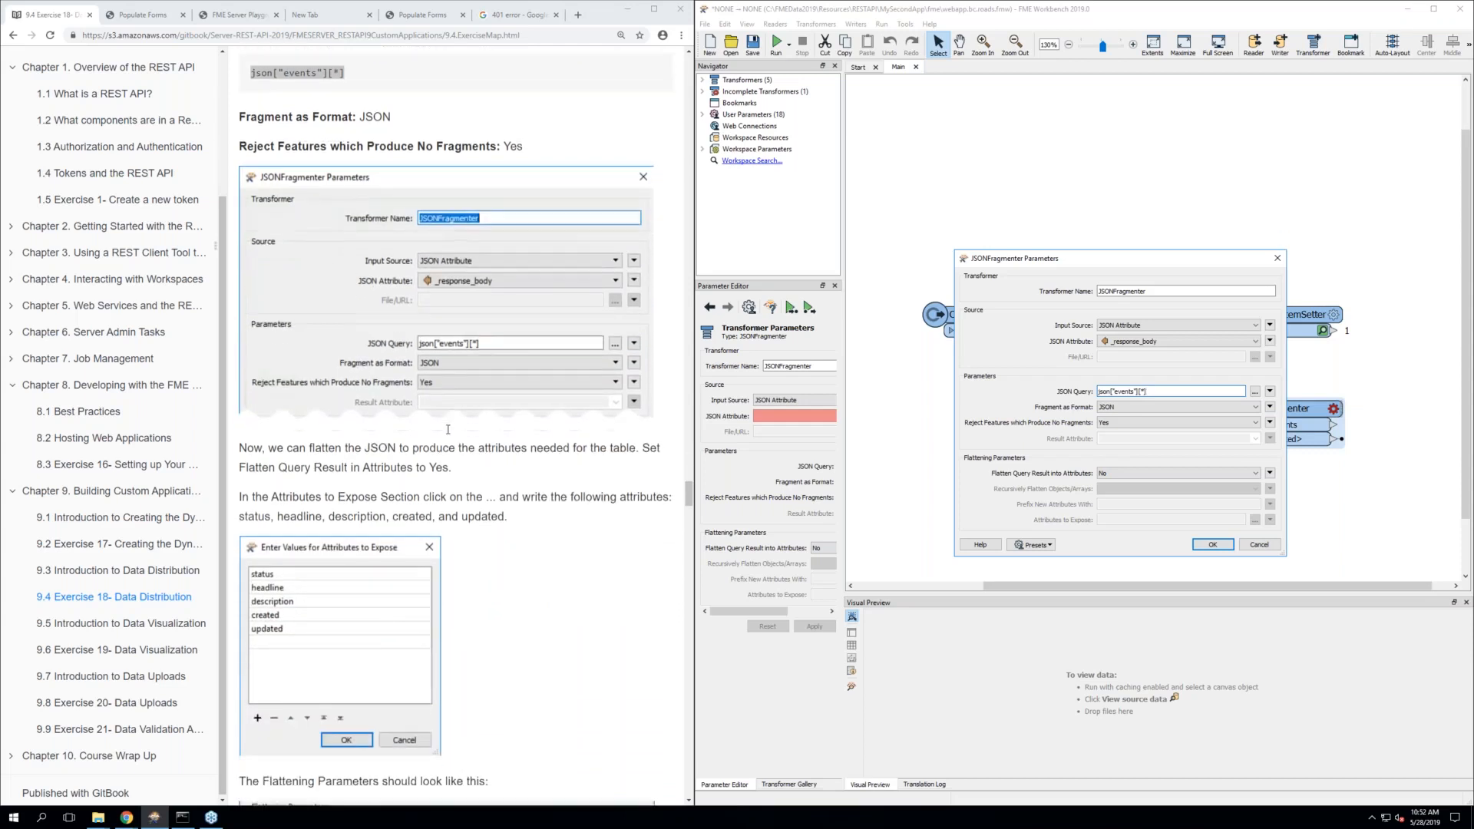
{"action": "scroll", "coordinate": [449, 429], "scroll_direction": "down", "scroll_amount": 1}
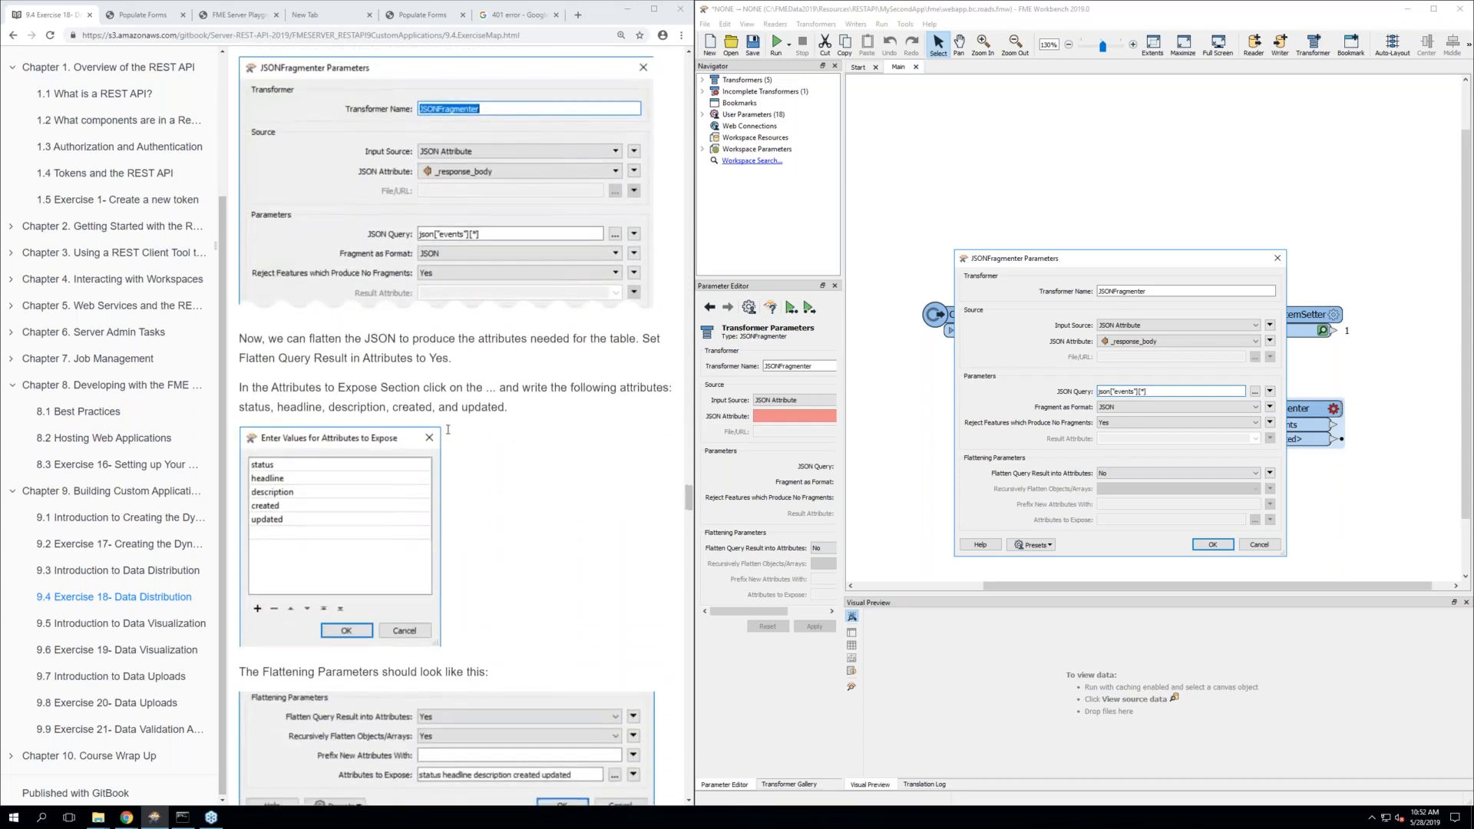
{"action": "left_click", "coordinate": [1141, 473]}
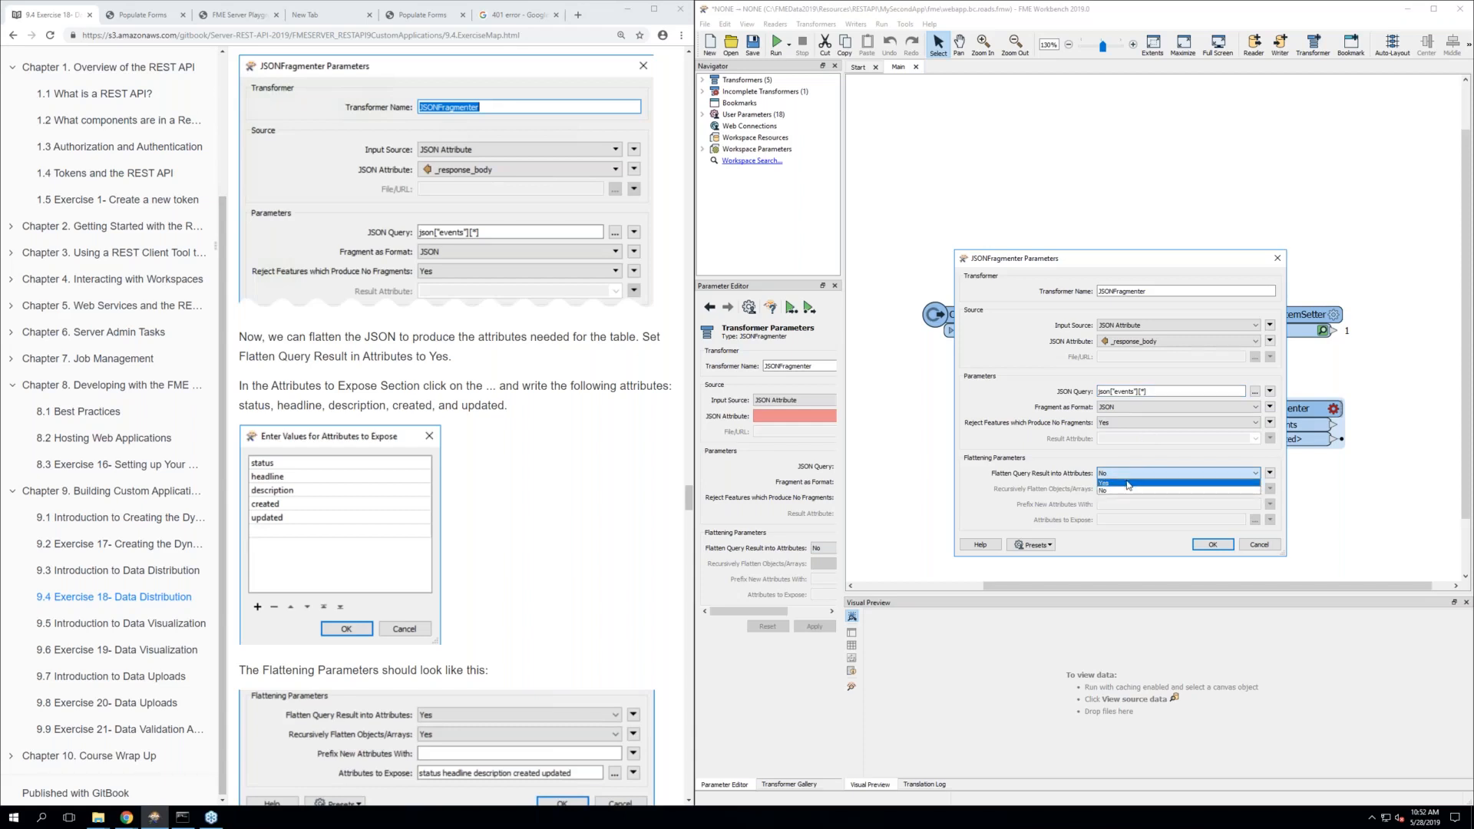
{"action": "left_click", "coordinate": [1127, 483]}
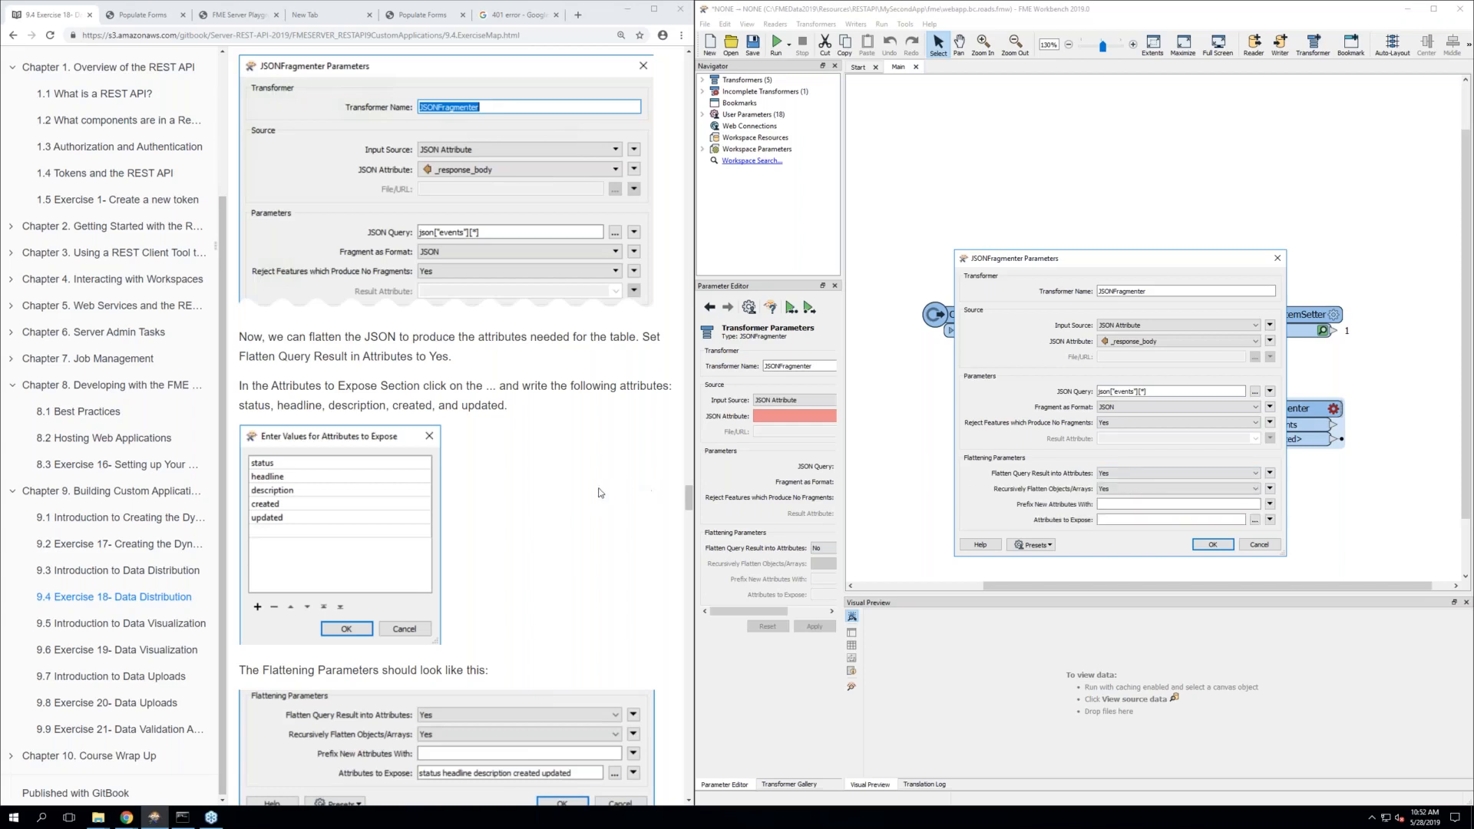
Open the JSONFragmenter's Attributes to Expose list for editing and enter status, headline and description
{"action": "scroll", "coordinate": [599, 492], "scroll_direction": "down", "scroll_amount": 3}
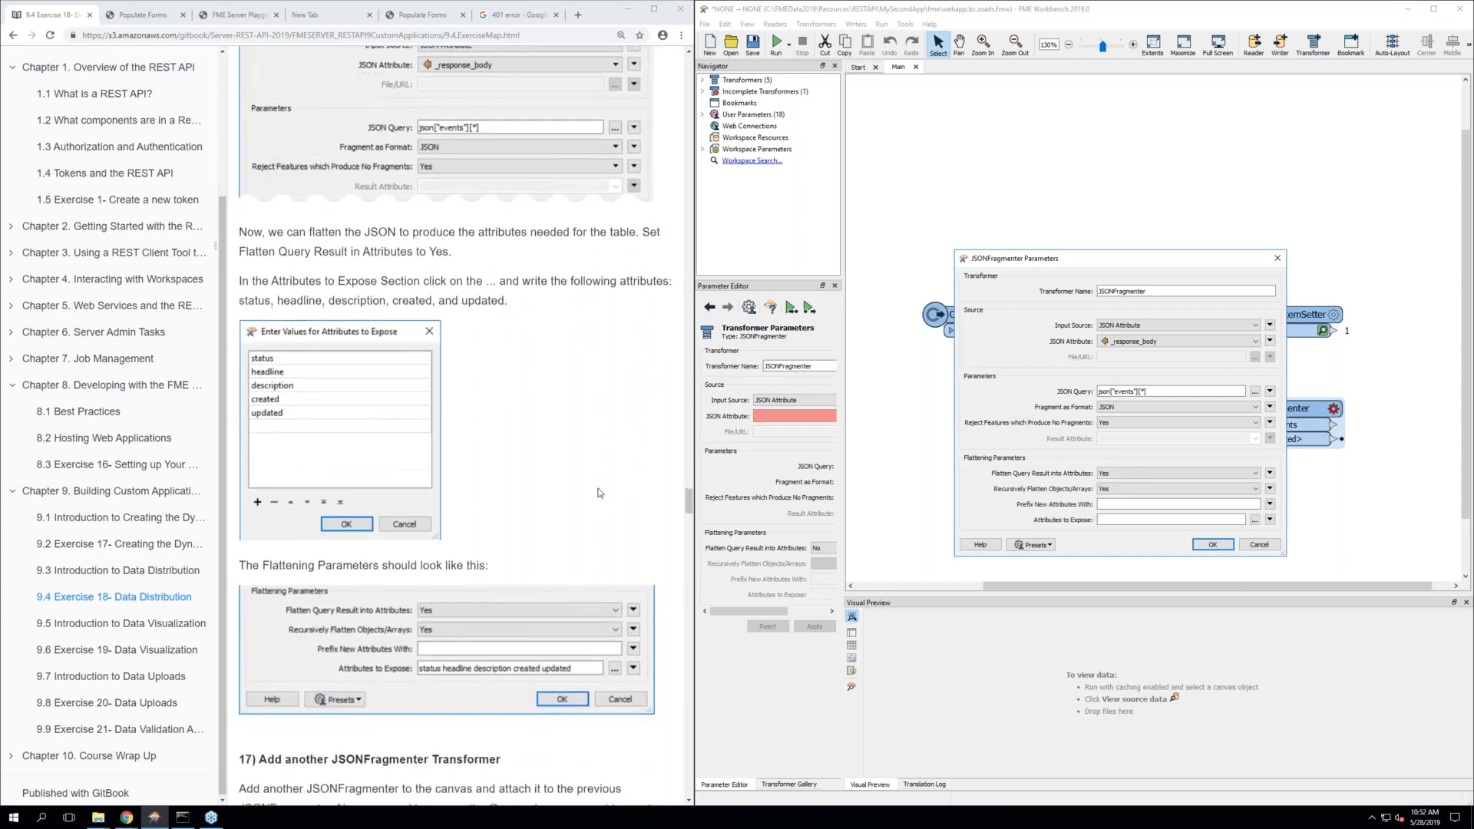
{"action": "left_click", "coordinate": [1255, 519]}
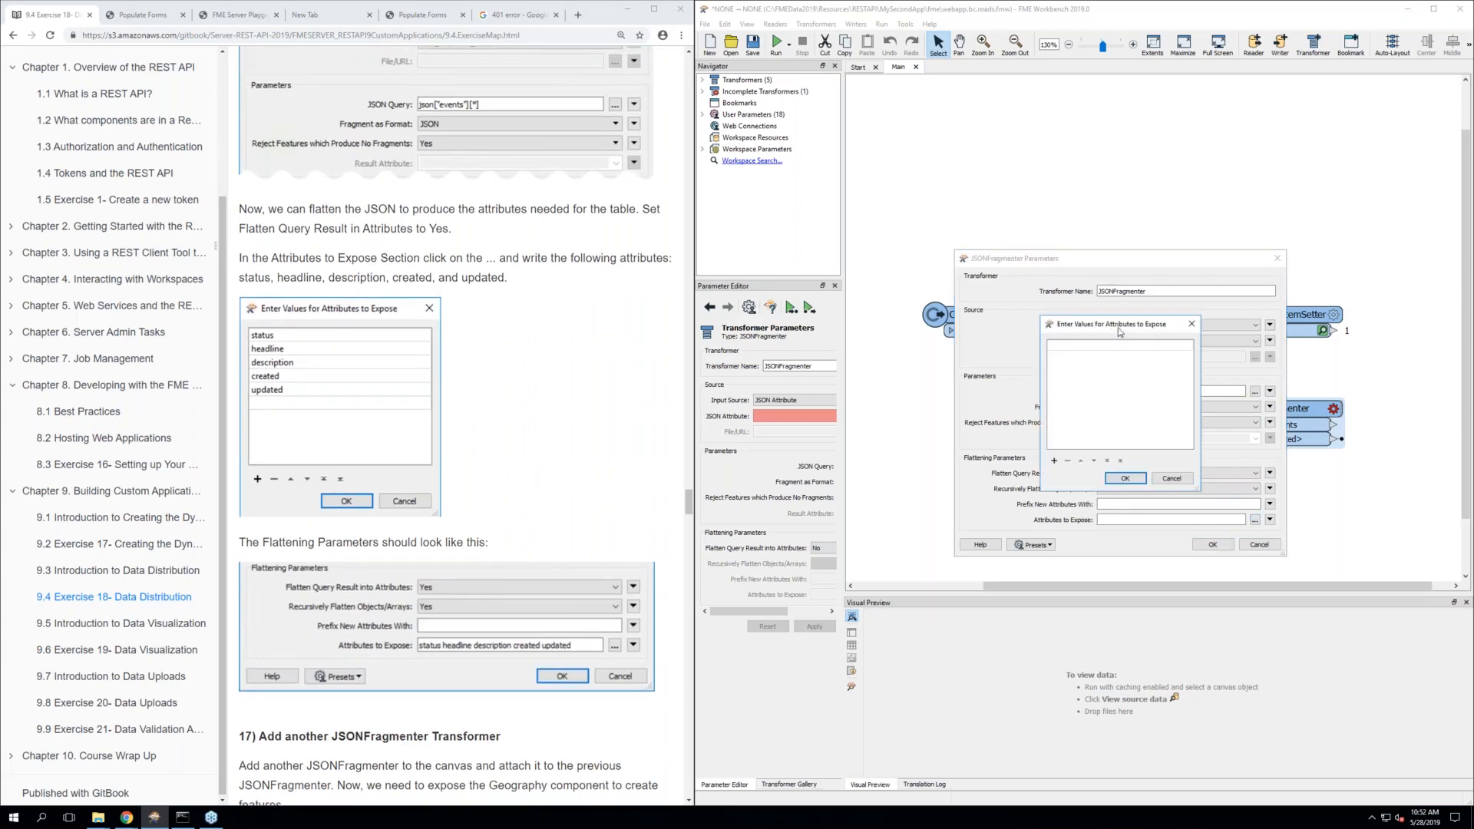
{"action": "left_click_drag", "start_coordinate": [1097, 325], "coordinate": [958, 326]}
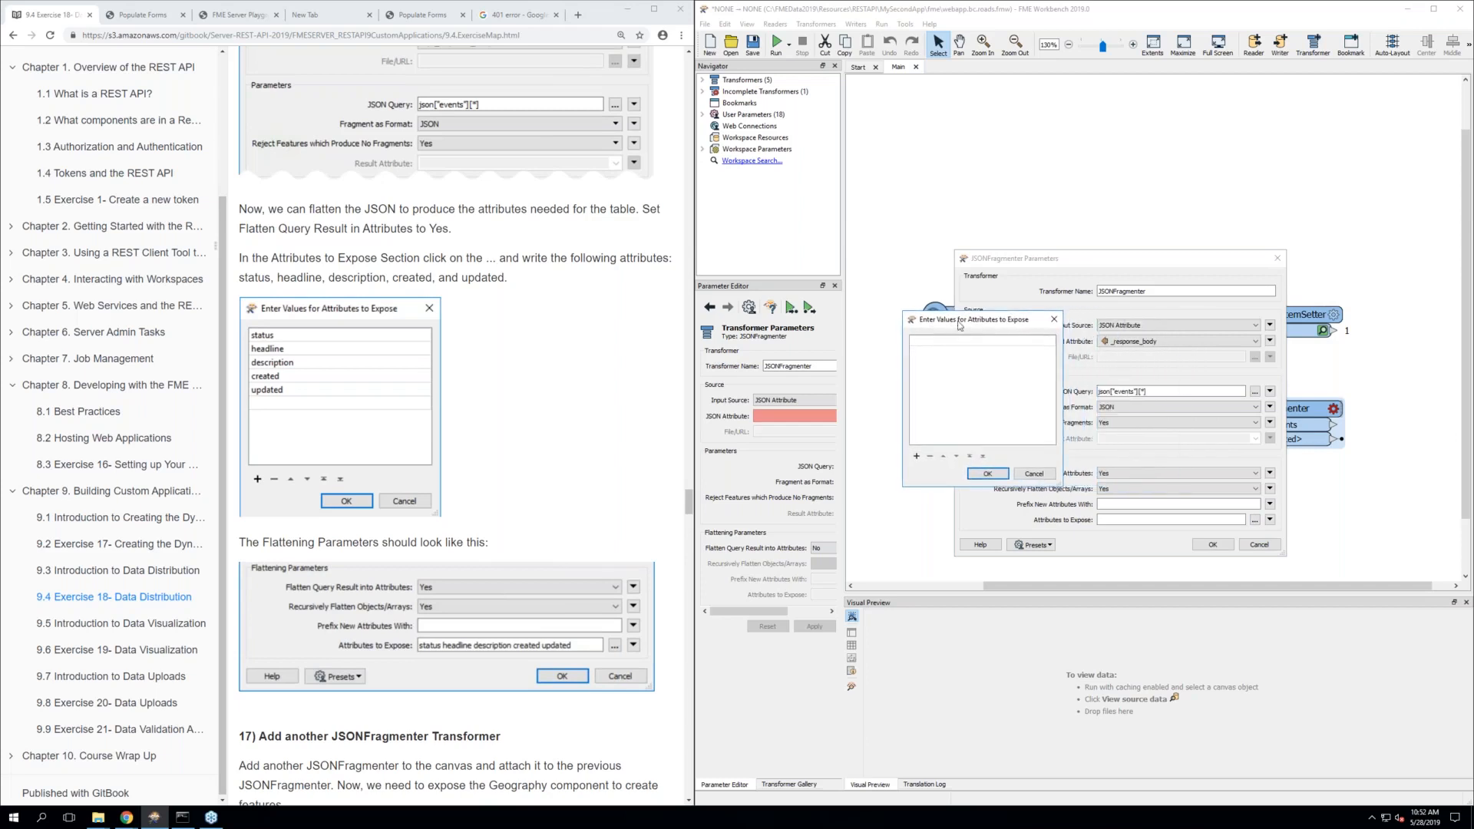
{"action": "double_click", "coordinate": [954, 341]}
{"action": "left_click", "coordinate": [939, 353]}
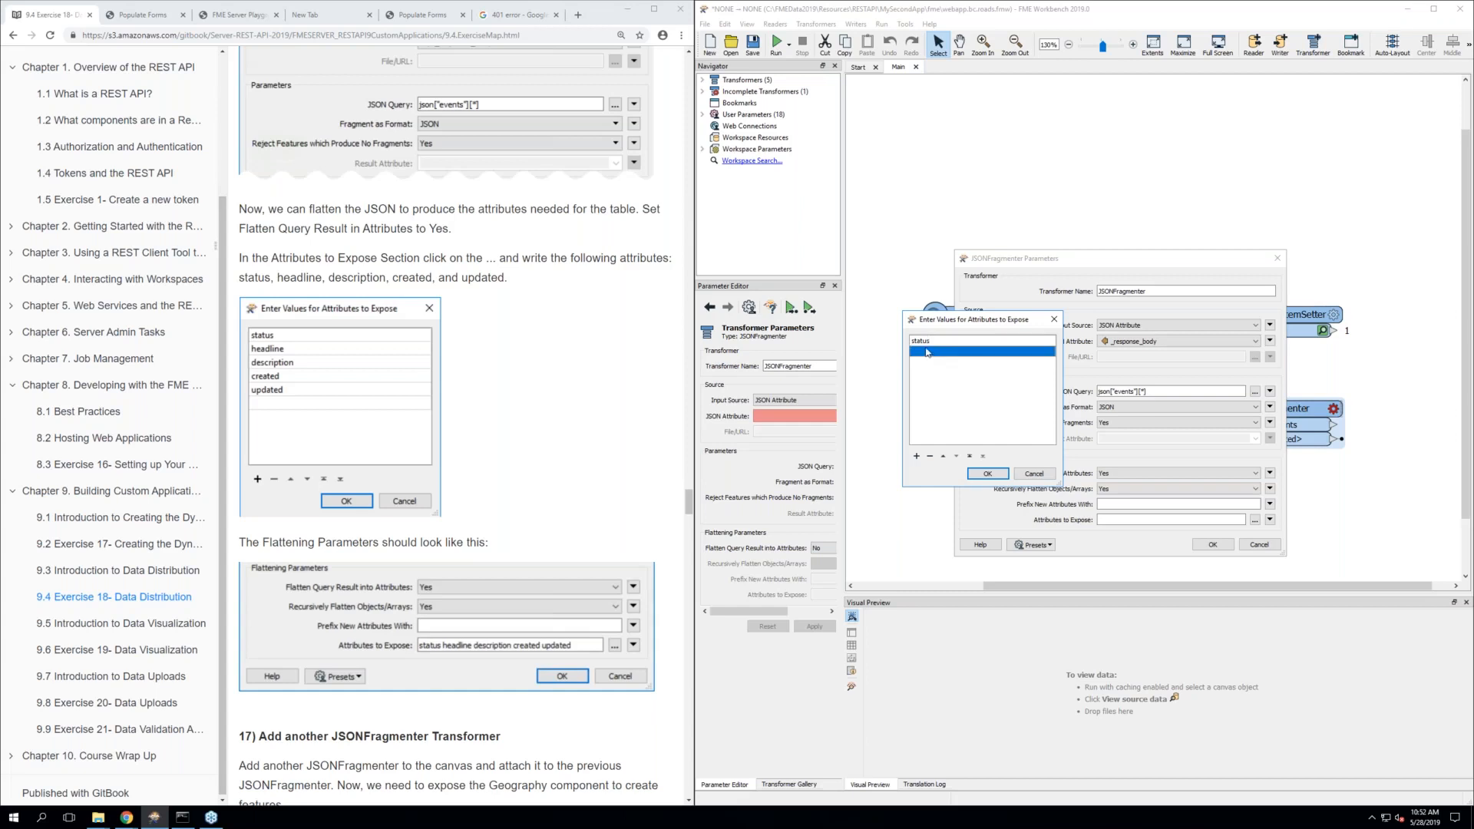
{"action": "double_click", "coordinate": [926, 352]}
{"action": "type", "text": "head"}
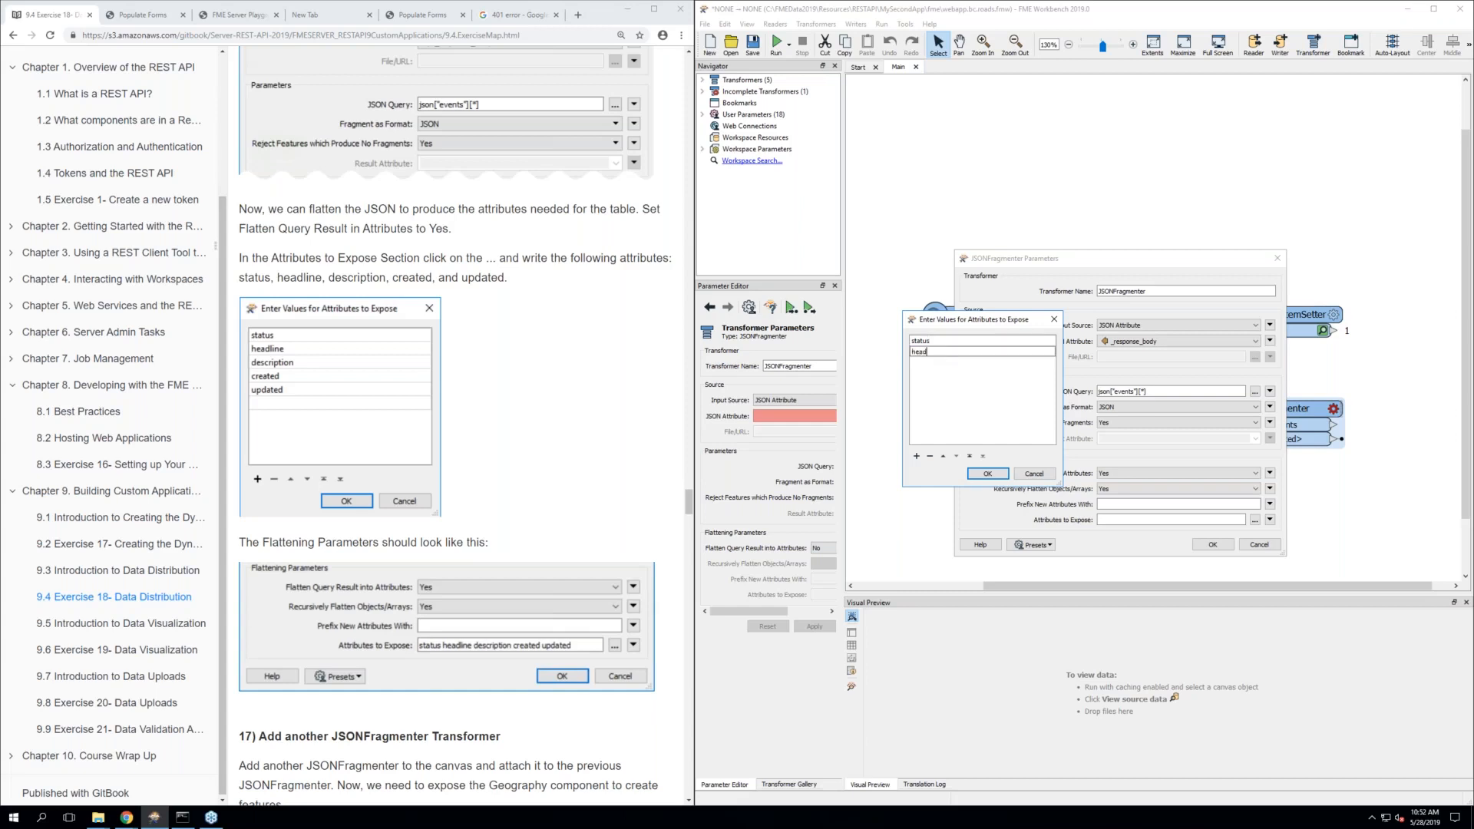
{"action": "type", "text": "line"}
{"action": "left_click", "coordinate": [926, 363]}
{"action": "double_click", "coordinate": [927, 363]}
{"action": "type", "text": "desc"}
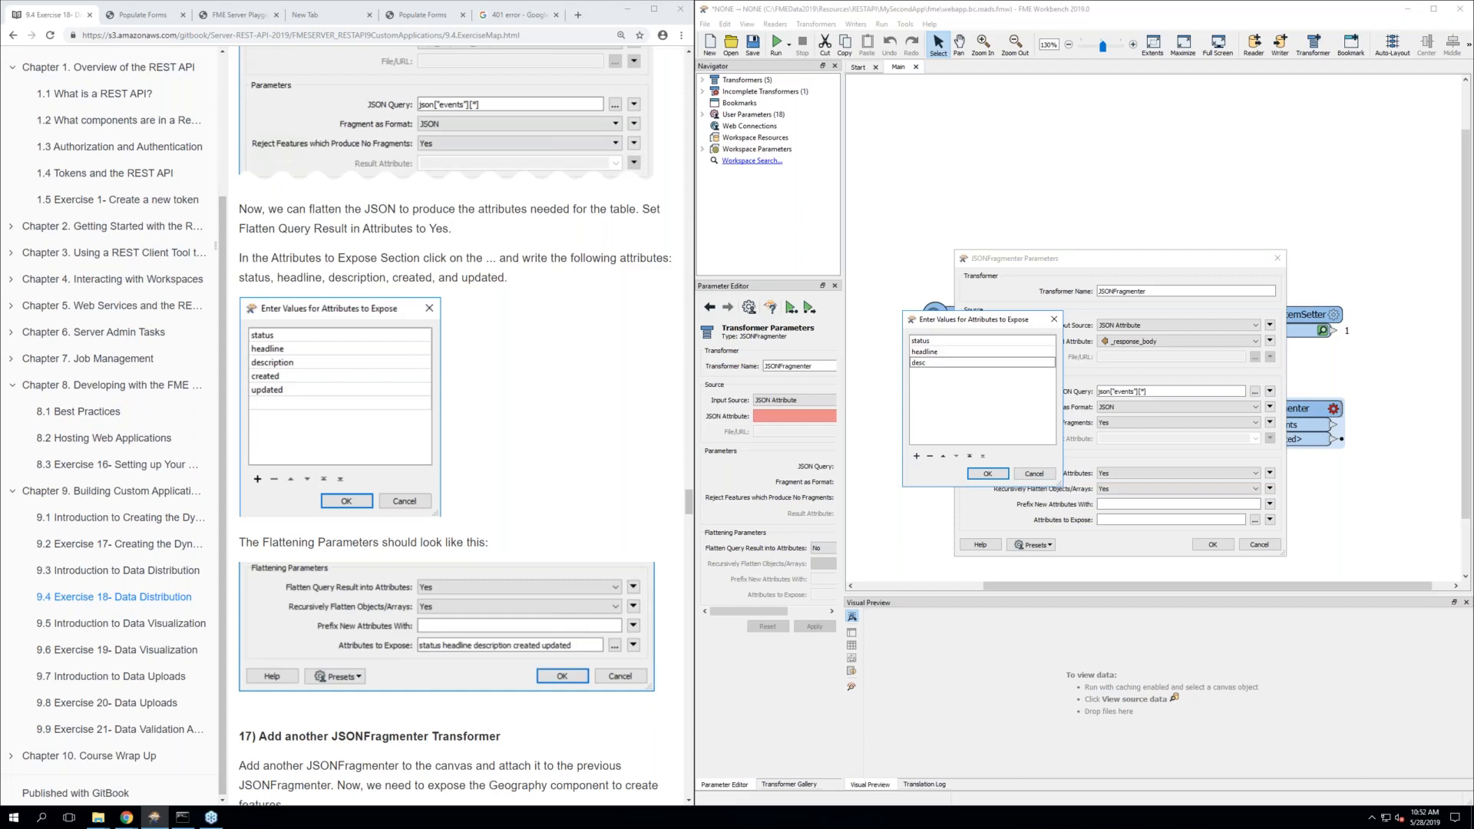
{"action": "type", "text": "ription"}
Add created and updated to the attributes to expose, then accept the list and the JSONFragmenter's parameters
{"action": "left_click", "coordinate": [928, 373]}
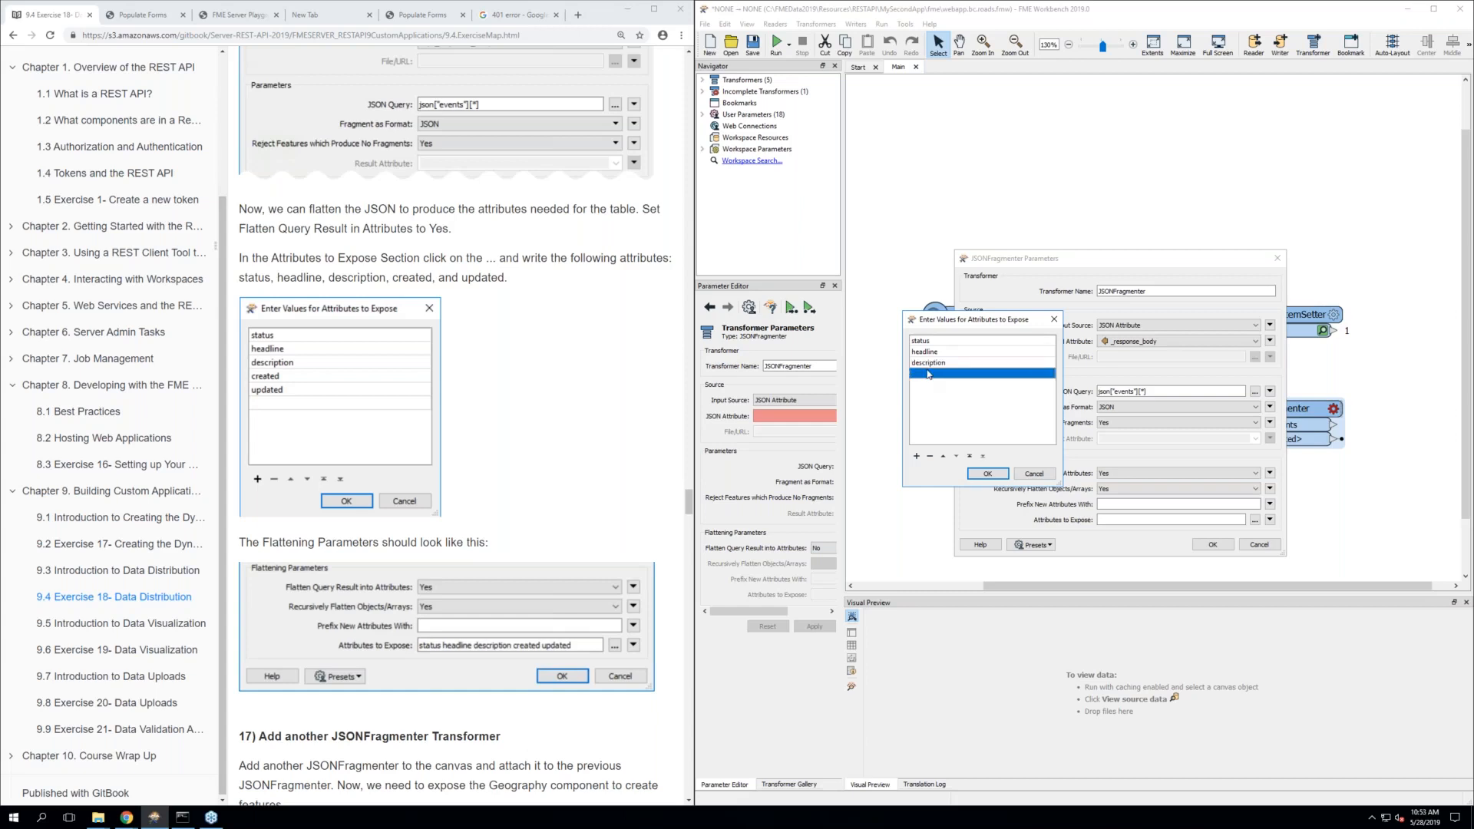
{"action": "left_click", "coordinate": [928, 373]}
{"action": "type", "text": "cr"}
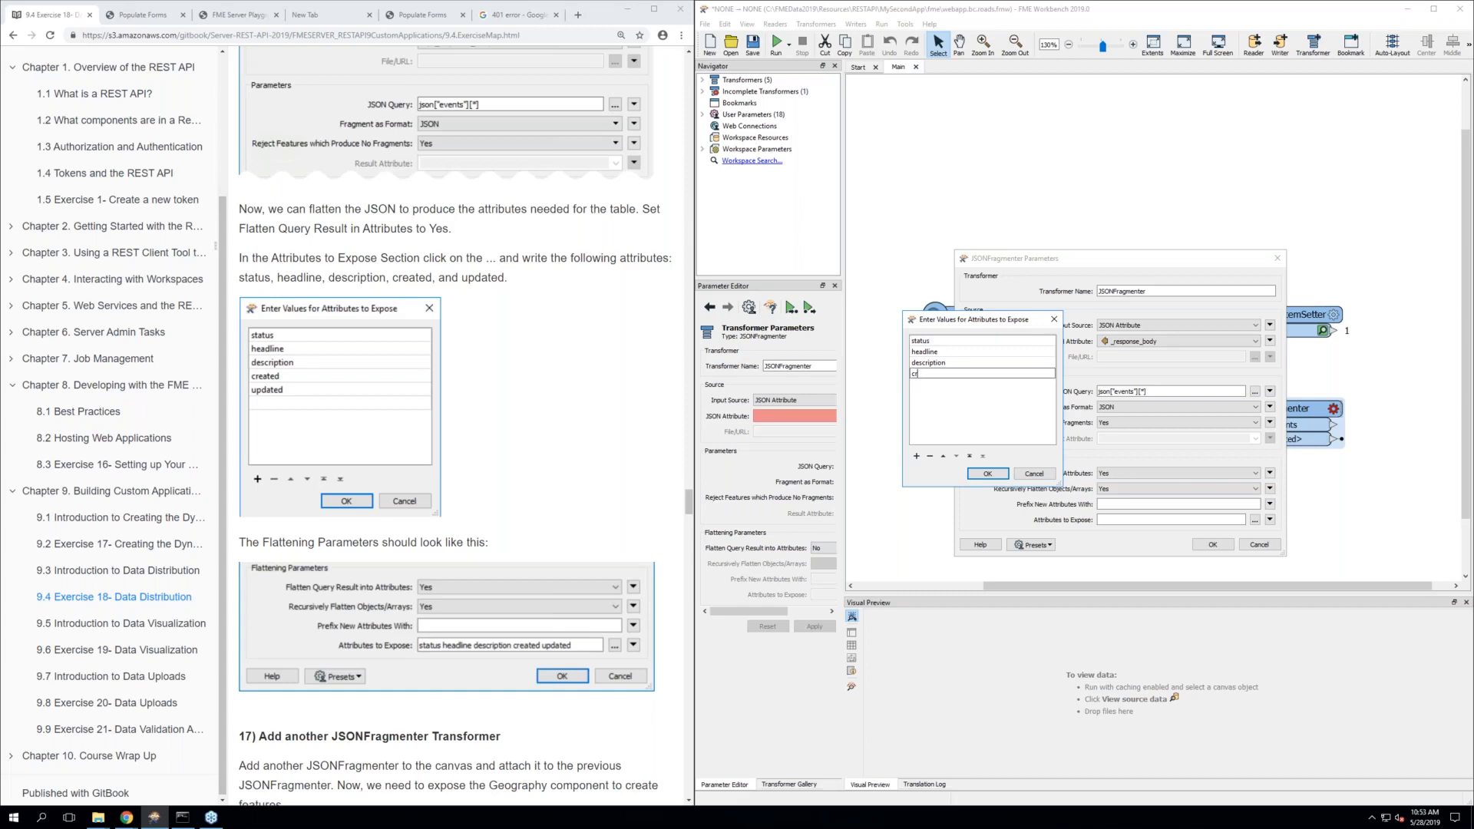
{"action": "type", "text": "eated"}
{"action": "left_click", "coordinate": [927, 384]}
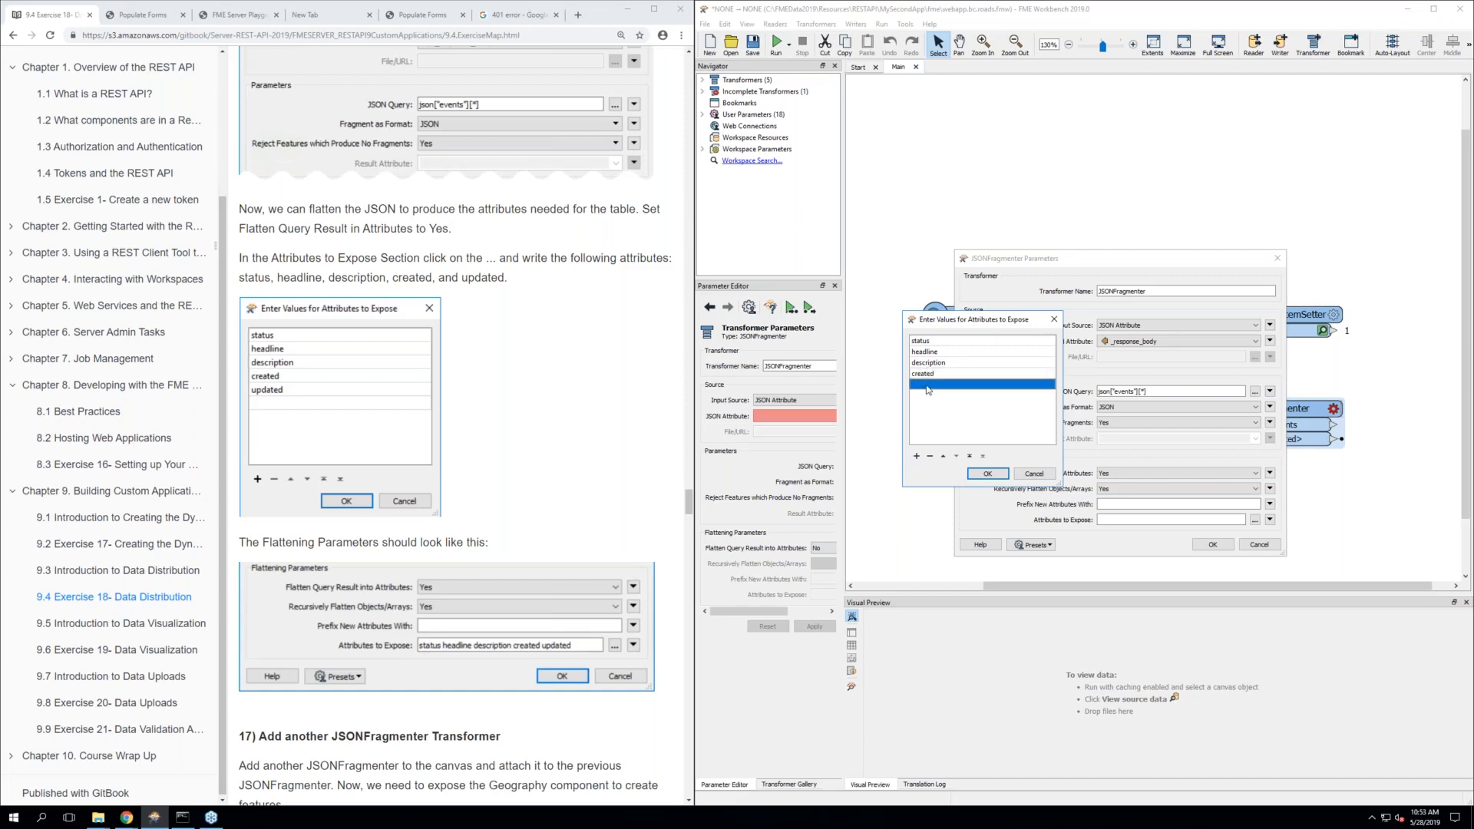
{"action": "left_click", "coordinate": [927, 384]}
{"action": "type", "text": "up"}
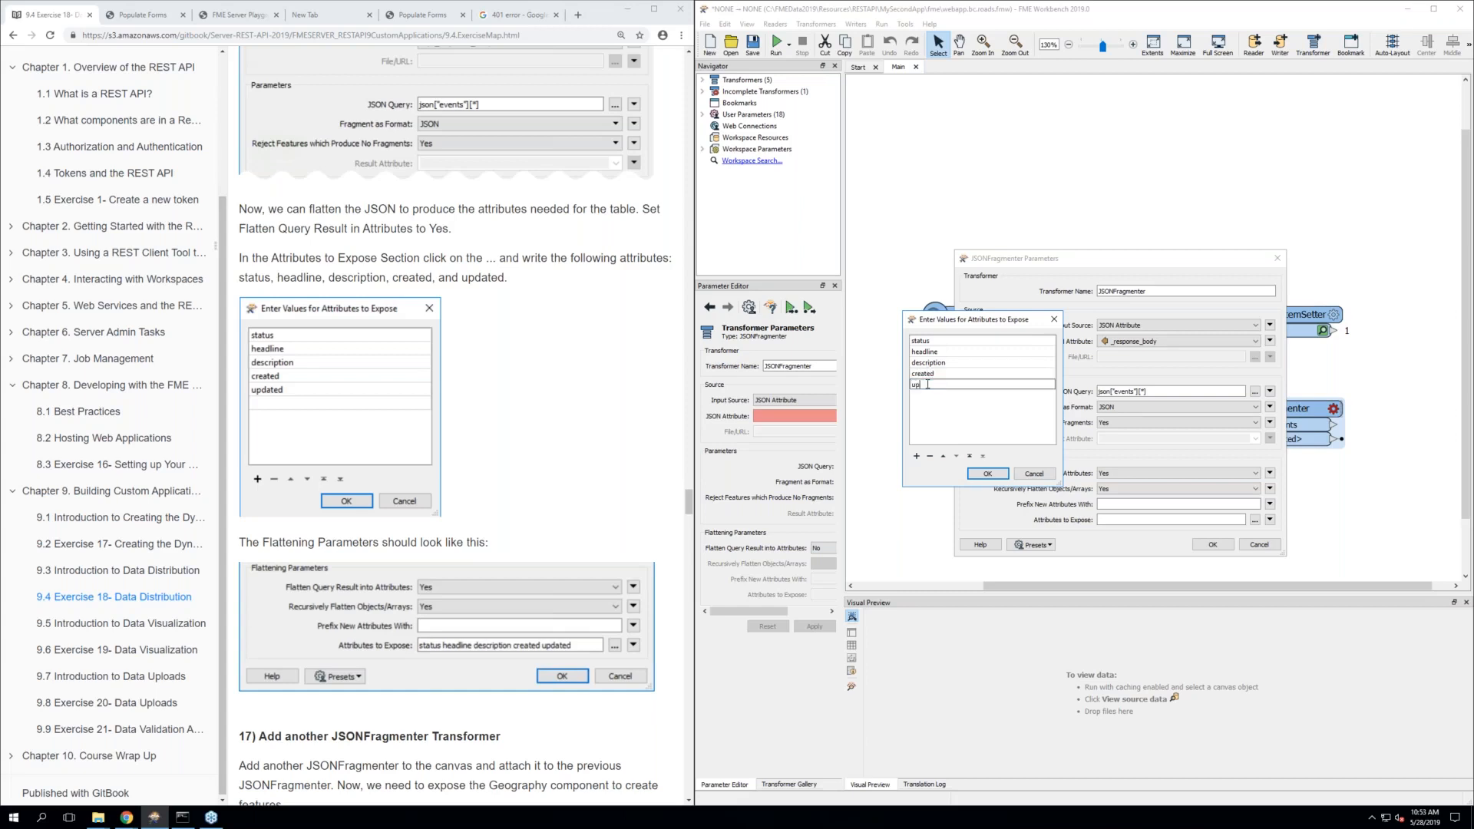
{"action": "type", "text": "dated"}
{"action": "left_click", "coordinate": [996, 476]}
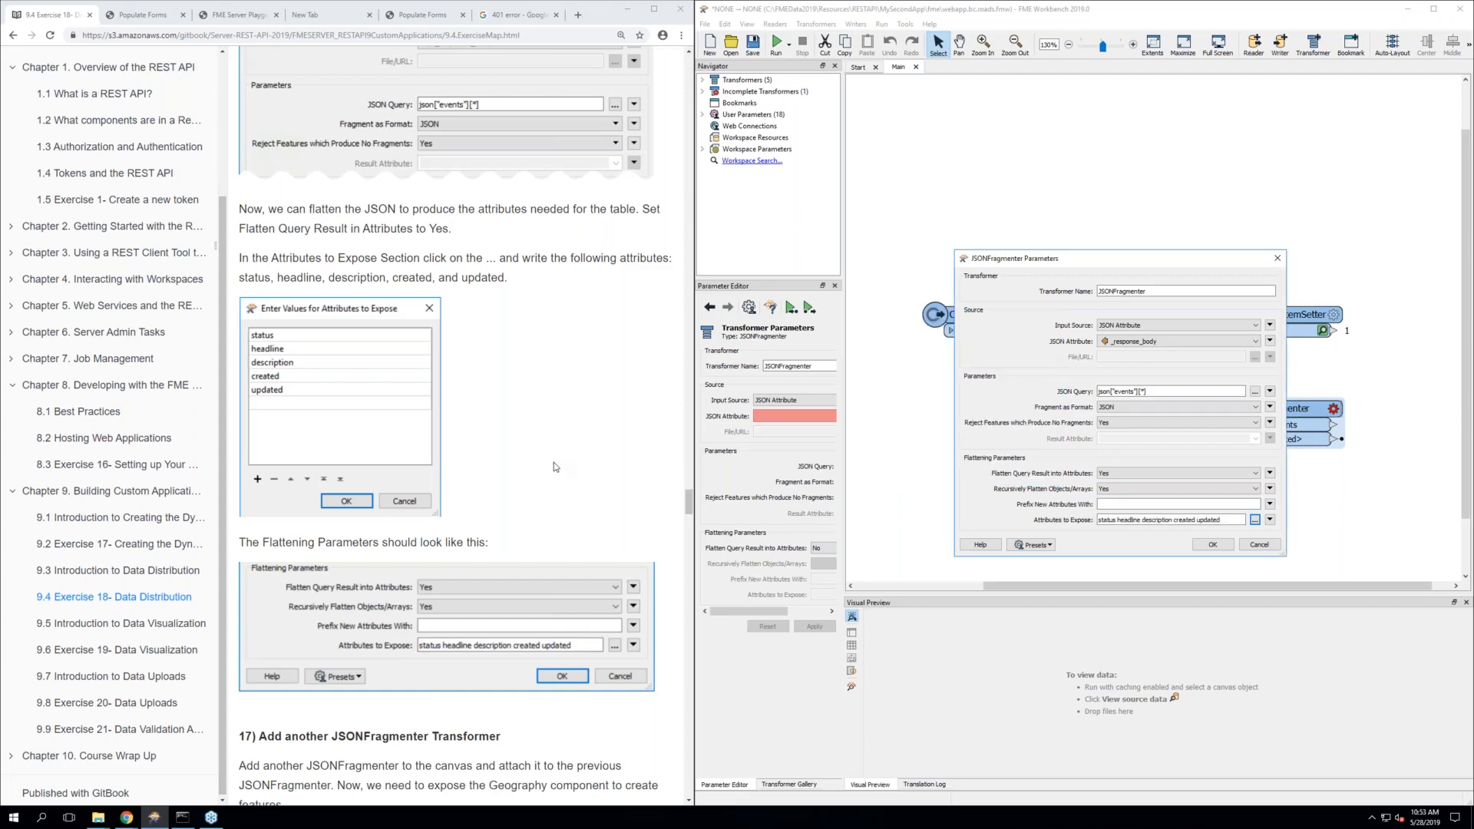
{"action": "scroll", "coordinate": [555, 462], "scroll_direction": "down", "scroll_amount": 2}
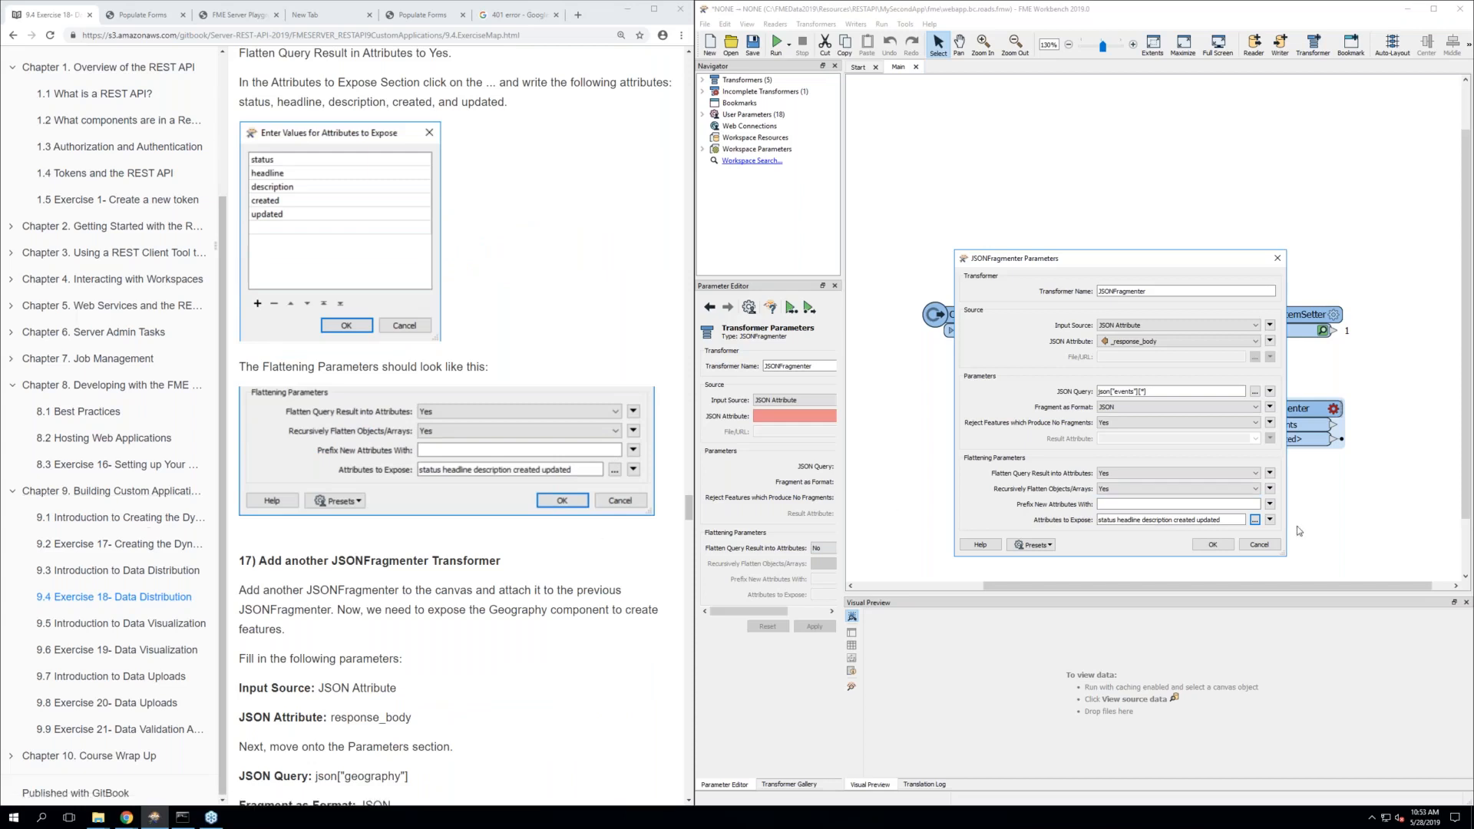
{"action": "left_click", "coordinate": [1211, 545]}
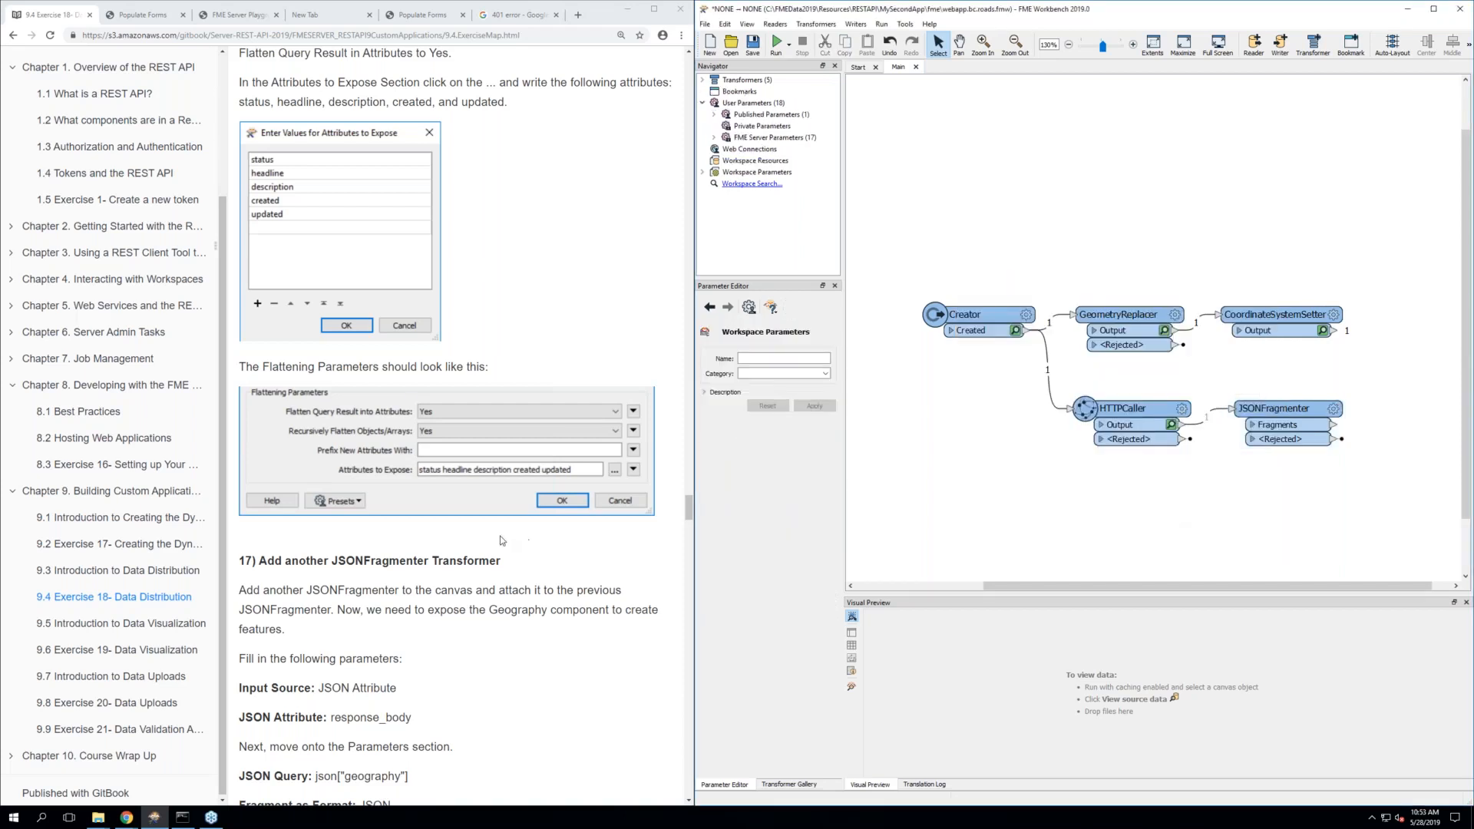
Add a second JSONFragmenter to the canvas and connect it to the first JSONFragmenter's Fragments port
{"action": "scroll", "coordinate": [501, 539], "scroll_direction": "down", "scroll_amount": 3}
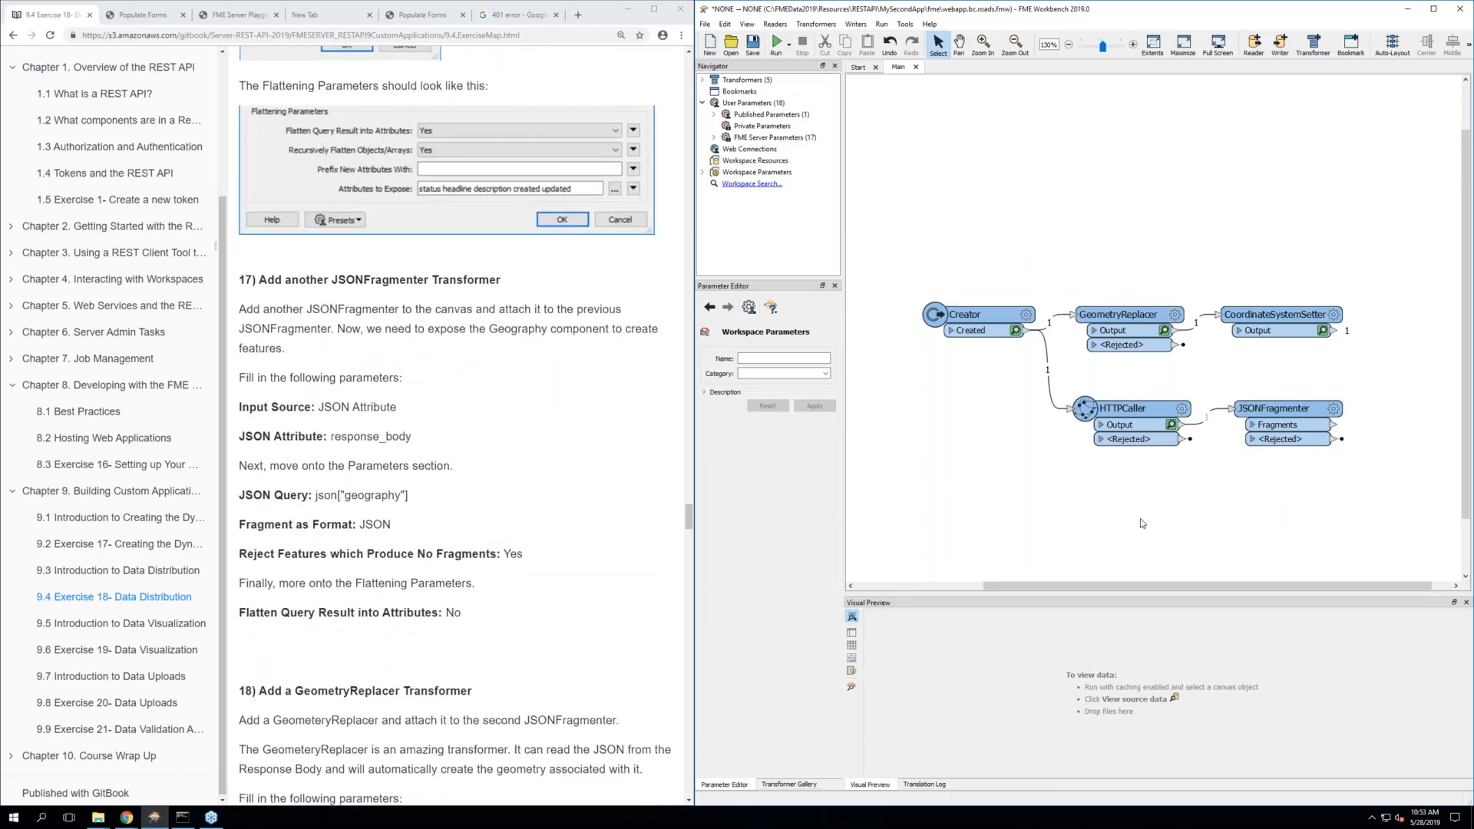
{"action": "type", "text": "json"}
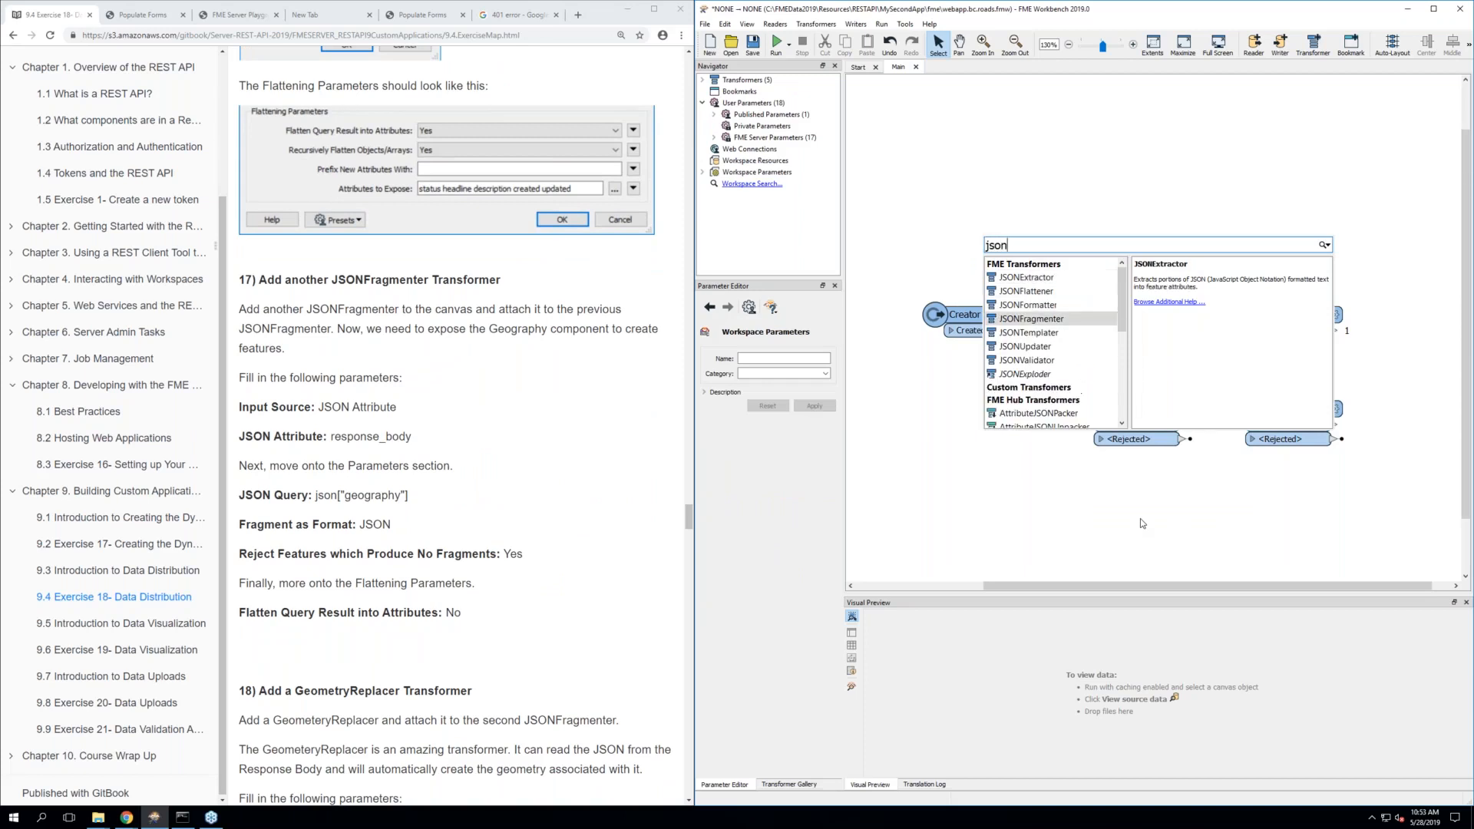
{"action": "left_click", "coordinate": [1034, 323]}
{"action": "left_click_drag", "start_coordinate": [1050, 330], "coordinate": [1376, 409]}
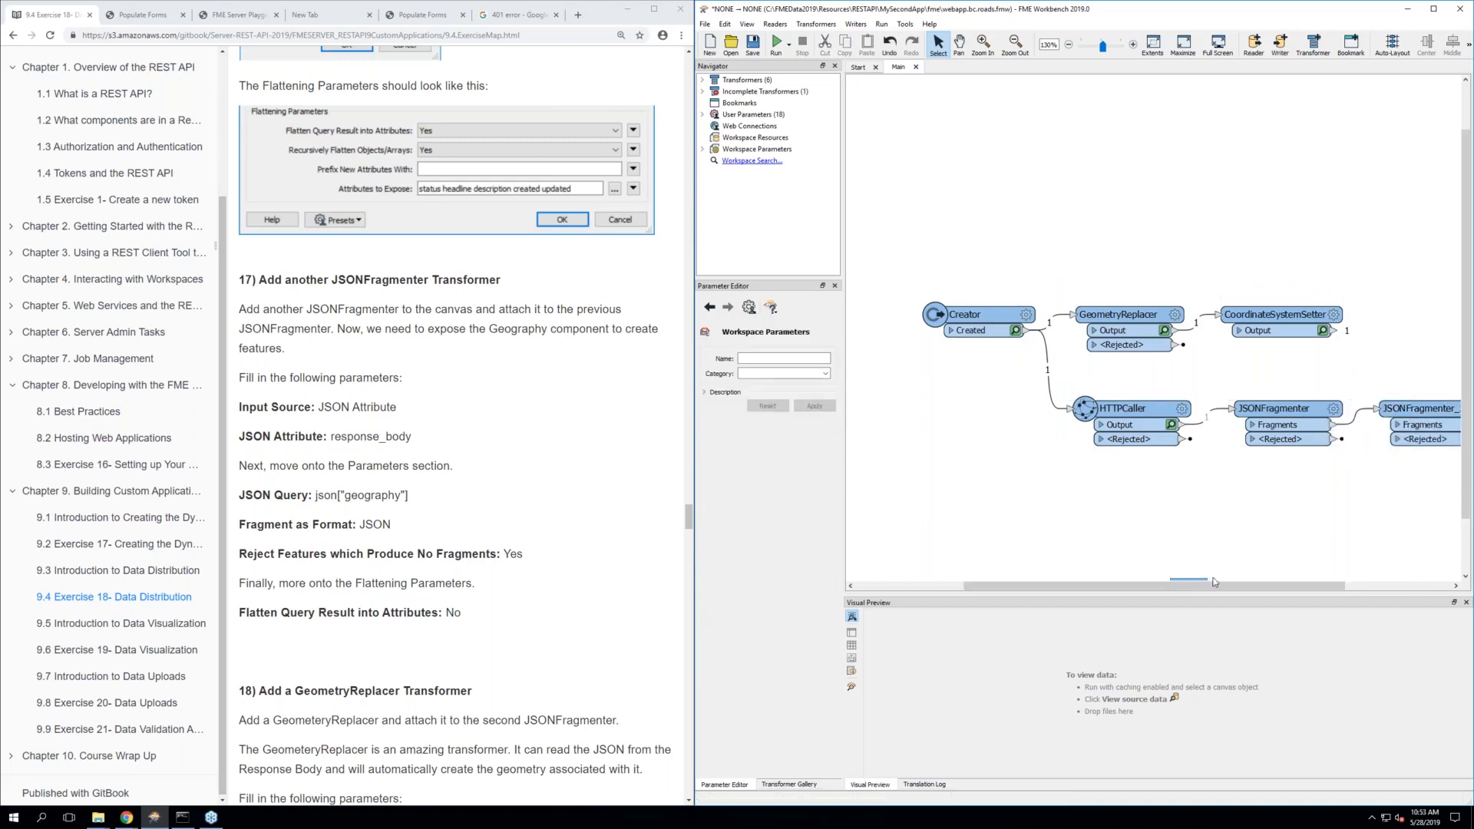
Open the second JSONFragmenter's parameters and set its JSON Attribute to _response_body
{"action": "left_click_drag", "start_coordinate": [1216, 584], "coordinate": [1311, 589]}
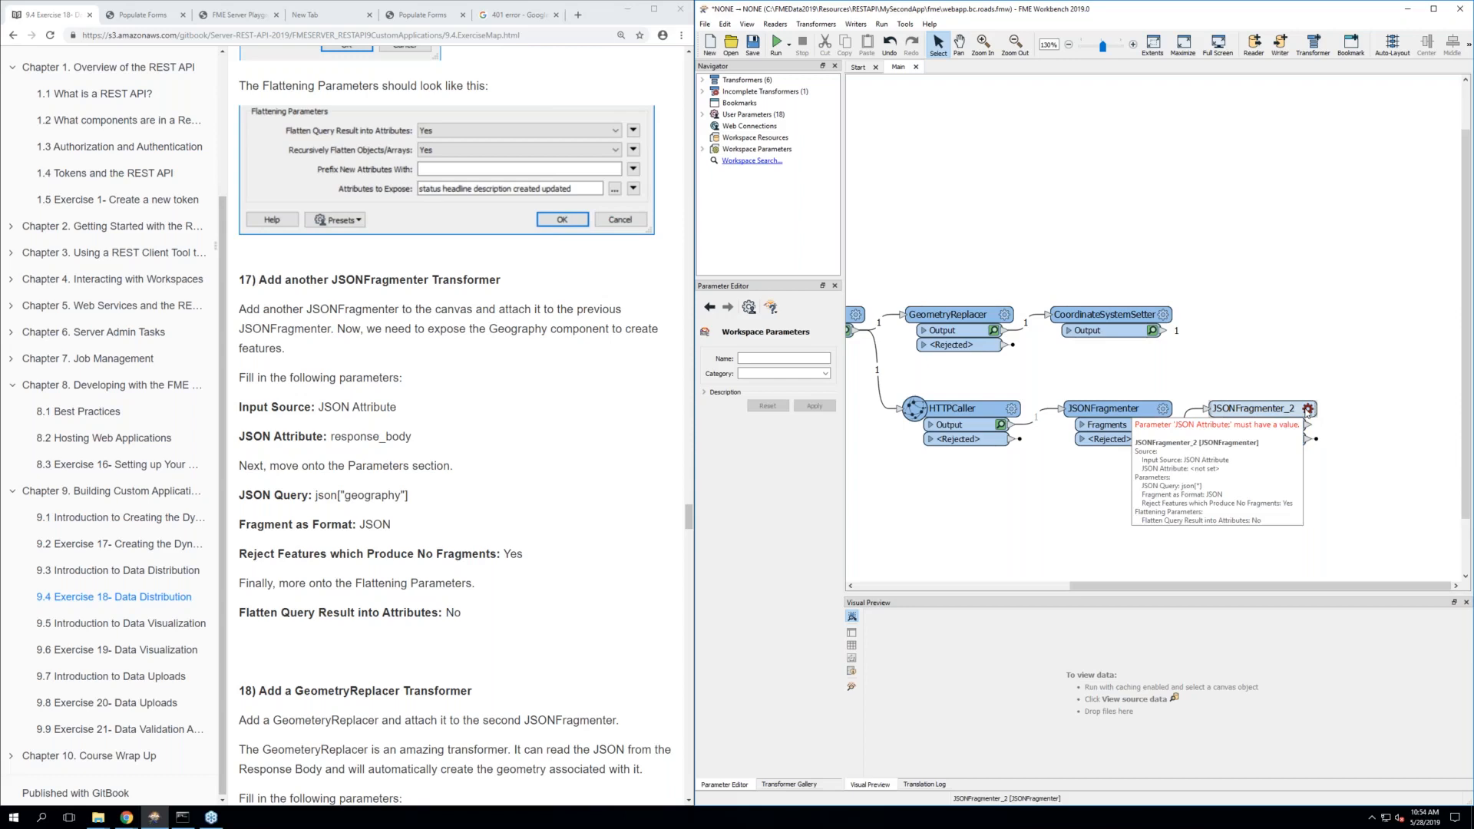
{"action": "left_click", "coordinate": [1307, 409]}
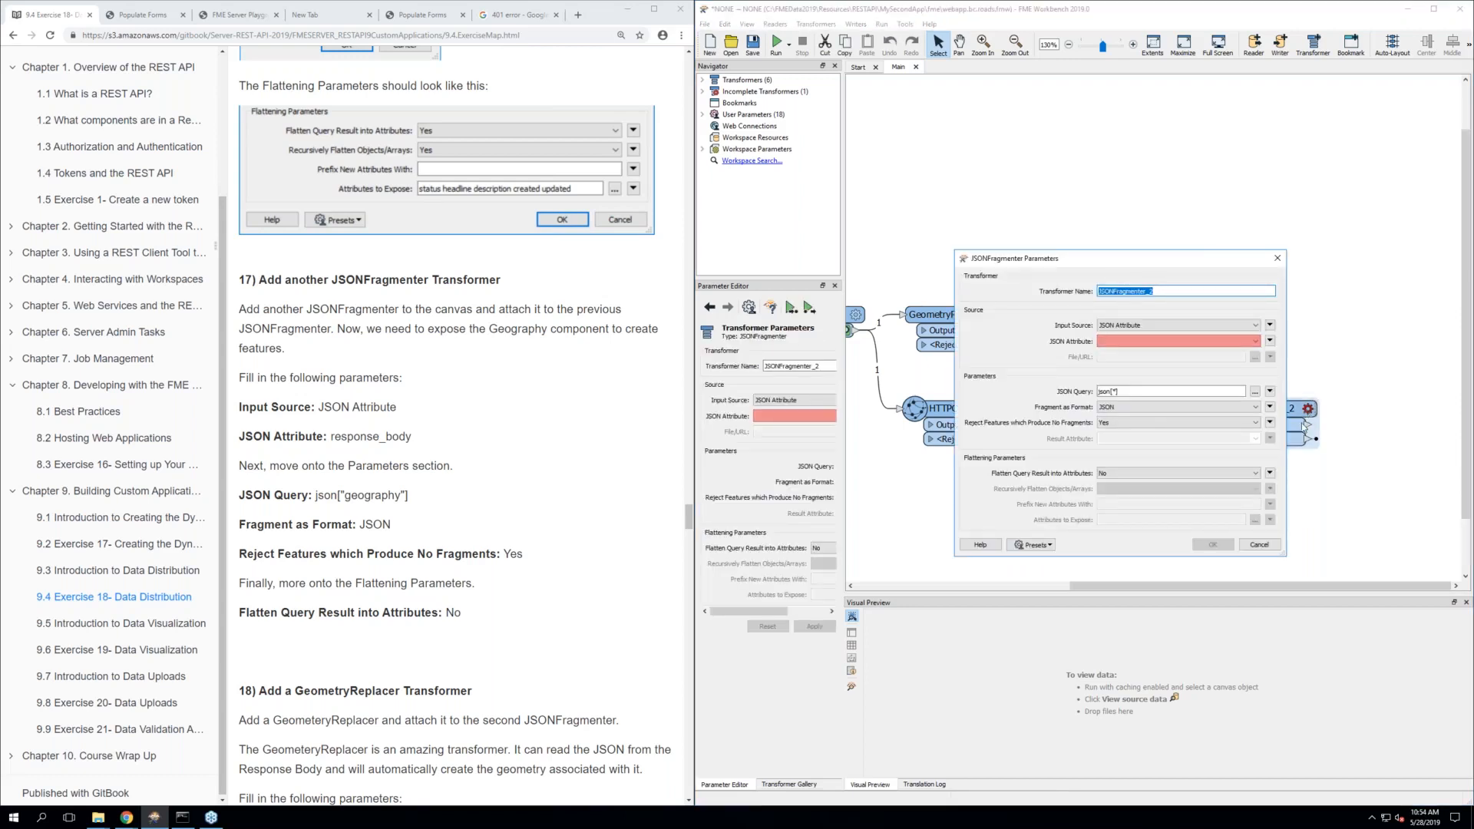
{"action": "left_click", "coordinate": [1155, 343]}
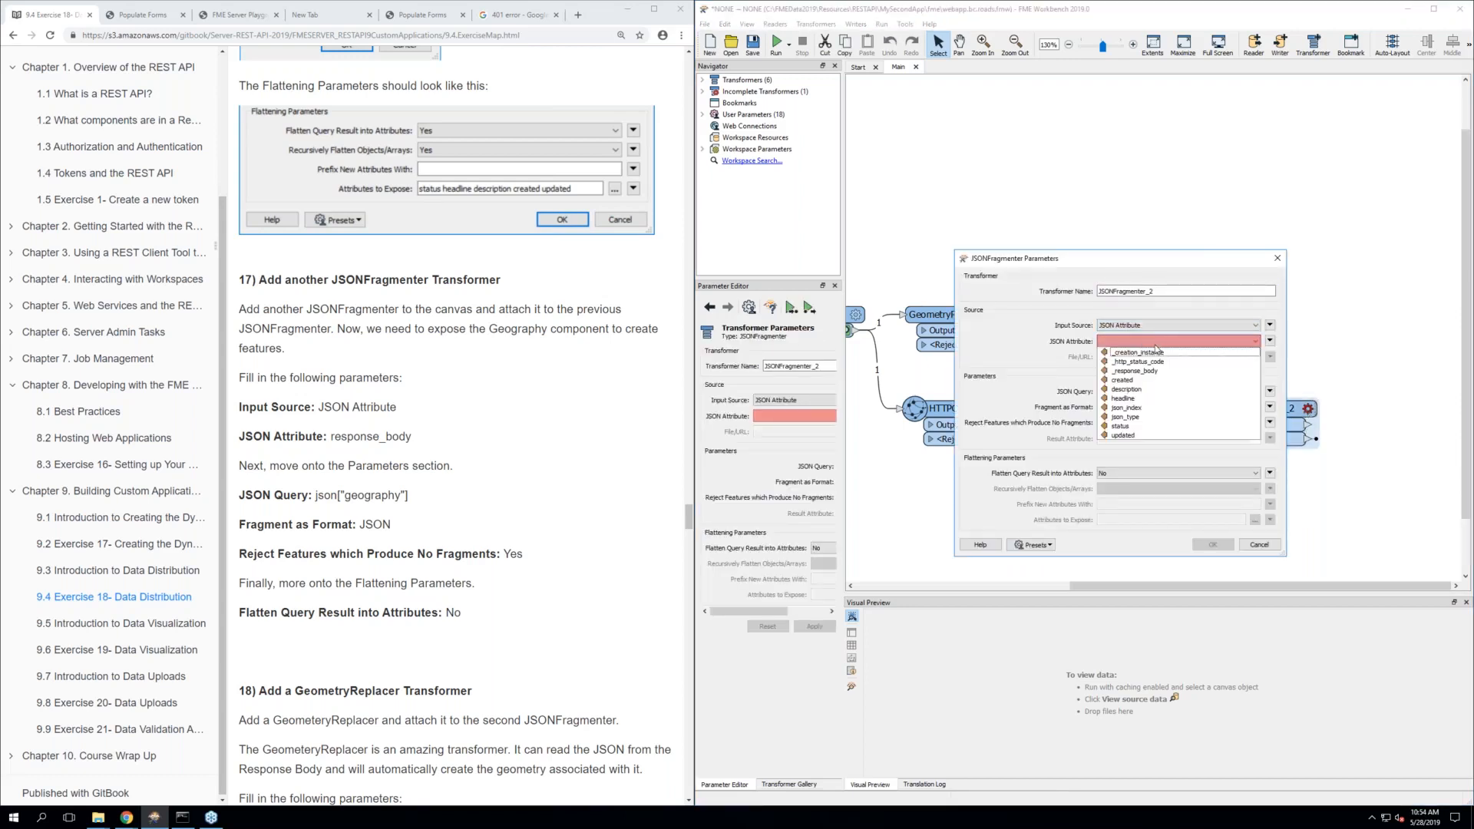
{"action": "left_click", "coordinate": [1149, 373]}
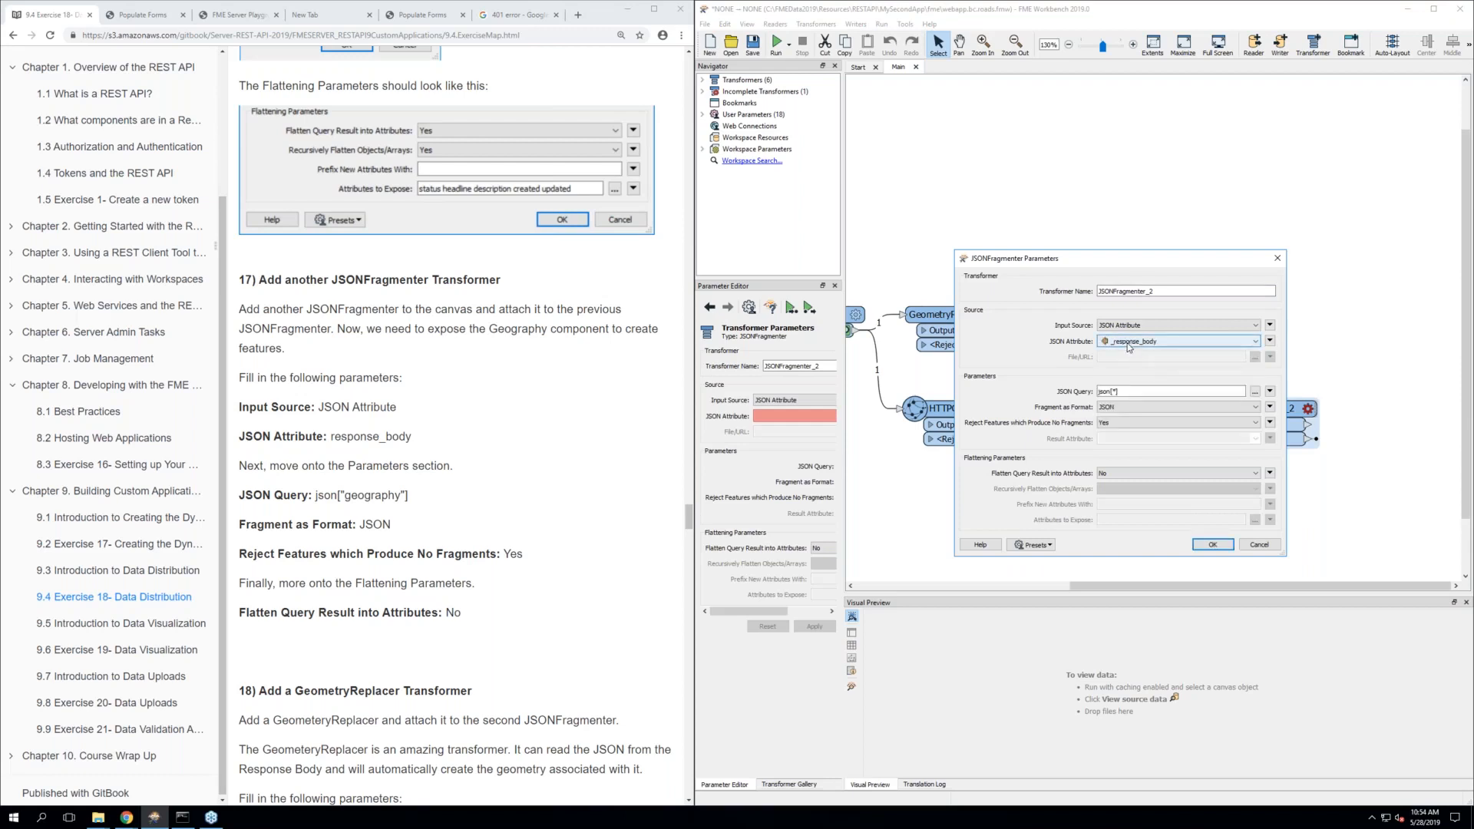
Set the second JSONFragmenter's JSON query to json["geography"] and accept its parameters
{"action": "left_click", "coordinate": [1141, 392]}
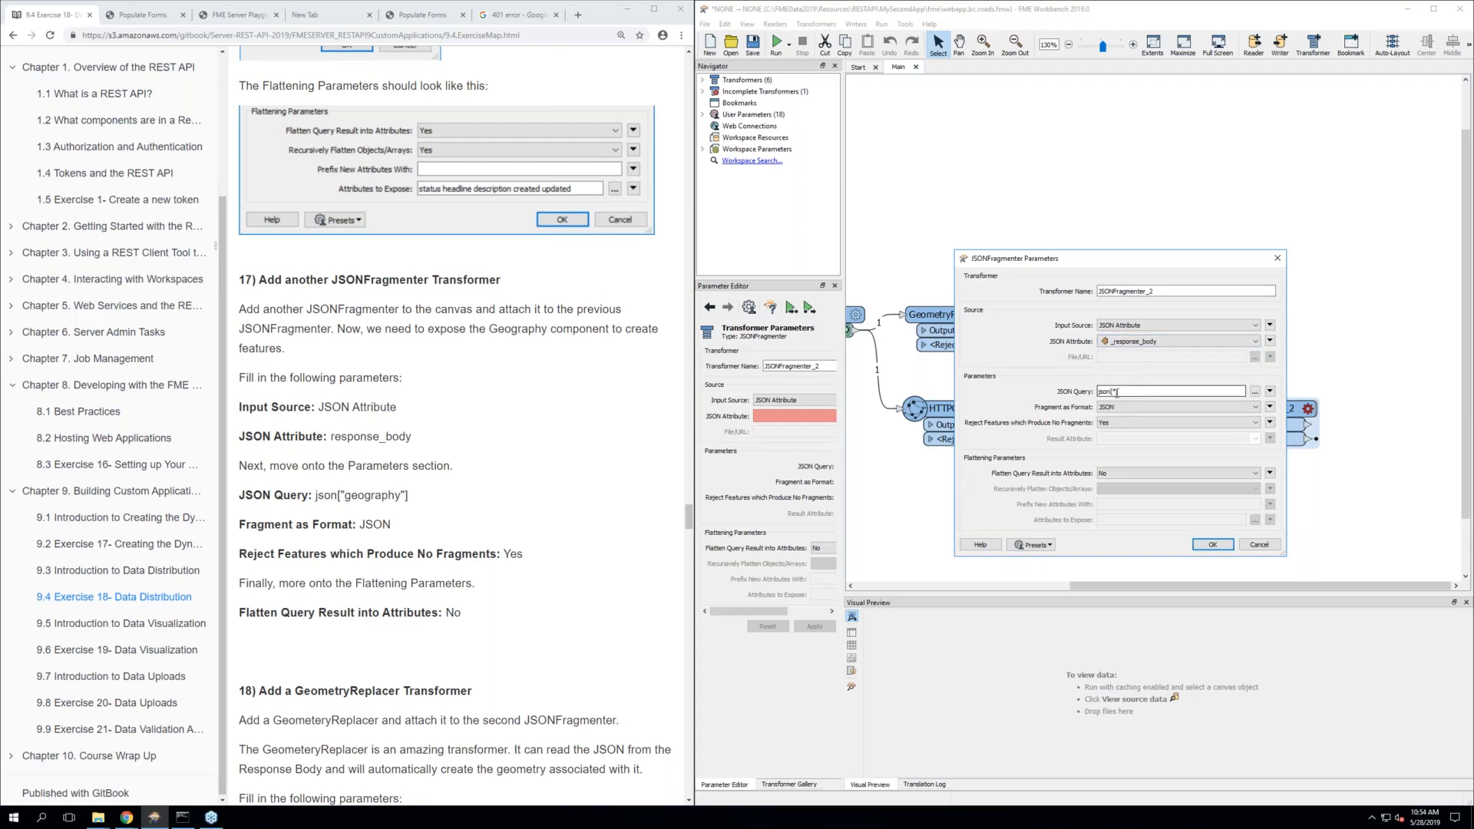
{"action": "double_click", "coordinate": [1140, 393]}
{"action": "left_click", "coordinate": [1118, 392]}
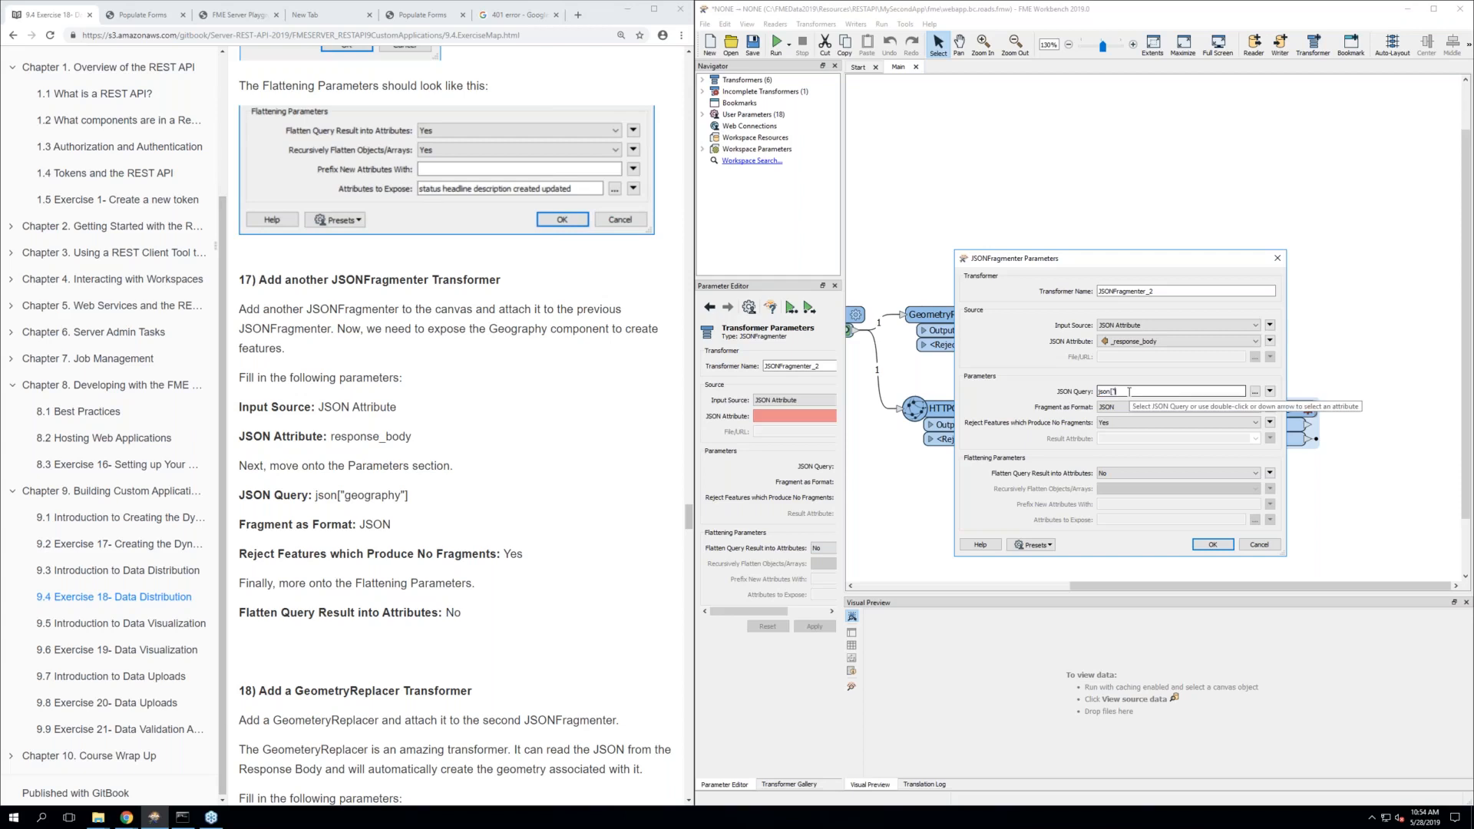
{"action": "type", "text": "\"geography\""}
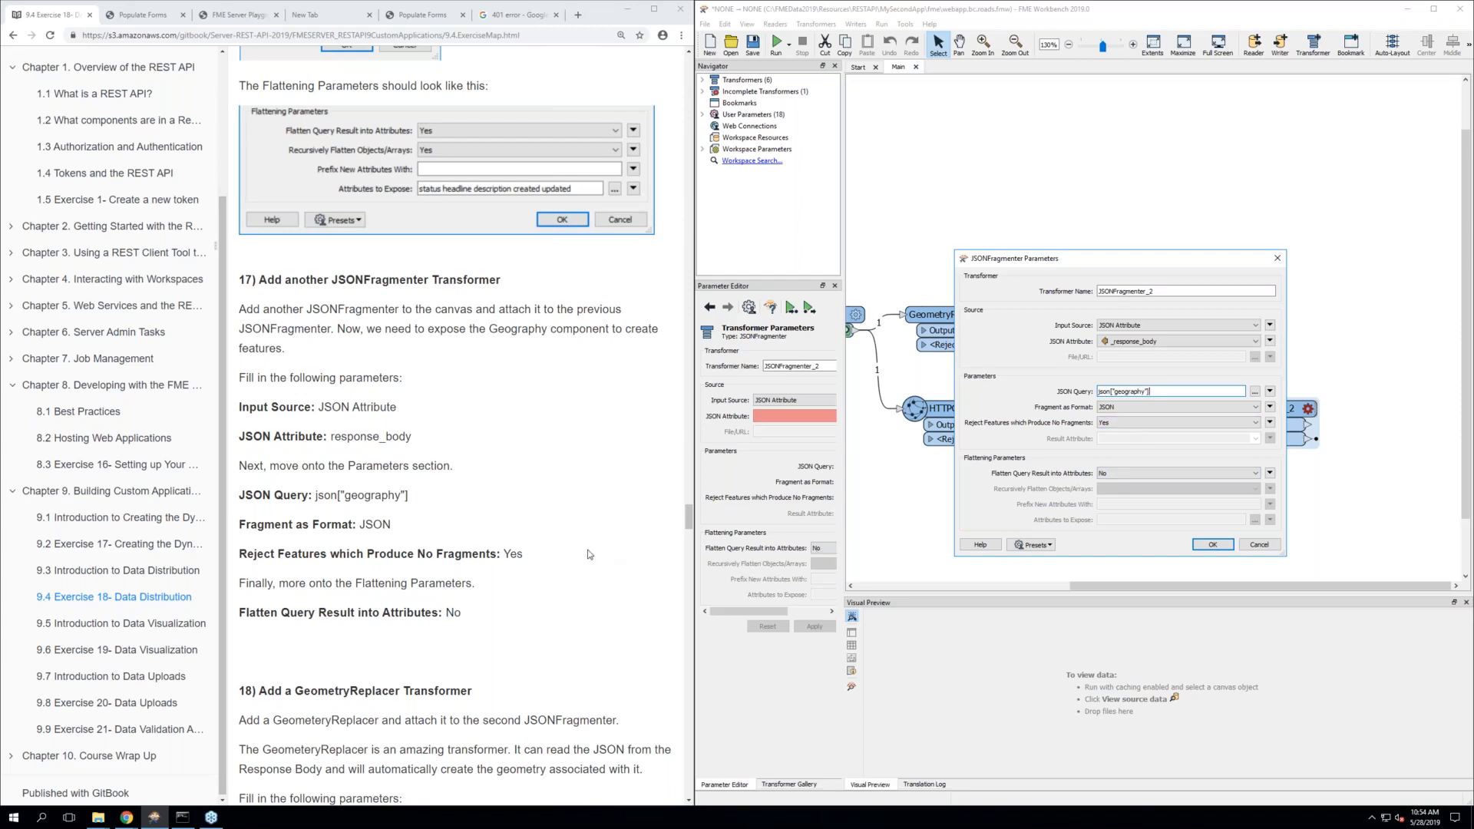
{"action": "scroll", "coordinate": [589, 554], "scroll_direction": "down", "scroll_amount": 1}
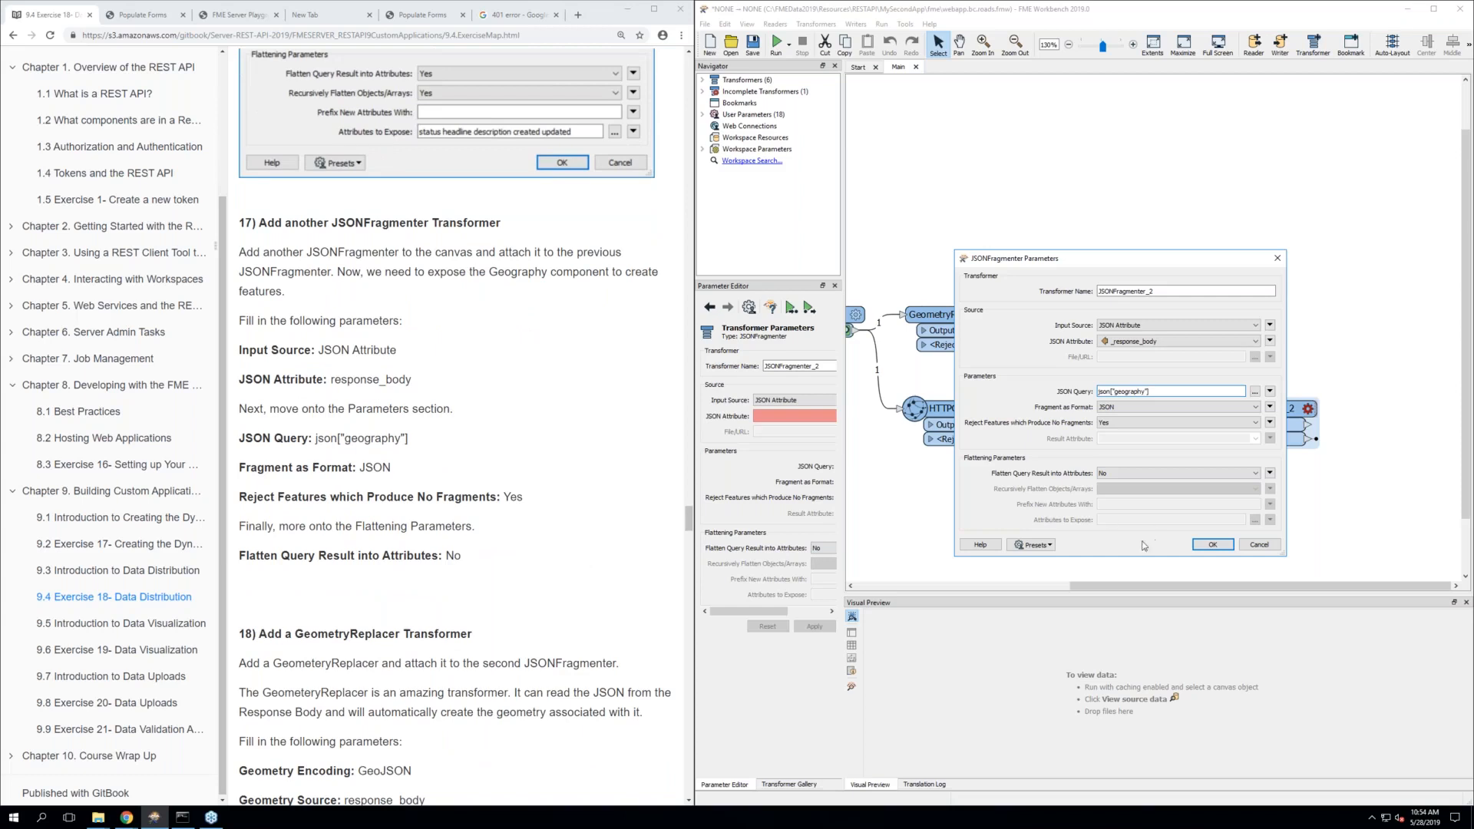
{"action": "left_click", "coordinate": [1212, 545]}
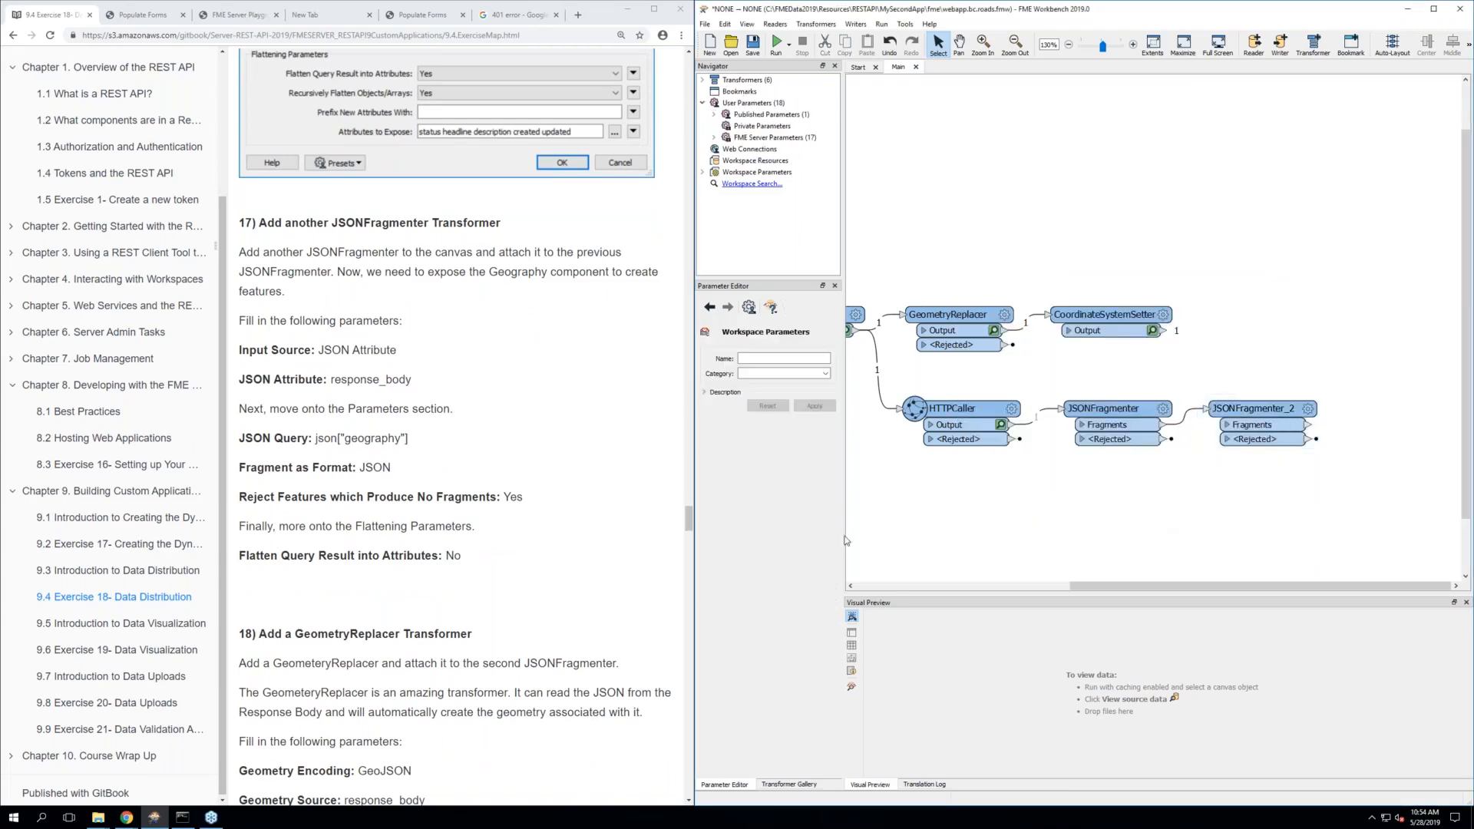
Add a GeometryReplacer transformer after the second JSONFragmenter and connect the Fragments output to it
{"action": "scroll", "coordinate": [472, 556], "scroll_direction": "down", "scroll_amount": 2}
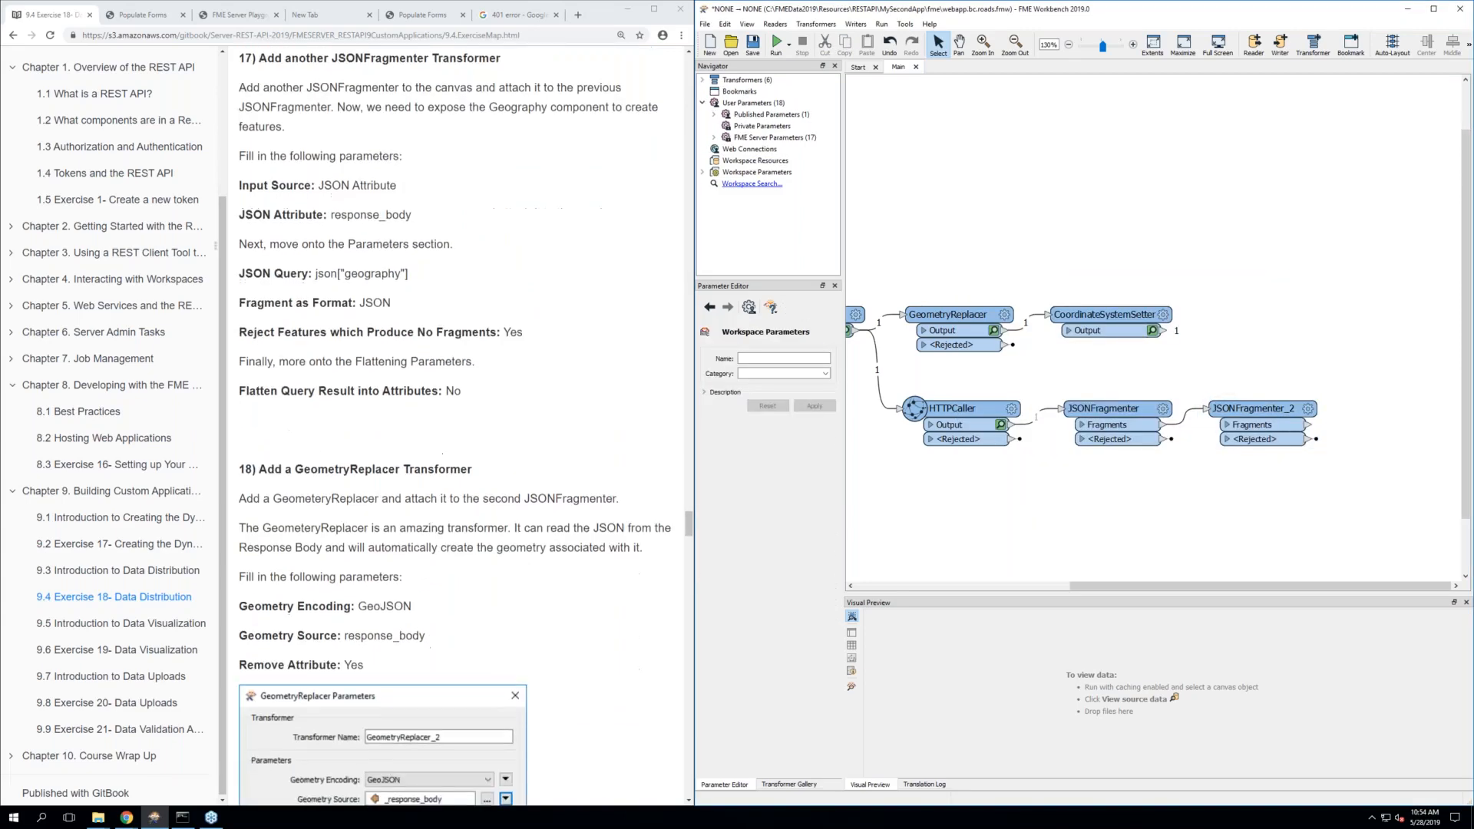
{"action": "scroll", "coordinate": [472, 557], "scroll_direction": "down", "scroll_amount": 1}
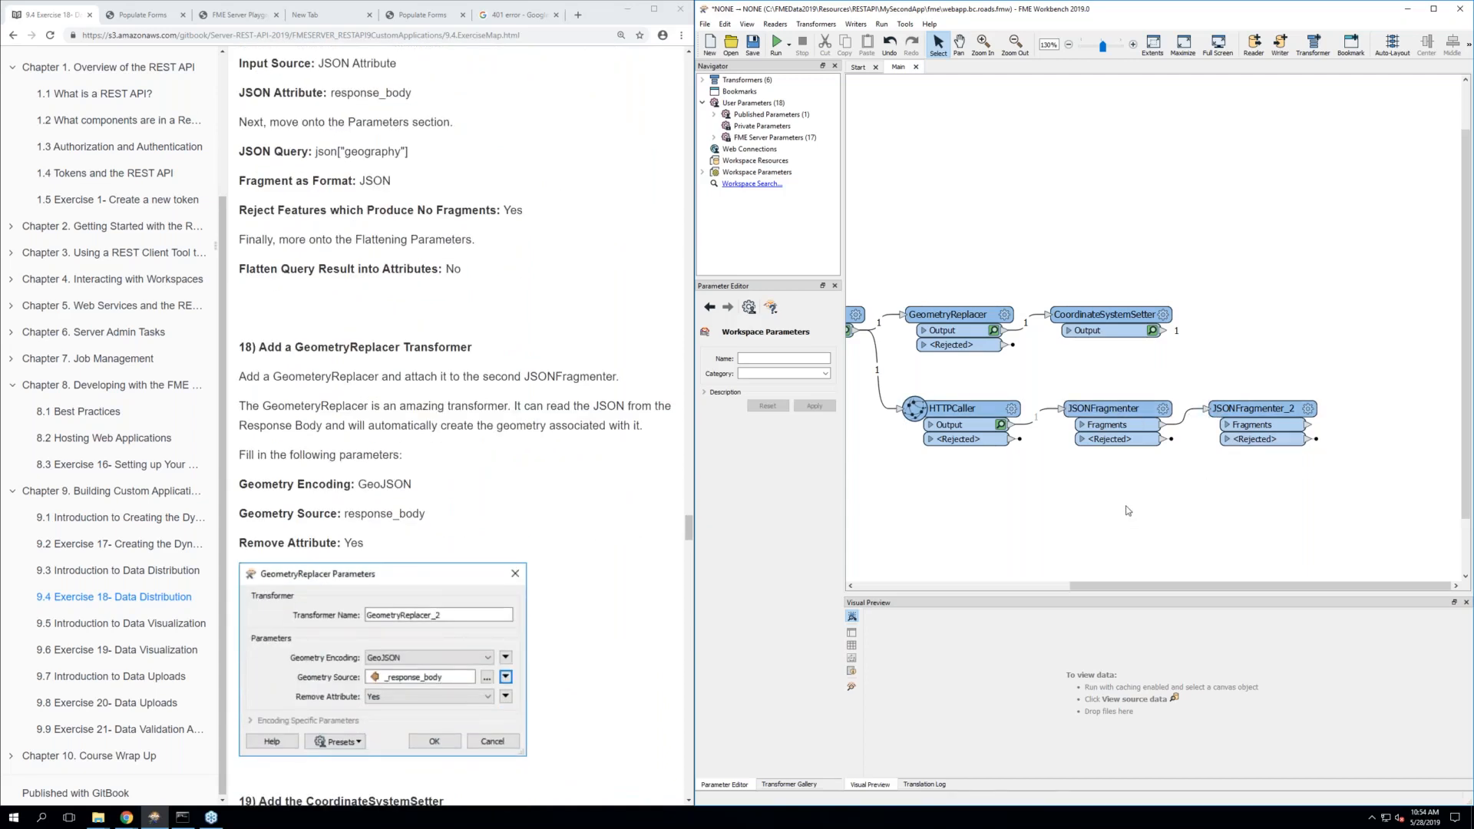
{"action": "type", "text": "geom"}
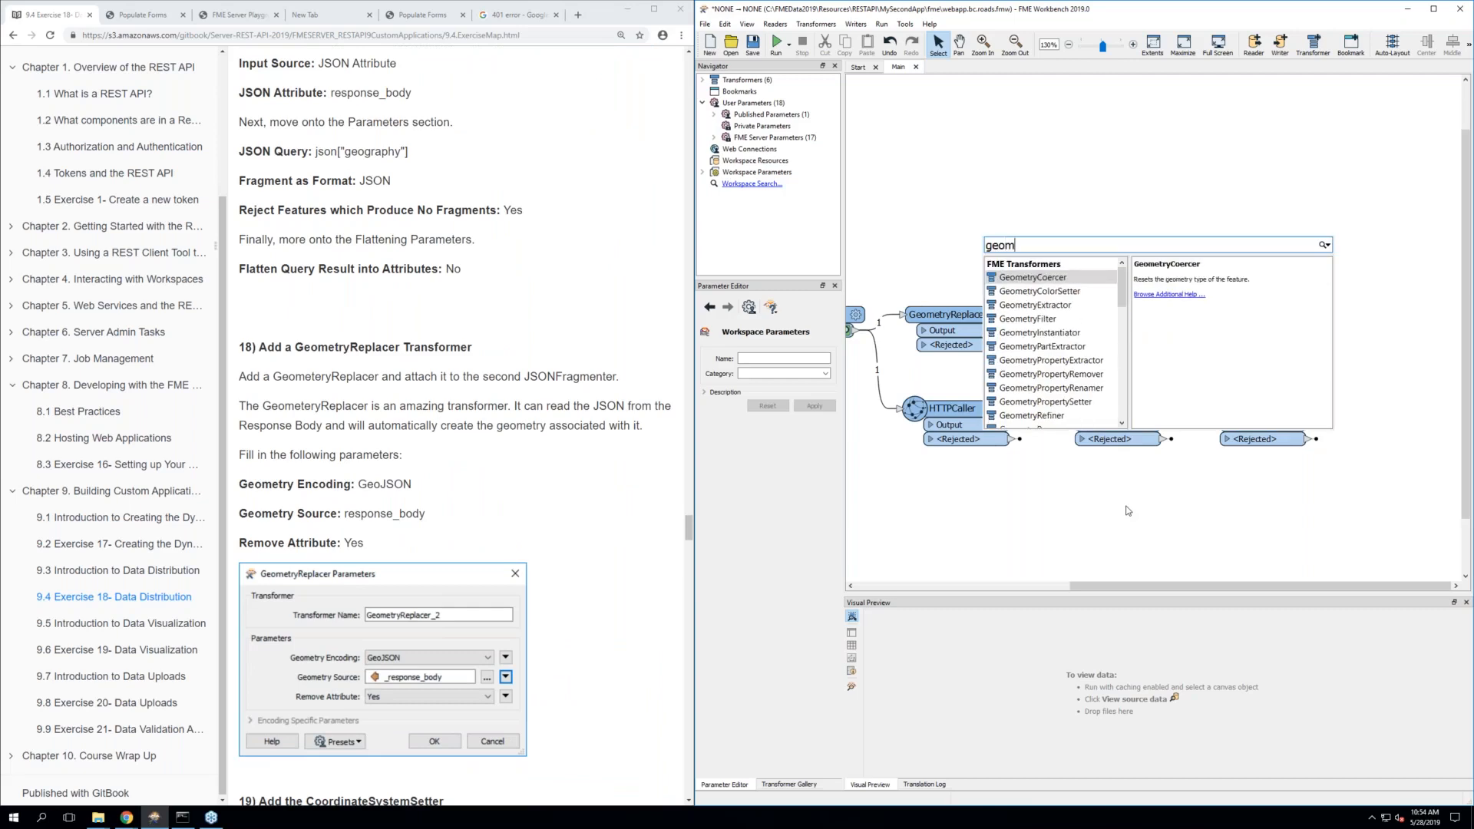
{"action": "type", "text": "etryre"}
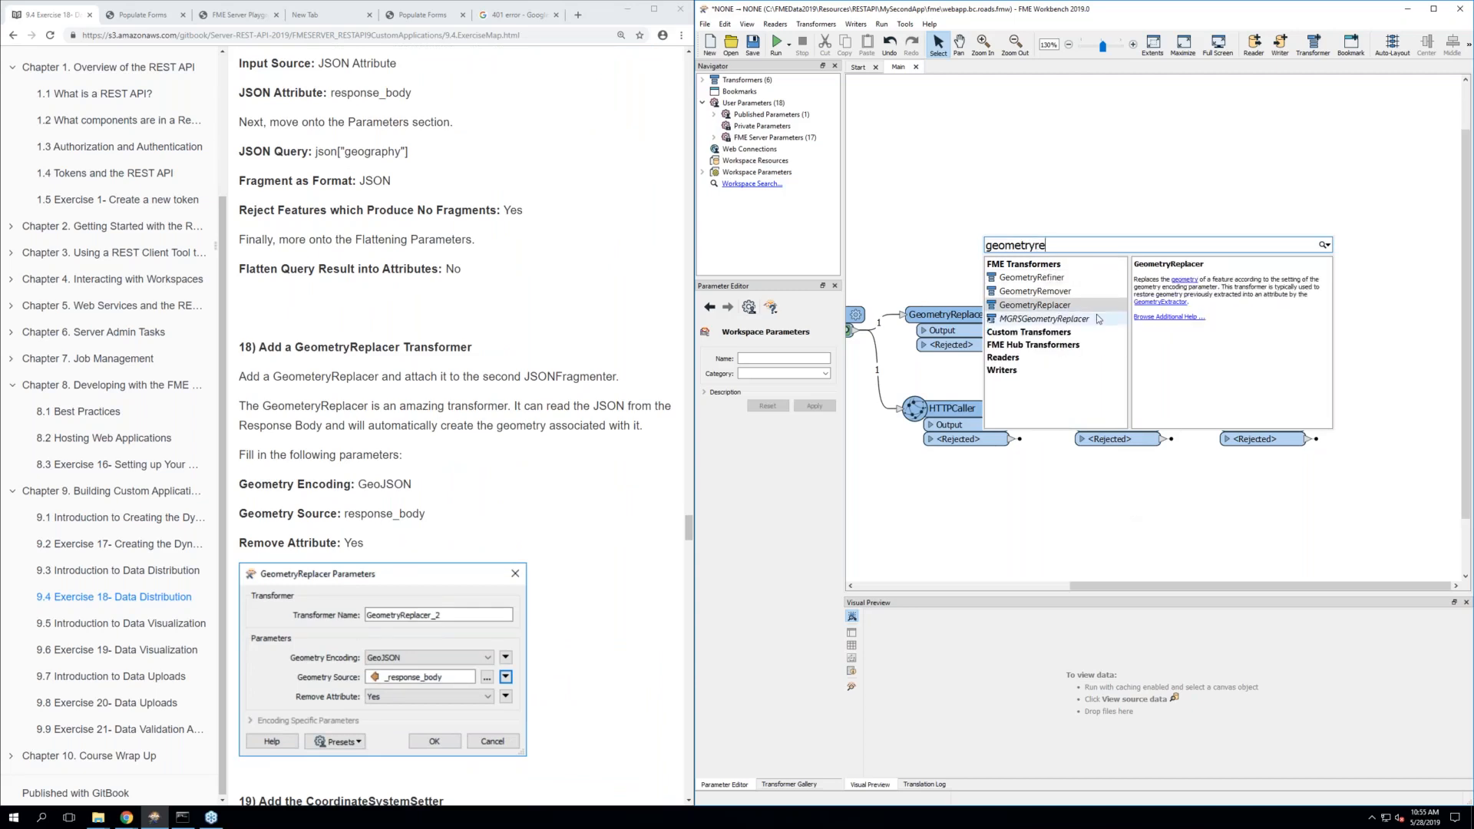
{"action": "double_click", "coordinate": [1059, 304]}
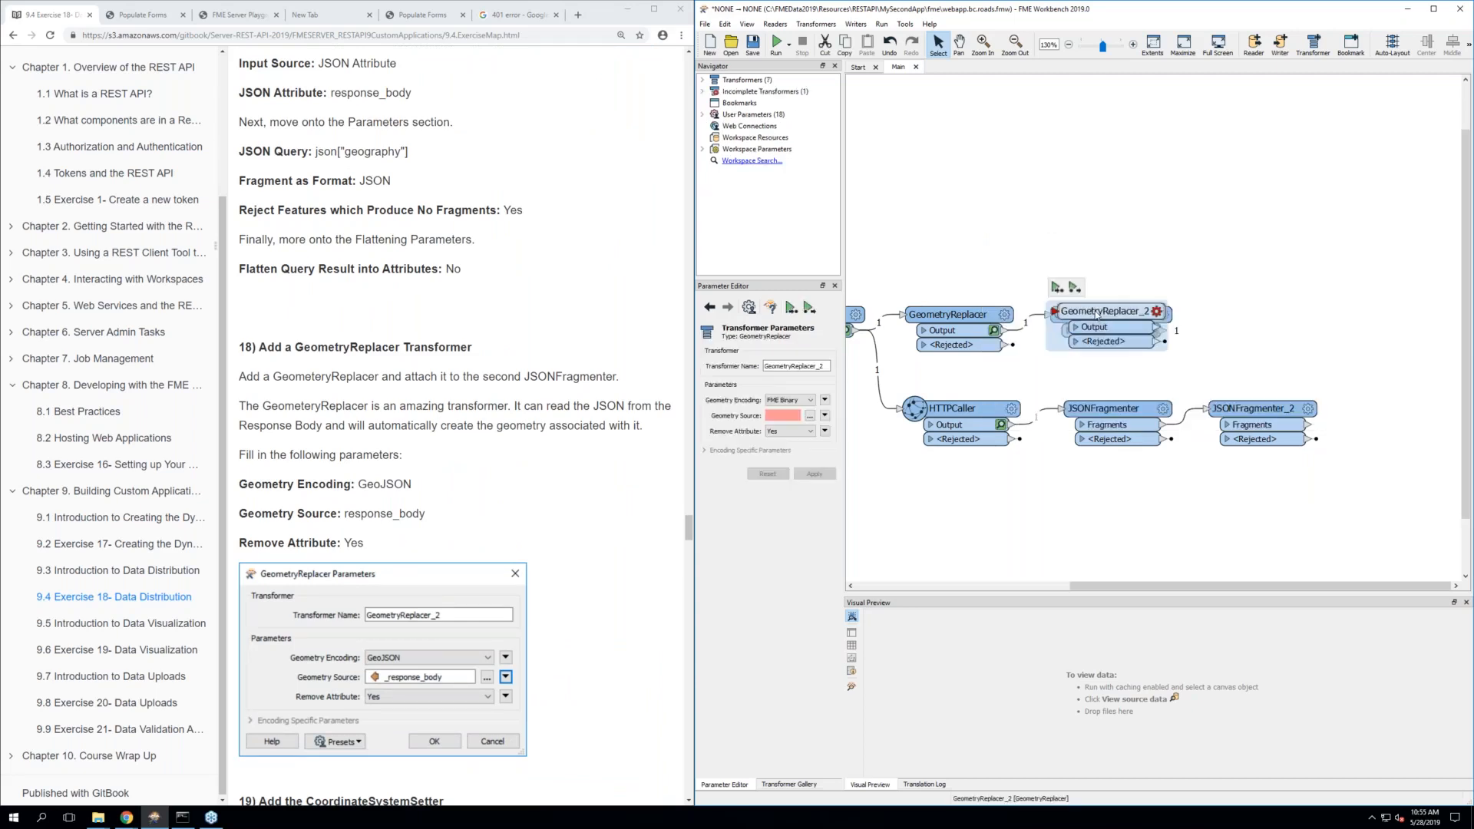
{"action": "left_click_drag", "start_coordinate": [1113, 310], "coordinate": [1402, 406]}
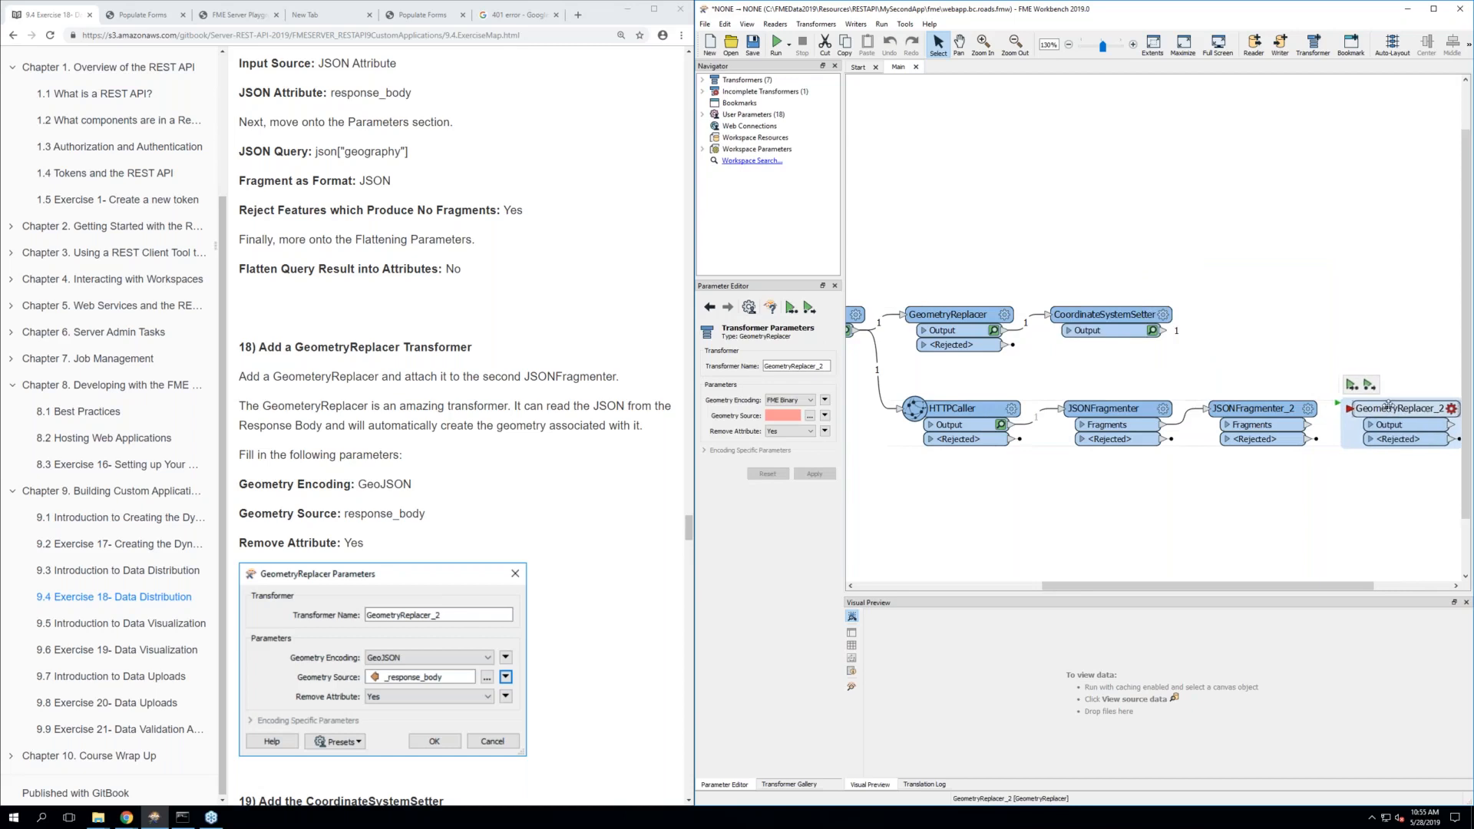
{"action": "left_click_drag", "start_coordinate": [1308, 424], "coordinate": [1349, 408]}
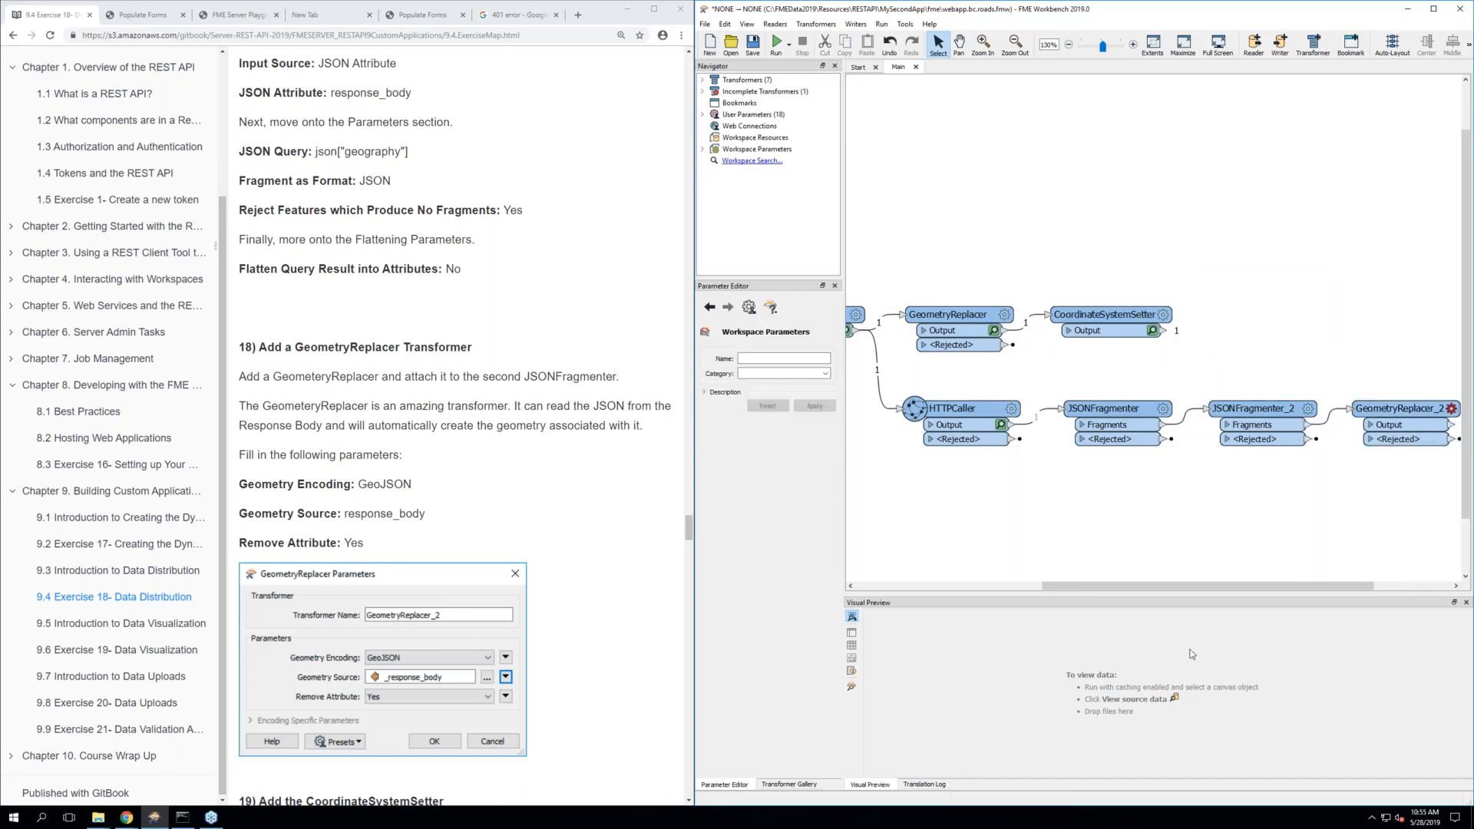
Configure the new GeometryReplacer with GeoJSON geometry encoding and the _response_body attribute as geometry source
{"action": "left_click_drag", "start_coordinate": [1157, 585], "coordinate": [1233, 581]}
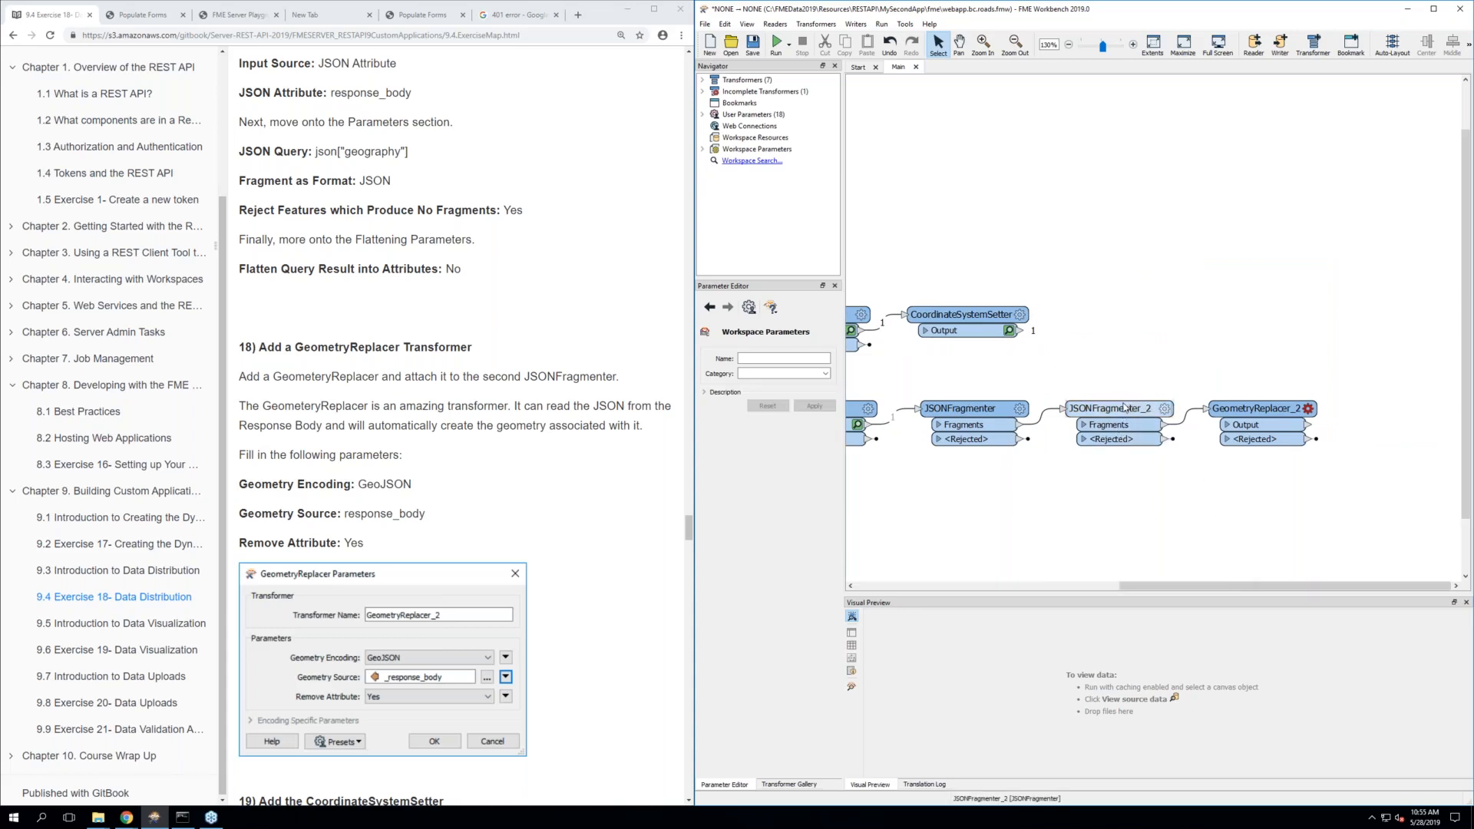
{"action": "mouse_move", "coordinate": [1125, 413]}
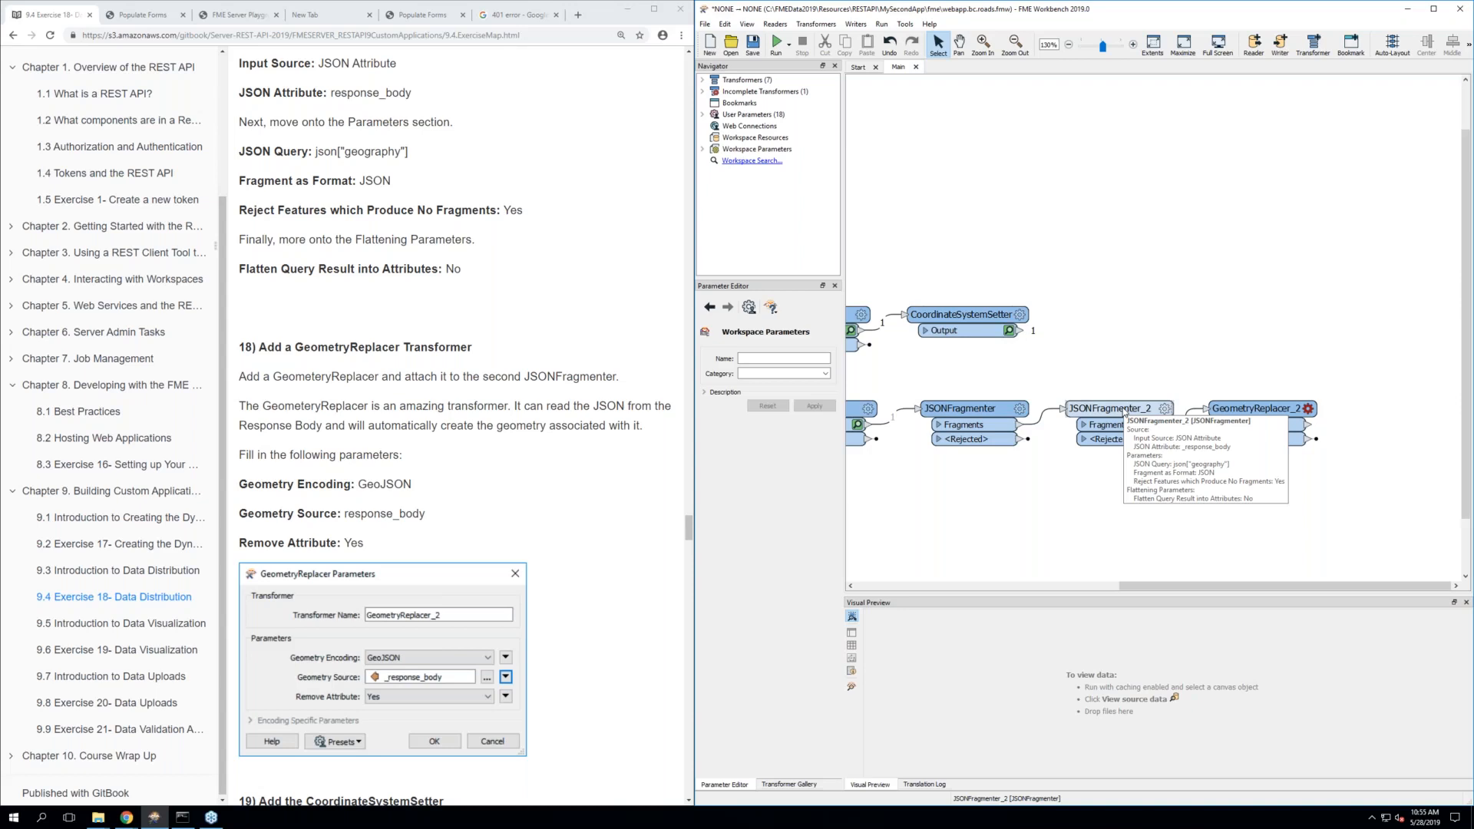
{"action": "left_click", "coordinate": [1309, 410]}
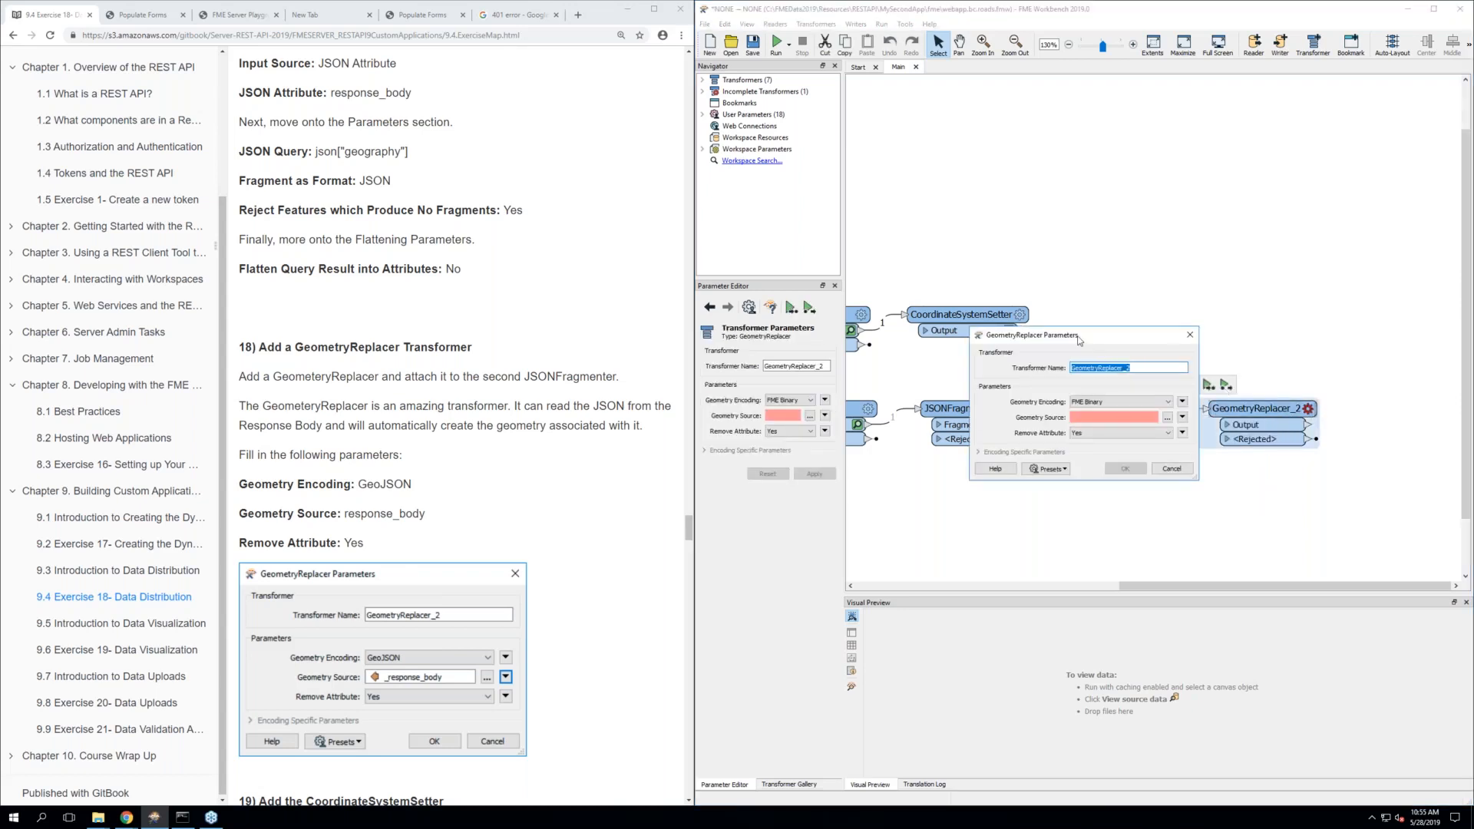
{"action": "left_click_drag", "start_coordinate": [1069, 340], "coordinate": [991, 347]}
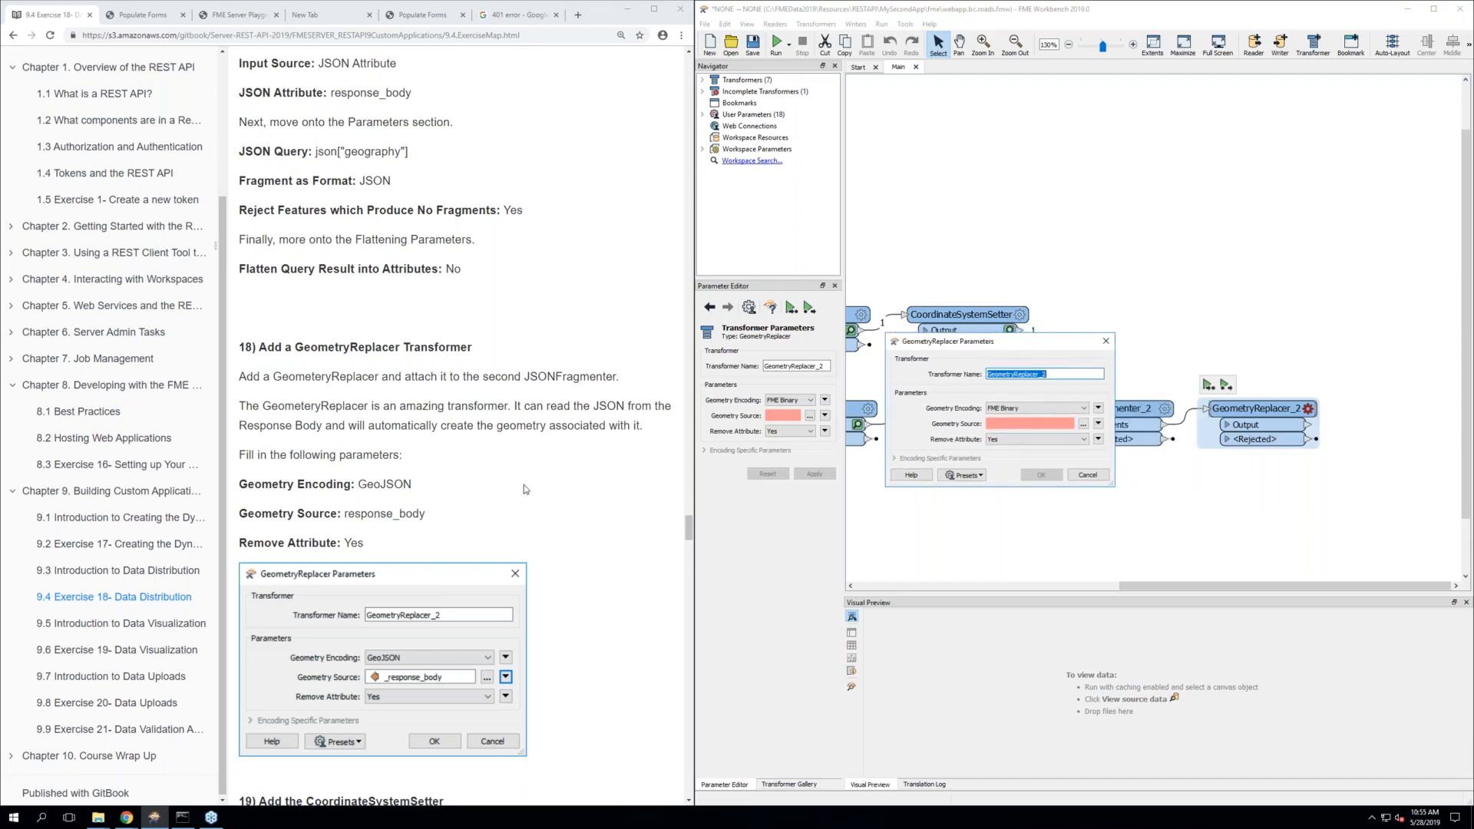
{"action": "scroll", "coordinate": [523, 485], "scroll_direction": "down", "scroll_amount": 1}
{"action": "scroll", "coordinate": [524, 485], "scroll_direction": "down", "scroll_amount": 1}
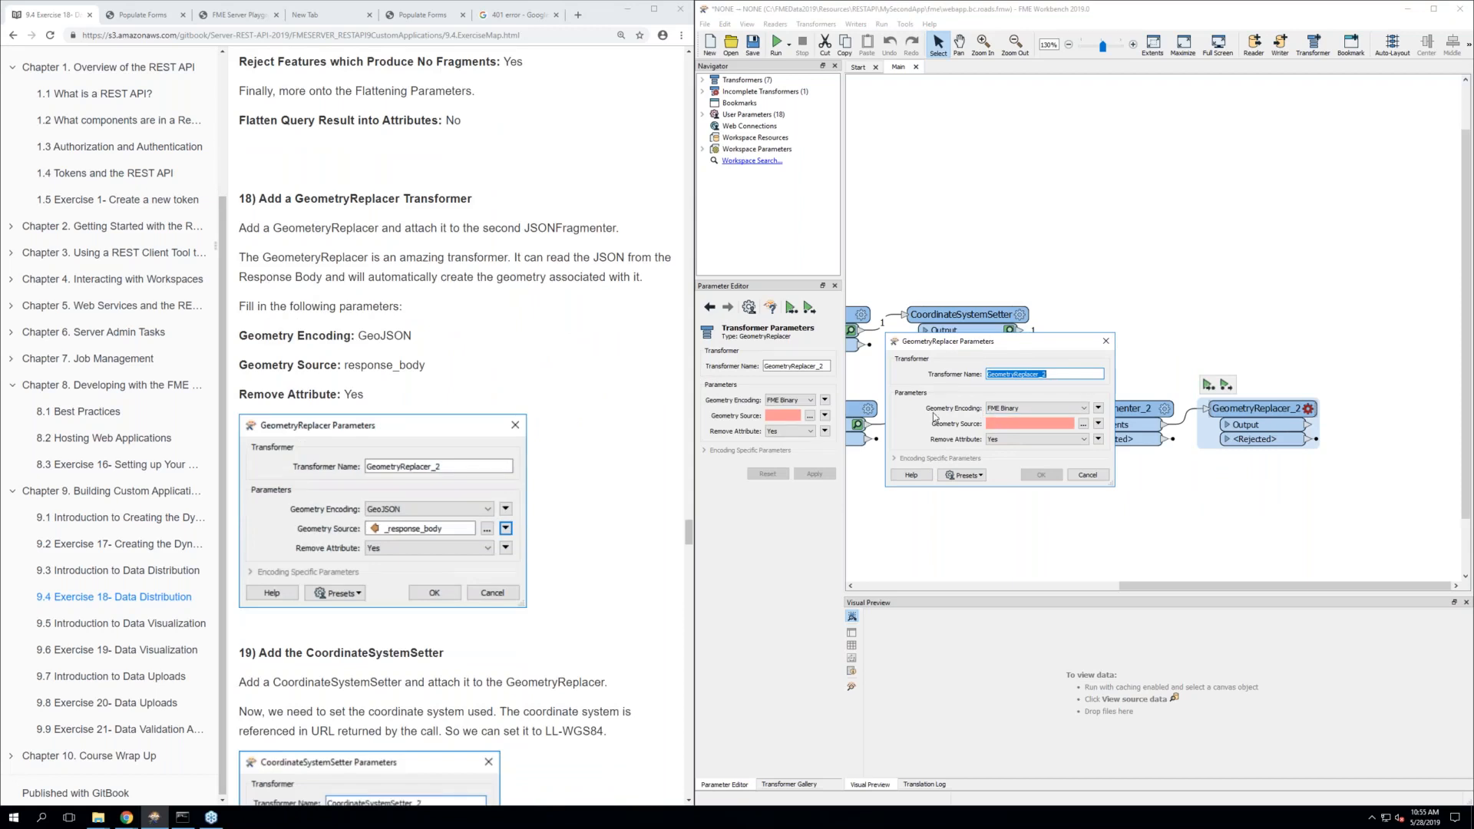
{"action": "left_click", "coordinate": [1033, 410]}
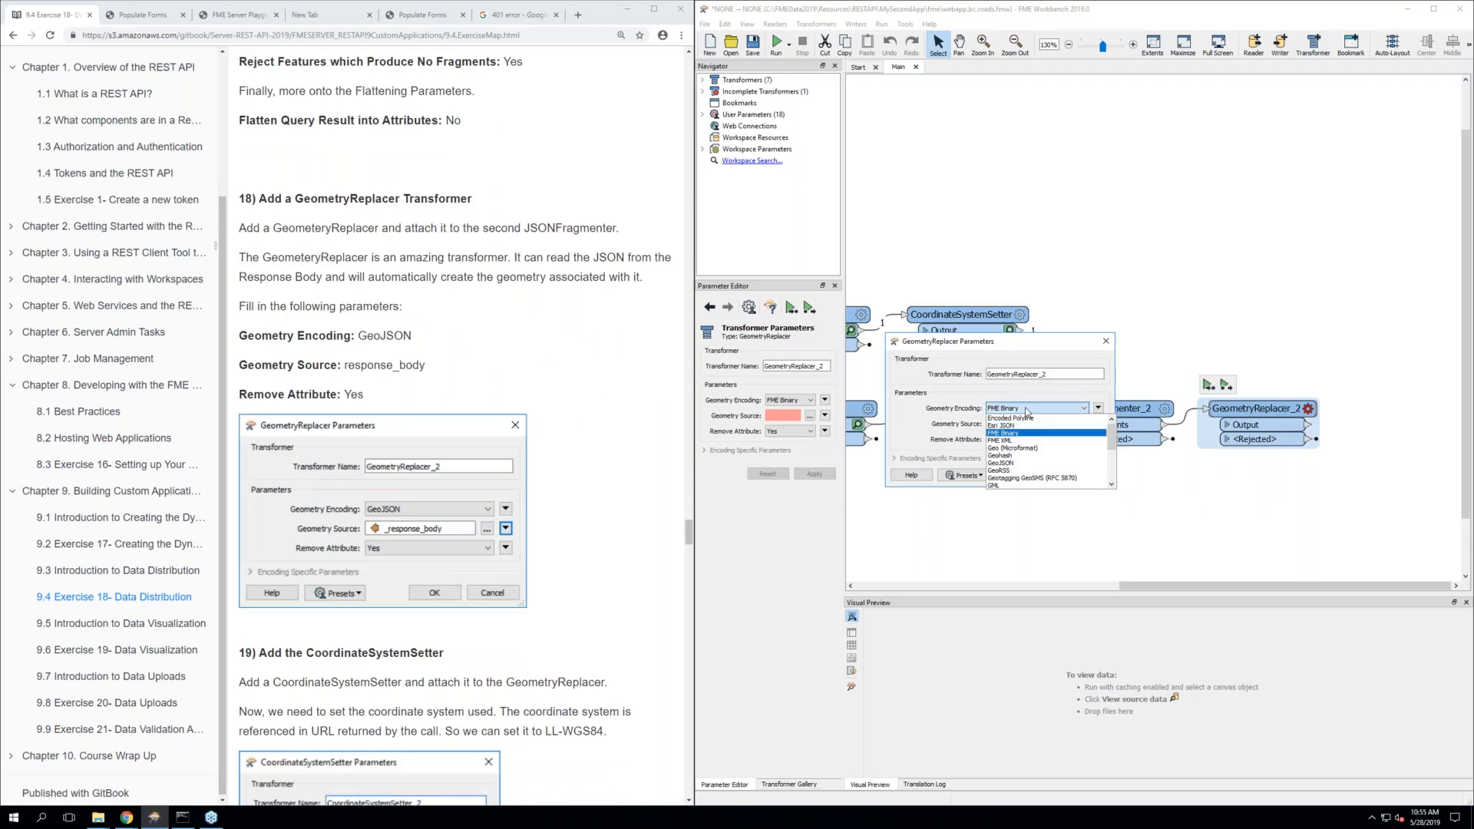
{"action": "left_click", "coordinate": [1018, 464]}
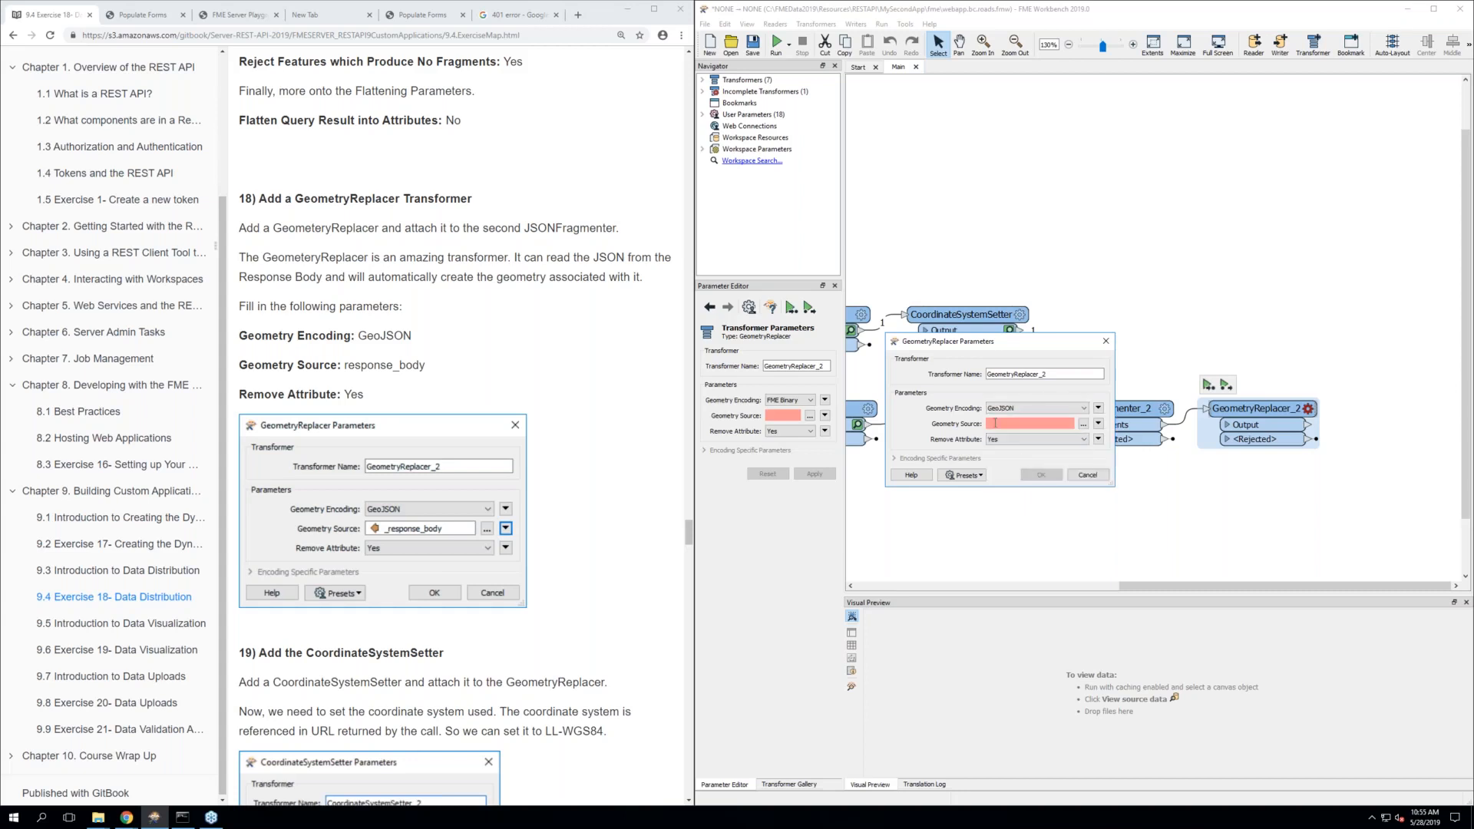
{"action": "left_click", "coordinate": [1098, 424]}
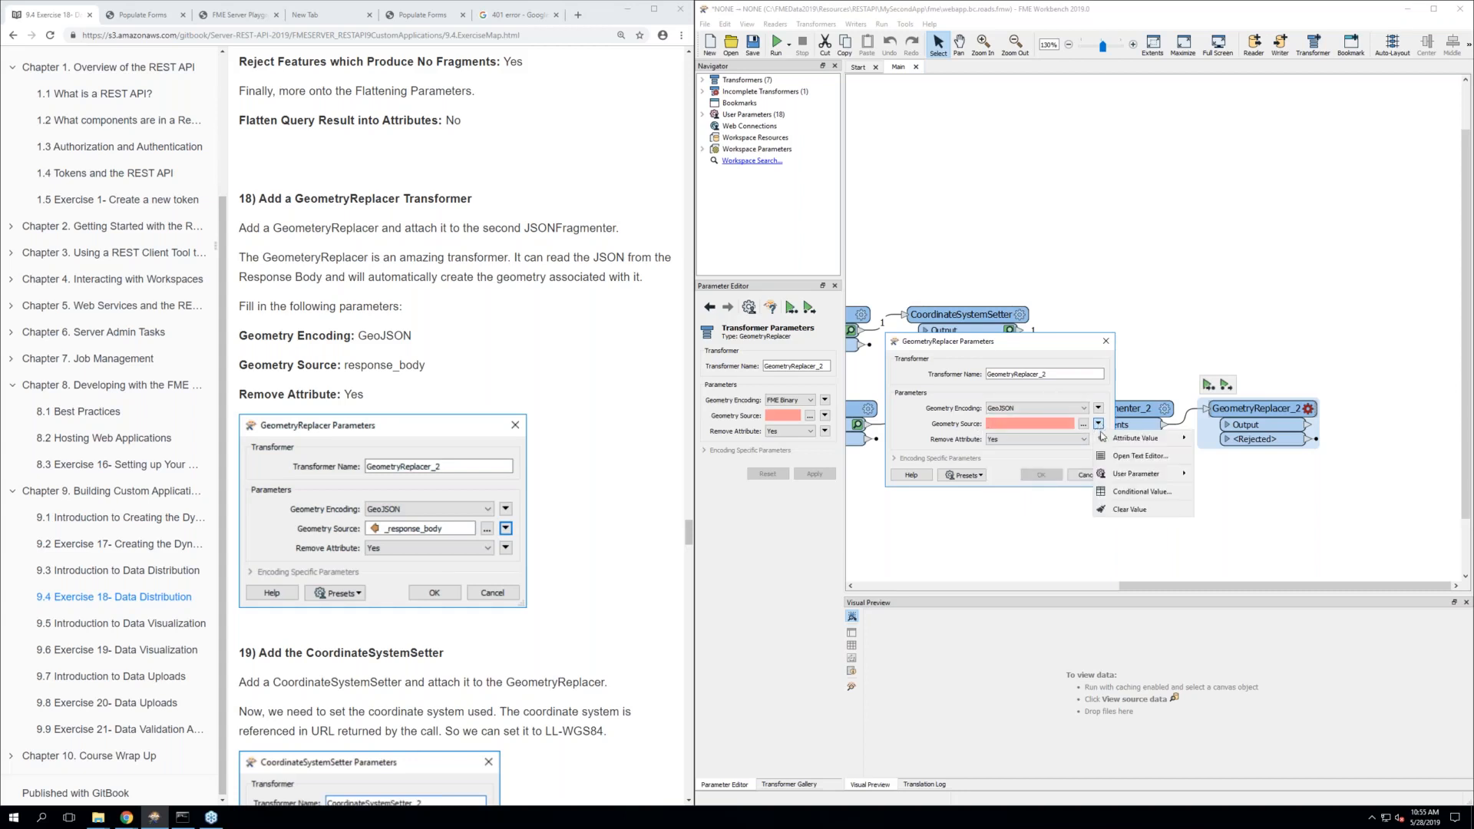
{"action": "mouse_move", "coordinate": [1113, 442]}
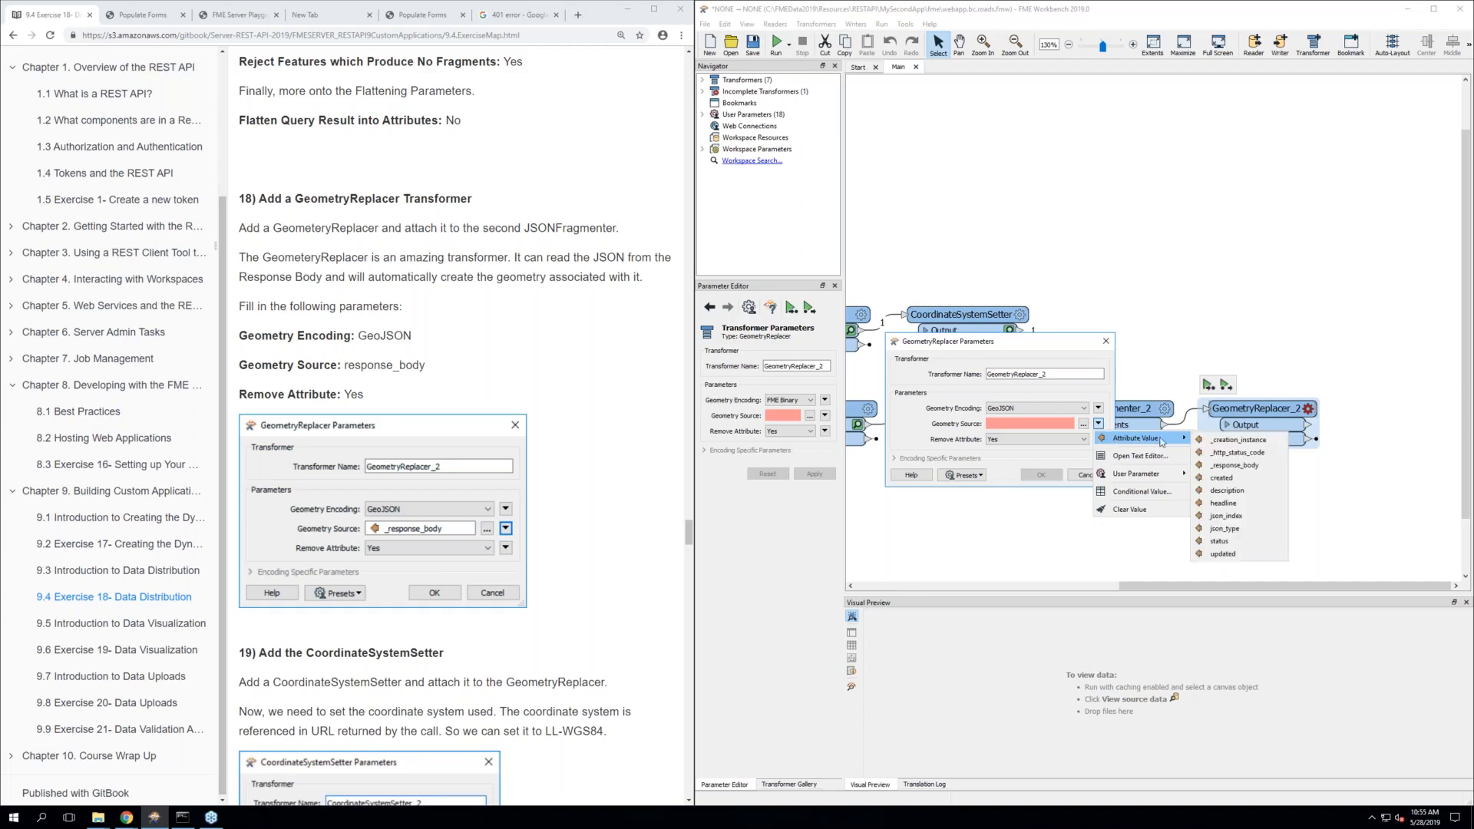
{"action": "left_click", "coordinate": [1223, 466]}
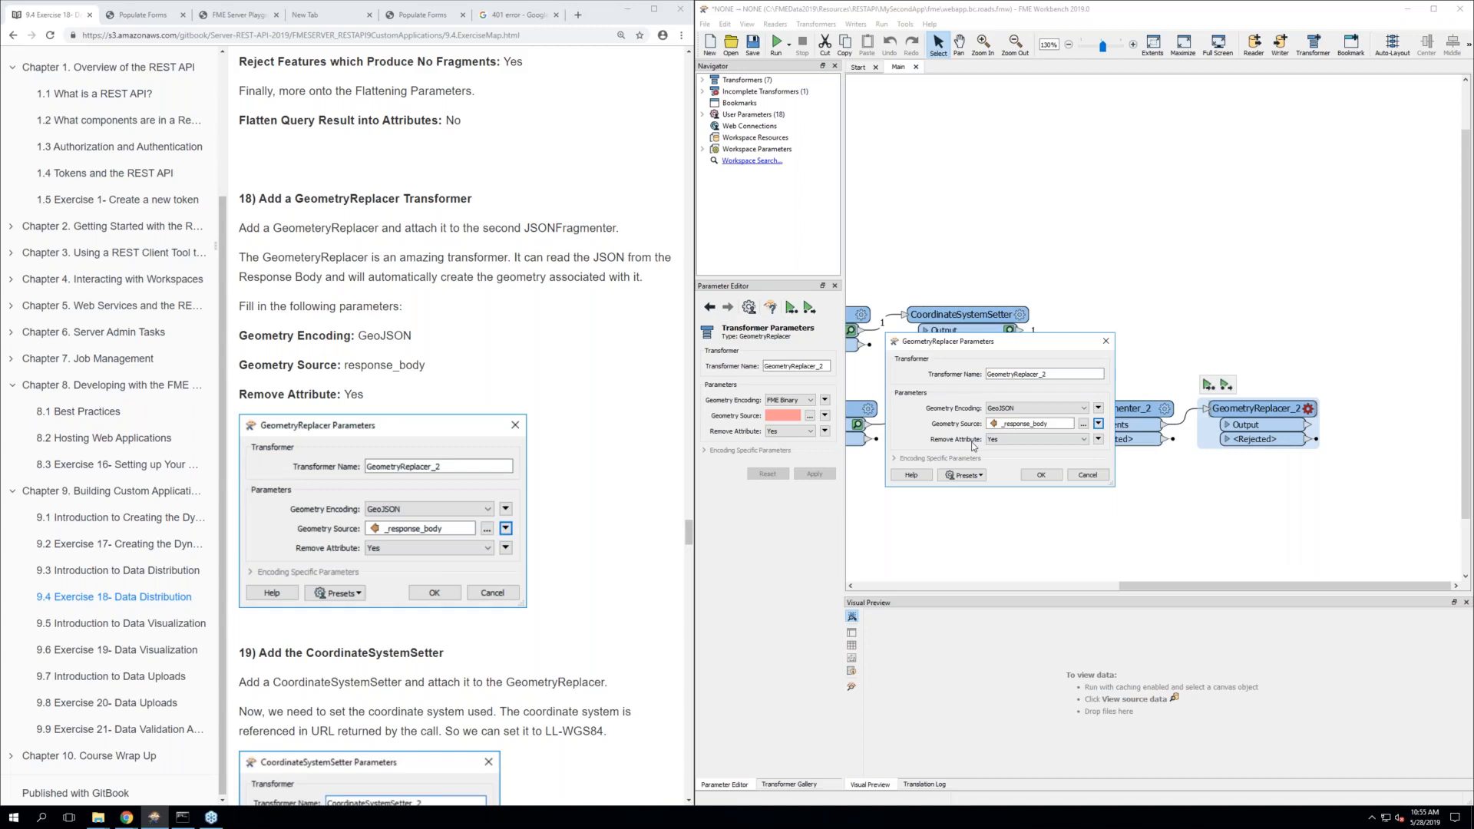
{"action": "left_click", "coordinate": [1041, 475]}
Add a CoordinateSystemSetter transformer after the second GeometryReplacer and connect the replacer's Output port to it
{"action": "scroll", "coordinate": [563, 522], "scroll_direction": "down", "scroll_amount": 3}
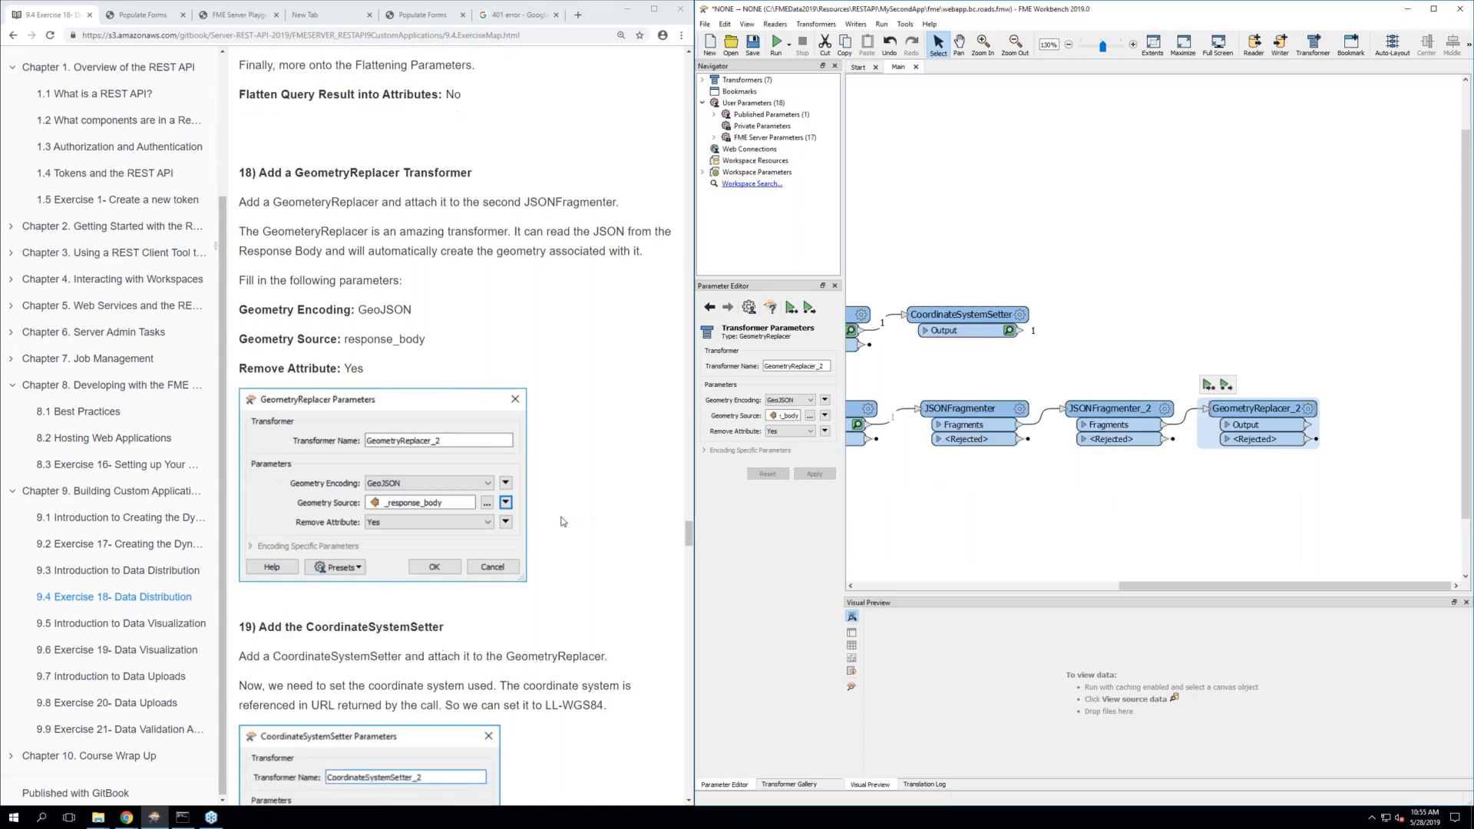
{"action": "scroll", "coordinate": [562, 522], "scroll_direction": "down", "scroll_amount": 1}
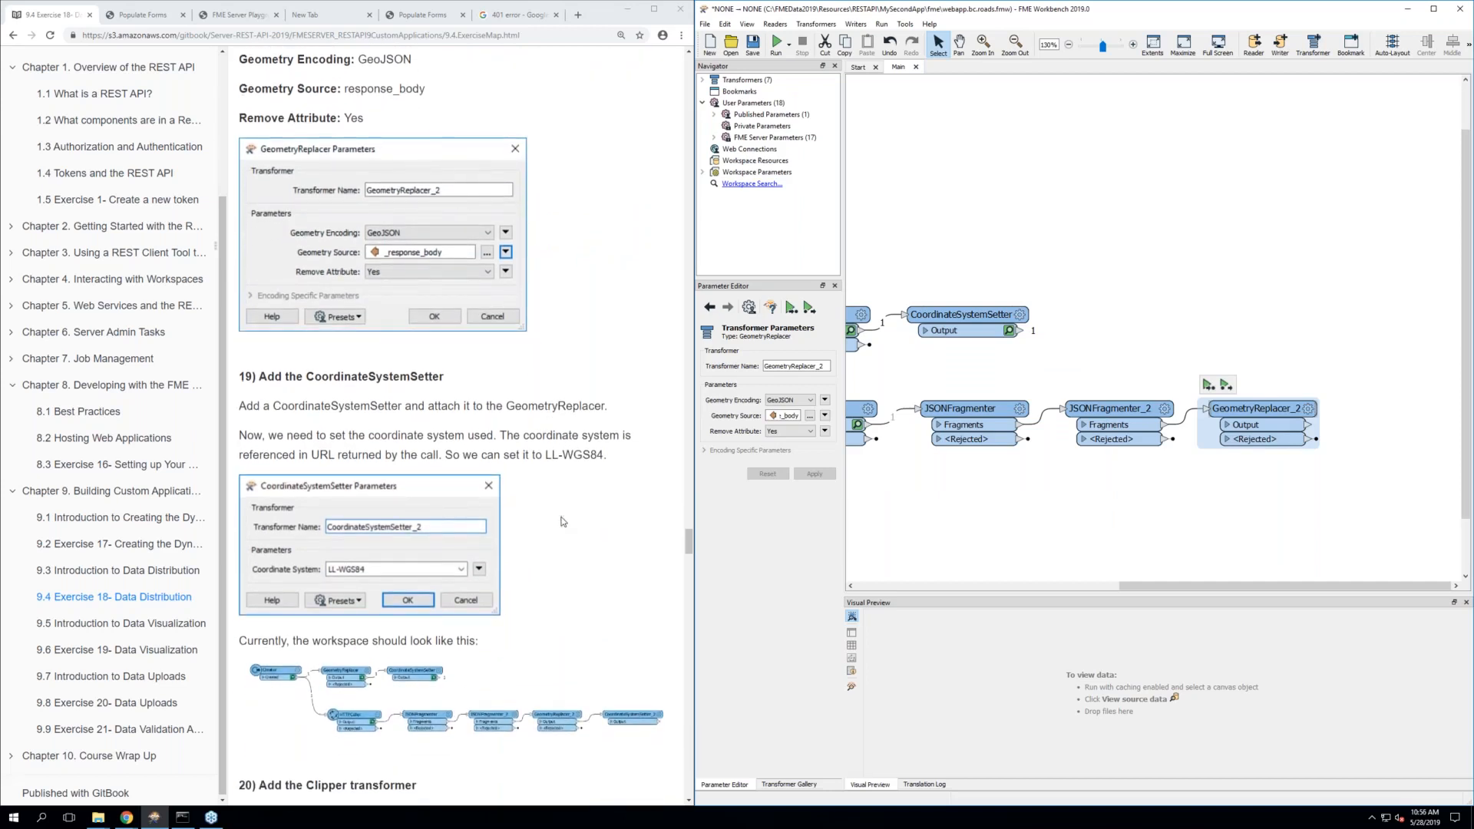
{"action": "scroll", "coordinate": [563, 521], "scroll_direction": "down", "scroll_amount": 2}
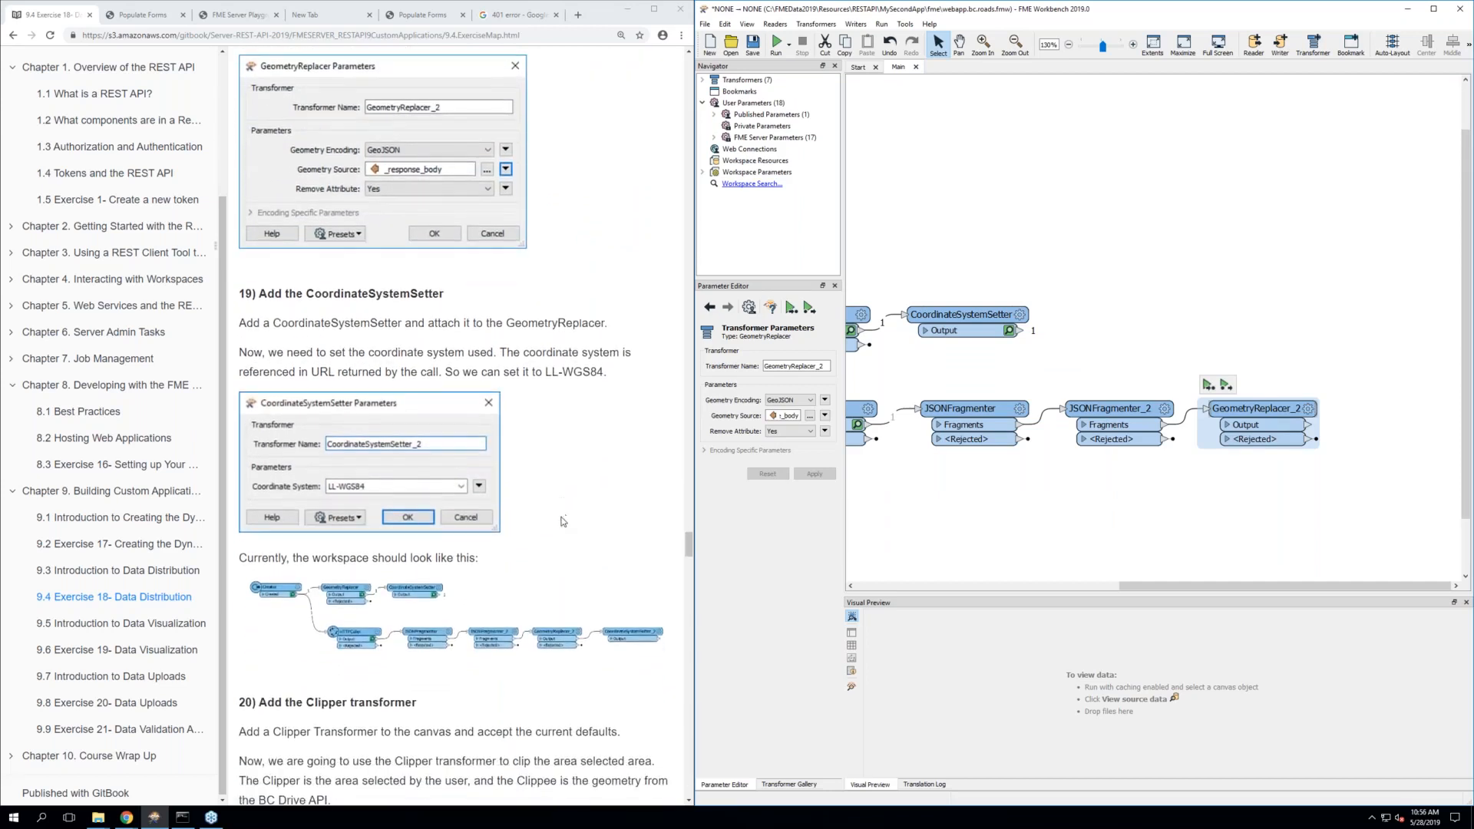
{"action": "left_click", "coordinate": [1009, 494]}
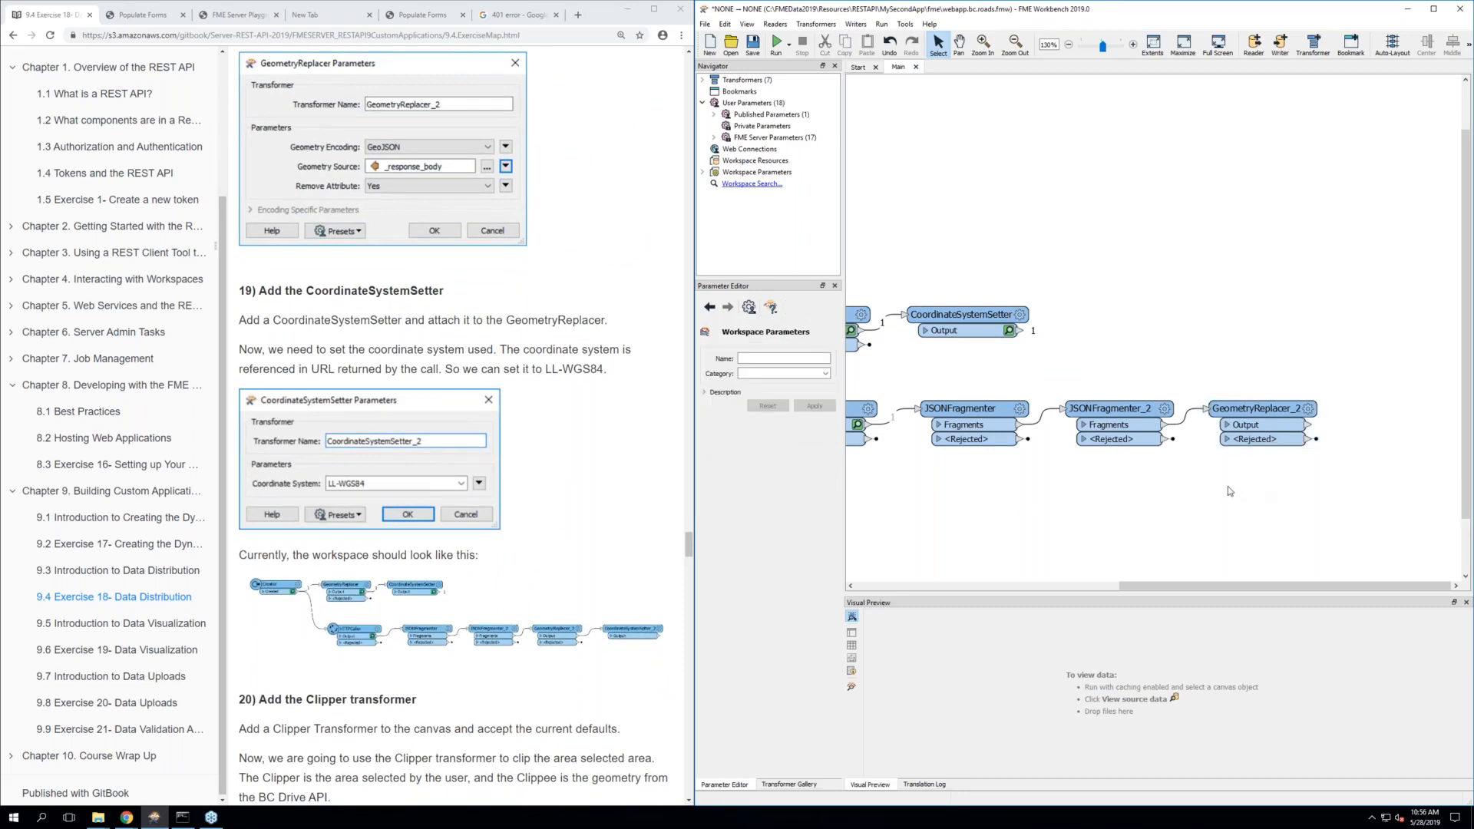
{"action": "type", "text": "coo"}
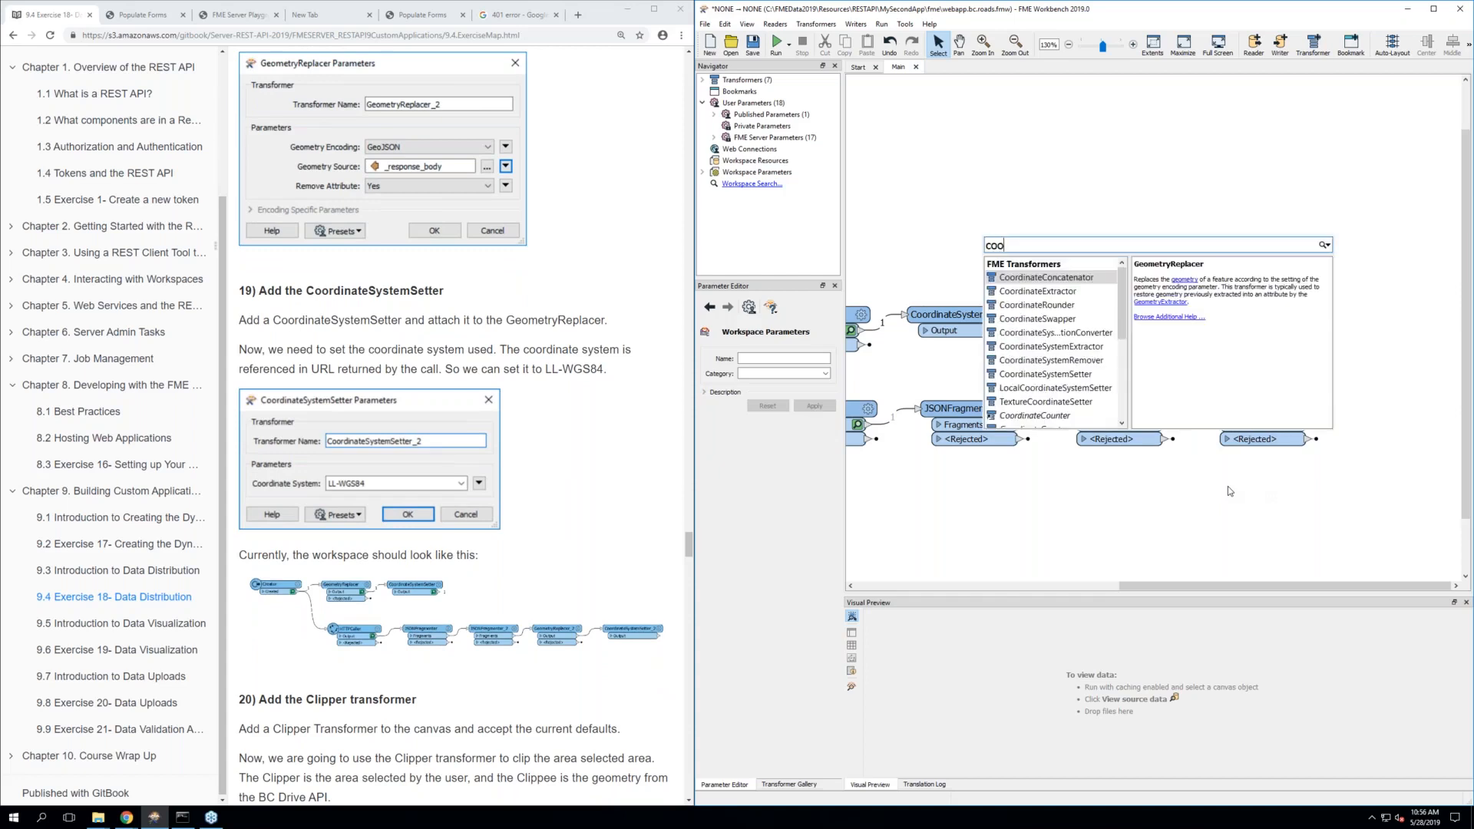
{"action": "type", "text": "rdinate"}
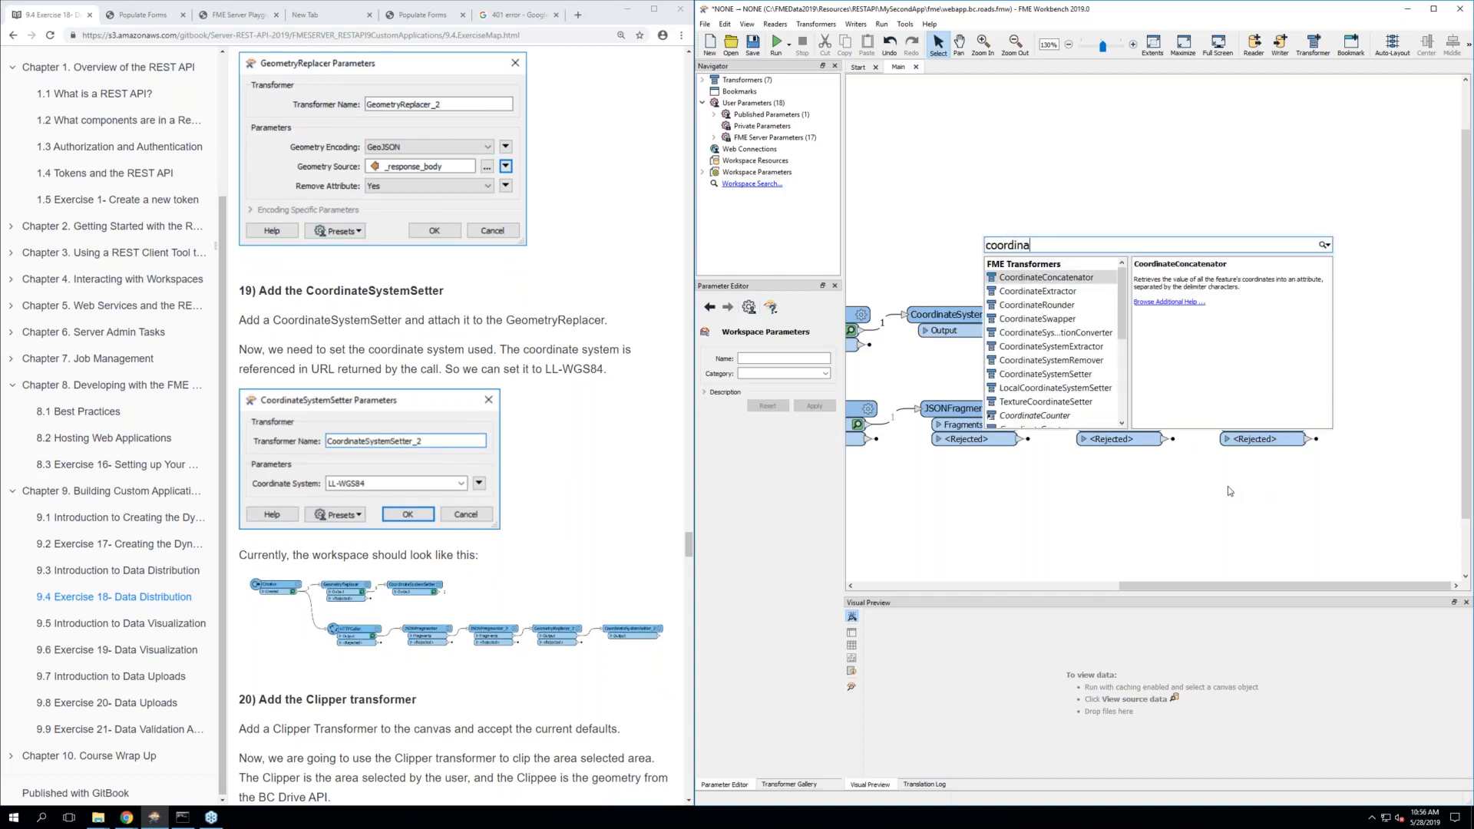
{"action": "double_click", "coordinate": [1090, 376]}
{"action": "left_click_drag", "start_coordinate": [1112, 383], "coordinate": [1398, 408]}
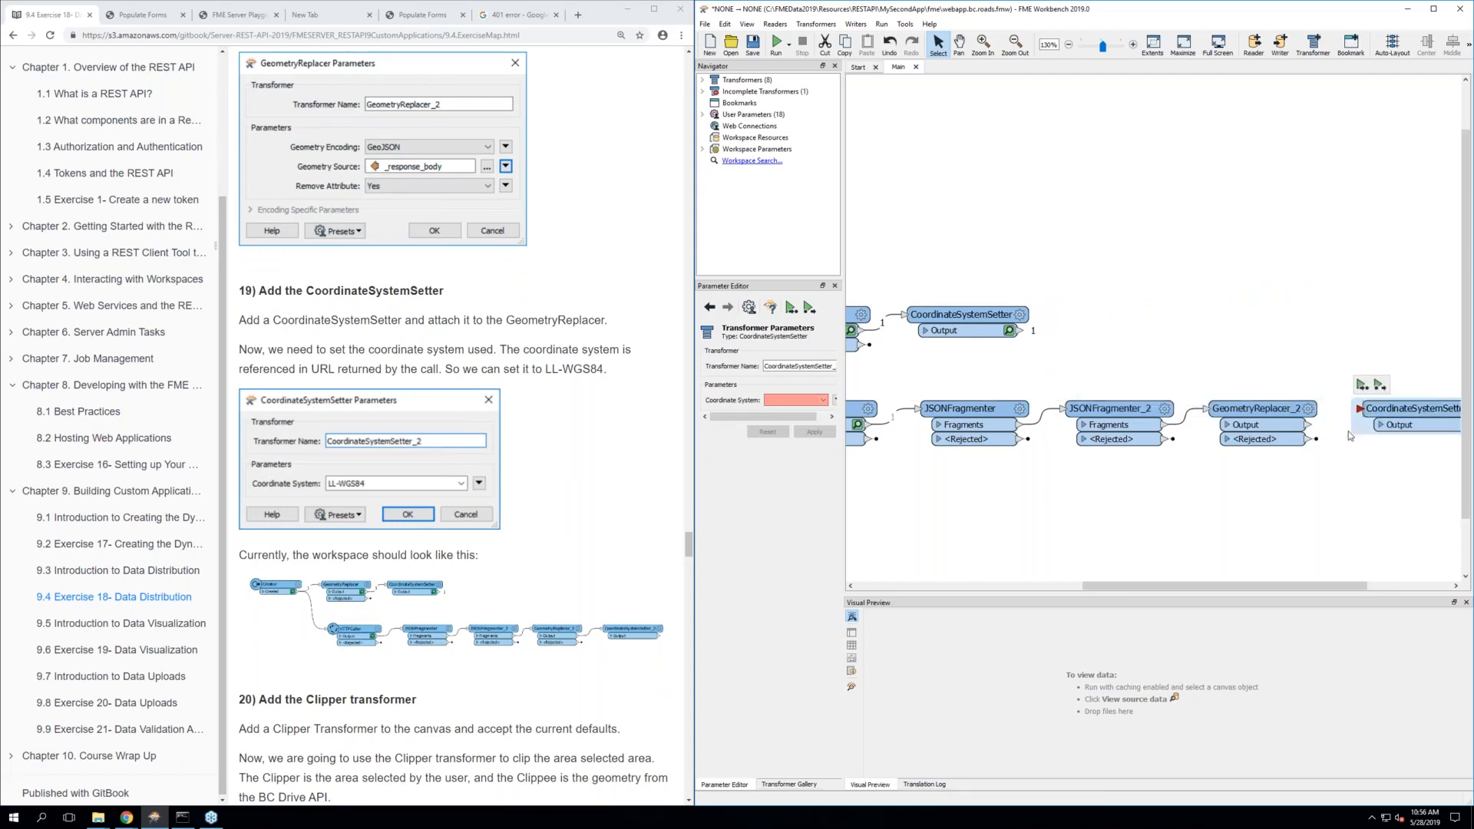
{"action": "left_click_drag", "start_coordinate": [1310, 430], "coordinate": [1358, 409]}
Set the new CoordinateSystemSetter's coordinate system to LL-WGS84 and accept its parameters
{"action": "left_click_drag", "start_coordinate": [1203, 585], "coordinate": [1291, 580]}
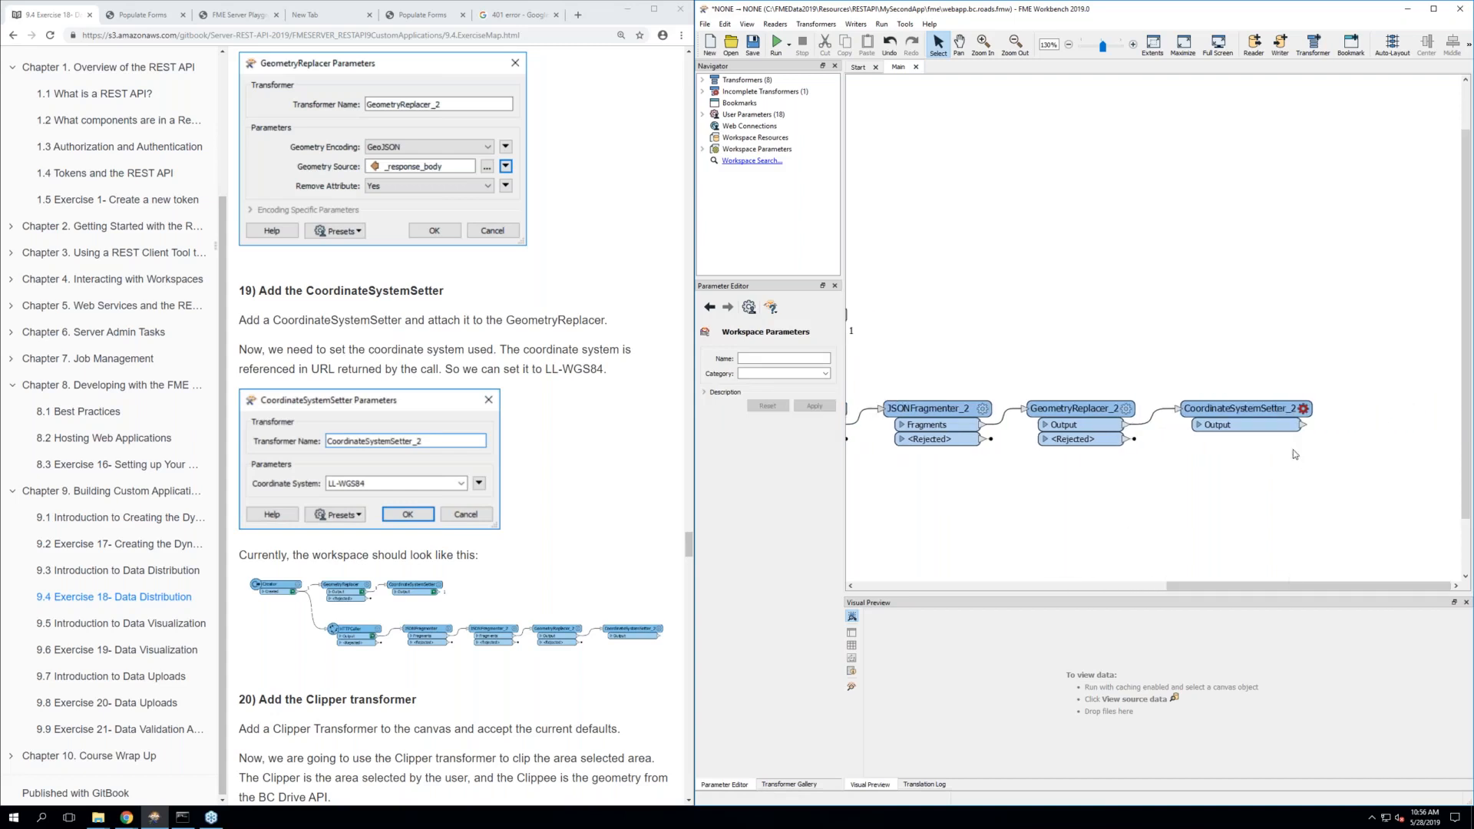
{"action": "left_click", "coordinate": [1301, 409]}
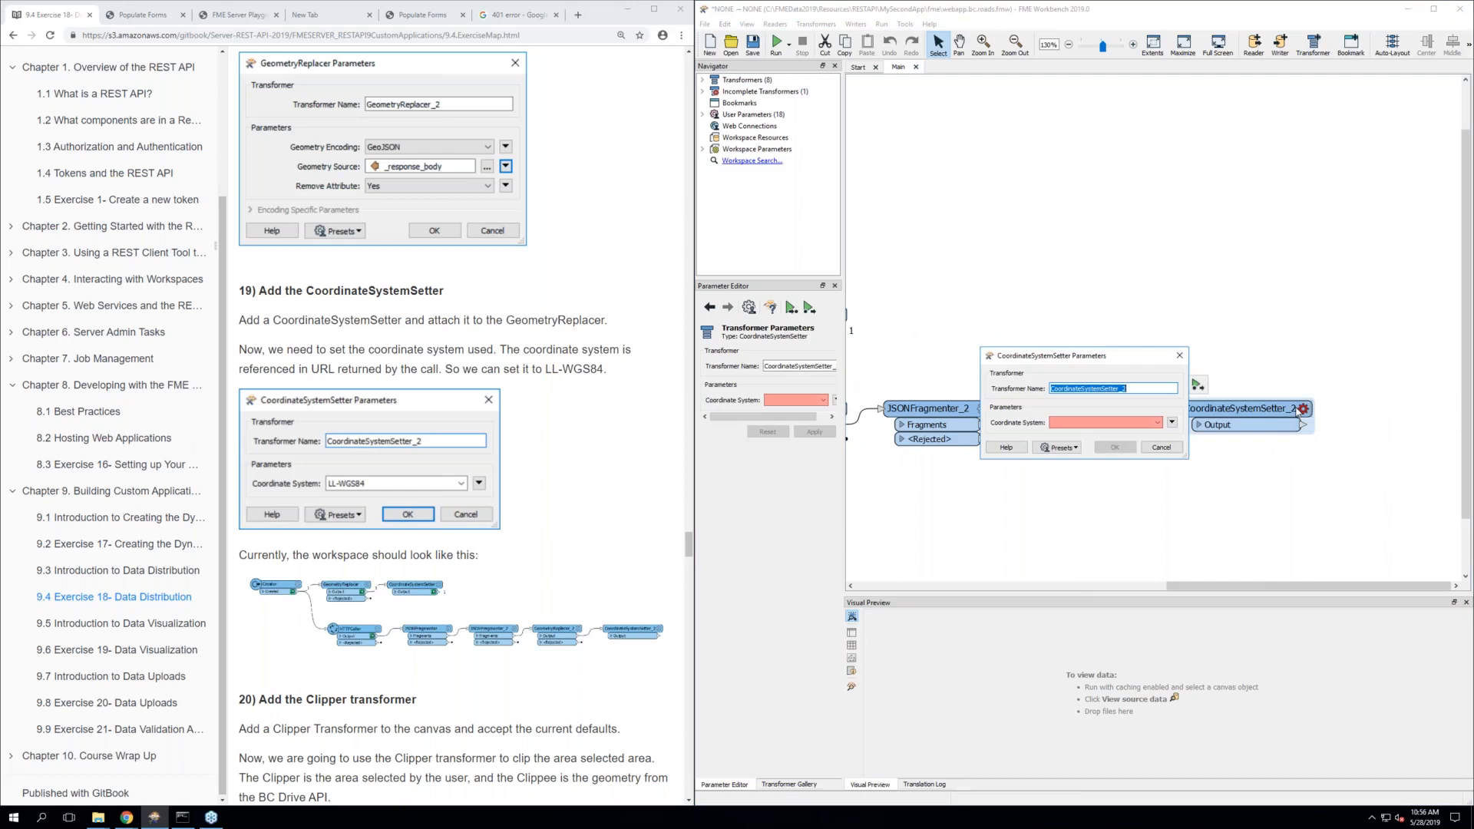
{"action": "left_click", "coordinate": [1159, 423]}
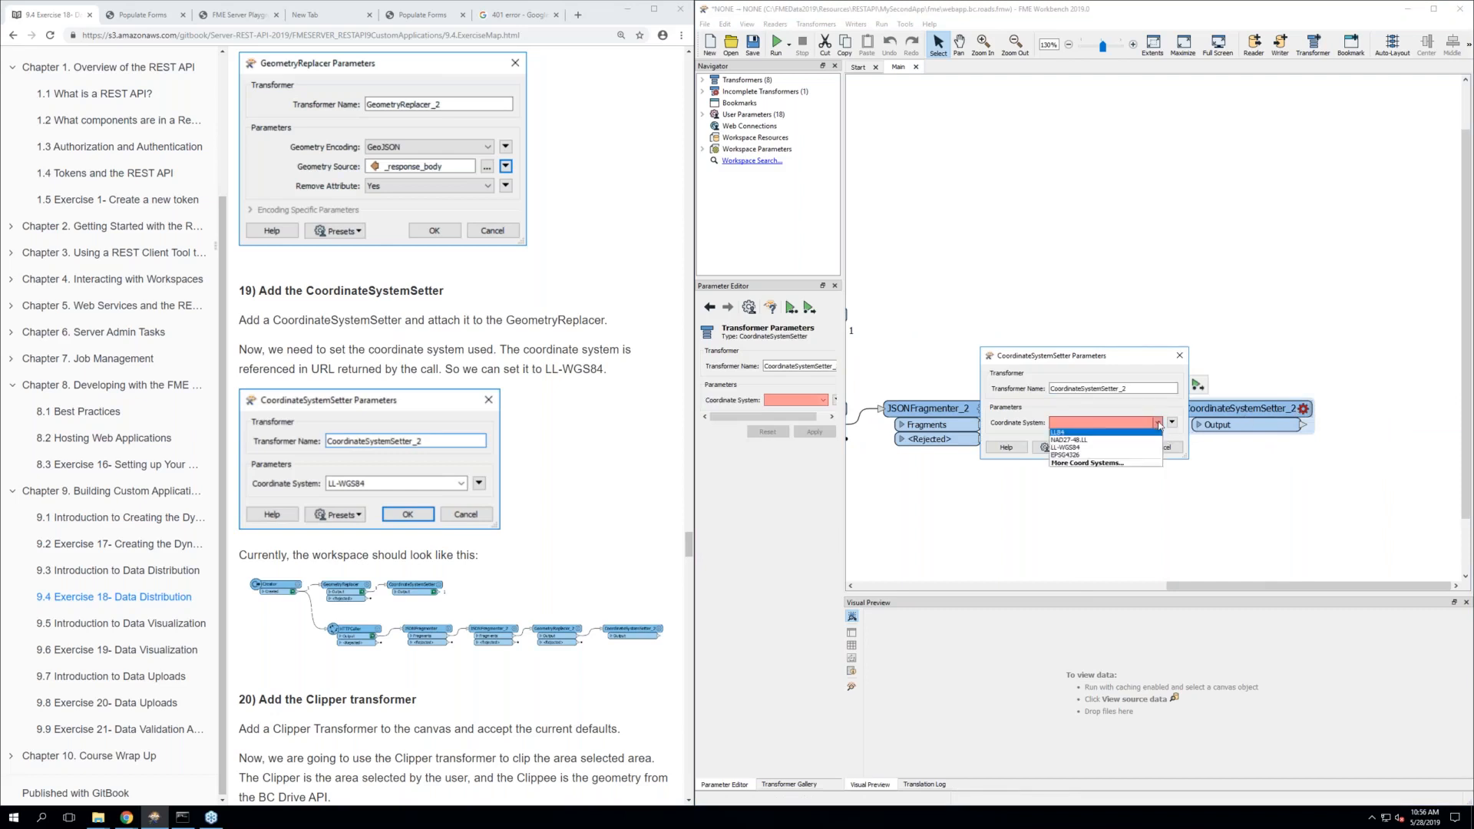
{"action": "left_click", "coordinate": [1077, 448]}
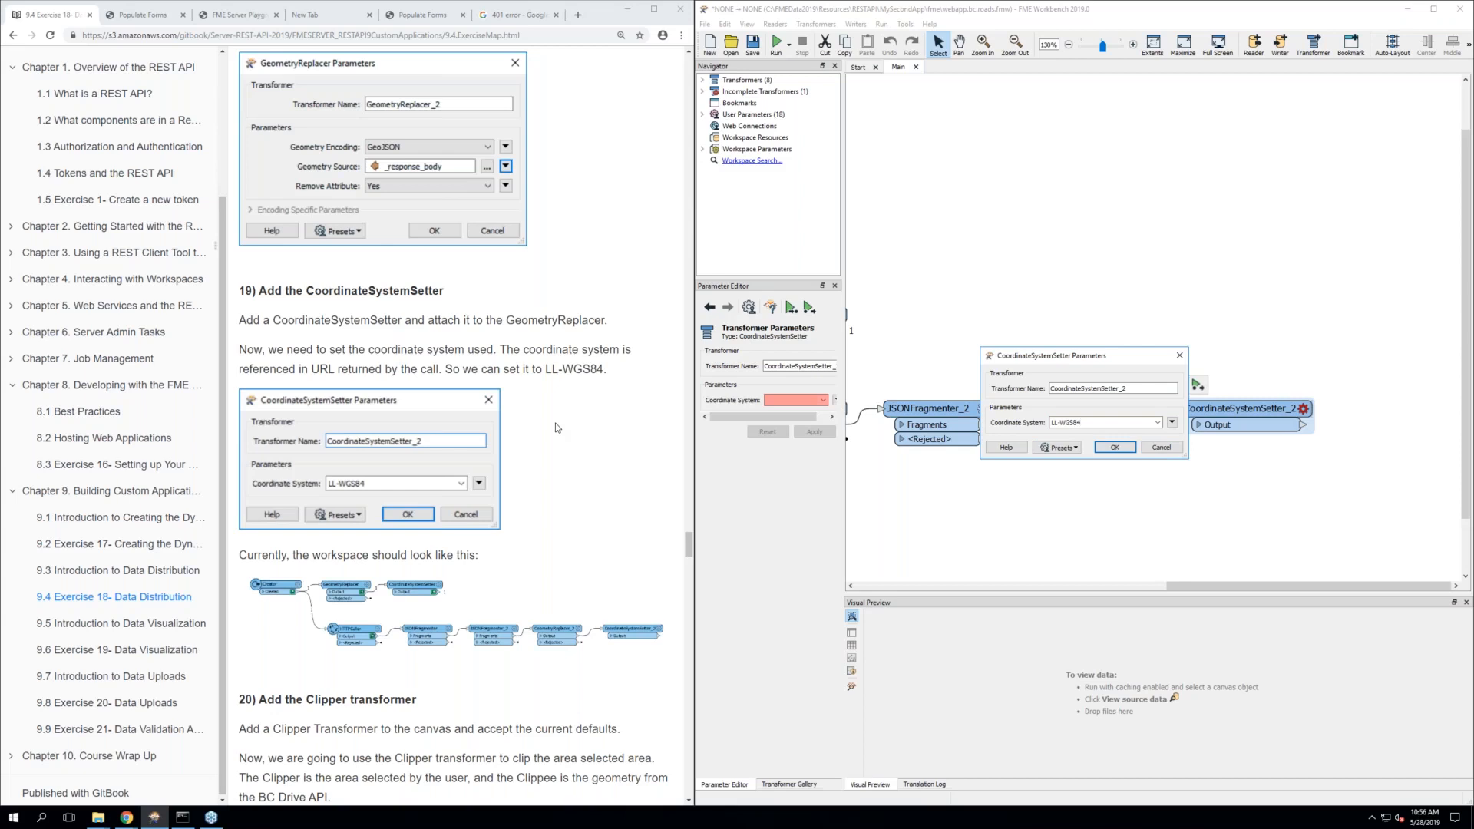
{"action": "scroll", "coordinate": [556, 427], "scroll_direction": "down", "scroll_amount": 1}
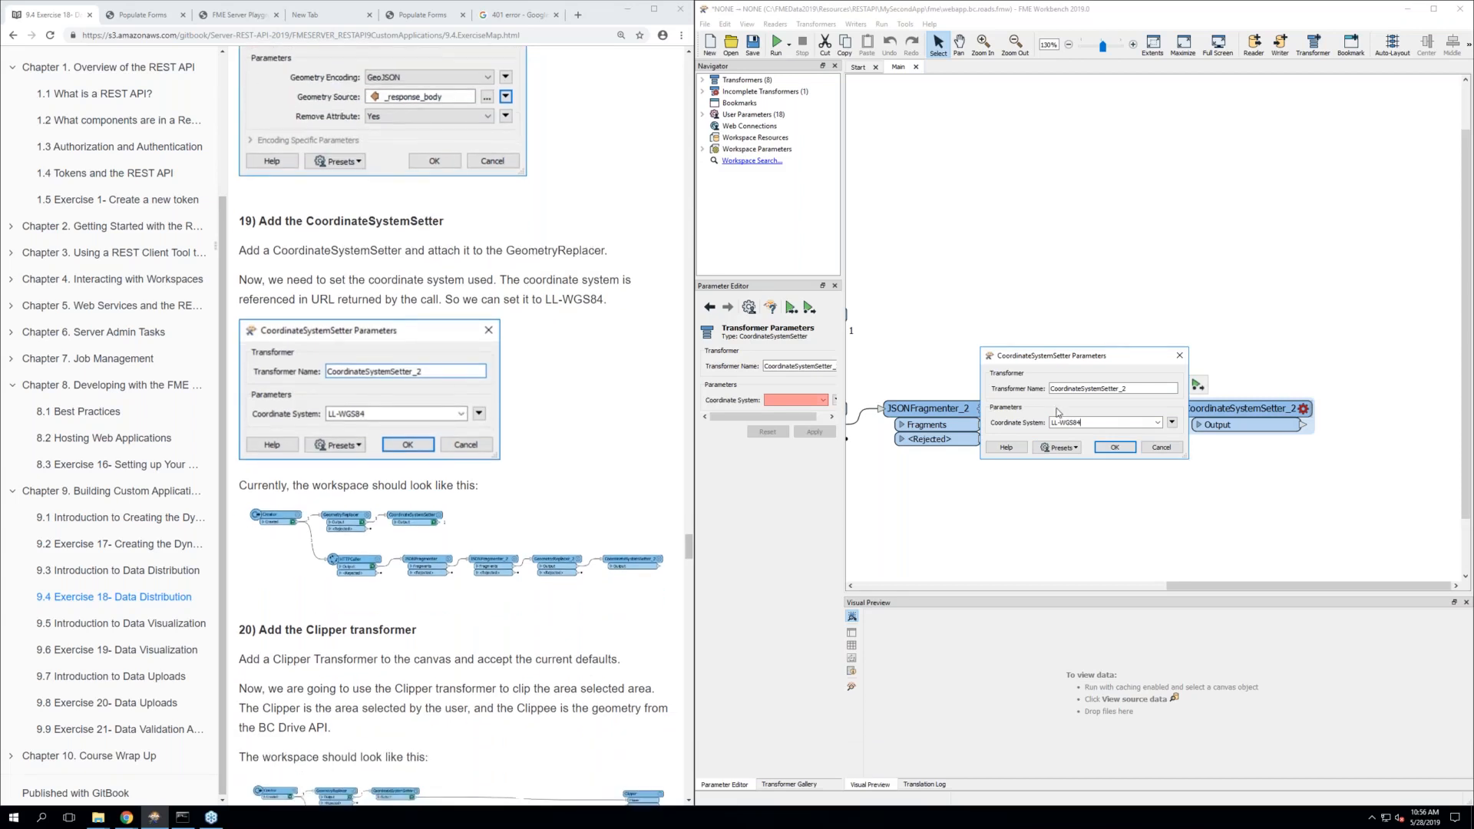
{"action": "left_click", "coordinate": [1113, 450]}
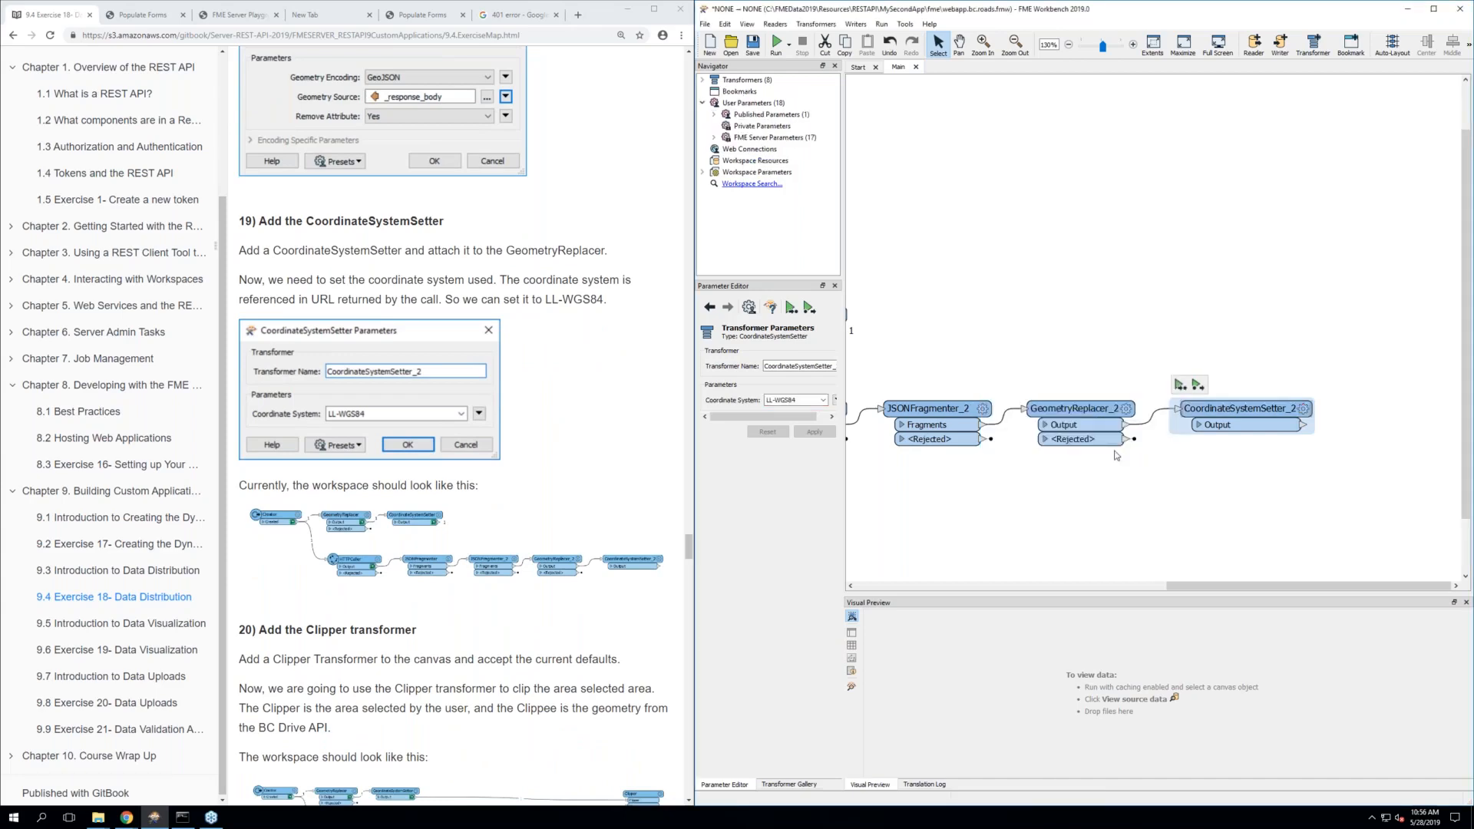
Add a Clipper transformer with its default settings to the canvas above the second GeometryReplacer
{"action": "left_click", "coordinate": [1113, 461]}
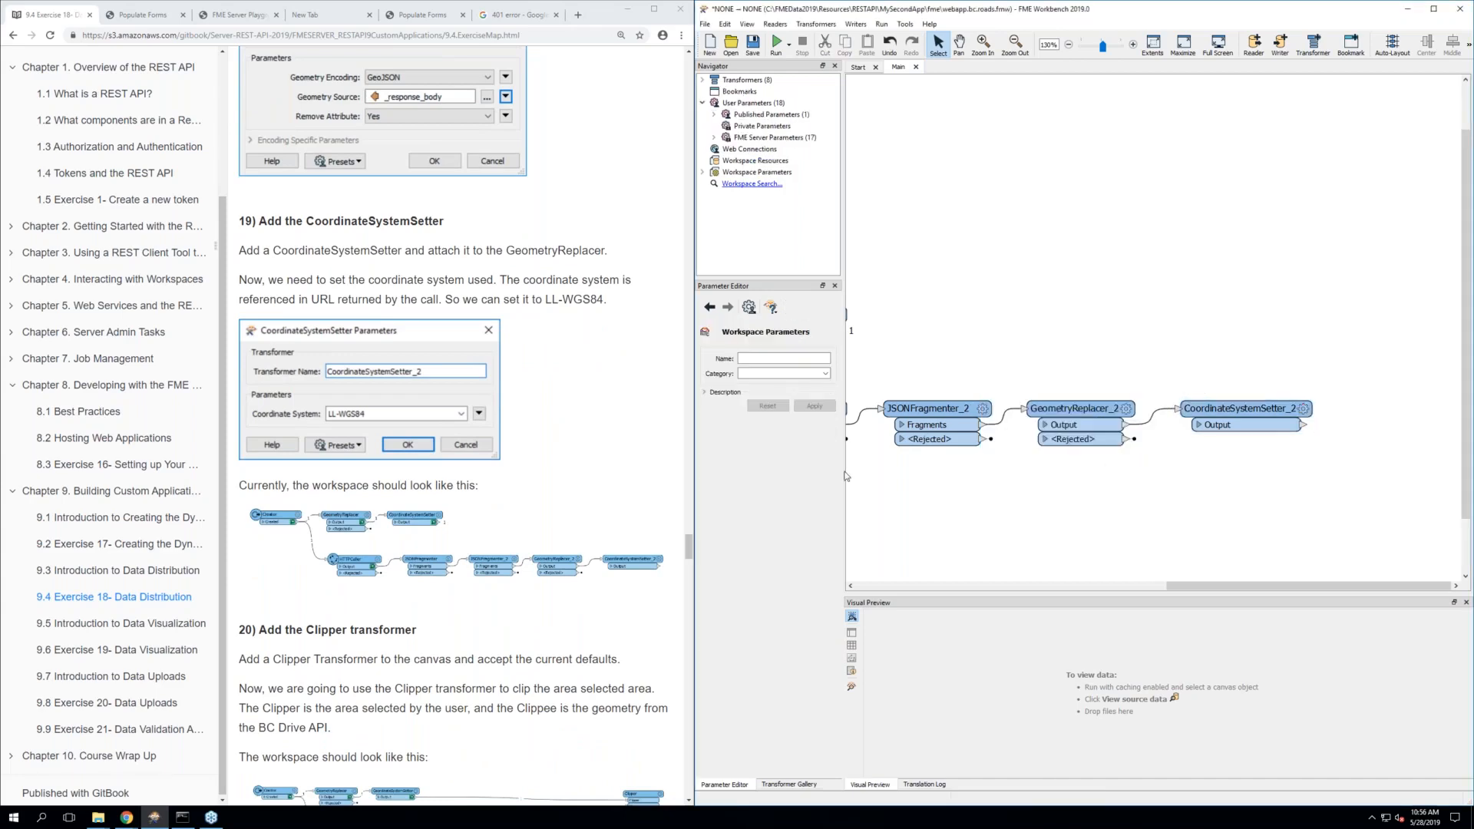
{"action": "scroll", "coordinate": [553, 543], "scroll_direction": "down", "scroll_amount": 3}
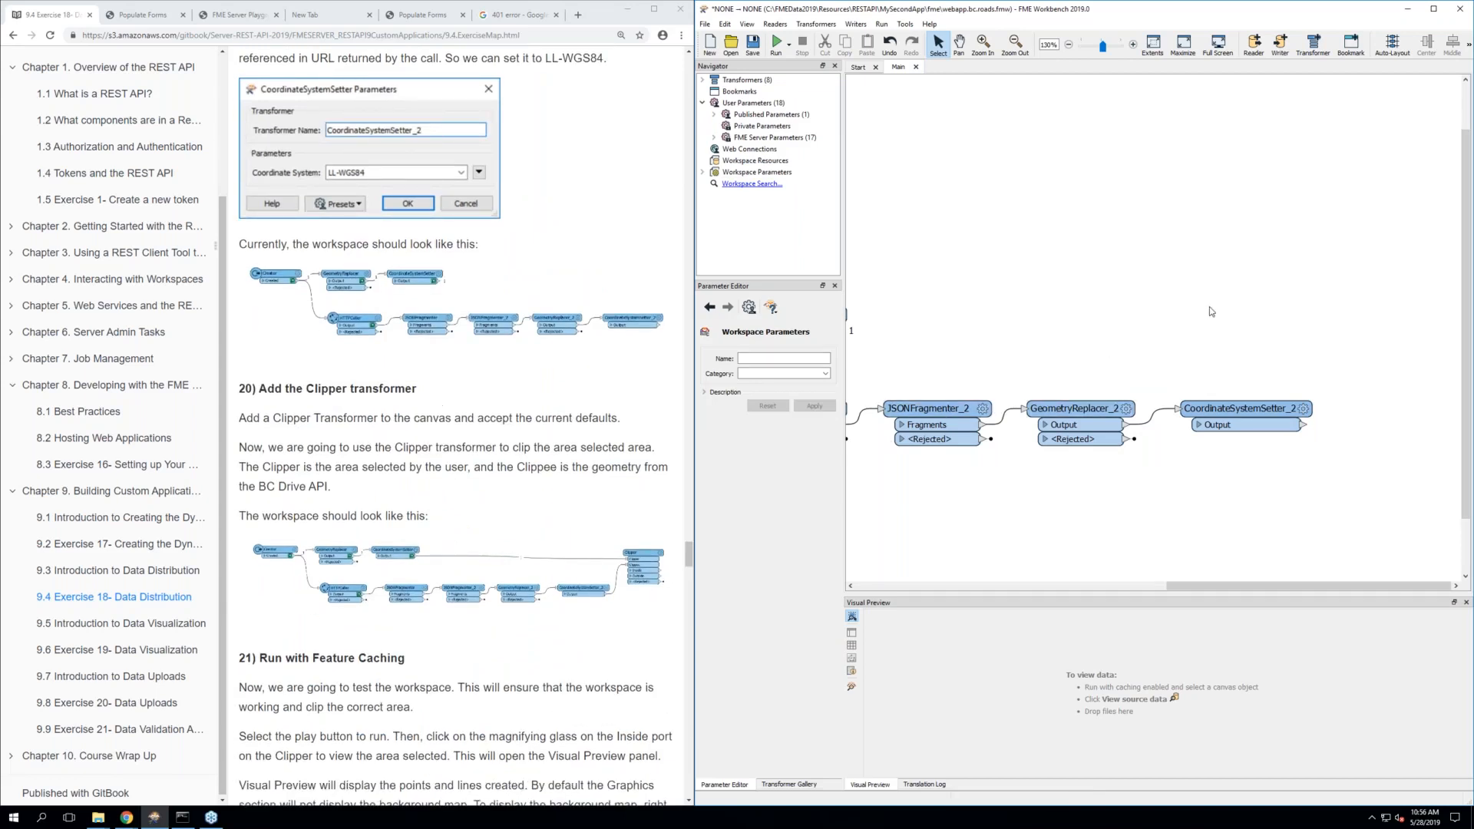
{"action": "type", "text": "cl"}
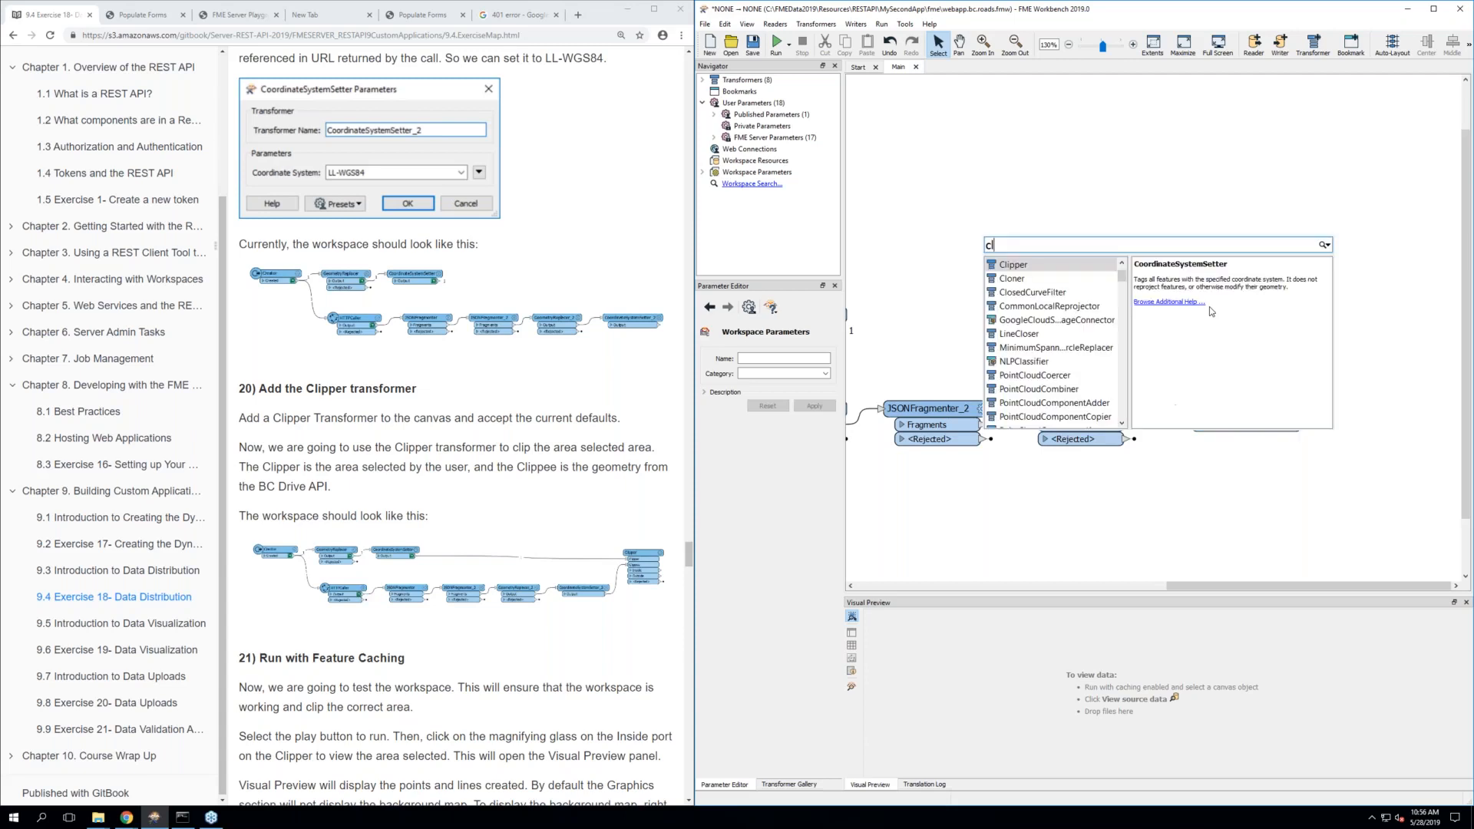
{"action": "double_click", "coordinate": [1013, 265]}
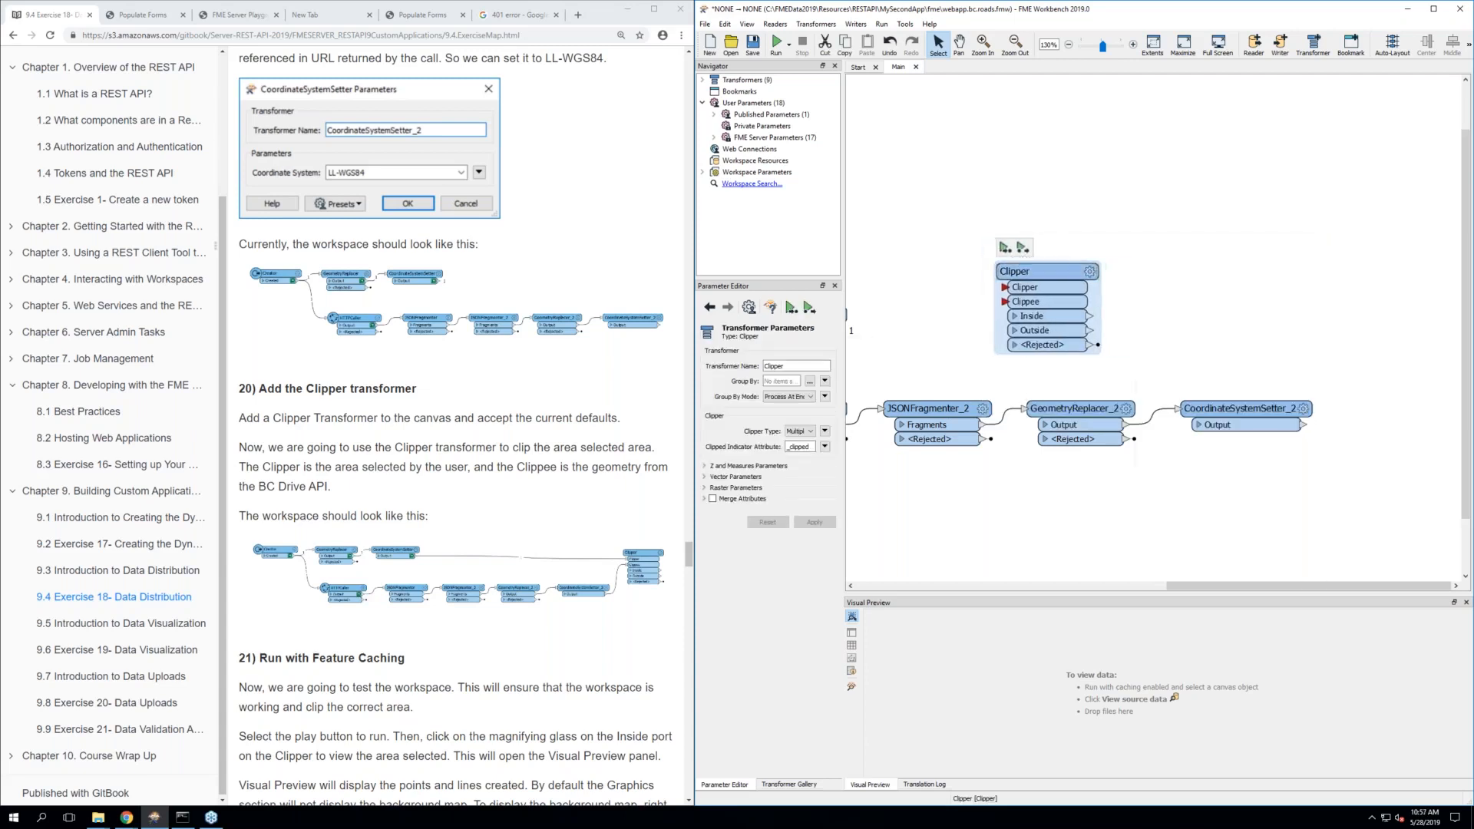
Connect the first CoordinateSystemSetter's Output to the Clipper port and the second CoordinateSystemSetter's Output to the Clippee port
{"action": "left_click_drag", "start_coordinate": [1220, 588], "coordinate": [1145, 586]}
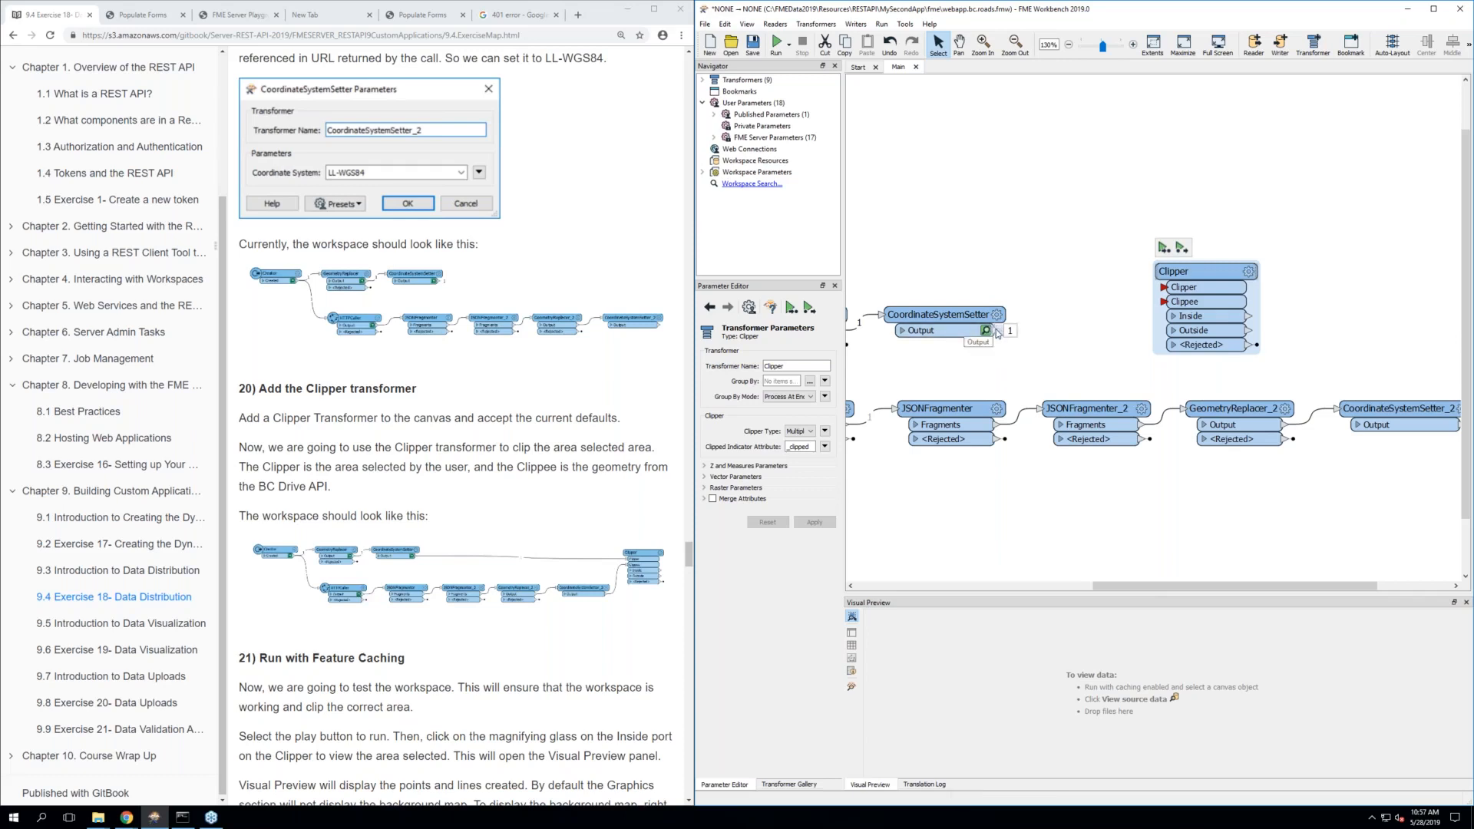
{"action": "left_click_drag", "start_coordinate": [1000, 335], "coordinate": [1168, 290]}
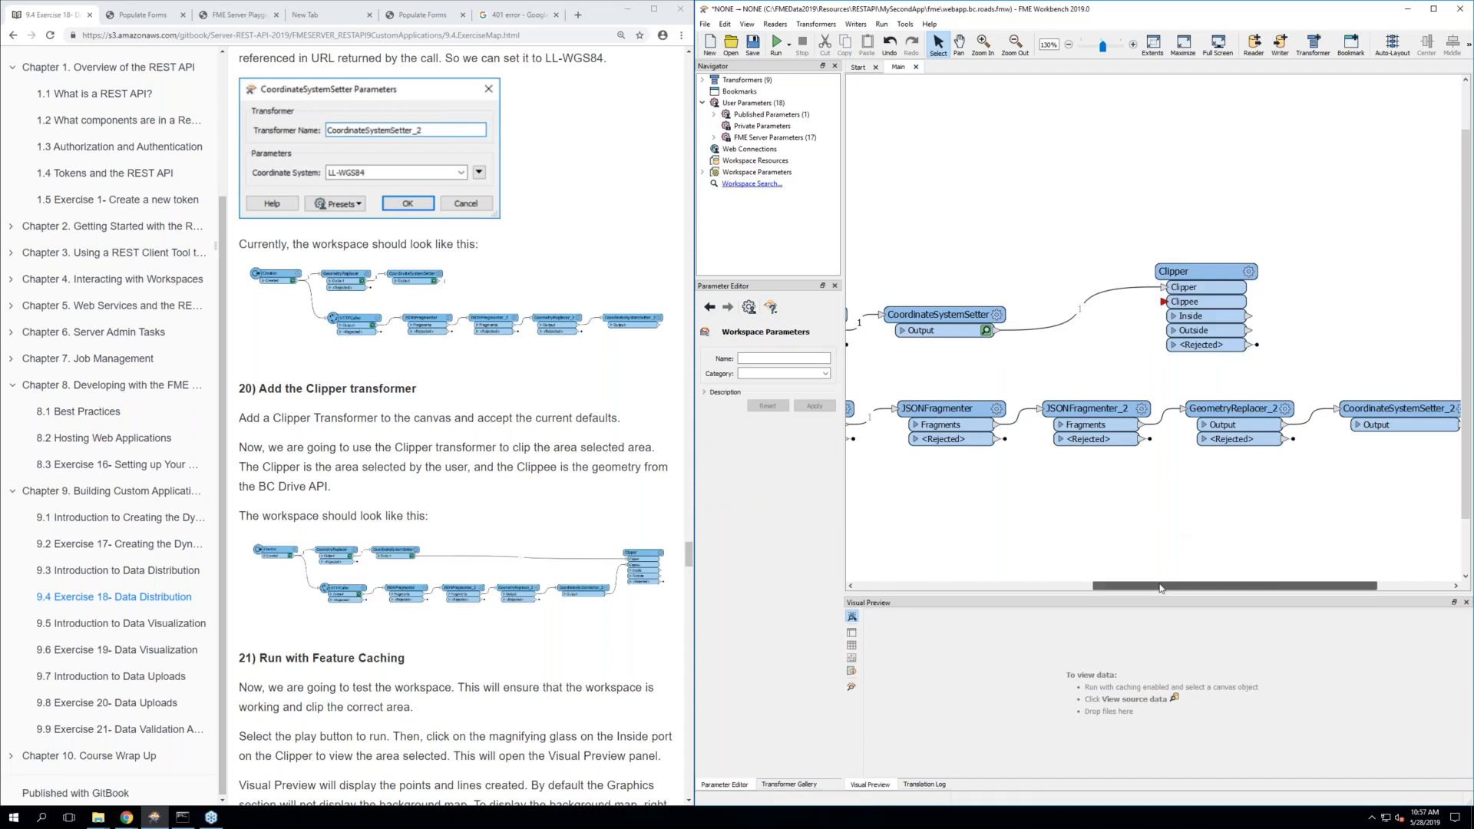
{"action": "left_click_drag", "start_coordinate": [1167, 587], "coordinate": [1067, 587]}
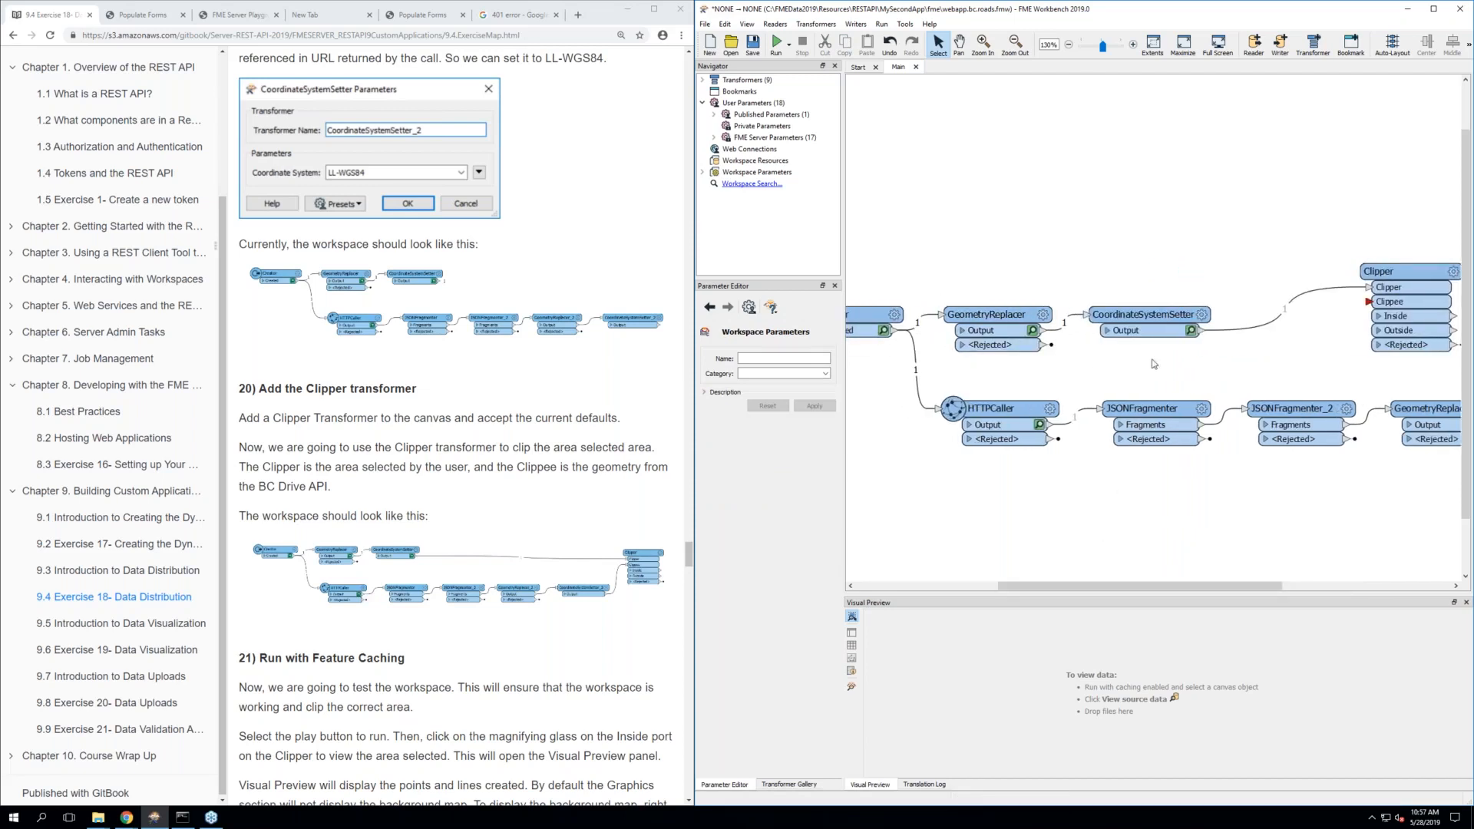
{"action": "left_click_drag", "start_coordinate": [1156, 586], "coordinate": [1301, 572]}
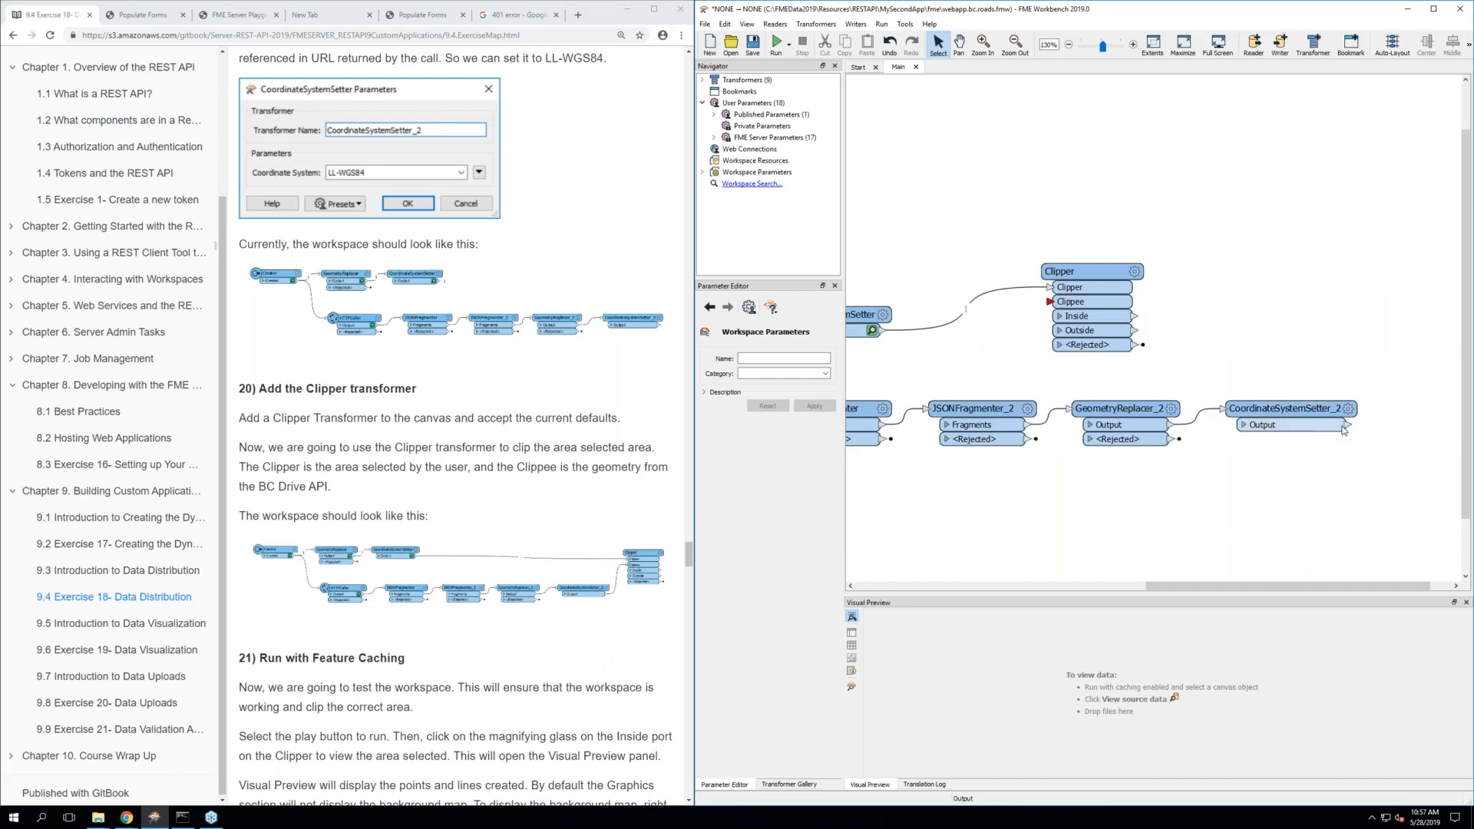
{"action": "left_click_drag", "start_coordinate": [1350, 426], "coordinate": [1045, 302]}
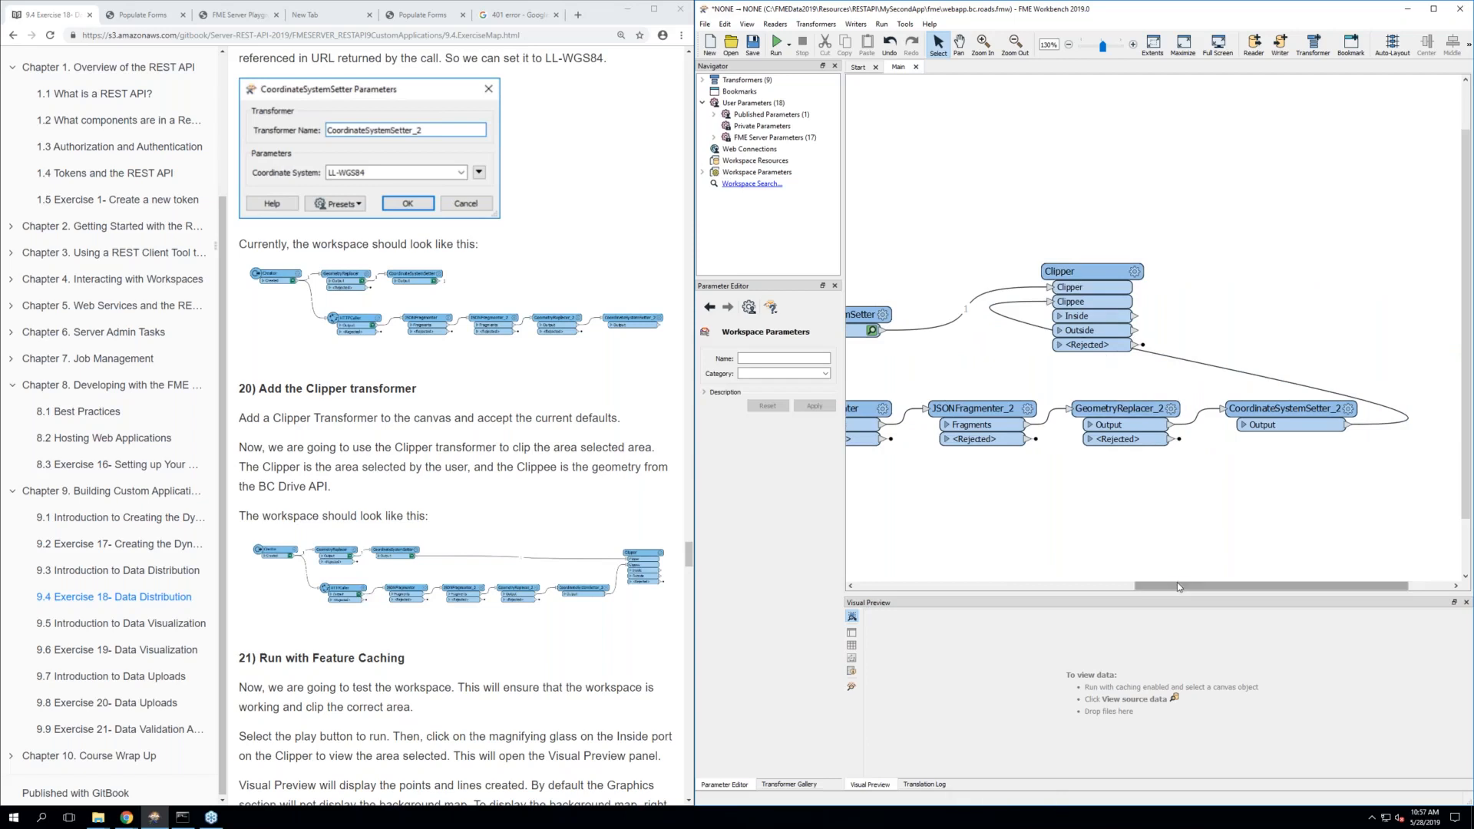
{"action": "left_click_drag", "start_coordinate": [1154, 587], "coordinate": [984, 587]}
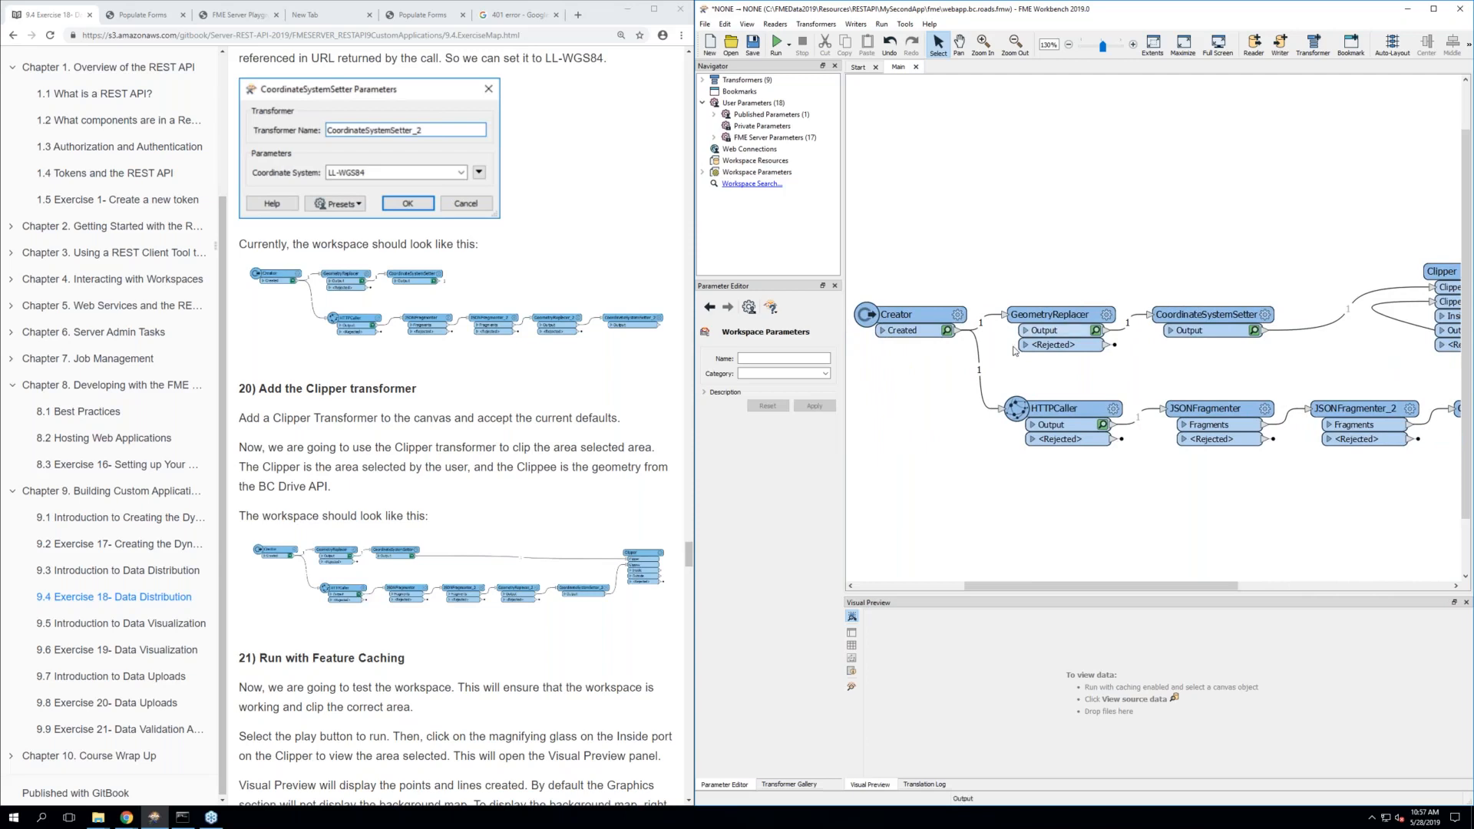
{"action": "left_click_drag", "start_coordinate": [1134, 587], "coordinate": [1271, 585]}
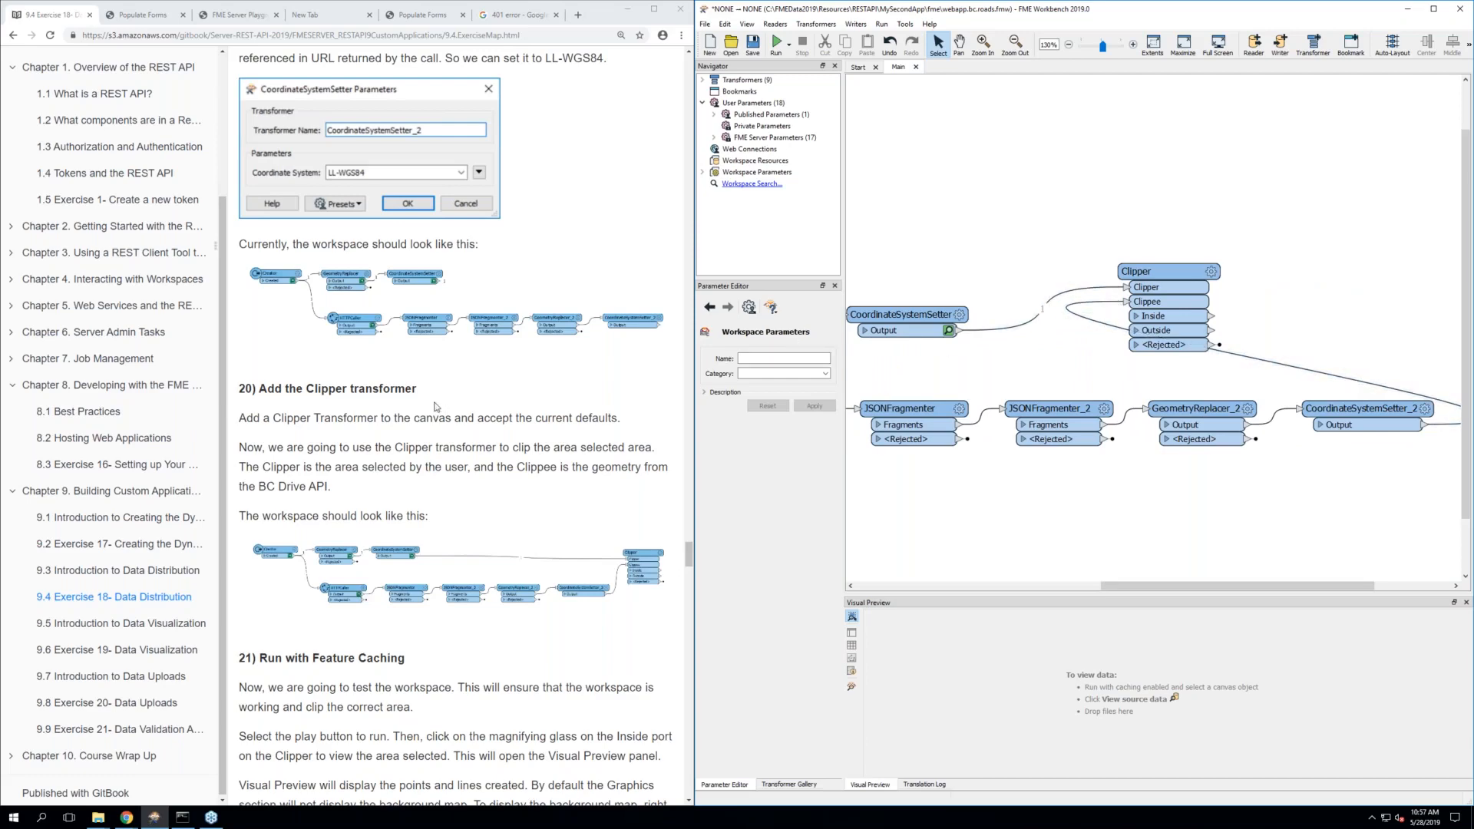
Save the workspace and run it with feature caching
{"action": "scroll", "coordinate": [434, 407], "scroll_direction": "down", "scroll_amount": 3}
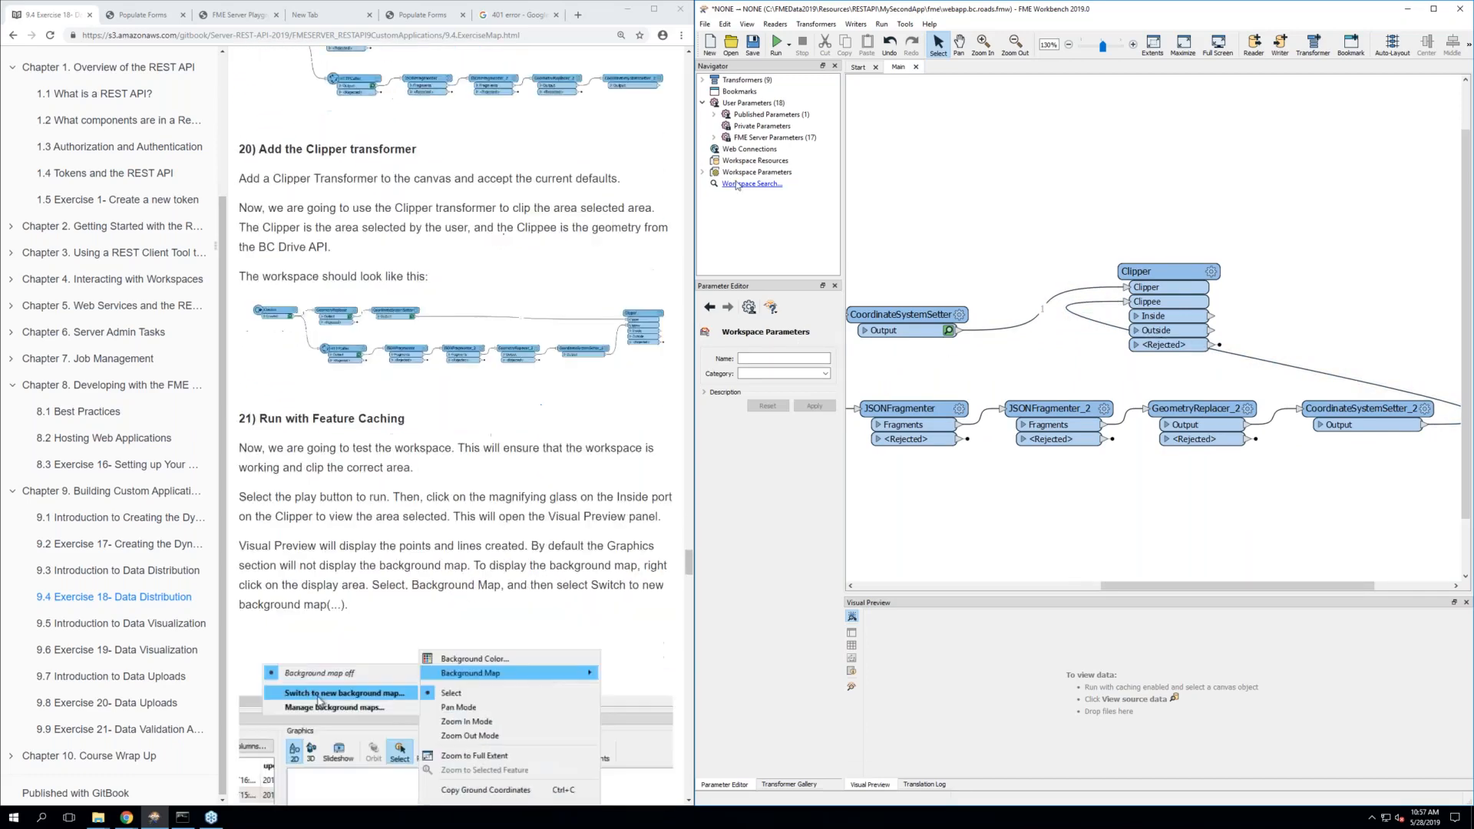
{"action": "left_click", "coordinate": [753, 44]}
{"action": "left_click", "coordinate": [776, 44]}
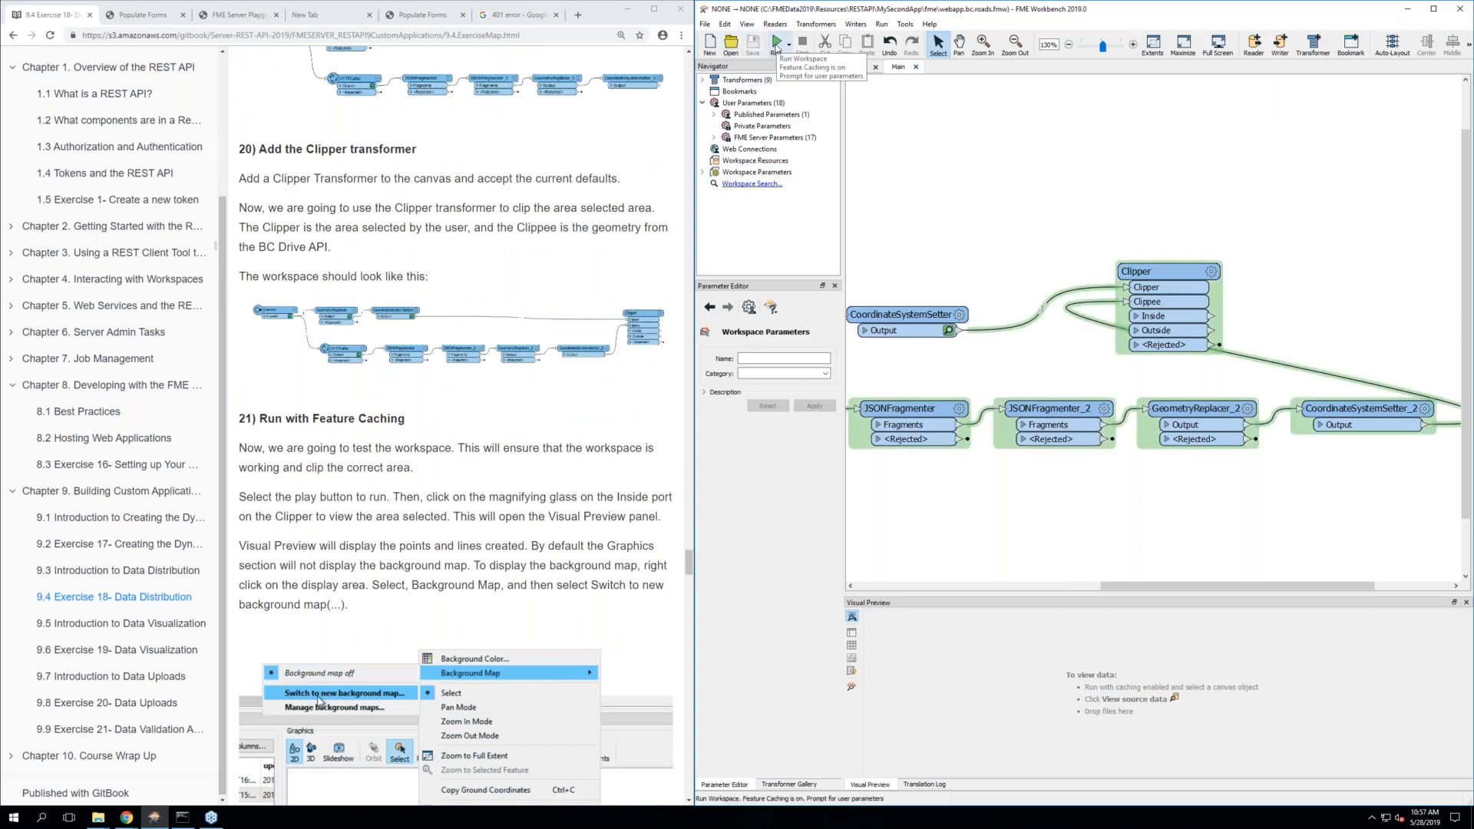
{"action": "left_click", "coordinate": [776, 44]}
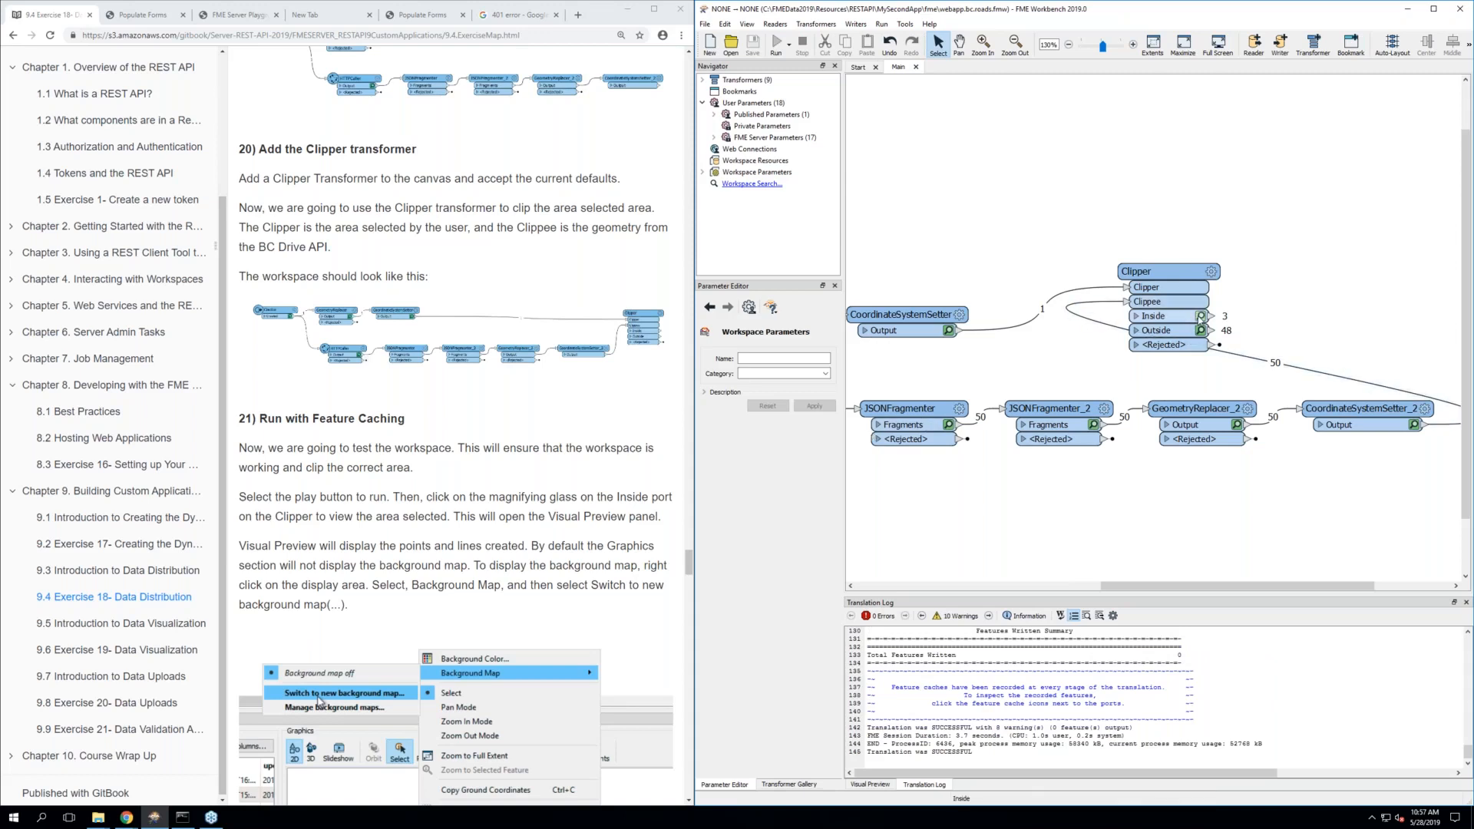
View the cached features from the Clipper's Inside port and narrow the Navigator pane to give the canvas and preview more room
{"action": "left_click", "coordinate": [1200, 317]}
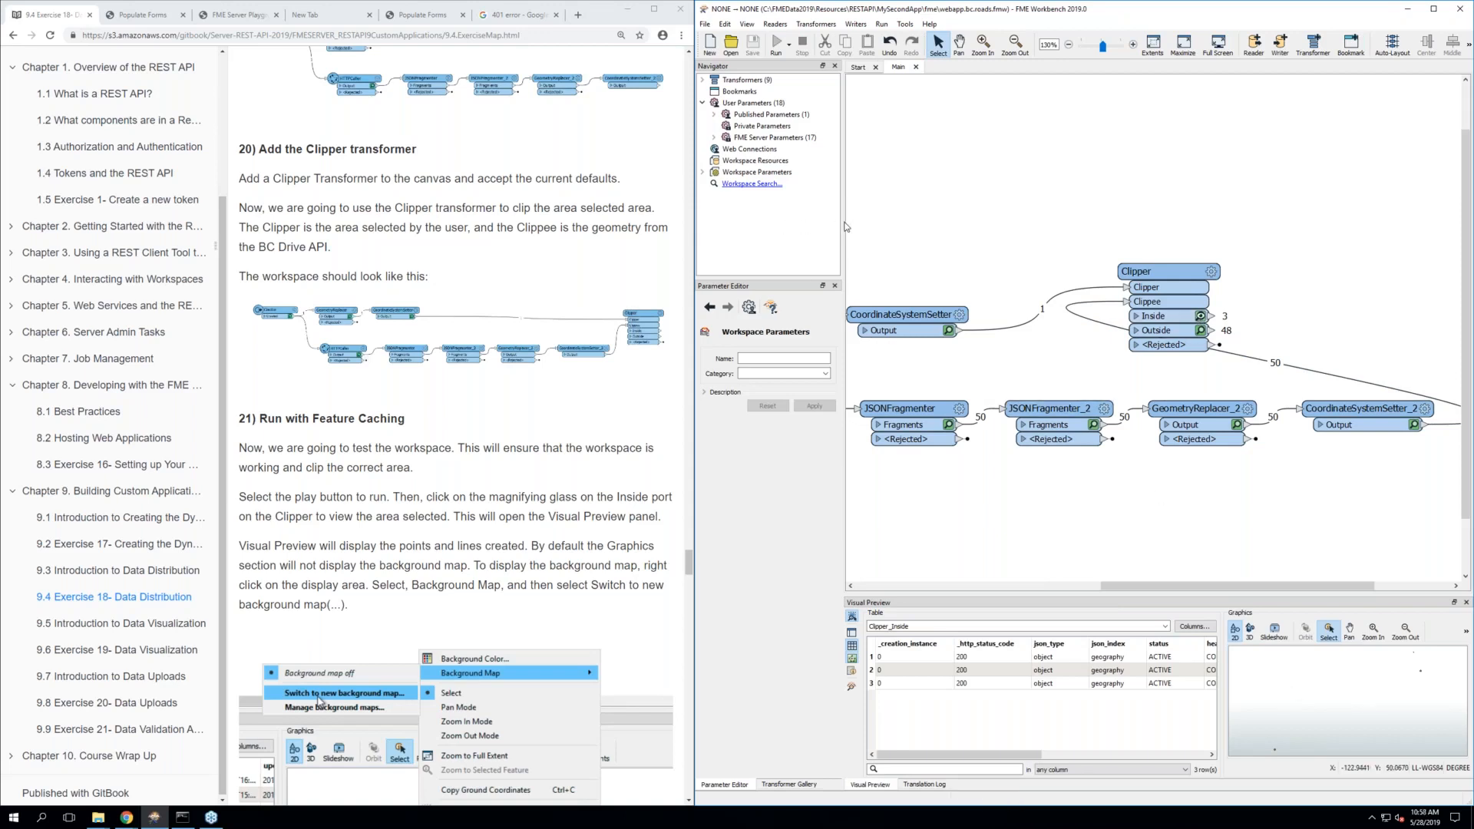
{"action": "left_click_drag", "start_coordinate": [845, 227], "coordinate": [705, 220]}
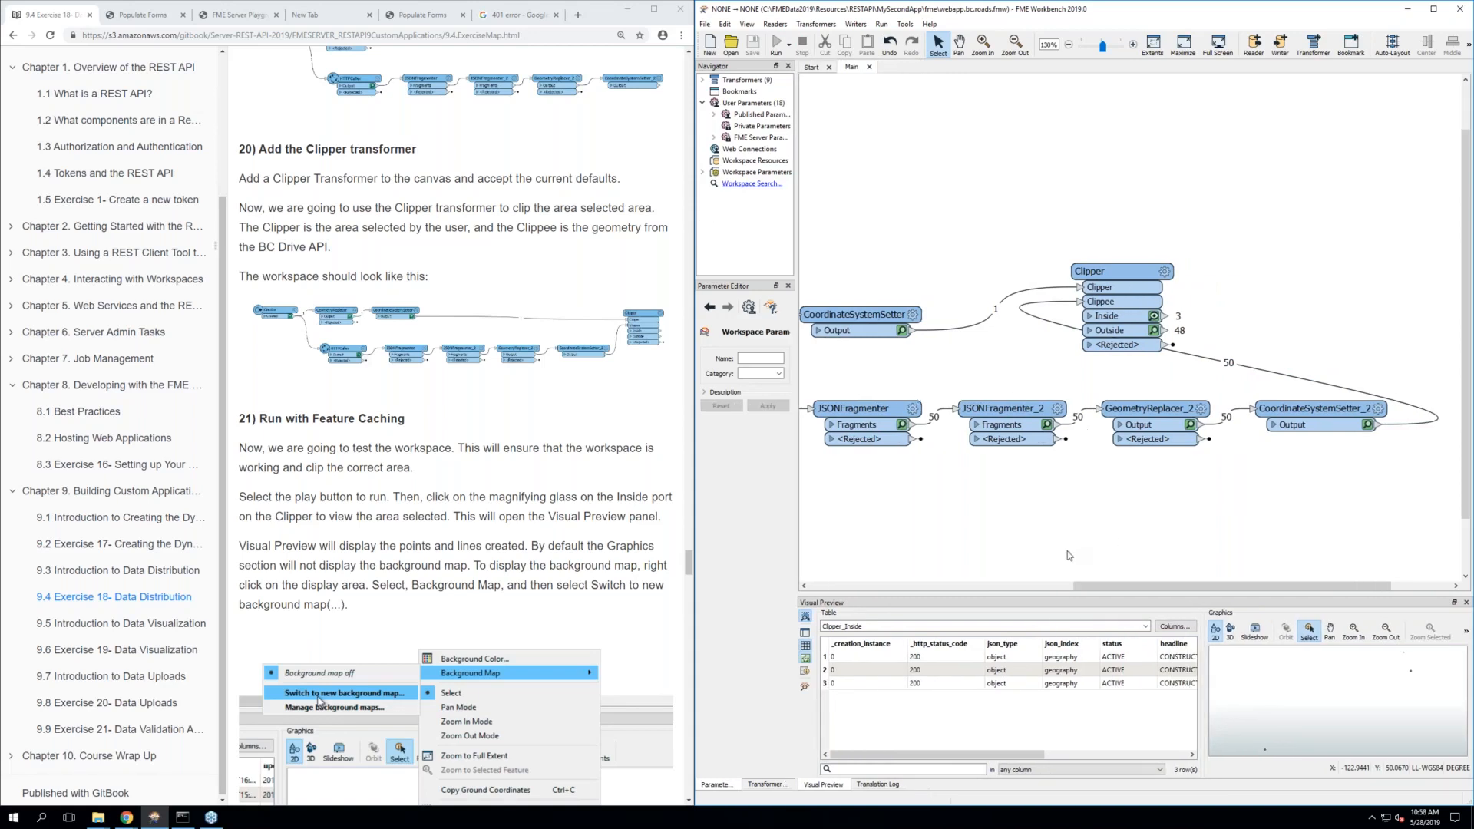
{"action": "scroll", "coordinate": [1066, 555], "scroll_direction": "down", "scroll_amount": 1}
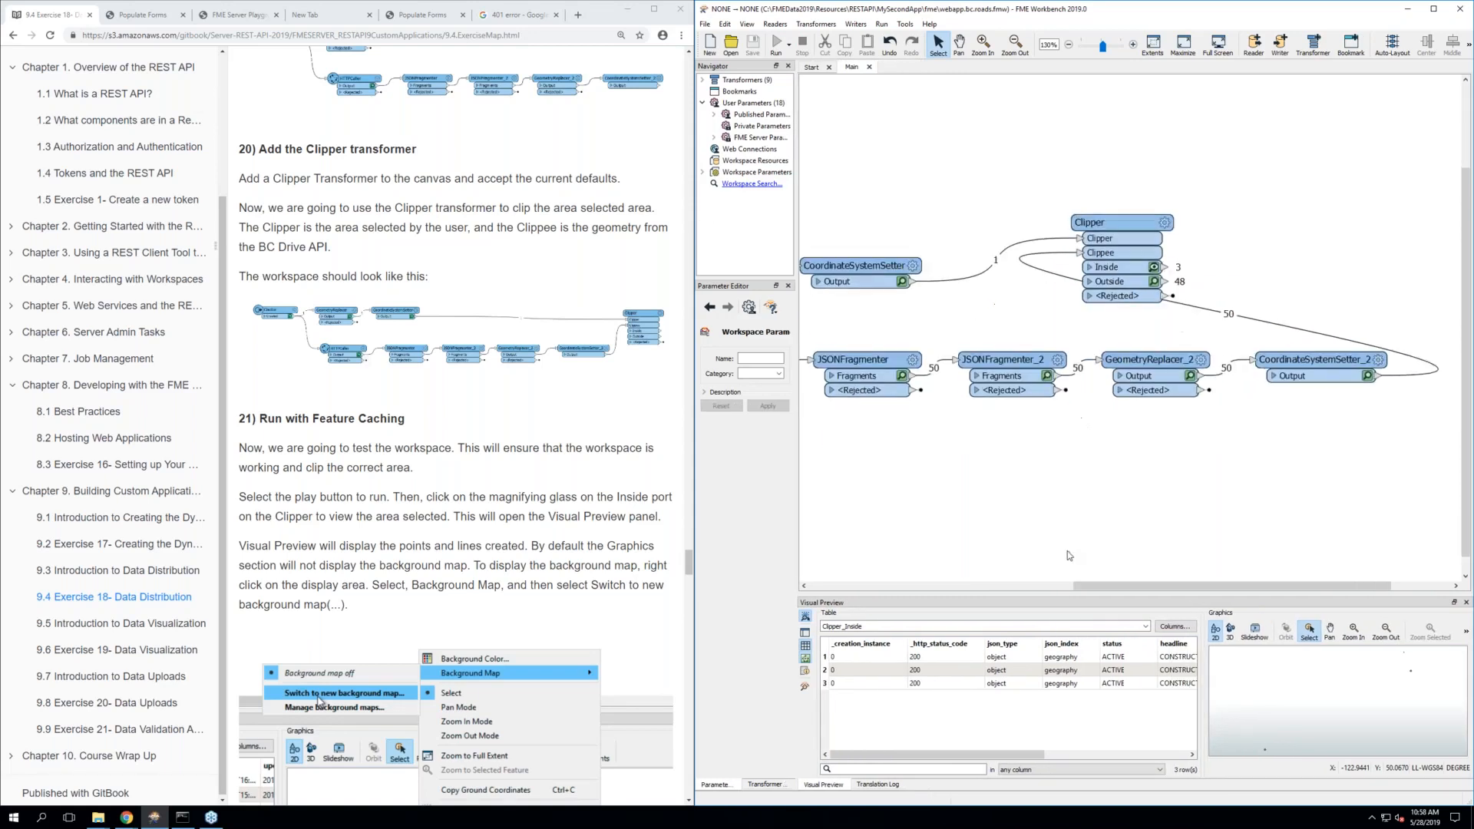
Add a Stamen Maps background map to the preview graphics, using the terrain map
{"action": "right_click", "coordinate": [1248, 671]}
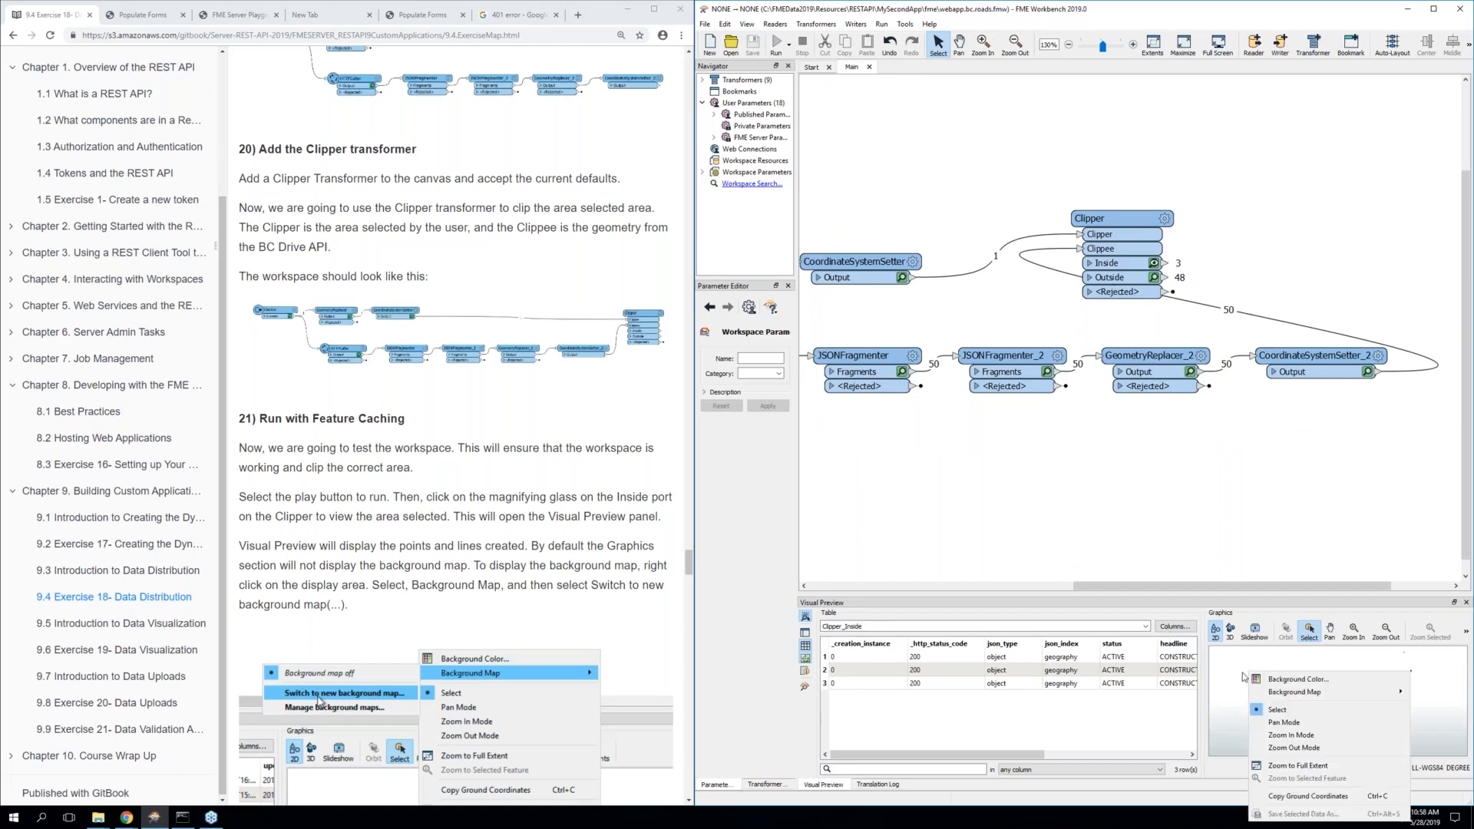
{"action": "mouse_move", "coordinate": [1282, 693]}
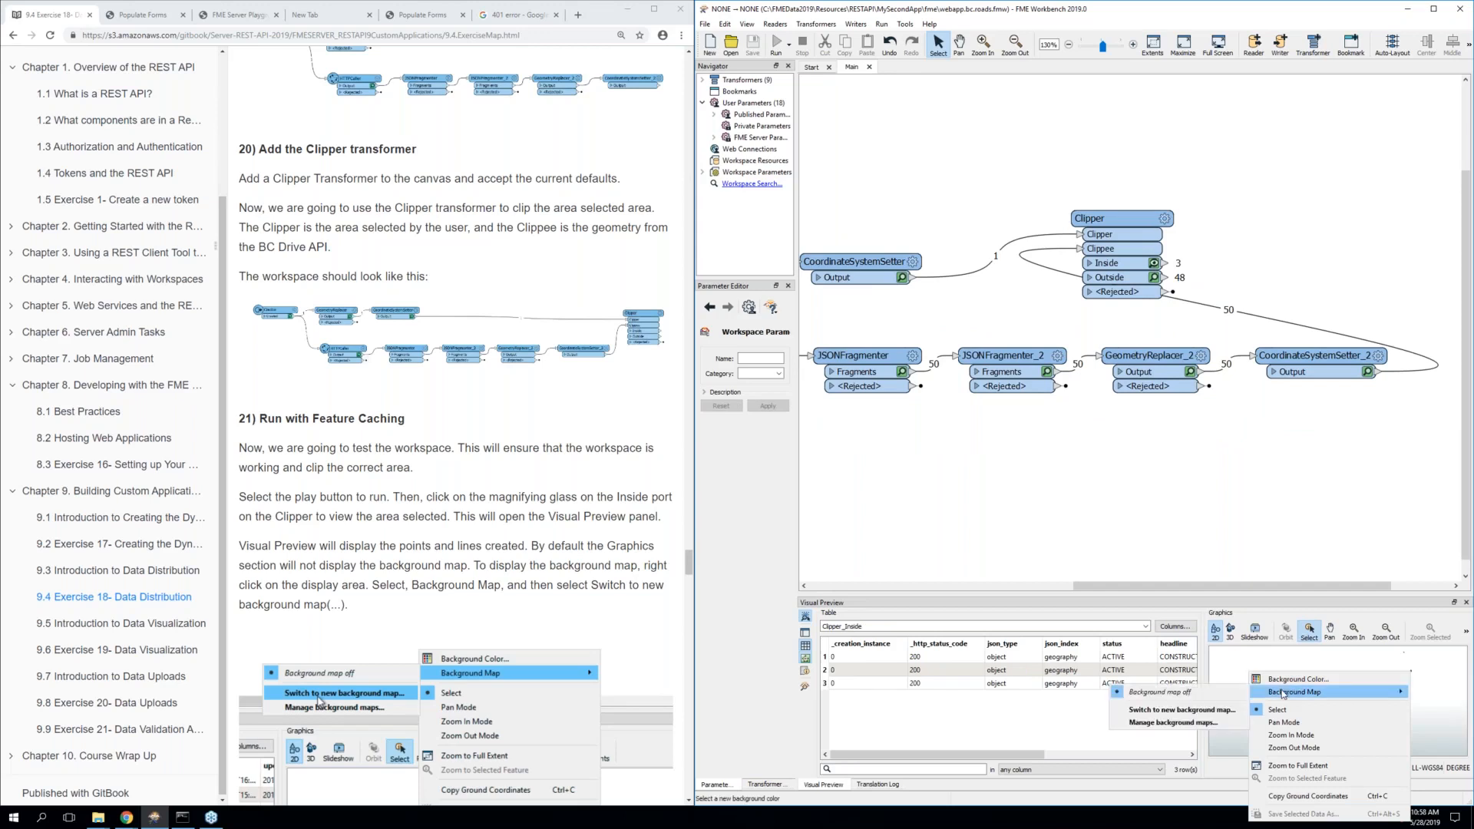
{"action": "left_click", "coordinate": [1182, 711]}
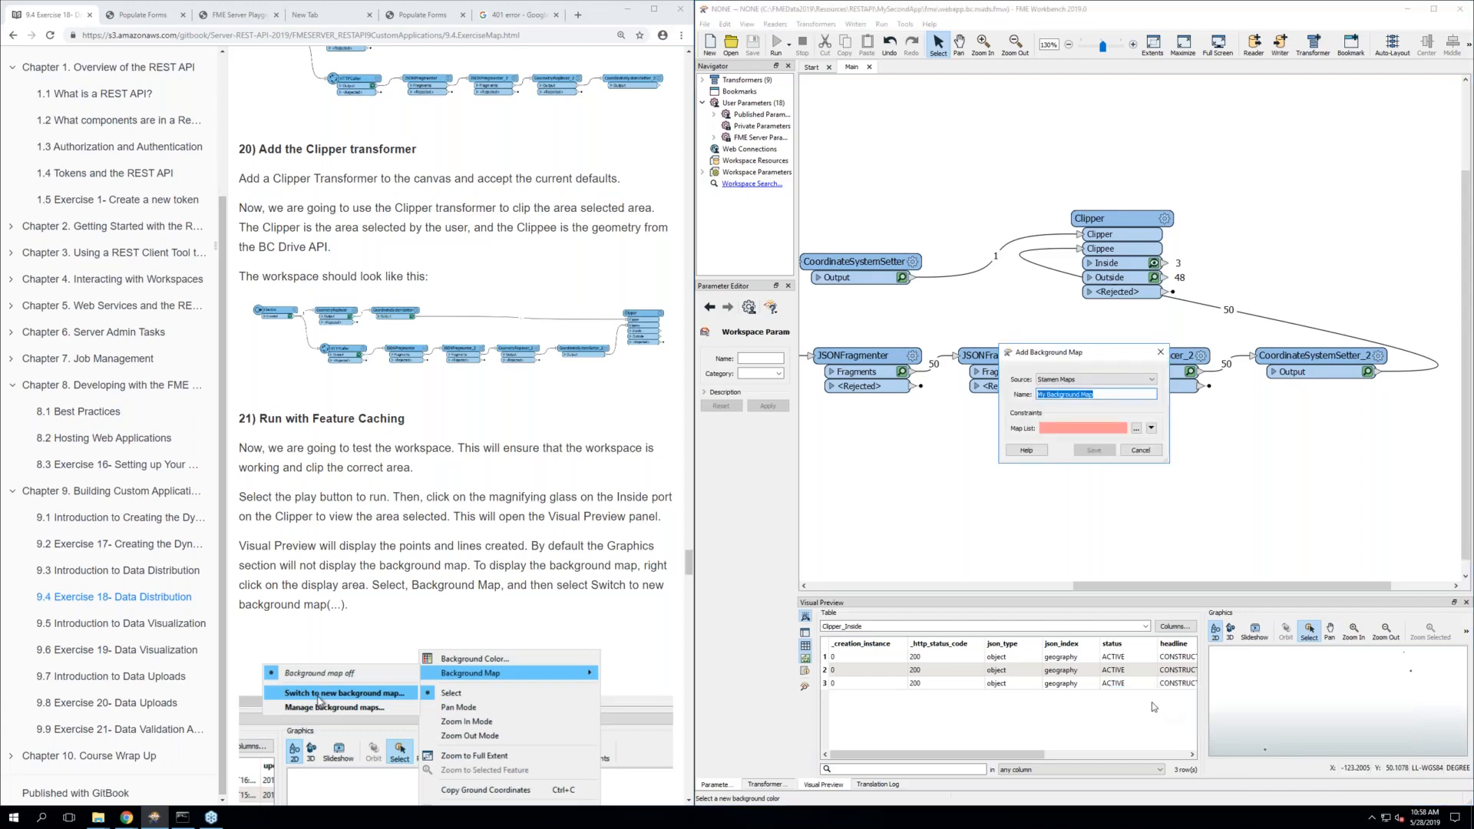
{"action": "scroll", "coordinate": [545, 637], "scroll_direction": "down", "scroll_amount": 4}
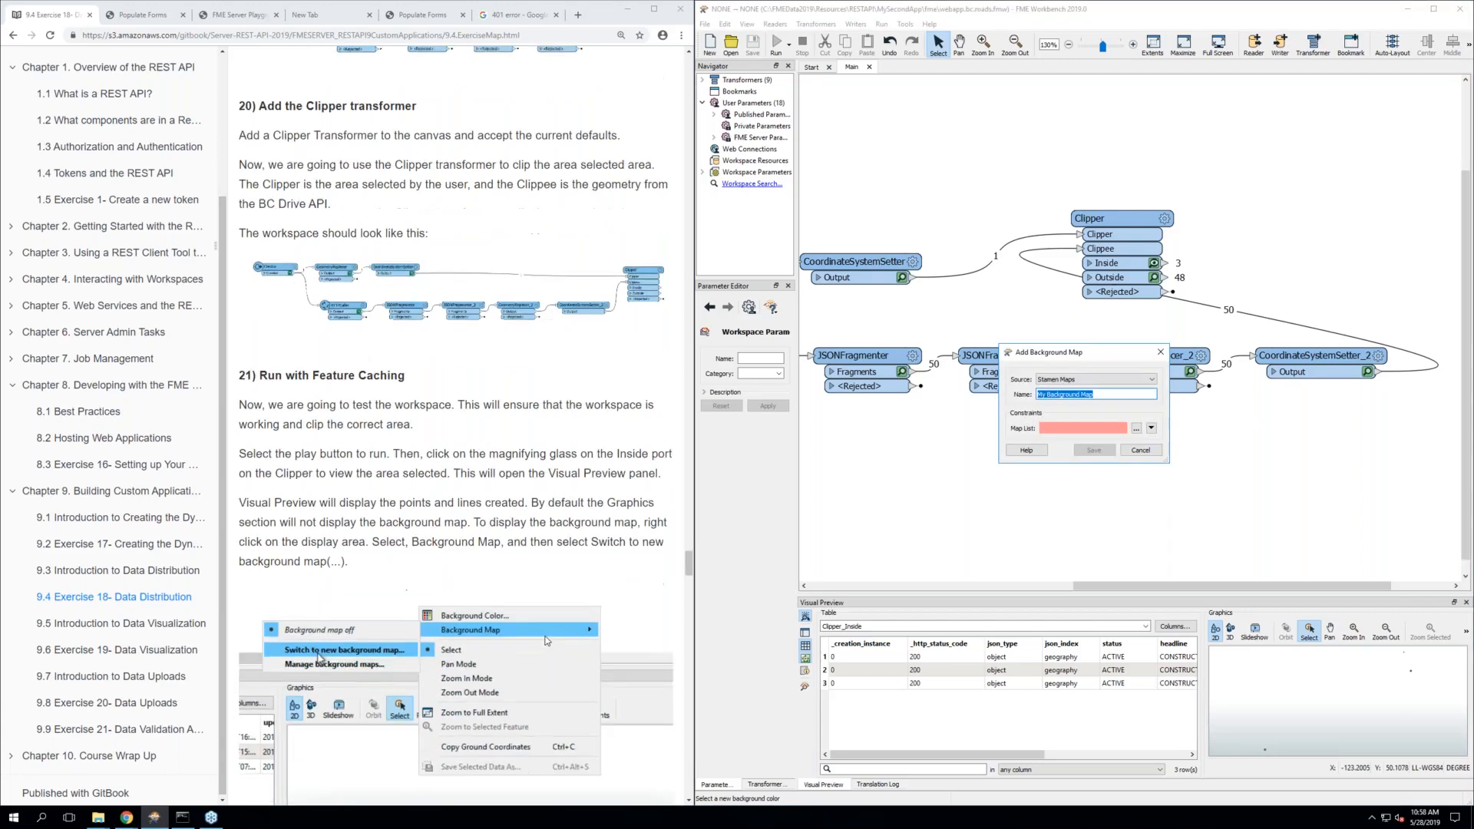
{"action": "scroll", "coordinate": [546, 638], "scroll_direction": "down", "scroll_amount": 1}
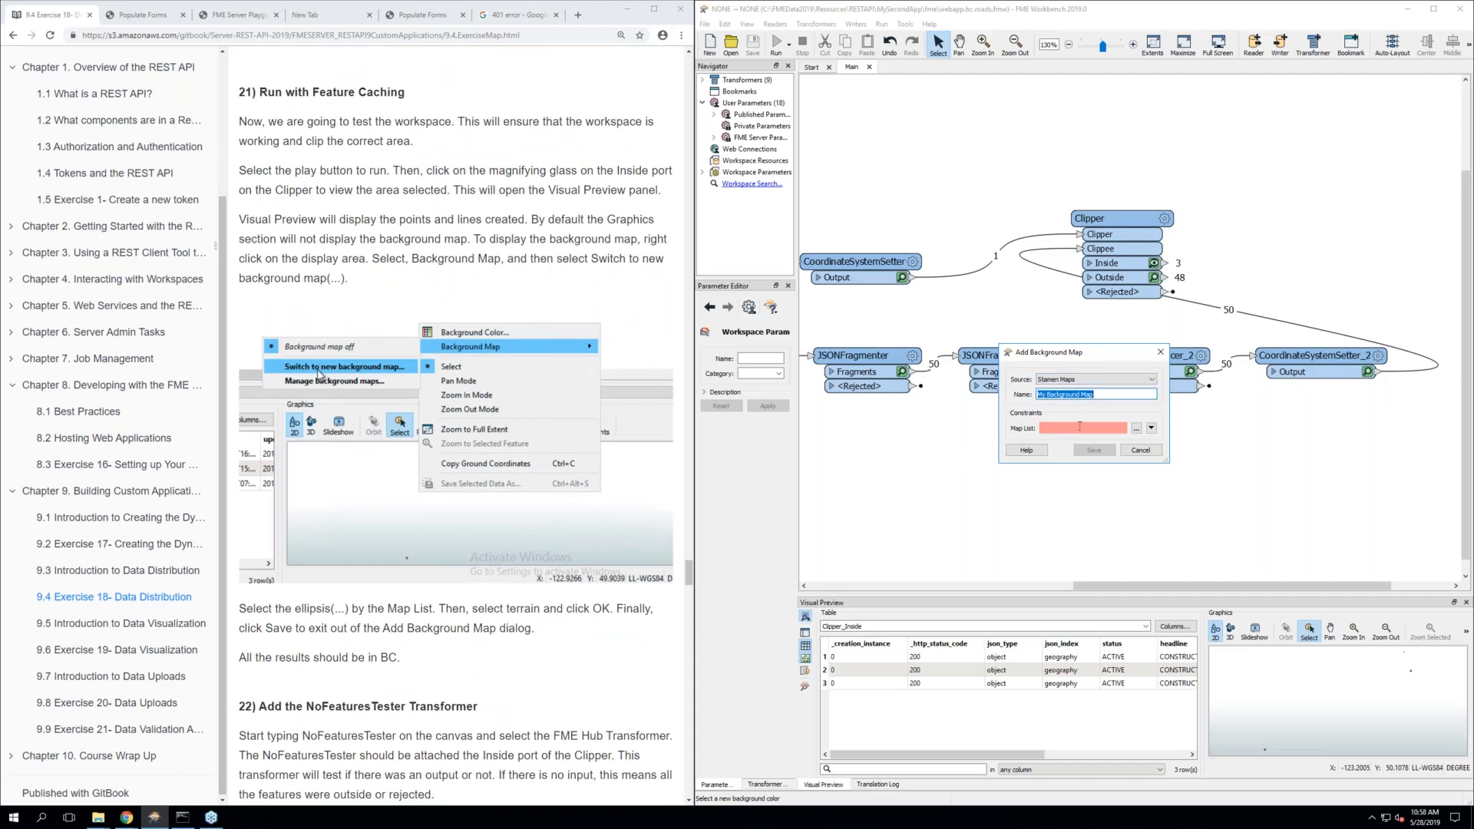
{"action": "left_click", "coordinate": [1137, 430]}
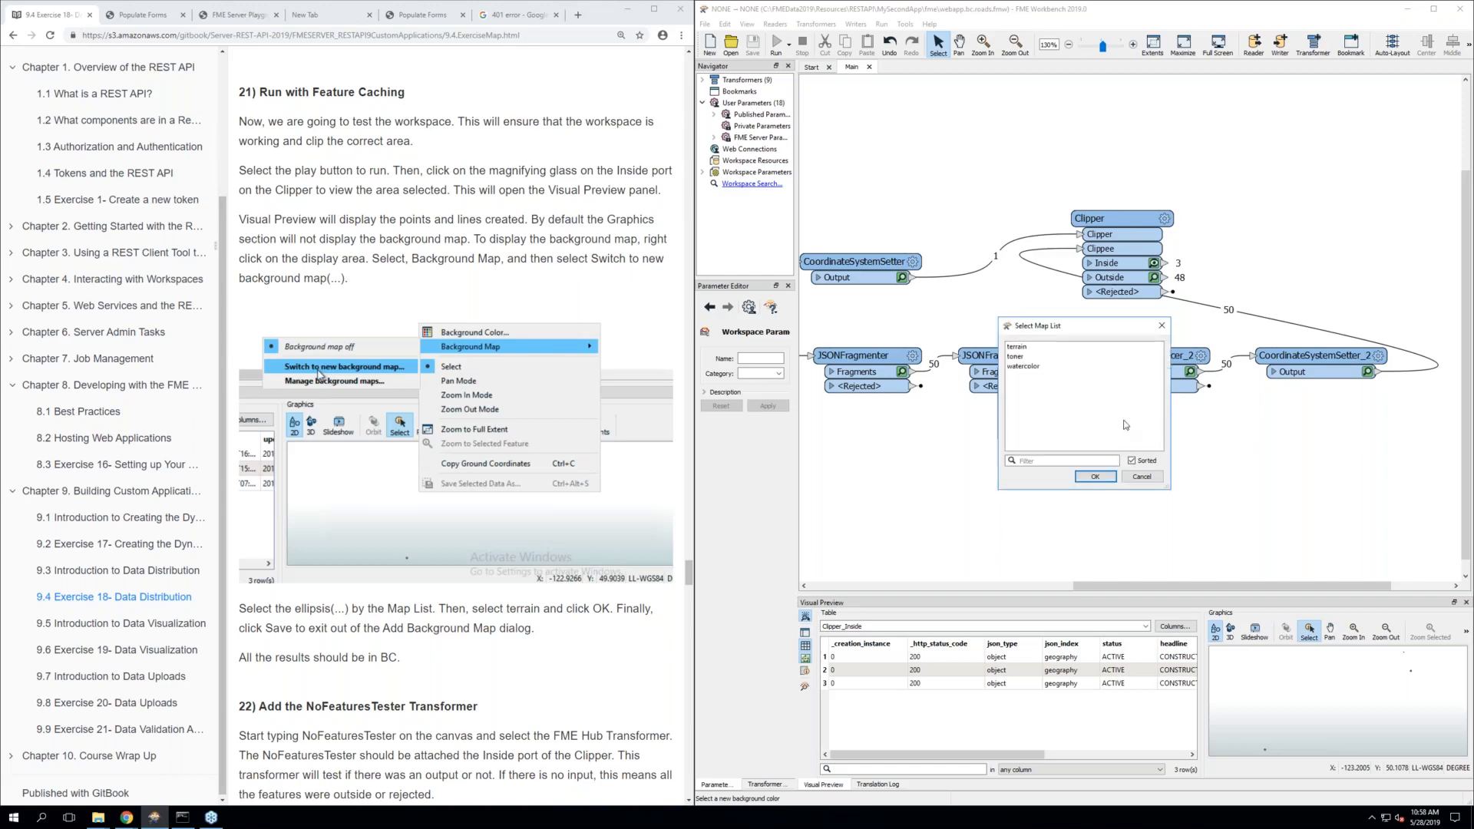
{"action": "double_click", "coordinate": [1029, 348]}
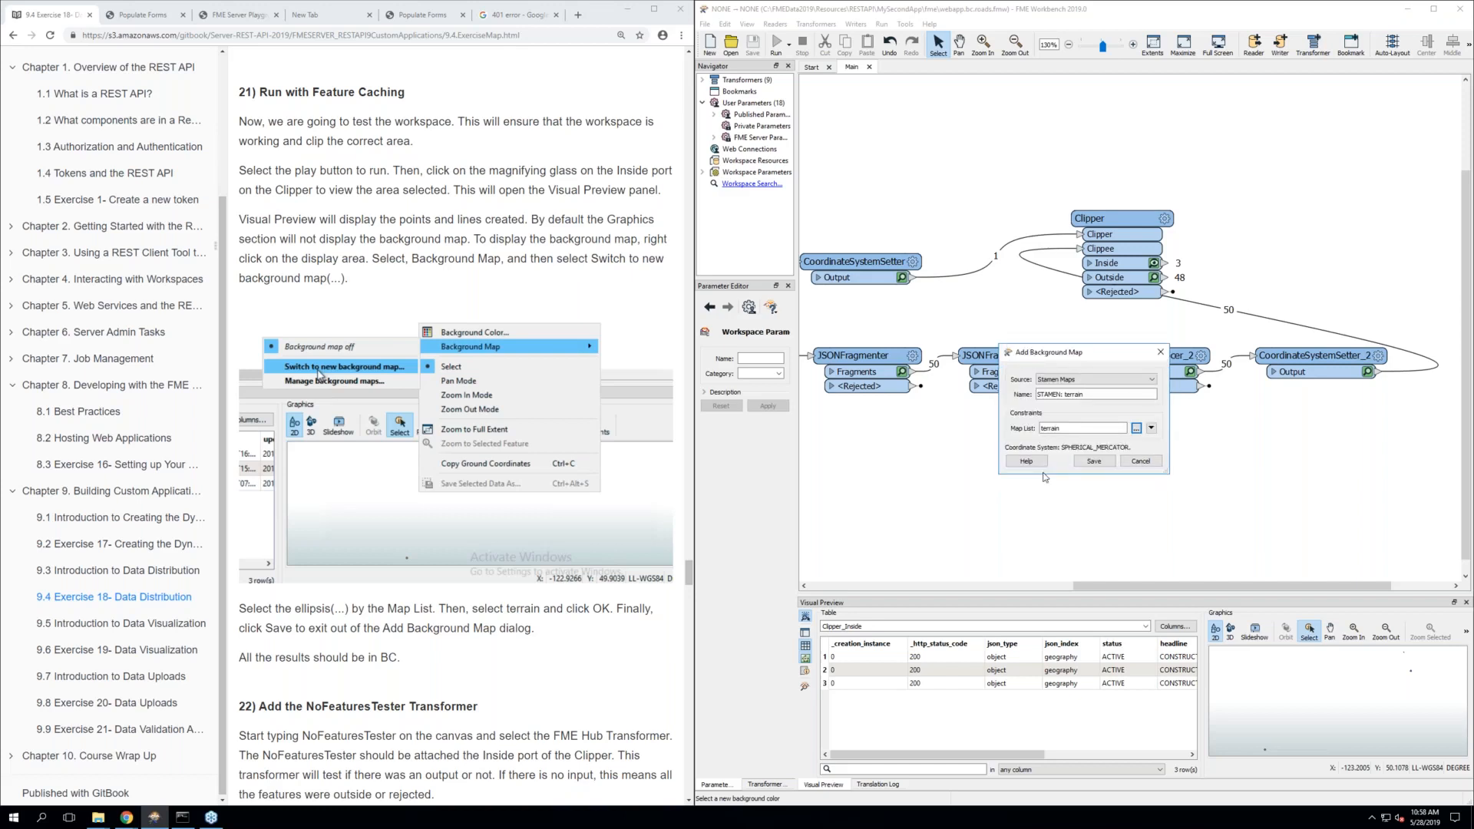
{"action": "left_click", "coordinate": [1085, 463]}
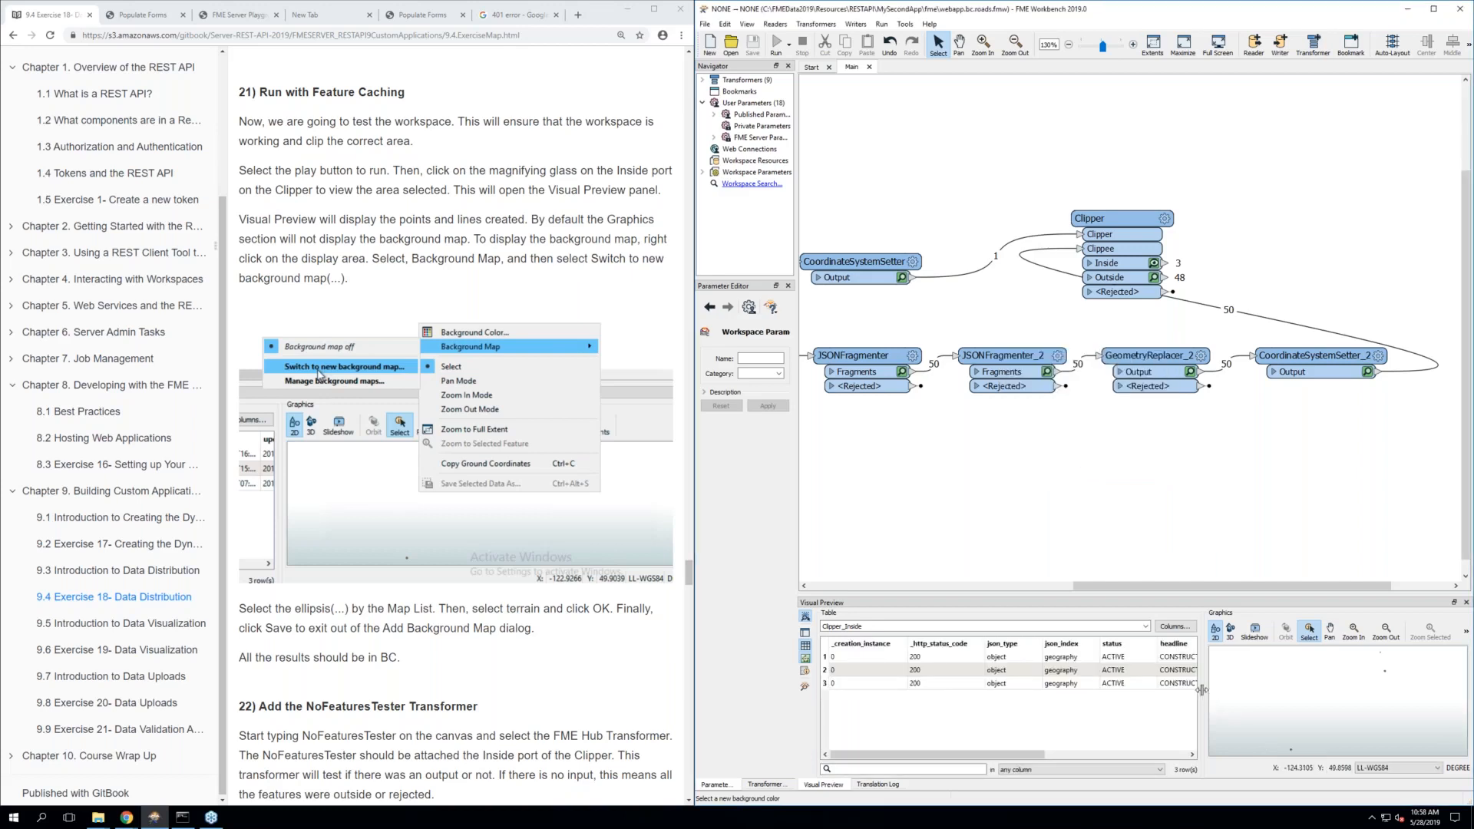
Undock and enlarge the Visual Preview map area to examine the Clipper's Inside features against the terrain background
{"action": "left_click_drag", "start_coordinate": [1202, 689], "coordinate": [862, 665]}
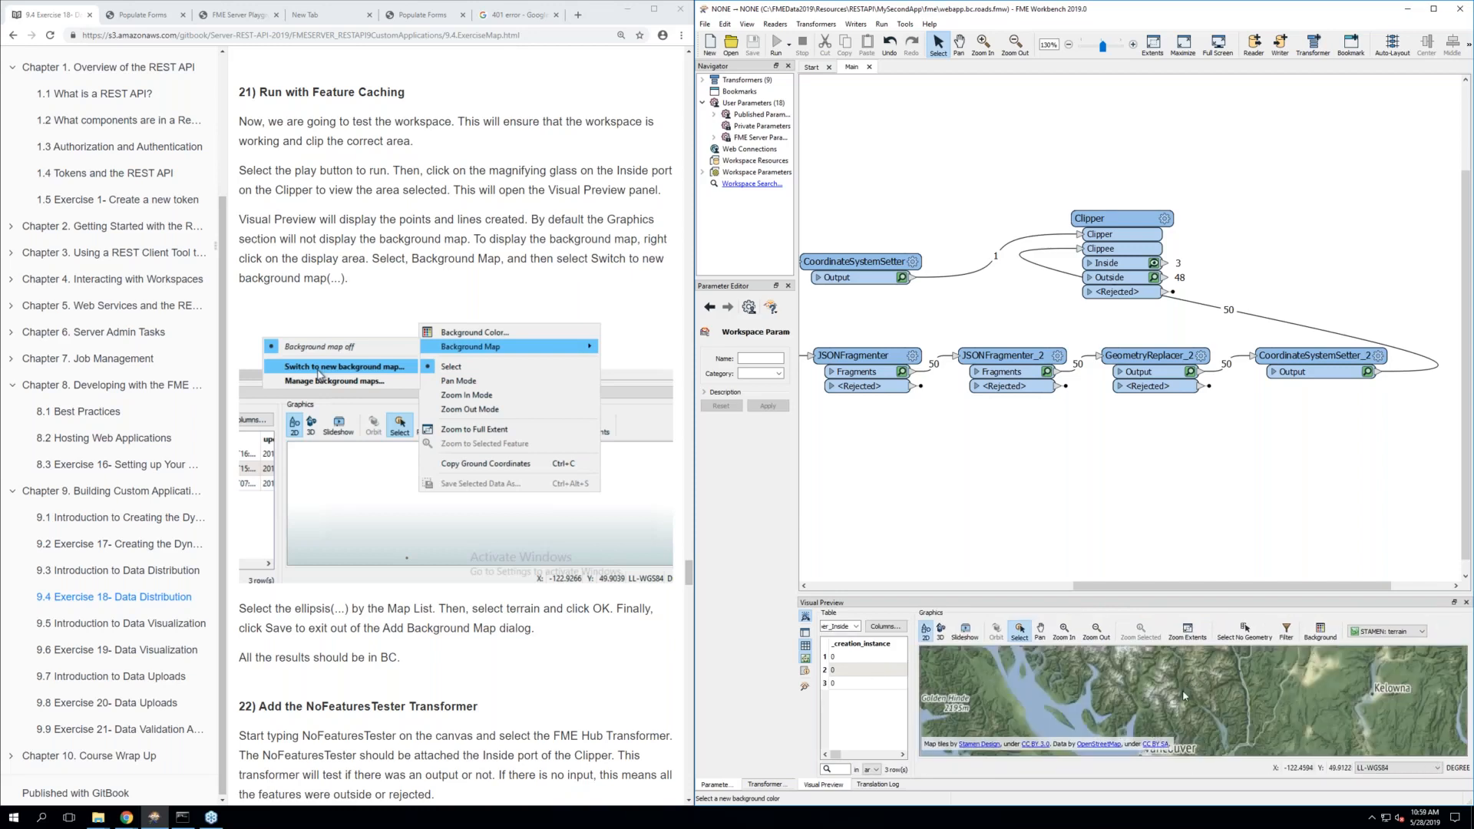
{"action": "left_click", "coordinate": [1455, 604]}
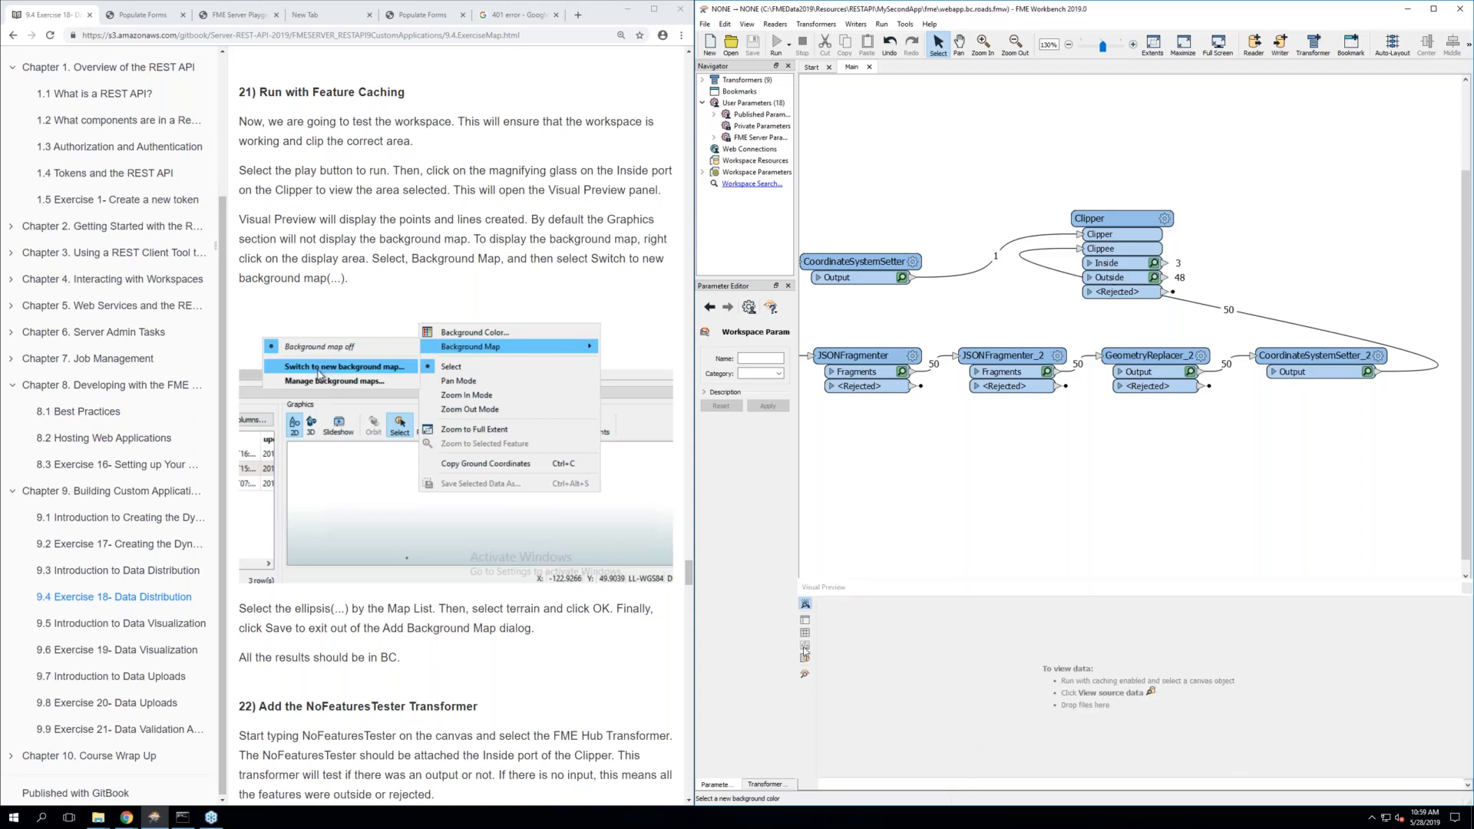
{"action": "left_click", "coordinate": [1153, 262]}
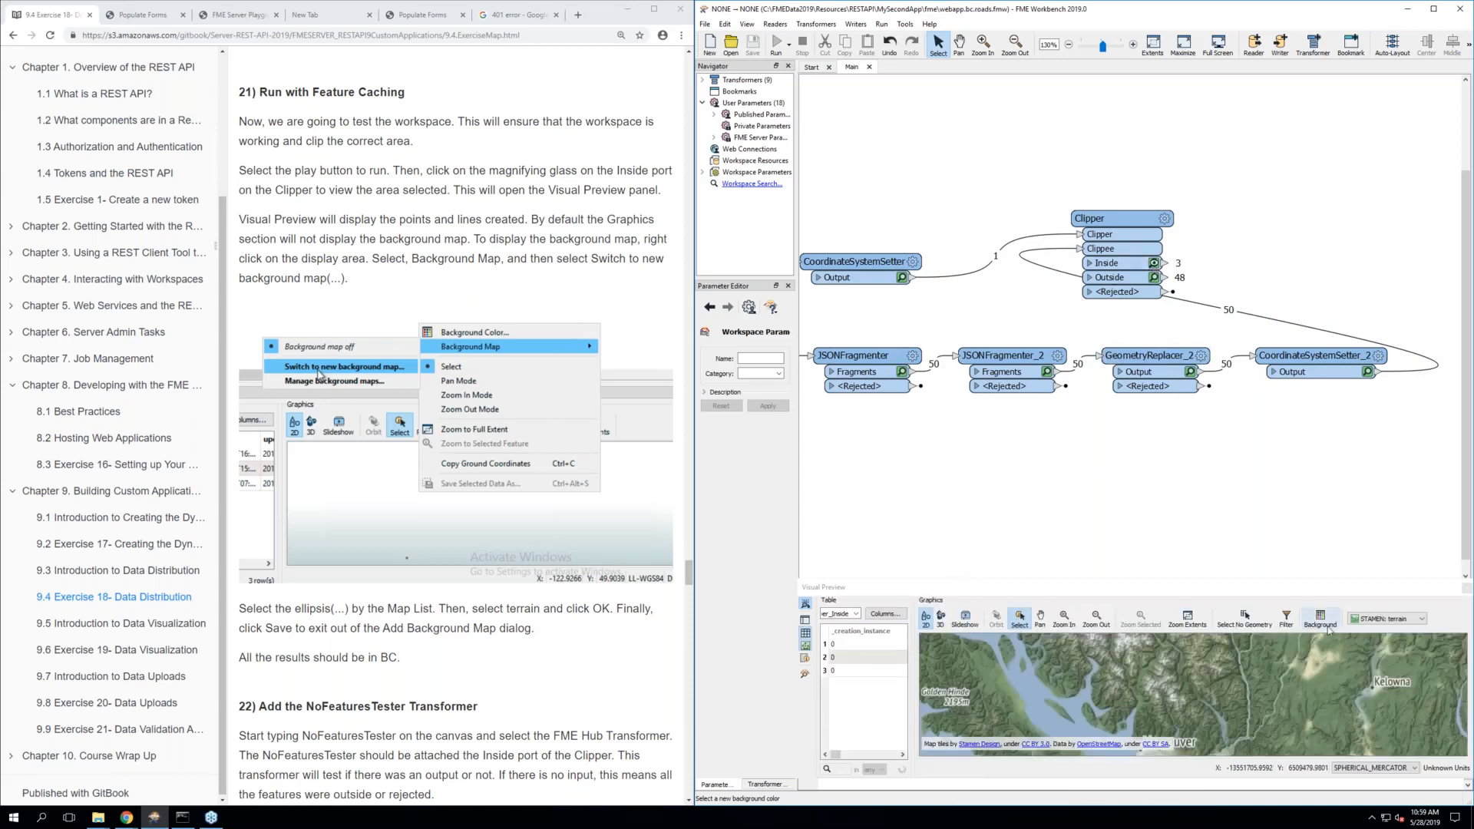
{"action": "left_click", "coordinate": [993, 598]}
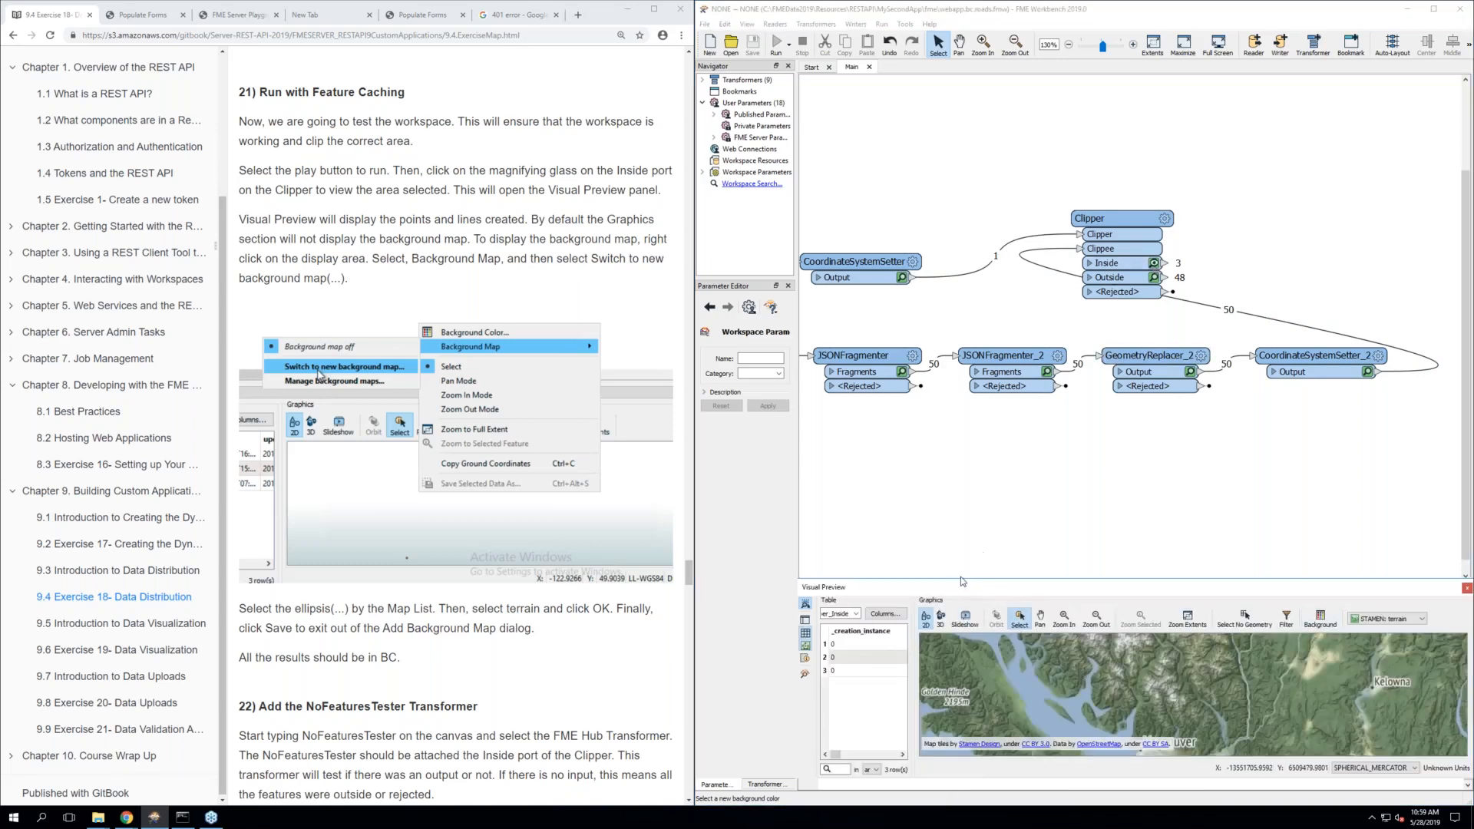
{"action": "left_click_drag", "start_coordinate": [960, 575], "coordinate": [961, 394]}
{"action": "left_click_drag", "start_coordinate": [1008, 349], "coordinate": [1008, 340]}
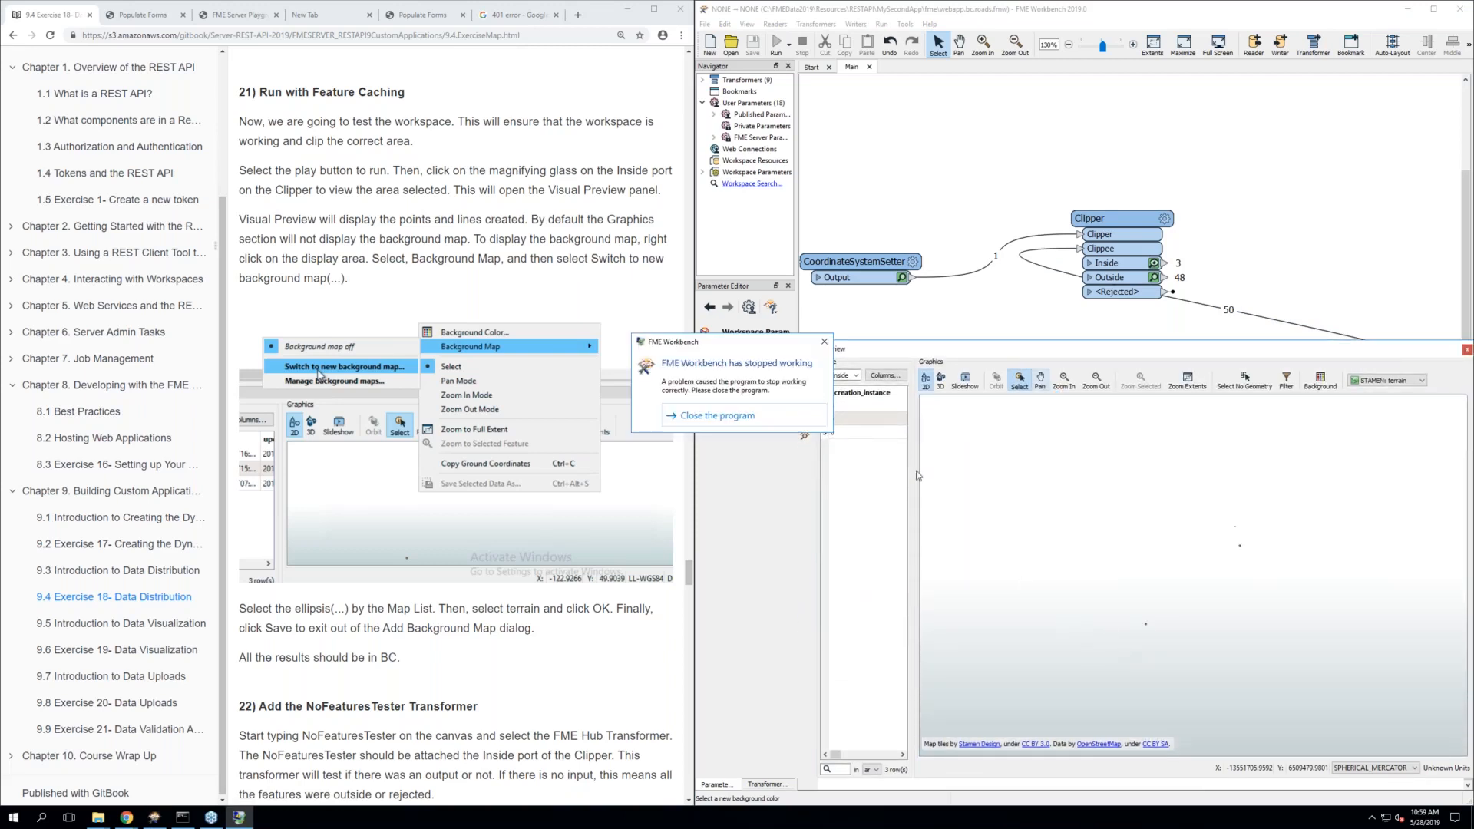
Close the stopped FME Workbench and FMEObjects Worker programs
{"action": "left_click", "coordinate": [824, 341]}
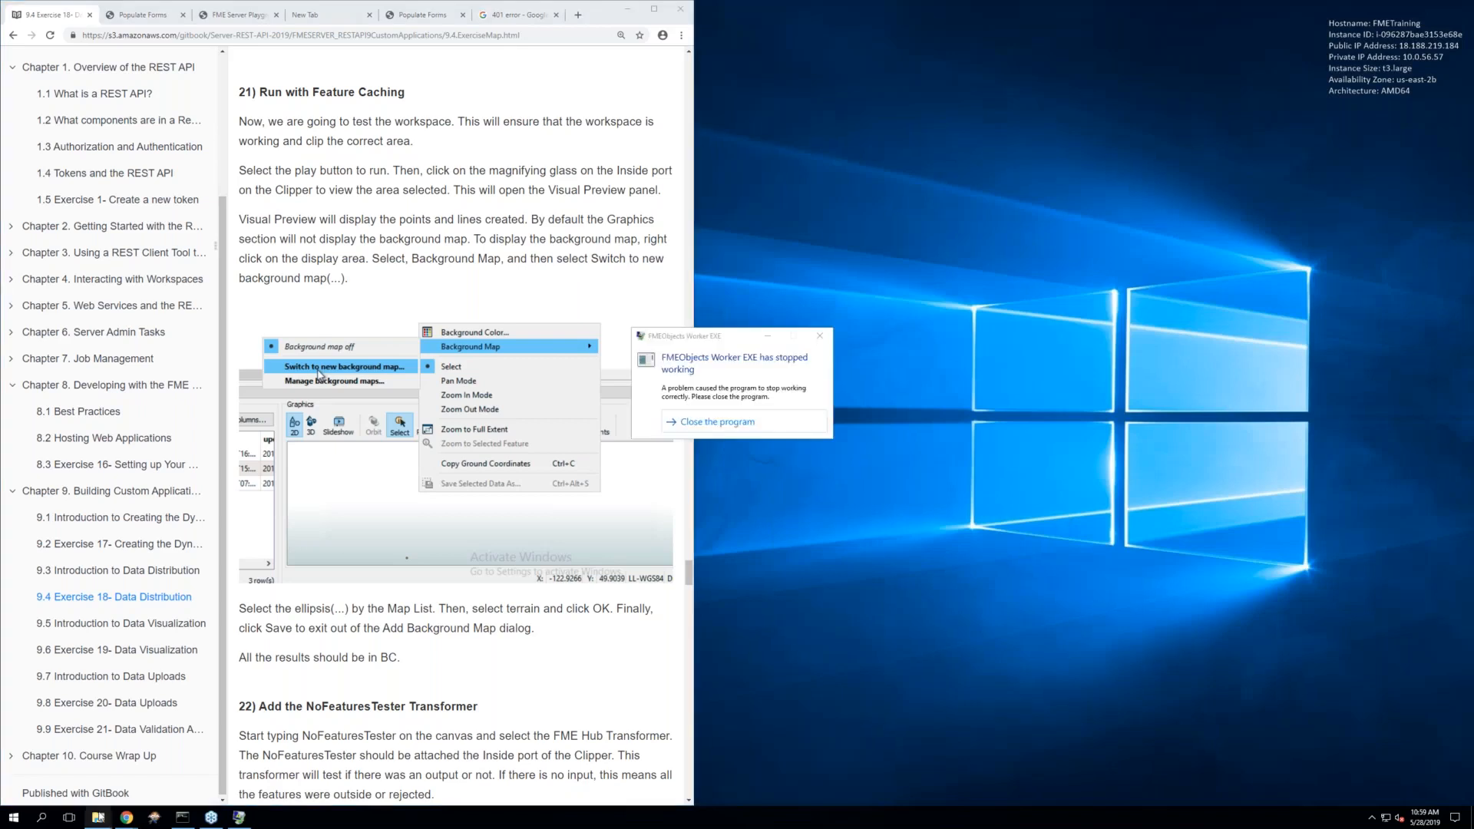
{"action": "left_click", "coordinate": [745, 419]}
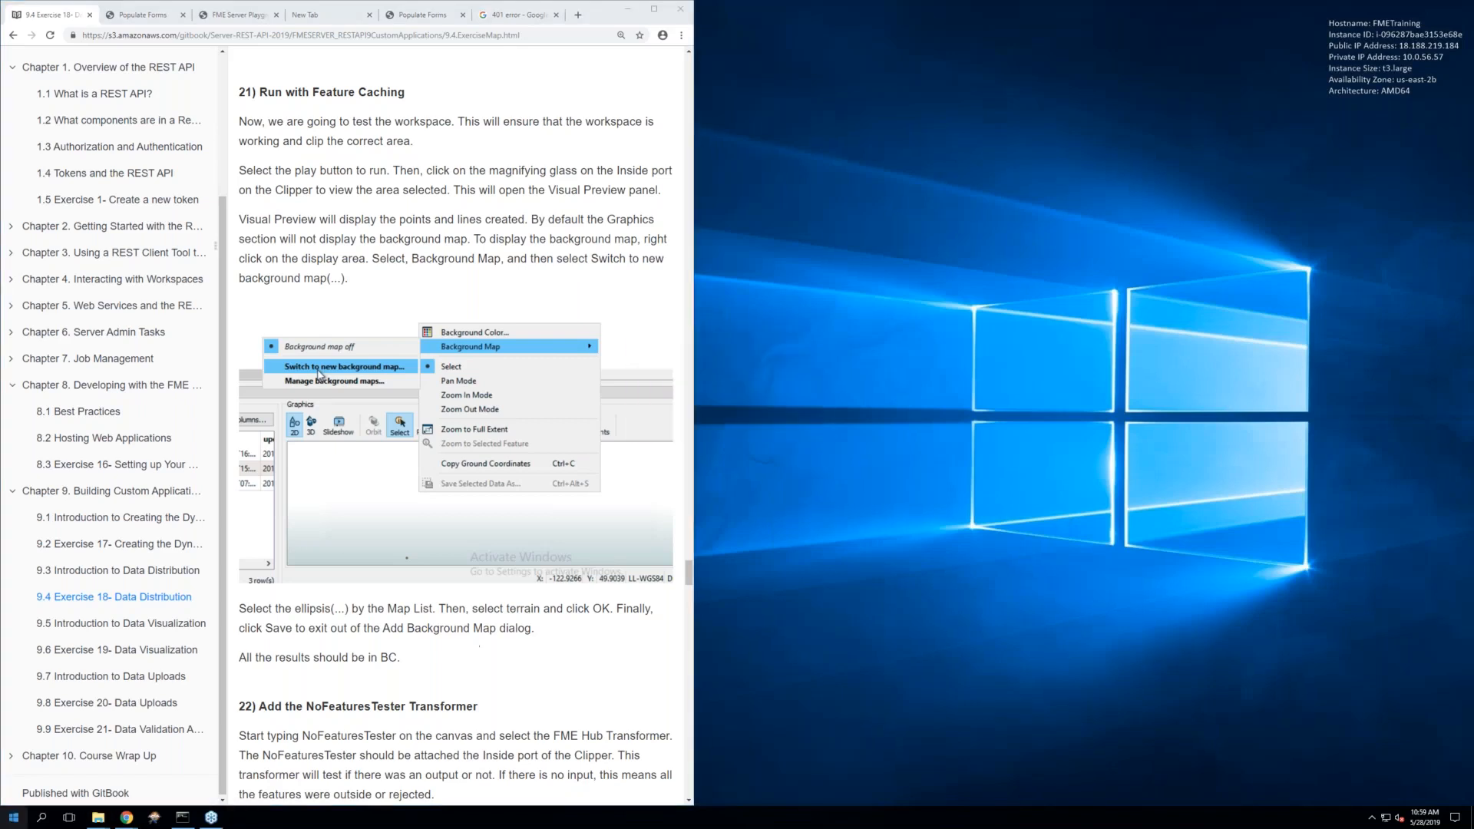
Reopen the webapp.bc.roads workspace from the MySecondApp fme folder in FME Workbench 2019.0 and dismiss the recovery notice
{"action": "mouse_move", "coordinate": [93, 820]}
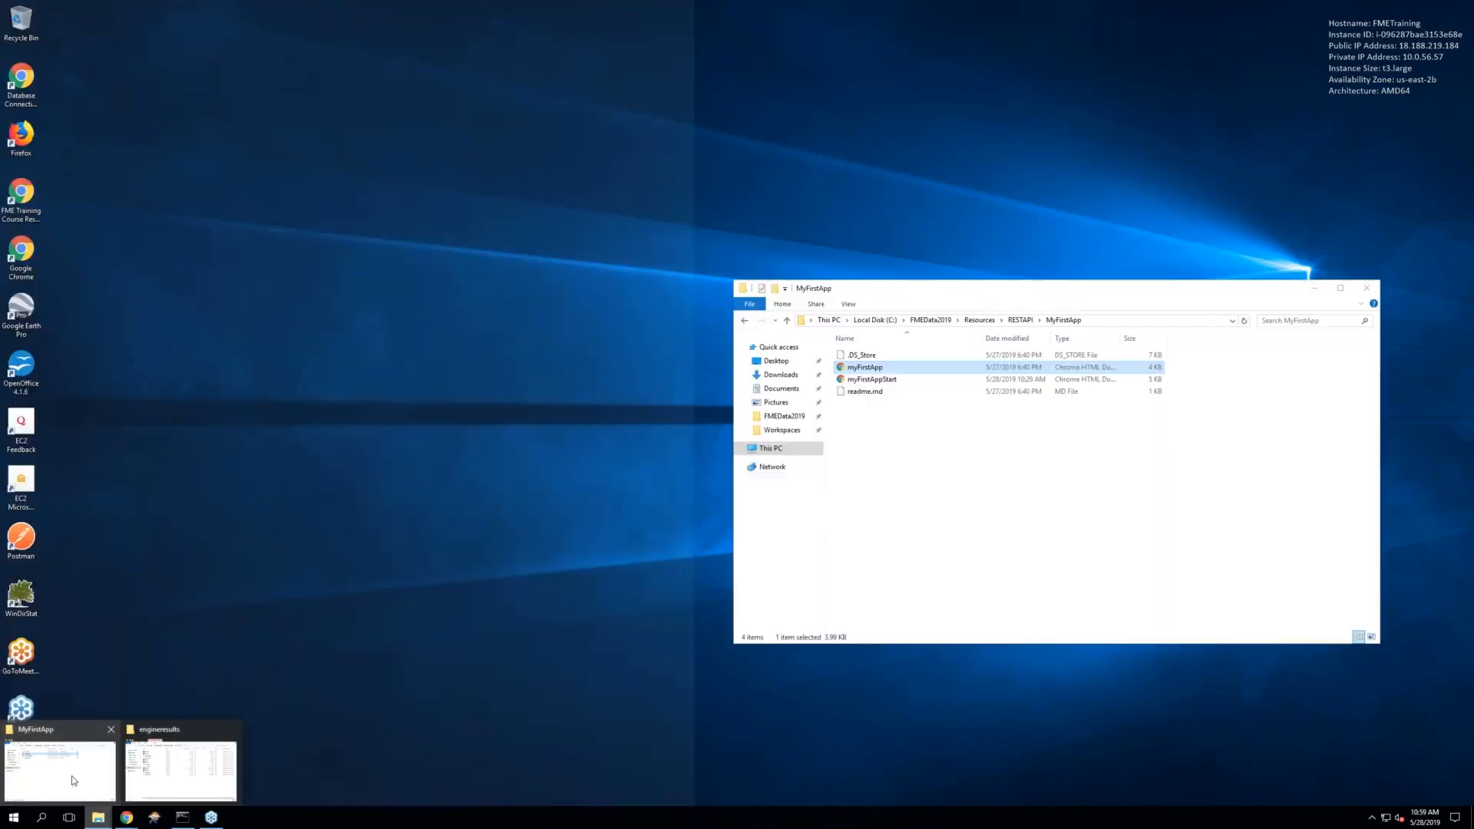
{"action": "left_click", "coordinate": [70, 781]}
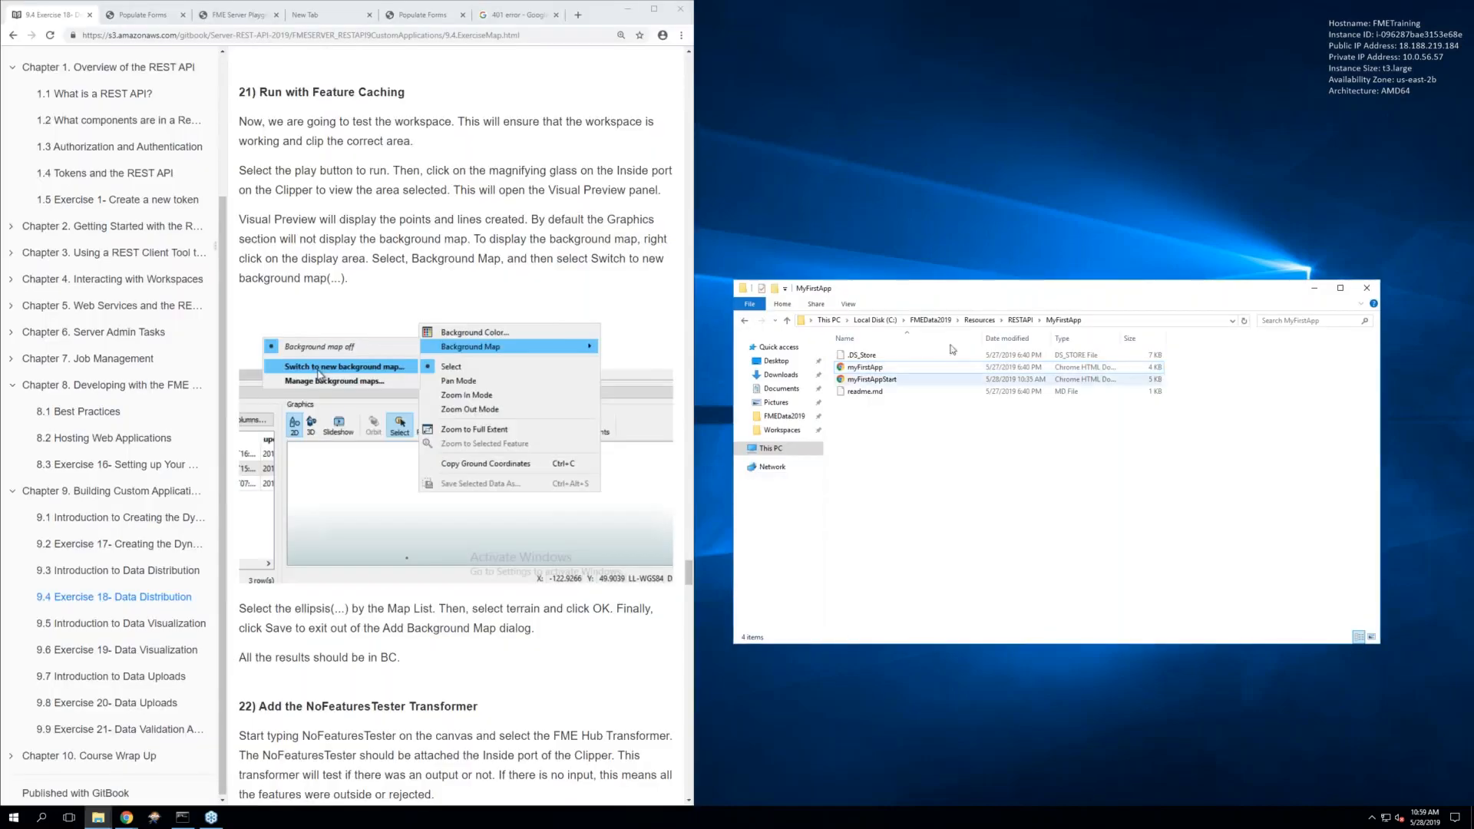
{"action": "left_click", "coordinate": [1018, 321]}
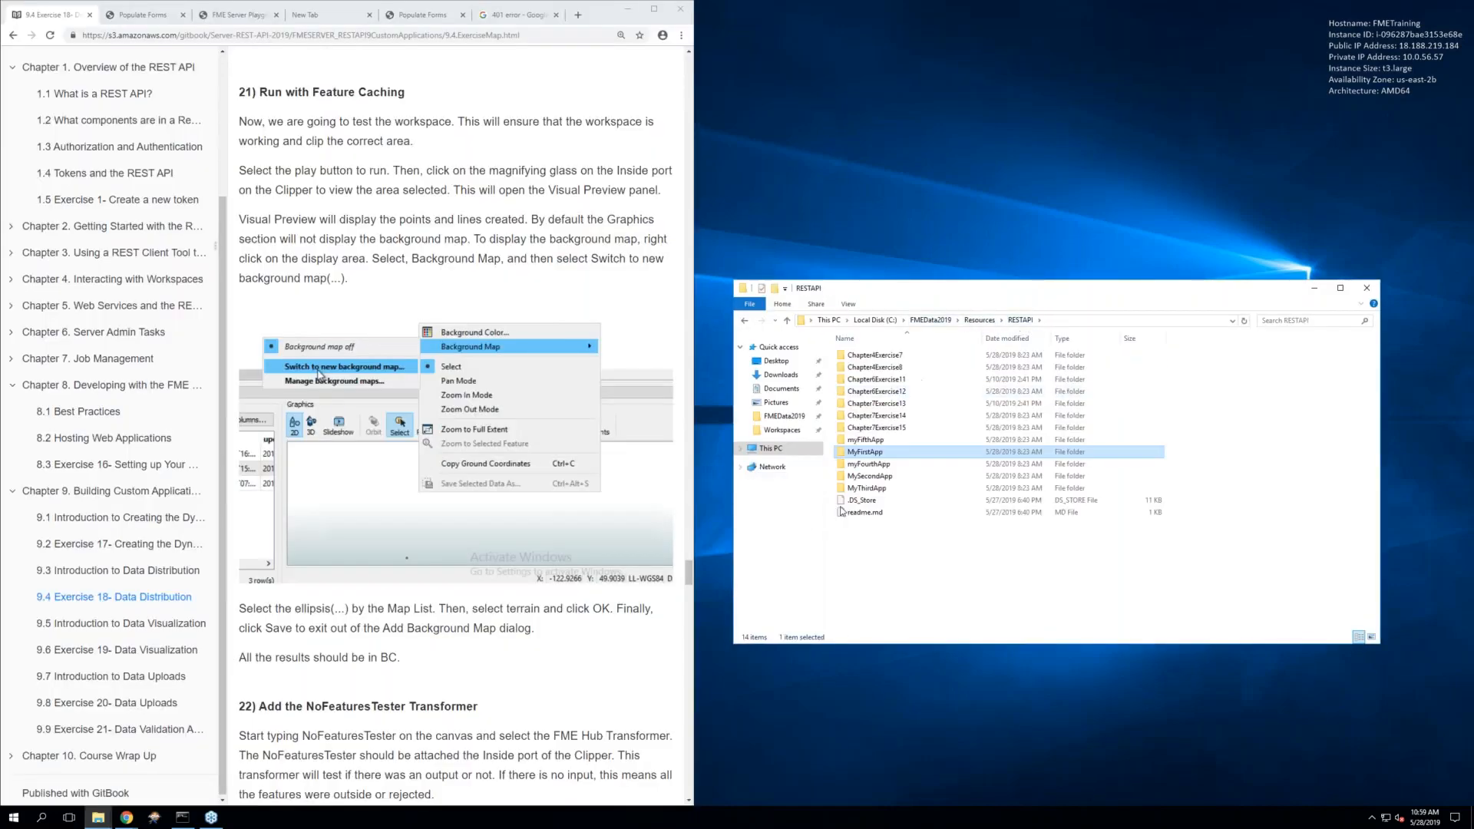
{"action": "double_click", "coordinate": [860, 481]}
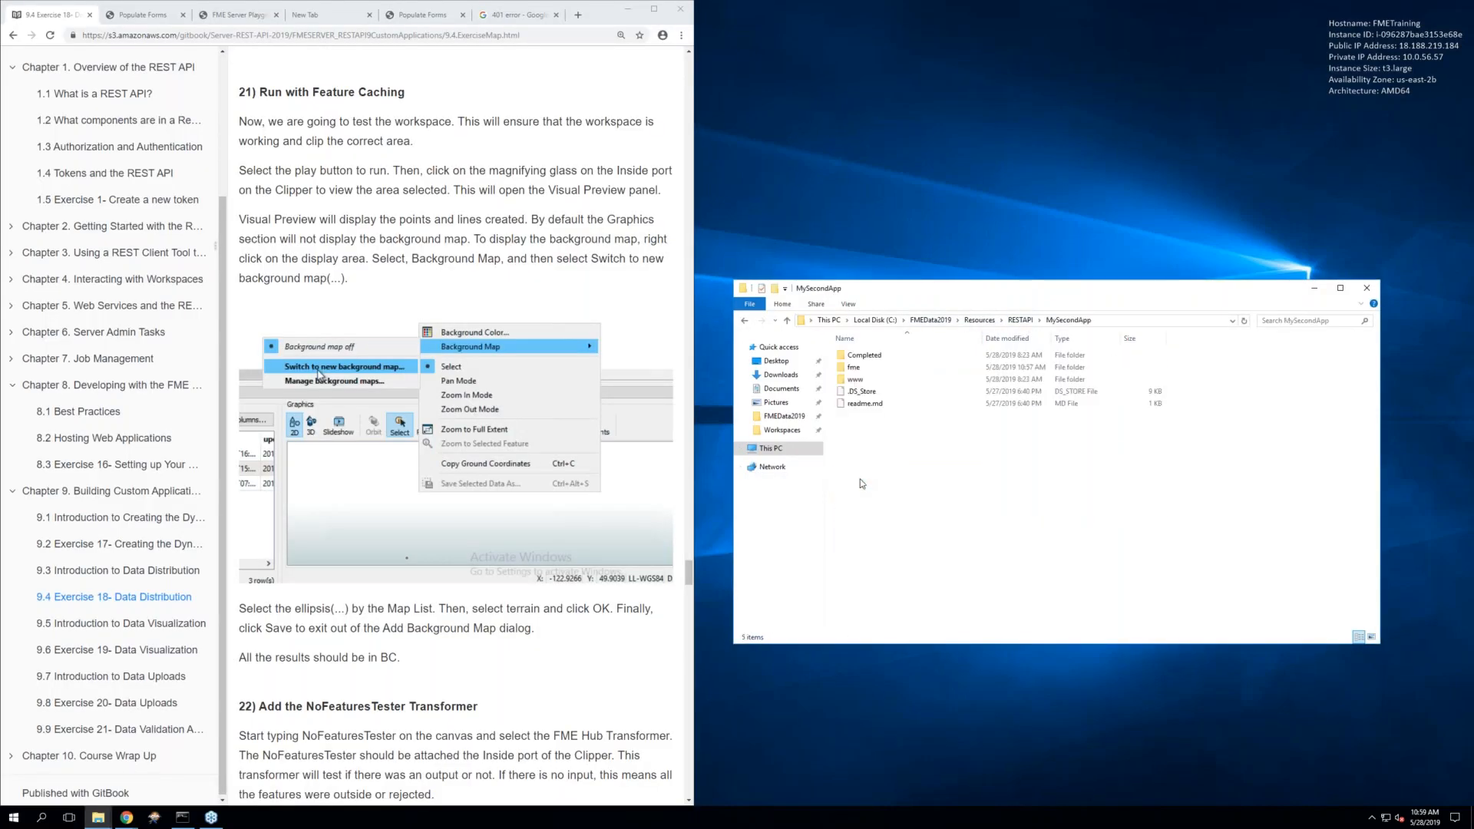
{"action": "left_click", "coordinate": [855, 370]}
{"action": "double_click", "coordinate": [855, 370]}
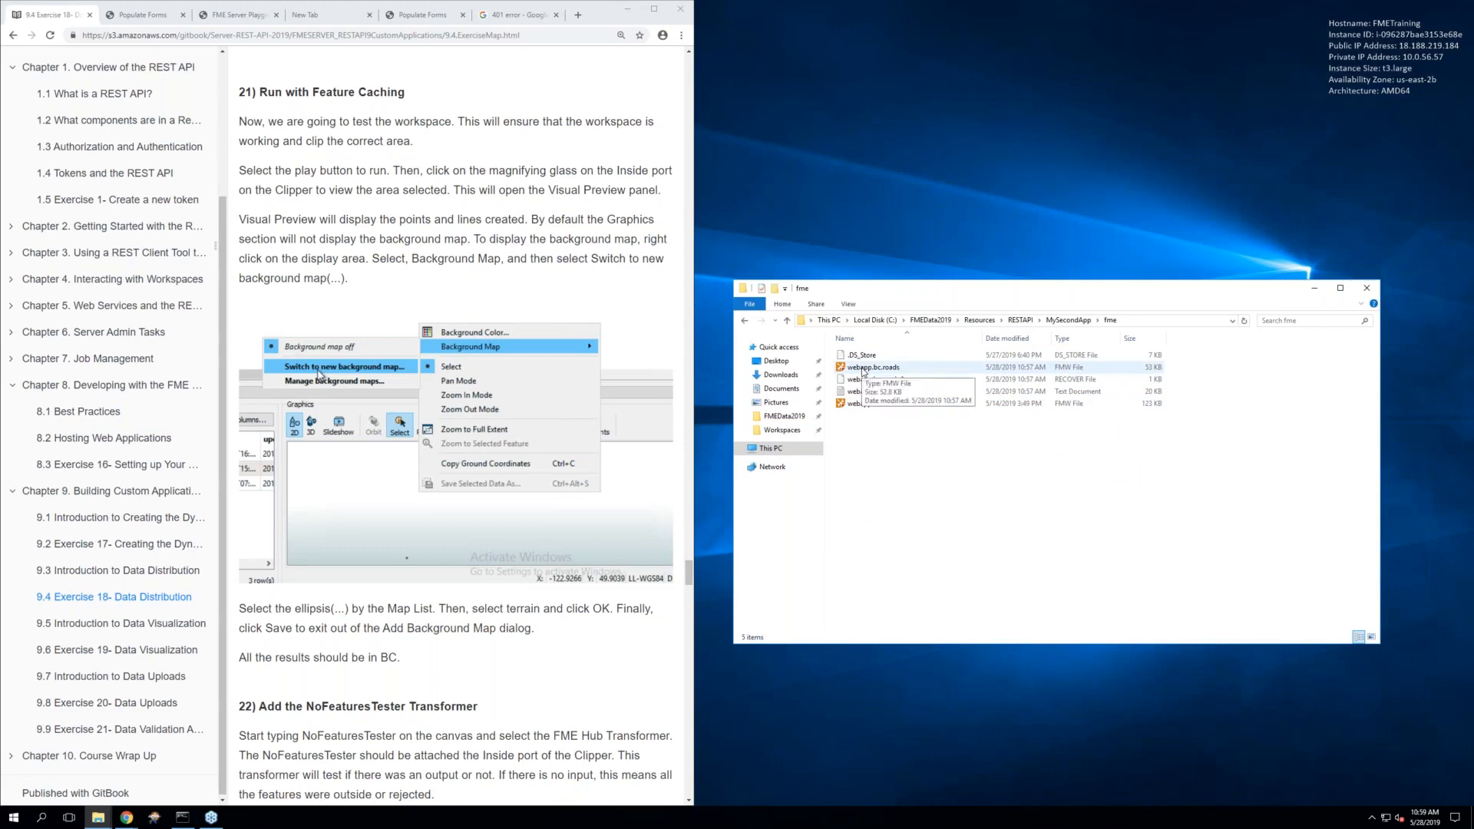
{"action": "left_click", "coordinate": [863, 371]}
{"action": "double_click", "coordinate": [863, 371]}
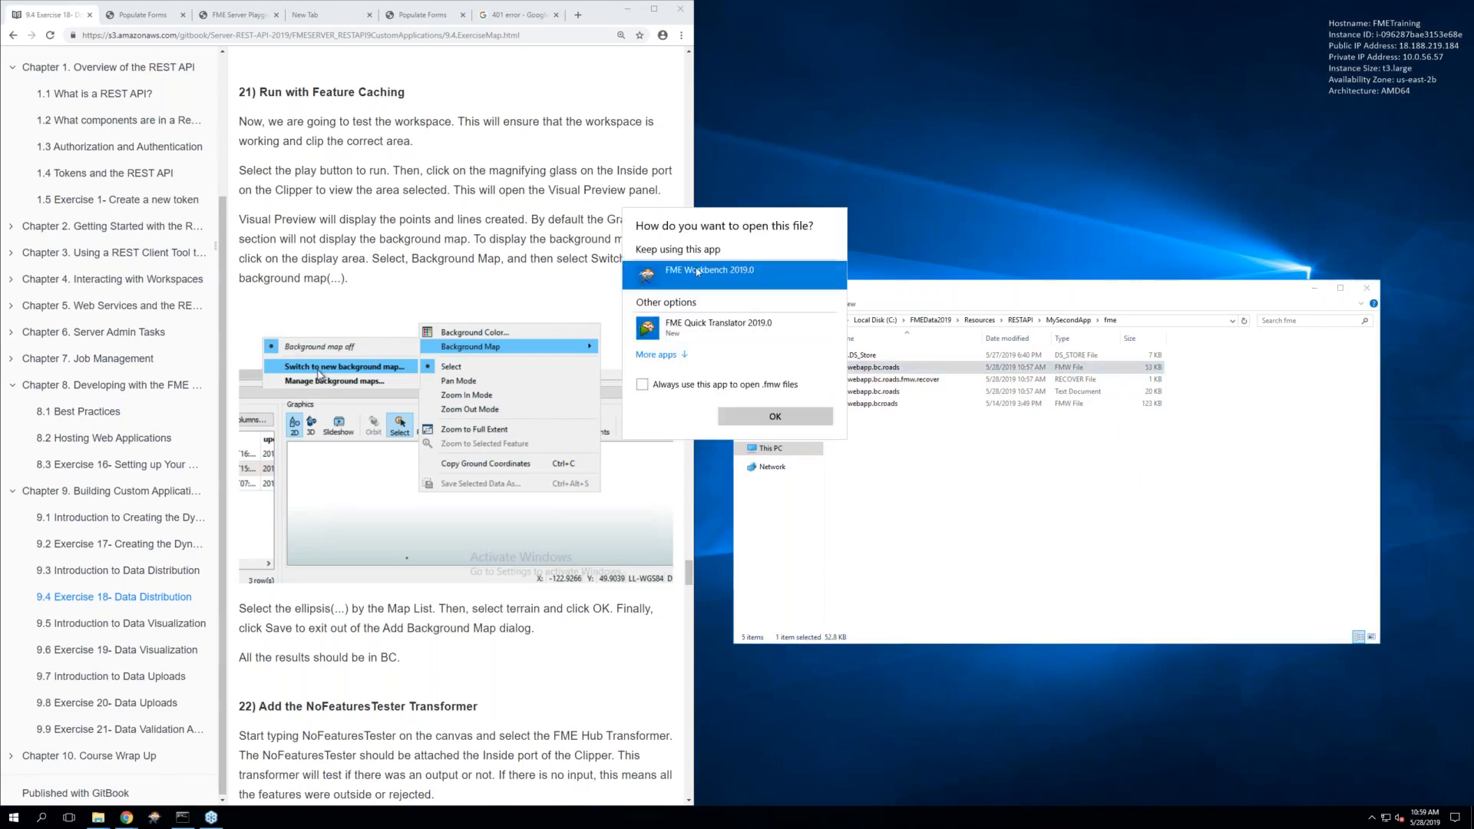
{"action": "double_click", "coordinate": [692, 275]}
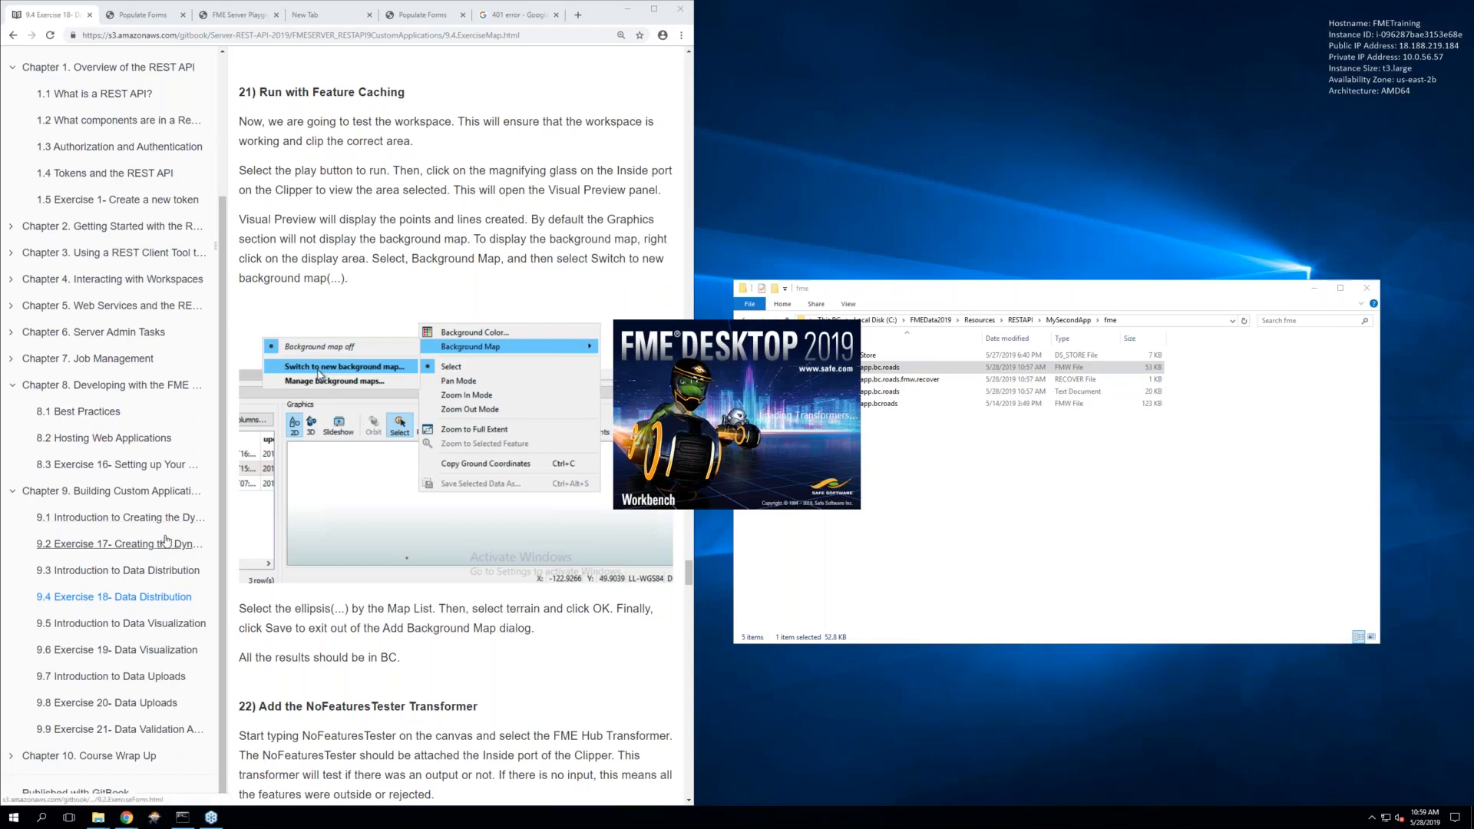
{"action": "scroll", "coordinate": [294, 554], "scroll_direction": "down", "scroll_amount": 1}
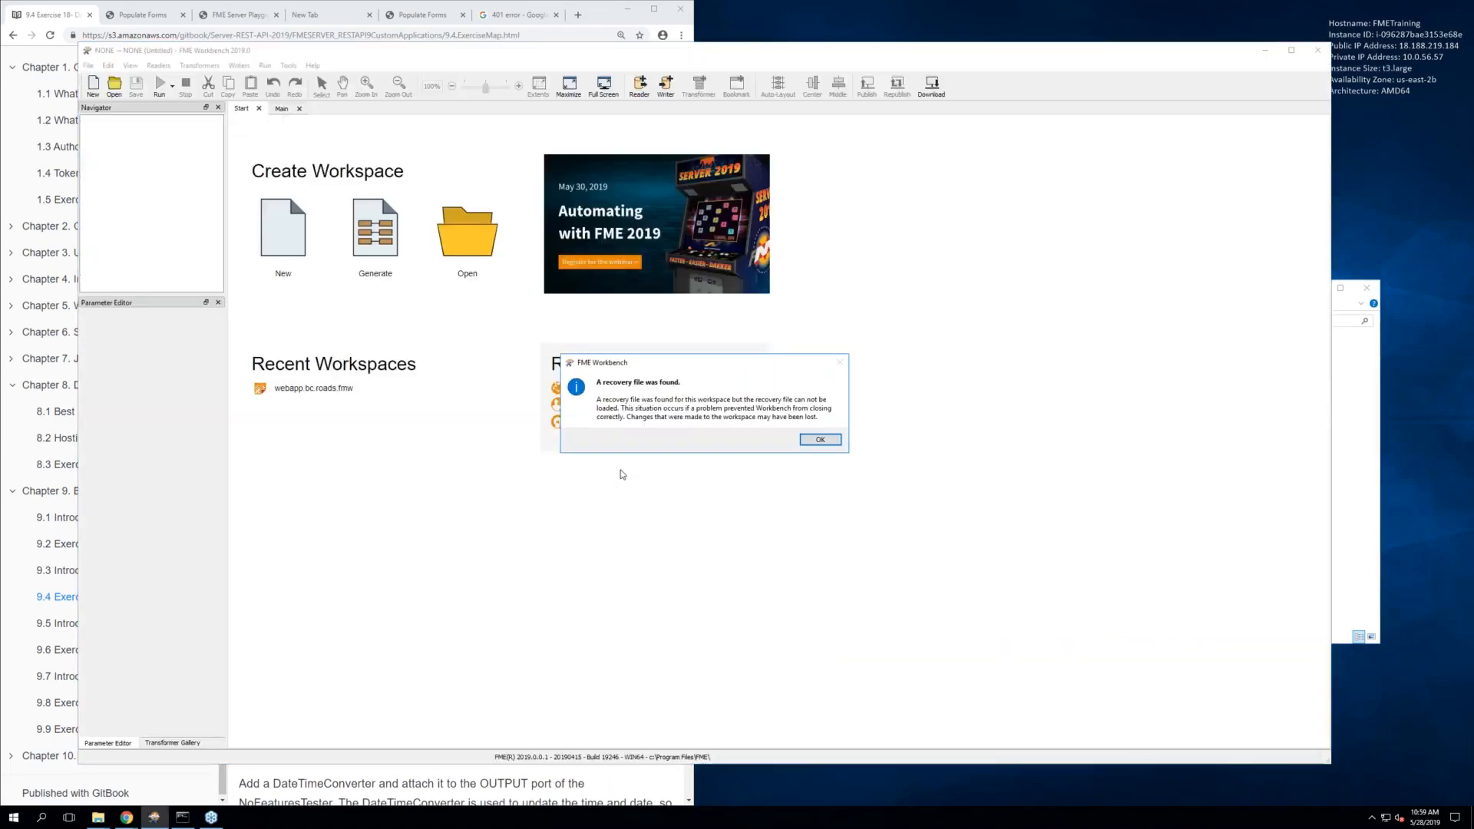
{"action": "left_click", "coordinate": [820, 440]}
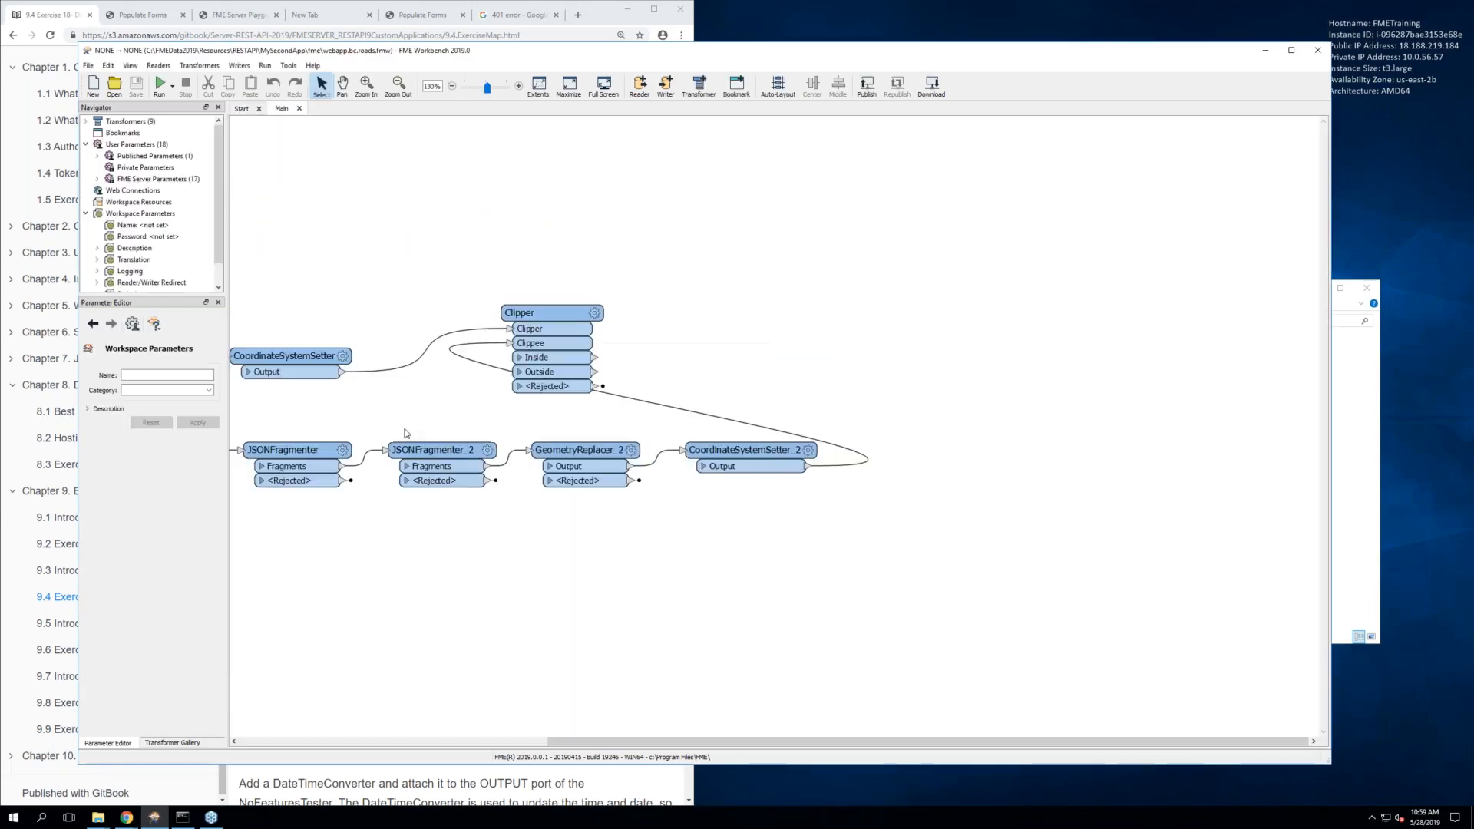
Run the workspace with the existing area of interest in a maximized window and view the Clipper's Inside cached features
{"action": "left_click", "coordinate": [159, 84]}
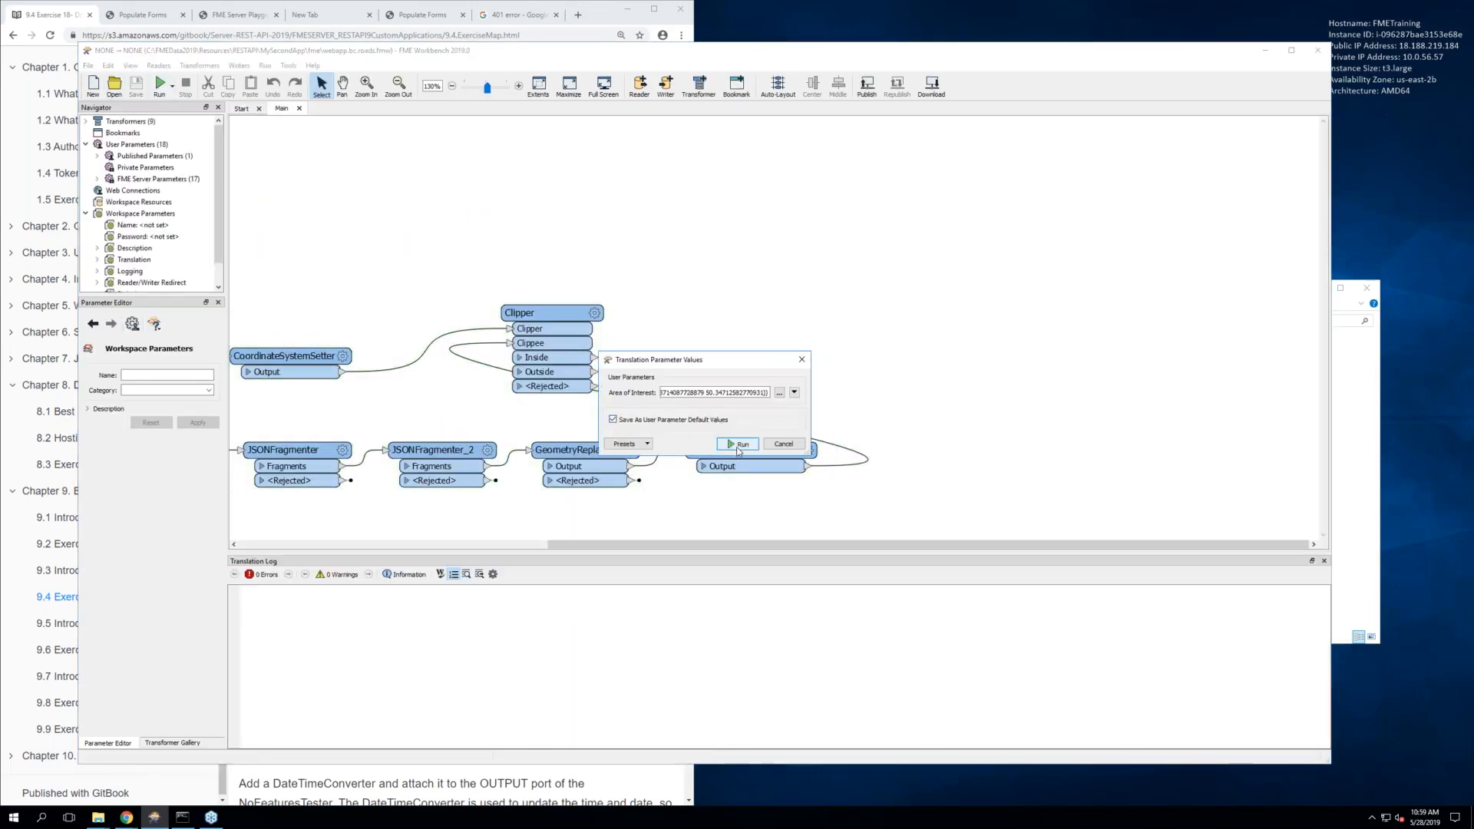
{"action": "left_click", "coordinate": [724, 450]}
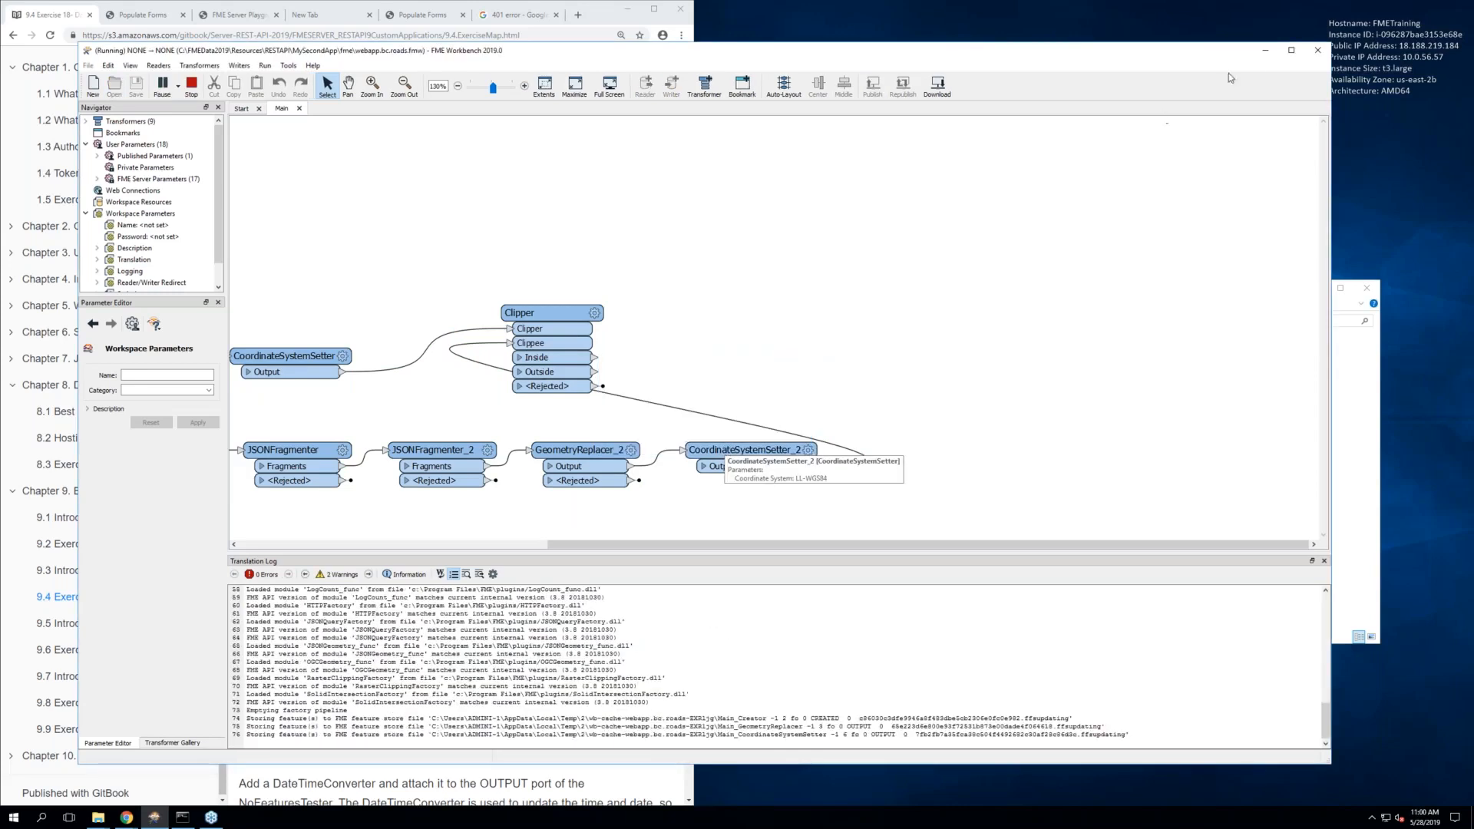
{"action": "left_click", "coordinate": [1292, 51]}
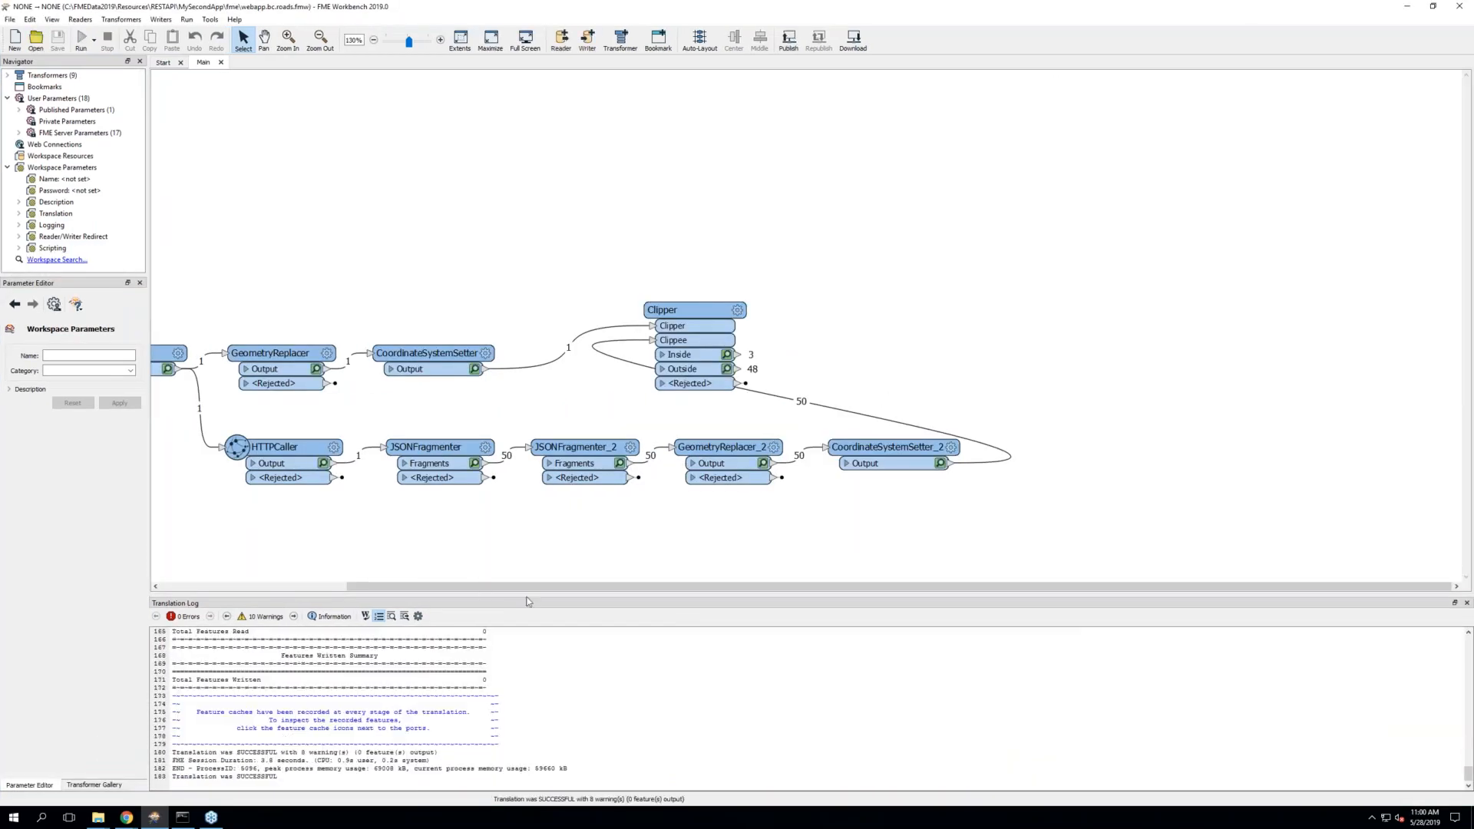
{"action": "left_click", "coordinate": [726, 356]}
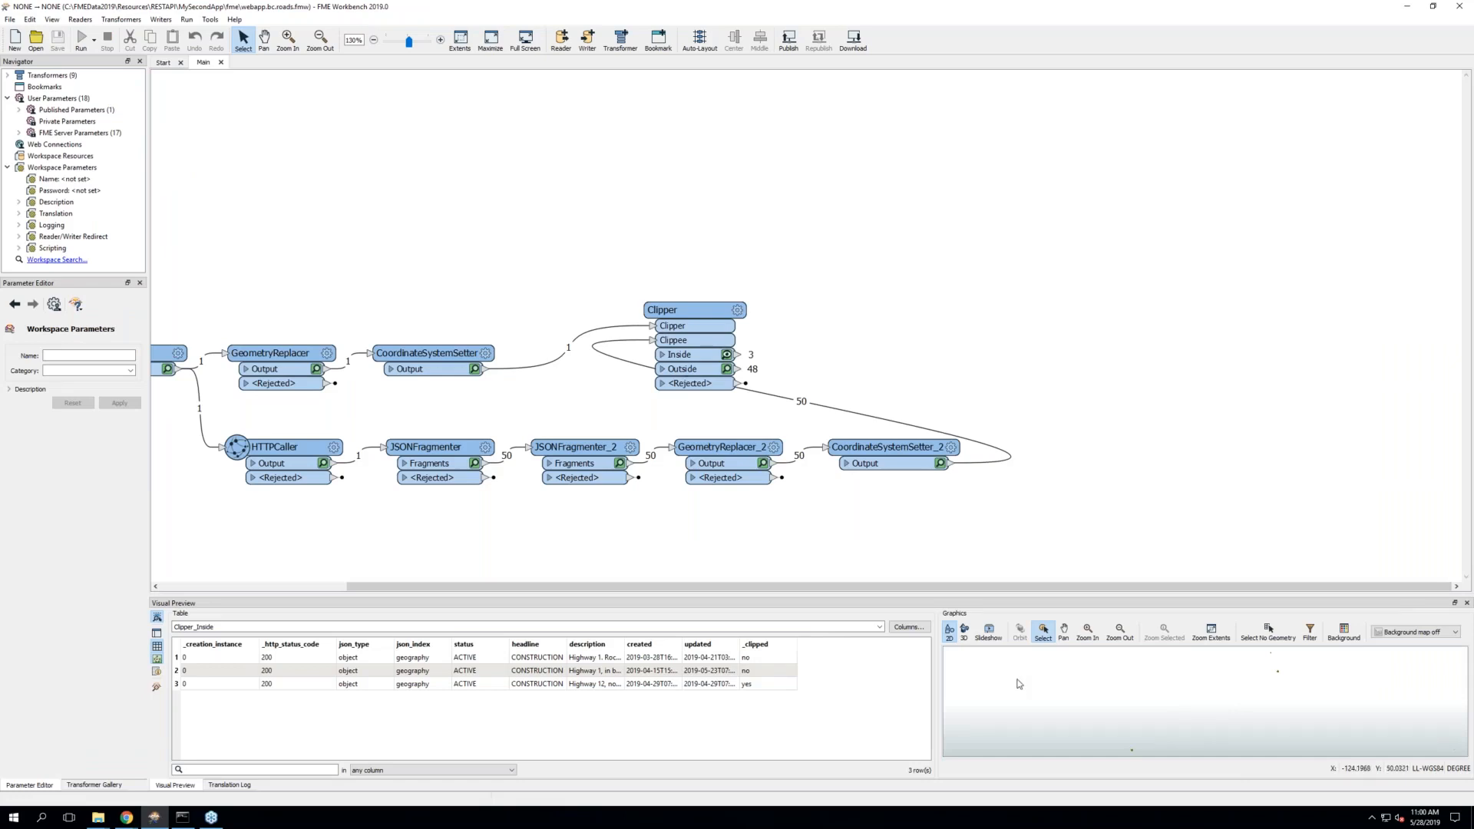
Set the preview's background map to STAMEN: terrain and enlarge the preview graphics area in height and width
{"action": "left_click", "coordinate": [1407, 632]}
{"action": "left_click", "coordinate": [1404, 652]}
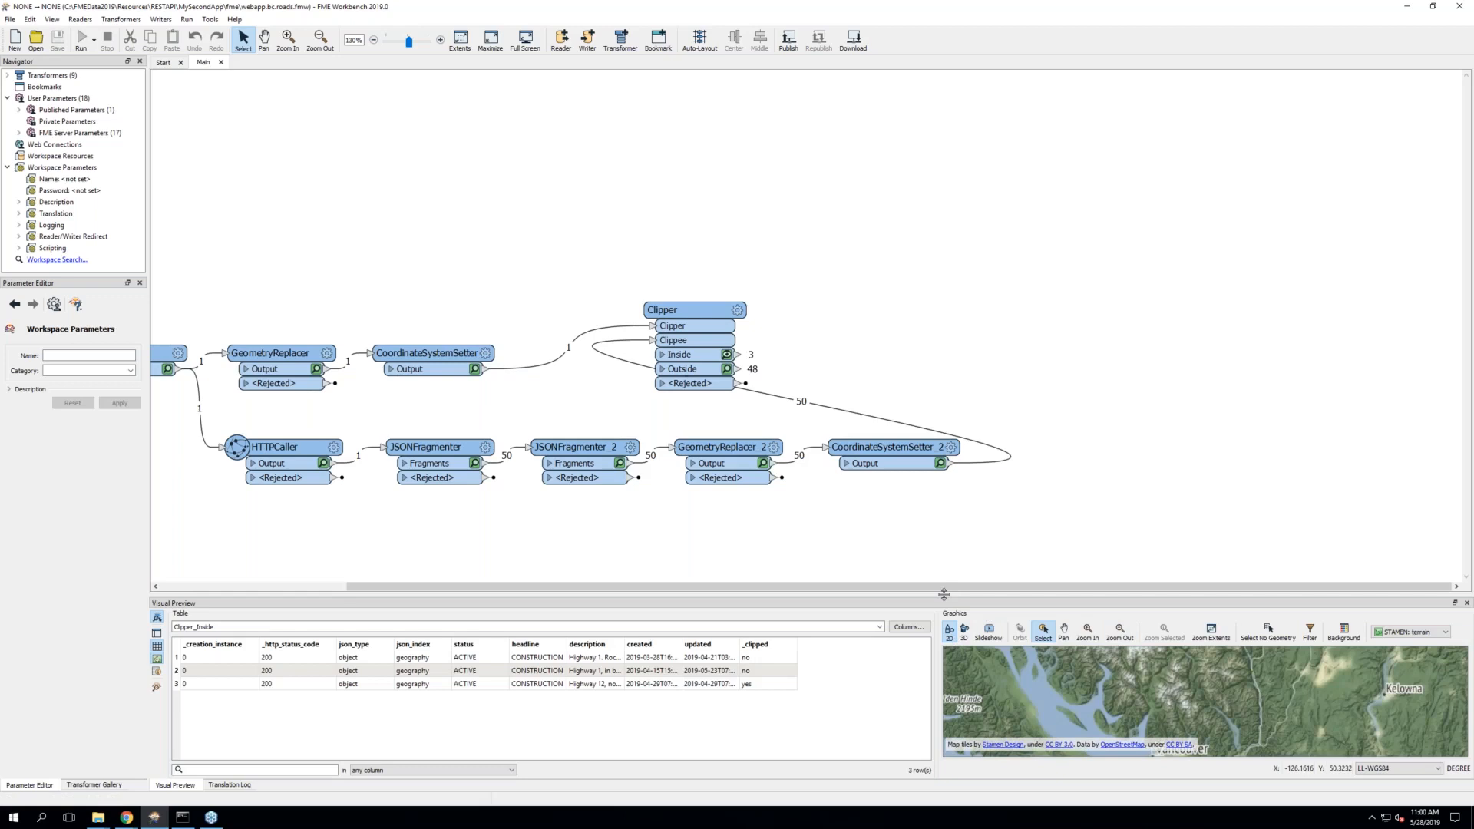
{"action": "left_click_drag", "start_coordinate": [943, 594], "coordinate": [999, 345]}
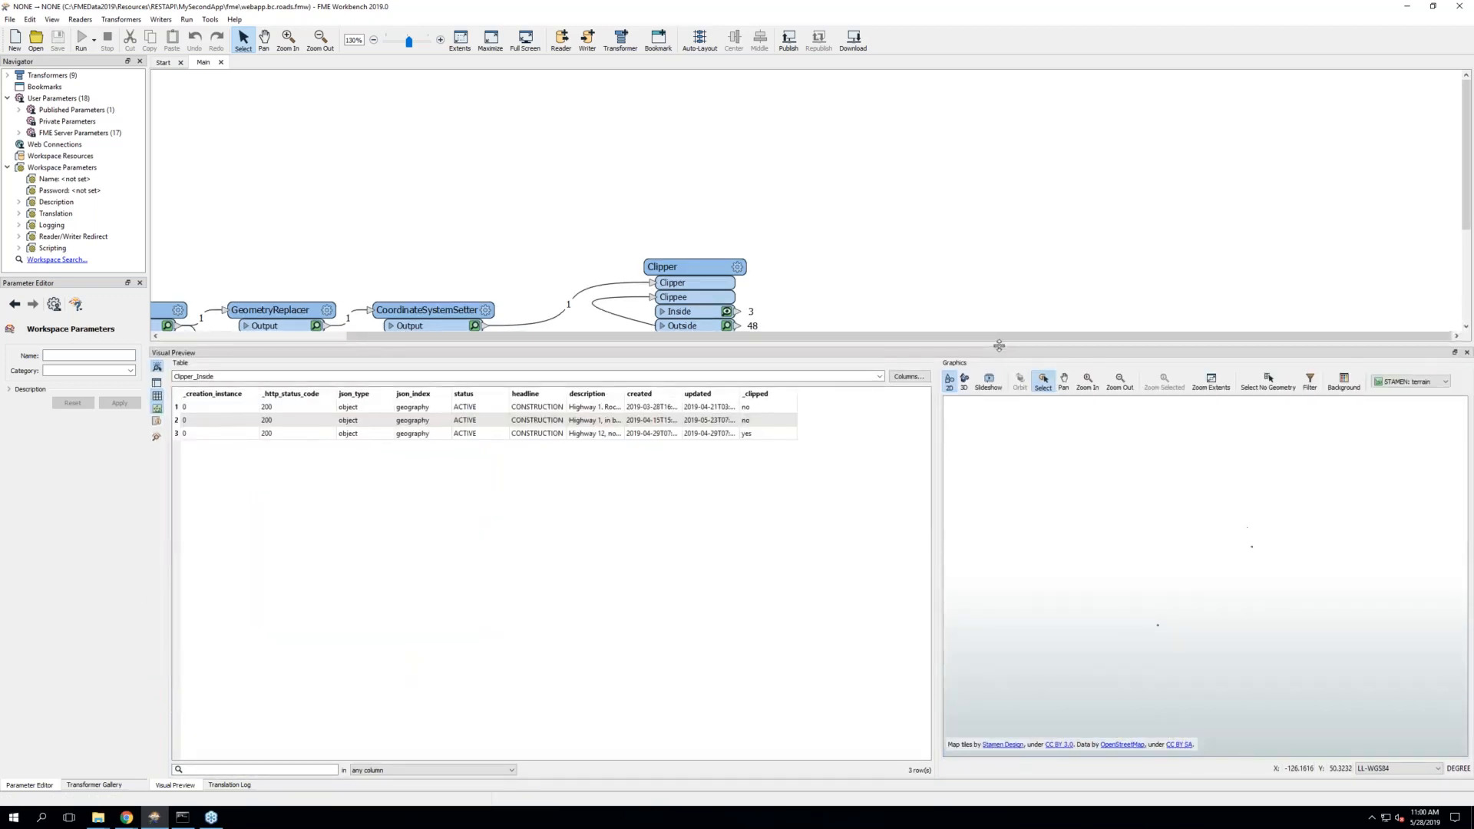
{"action": "left_click_drag", "start_coordinate": [936, 522], "coordinate": [617, 520]}
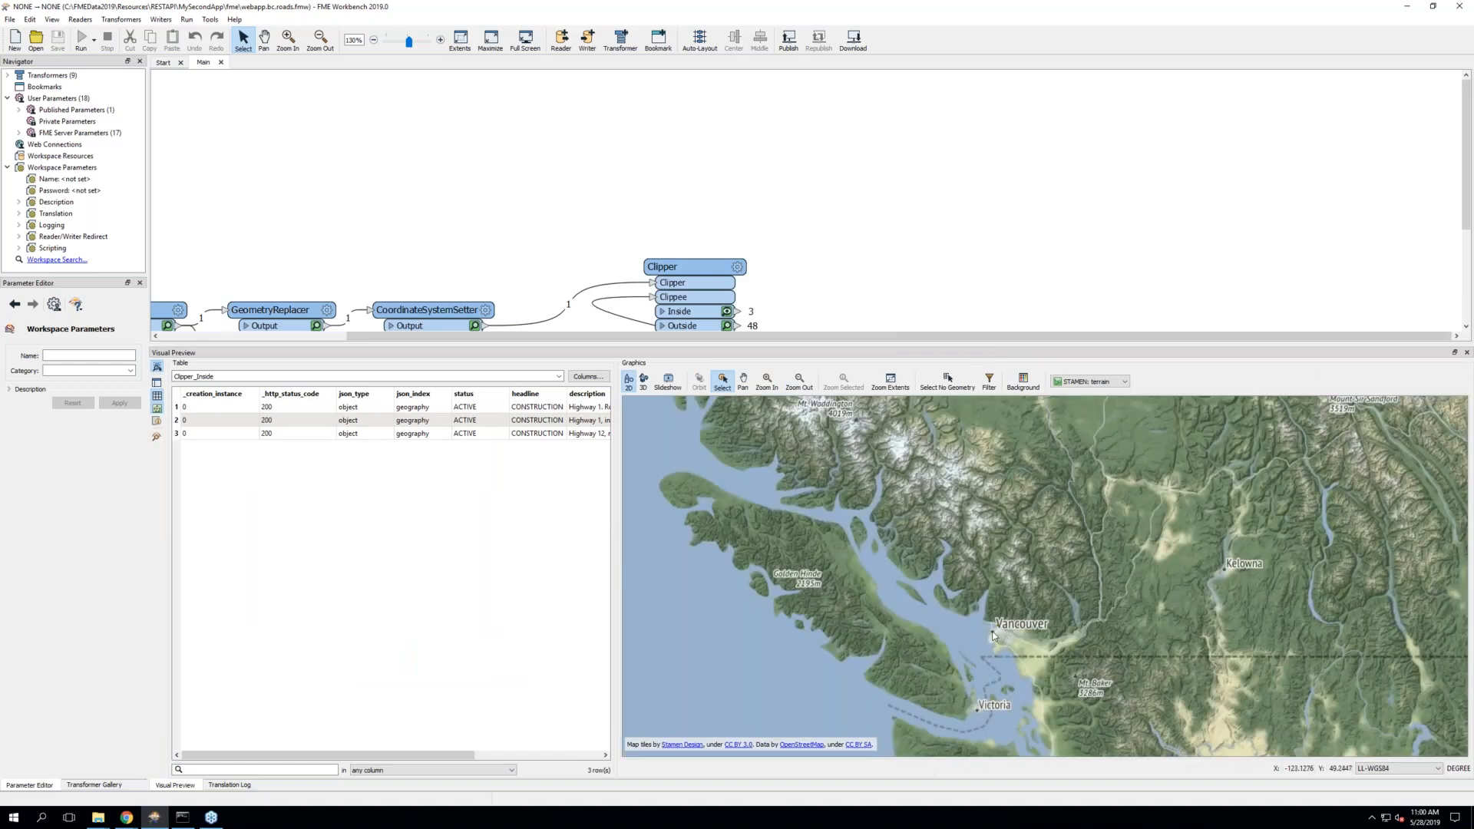
Examine the Clipper's Inside records against the map and read the full description of the first record
{"action": "left_click", "coordinate": [331, 435]}
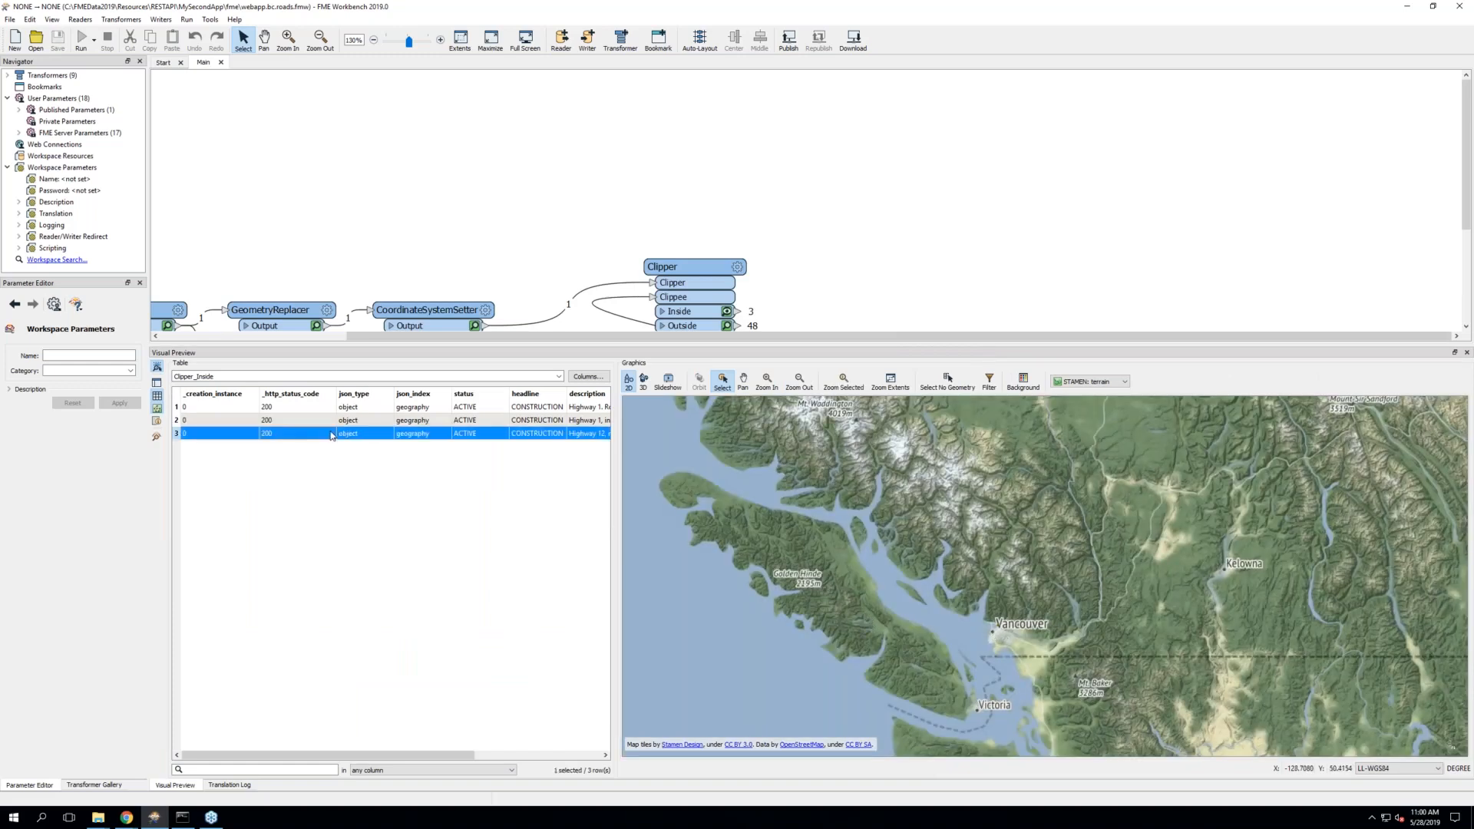
{"action": "left_click", "coordinate": [323, 420]}
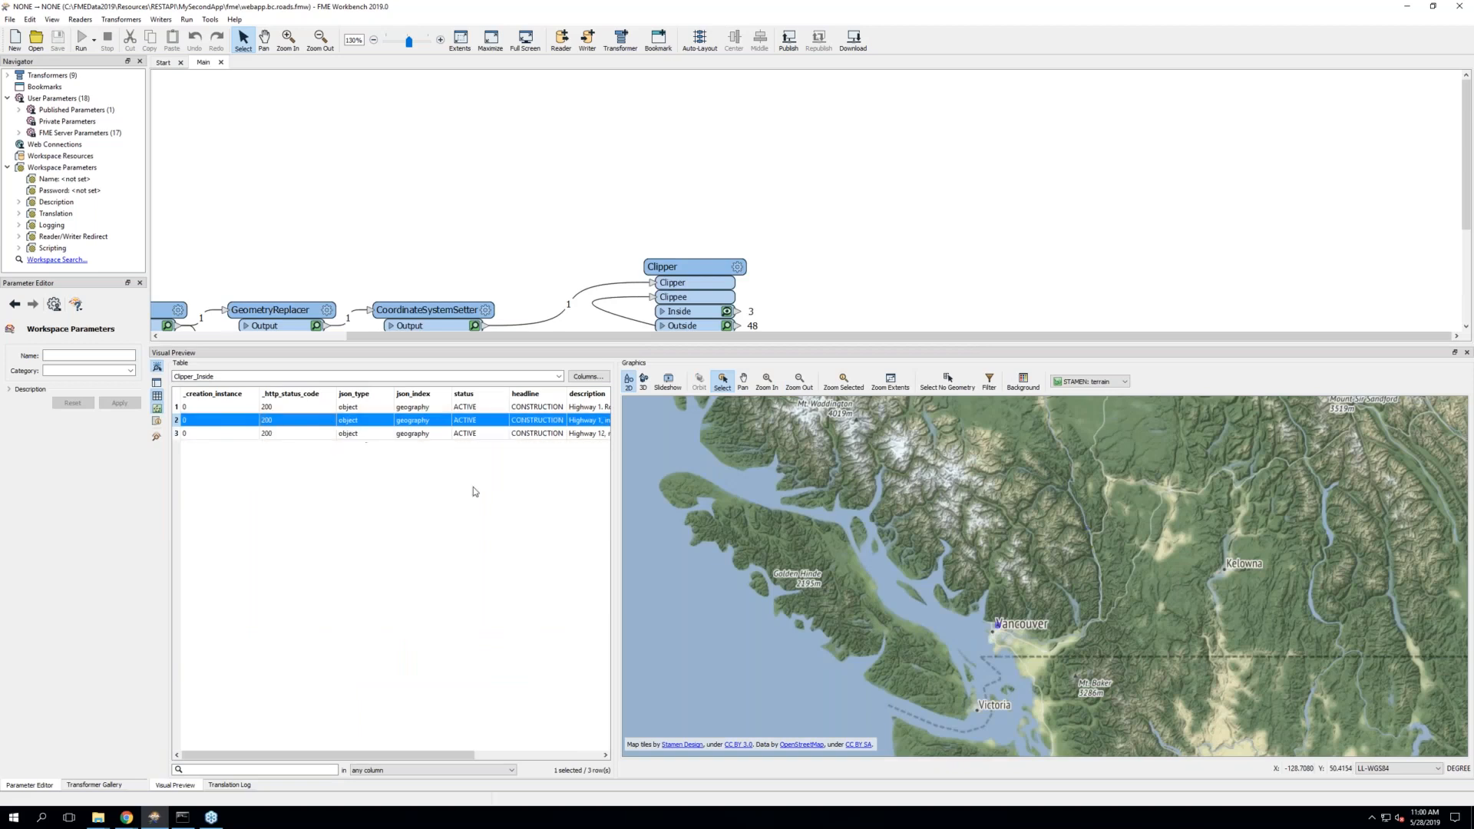
{"action": "scroll", "coordinate": [441, 752], "scroll_direction": "right", "scroll_amount": 2}
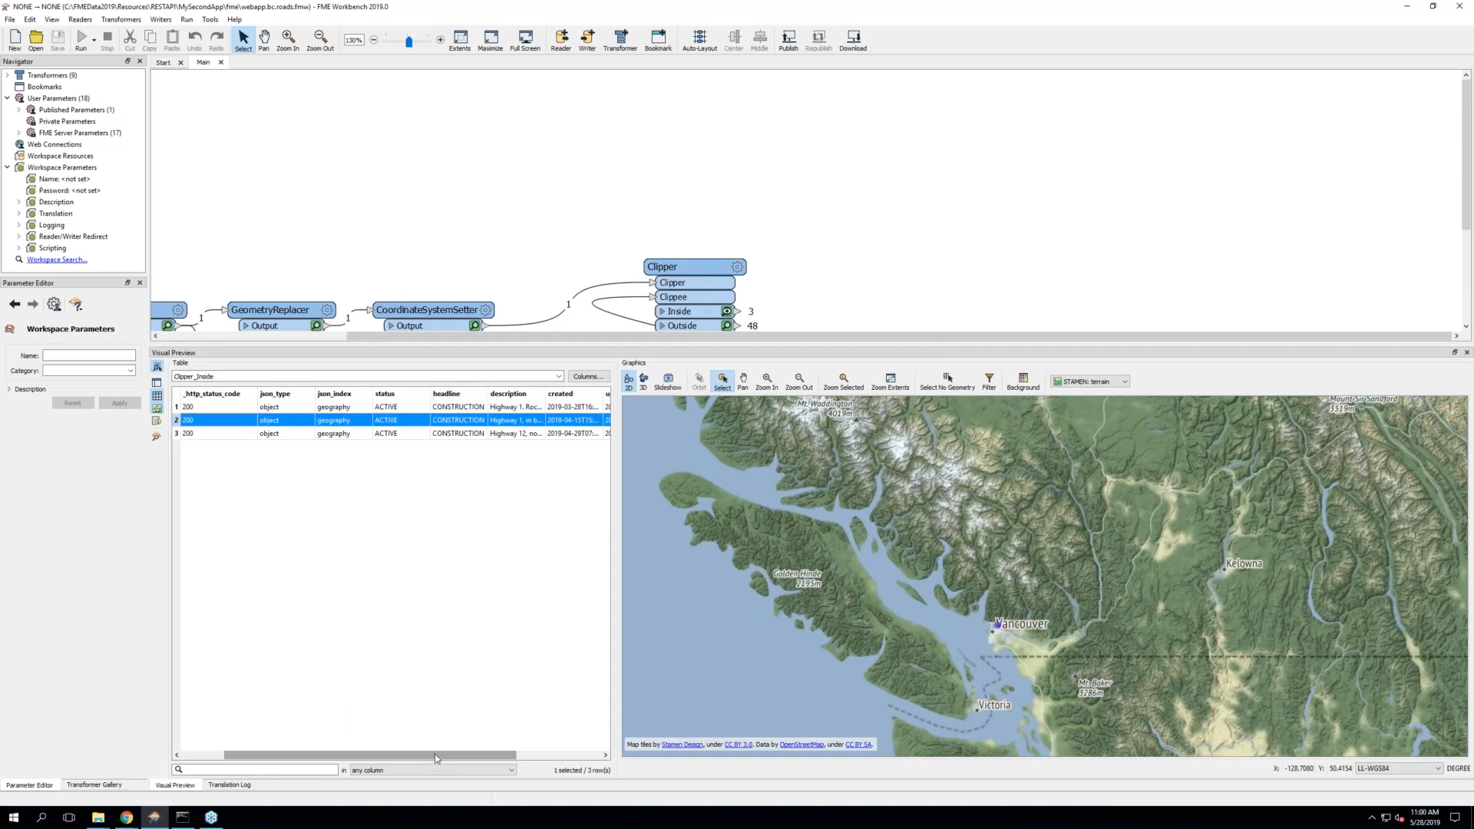
{"action": "left_click_drag", "start_coordinate": [439, 758], "coordinate": [536, 750]}
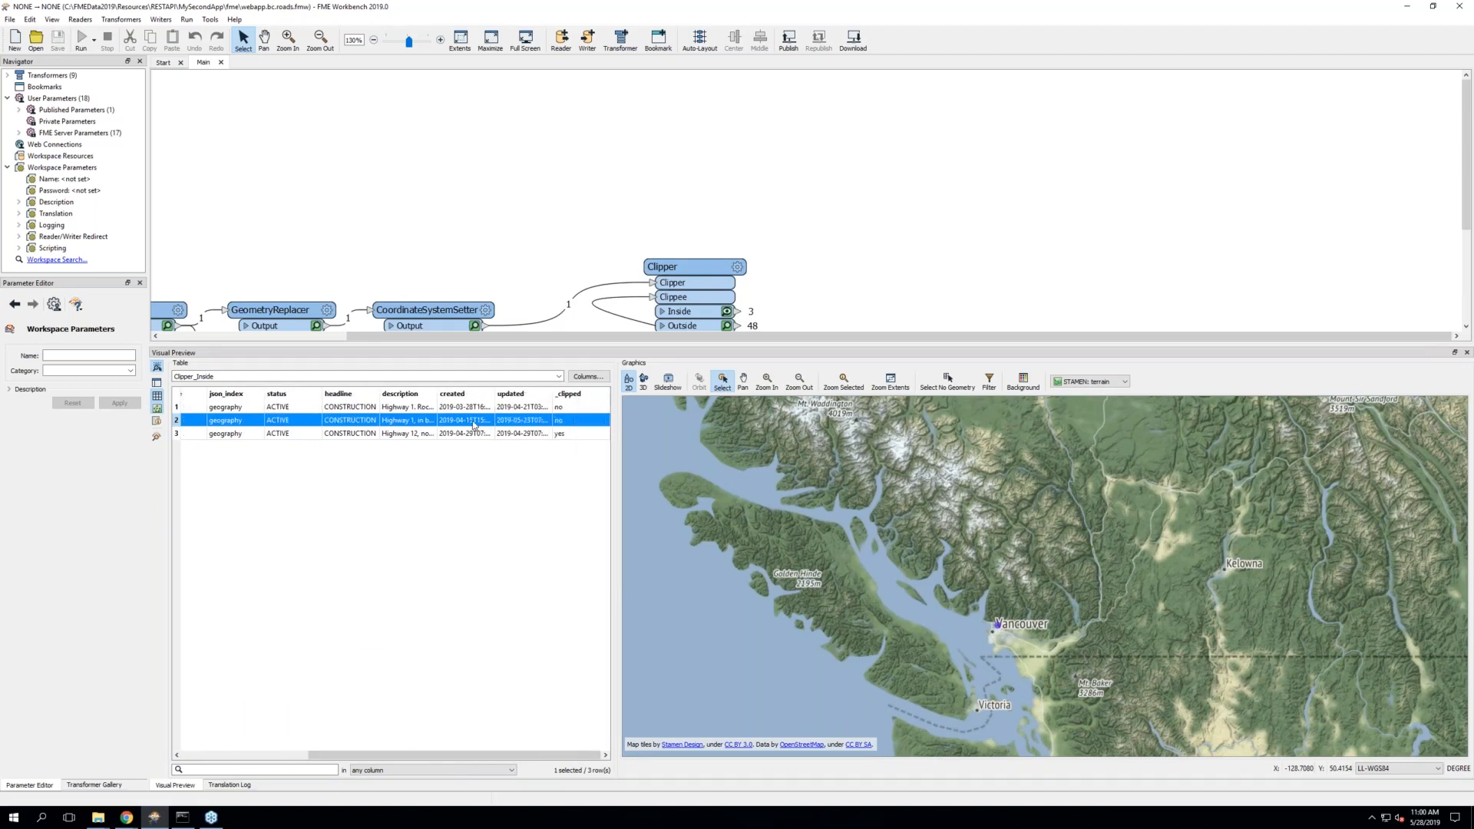
{"action": "double_click", "coordinate": [413, 407]}
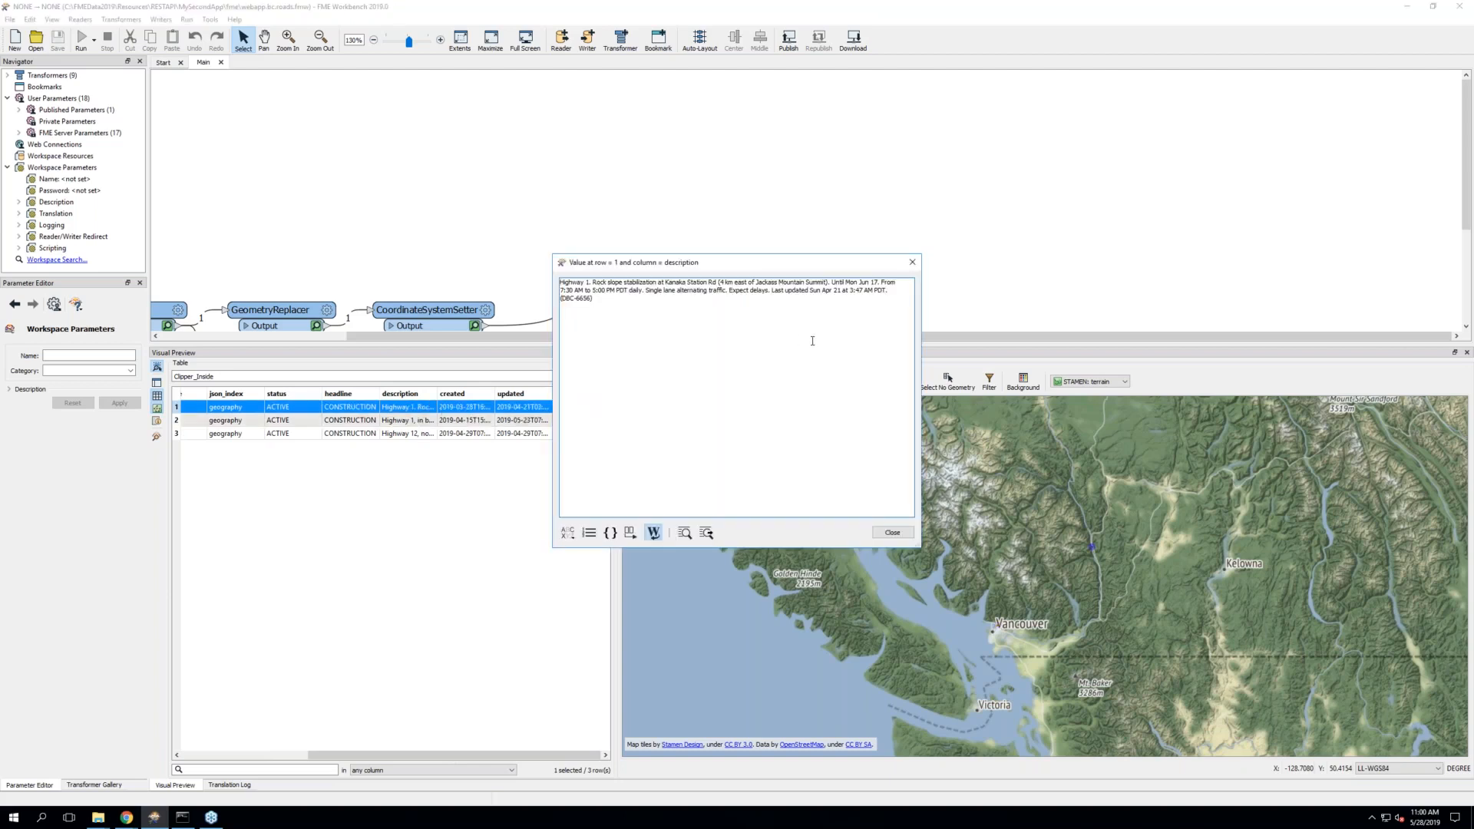
{"action": "left_click", "coordinate": [912, 261]}
Shrink the Visual Preview and snap the FME Workbench window beside the exercise instructions
{"action": "left_click_drag", "start_coordinate": [552, 343], "coordinate": [535, 694]}
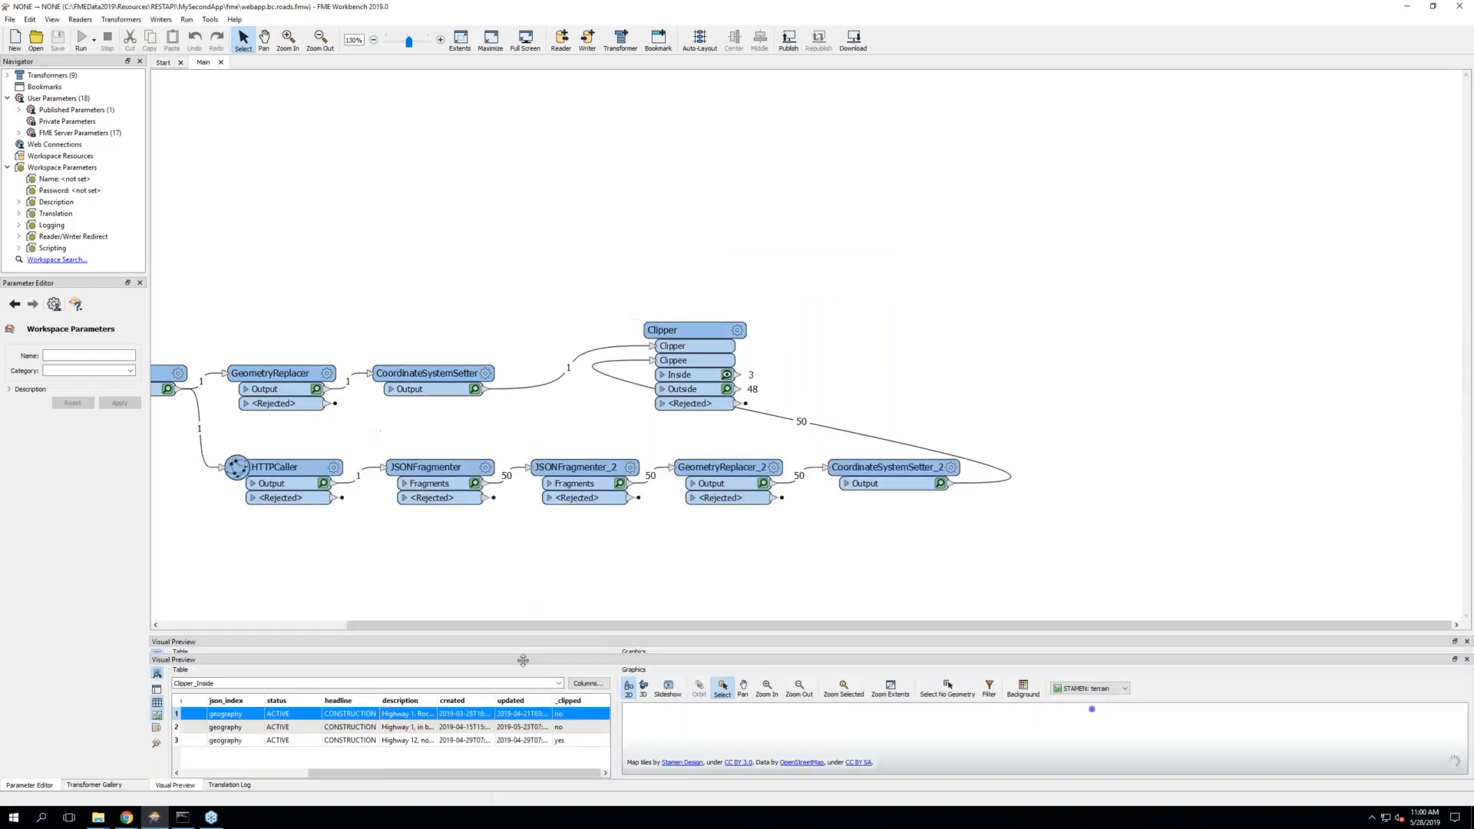
{"action": "left_click", "coordinate": [1433, 6]}
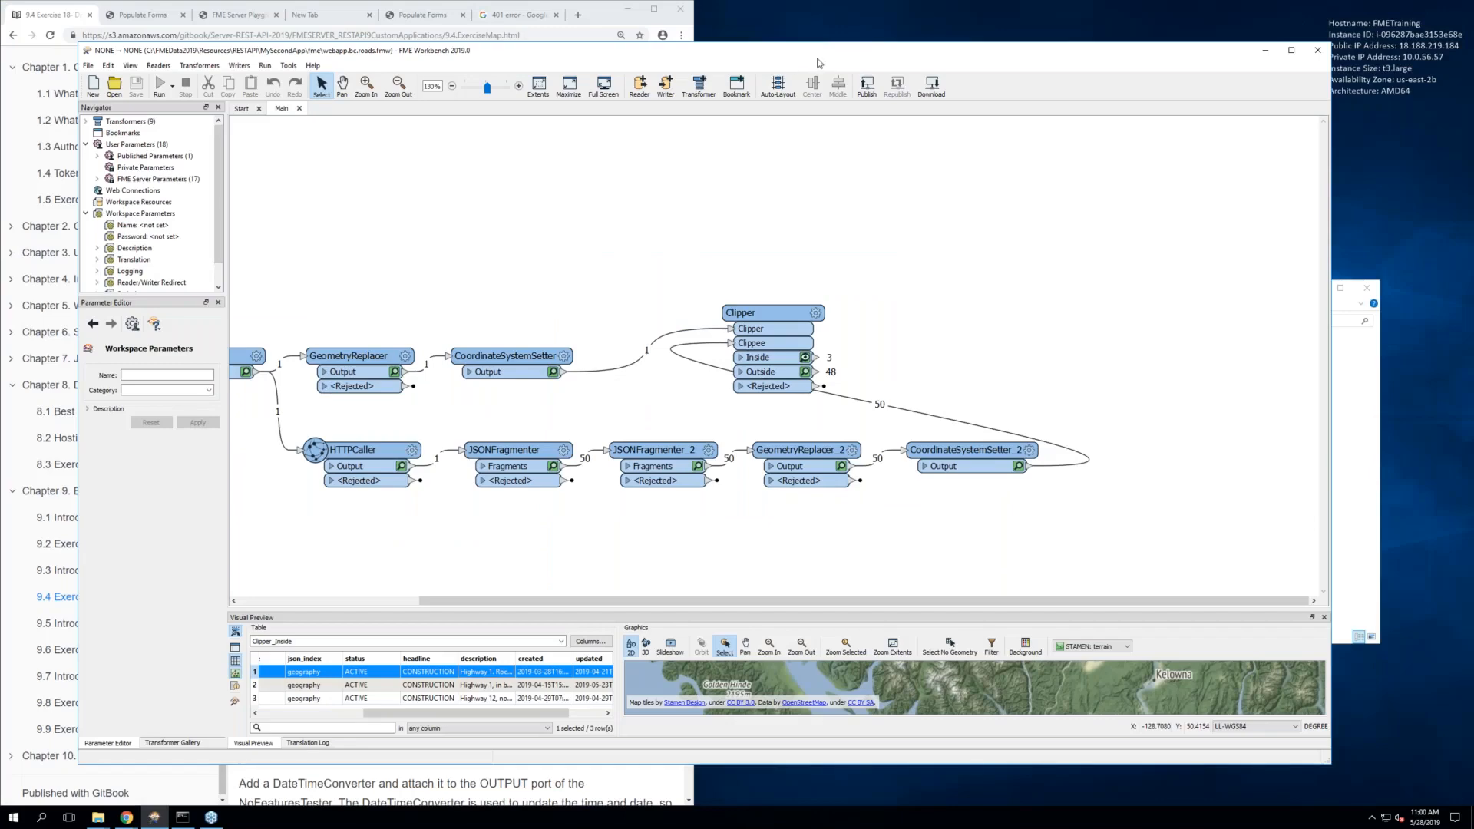
{"action": "left_click_drag", "start_coordinate": [819, 63], "coordinate": [1468, 80]}
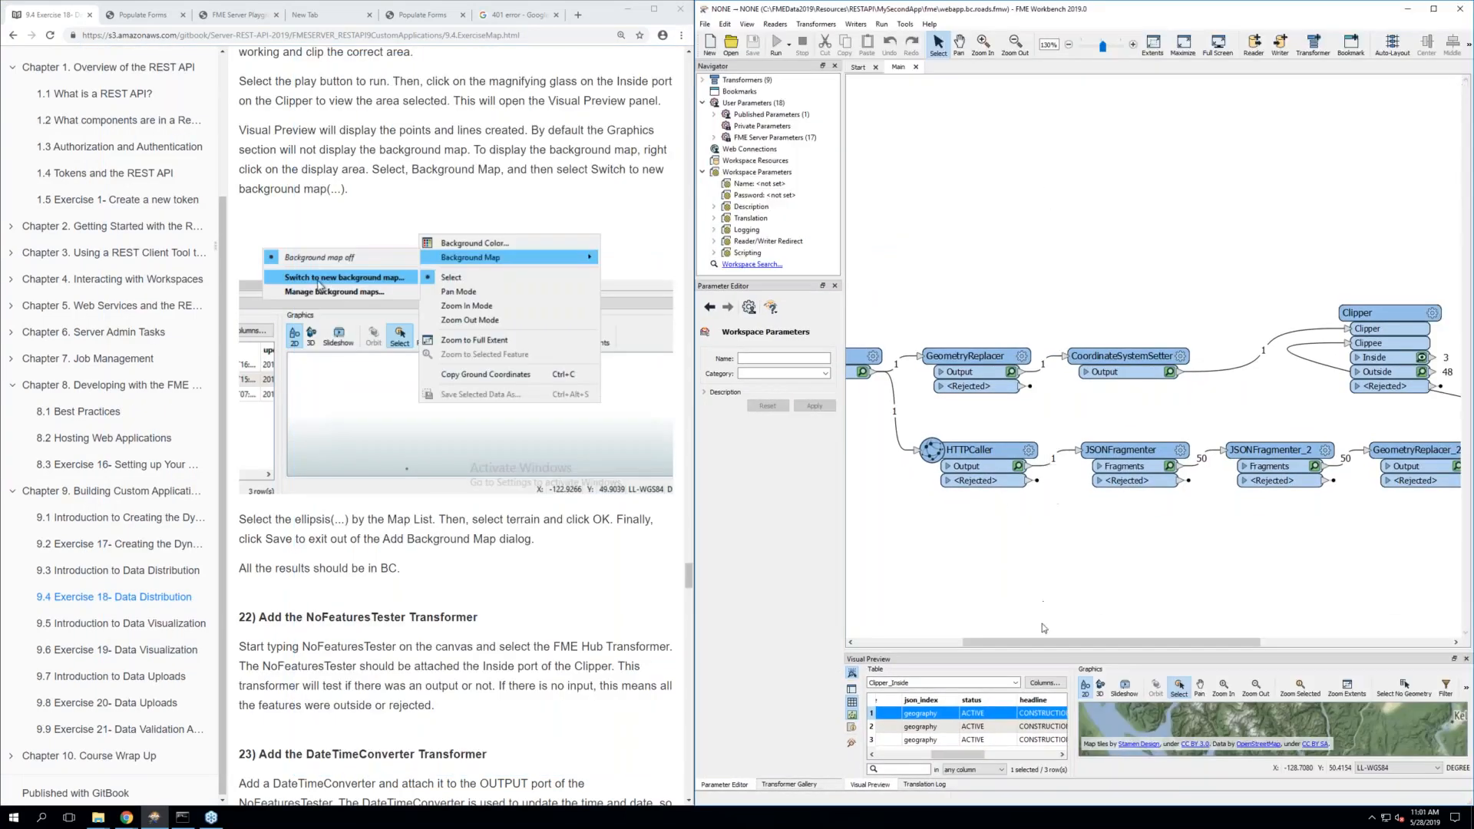
Add the NoFeaturesTester transformer from FME Hub and place it in the empty canvas space beside the Clipper
{"action": "left_click_drag", "start_coordinate": [1048, 645], "coordinate": [1236, 644]}
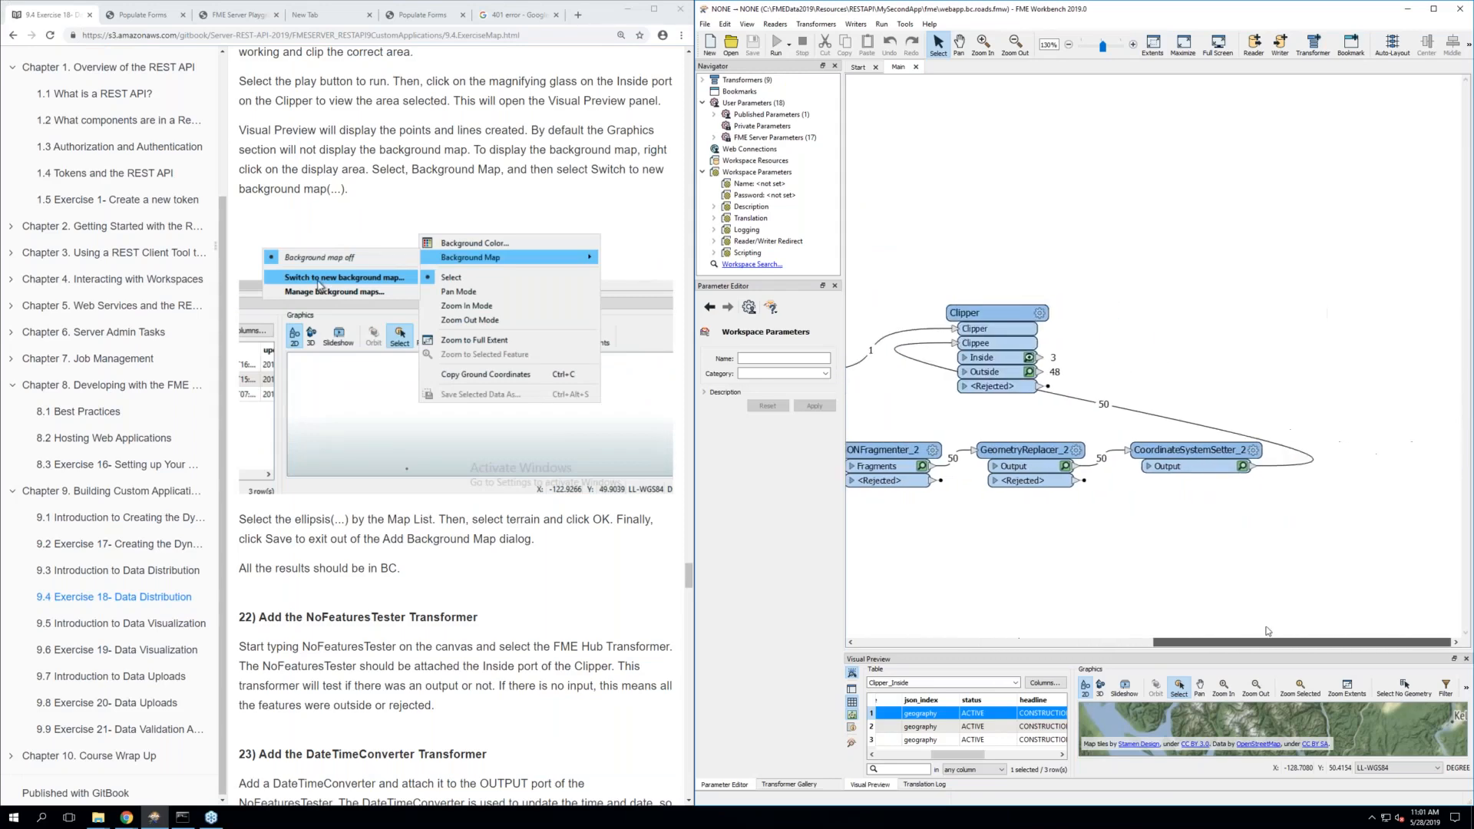
{"action": "scroll", "coordinate": [529, 509], "scroll_direction": "down", "scroll_amount": 2}
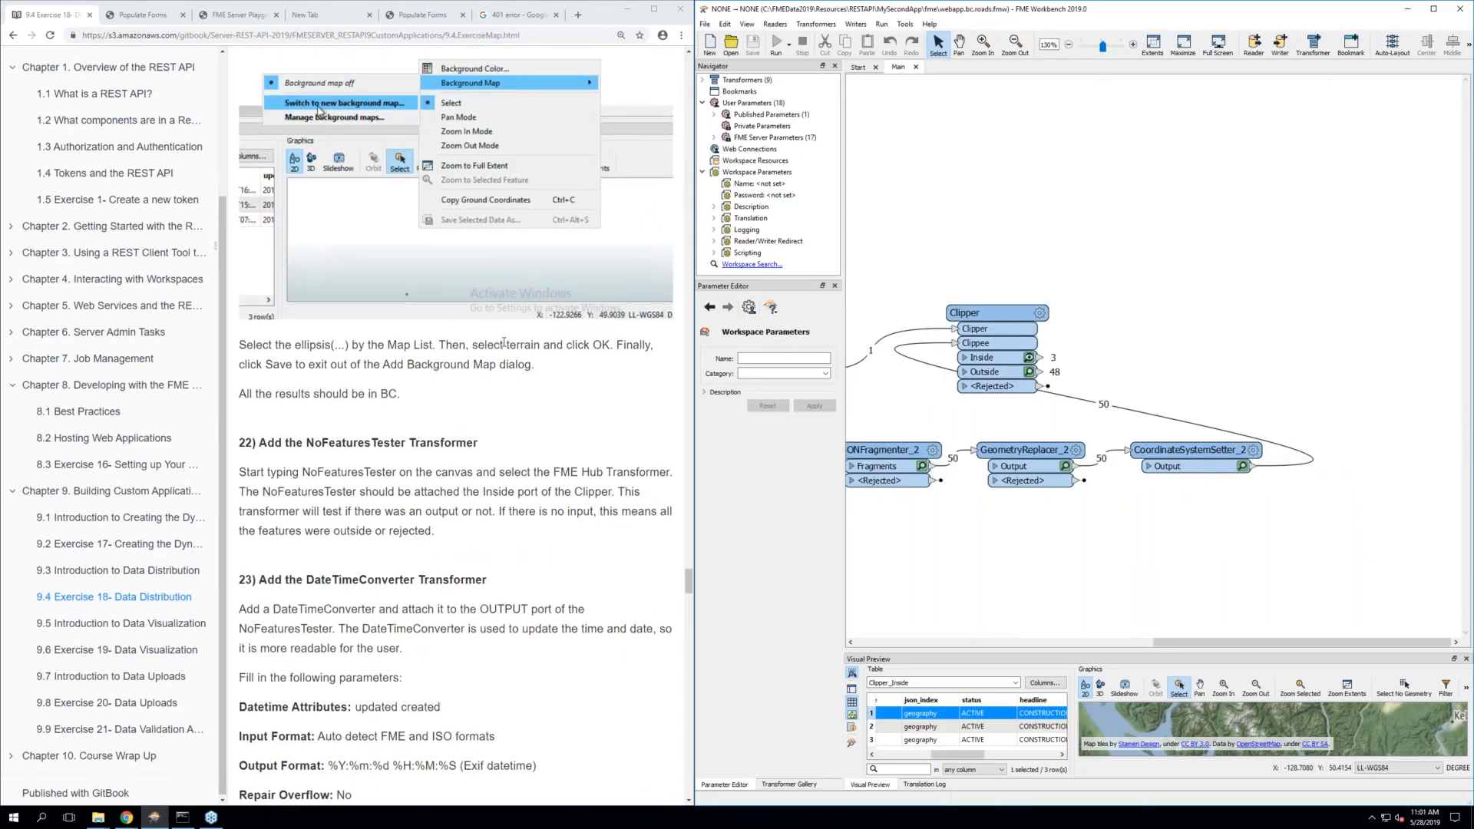
{"action": "scroll", "coordinate": [504, 343], "scroll_direction": "down", "scroll_amount": 1}
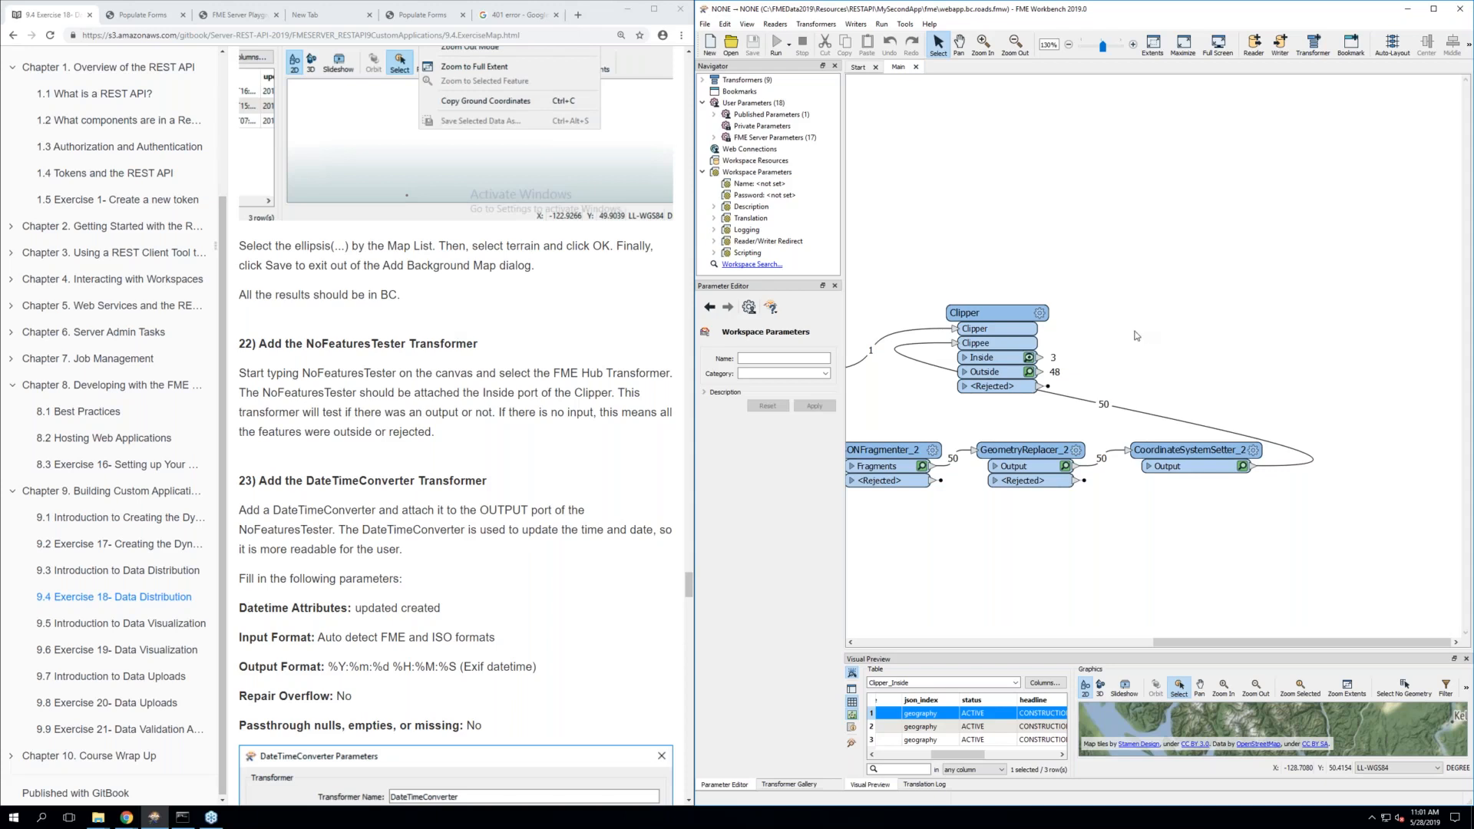
{"action": "type", "text": "no"}
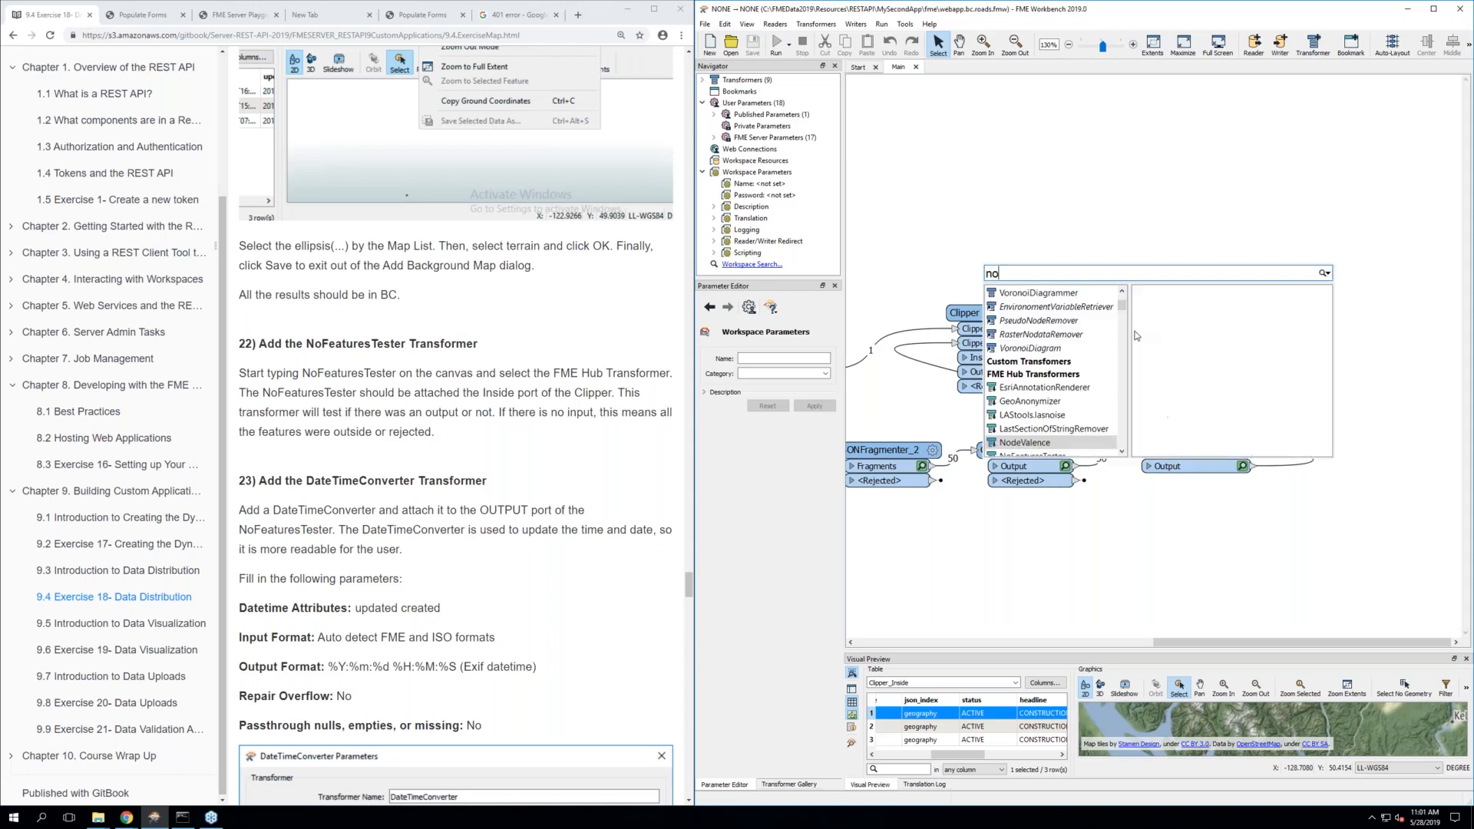
{"action": "type", "text": "f"}
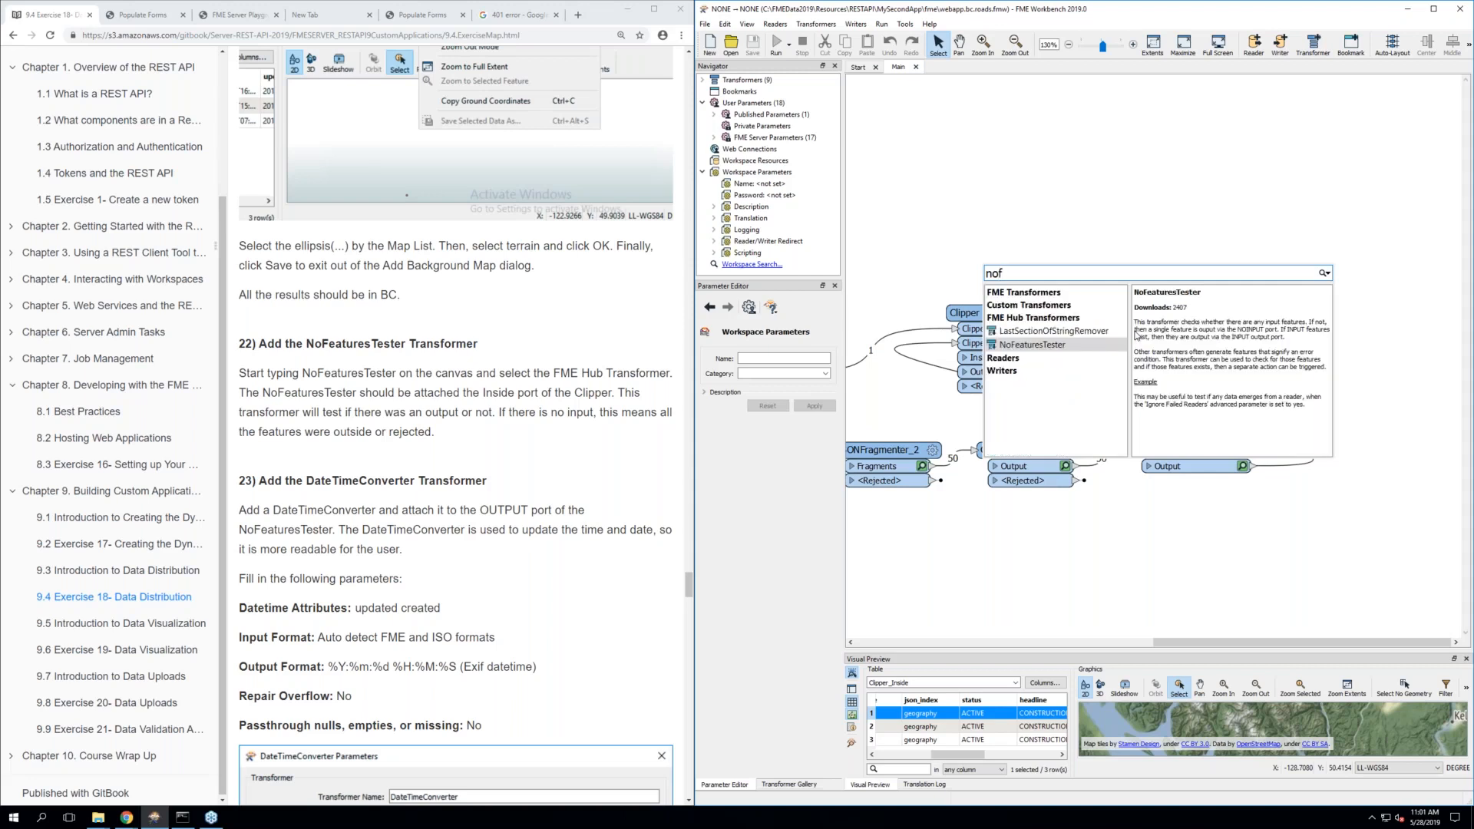
{"action": "double_click", "coordinate": [1017, 347]}
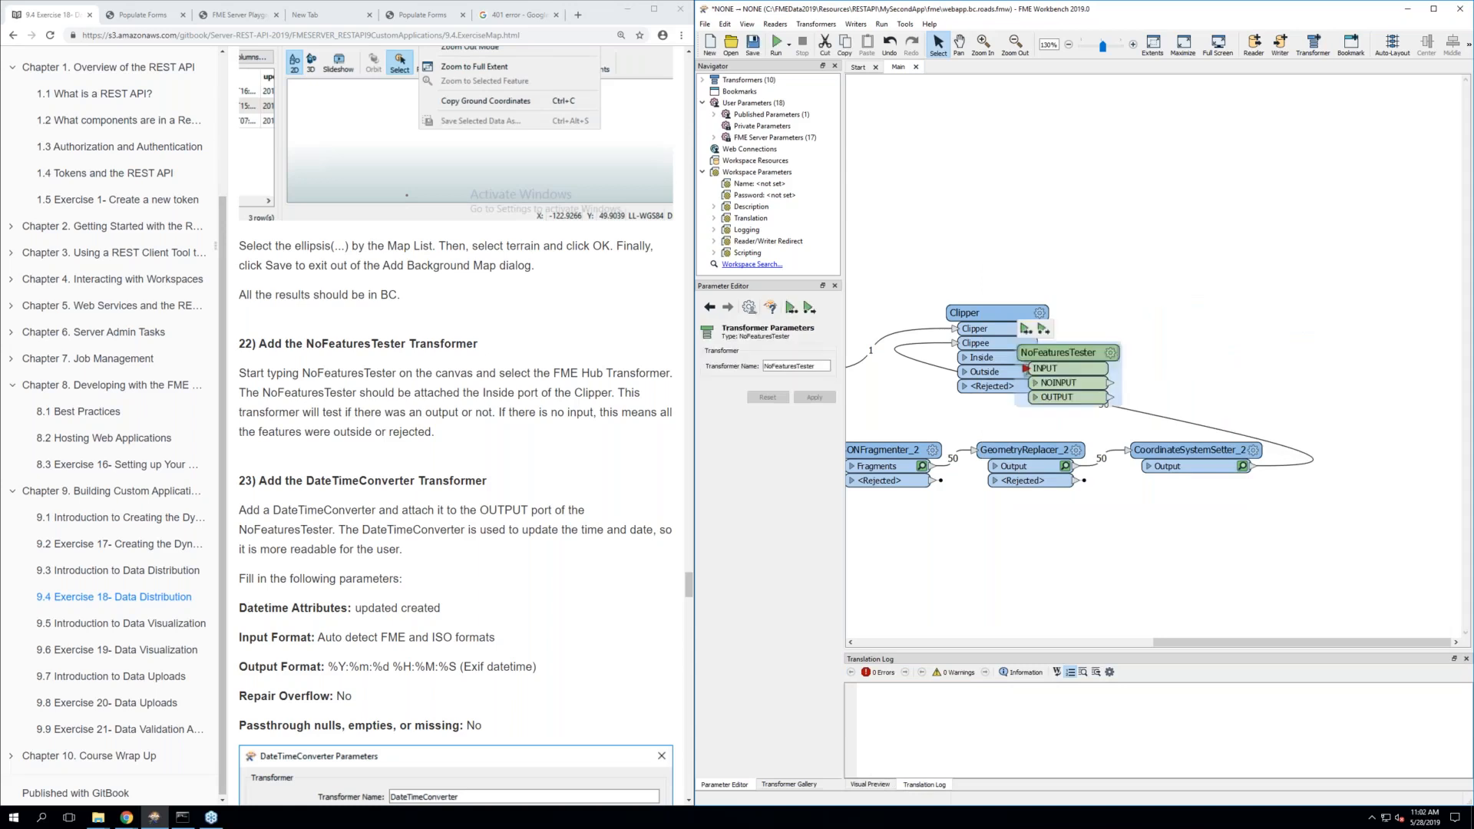
{"action": "left_click_drag", "start_coordinate": [1054, 352], "coordinate": [1163, 323]}
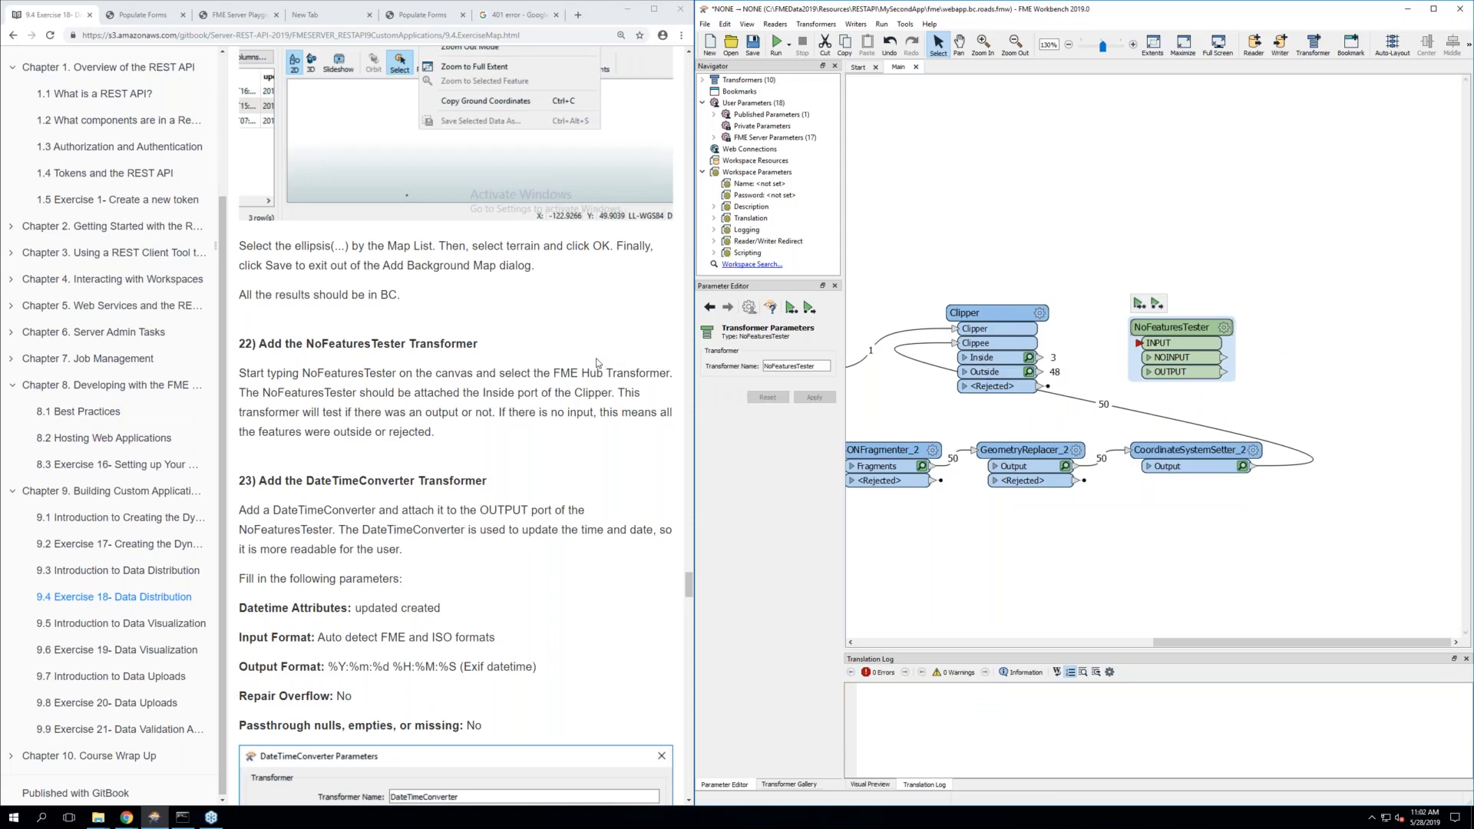
Connect the Clipper's Inside port to the NoFeaturesTester's INPUT port and move the transformer closer to the Clipper
{"action": "scroll", "coordinate": [597, 363], "scroll_direction": "down", "scroll_amount": 2}
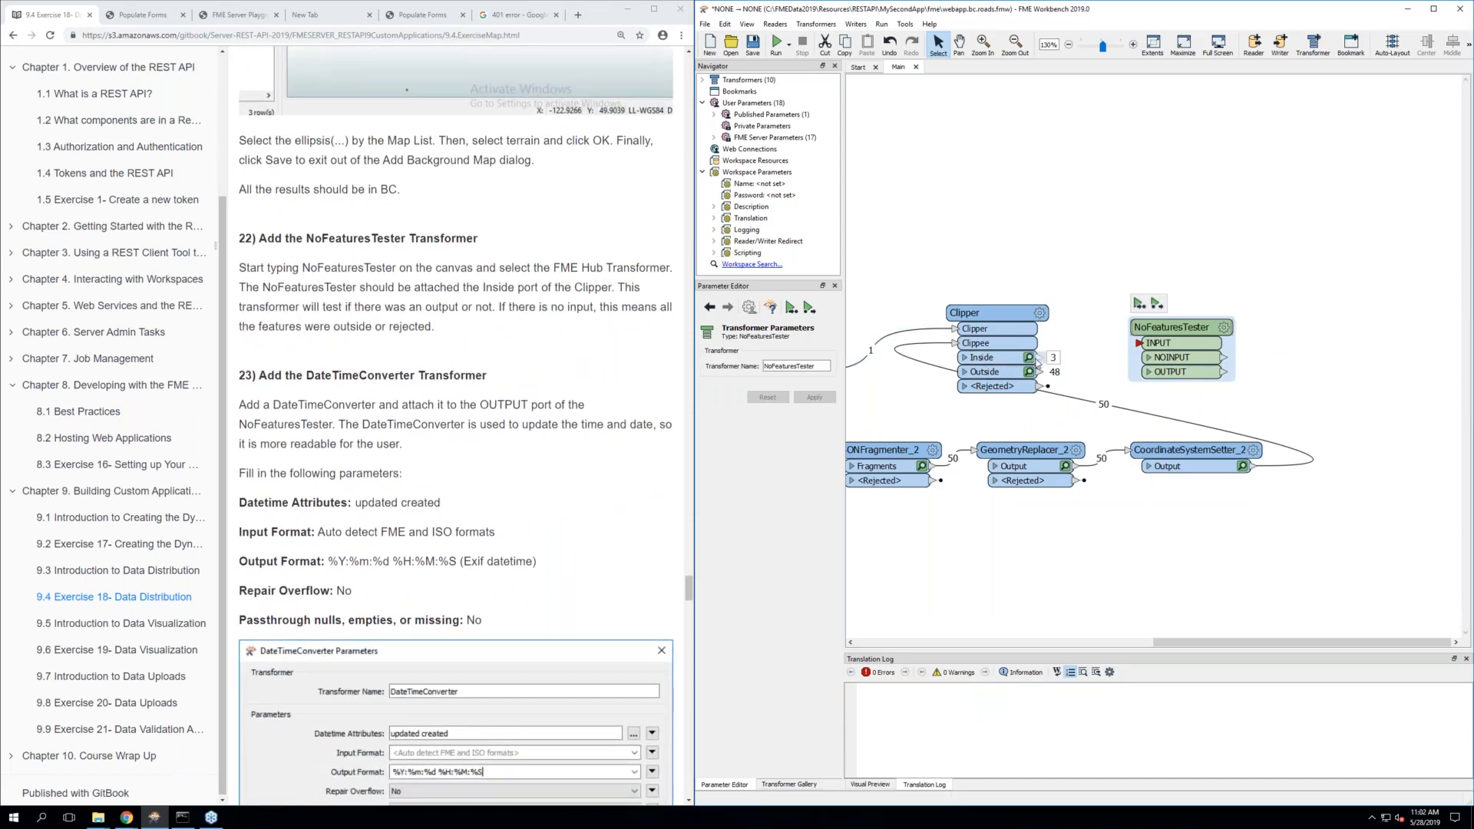
{"action": "left_click_drag", "start_coordinate": [1036, 362], "coordinate": [1129, 351]}
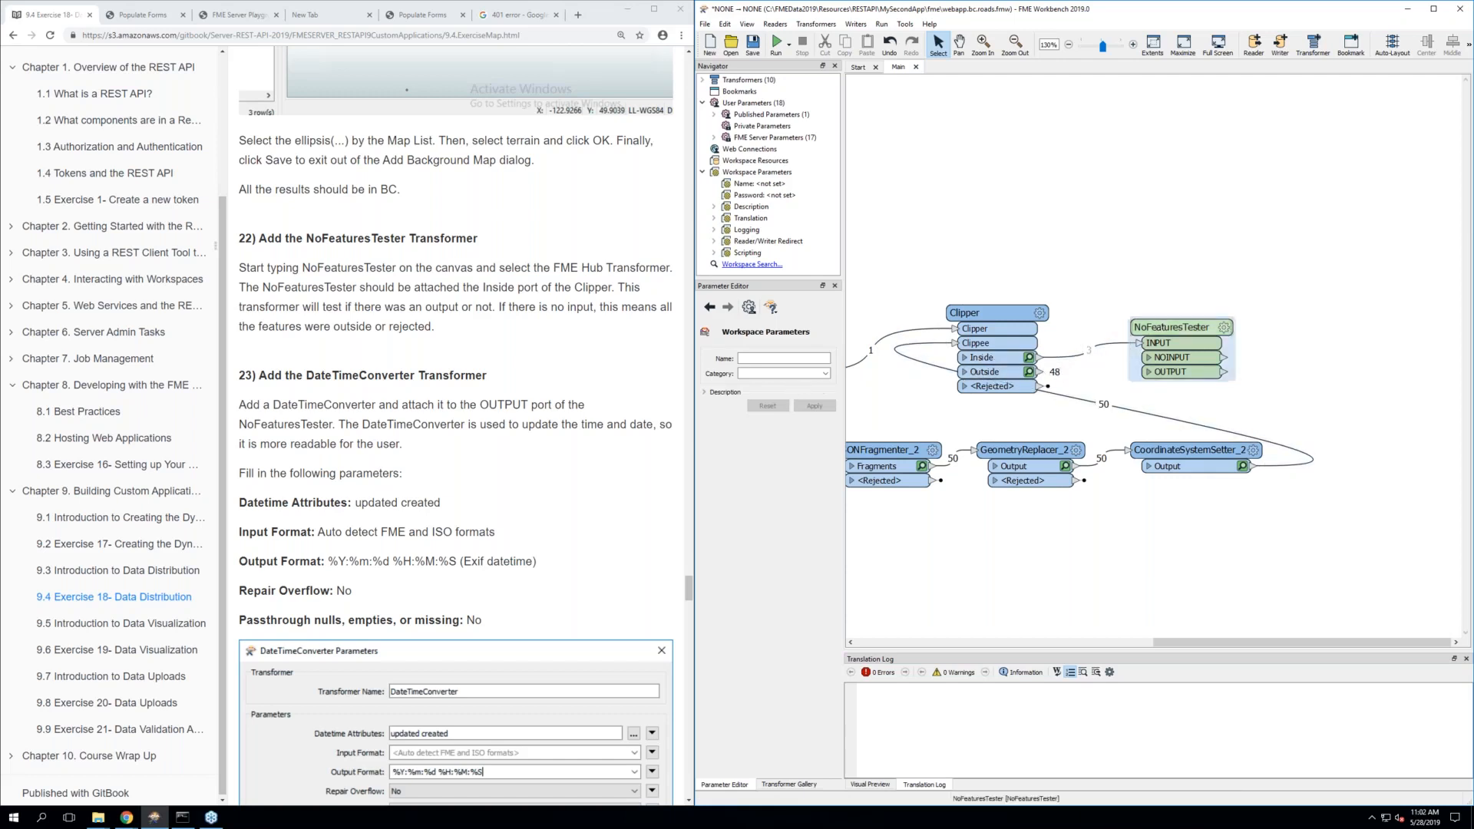
{"action": "left_click_drag", "start_coordinate": [1171, 328], "coordinate": [1139, 306]}
{"action": "left_click", "coordinate": [1249, 322]}
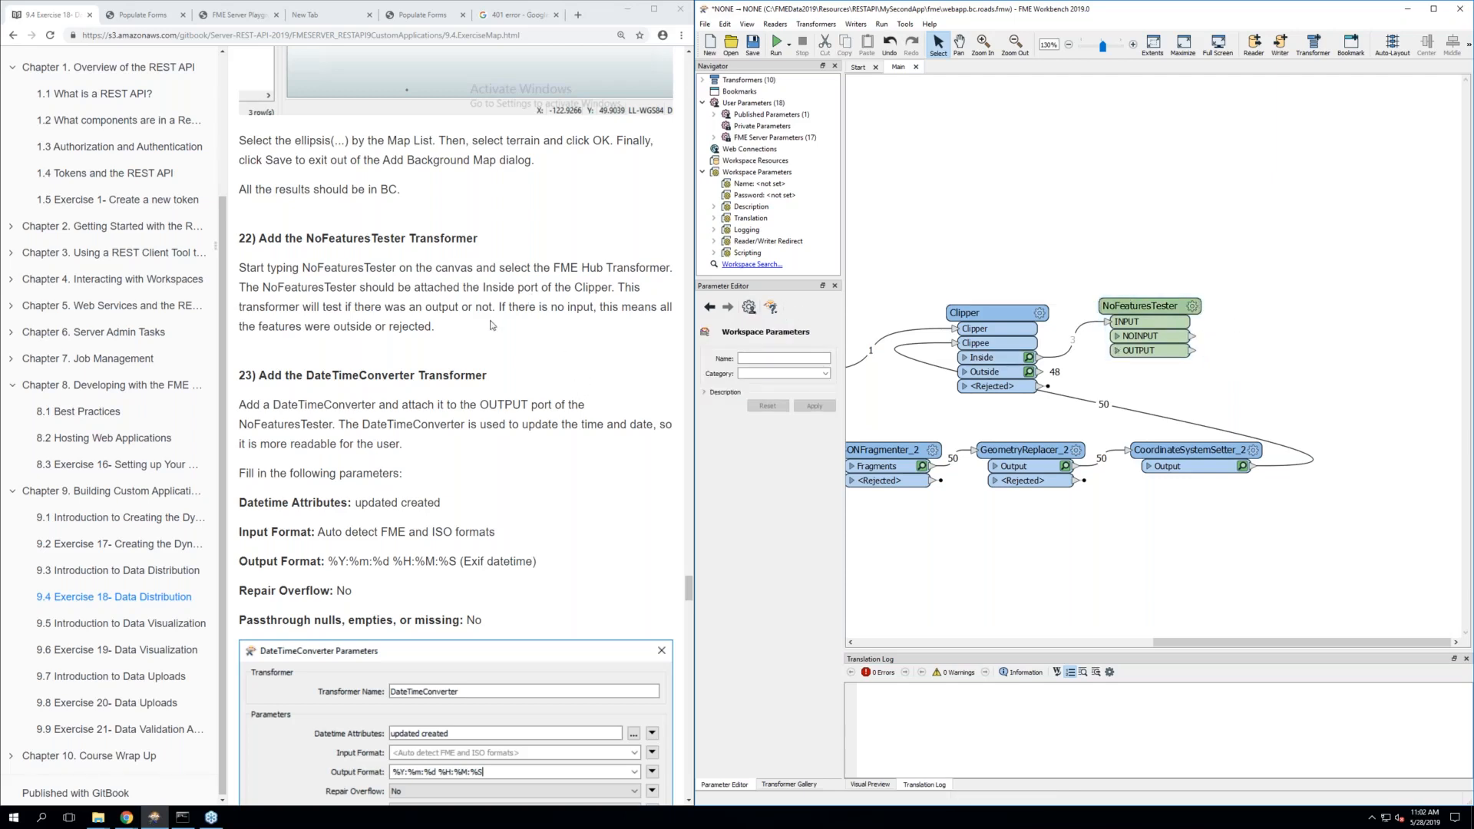
{"action": "scroll", "coordinate": [492, 325], "scroll_direction": "down", "scroll_amount": 2}
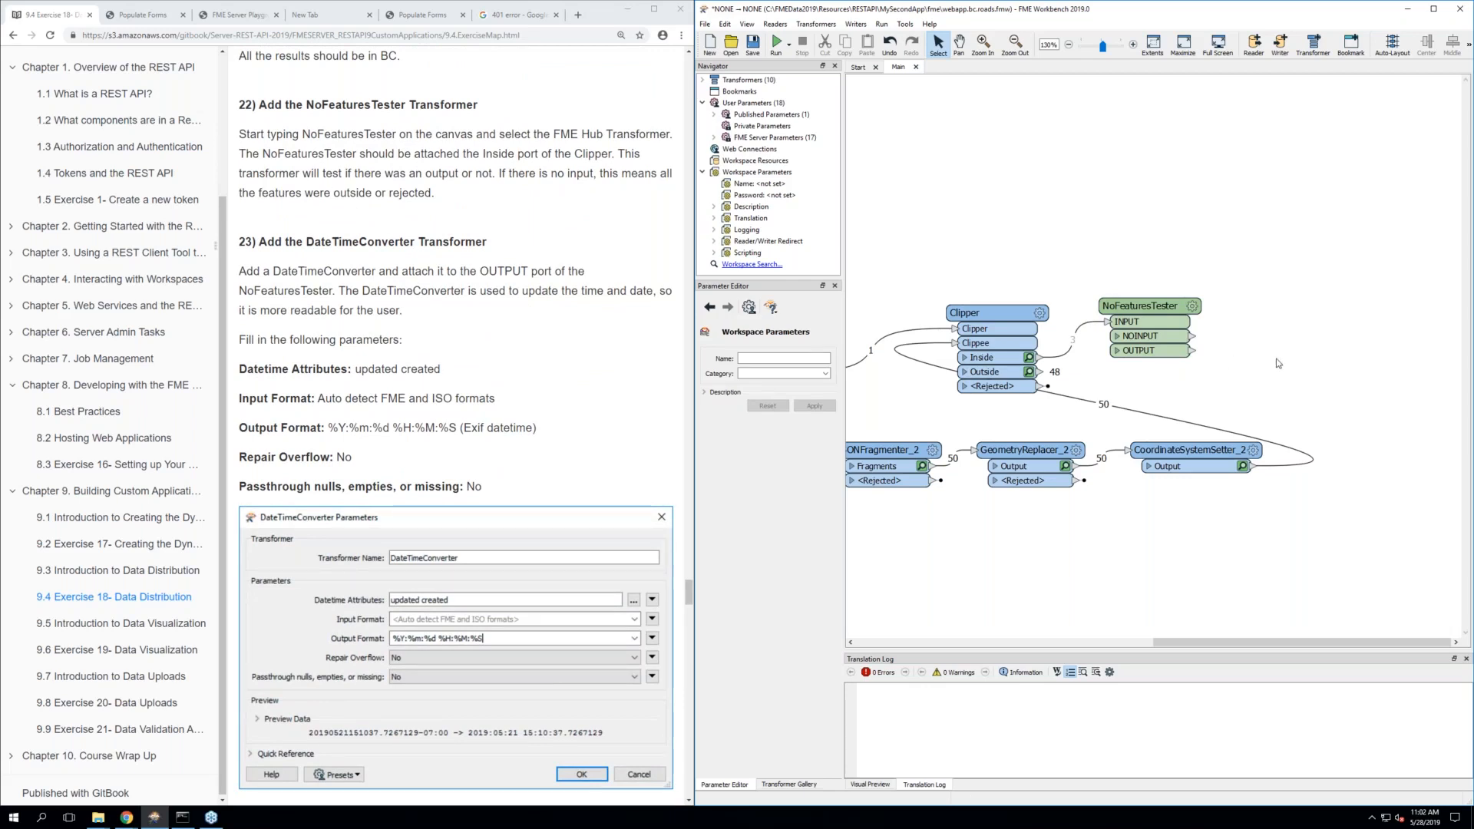
Add a DateTimeConverter transformer beside the NoFeaturesTester and connect the NoFeaturesTester's OUTPUT port to it
{"action": "type", "text": "date"}
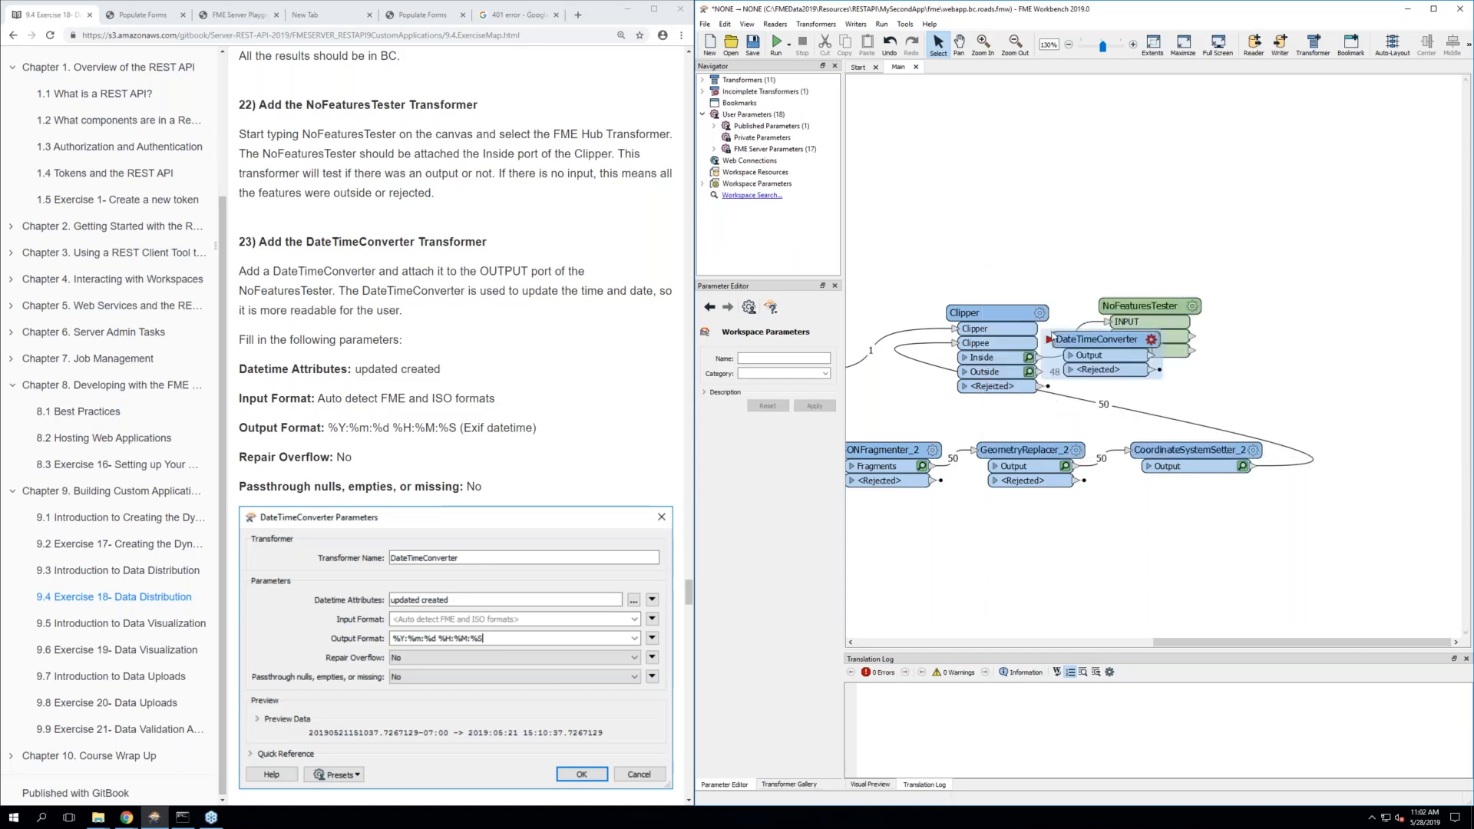
{"action": "left_click_drag", "start_coordinate": [1102, 339], "coordinate": [1290, 346]}
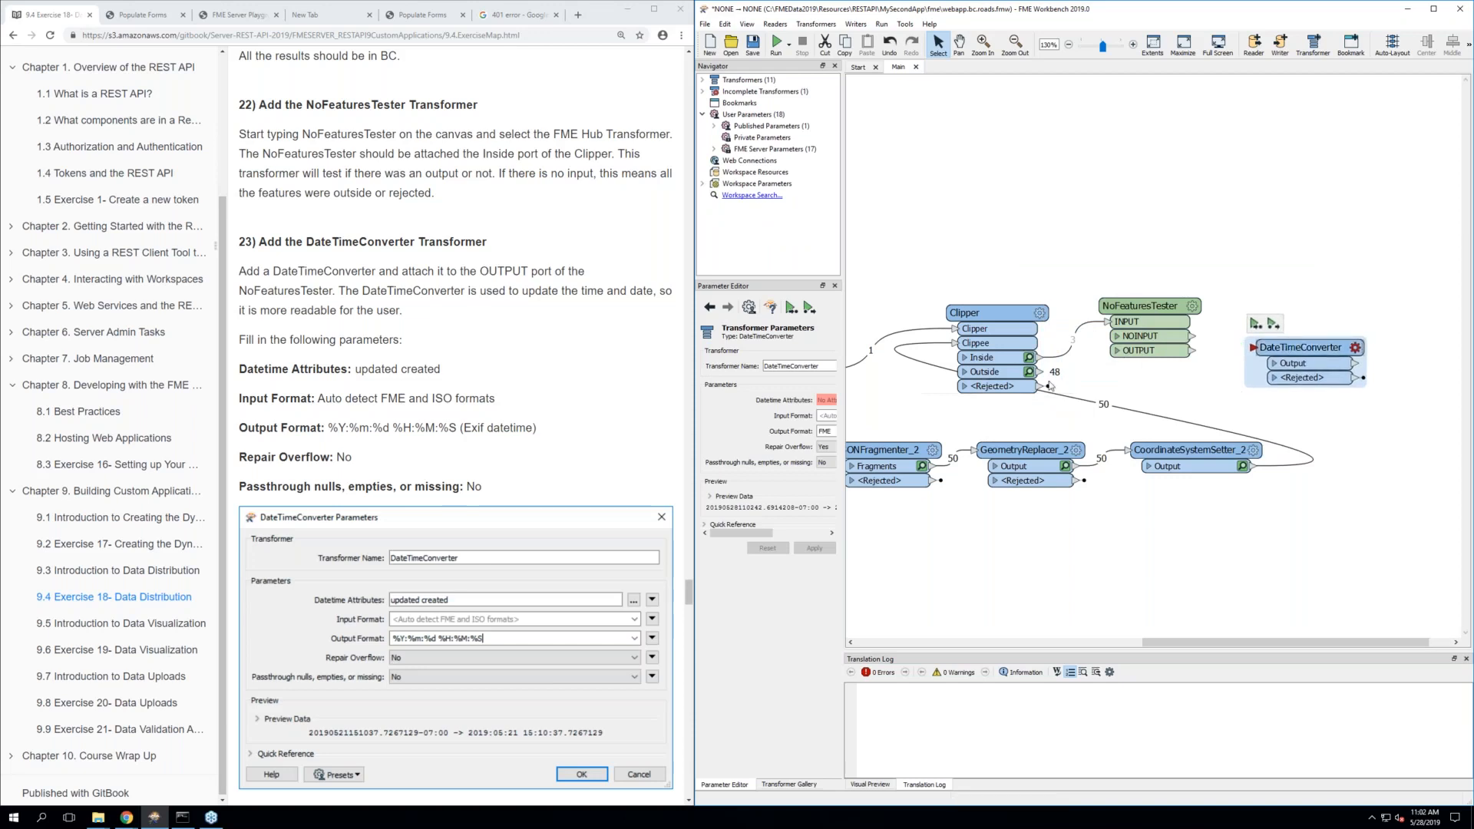
{"action": "left_click", "coordinate": [1159, 381]}
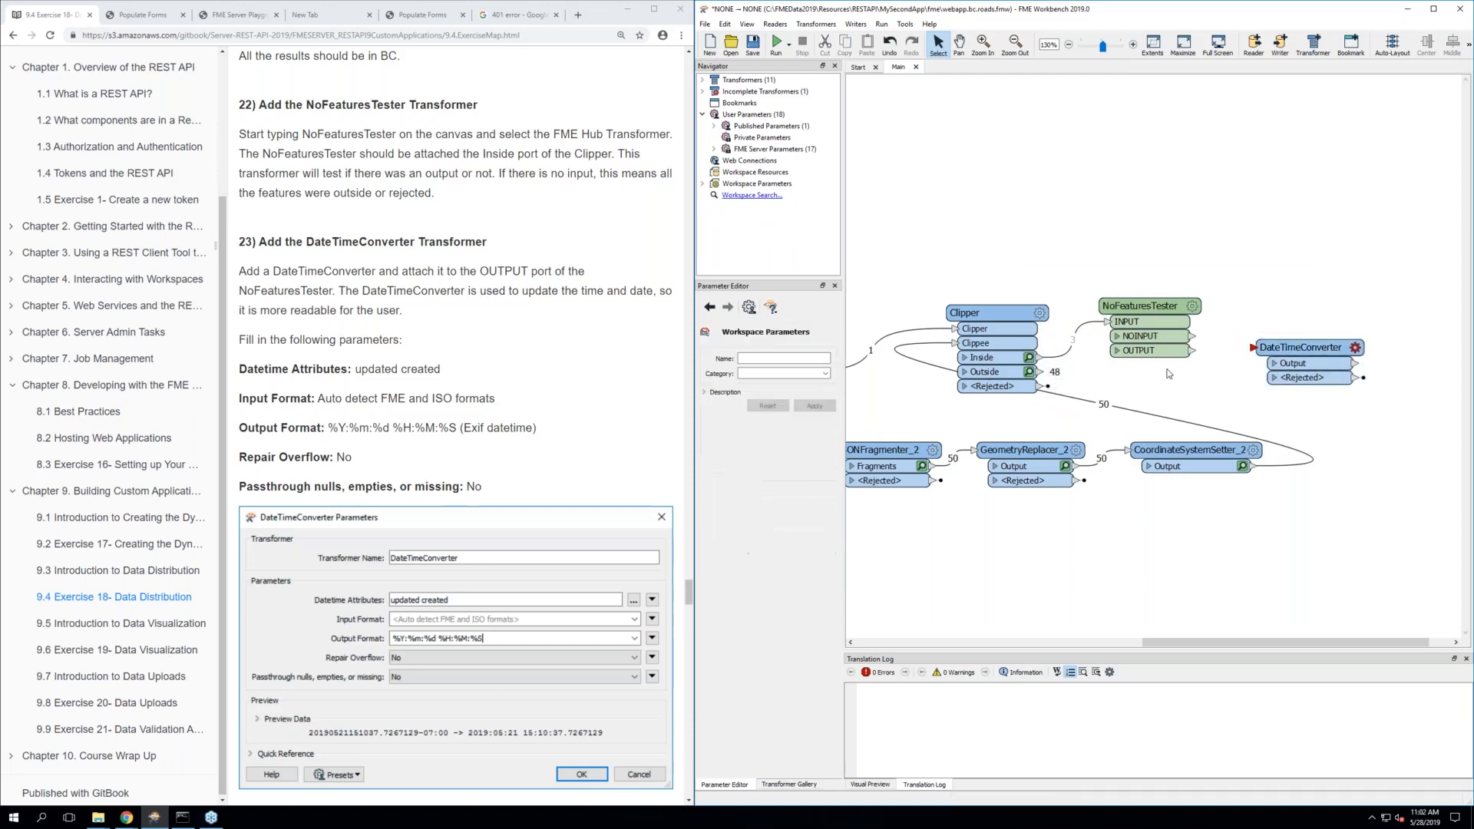
{"action": "left_click_drag", "start_coordinate": [1196, 355], "coordinate": [1260, 353]}
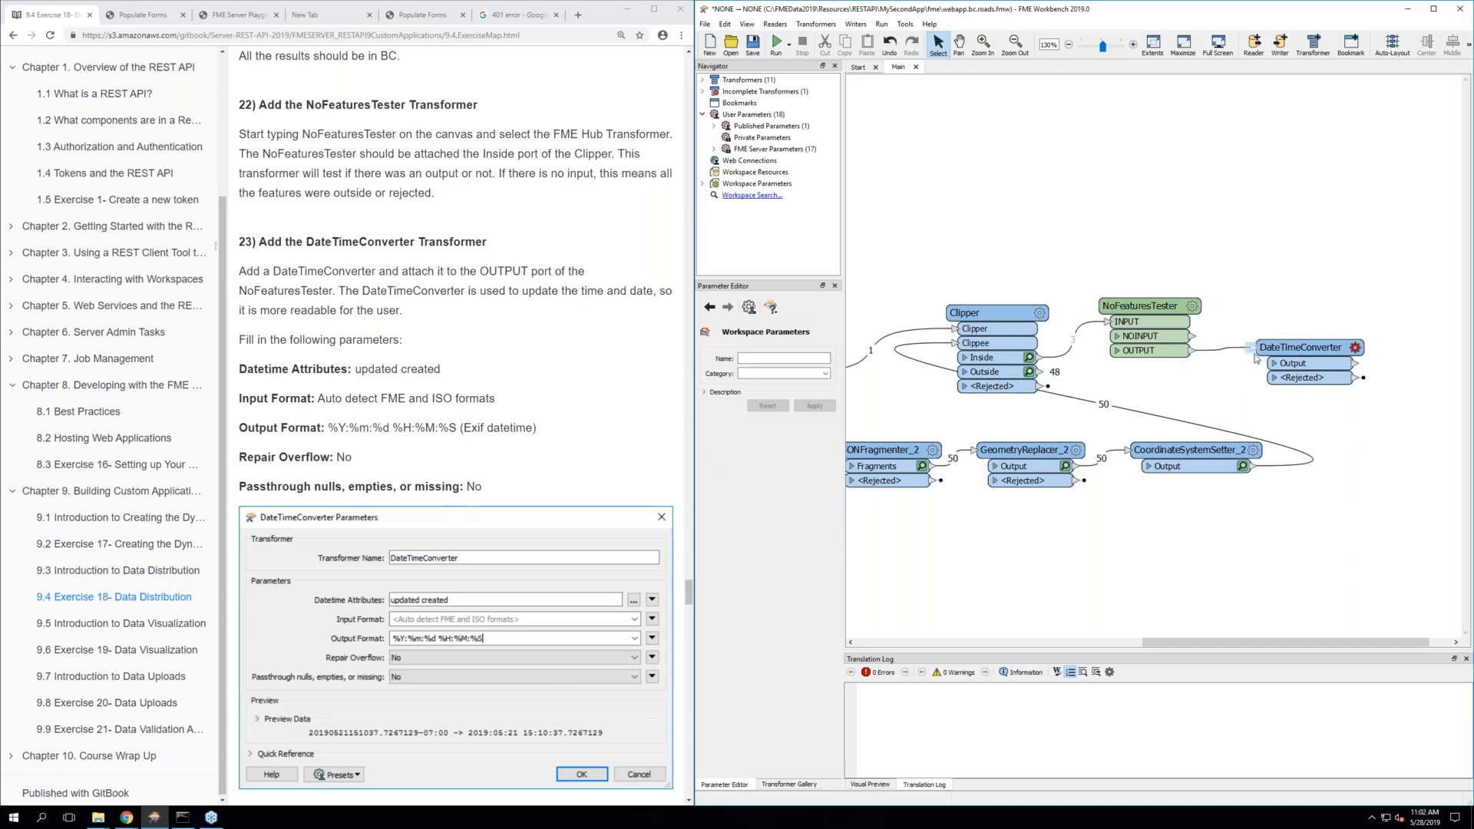
Open the DateTimeConverter's parameters and choose updated and created as its Datetime Attributes
{"action": "left_click", "coordinate": [1354, 349]}
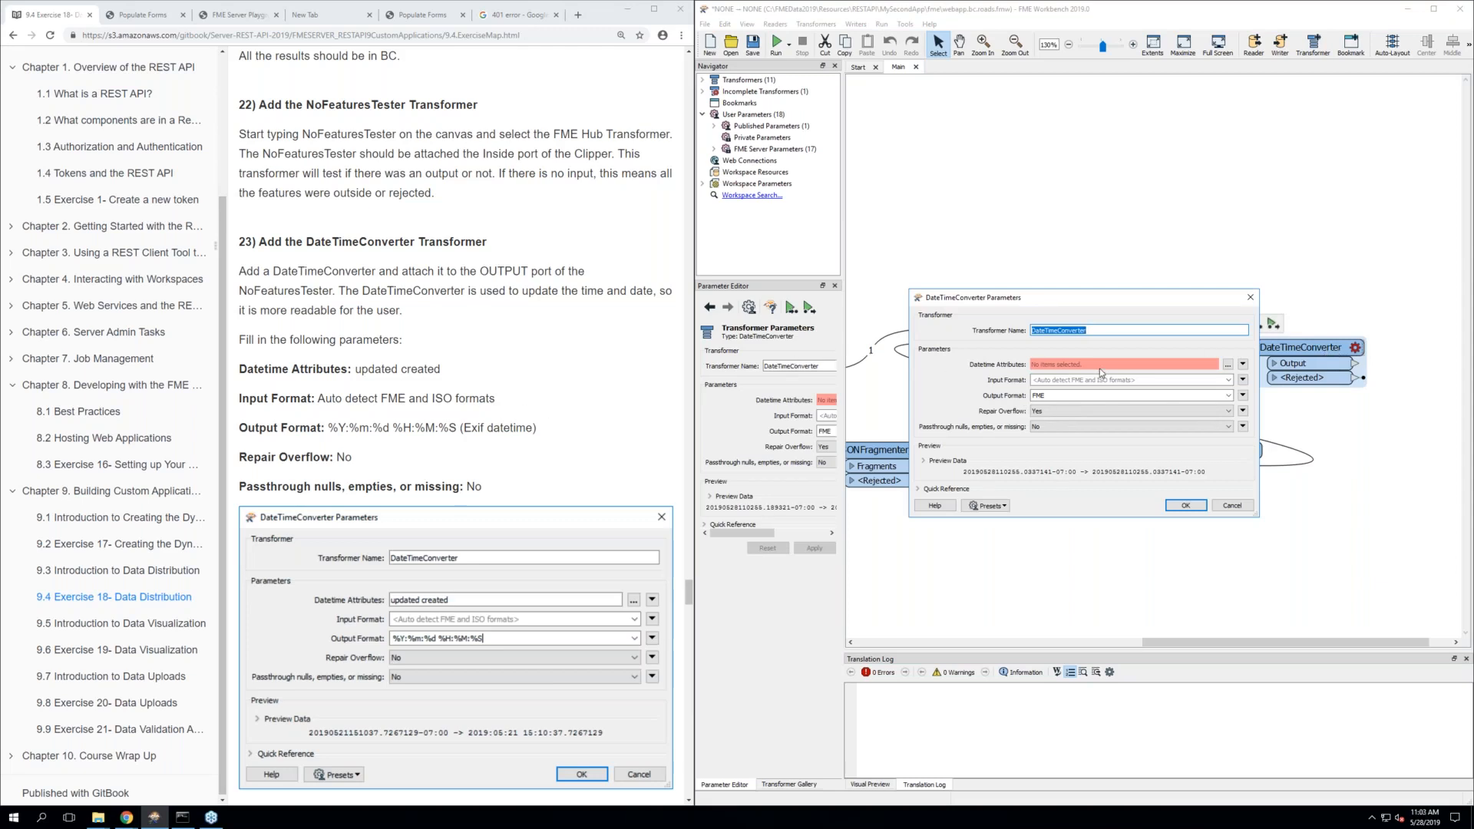
{"action": "left_click", "coordinate": [1228, 366]}
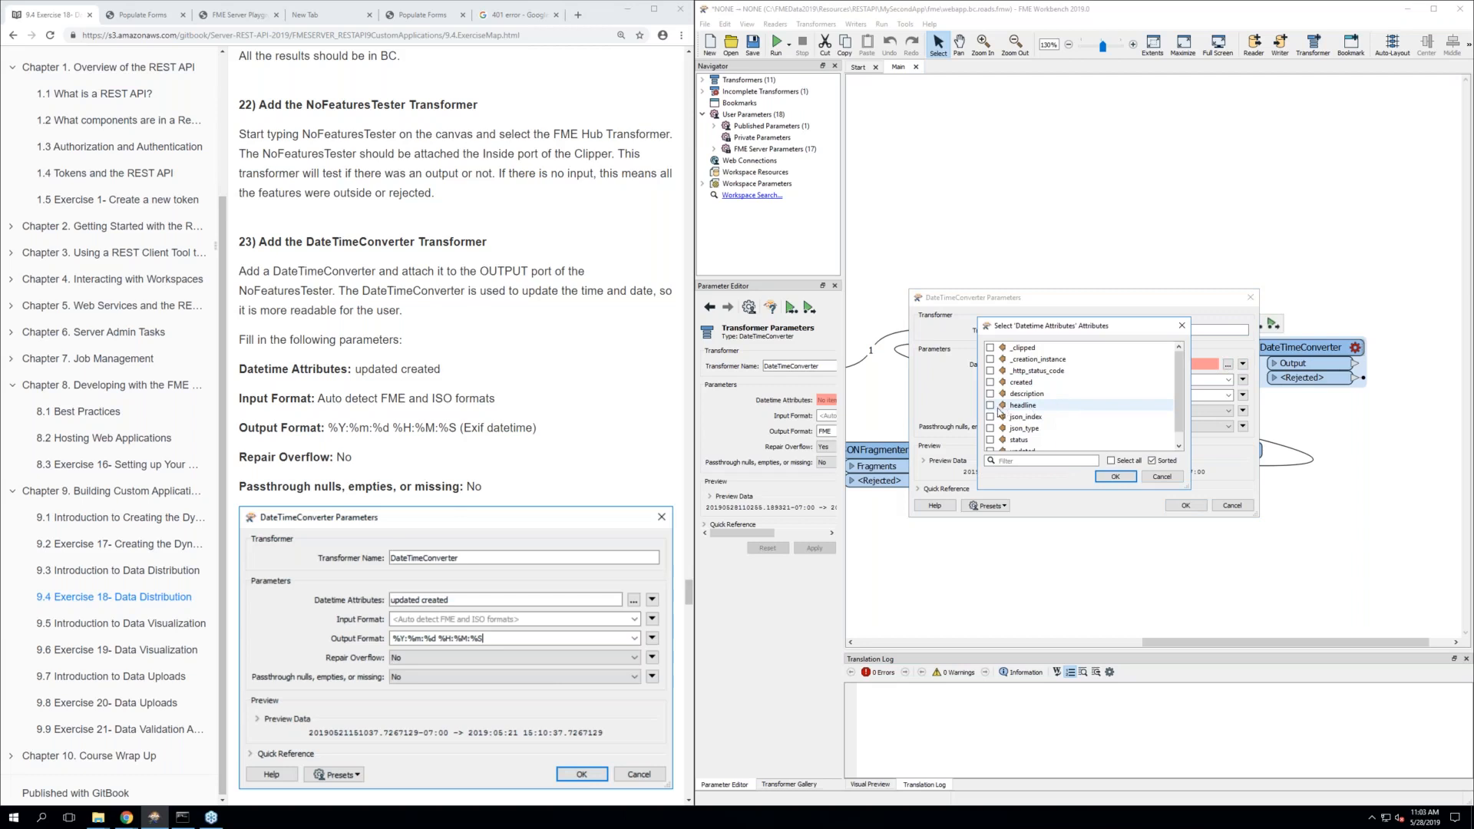
{"action": "scroll", "coordinate": [995, 426], "scroll_direction": "down", "scroll_amount": 1}
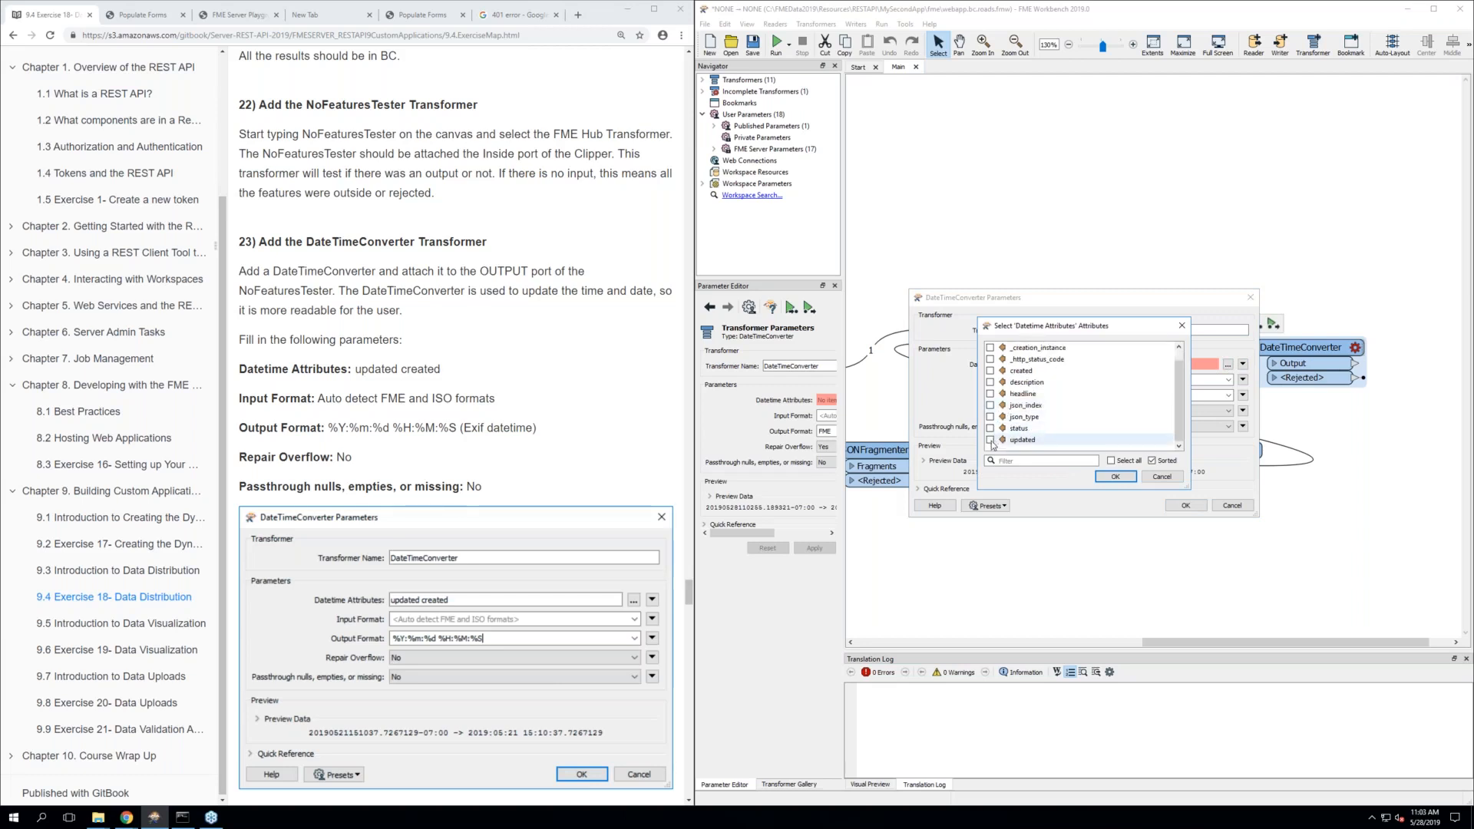
{"action": "left_click", "coordinate": [990, 440]}
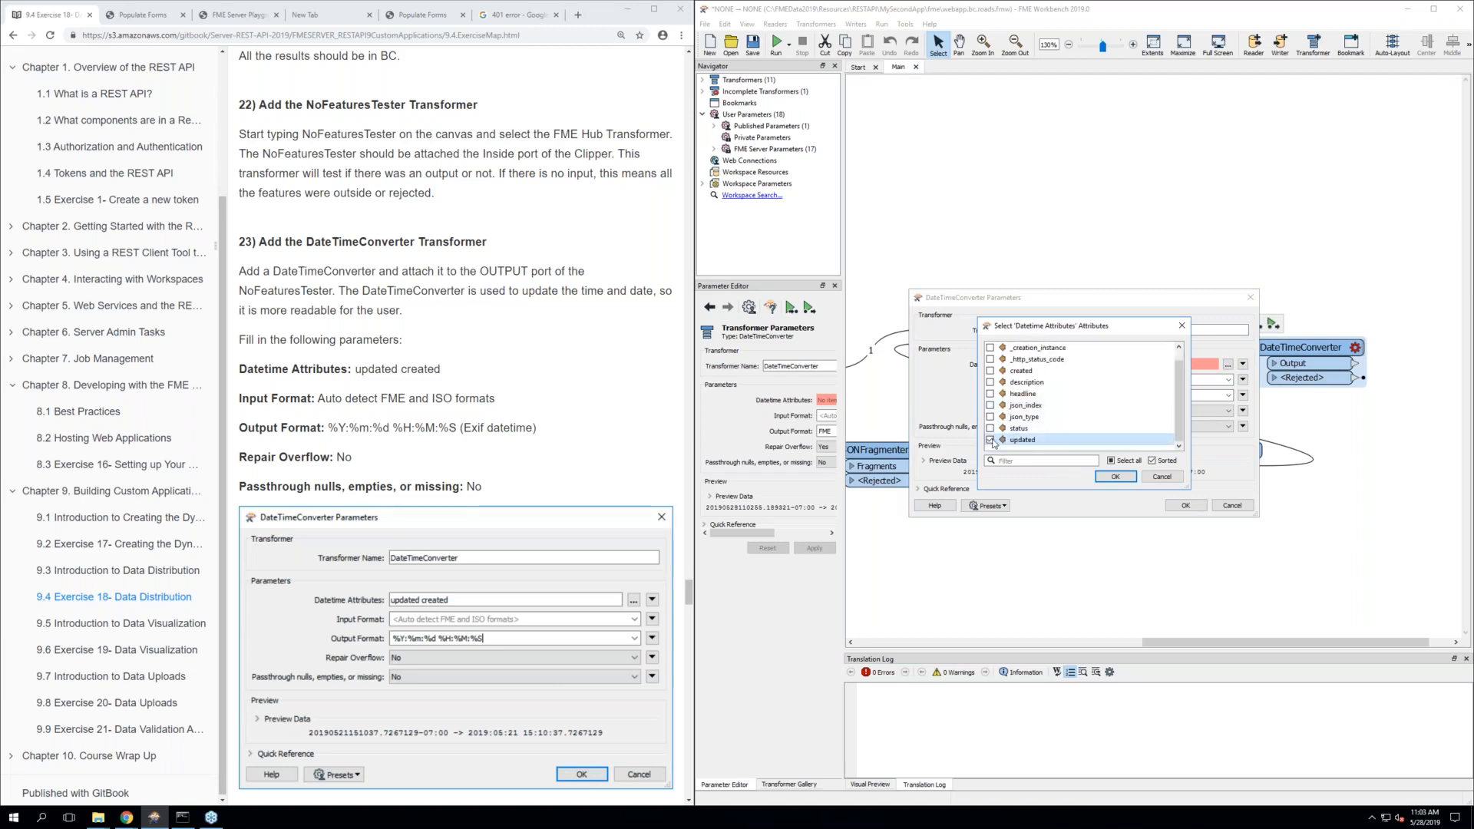
{"action": "scroll", "coordinate": [991, 418], "scroll_direction": "up", "scroll_amount": 1}
{"action": "left_click", "coordinate": [990, 382]}
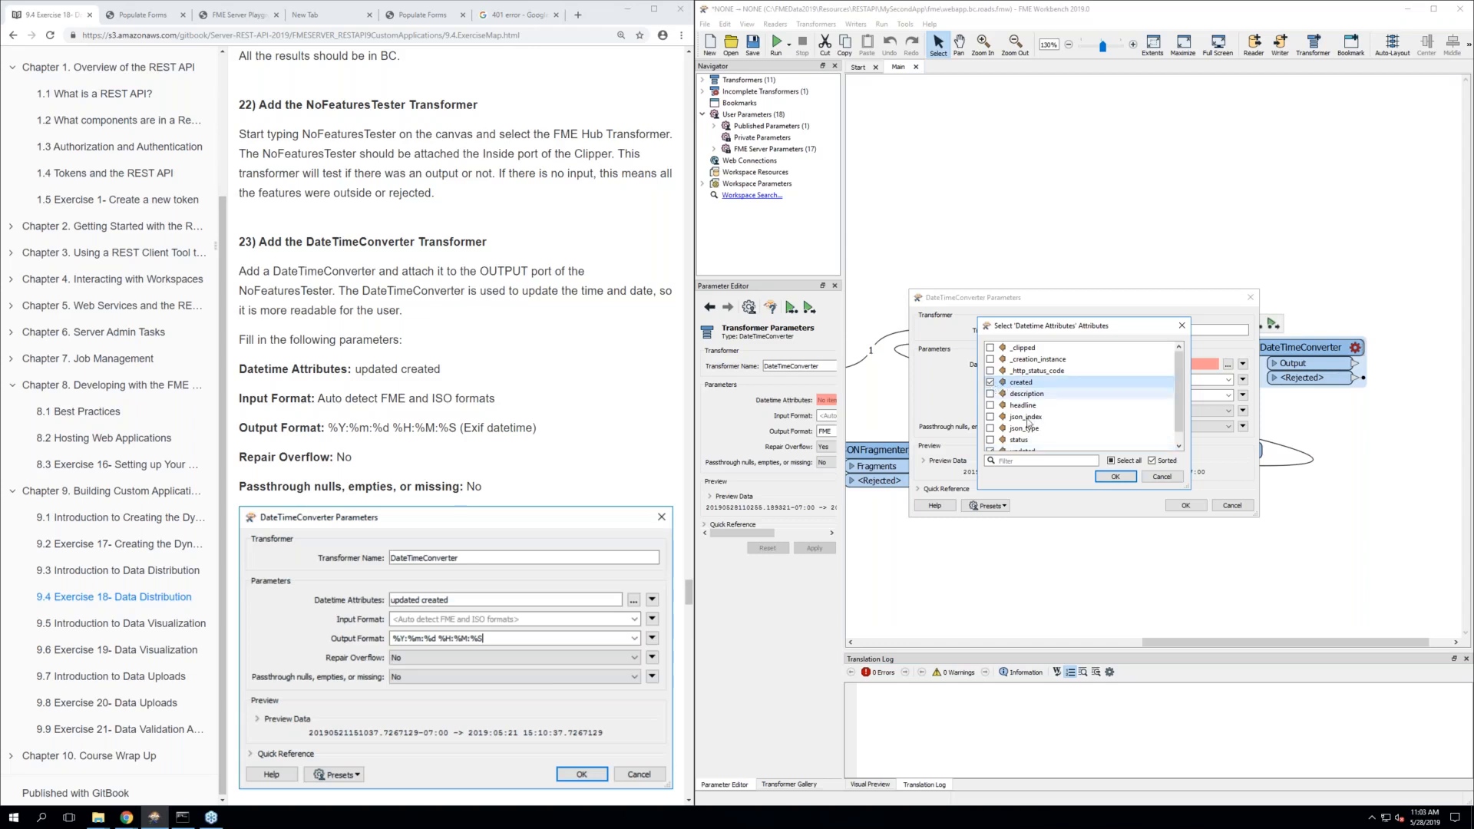
{"action": "left_click", "coordinate": [1115, 476]}
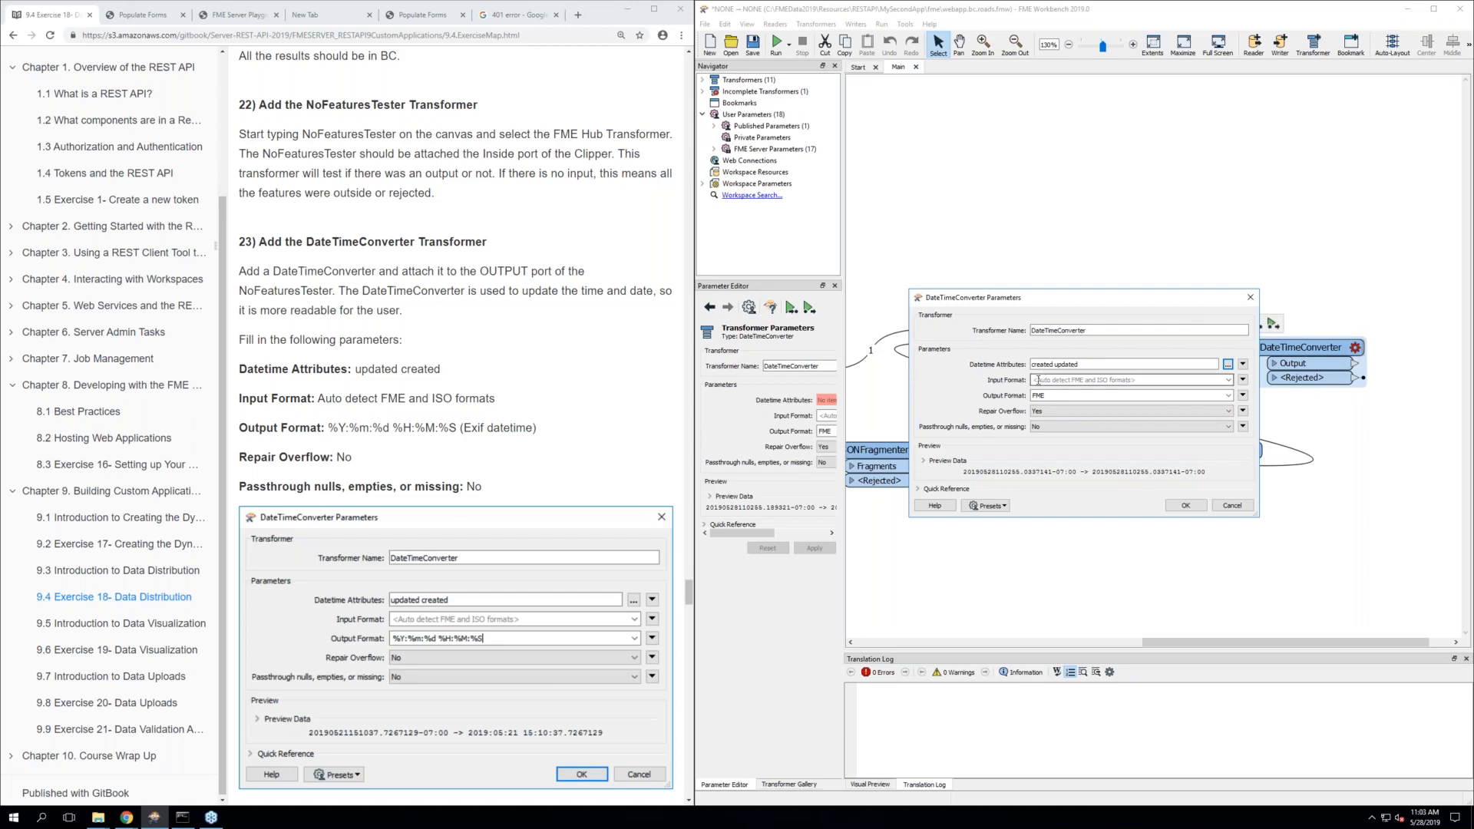
Set the DateTimeConverter's Output Format to %Y:%m:%d %H:%M:%S (Exif datetime) and Repair Overflow to No, and apply the parameters
{"action": "double_click", "coordinate": [1082, 395]}
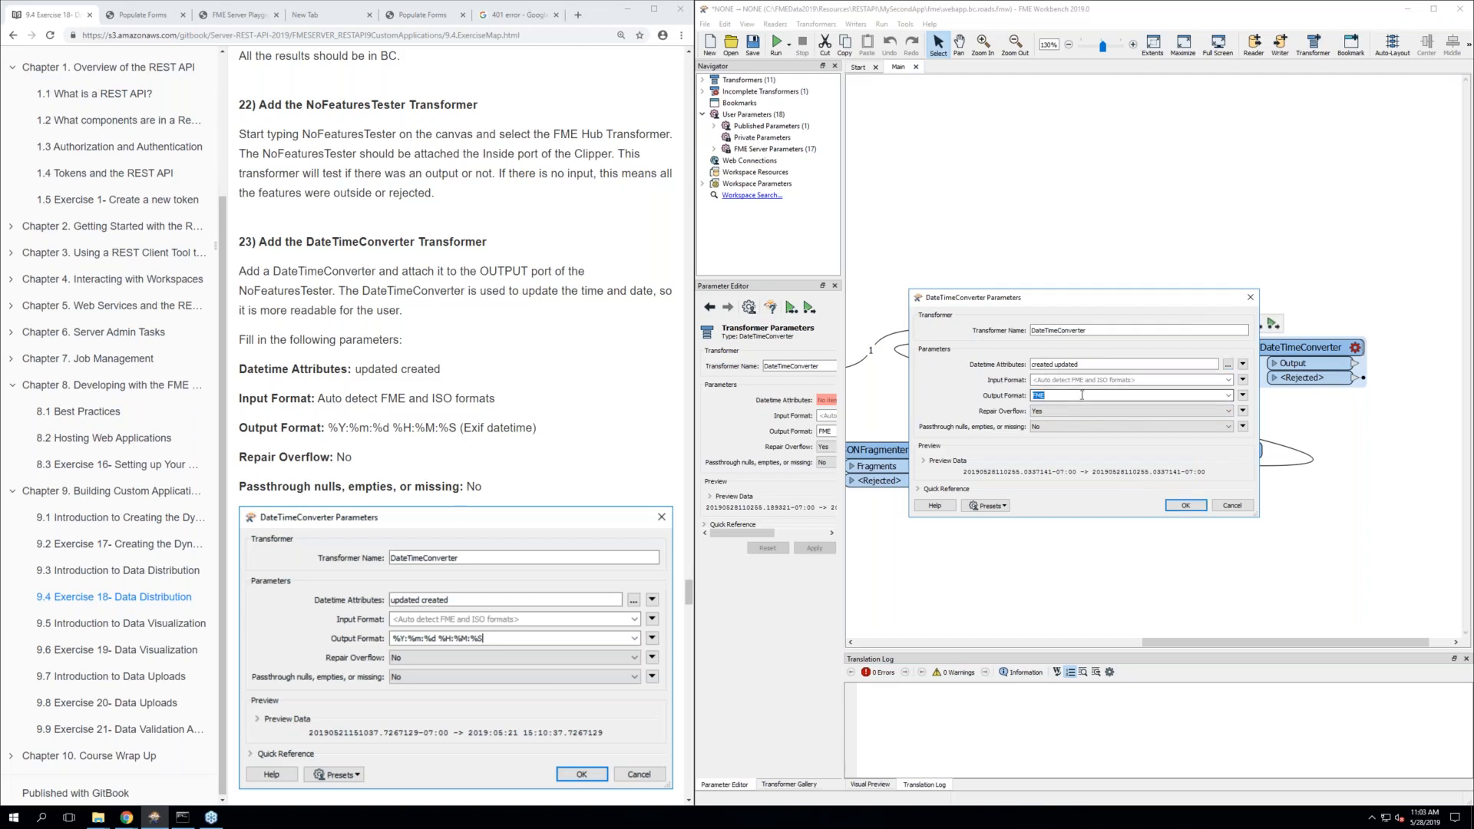
{"action": "left_click", "coordinate": [1228, 395]}
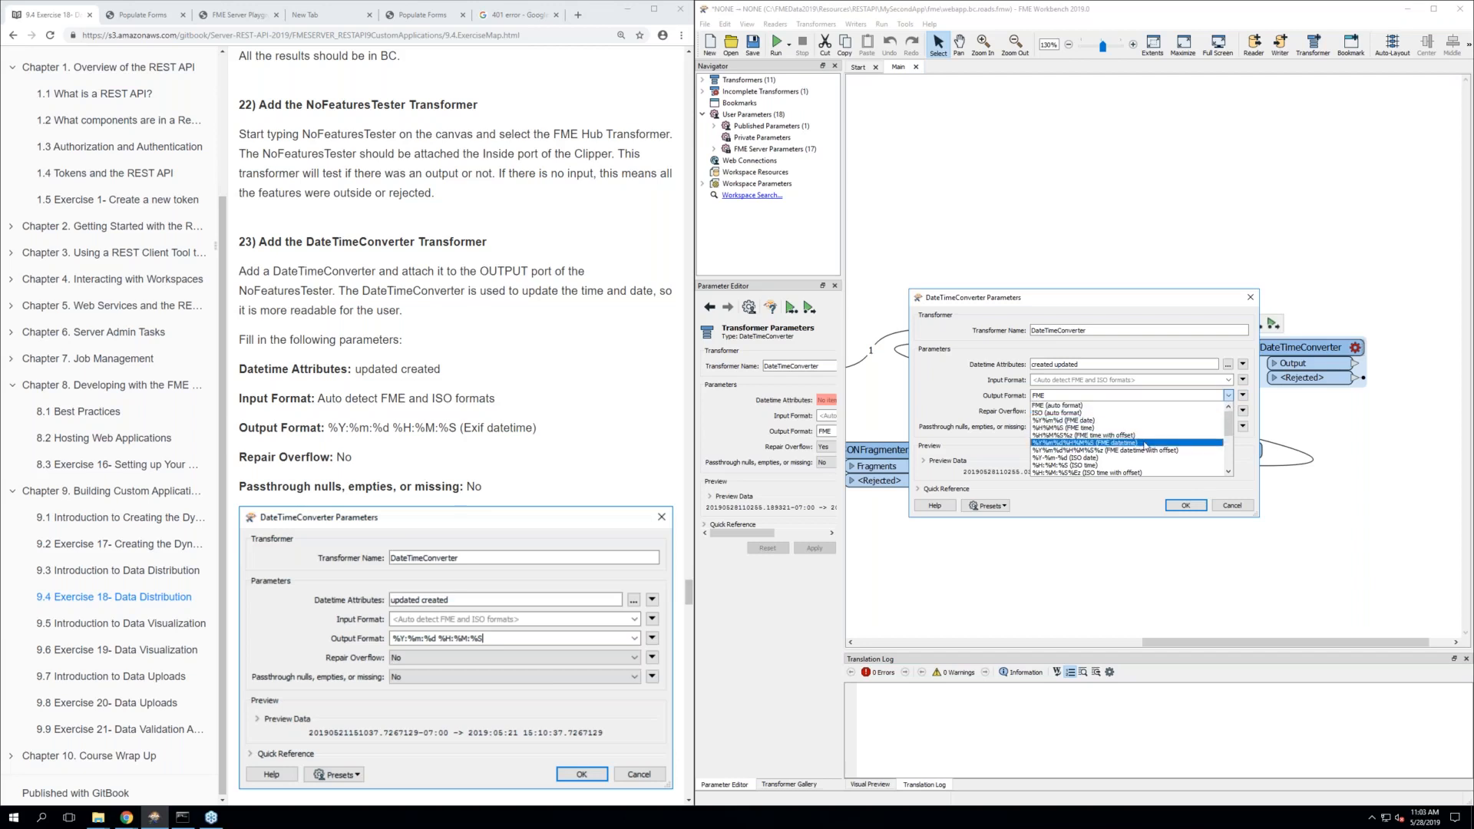
{"action": "scroll", "coordinate": [1144, 443], "scroll_direction": "down", "scroll_amount": 2}
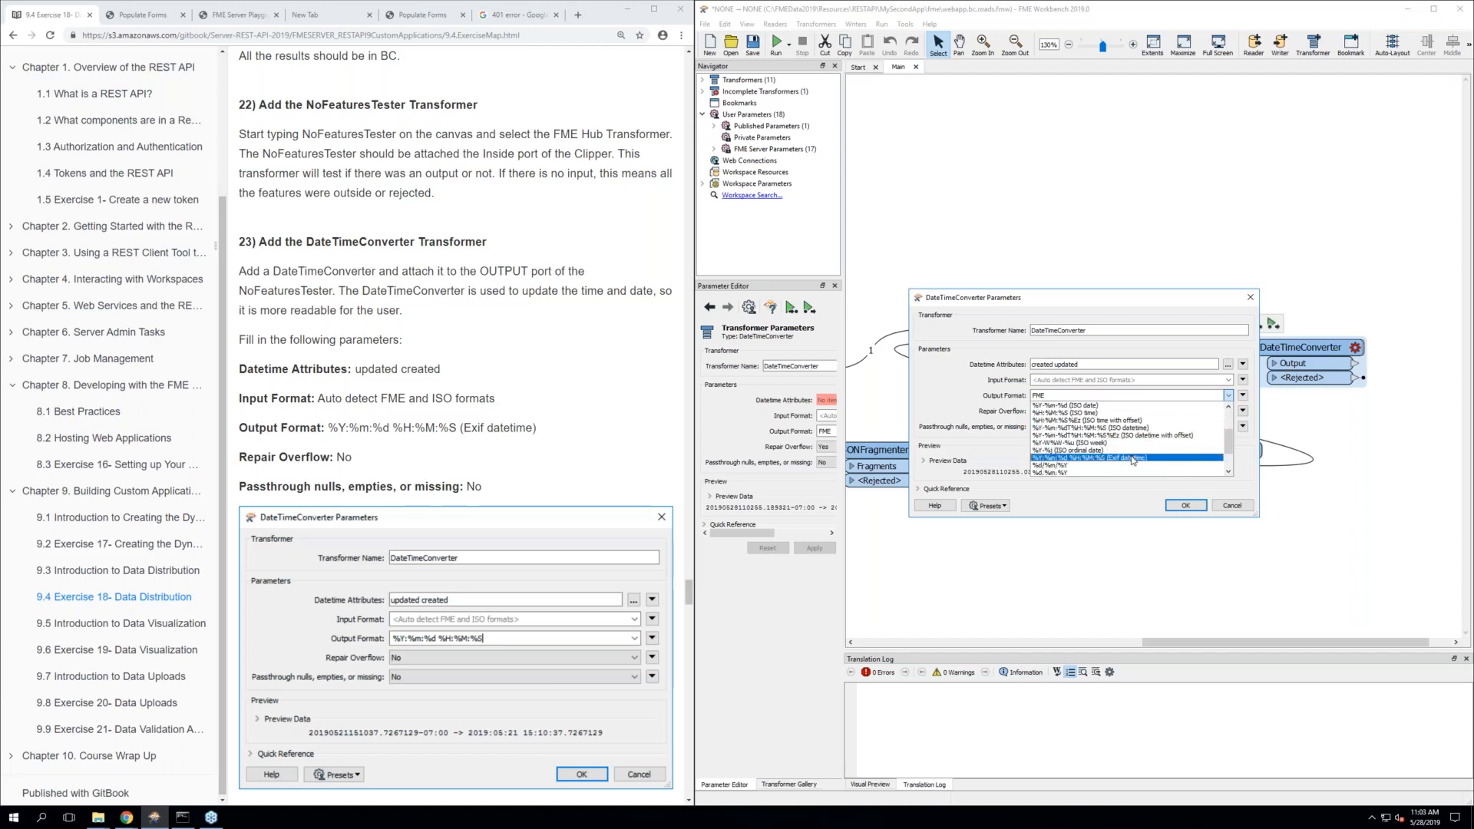
{"action": "left_click", "coordinate": [1132, 458]}
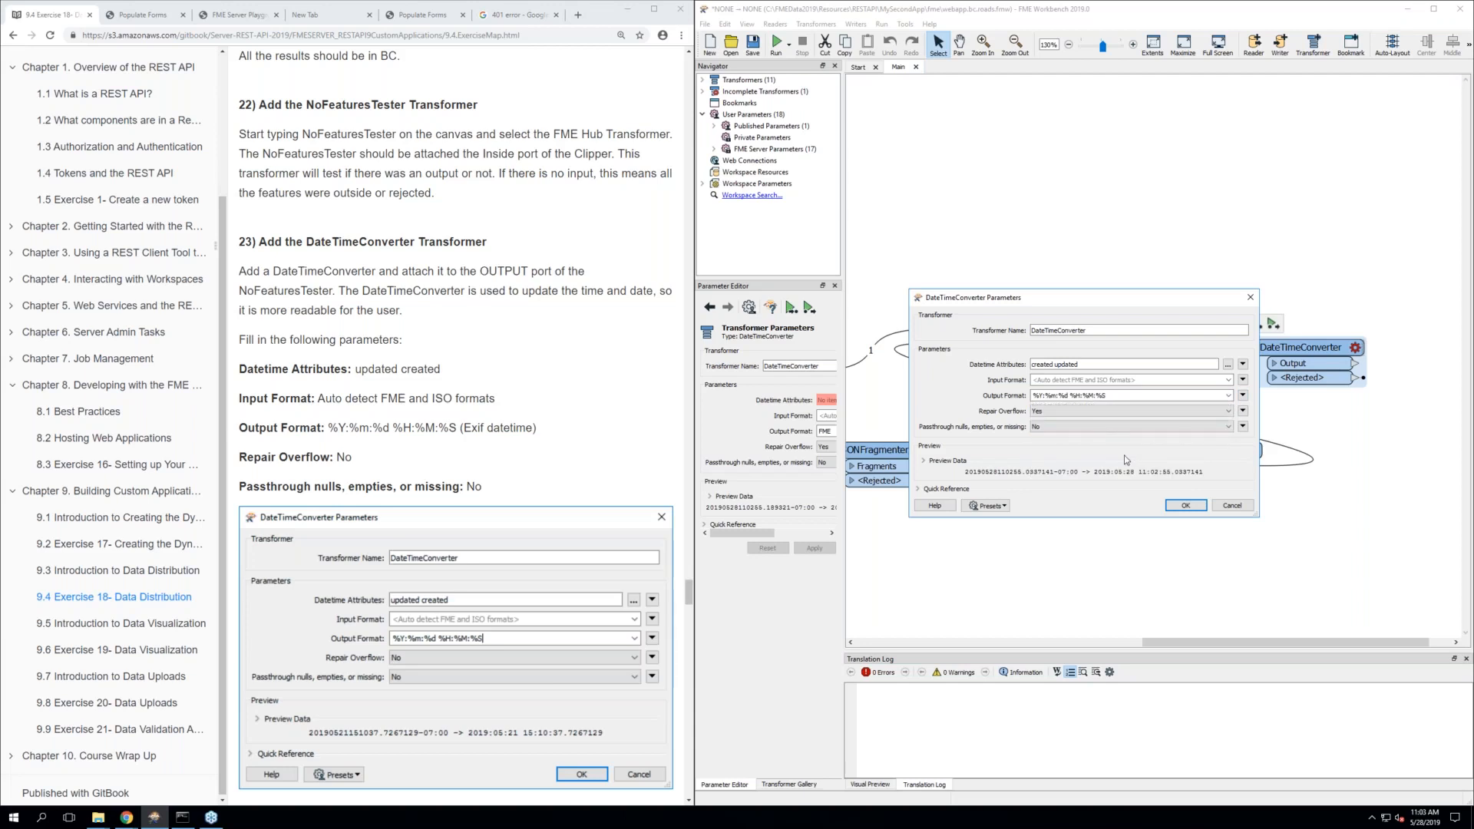
{"action": "left_click", "coordinate": [1068, 411]}
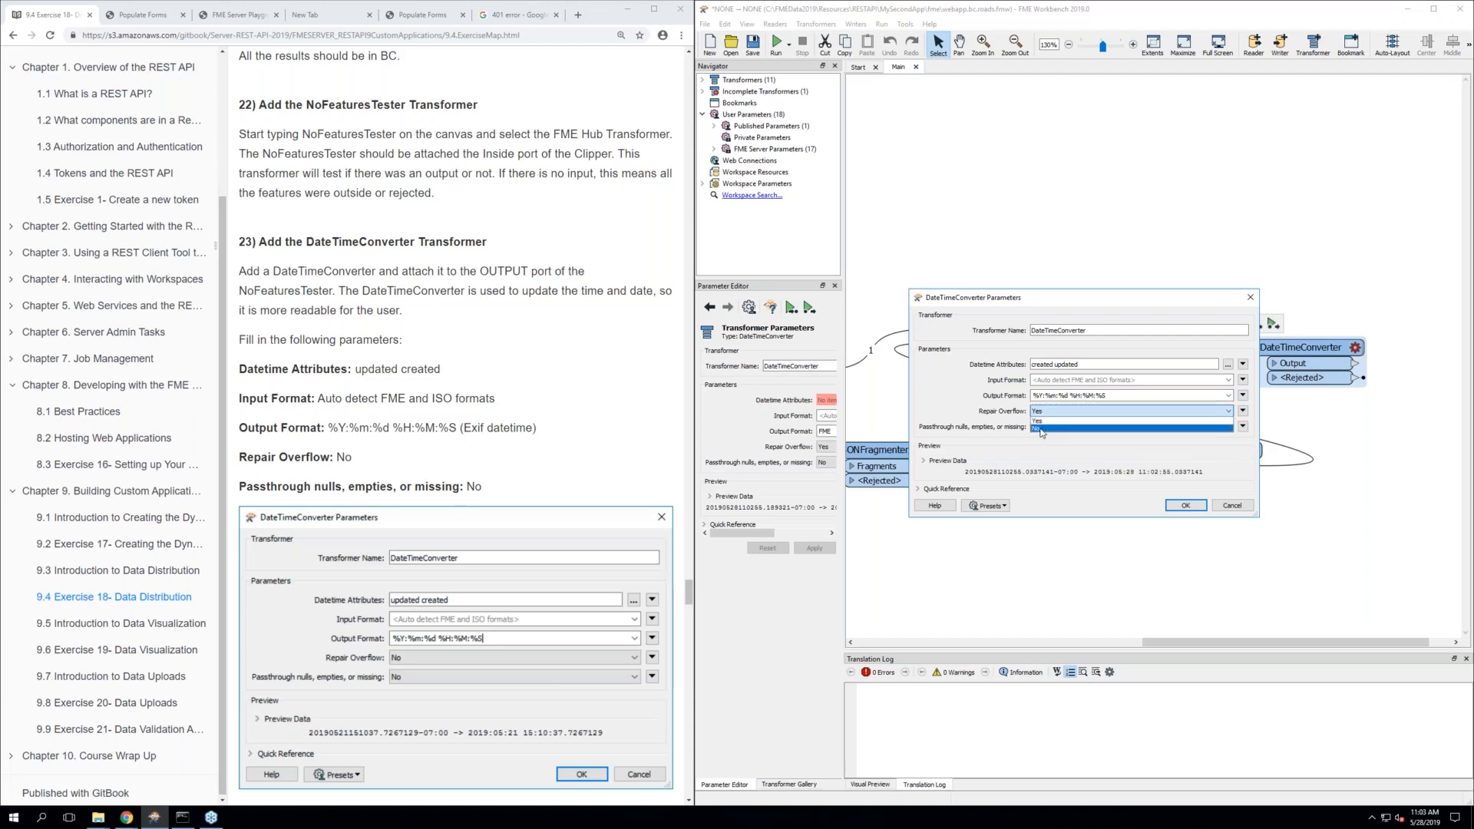
{"action": "left_click", "coordinate": [1041, 430]}
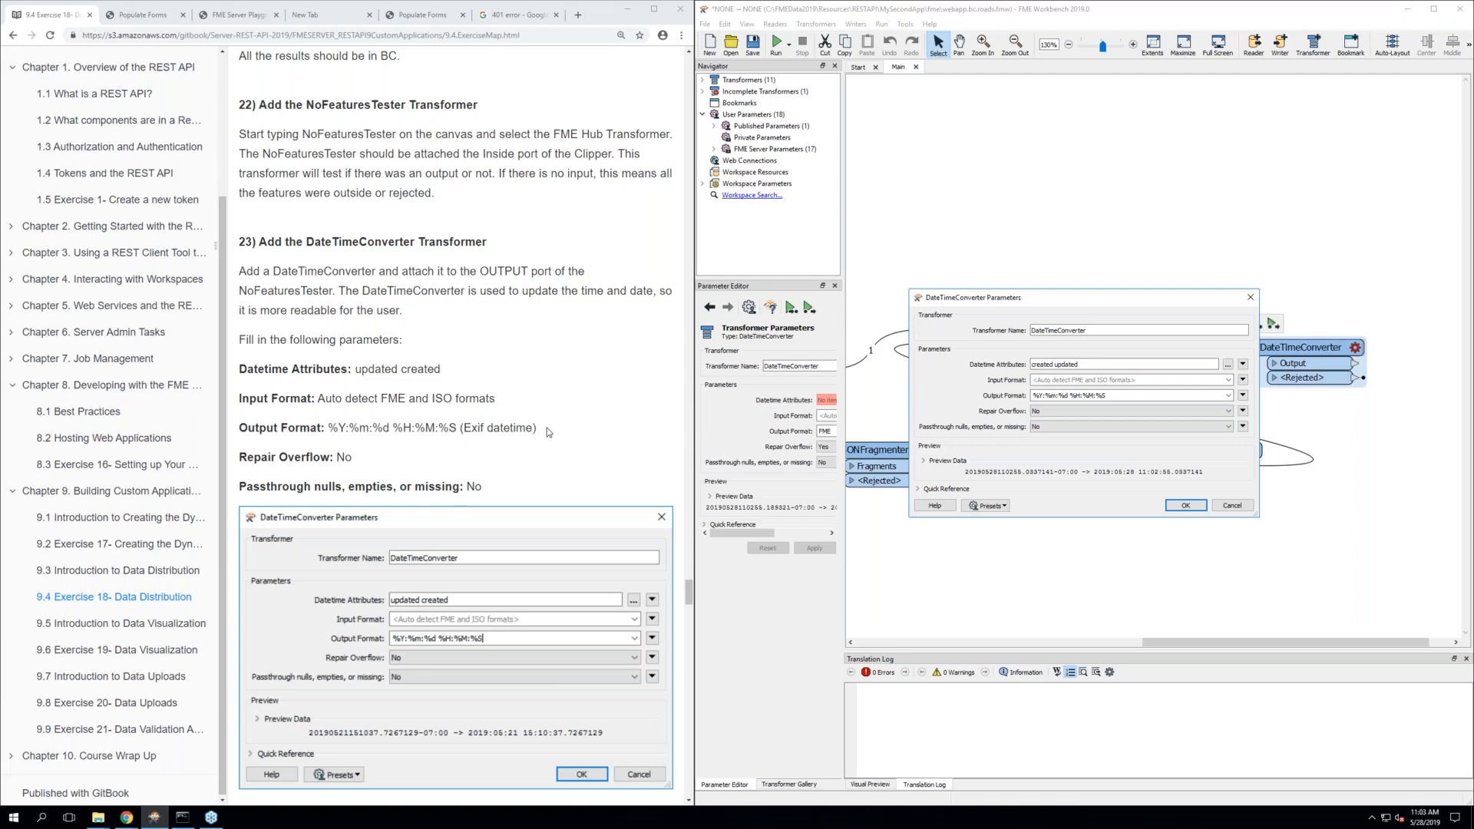
{"action": "scroll", "coordinate": [547, 427], "scroll_direction": "down", "scroll_amount": 2}
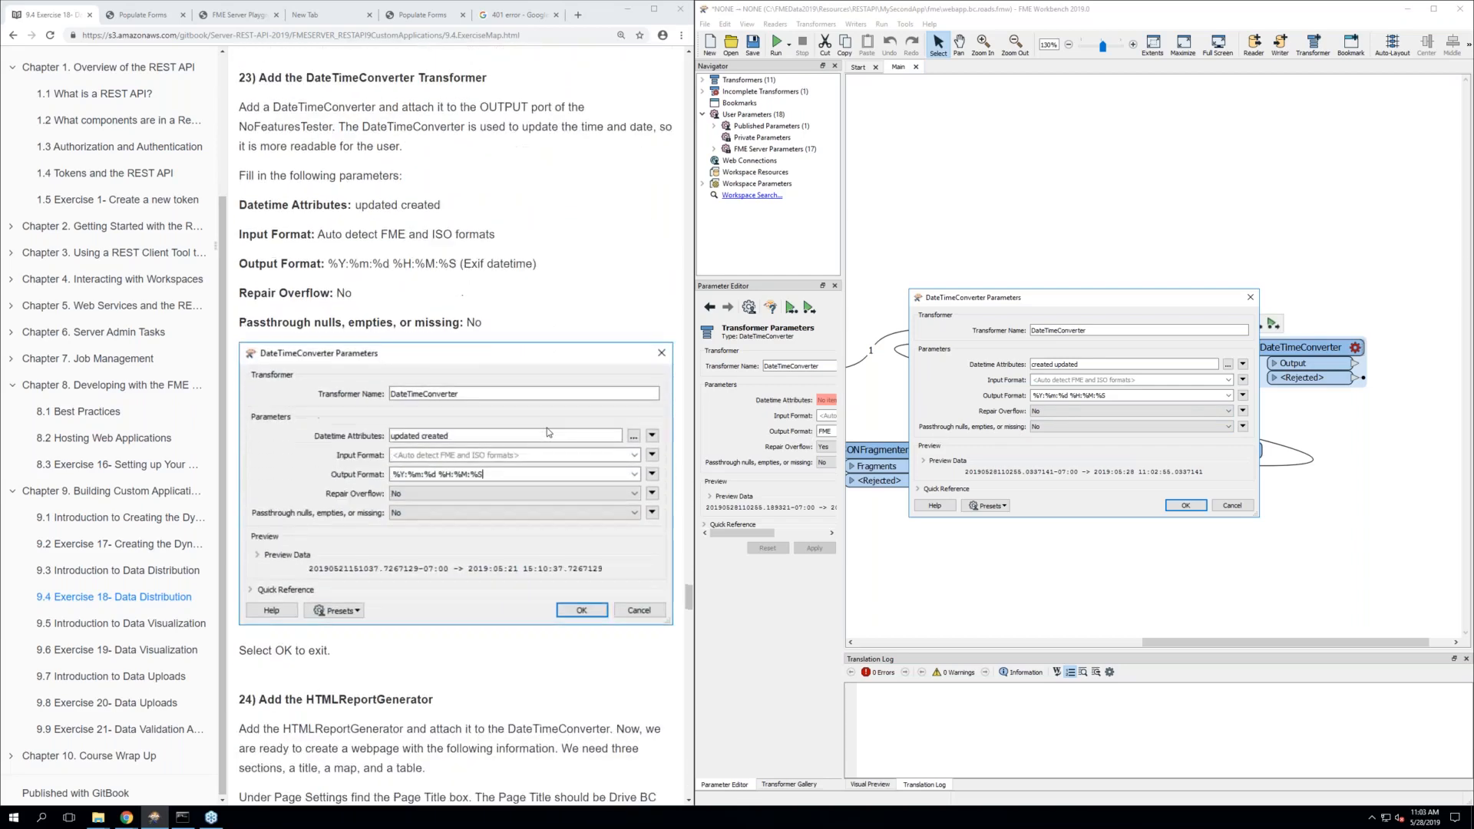
{"action": "scroll", "coordinate": [546, 427], "scroll_direction": "down", "scroll_amount": 2}
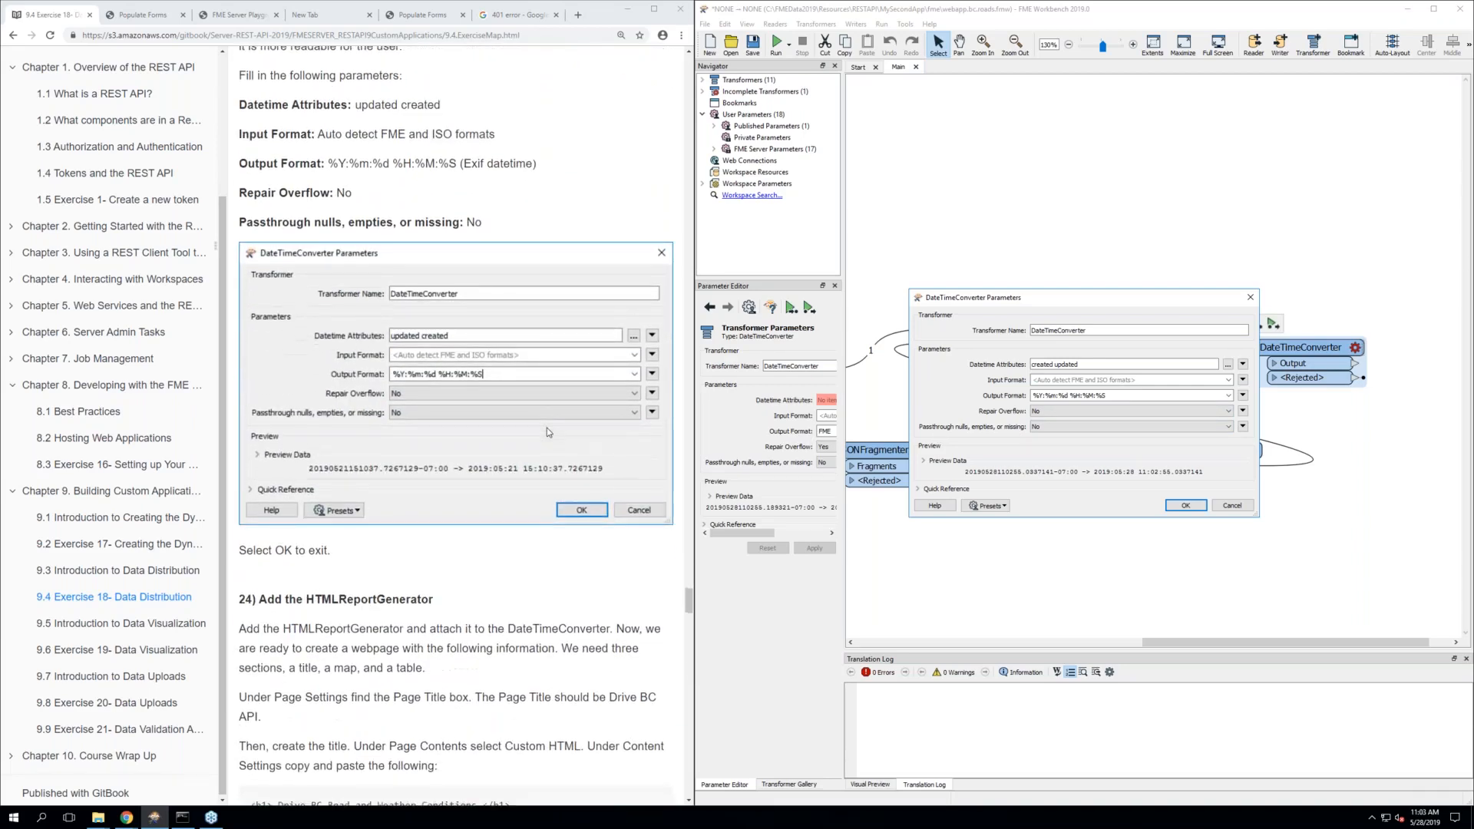
{"action": "scroll", "coordinate": [547, 426], "scroll_direction": "down", "scroll_amount": 2}
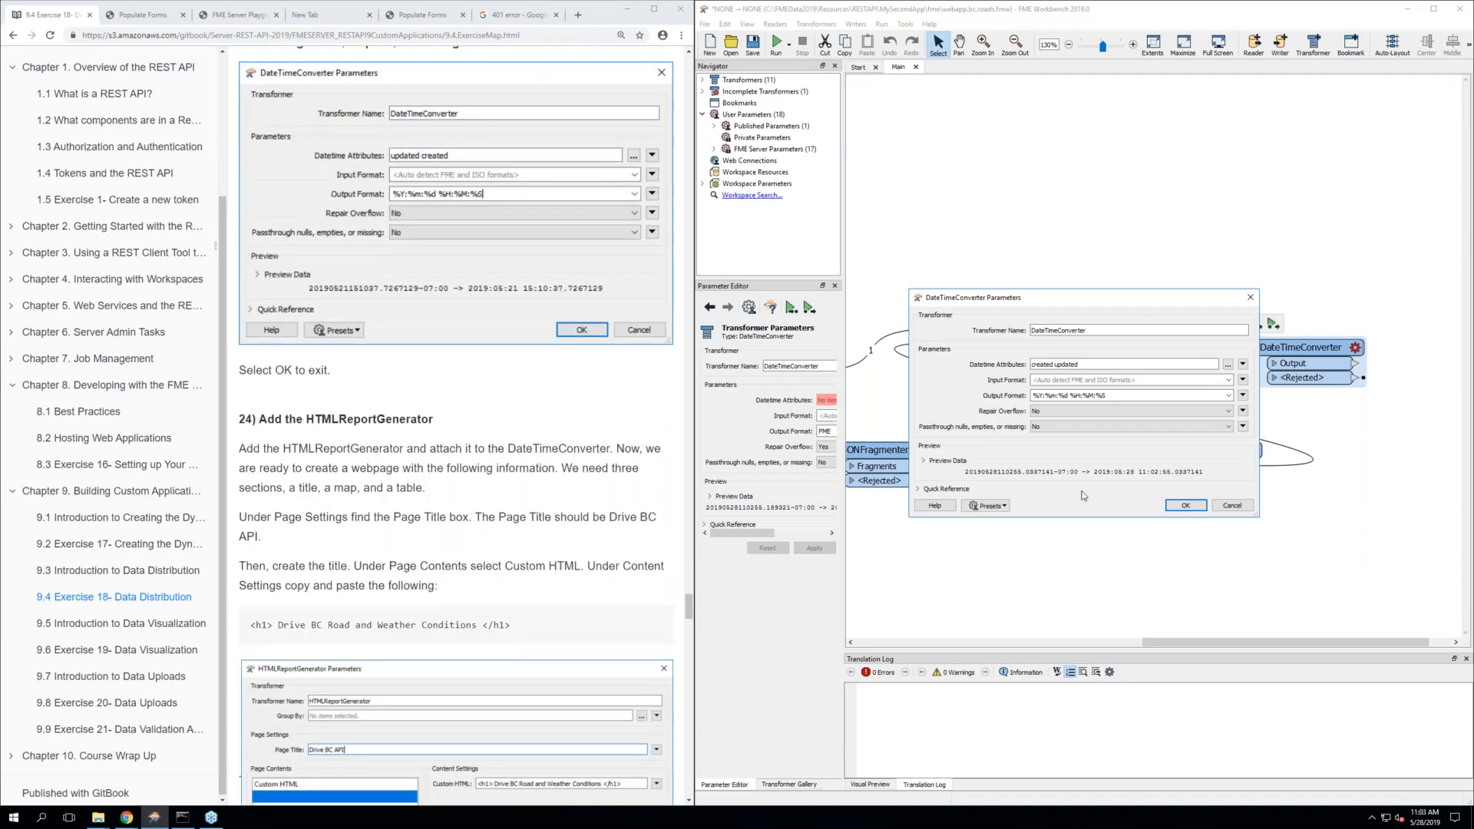
{"action": "left_click", "coordinate": [1183, 508]}
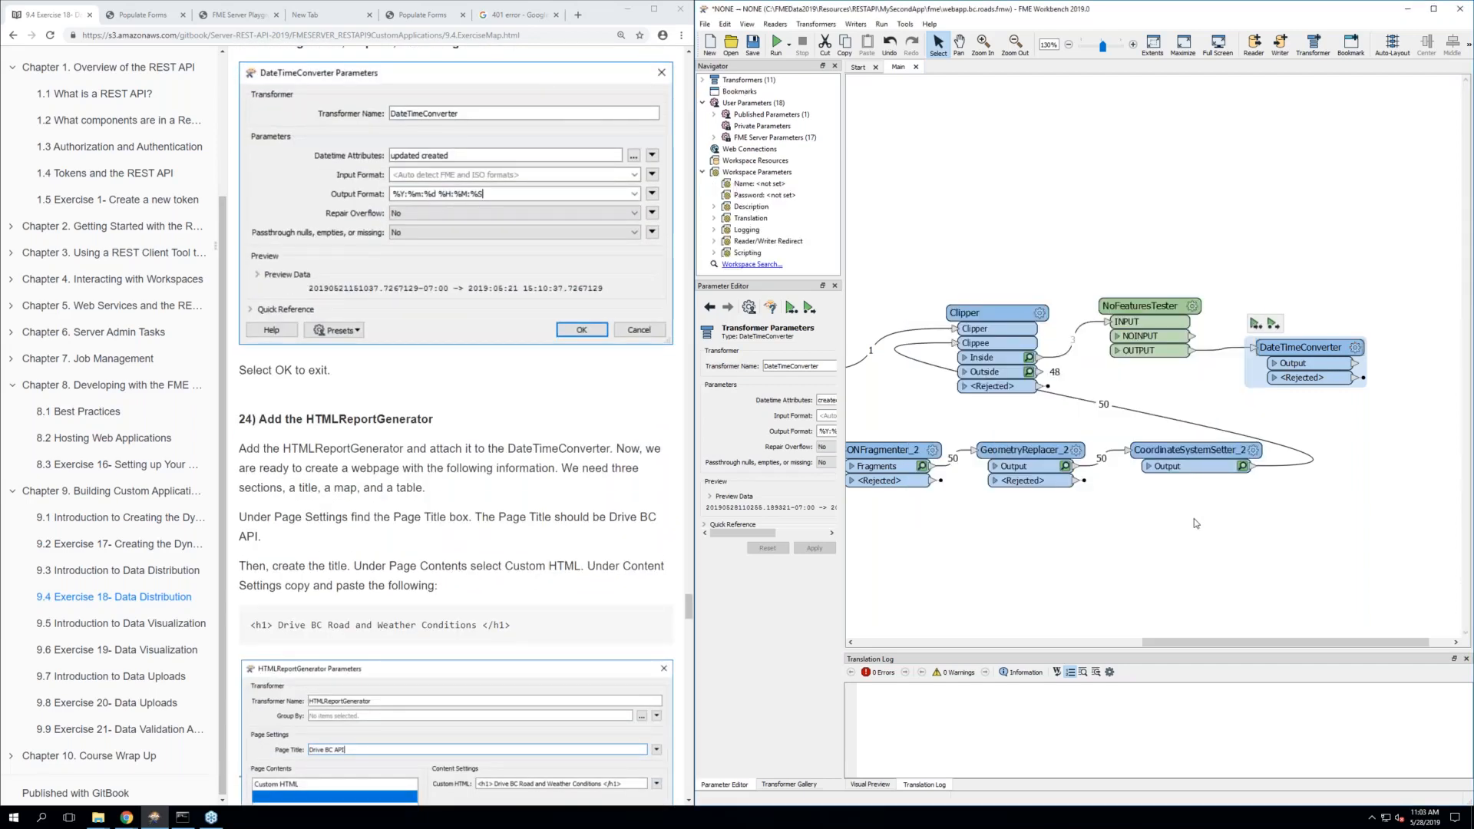
{"action": "left_click", "coordinate": [1194, 520]}
Add an HTMLReportGenerator transformer beyond the DateTimeConverter and connect the DateTimeConverter's Output port to it
{"action": "scroll", "coordinate": [382, 502], "scroll_direction": "down", "scroll_amount": 3}
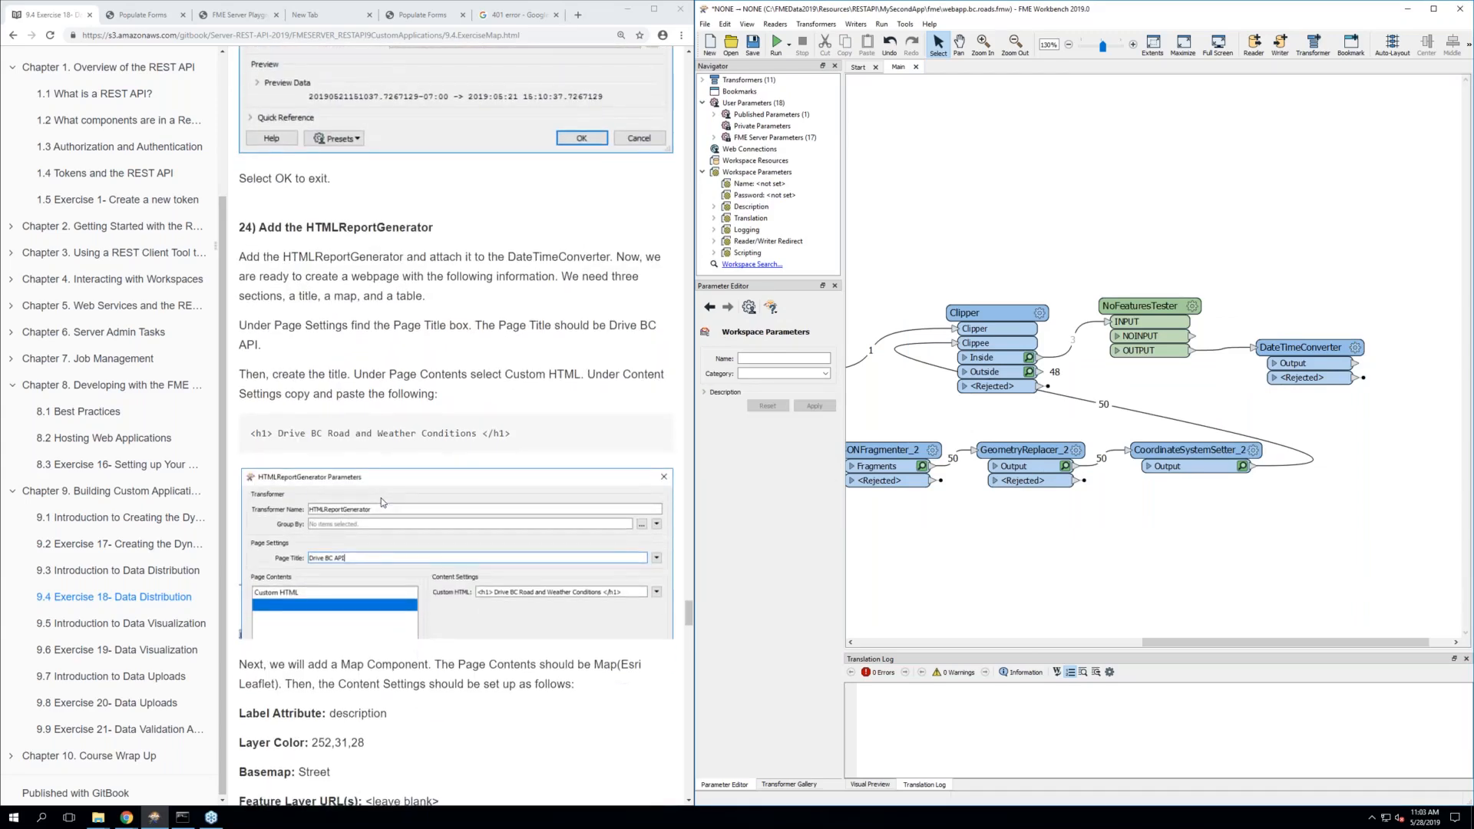
{"action": "scroll", "coordinate": [382, 502], "scroll_direction": "down", "scroll_amount": 1}
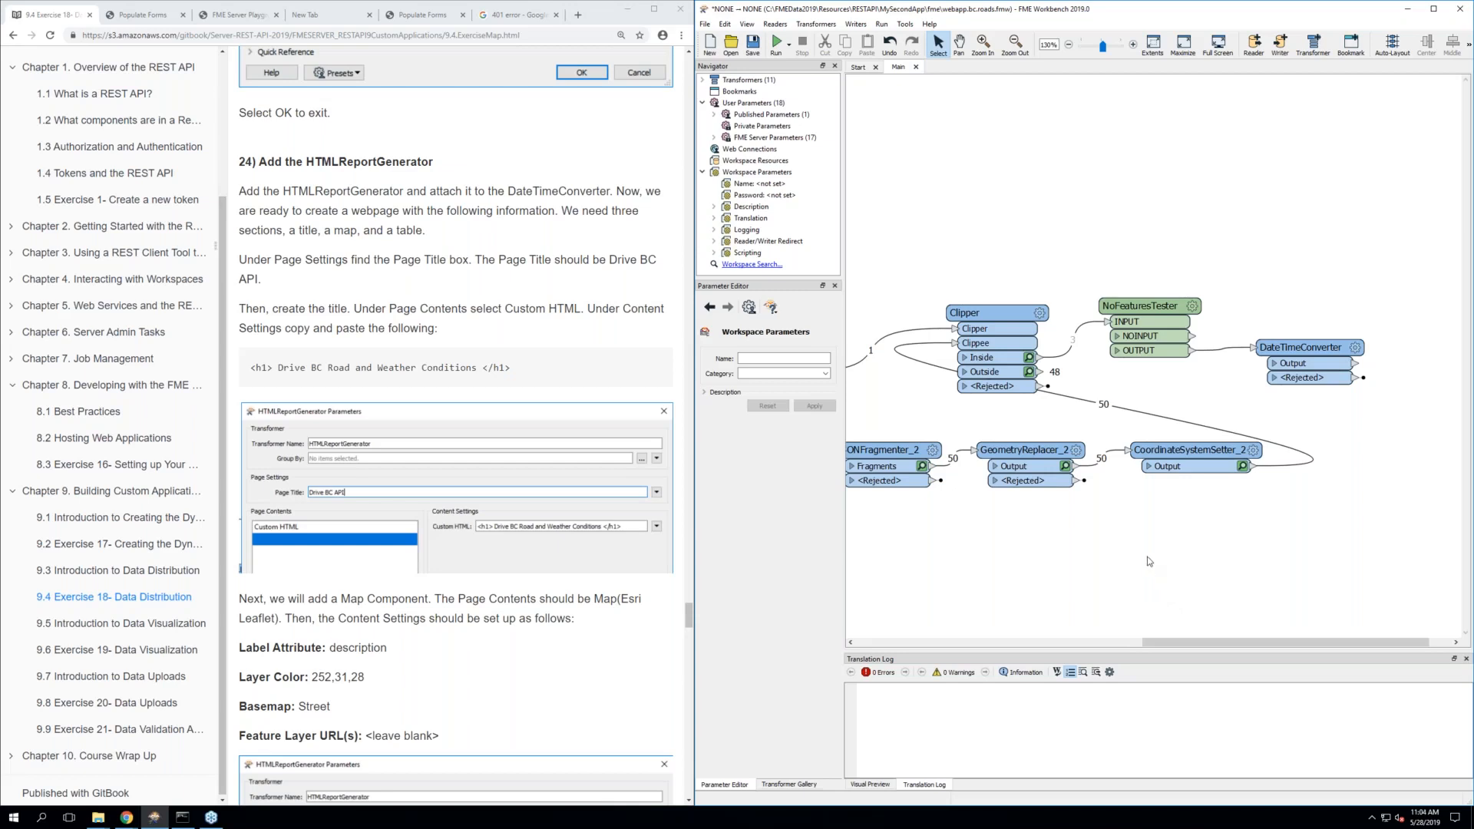
{"action": "type", "text": "html"}
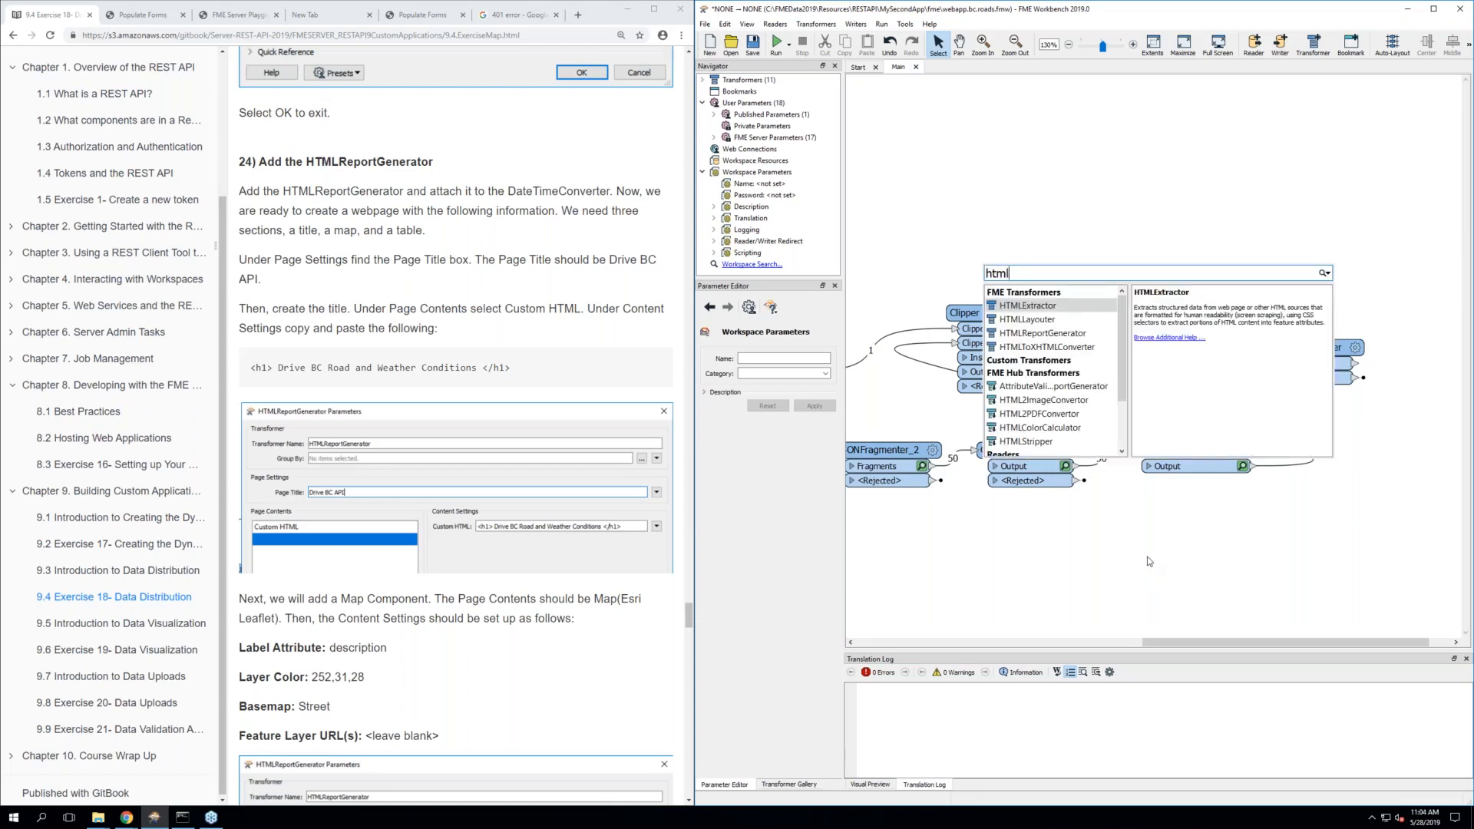
{"action": "double_click", "coordinate": [1025, 335]}
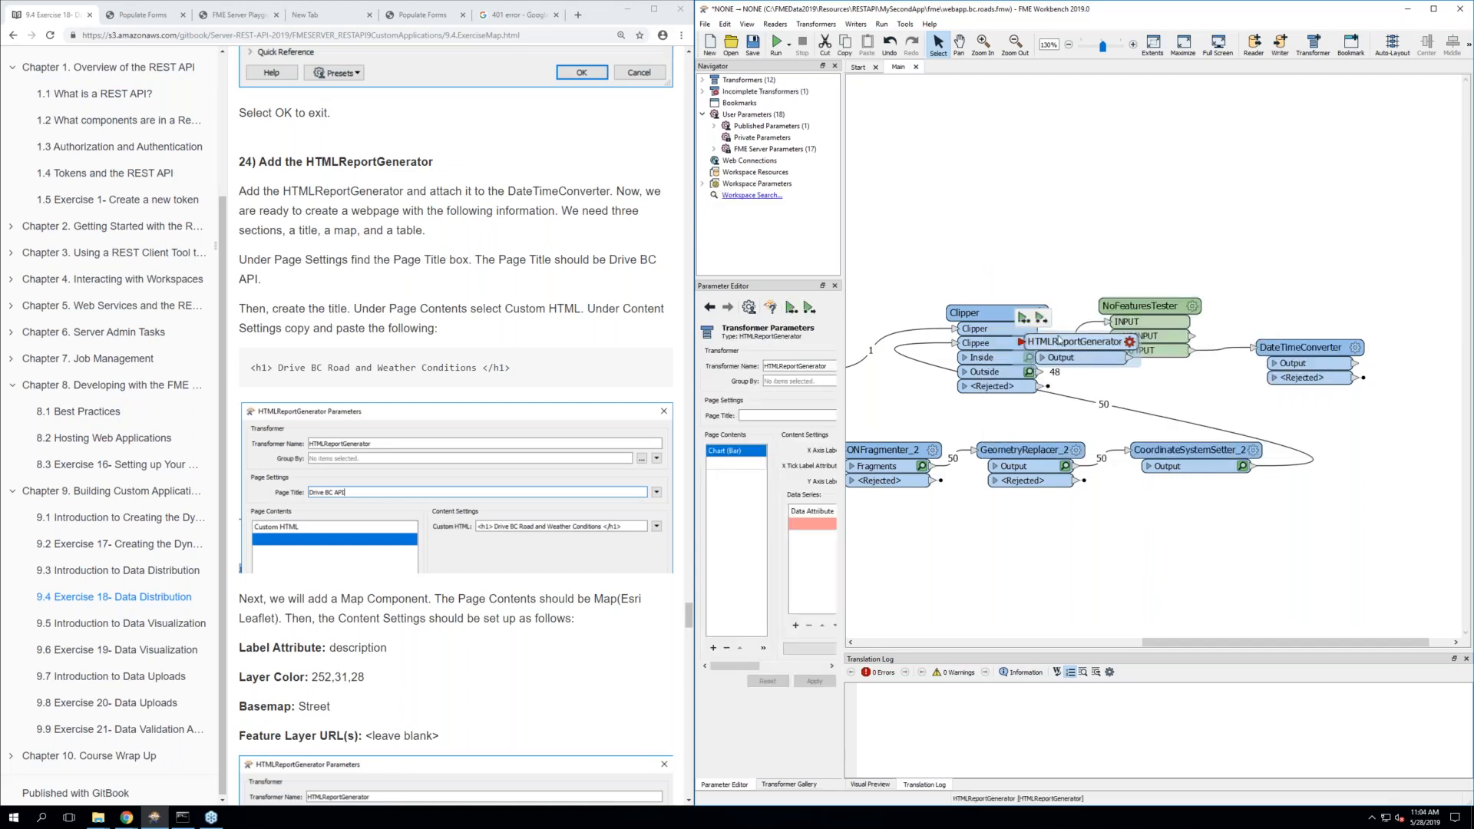
{"action": "left_click_drag", "start_coordinate": [1064, 340], "coordinate": [1441, 351]}
{"action": "left_click", "coordinate": [1290, 636]}
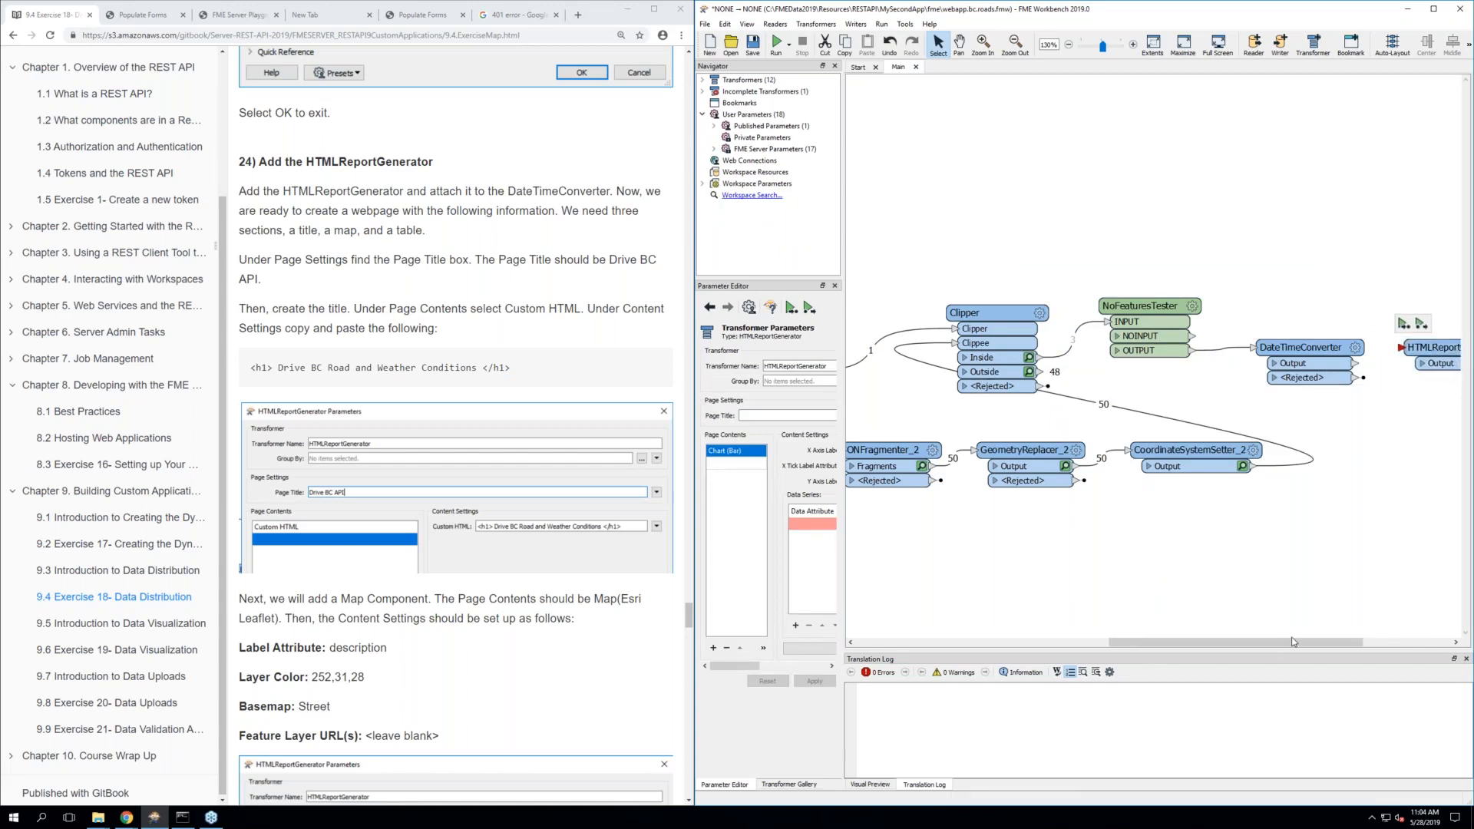
{"action": "left_click_drag", "start_coordinate": [1297, 649], "coordinate": [1380, 637]}
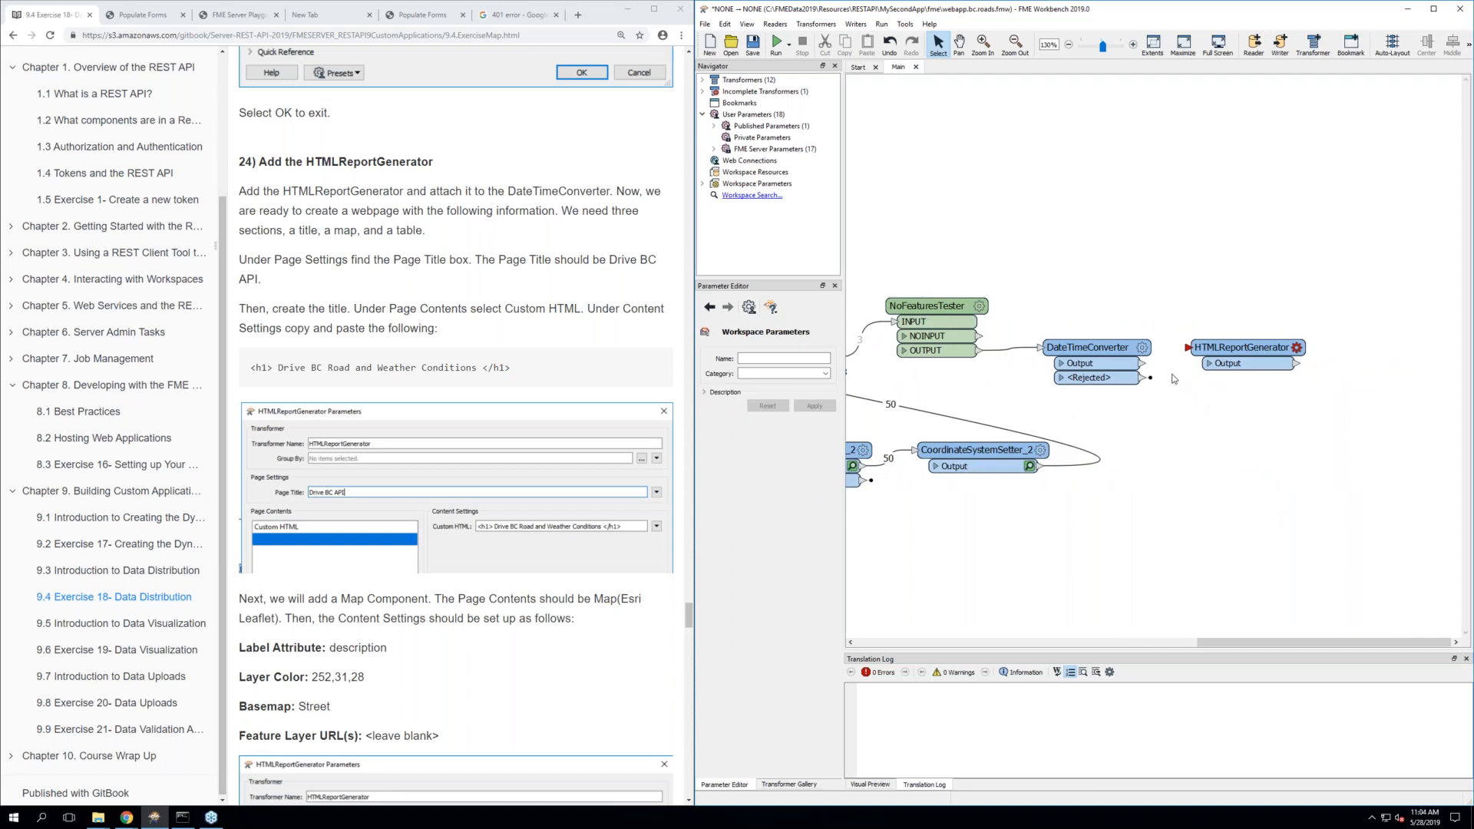
{"action": "left_click_drag", "start_coordinate": [1143, 367], "coordinate": [1187, 347]}
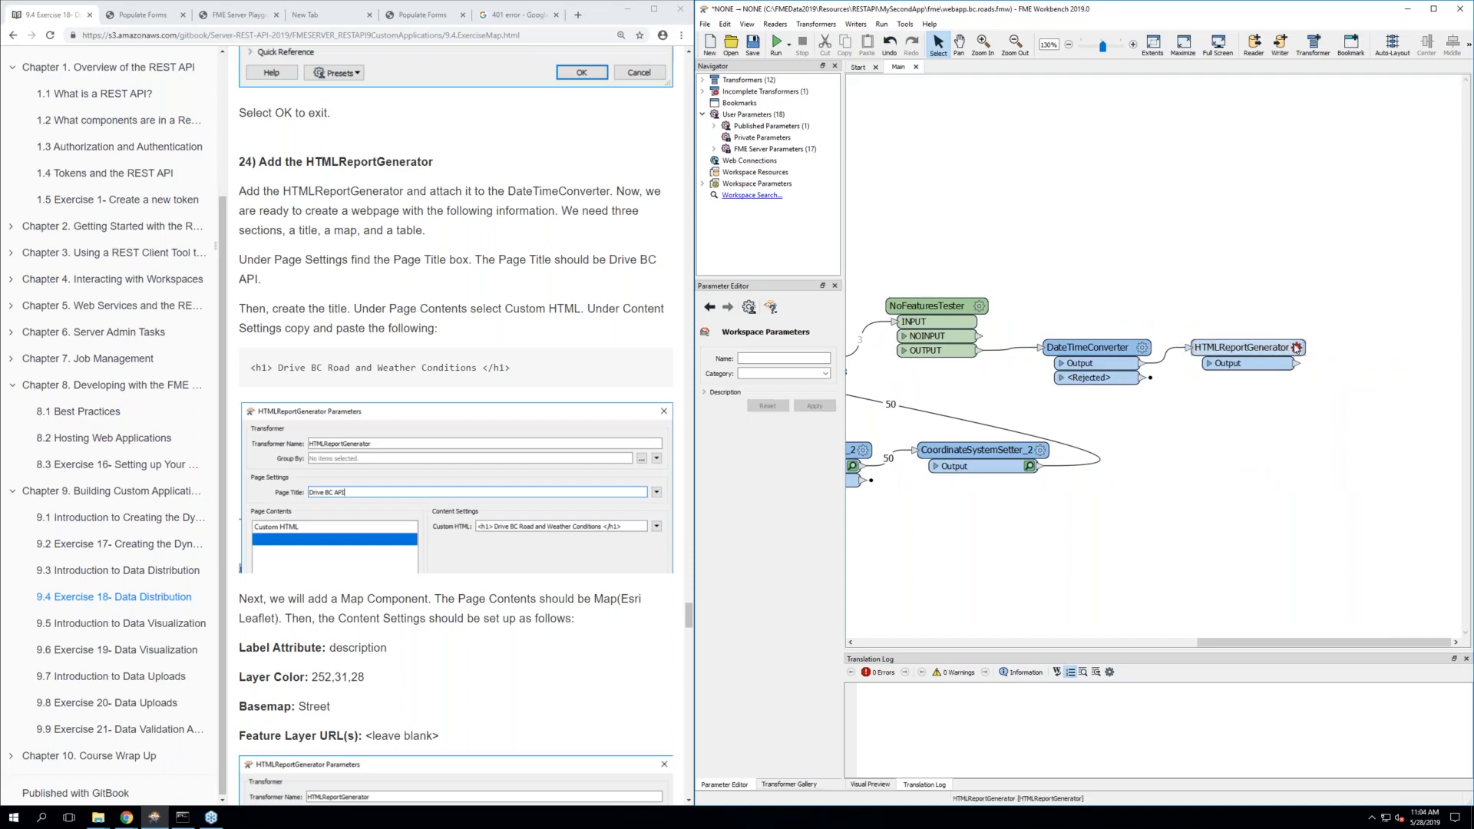
In the HTMLReportGenerator's parameters, set the Page Title to "Drive BC API" and change the first page content to Custom HTML
{"action": "left_click", "coordinate": [1298, 348]}
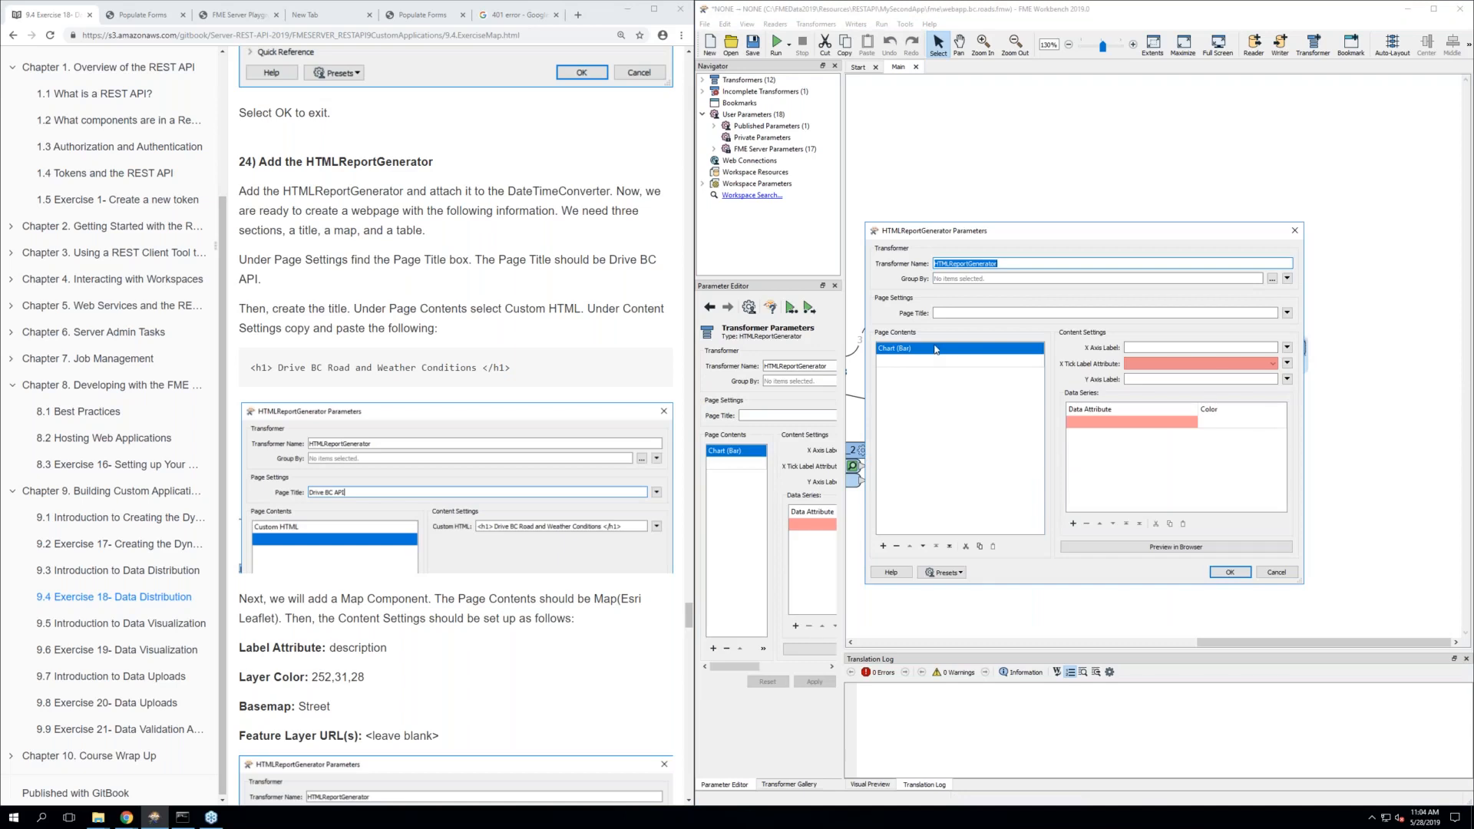
{"action": "left_click", "coordinate": [937, 311]}
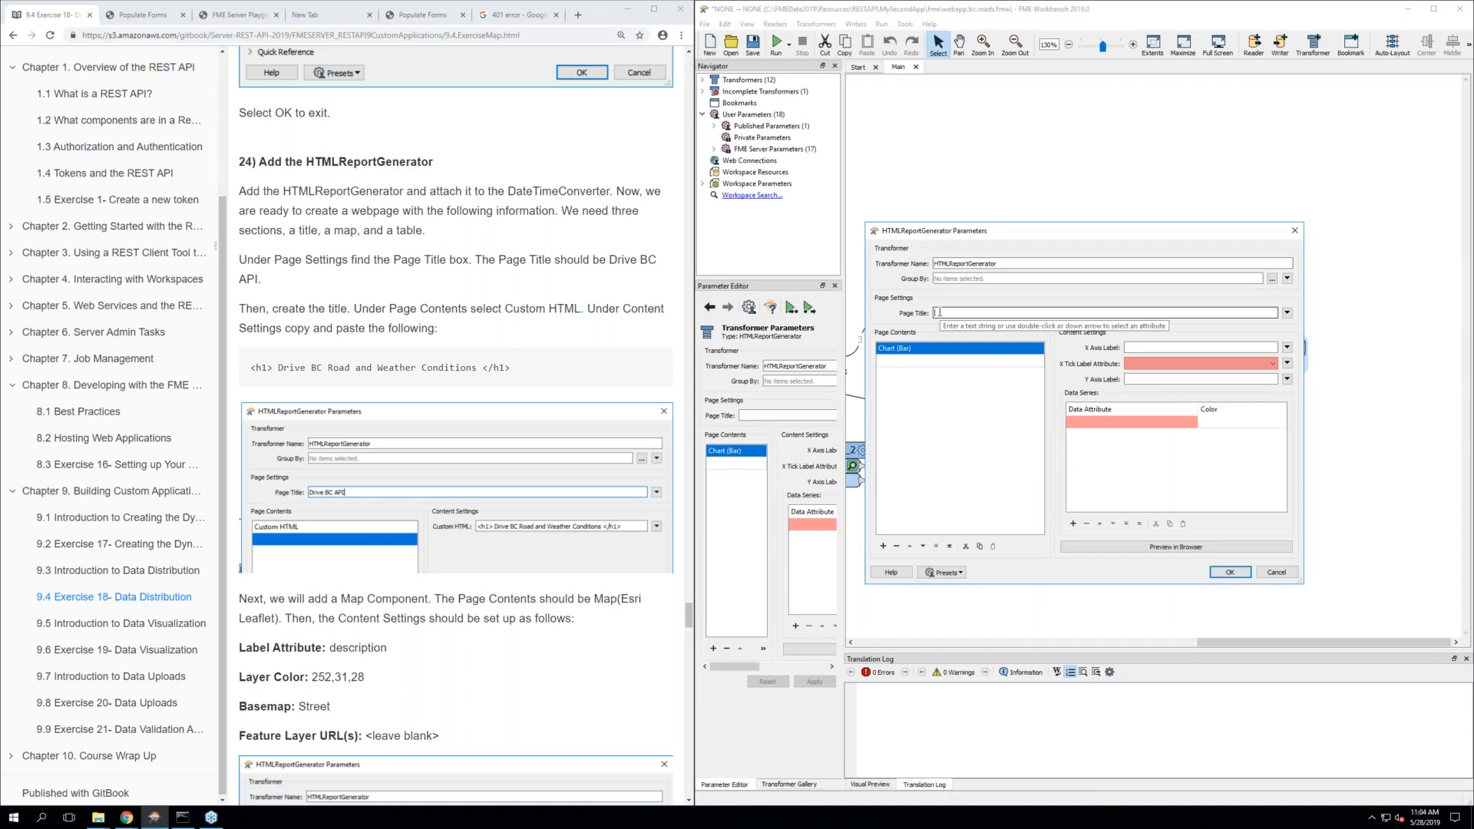
{"action": "type", "text": "Drive BC API"}
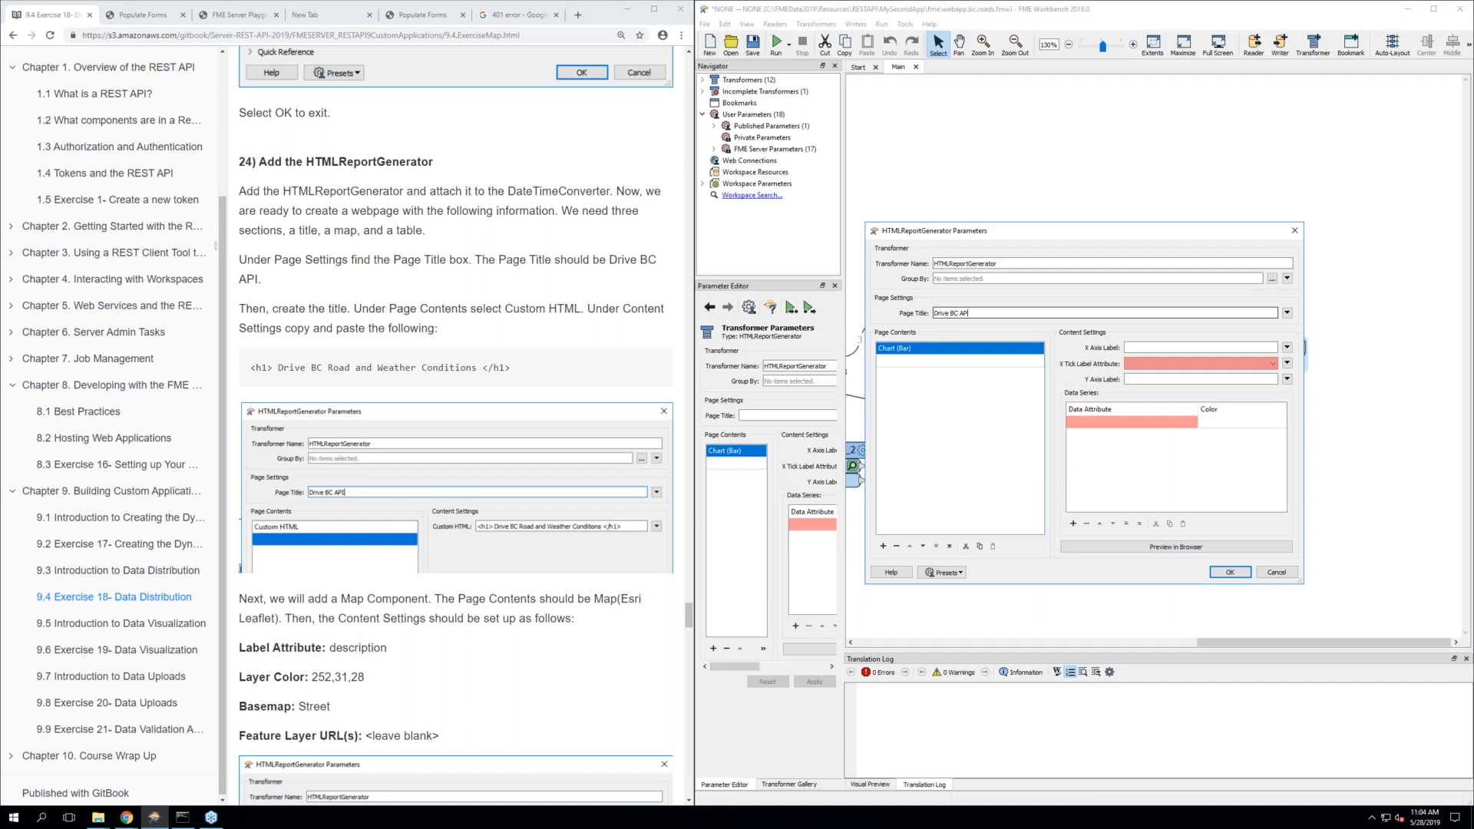
{"action": "left_click", "coordinate": [947, 353]}
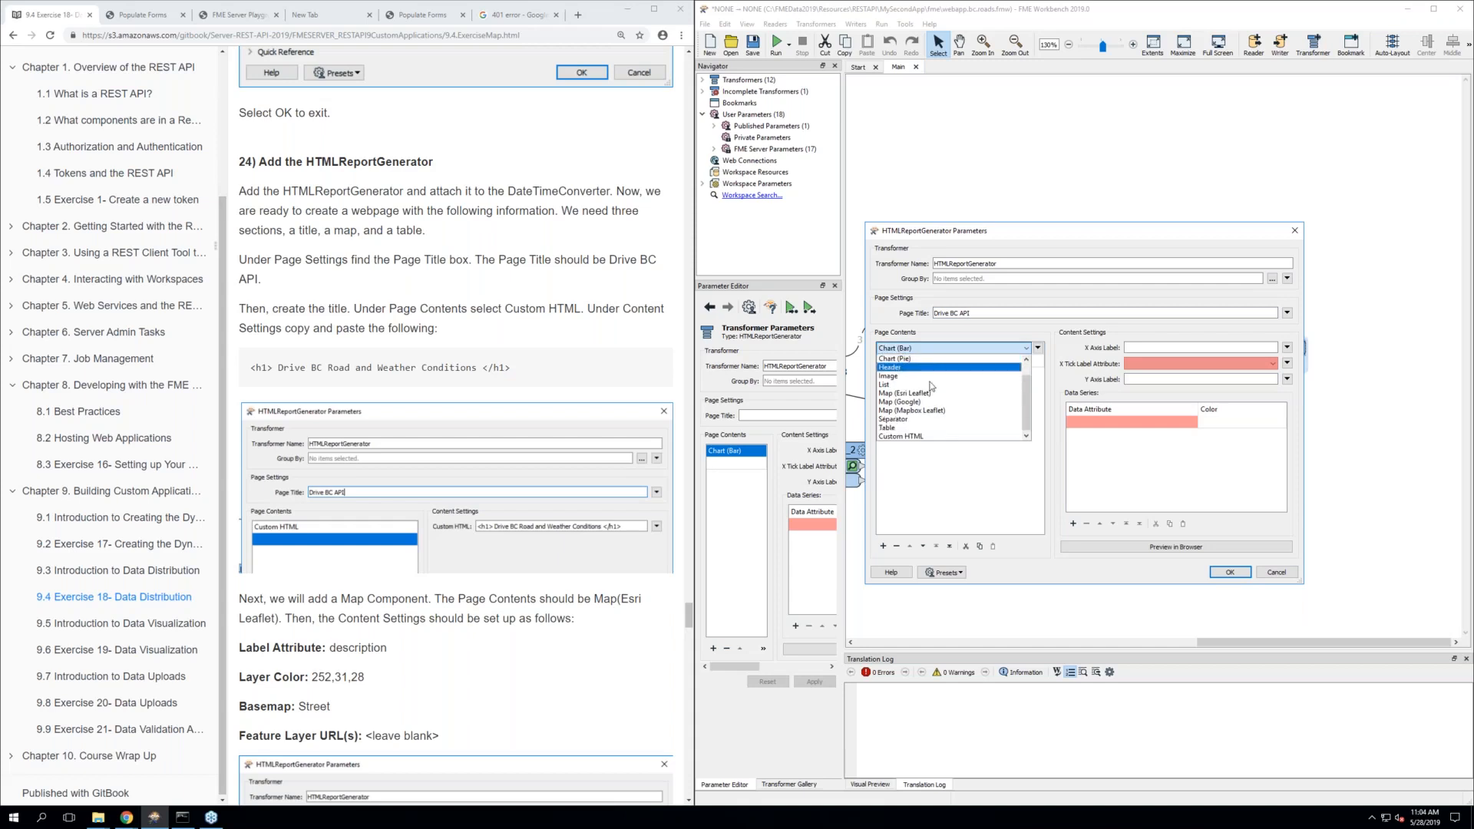
{"action": "left_click", "coordinate": [912, 437]}
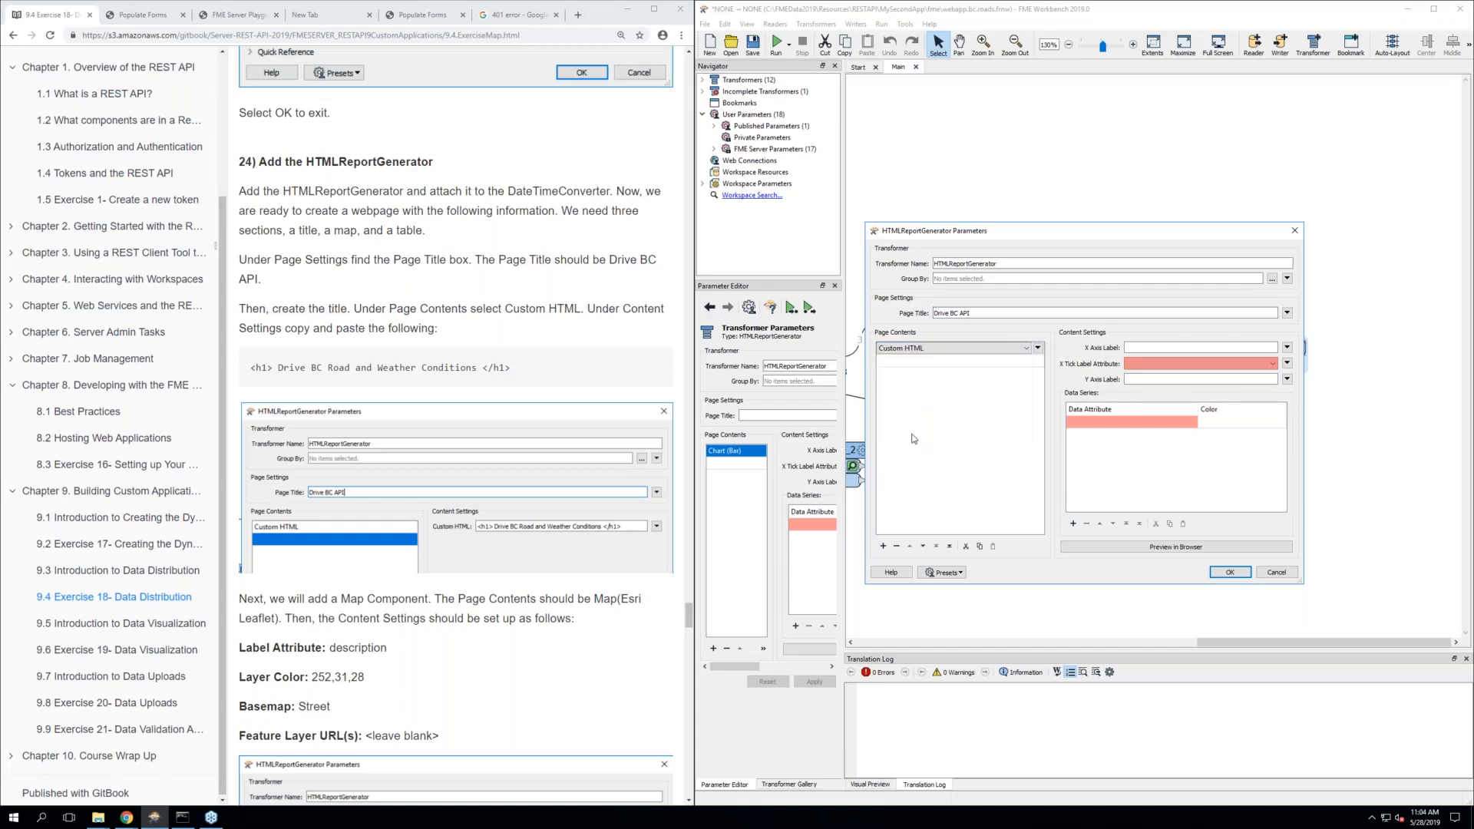
{"action": "left_click", "coordinate": [1007, 333]}
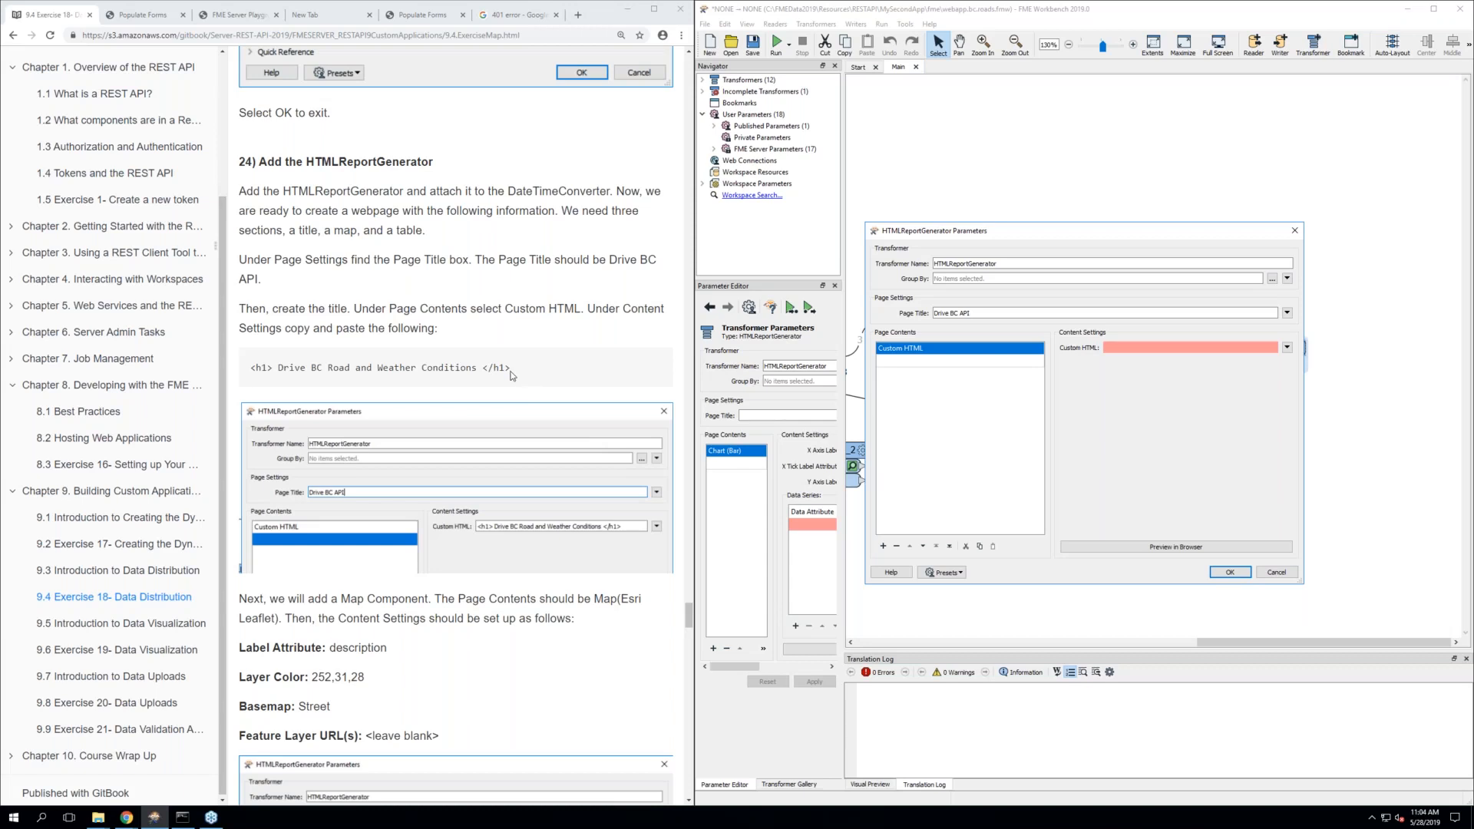
Copy the heading "<h1> Drive BC Road and Weather Conditions </h1>" from the exercise page into the HTMLReportGenerator's Custom HTML setting
{"action": "left_click_drag", "start_coordinate": [510, 373], "coordinate": [250, 369]}
{"action": "right_click", "coordinate": [285, 371]}
{"action": "left_click", "coordinate": [295, 381]}
{"action": "left_click", "coordinate": [290, 369]}
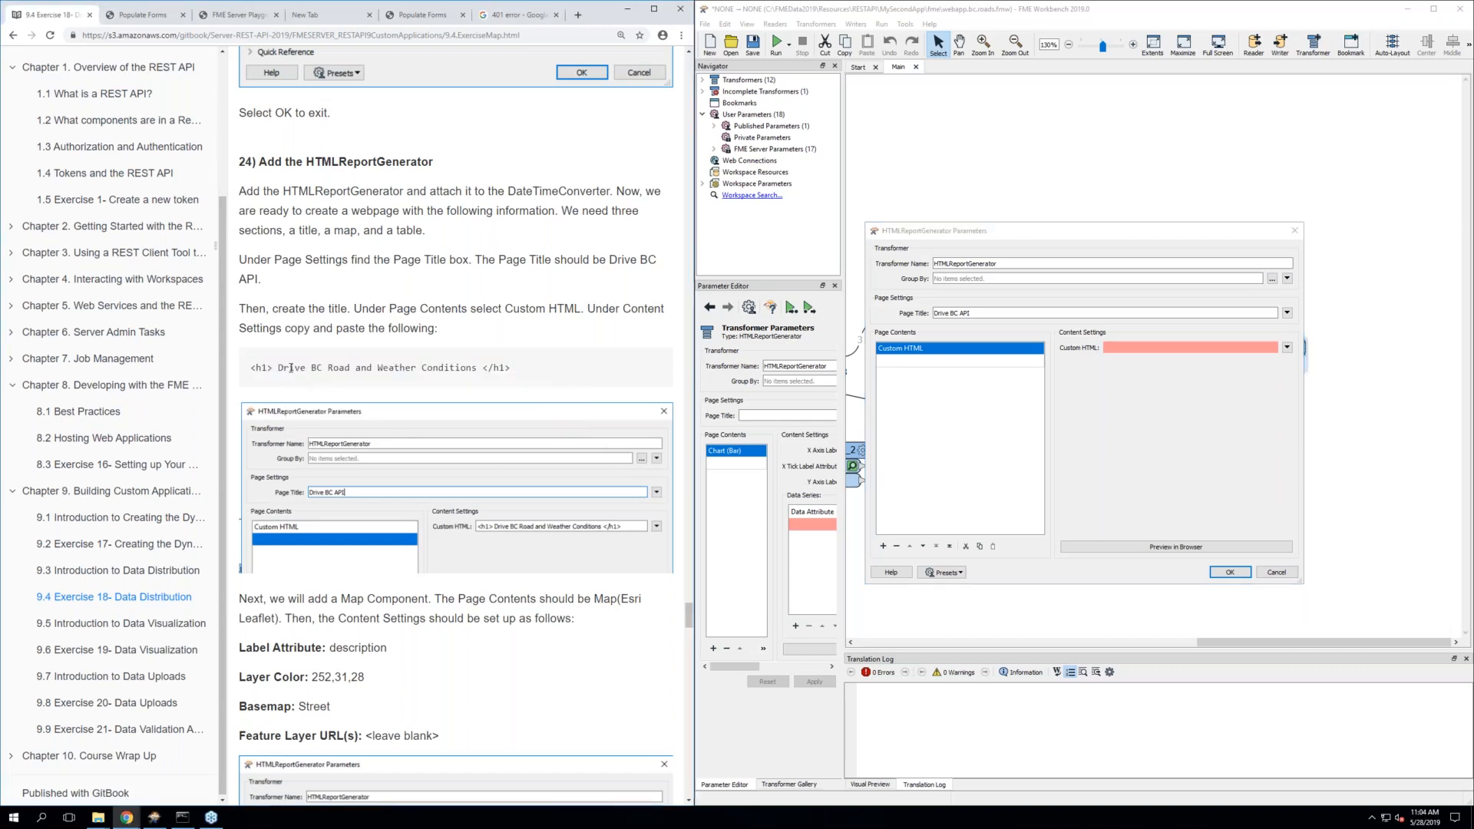
{"action": "right_click", "coordinate": [291, 368]}
{"action": "left_click", "coordinate": [488, 365]}
{"action": "left_click_drag", "start_coordinate": [514, 368], "coordinate": [247, 369]}
{"action": "right_click", "coordinate": [274, 368]}
{"action": "left_click", "coordinate": [299, 381]}
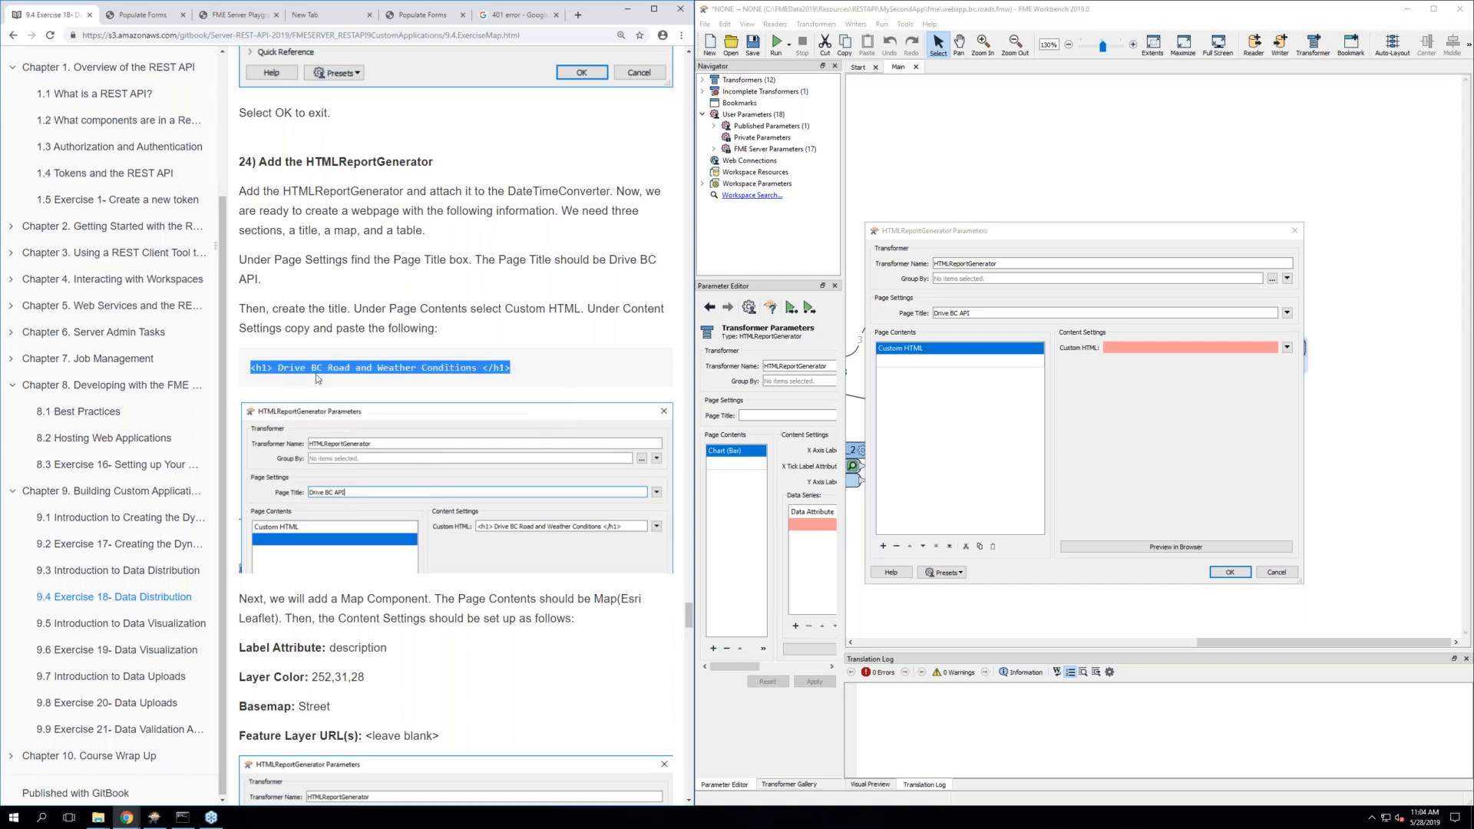
{"action": "right_click", "coordinate": [1118, 345]}
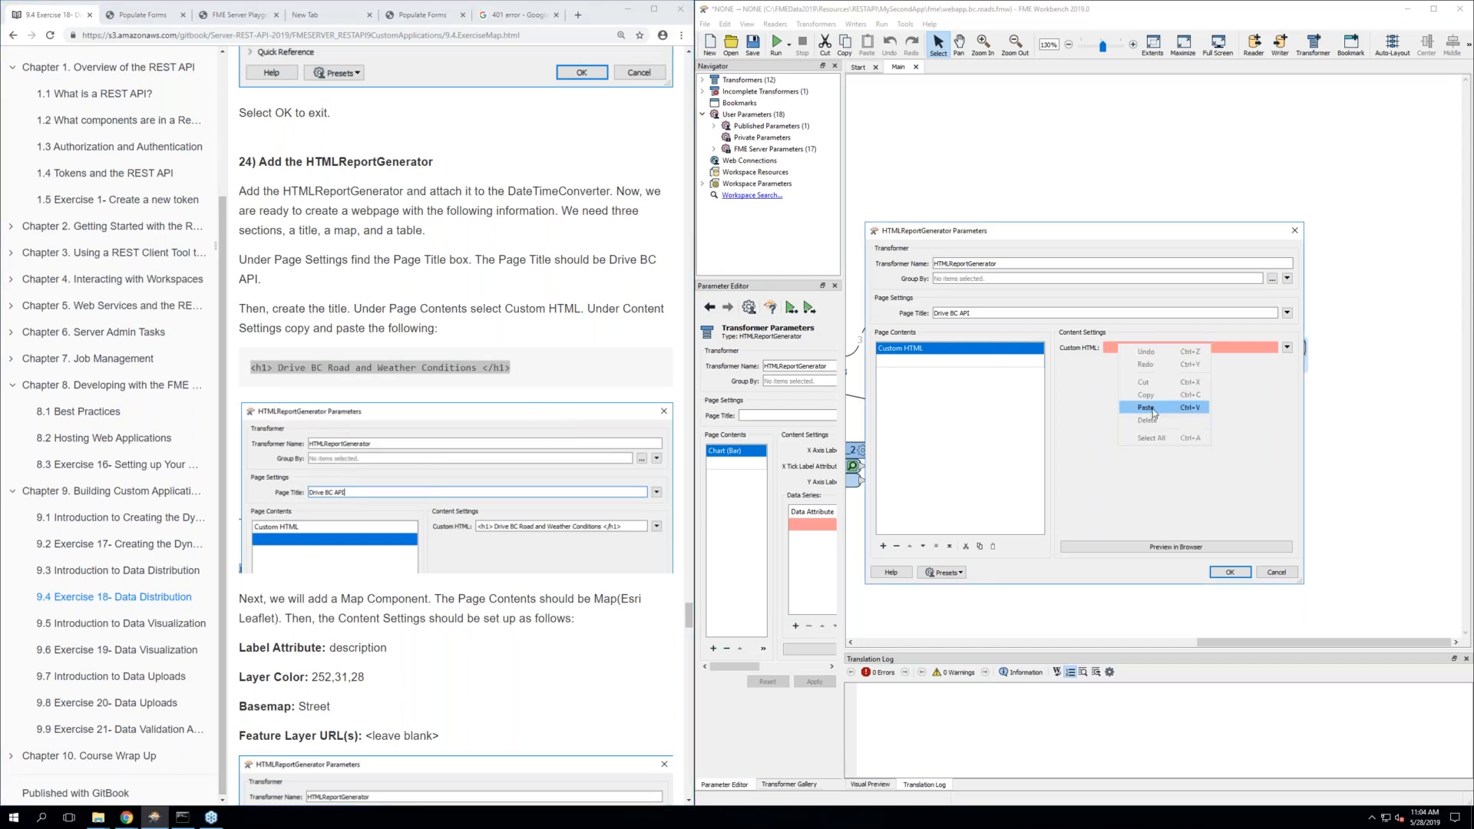
{"action": "left_click", "coordinate": [1137, 405]}
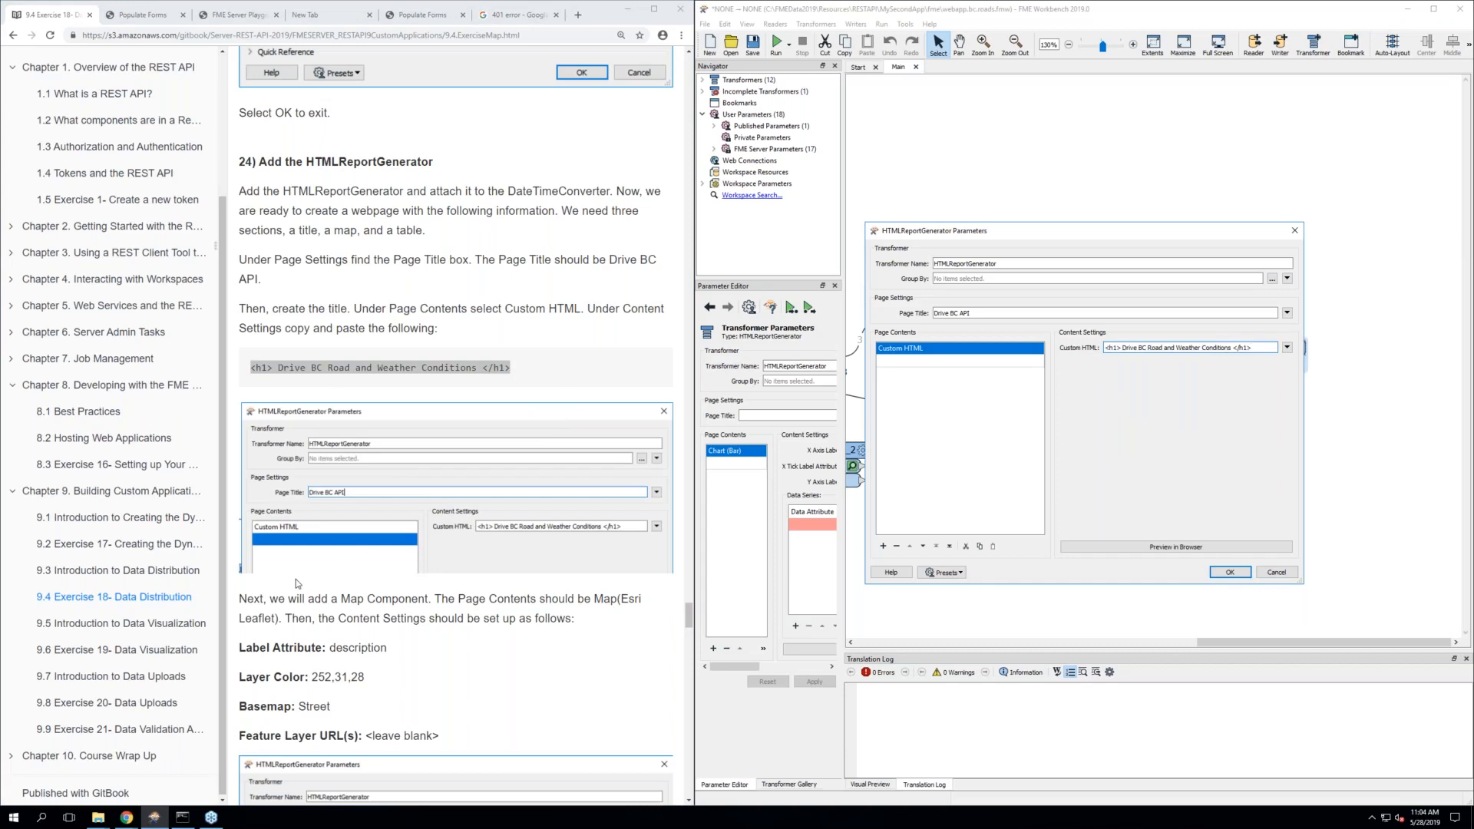
Add Map (Esri Leaflet) as the second page content of the HTMLReportGenerator and display its content settings
{"action": "scroll", "coordinate": [296, 578], "scroll_direction": "down", "scroll_amount": 2}
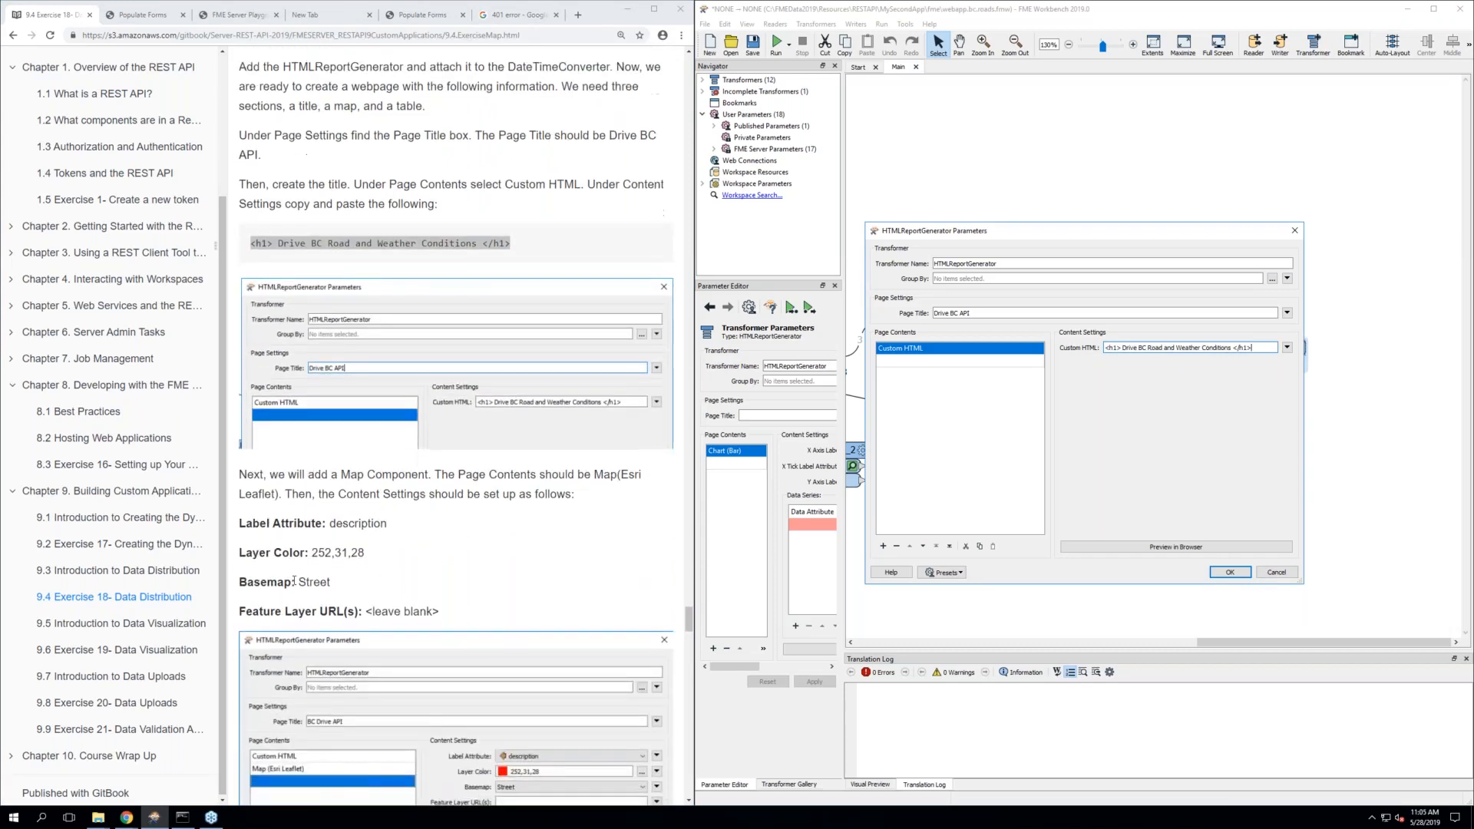
{"action": "scroll", "coordinate": [294, 581], "scroll_direction": "down", "scroll_amount": 1}
{"action": "left_click", "coordinate": [908, 360]}
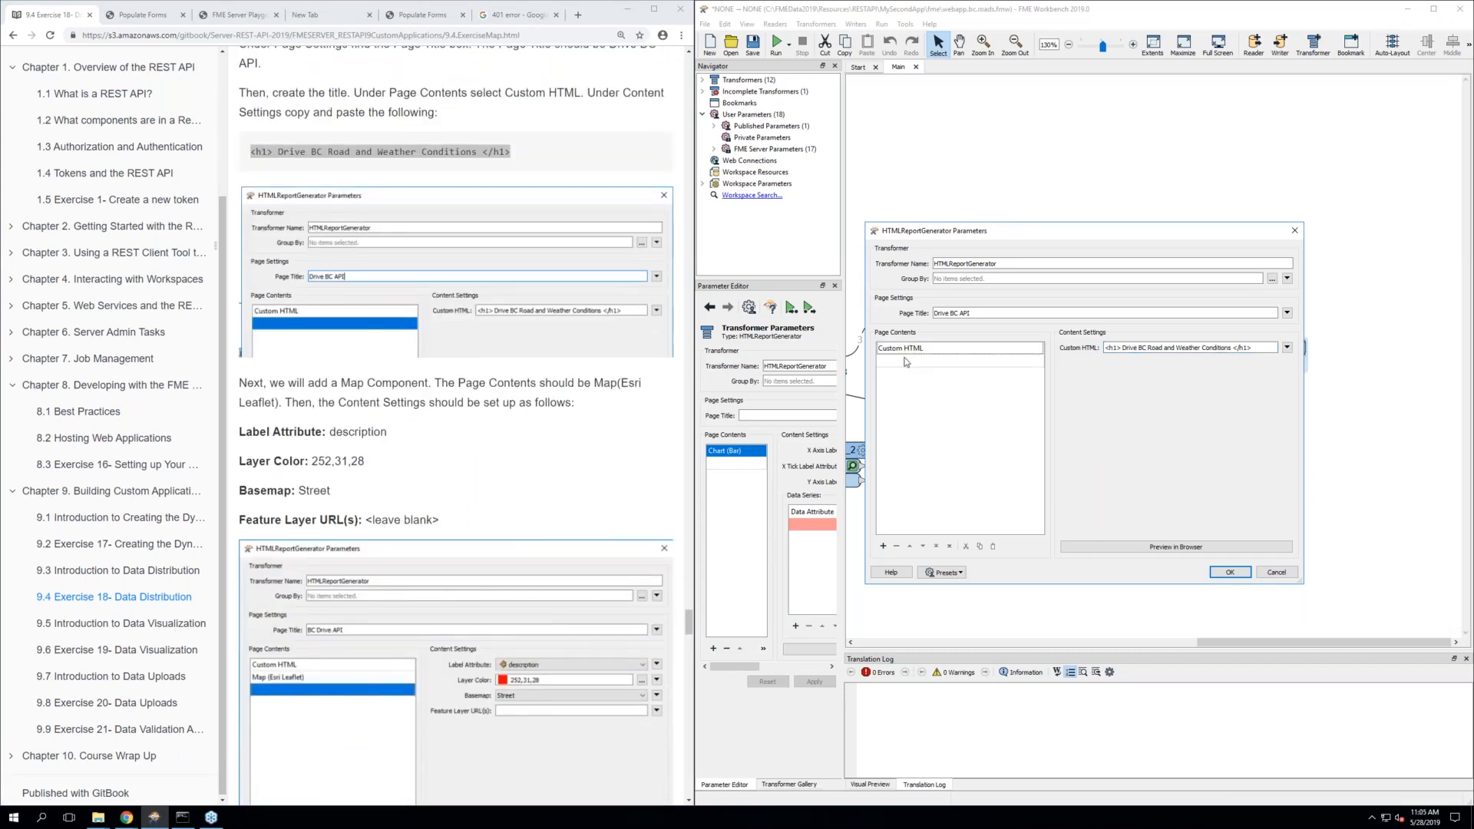
{"action": "left_click", "coordinate": [907, 362]}
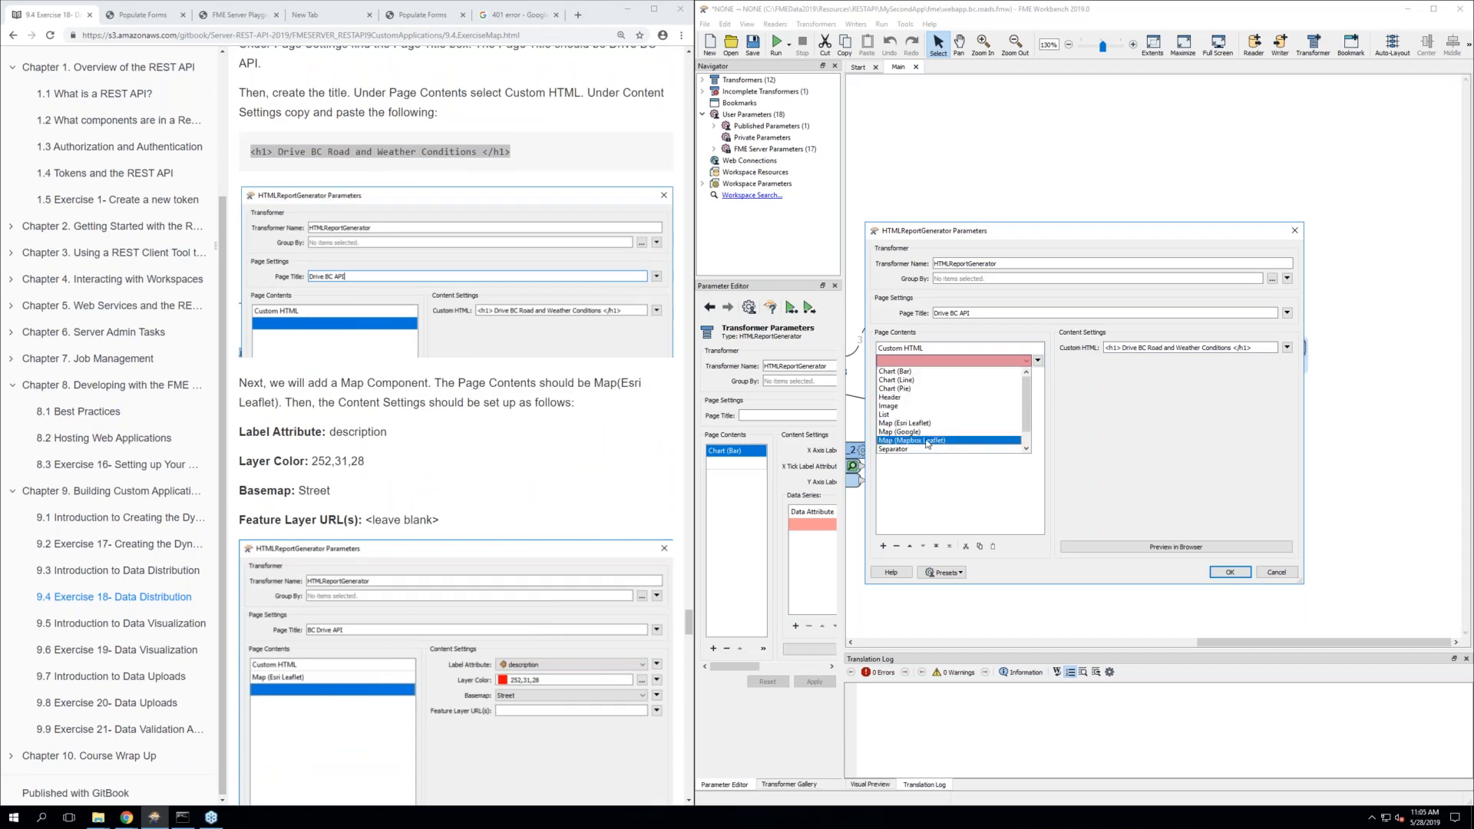
{"action": "left_click", "coordinate": [904, 423]}
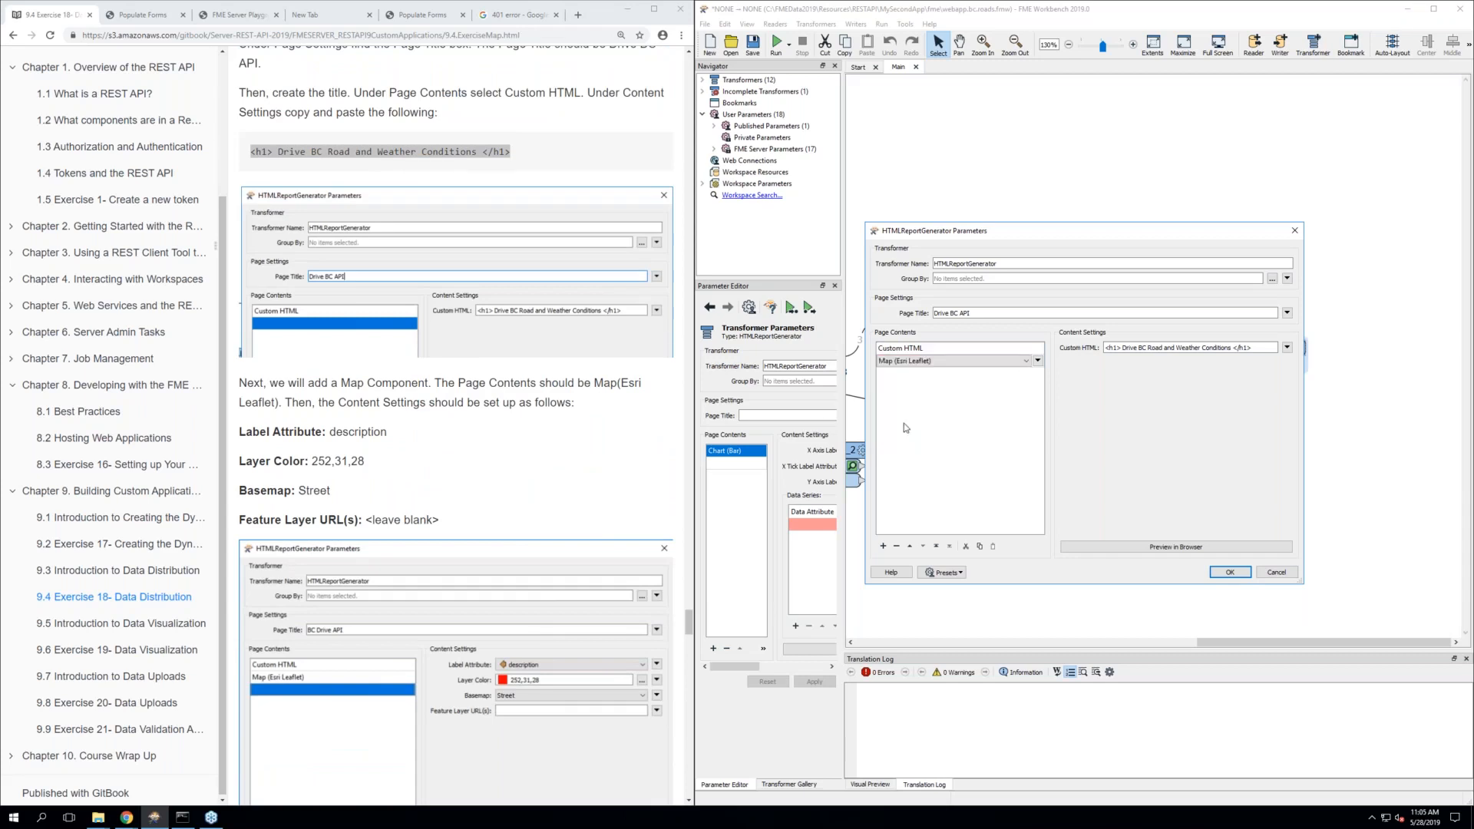
{"action": "left_click", "coordinate": [978, 404]}
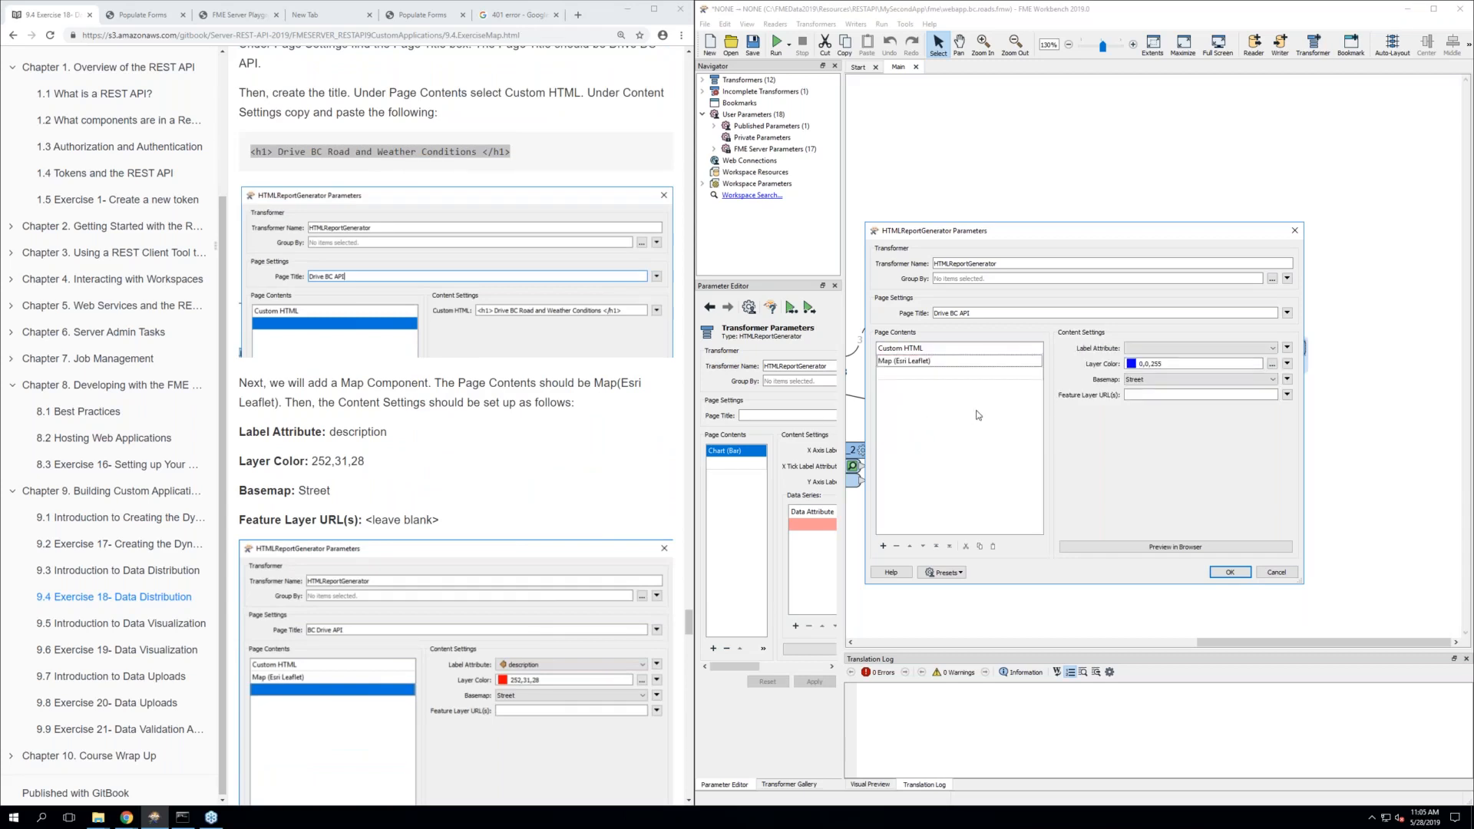
Set the map's Label Attribute to description and its Layer Color to the orange basic color 255,85,0
{"action": "left_click", "coordinate": [1196, 349]}
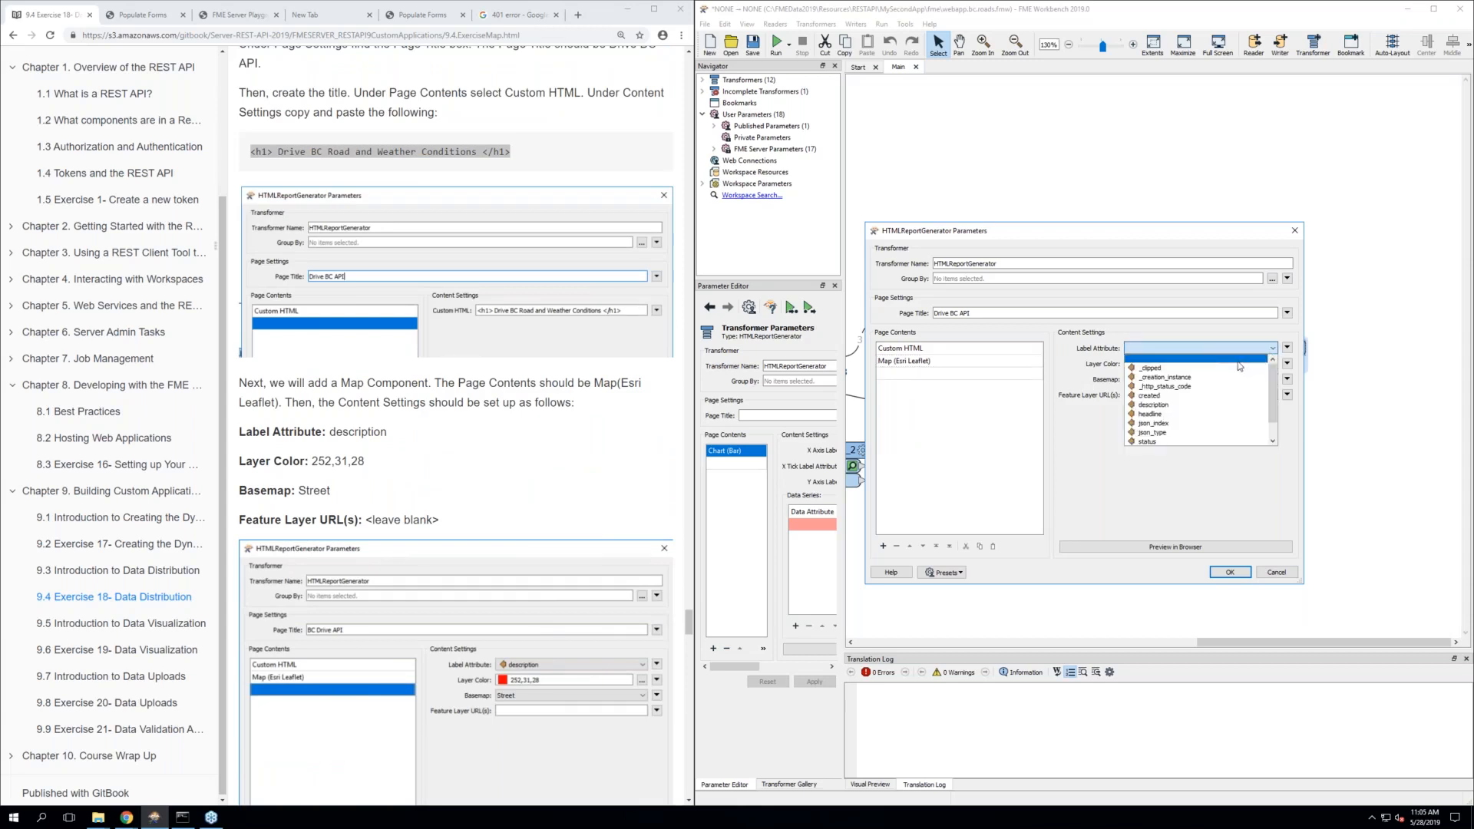
{"action": "left_click", "coordinate": [1170, 408]}
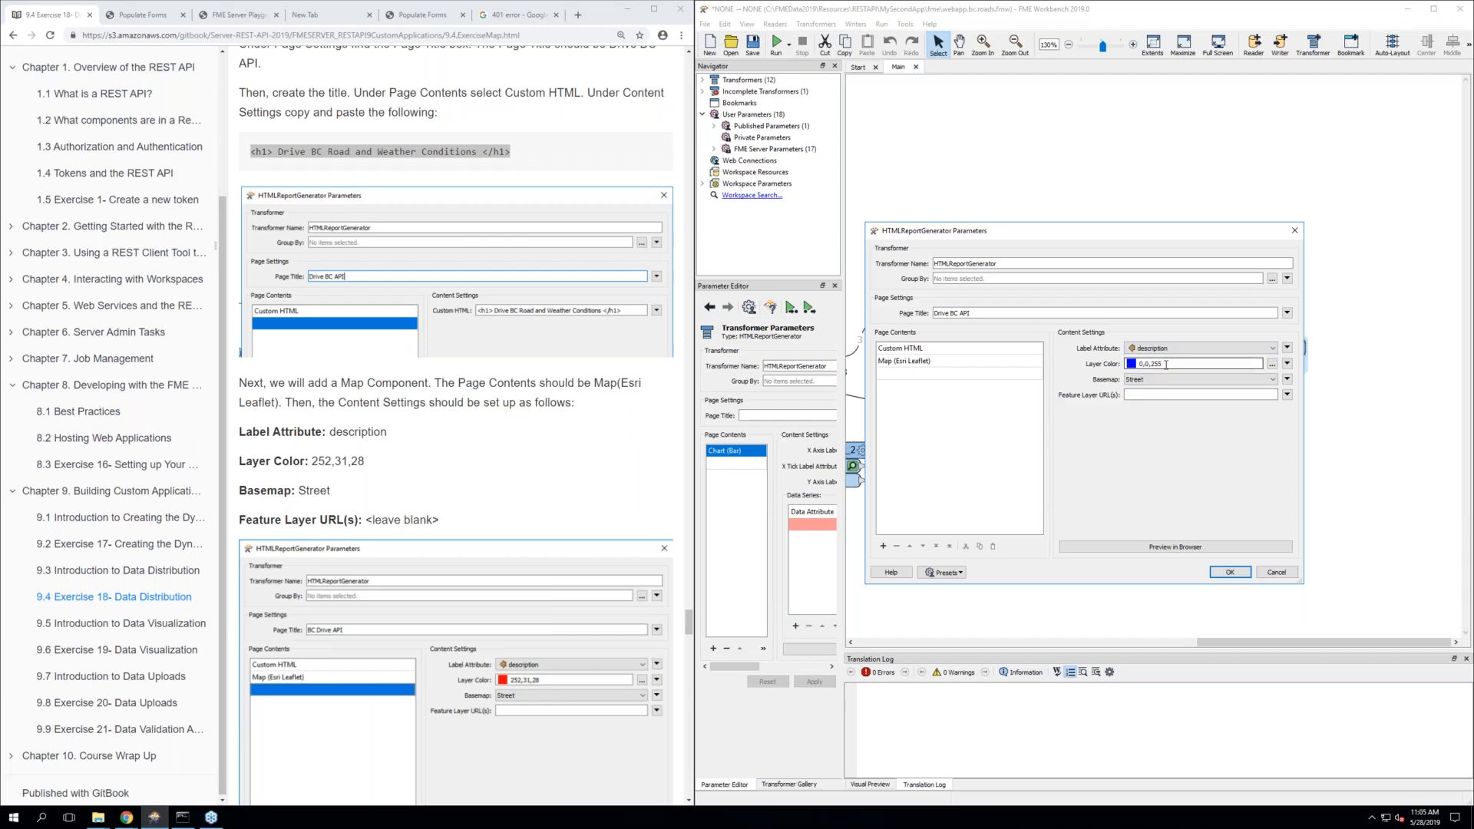
{"action": "left_click", "coordinate": [1287, 364]}
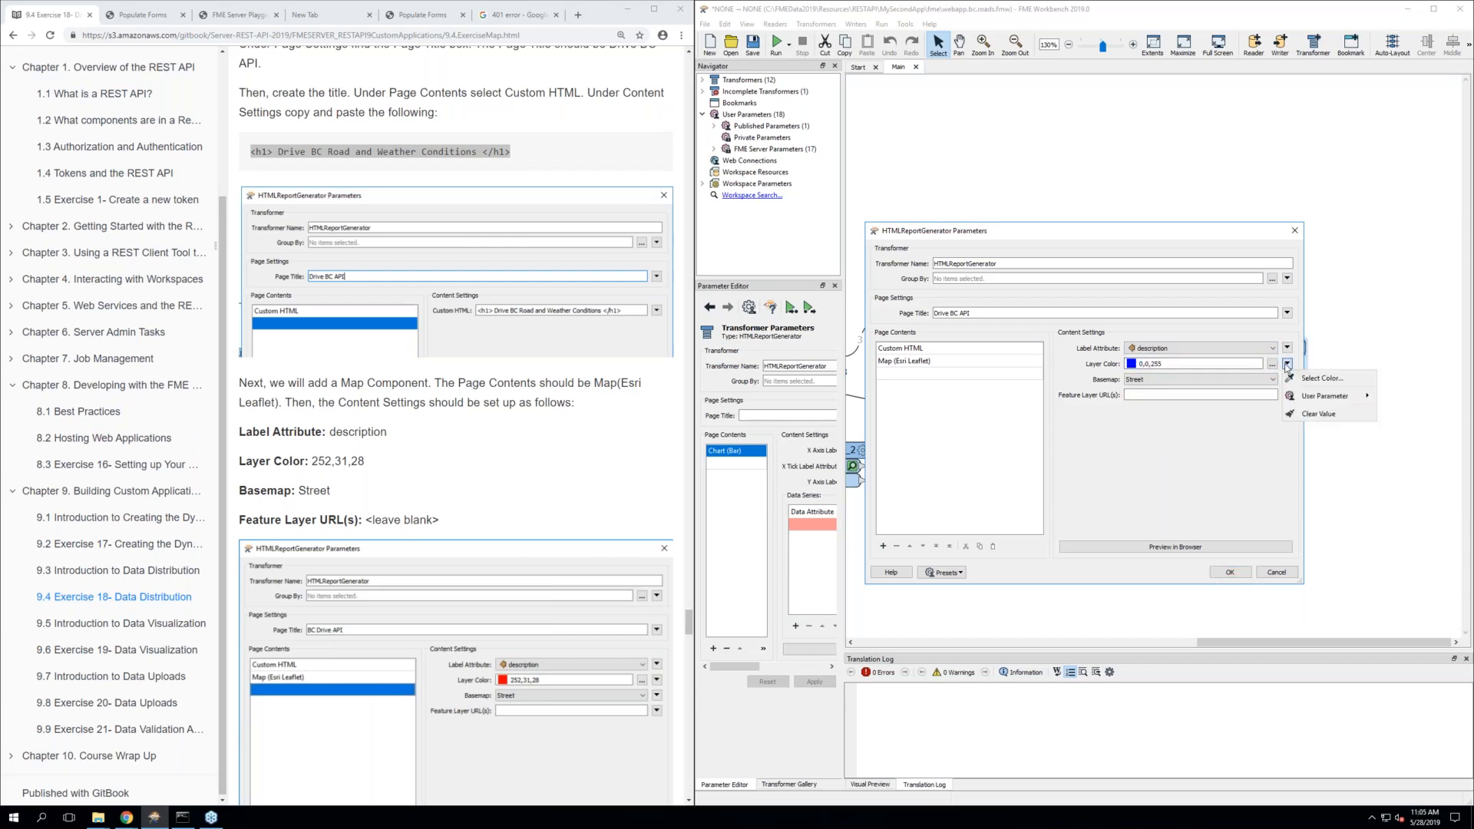
{"action": "left_click", "coordinate": [1306, 379]}
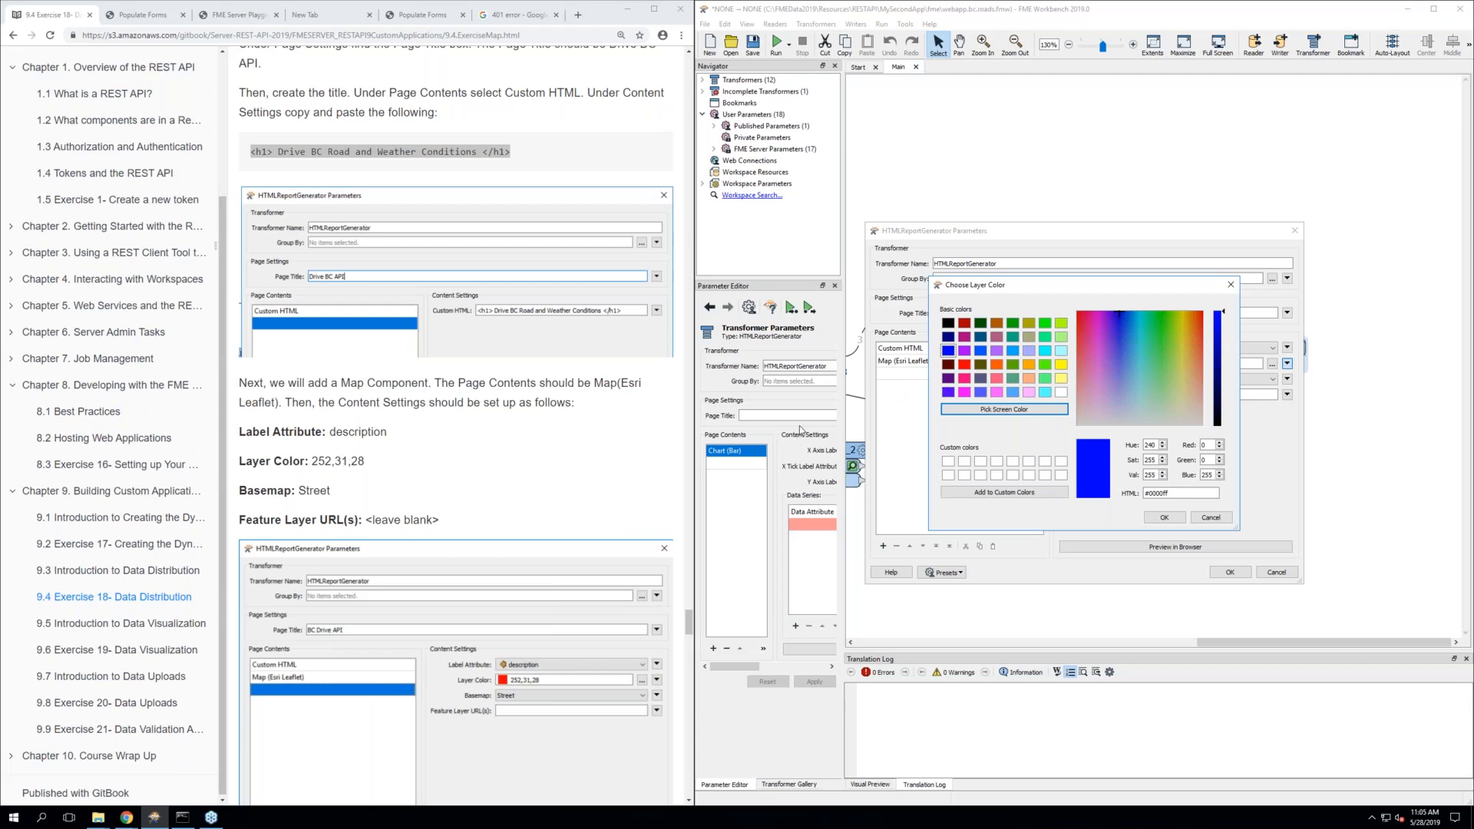
{"action": "left_click", "coordinate": [995, 365]}
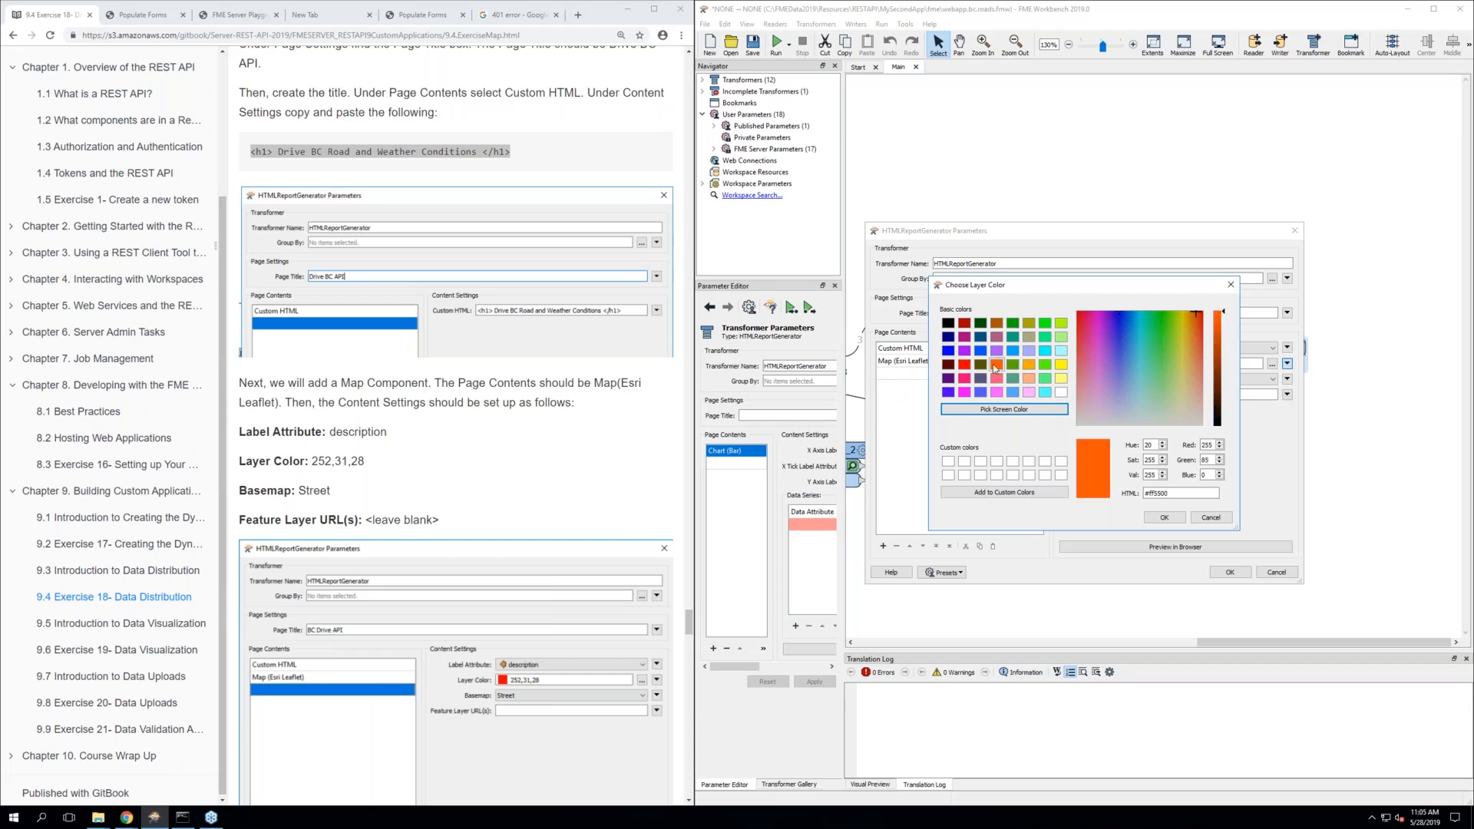
{"action": "left_click", "coordinate": [1163, 518]}
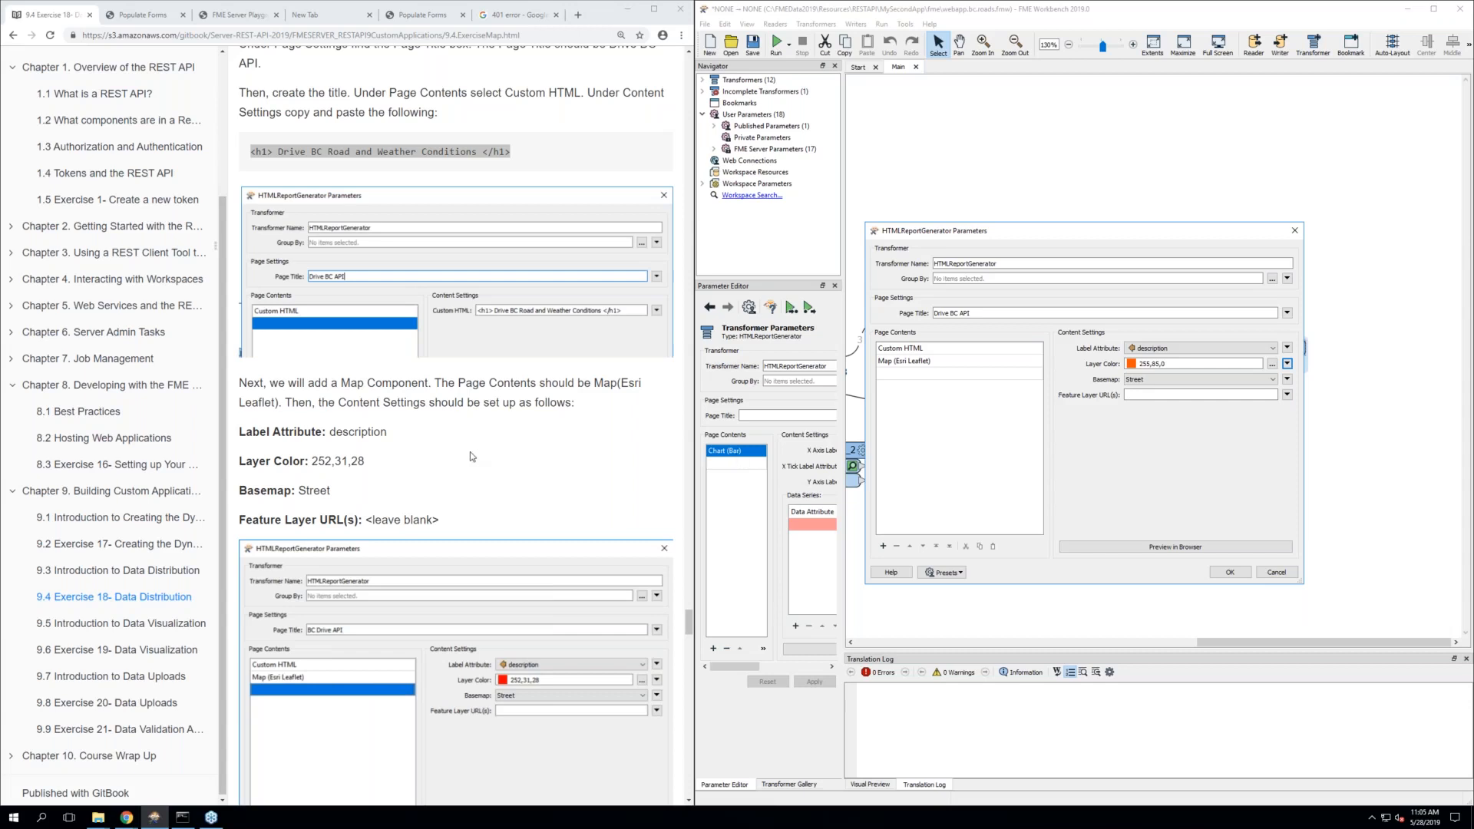
Add Table as the third page content of the HTMLReportGenerator and set its Table Style to Condensed
{"action": "scroll", "coordinate": [470, 451], "scroll_direction": "down", "scroll_amount": 2}
{"action": "scroll", "coordinate": [470, 456], "scroll_direction": "down", "scroll_amount": 1}
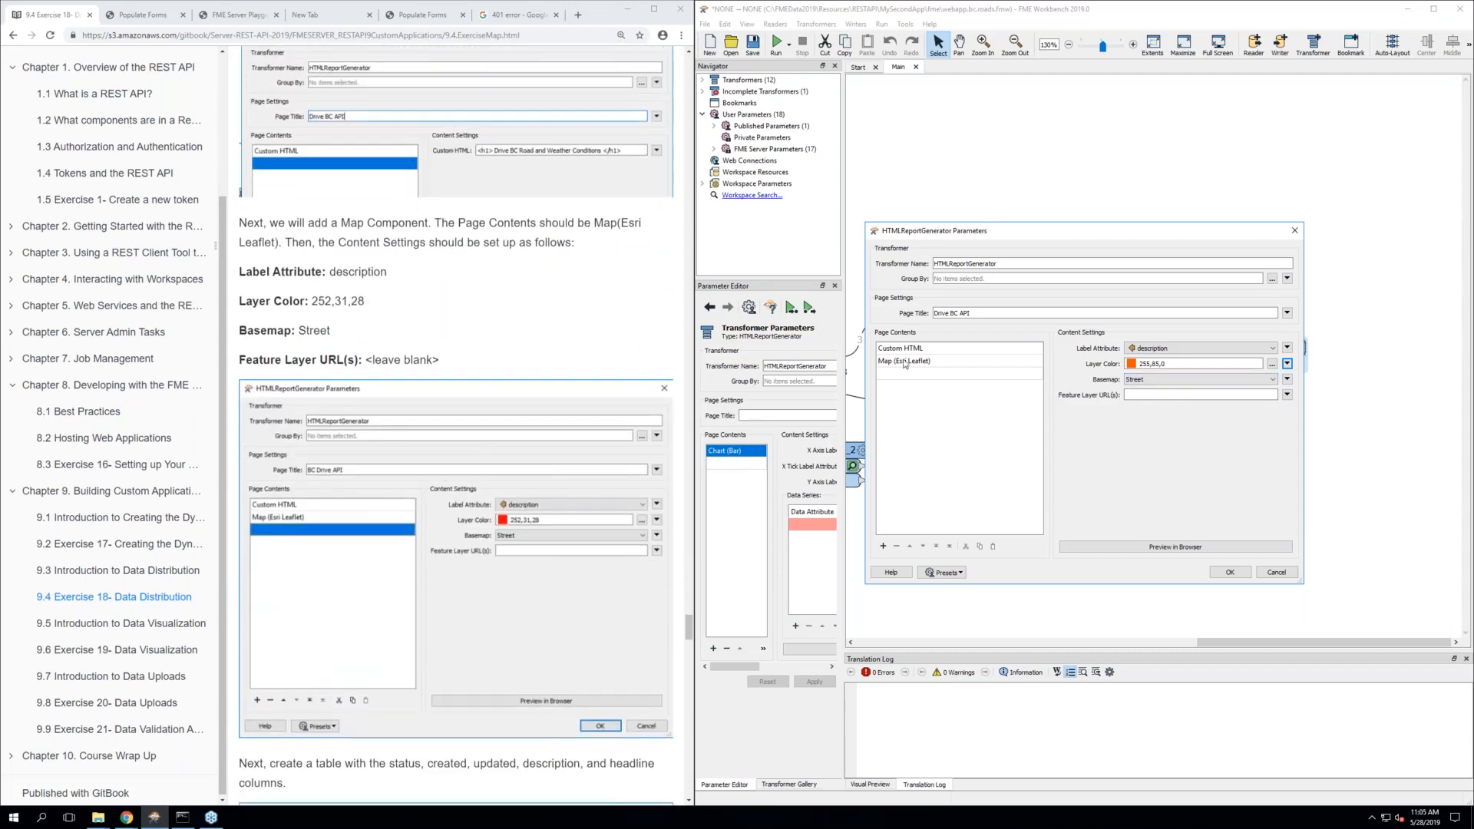
{"action": "scroll", "coordinate": [486, 451], "scroll_direction": "down", "scroll_amount": 2}
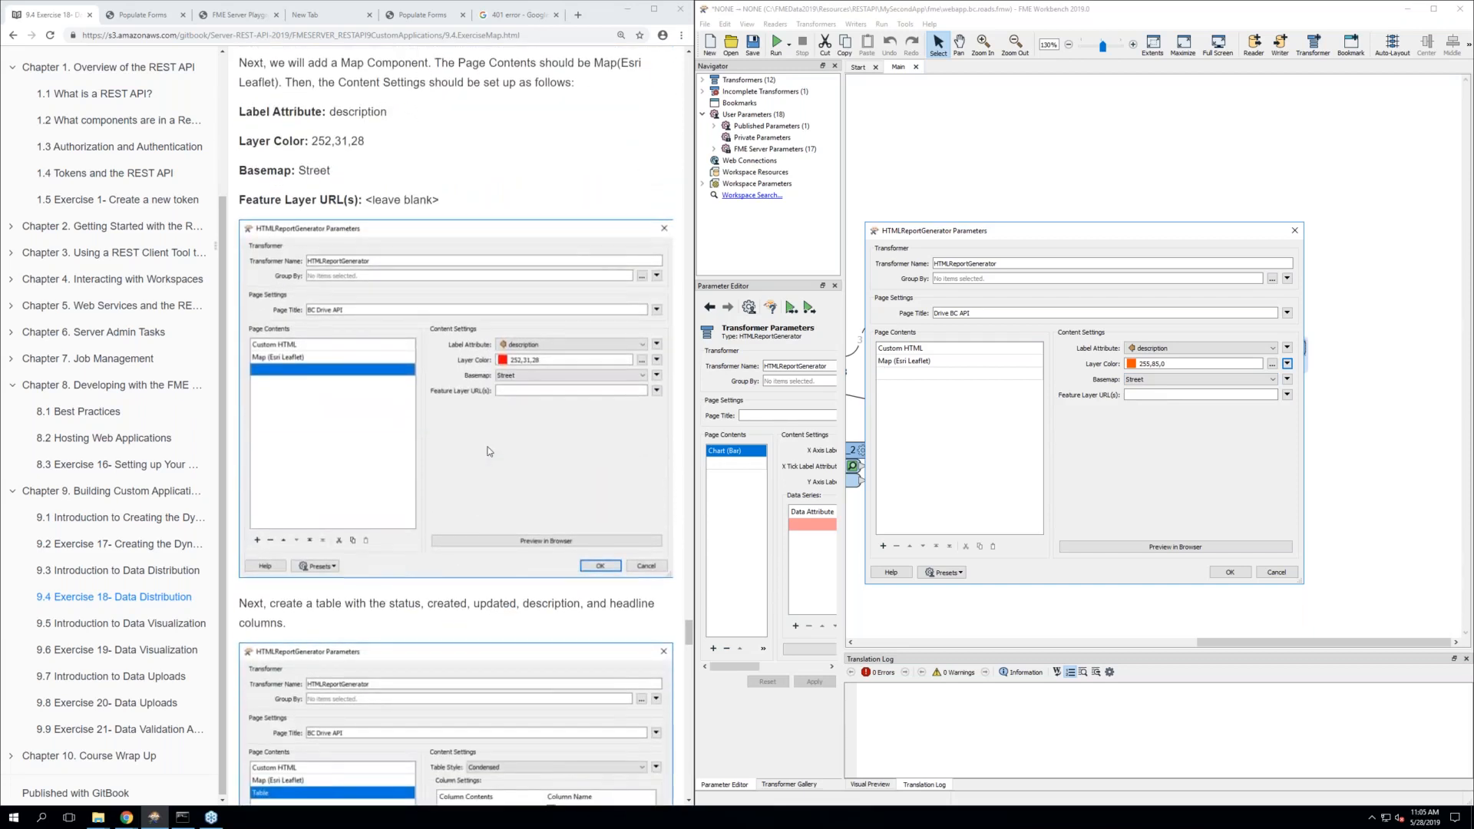
{"action": "scroll", "coordinate": [489, 452], "scroll_direction": "down", "scroll_amount": 2}
{"action": "scroll", "coordinate": [489, 451], "scroll_direction": "down", "scroll_amount": 1}
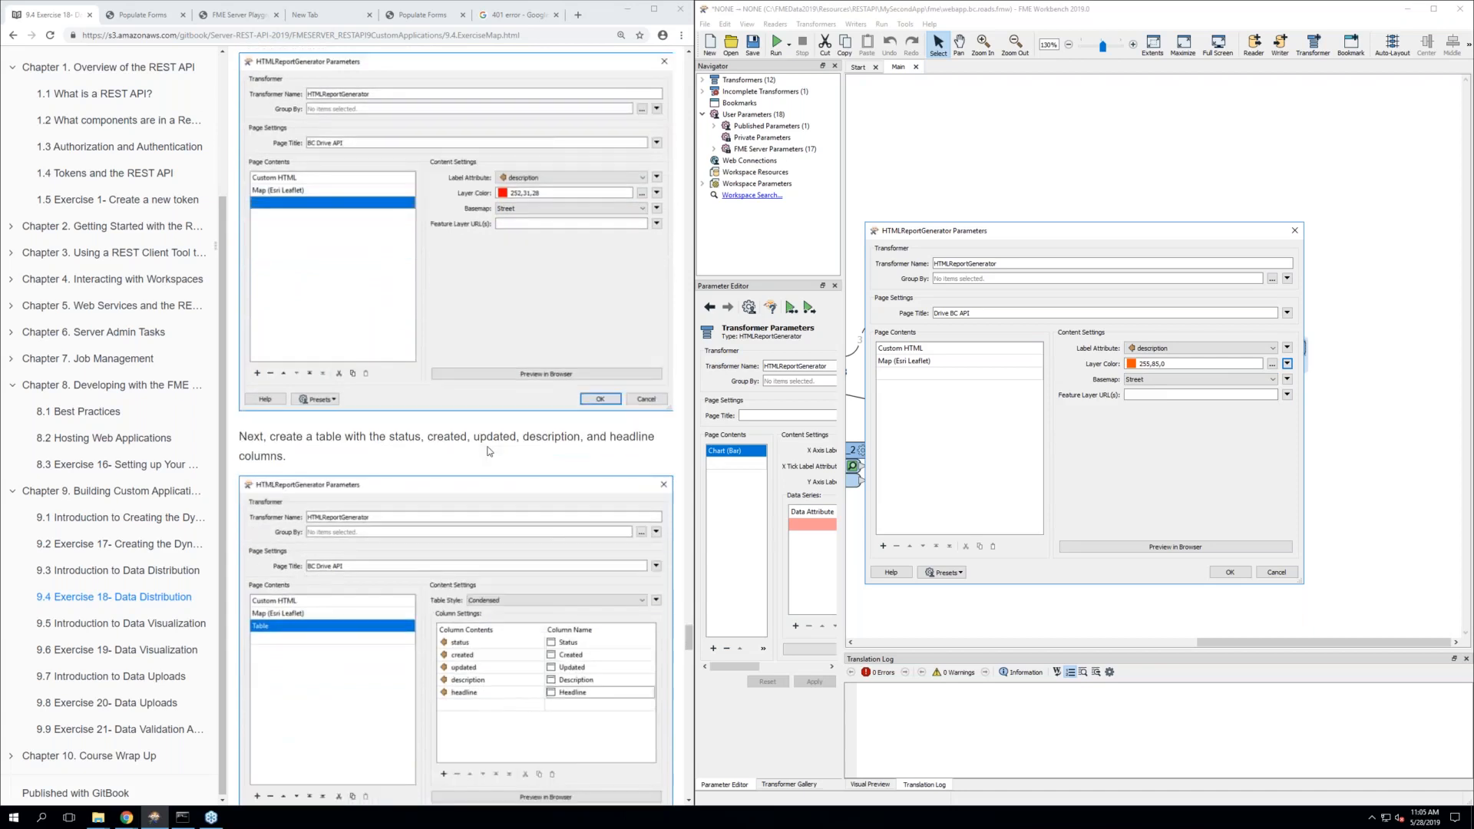
{"action": "left_click", "coordinate": [898, 375]}
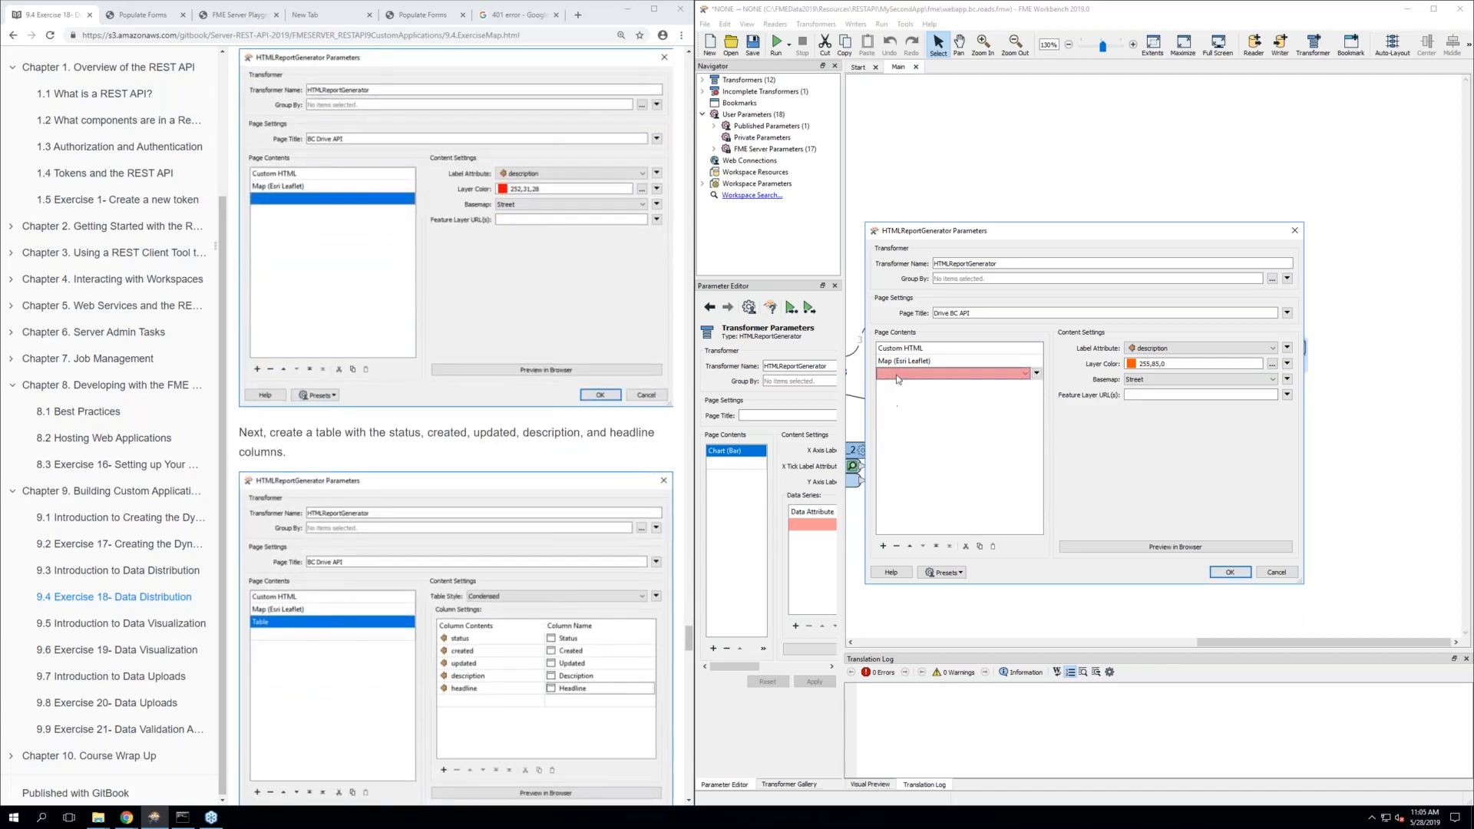
{"action": "left_click", "coordinate": [900, 375]}
{"action": "scroll", "coordinate": [936, 427], "scroll_direction": "down", "scroll_amount": 1}
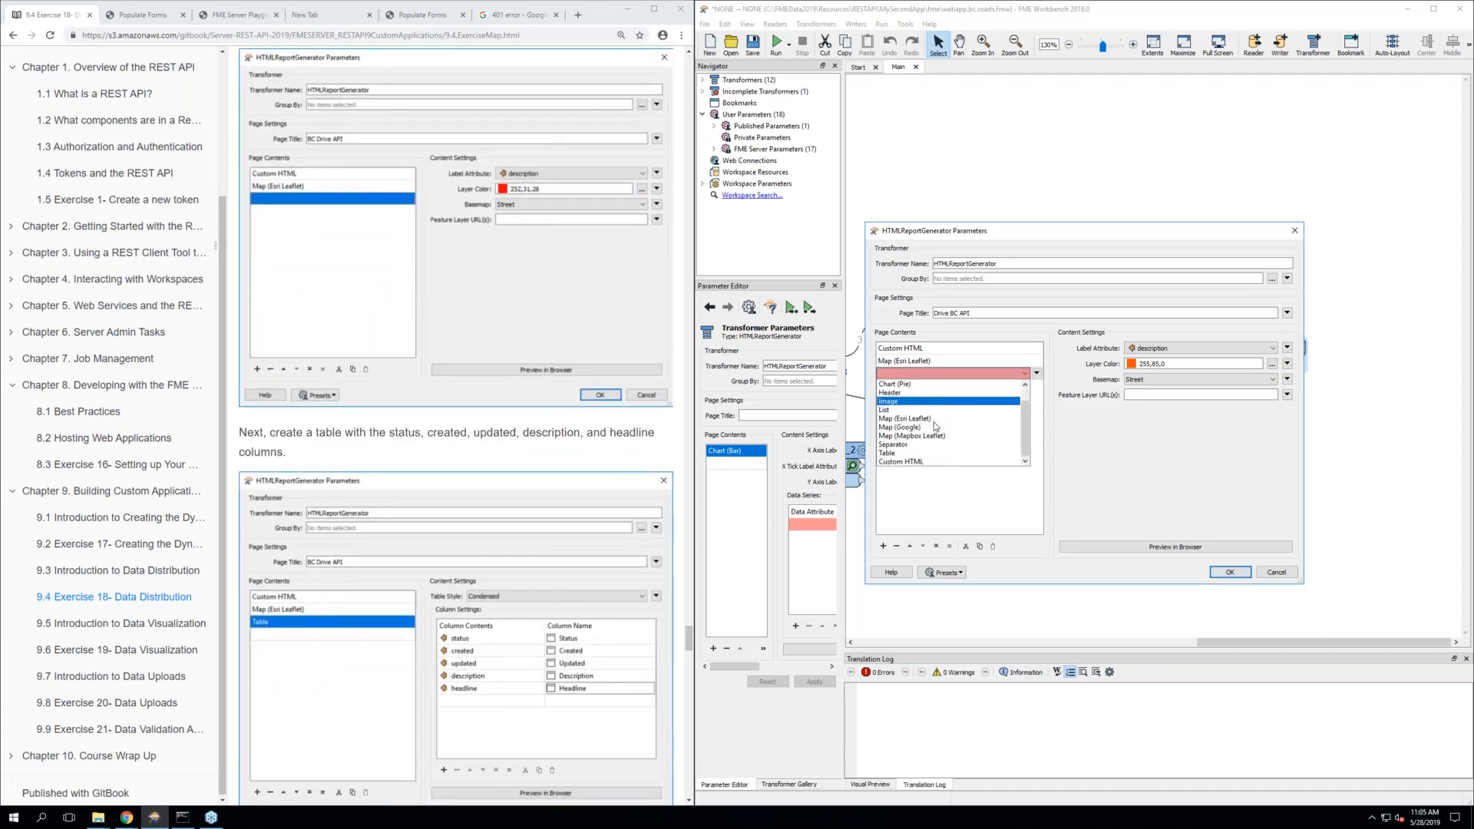
{"action": "left_click", "coordinate": [921, 453]}
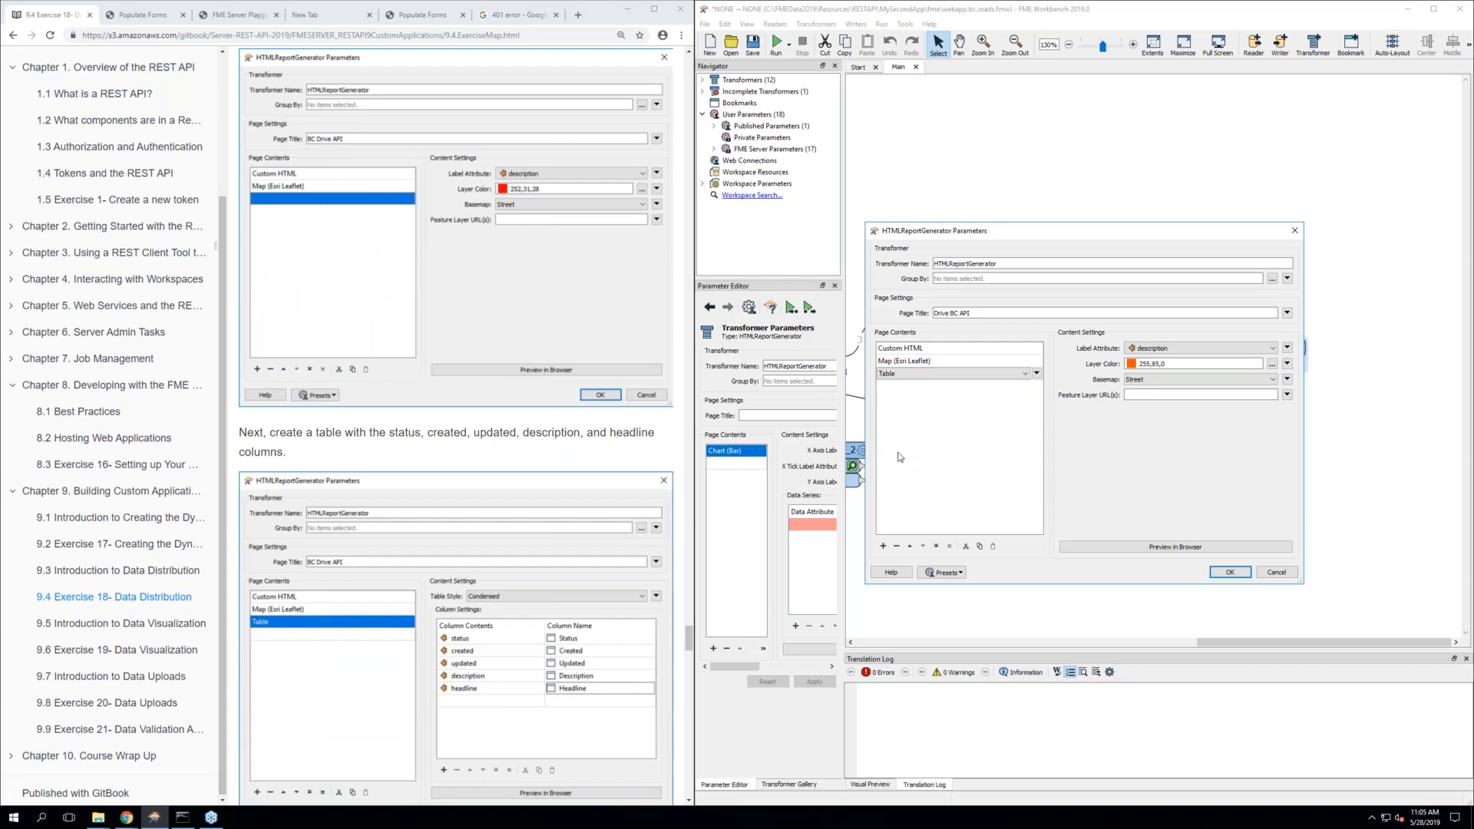
{"action": "left_click", "coordinate": [1076, 447]}
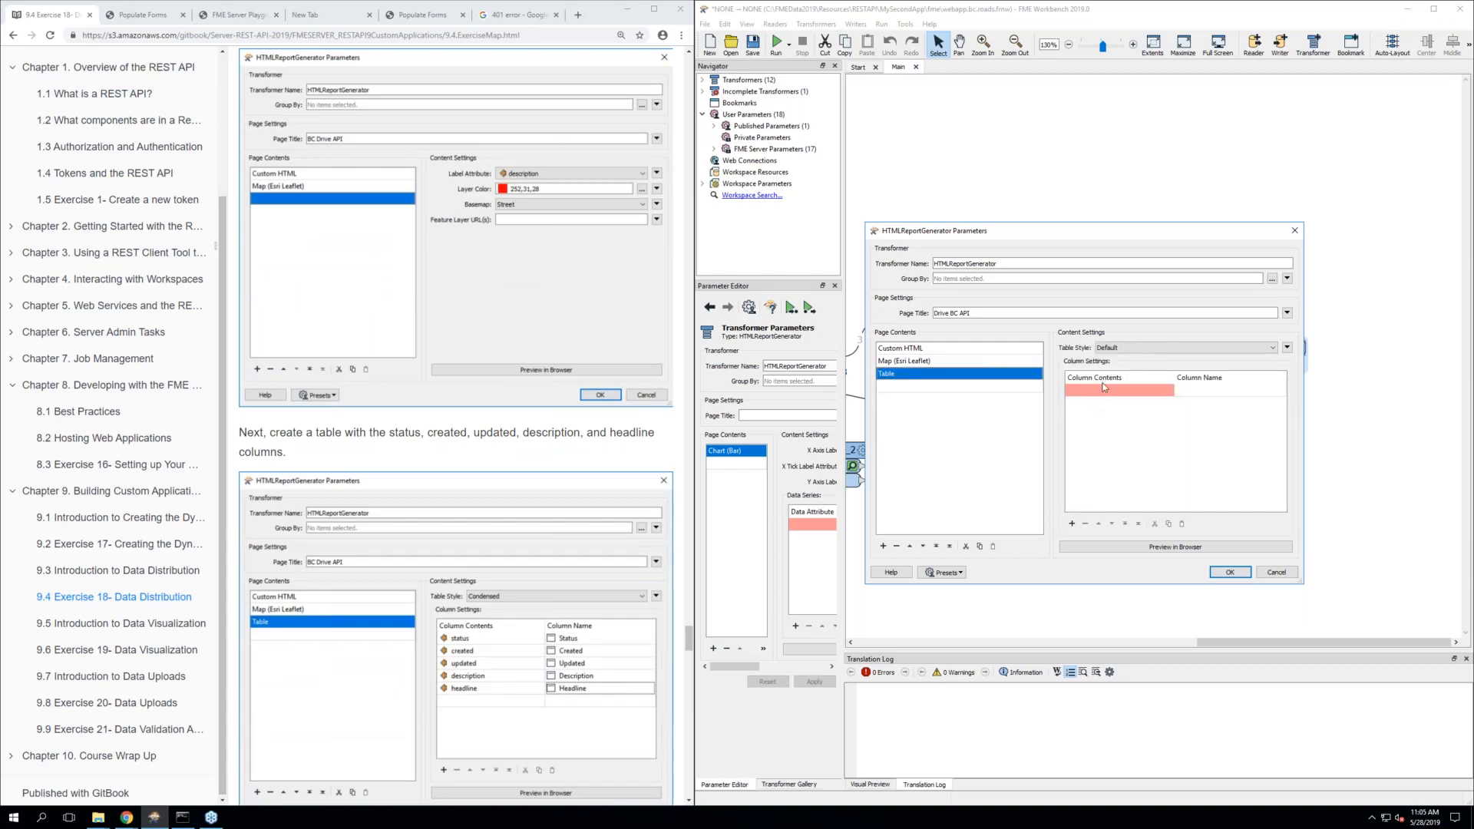
{"action": "left_click", "coordinate": [1129, 347]}
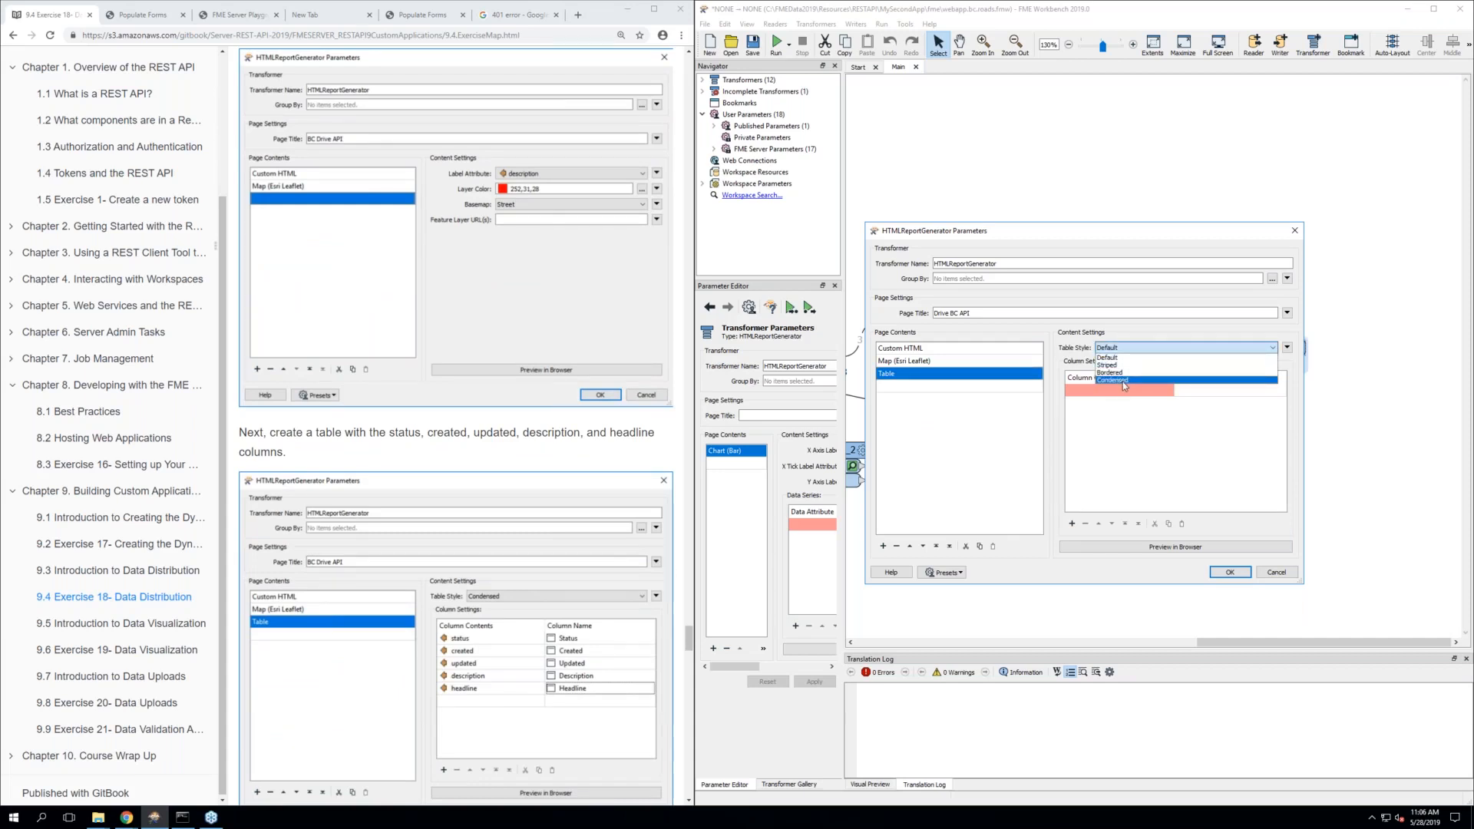
{"action": "left_click", "coordinate": [1122, 380]}
Add the status attribute as the table's first column and name the column "Status"
{"action": "left_click", "coordinate": [1098, 392]}
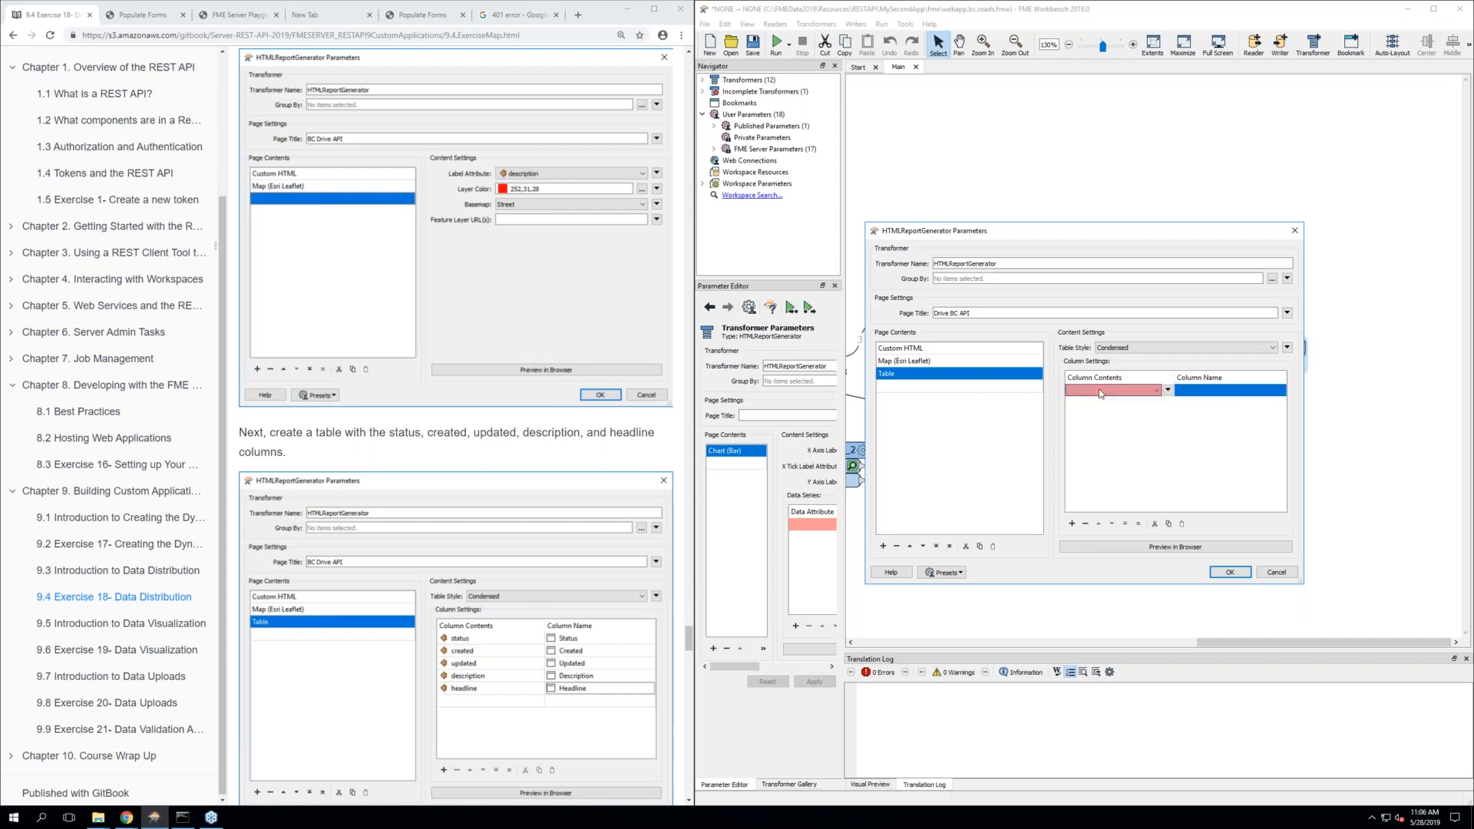
{"action": "left_click", "coordinate": [1095, 393]}
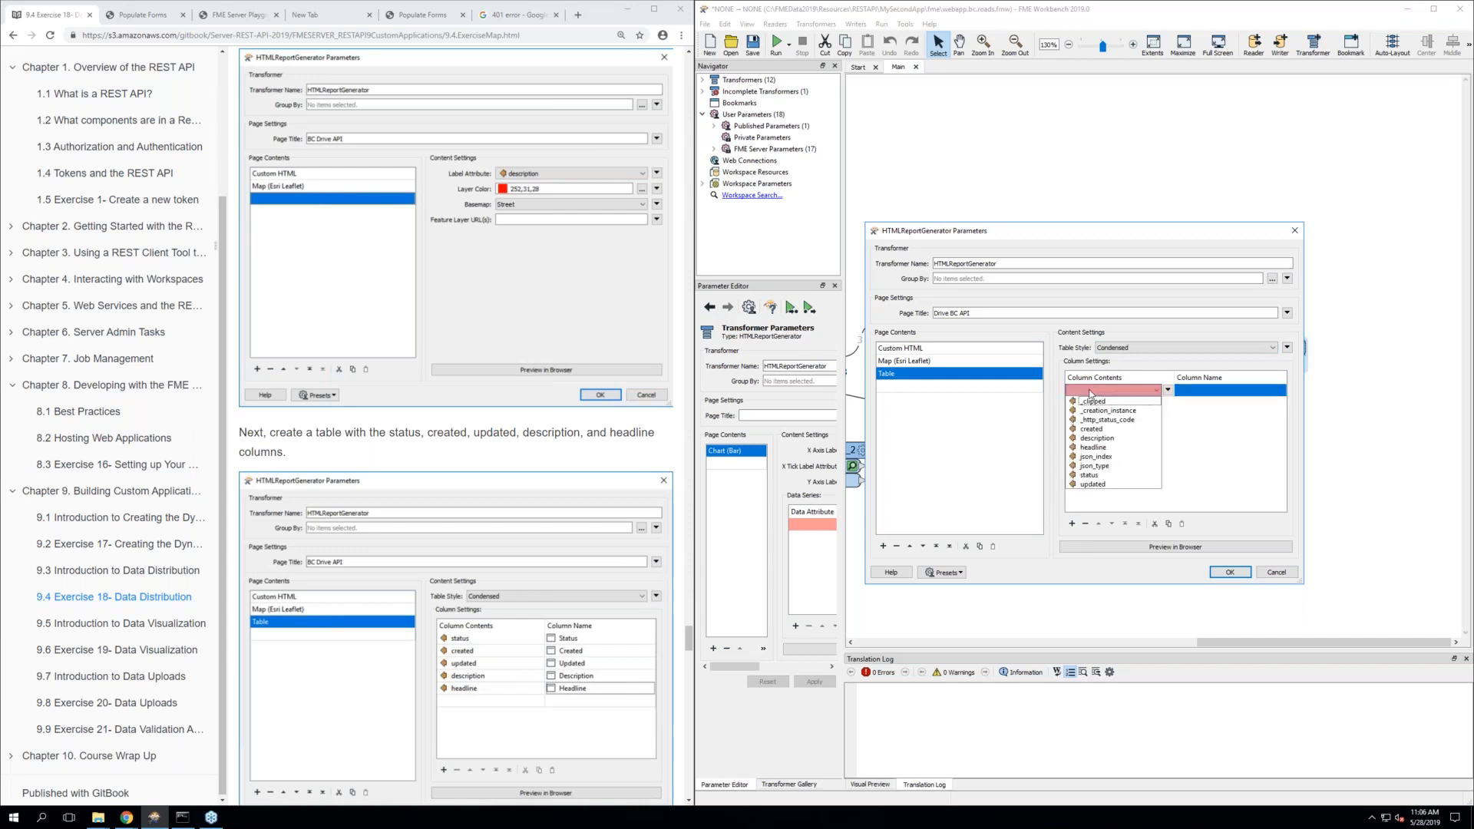
{"action": "left_click", "coordinate": [1106, 477]}
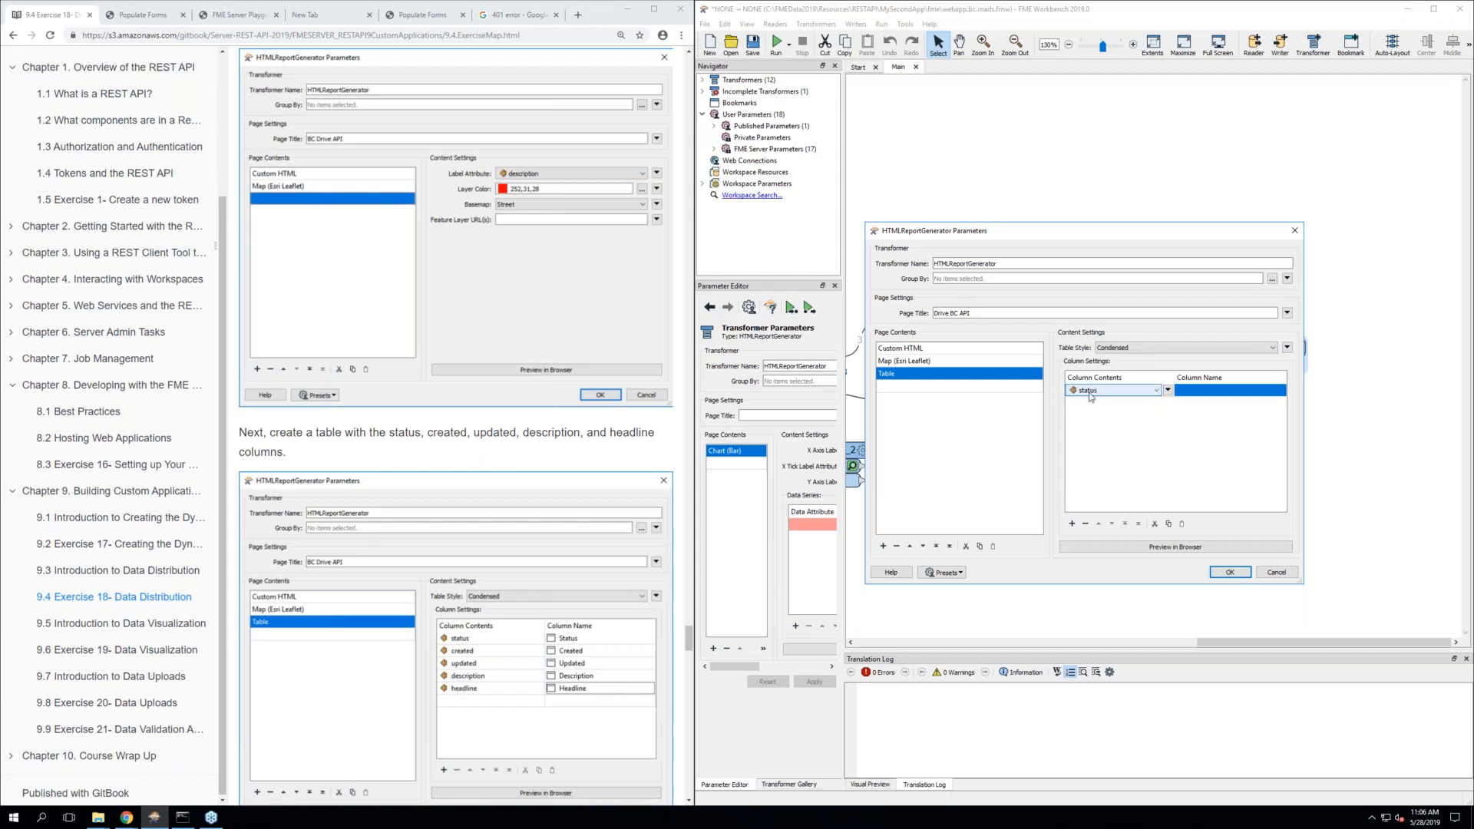
{"action": "left_click", "coordinate": [1206, 392]}
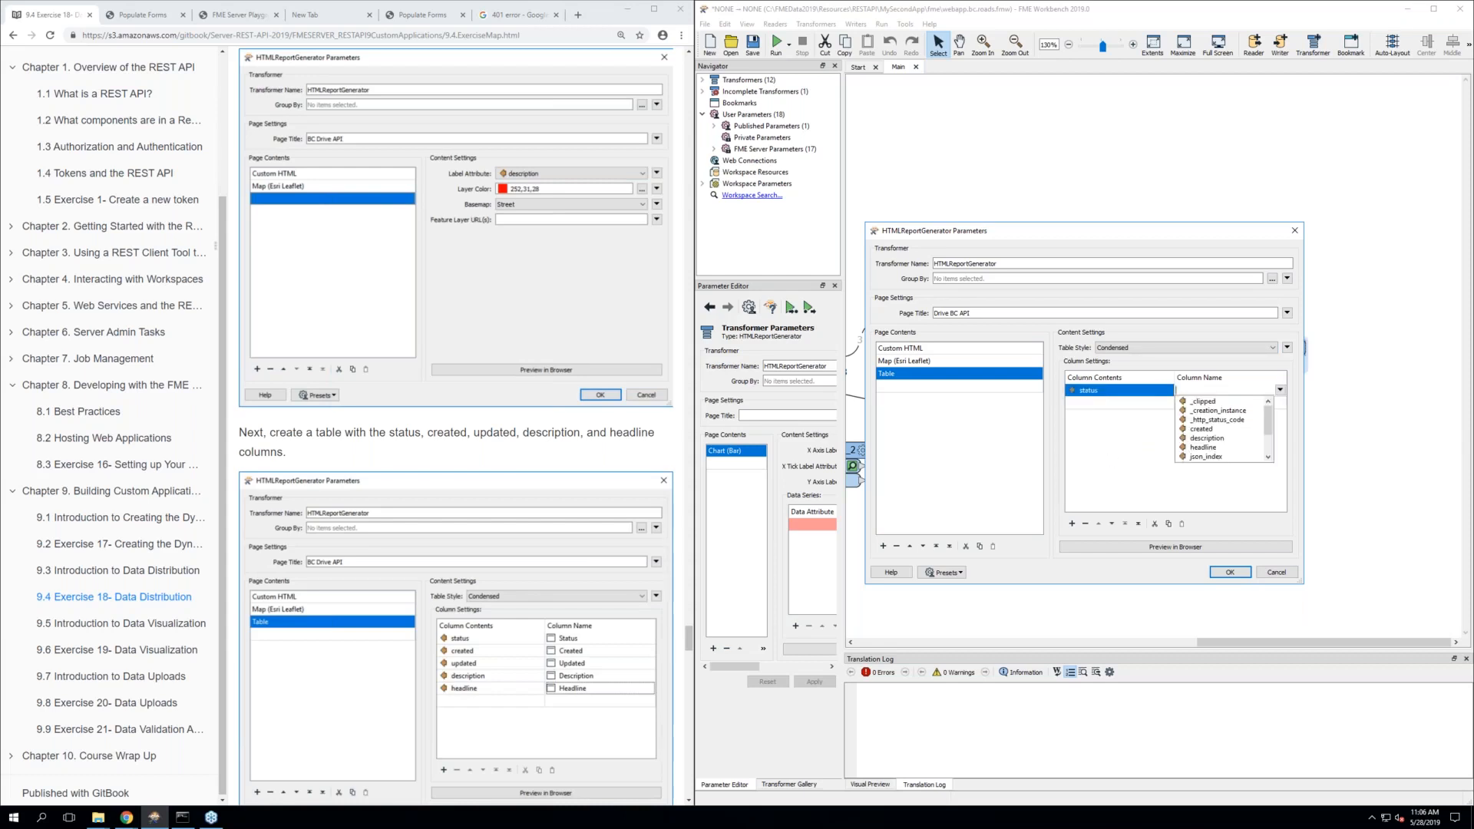
{"action": "type", "text": "Status"}
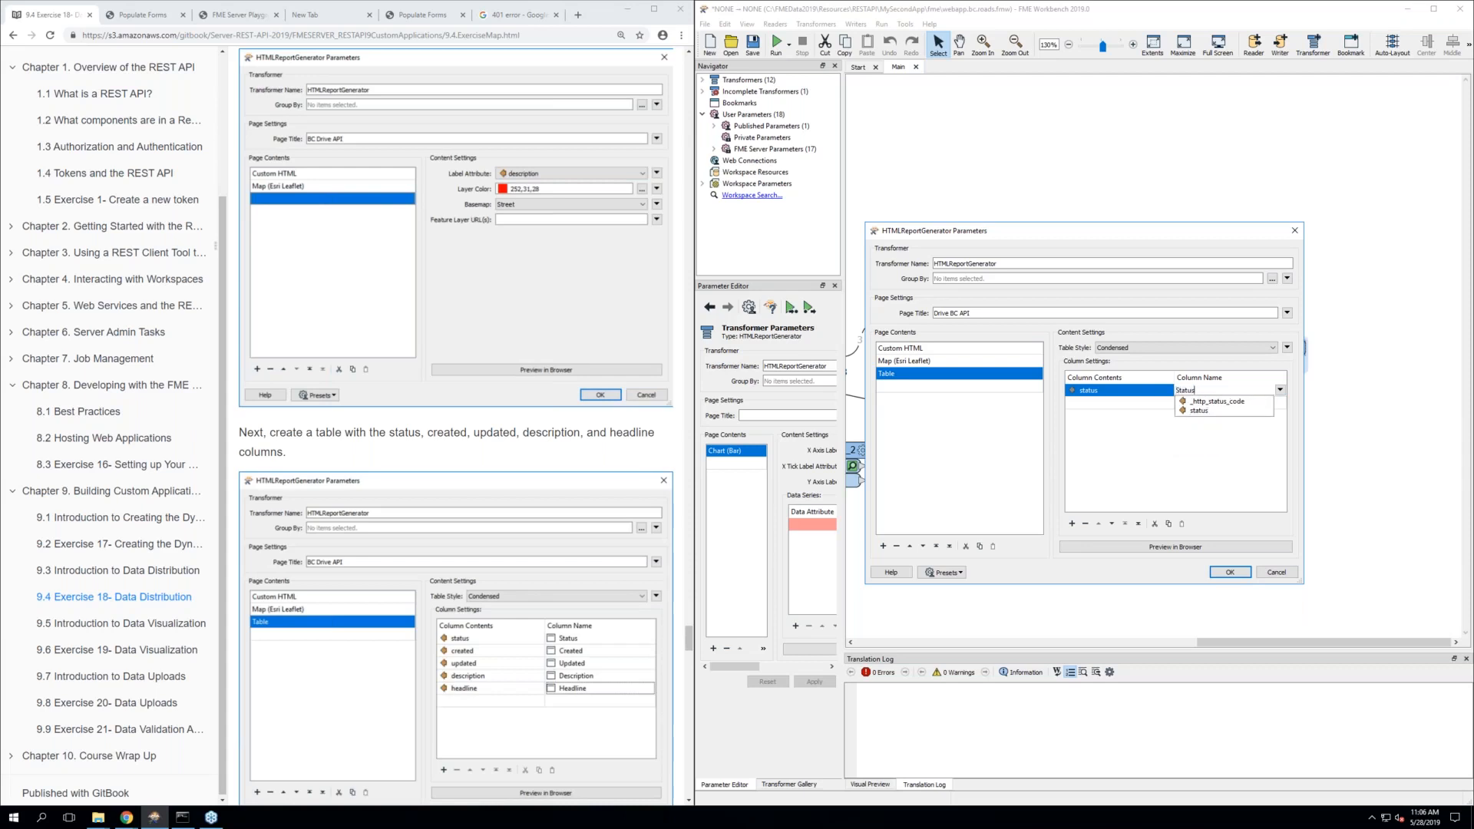
{"action": "left_click", "coordinate": [1133, 424]}
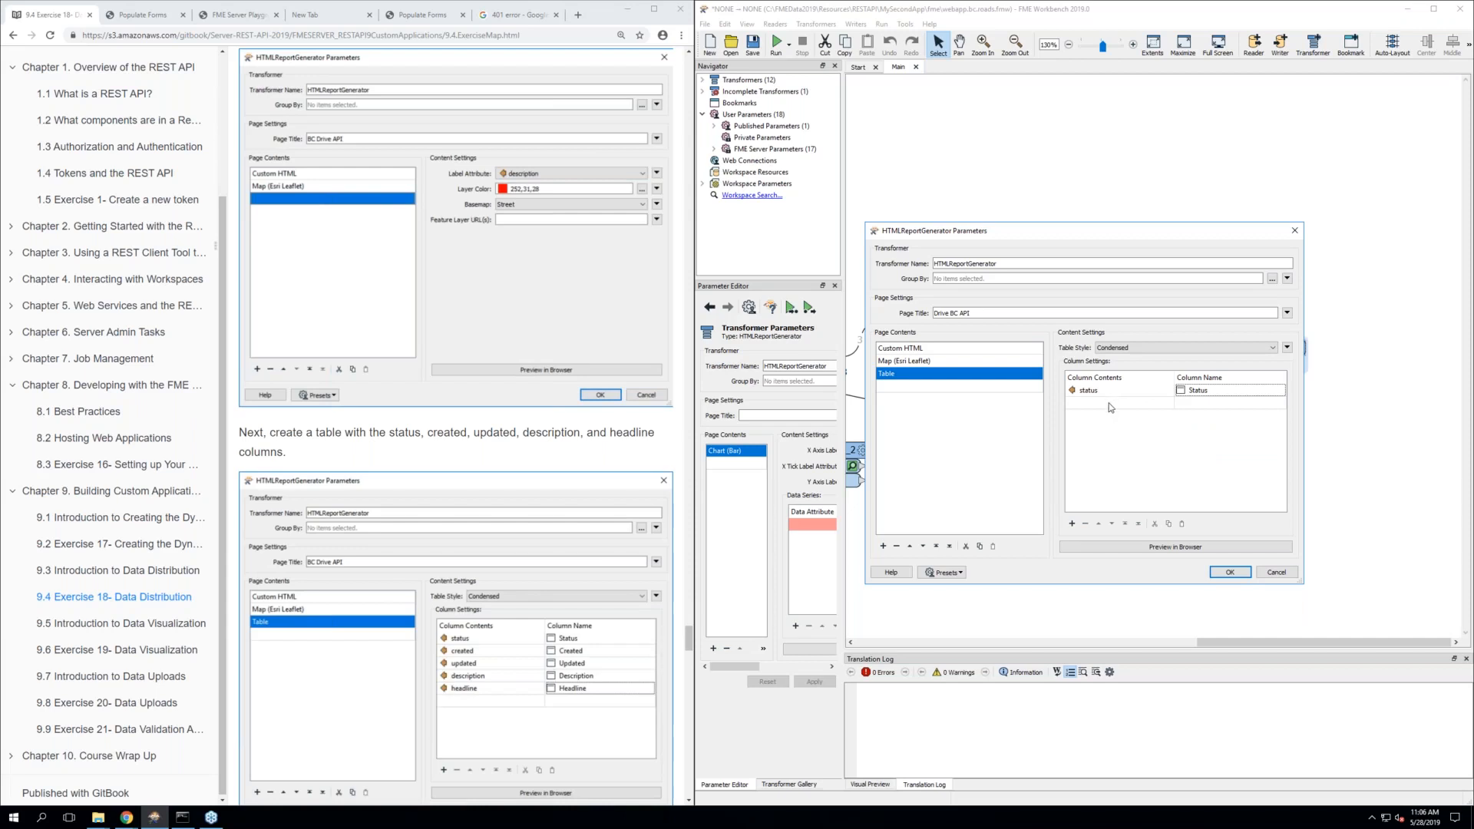
Add the created attribute as the table's second column and name the column "Created"
{"action": "left_click", "coordinate": [1109, 405]}
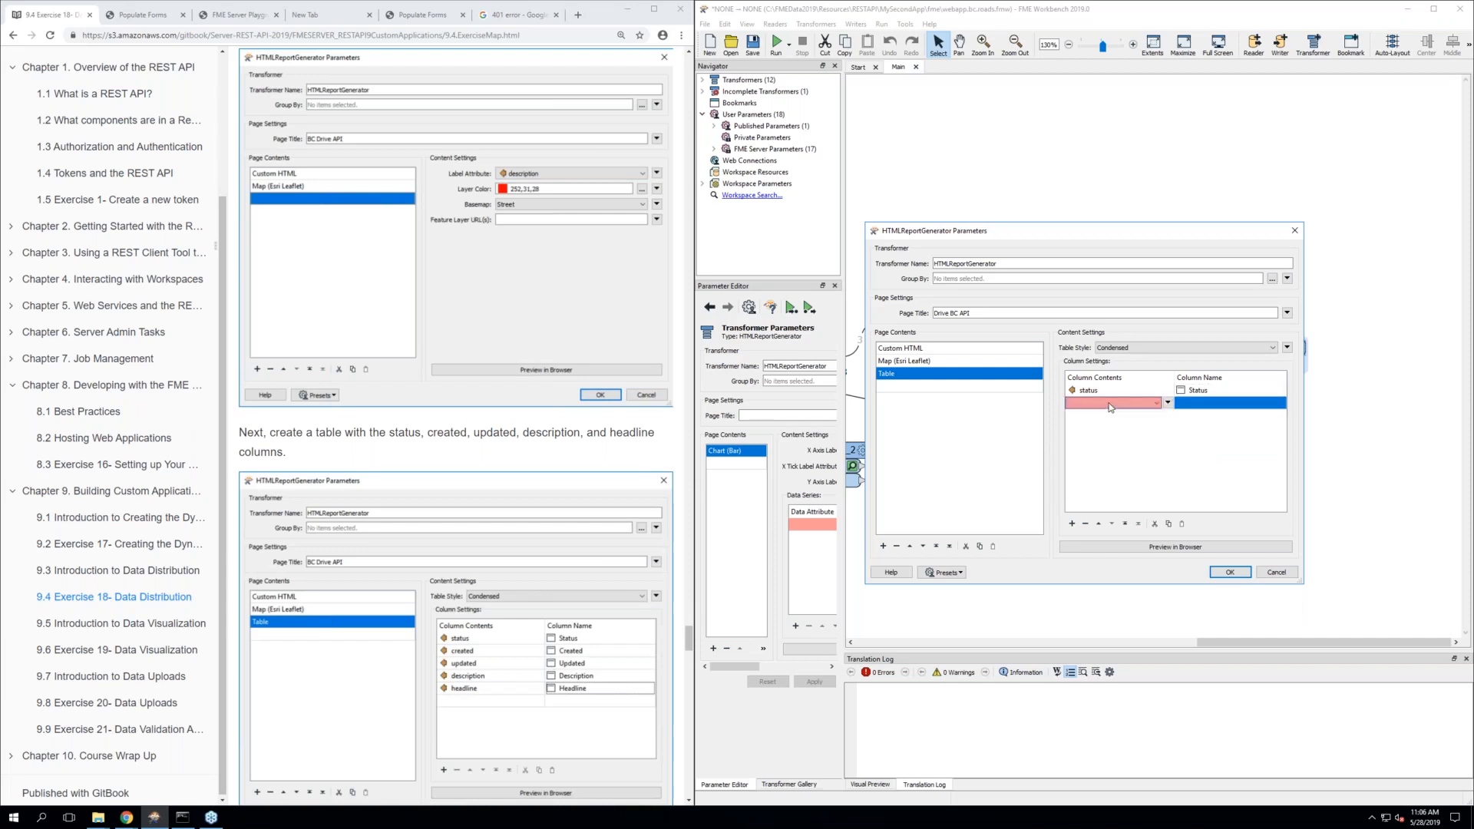
{"action": "left_click", "coordinate": [1109, 407]}
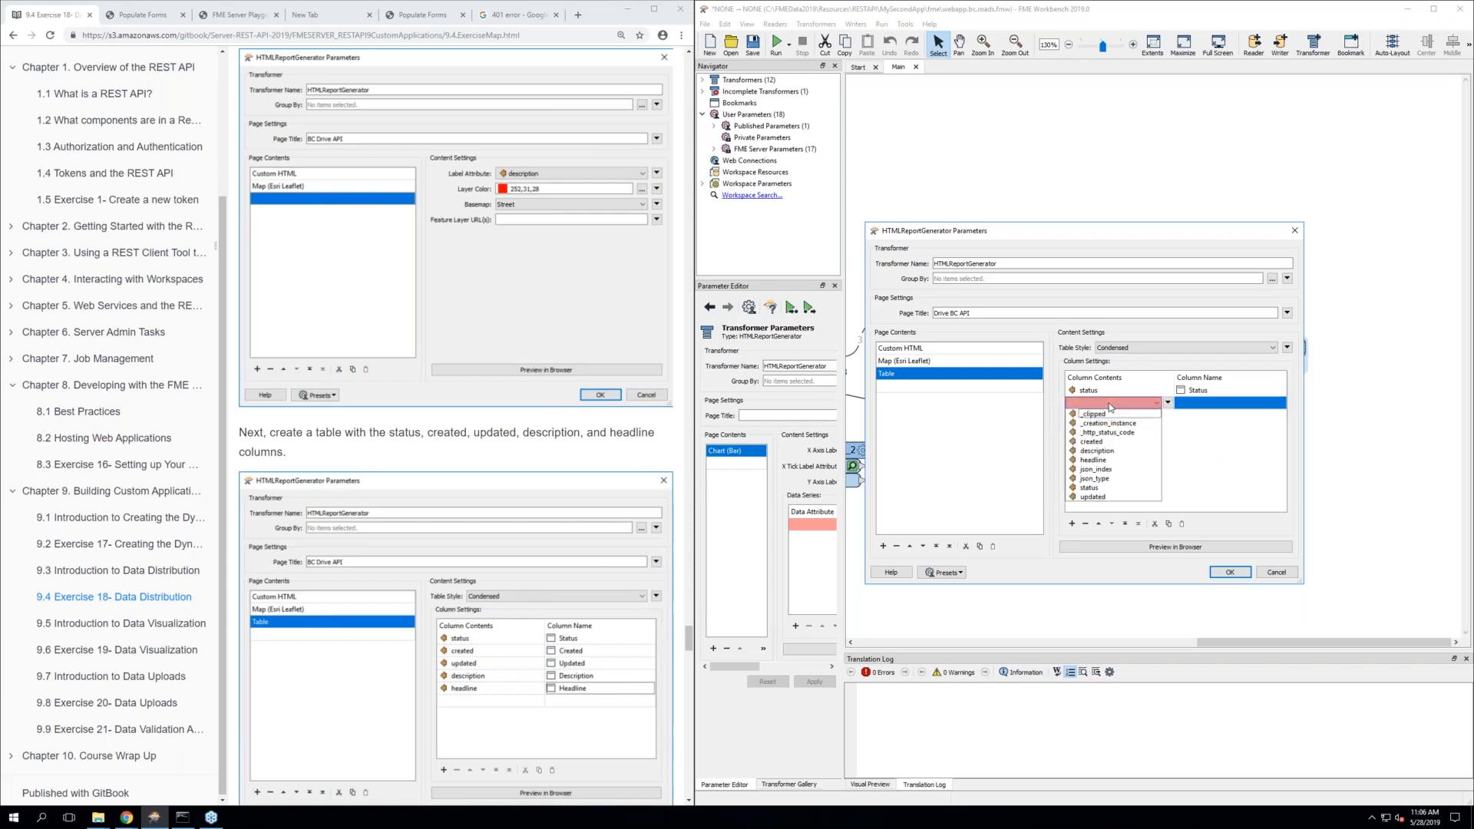
{"action": "left_click", "coordinate": [1107, 444]}
{"action": "left_click", "coordinate": [1218, 406]}
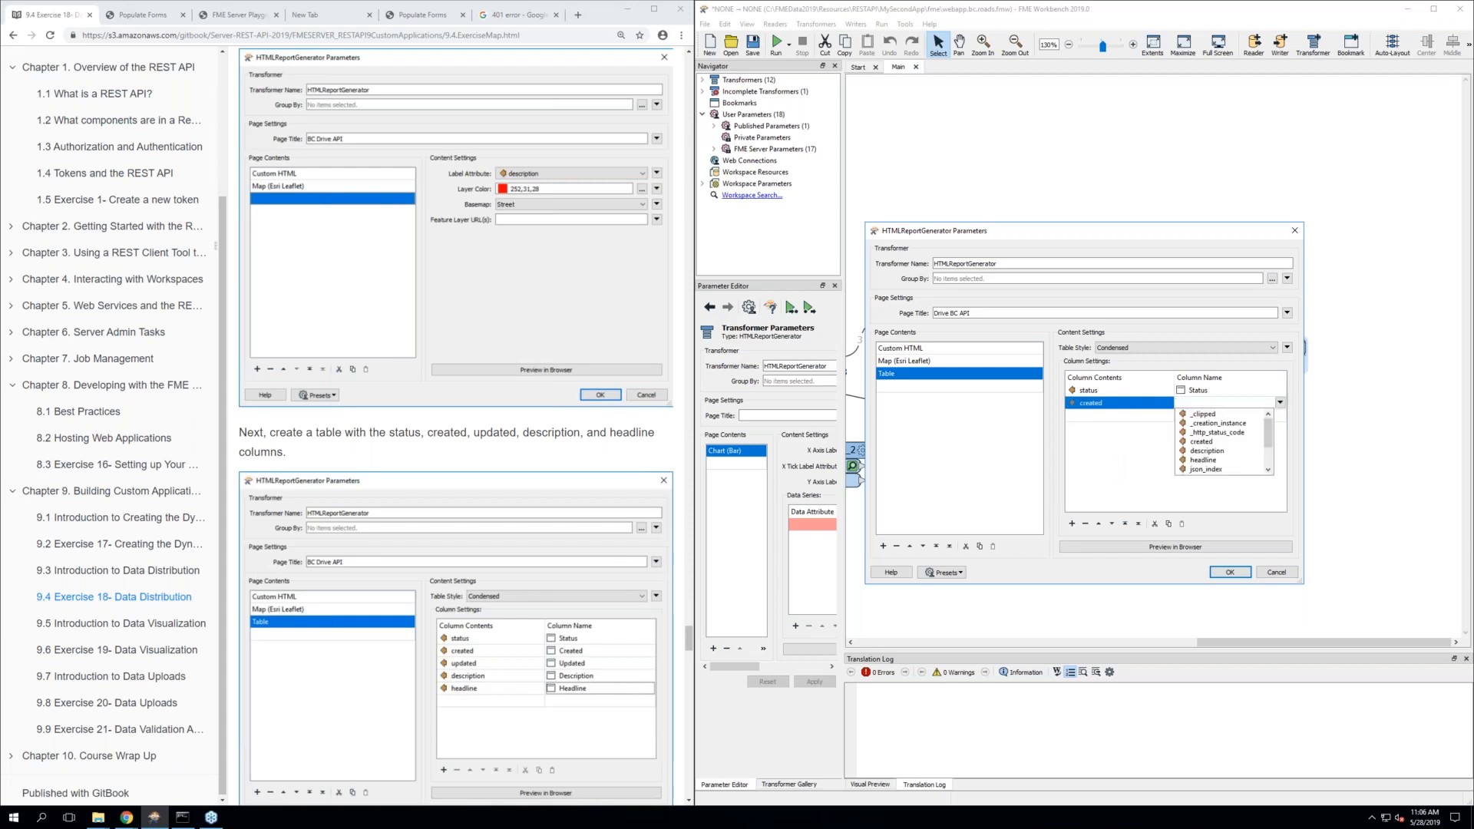
{"action": "type", "text": "Crea"}
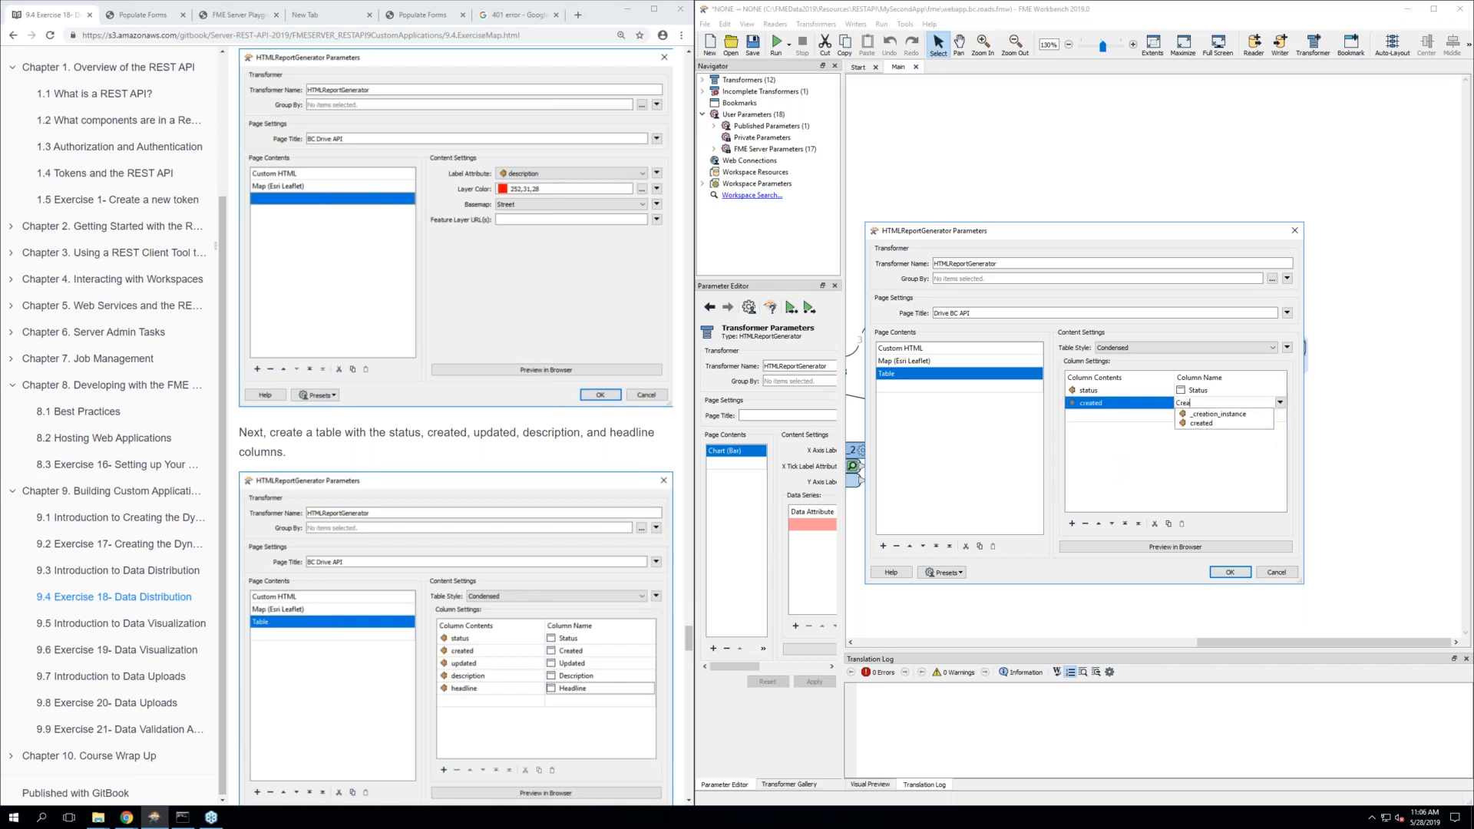
{"action": "type", "text": "ted"}
Add the updated attribute as the table's third column and name the column "Updated"
{"action": "left_click", "coordinate": [1113, 415]}
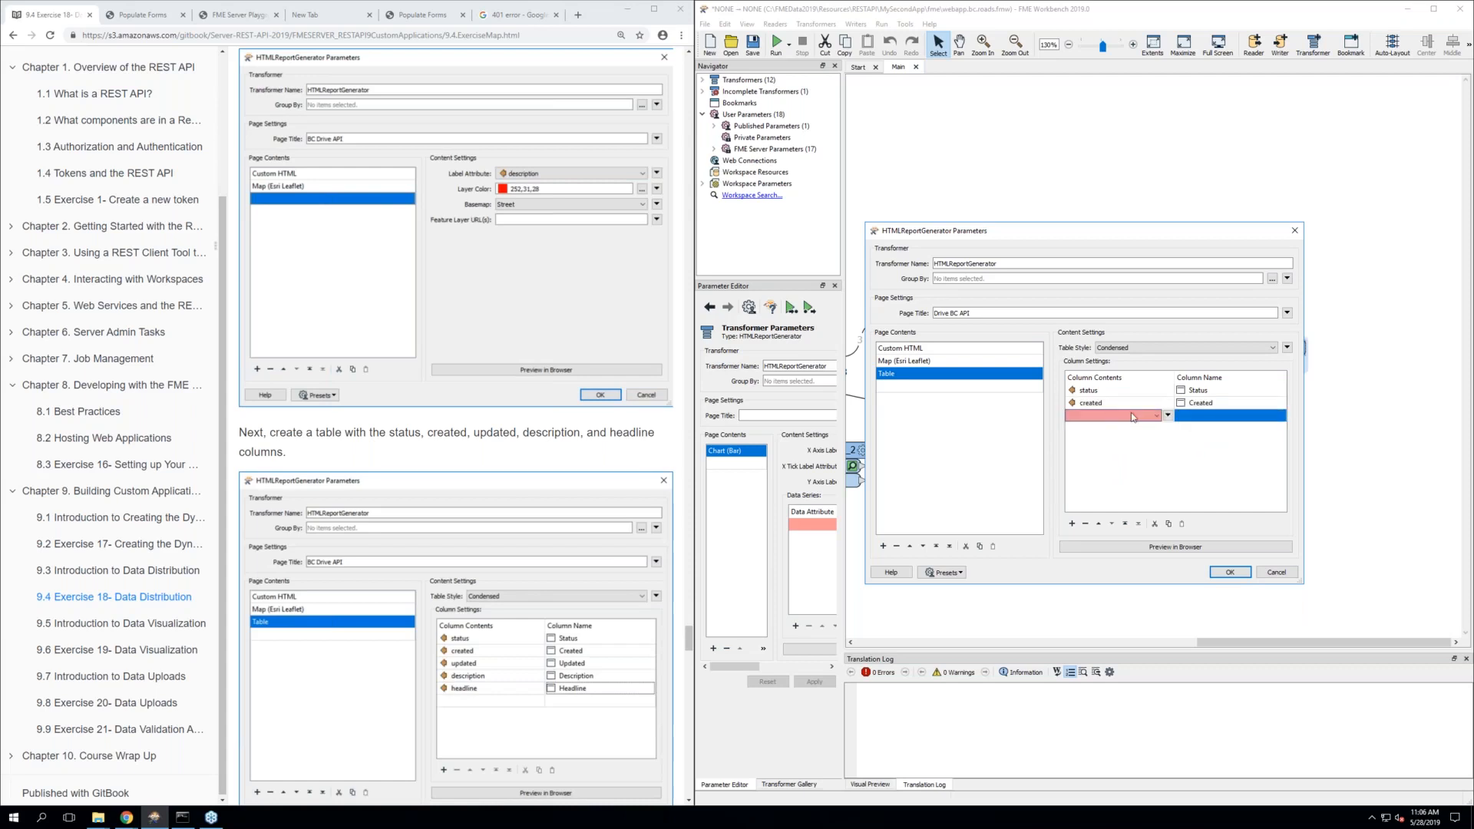
{"action": "left_click", "coordinate": [1157, 415]}
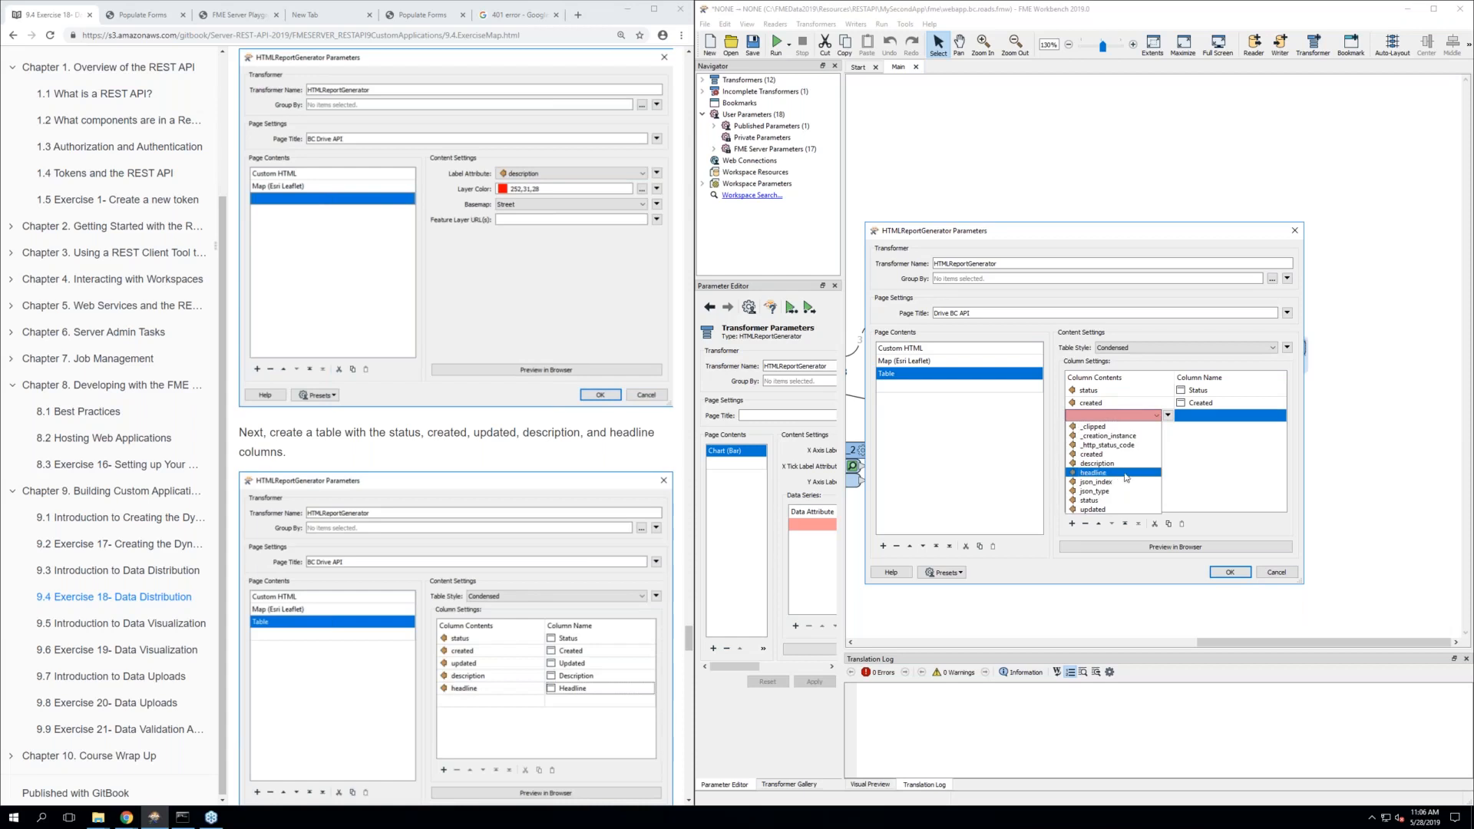
{"action": "left_click", "coordinate": [1105, 509]}
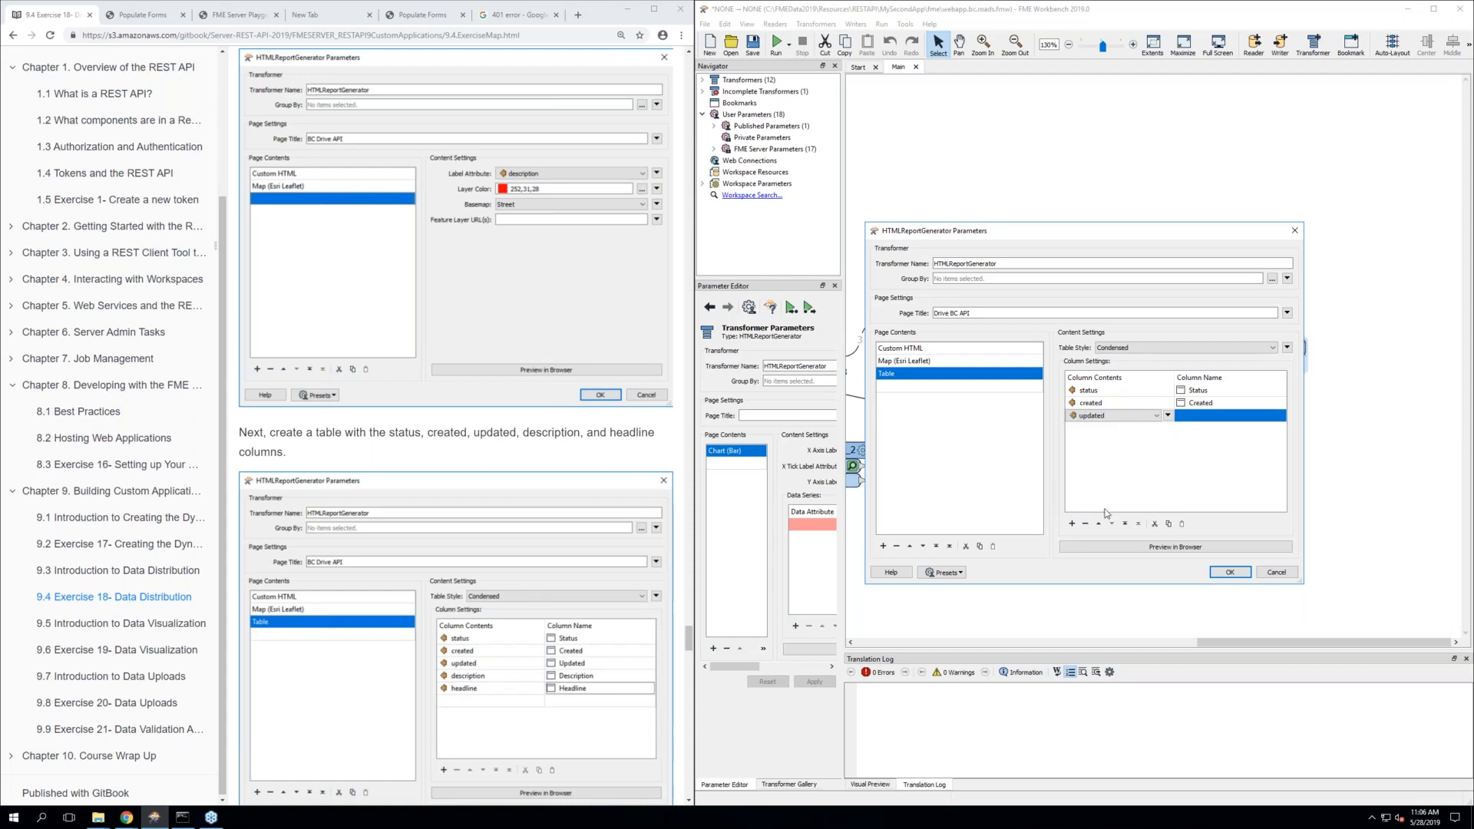
{"action": "left_click", "coordinate": [1199, 417]}
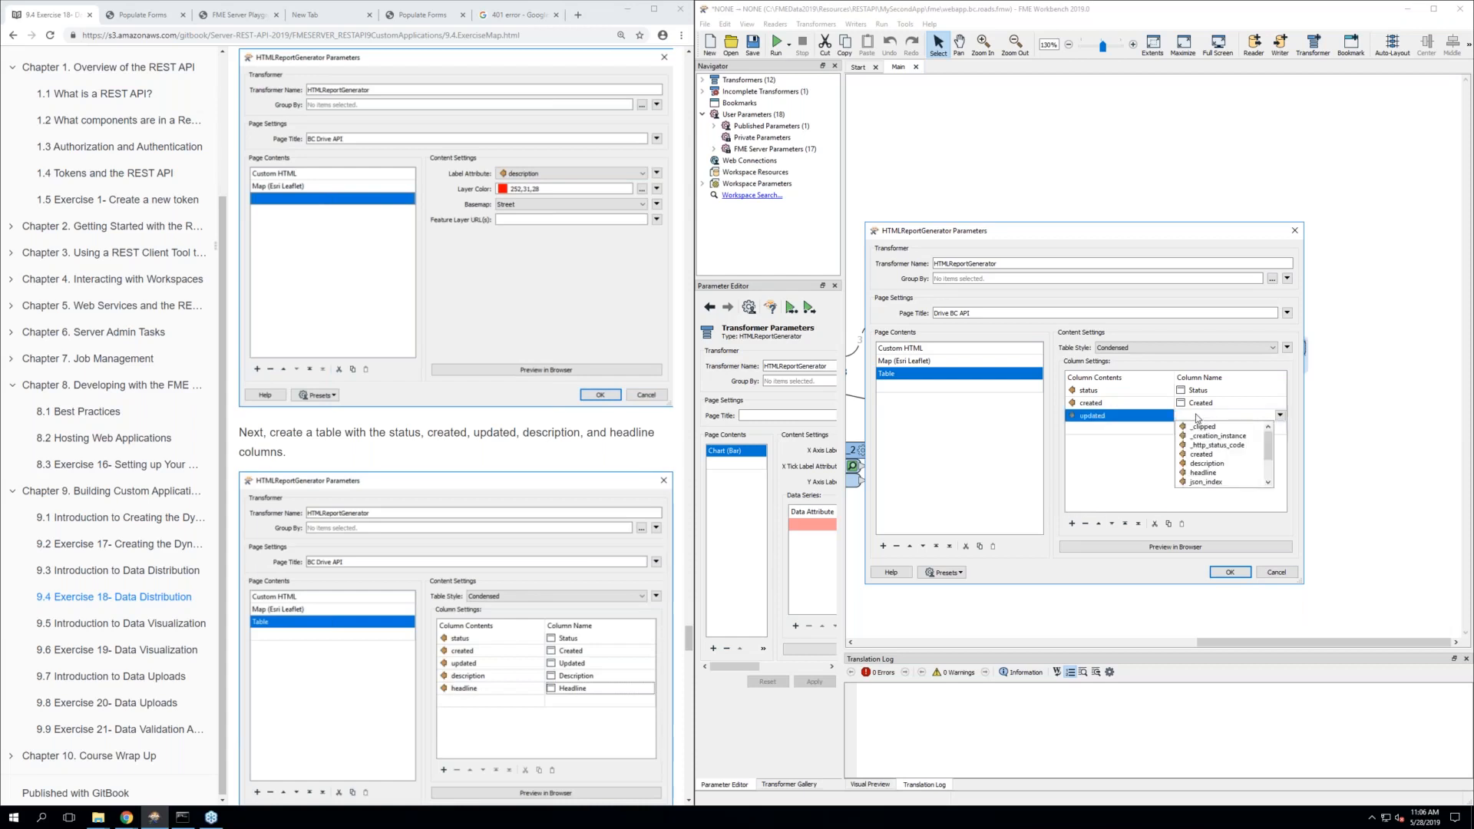
{"action": "type", "text": "Updated"}
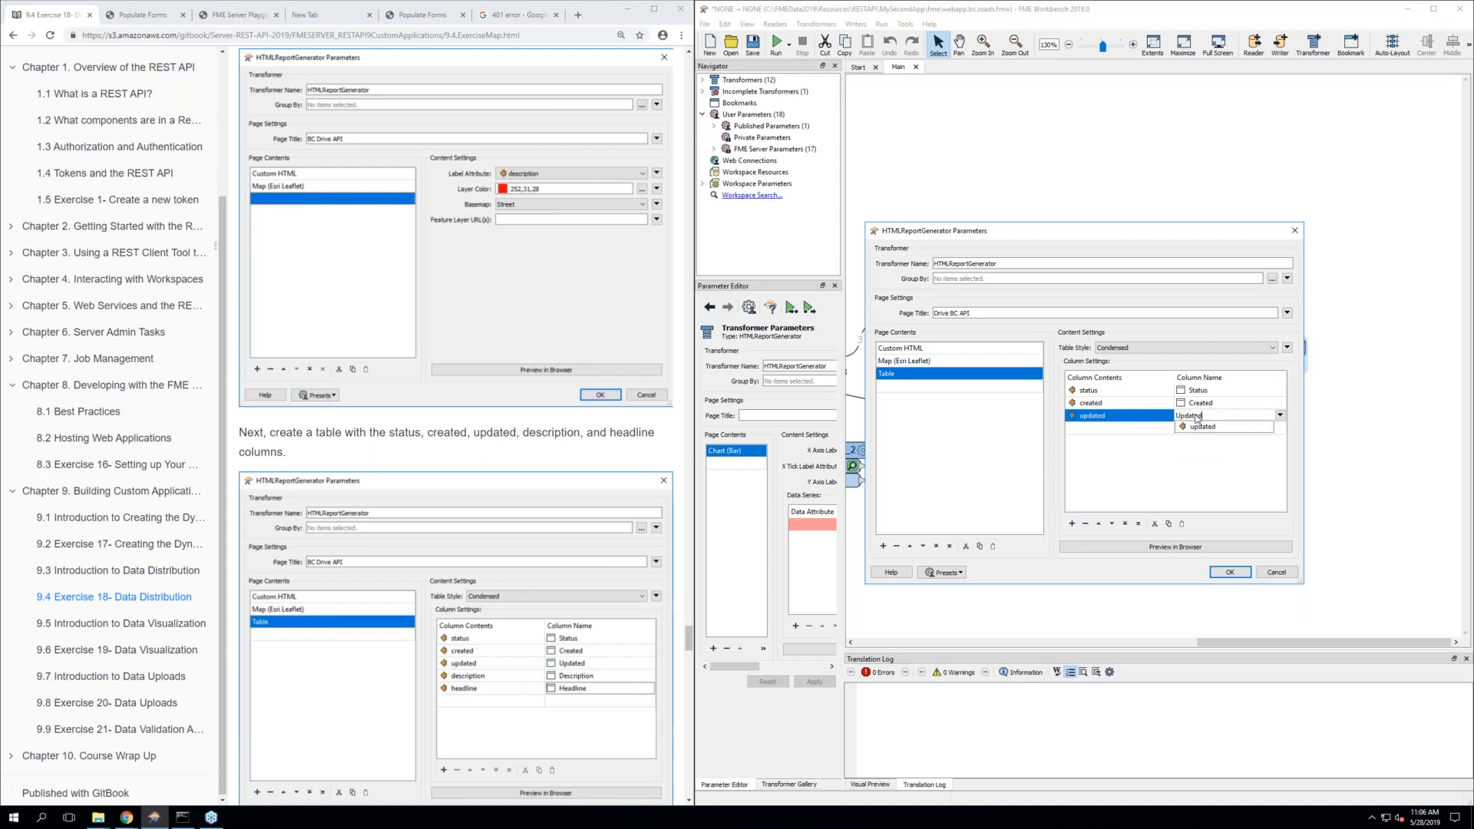
{"action": "left_click", "coordinate": [1137, 458]}
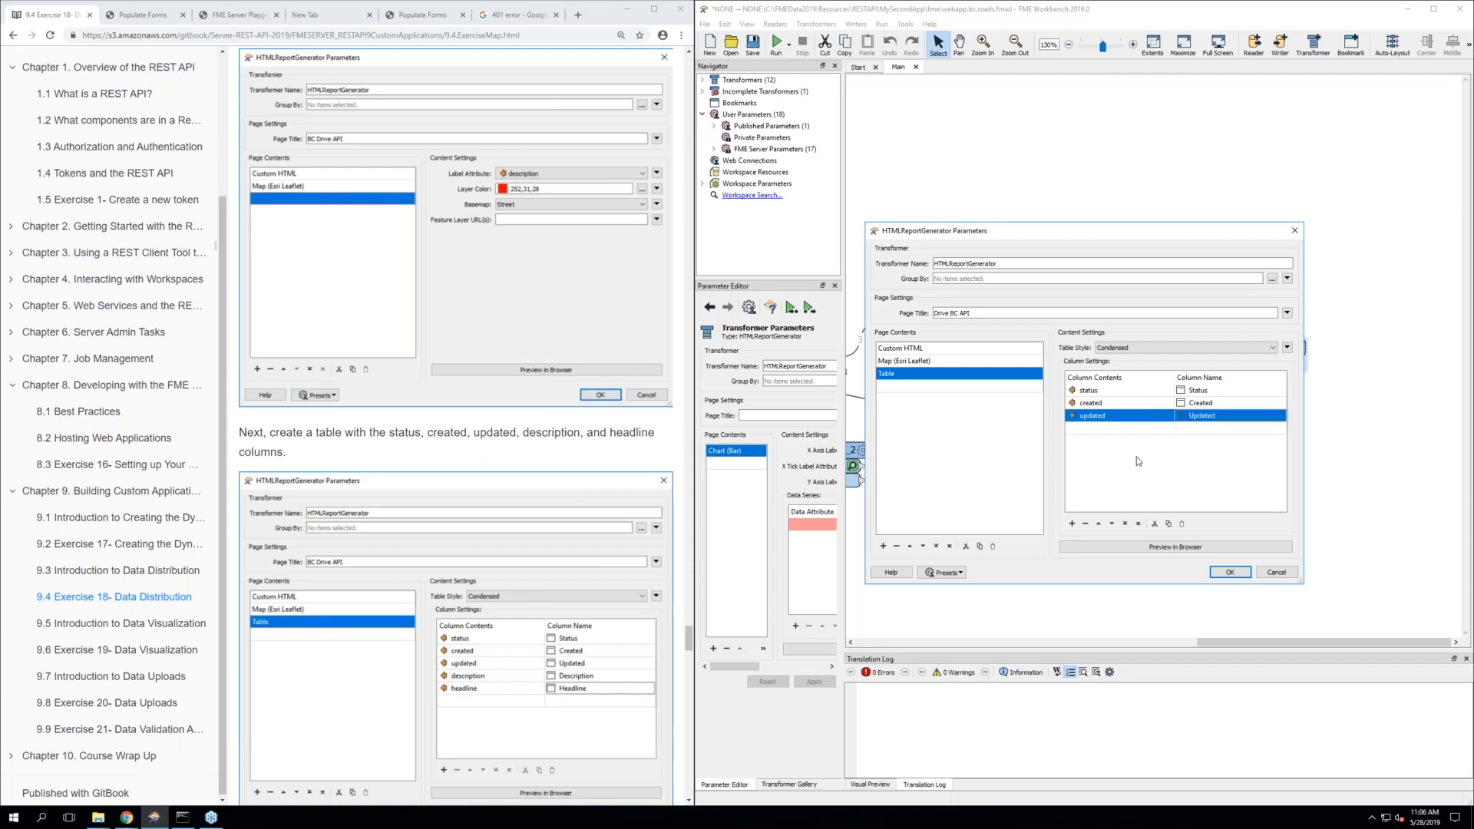
Add the description attribute as the table's fourth column and name the column "Description"
{"action": "left_click", "coordinate": [1095, 427]}
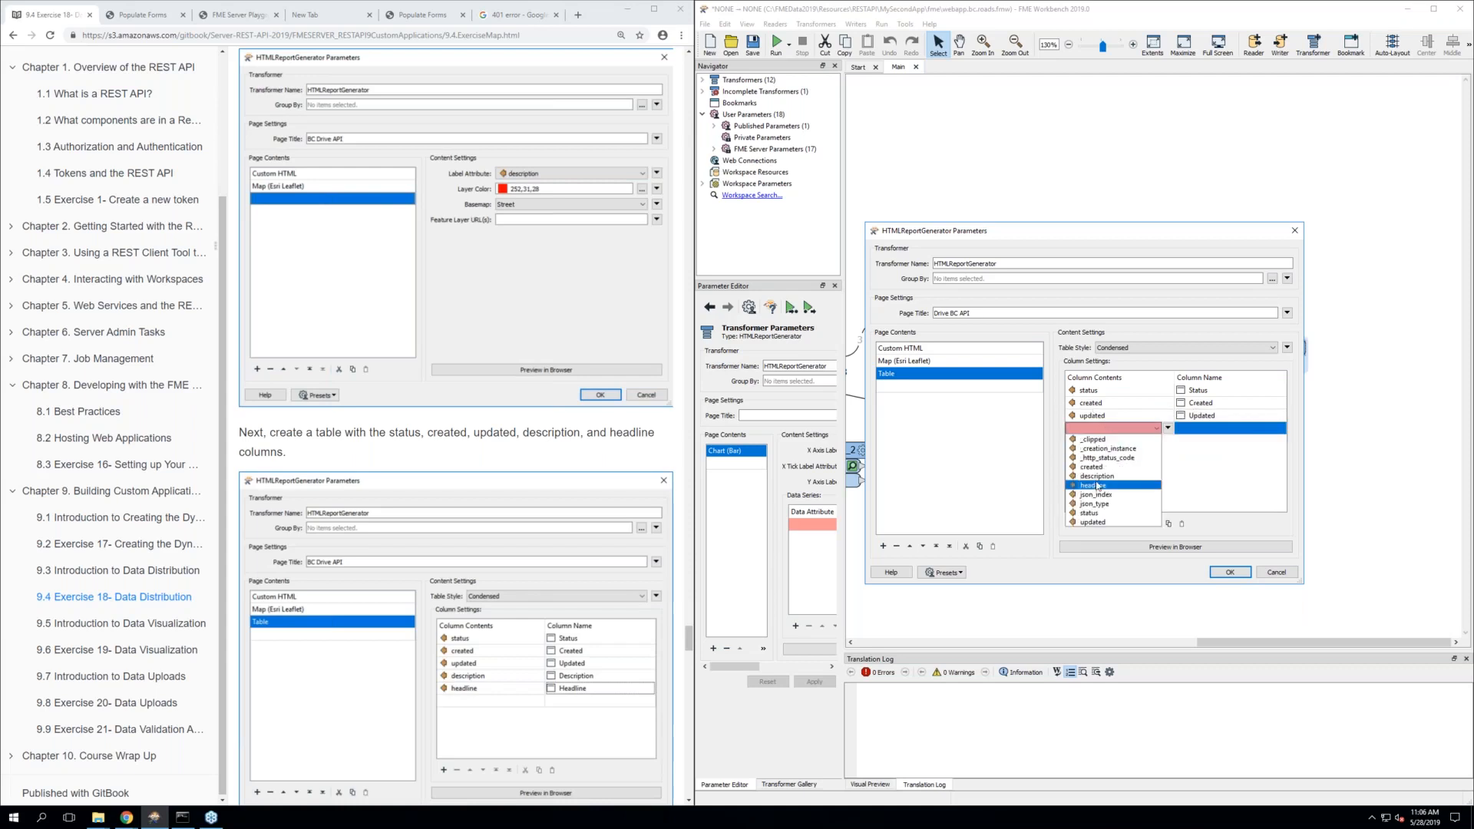
{"action": "left_click", "coordinate": [1096, 476]}
{"action": "left_click", "coordinate": [1216, 435]}
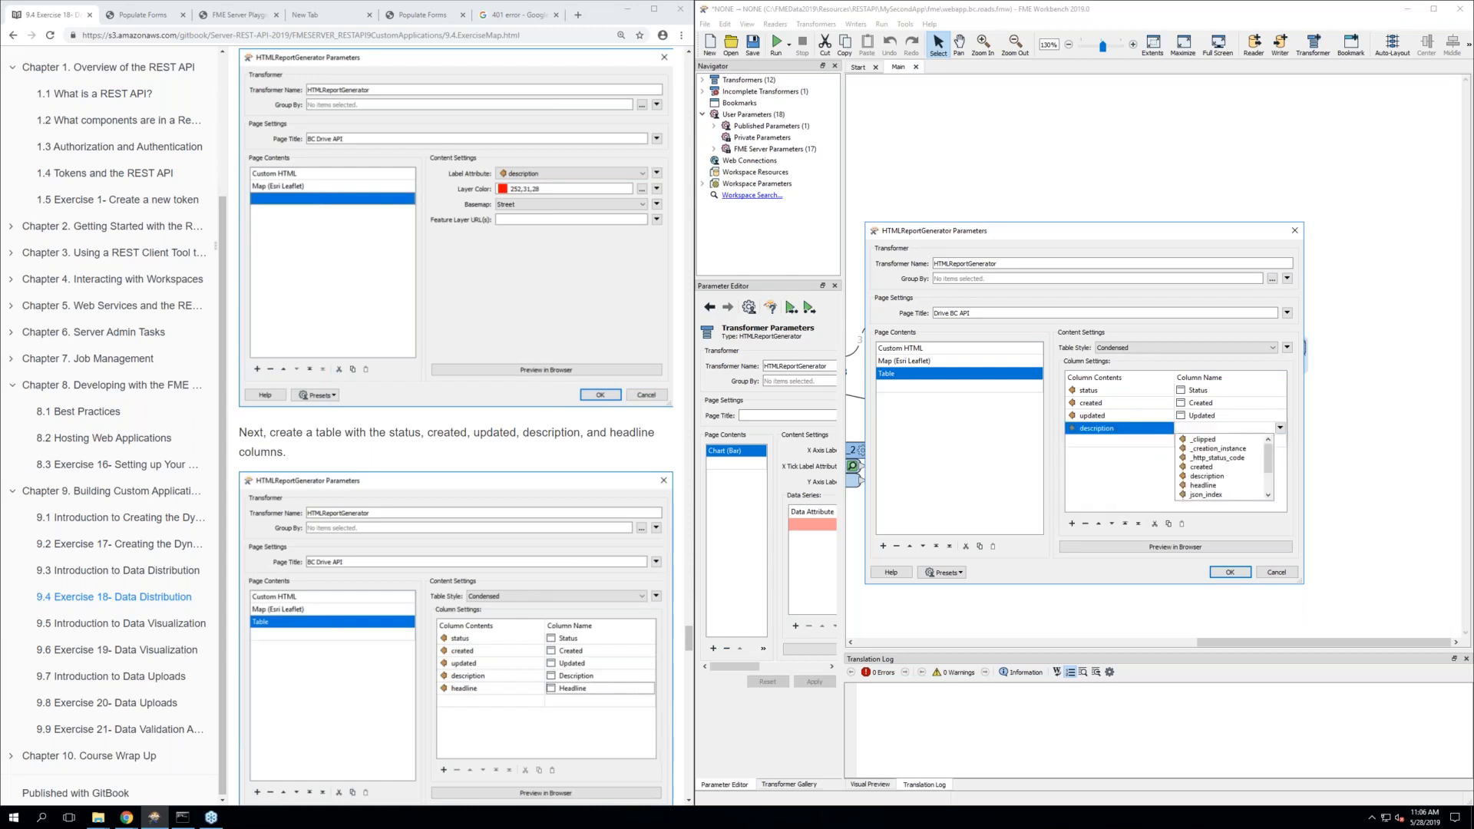
{"action": "type", "text": "Description"}
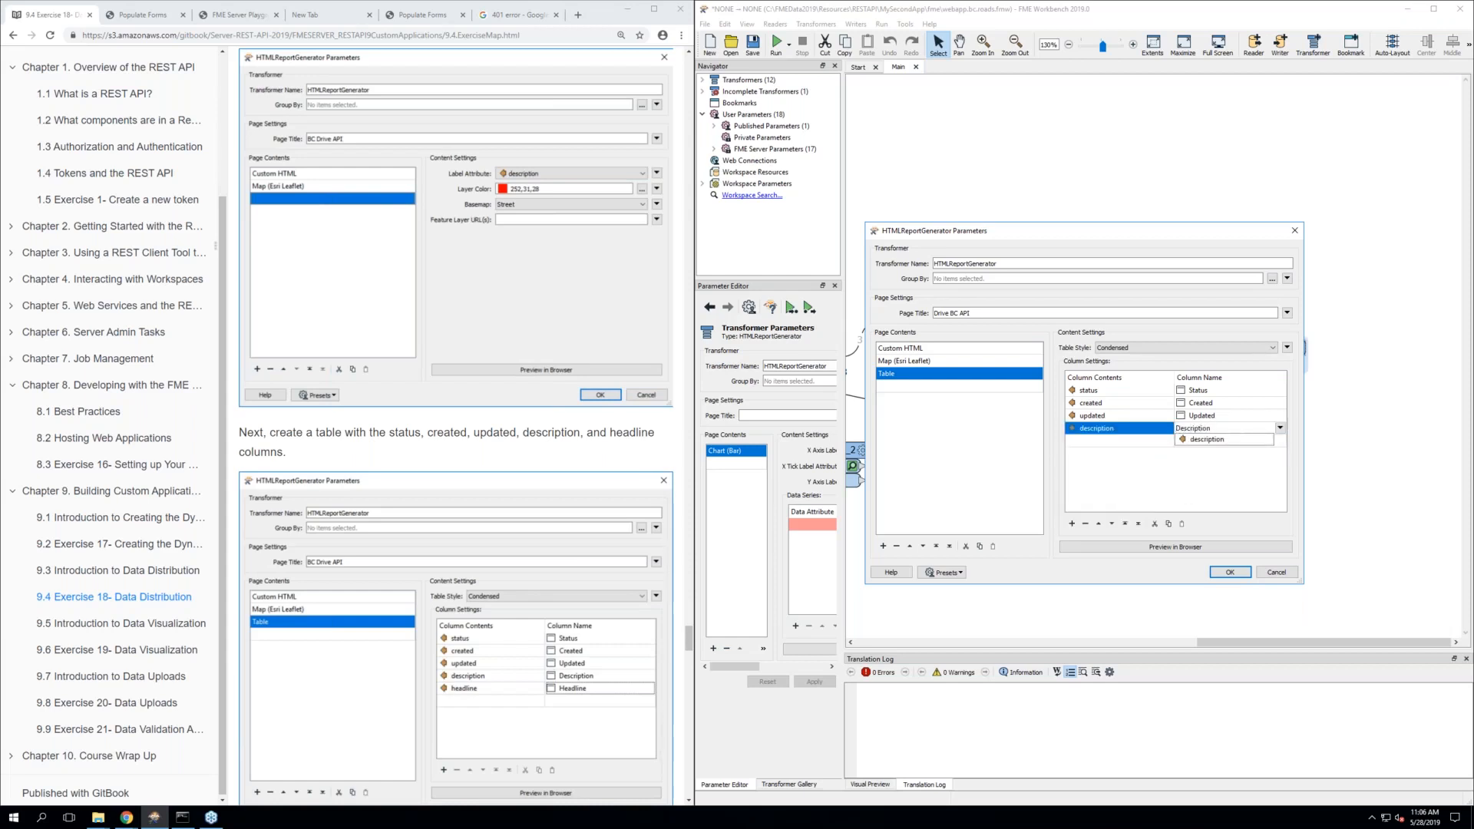
Add the headline attribute as the table's fifth column, name it "Headline", and accept the HTMLReportGenerator parameters
{"action": "left_click", "coordinate": [1094, 442]}
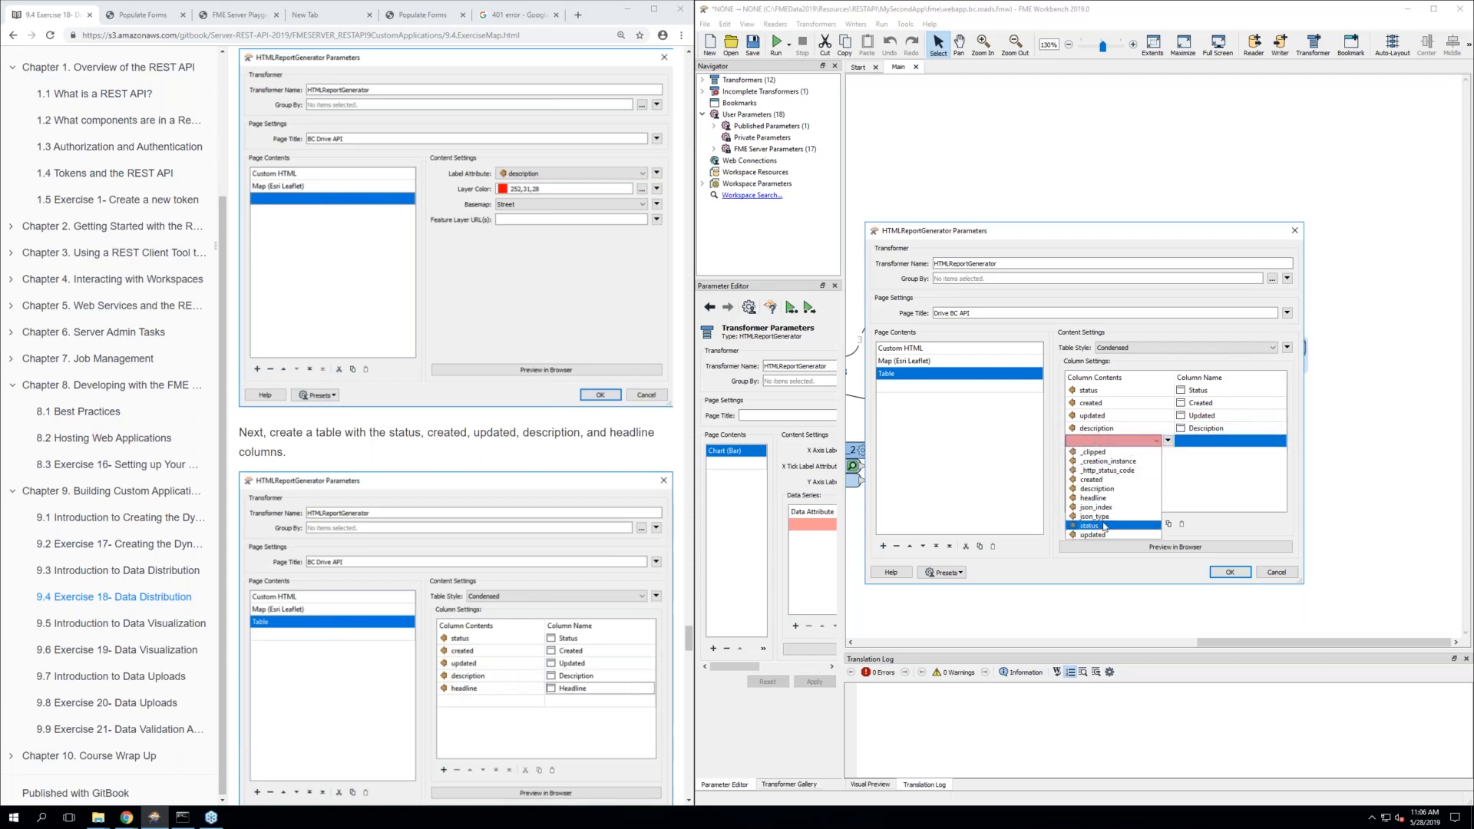
{"action": "left_click", "coordinate": [1093, 497]}
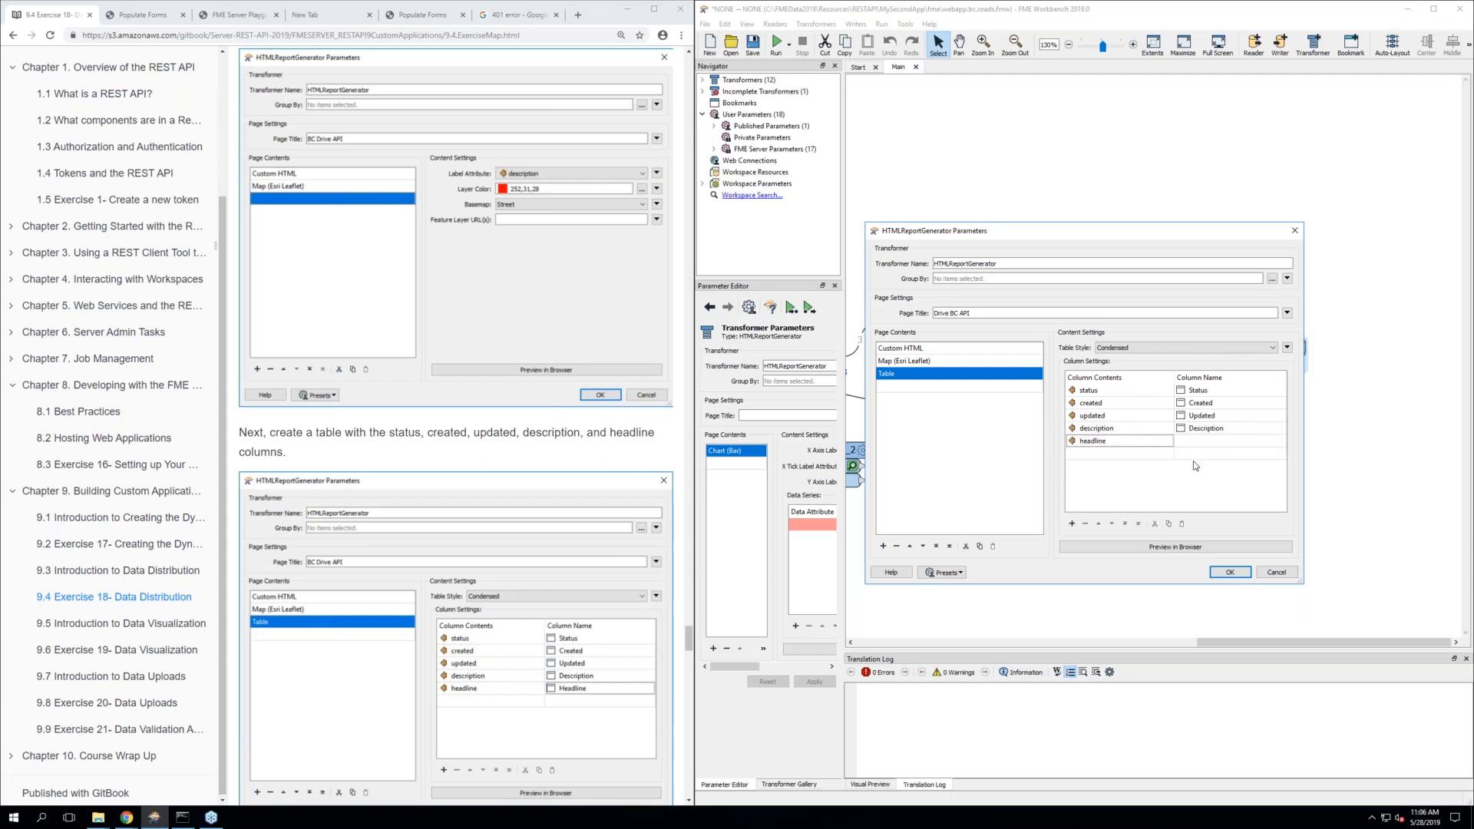
{"action": "left_click", "coordinate": [1219, 433]}
{"action": "left_click", "coordinate": [1220, 442]}
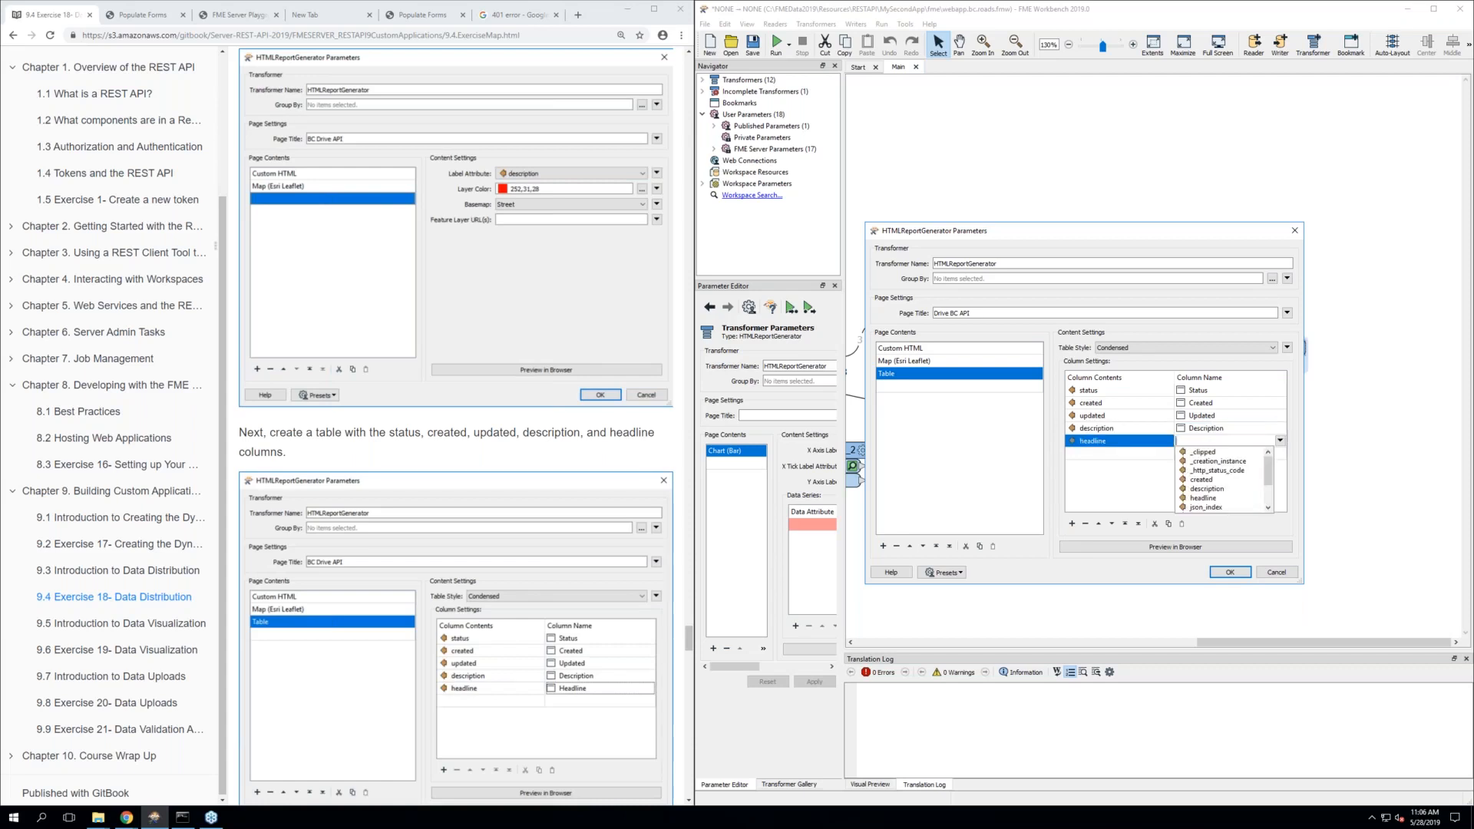
{"action": "type", "text": "Headline"}
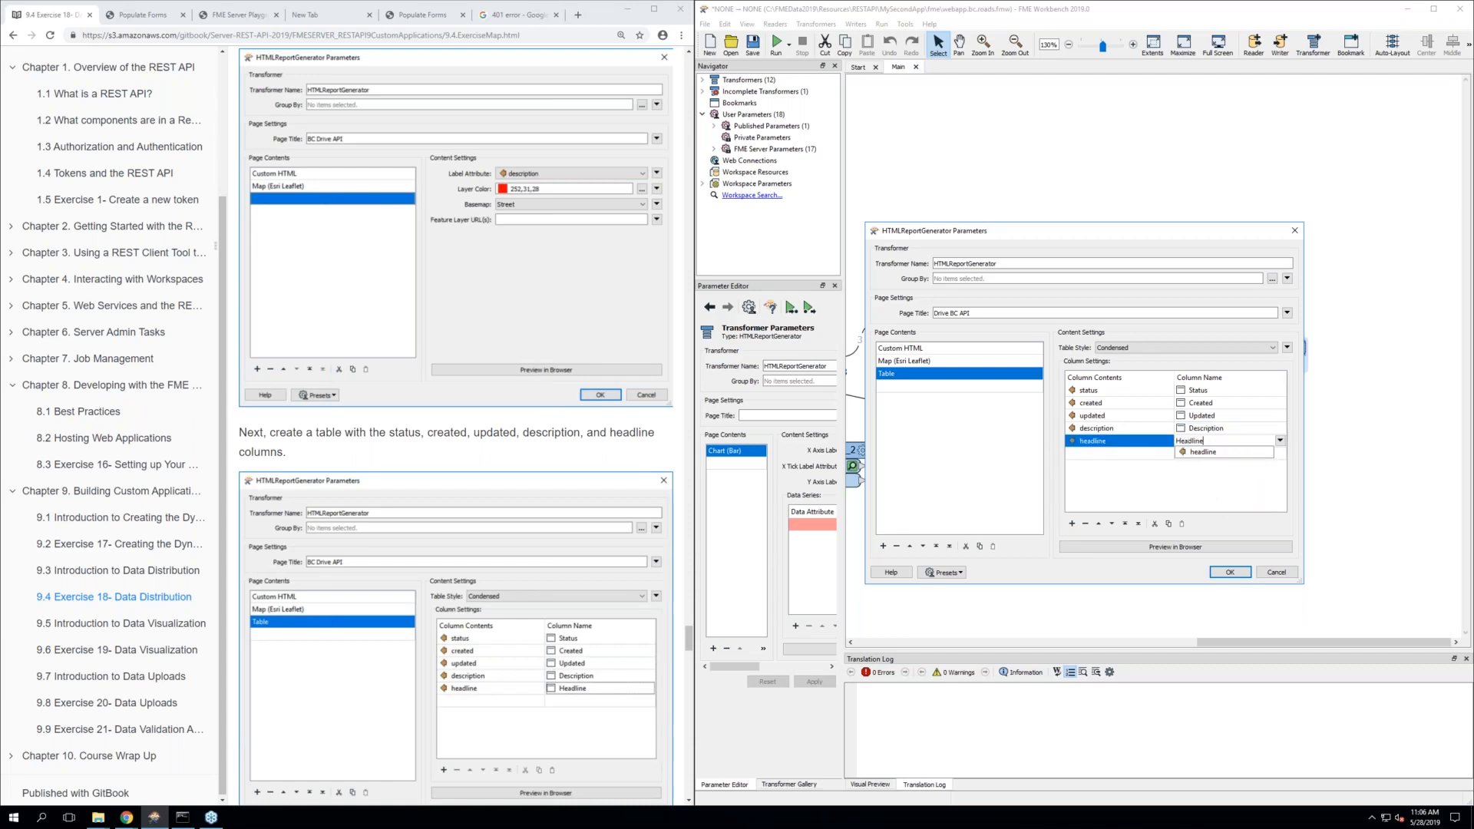
{"action": "left_click", "coordinate": [1130, 476]}
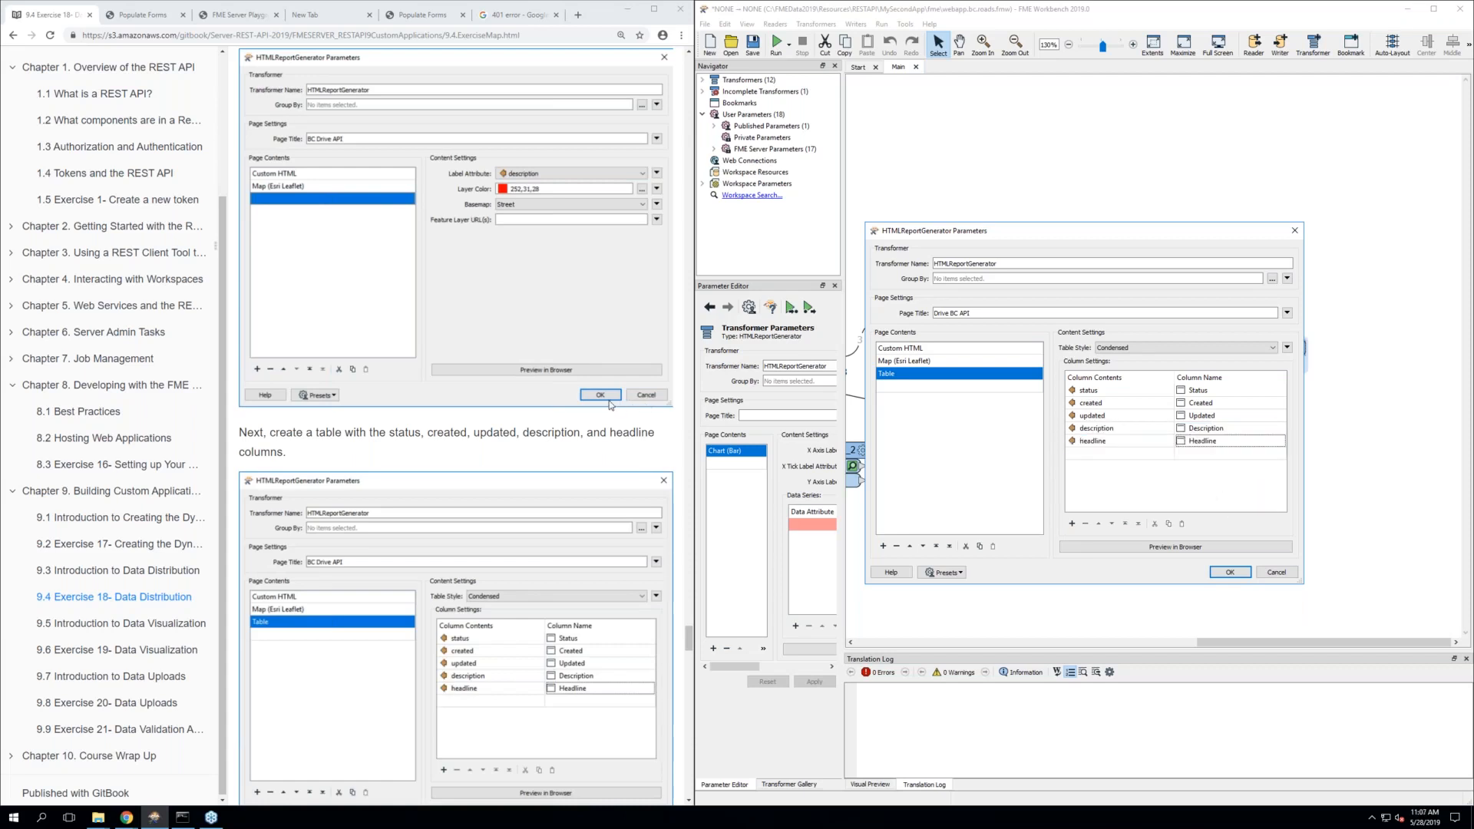
{"action": "scroll", "coordinate": [604, 404], "scroll_direction": "down", "scroll_amount": 2}
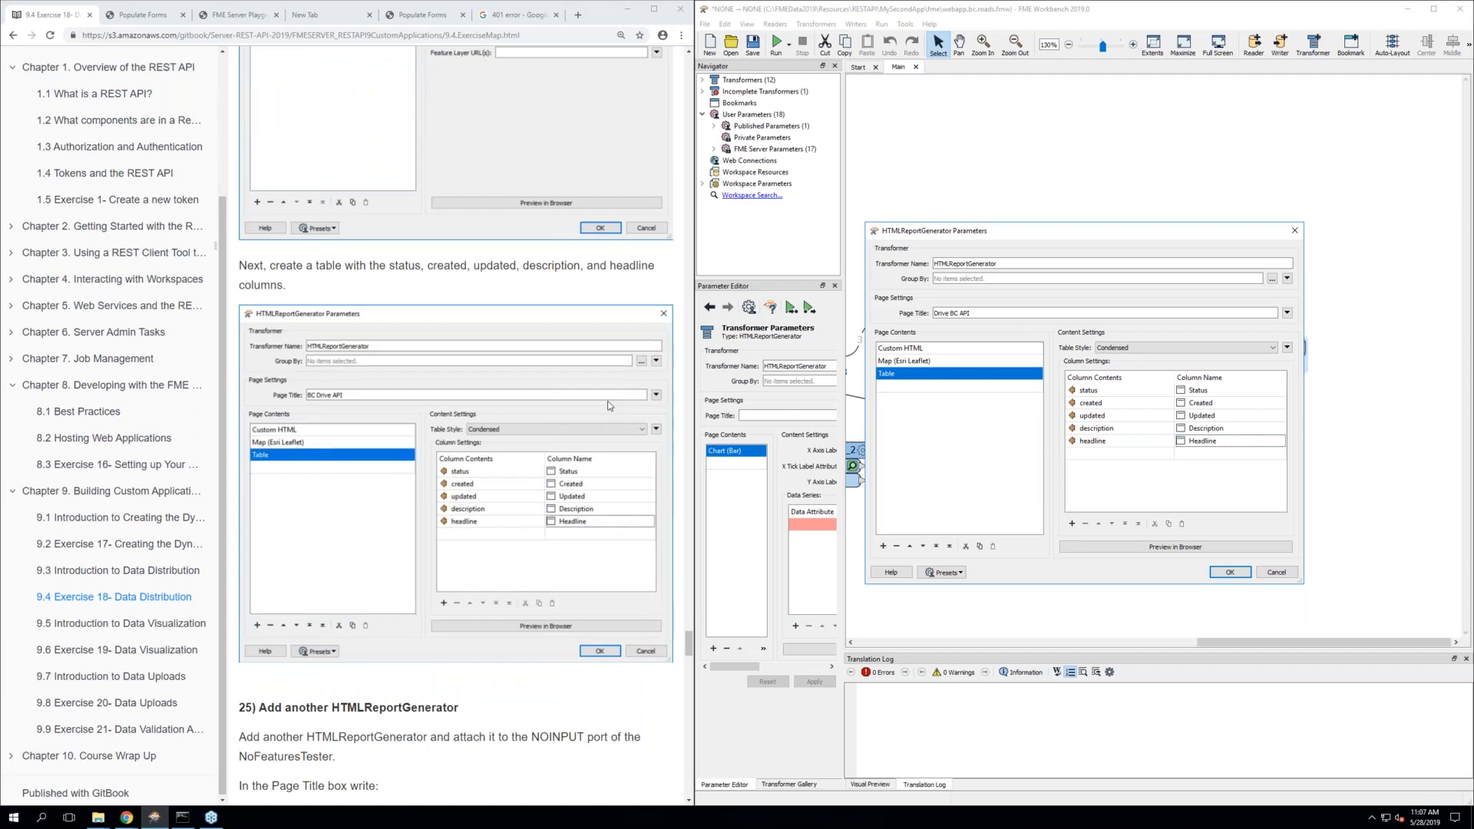
{"action": "scroll", "coordinate": [608, 405], "scroll_direction": "down", "scroll_amount": 1}
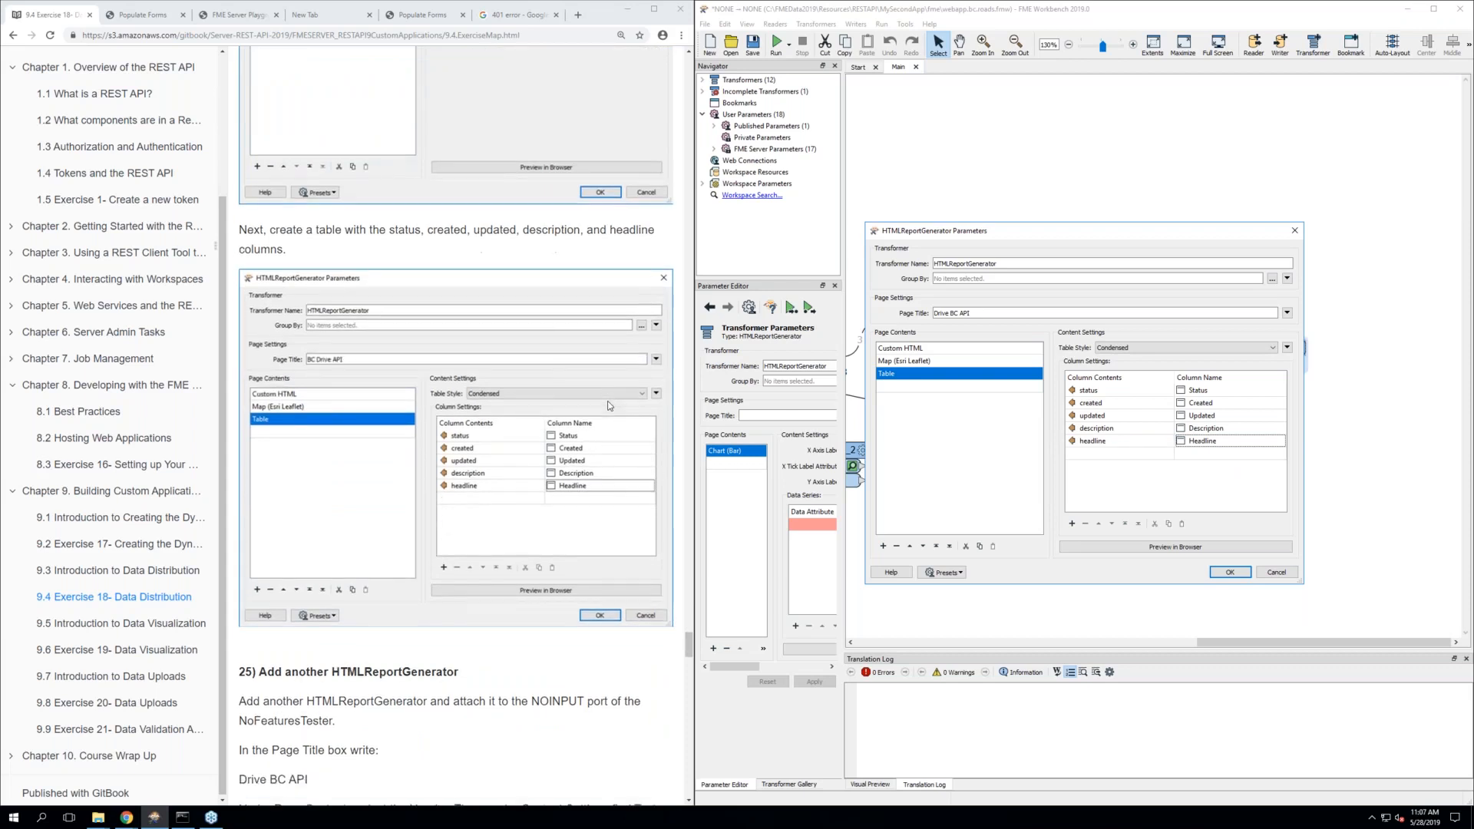
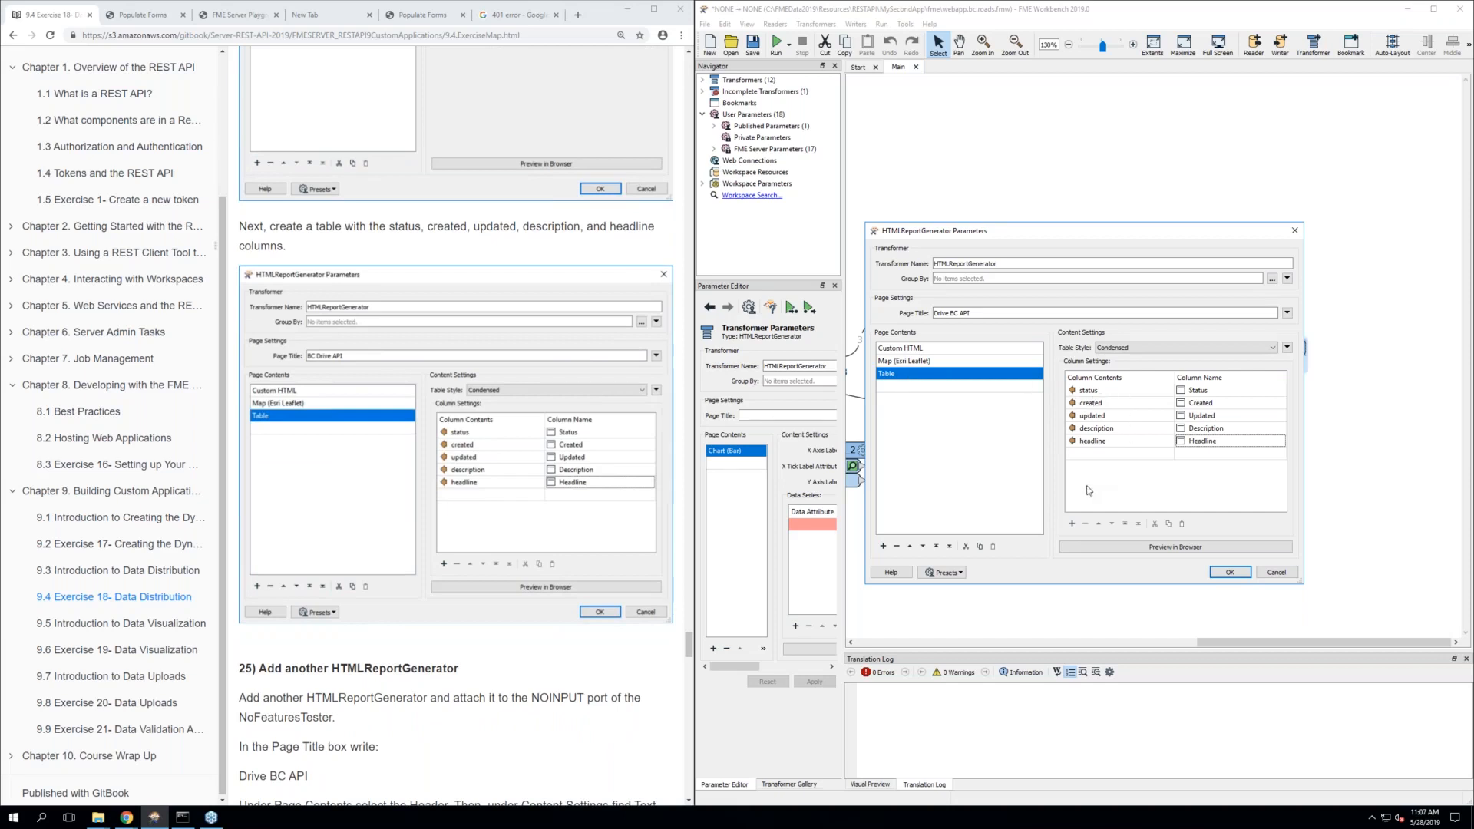
{"action": "left_click", "coordinate": [1230, 572]}
{"action": "left_click", "coordinate": [1230, 562]}
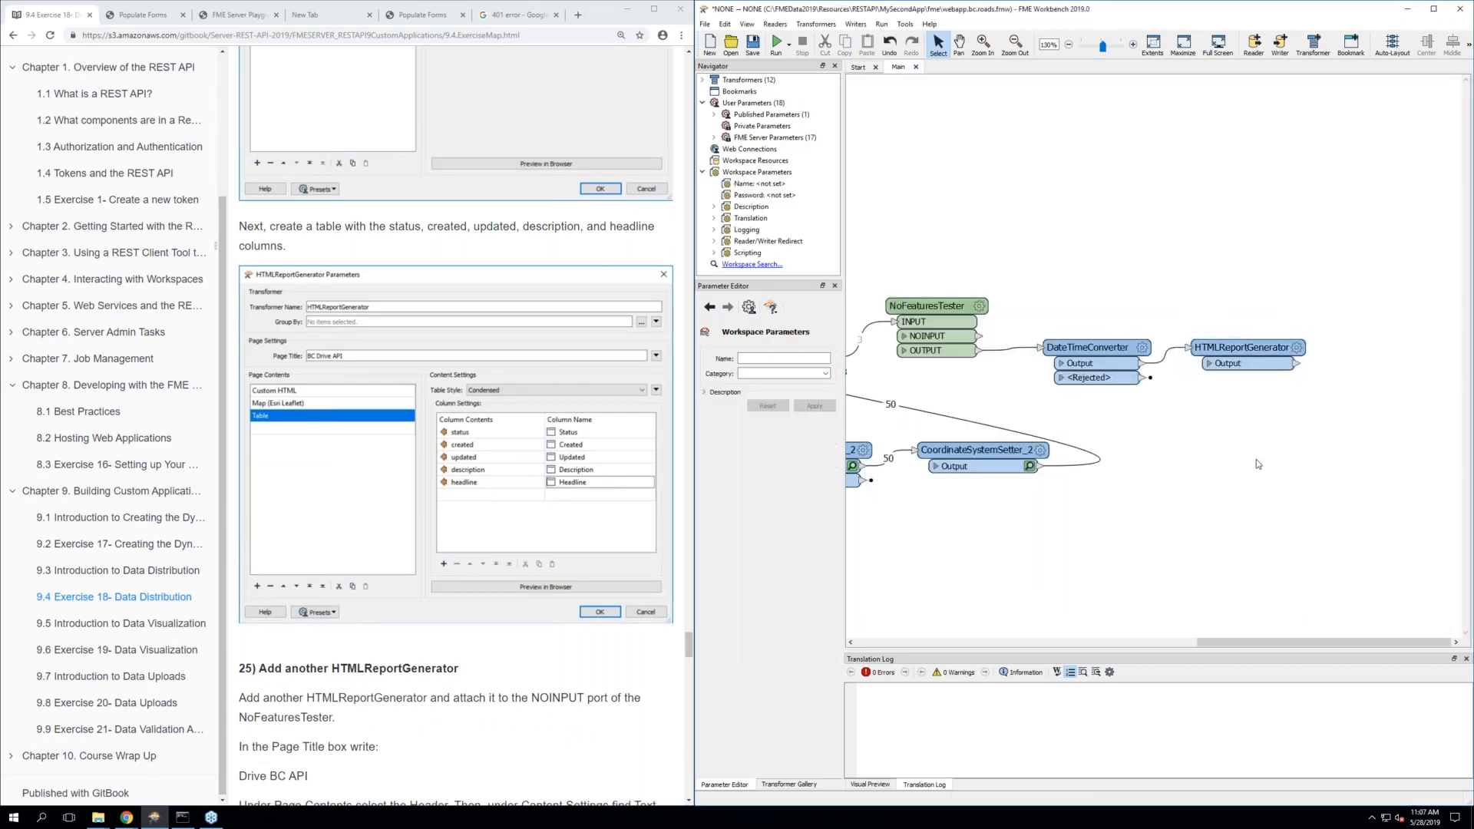
Add a second HTMLReportGenerator above the DateTimeConverter and connect it to the NoFeaturesTester's NOINPUT port
{"action": "scroll", "coordinate": [498, 587], "scroll_direction": "down", "scroll_amount": 4}
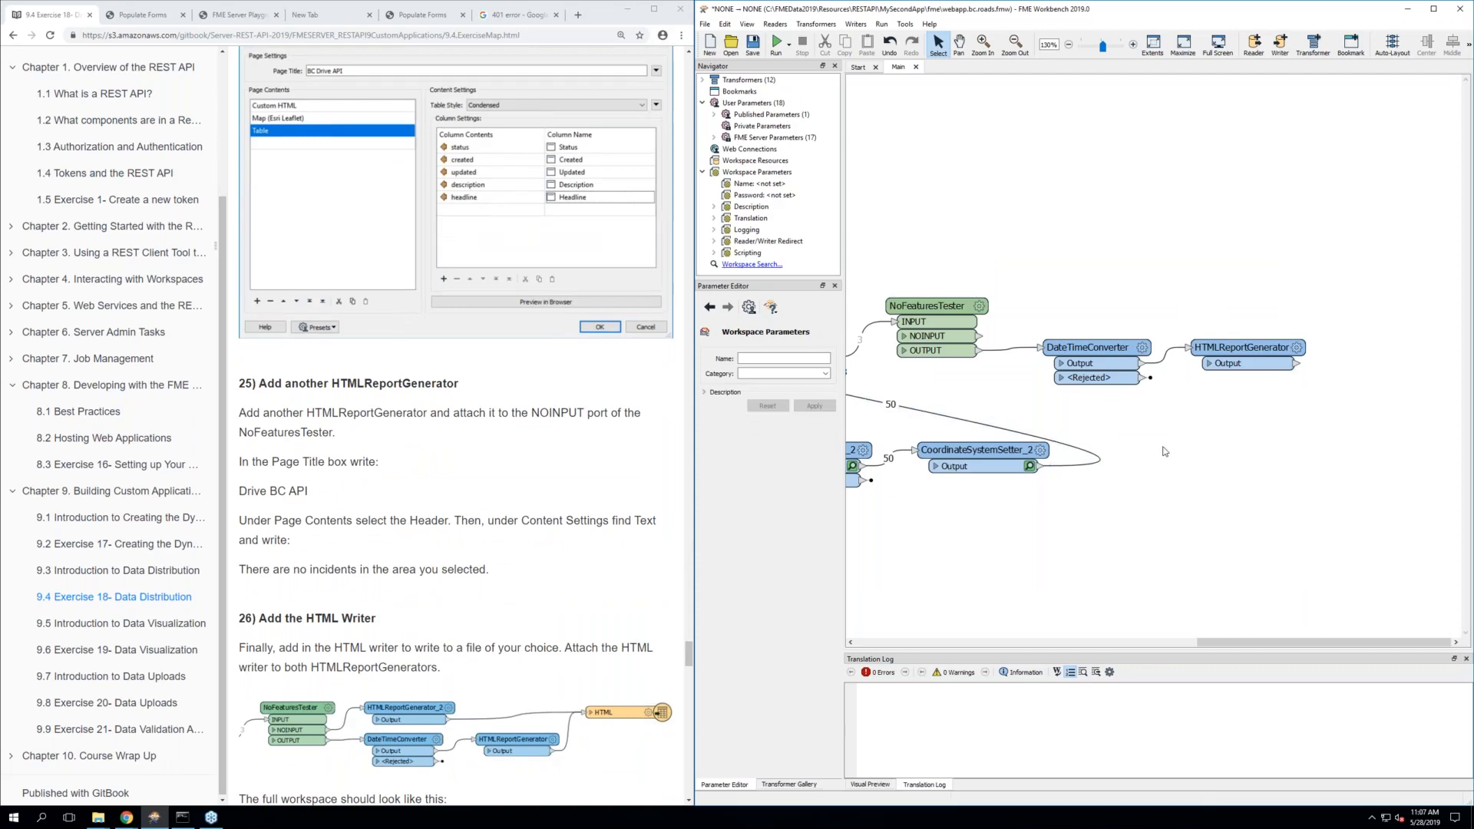
{"action": "type", "text": "html"}
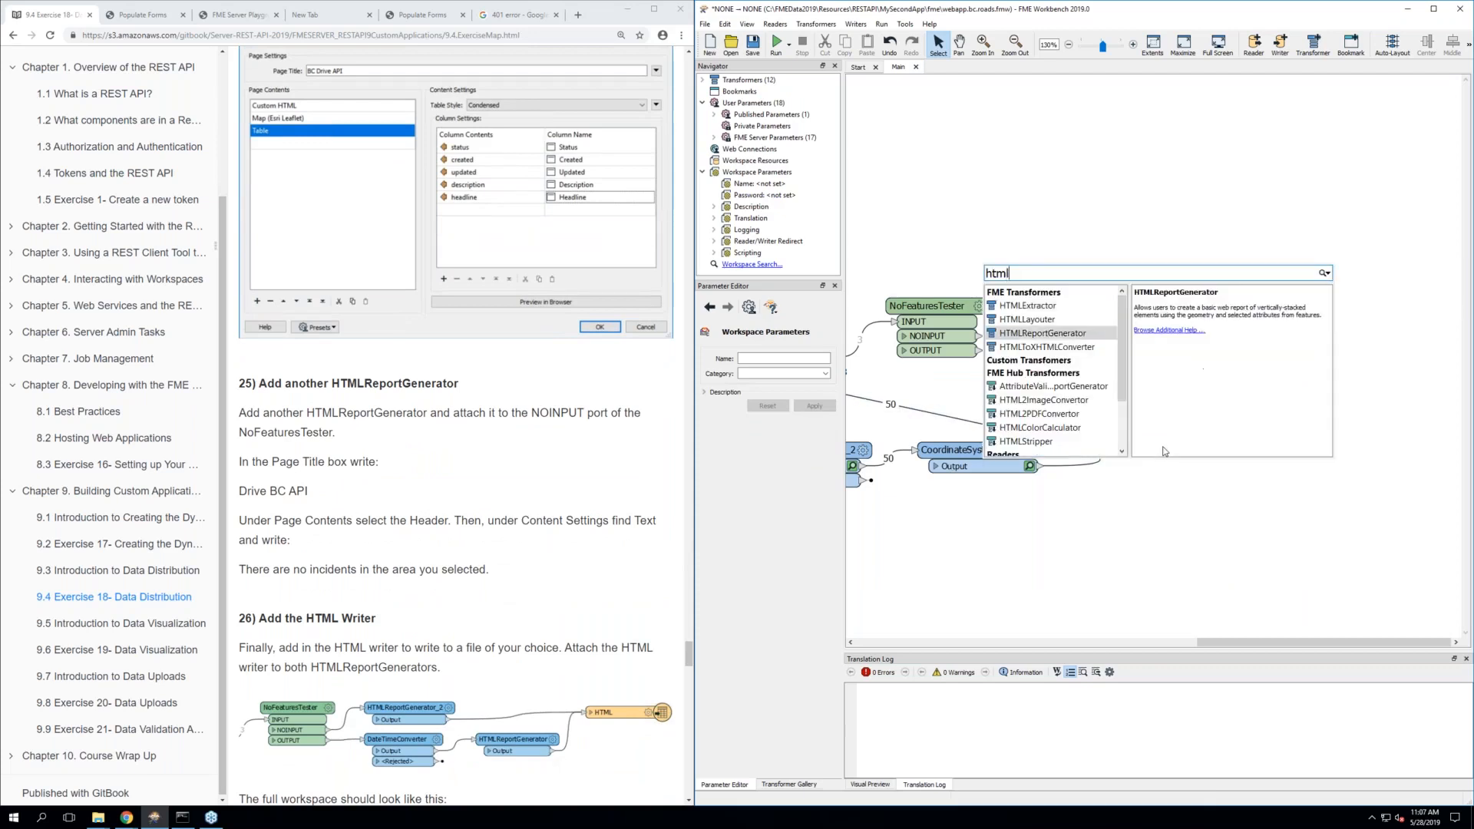
{"action": "double_click", "coordinate": [1055, 335]}
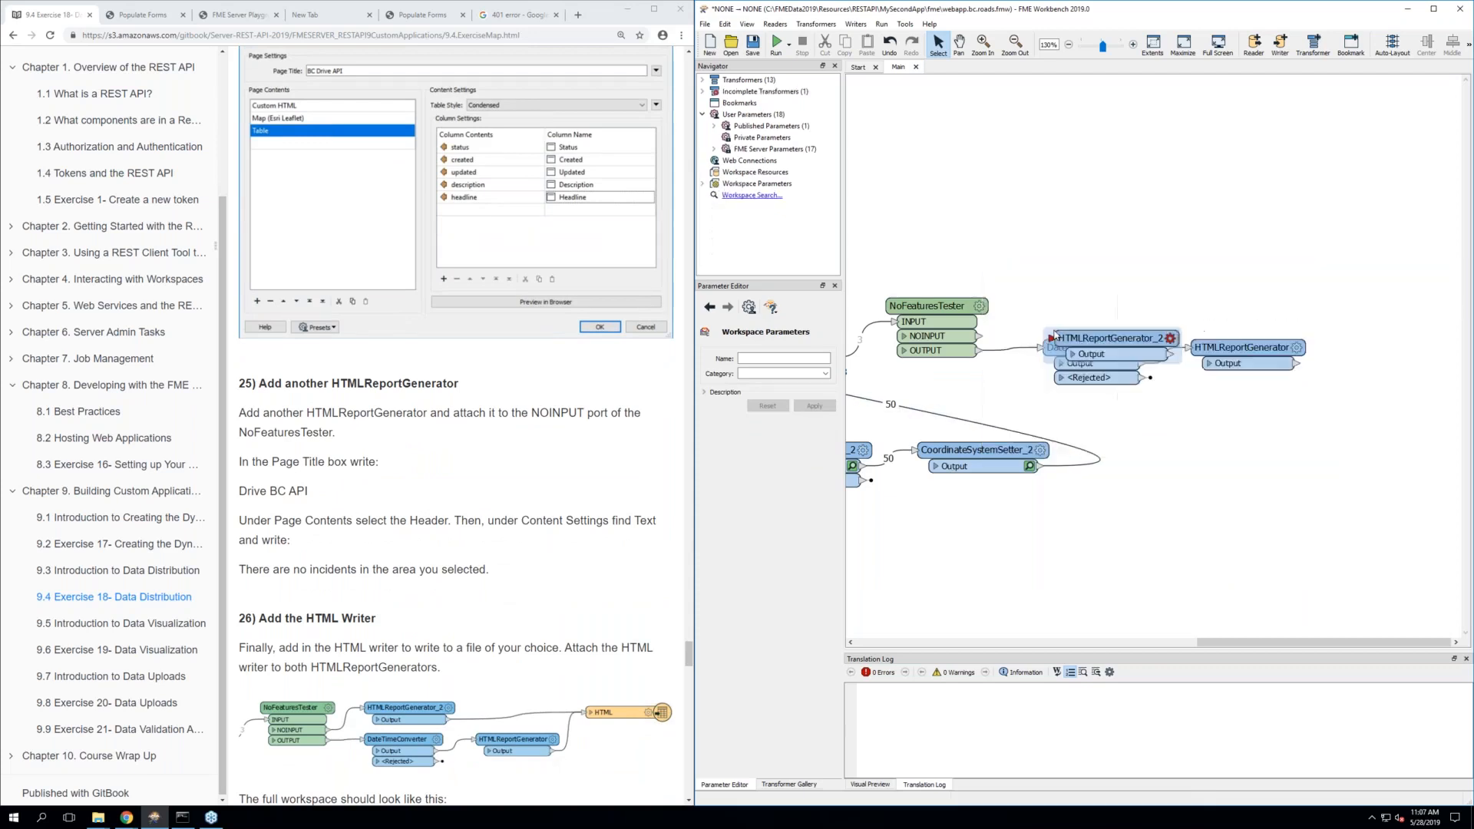
{"action": "left_click_drag", "start_coordinate": [1056, 334], "coordinate": [1072, 290]}
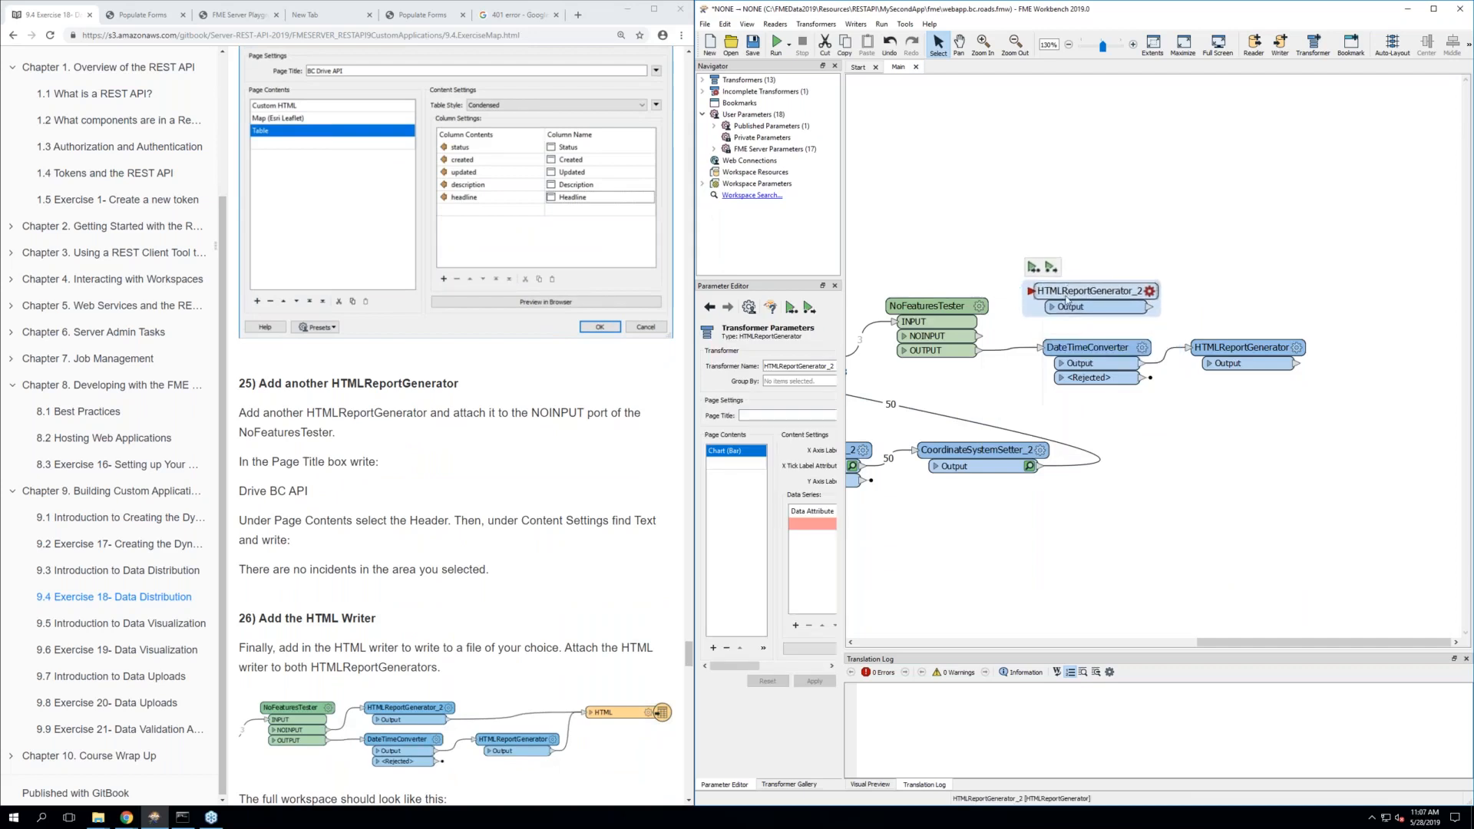
{"action": "left_click_drag", "start_coordinate": [981, 342], "coordinate": [1030, 291]}
Set the Page Title of HTMLReportGenerator_2 to "Drive BC API"
{"action": "scroll", "coordinate": [568, 459], "scroll_direction": "down", "scroll_amount": 2}
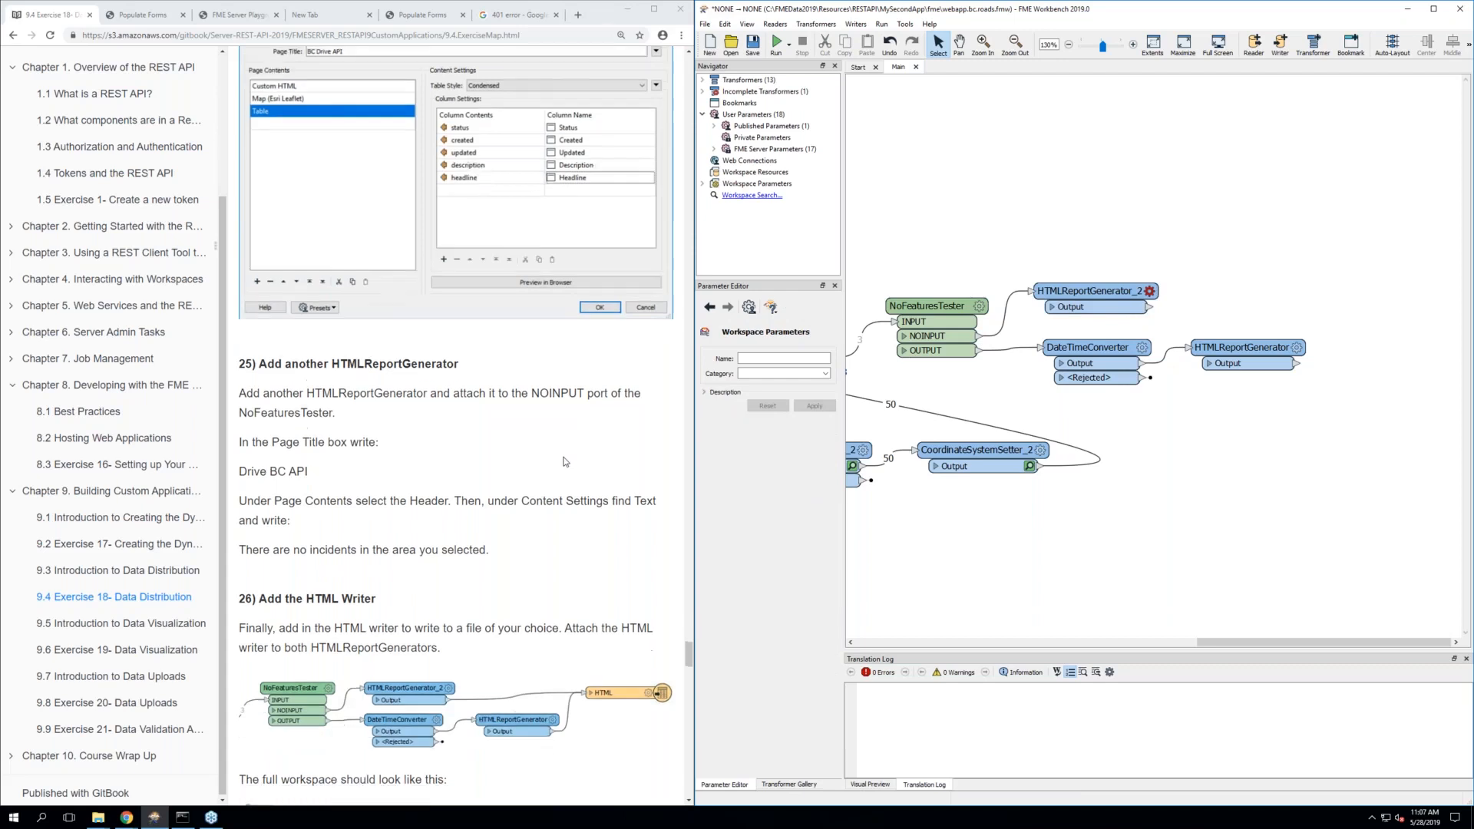
{"action": "scroll", "coordinate": [564, 460], "scroll_direction": "down", "scroll_amount": 2}
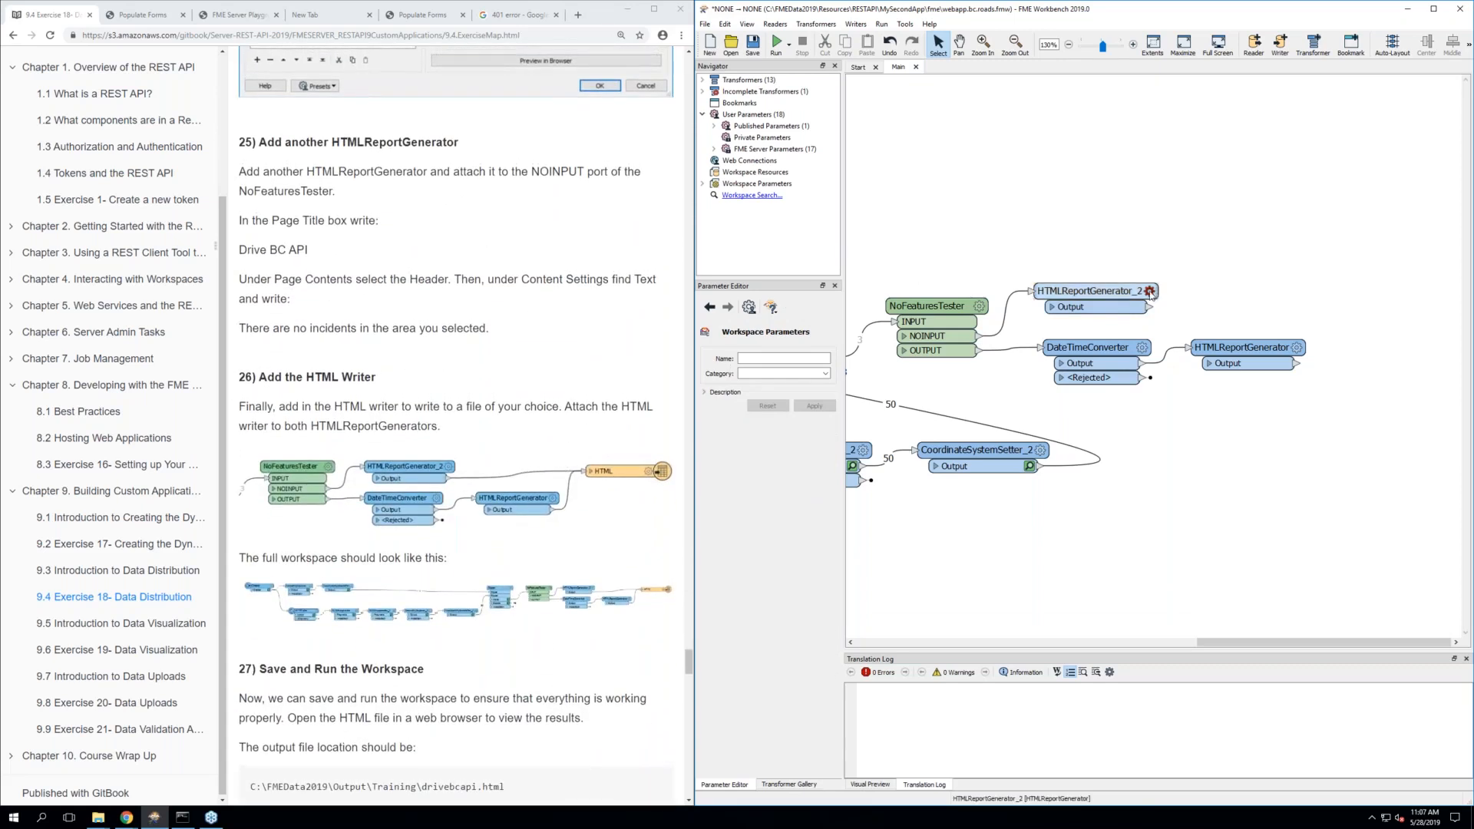
{"action": "left_click", "coordinate": [1149, 292]}
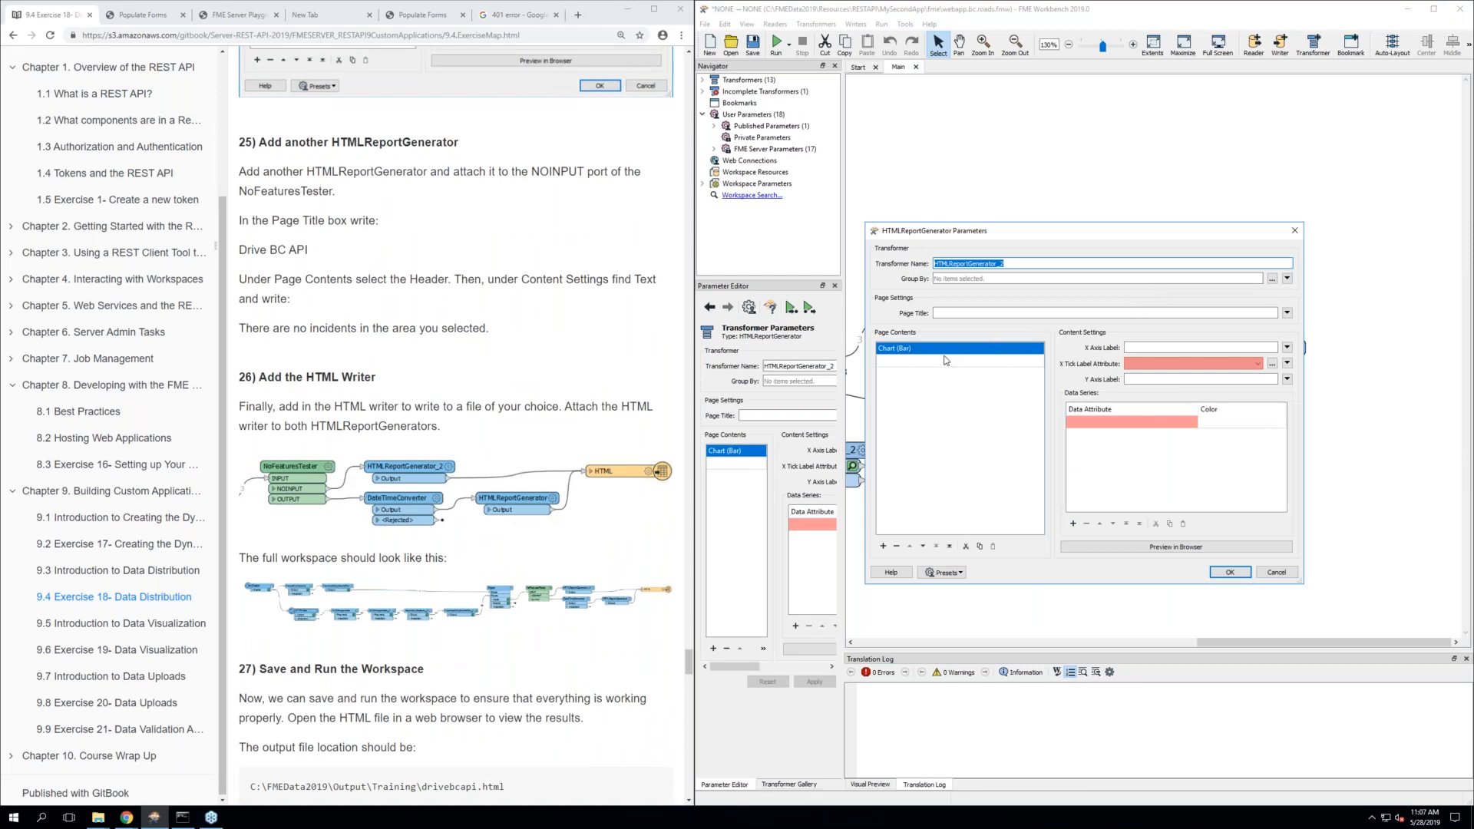
{"action": "left_click", "coordinate": [944, 350]}
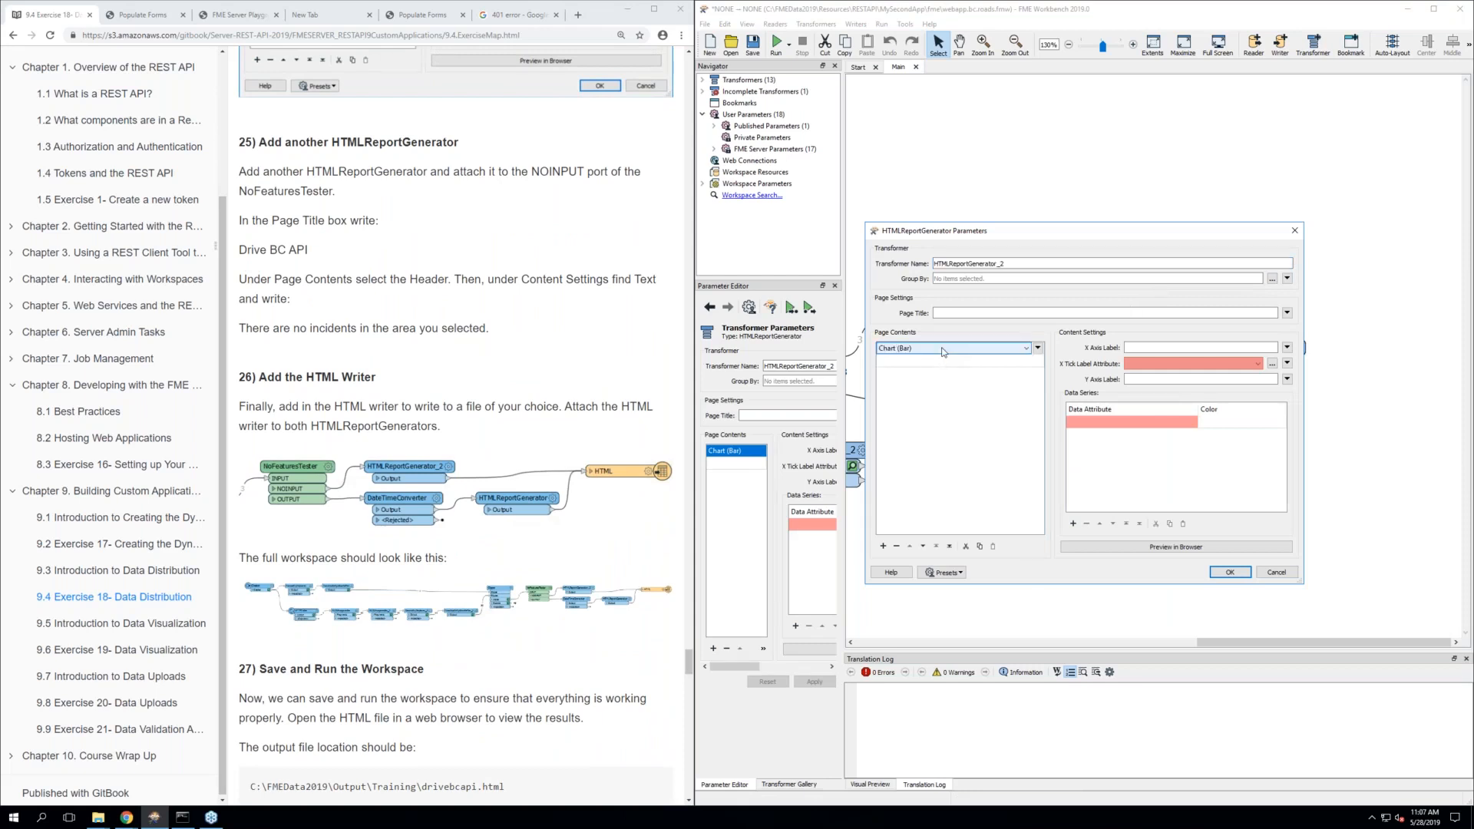
{"action": "left_click", "coordinate": [943, 349]}
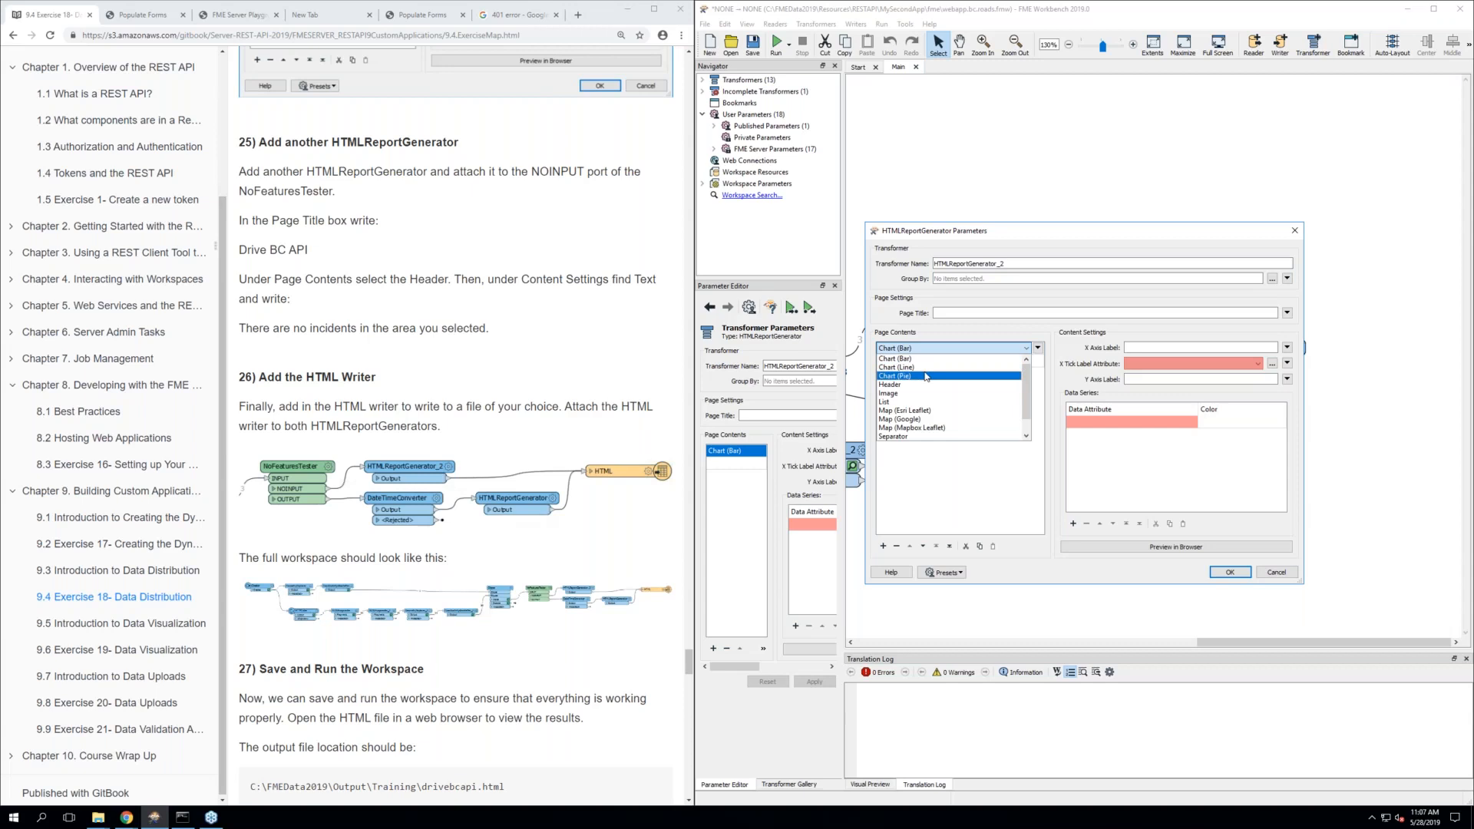
{"action": "left_click", "coordinate": [950, 312]}
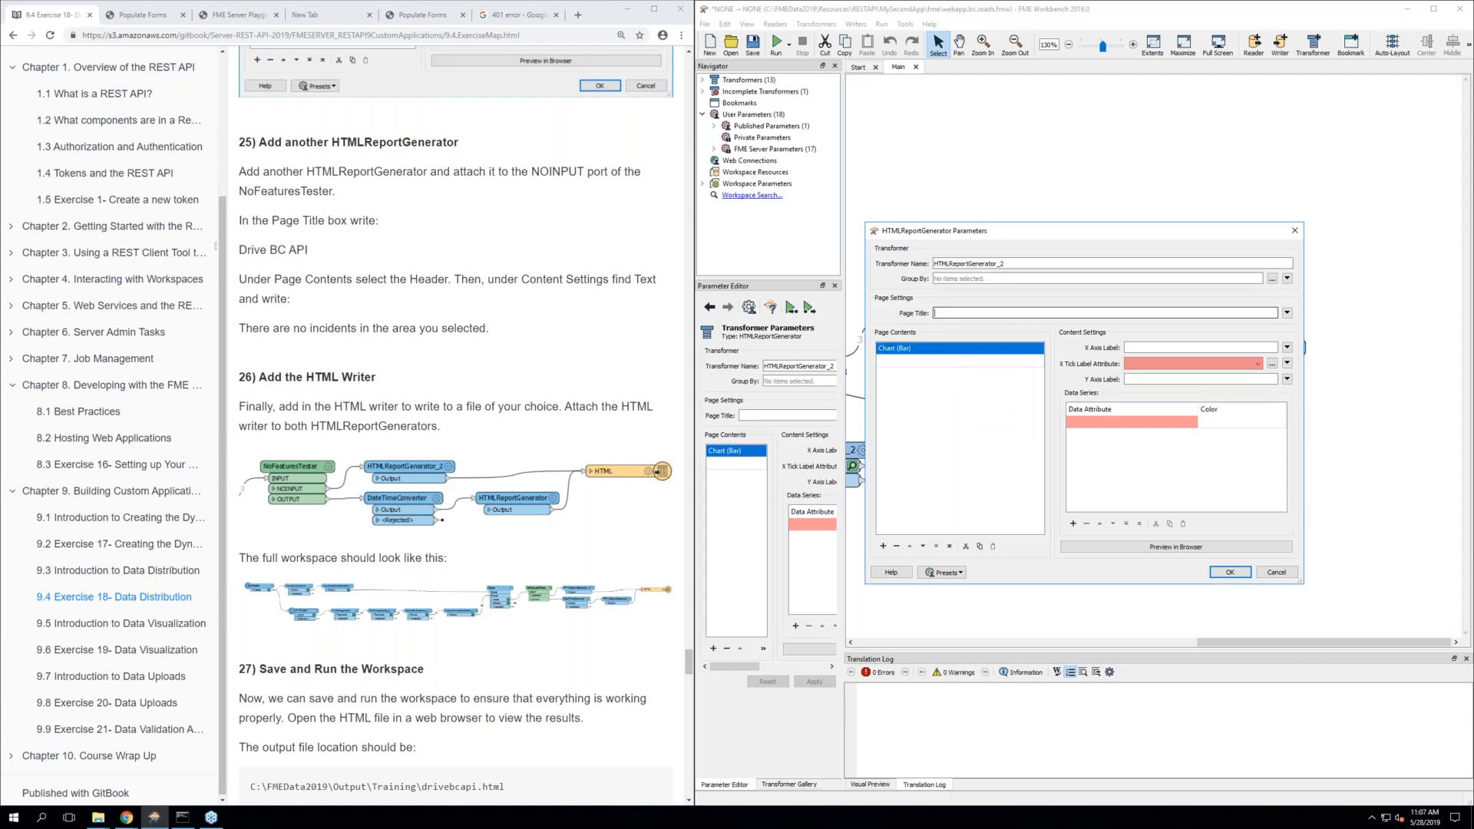
{"action": "type", "text": "Drive BC APO"}
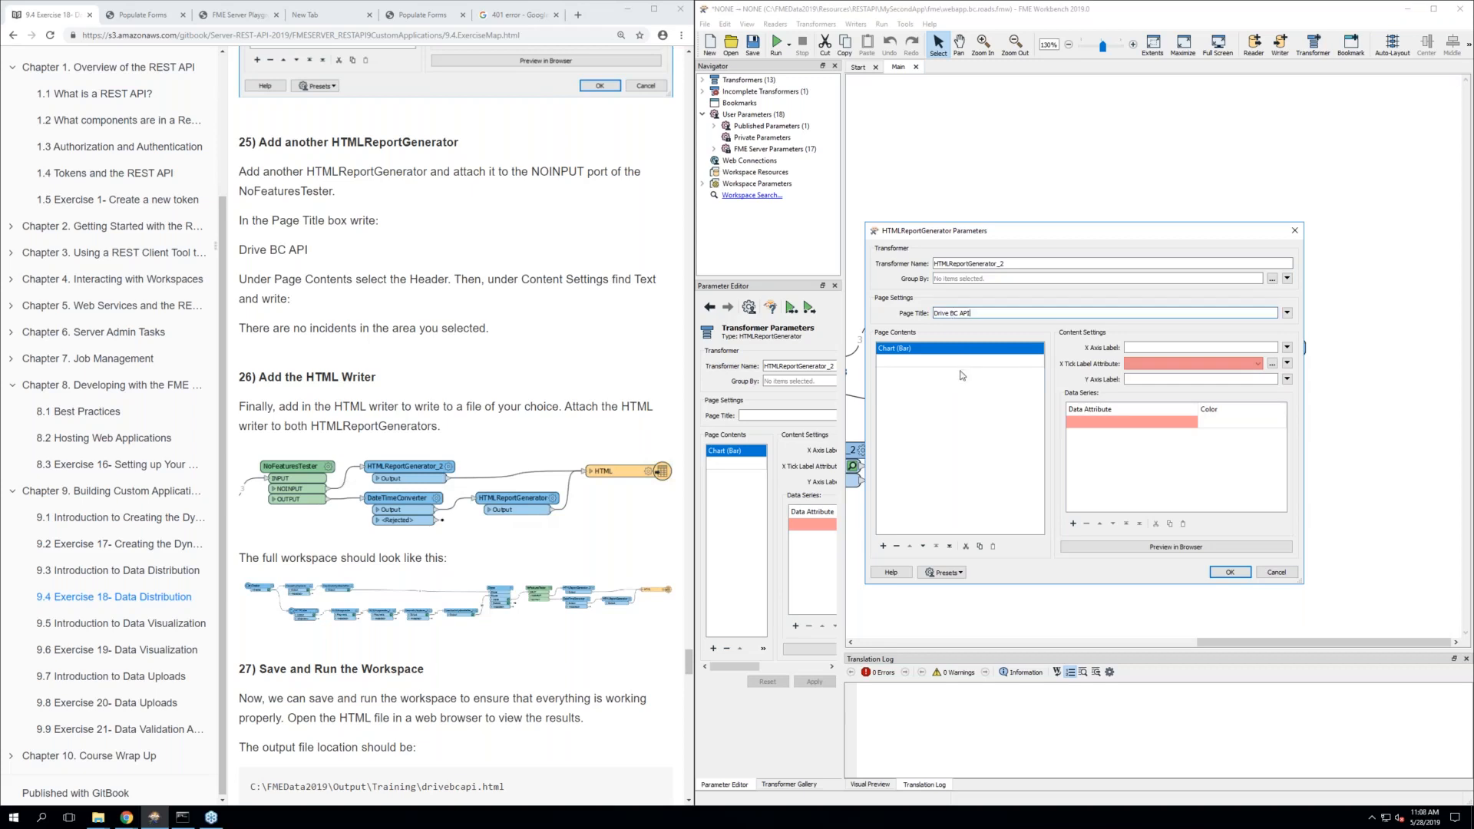
Change the page content to Header with the text "There are no incidents in the area you selected." and accept the parameters
{"action": "left_click", "coordinate": [941, 347]}
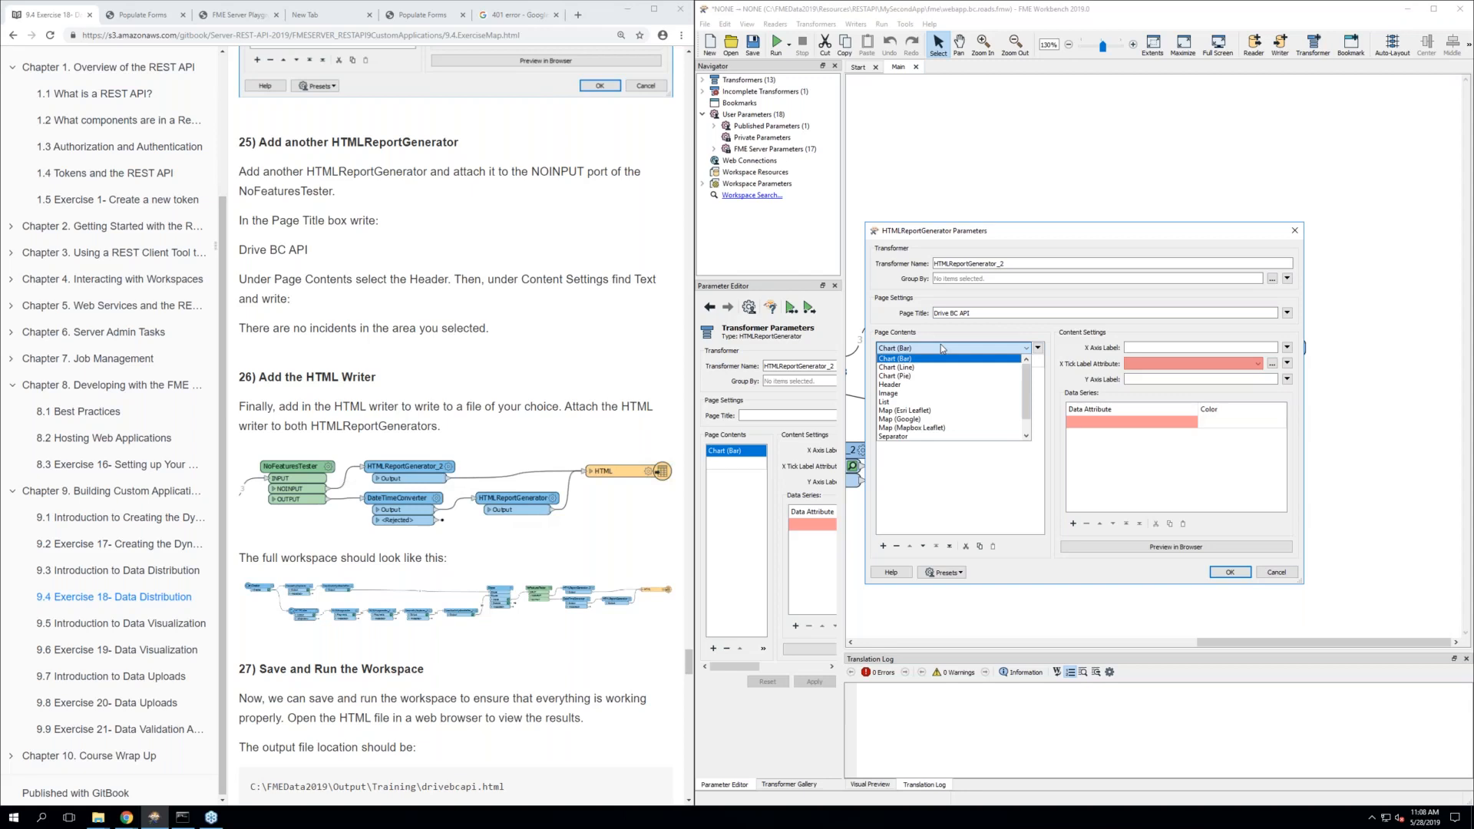
{"action": "left_click", "coordinate": [932, 385]}
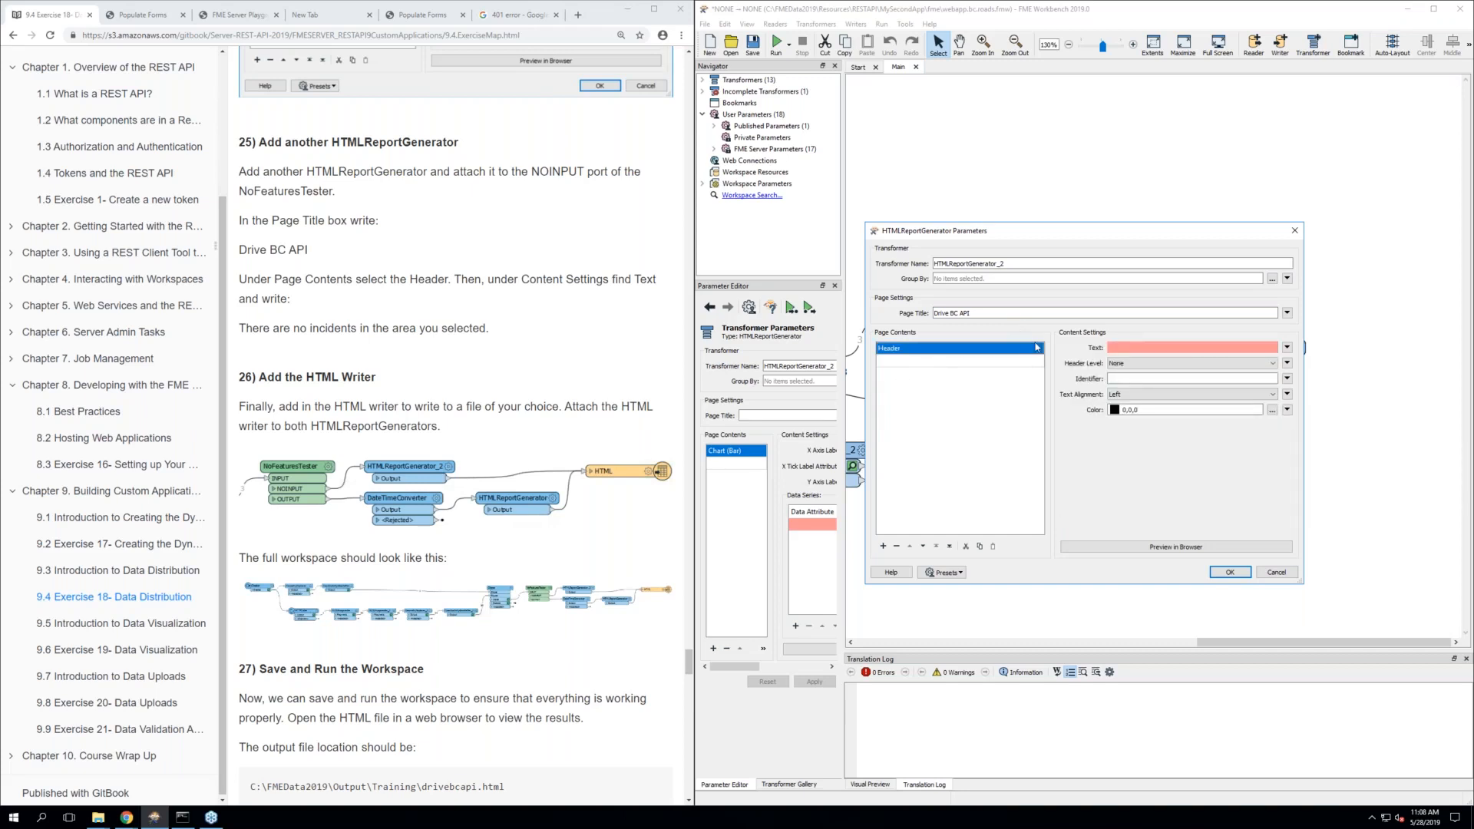
{"action": "left_click", "coordinate": [1131, 348]}
{"action": "left_click_drag", "start_coordinate": [492, 332], "coordinate": [246, 328]}
{"action": "left_click_drag", "start_coordinate": [495, 328], "coordinate": [238, 328]}
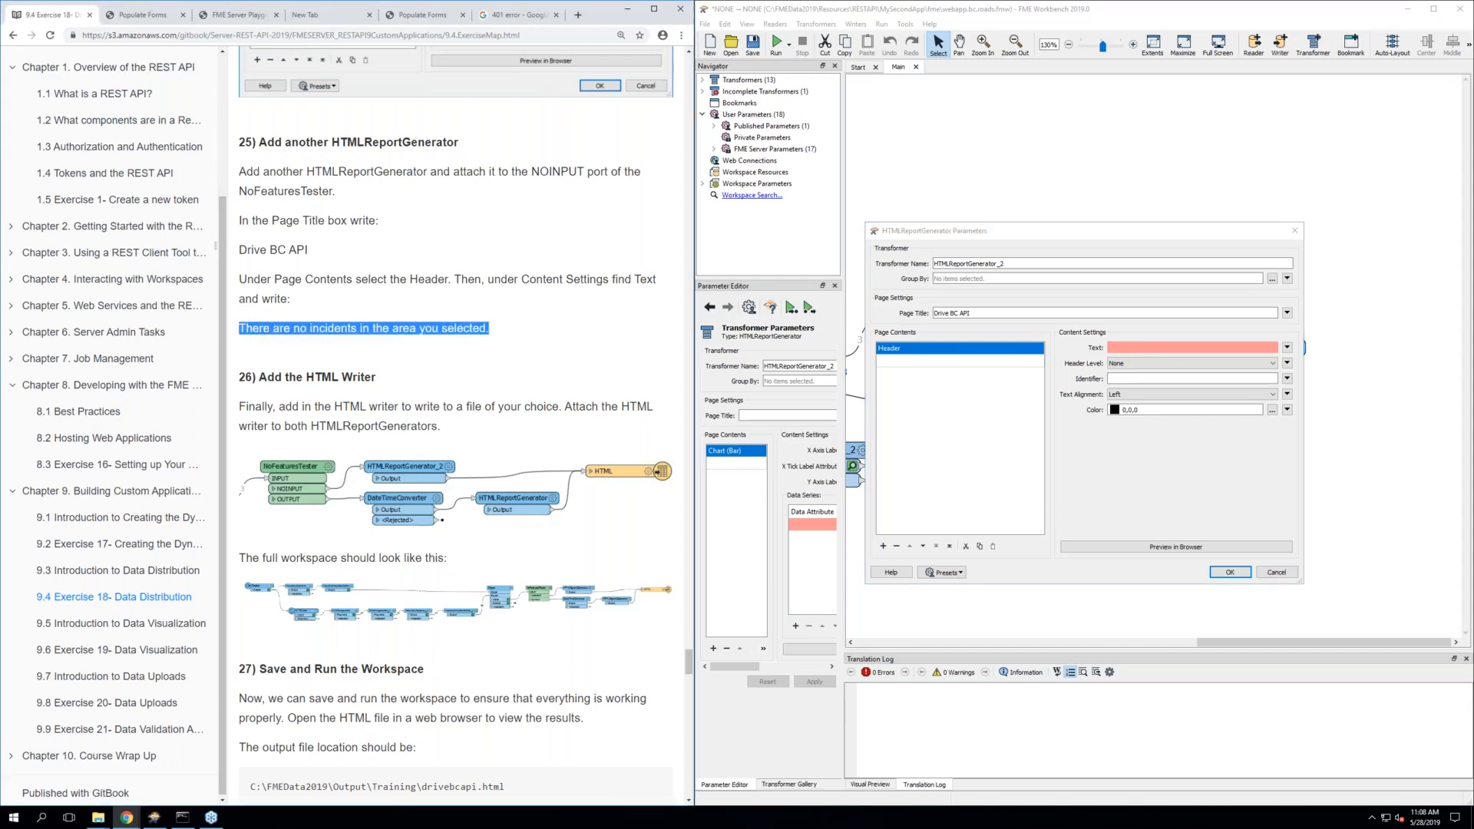
{"action": "right_click", "coordinate": [269, 328]}
{"action": "left_click", "coordinate": [303, 342]}
{"action": "left_click", "coordinate": [1130, 347]}
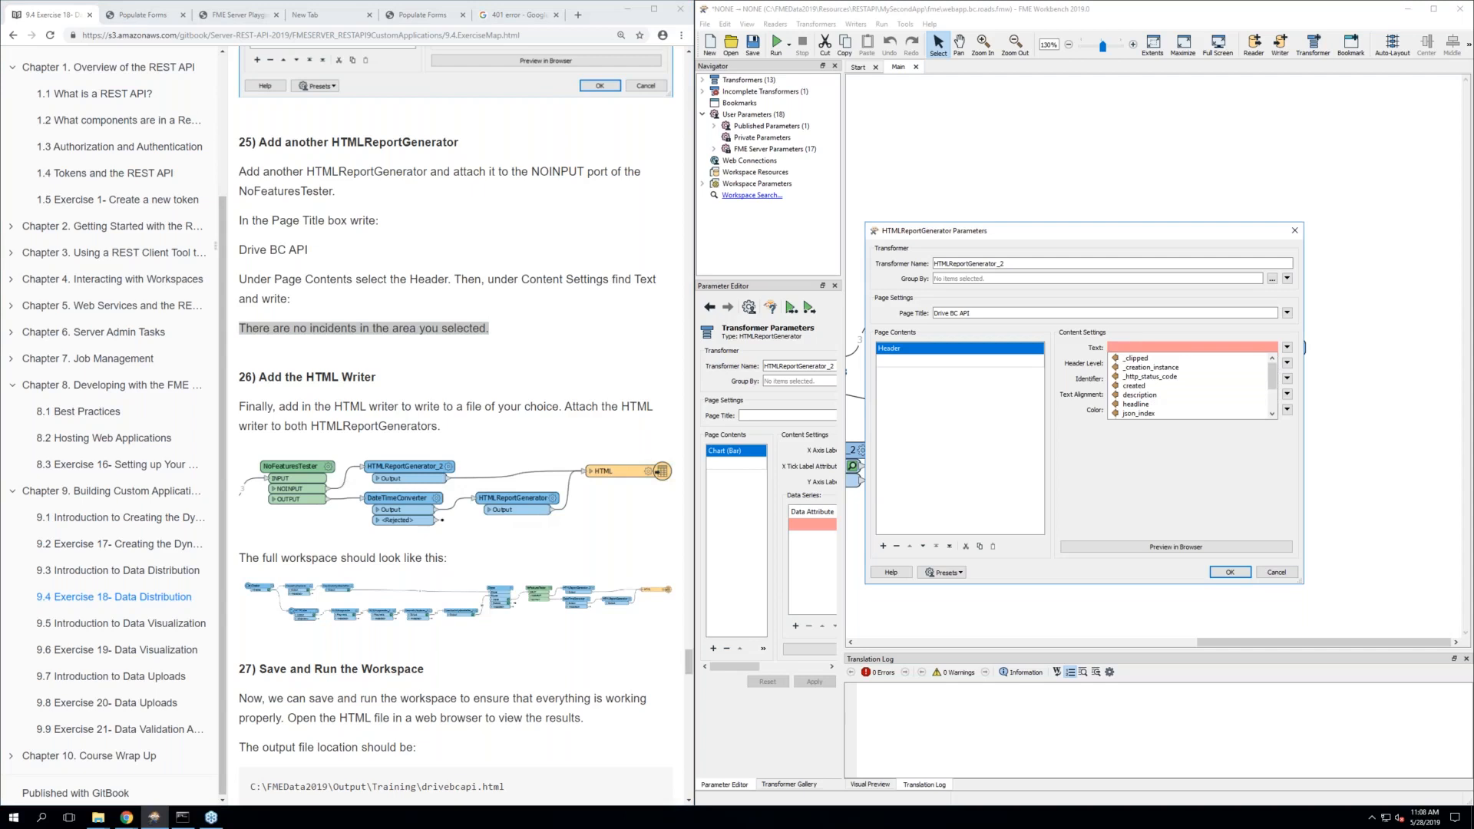
{"action": "key", "text": "Escape"}
{"action": "key", "text": "ctrl+v"}
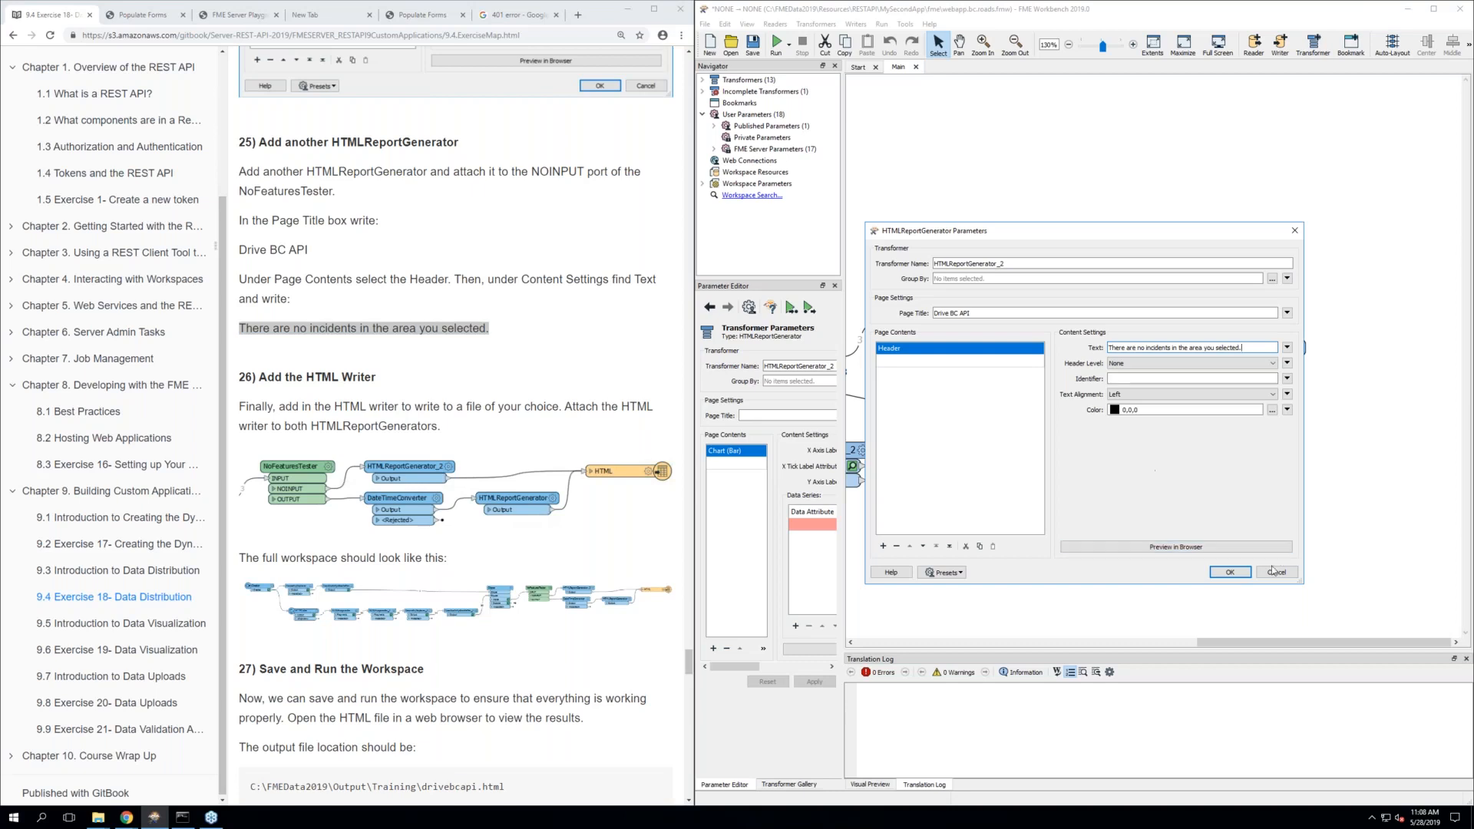
{"action": "left_click", "coordinate": [1230, 572]}
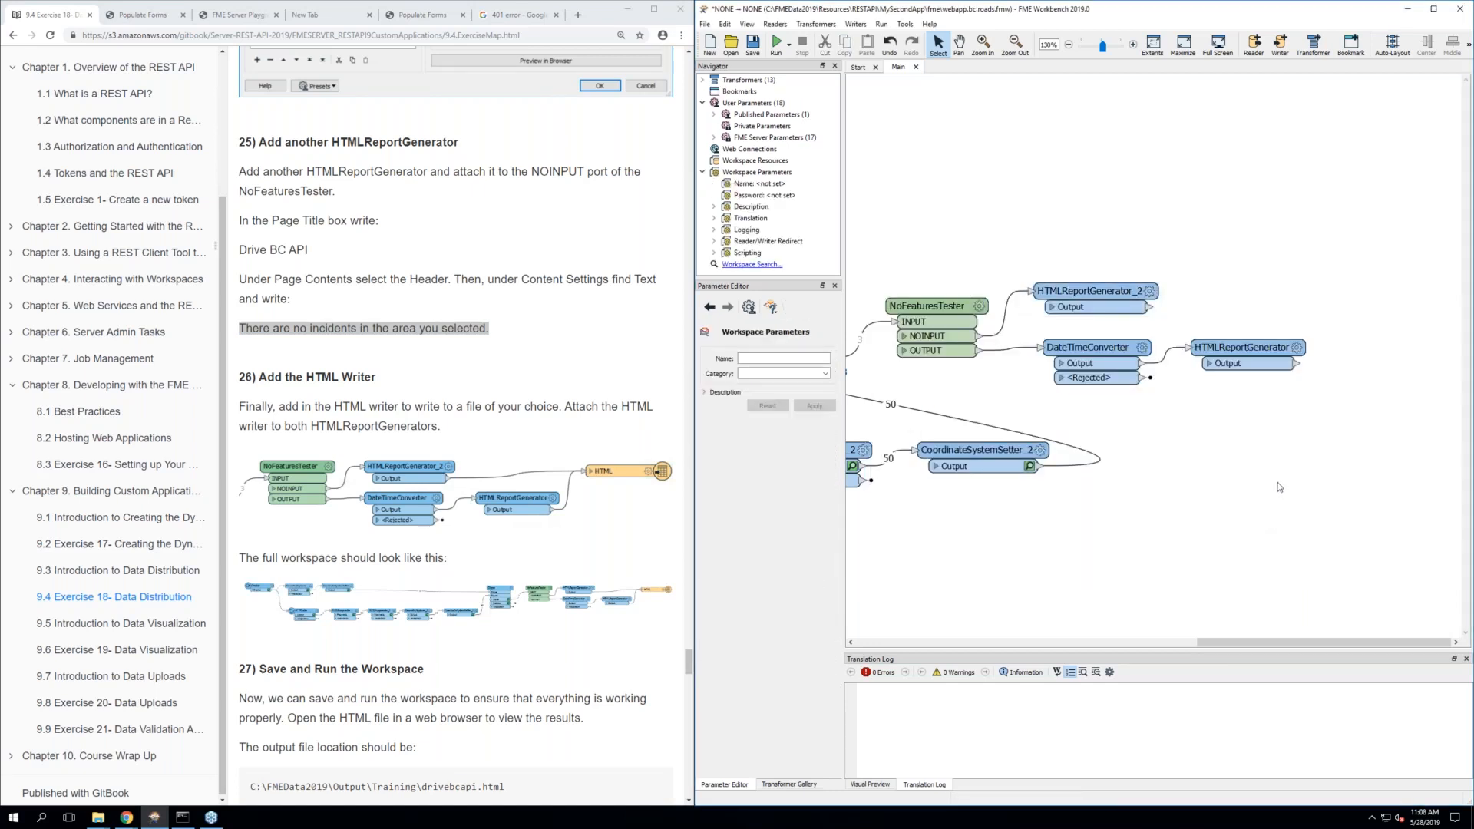
Add an HTML writer to the workspace, leaving its dataset unspecified
{"action": "type", "text": "html"}
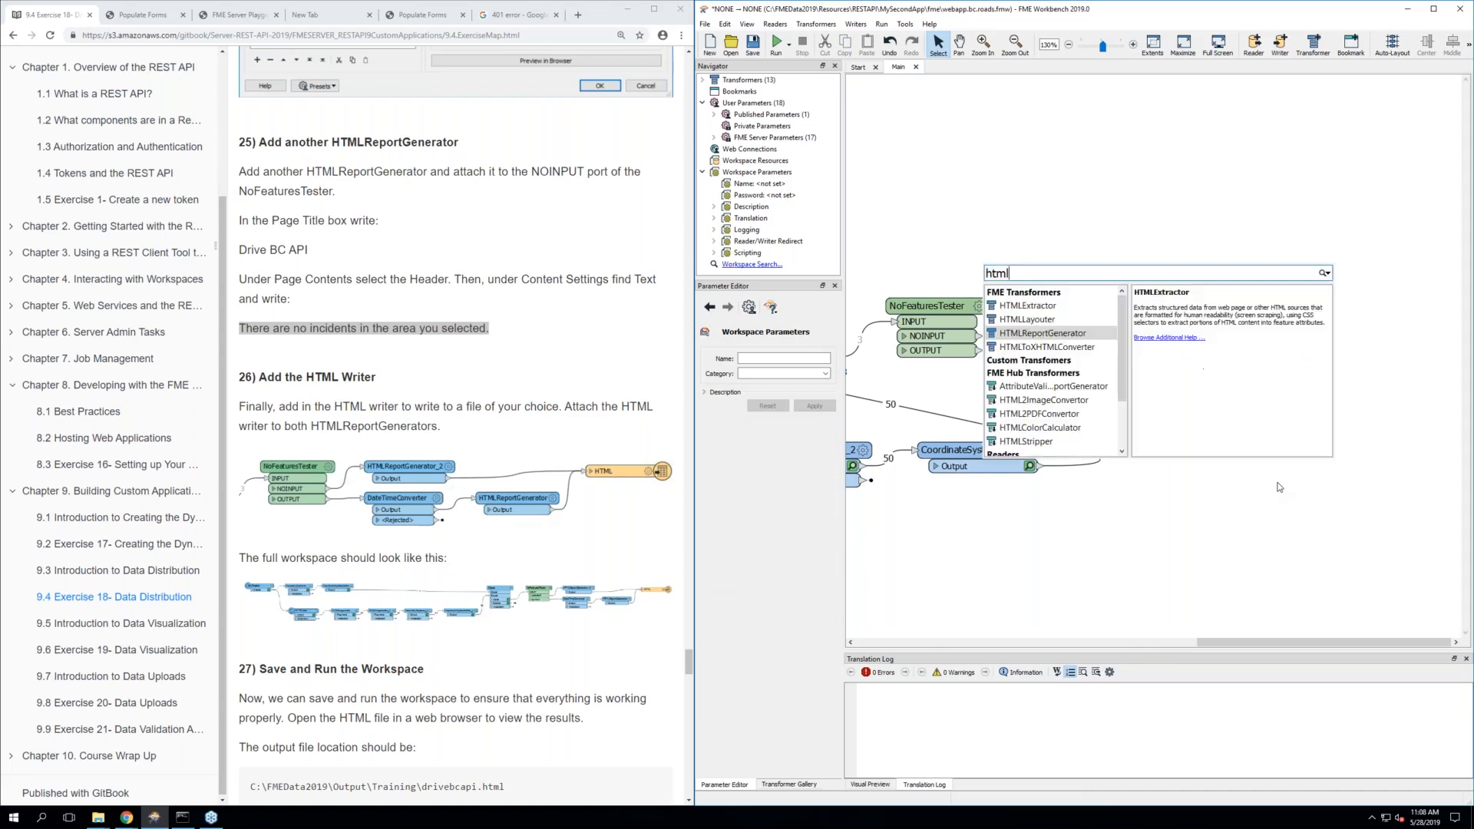
{"action": "scroll", "coordinate": [1070, 412], "scroll_direction": "down", "scroll_amount": 3}
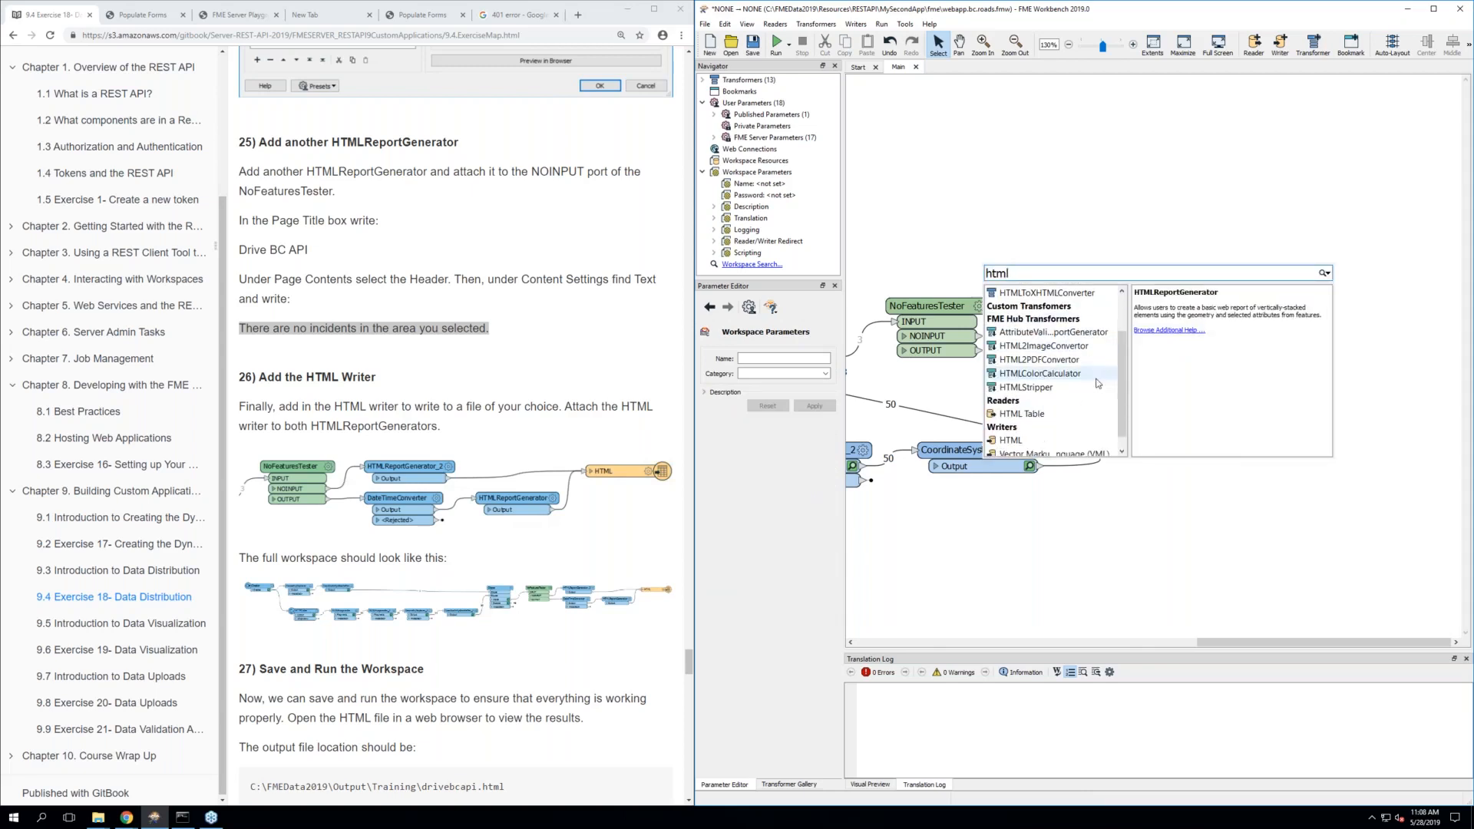
{"action": "double_click", "coordinate": [1011, 426]}
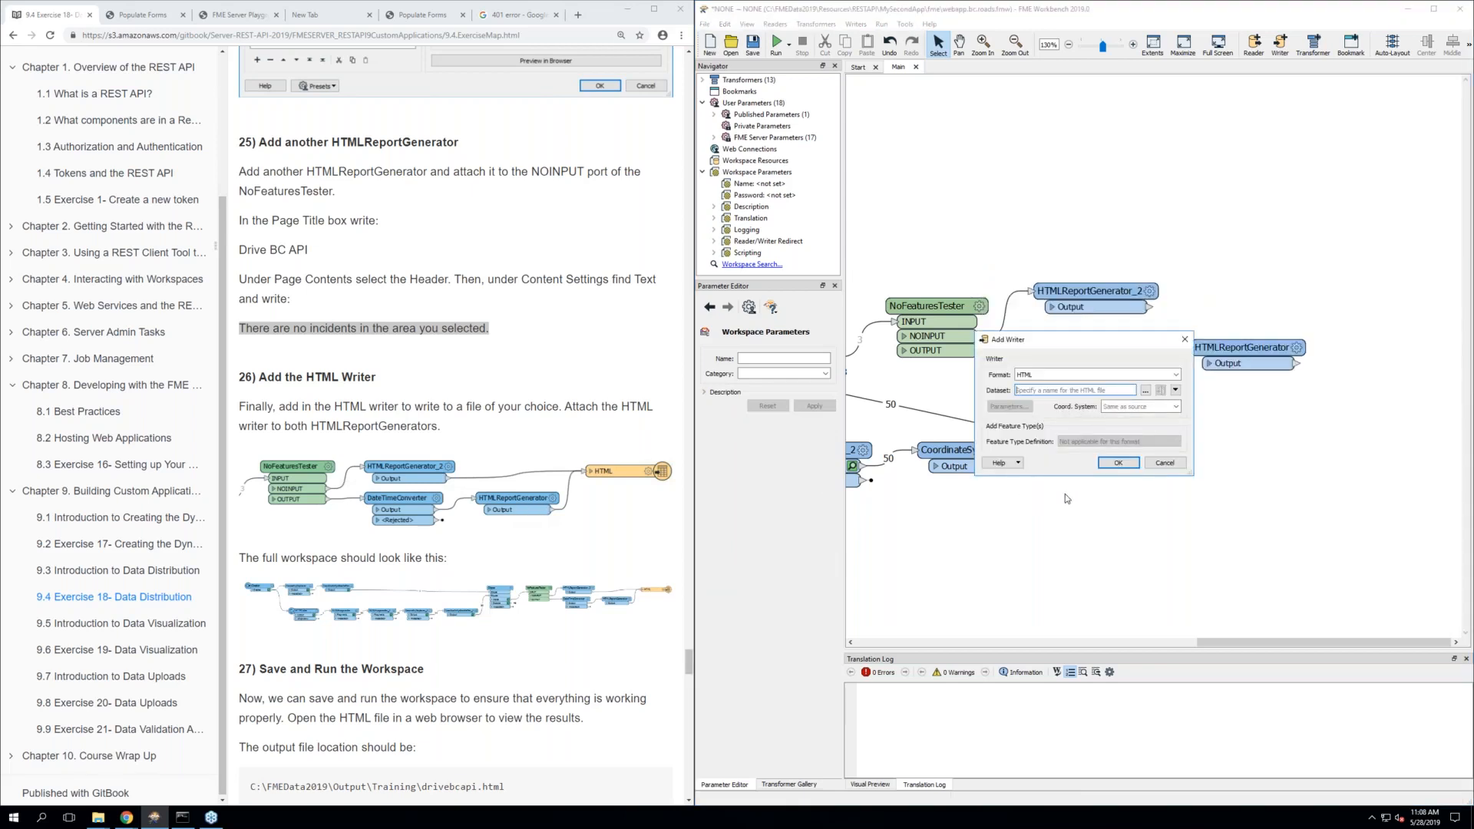
{"action": "left_click", "coordinate": [1117, 462]}
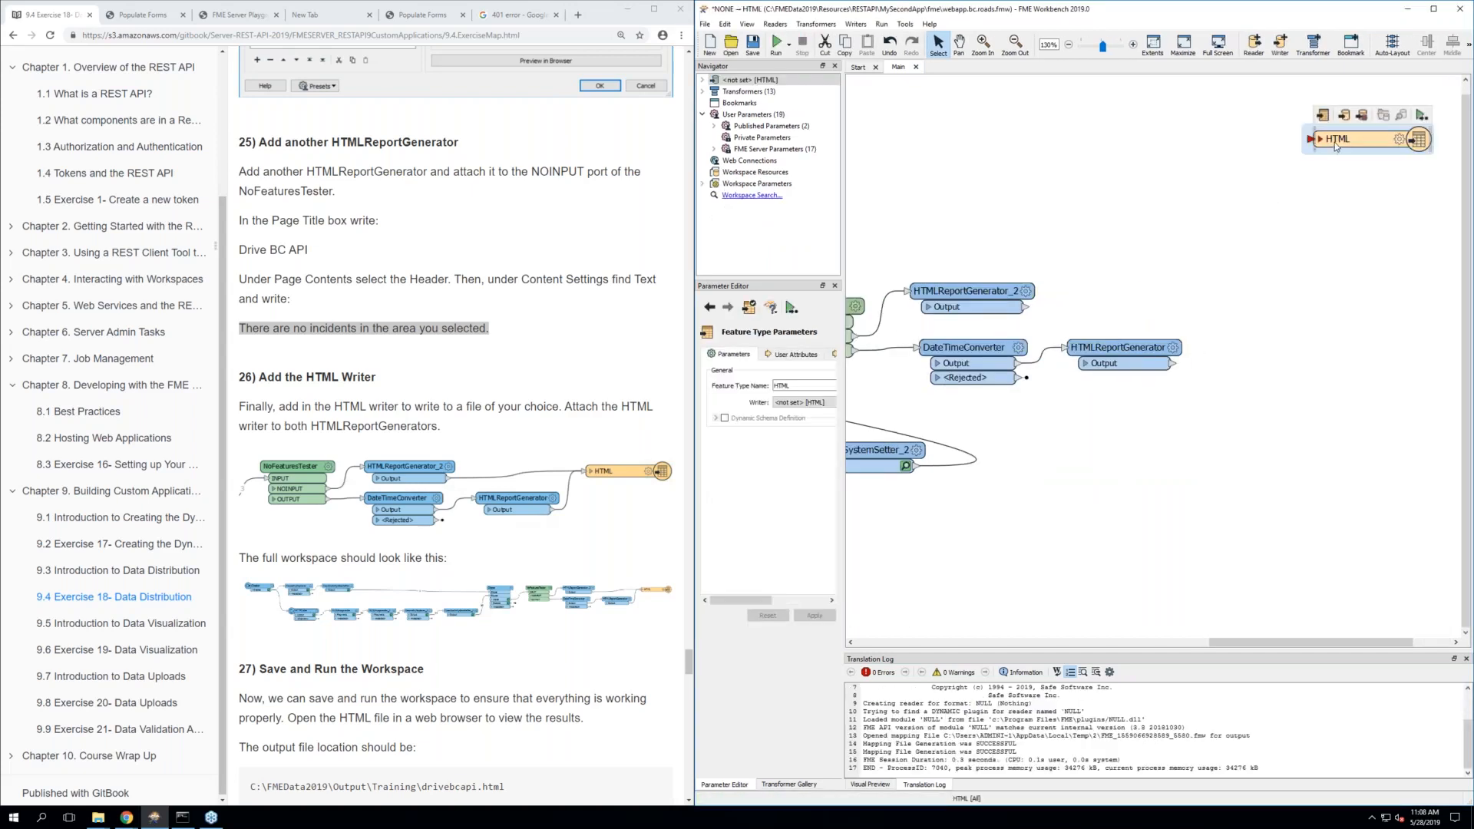
Place the HTML writer beside the report generators, connect both HTMLReportGenerator outputs to it, and save the workspace
{"action": "left_click_drag", "start_coordinate": [1335, 146], "coordinate": [1206, 304]}
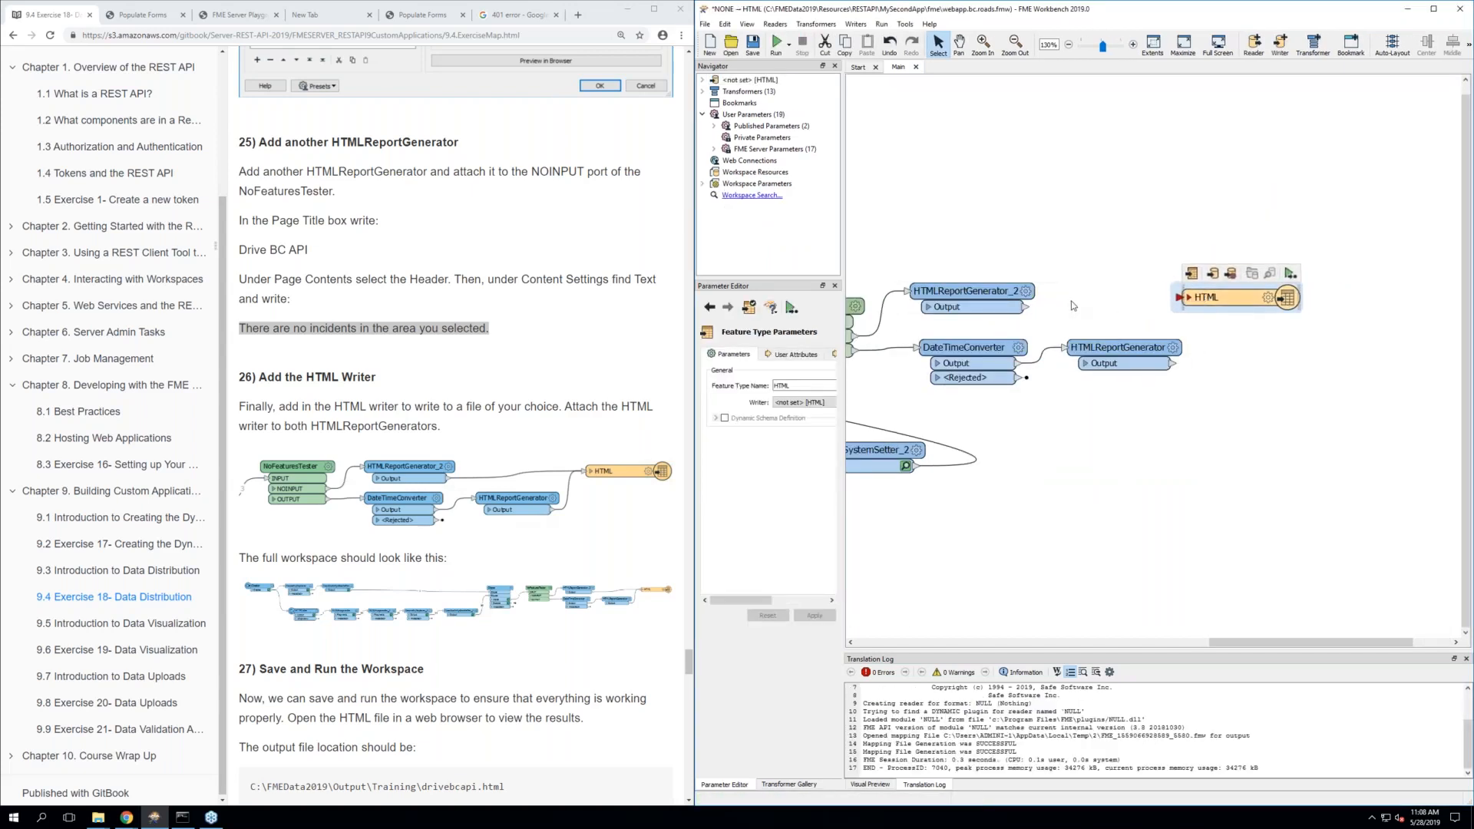
{"action": "left_click_drag", "start_coordinate": [1027, 306], "coordinate": [1180, 299]}
{"action": "left_click_drag", "start_coordinate": [1174, 364], "coordinate": [1278, 306]}
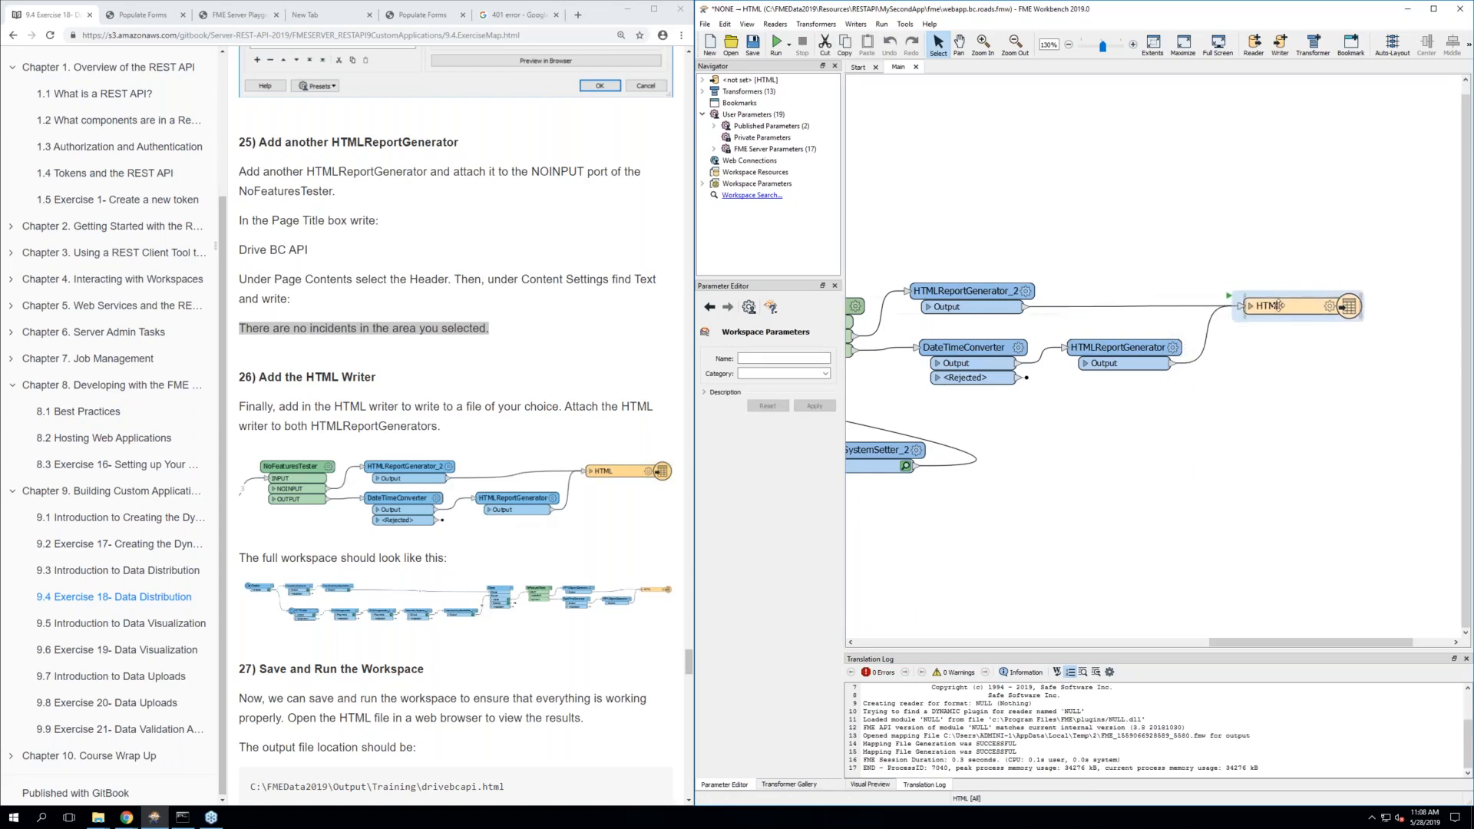
{"action": "left_click", "coordinate": [1208, 419]}
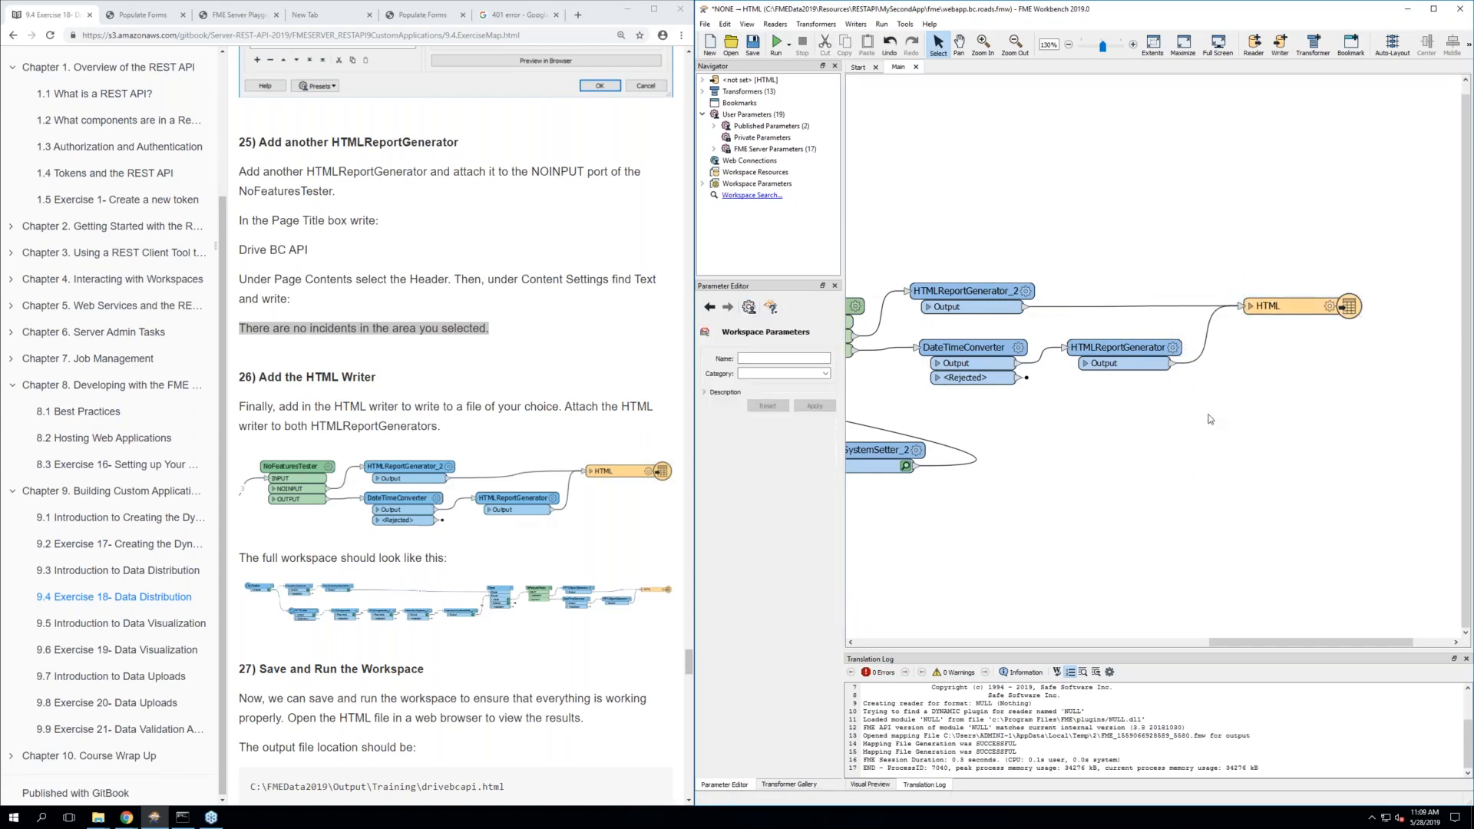
{"action": "left_click", "coordinate": [752, 44]}
Start a workspace run and browse to C:\FMEData2019\Output\Training for the destination HTML file
{"action": "left_click", "coordinate": [439, 387]}
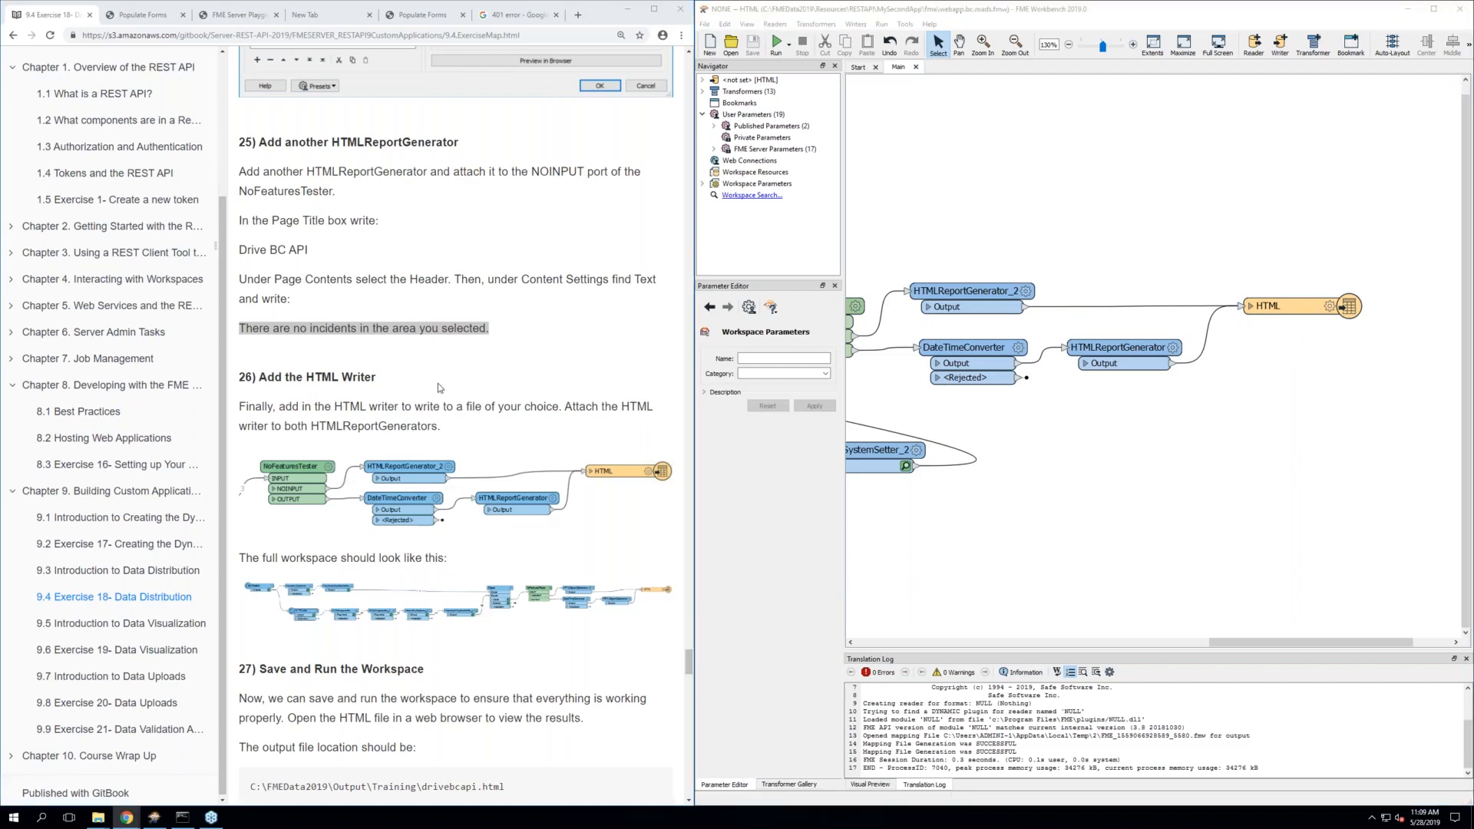
{"action": "scroll", "coordinate": [439, 388], "scroll_direction": "down", "scroll_amount": 4}
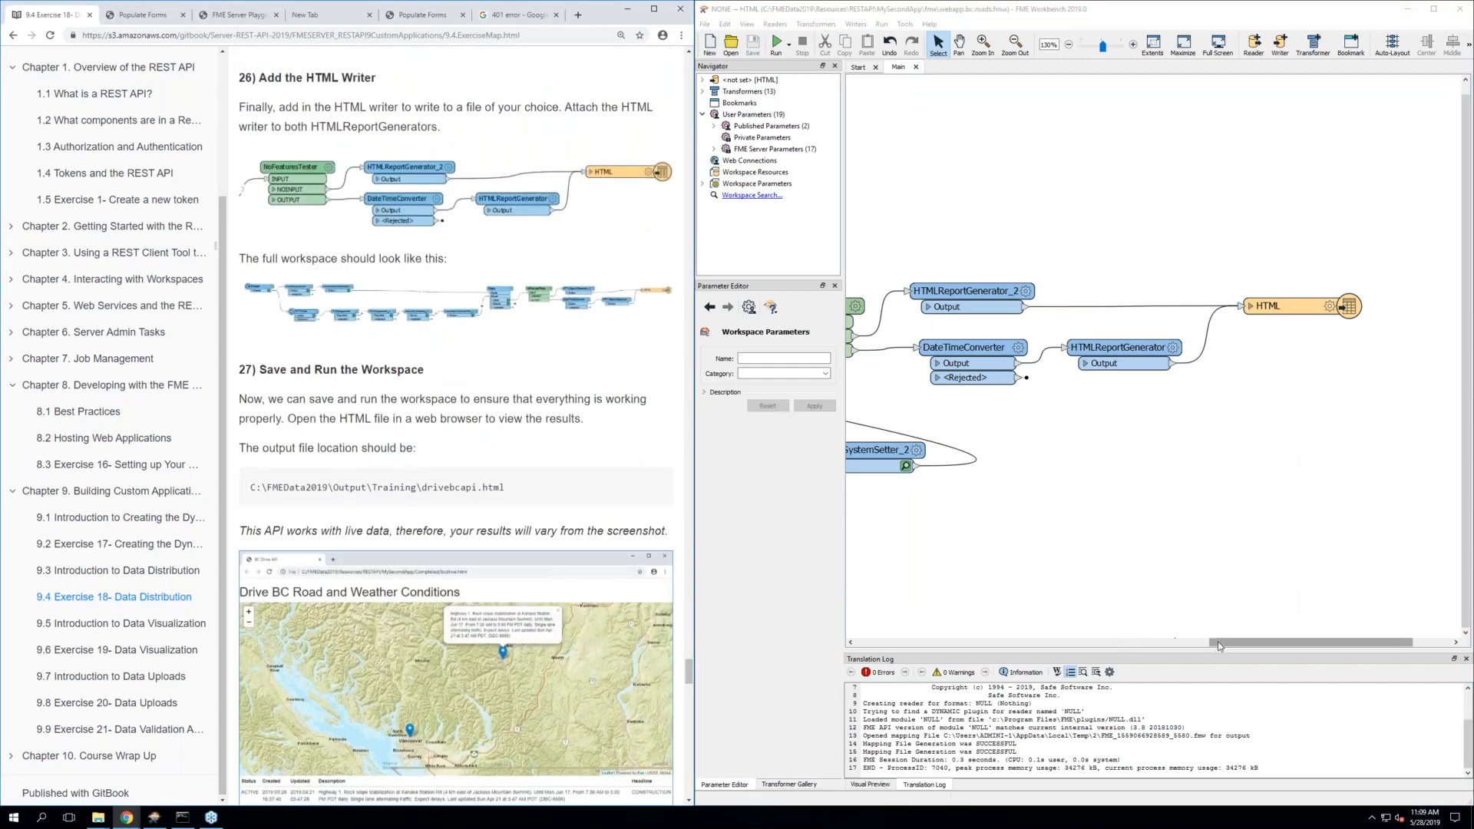
{"action": "left_click_drag", "start_coordinate": [1217, 645], "coordinate": [932, 641]}
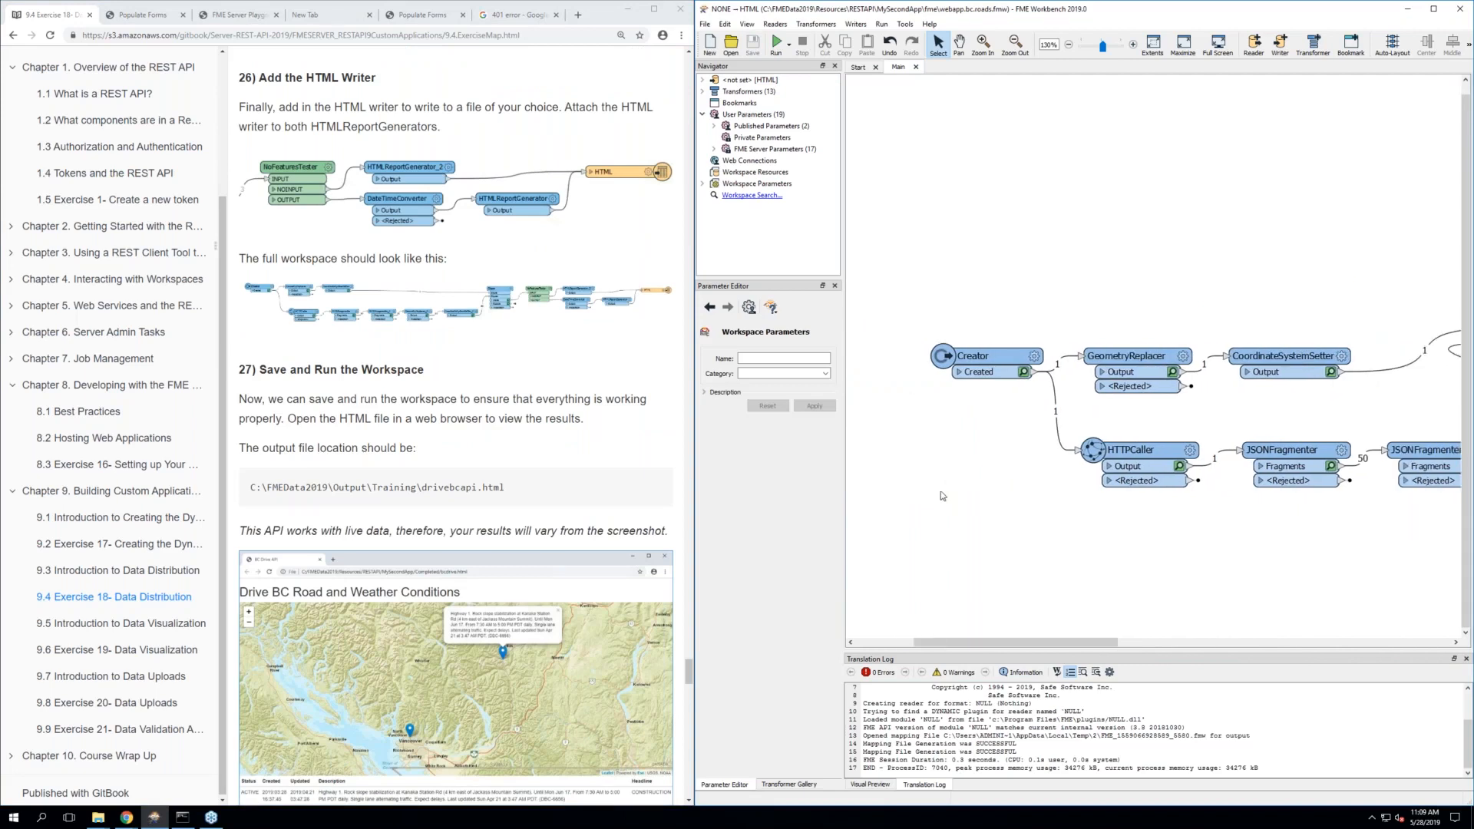
{"action": "left_click", "coordinate": [776, 43]}
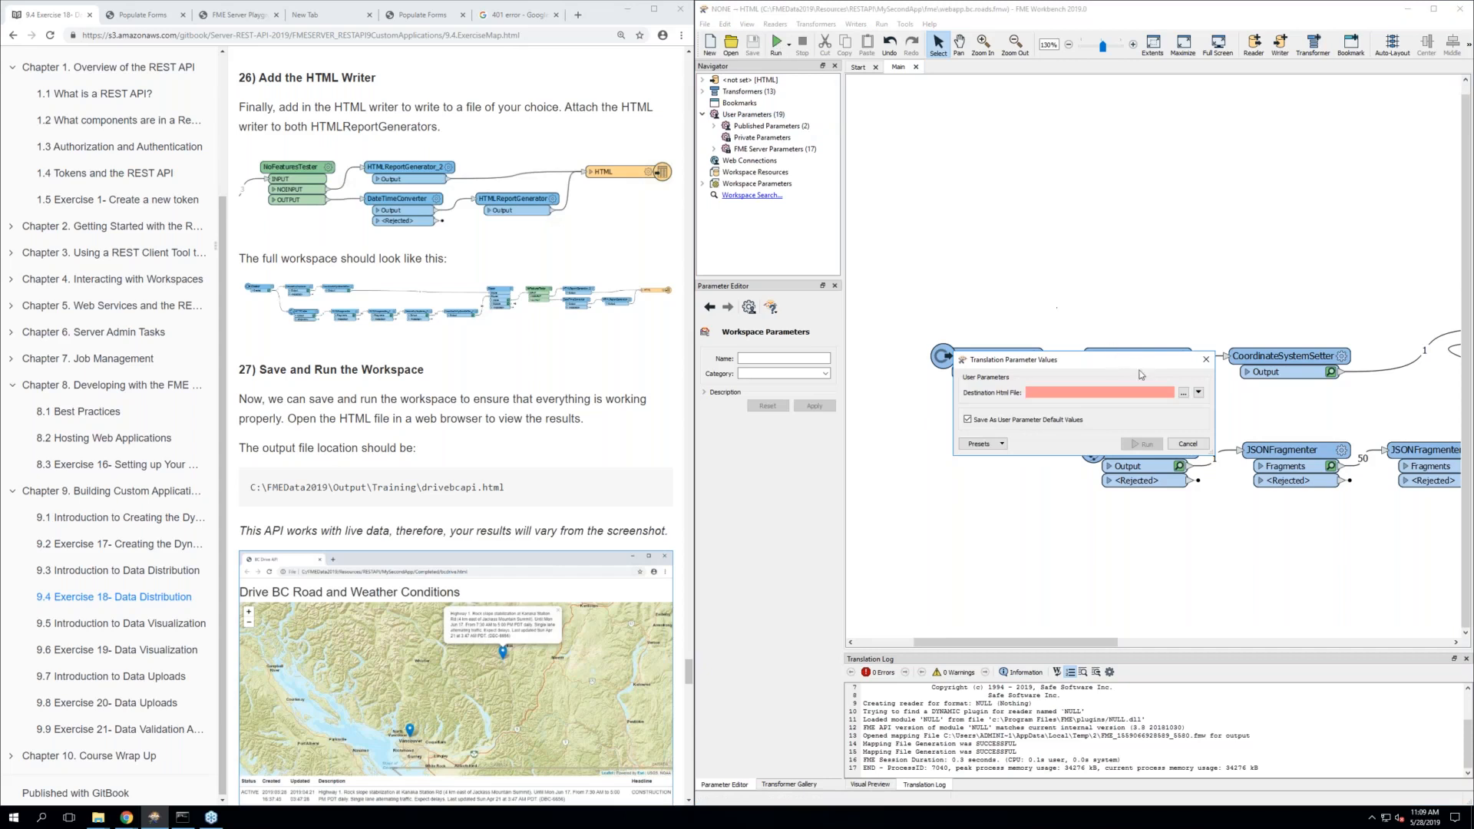
{"action": "left_click", "coordinate": [1183, 394]}
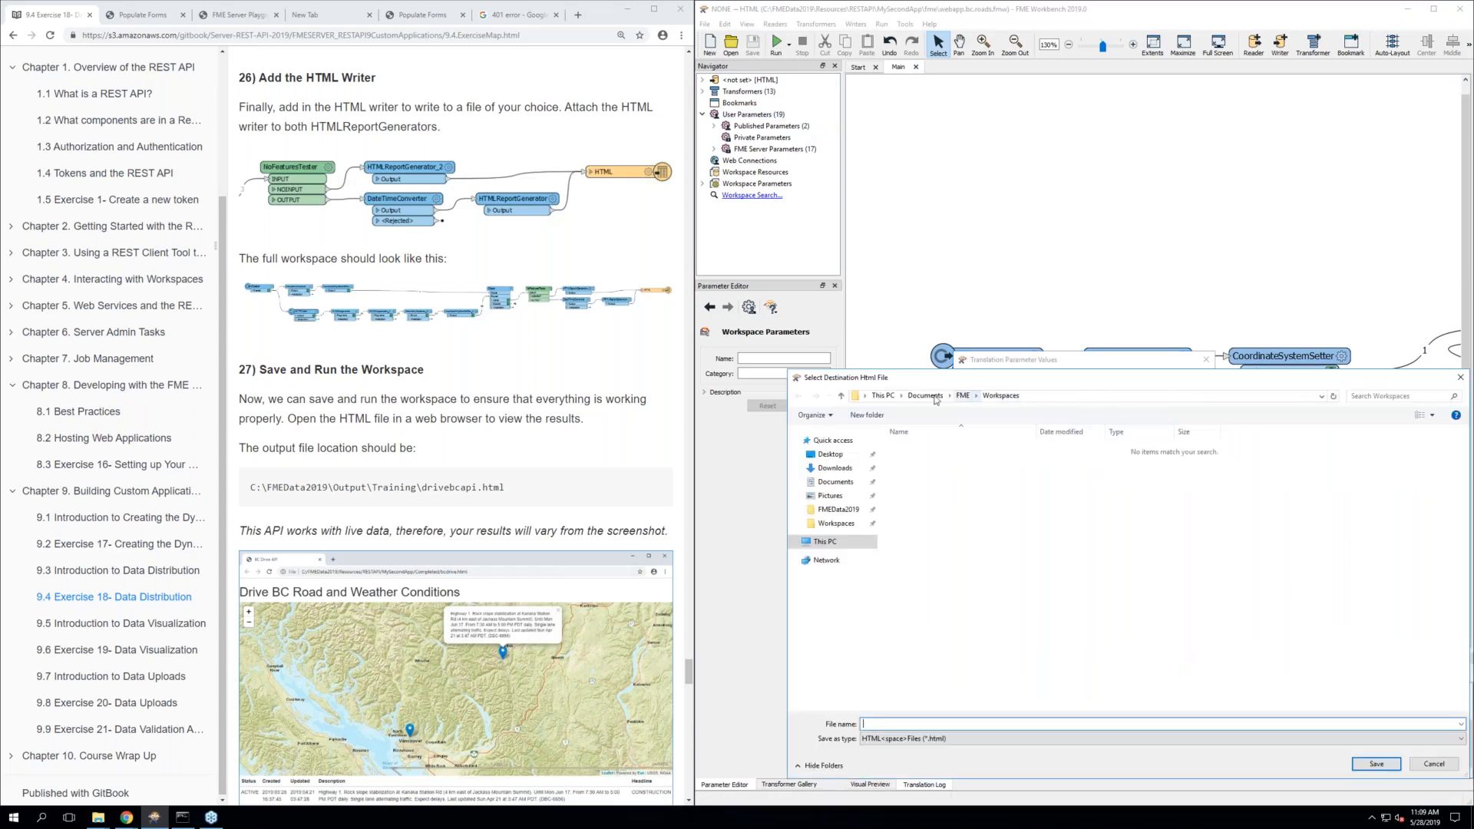
{"action": "left_click", "coordinate": [839, 511]}
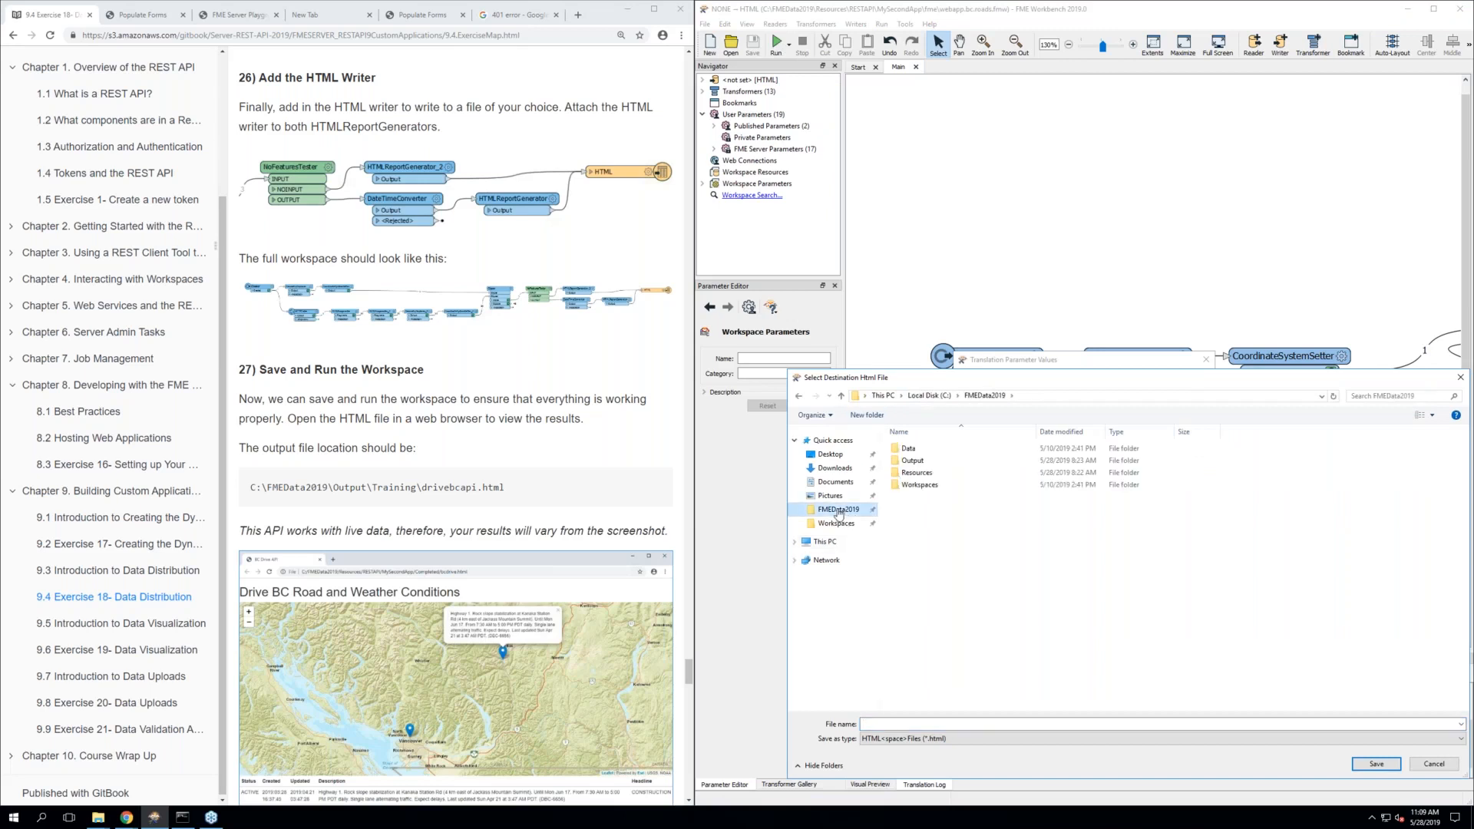
{"action": "double_click", "coordinate": [909, 451]}
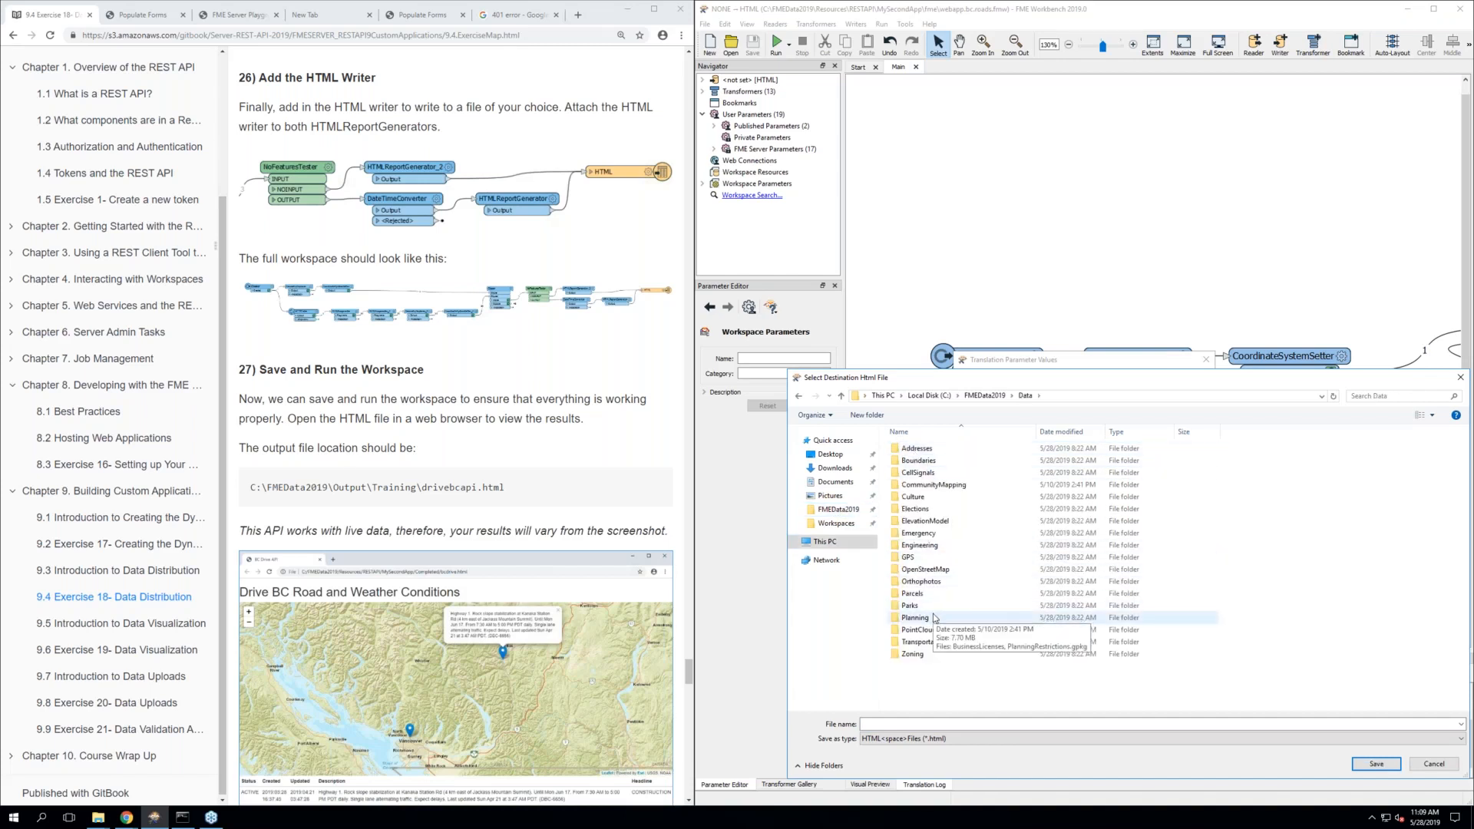
{"action": "left_click", "coordinate": [985, 395]}
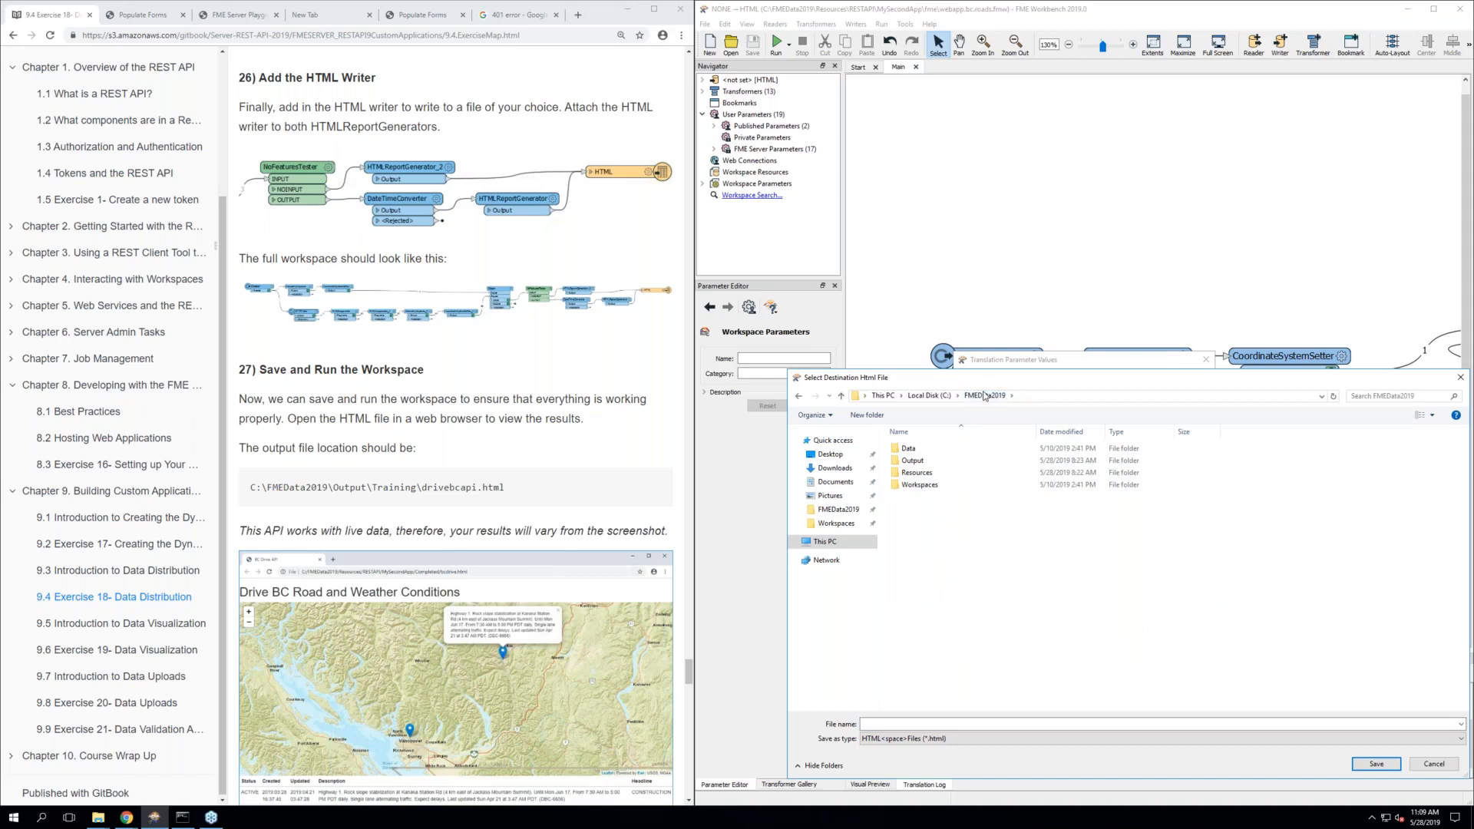
{"action": "left_click", "coordinate": [911, 461]}
{"action": "double_click", "coordinate": [911, 462]}
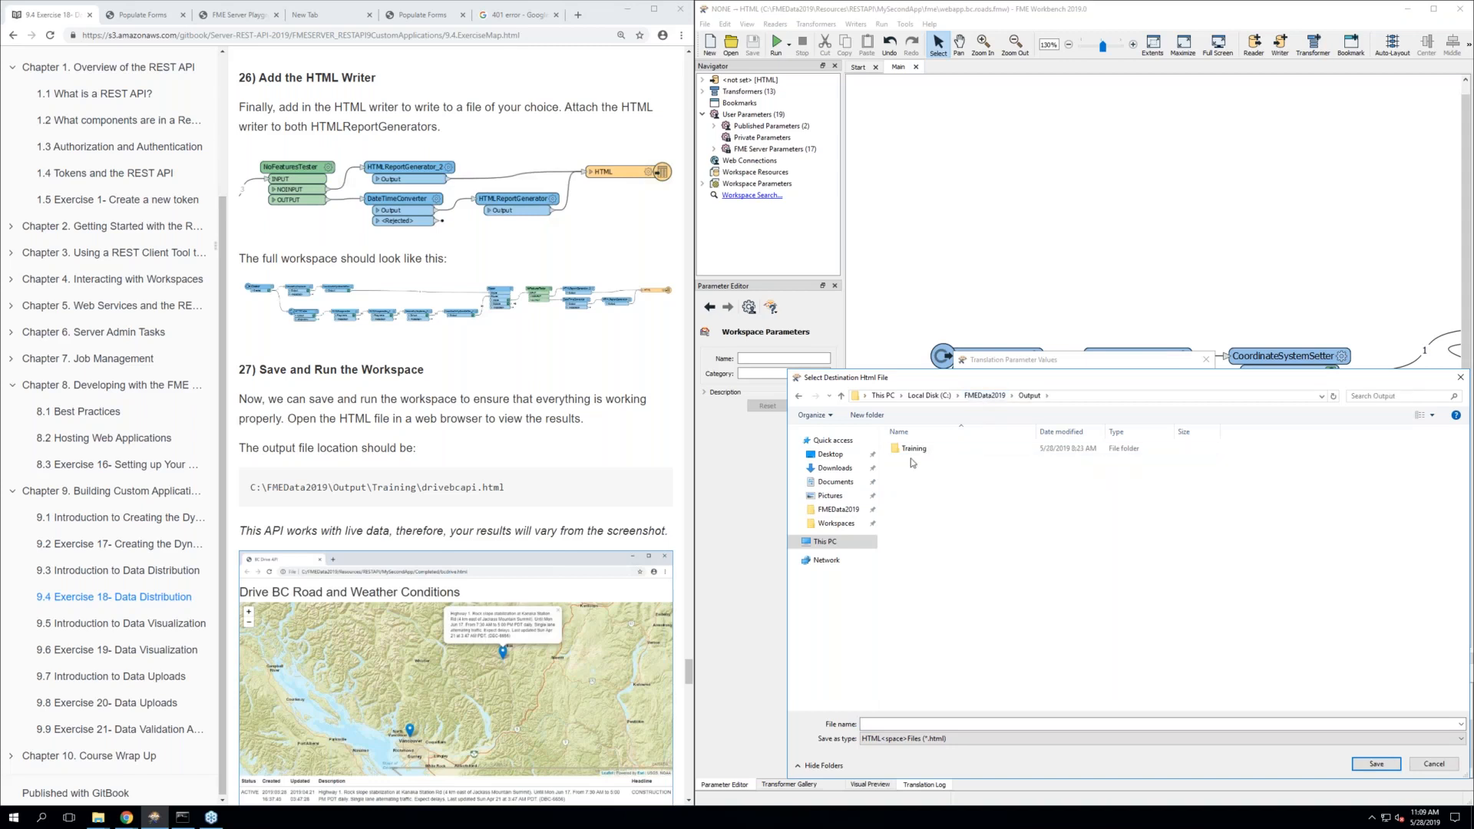
{"action": "double_click", "coordinate": [912, 450]}
Name the destination HTML file drivebcapi and run the translation with it
{"action": "left_click", "coordinate": [875, 725]}
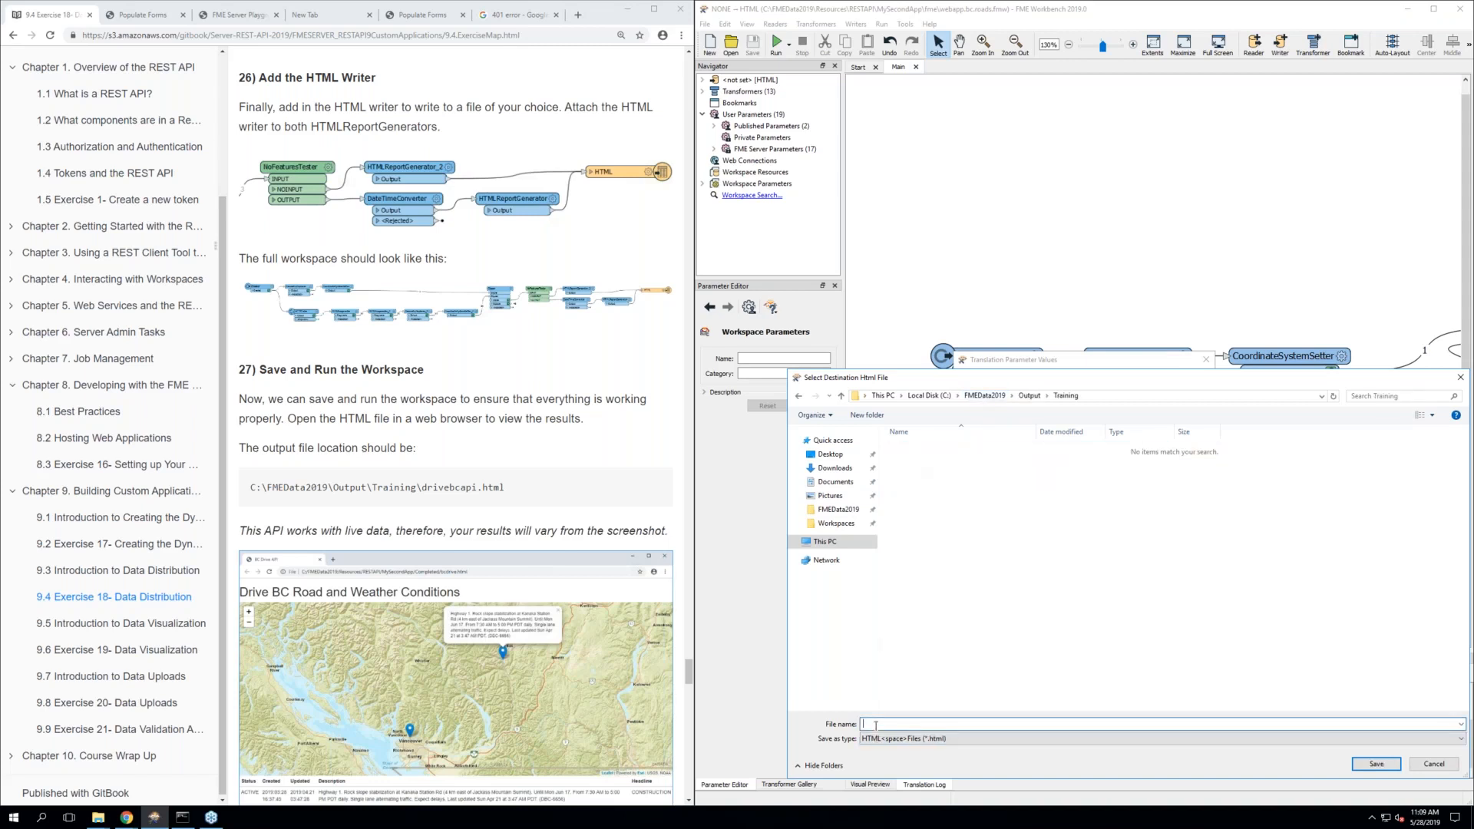
{"action": "type", "text": "drivebcapi"}
{"action": "left_click", "coordinate": [1367, 765]}
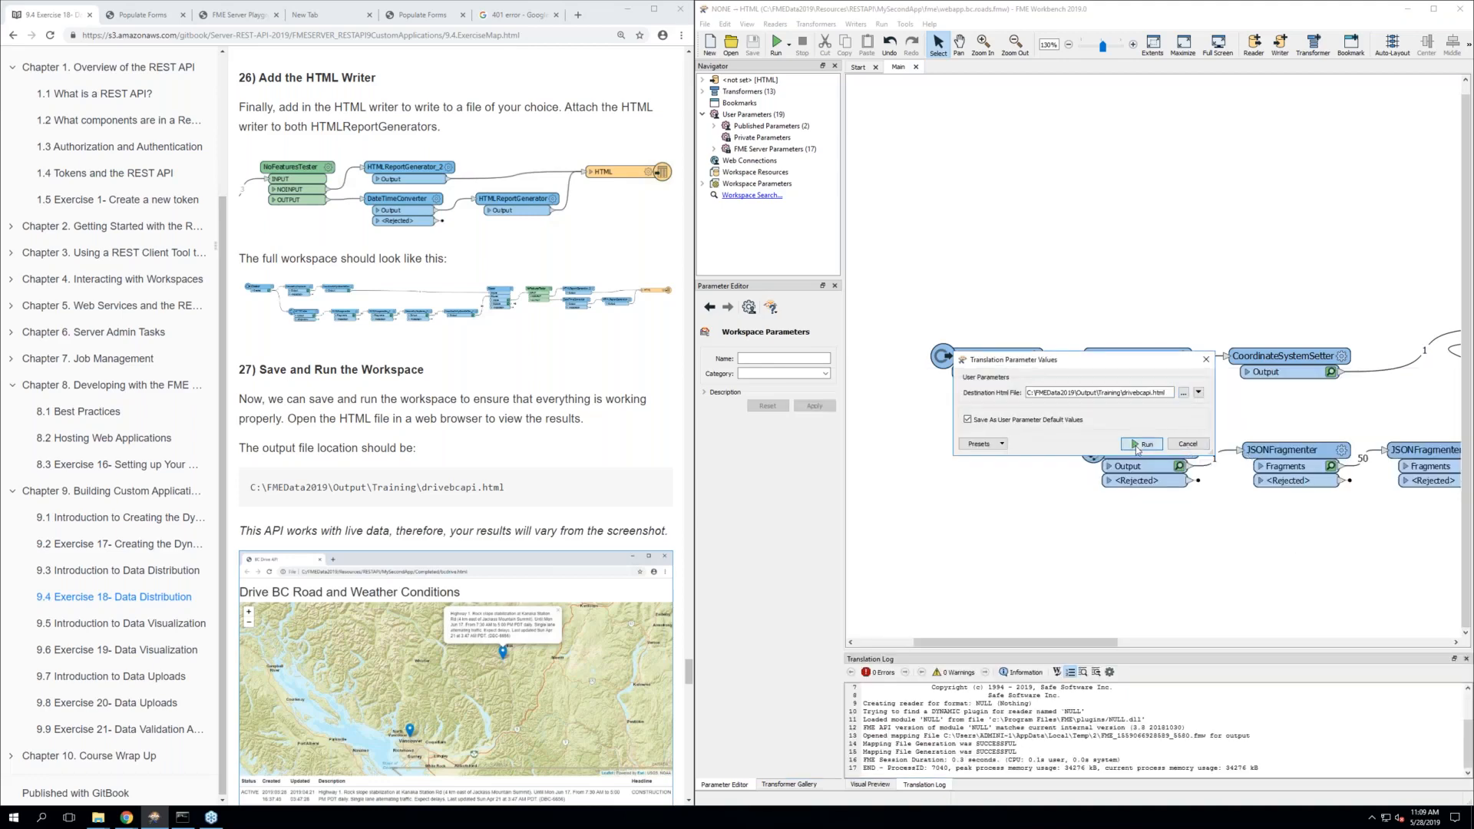
{"action": "left_click", "coordinate": [1137, 446]}
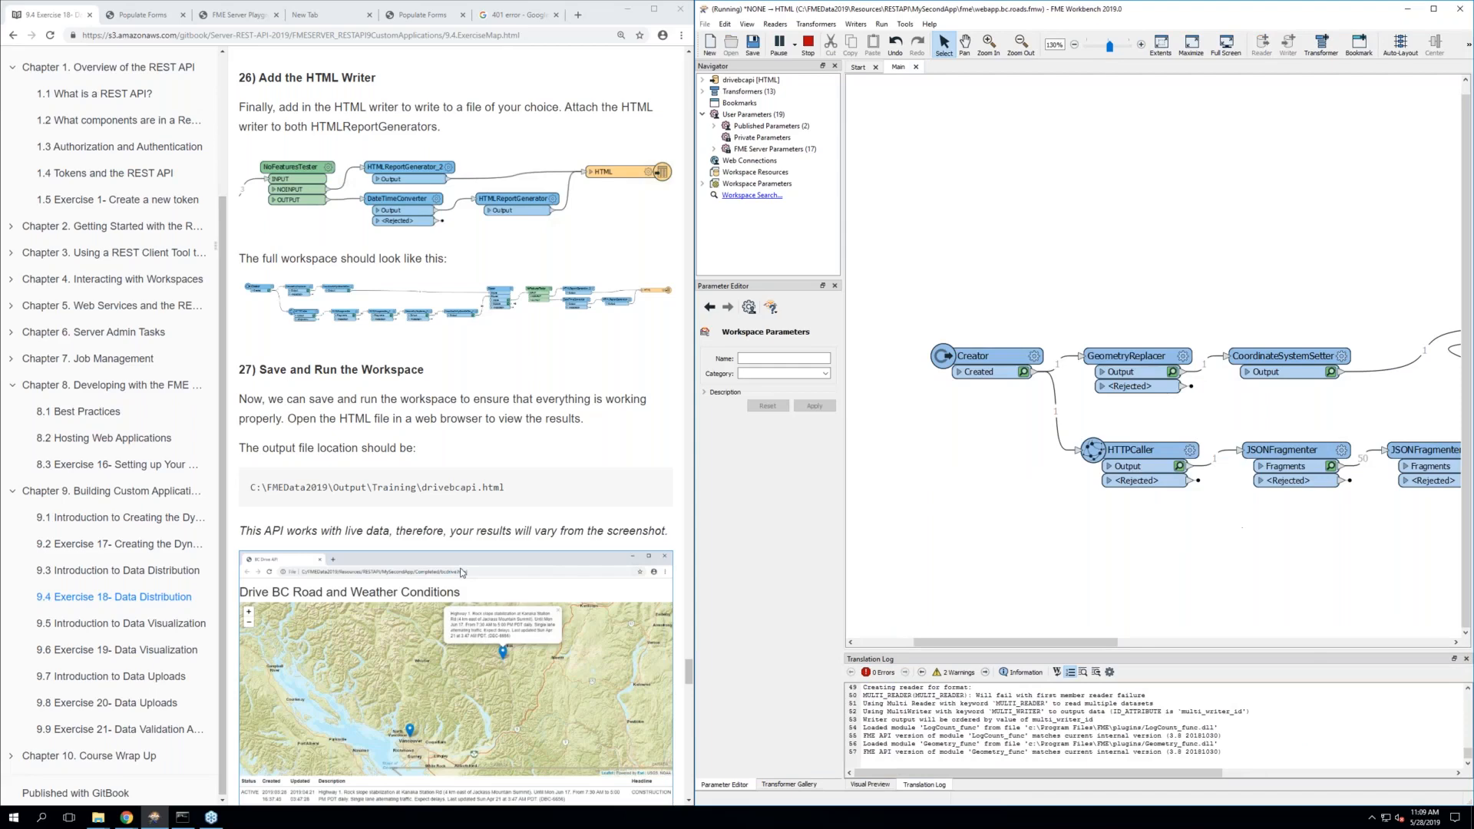
{"action": "scroll", "coordinate": [461, 572], "scroll_direction": "down", "scroll_amount": 5}
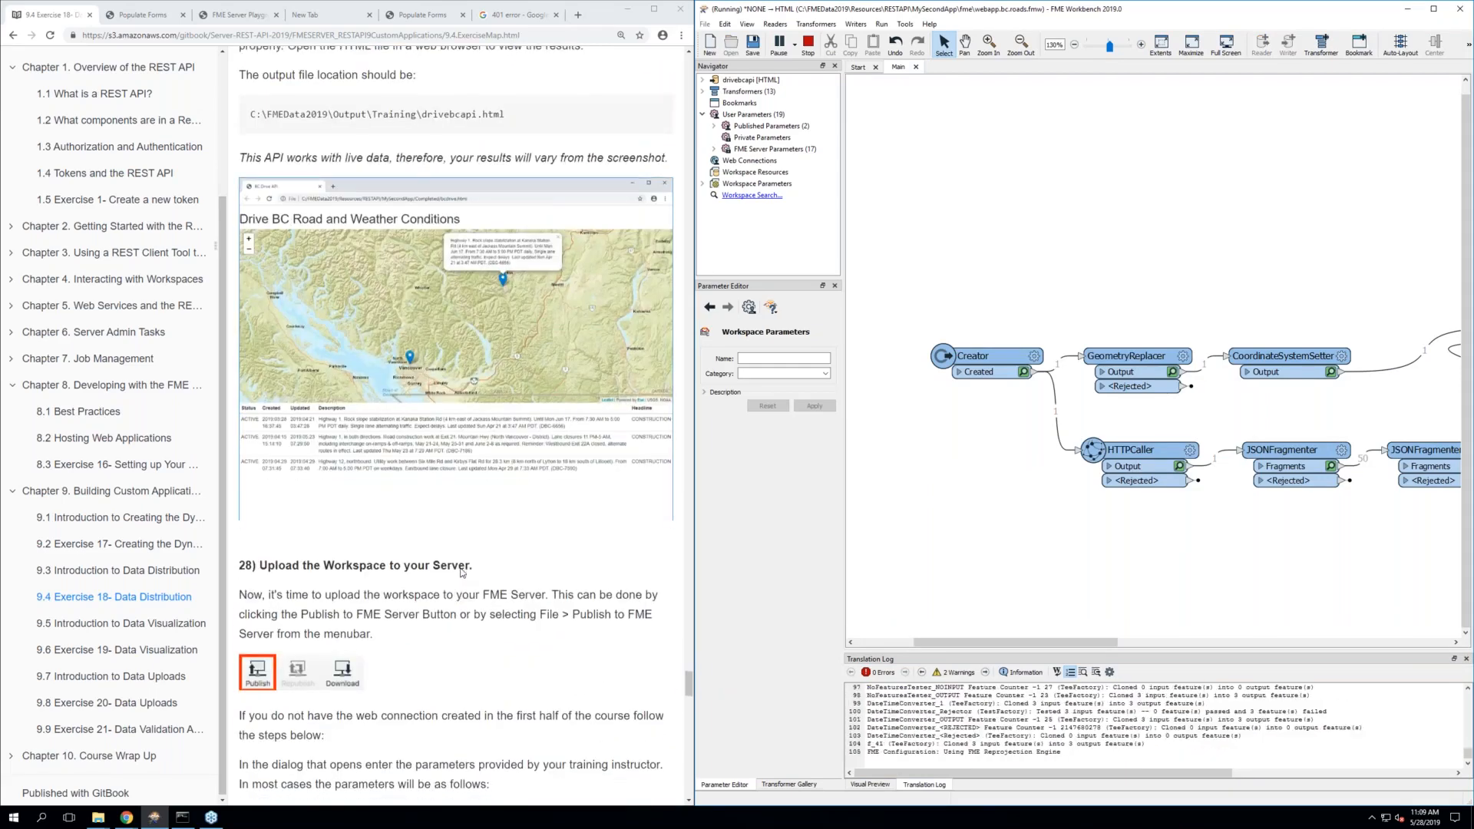
{"action": "scroll", "coordinate": [461, 572], "scroll_direction": "up", "scroll_amount": 2}
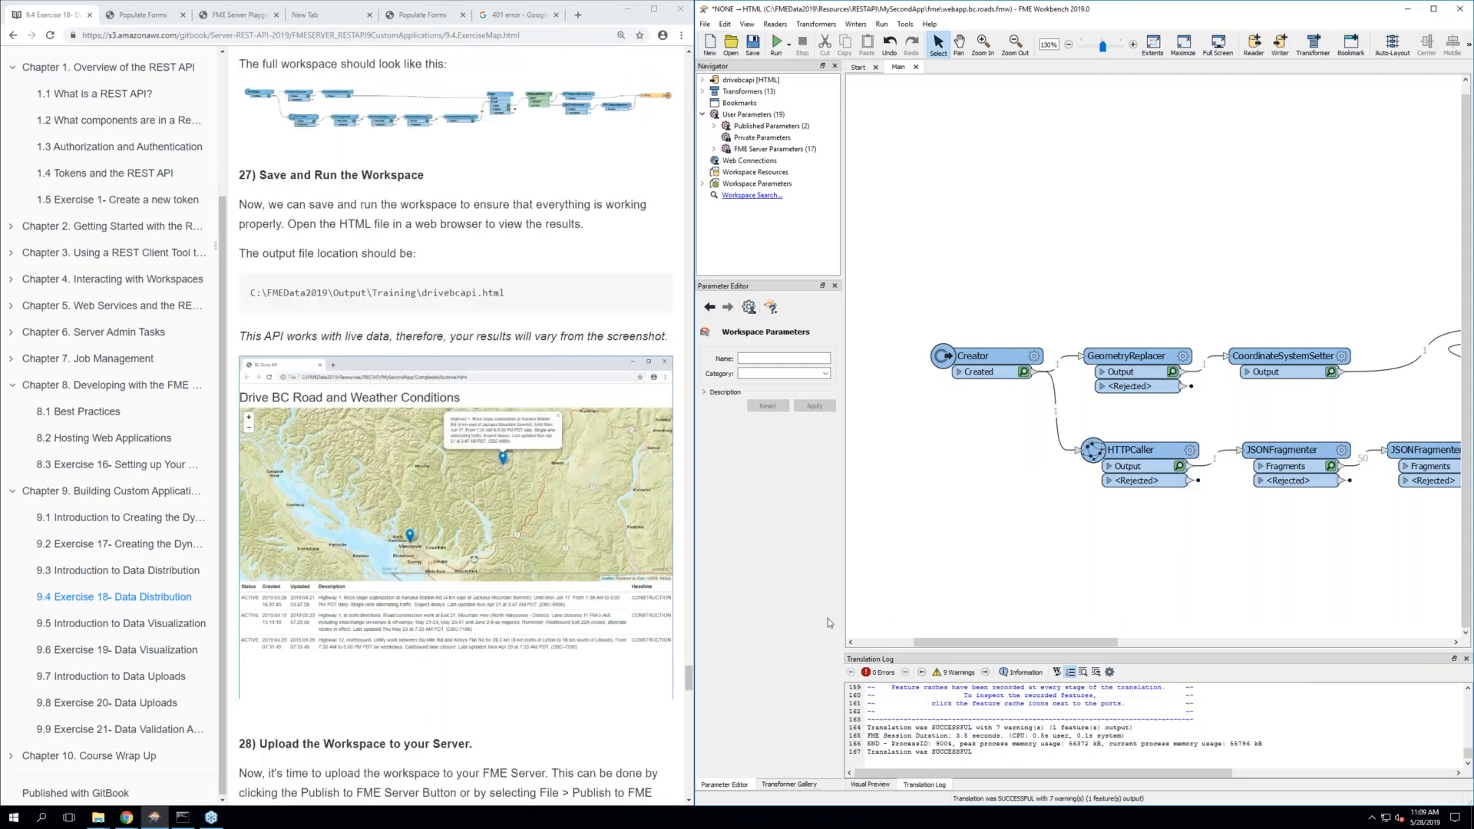
Open the HTML writer's output folder and view the drivebcapi file in the web browser
{"action": "left_click_drag", "start_coordinate": [962, 642], "coordinate": [1241, 598]}
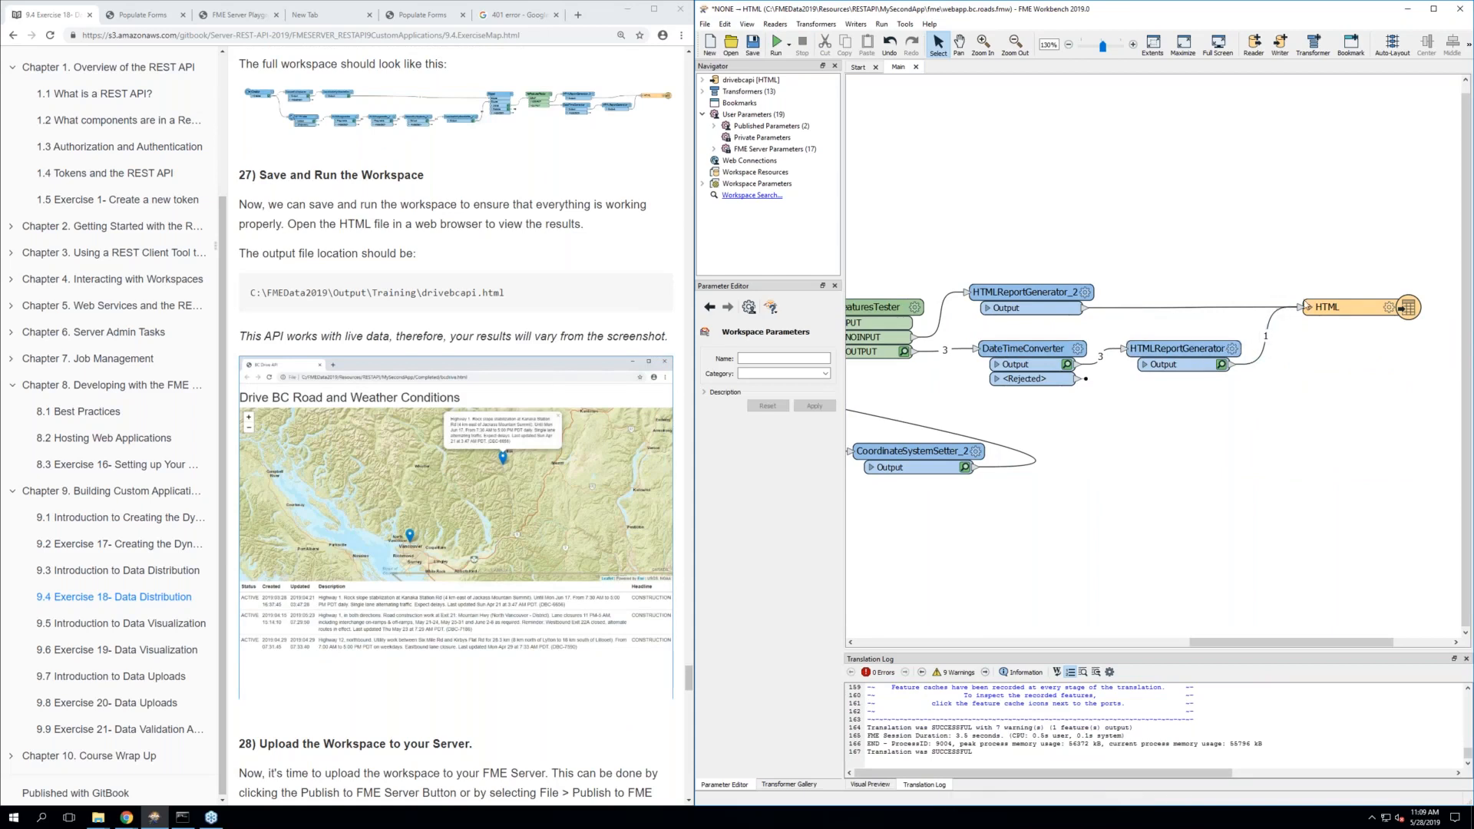
{"action": "left_click", "coordinate": [1359, 307]}
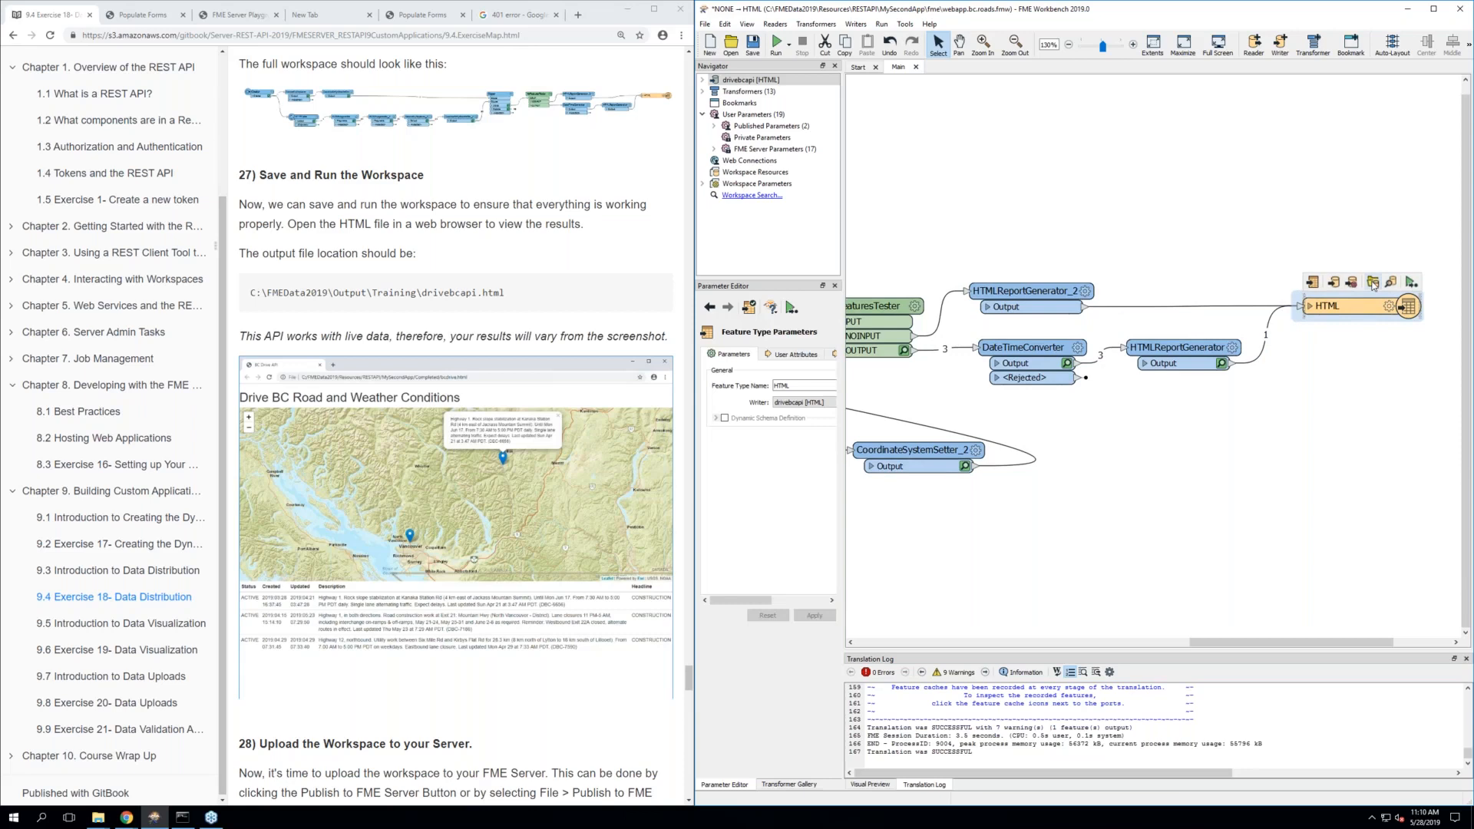
{"action": "scroll", "coordinate": [1373, 285], "scroll_direction": "up", "scroll_amount": 1}
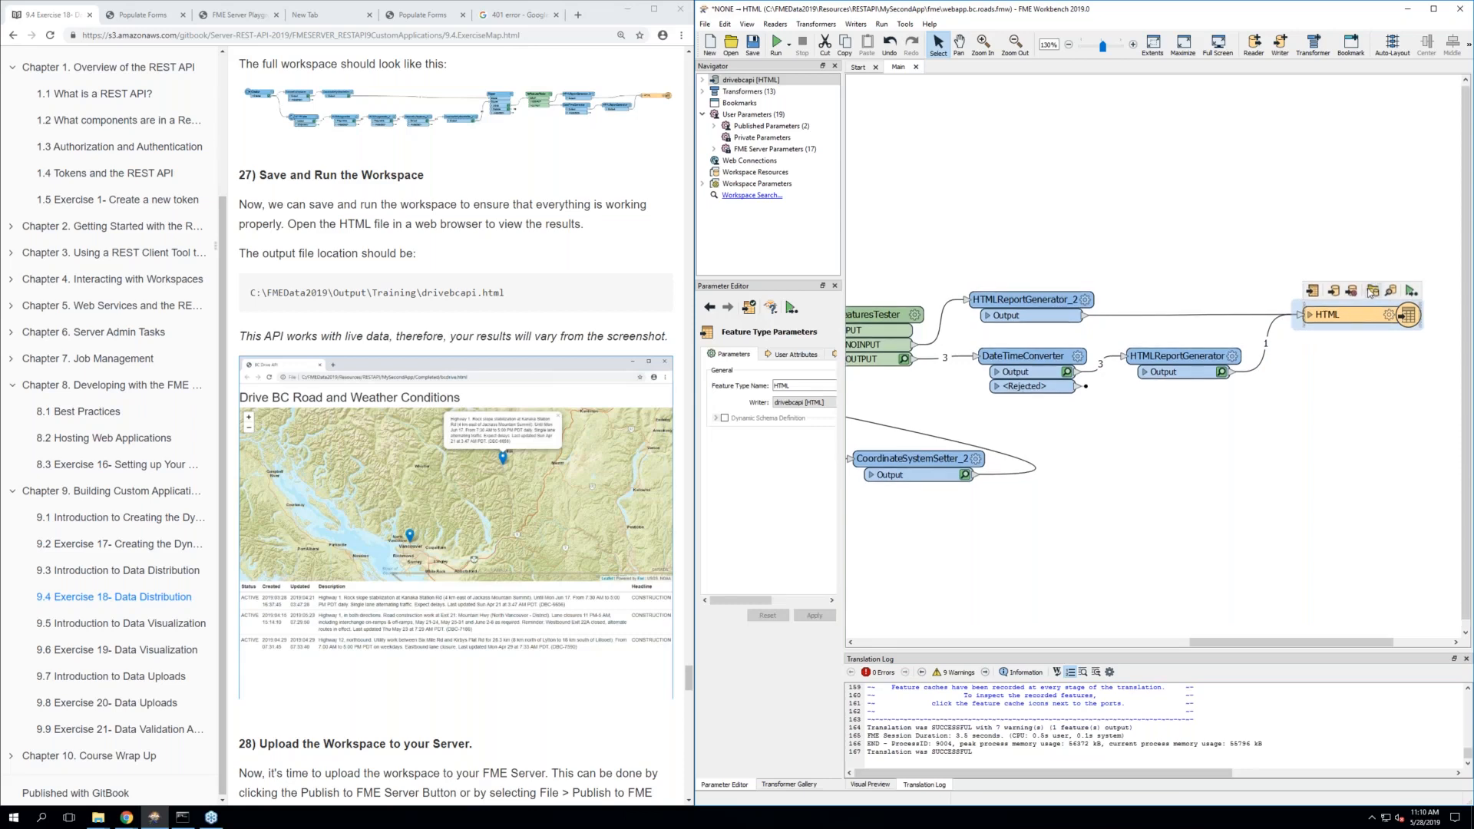
{"action": "scroll", "coordinate": [1372, 292], "scroll_direction": "down", "scroll_amount": 1}
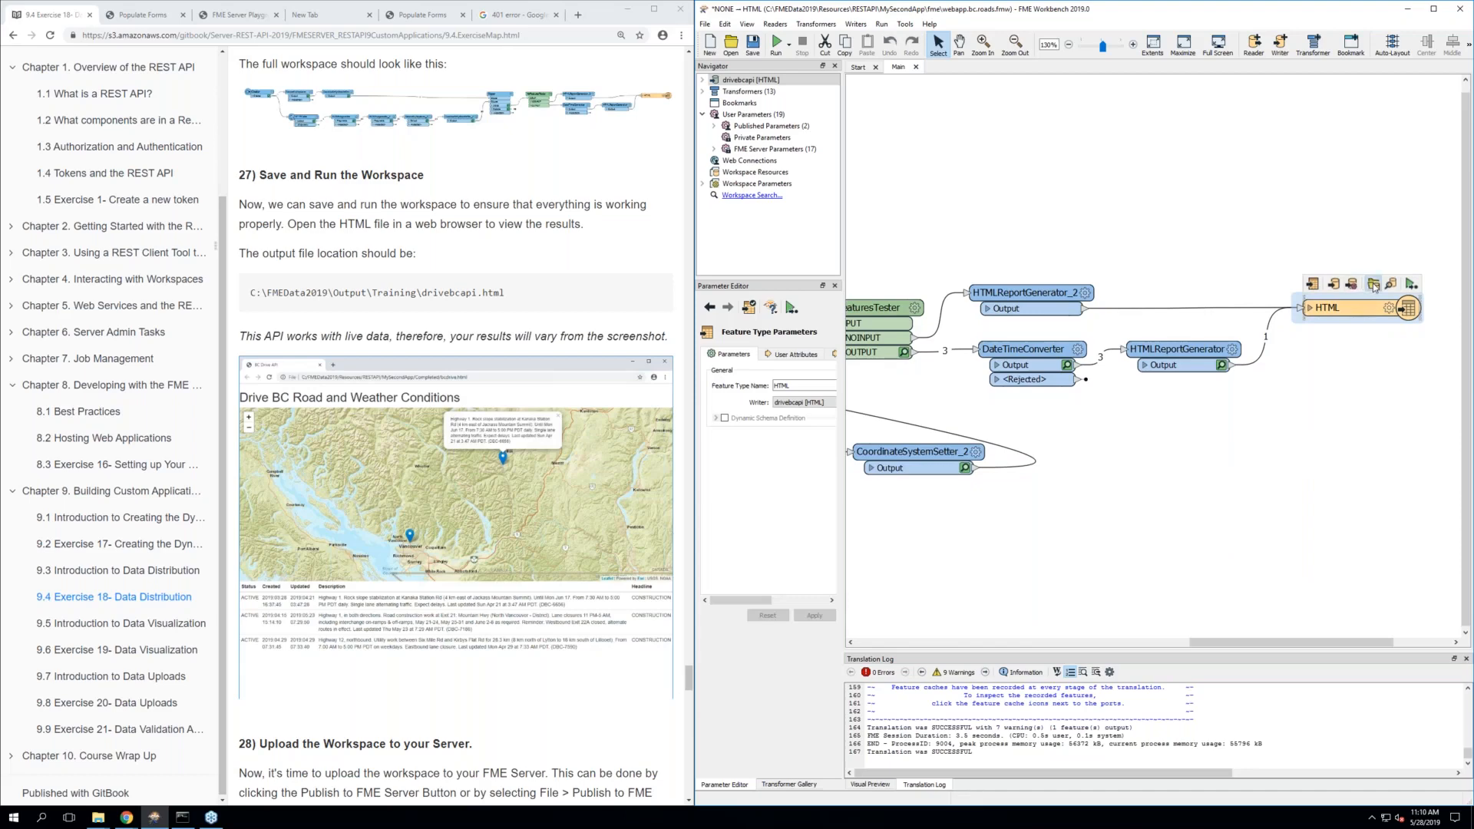
{"action": "left_click", "coordinate": [1374, 286]}
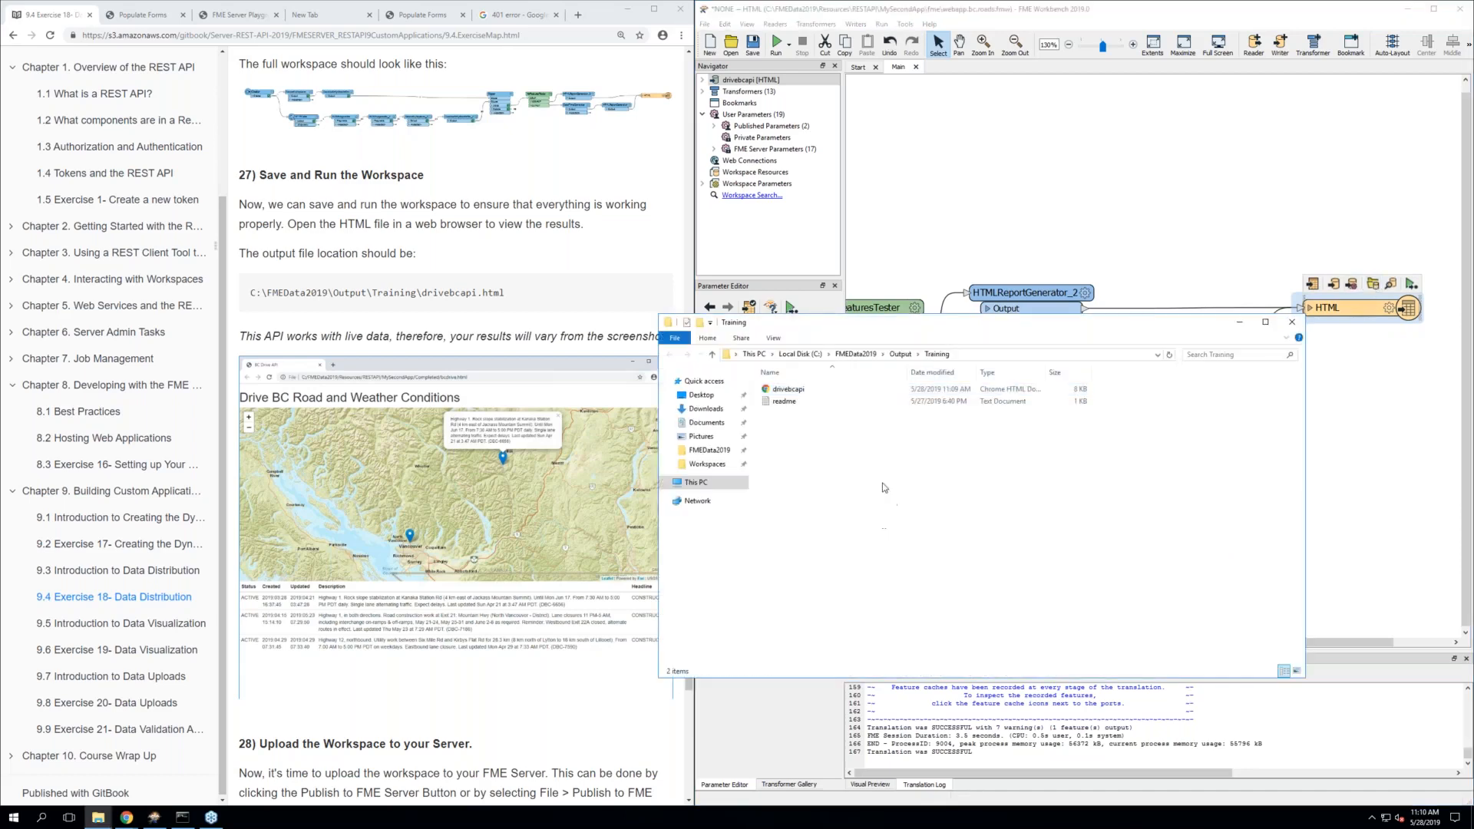
{"action": "left_click", "coordinate": [791, 392]}
{"action": "double_click", "coordinate": [791, 390]}
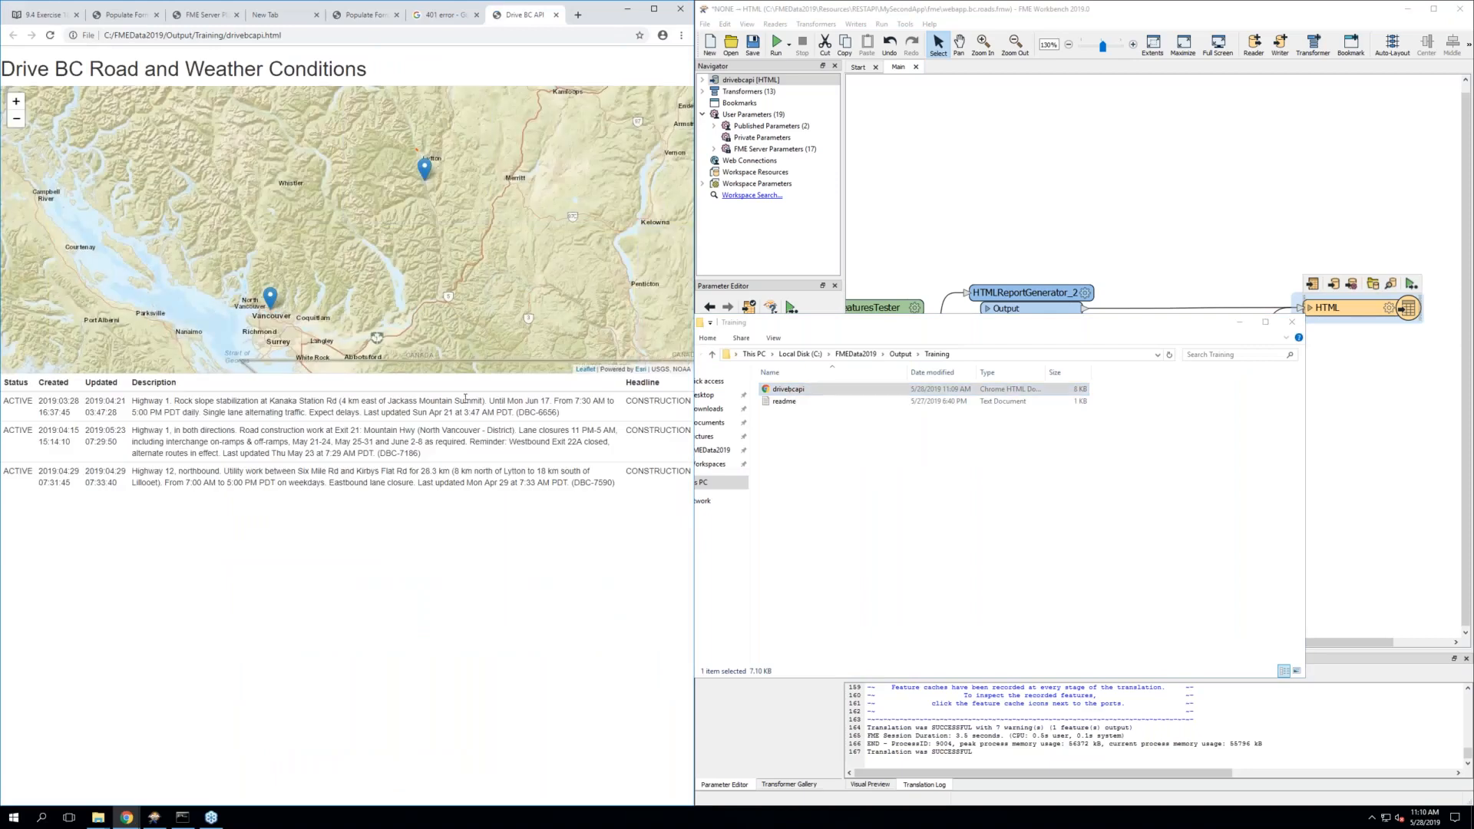
Examine the incident descriptions attached to the two markers on the Drive BC report map
{"action": "left_click", "coordinate": [267, 301]}
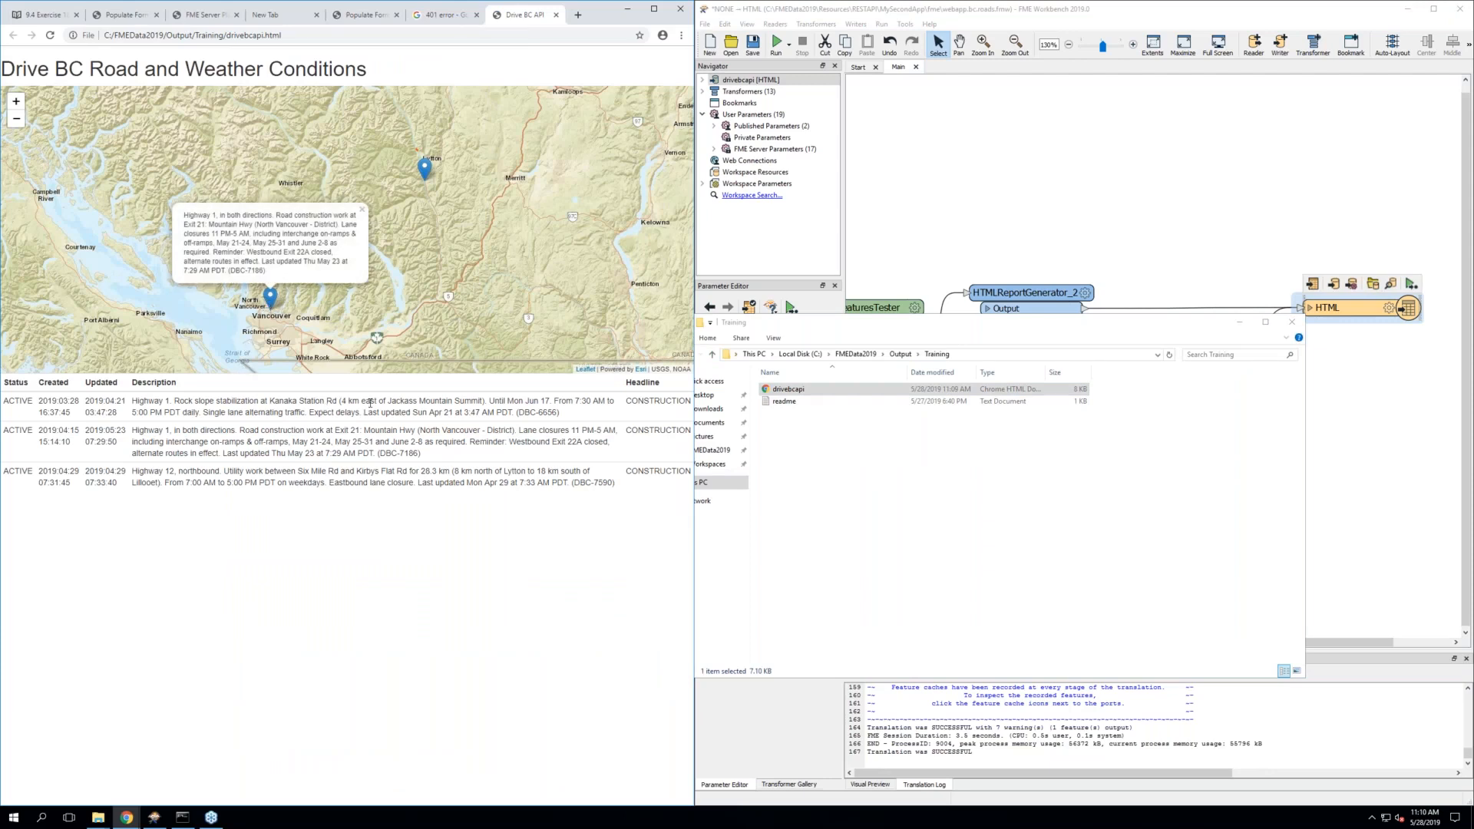
{"action": "left_click", "coordinate": [423, 172]}
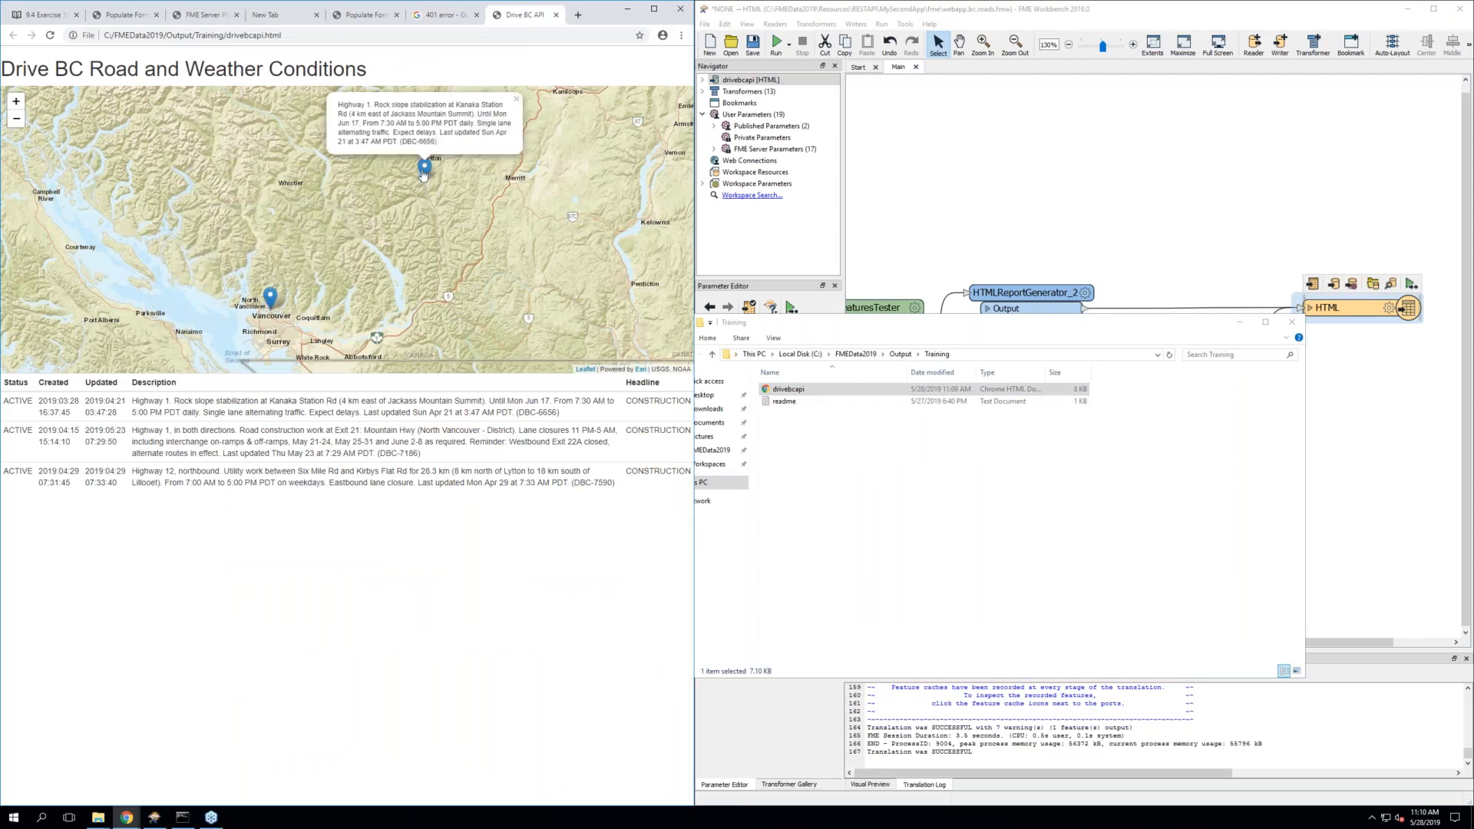
{"action": "left_click", "coordinate": [362, 184]}
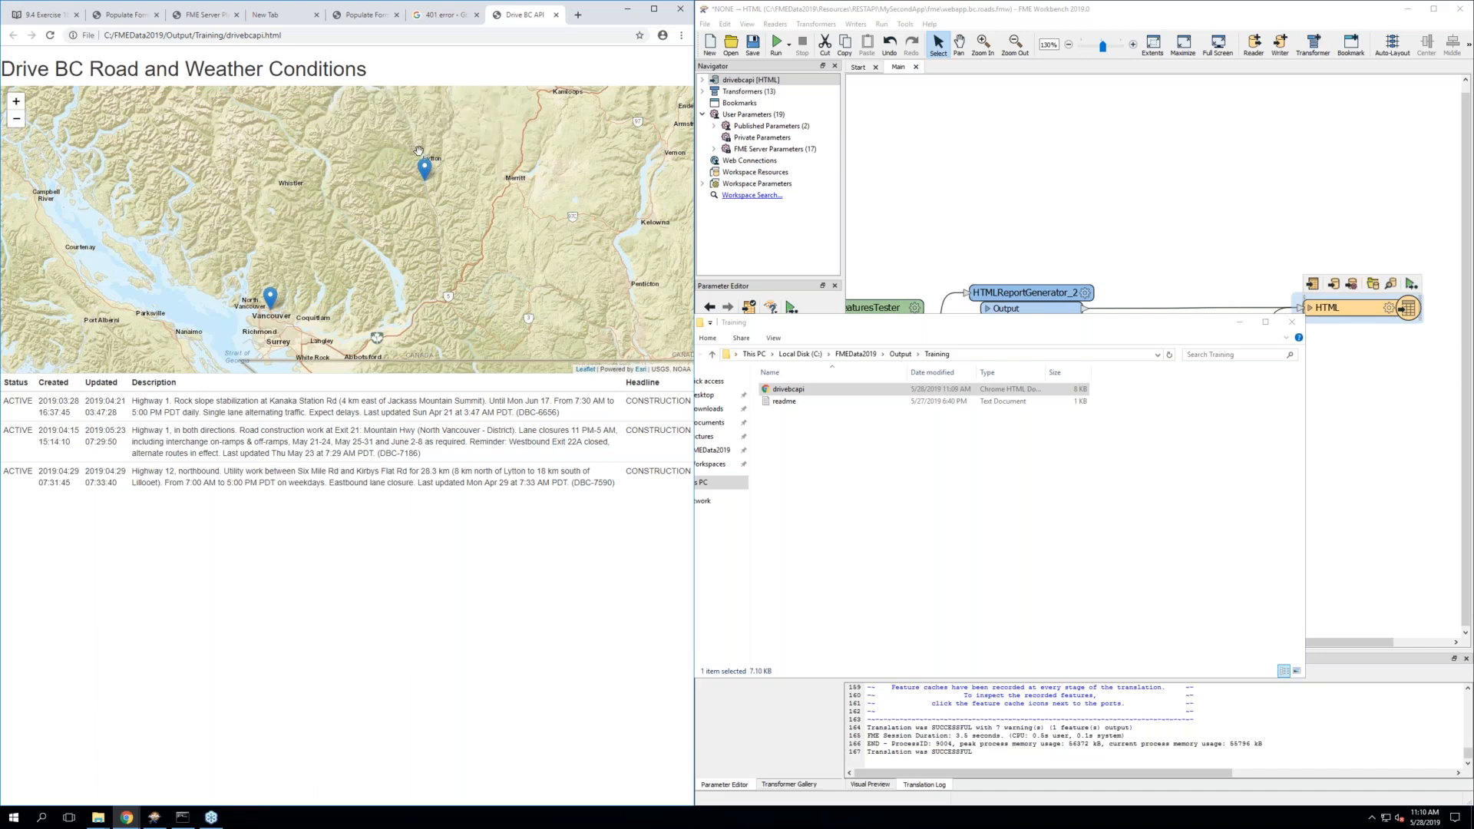
{"action": "left_click", "coordinate": [425, 176]}
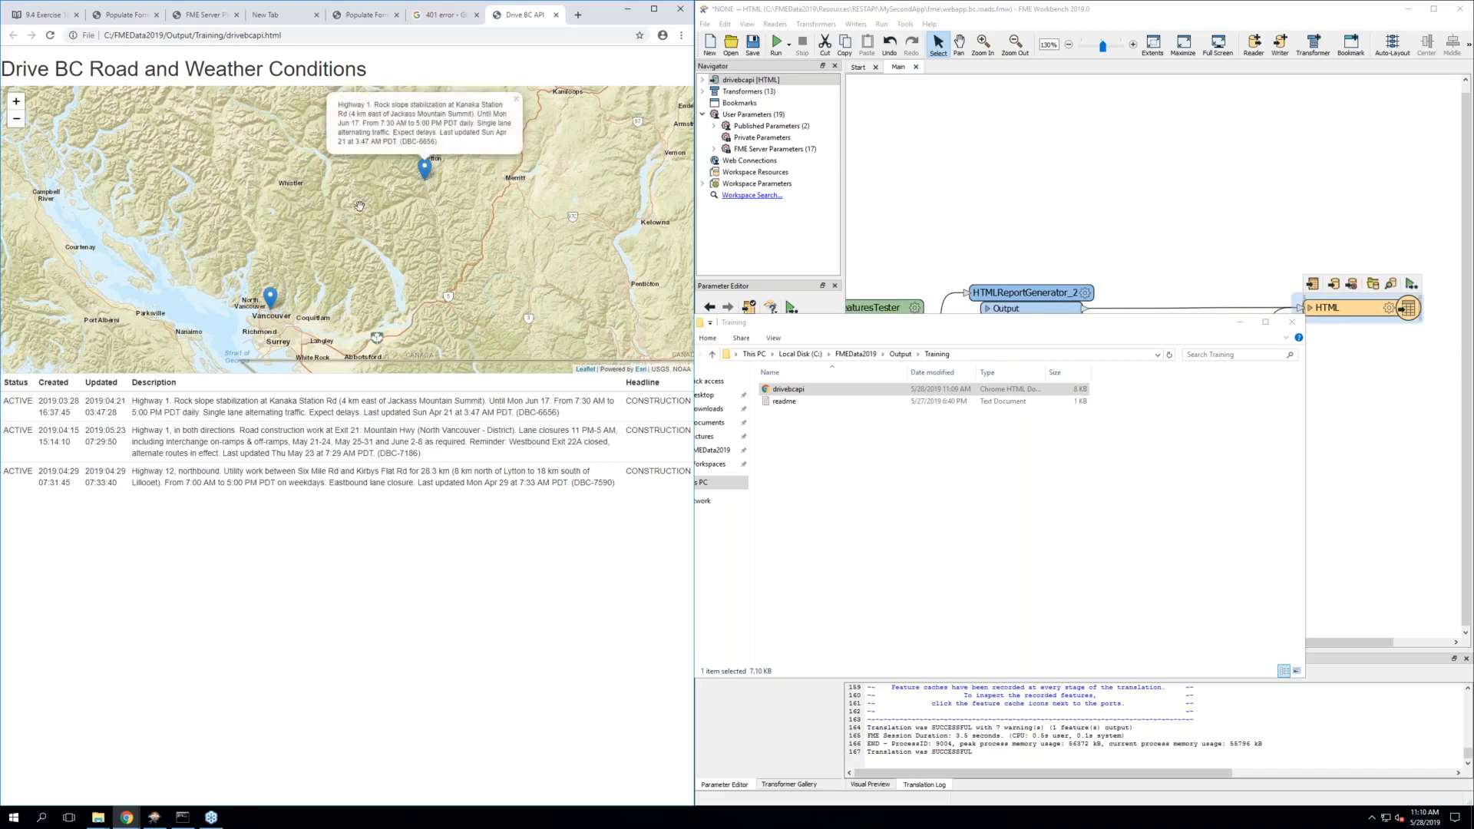
{"action": "left_click", "coordinate": [269, 300]}
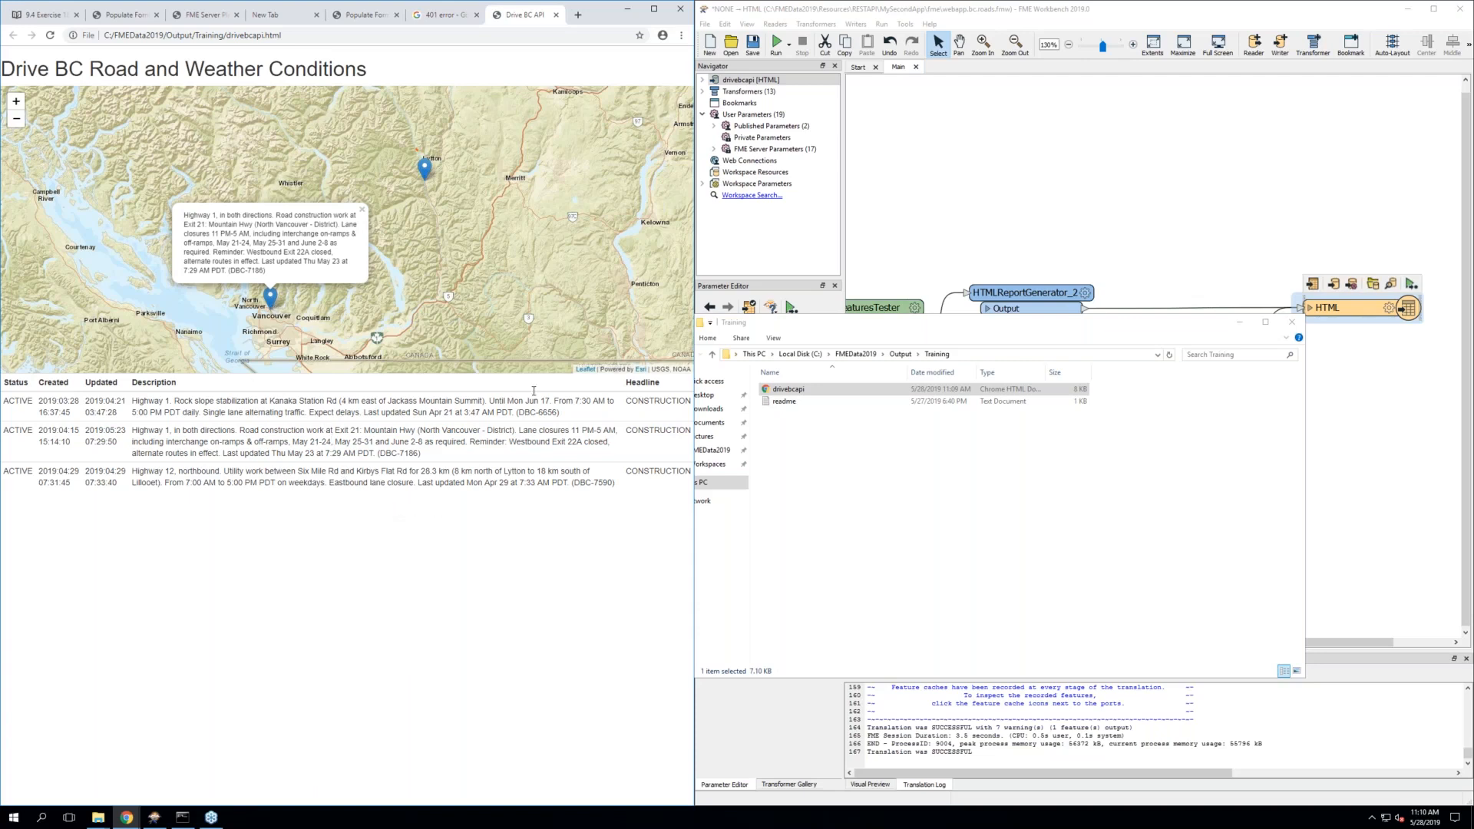
Close the Drive BC report page and return to the Exercise 18 instructions on uploading the workspace to the server
{"action": "left_click", "coordinate": [556, 15]}
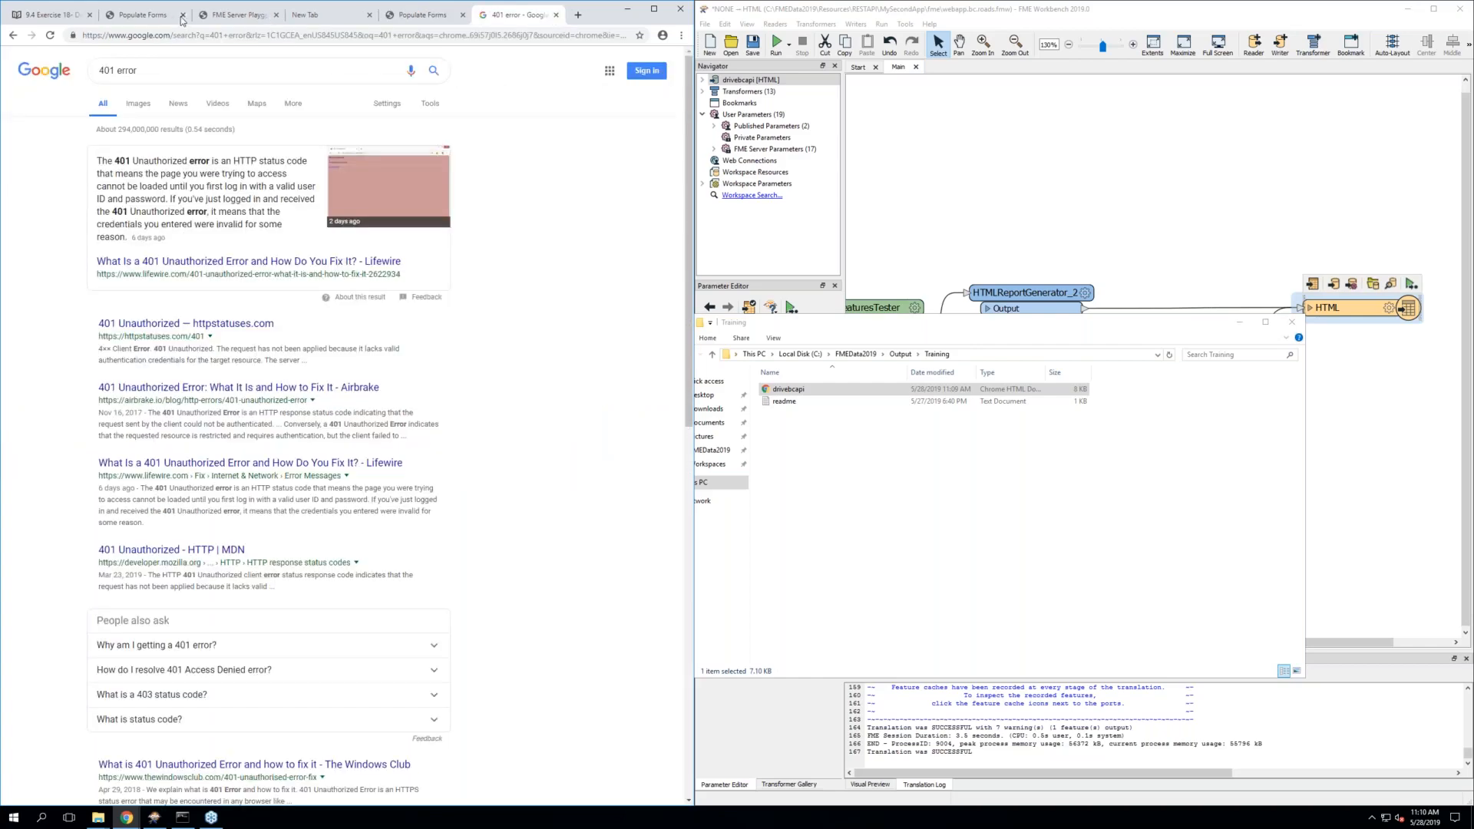
{"action": "left_click", "coordinate": [43, 15]}
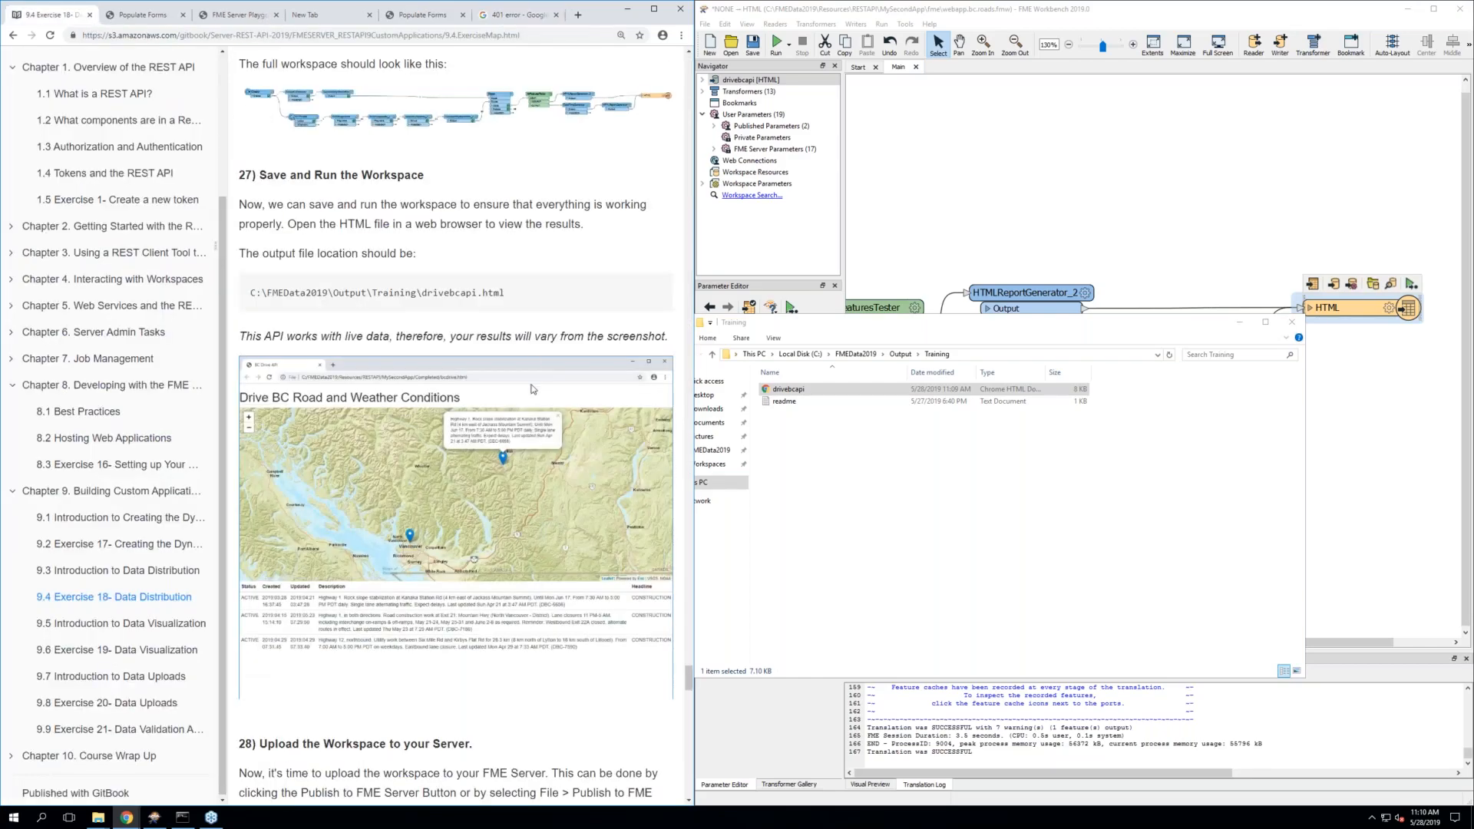
{"action": "scroll", "coordinate": [514, 385], "scroll_direction": "down", "scroll_amount": 4}
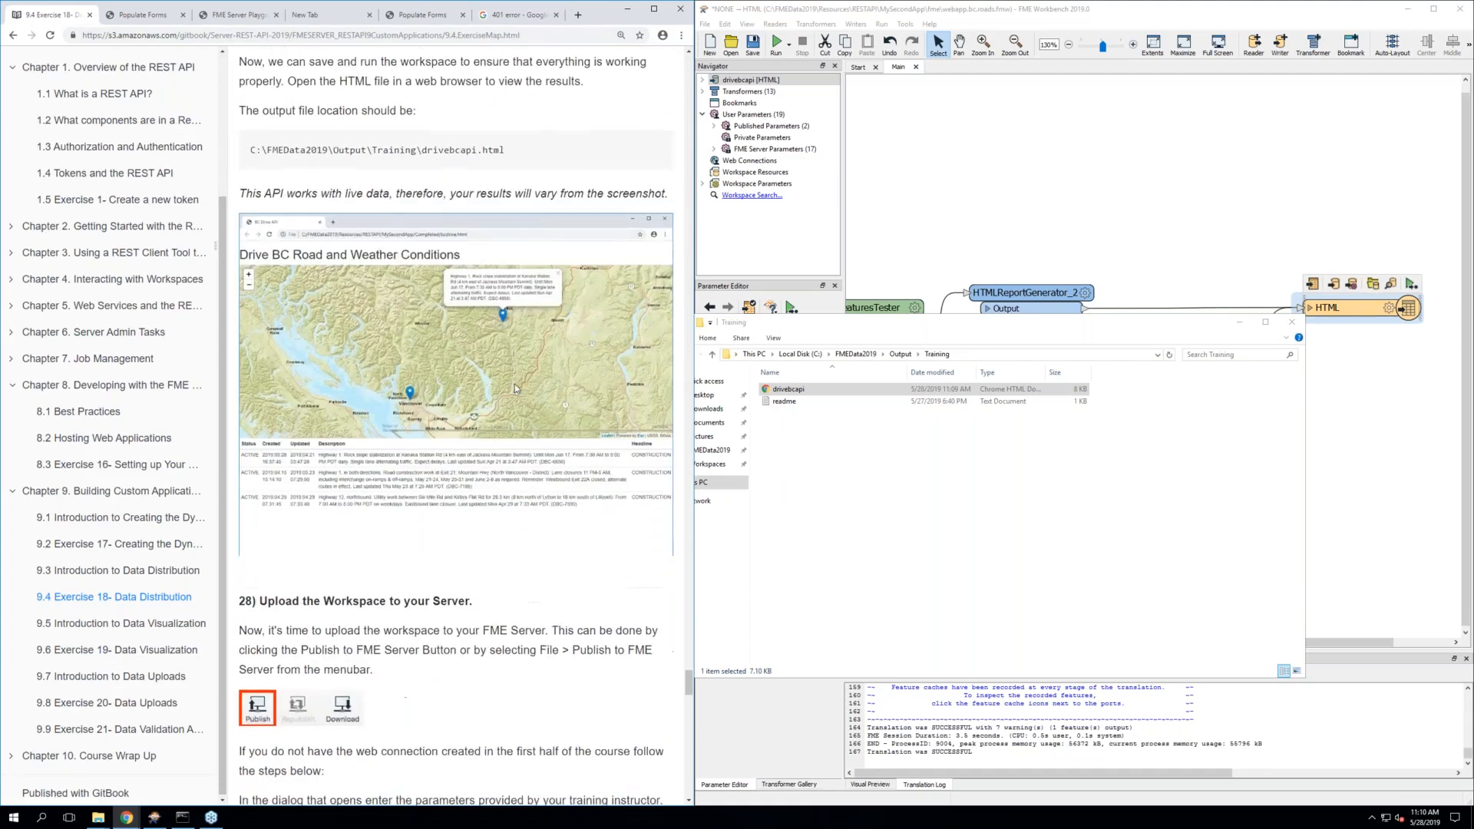
Close the Training output folder window and save the webapp.bc.roads workspace
{"action": "scroll", "coordinate": [514, 384], "scroll_direction": "down", "scroll_amount": 2}
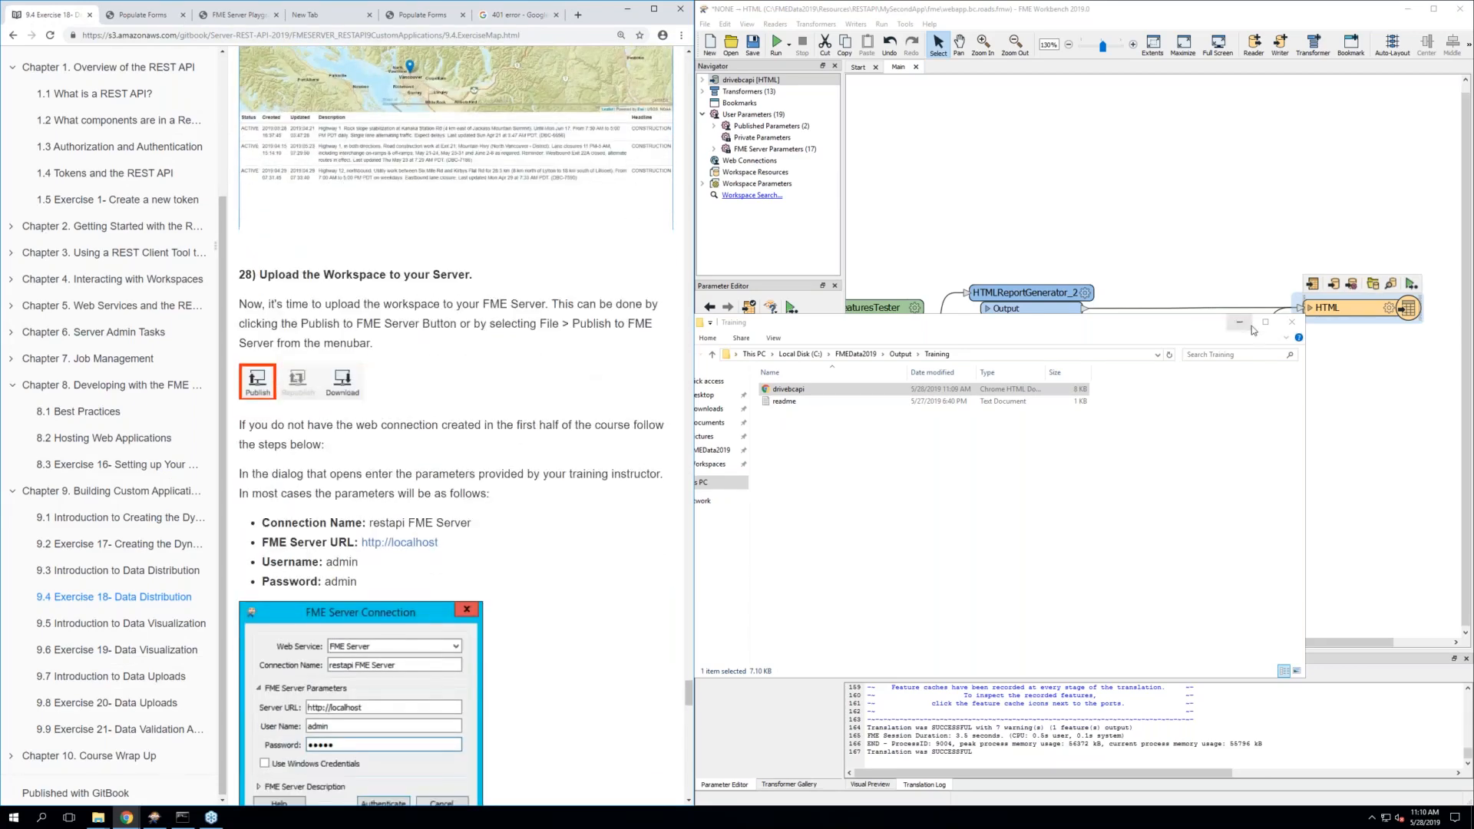
{"action": "left_click", "coordinate": [1293, 323]}
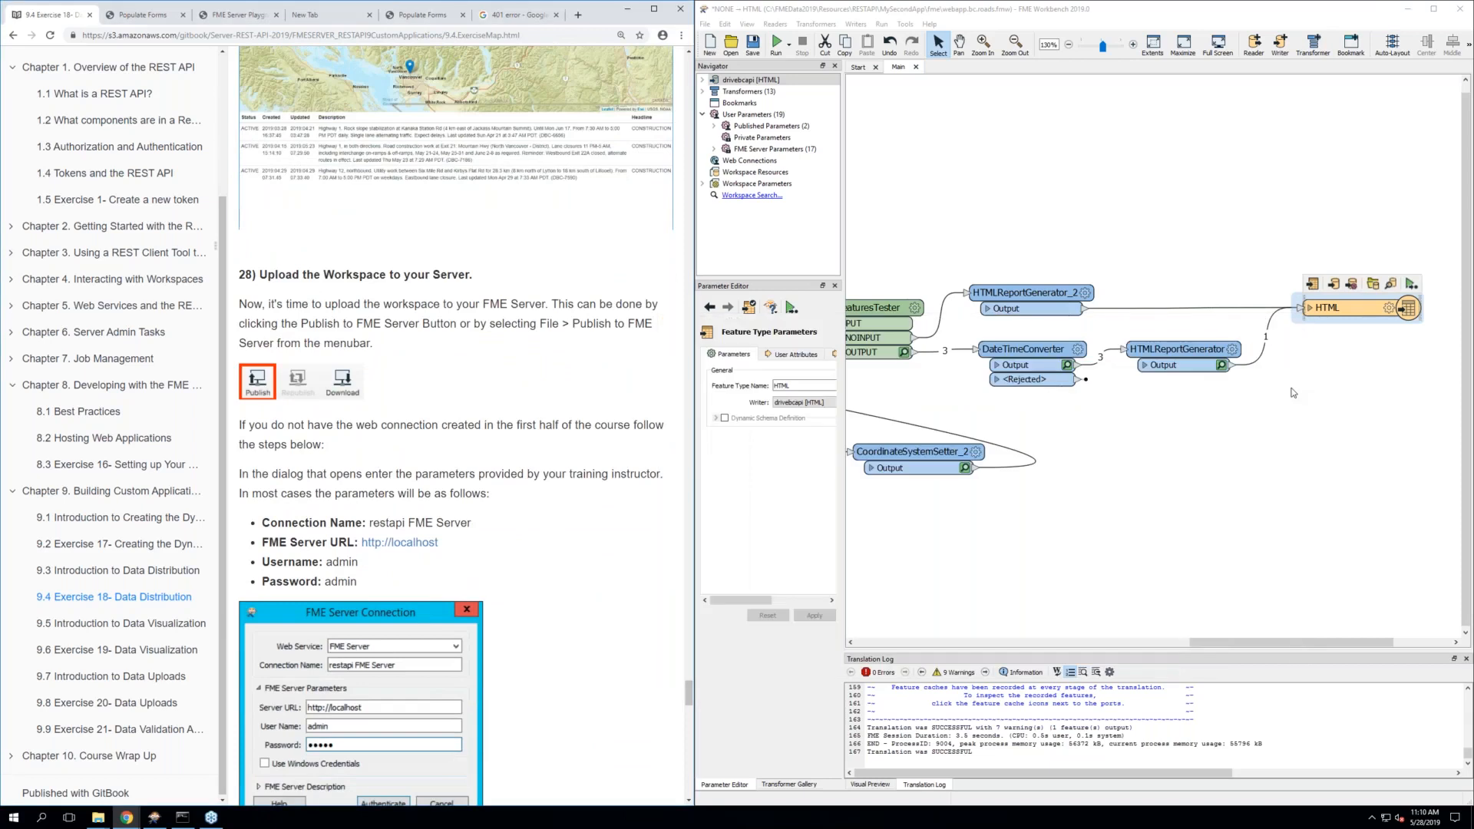
{"action": "left_click", "coordinate": [753, 44]}
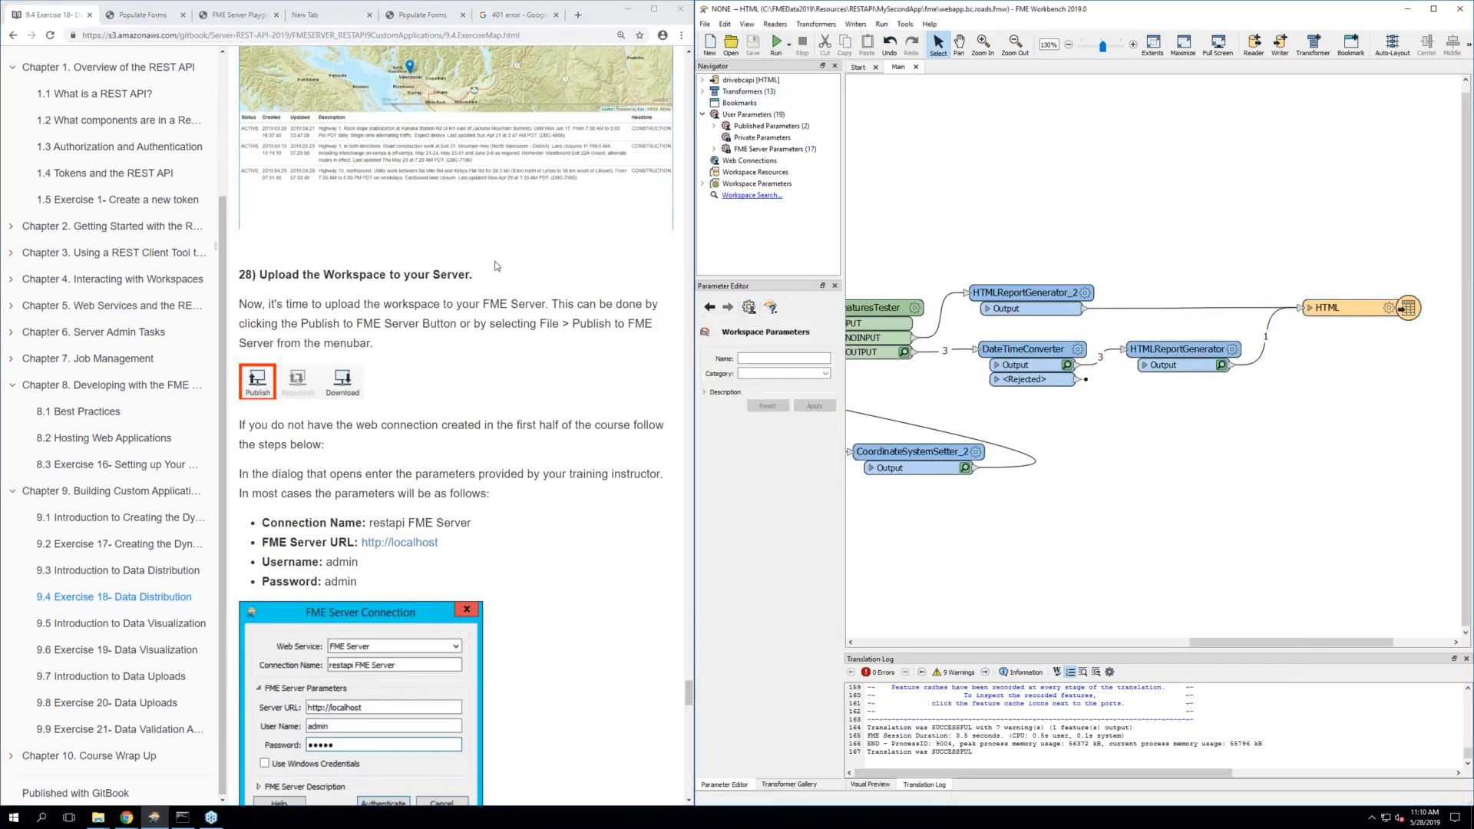
Start publishing the workspace to FME Server and add a new web connection for it
{"action": "scroll", "coordinate": [497, 266], "scroll_direction": "down", "scroll_amount": 3}
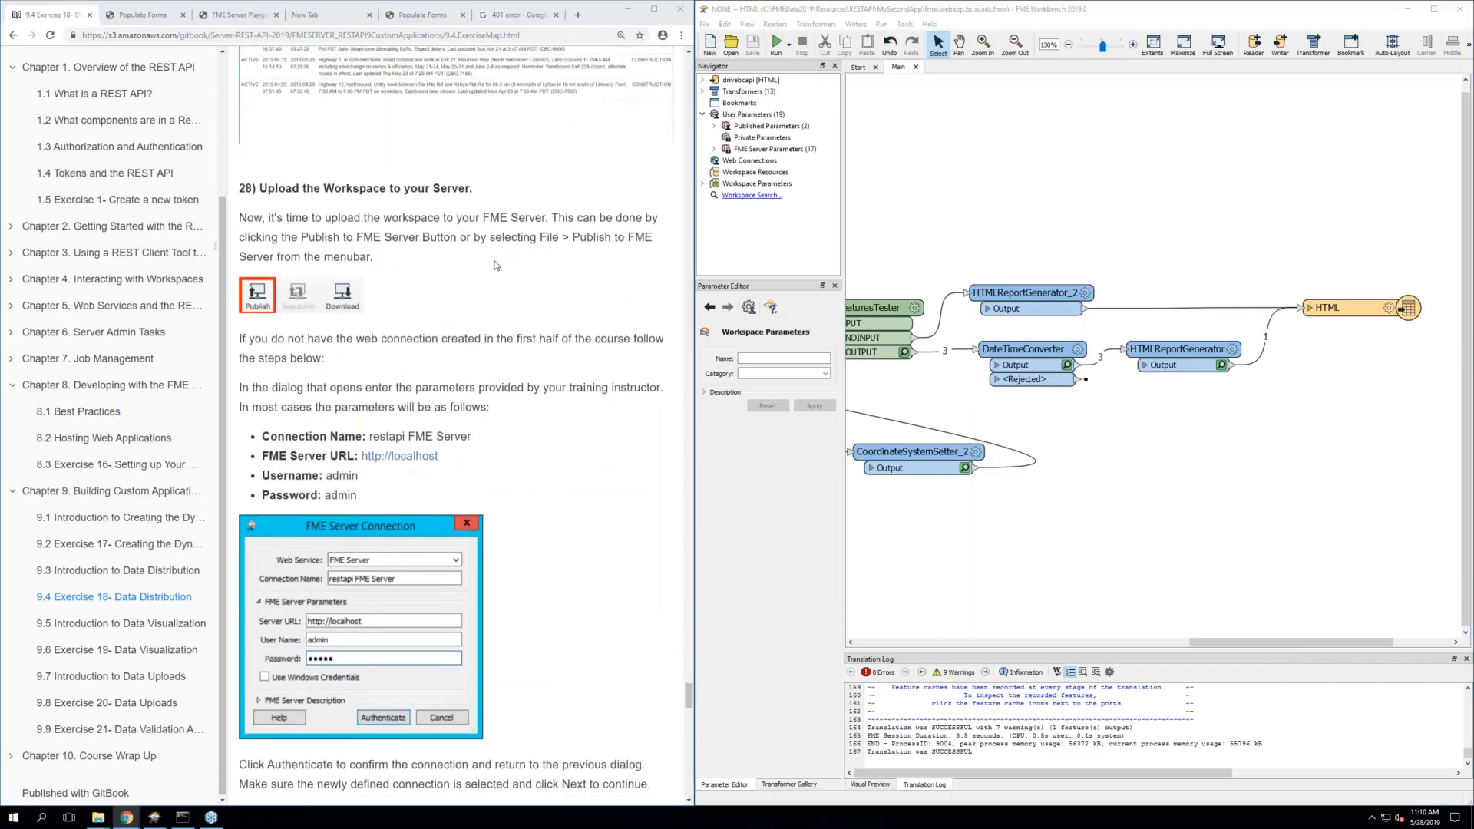
{"action": "left_click", "coordinate": [496, 266]}
{"action": "left_click", "coordinate": [704, 24]}
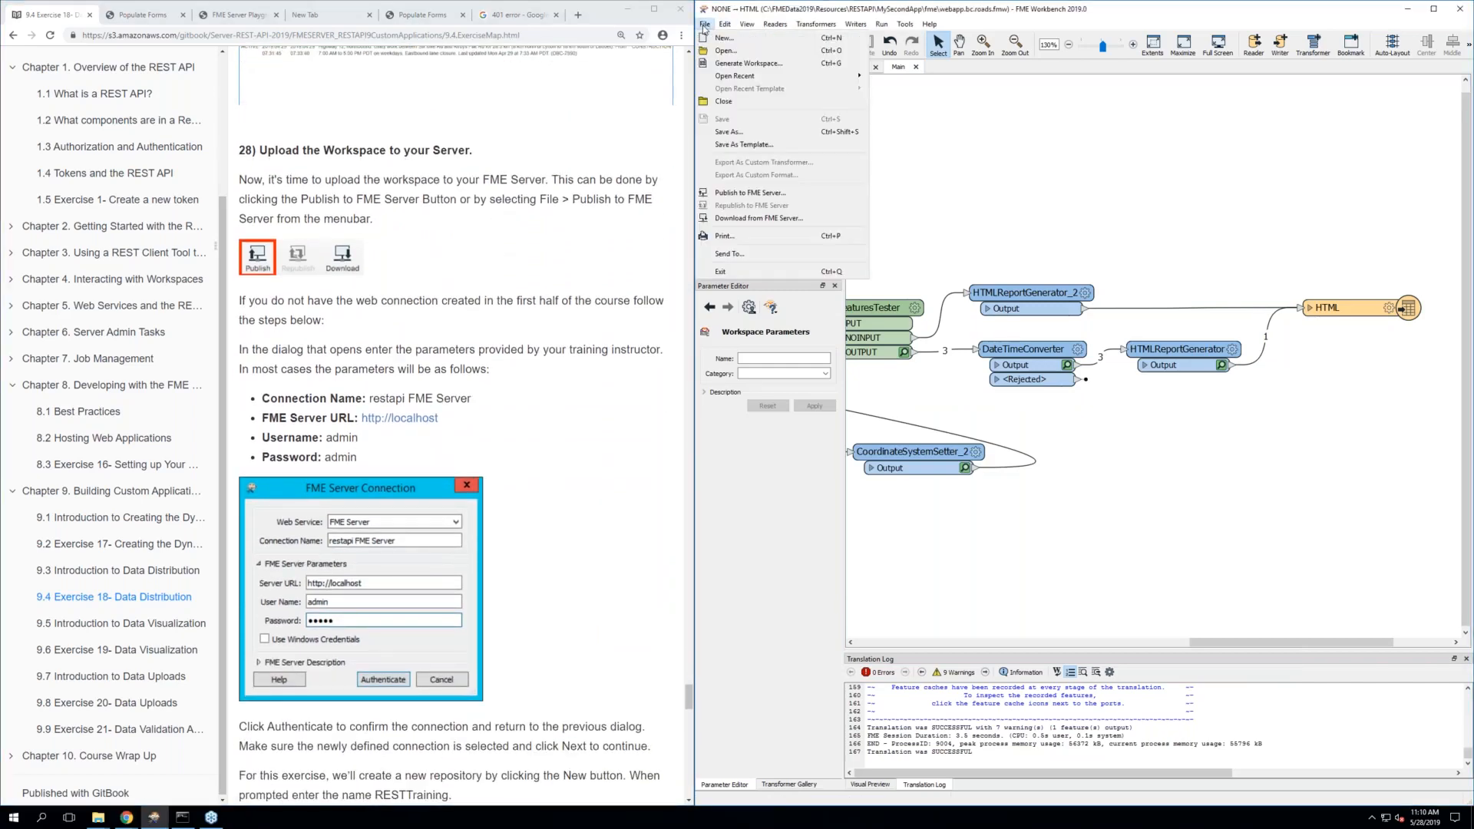
{"action": "left_click", "coordinate": [761, 194]}
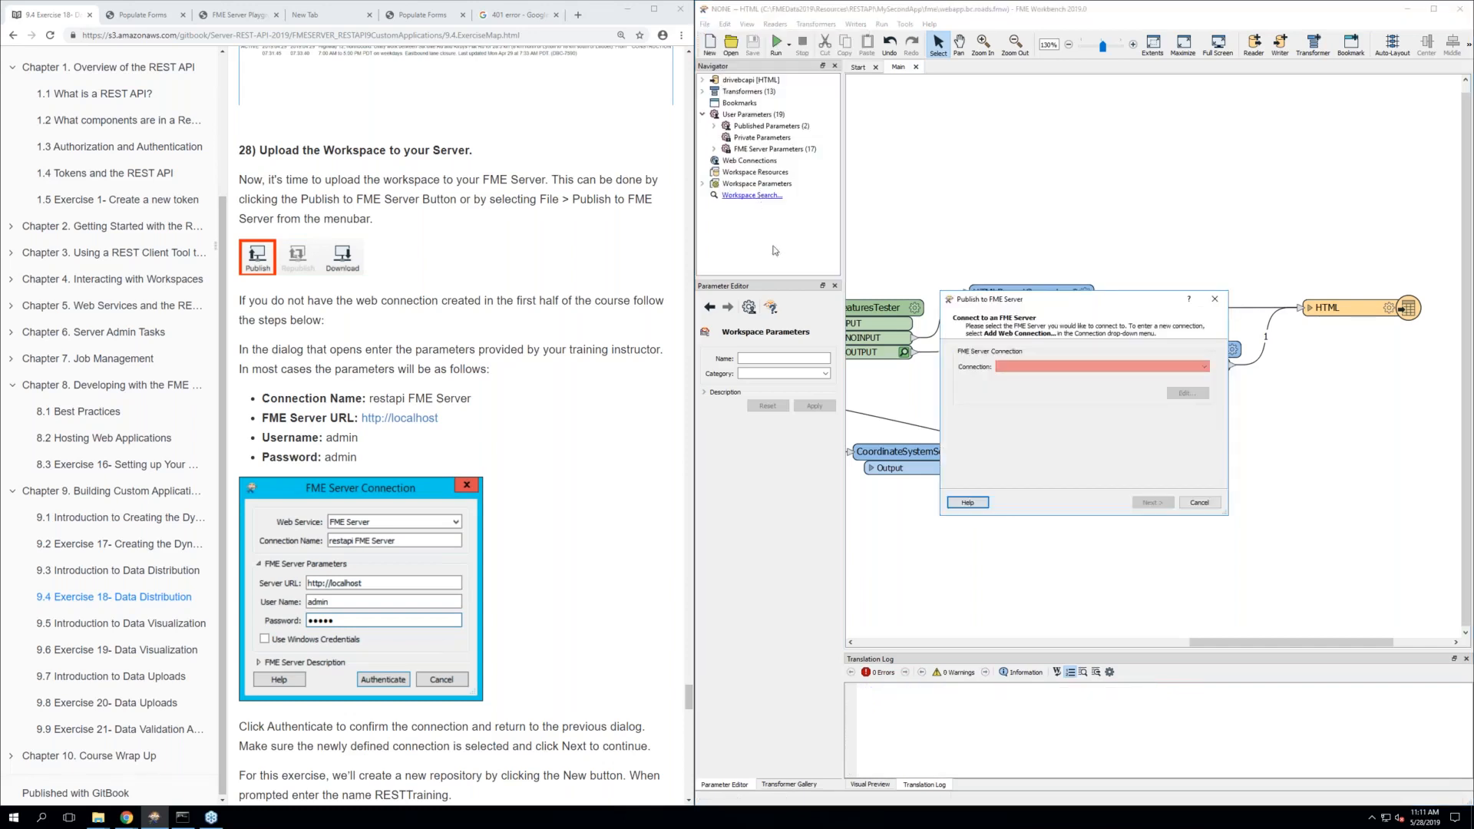
{"action": "left_click", "coordinate": [1047, 366]}
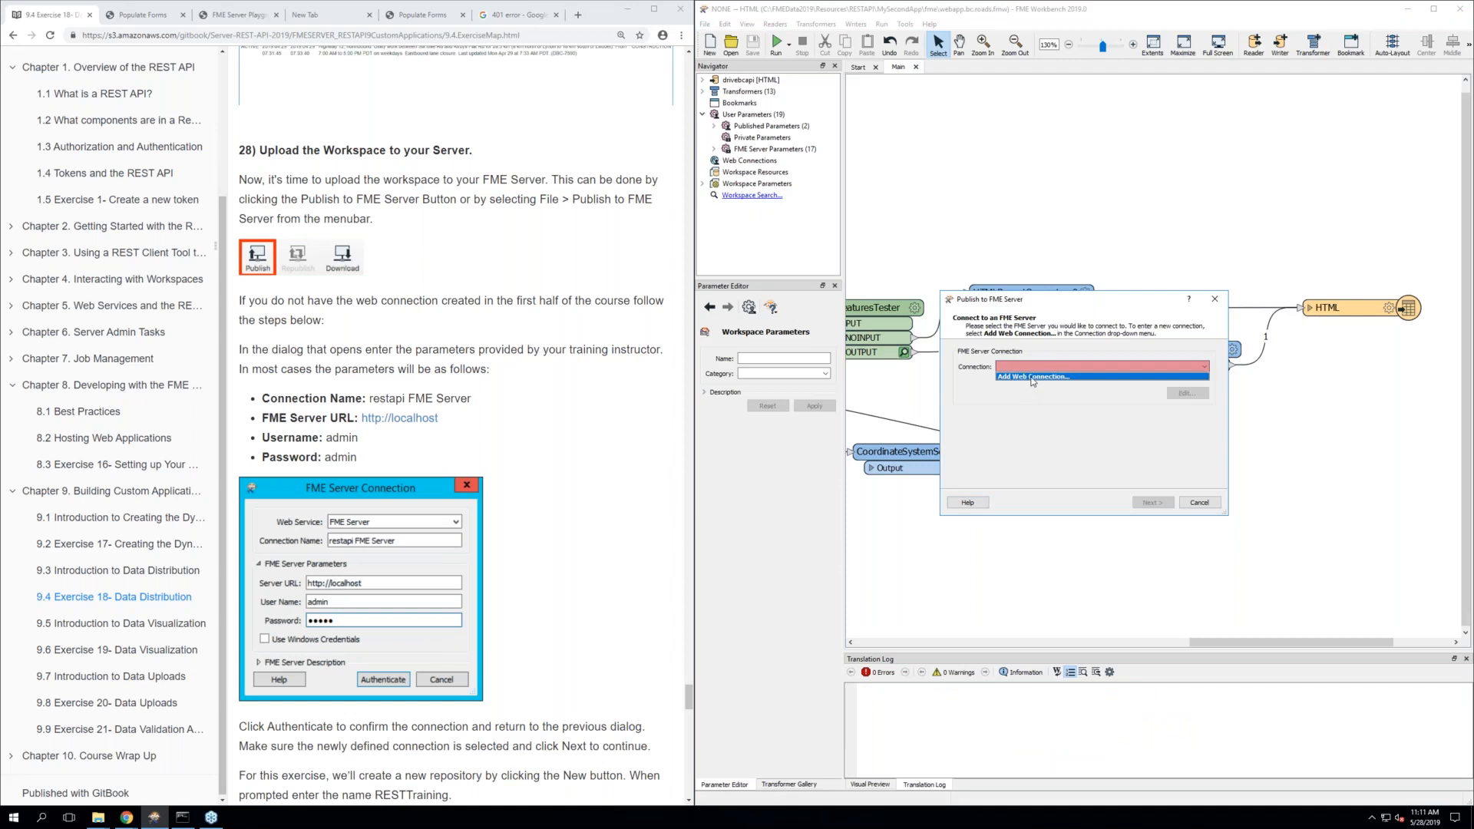
{"action": "left_click", "coordinate": [1033, 377]}
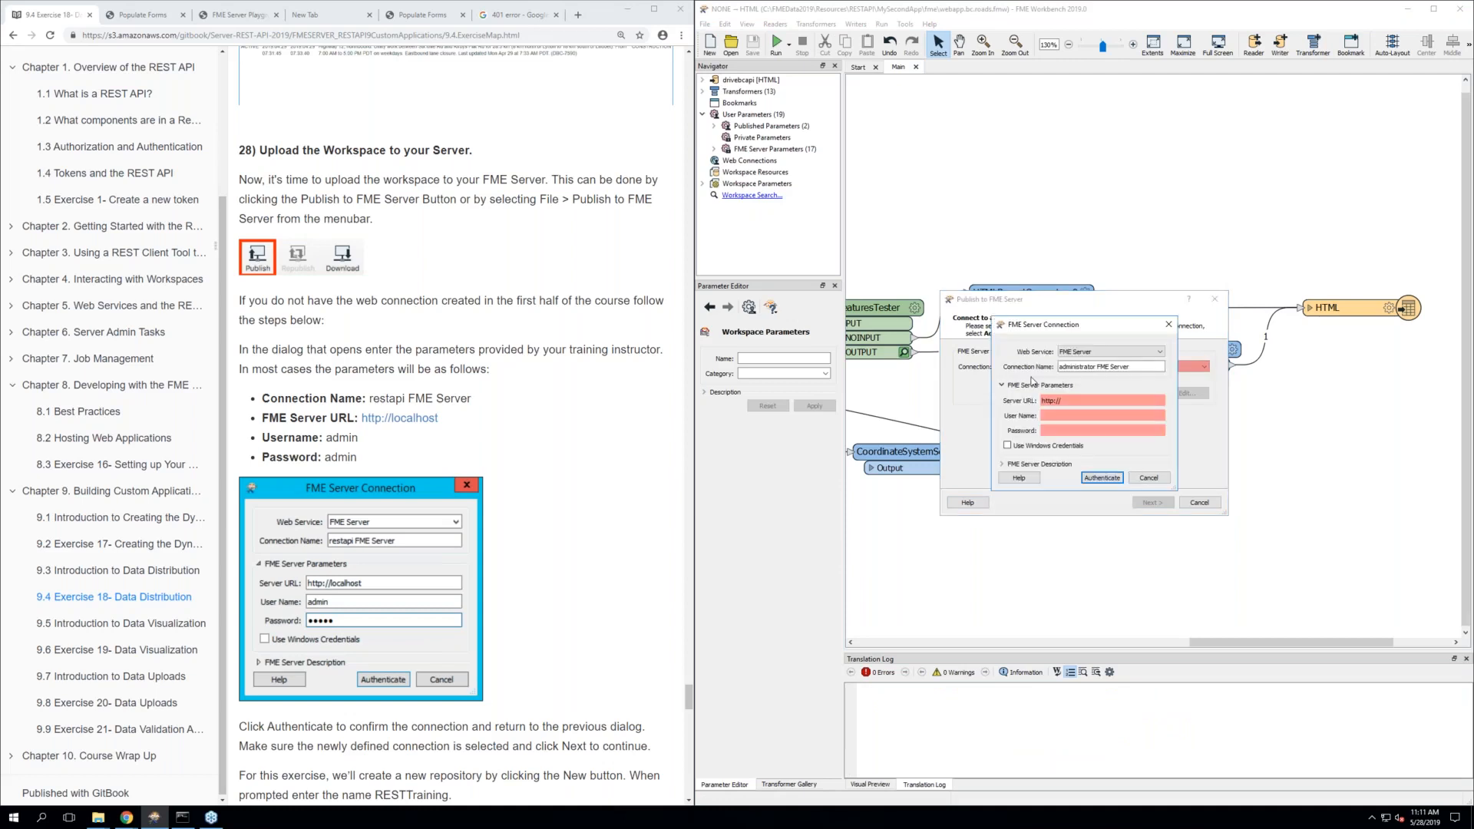
{"action": "double_click", "coordinate": [1092, 367]}
{"action": "left_click_drag", "start_coordinate": [1060, 367], "coordinate": [1100, 366]}
{"action": "key", "text": "BackSpace"}
{"action": "type", "text": "restapi FME"}
{"action": "left_click", "coordinate": [1077, 400]}
{"action": "type", "text": "local"}
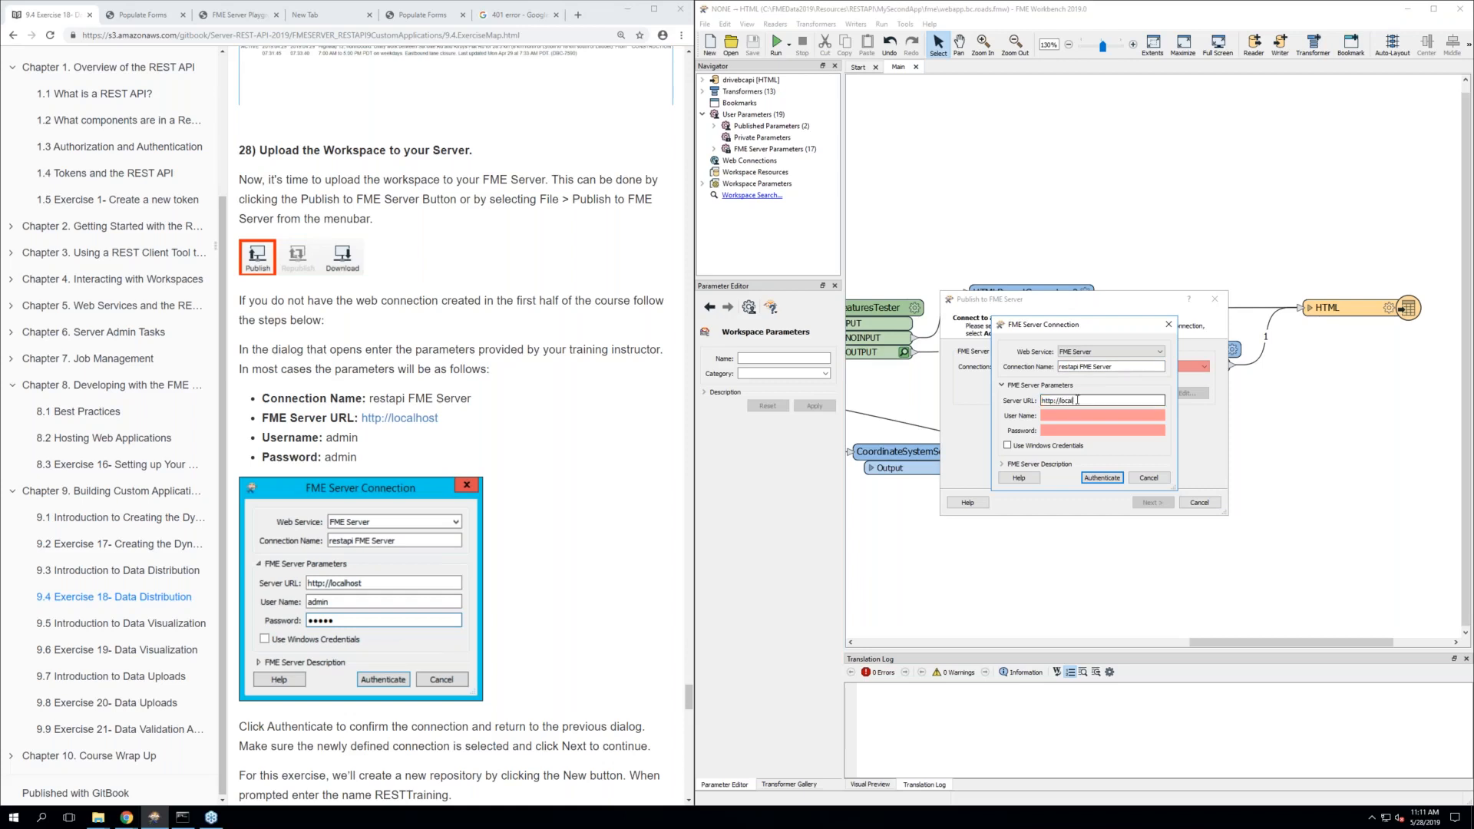
{"action": "type", "text": "host"}
Enter the user name admin and the account password, authenticate the connection, and continue publishing with it
{"action": "left_click", "coordinate": [1053, 415]}
{"action": "type", "text": "admin"}
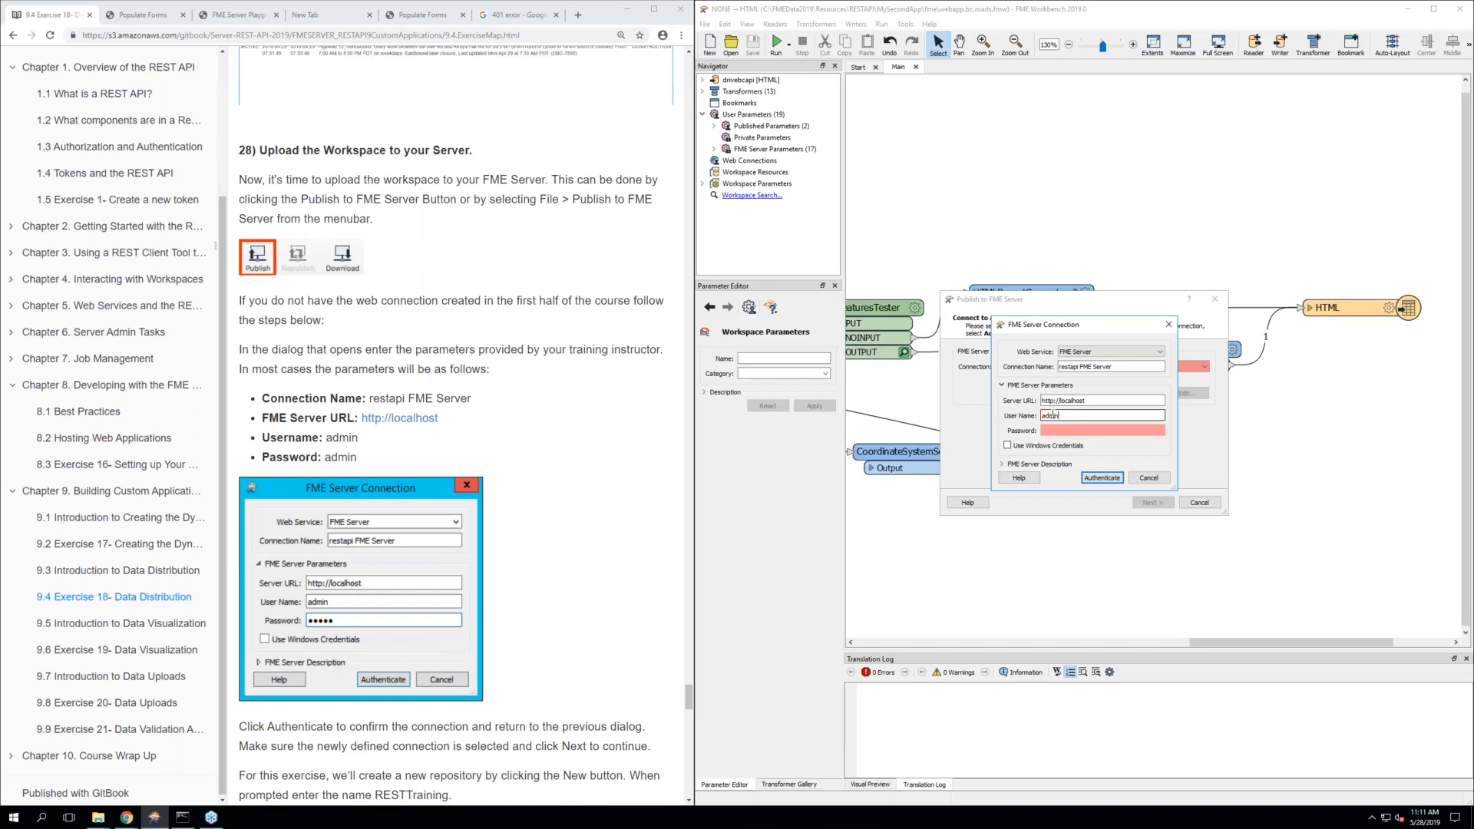
{"action": "left_click", "coordinate": [1055, 427]}
{"action": "type", "text": "a"}
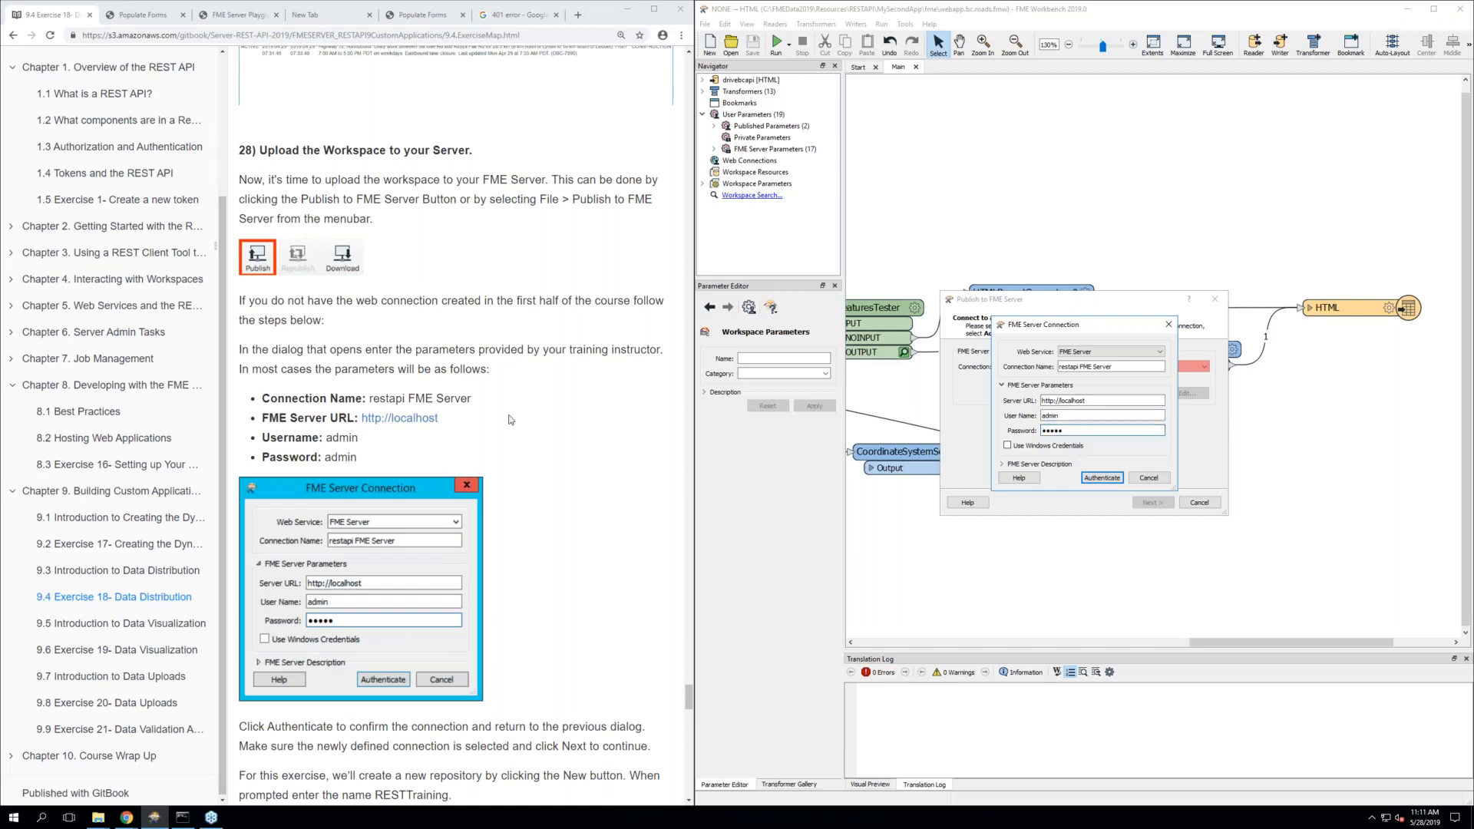
{"action": "scroll", "coordinate": [507, 420], "scroll_direction": "down", "scroll_amount": 3}
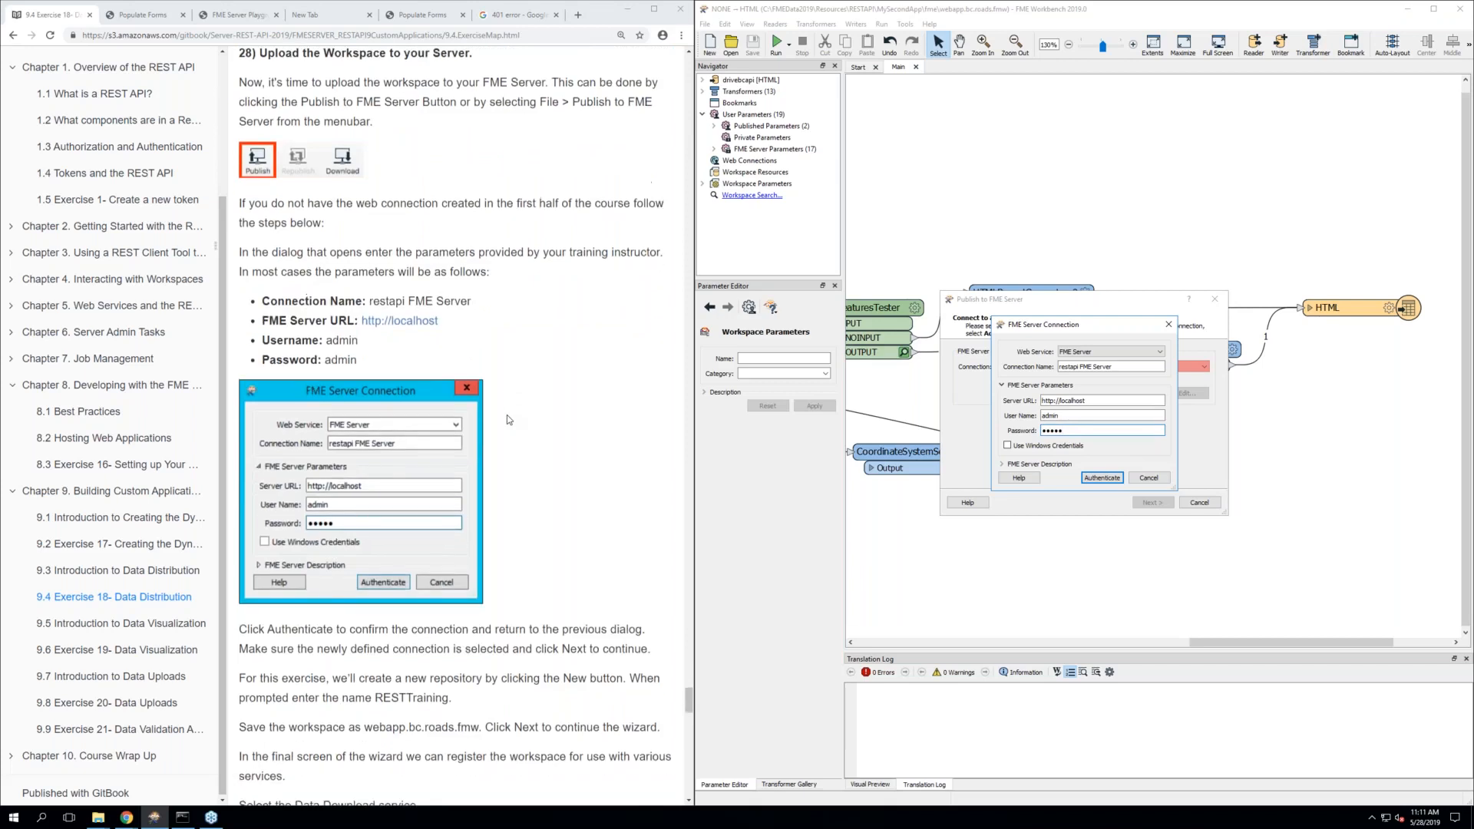
{"action": "scroll", "coordinate": [506, 420], "scroll_direction": "down", "scroll_amount": 1}
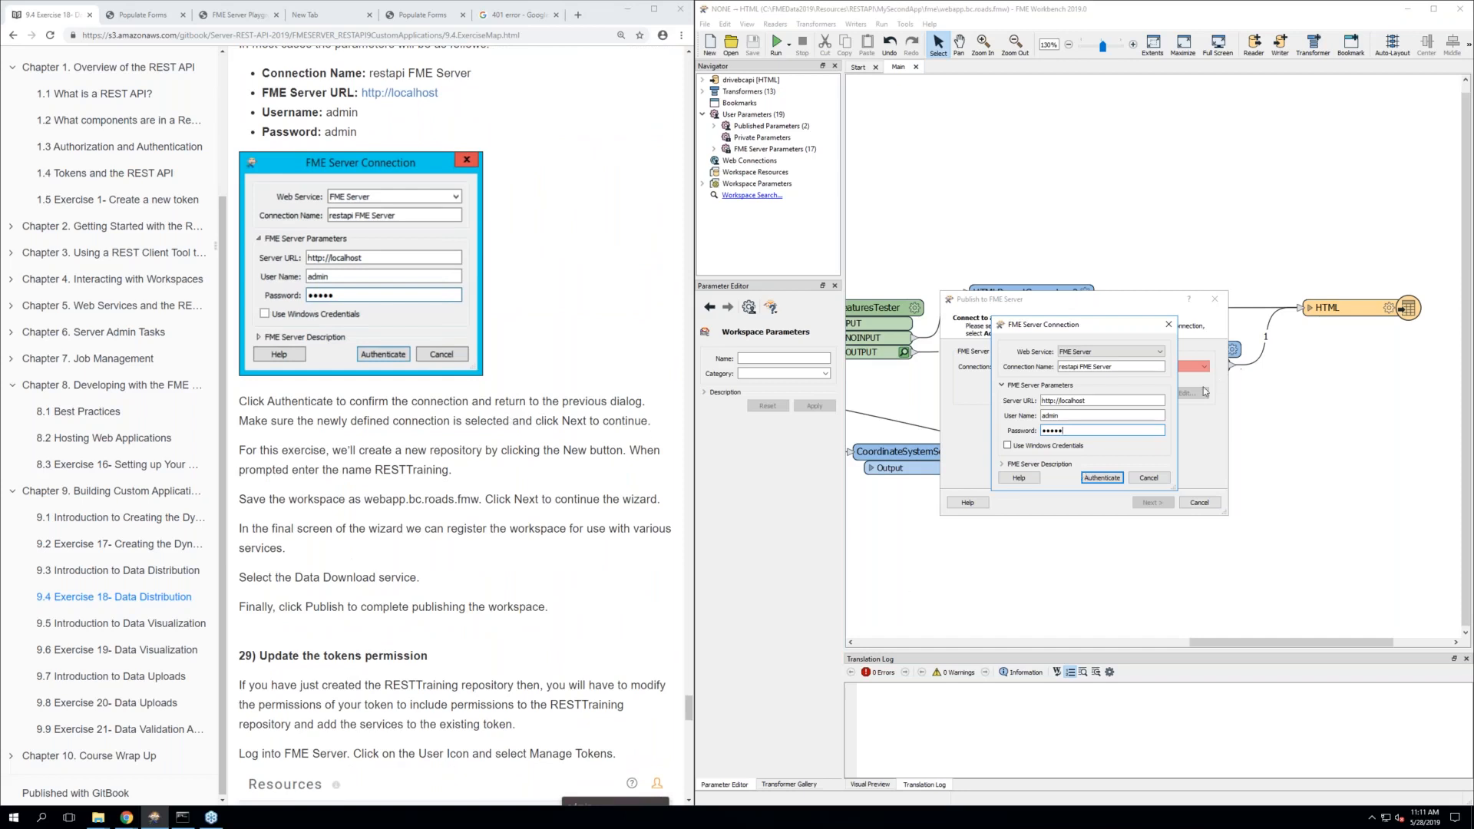
{"action": "left_click", "coordinate": [1102, 478]}
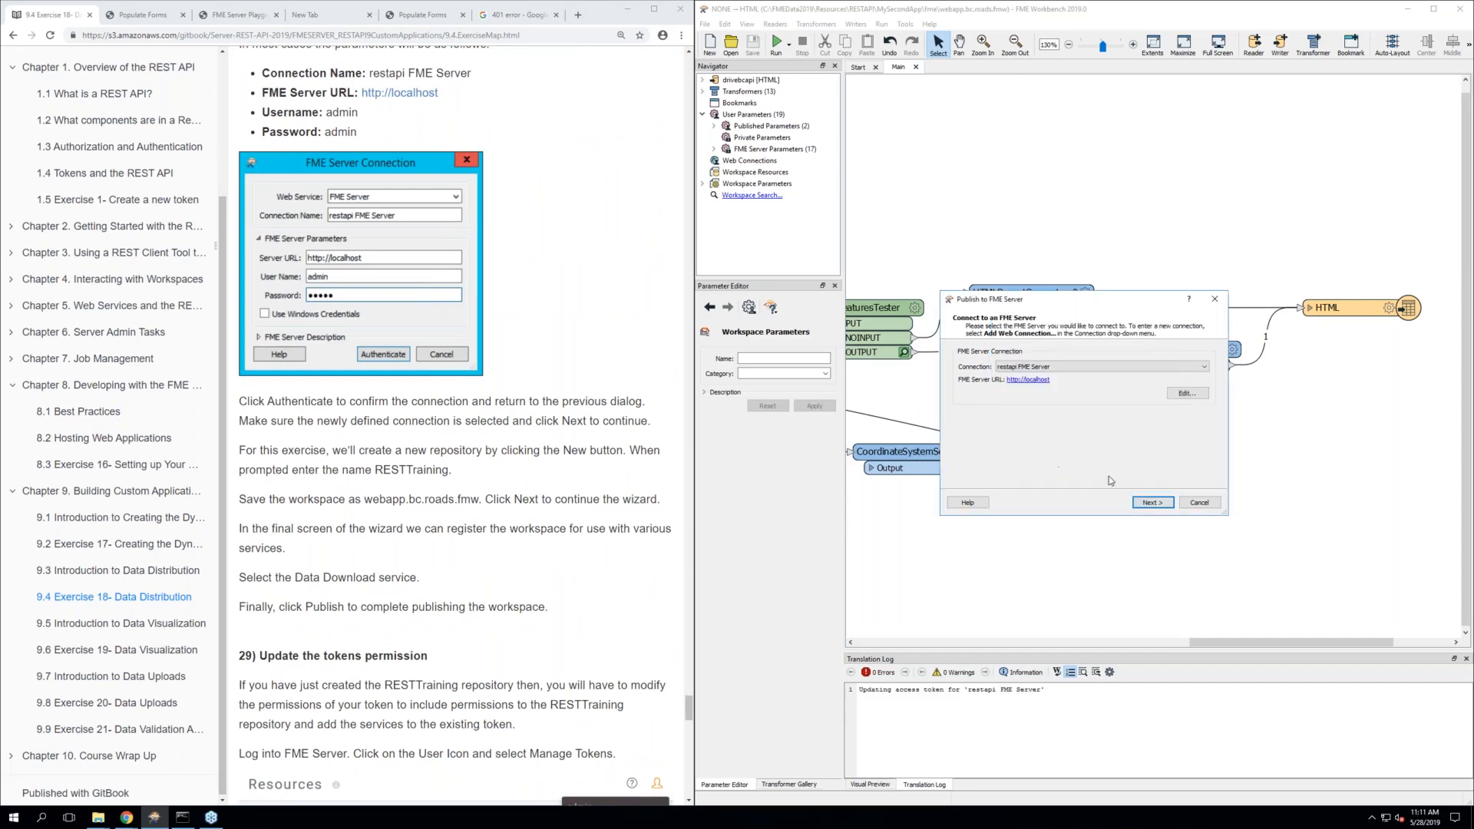
{"action": "left_click", "coordinate": [1154, 503]}
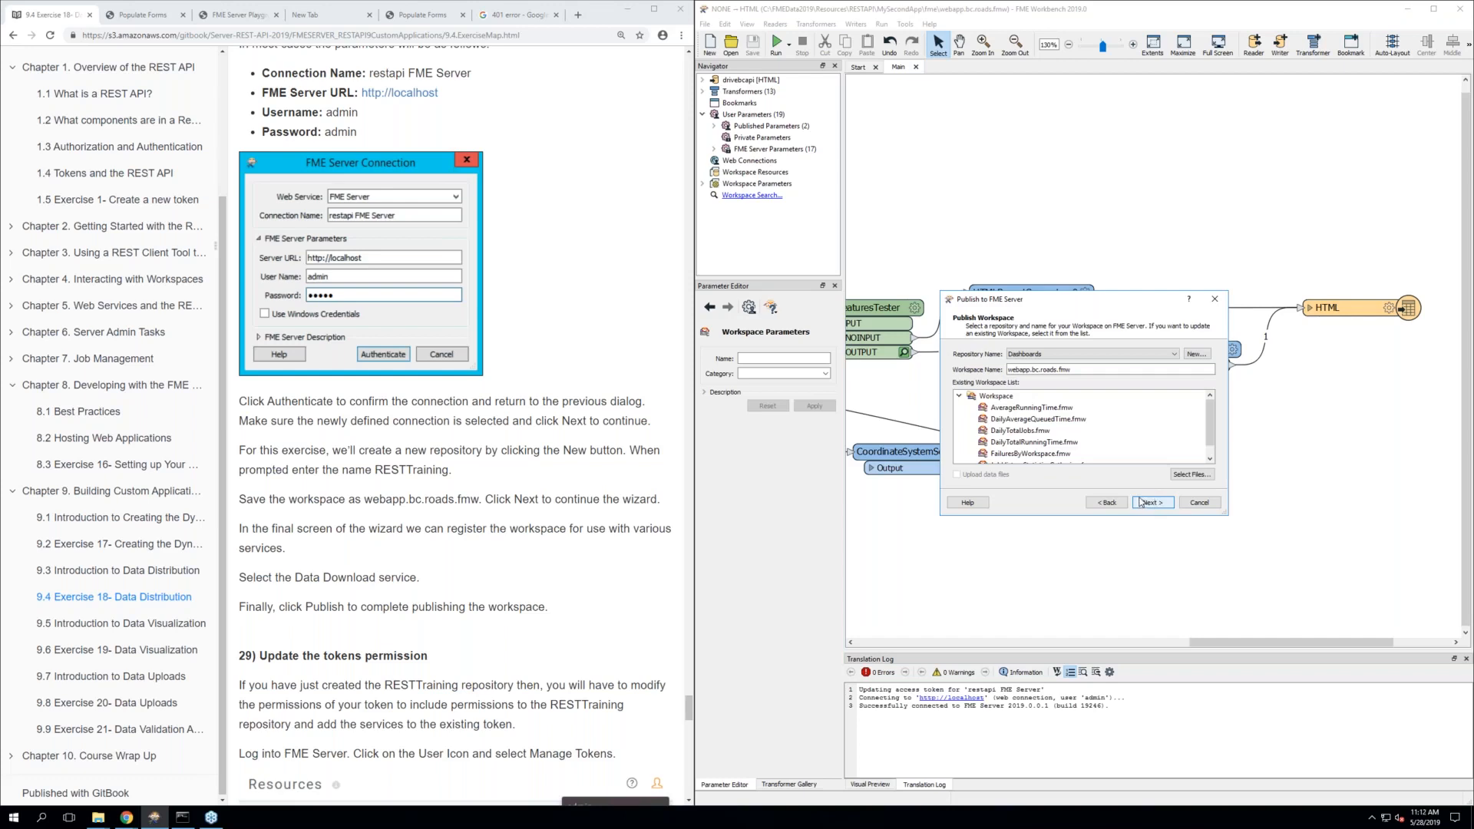
Create a new repository named RESTTraining for the published workspace
{"action": "left_click", "coordinate": [1079, 356]}
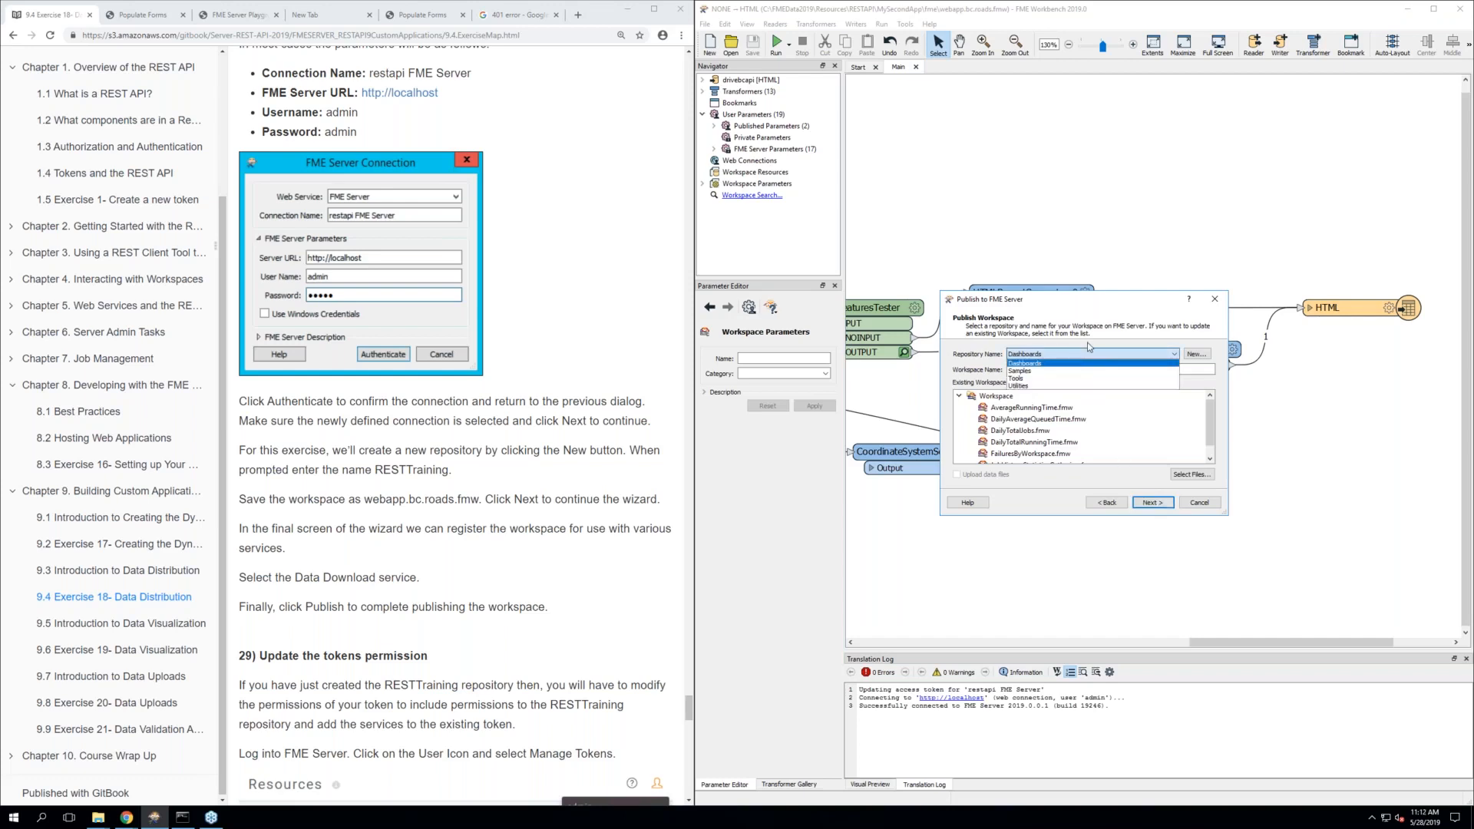
{"action": "left_click", "coordinate": [1079, 361]}
{"action": "left_click", "coordinate": [1196, 355]}
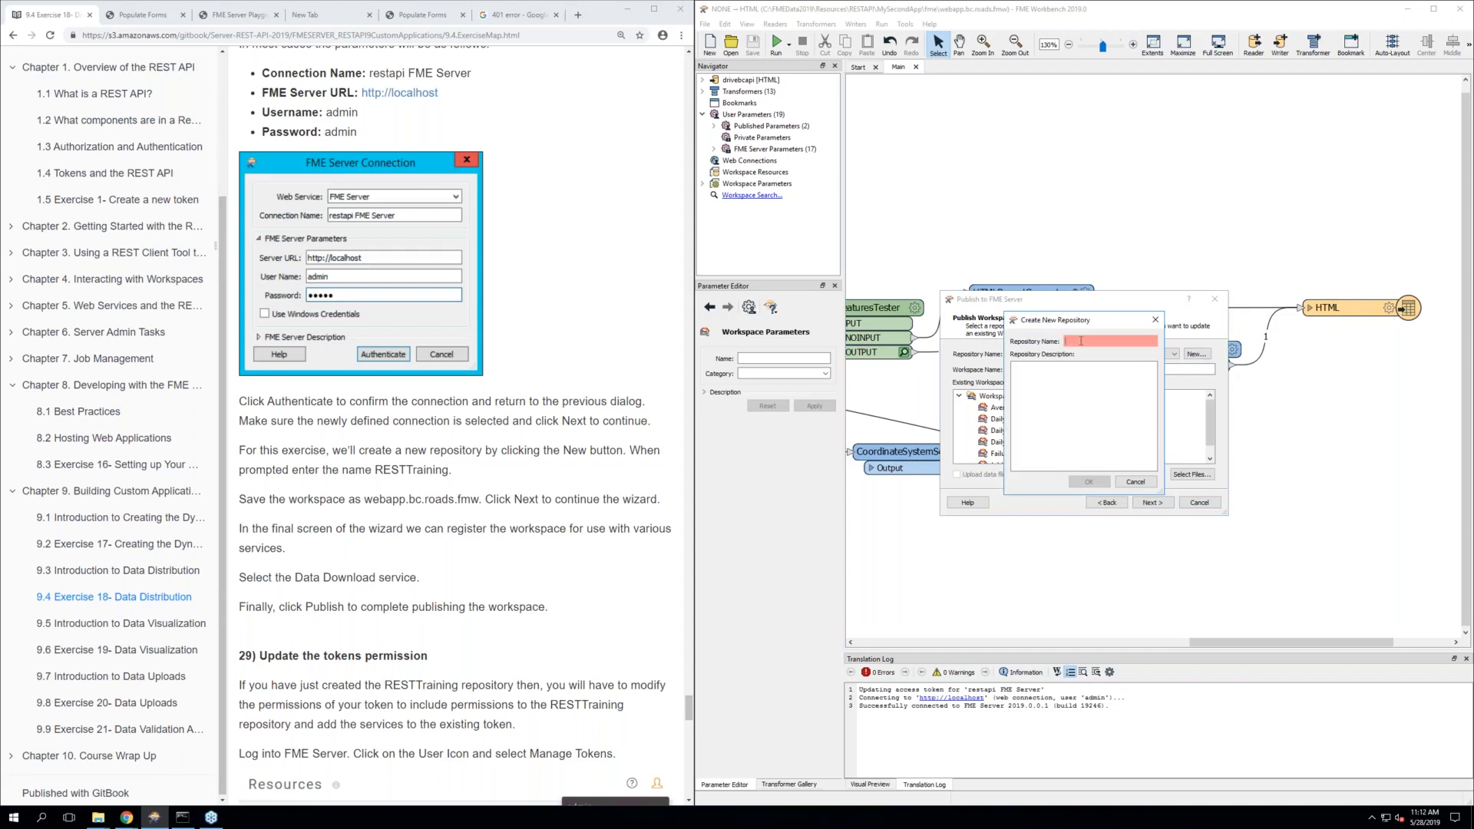
{"action": "type", "text": "RESTTraining"}
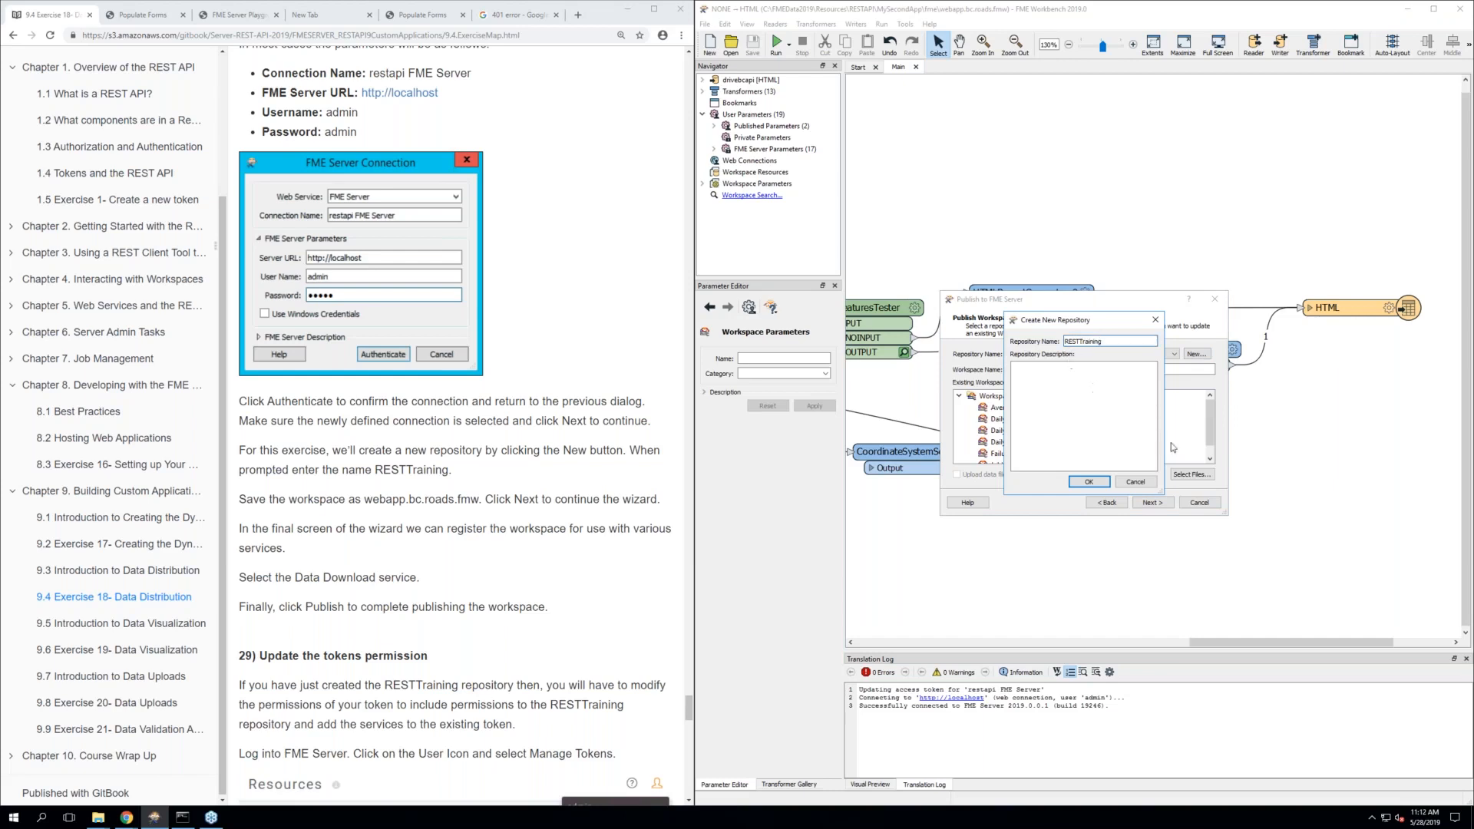
{"action": "left_click", "coordinate": [1089, 482]}
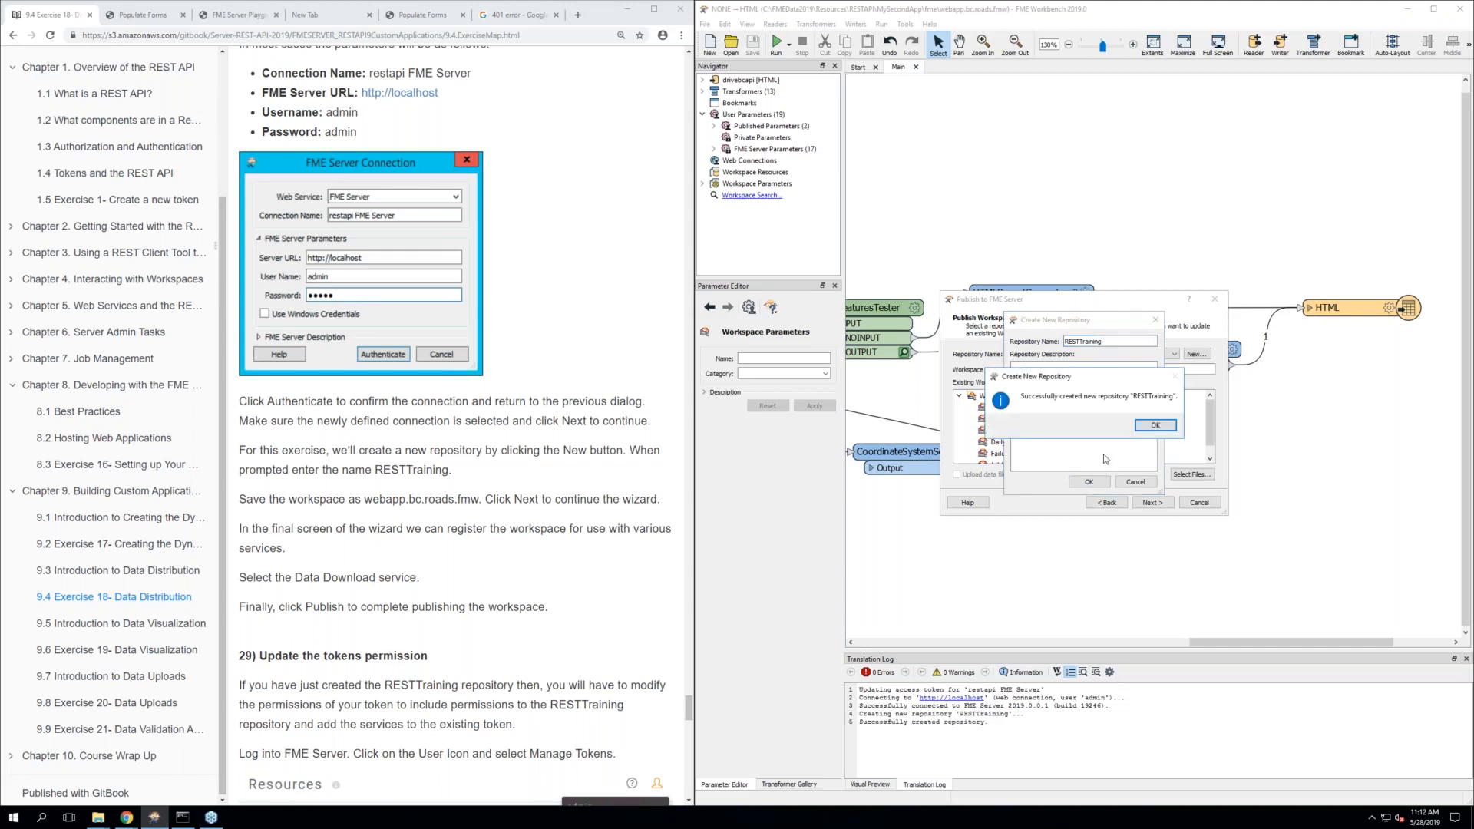
{"action": "left_click", "coordinate": [1155, 426]}
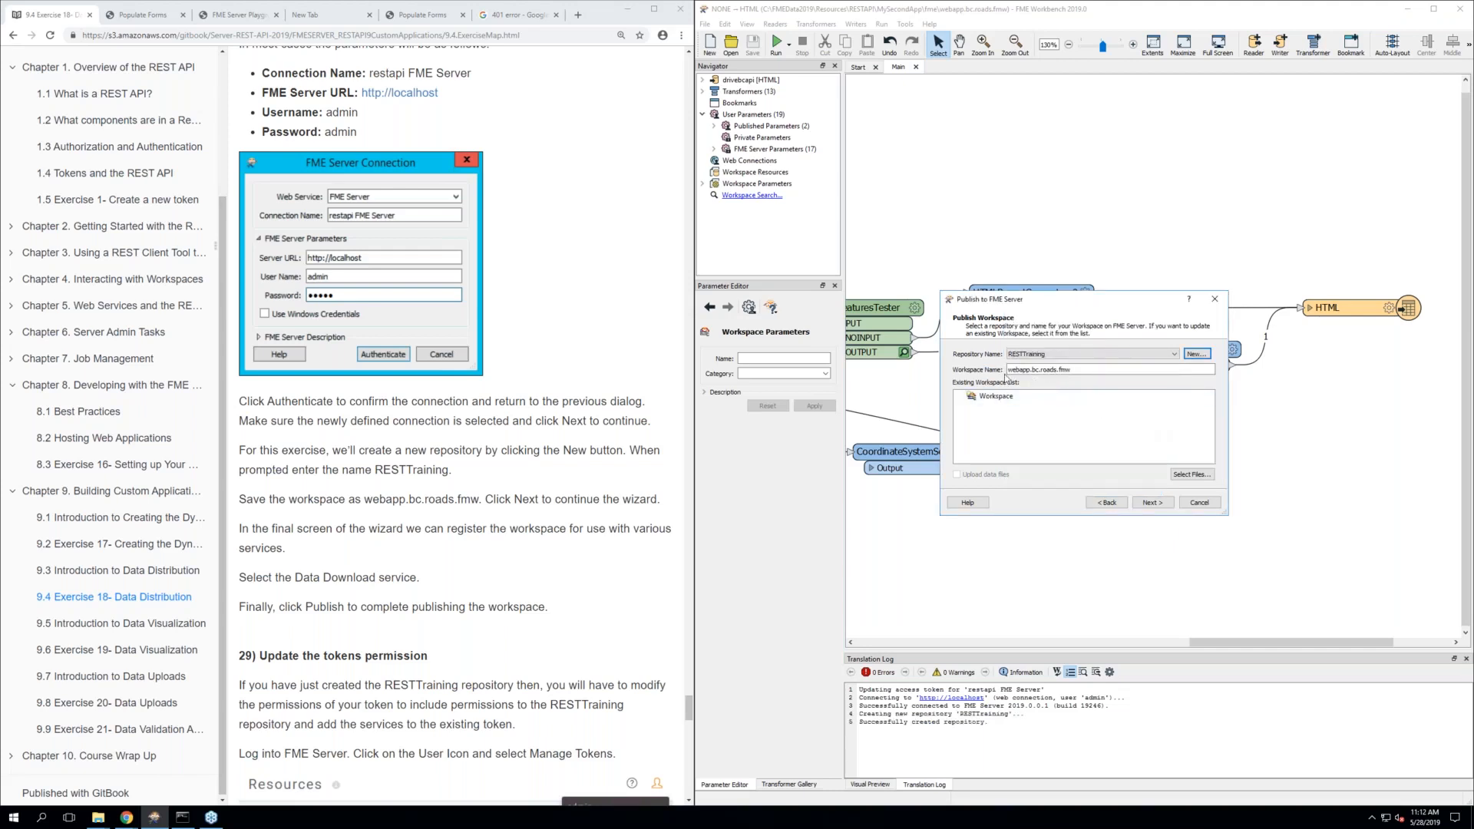
Publish webapp.bc.roads.fmw with the Data Download and Job Submitter services, including the drivebcapi [HTML] writer in the download
{"action": "left_click", "coordinate": [1011, 372]}
{"action": "left_click", "coordinate": [1145, 504]}
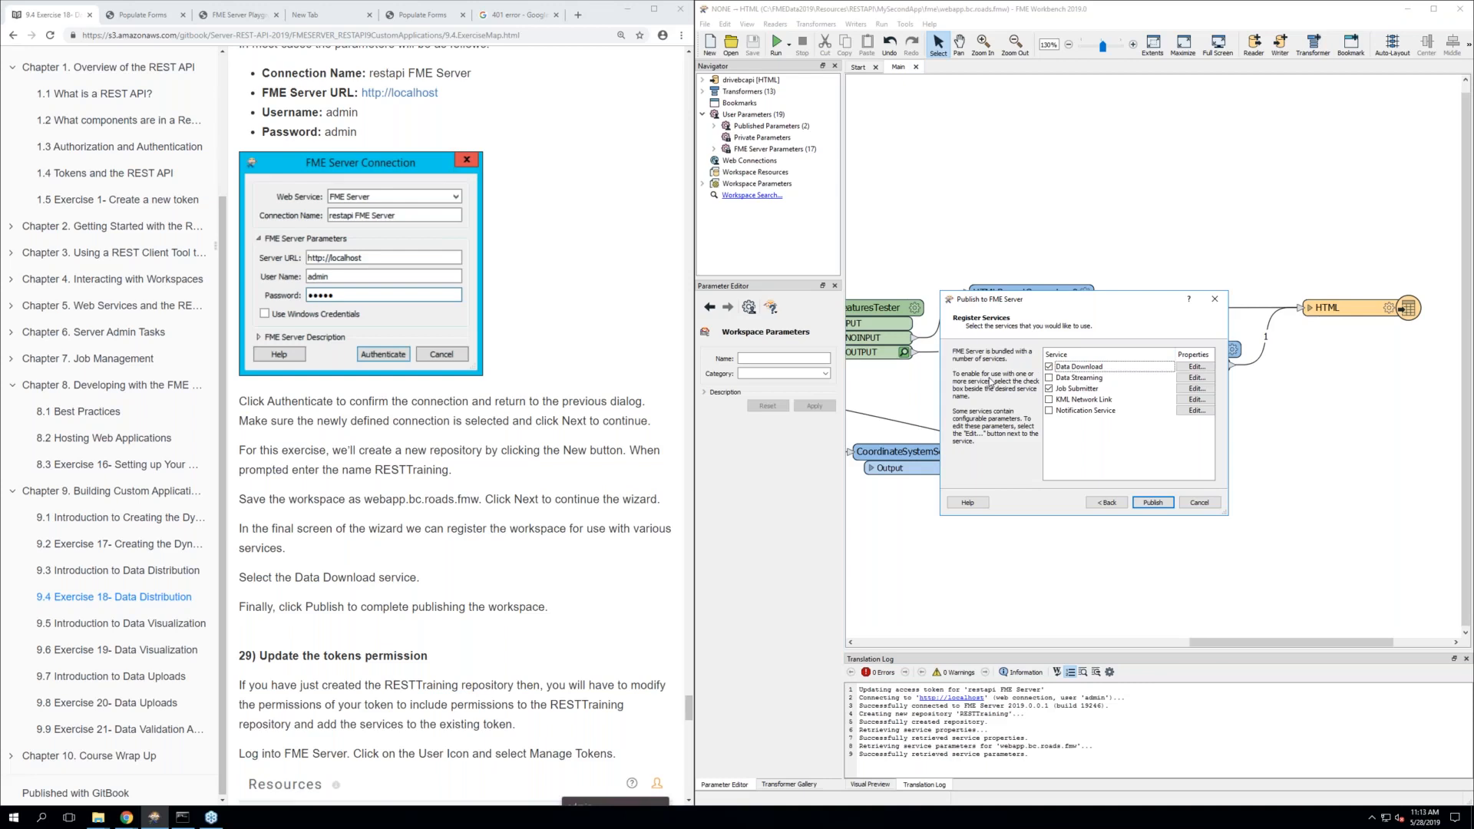
{"action": "left_click", "coordinate": [1203, 368]}
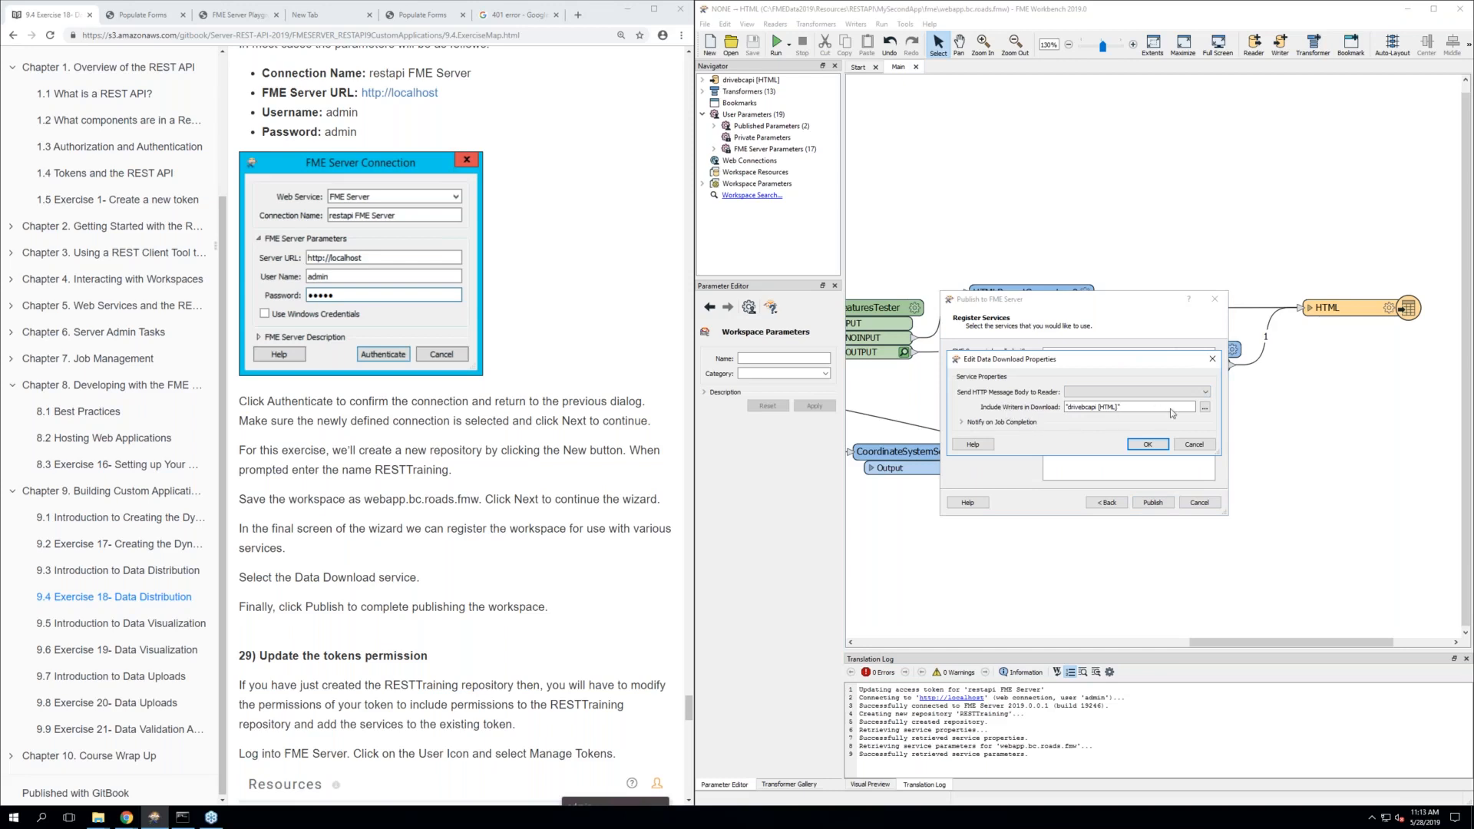
{"action": "left_click", "coordinate": [1138, 448]}
{"action": "left_click", "coordinate": [1153, 503]}
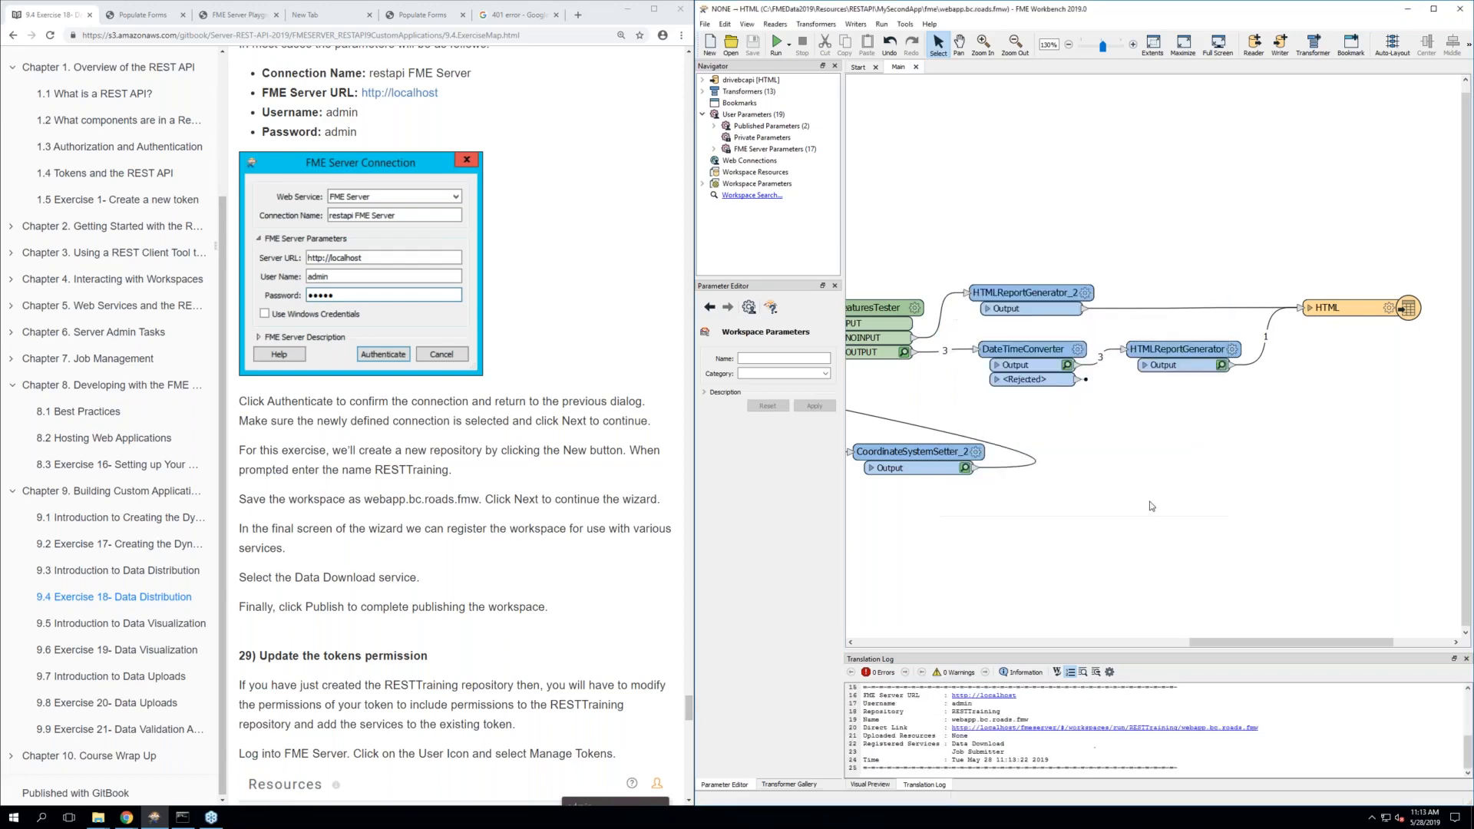
Close the crashed FME Workbench and read the step 29 instructions on updating the token's permissions
{"action": "scroll", "coordinate": [547, 528], "scroll_direction": "down", "scroll_amount": 1}
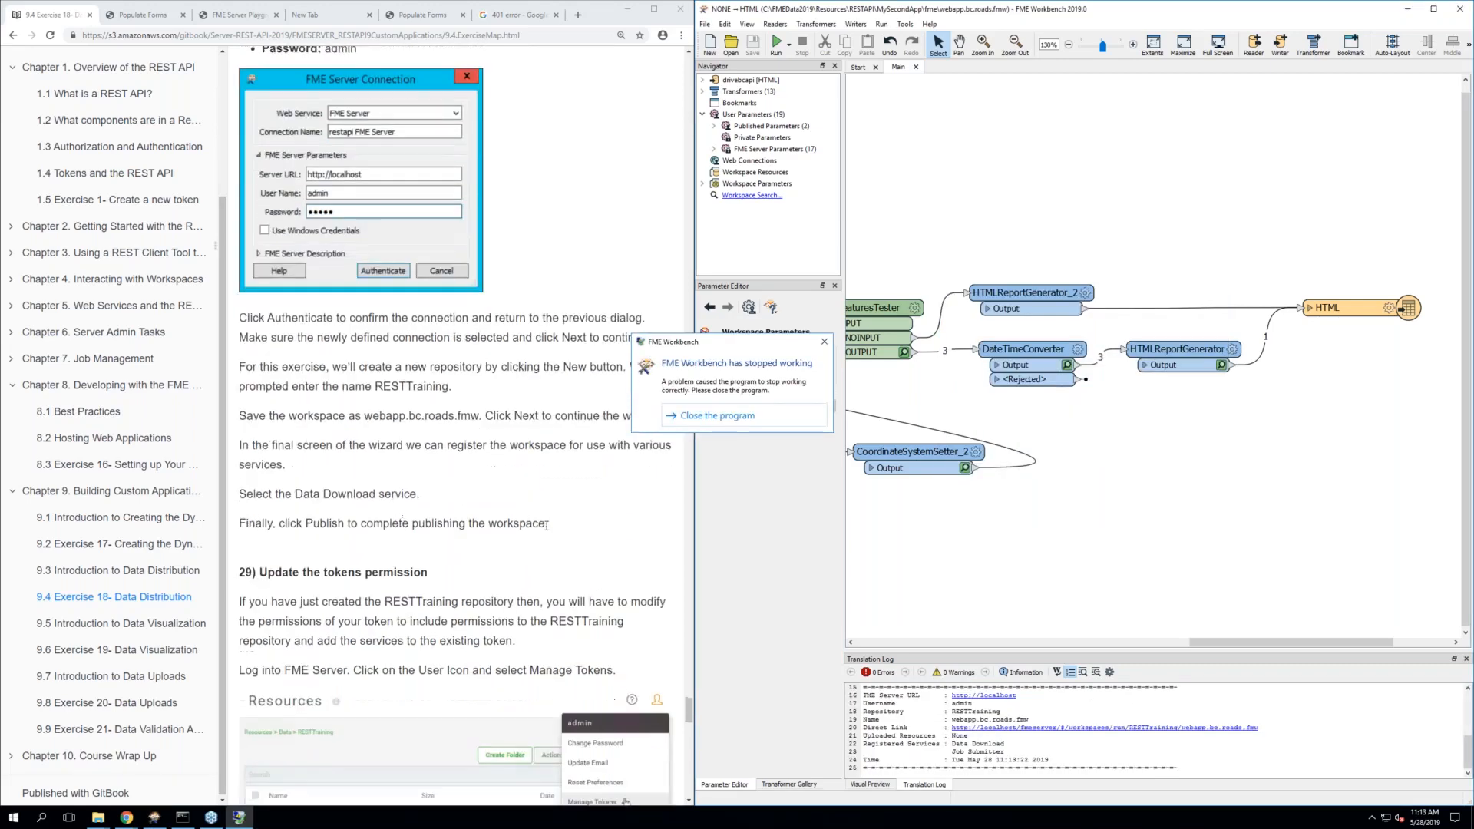
{"action": "left_click", "coordinate": [714, 419]}
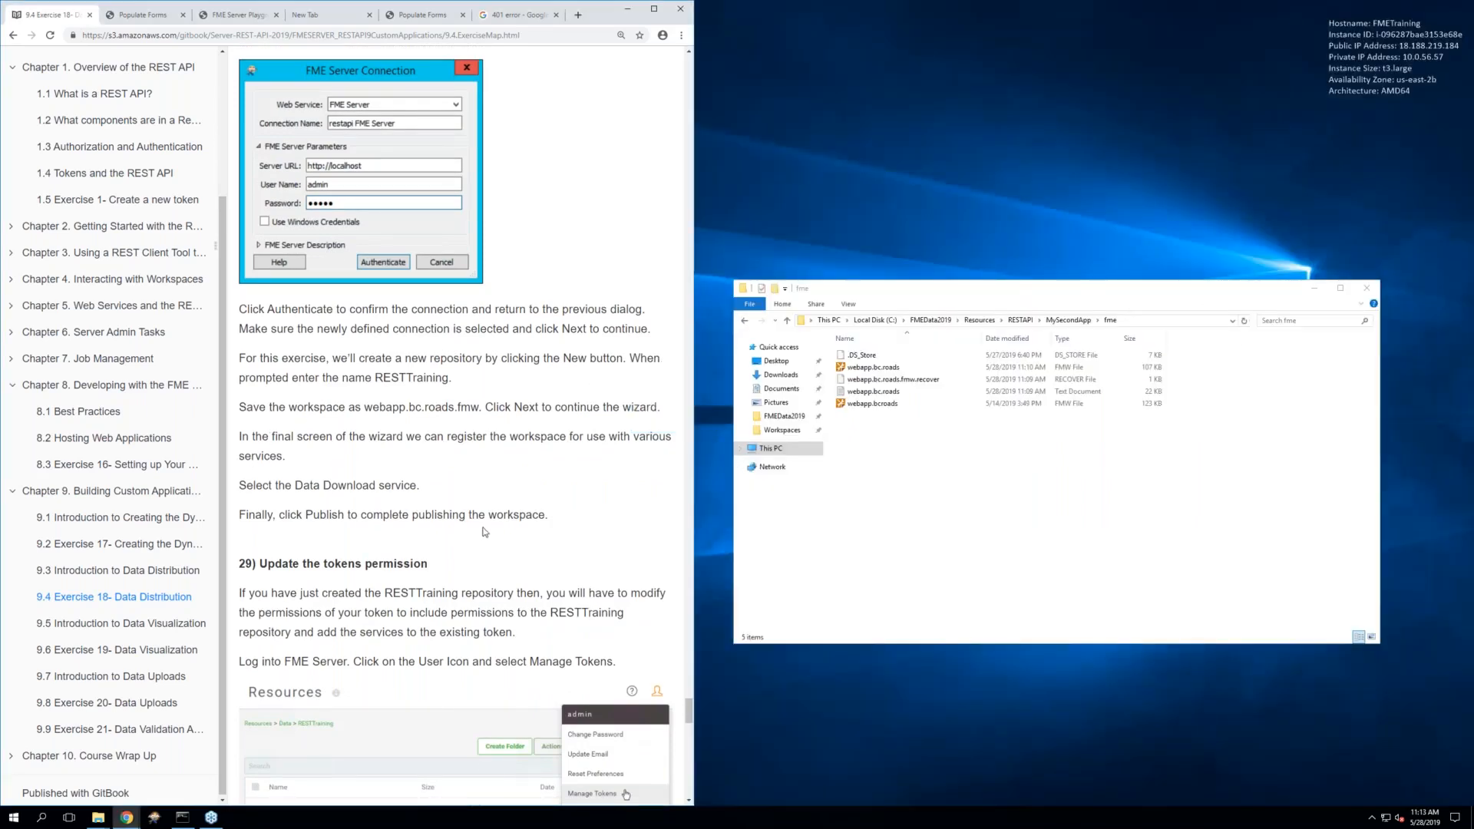
{"action": "scroll", "coordinate": [482, 533], "scroll_direction": "down", "scroll_amount": 2}
{"action": "scroll", "coordinate": [484, 531], "scroll_direction": "down", "scroll_amount": 2}
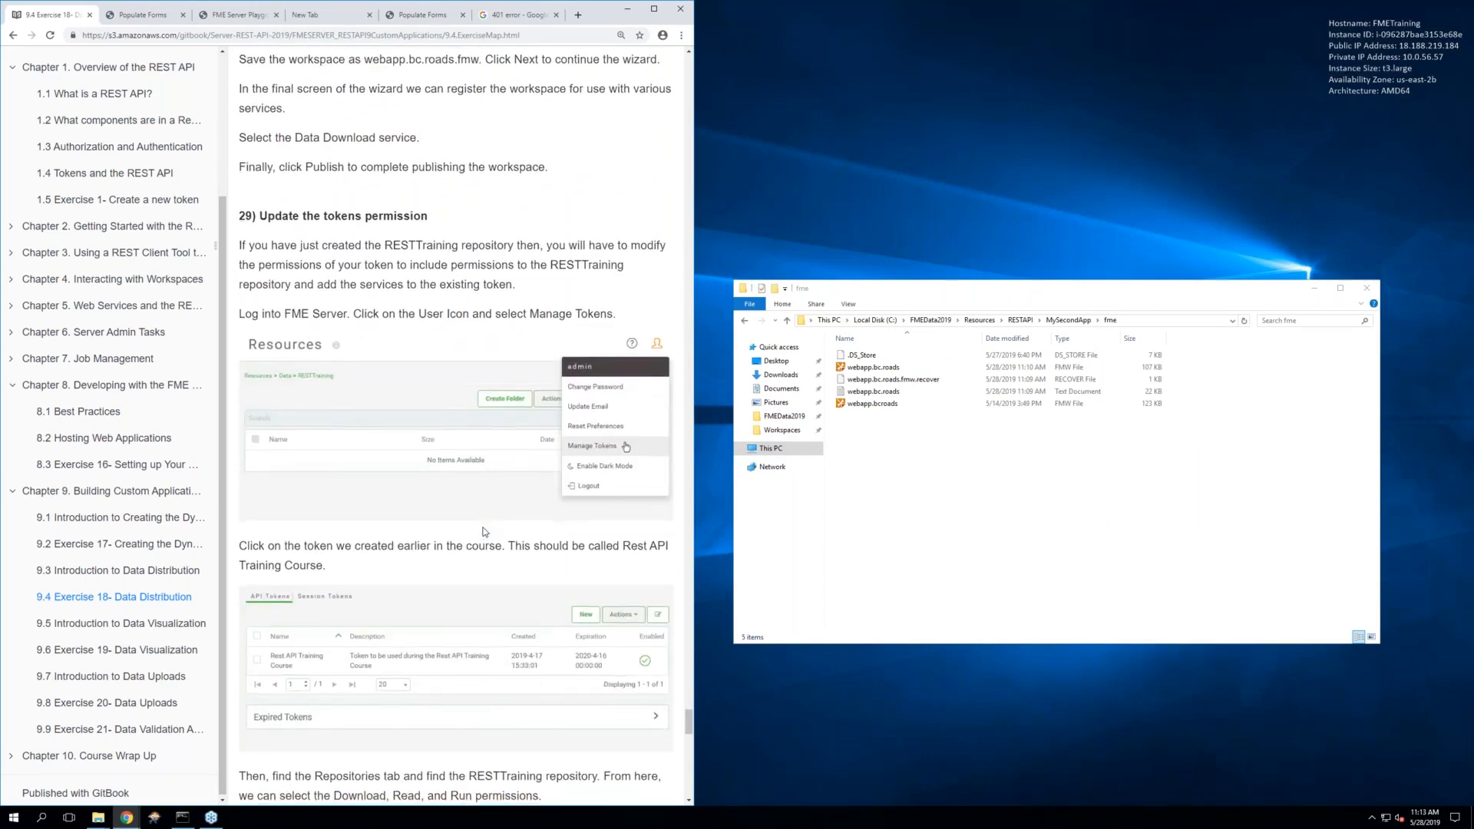
{"action": "scroll", "coordinate": [484, 531], "scroll_direction": "down", "scroll_amount": 1}
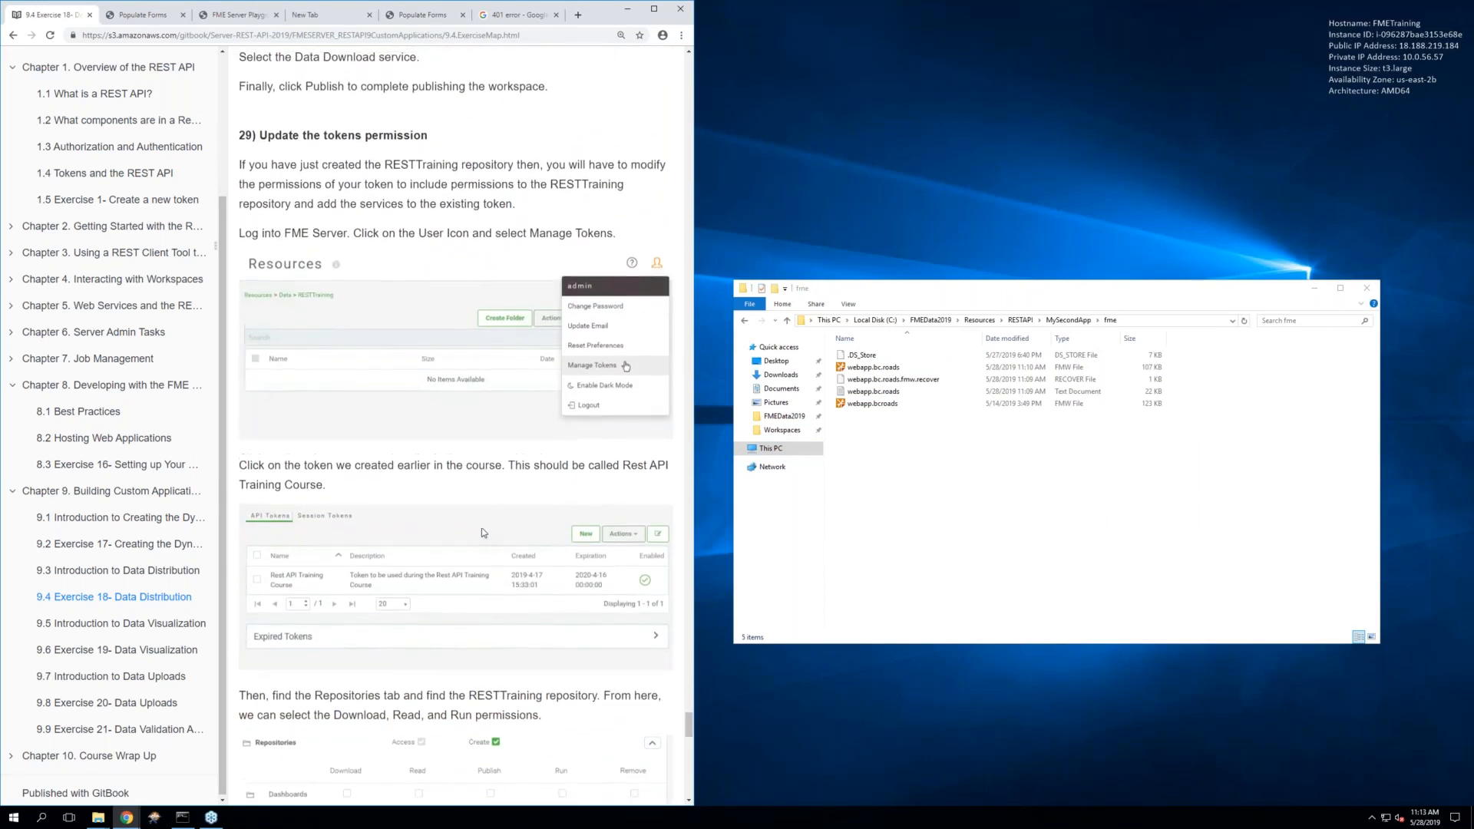
{"action": "scroll", "coordinate": [482, 529], "scroll_direction": "up", "scroll_amount": 1}
{"action": "left_click", "coordinate": [870, 546]}
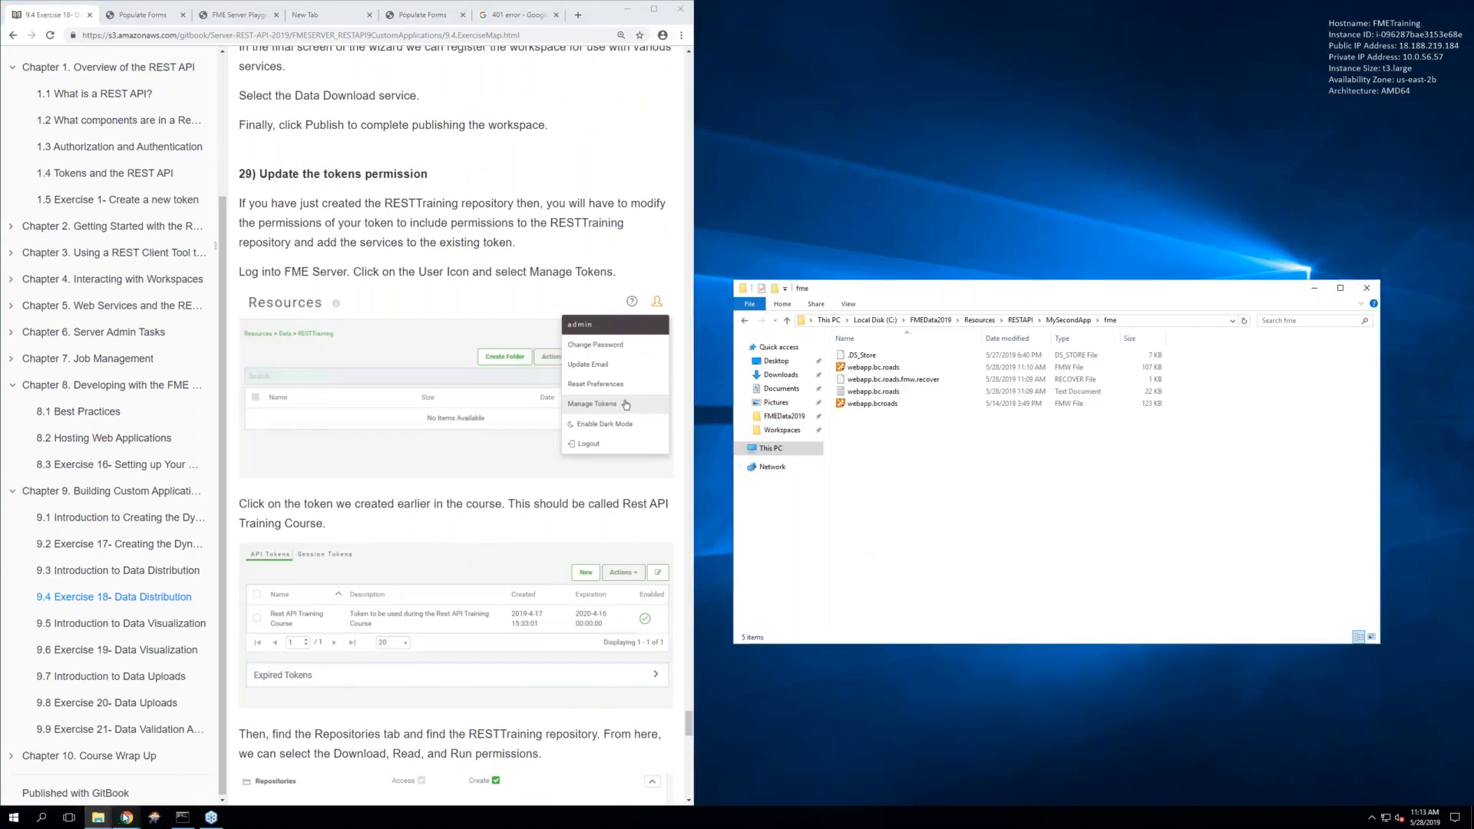
Move the empty browser page into its own window beside the instructions and open the FME Server home page there
{"action": "left_click", "coordinate": [127, 817]}
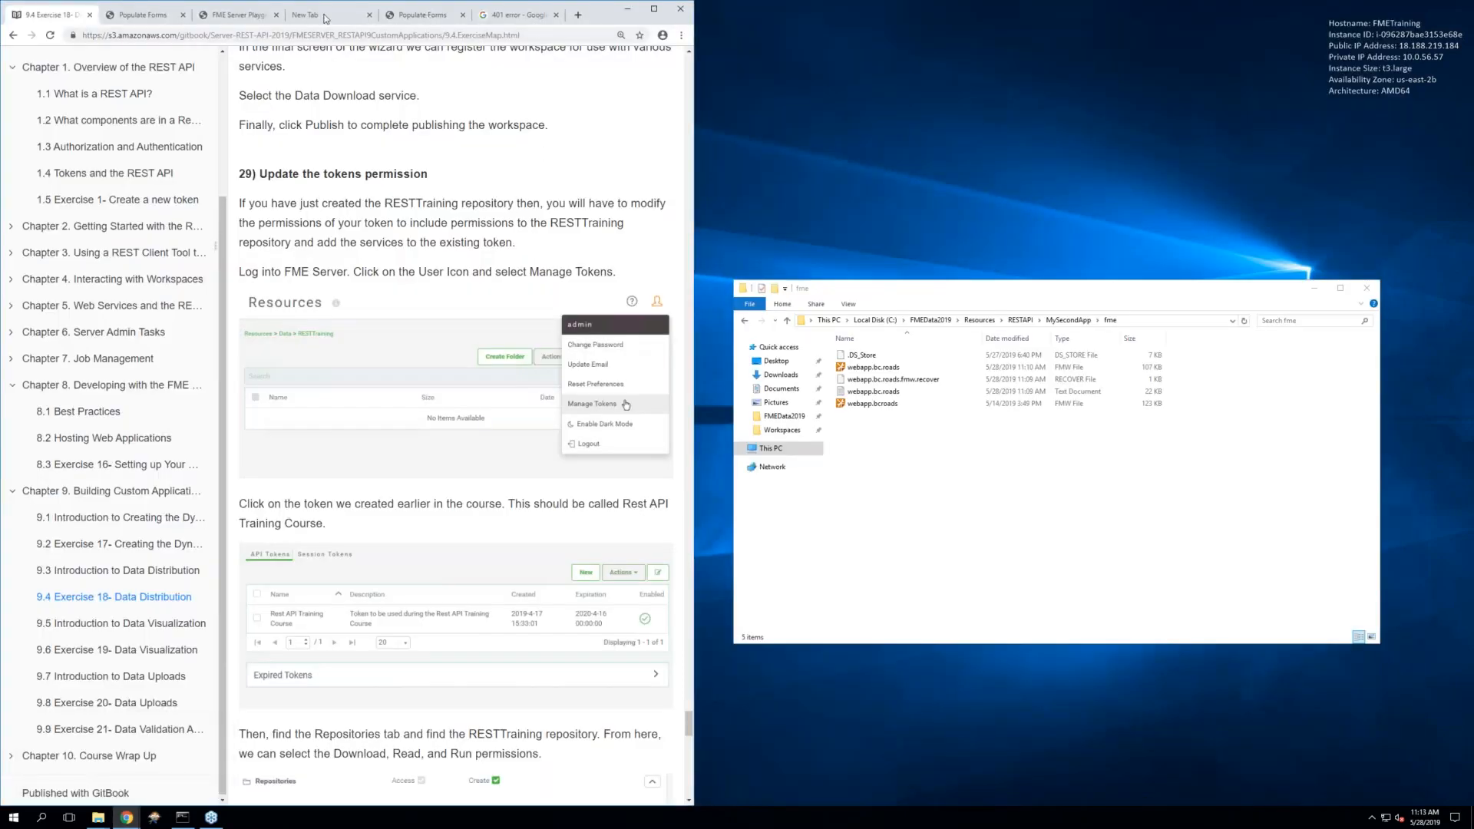
{"action": "left_click_drag", "start_coordinate": [336, 17], "coordinate": [1473, 35]}
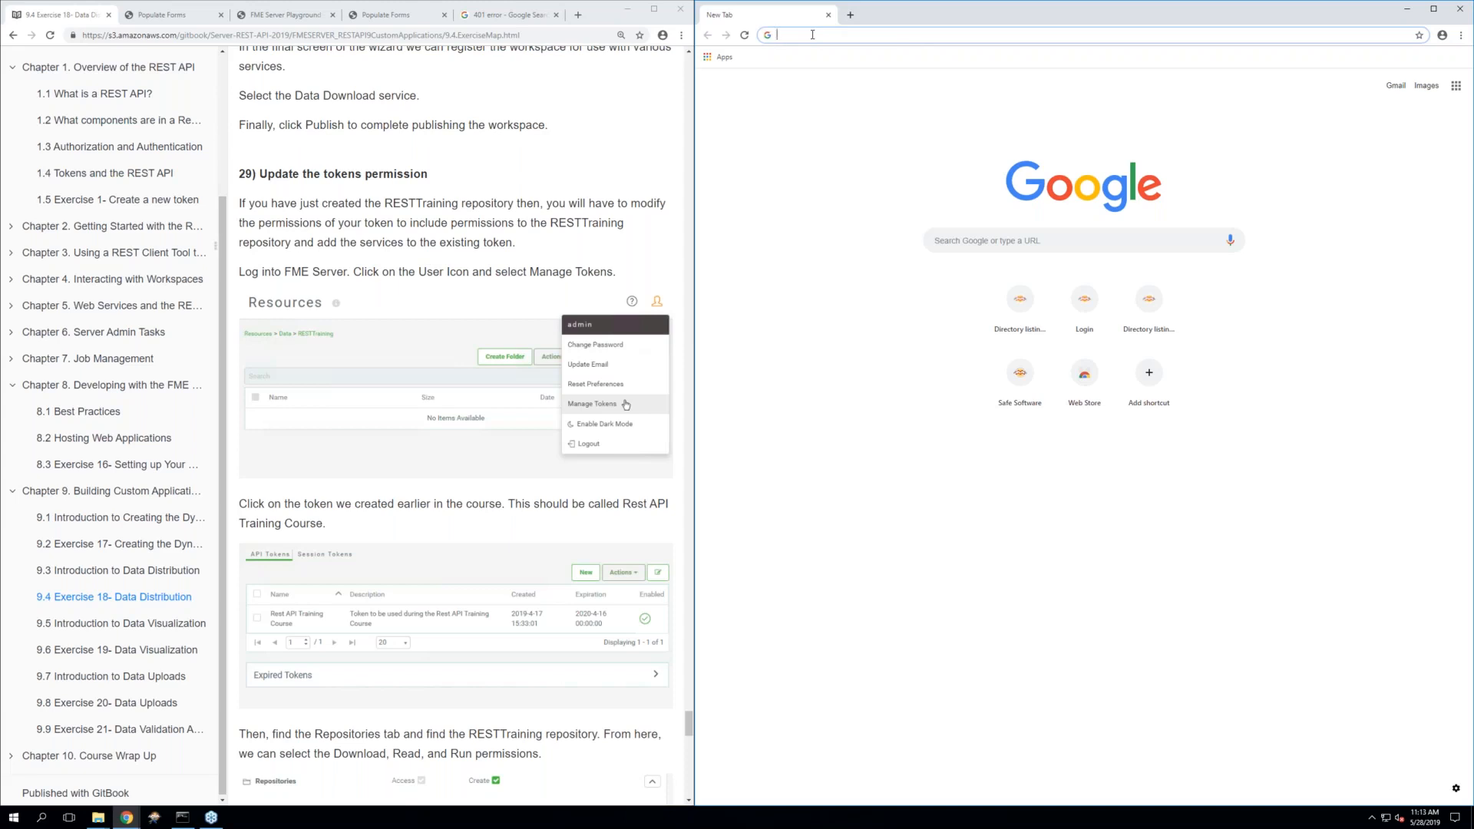
{"action": "type", "text": "fme"}
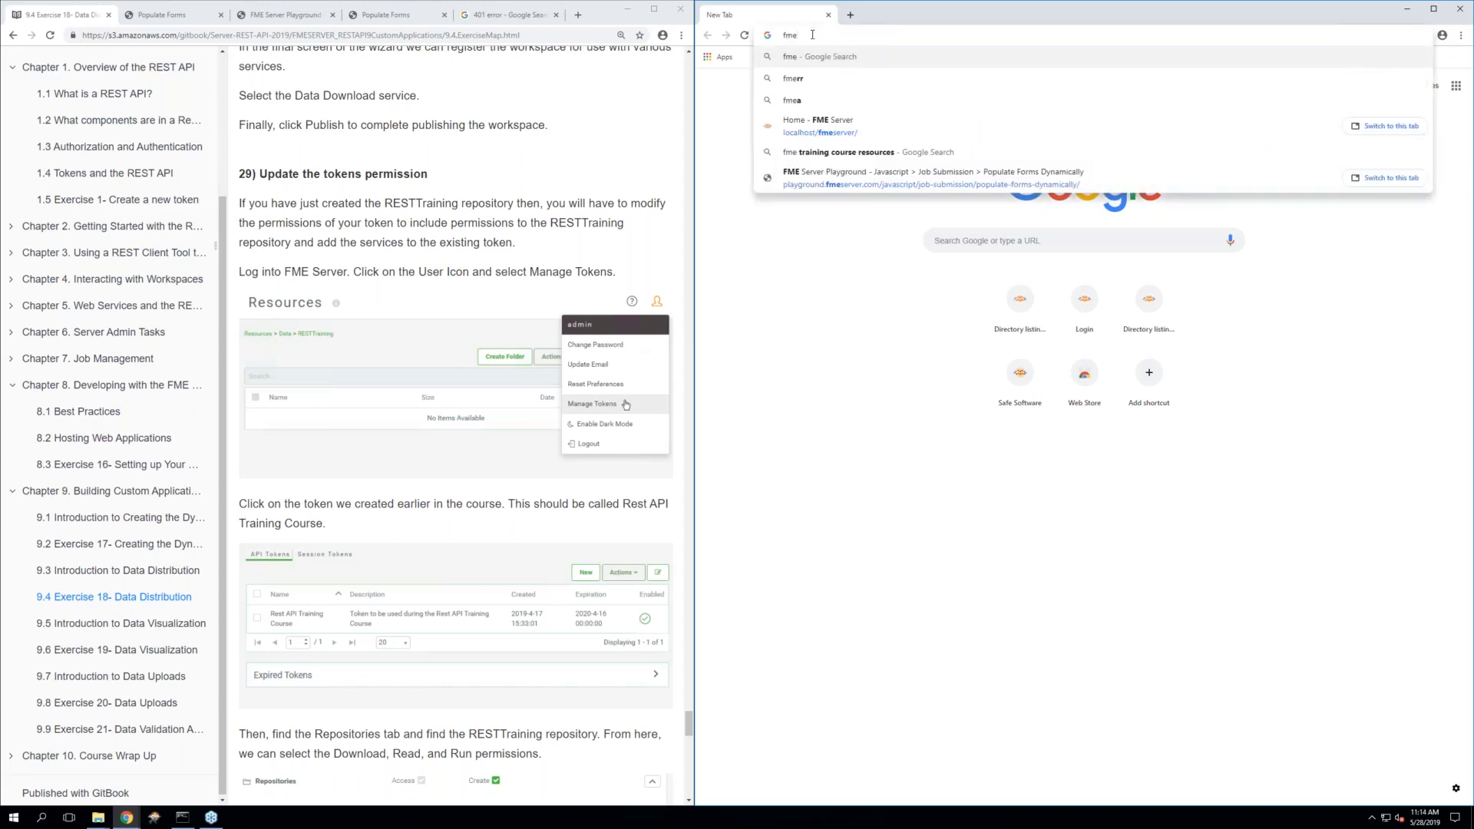
{"action": "left_click", "coordinate": [826, 125]}
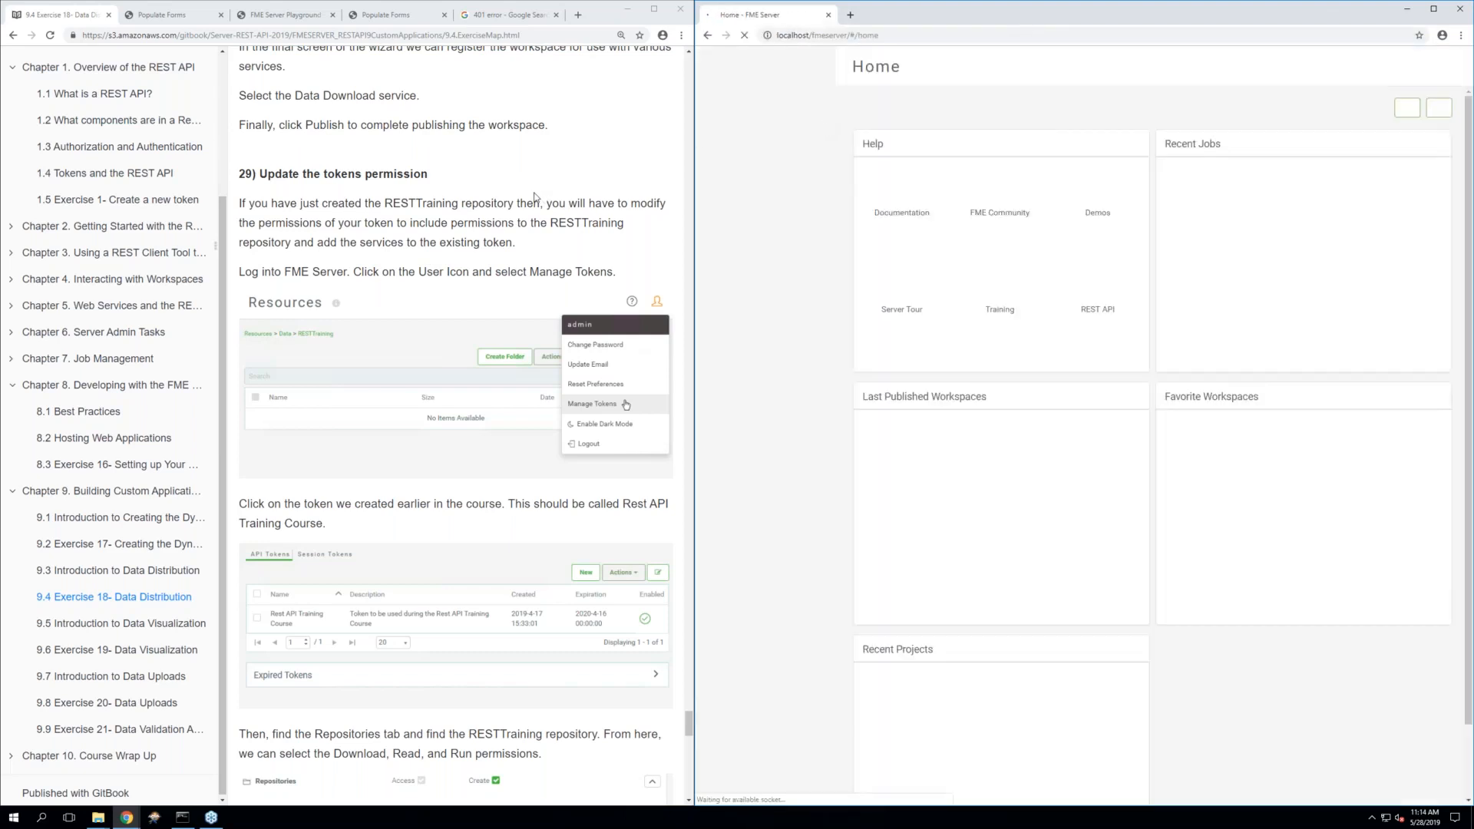
Open the API token management page for the signed-in FME Server account
{"action": "scroll", "coordinate": [534, 198], "scroll_direction": "down", "scroll_amount": 1}
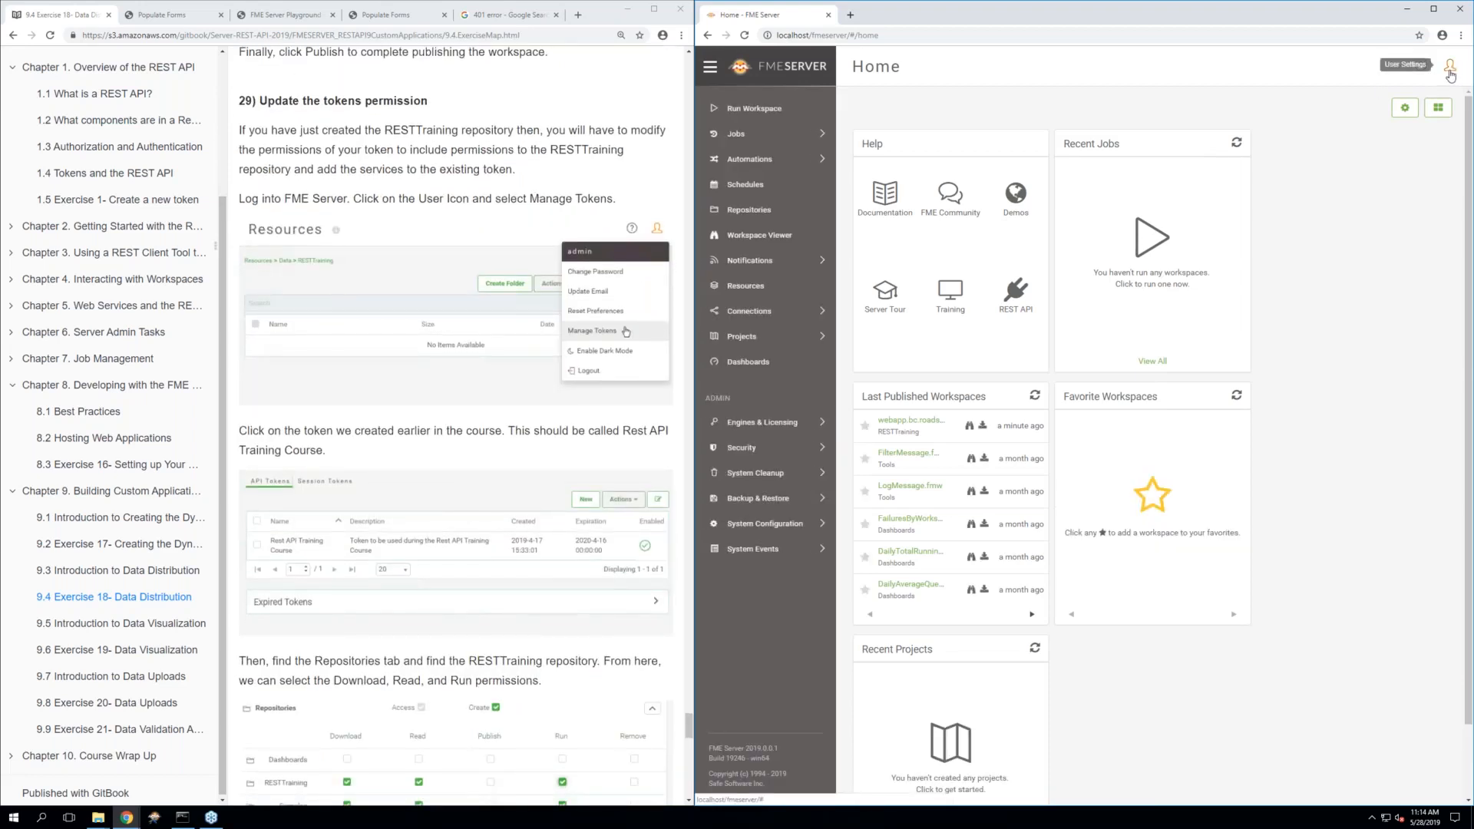
{"action": "left_click", "coordinate": [1449, 71]}
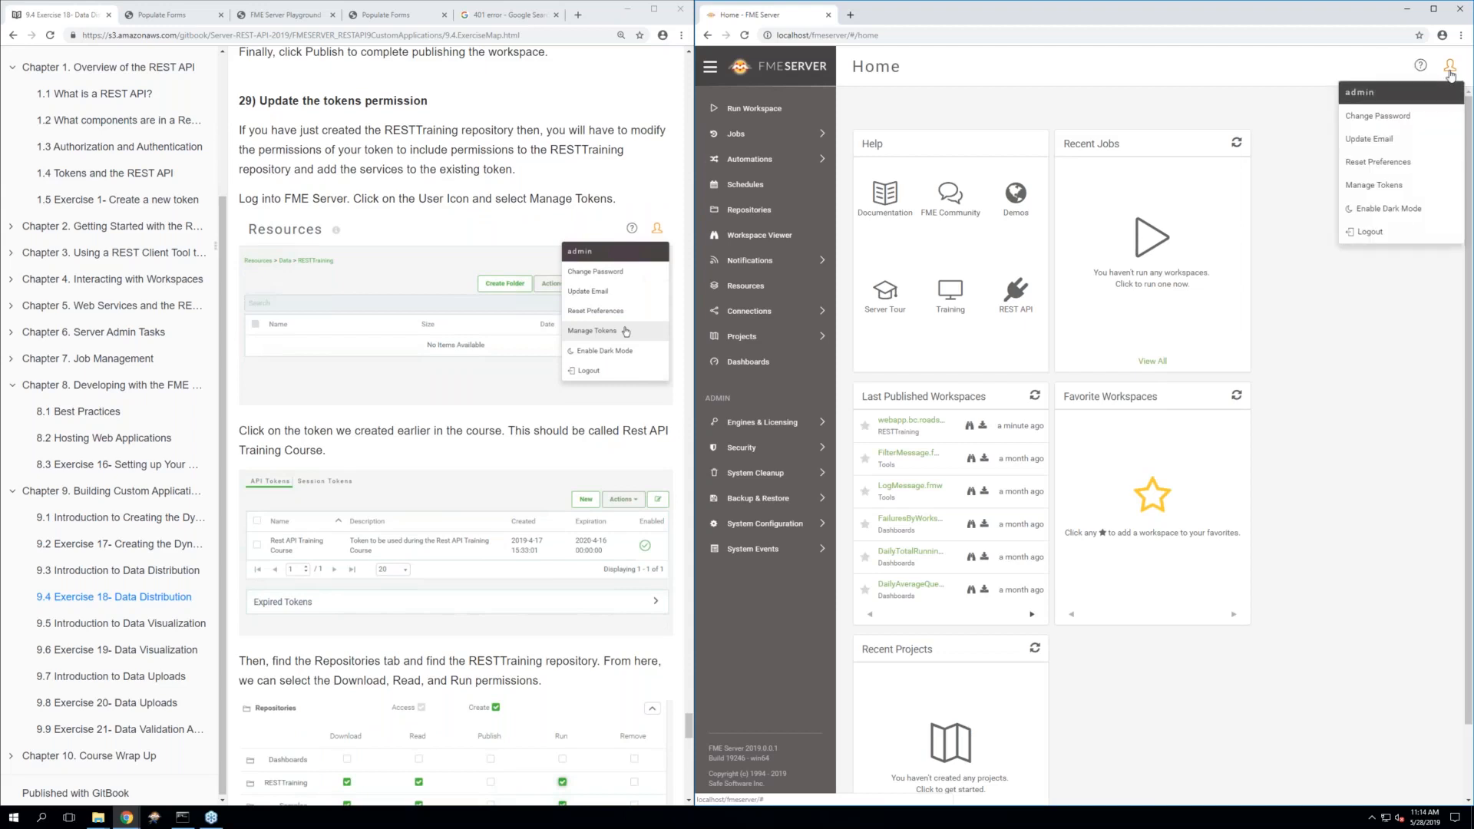
{"action": "left_click", "coordinate": [1388, 188]}
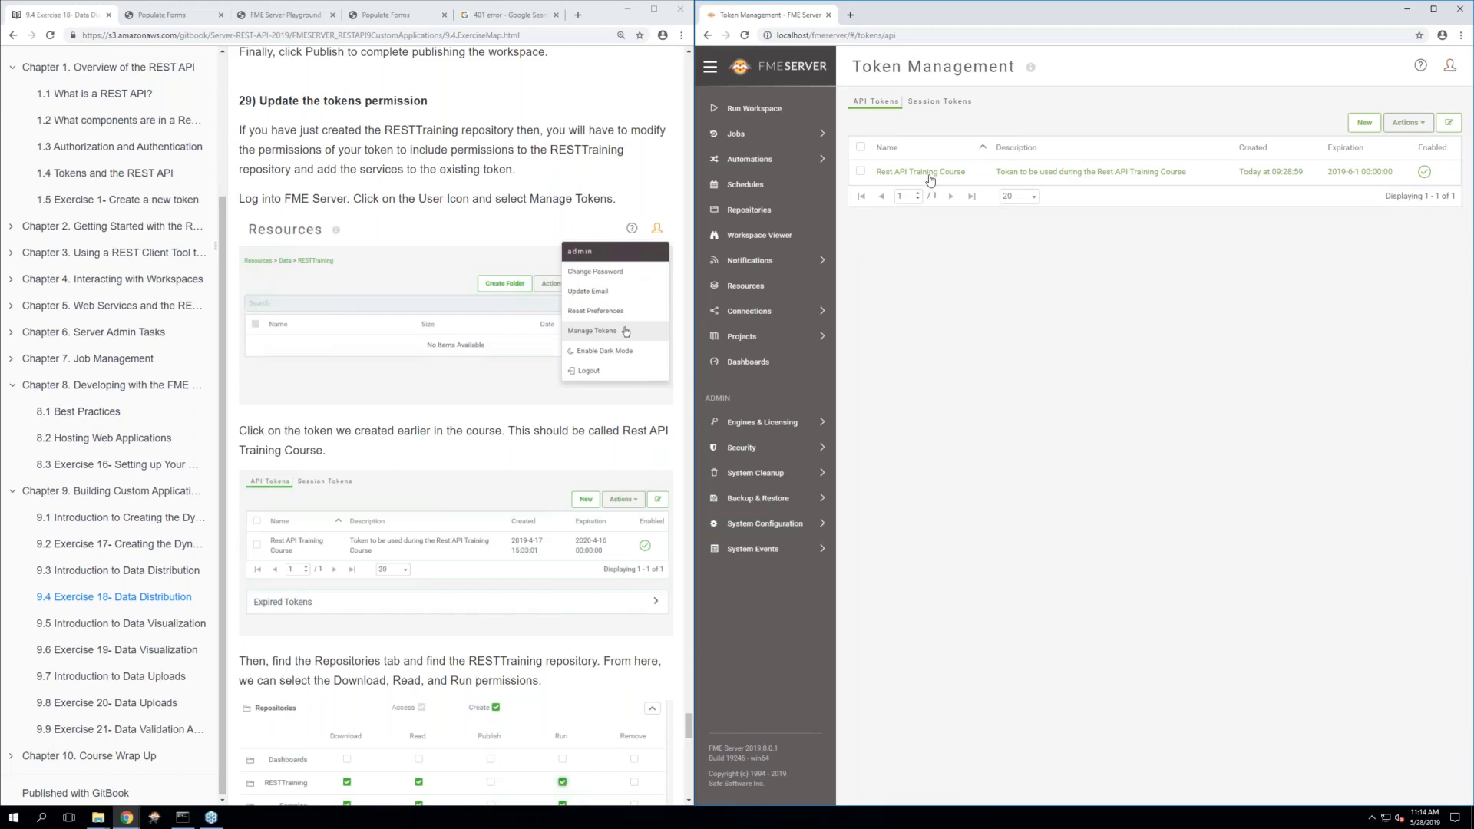
Open the Rest API Training Course token for editing and read which repository and service permissions the exercise requires
{"action": "left_click", "coordinate": [930, 180]}
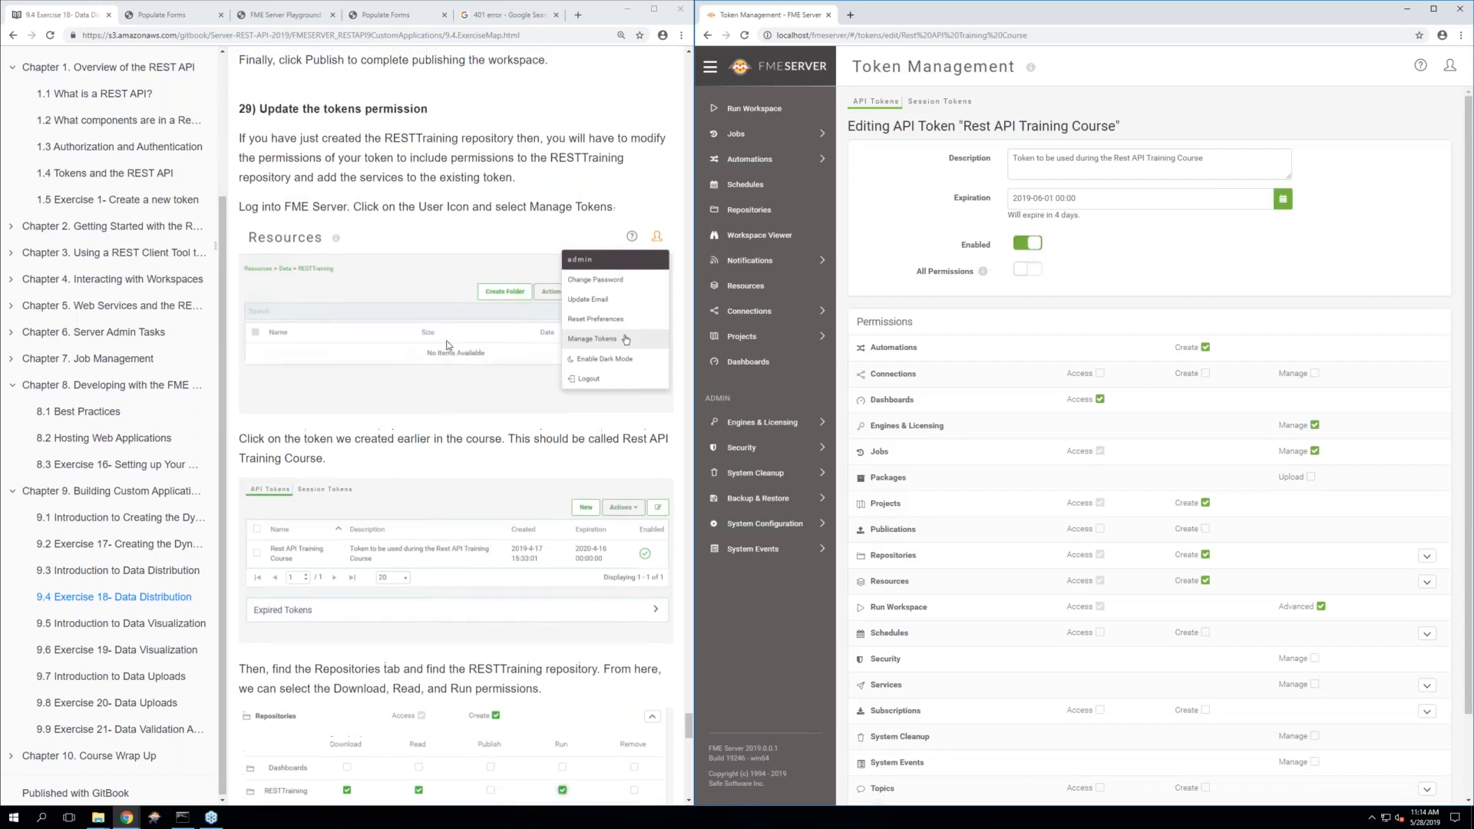
{"action": "scroll", "coordinate": [461, 343], "scroll_direction": "down", "scroll_amount": 3}
{"action": "scroll", "coordinate": [449, 343], "scroll_direction": "down", "scroll_amount": 2}
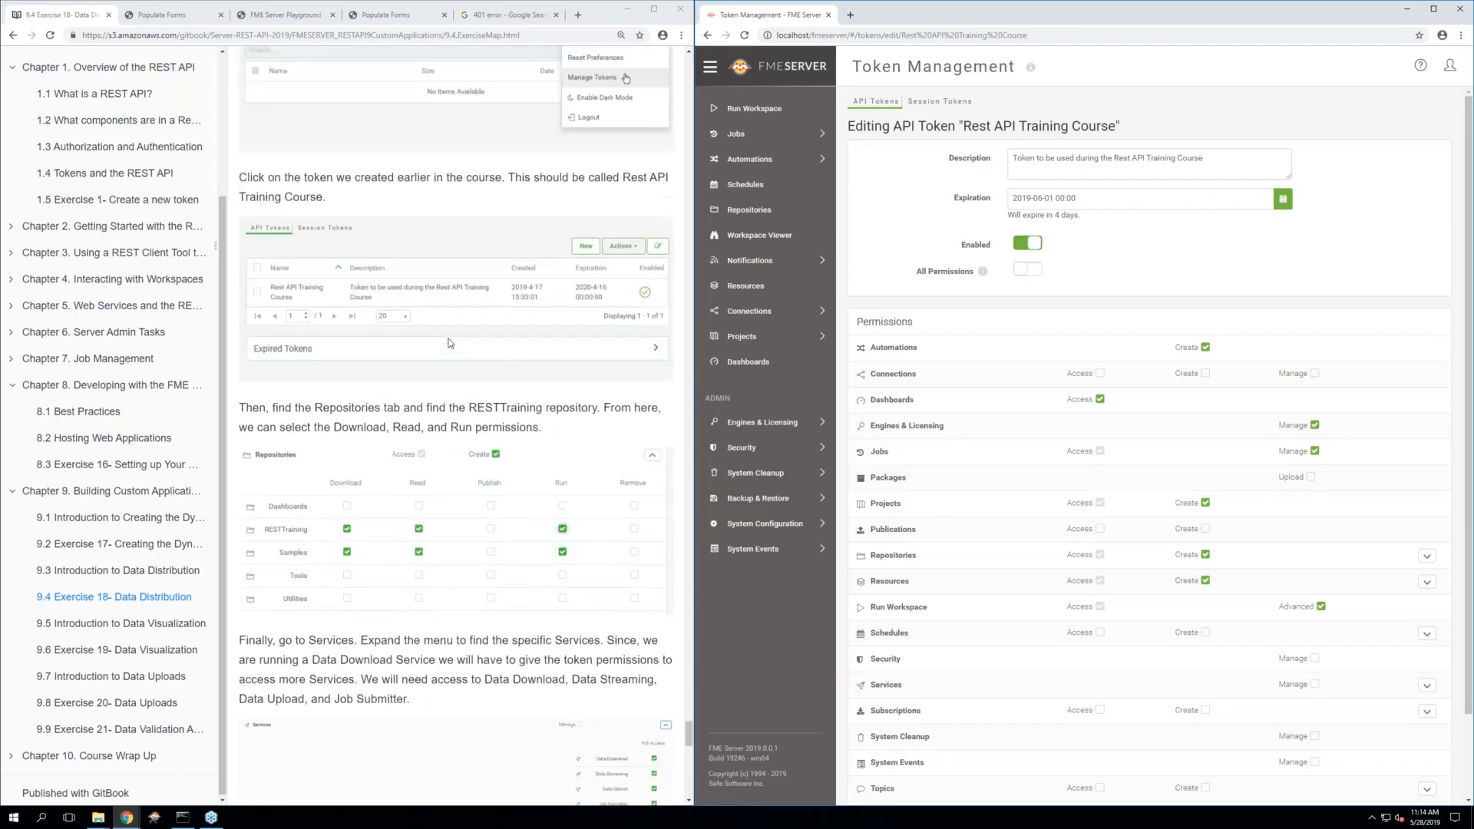
{"action": "scroll", "coordinate": [449, 342], "scroll_direction": "down", "scroll_amount": 3}
{"action": "scroll", "coordinate": [449, 342], "scroll_direction": "up", "scroll_amount": 1}
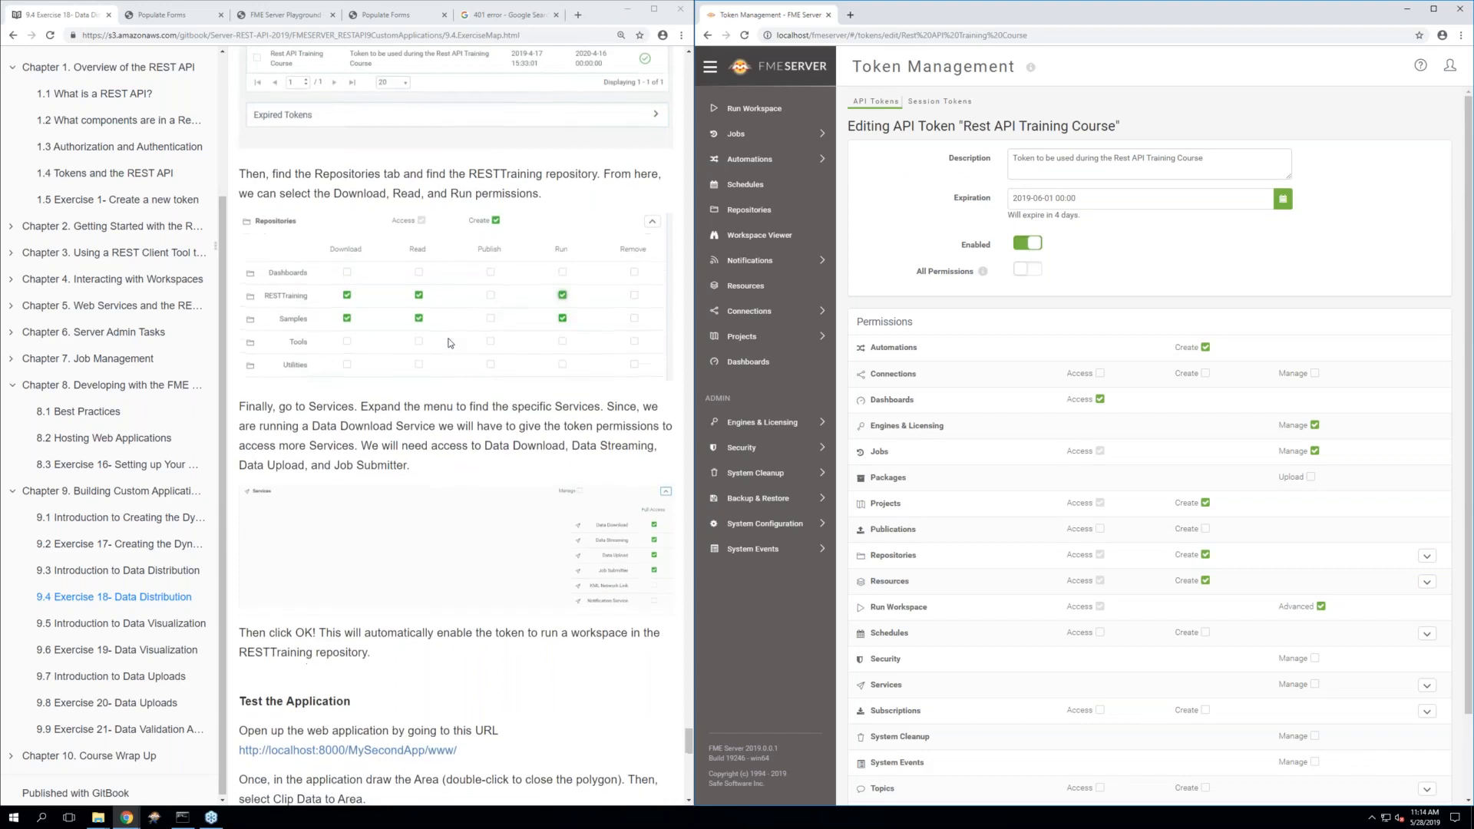
{"action": "scroll", "coordinate": [450, 343], "scroll_direction": "up", "scroll_amount": 2}
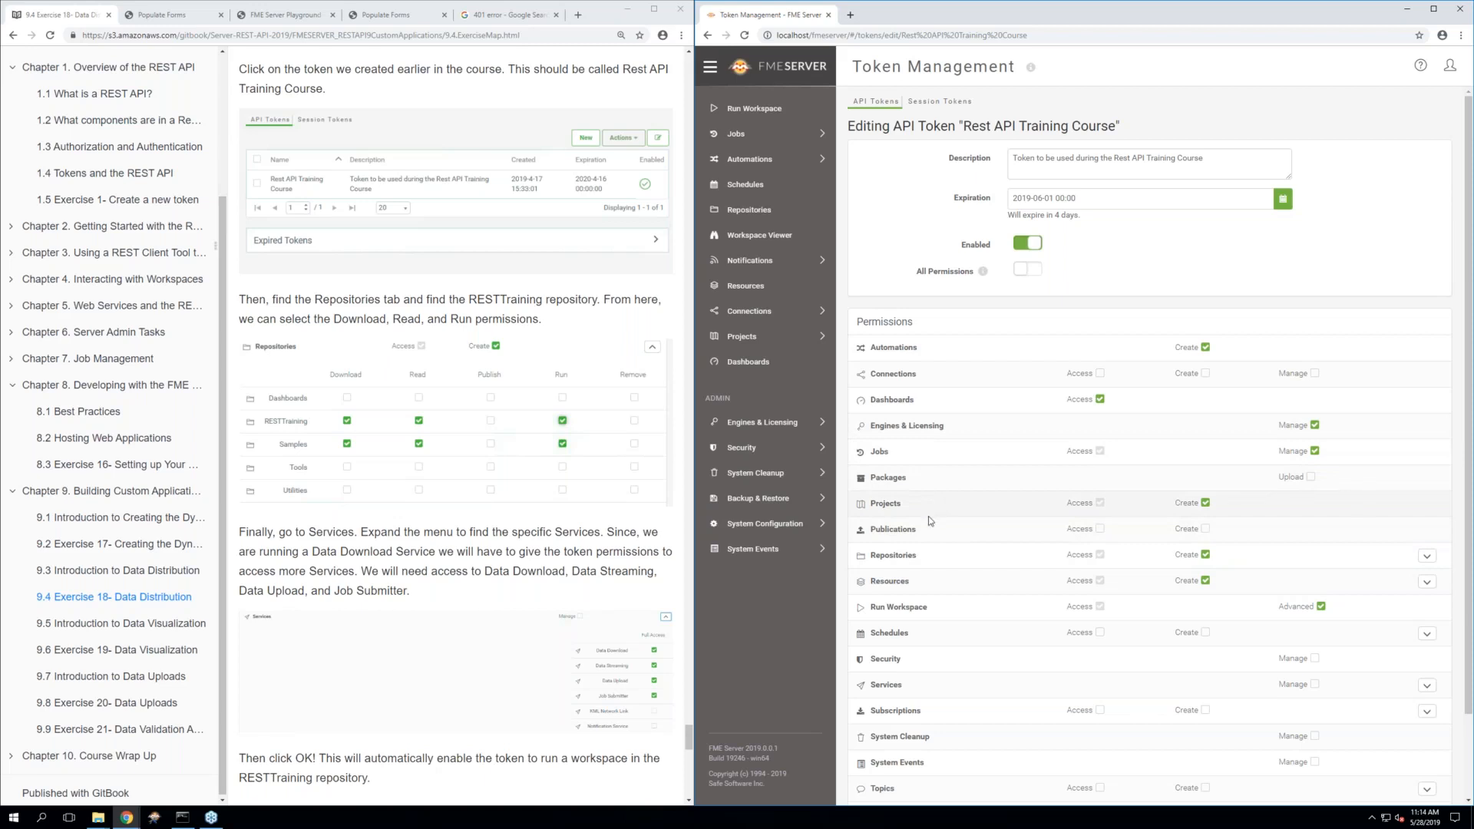
Grant the token Download, Read and Run permissions on the RESTTraining repository
{"action": "left_click", "coordinate": [1423, 557]}
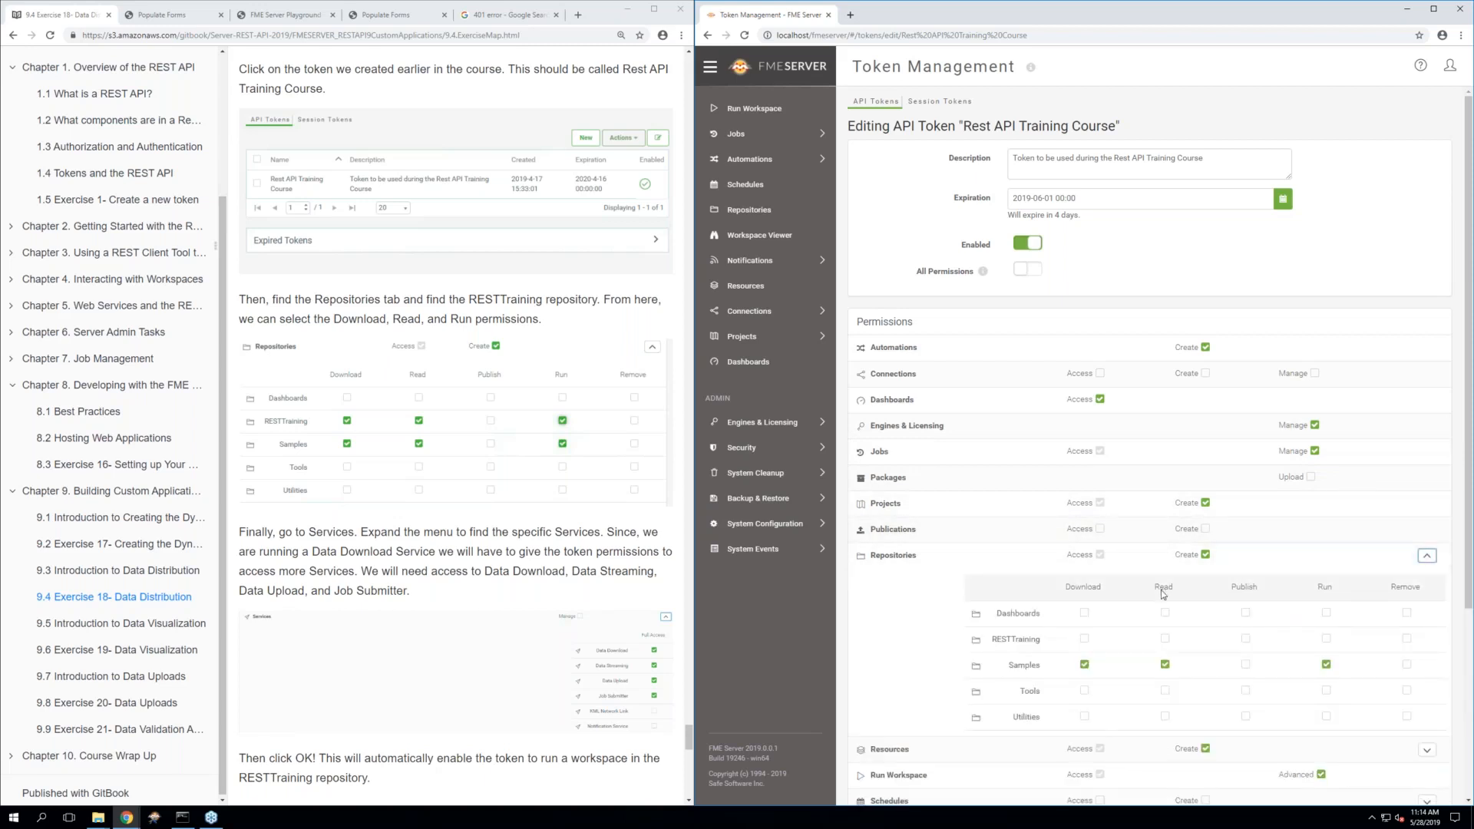
{"action": "left_click", "coordinate": [1085, 640]}
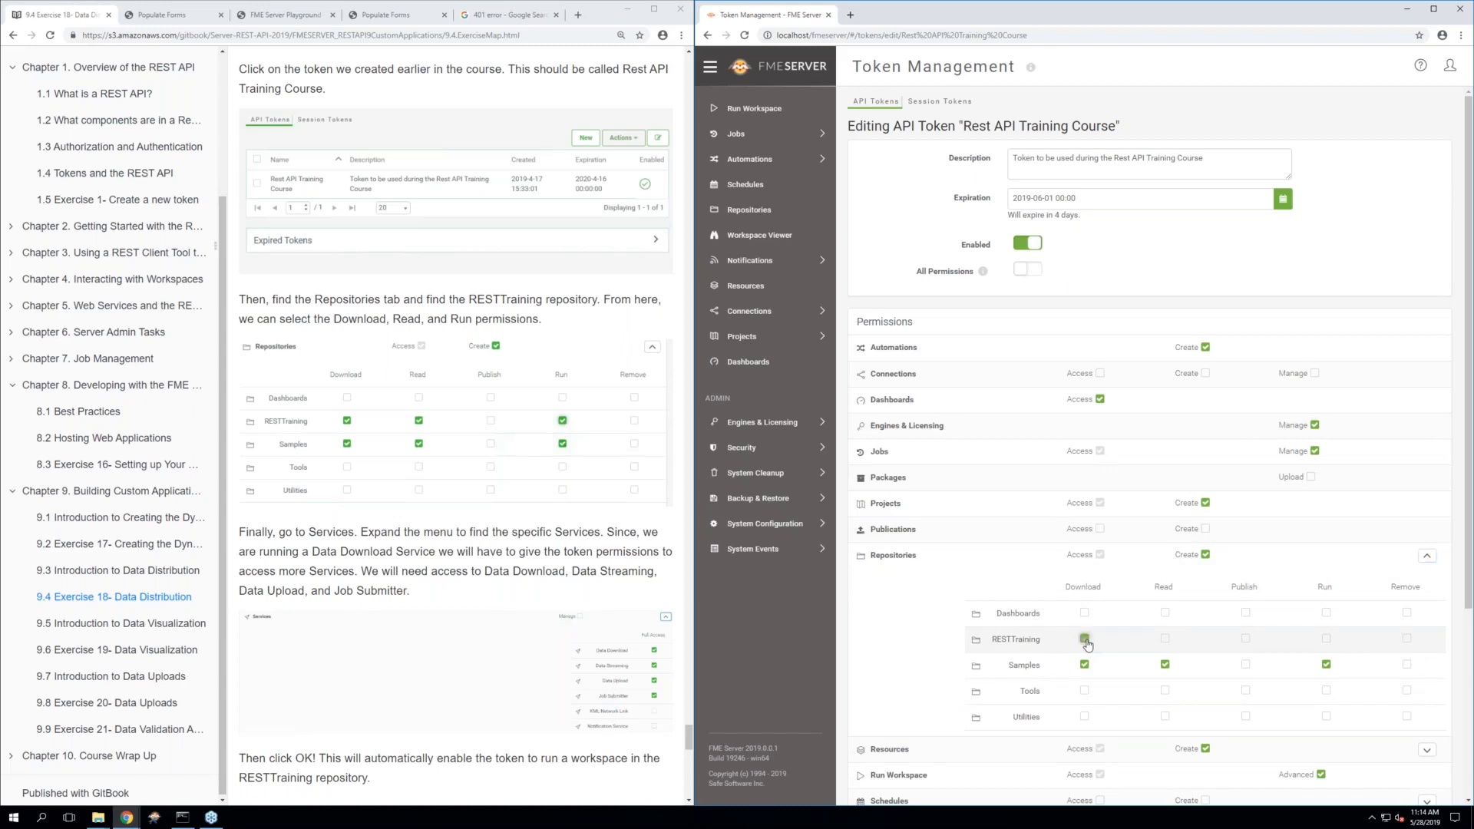
{"action": "left_click", "coordinate": [1164, 639]}
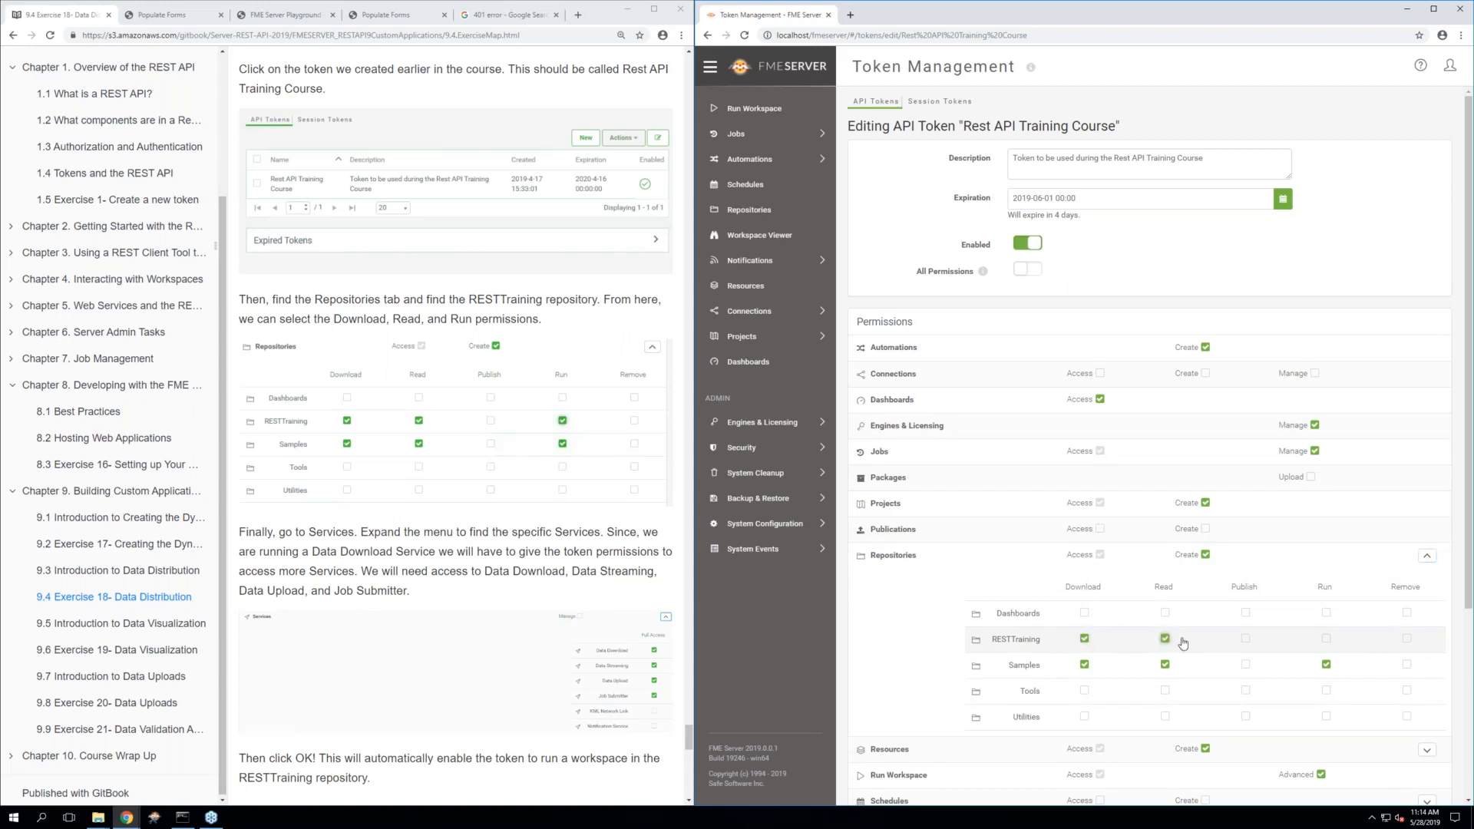
{"action": "left_click", "coordinate": [1326, 639]}
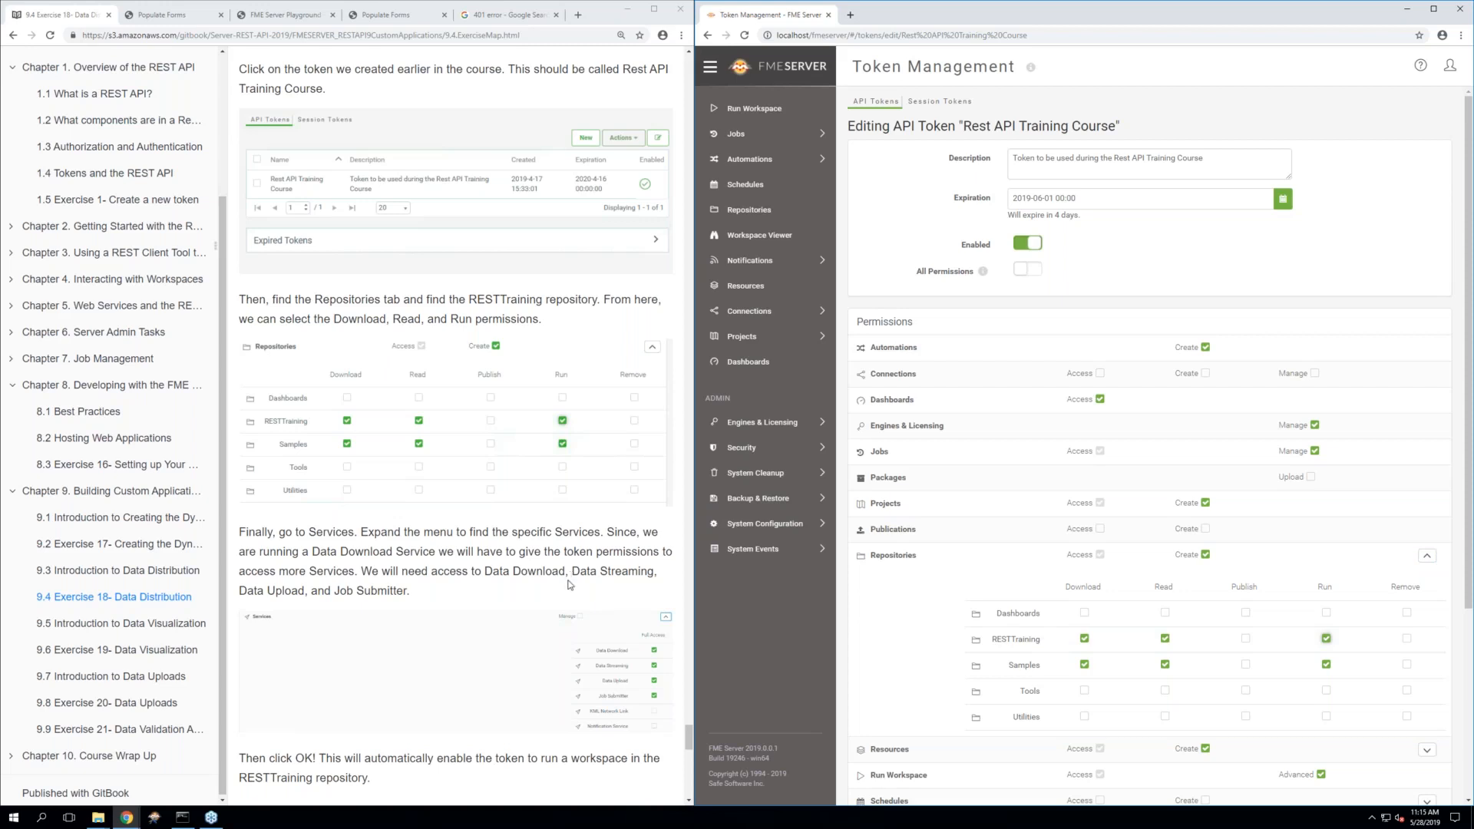
Give the token full access to the Data Download, Data Streaming and Job Submitter services and save the token
{"action": "scroll", "coordinate": [965, 591], "scroll_direction": "down", "scroll_amount": 1}
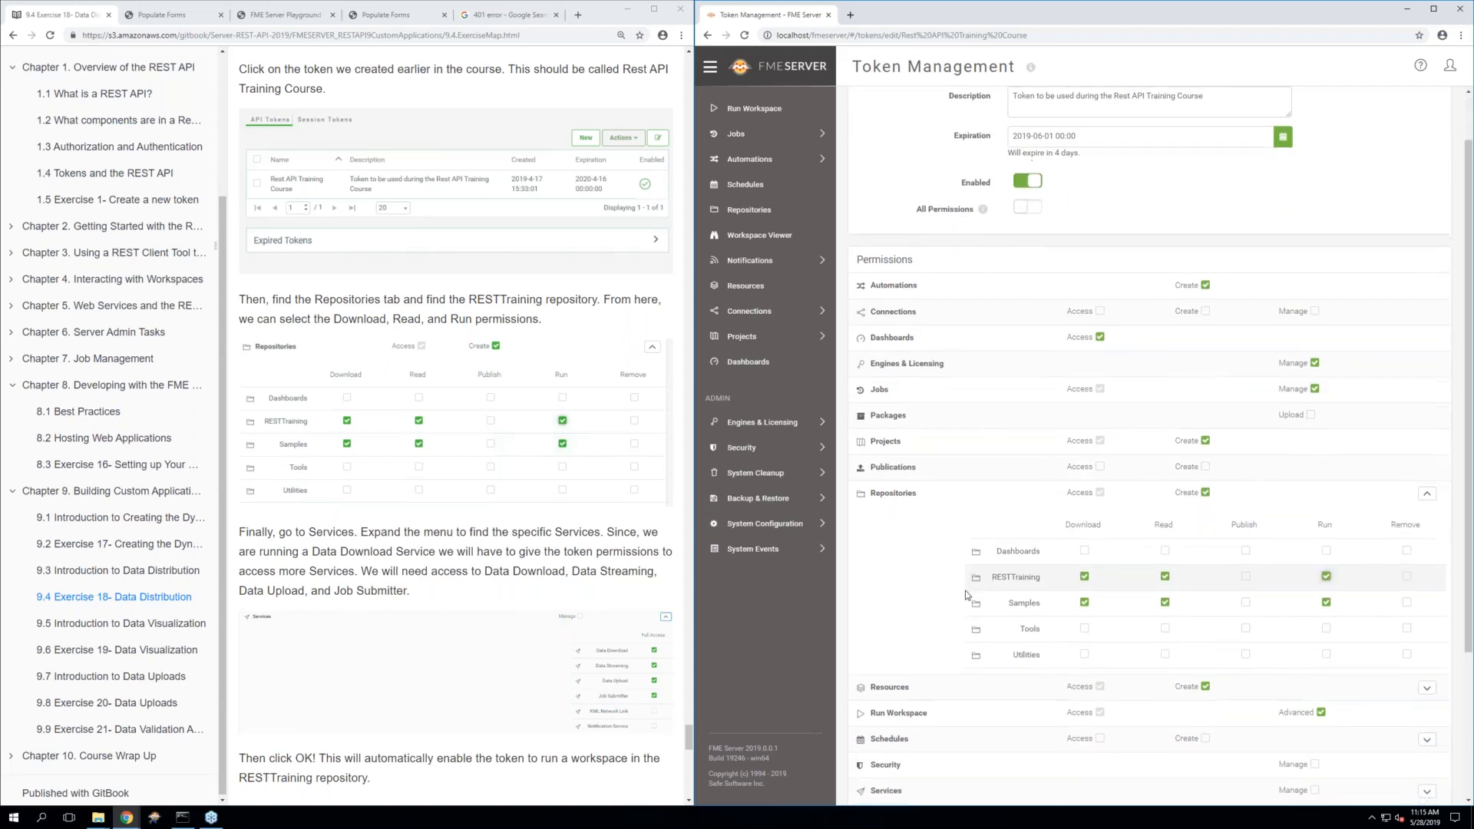
{"action": "scroll", "coordinate": [965, 591], "scroll_direction": "down", "scroll_amount": 2}
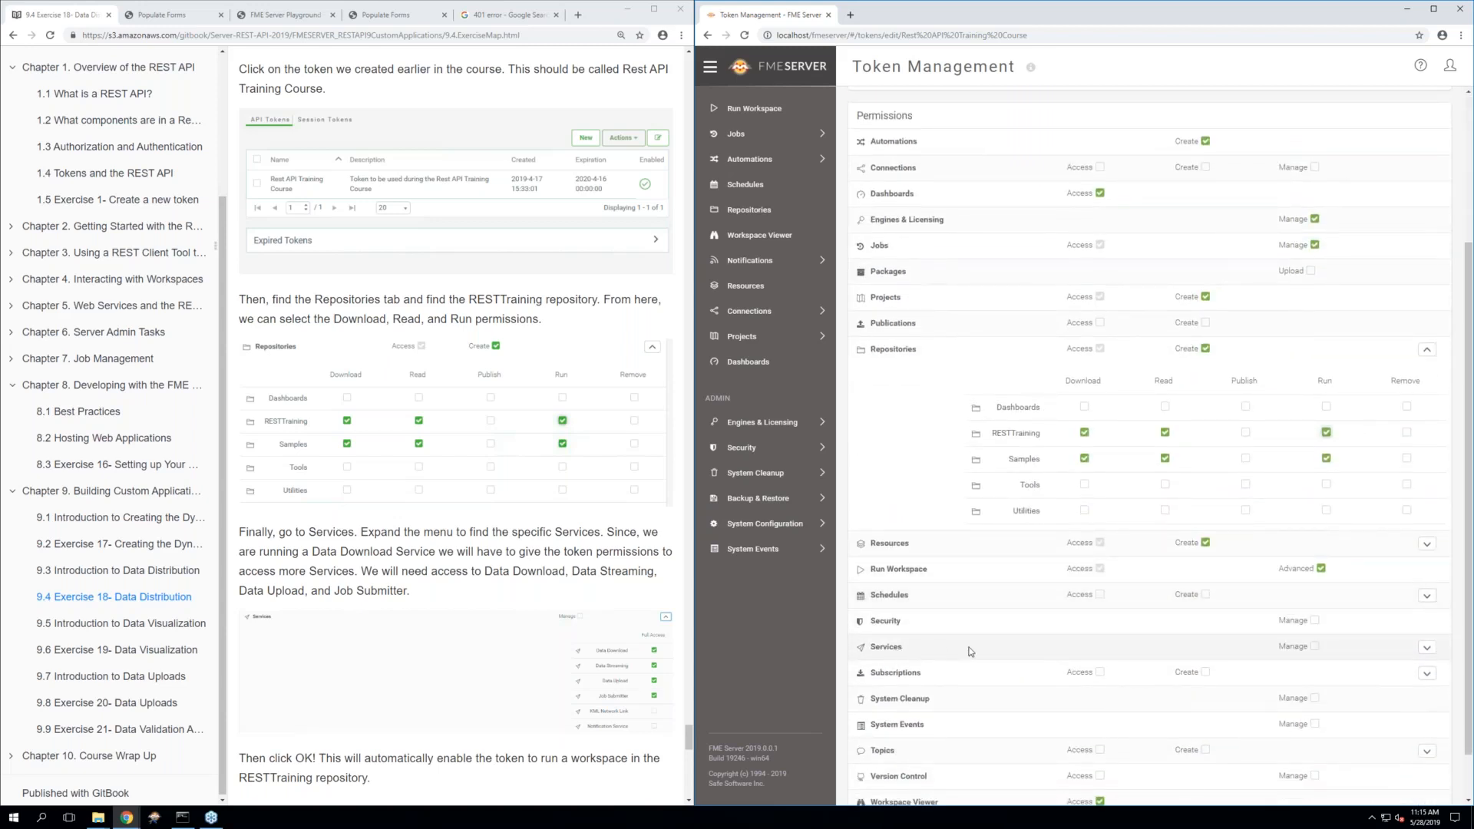
{"action": "left_click", "coordinate": [1427, 649]}
{"action": "scroll", "coordinate": [1129, 659], "scroll_direction": "down", "scroll_amount": 1}
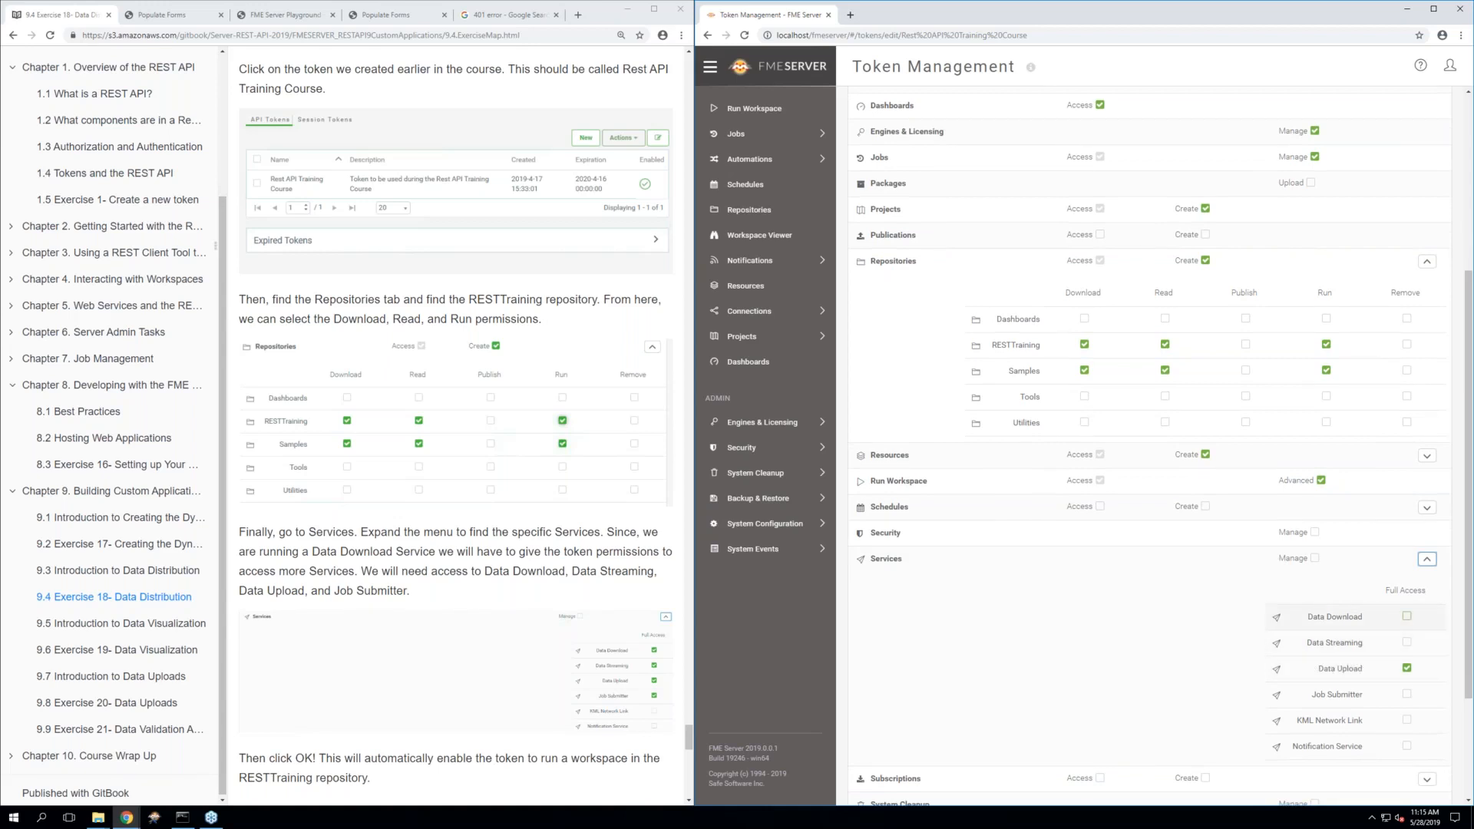
{"action": "left_click", "coordinate": [1406, 615]}
{"action": "left_click", "coordinate": [1409, 645]}
{"action": "left_click", "coordinate": [1408, 694]}
{"action": "scroll", "coordinate": [1060, 625], "scroll_direction": "down", "scroll_amount": 2}
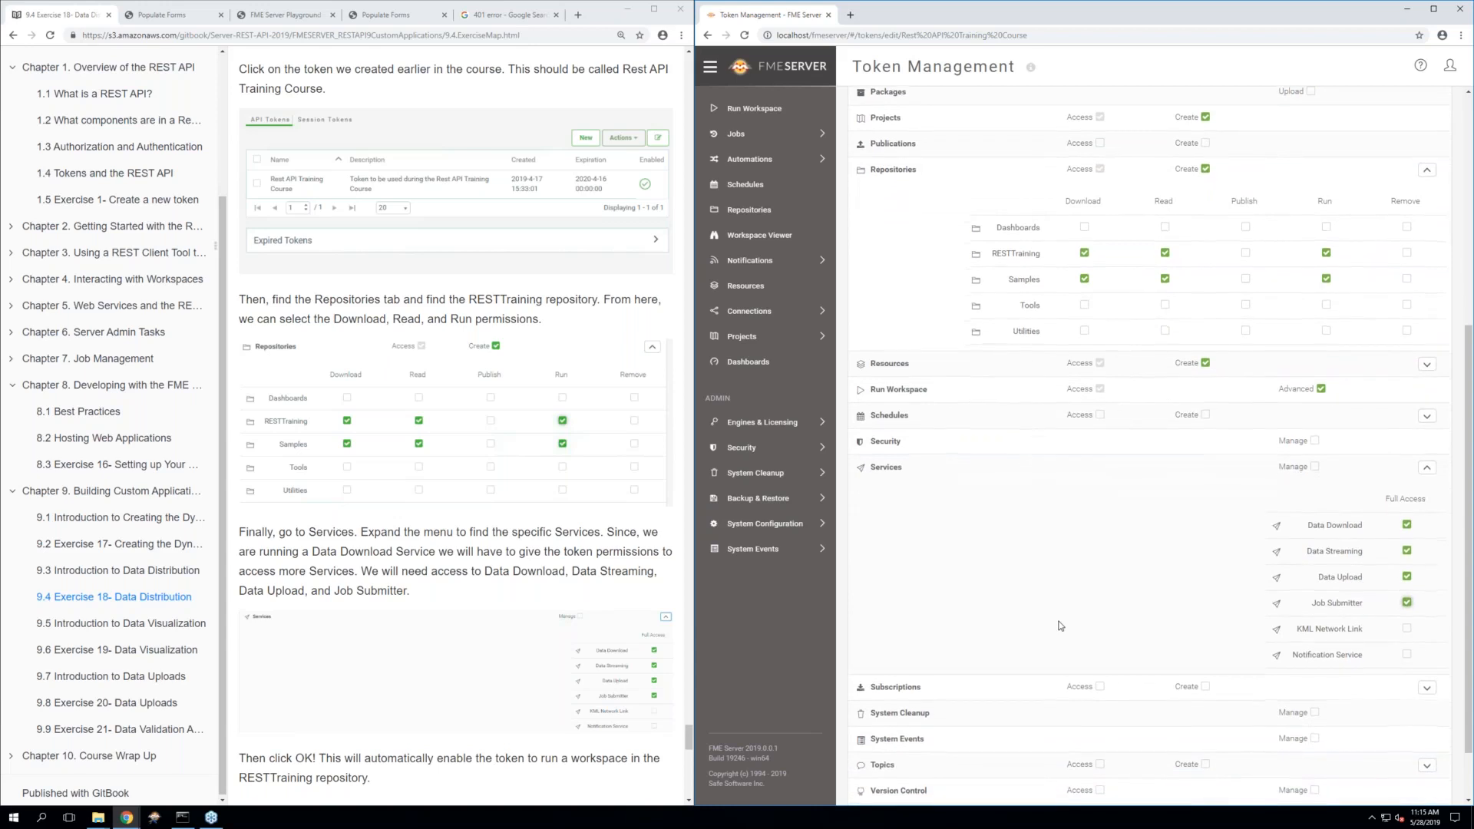
{"action": "scroll", "coordinate": [1060, 626], "scroll_direction": "down", "scroll_amount": 1}
{"action": "scroll", "coordinate": [1060, 625], "scroll_direction": "down", "scroll_amount": 1}
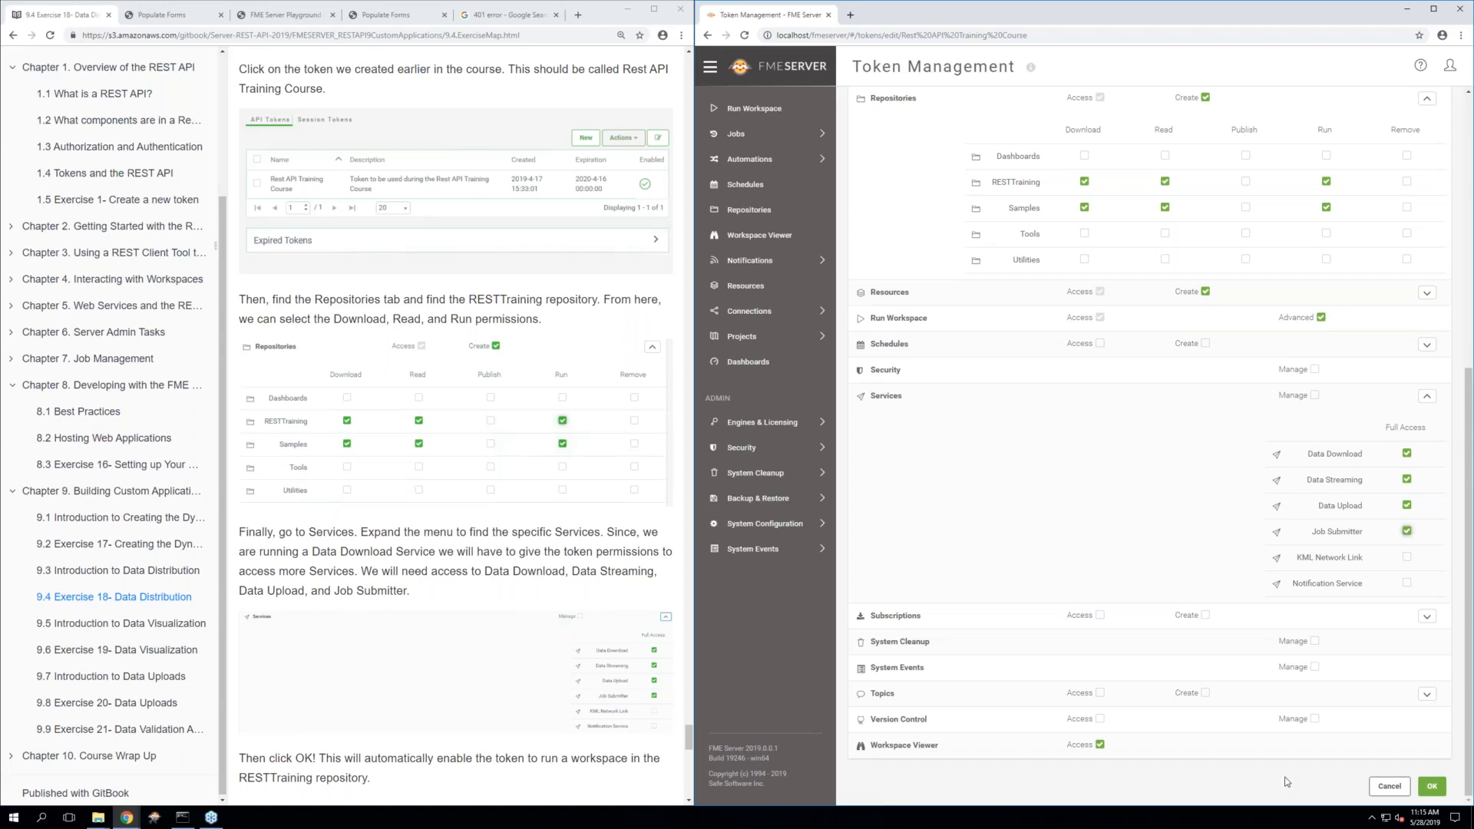
{"action": "left_click", "coordinate": [1432, 787]}
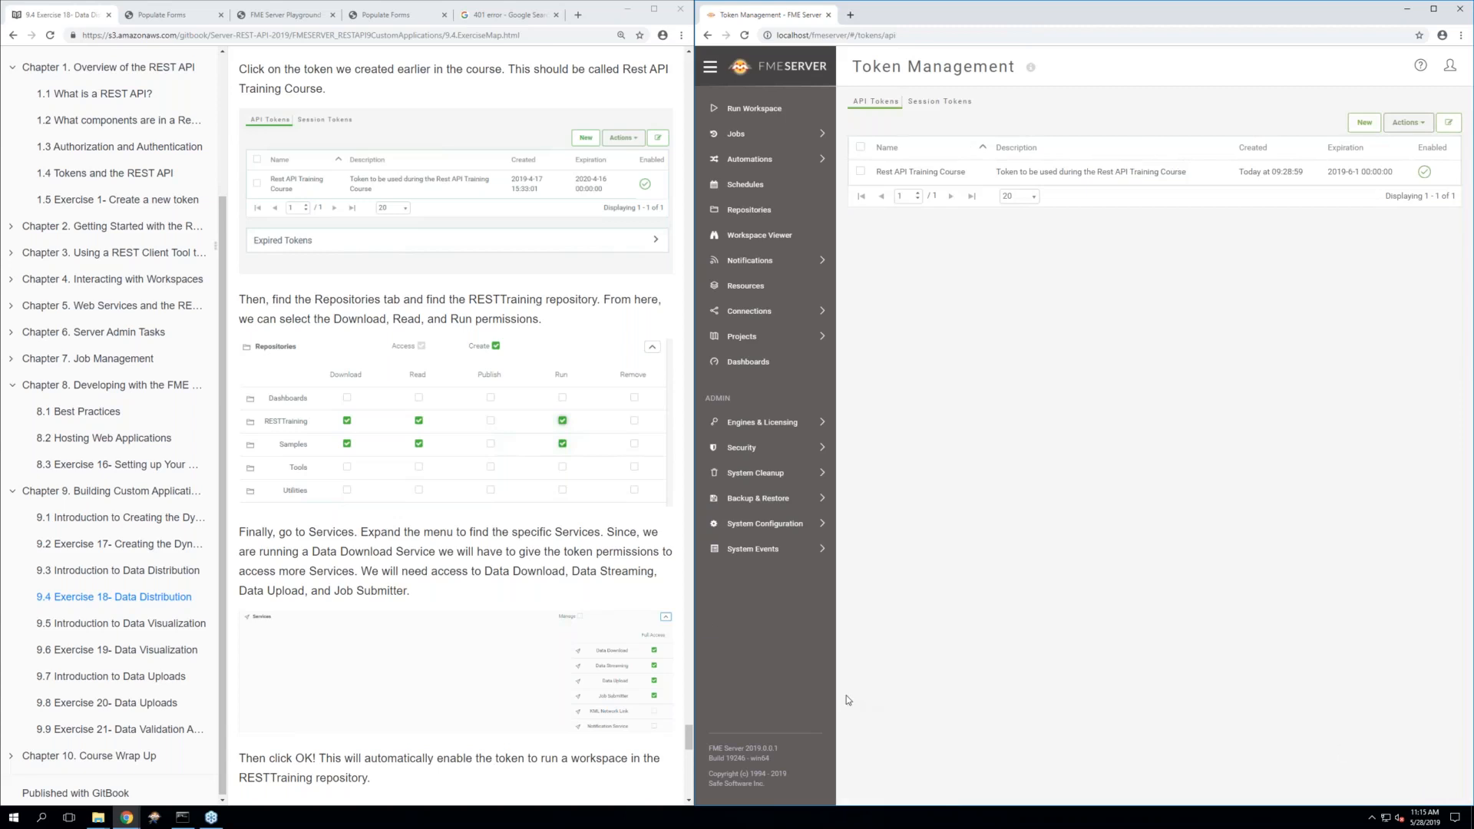
Review the Exercise 18 instructions from the Test the Application section back up to the exercise overview and its file paths
{"action": "scroll", "coordinate": [545, 578], "scroll_direction": "down", "scroll_amount": 3}
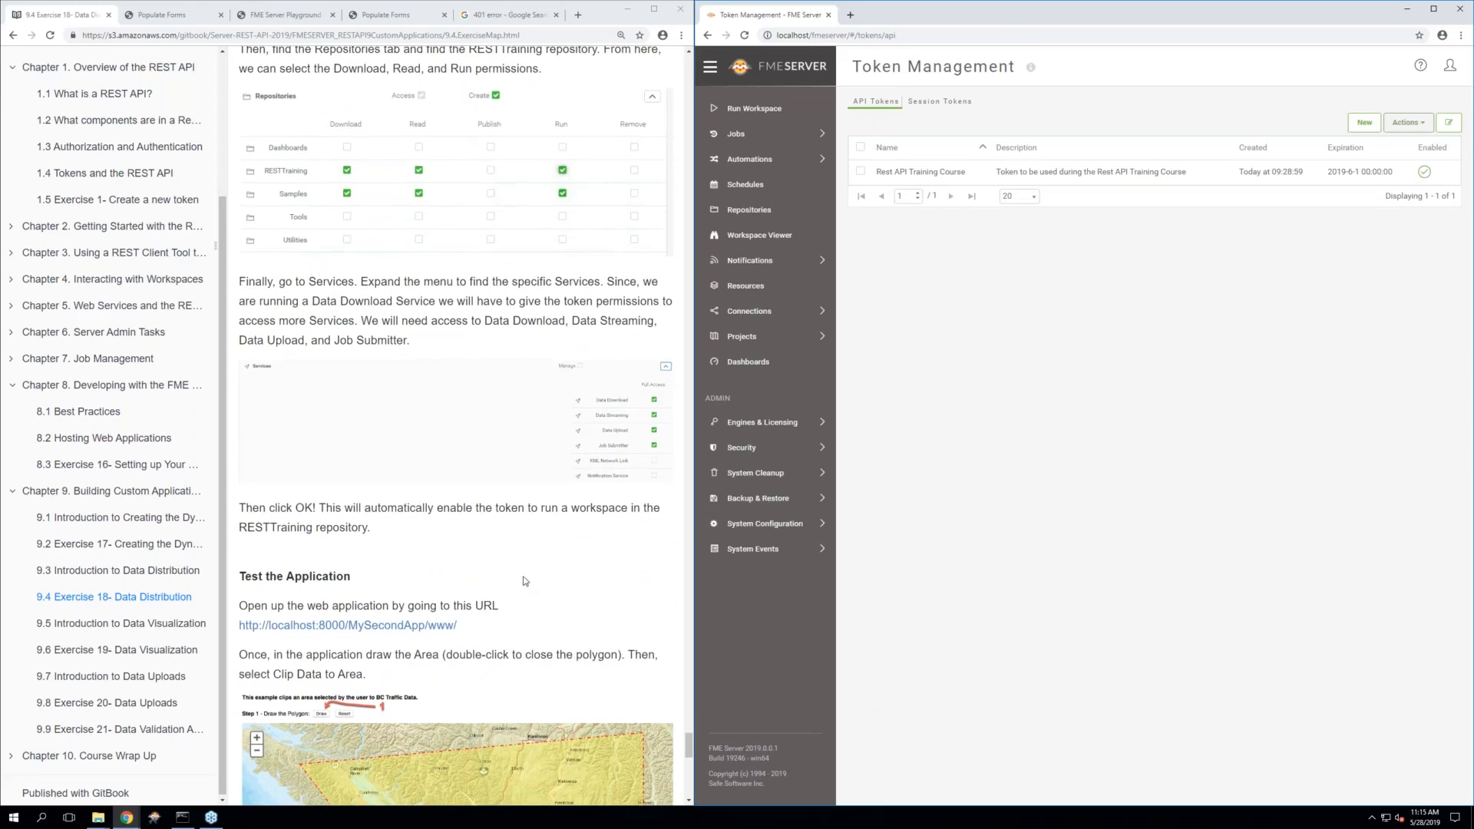
{"action": "scroll", "coordinate": [523, 581], "scroll_direction": "up", "scroll_amount": 3}
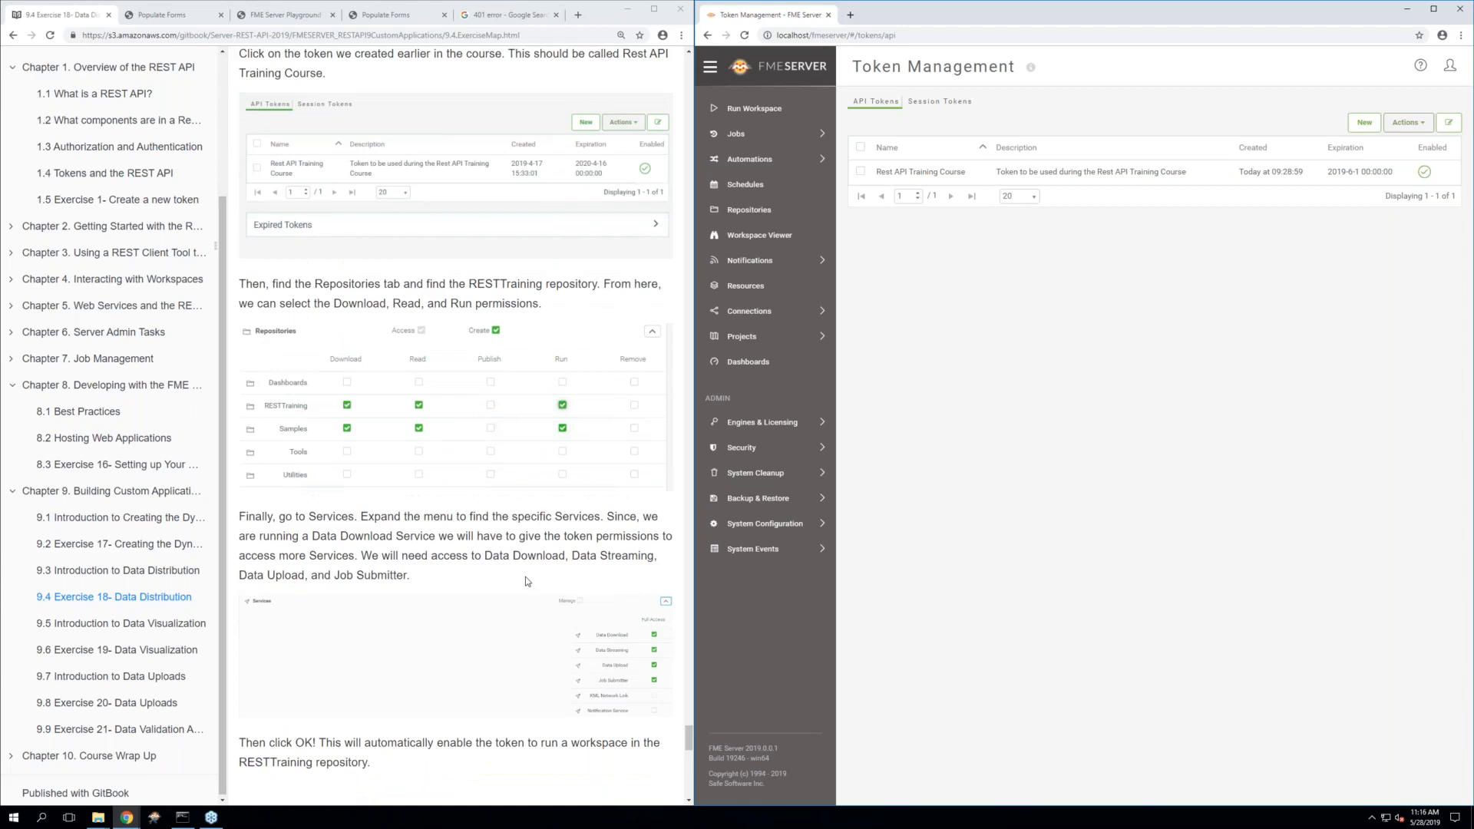
{"action": "scroll", "coordinate": [516, 582], "scroll_direction": "down", "scroll_amount": 1}
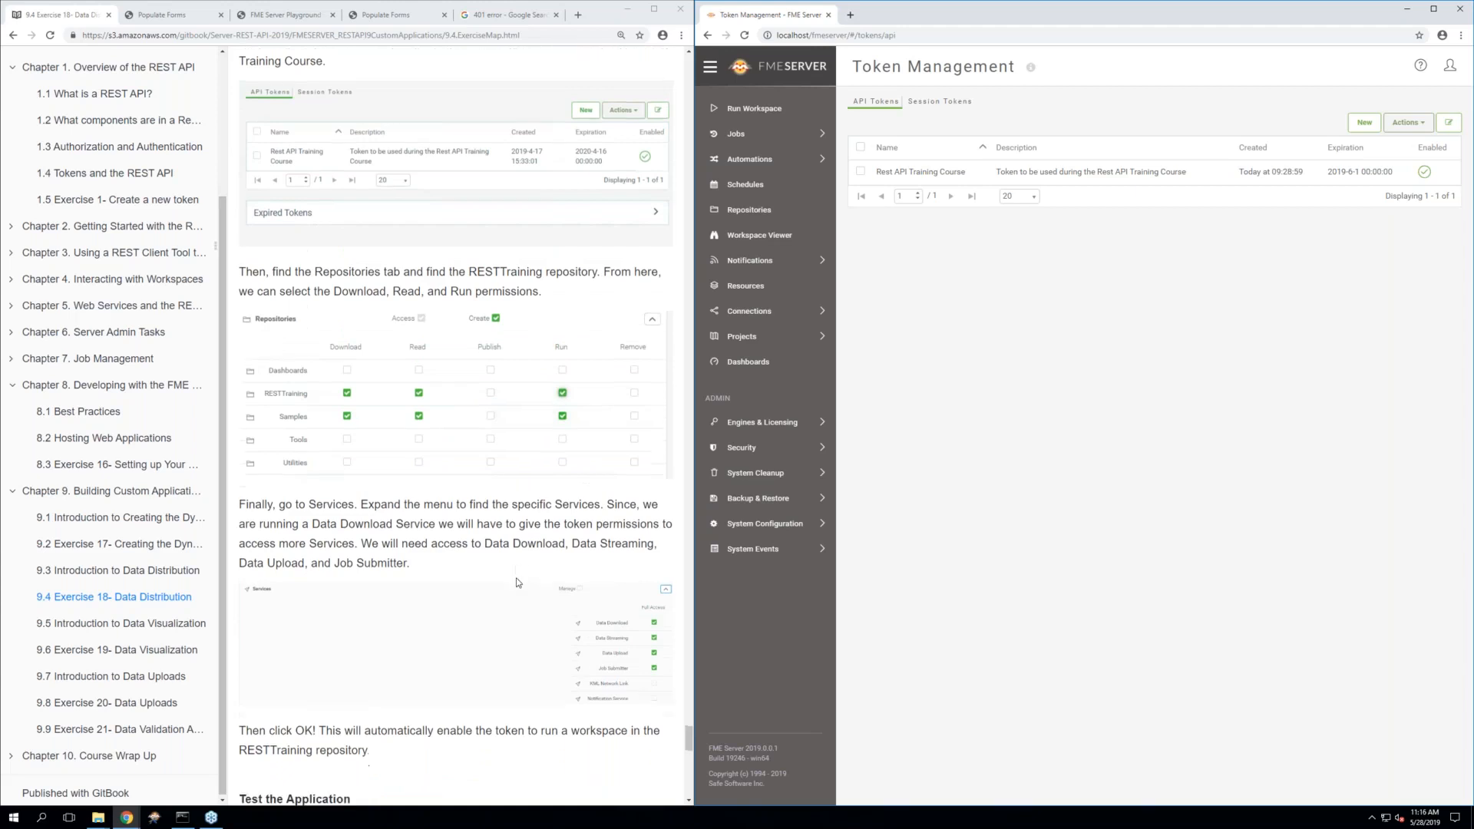
{"action": "scroll", "coordinate": [517, 582], "scroll_direction": "up", "scroll_amount": 2}
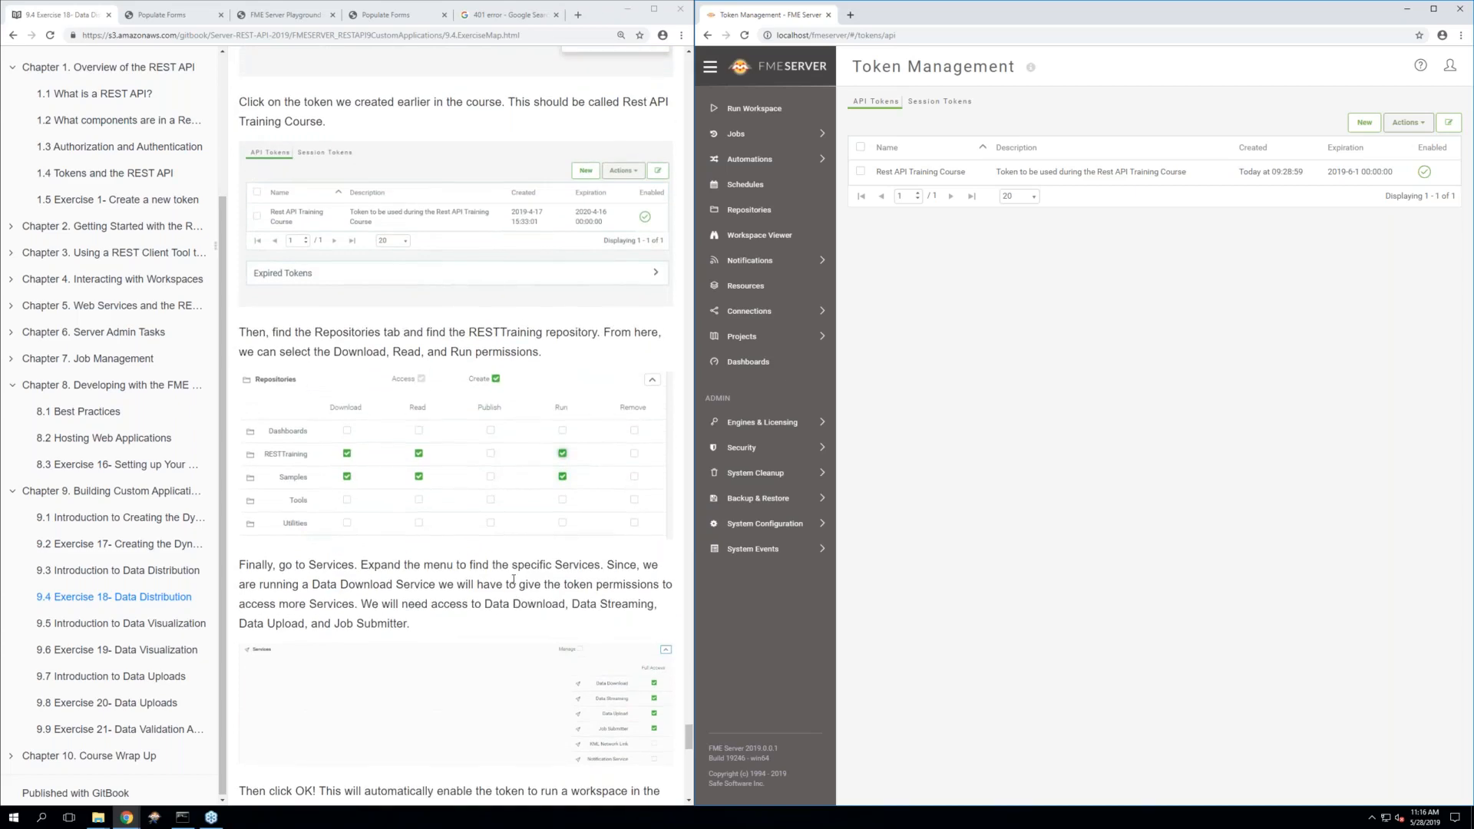
{"action": "scroll", "coordinate": [512, 580], "scroll_direction": "up", "scroll_amount": 20}
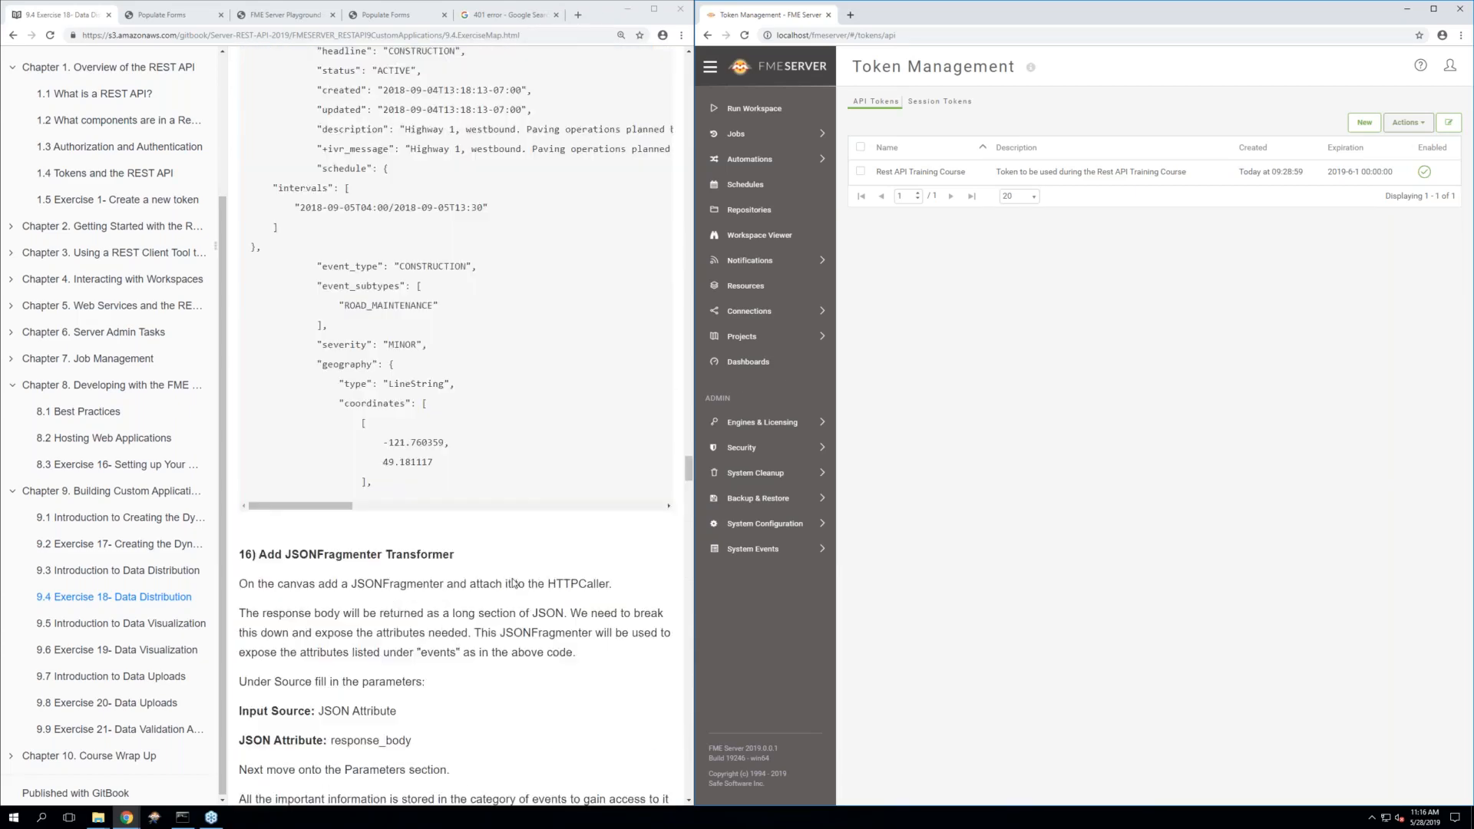
{"action": "scroll", "coordinate": [513, 583], "scroll_direction": "up", "scroll_amount": 20}
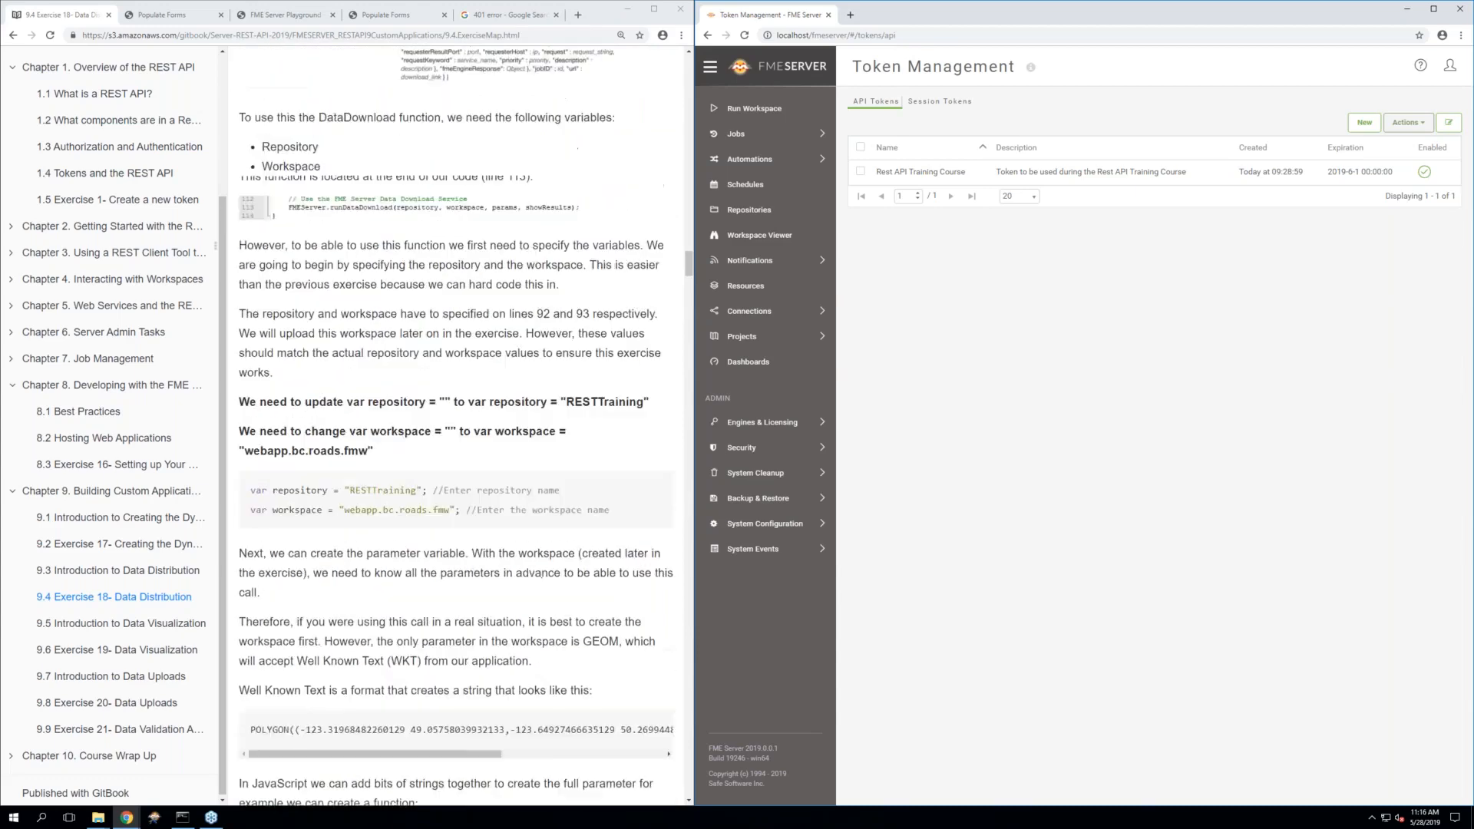
{"action": "scroll", "coordinate": [538, 574], "scroll_direction": "up", "scroll_amount": 20}
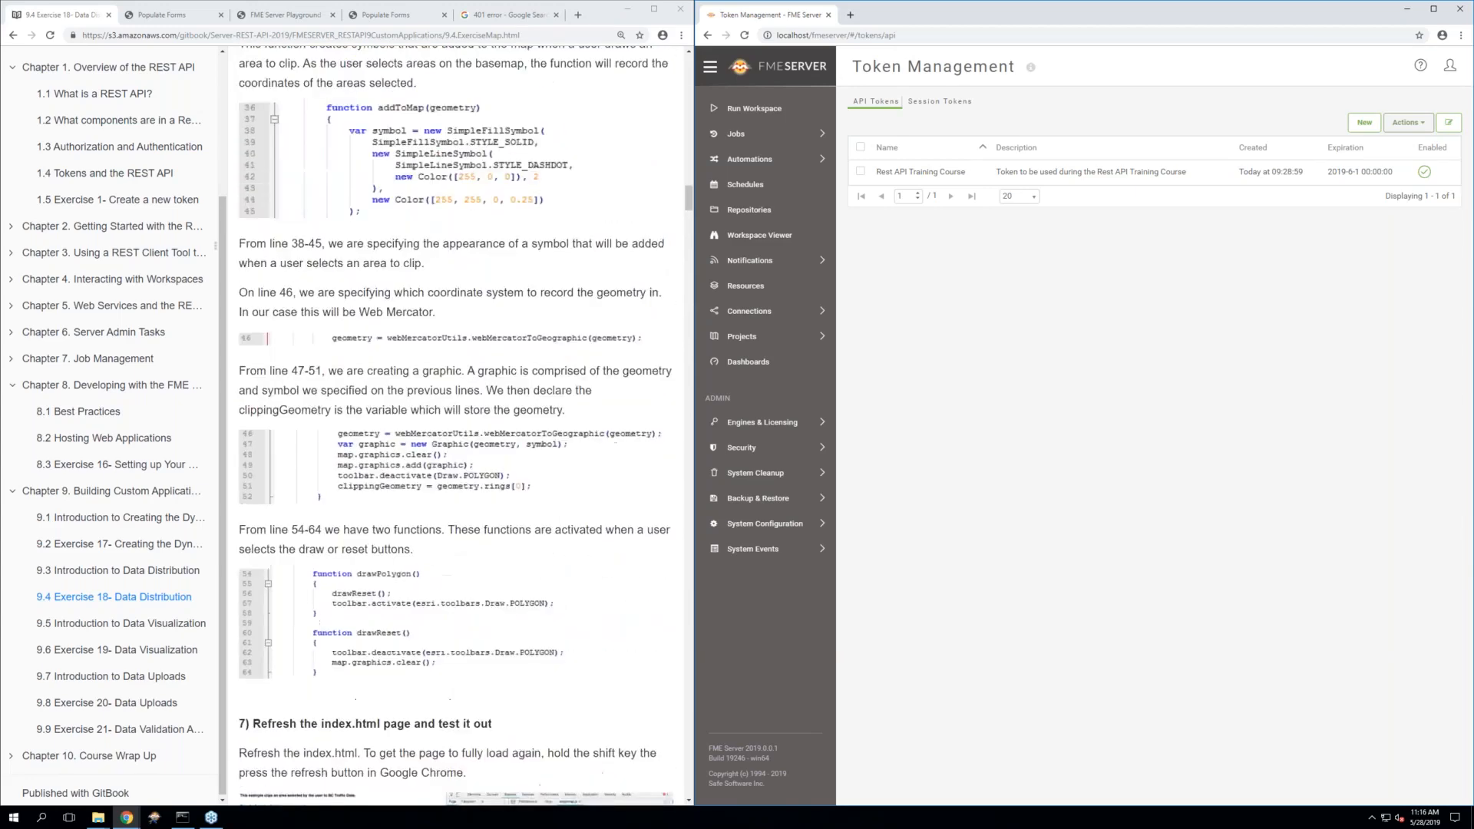
{"action": "scroll", "coordinate": [456, 422], "scroll_direction": "up", "scroll_amount": 10}
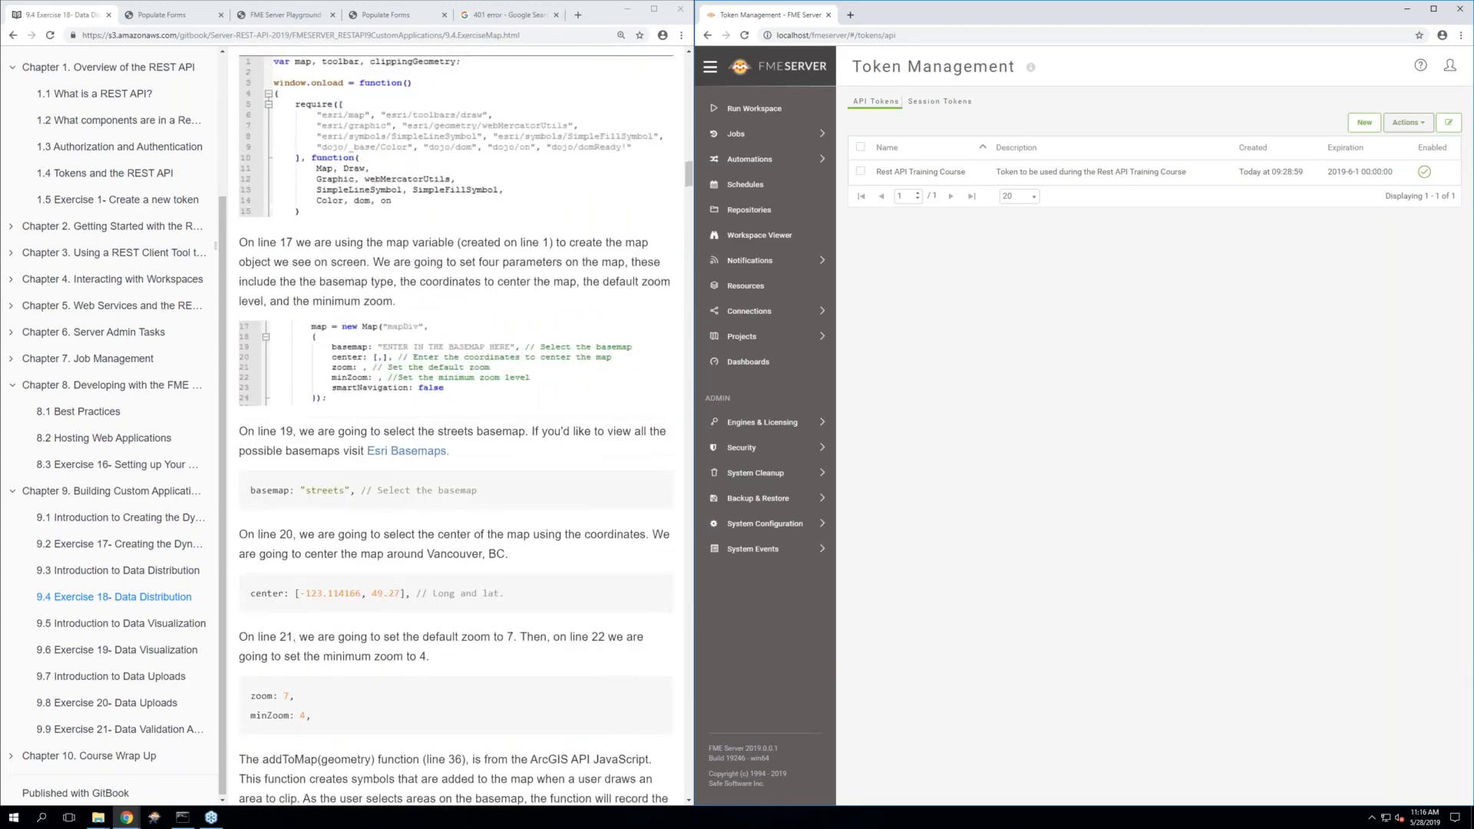
{"action": "scroll", "coordinate": [455, 427], "scroll_direction": "up", "scroll_amount": 12}
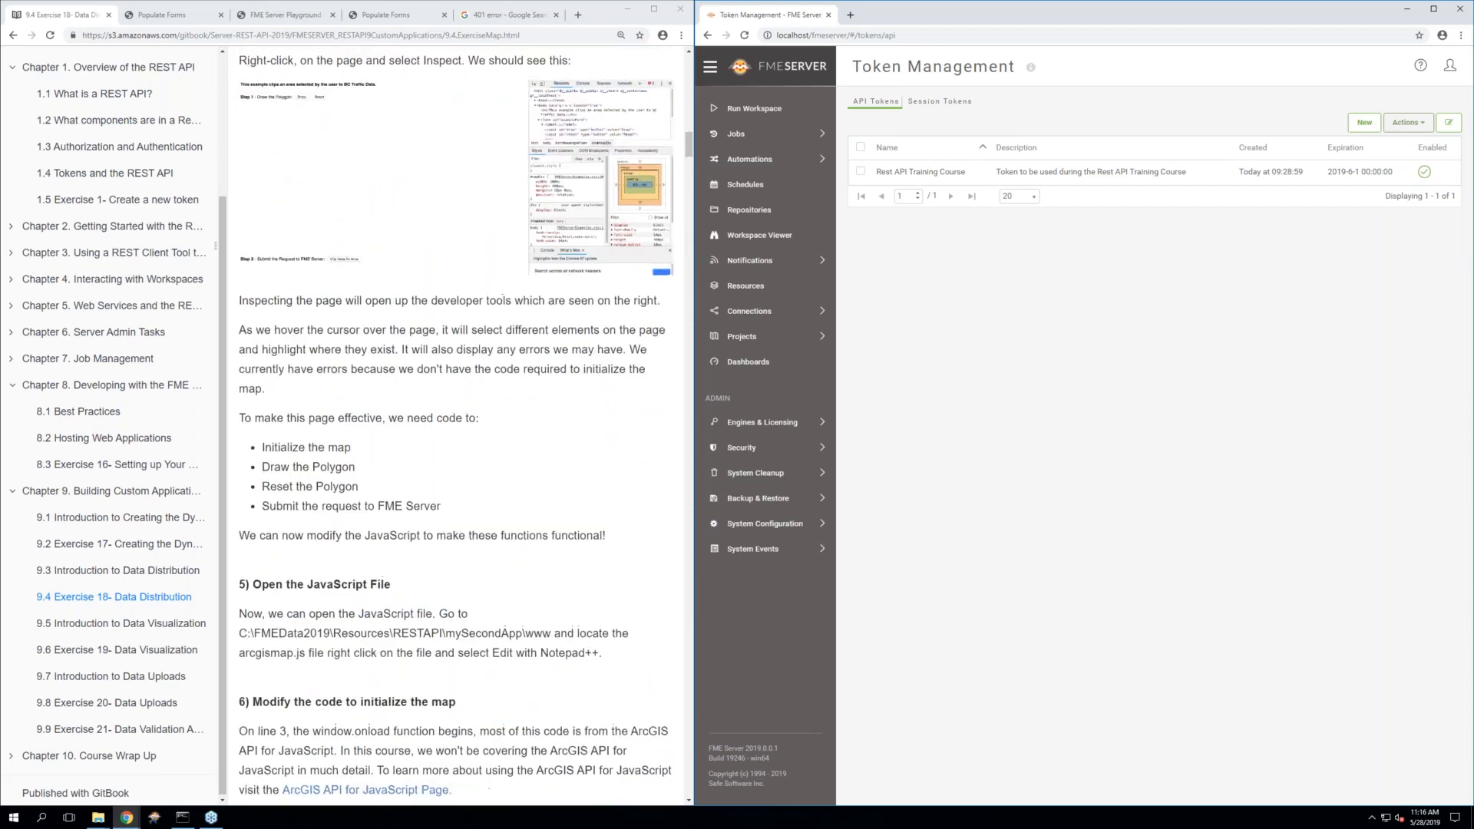
{"action": "scroll", "coordinate": [306, 388], "scroll_direction": "up", "scroll_amount": 3}
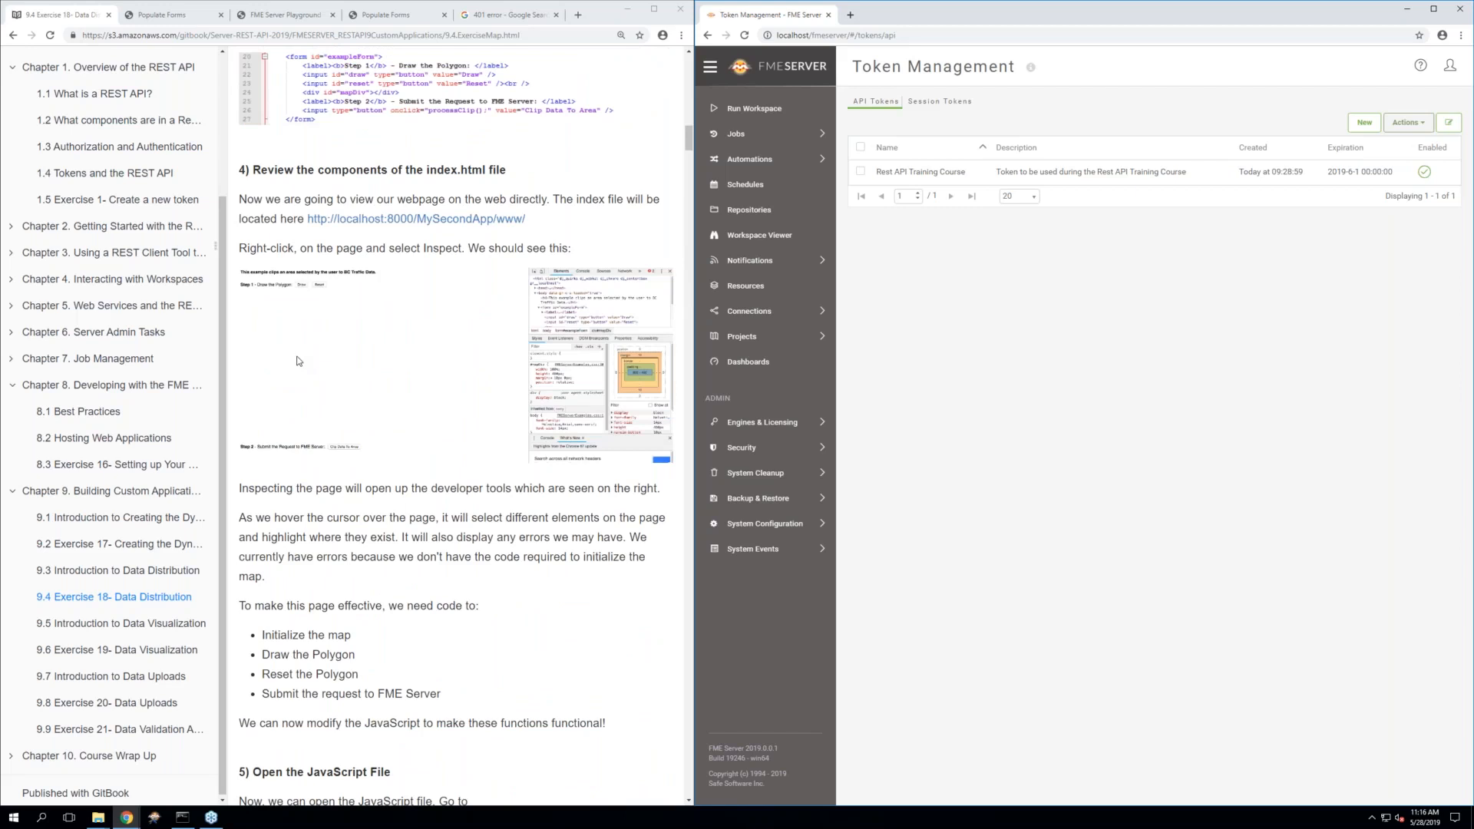
{"action": "scroll", "coordinate": [298, 360], "scroll_direction": "up", "scroll_amount": 2}
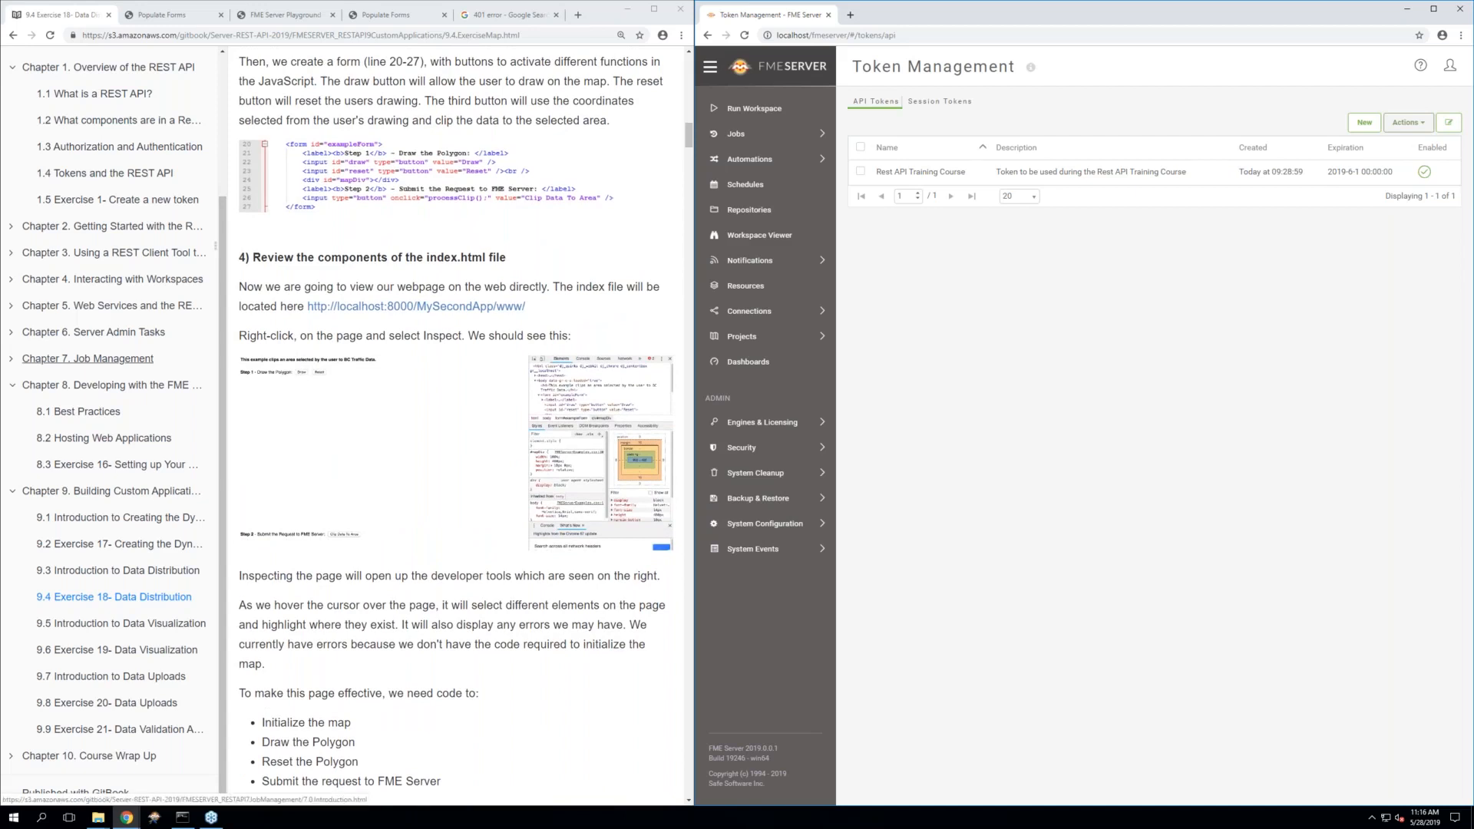
{"action": "scroll", "coordinate": [356, 409], "scroll_direction": "up", "scroll_amount": 3}
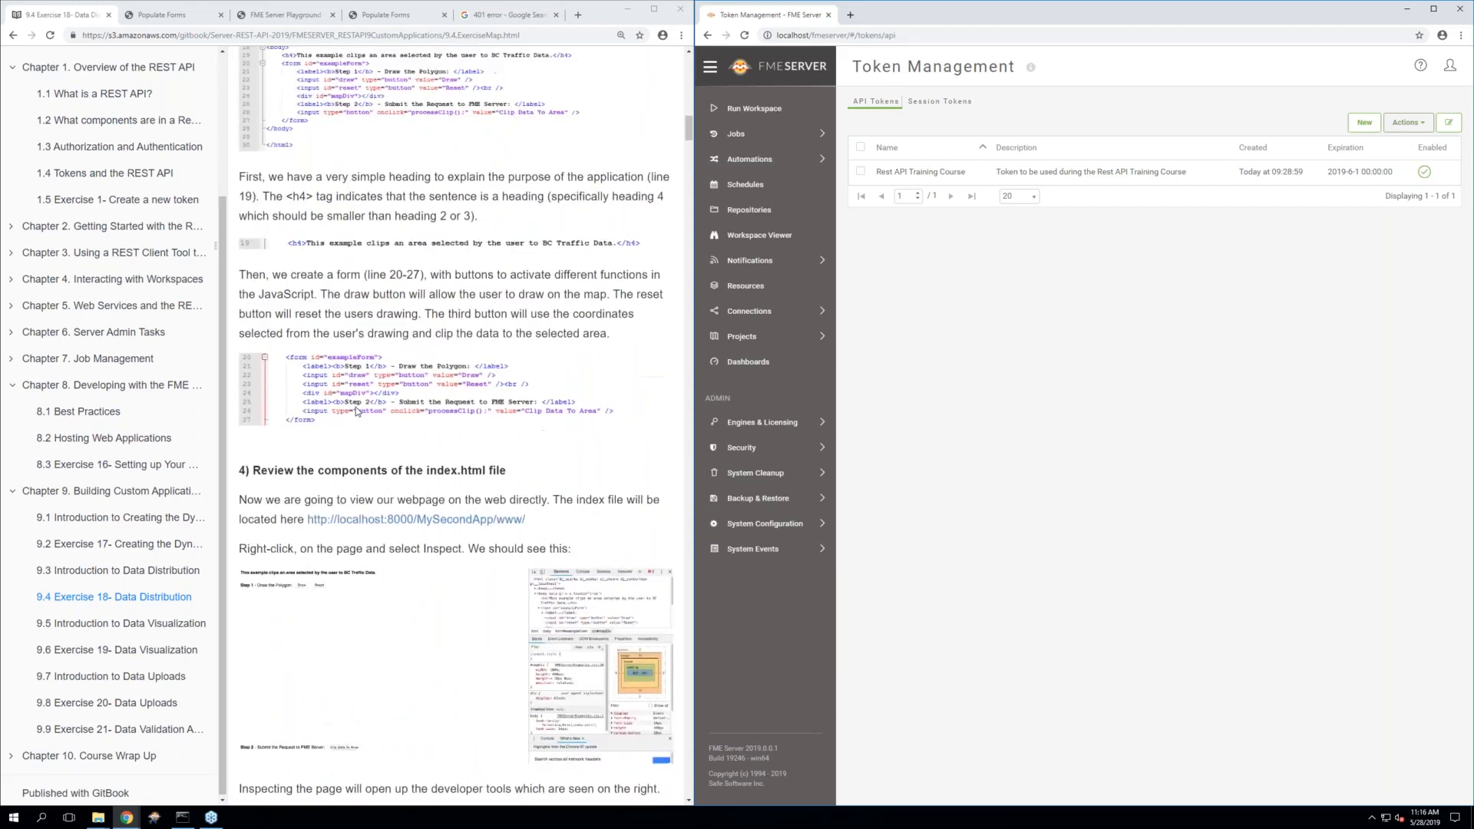
{"action": "scroll", "coordinate": [357, 407], "scroll_direction": "up", "scroll_amount": 7}
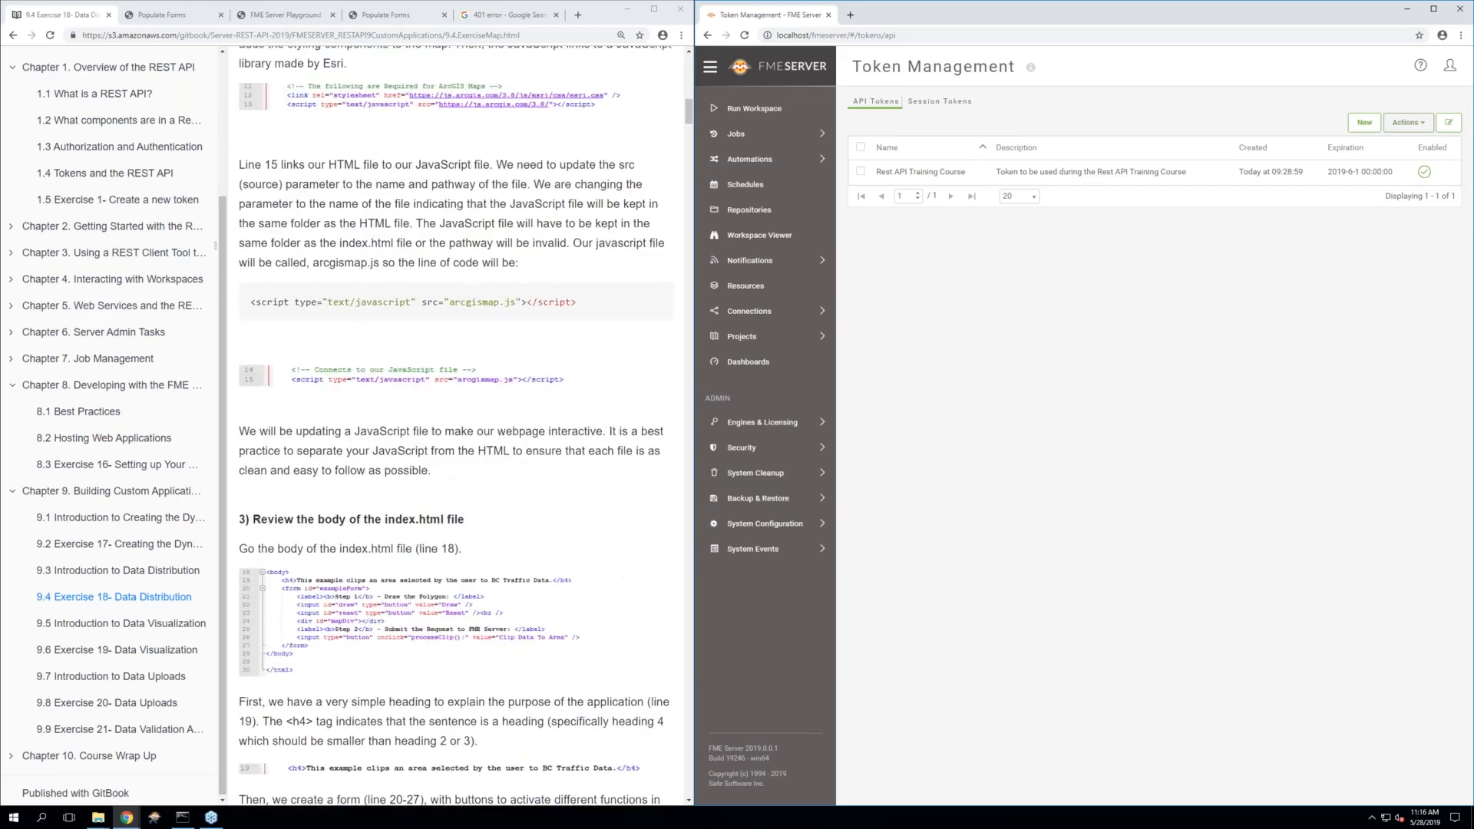
{"action": "scroll", "coordinate": [357, 407], "scroll_direction": "up", "scroll_amount": 3}
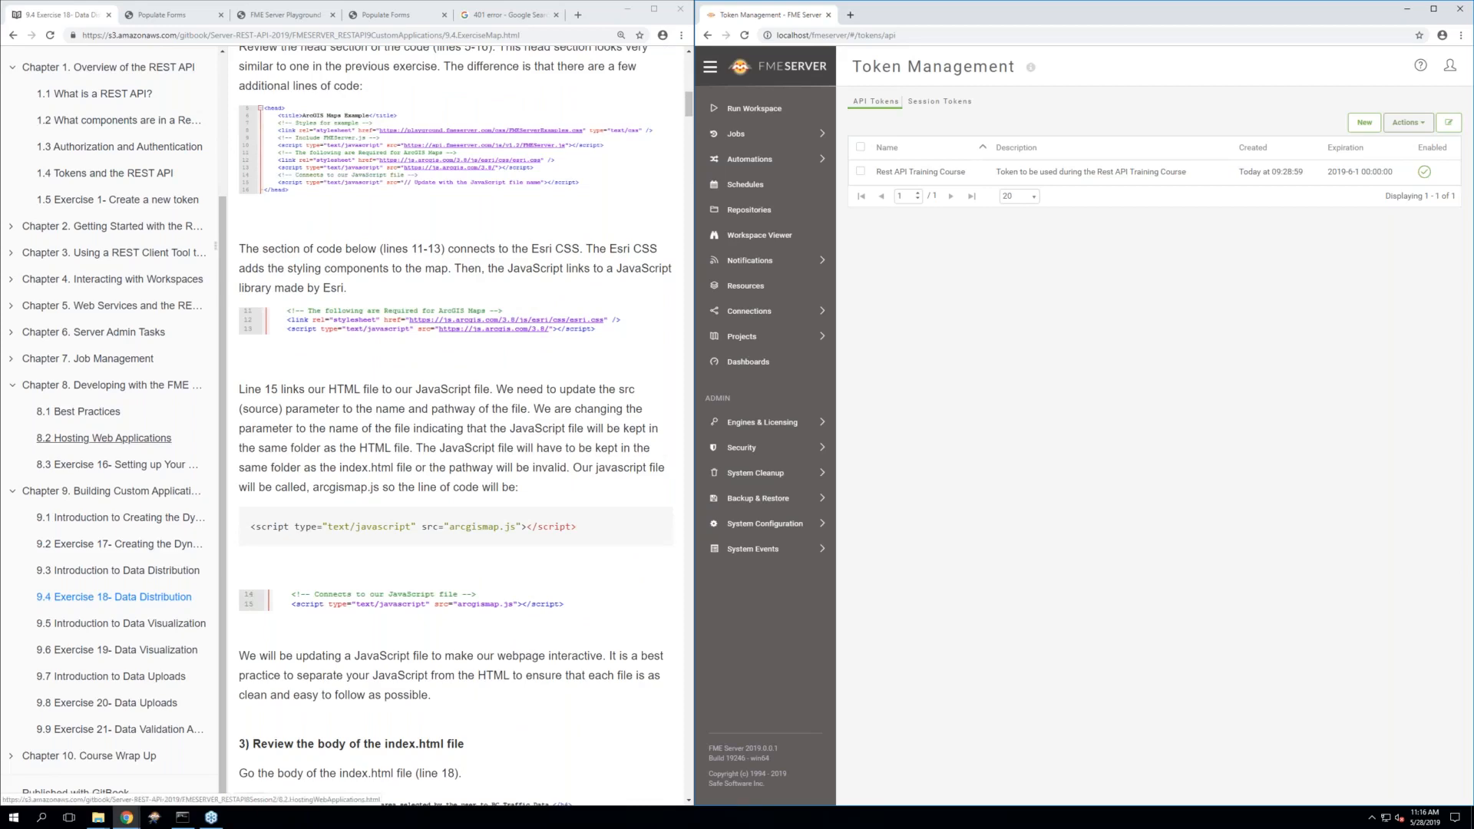
{"action": "scroll", "coordinate": [343, 330], "scroll_direction": "up", "scroll_amount": 3}
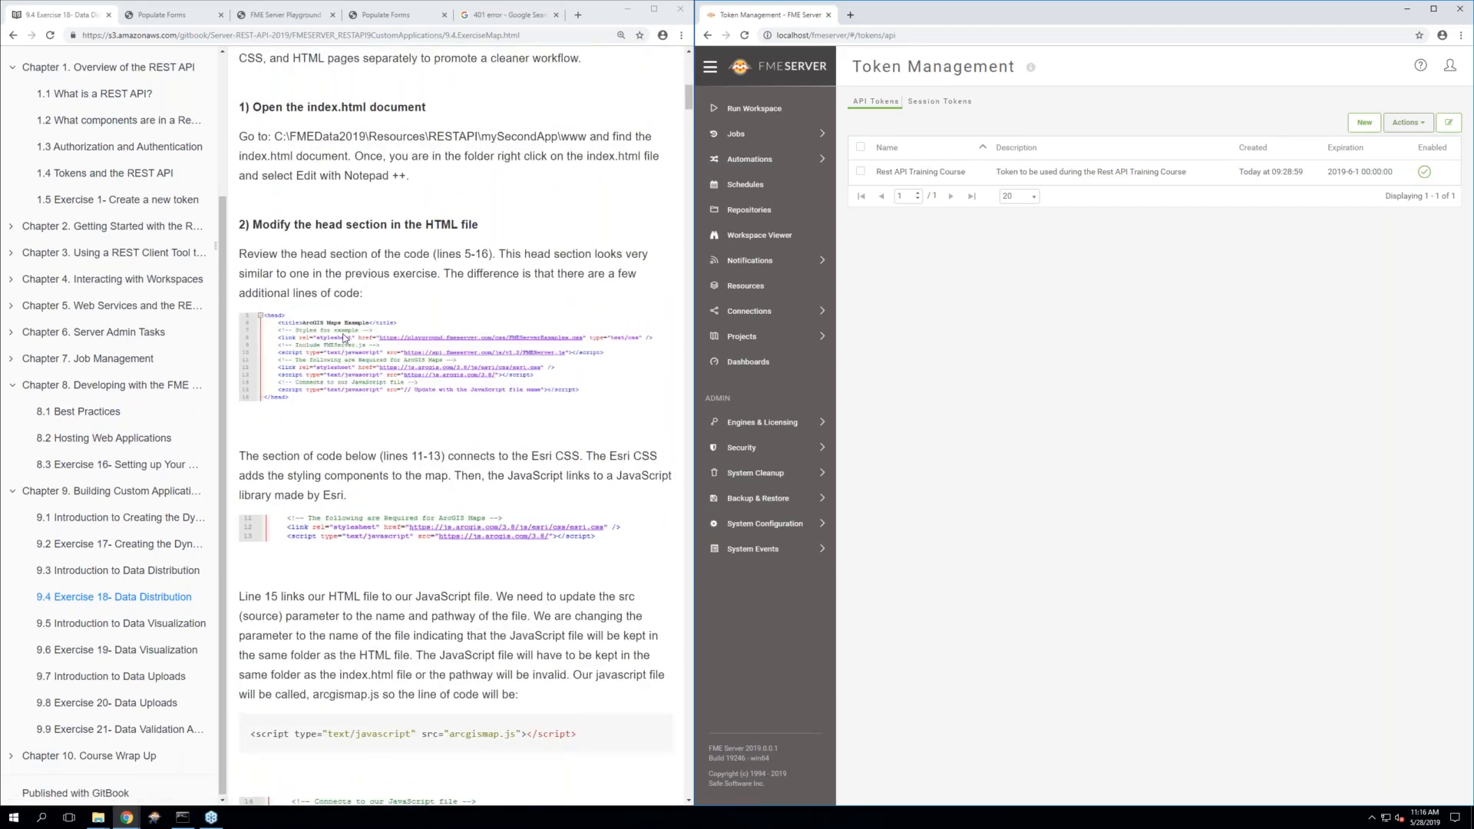
{"action": "scroll", "coordinate": [343, 338], "scroll_direction": "up", "scroll_amount": 7}
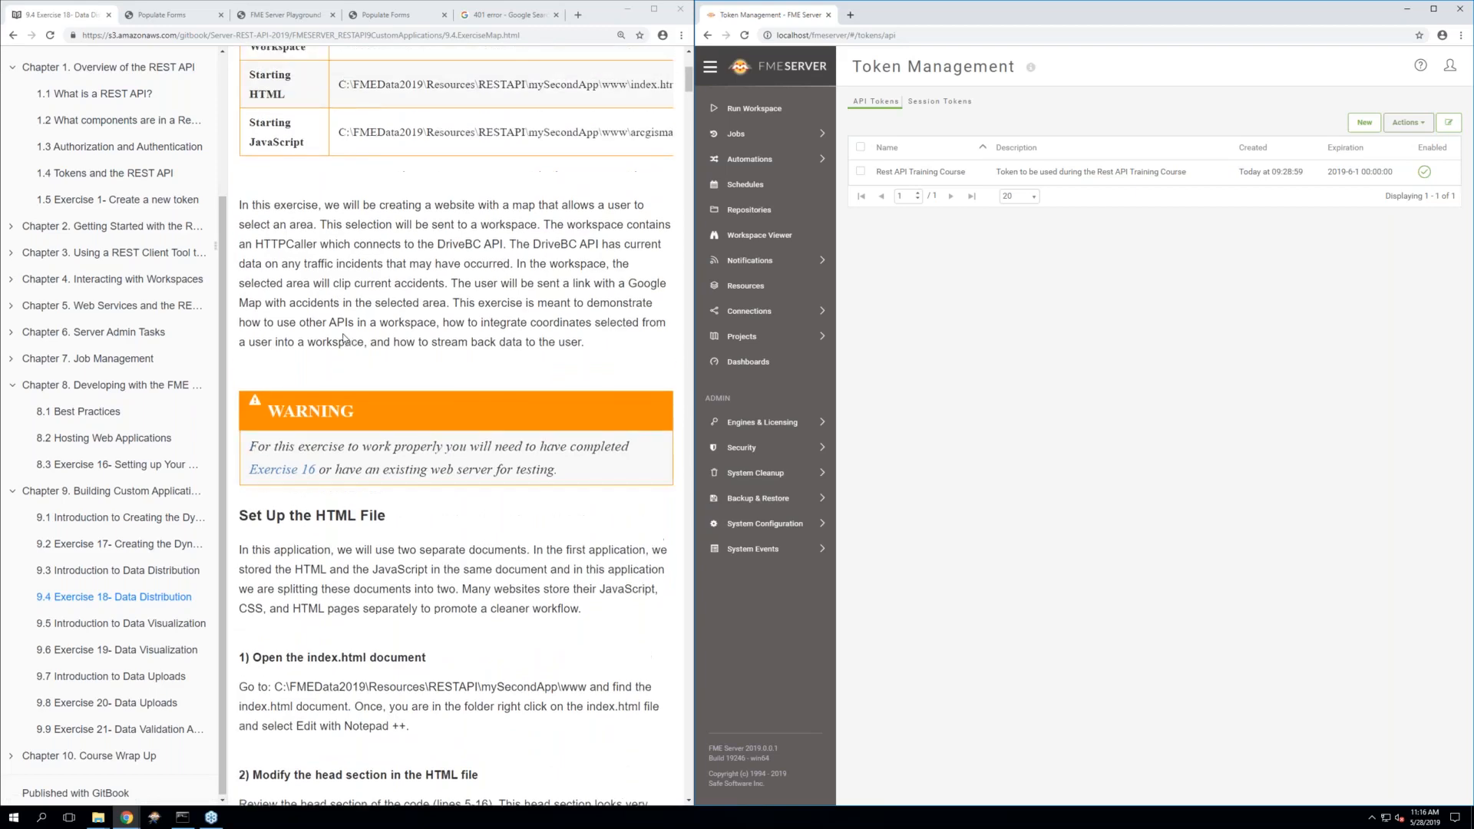
{"action": "scroll", "coordinate": [343, 338], "scroll_direction": "up", "scroll_amount": 2}
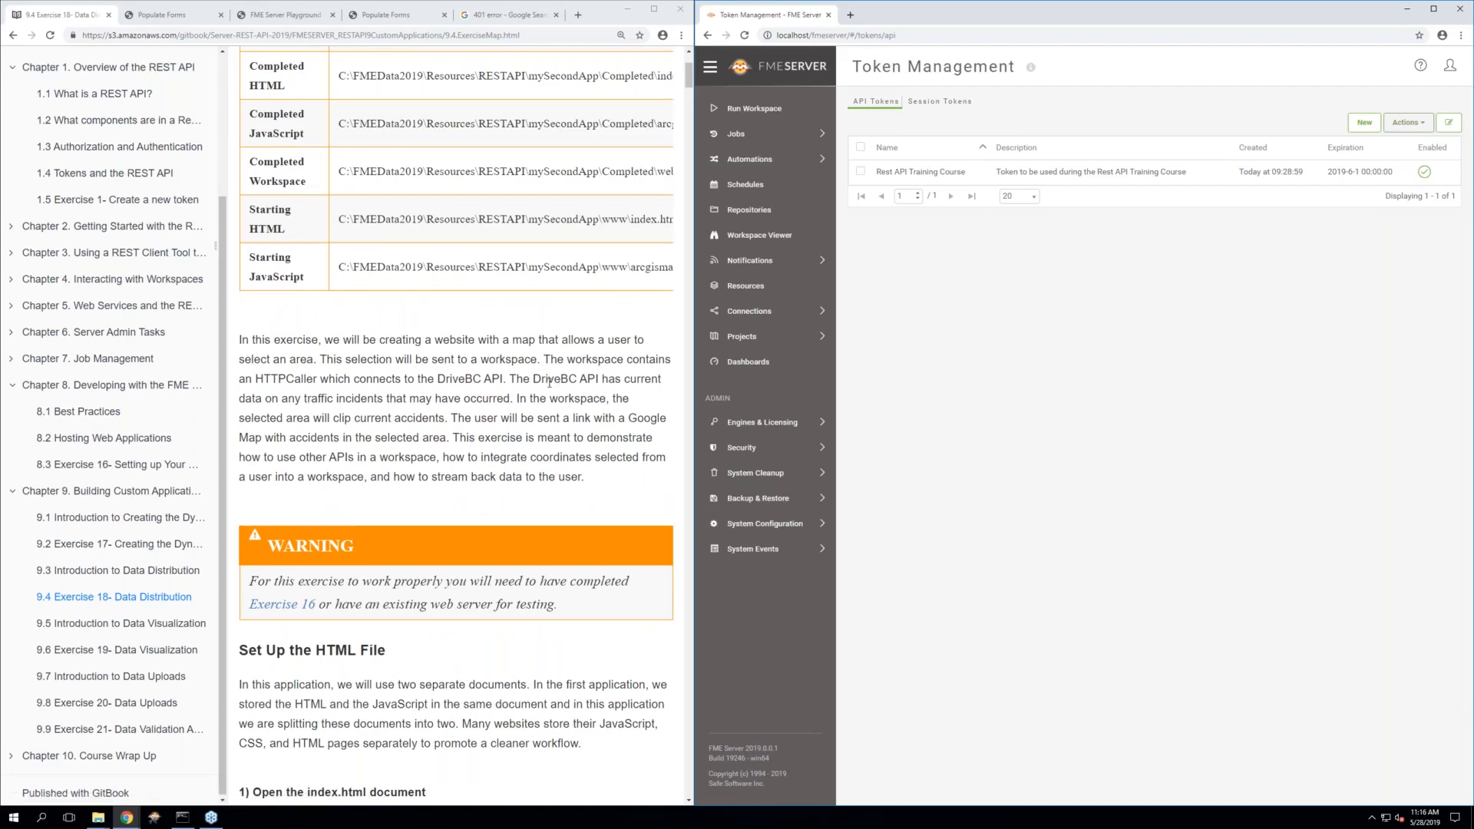
{"action": "scroll", "coordinate": [531, 364], "scroll_direction": "up", "scroll_amount": 2}
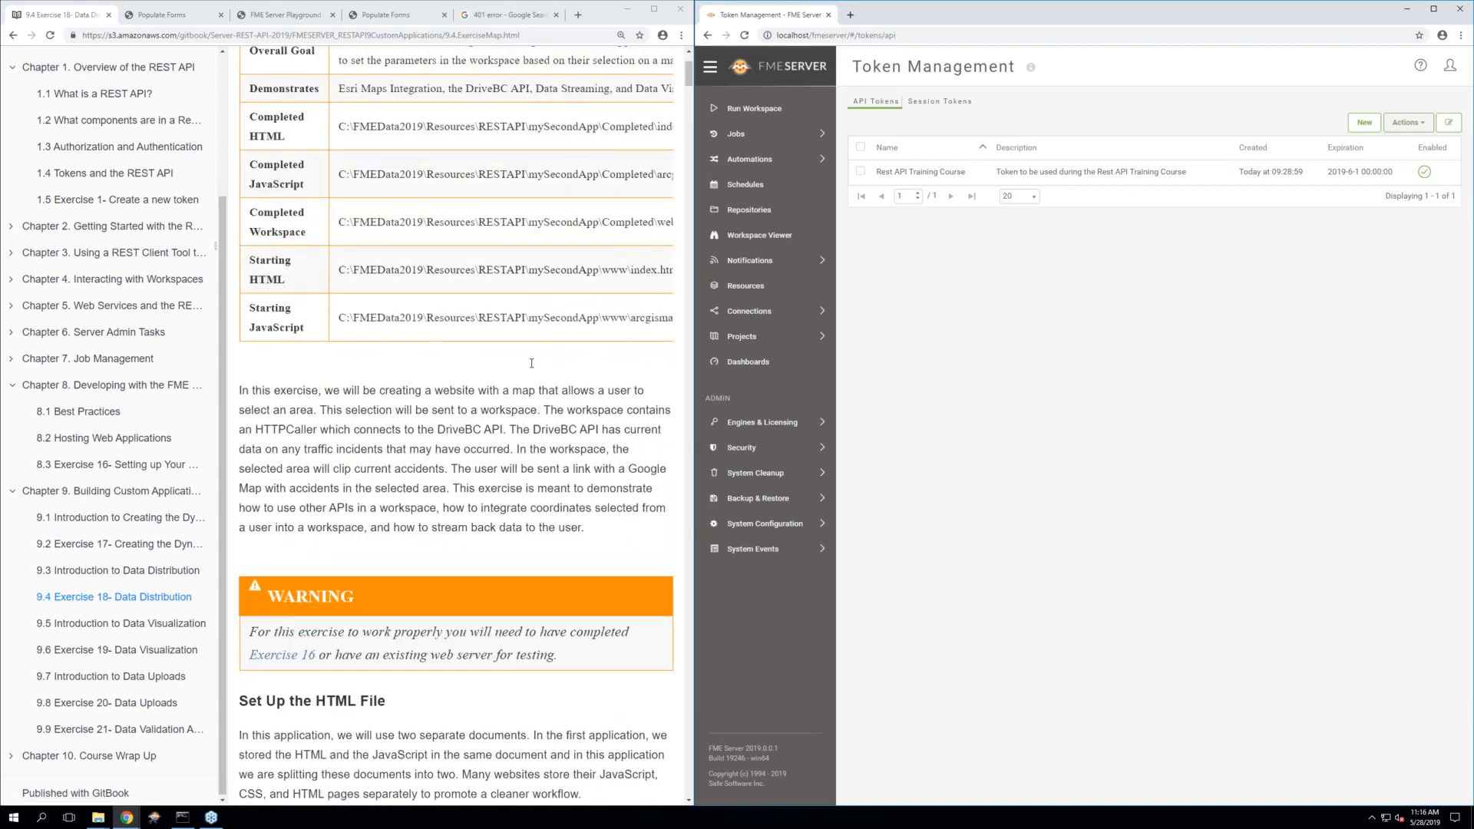
{"action": "scroll", "coordinate": [531, 364], "scroll_direction": "down", "scroll_amount": 3}
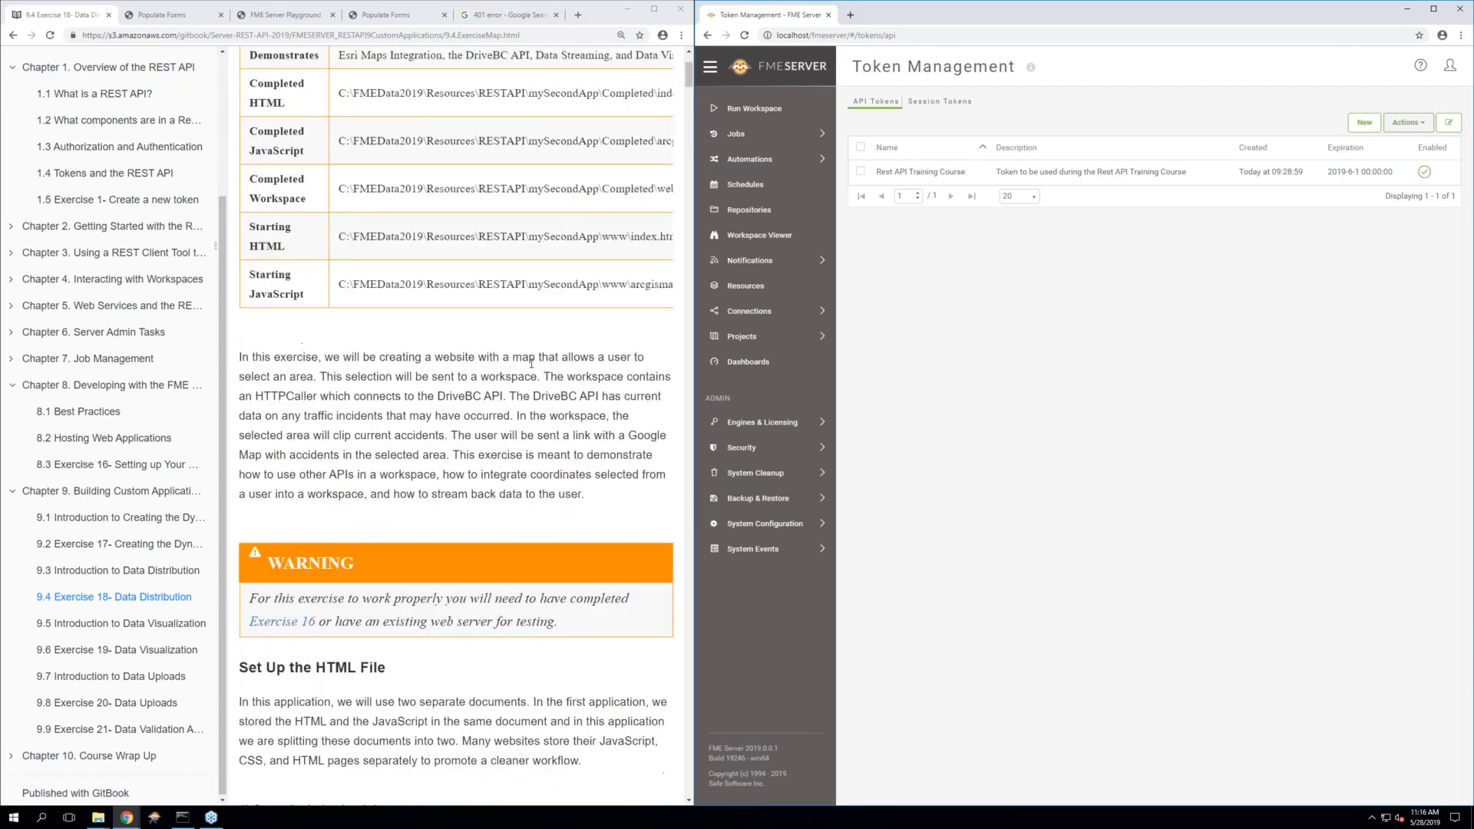